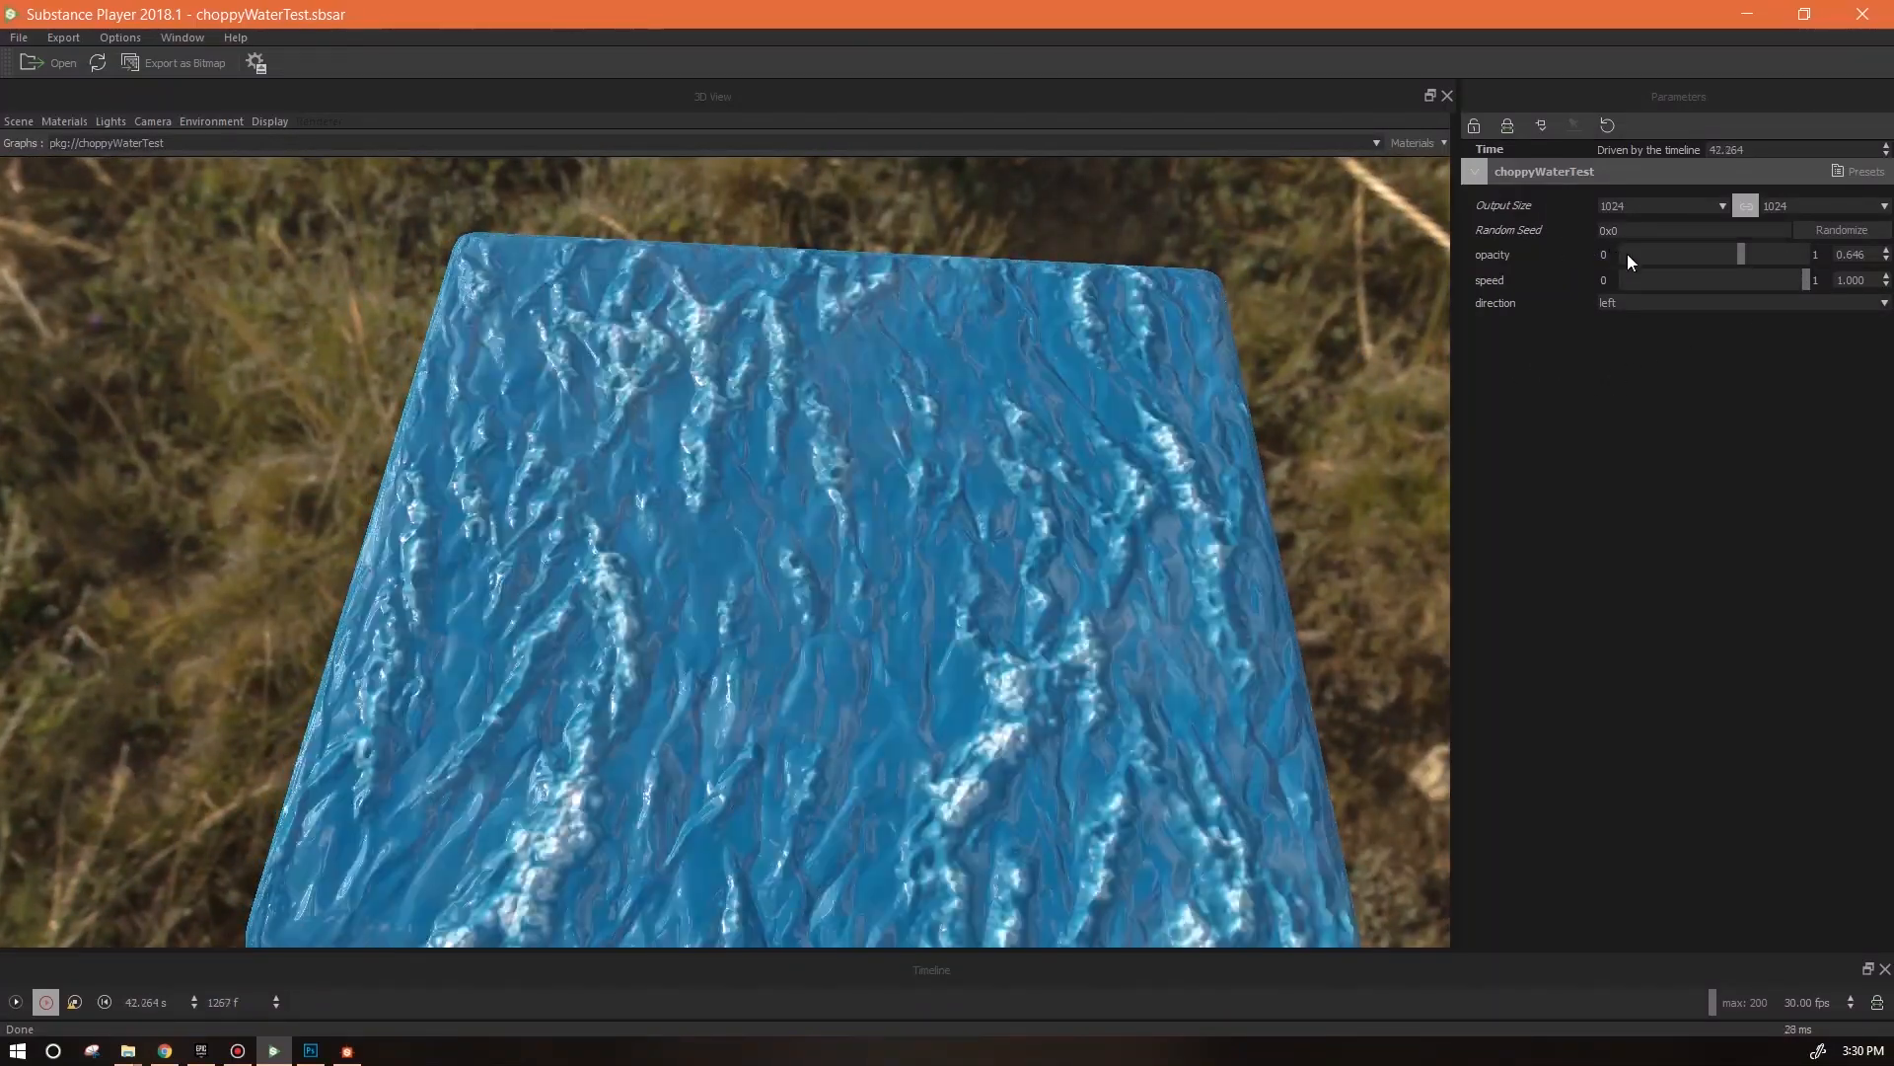
Set the choppyWaterTest material's speed to 0 and its opacity to 0.629
drag(906, 706, 882, 696)
drag(1805, 279, 1579, 280)
drag(907, 631, 809, 589)
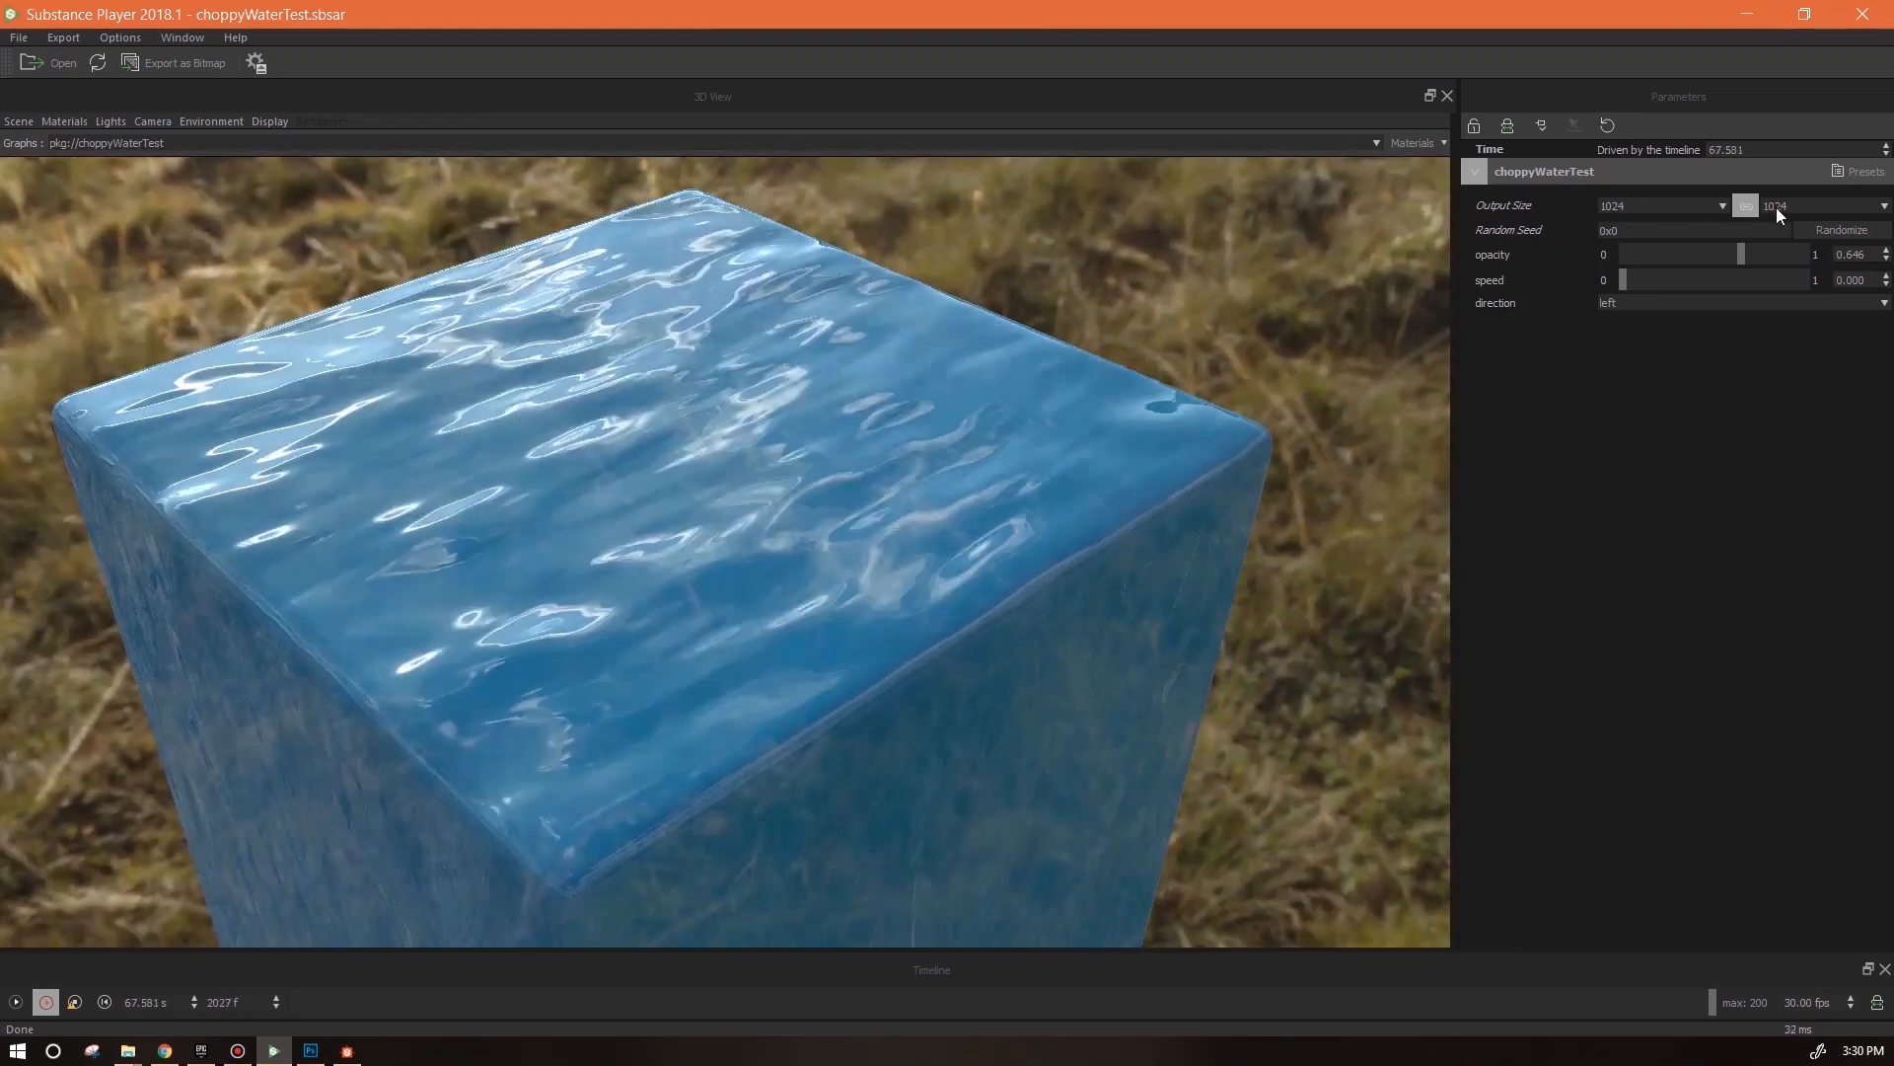
mouse_move(1734, 255)
mouse_down()
mouse_move(1819, 256)
mouse_move(1738, 255)
mouse_up()
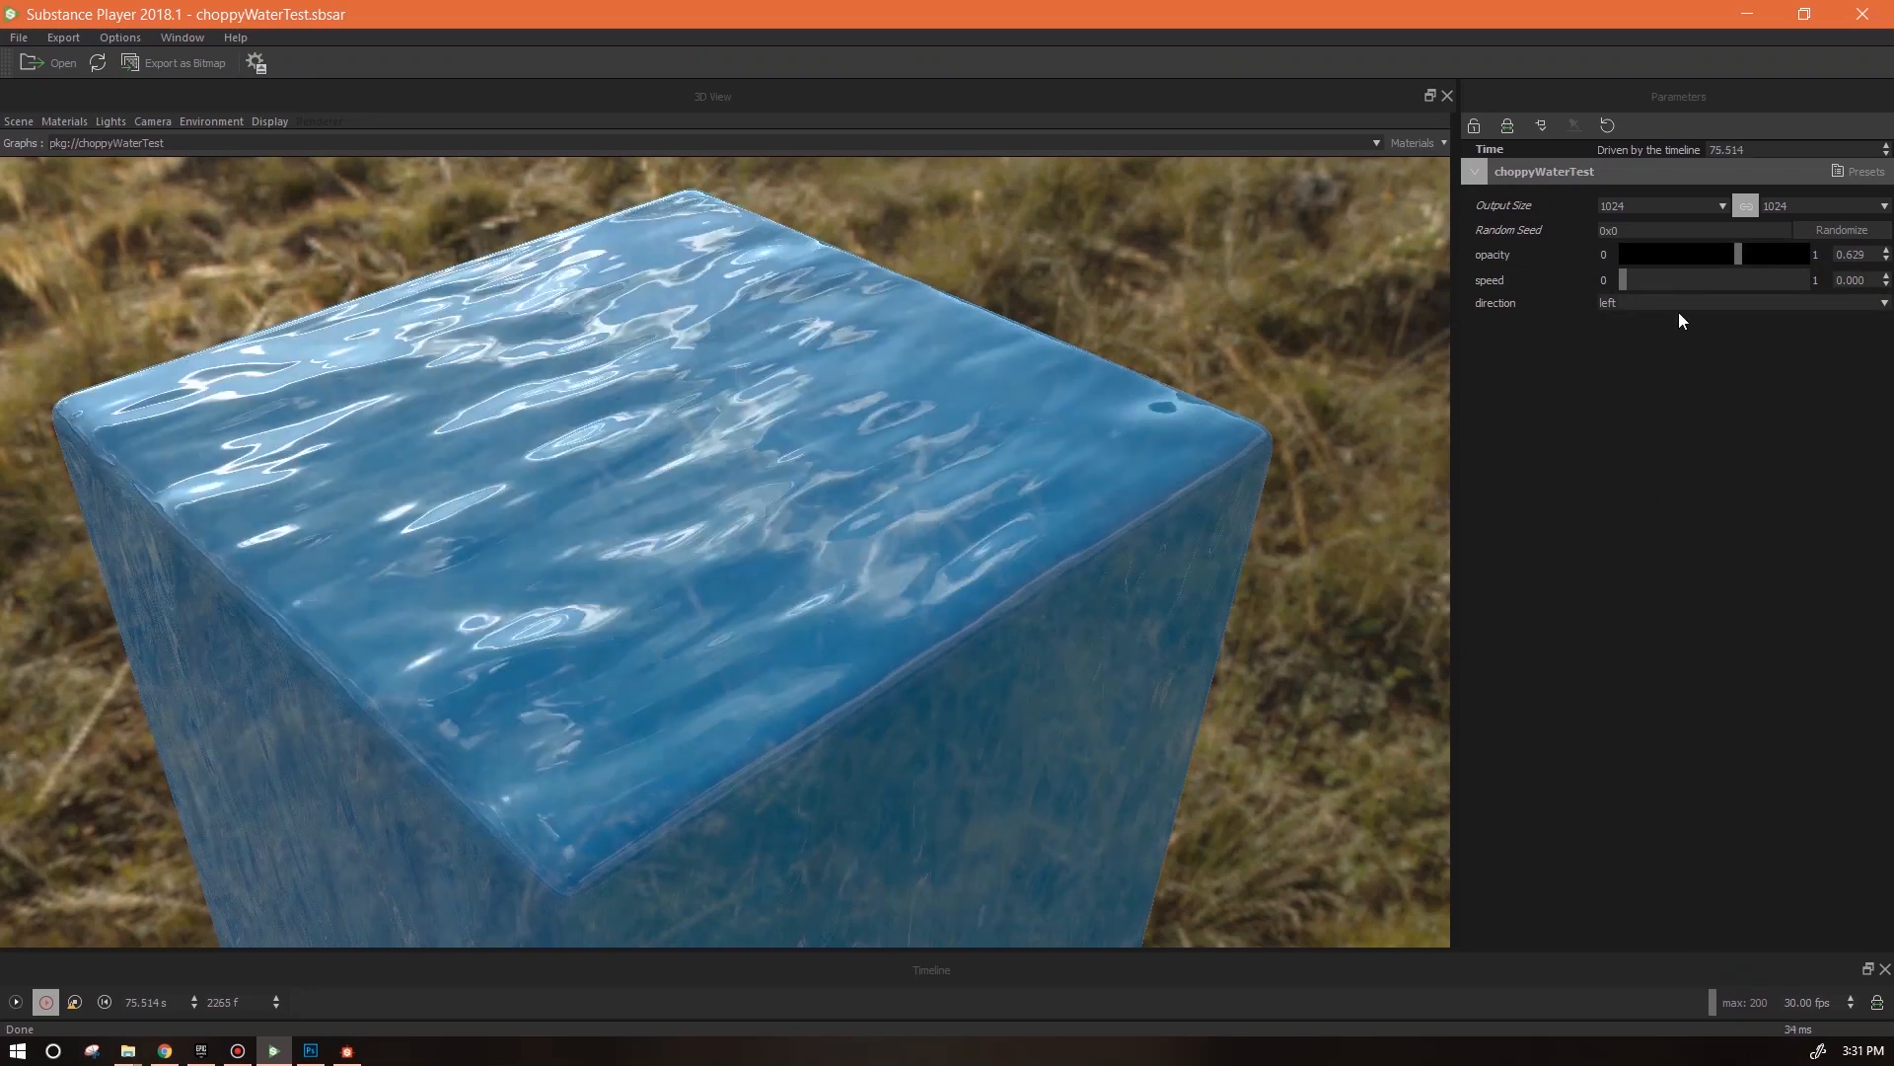
Raise the water speed to 0.150 and on to 0.339, and view the waves from above
click(1639, 302)
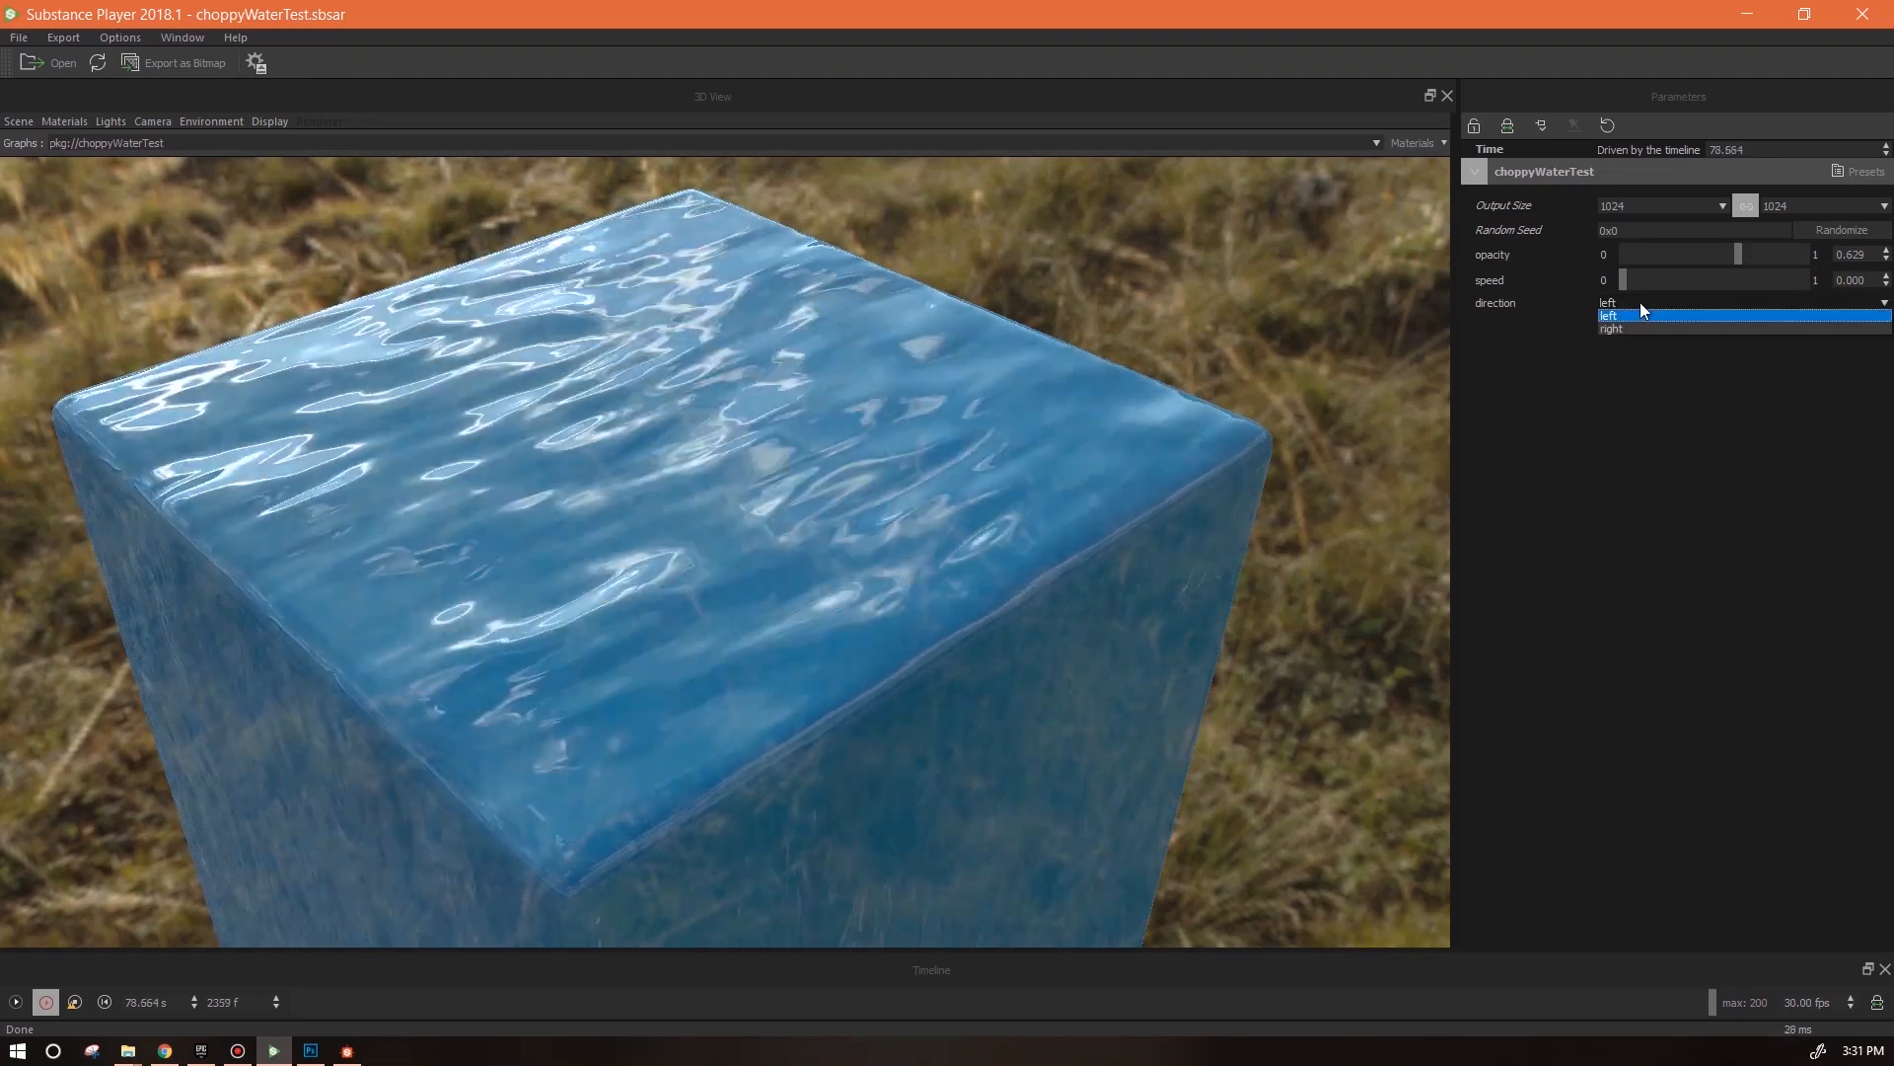
click(1649, 280)
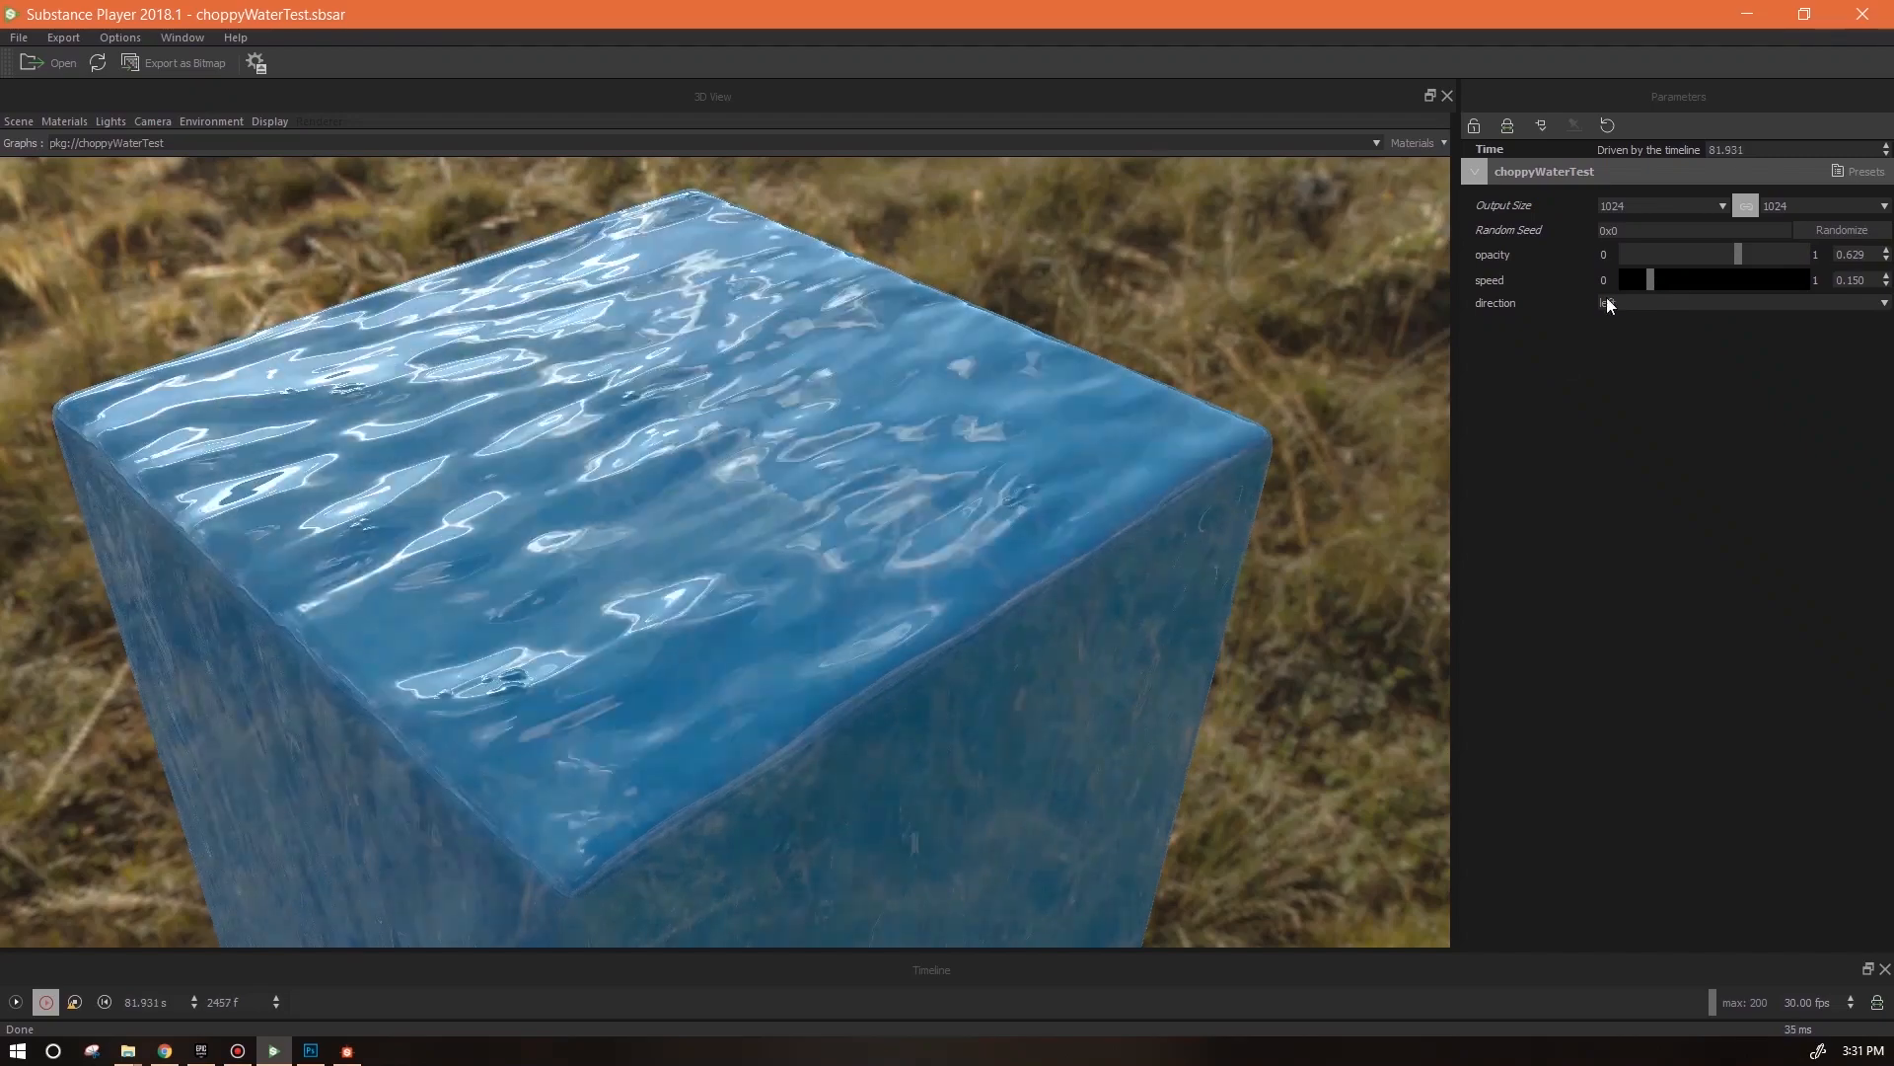
click(1684, 279)
drag(815, 573, 586, 584)
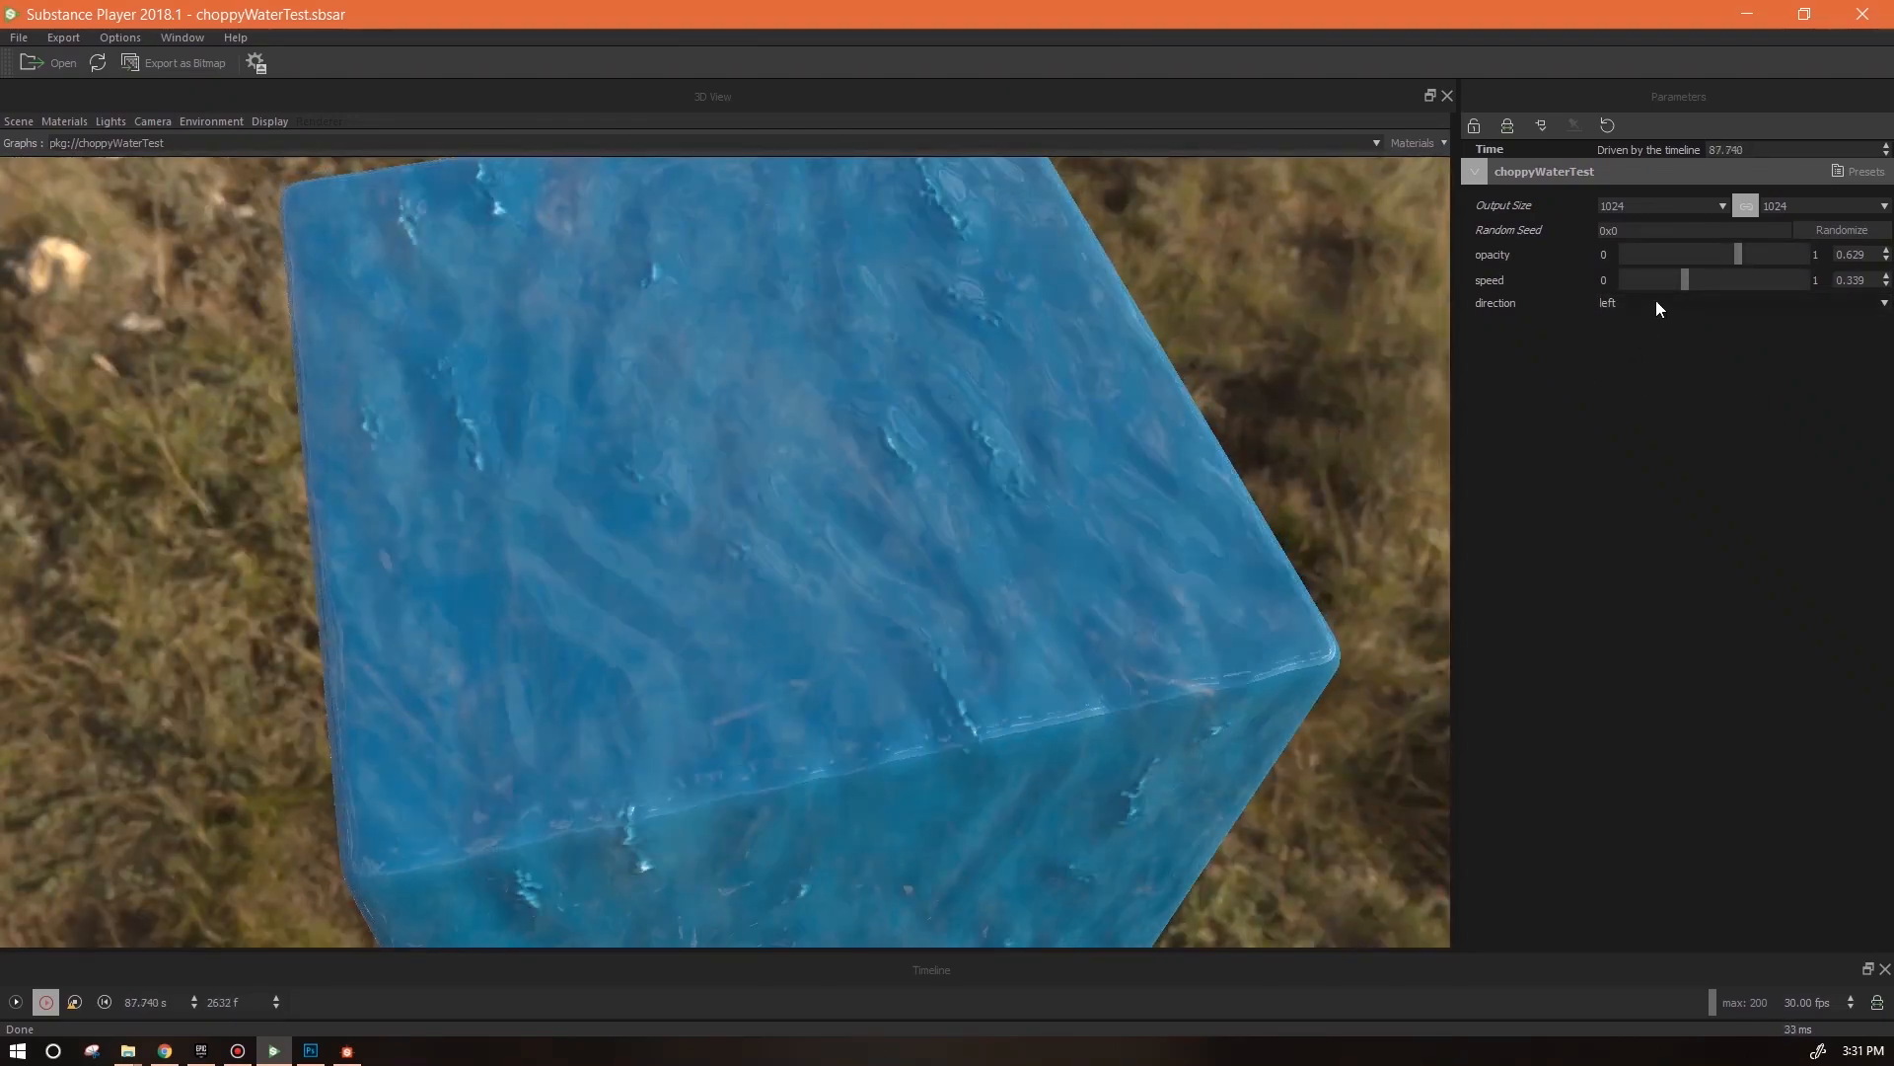
Set the wave direction to right and the speed to 1.000, and view the cube's surface from above
click(1655, 301)
click(1632, 328)
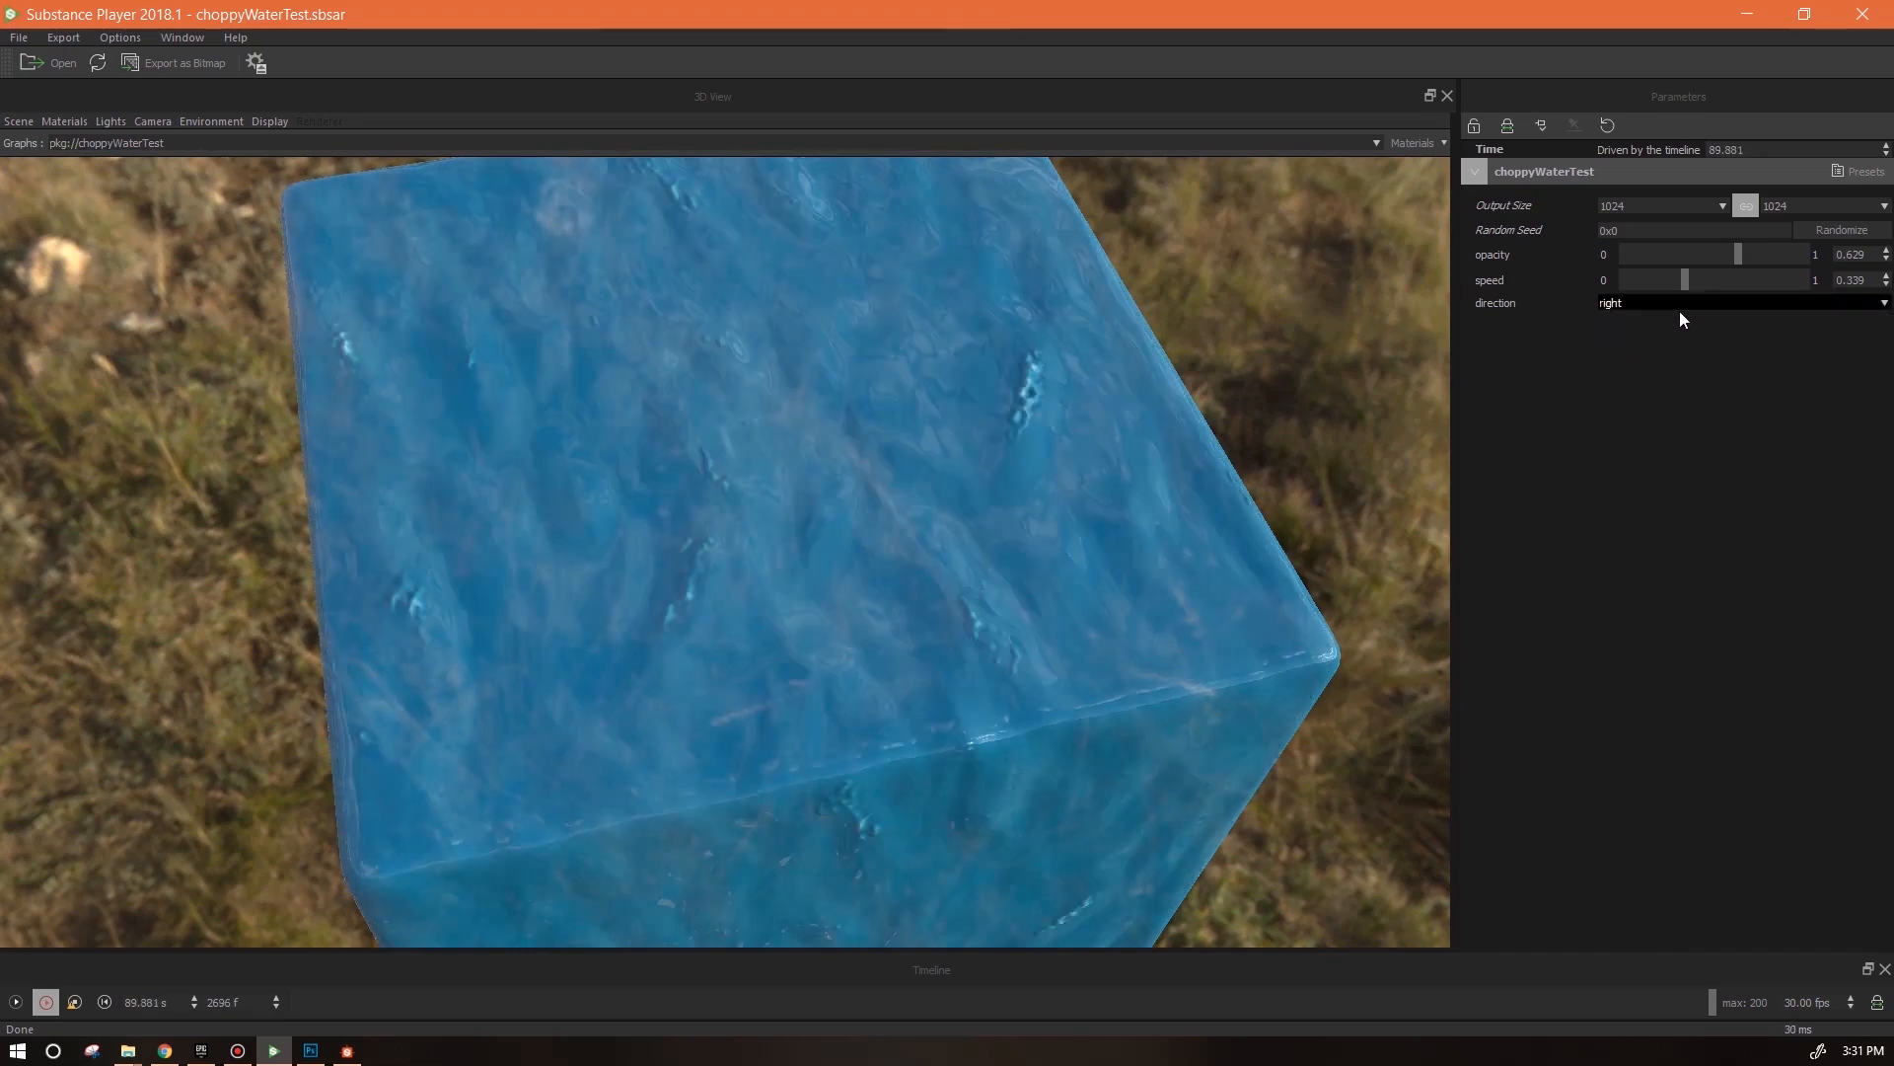
drag(1687, 280, 1814, 291)
drag(1010, 679, 916, 611)
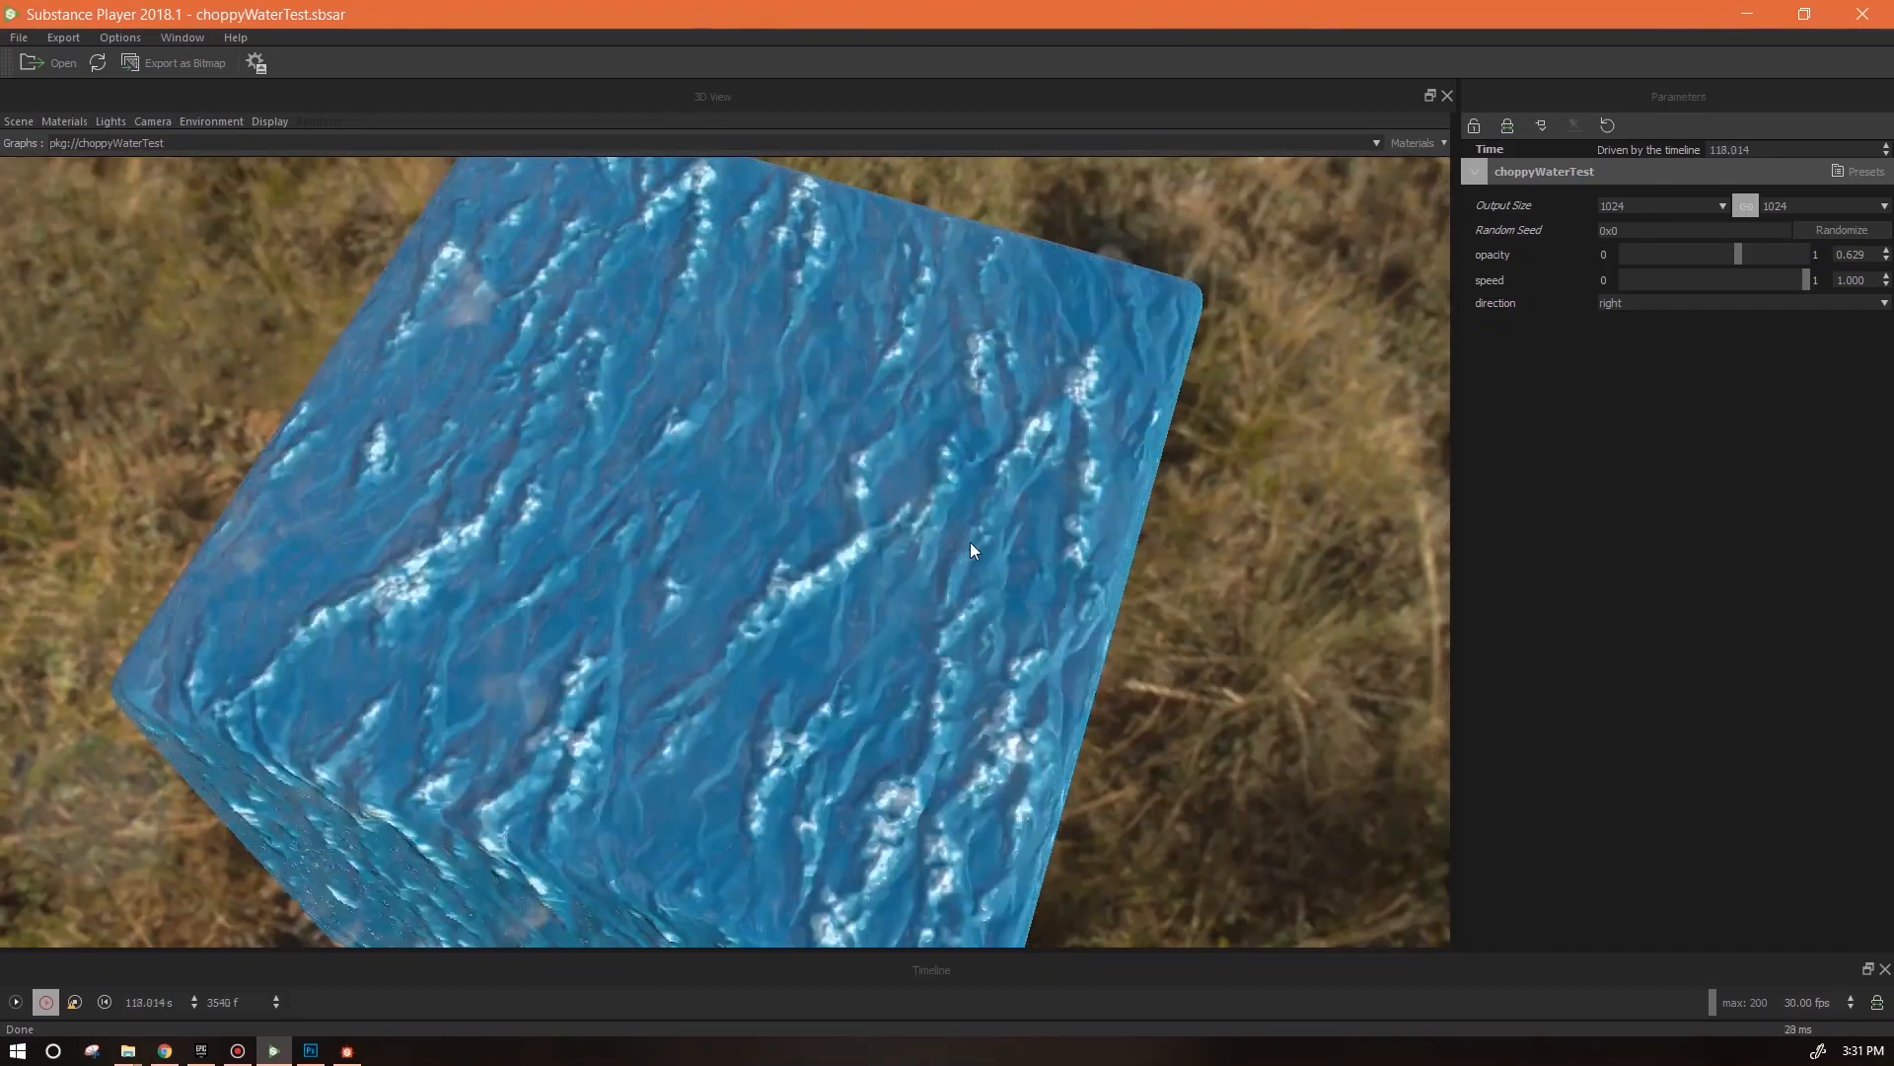
Switch to Substance Designer and create a Physically Based (Metallic/Roughness) graph named choppyWater with a size of 1024 x 1024 px
click(346, 1050)
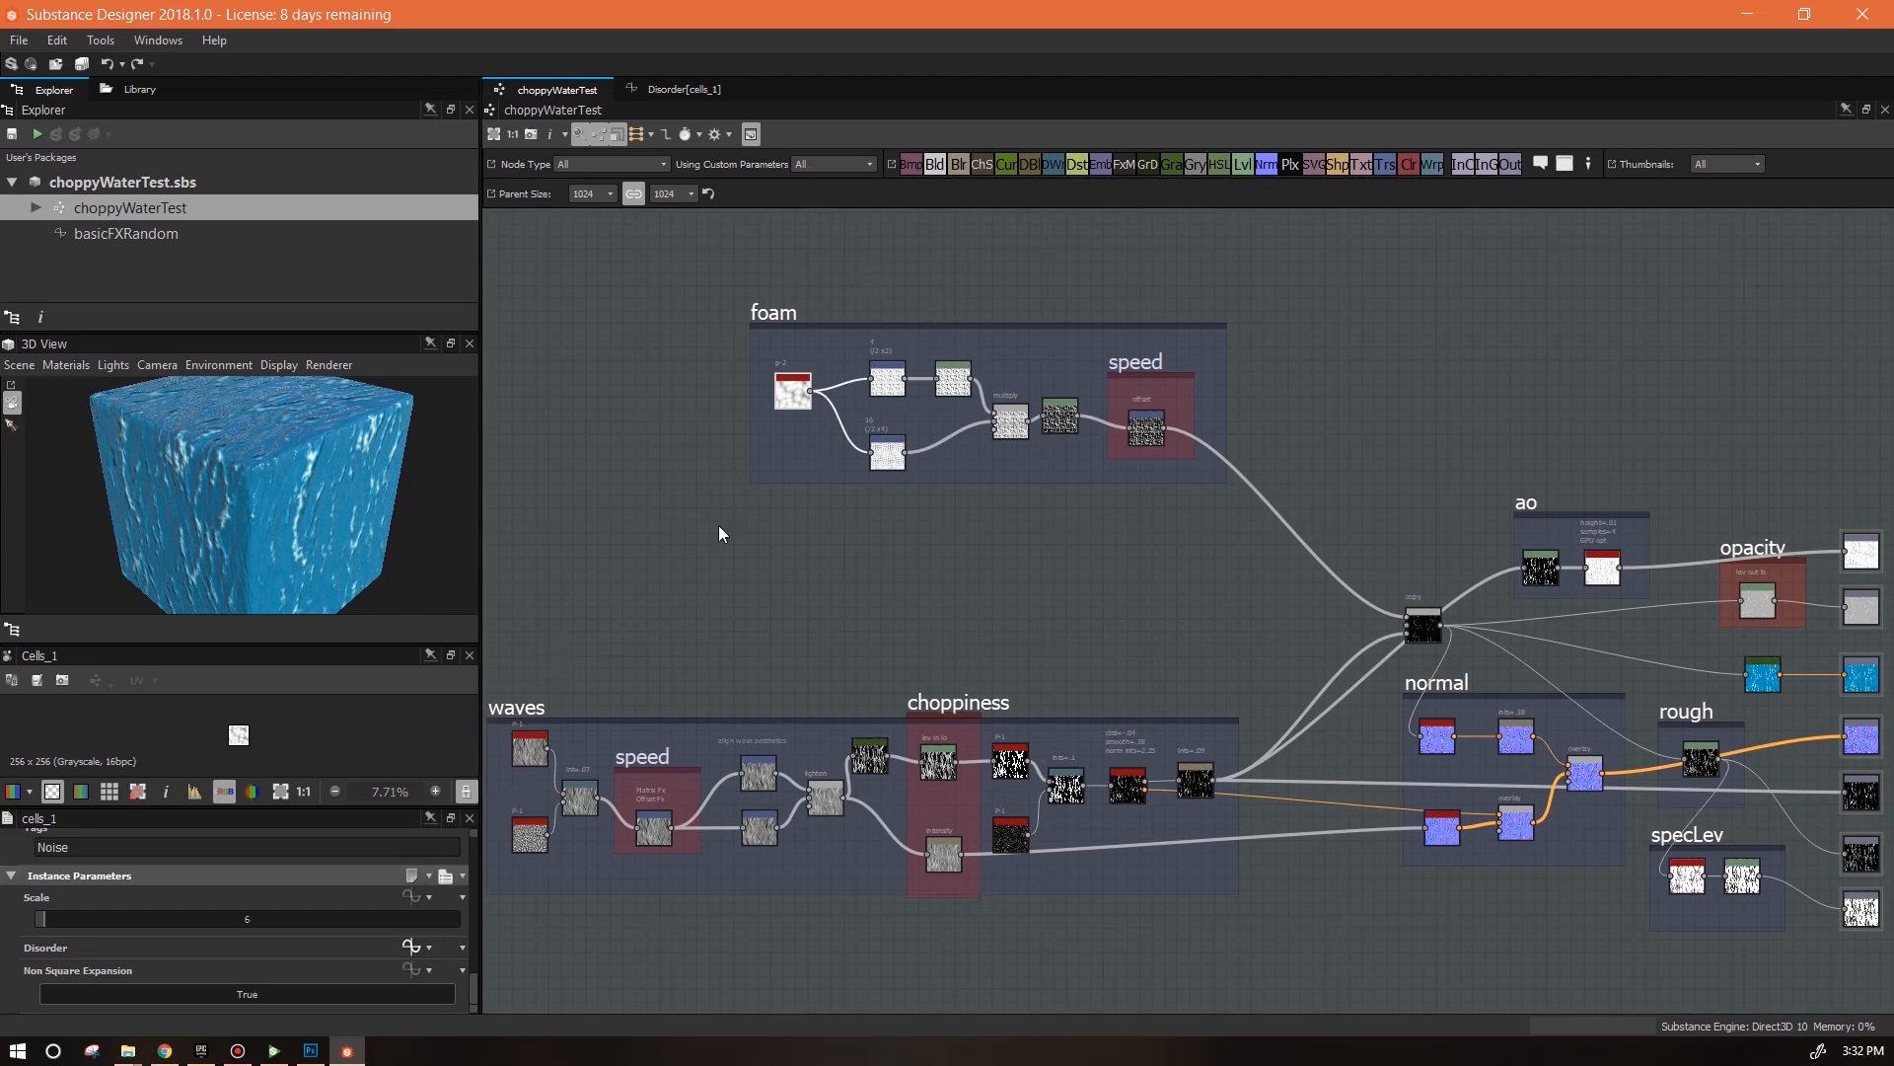
click(18, 39)
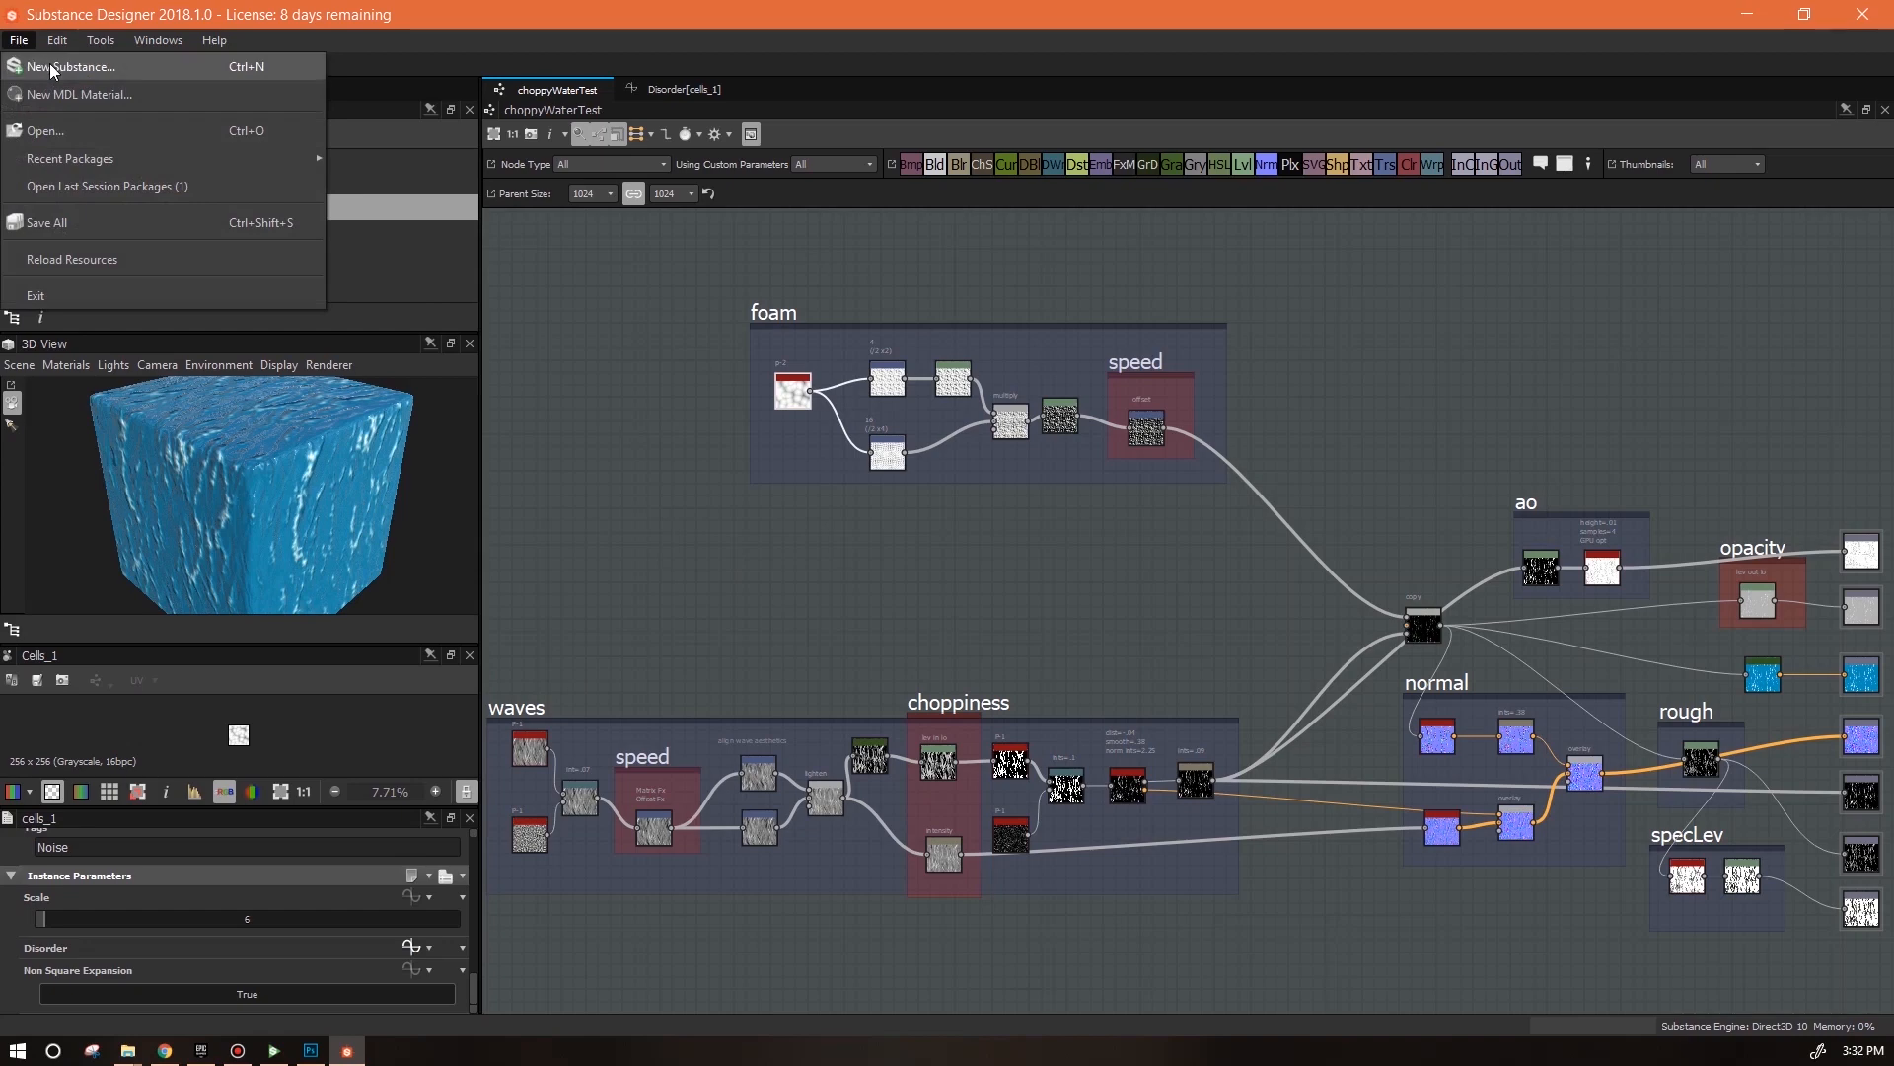
click(53, 65)
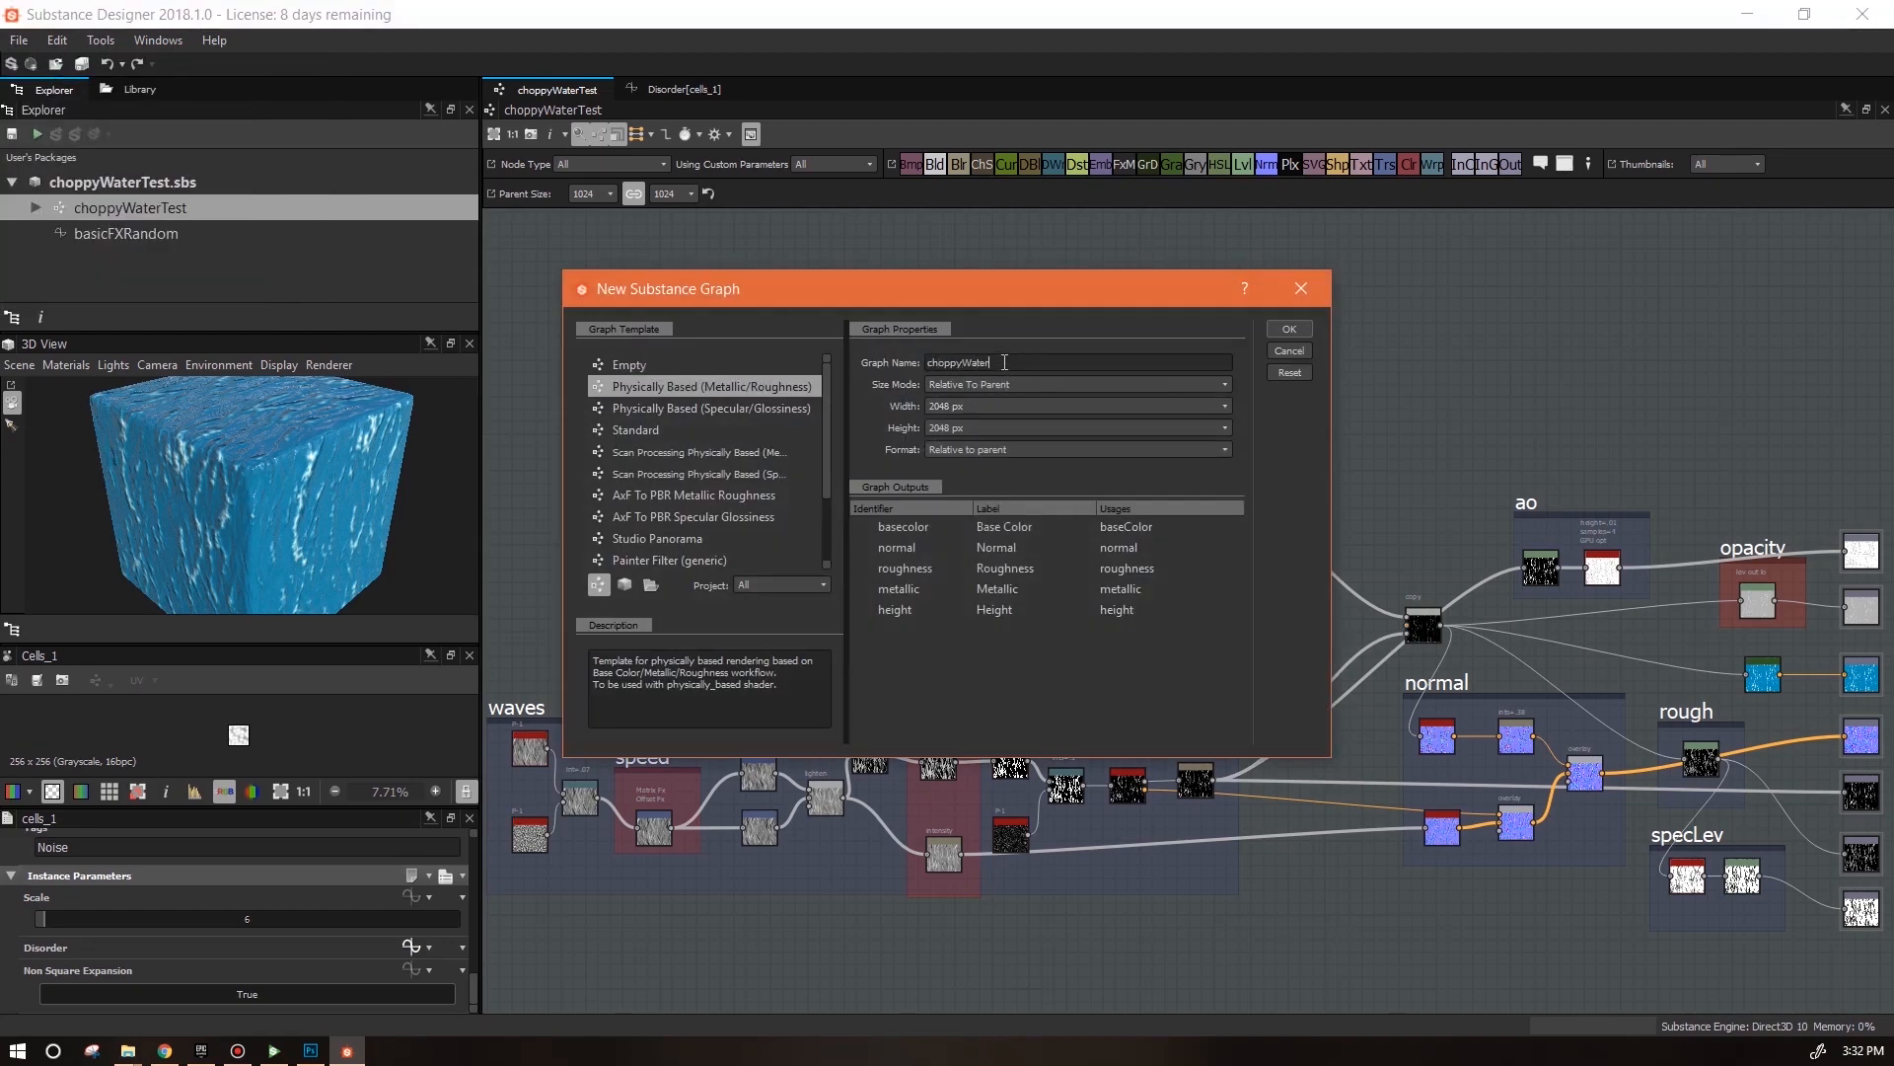
click(1198, 405)
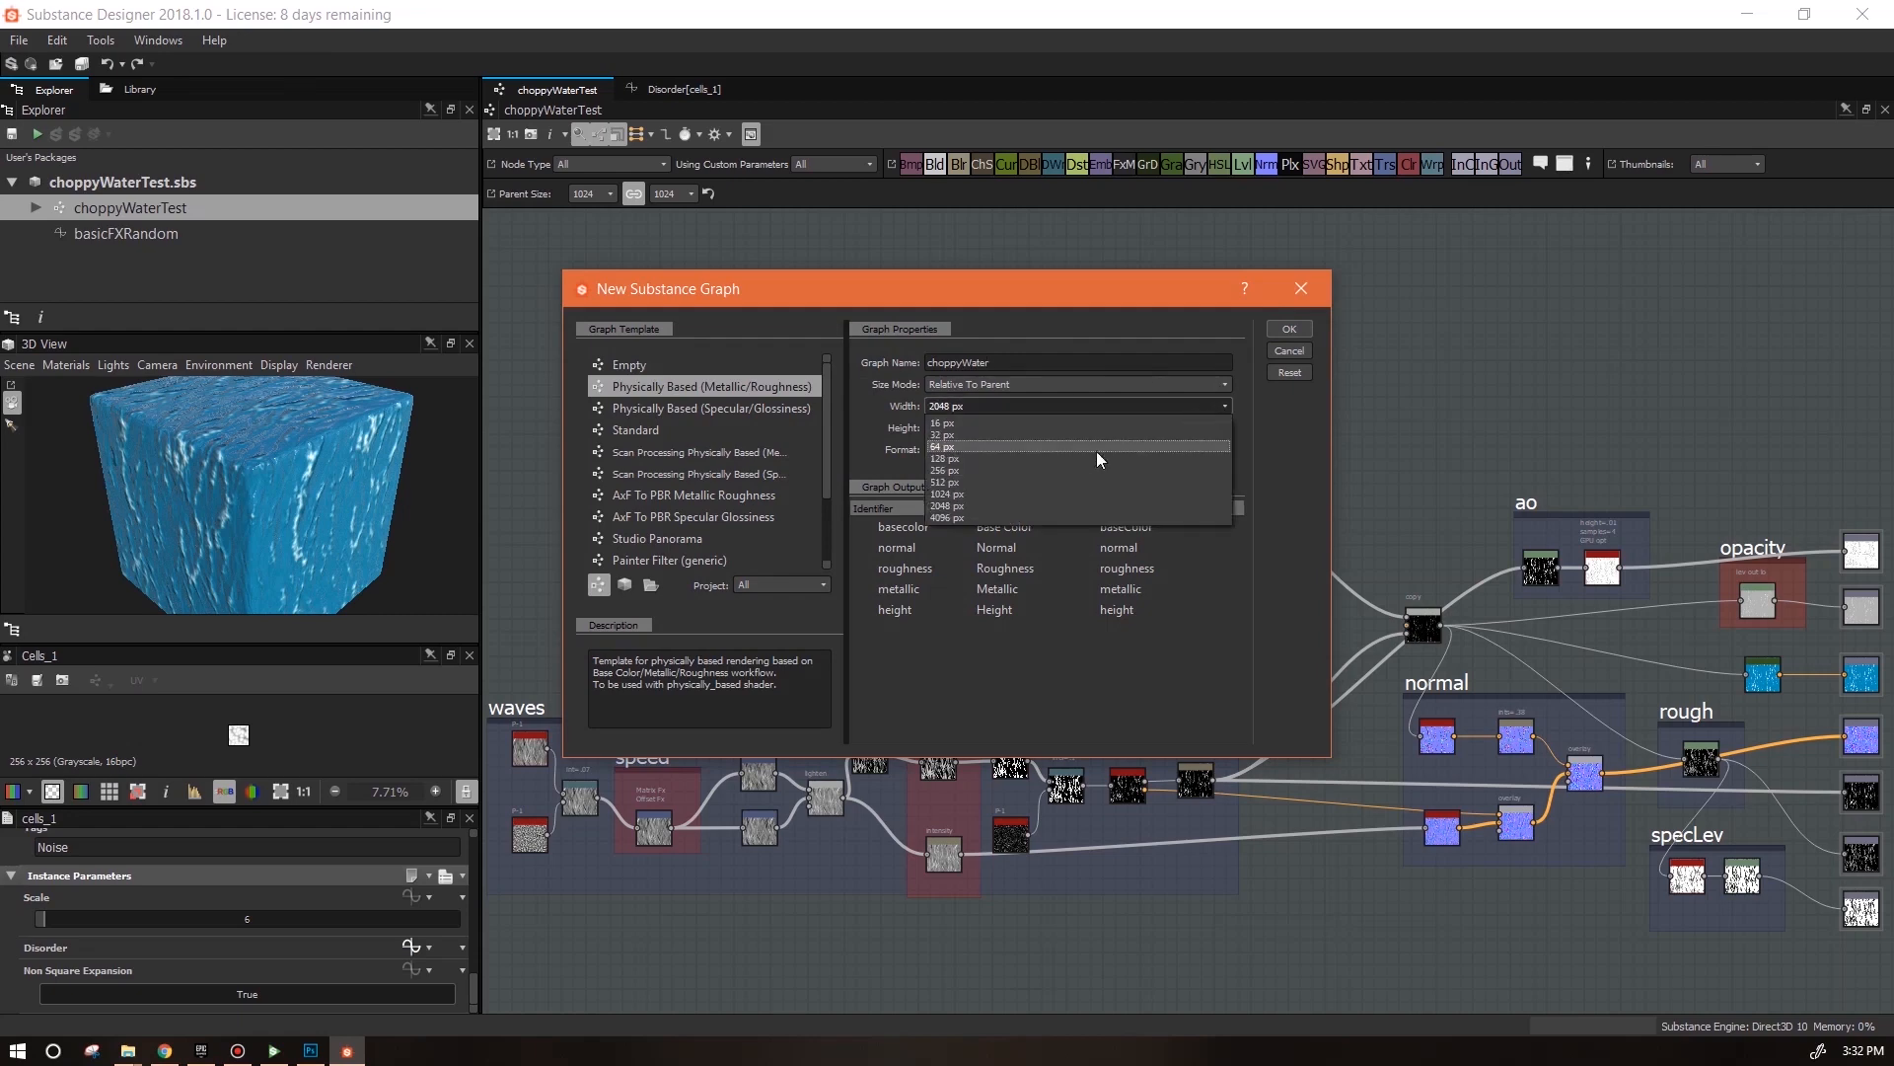
click(1022, 493)
click(975, 427)
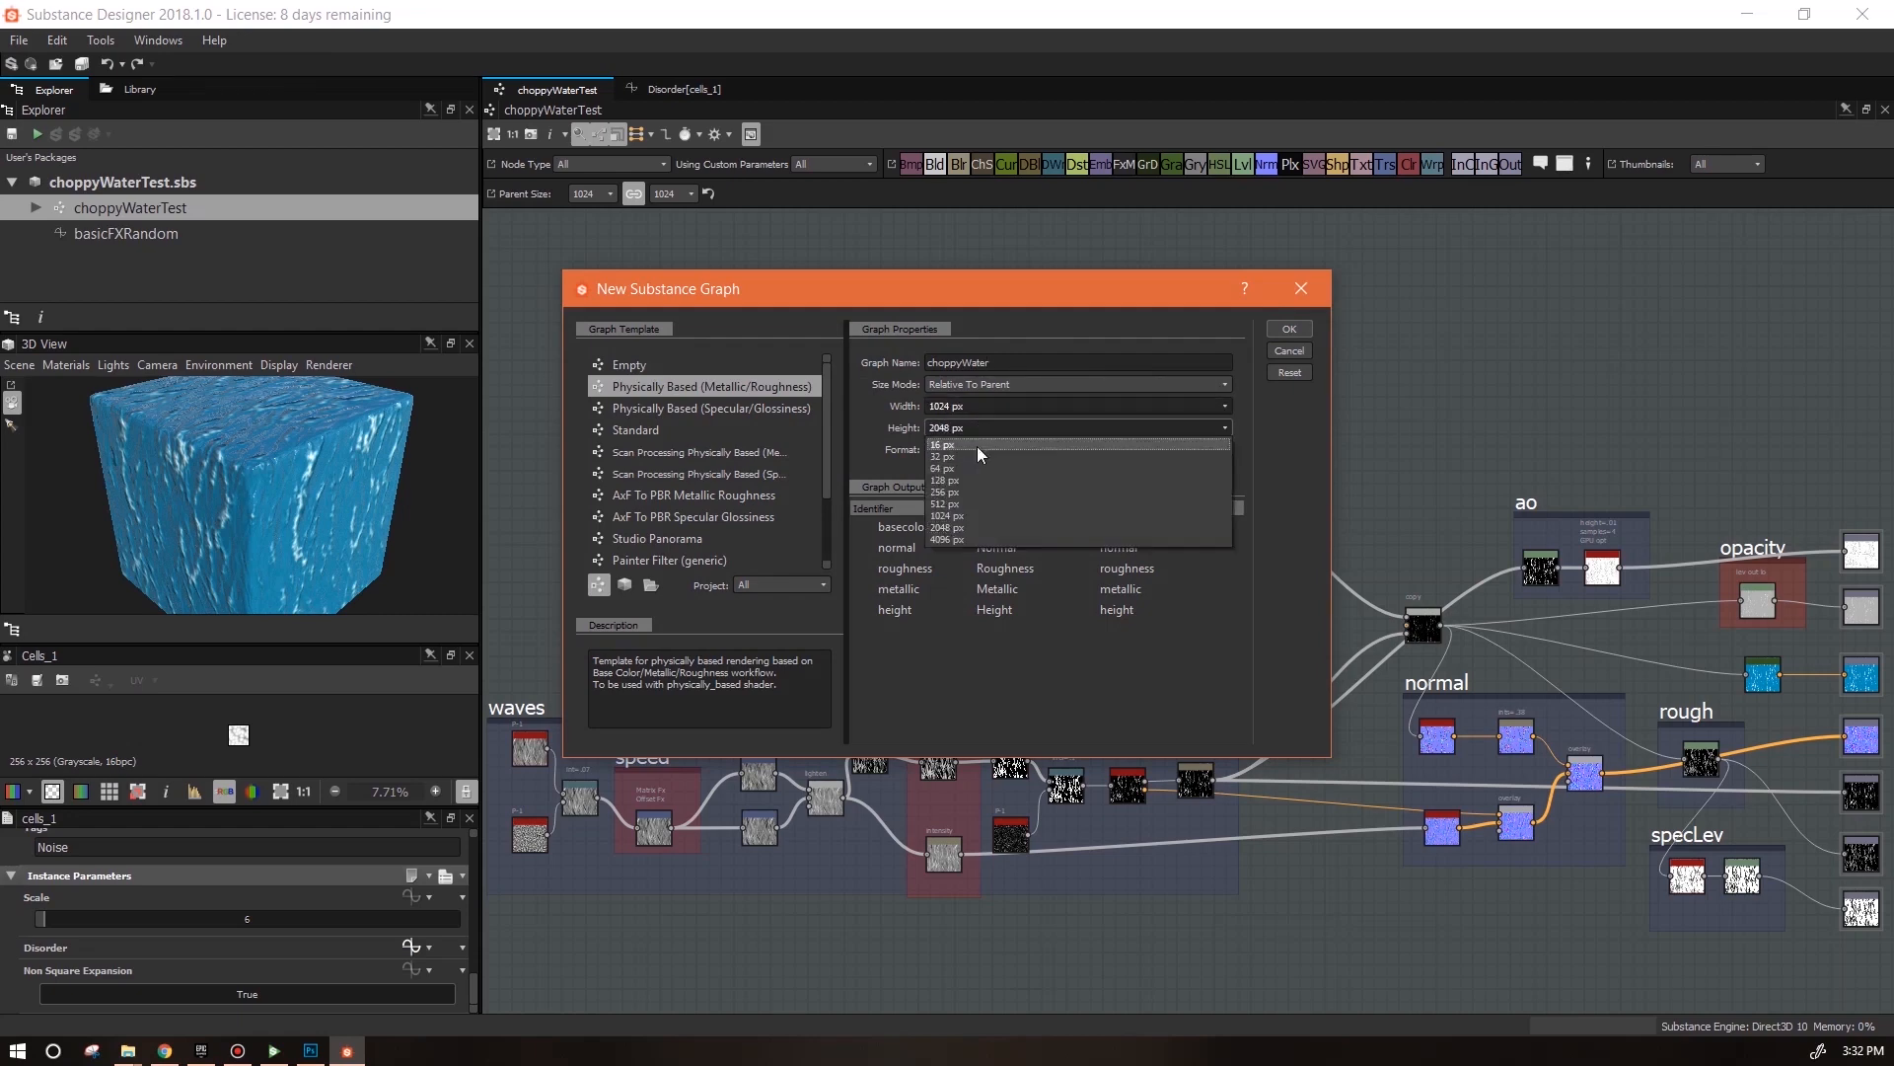
click(991, 516)
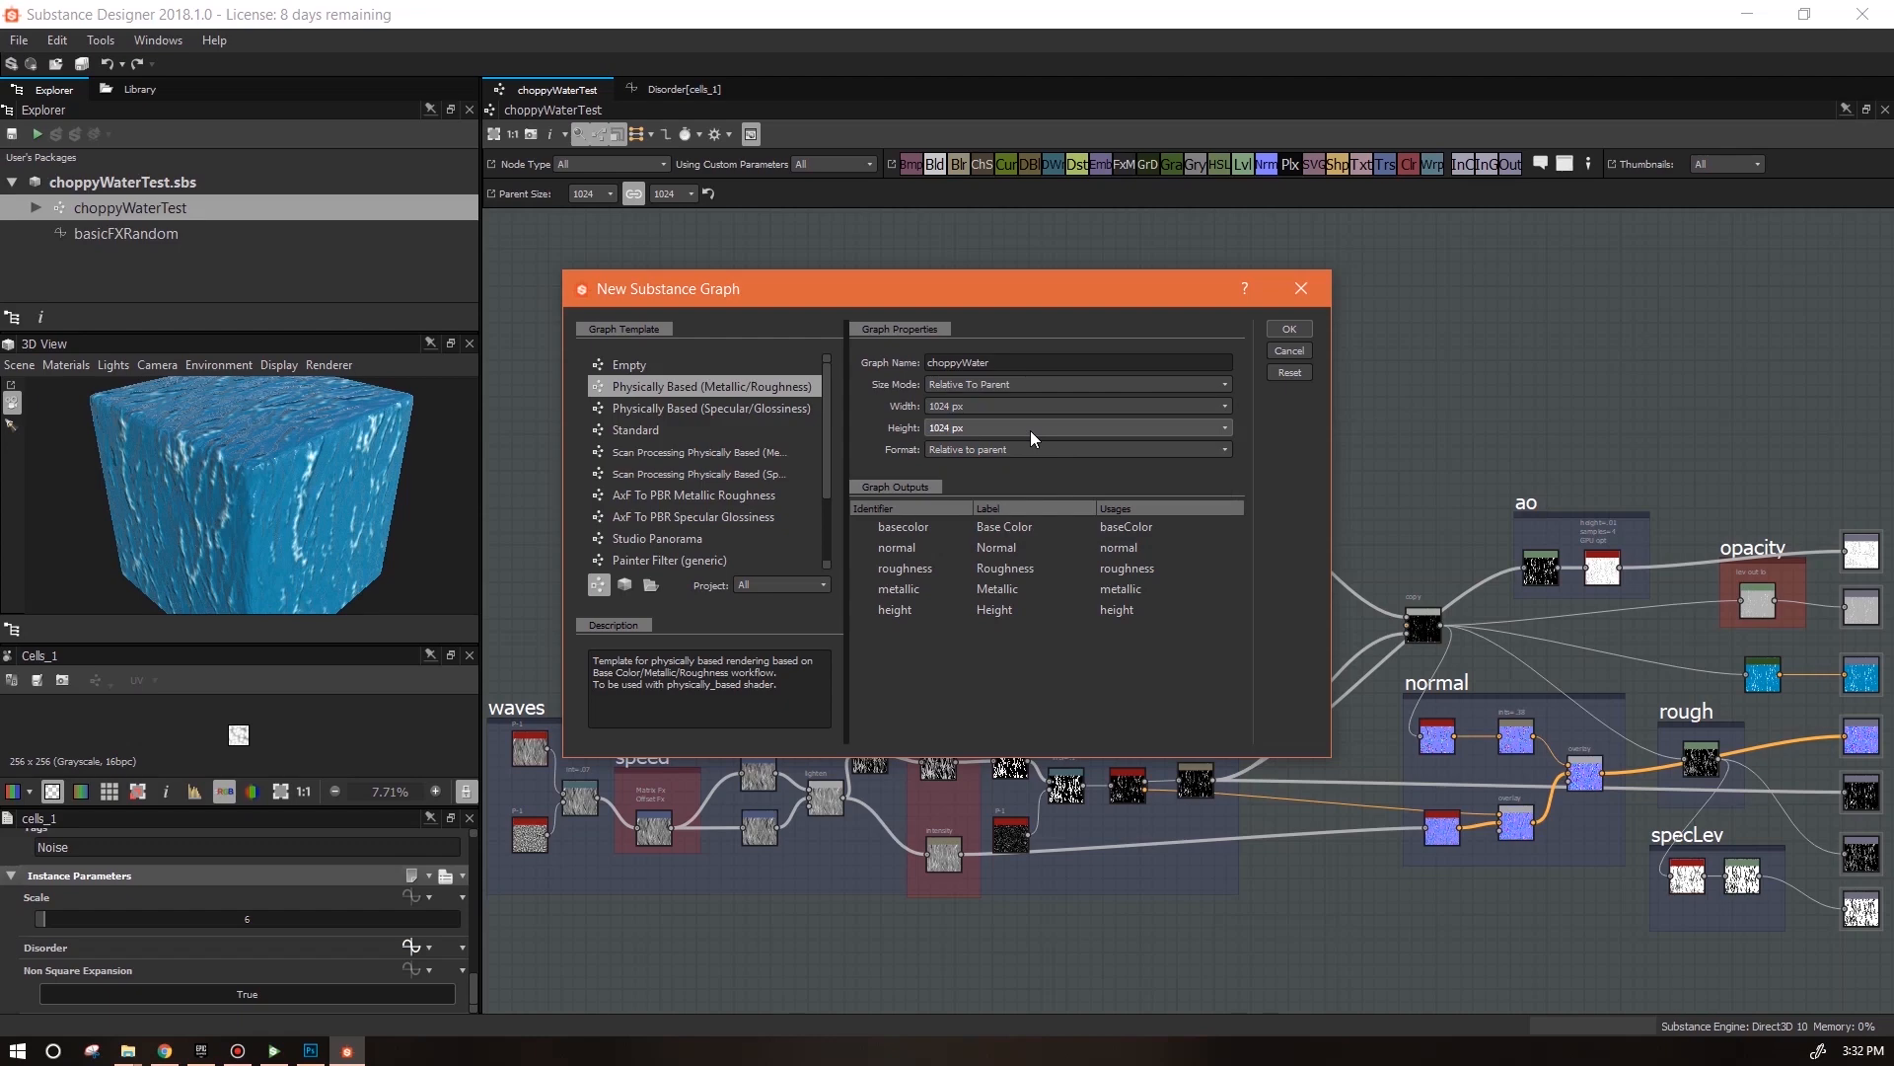
click(1289, 329)
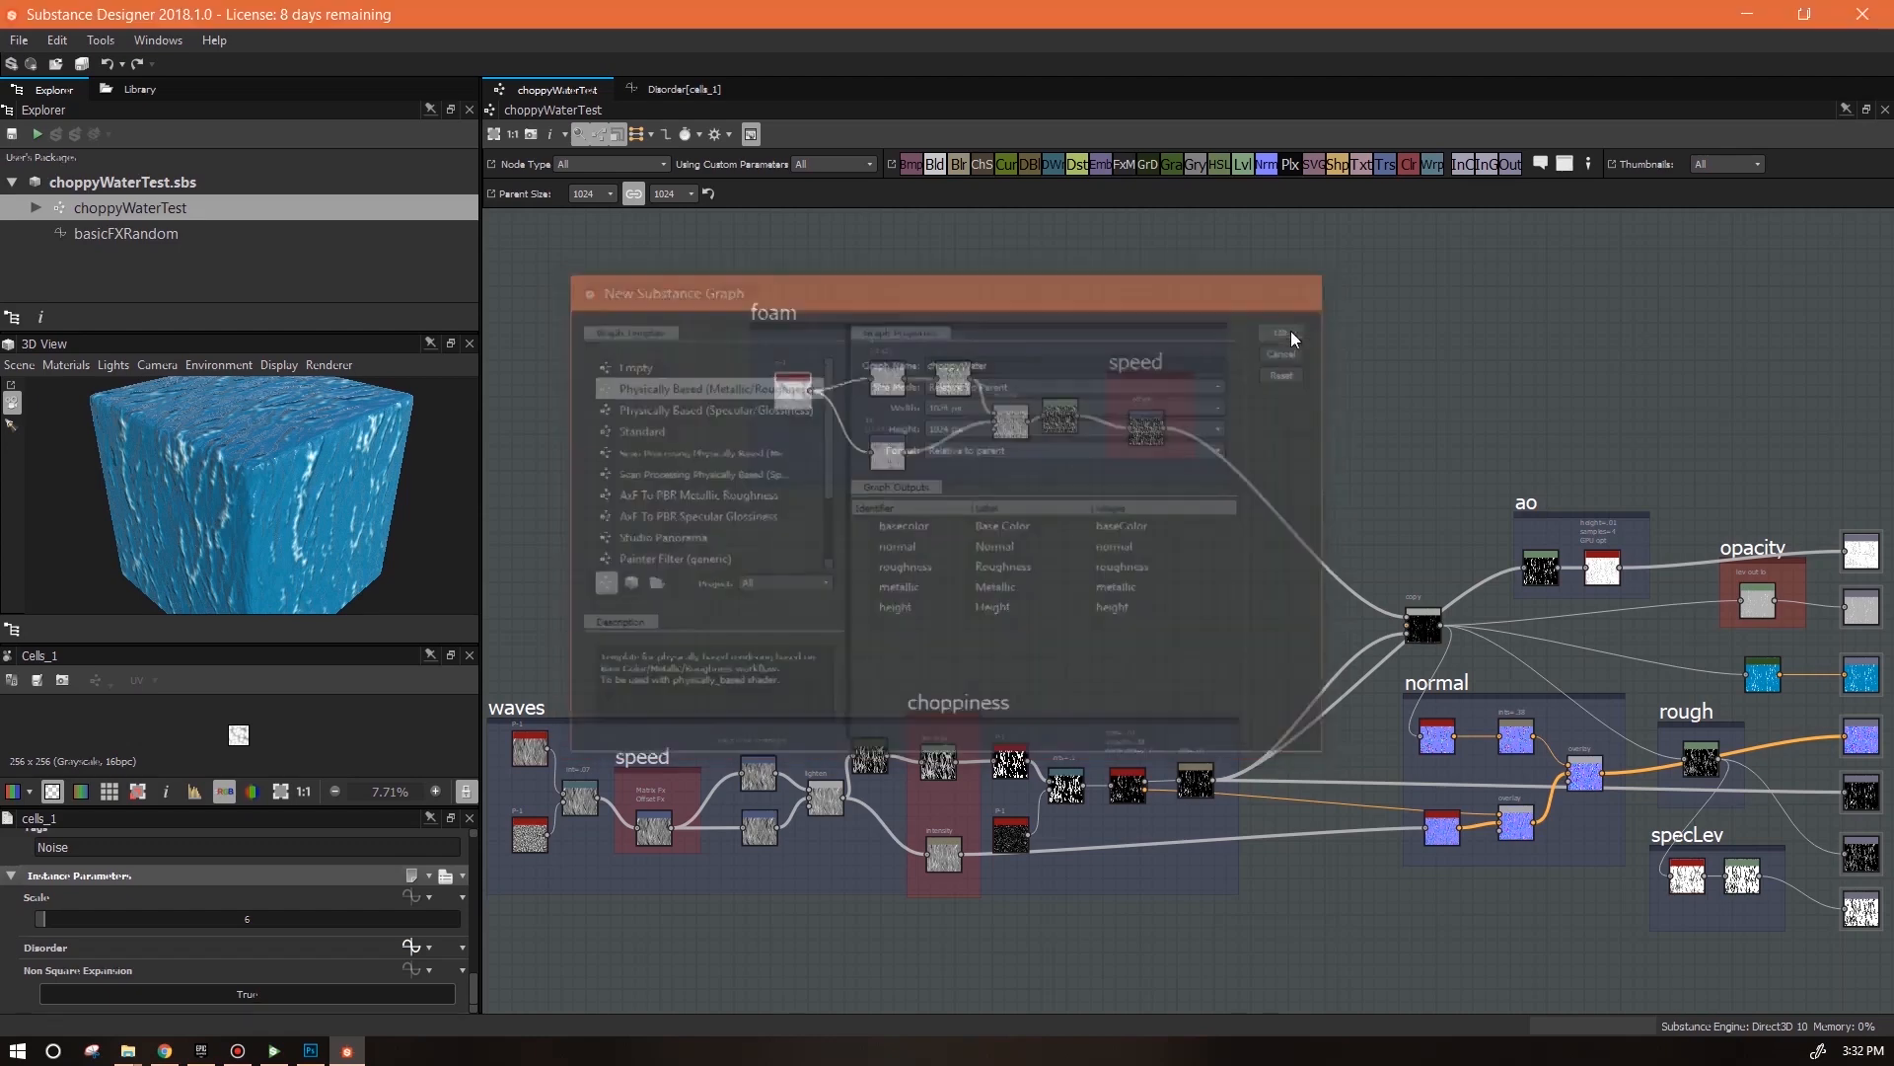
Rearrange the output nodes so that Height sits directly below Normal, followed by Roughness and Metallic
middle_drag(1086, 668, 943, 592)
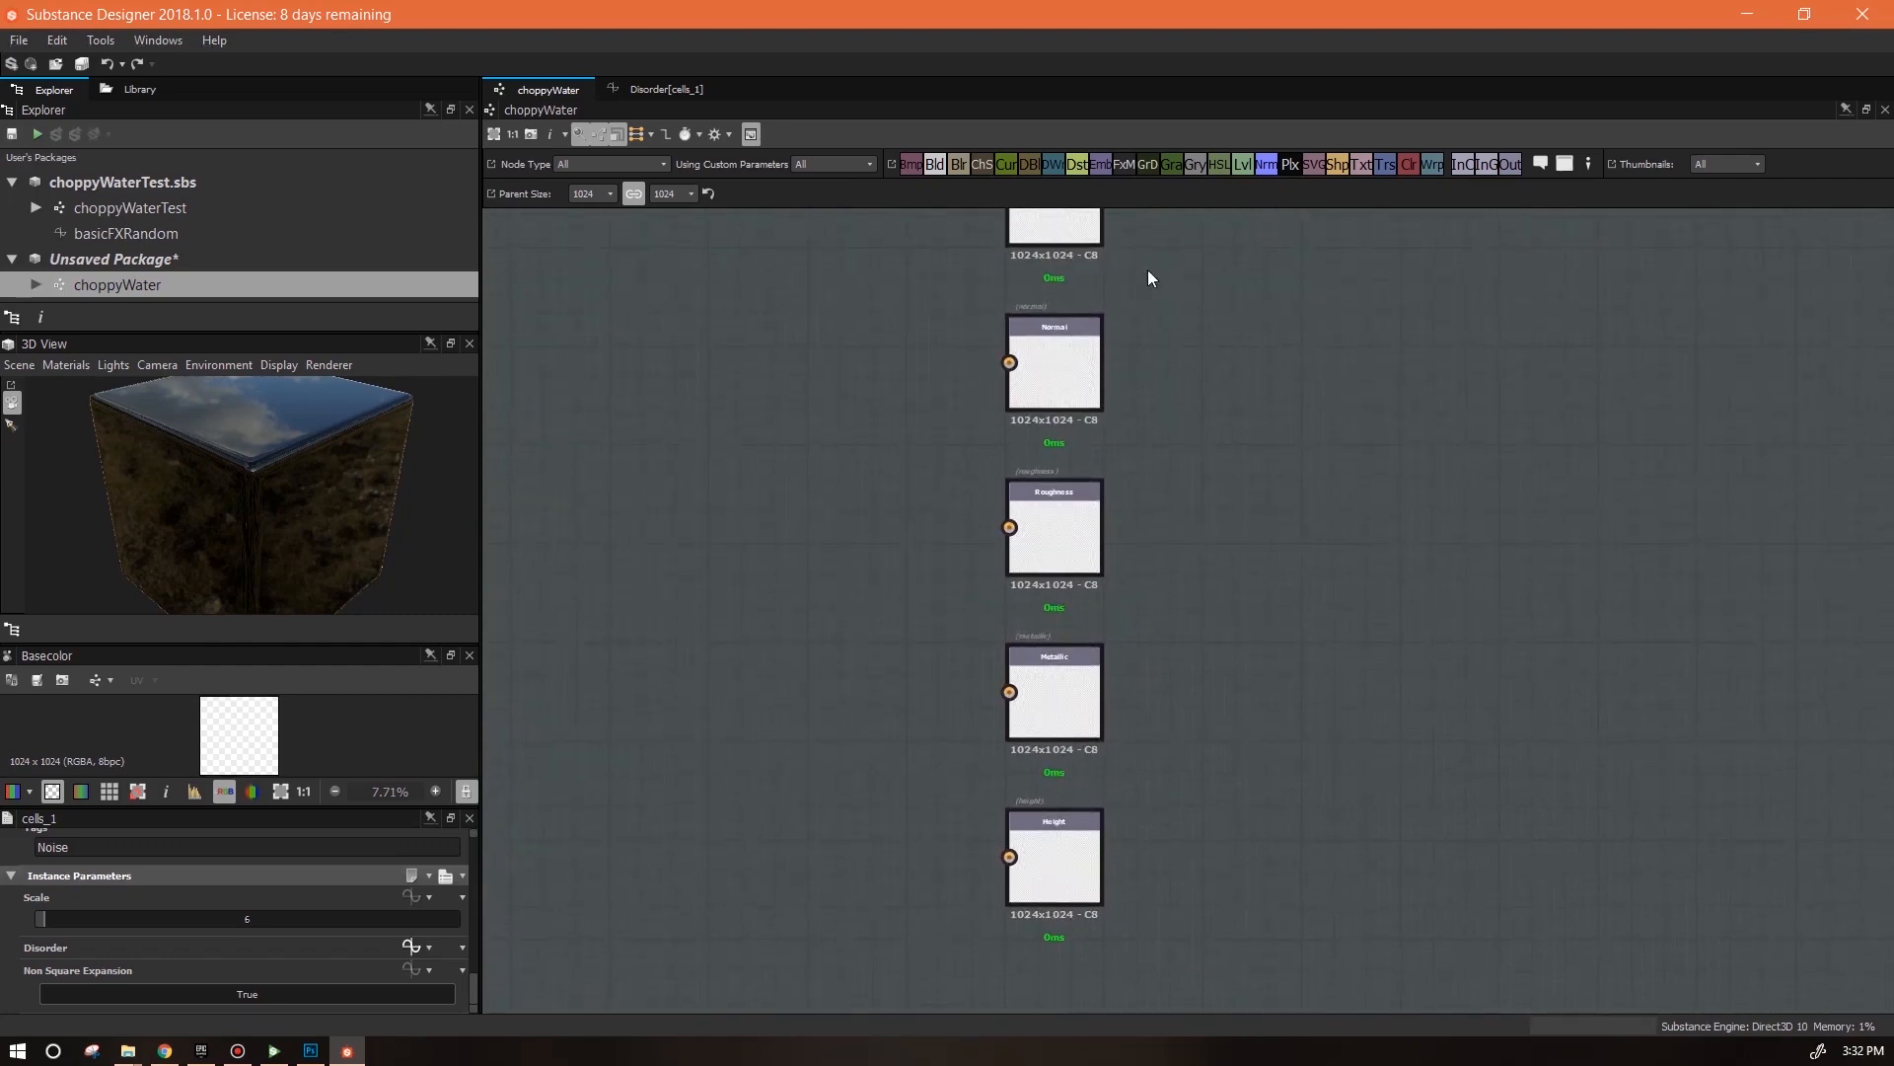
middle_drag(1268, 365, 1308, 450)
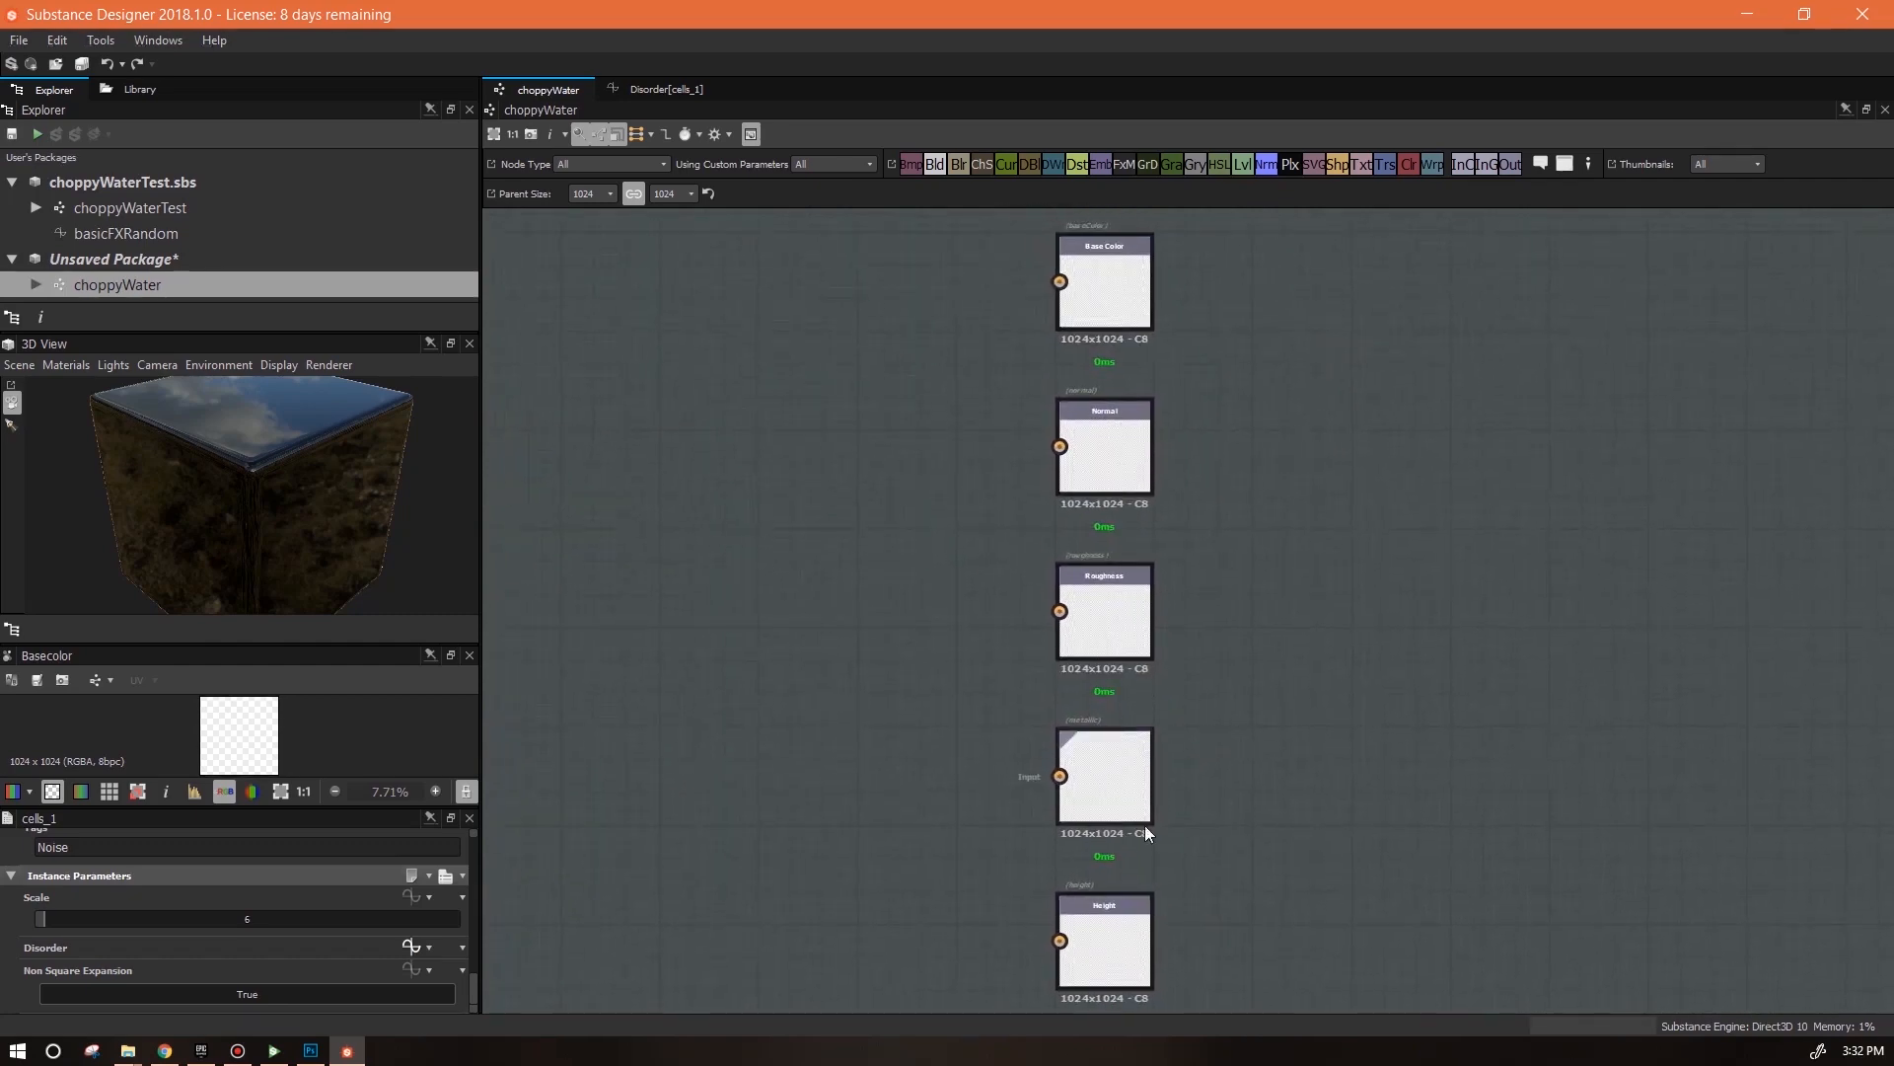
drag(1103, 953, 1400, 580)
drag(1198, 569, 1107, 789)
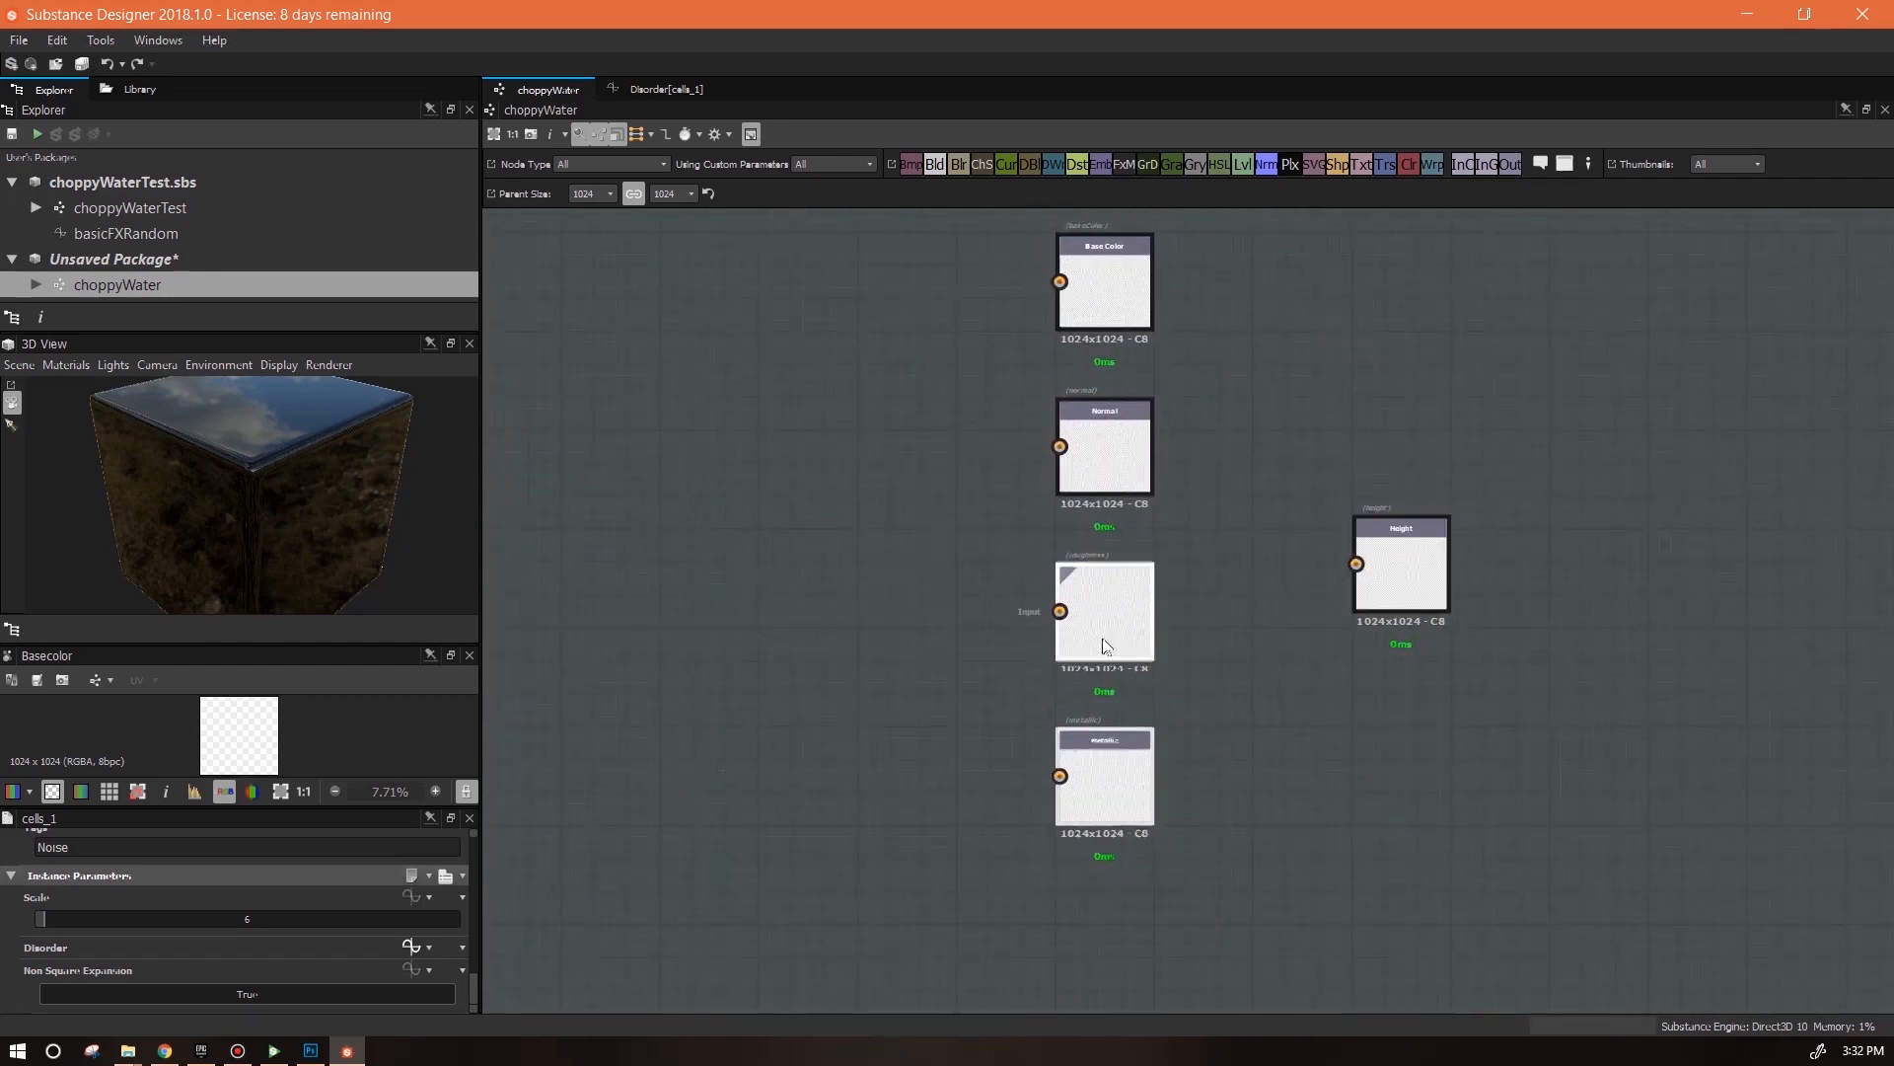
drag(1103, 625, 1110, 786)
drag(1407, 558, 1113, 607)
Change the usage of the Metallic output node to specularLevel
middle_drag(1458, 592, 1546, 409)
click(1203, 794)
middle_drag(1344, 720, 1350, 750)
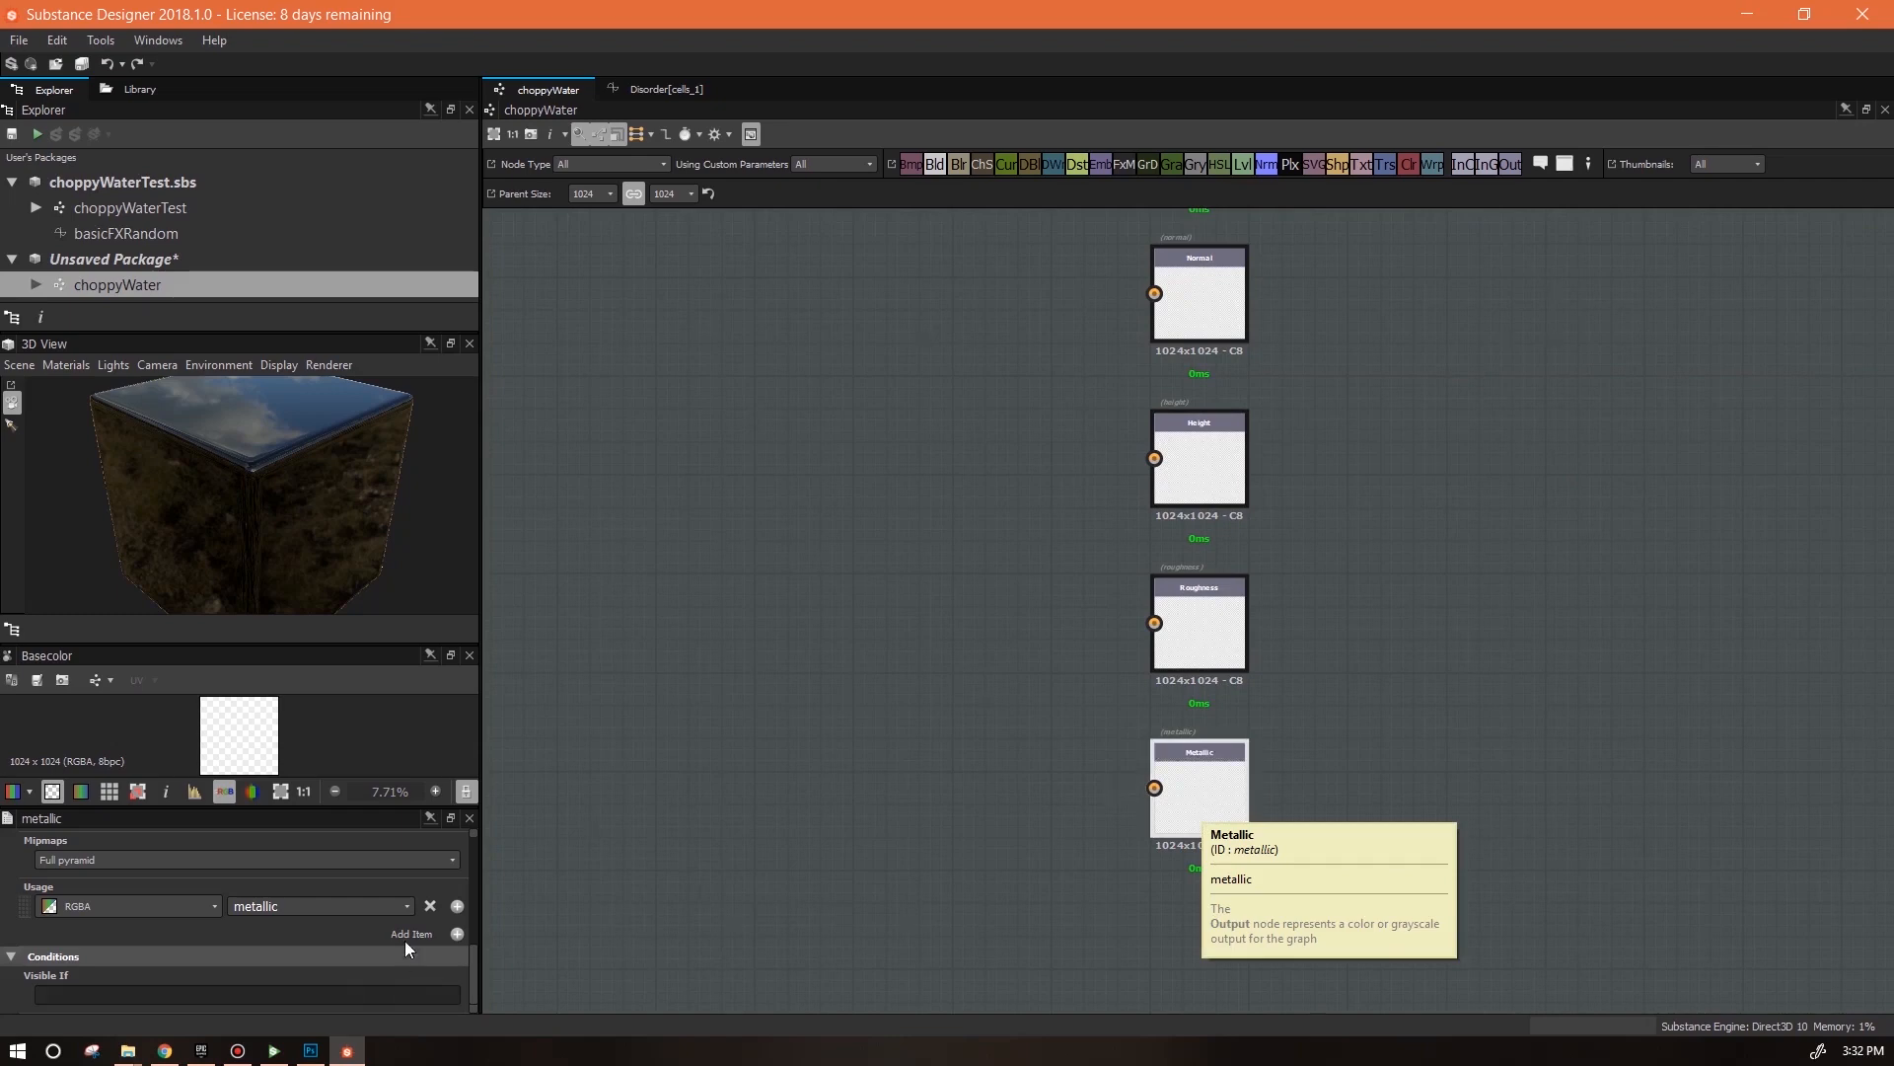
click(407, 905)
drag(411, 868, 407, 814)
click(319, 803)
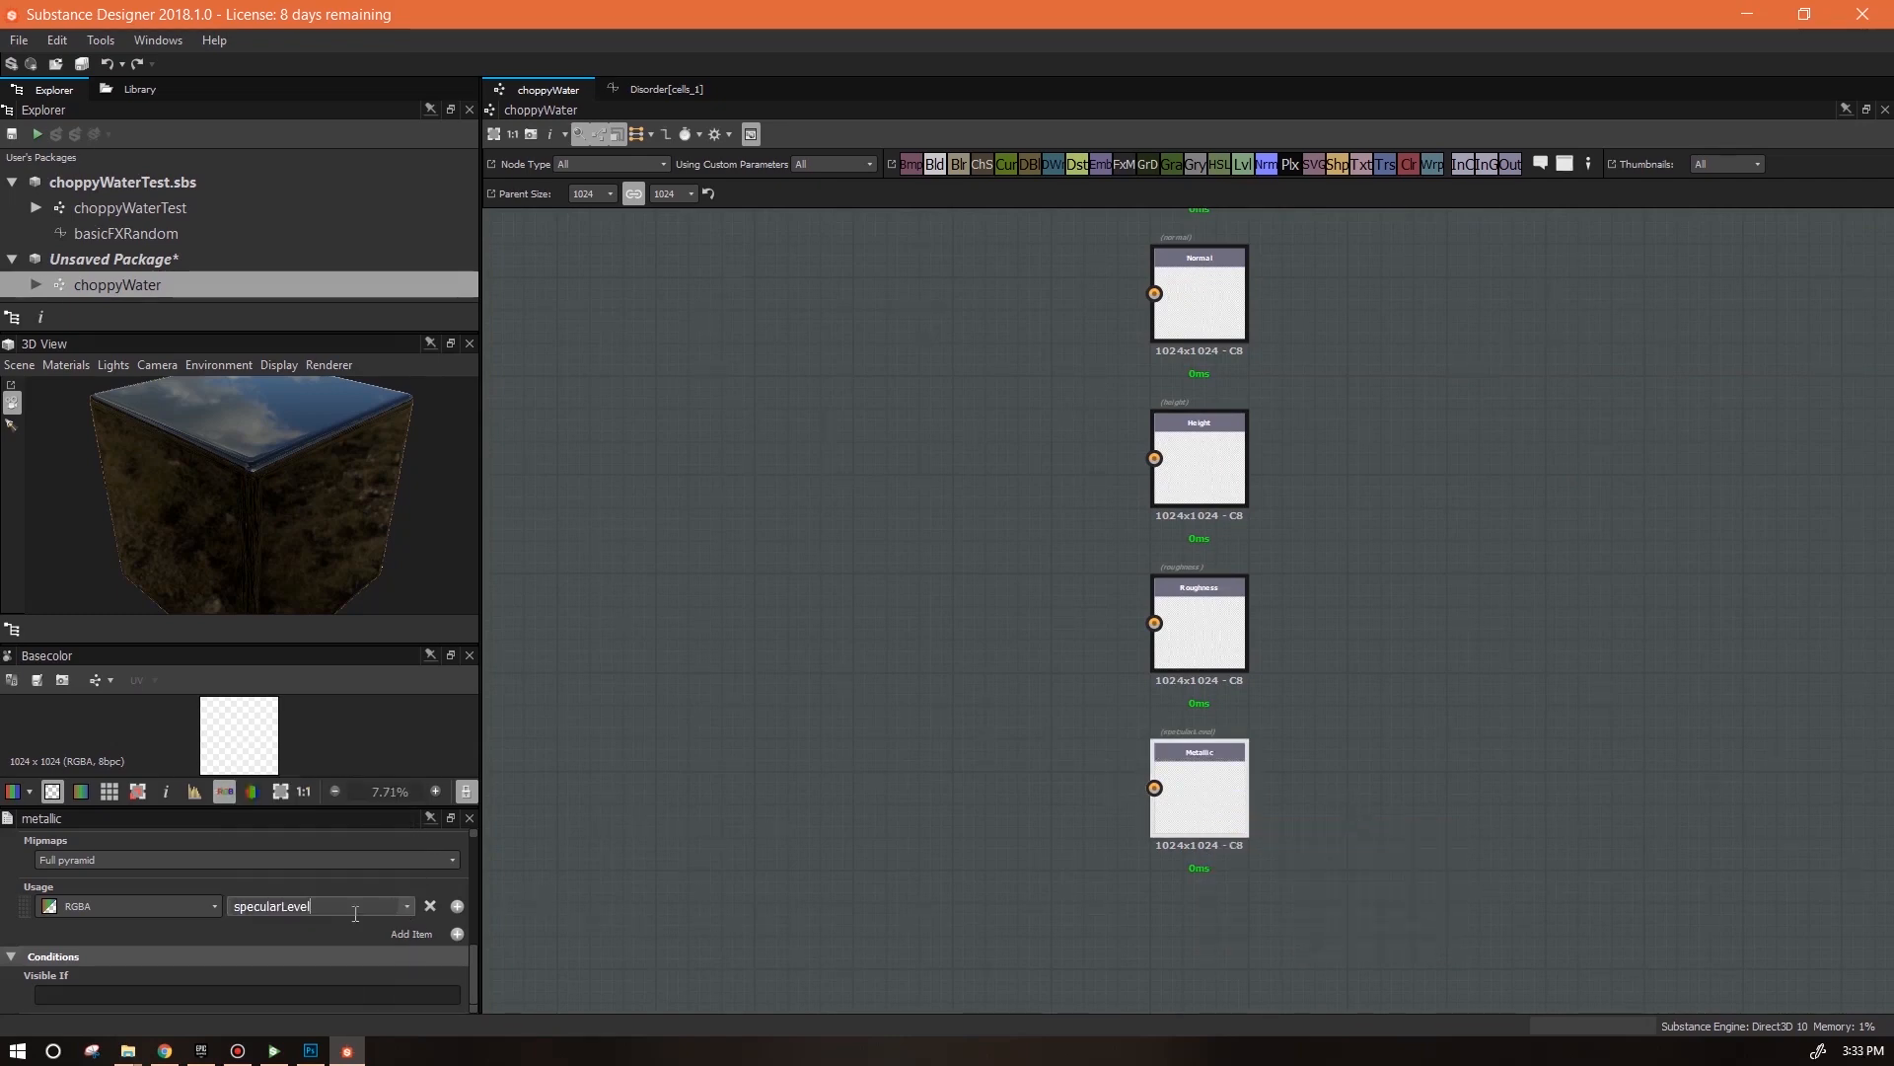
Rename the Metallic output's identifier to specLev and change its label to match
drag(473, 972, 463, 841)
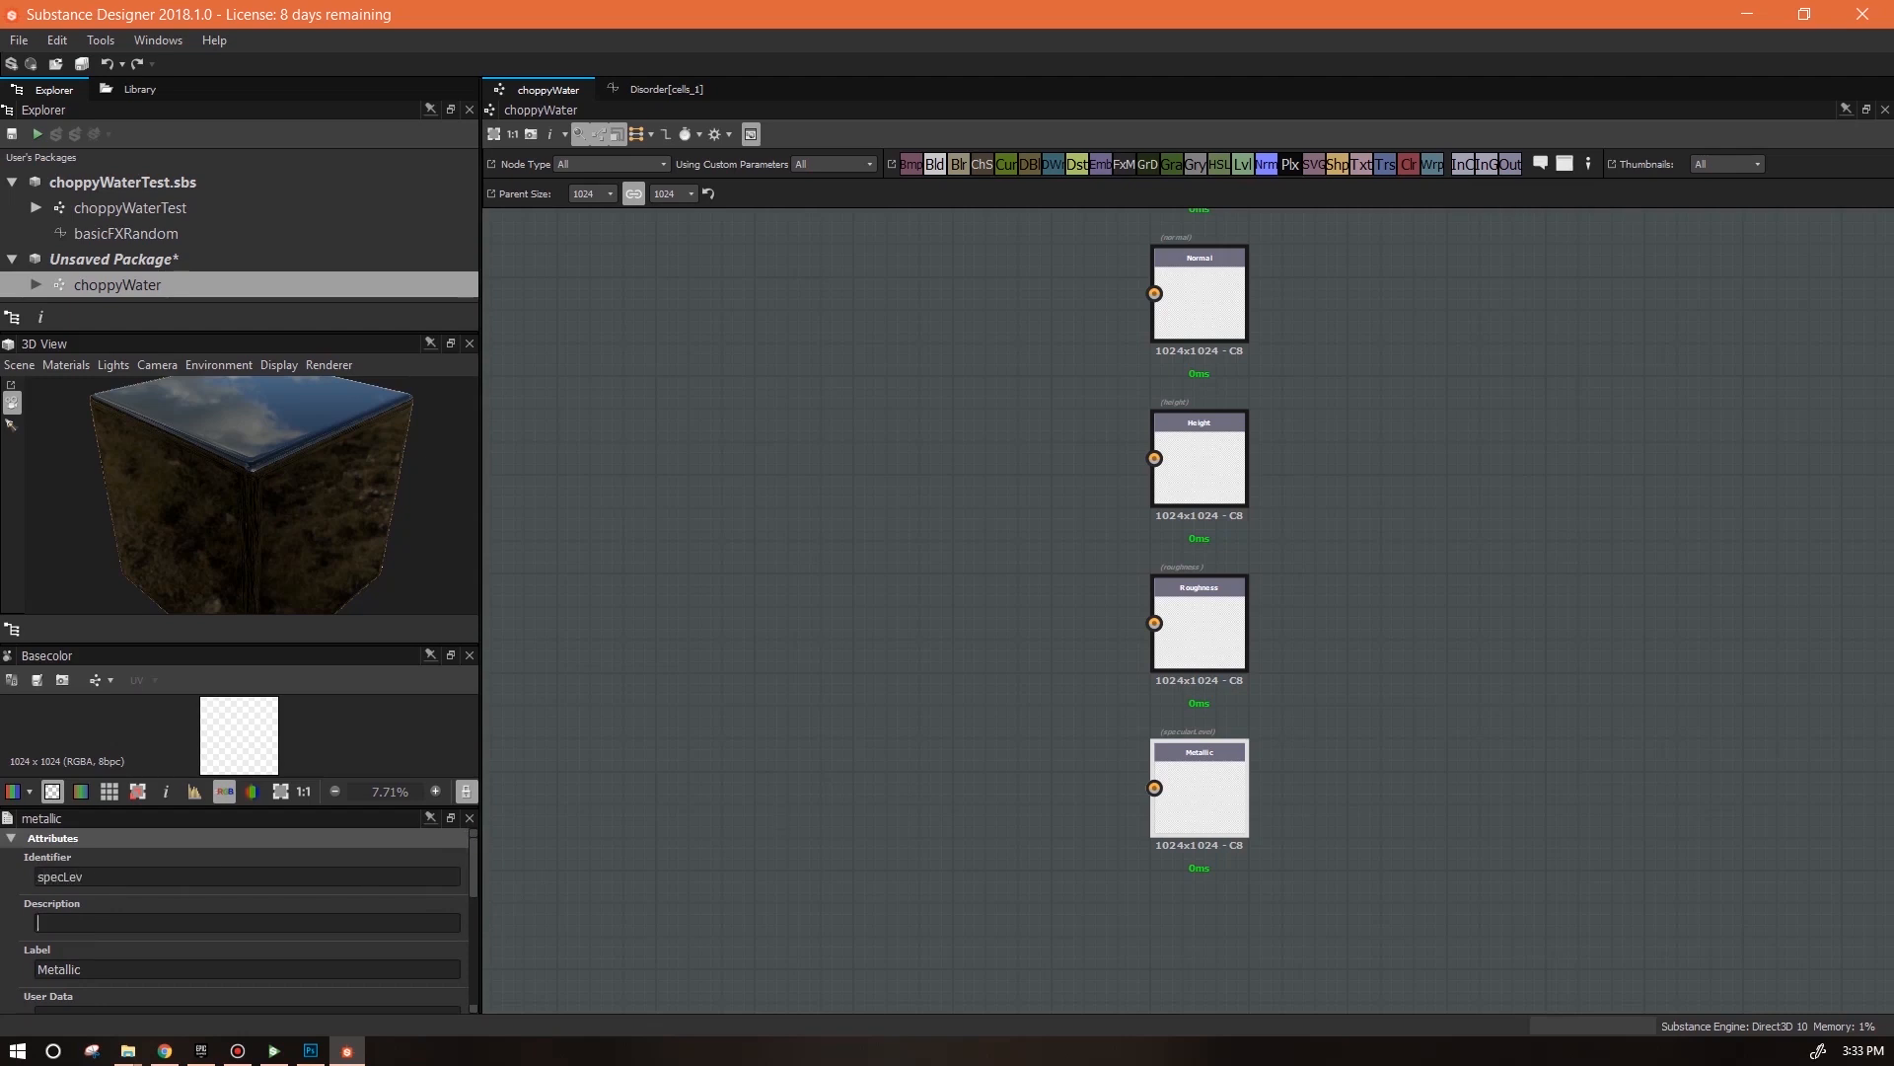
text(Lev)
key(Return)
Duplicate the Base Color output node and place the copy directly above the original
middle_drag(1435, 589, 1441, 832)
middle_drag(1425, 631, 1425, 757)
click(1209, 543)
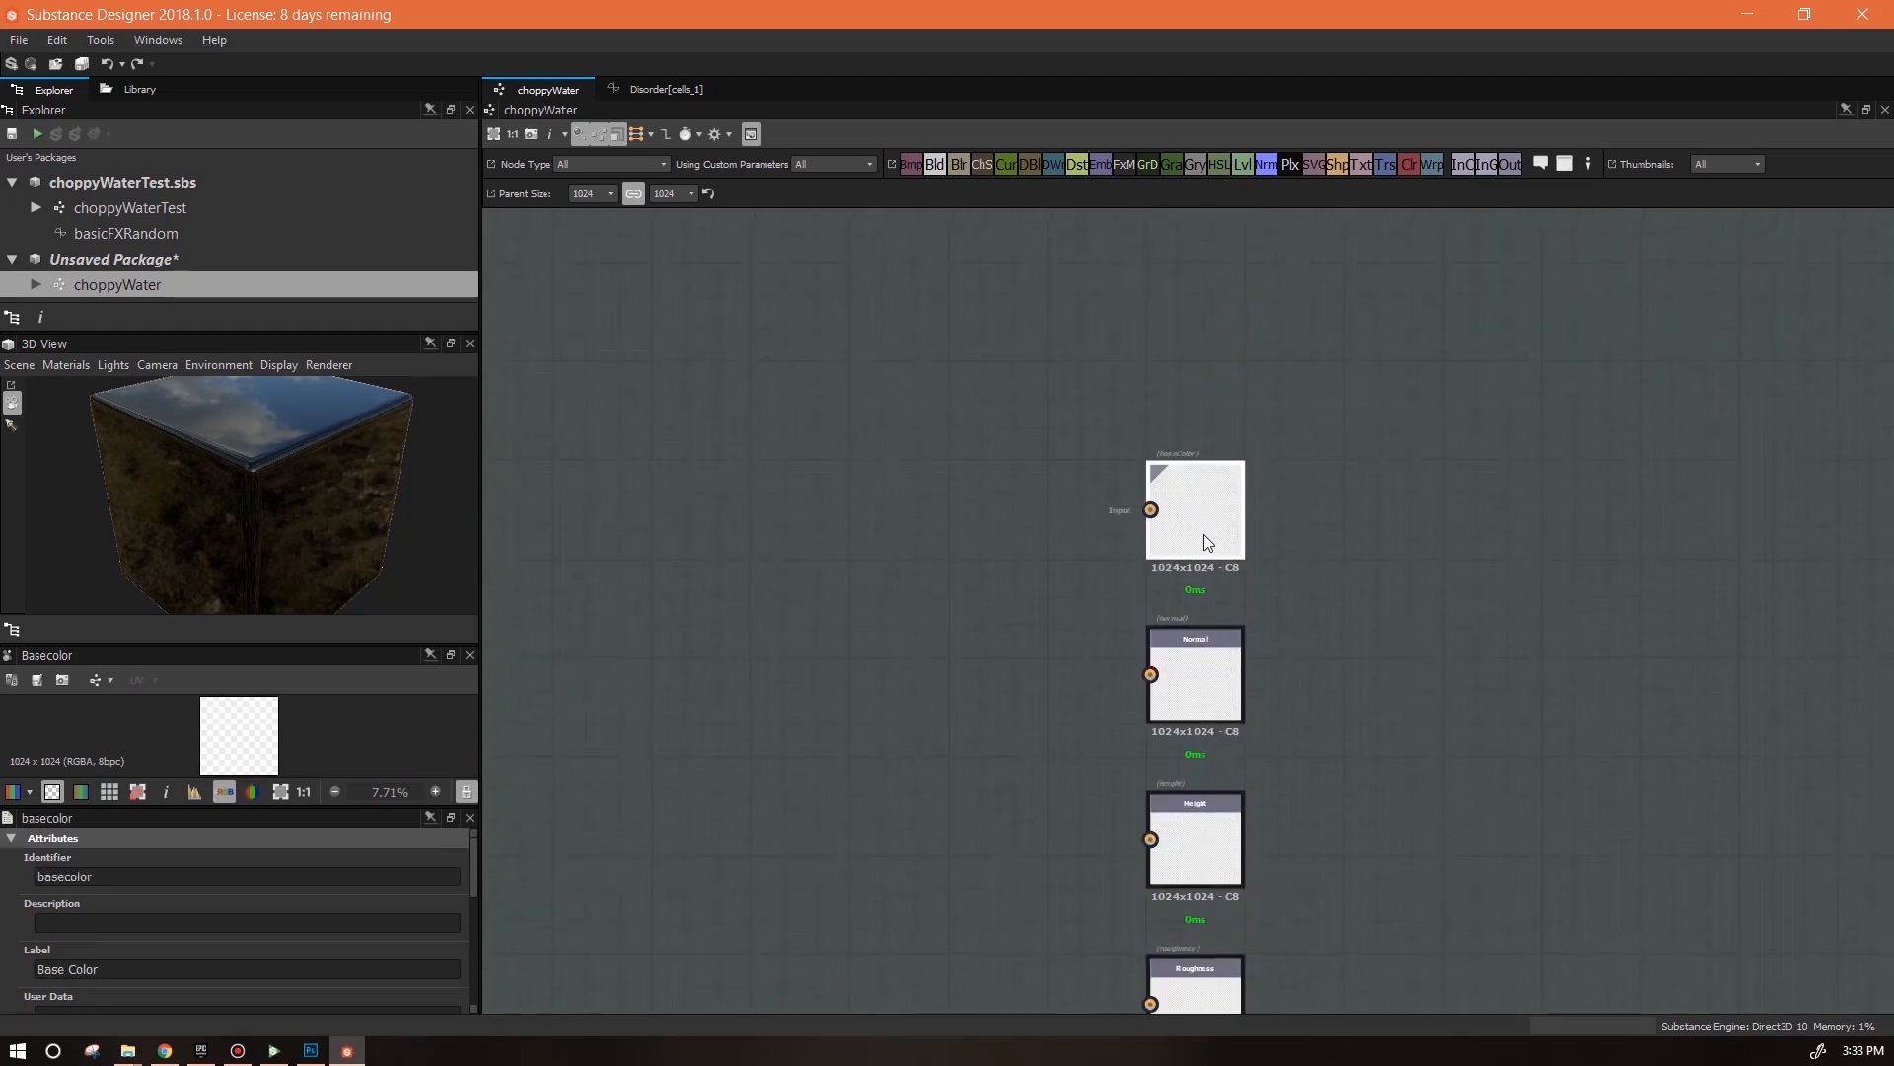
key(ctrl+d)
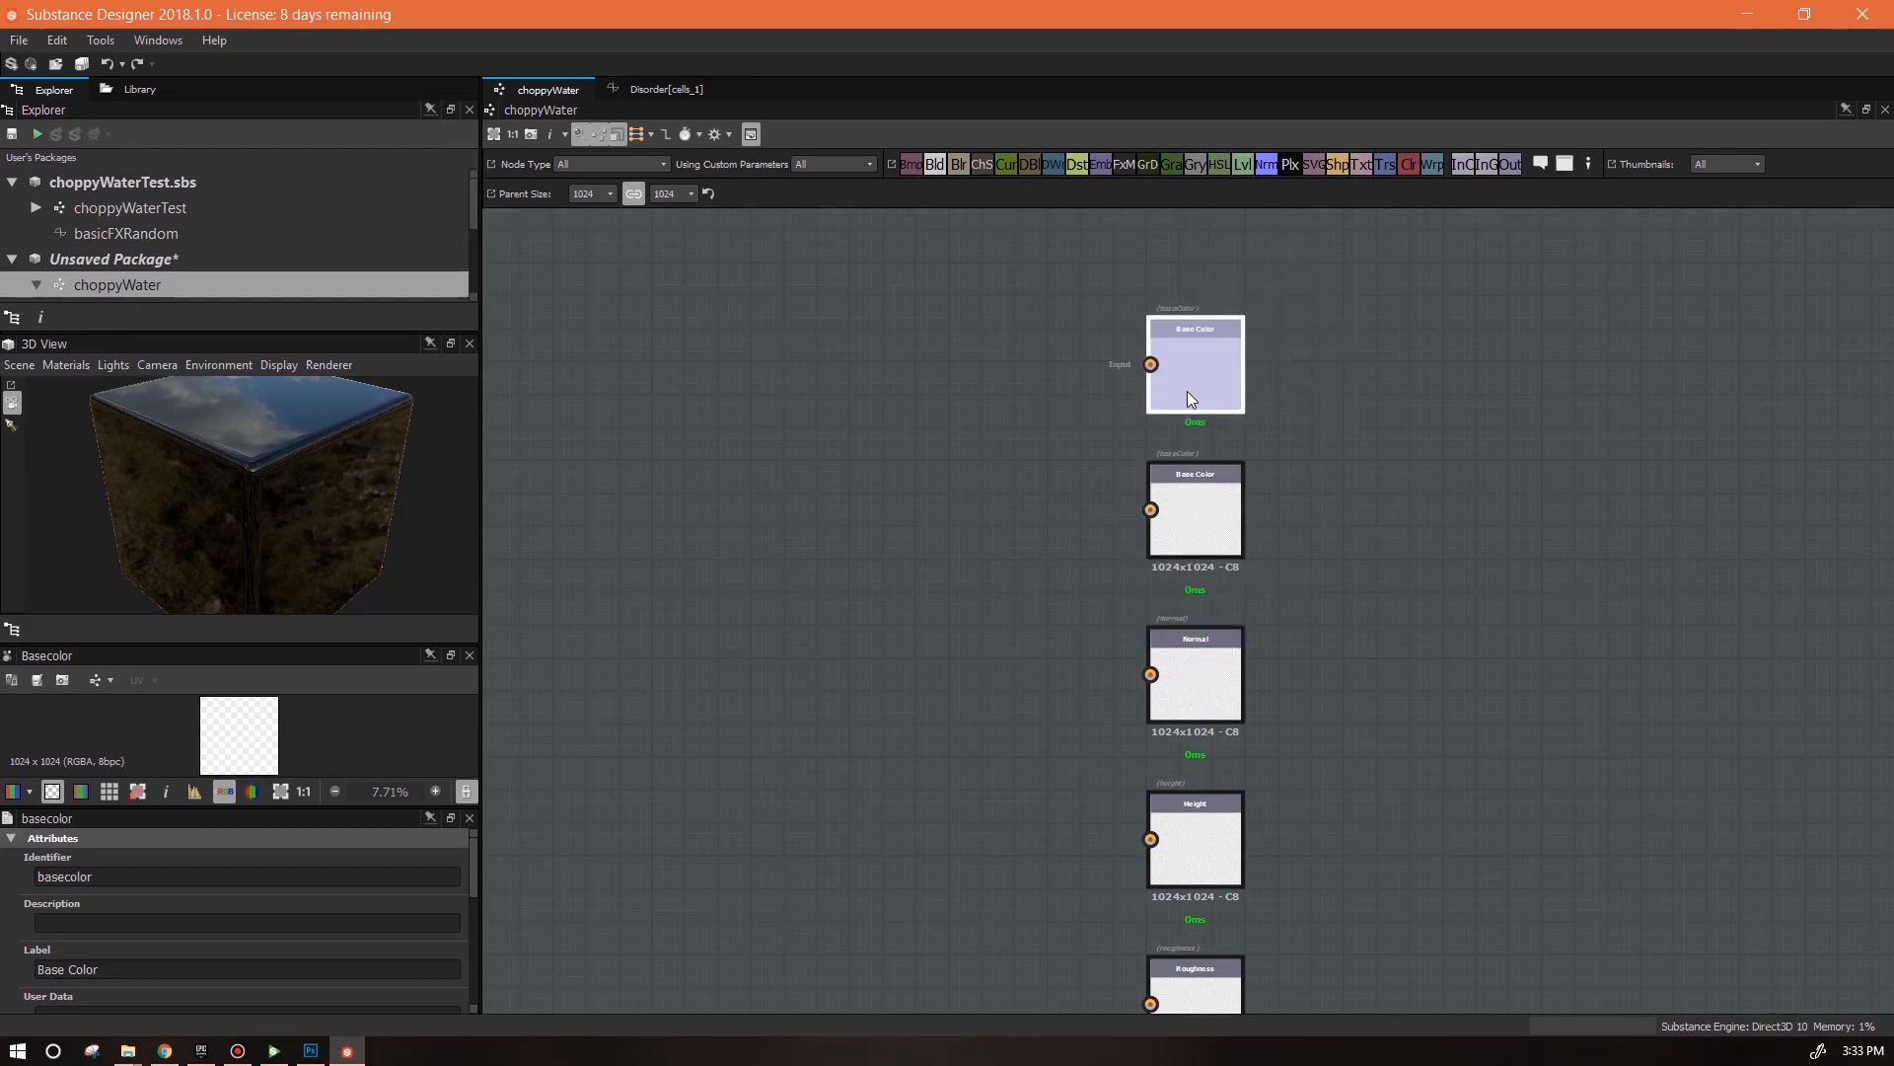
click(1187, 391)
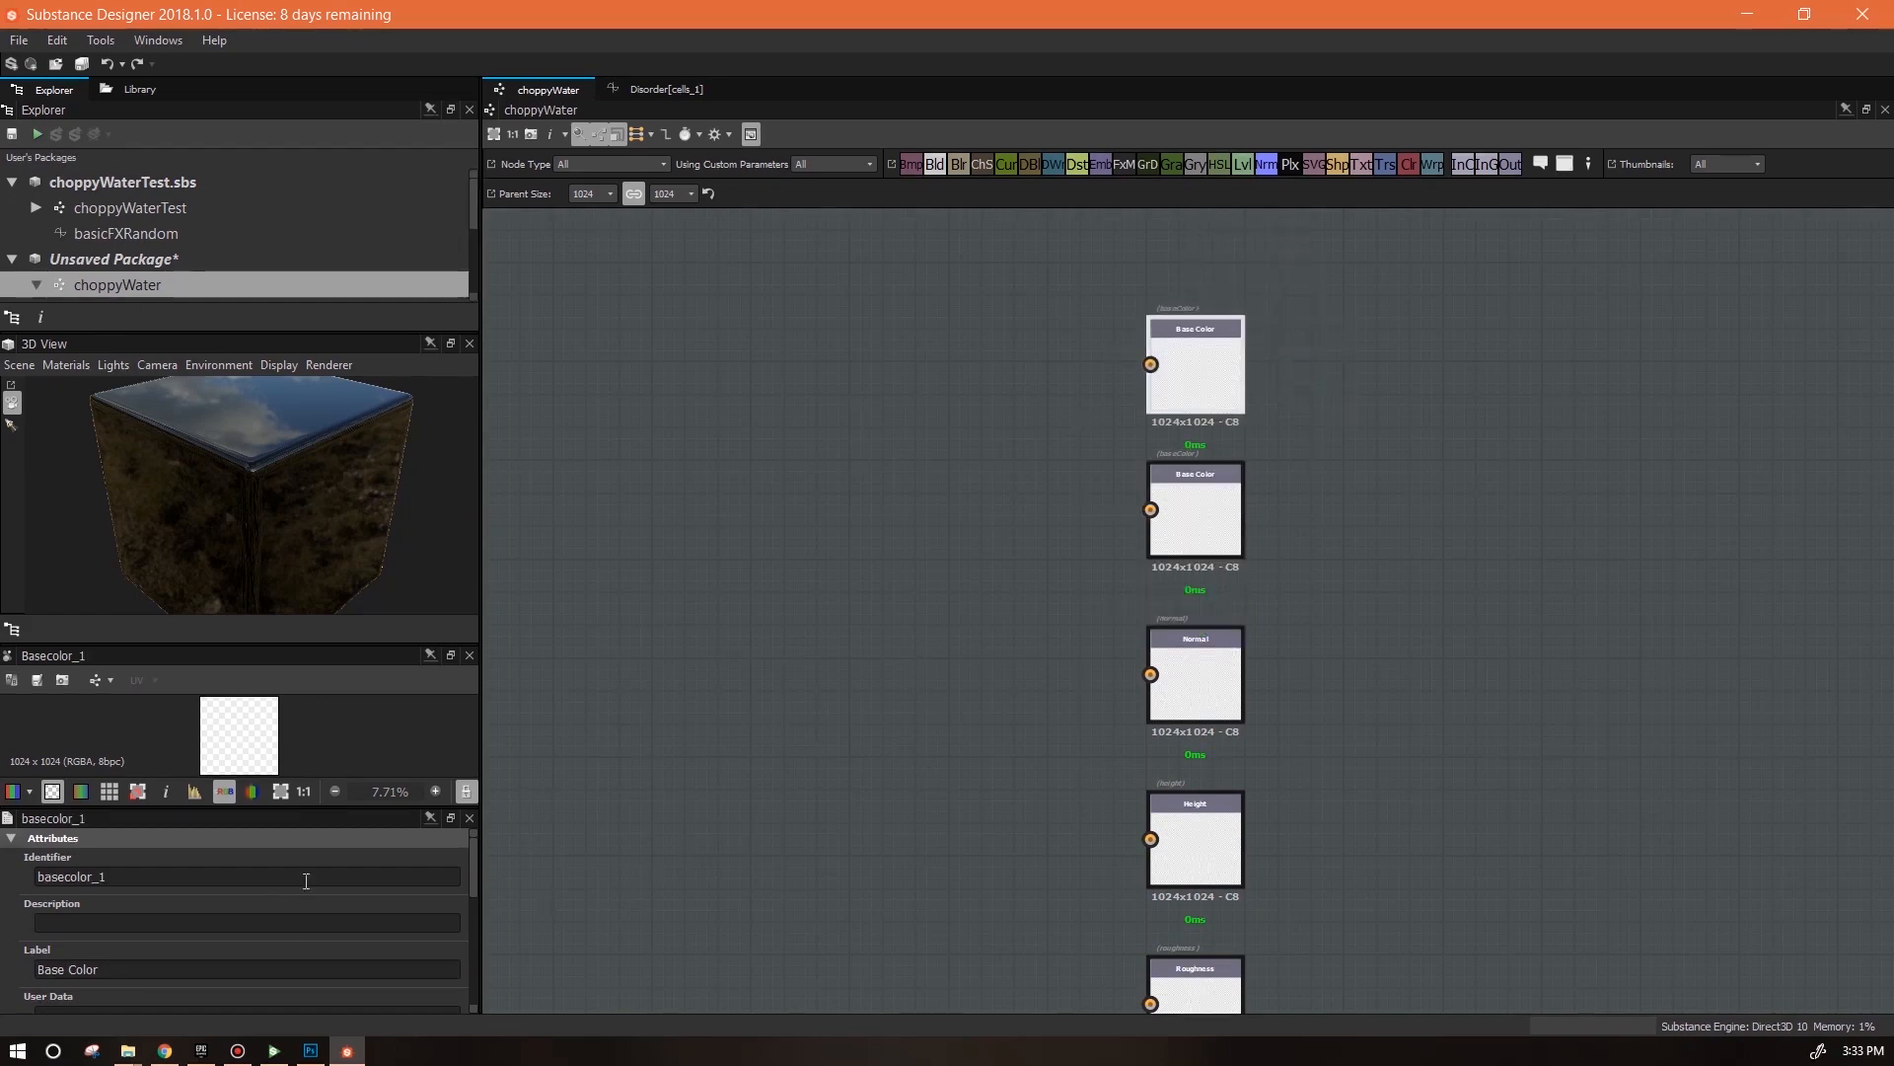
Rename the duplicated Base Color output to AO and set its usage to ambientOcclusion
double_click(128, 872)
text(ao)
key(Tab)
scroll(372, 848, down, 5)
click(321, 905)
click(316, 830)
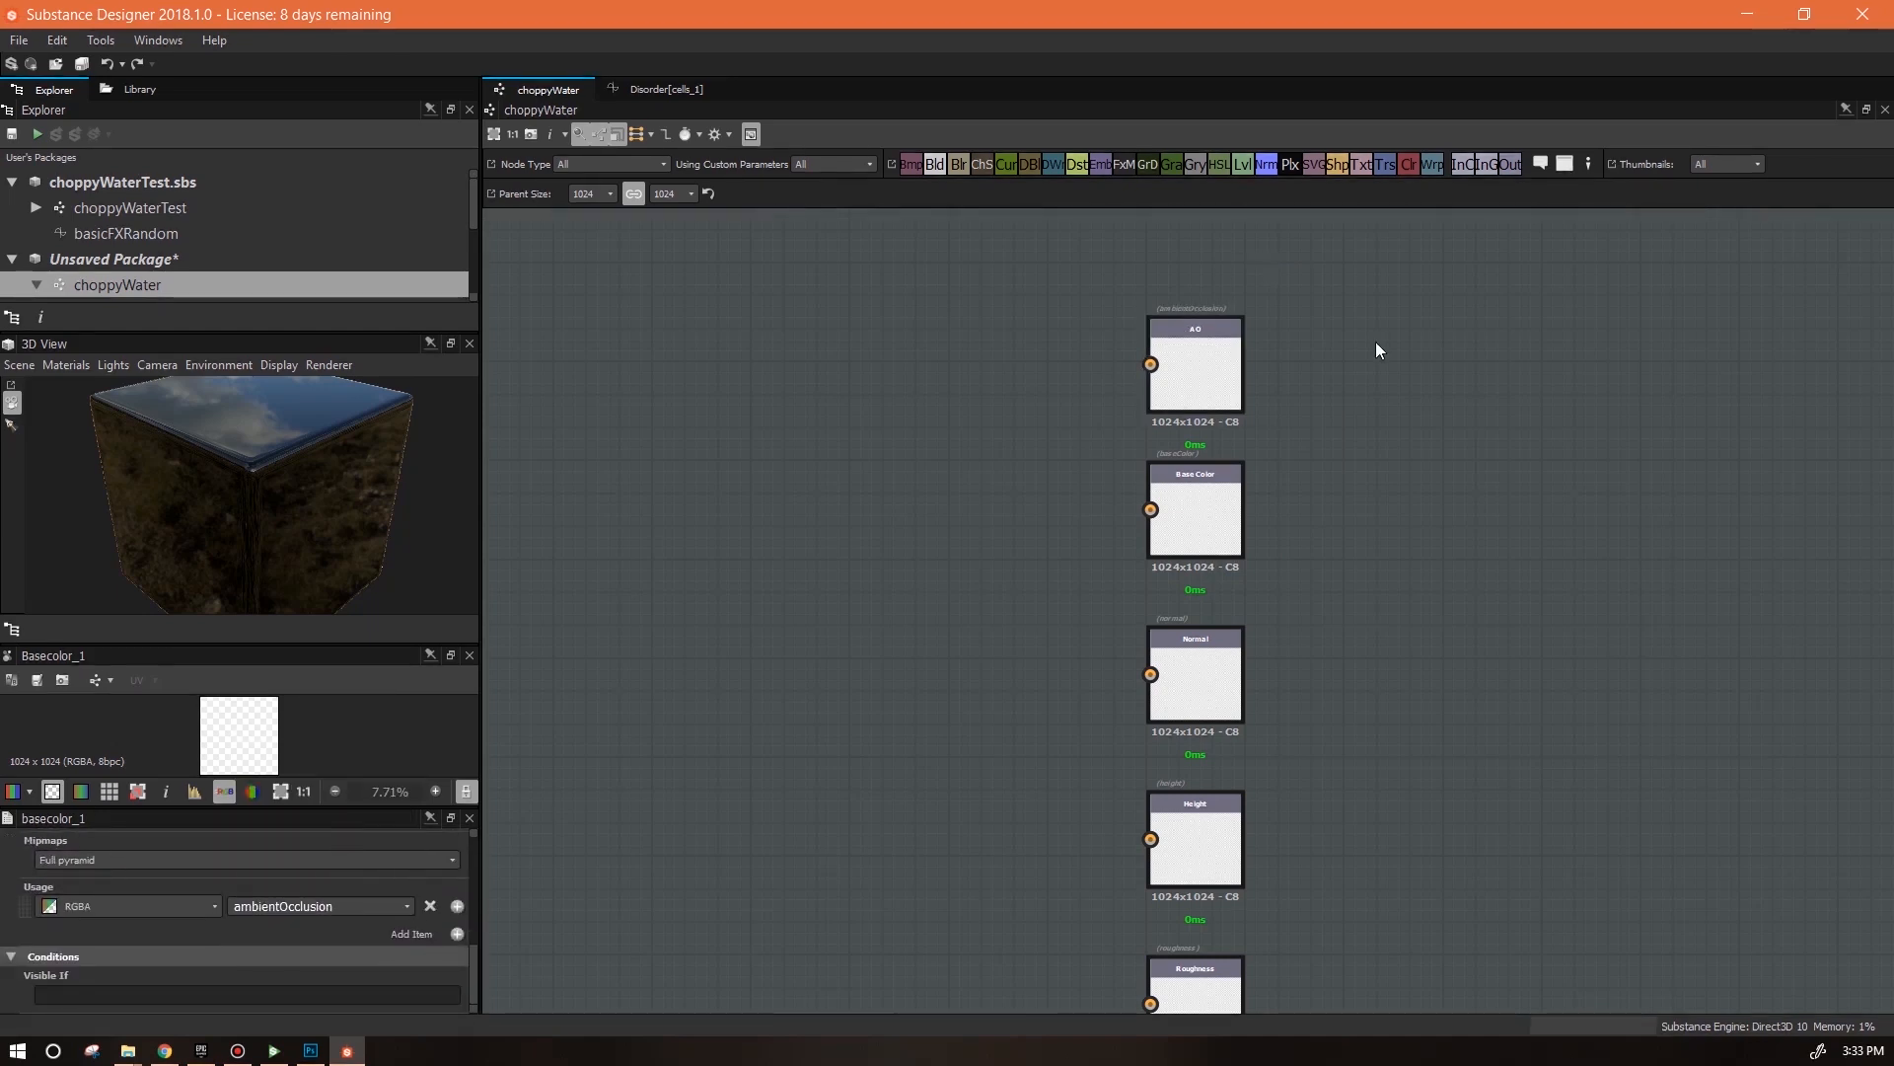
Display the graph's outputs in the 3D view
right_click(944, 454)
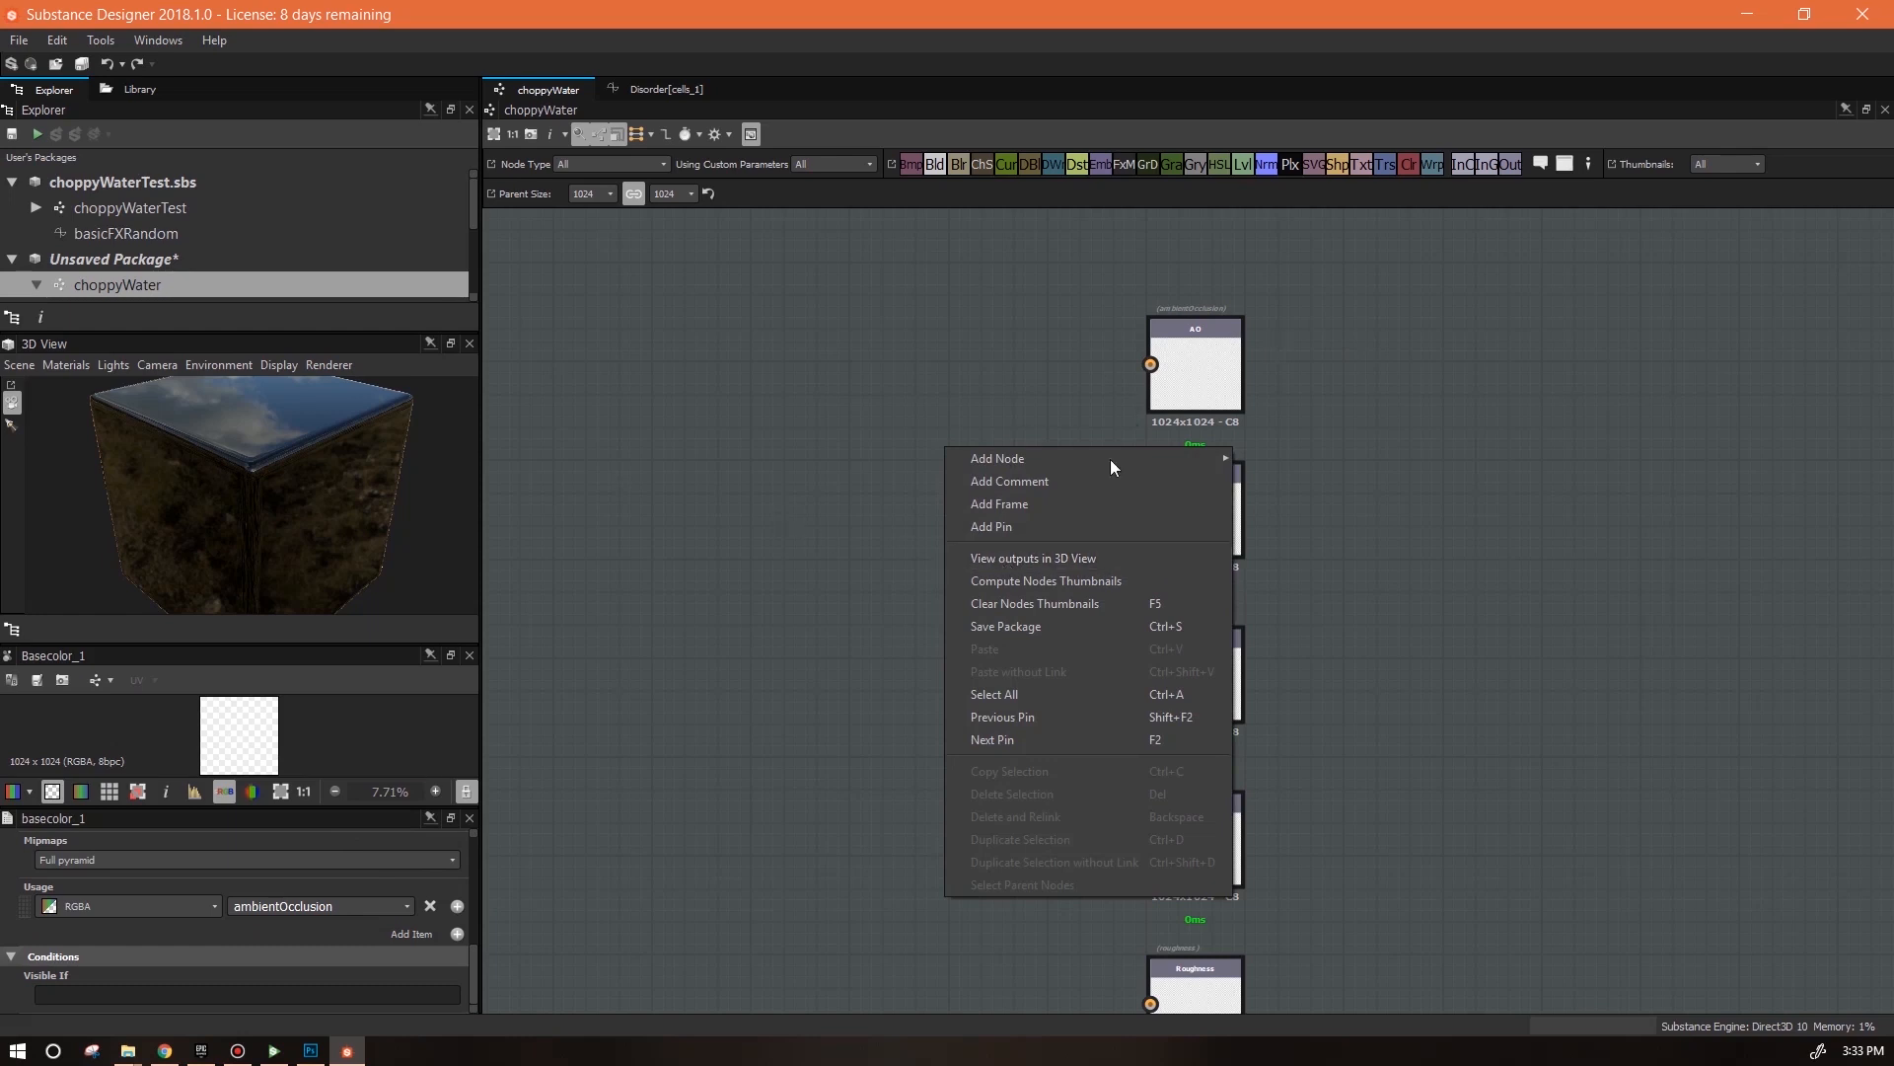
click(1063, 558)
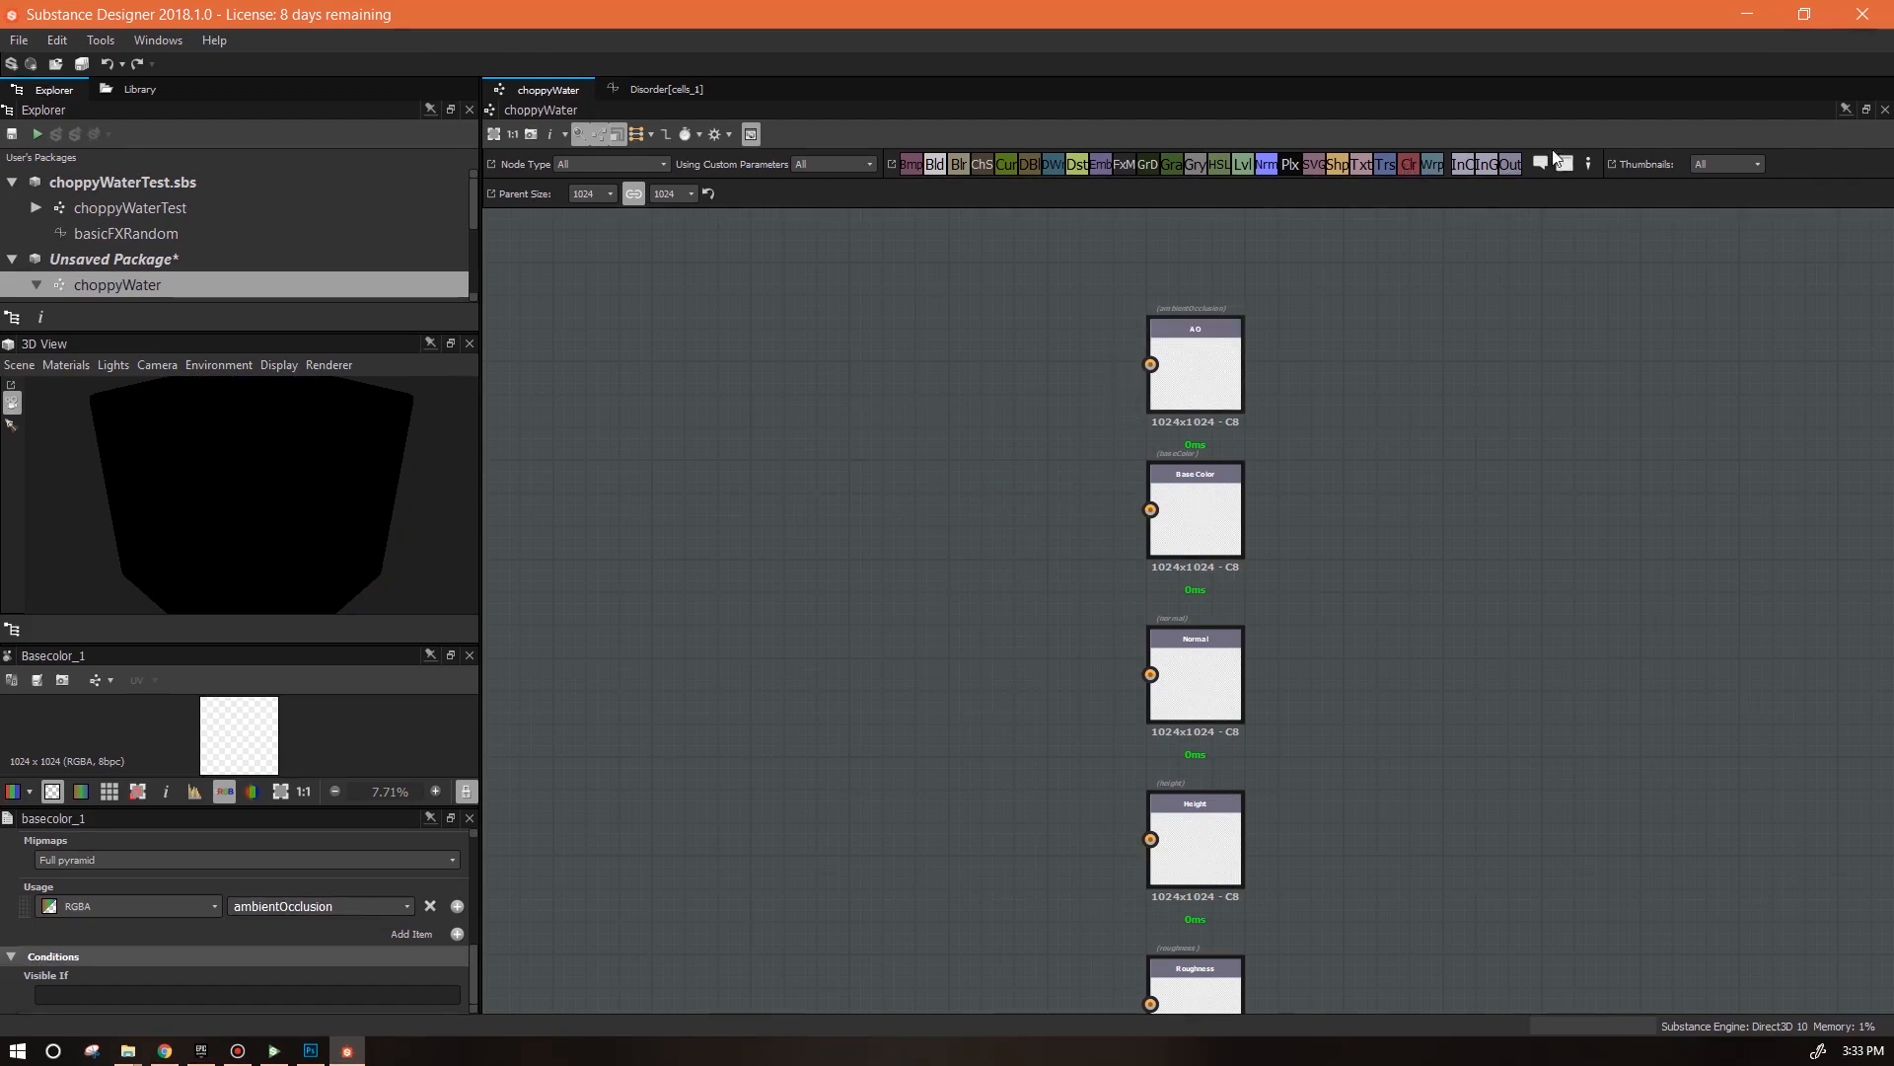
Add a Uniform Color node, make it grayscale white, connect it to the AO output and place it above that output
drag(1417, 188, 1027, 377)
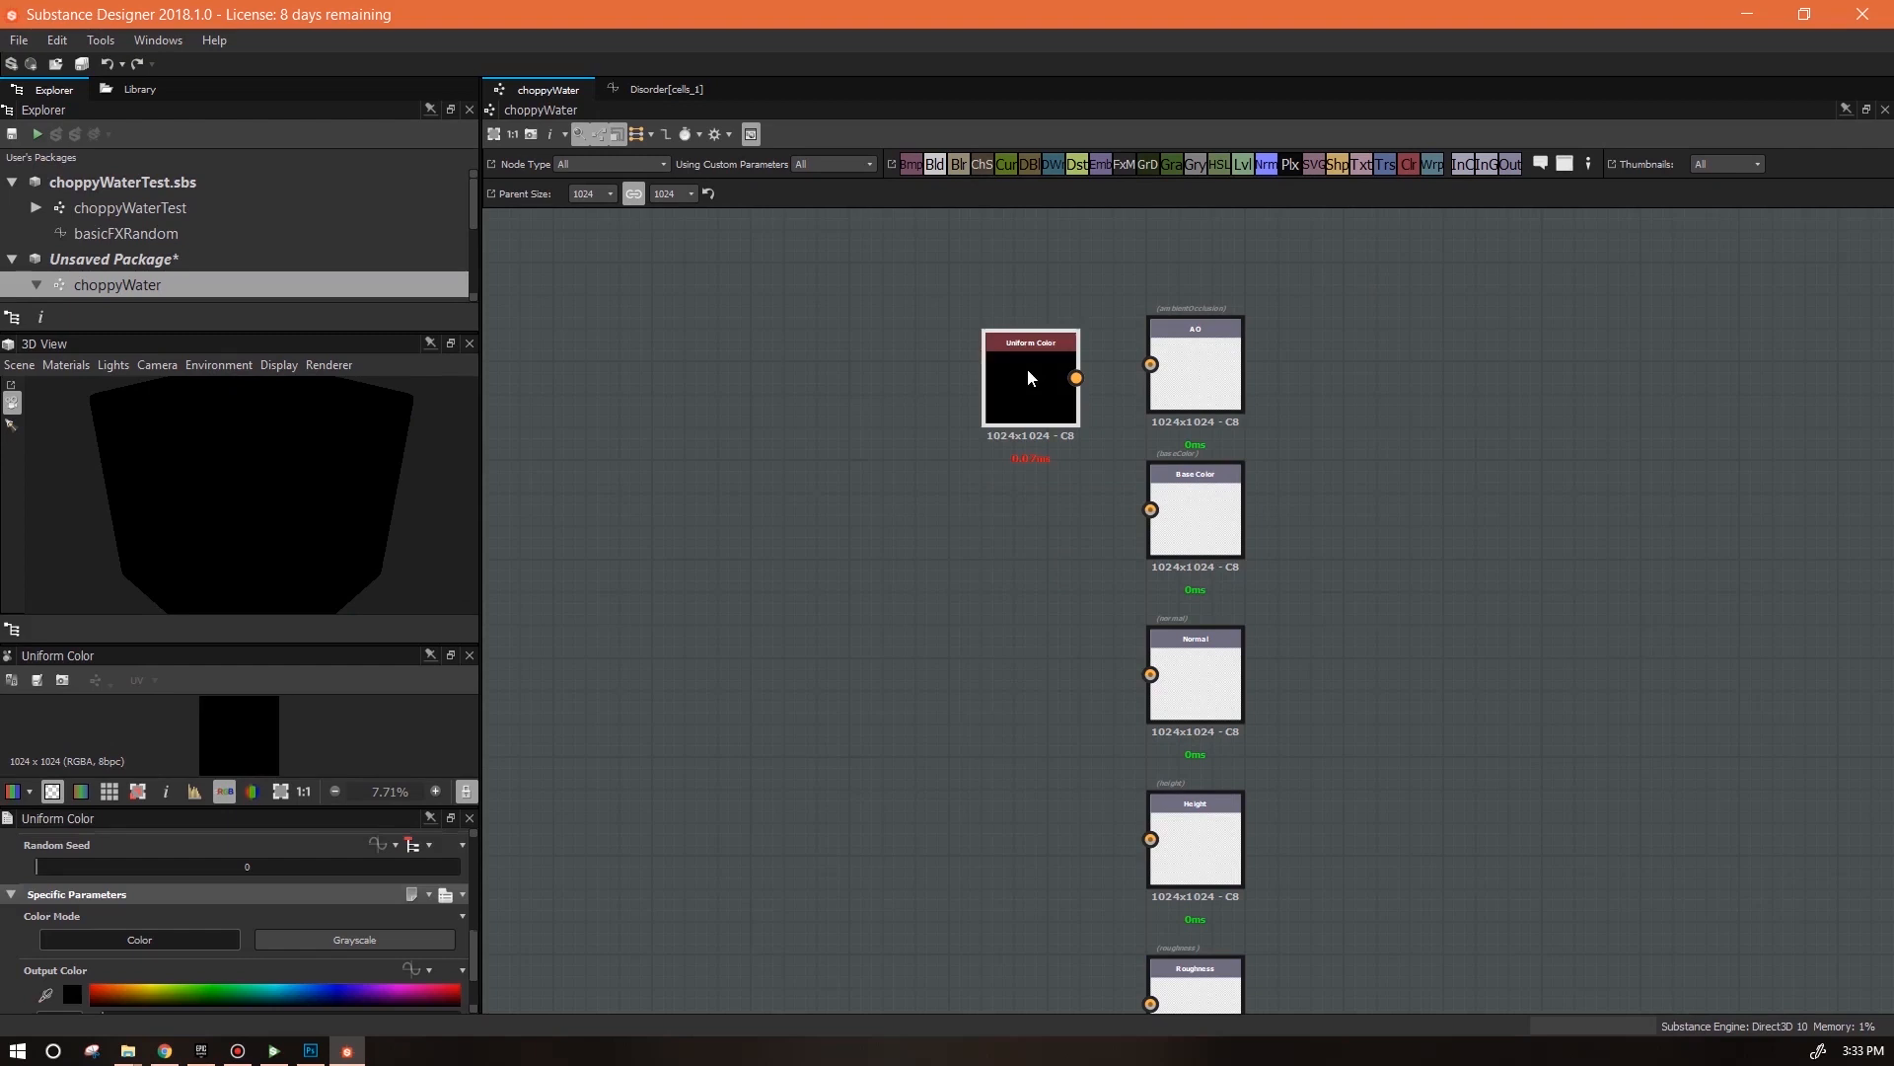
click(424, 939)
click(1034, 359)
drag(402, 992, 545, 979)
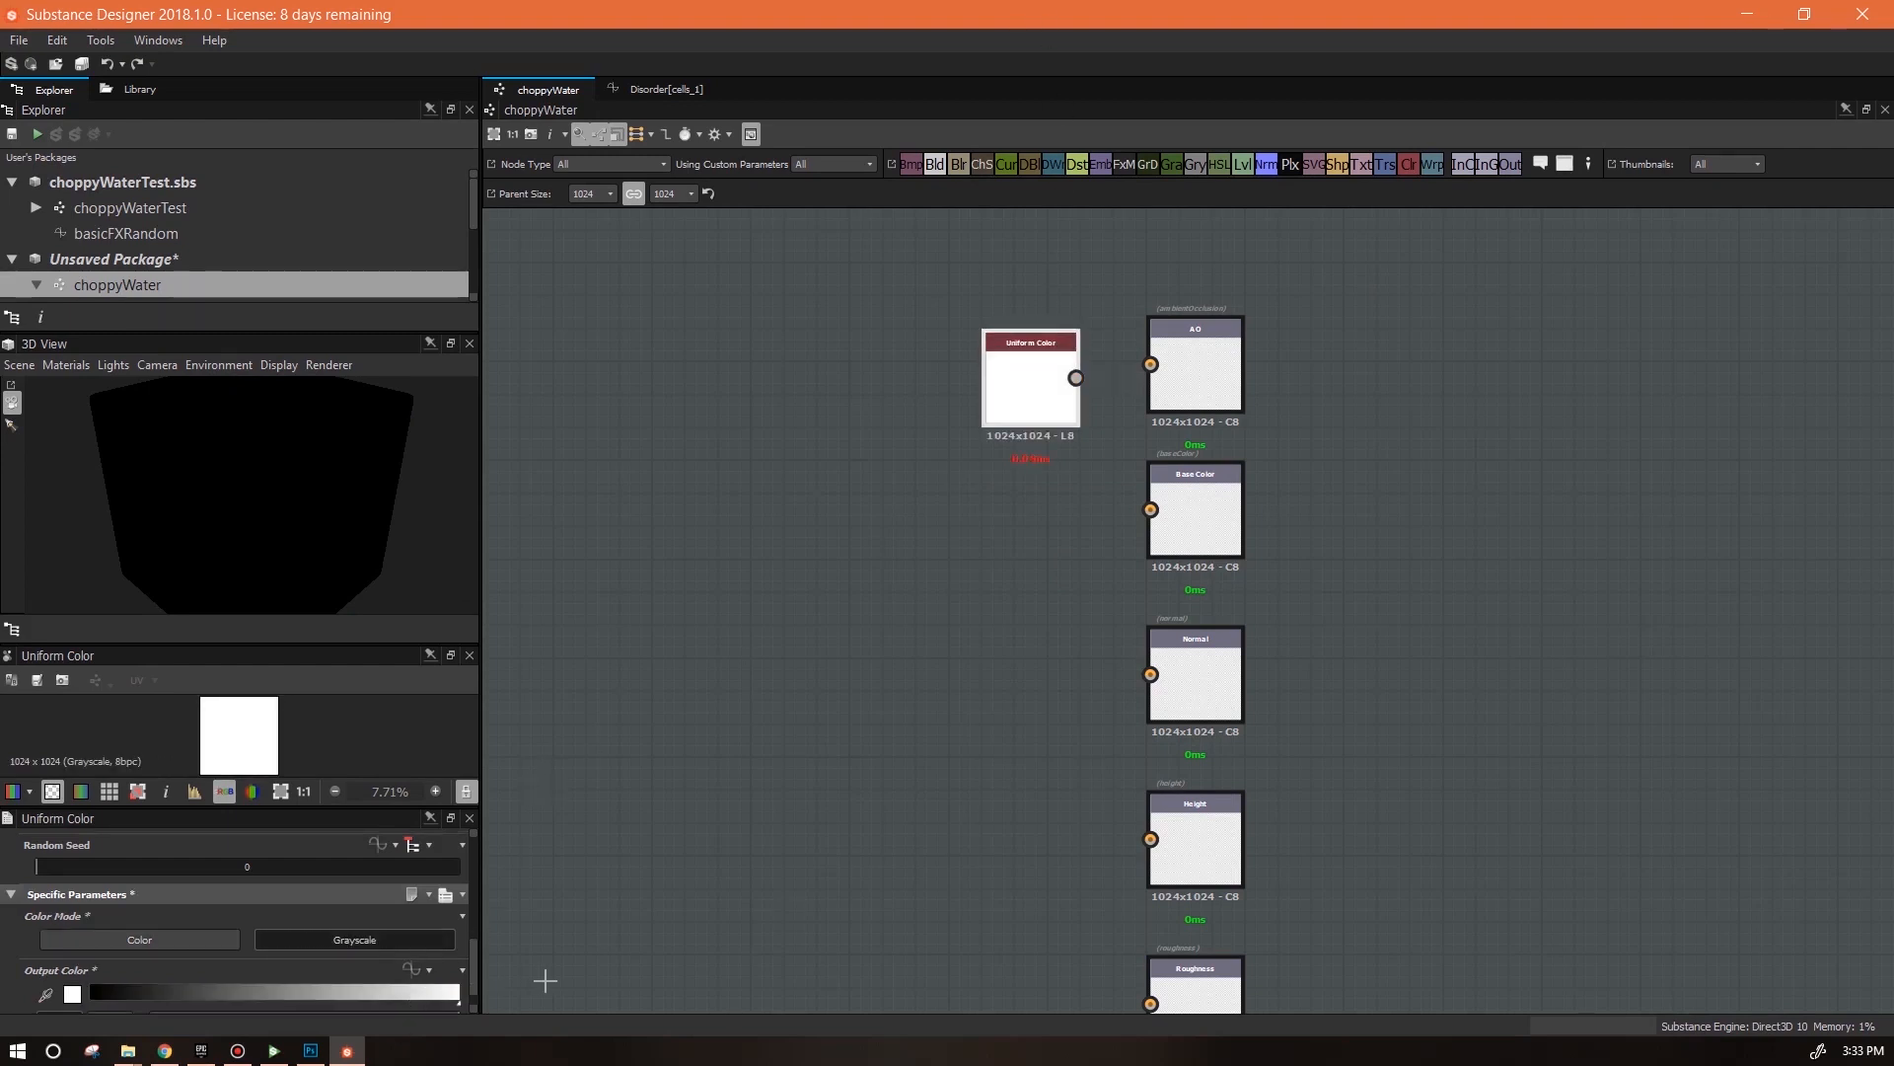
drag(1076, 378, 1164, 351)
drag(1029, 400, 1075, 256)
Search the library for noise and enlarge the library area to show more entries
middle_drag(1127, 351, 1457, 188)
scroll(1235, 440, down, 1)
middle_drag(1235, 440, 1510, 668)
scroll(1446, 651, down, 1)
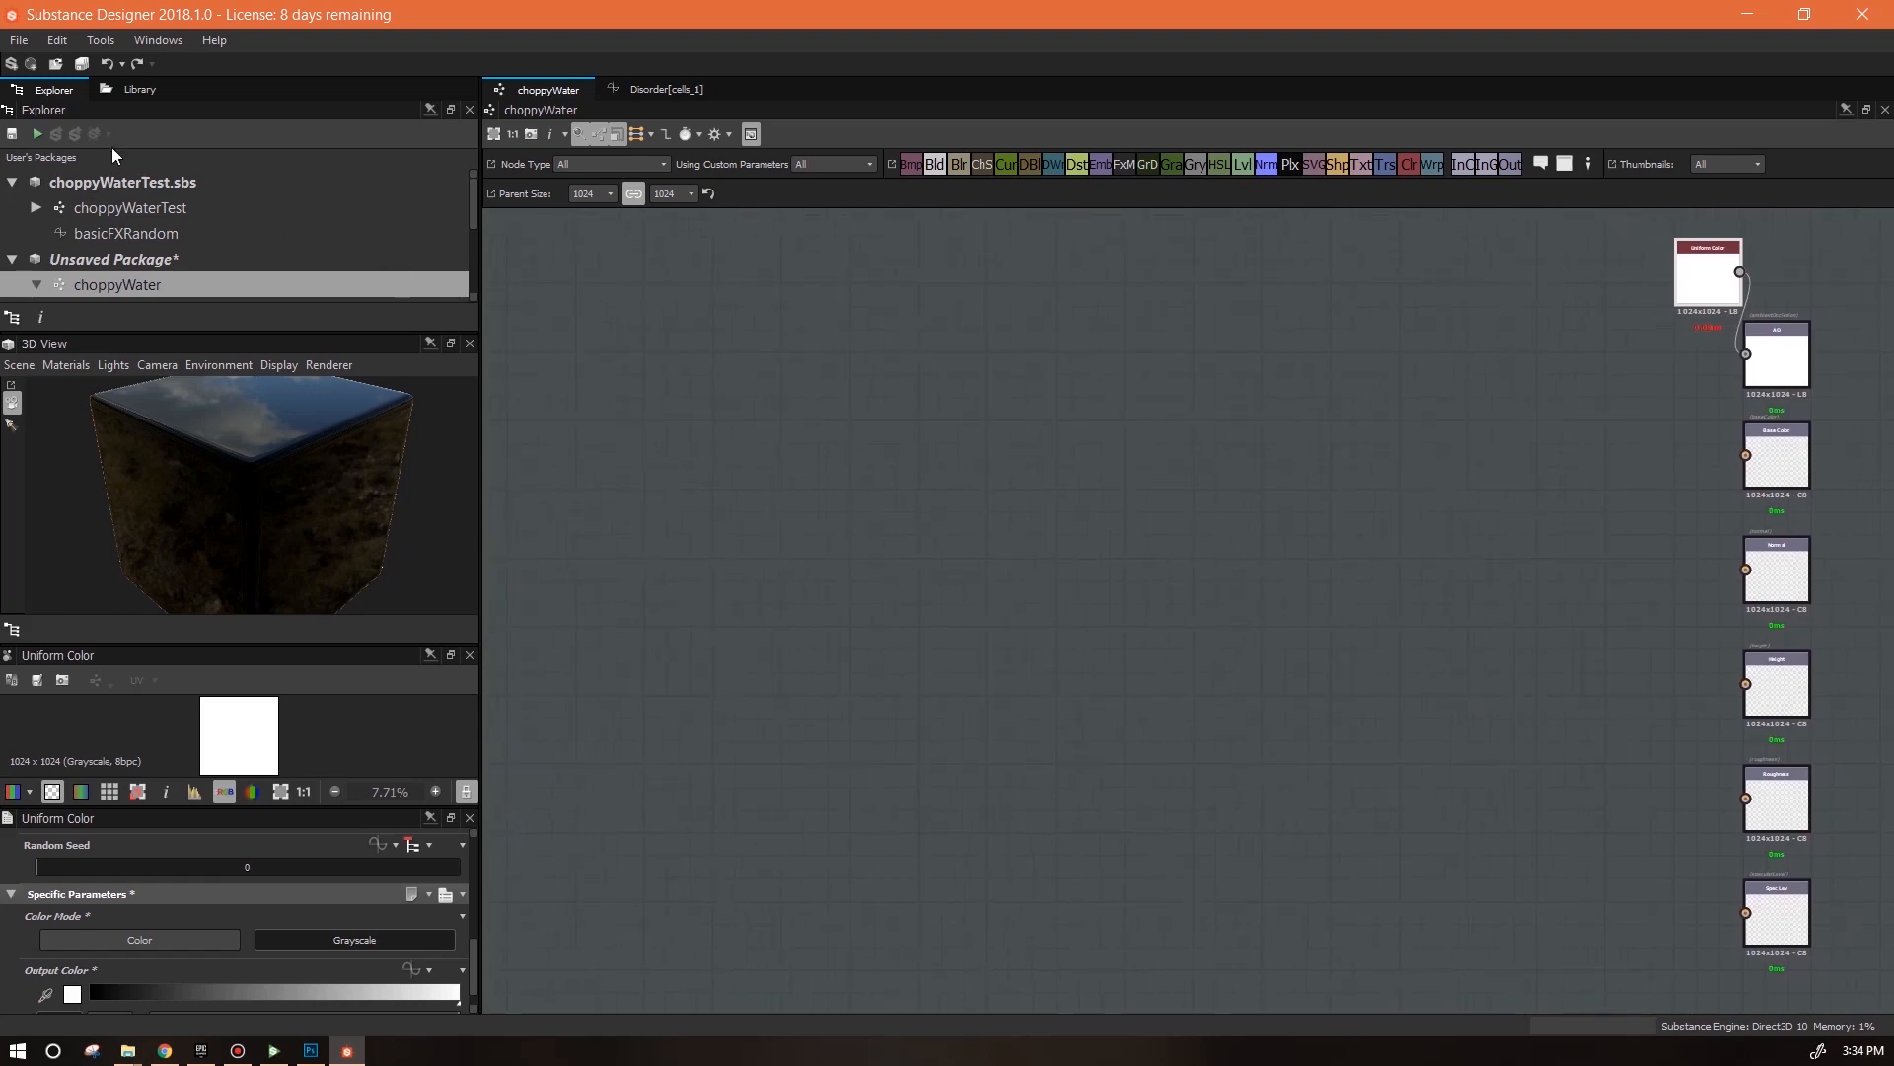
click(139, 90)
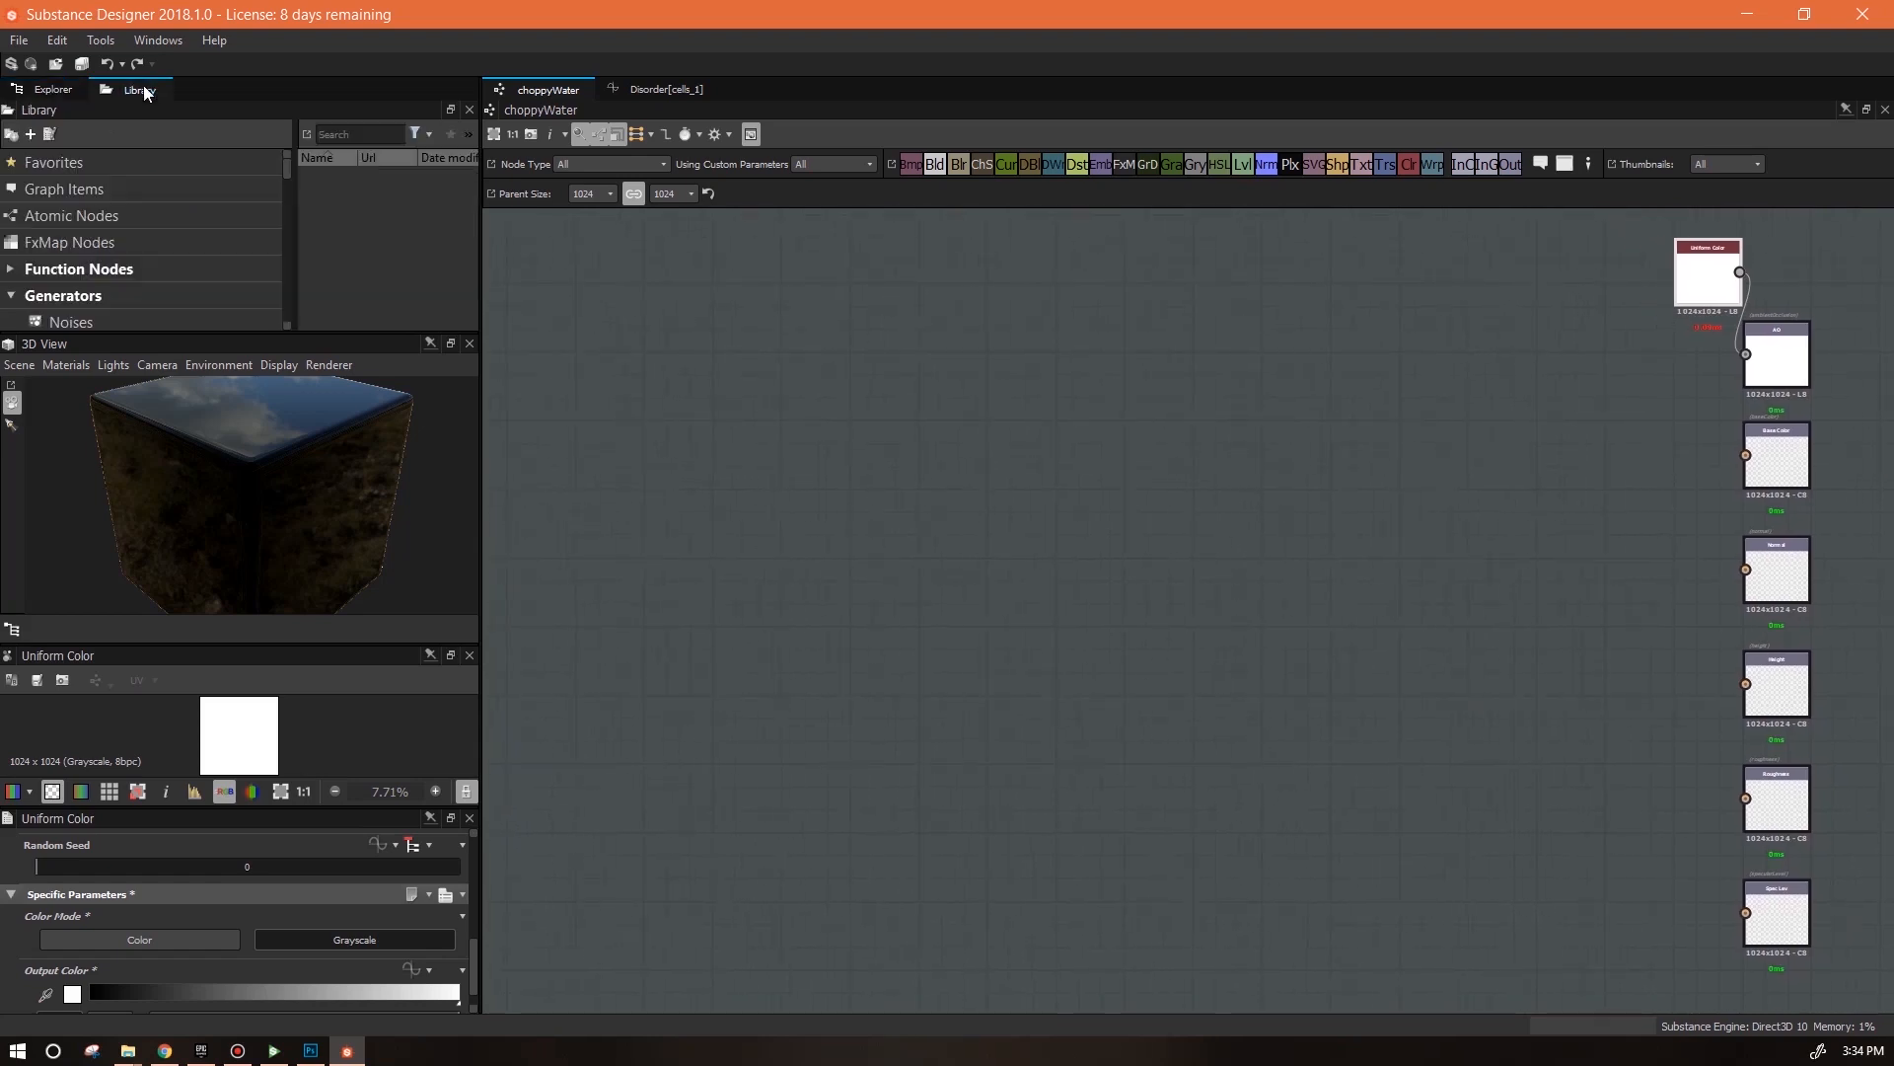
click(374, 132)
text(noises)
key(BackSpace)
drag(363, 333, 365, 571)
Add a Creased noise node and a Perlin Noise node below it, well to the left of the outputs
scroll(474, 228, down, 2)
scroll(472, 231, down, 5)
drag(363, 434, 638, 388)
drag(473, 249, 475, 505)
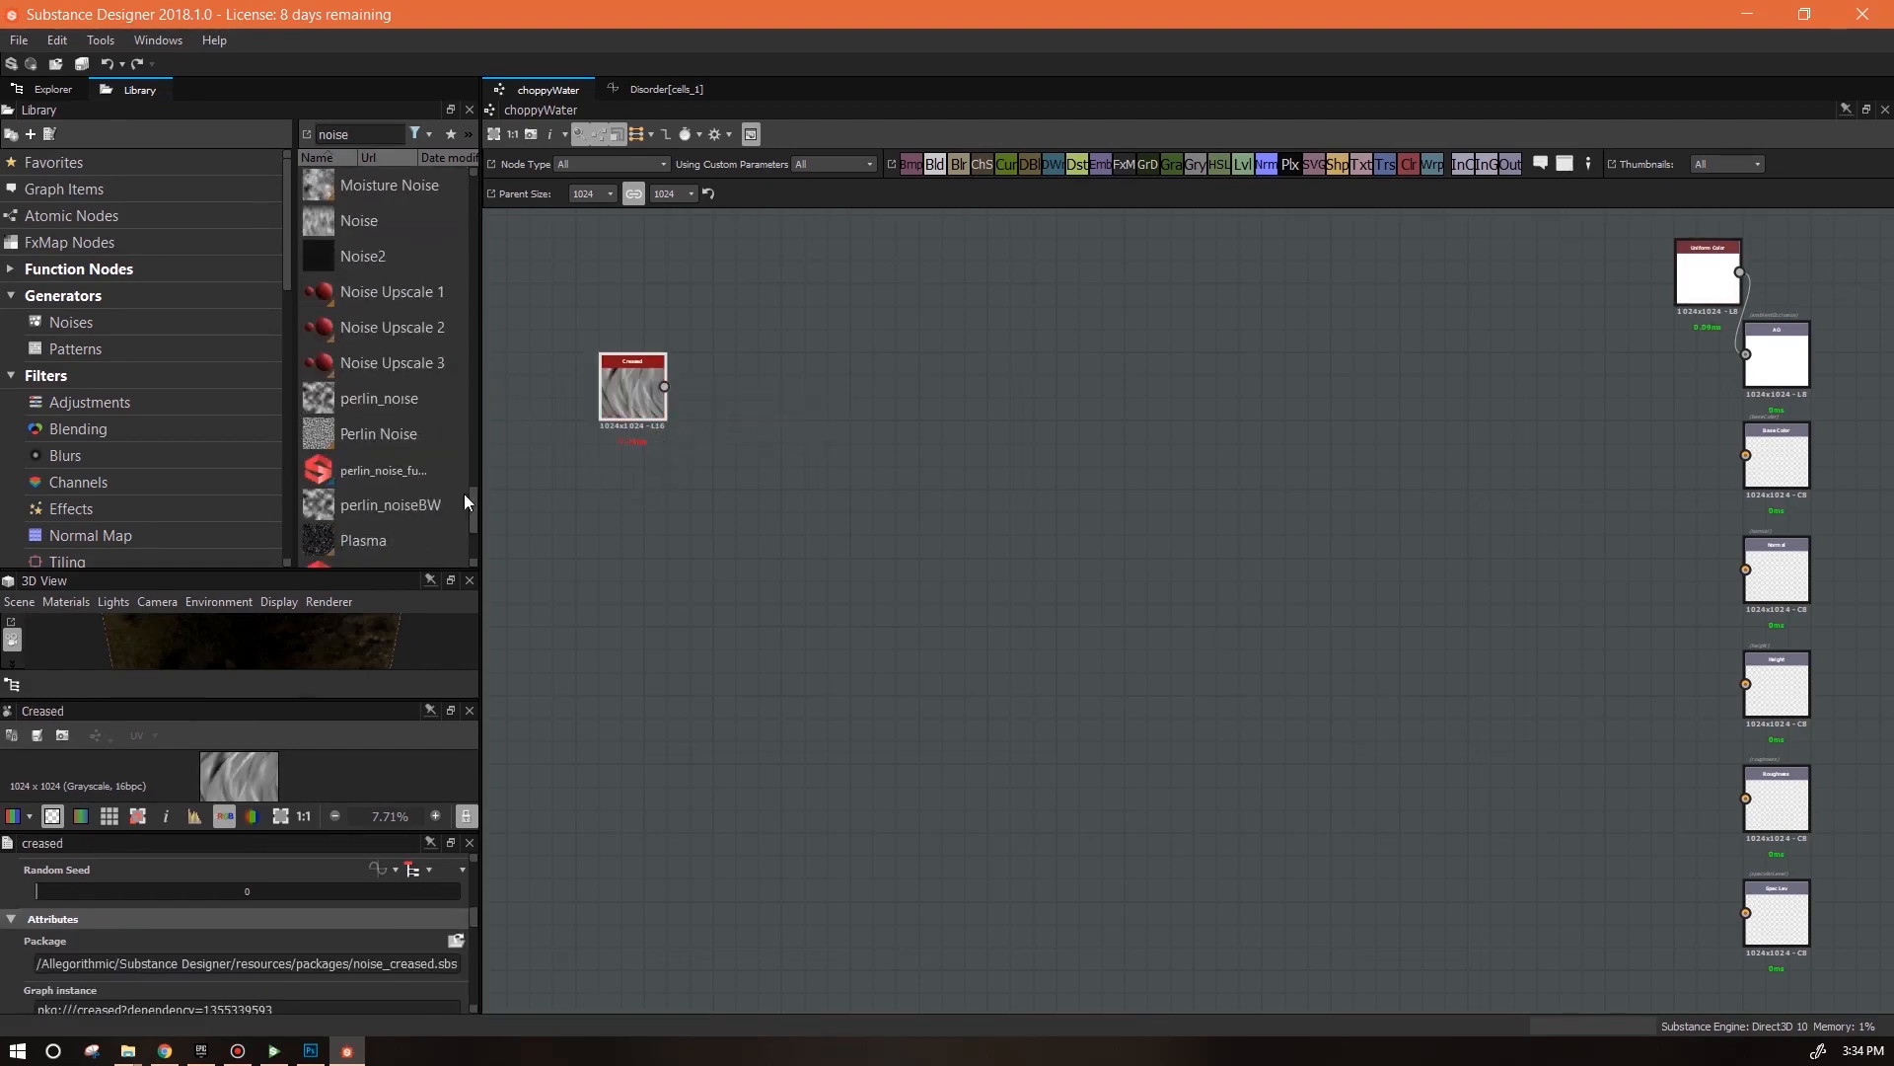
drag(378, 434, 640, 536)
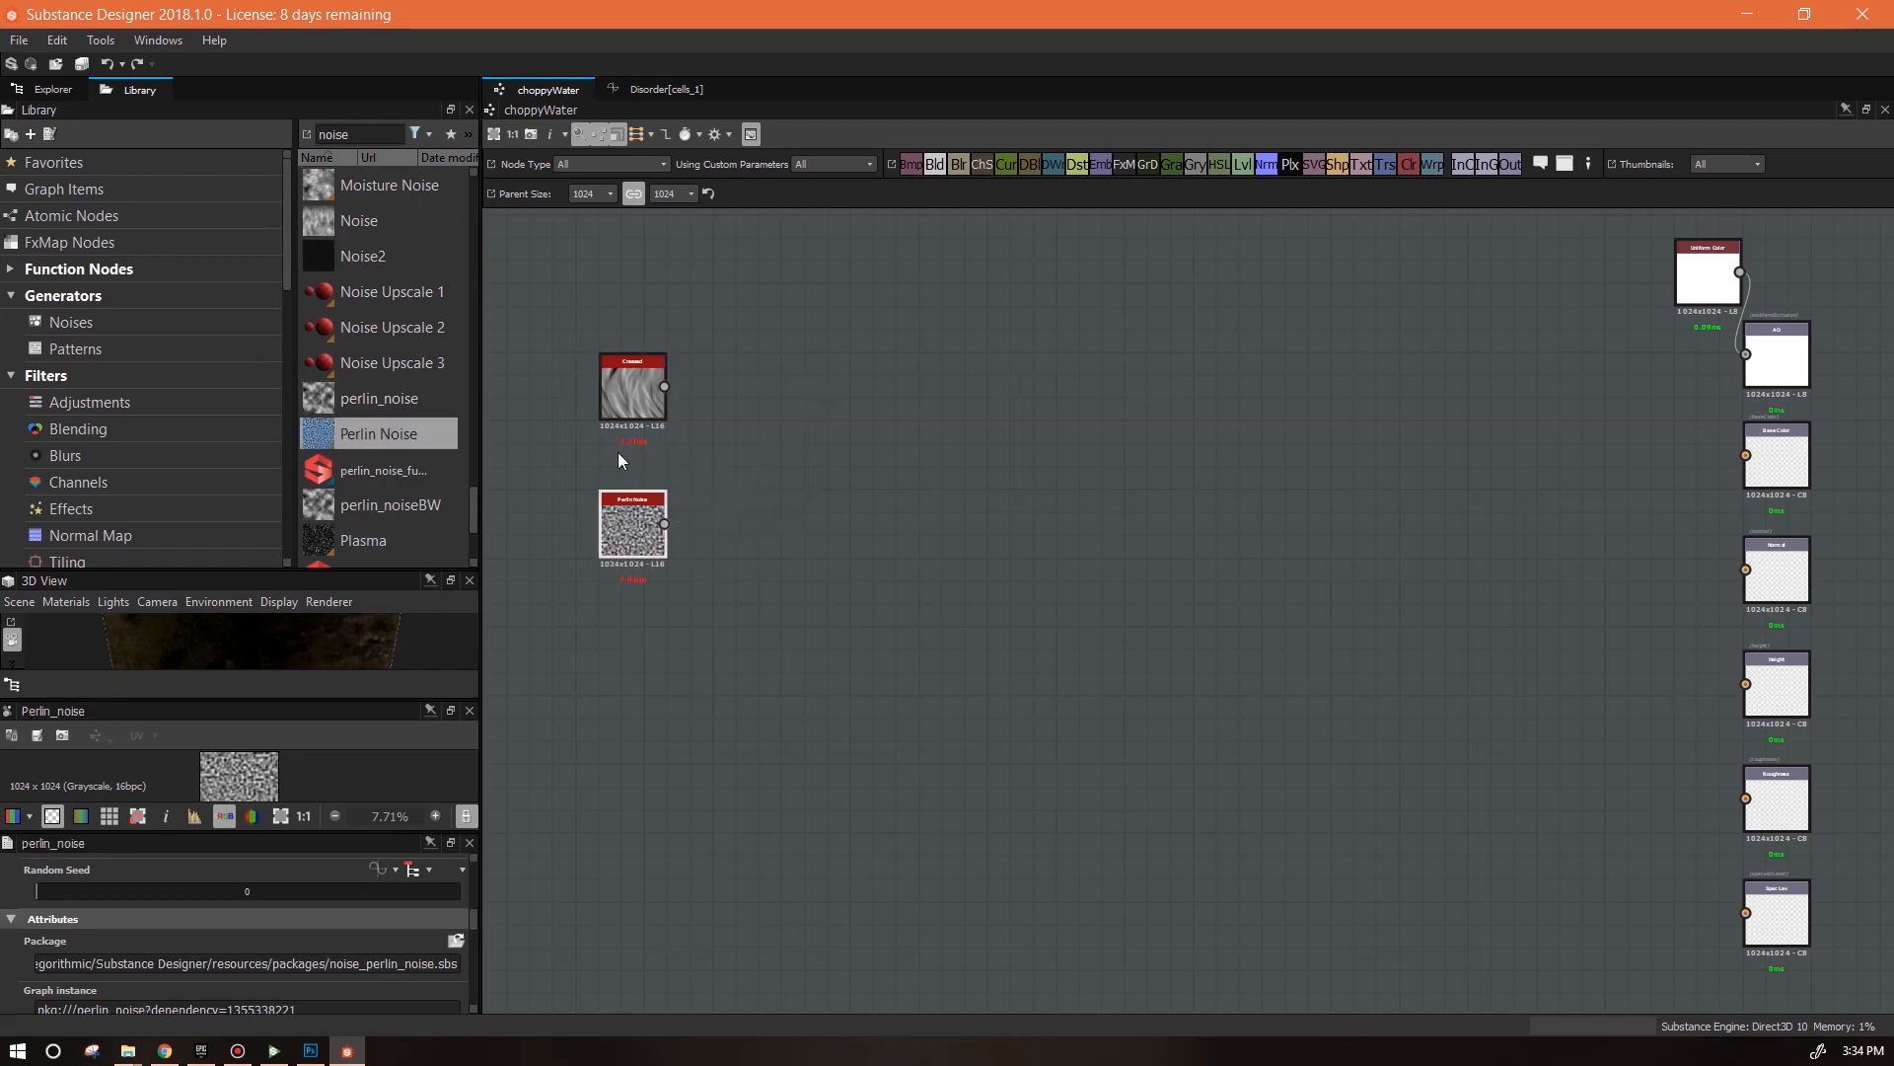
Reduce the output size of both the Creased and Perlin Noise nodes to -1 (Parent / 2)
click(631, 394)
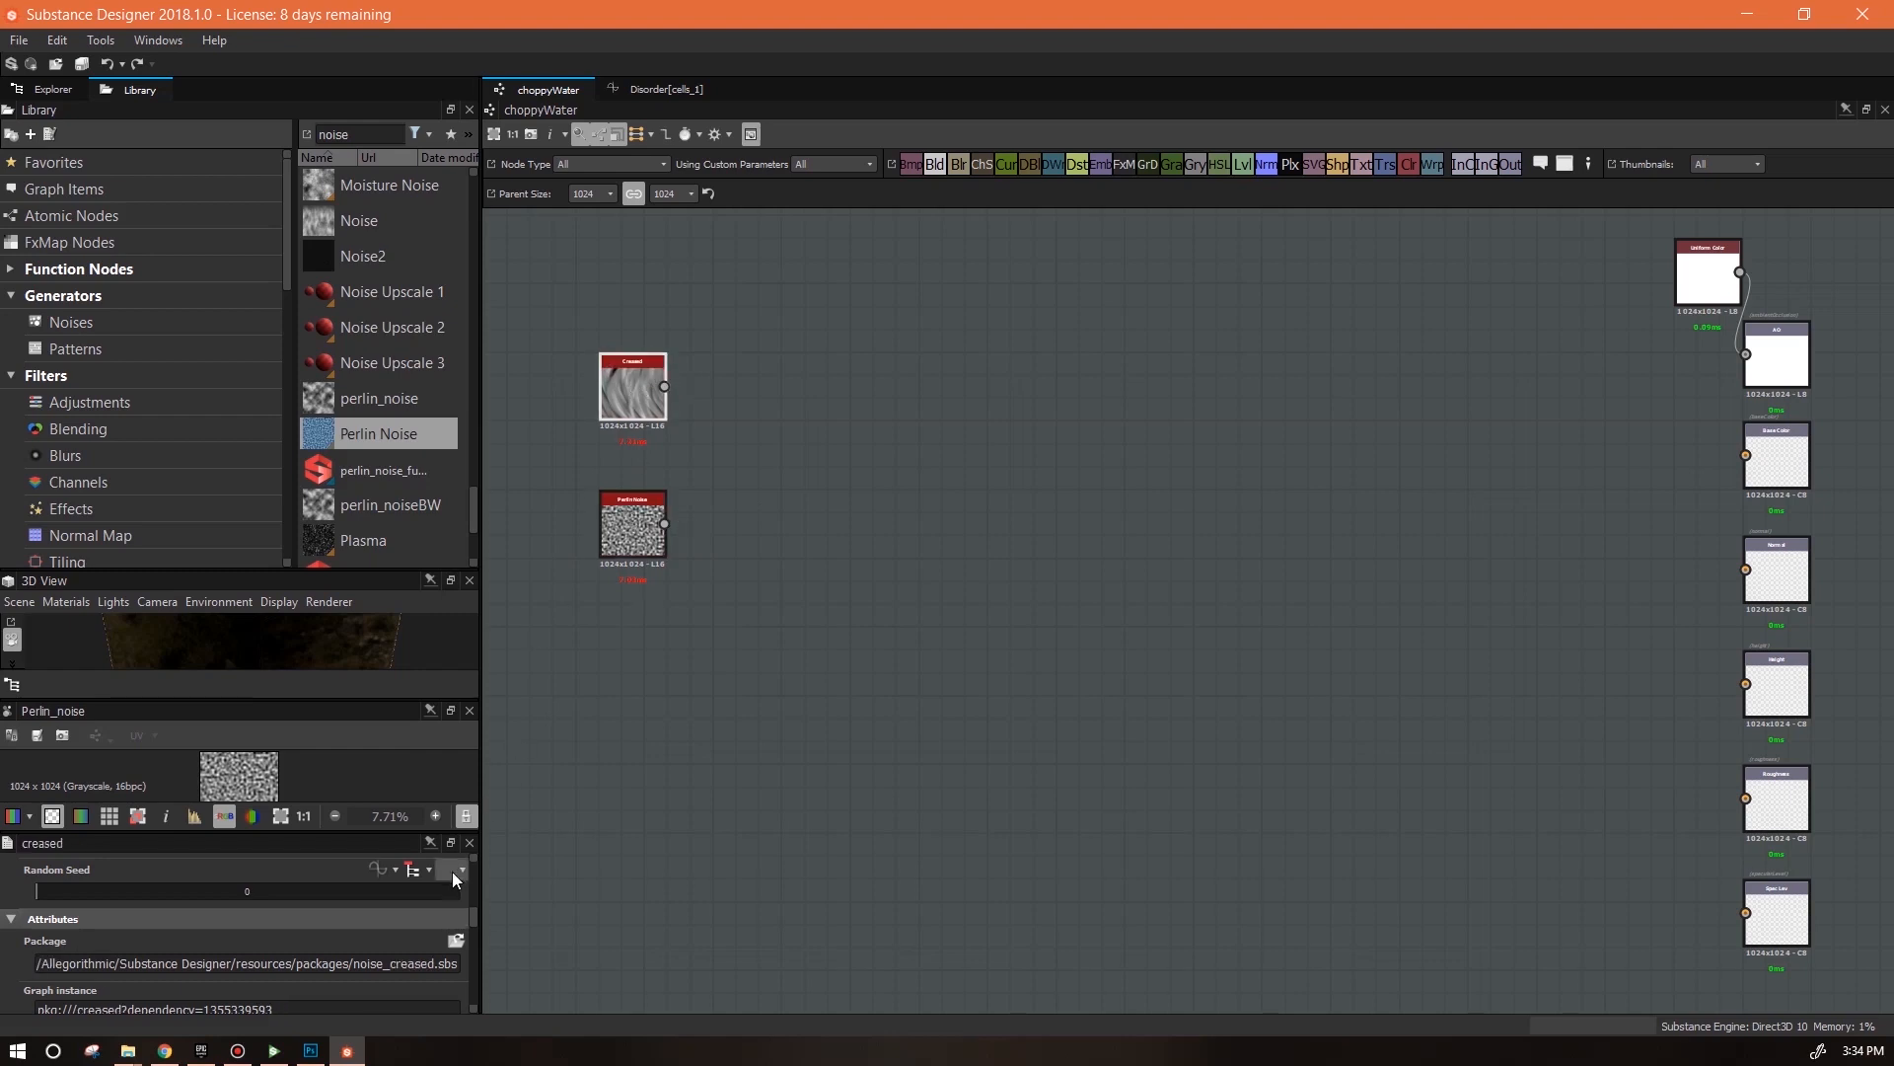
drag(470, 919, 478, 817)
drag(246, 906, 209, 902)
click(636, 538)
click(215, 905)
Add a Warp node, feeding Creased into its main input and Perlin Noise into its gradient input
click(661, 395)
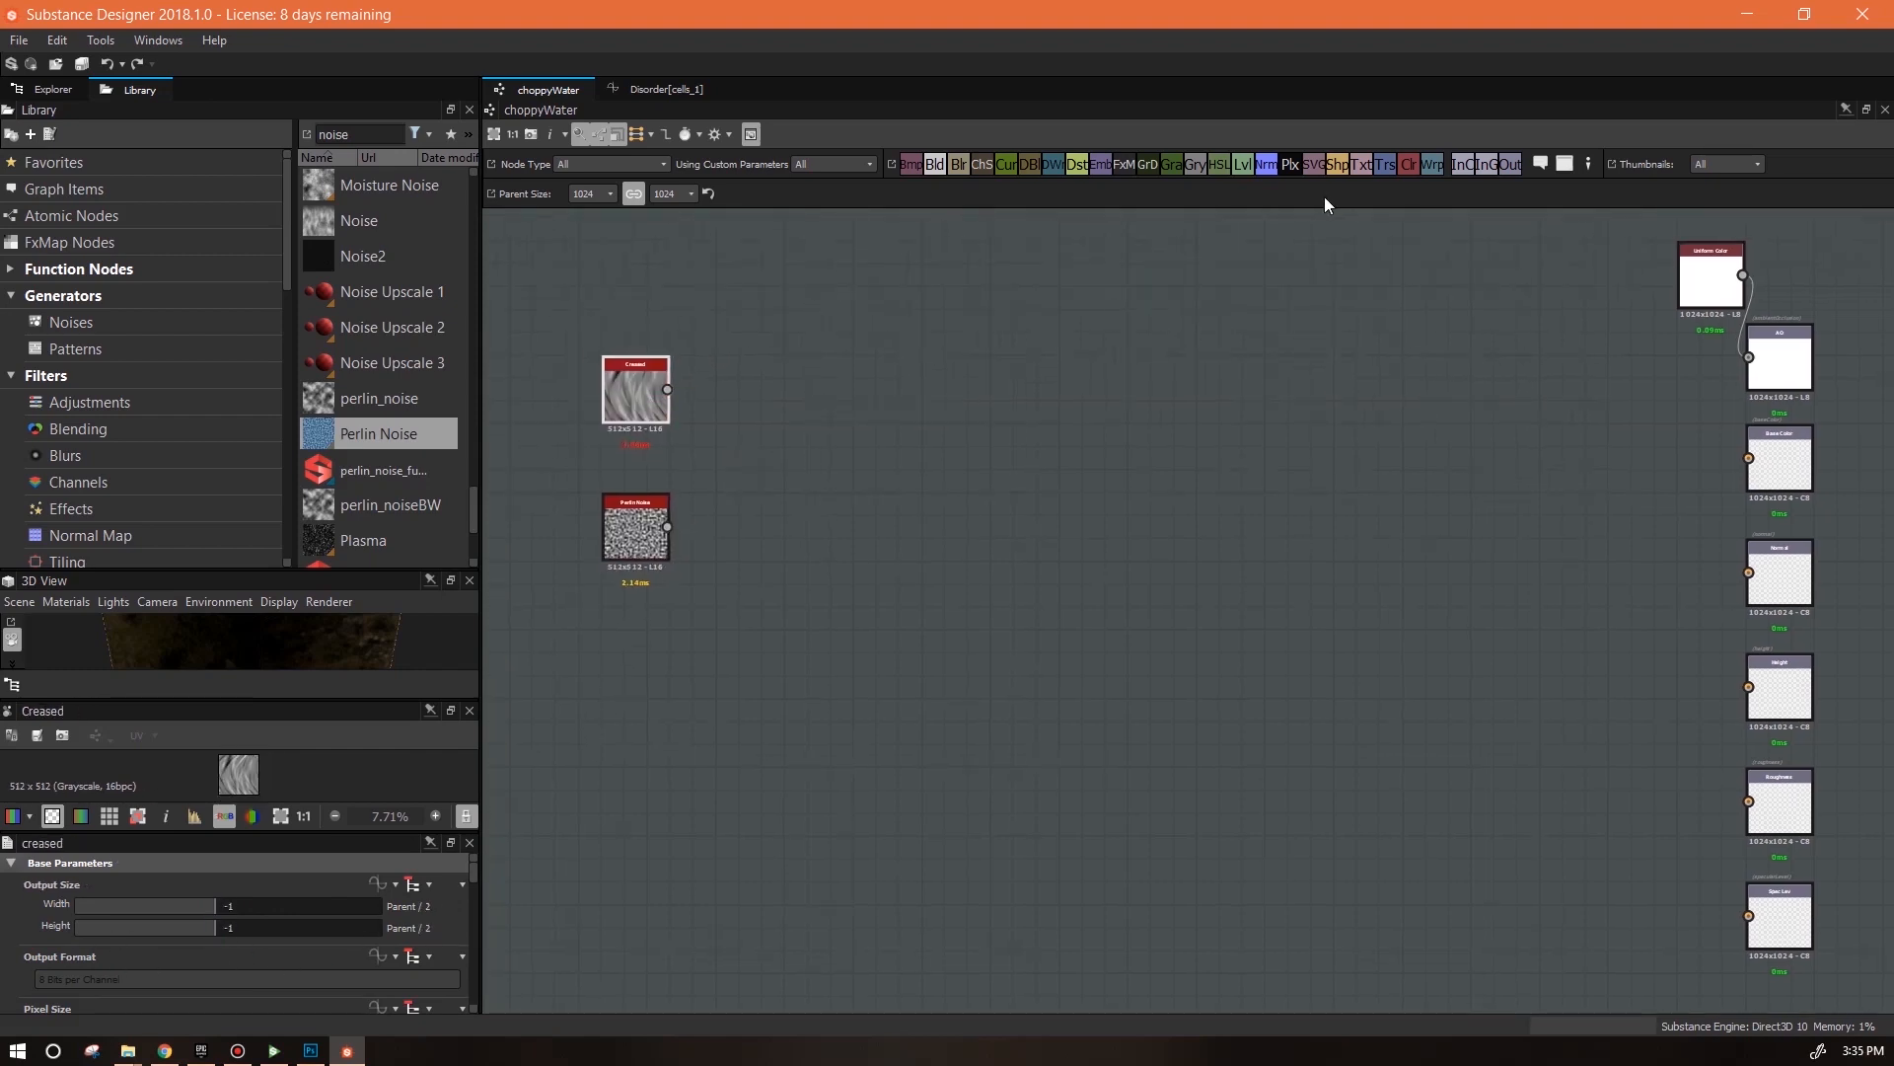
drag(865, 482, 864, 484)
drag(667, 389, 834, 474)
drag(669, 538, 668, 527)
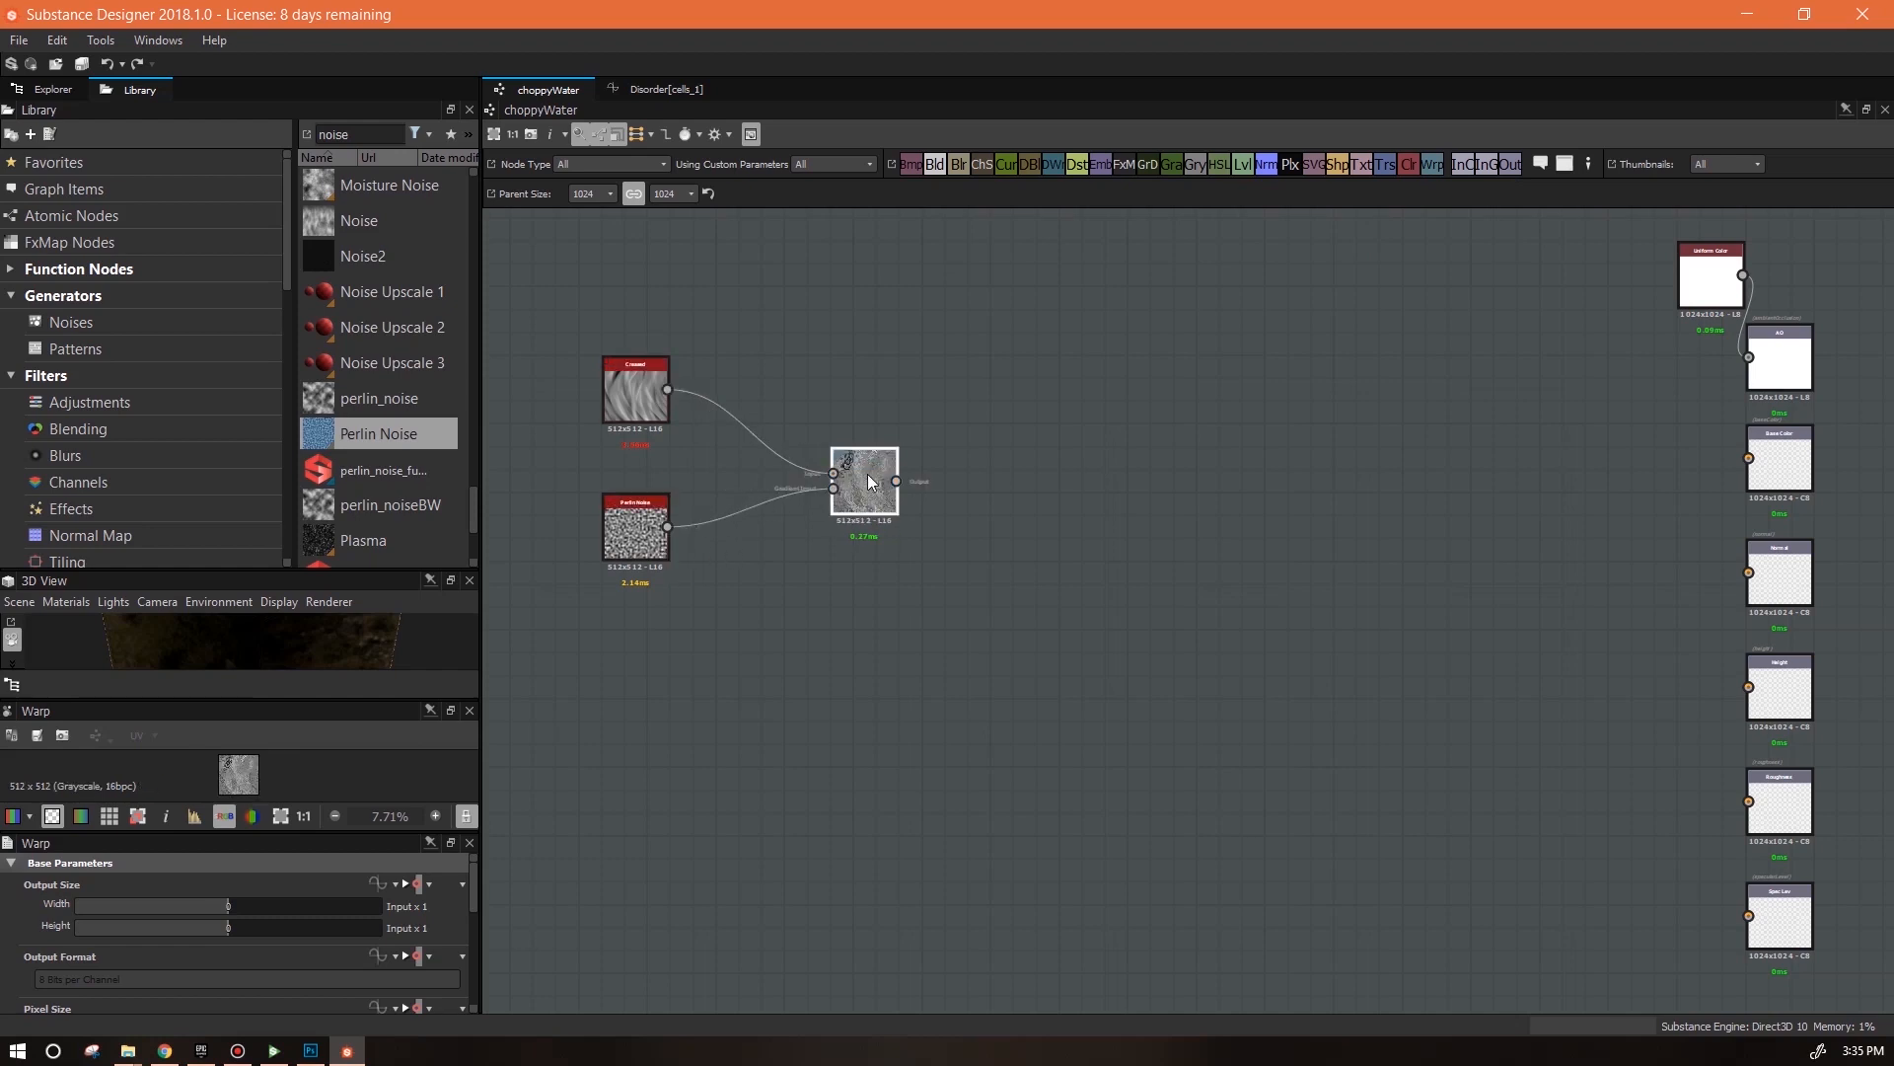
Set the Warp node's intensity to 0.07 and connect its output to the Base Color output node
drag(865, 482, 819, 460)
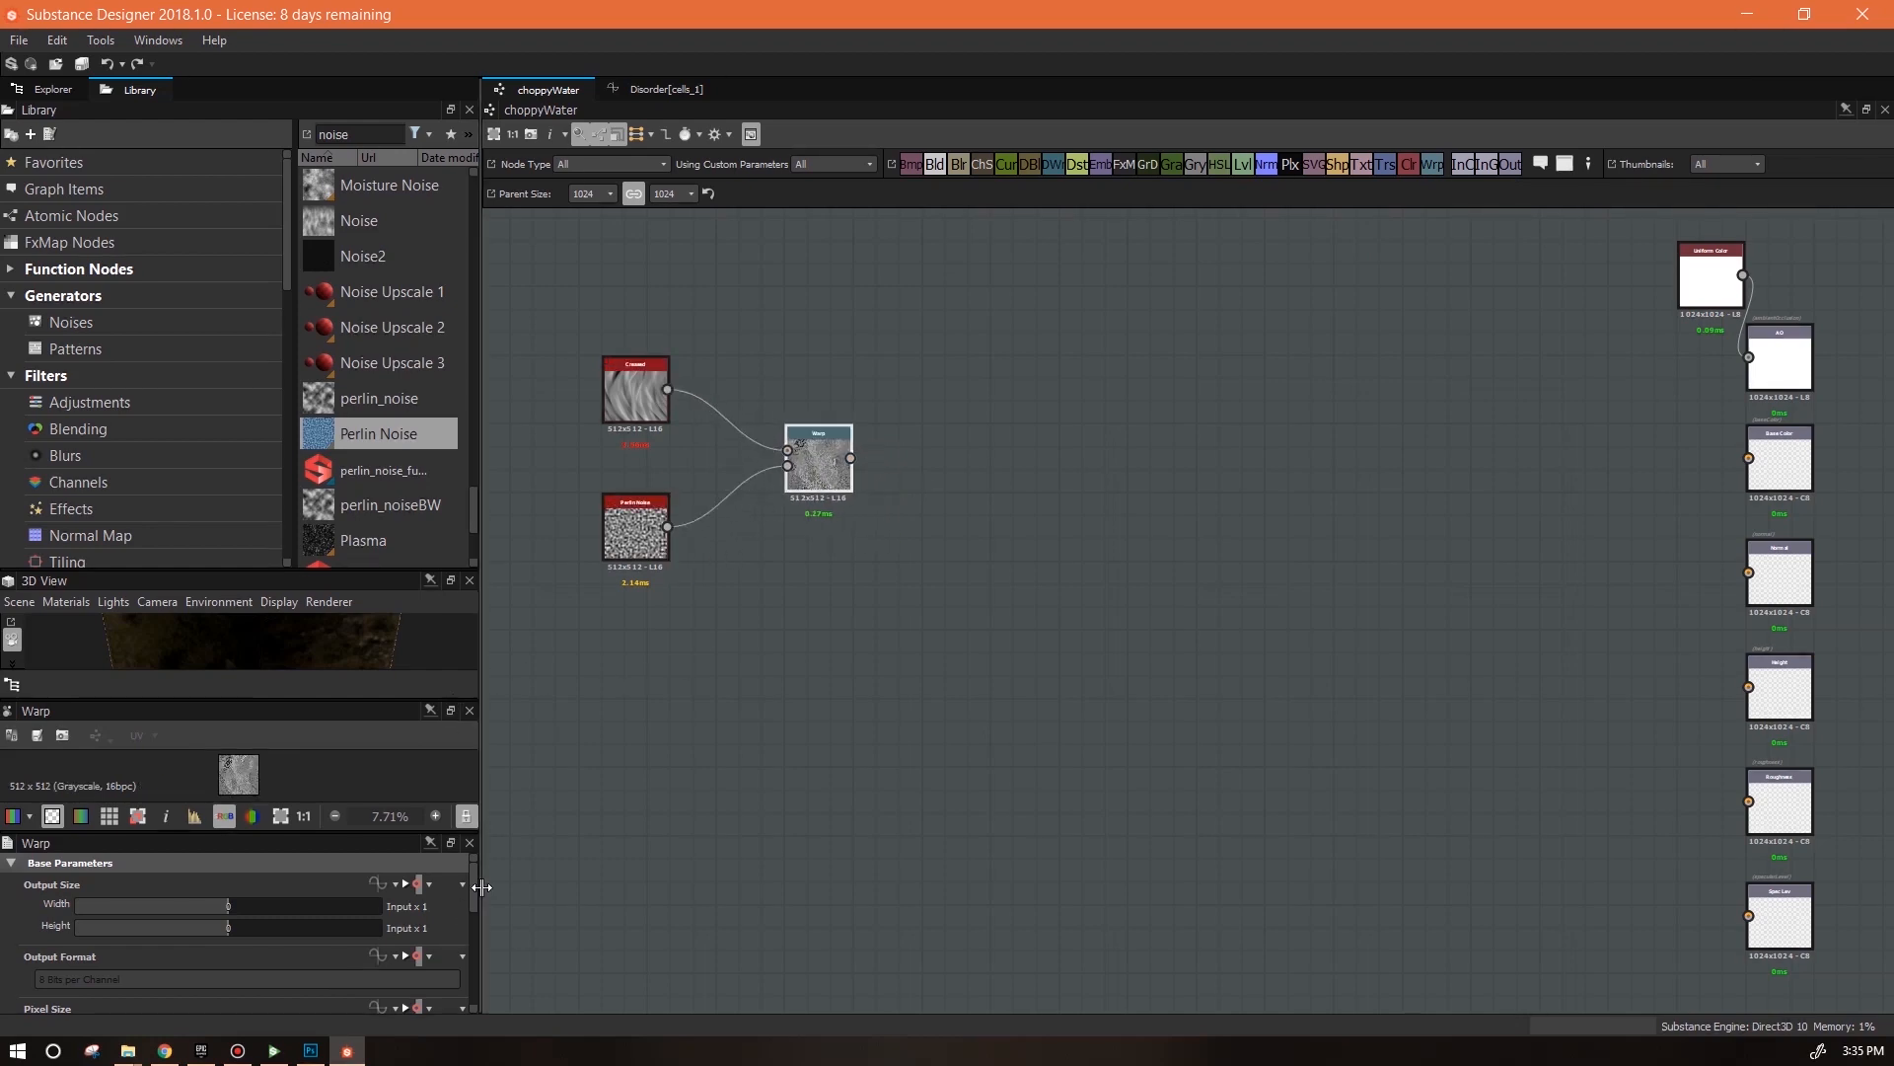
scroll(473, 990, down, 5)
drag(83, 1002, 70, 1003)
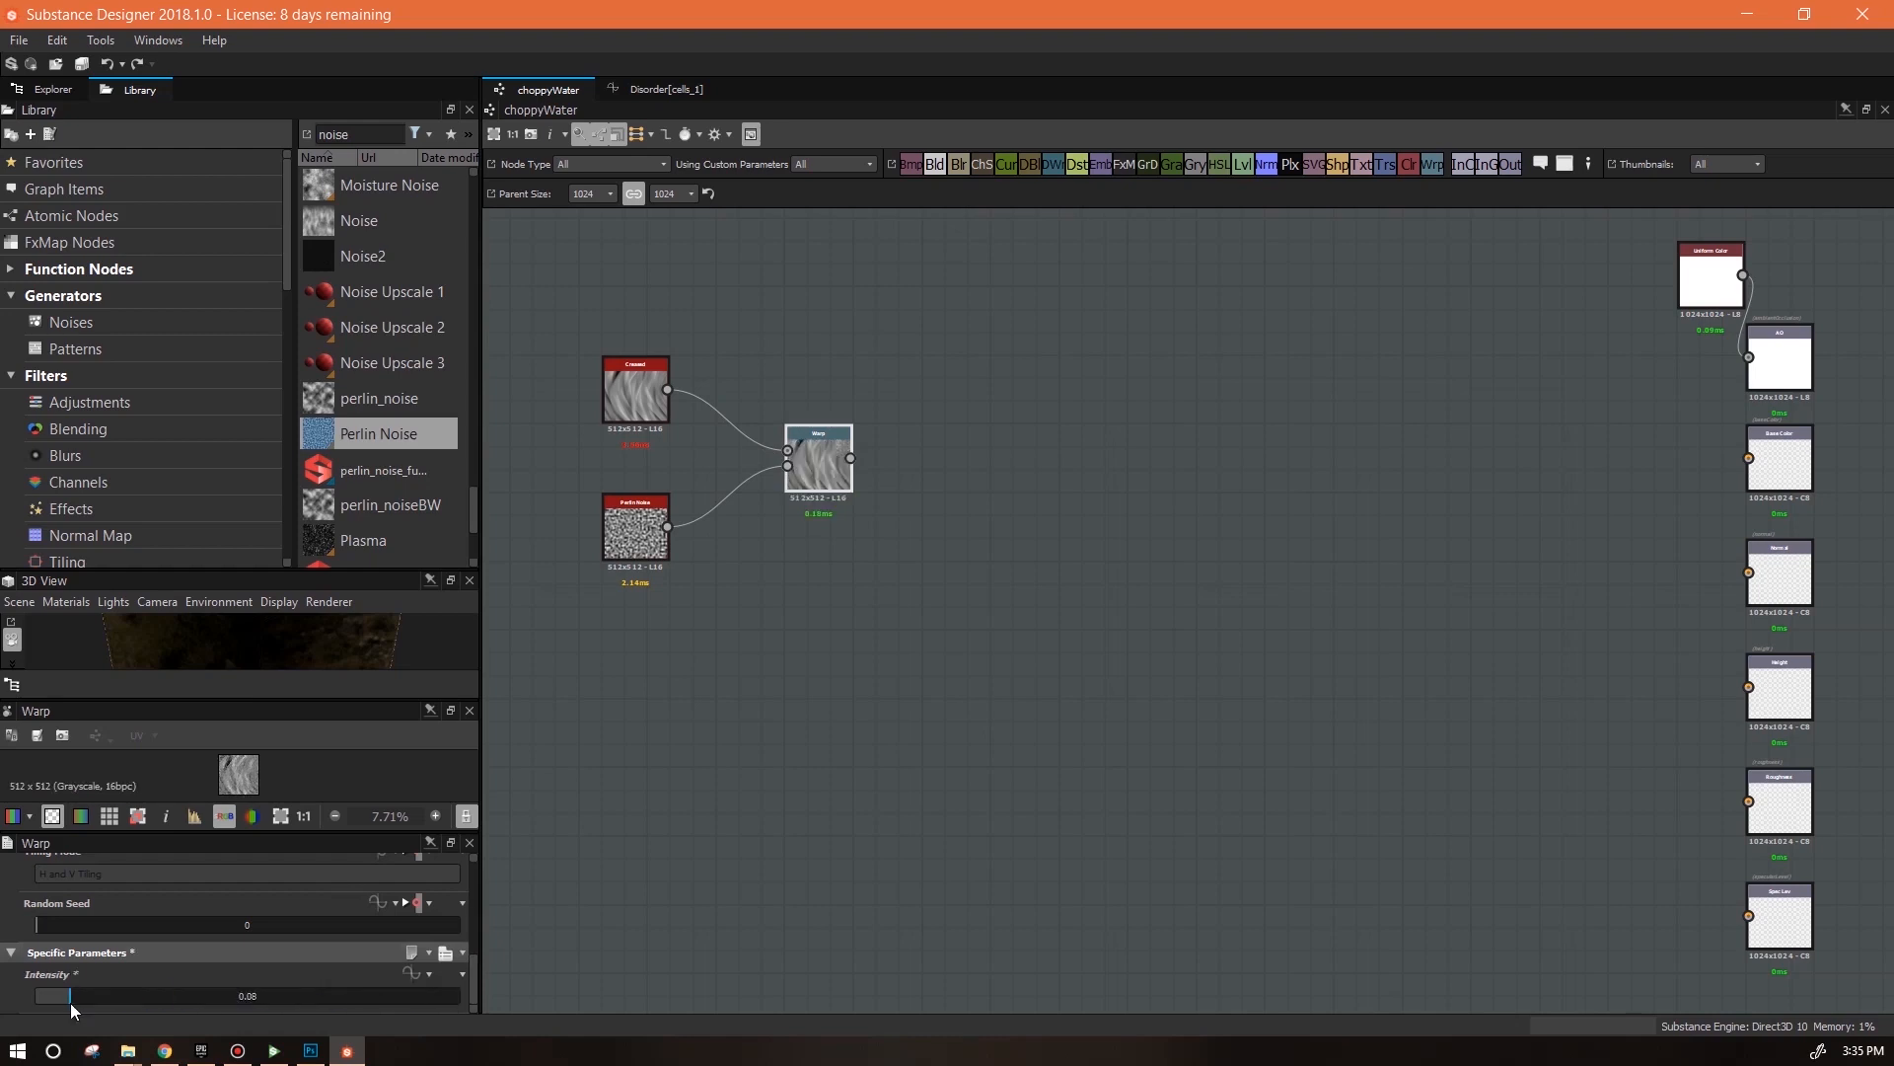
drag(854, 461, 1751, 458)
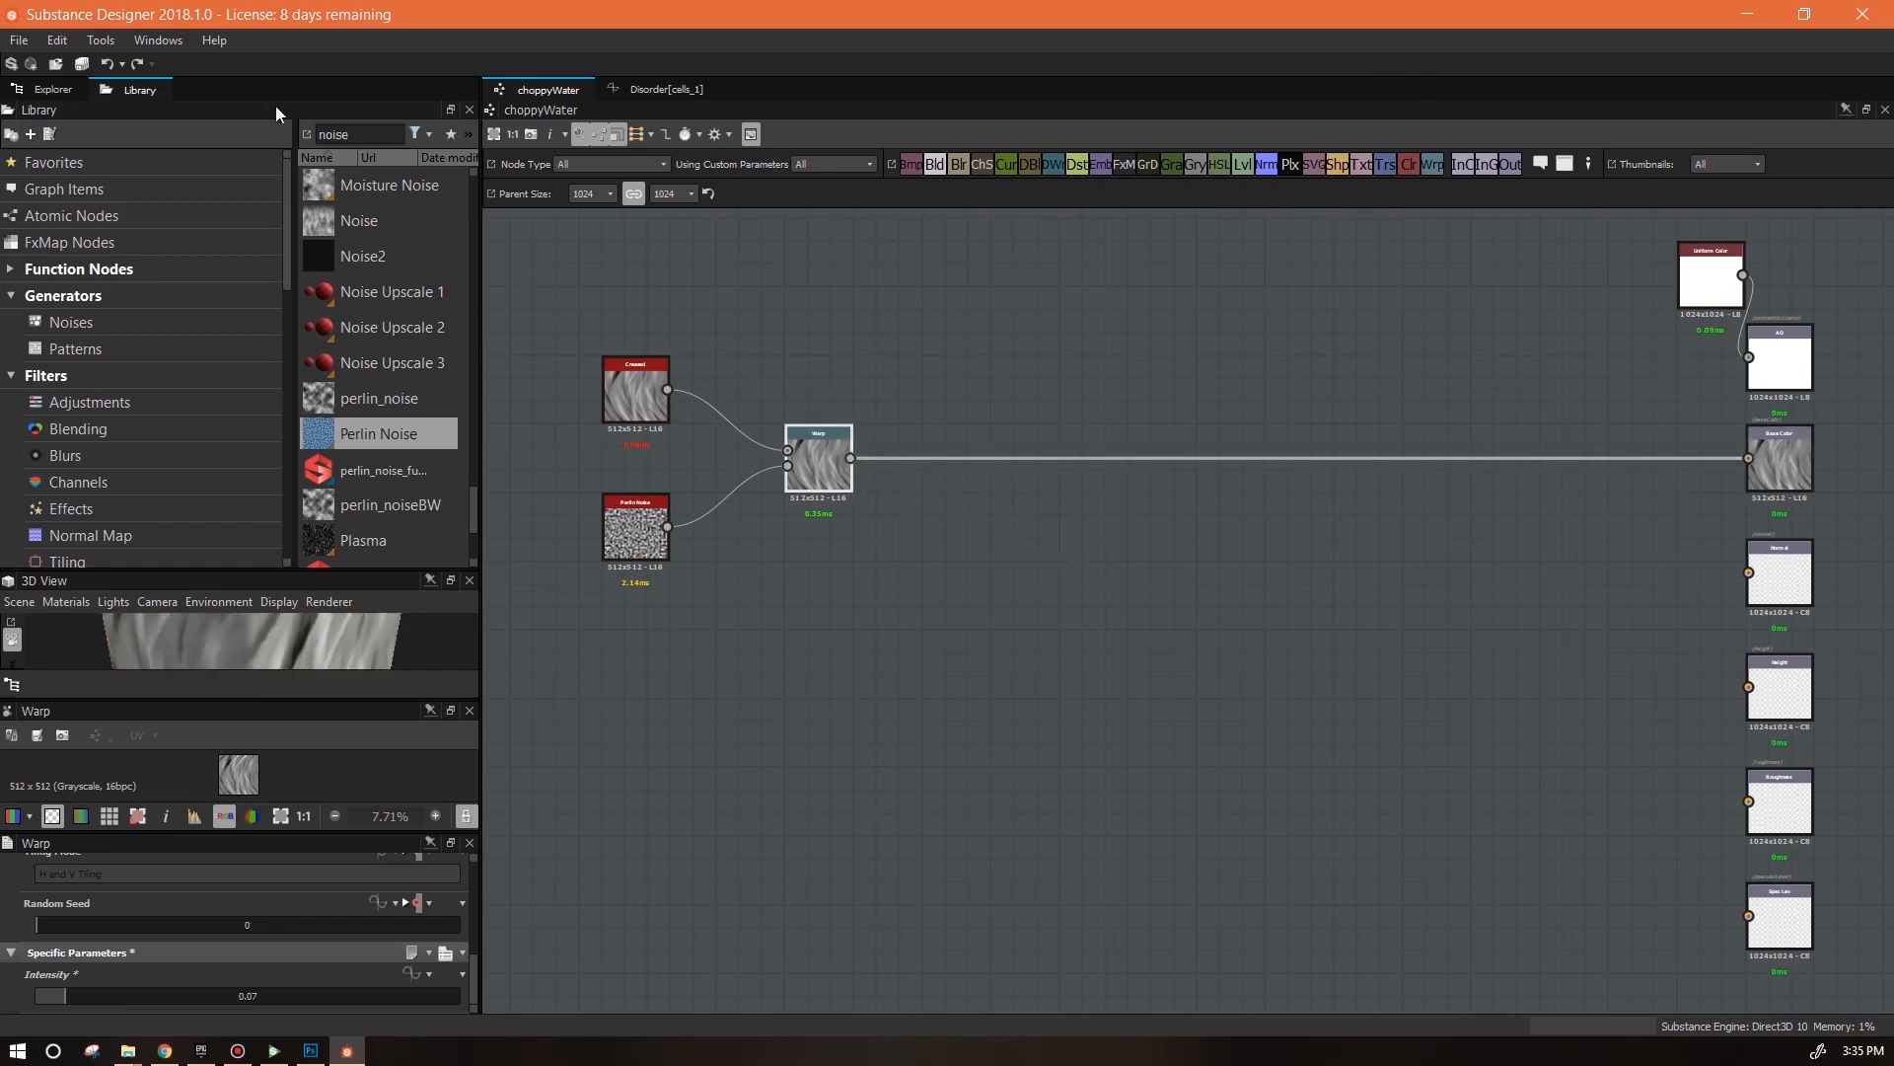
Find and add a Height to Normal World Units node, feed it from Warp and connect it to the Normal output
text(h)
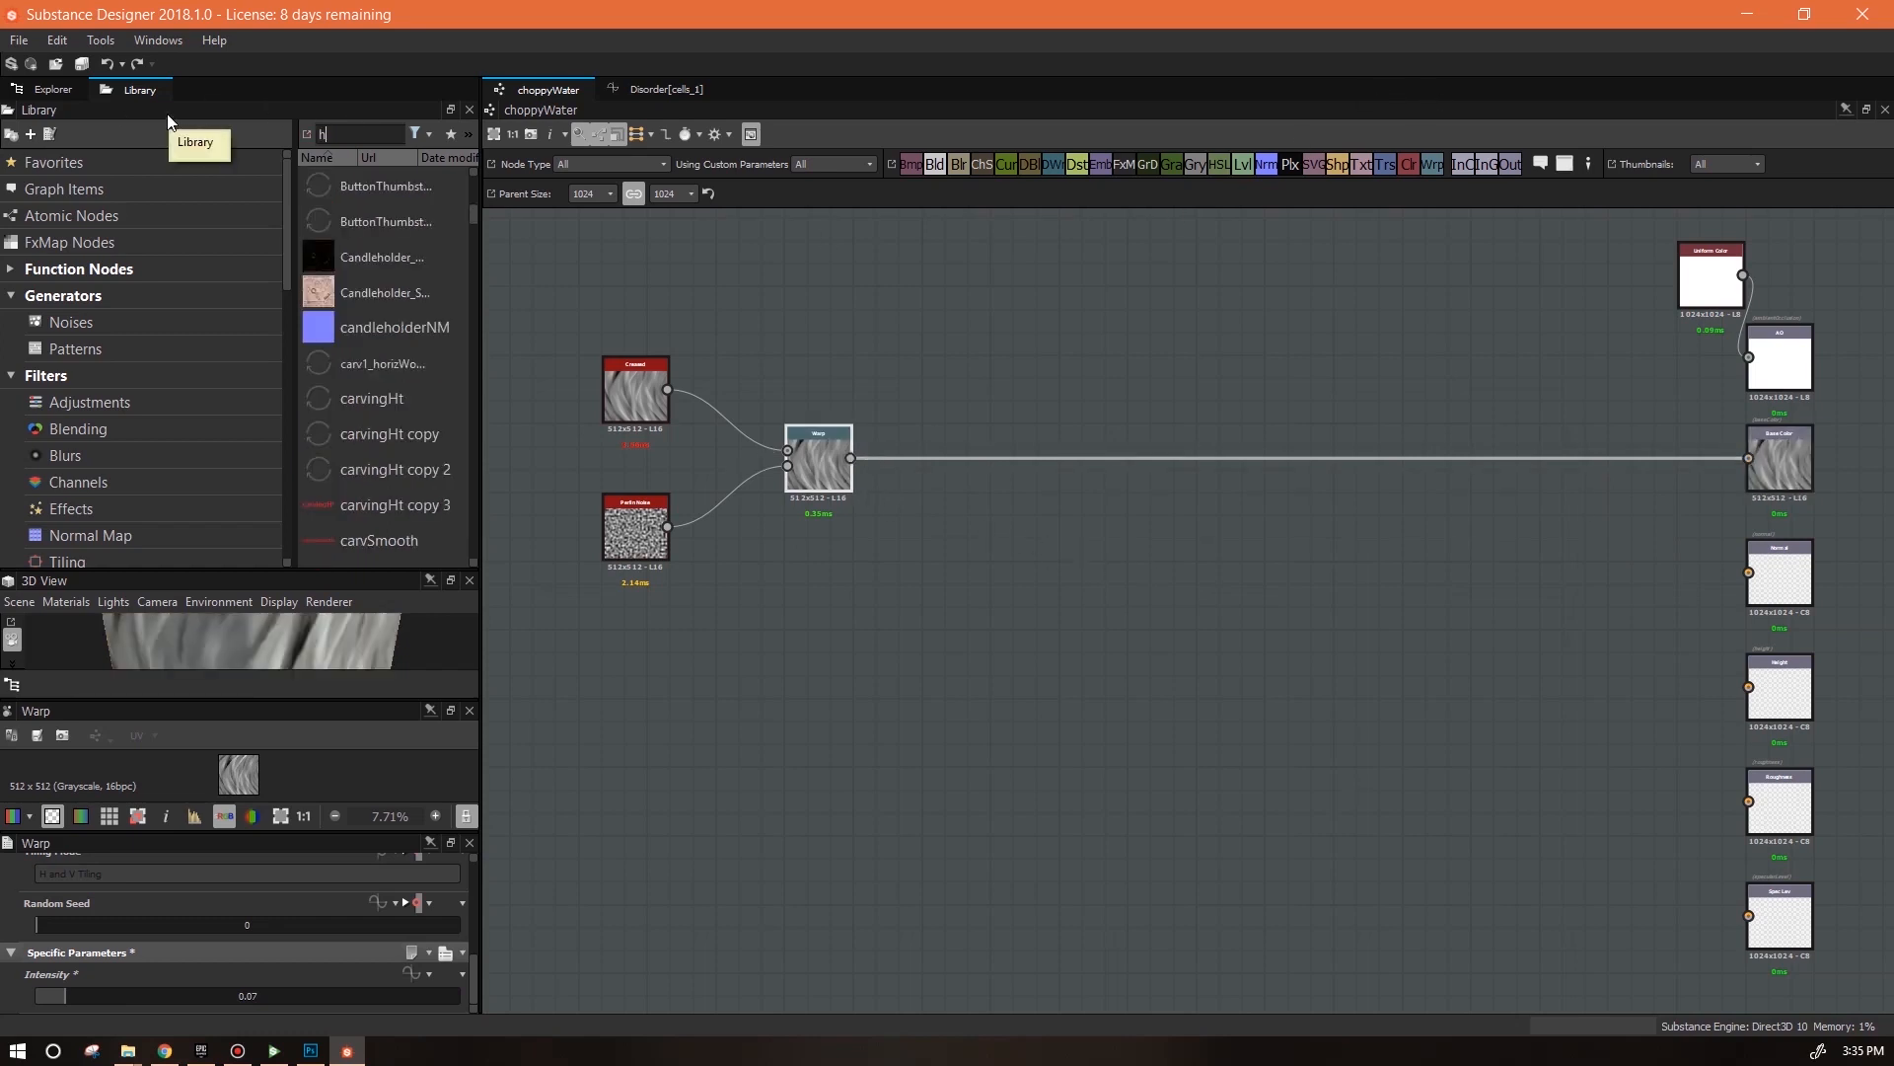
text(eight t)
drag(380, 185, 1070, 595)
drag(851, 458, 1082, 620)
drag(1630, 637, 1748, 572)
Enlarge the 3D view and compare the surface with Creased and with Warp feeding Height to Normal, leaving Warp connected
drag(278, 572, 278, 254)
drag(391, 464, 292, 469)
scroll(282, 444, up, 5)
click(815, 454)
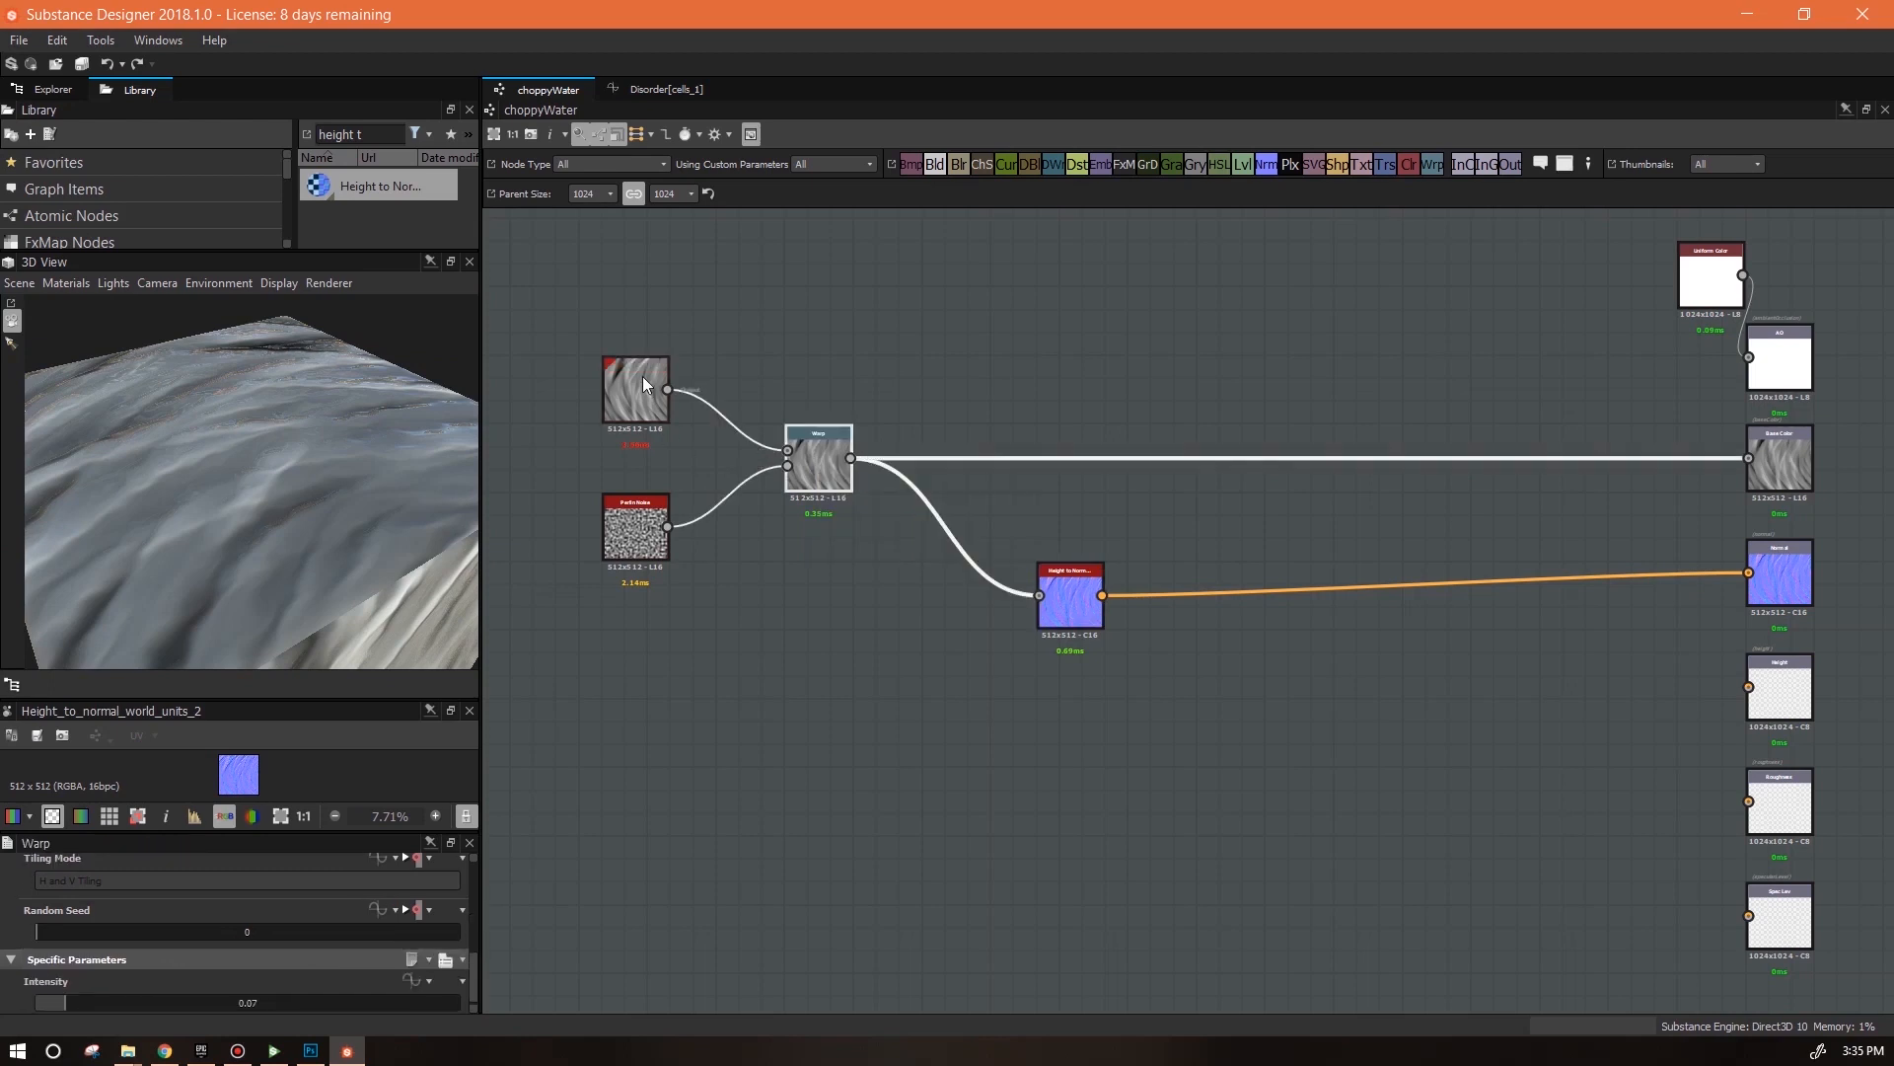
scroll(298, 549, up, 5)
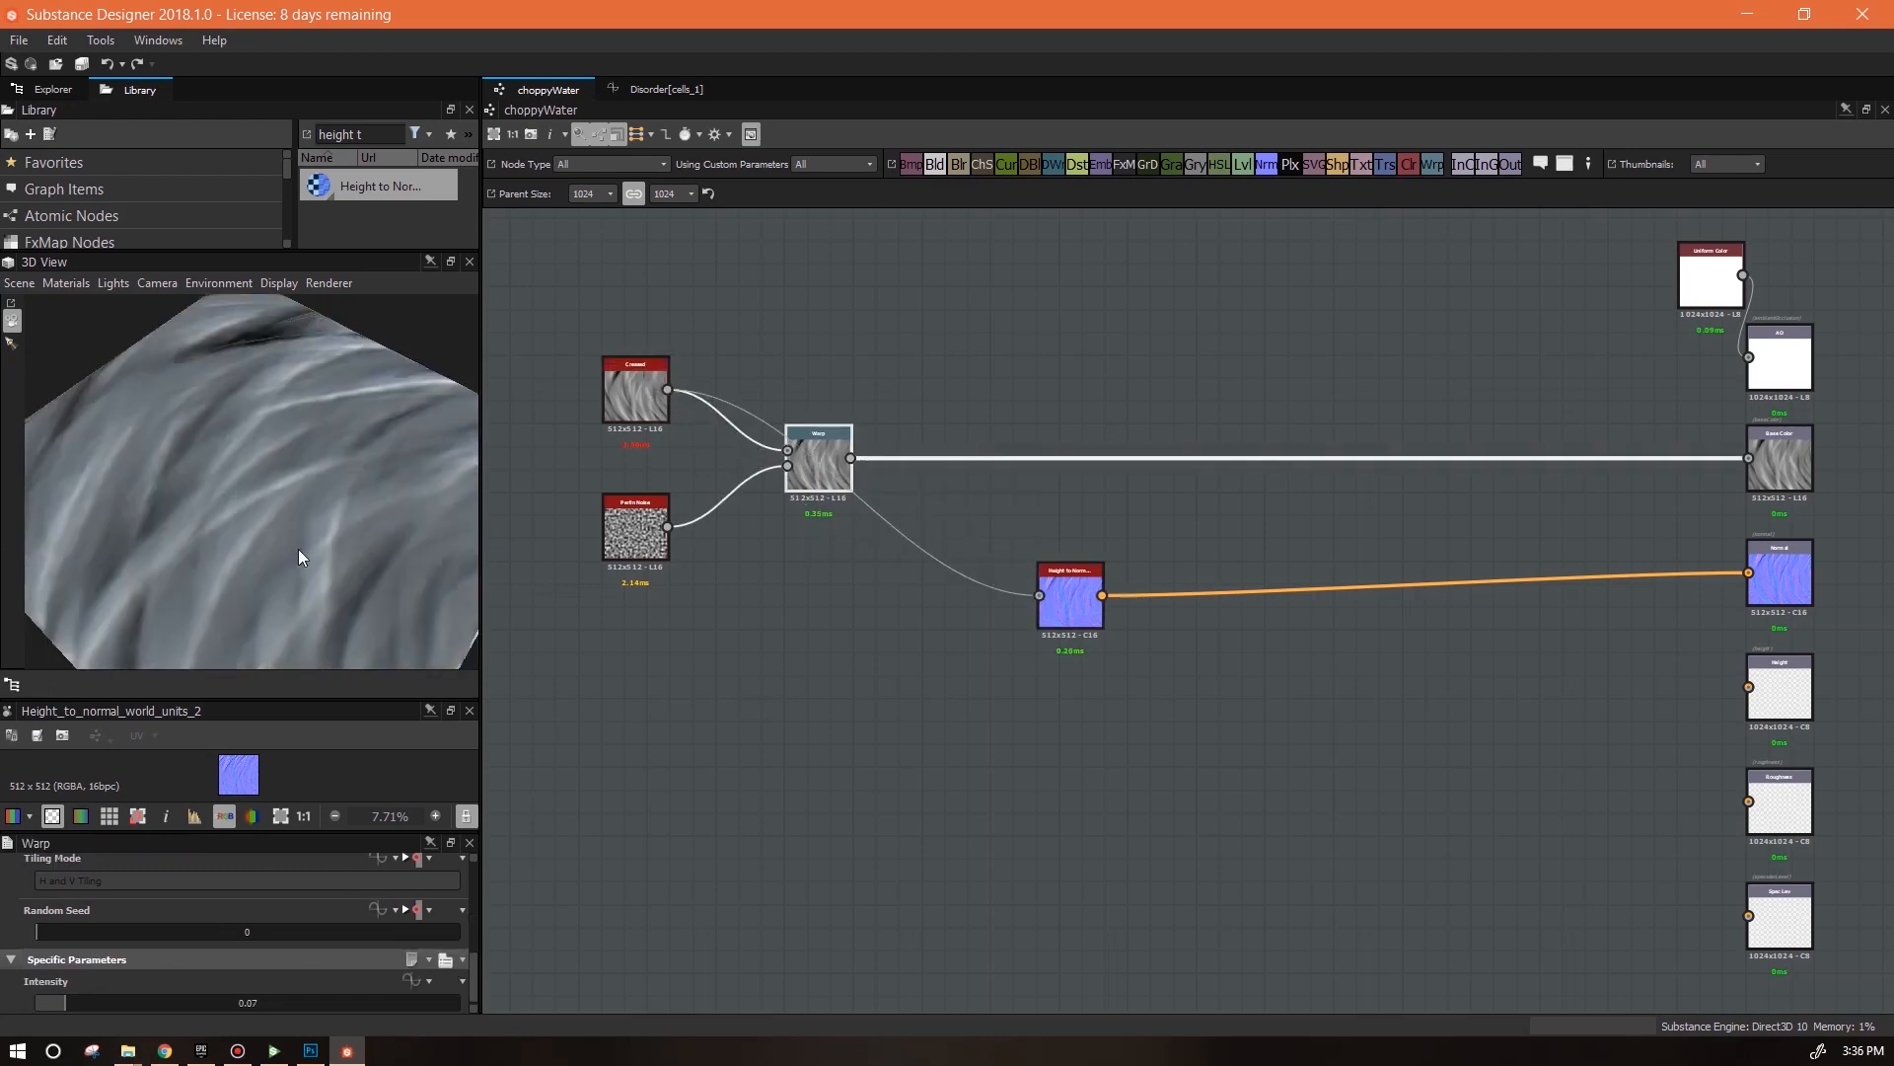
drag(302, 552, 365, 538)
drag(851, 463, 1031, 595)
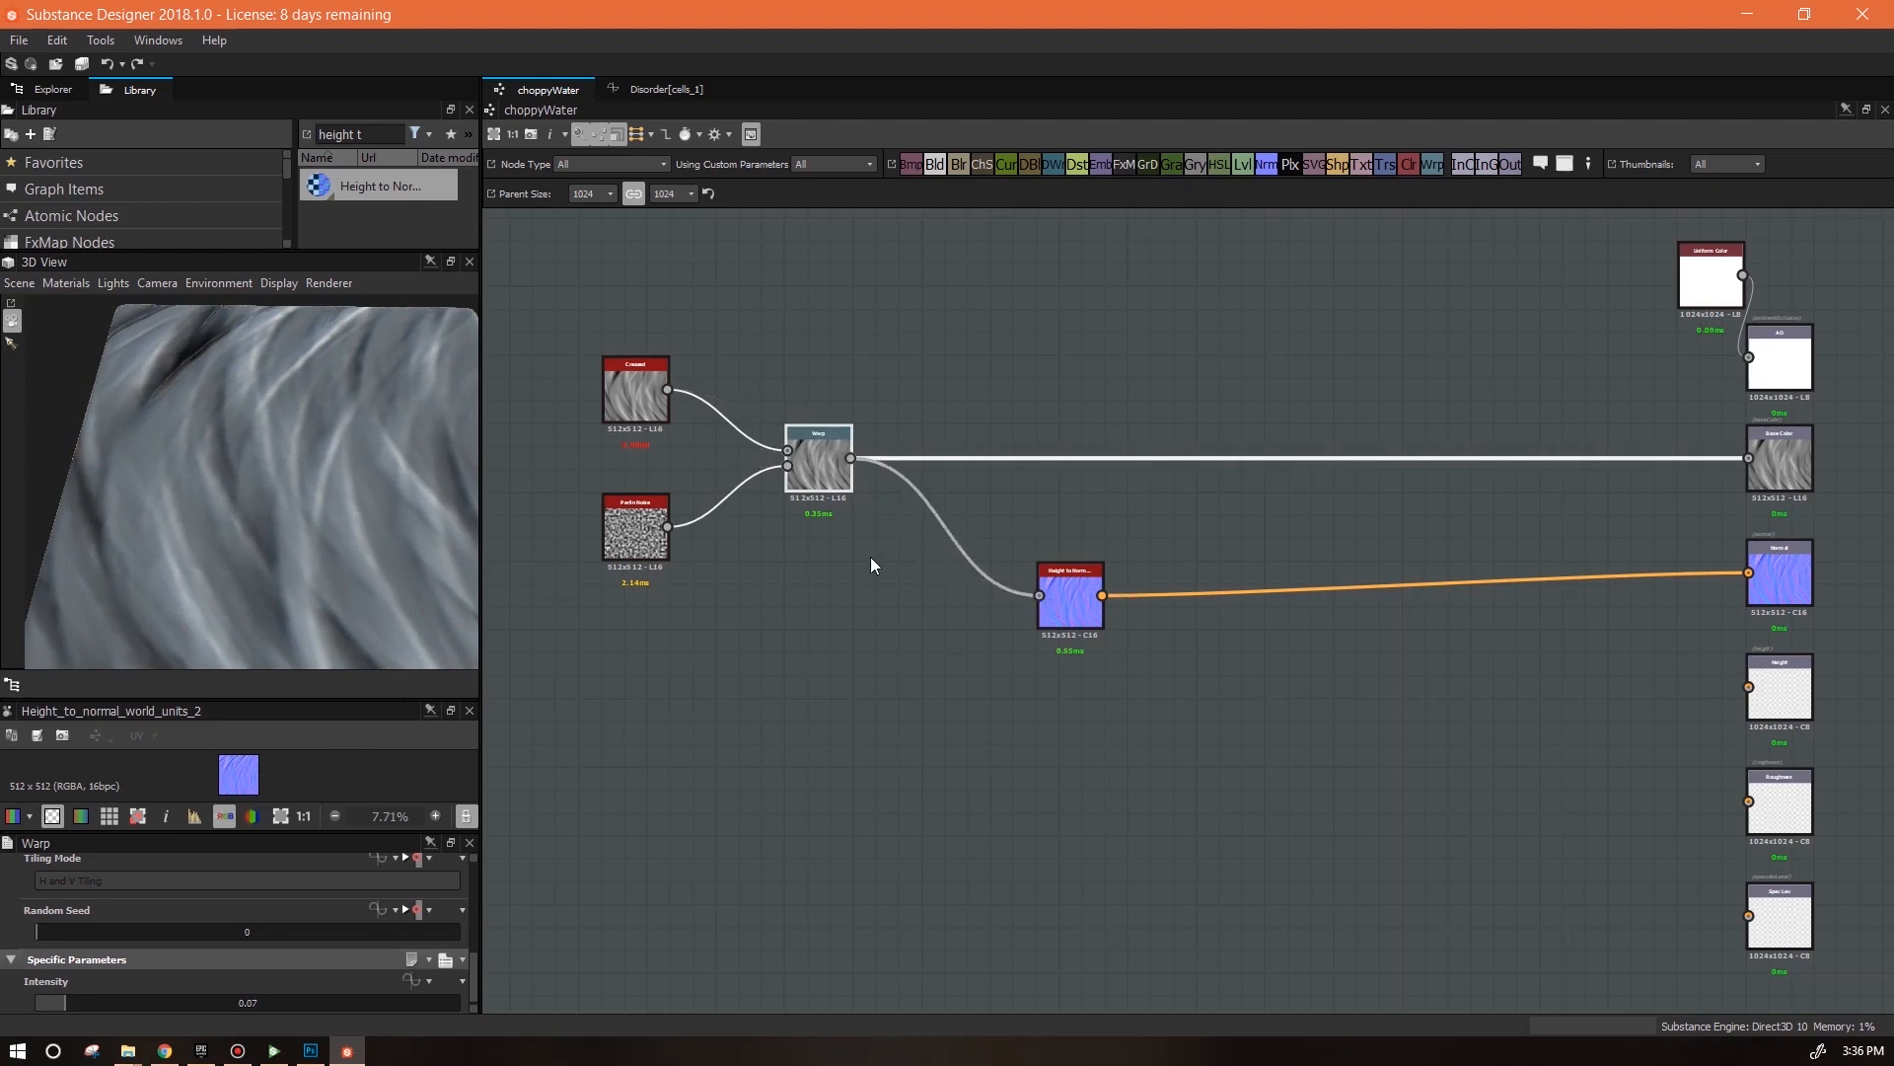
Set the Warp intensity to 0.08 and spread out the nodes, leaving space between Warp and Height to Normal
double_click(816, 472)
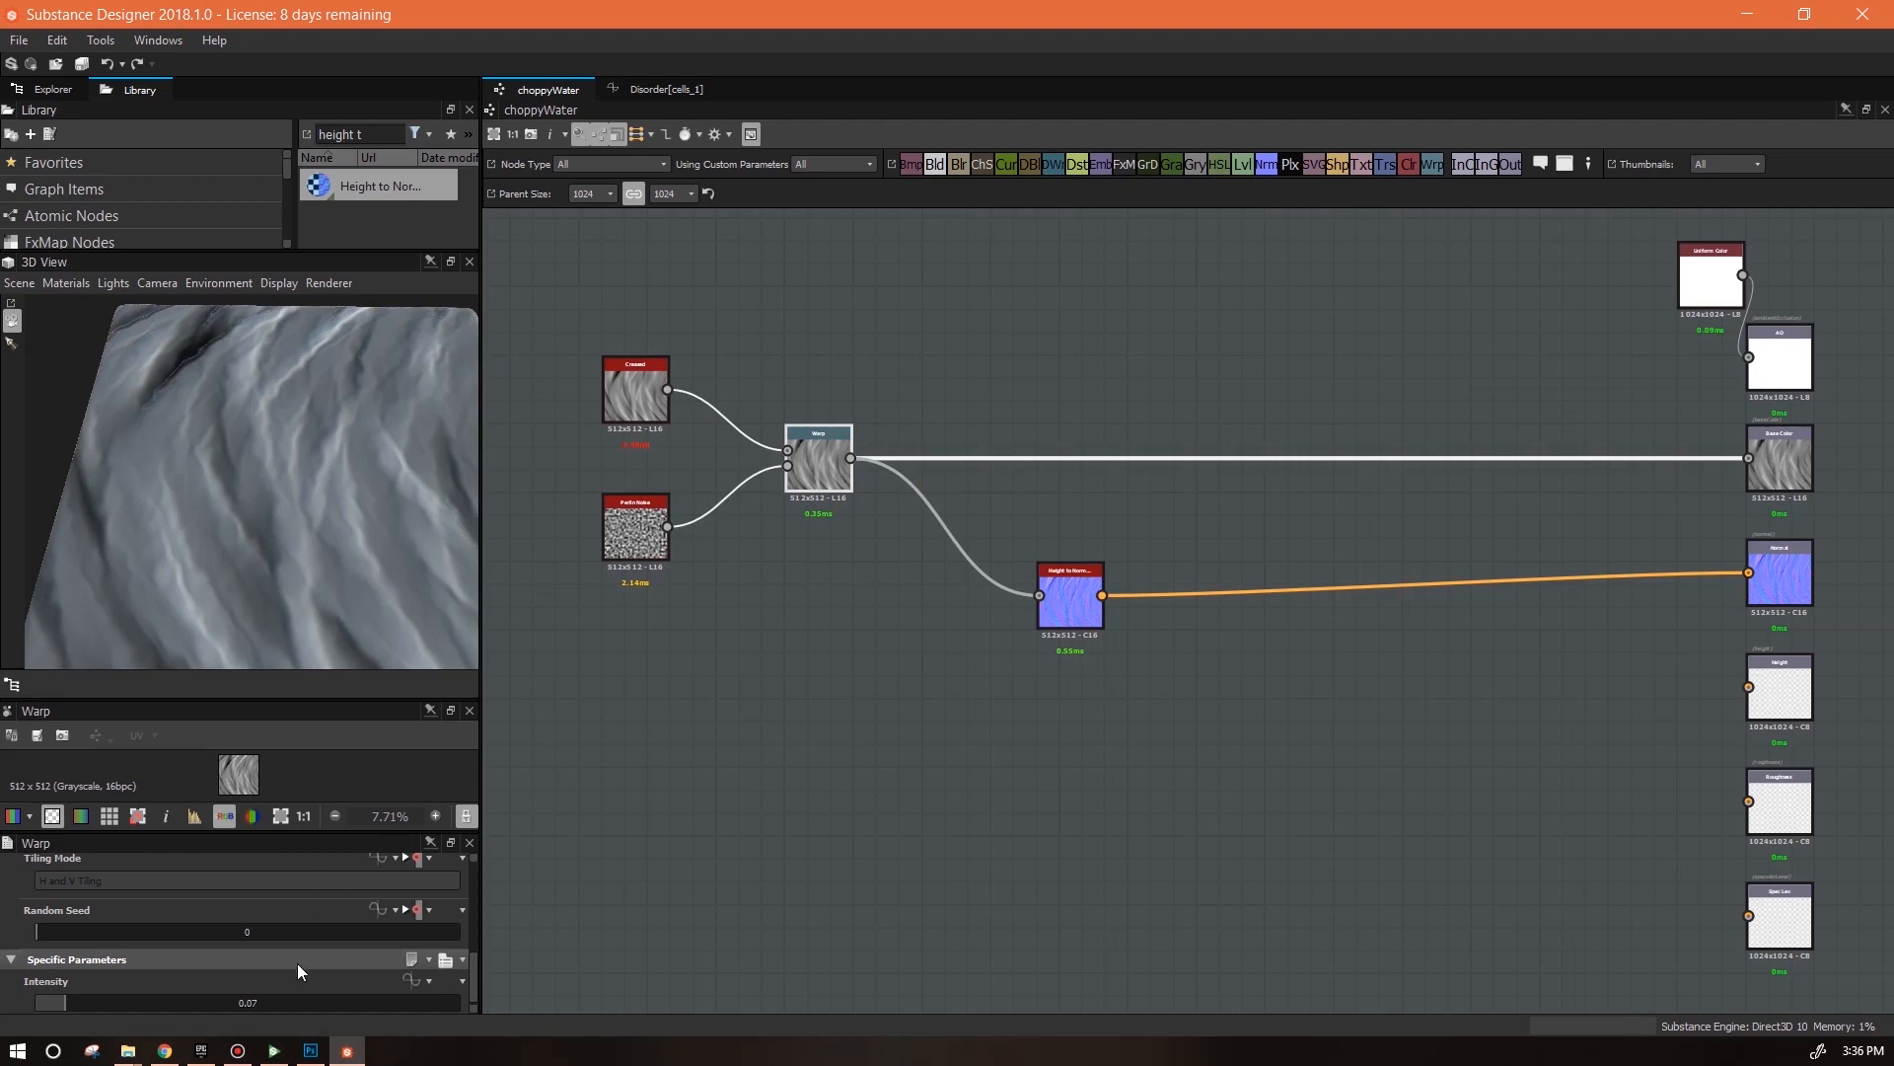
mouse_move(74, 1011)
mouse_down()
mouse_move(146, 1013)
mouse_move(81, 1016)
mouse_up()
drag(1079, 614, 1266, 658)
drag(799, 464, 693, 595)
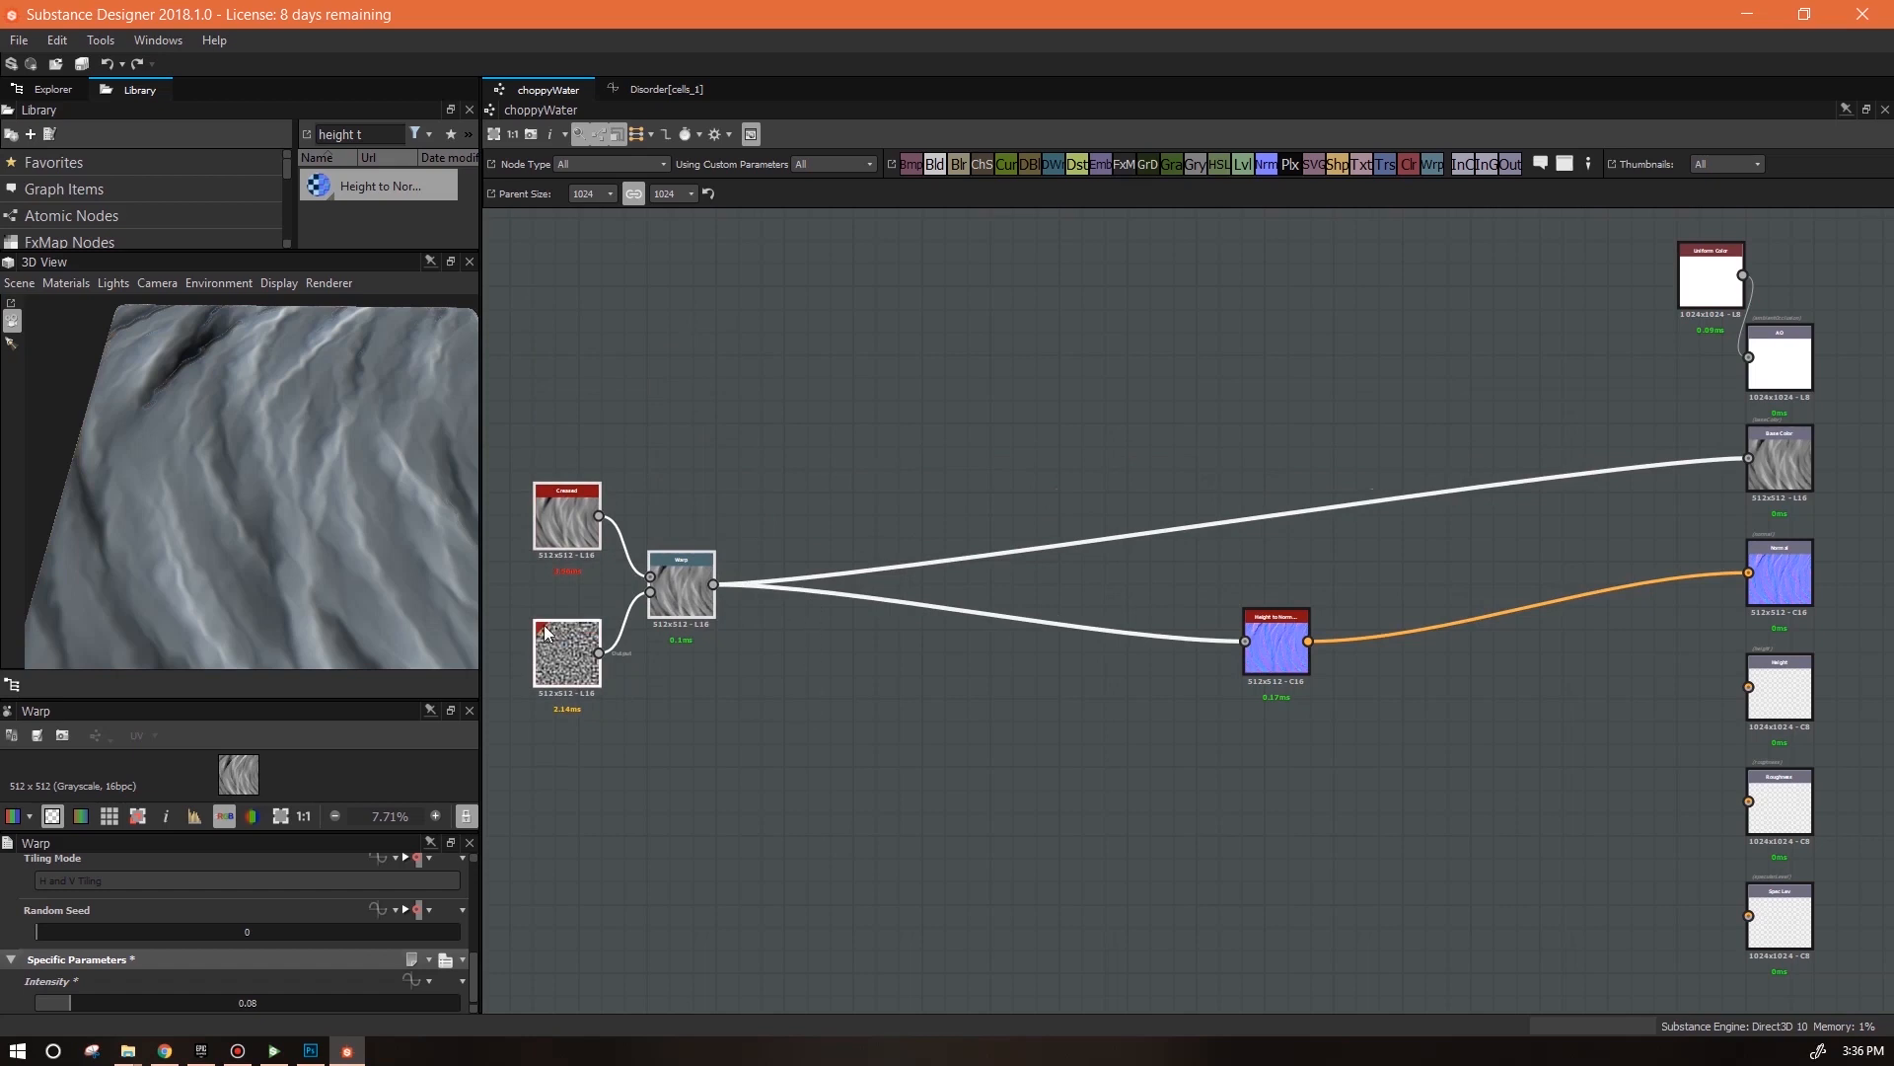
Enlarge the parameter and 3D view areas and vary the Creased node's Disorder to preview how the waves move
drag(482, 584, 730, 592)
click(1016, 566)
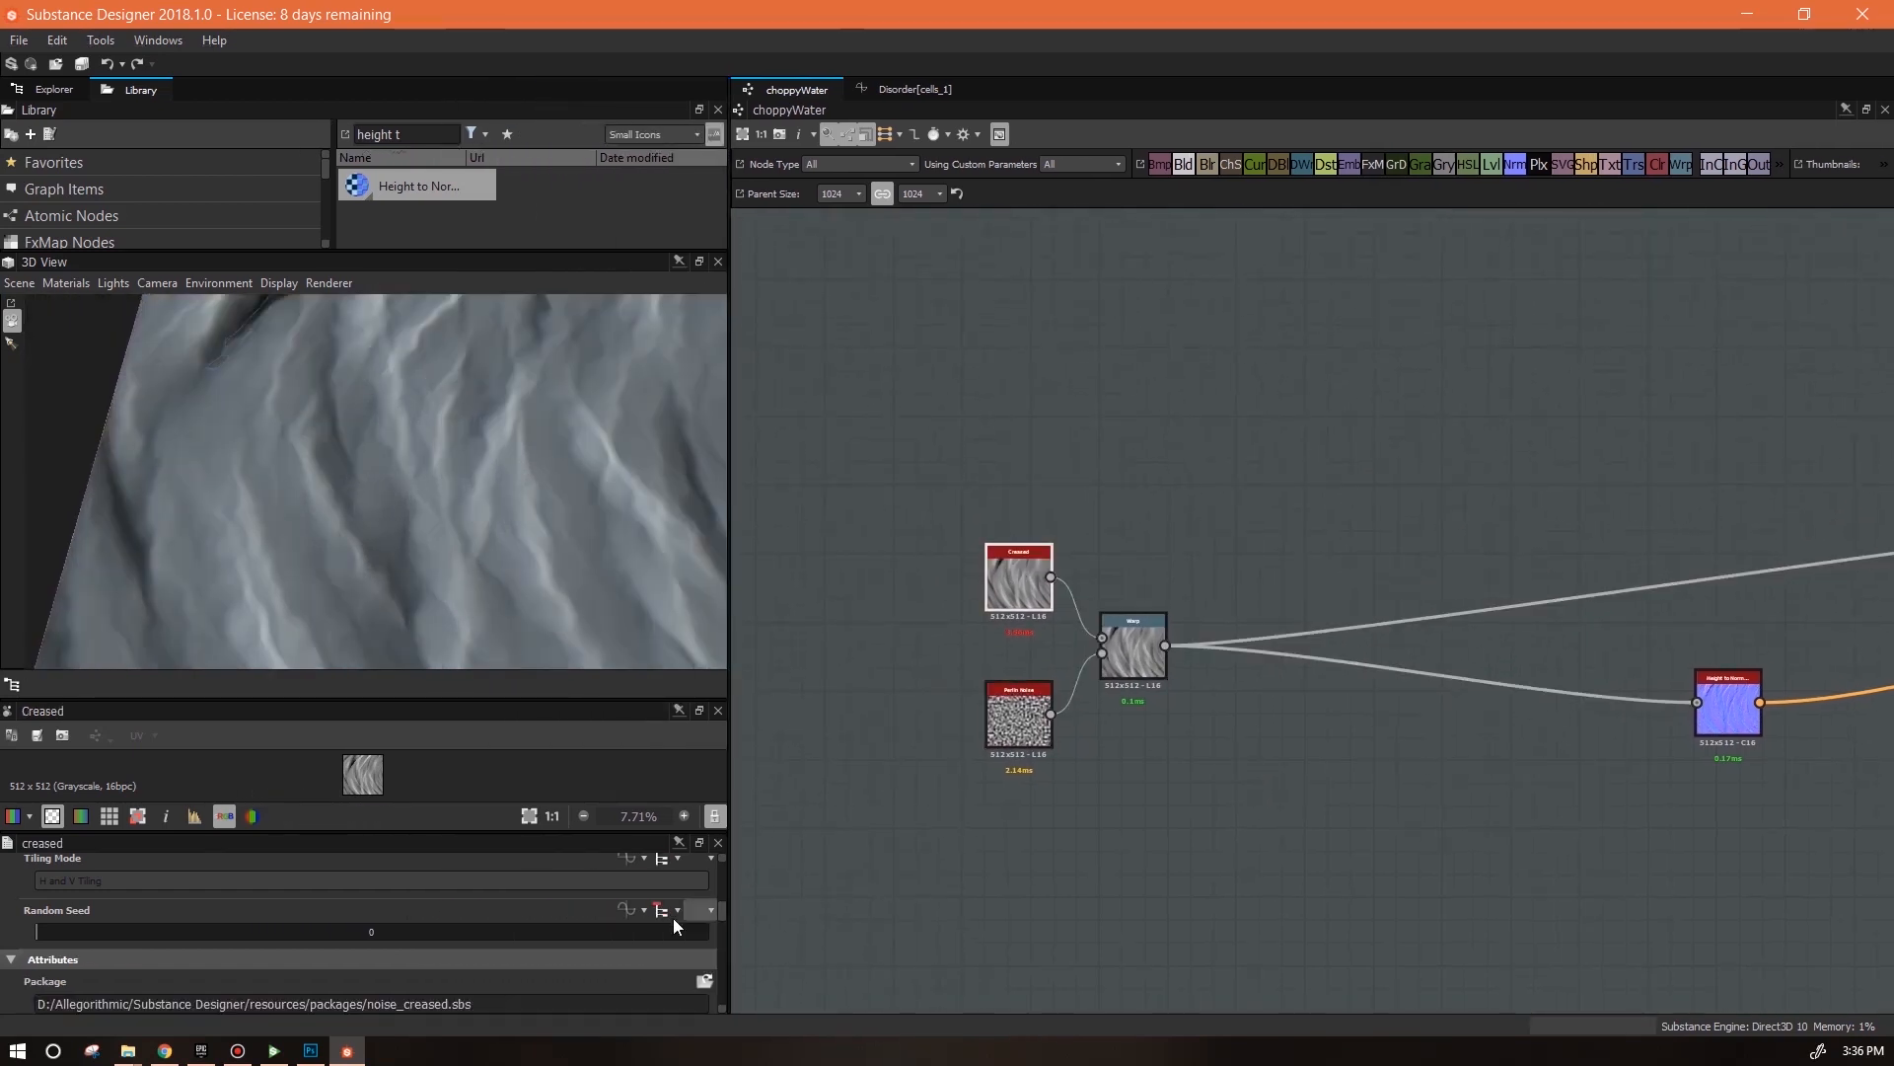
drag(631, 832, 626, 651)
drag(718, 840, 761, 1011)
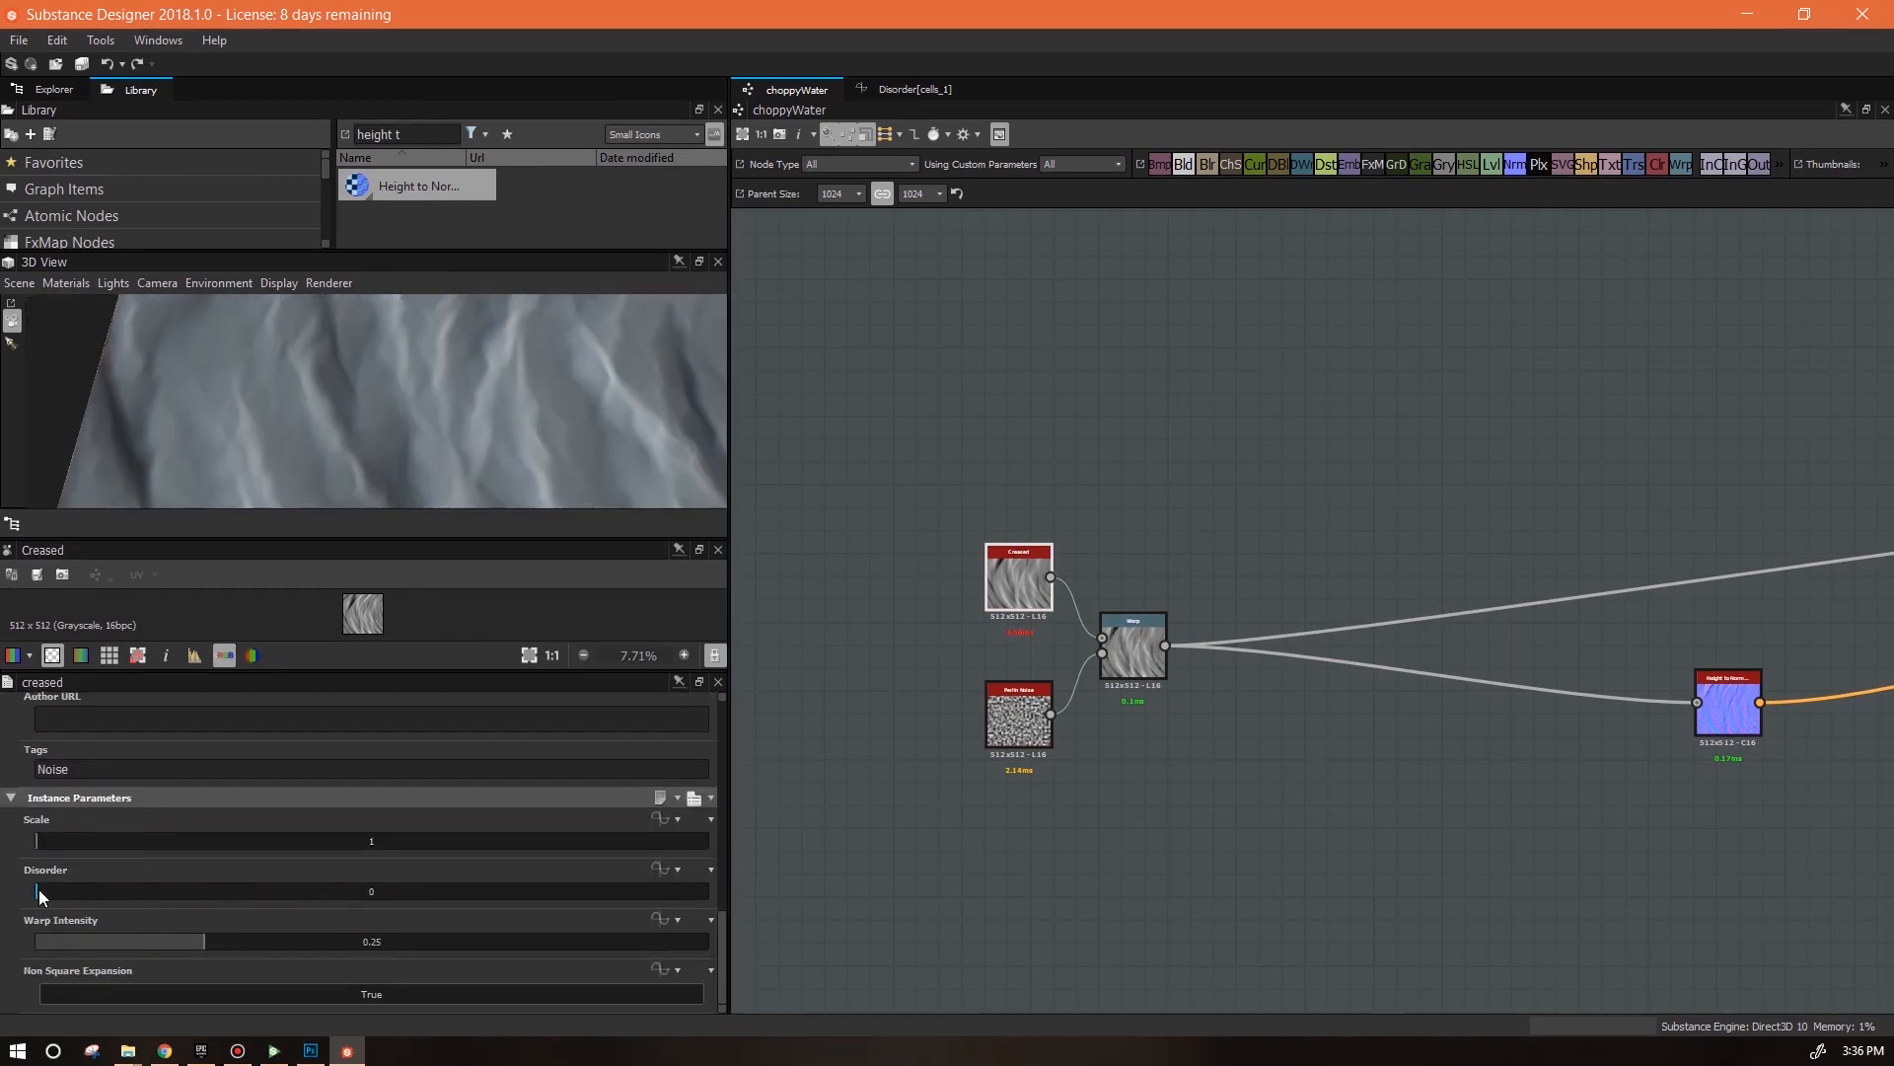
drag(83, 886, 190, 874)
drag(406, 538, 407, 704)
scroll(424, 504, down, 4)
drag(721, 977, 722, 993)
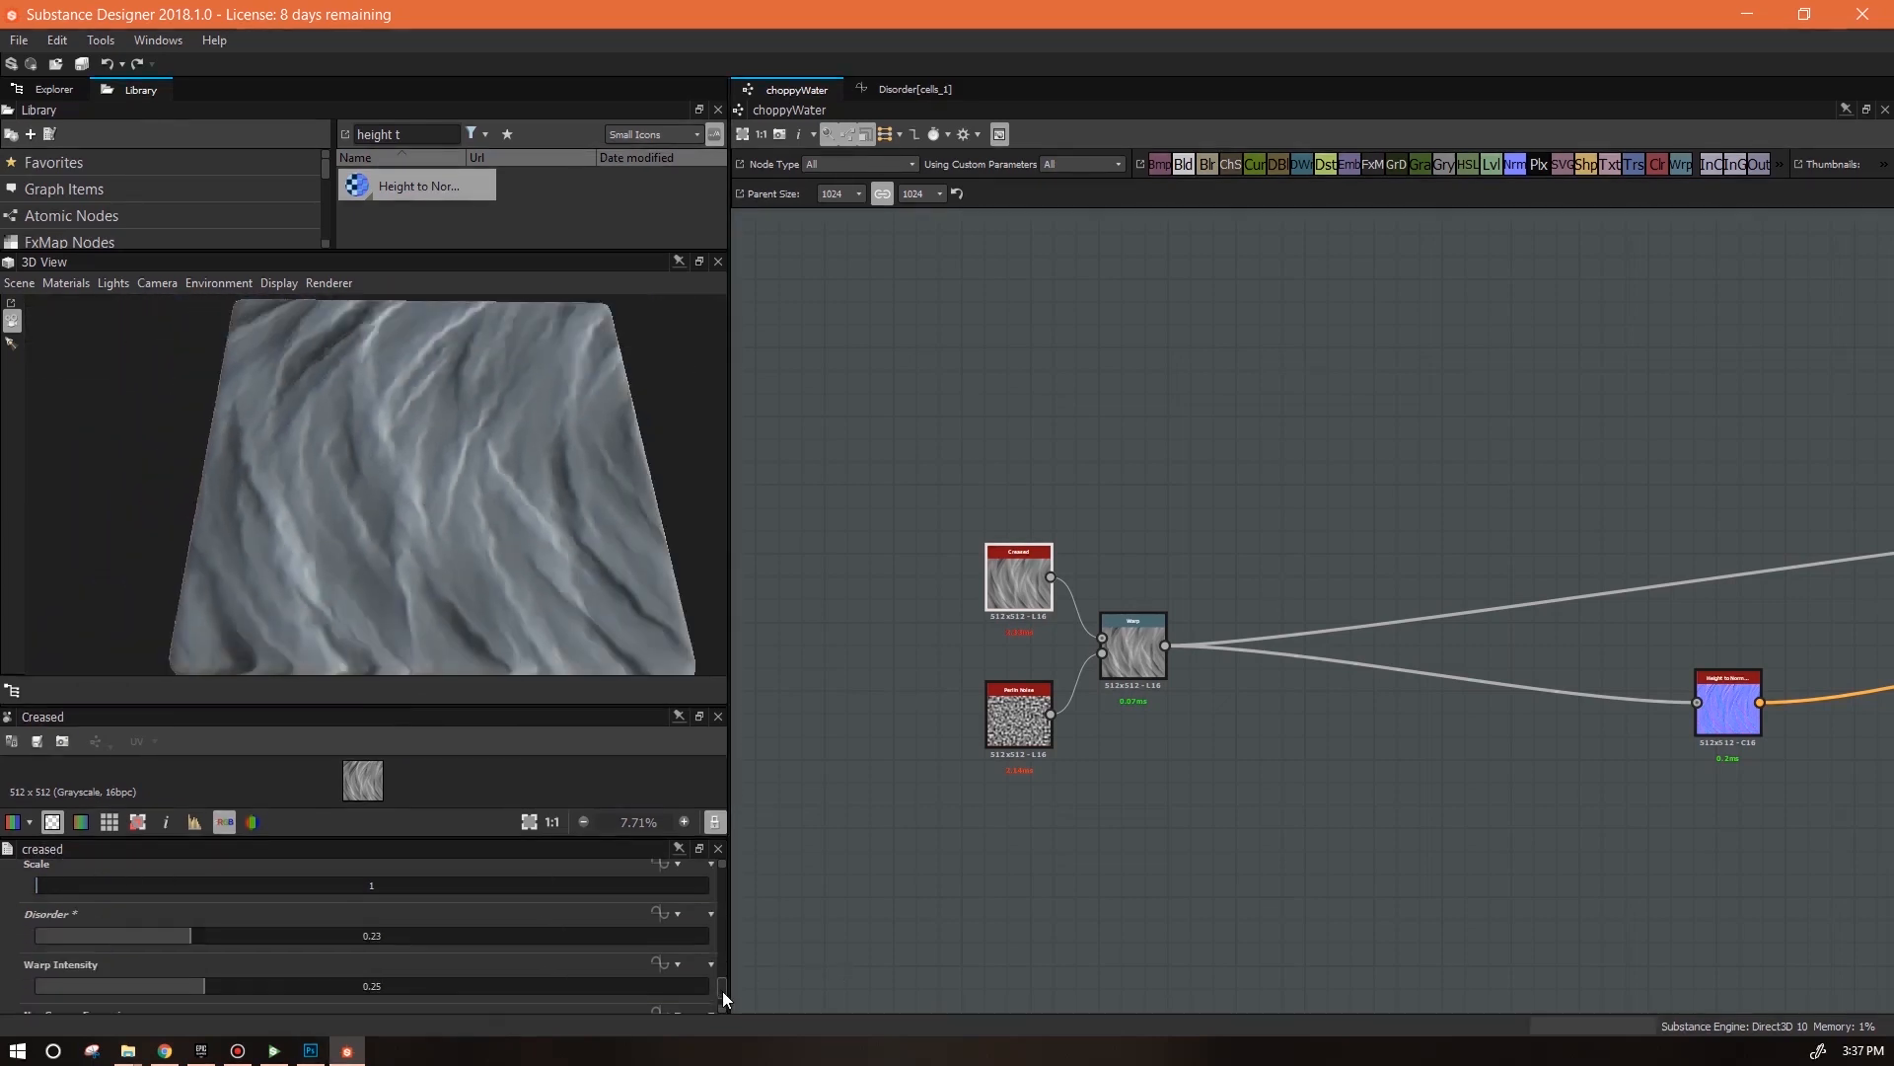
drag(234, 940, 654, 921)
Drive the Disorder parameter of both the Creased and Perlin Noise nodes with the $time function
click(679, 915)
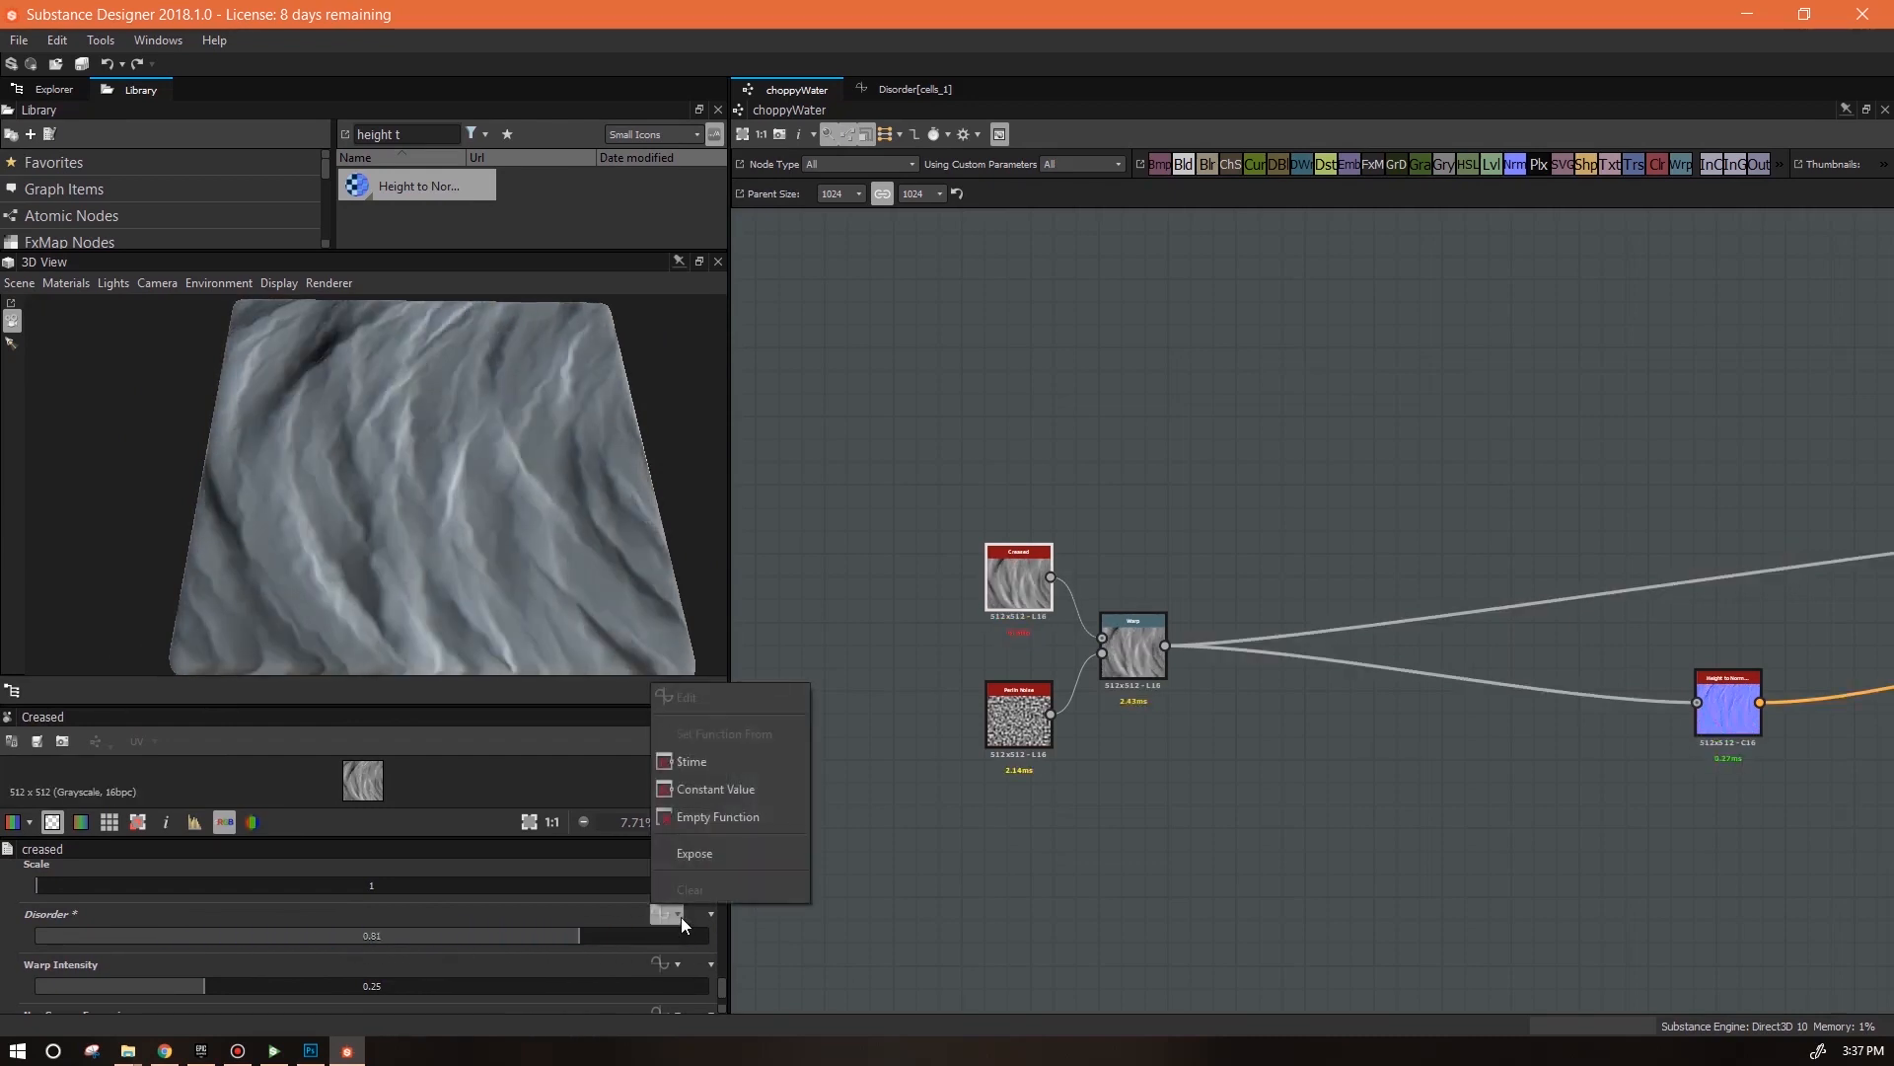
click(679, 760)
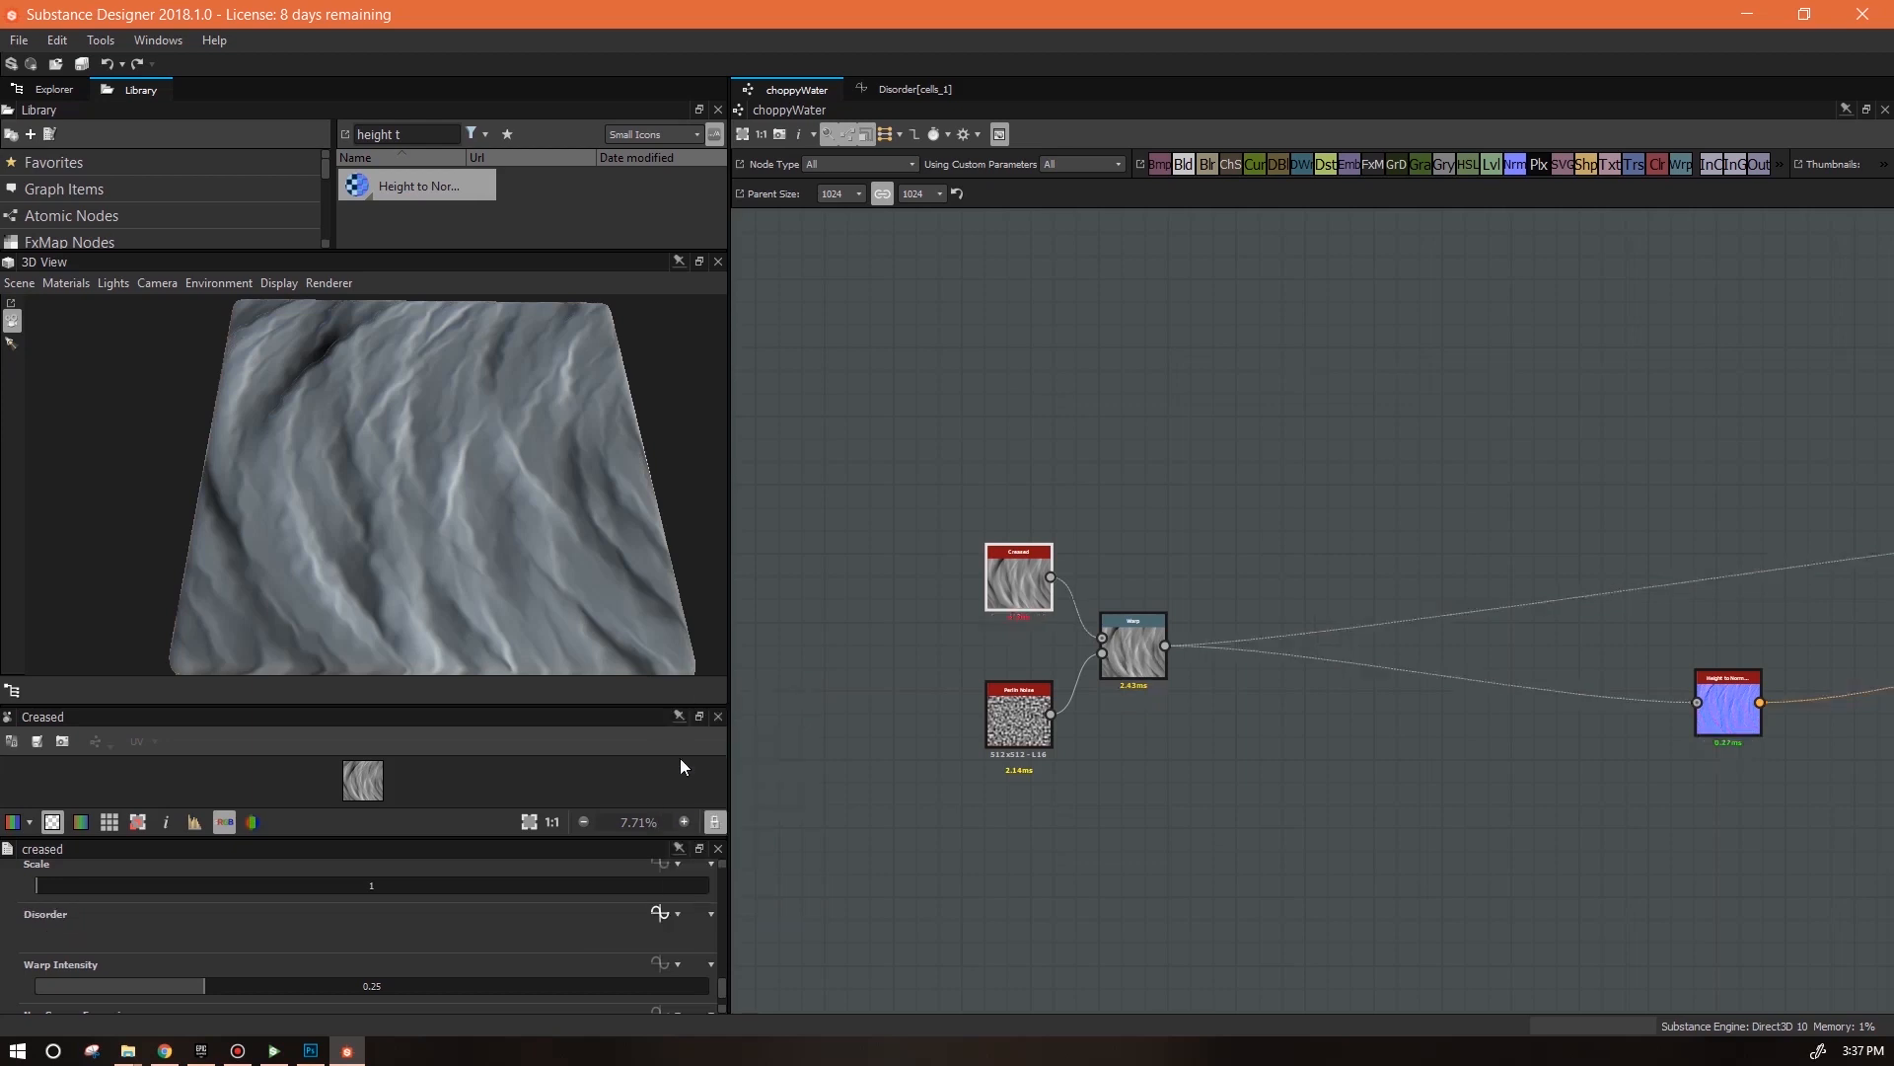
click(1026, 735)
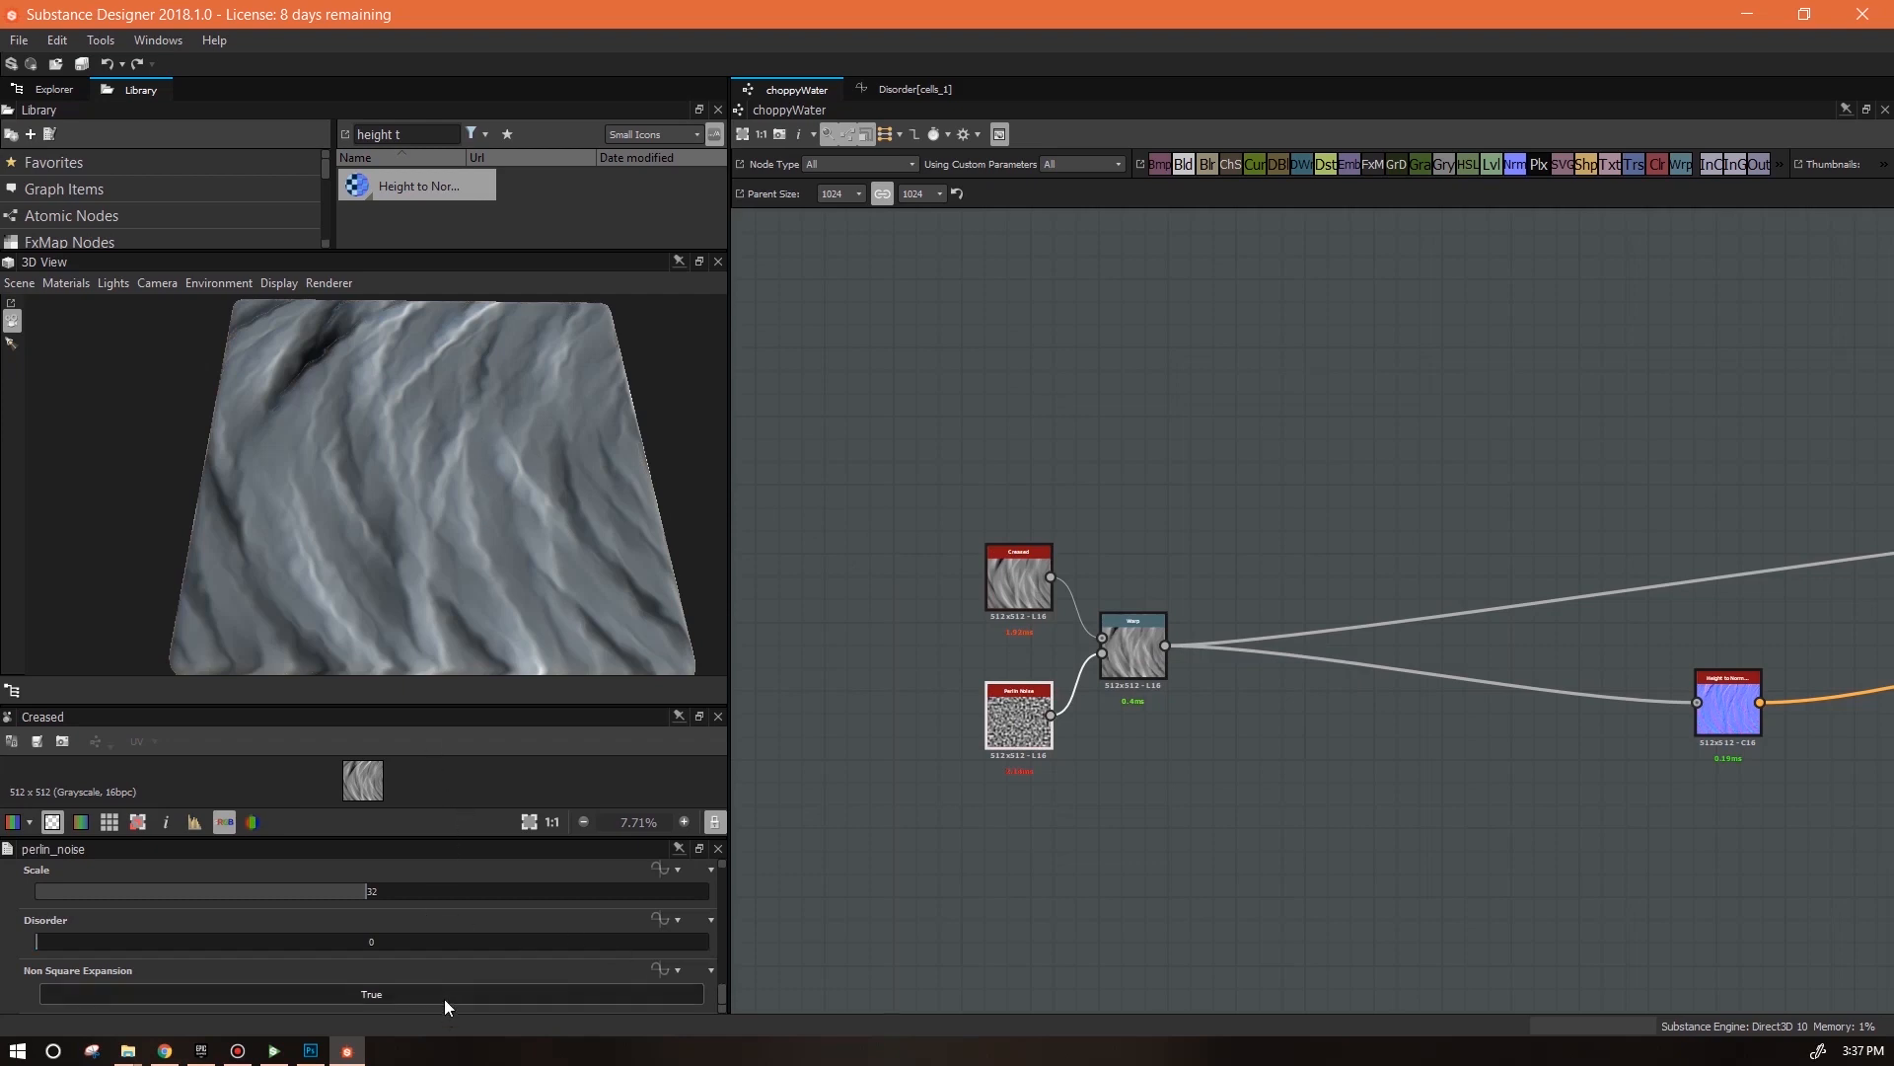
click(672, 919)
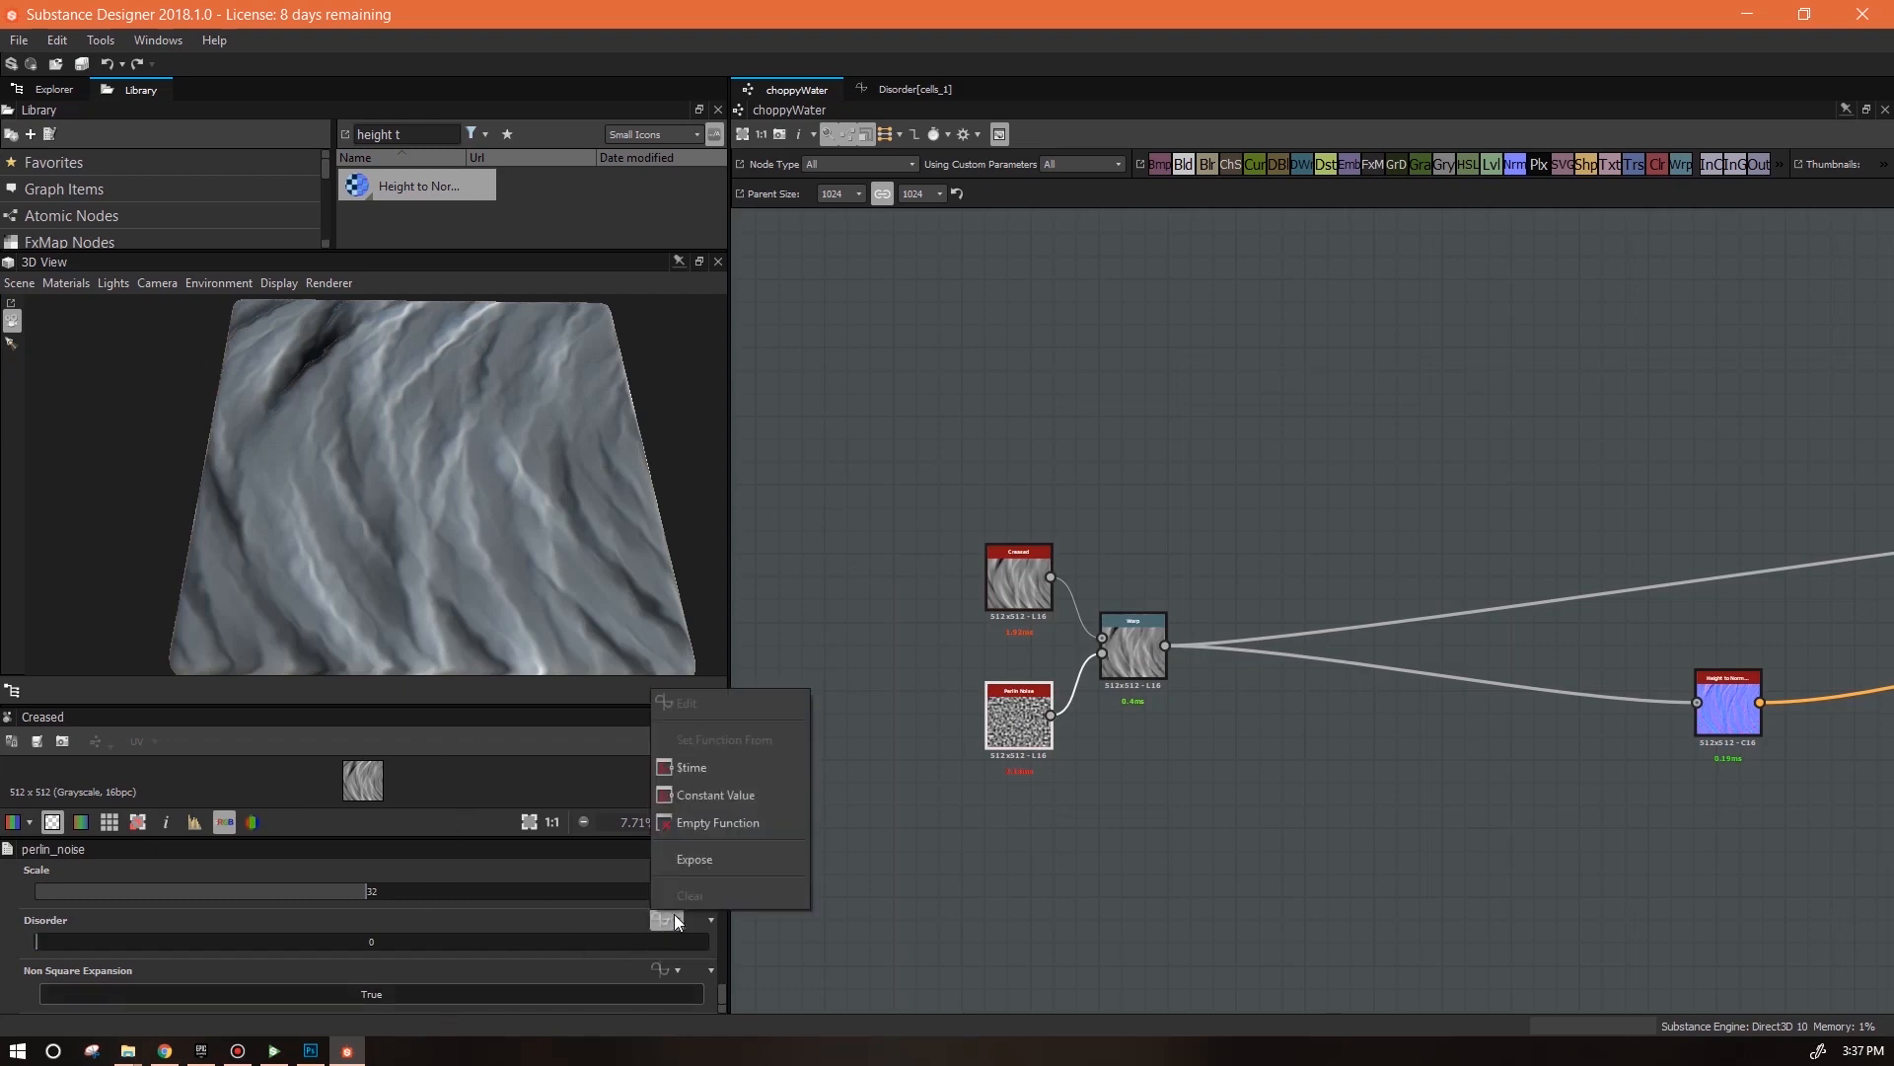
click(702, 768)
middle_drag(1408, 815, 1342, 806)
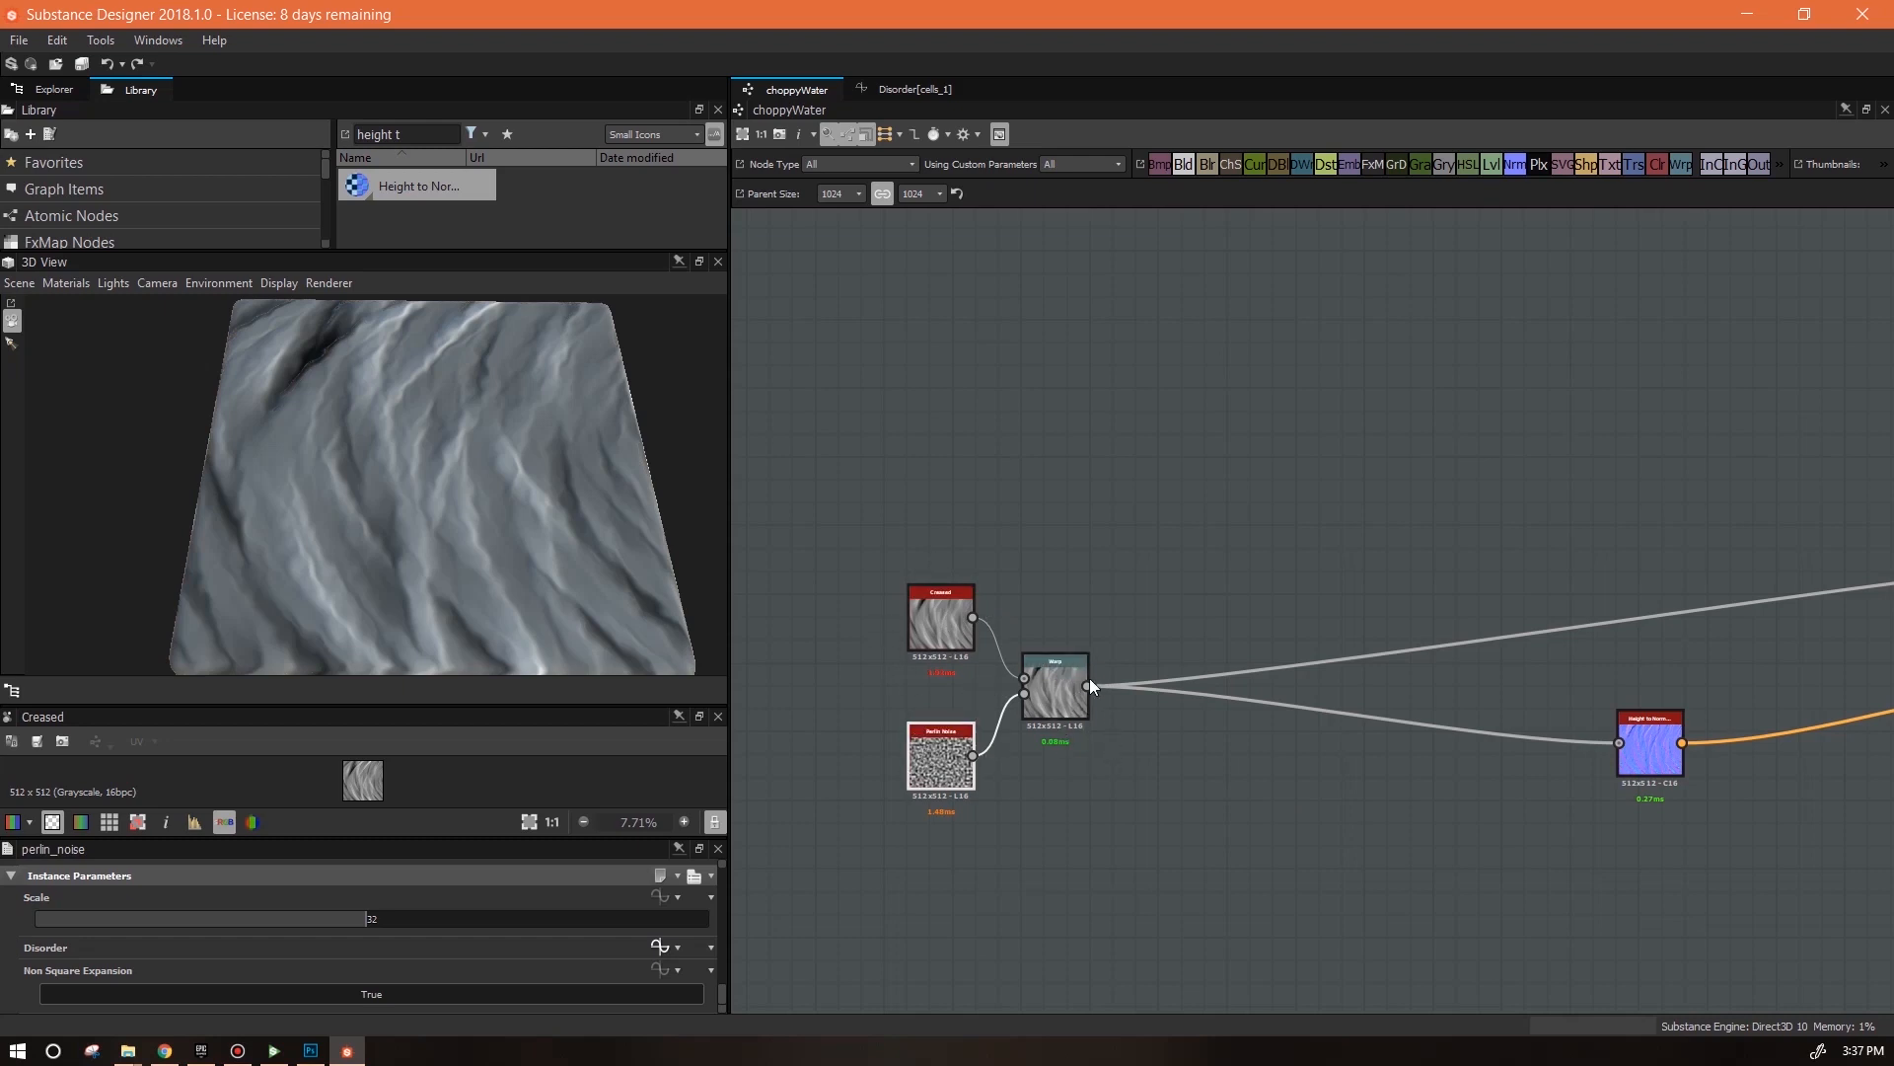
Save the unsaved package as choppyWater and publish it as a Substance archive with the default options
click(51, 93)
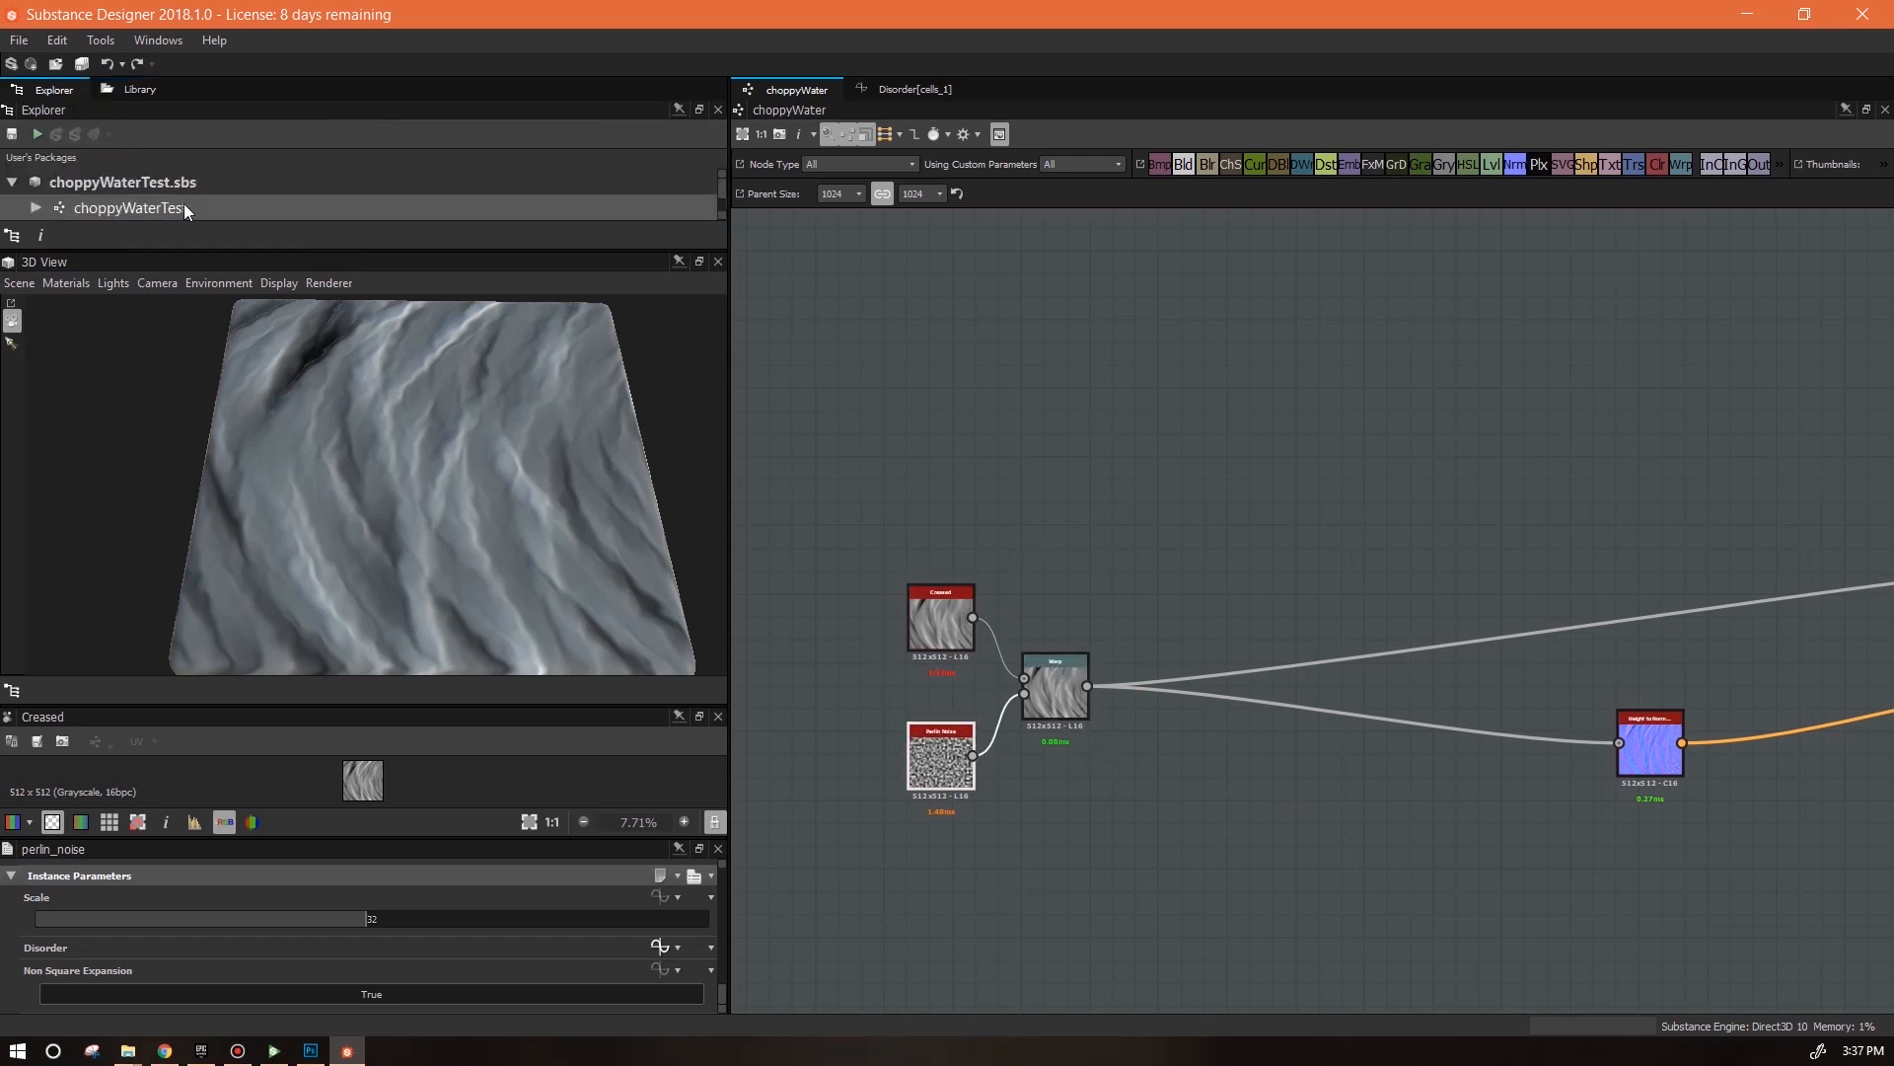
drag(176, 252, 197, 449)
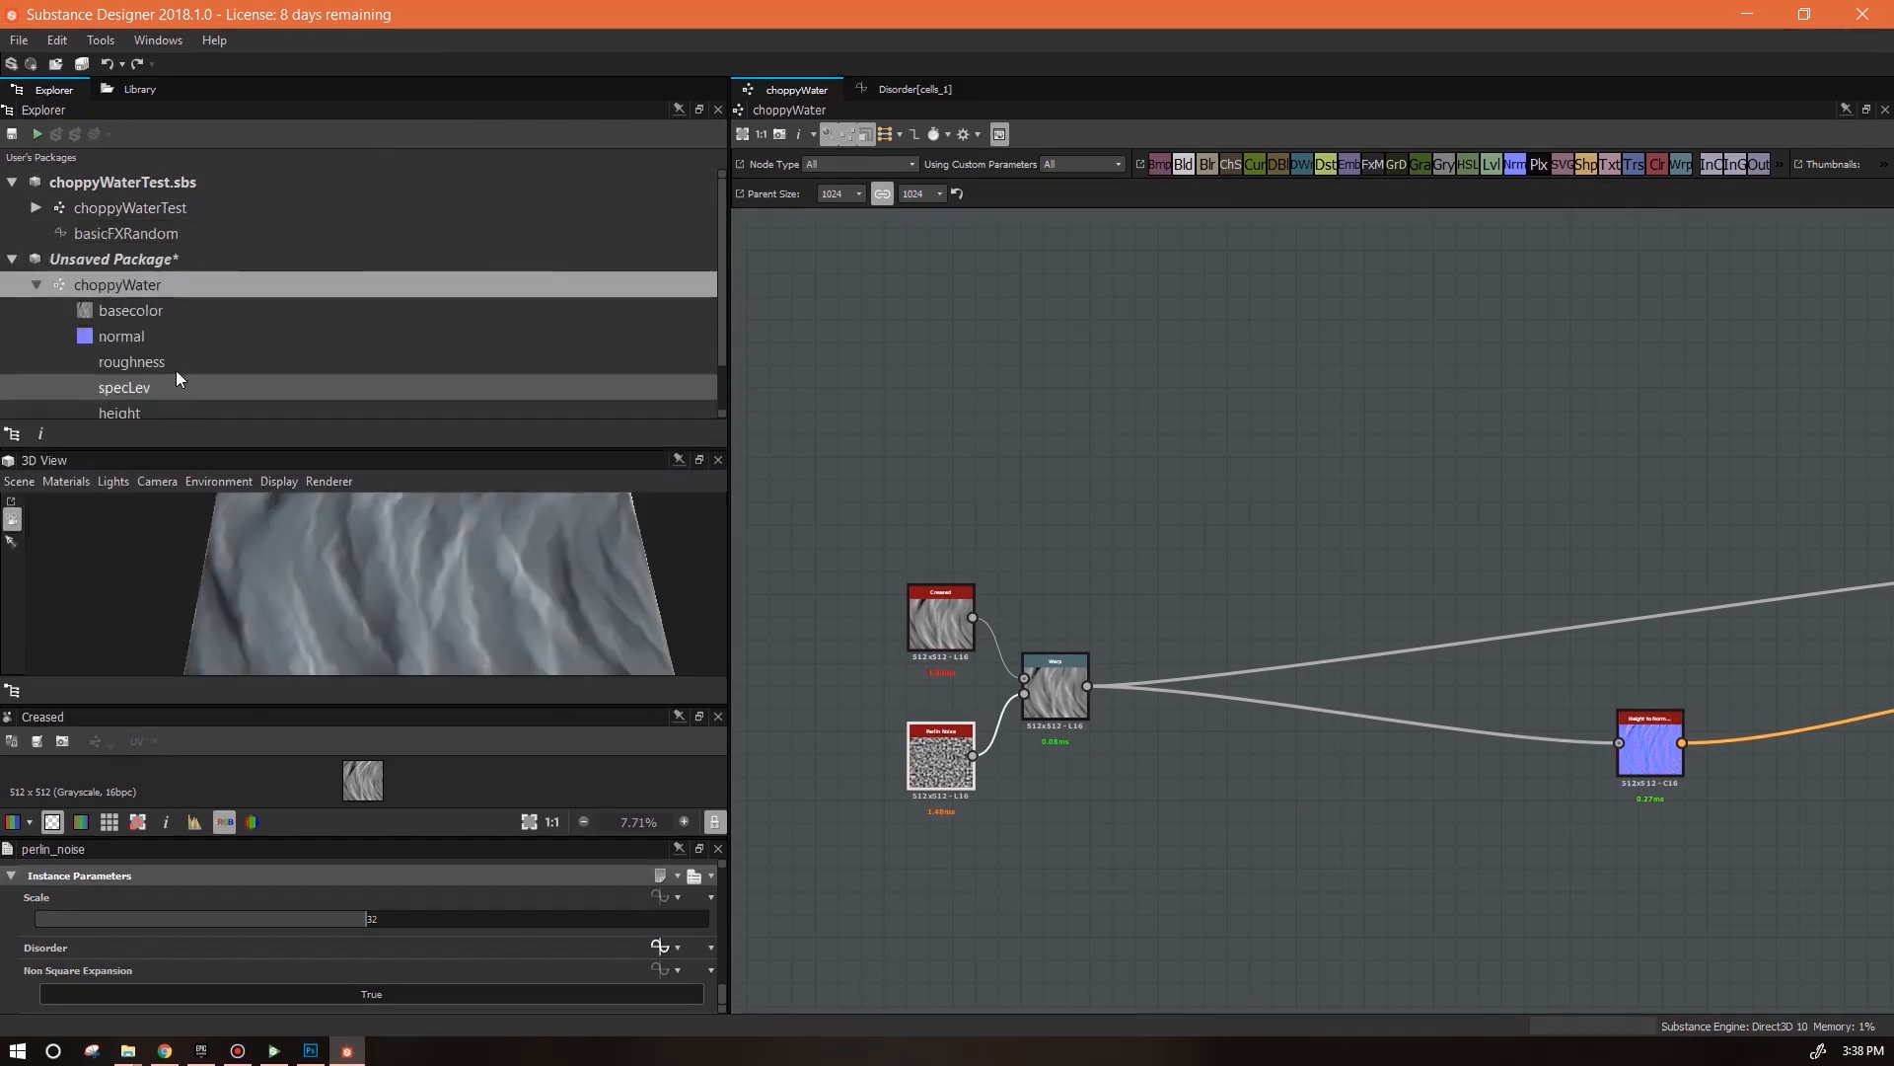
click(127, 264)
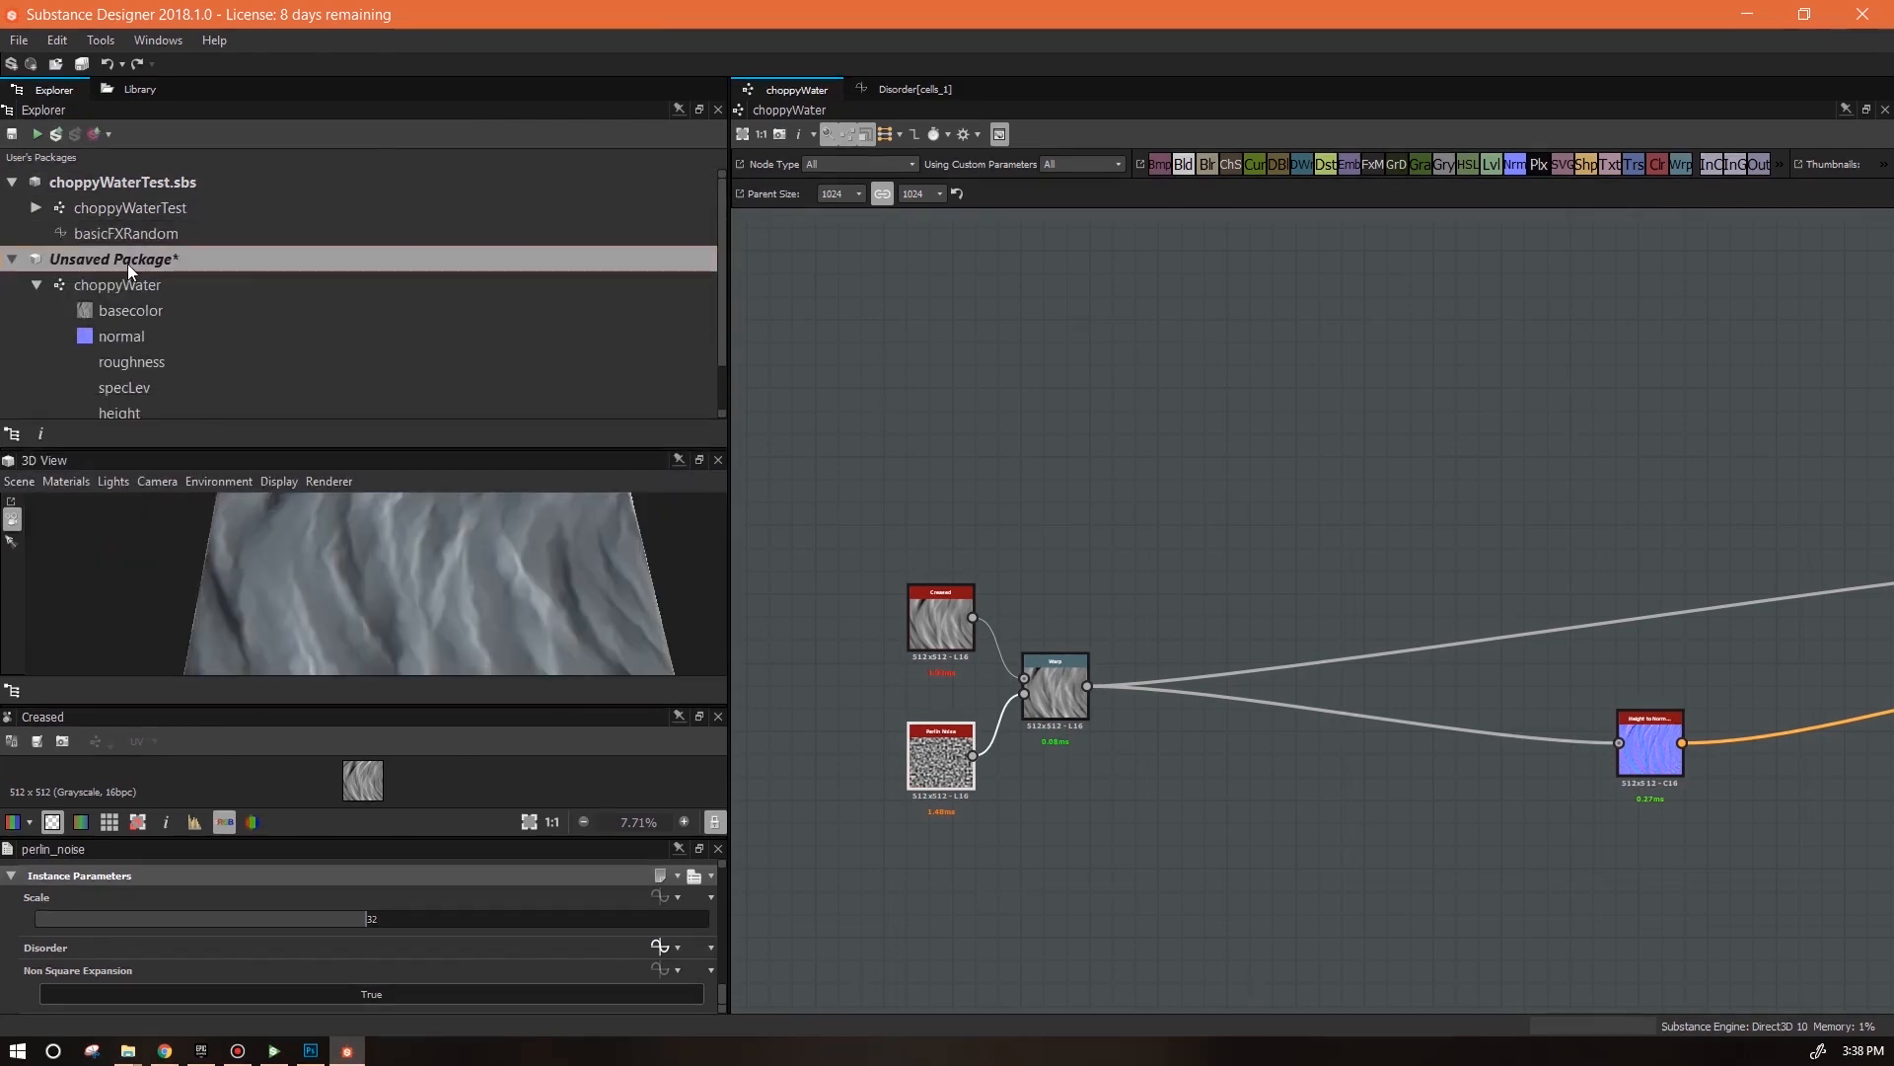
click(56, 132)
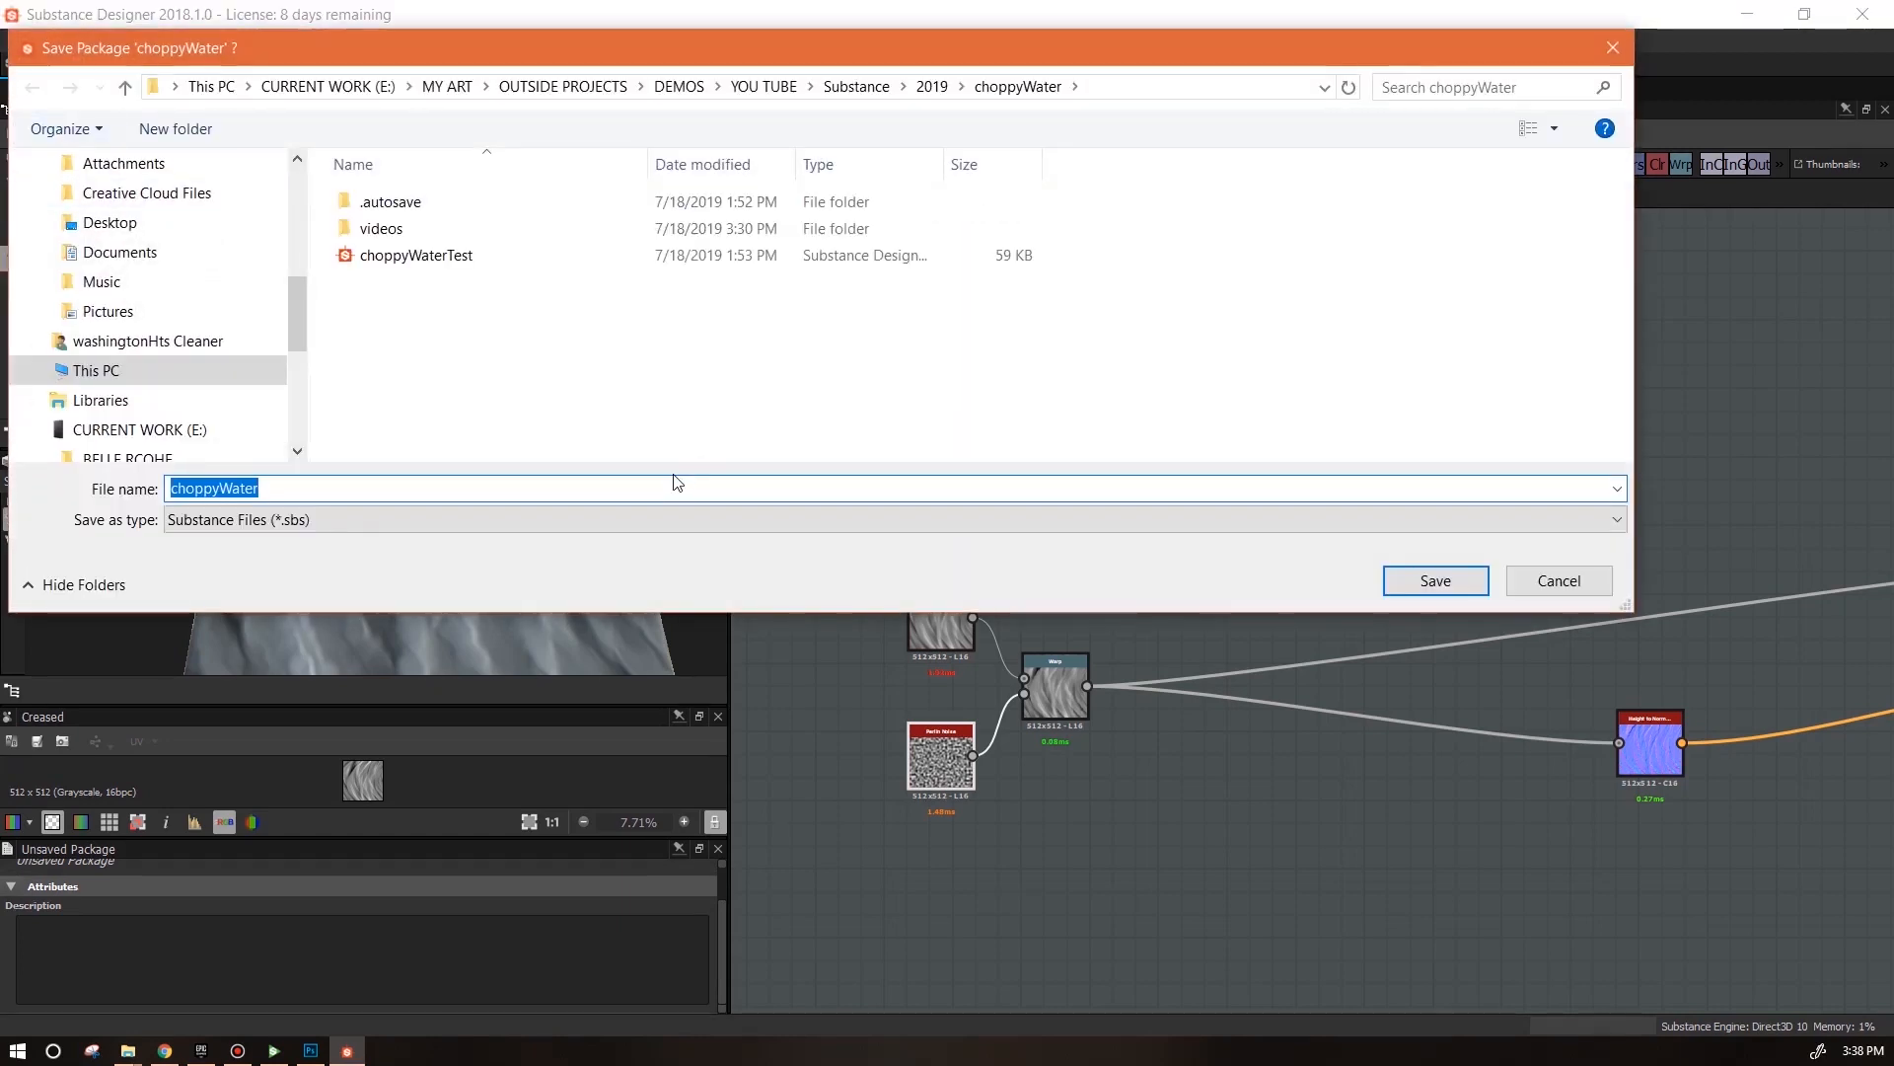
click(1438, 588)
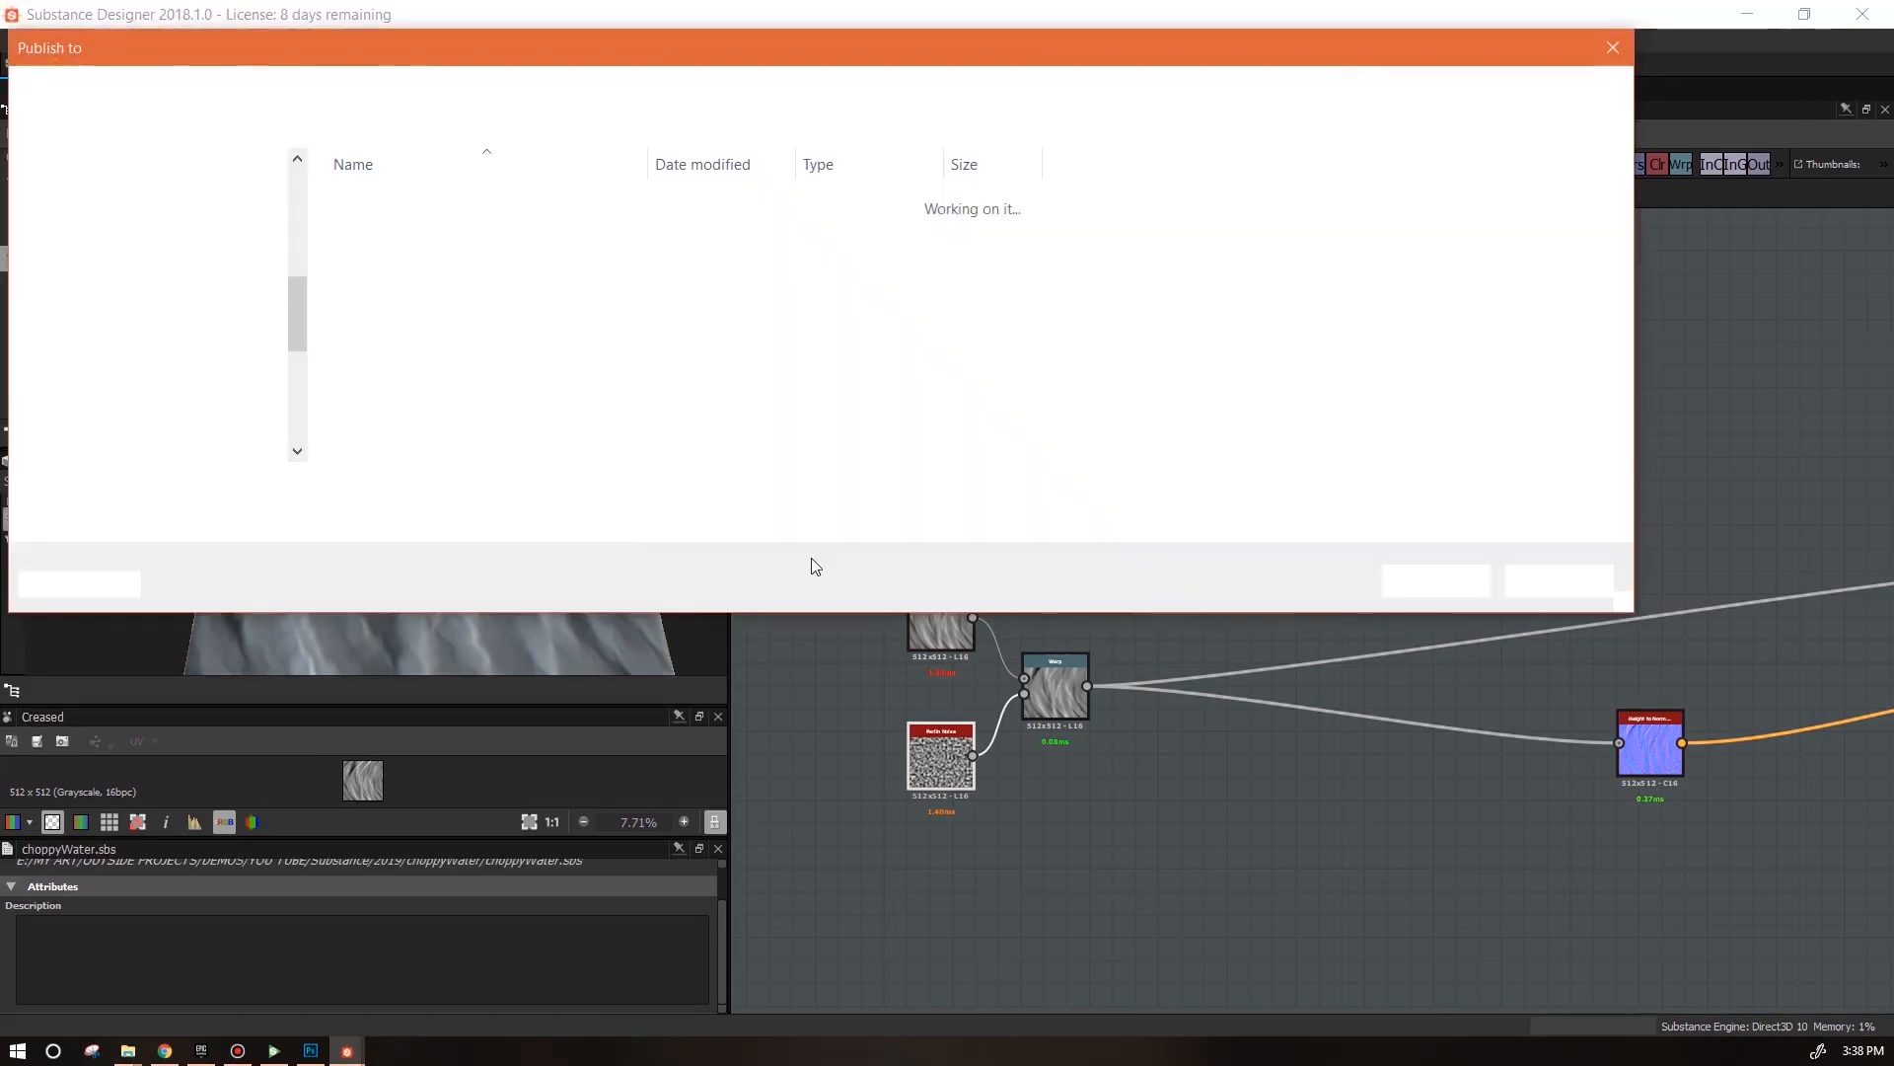
click(1436, 582)
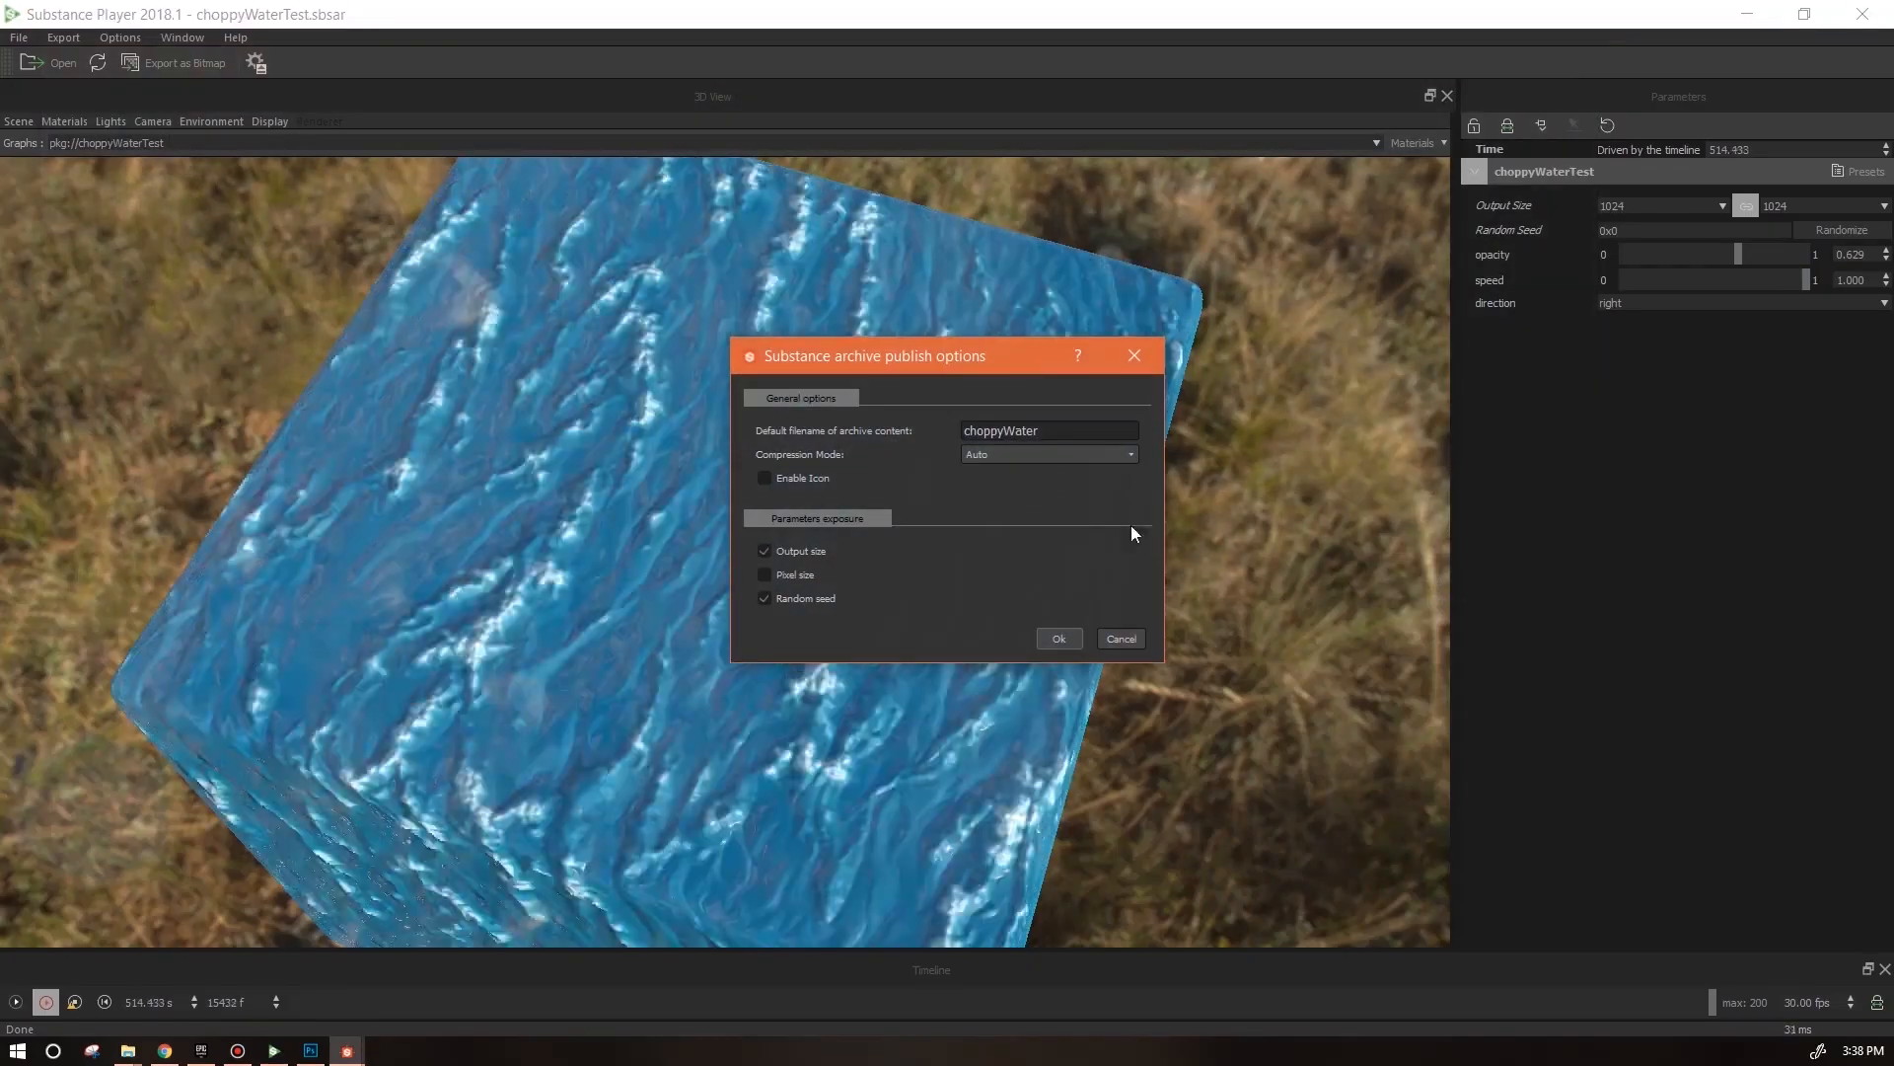
click(1061, 638)
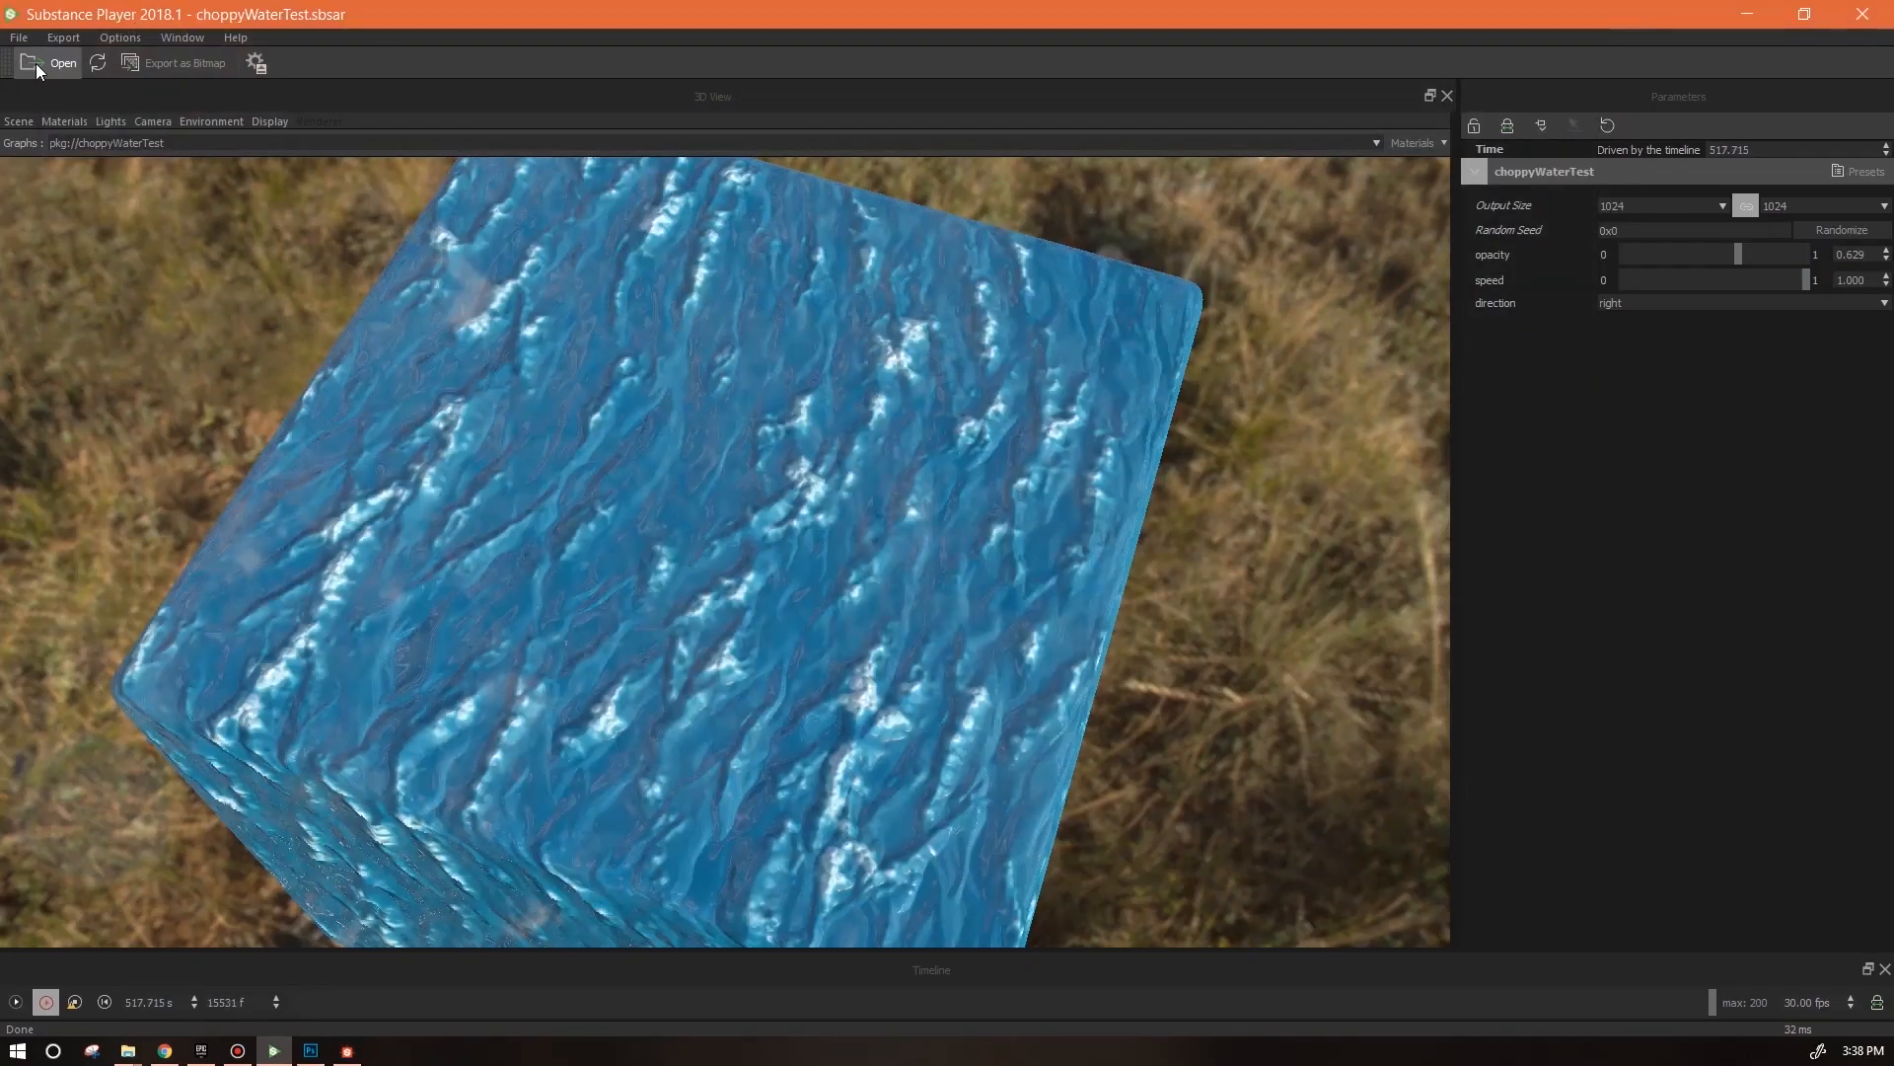
In Substance Player, open the published choppyWater archive to preview the animated waves
click(36, 63)
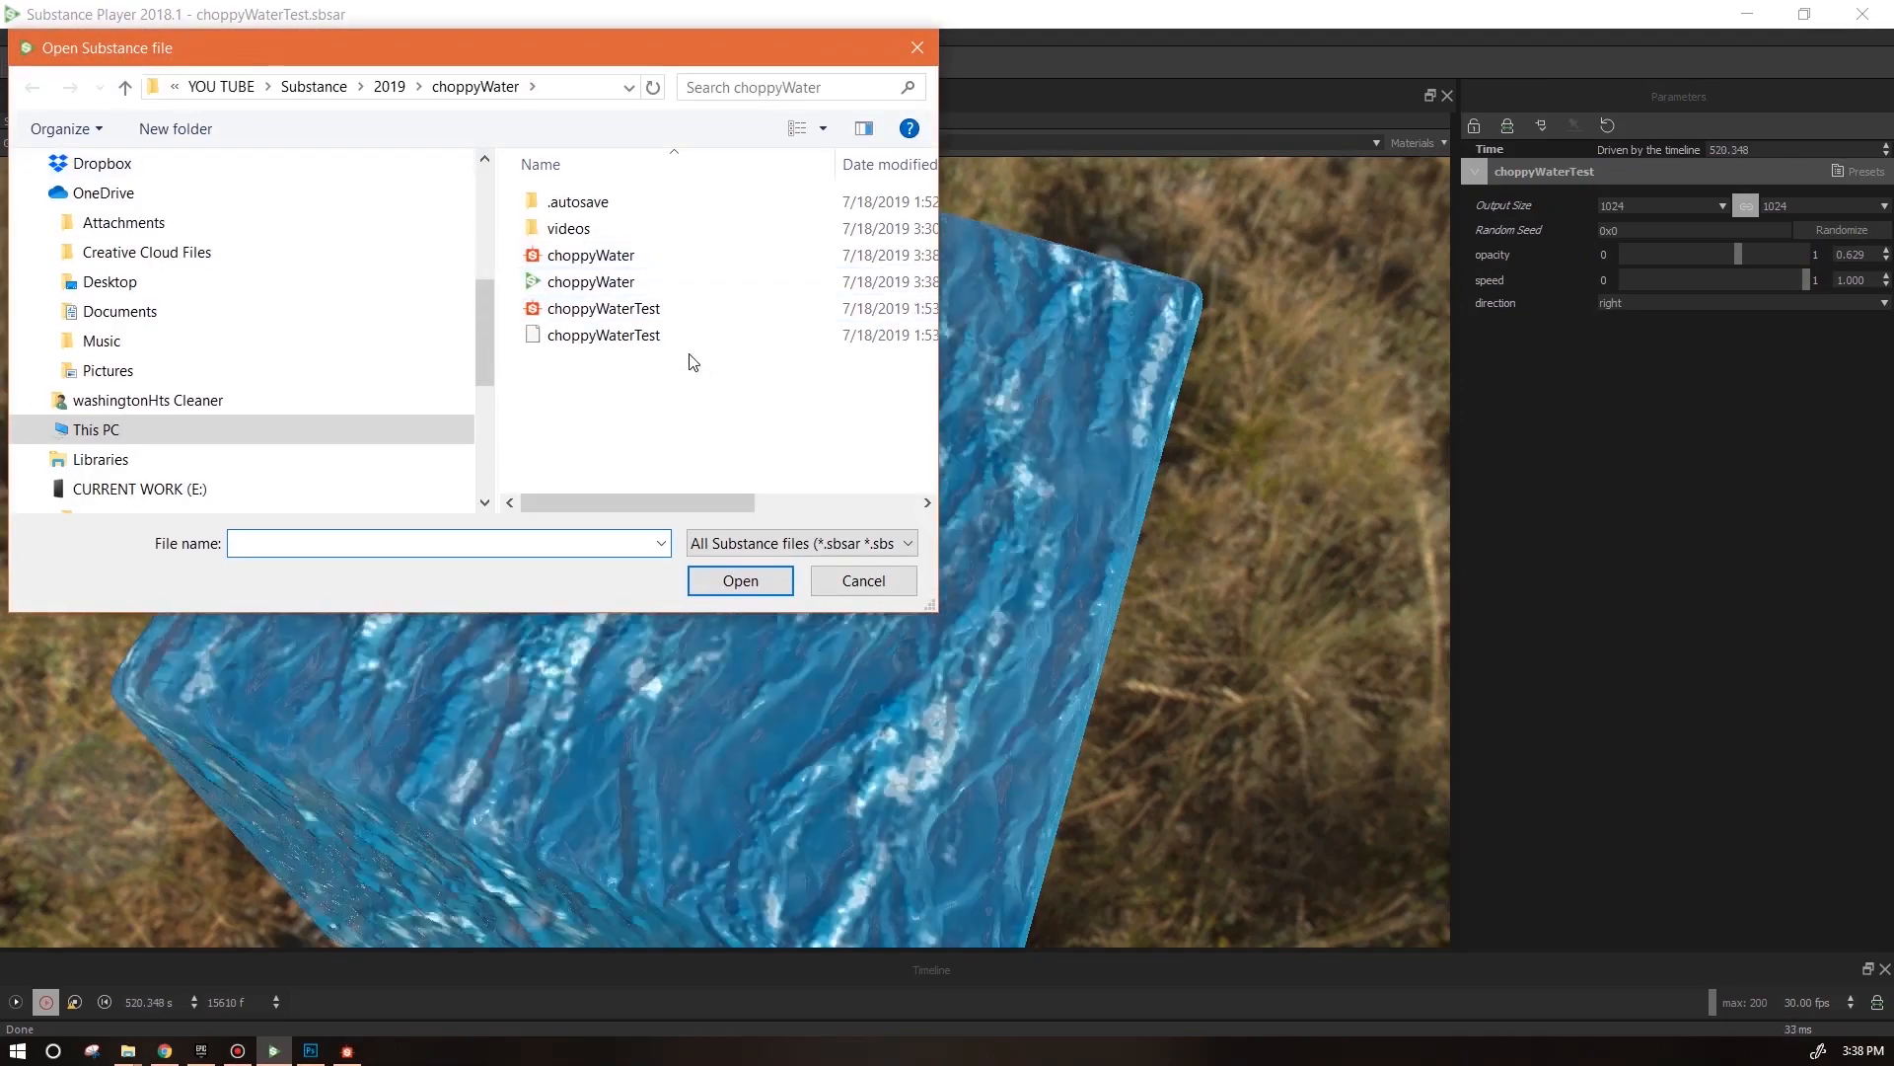
click(590, 283)
double_click(590, 285)
drag(967, 695, 675, 704)
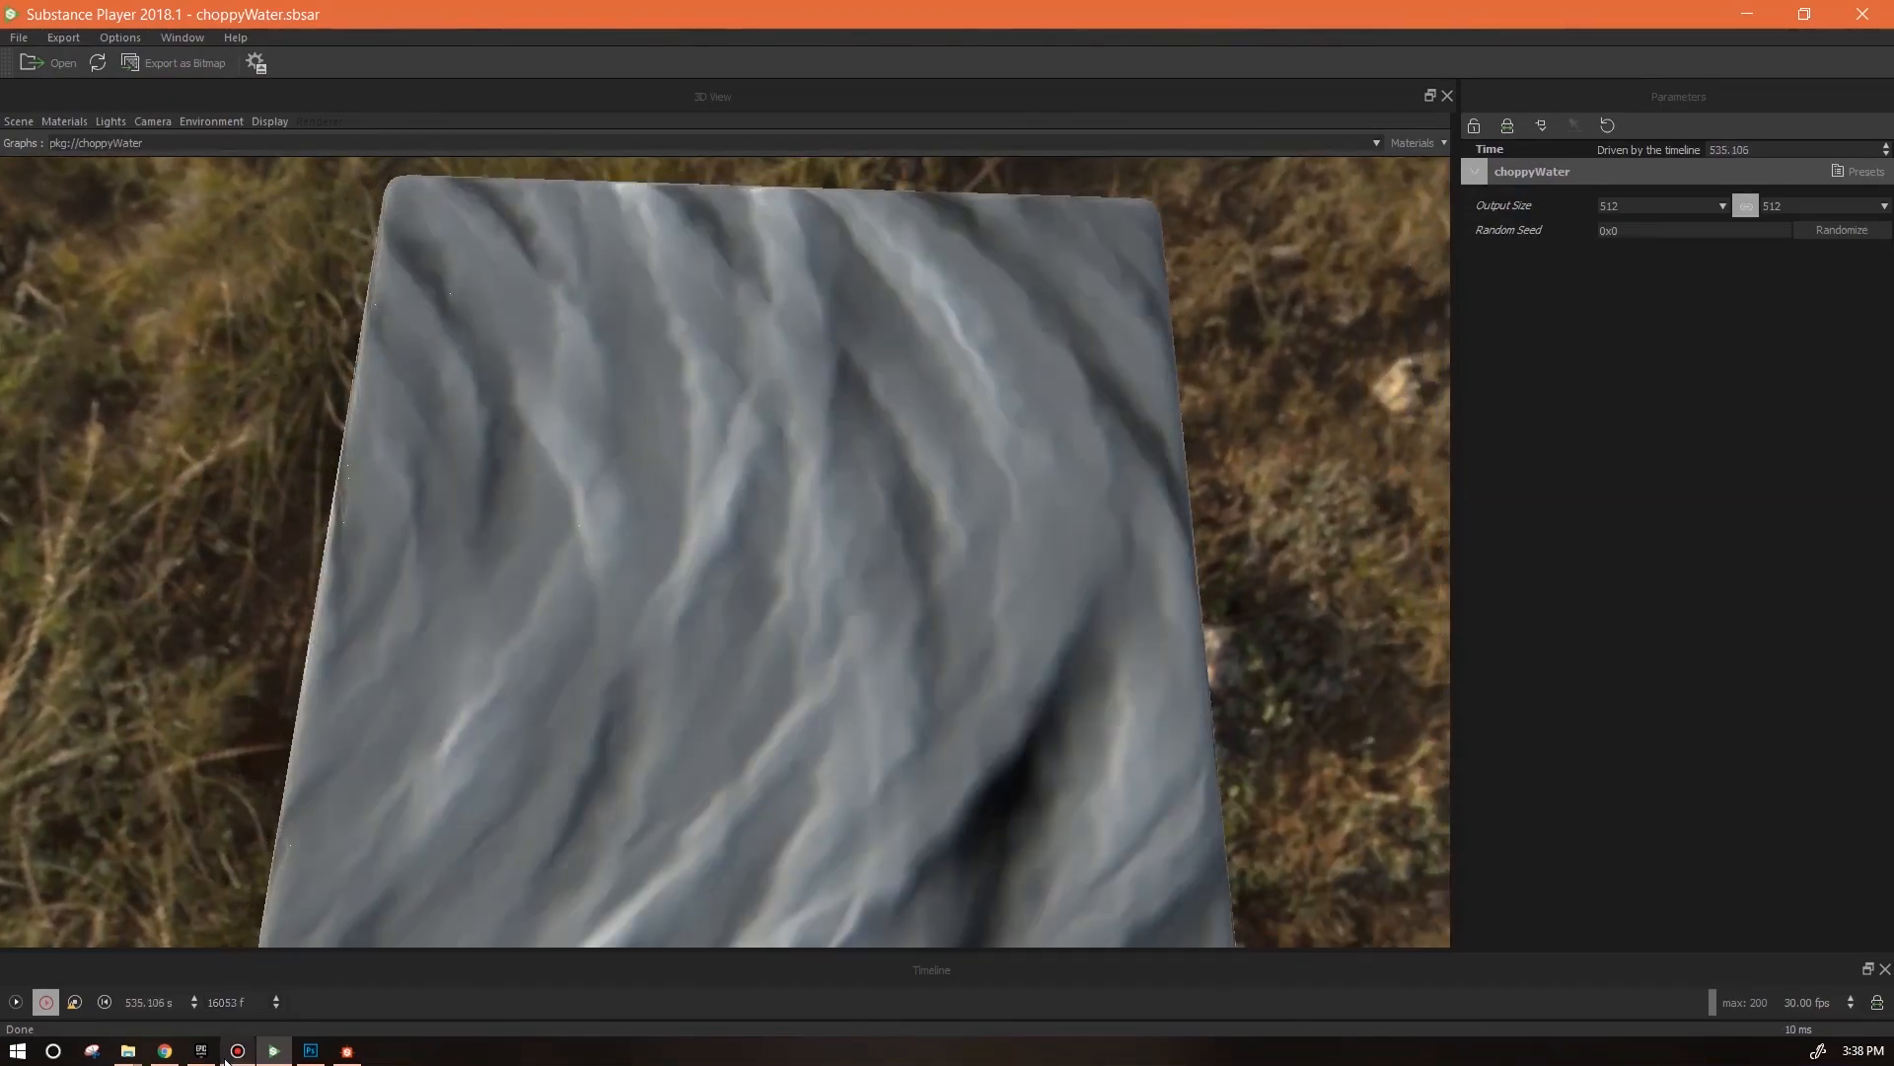
Return to Substance Designer and open the Creased node's Disorder function for editing
click(347, 1052)
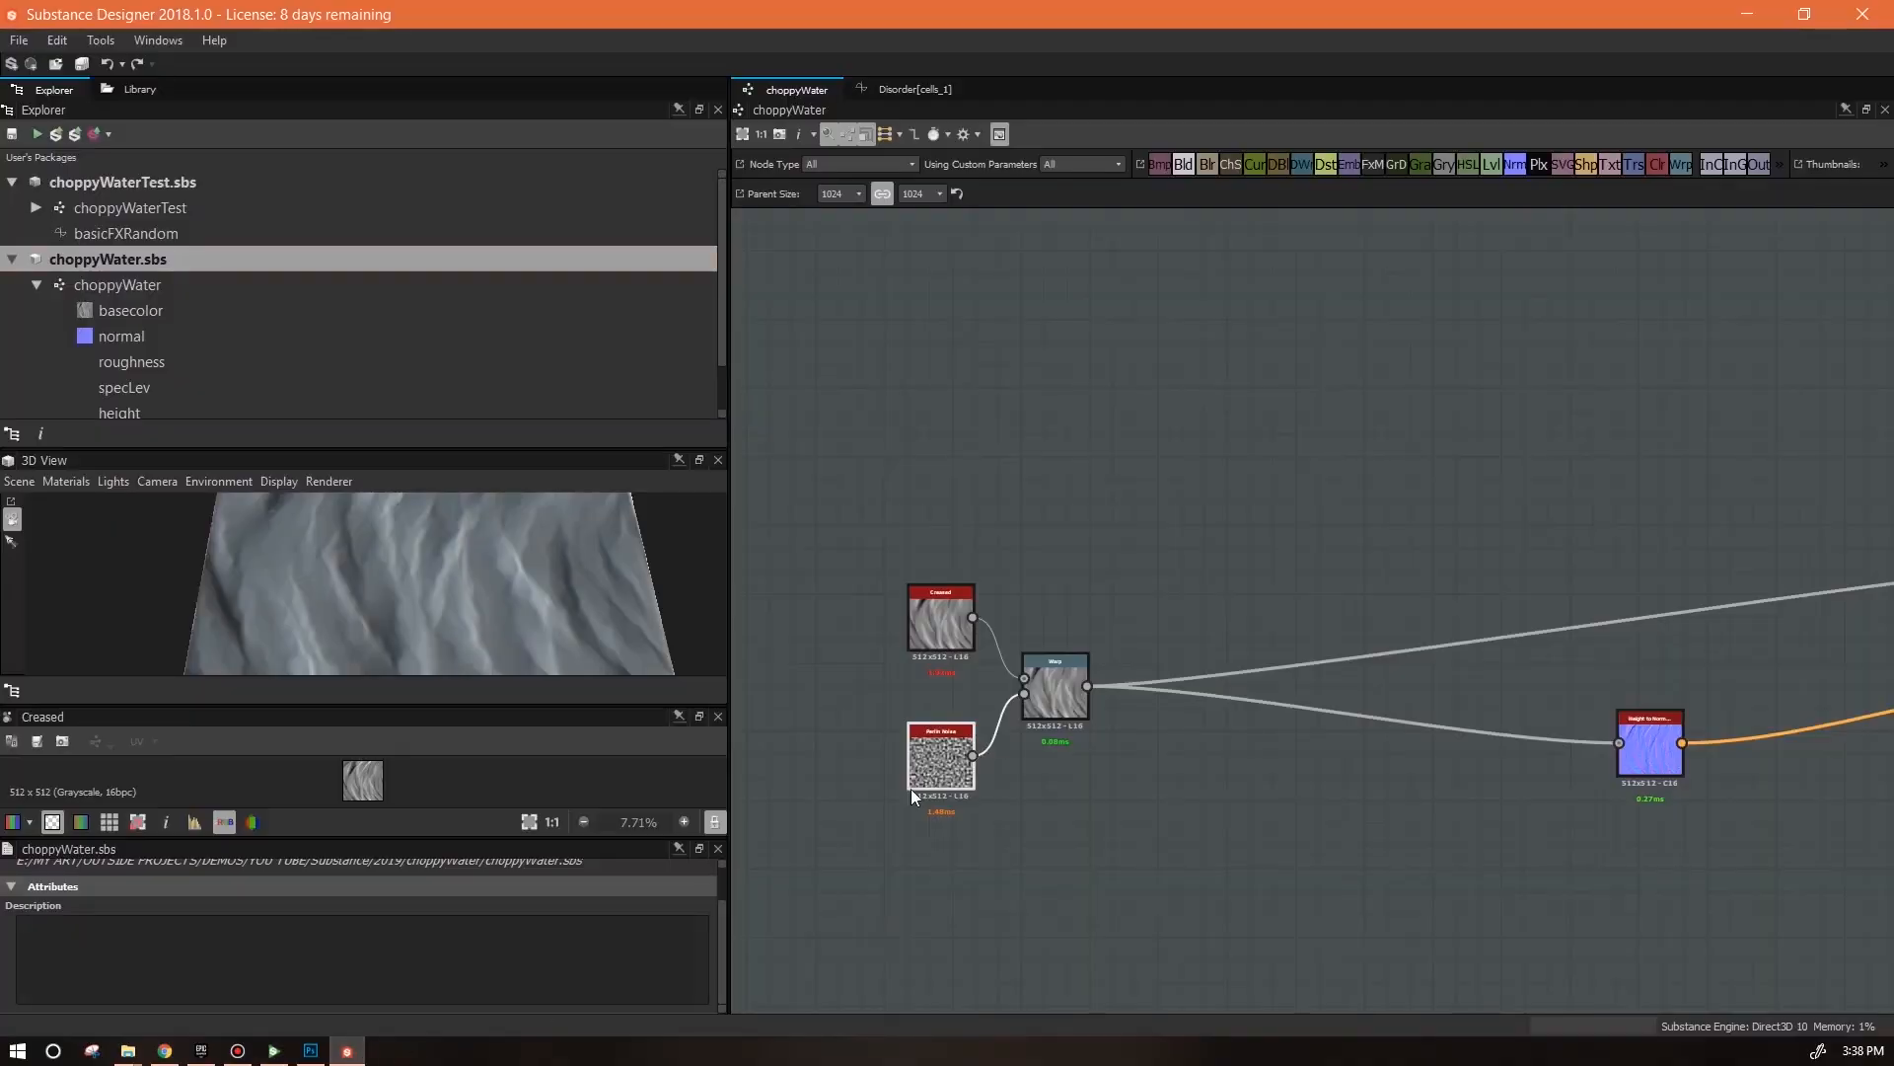
click(944, 629)
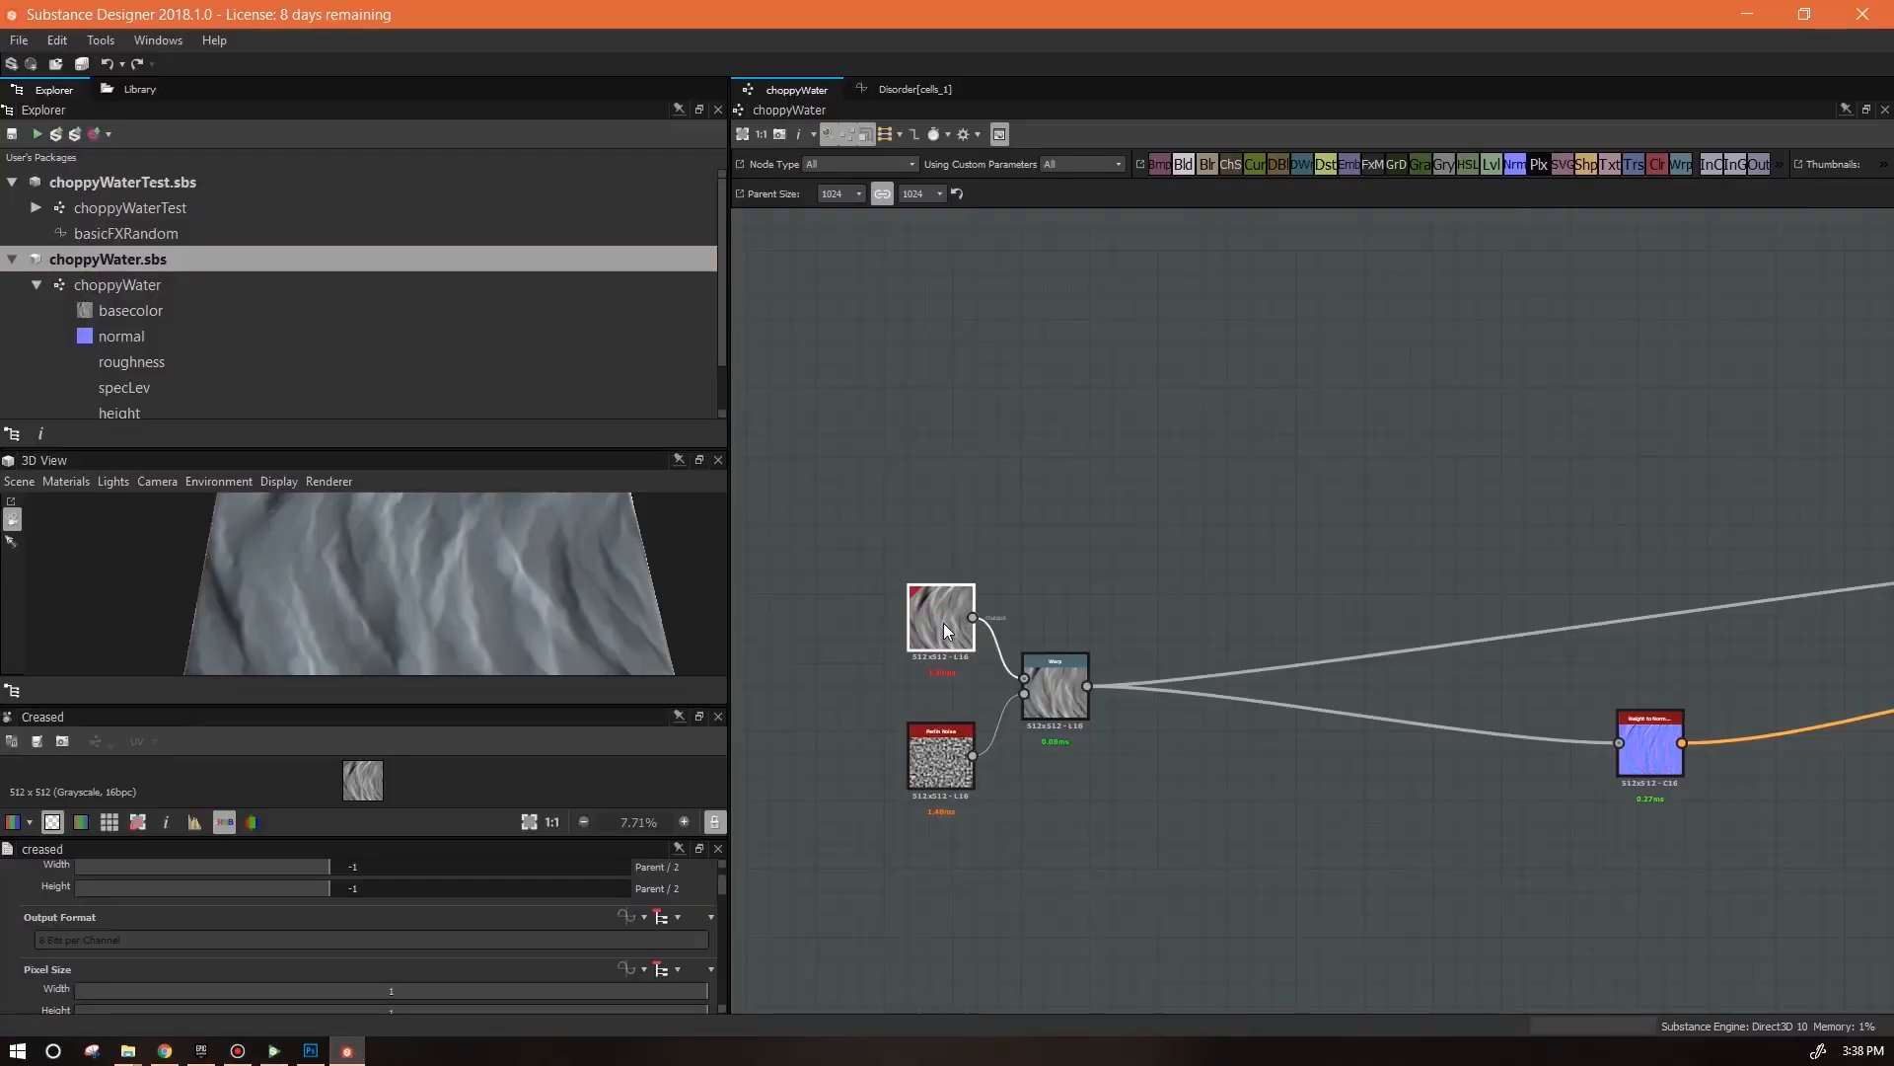
drag(721, 878, 724, 998)
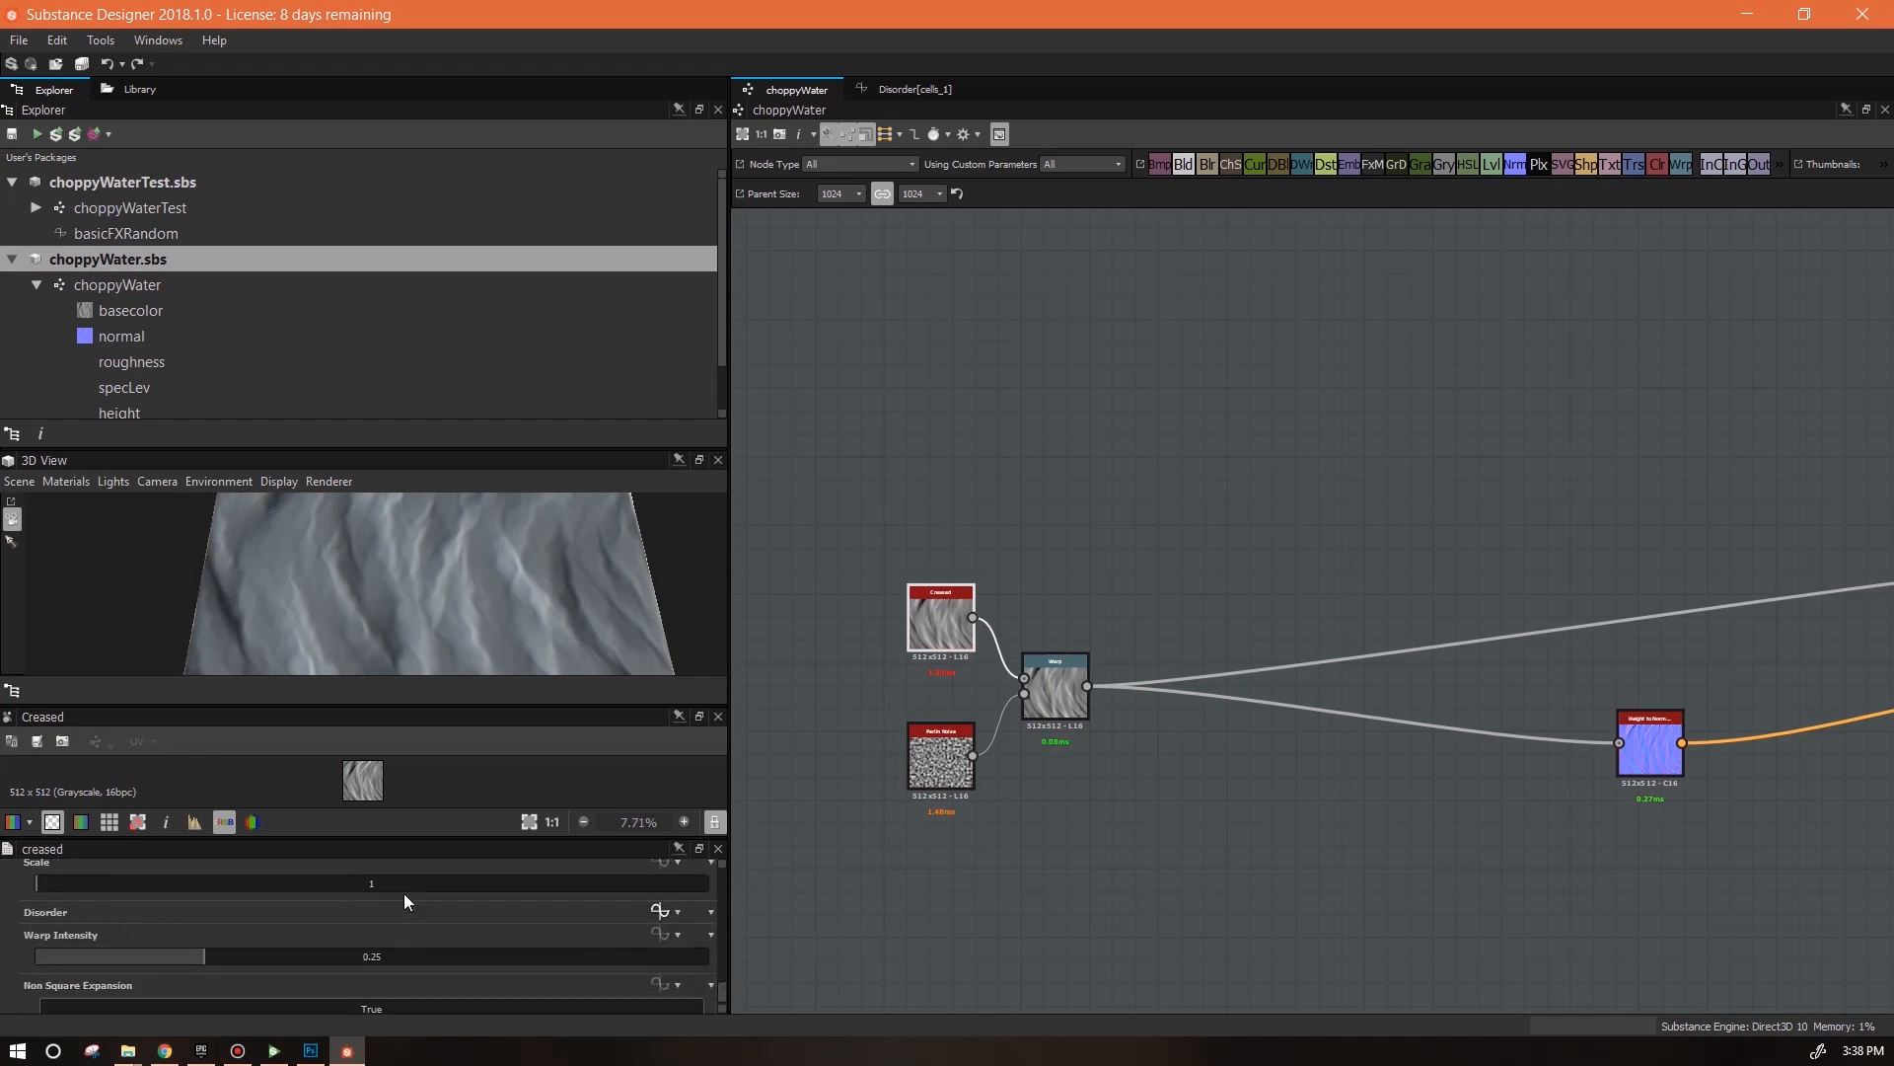
click(660, 911)
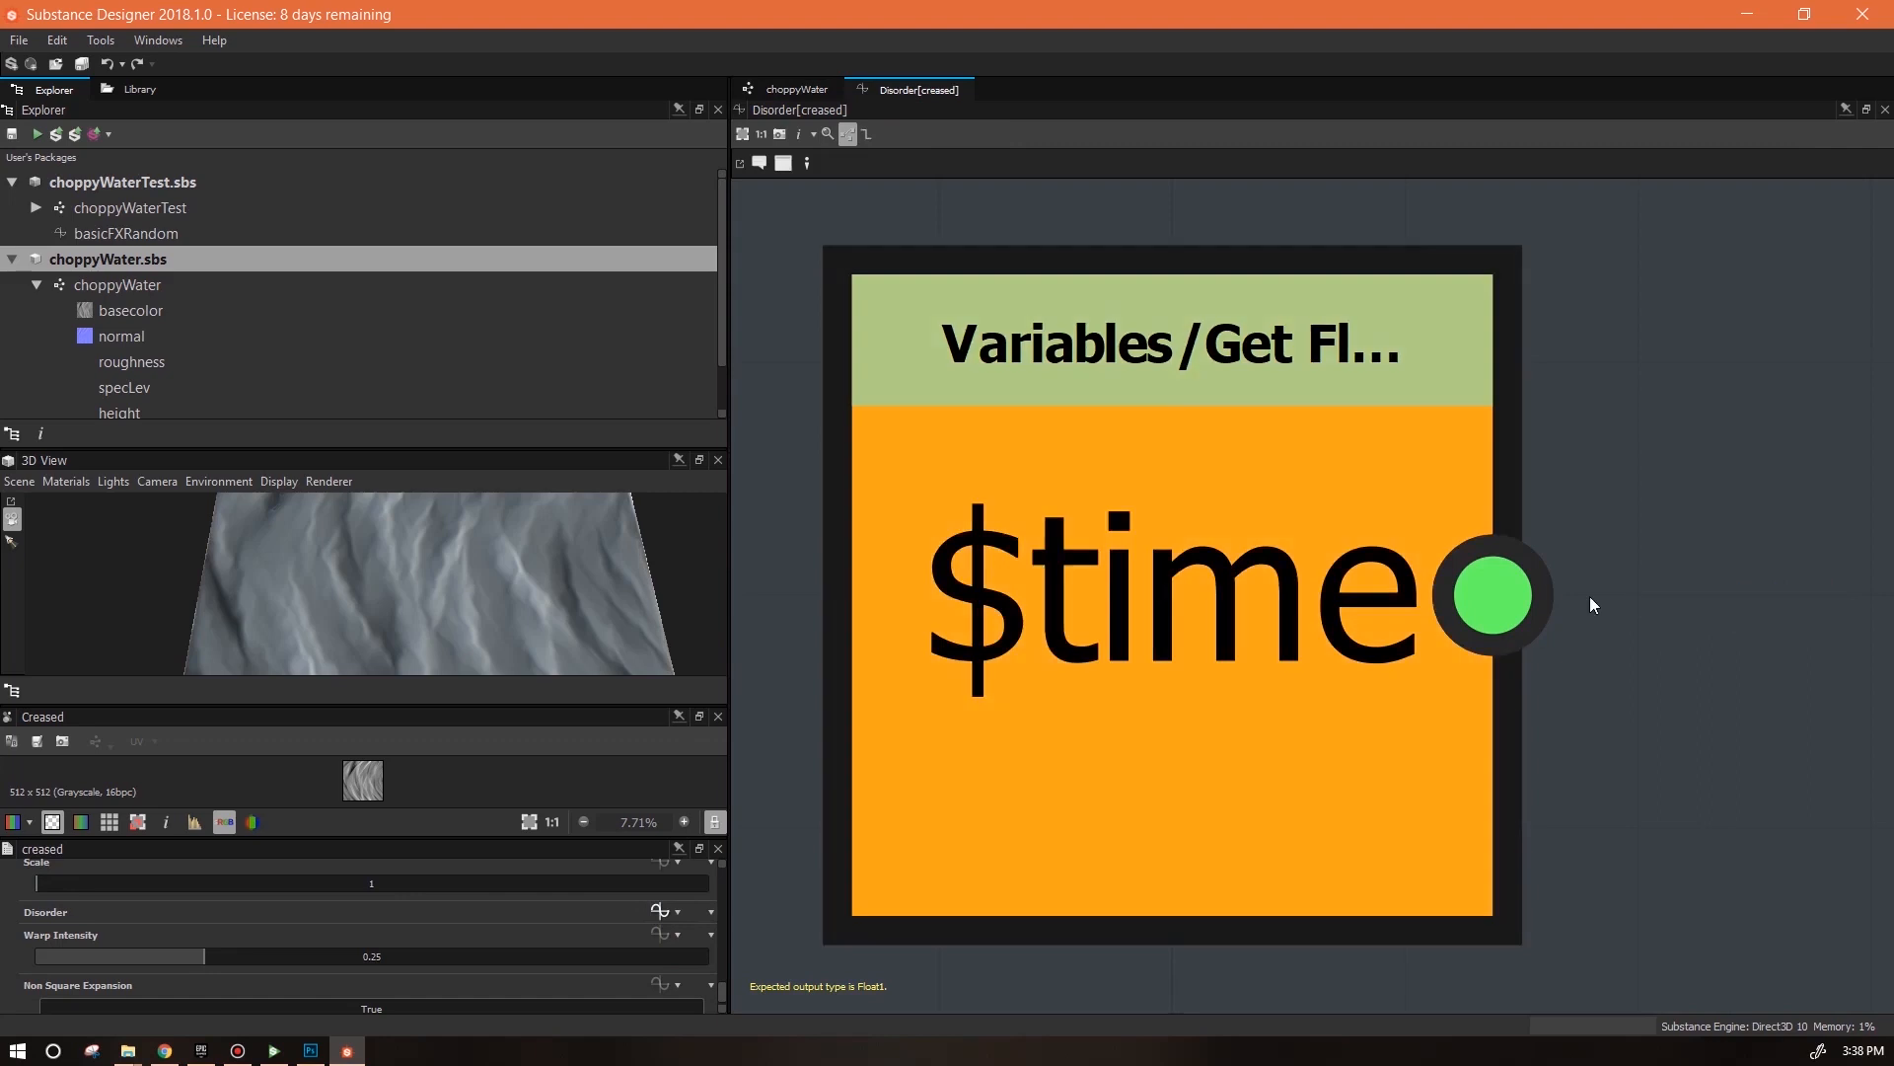
scroll(1584, 612, down, 5)
middle_drag(1563, 651, 1638, 766)
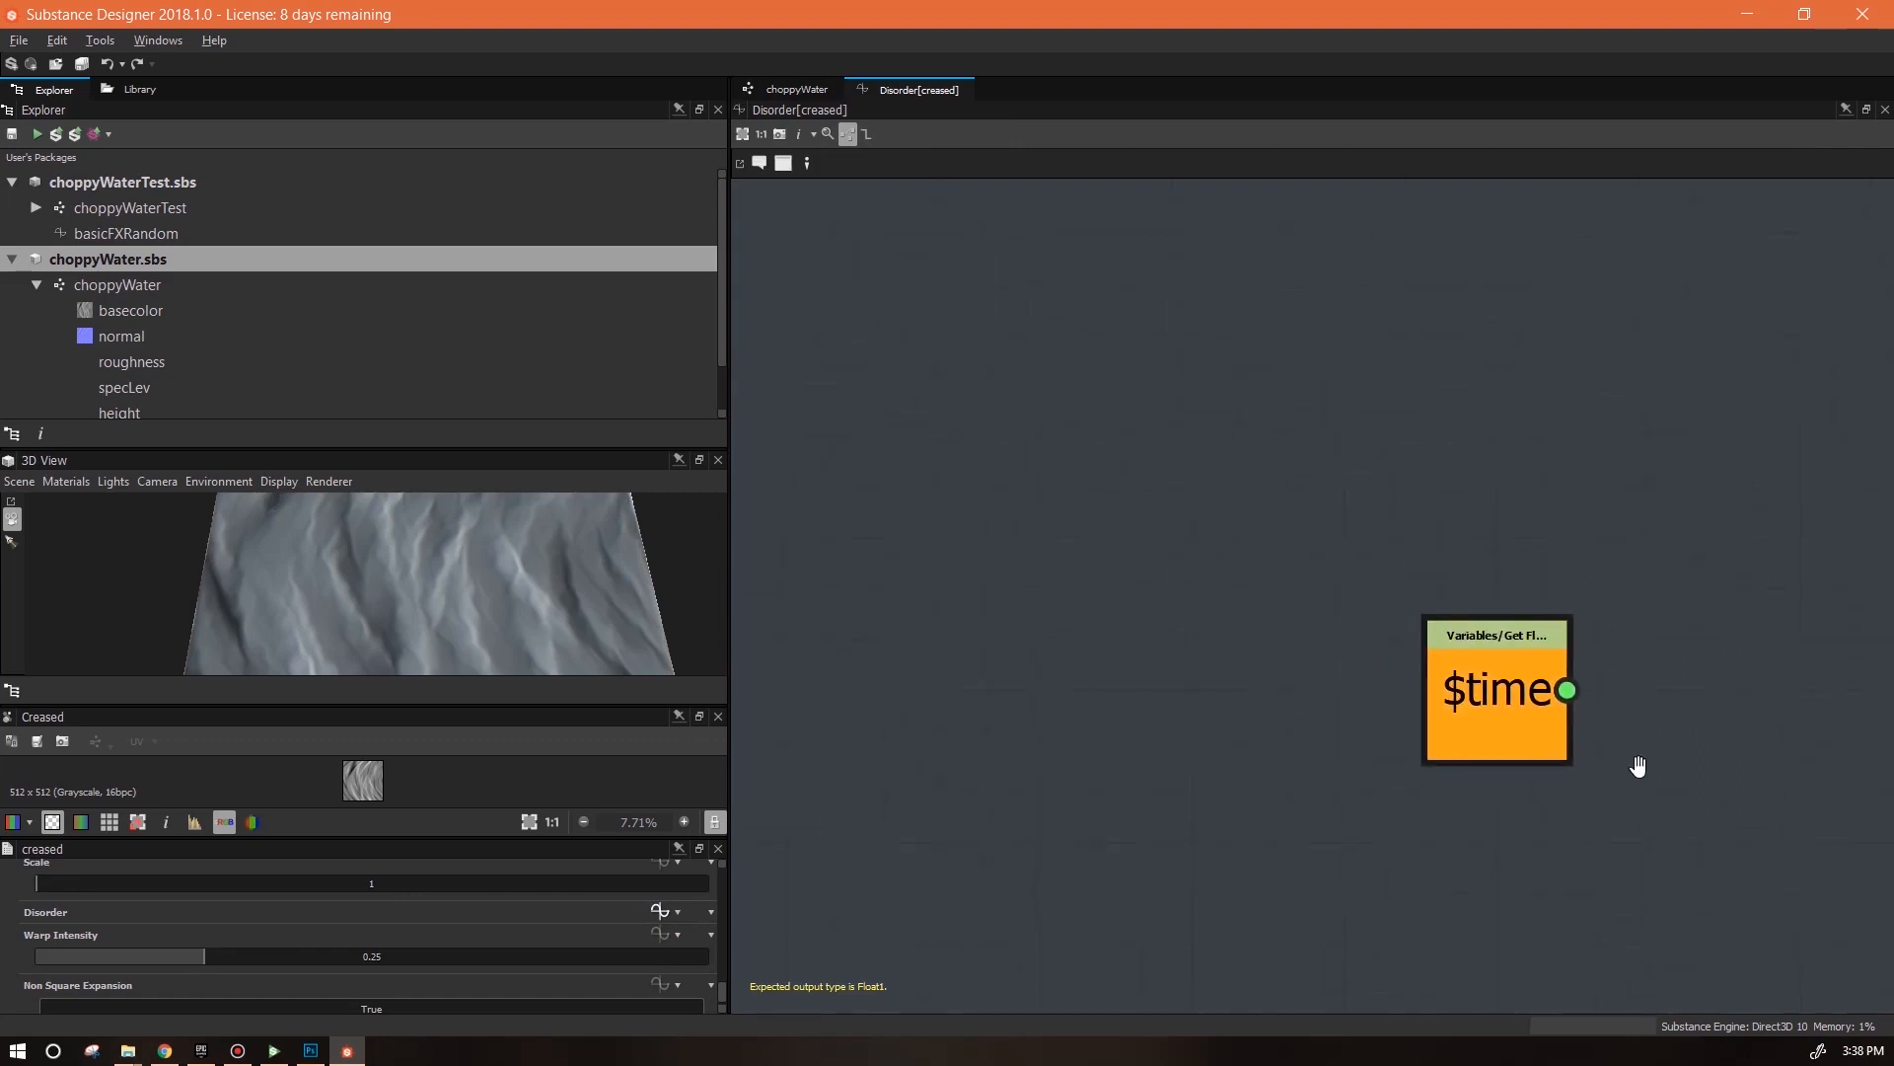
Add a Float constant node and a Multiply operator node to the Disorder function graph
right_click(1164, 327)
mouse_move(1334, 337)
mouse_move(1549, 329)
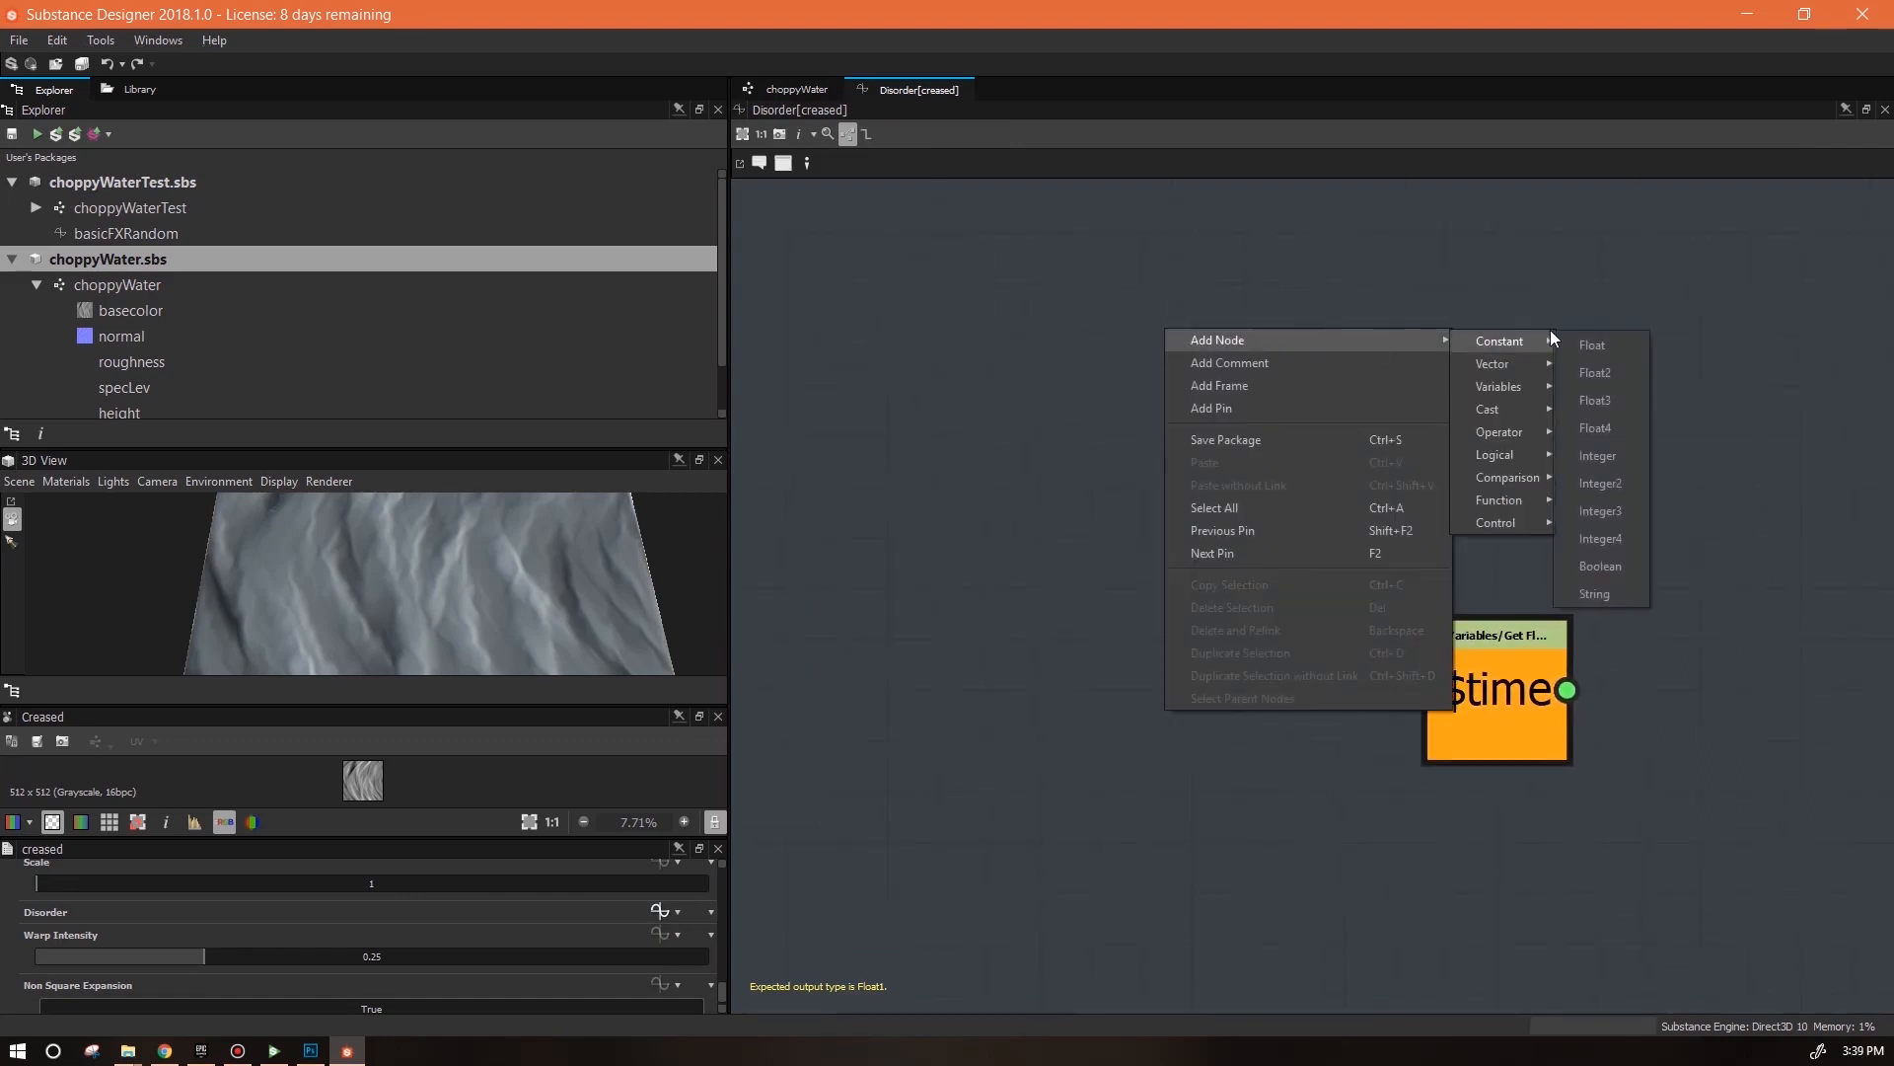
click(1614, 347)
right_click(1383, 355)
mouse_move(1539, 366)
mouse_move(1731, 458)
click(1579, 517)
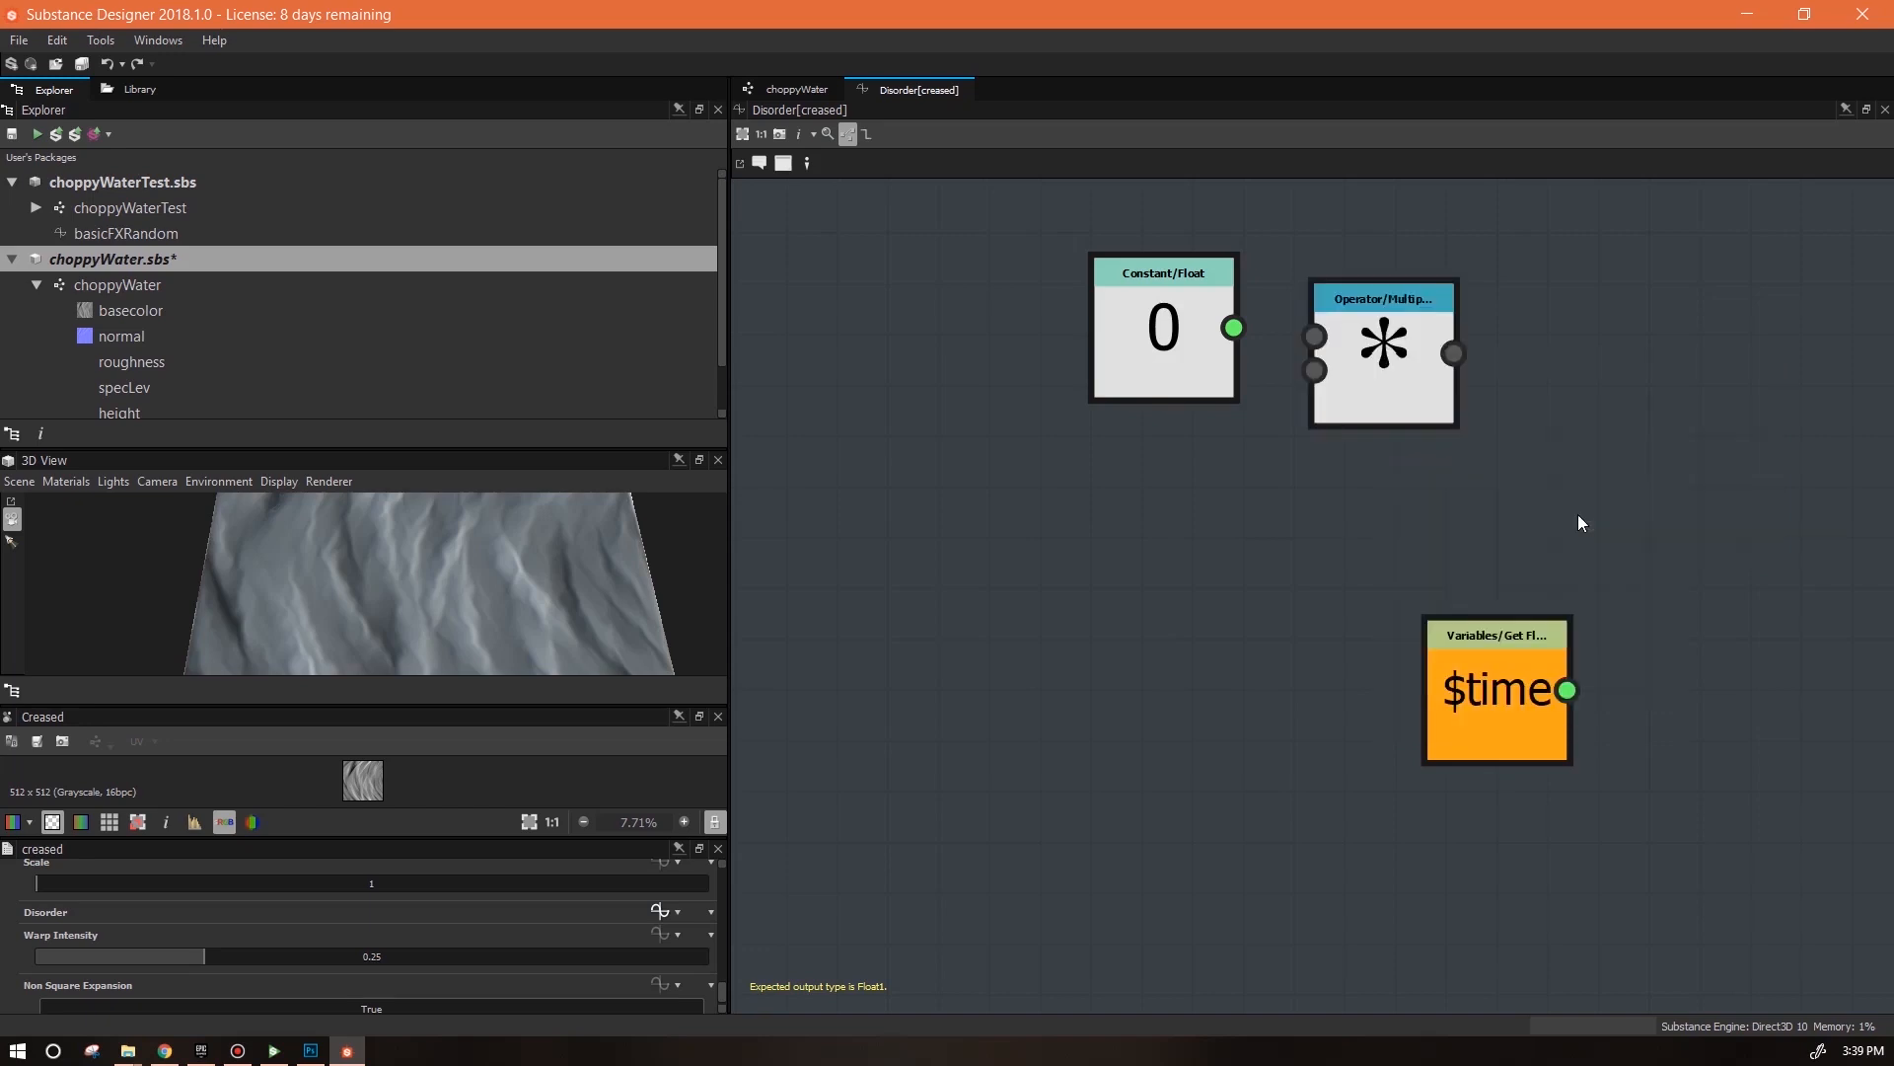
Wire the Float constant and the $time variable into the two inputs of the Multiply node
drag(1548, 732, 1050, 622)
drag(1234, 328, 1315, 336)
drag(1190, 319, 1092, 301)
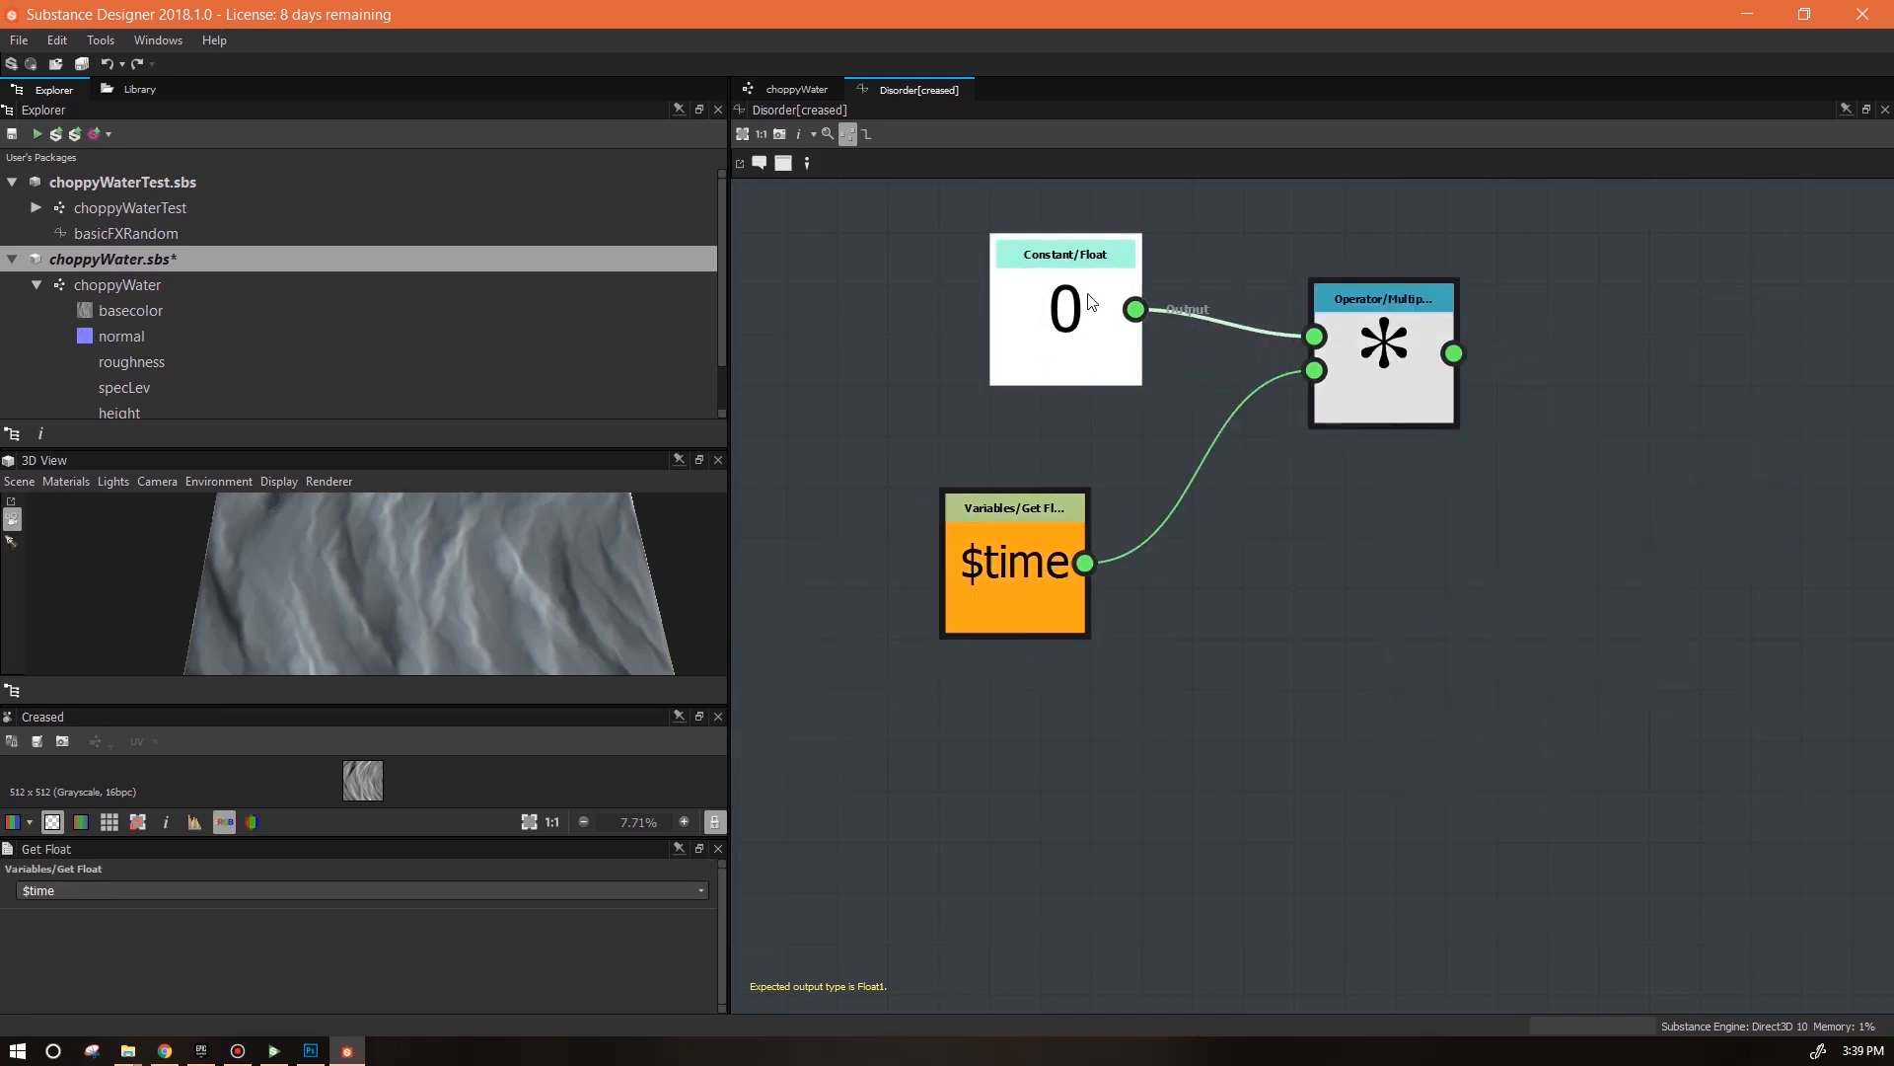
Set the Float constant to 0.5 and arrange the constant and $time nodes before the Multiply node
click(359, 890)
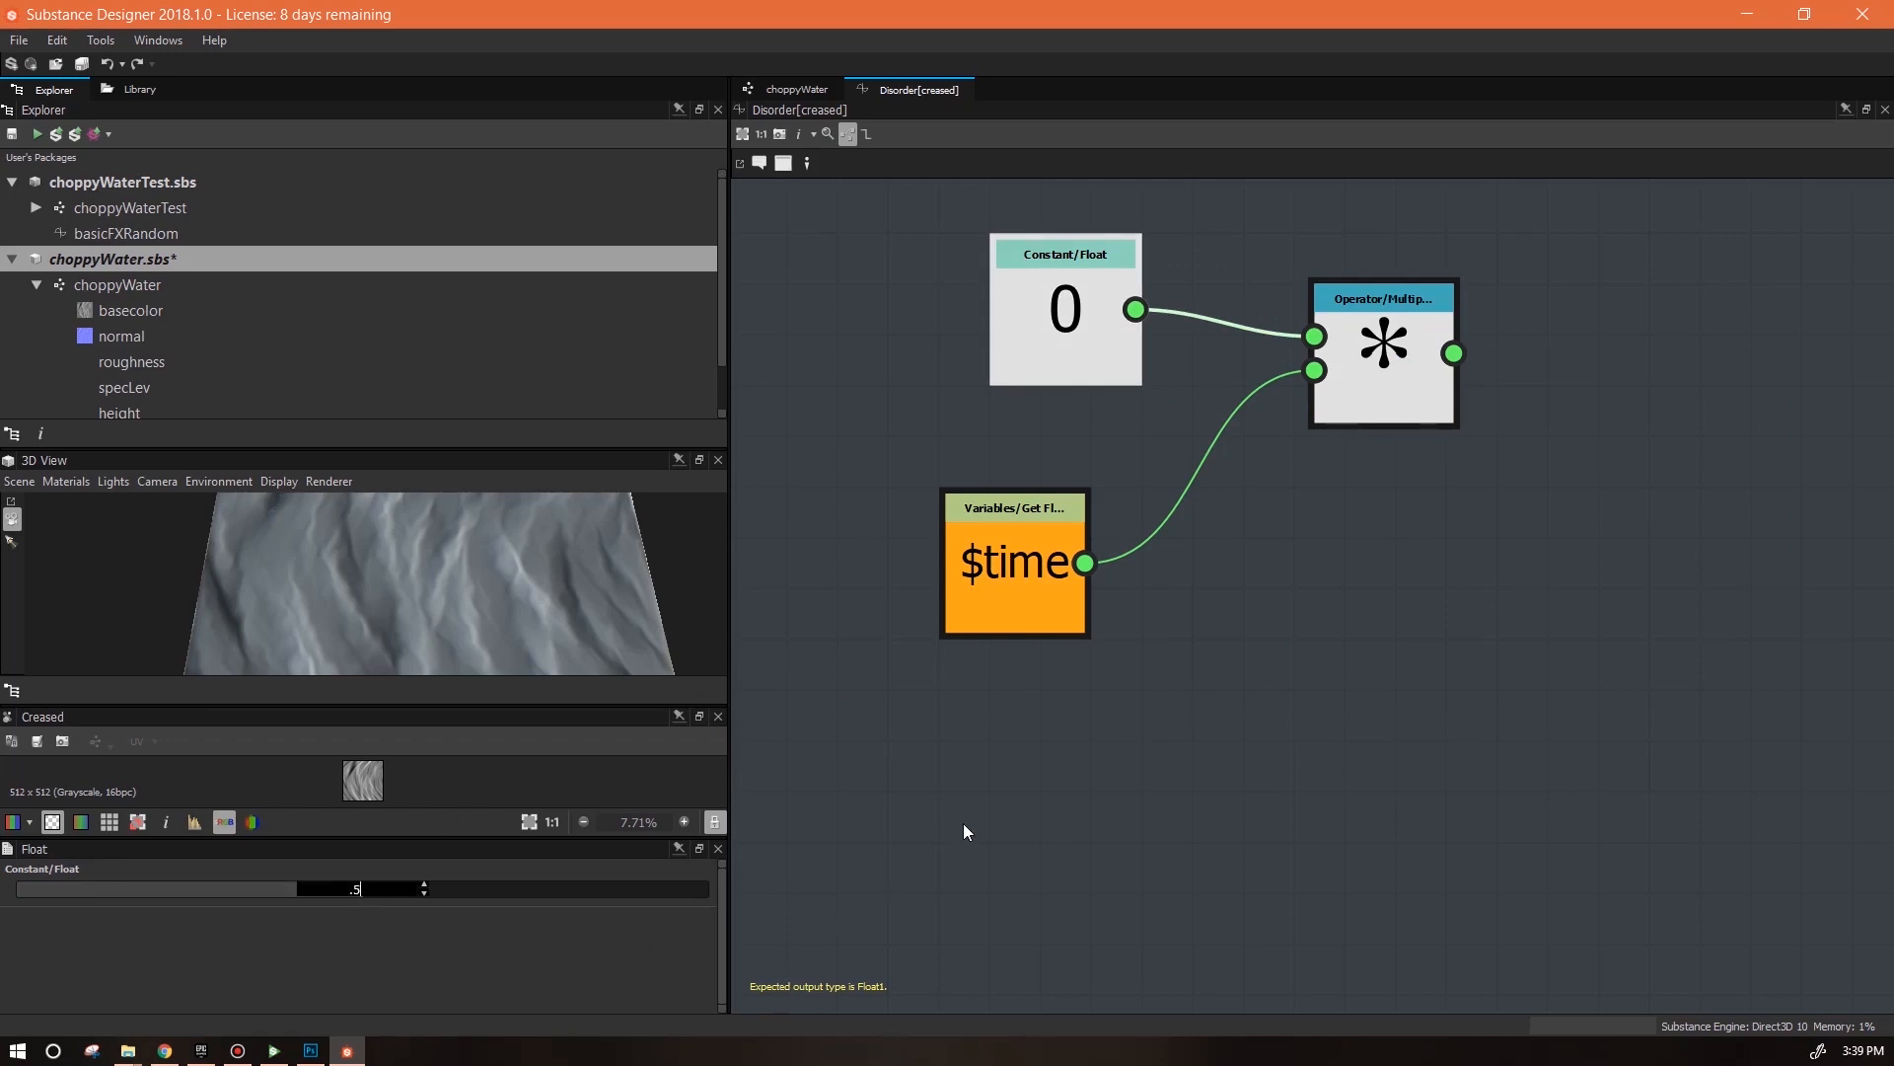
key(Return)
drag(1012, 531, 1064, 530)
drag(1093, 315, 1041, 286)
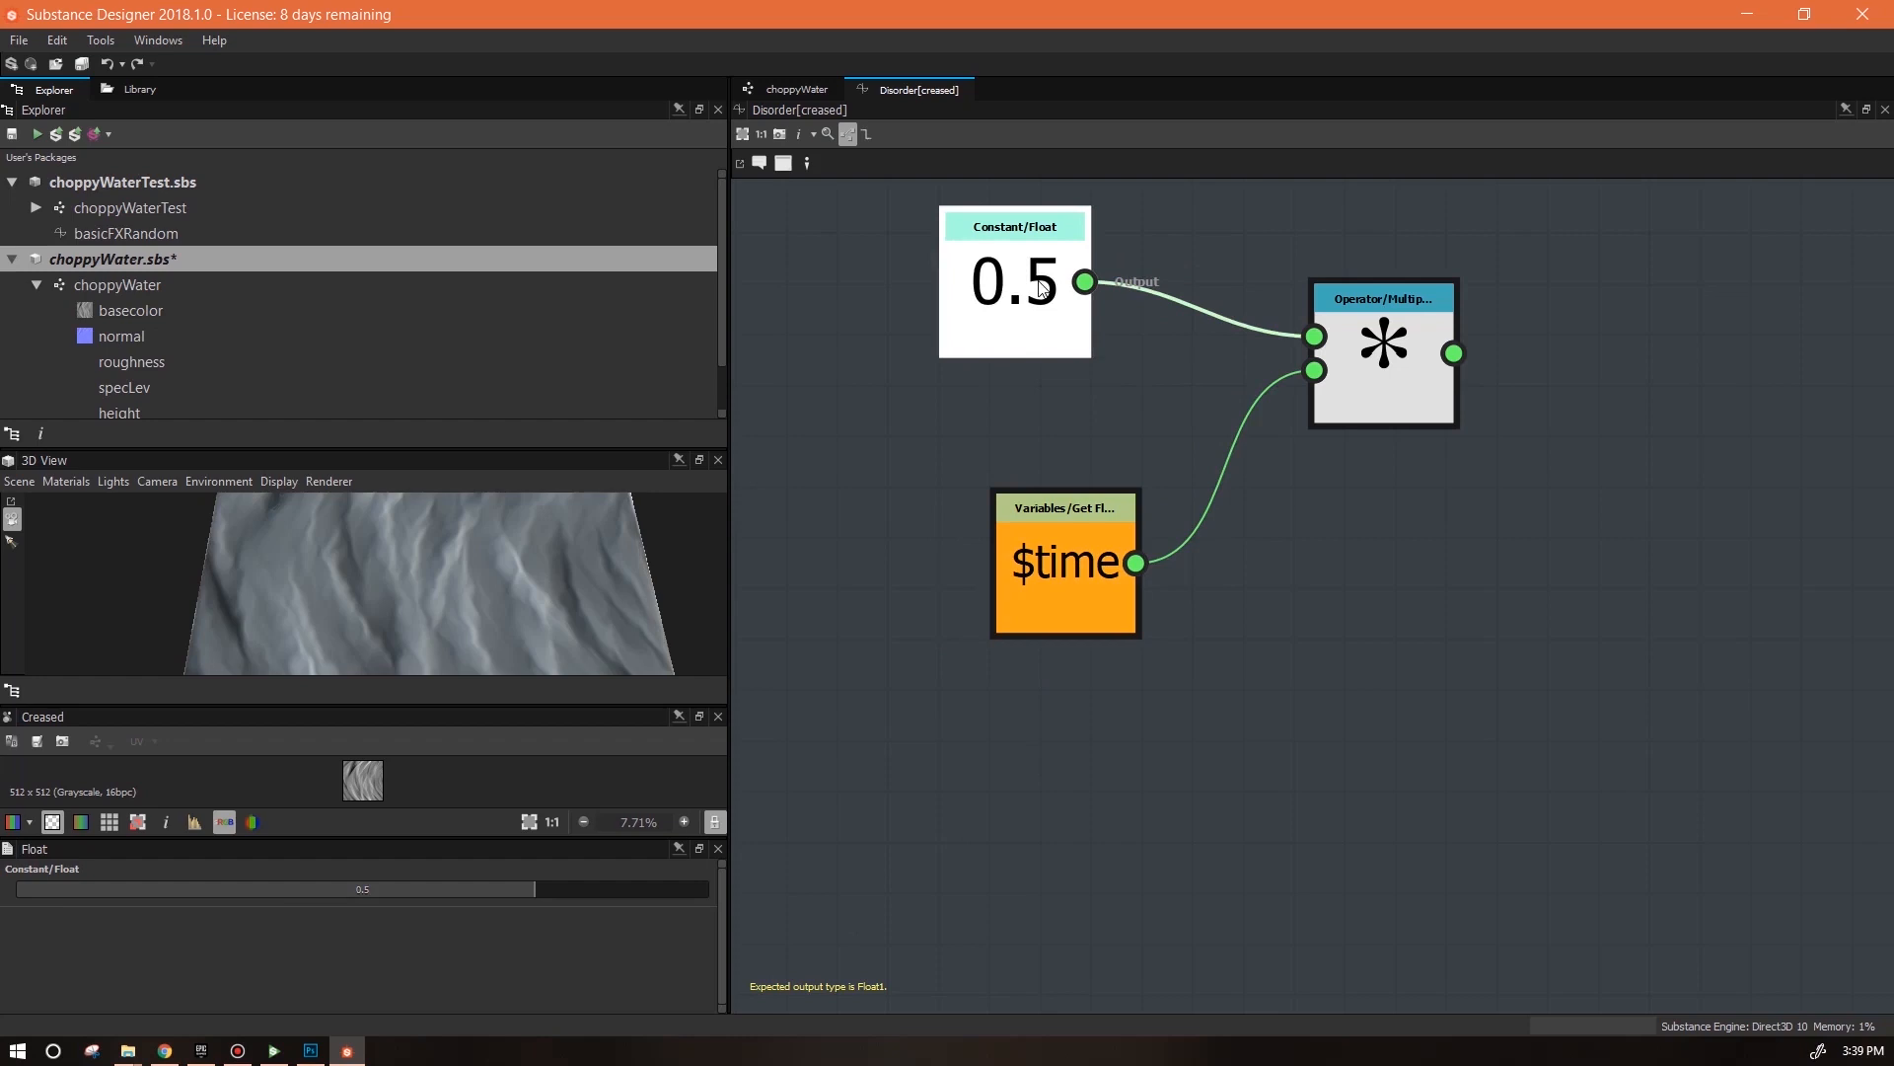
click(1164, 396)
scroll(1214, 449, down, 2)
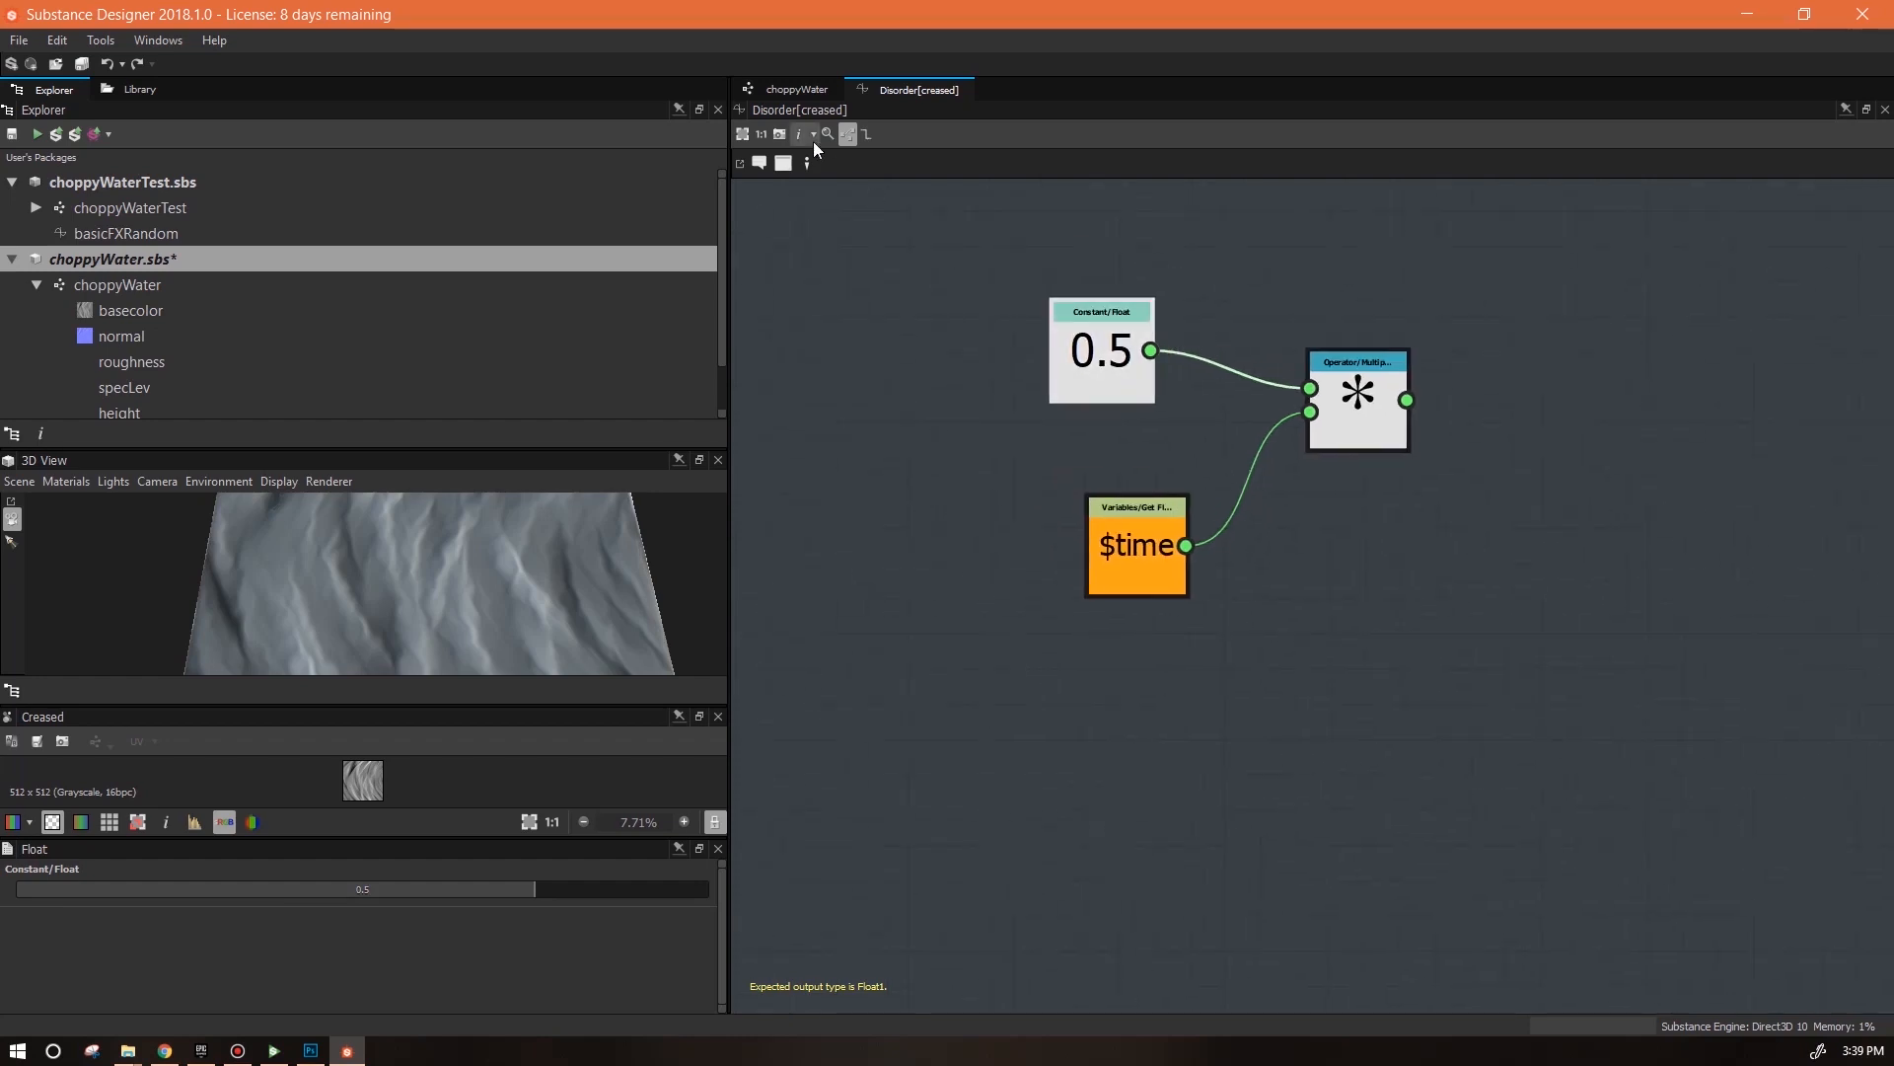
Add an input parameter labelled temp to the choppyWater graph with default 1 and minimum 0, and return to the Disorder function
click(800, 90)
click(859, 675)
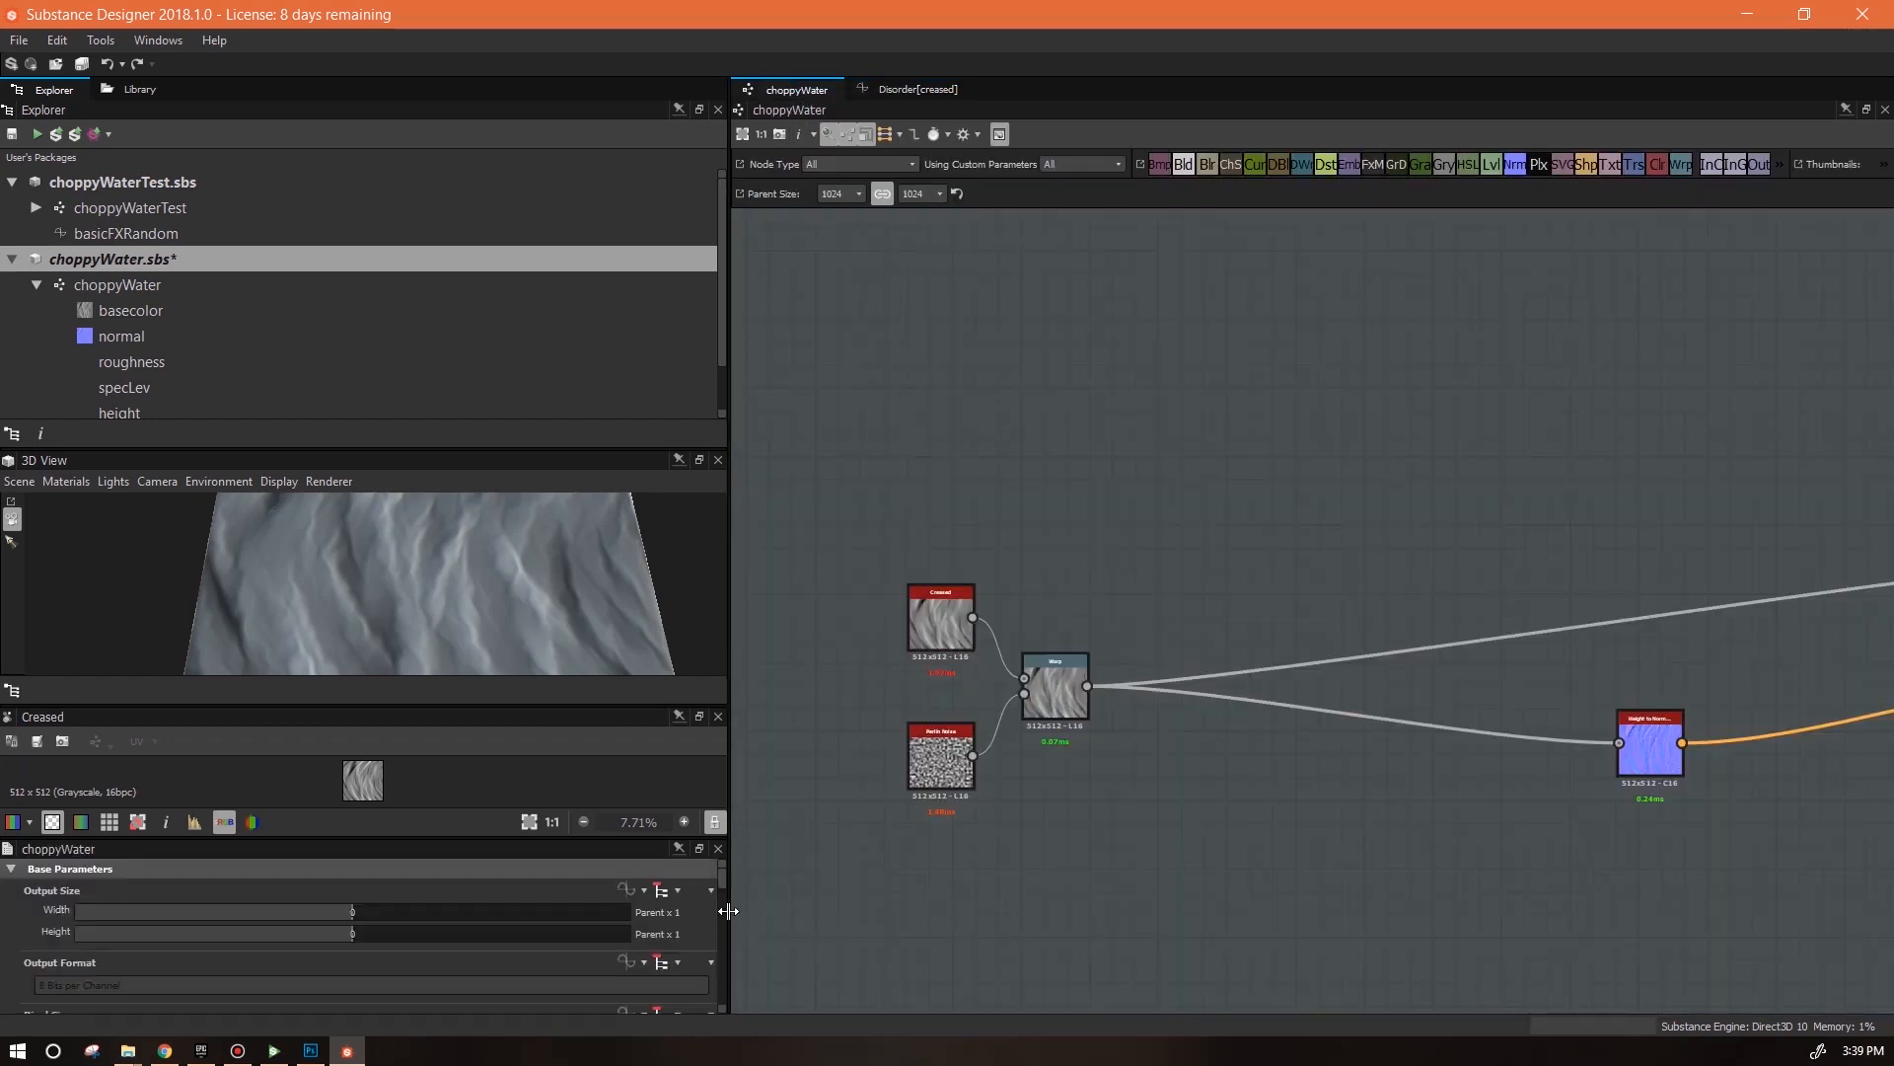
drag(720, 876, 742, 988)
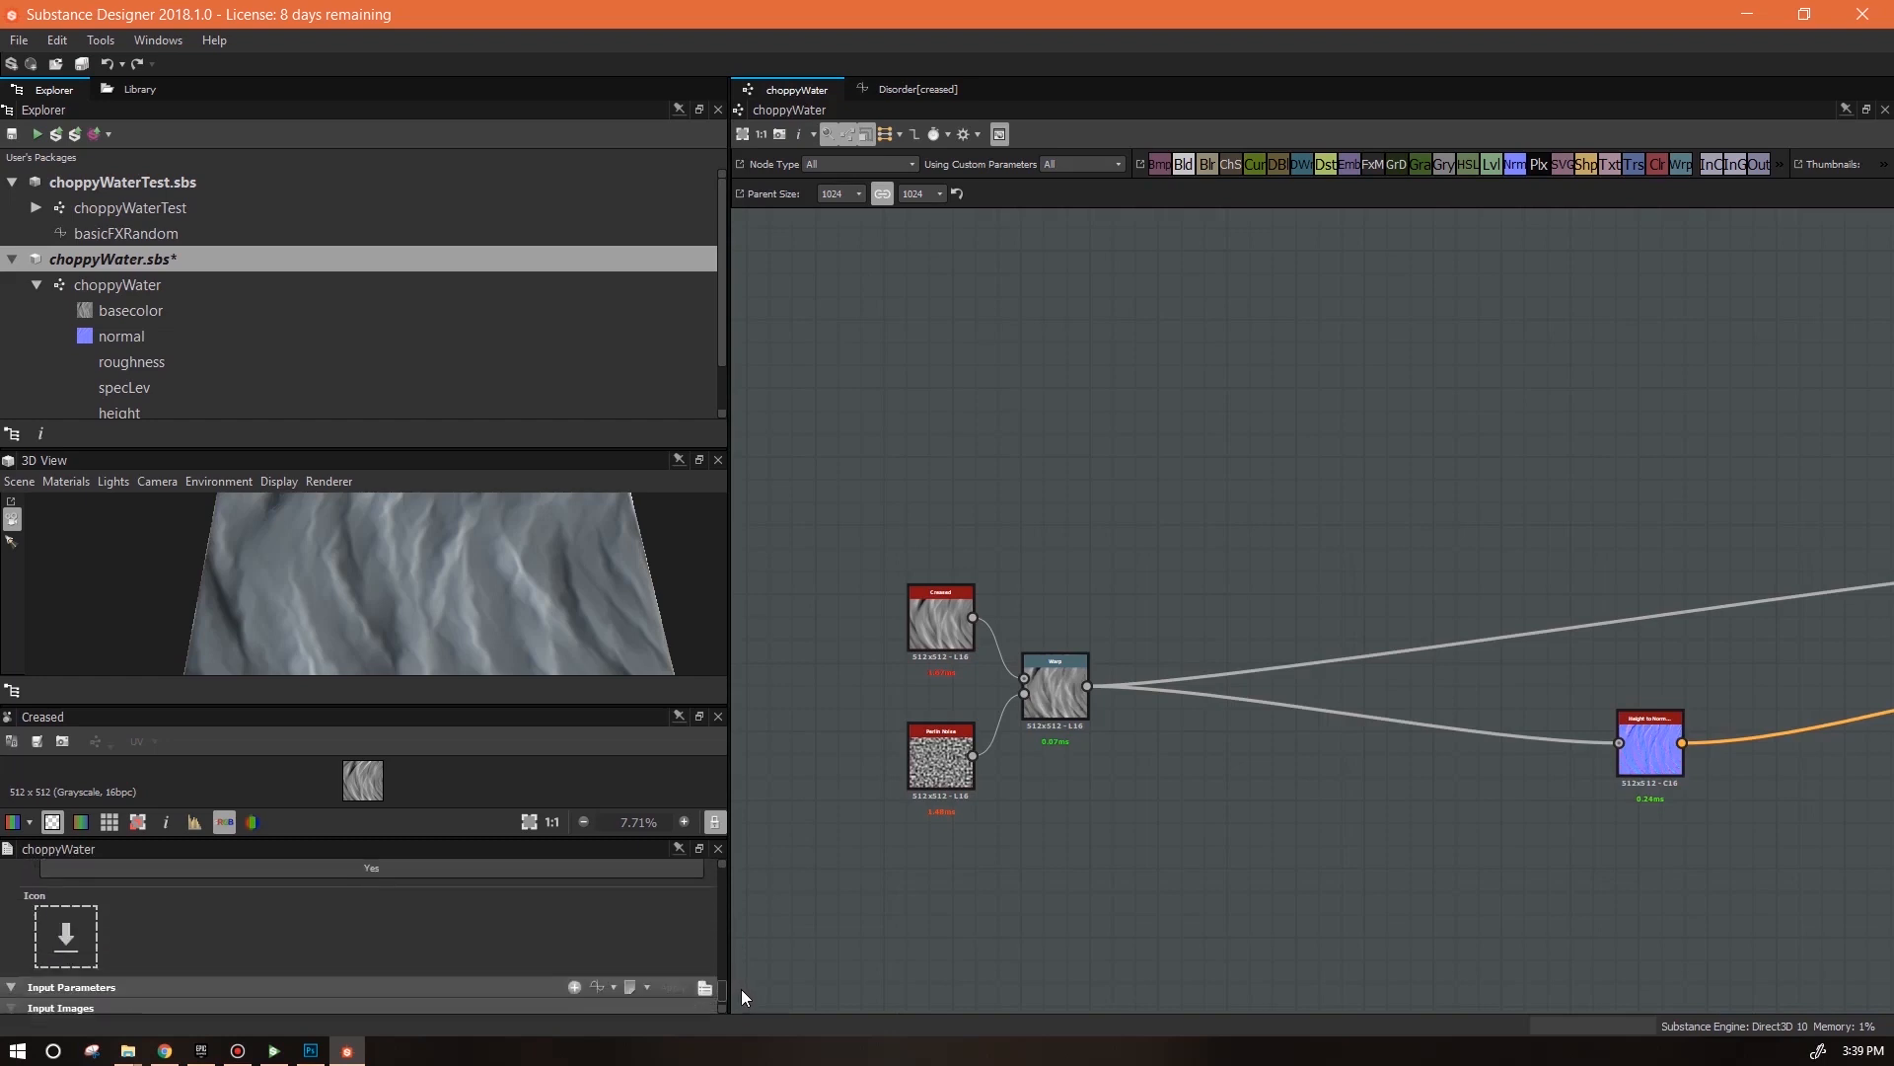
scroll(671, 985, down, 5)
click(917, 90)
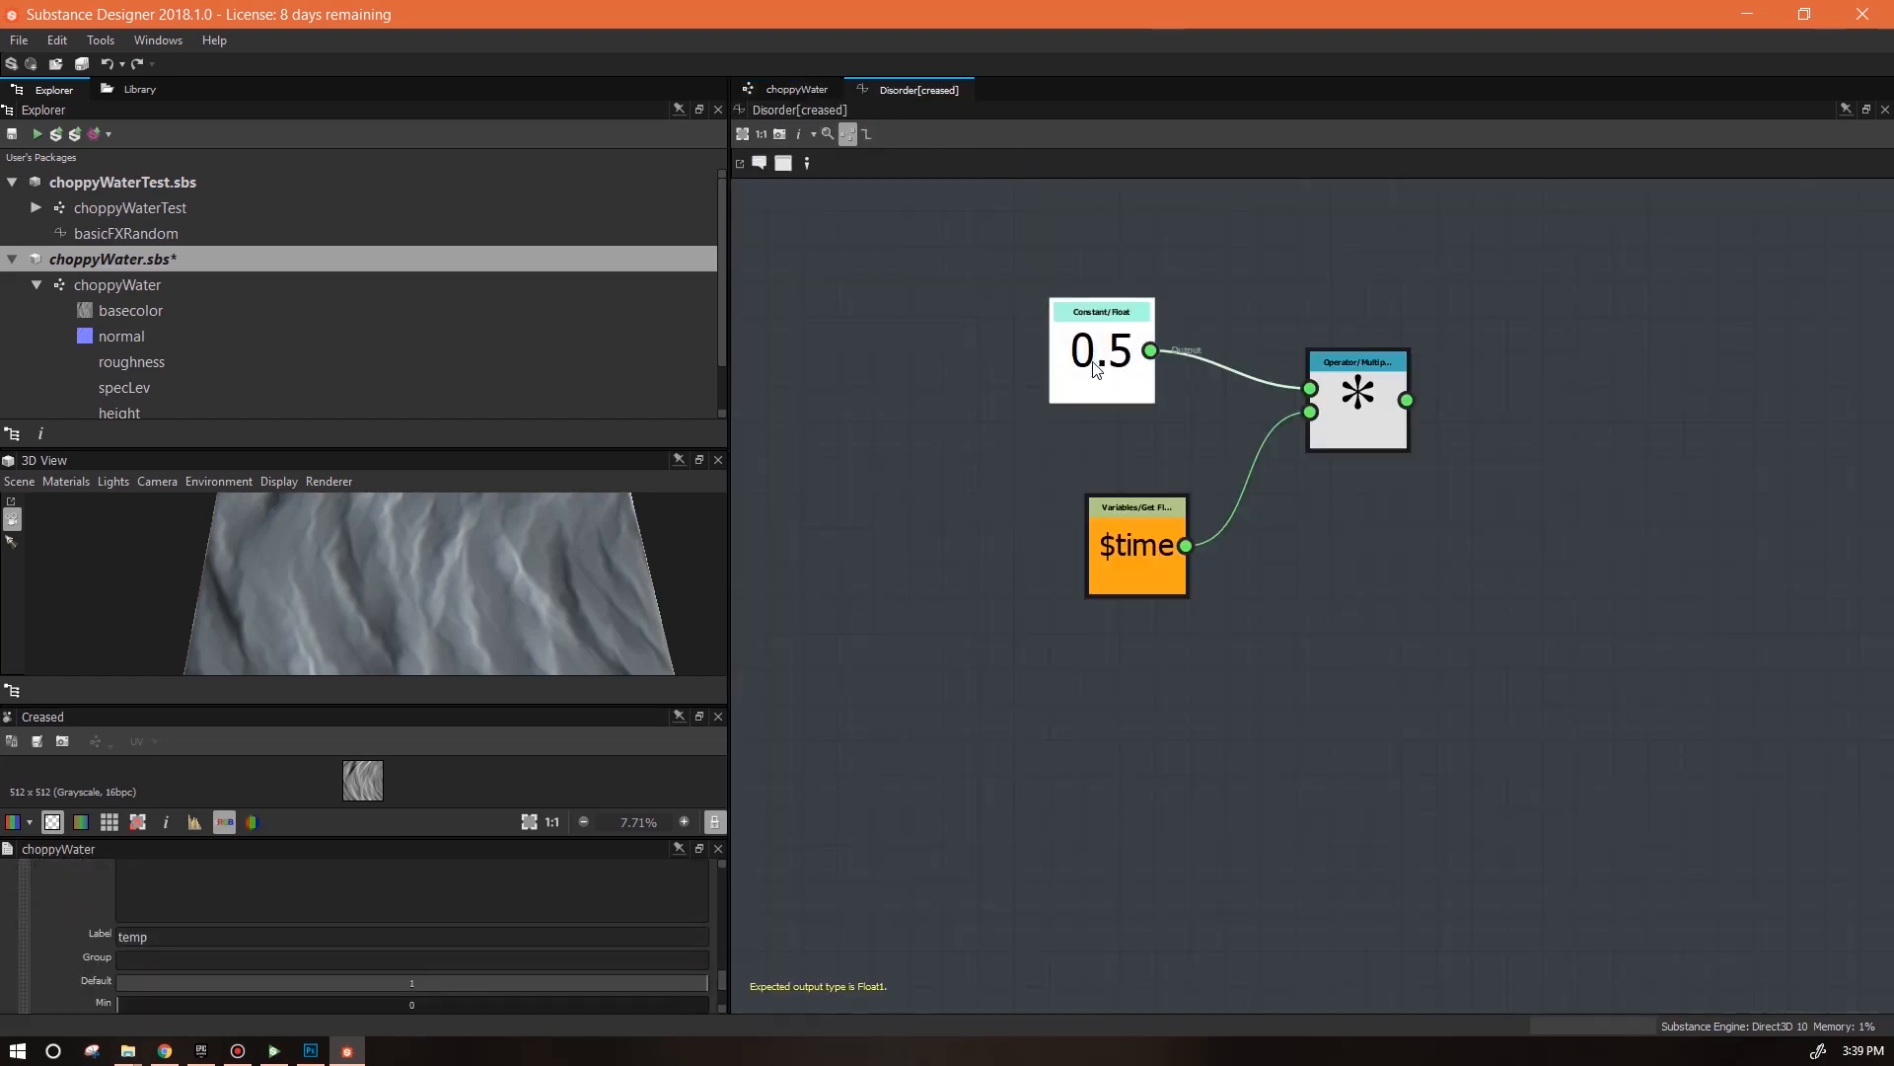
Add a Get Float variable node to the Creased Disorder function and have it read temp
right_click(900, 247)
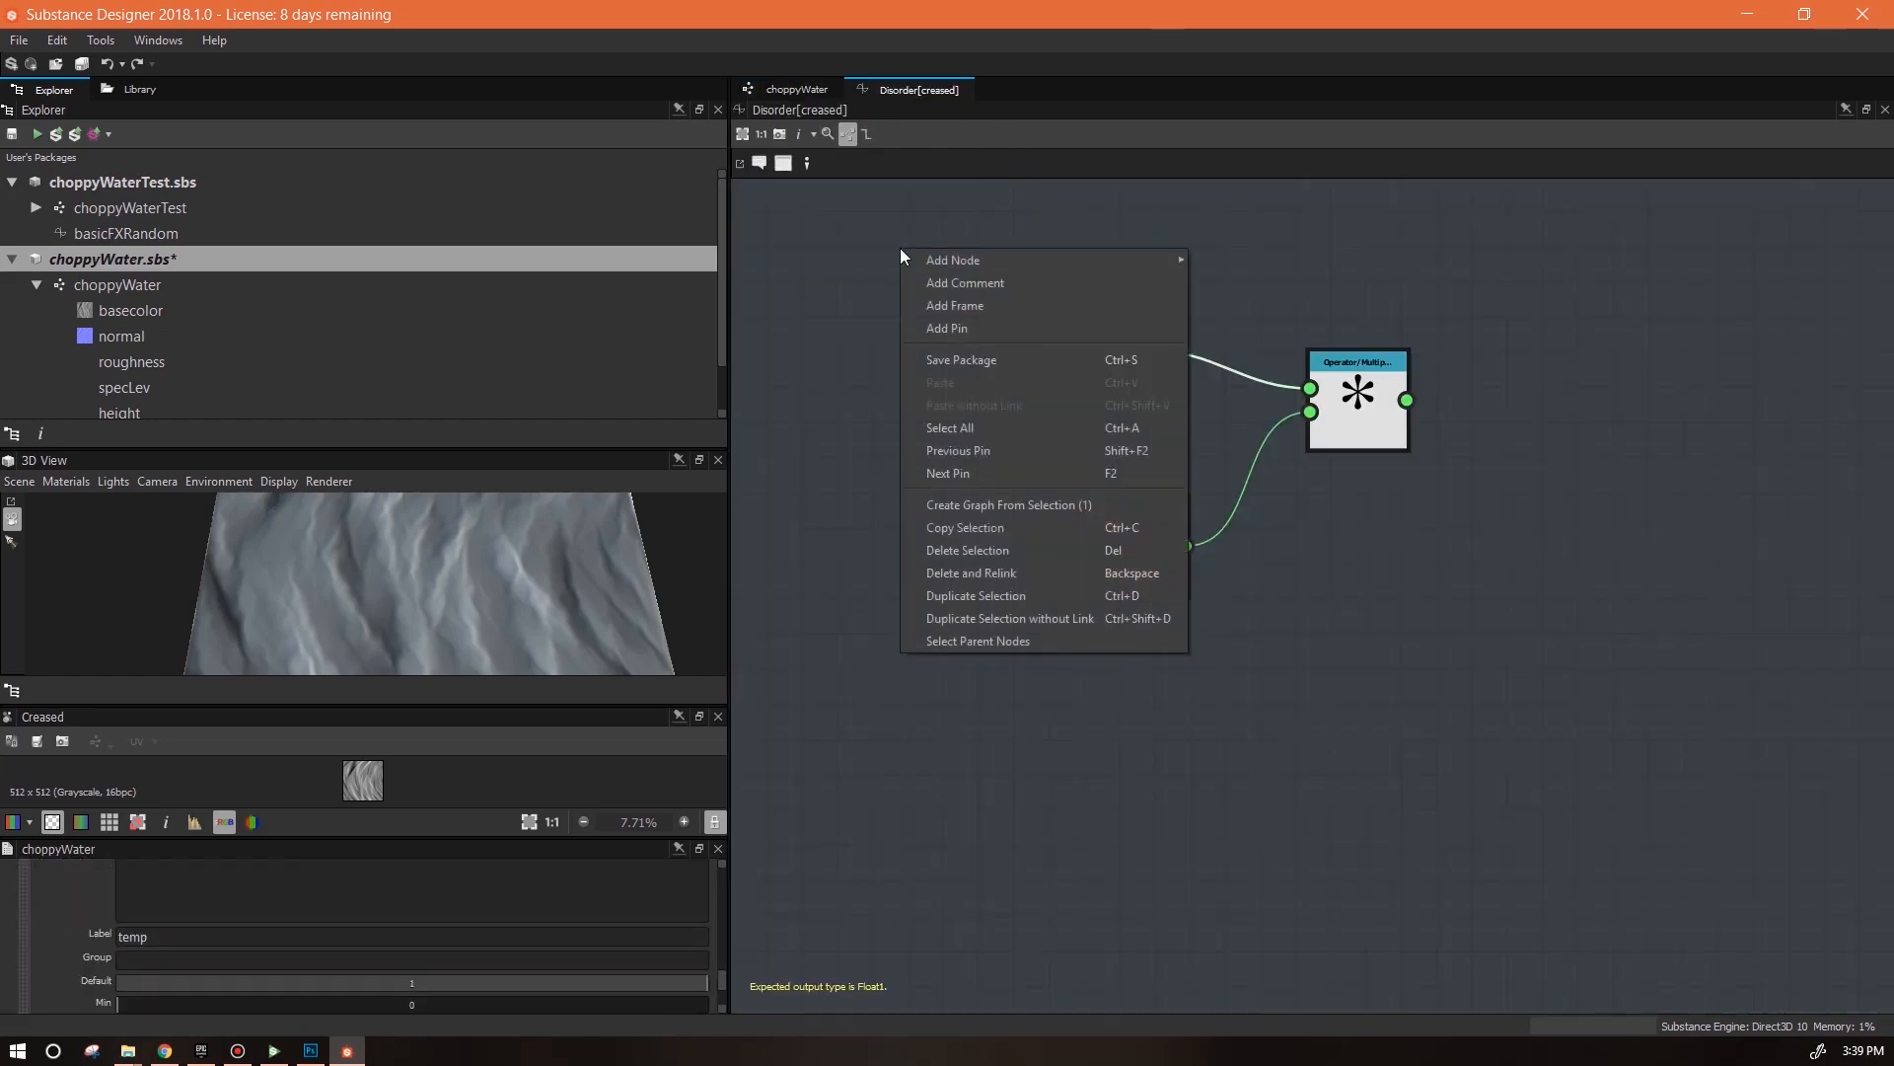
mouse_move(987, 259)
mouse_move(1243, 306)
click(1332, 342)
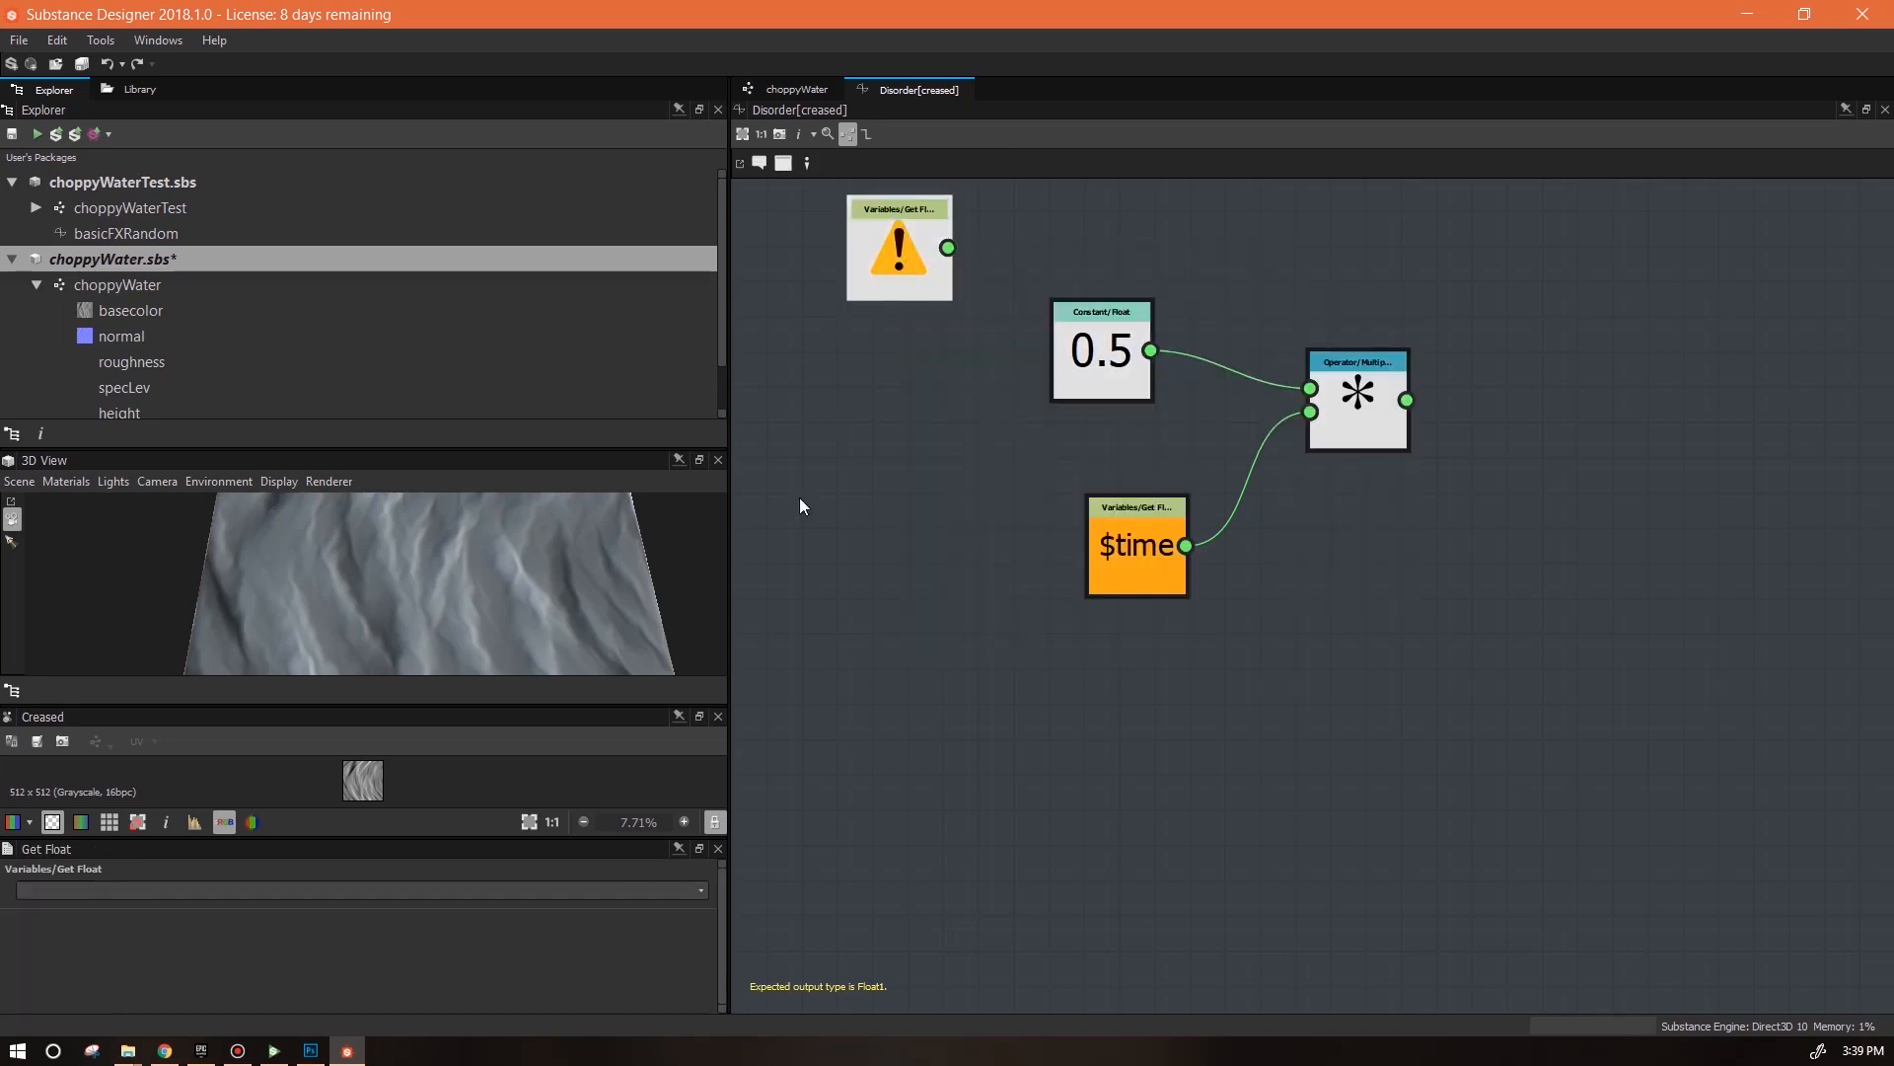
click(701, 890)
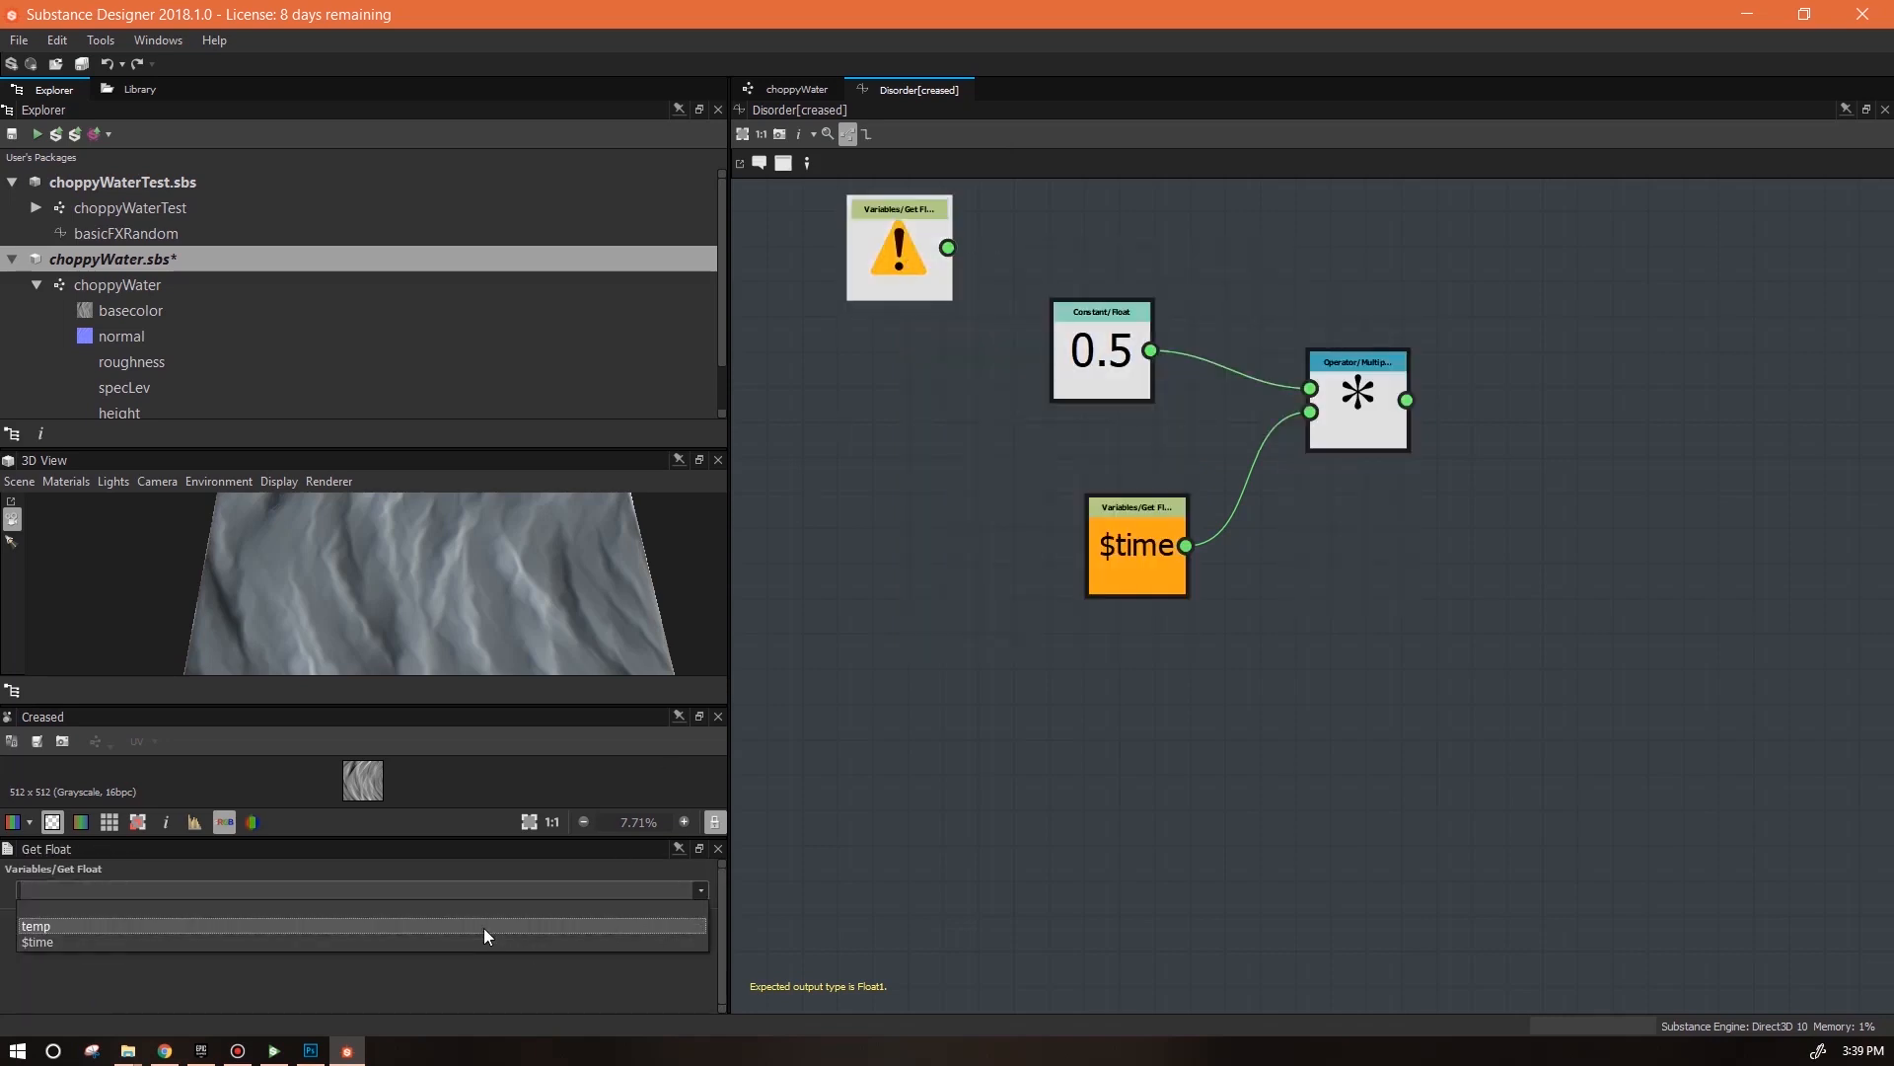
click(483, 927)
Feed temp into the Multiply node in place of the 0.5 constant and set Multiply as the function's output
drag(1343, 380, 1340, 381)
drag(1100, 365, 1184, 246)
drag(924, 265, 1094, 356)
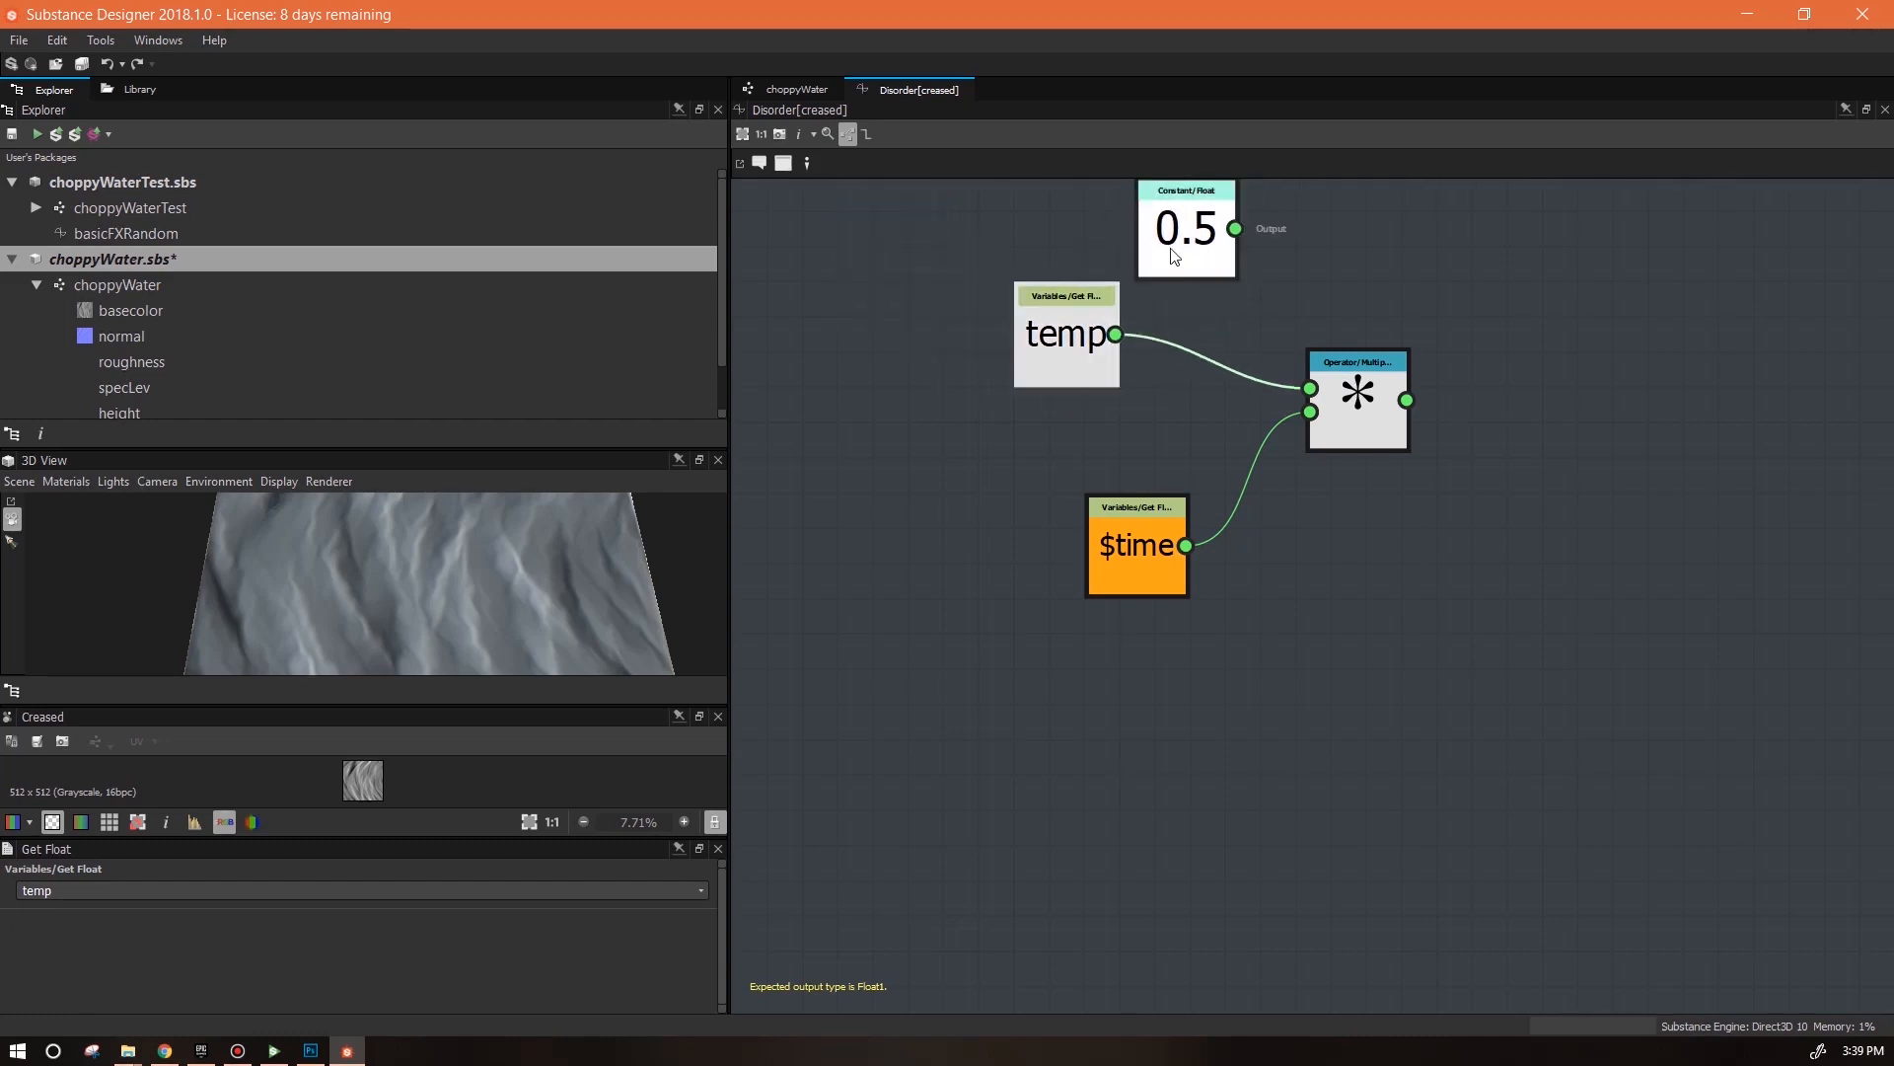
click(1390, 441)
drag(1367, 412, 1358, 417)
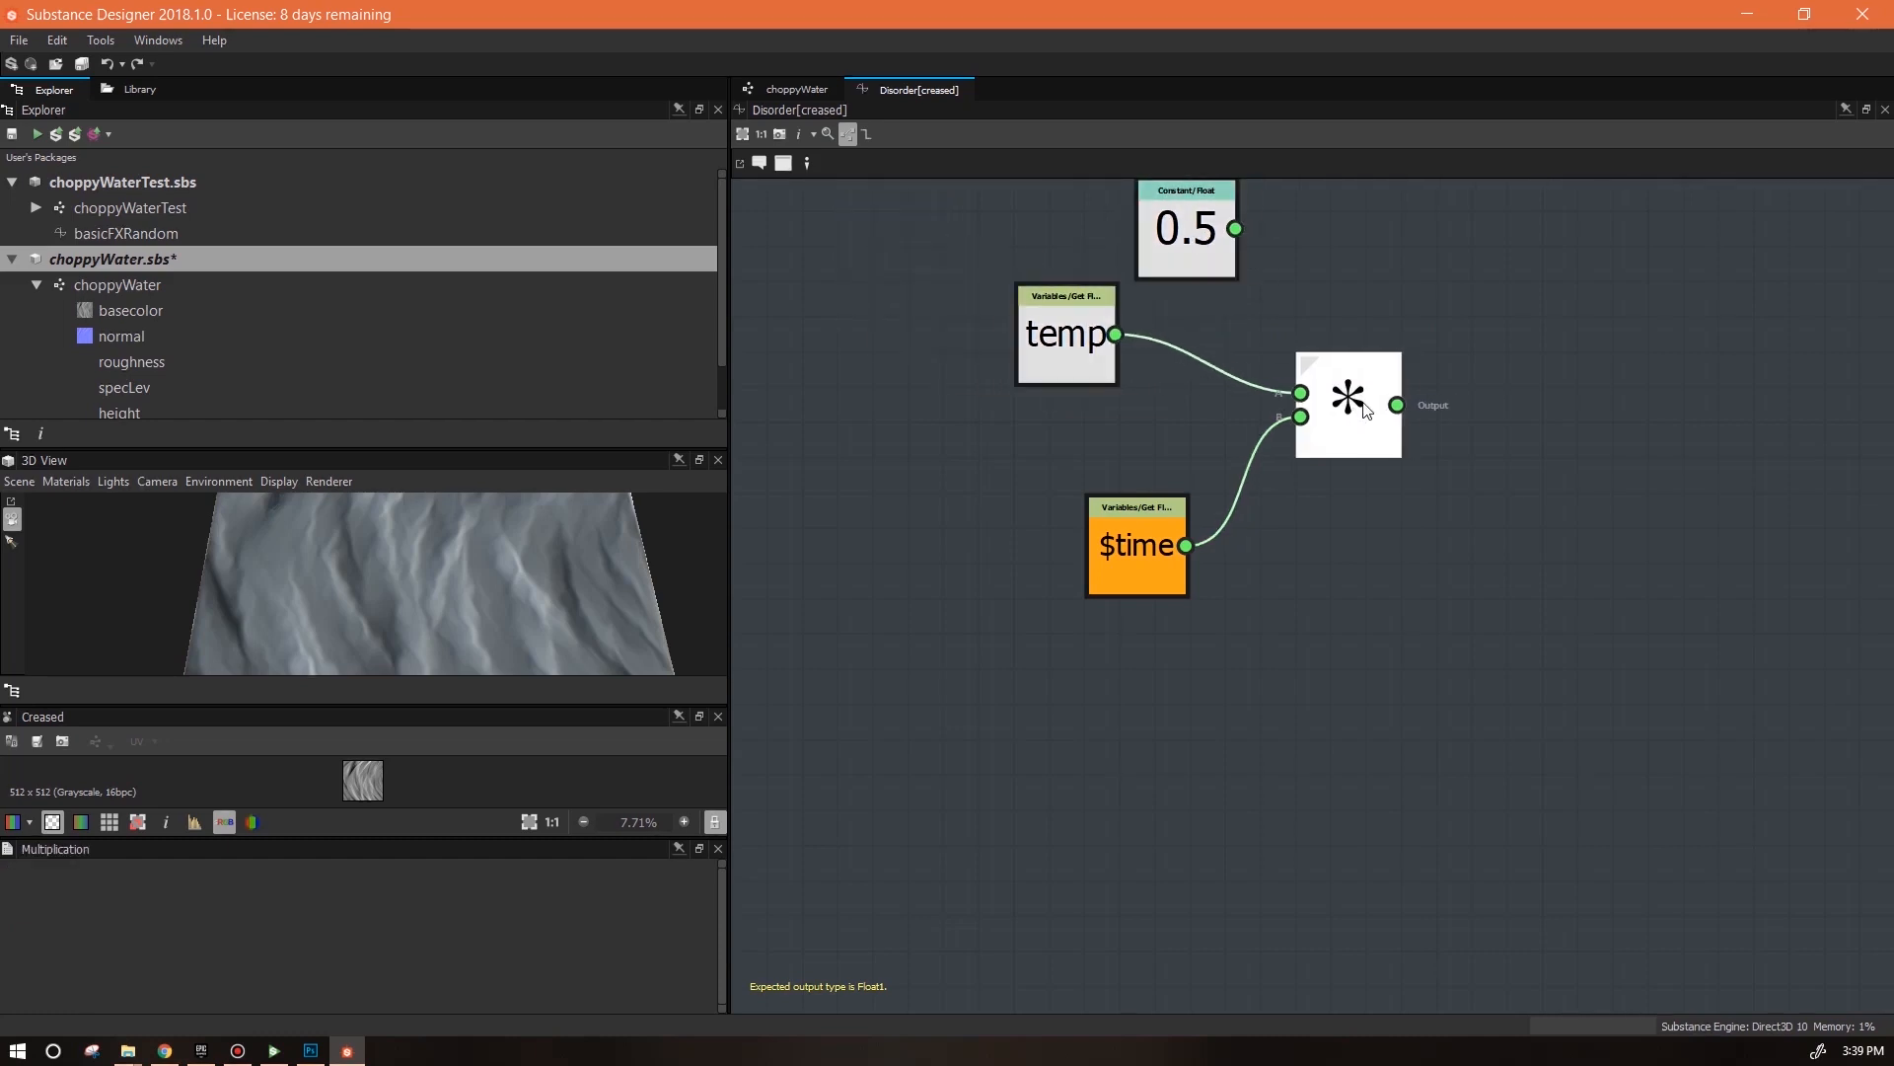
right_click(1363, 402)
click(1414, 482)
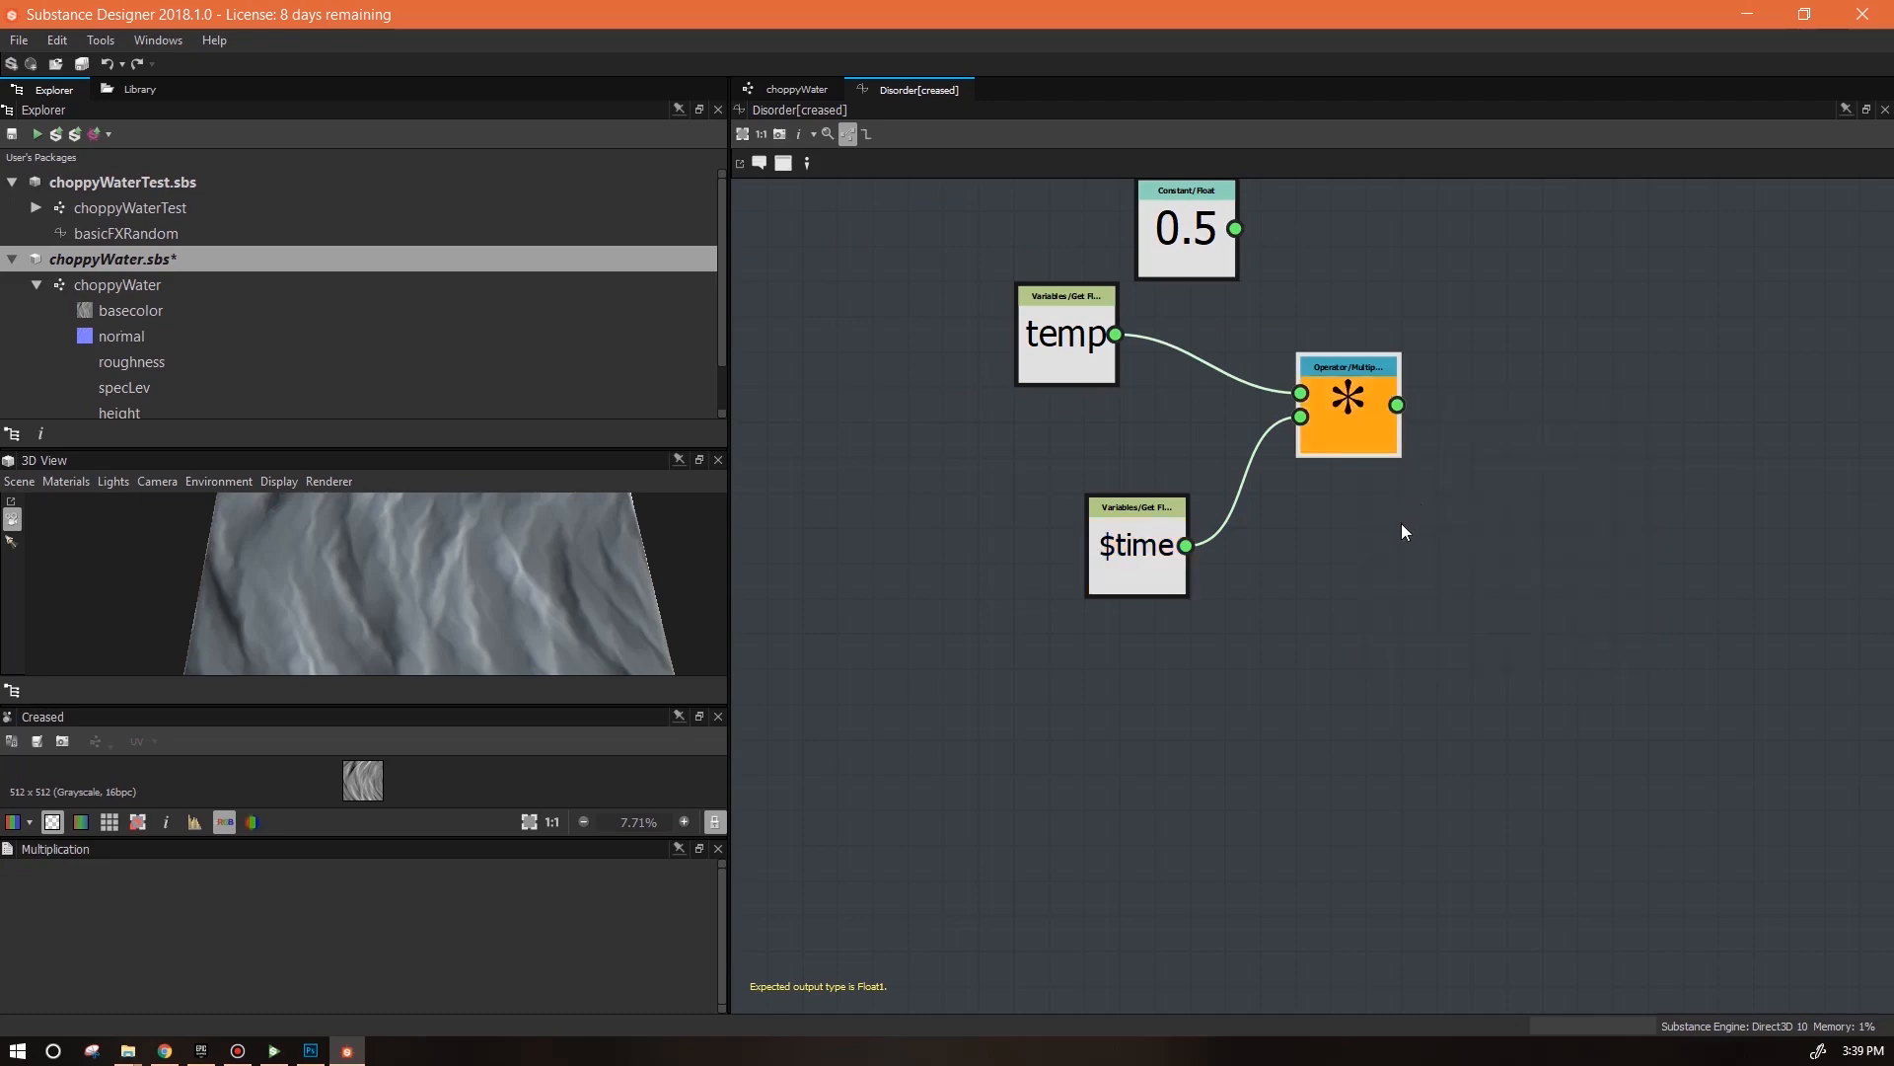
Republish the choppyWater archive, reload it in Substance Player and lower temp to 0.414
click(76, 135)
key(alt+Tab)
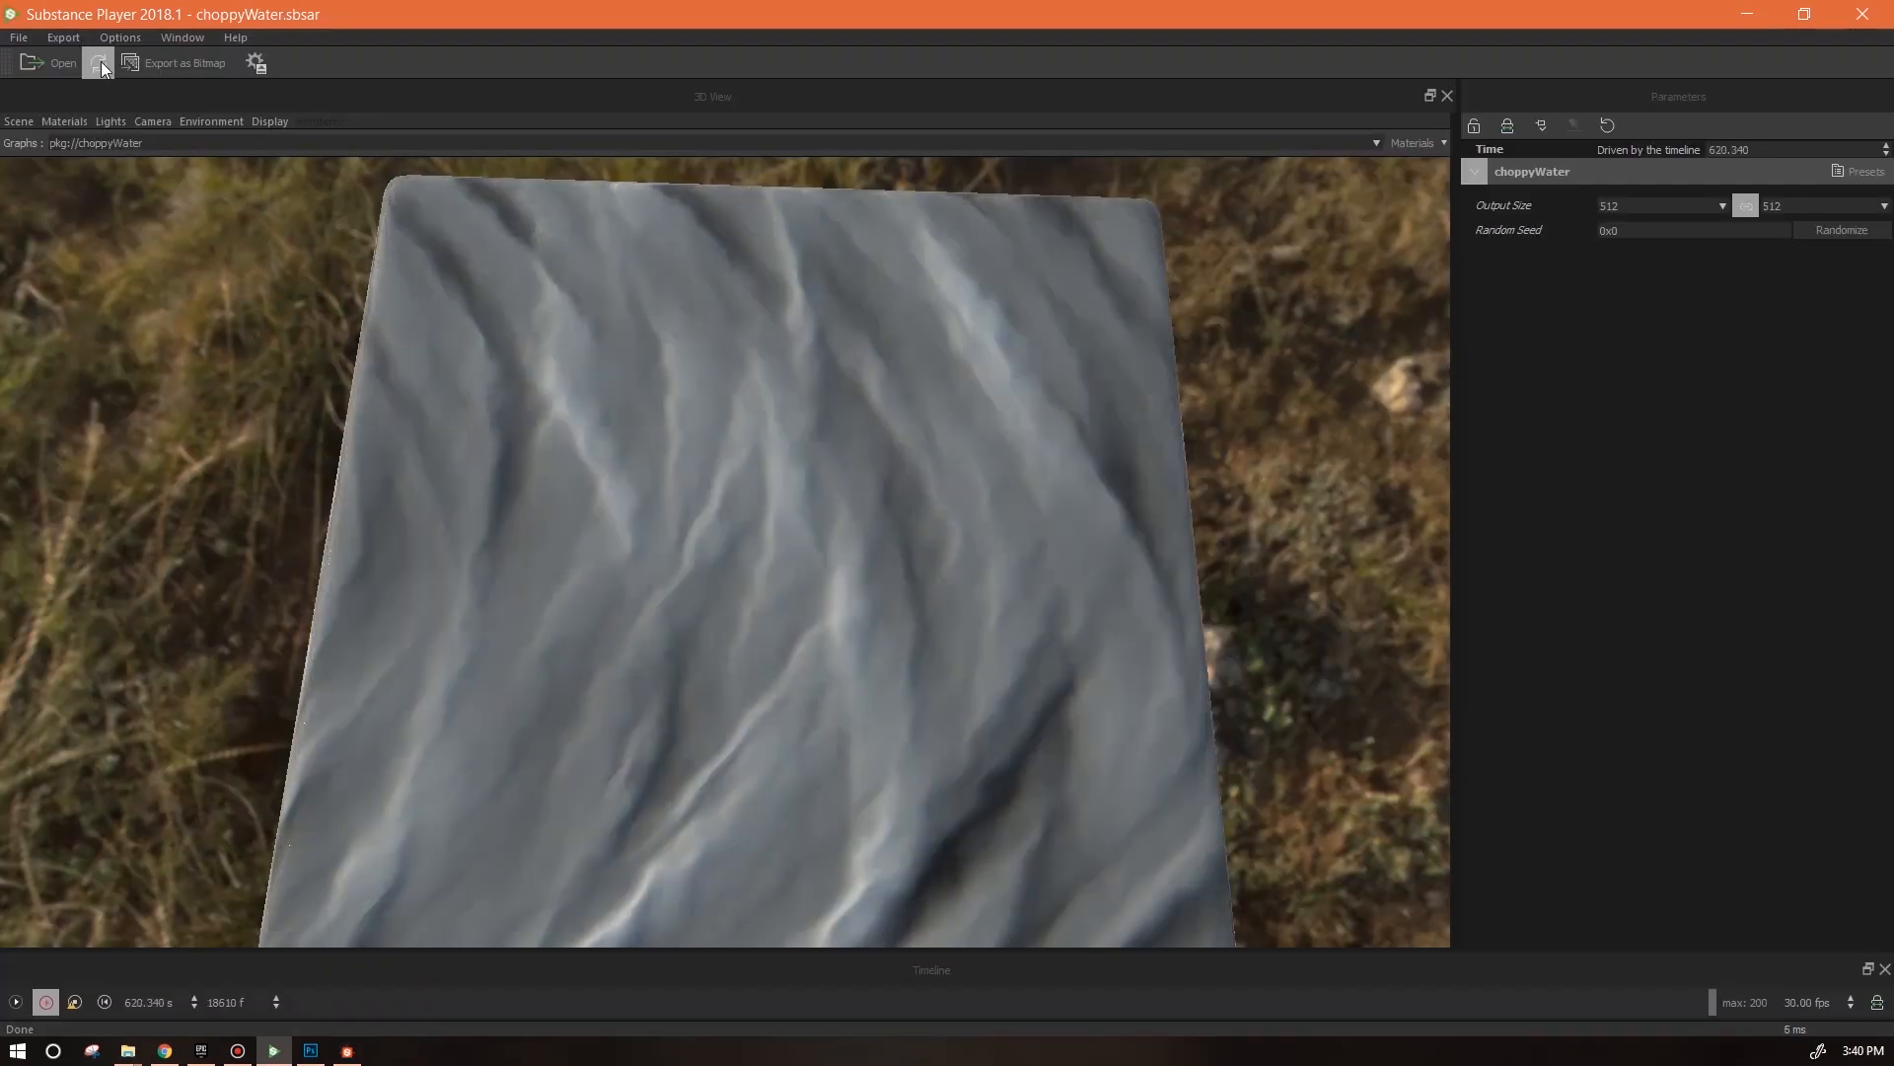
drag(1803, 250, 1699, 260)
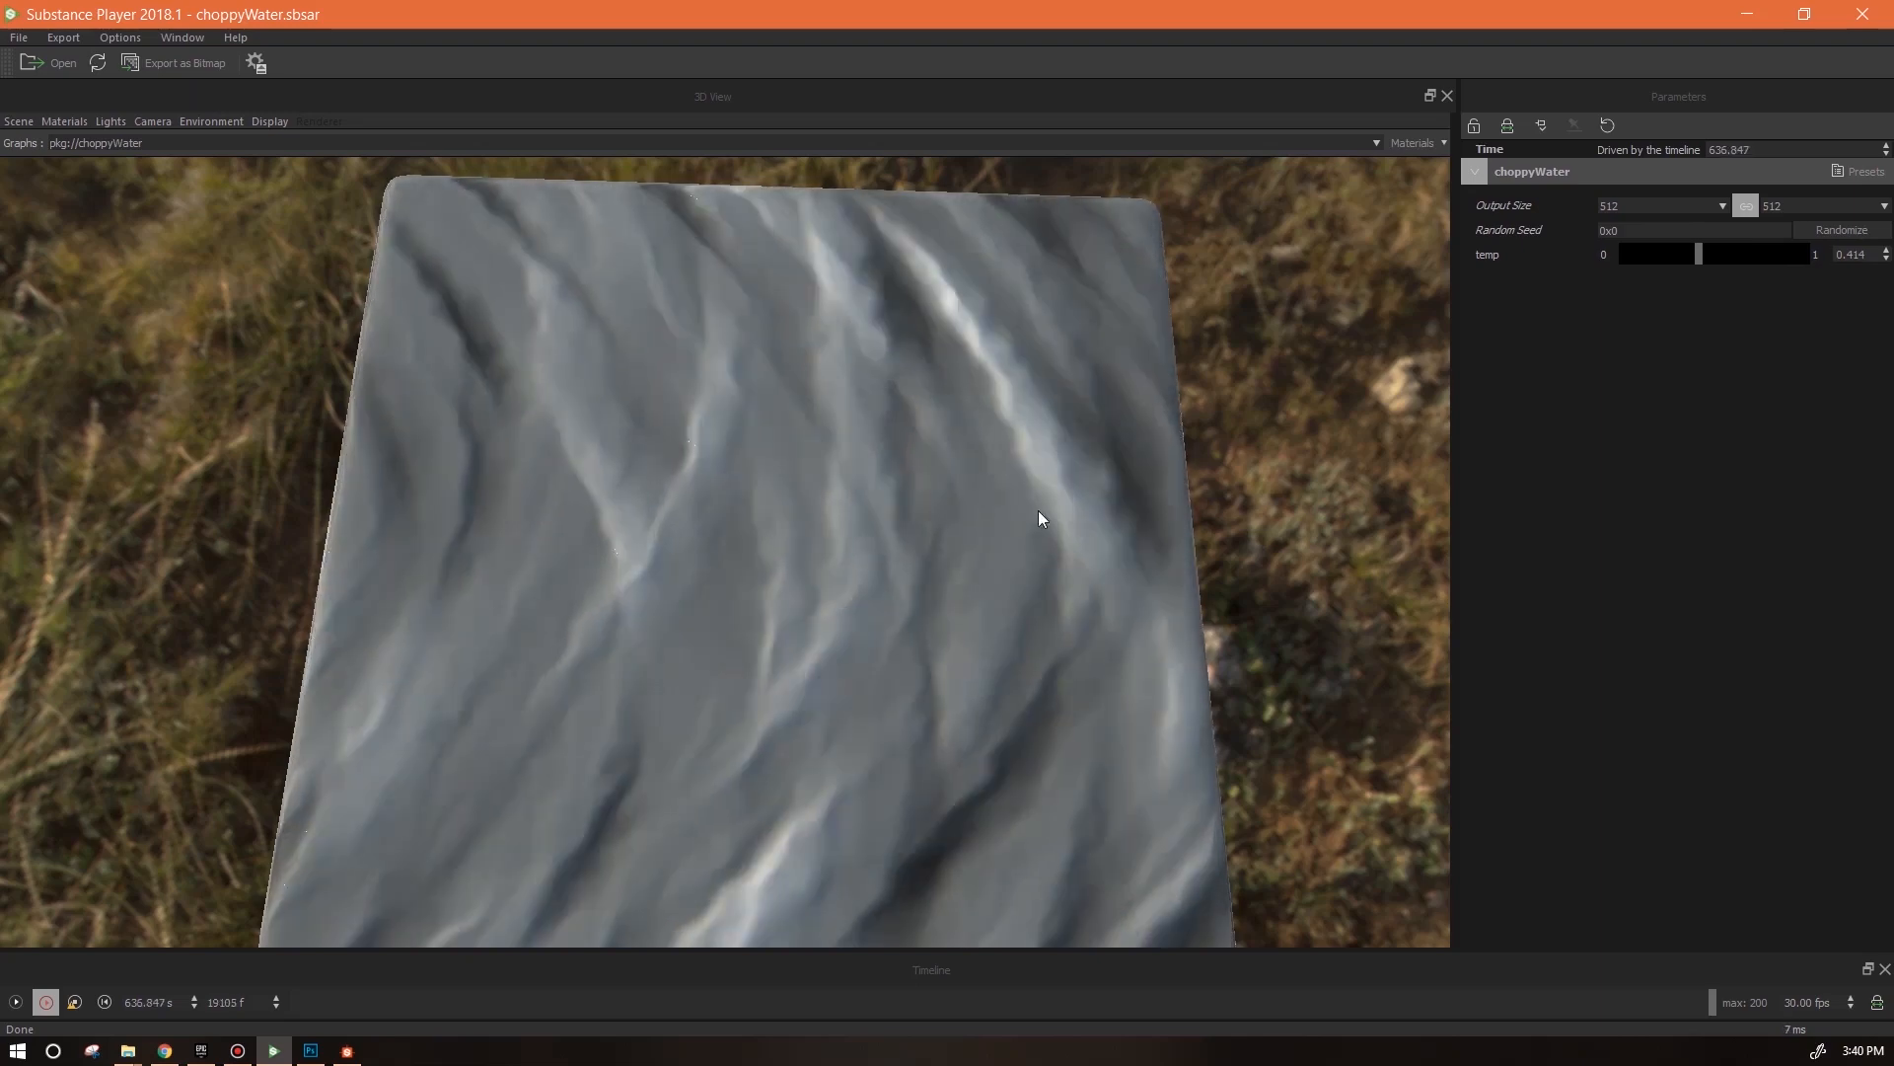
Back in Substance Designer, set the Float constant to 0.414, connect it to Multiply in place of temp, and delete the temp node
click(1863, 256)
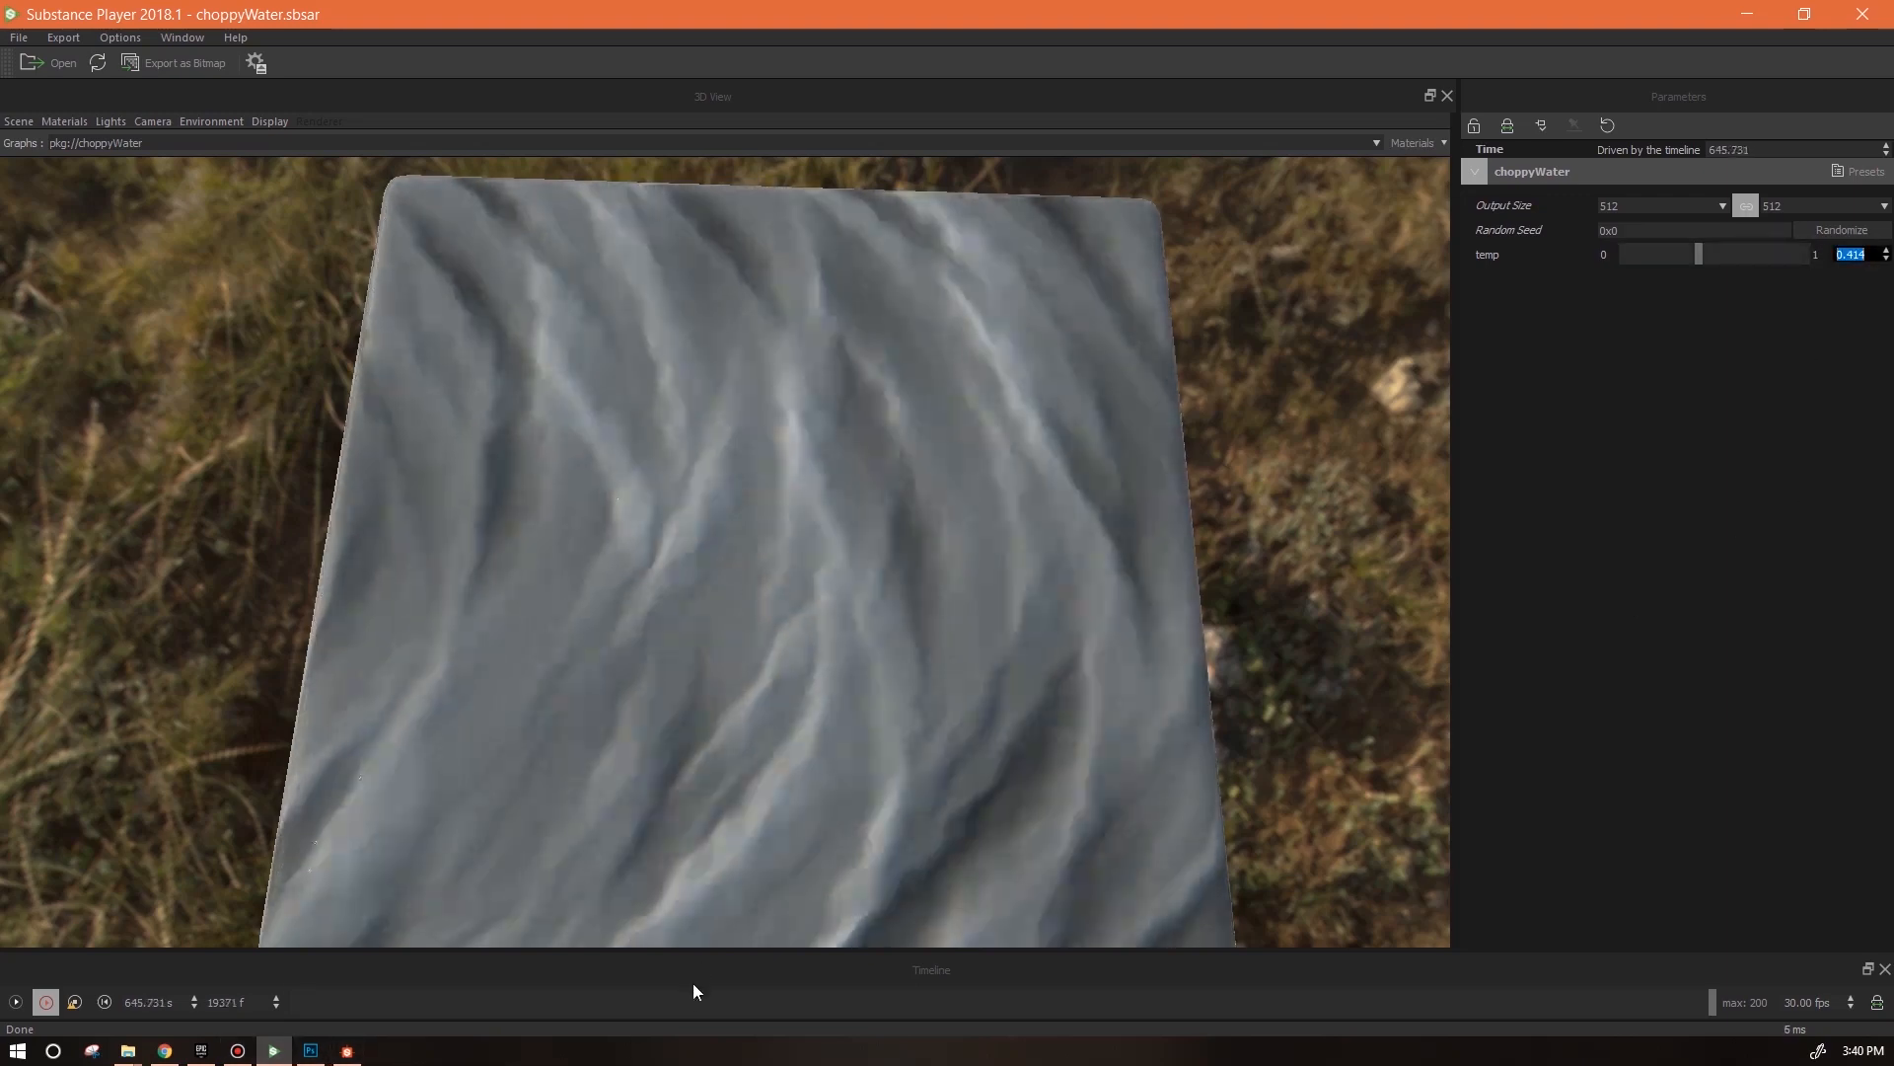
key(alt+Tab)
click(1187, 237)
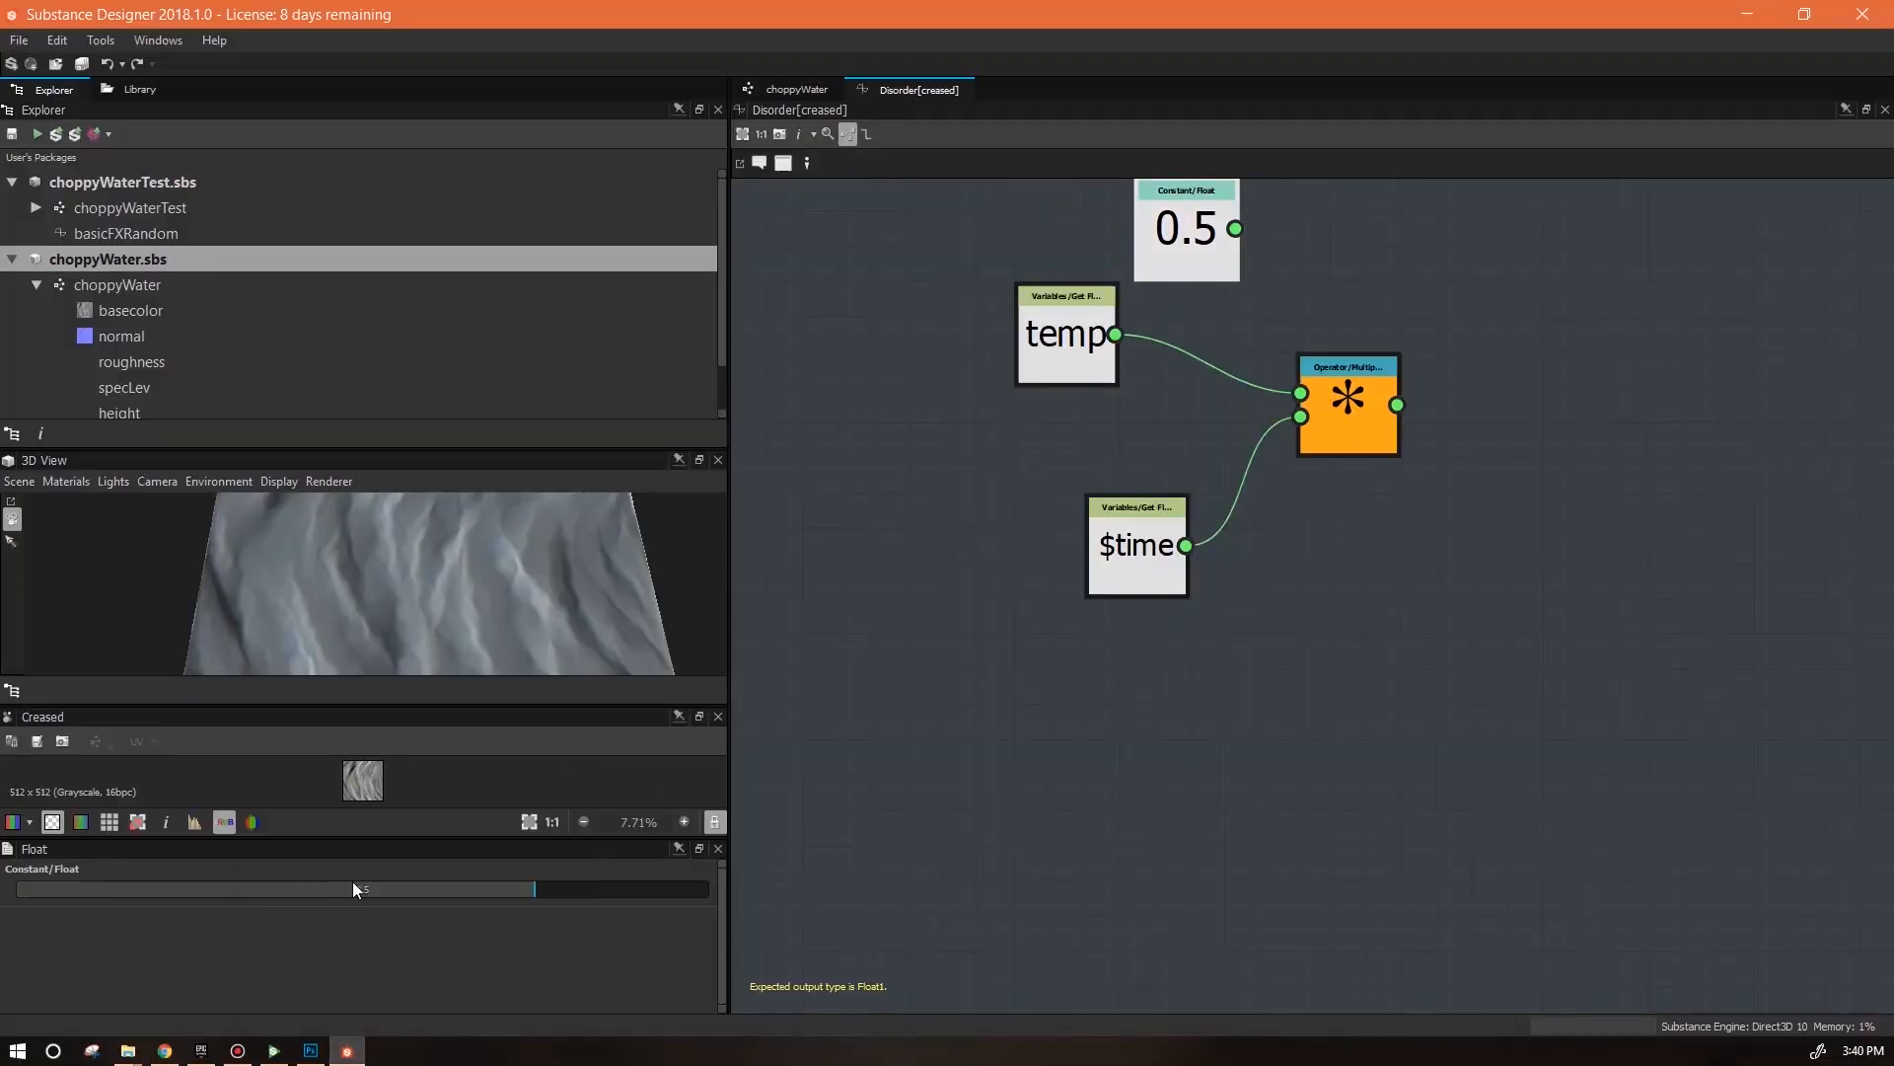
text(0.414)
key(Return)
drag(1235, 229, 1304, 392)
click(1070, 355)
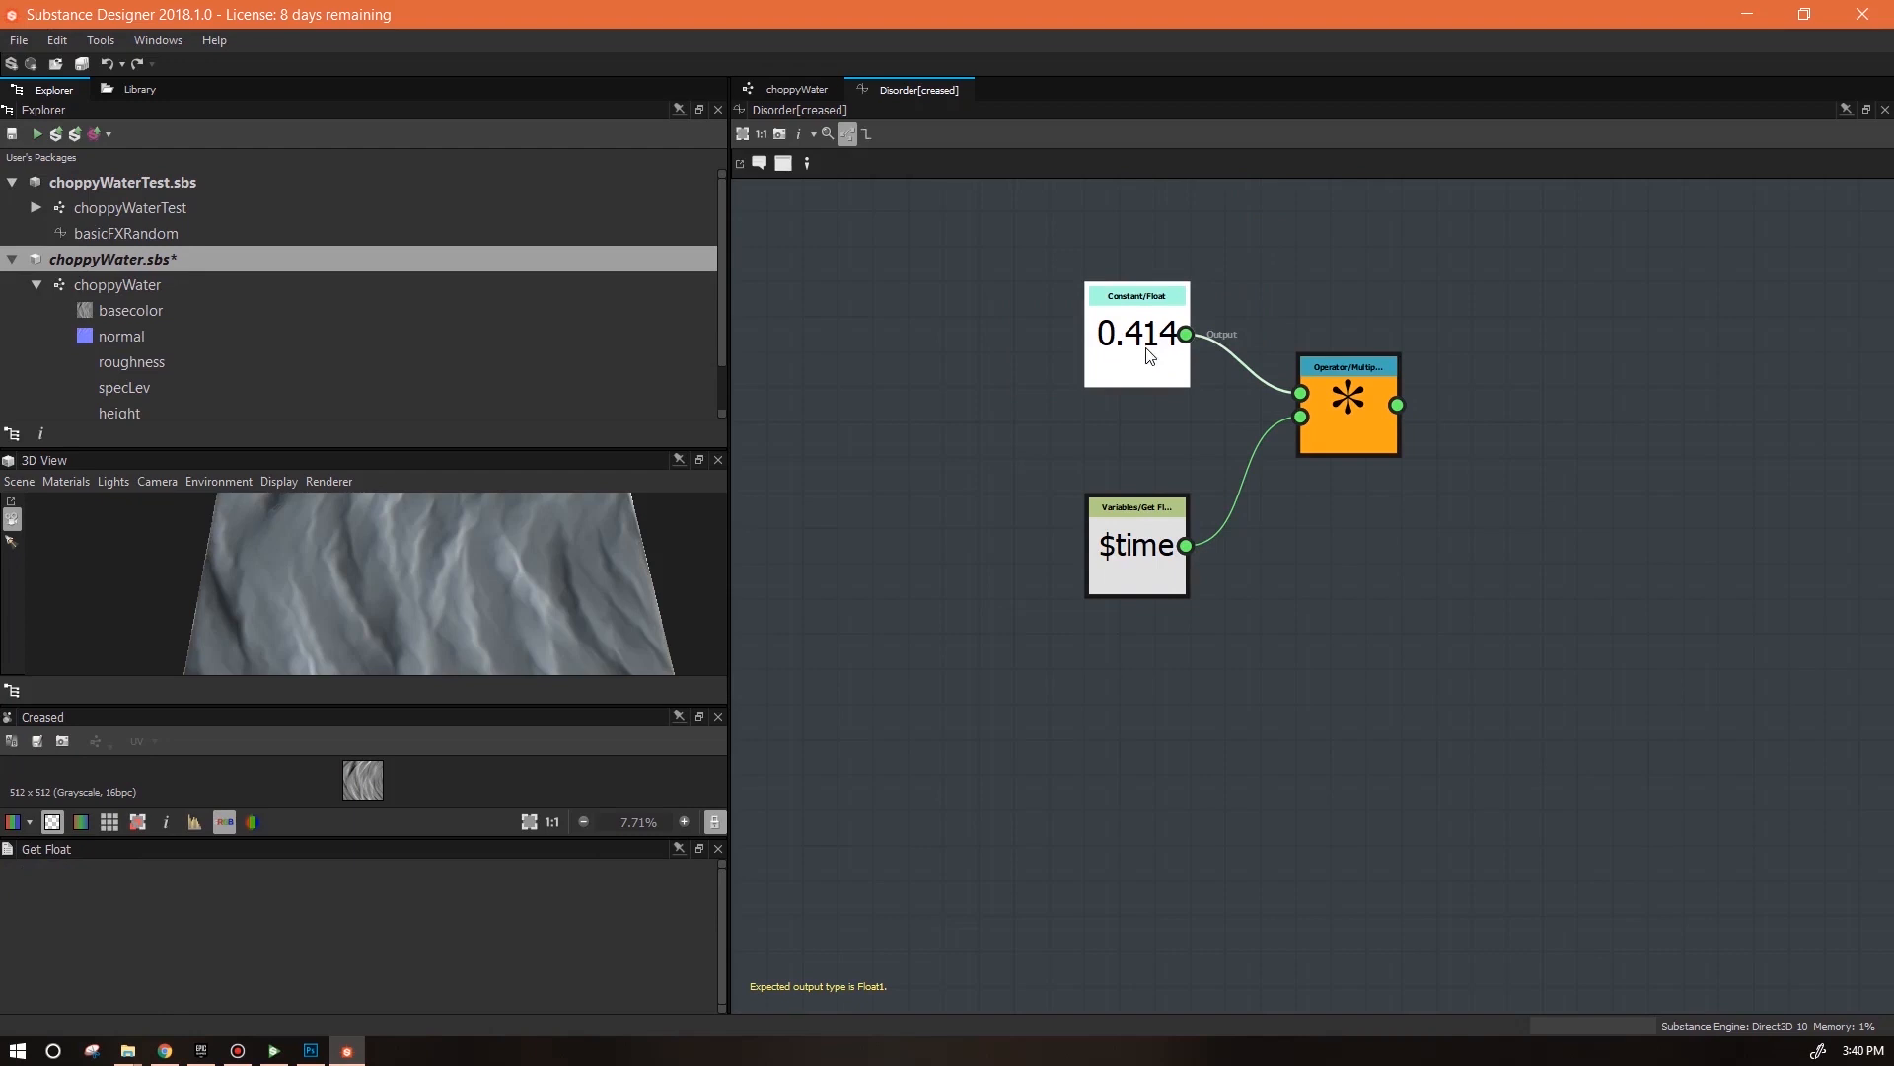
Open the Perlin Noise node's Disorder function and add a Get Float variable node that reads temp
click(796, 89)
click(960, 777)
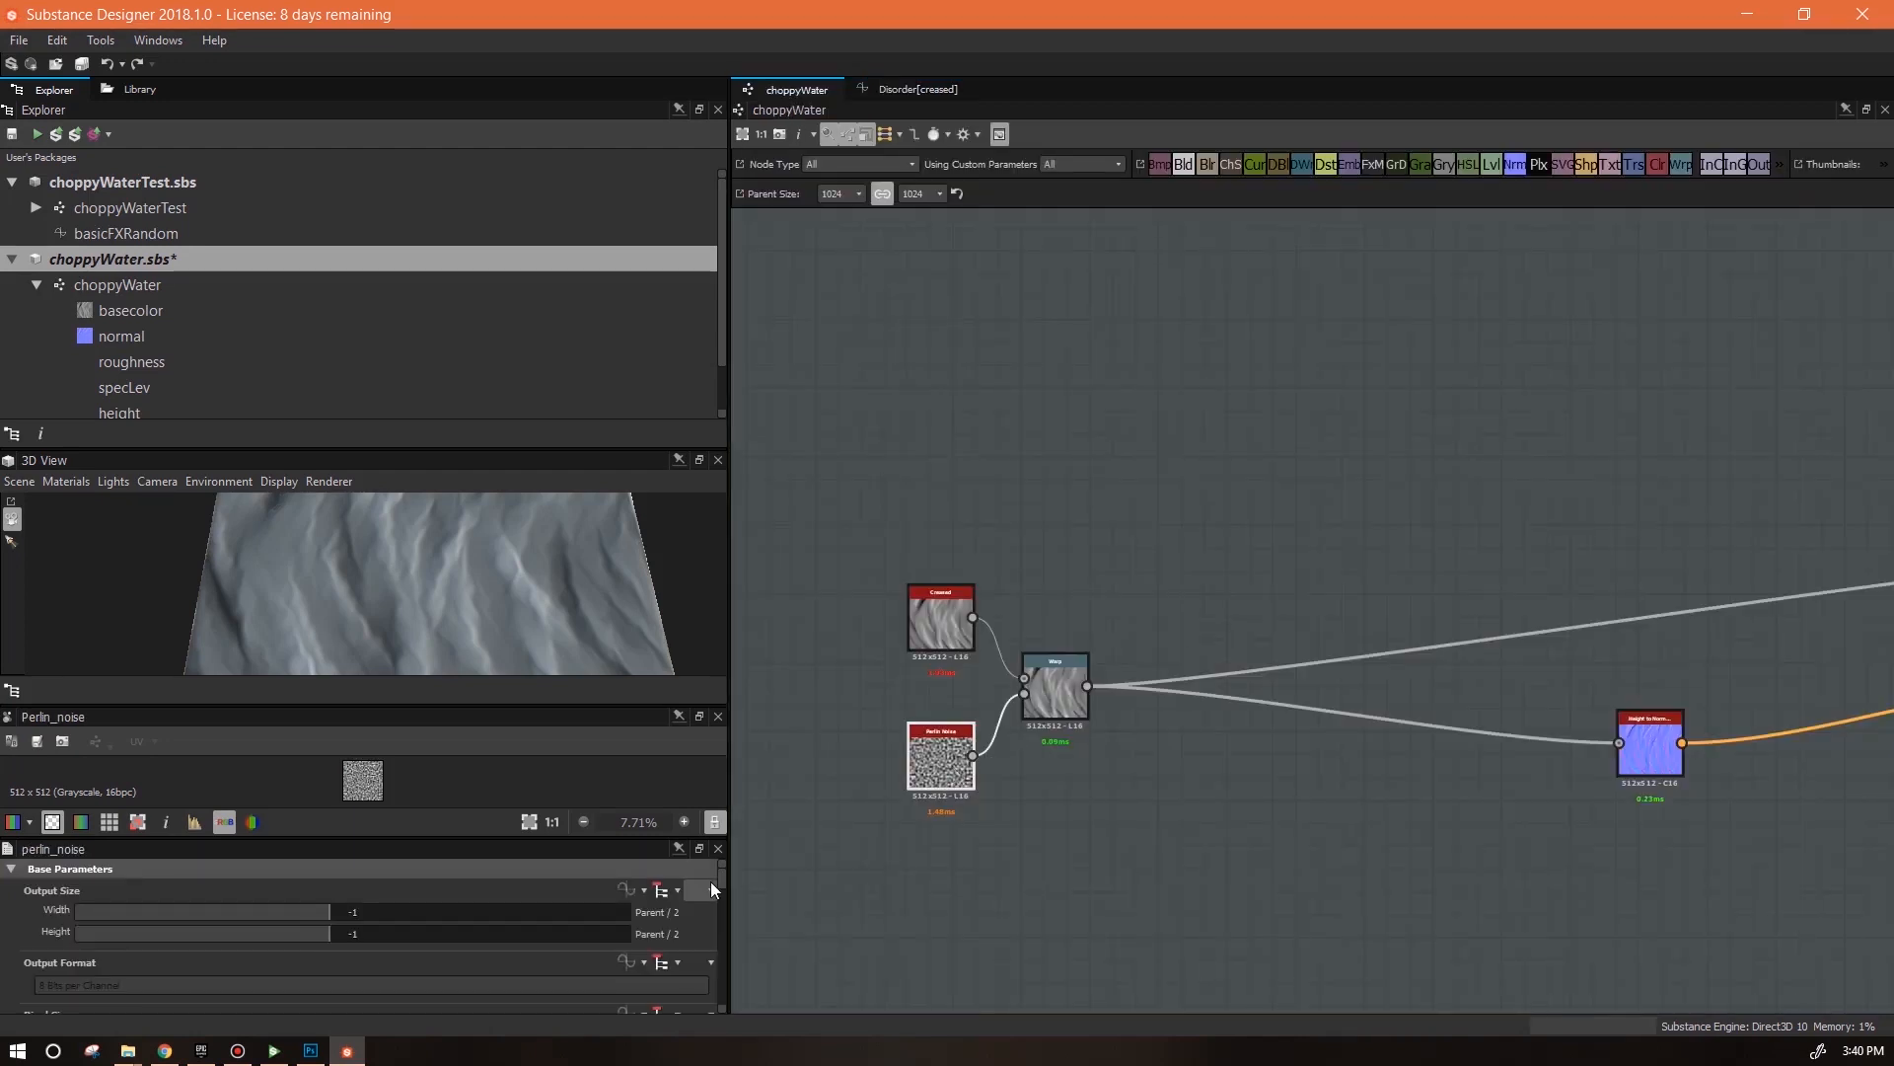
click(660, 973)
right_click(1327, 419)
mouse_move(1479, 427)
click(1766, 474)
click(702, 896)
click(44, 905)
Add a Multiply node to the Perlin Noise Disorder function, wire temp and $time into it, and set it as output
right_click(1505, 545)
click(1737, 692)
drag(973, 393, 1231, 504)
drag(1002, 798, 1230, 545)
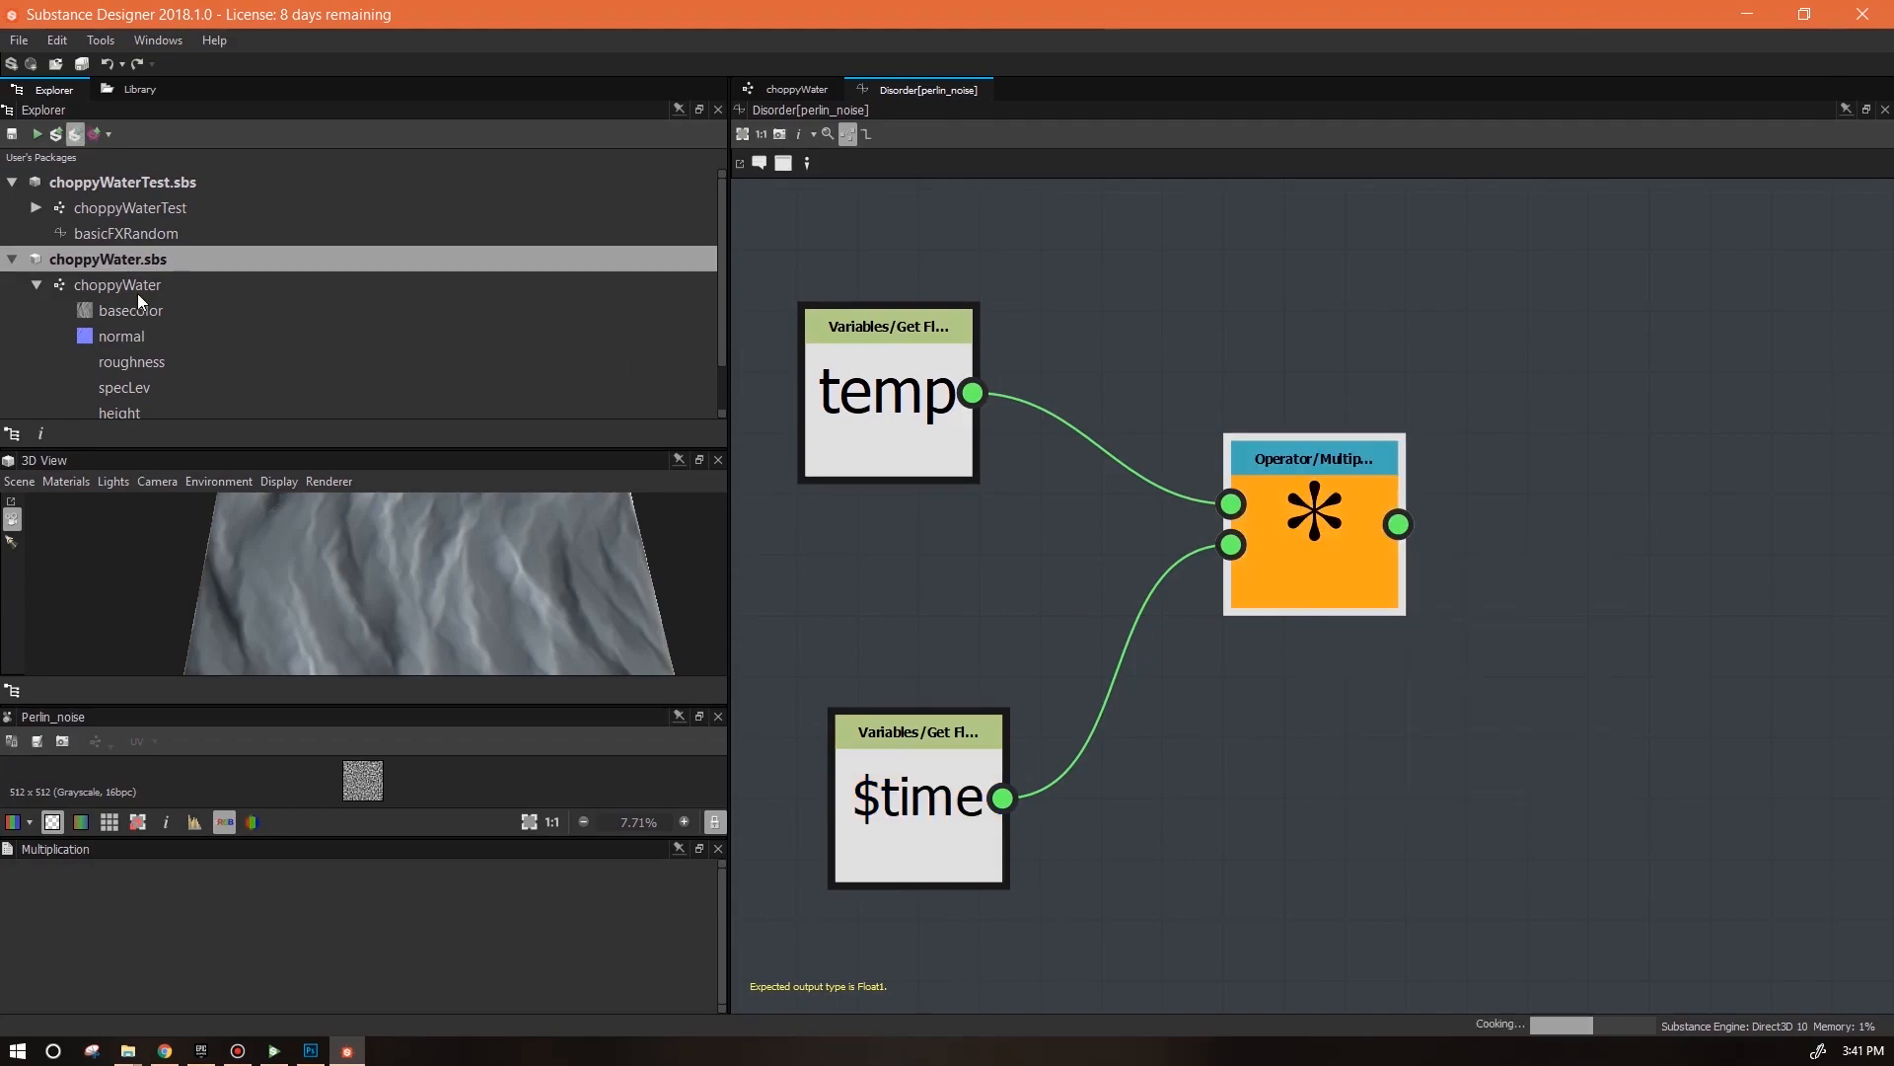
Switch to Substance Player, reload the republished choppyWater archive and lower temp to about 0.629 to preview the waves
click(274, 1051)
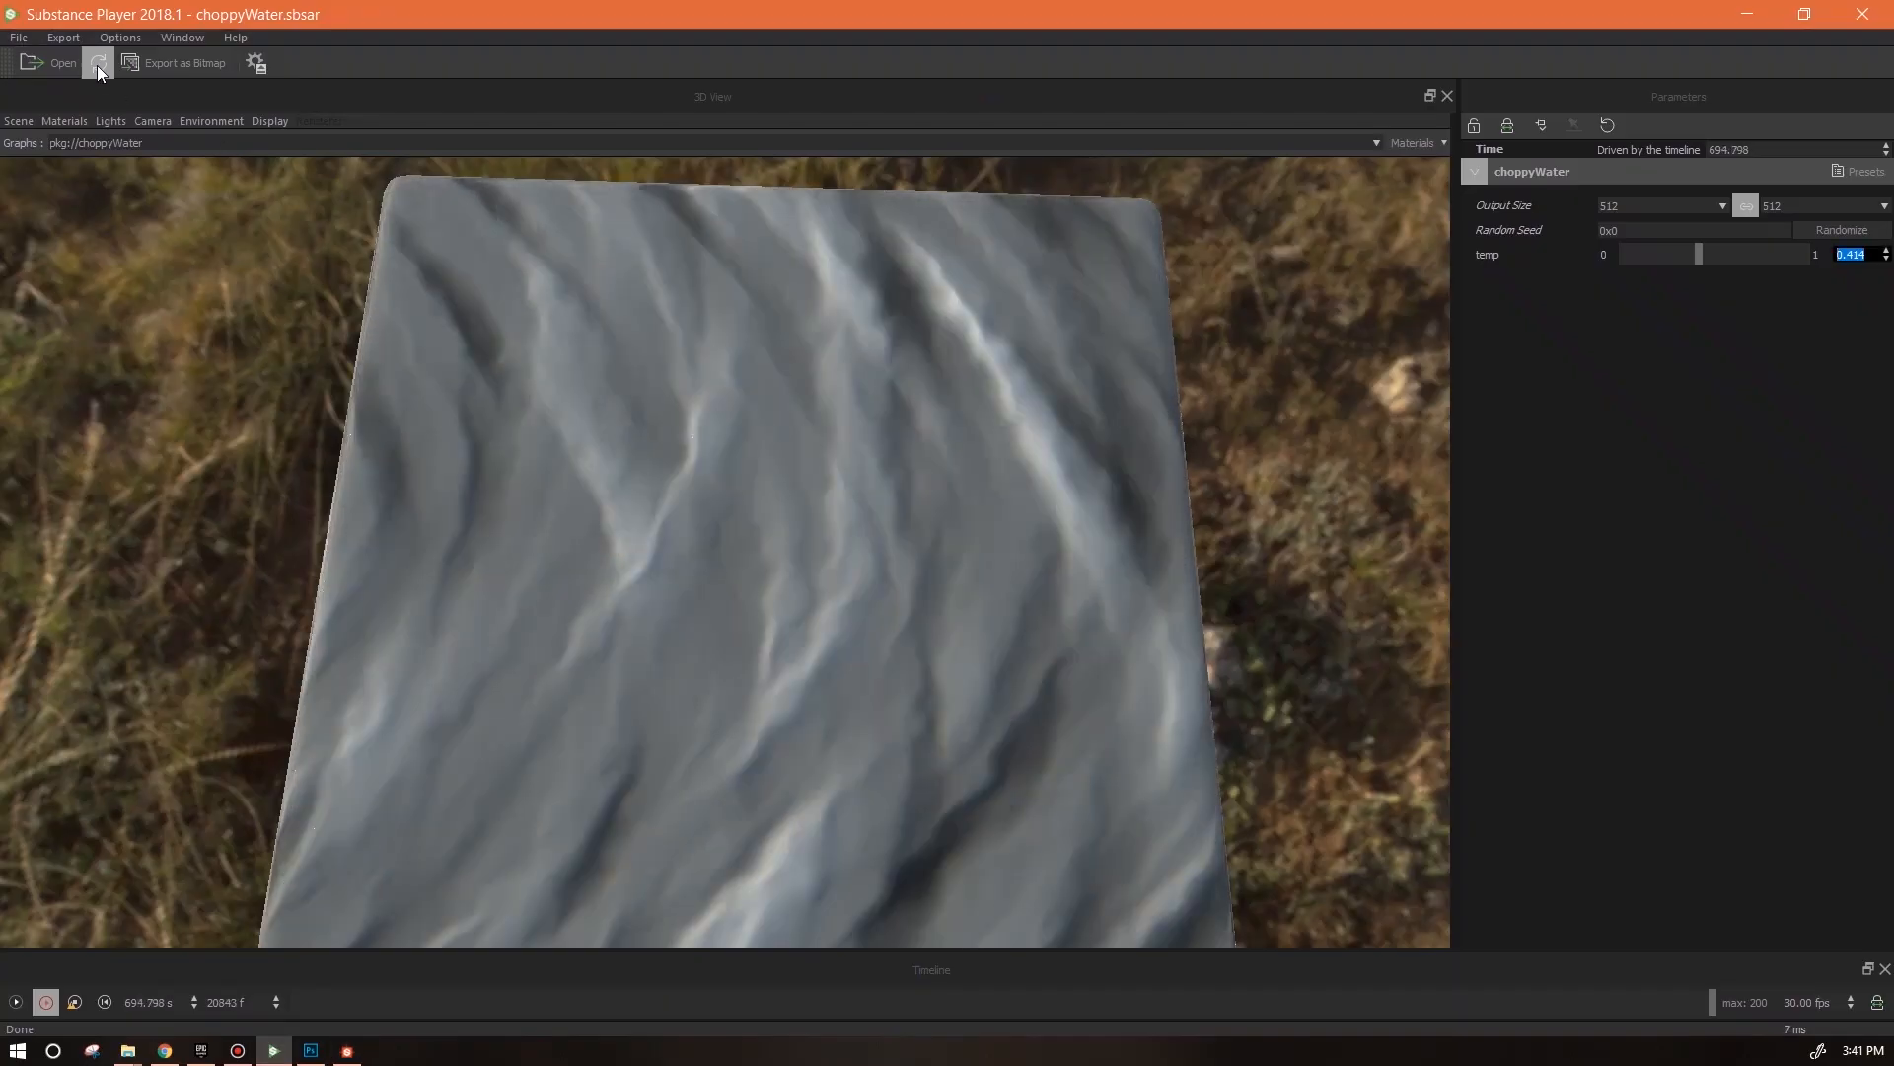
click(96, 65)
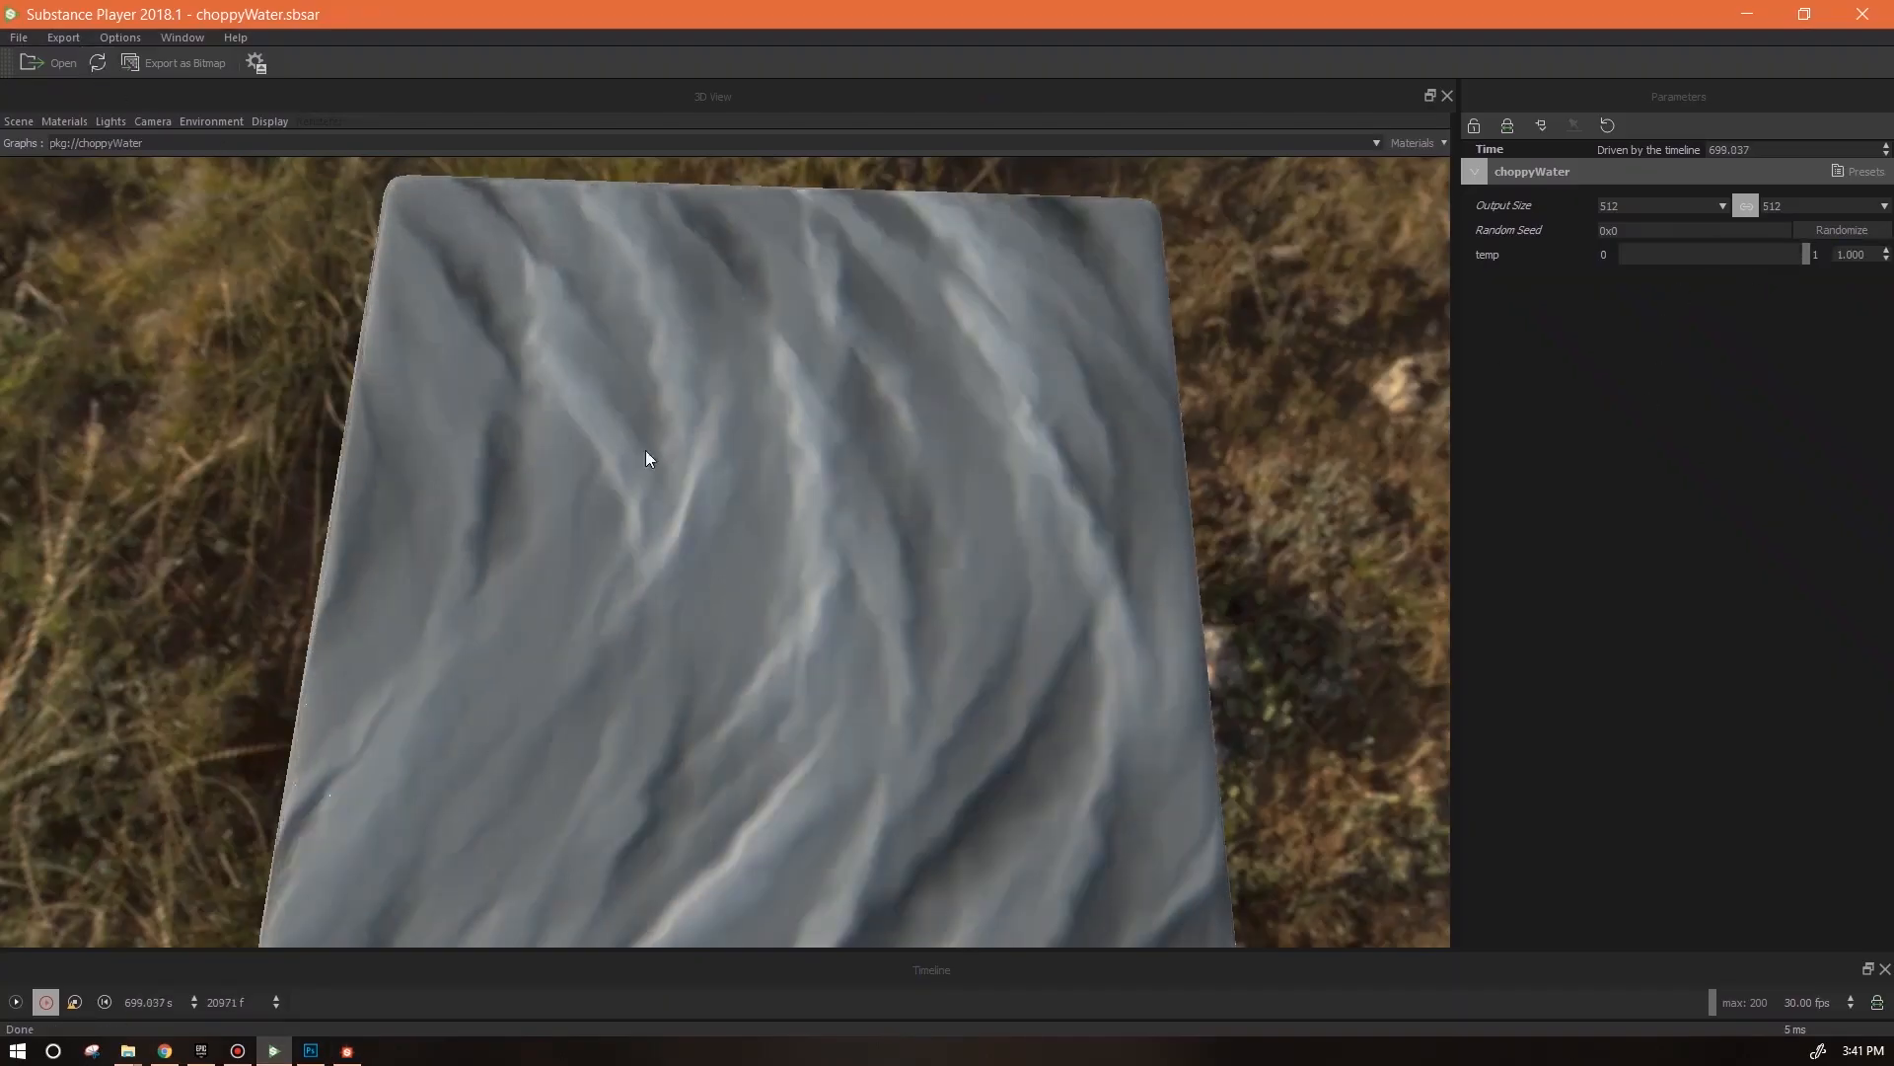
drag(1805, 256, 1737, 260)
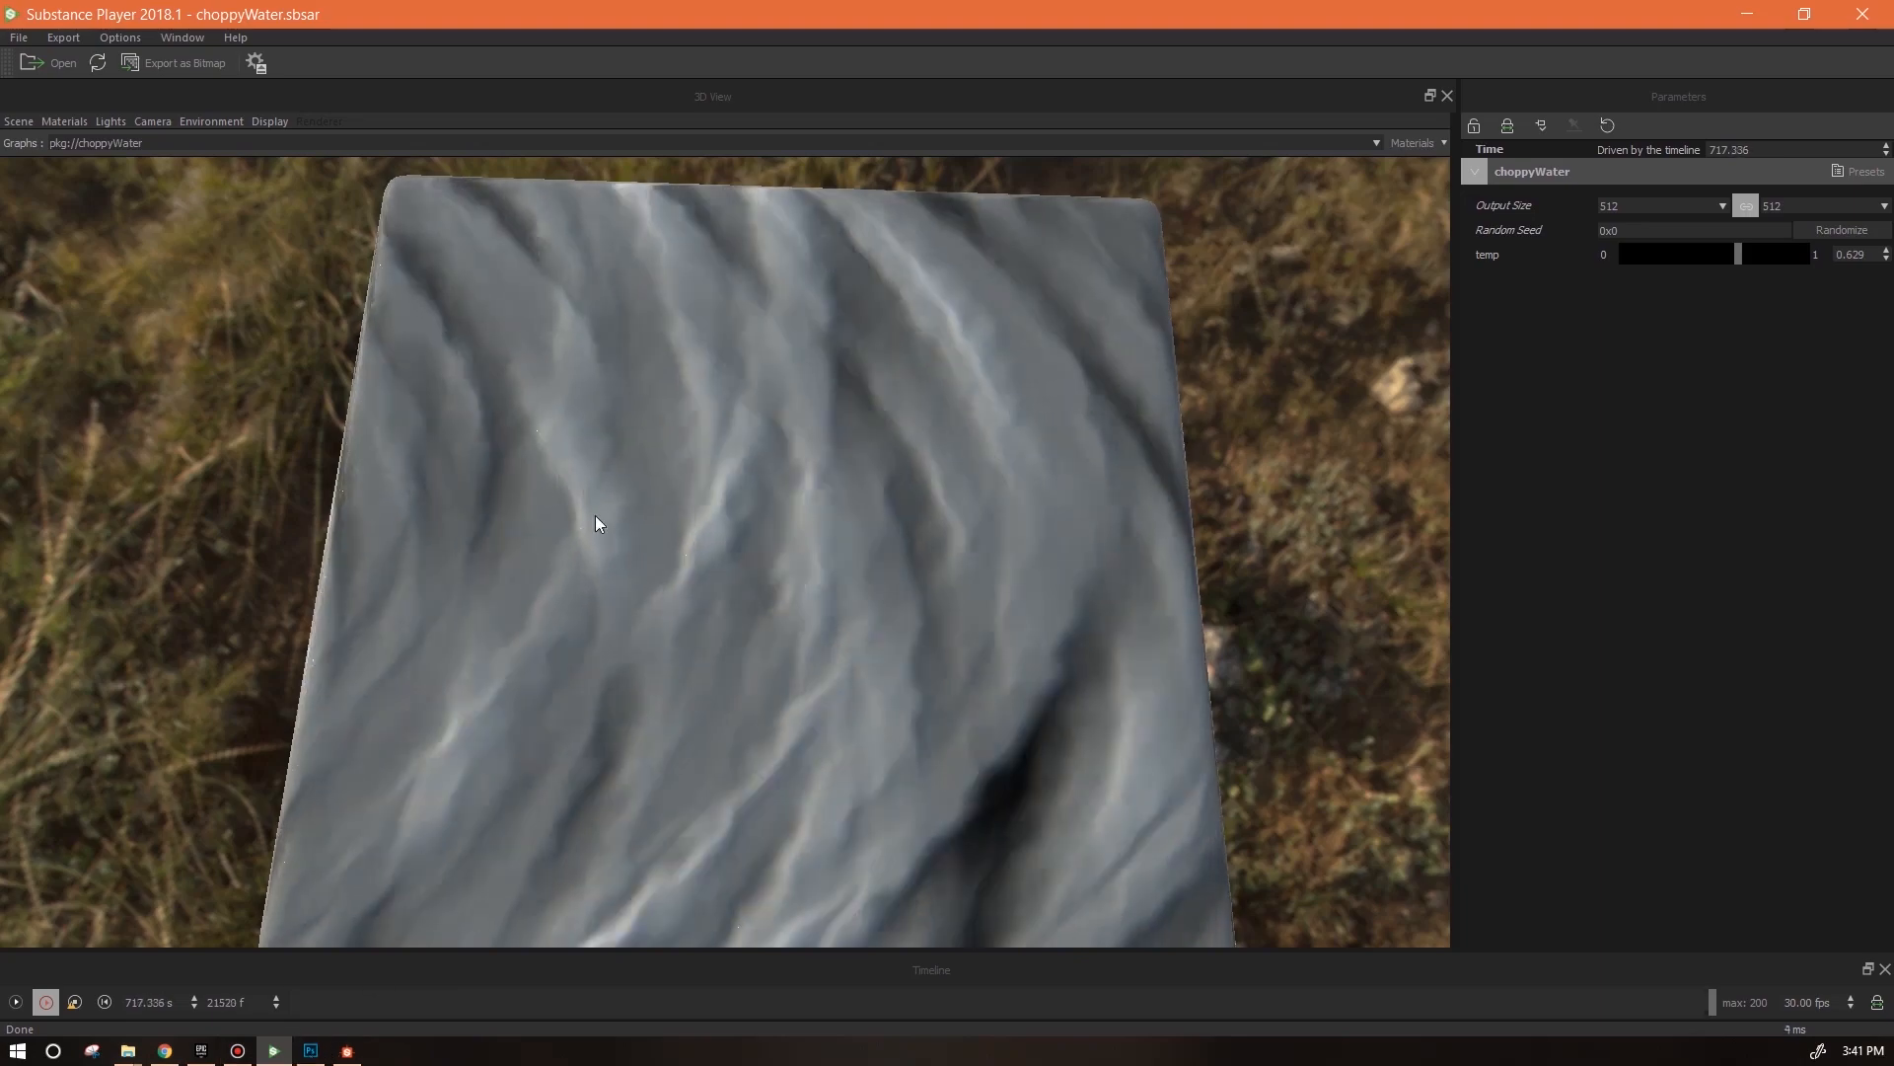
Return to the choppyWater graph in Substance Designer and reduce the Perlin Noise node's Scale to 26
click(348, 1052)
click(797, 90)
click(941, 758)
drag(721, 878, 724, 993)
drag(362, 918, 303, 920)
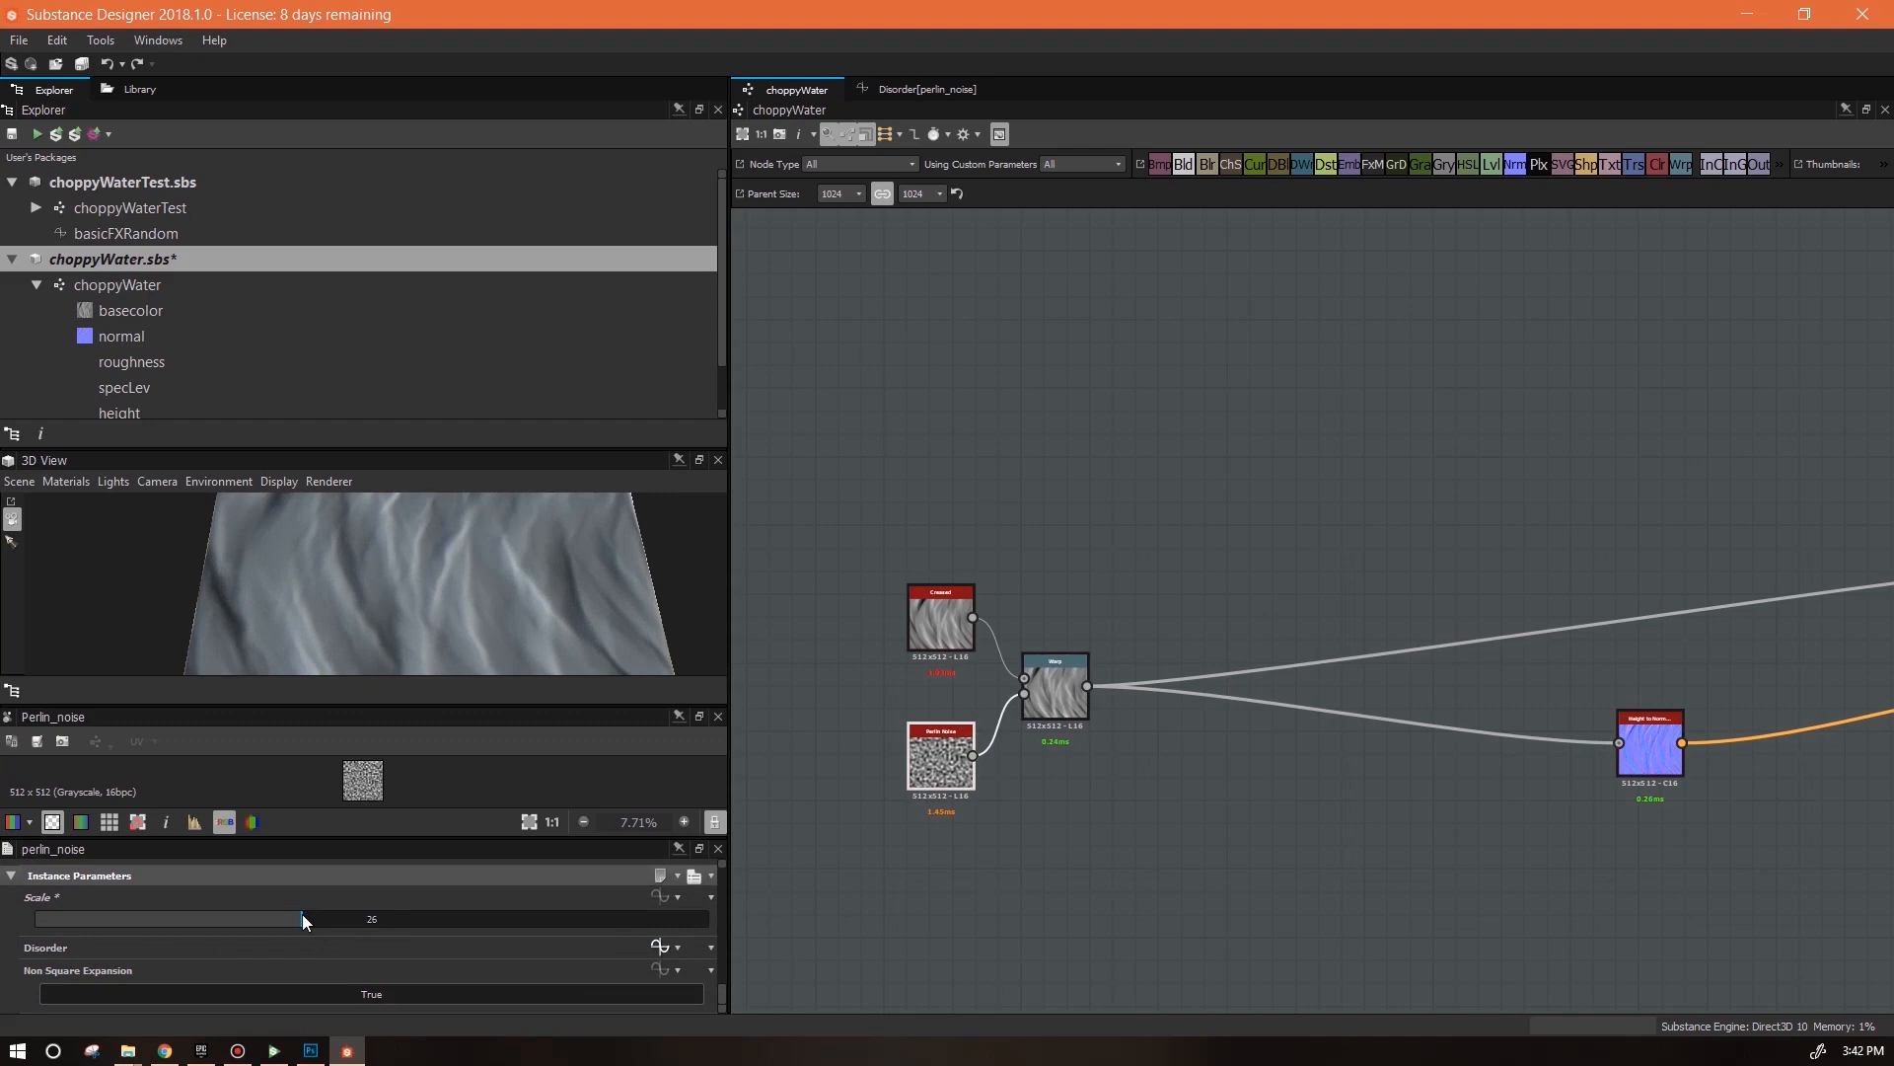
drag(402, 580, 632, 619)
Set the Warp node's Output Size to Relative to Parent
click(1070, 678)
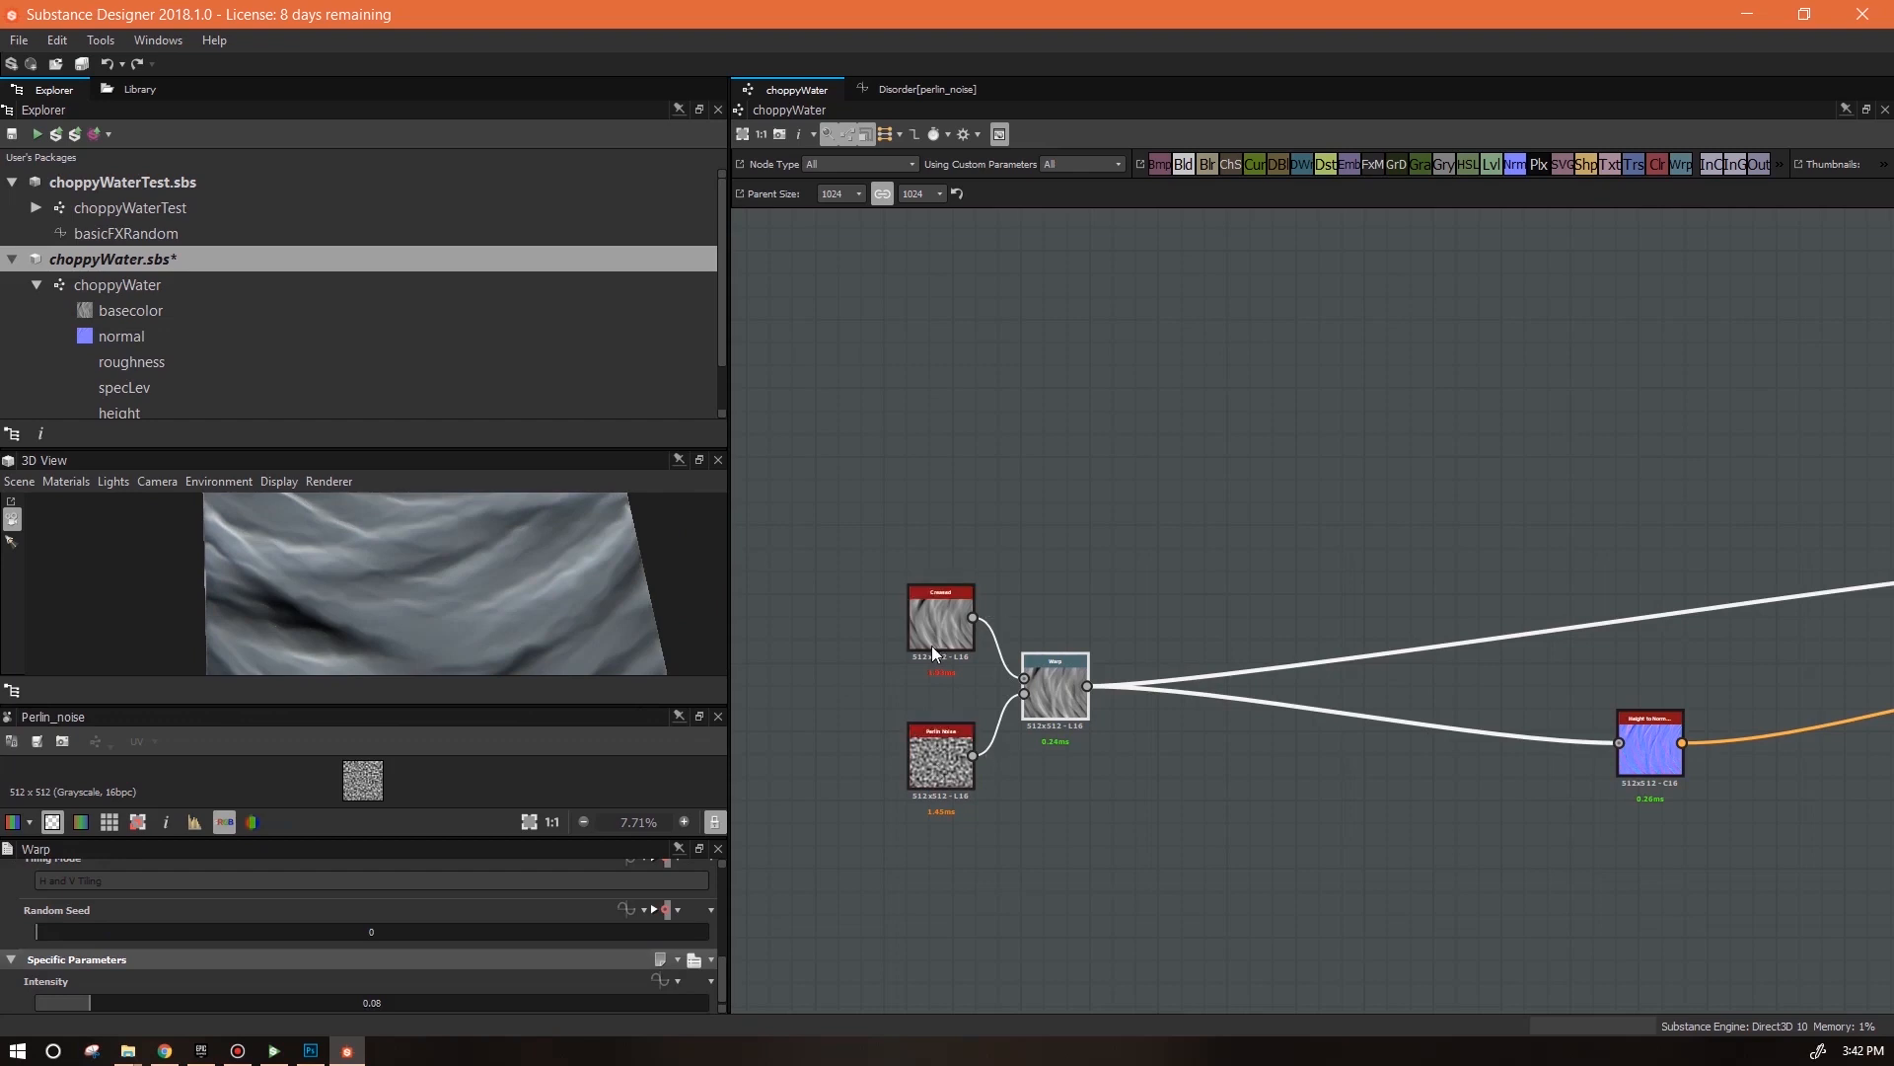
double_click(1051, 689)
drag(723, 980, 722, 872)
click(677, 896)
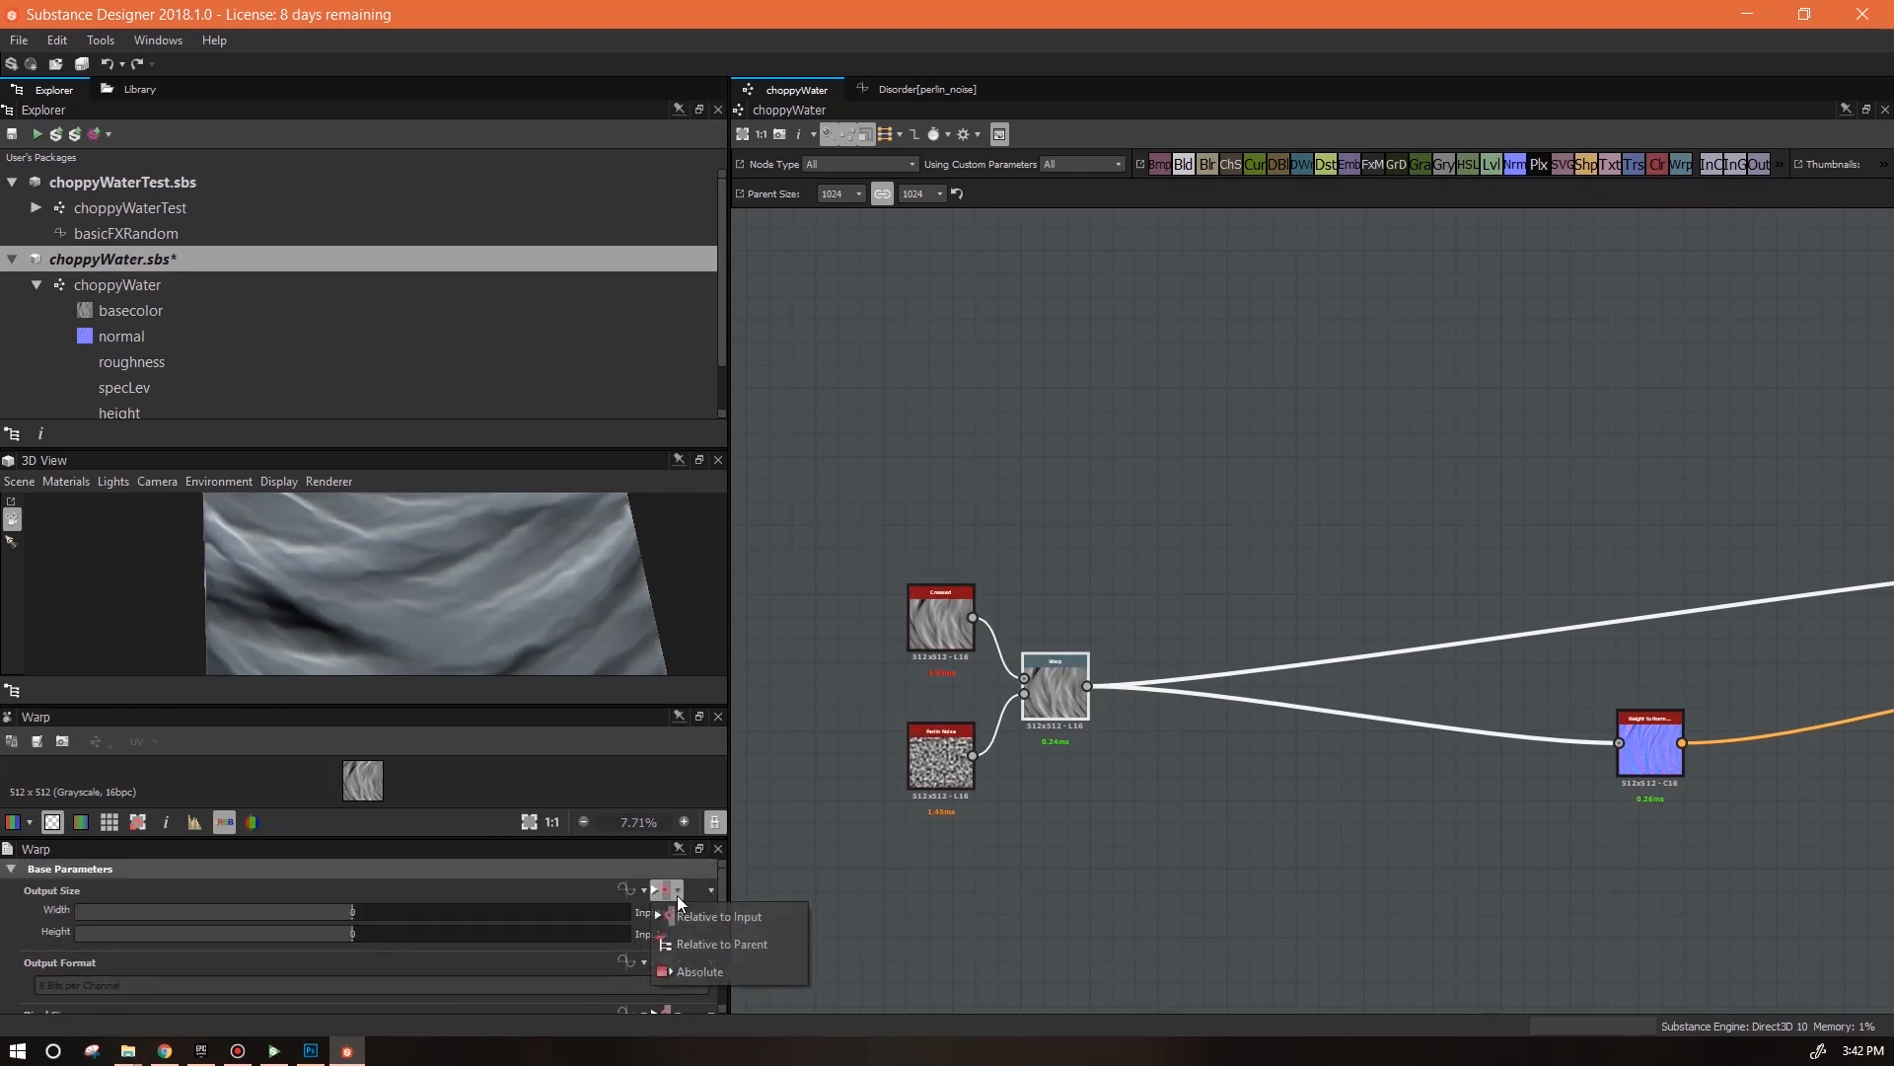
click(720, 944)
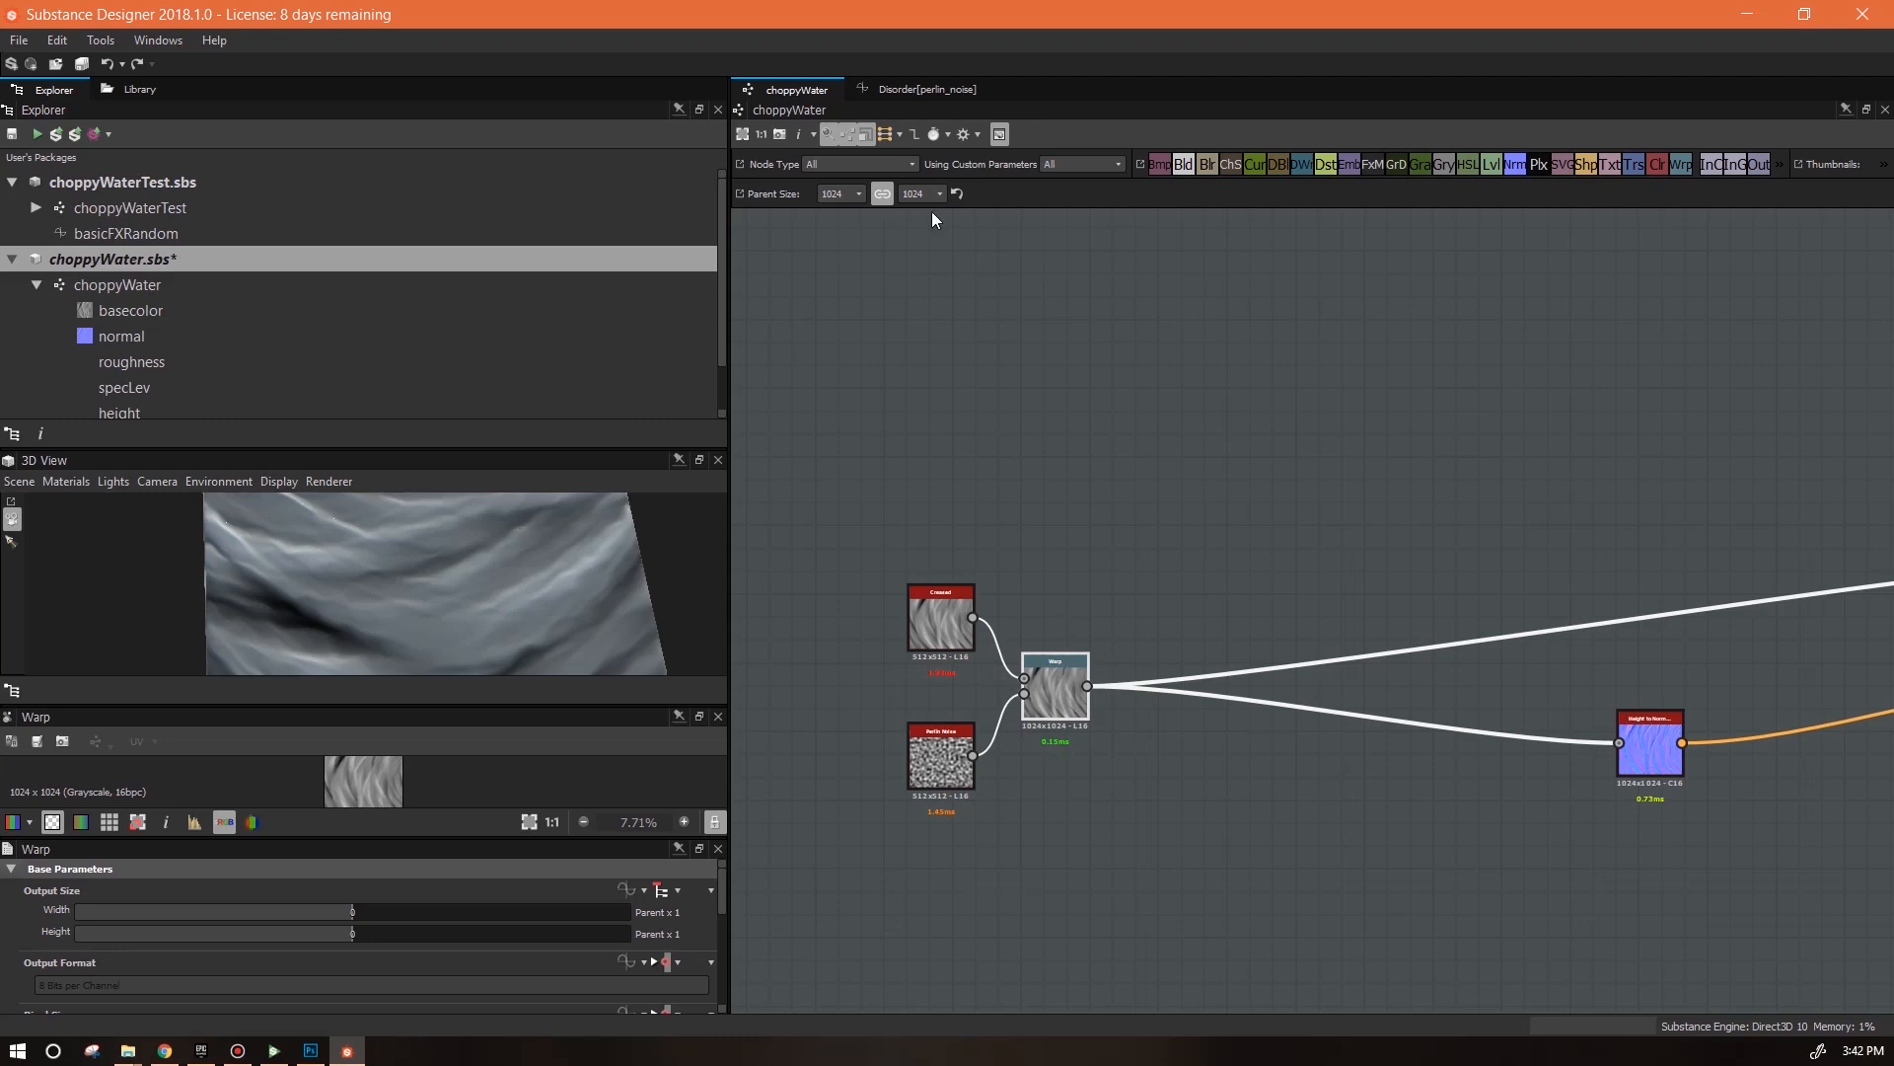
Republish the archive, reload it in Substance Player and vary temp down to about 0.607 and slightly back up
middle_drag(1259, 816, 1190, 769)
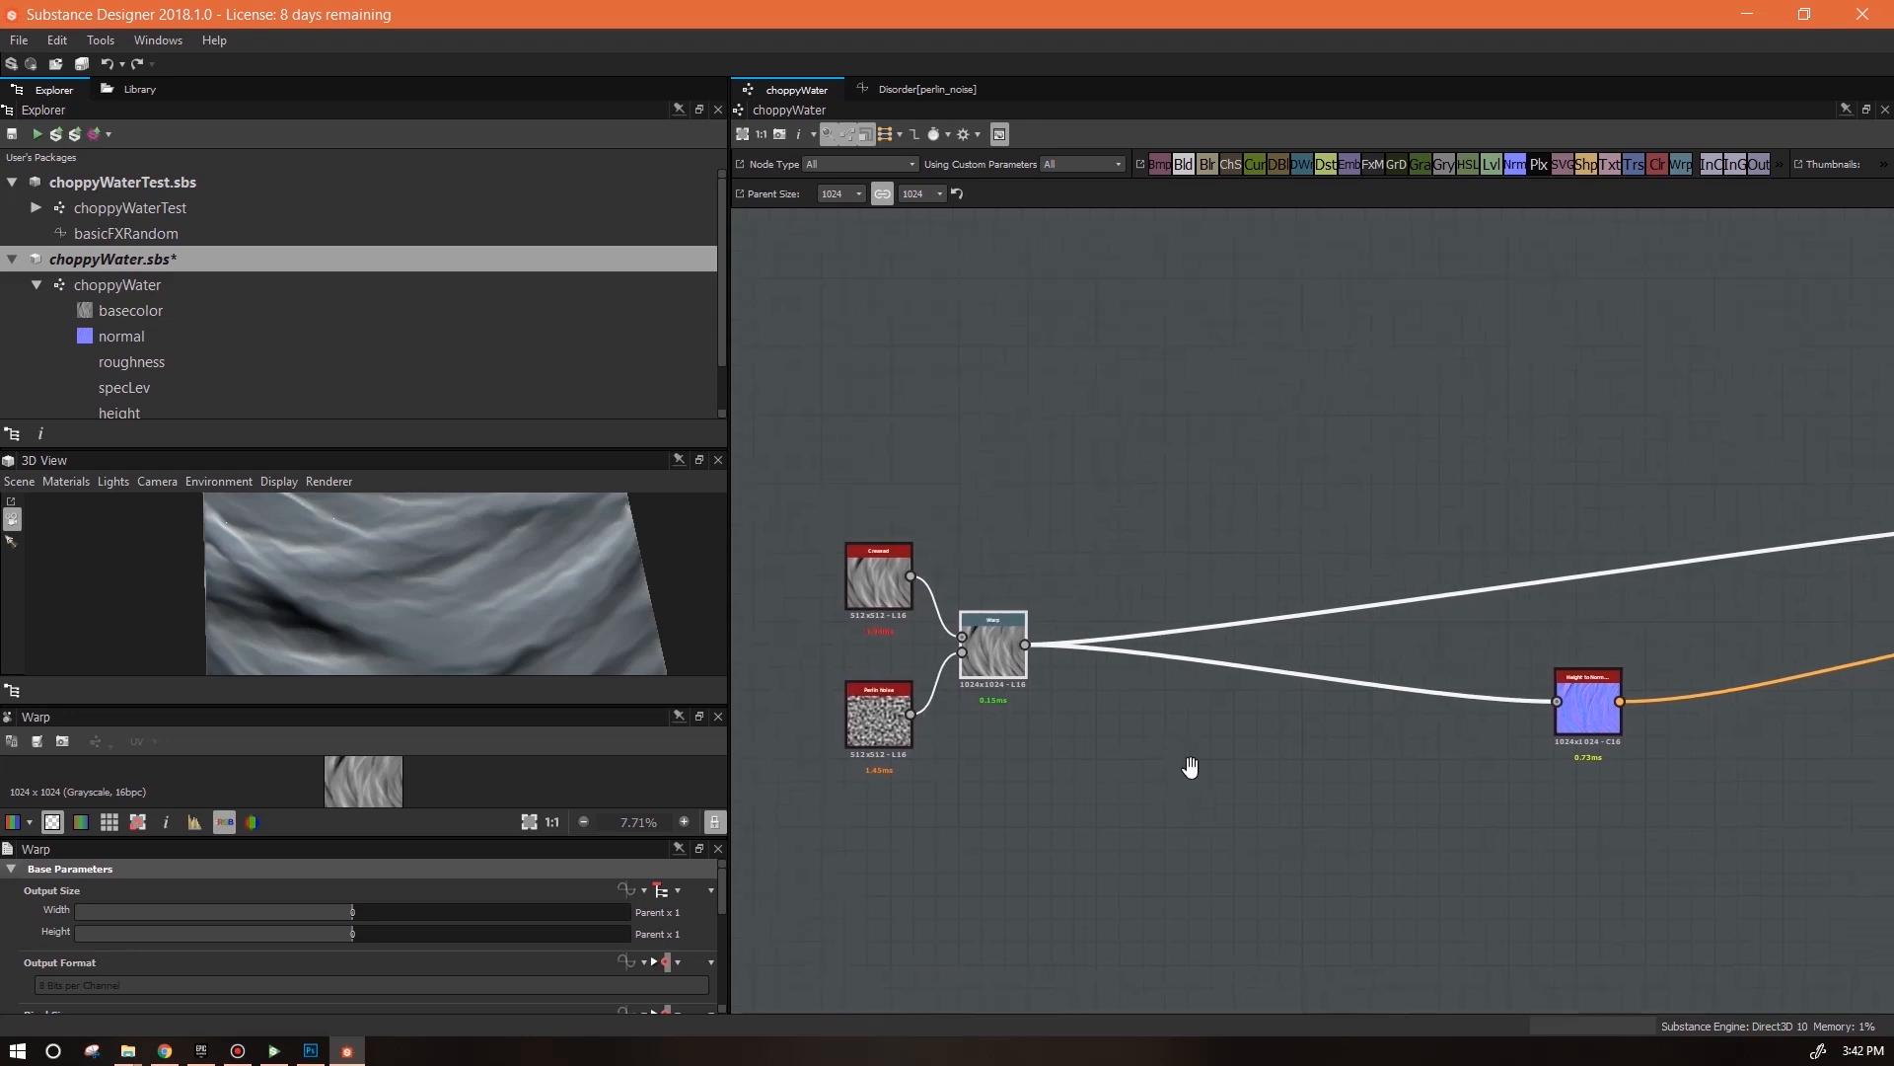
click(71, 131)
click(274, 1050)
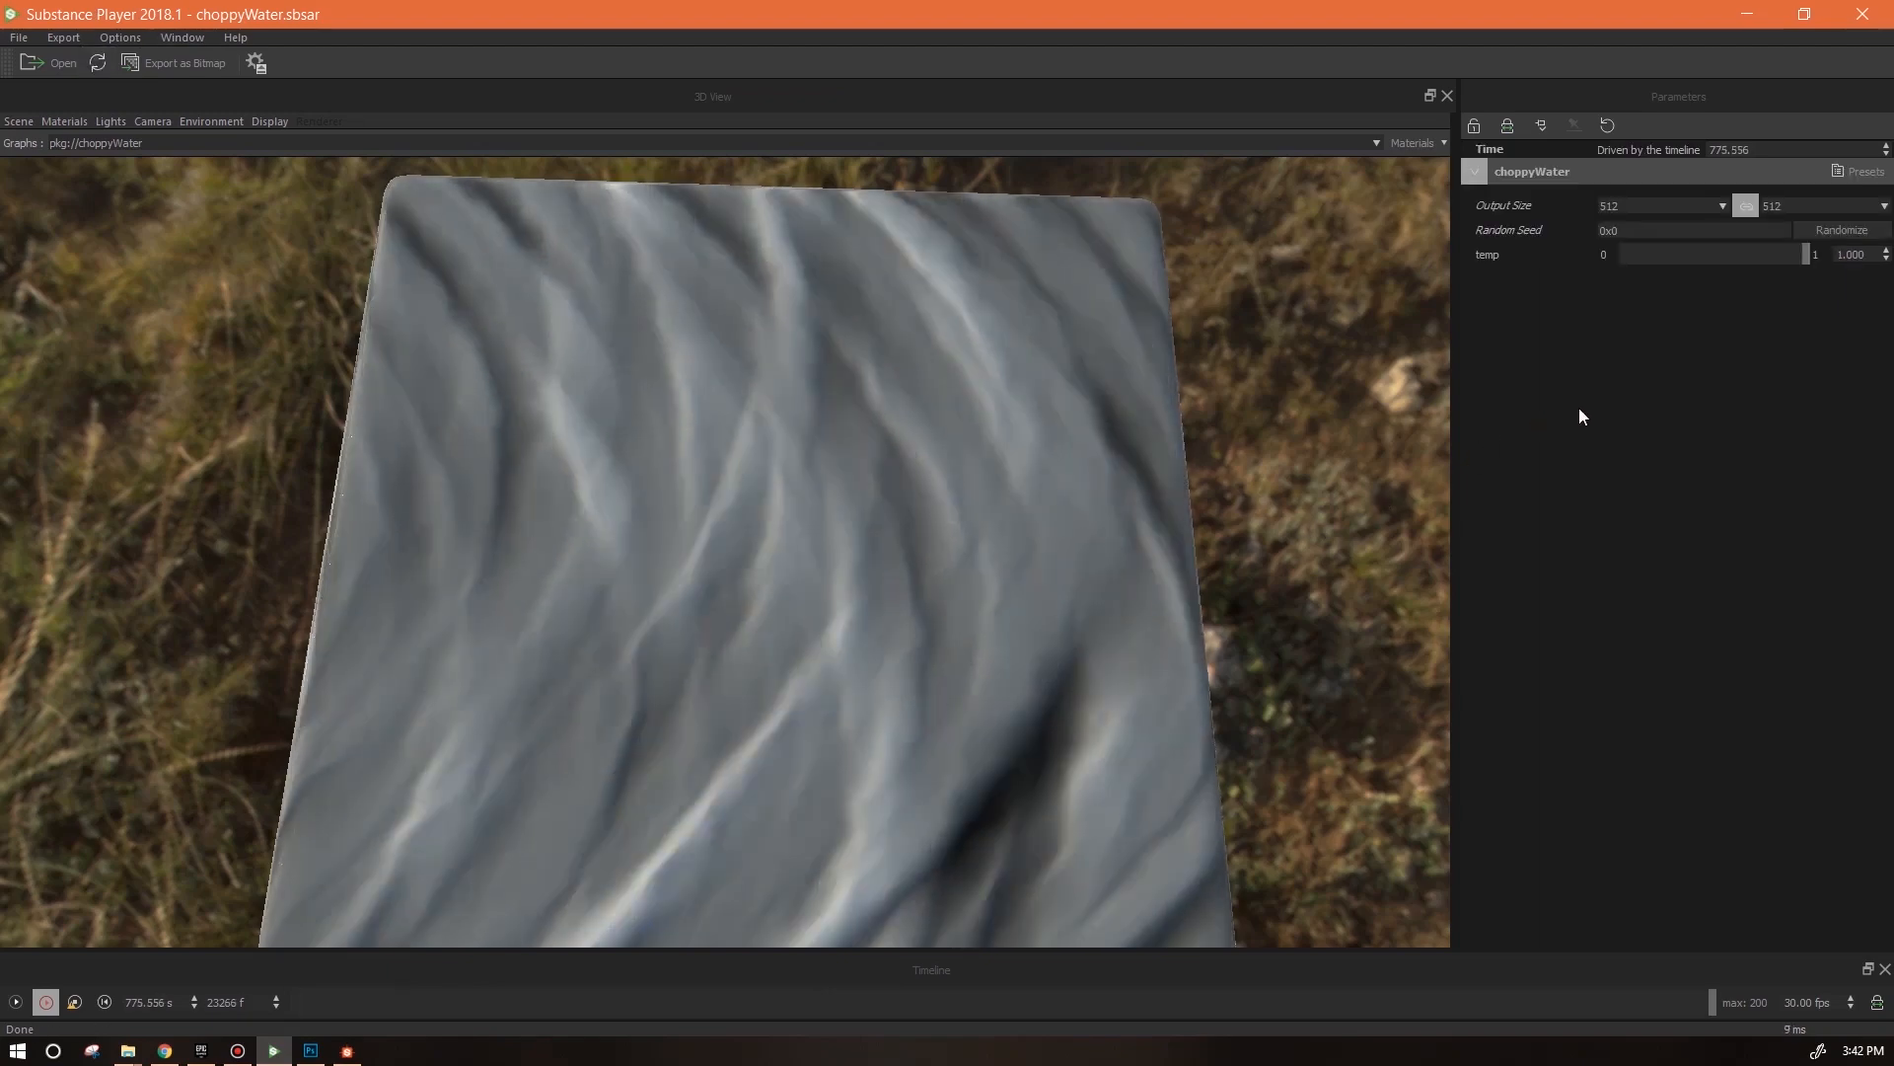
drag(1808, 254, 1736, 261)
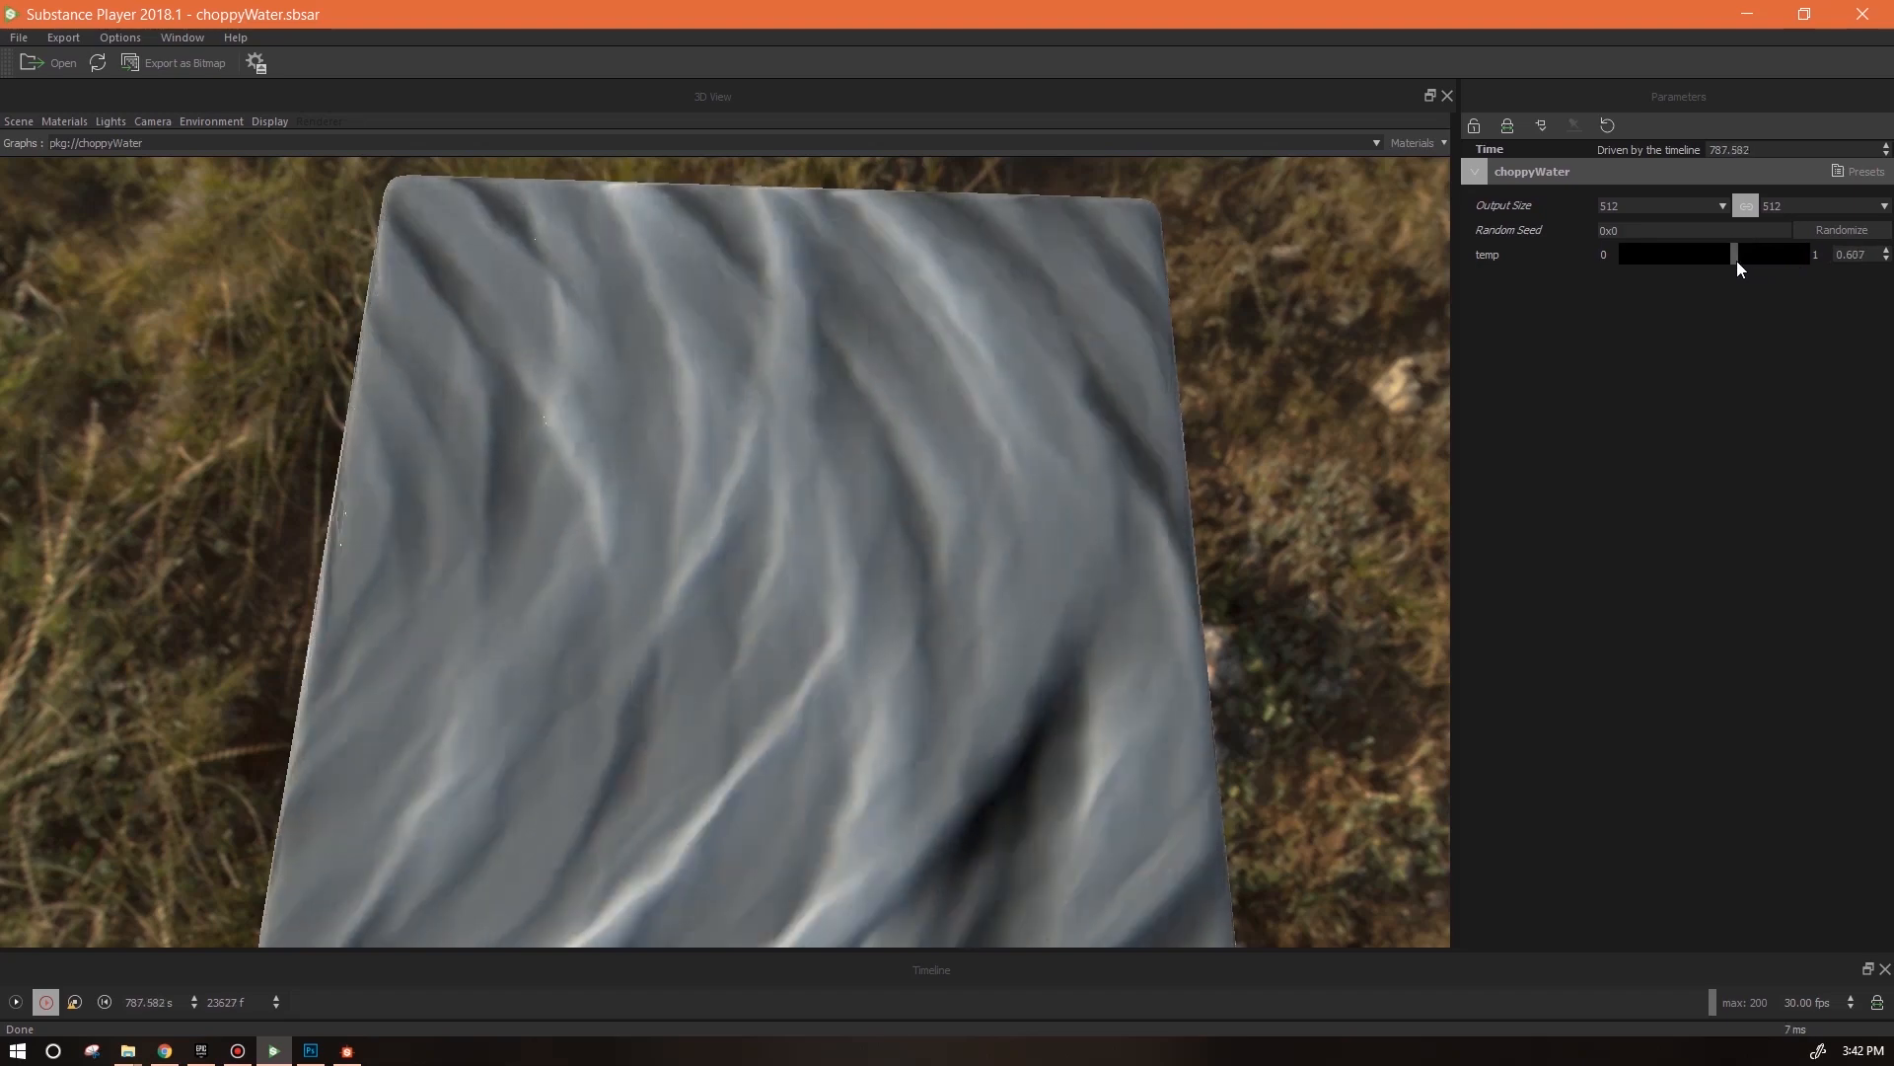
mouse_move(1737, 261)
mouse_down()
mouse_move(1709, 260)
mouse_move(1766, 264)
mouse_up()
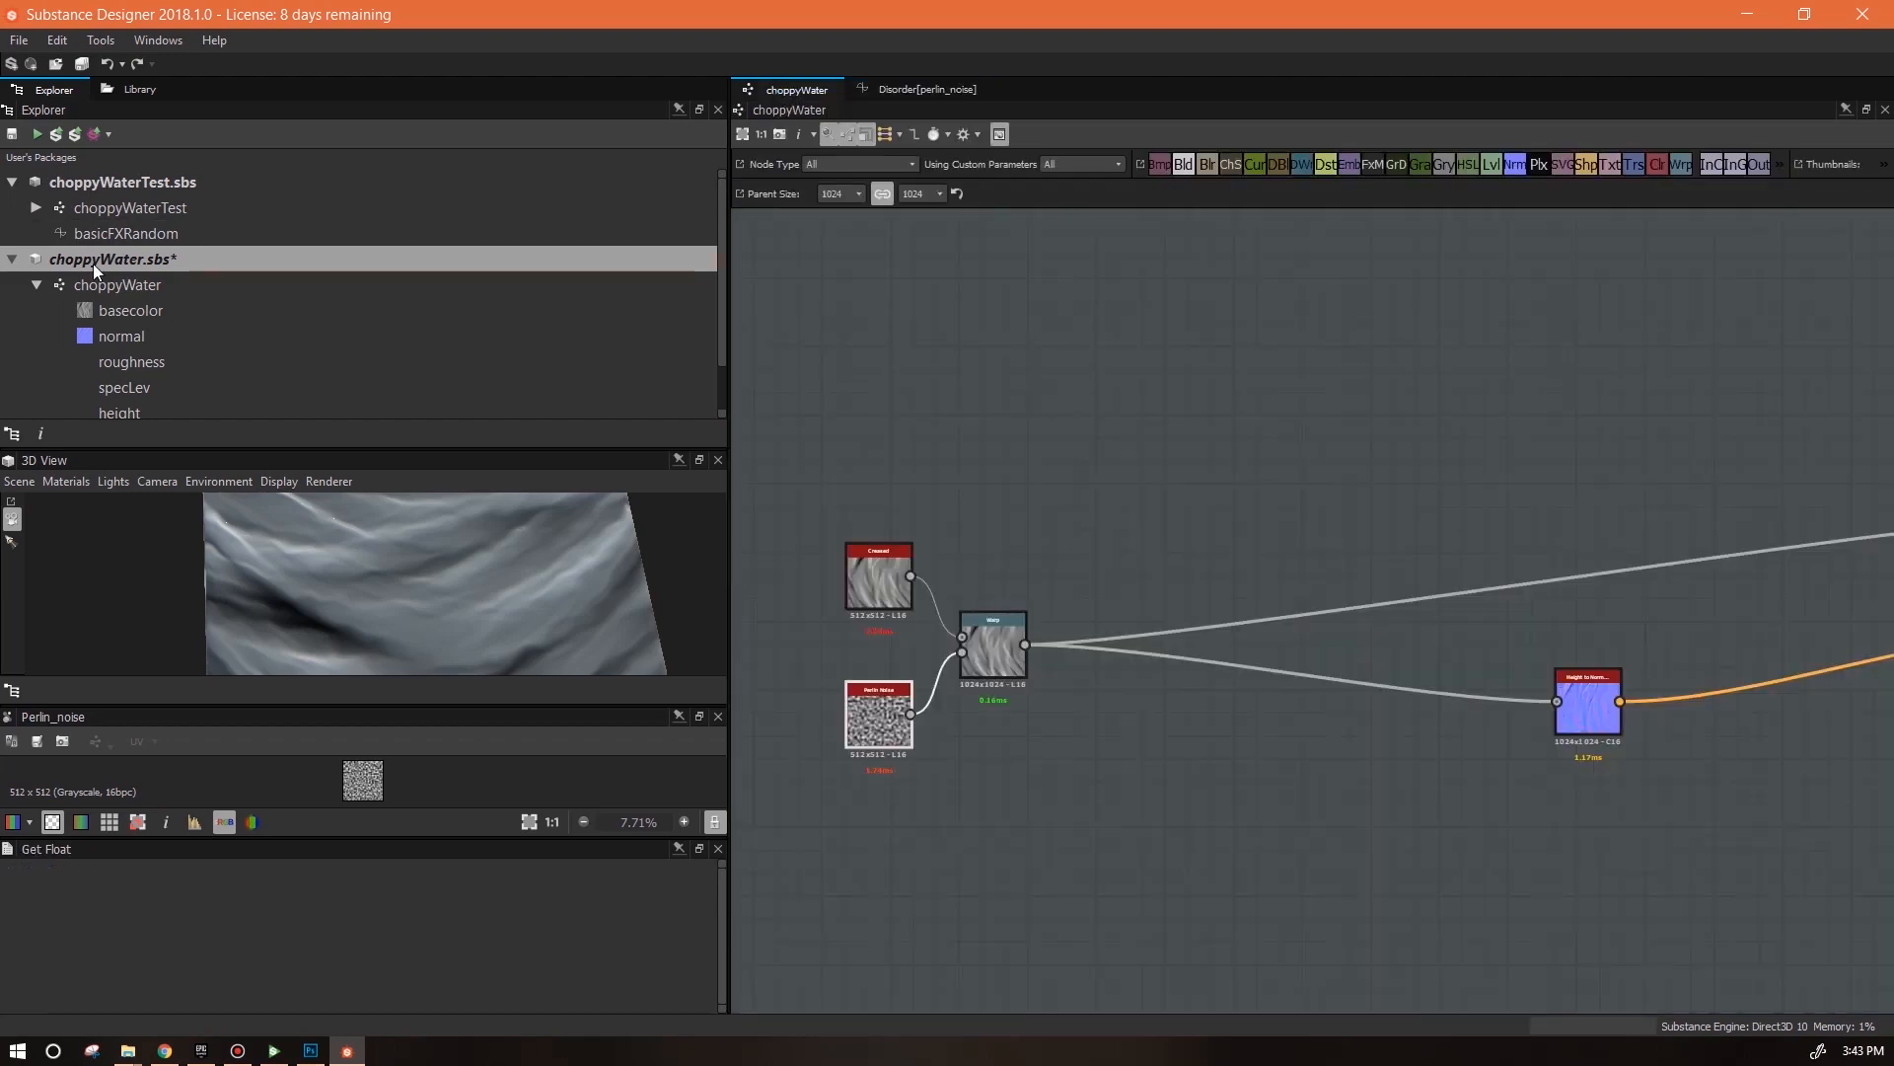
In Substance Designer, save the choppyWater package and shift the Creased node slightly down toward the Perlin Noise node
key(ctrl+s)
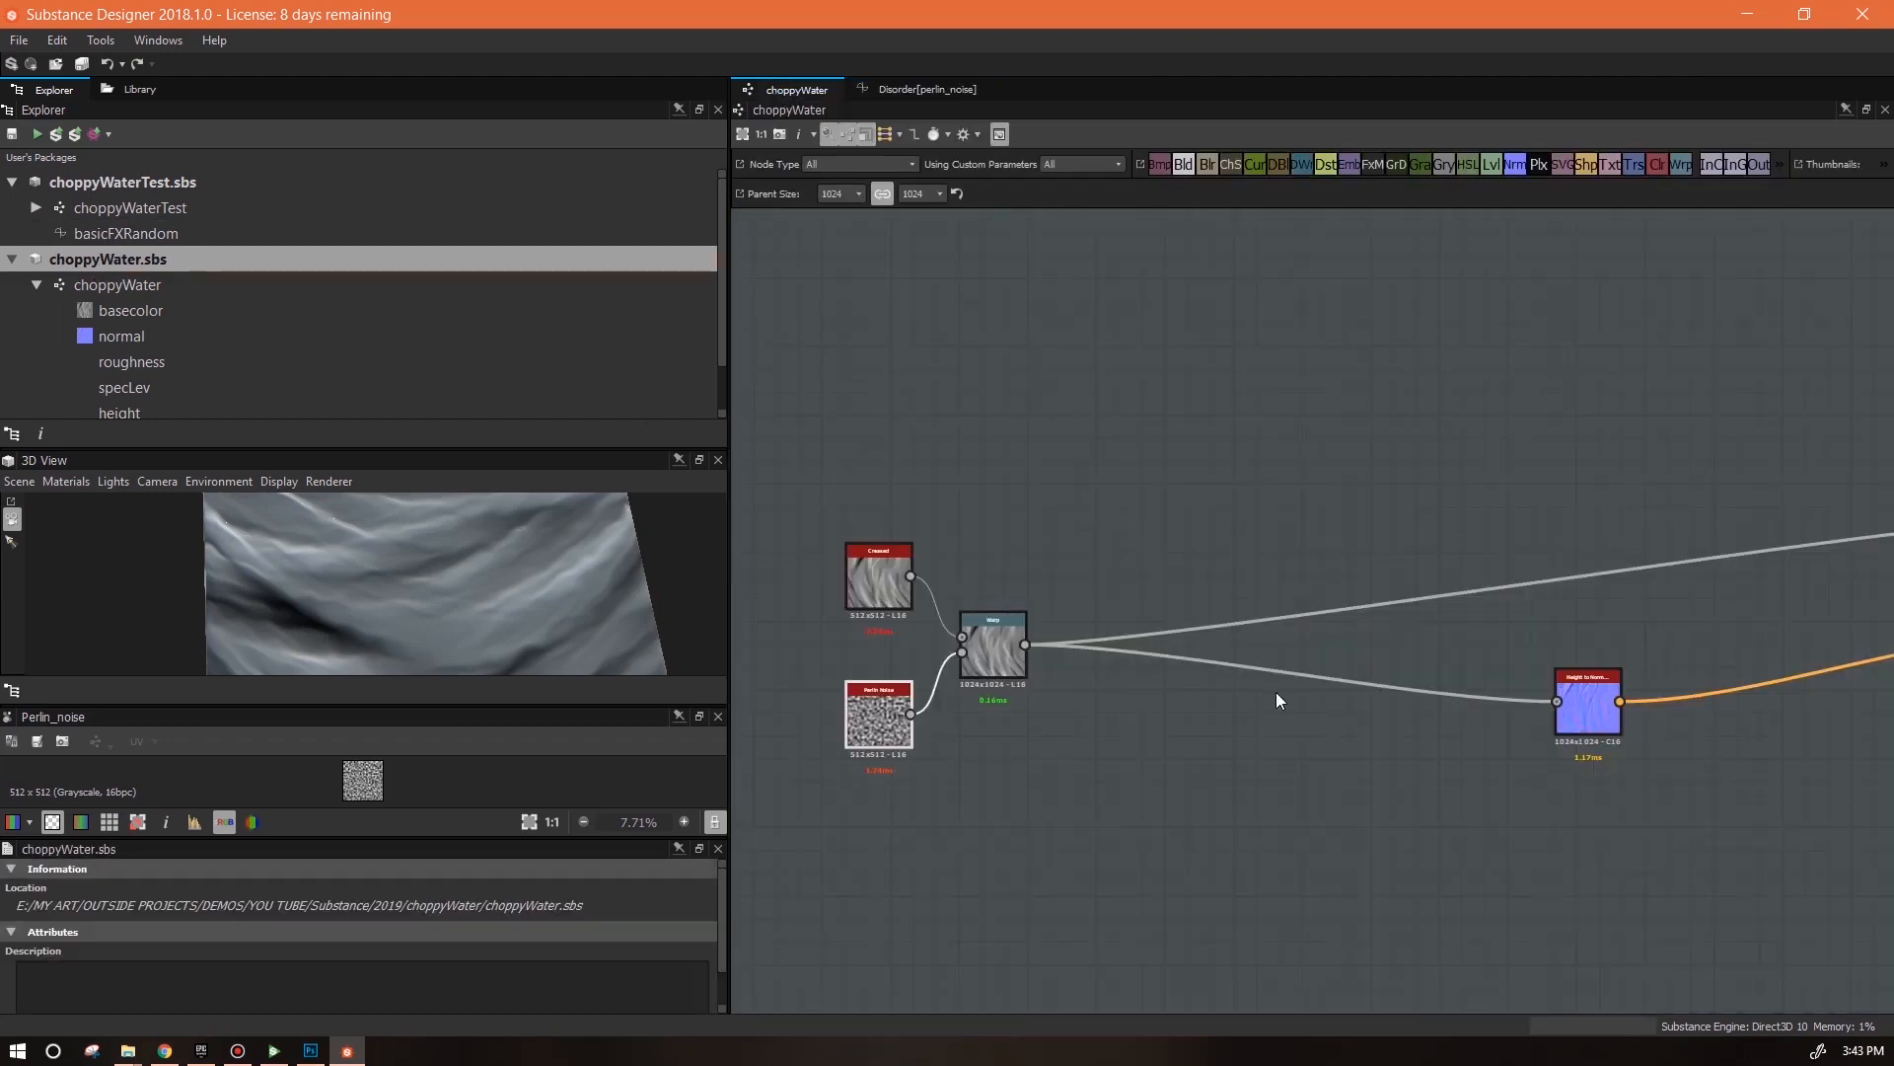
drag(864, 582, 865, 594)
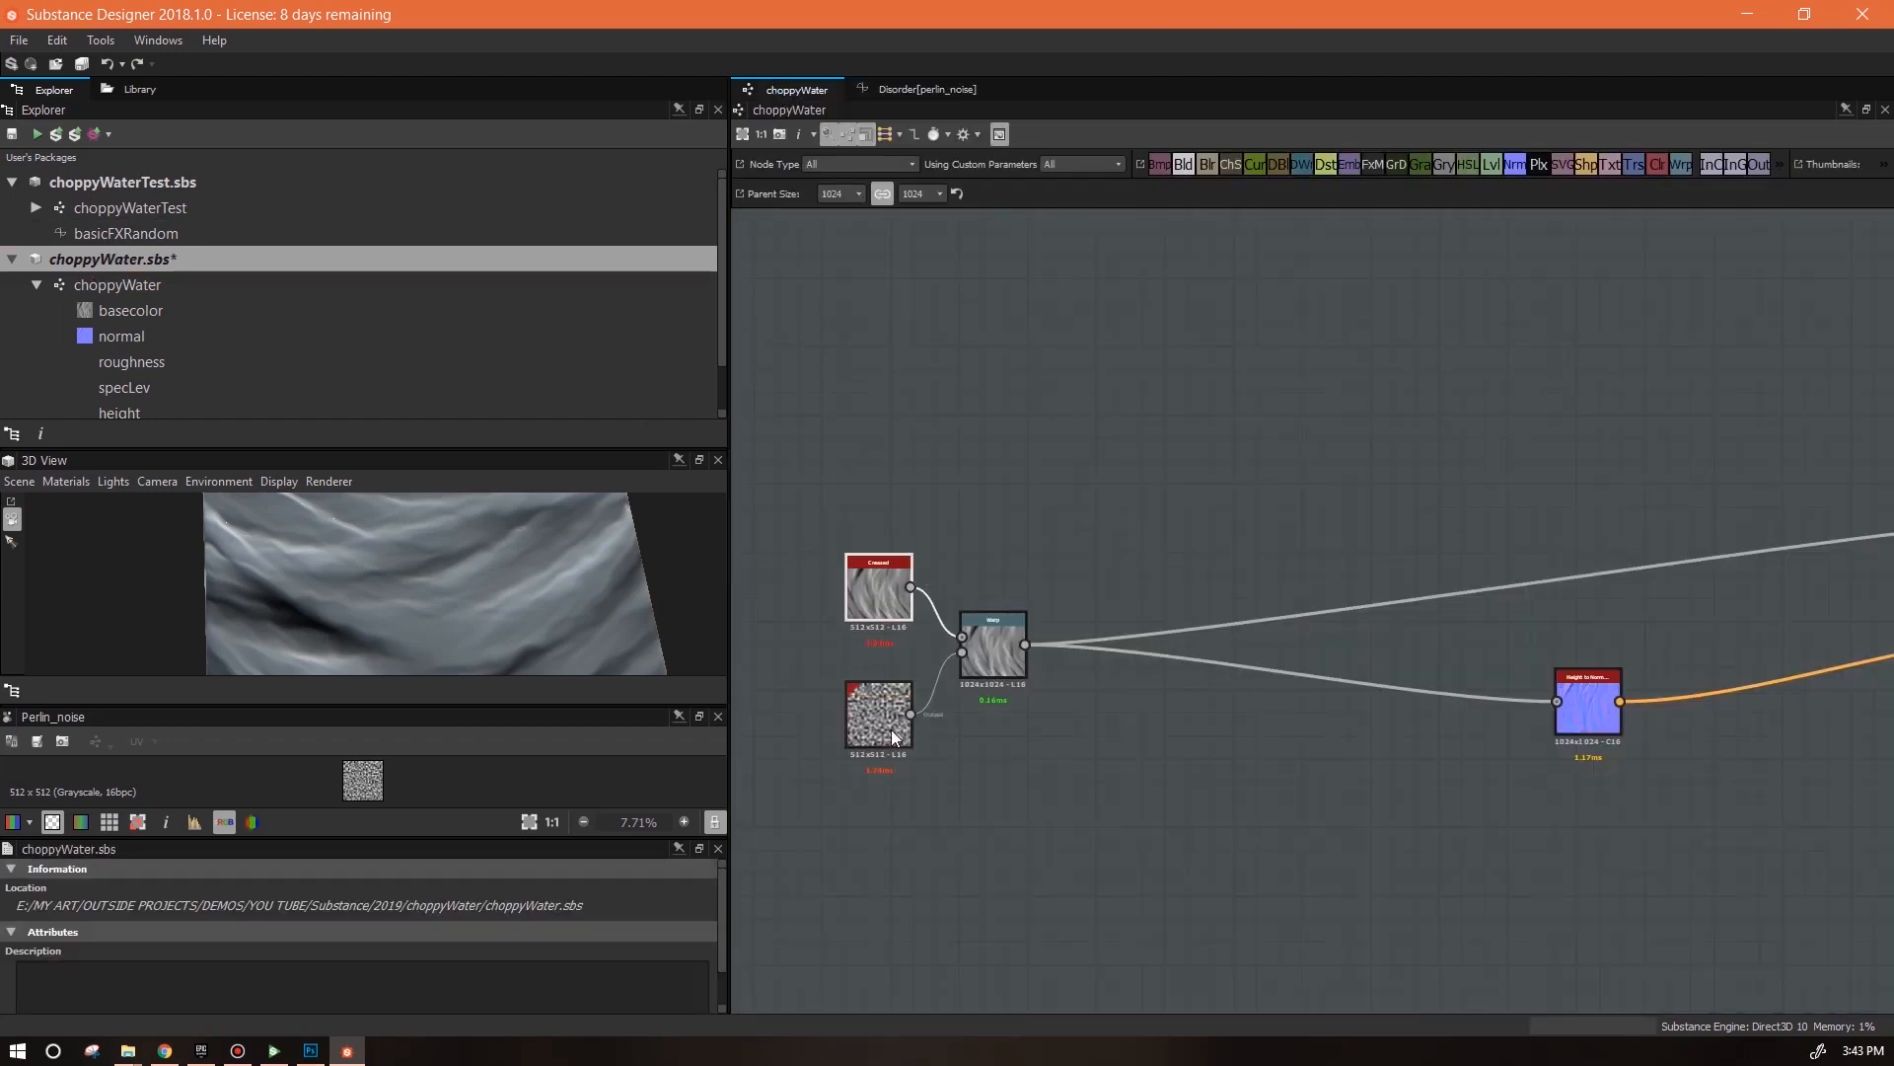
middle_drag(1182, 757, 1069, 707)
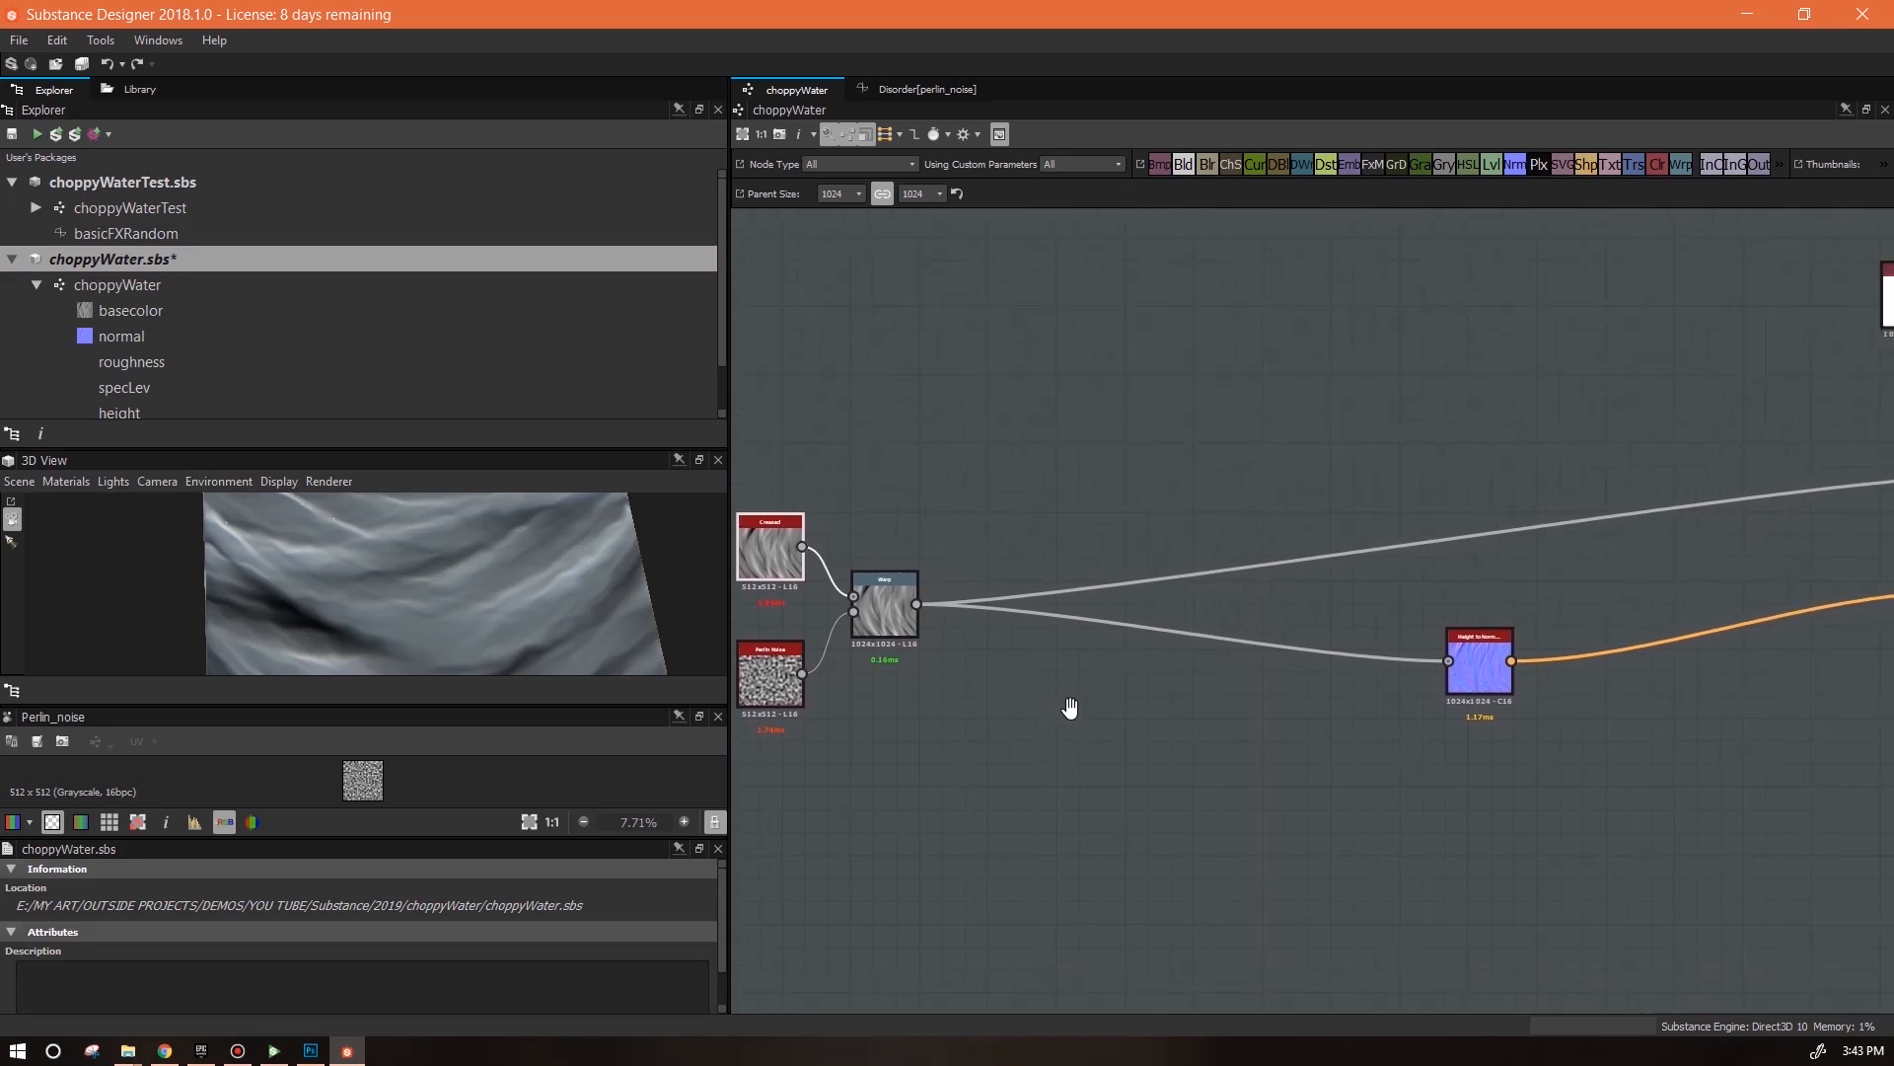
middle_drag(1071, 708, 1136, 752)
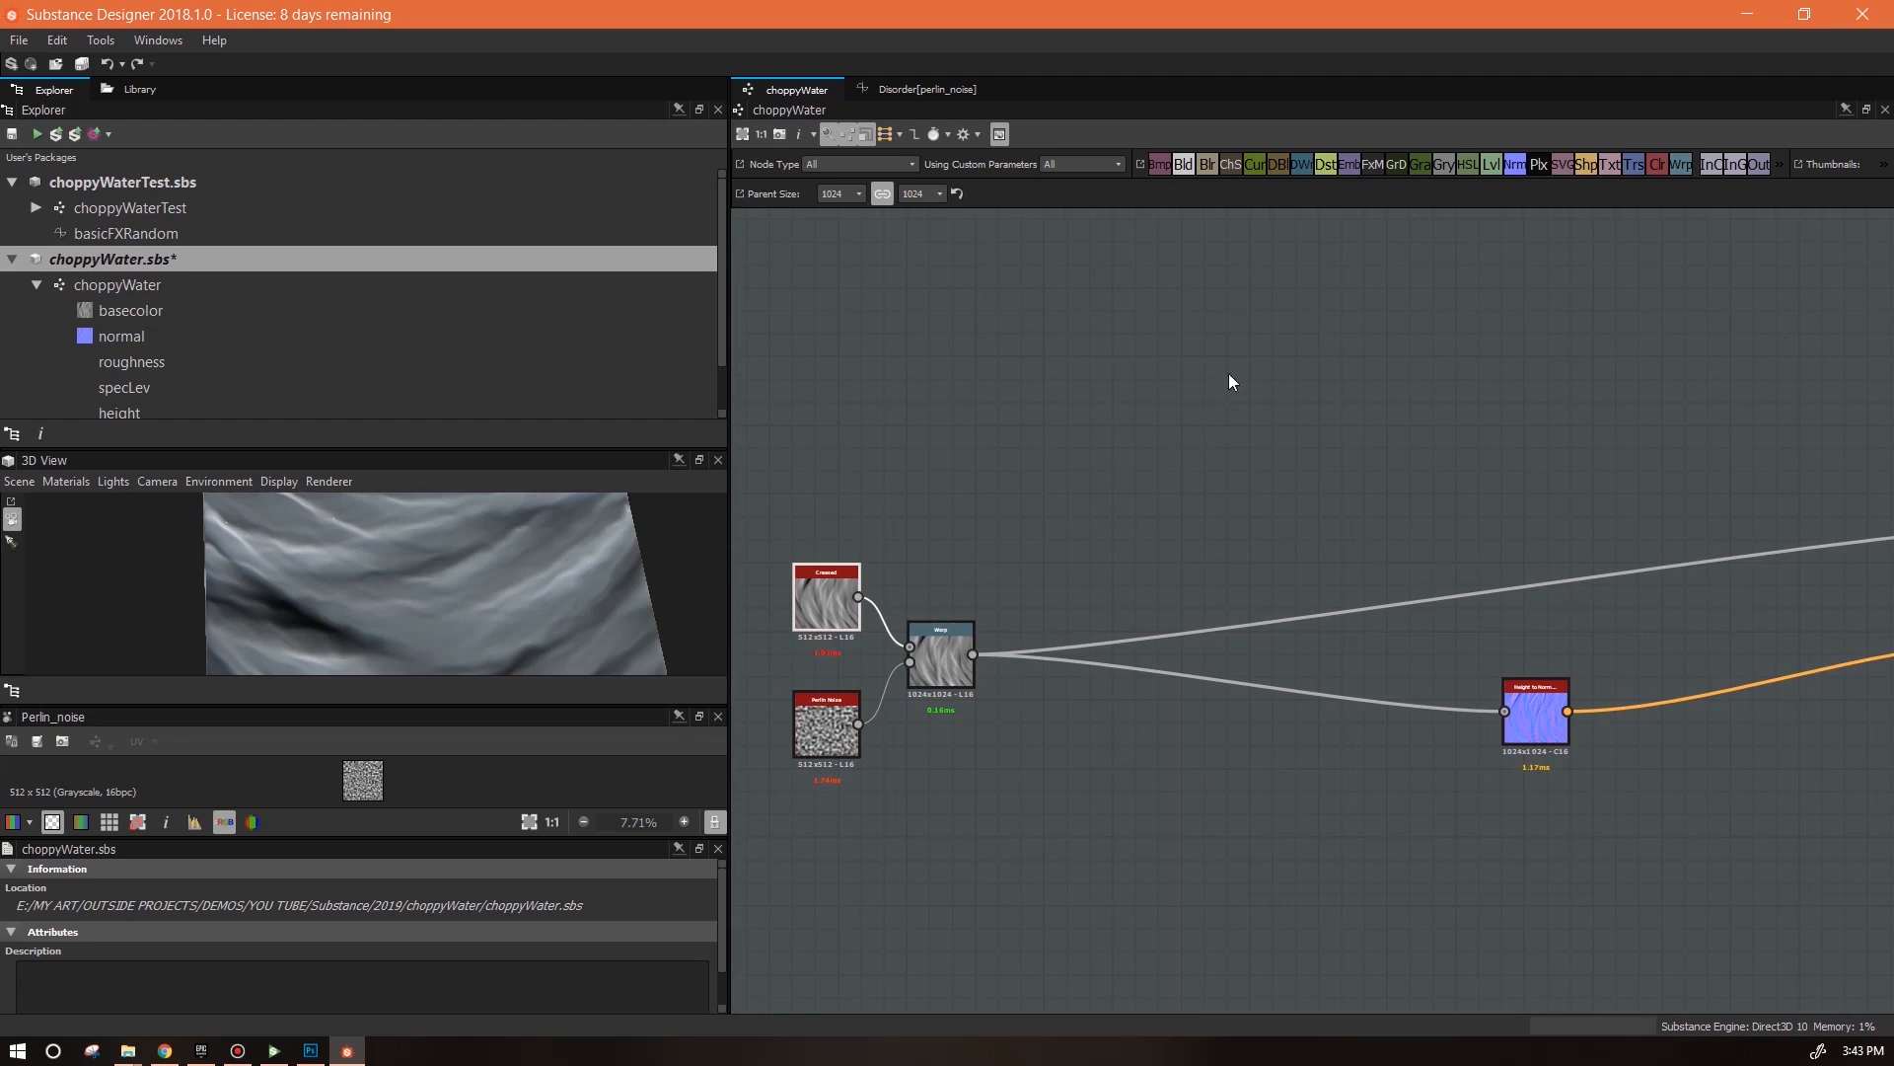
Show the choppyWater graph's properties with more room and add a new input parameter to the graph
middle_drag(750, 821, 801, 772)
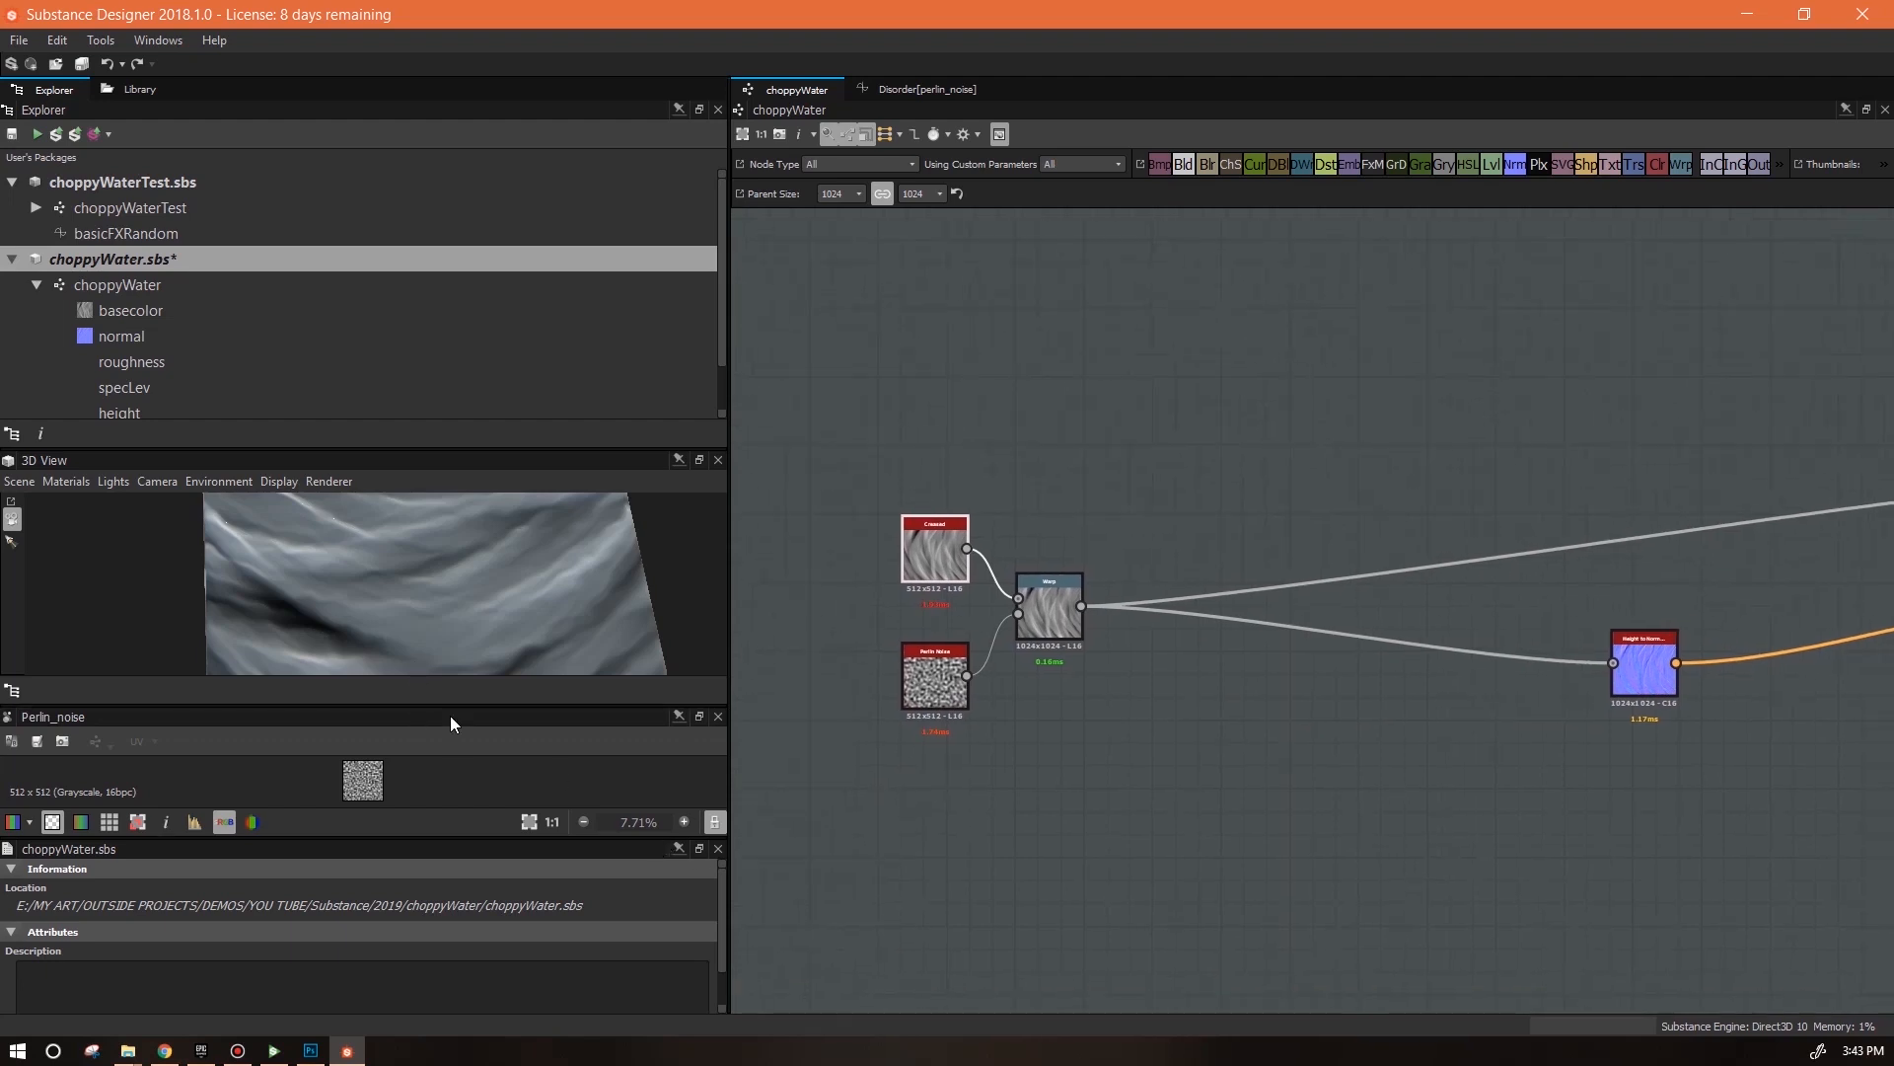
click(803, 762)
drag(722, 874, 731, 947)
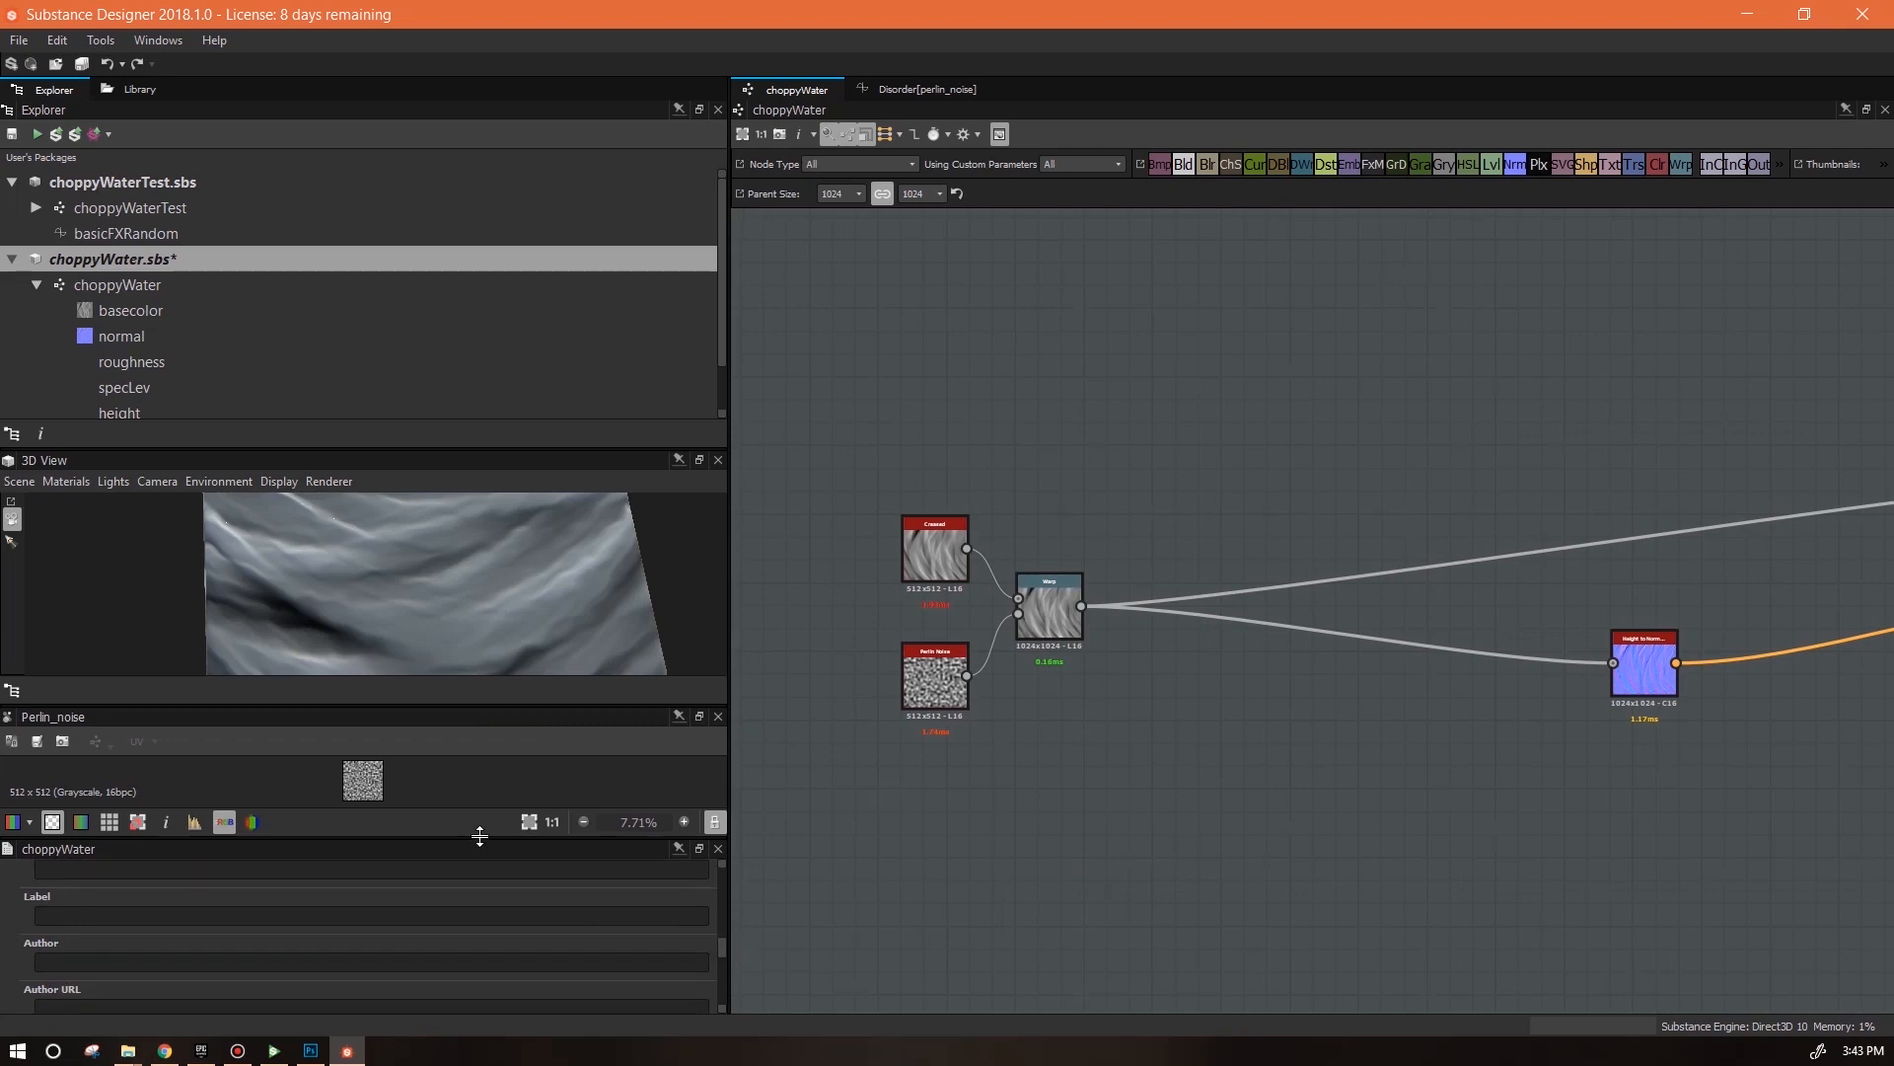
drag(480, 836, 479, 602)
mouse_move(724, 918)
mouse_down()
mouse_move(730, 821)
mouse_move(731, 903)
mouse_up()
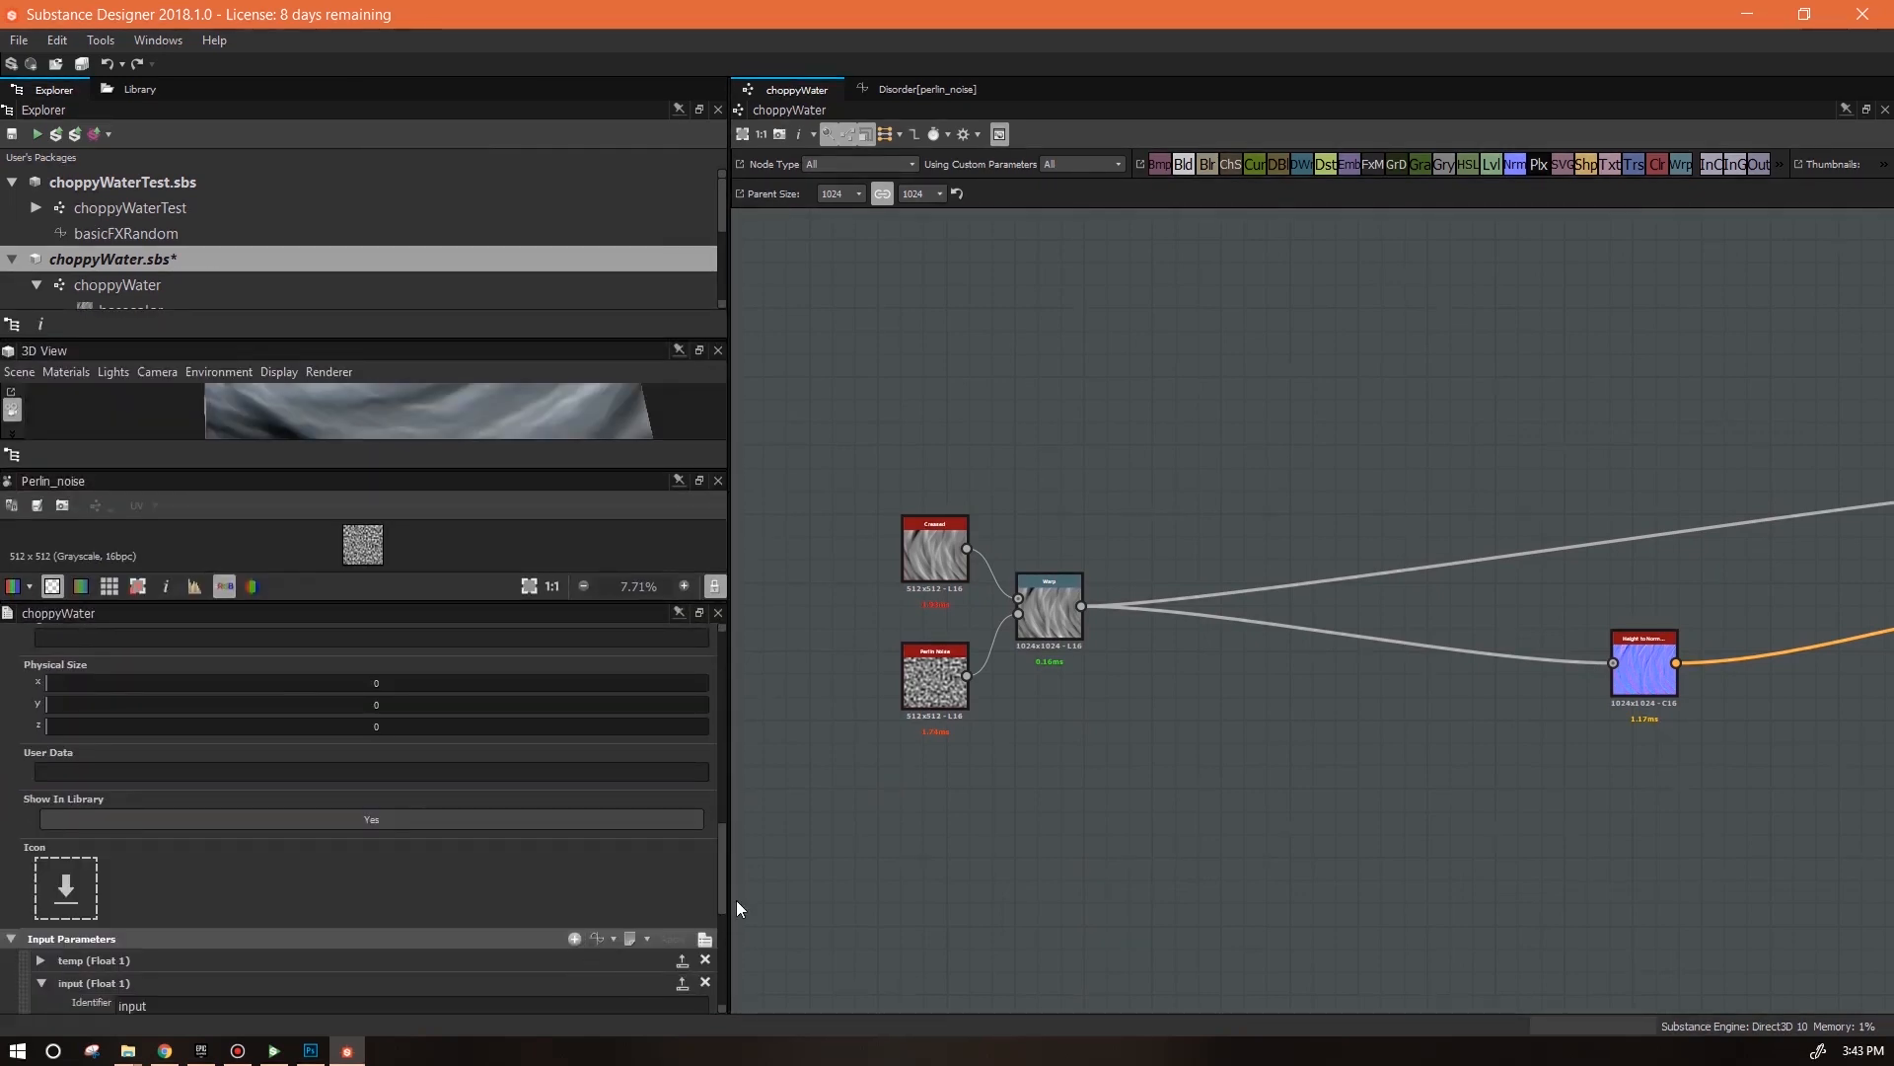
drag(725, 897, 712, 946)
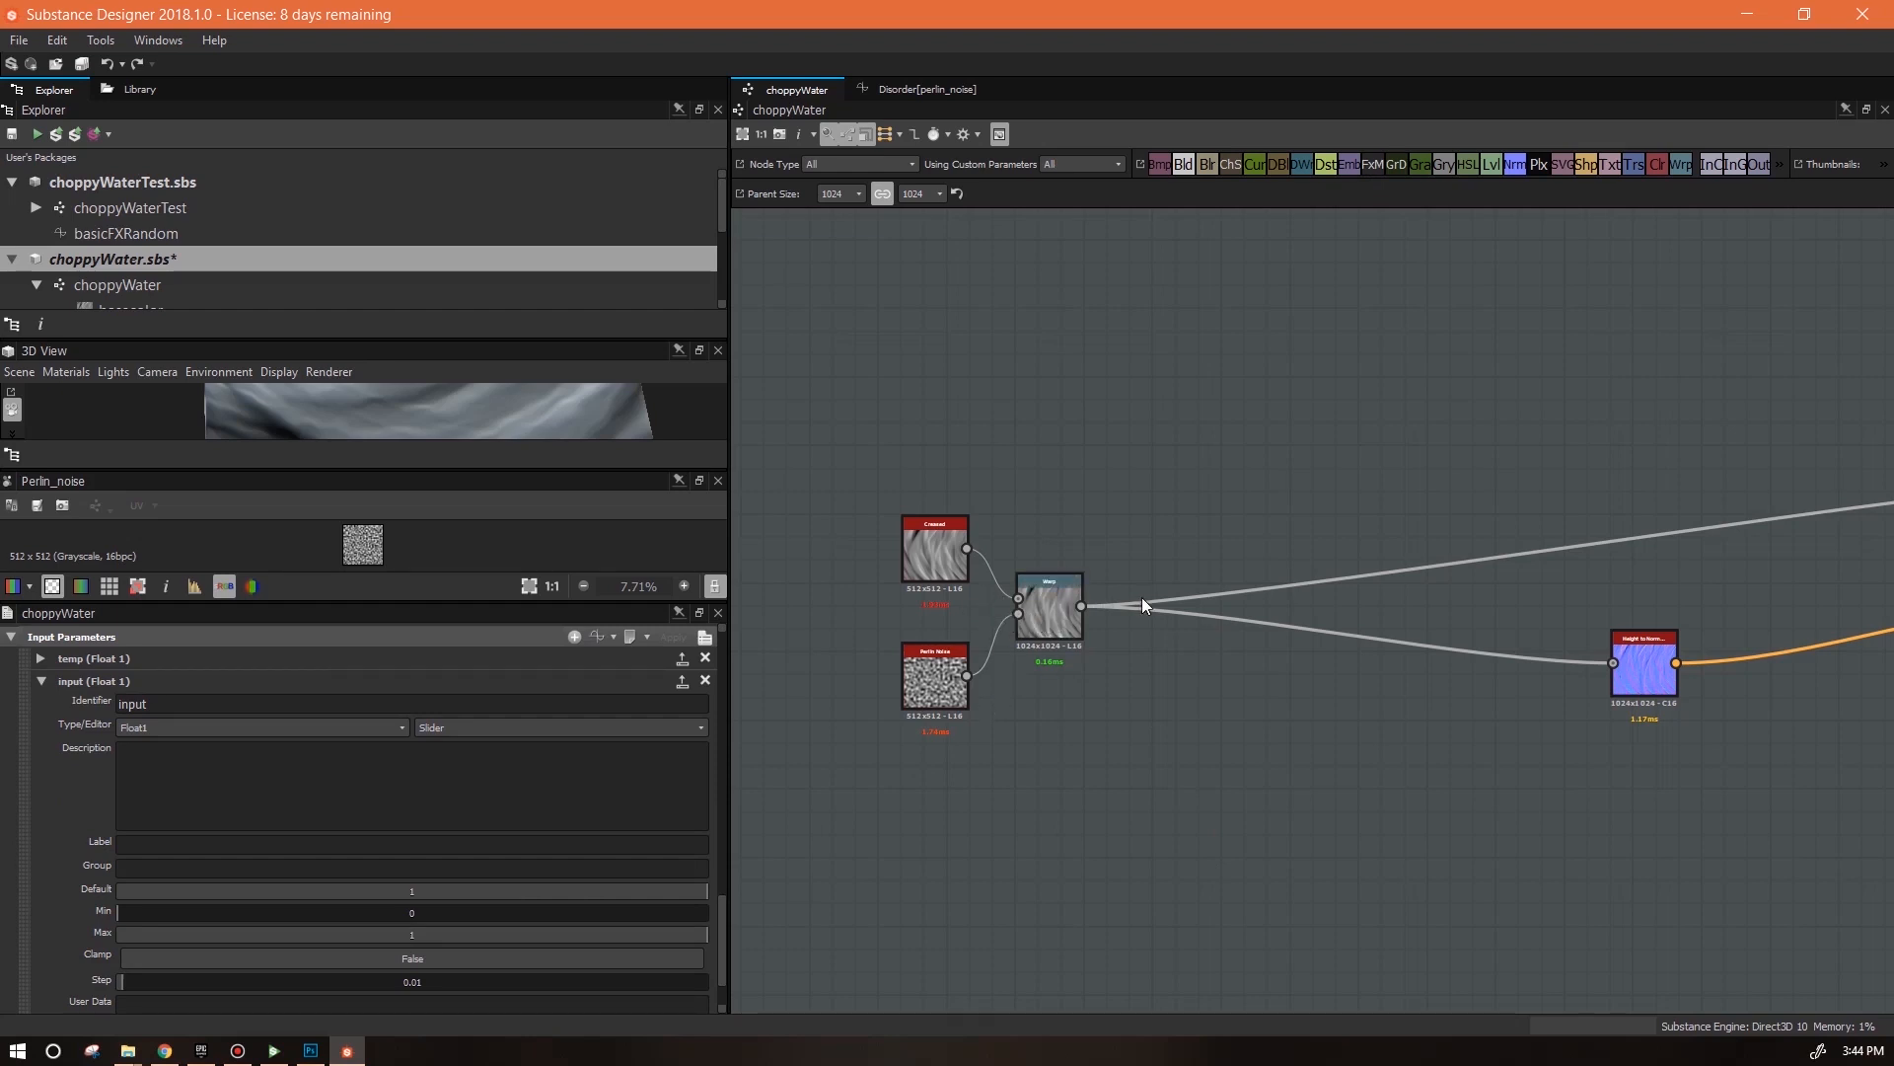
mouse_move(724, 923)
mouse_down()
mouse_move(724, 945)
mouse_move(724, 929)
mouse_up()
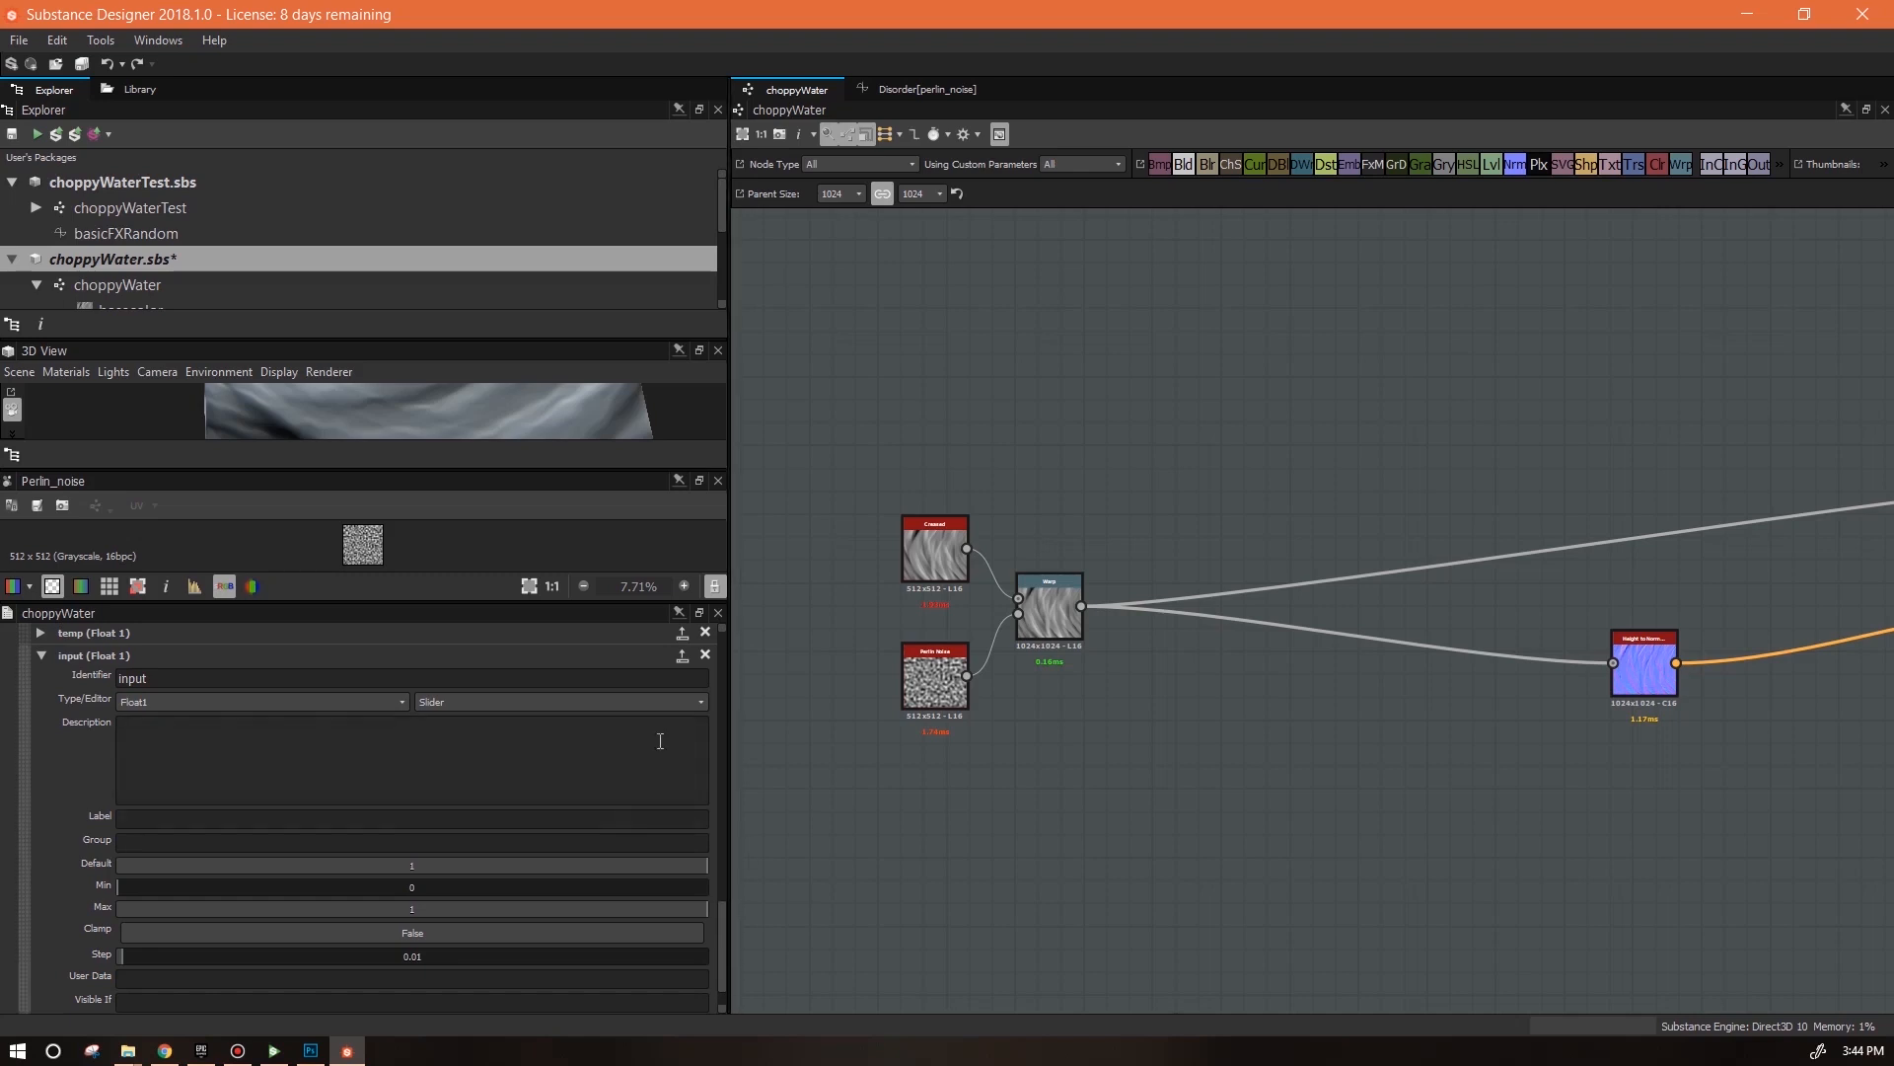
Give the new input parameter the identifier and label offset and set its type to Float2
double_click(187, 685)
text(offset)
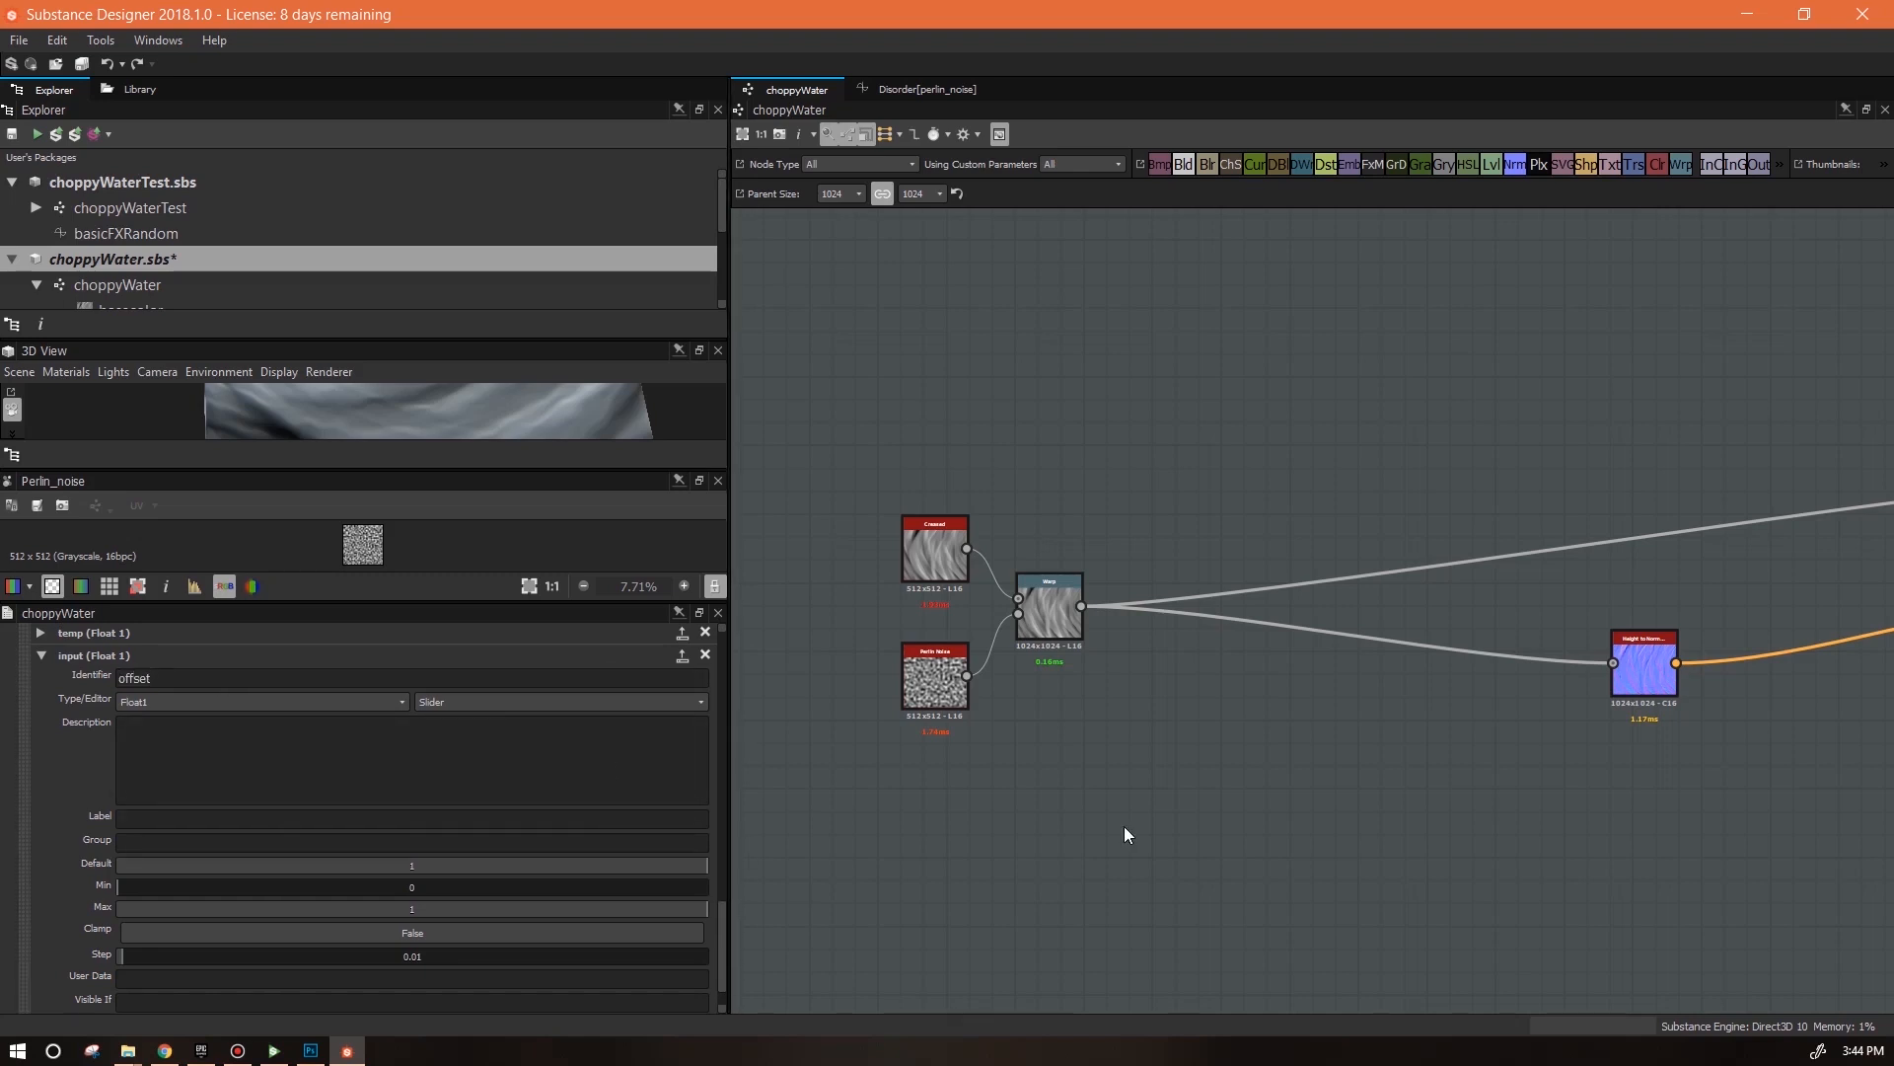
click(399, 702)
click(139, 816)
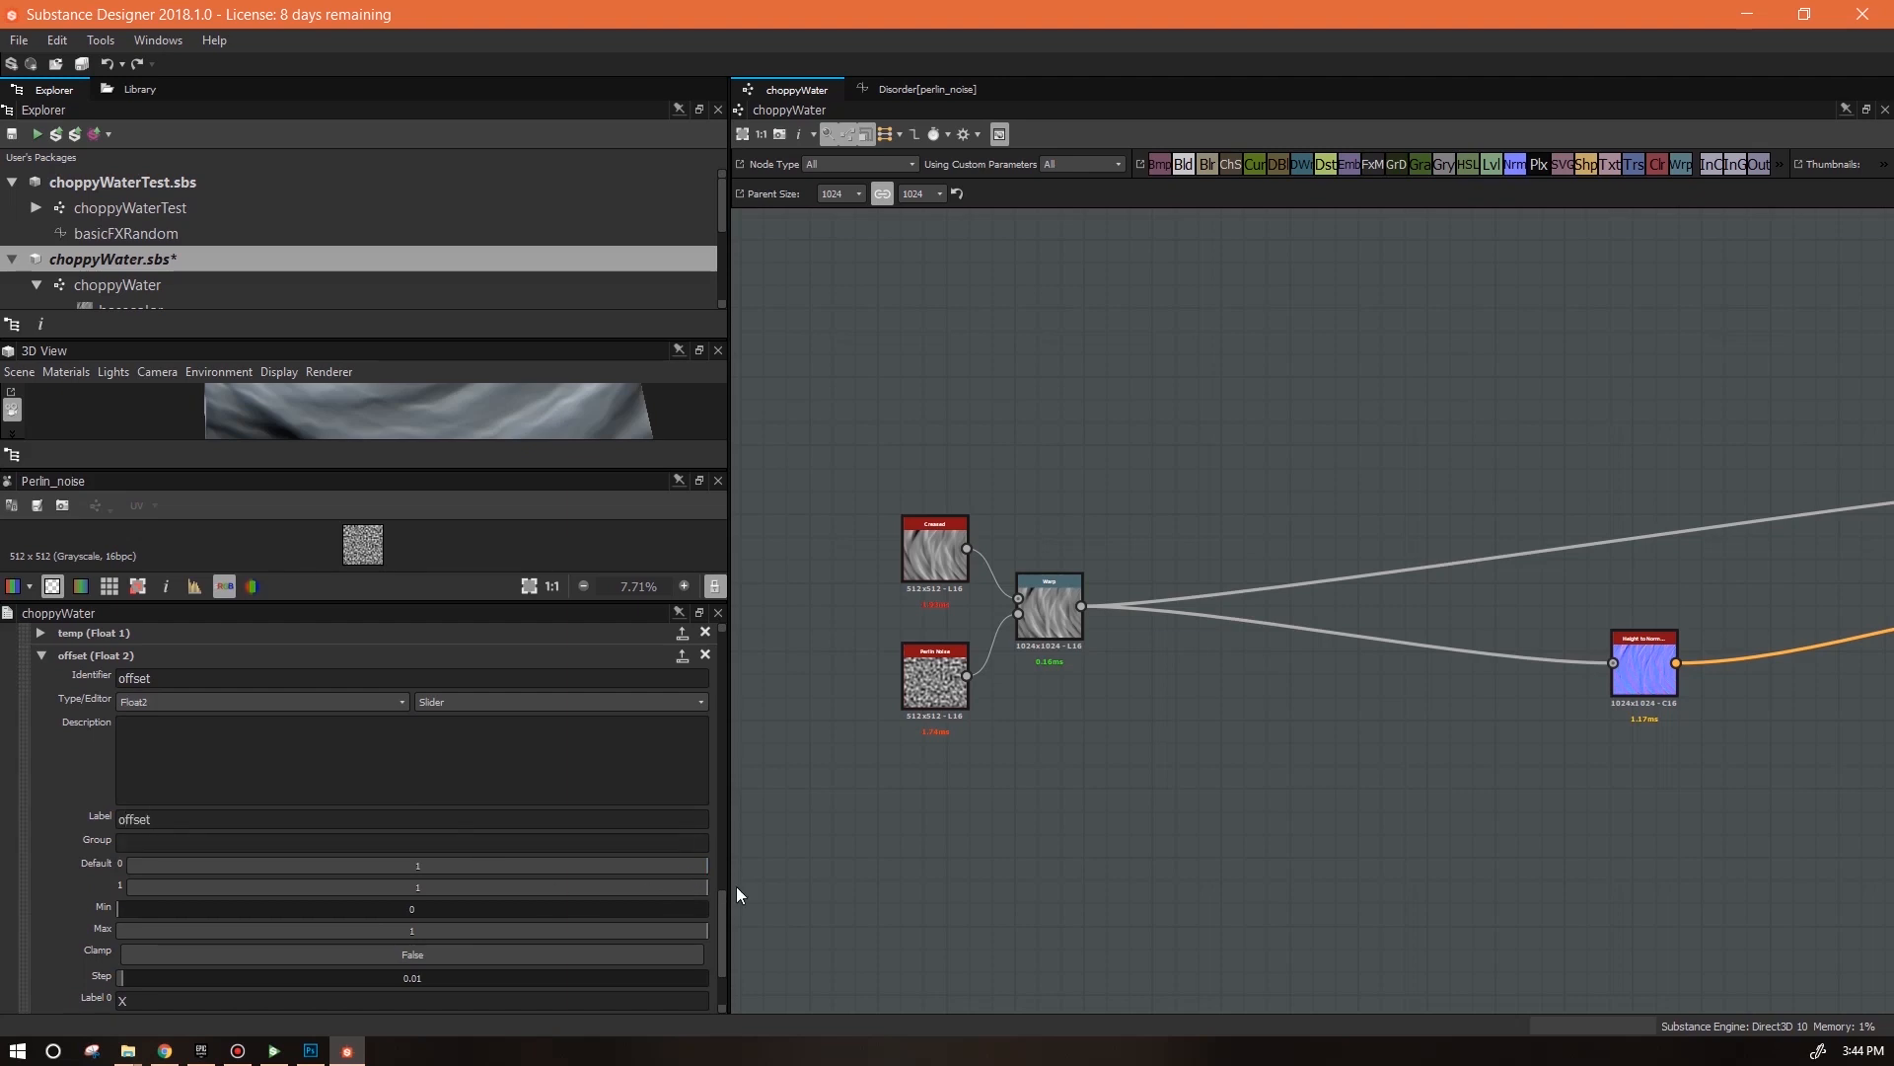
Set the offset parameter's type back to Float1 and collapse its settings
click(398, 730)
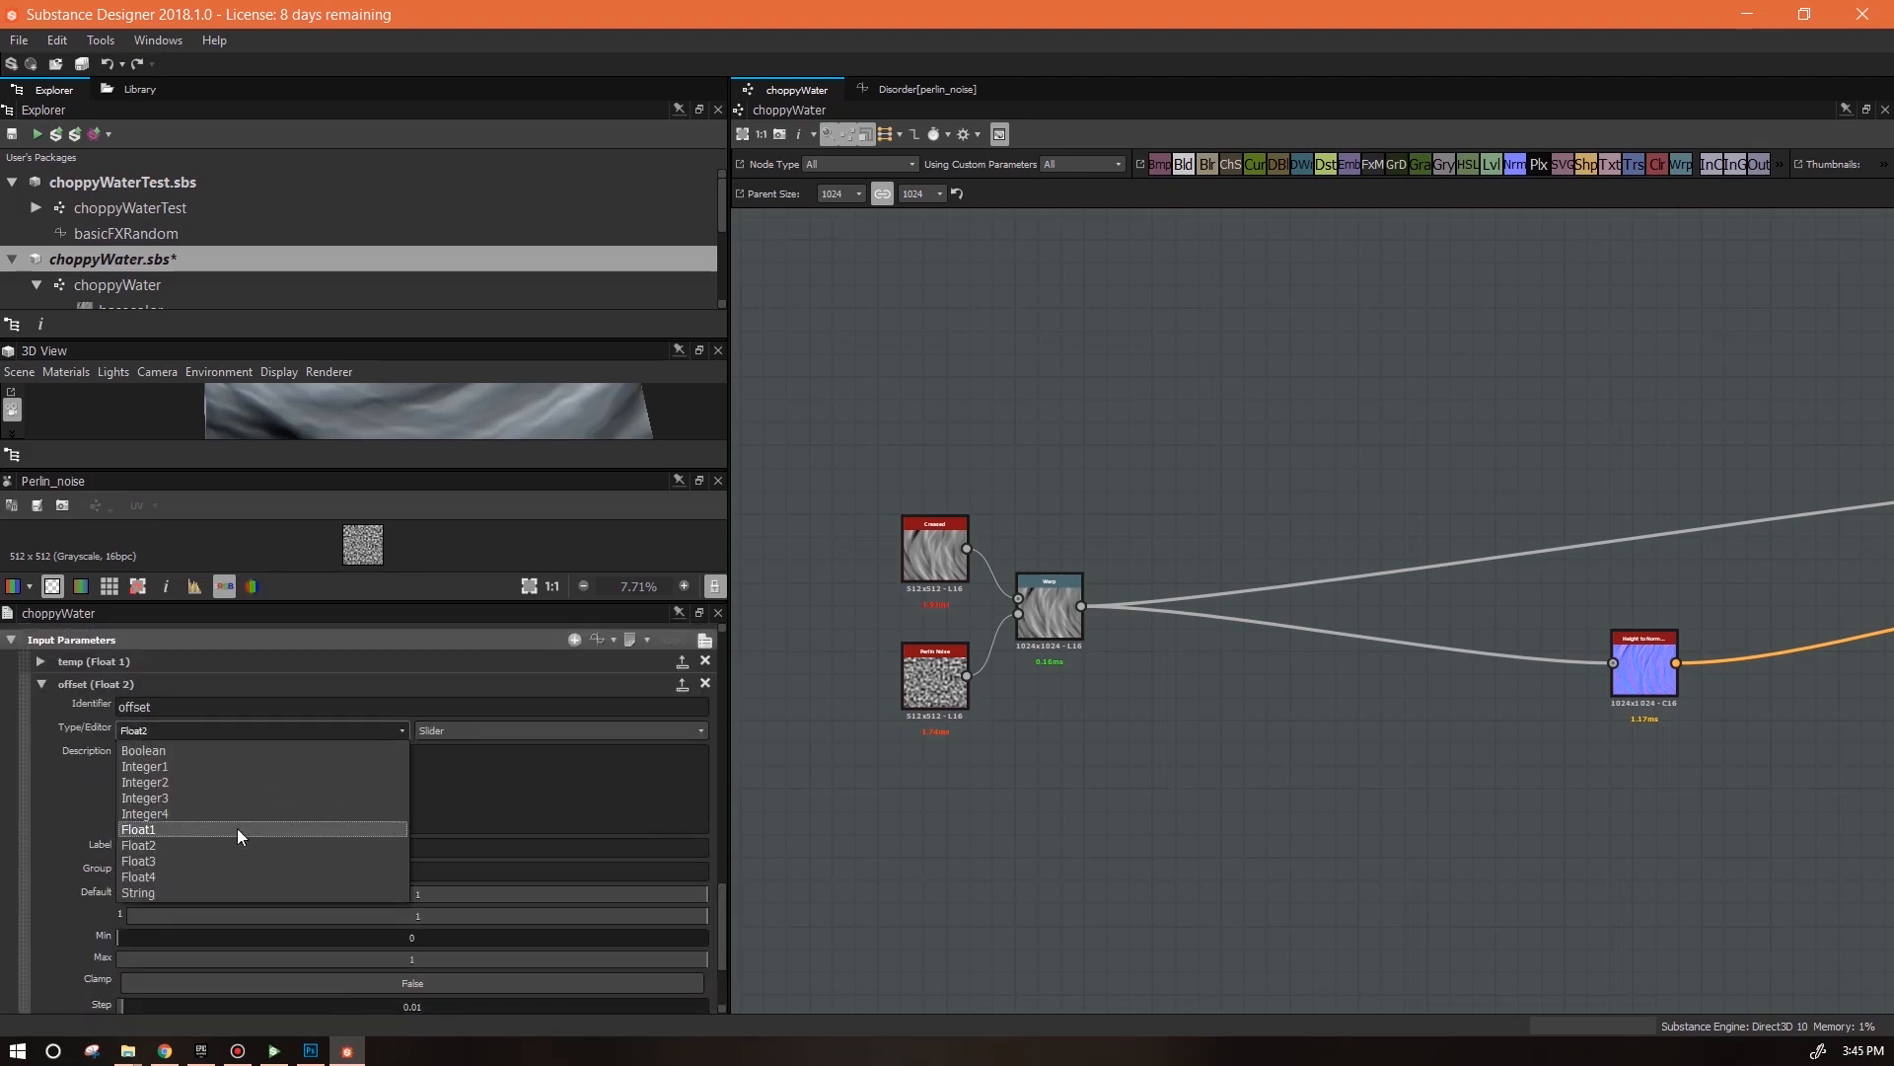
click(198, 833)
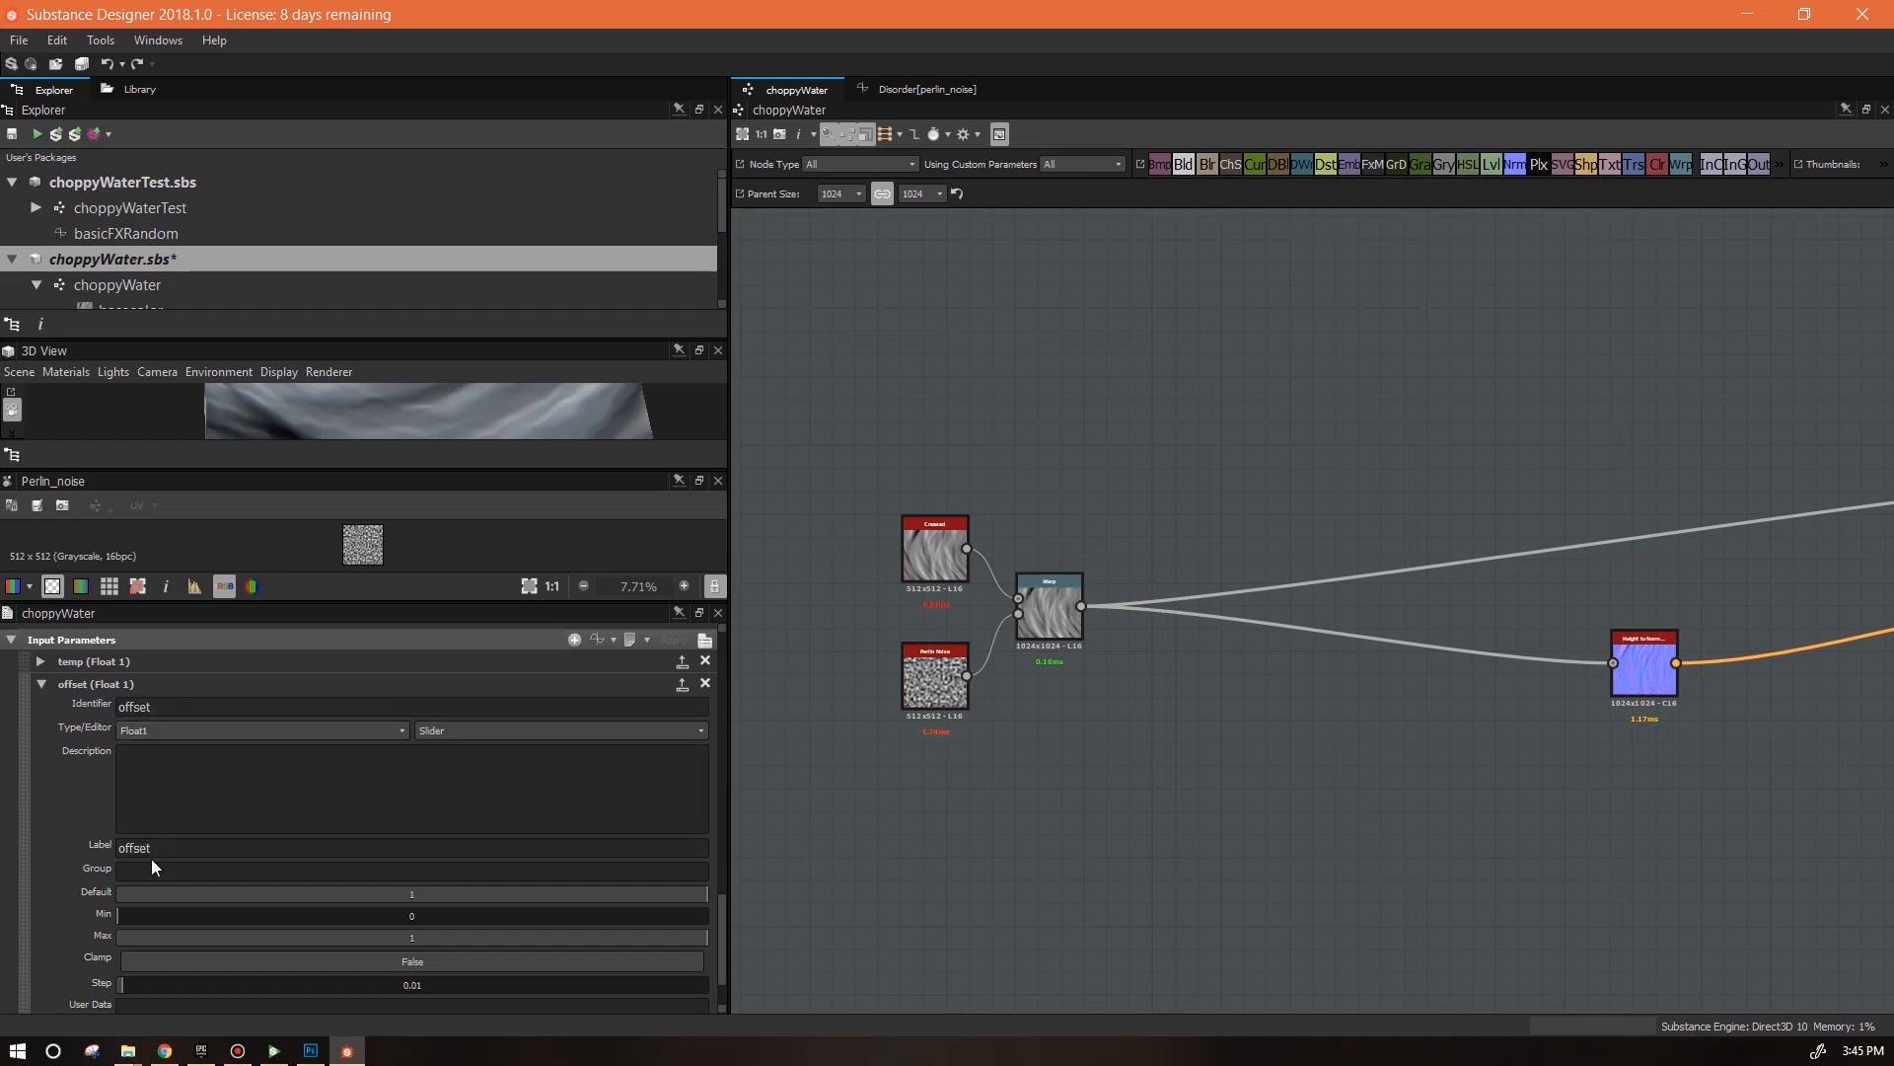
drag(721, 915, 724, 916)
click(42, 679)
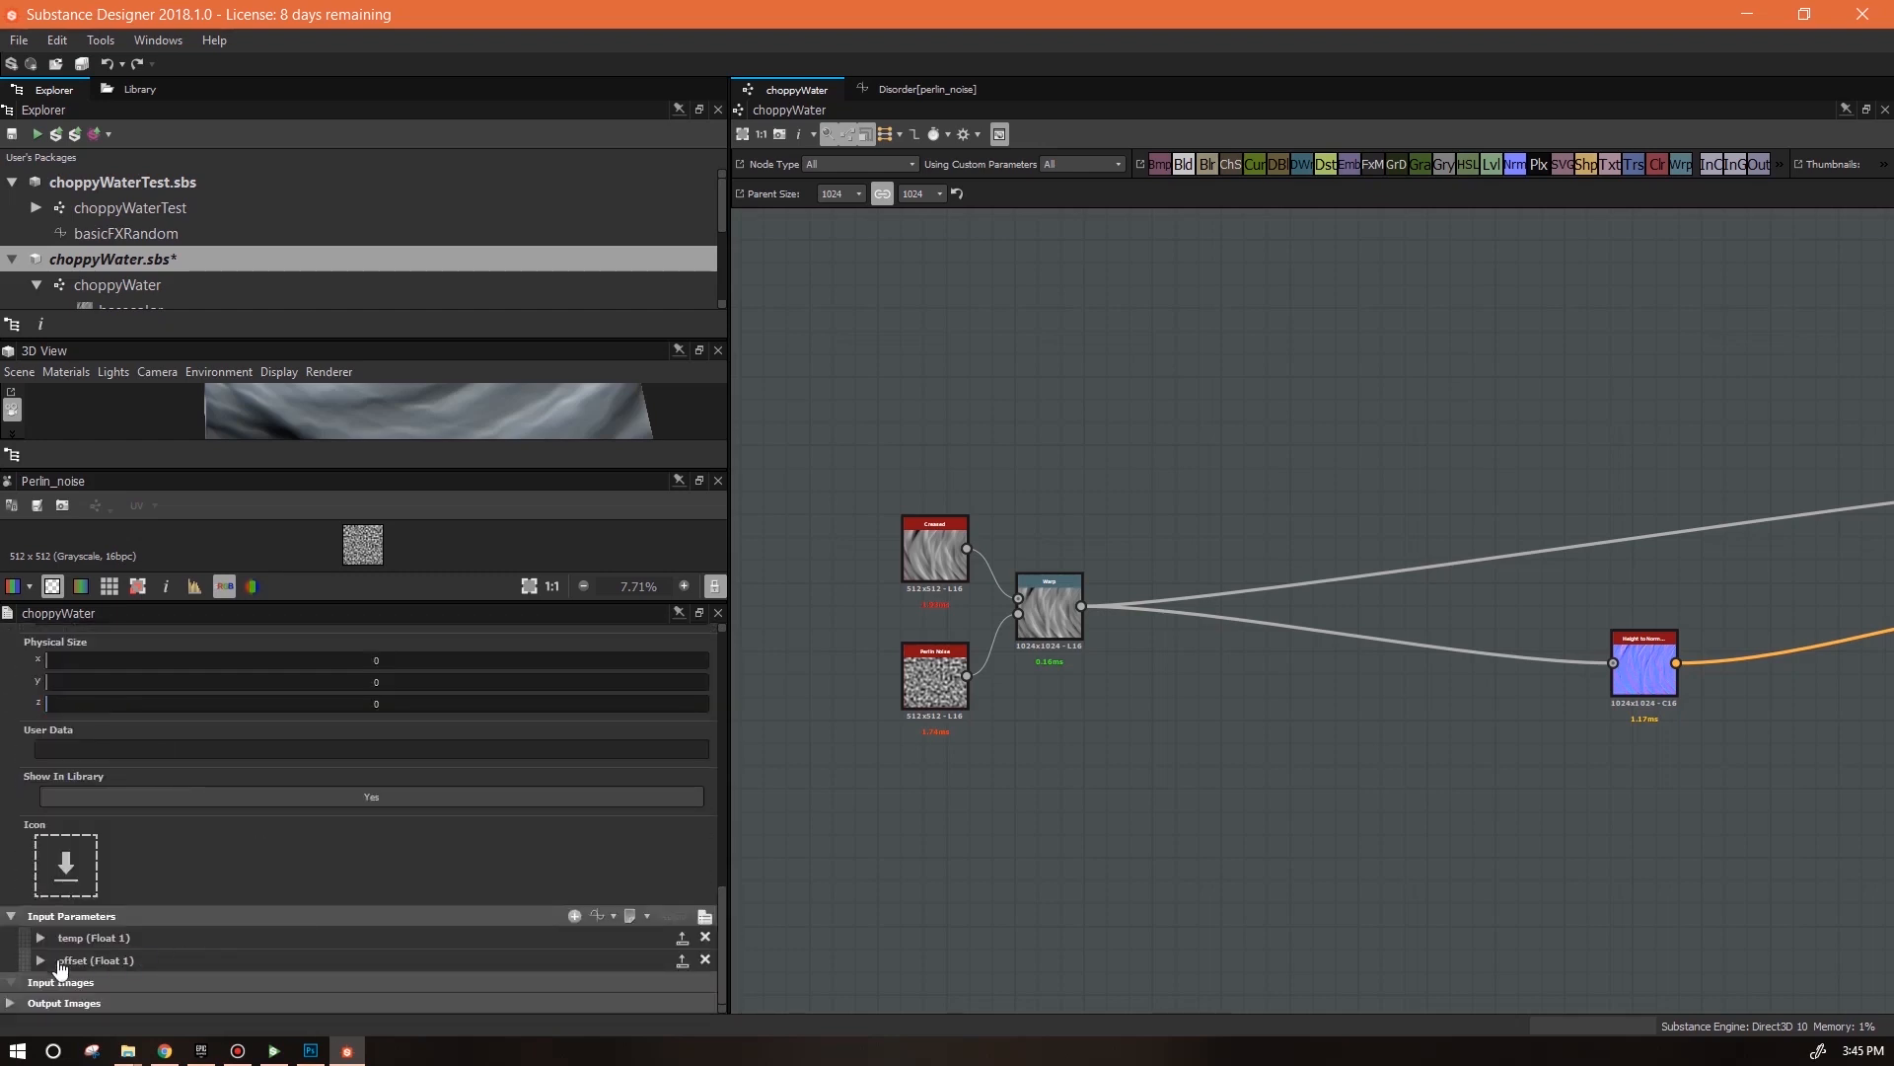
Rename the offset parameter's identifier to waterSpeed and its label to "water speed", and collapse its settings
click(40, 959)
scroll(720, 896, down, 3)
double_click(521, 742)
text(waterSpeed)
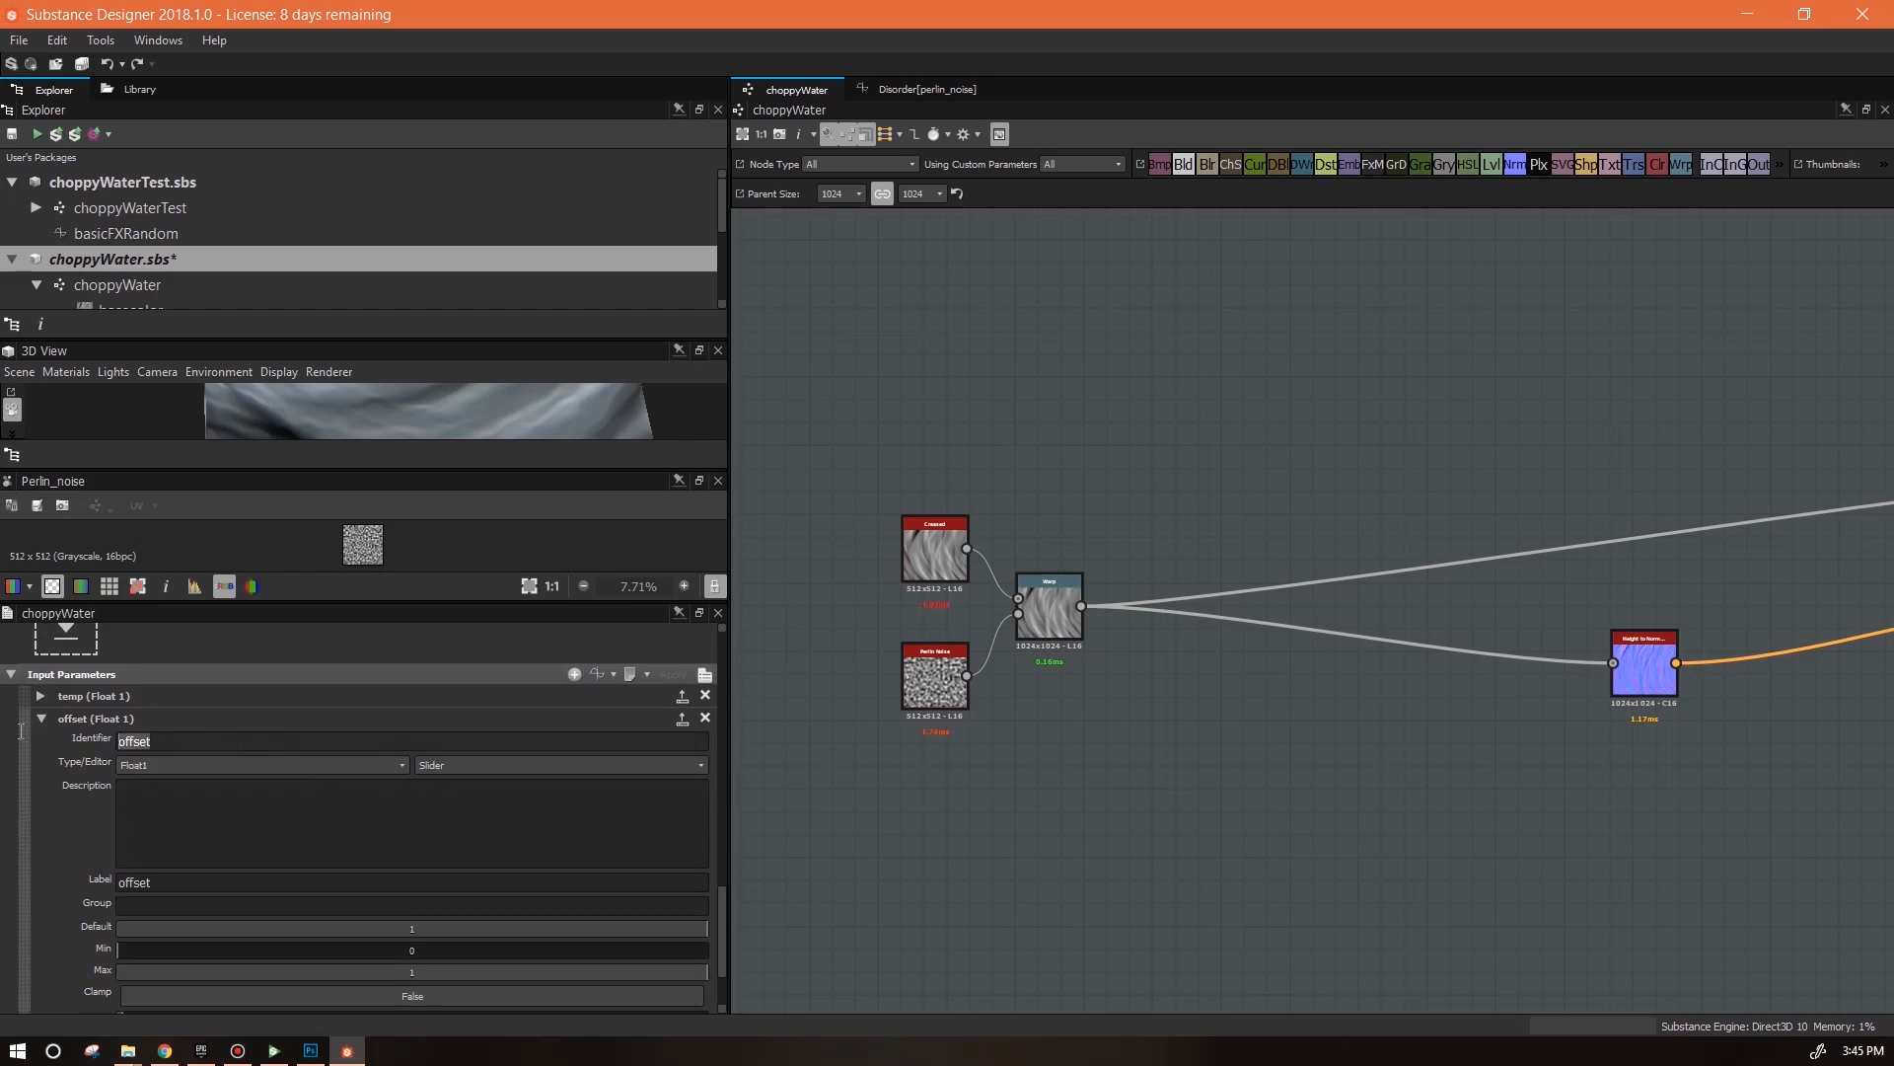
double_click(133, 882)
text(water speed)
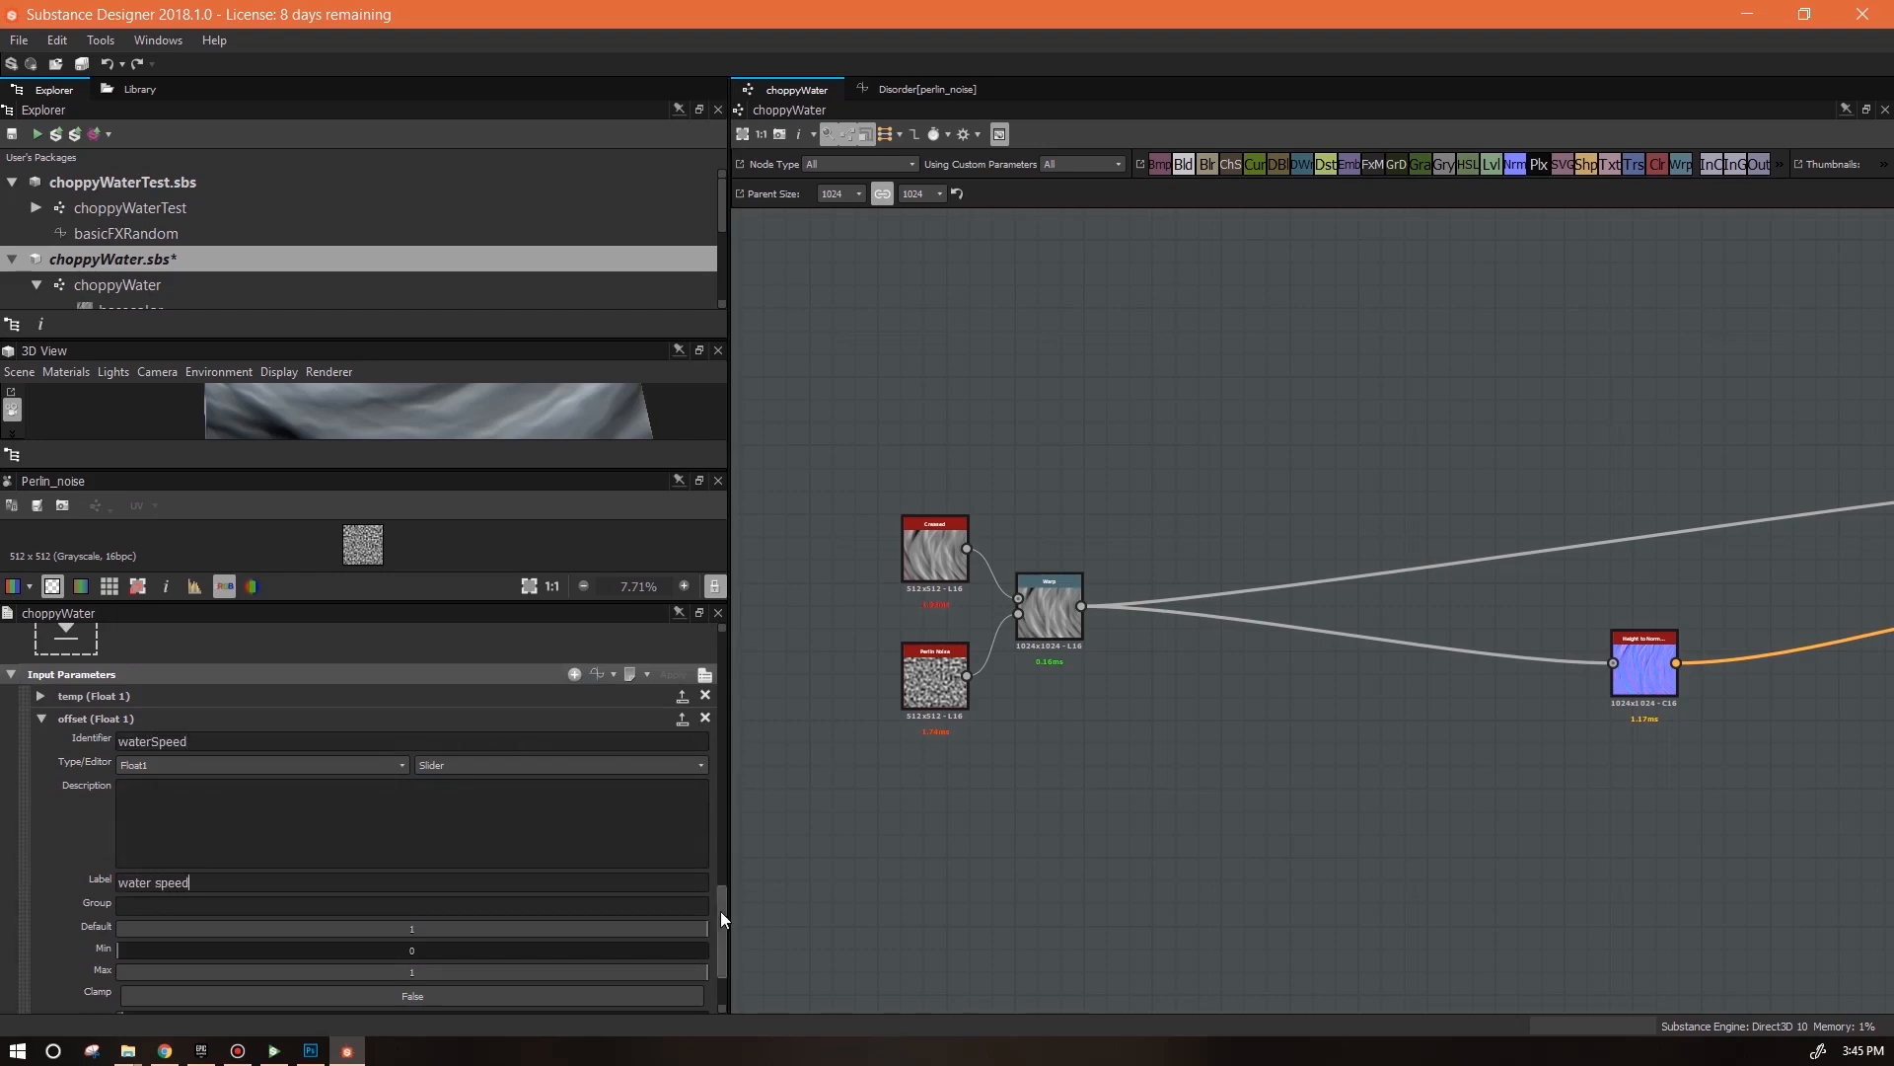
key(Return)
scroll(718, 888, up, 5)
scroll(719, 881, down, 1)
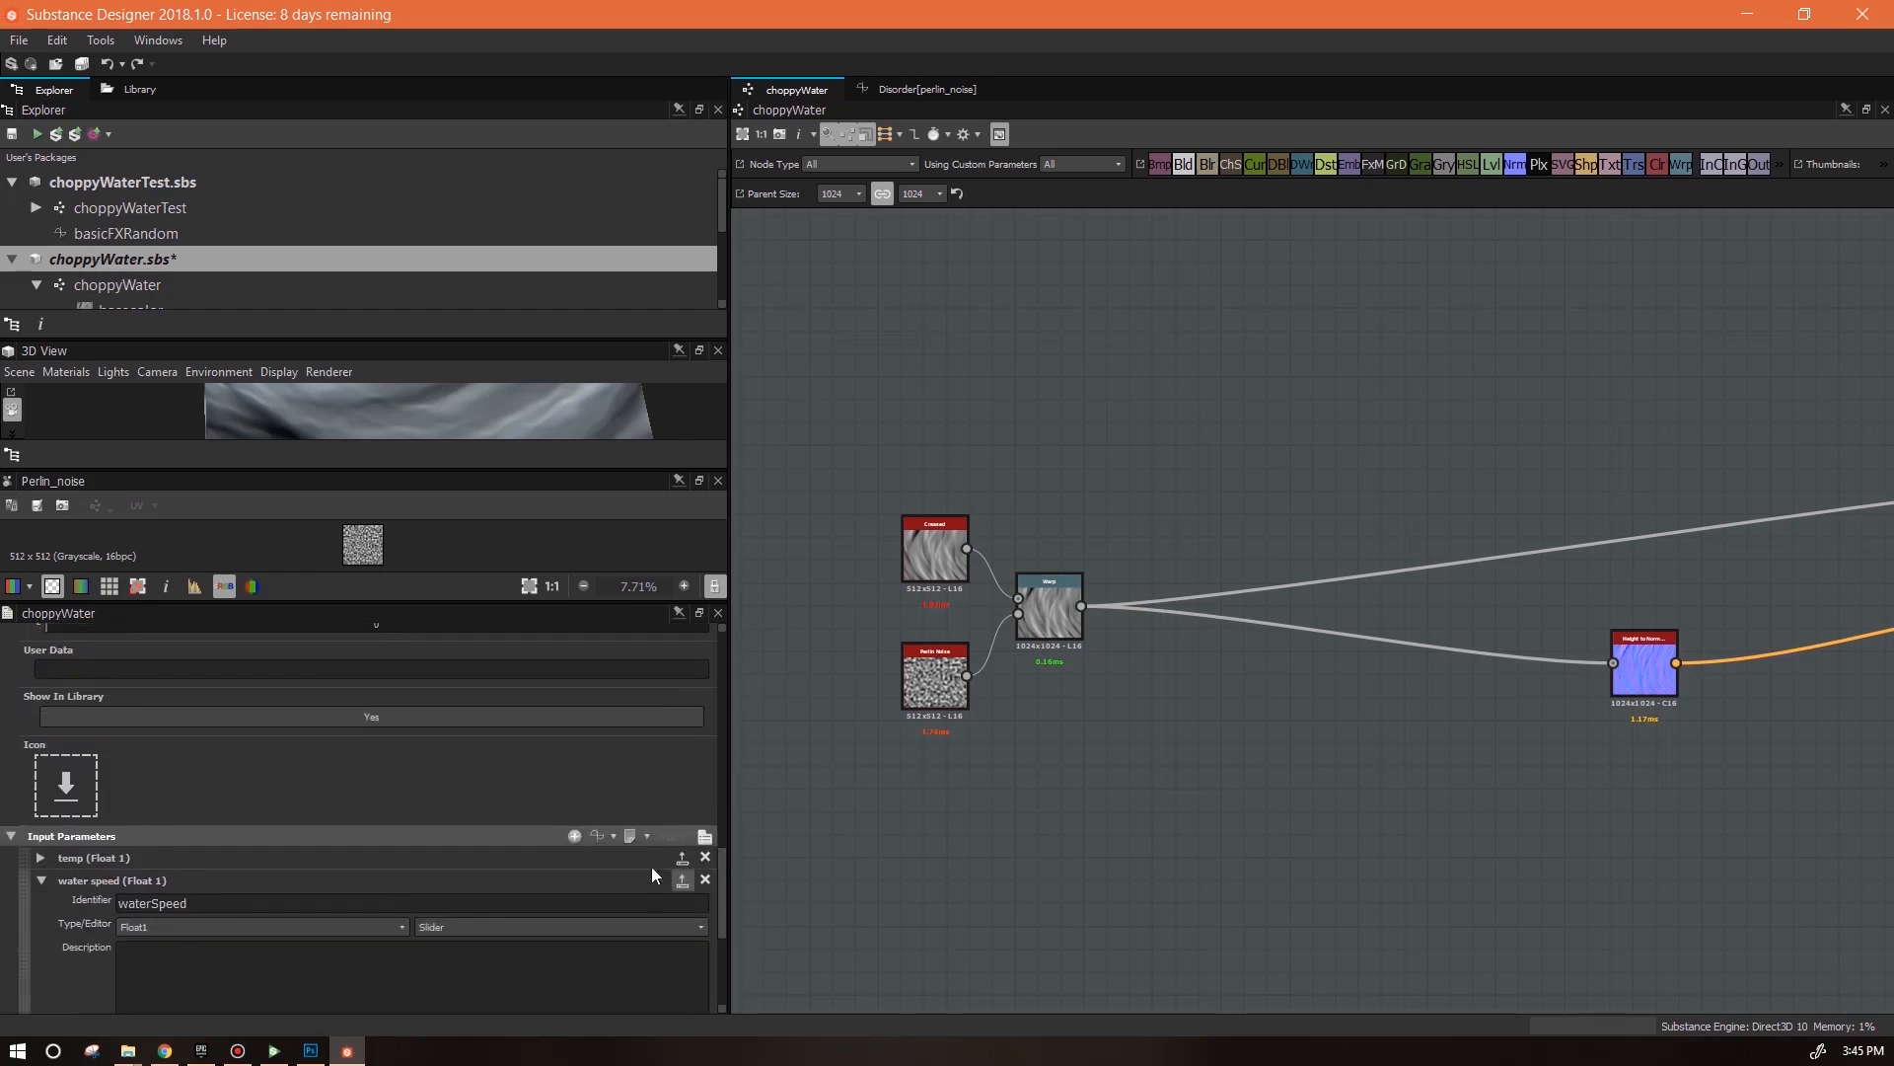
click(41, 880)
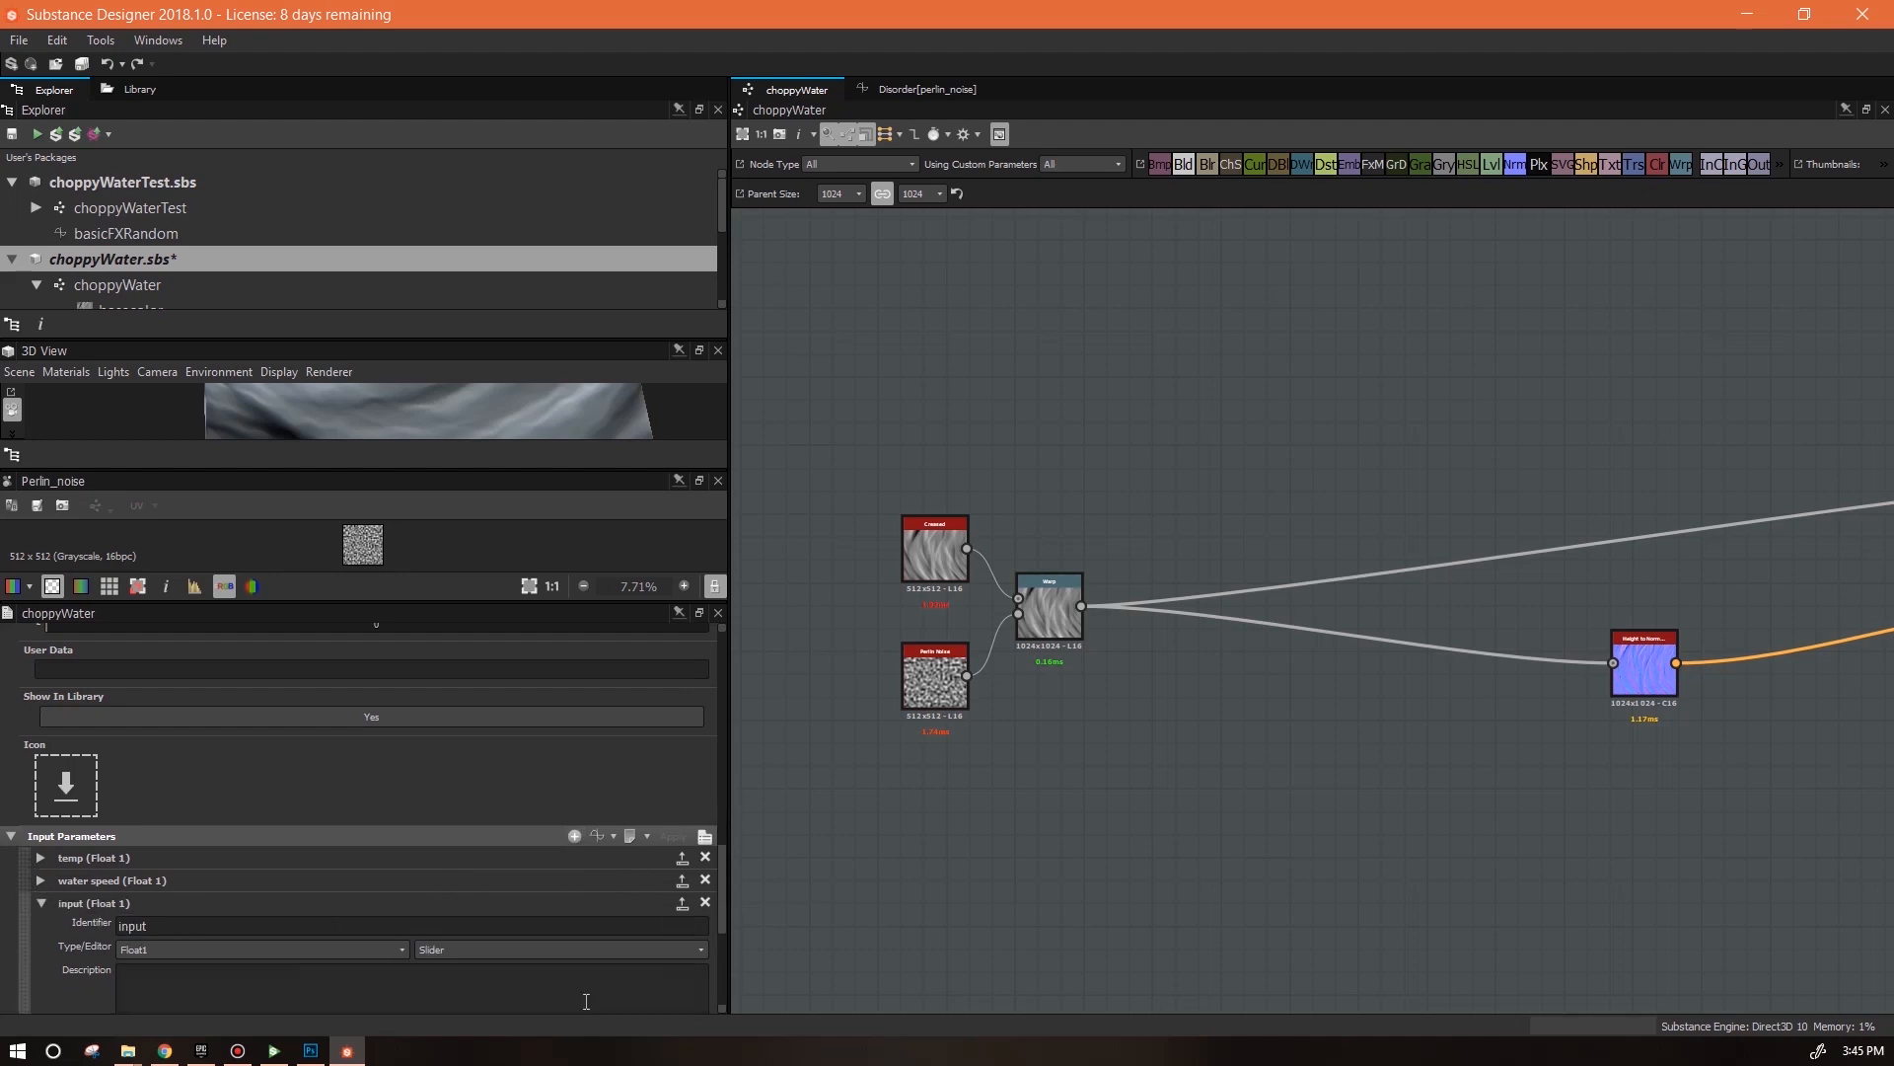
Add an Integer1 input parameter with a Drop Down List editor, identifier waterDirection and label "water direction"
scroll(722, 928, down, 5)
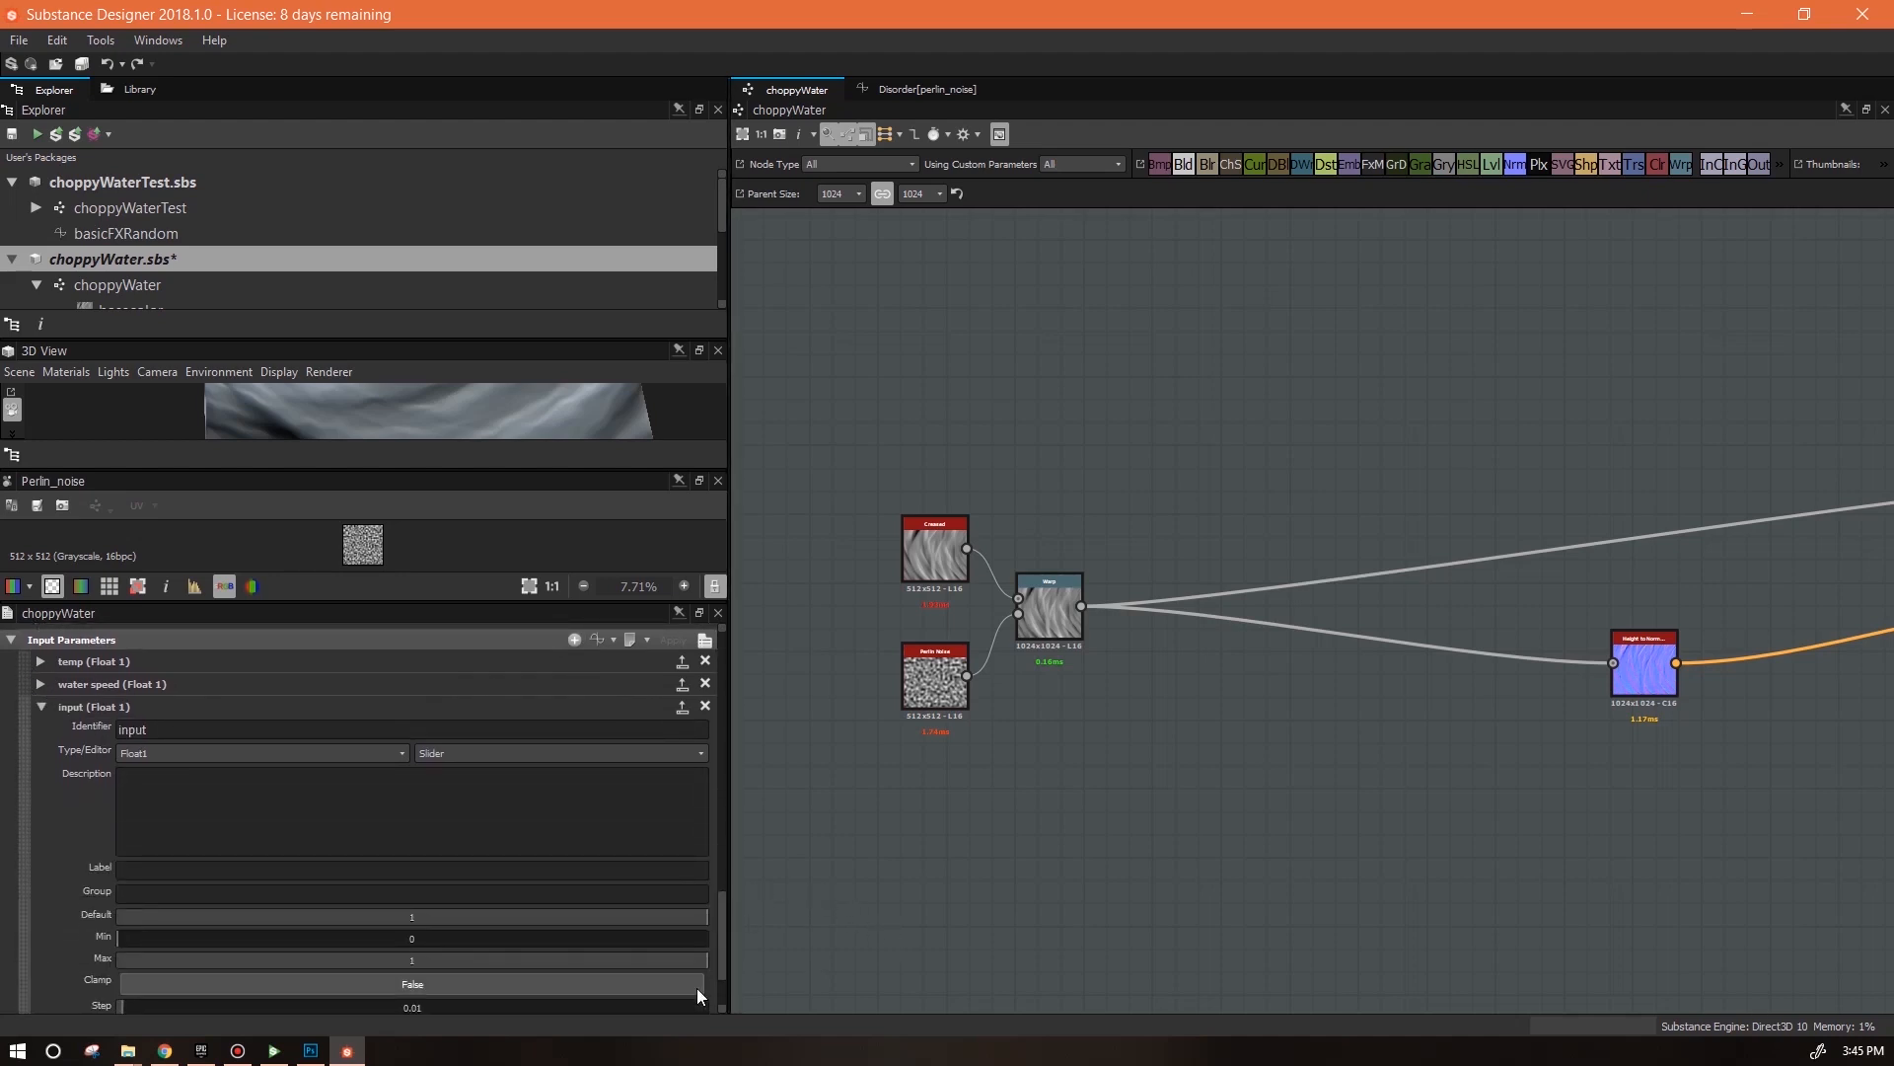
double_click(158, 729)
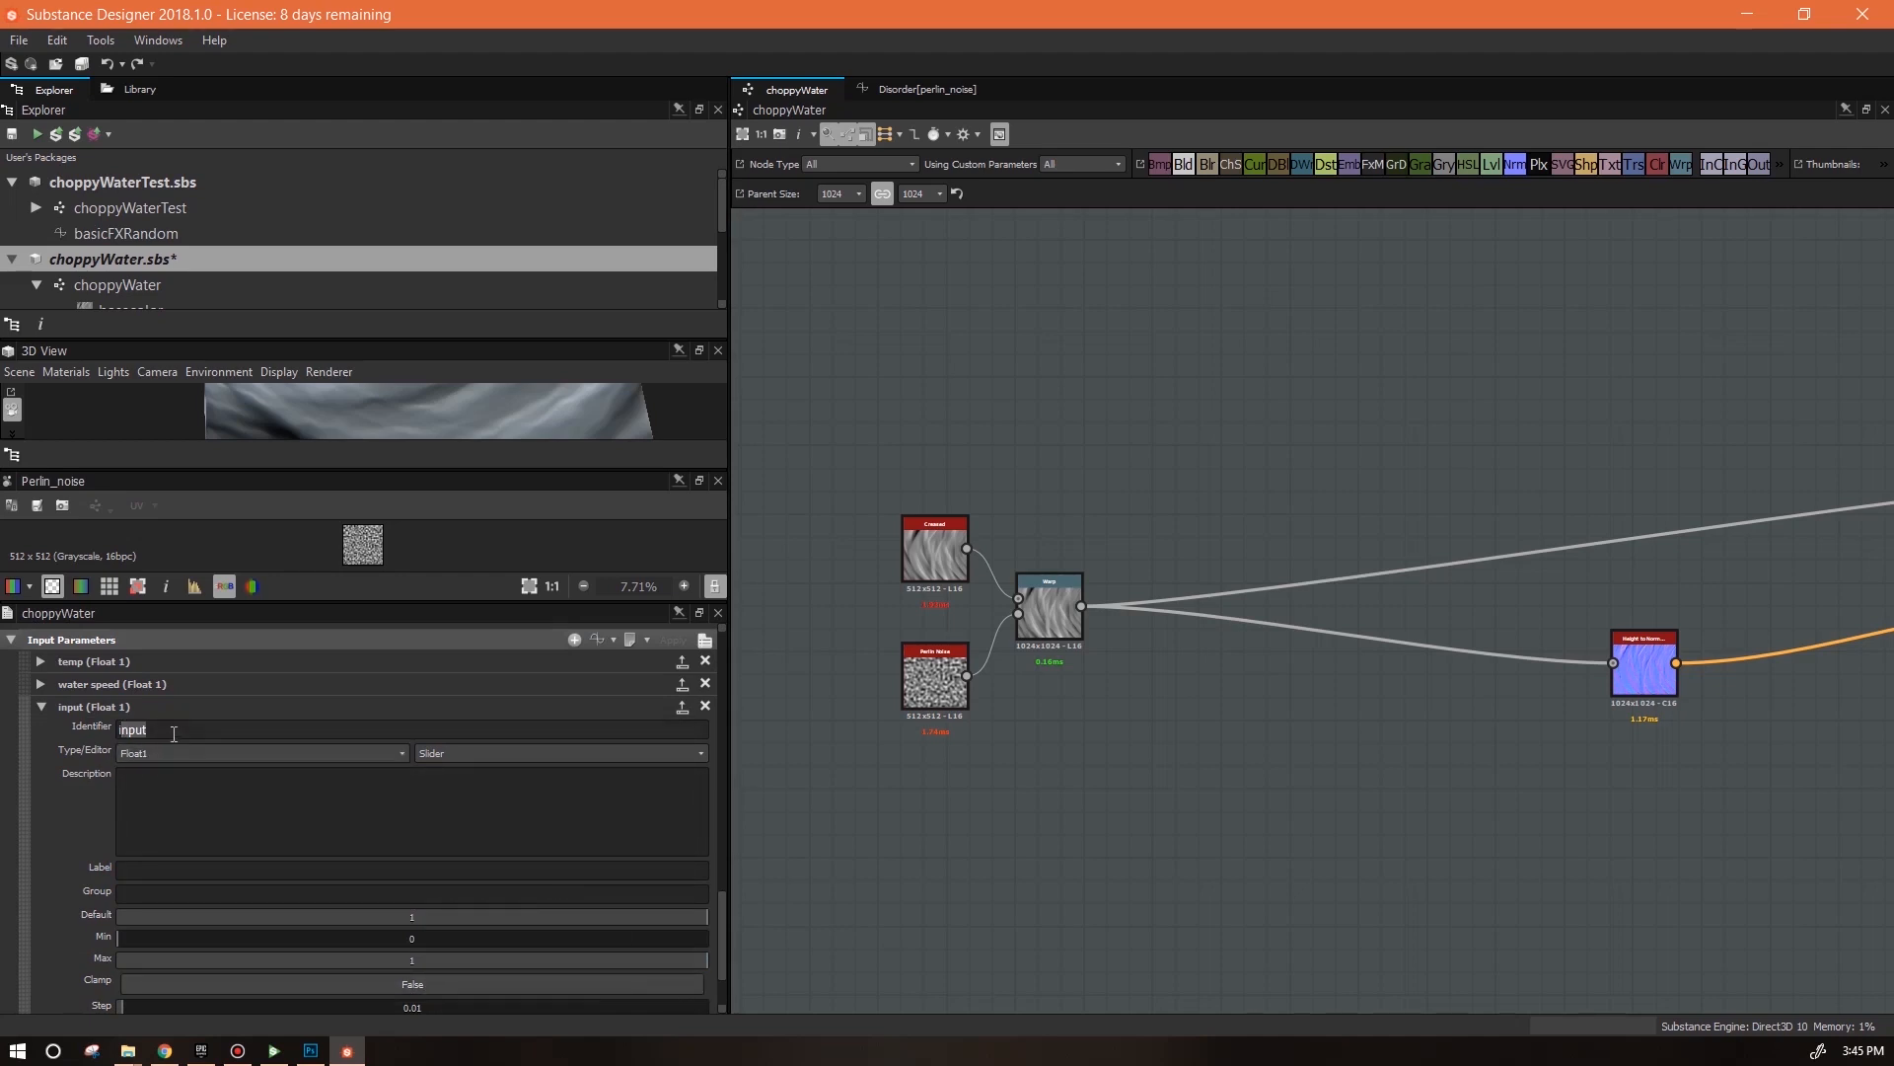
click(331, 753)
click(267, 788)
click(463, 754)
click(449, 786)
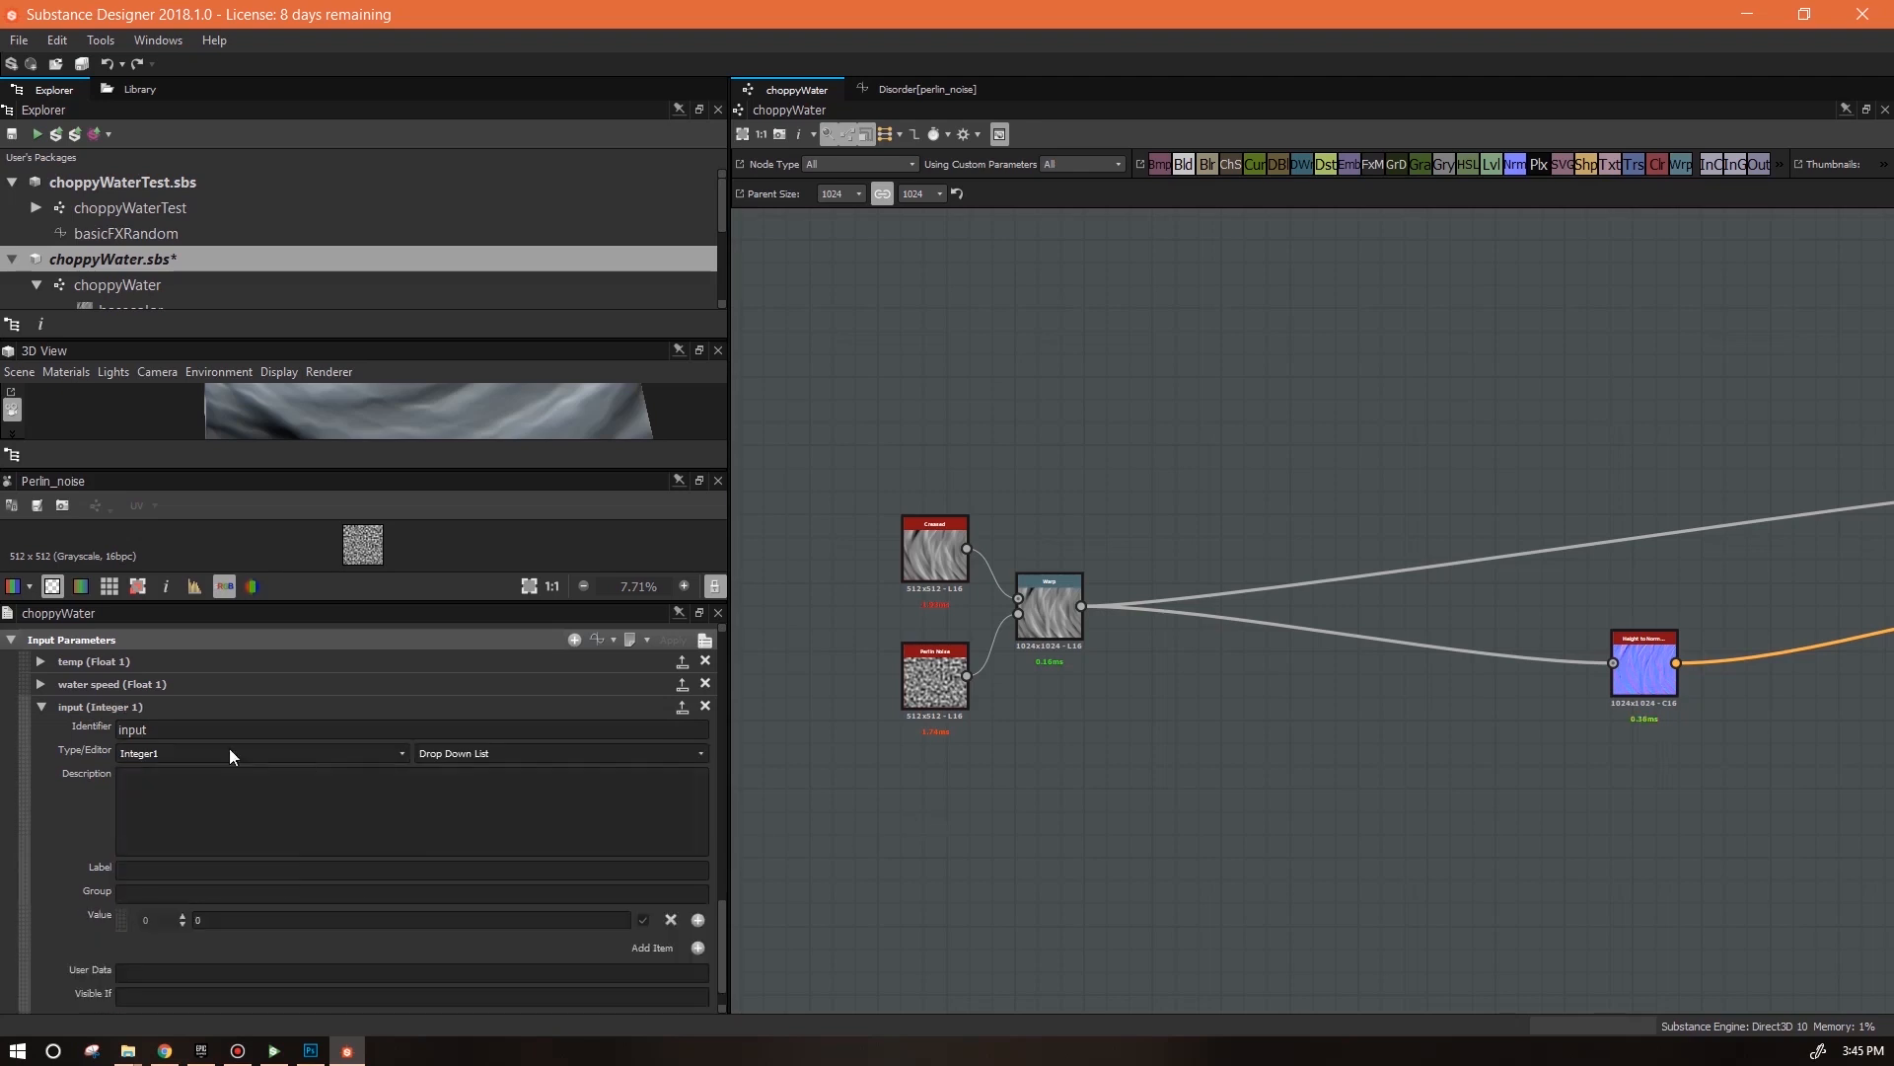
text(waterDirection)
click(158, 870)
text(water direction)
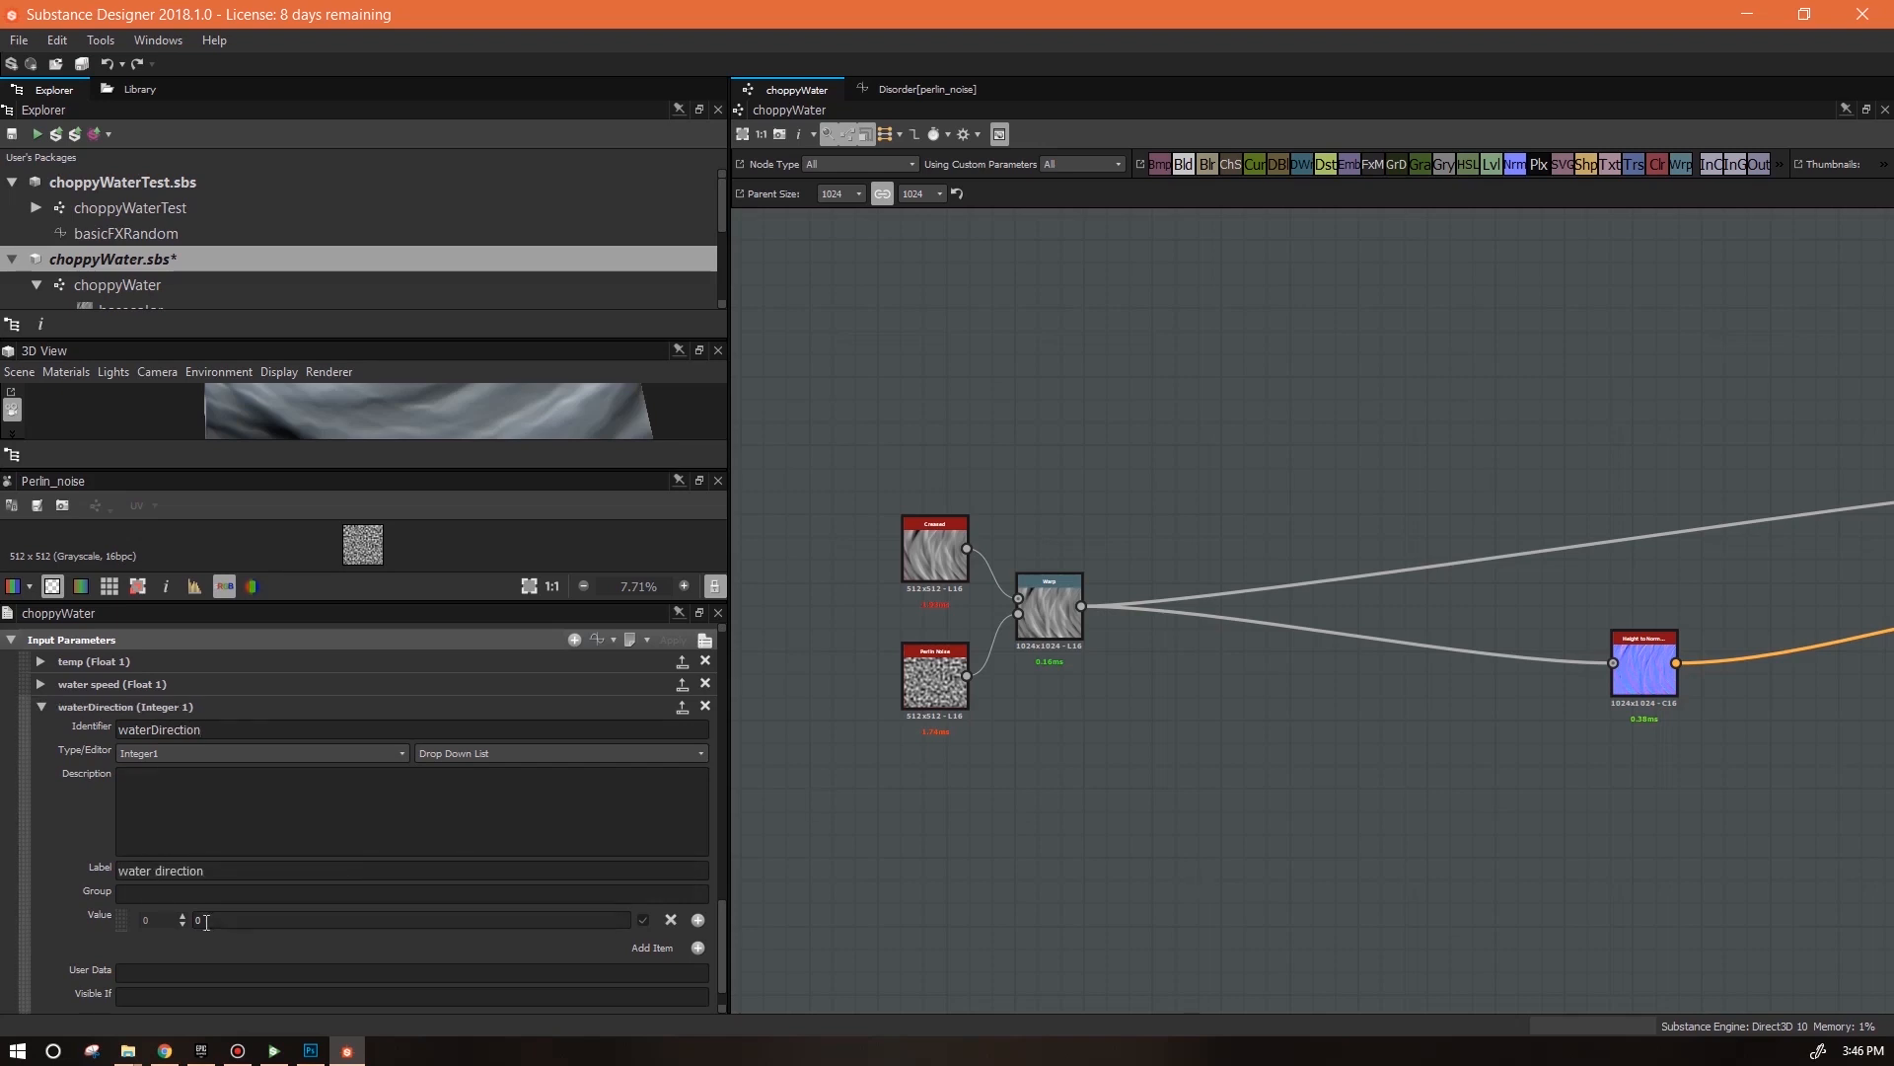
Define the water direction options as left for value 0 and right for value 1, and collapse the parameter
click(207, 922)
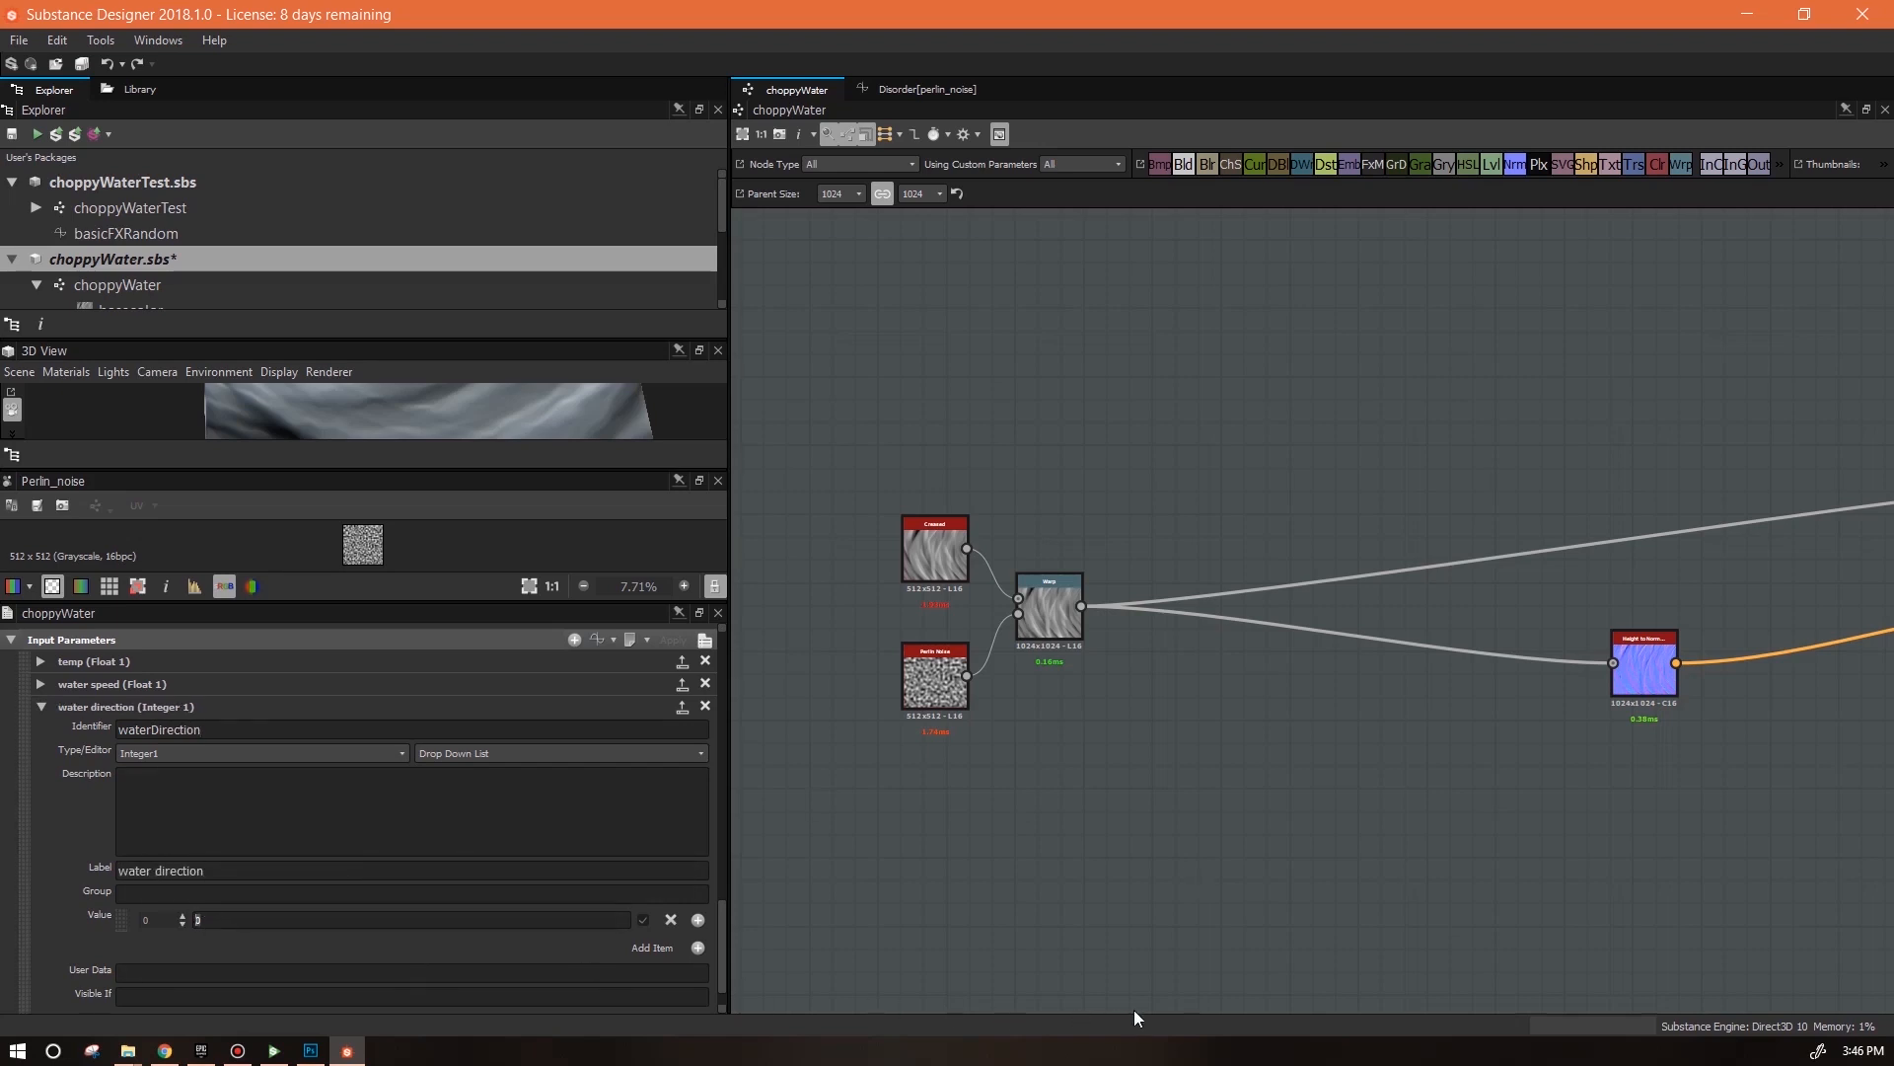
click(697, 947)
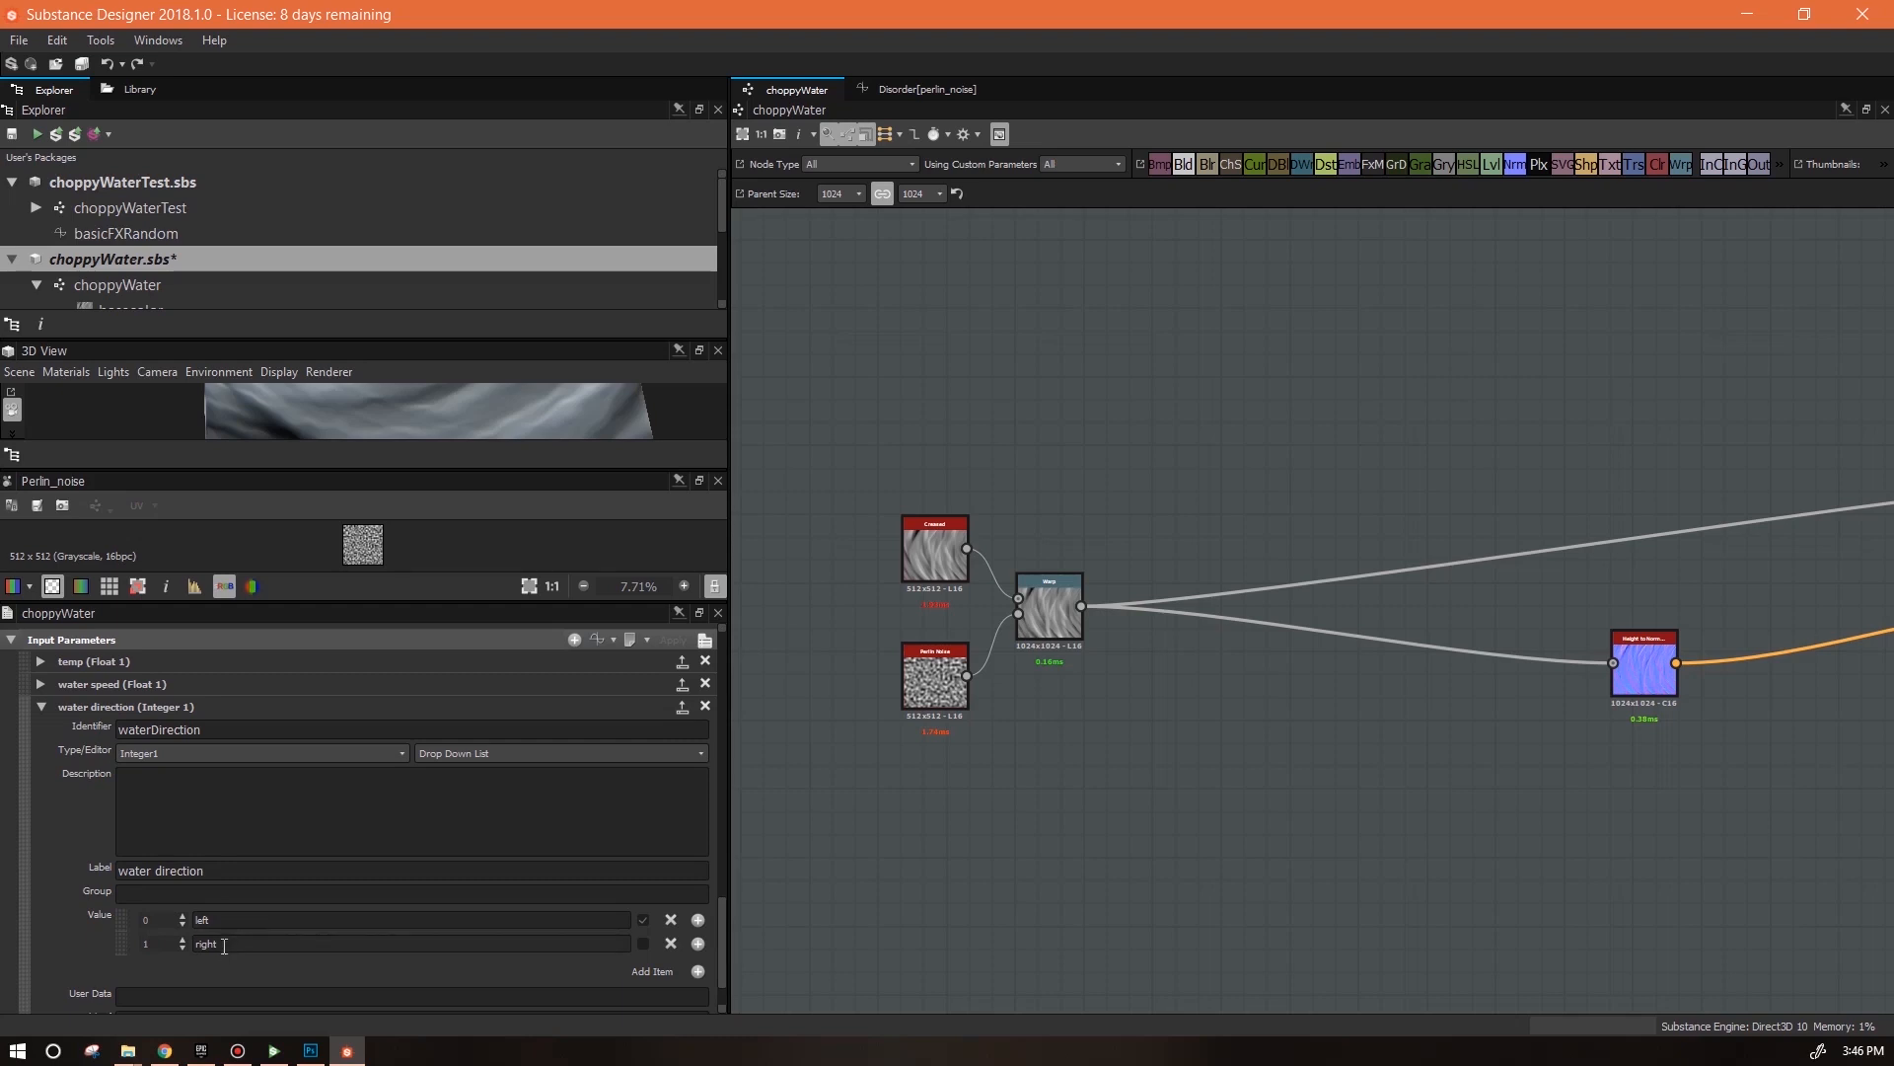
click(41, 706)
Add a Transformation 2D node above the Warp node in the choppyWater graph and show its transform matrix settings
middle_drag(1343, 737, 1140, 825)
drag(1634, 164, 1075, 452)
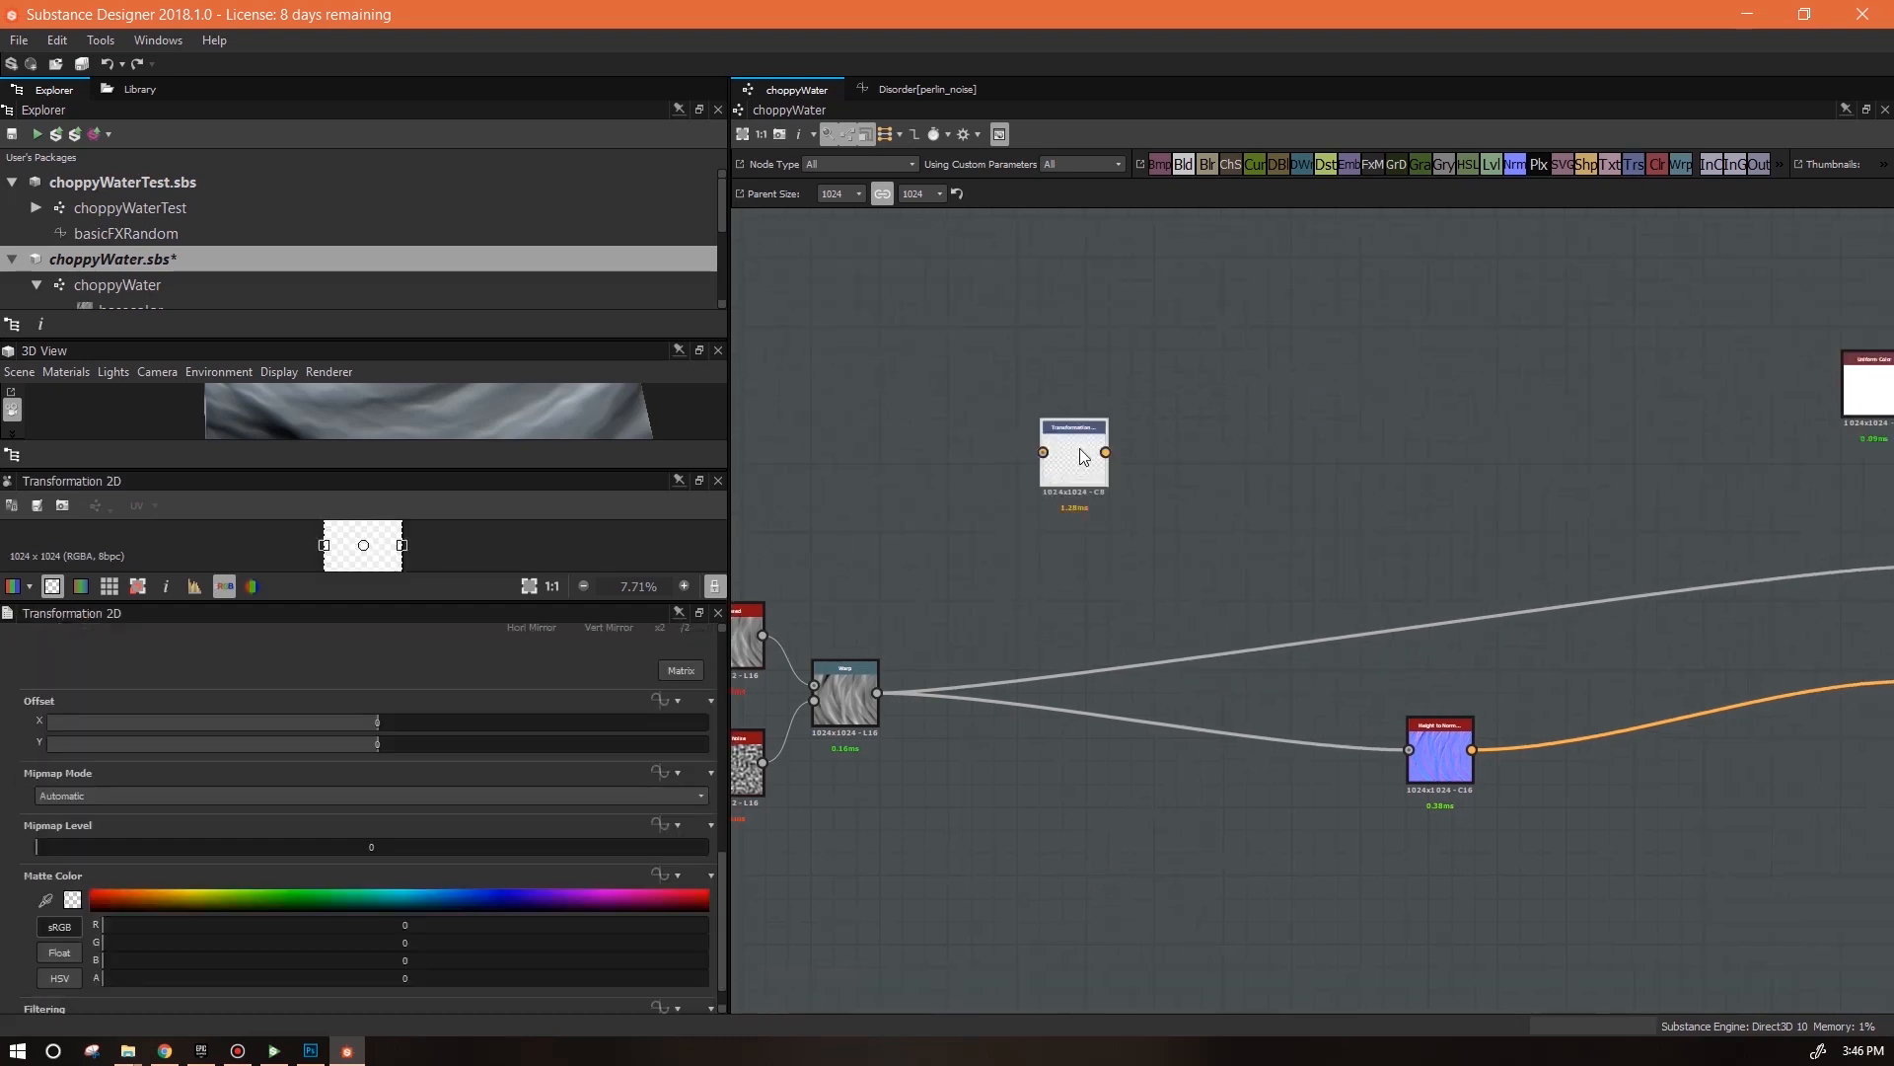
drag(720, 878, 728, 784)
scroll(385, 804, down, 1)
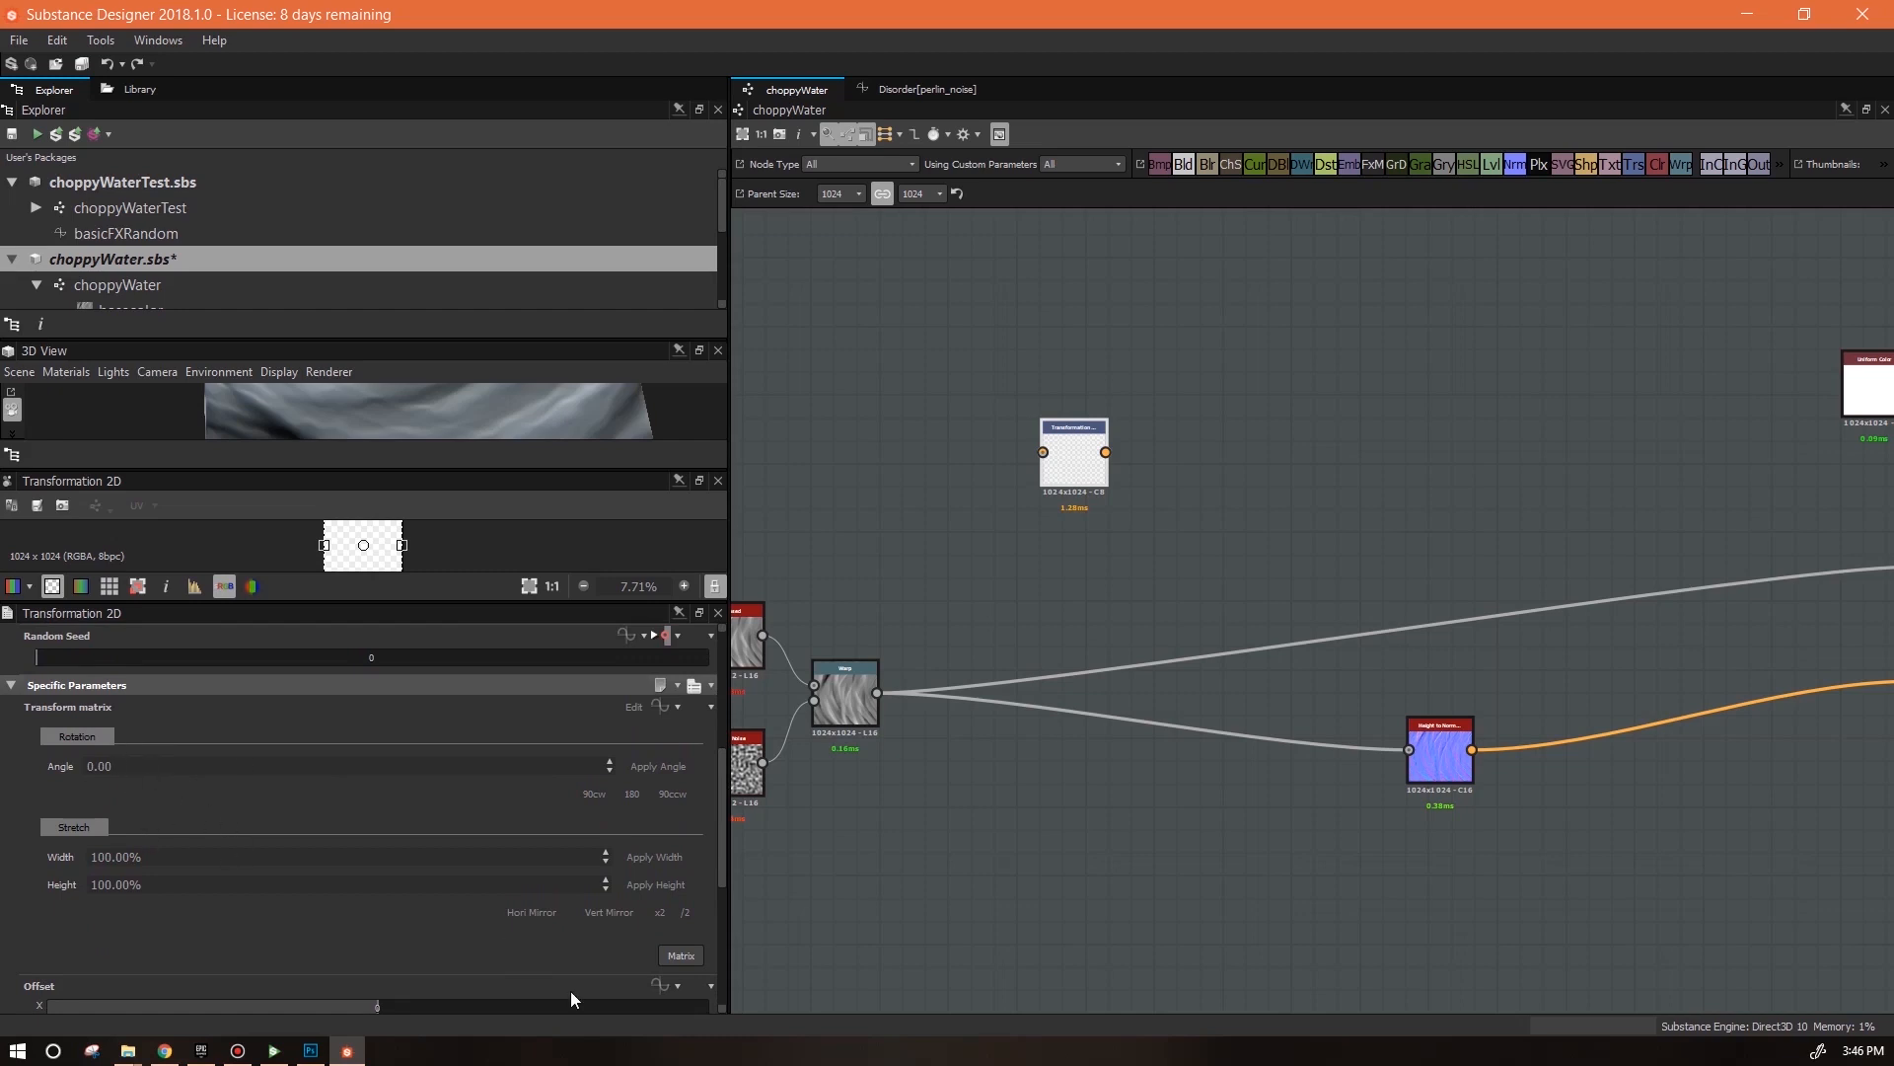
Rotate the Transformation 2D node by 180 degrees, comparing its raw transform matrix values before and after
click(682, 956)
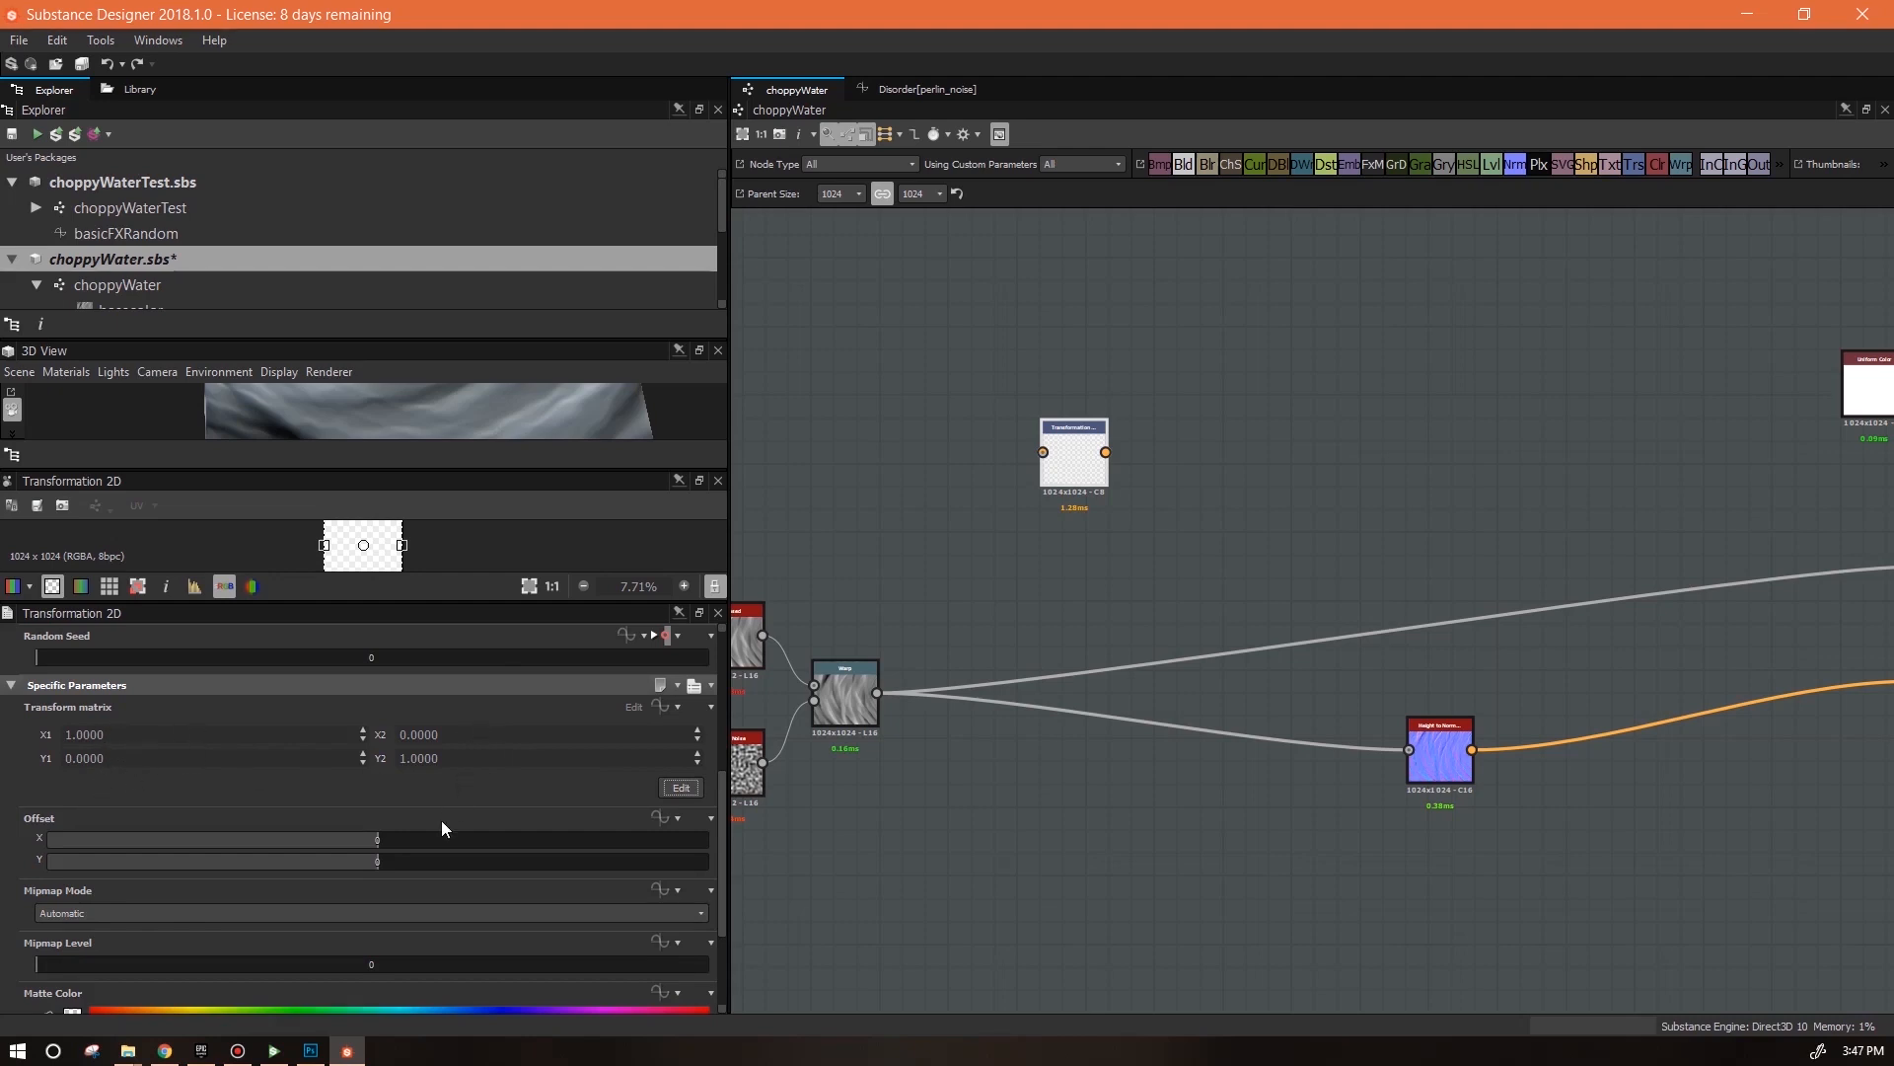
click(681, 788)
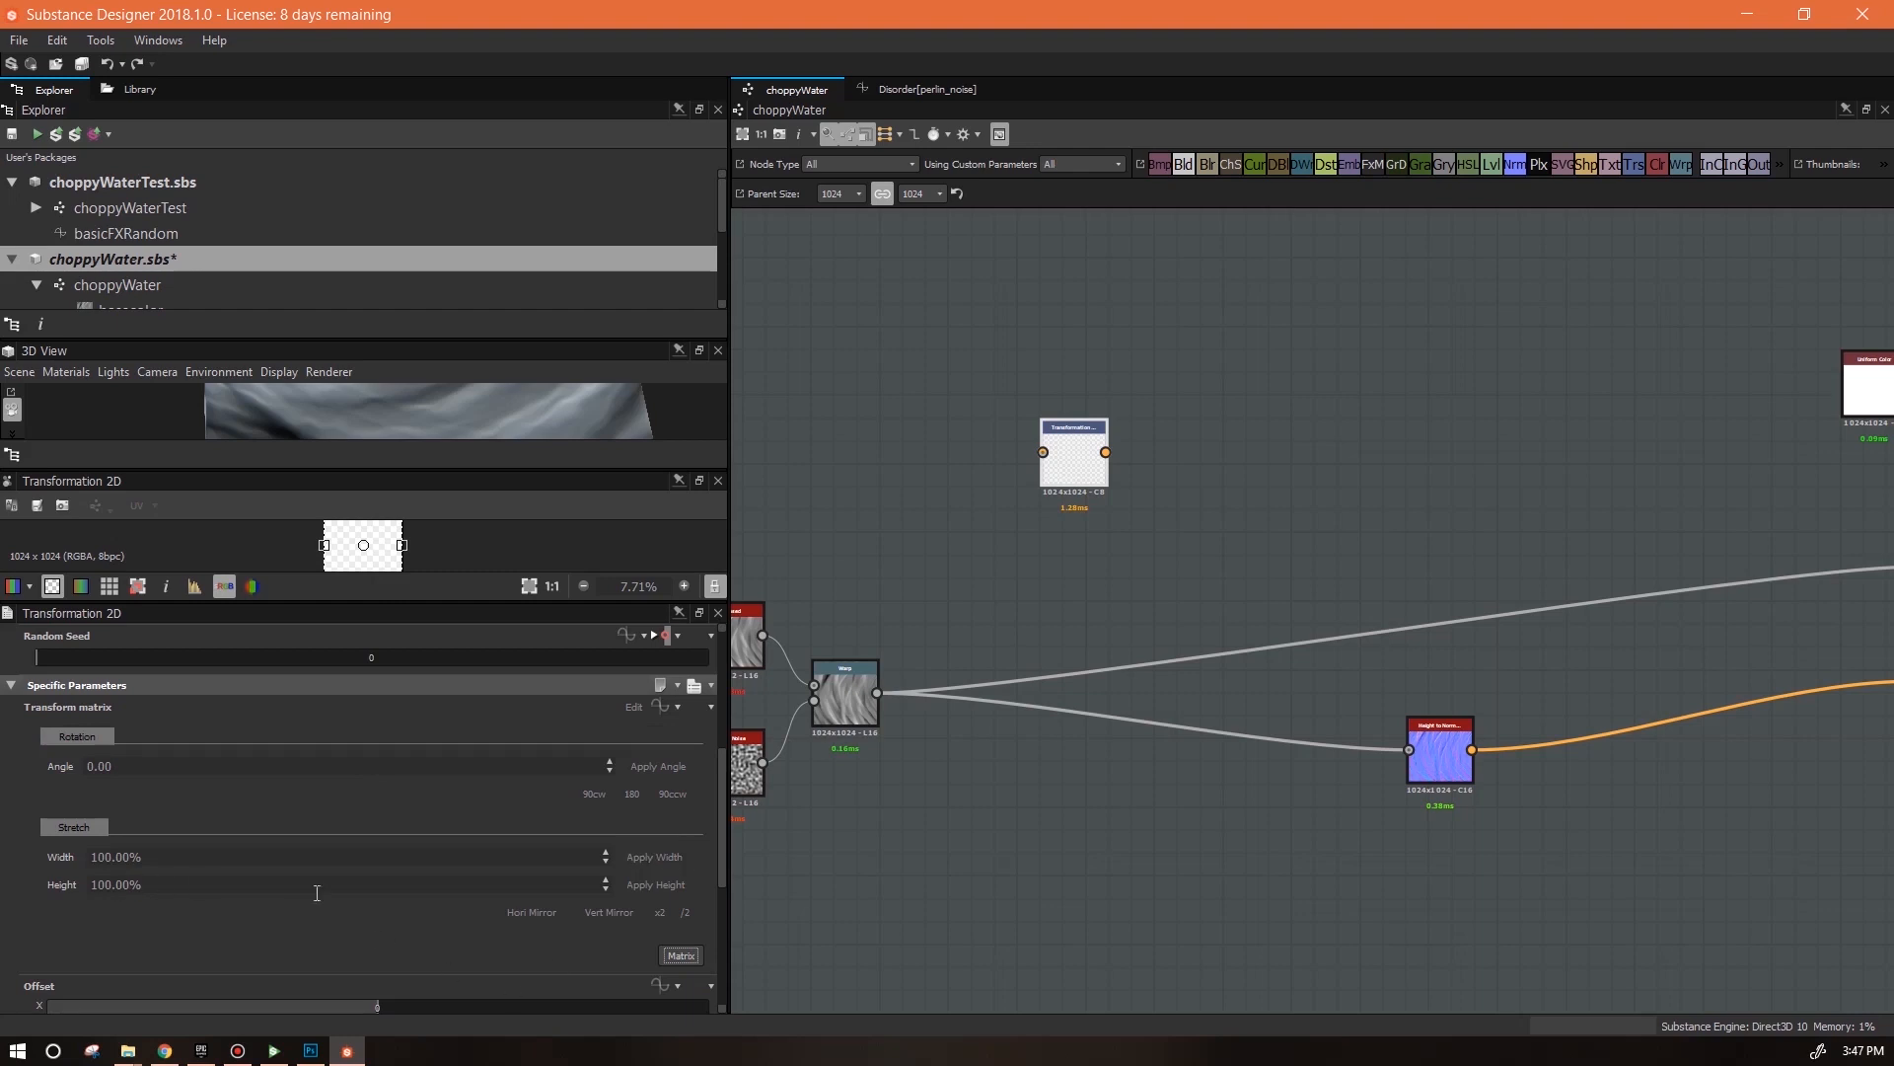
click(632, 795)
click(677, 955)
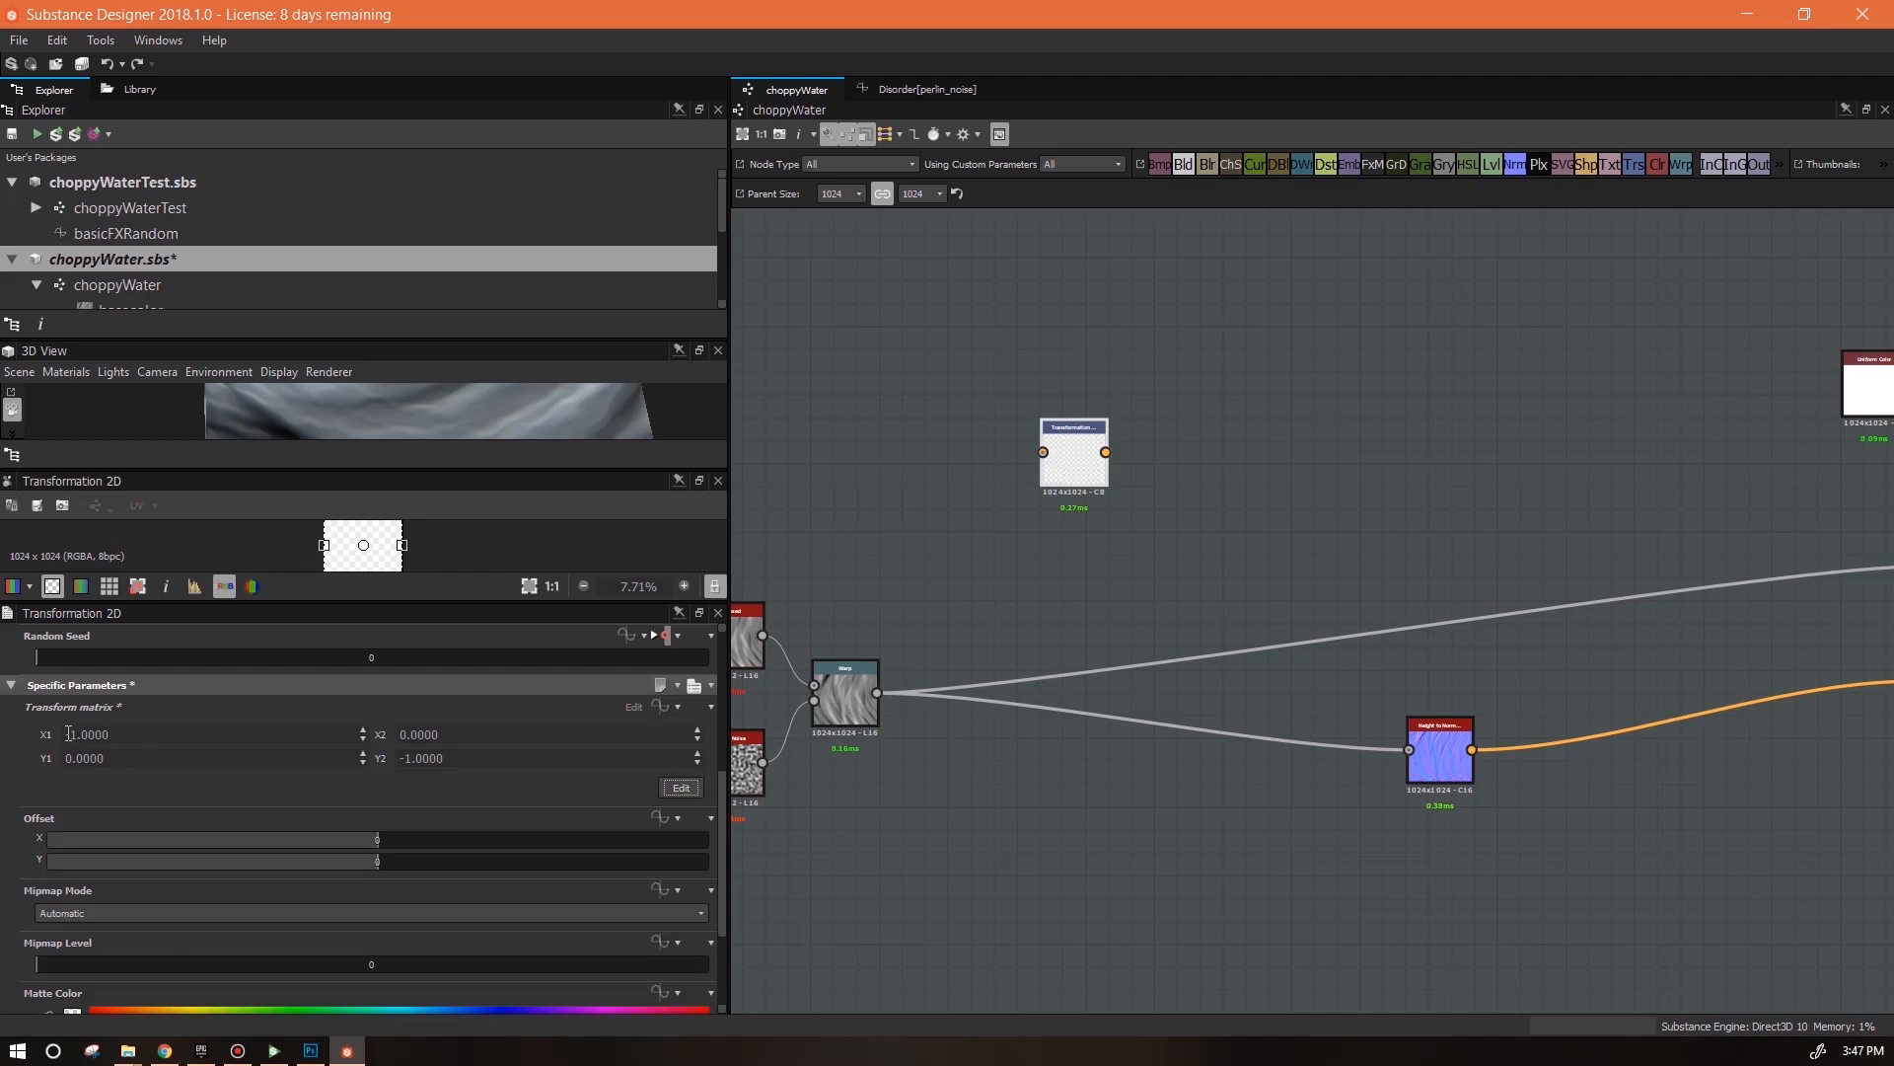
click(681, 787)
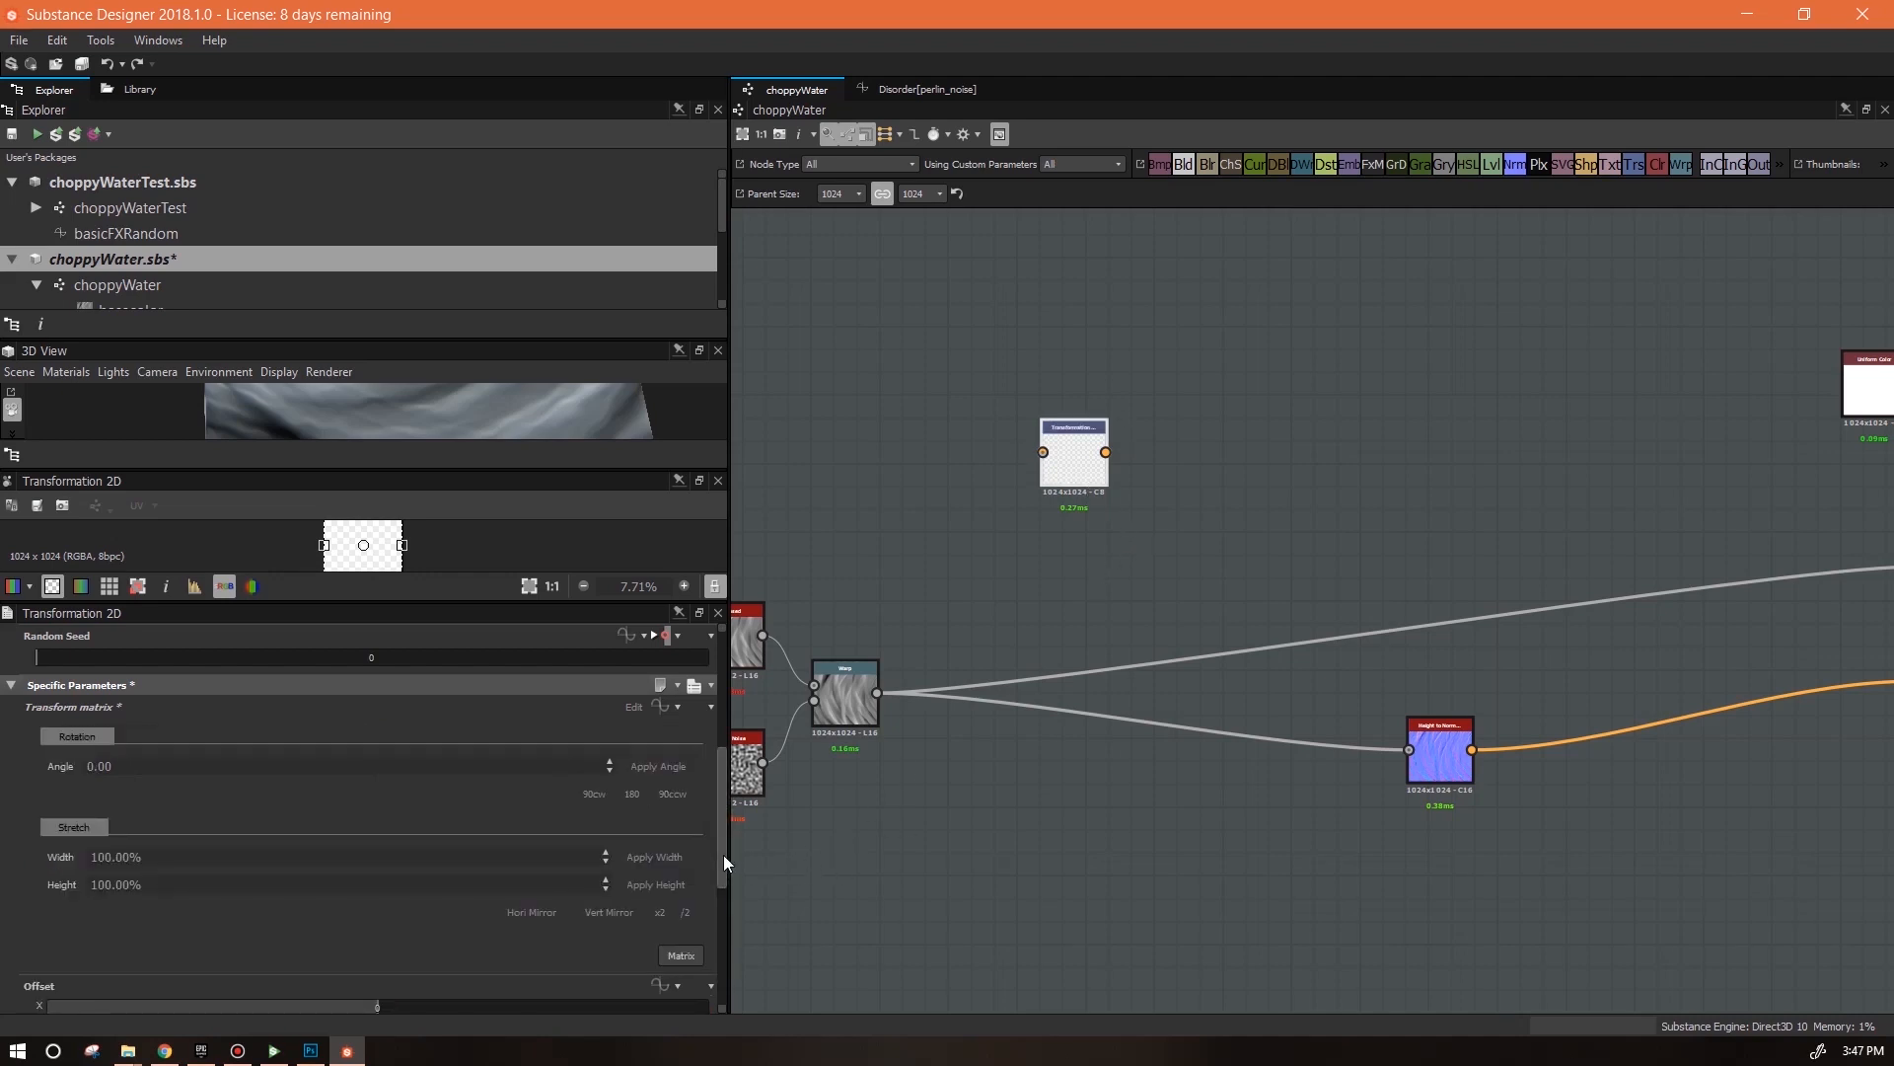
Drive the Transformation 2D node's Transform matrix with an empty function and open that function for editing
scroll(724, 854, up, 1)
click(661, 753)
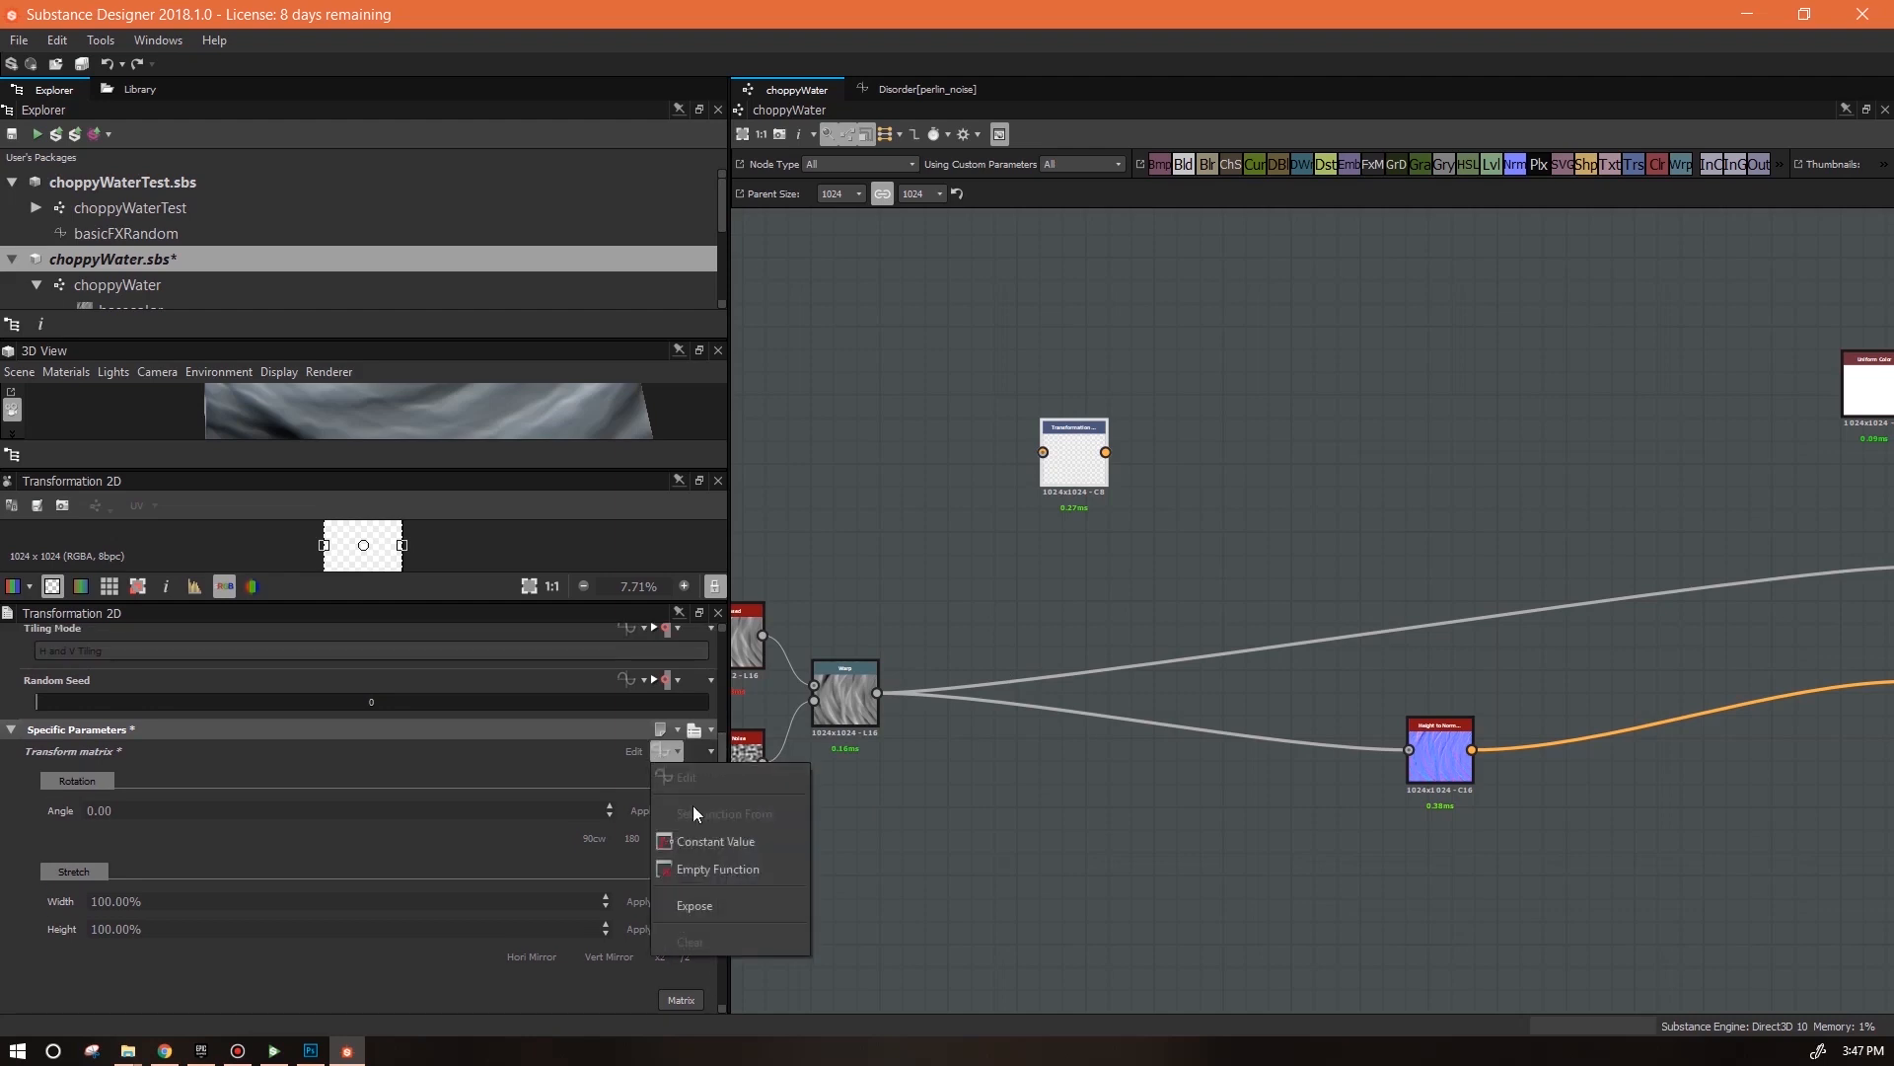
click(711, 870)
click(660, 749)
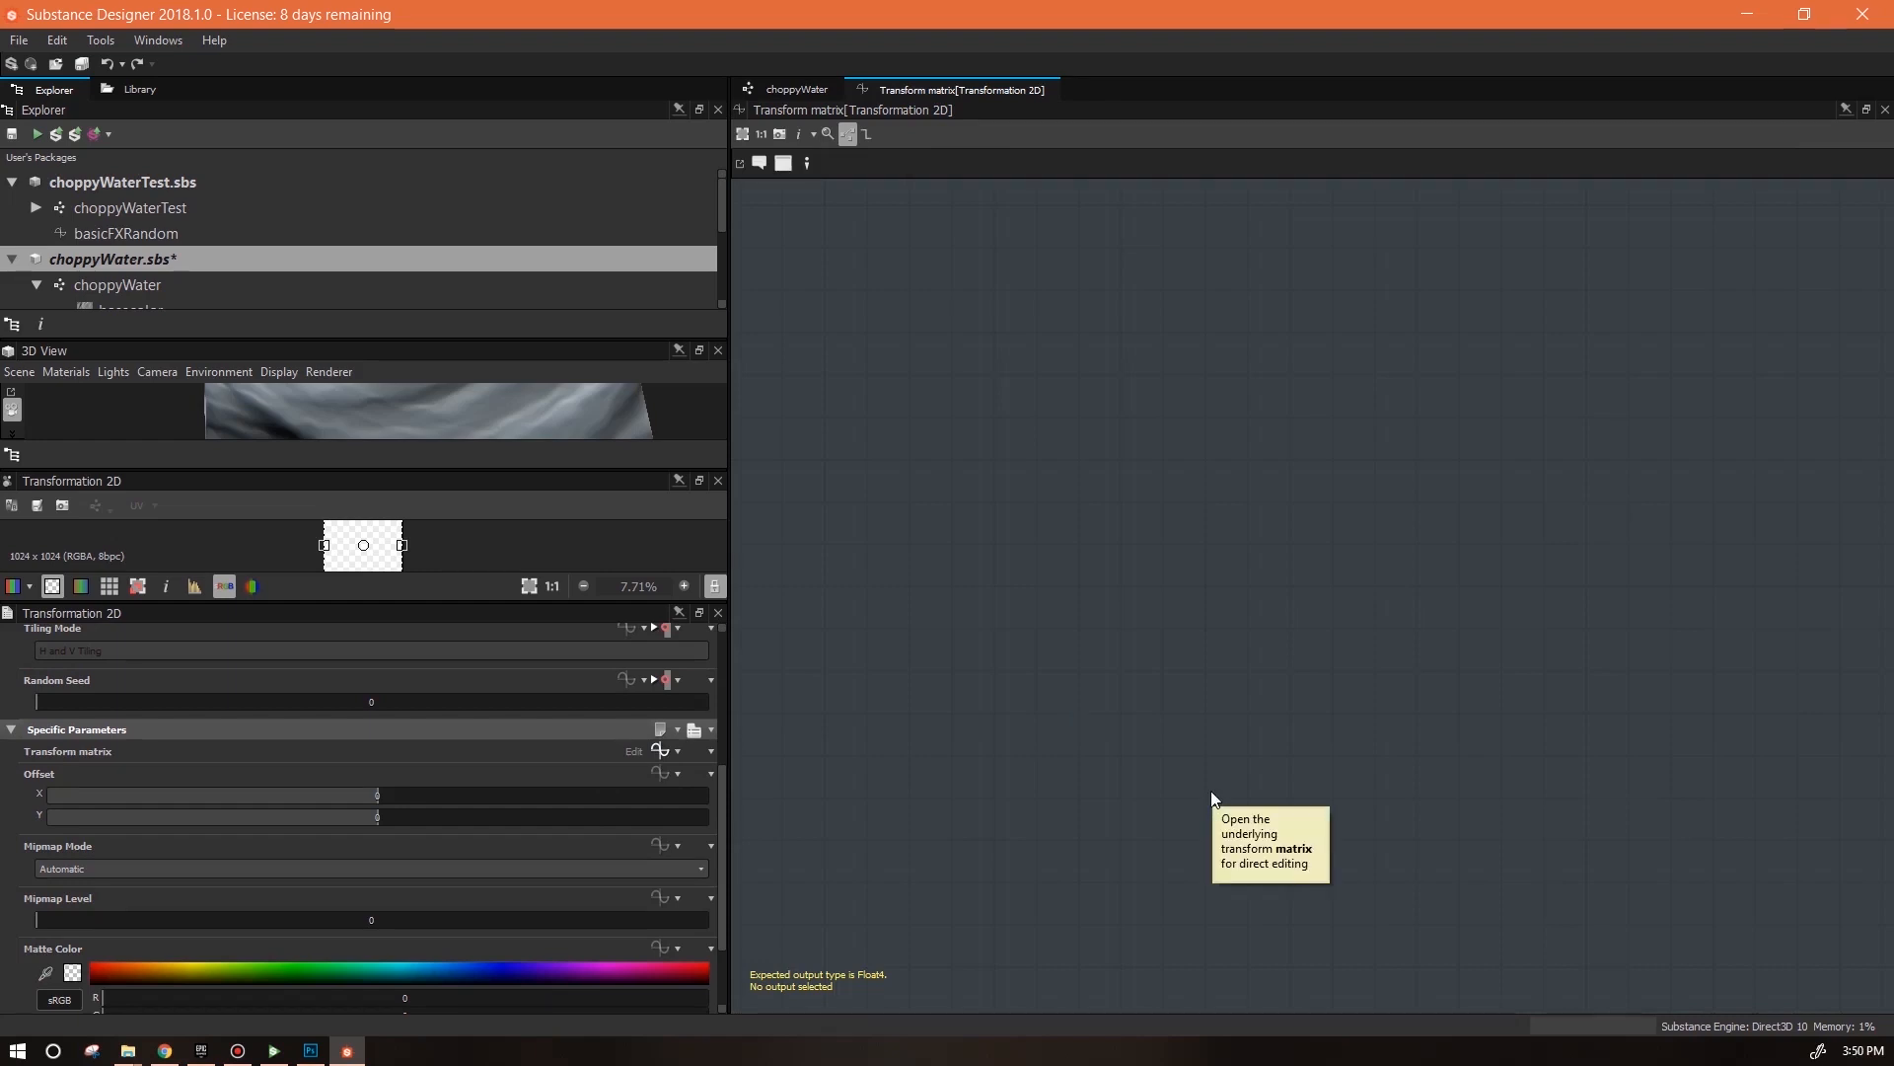
Add a Float4 constant to the Transform matrix function with the values 1, 0, 0, 1
right_click(1343, 309)
mouse_move(1405, 326)
mouse_move(1724, 322)
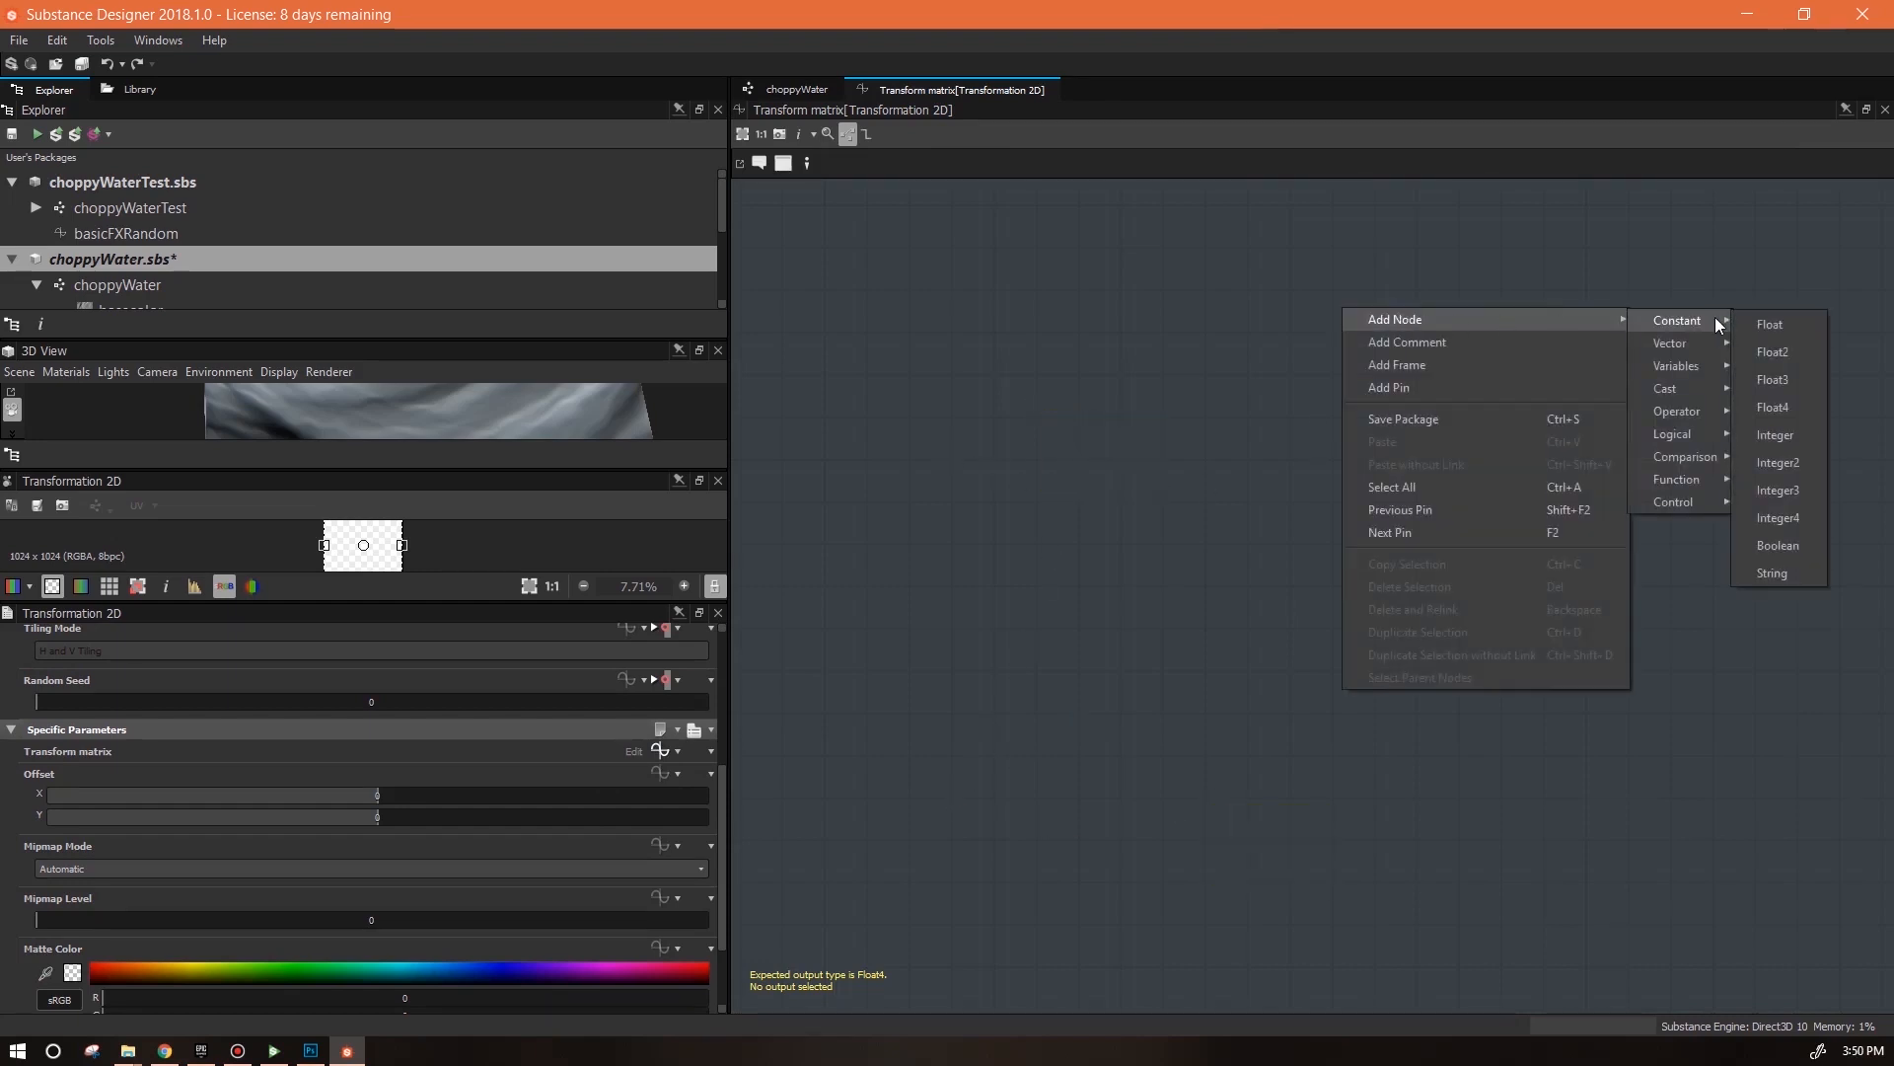
click(1784, 419)
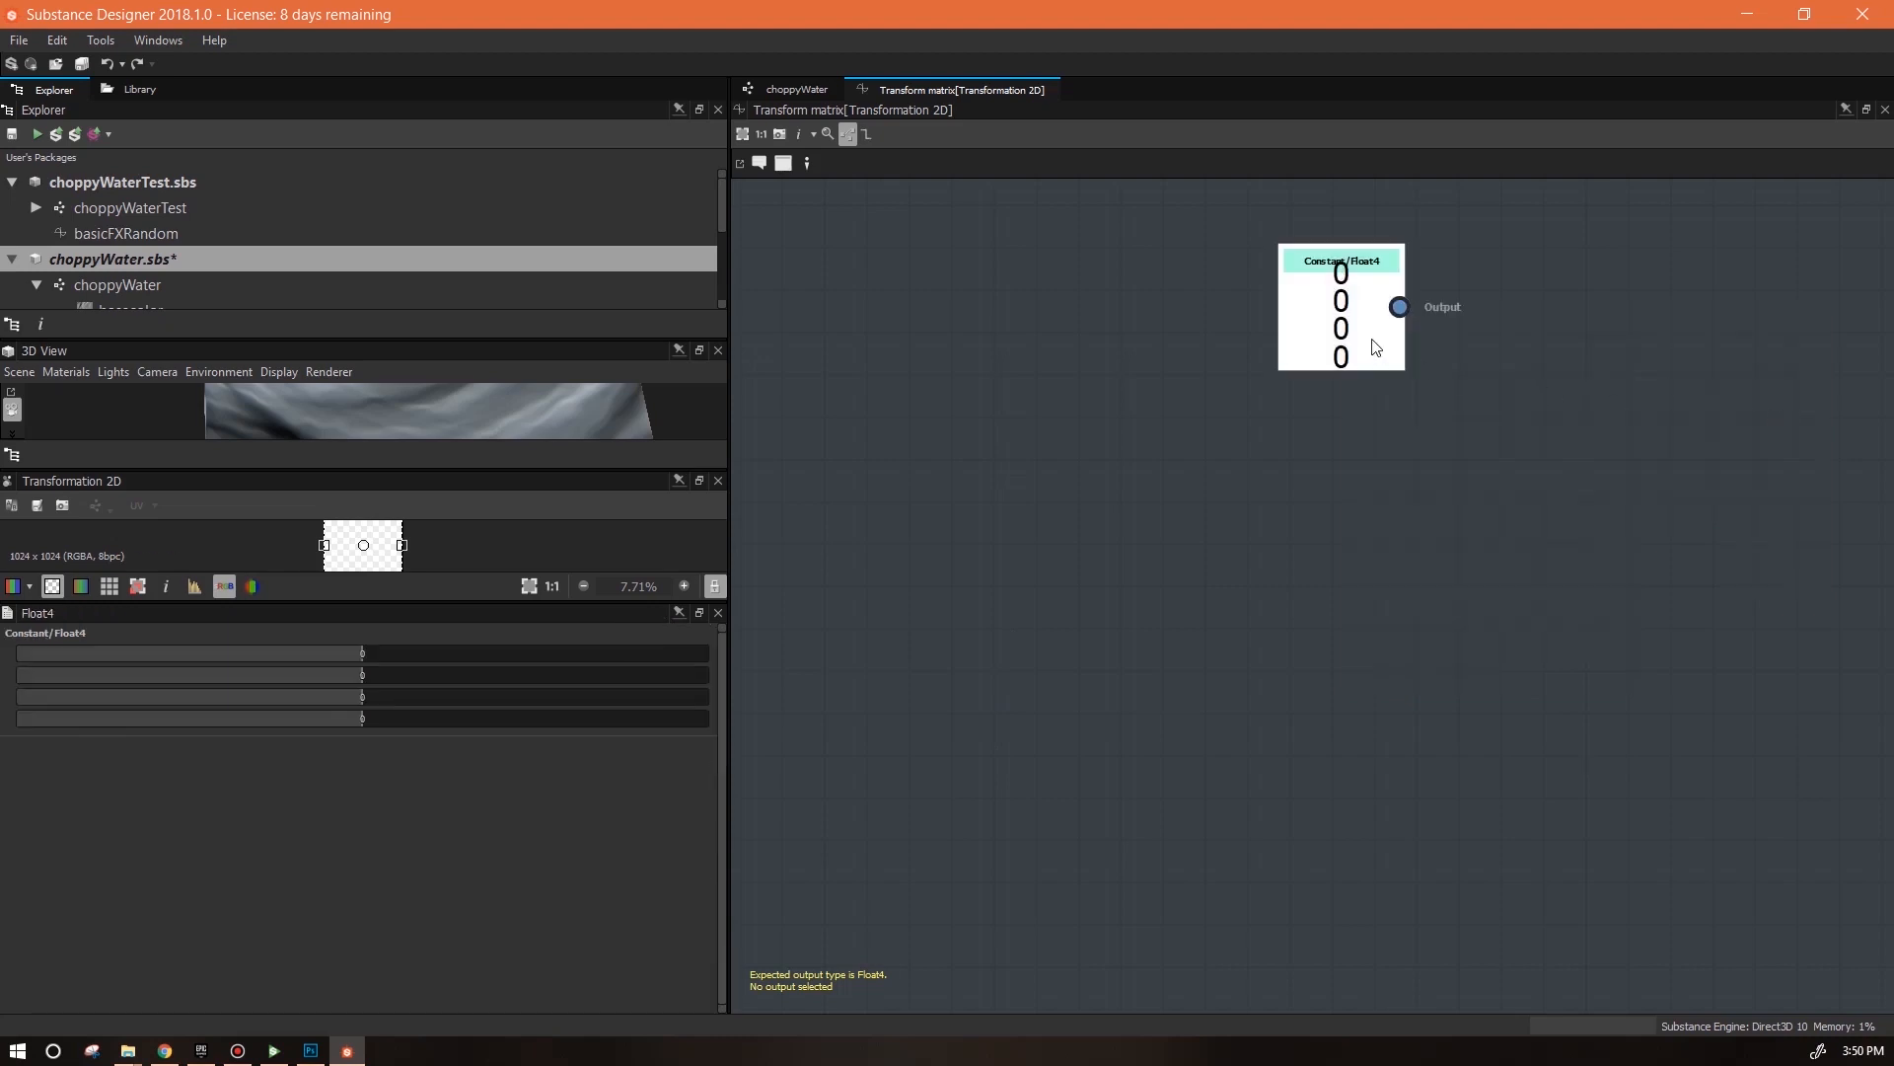
text(1)
click(364, 718)
text(1)
key(Return)
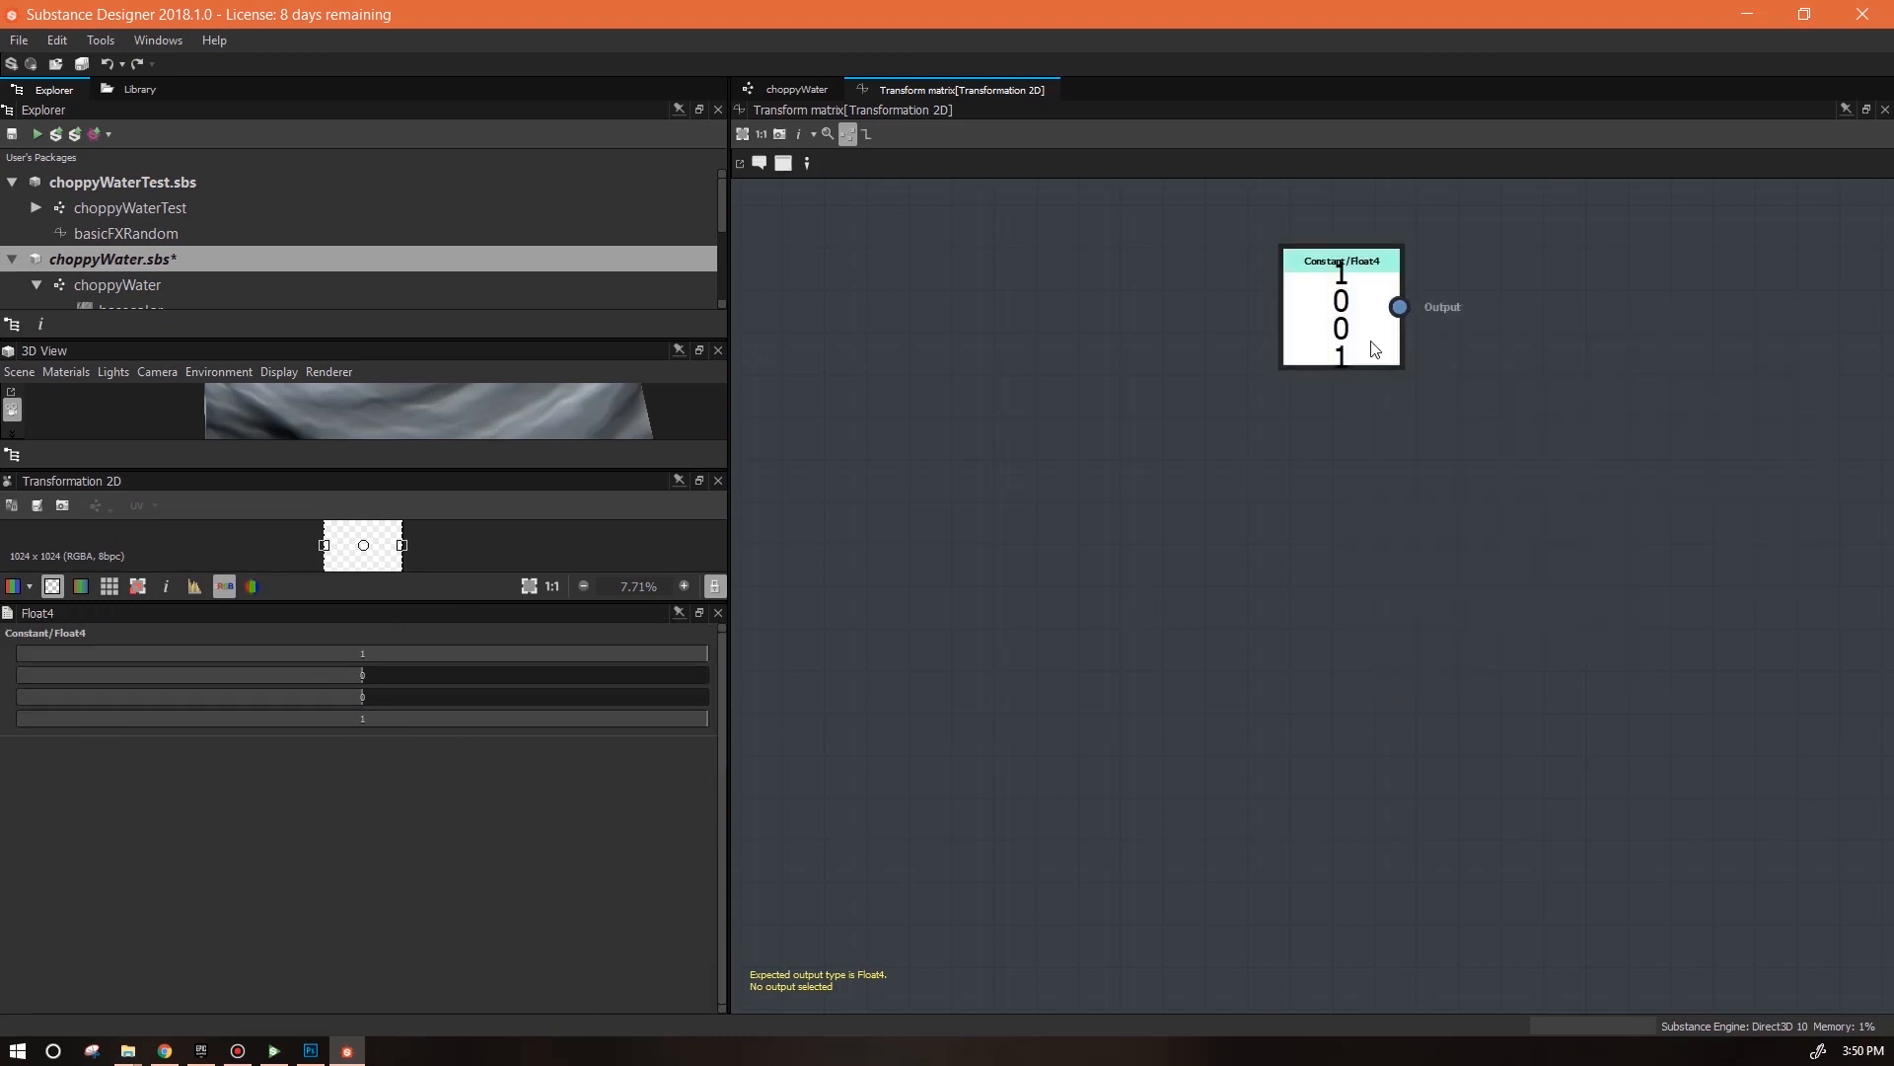
Duplicate the Float4 constant below the original and set the copy's values to -1, 0, 0, -1
key(ctrl+d)
click(1357, 517)
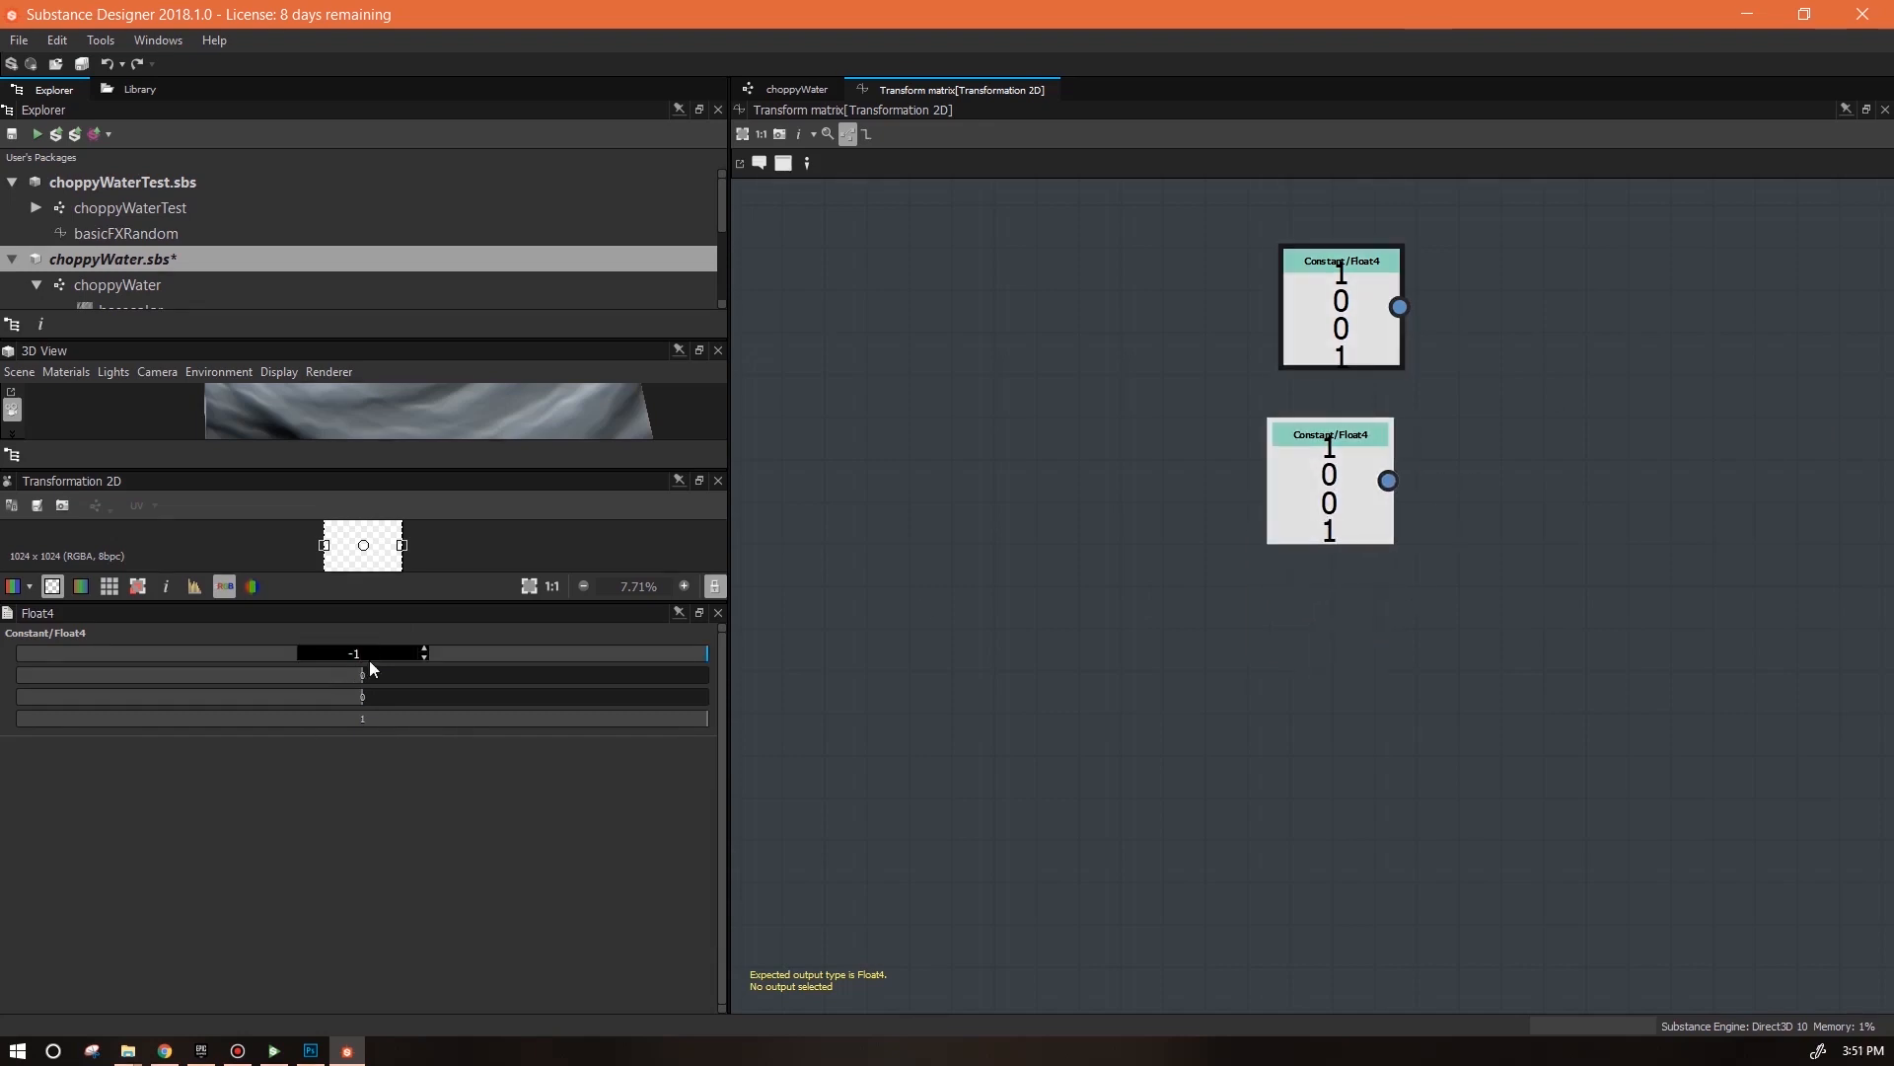
click(367, 718)
text(-1)
key(Return)
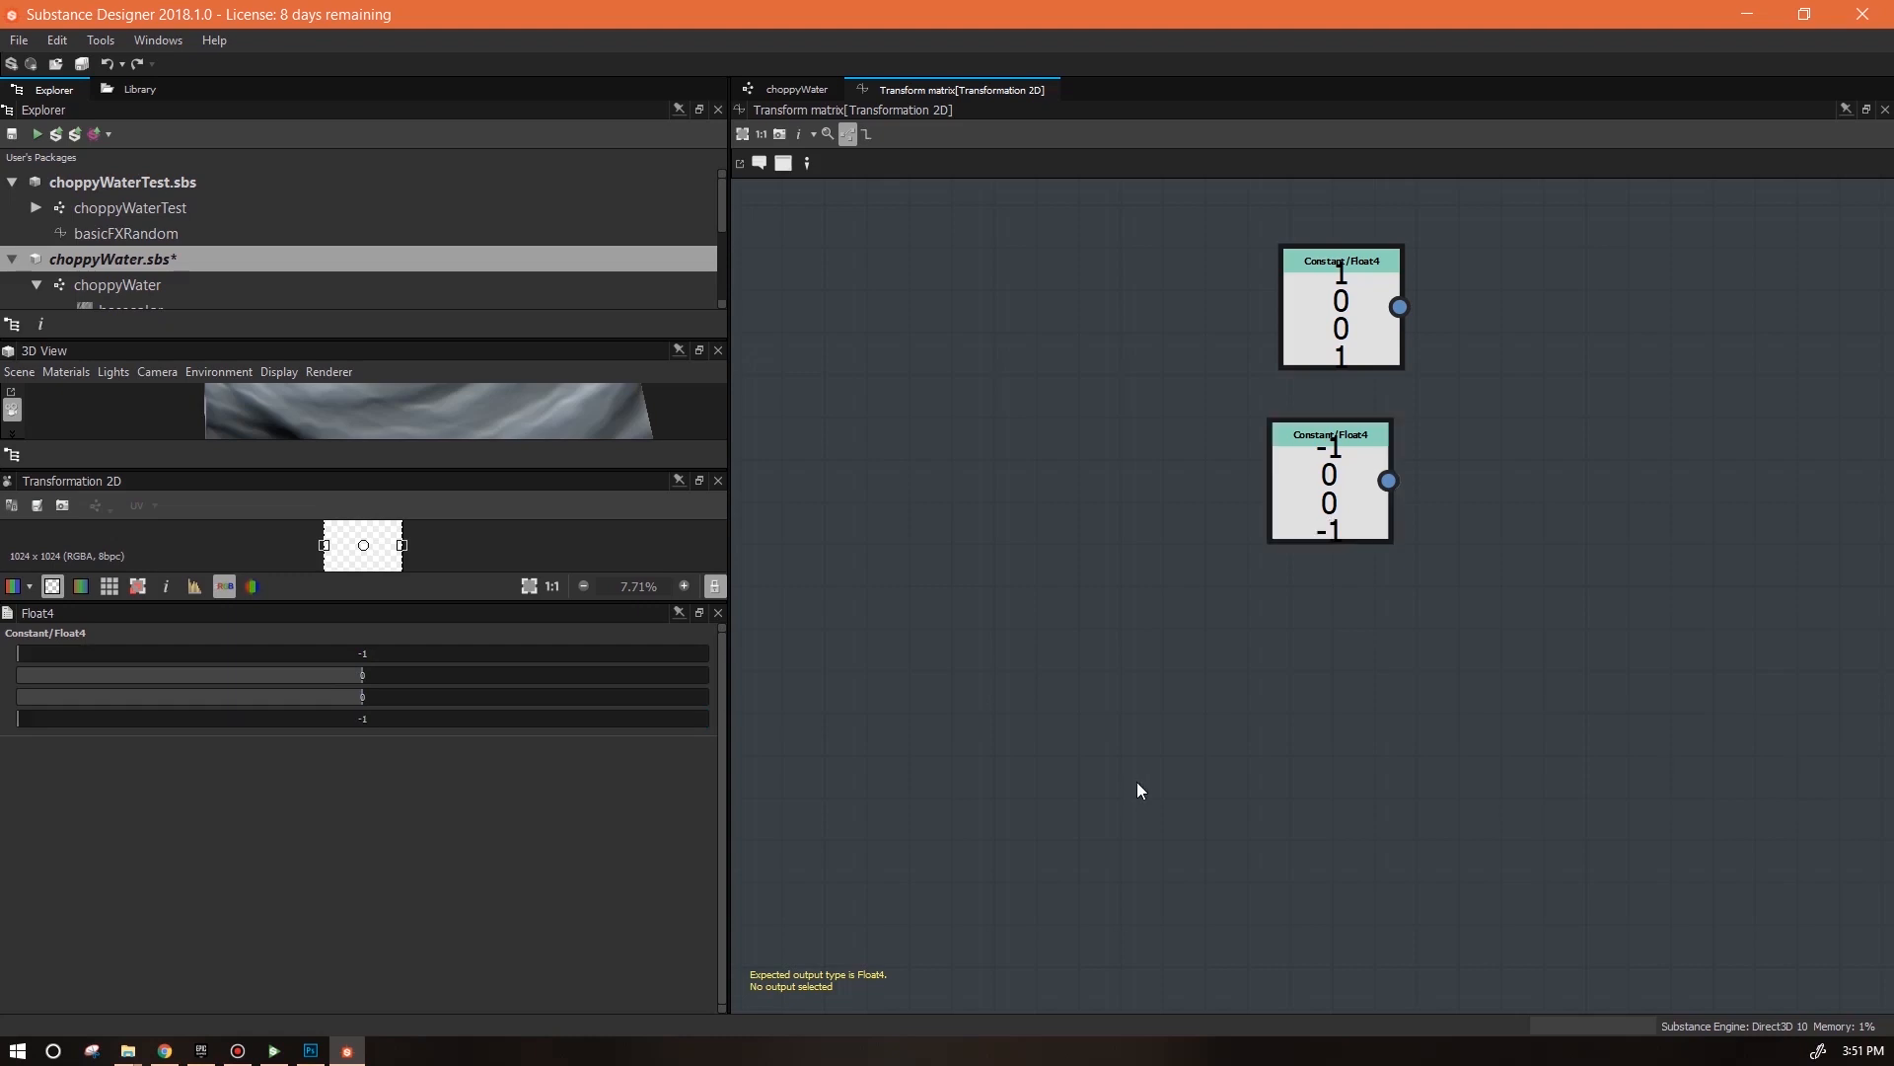
Add a Get Integer node that reads waterDirection and place it up and to the left of the Float4 constants
middle_drag(1346, 375, 1316, 697)
right_click(1121, 316)
mouse_move(1181, 333)
mouse_move(1472, 375)
click(1571, 523)
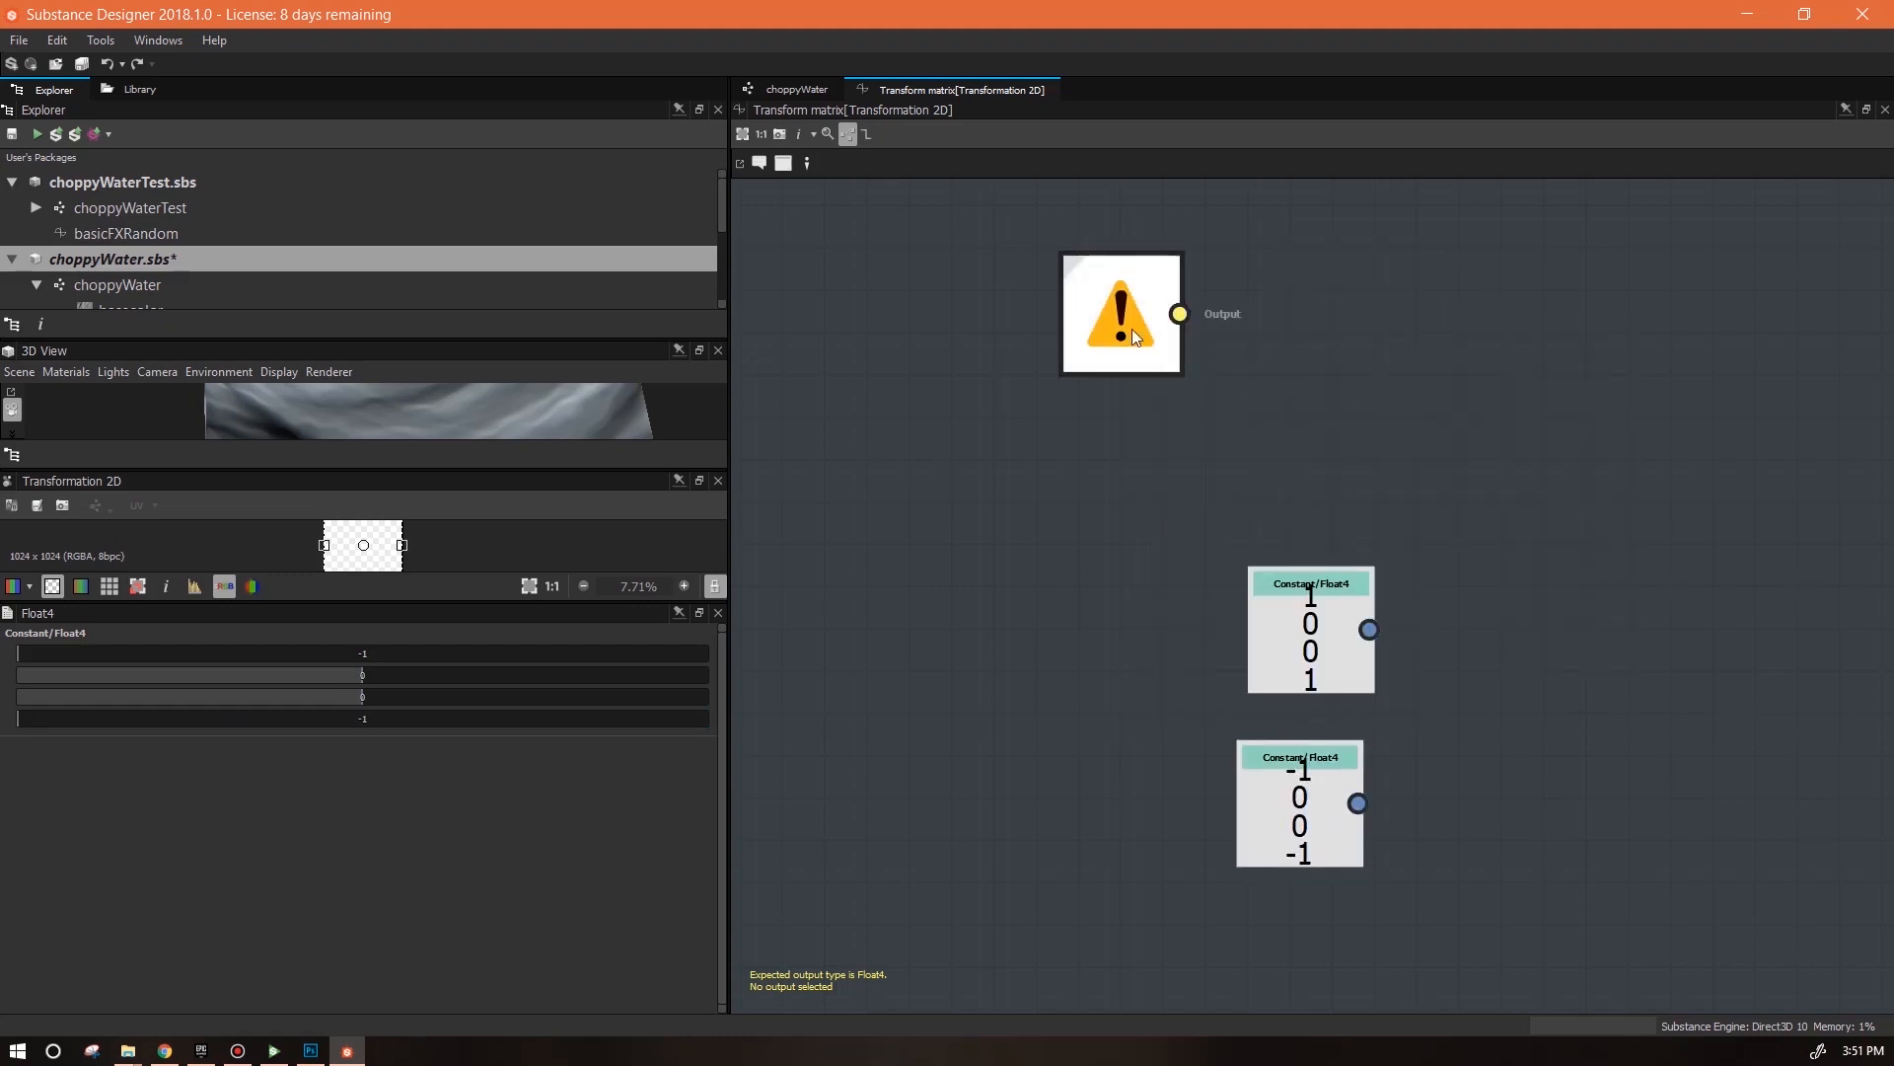
click(572, 654)
click(600, 709)
drag(1098, 373, 907, 494)
middle_drag(1180, 449, 1116, 639)
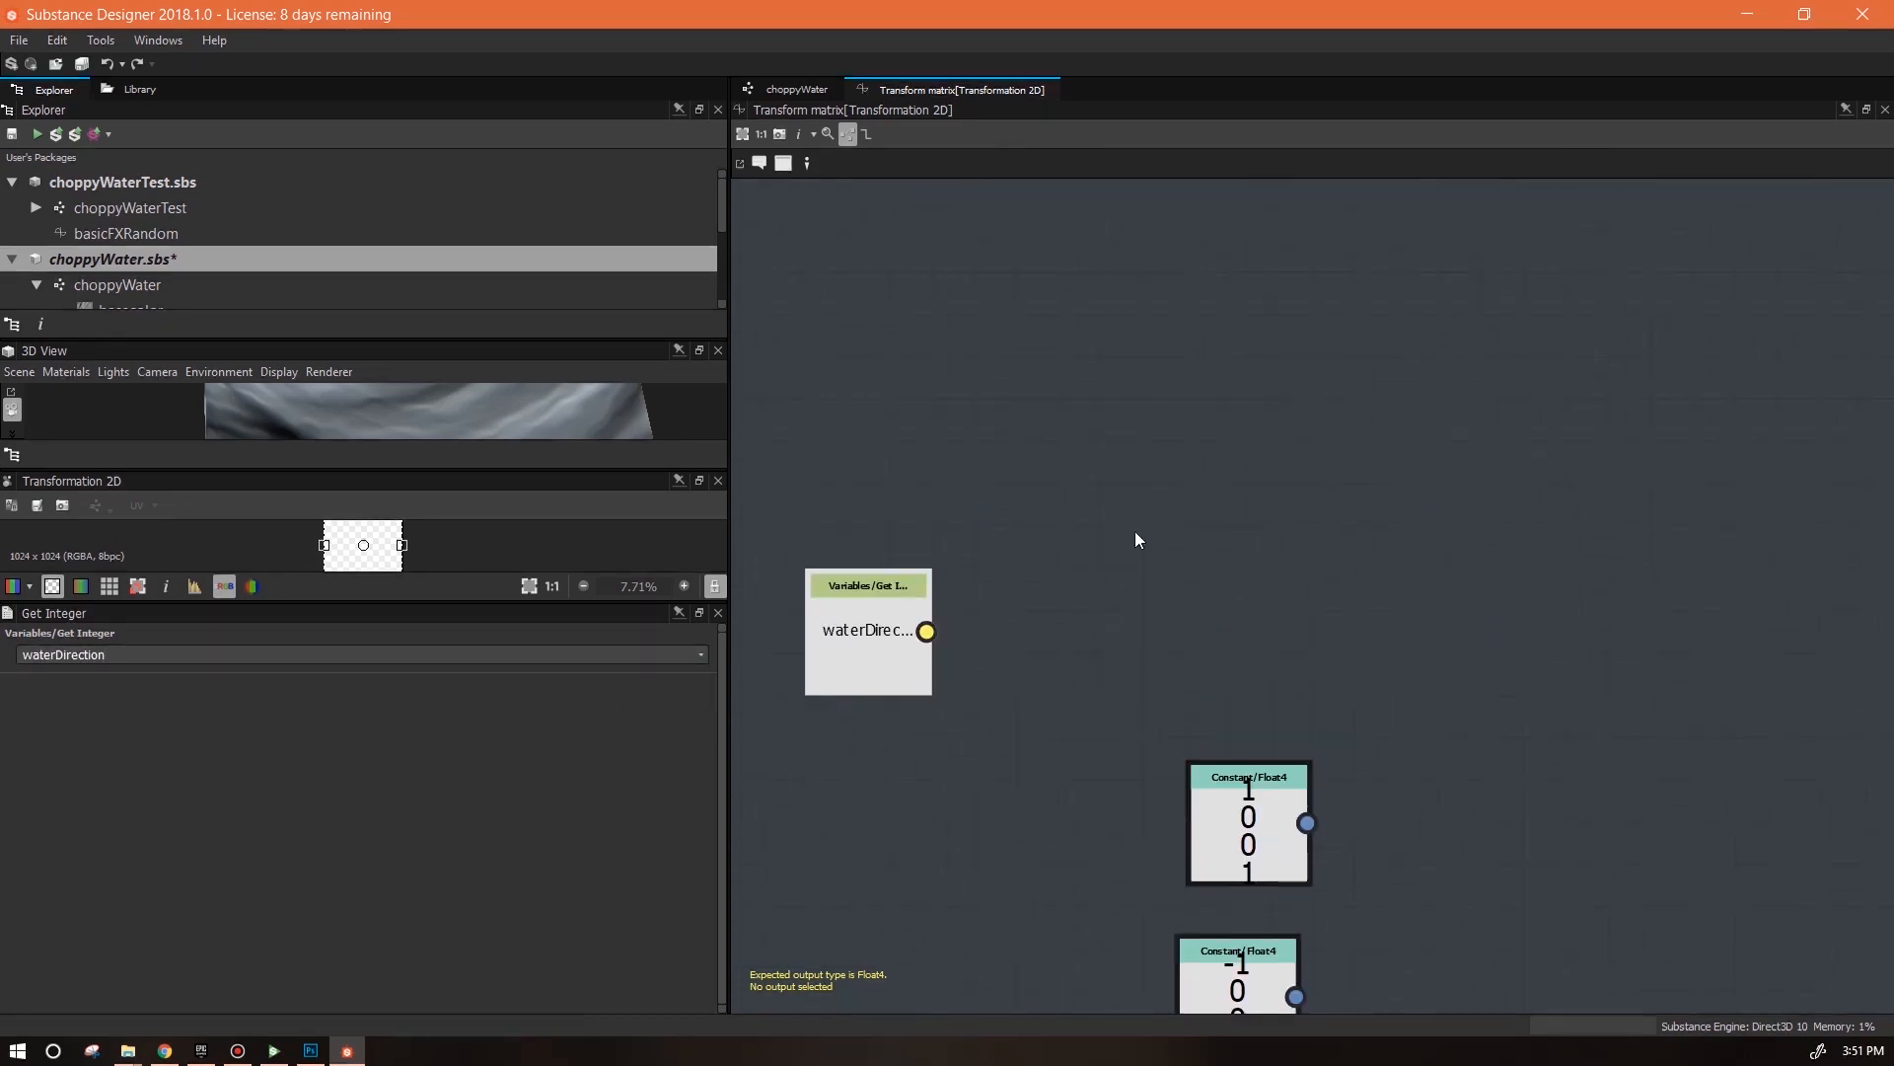
Add an Equal comparison node and an Integer constant of 0 above the waterDirection node
right_click(1101, 345)
mouse_move(1180, 356)
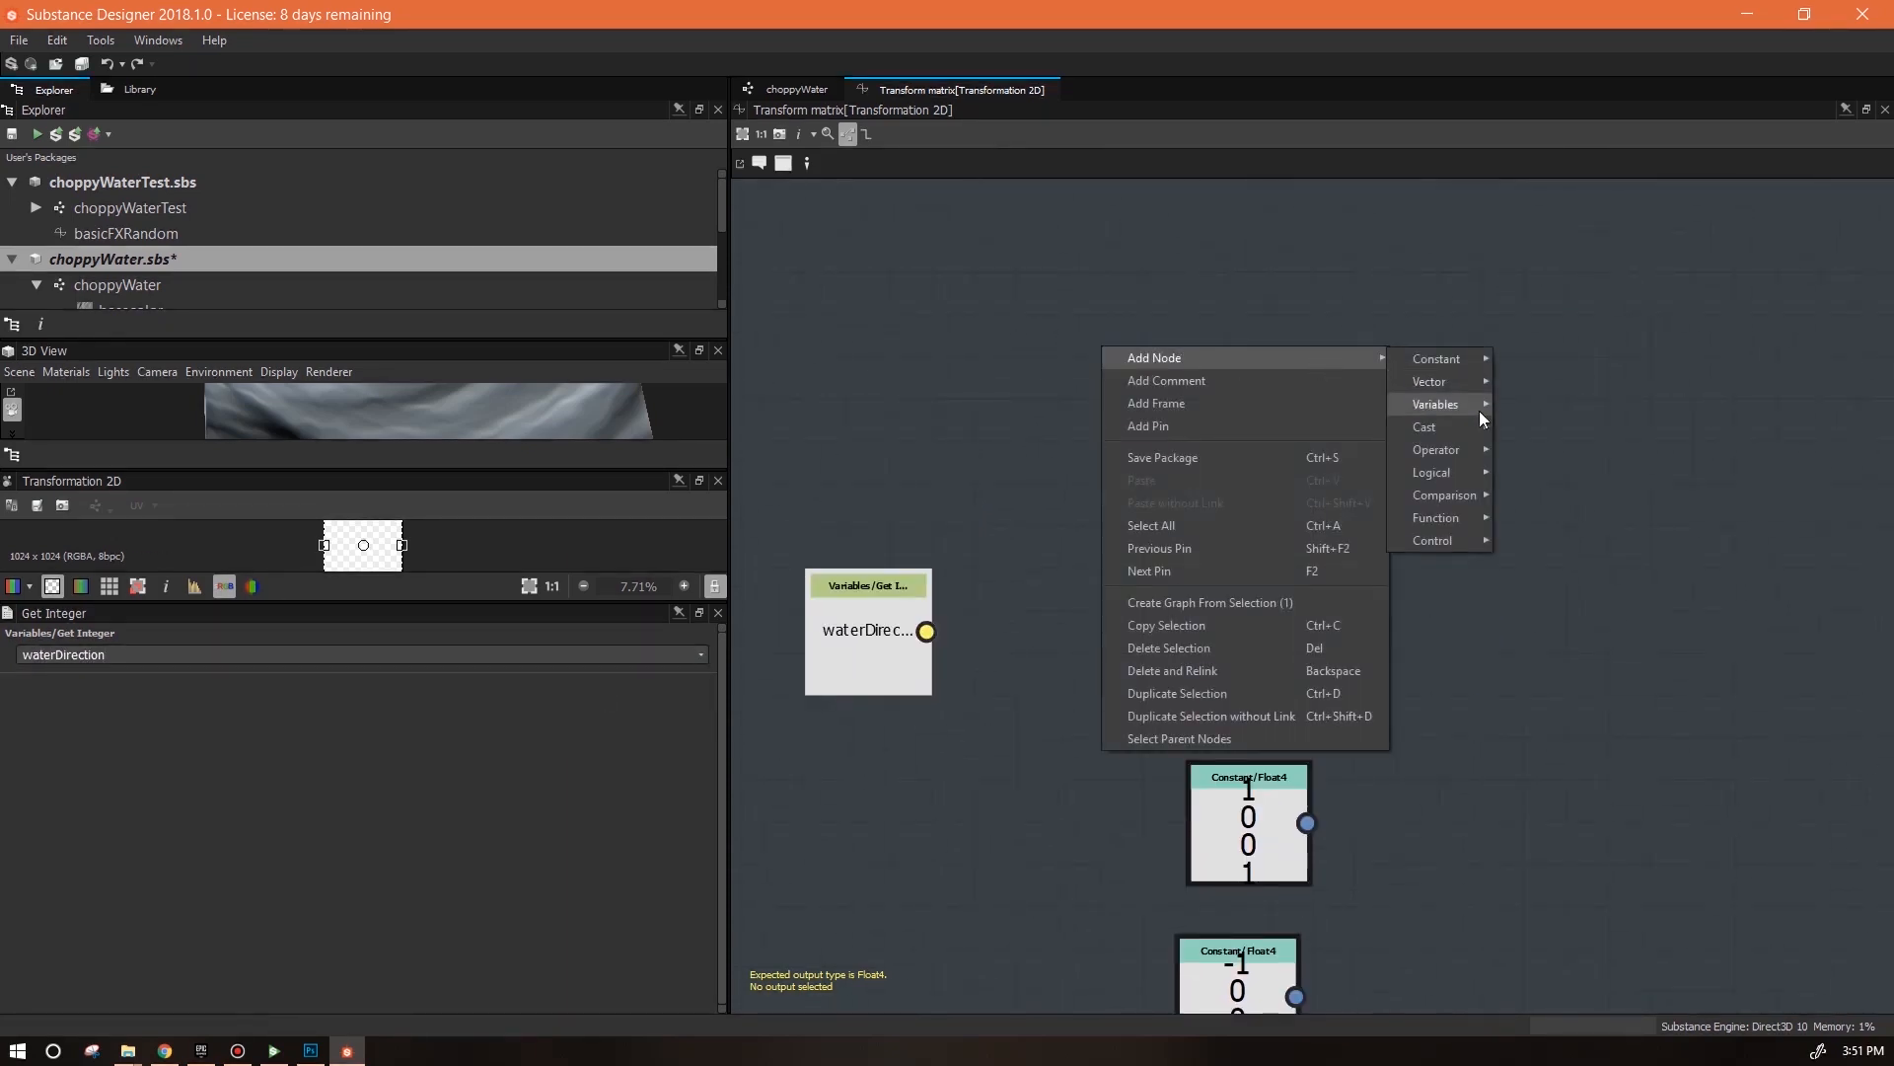
mouse_move(1471, 491)
click(1532, 501)
drag(1112, 364, 1084, 434)
right_click(908, 331)
mouse_move(1046, 336)
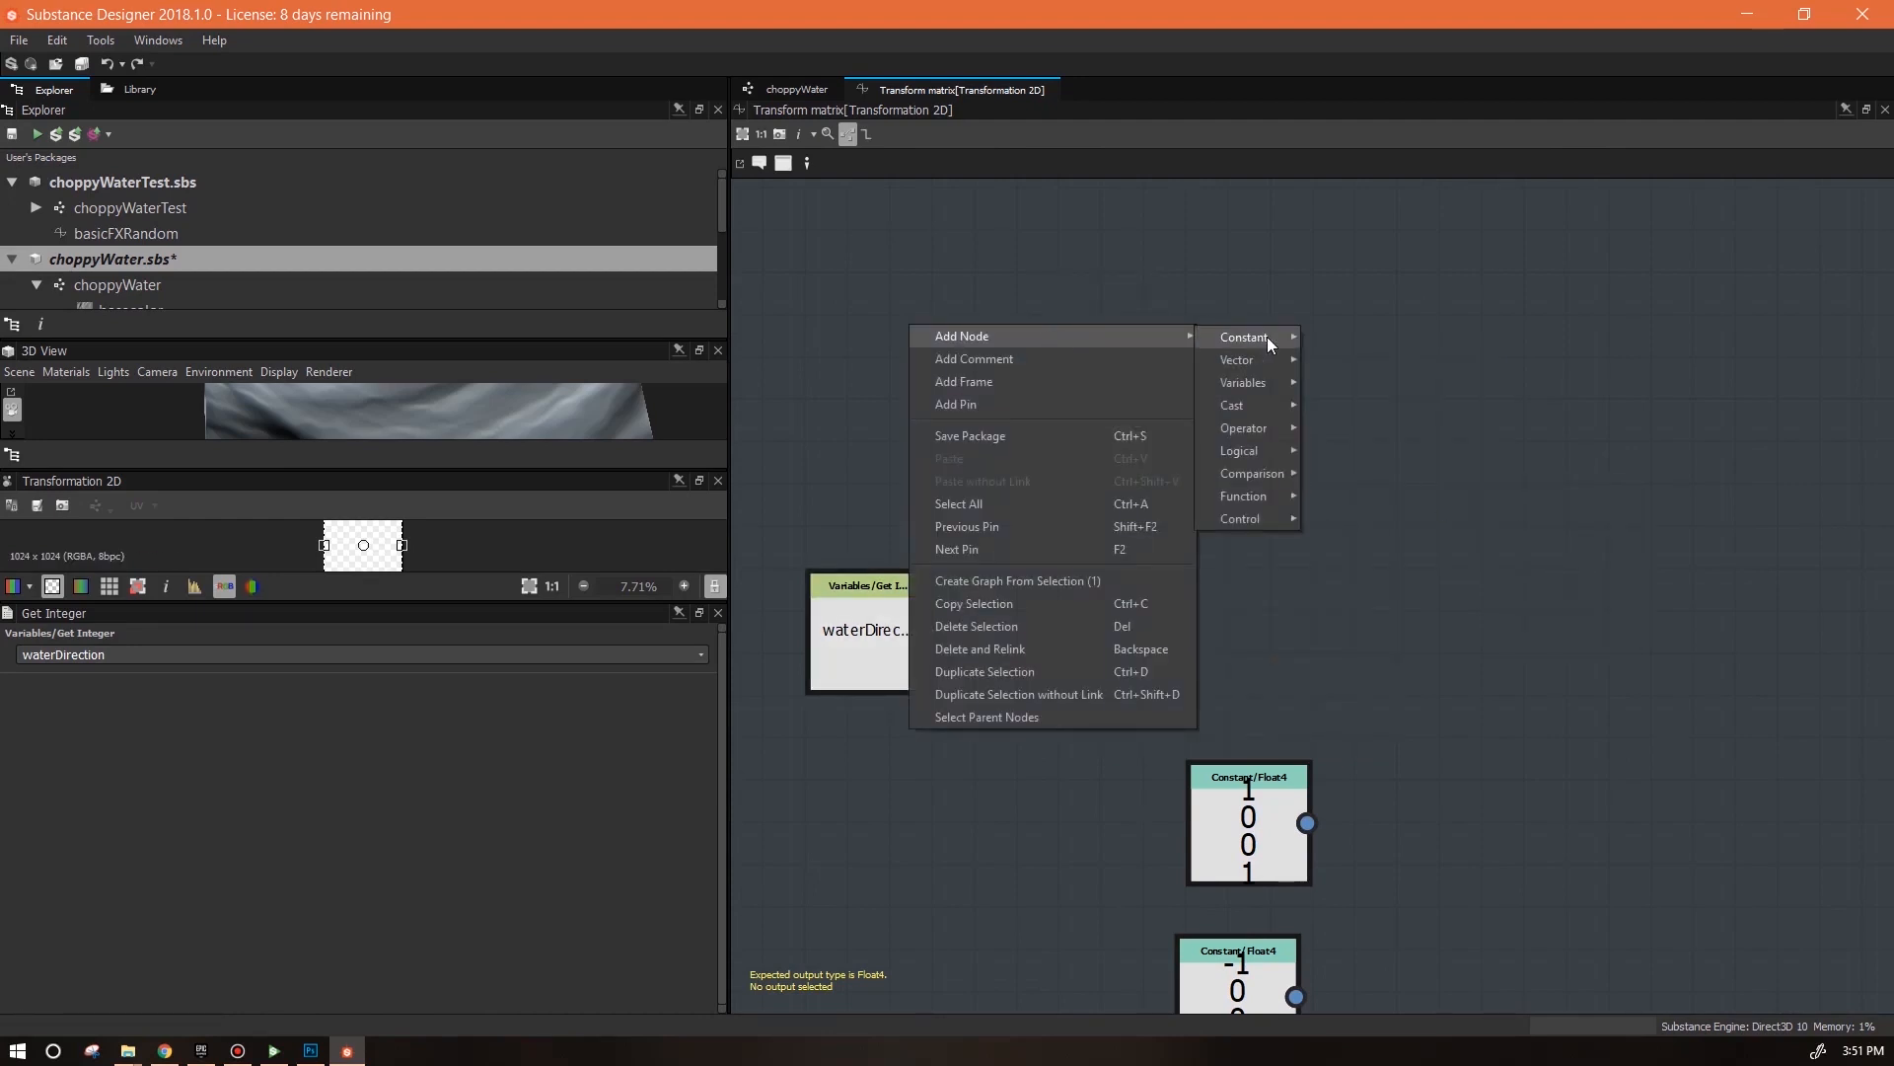
mouse_move(1267, 336)
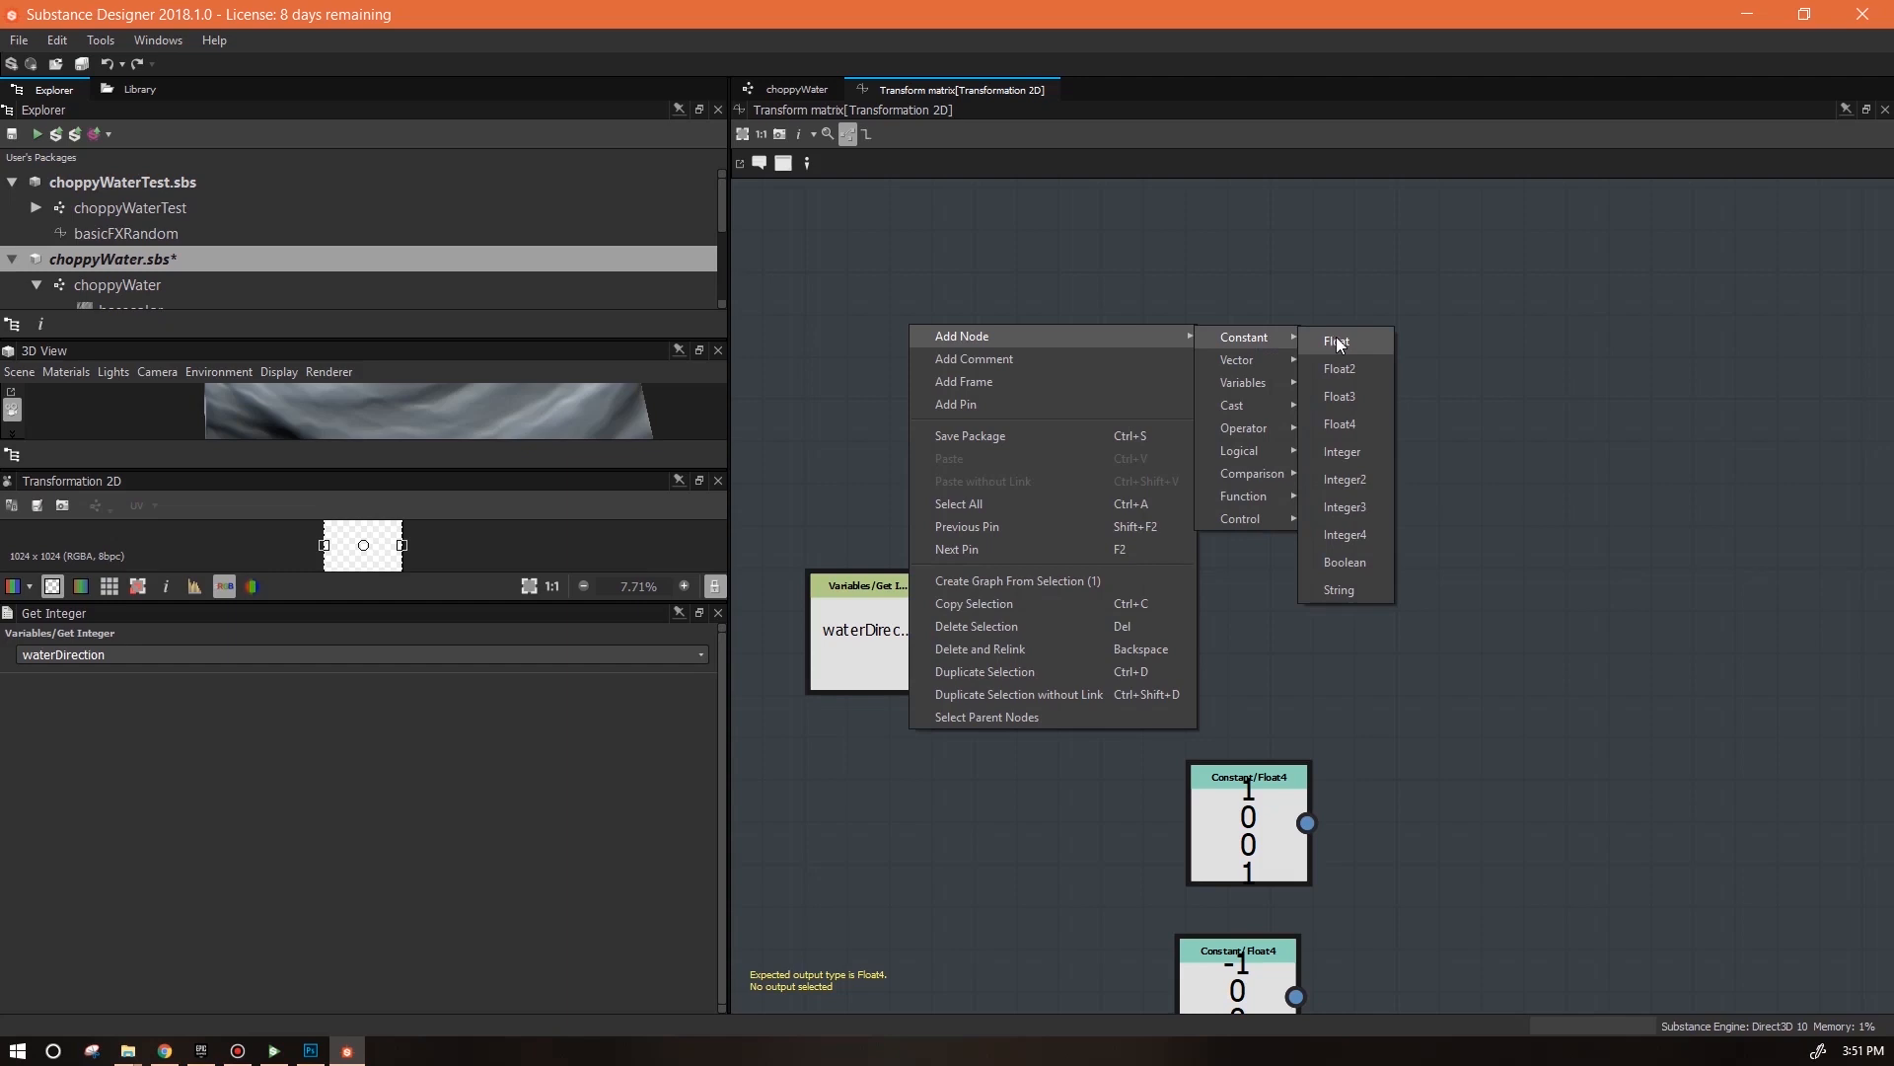
click(1341, 450)
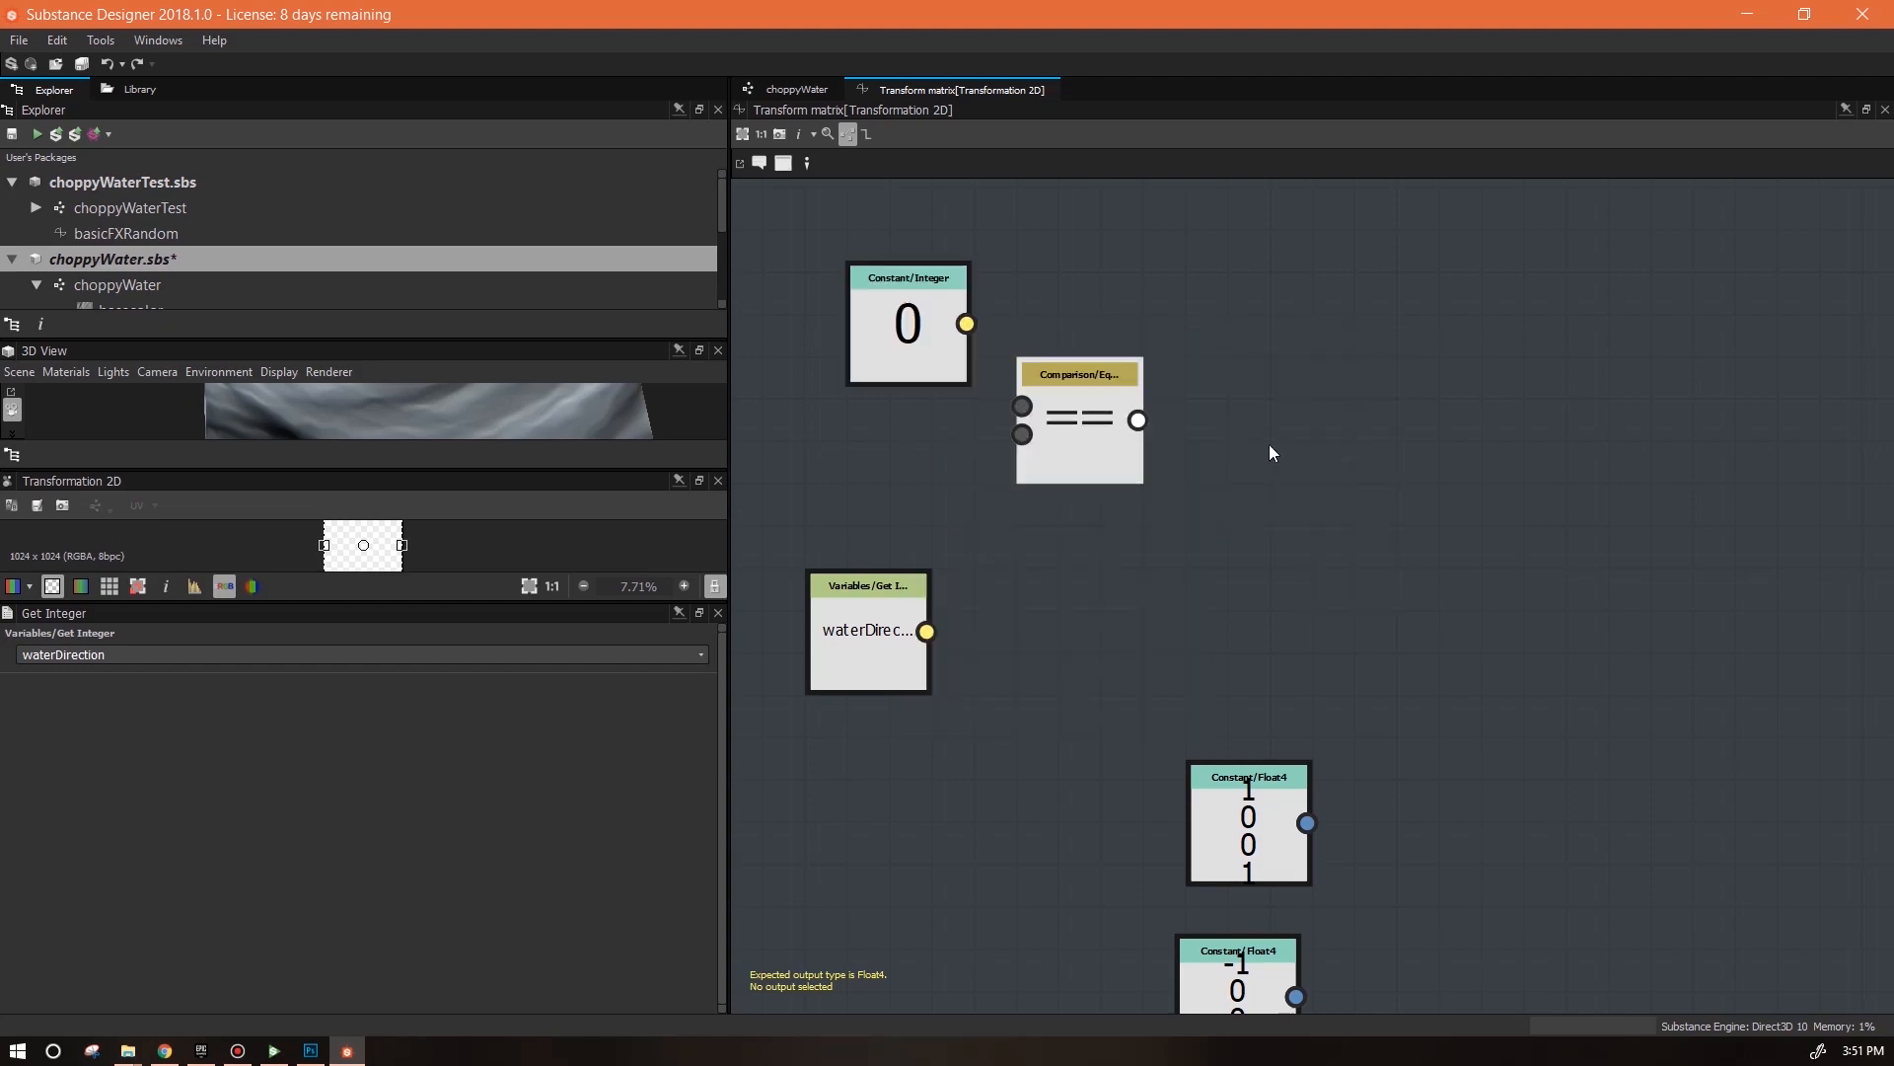
Connect the waterDirection and Integer 0 nodes to the Equal comparison's inputs, stacking both sources beside it
drag(886, 332, 846, 426)
drag(1108, 411, 1193, 370)
drag(883, 656, 929, 425)
Add an If...Else node beside the Equal comparison and connect the comparison to its condition input
middle_drag(1432, 347, 1242, 395)
right_click(1195, 290)
mouse_move(1381, 303)
mouse_move(1539, 485)
click(1629, 515)
drag(1196, 290, 1311, 470)
drag(1253, 439, 1032, 425)
middle_drag(1371, 663, 1622, 617)
scroll(1579, 582, down, 2)
drag(1568, 454, 1539, 427)
click(797, 90)
middle_drag(1010, 648, 1110, 689)
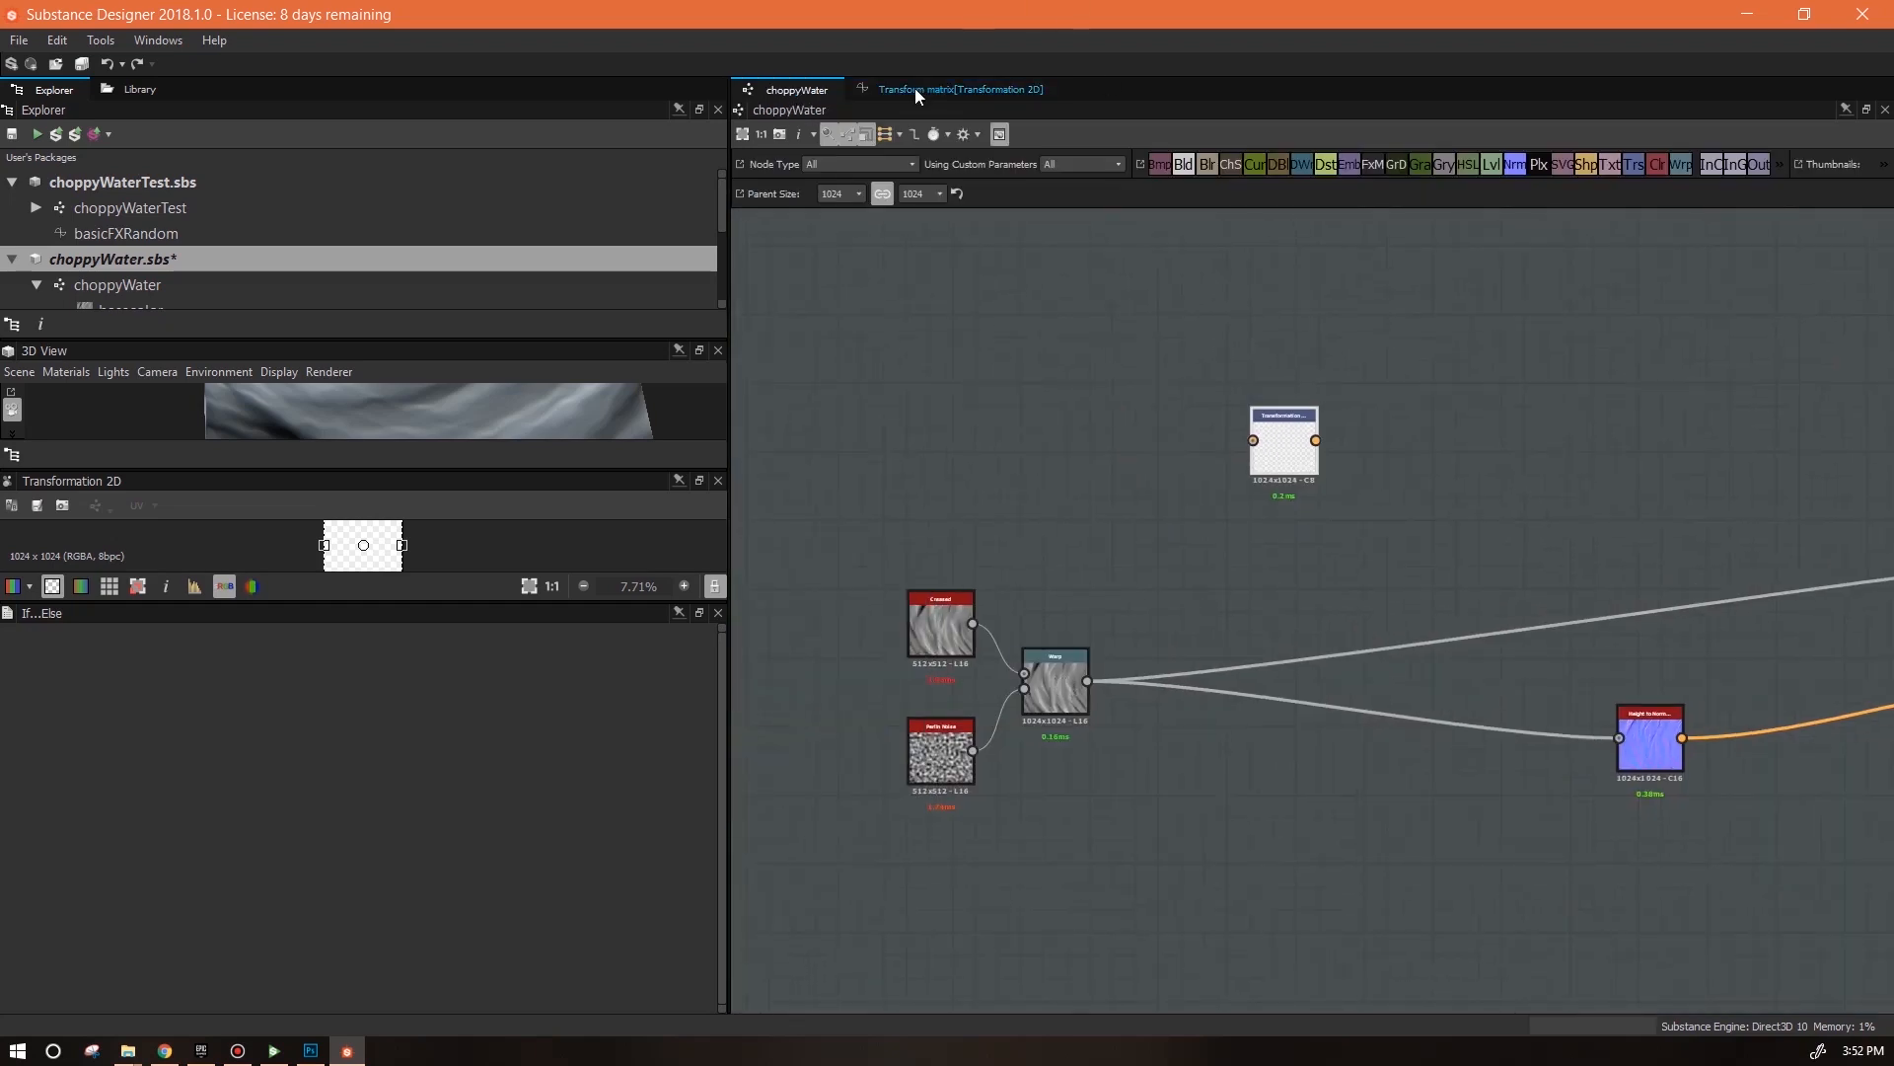
click(962, 90)
Connect the 1, 0, 0, 1 Float4 to the If input and the -1, 0, 0, -1 Float4 to the Else input
middle_drag(1440, 730, 1330, 696)
drag(1319, 706, 1385, 396)
drag(1273, 740, 1214, 549)
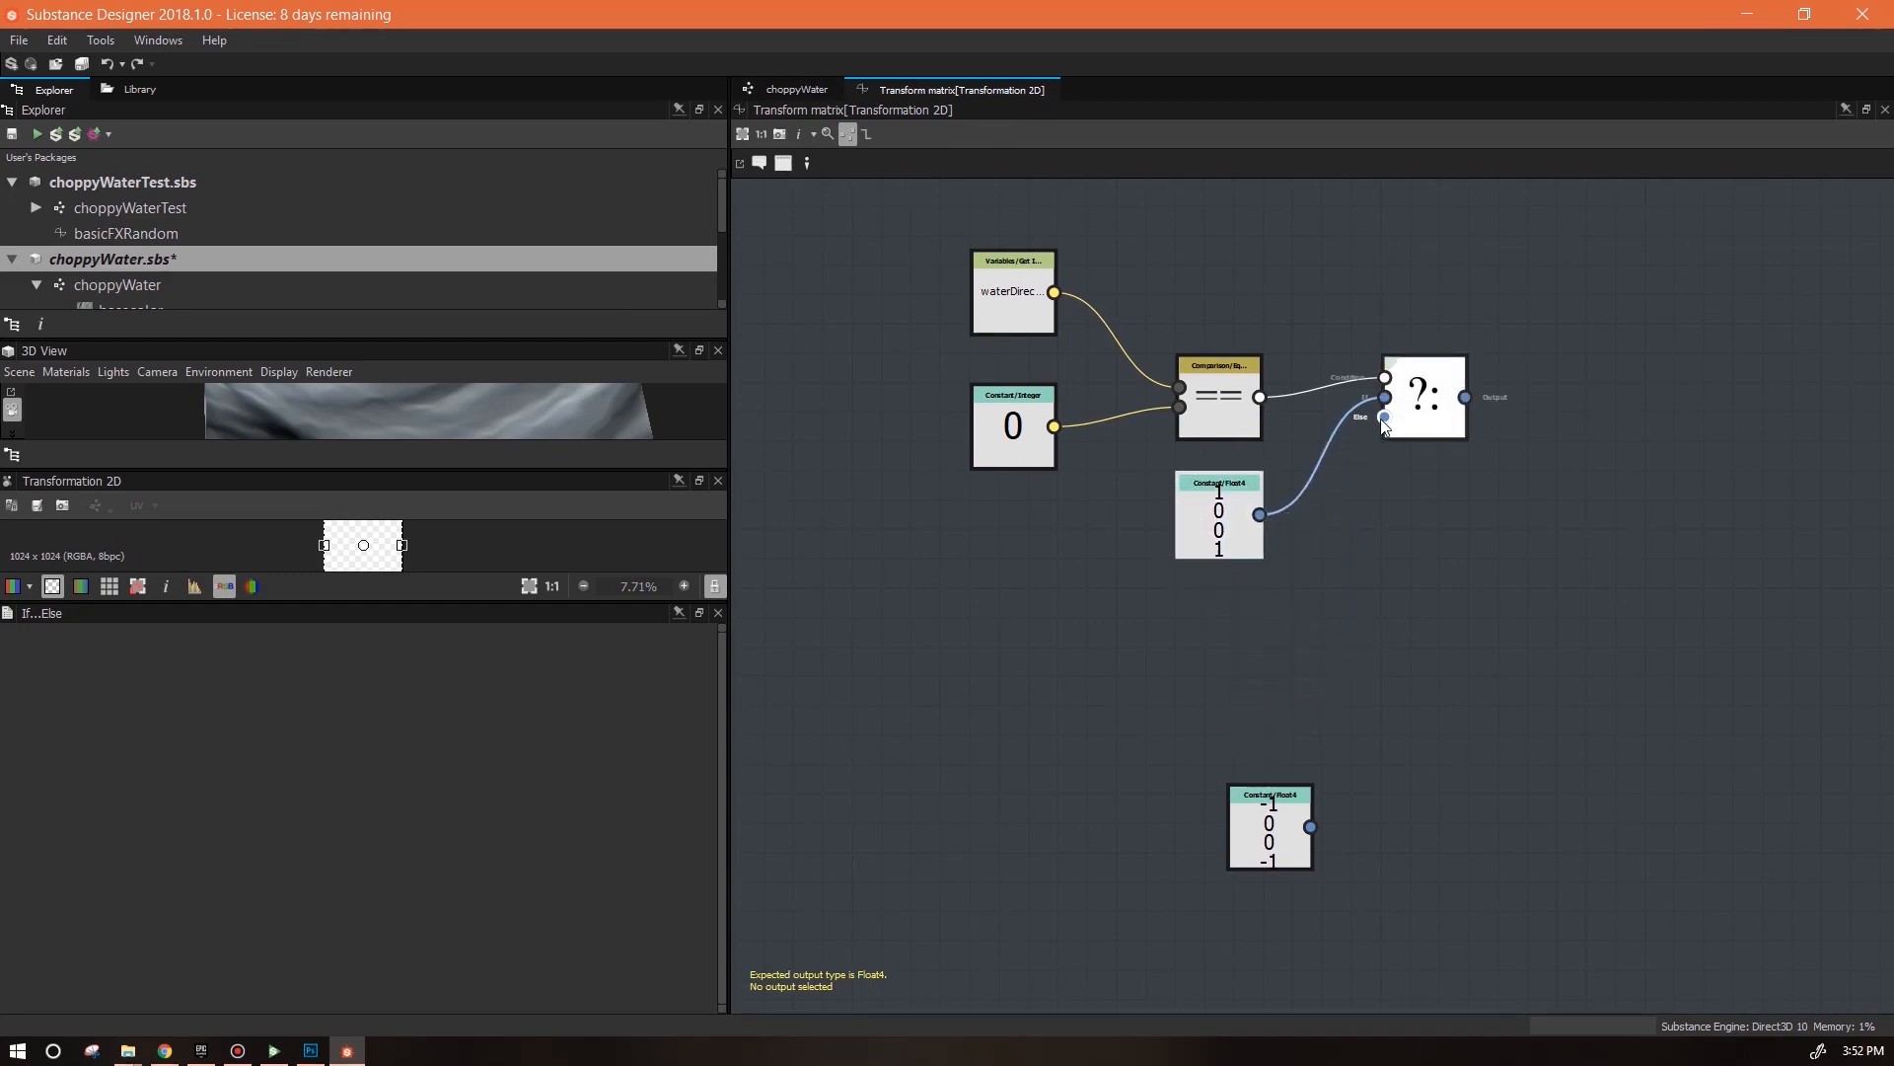
drag(1328, 843, 1254, 634)
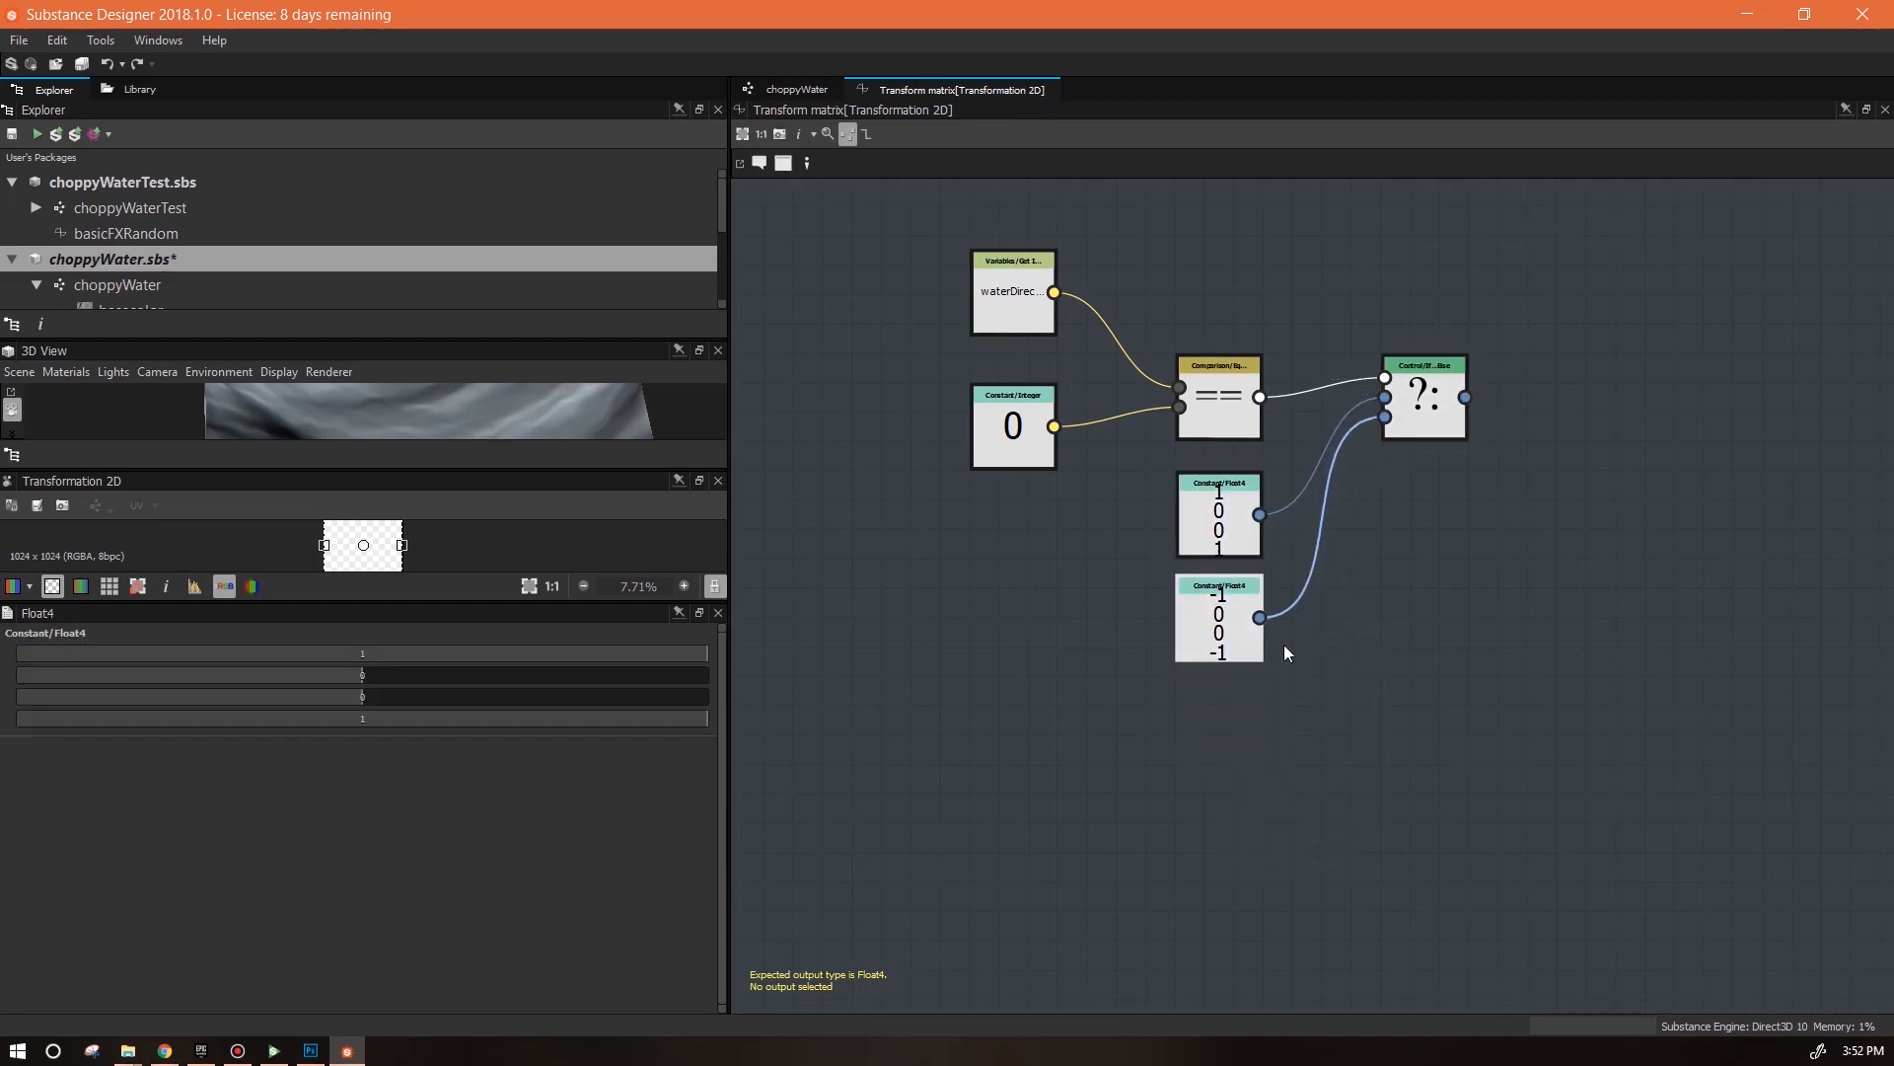
Set the If...Else node as the output of the Transform matrix function
click(1461, 437)
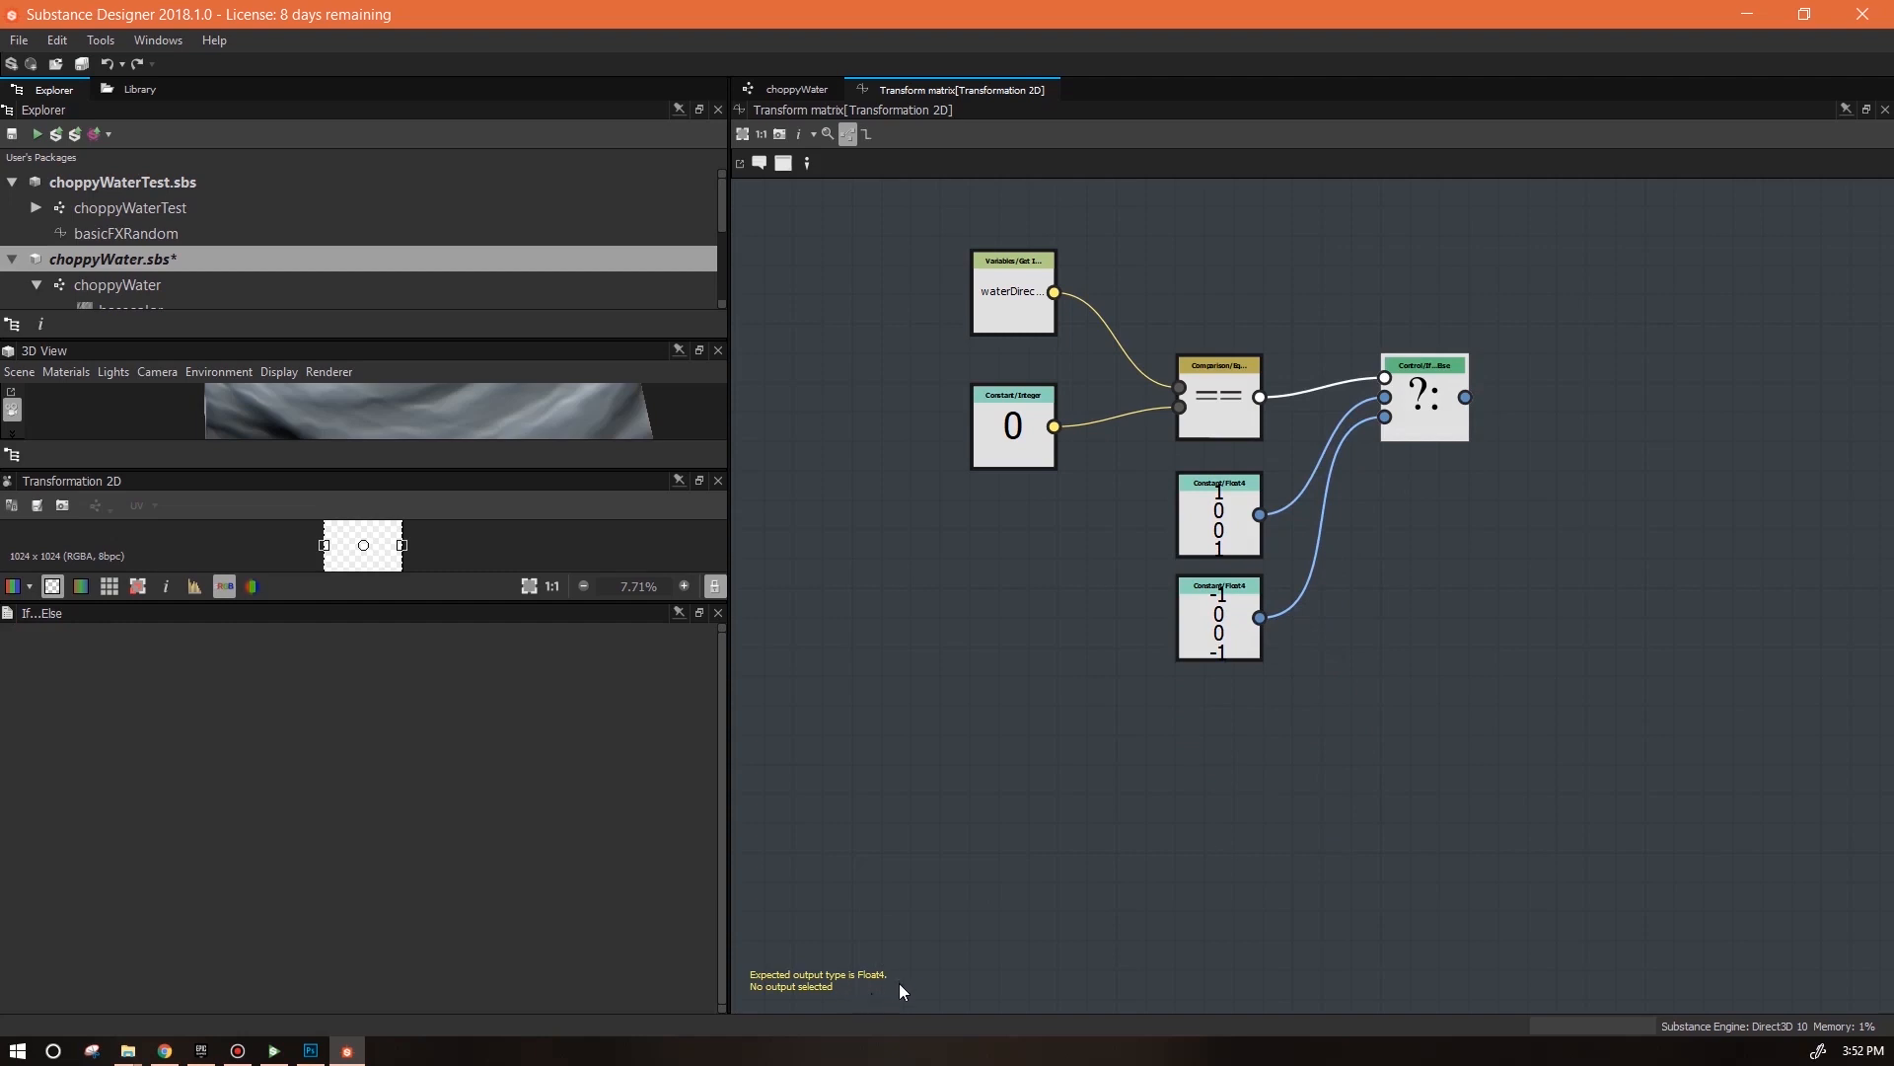
right_click(1424, 418)
click(1474, 453)
Return to the choppyWater graph and connect the Warp output to the Transformation 2D node's input
click(765, 92)
drag(1253, 440, 1087, 679)
click(1311, 444)
drag(1308, 446, 1240, 491)
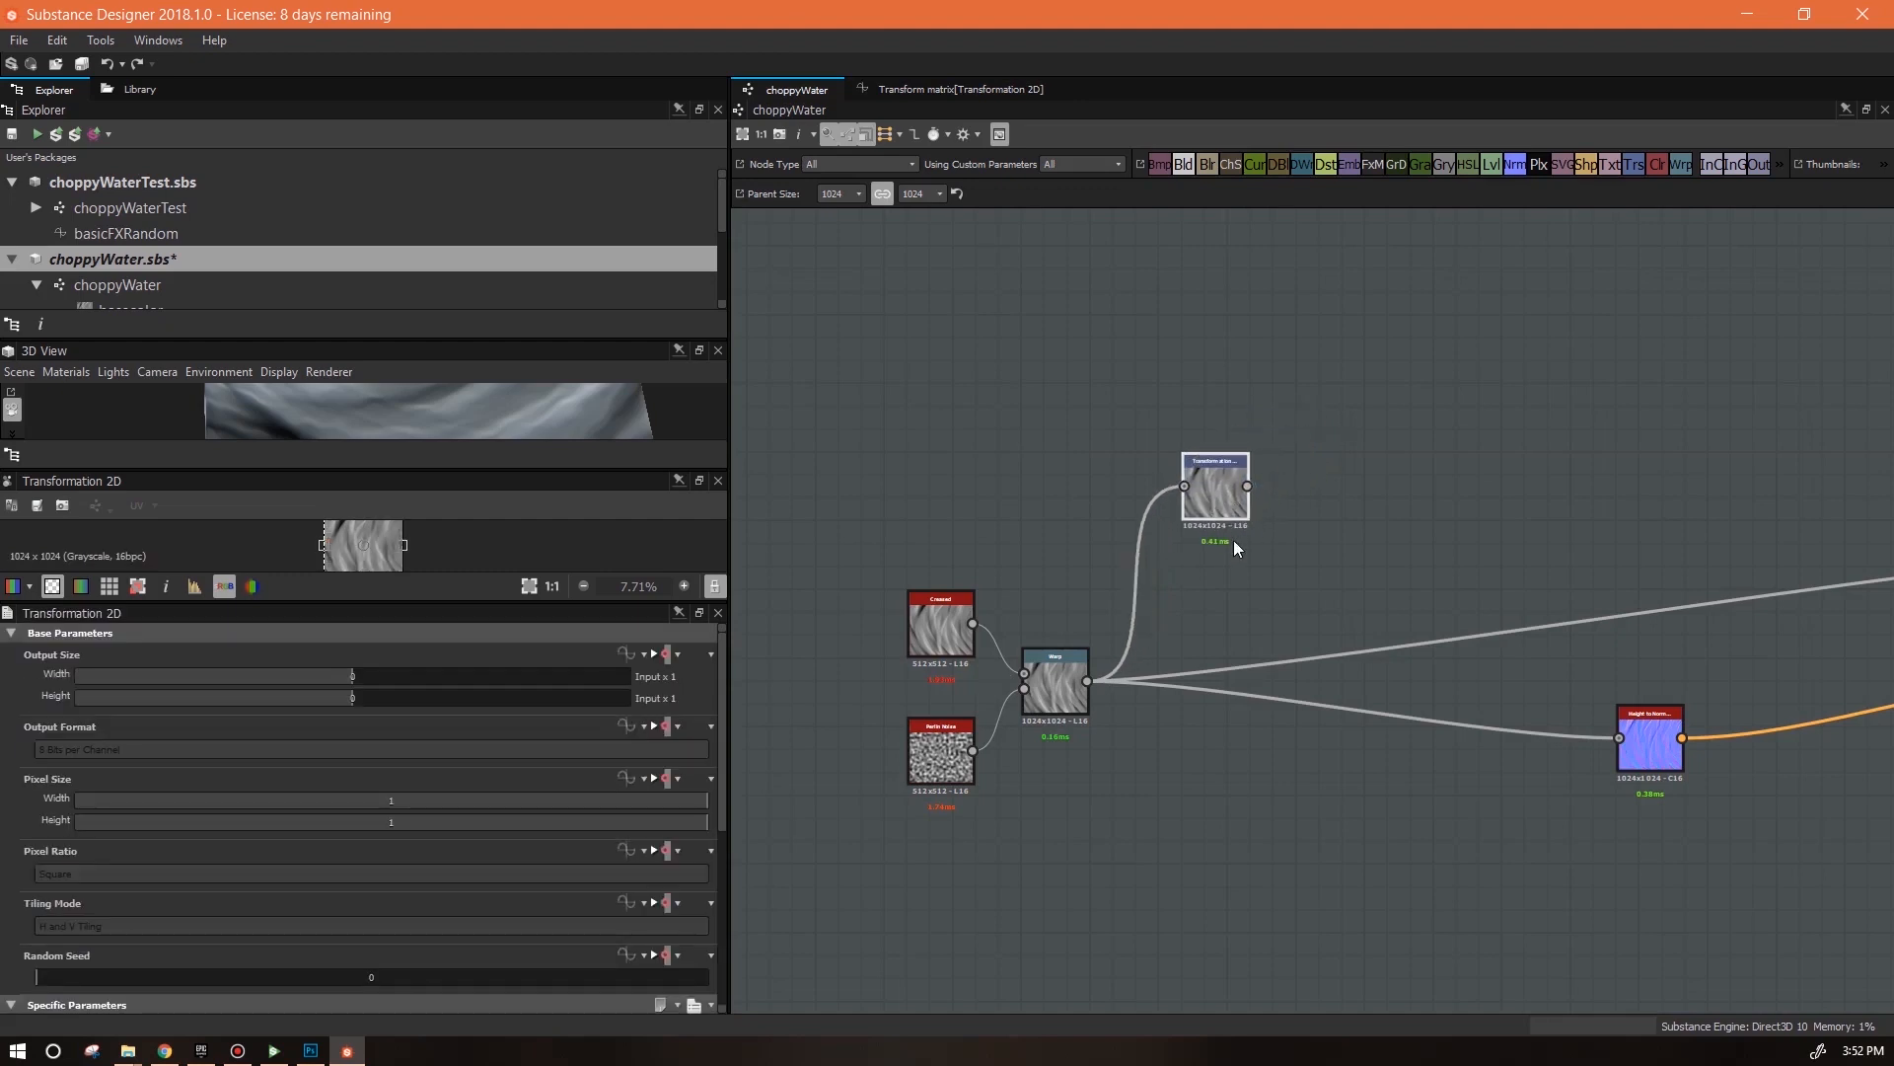
Reroute the Warp's downstream links to come from the Transformation 2D output, and align that node beside the Warp
shift+drag(1087, 681, 1621, 739)
middle_drag(1305, 642, 574, 653)
middle_drag(1054, 652, 1611, 663)
drag(1048, 511, 1421, 573)
middle_drag(1163, 605, 1725, 560)
drag(1170, 411, 1117, 606)
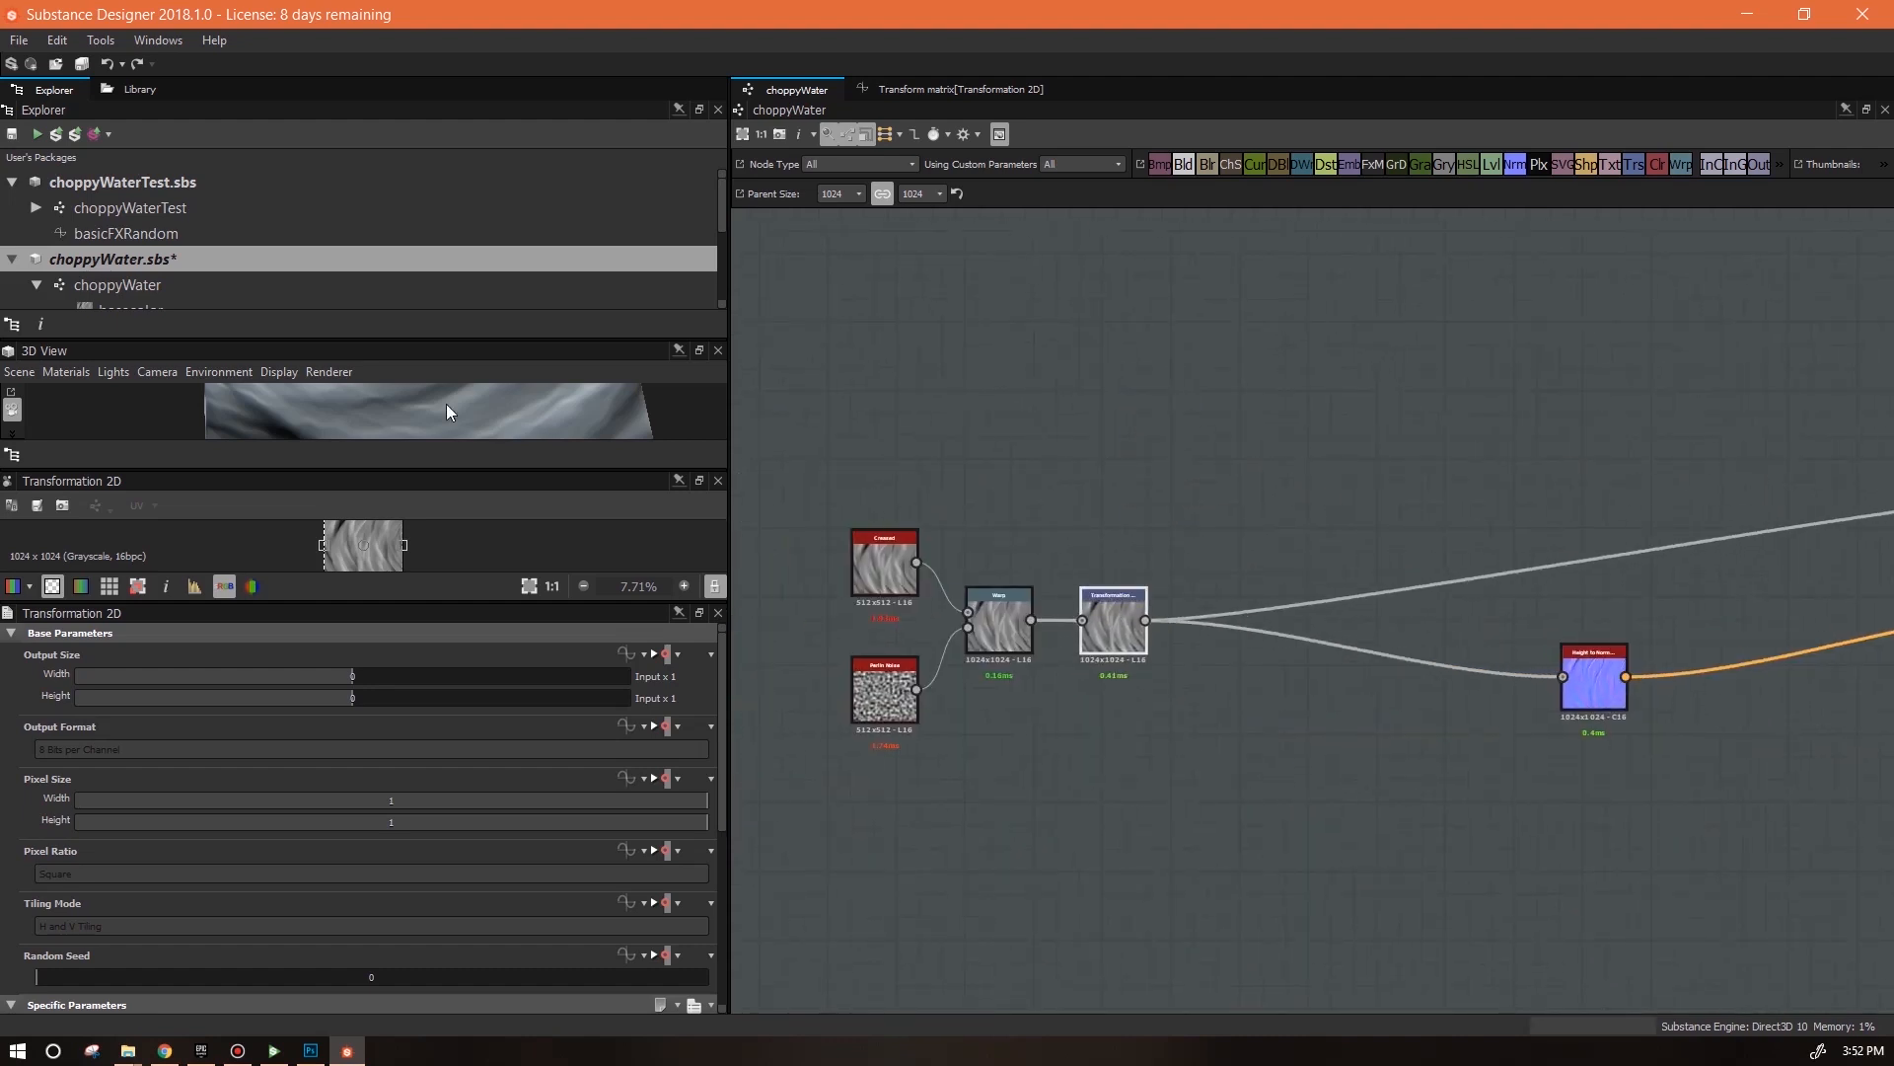
Test the waterDirection parameter against the enlarged 3D preview by switching its default between right and left, ending on left
drag(448, 468, 450, 725)
drag(507, 575, 339, 556)
click(734, 907)
drag(722, 902, 724, 979)
click(39, 960)
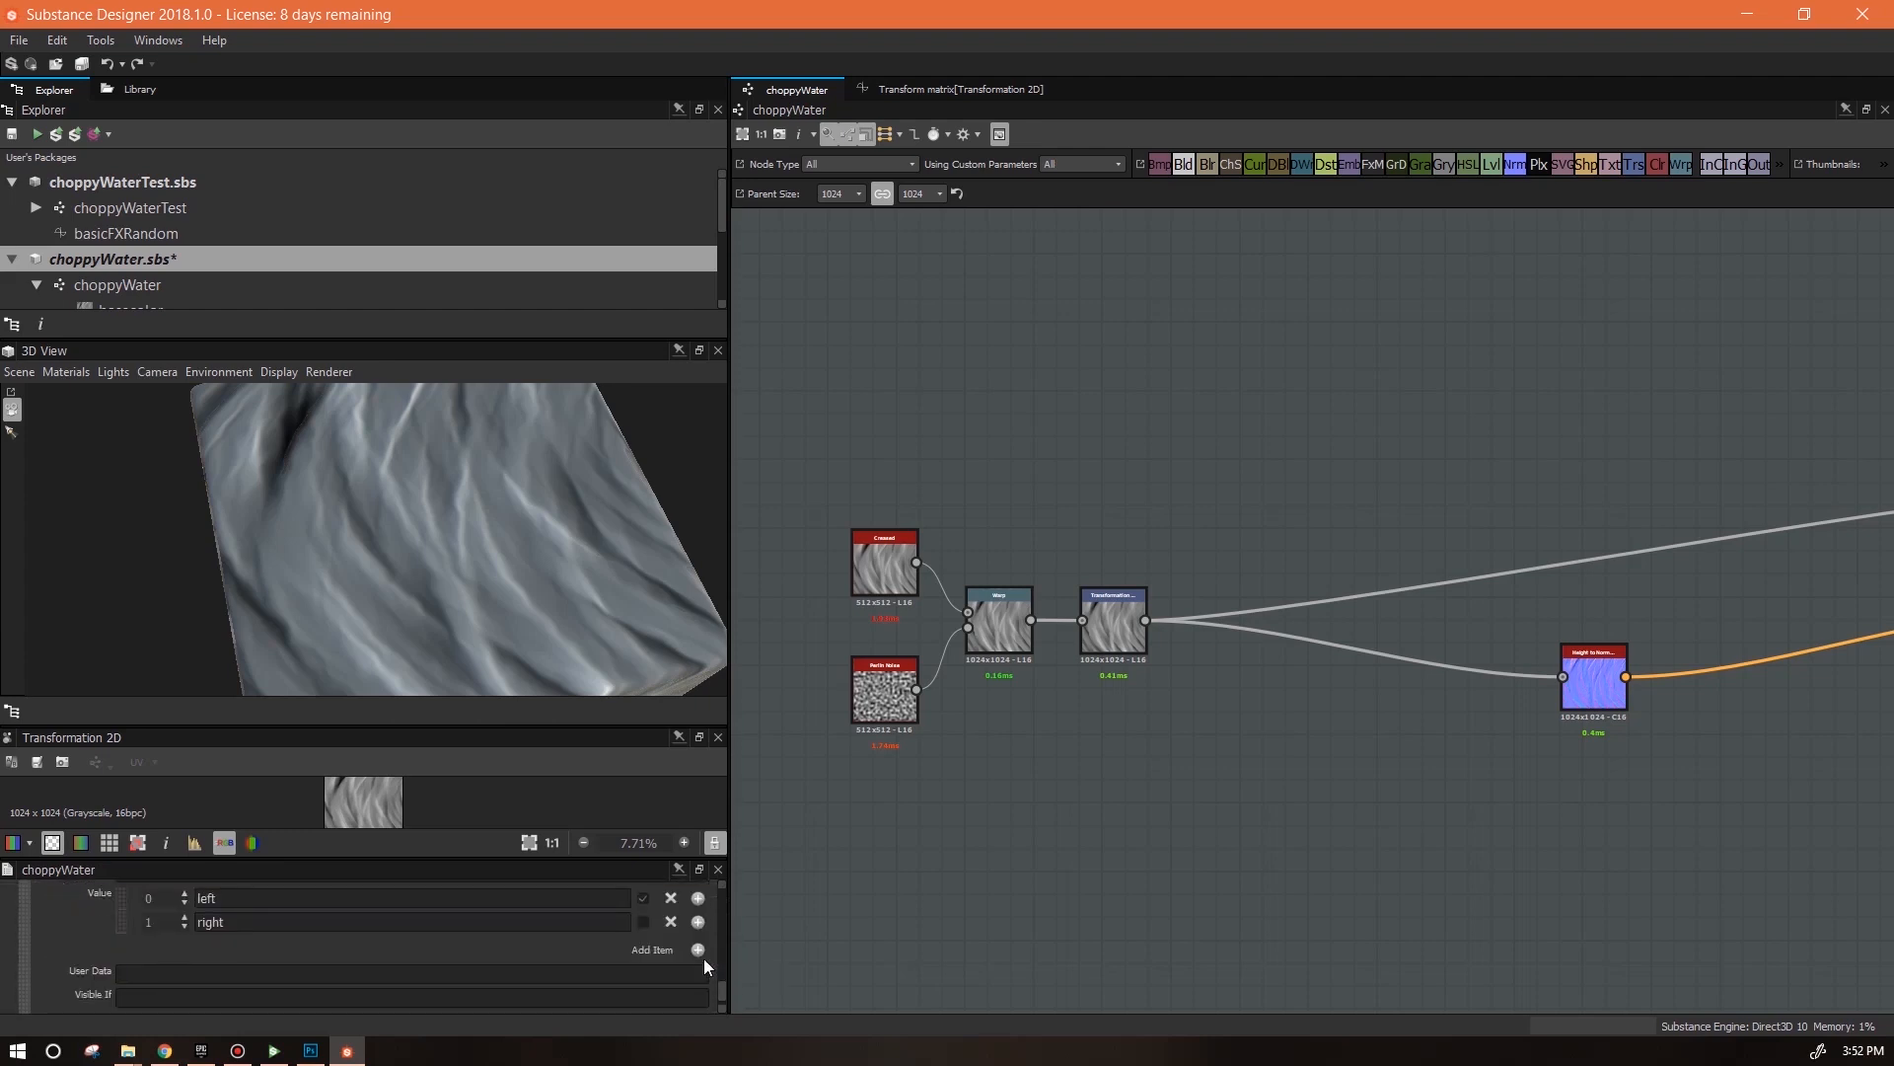
click(643, 922)
click(641, 898)
click(645, 921)
click(645, 898)
Drive the Transformation 2D node's Offset with an empty function and open that function for editing
click(1105, 629)
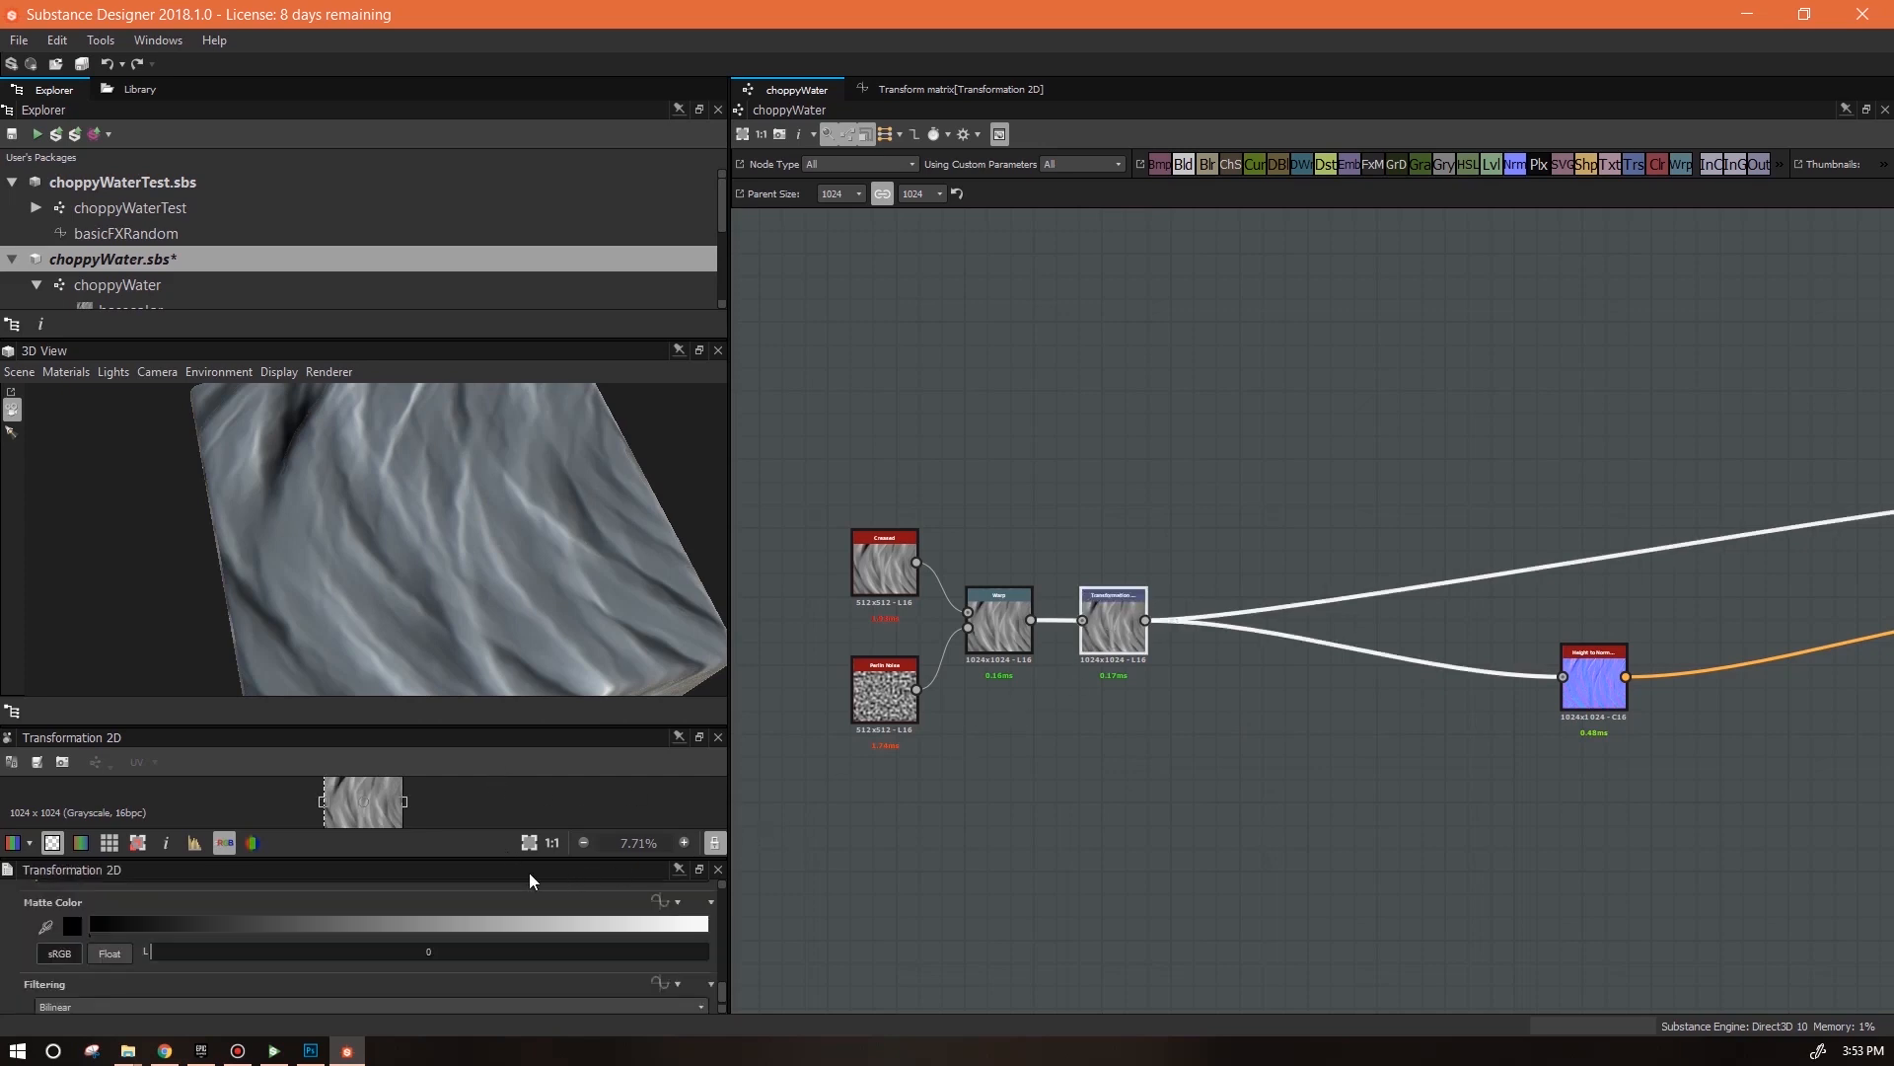
scroll(736, 779, up, 2)
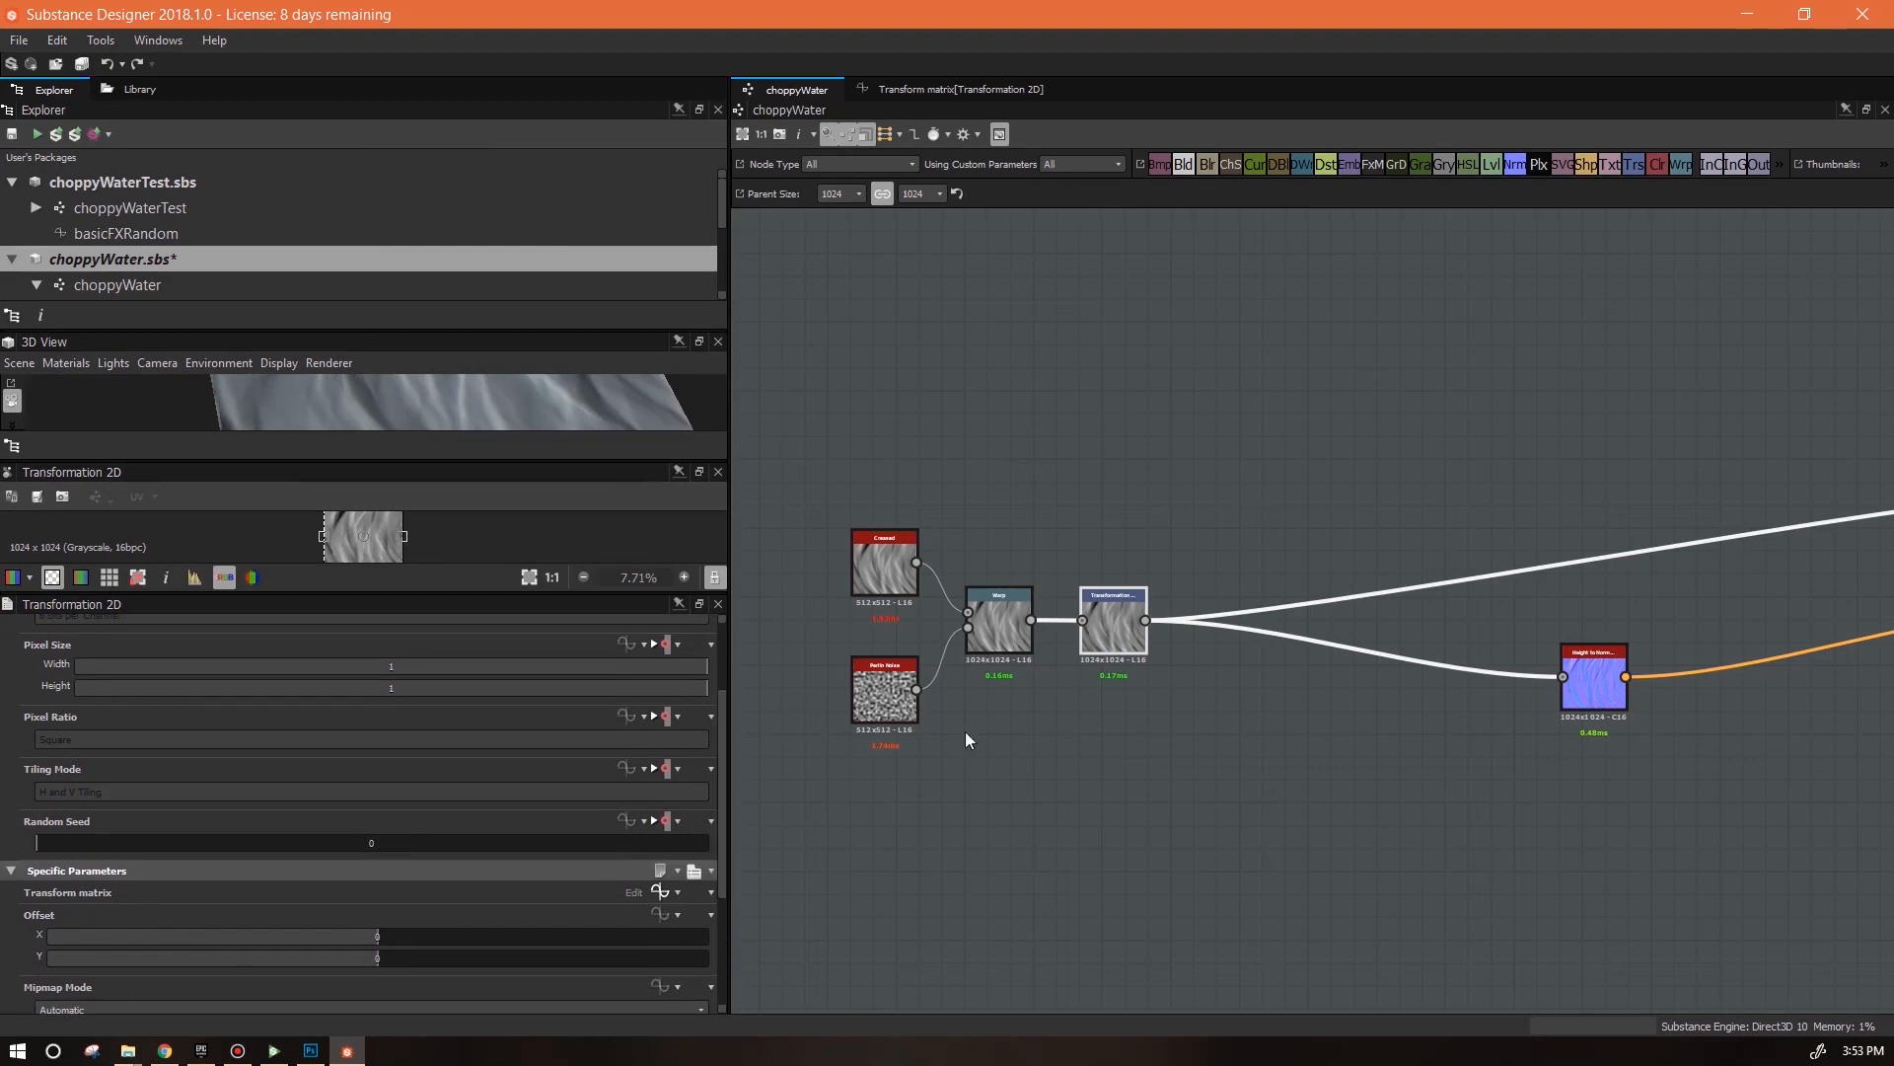
click(661, 916)
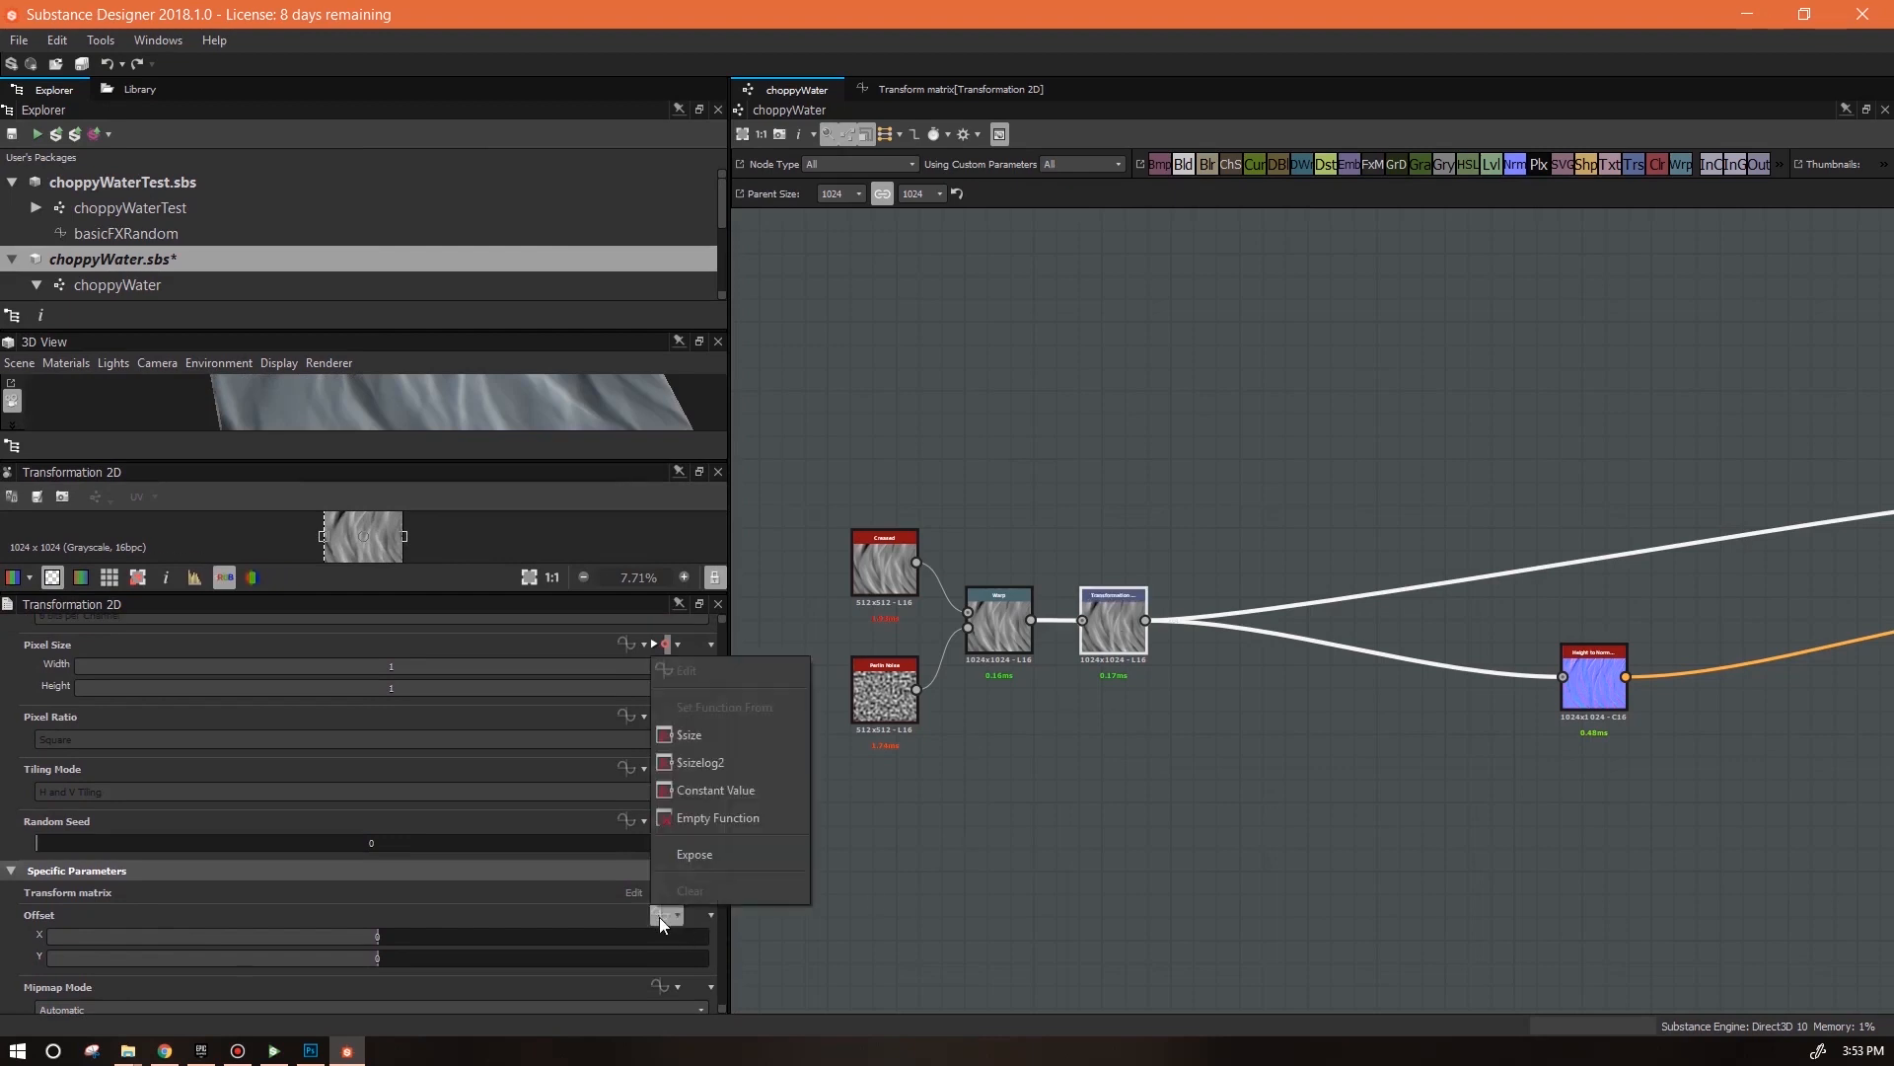
click(701, 817)
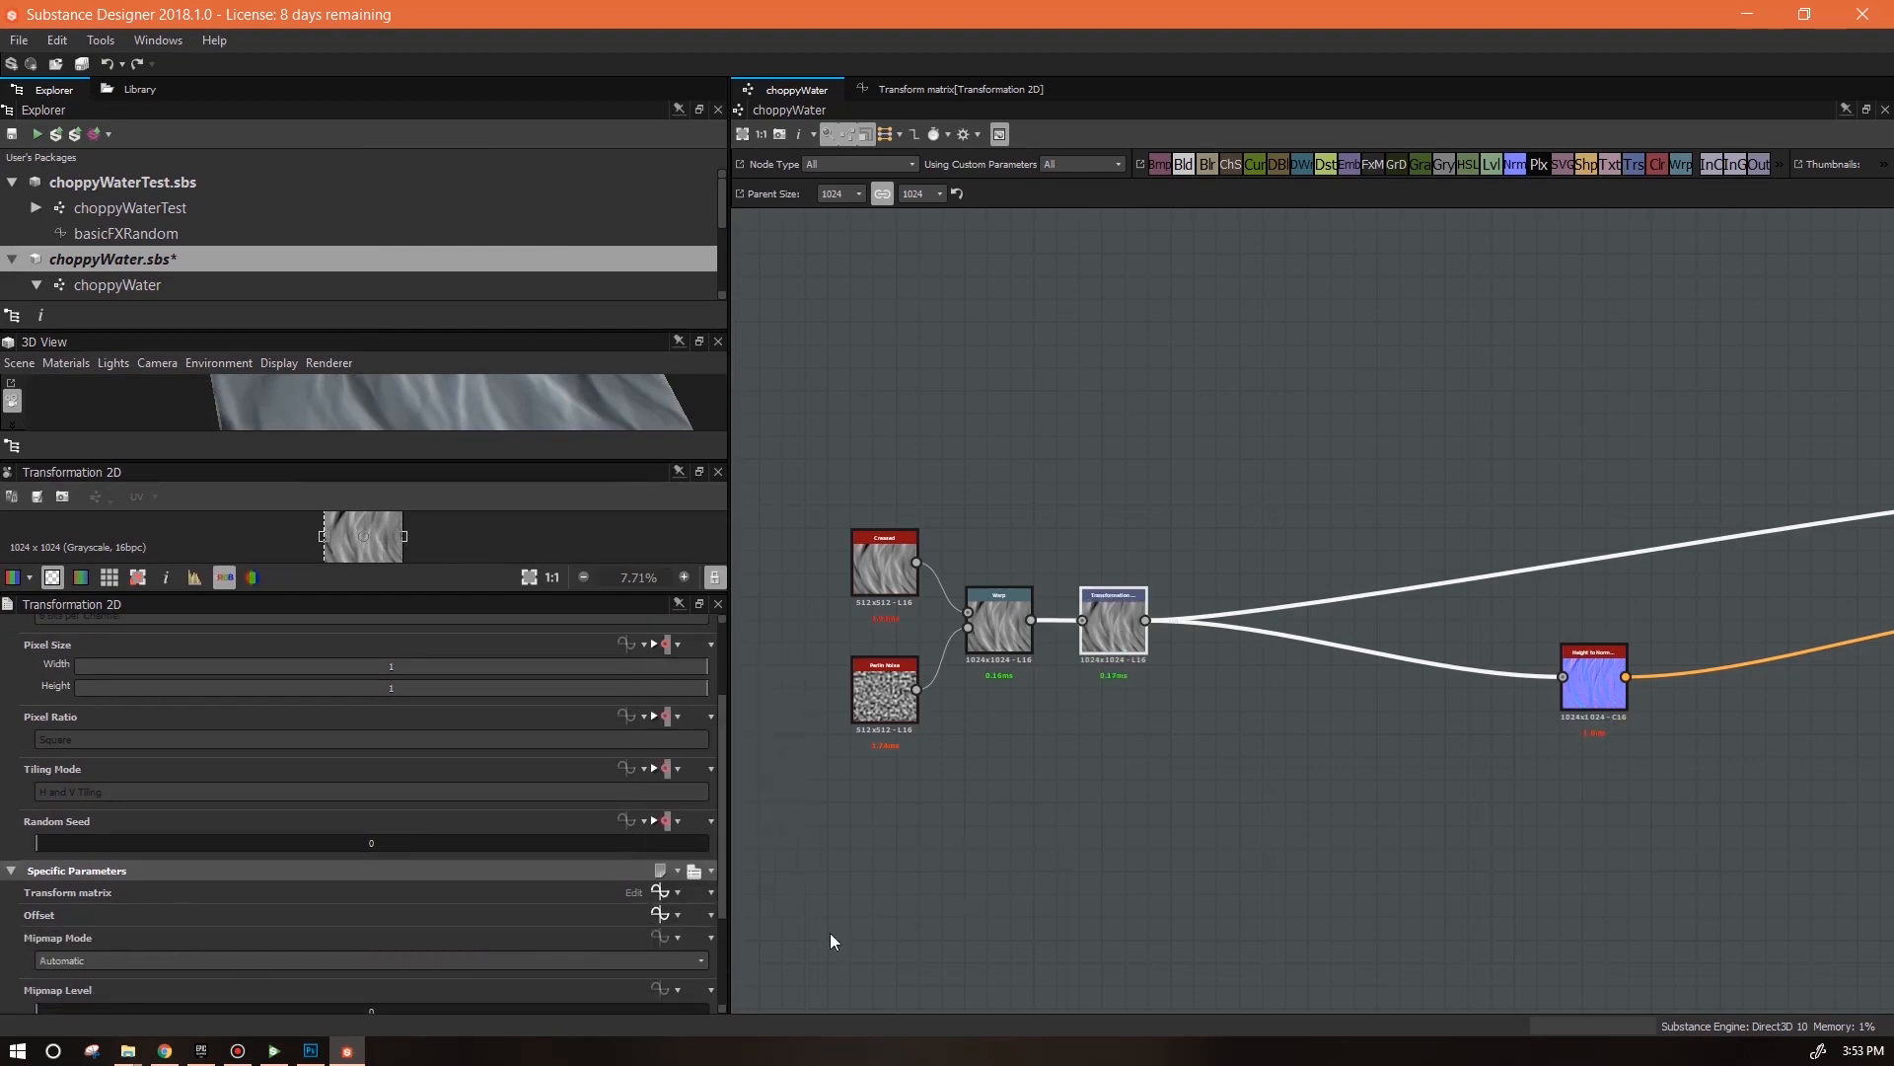
click(656, 914)
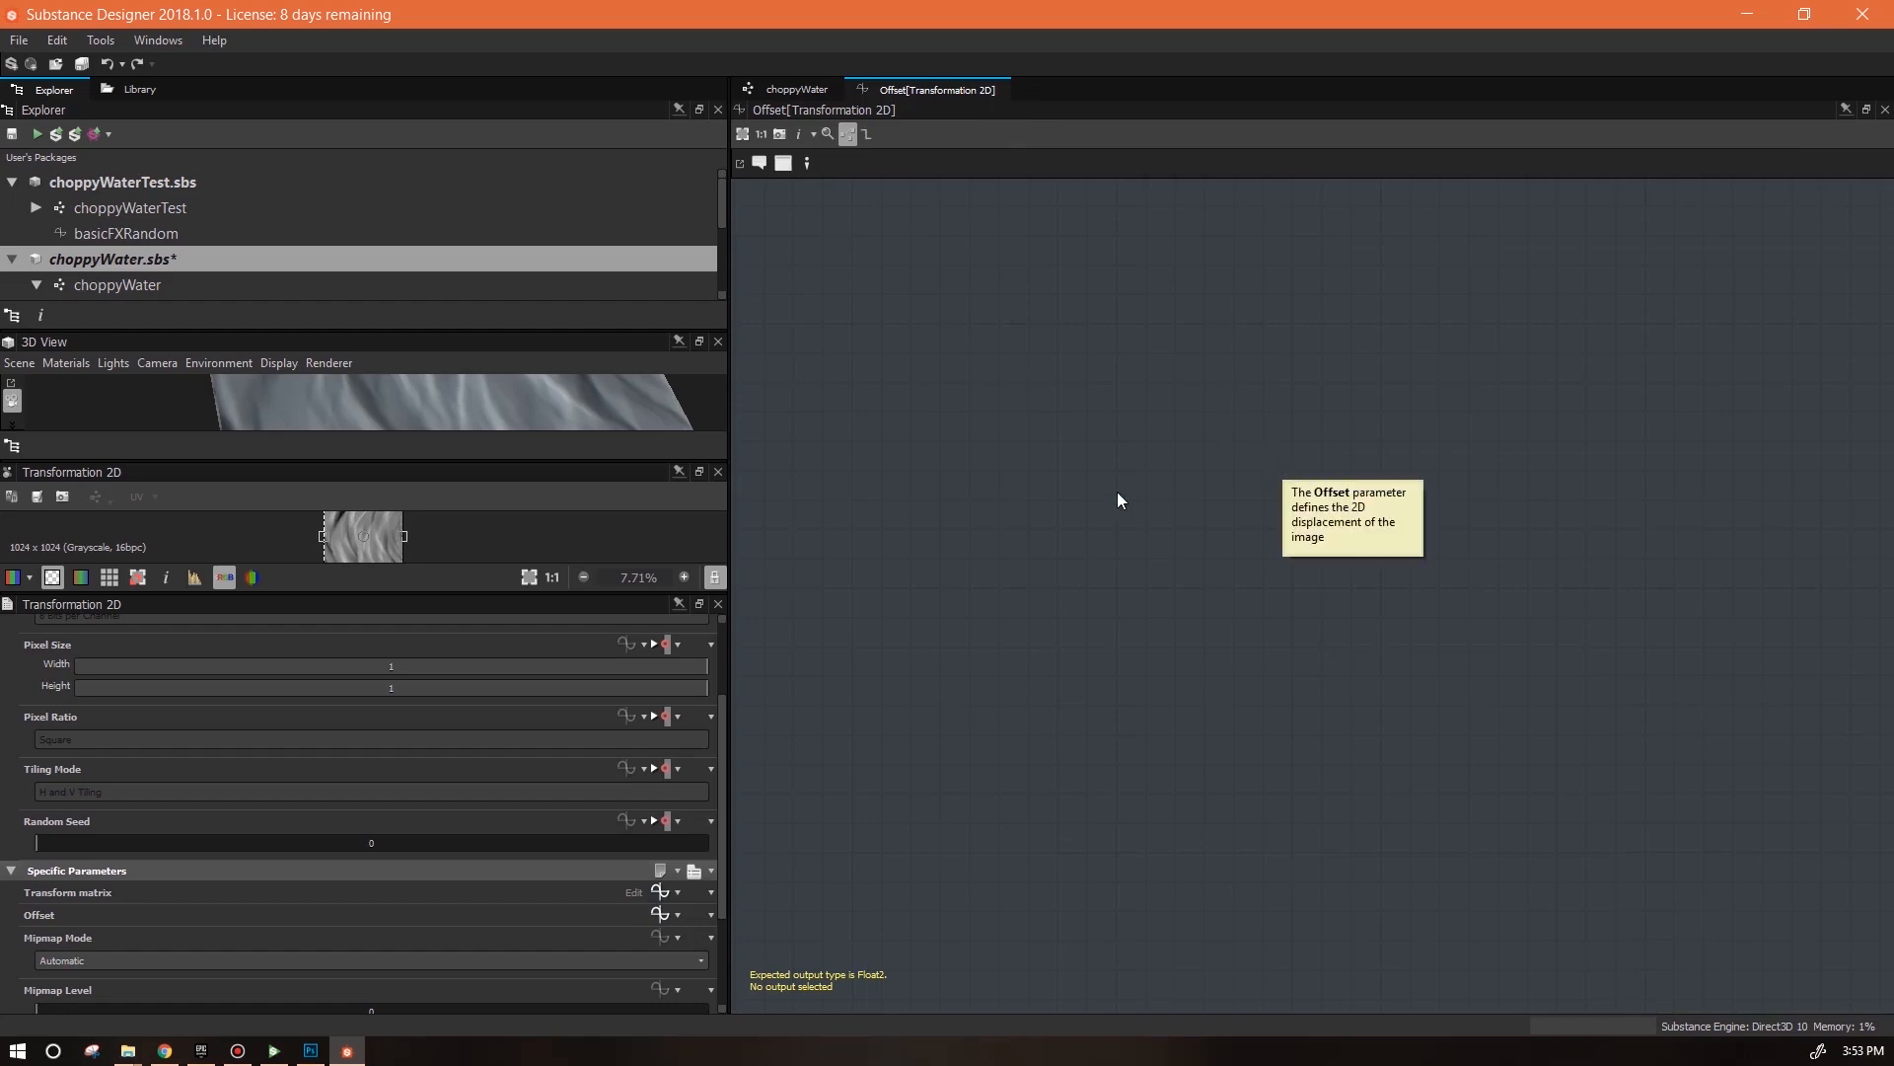
Add a Get Float node that reads waterSpeed to the Offset function
right_click(1088, 337)
mouse_move(1286, 346)
mouse_move(1460, 396)
click(1529, 426)
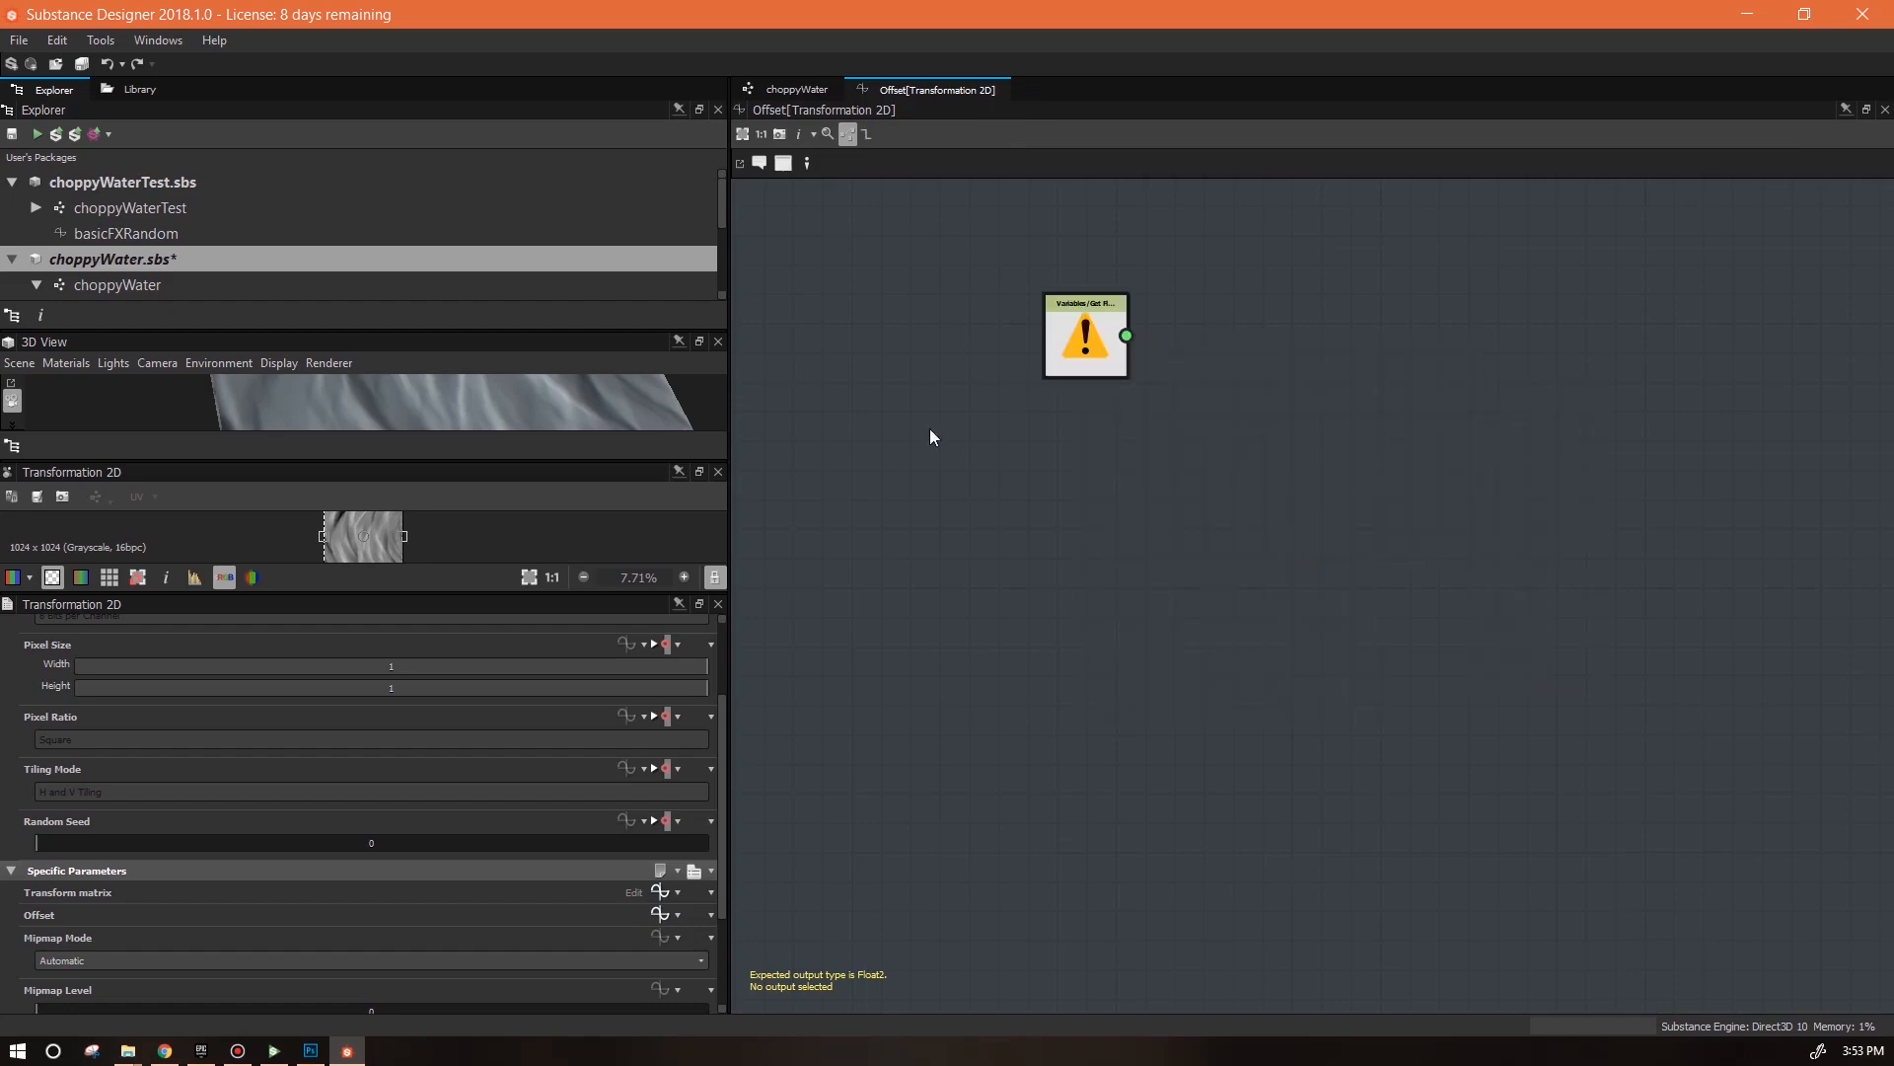
click(677, 646)
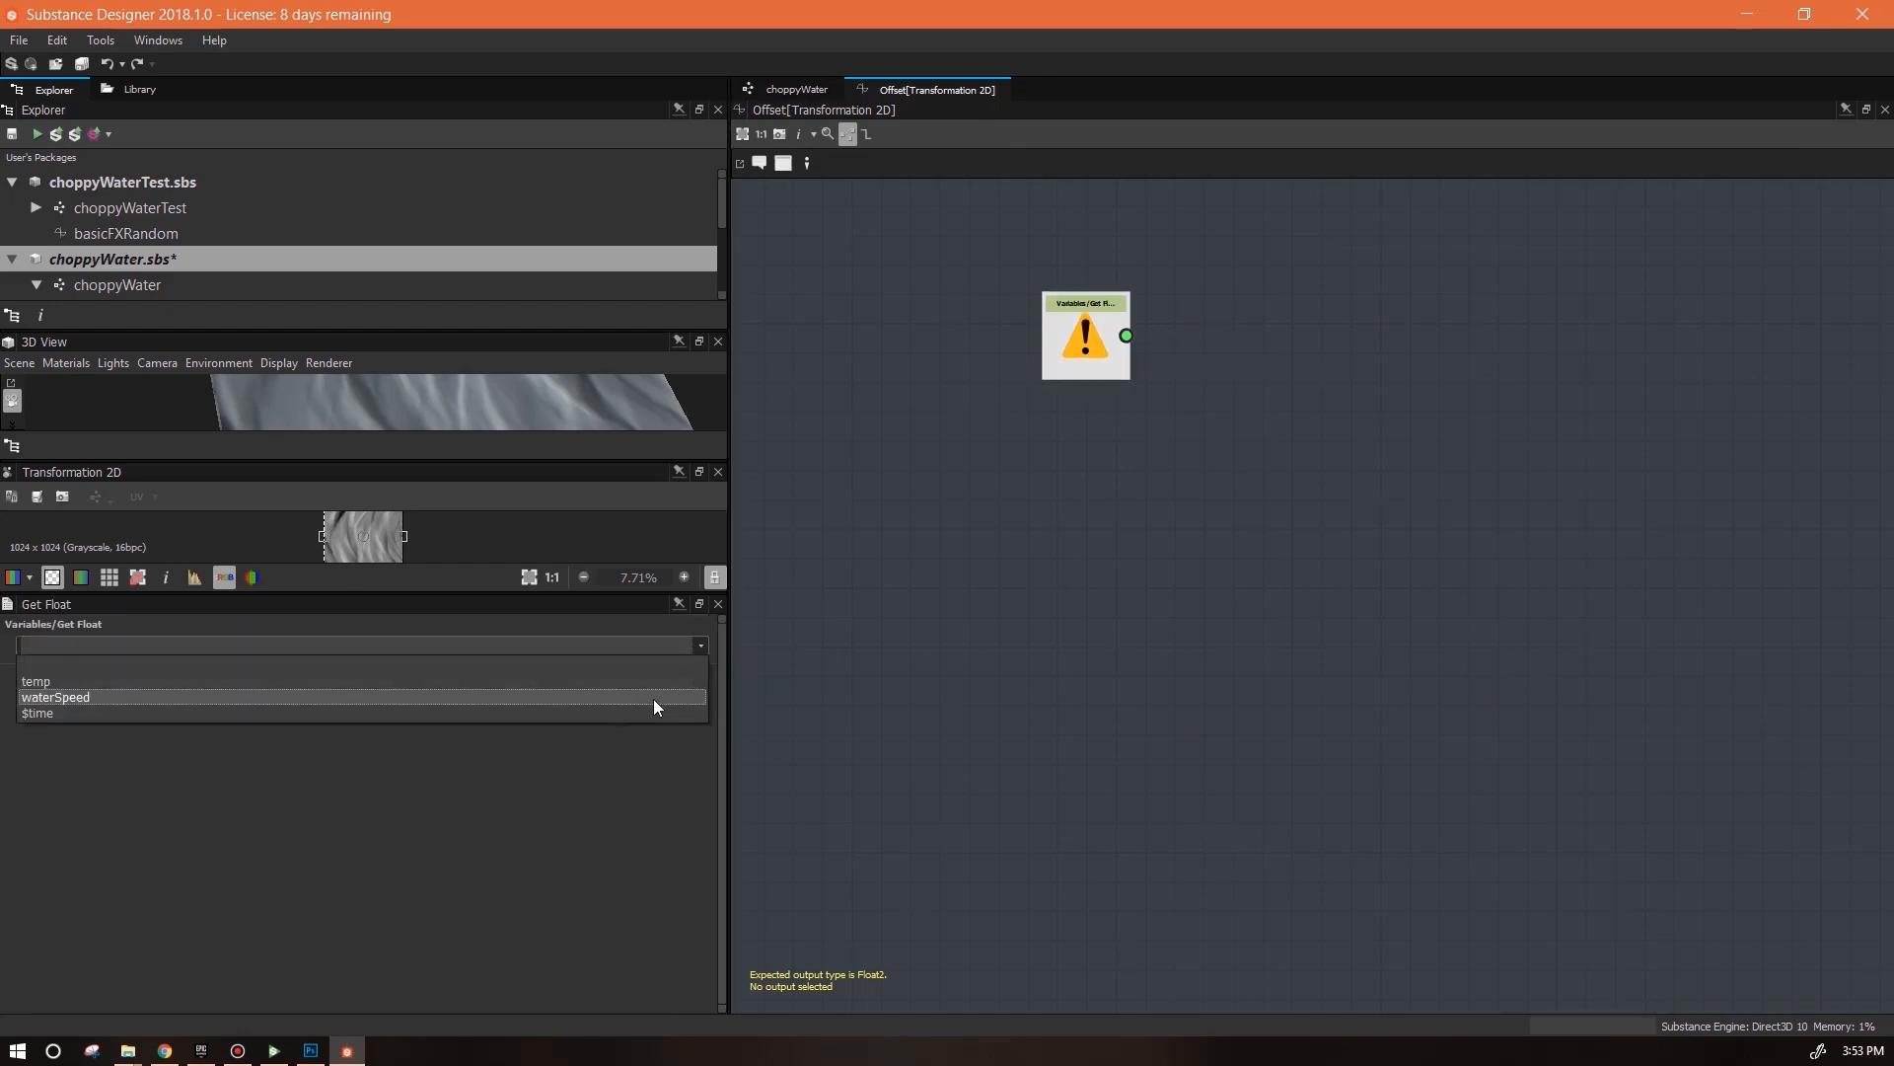
click(654, 698)
Add a second Get Float node that reads $time below the waterSpeed node
right_click(1207, 440)
mouse_move(1441, 452)
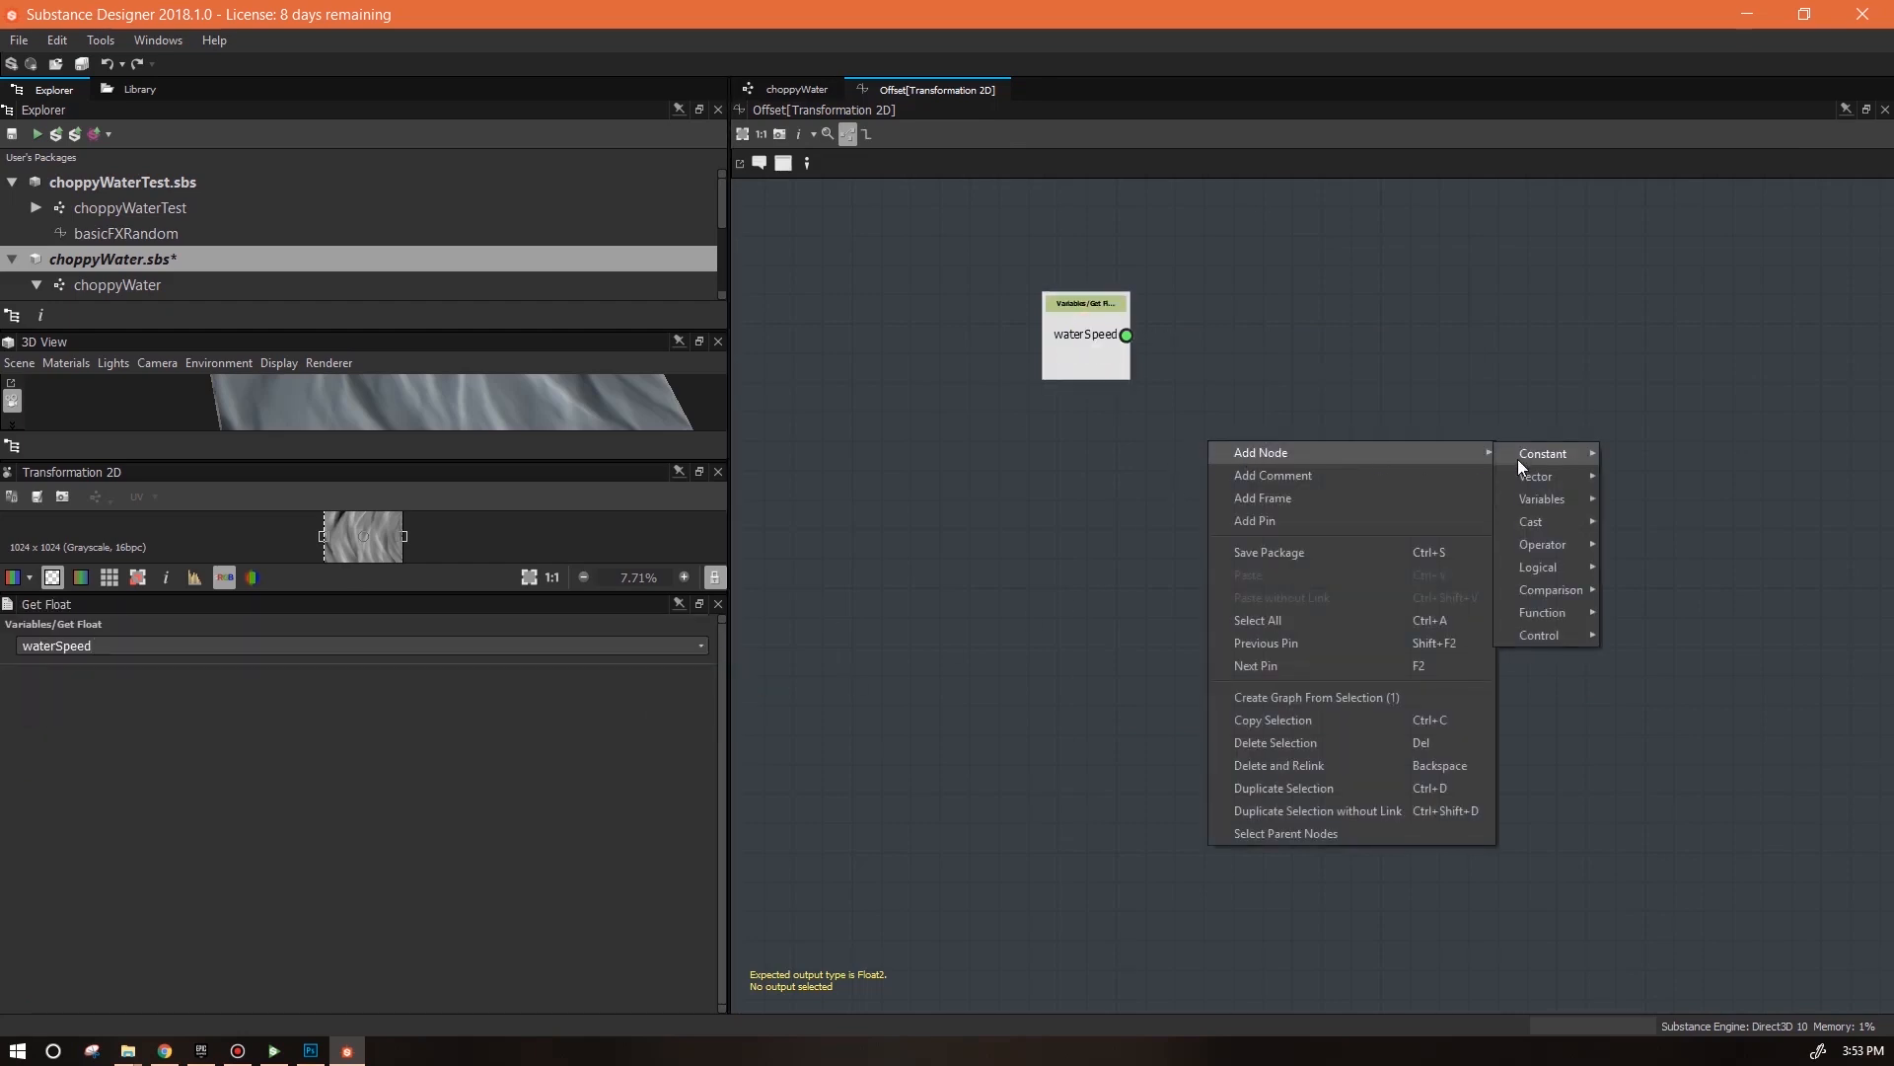
mouse_move(1565, 498)
click(1648, 531)
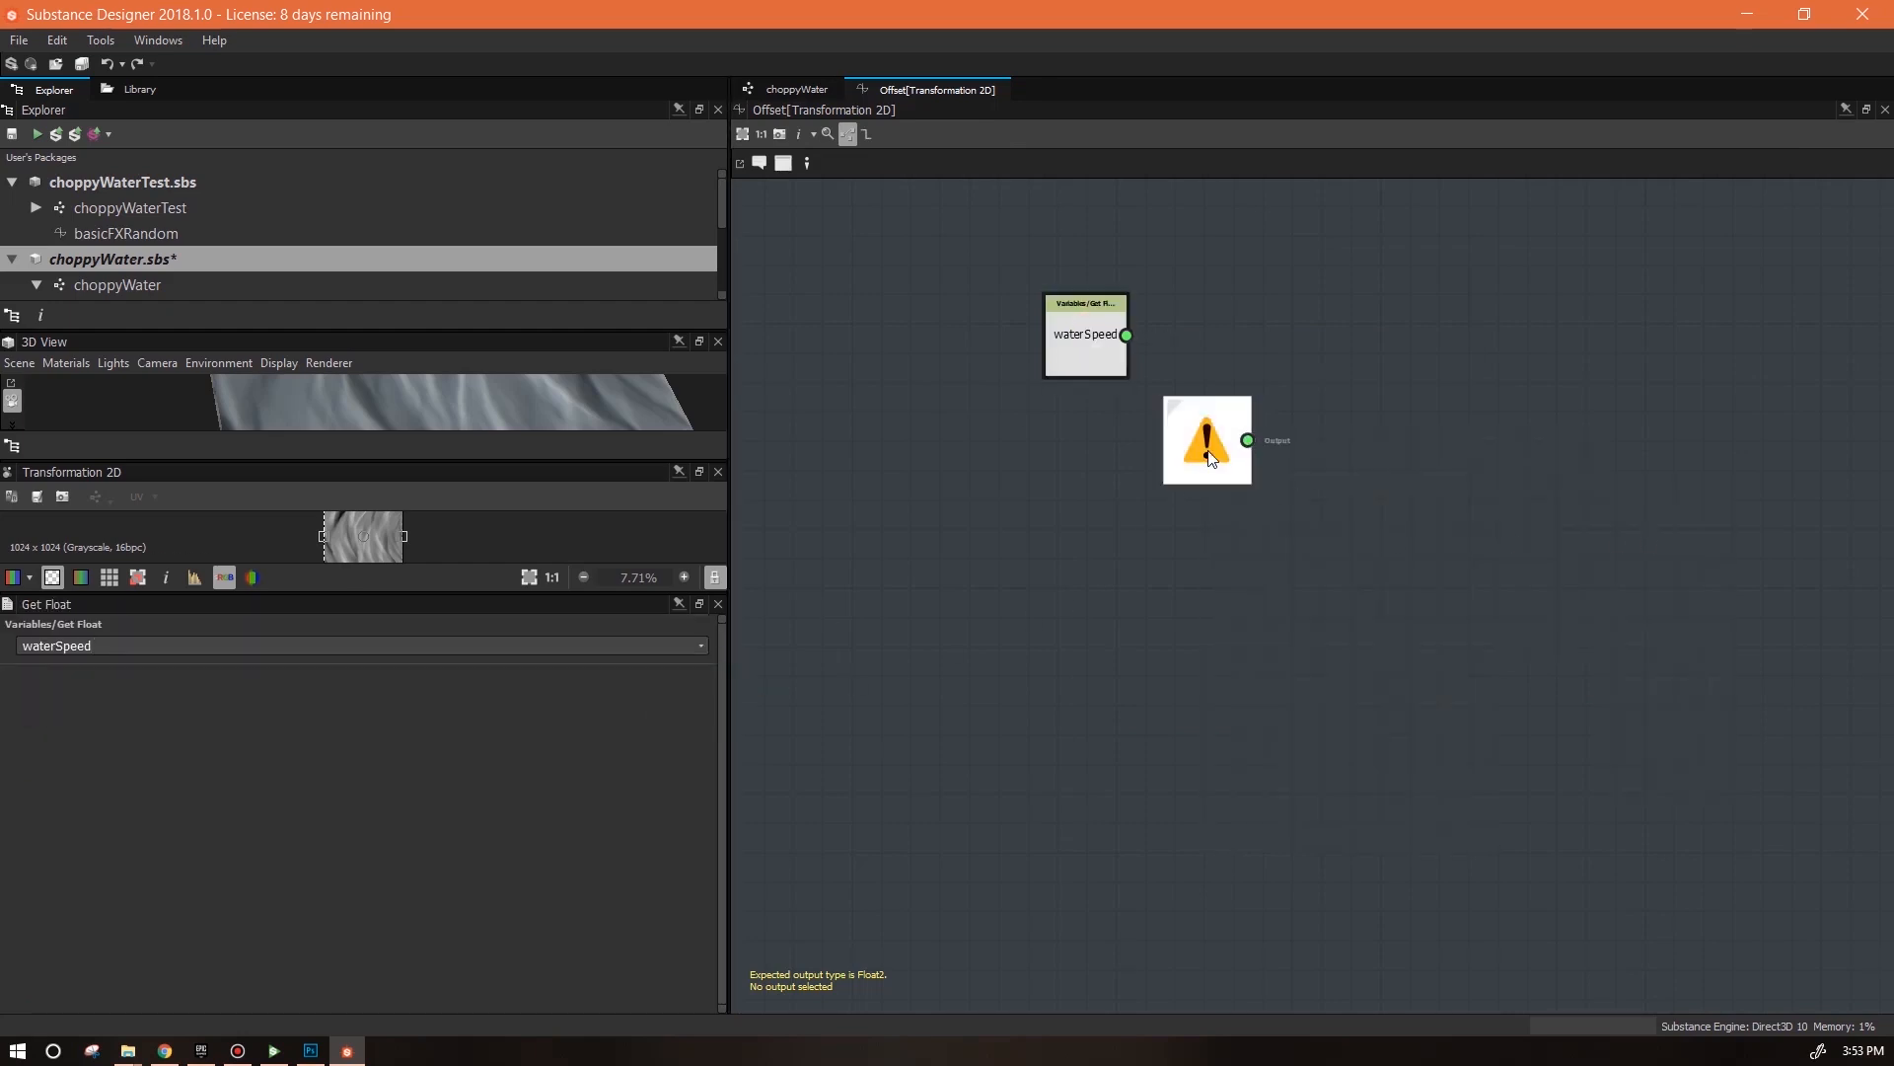
click(702, 647)
click(590, 714)
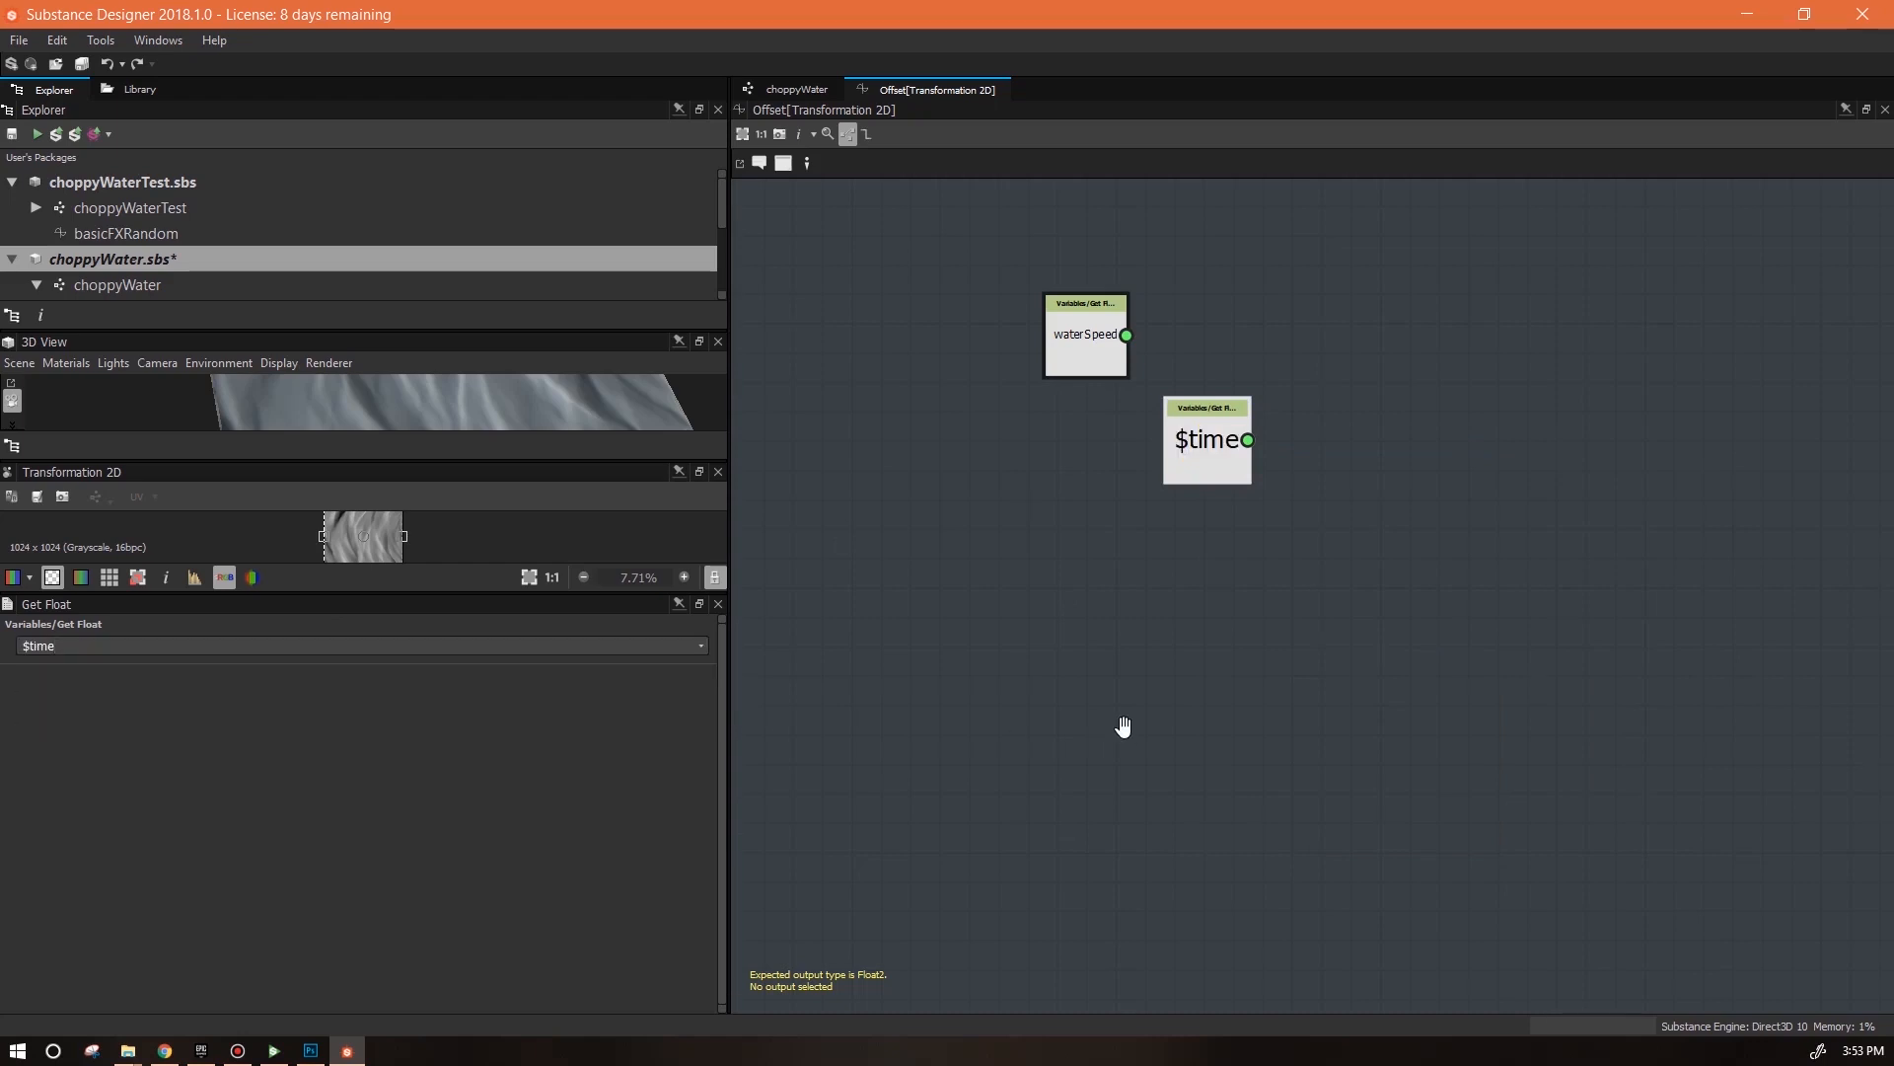
Add a Multiplication node and duplicate it, and move the waterSpeed node away from $time
middle_drag(1122, 728, 1039, 865)
right_click(1235, 372)
mouse_move(1460, 384)
mouse_move(1576, 475)
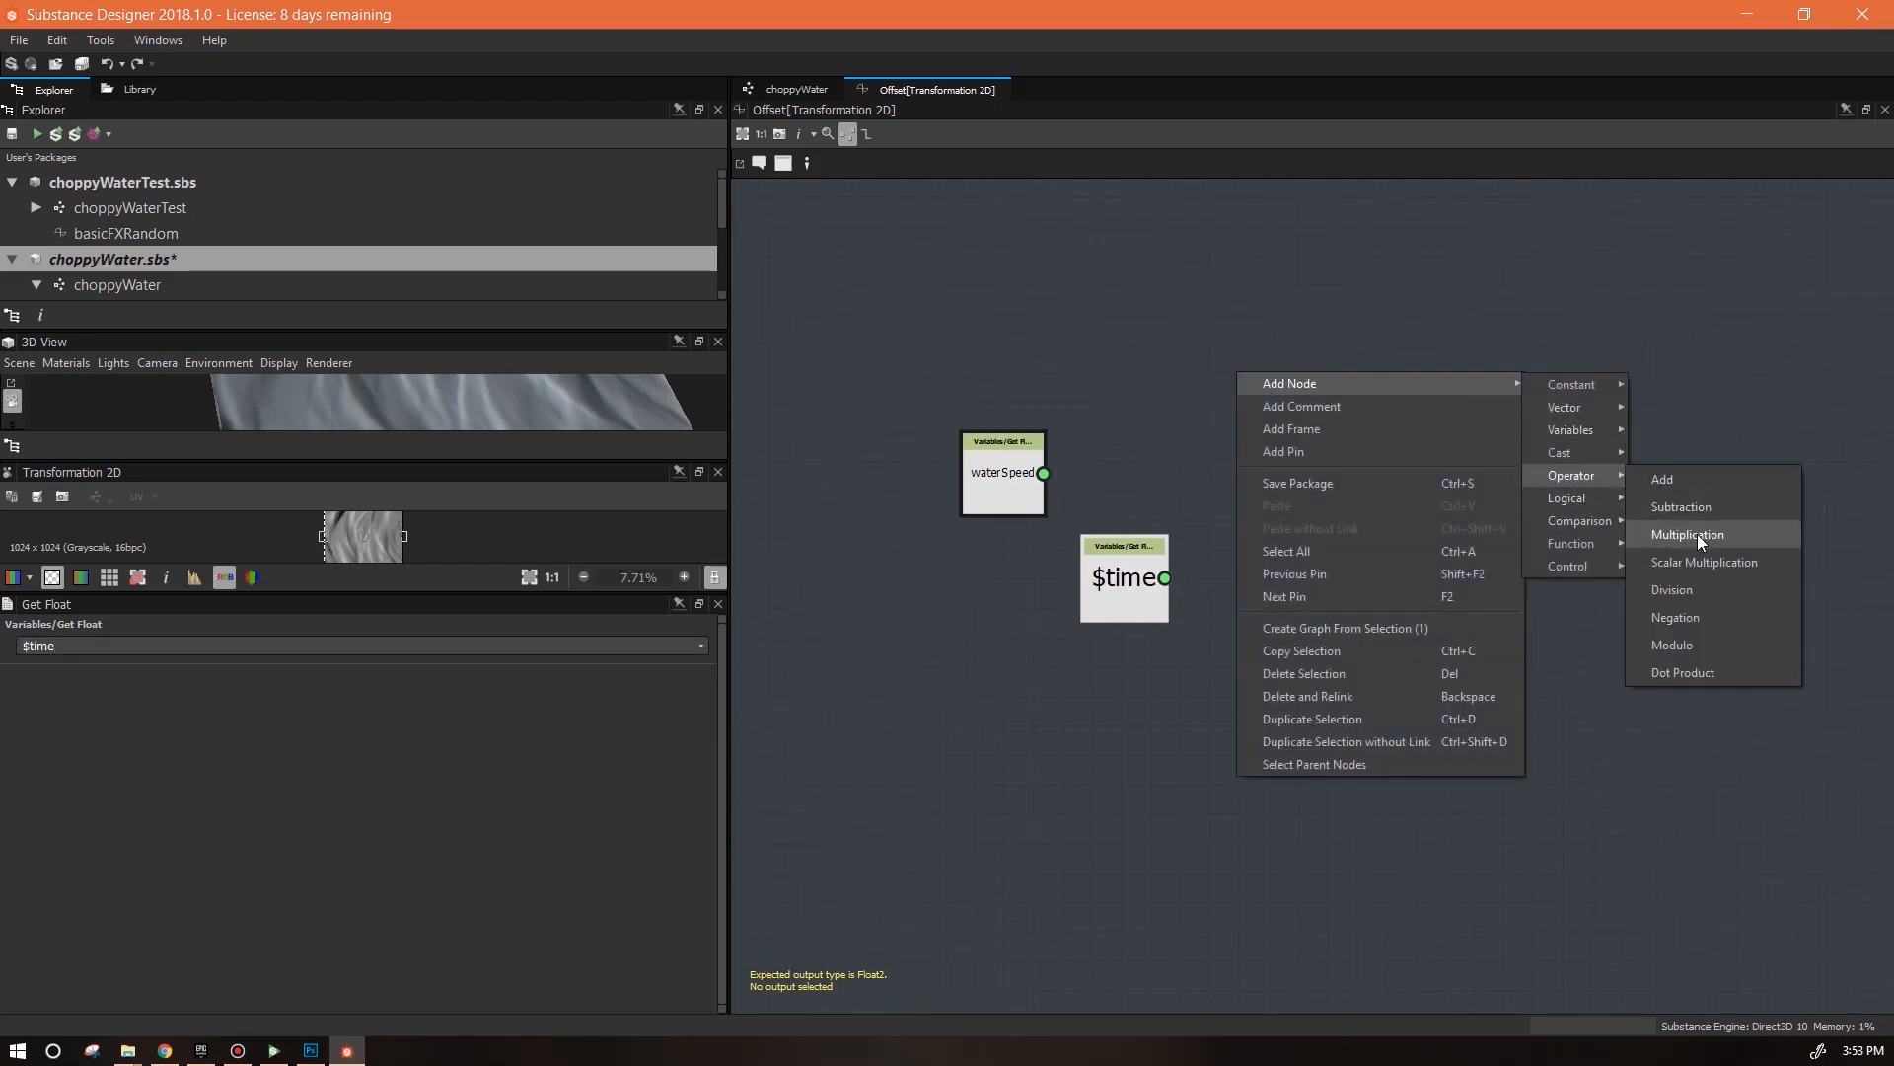
click(1697, 535)
key(ctrl+d)
drag(1004, 474, 814, 418)
Add a Float constant with the value 0.25 and place it above the waterSpeed node
right_click(986, 243)
mouse_move(1128, 258)
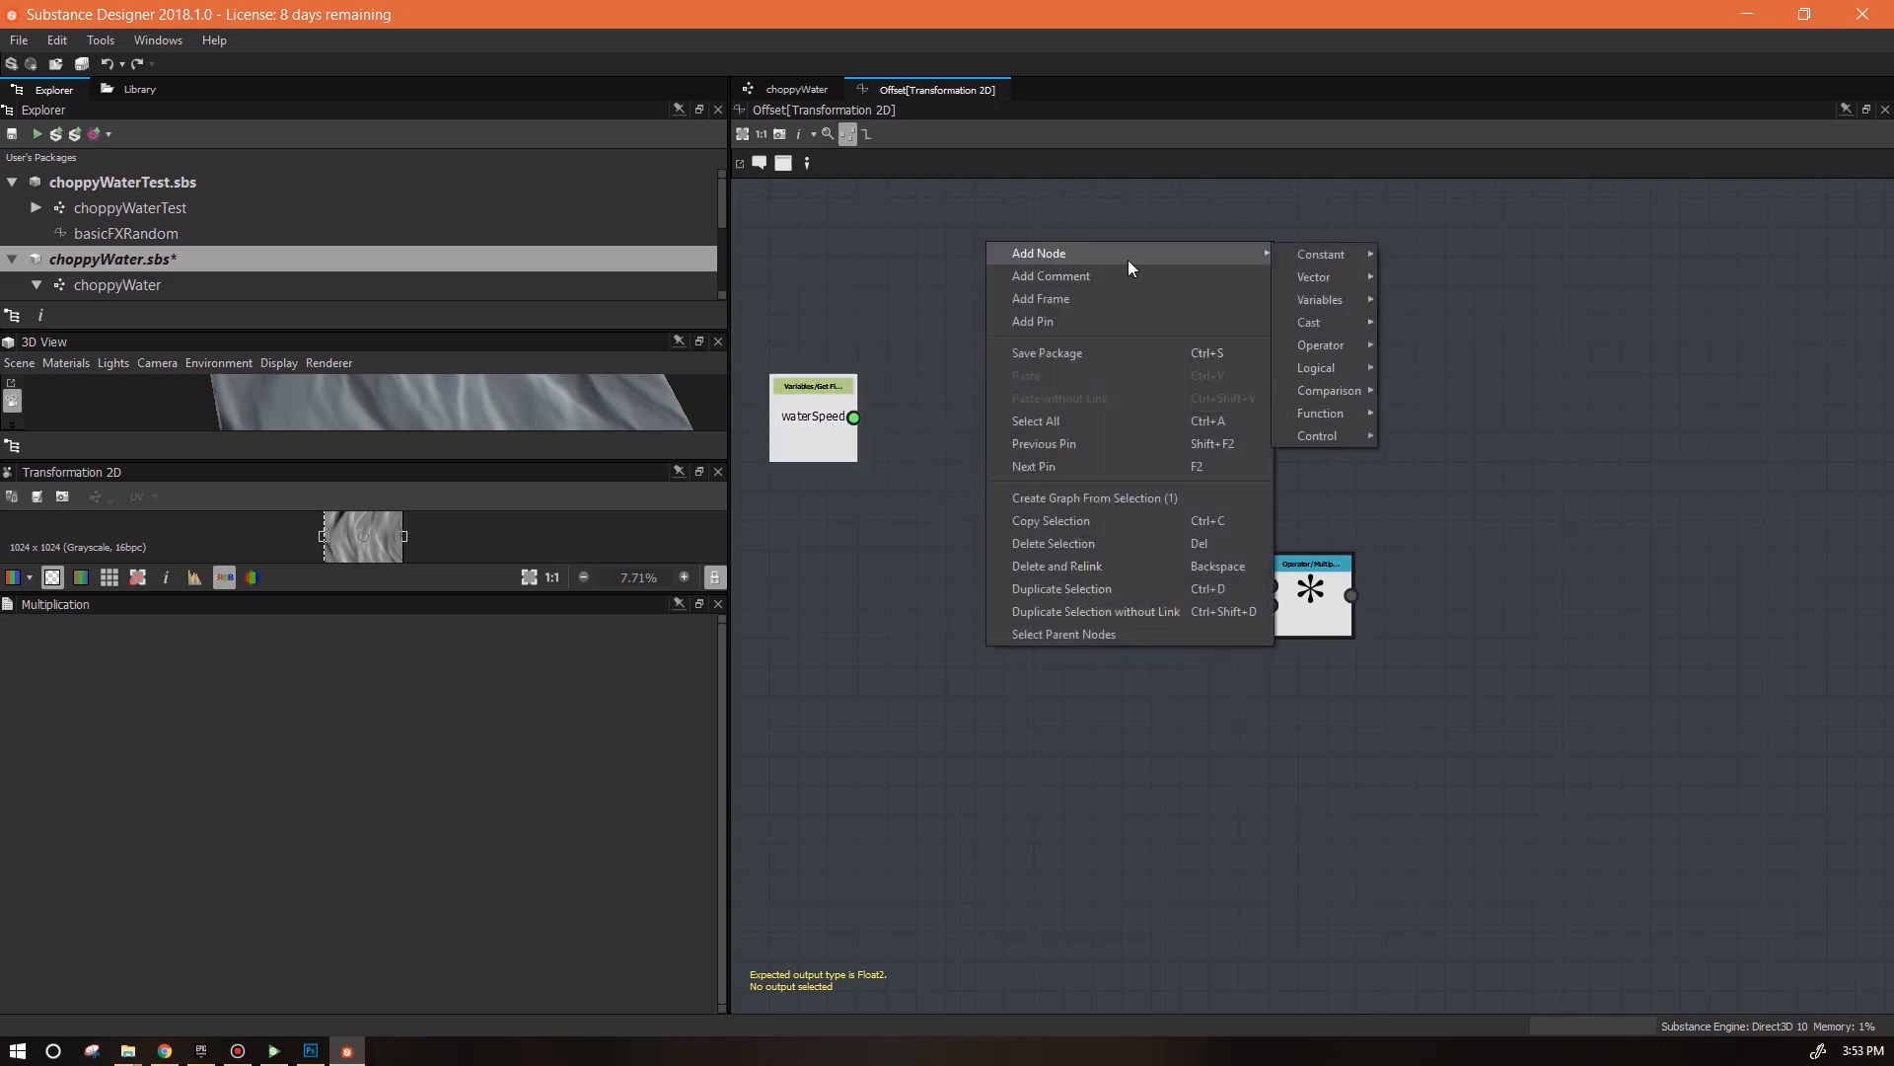
click(1425, 254)
middle_drag(1092, 372, 1331, 477)
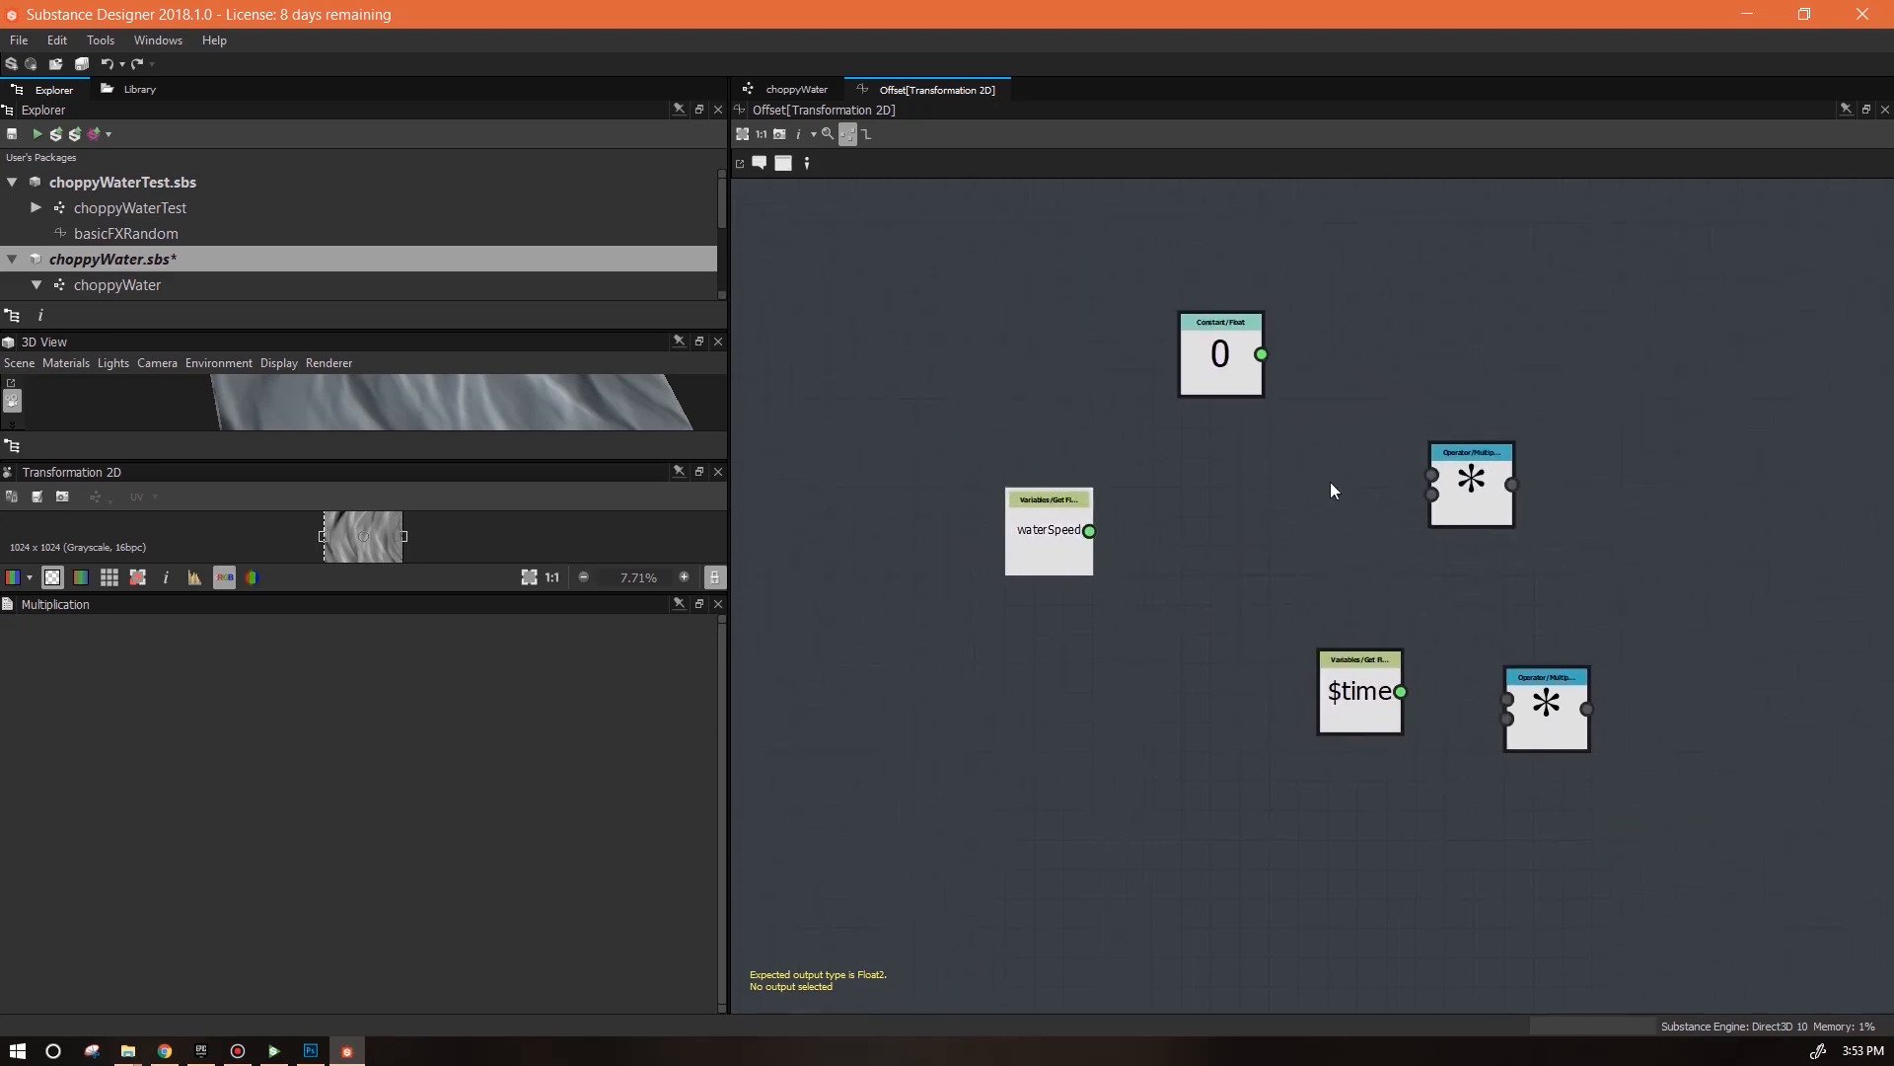
drag(1232, 354, 1074, 329)
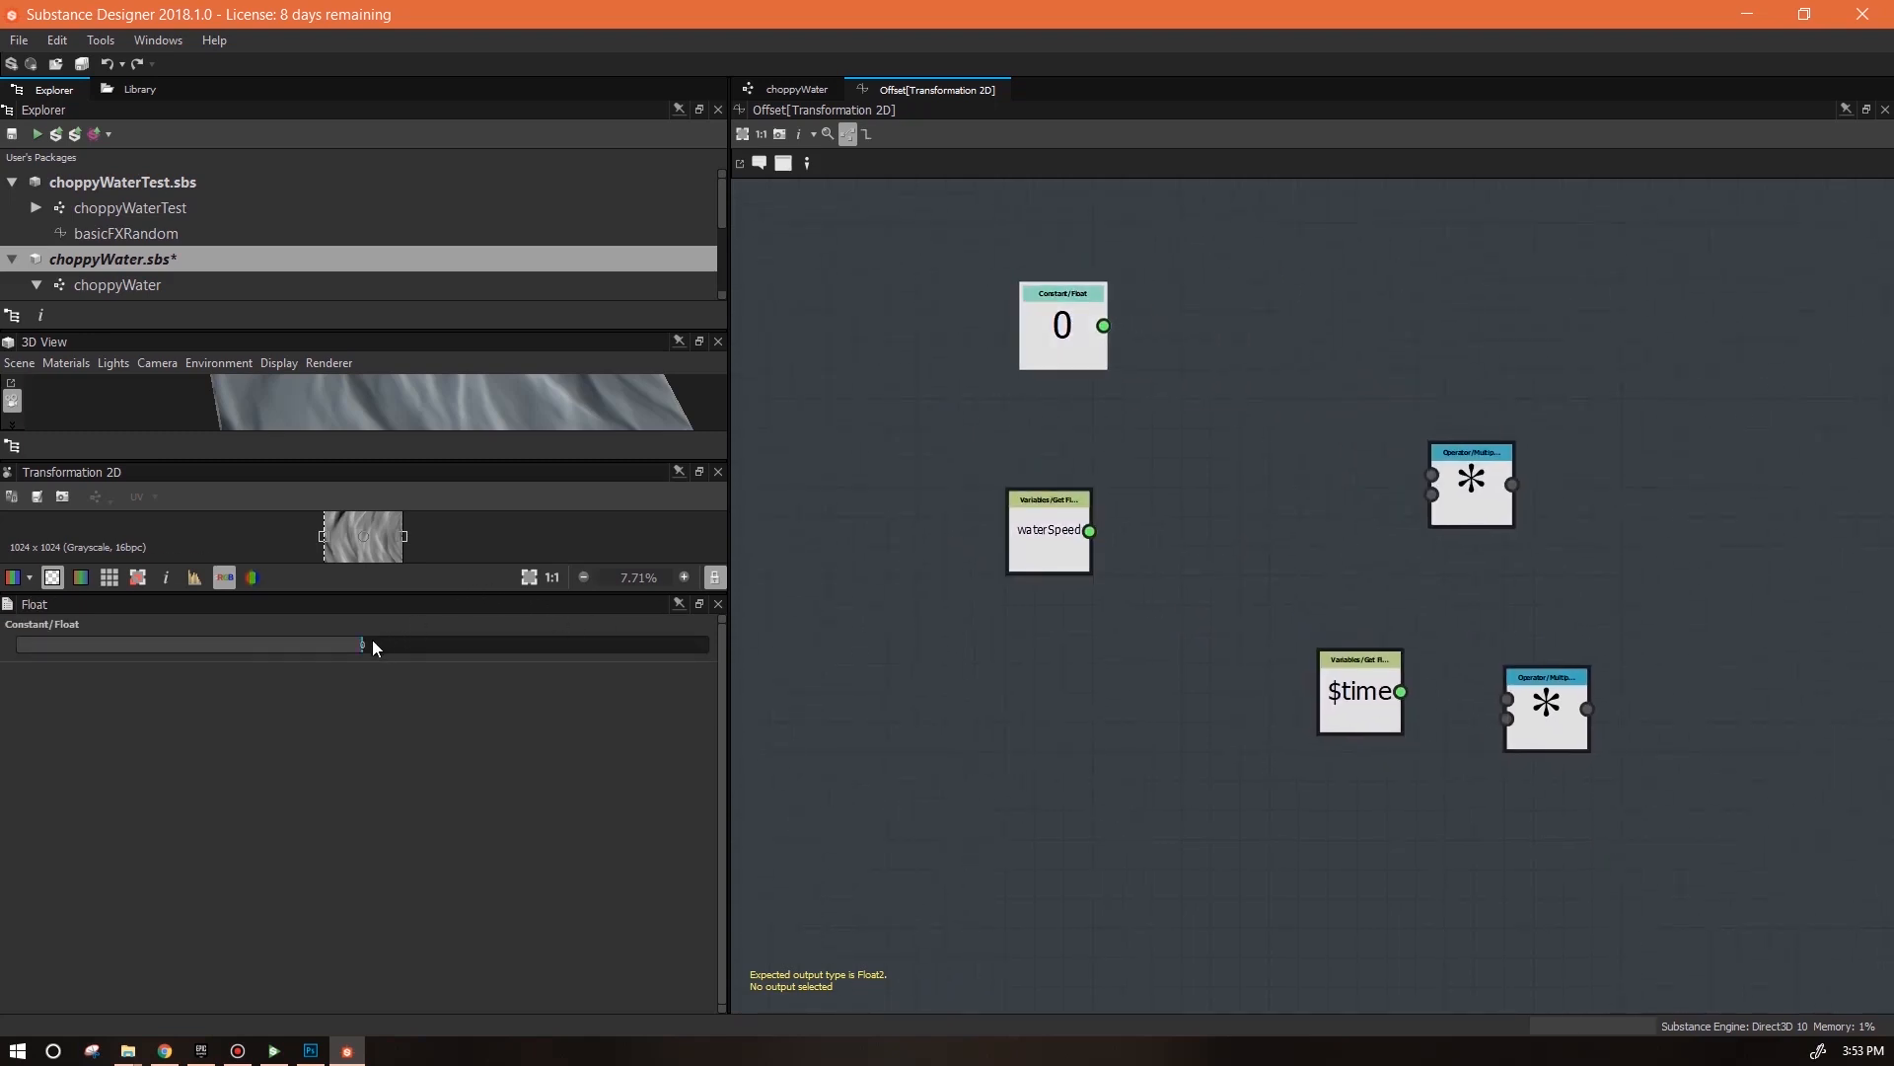
double_click(363, 645)
key(Return)
drag(1080, 346, 1066, 375)
Multiply the 0.25 constant by waterSpeed by connecting both to the first Multiplication node
click(1467, 493)
drag(1467, 493, 1279, 452)
drag(1089, 355, 1082, 541)
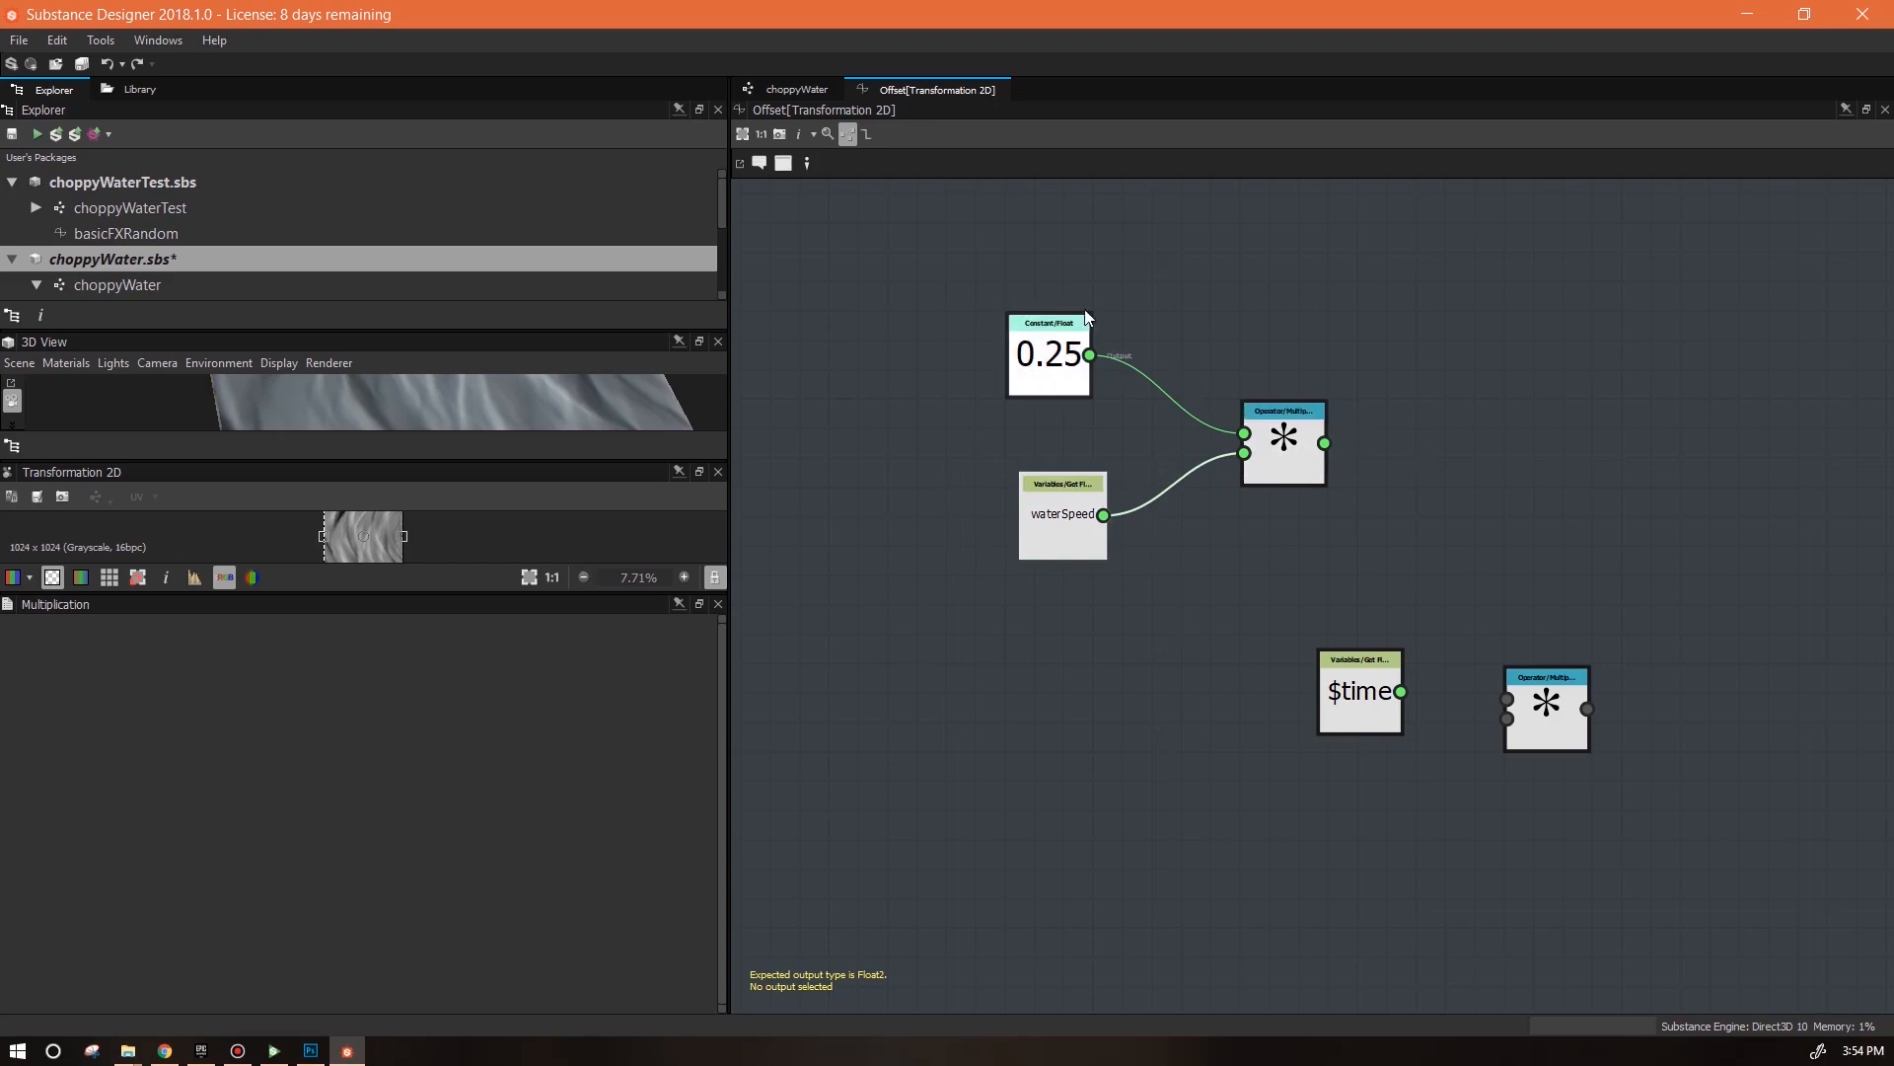
Connect the waterSpeed product and $time to the second Multiplication node, enlarge the 3D preview, and tidy the node layout
drag(1365, 708, 1289, 696)
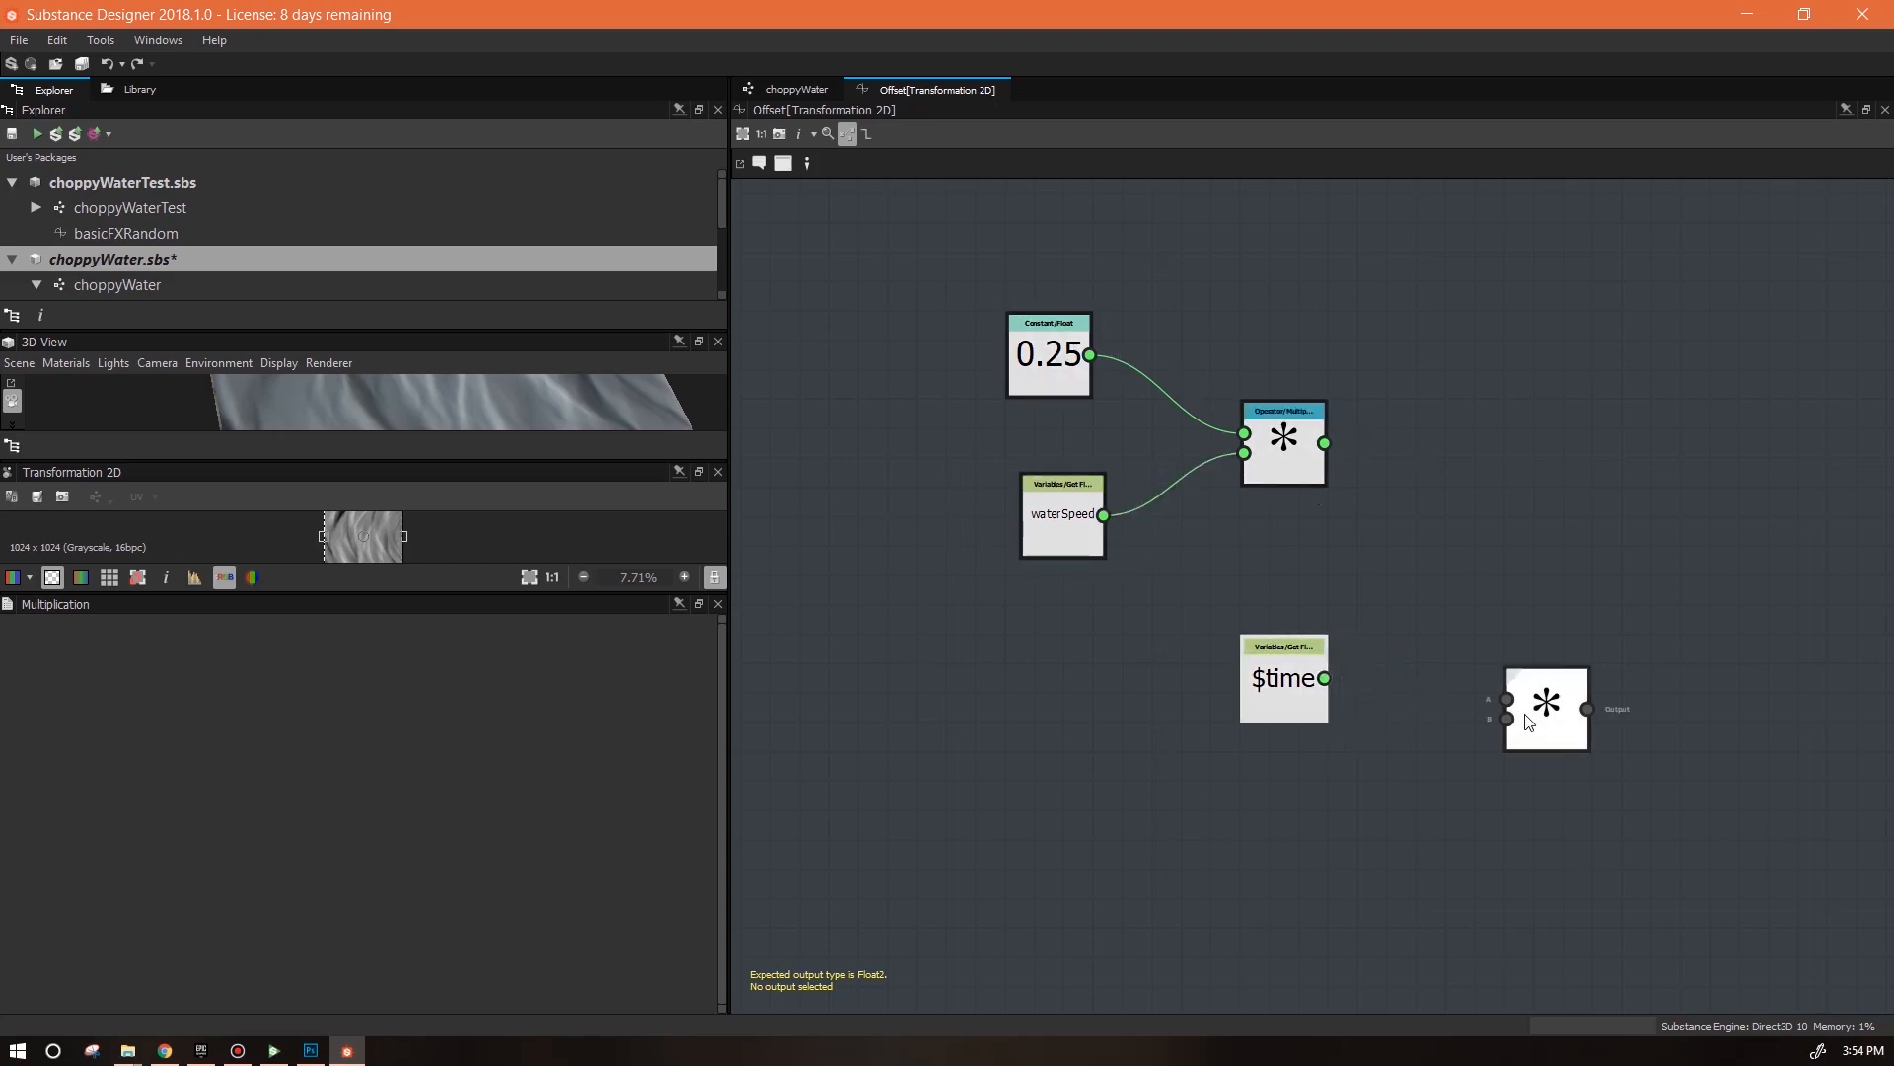
drag(1547, 719, 1532, 656)
drag(1325, 443, 1324, 678)
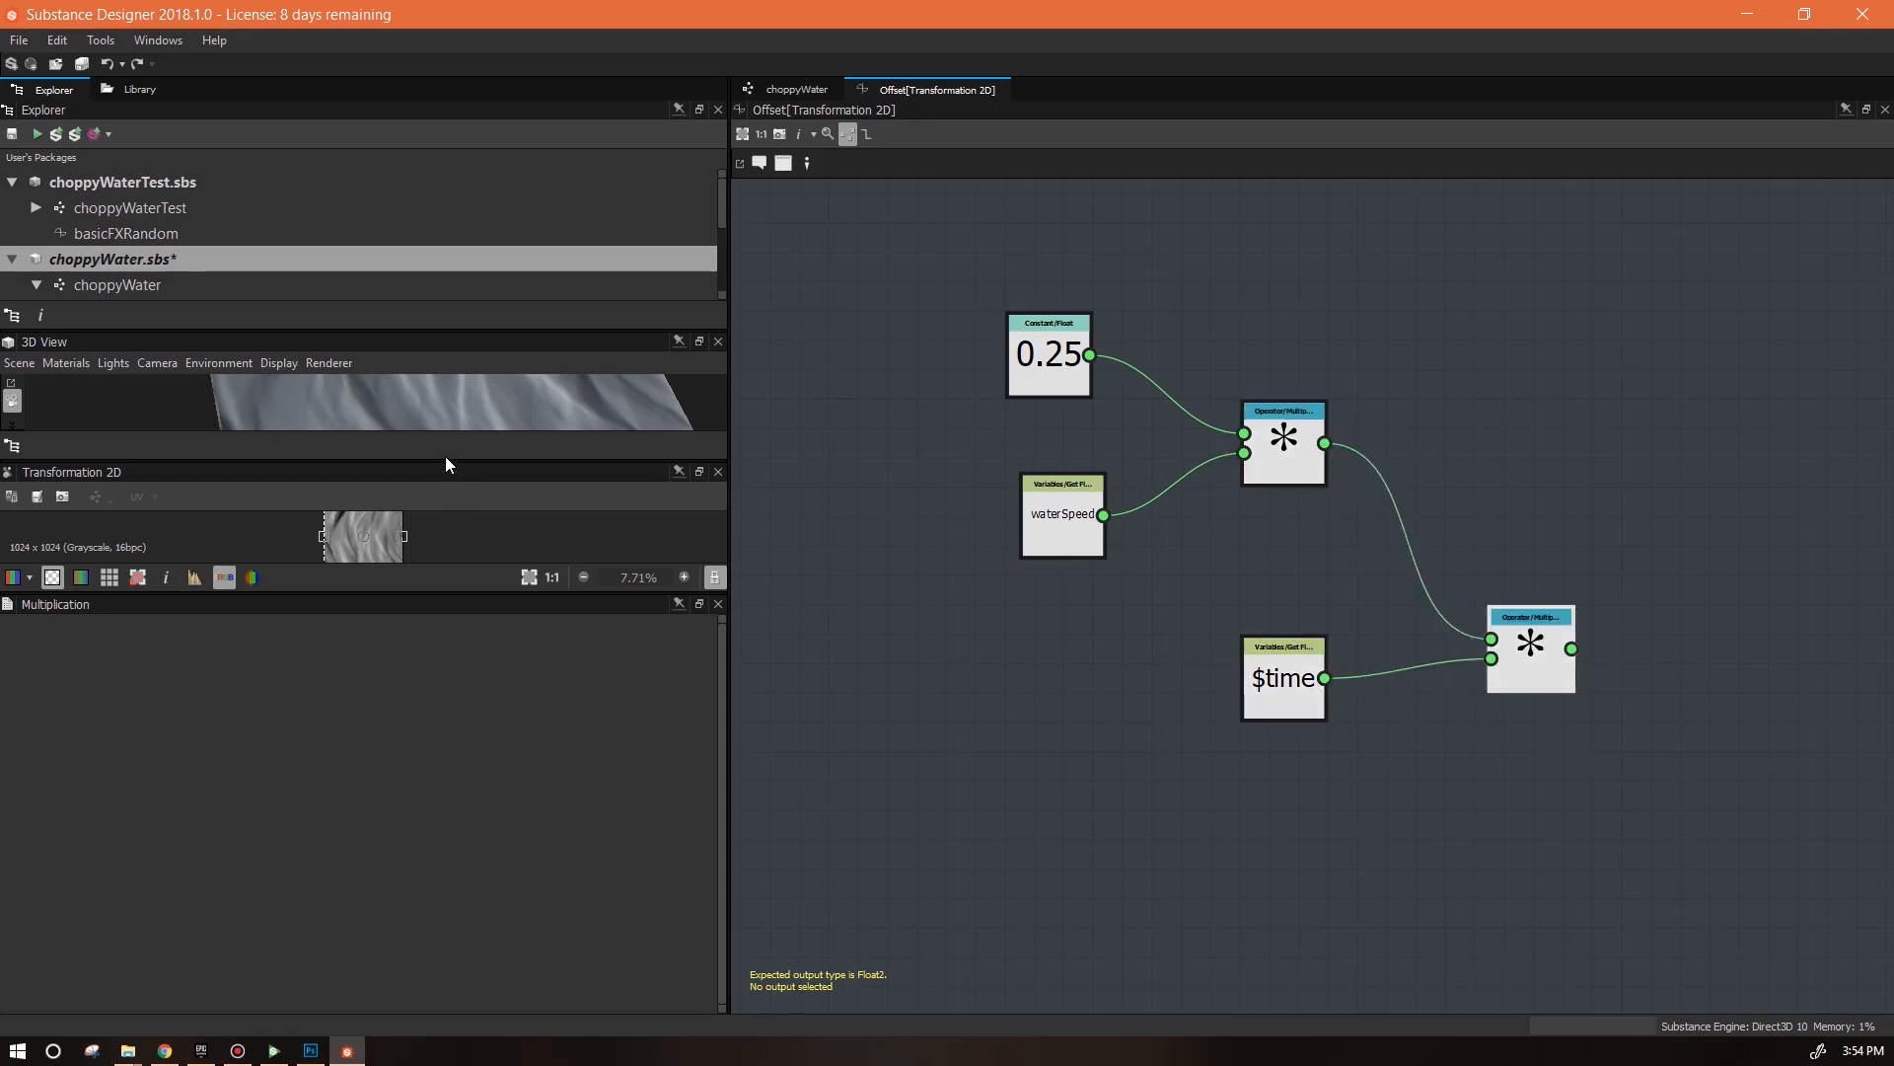
drag(446, 461, 460, 718)
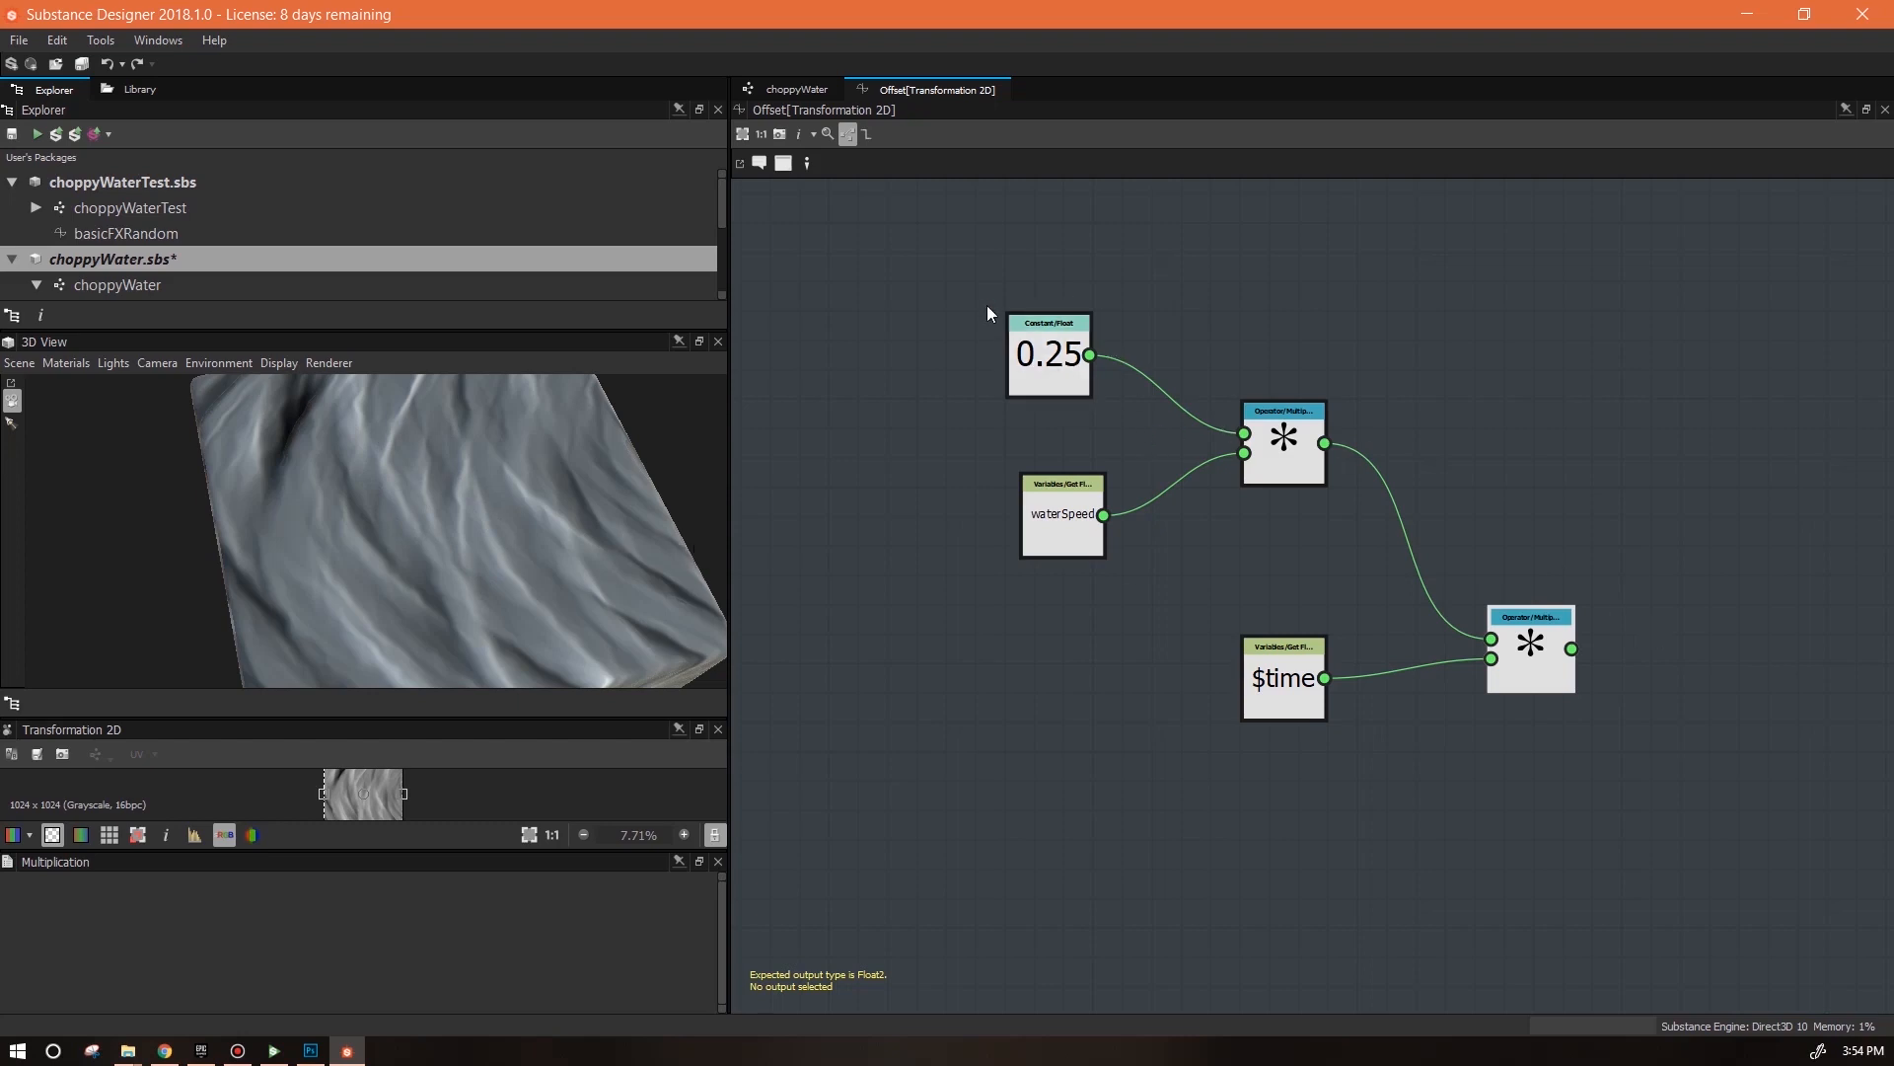
drag(987, 304, 1366, 533)
drag(1283, 691, 1356, 720)
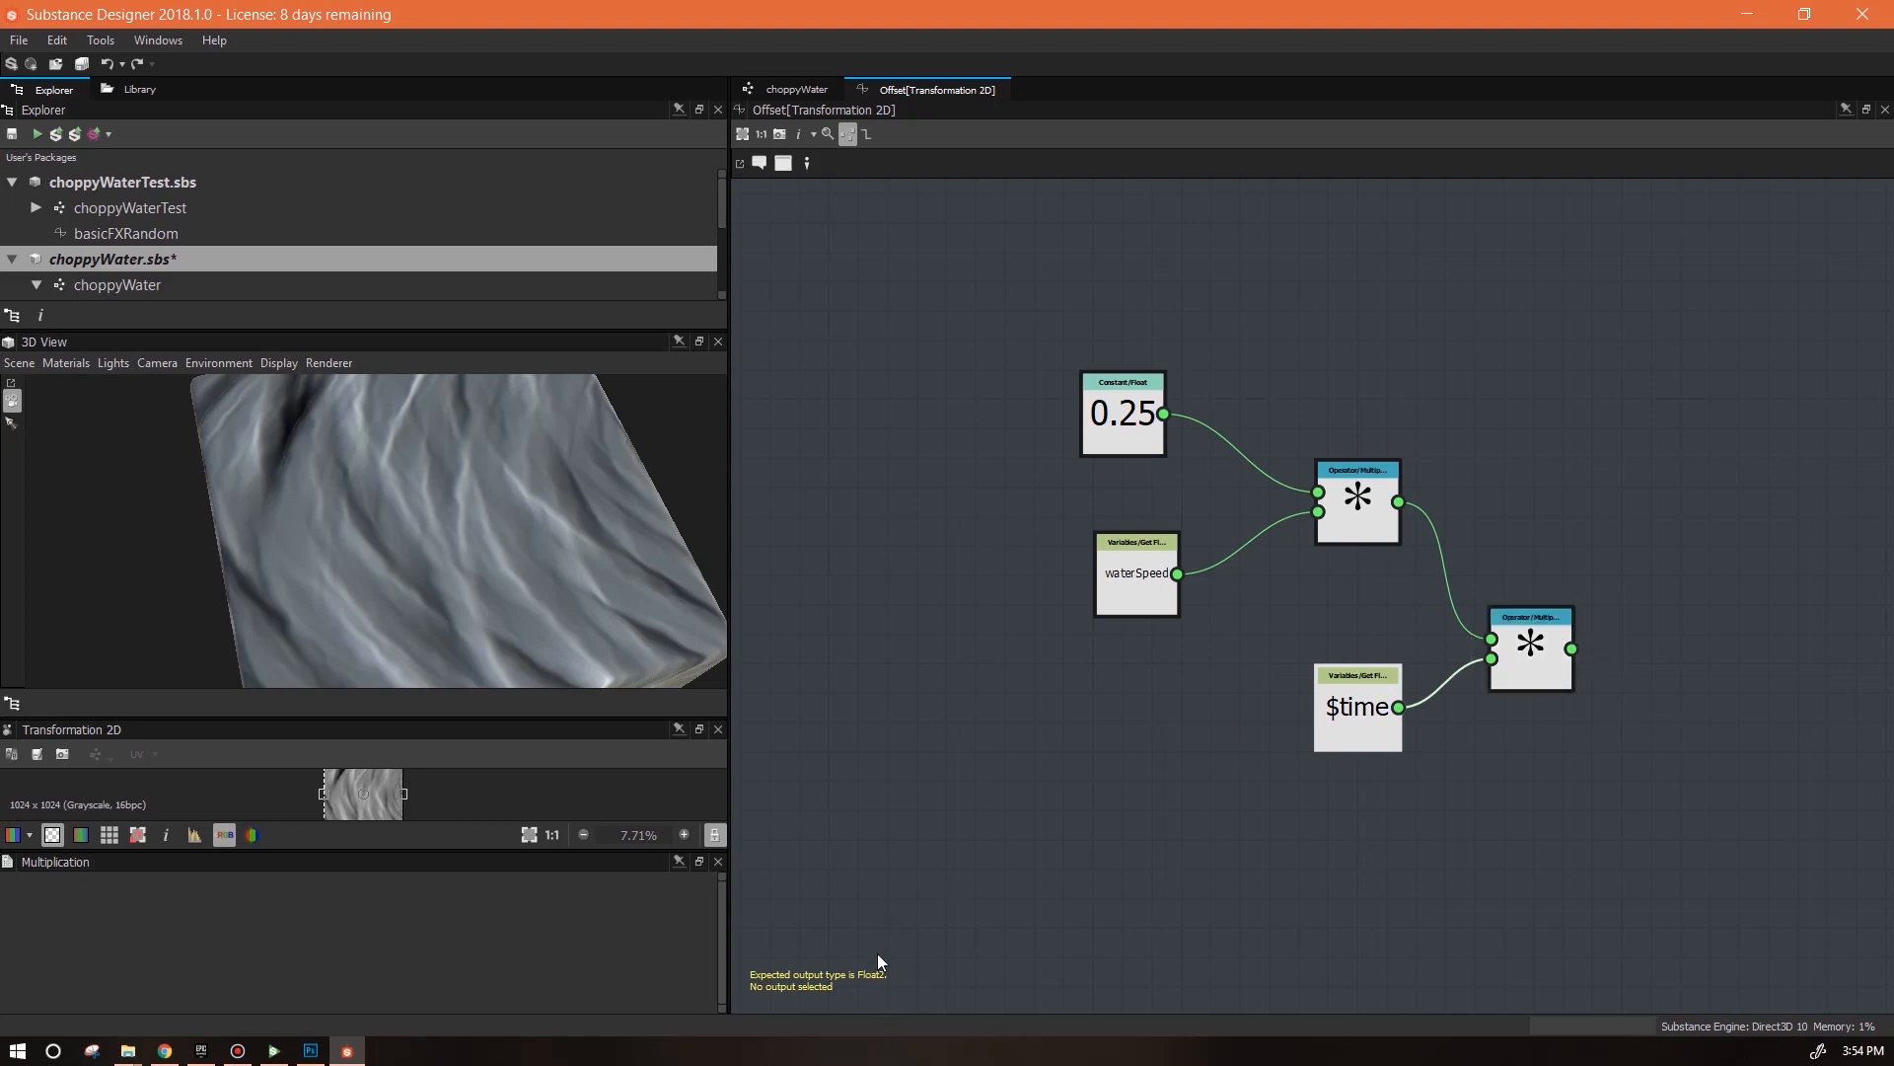
middle_drag(973, 961, 909, 948)
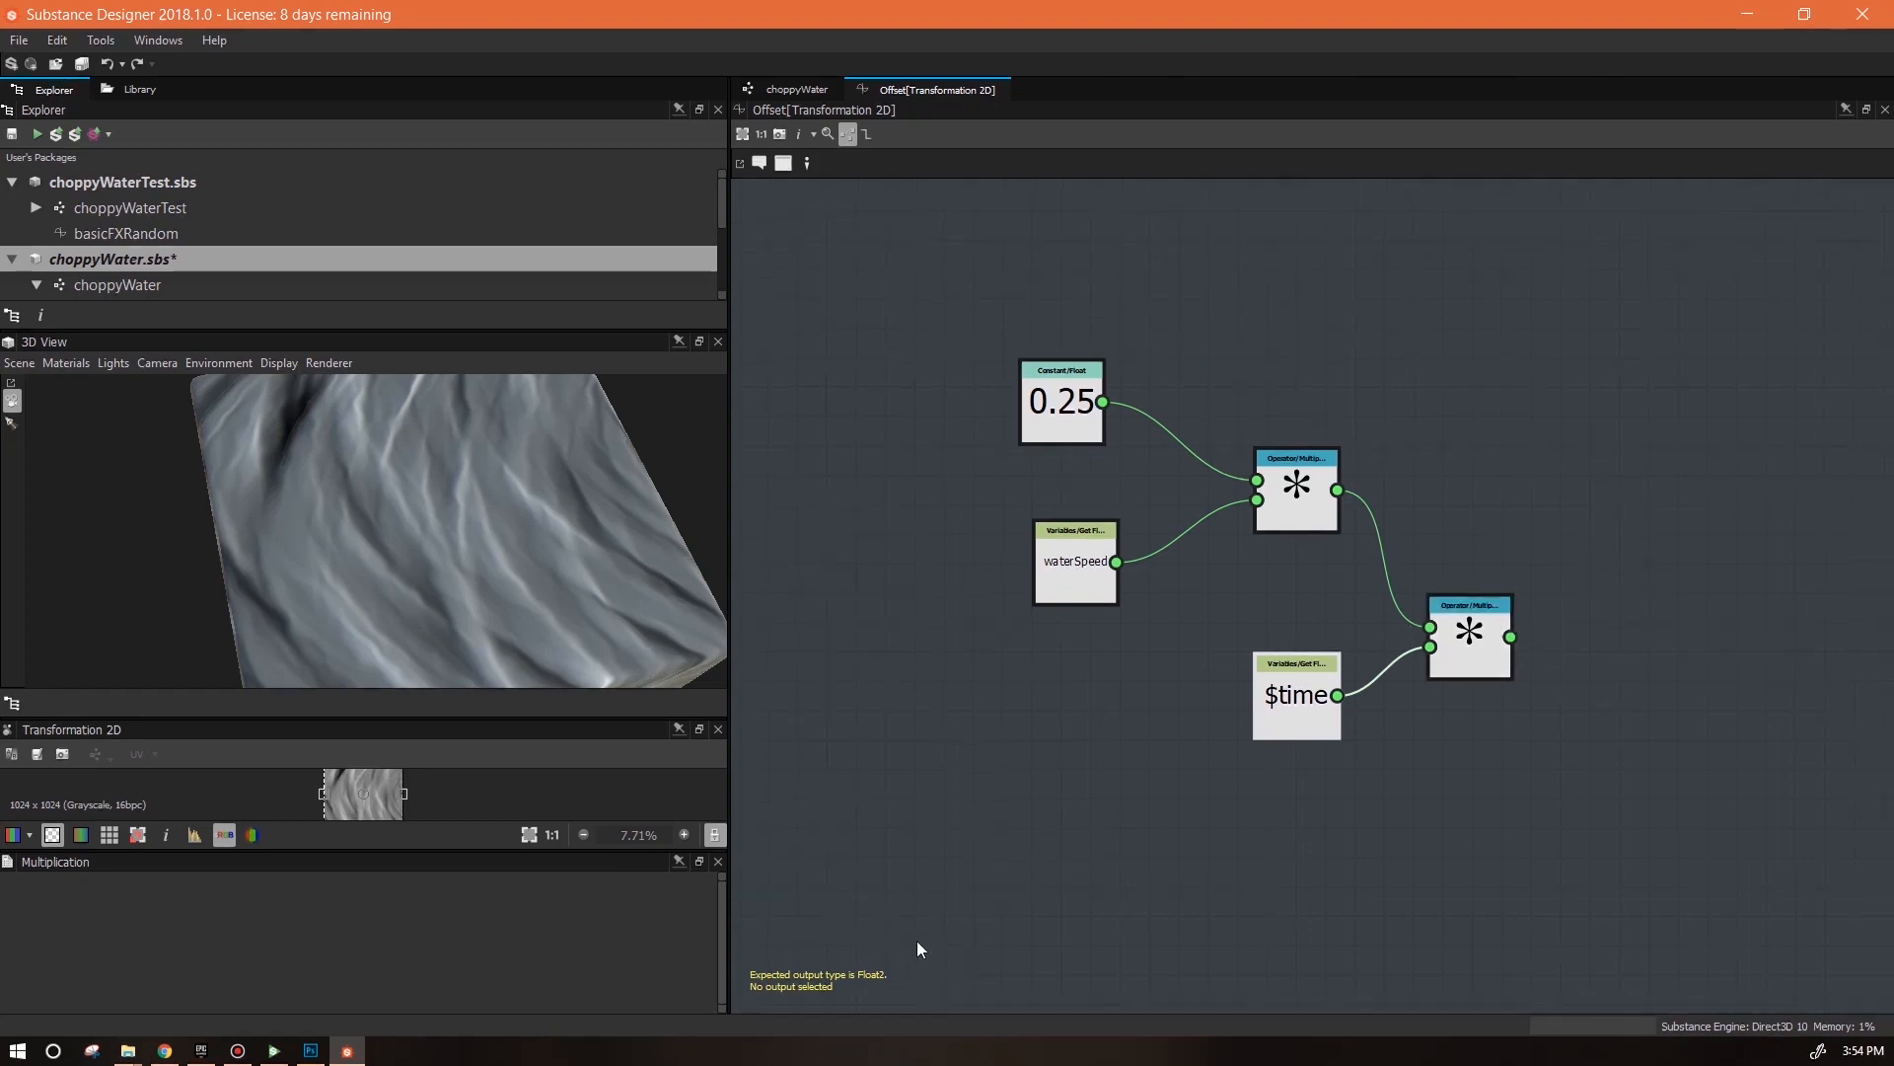
Add a Vector Float2 node after the final Multiplication node and a Float constant of 0 below that Multiplication
right_click(1509, 340)
mouse_move(1733, 353)
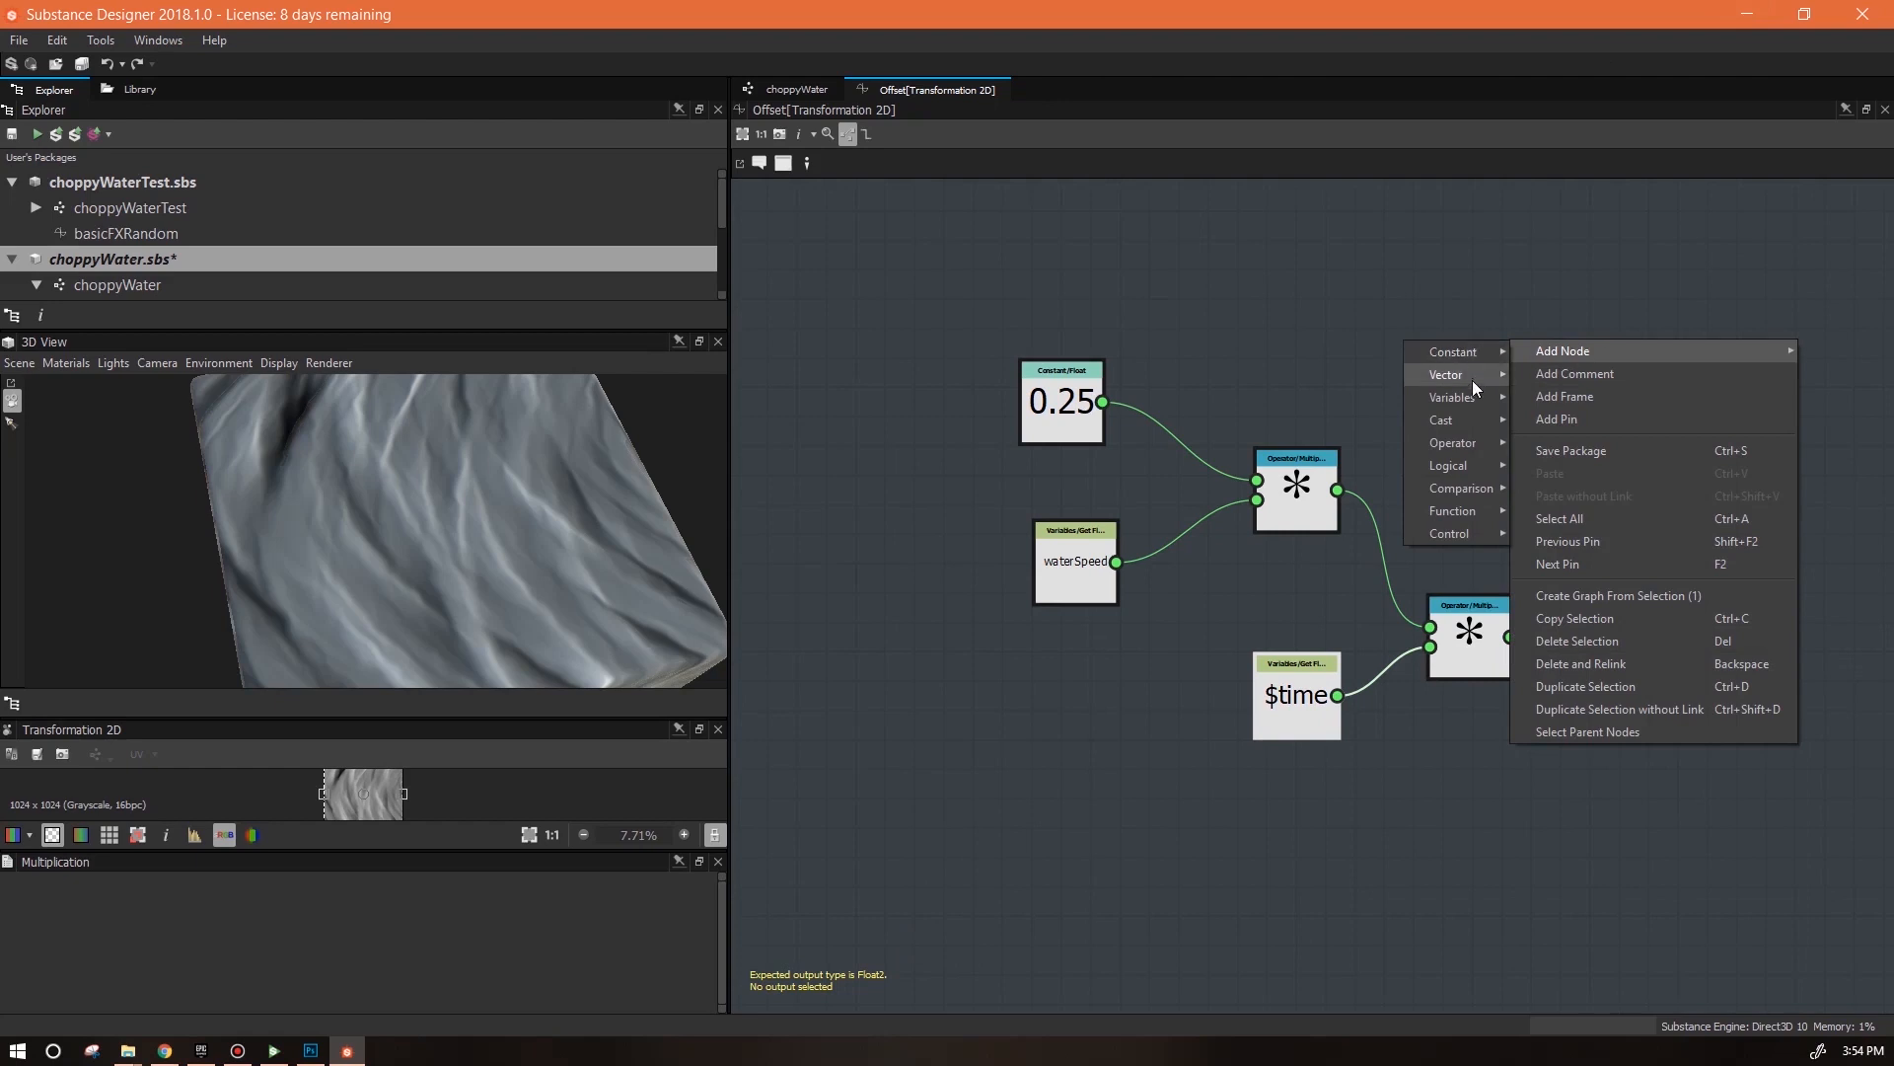
mouse_move(1472, 377)
click(1578, 381)
drag(1665, 518, 1751, 651)
right_click(1608, 721)
mouse_move(1562, 361)
click(1641, 317)
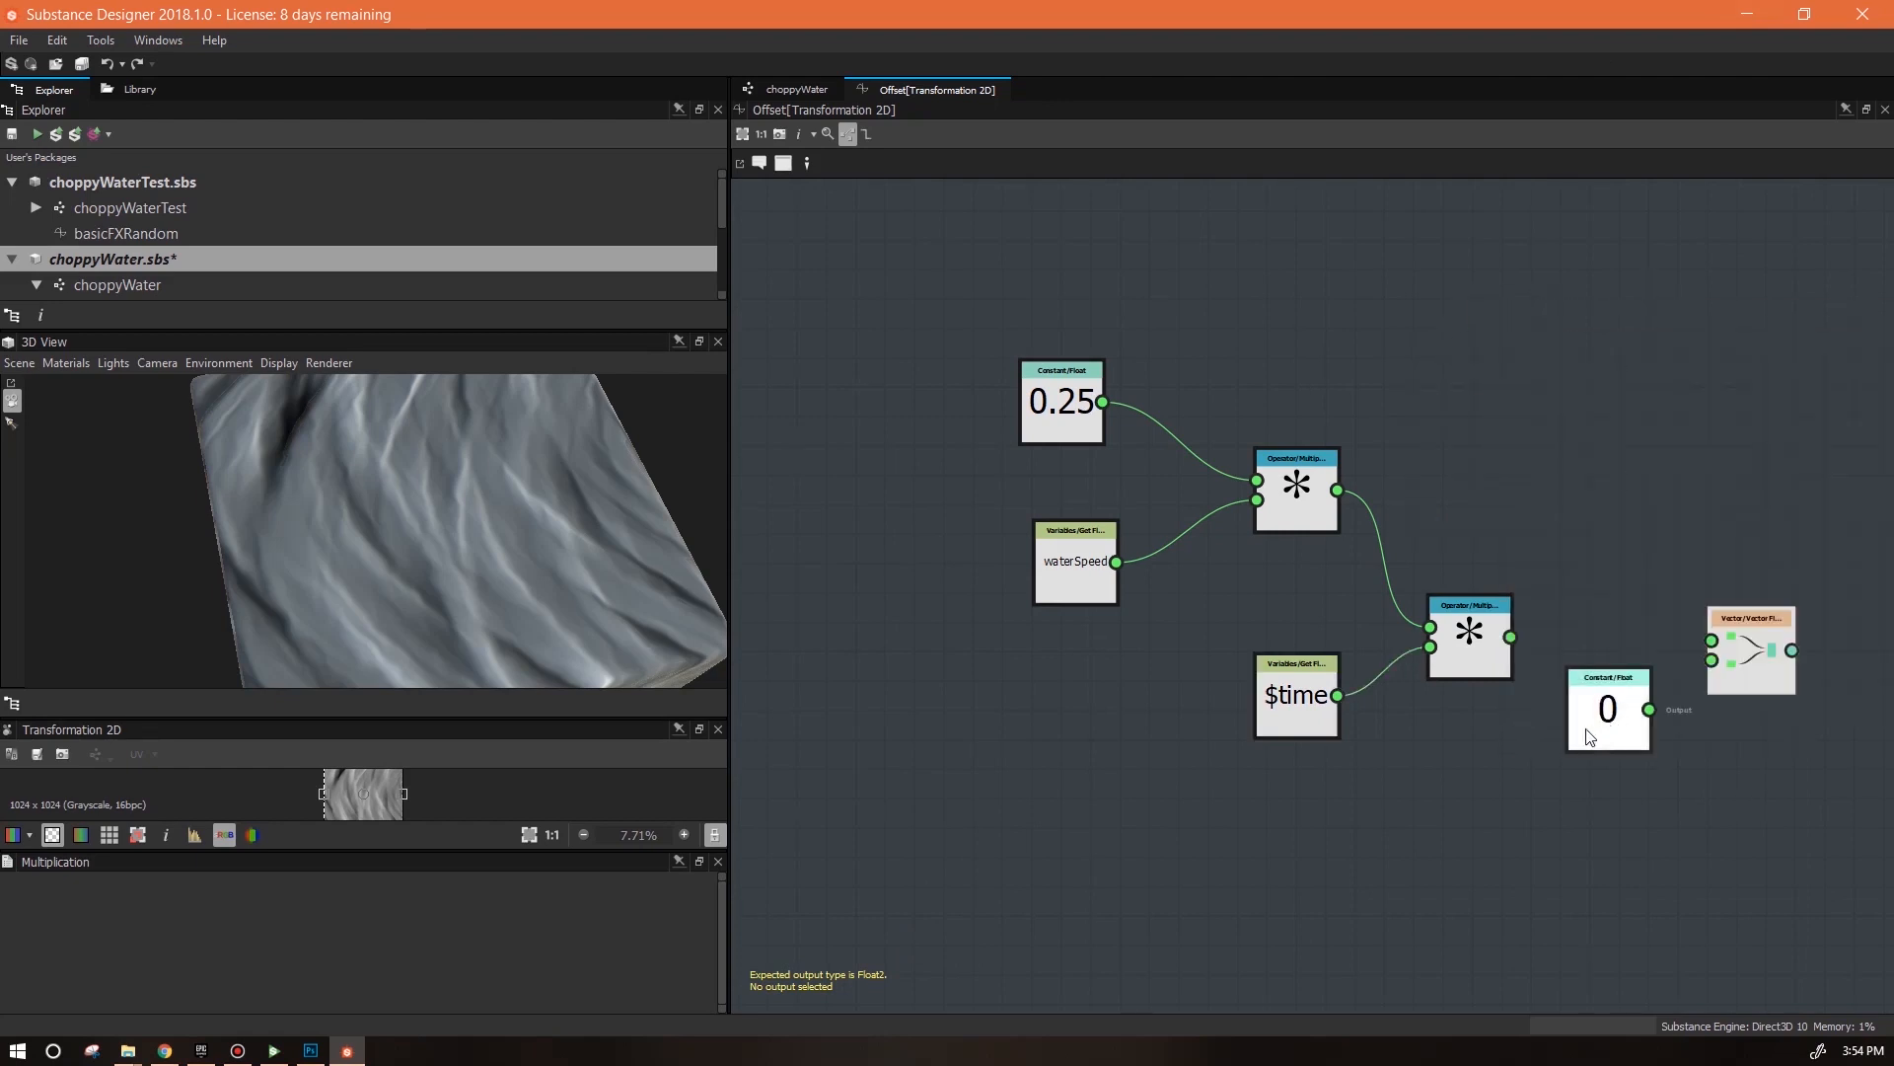
drag(1598, 732, 1477, 865)
Connect the final product and the 0 constant to the Vector Float2 inputs, and compact the layout of the preceding nodes
drag(1695, 625, 1717, 642)
drag(981, 317, 1468, 744)
drag(1488, 612, 1563, 463)
drag(1494, 804, 1712, 660)
drag(1376, 573, 1431, 577)
drag(1372, 360, 1414, 417)
drag(1148, 417, 1248, 436)
drag(1145, 256, 1258, 287)
click(1545, 493)
Set the Vector Float2 node as the output of the Offset function
click(1765, 674)
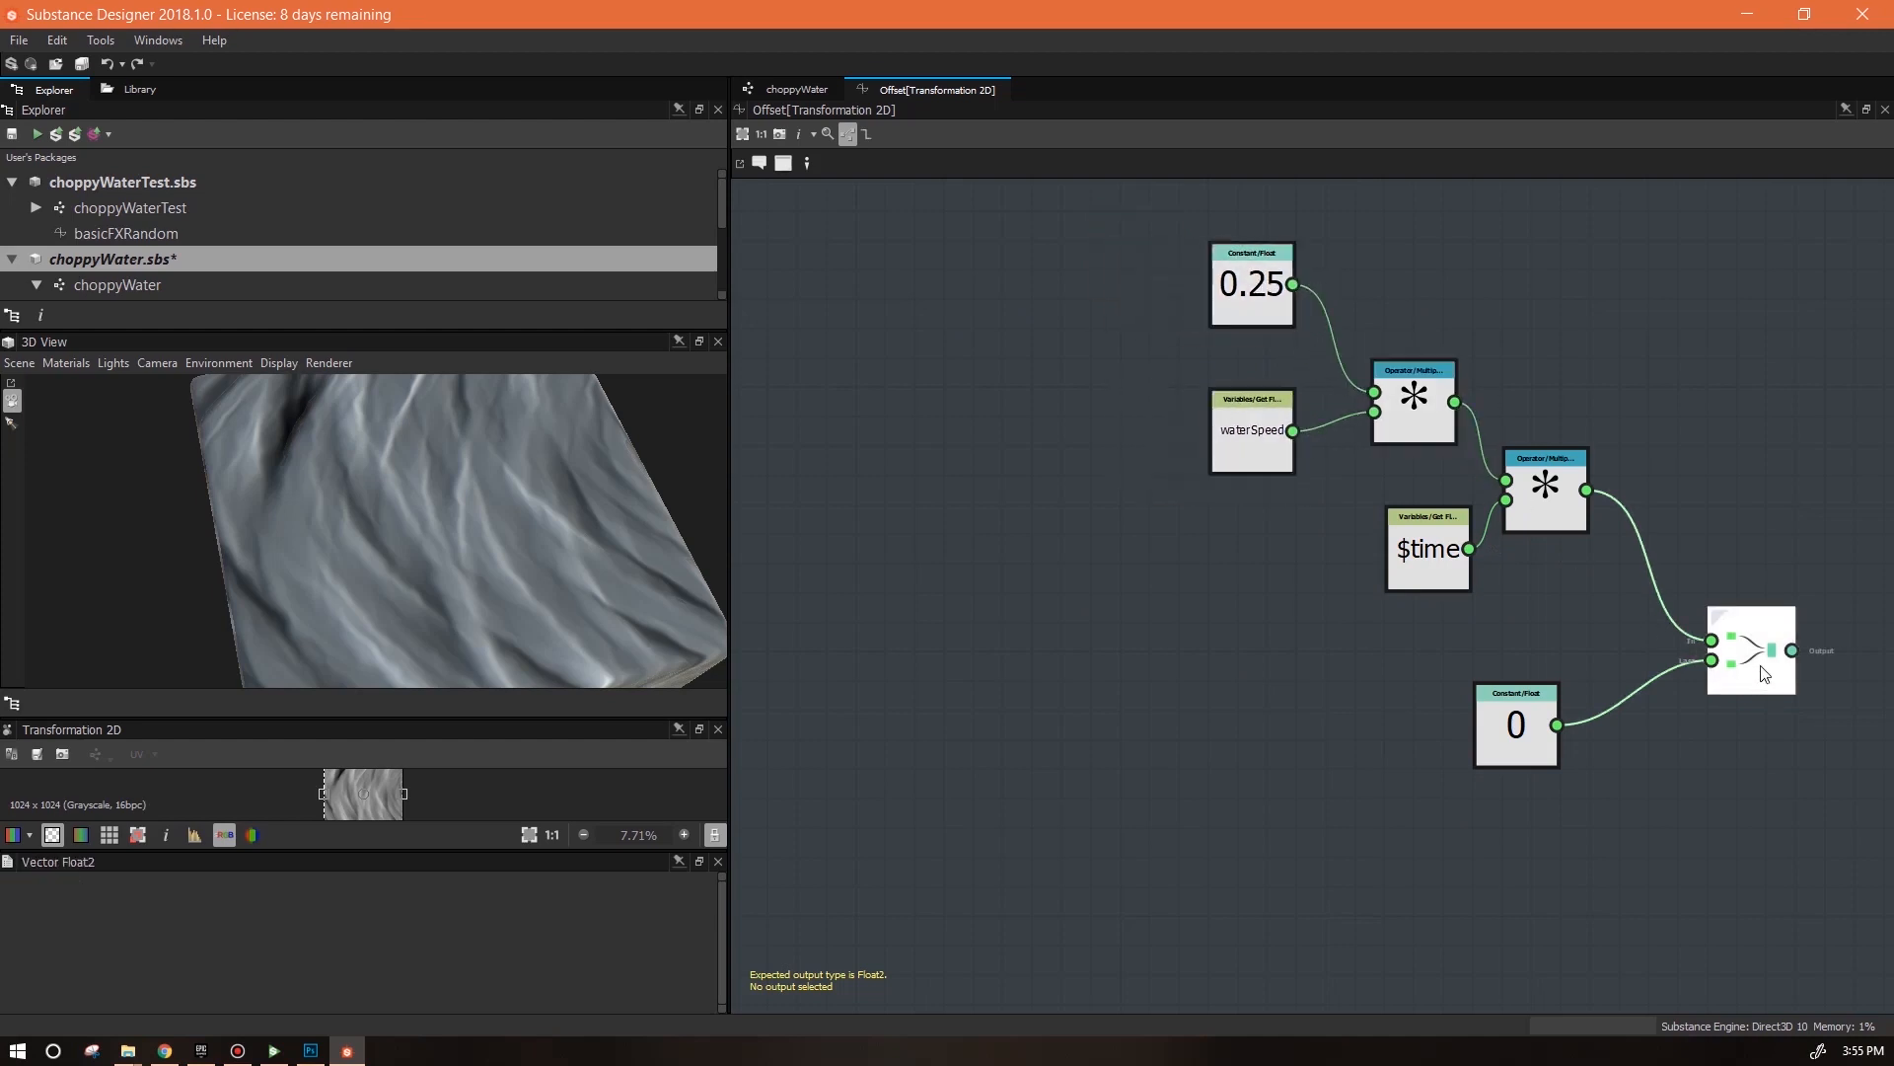
right_click(1765, 673)
click(1737, 749)
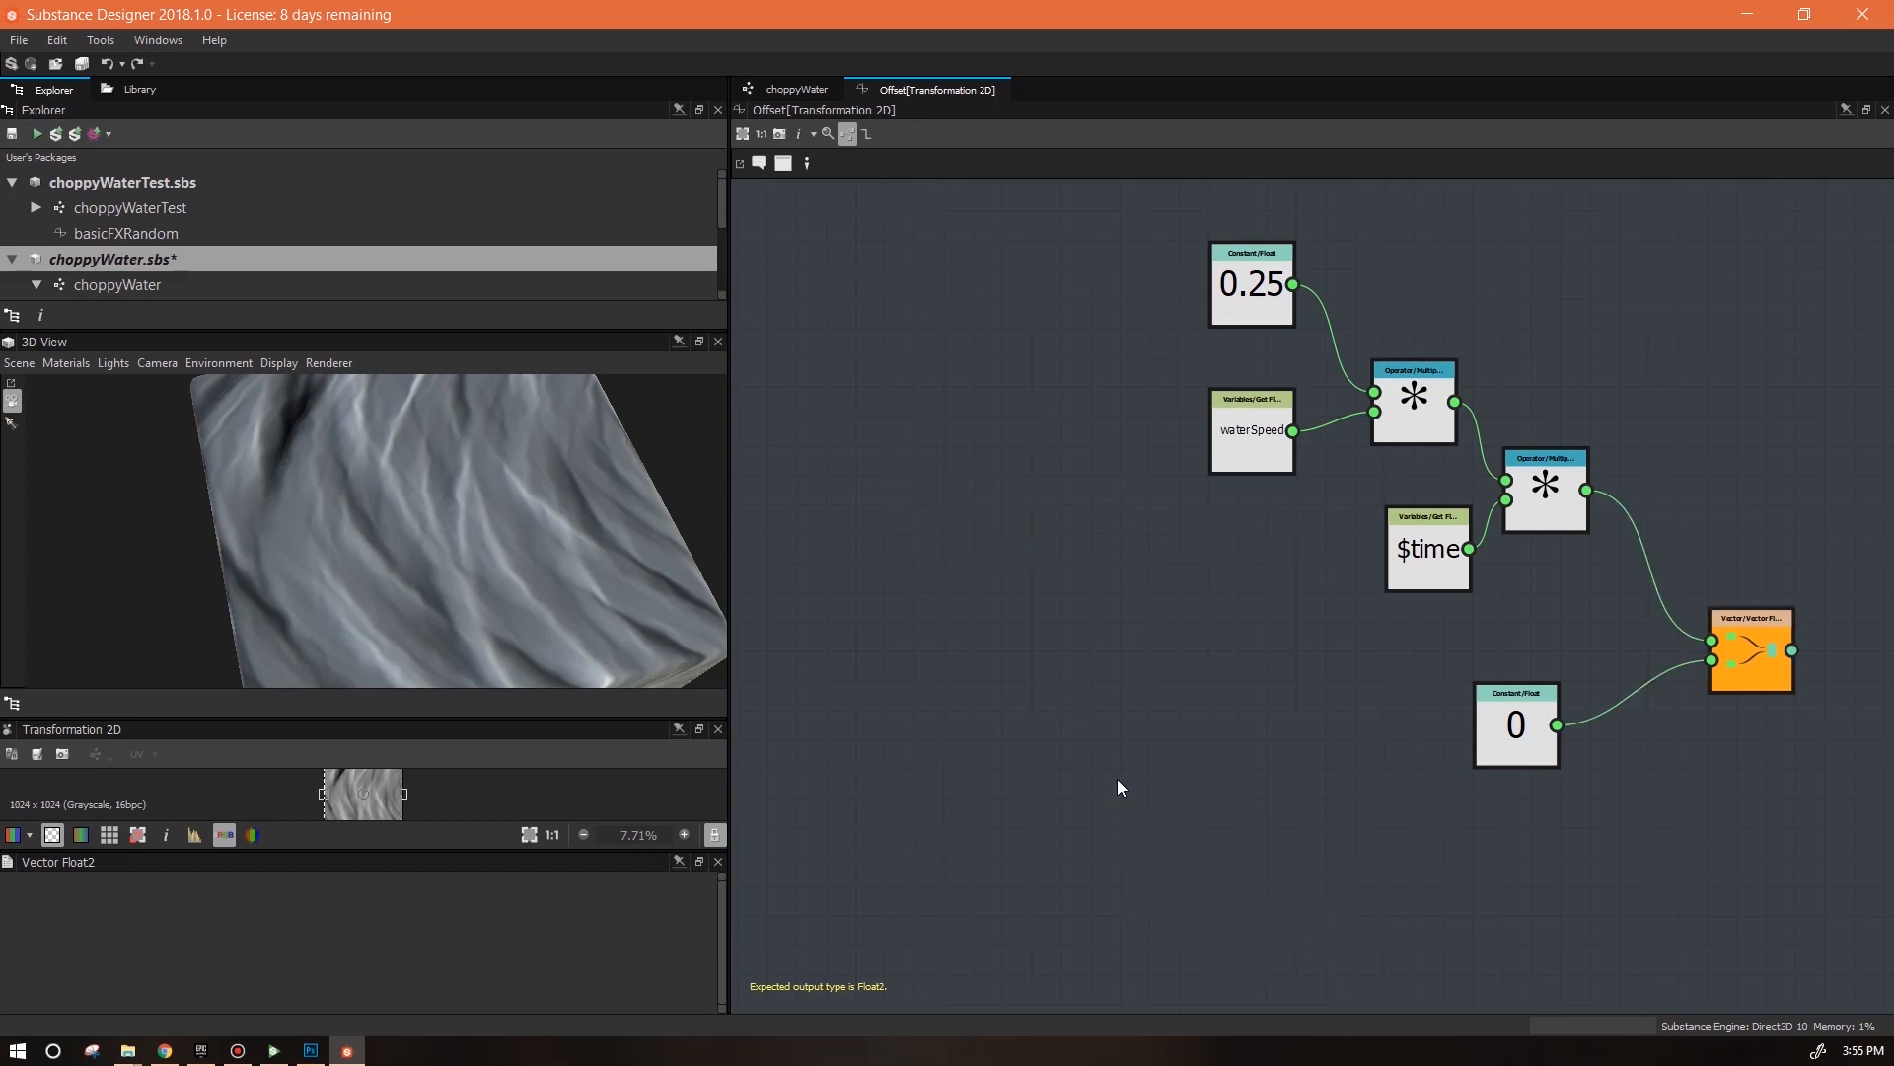
Examine how the Offset function of the Transformation 2D node combines the 0.25 constant, waterSpeed and $time
click(794, 89)
drag(1121, 626, 1121, 622)
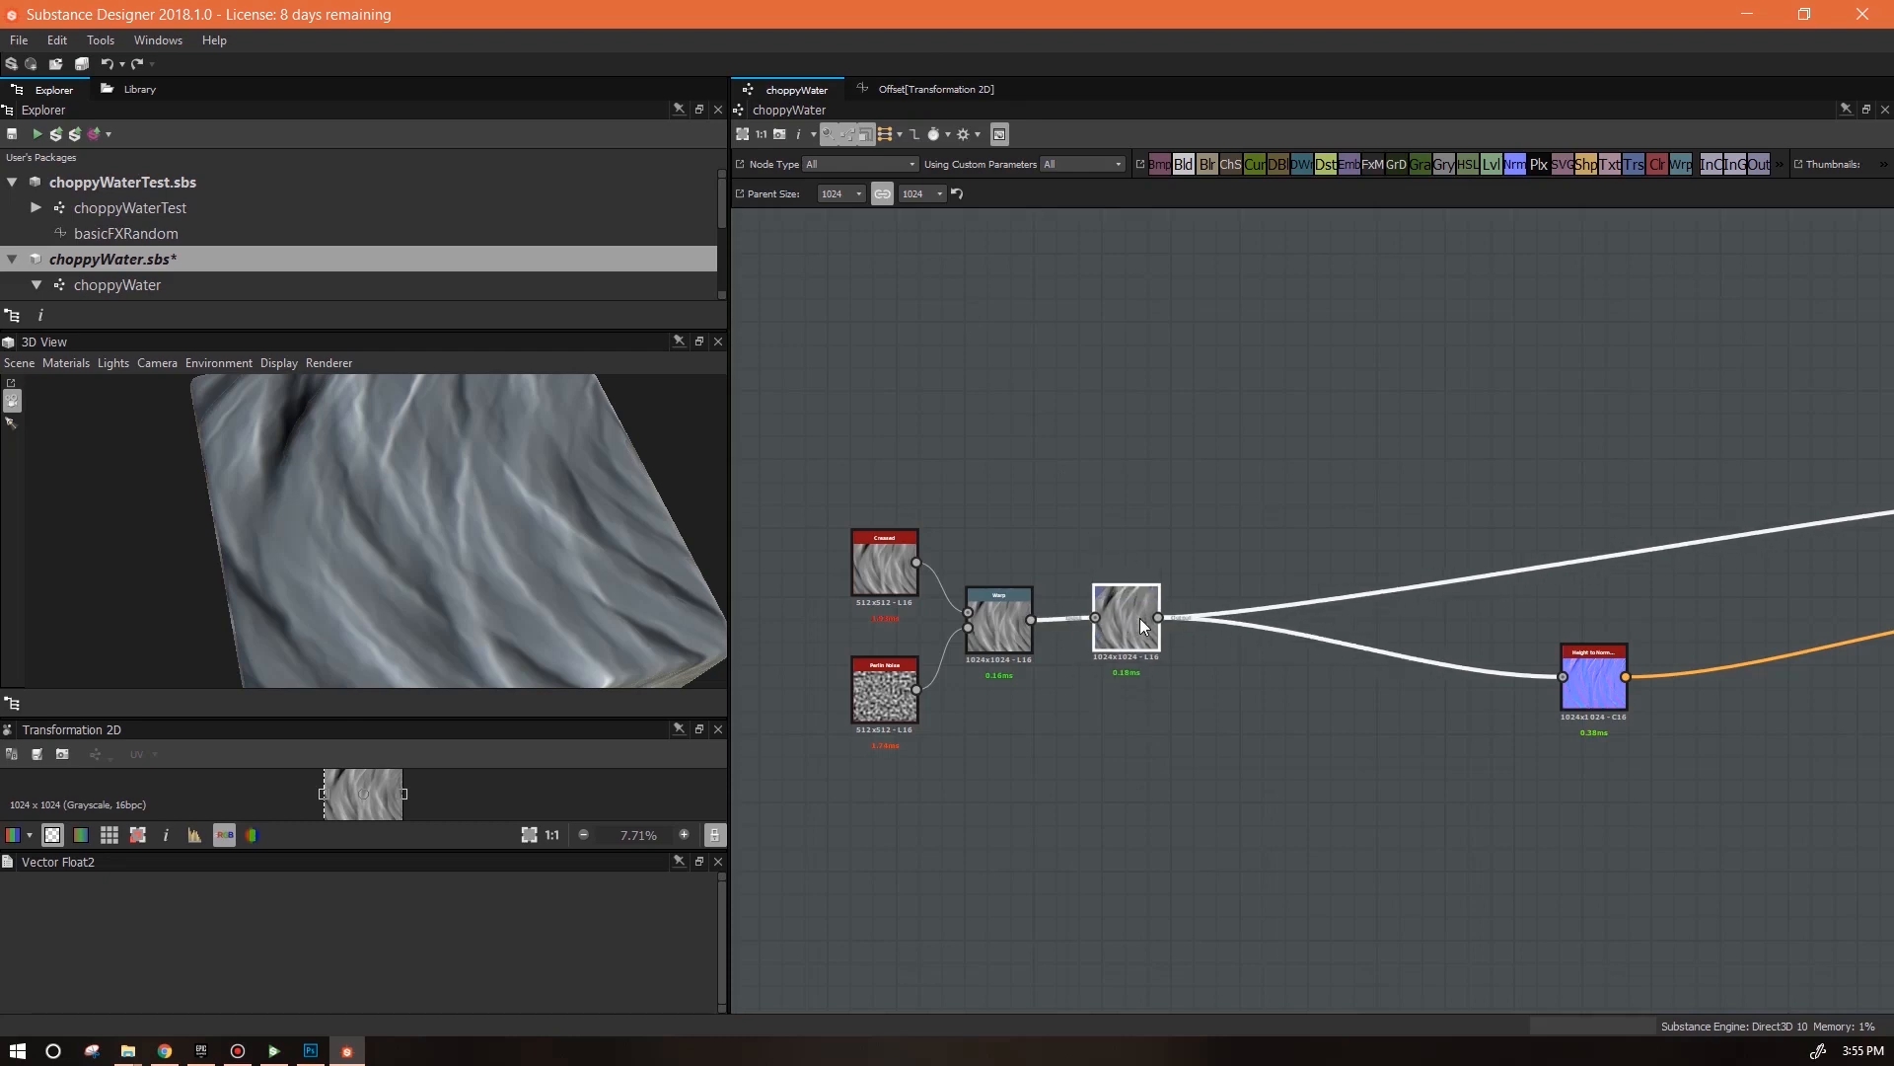
click(1118, 625)
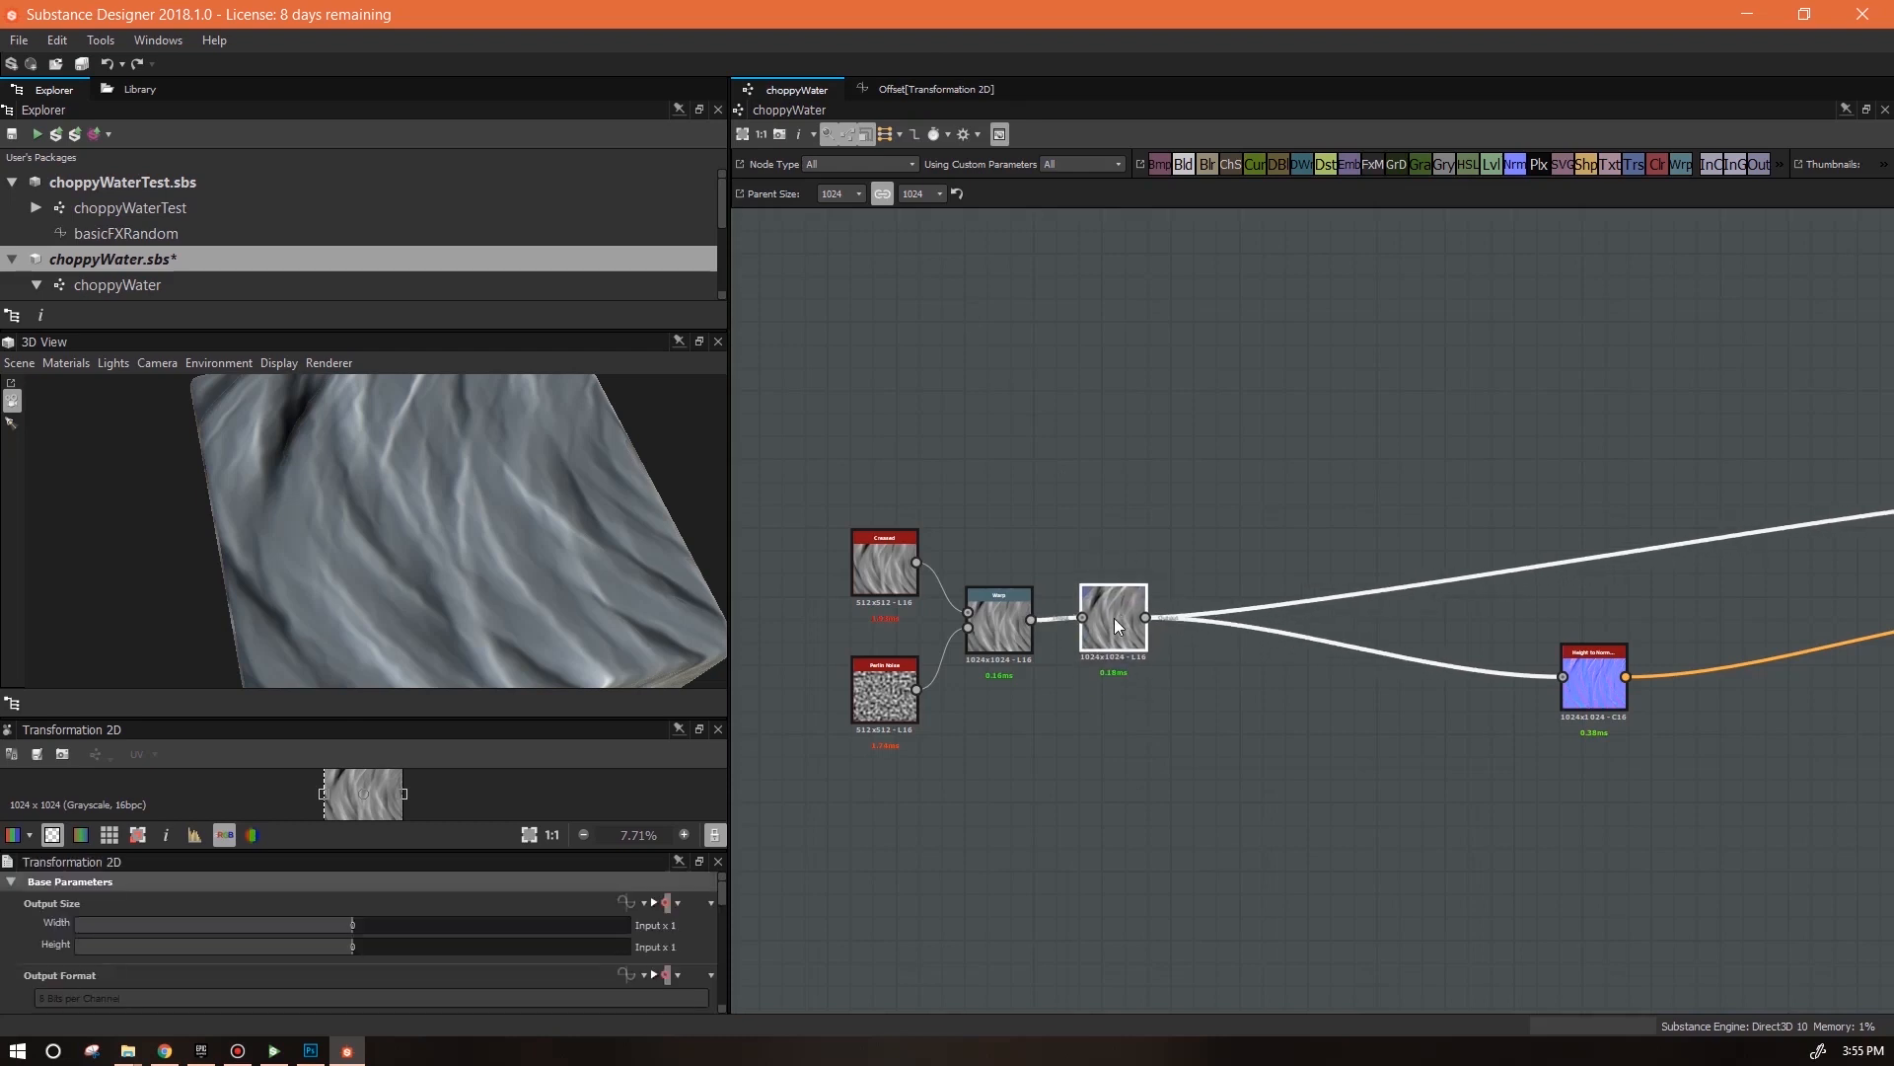
click(932, 89)
drag(1263, 296, 1129, 266)
key(ctrl+z)
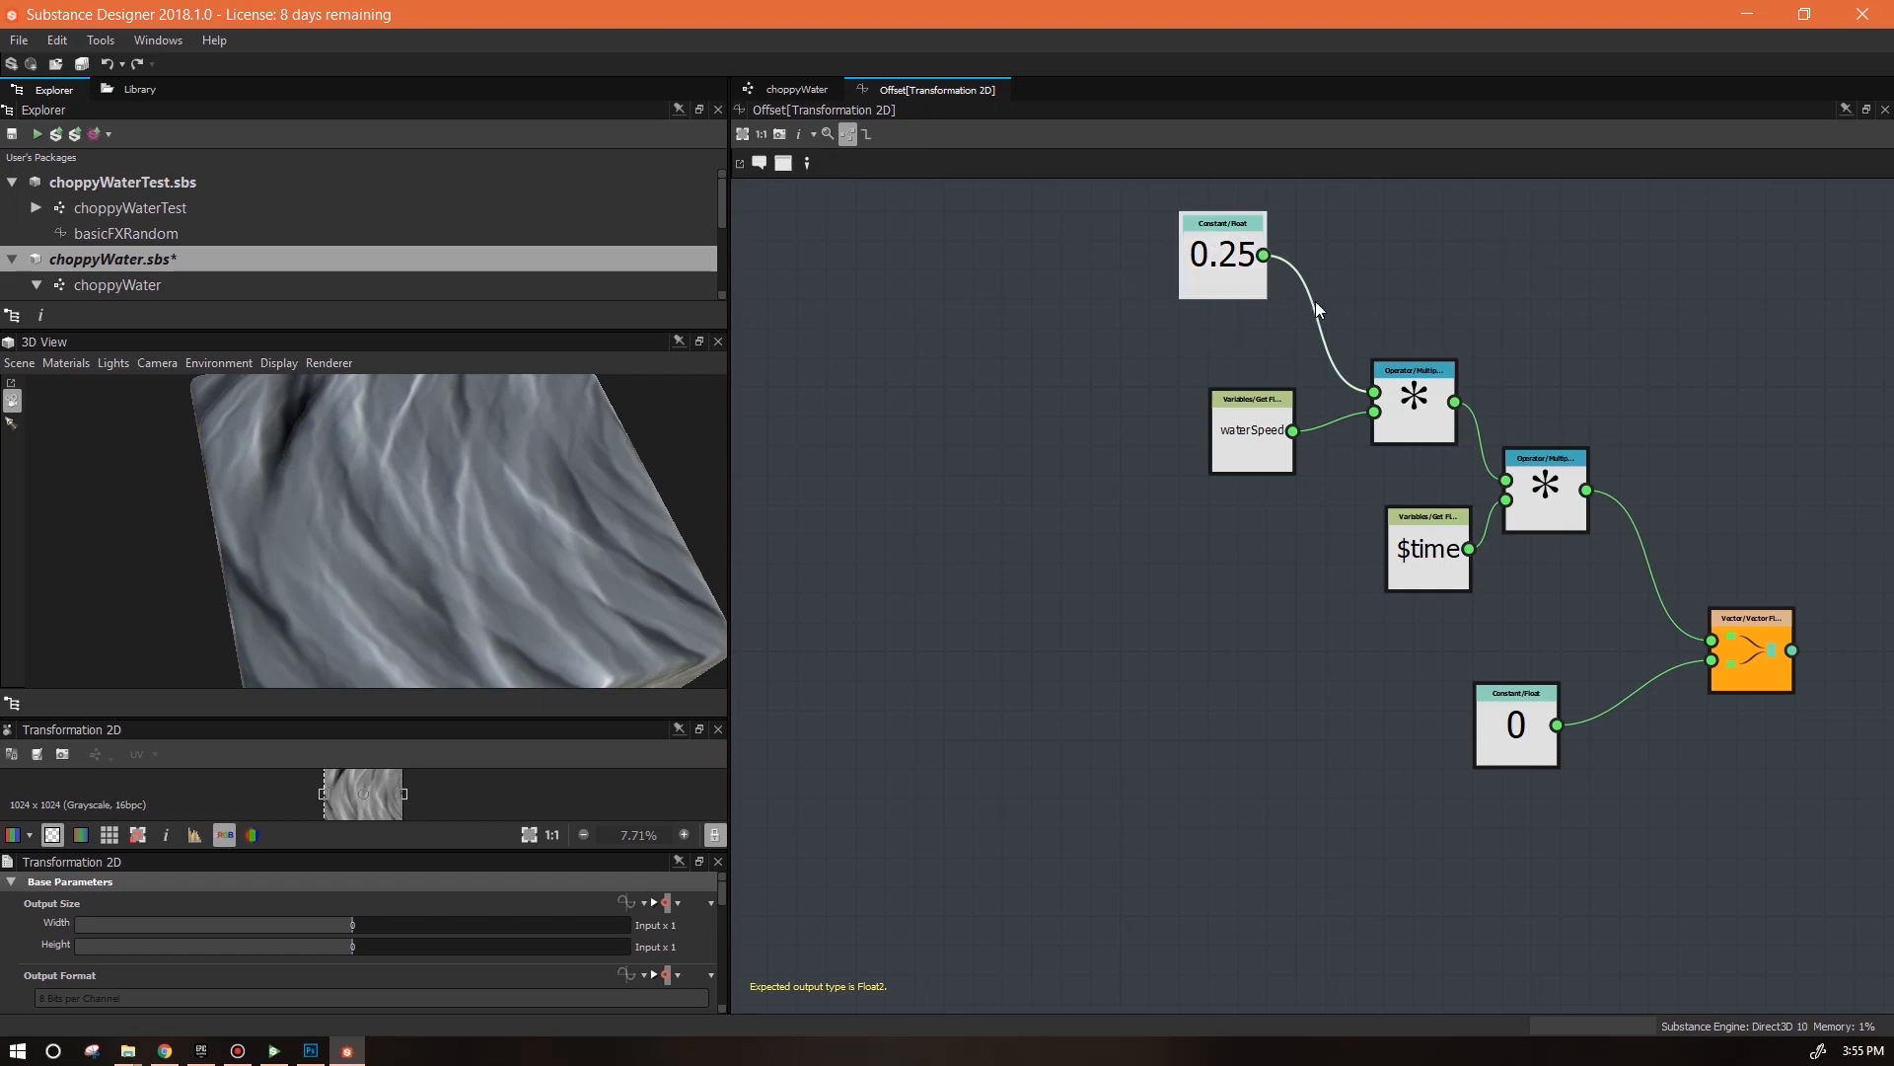
drag(1234, 276, 1263, 306)
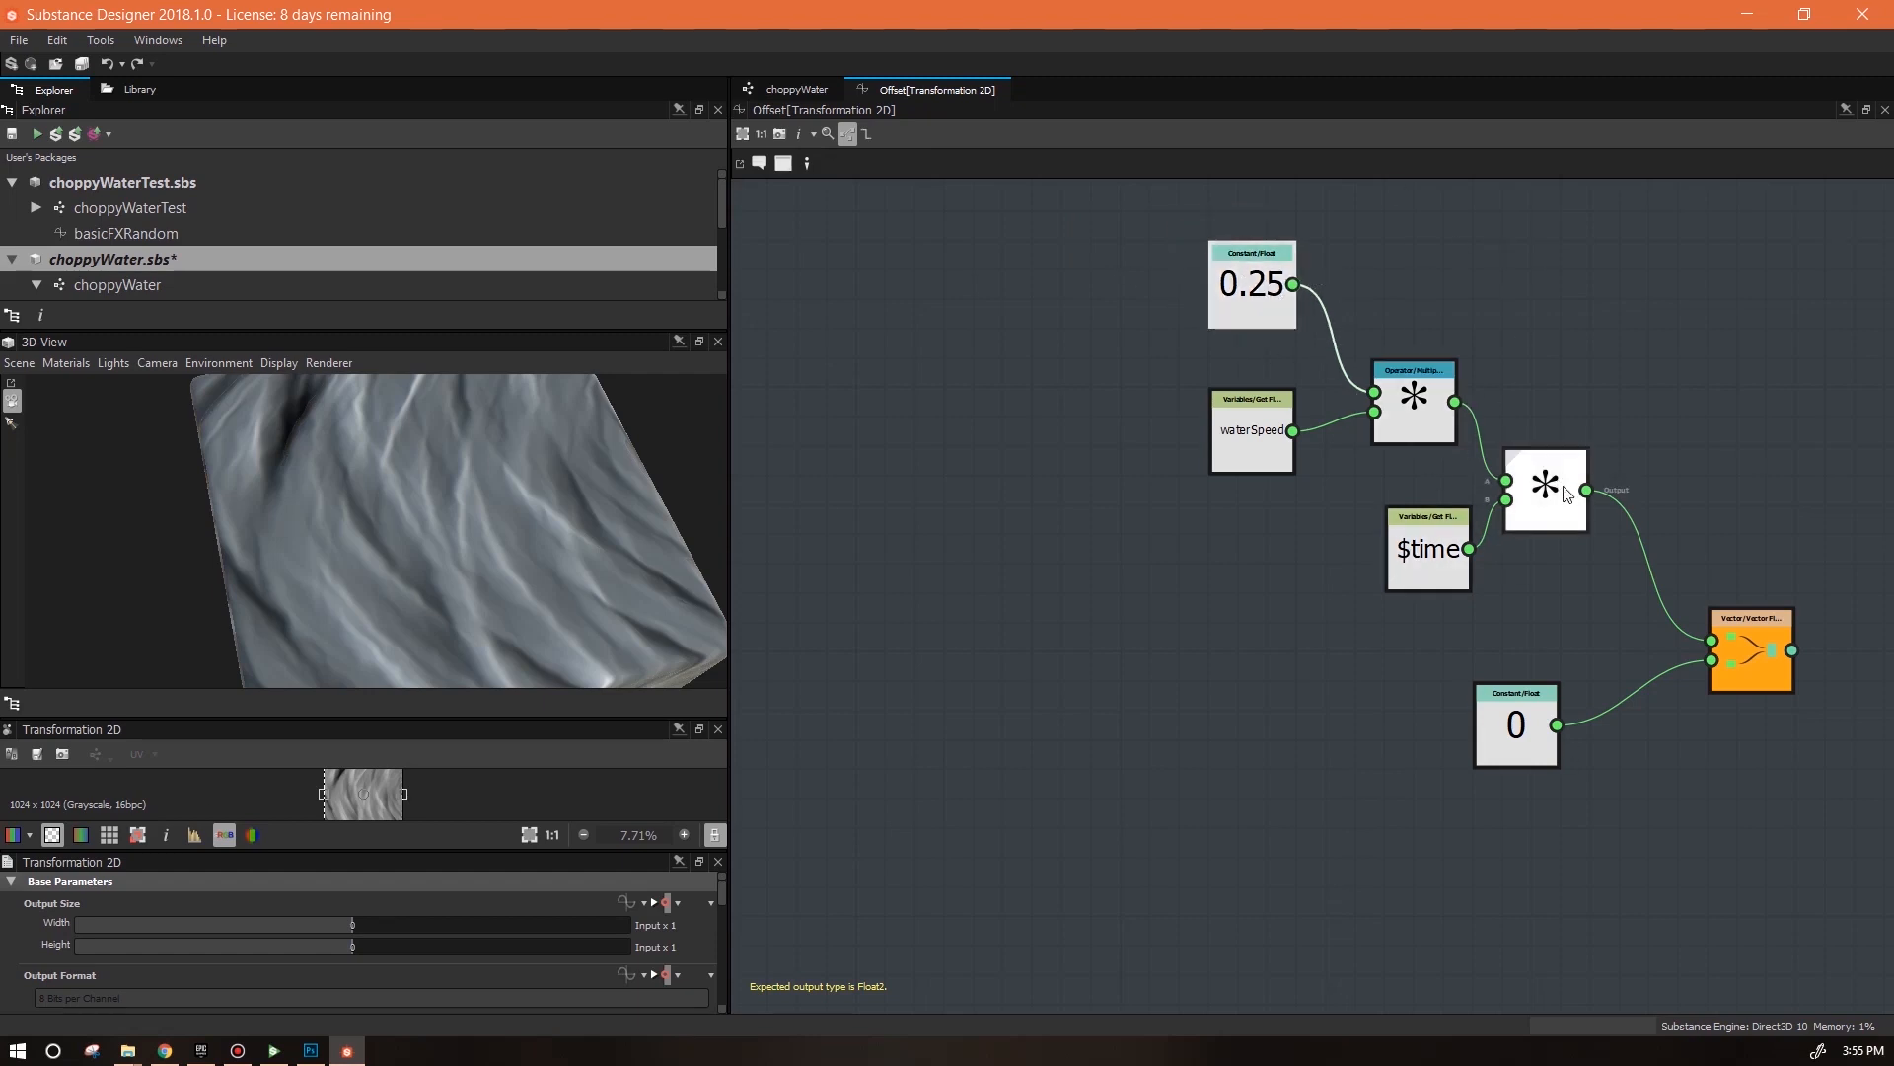
middle_drag(1708, 482, 1577, 546)
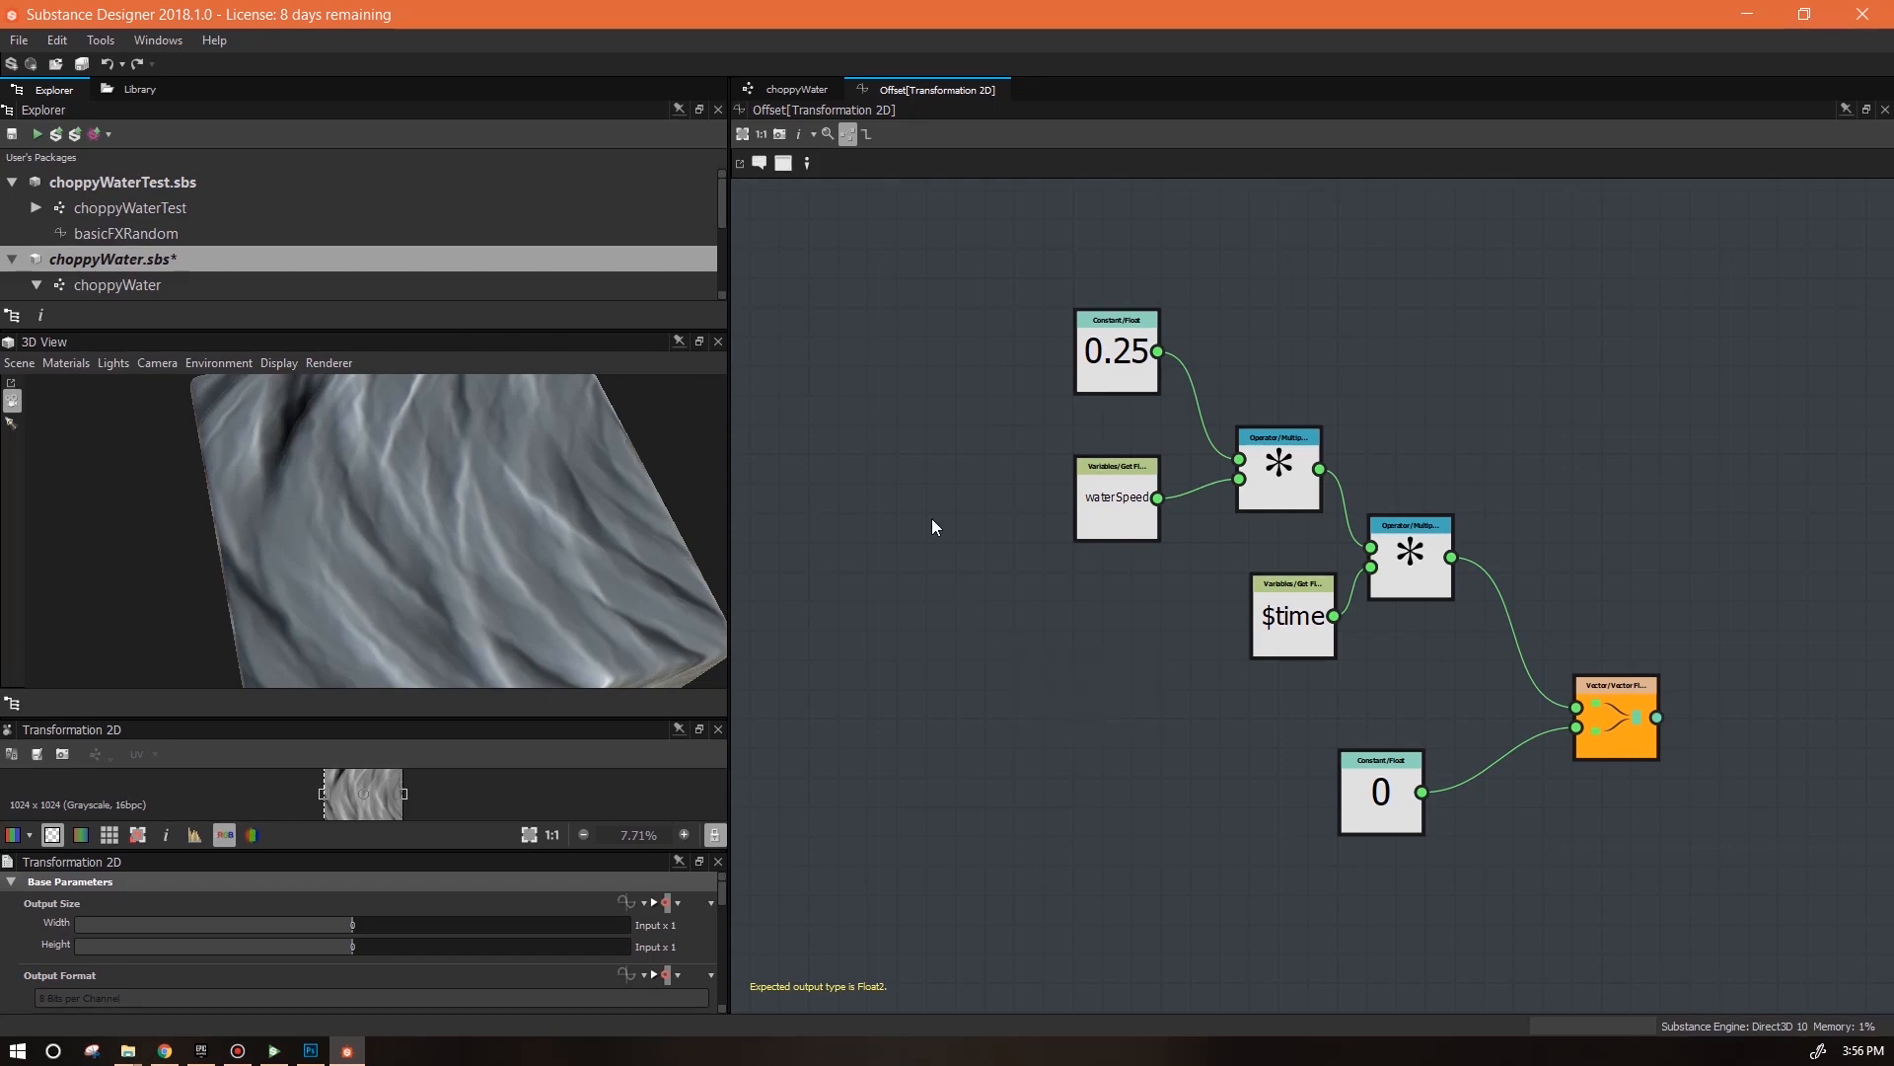
Enlarge the Transformation 2D node's parameter area and compare its Transform matrix and Offset functions
click(796, 89)
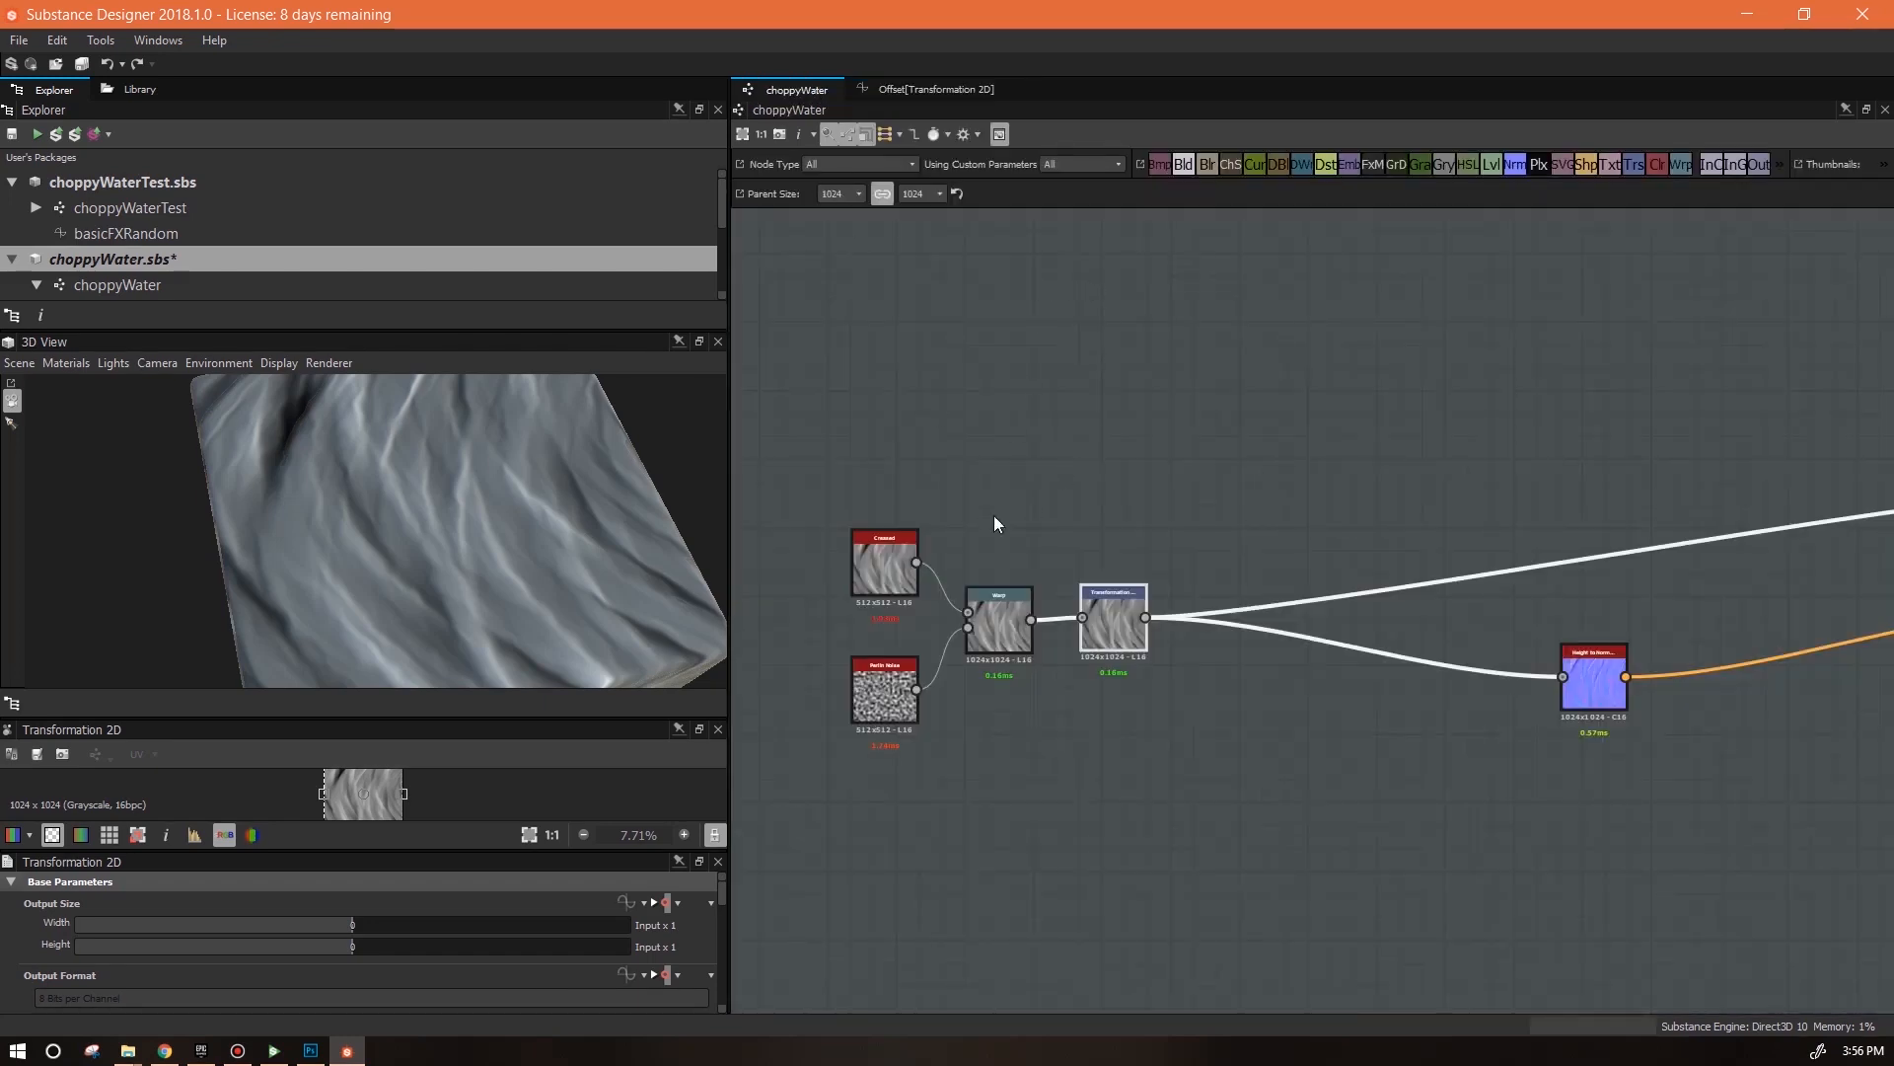
drag(523, 852, 538, 513)
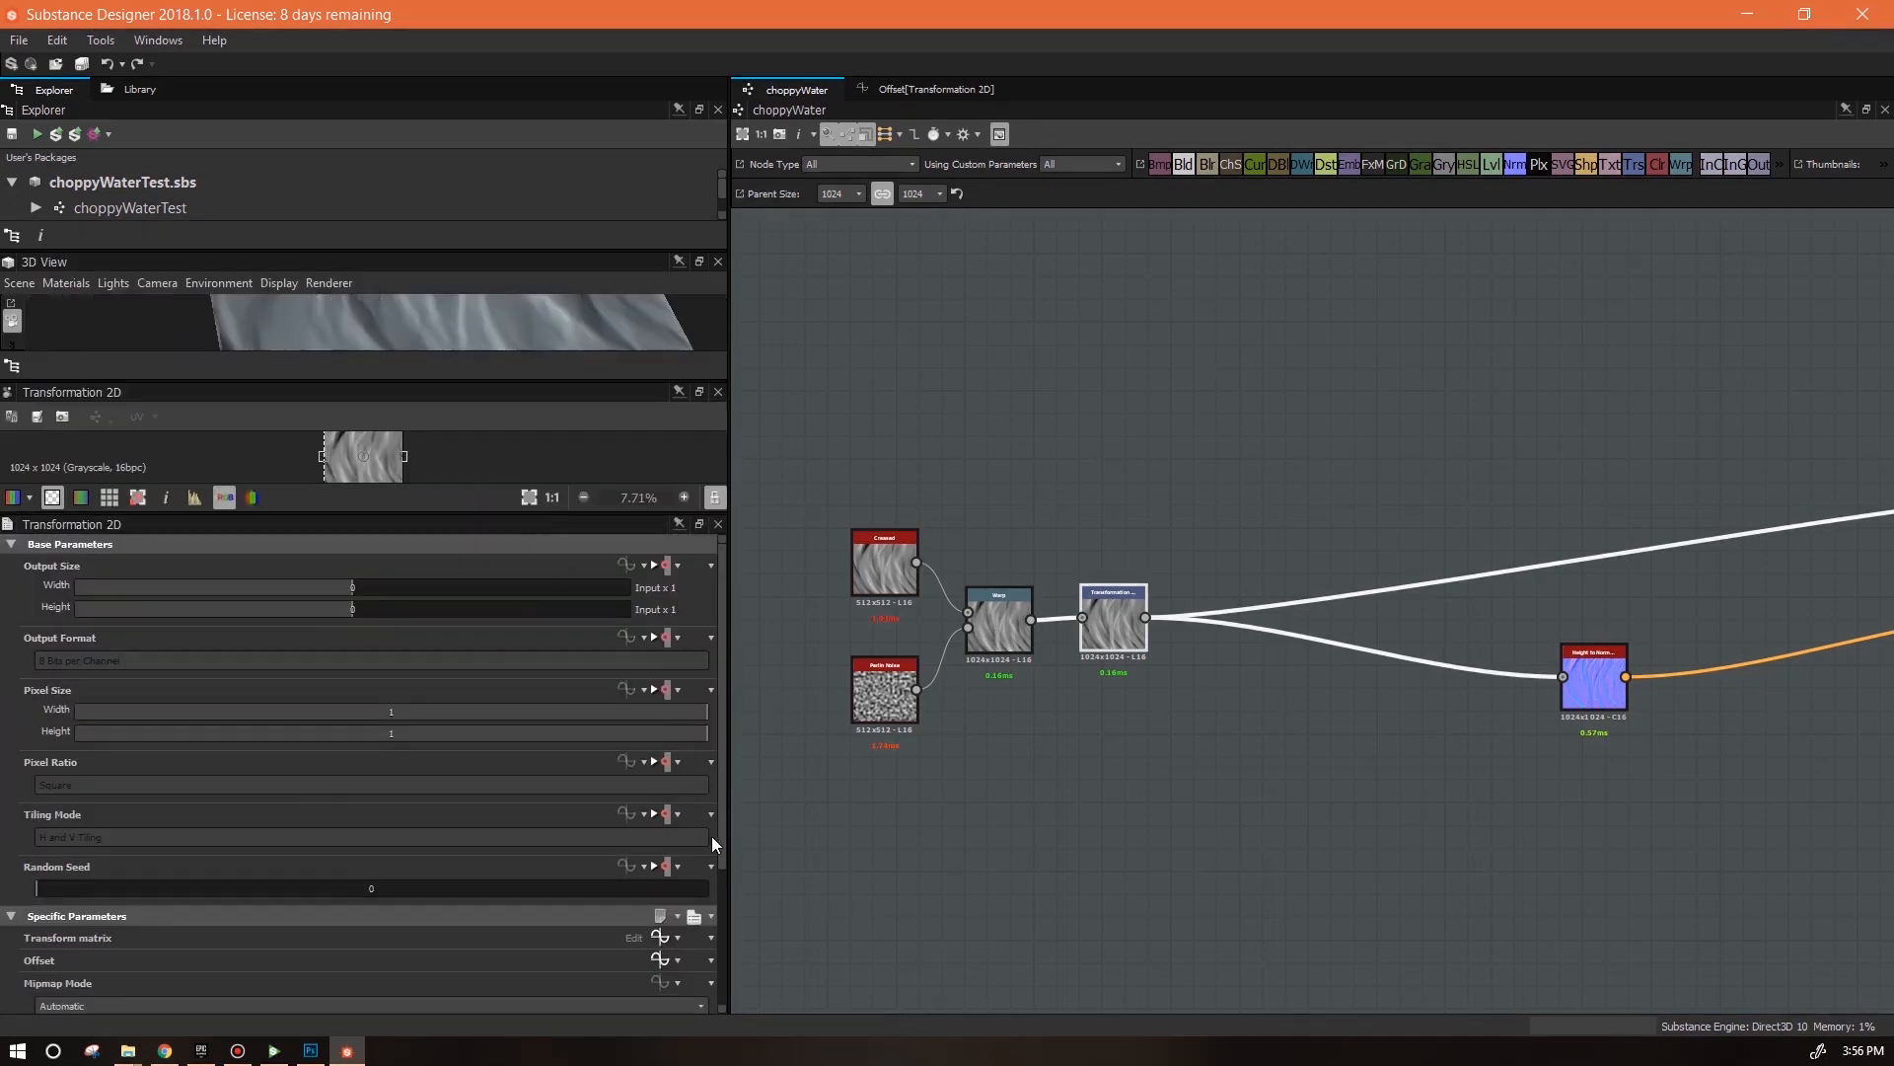
scroll(722, 844, down, 2)
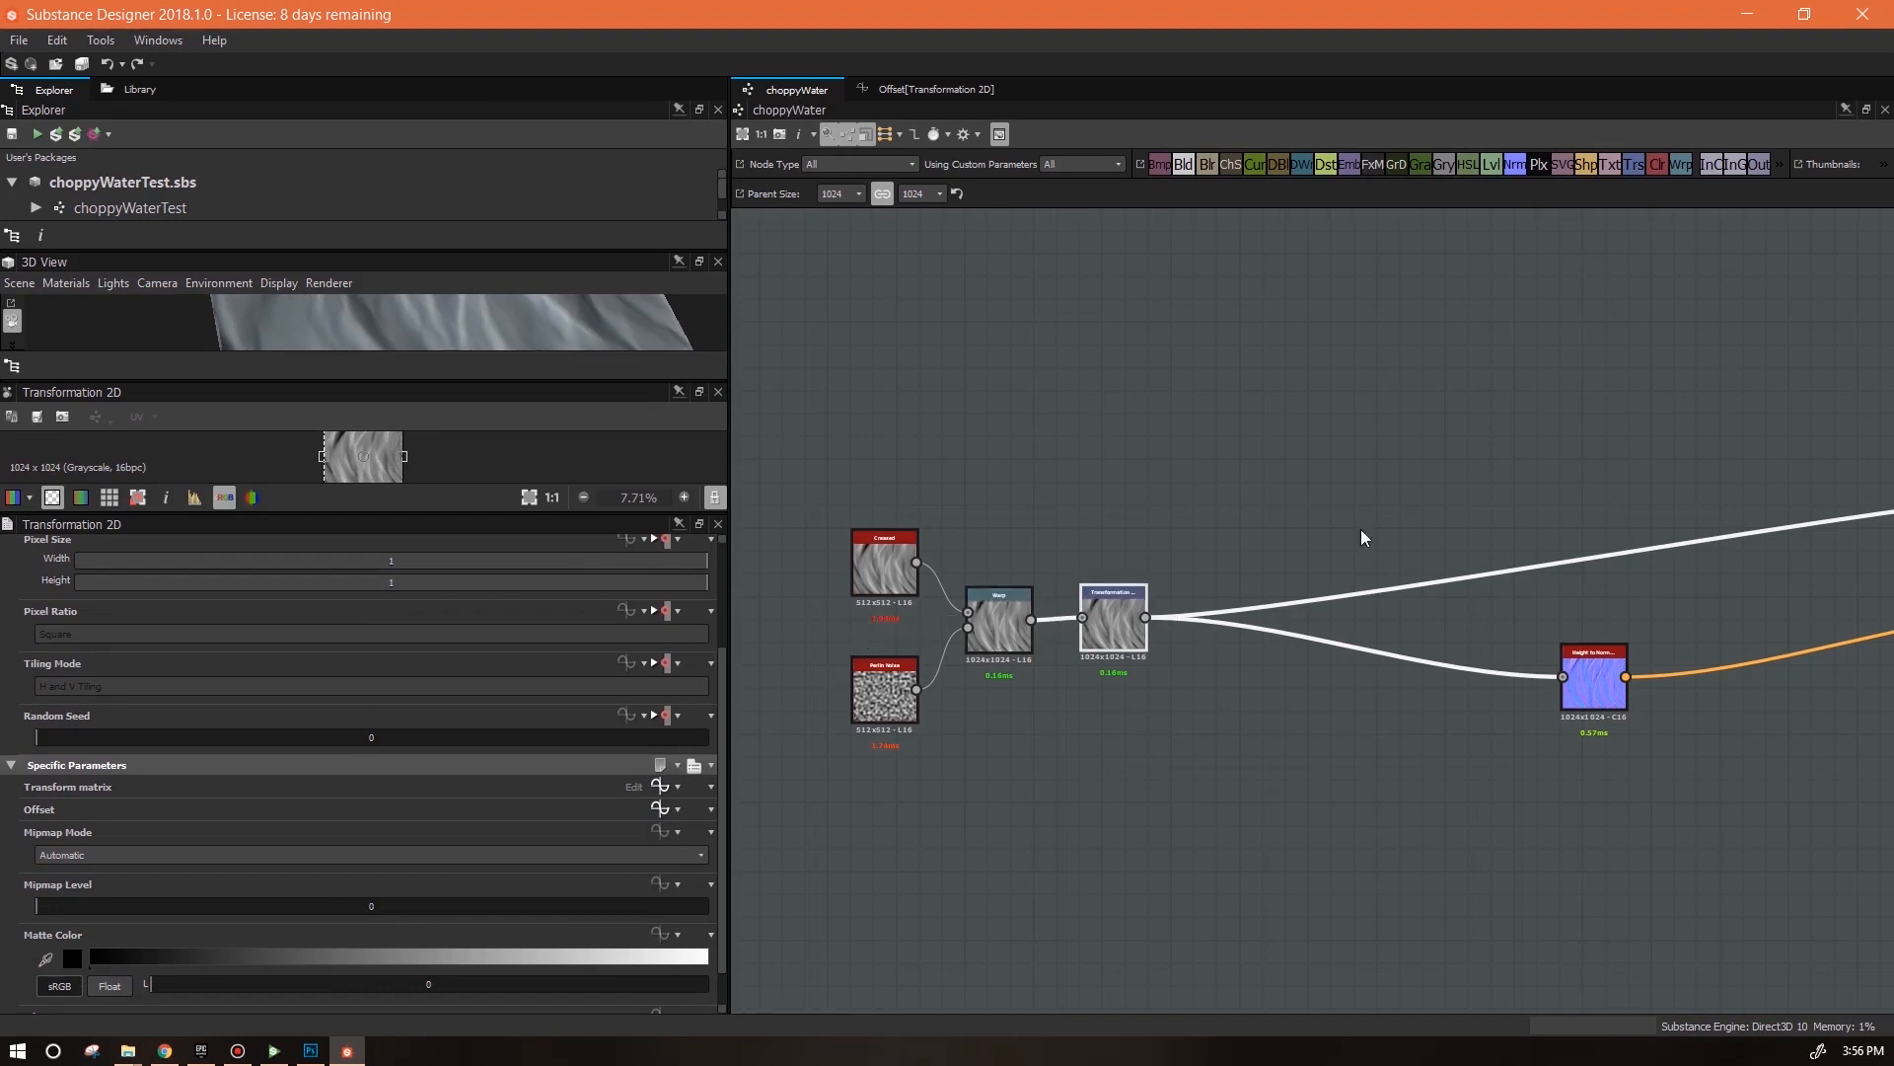
click(916, 90)
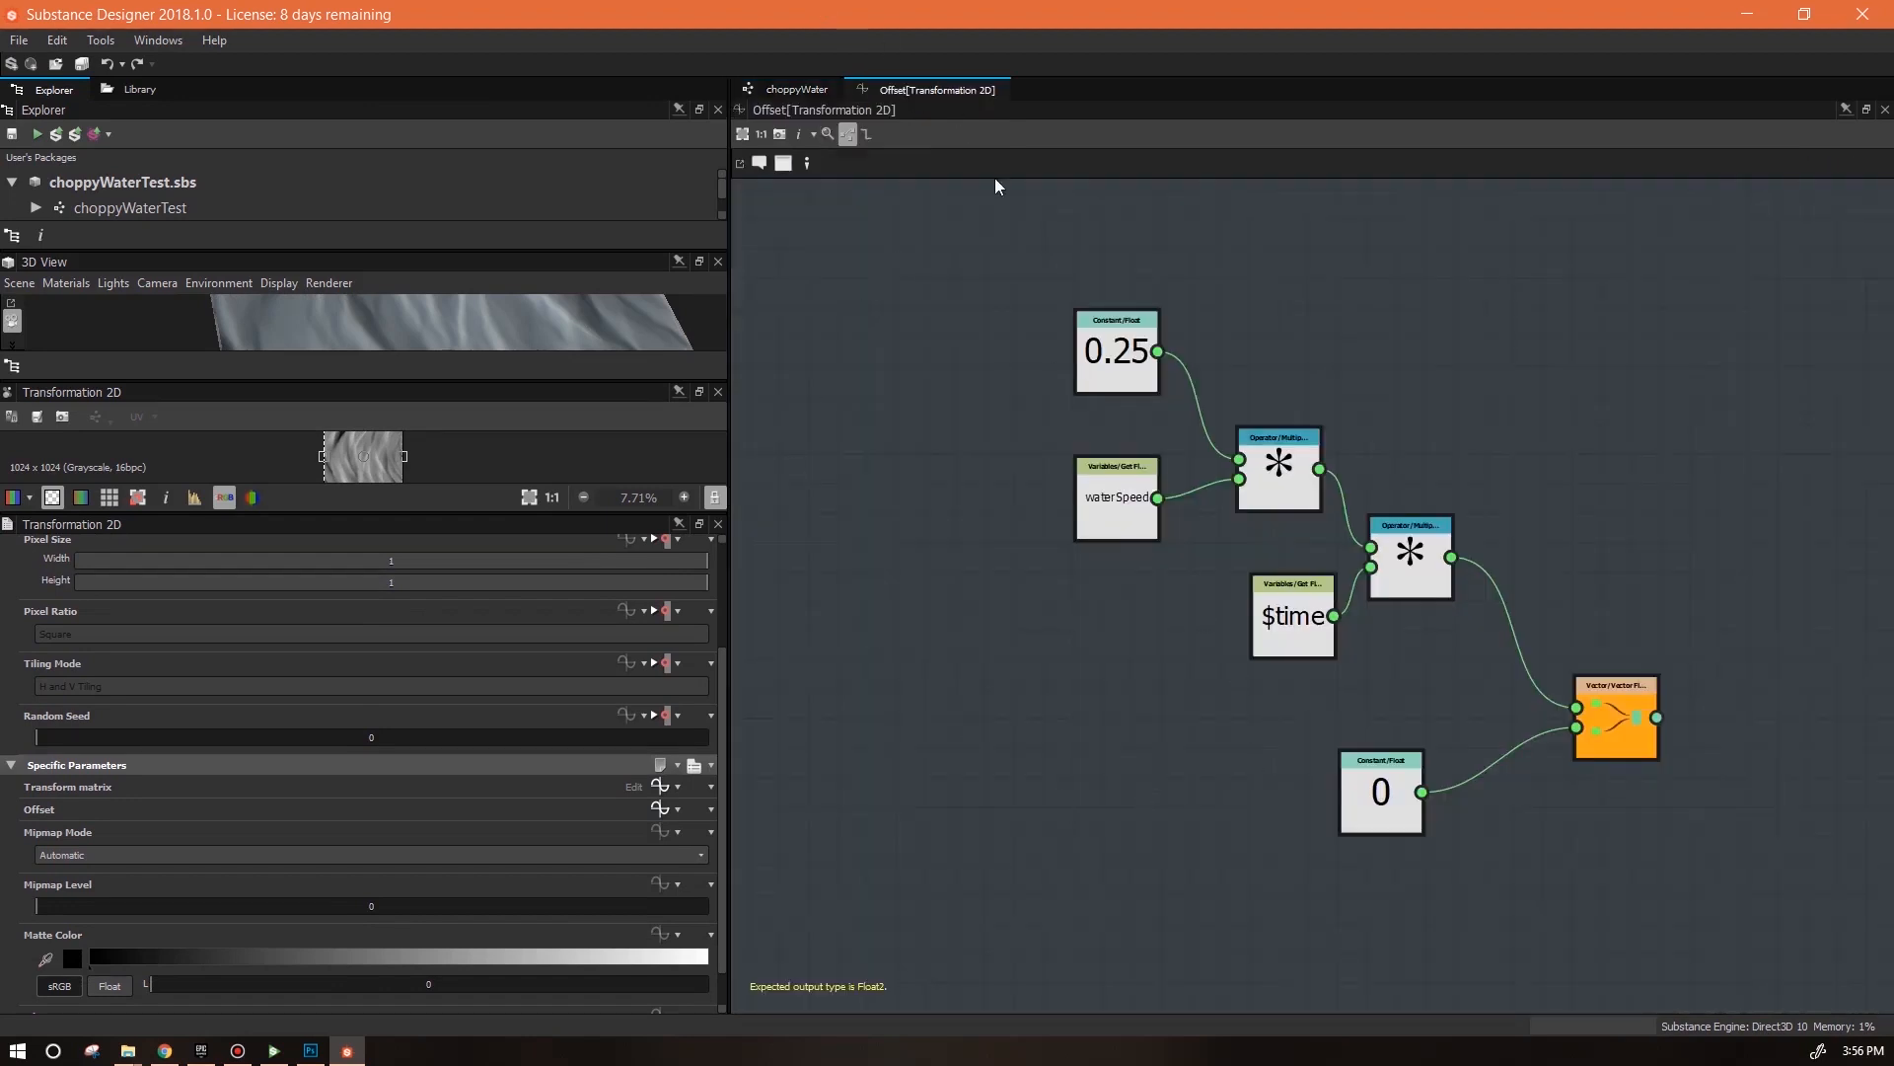
mouse_move(1125, 370)
mouse_down()
mouse_move(1005, 342)
mouse_move(1096, 356)
mouse_up()
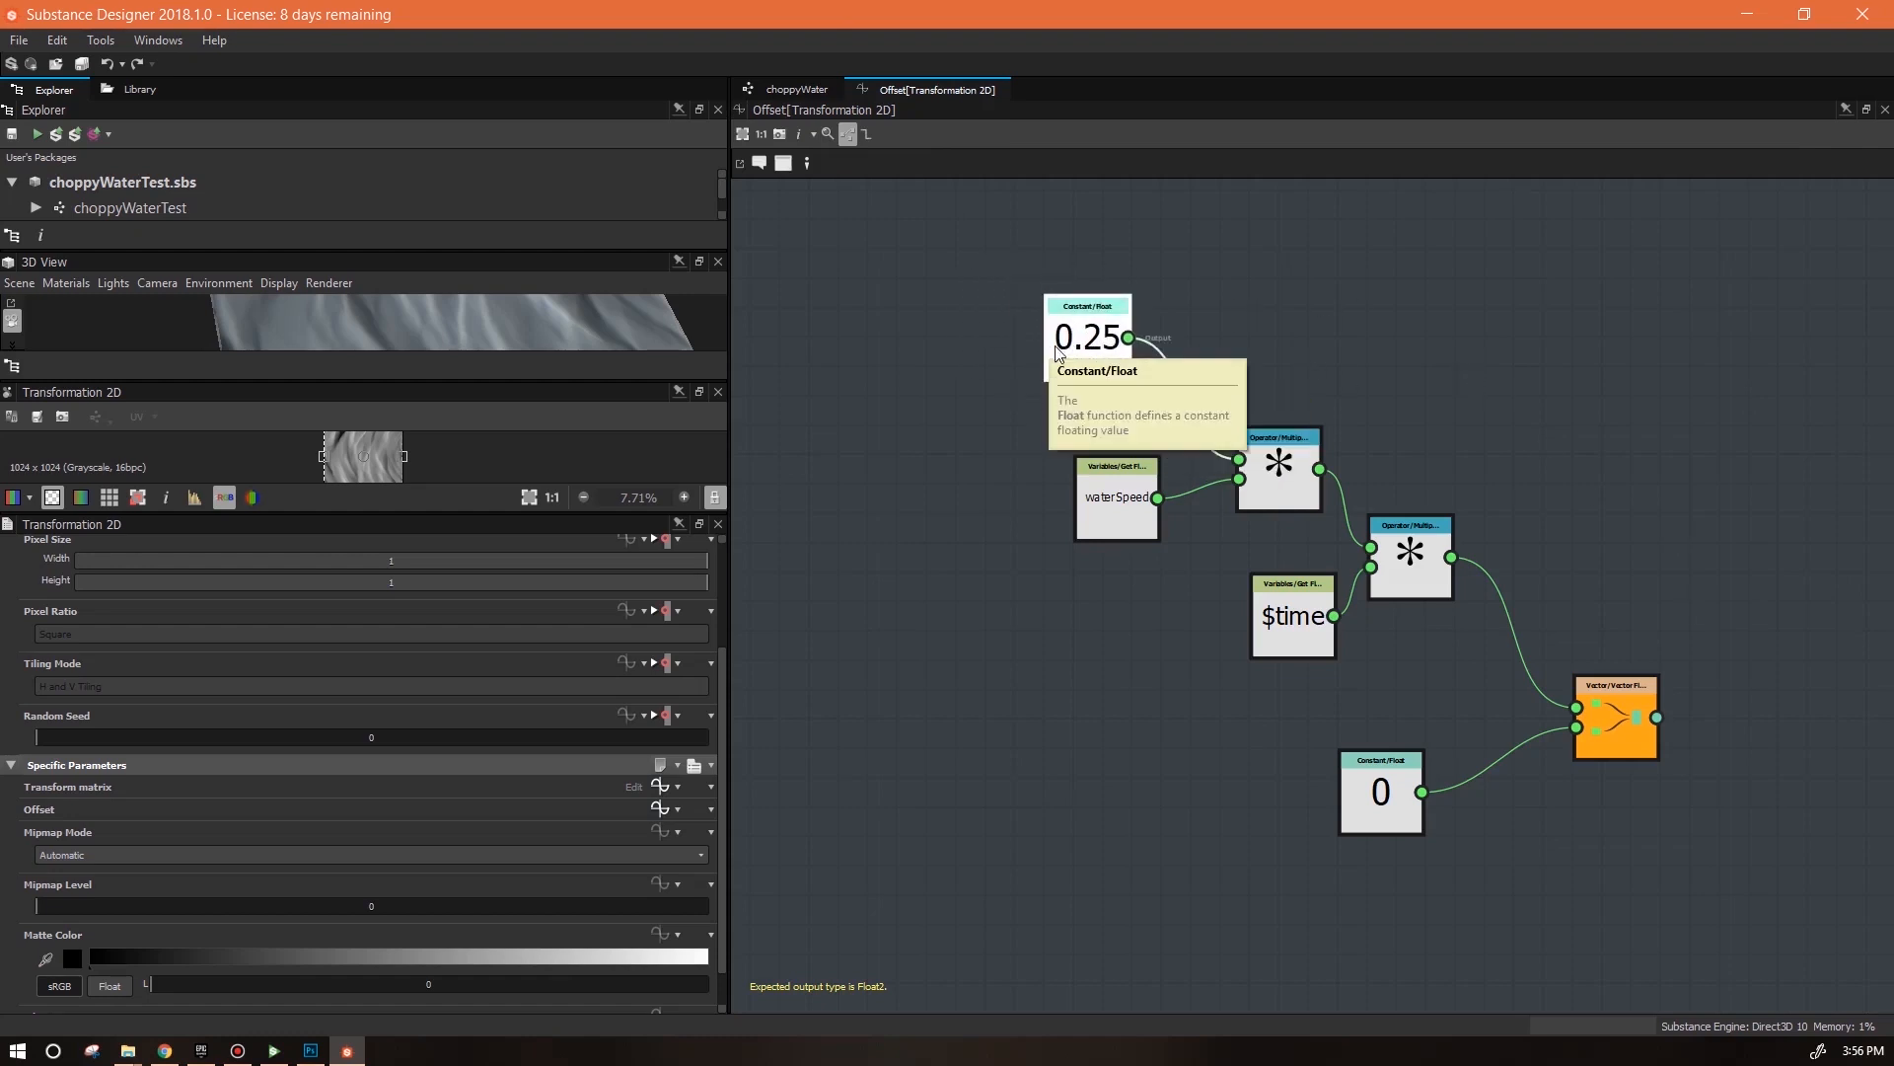
drag(1070, 359, 1100, 373)
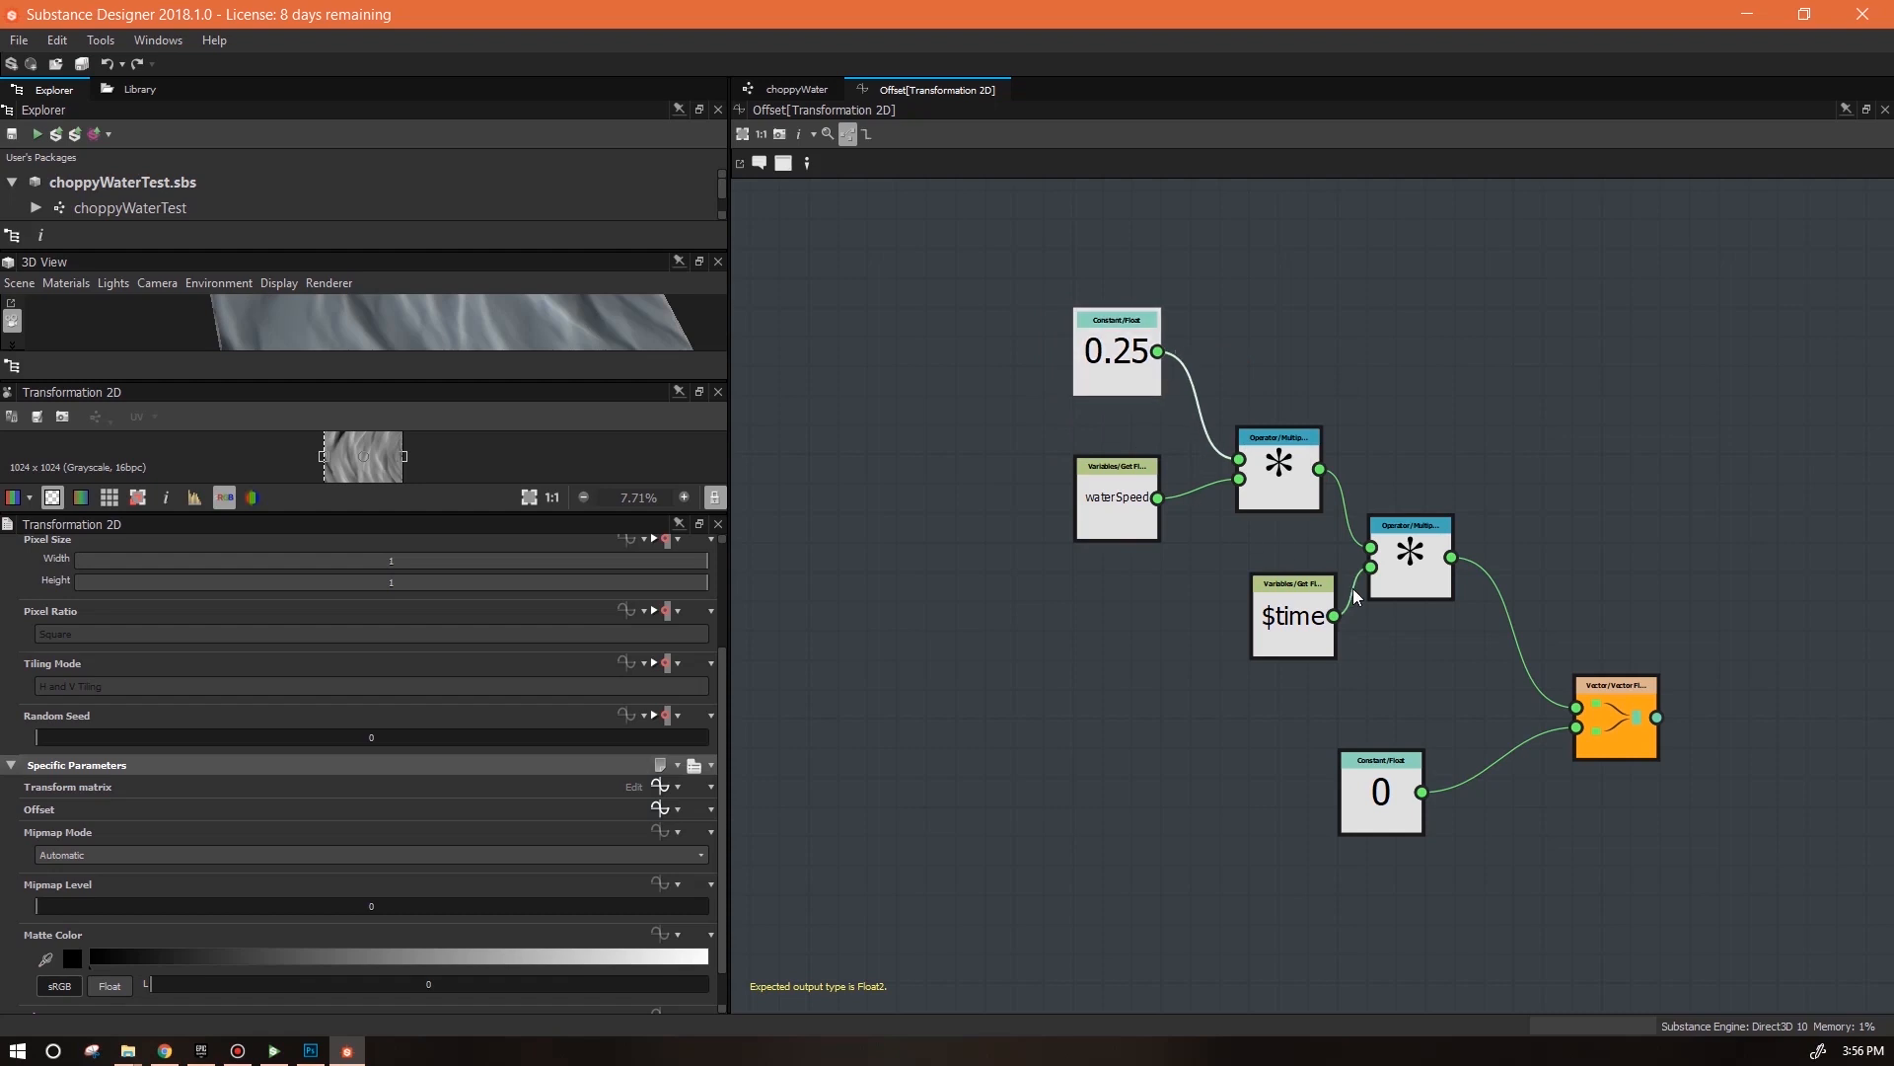
click(789, 88)
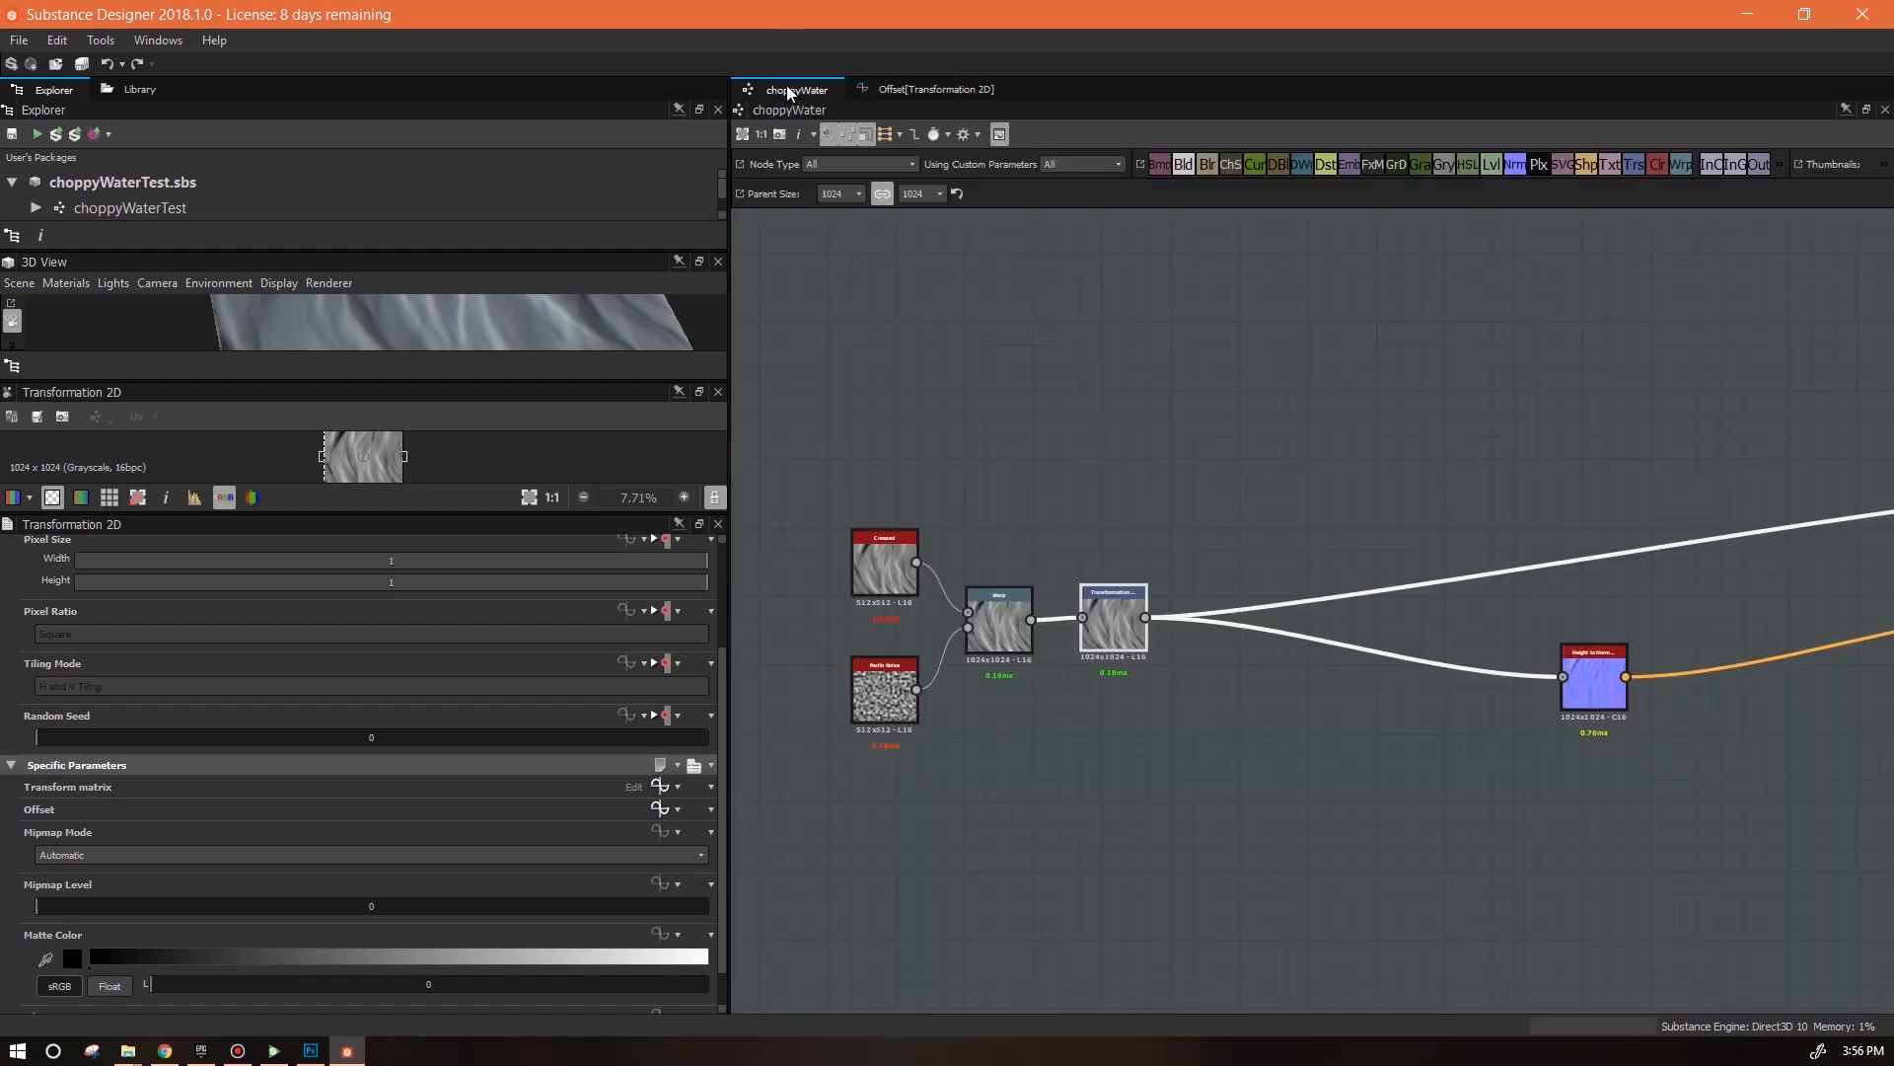
click(660, 786)
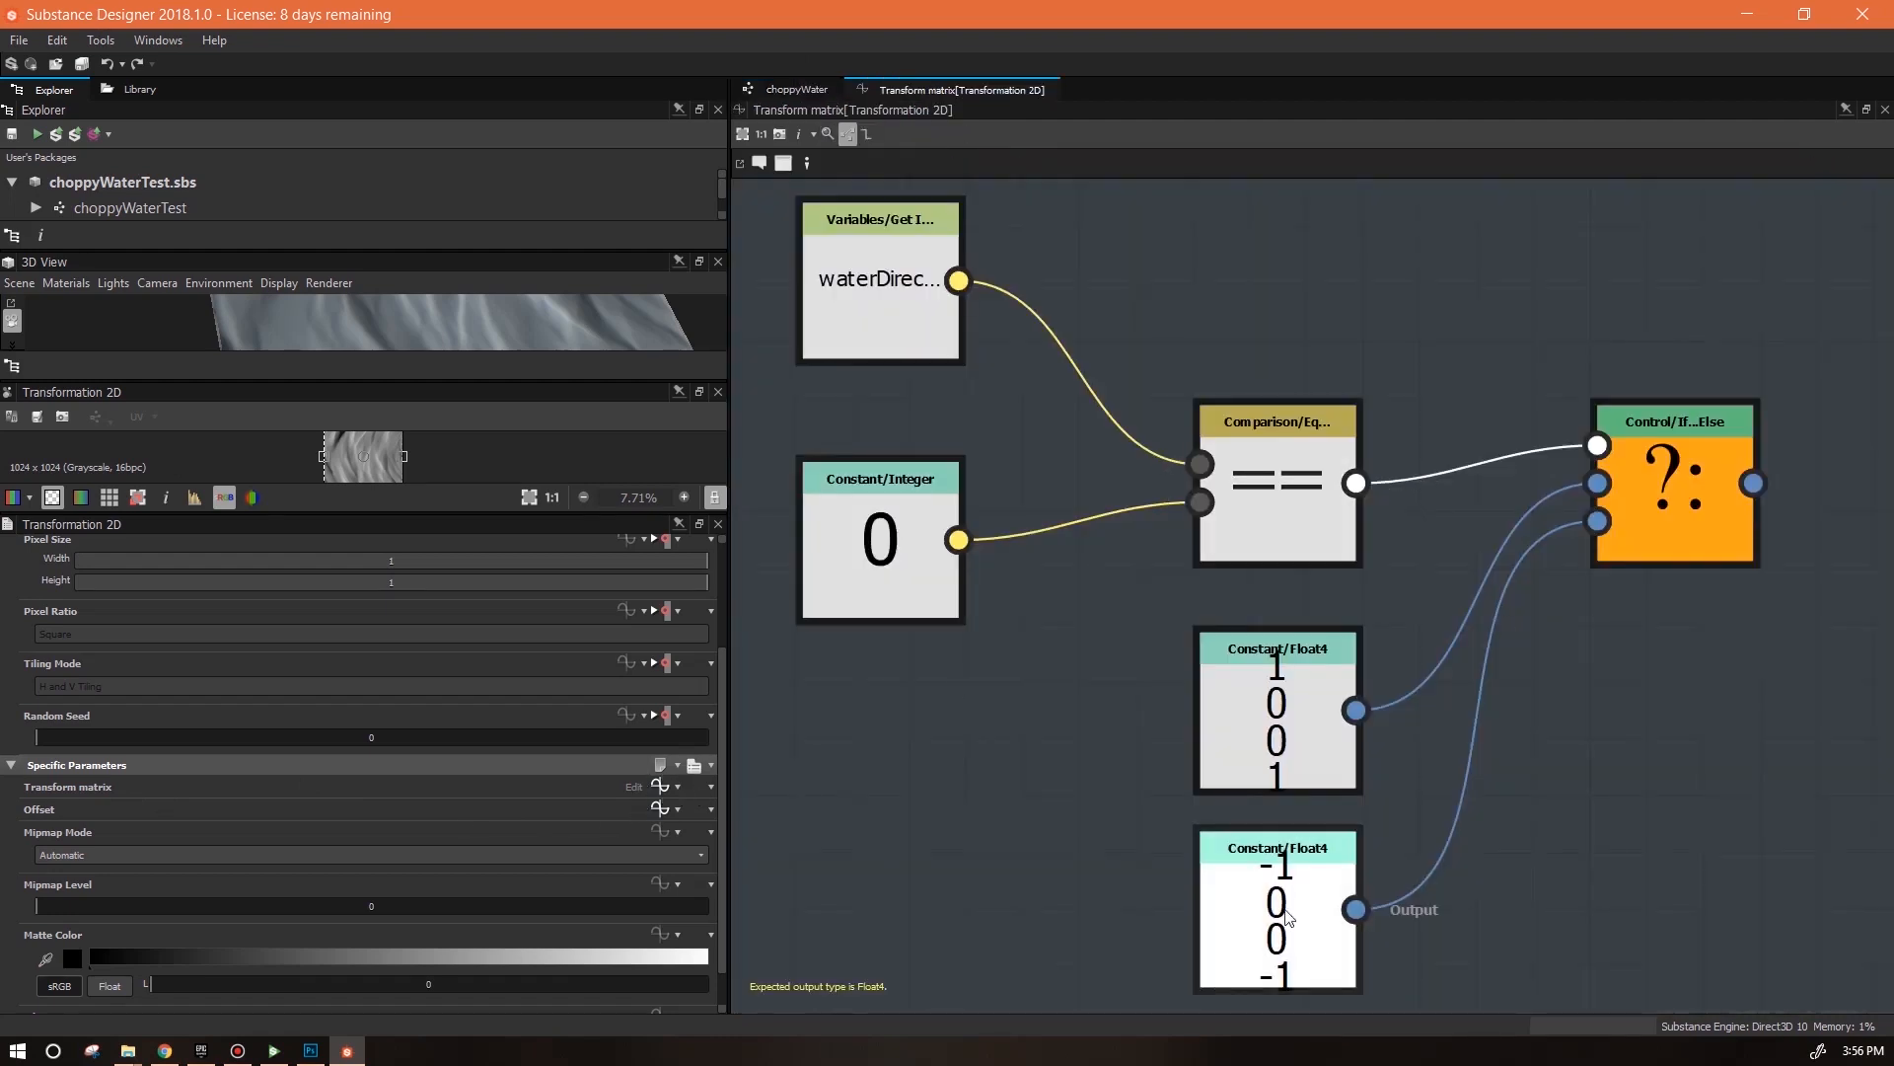
click(660, 808)
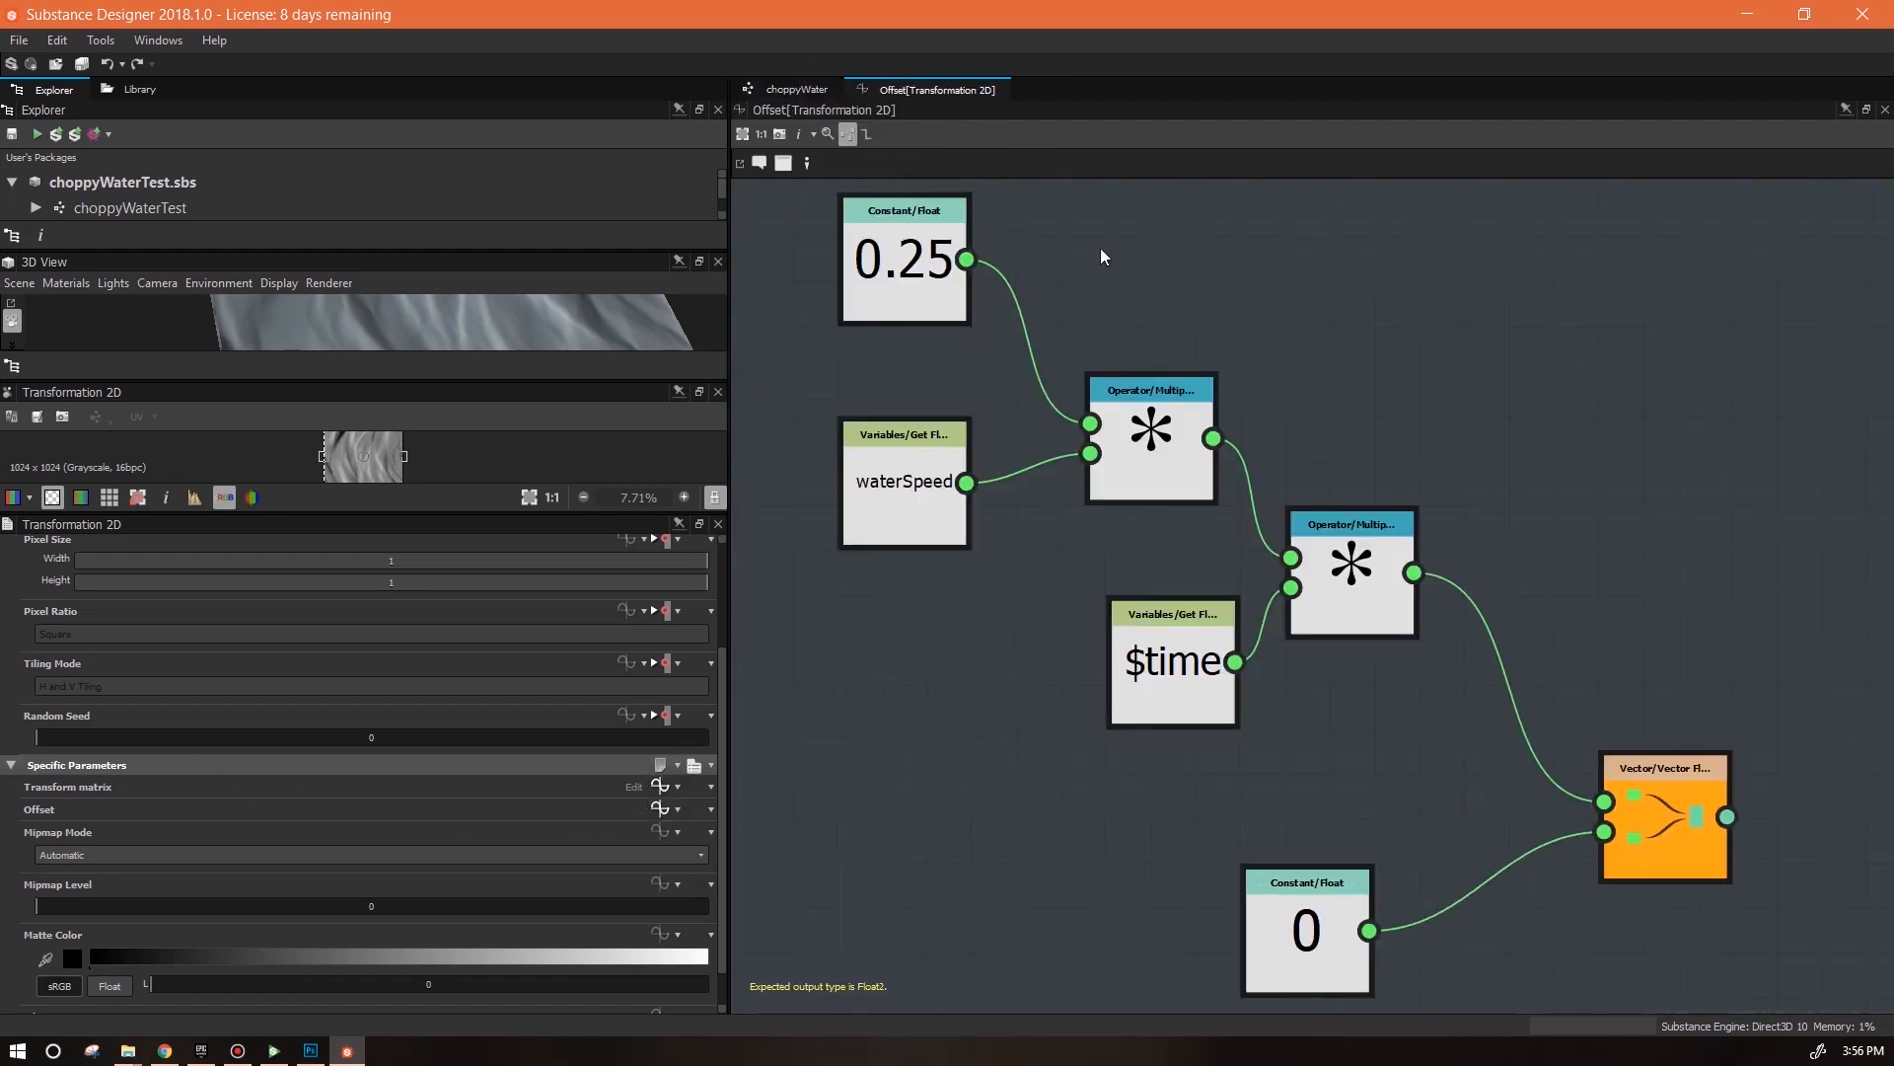
click(660, 786)
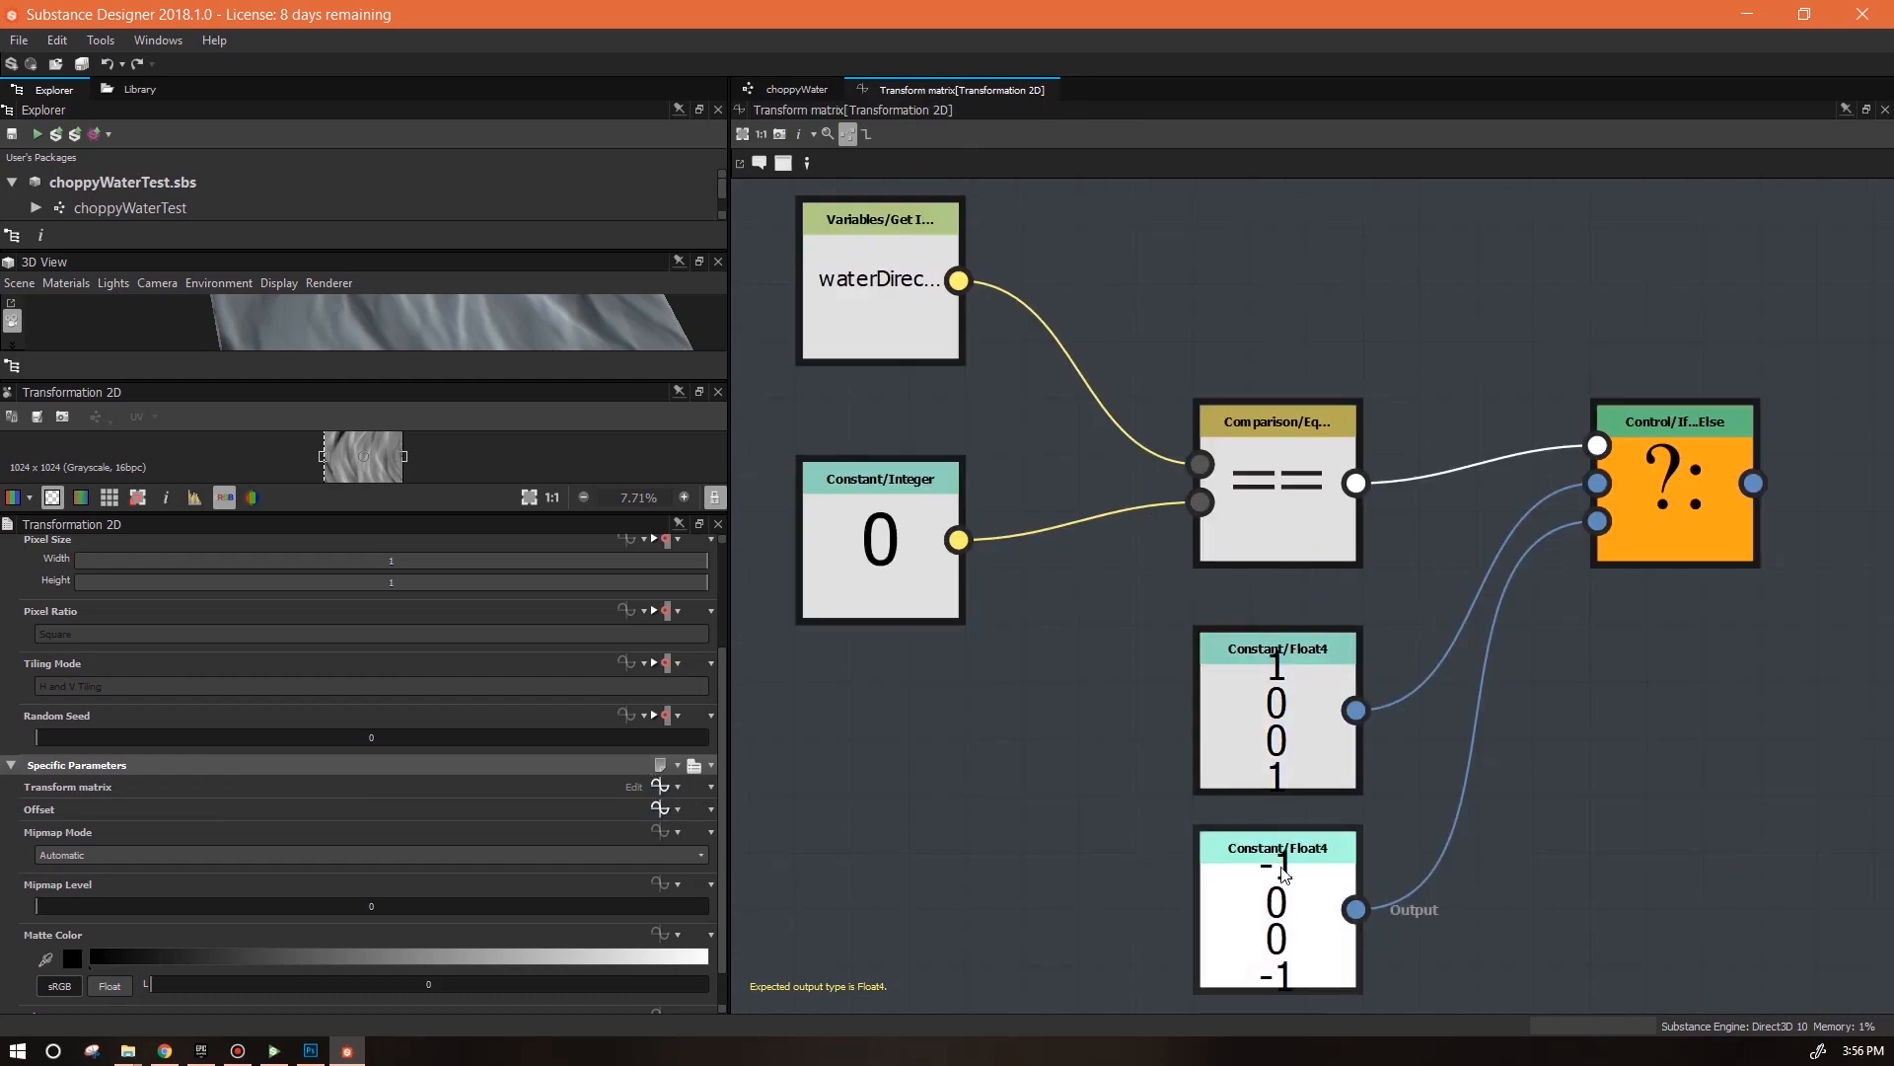
In the choppyWater graph, add two Transformation 2D nodes fed by the existing Transformation 2D, one above and one below the main connection
click(797, 88)
scroll(1205, 749, down, 3)
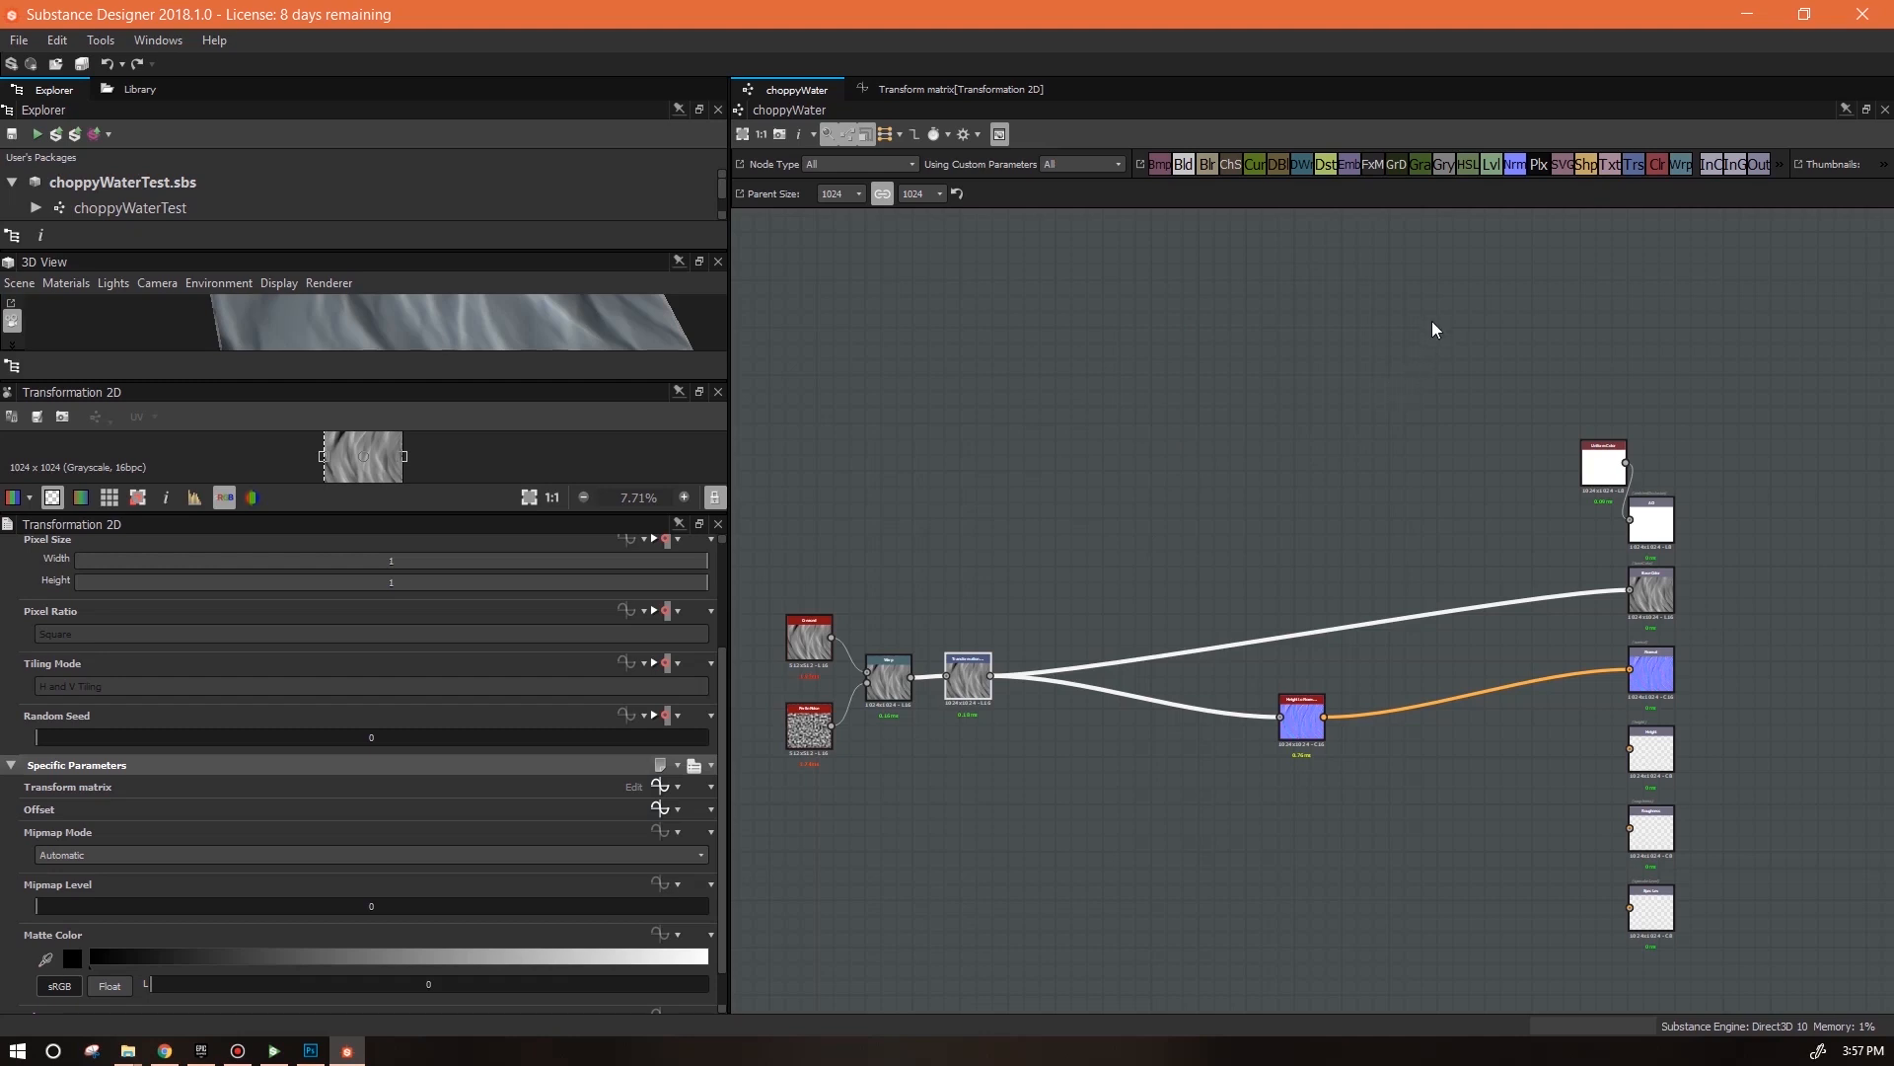
drag(1630, 167, 1106, 572)
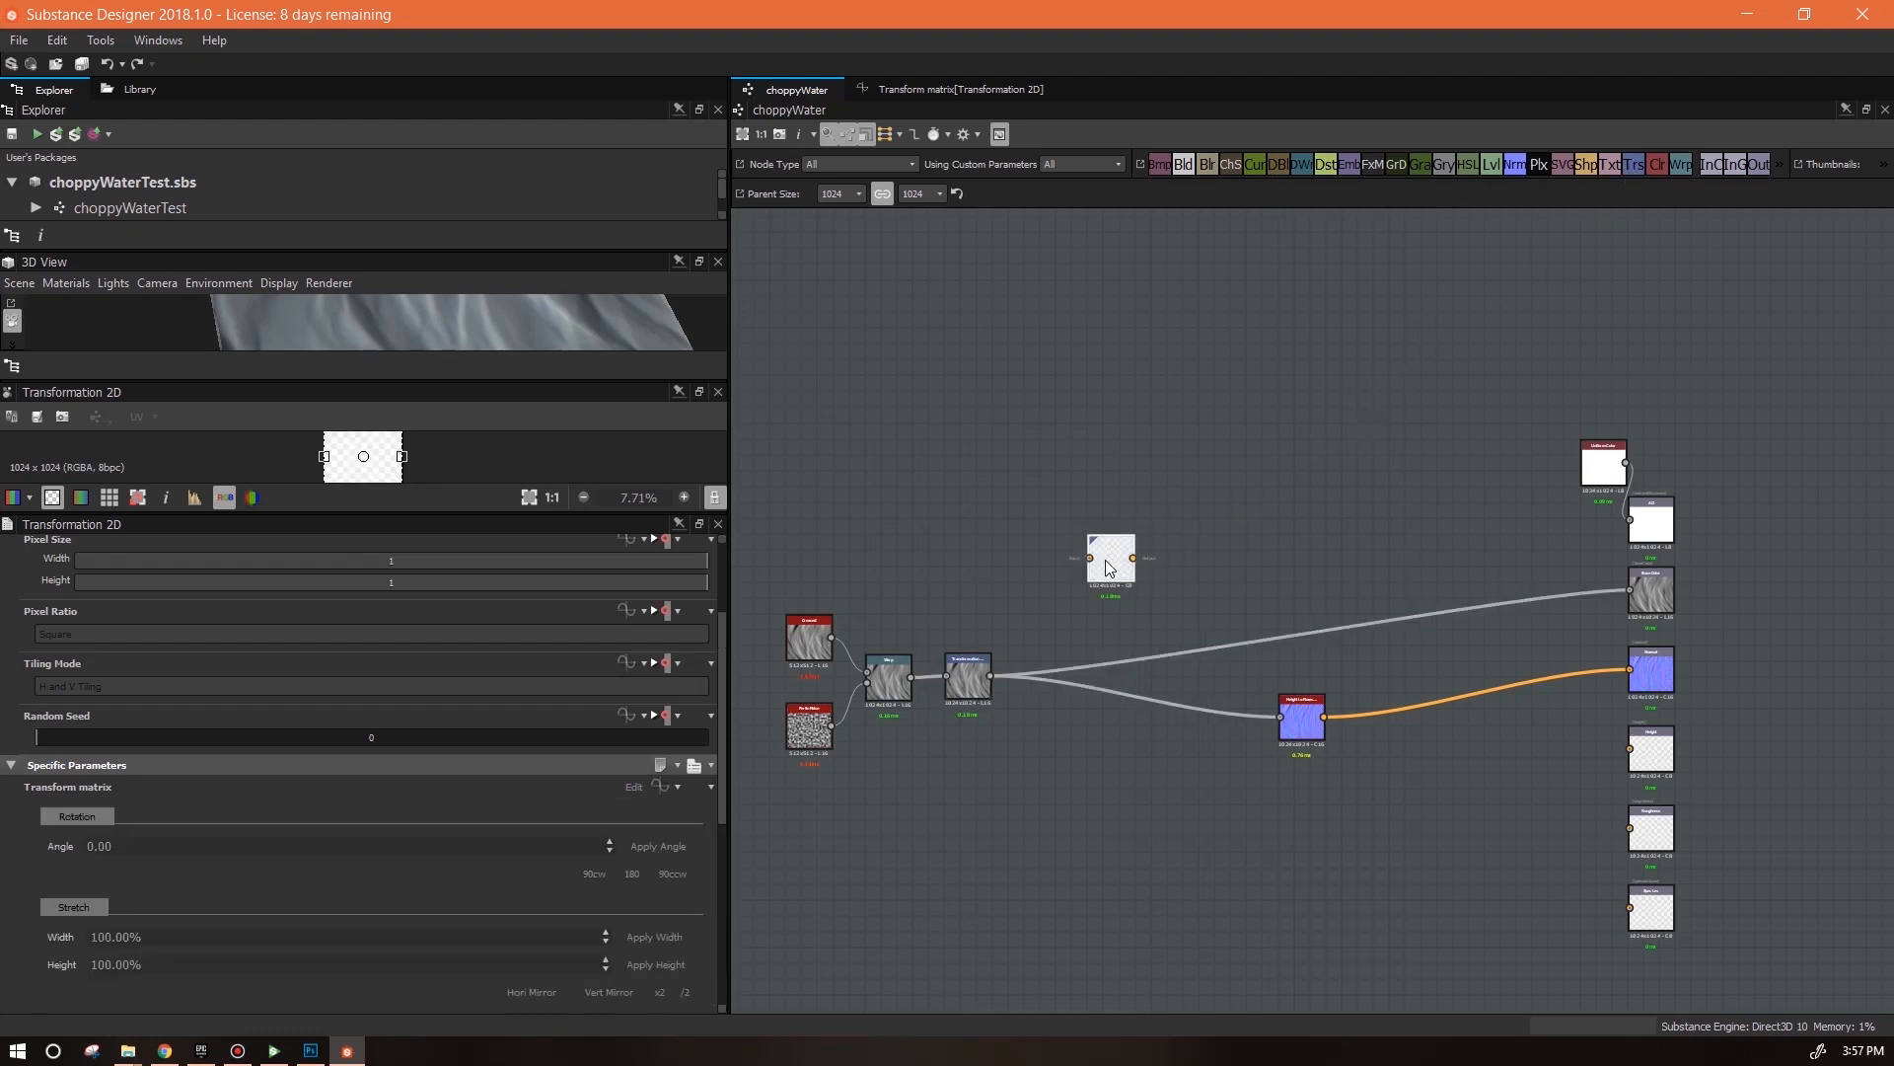
key(ctrl+v)
drag(1063, 777, 1080, 762)
drag(1118, 558, 1086, 606)
click(1077, 771)
drag(1078, 777, 1061, 762)
drag(1058, 605, 1042, 749)
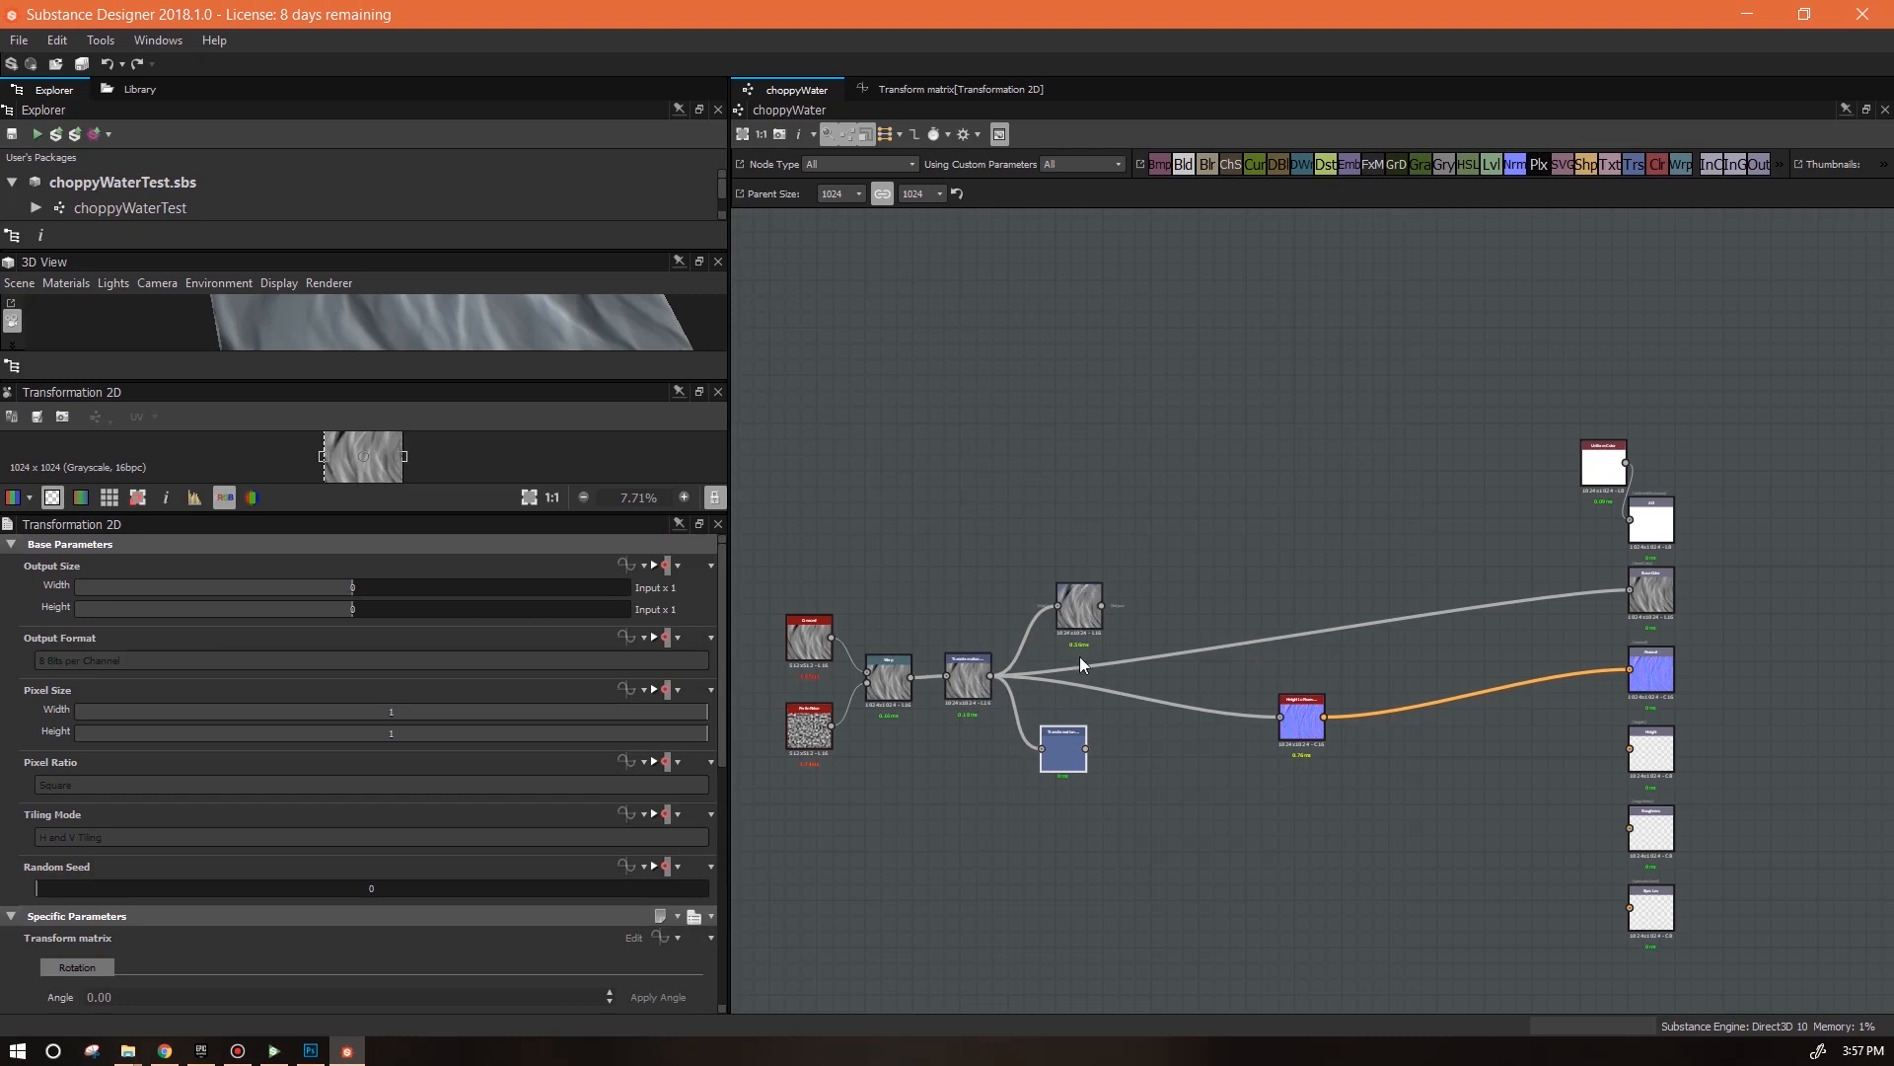
Enlarge the 2D preview and align the two new Transformation 2D nodes vertically, close to the node feeding them
scroll(979, 680, up, 2)
click(975, 671)
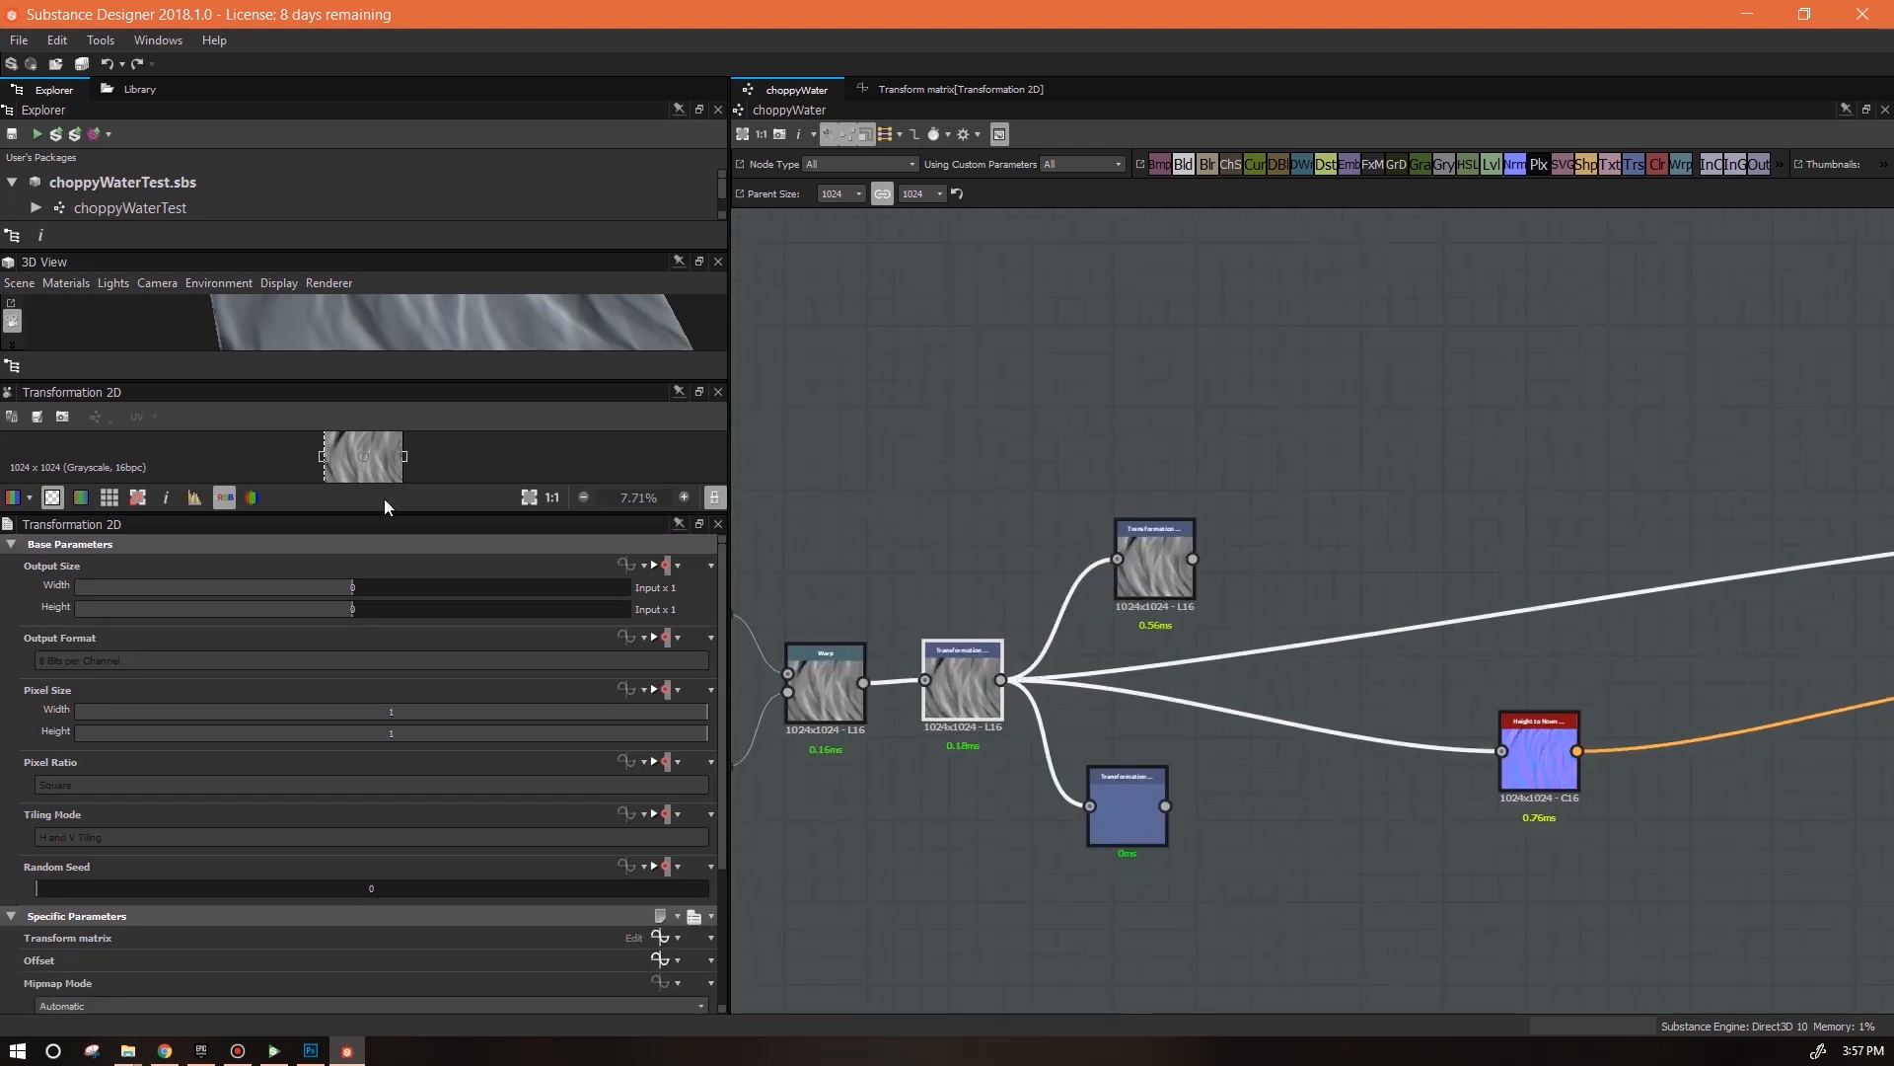
drag(384, 509, 385, 838)
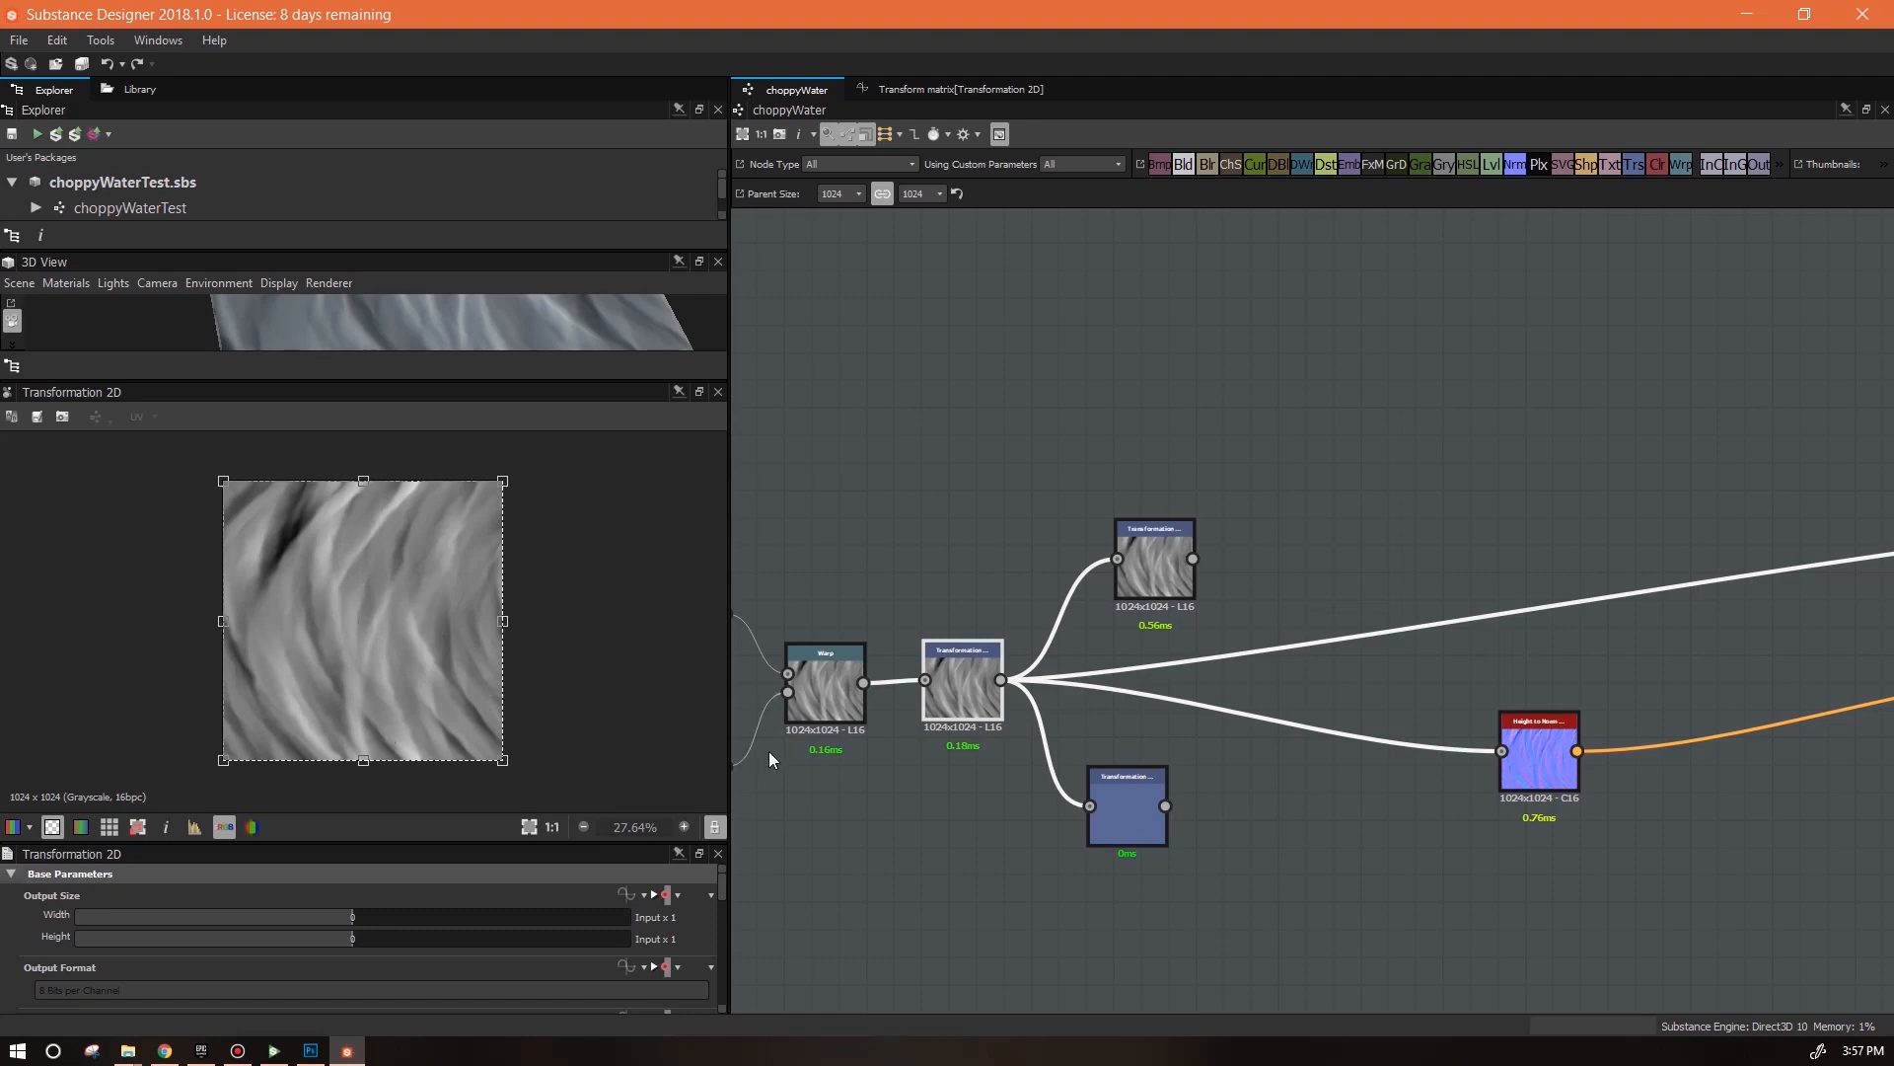
scroll(917, 785, down, 2)
middle_drag(1144, 833, 1125, 677)
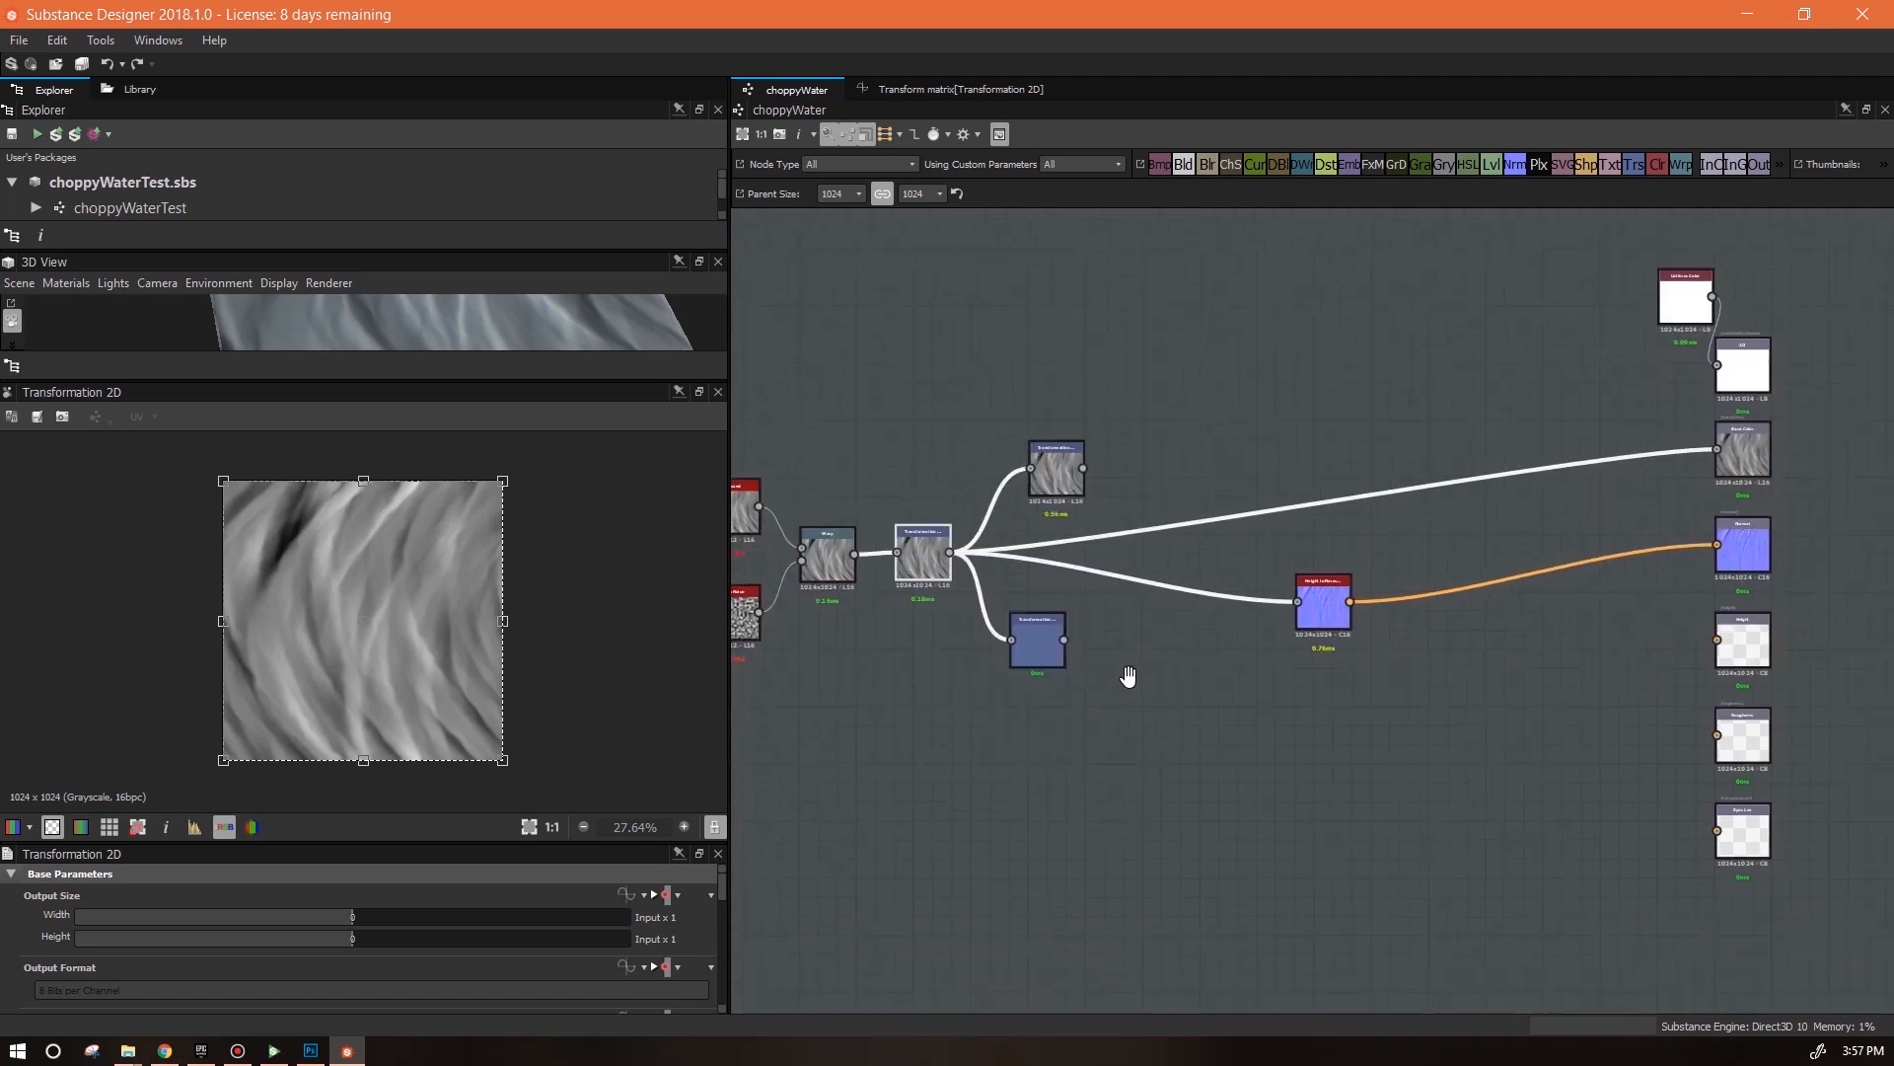
drag(1069, 464, 1031, 453)
mouse_move(1041, 648)
mouse_down()
mouse_move(1011, 640)
mouse_move(1023, 648)
mouse_up()
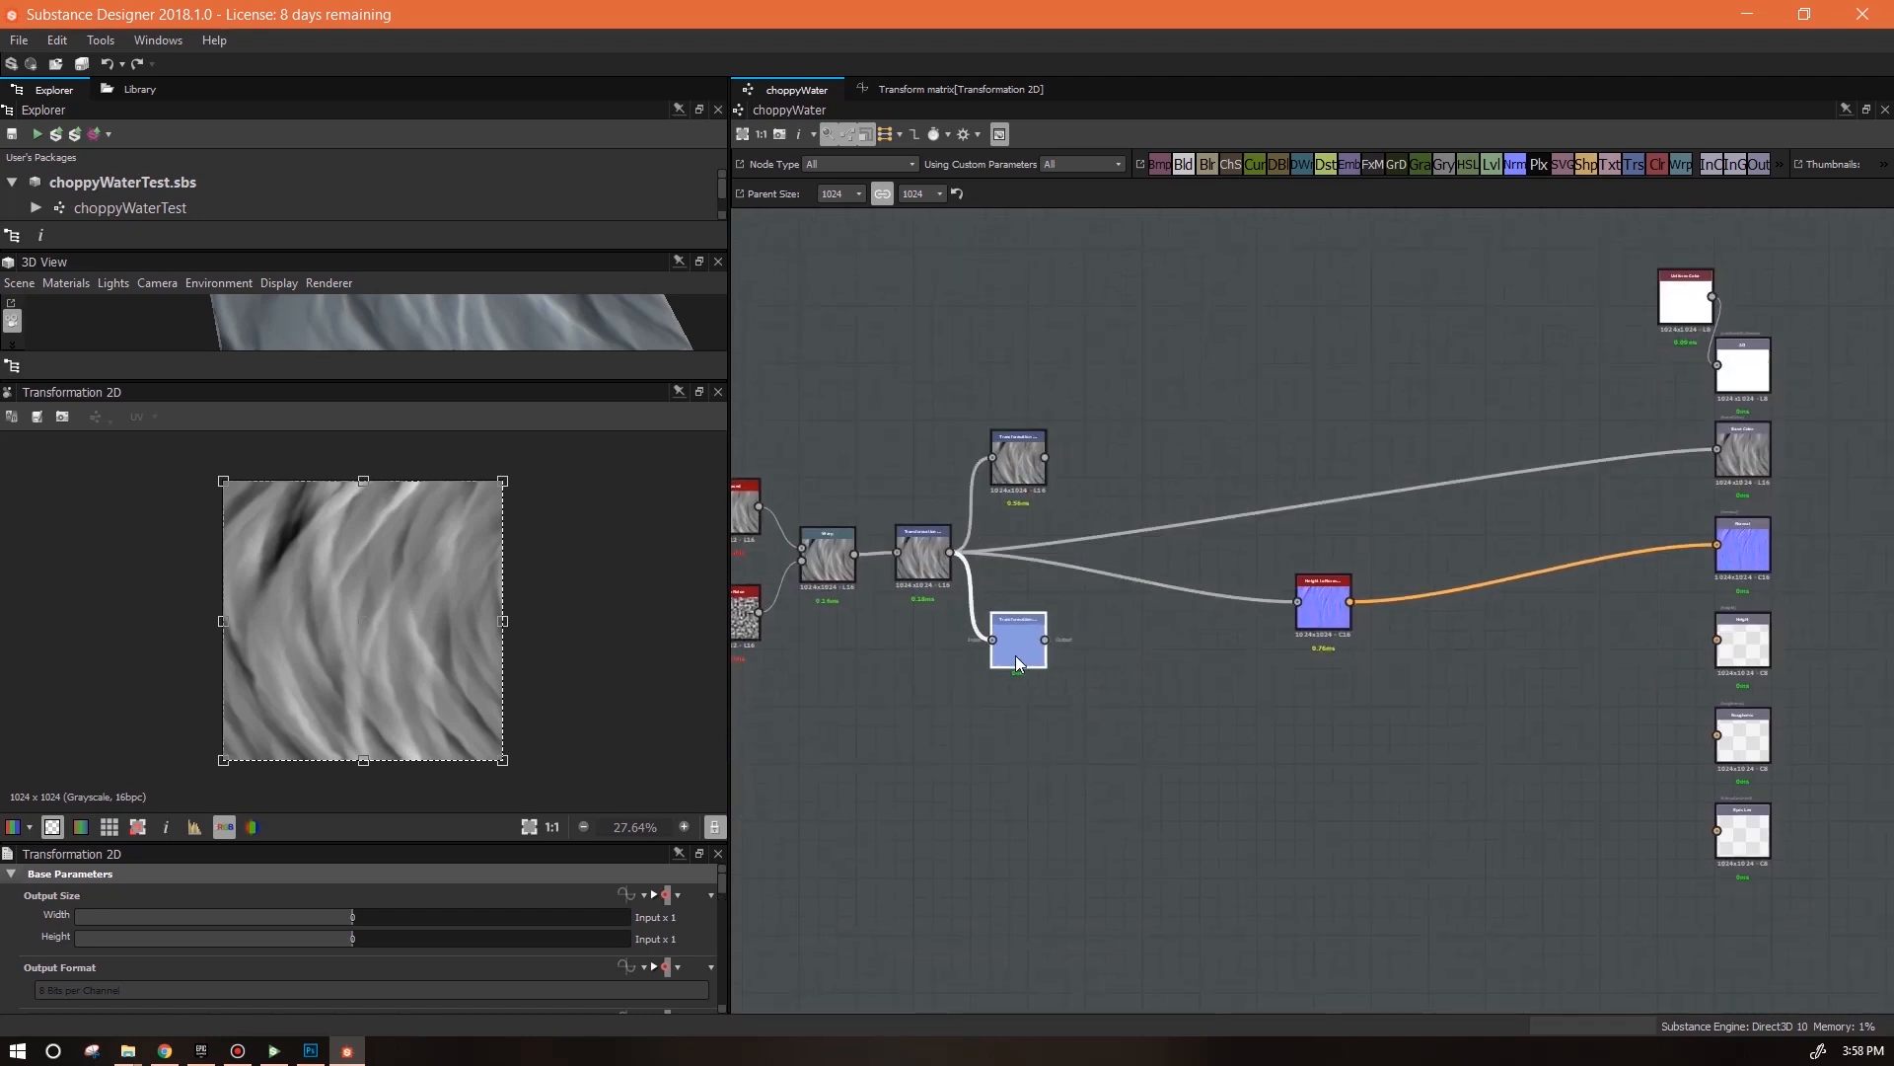
Add a Blend node with the upper Transformation 2D as foreground and the lower one as background
drag(1189, 168, 1171, 448)
drag(1045, 457, 1145, 435)
drag(1146, 449, 1131, 569)
Set the Blend node's blending mode to Max (Lighten) and enlarge its 2D preview
drag(632, 843, 631, 611)
drag(725, 778, 725, 930)
click(493, 829)
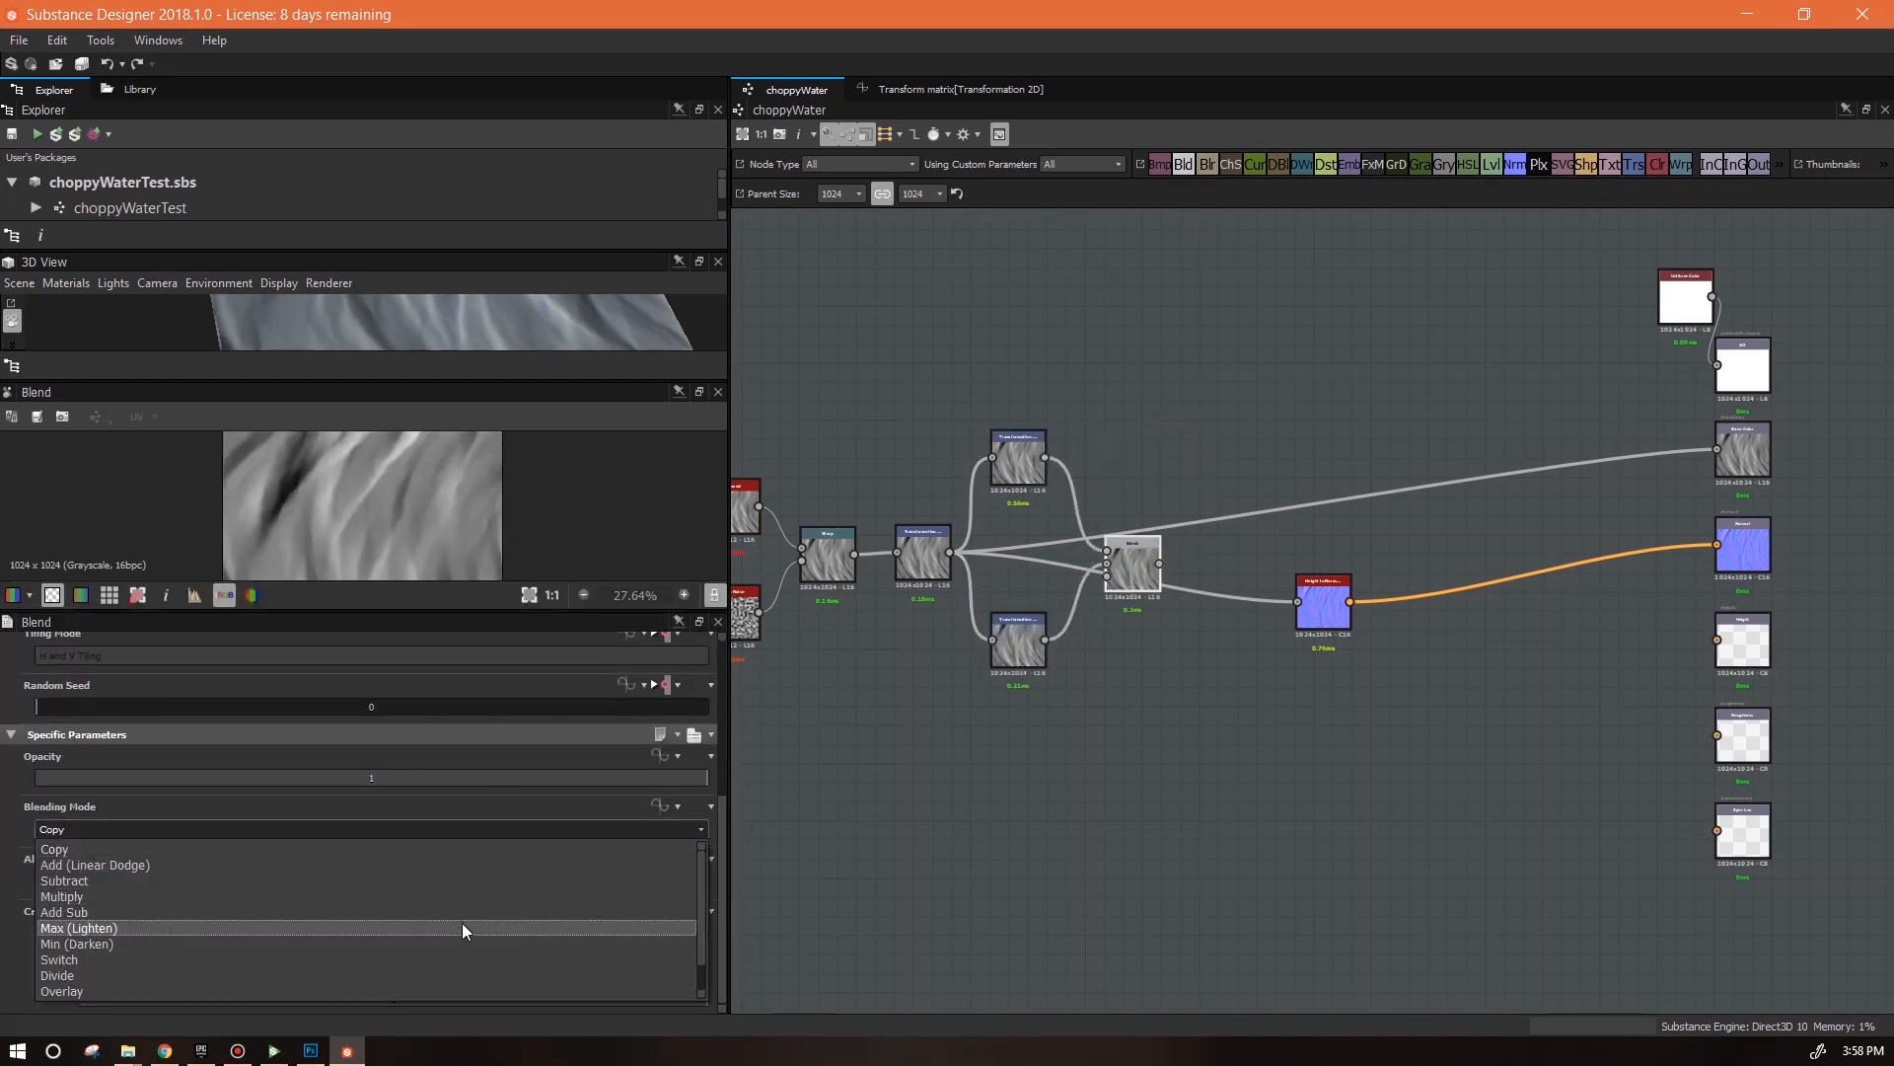
click(464, 929)
scroll(1140, 518, up, 4)
drag(421, 610, 421, 980)
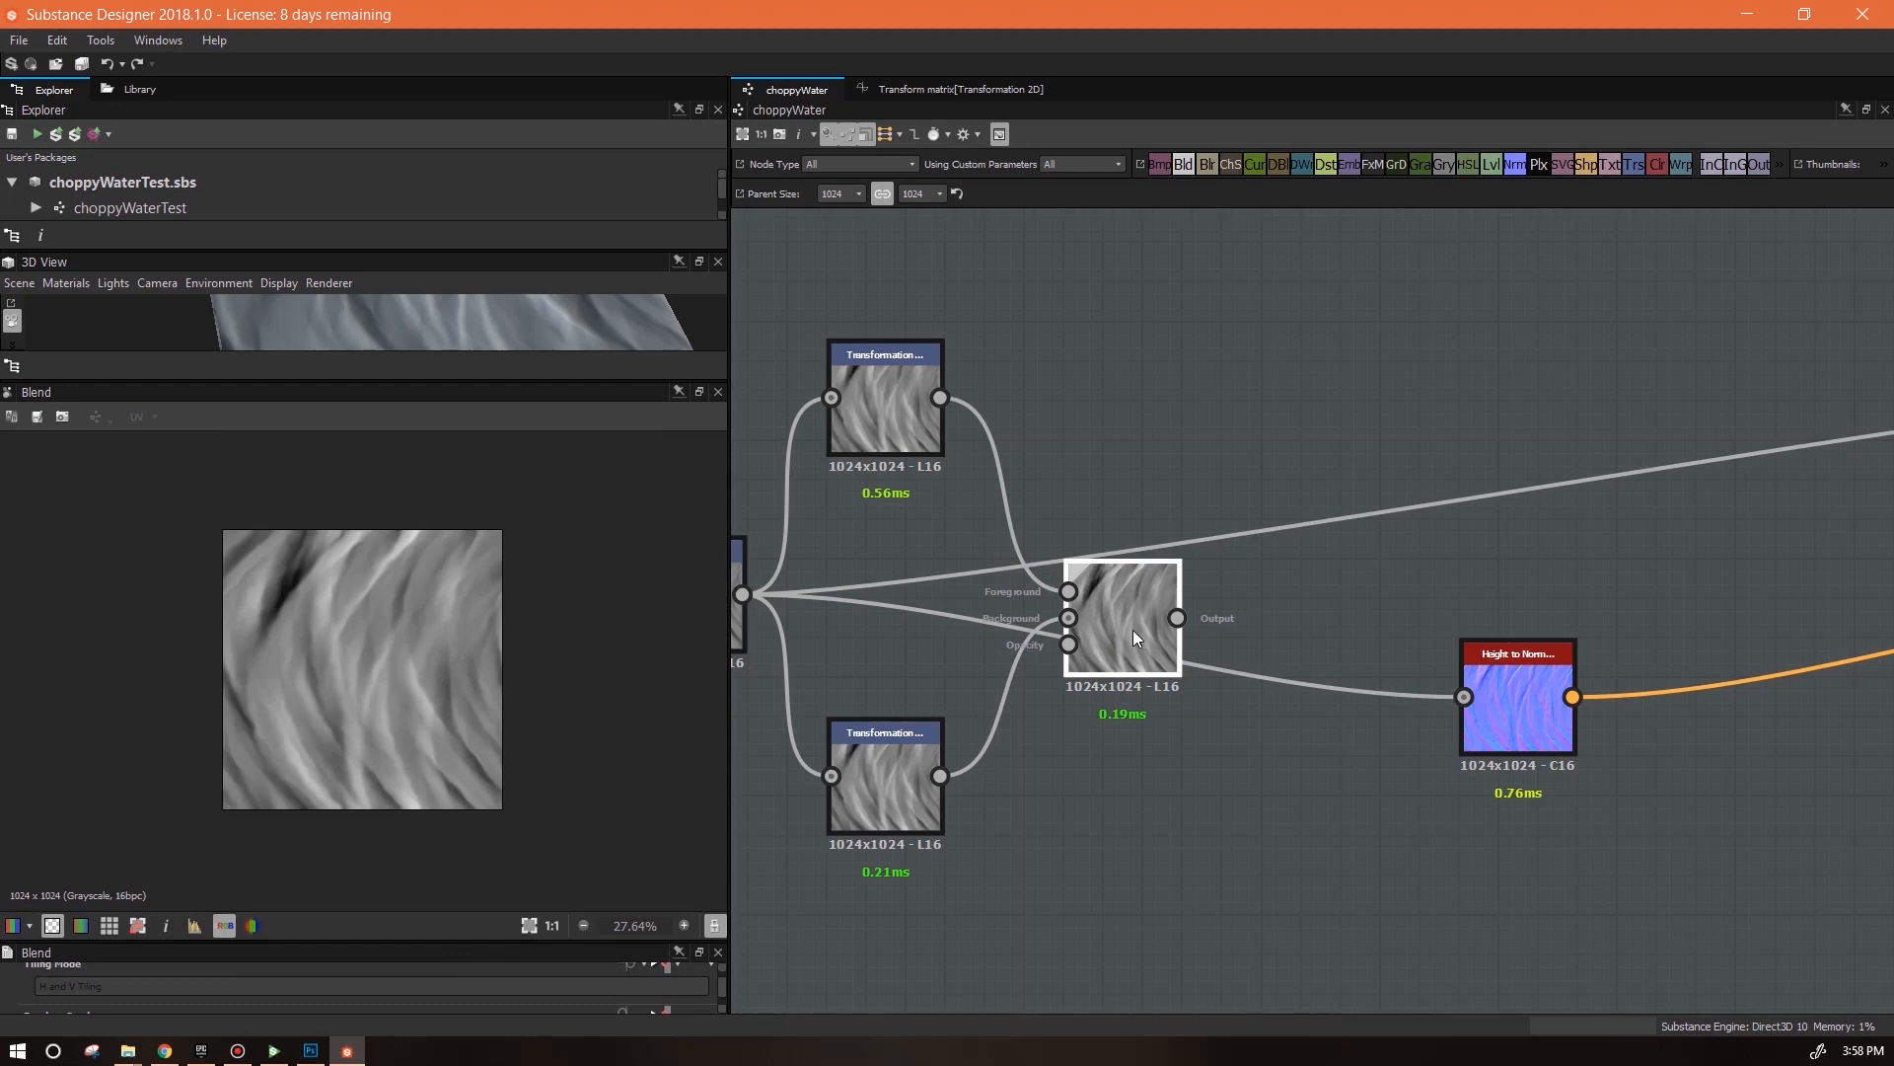
Set the X offset to -0.22 on the upper Transformation 2D node and to 0.1 on the lower one
click(903, 423)
drag(547, 943, 548, 795)
scroll(723, 895, down, 5)
drag(377, 930, 229, 931)
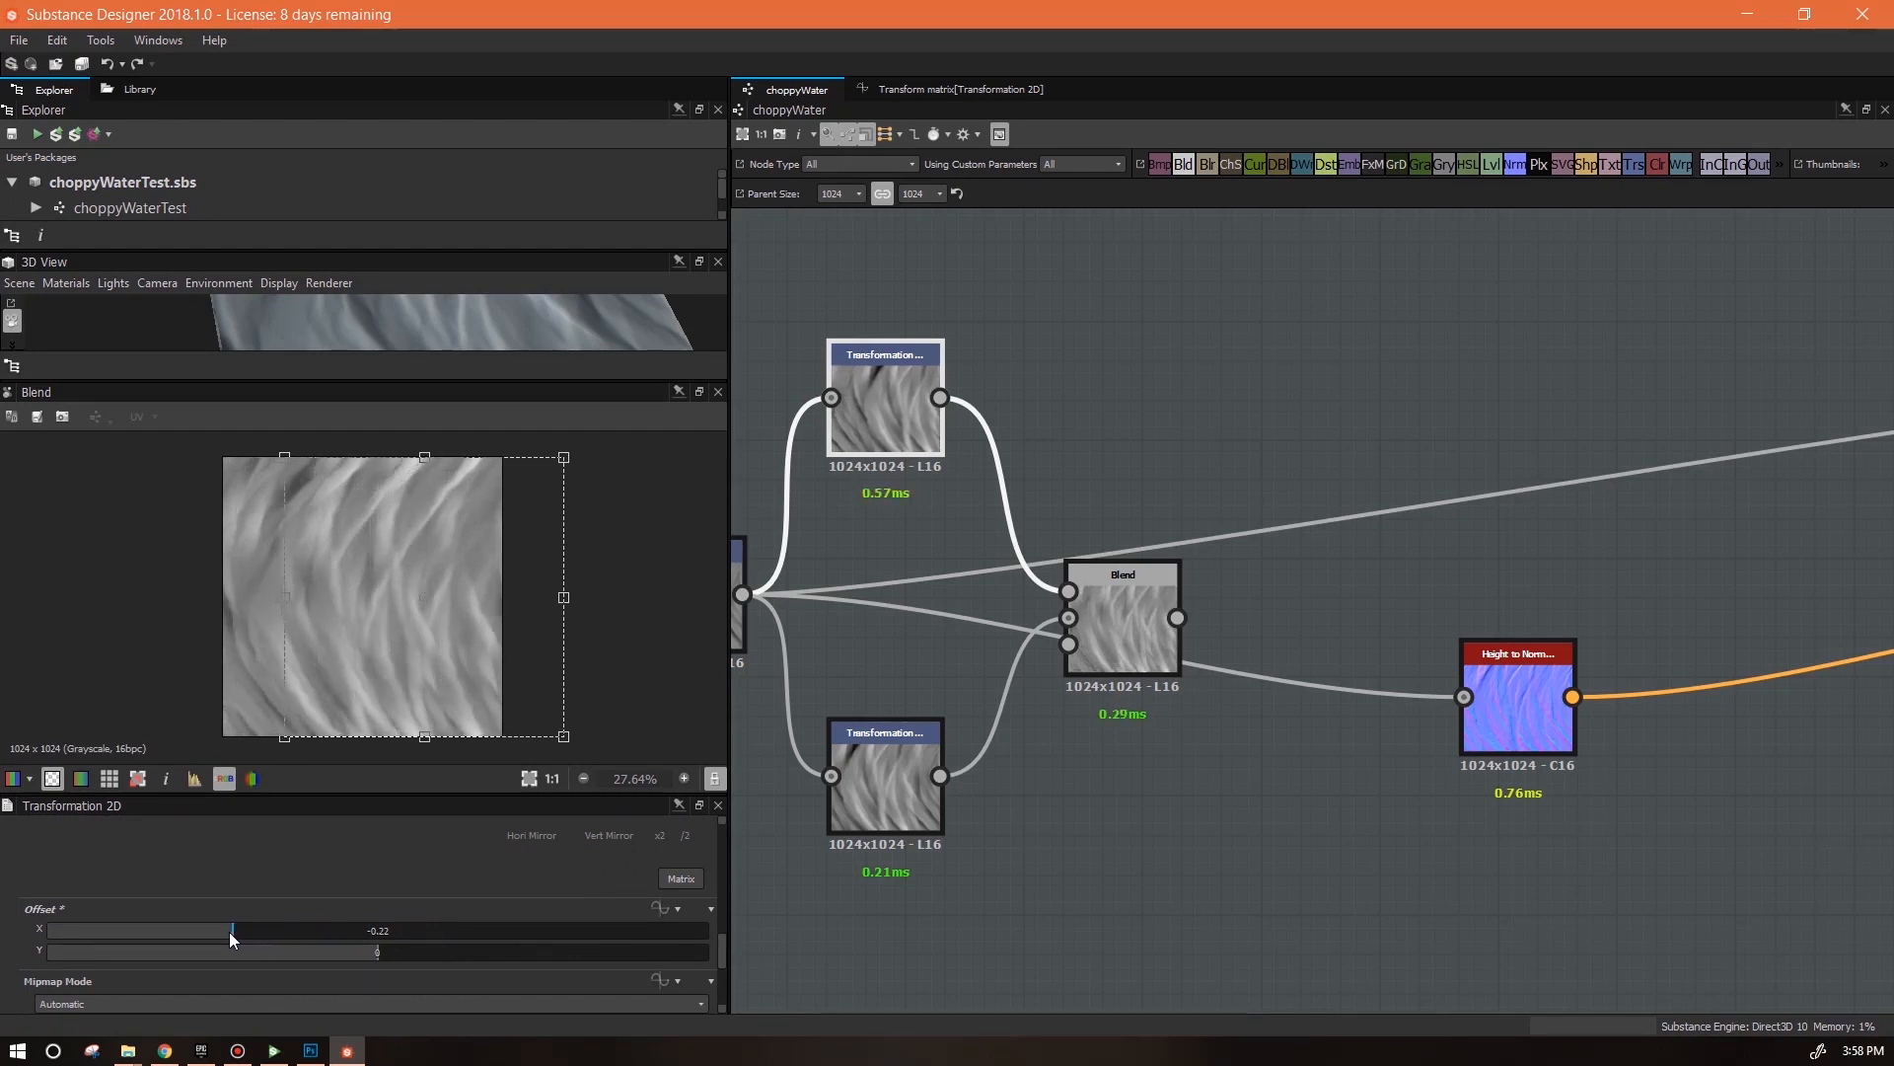
click(891, 795)
drag(376, 930, 442, 929)
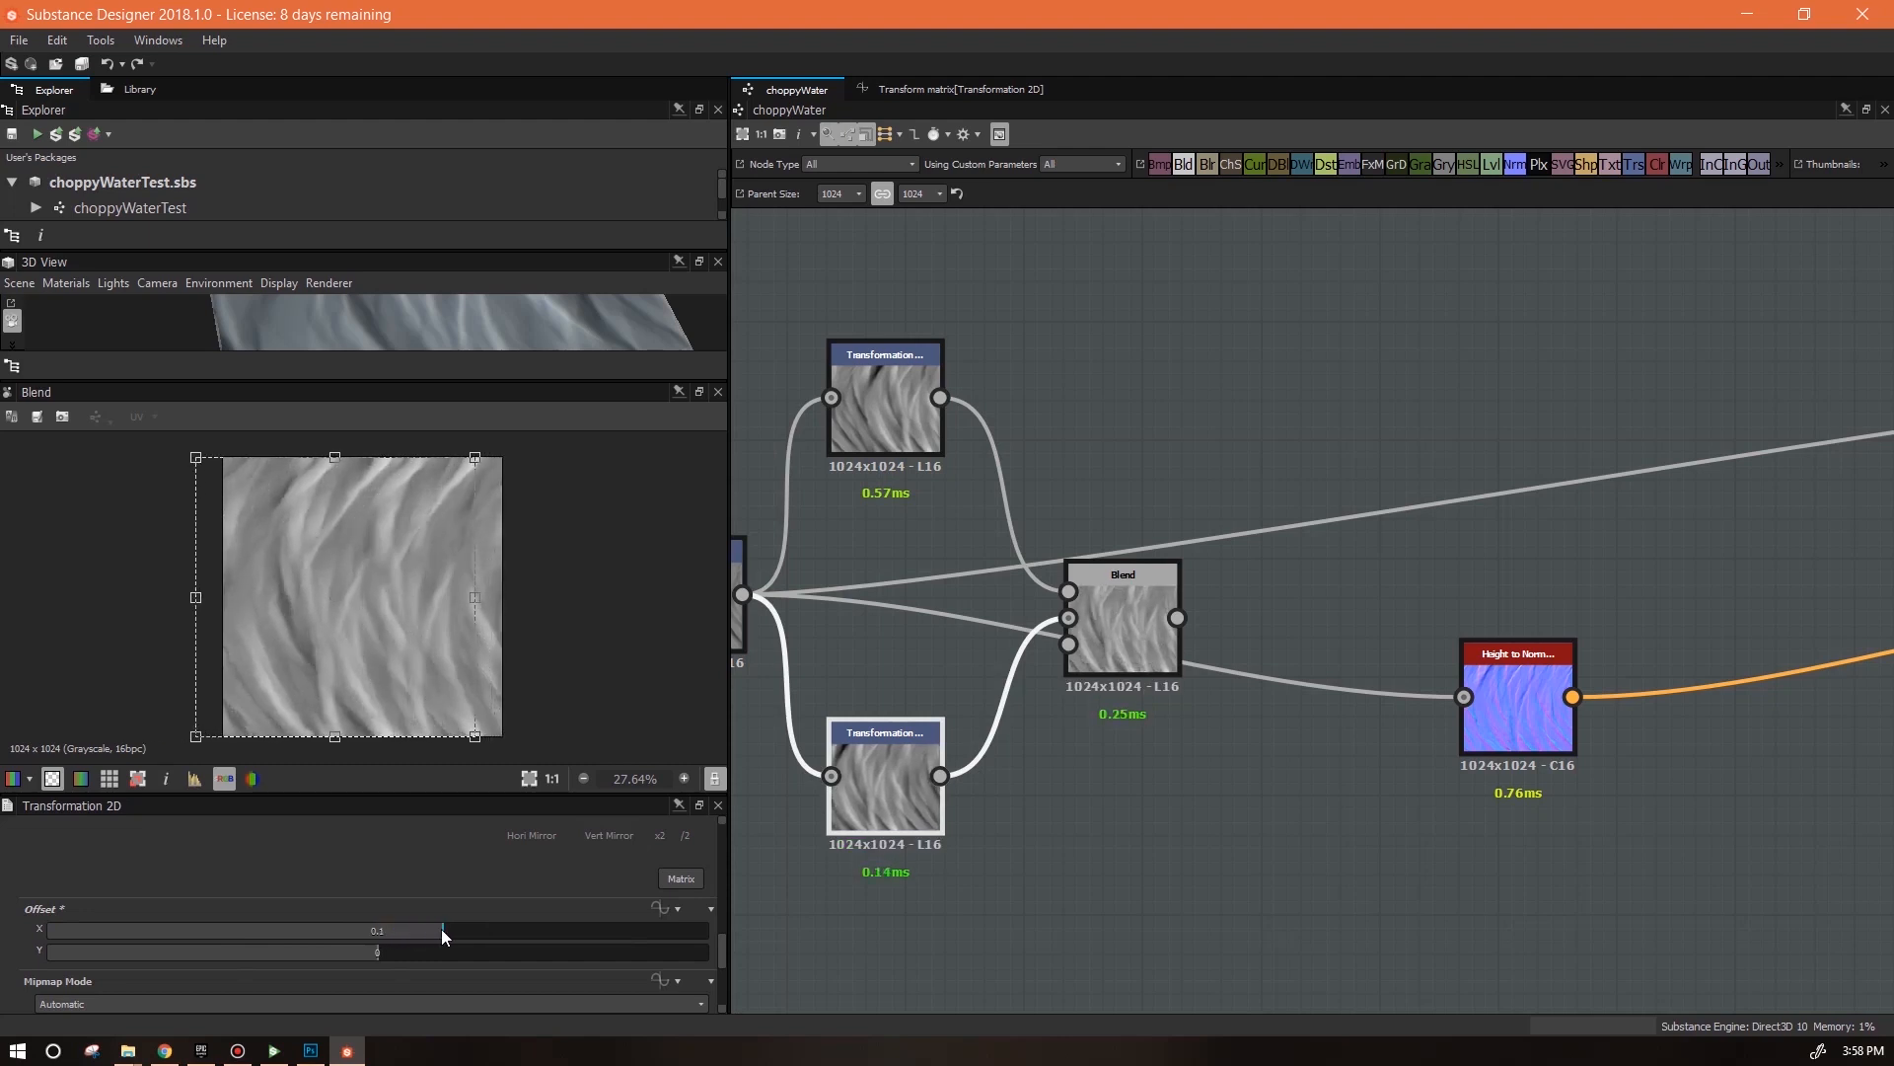
Move the Transformation 2D and Blend nodes together farther away from the Height to Normal node
key(f)
click(1075, 660)
middle_drag(1080, 651, 1476, 705)
ctrl+drag(1399, 652, 1103, 582)
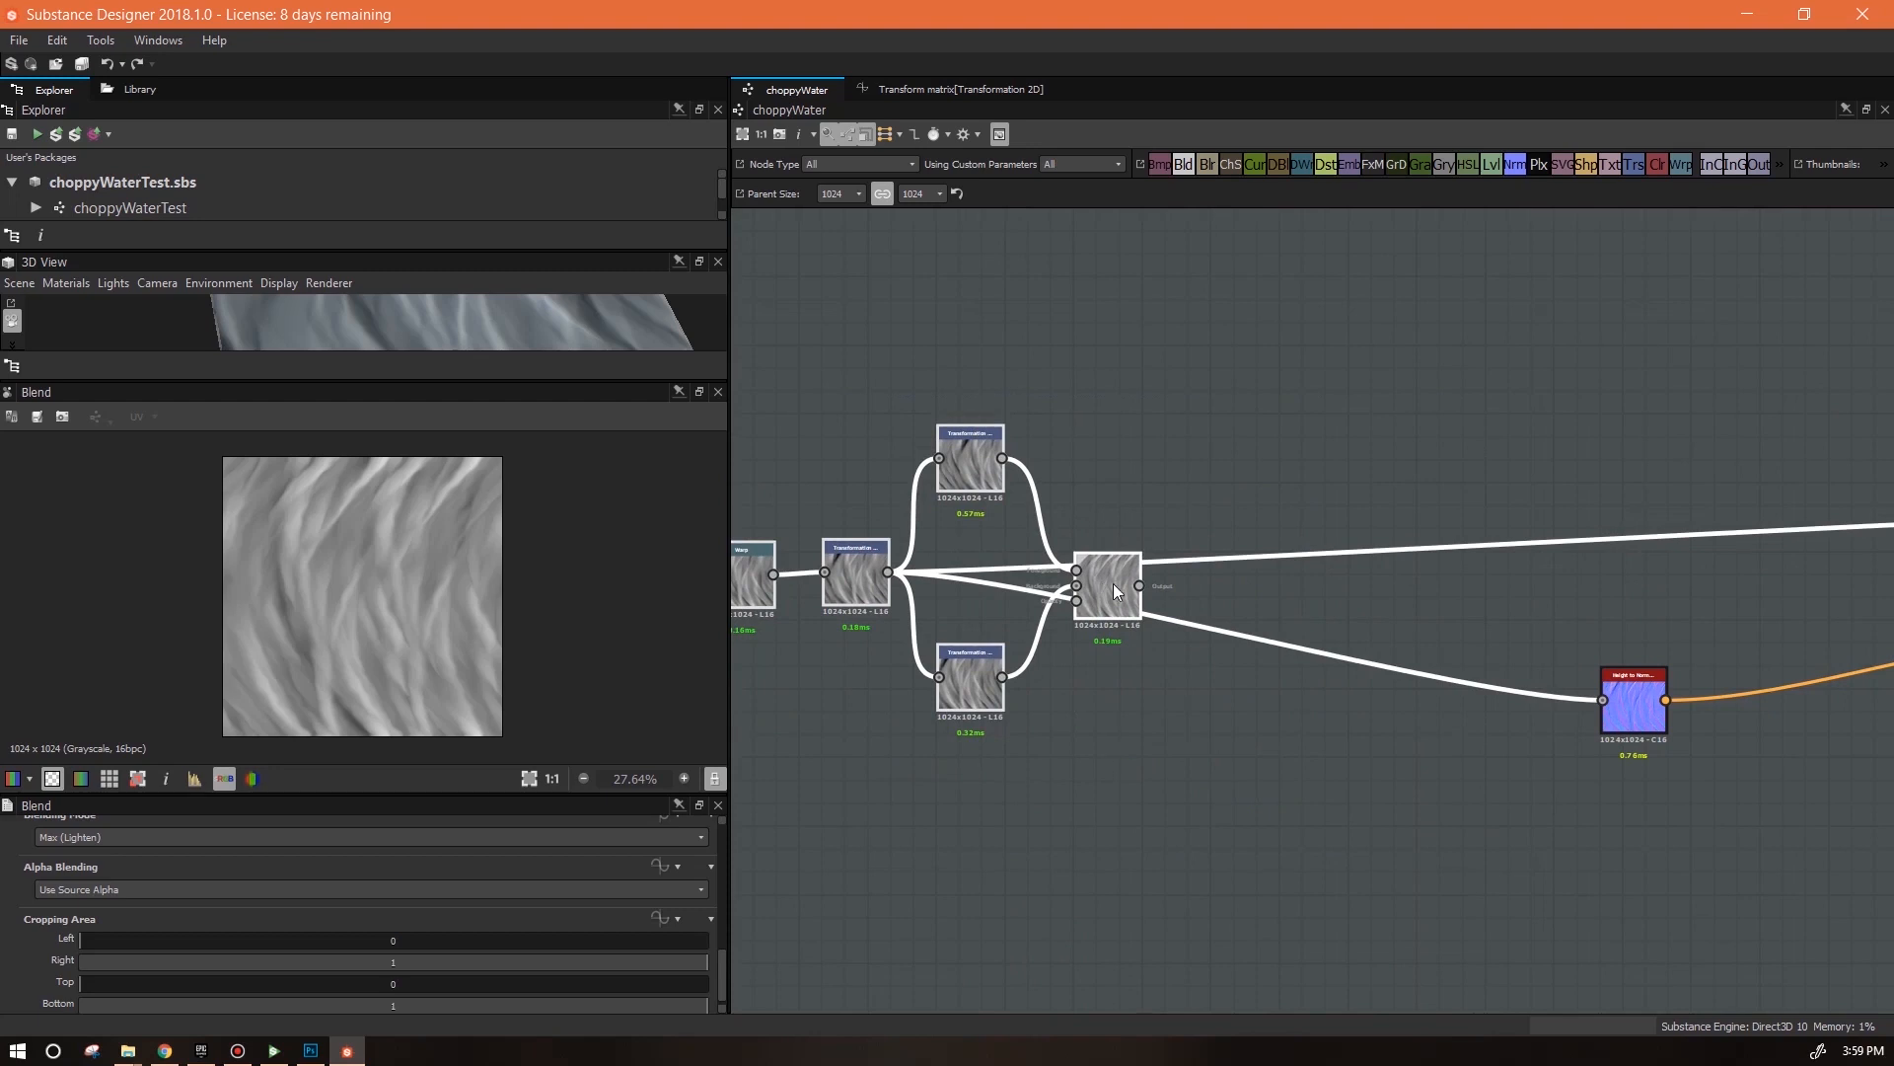
Add a Gradient Map node after the Blend, feed it the Blend output, set it to Grayscale, and place it closer
drag(1336, 423, 1140, 585)
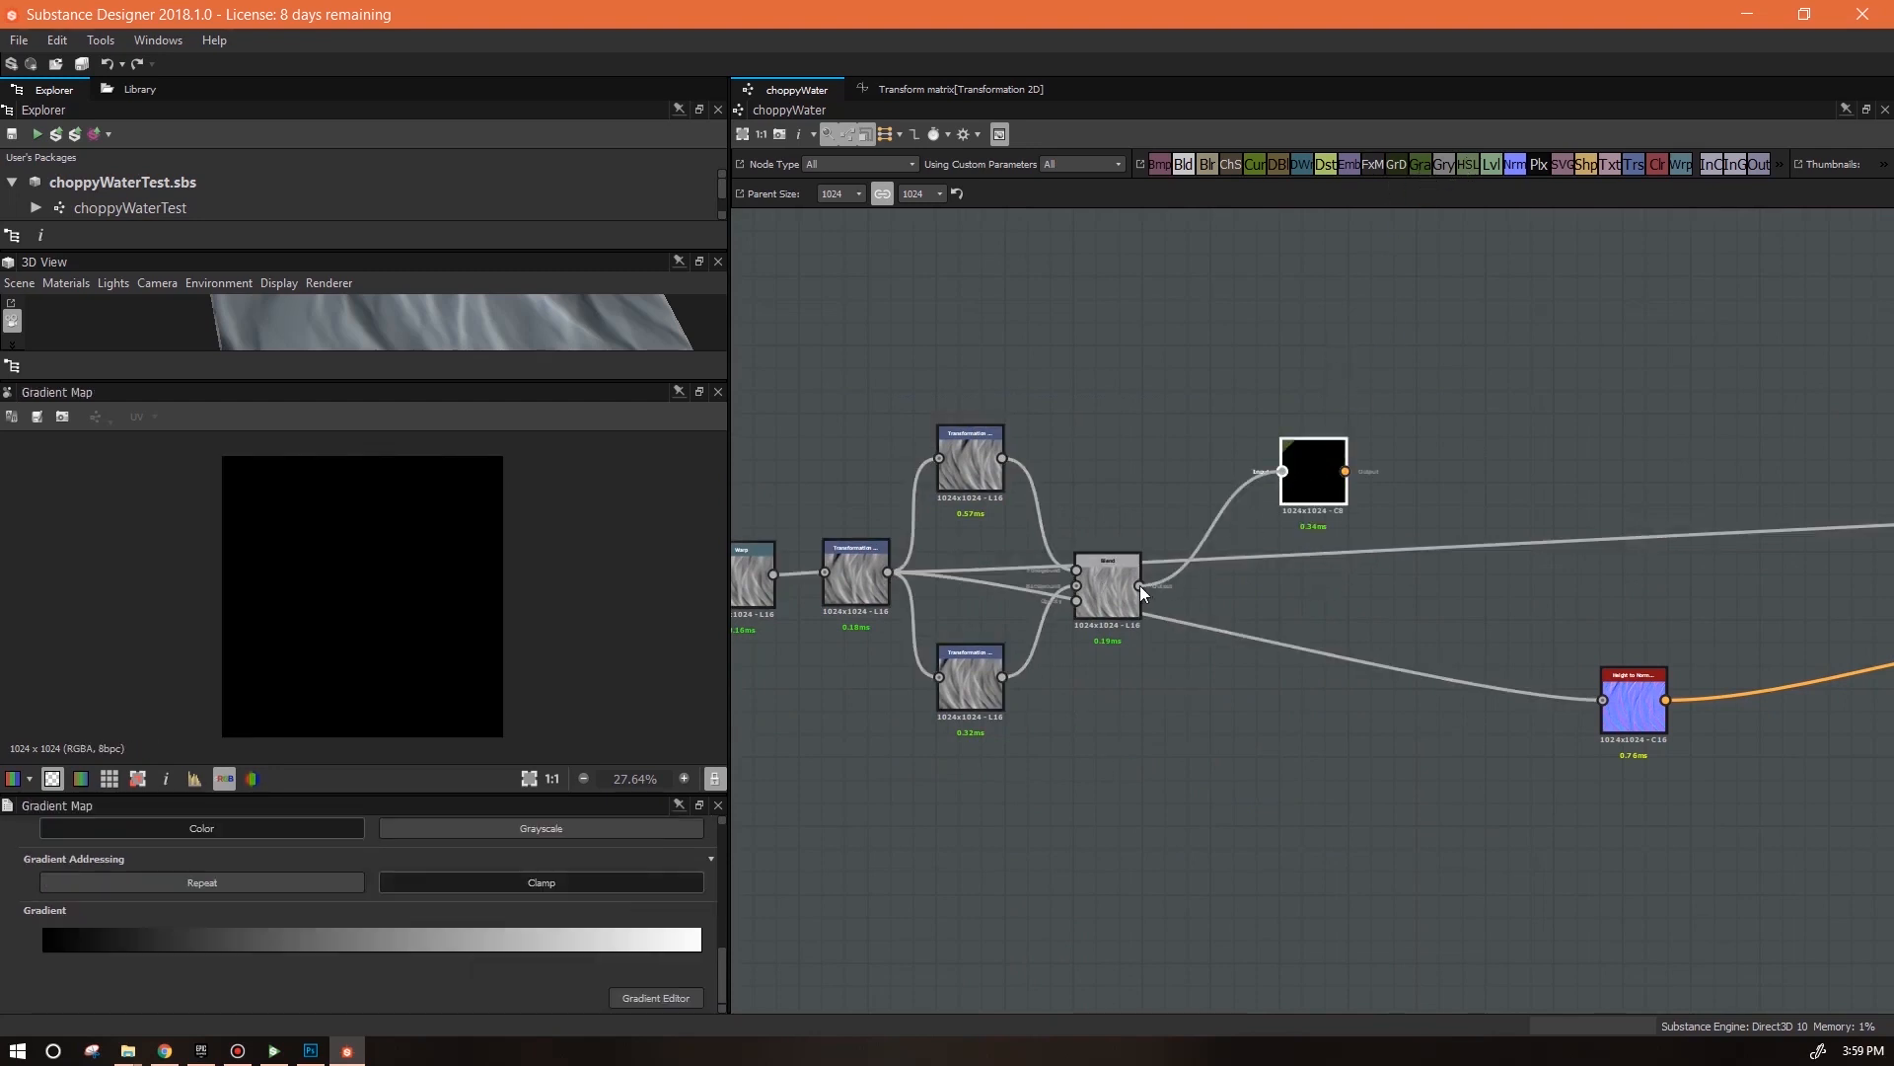
click(564, 830)
scroll(1387, 500, up, 3)
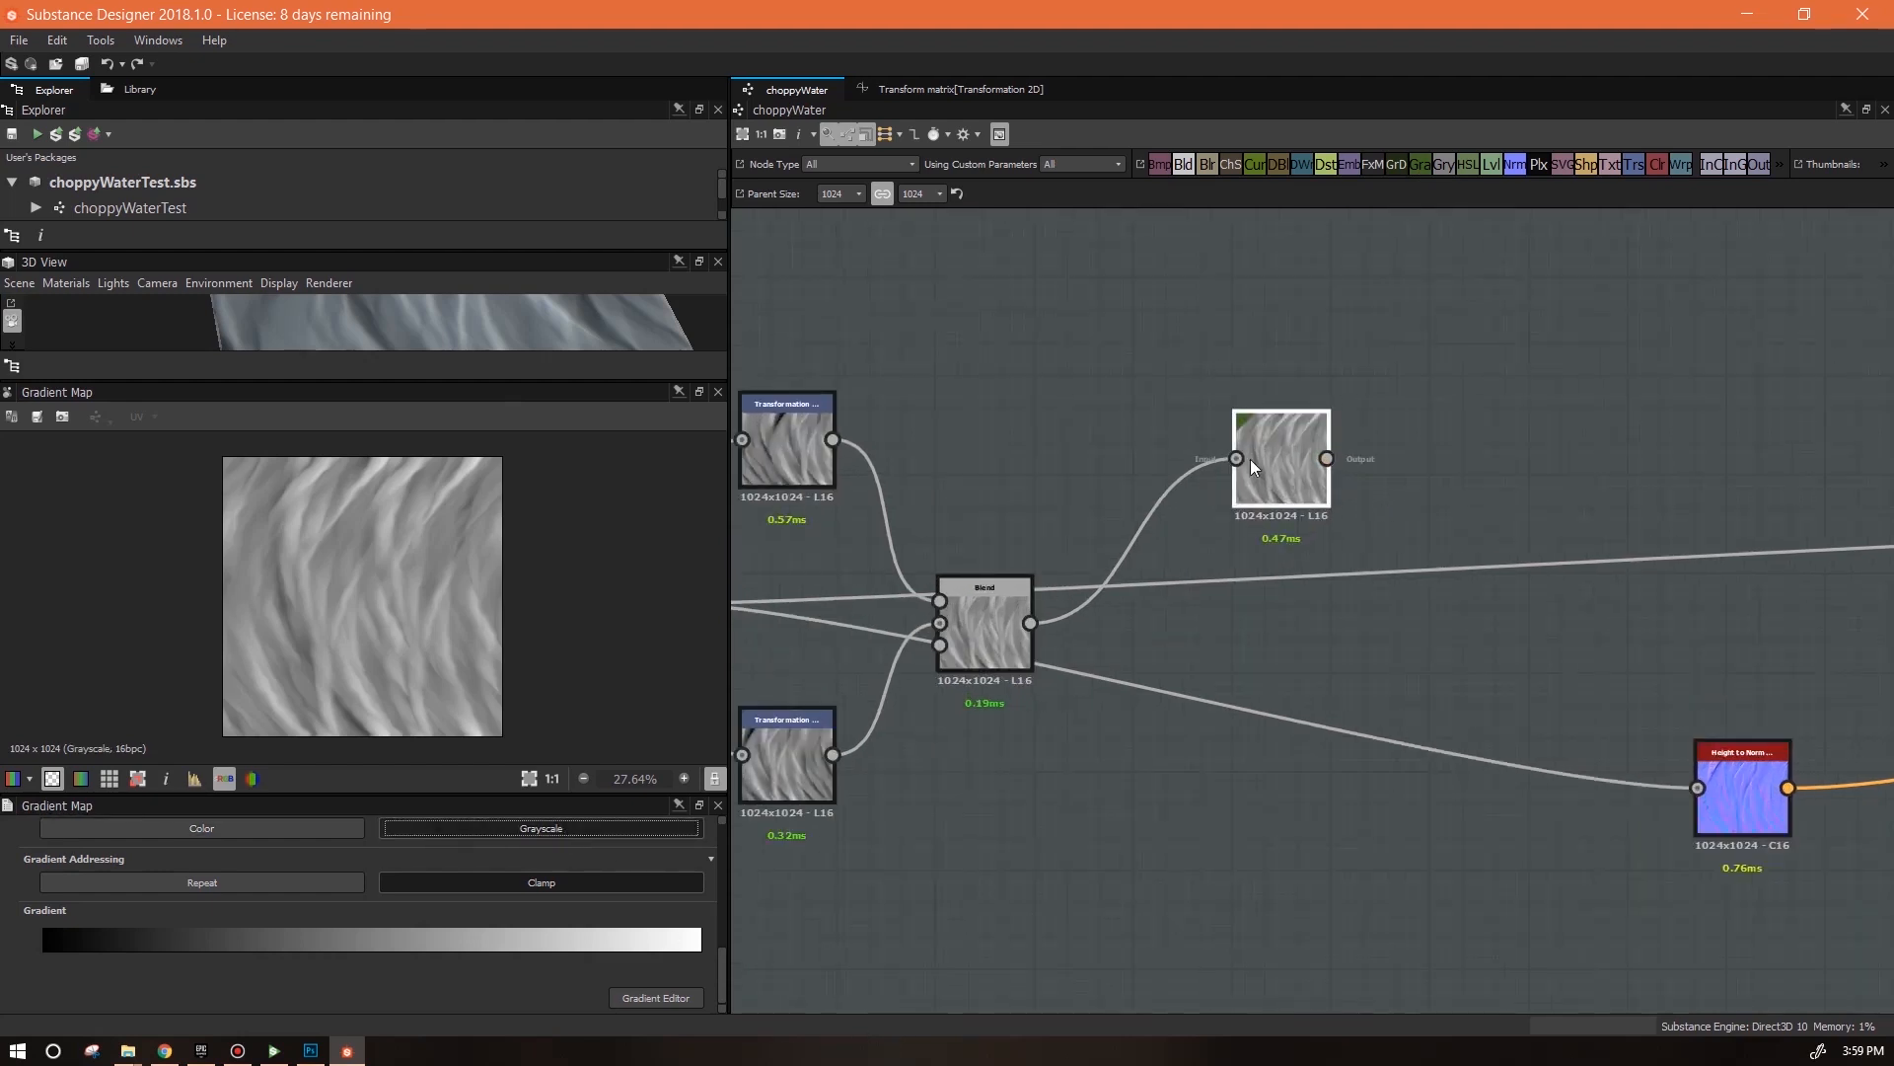
drag(1303, 464, 1187, 482)
scroll(1176, 499, up, 4)
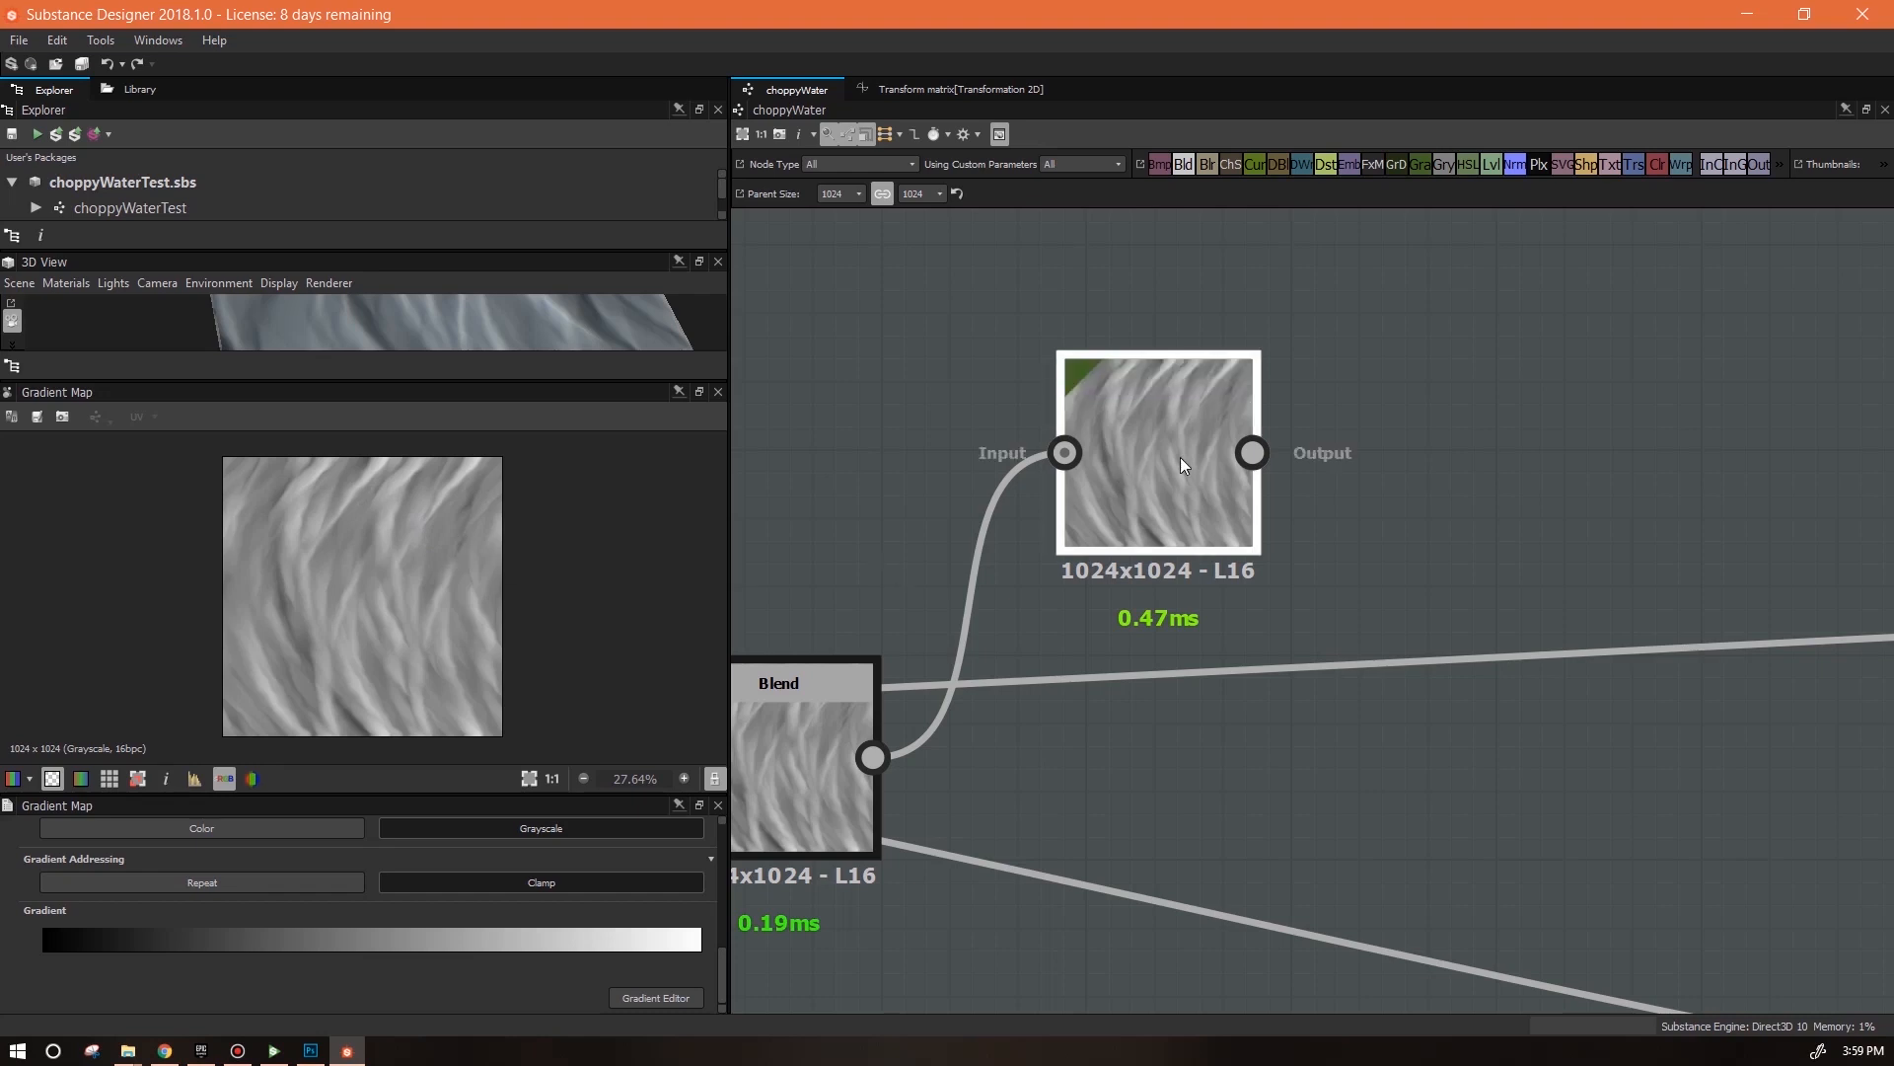
Open the Gradient Map's gradient for editing and add a key at position 0.604 between the black and white keys
click(656, 997)
drag(1360, 239, 1548, 244)
click(1395, 308)
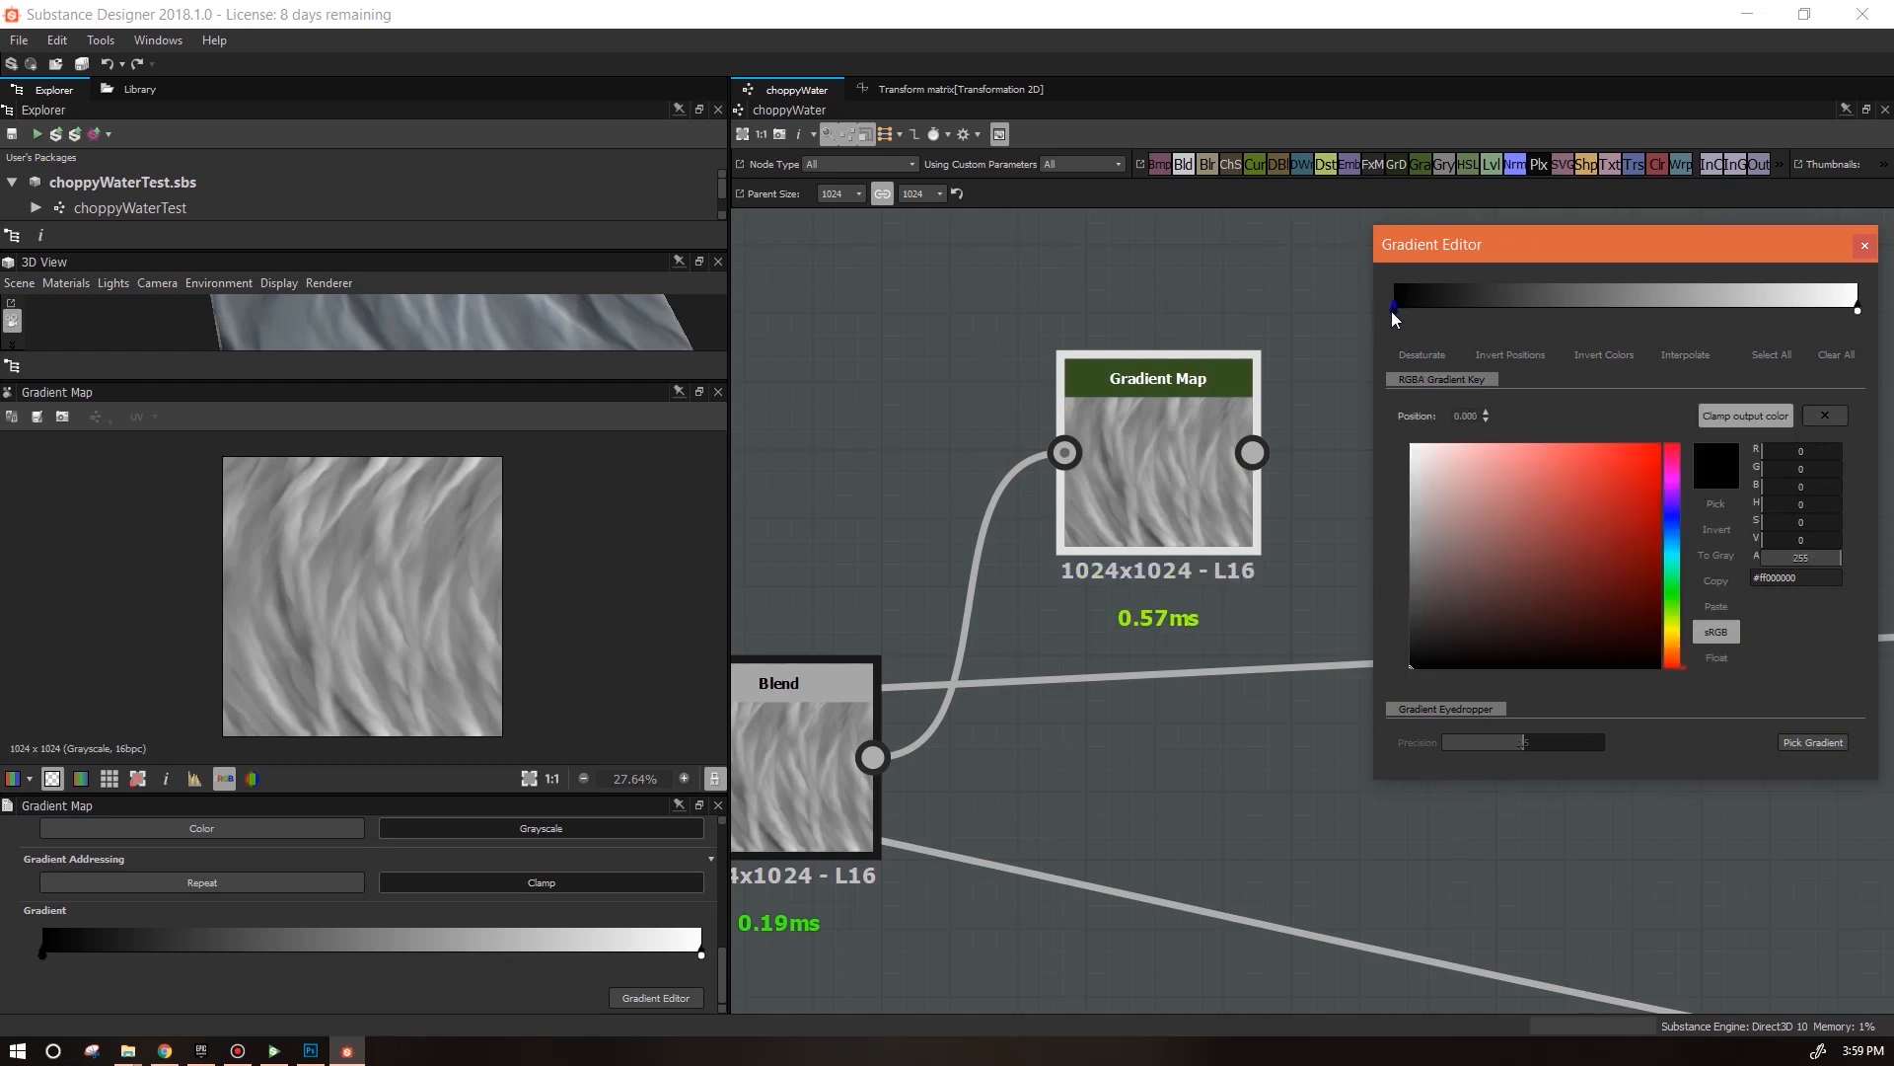
click(1493, 247)
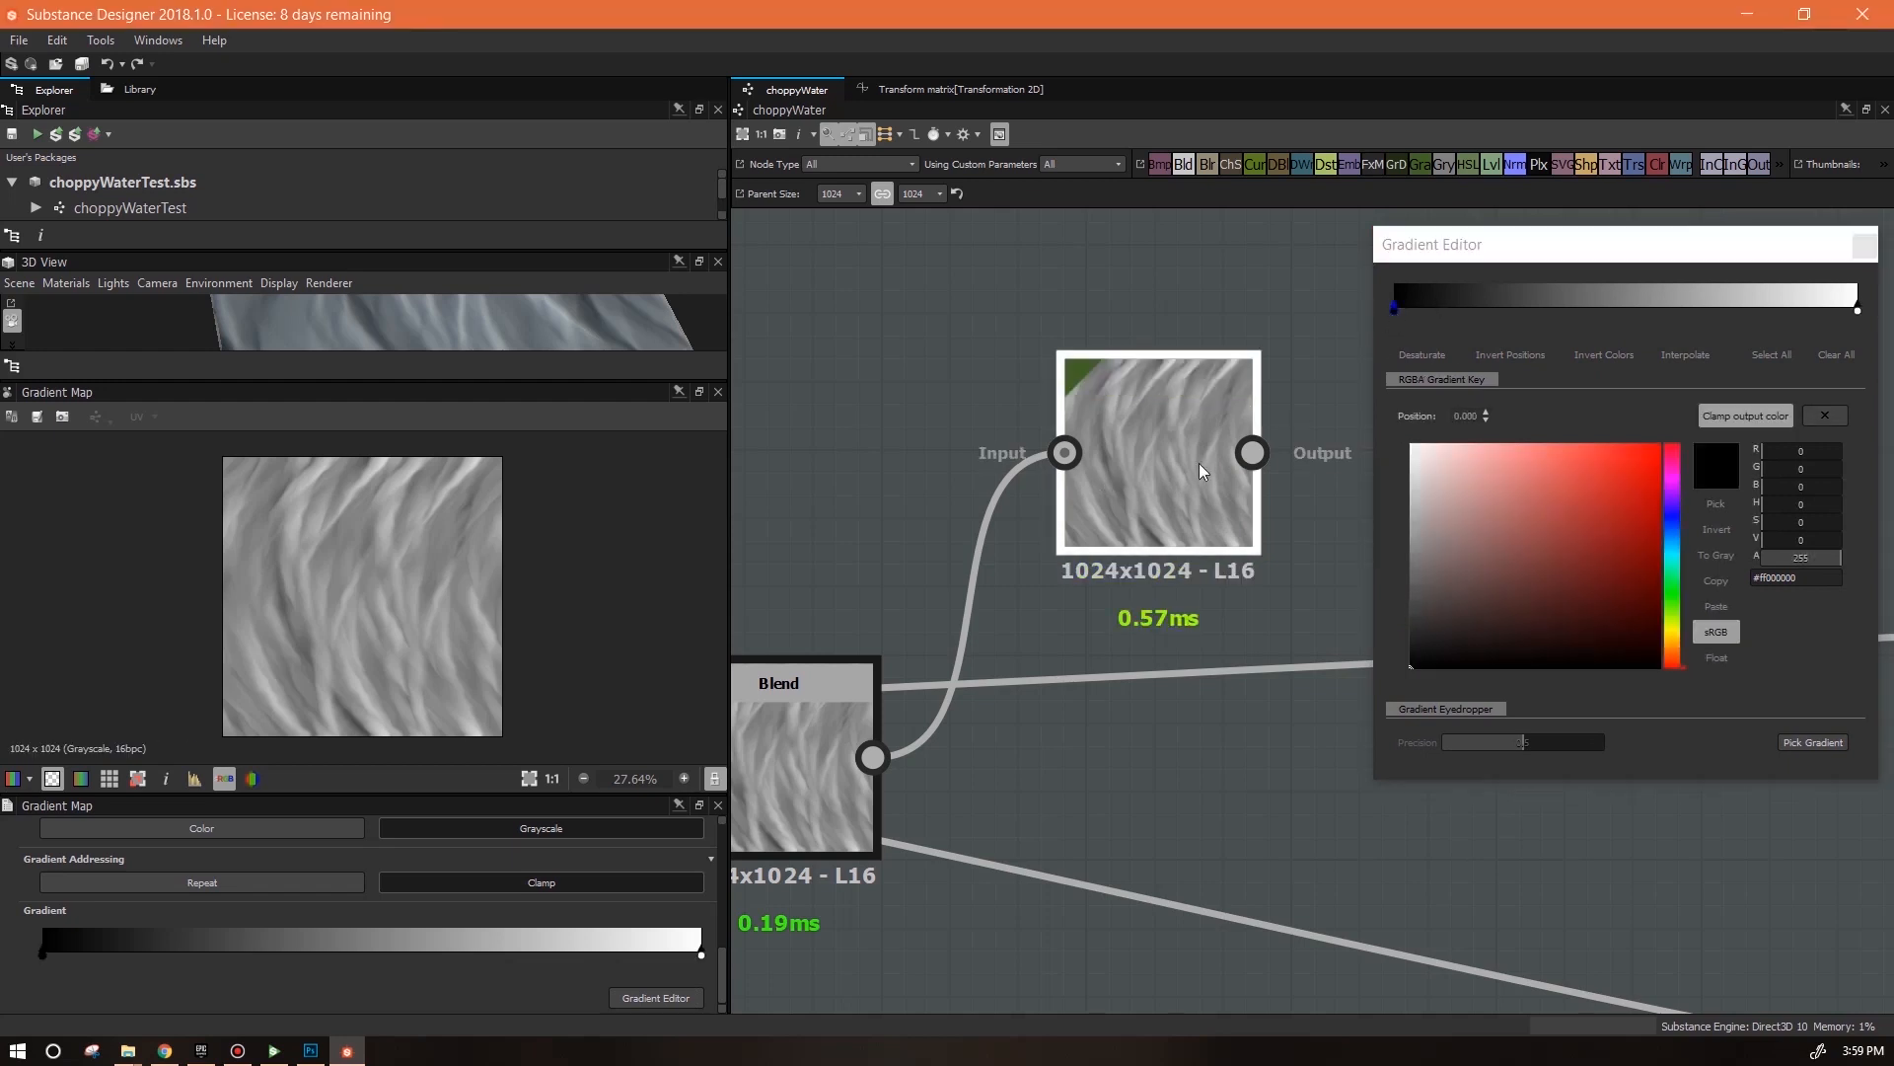
click(1492, 247)
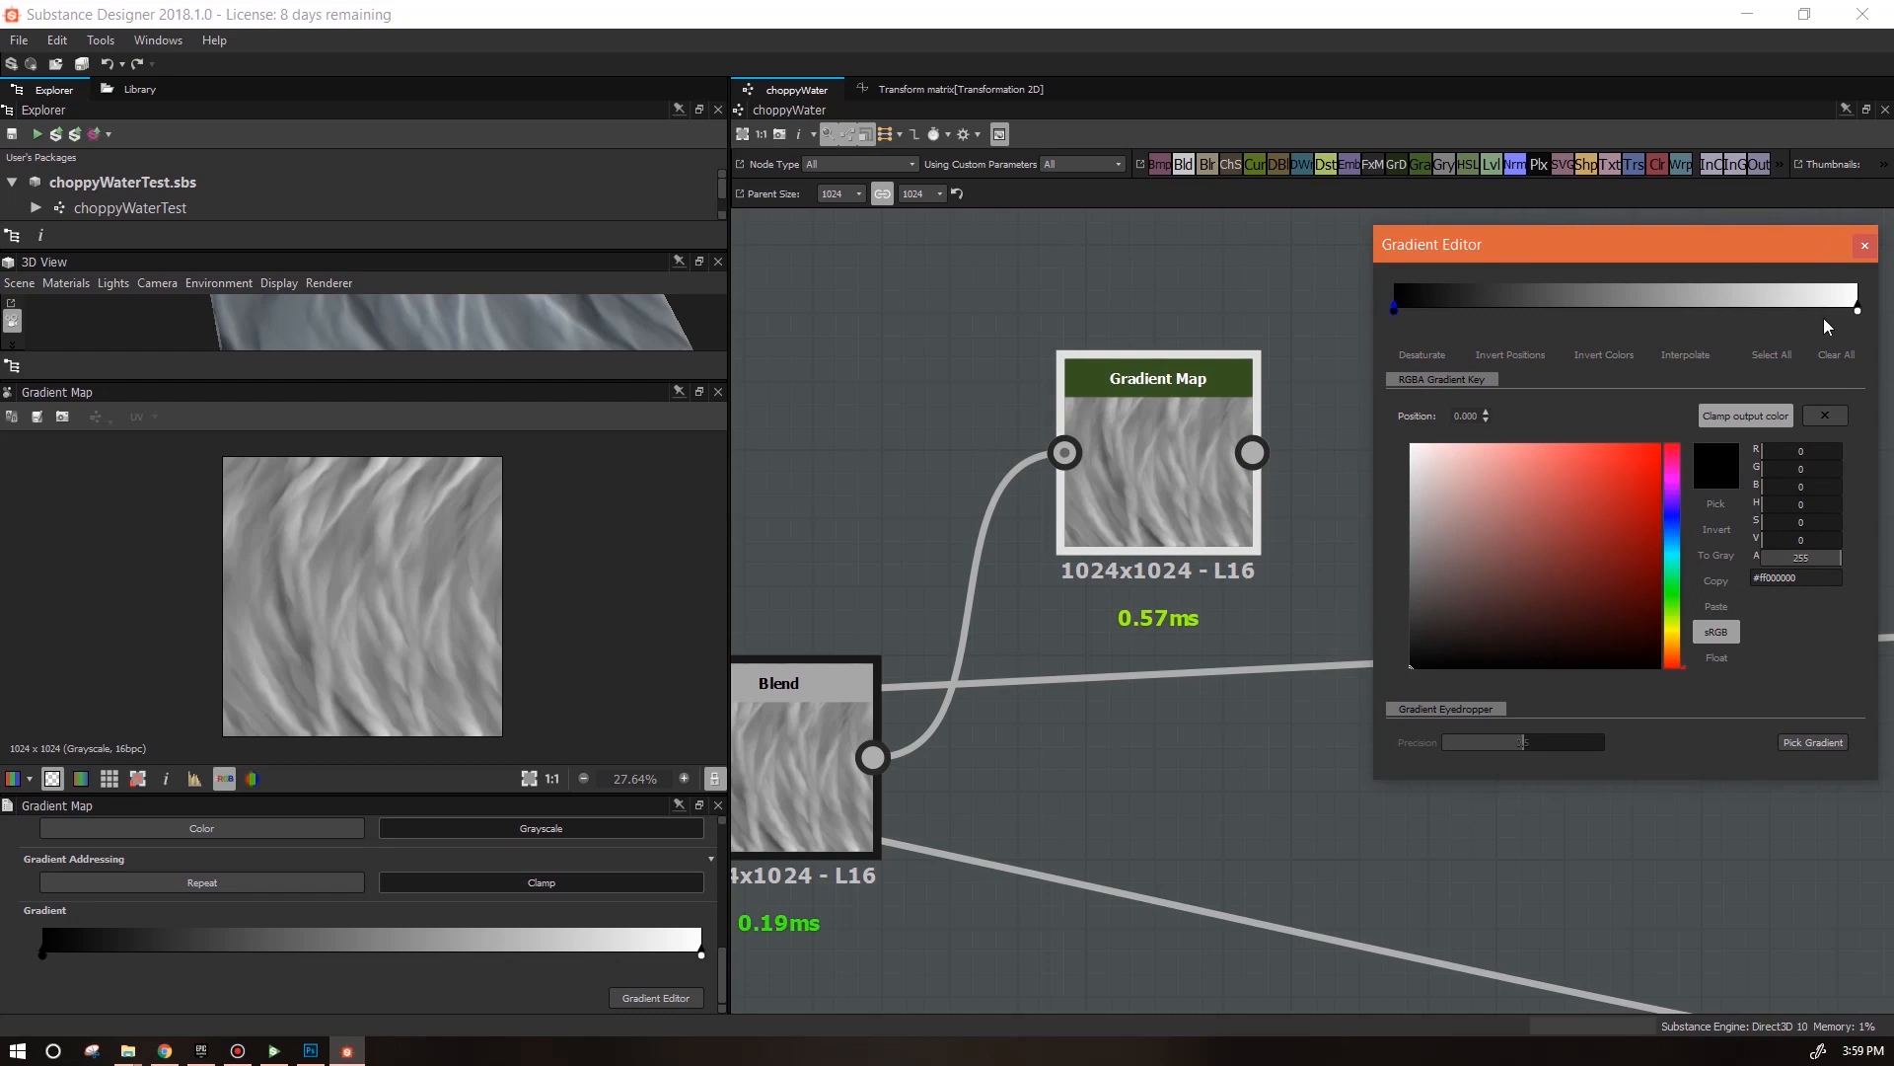
click(1858, 309)
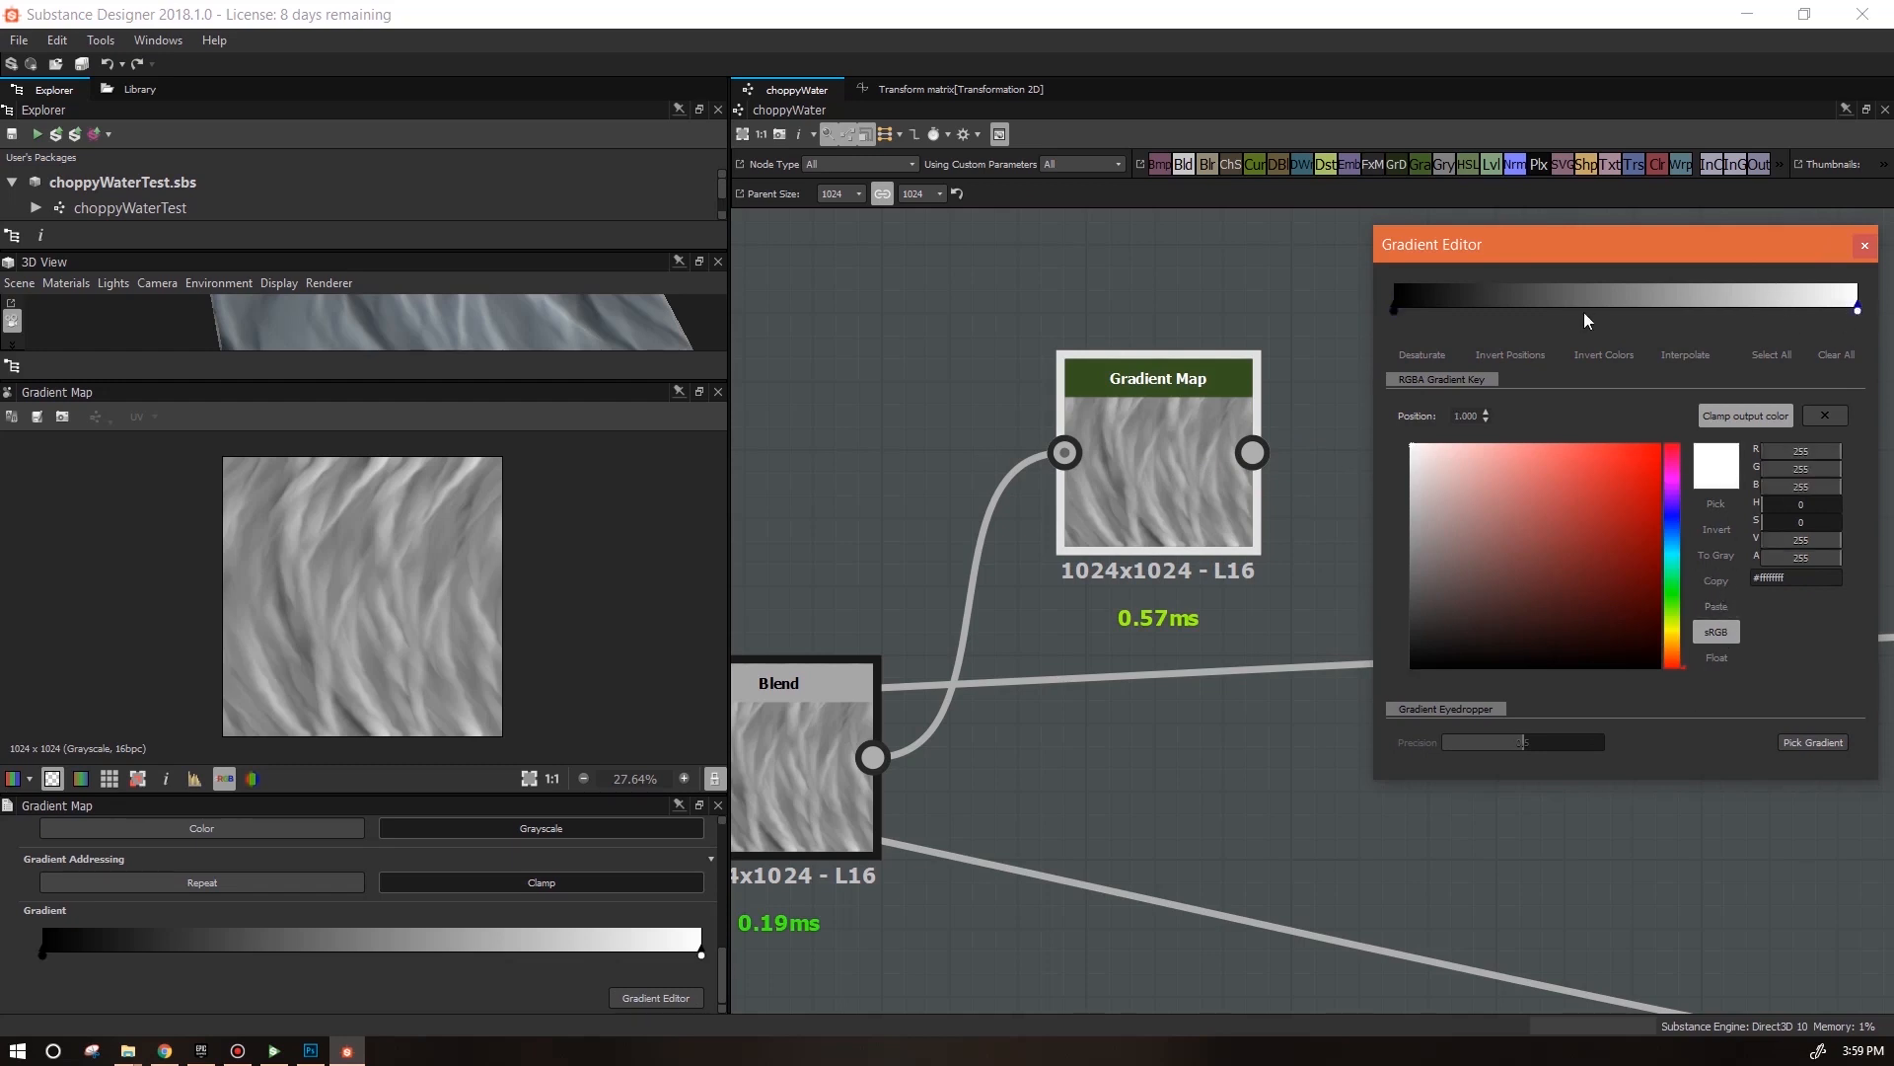
click(1673, 302)
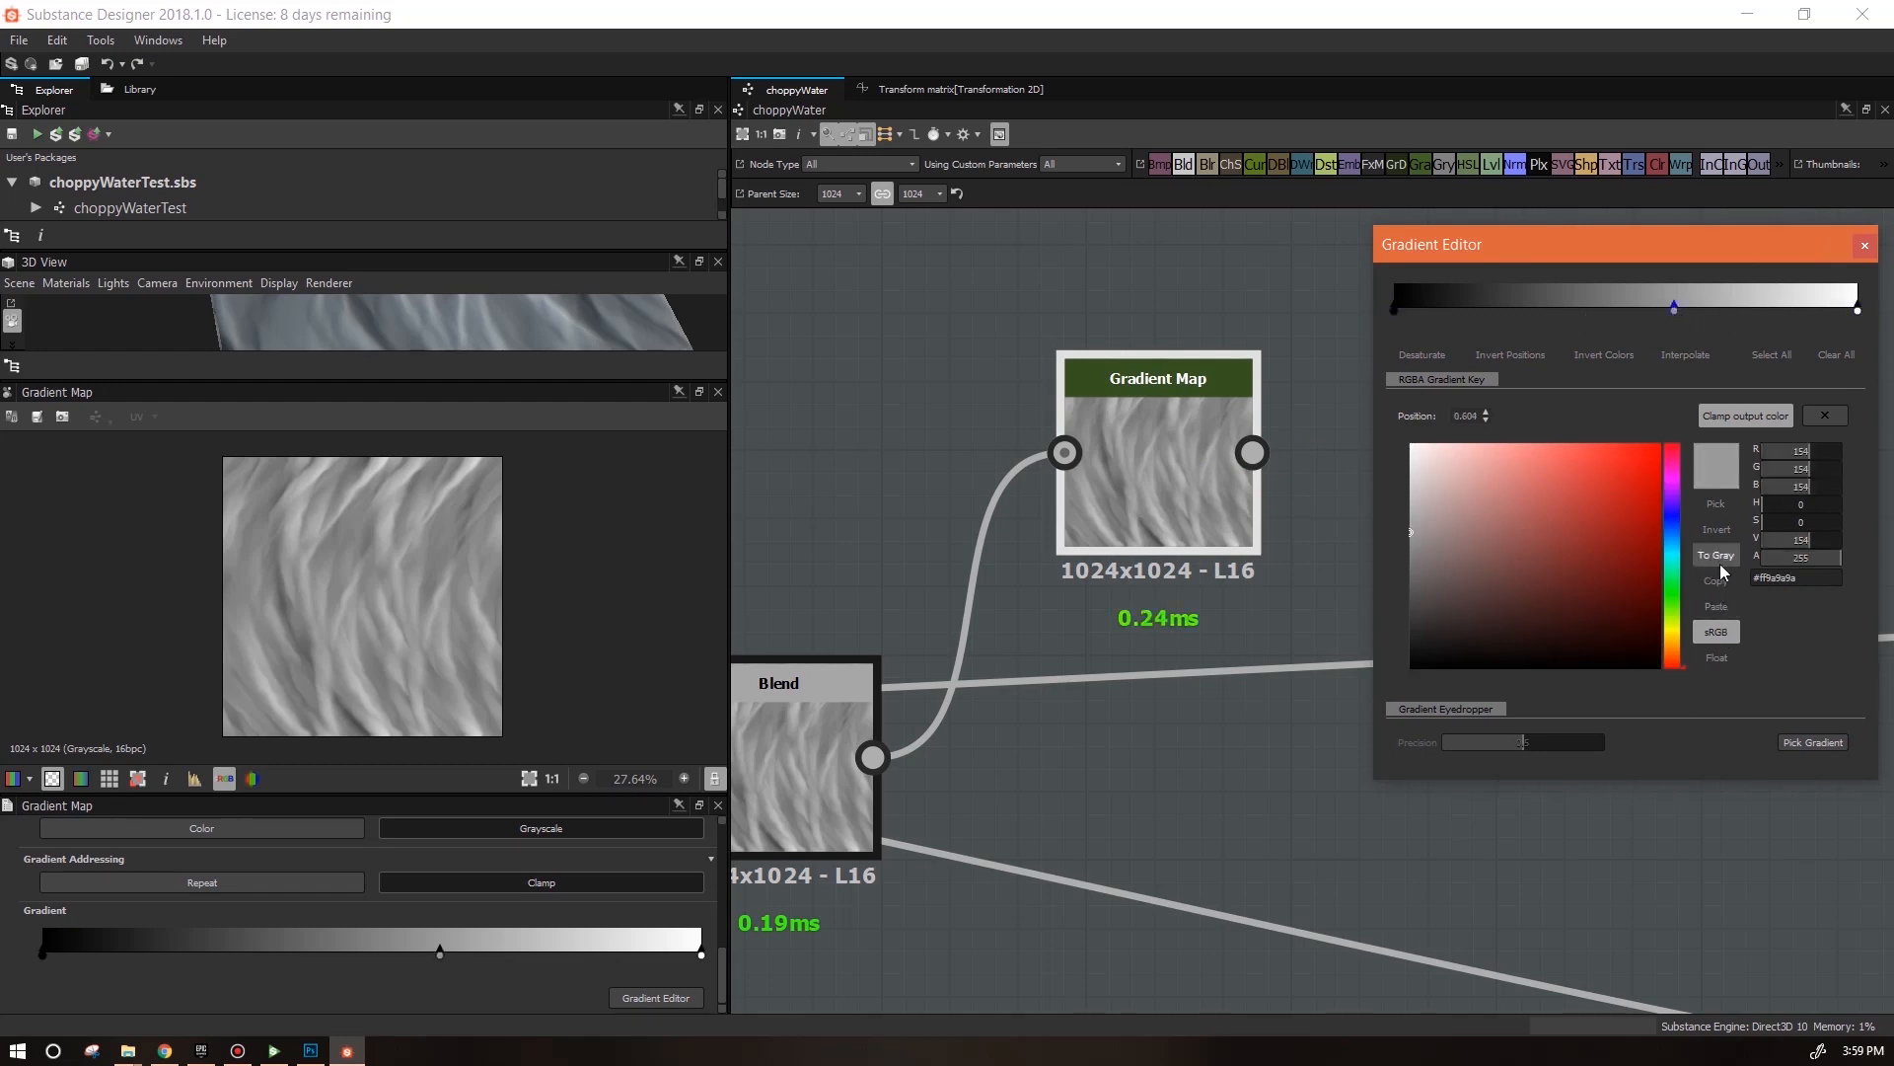
Make the Gradient Map's middle key white at position 0.700 and move its black key to about the centre of the gradient
drag(1810, 540, 1849, 539)
click(1396, 307)
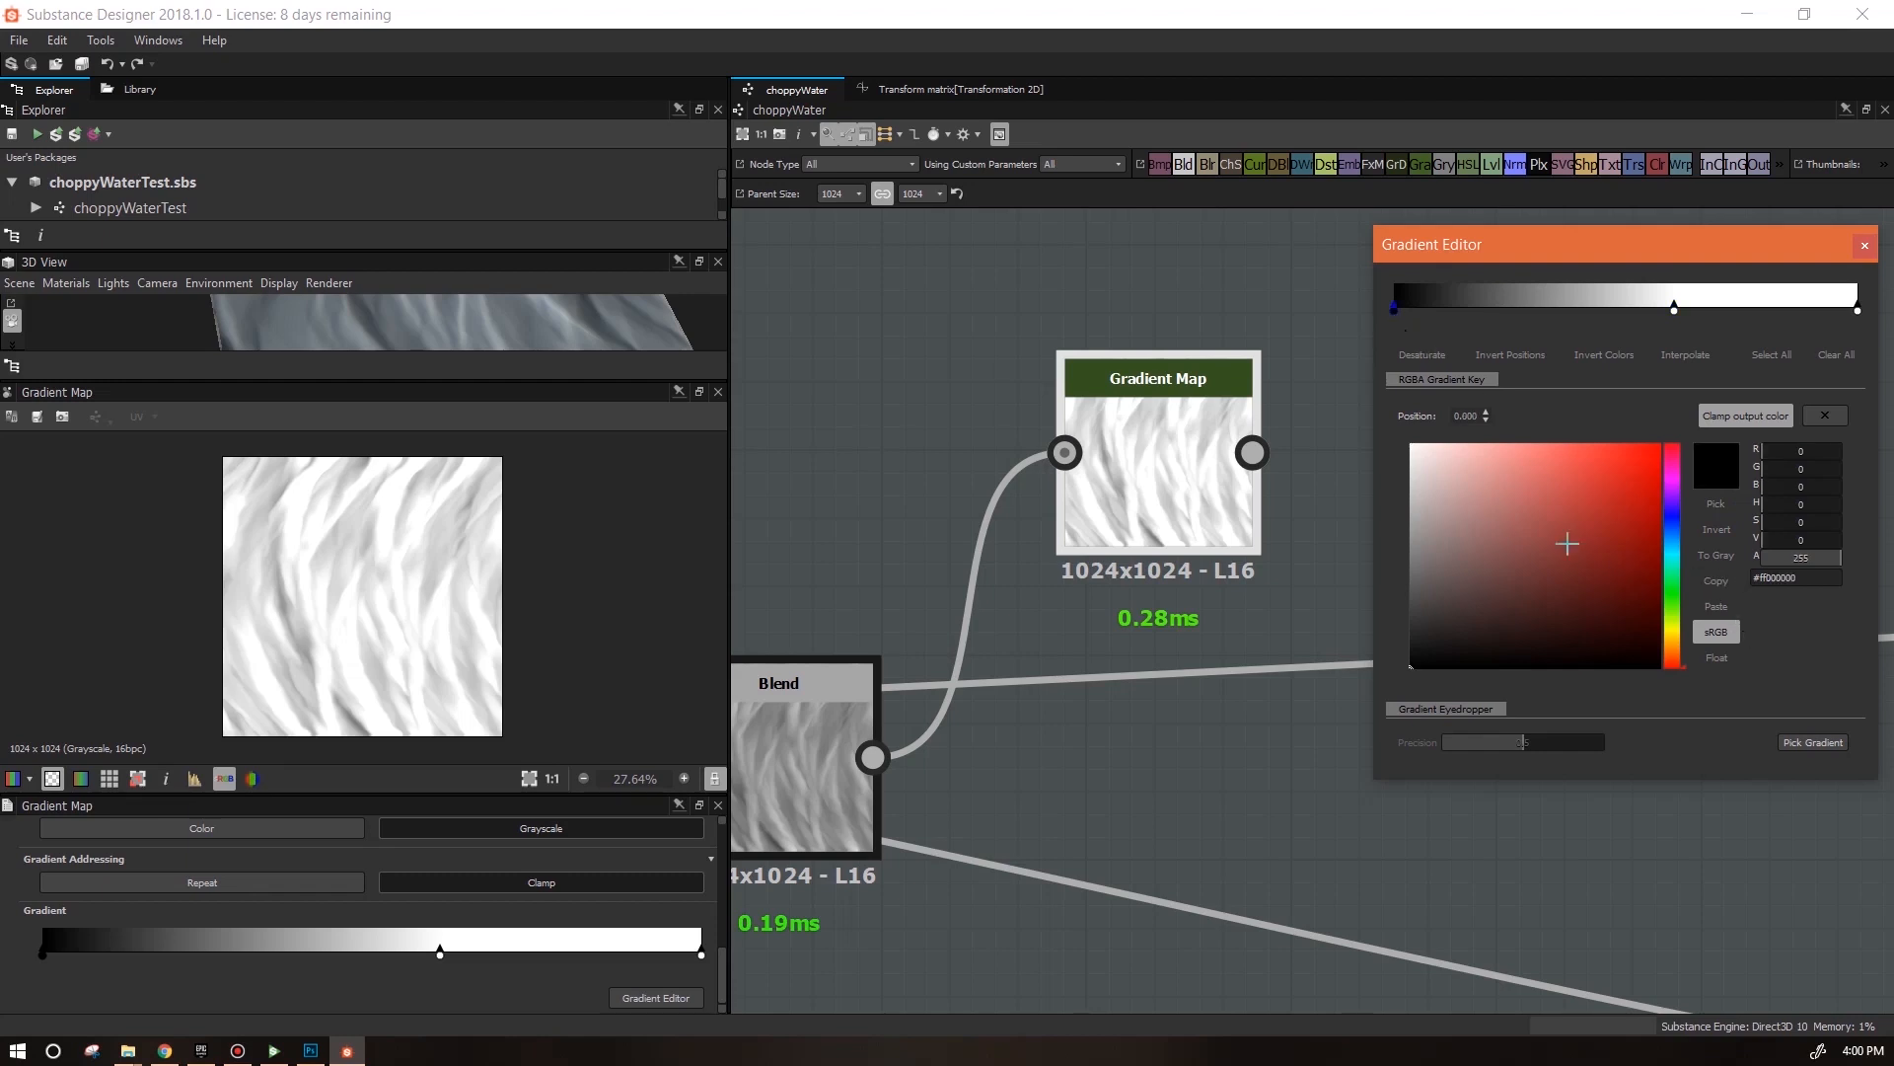
drag(1396, 319, 1616, 333)
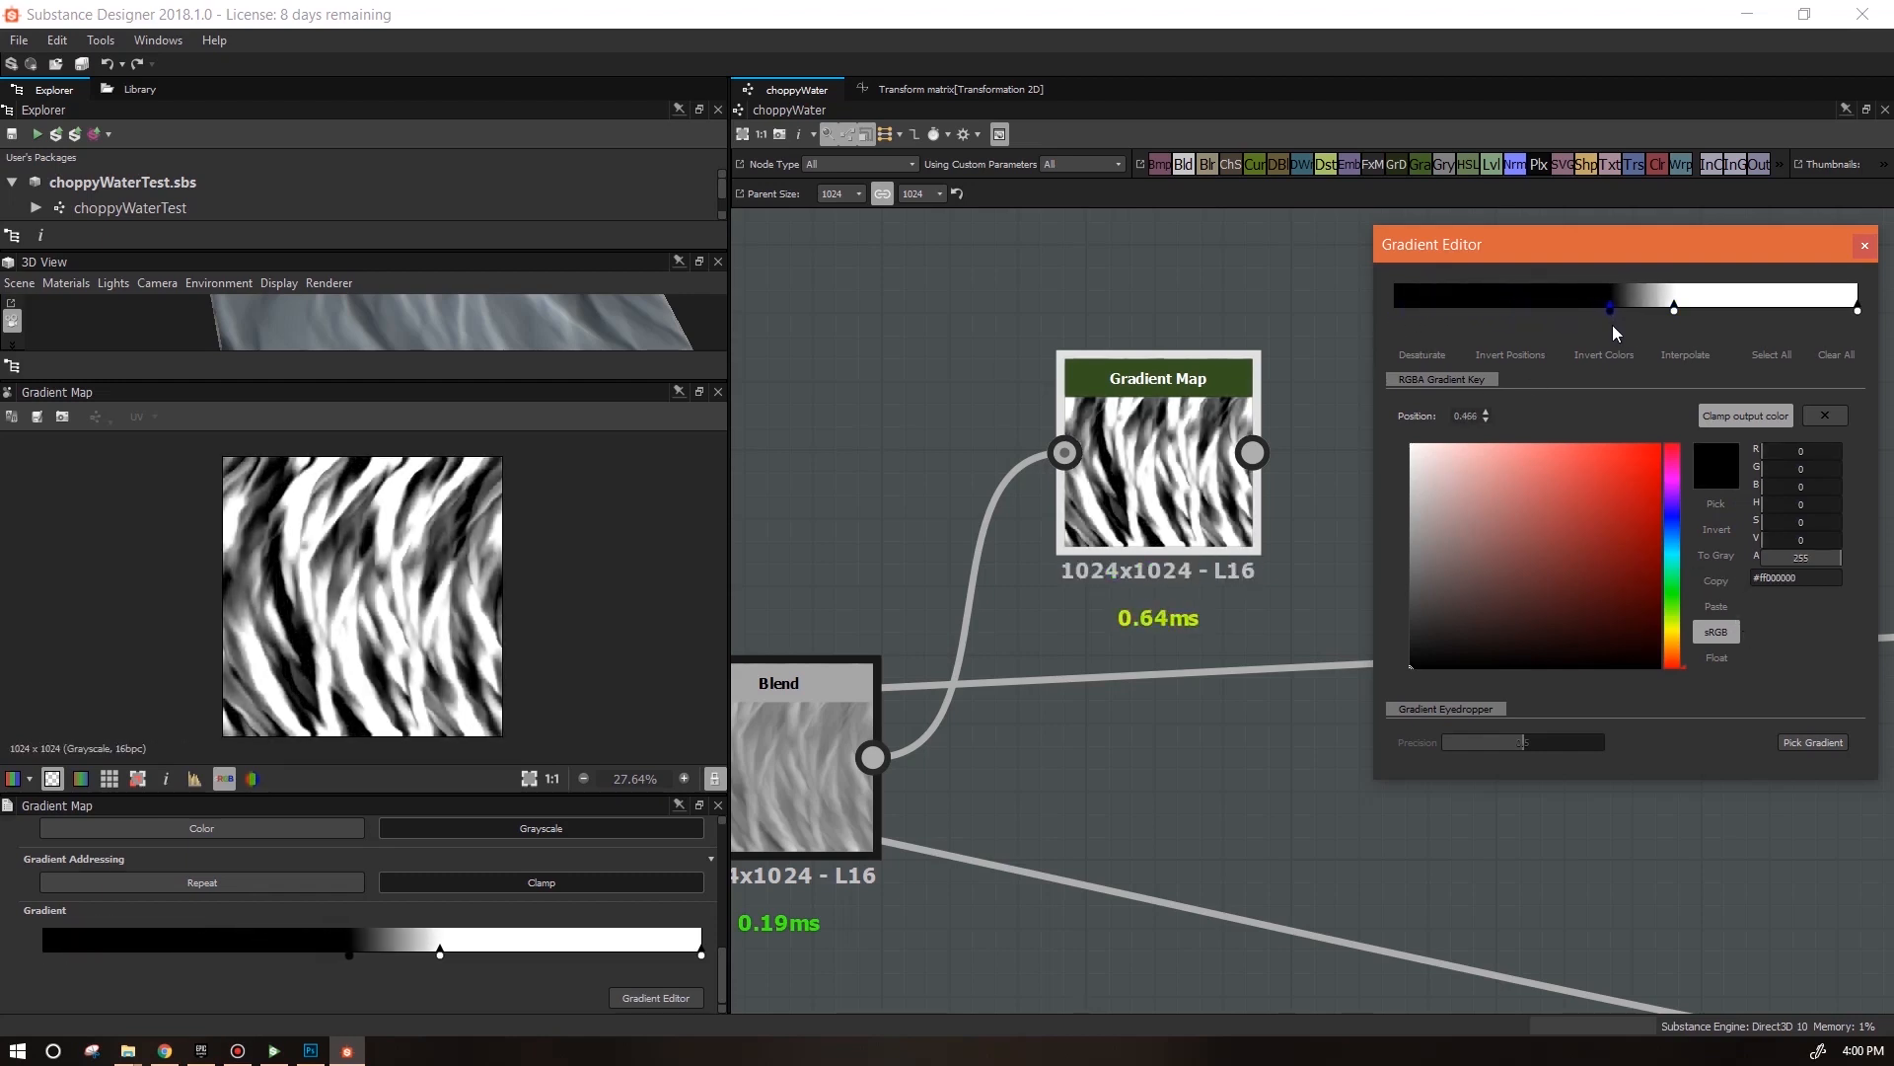
drag(1610, 323, 1606, 321)
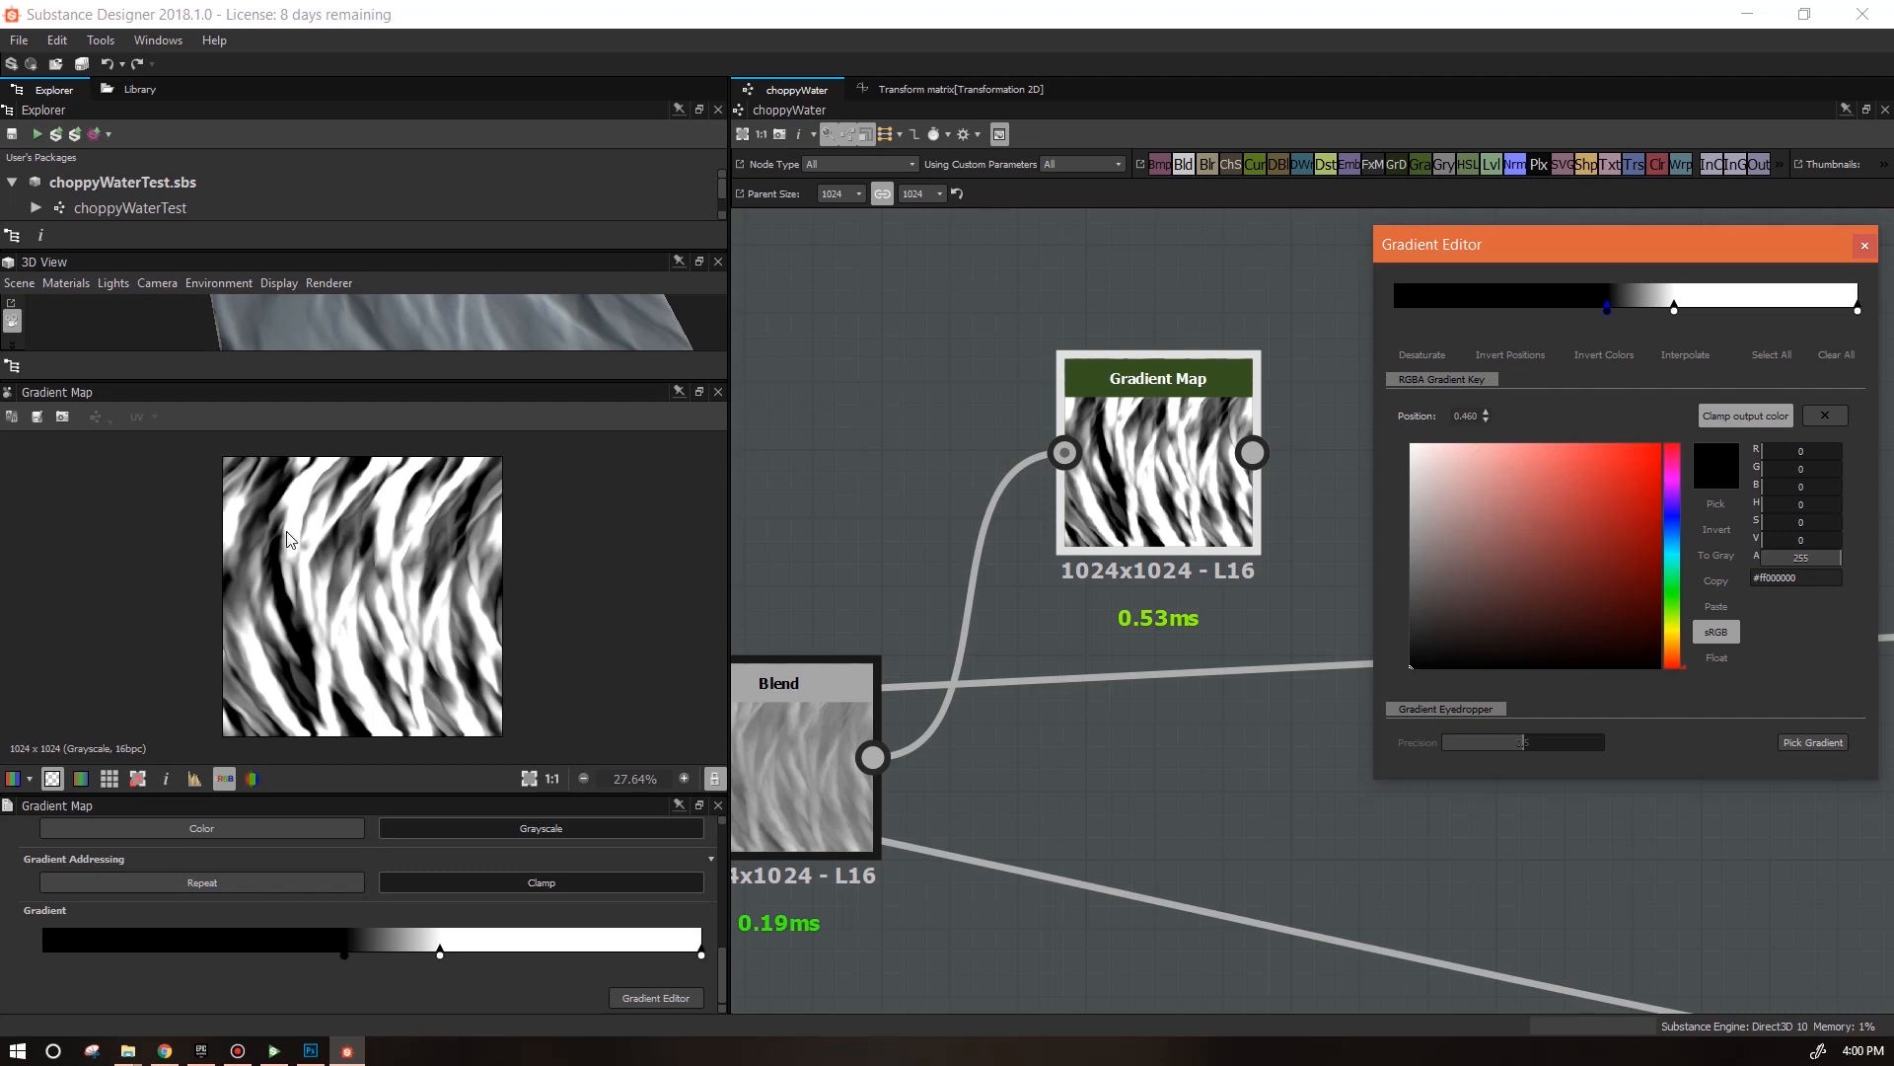
drag(1609, 312, 1720, 310)
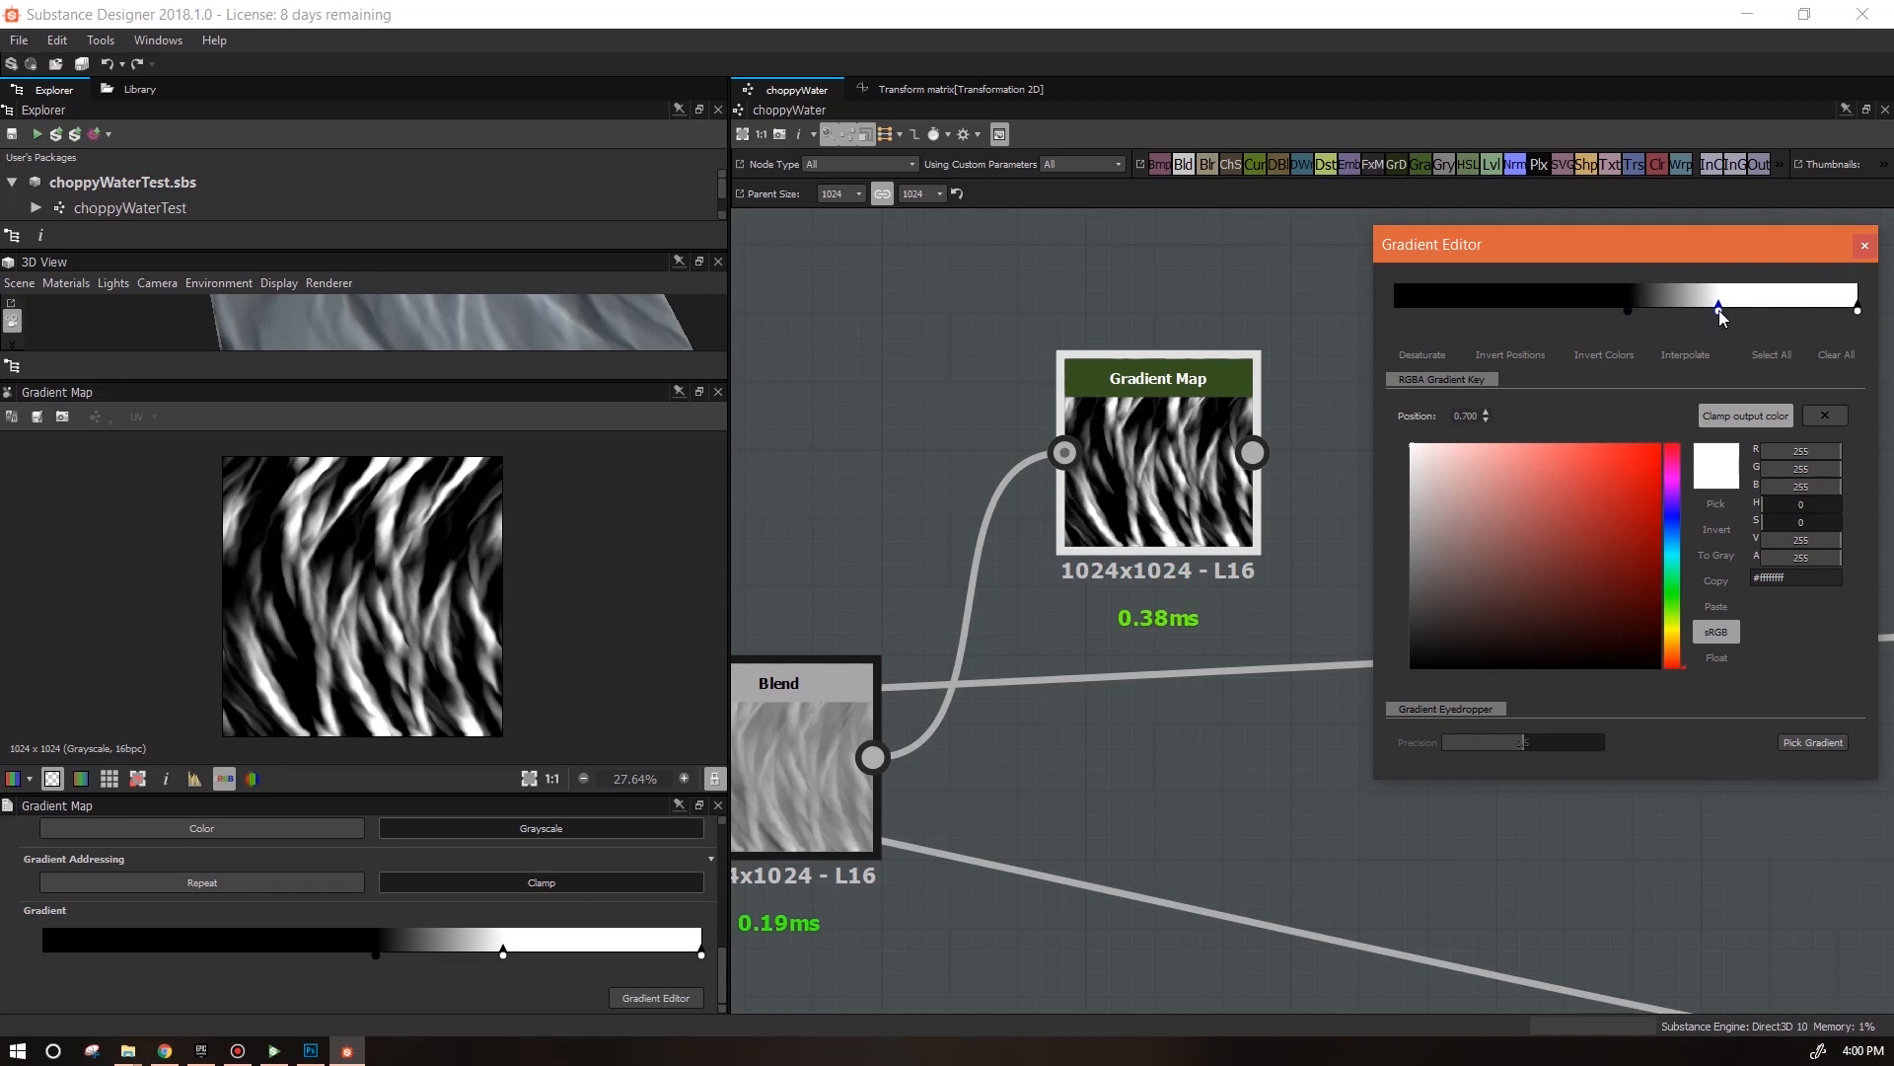
click(1865, 245)
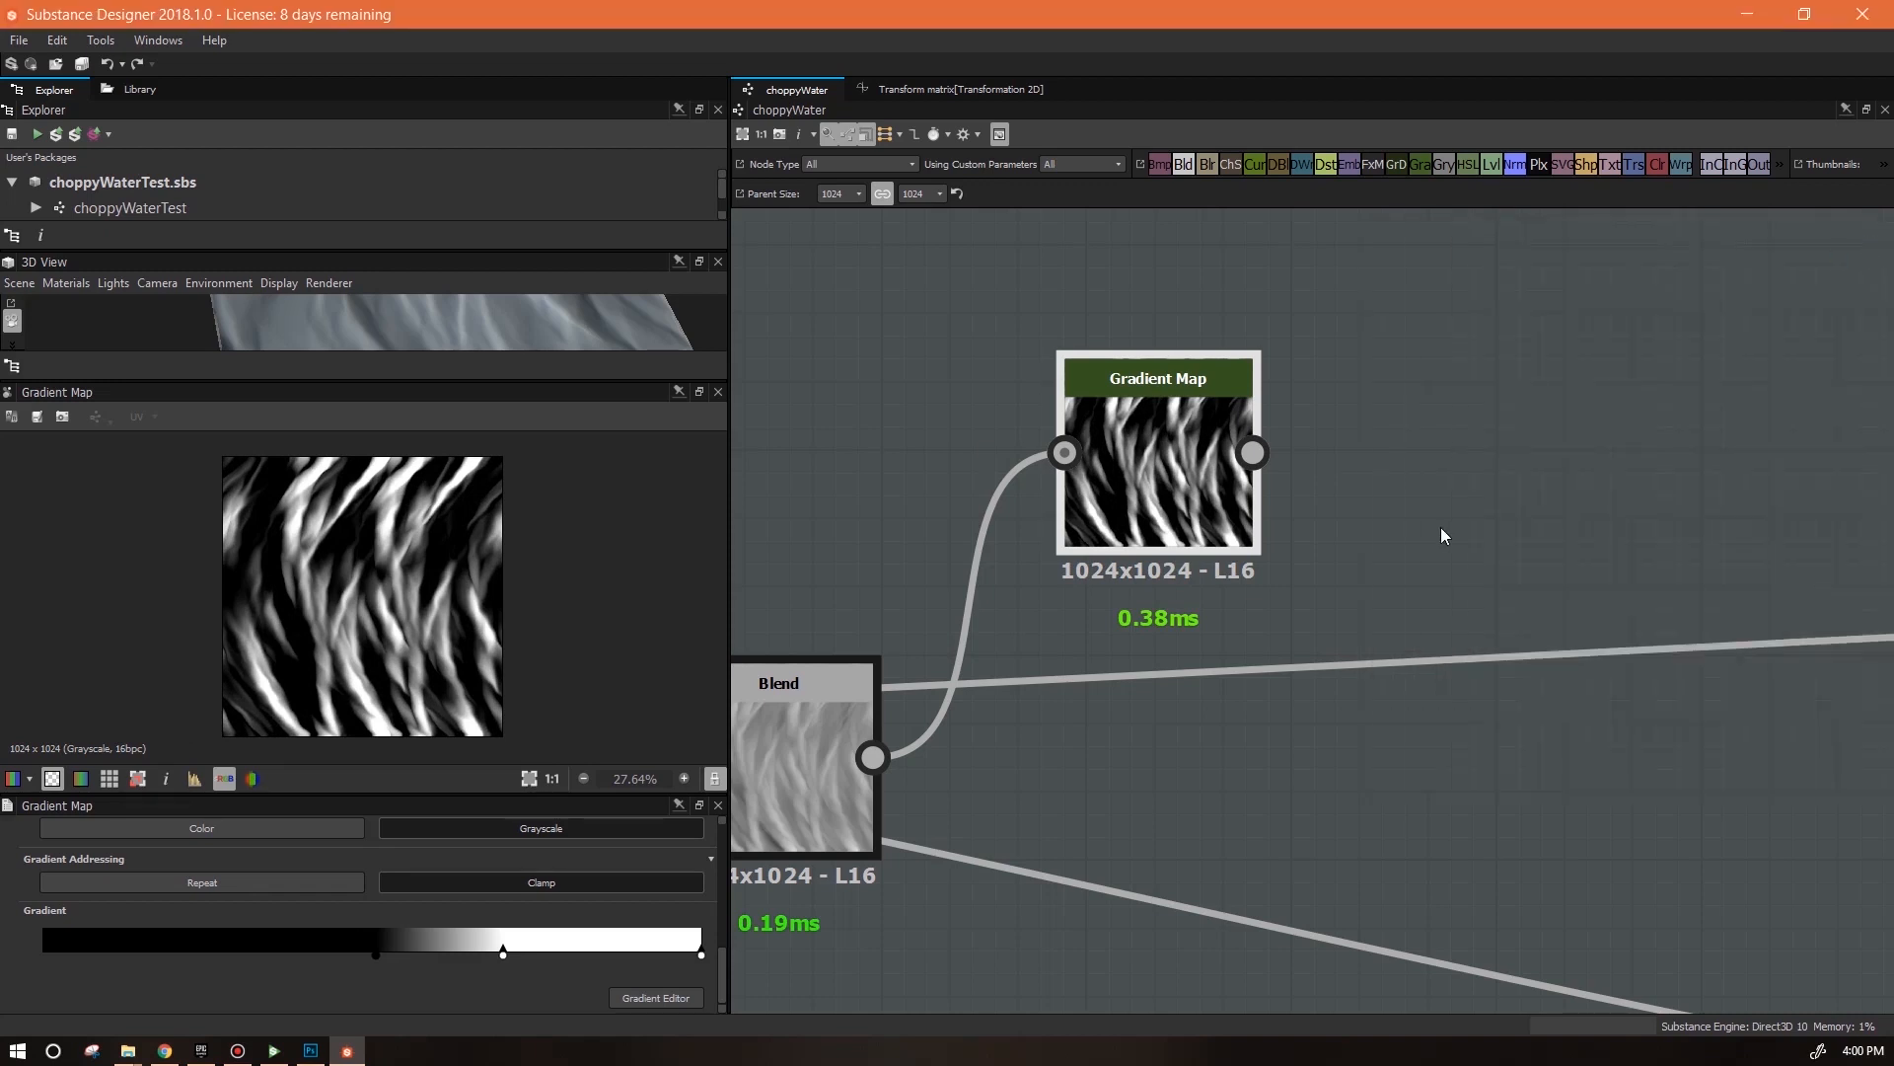
Add a Levels node beside the Gradient Map and feed it the Gradient Map output
scroll(1441, 527, down, 3)
middle_drag(1463, 590, 1596, 577)
drag(1420, 482, 1398, 516)
drag(1492, 166, 1586, 490)
drag(1443, 505, 1532, 489)
middle_drag(1616, 697, 1322, 704)
drag(1290, 546, 1292, 543)
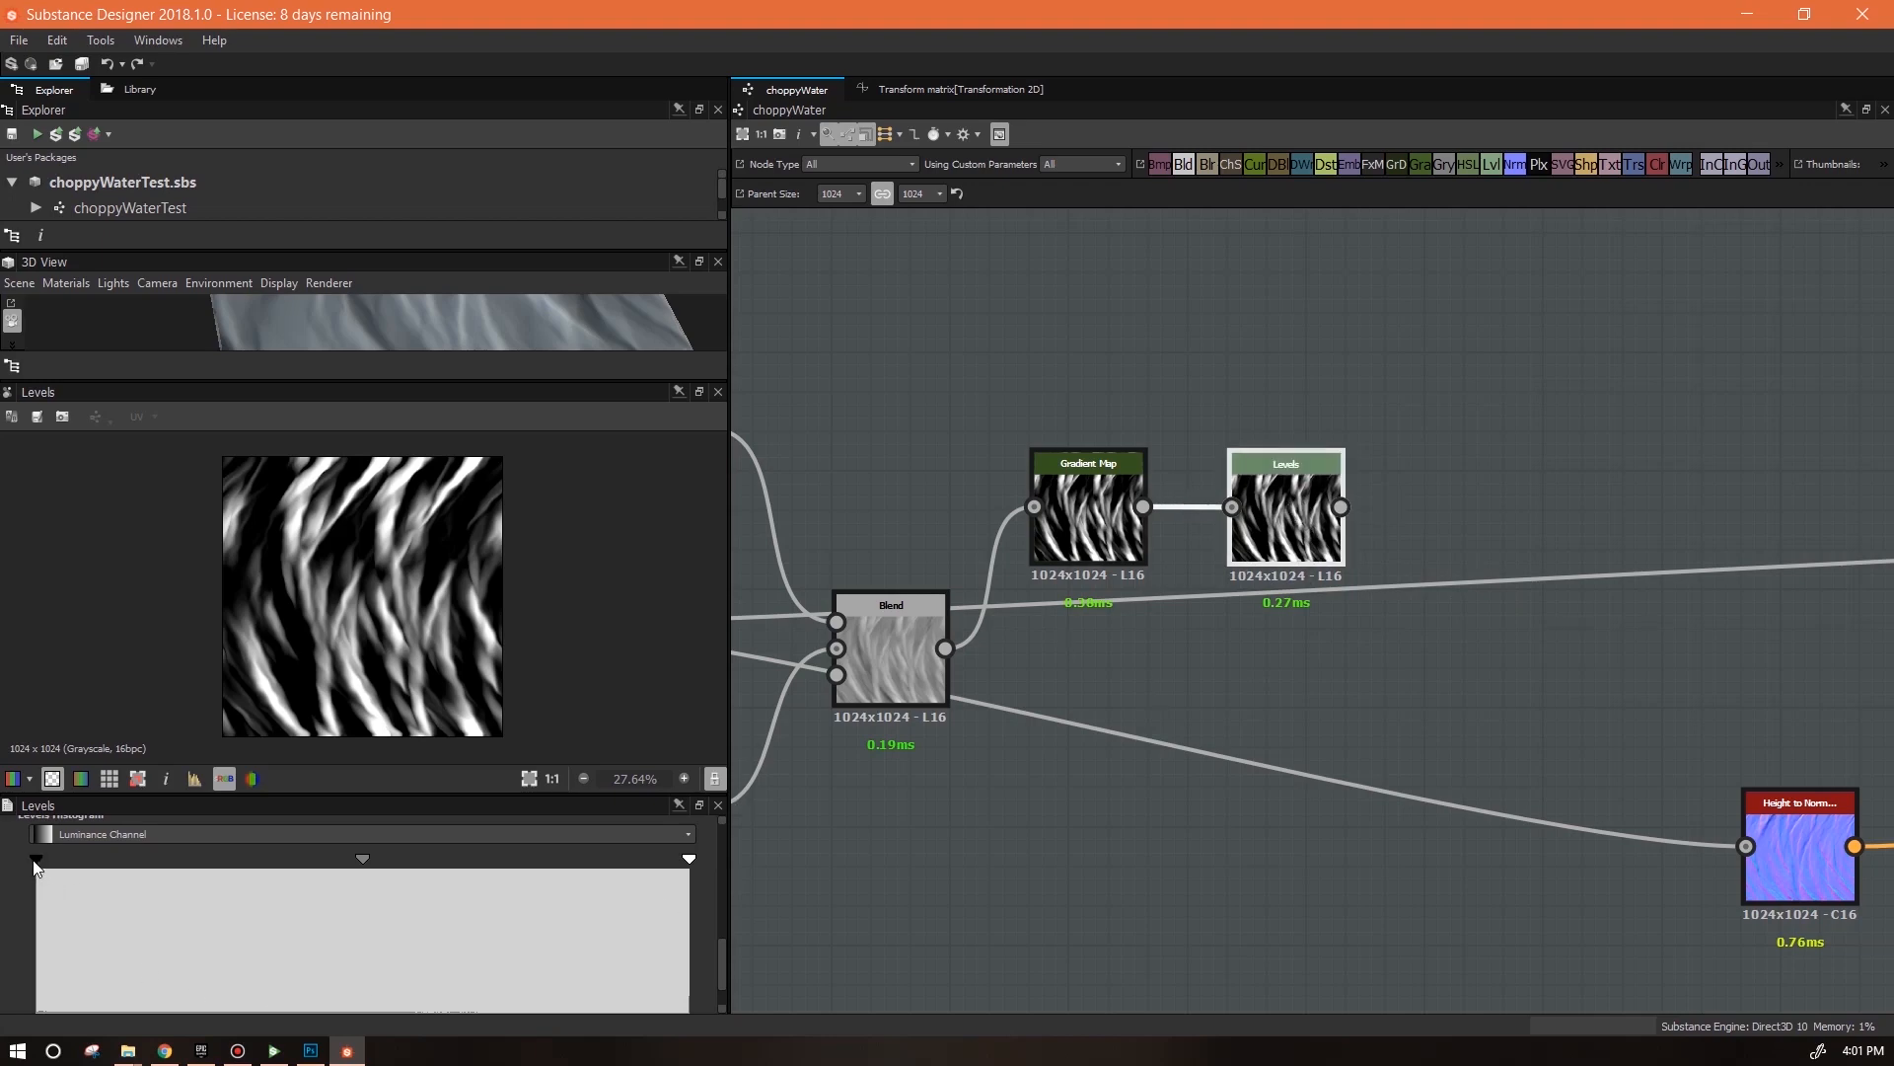
Raise the Levels node's low input almost to white, and shift the Gradient Map's middle key closer to the white end
drag(38, 866, 671, 880)
middle_drag(1403, 669, 1497, 656)
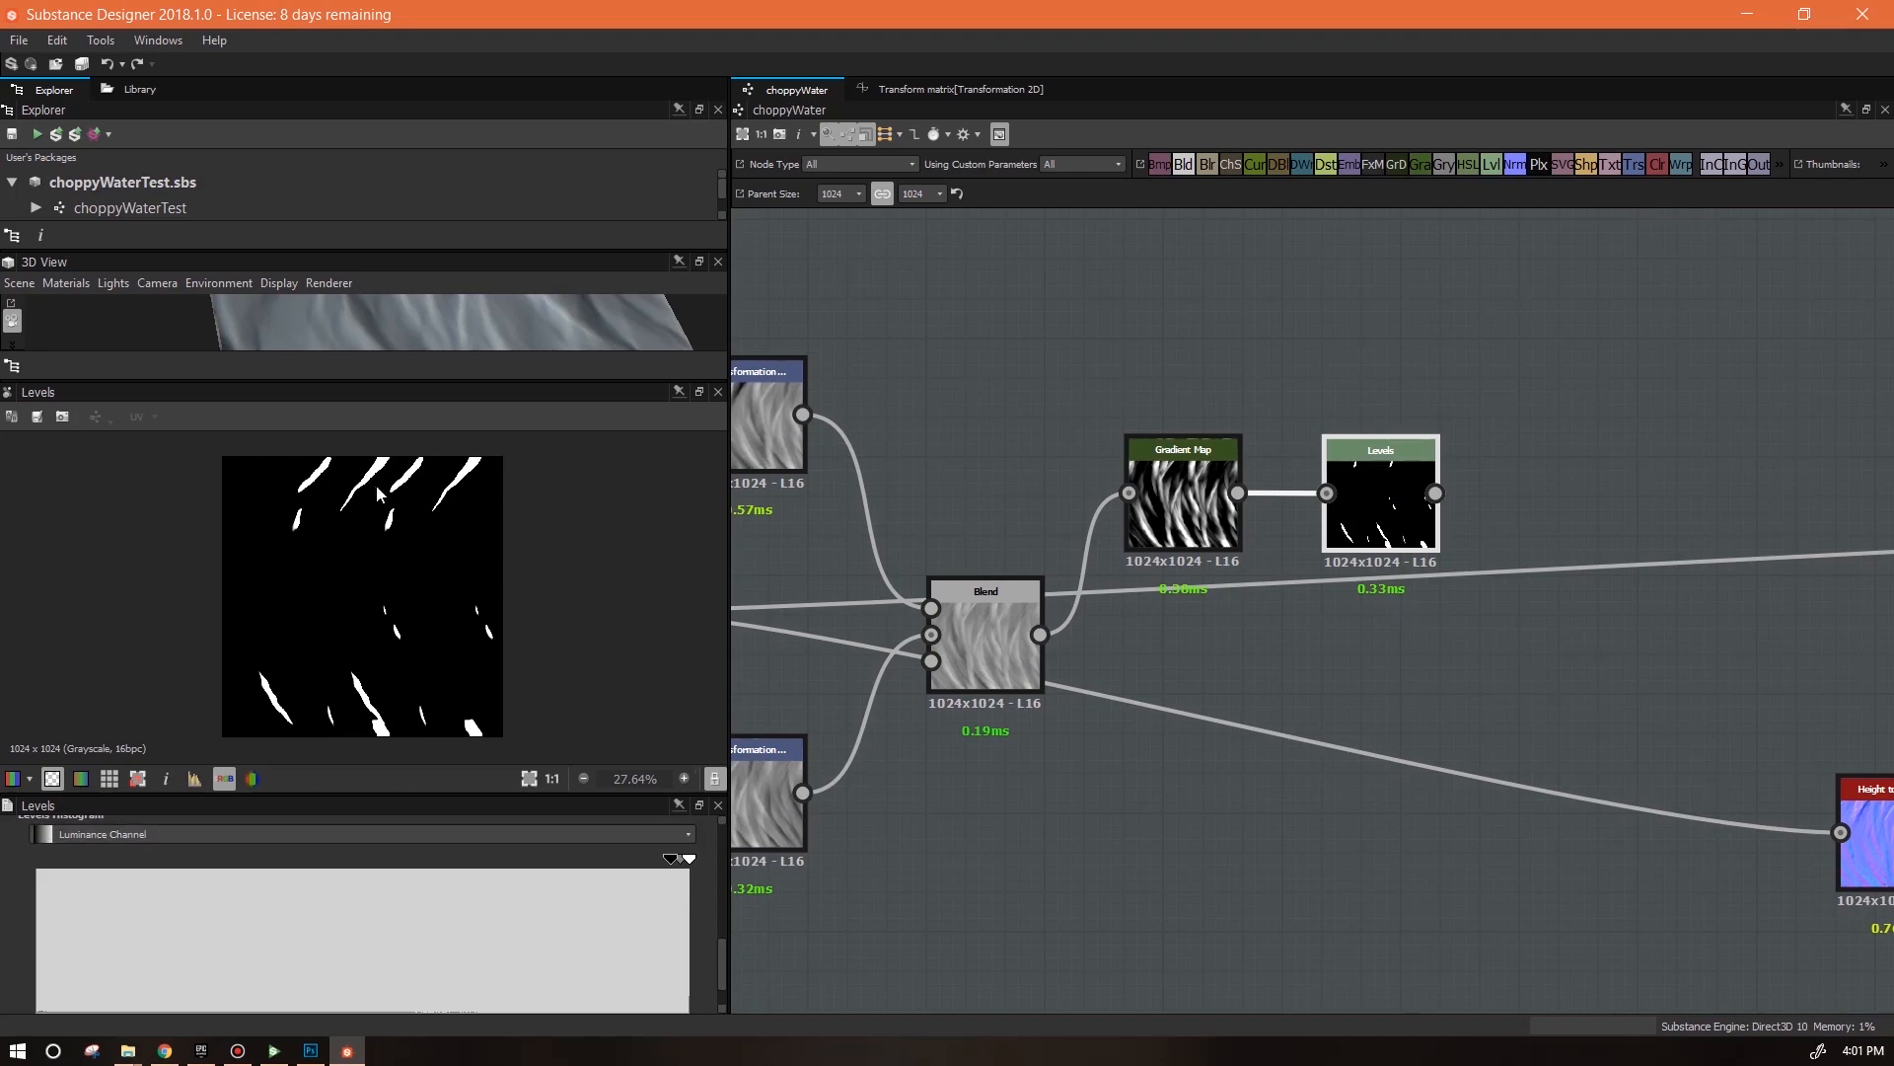
click(1199, 518)
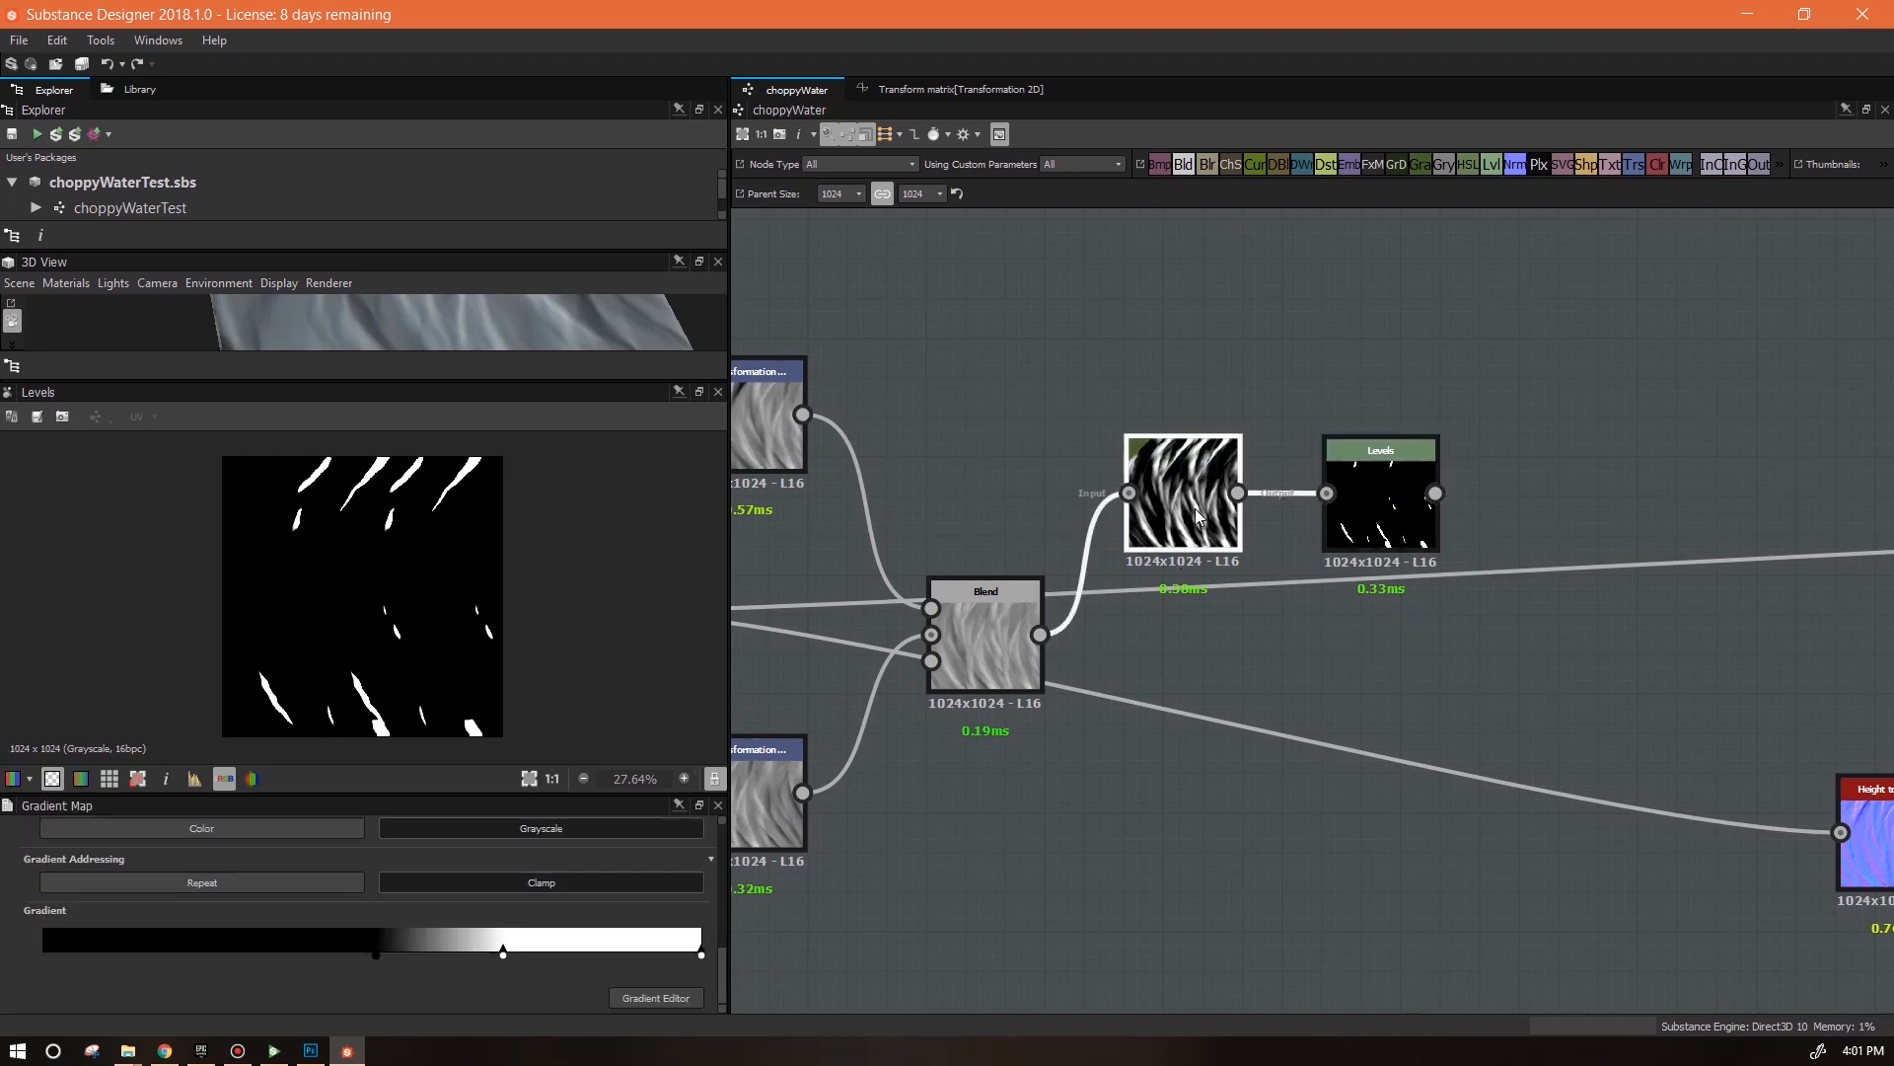
drag(503, 953, 559, 955)
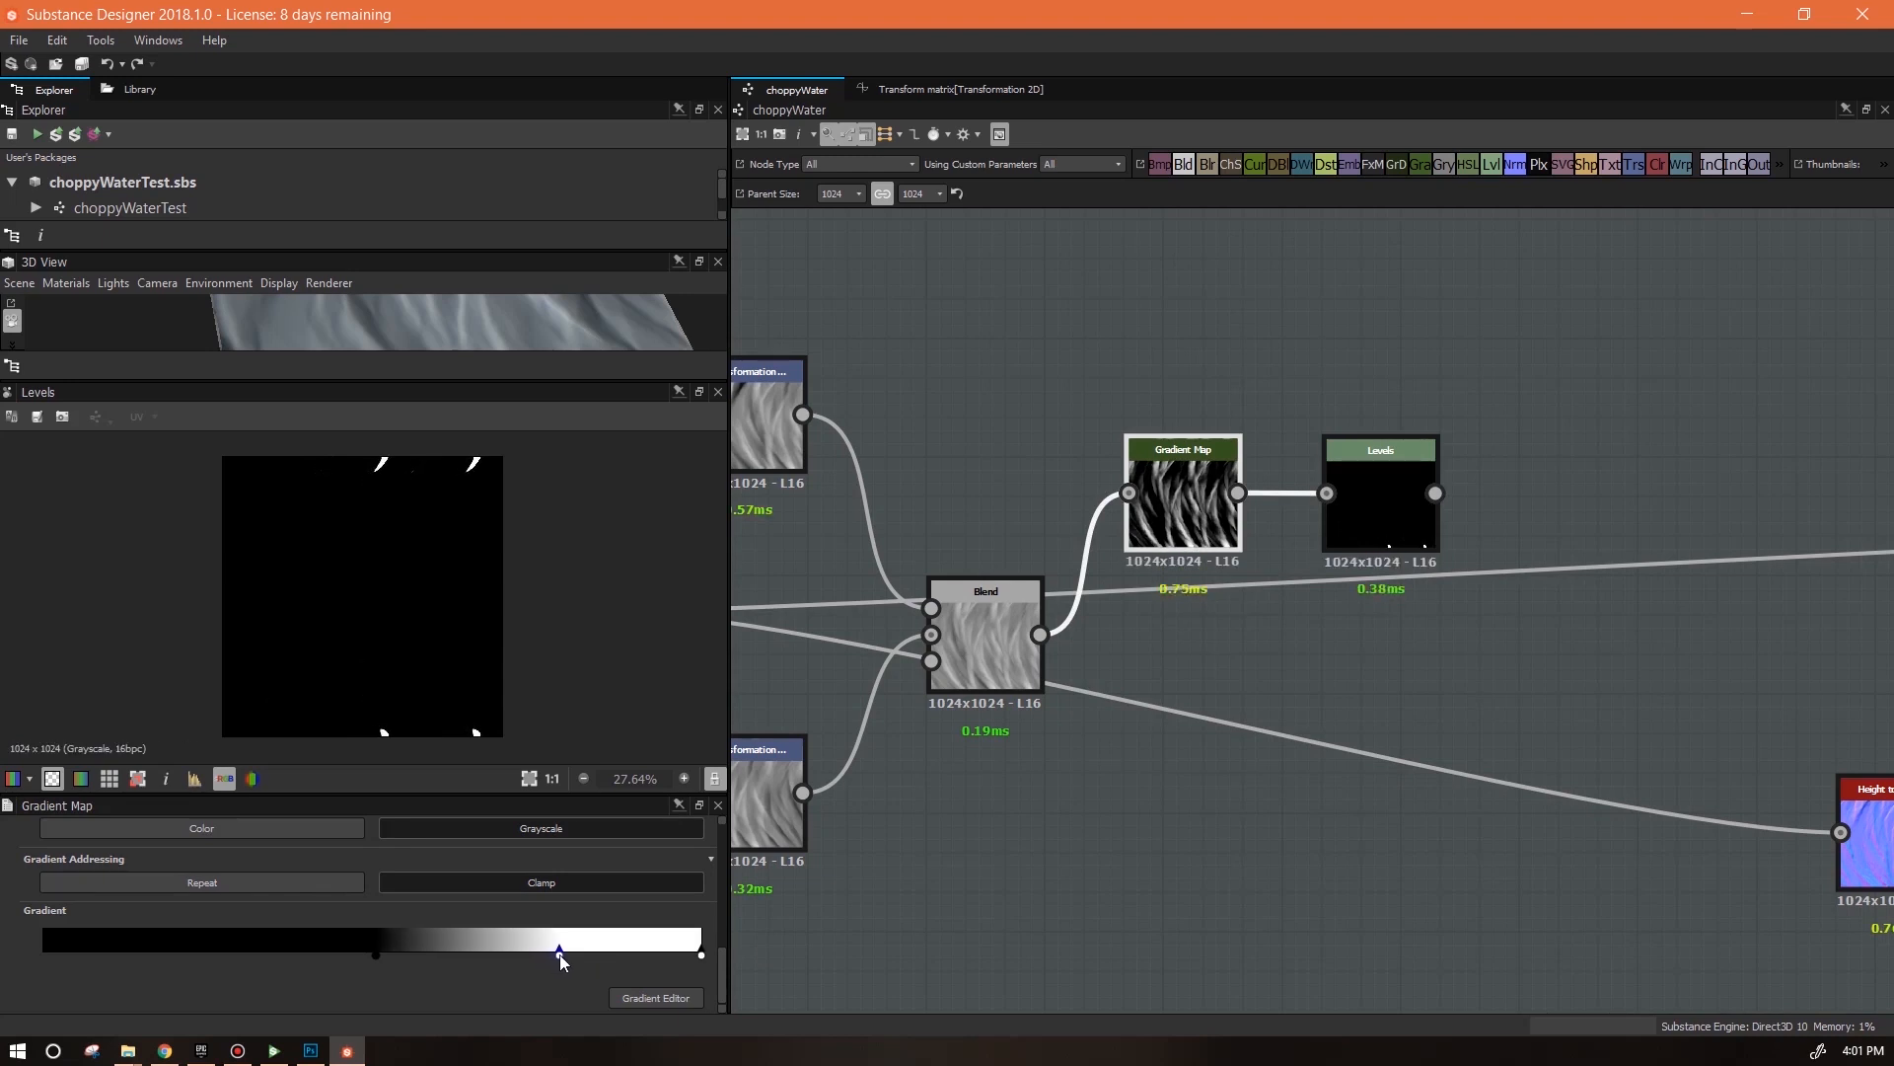
drag(560, 955, 561, 955)
Push the Levels node's Level In Low up to 0.9962236 and nudge the Gradient Map's middle key slightly further toward white
click(1382, 503)
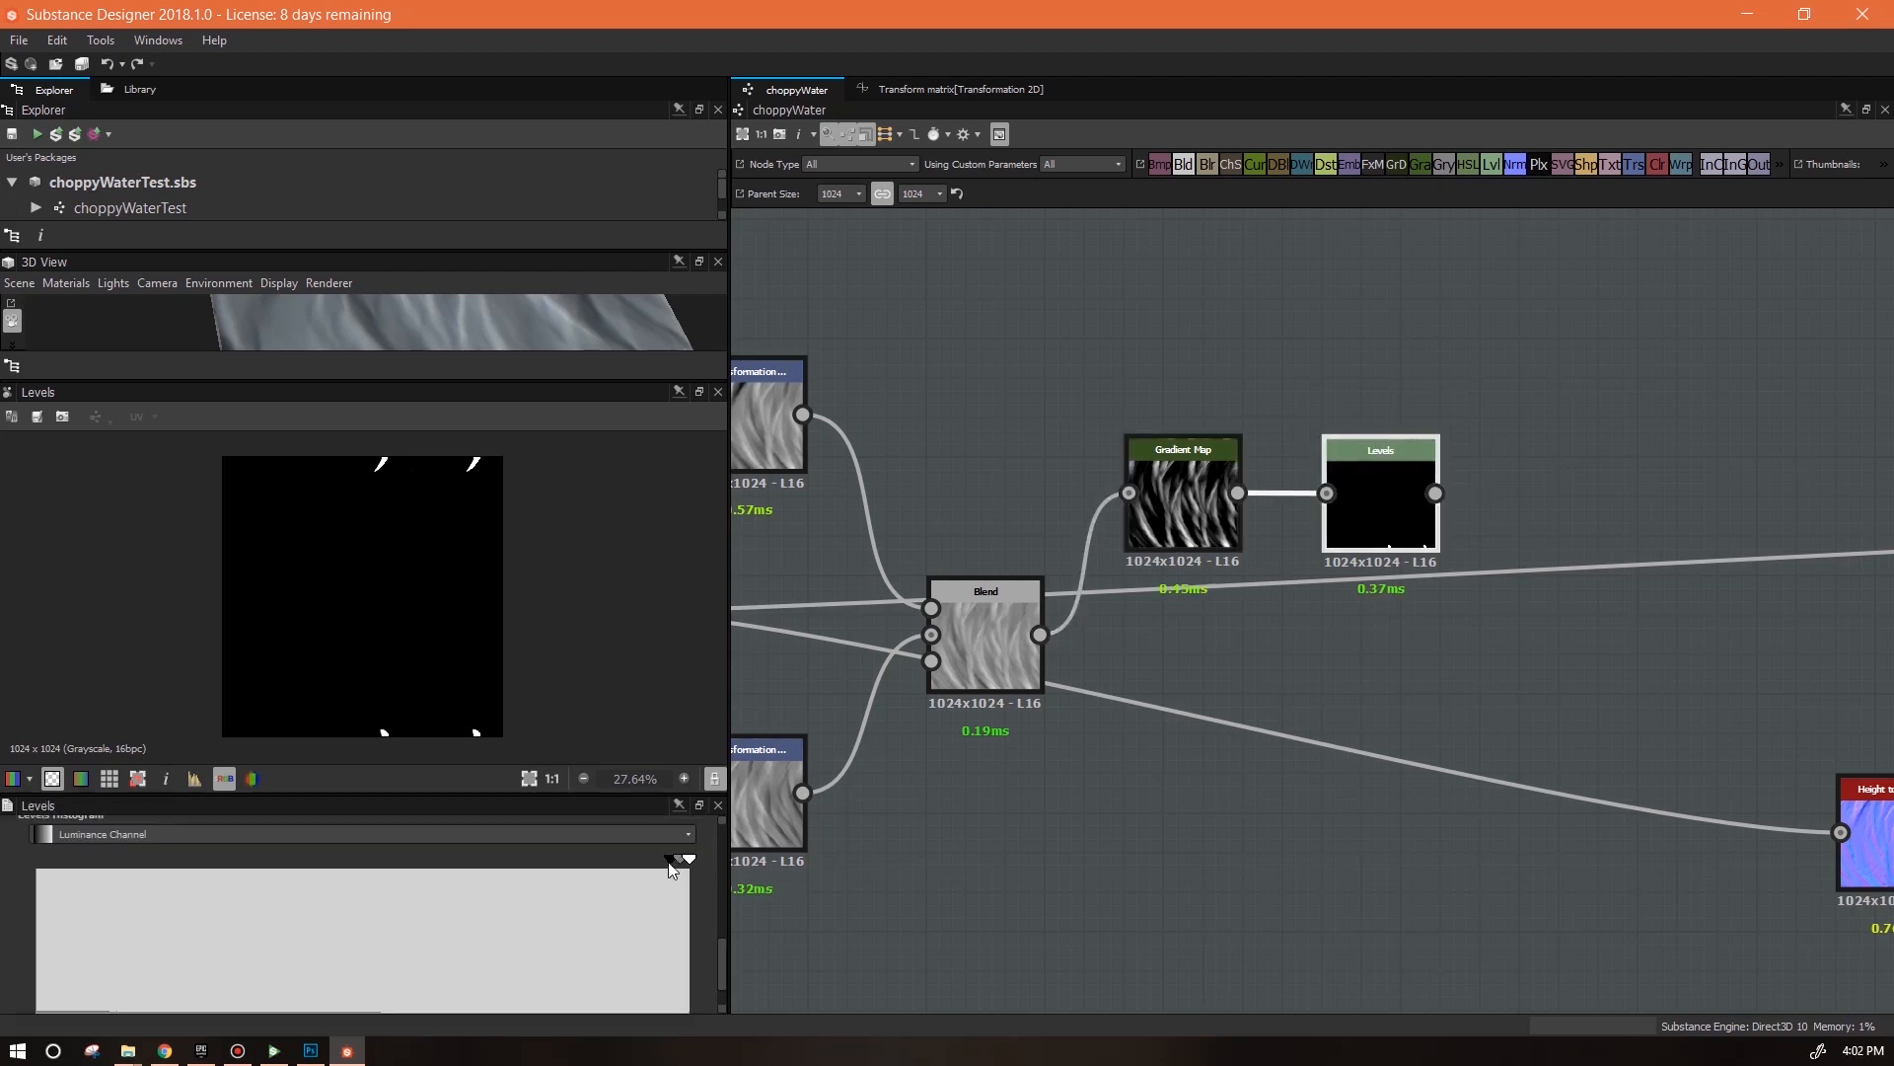
drag(670, 865, 689, 867)
drag(690, 866, 687, 866)
click(1193, 517)
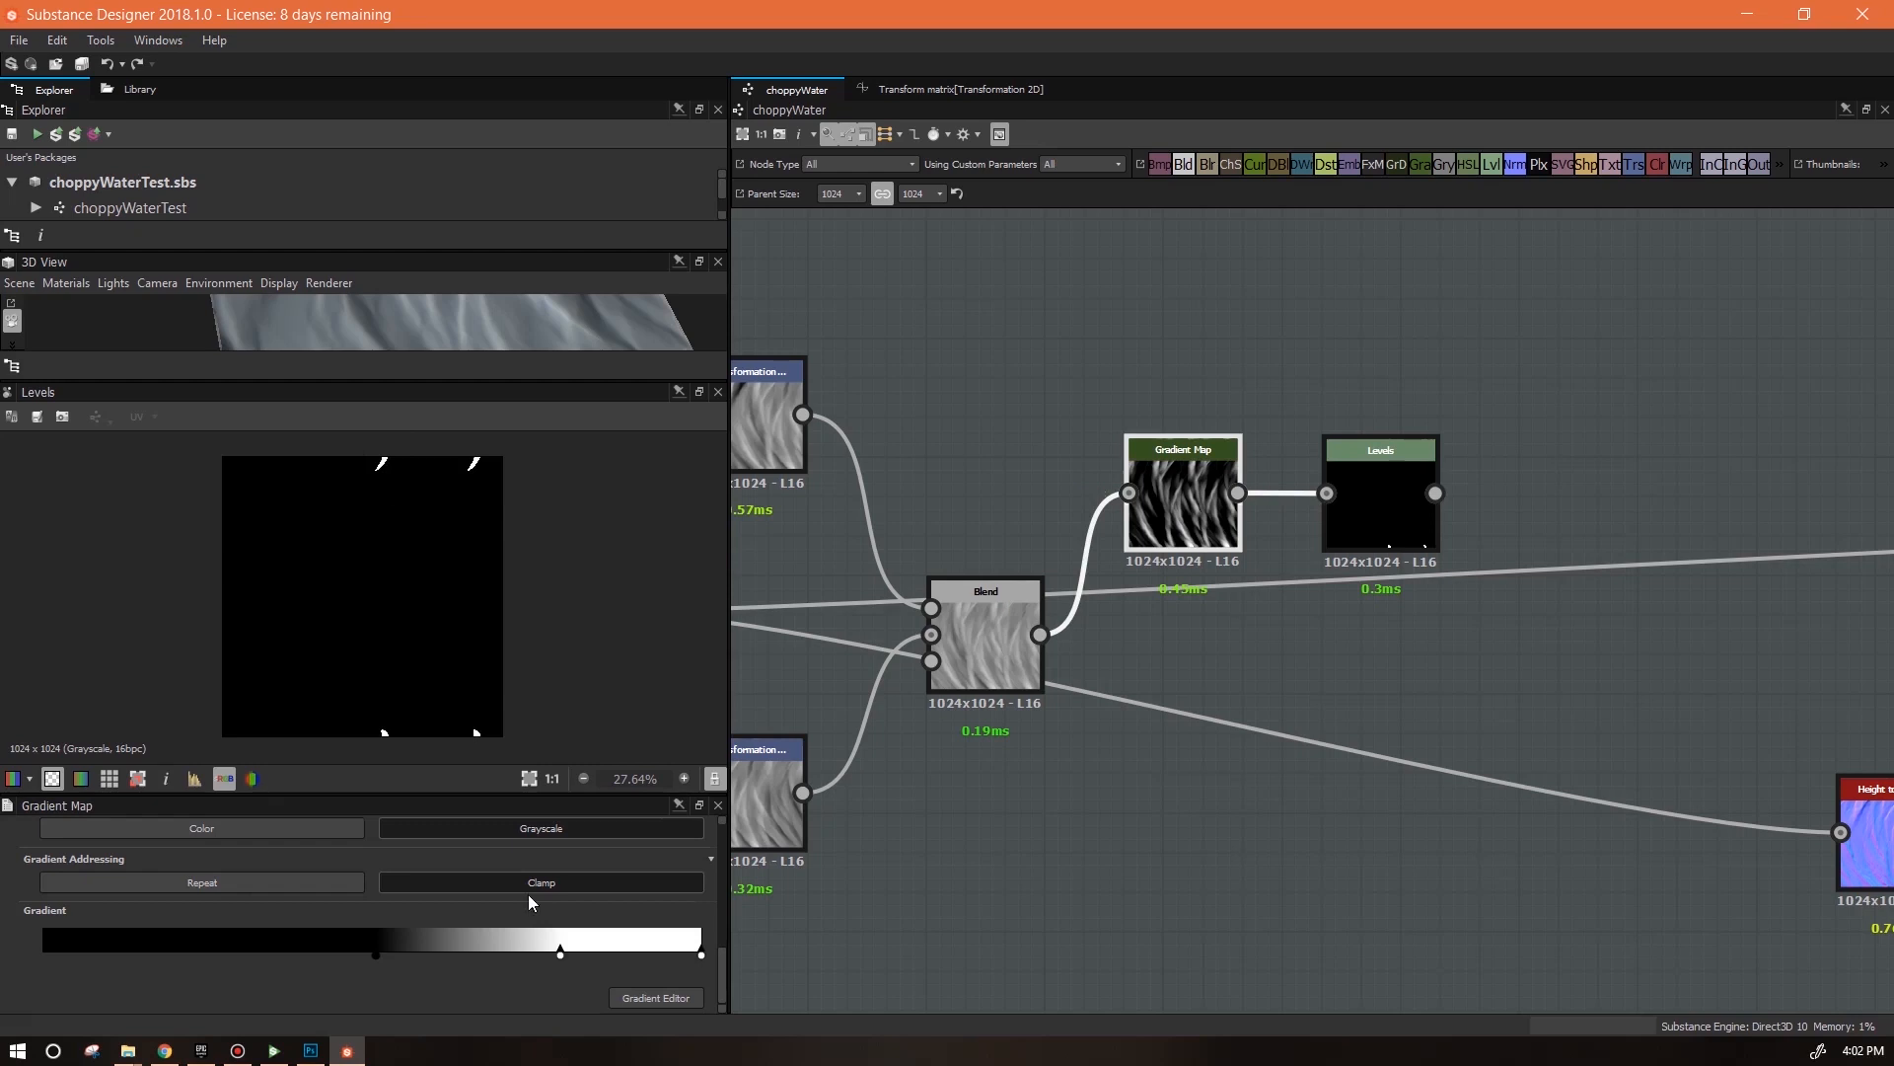
drag(563, 953, 578, 953)
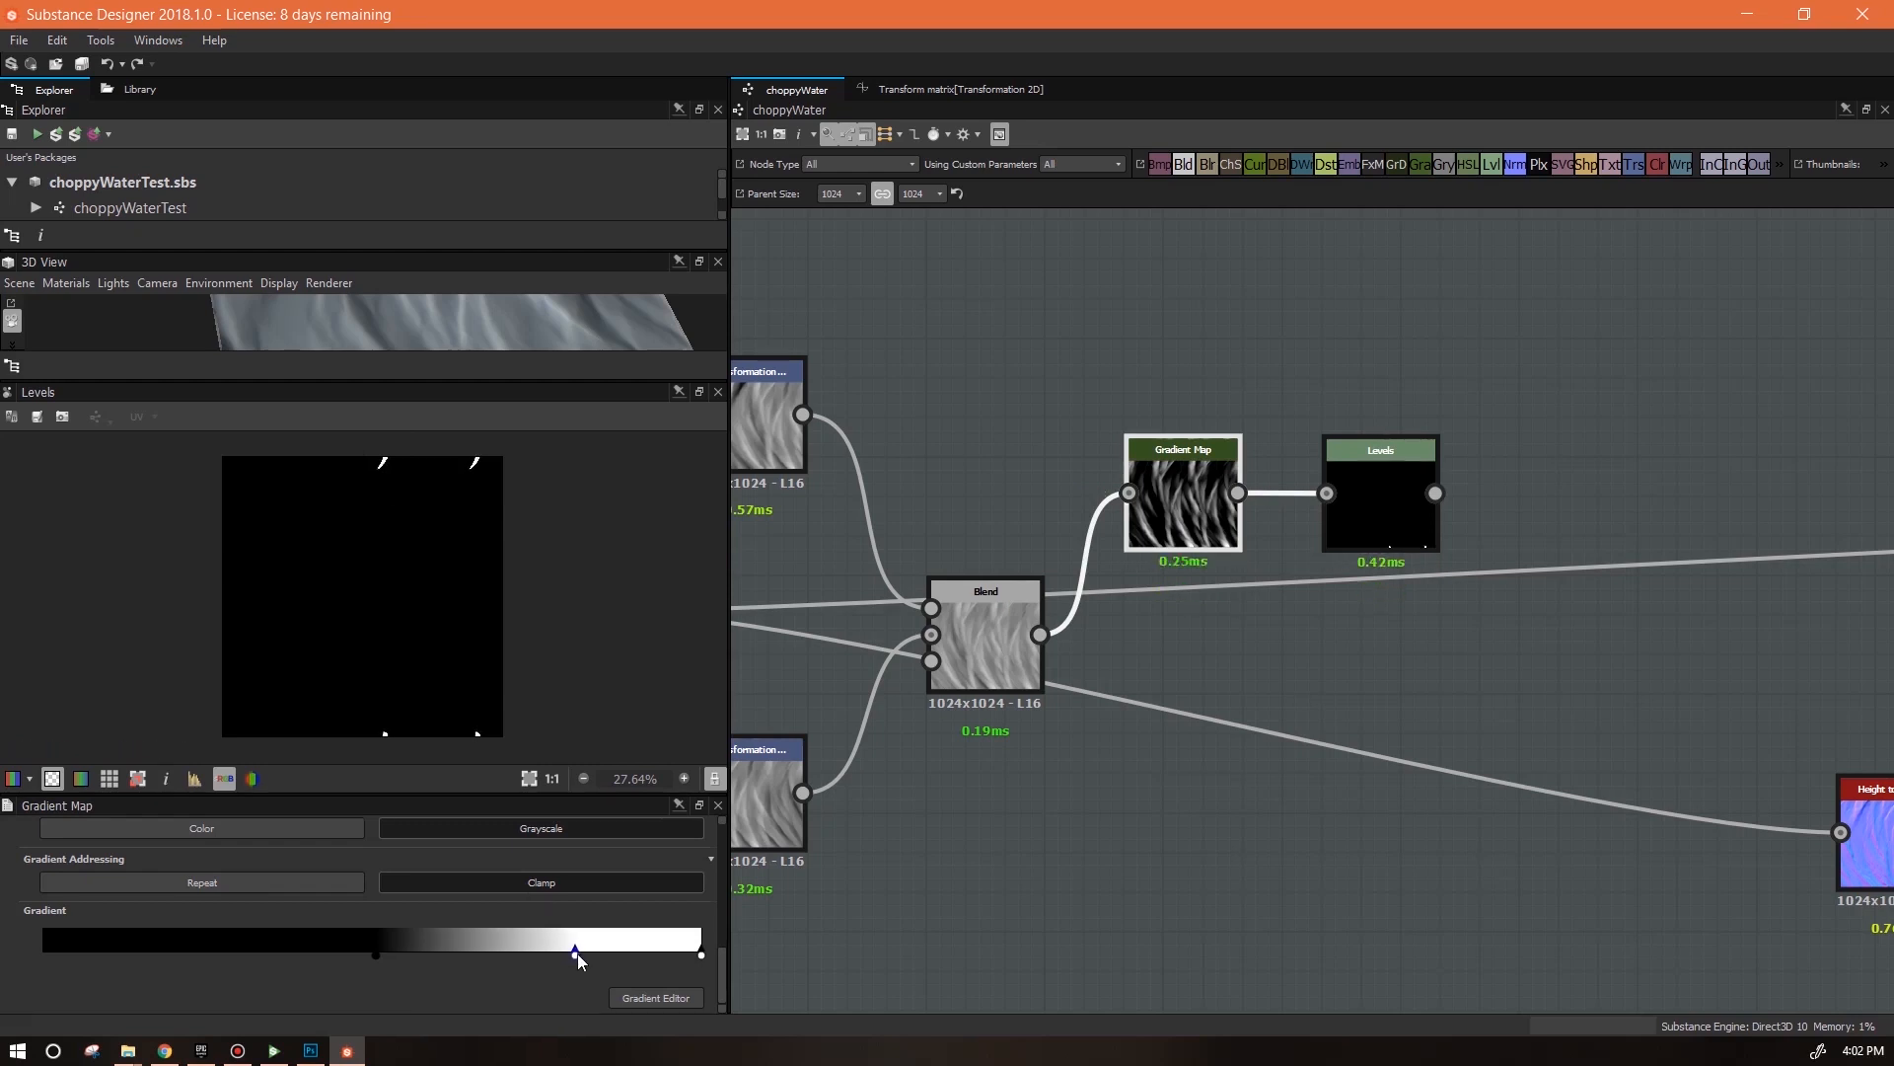
click(1381, 503)
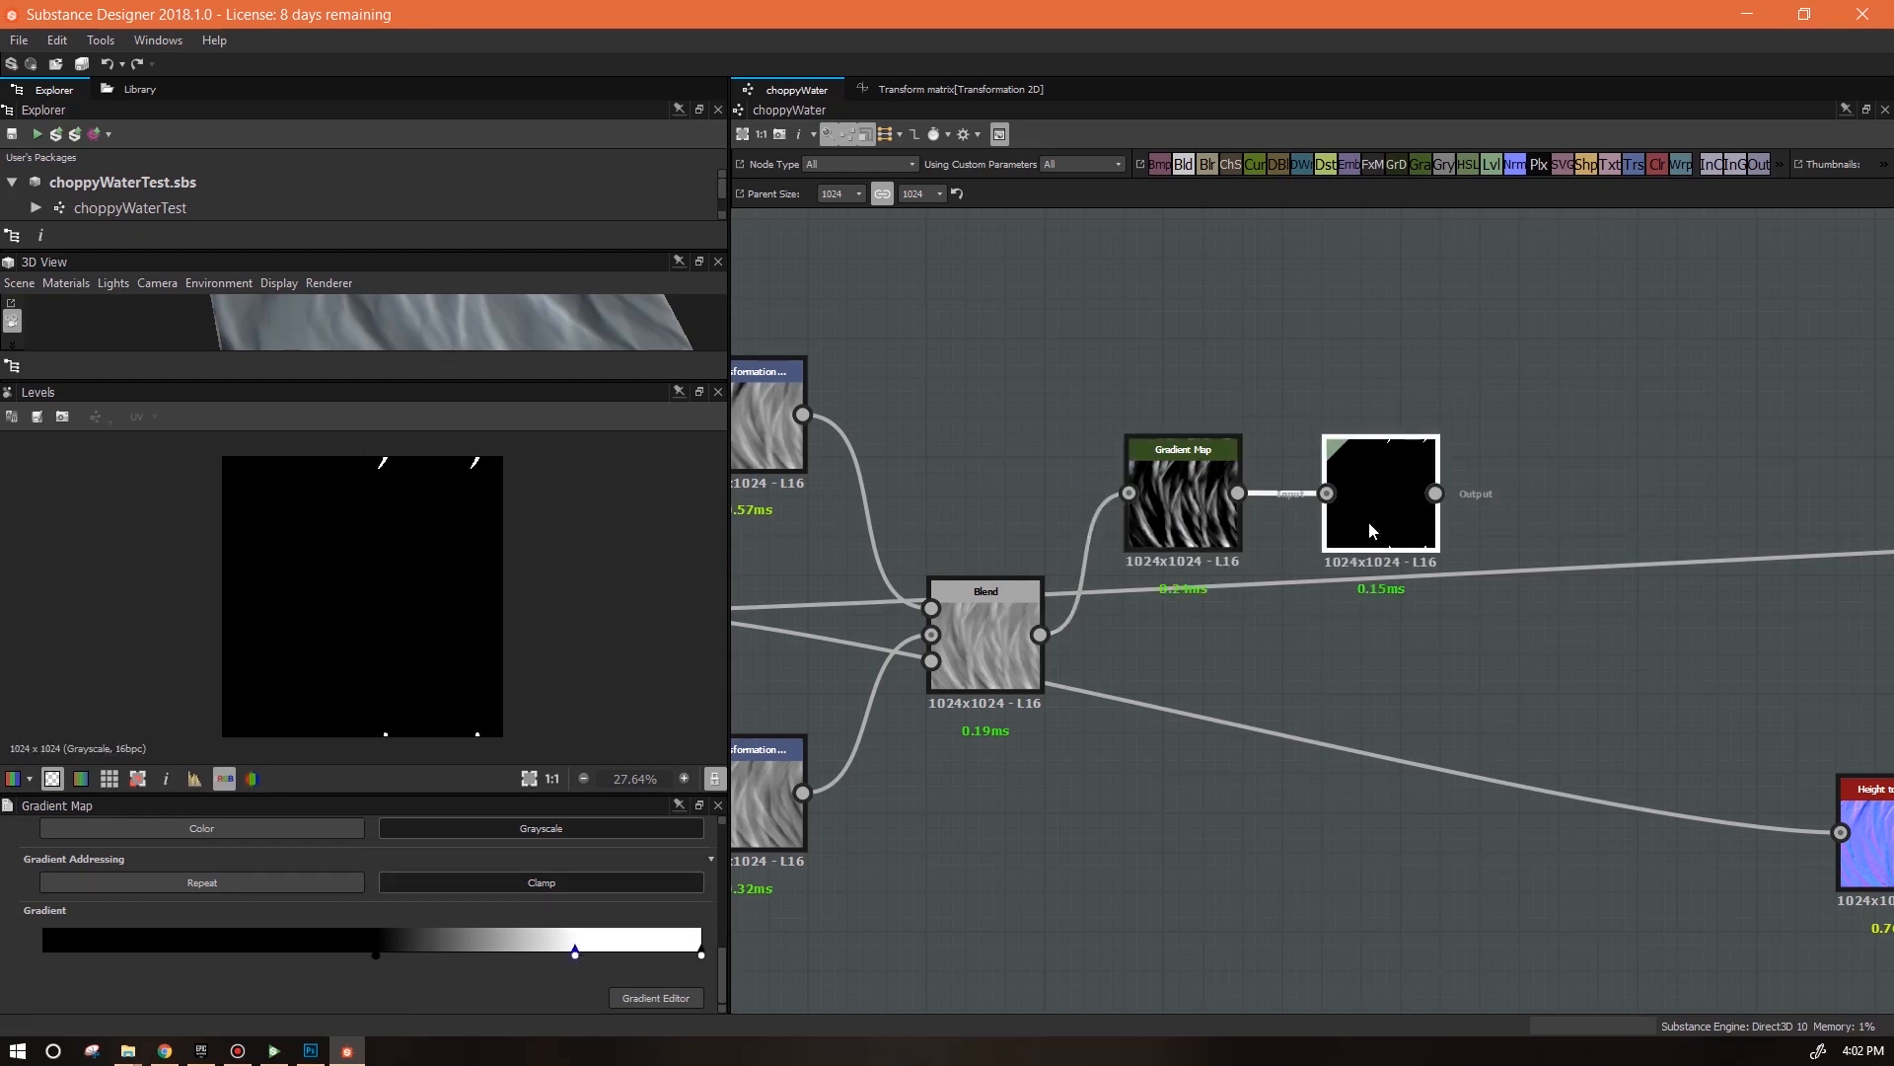
drag(688, 860, 679, 856)
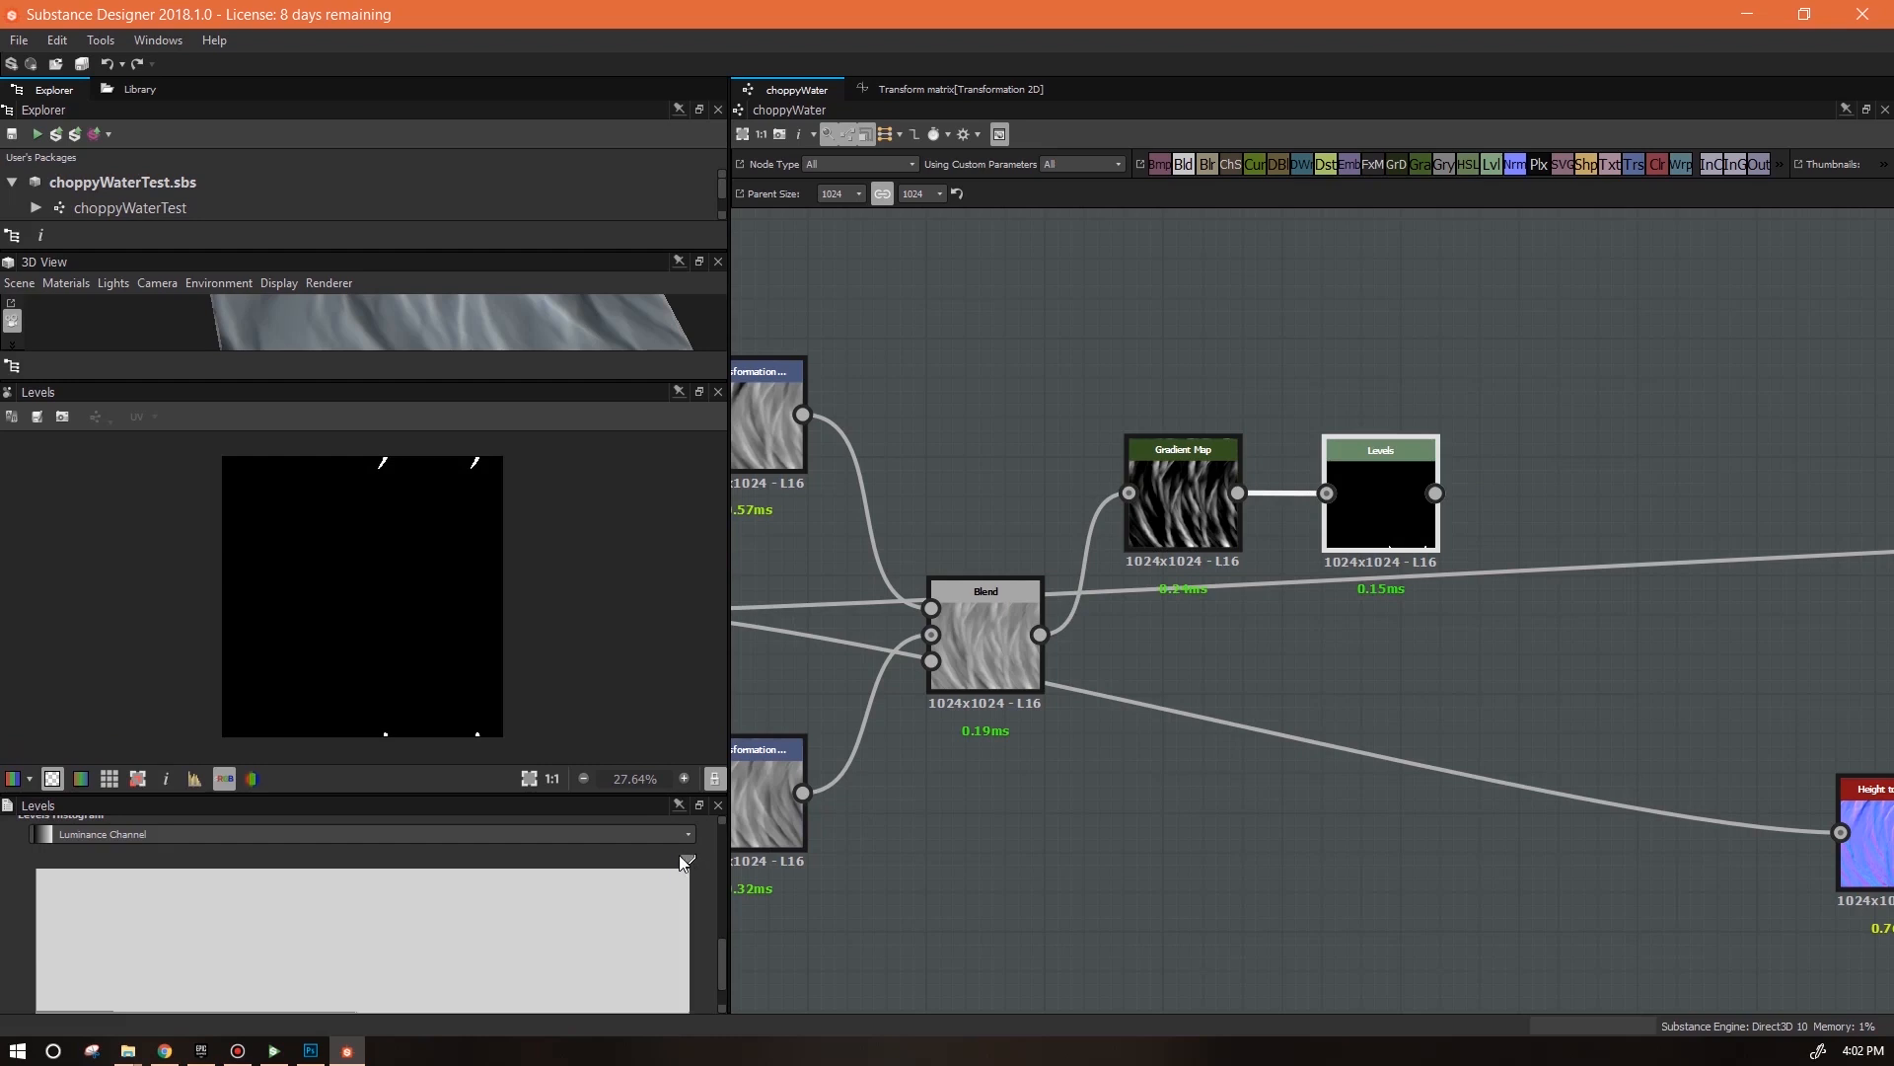
Set the Levels node's Level In Low to 0
scroll(722, 961, up, 3)
click(697, 876)
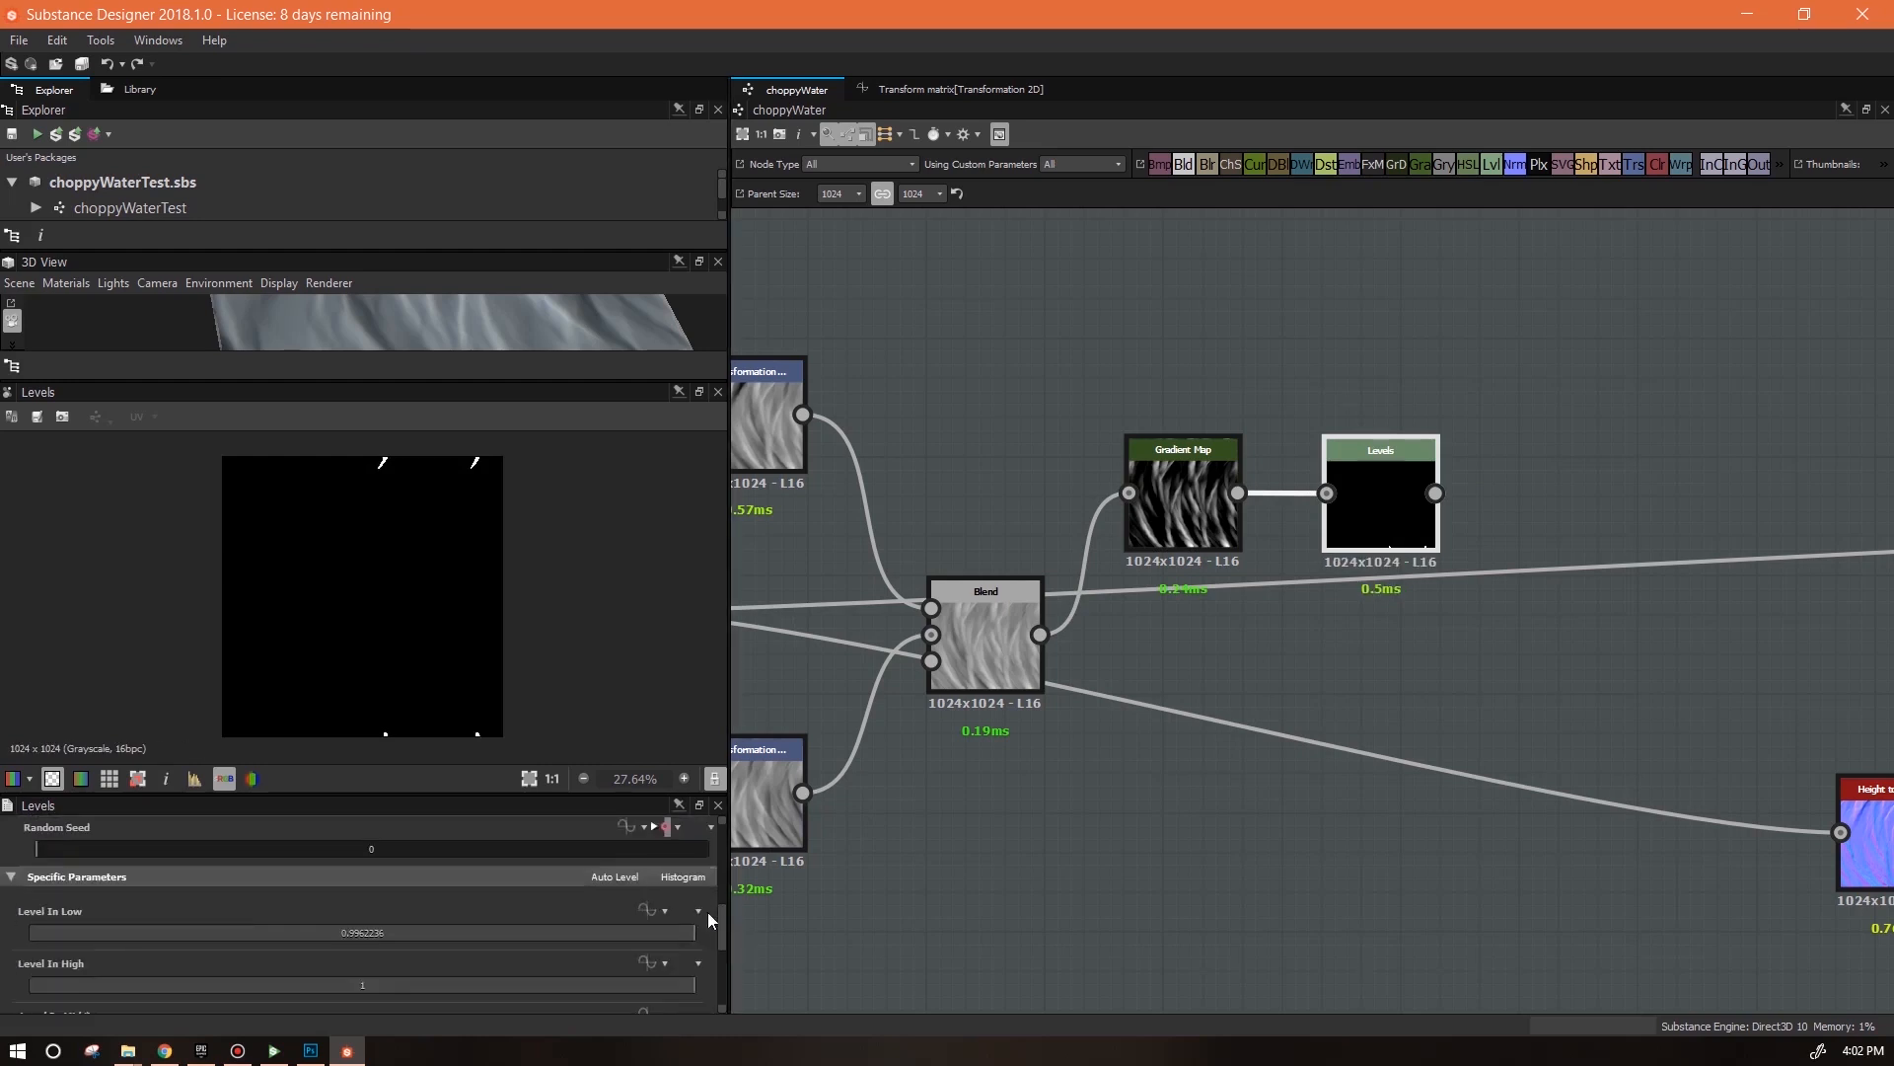
drag(685, 932, 30, 931)
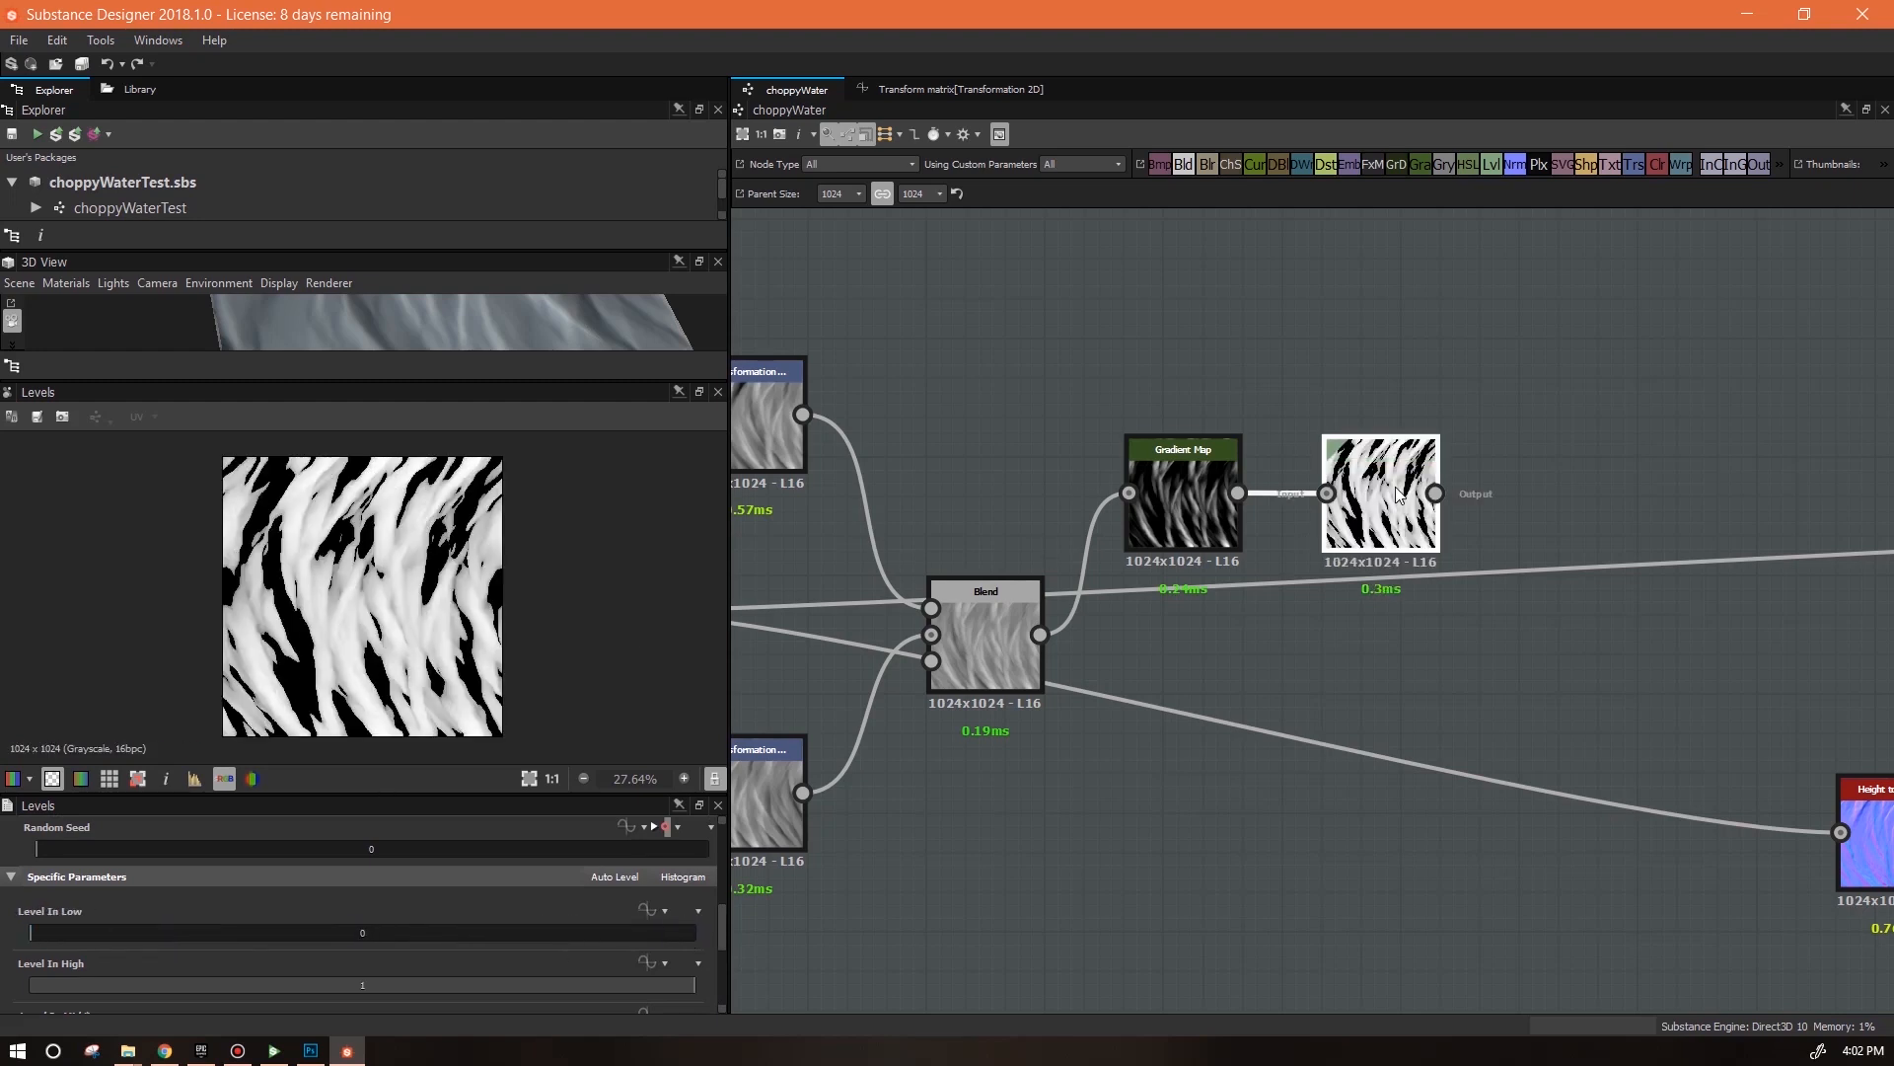
Move the Gradient Map's middle key to position 0.684, coloured grey #979797, and bring the black key nearer to it
click(1188, 507)
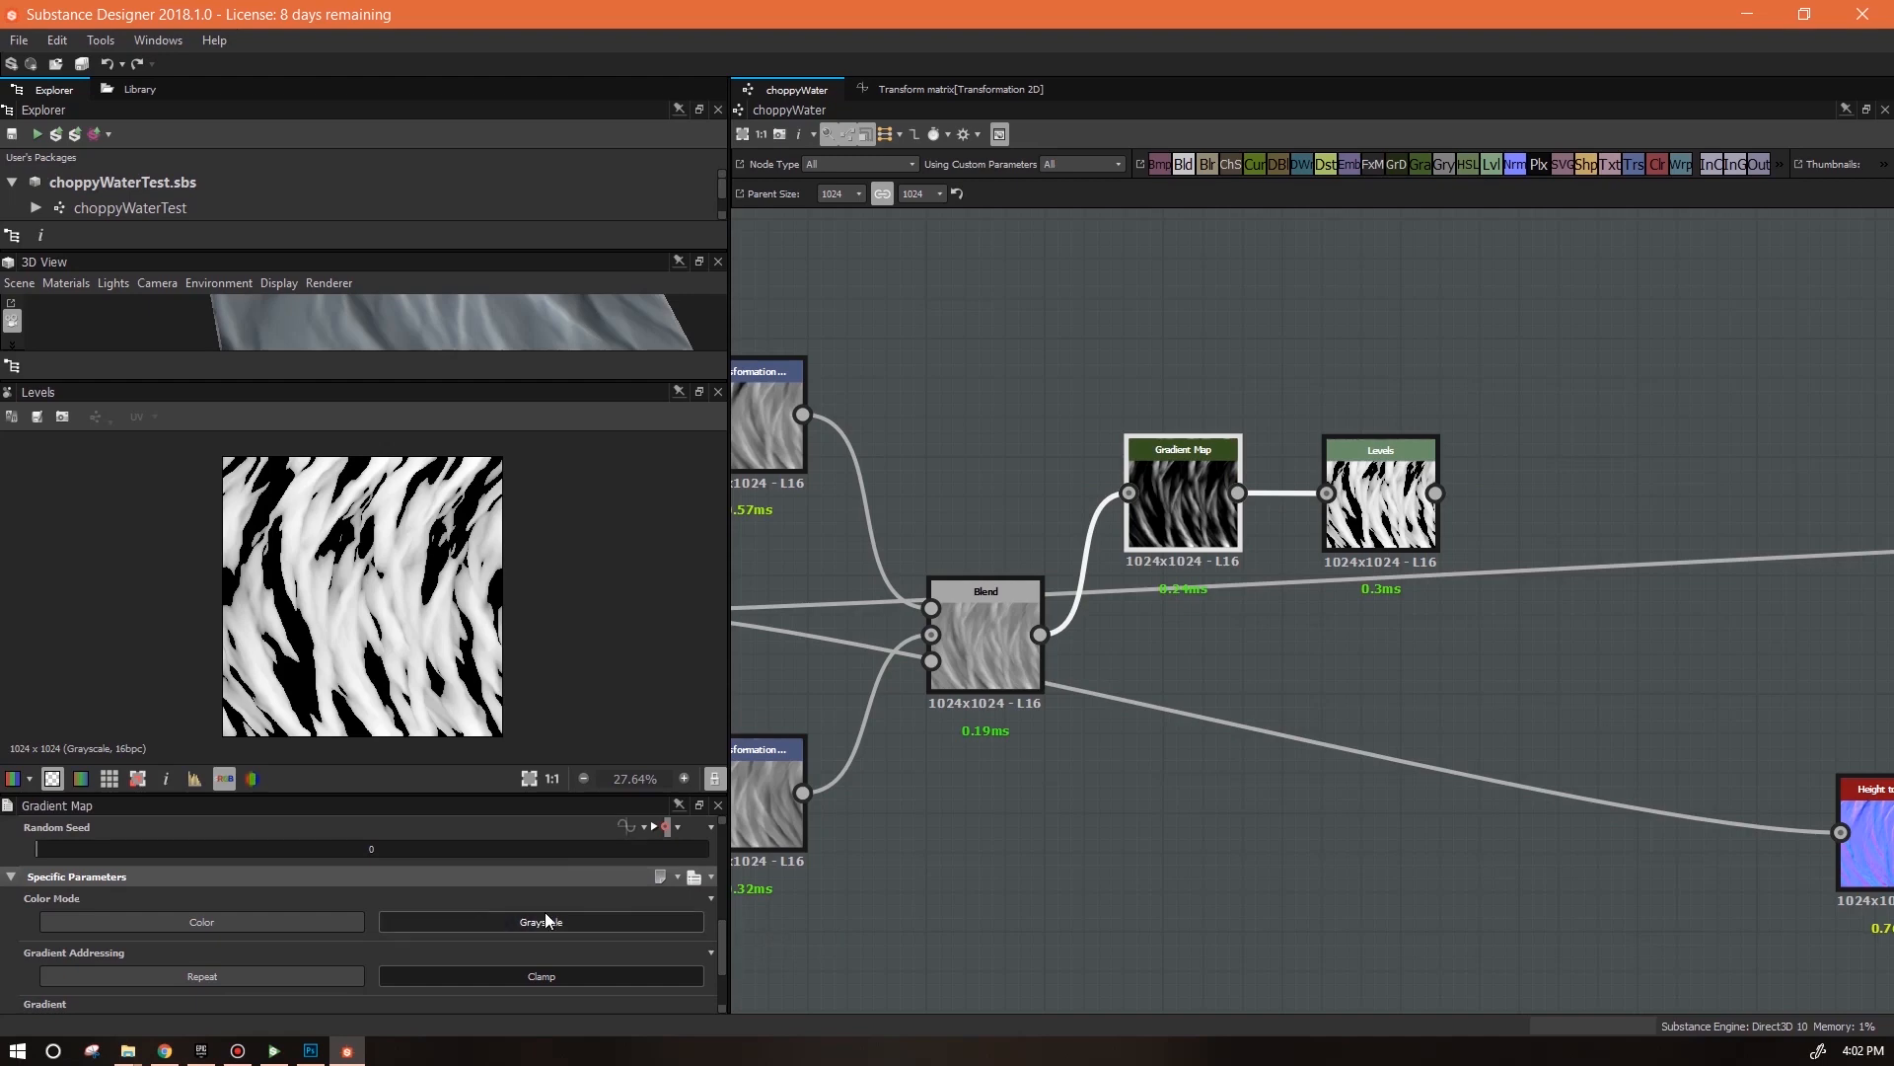
scroll(718, 965, down, 2)
drag(572, 952, 407, 951)
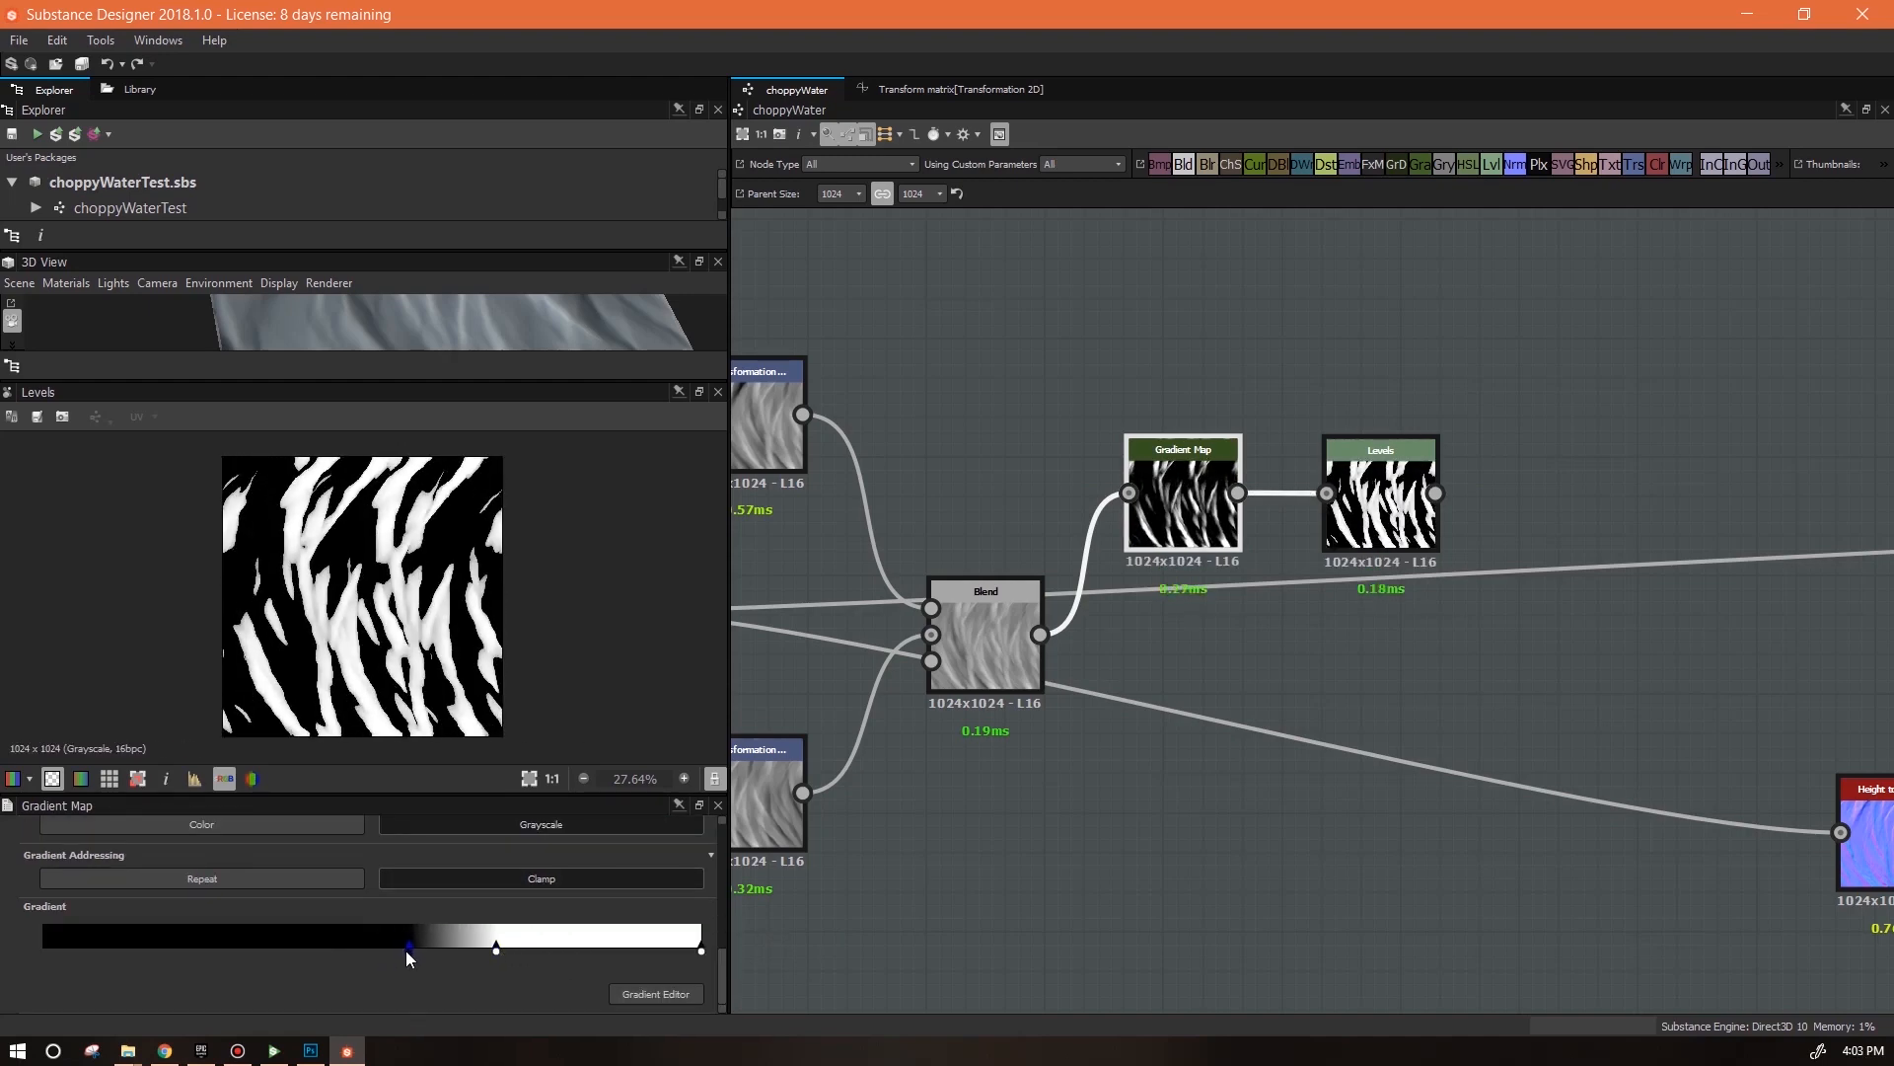
click(493, 949)
double_click(492, 949)
drag(1433, 488, 1411, 534)
mouse_move(409, 951)
mouse_down()
mouse_move(387, 949)
mouse_move(412, 951)
mouse_up()
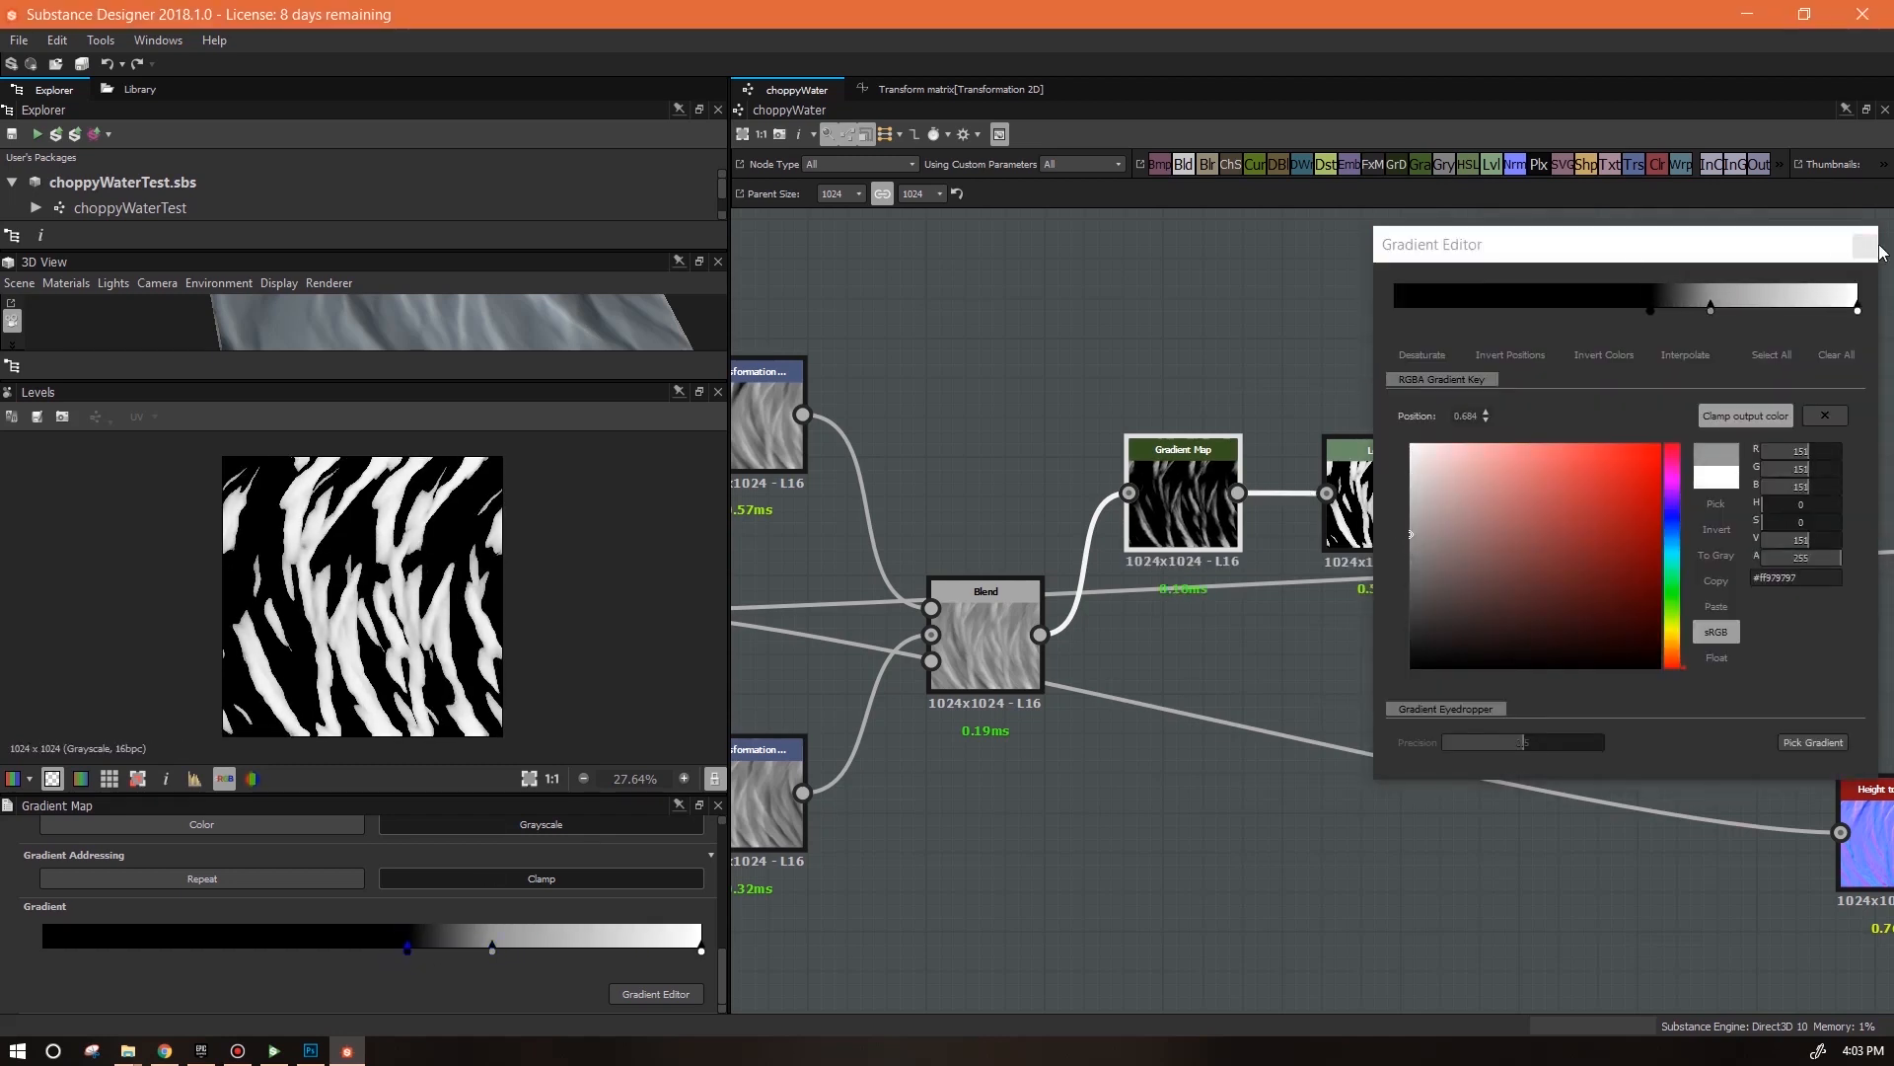
Raise the Levels node's Level In Low close to its maximum
click(1349, 503)
scroll(449, 986, down, 1)
scroll(449, 987, up, 2)
click(692, 826)
drag(55, 888, 677, 901)
Shift the Gradient Map's black and grey keys together toward black, with the grey key at 0.616 lightened to RGB 215
click(1183, 493)
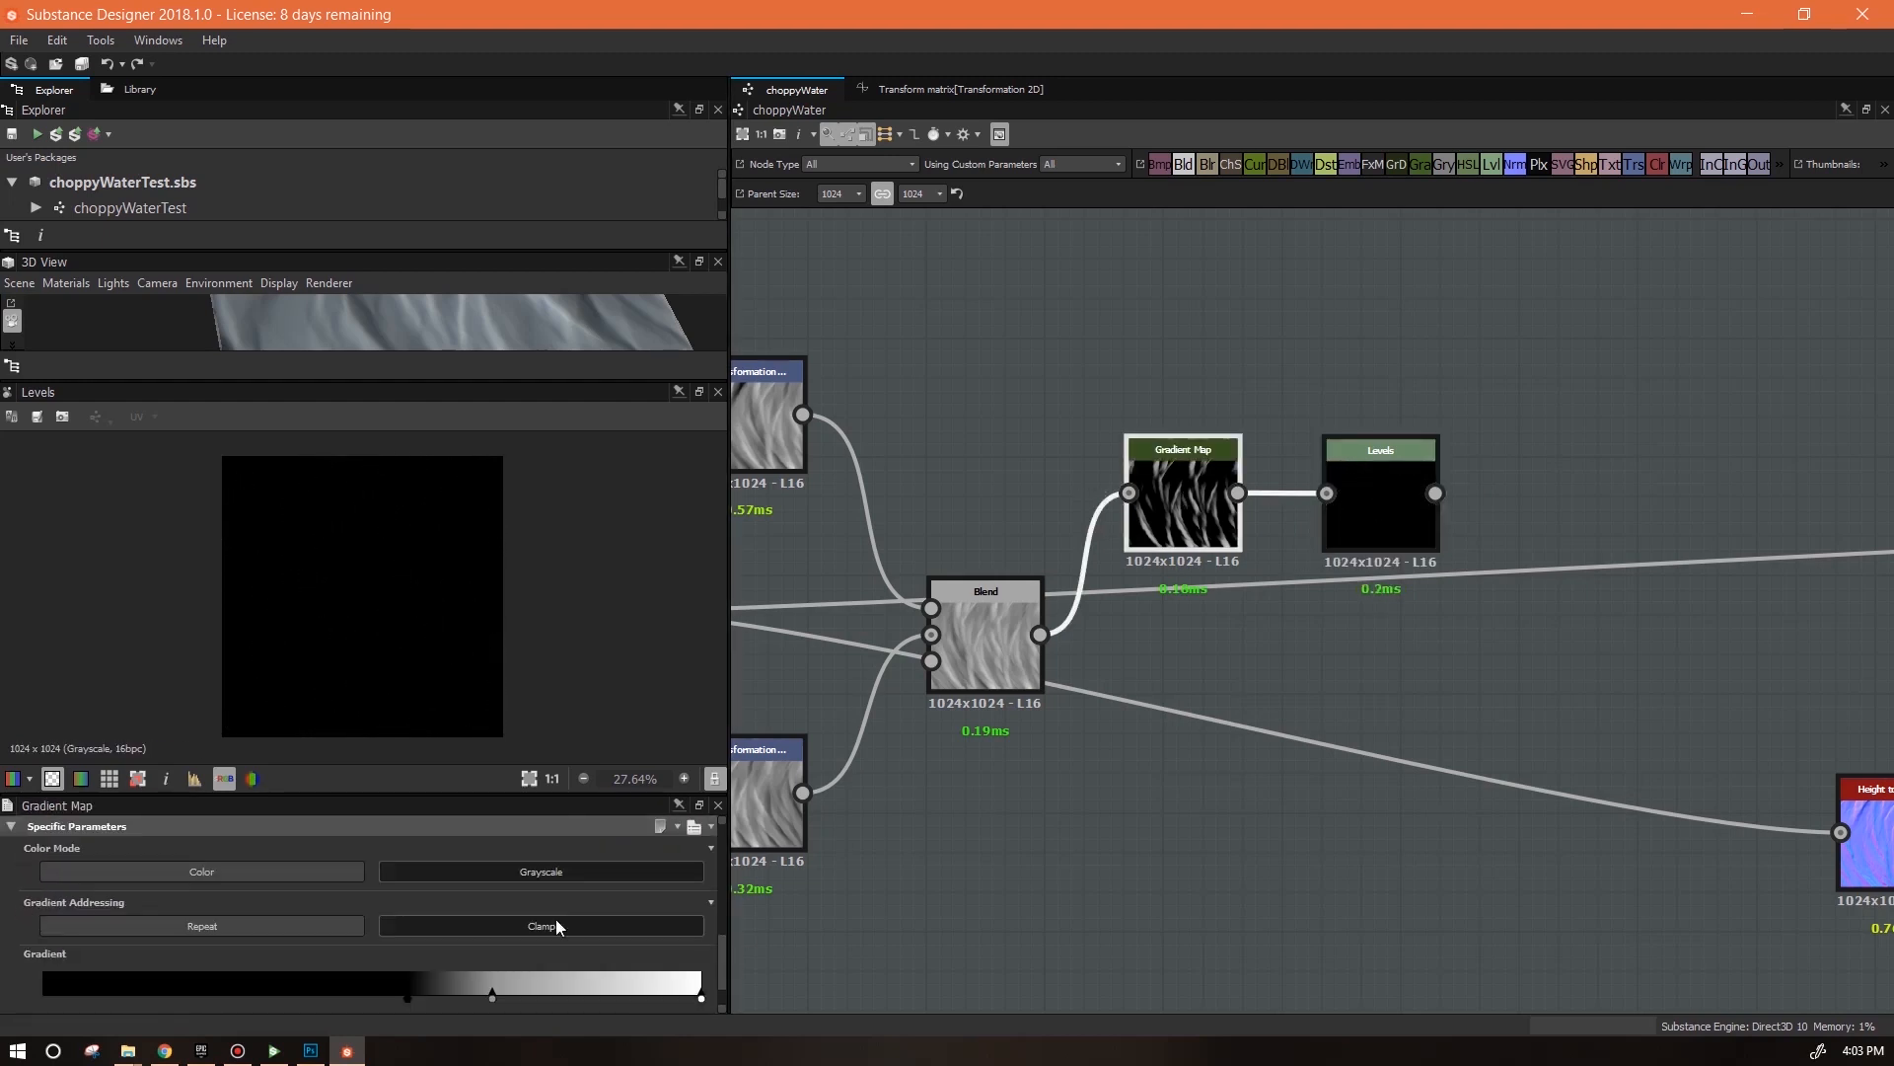
drag(495, 996, 453, 1000)
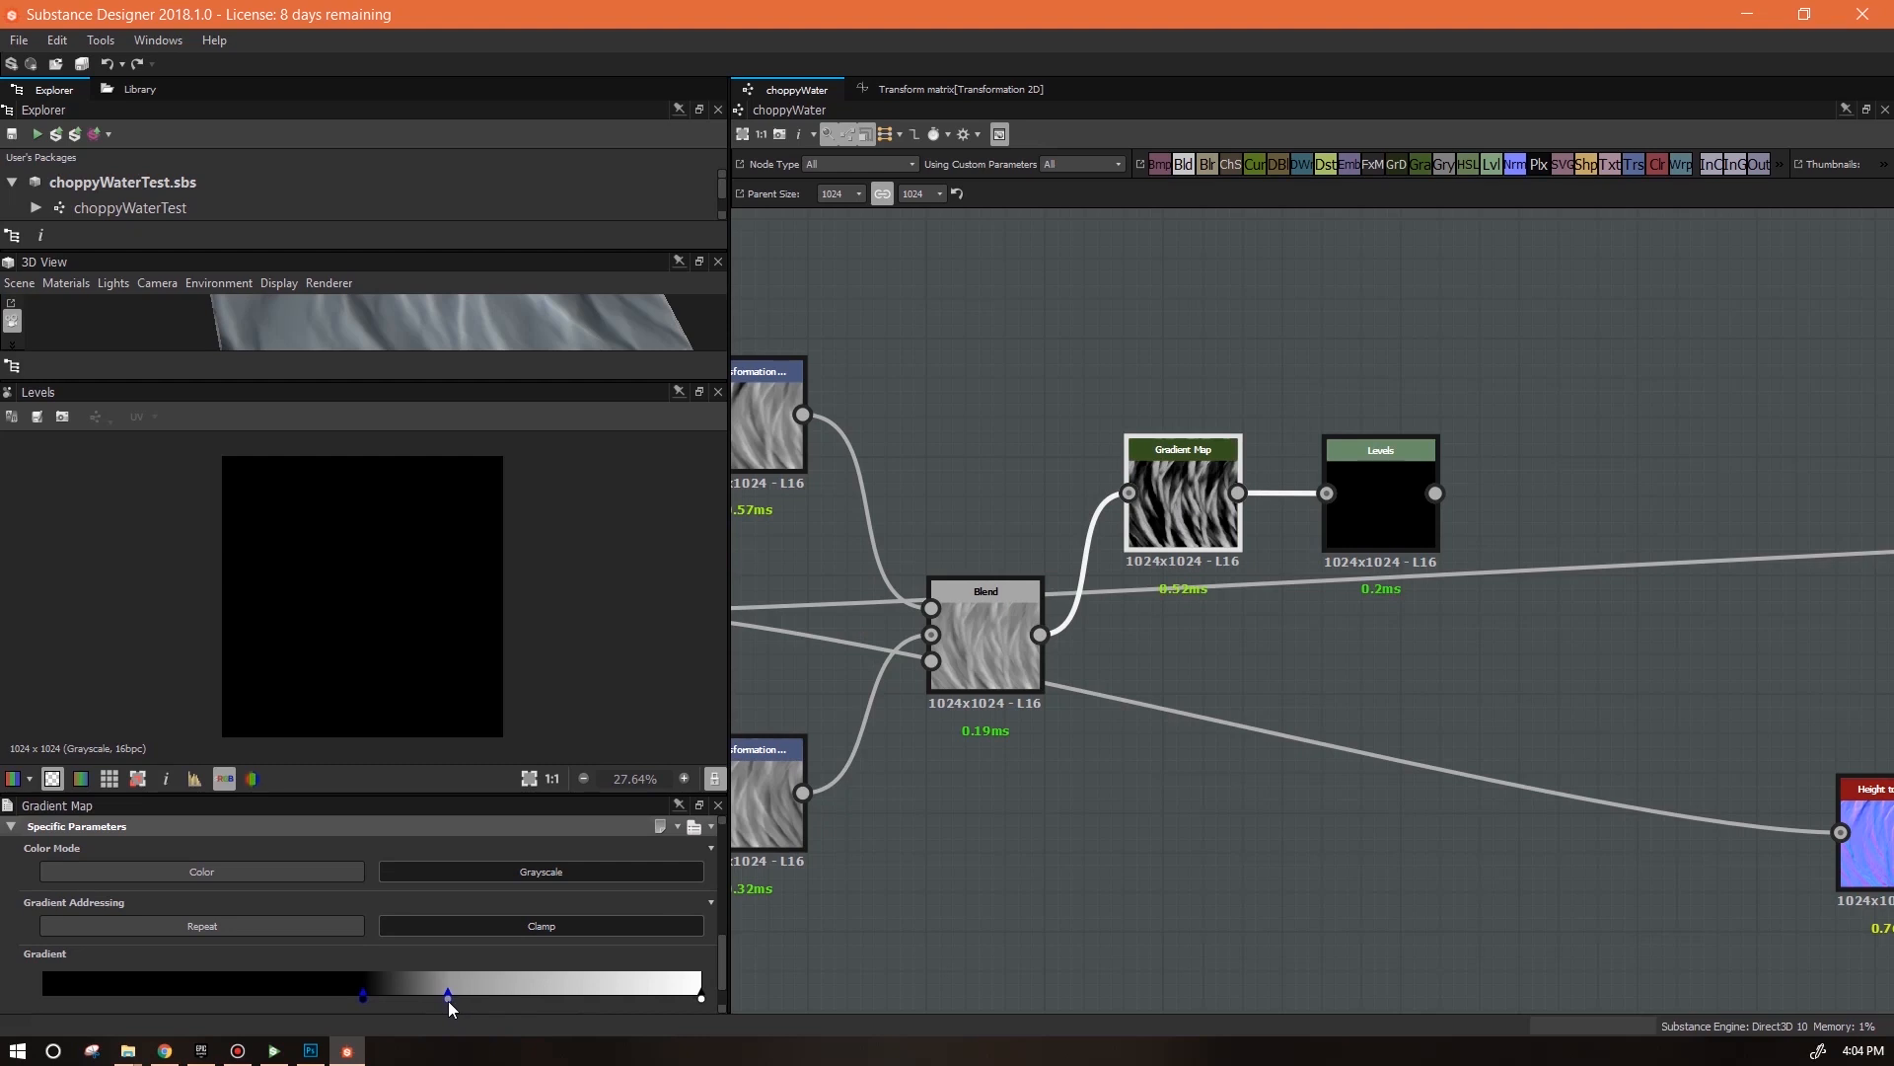
double_click(448, 999)
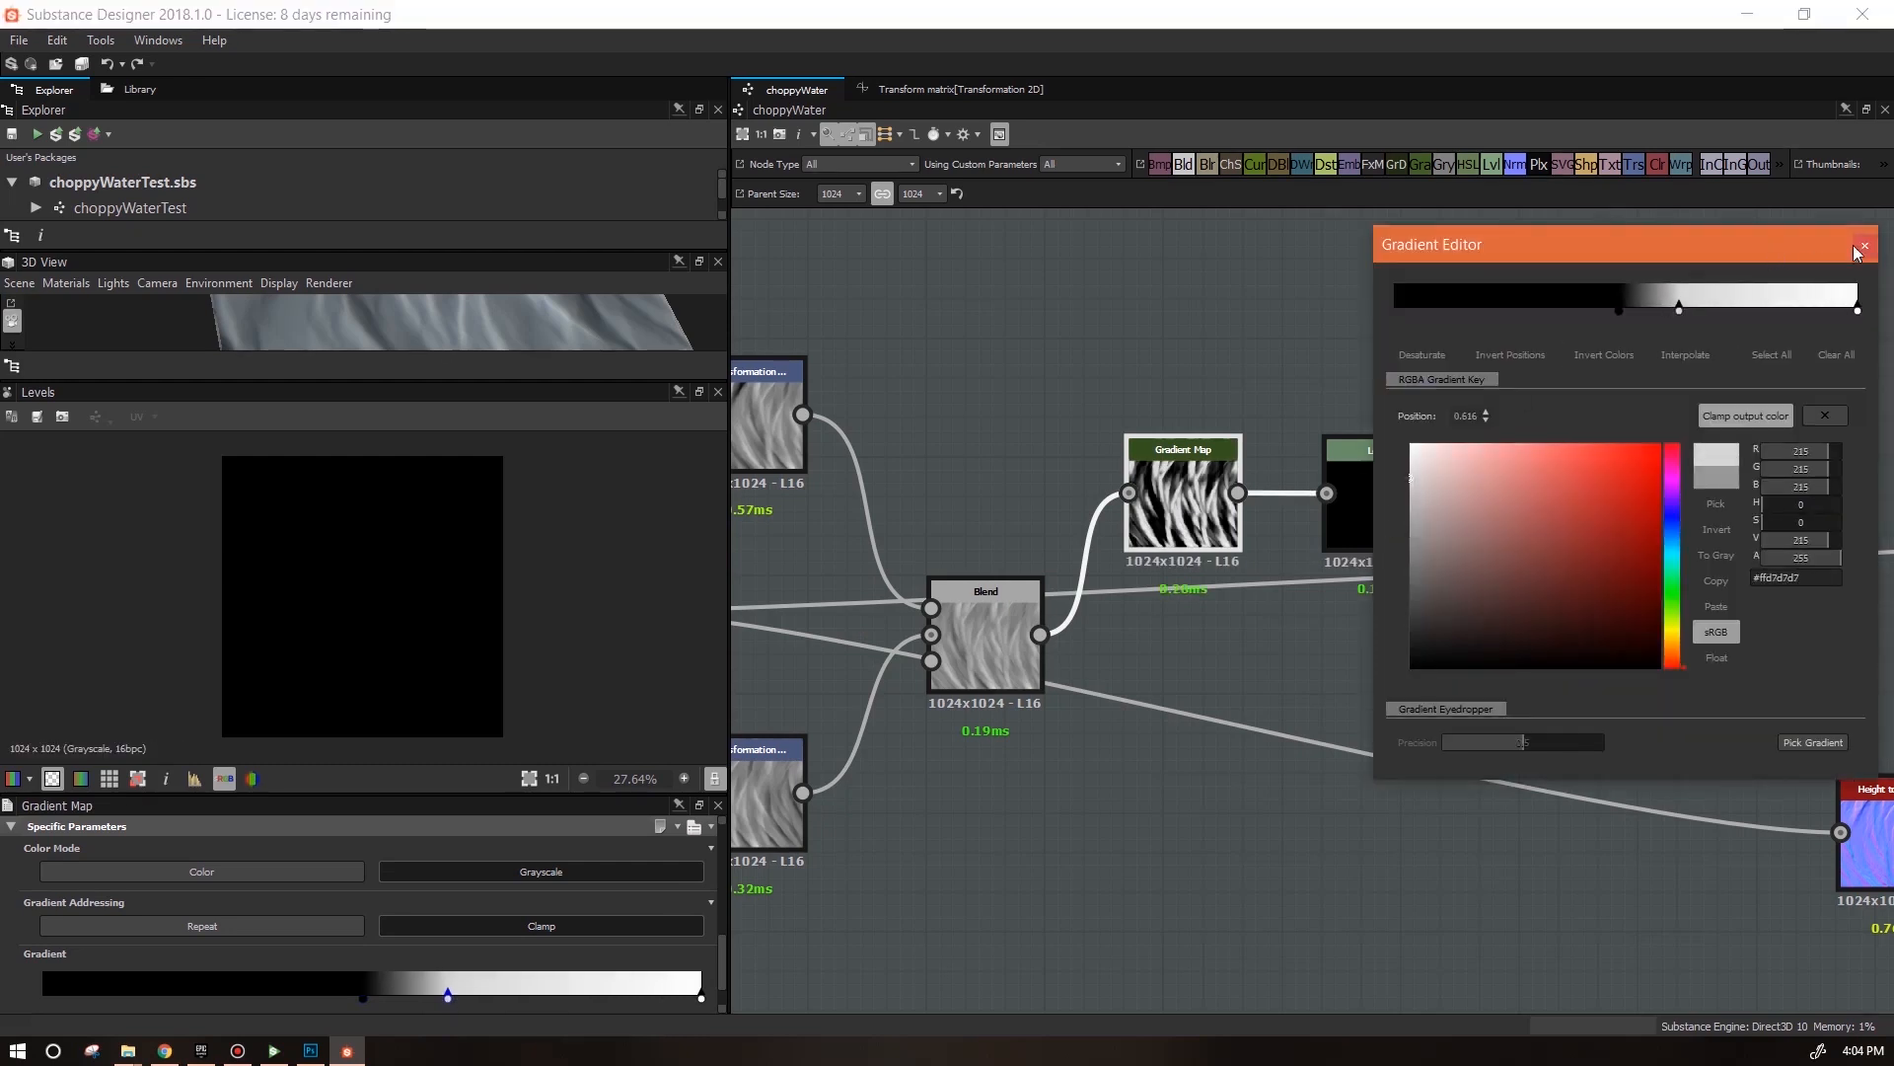
click(1862, 247)
Set the Levels node's Level In Low to 0 and Level In Mid to about 0.51
click(1379, 503)
click(678, 901)
mouse_move(723, 942)
mouse_down()
mouse_move(722, 924)
mouse_move(724, 939)
mouse_up()
click(698, 909)
scroll(462, 977, down, 1)
drag(275, 977, 365, 974)
click(582, 862)
drag(582, 862, 35, 840)
Search the library for "quantize", add a Quantize Grayscale node after Levels, and feed it the Levels output
scroll(1489, 507, down, 3)
middle_drag(1490, 507, 1285, 581)
click(140, 88)
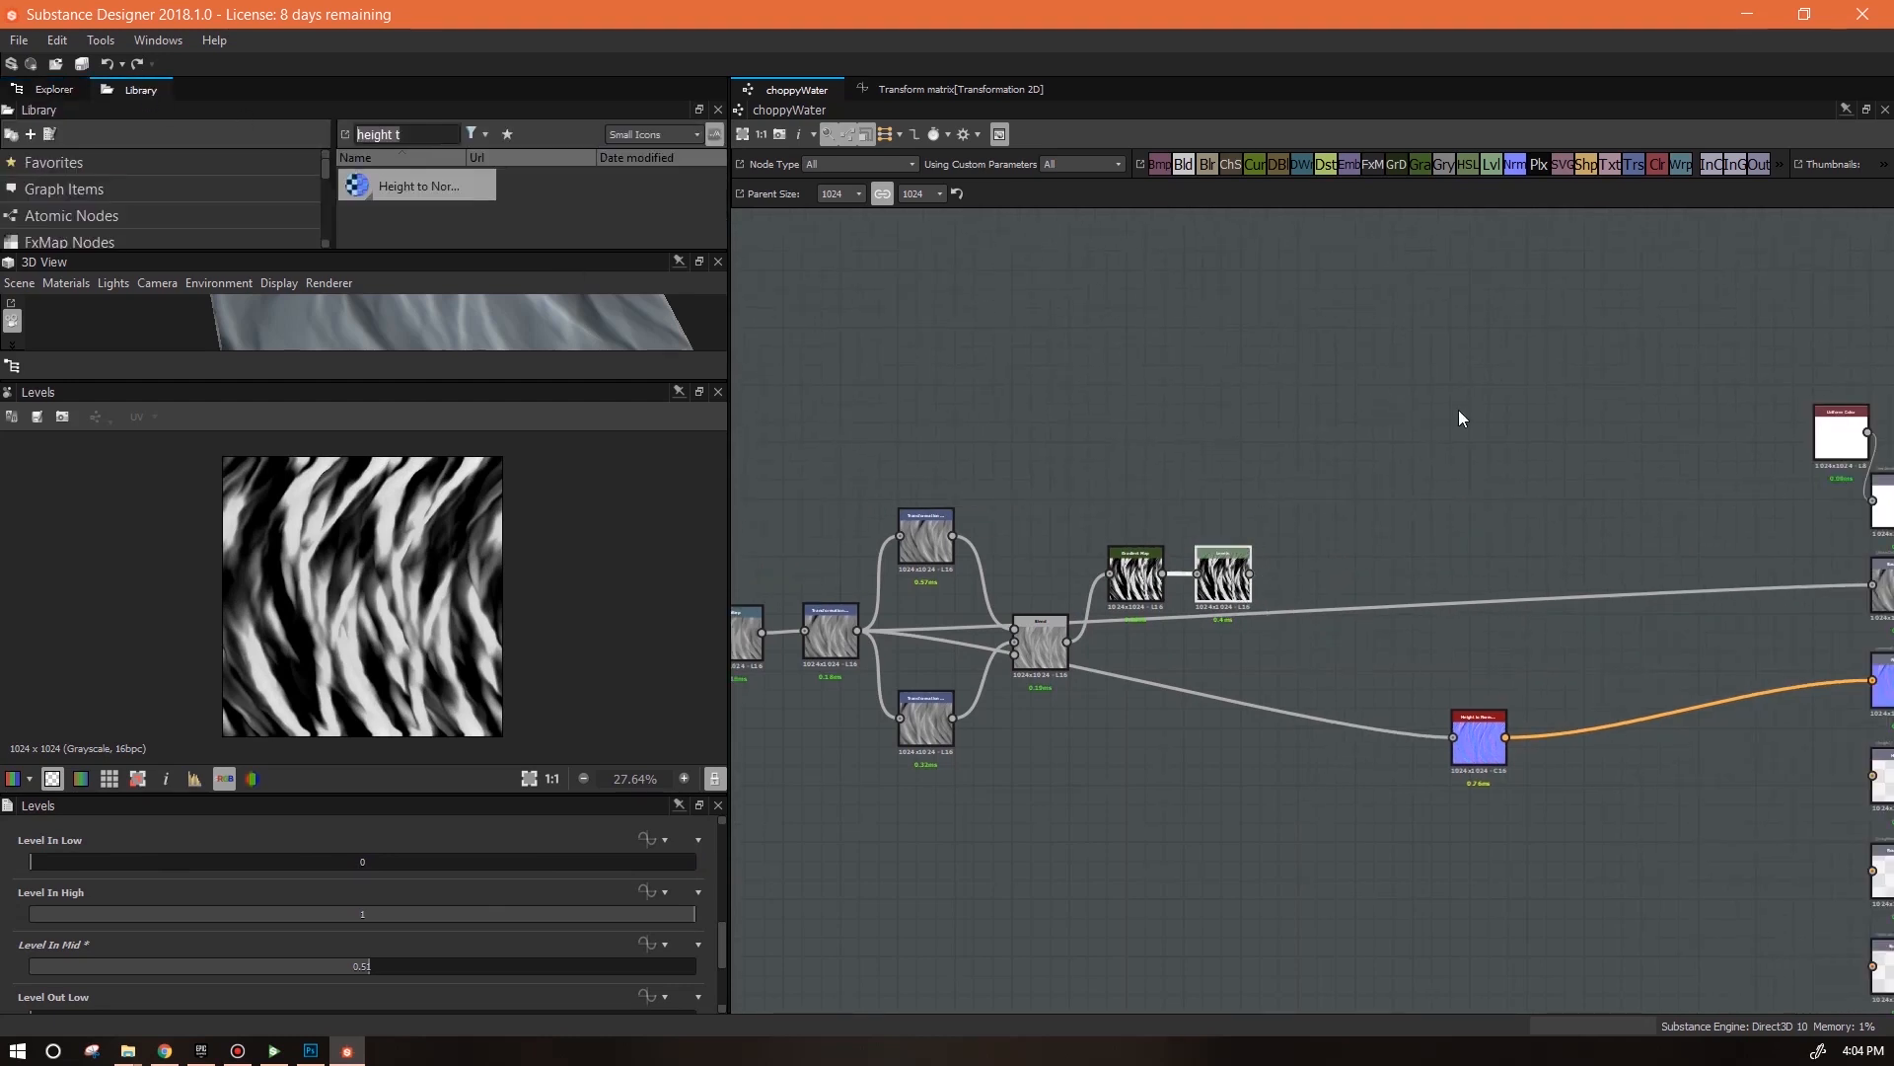
text(quantize)
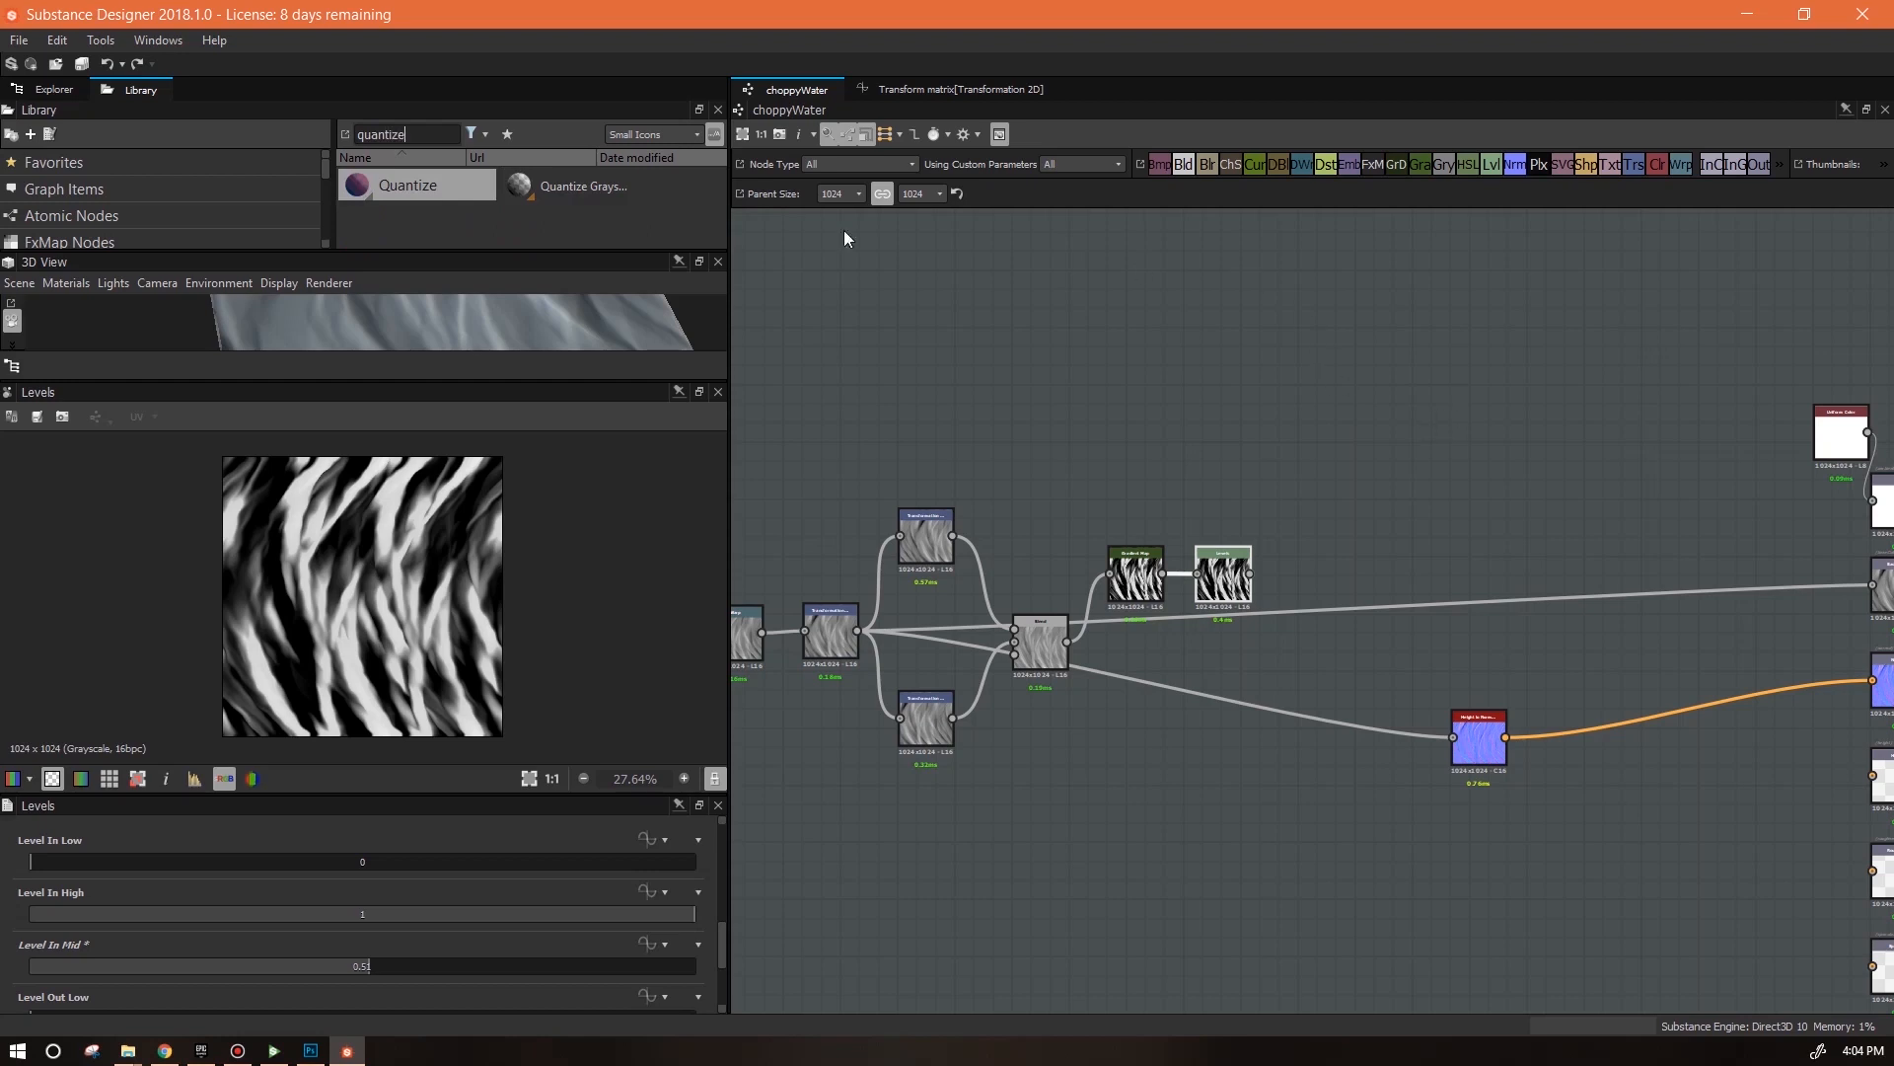
drag(582, 186, 1249, 573)
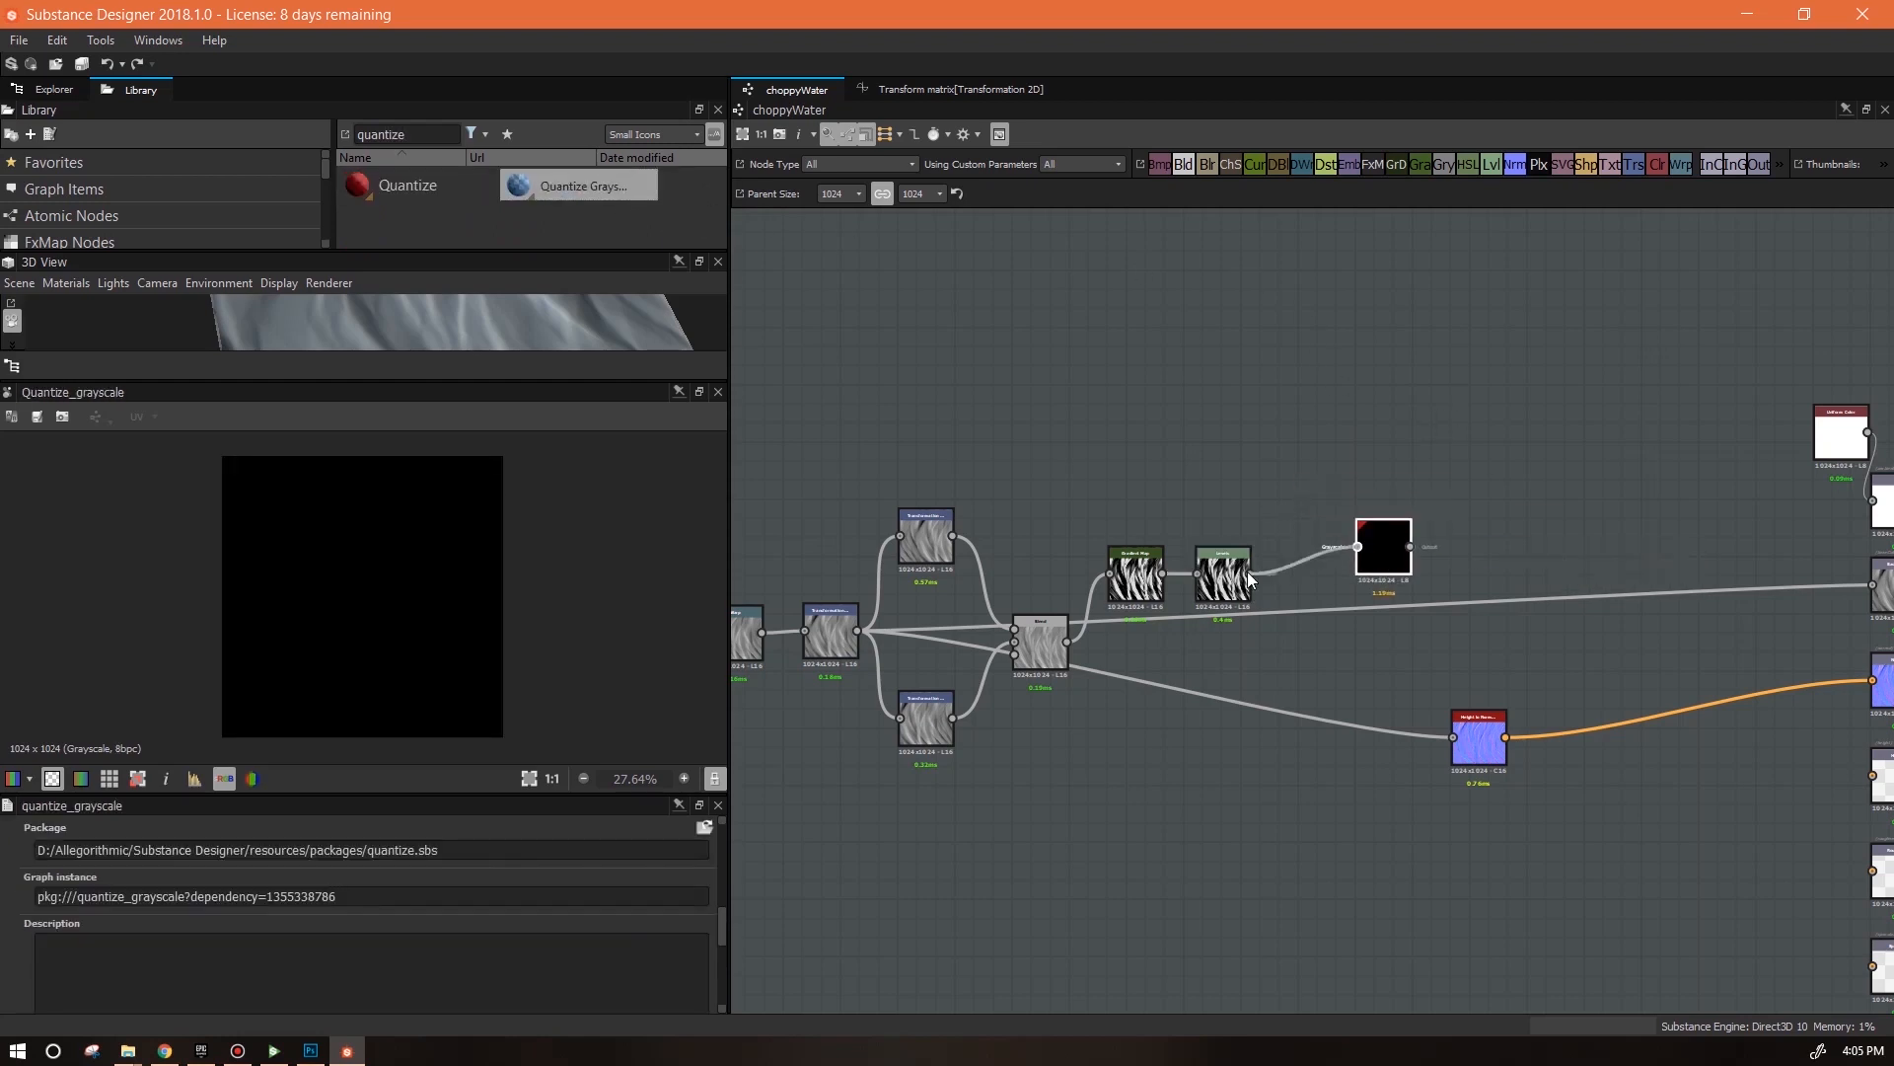
drag(1387, 552, 1349, 574)
Compare the Levels and Quantize Grayscale previews up close, and try a Quantize value of 7
double_click(1223, 575)
scroll(347, 609, up, 5)
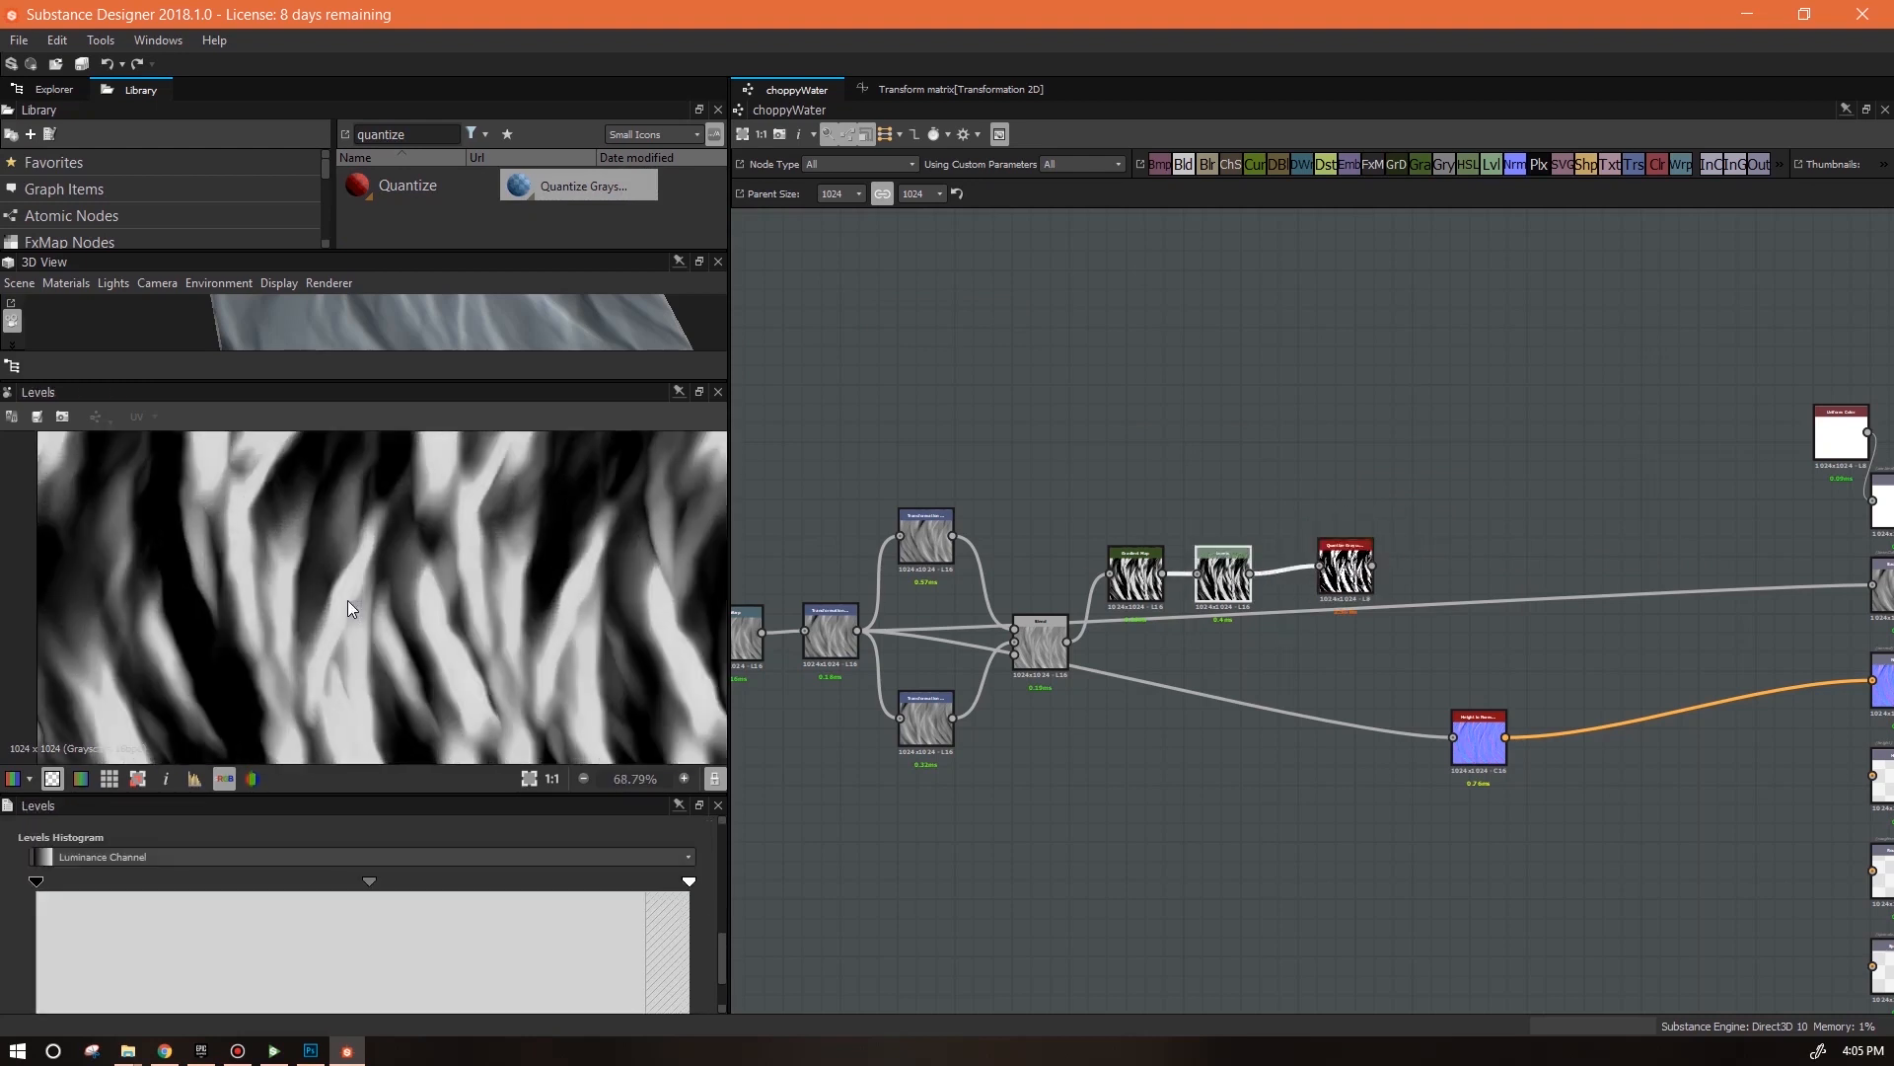
double_click(1344, 570)
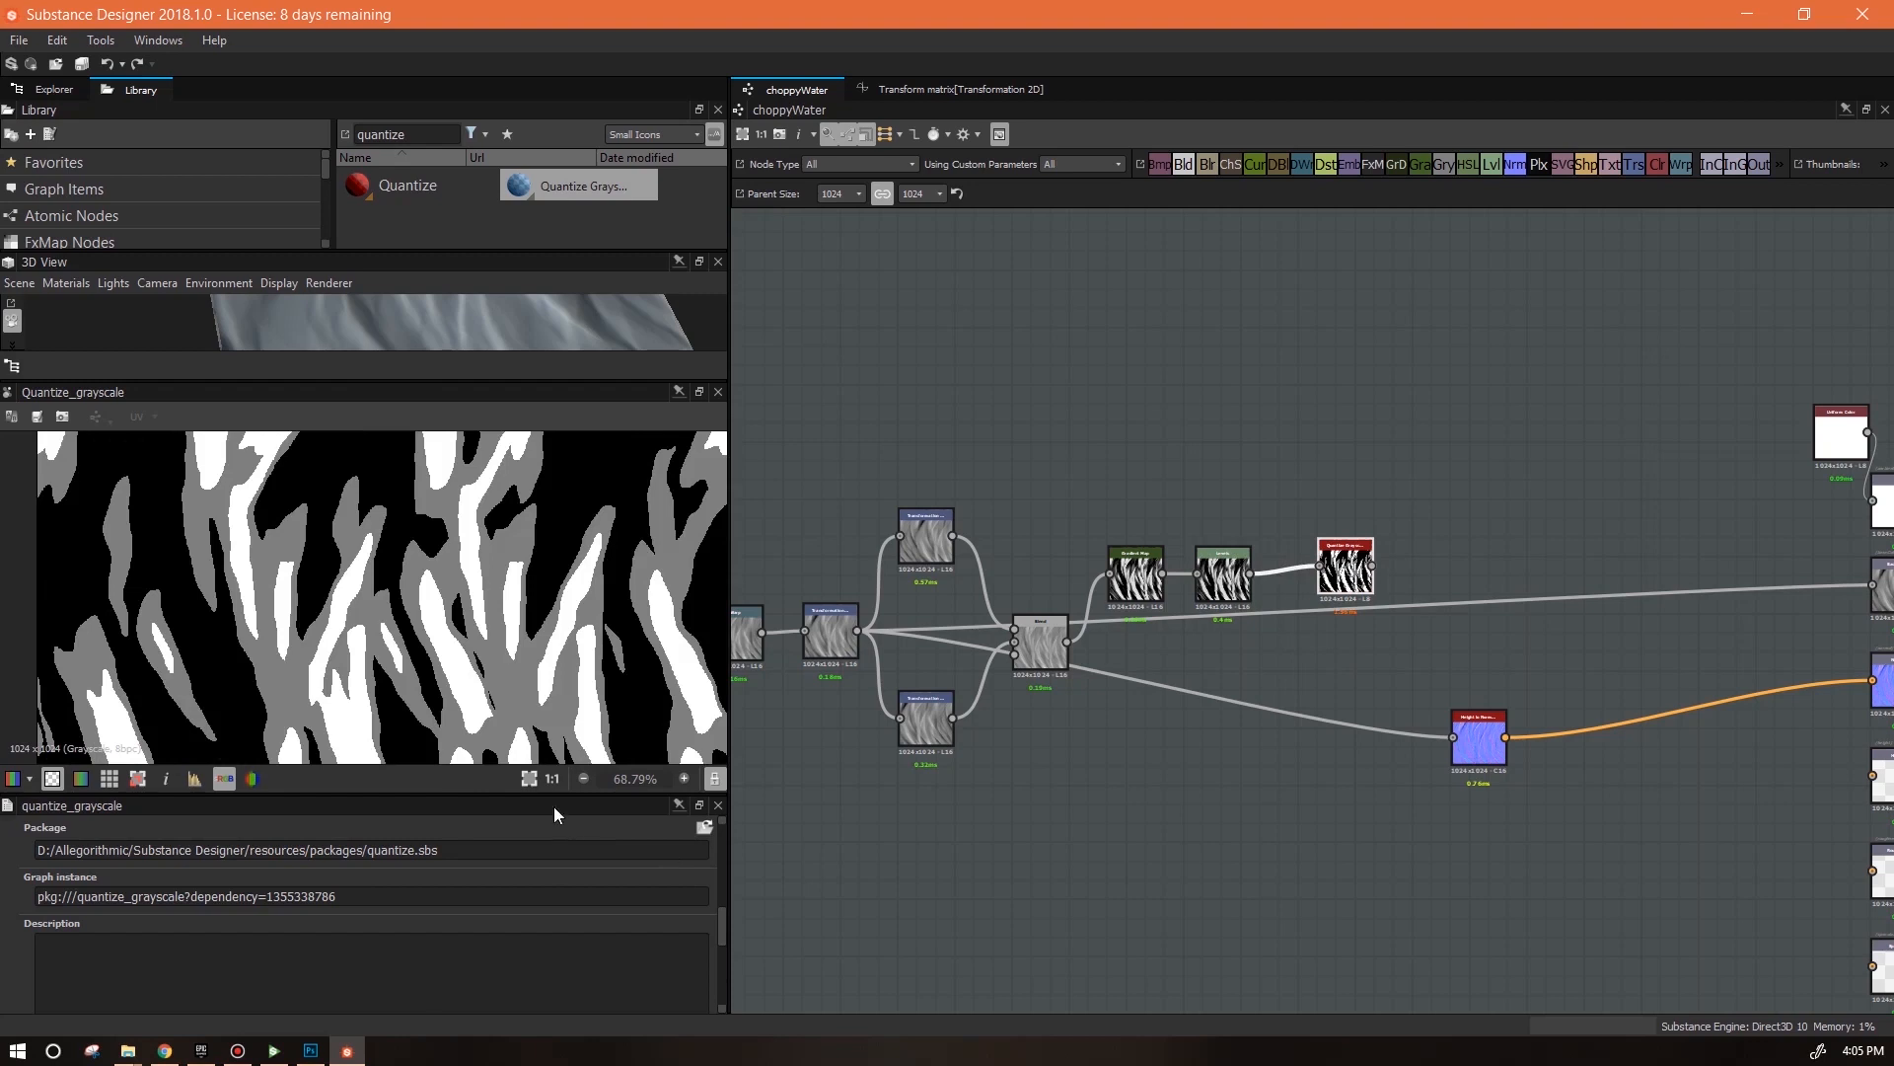
scroll(727, 915, down, 4)
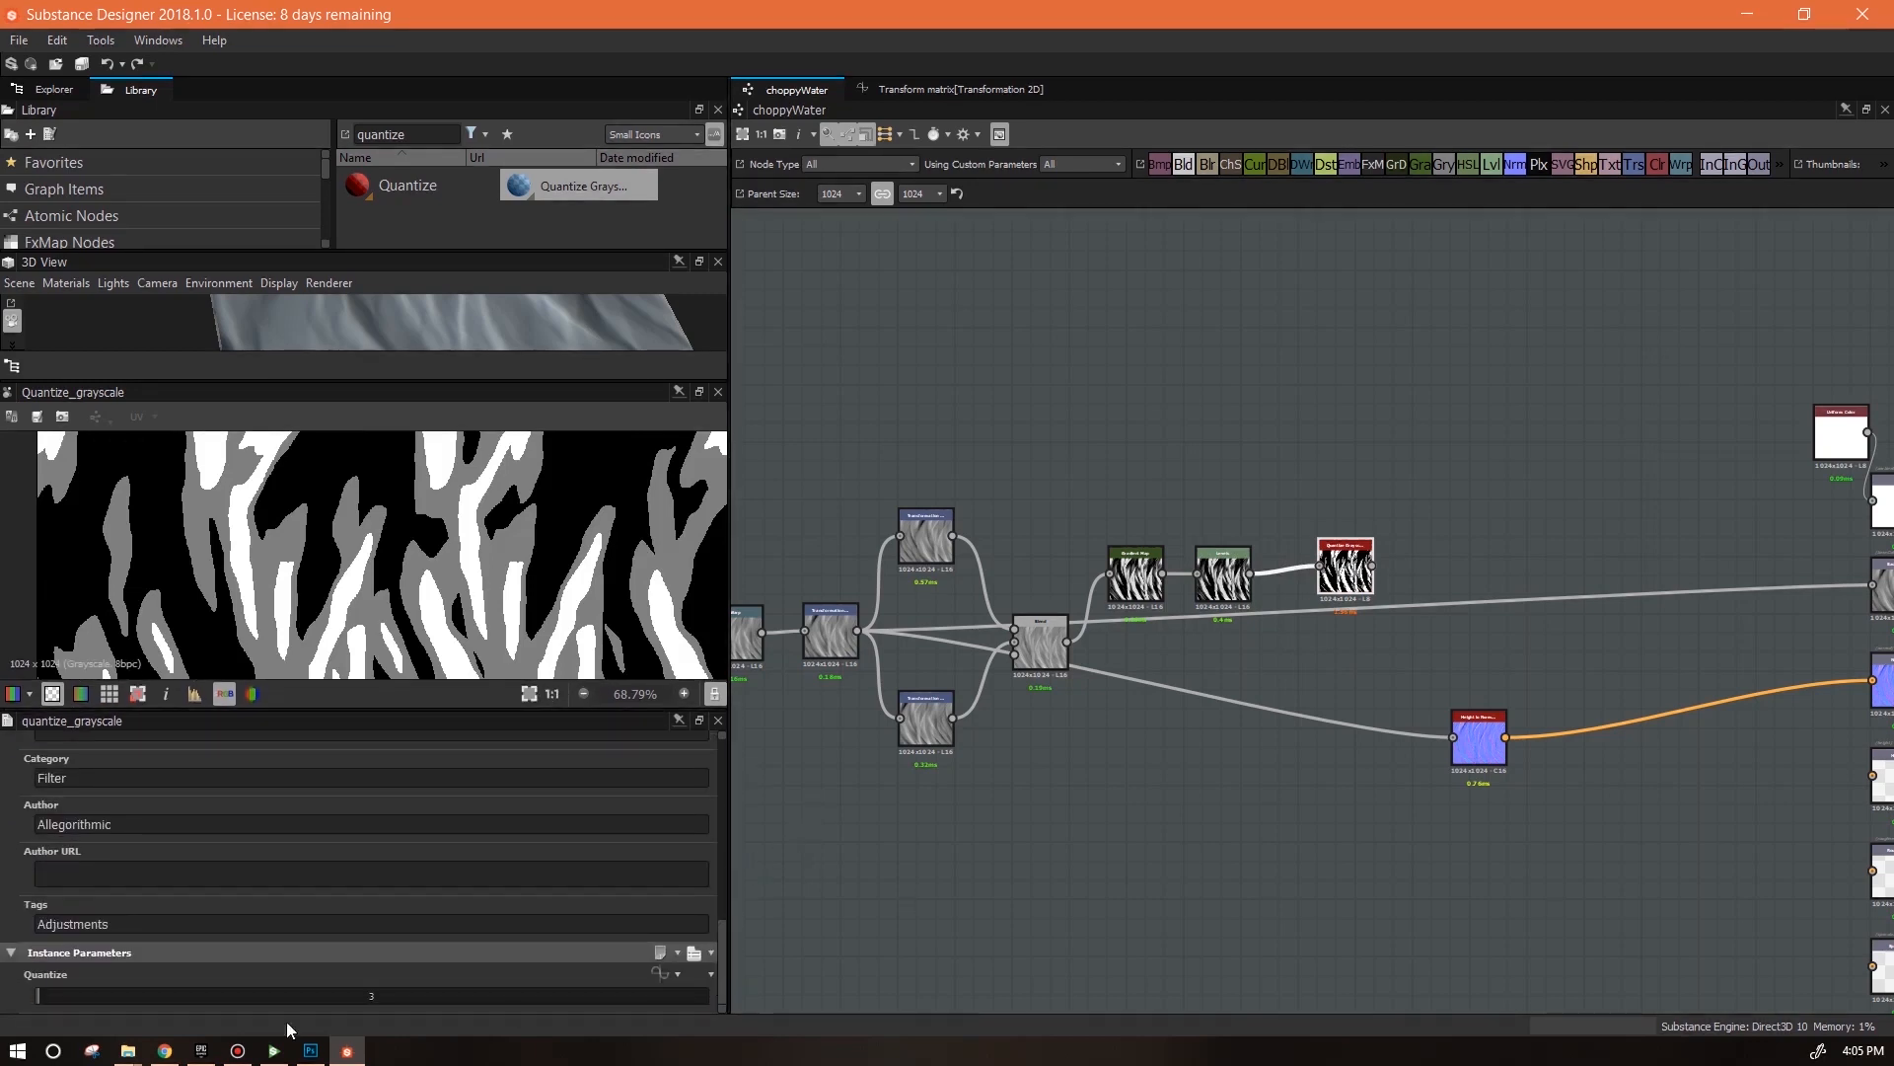
drag(40, 994, 52, 1000)
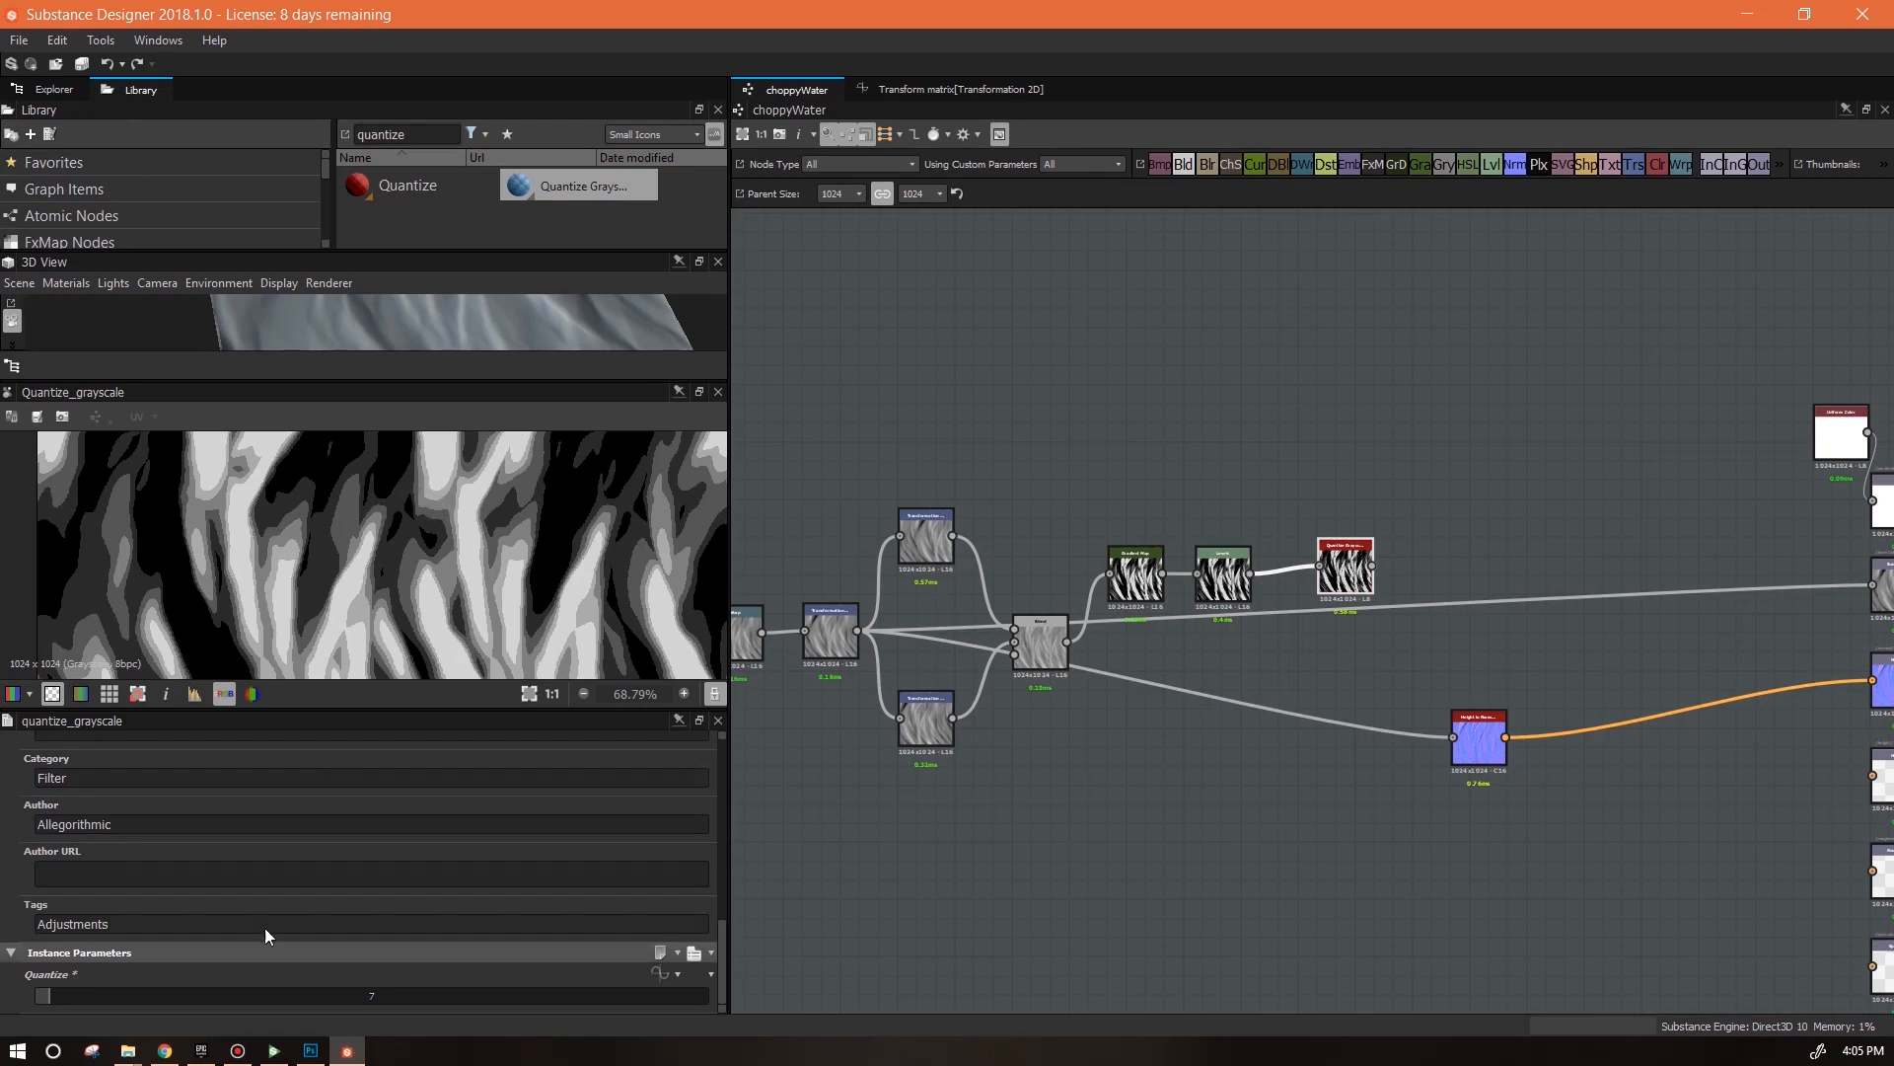
Try a much higher Quantize value, then set Quantize to 2 and check the whole preview
drag(48, 996, 622, 998)
drag(424, 1017, 37, 987)
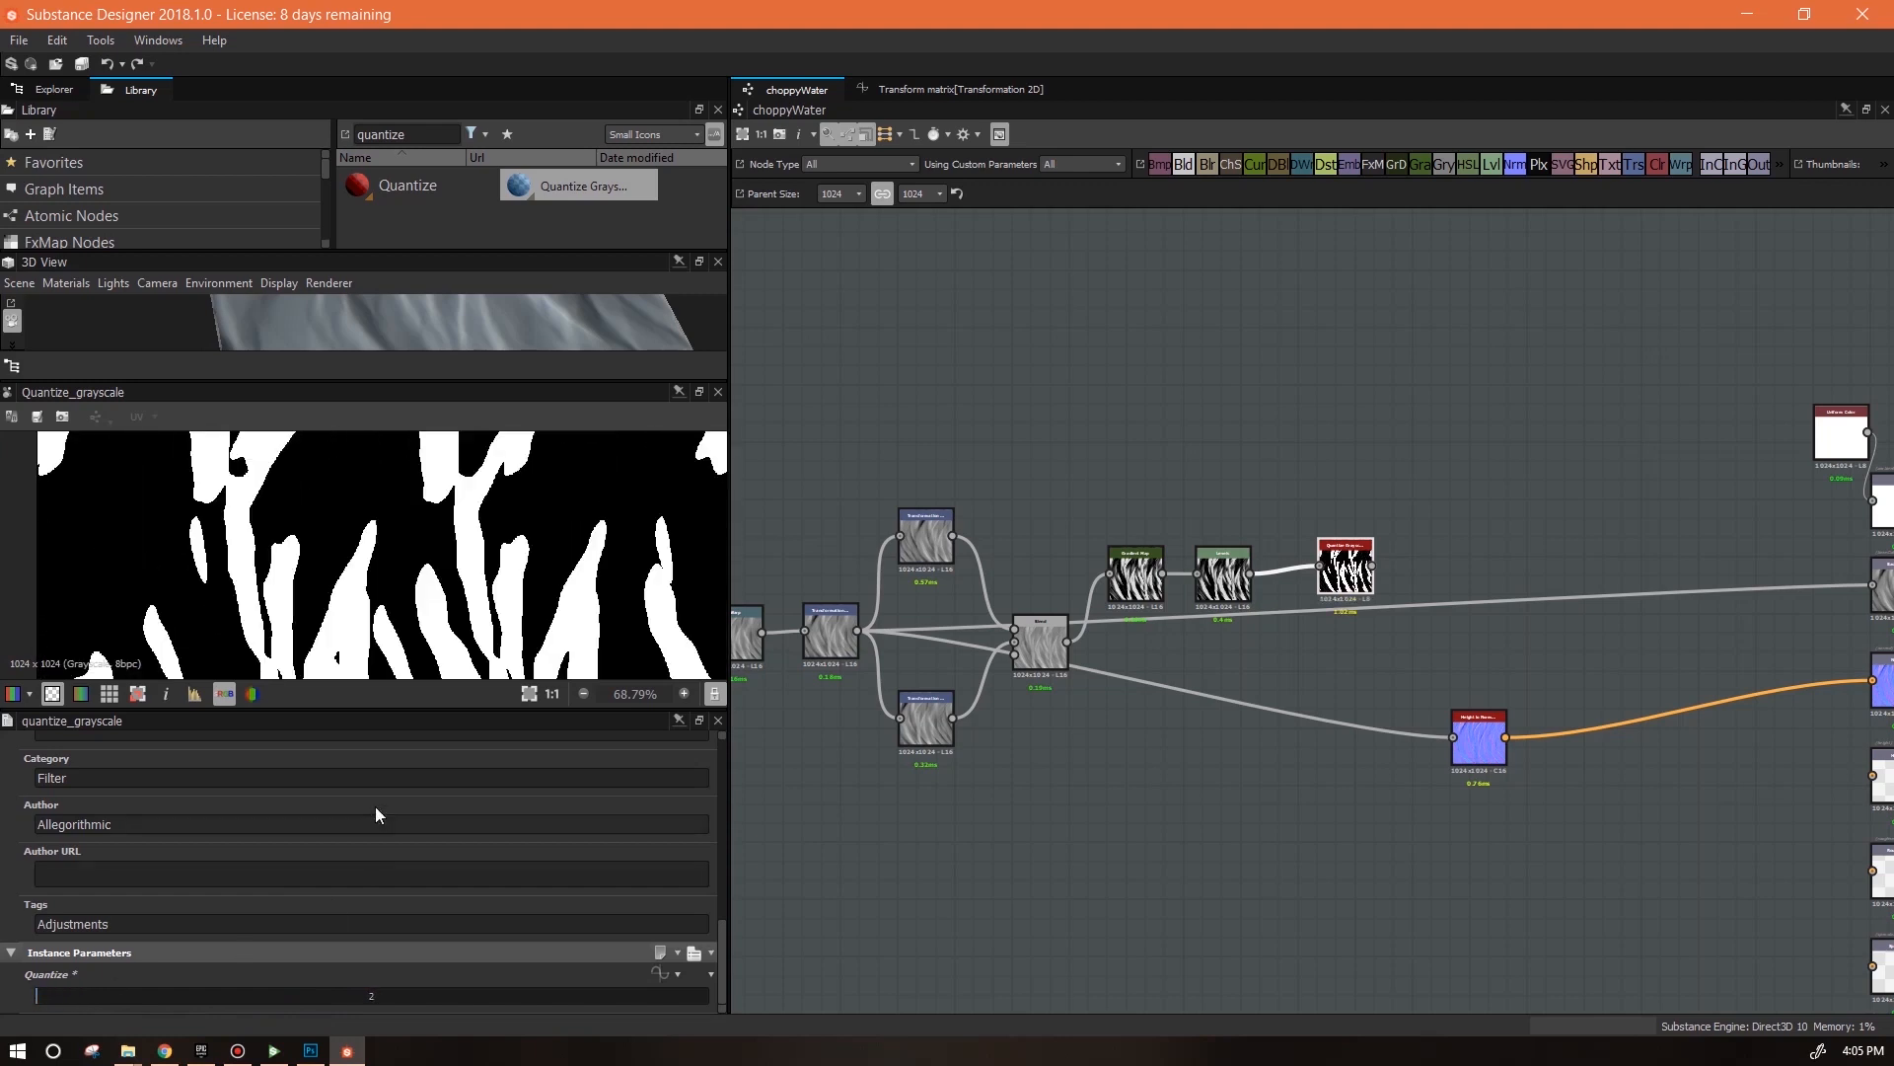
scroll(496, 553, down, 2)
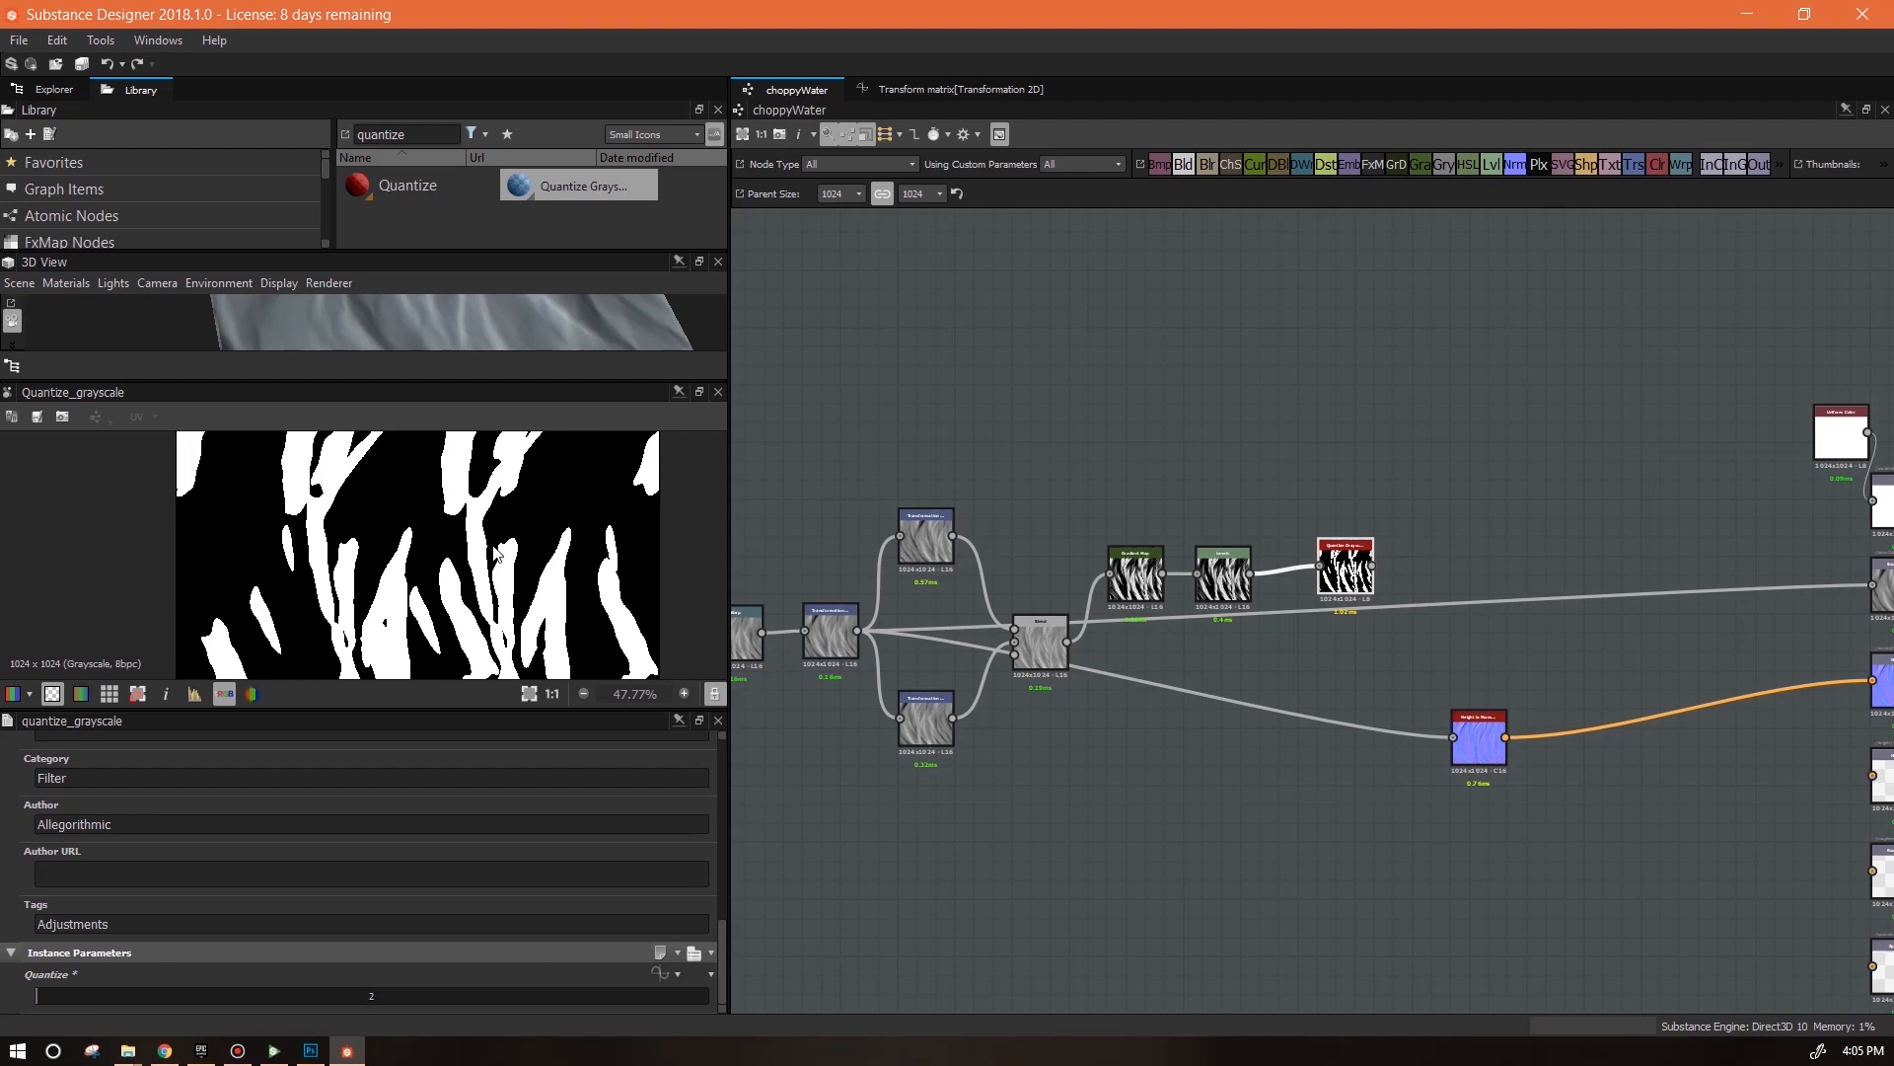
scroll(452, 572, down, 3)
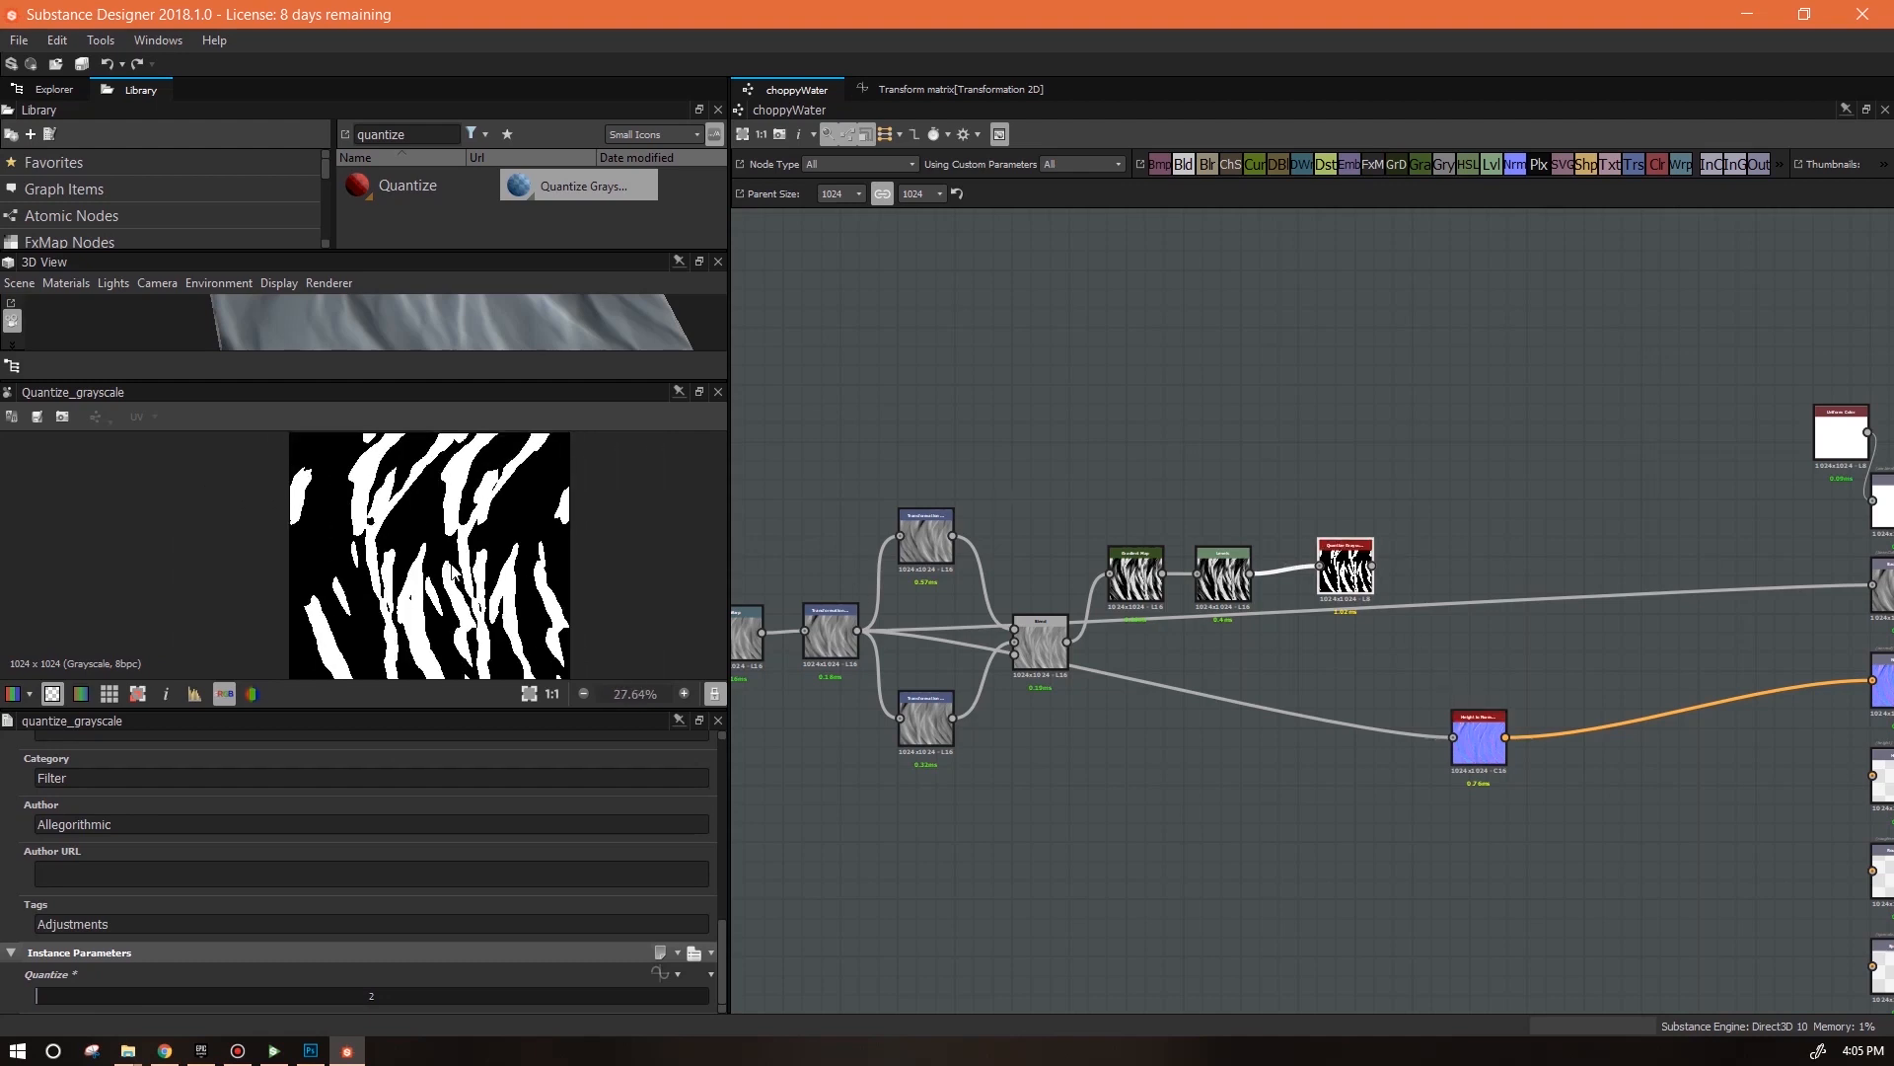
Shift the Gradient Map's black and light grey keys toward white, and line up the Quantize Grayscale node beside Levels
click(1135, 576)
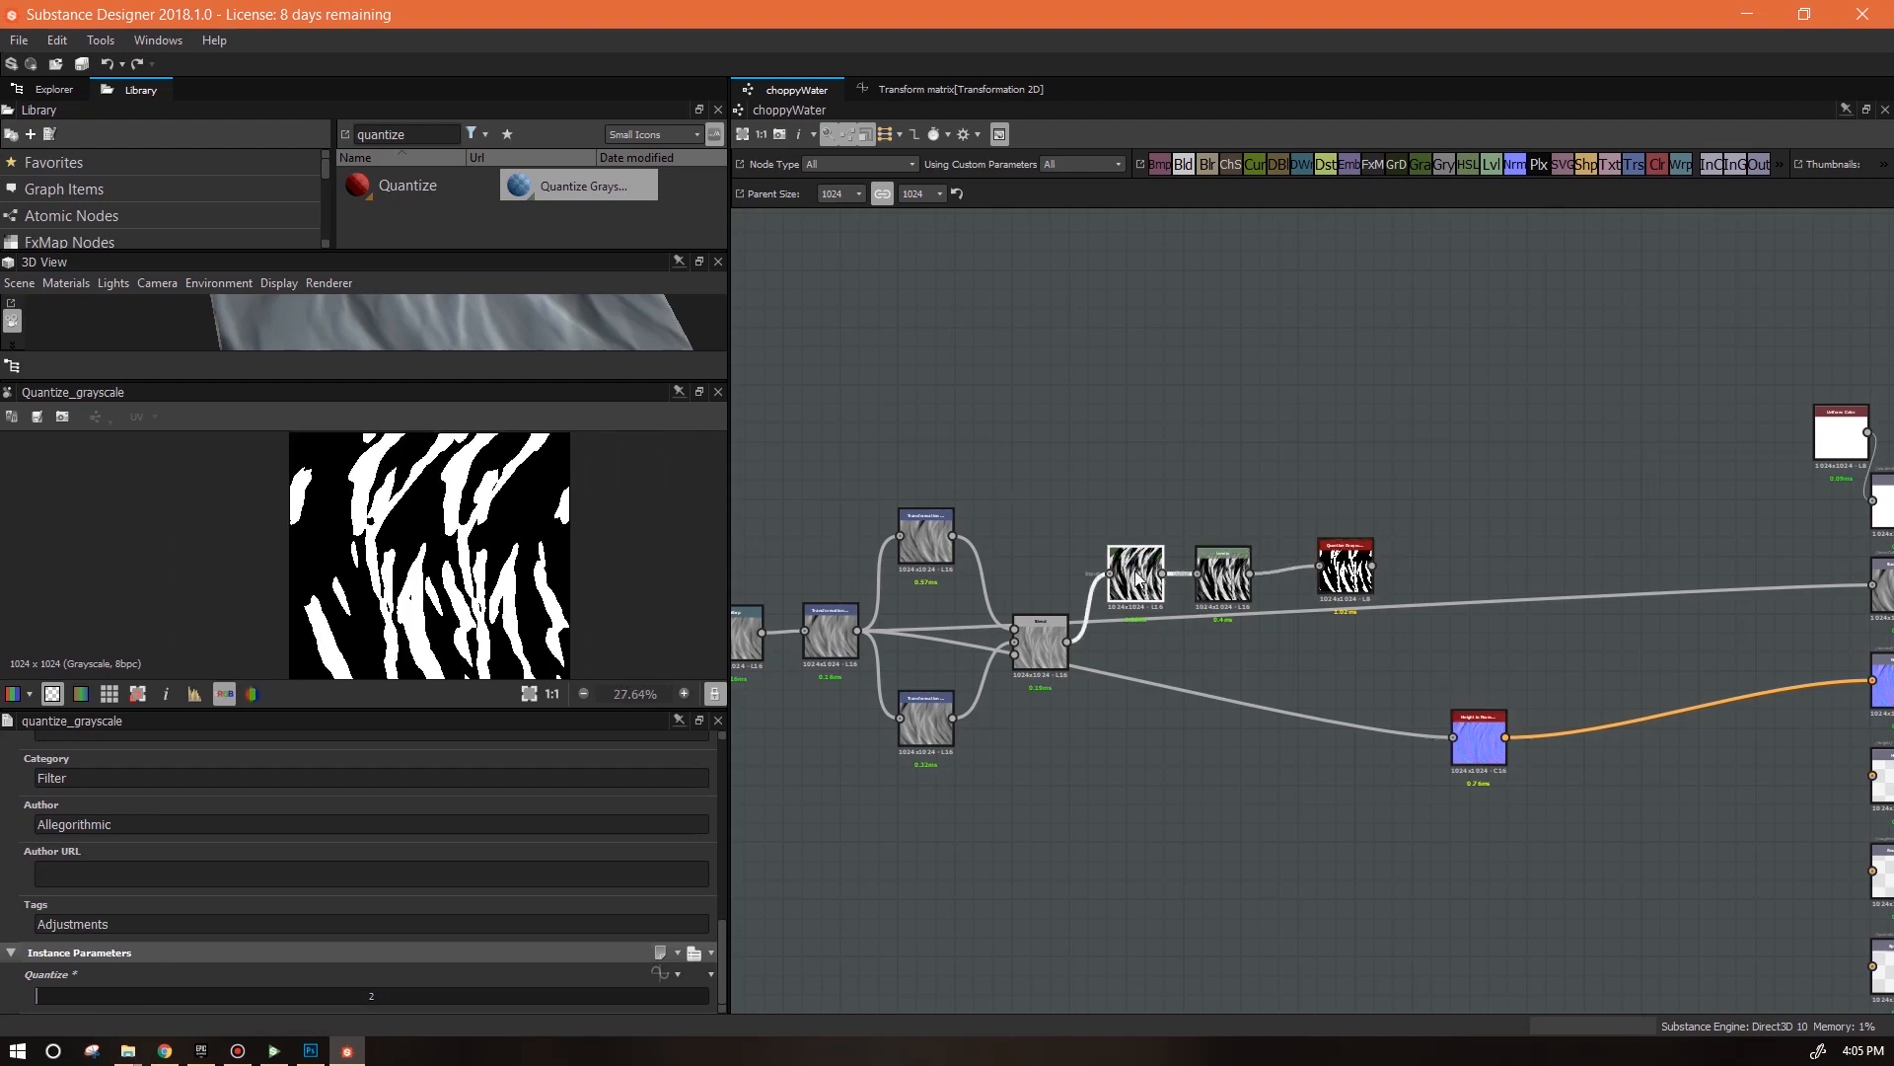
drag(335, 955, 464, 955)
click(443, 952)
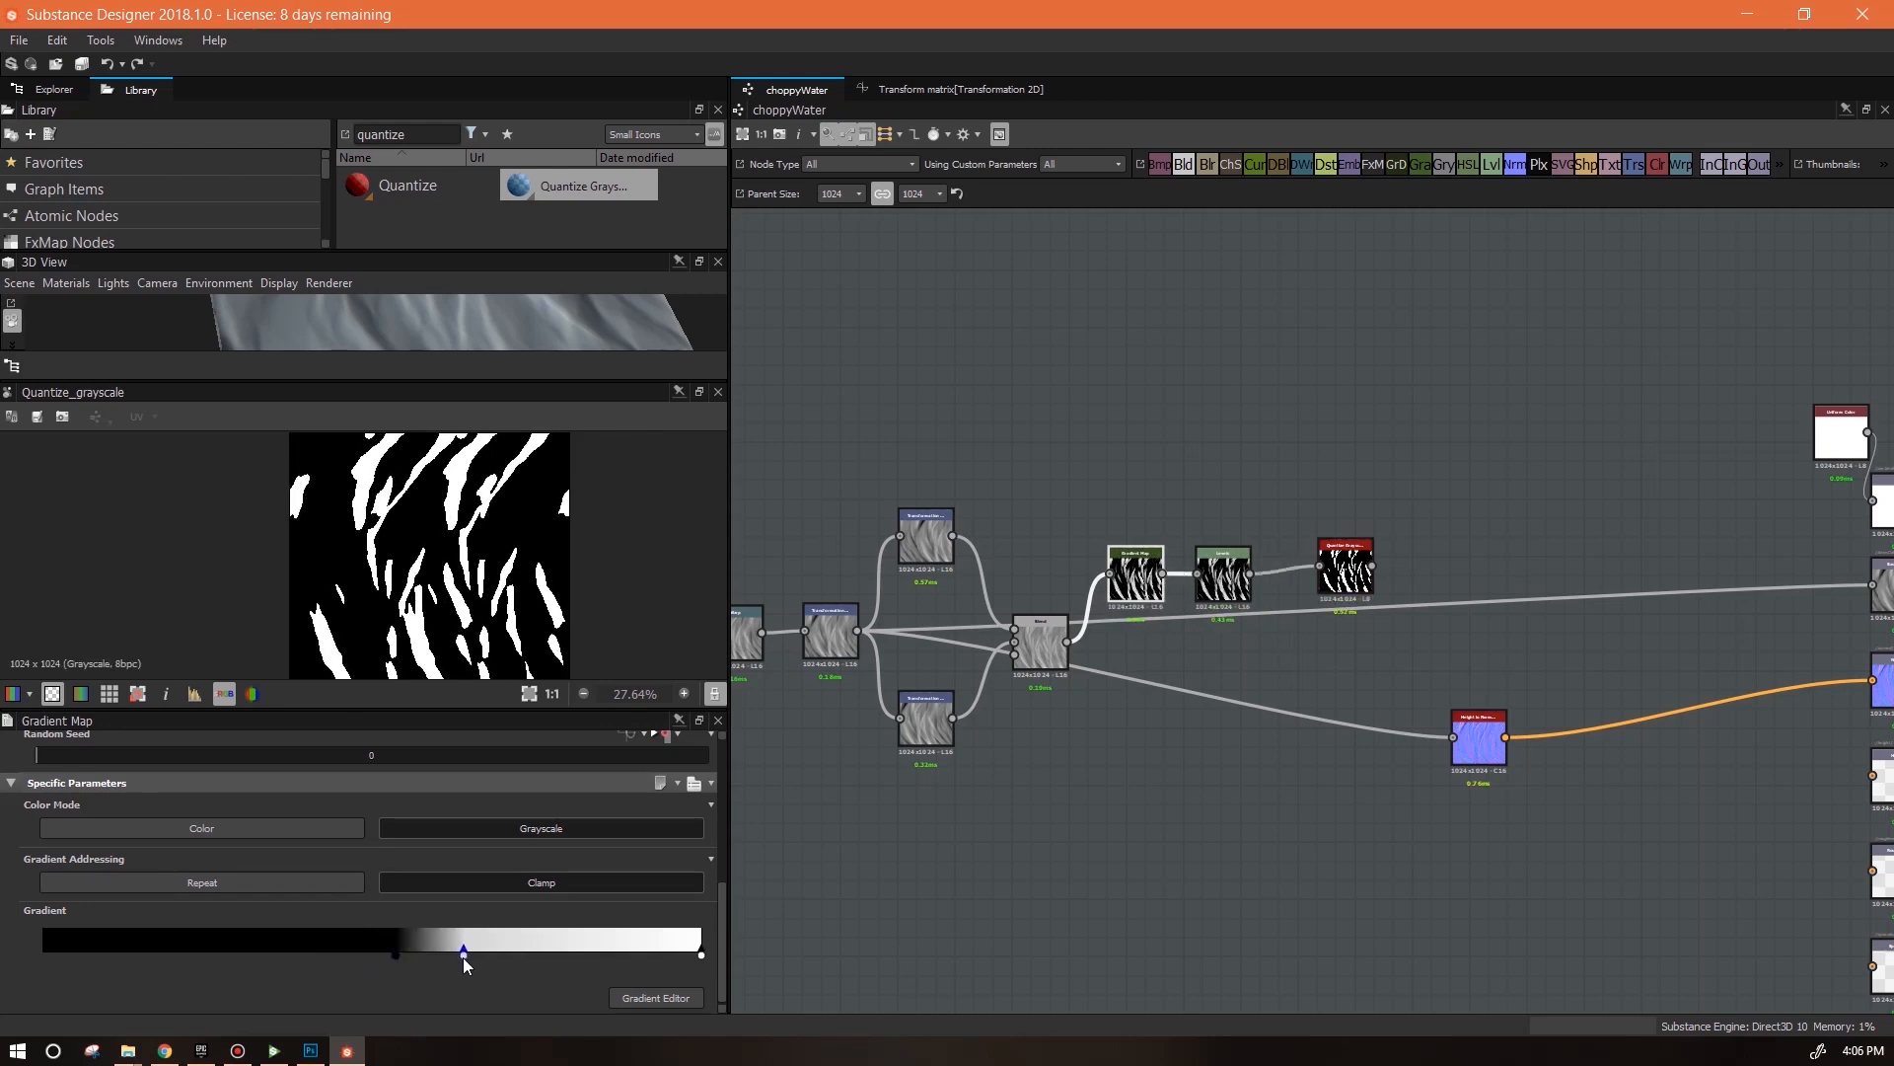
drag(1327, 576, 1309, 582)
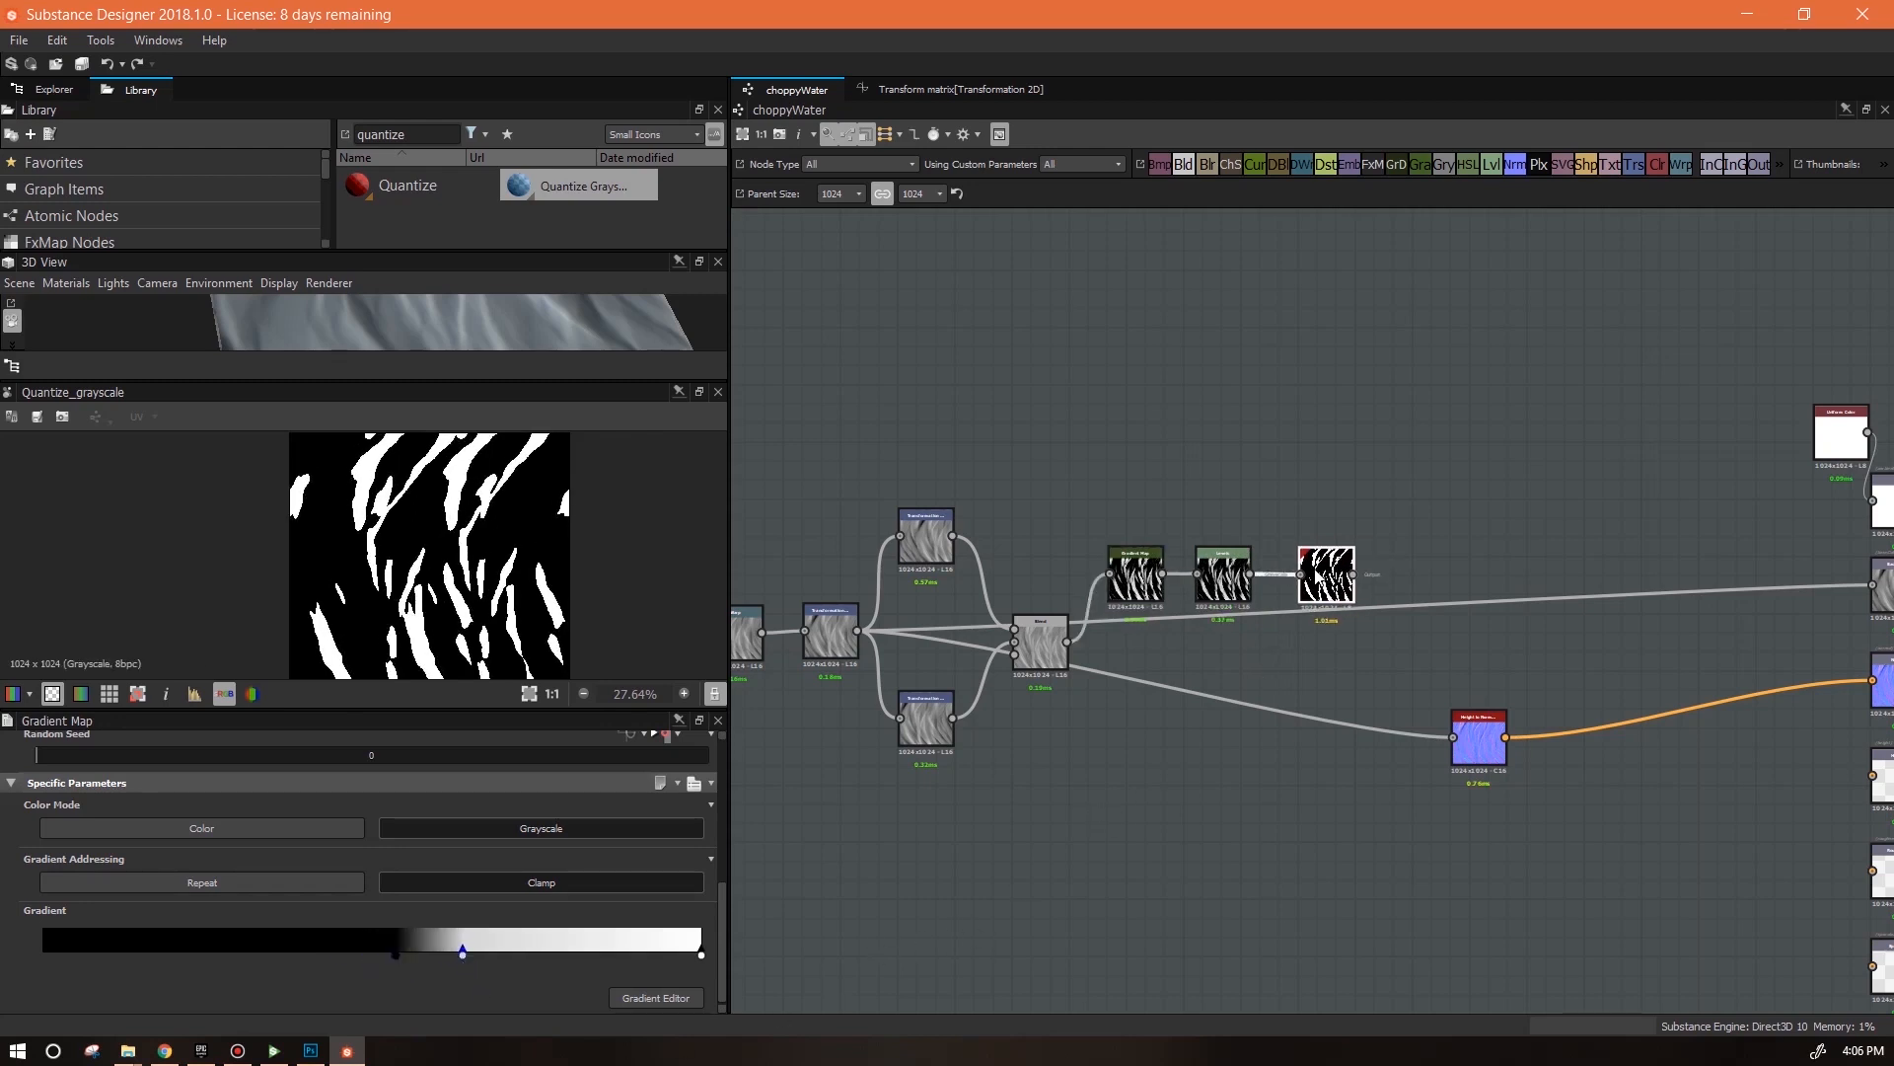
Halve the Quantize Grayscale node's output size by setting its relative width and height to -1
scroll(1332, 580, up, 3)
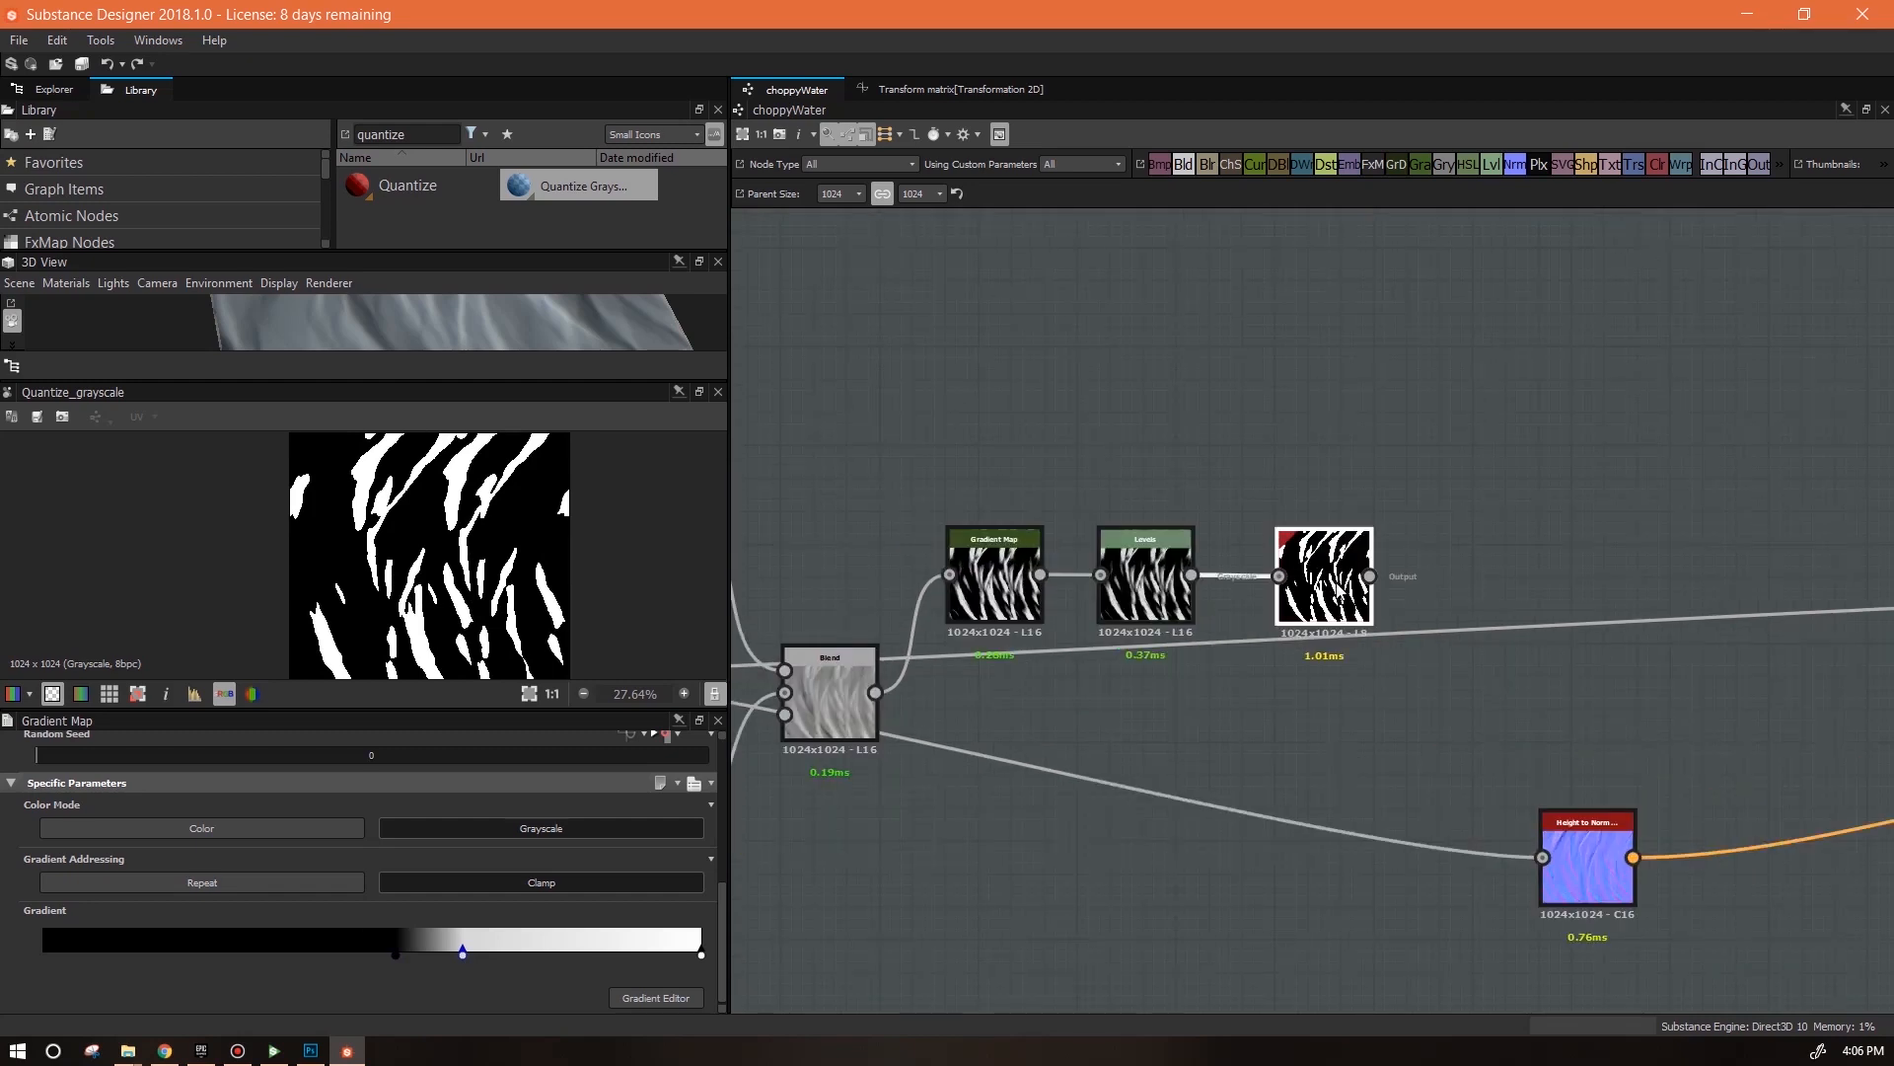
click(1331, 582)
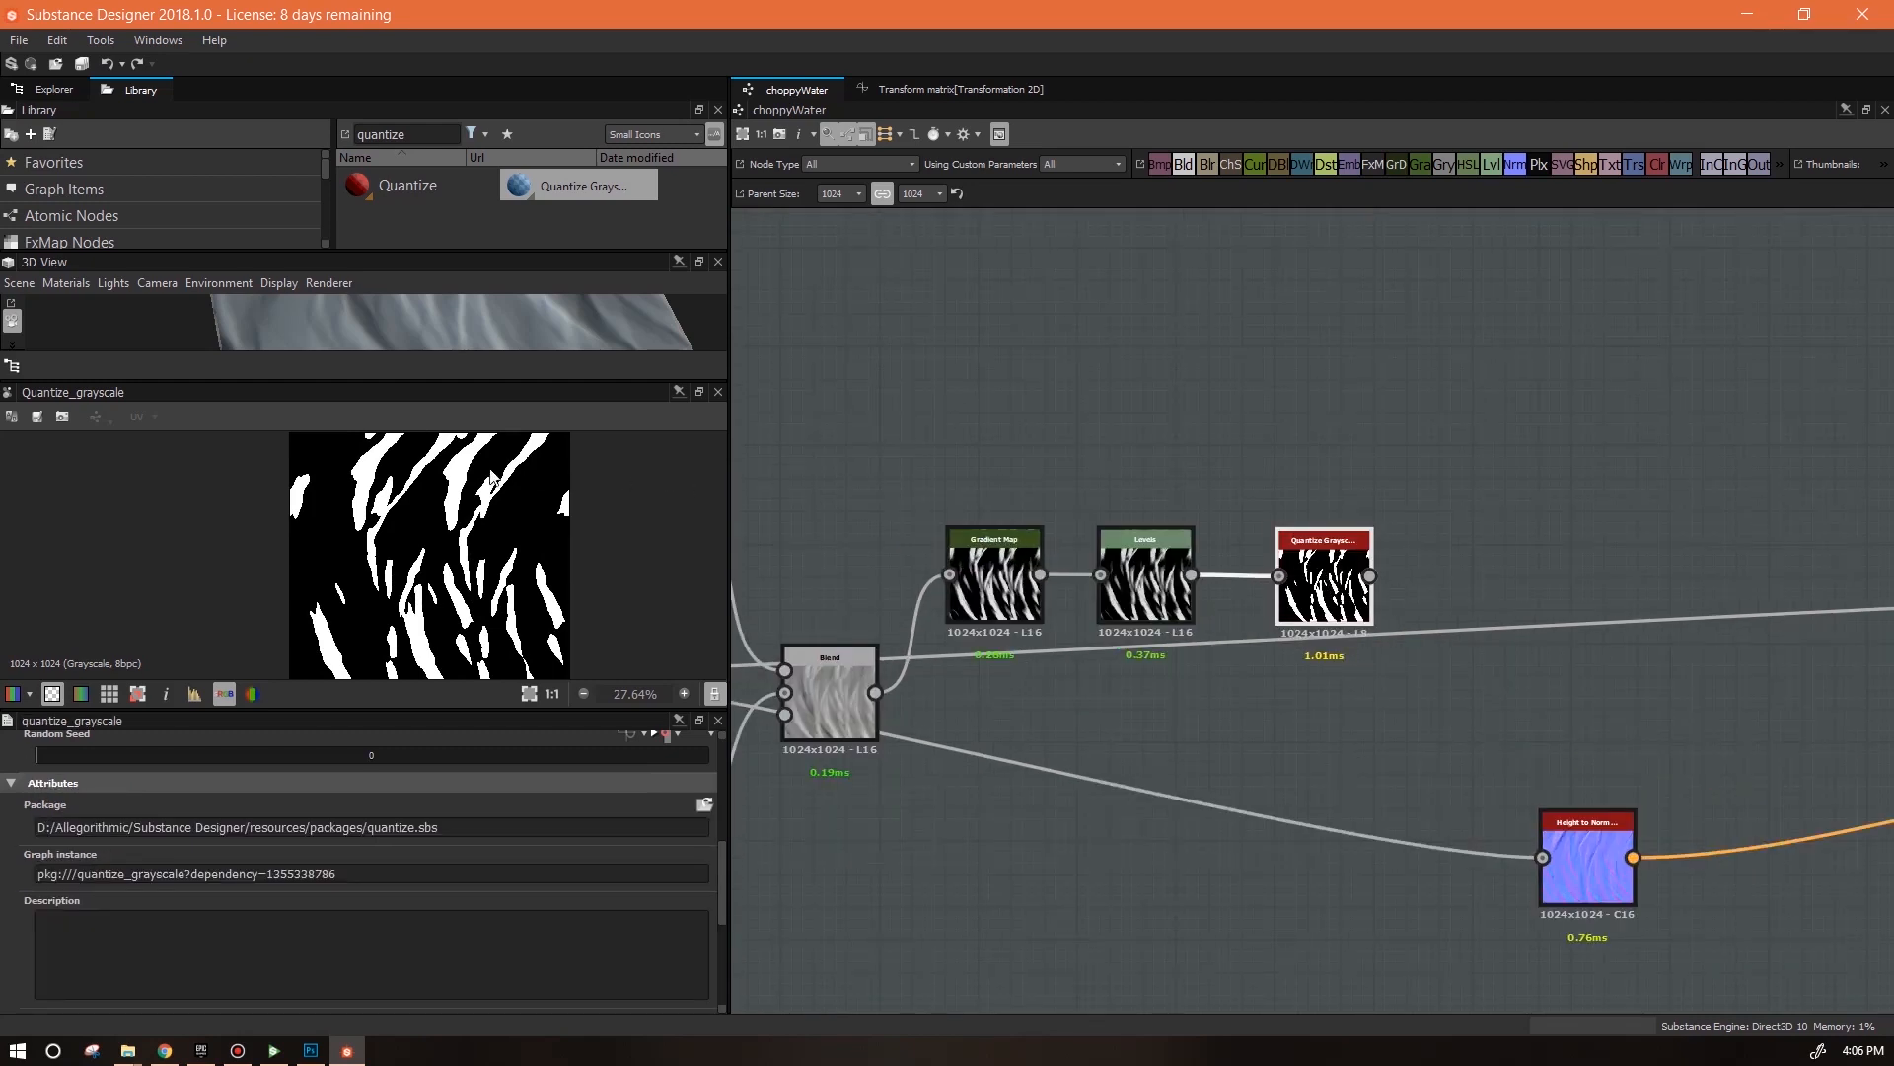
scroll(481, 498, up, 3)
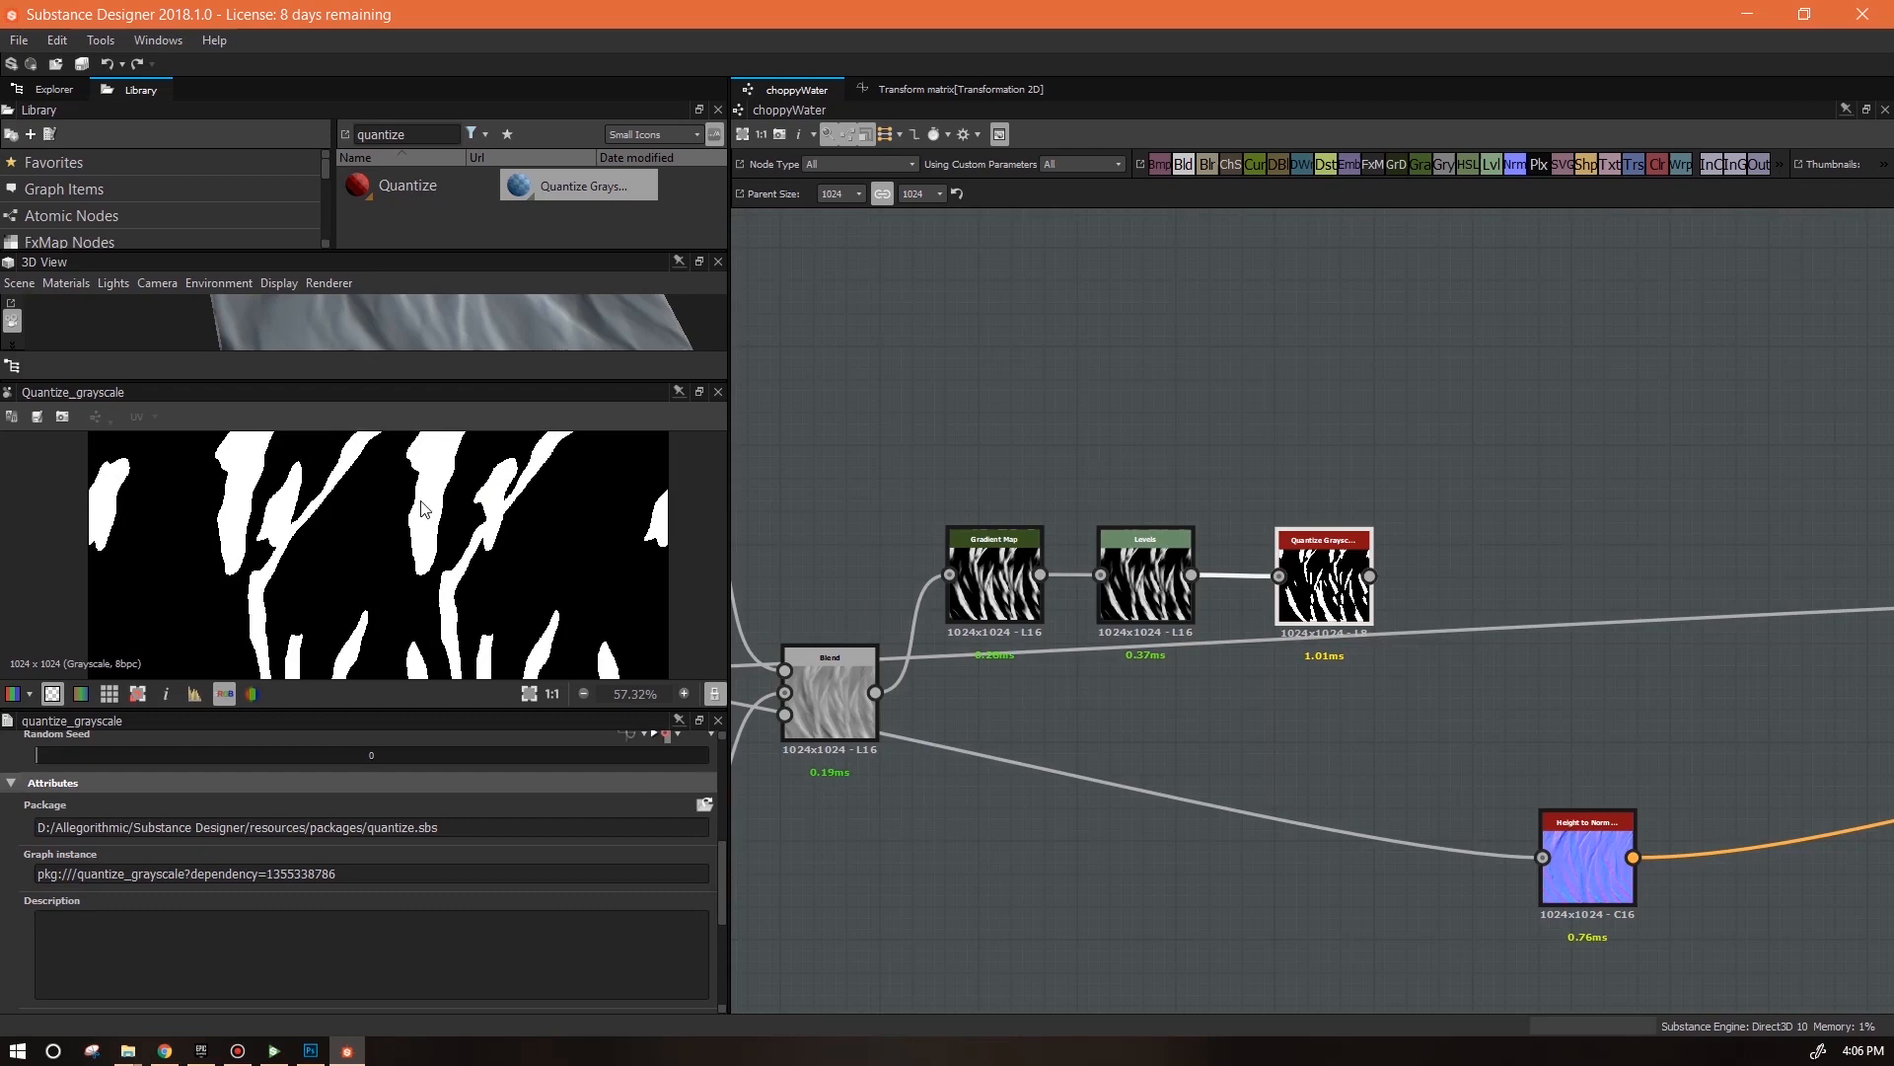
drag(724, 908, 734, 783)
click(328, 780)
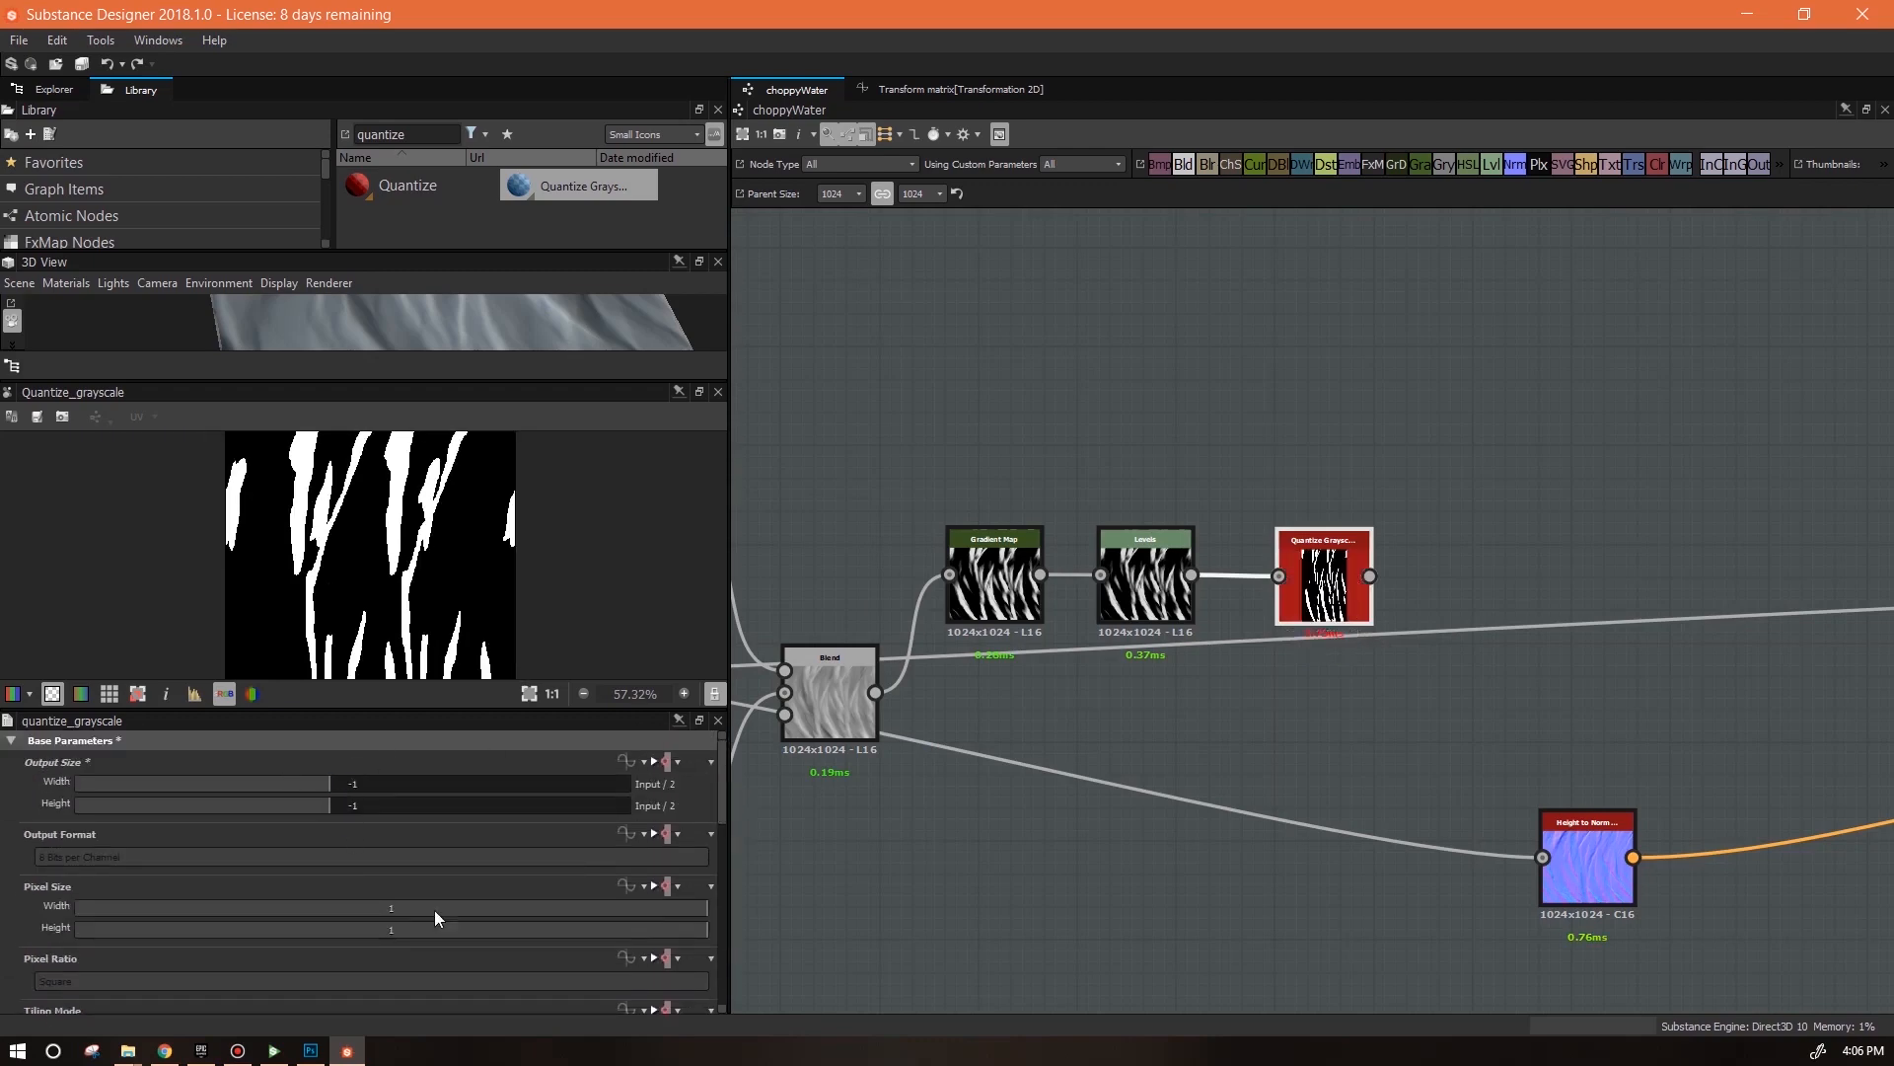
scroll(1412, 667, down, 2)
Add a Warp node with its output size relative to parent, and feed it the Quantize Grayscale output
middle_drag(1430, 774, 1319, 619)
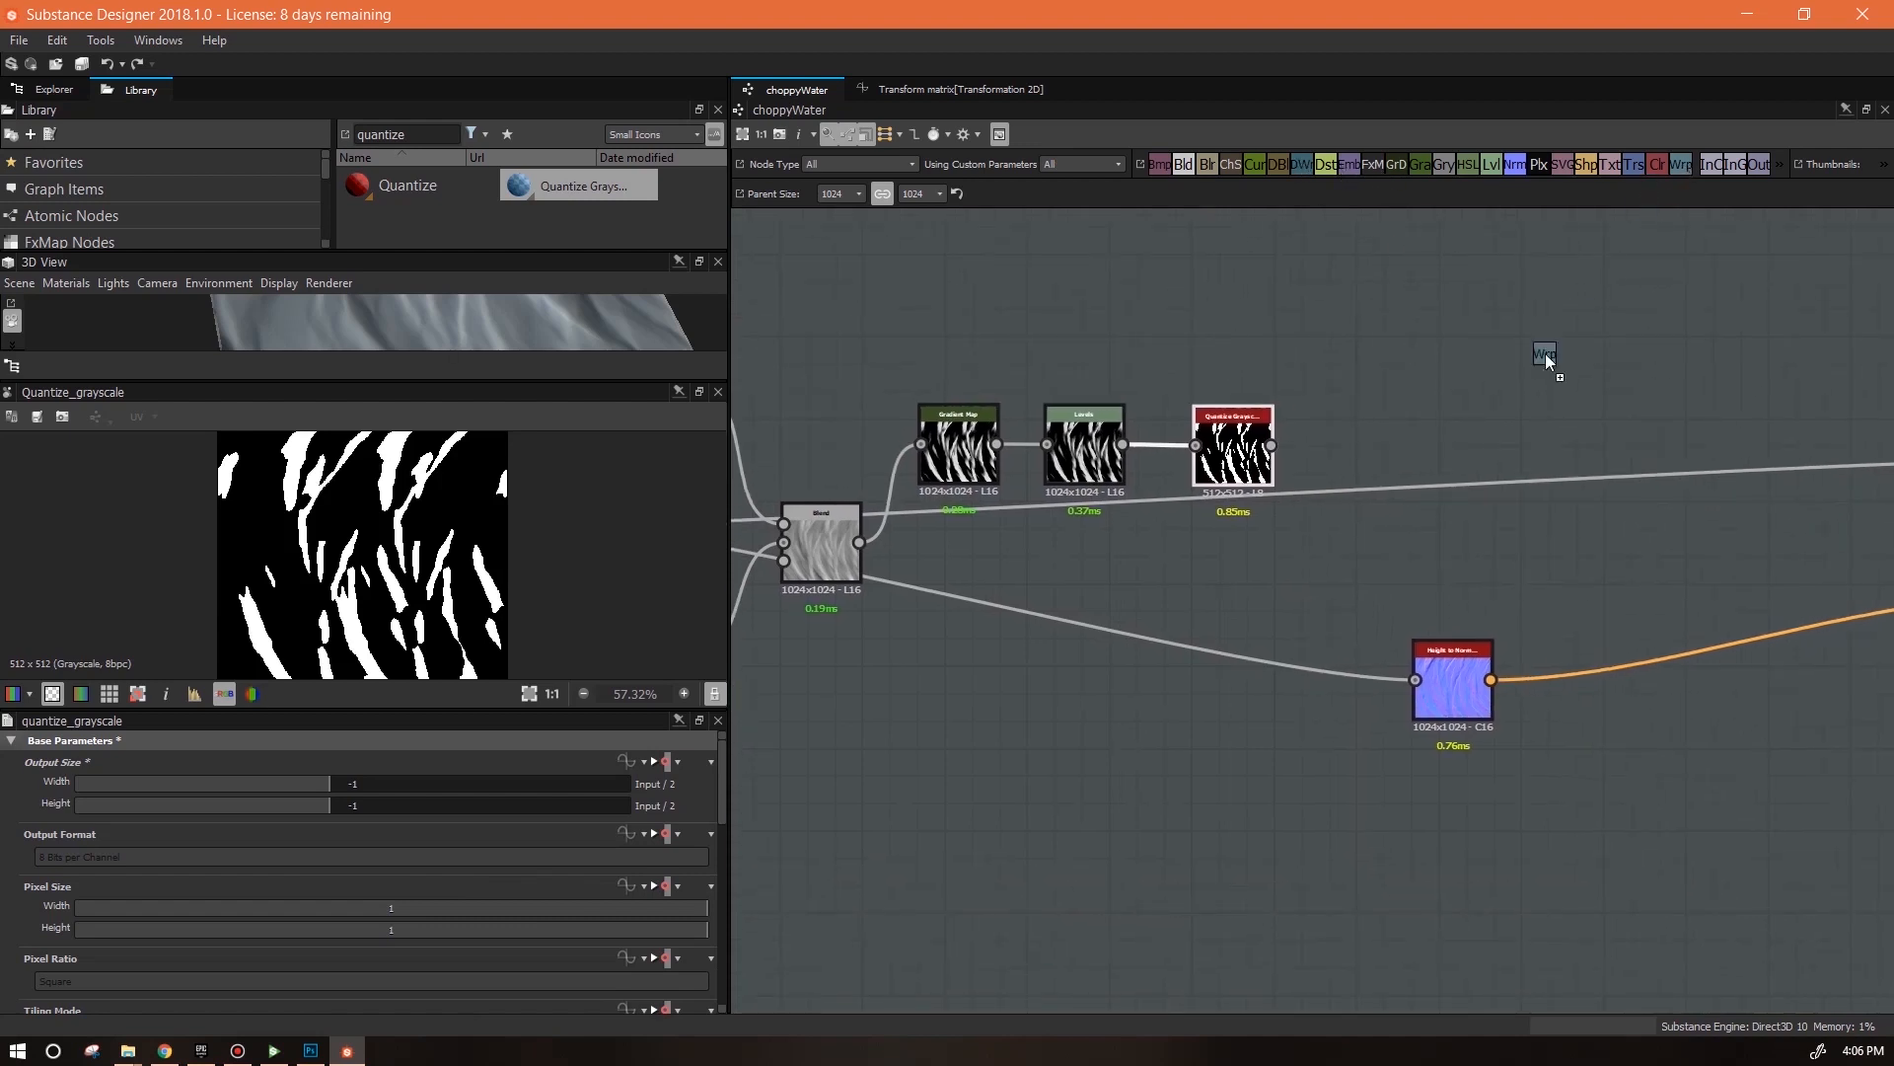
drag(1440, 407, 1441, 407)
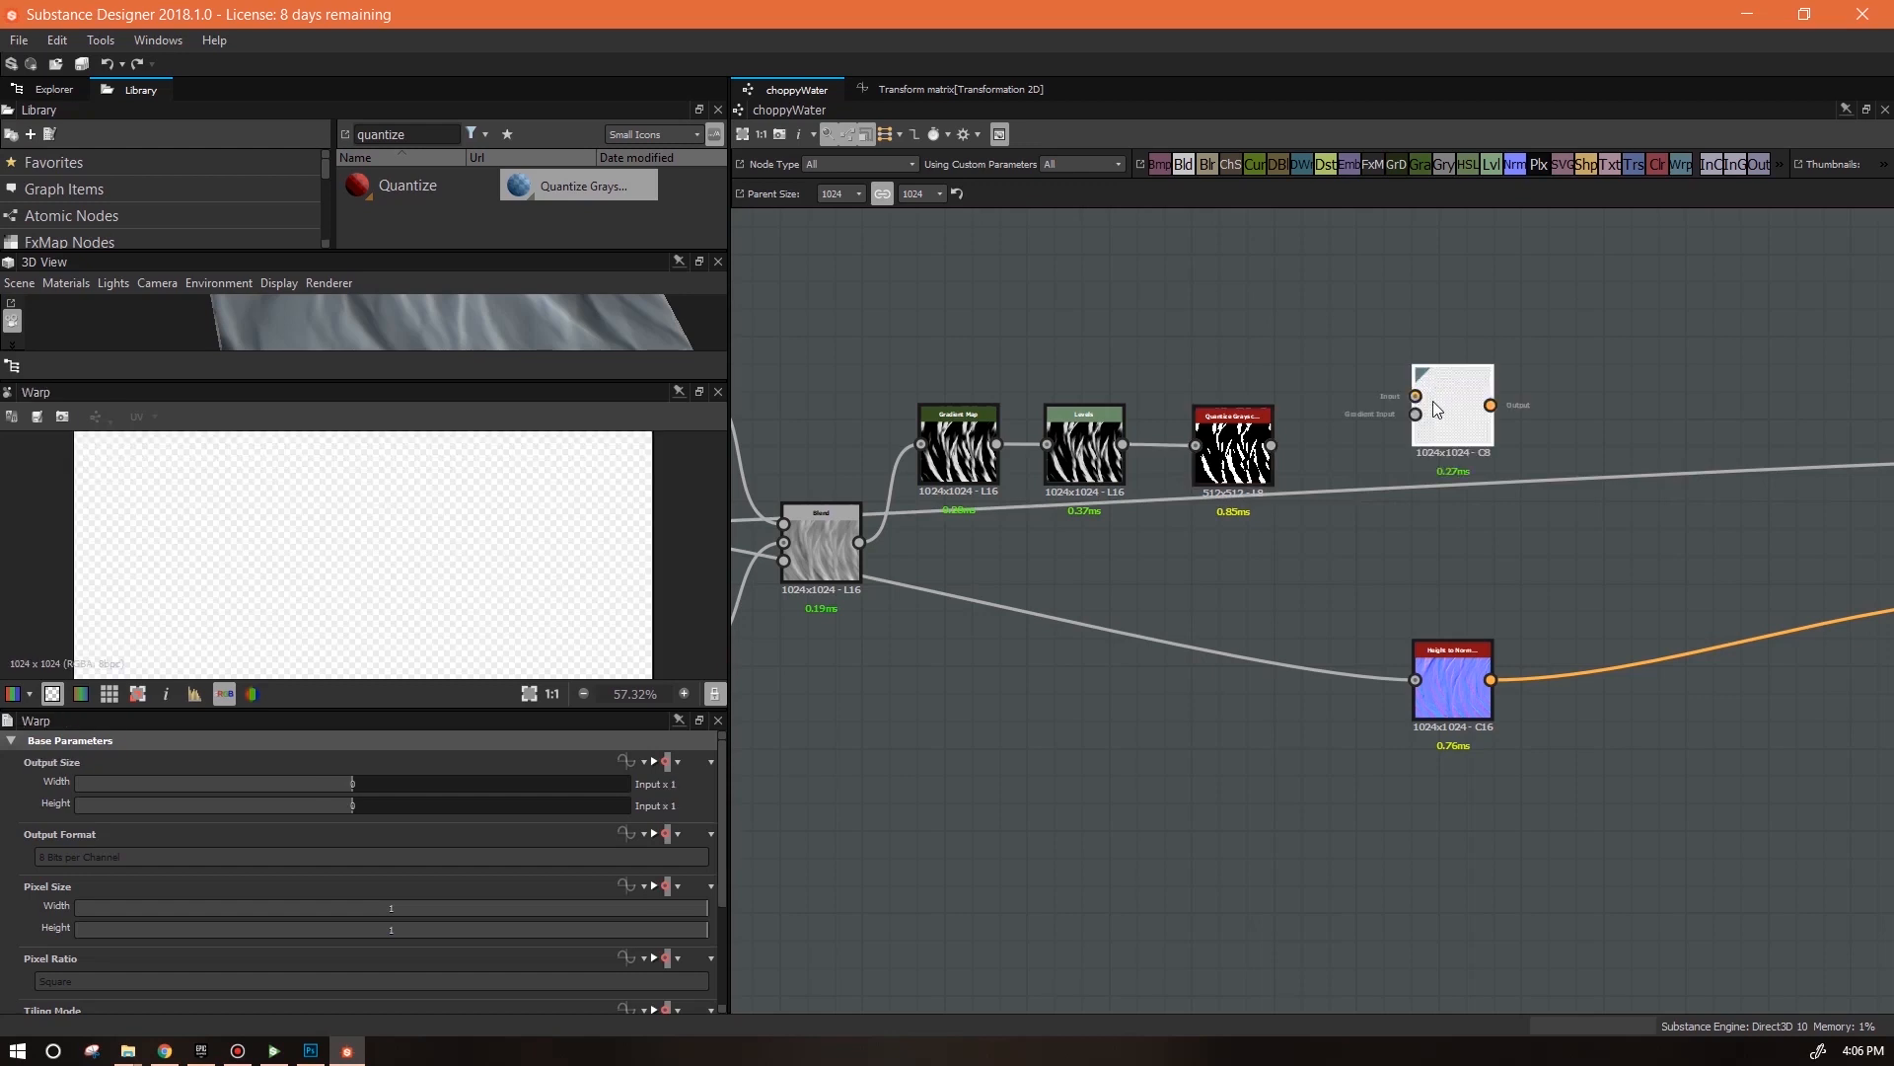
click(675, 761)
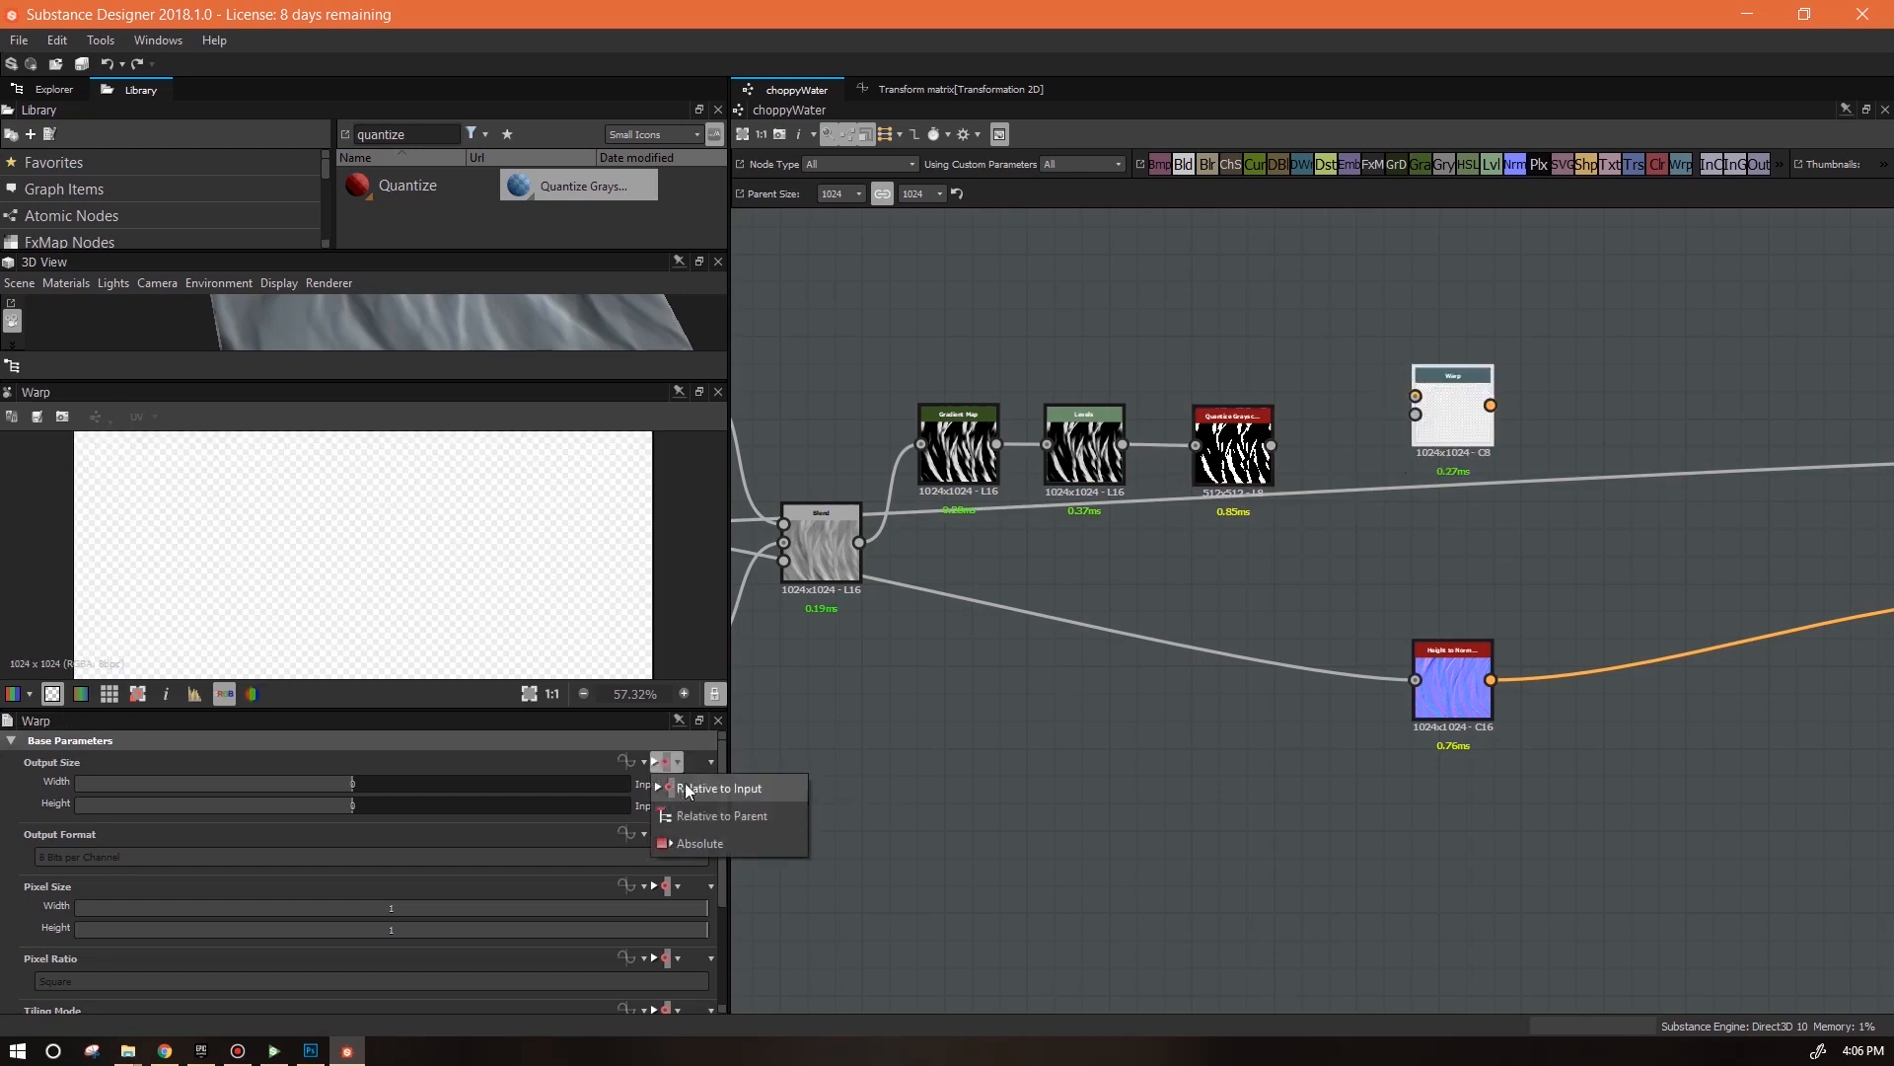
click(714, 819)
drag(1454, 414, 1455, 497)
drag(1270, 445, 1414, 479)
drag(1454, 495, 1385, 495)
scroll(464, 592, down, 4)
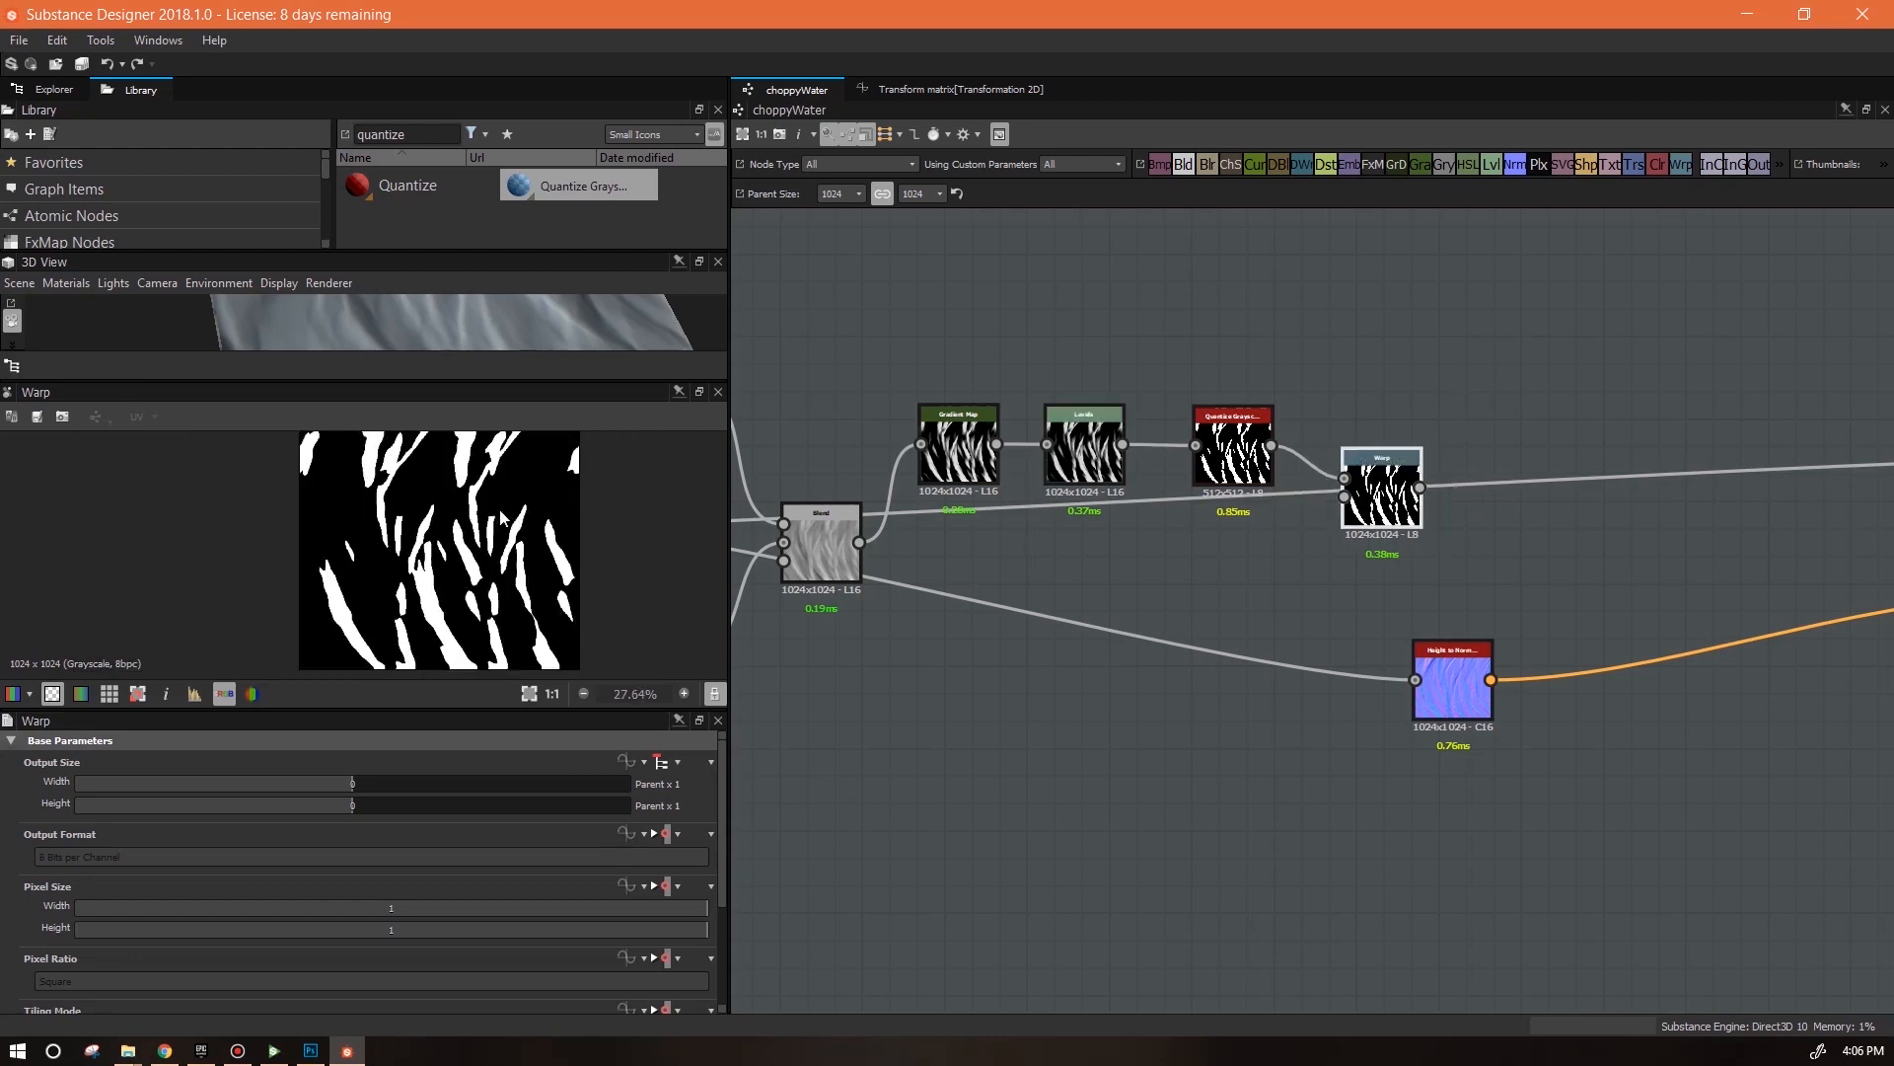
Connect the Warp output to the Base Color output, and inspect the crests on the cube in an enlarged 3D View
scroll(1413, 657, down, 2)
middle_drag(1413, 657, 985, 671)
middle_drag(954, 577, 1105, 569)
drag(1105, 574, 1117, 575)
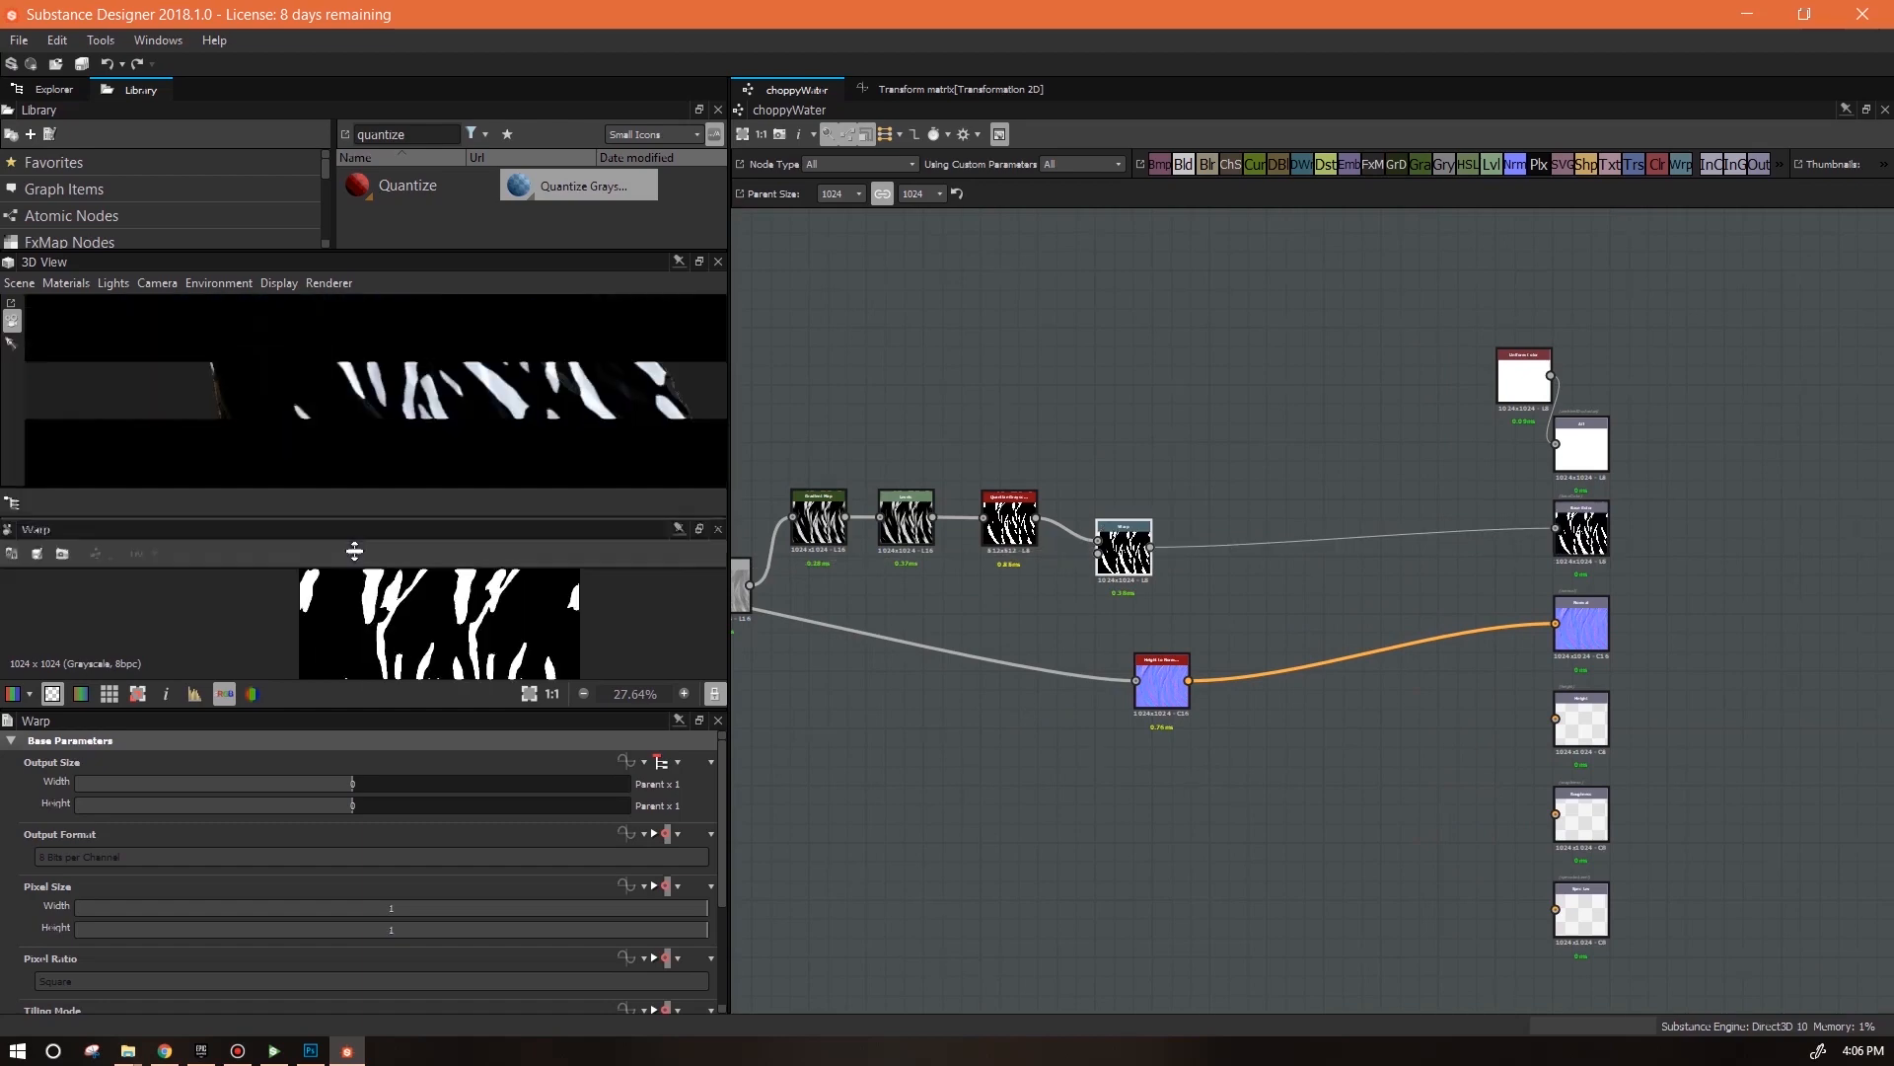
drag(444, 383, 444, 677)
drag(639, 430, 458, 502)
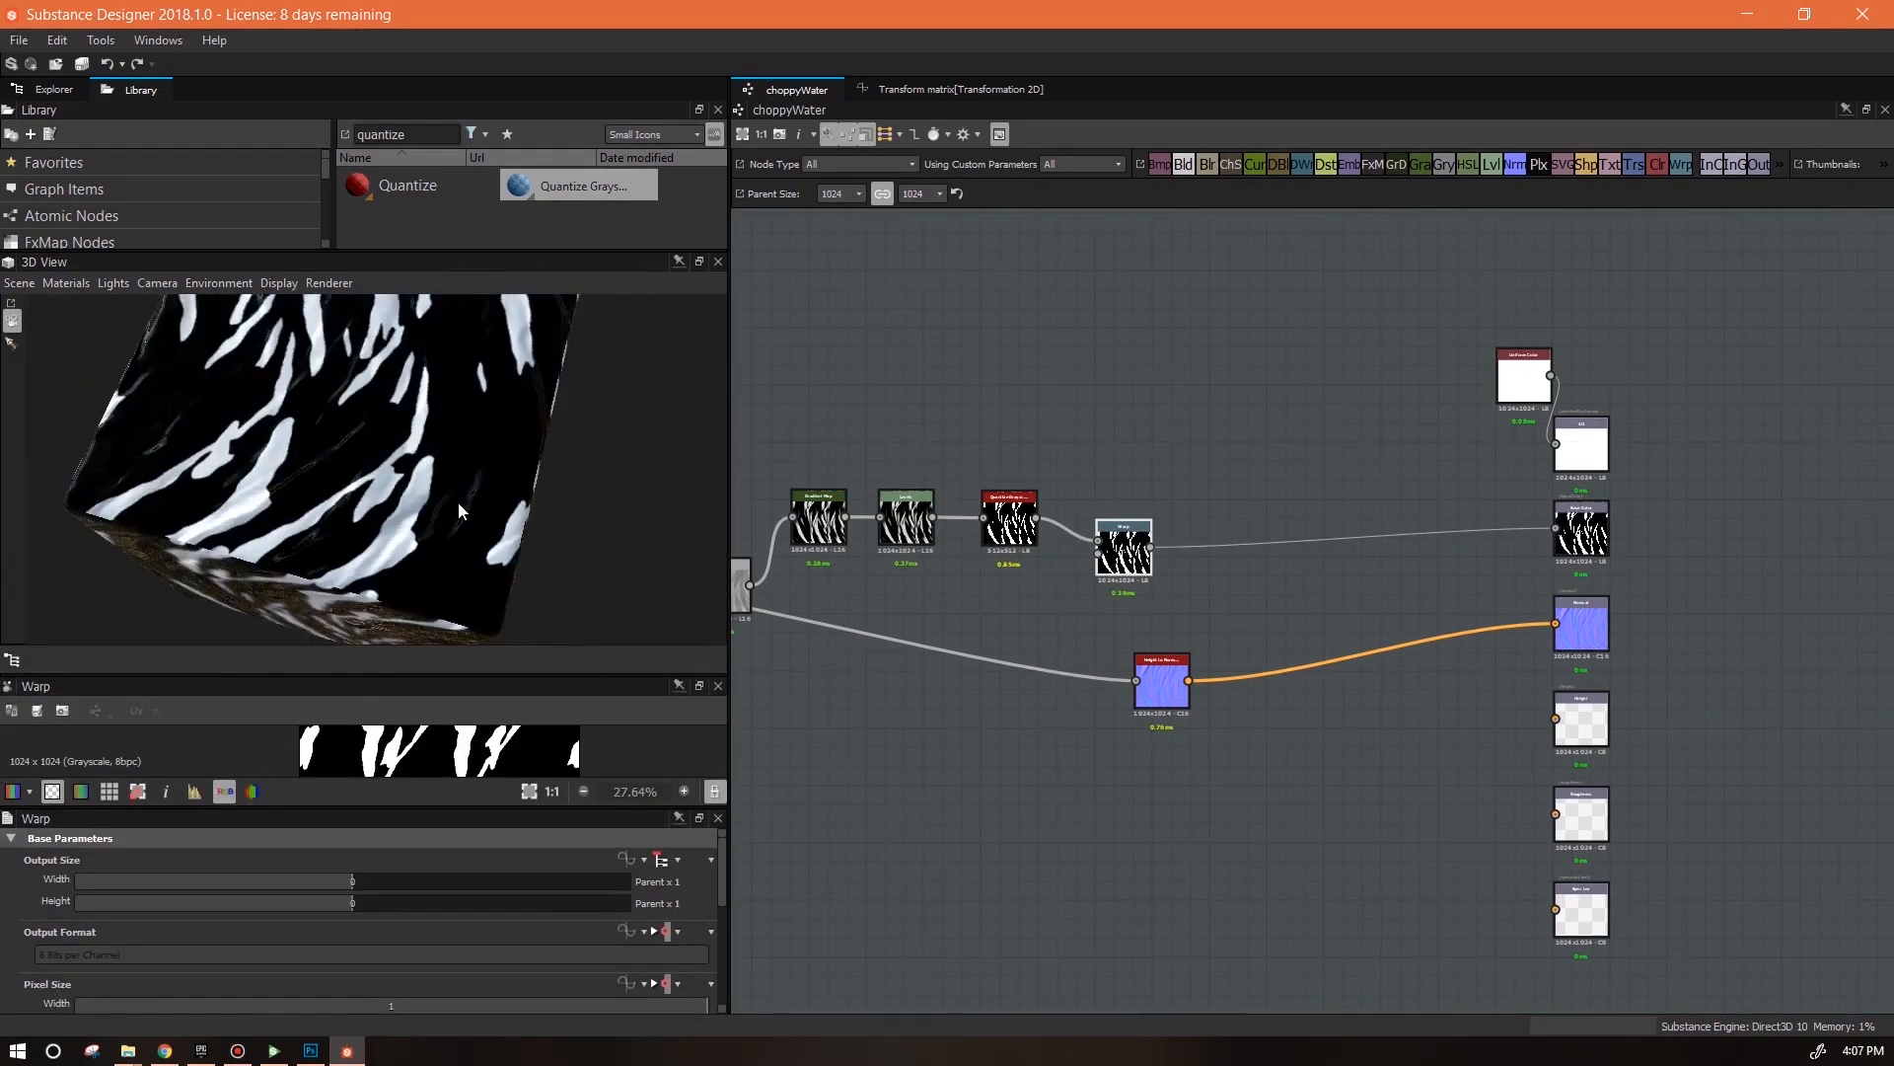
drag(335, 496, 205, 481)
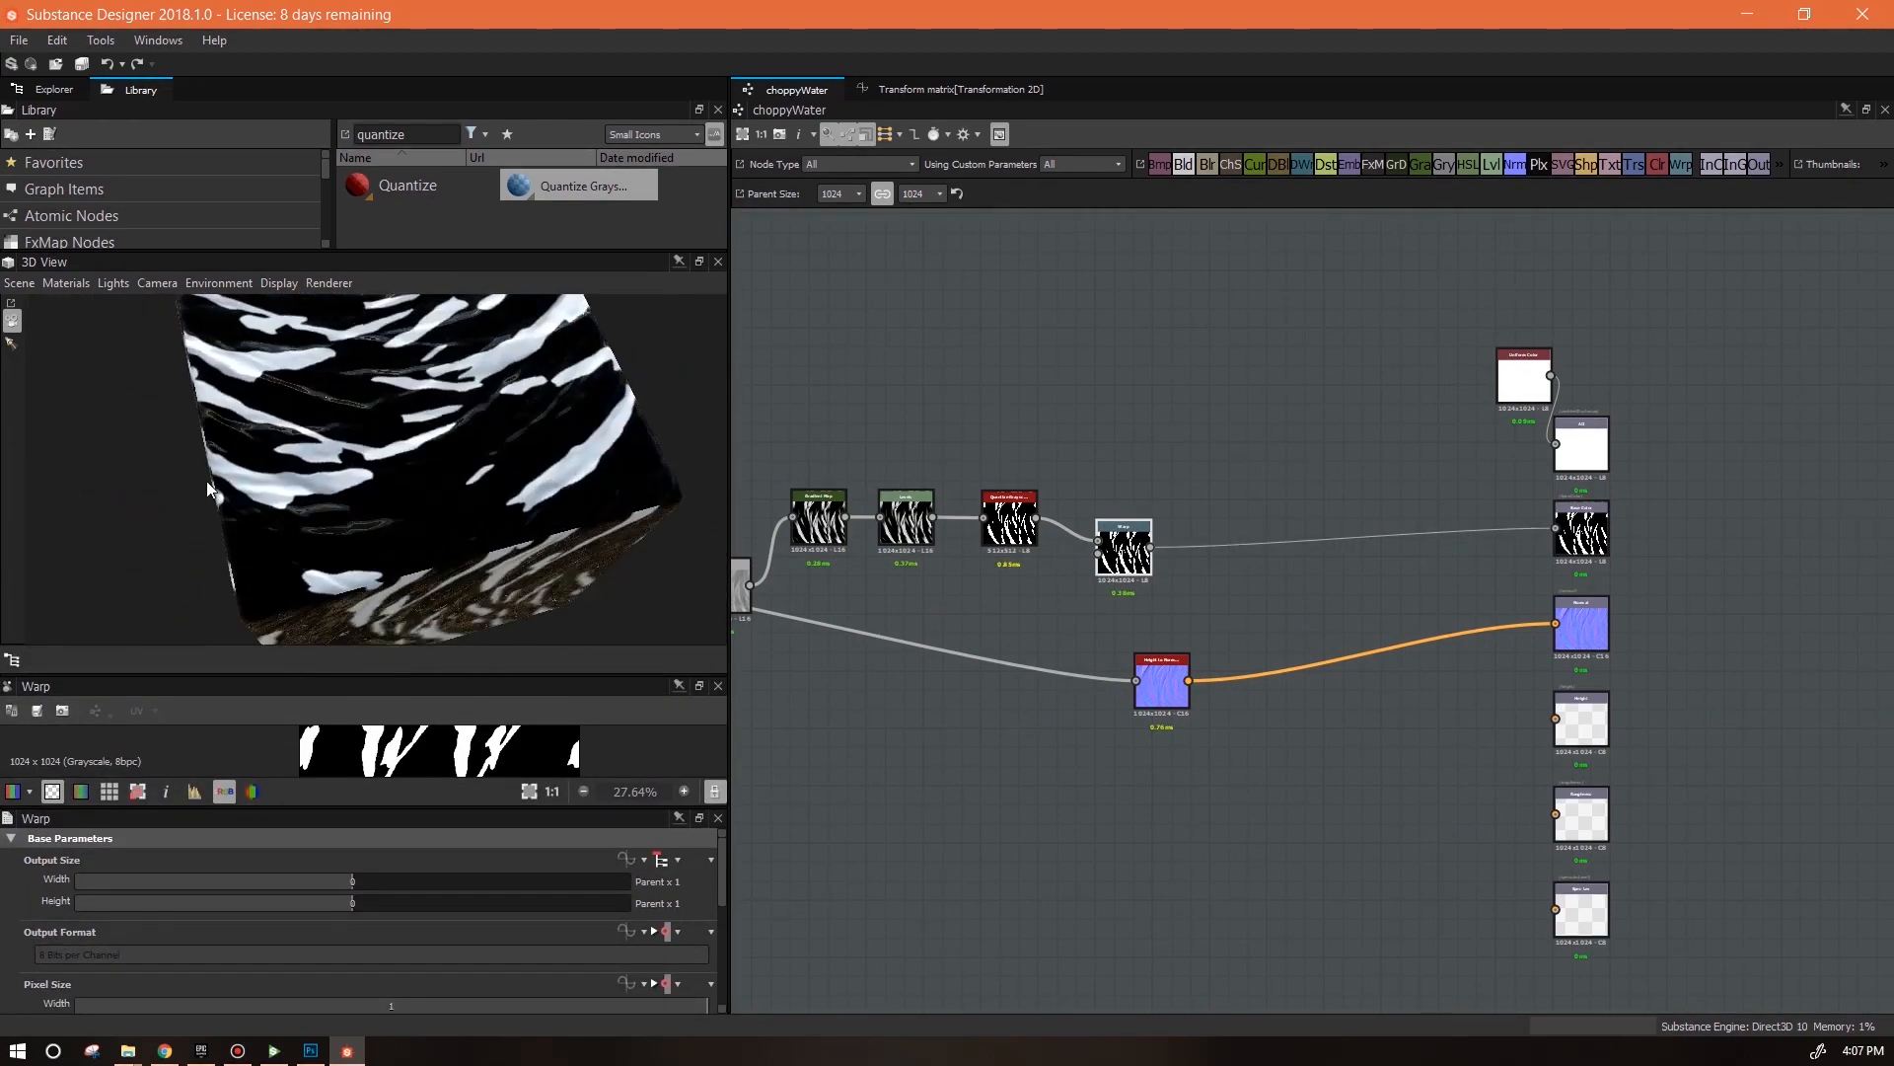
drag(456, 482, 678, 381)
Search the library for "crysta" and add a Crystal 1 node below the Quantize Grayscale chain
middle_drag(1204, 624, 1592, 617)
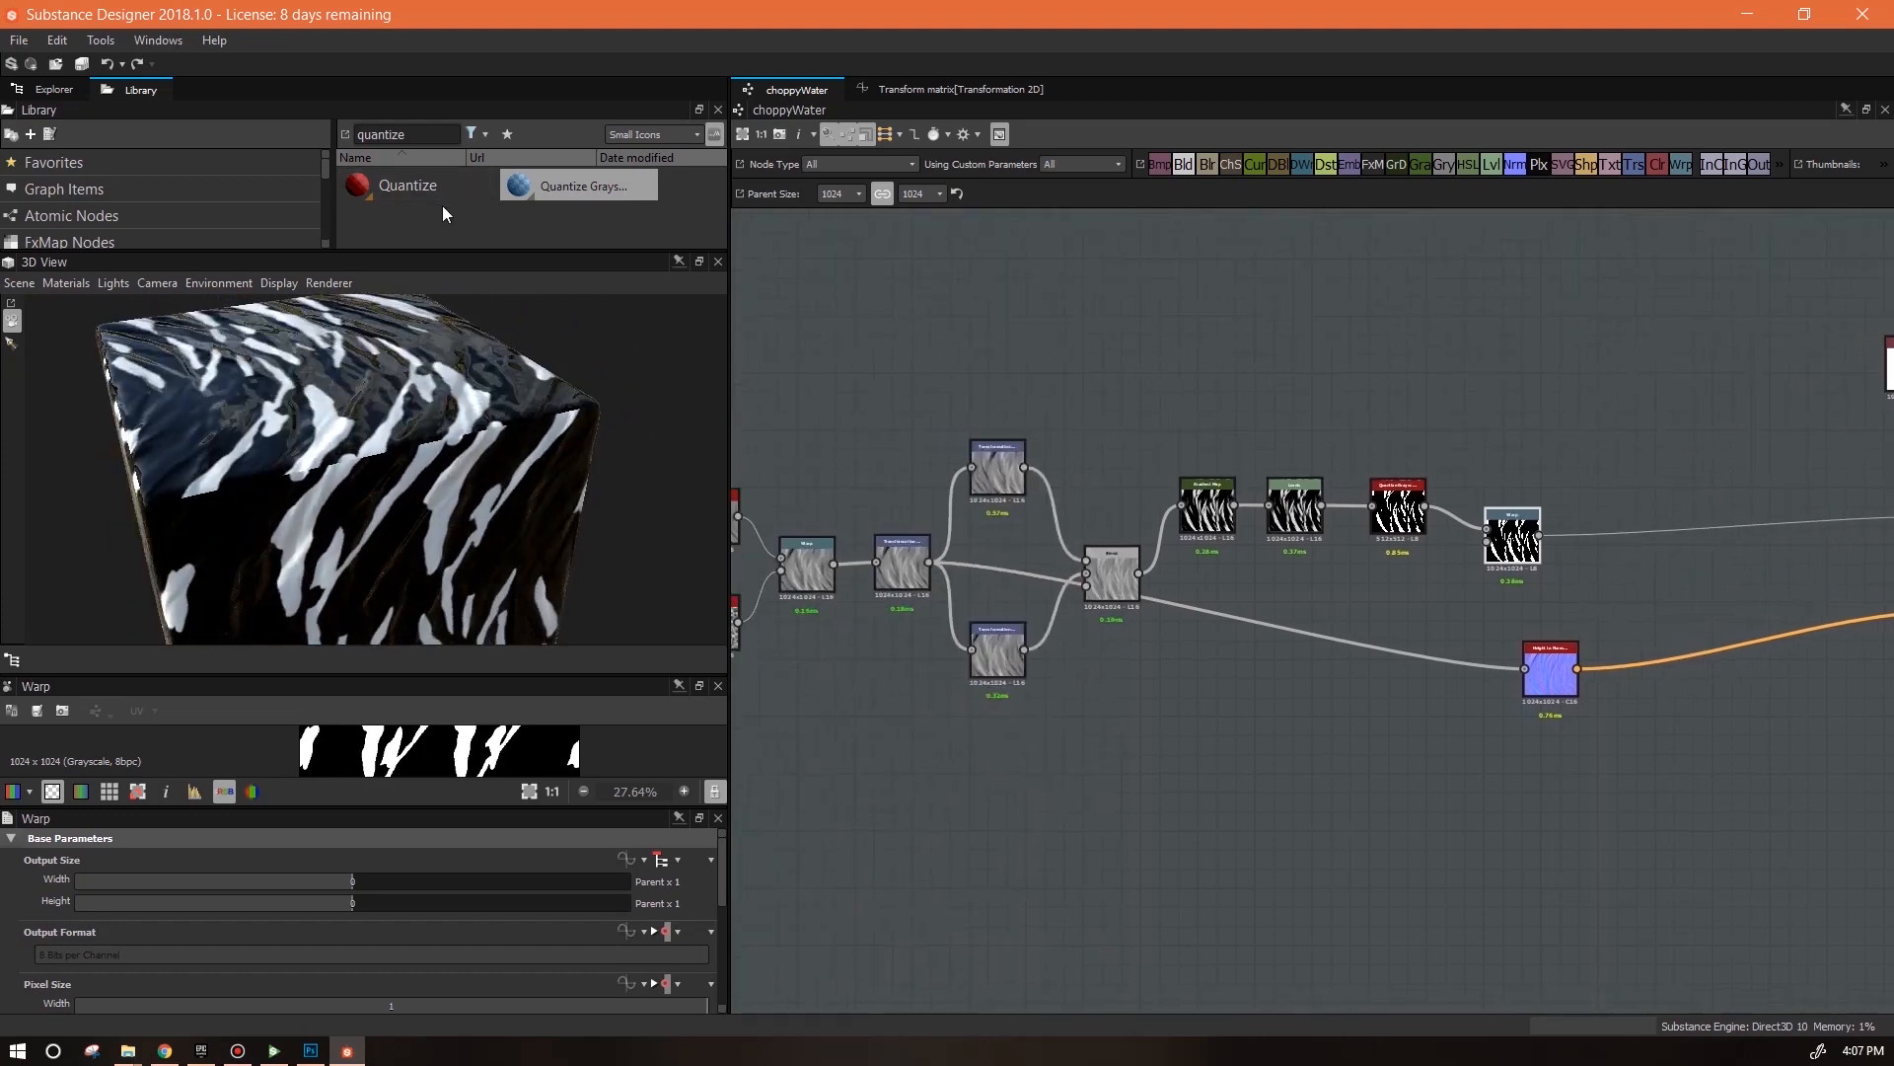
double_click(423, 132)
text(crysta)
drag(450, 253, 1263, 797)
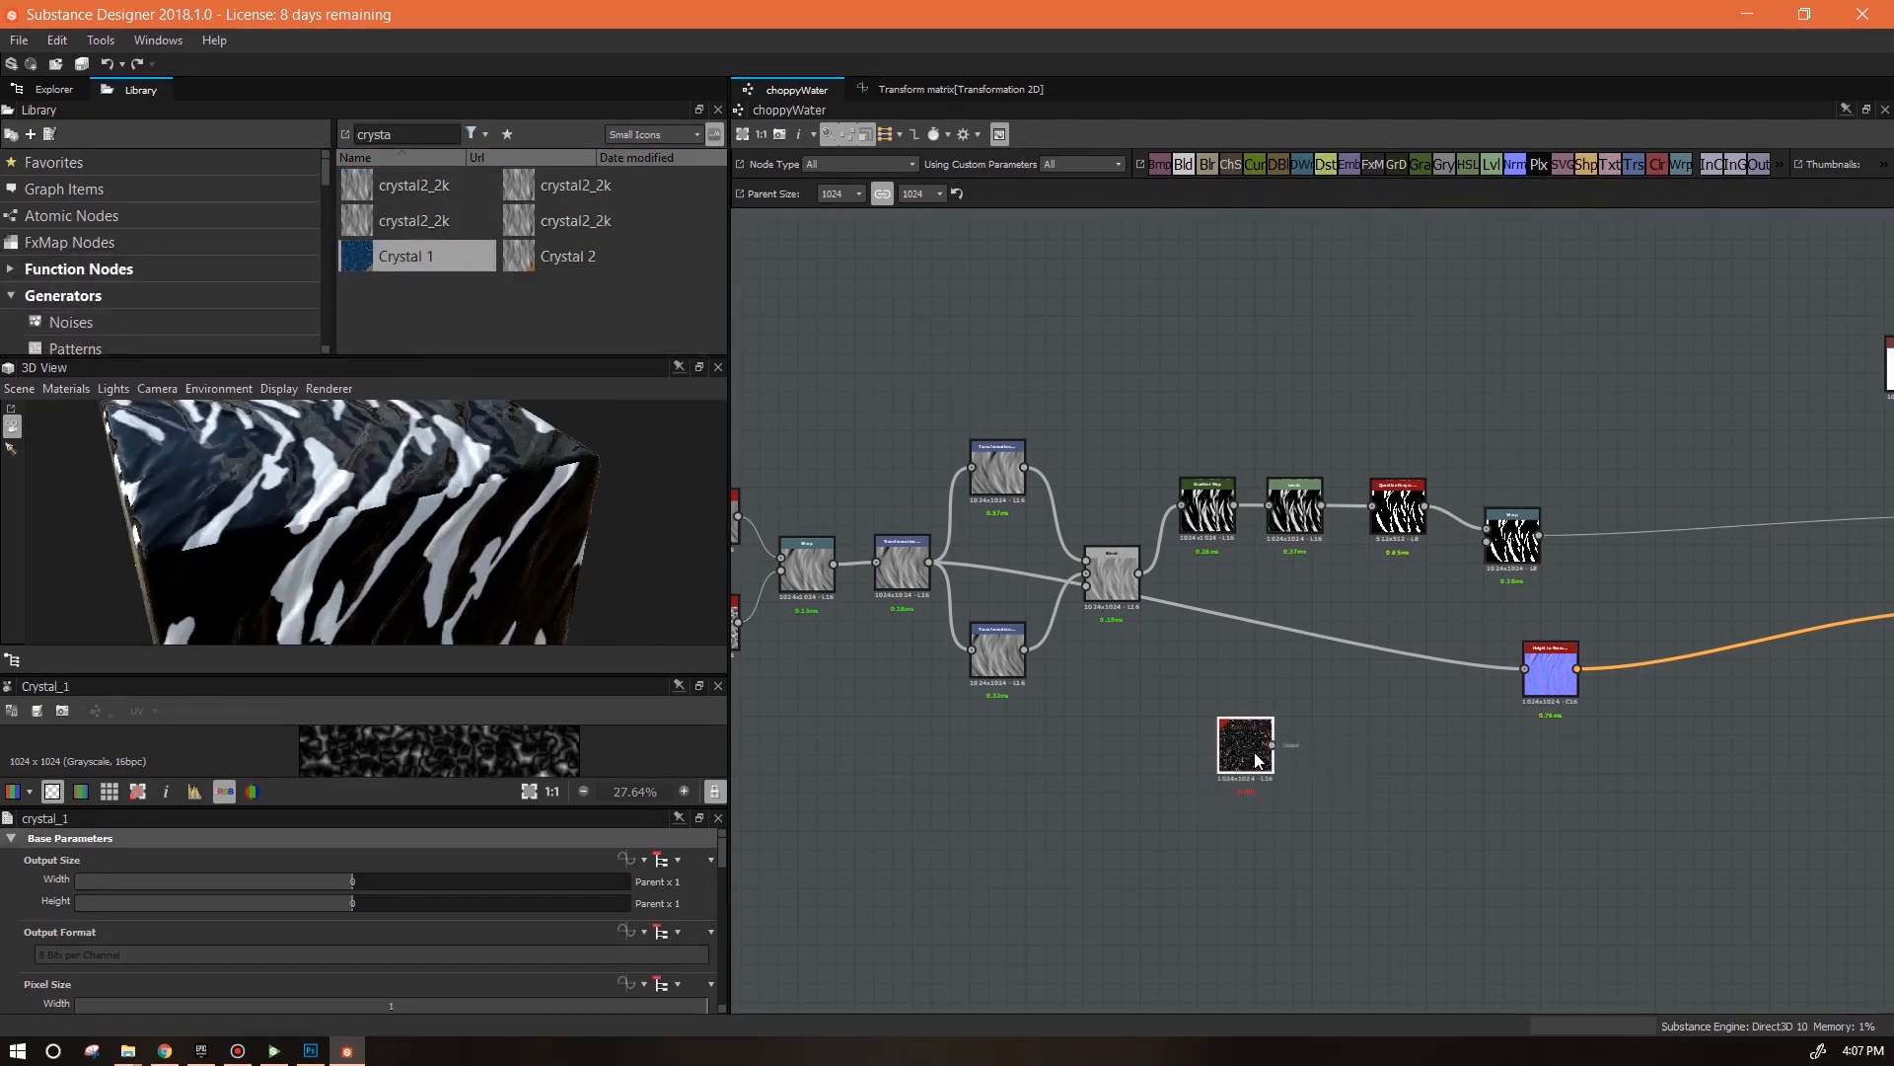
Halve the Crystal 1 node's output size and connect it to the Warp node's gradient input
click(329, 880)
scroll(1359, 742, up, 3)
drag(1169, 750, 1580, 400)
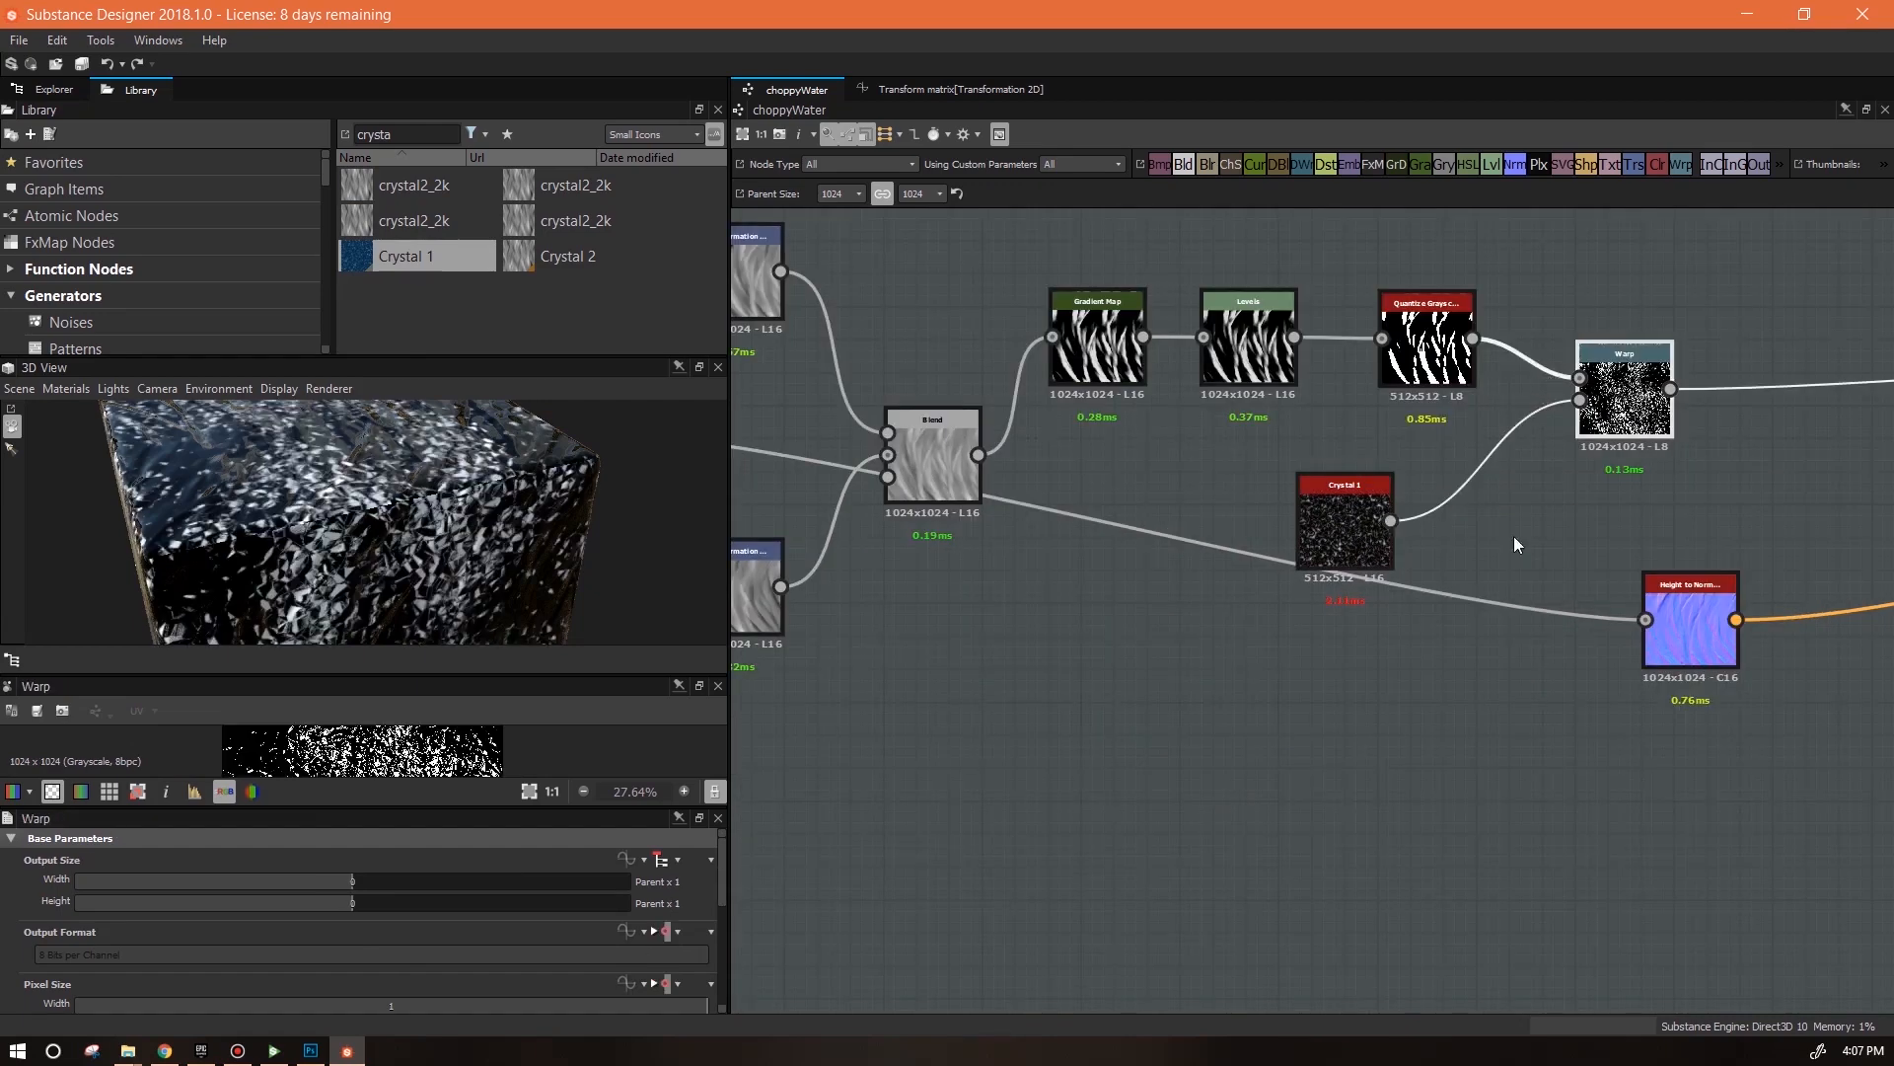
Set the Warp Intensity to 0.1 and check the crest edges up close in the 3D View
drag(724, 878, 720, 992)
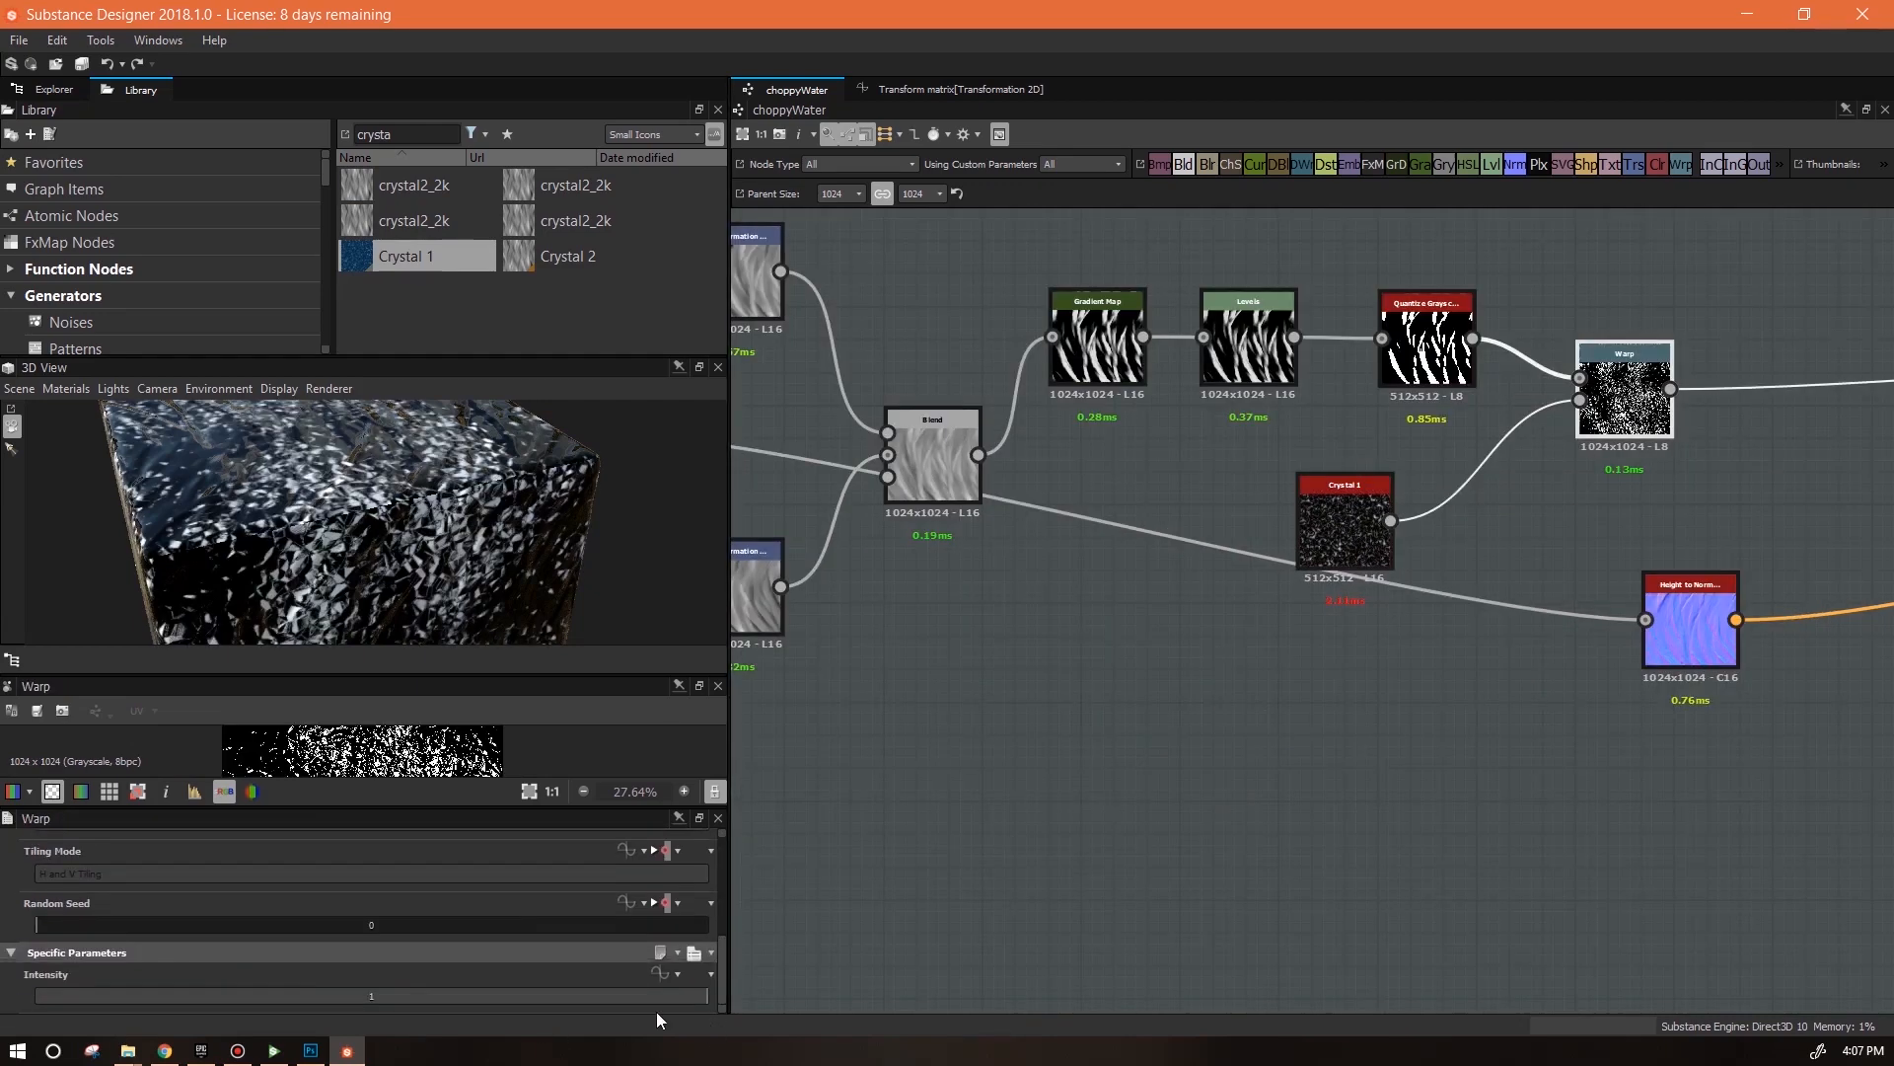
drag(595, 996, 182, 991)
double_click(384, 993)
text(.)
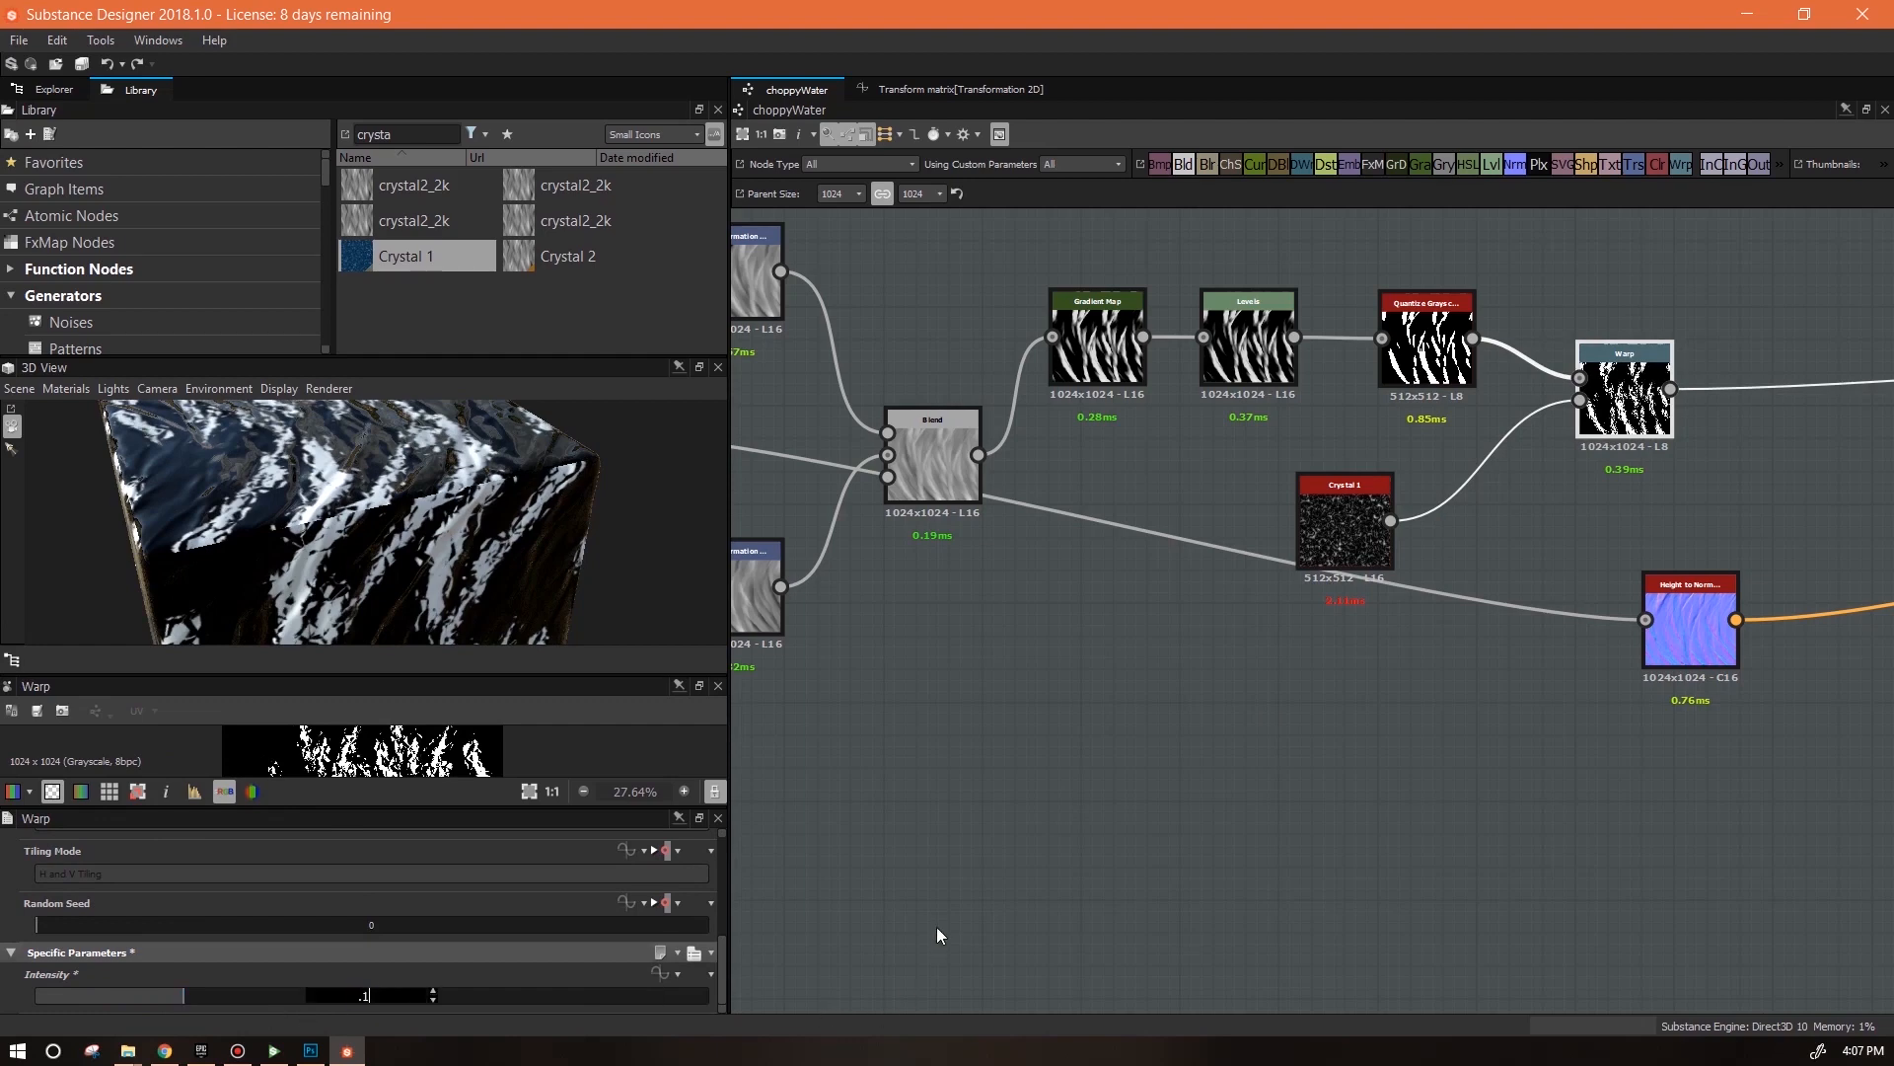
text(1)
key(Return)
scroll(452, 584, up, 5)
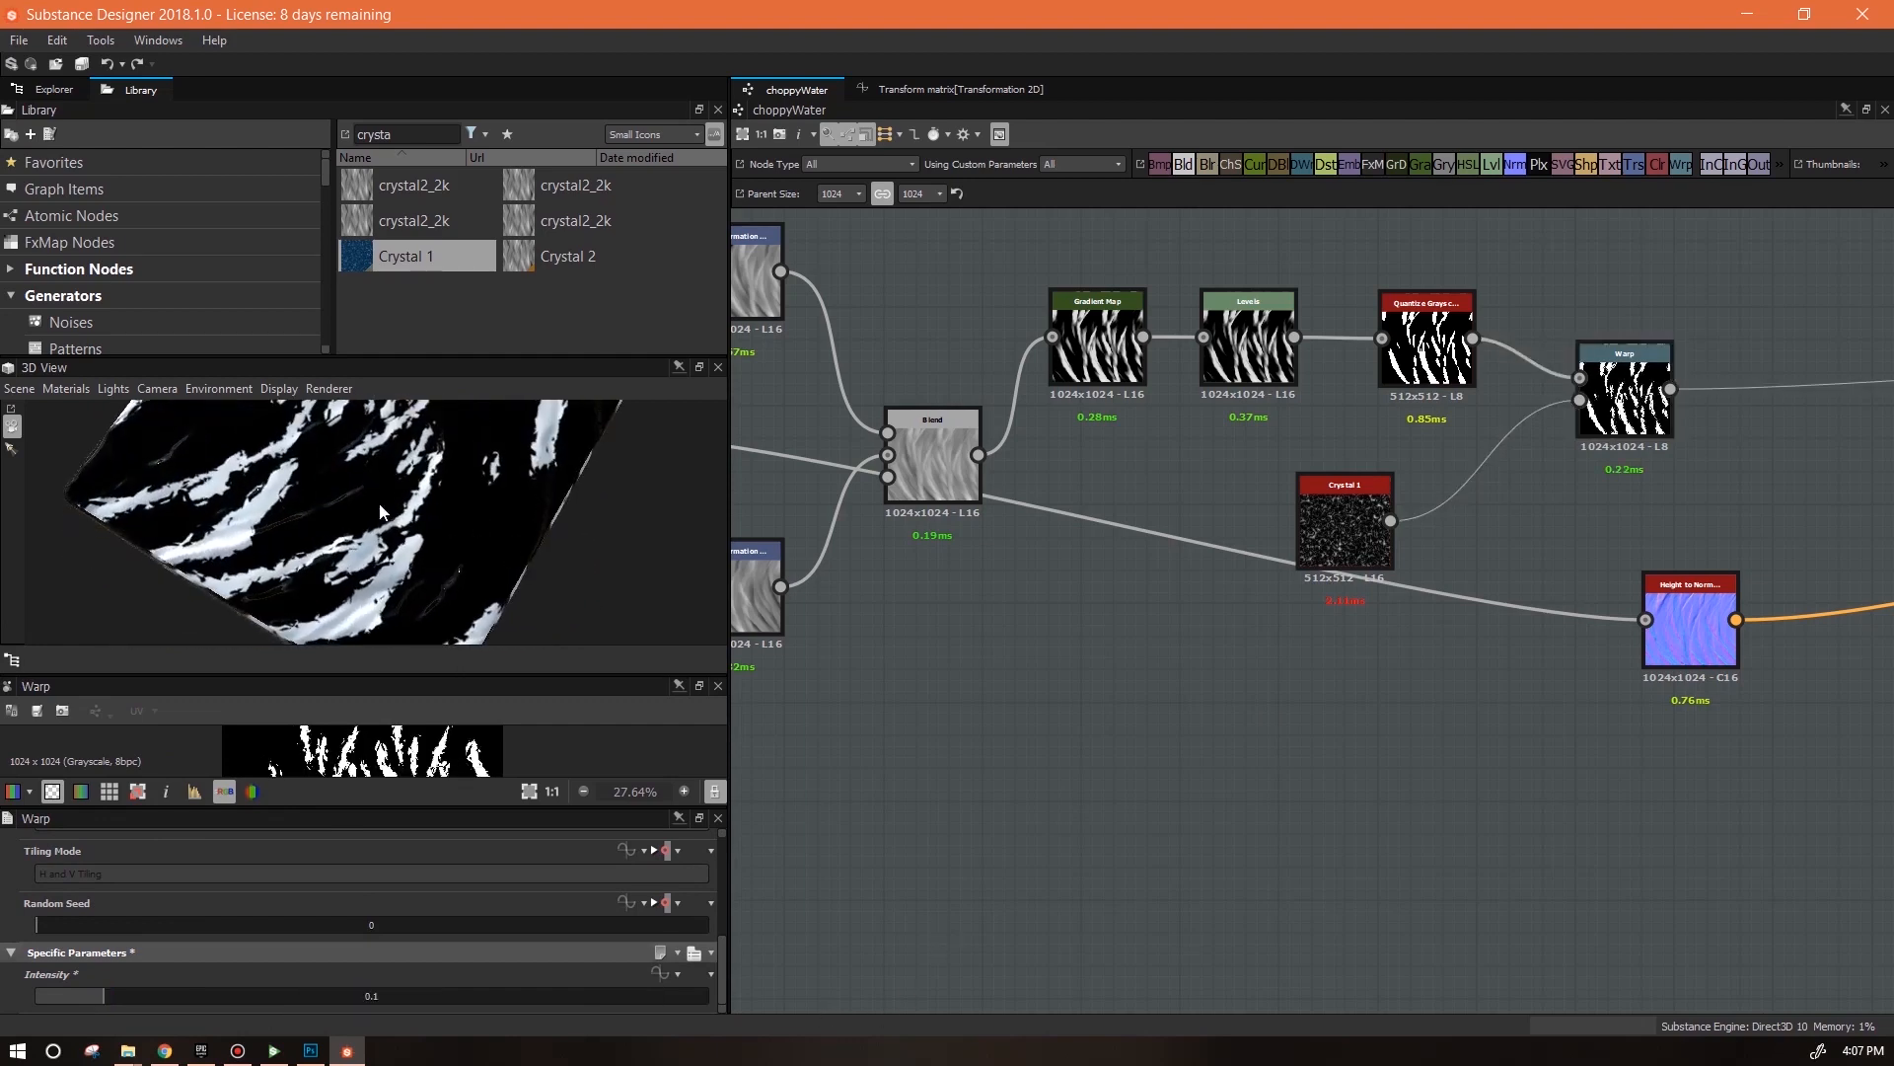
drag(384, 534, 400, 422)
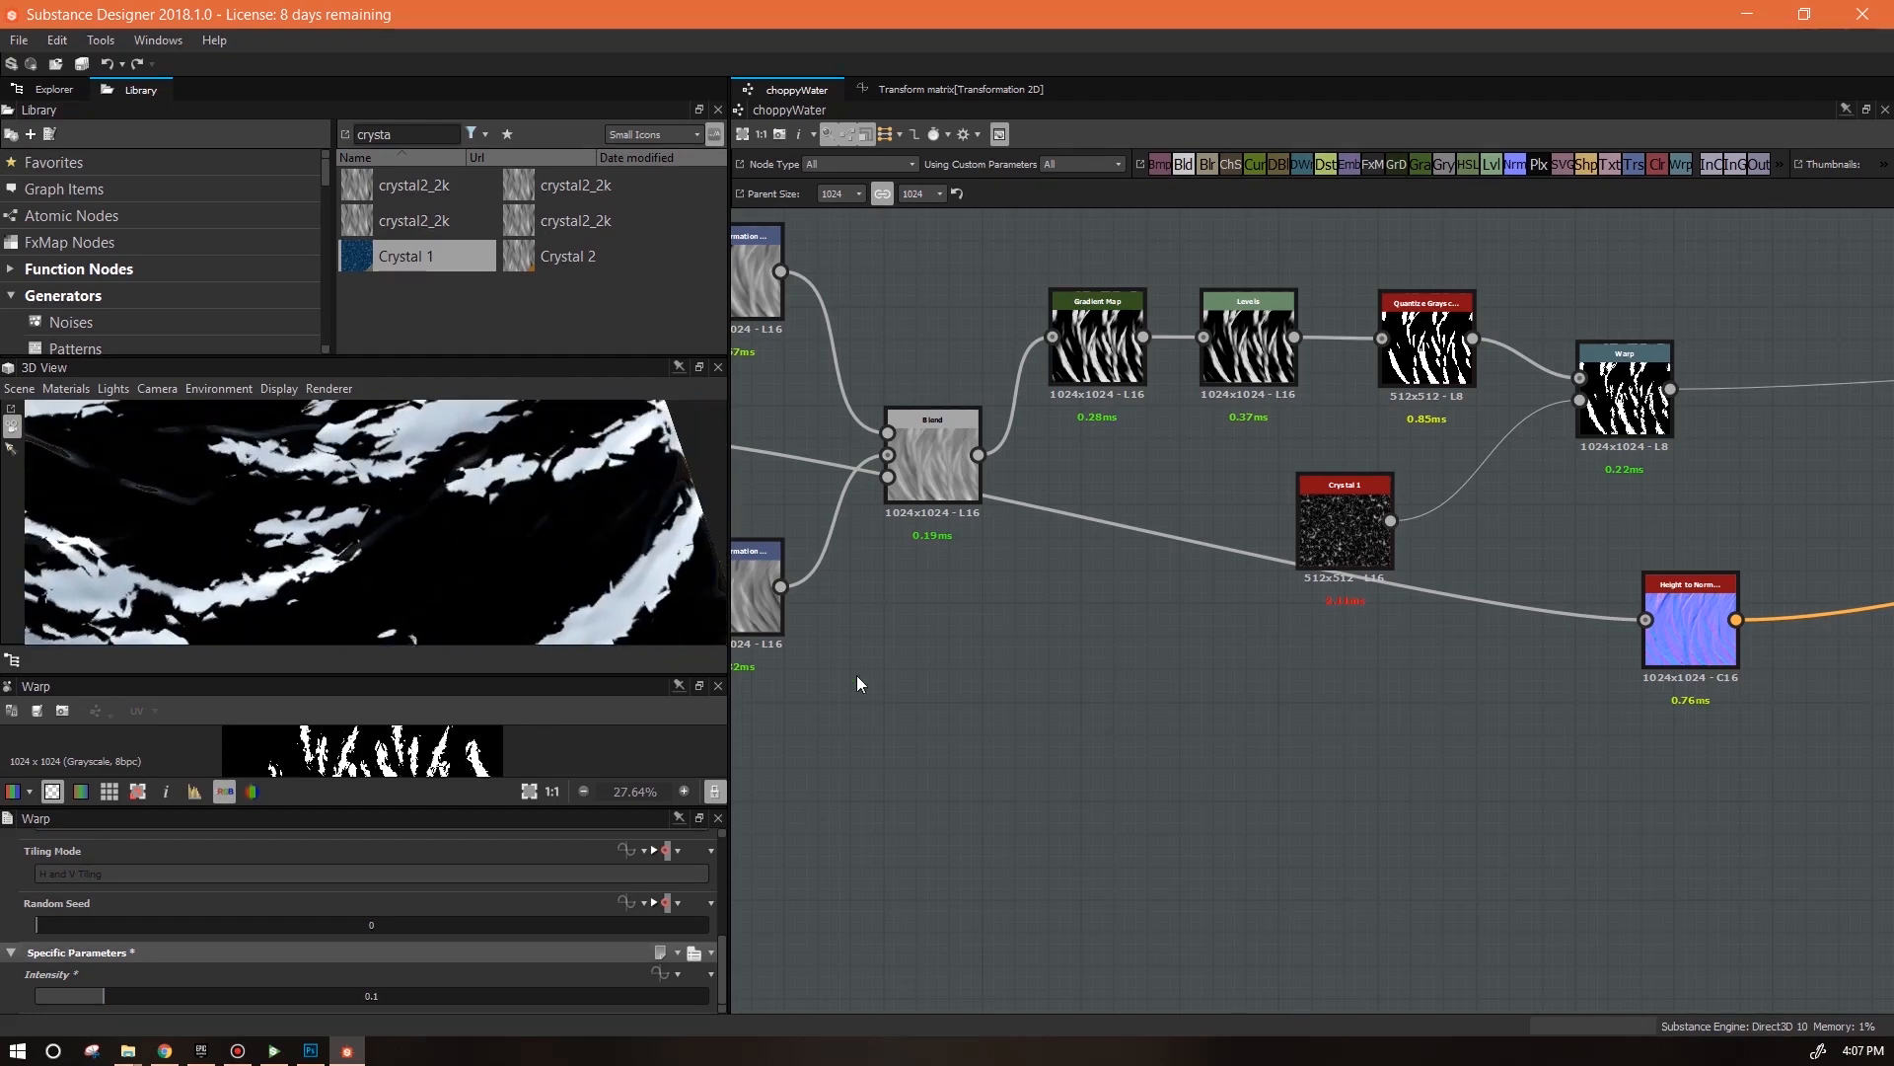
Search the library for "bevel", add a Bevel node above Warp, and feed it the Warp output
scroll(1346, 692, down, 2)
middle_drag(1437, 727, 1207, 799)
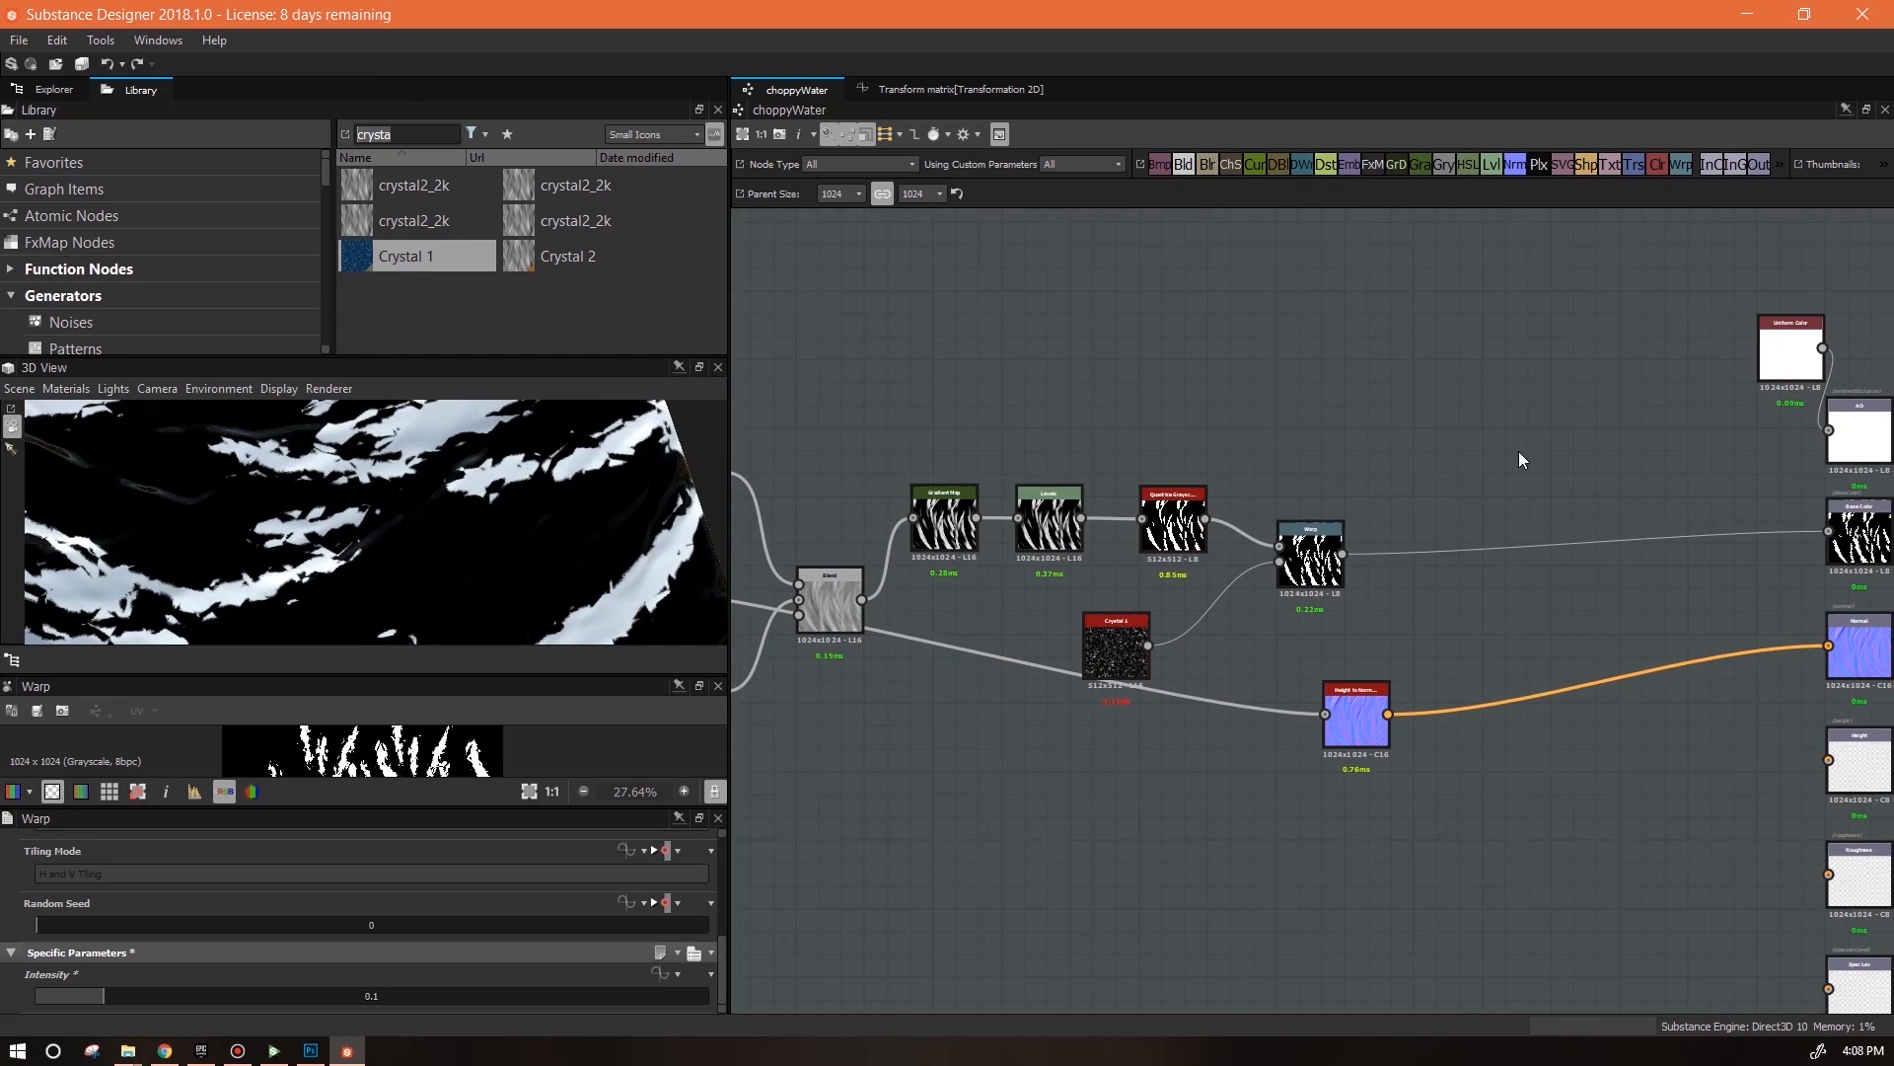
key(ctrl+a)
text(bevel)
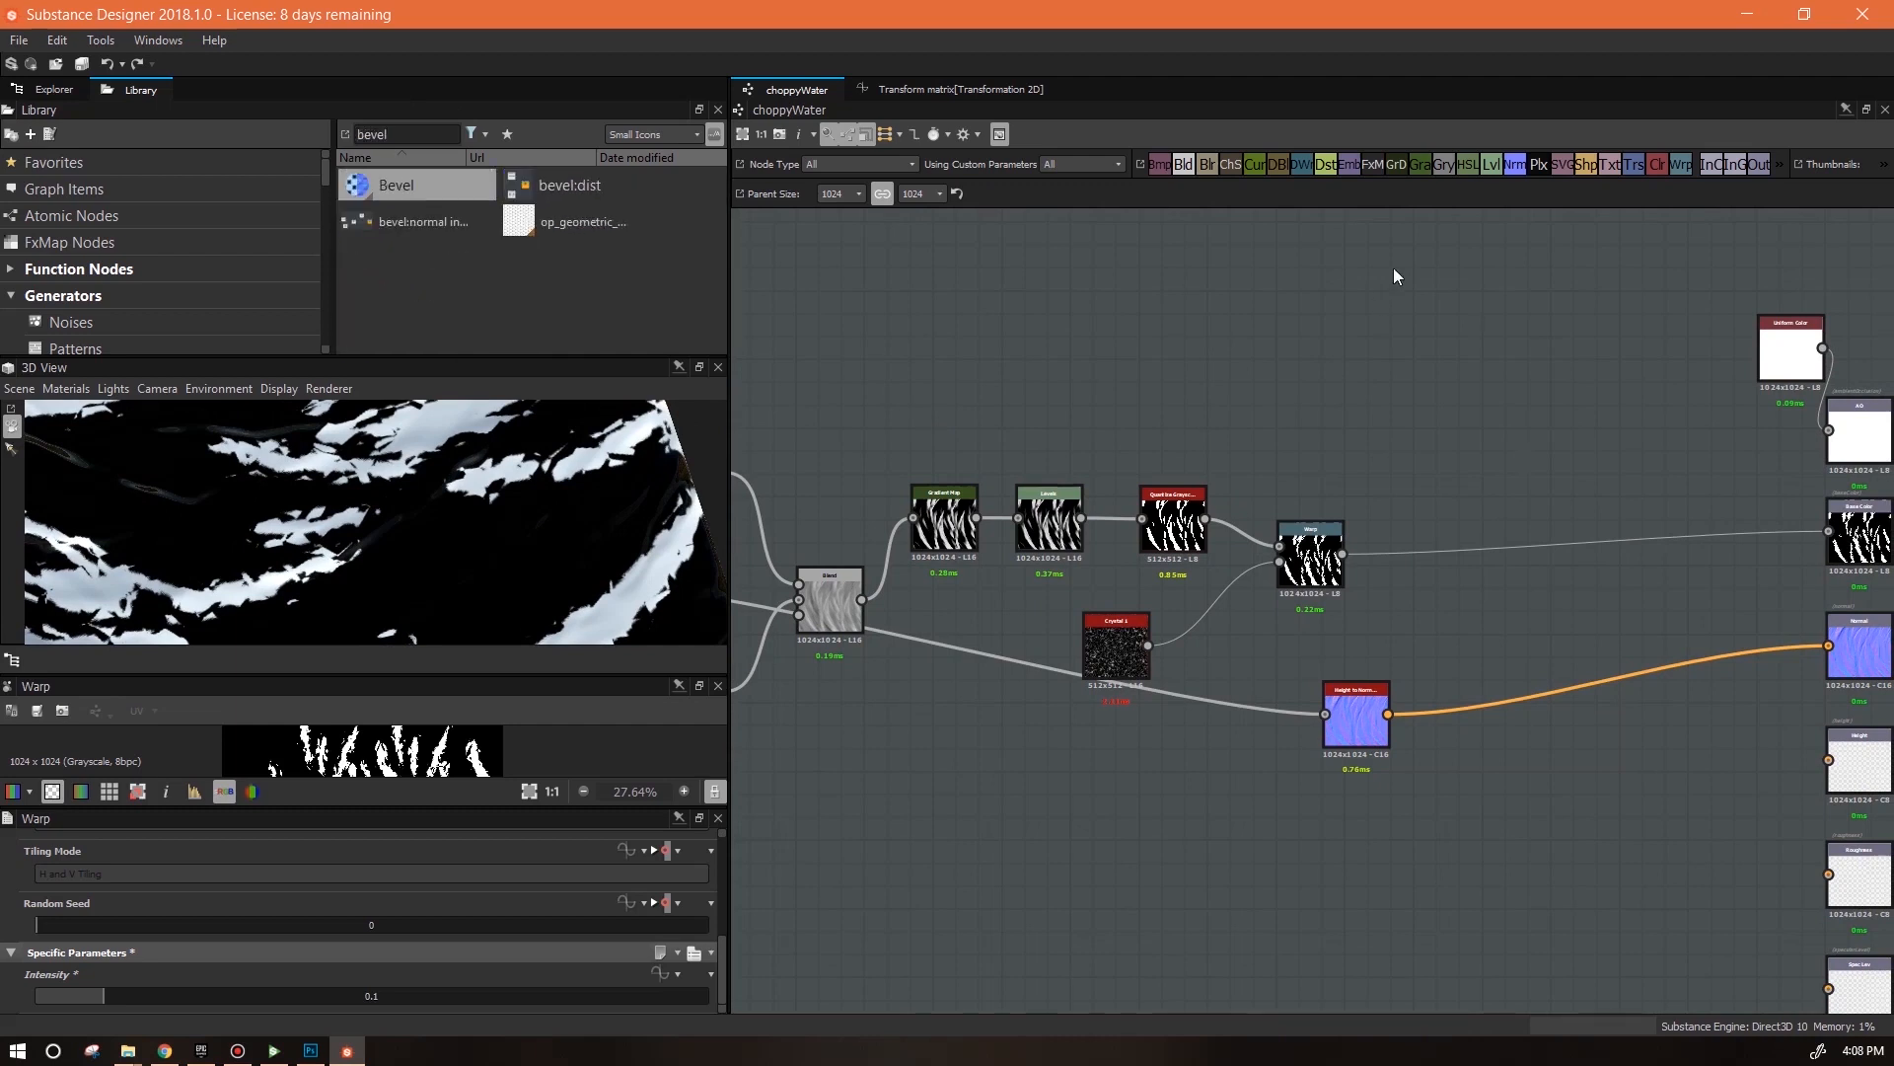
drag(398, 184, 1424, 416)
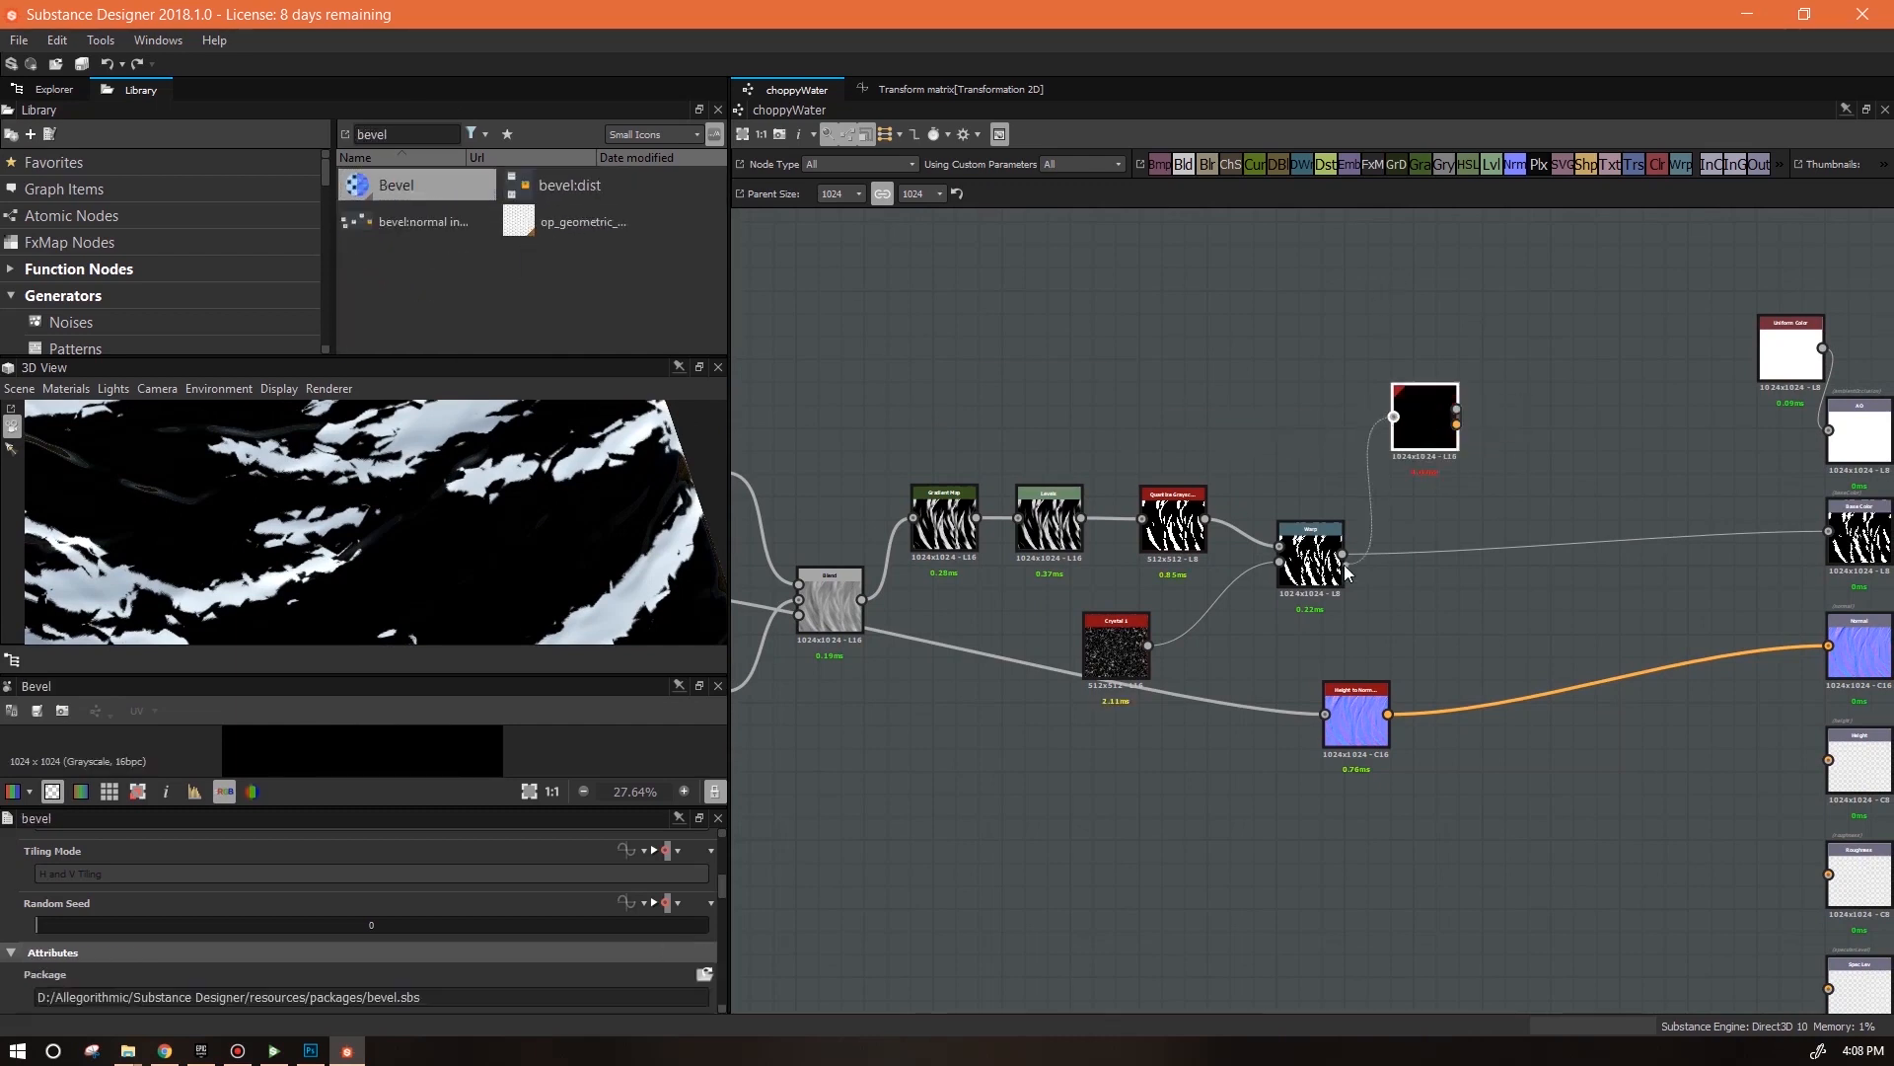
middle_drag(1301, 856, 1367, 753)
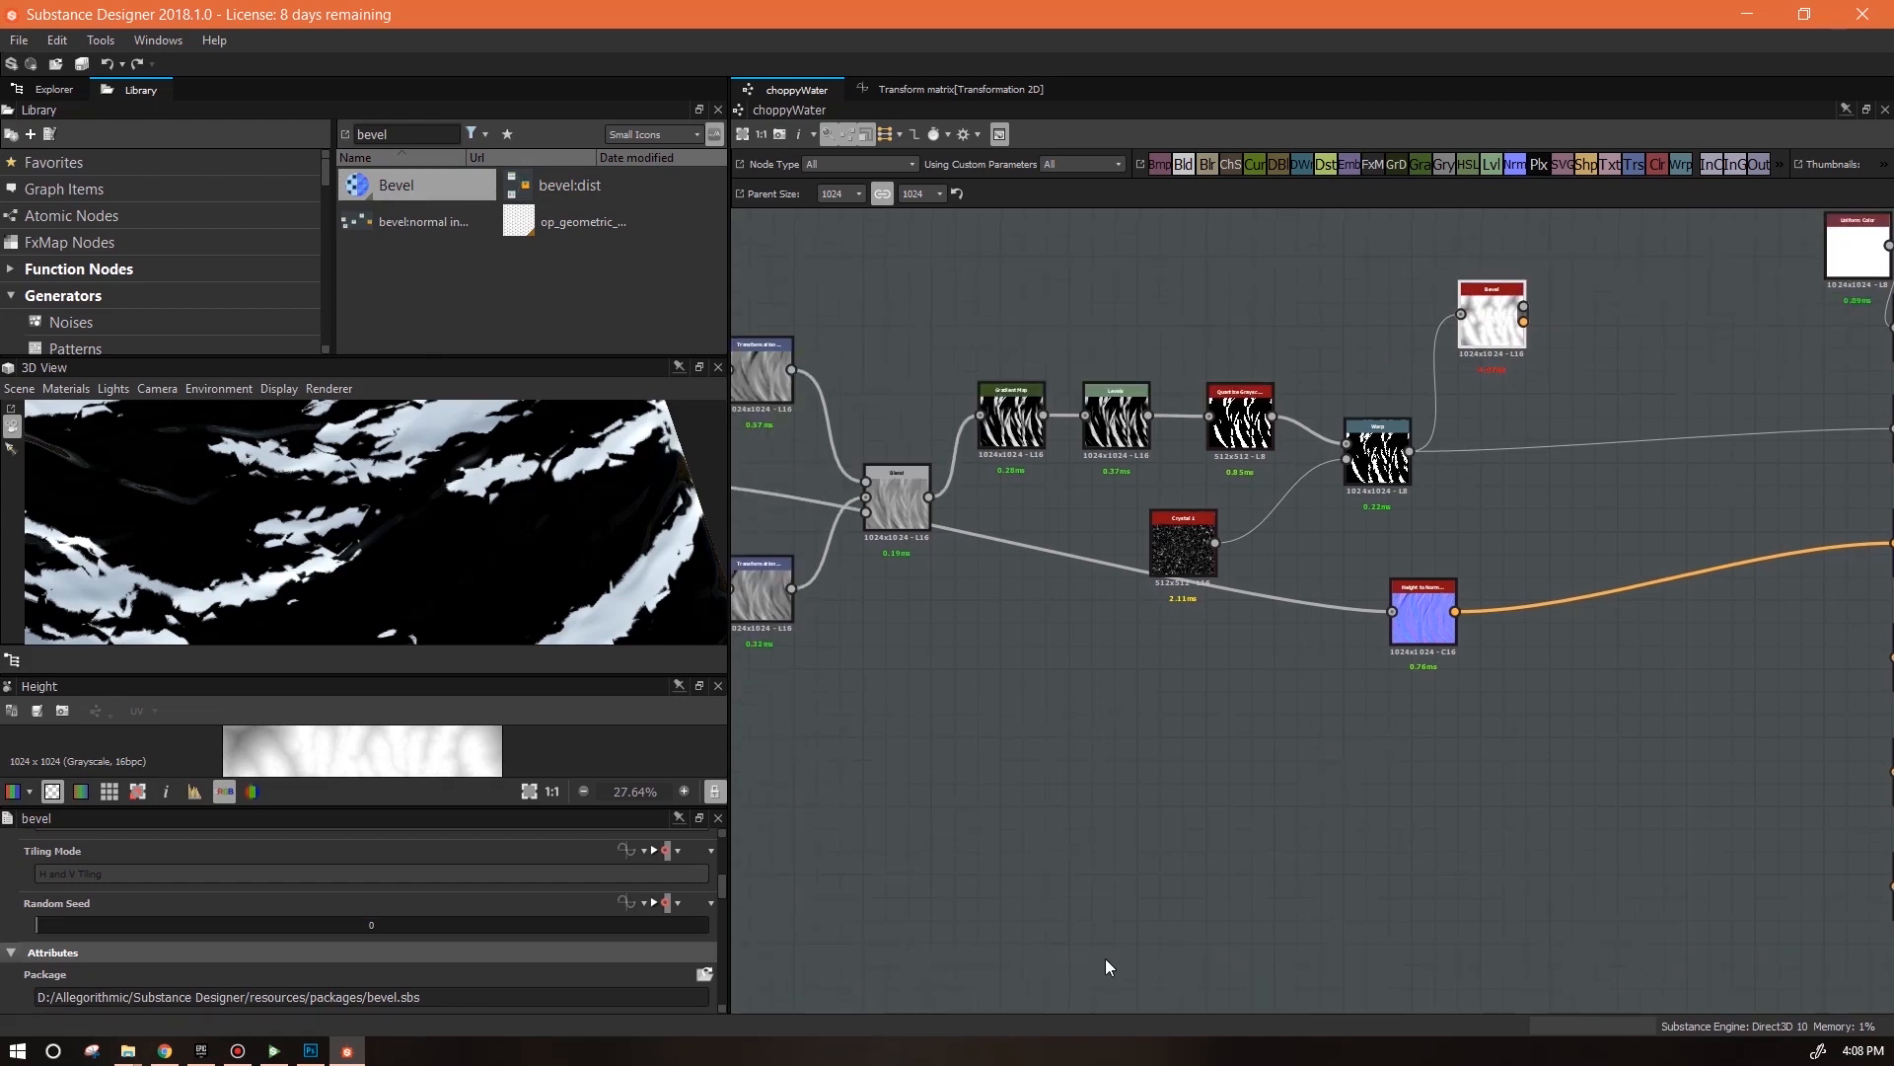
Tidy the graph by moving Bevel closer to Warp and Crystal 1 directly under Quantize Grayscale
drag(1493, 331, 1517, 397)
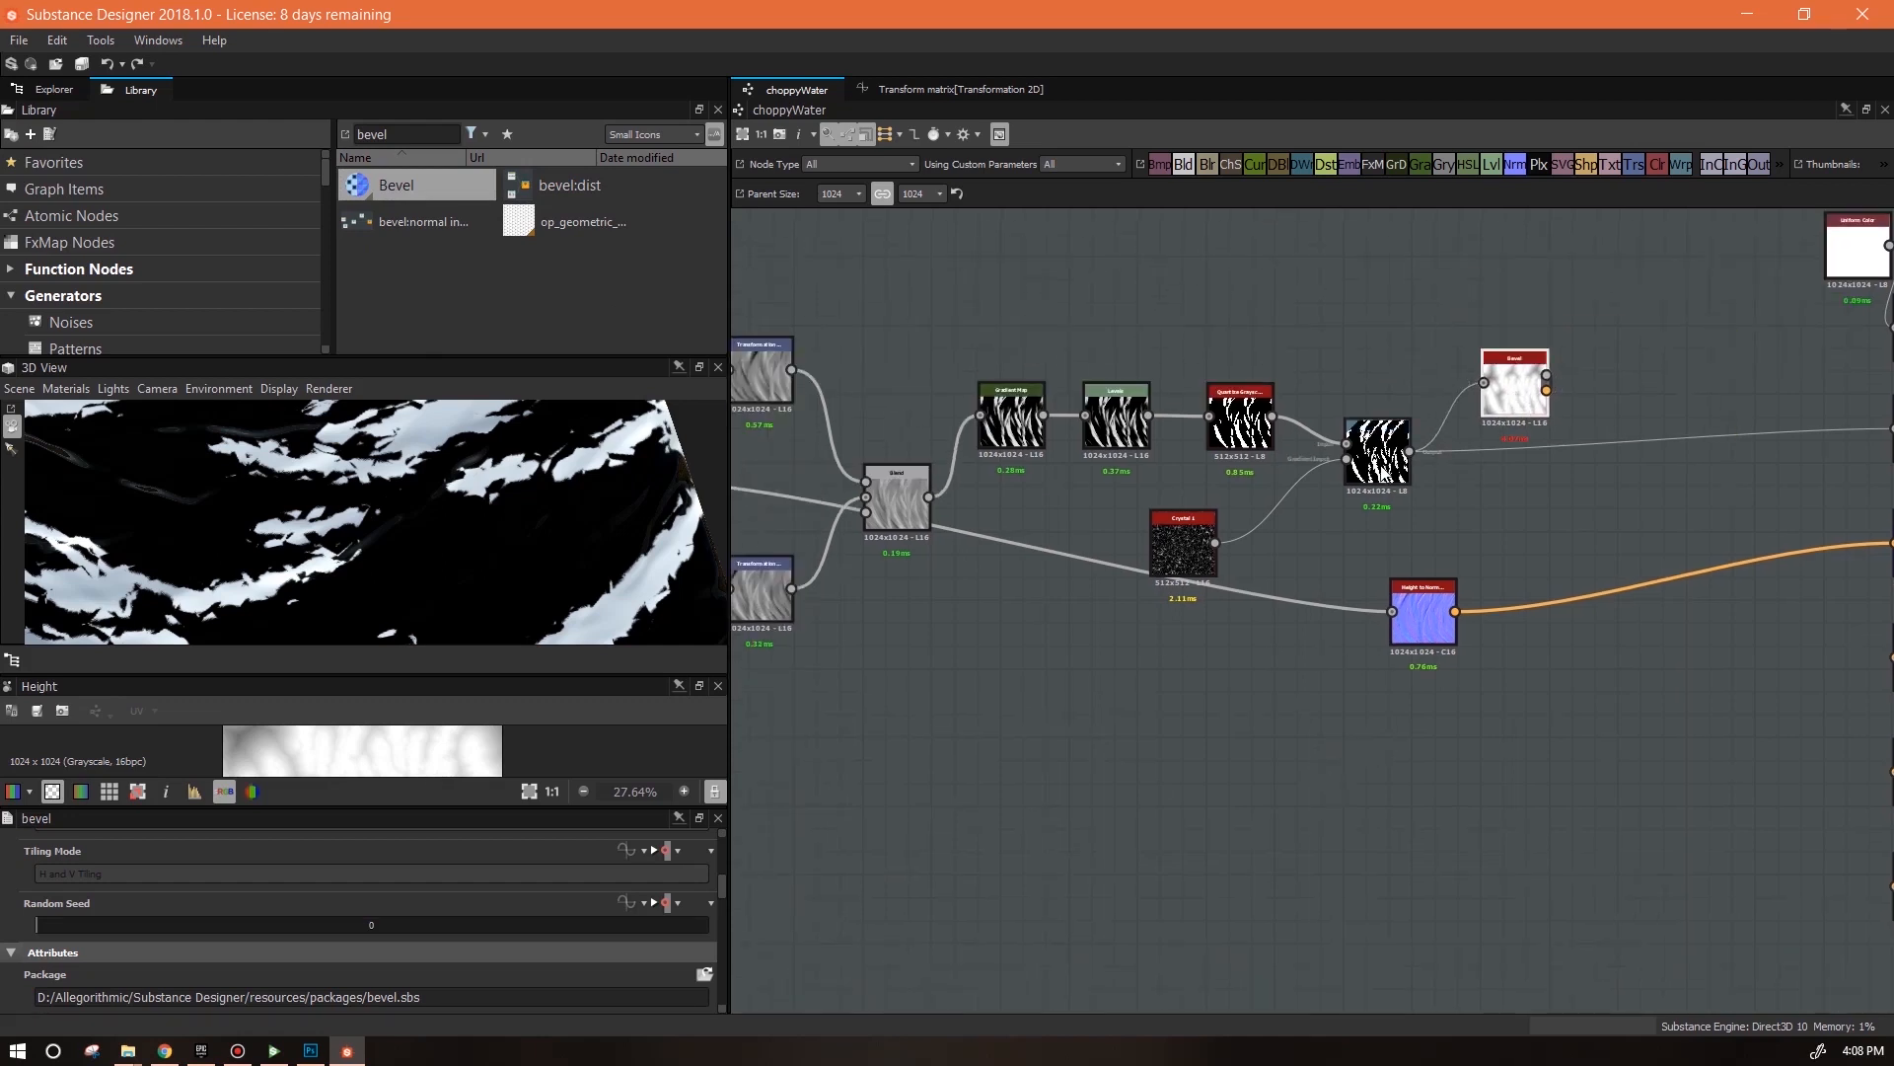
click(1384, 472)
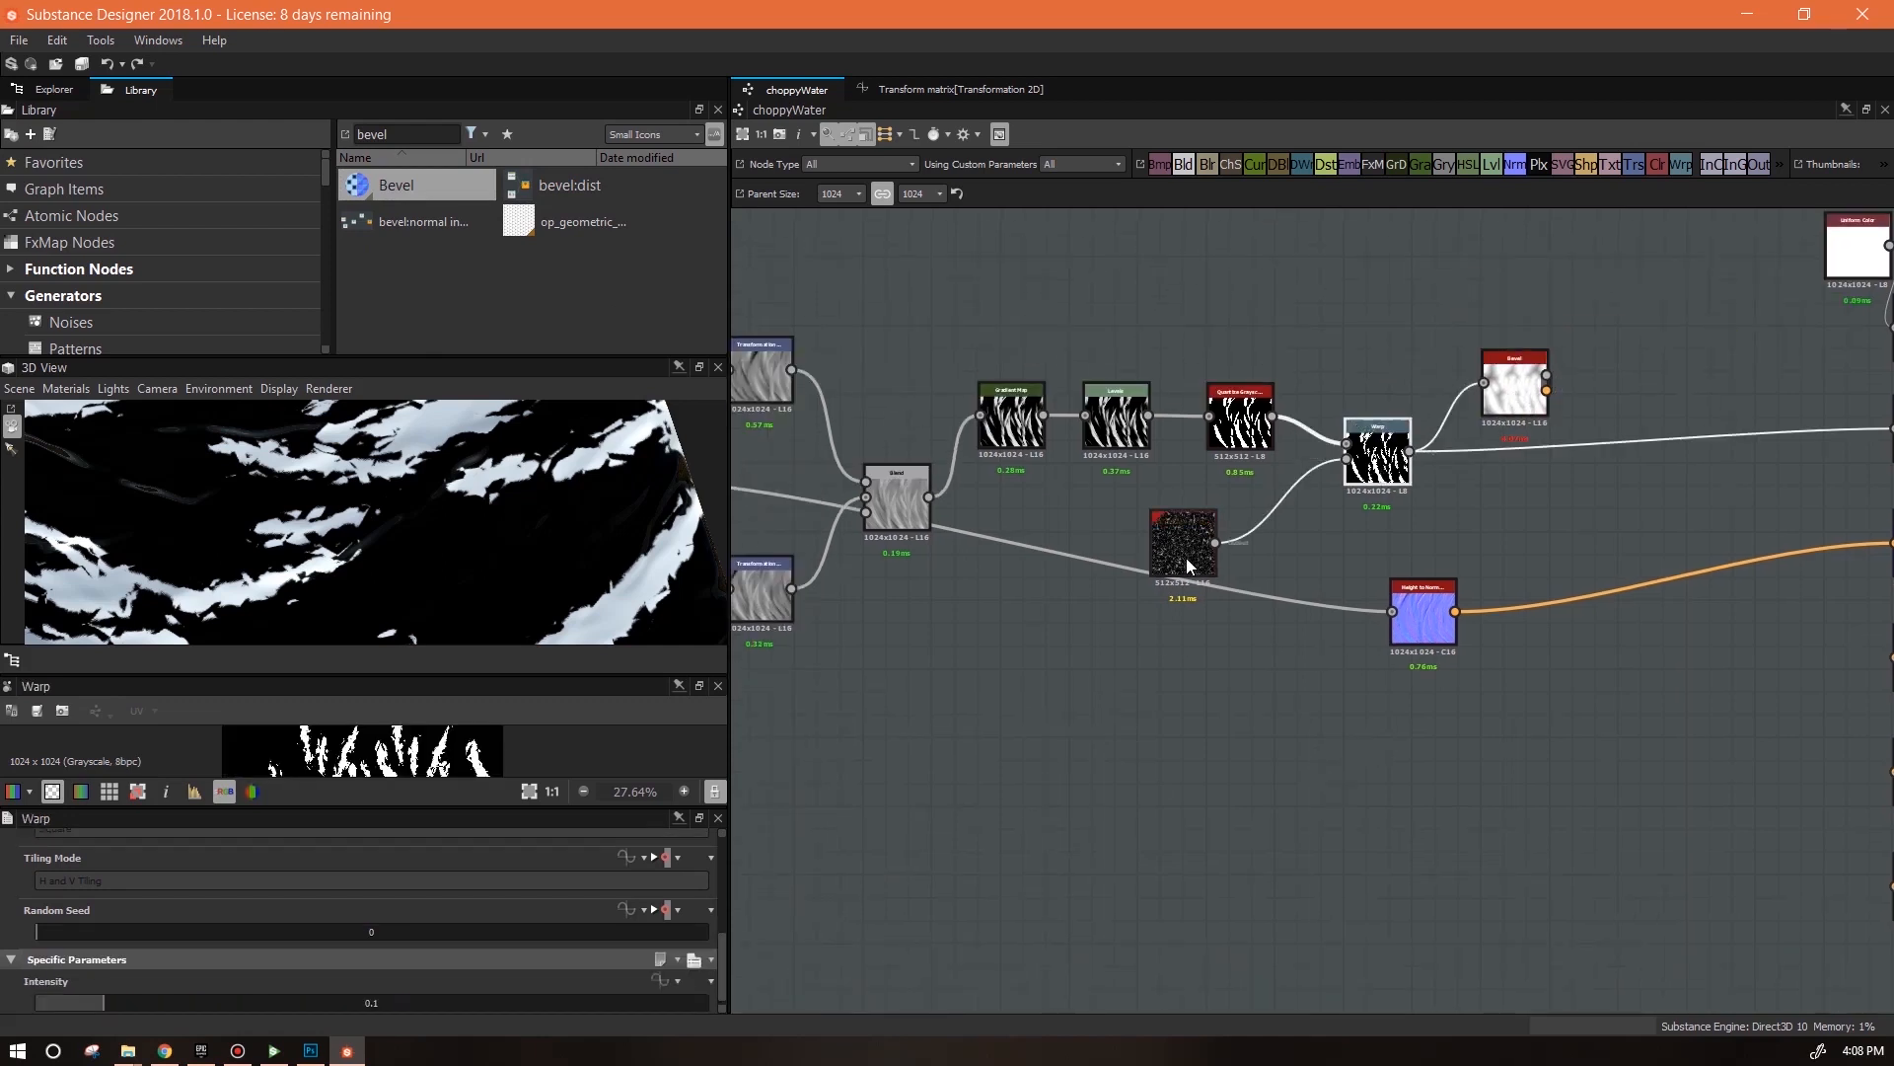
drag(1186, 560, 1240, 532)
Halve the Bevel node's output size by setting its relative width and height to -1
click(1525, 394)
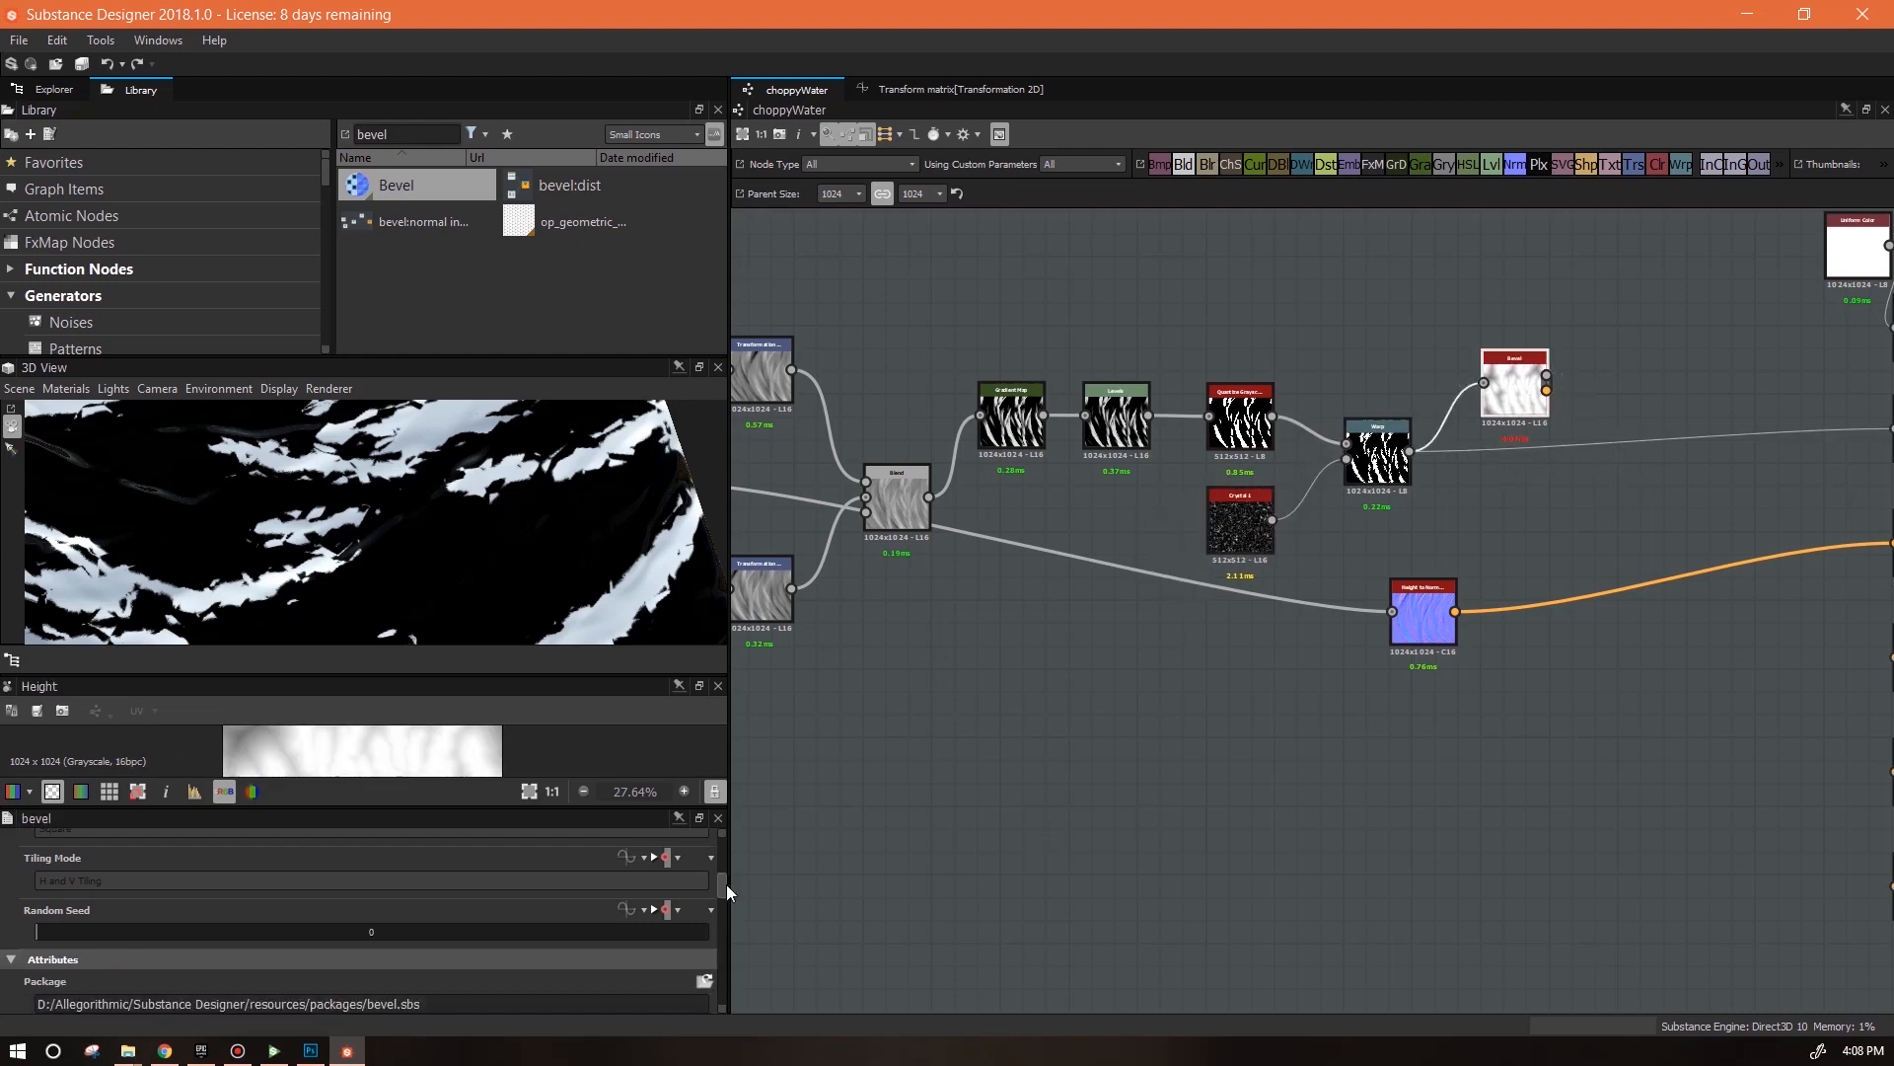
drag(726, 885, 726, 834)
click(329, 885)
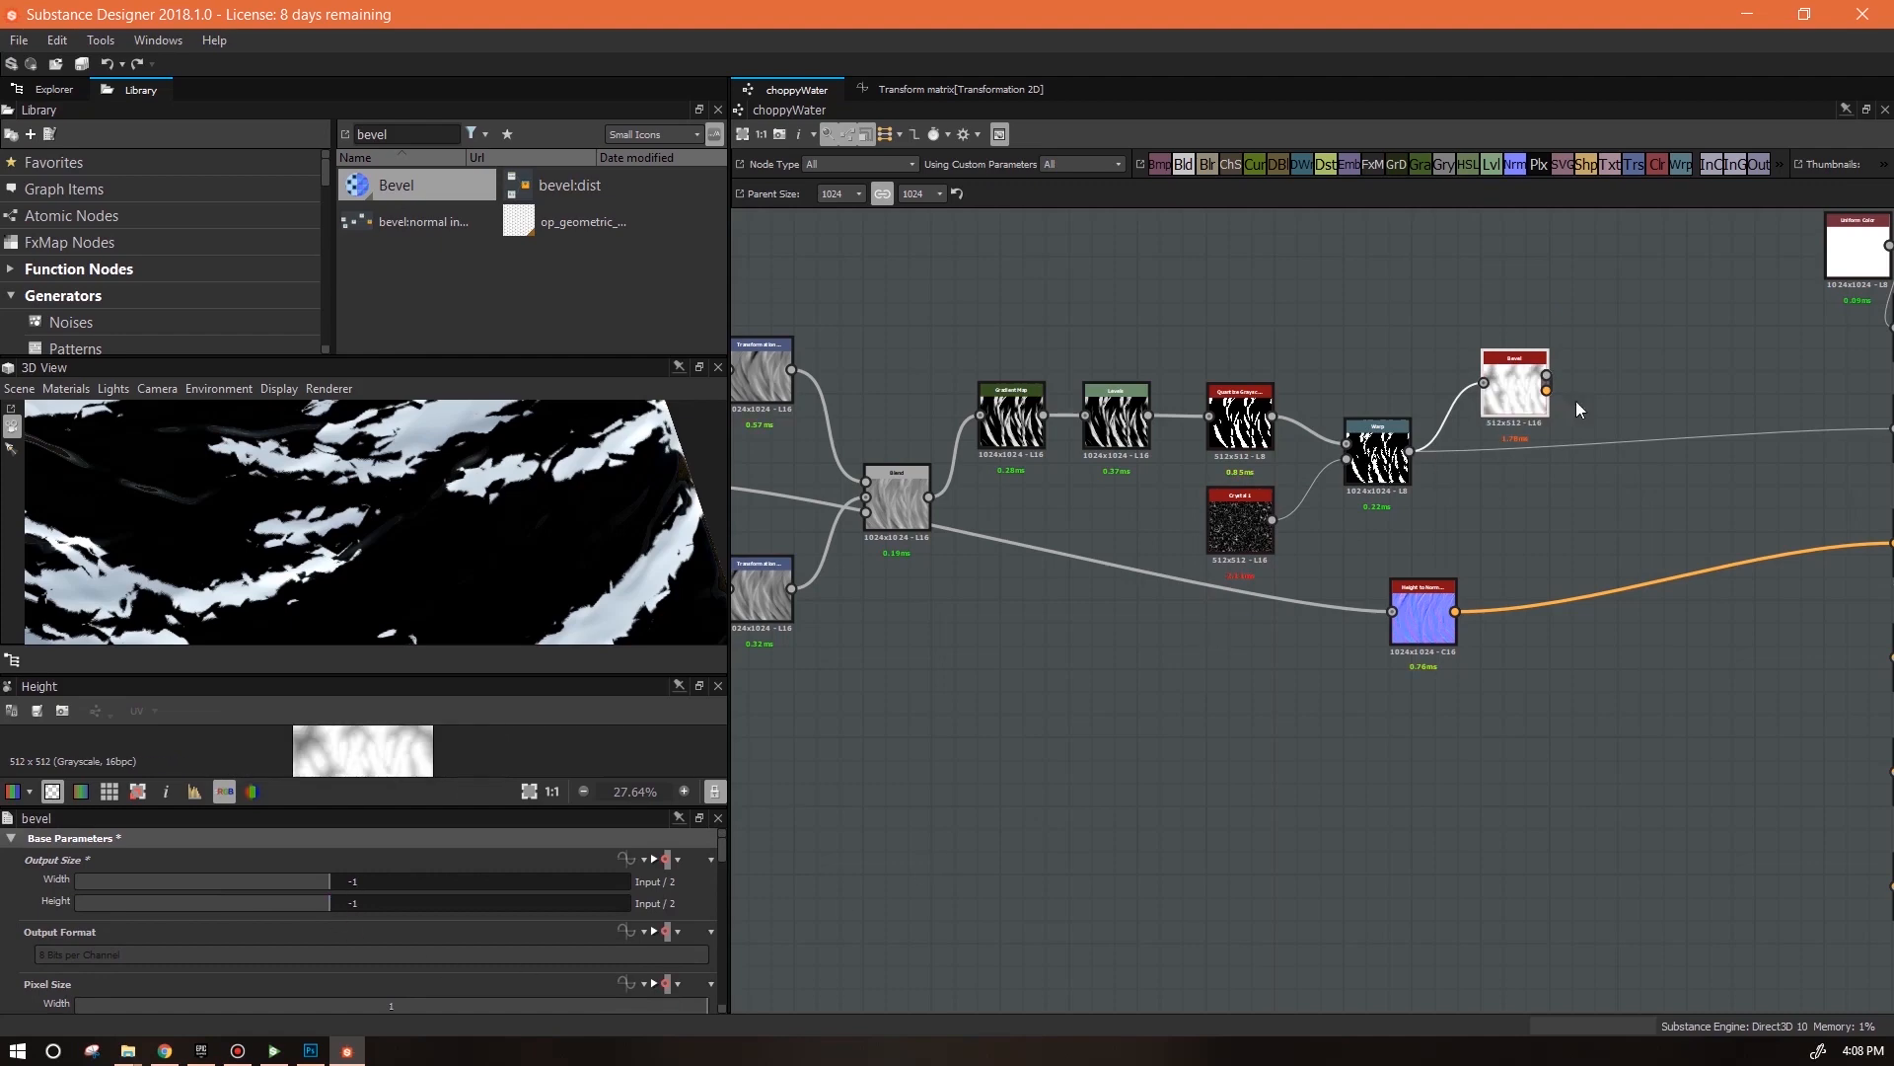
scroll(1490, 469, up, 3)
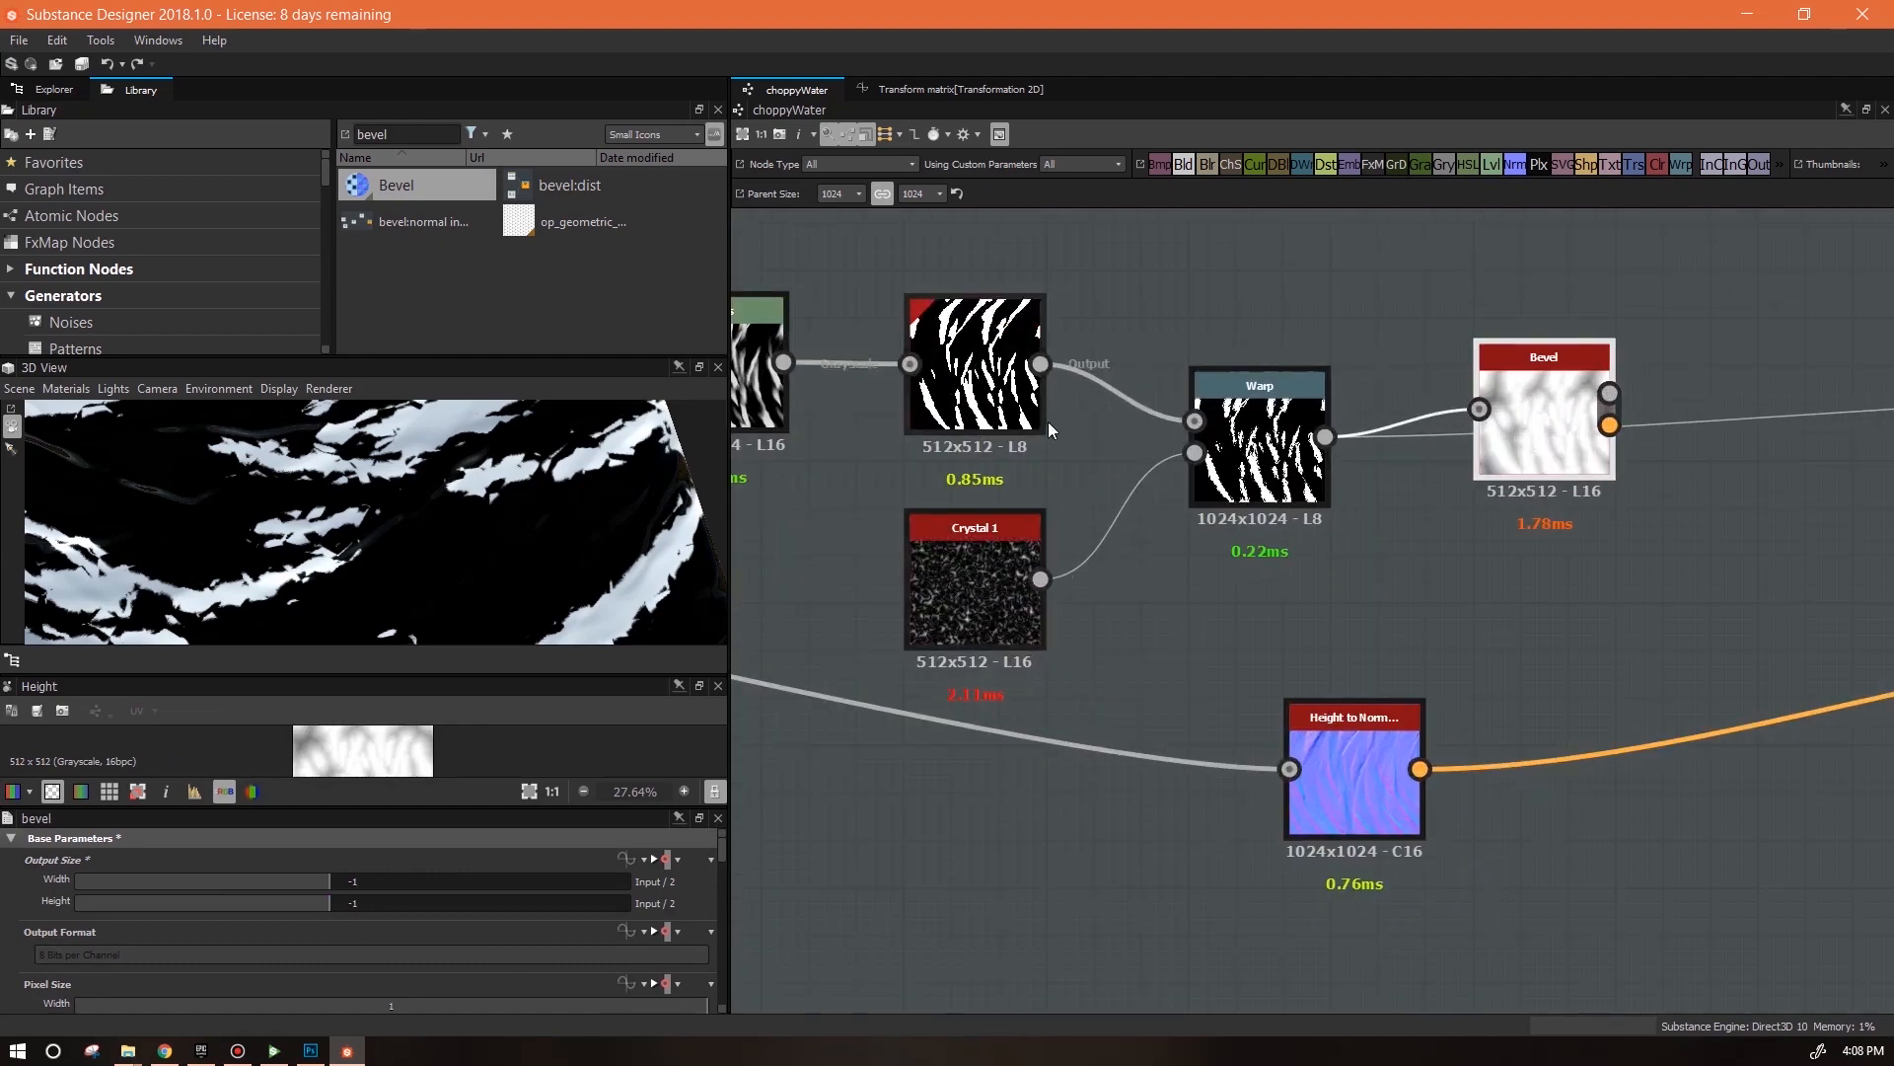
scroll(1579, 500, down, 3)
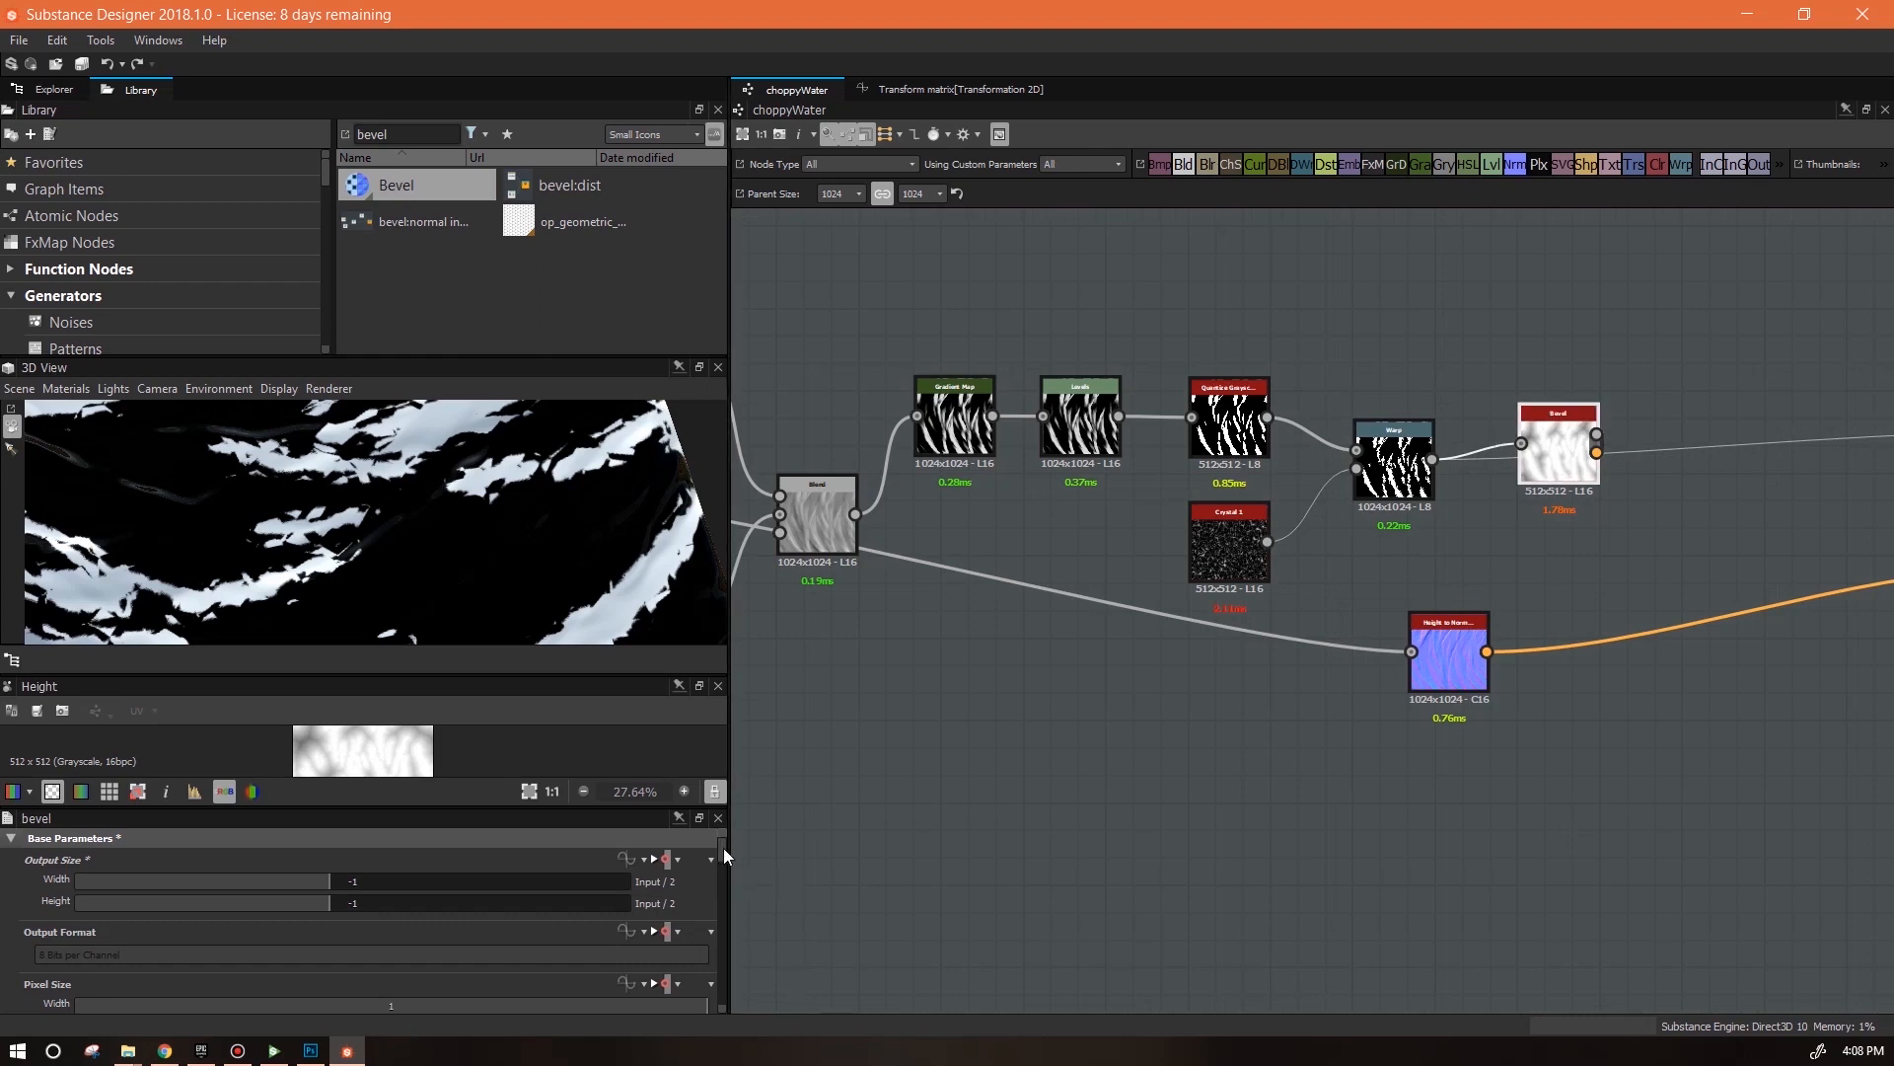
Set the Bevel Distance to -0.04 and examine its Height result in an enlarged 2D preview
drag(725, 855, 736, 943)
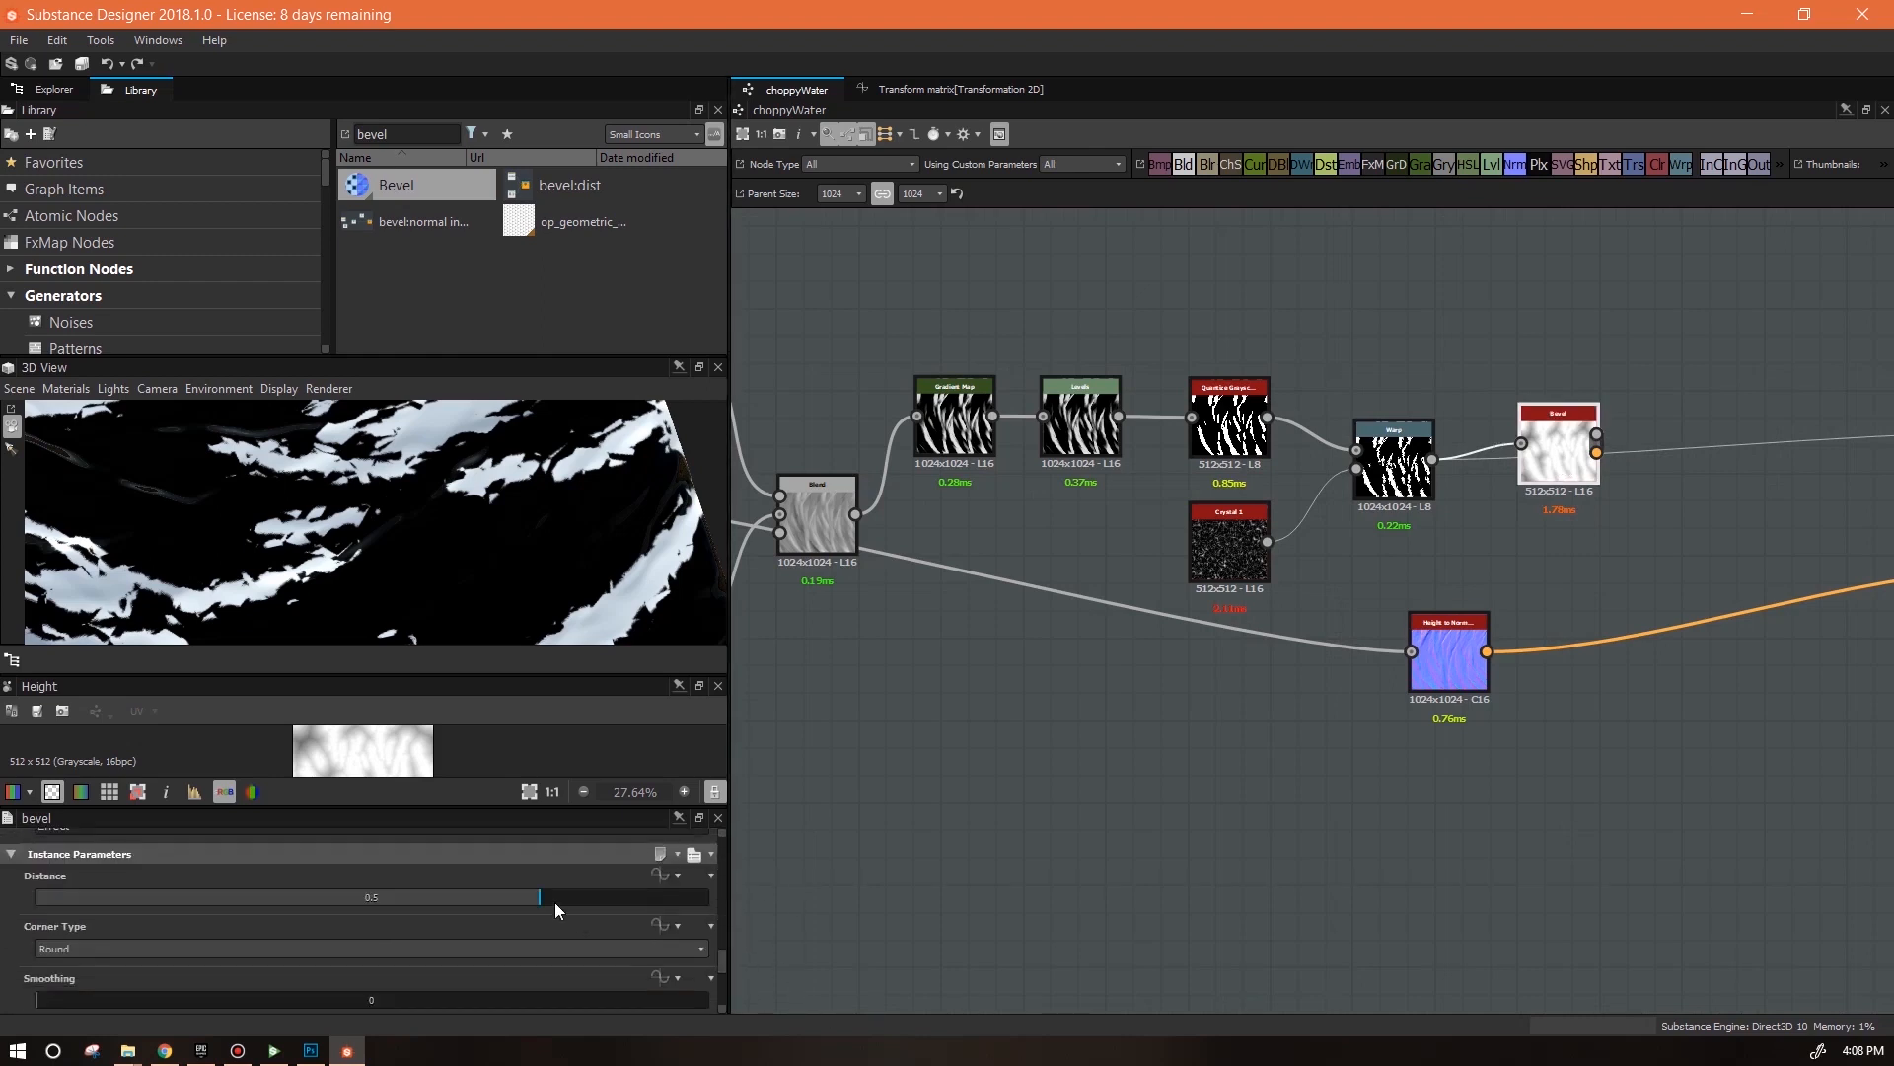
drag(394, 898, 358, 898)
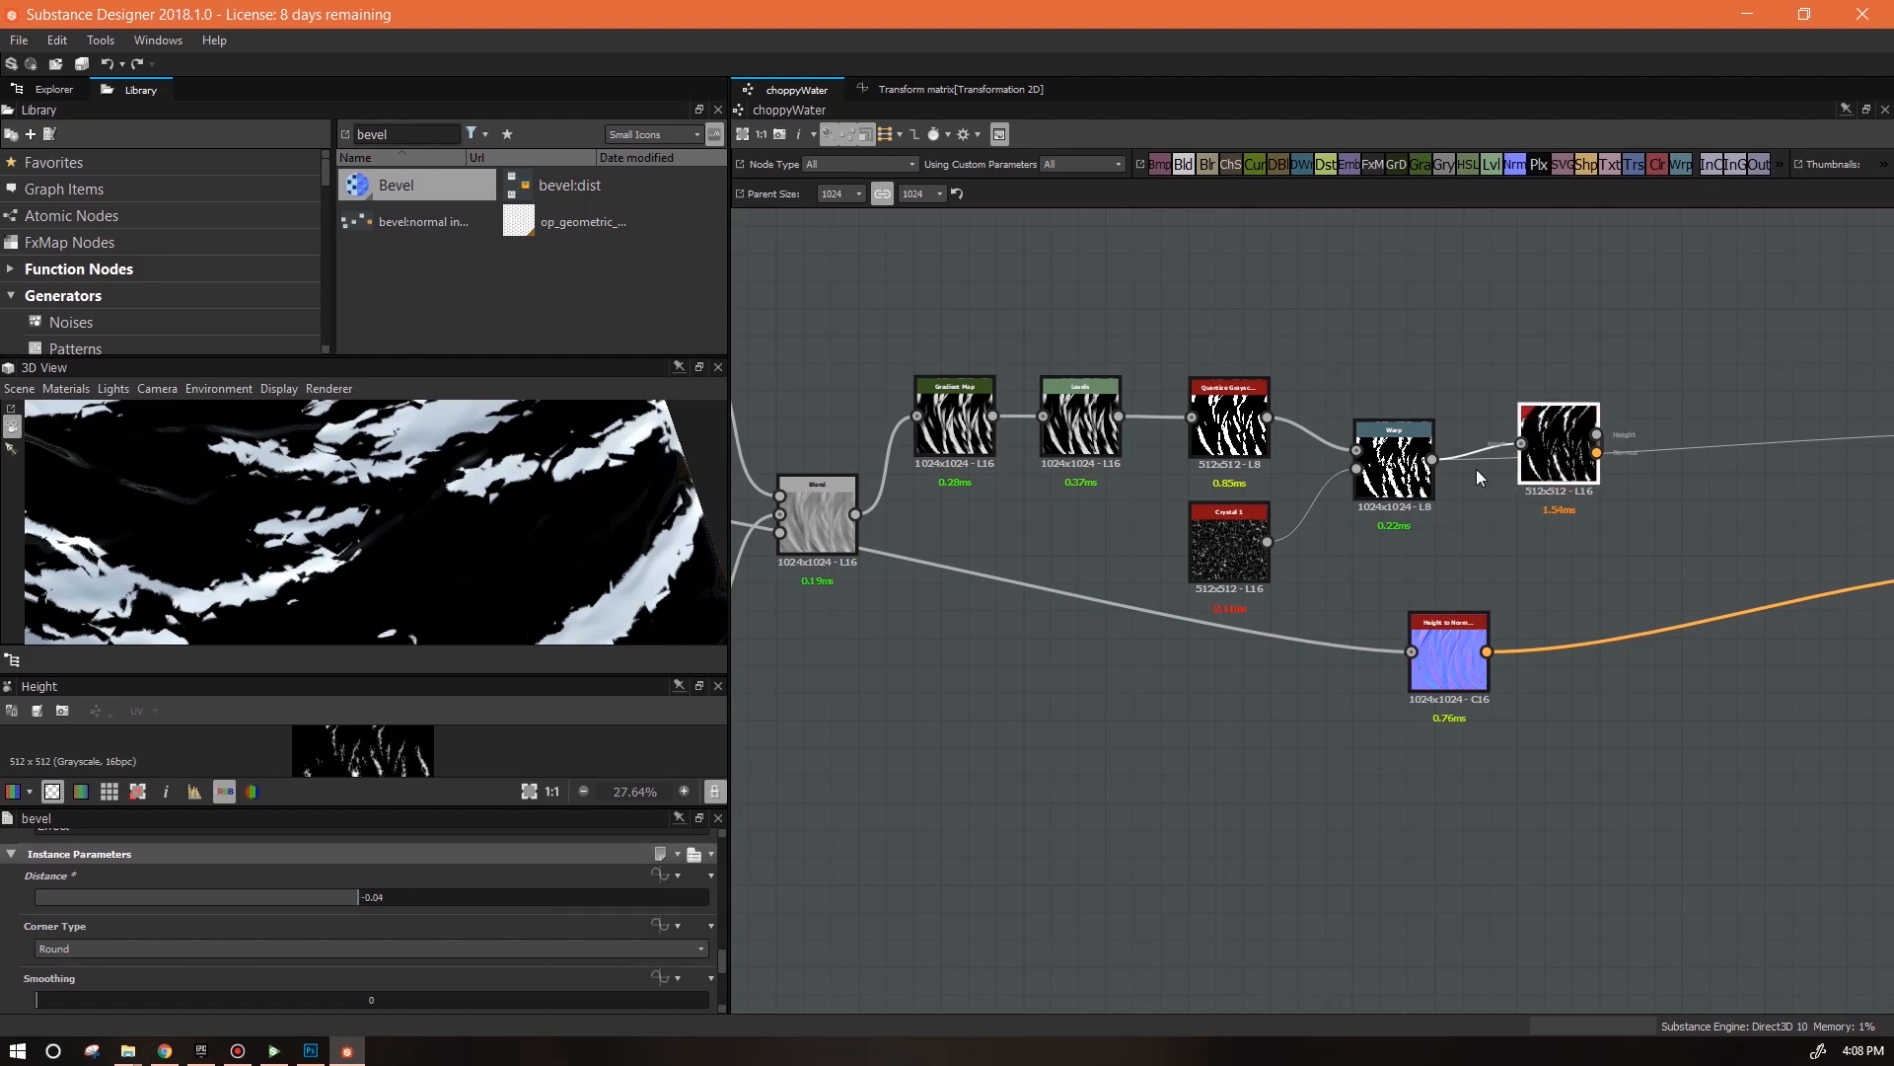
drag(394, 677, 395, 424)
scroll(397, 647, up, 8)
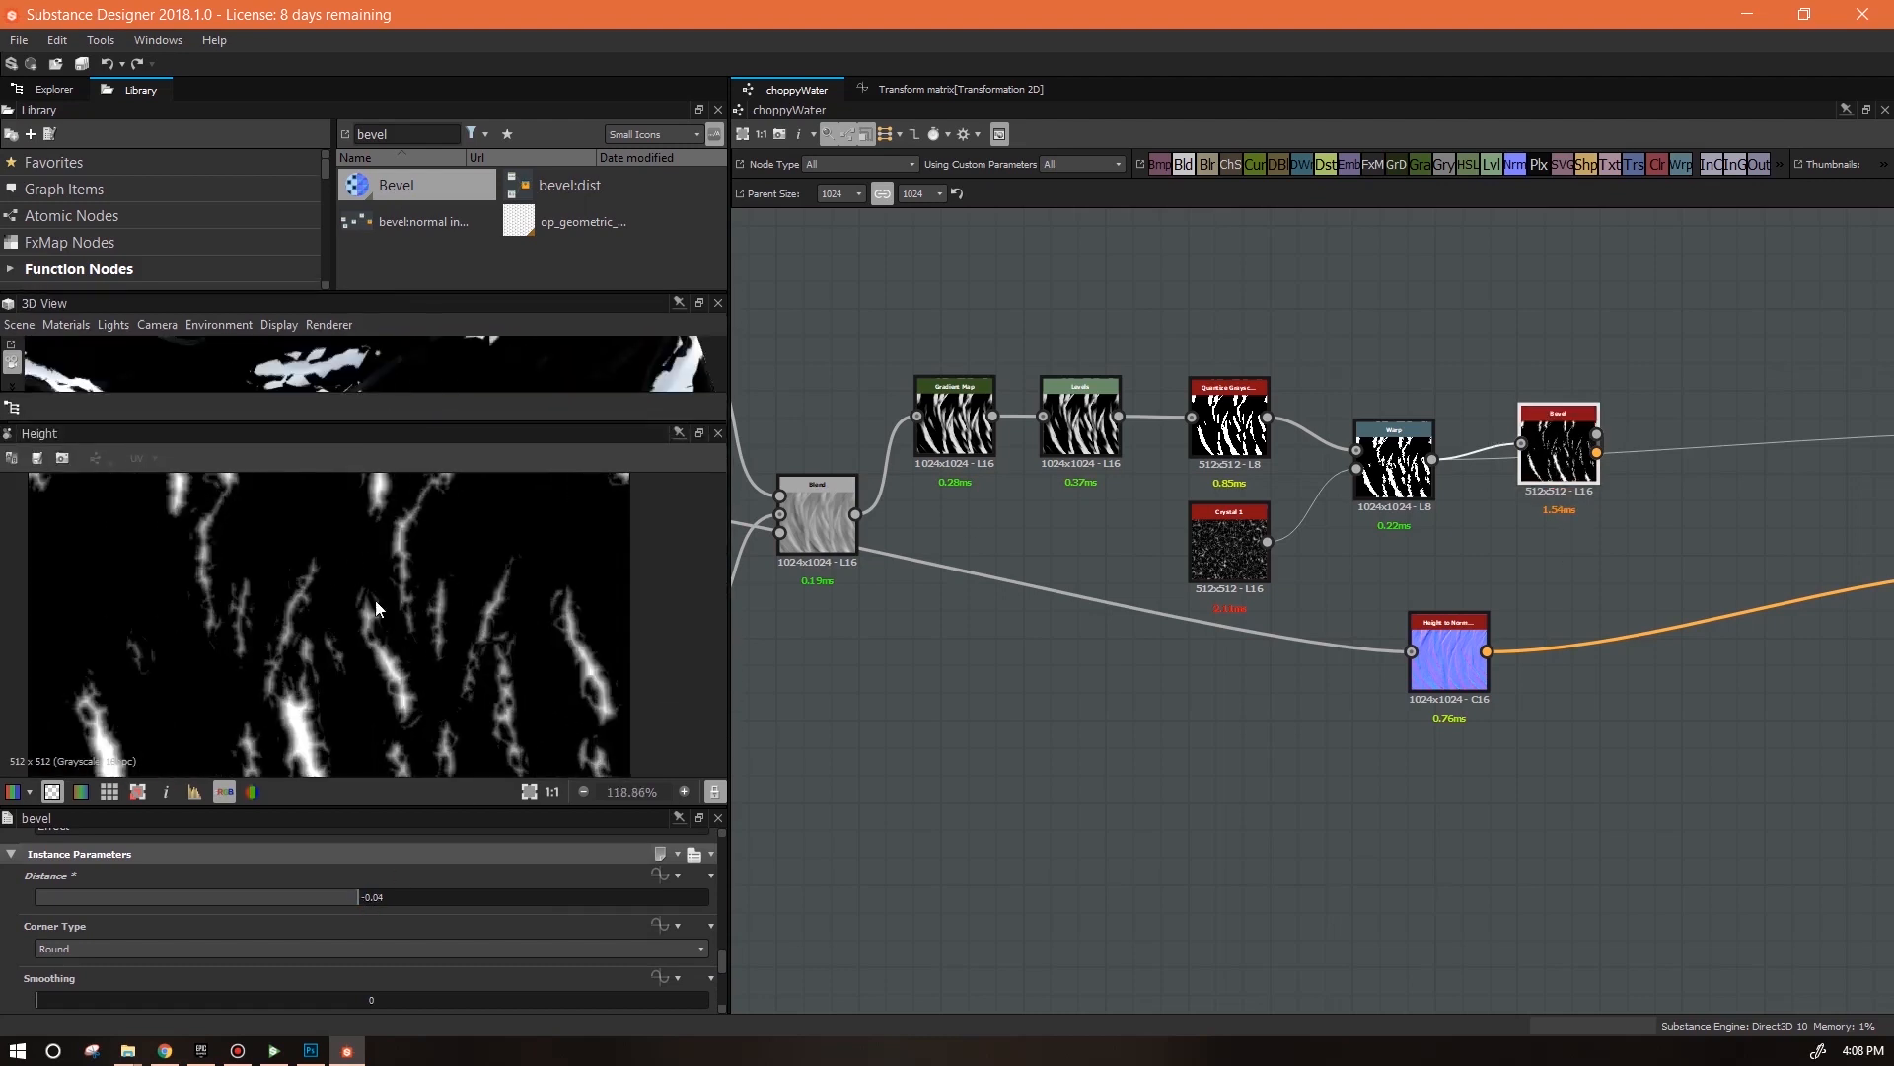
scroll(541, 590, down, 2)
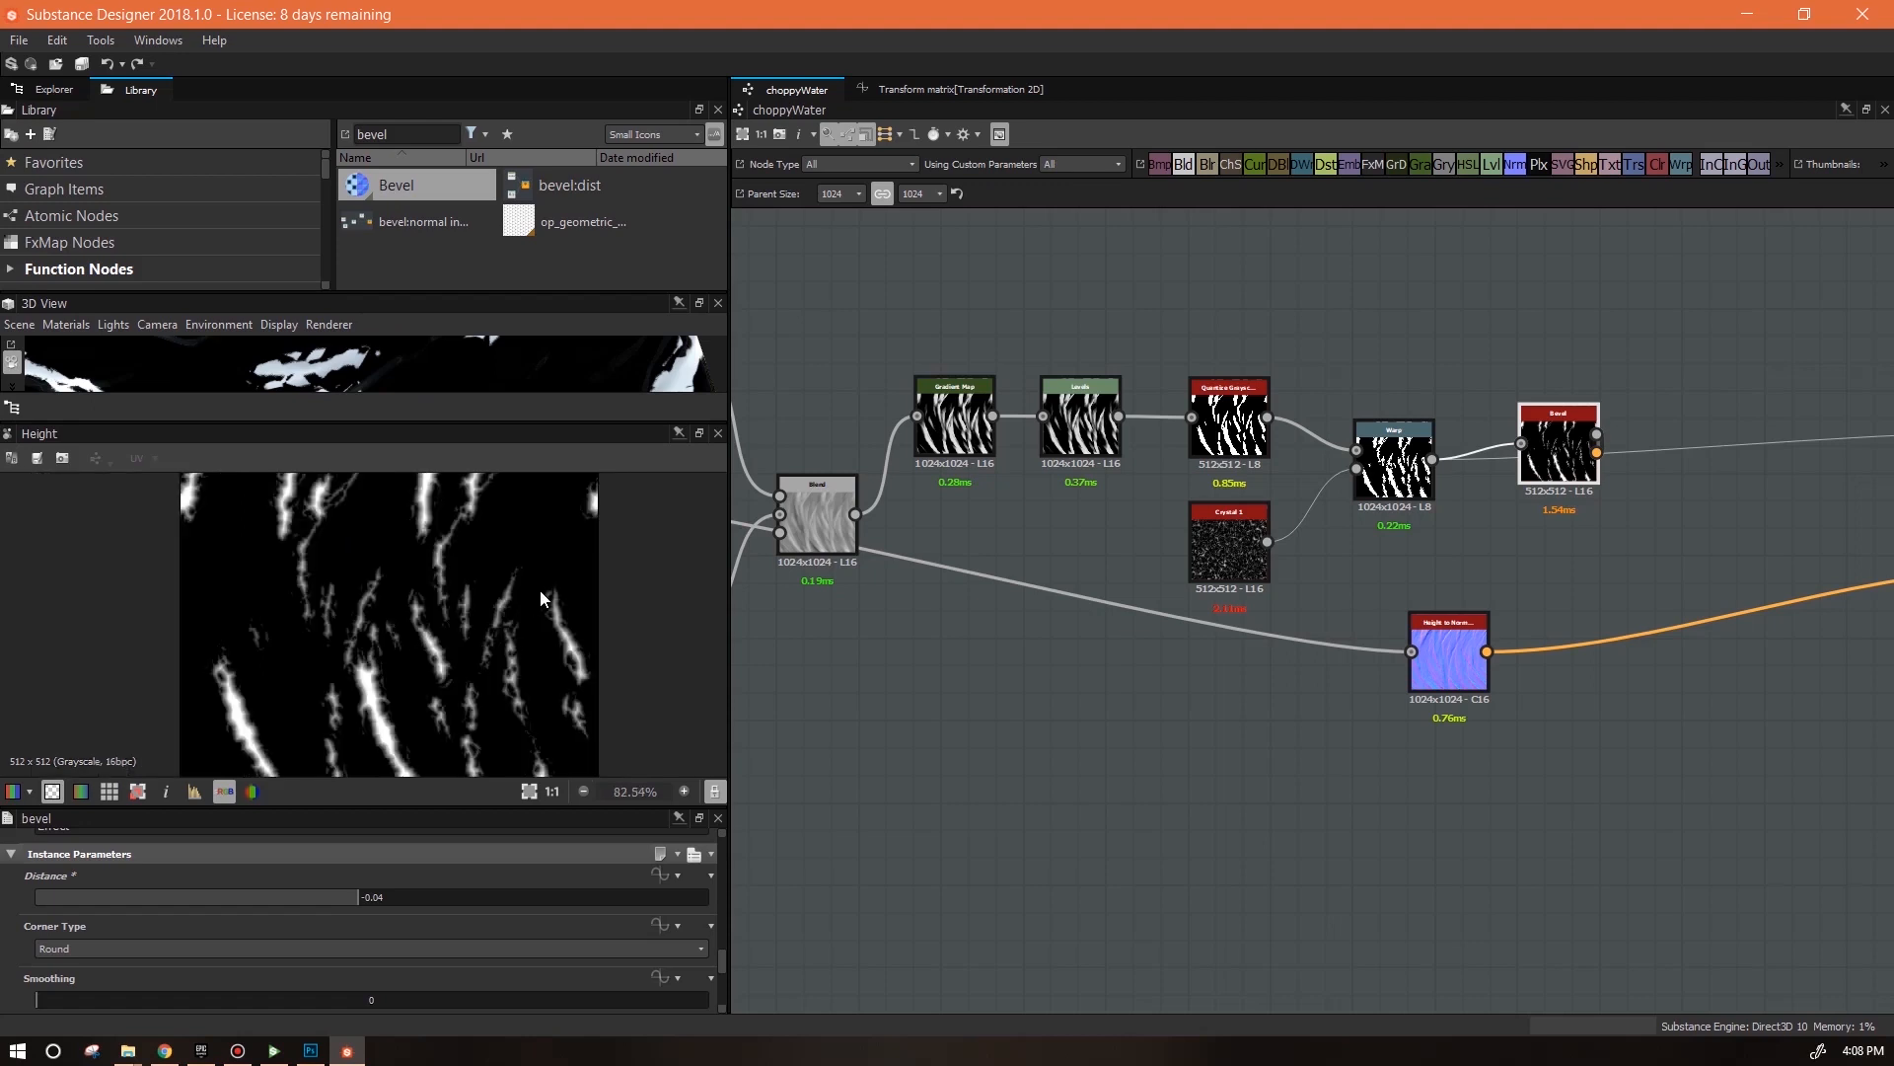
Add a Blur node with its output size relative to parent, and wire it between Bevel's Height output and Base Color
middle_drag(1608, 549, 1307, 614)
drag(1171, 508, 1156, 524)
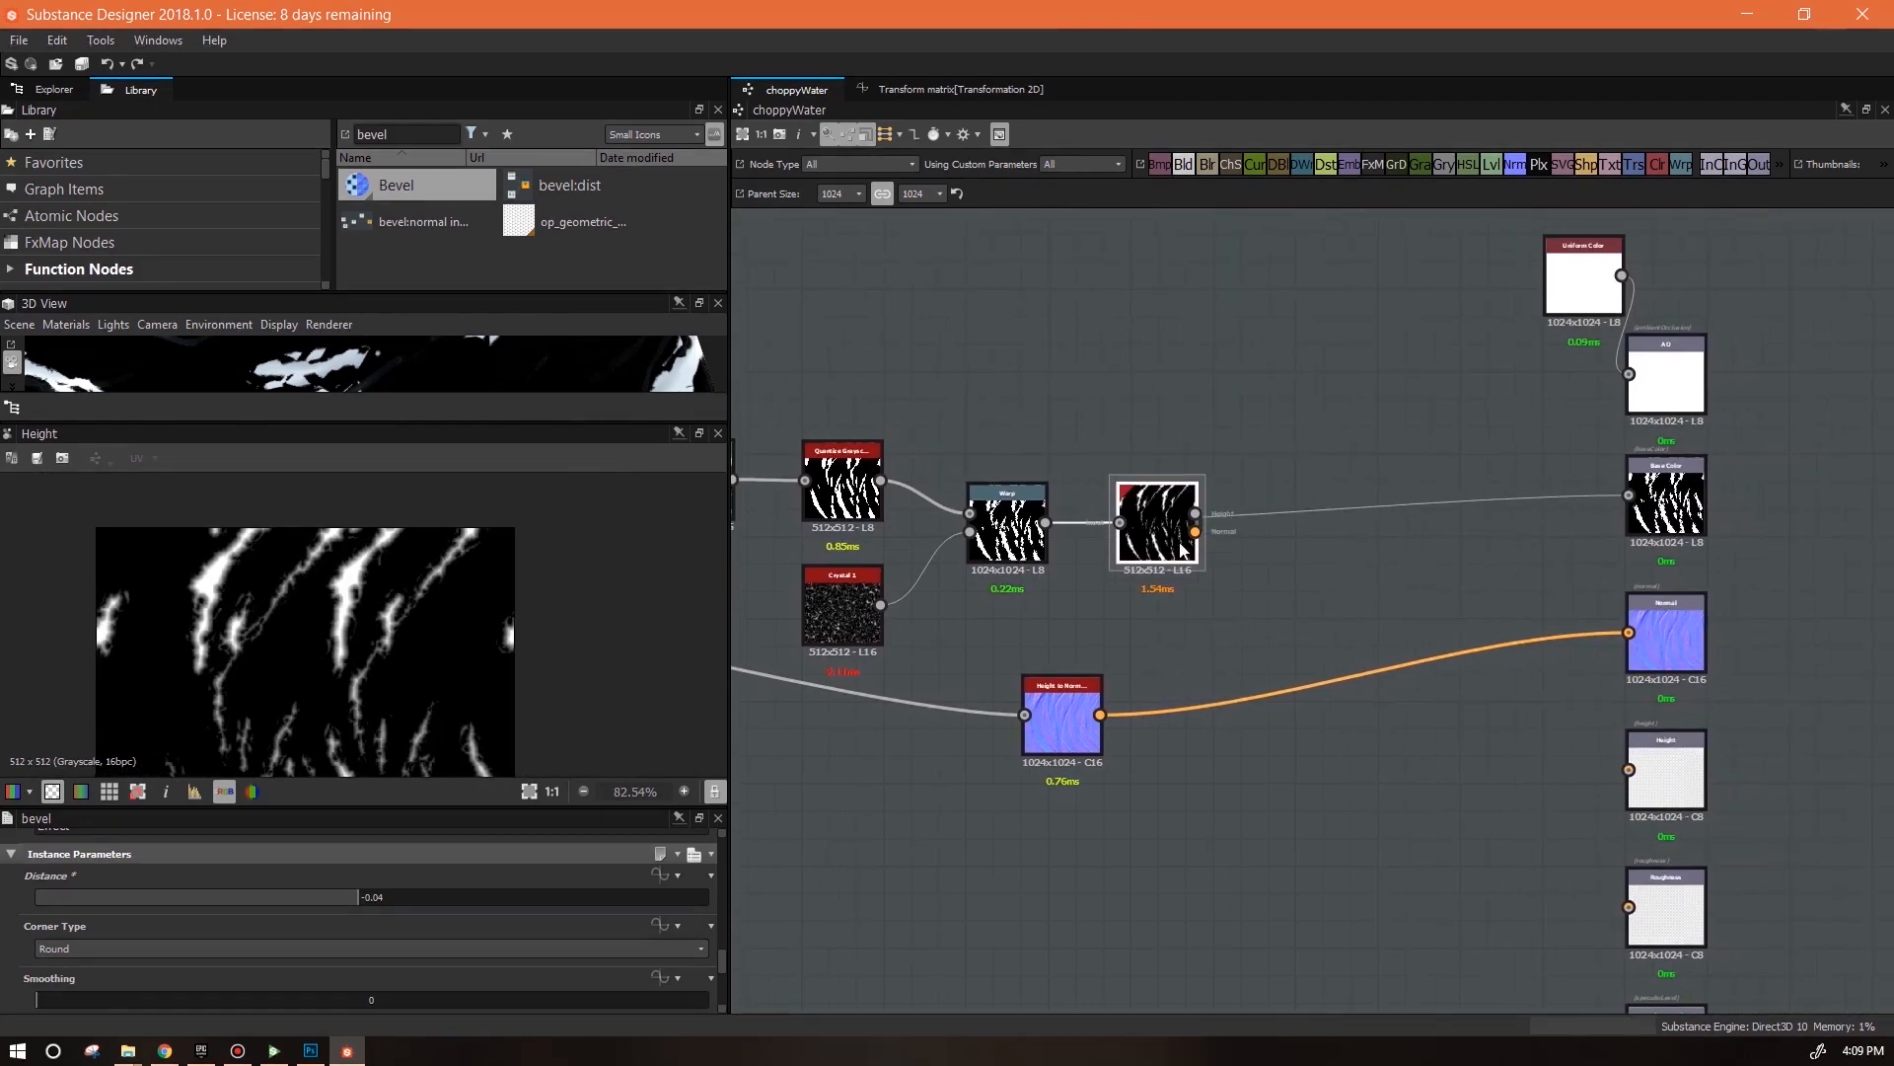
drag(1336, 609, 1326, 564)
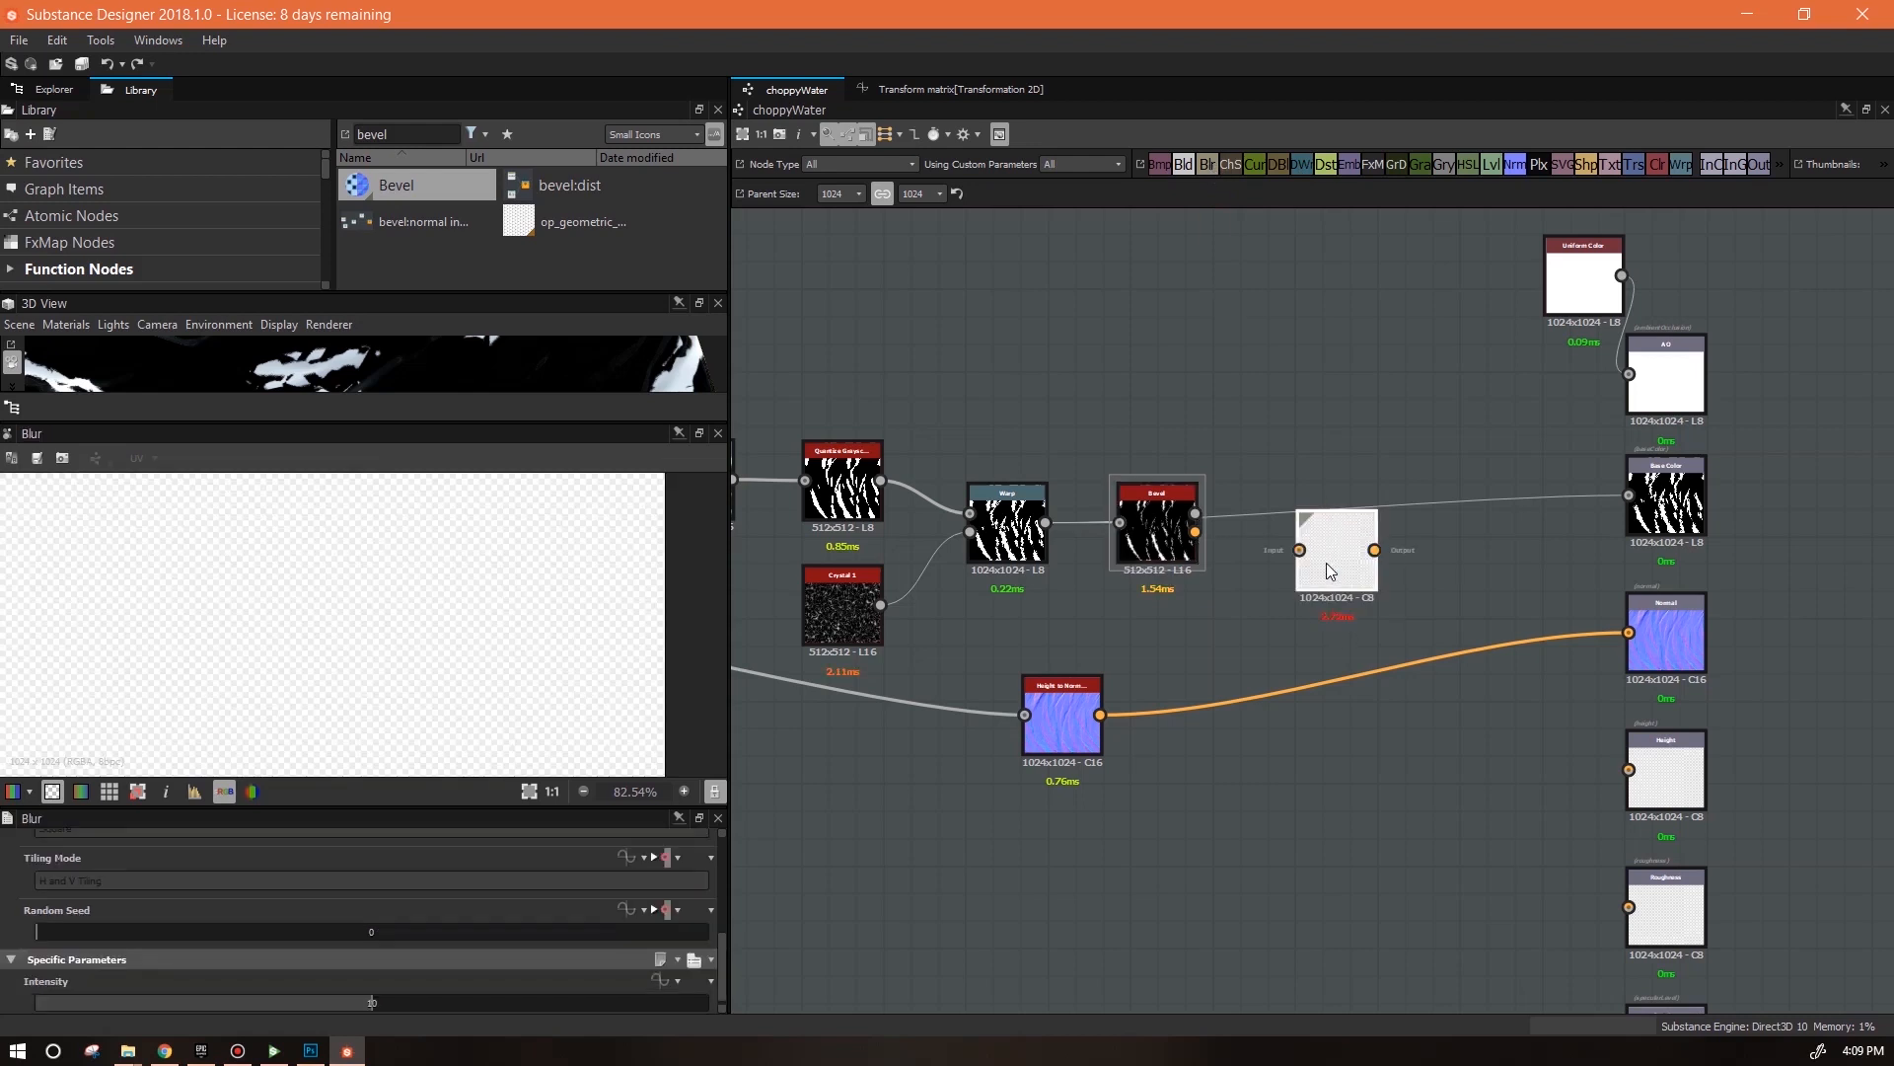
scroll(725, 938, up, 10)
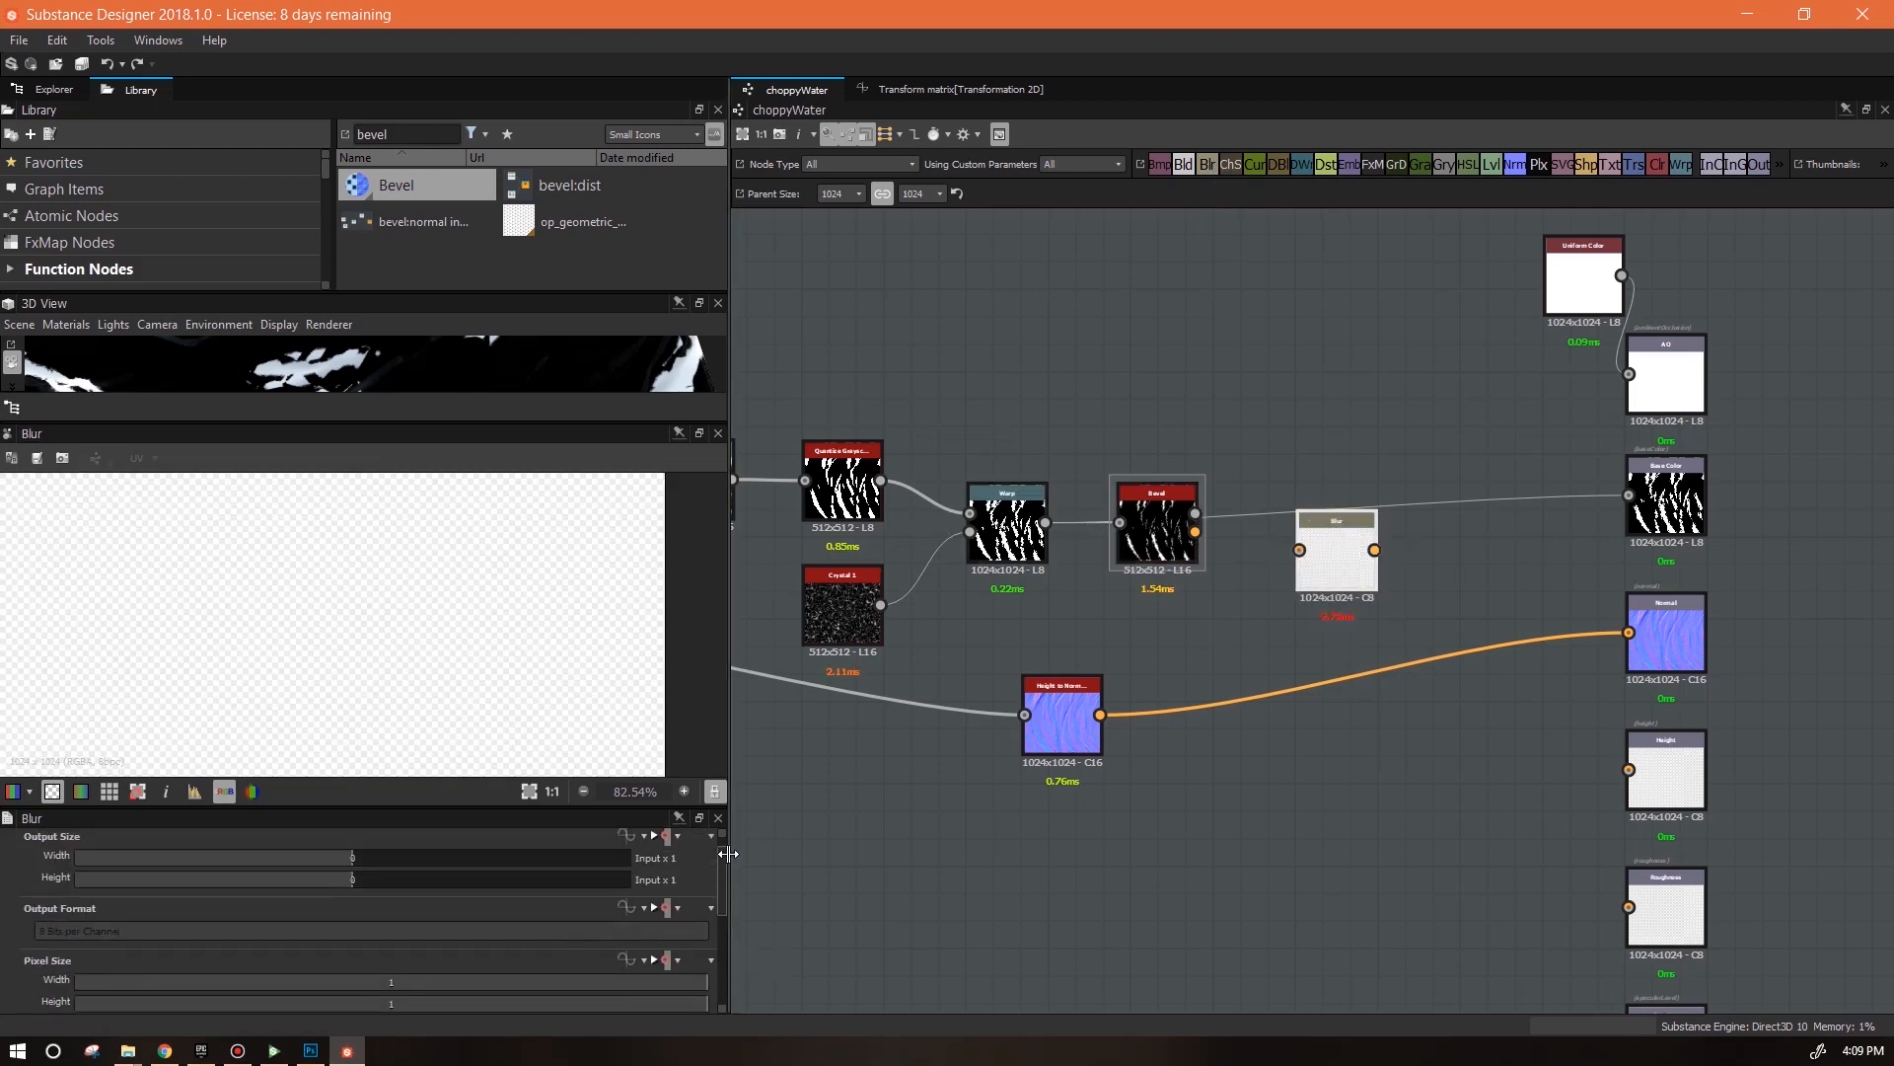
click(667, 858)
click(702, 910)
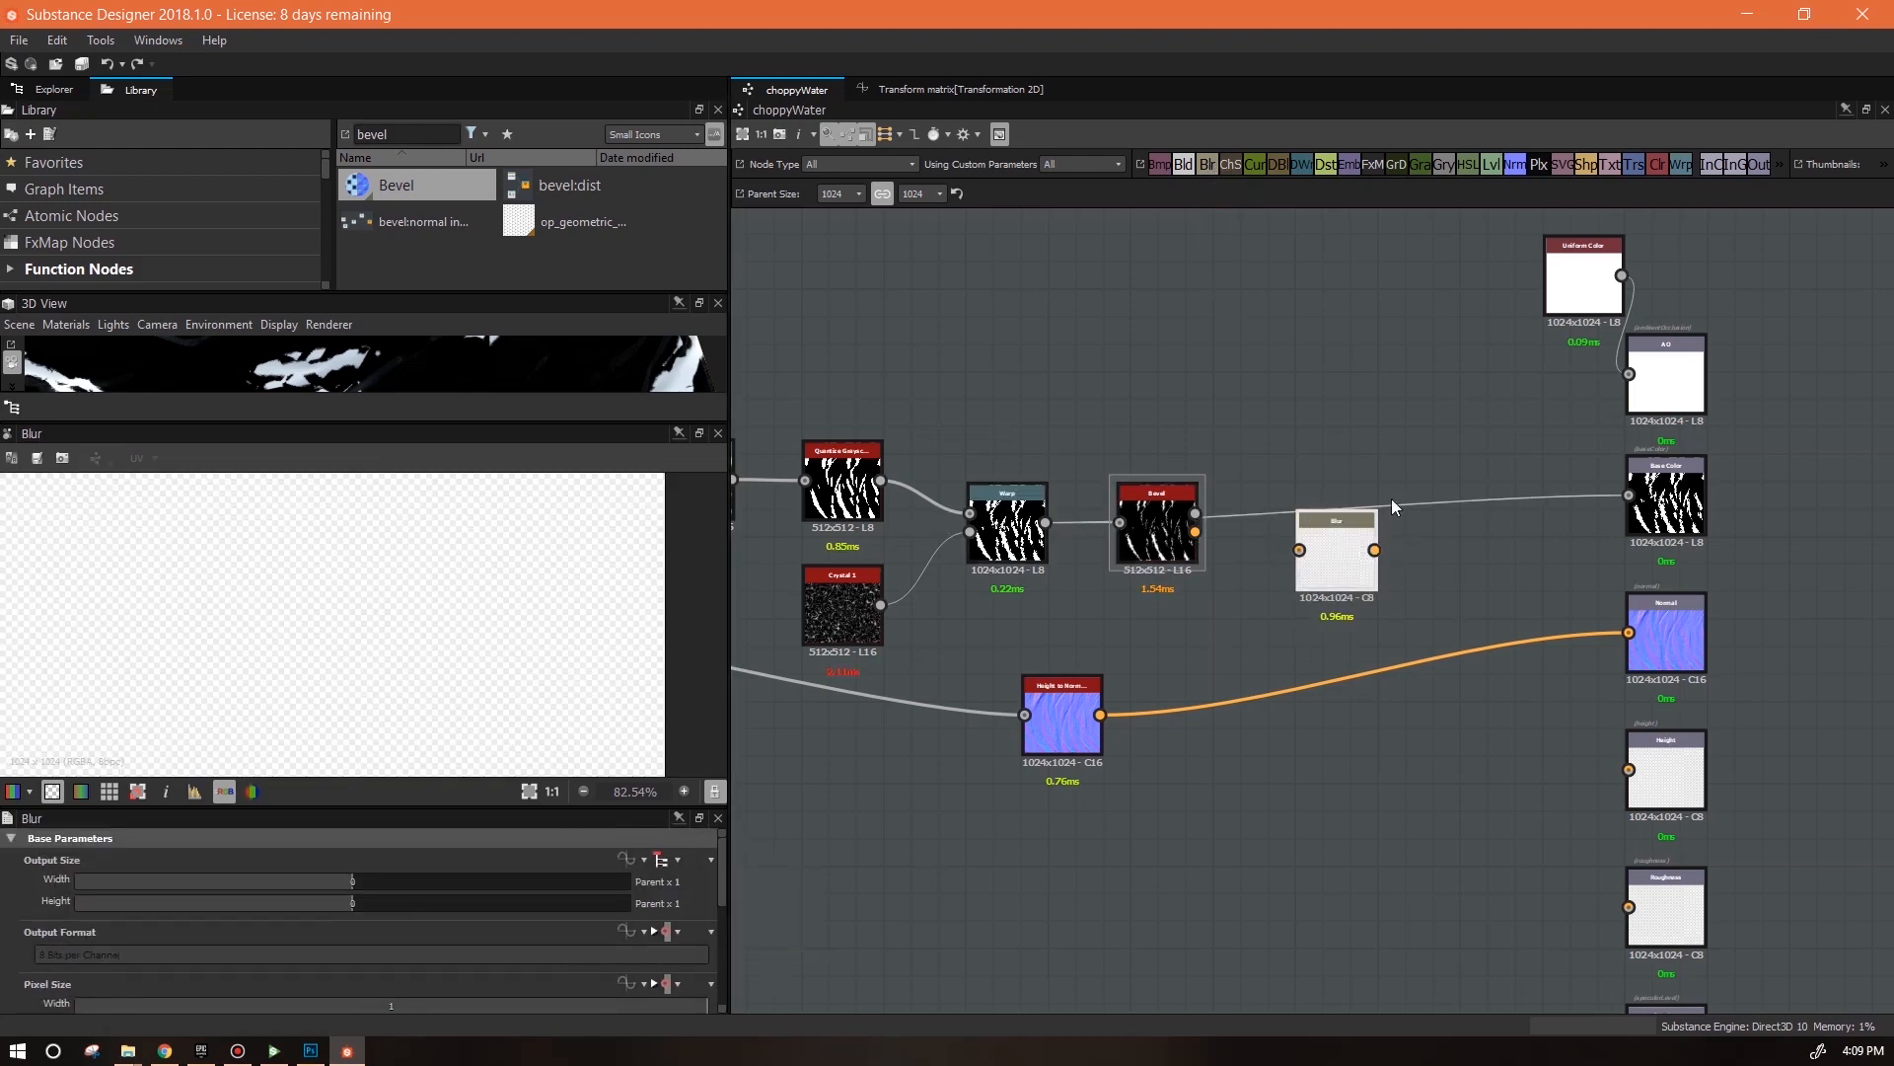
mouse_move(1195, 513)
mouse_down()
mouse_move(1302, 550)
mouse_move(1629, 495)
mouse_up()
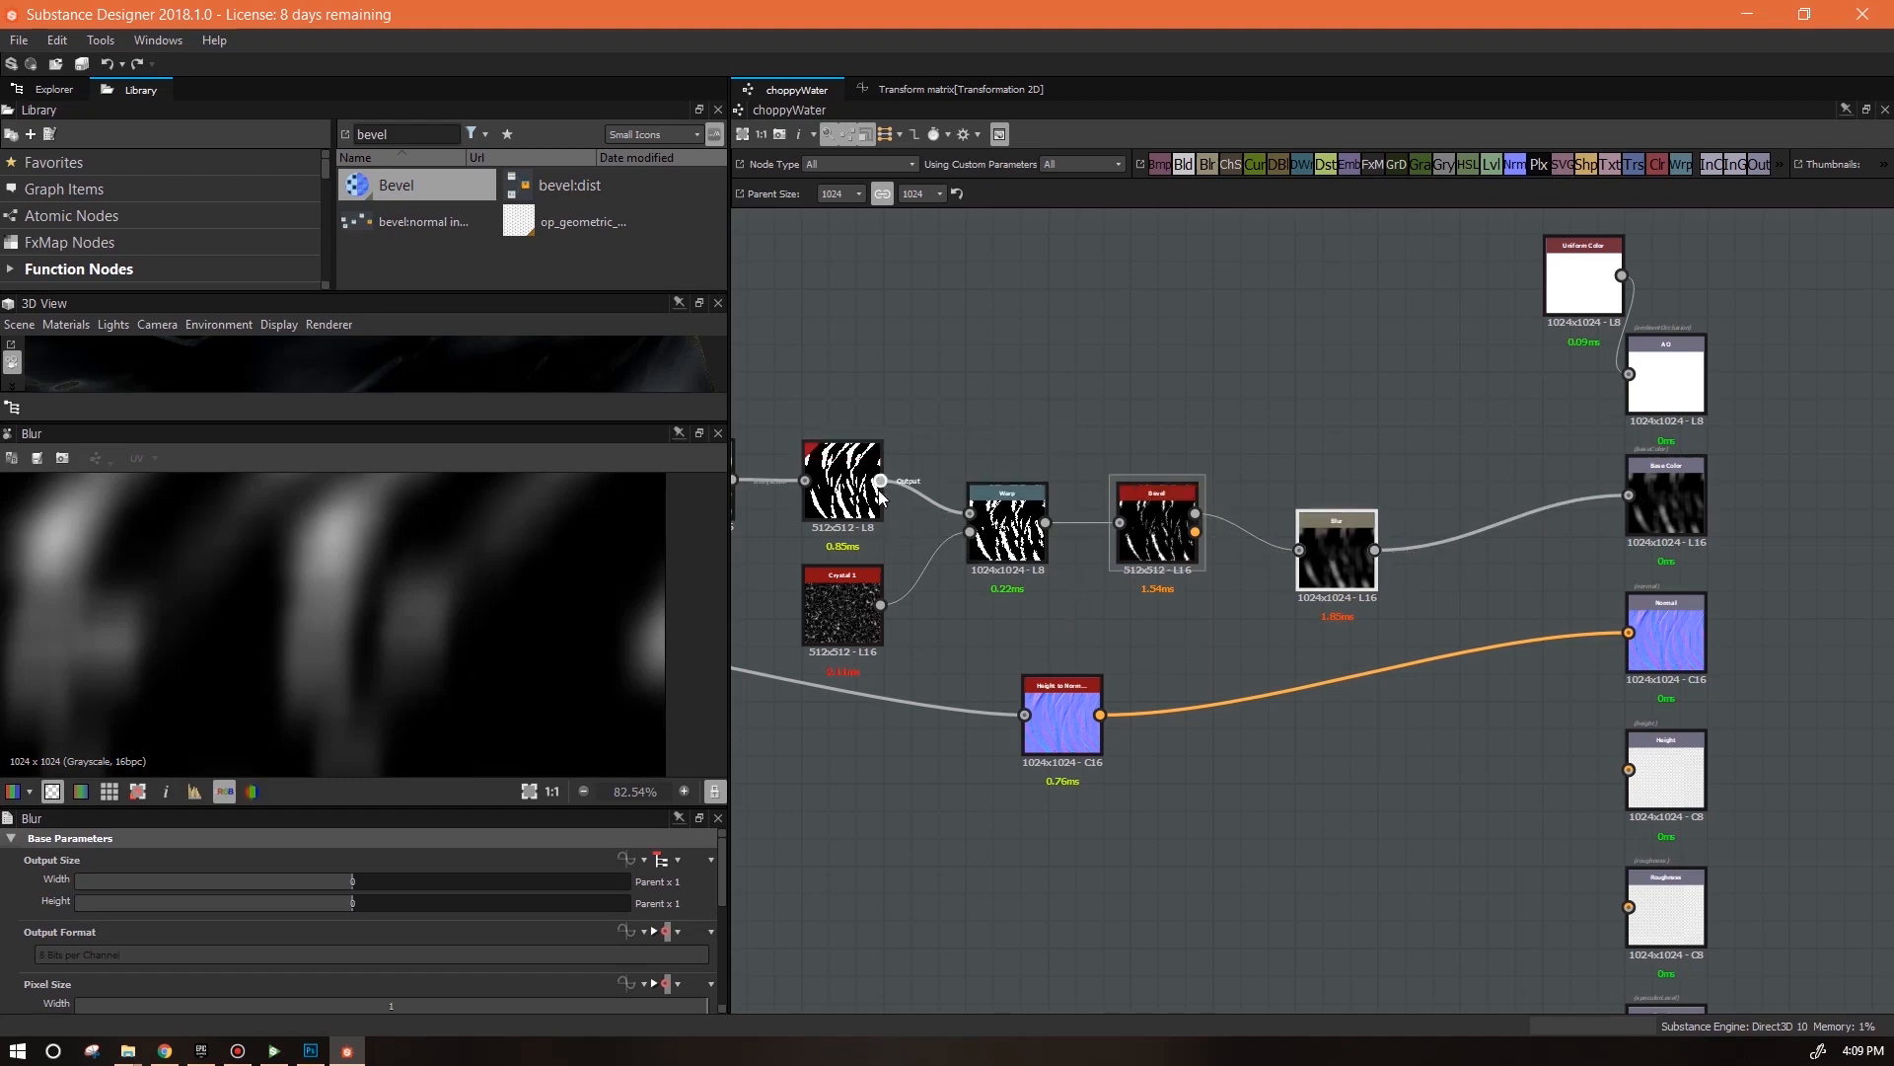
Align the Blur node beside Bevel and set its Intensity to 0.09
drag(1355, 550, 1328, 523)
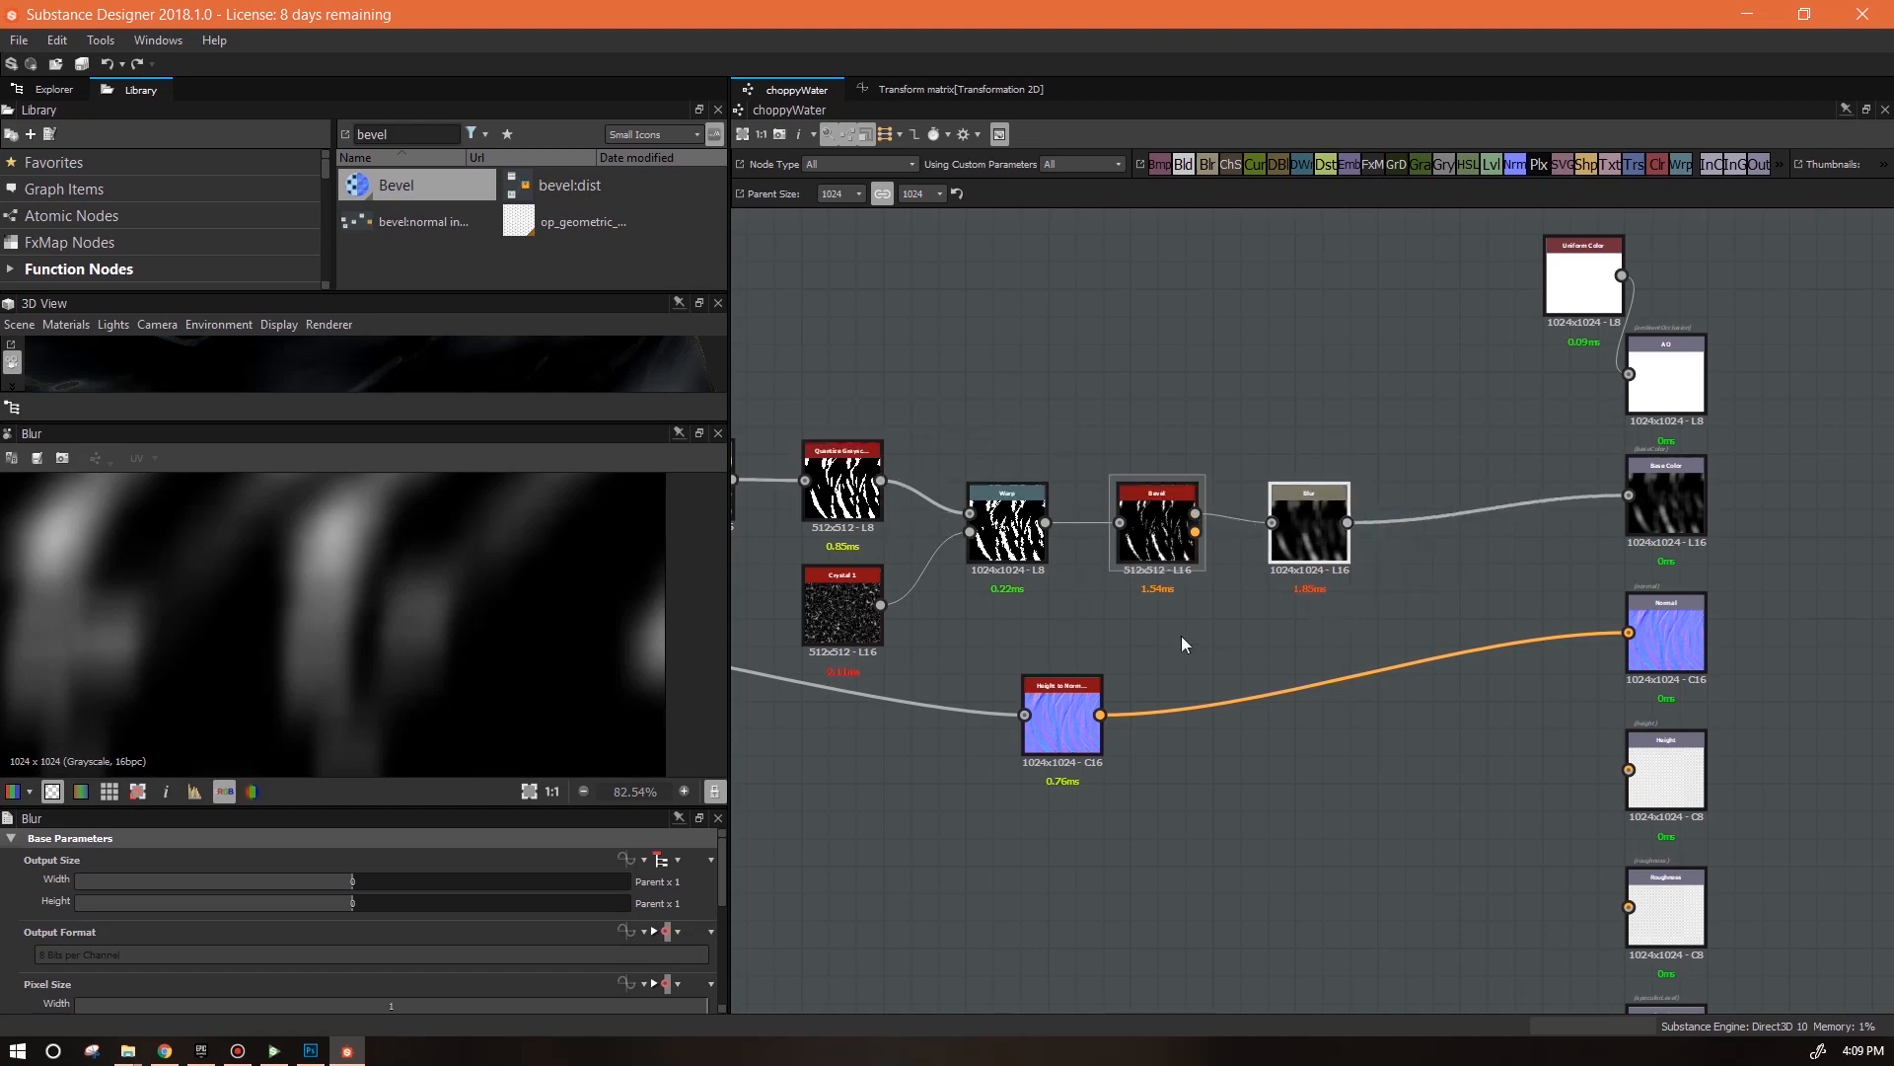
drag(719, 896, 709, 1002)
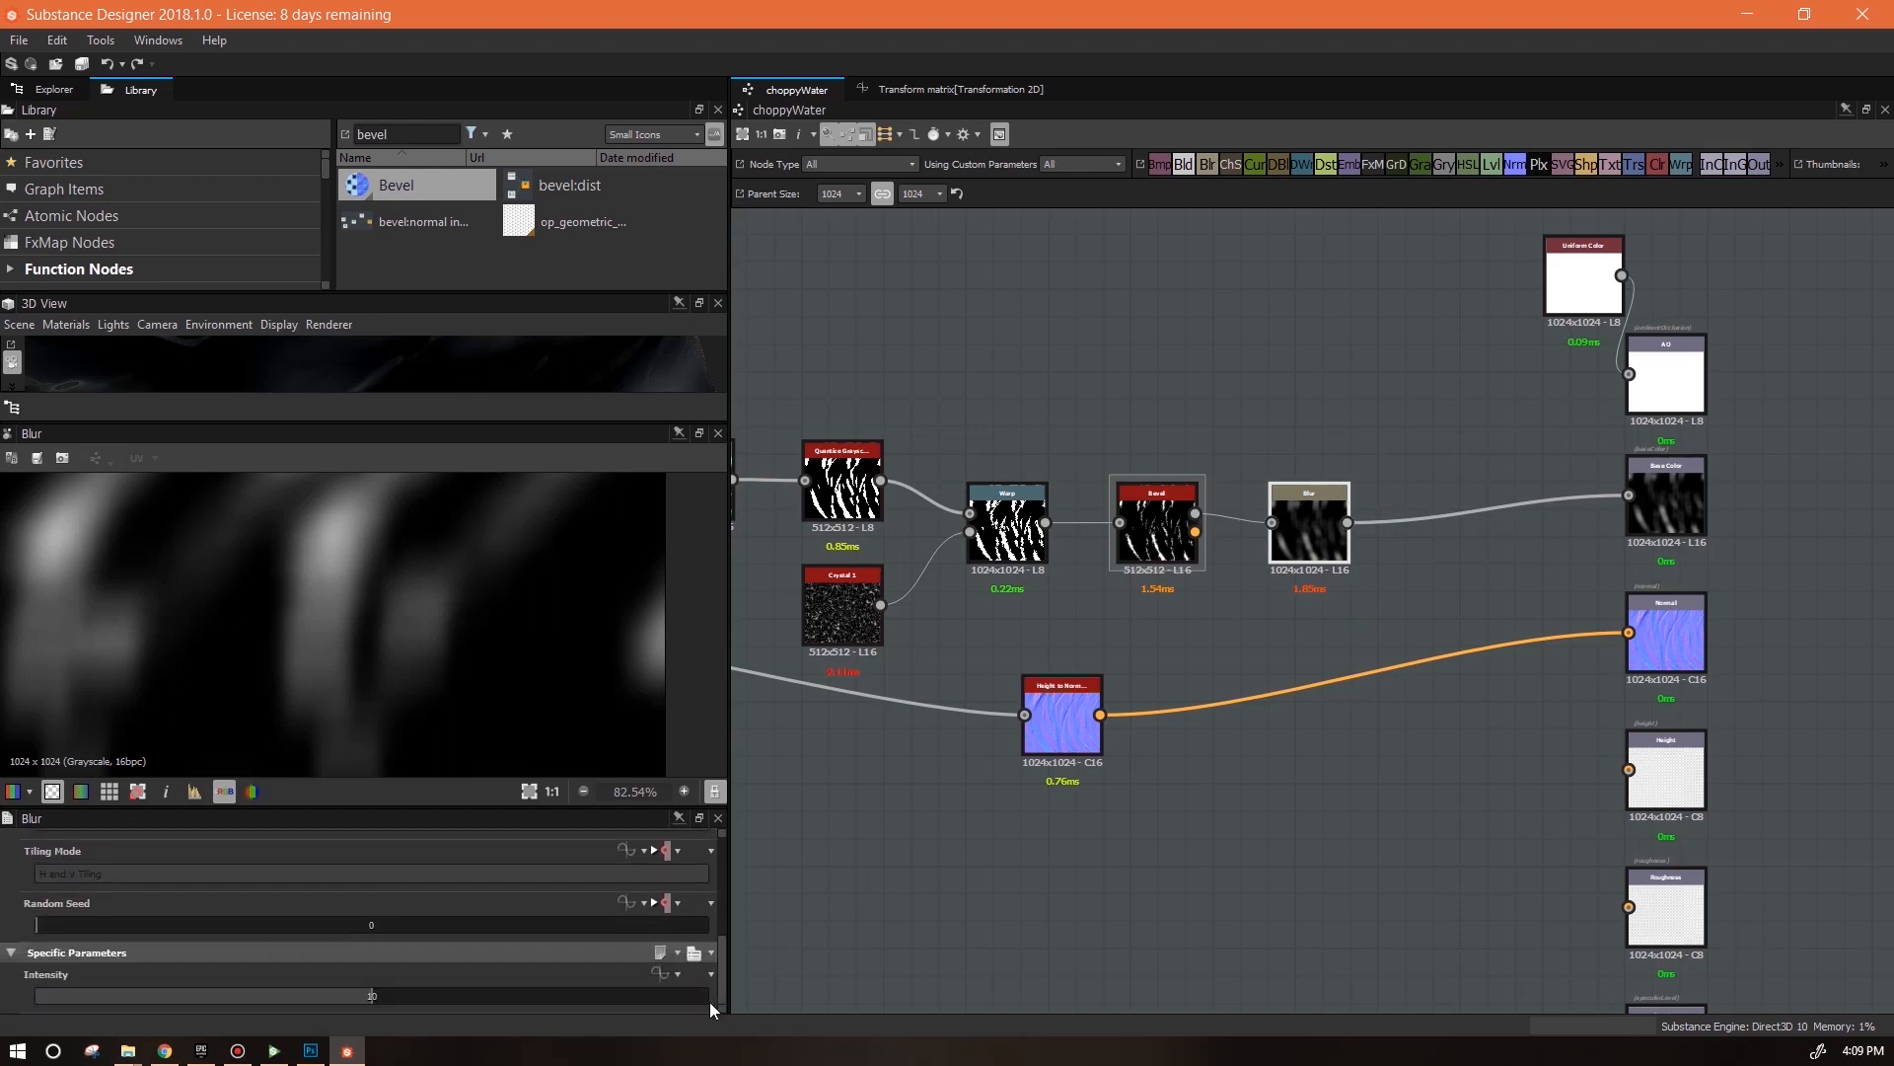
double_click(372, 996)
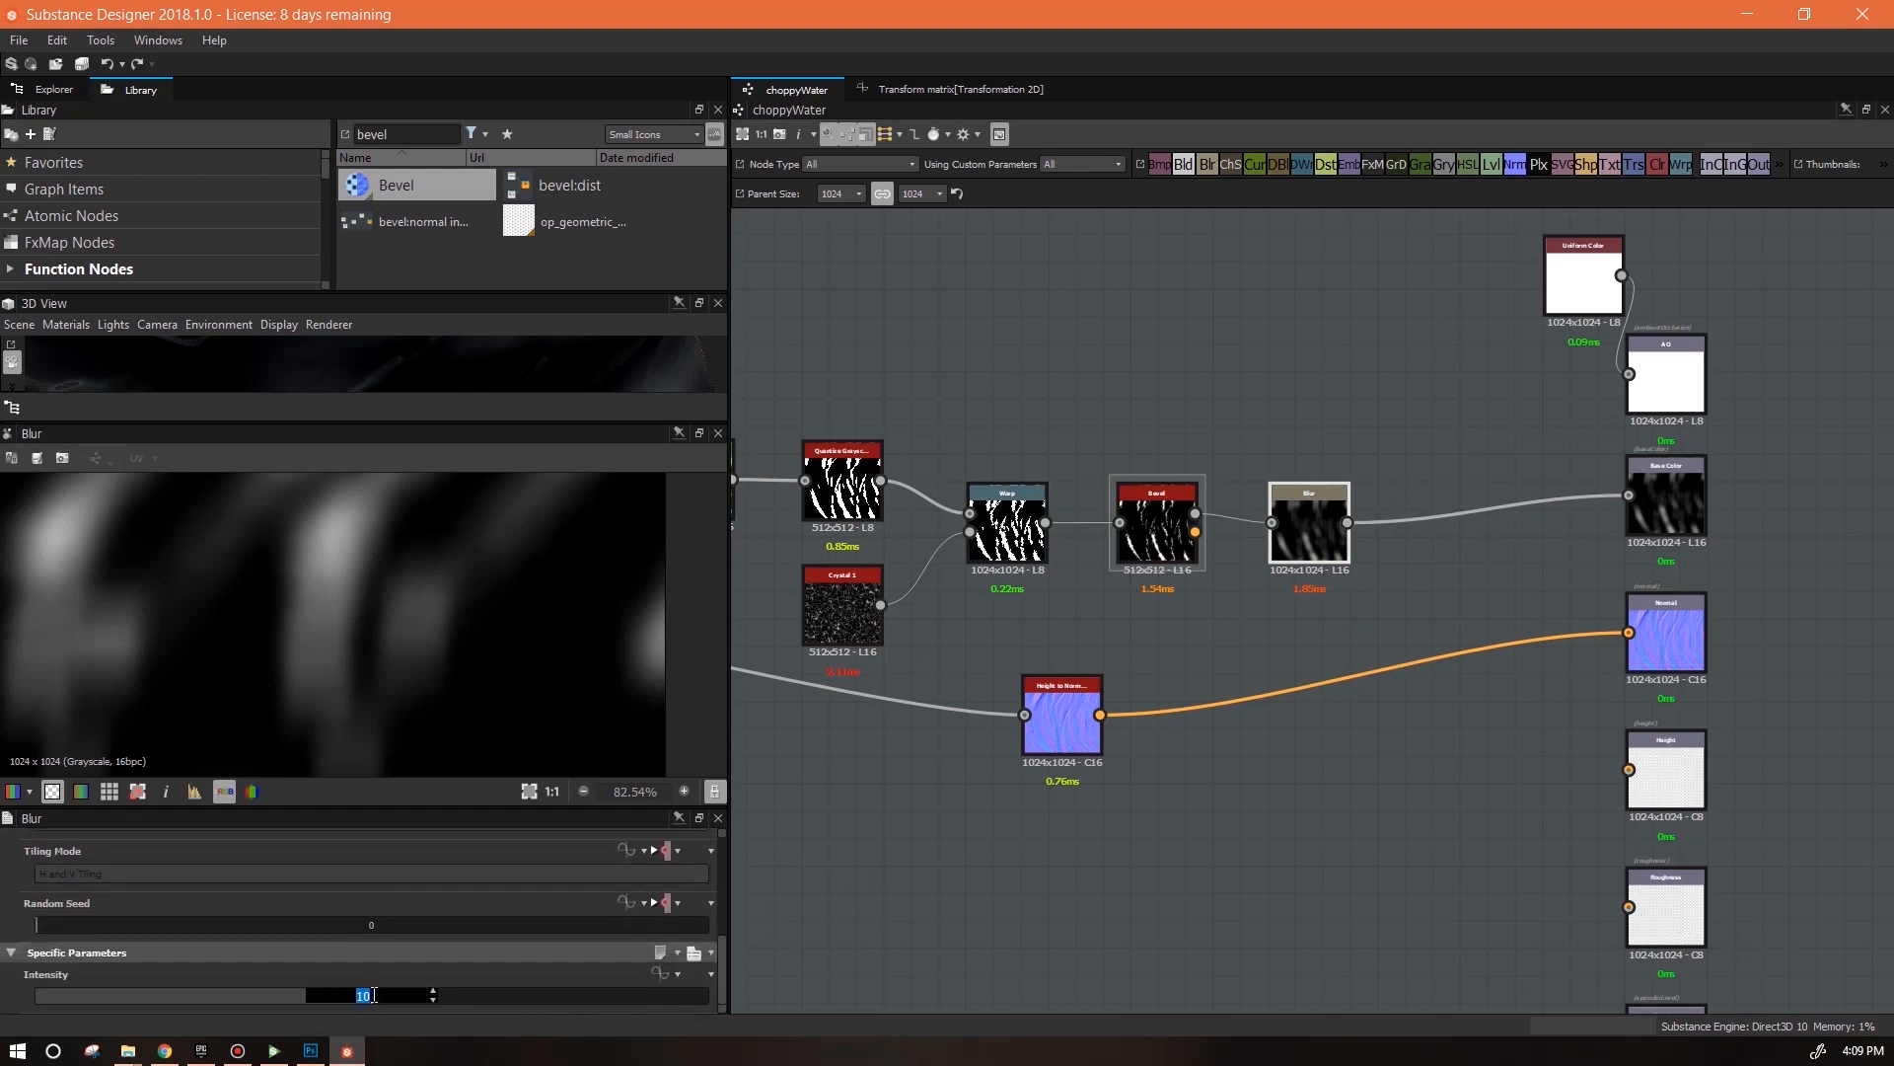
text(.09)
key(Return)
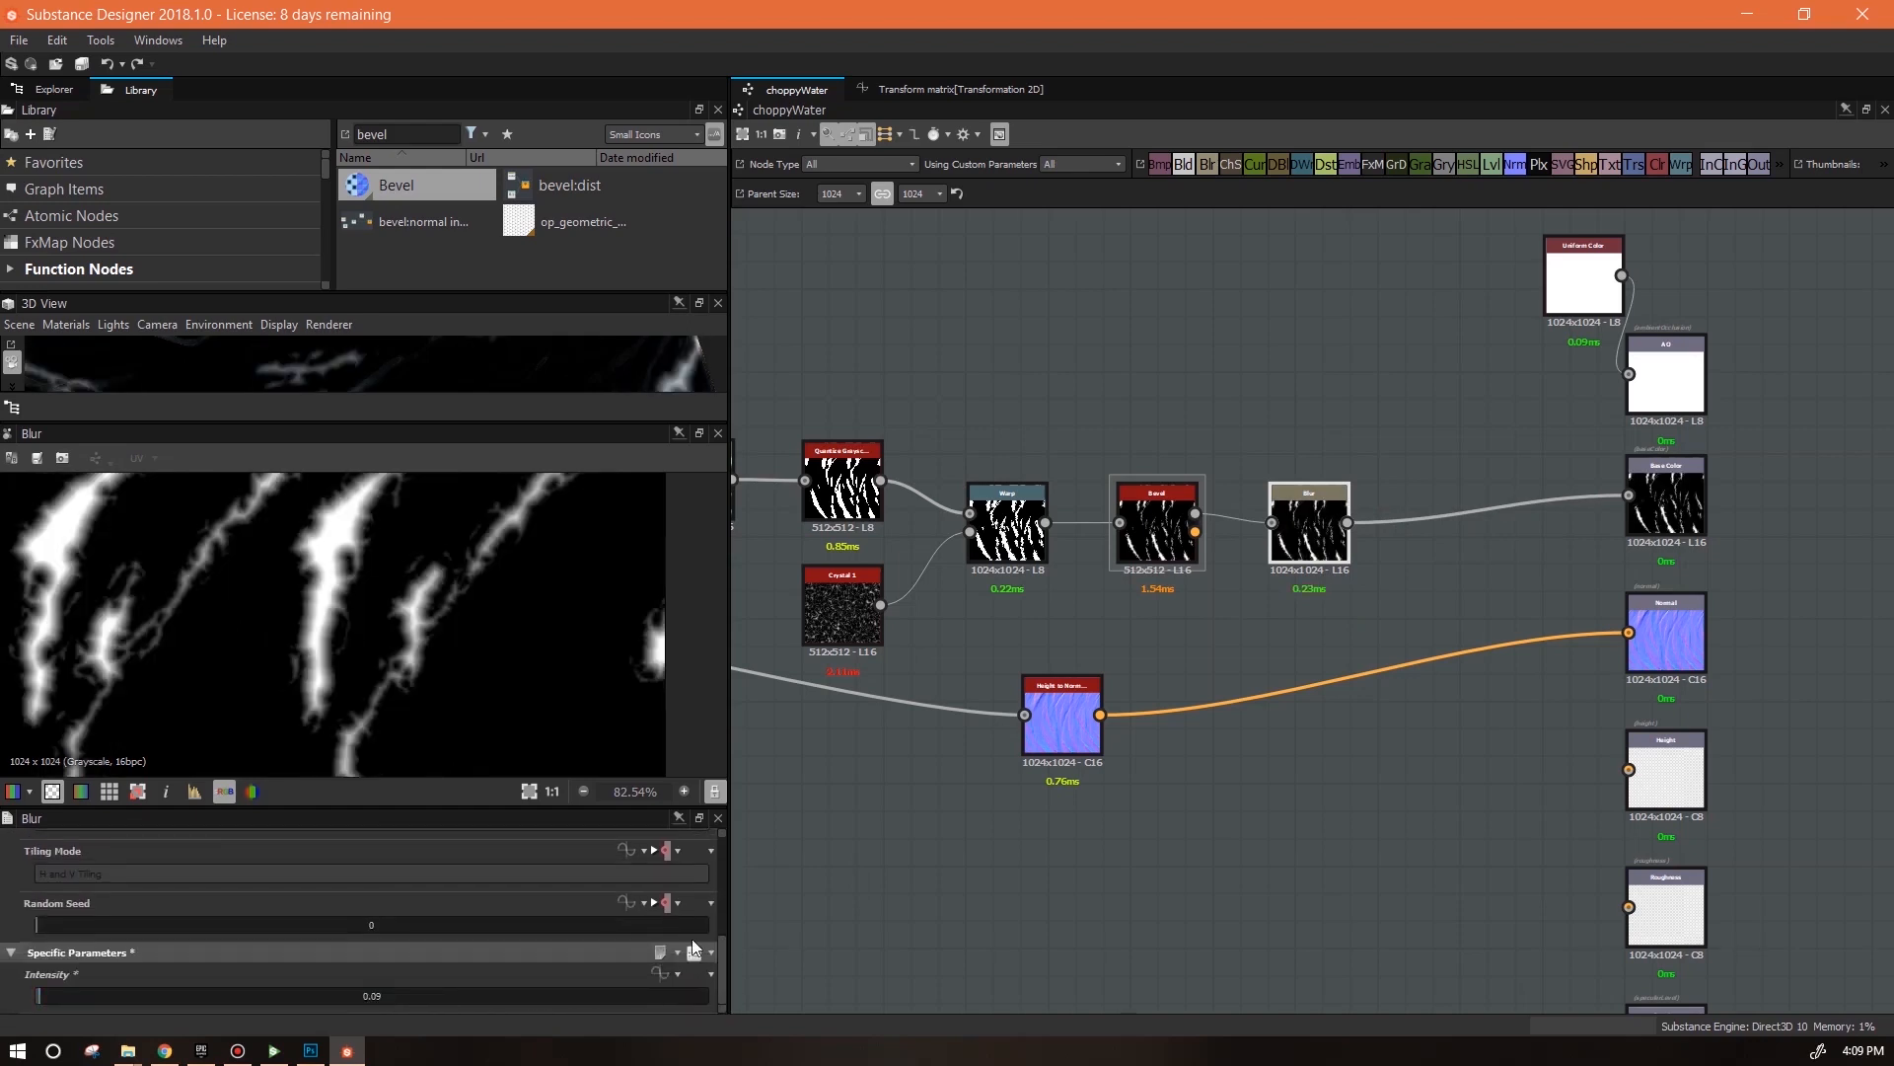
Set the Warp node's relative output width and height to -1, and the Bevel node's relative width and height to 0
click(1157, 533)
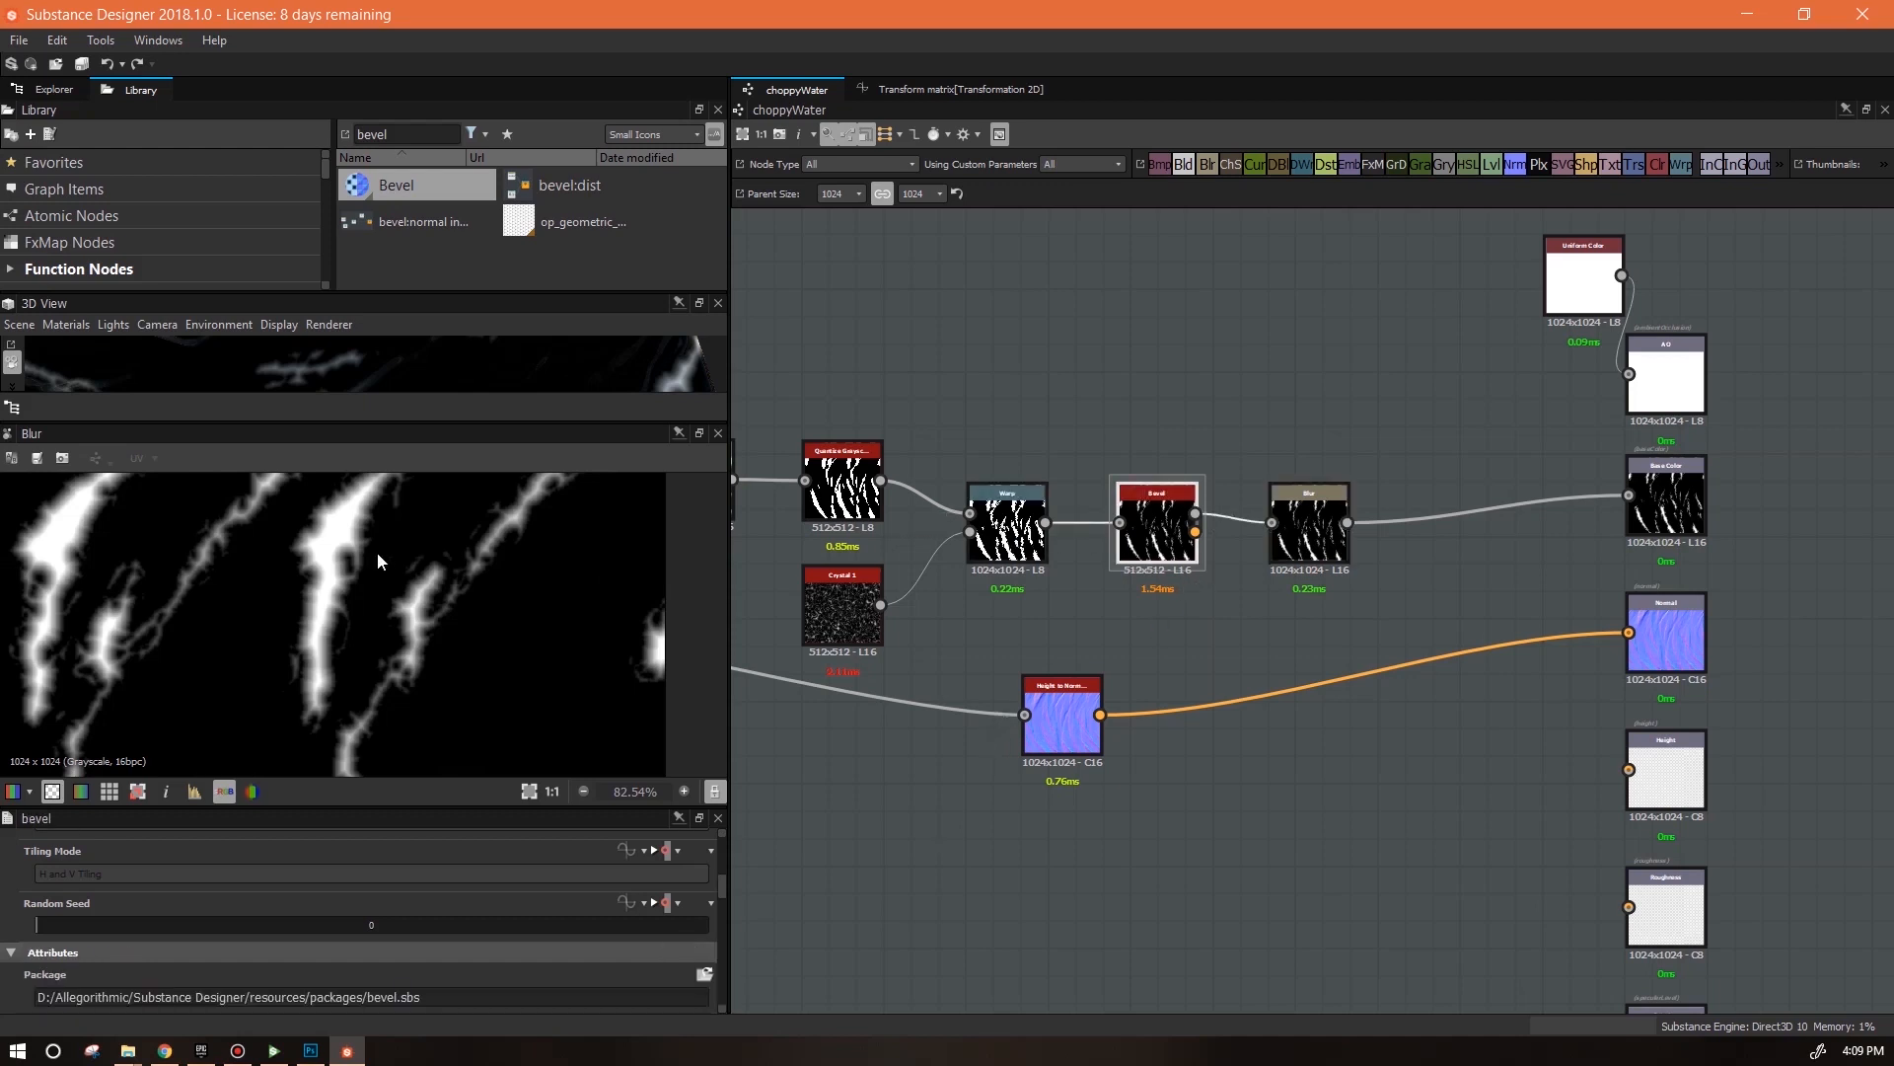
scroll(377, 567, up, 1)
click(1314, 543)
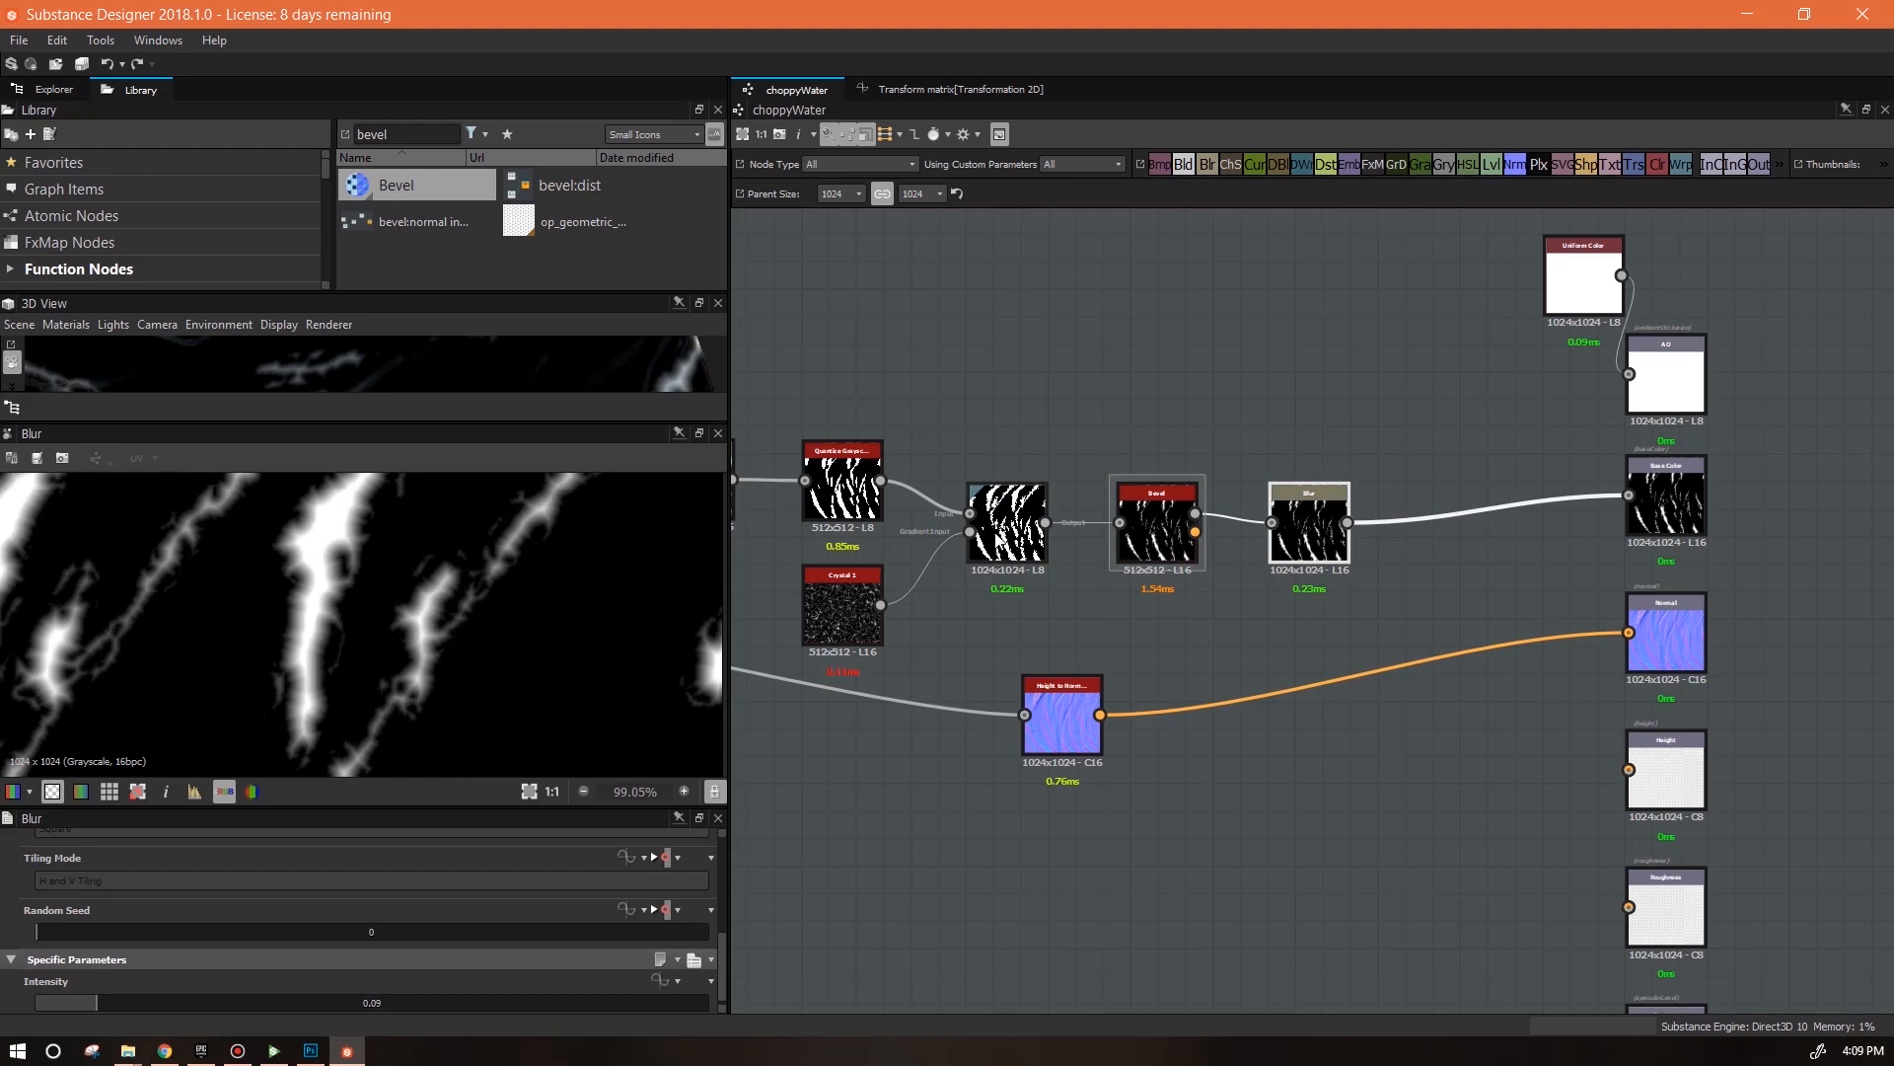
click(1007, 523)
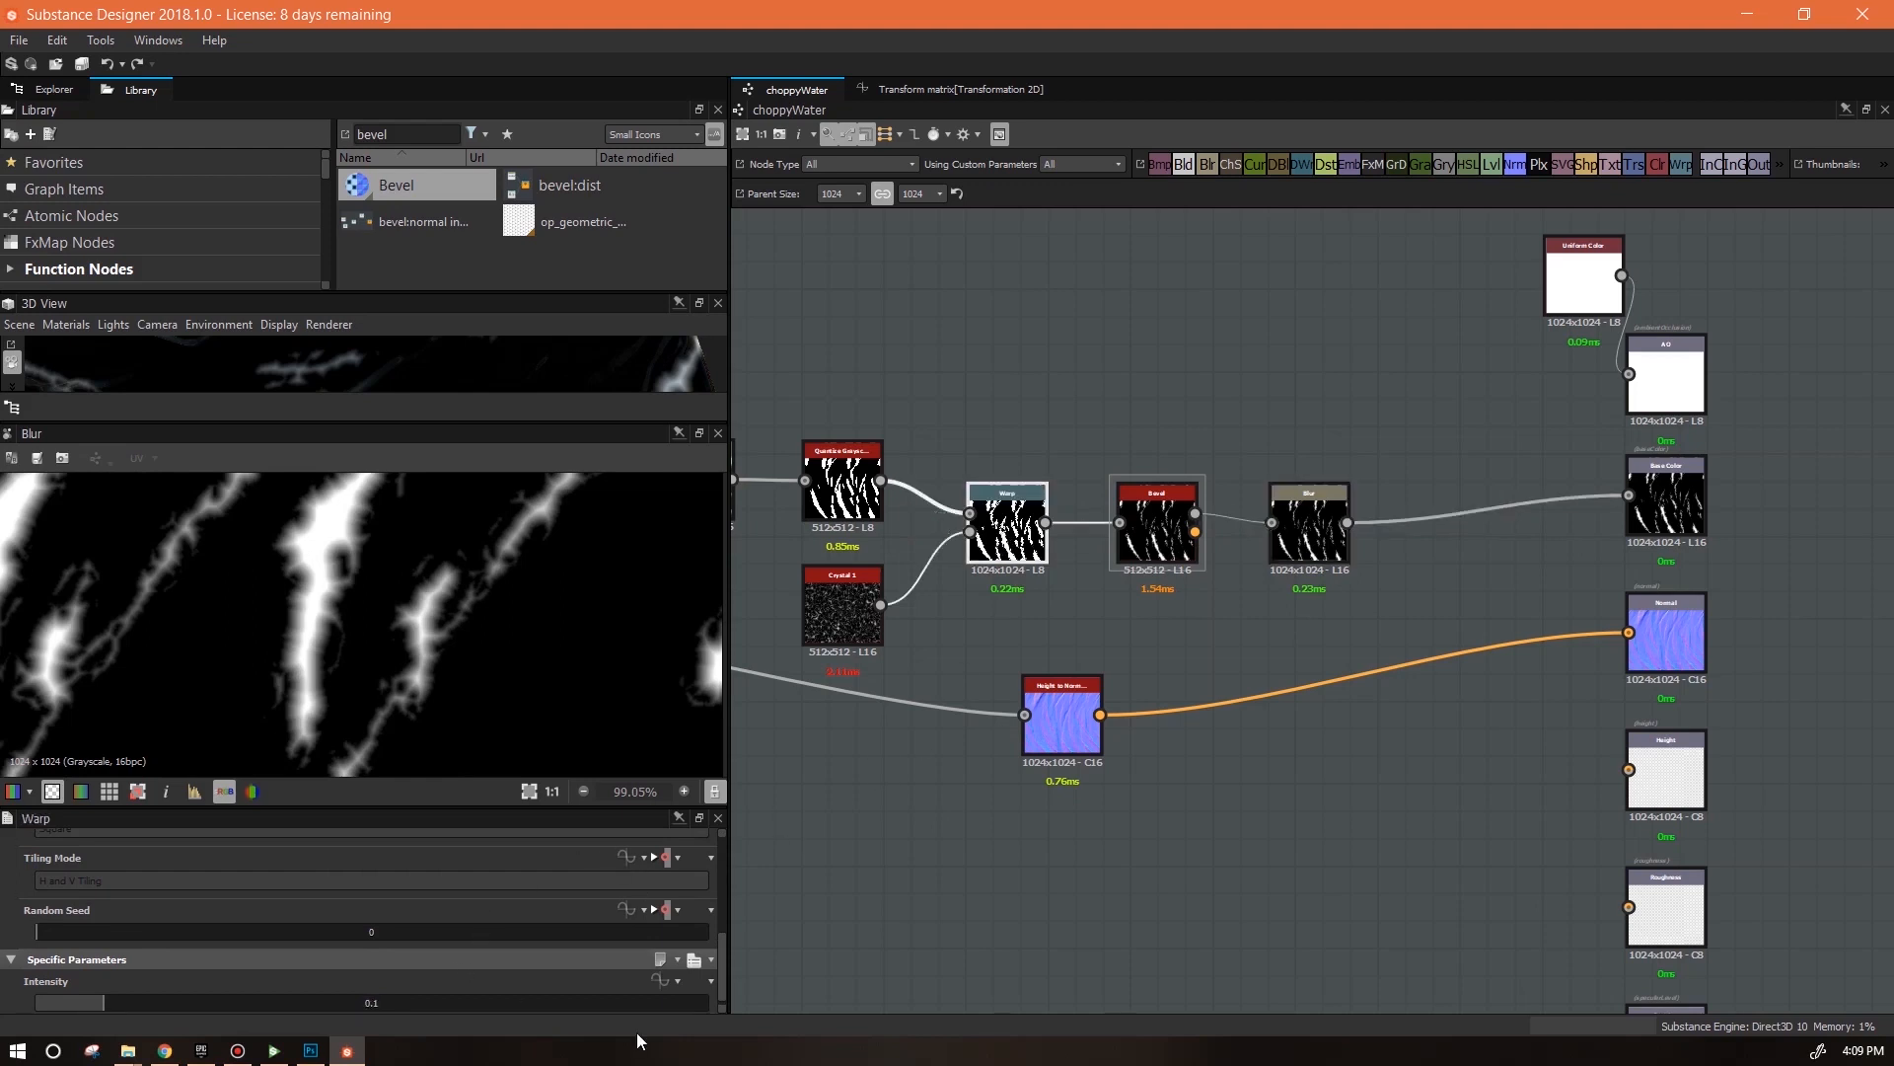
scroll(395, 928, up, 5)
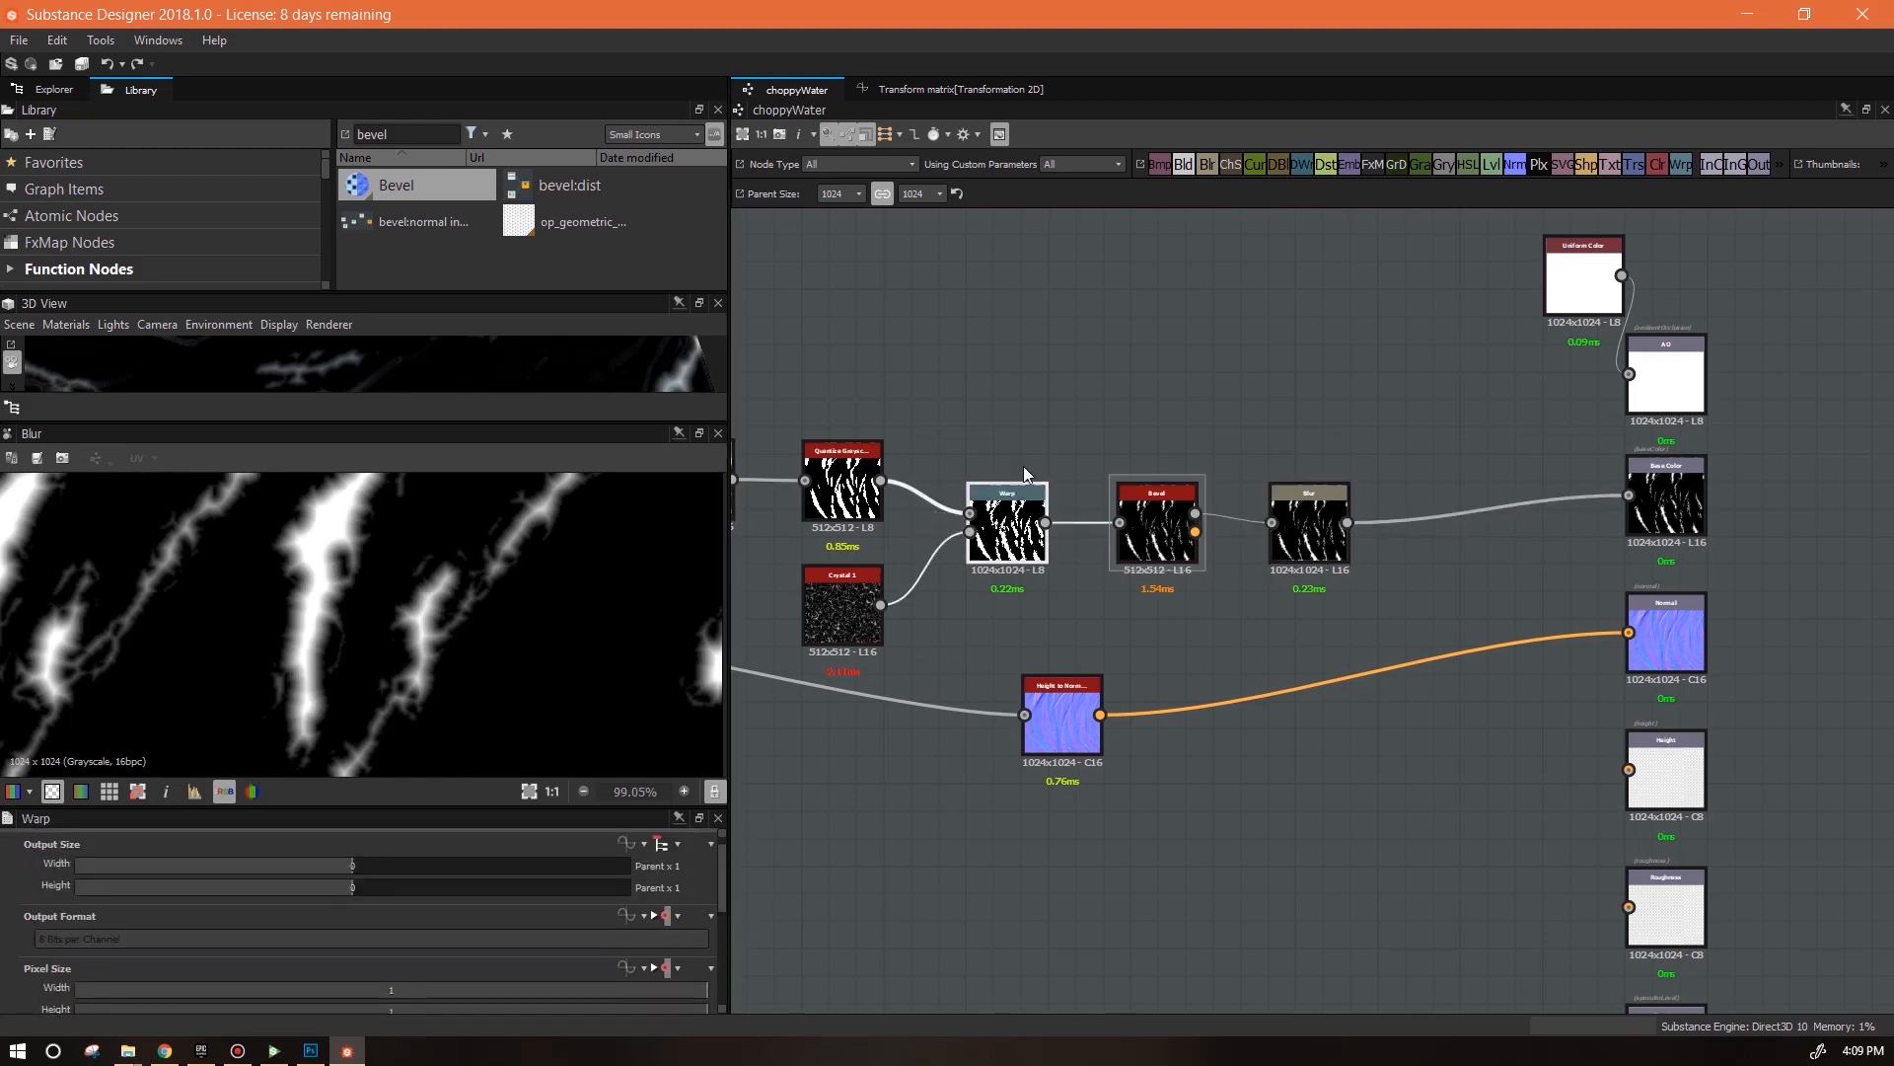
click(329, 864)
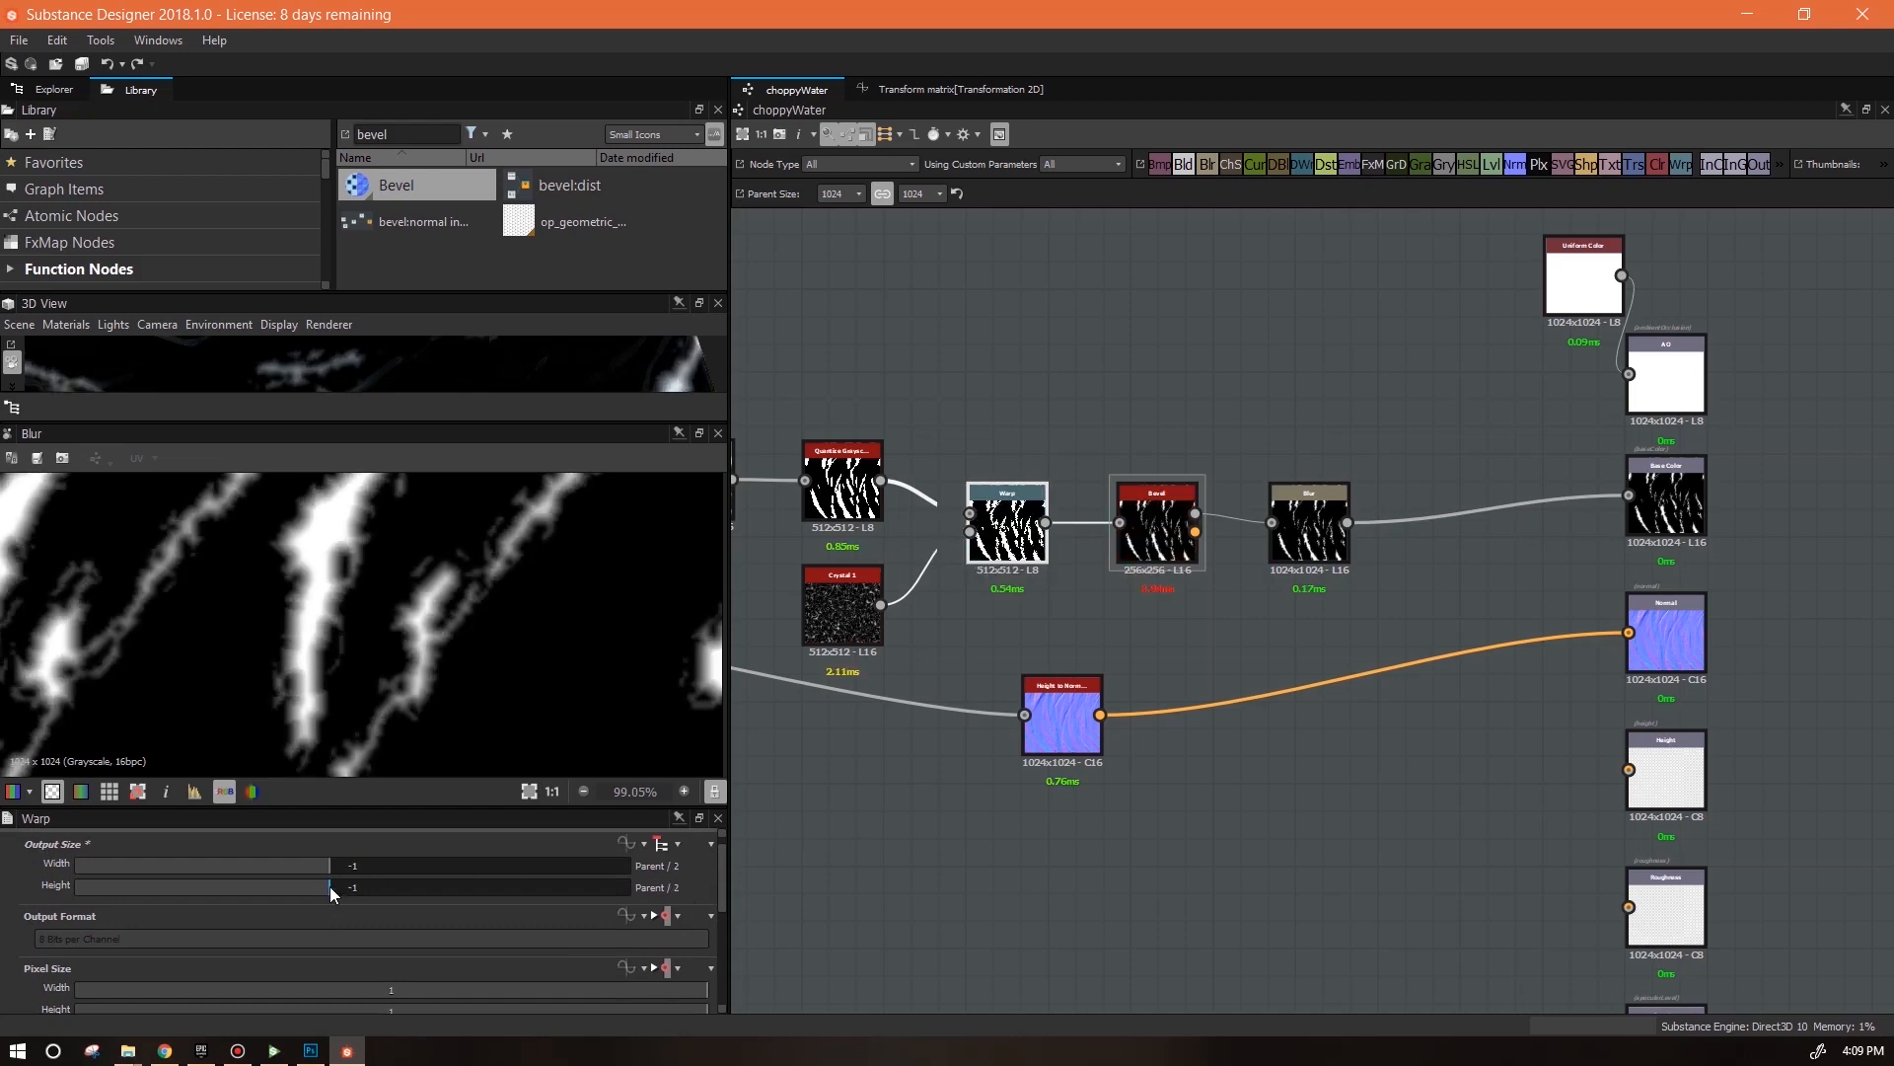
click(352, 885)
click(330, 886)
click(1156, 523)
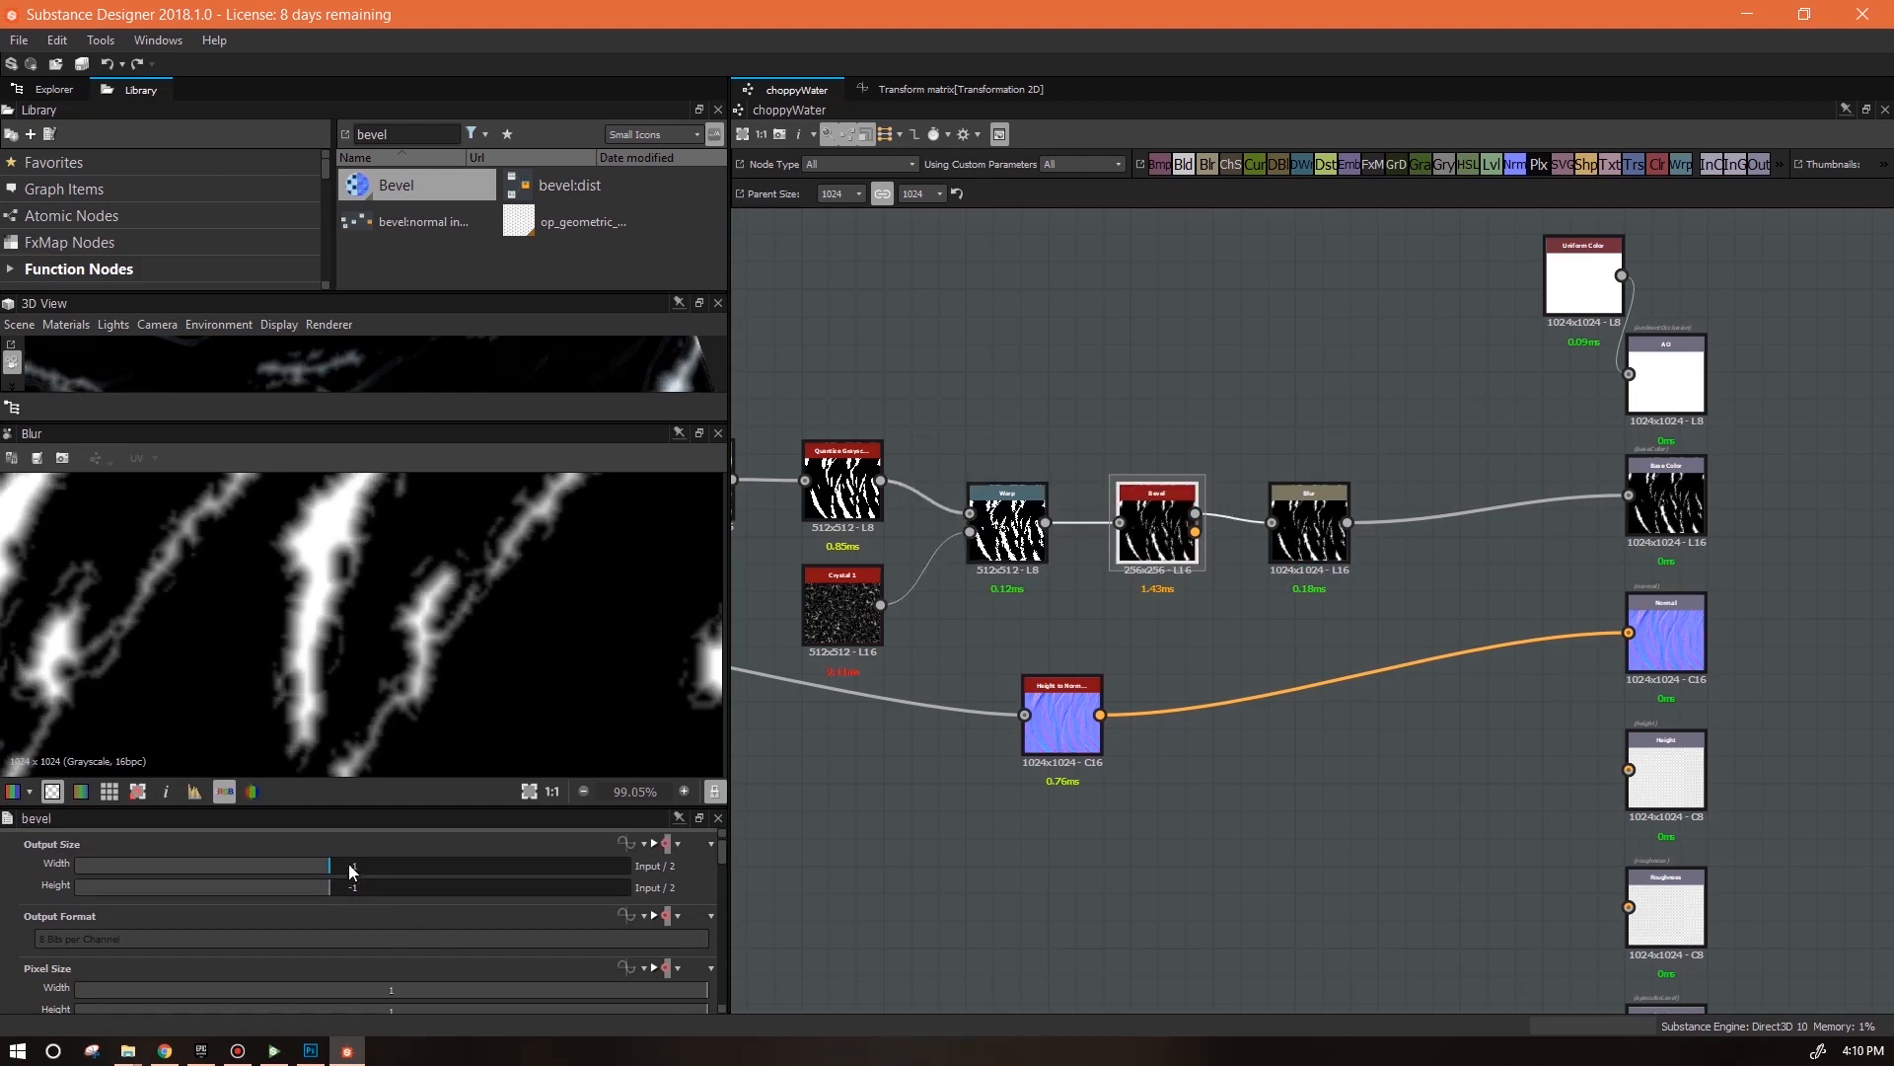
click(352, 866)
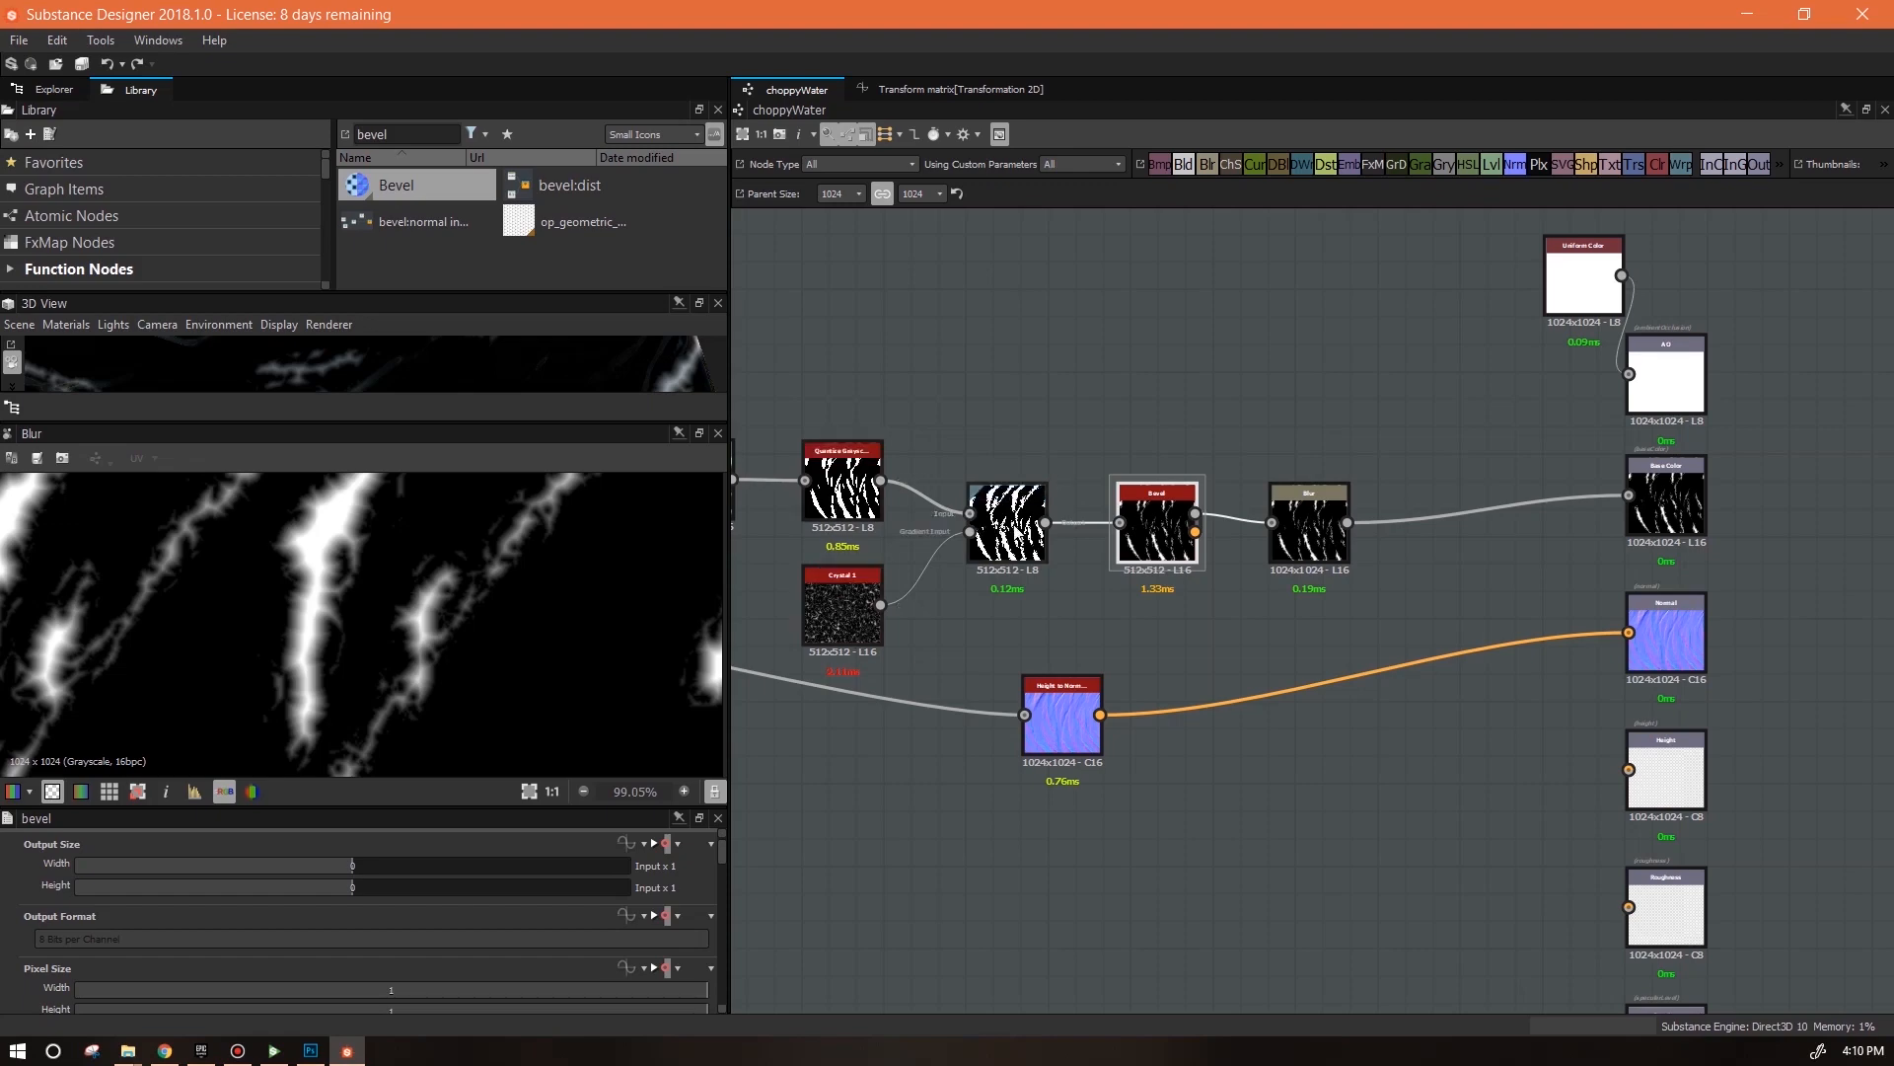
Examine the Blur node's foam streaks up close and across the whole texture in an enlarged 2D preview
click(1273, 543)
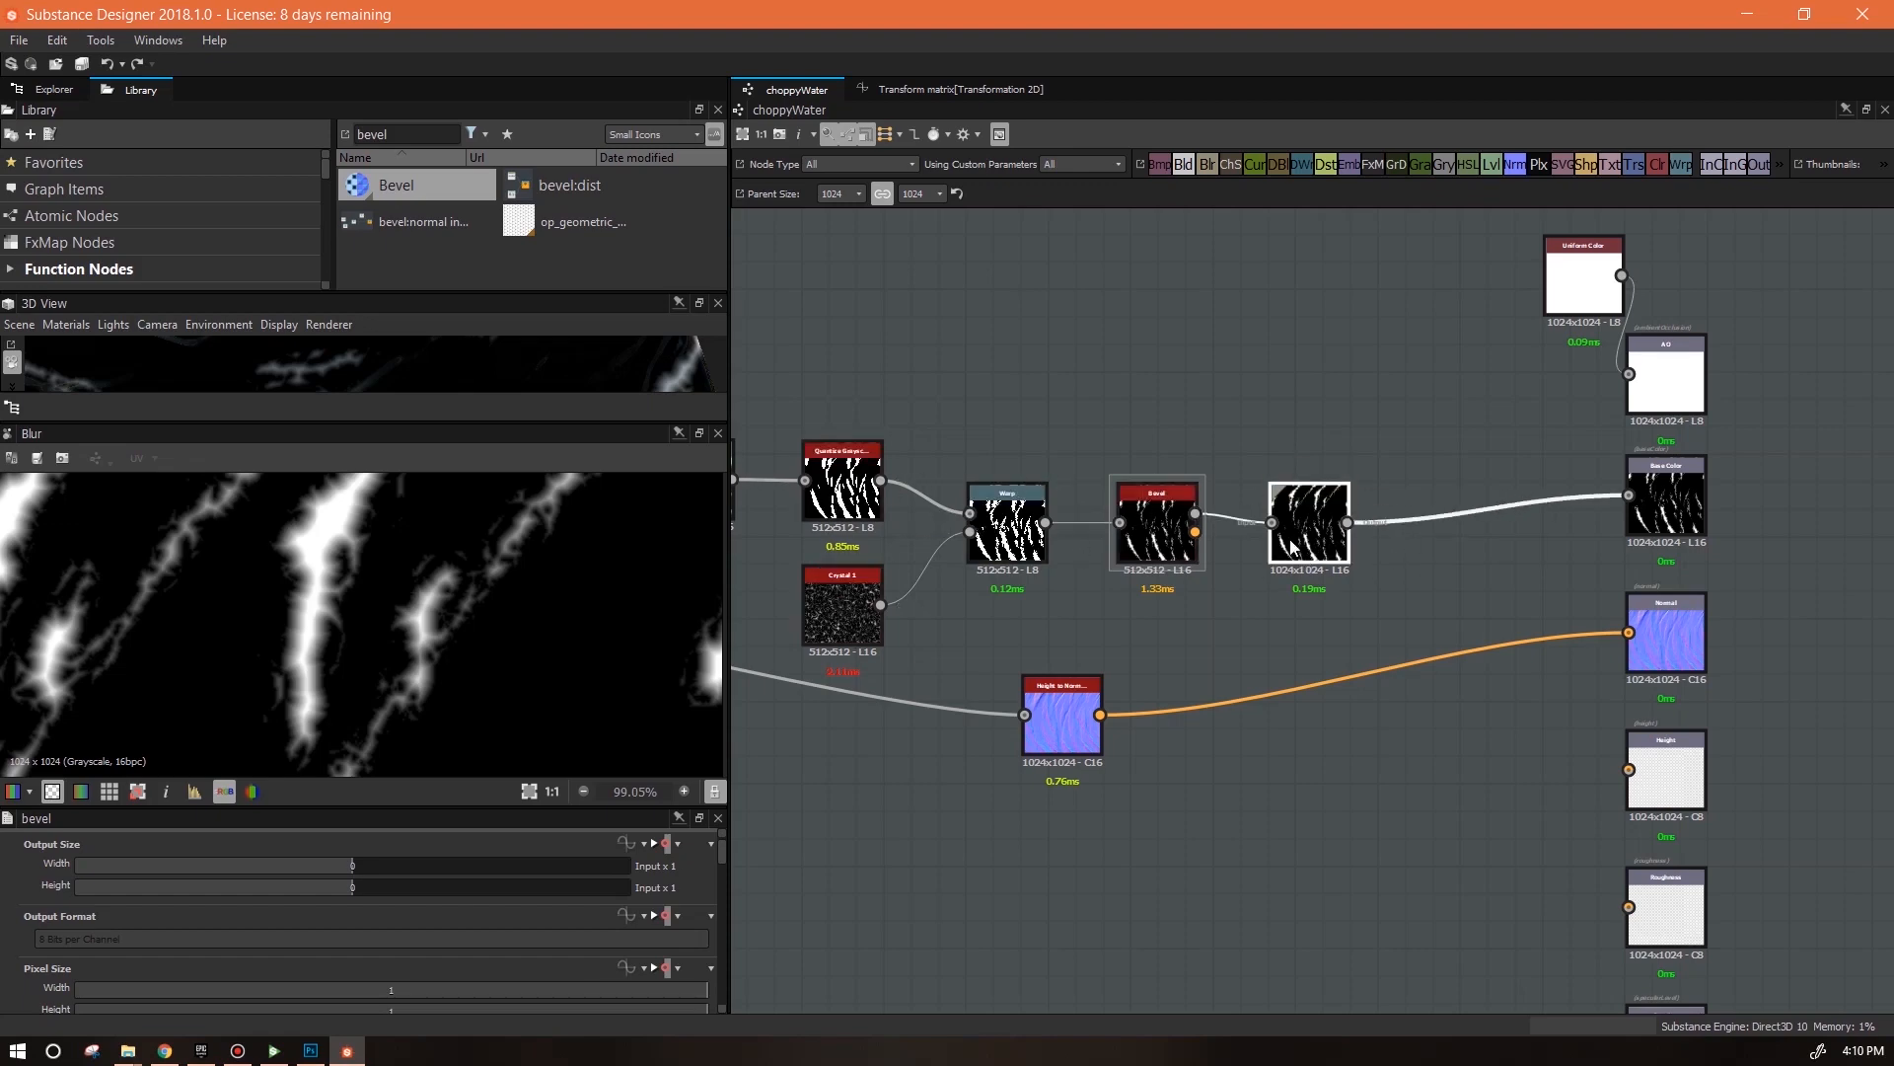
scroll(1257, 643, down, 2)
scroll(1200, 651, up, 2)
scroll(1200, 651, down, 3)
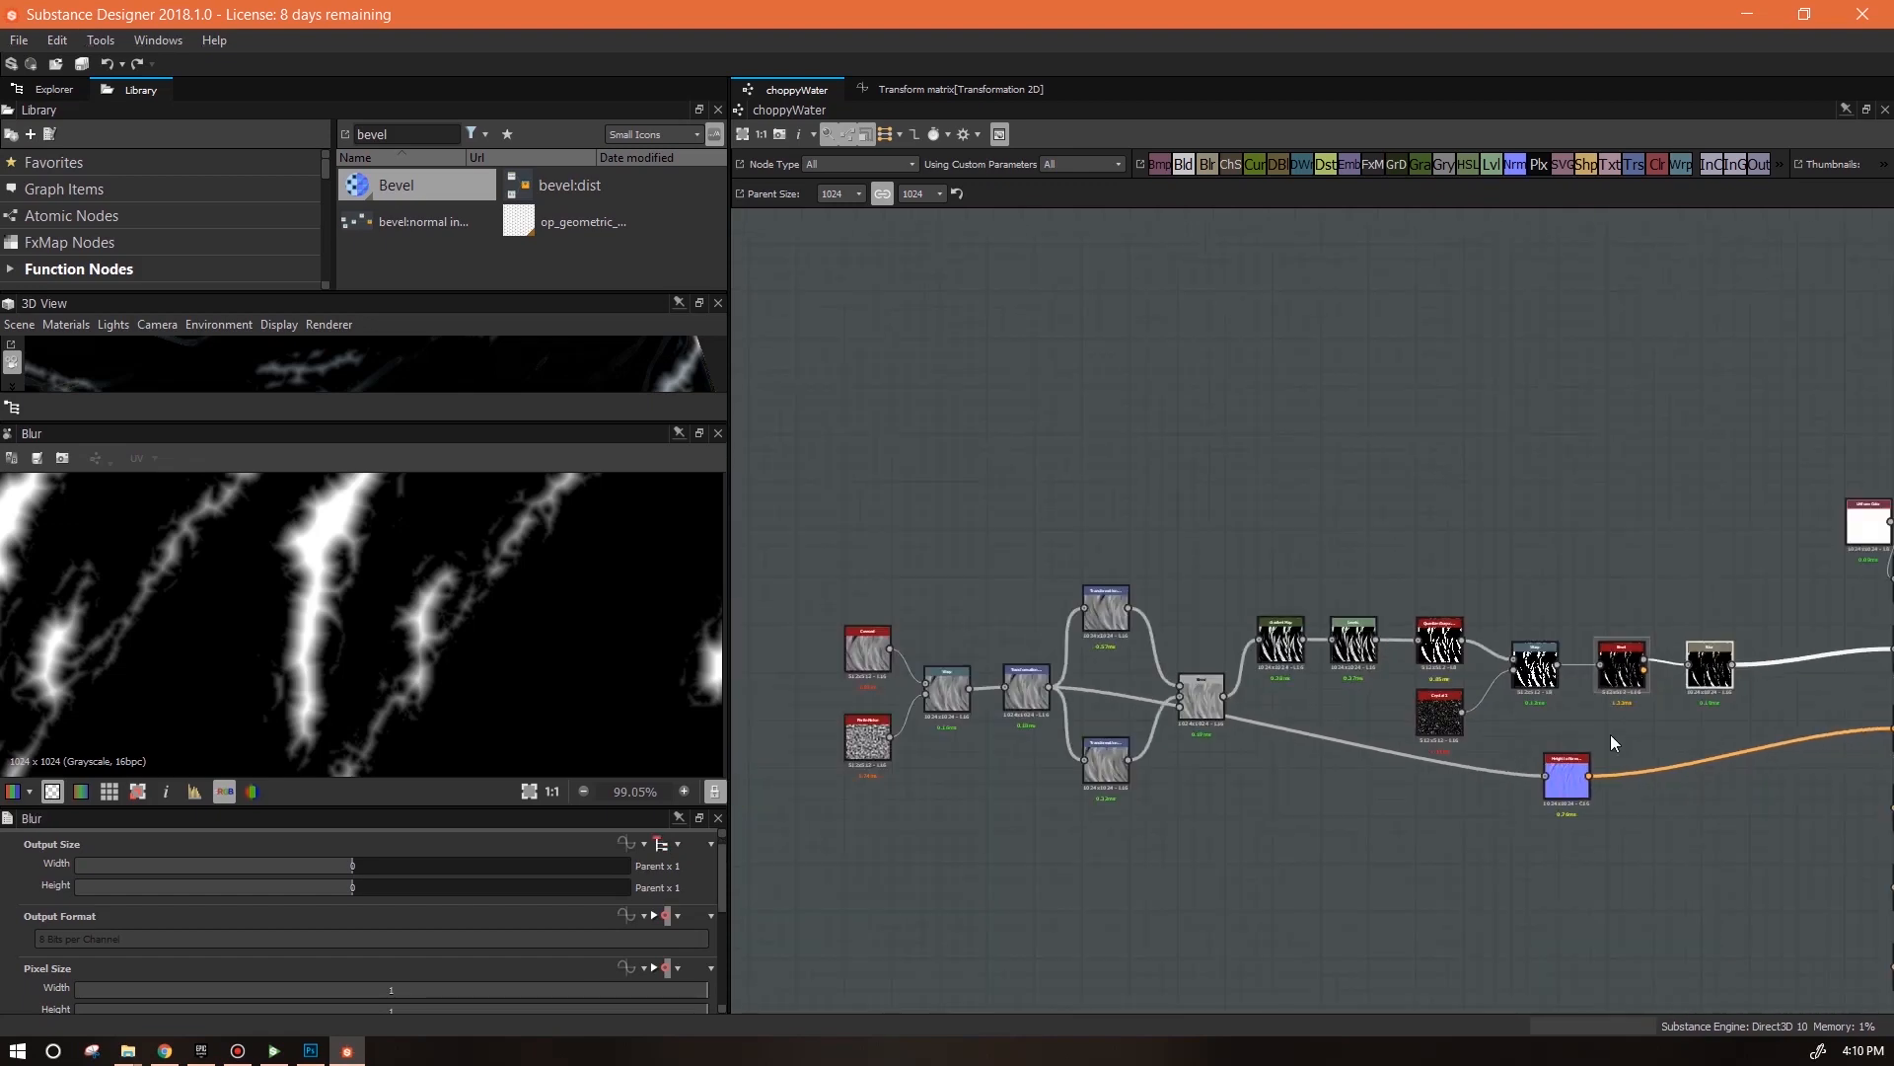
middle_drag(1611, 736, 1134, 632)
scroll(1554, 777, down, 3)
scroll(1395, 671, up, 5)
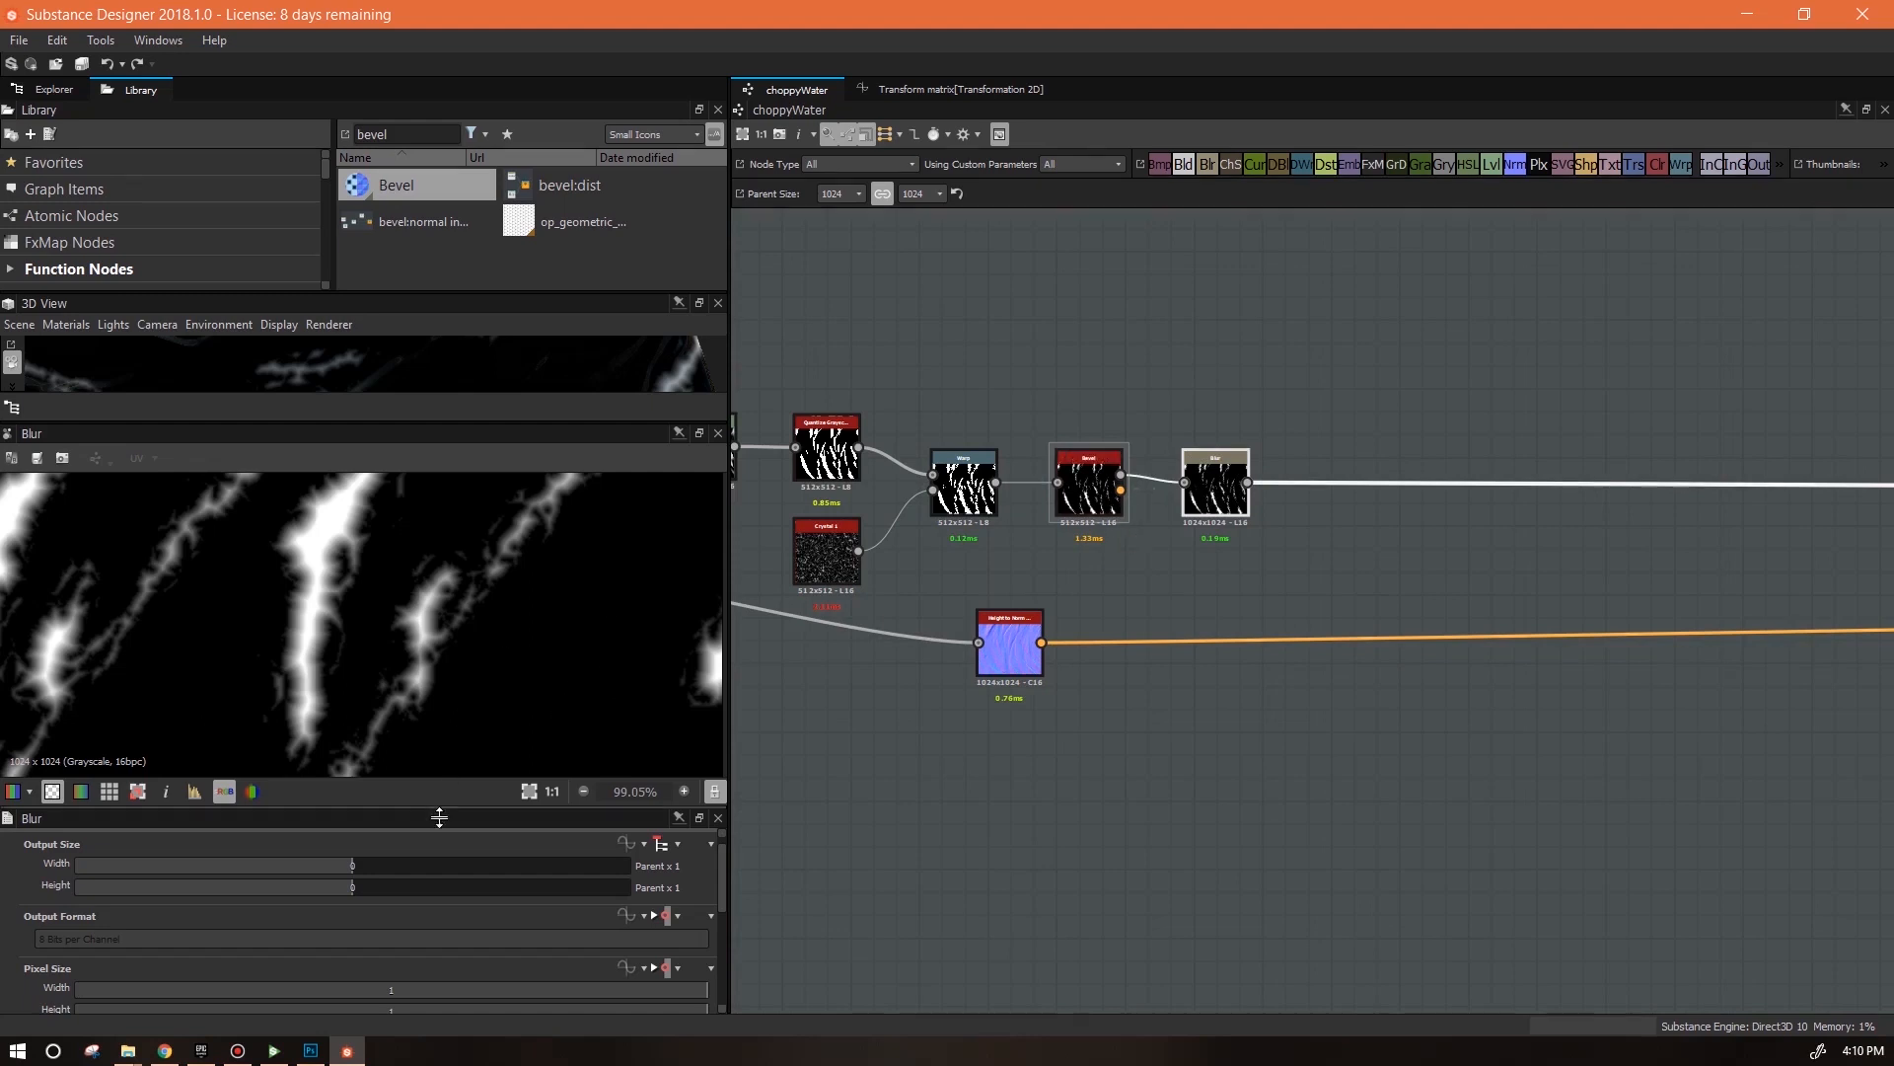
drag(438, 805, 438, 939)
scroll(344, 598, down, 3)
middle_drag(343, 598, 456, 701)
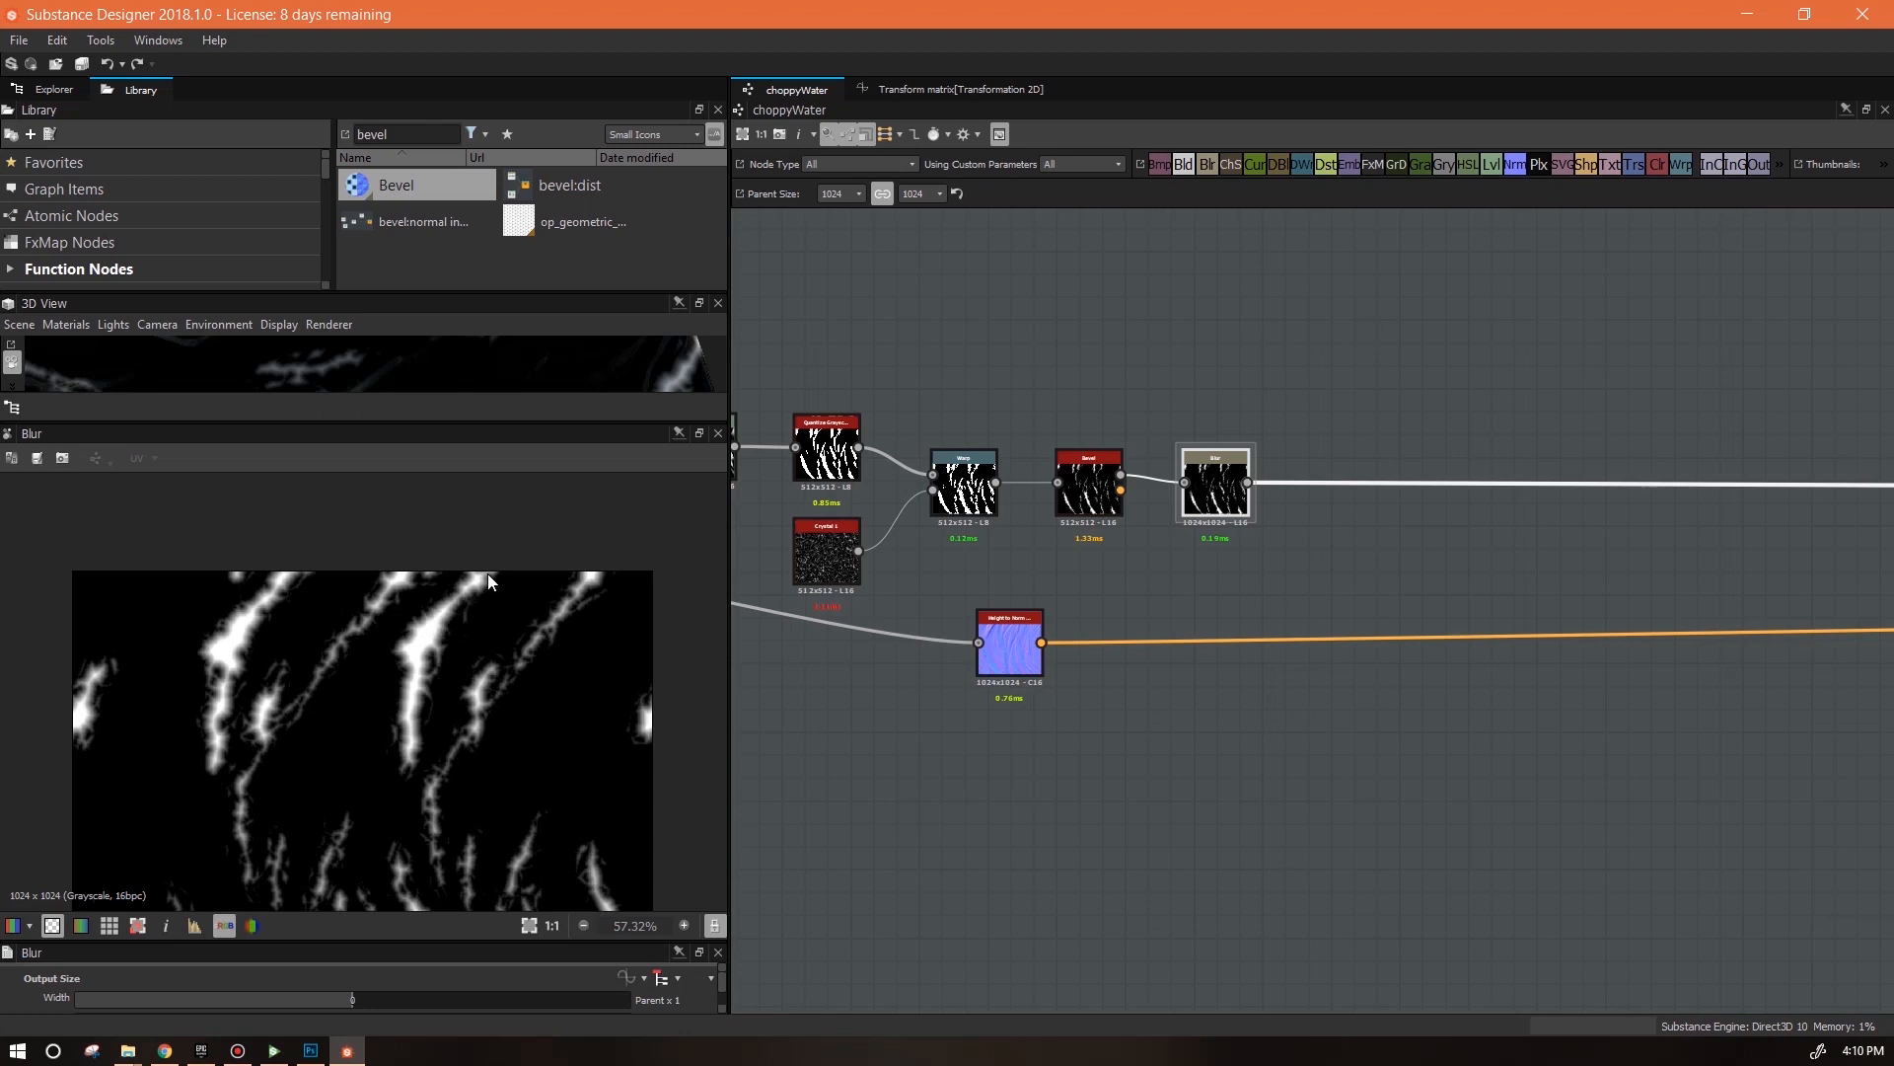
scroll(365, 635, up, 5)
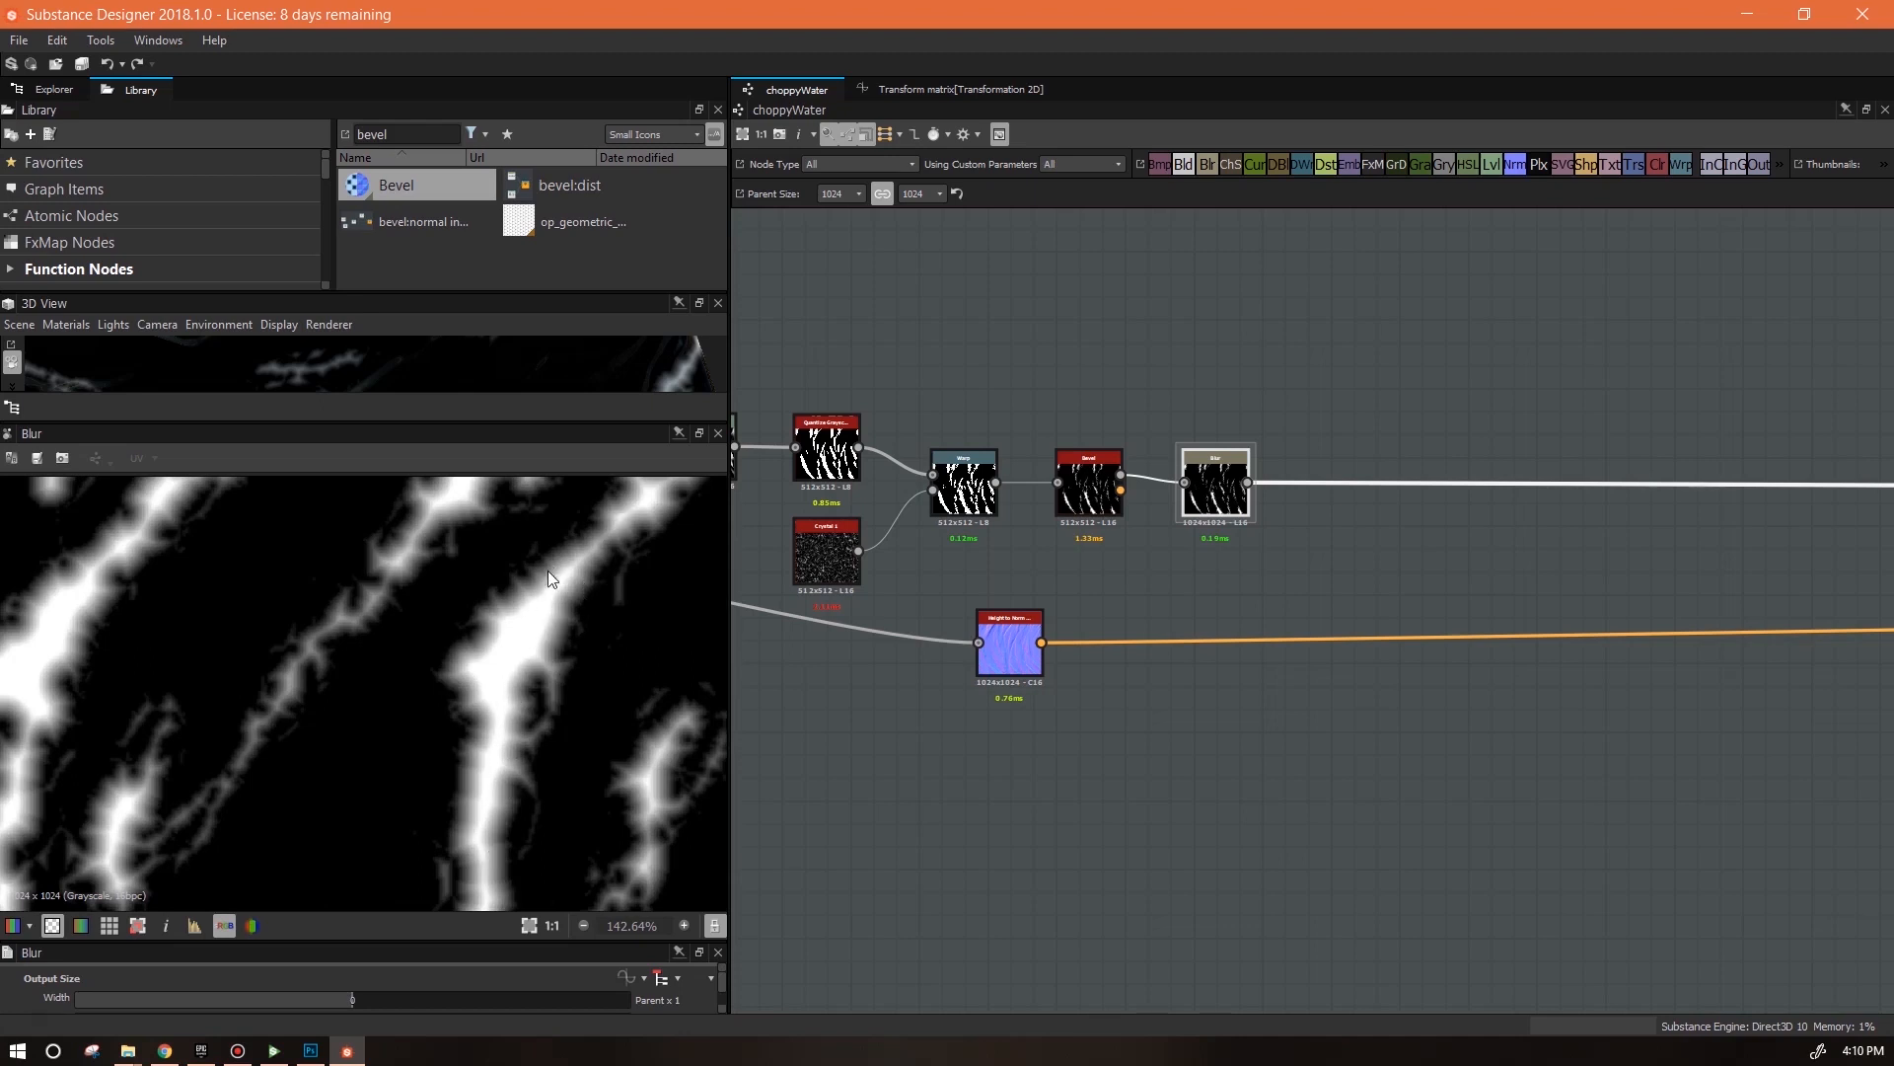
middle_drag(619, 766, 542, 672)
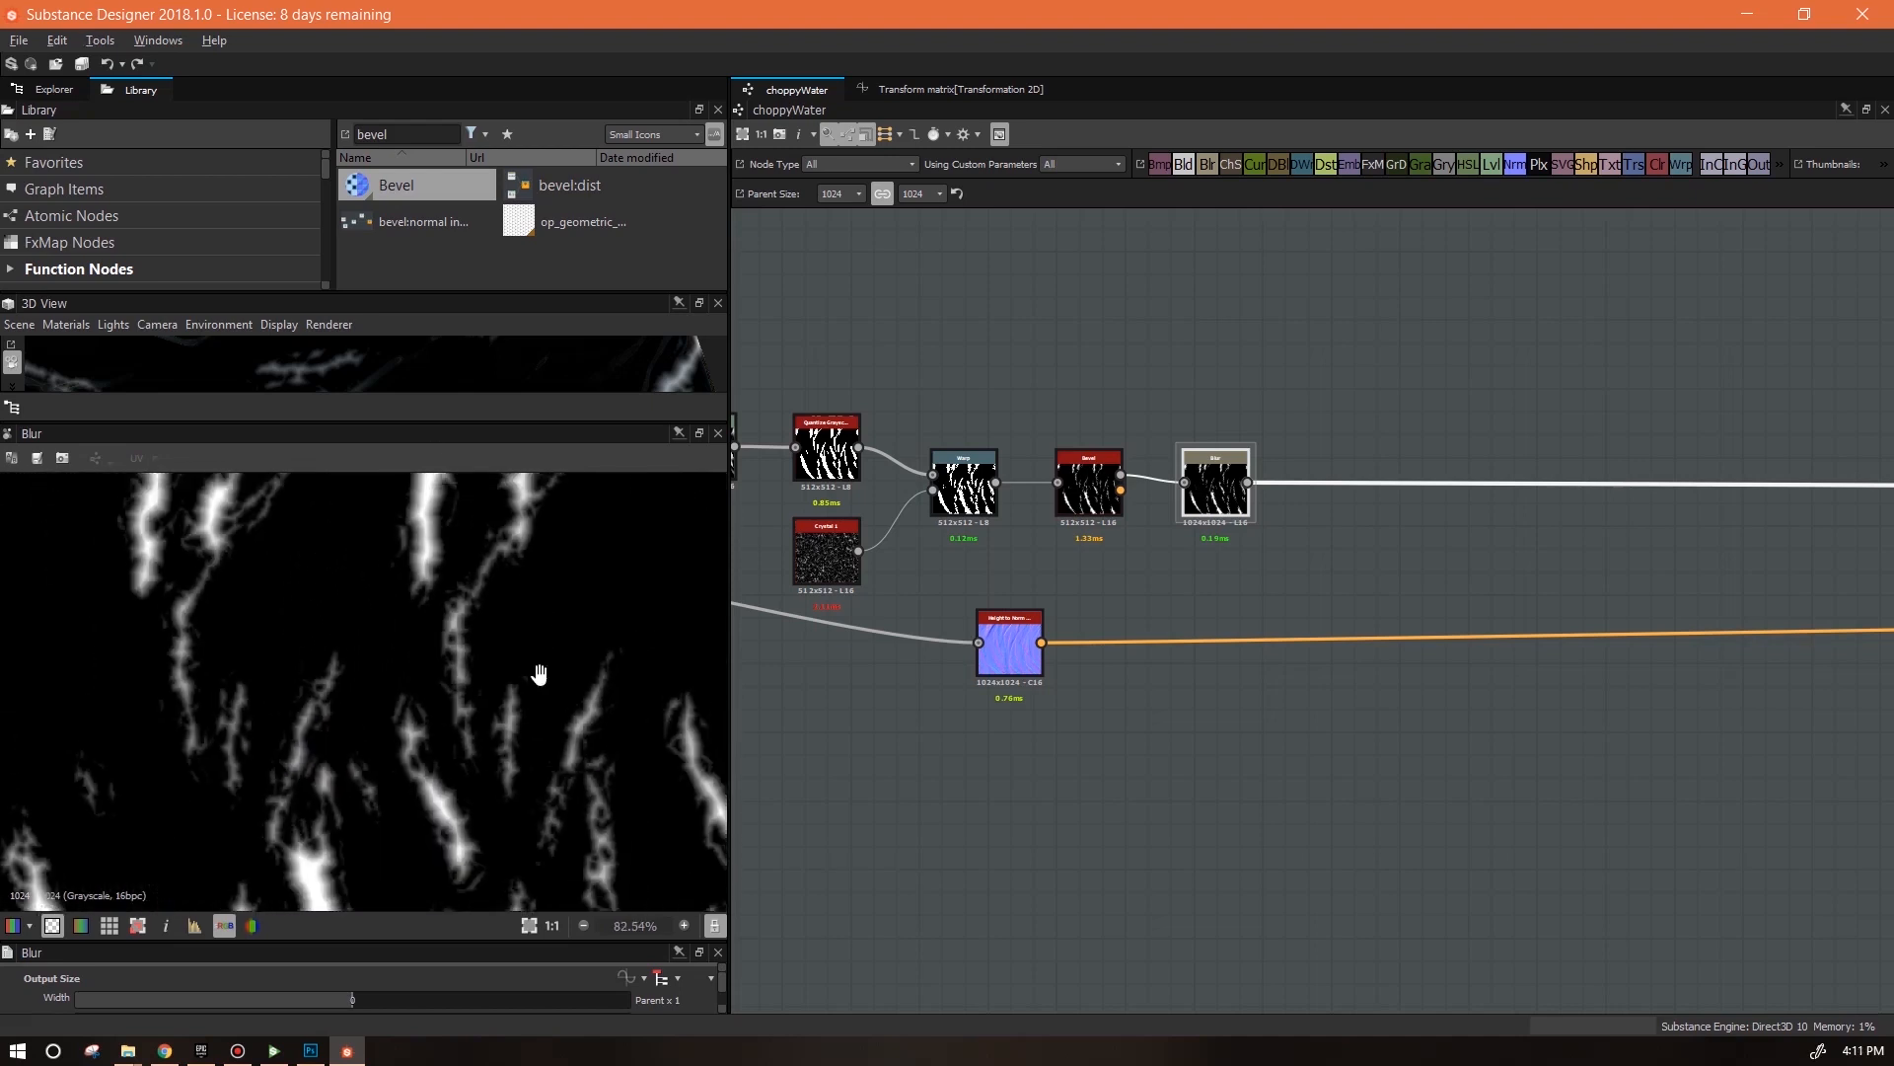
scroll(537, 690, down, 3)
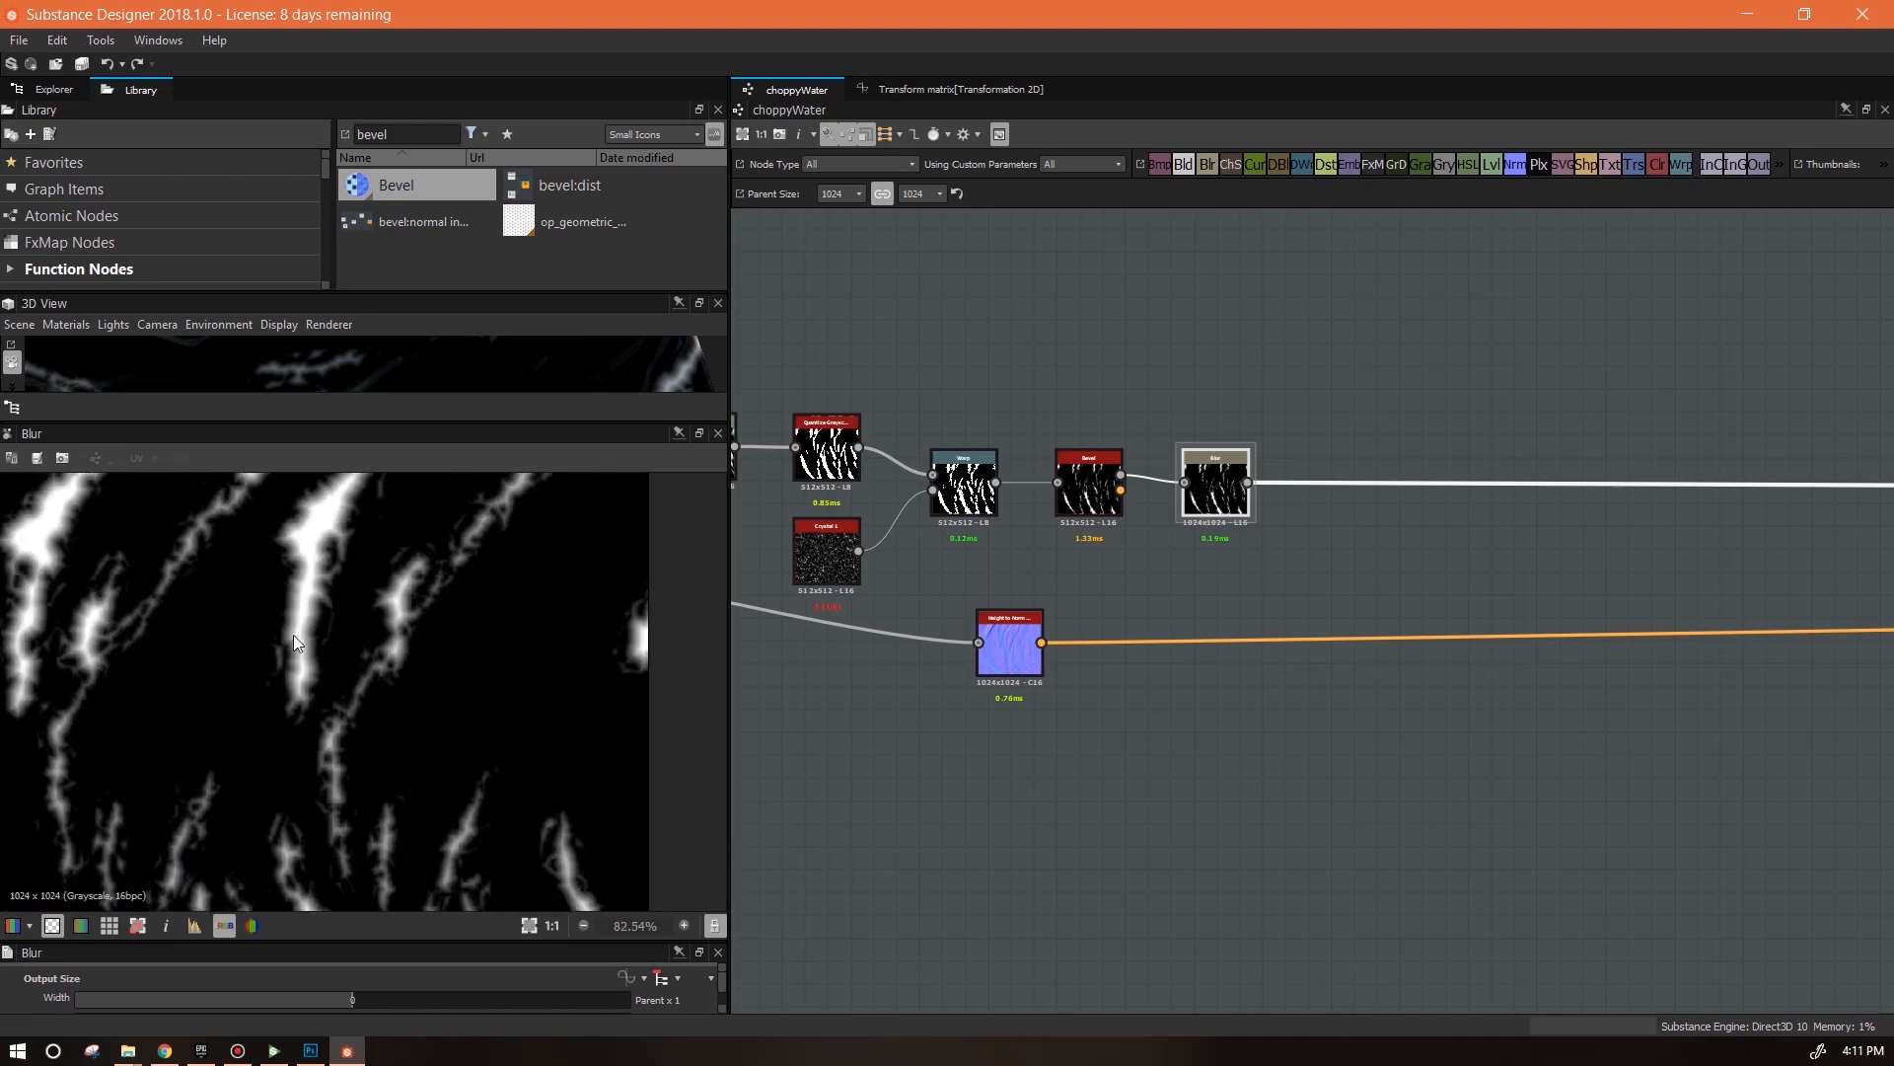
middle_drag(480, 655, 459, 717)
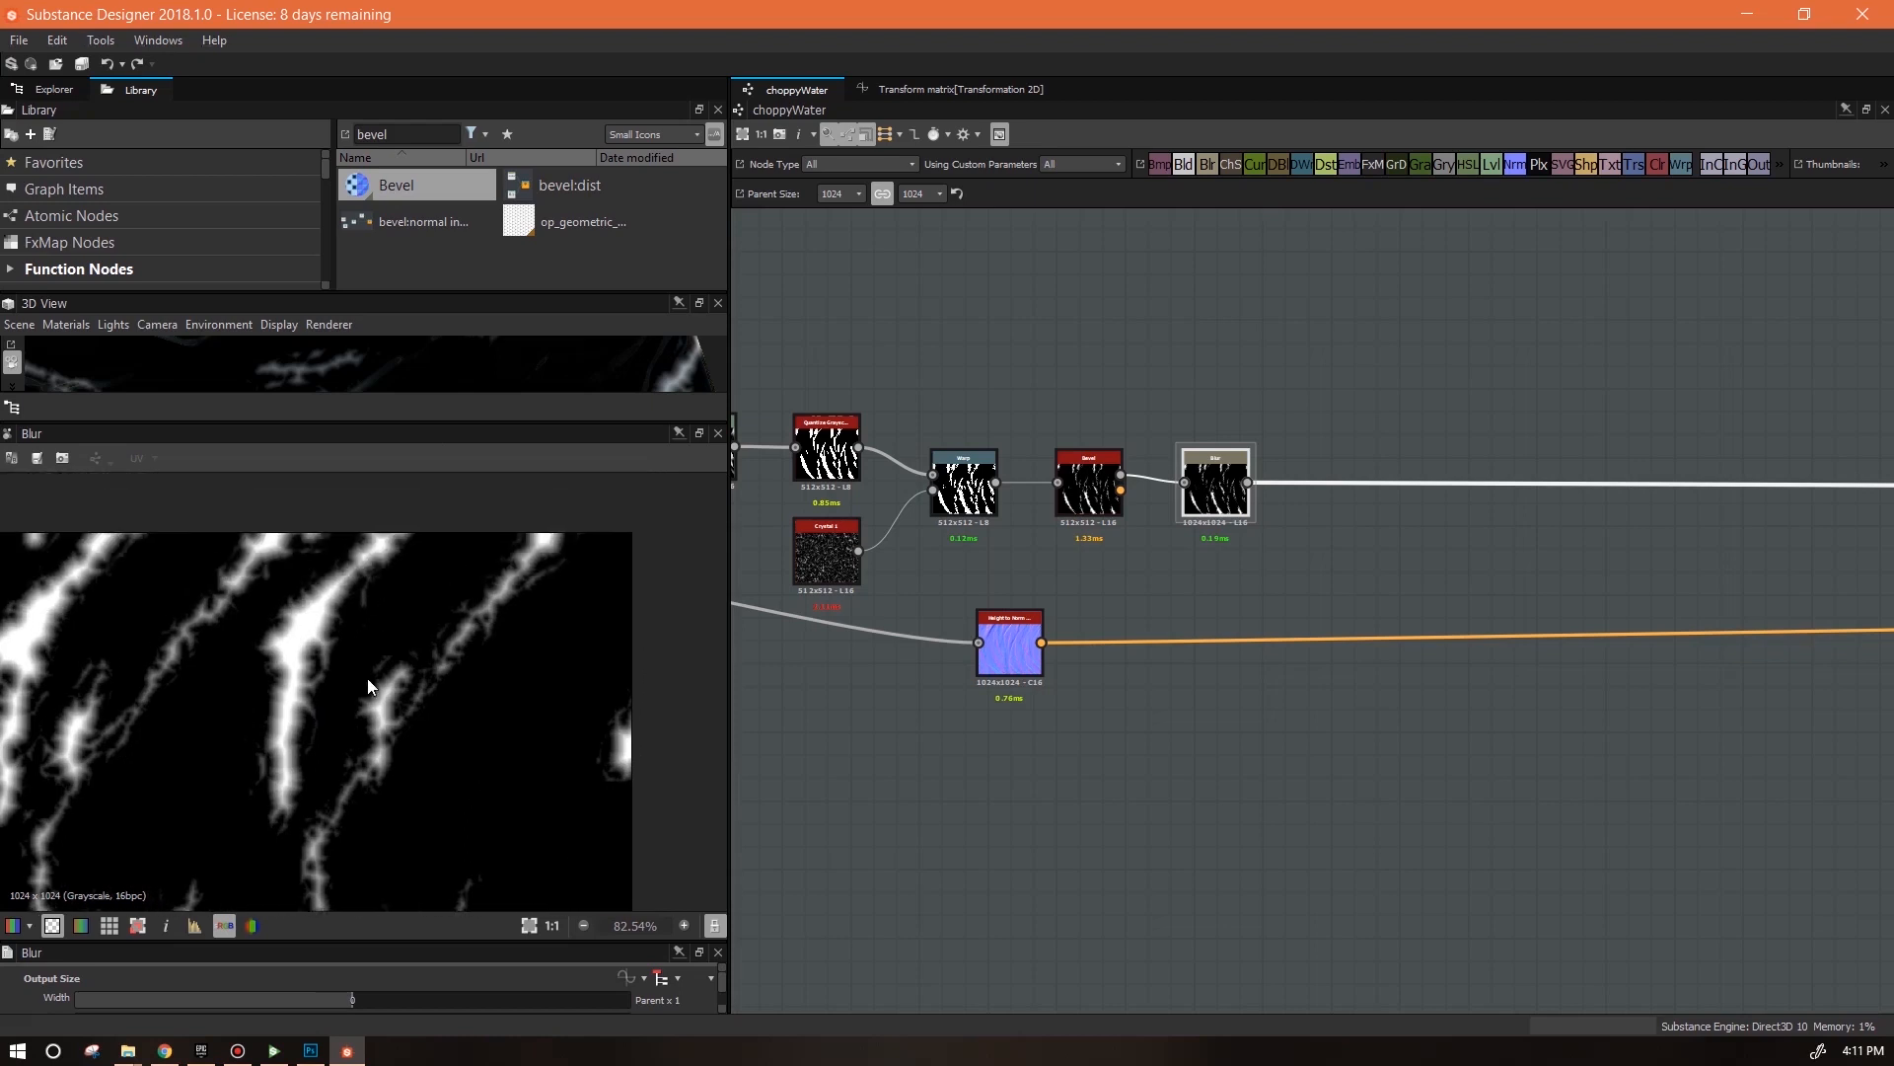
scroll(407, 727, down, 2)
middle_drag(406, 726, 434, 523)
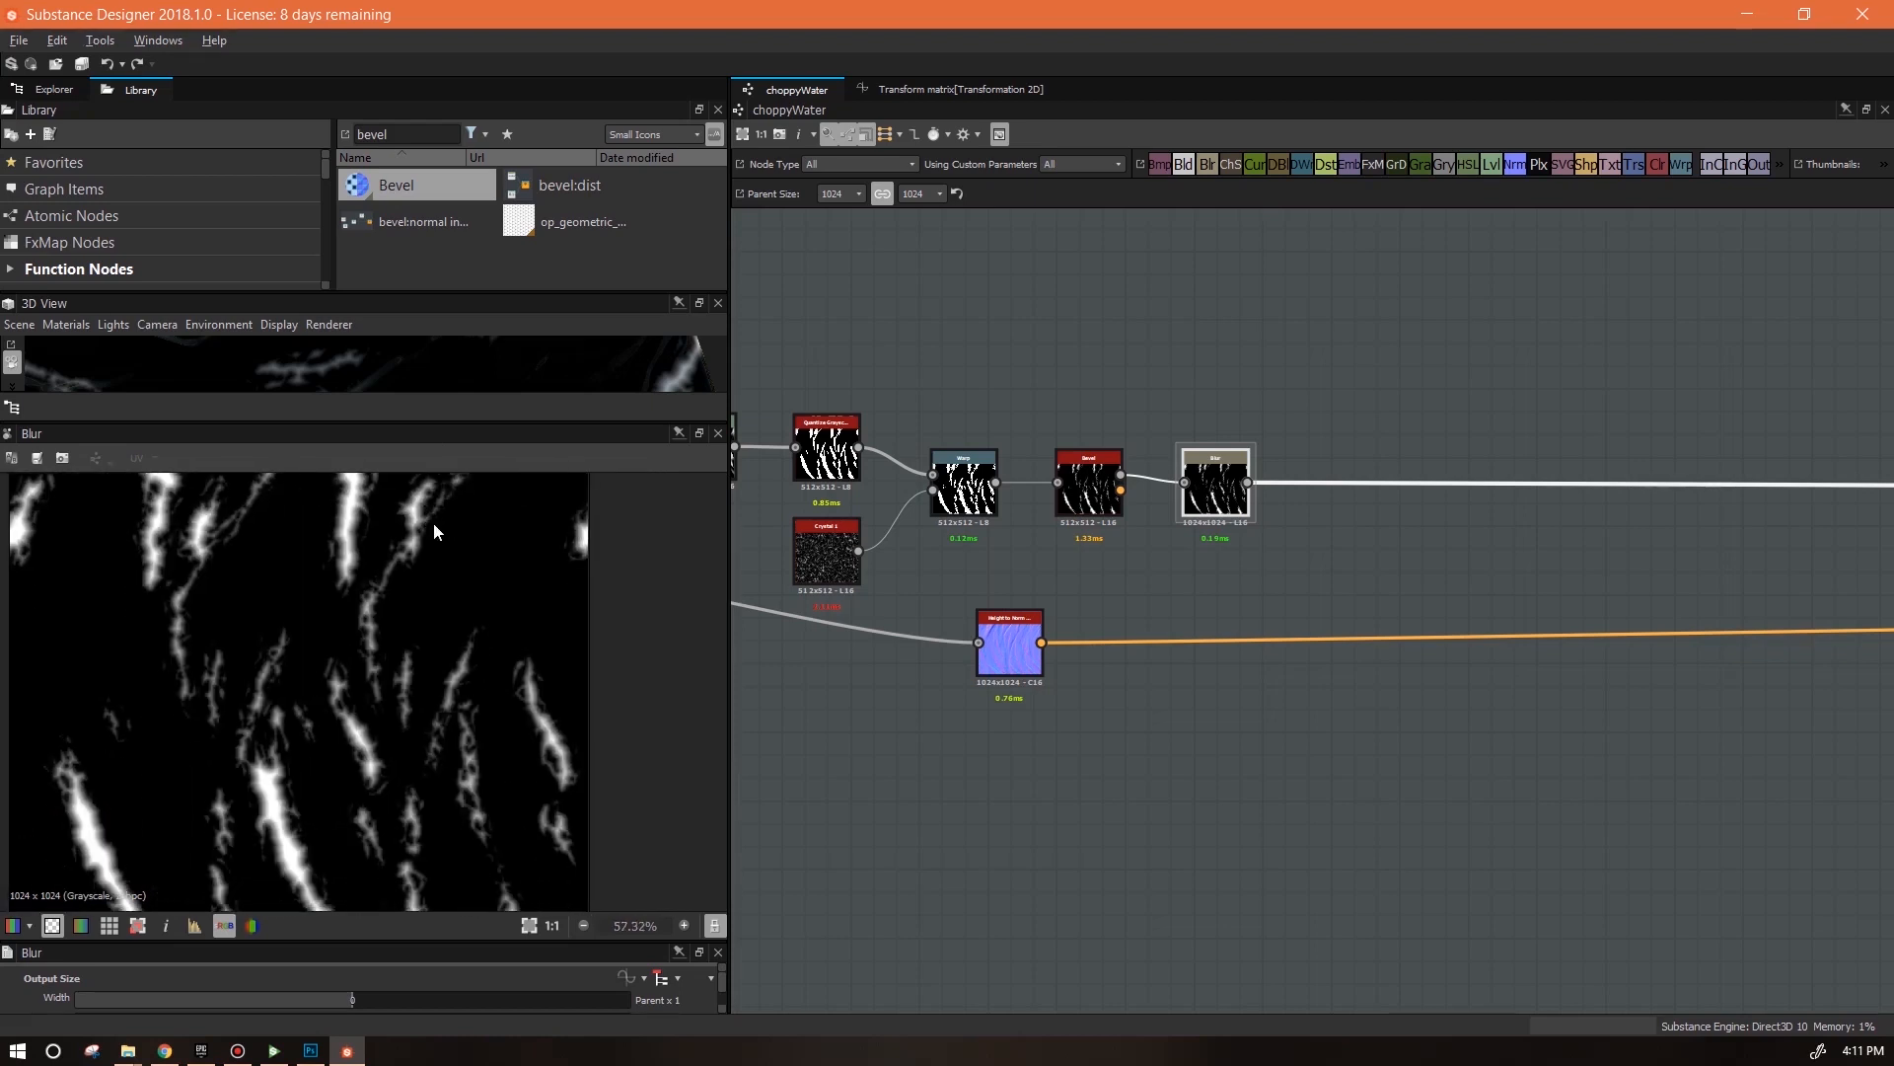
scroll(392, 718, up, 2)
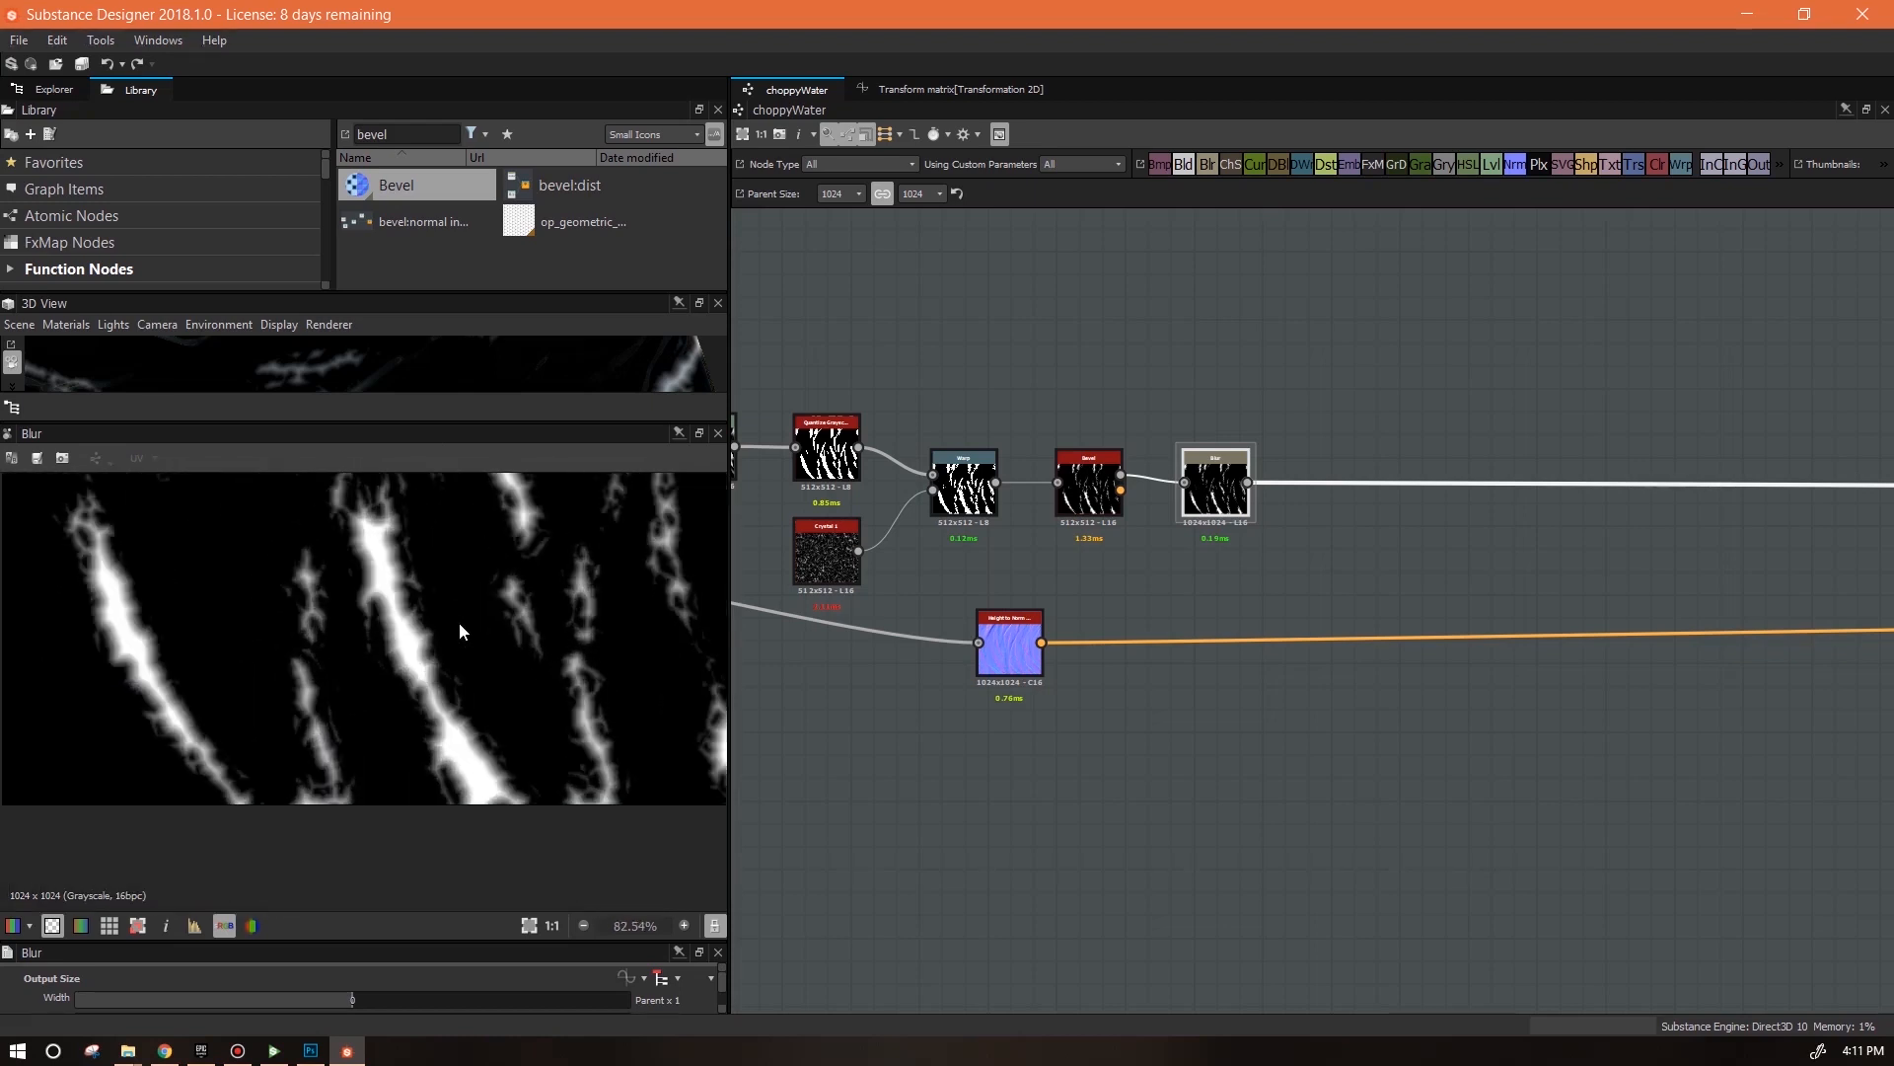
middle_drag(459, 621, 334, 756)
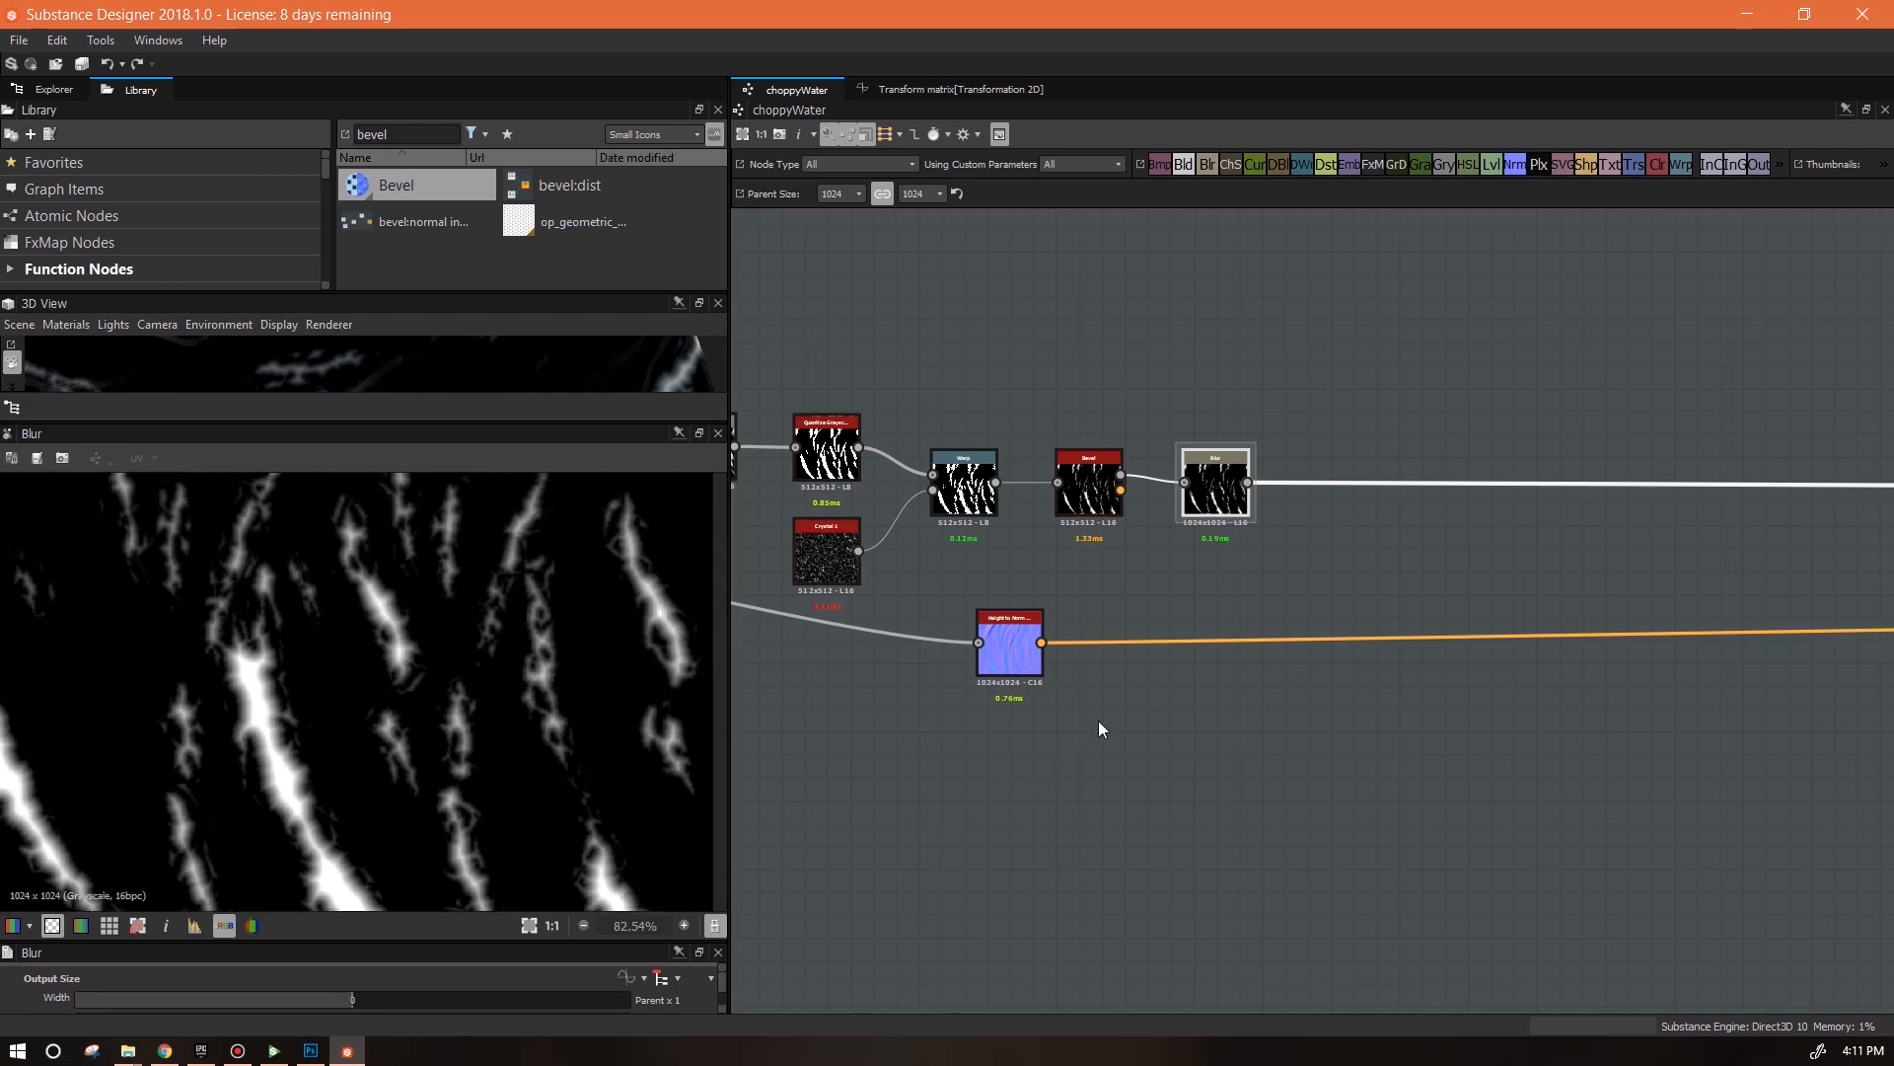
Preview the Height to Normal node and move it farther below and to the right, clear of the foam nodes
middle_drag(1014, 638, 1276, 616)
double_click(1276, 616)
middle_drag(1260, 766, 1529, 798)
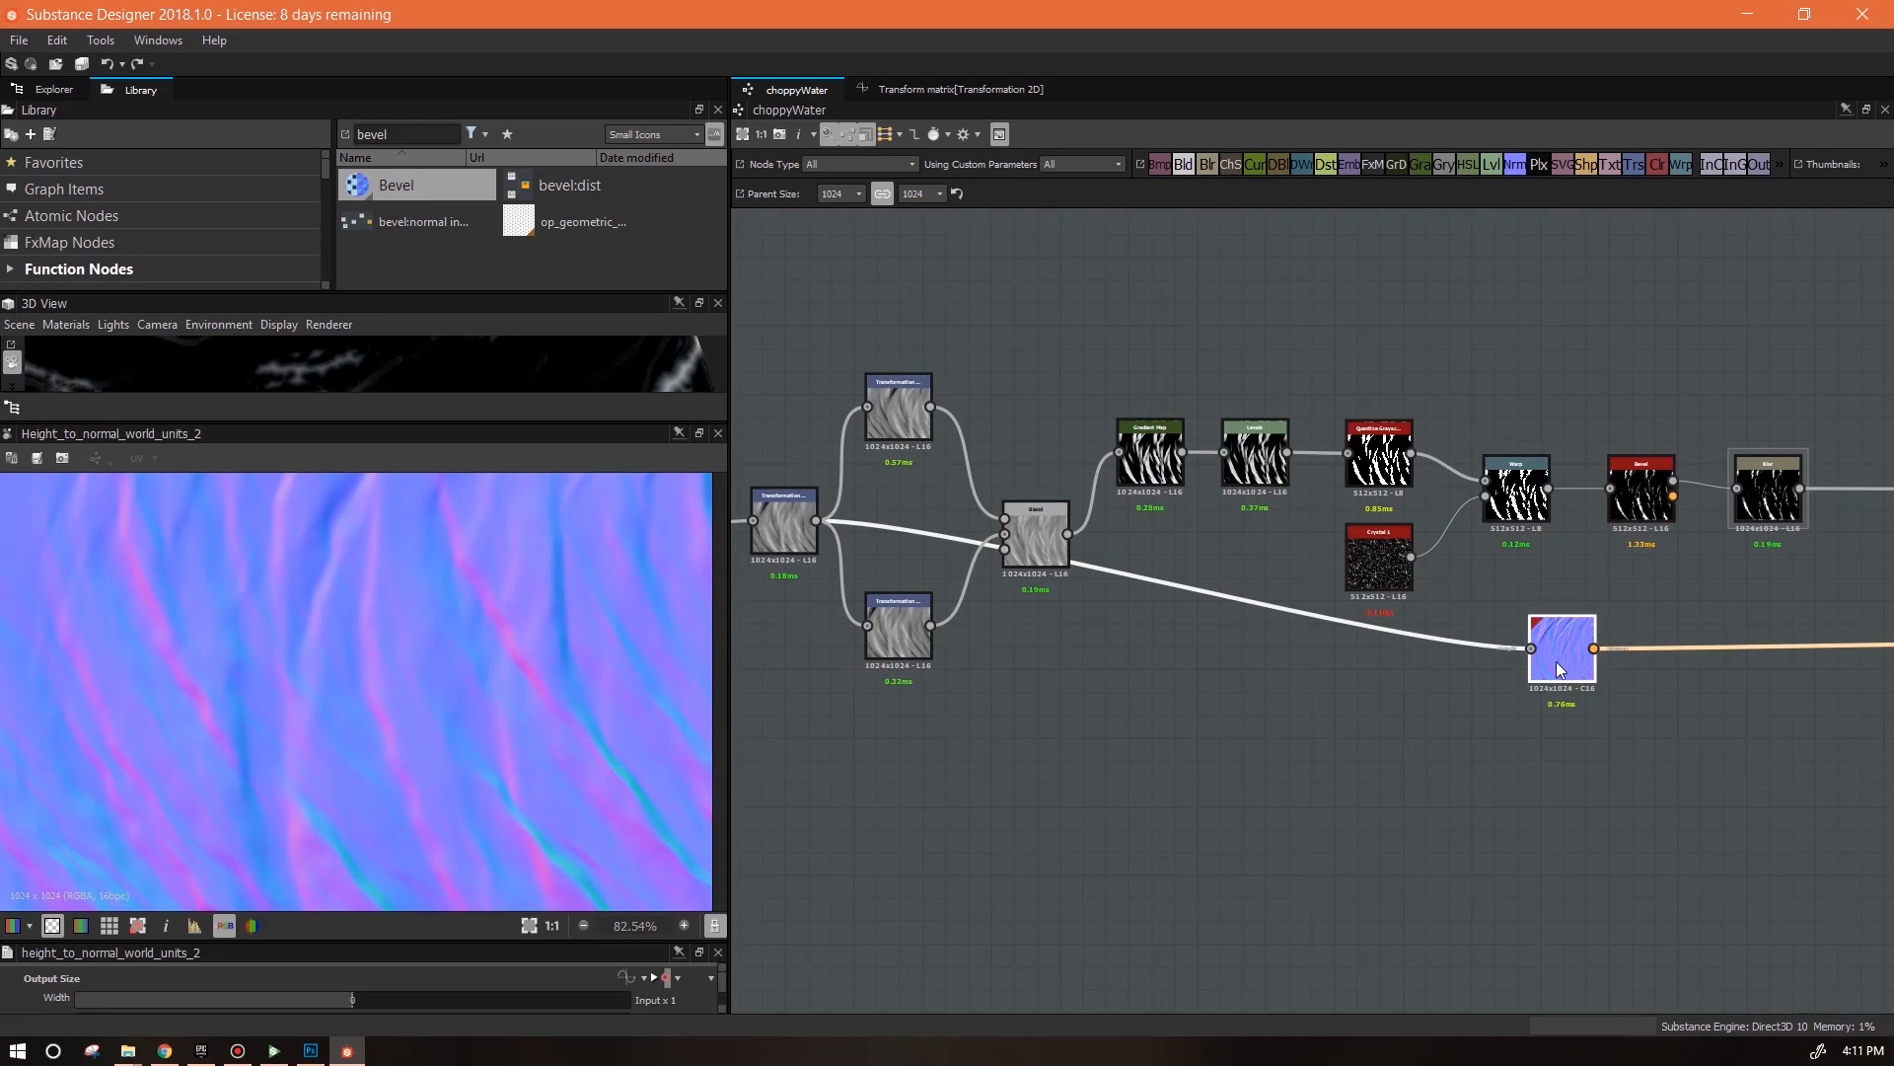
scroll(1435, 682, down, 1)
middle_drag(1434, 682, 1156, 680)
drag(1105, 639, 1381, 753)
middle_drag(1091, 740, 1480, 802)
Preview the Levels node and try shifting its black input level on an enlarged histogram to examine the effect
double_click(1237, 536)
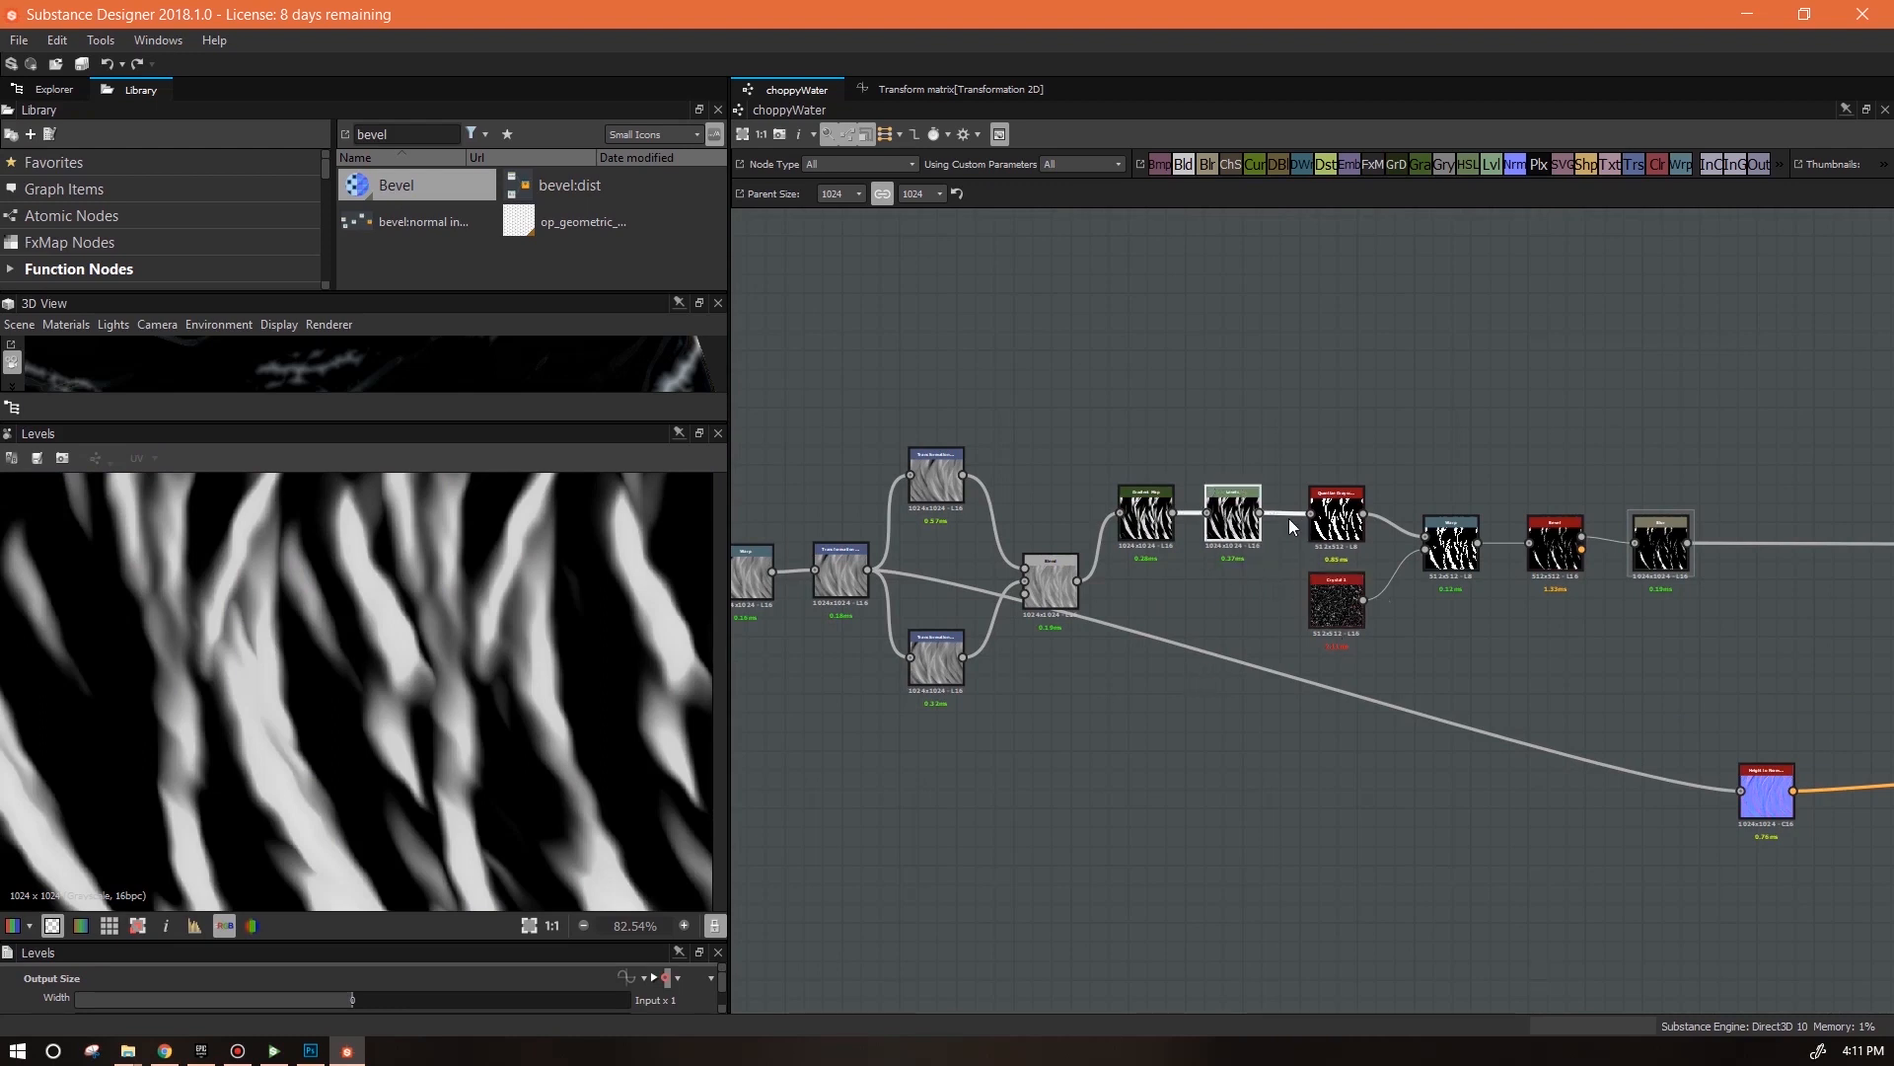
drag(504, 950, 611, 708)
drag(725, 826, 724, 977)
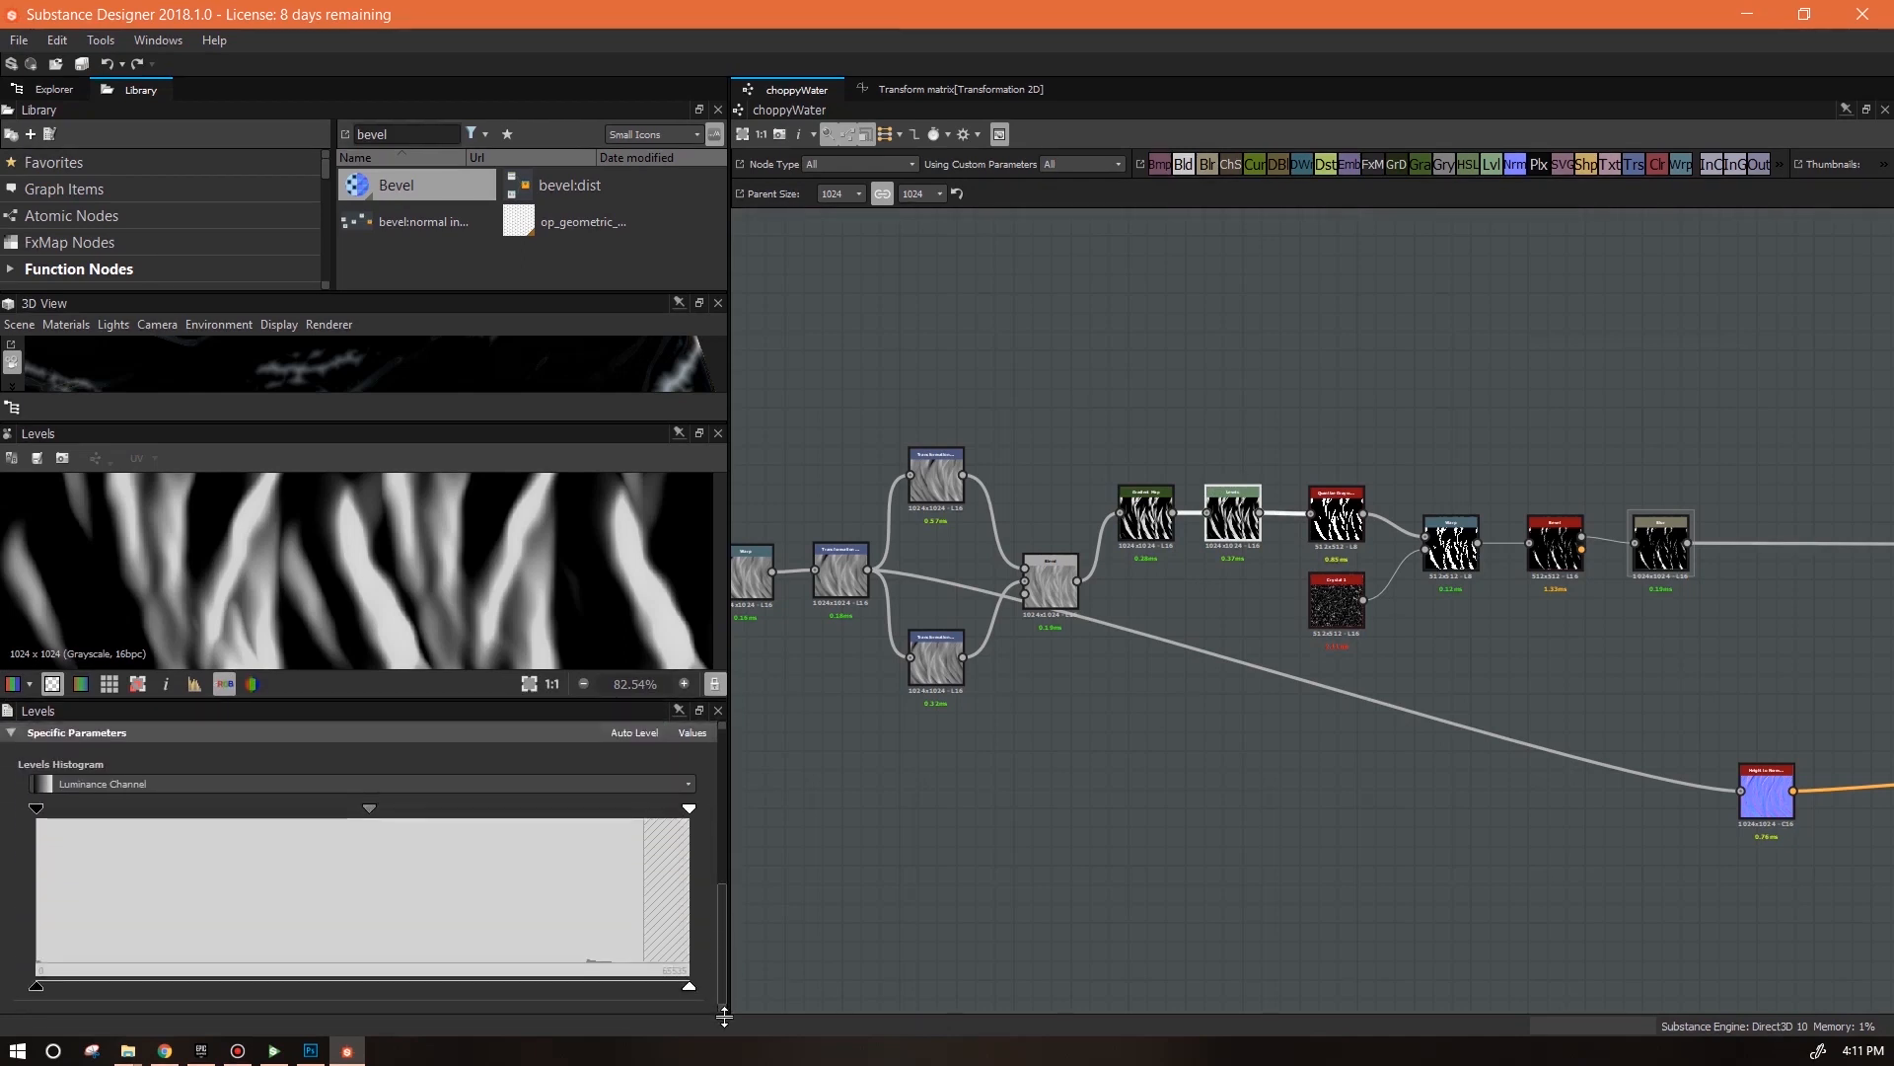
mouse_move(38, 813)
mouse_down()
mouse_move(652, 812)
mouse_move(30, 827)
mouse_up()
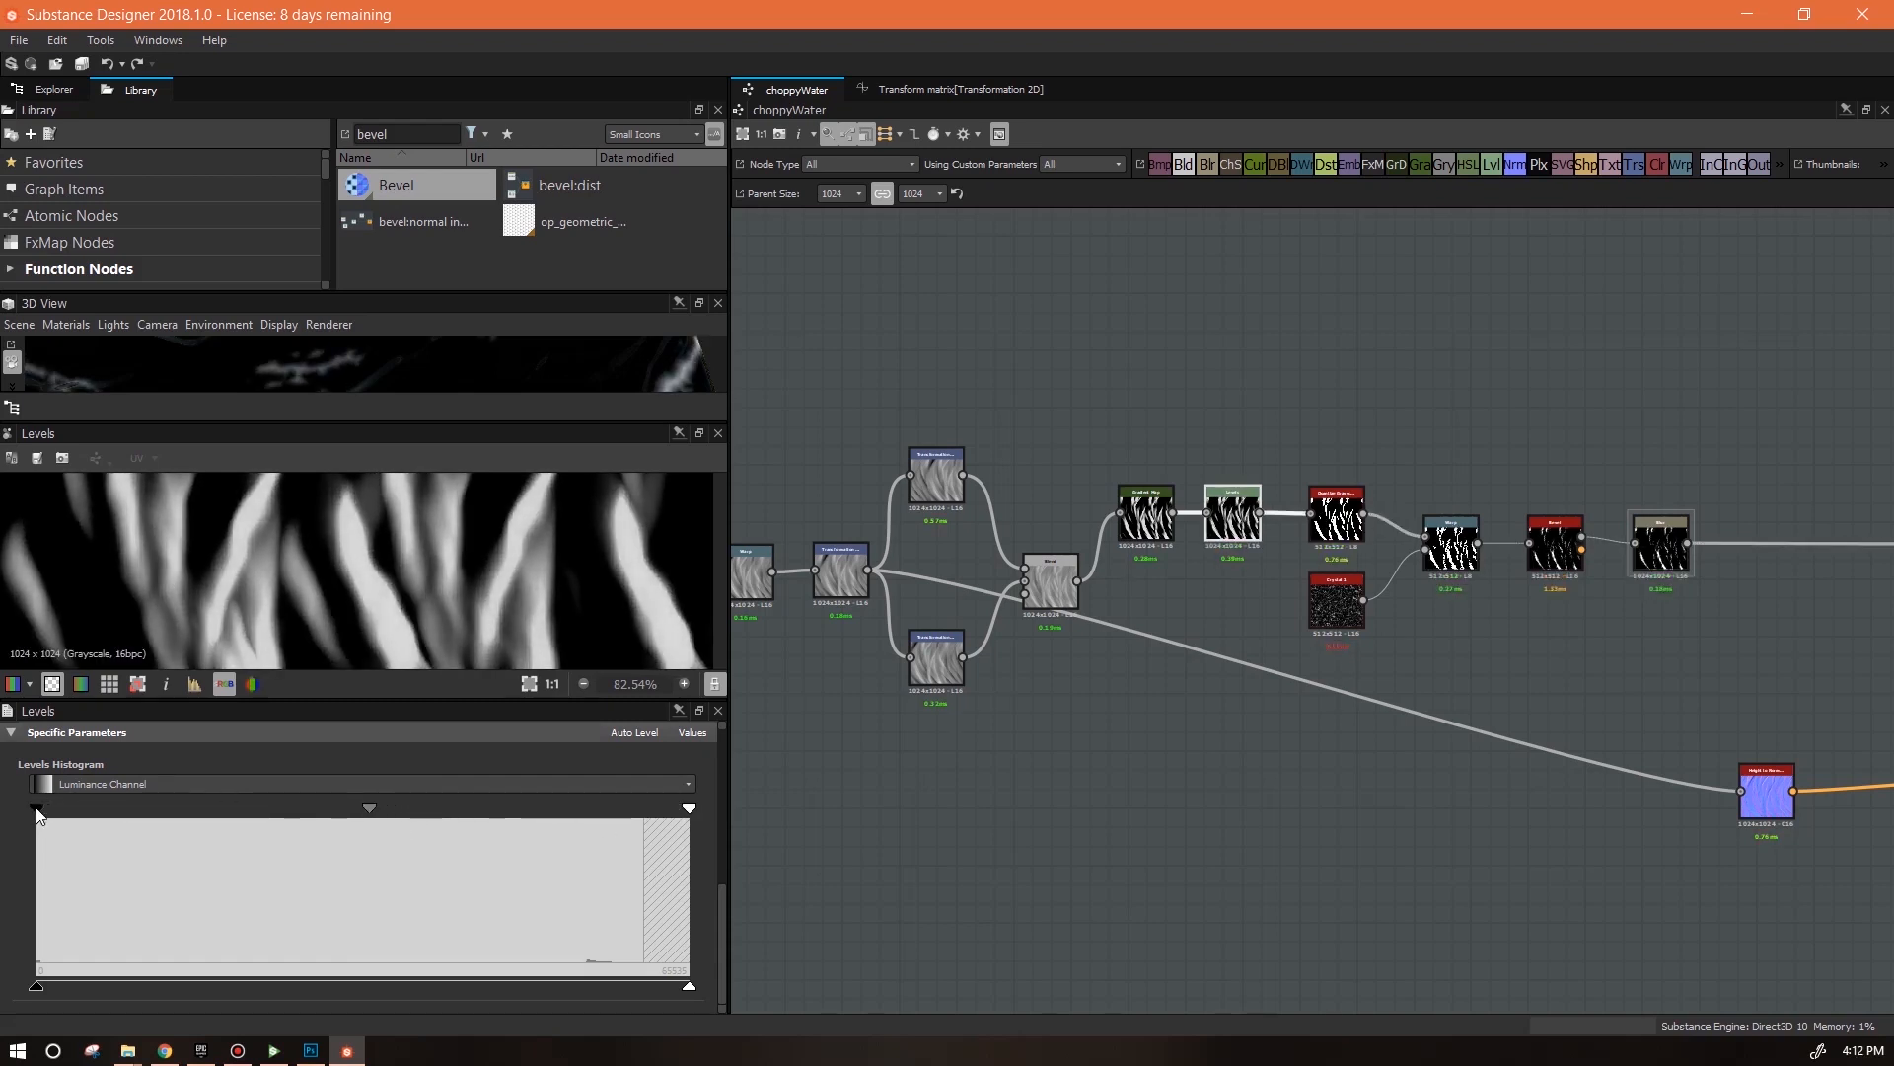
drag(38, 814, 36, 854)
Assign an empty function to the Levels node's Level In Low parameter and open it for editing
click(692, 732)
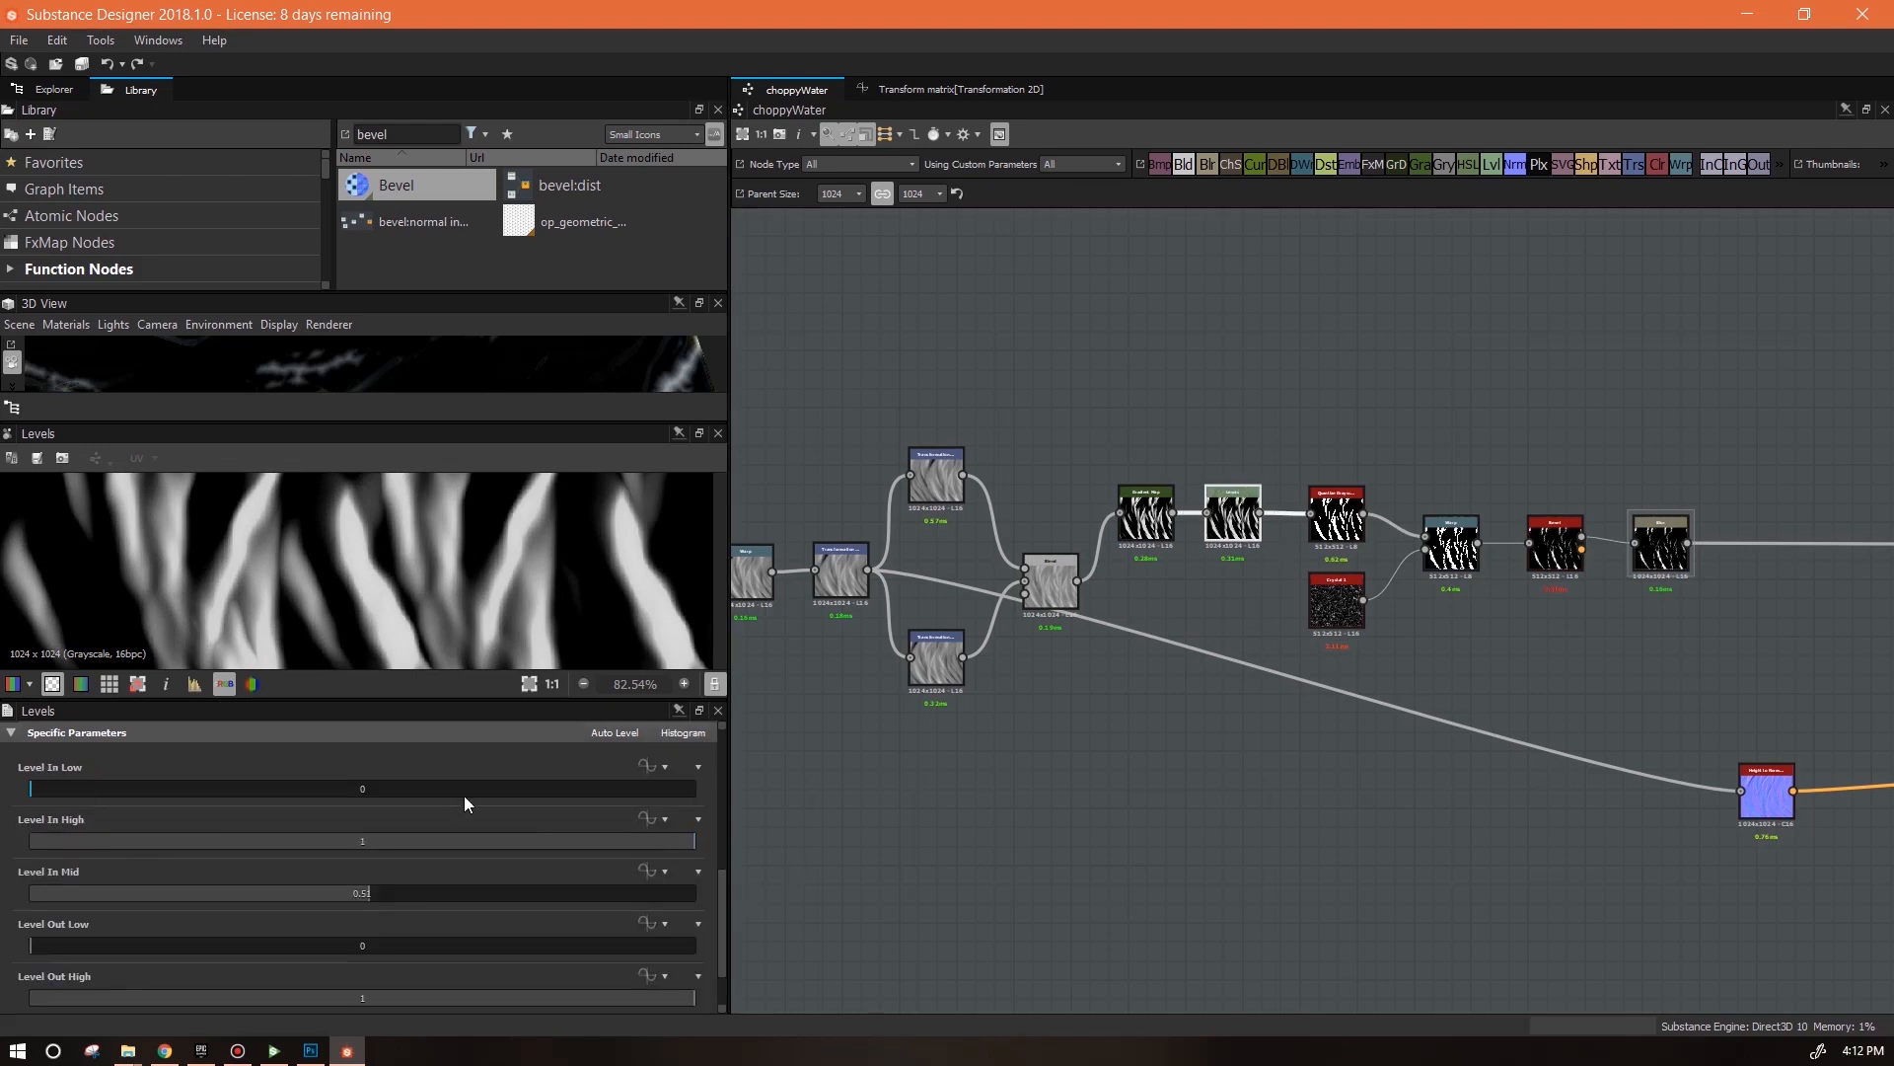
click(652, 768)
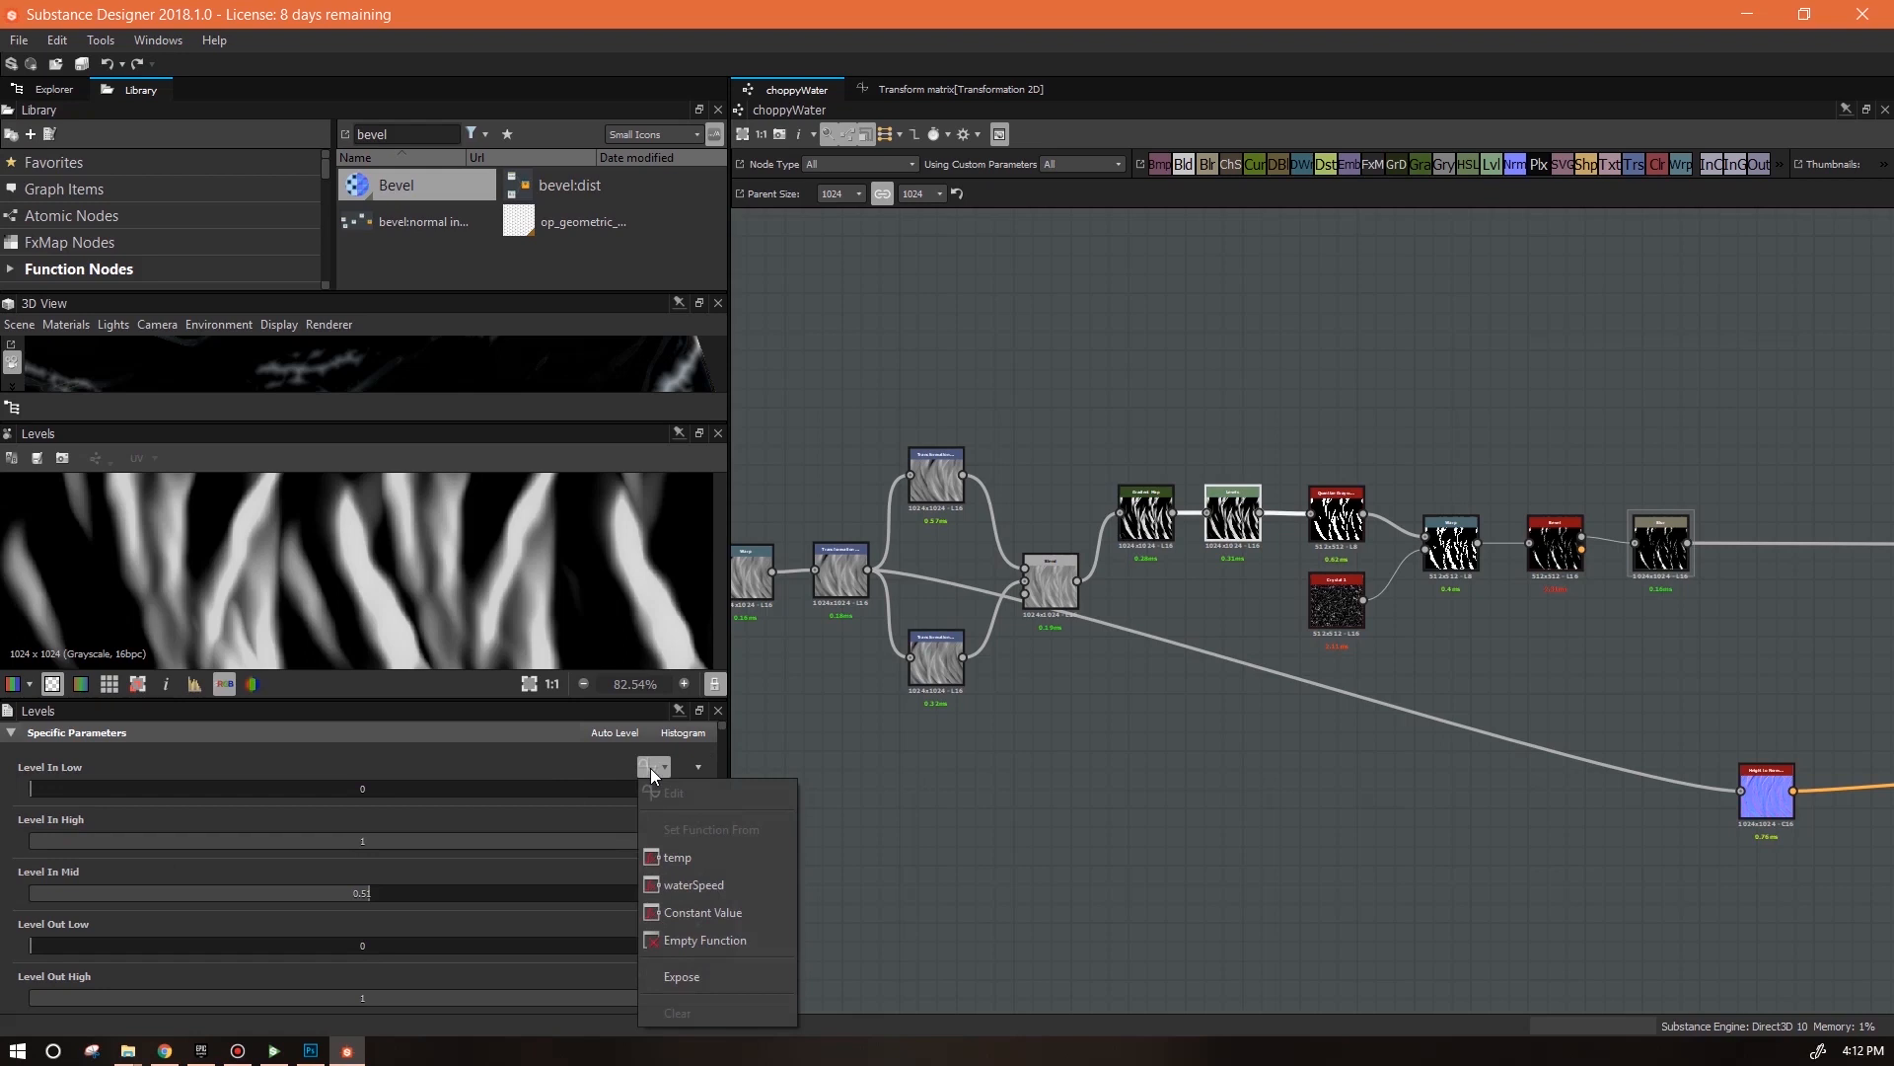
click(693, 937)
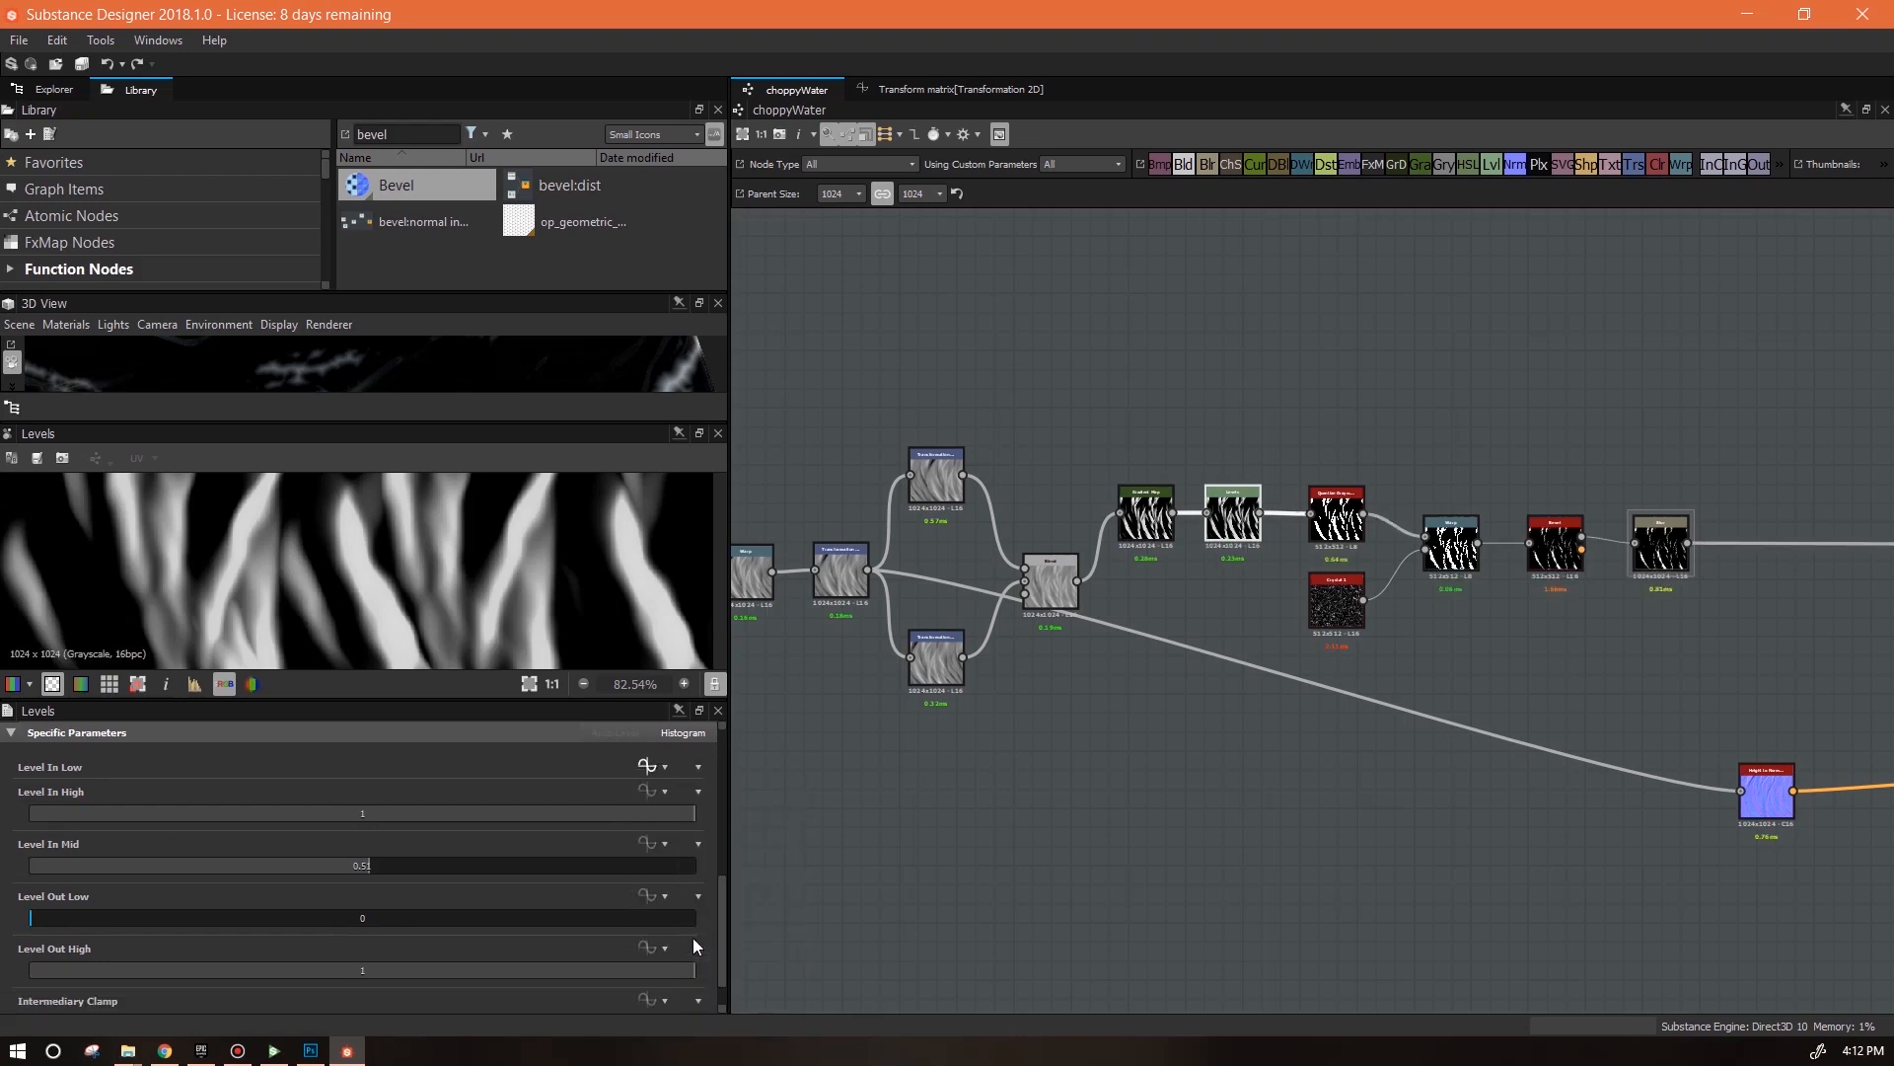
click(646, 765)
Add a Float constant and a Subtract operator to the Level In Low function graph
right_click(939, 415)
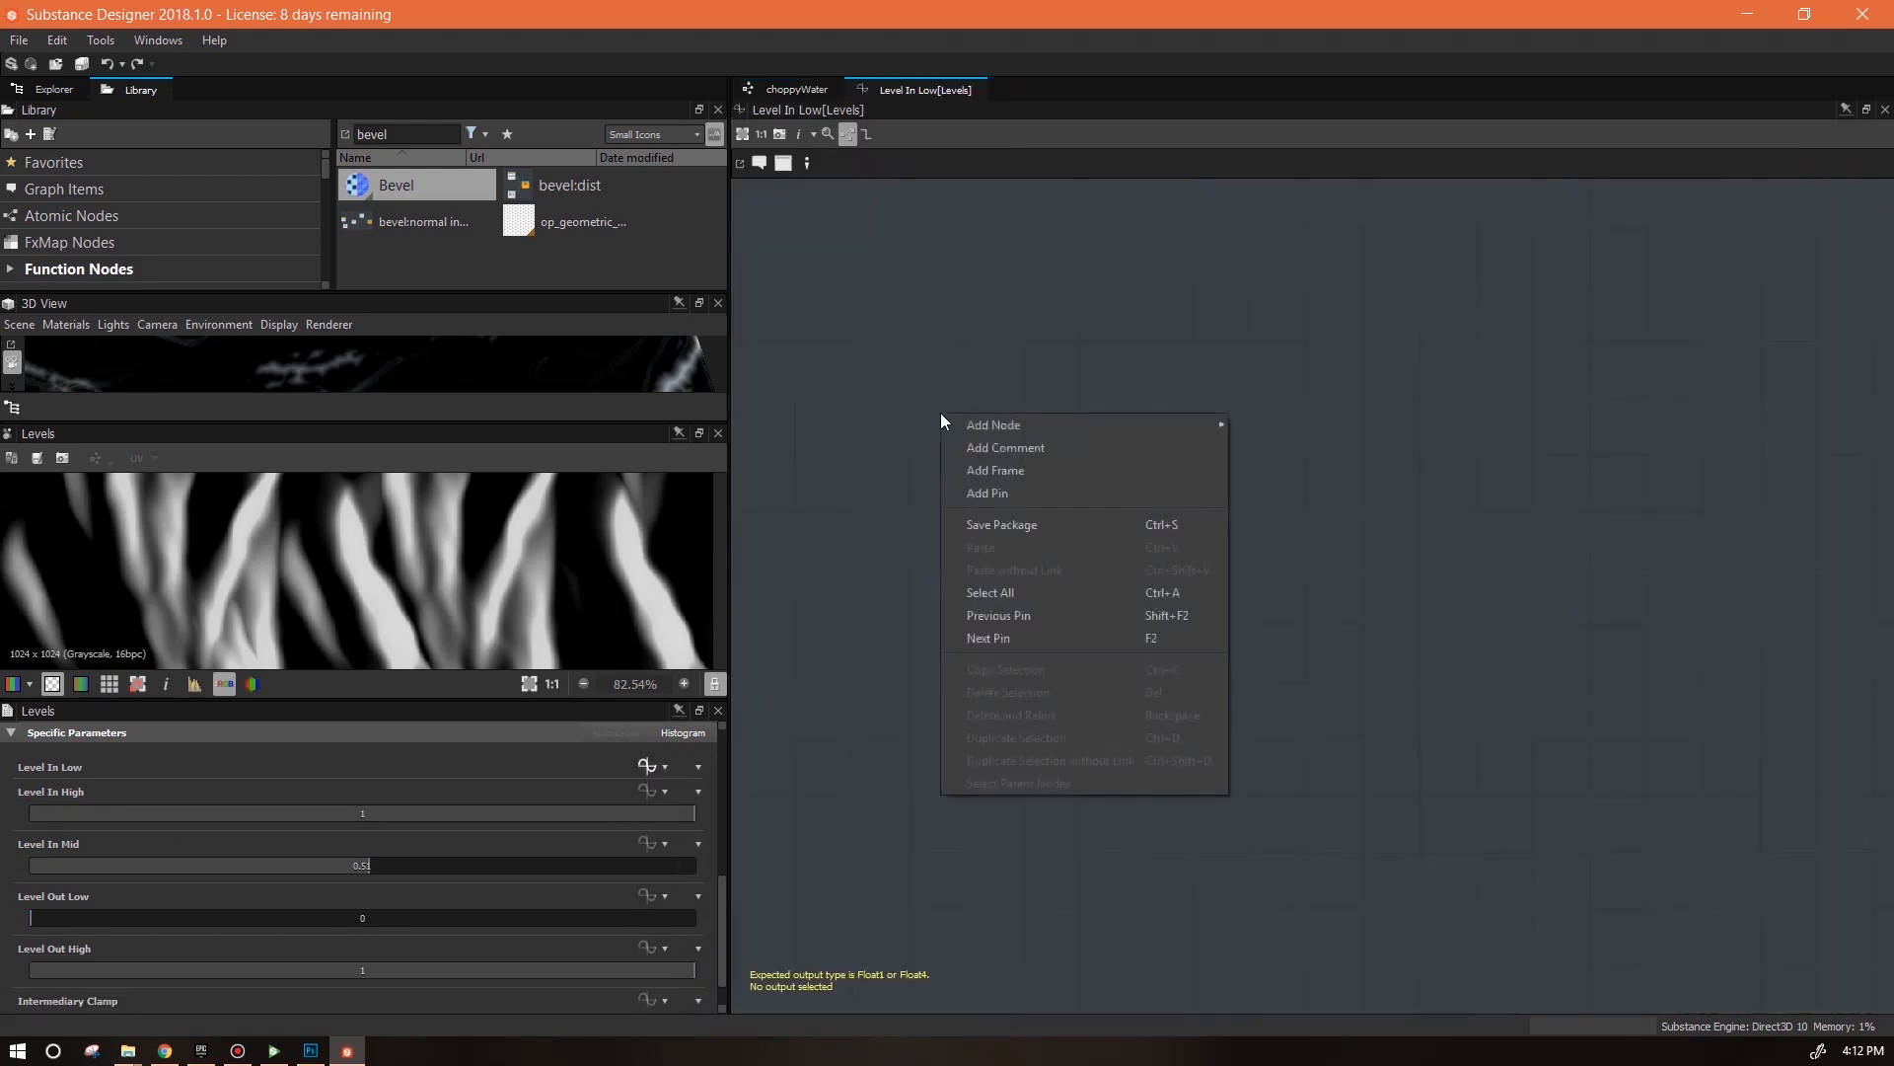
mouse_move(1006, 425)
mouse_move(1312, 425)
click(1381, 429)
right_click(1389, 365)
mouse_move(1533, 381)
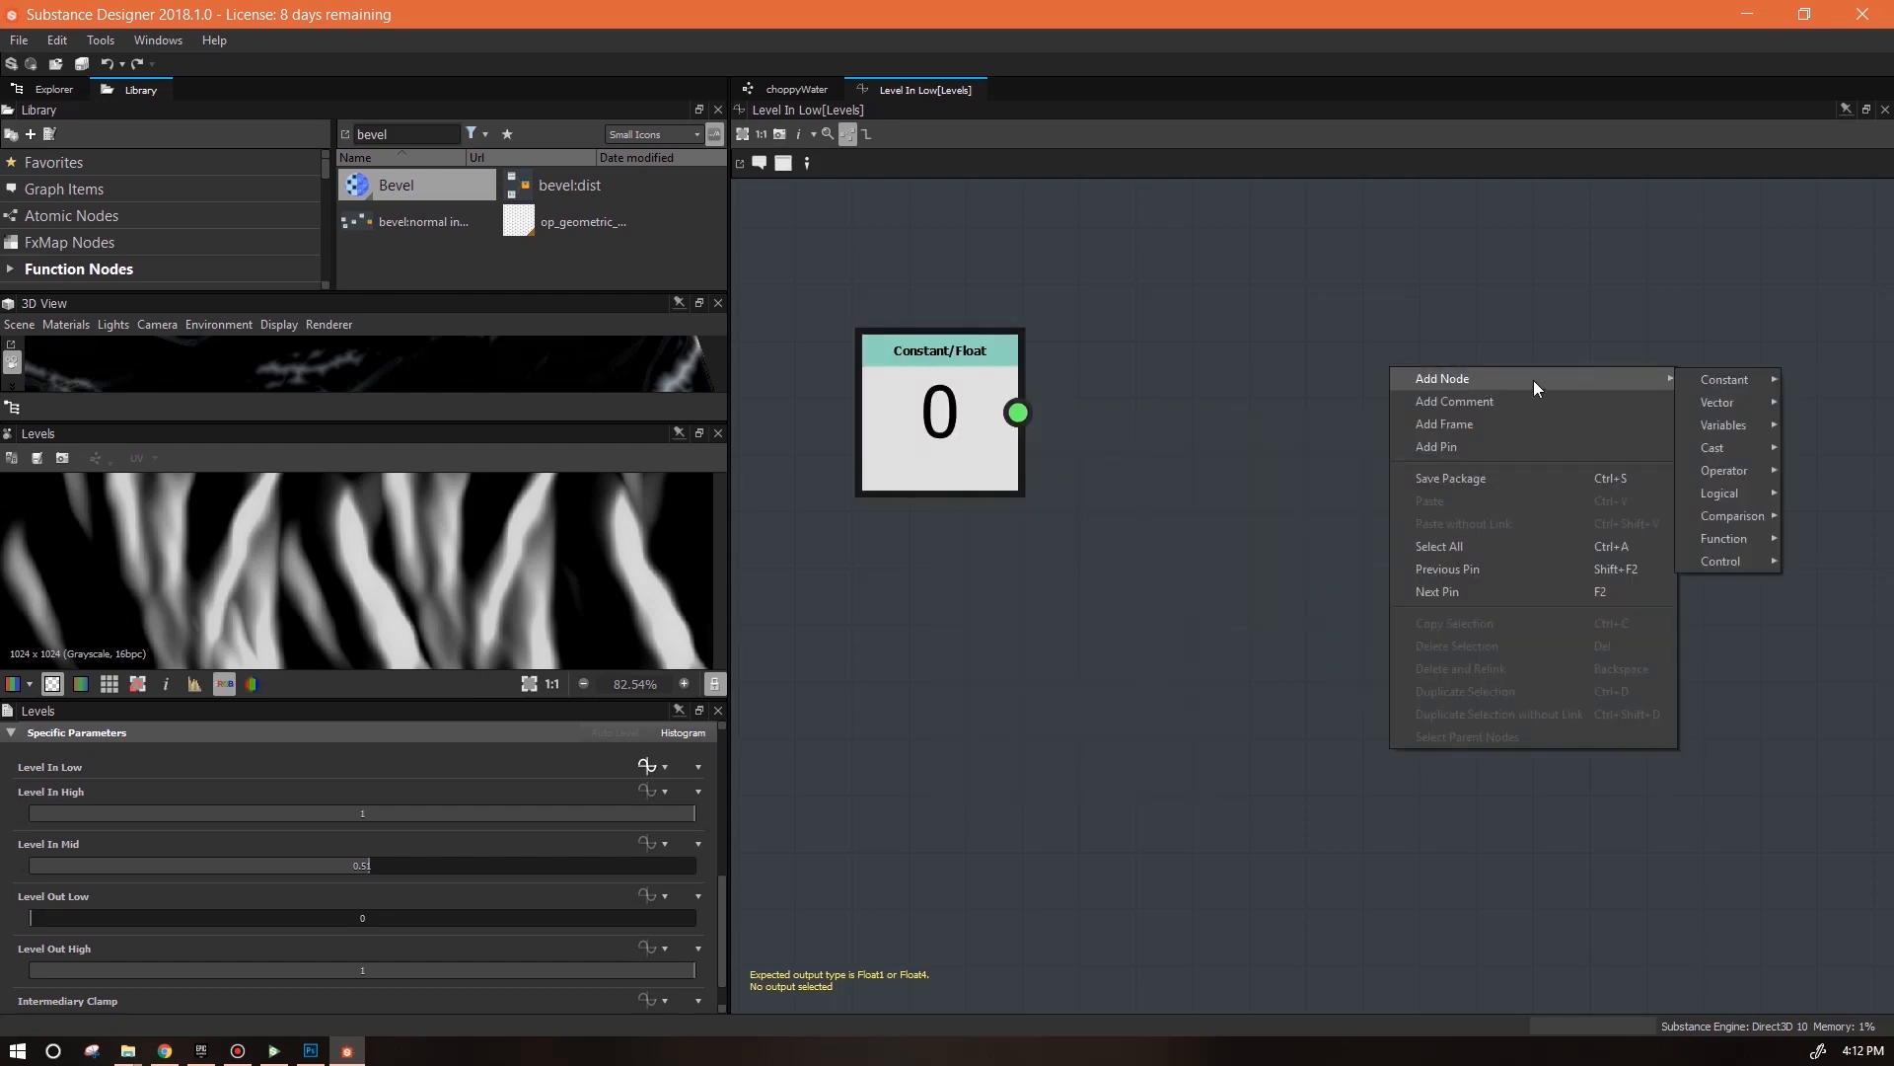
mouse_move(1736, 464)
click(1826, 492)
Add a Get Float variable node below the constant and make it read waterSpeed
right_click(1142, 575)
mouse_move(1283, 584)
mouse_move(1477, 632)
click(1583, 663)
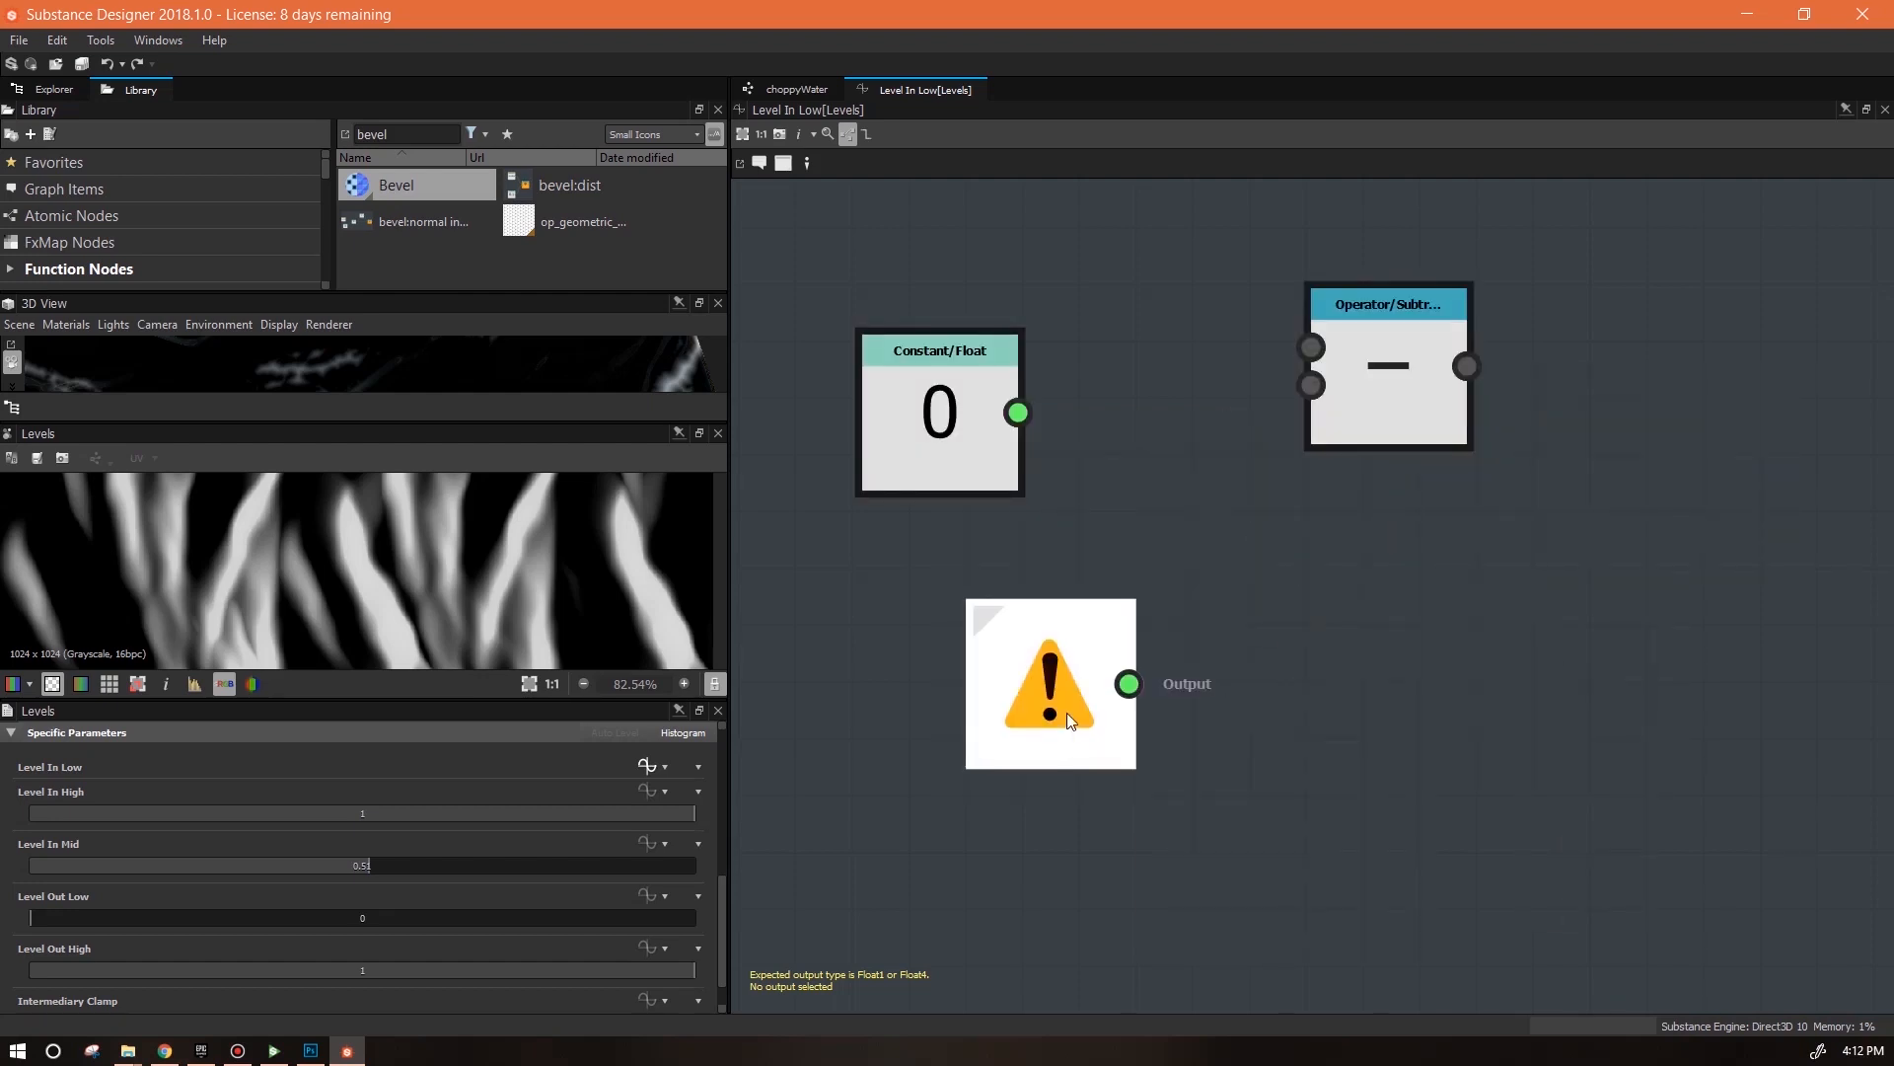
click(651, 752)
click(656, 803)
drag(1083, 719, 1056, 689)
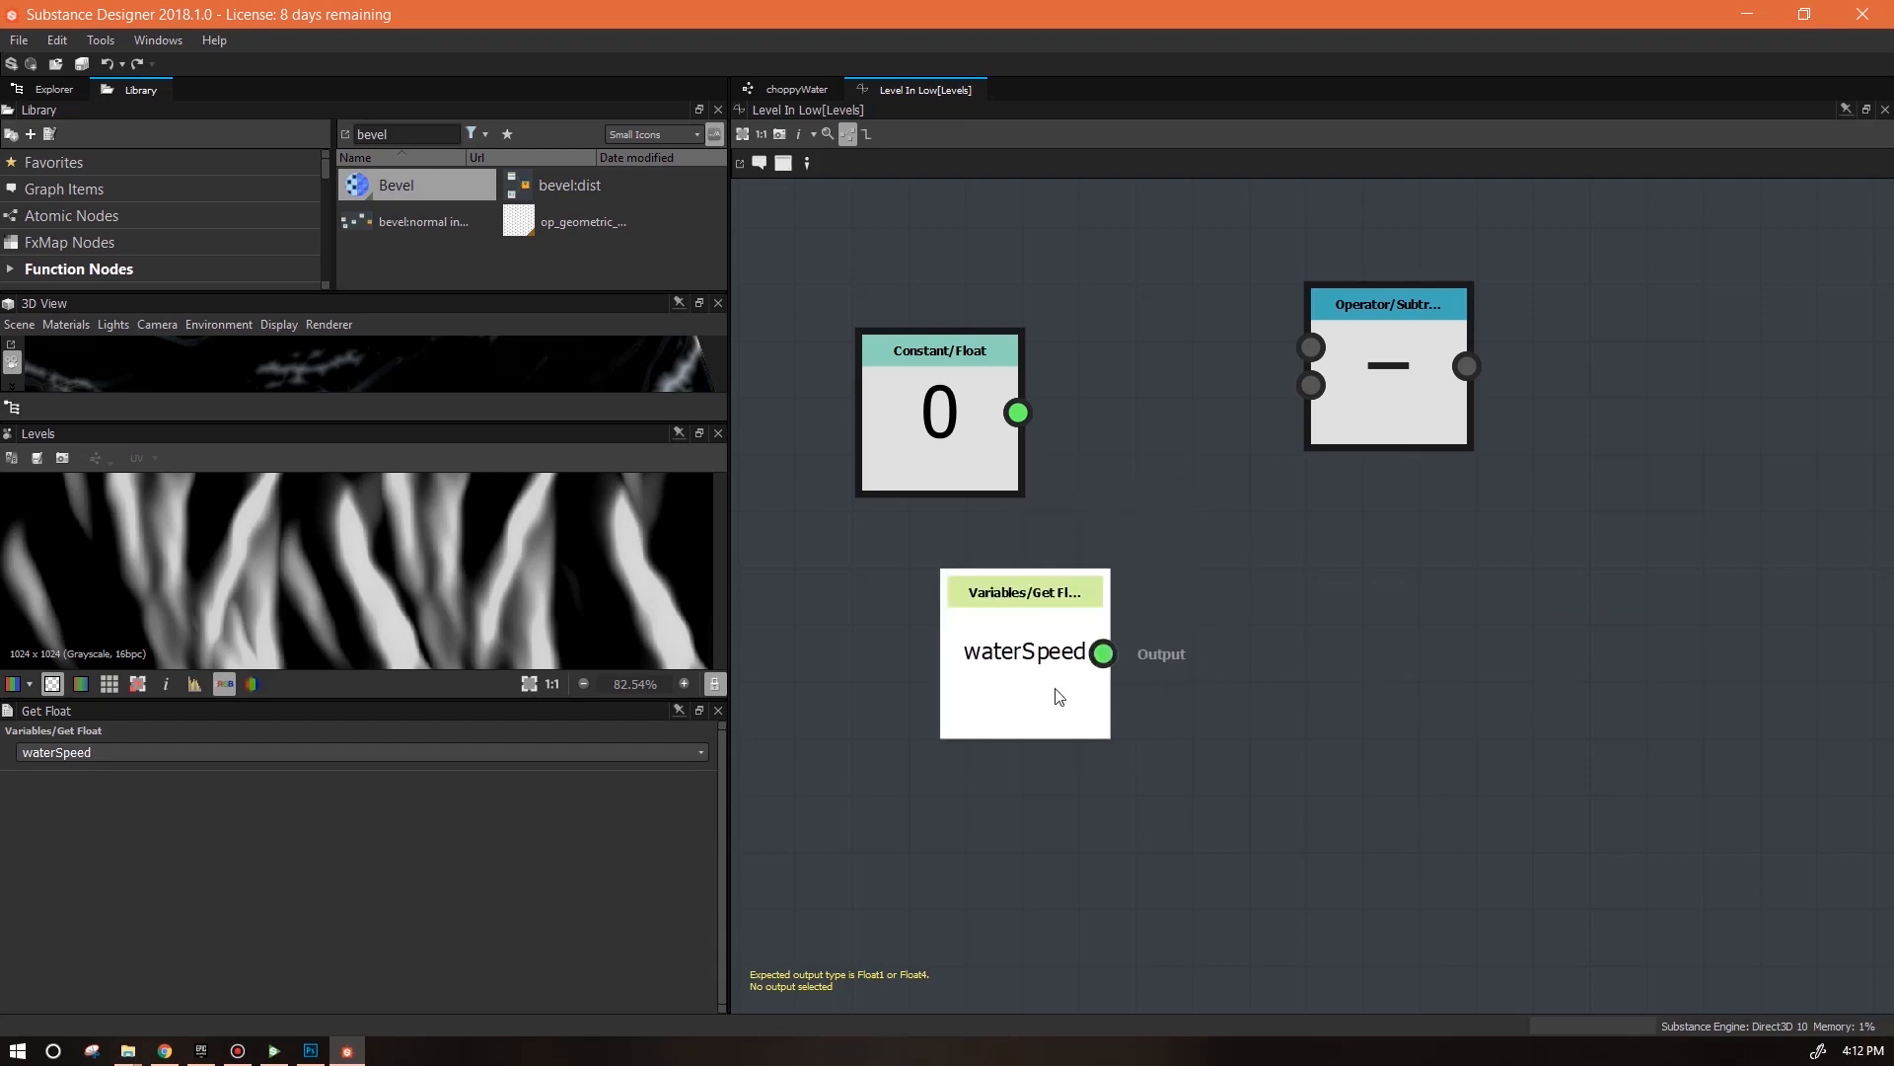
Set the Float constant to 1 and connect it and waterSpeed to Subtract so the function computes 1 minus waterSpeed
click(957, 429)
click(368, 750)
text(1)
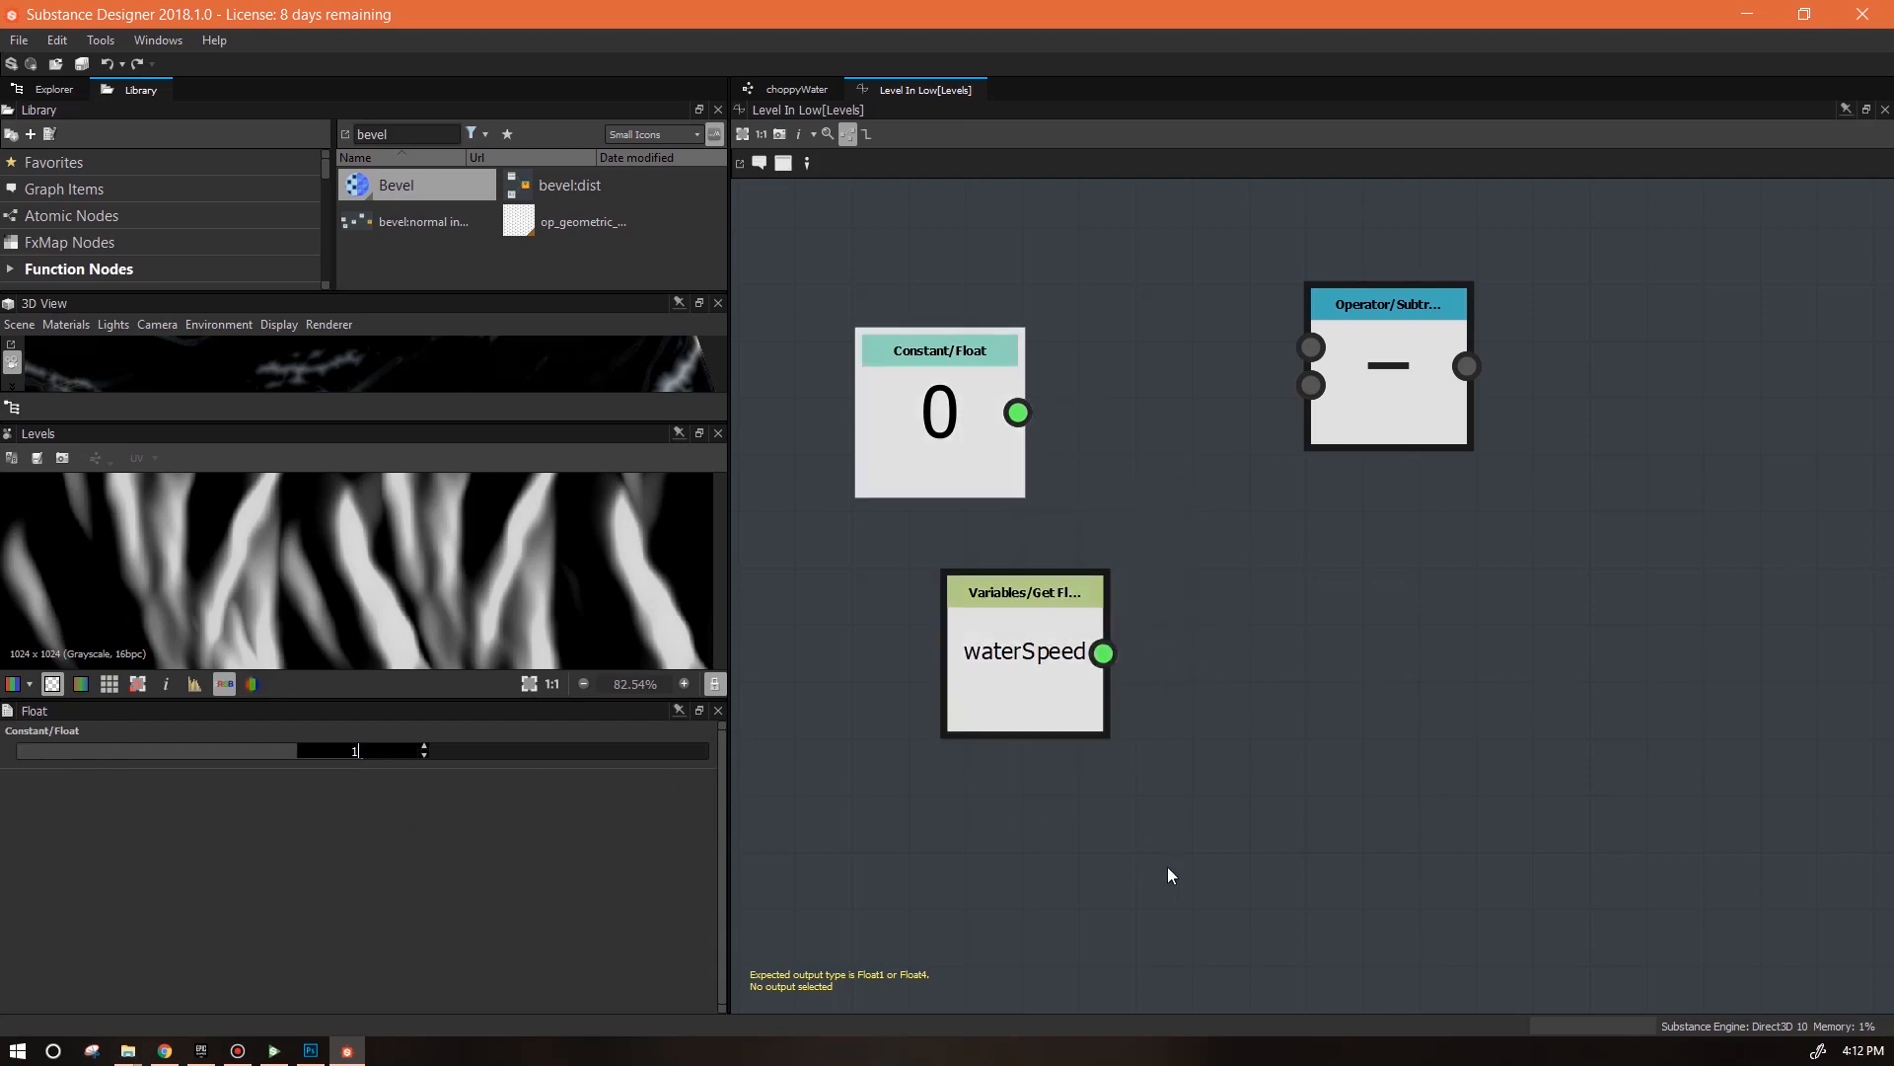
key(Return)
drag(1404, 431, 1347, 603)
drag(1020, 395, 957, 768)
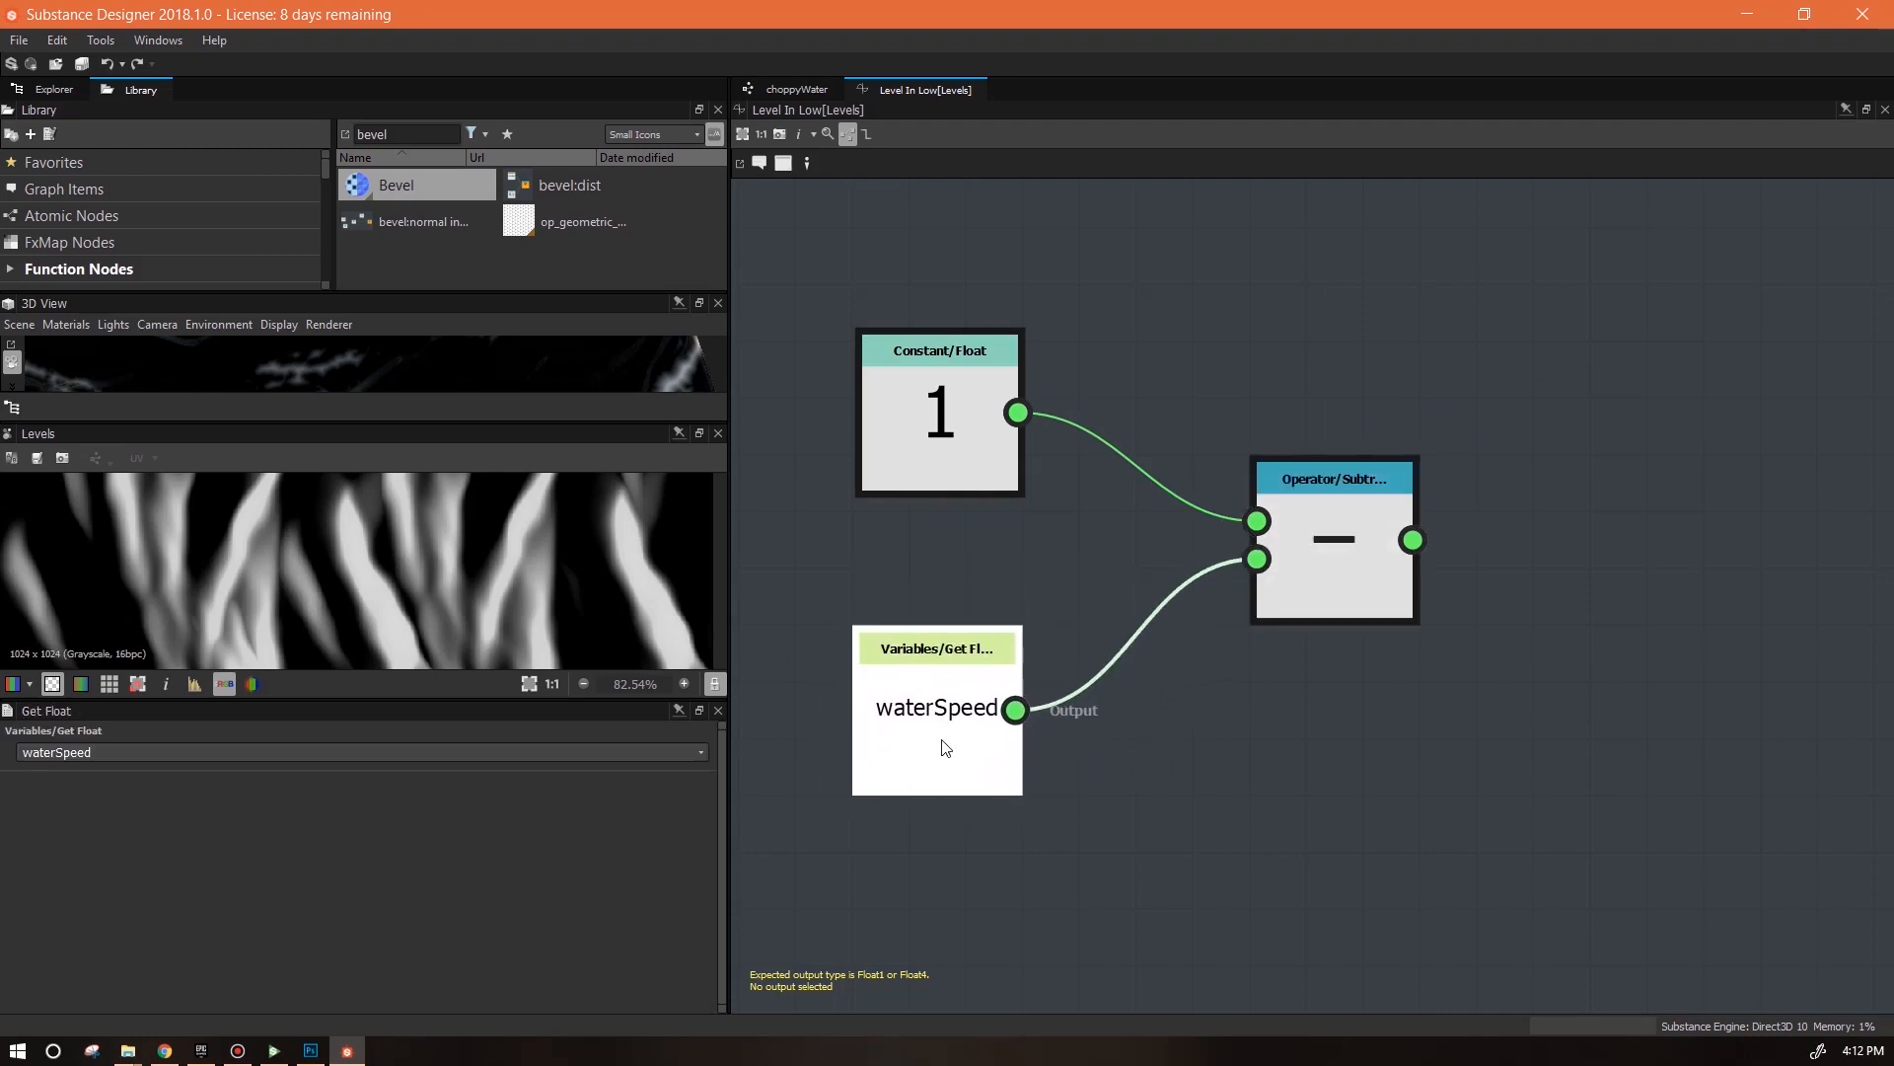
Set the Subtract node as the function's output and return to the choppyWater graph
click(1376, 523)
right_click(1335, 547)
click(1479, 627)
click(780, 88)
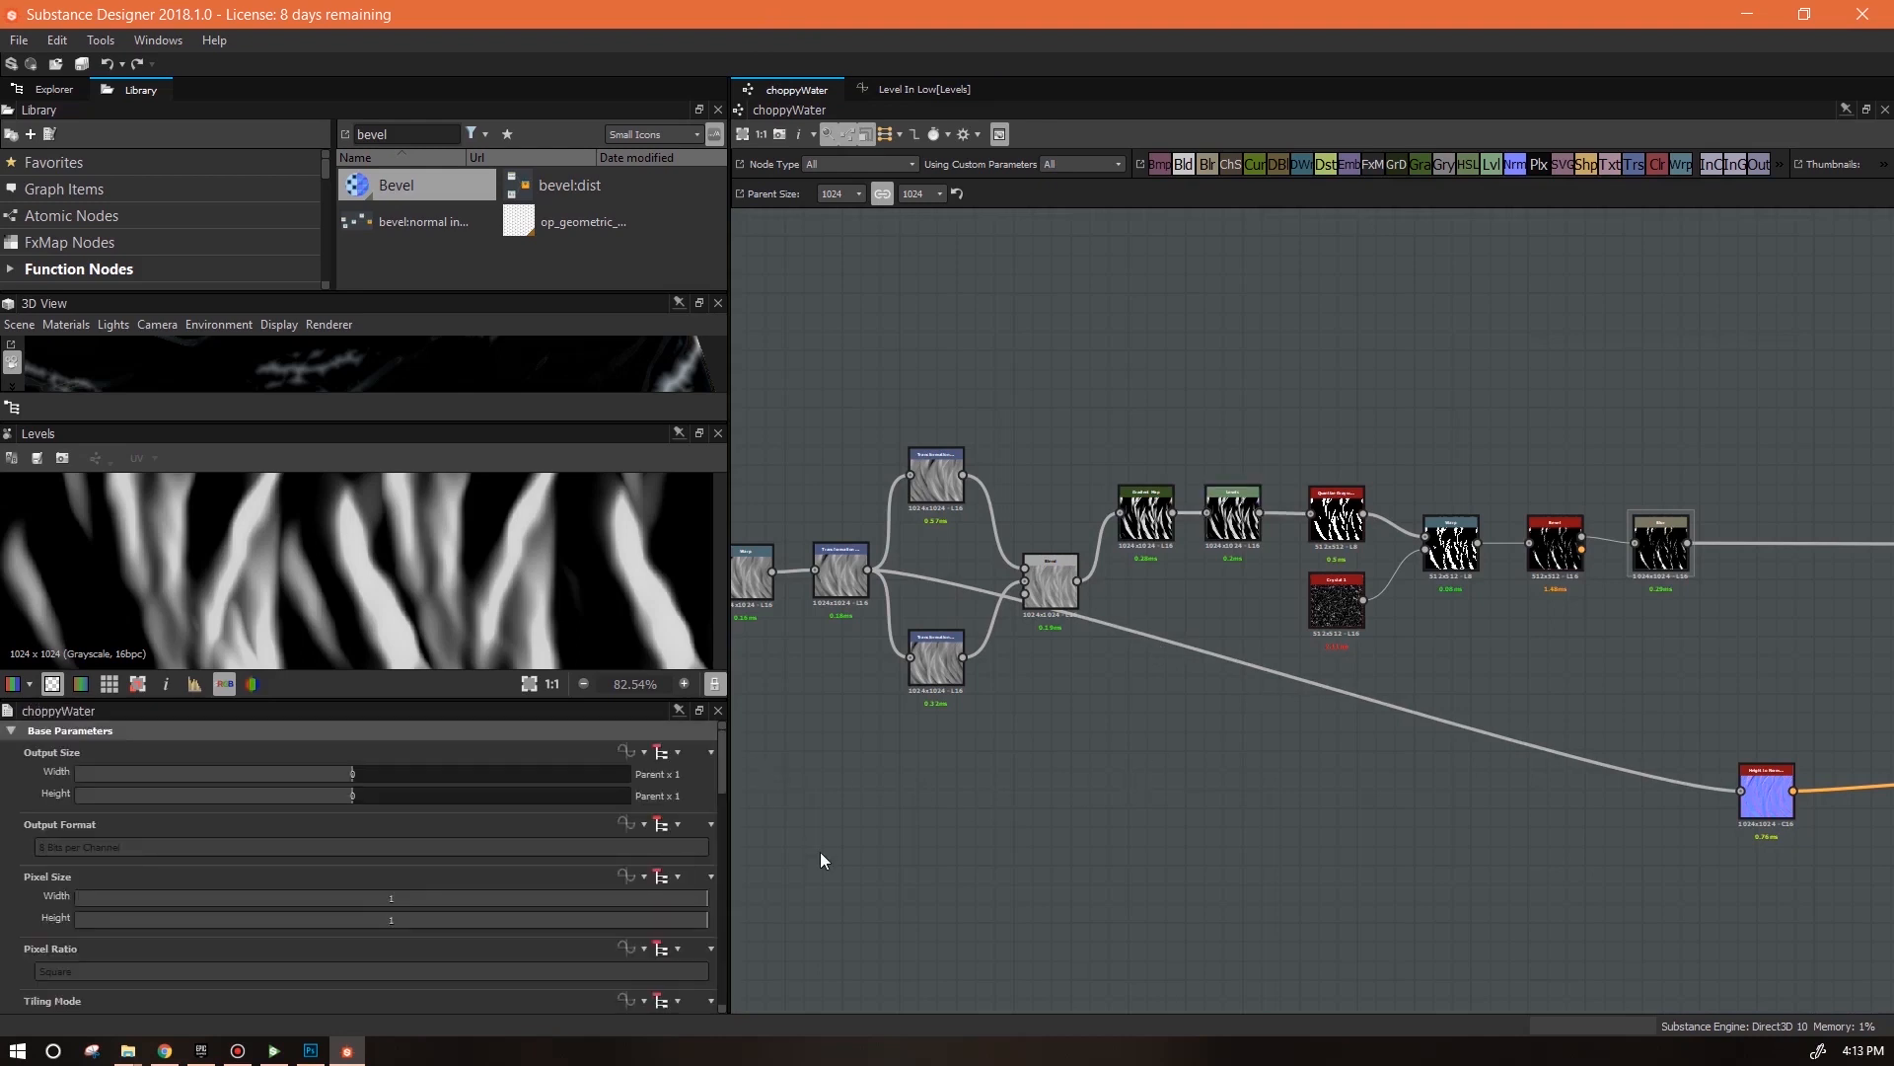
Try a default of 0.5 for the graph's water speed input parameter, and restore the default to 1
drag(725, 772, 459, 1016)
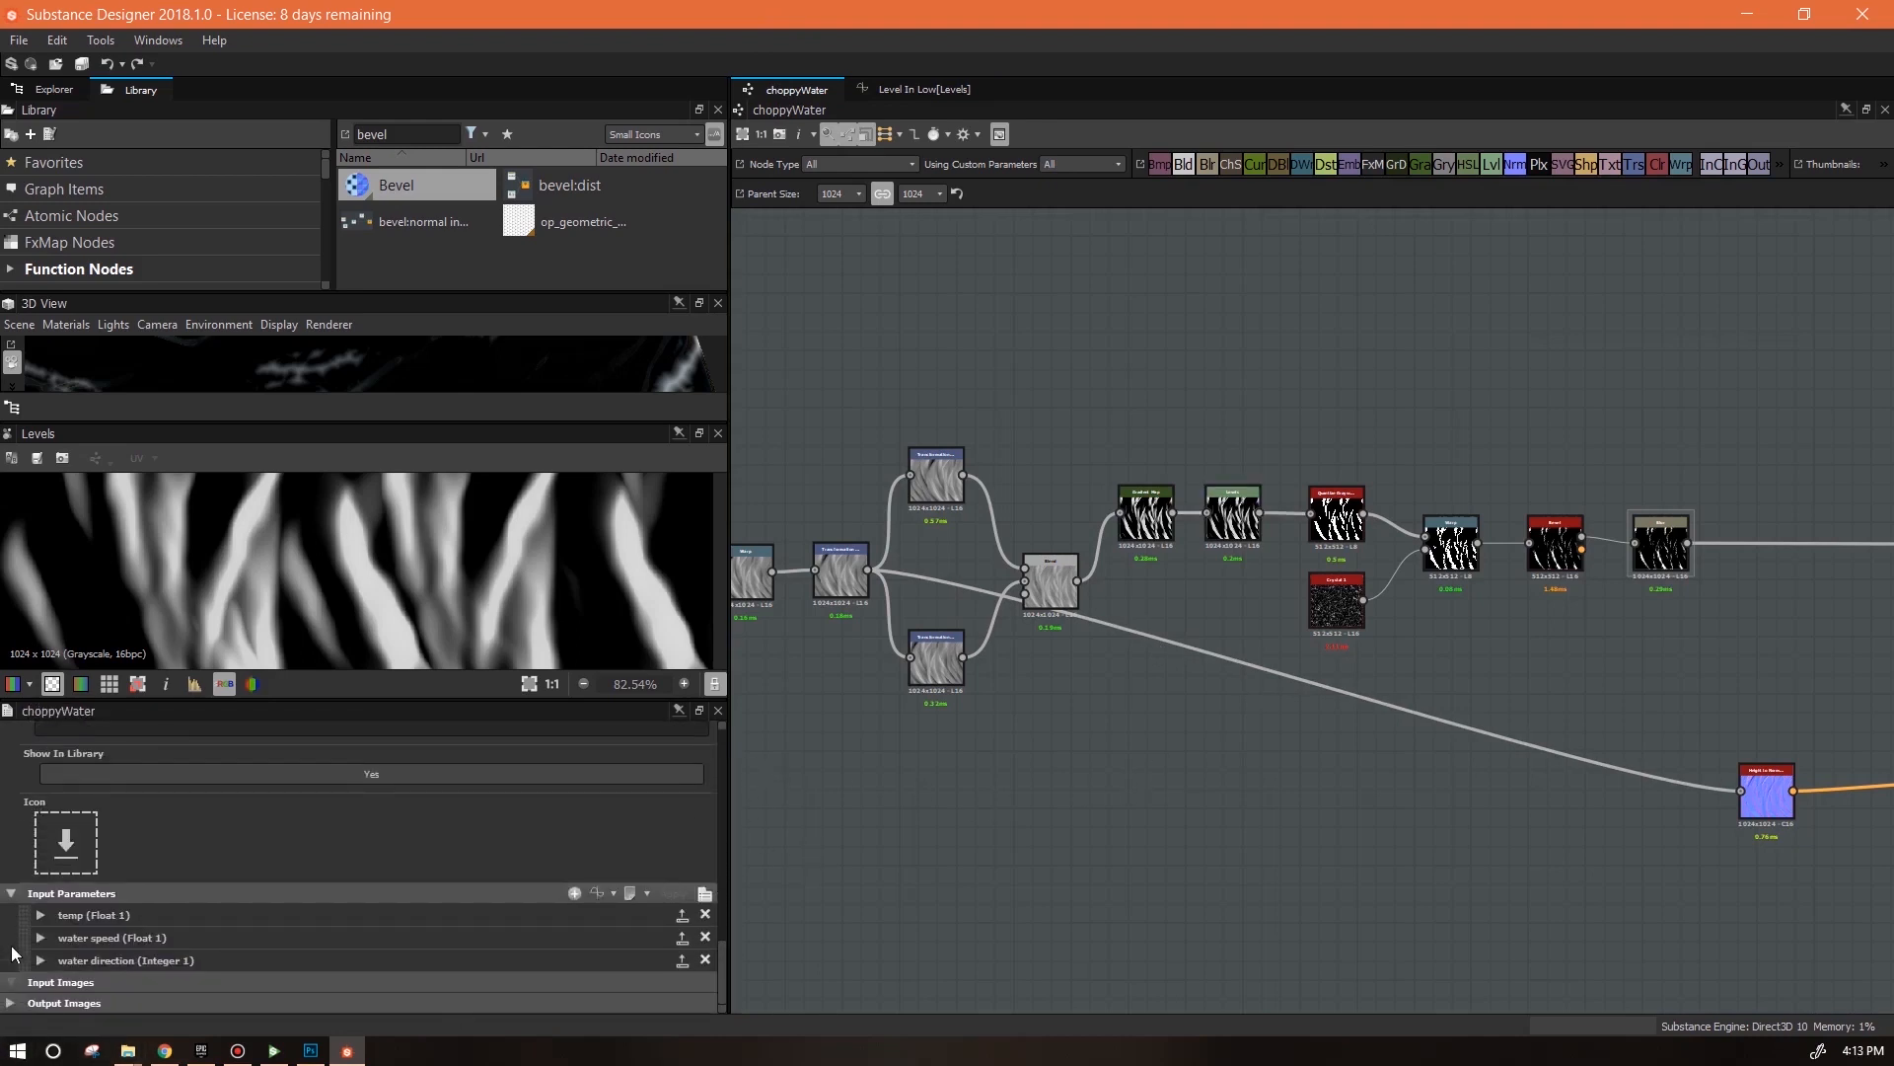
click(40, 938)
scroll(724, 938, down, 4)
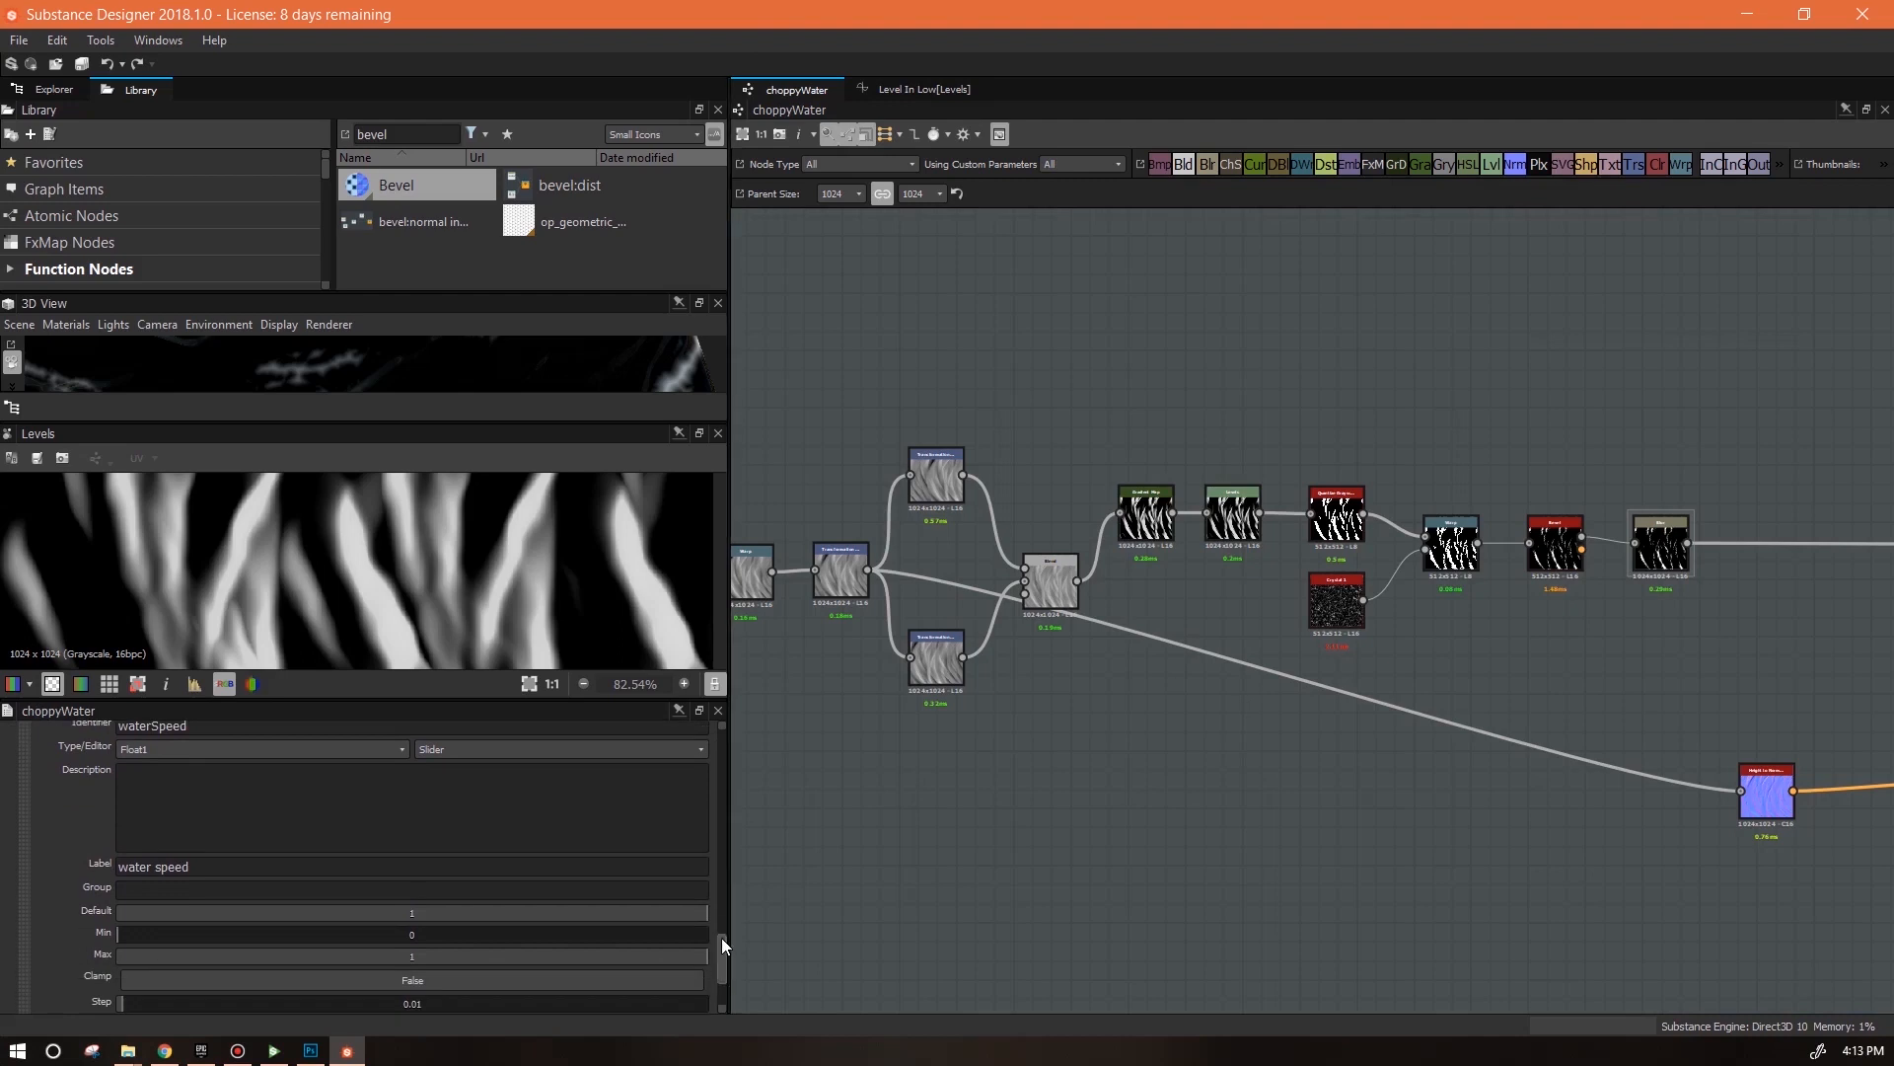
double_click(701, 914)
text(0.5)
drag(373, 931, 856, 914)
Shift the foam nodes after Levels farther right, and move the Levels node slightly right to open up space
drag(1297, 444, 1705, 632)
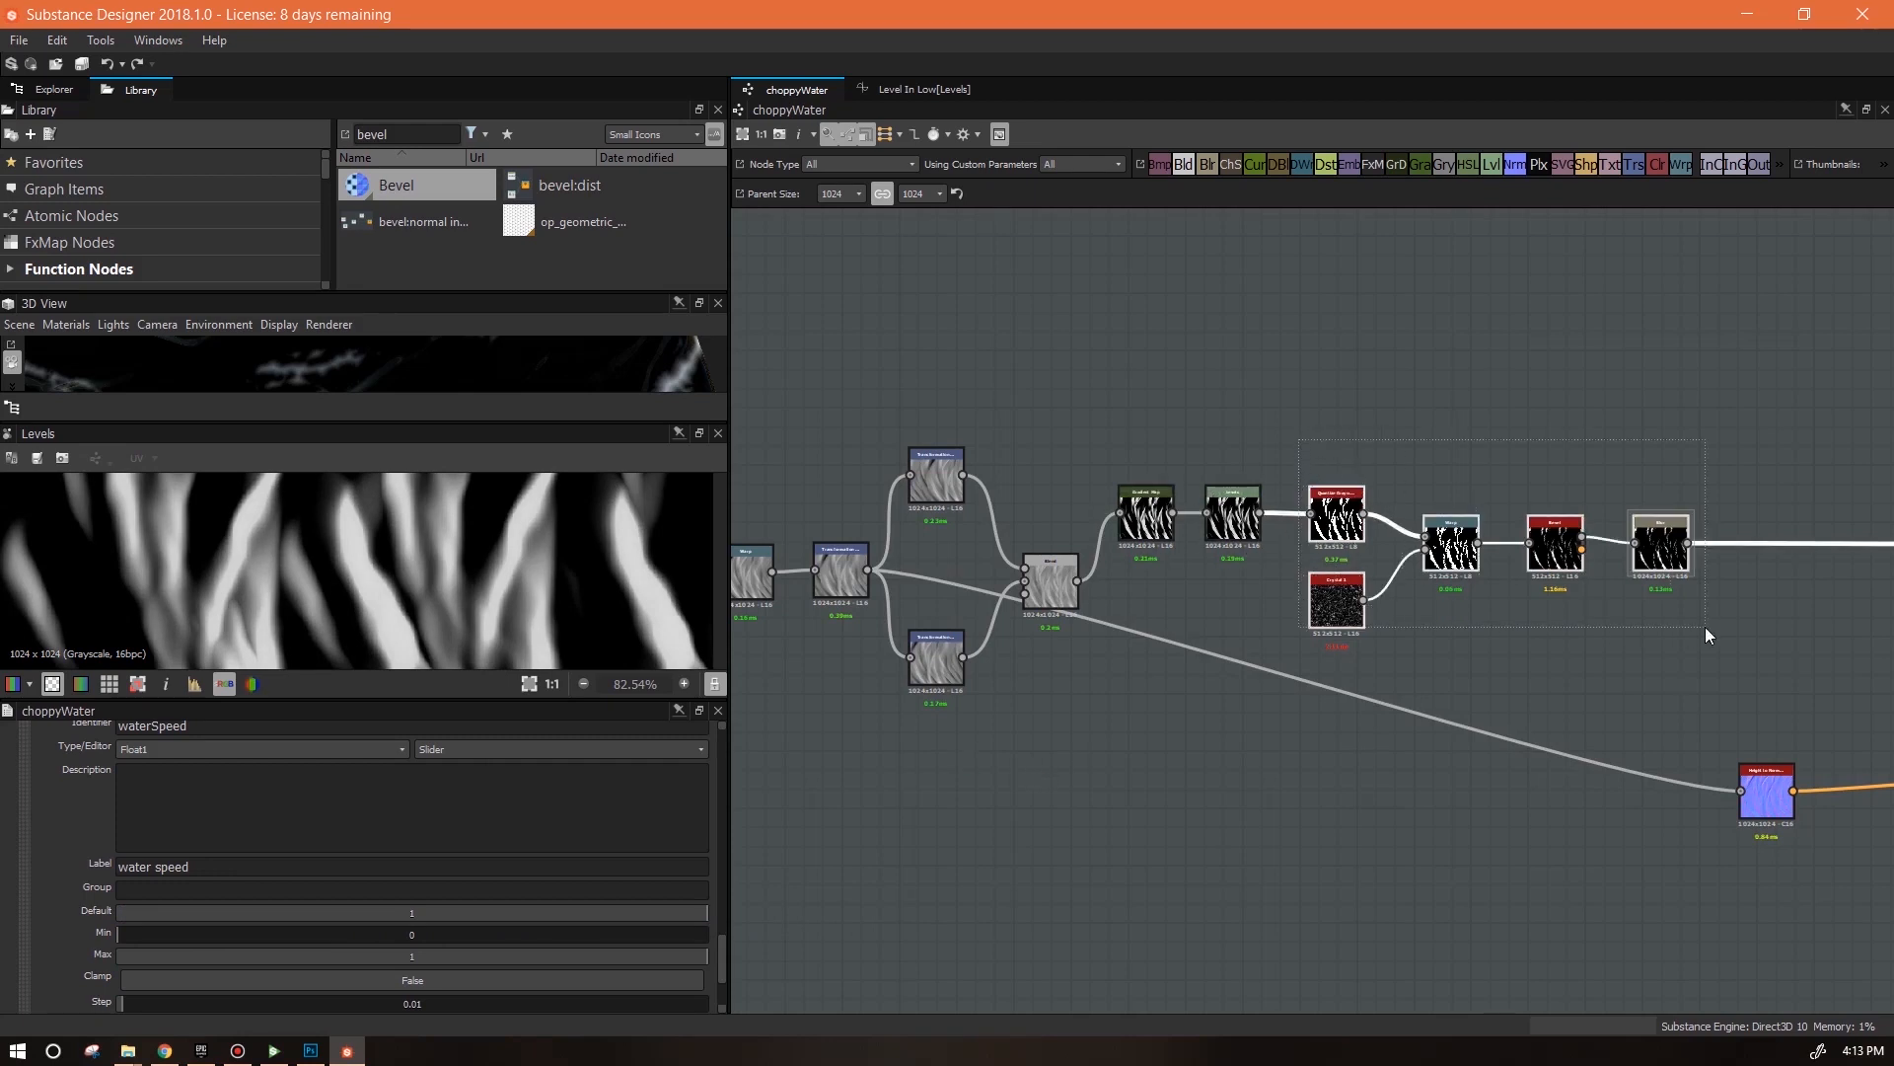
drag(1375, 551, 1500, 540)
drag(1233, 521, 1271, 521)
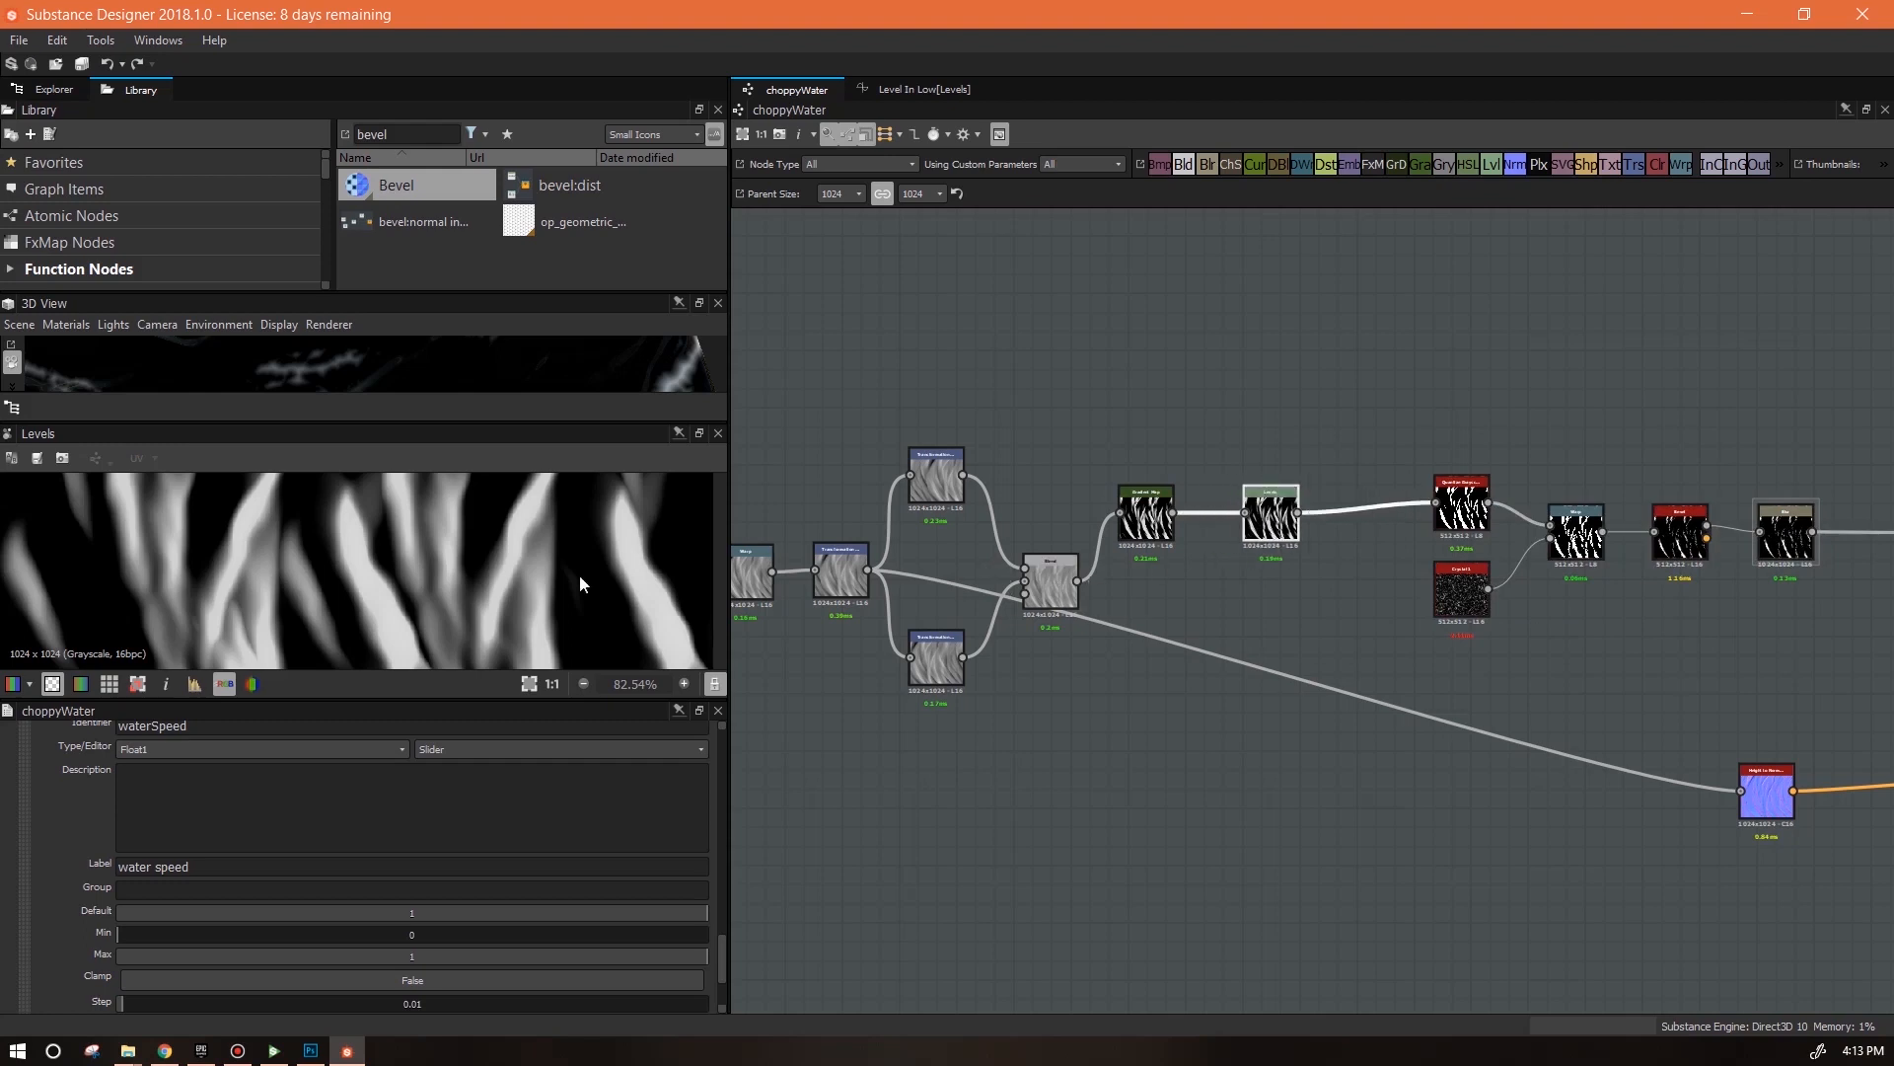
scroll(428, 538, down, 5)
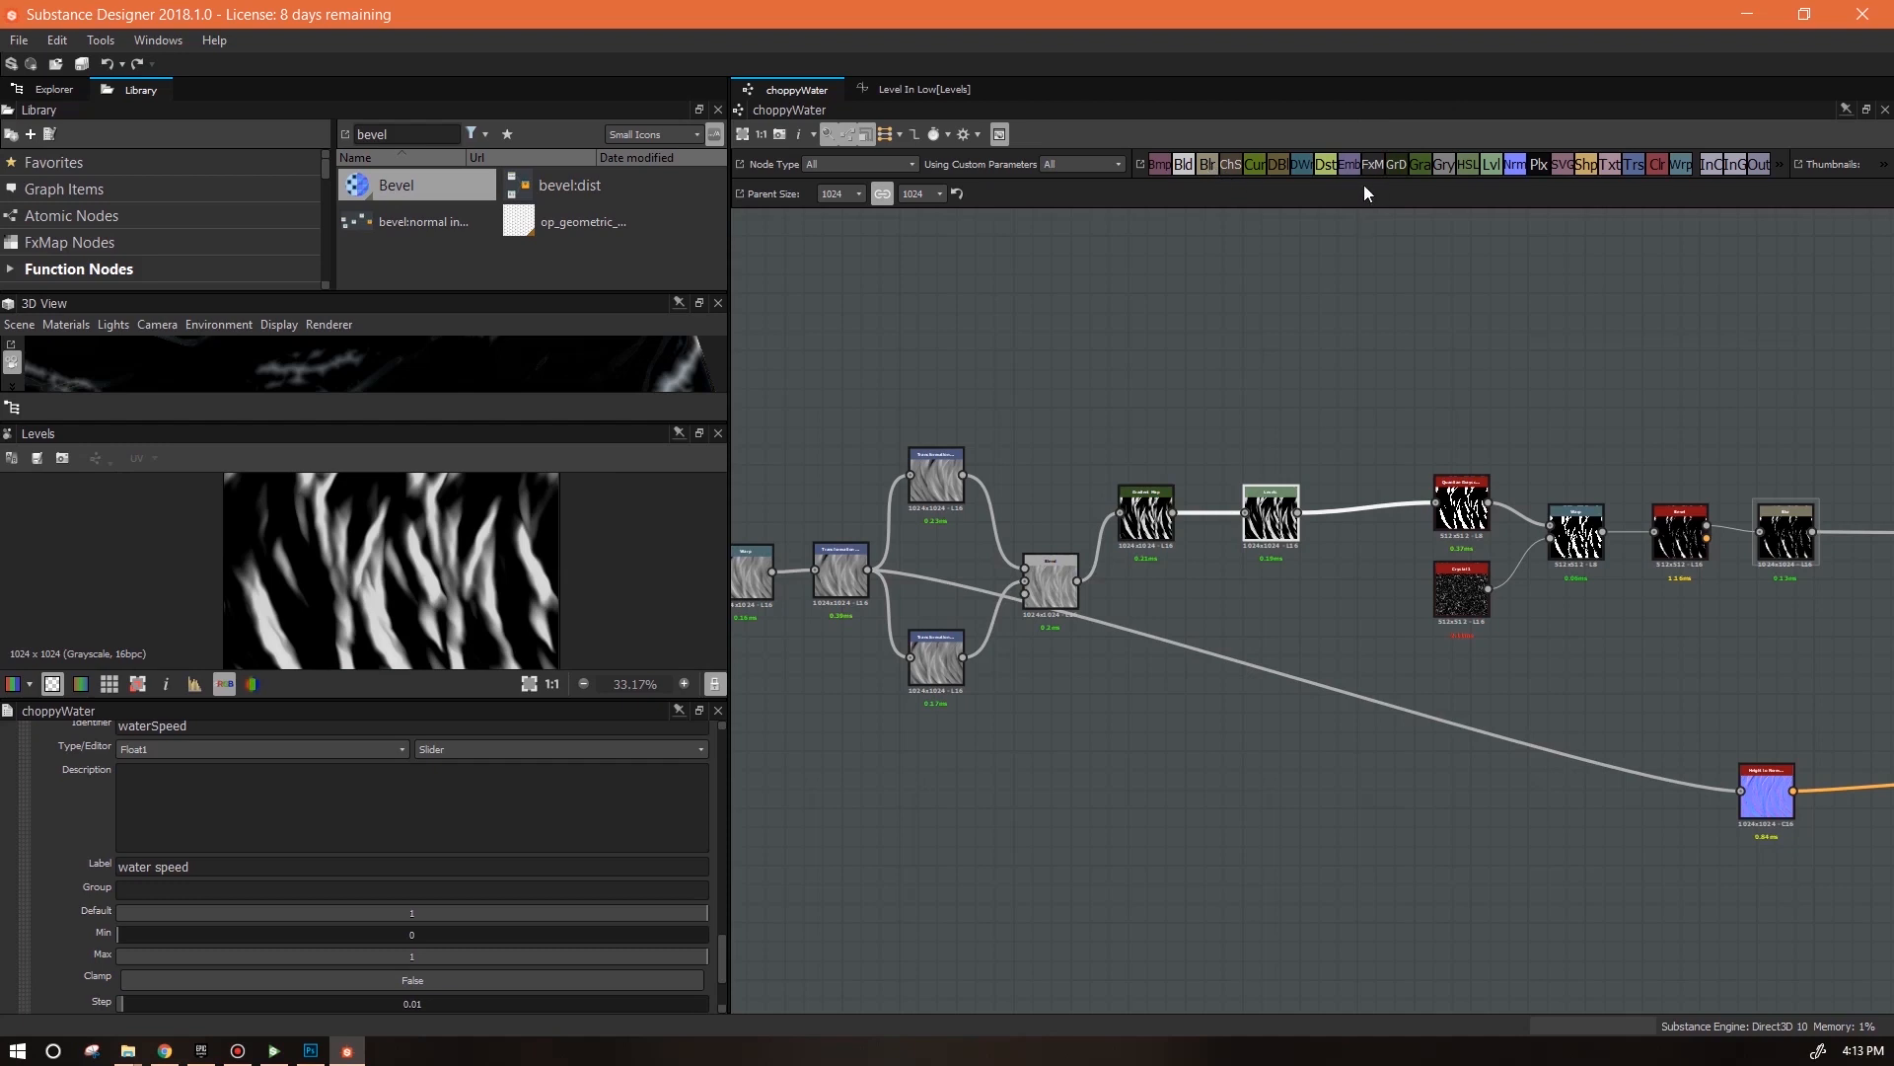
Add a Blur node below the foam chain, feed it from the Blend node and connect it to Height to Normal
key(Return)
drag(1077, 581, 1286, 820)
middle_drag(1420, 848, 1107, 757)
drag(1023, 728, 1104, 696)
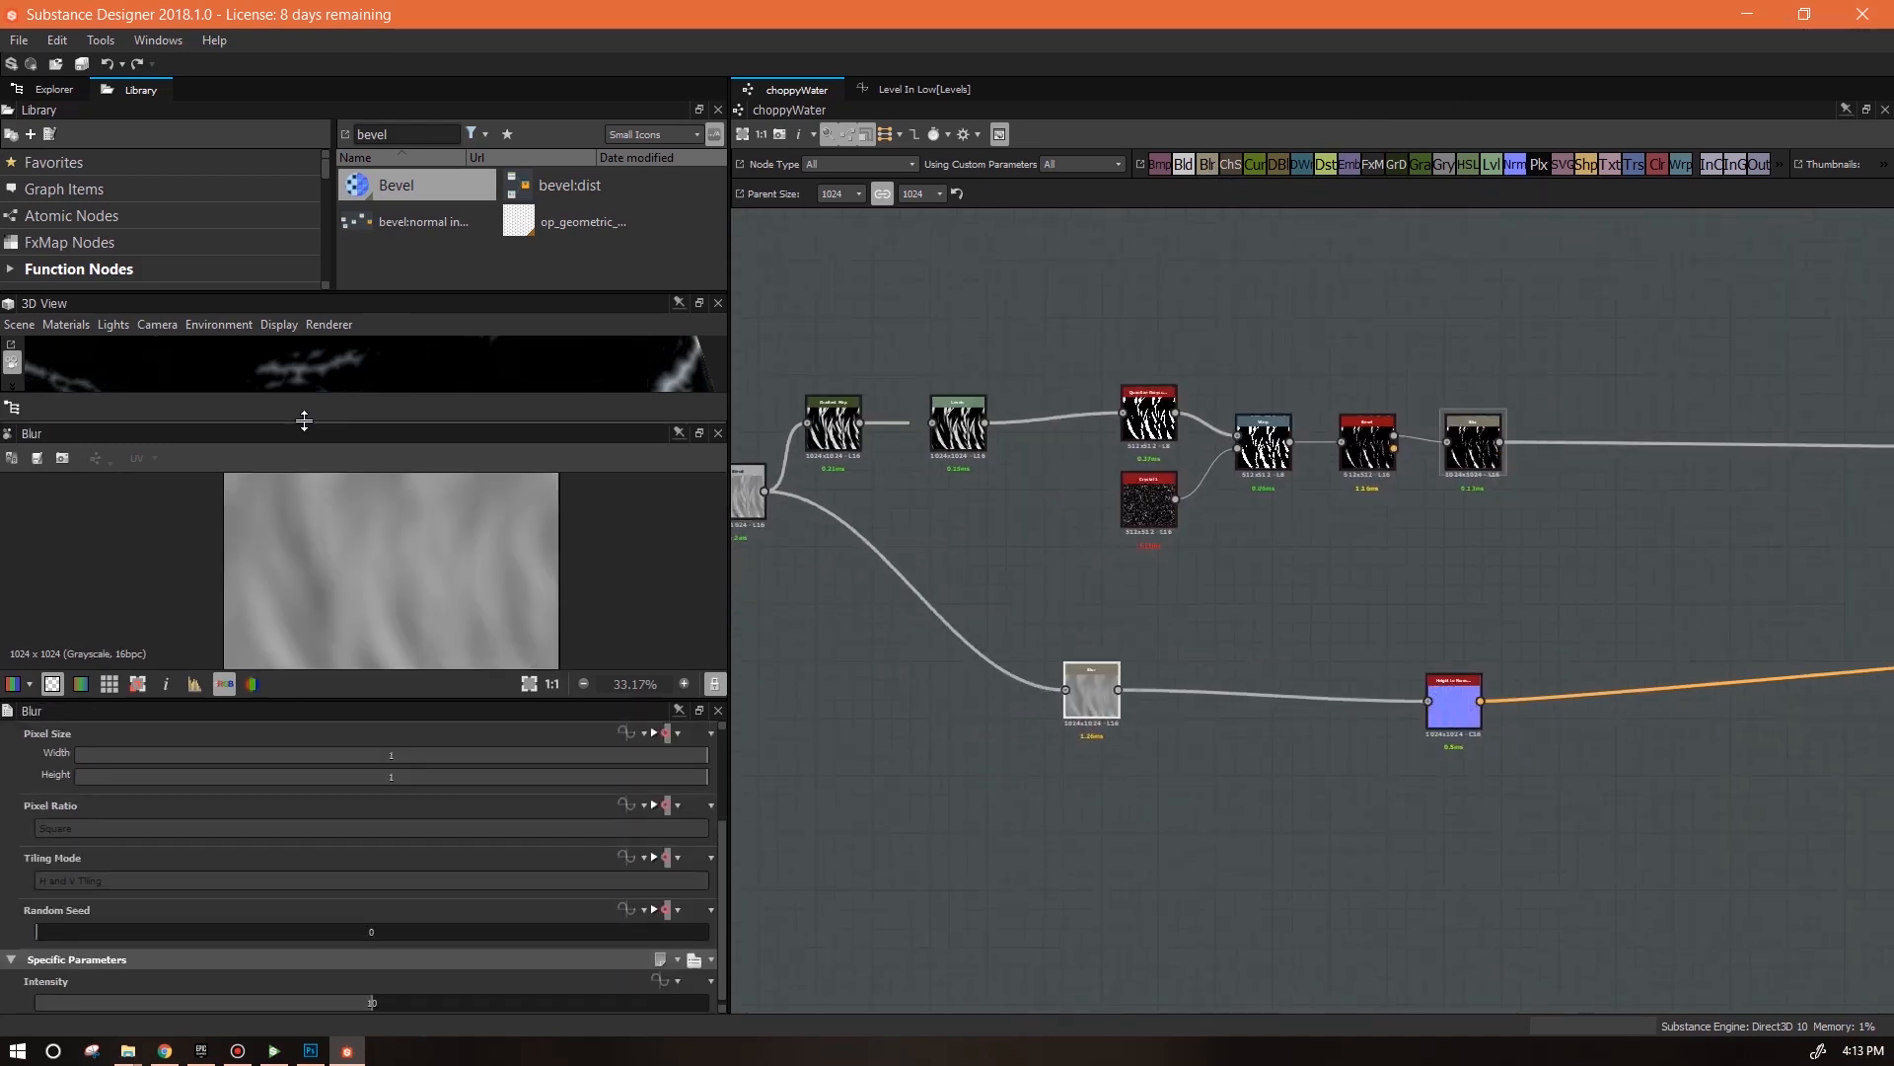
Enlarge the 3D view and connect the lower Blur node to the output directly above the normal output
drag(303, 421, 308, 728)
drag(444, 545, 611, 542)
scroll(1431, 554, down, 6)
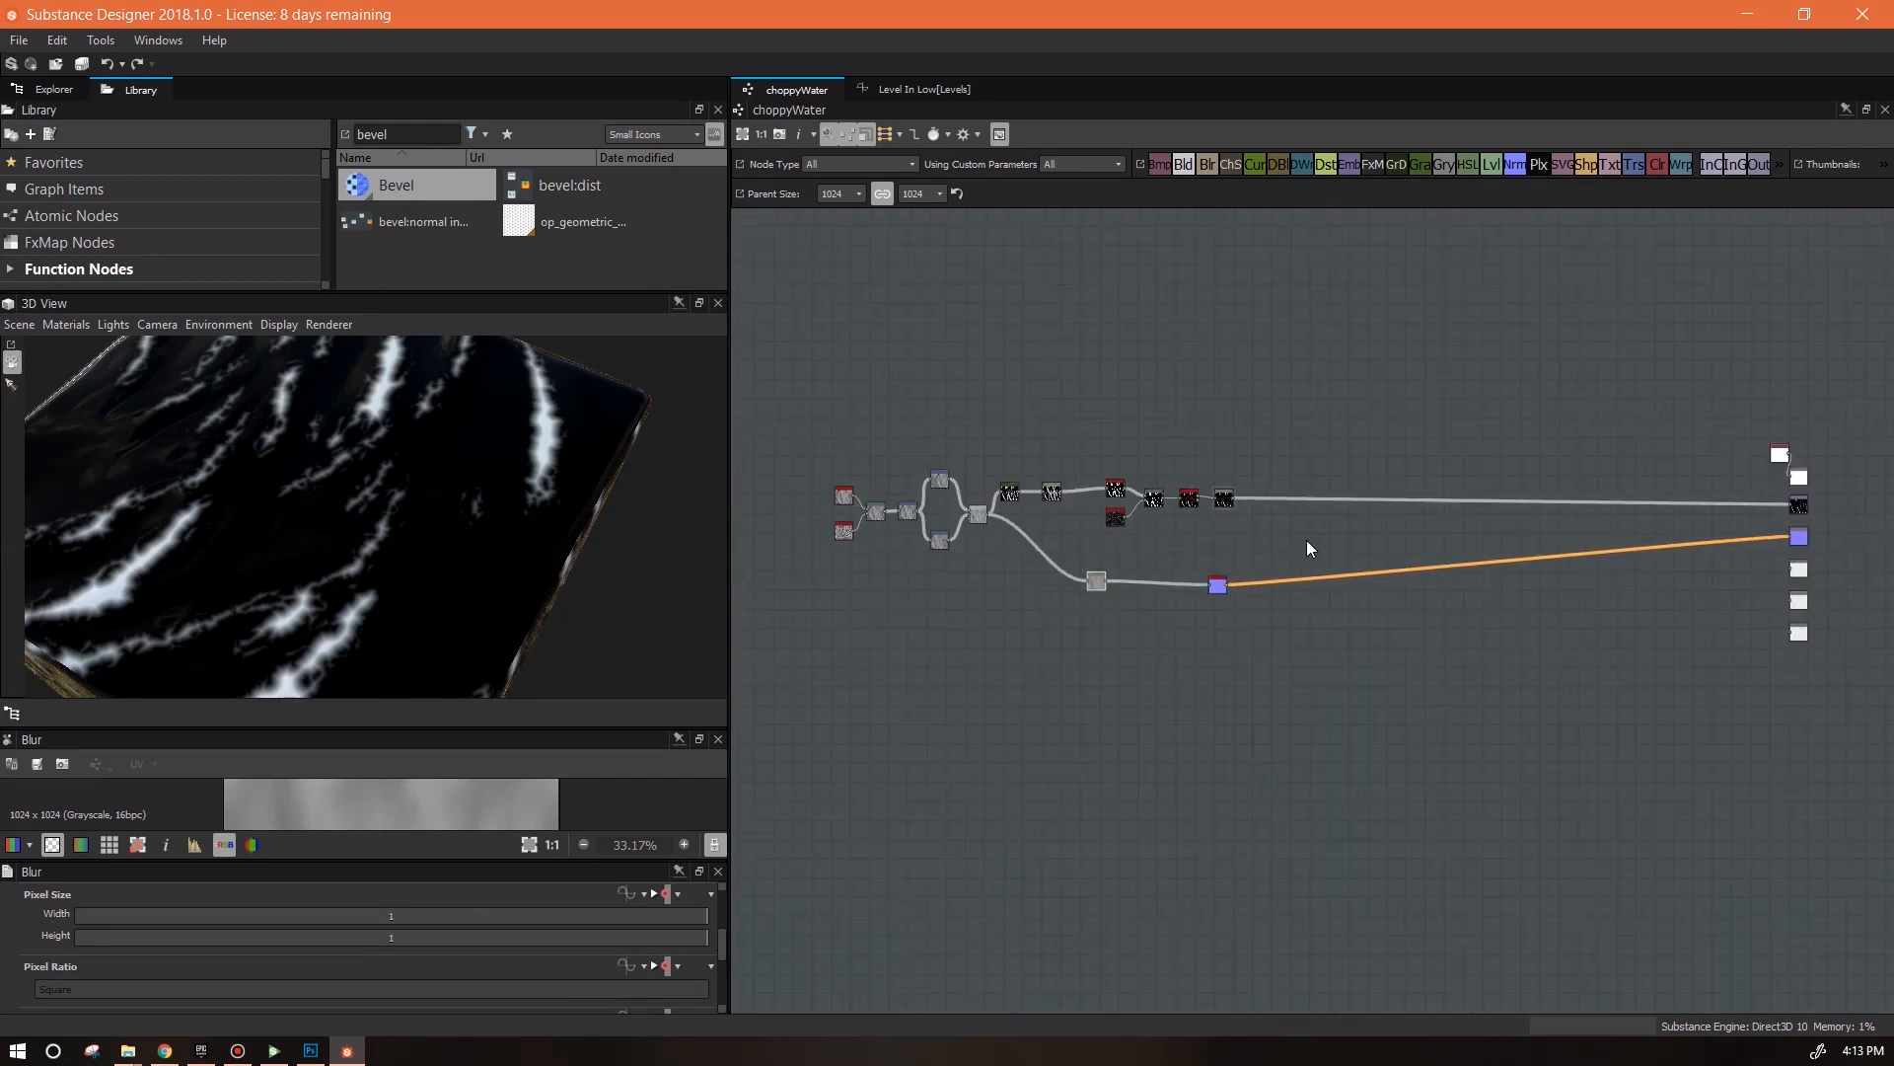
drag(1241, 521, 1705, 525)
drag(592, 473, 489, 481)
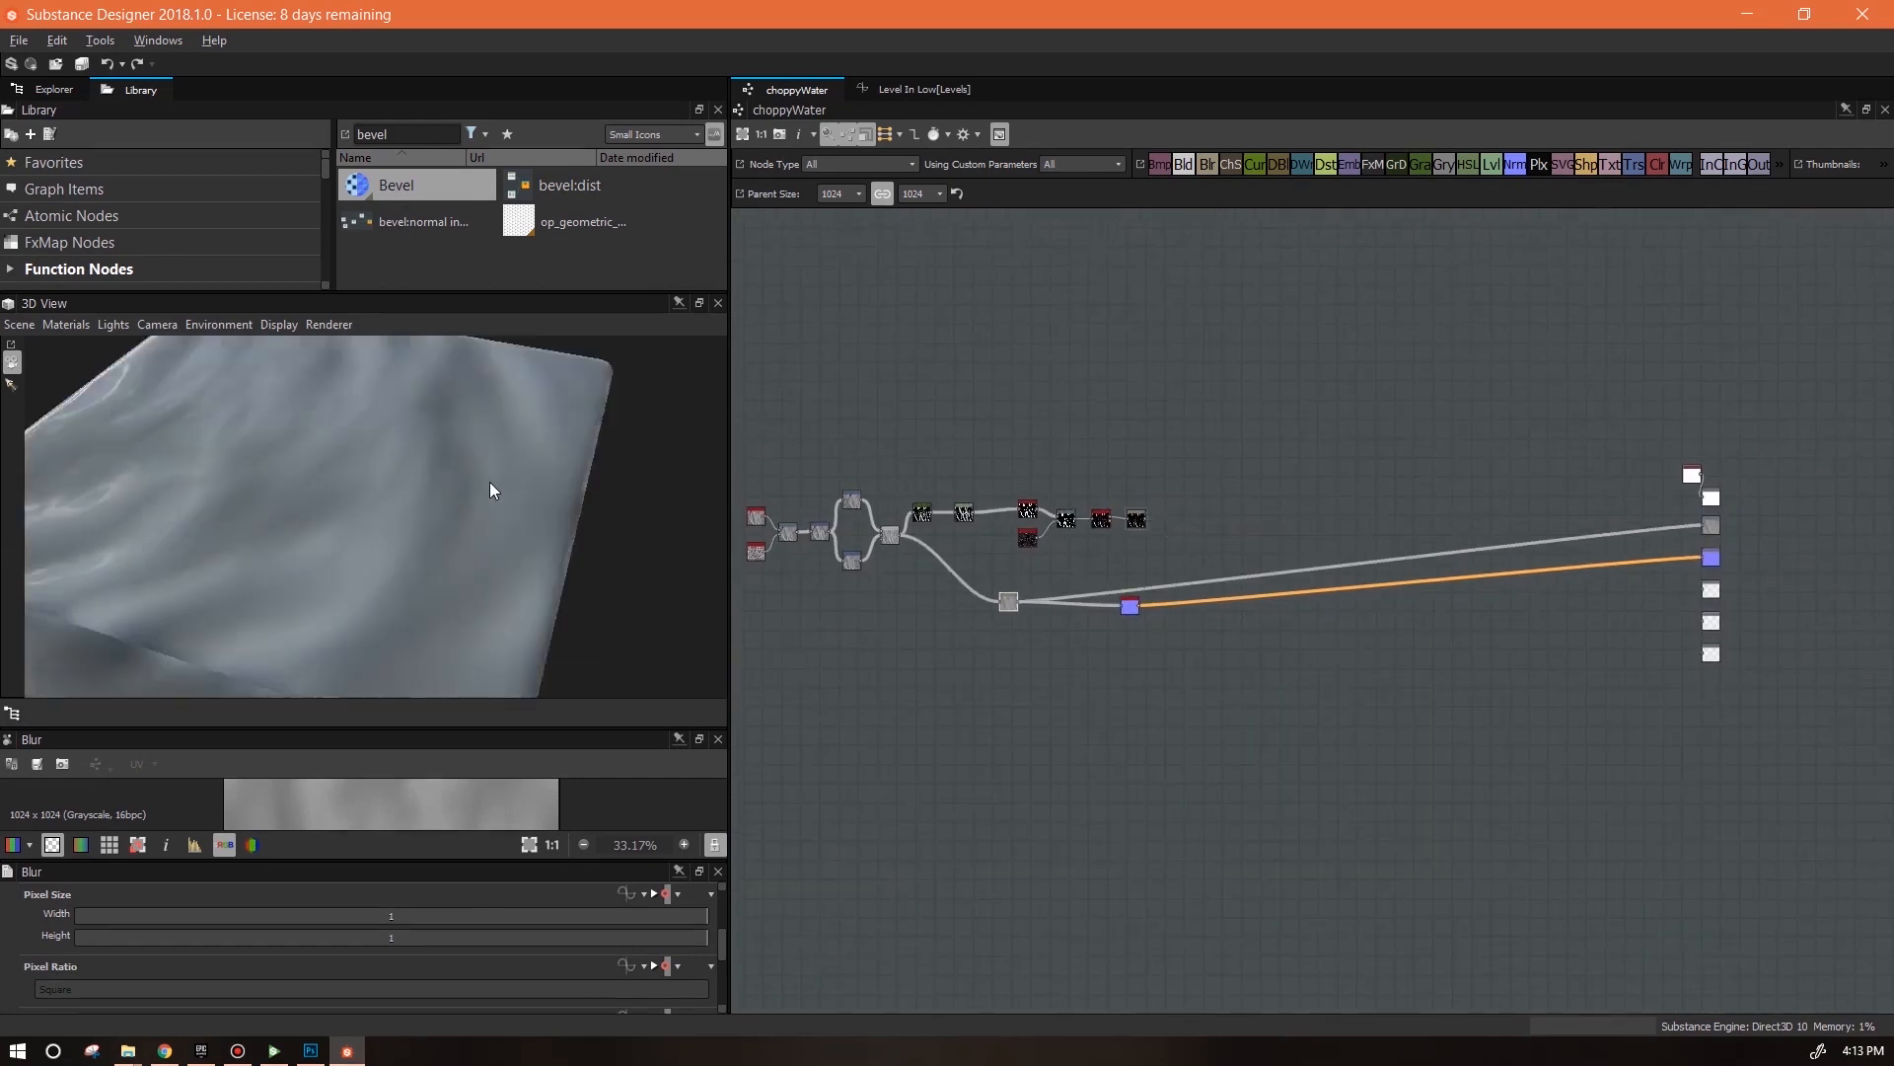
Try the lower Blur node's intensity at 0 and at about 15 to compare the water surface
drag(722, 939, 722, 994)
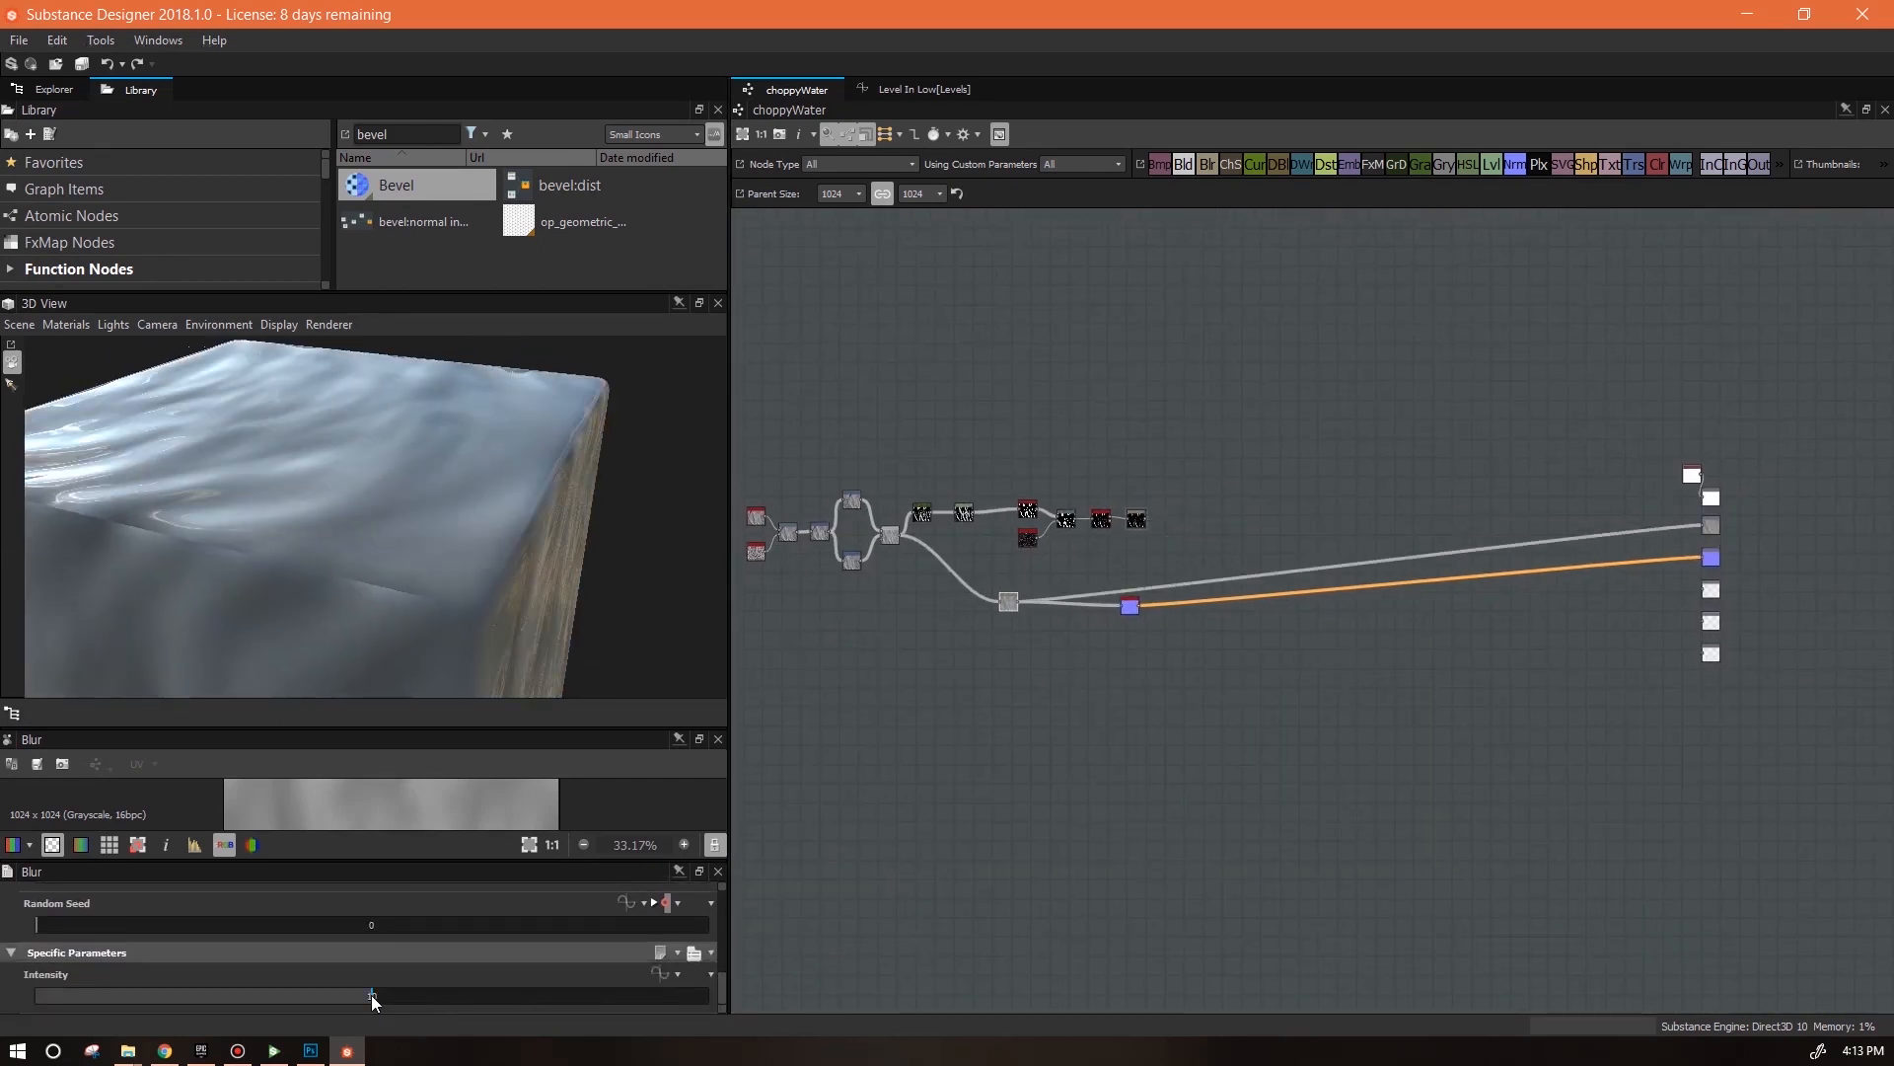
drag(373, 996, 35, 995)
drag(384, 562, 403, 603)
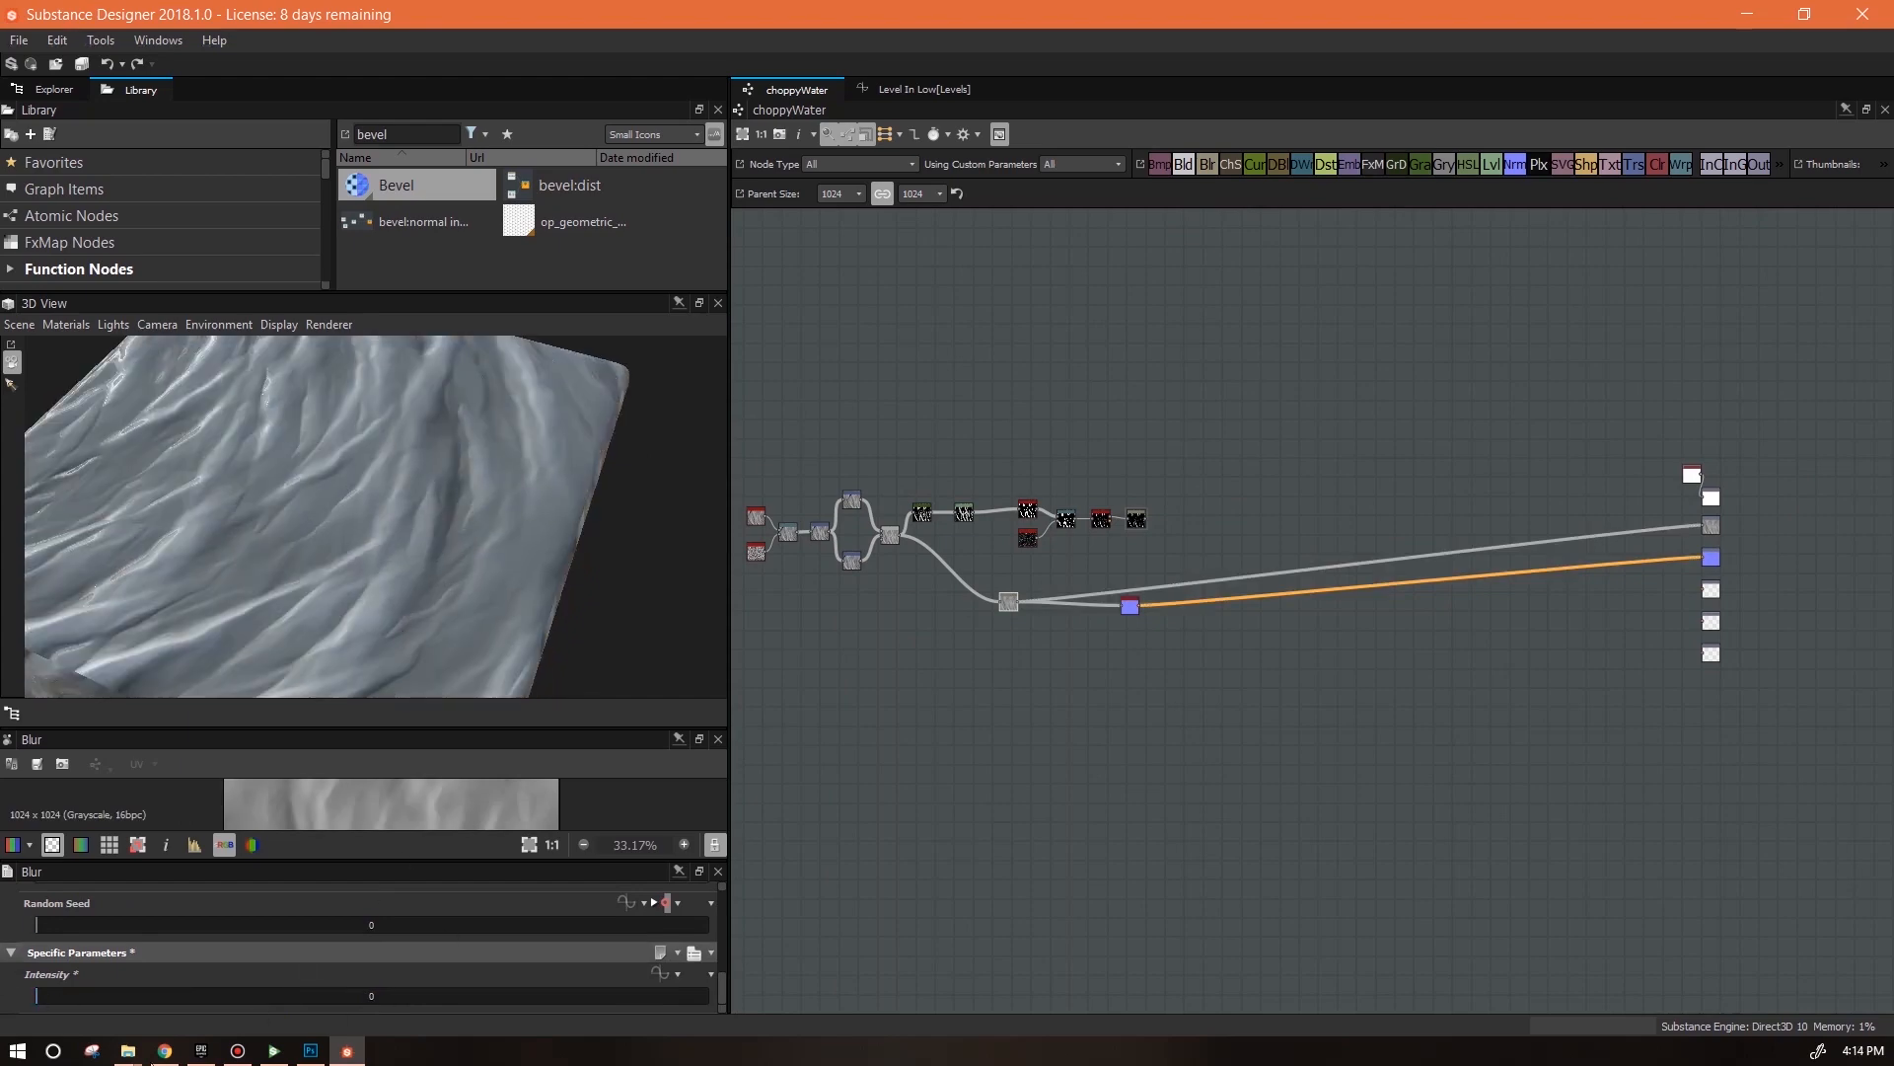
drag(44, 997, 542, 1015)
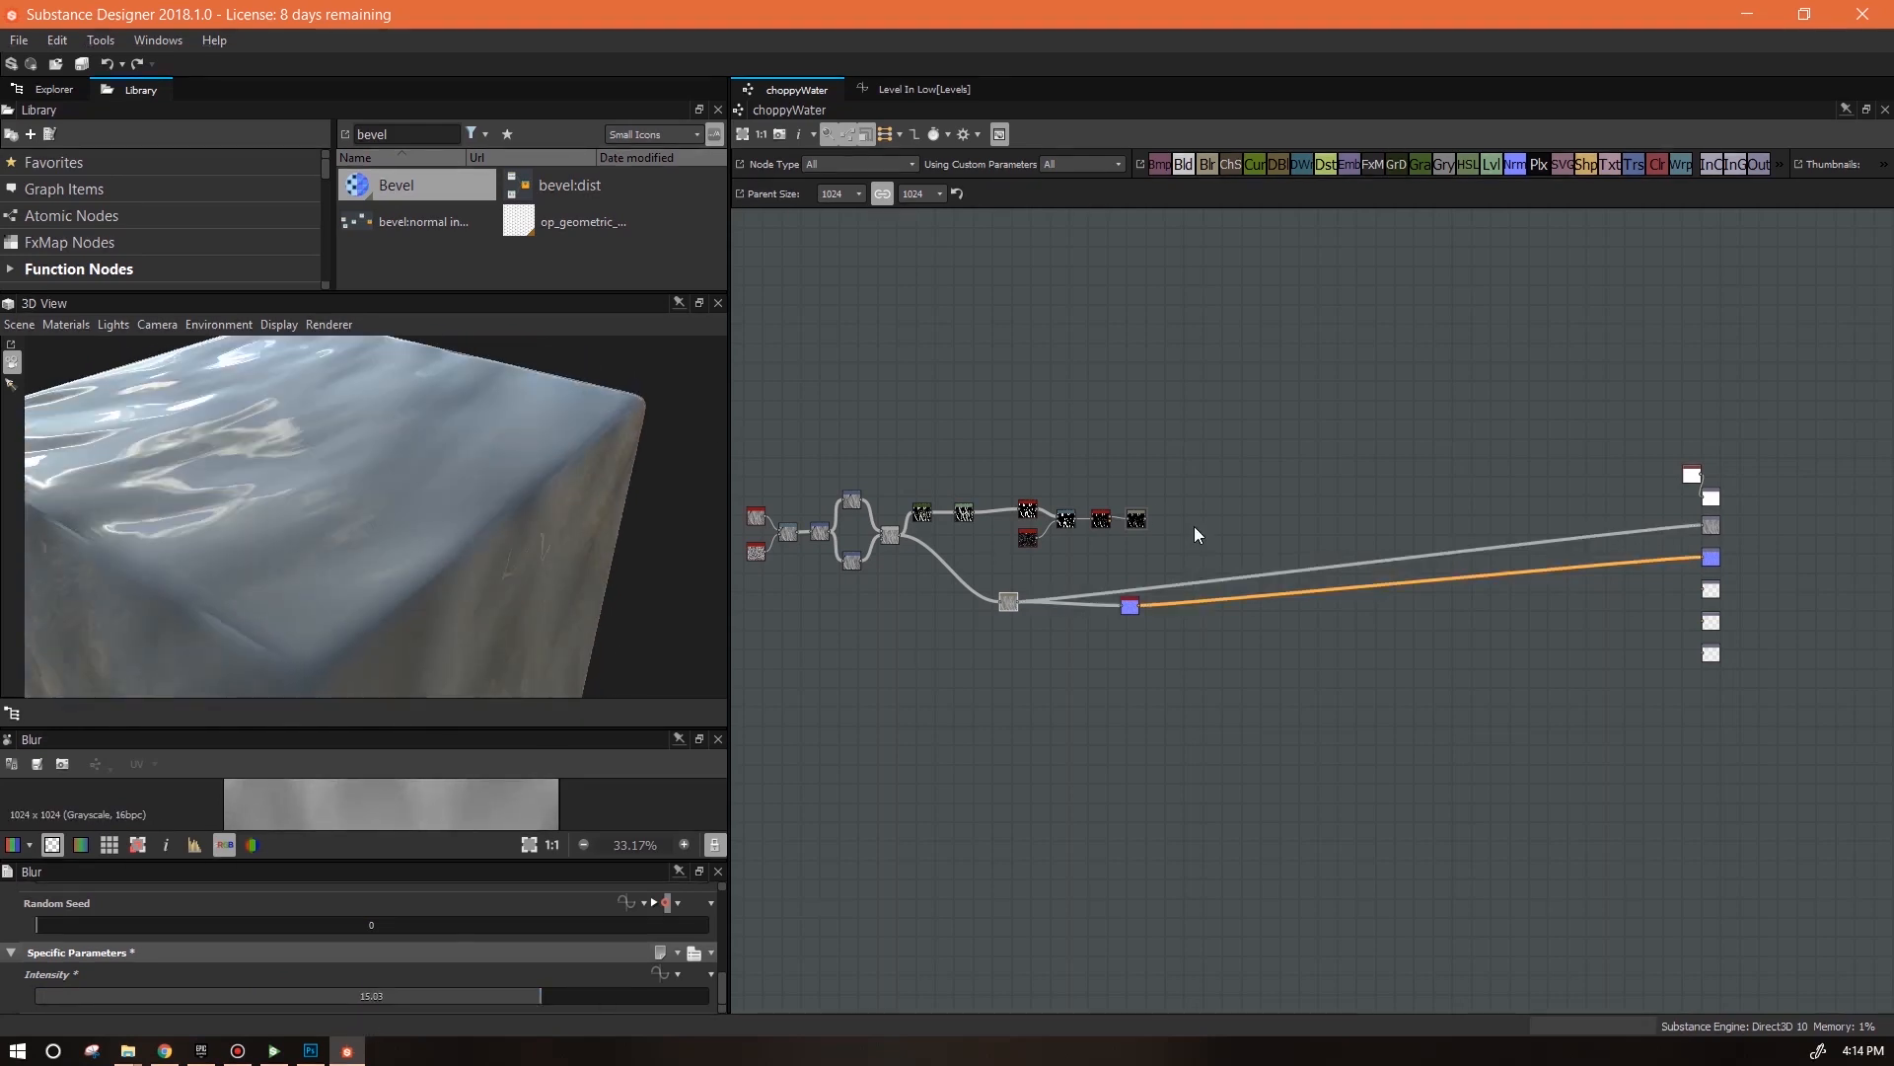
Move the lower Blur node closer to the blend node that feeds it
scroll(1192, 518, up, 3)
middle_drag(1103, 587, 1402, 584)
drag(1104, 677, 1026, 643)
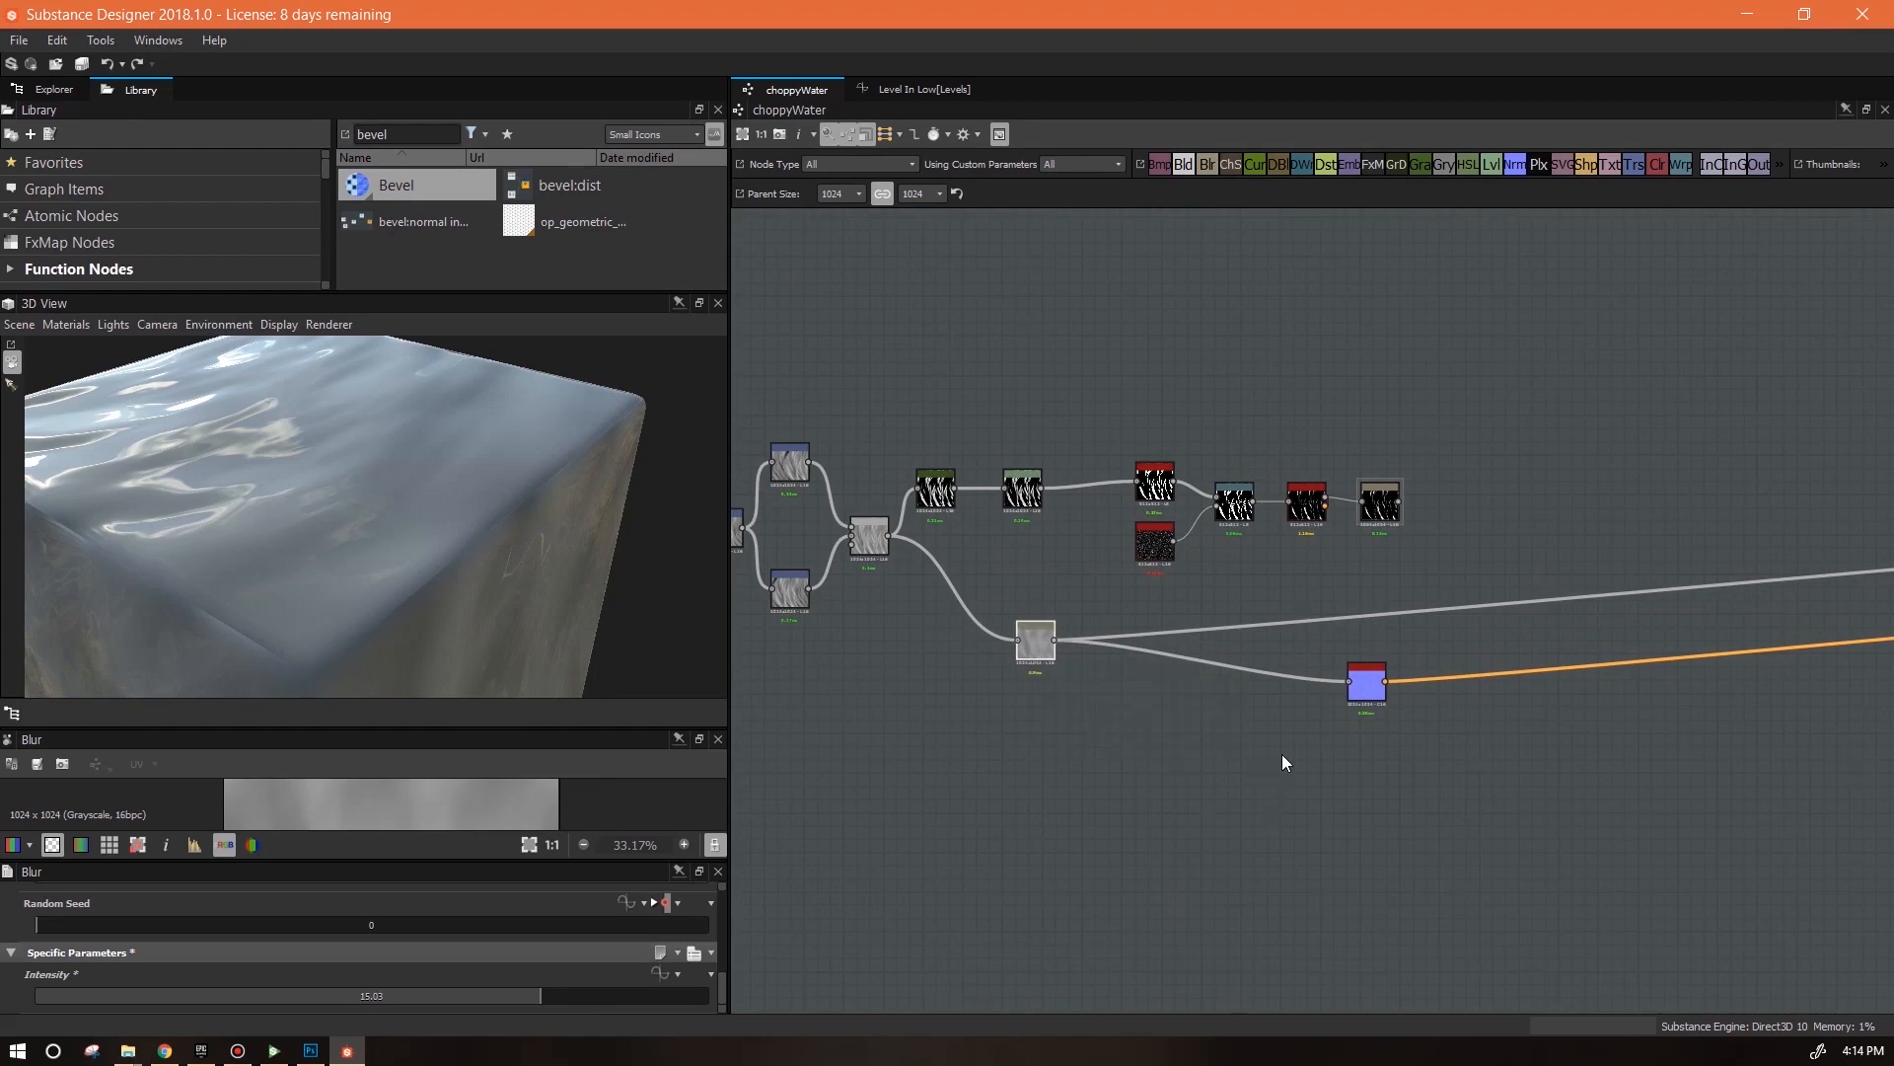
mouse_move(1045, 643)
mouse_down()
mouse_move(993, 659)
mouse_move(1043, 599)
mouse_move(1034, 619)
mouse_up()
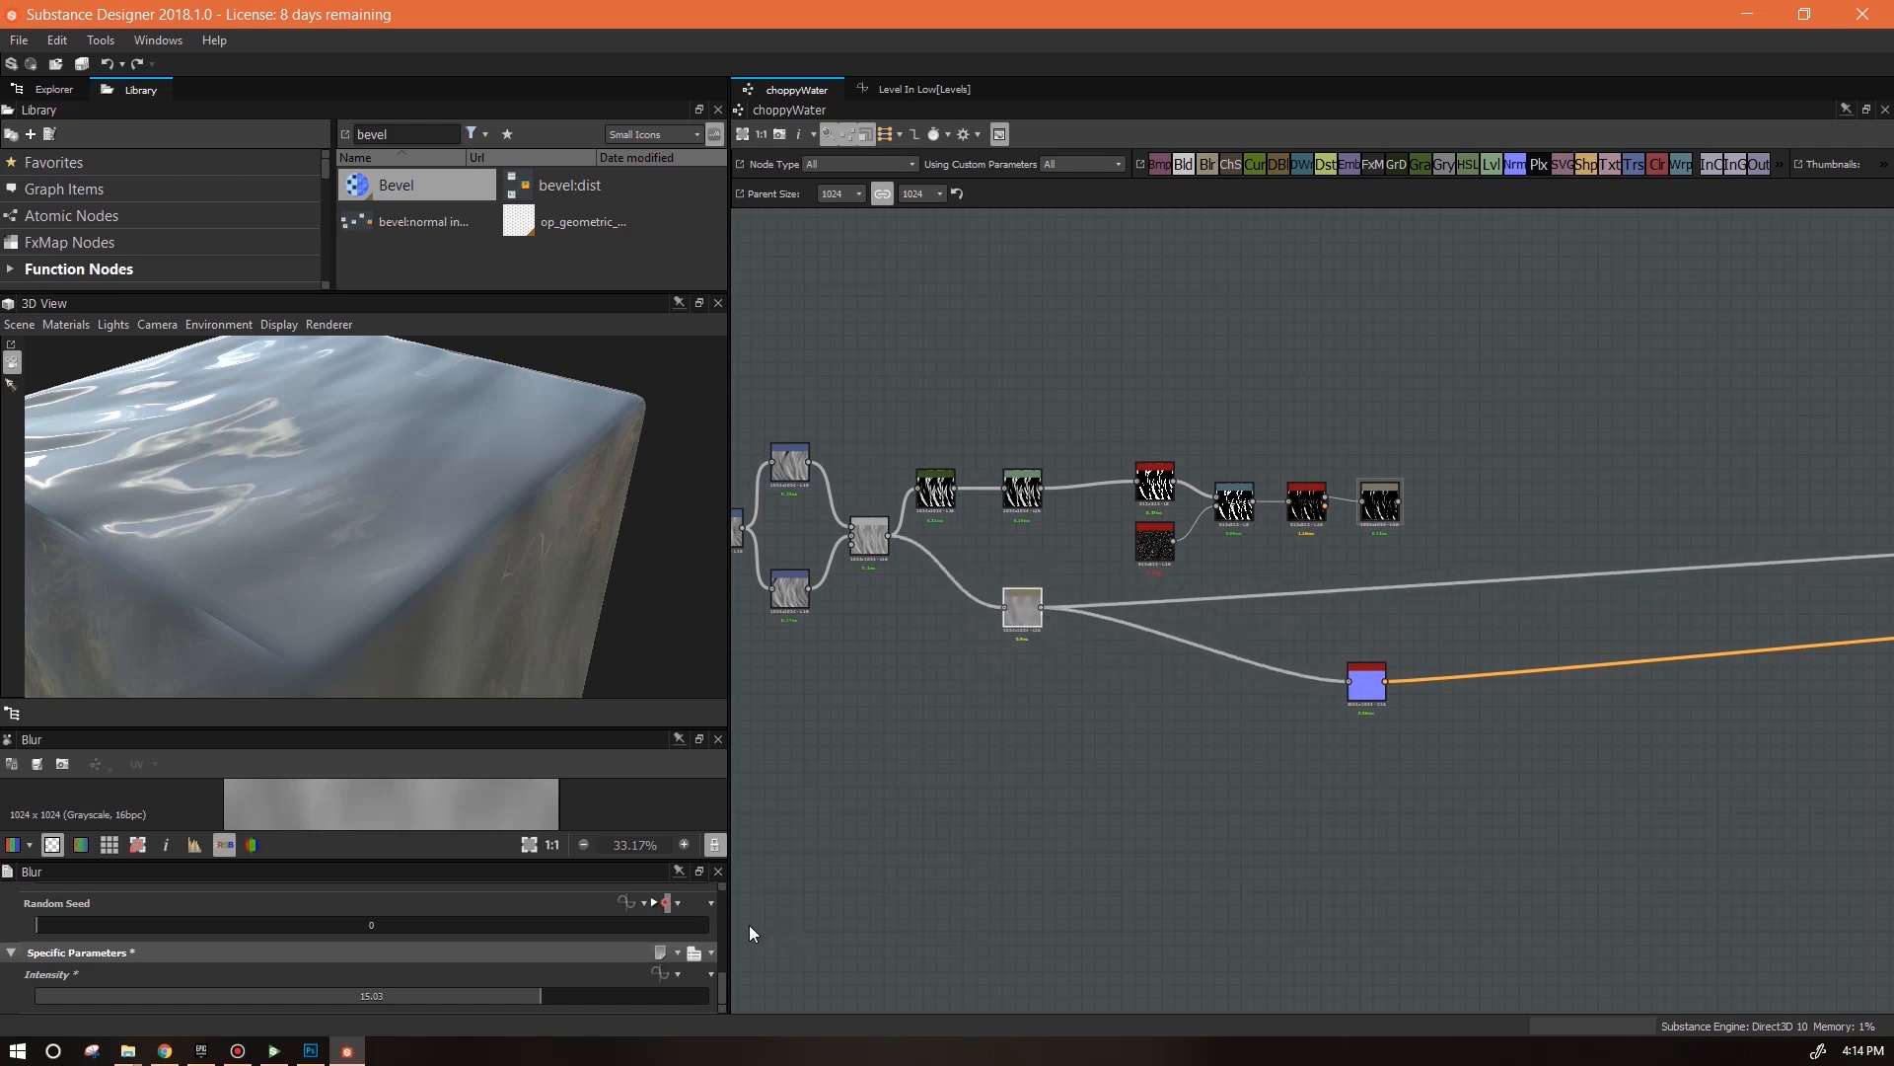
Create a function for the lower Blur's intensity that subtracts the waterSpeed variable from a constant float of 1
click(660, 978)
click(724, 875)
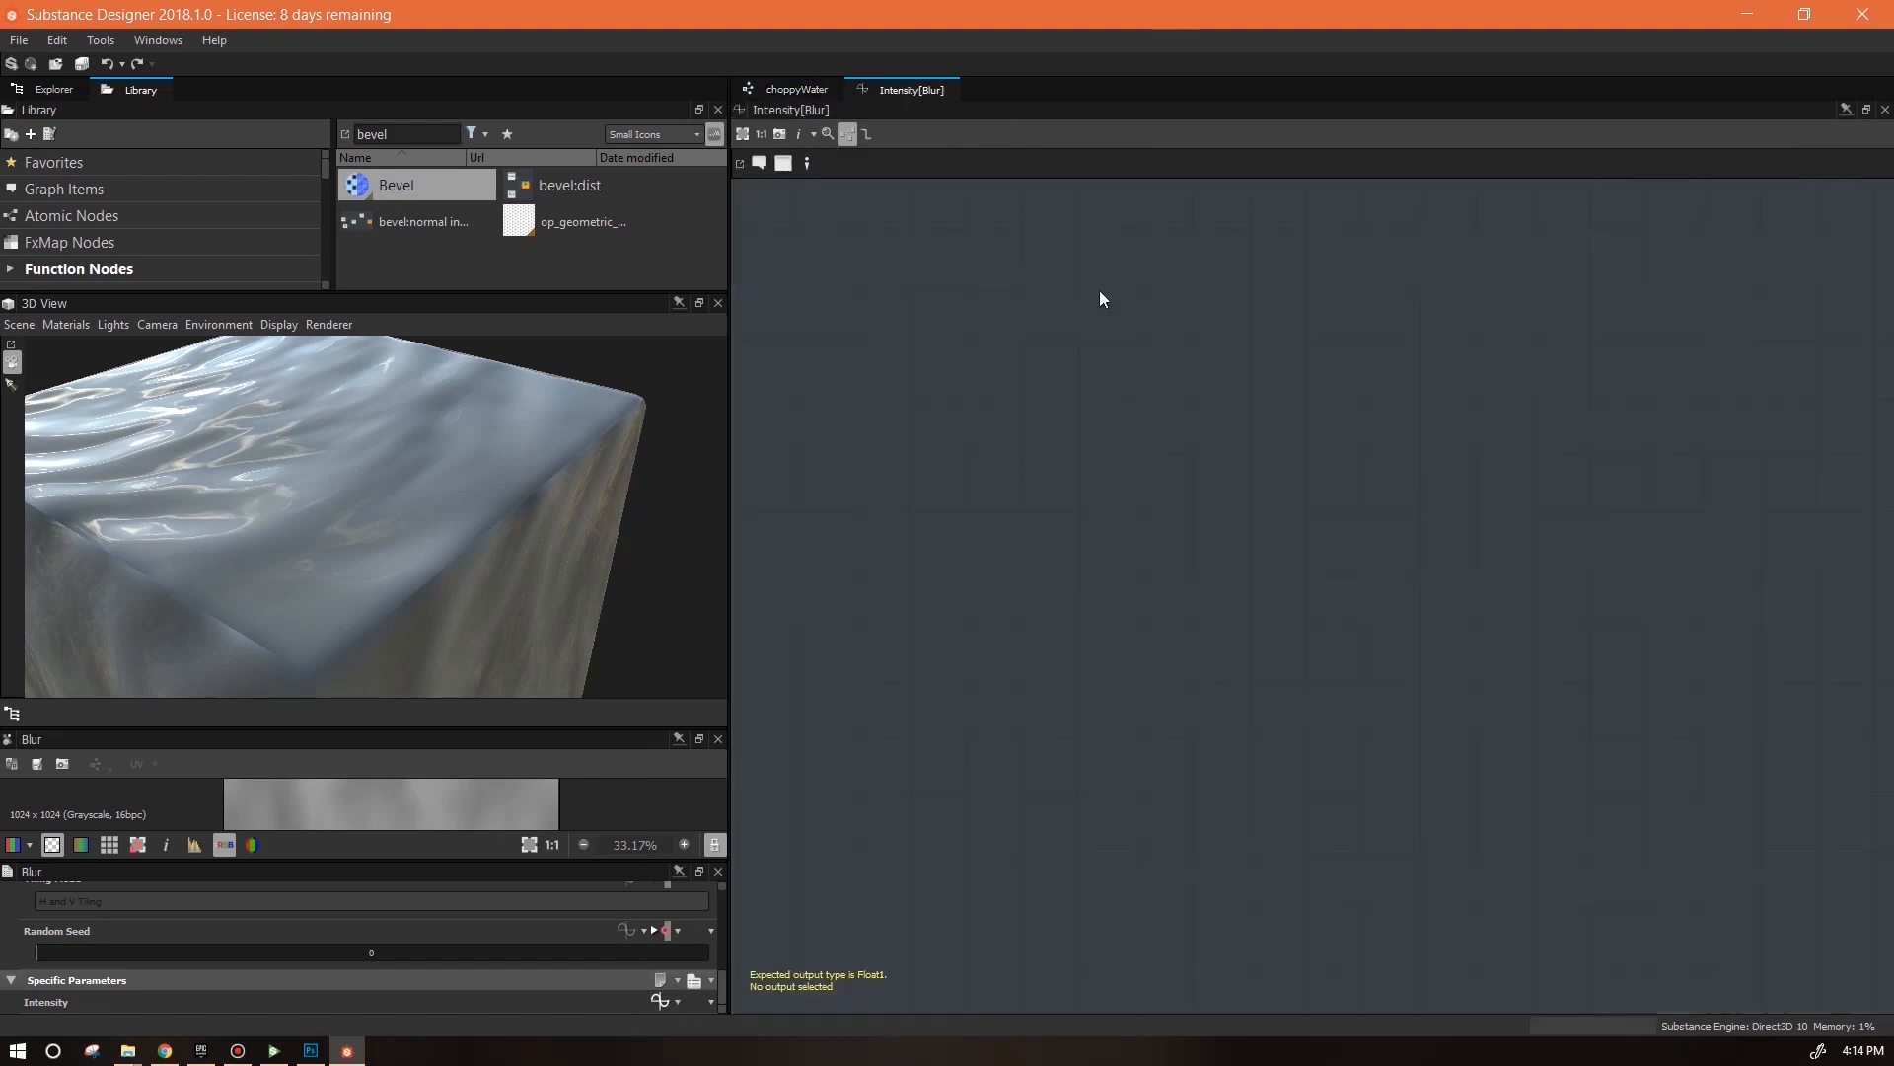
right_click(1029, 308)
mouse_move(1231, 317)
mouse_move(1400, 322)
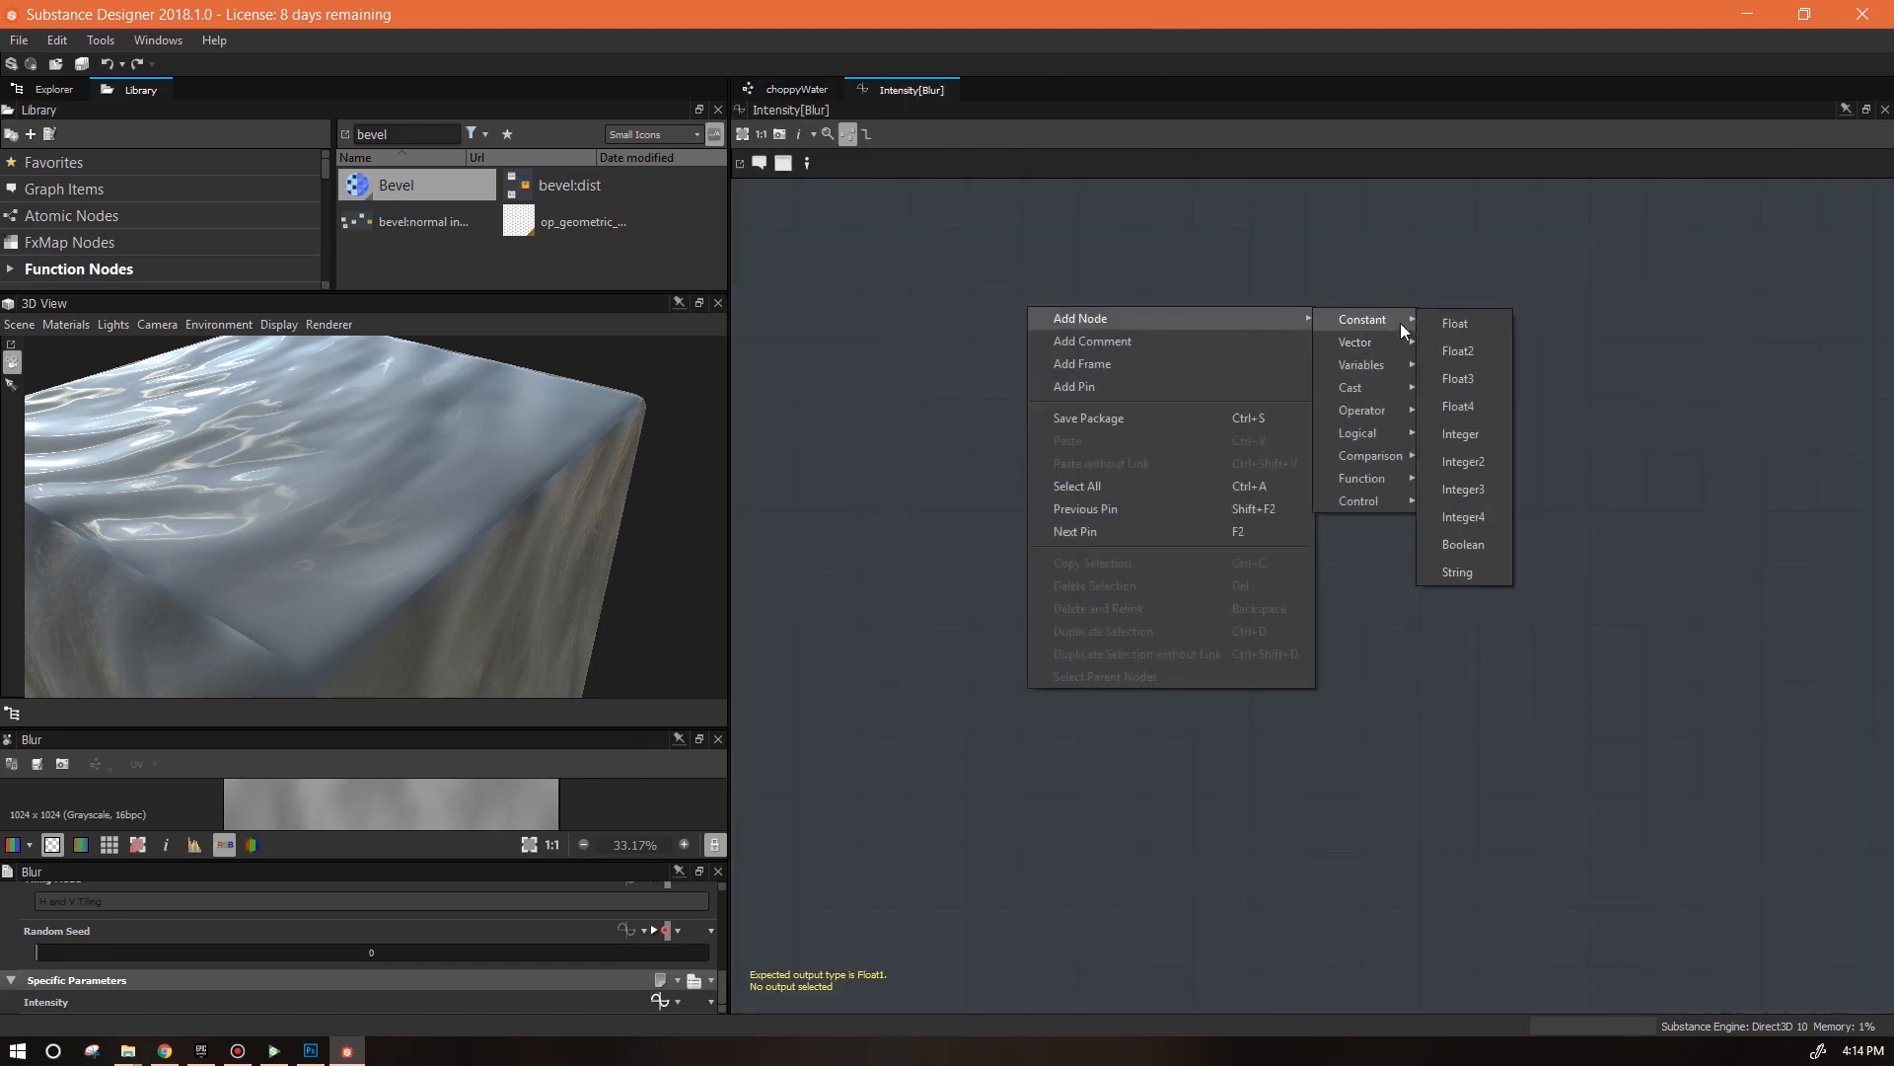
click(1459, 317)
right_click(1353, 254)
mouse_move(1618, 263)
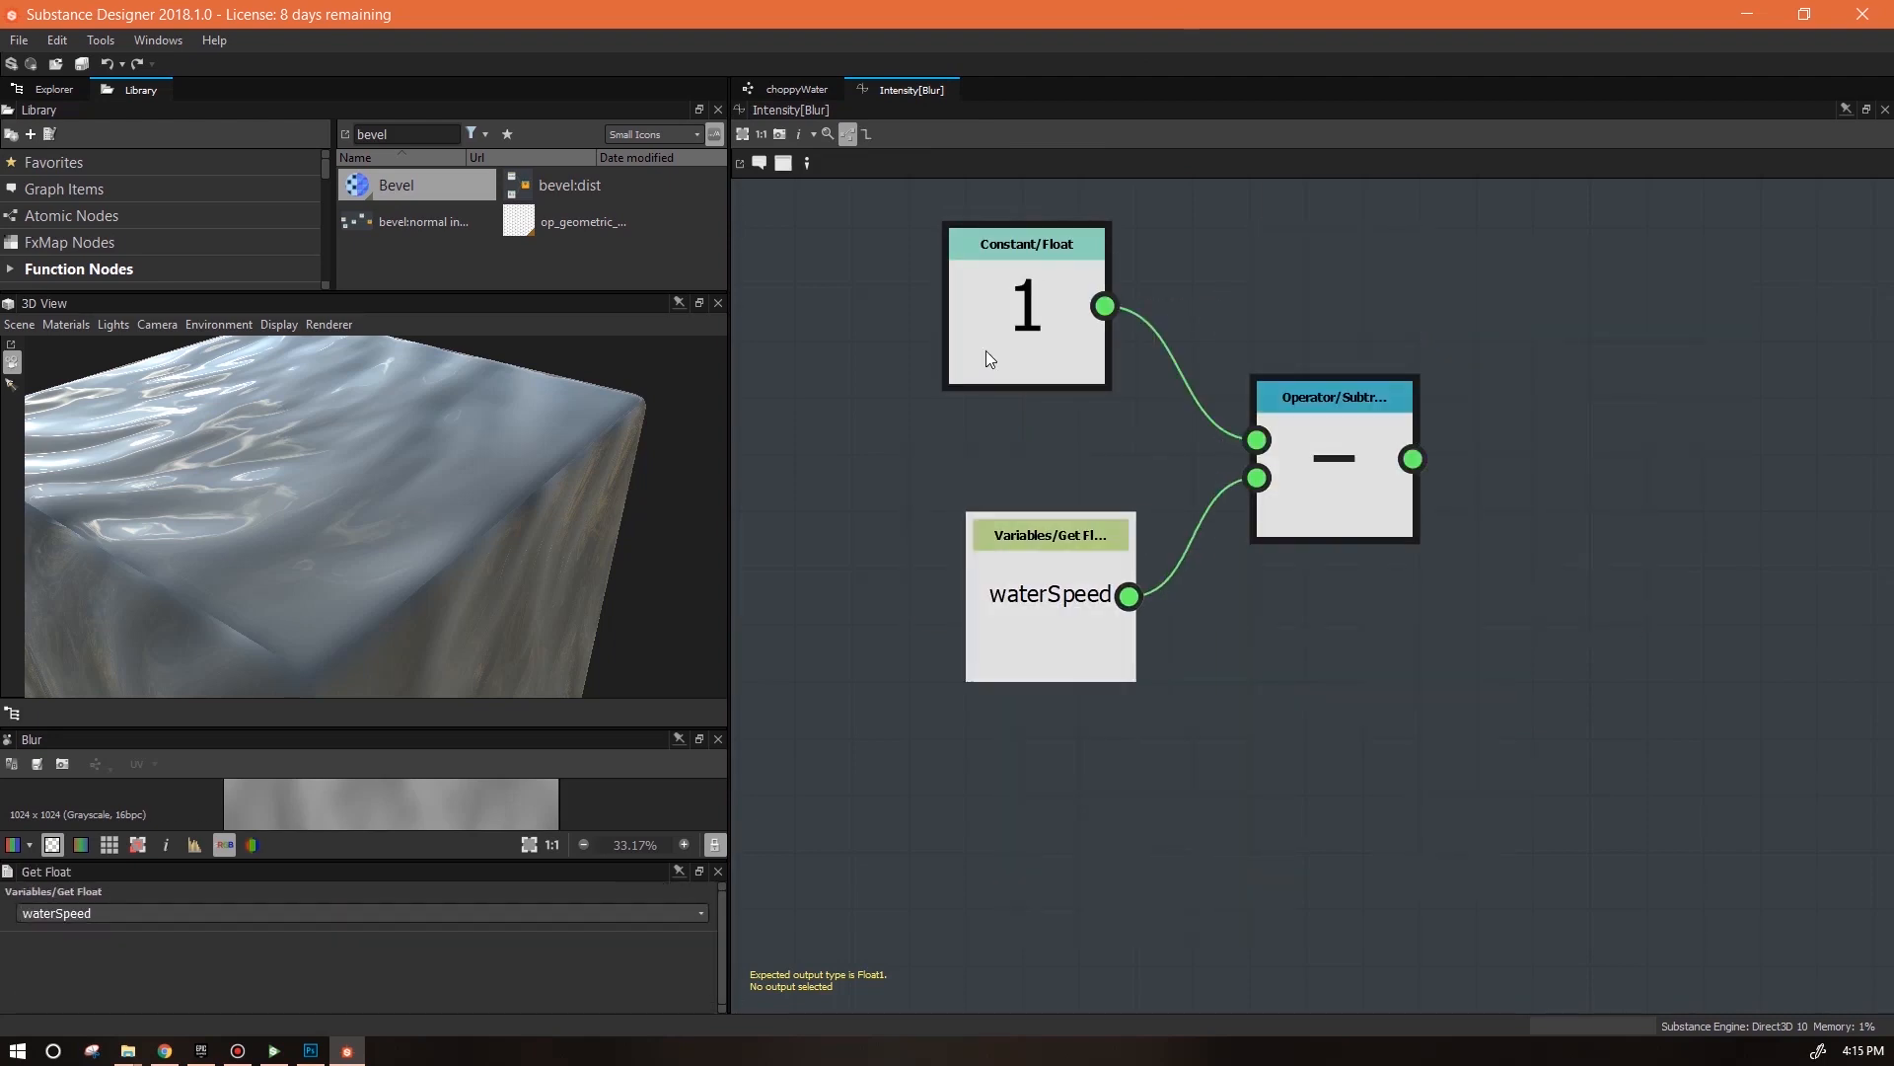
drag(986, 351, 1013, 384)
Place a spare Blur node in the choppyWater graph and try its intensity at about 9.8
click(797, 88)
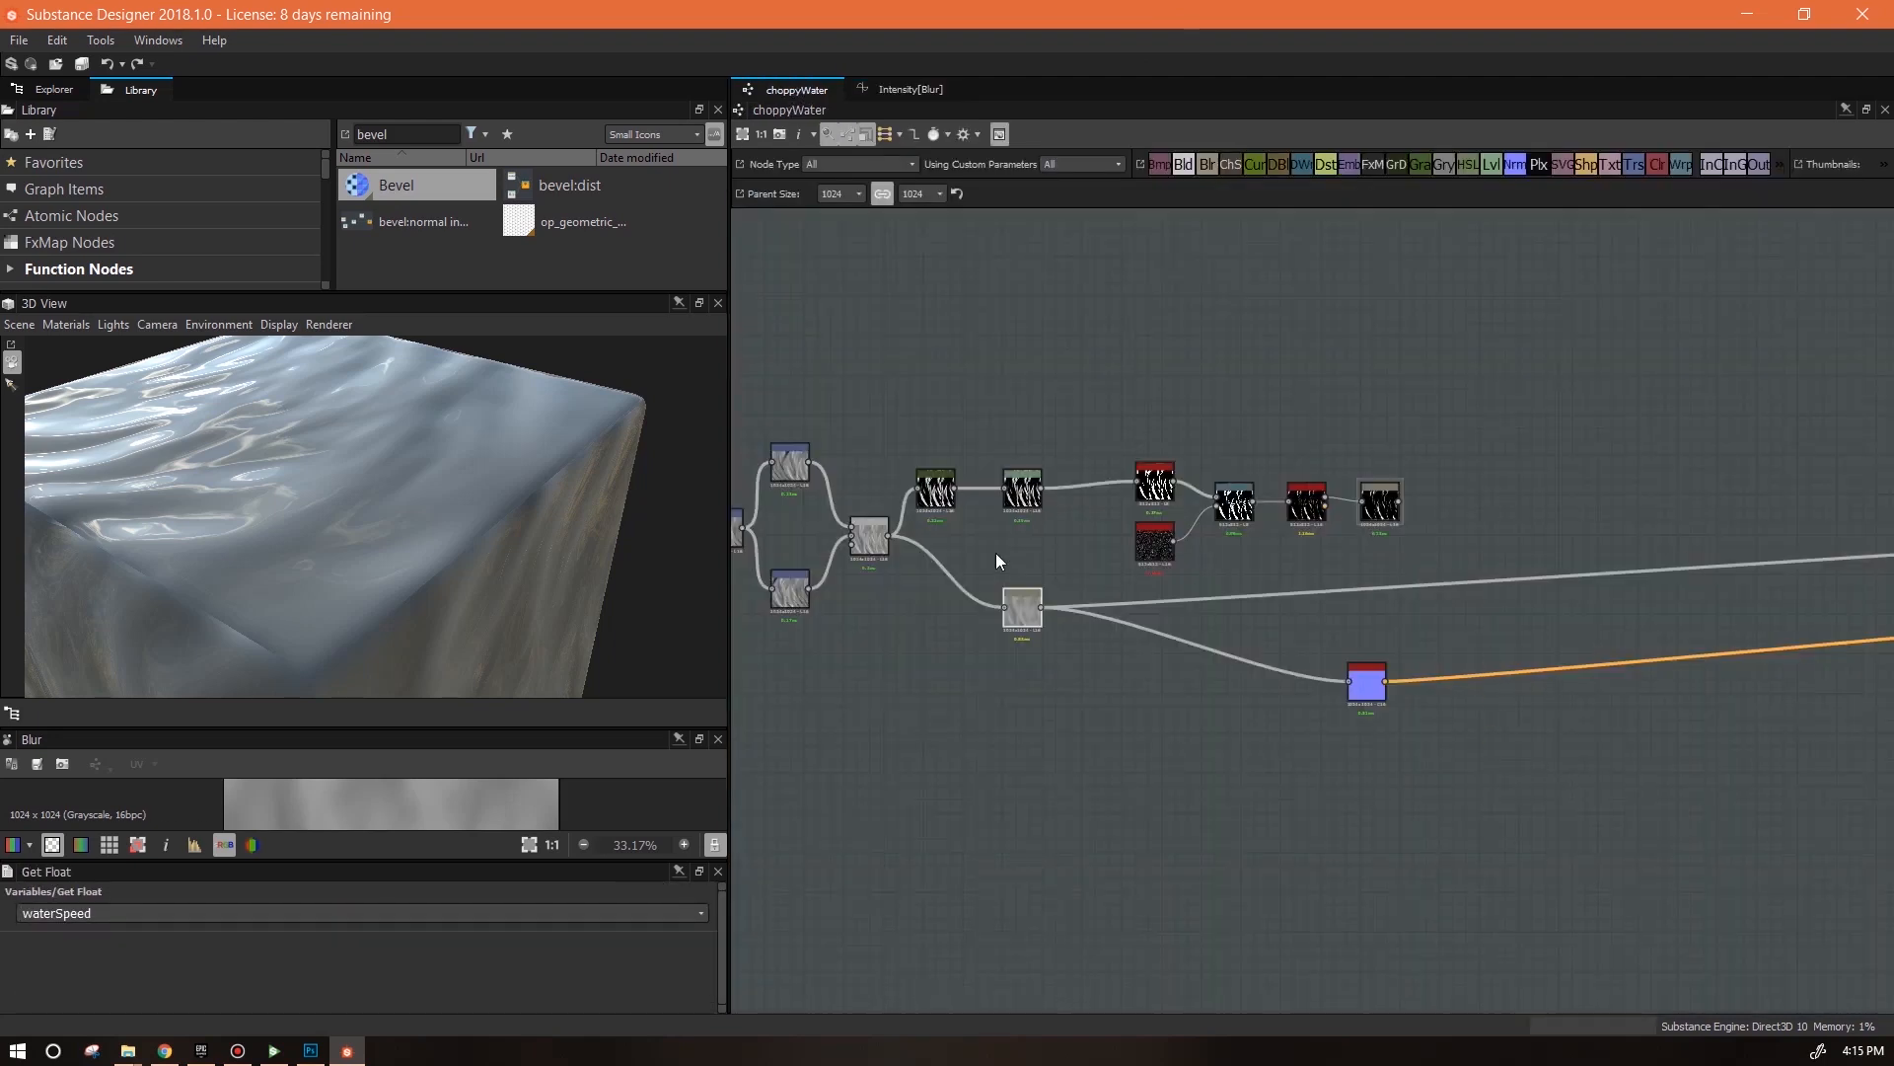
click(1025, 618)
drag(722, 914, 723, 1008)
drag(1208, 165, 1130, 748)
scroll(724, 975, down, 1)
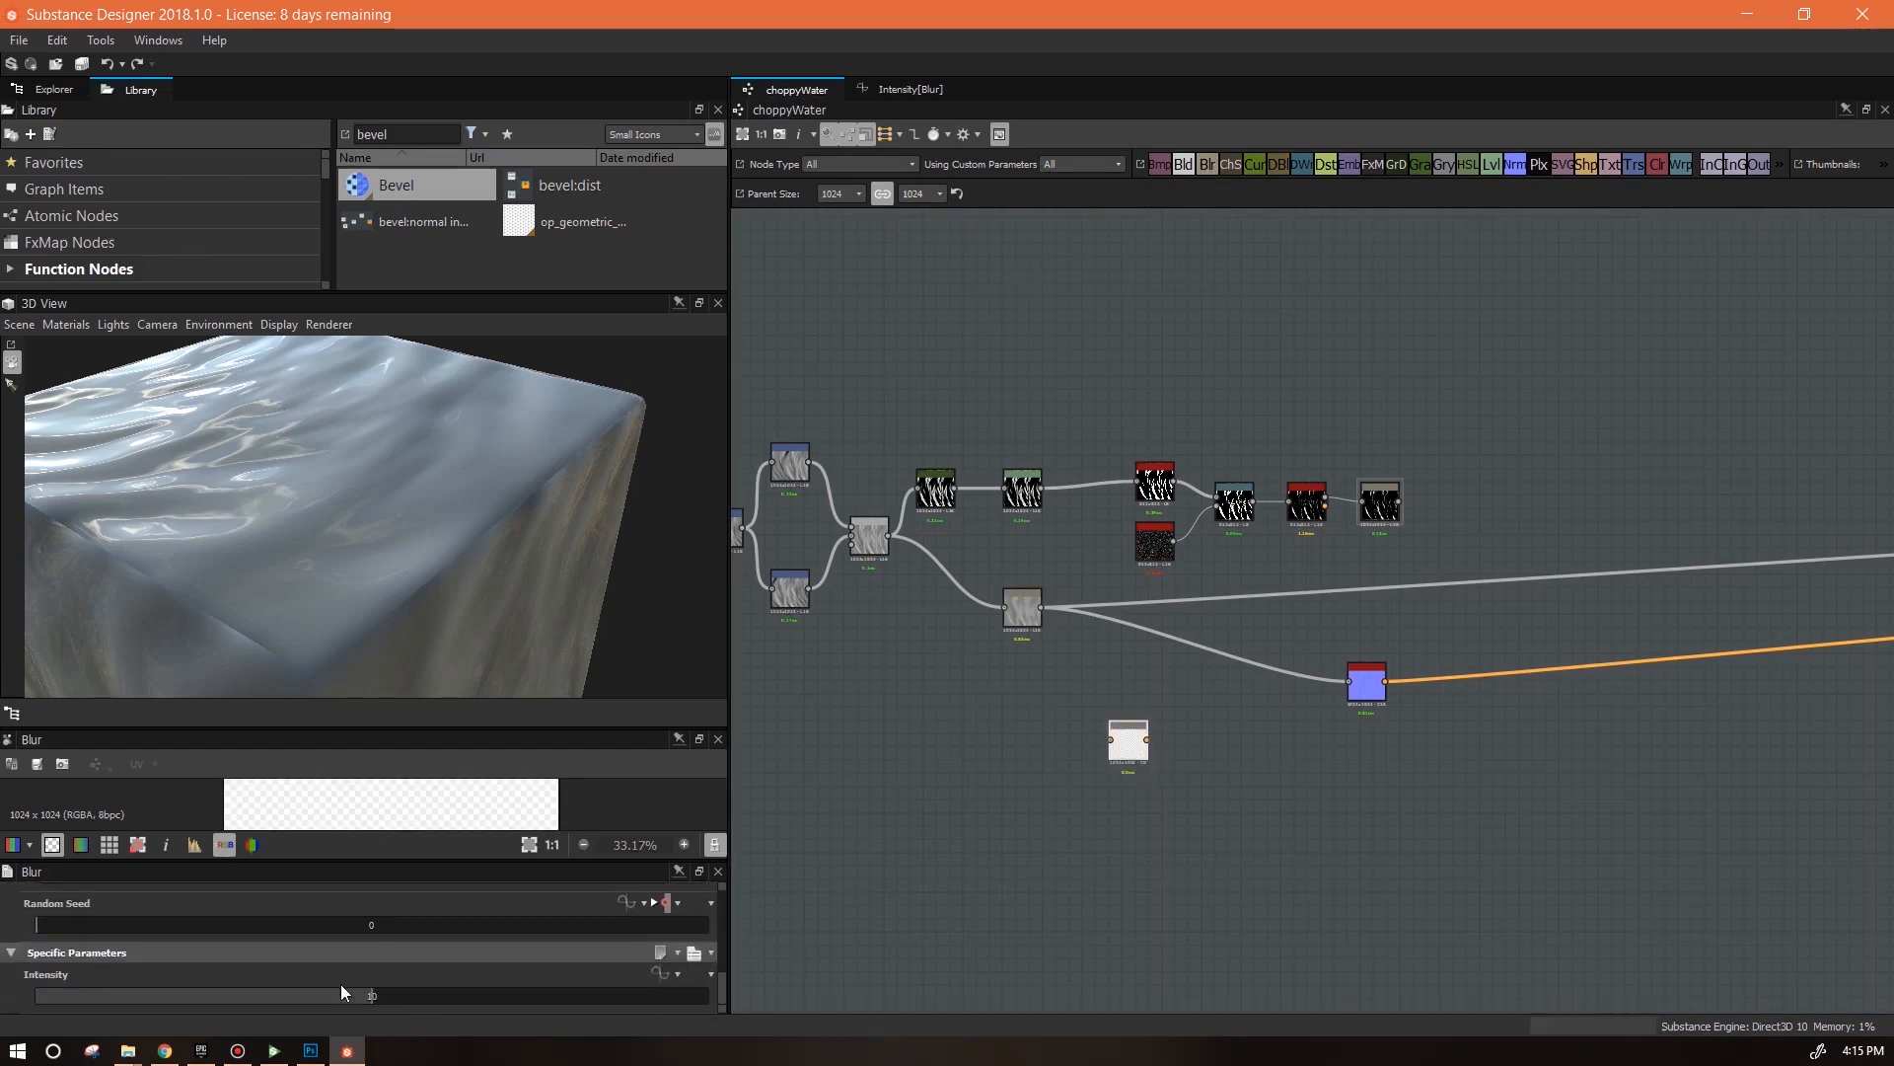
drag(34, 990, 370, 1022)
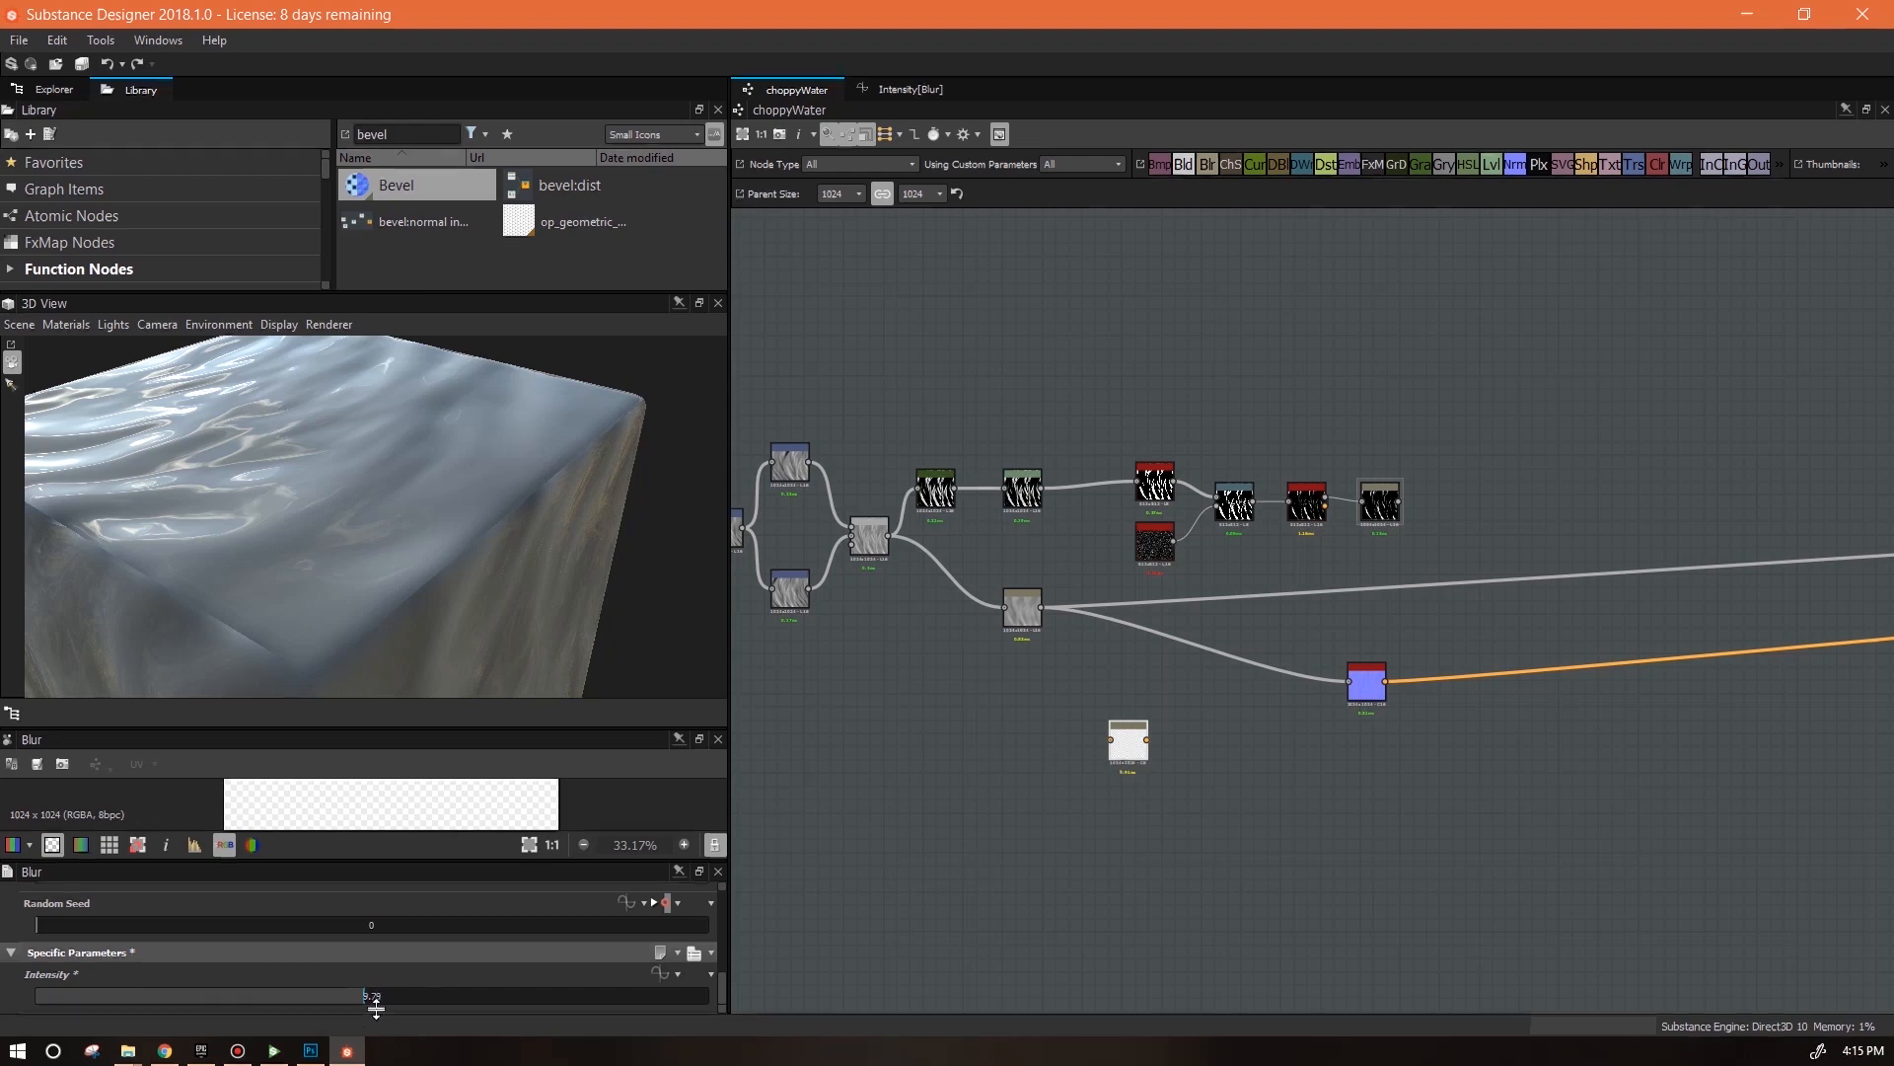
Add a Constant Float node with the value 9.805 to the Blur intensity function, placed above the subtraction
click(896, 87)
right_click(1426, 219)
mouse_move(1477, 225)
mouse_move(1750, 229)
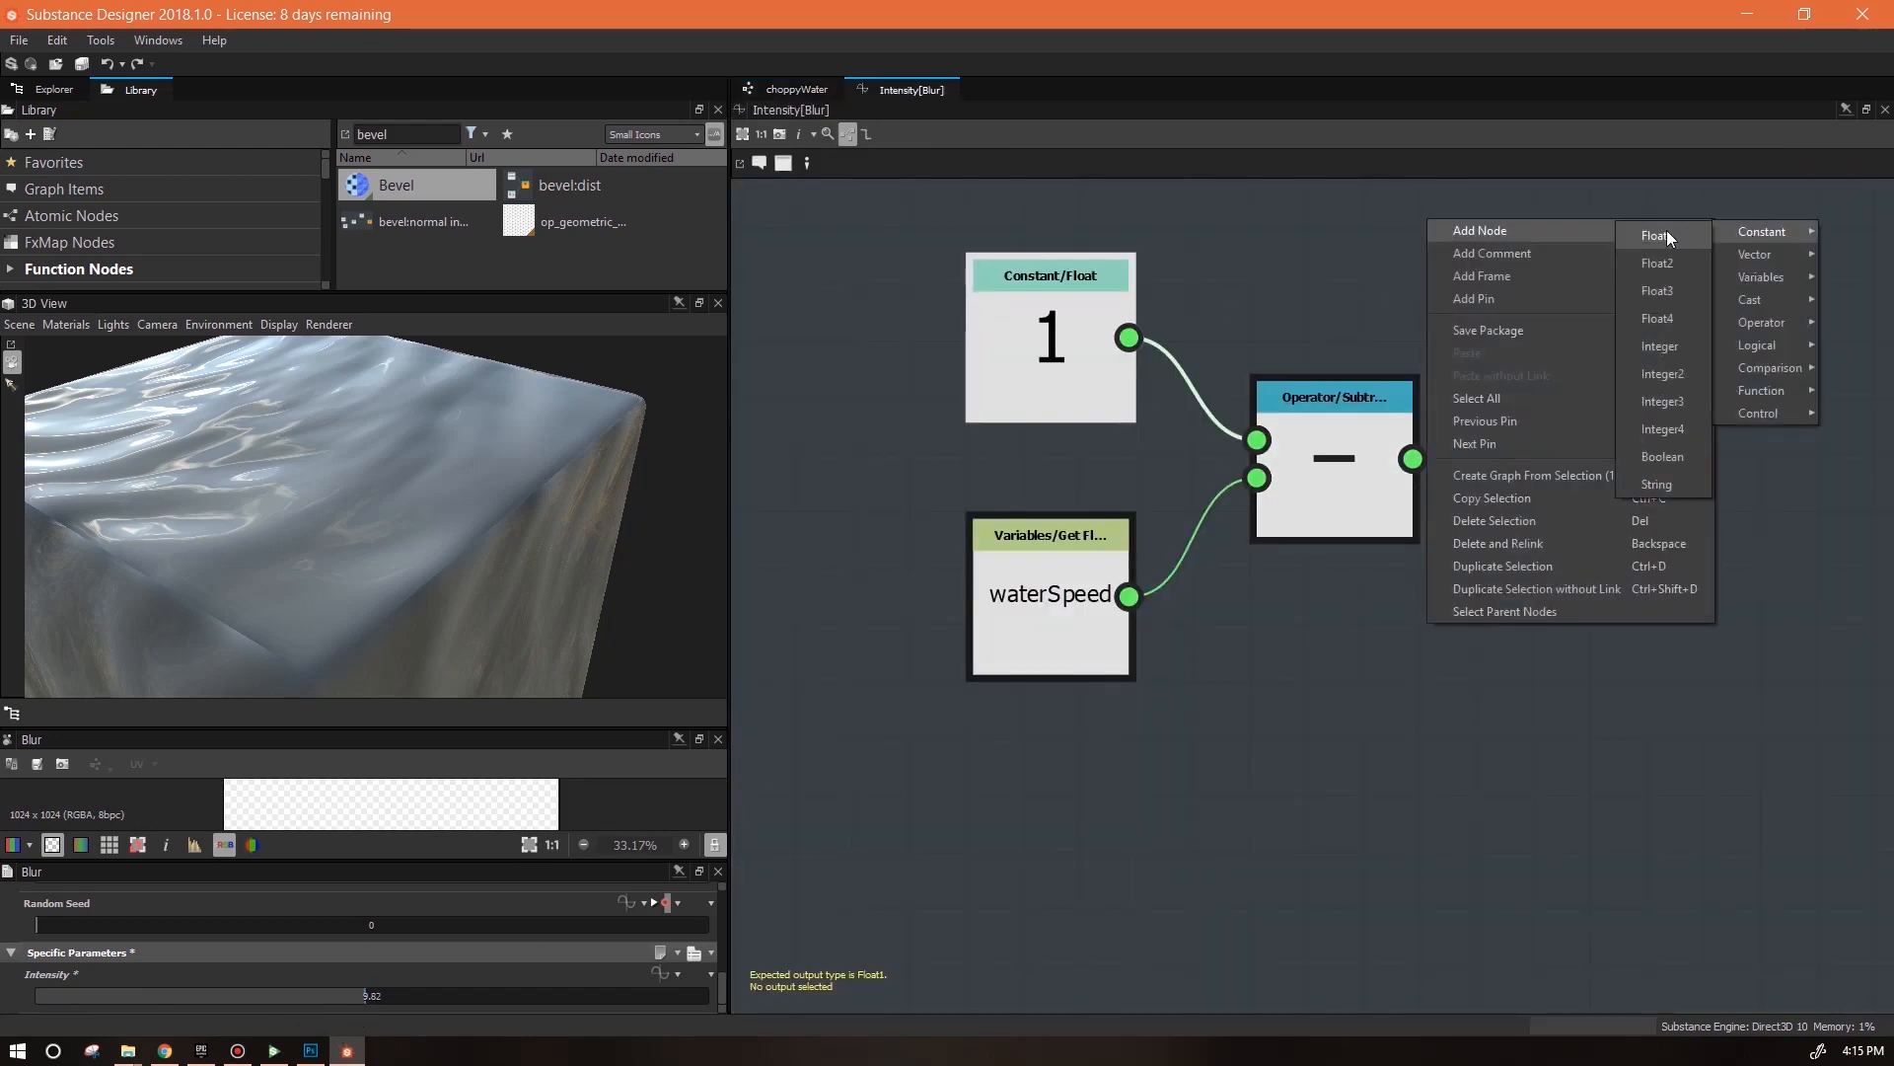
click(1666, 229)
scroll(1636, 582, down, 2)
scroll(1635, 590, down, 1)
middle_drag(1441, 562, 1154, 617)
drag(1039, 397, 1219, 393)
double_click(357, 916)
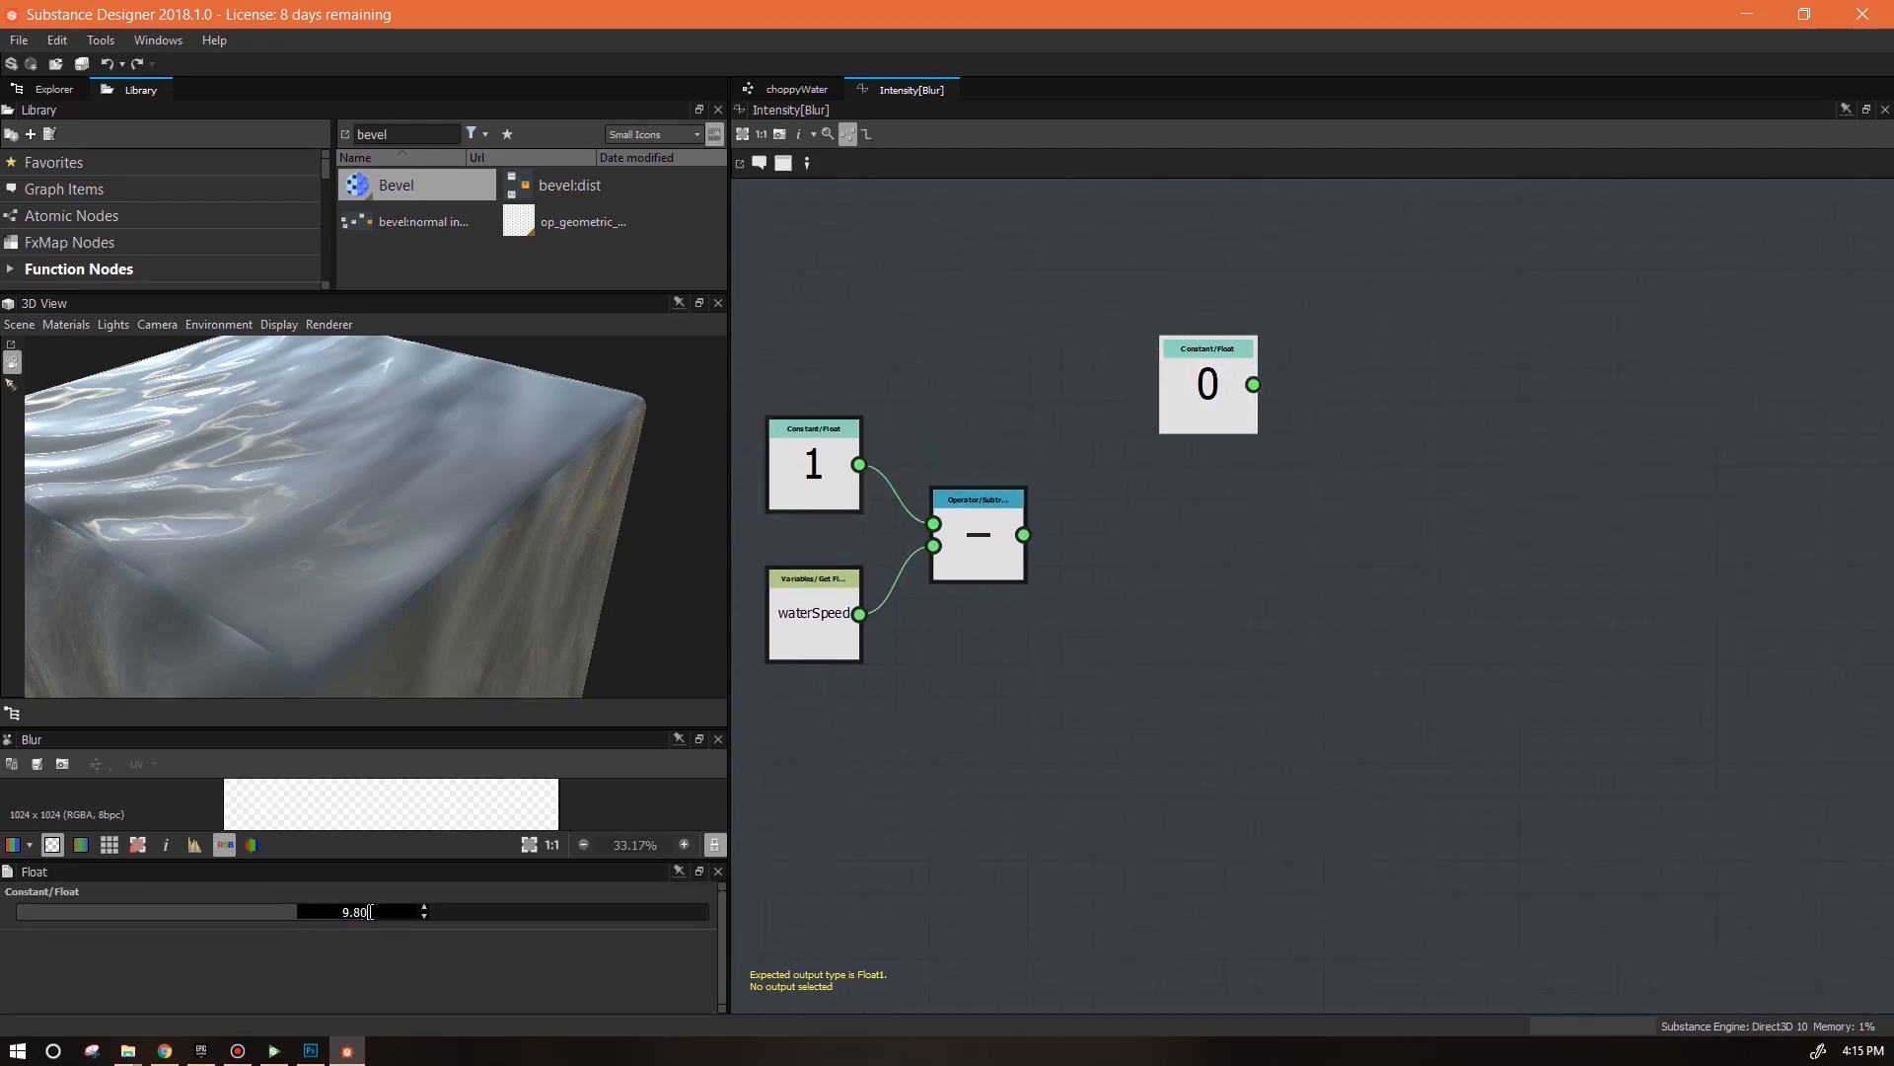
key(Return)
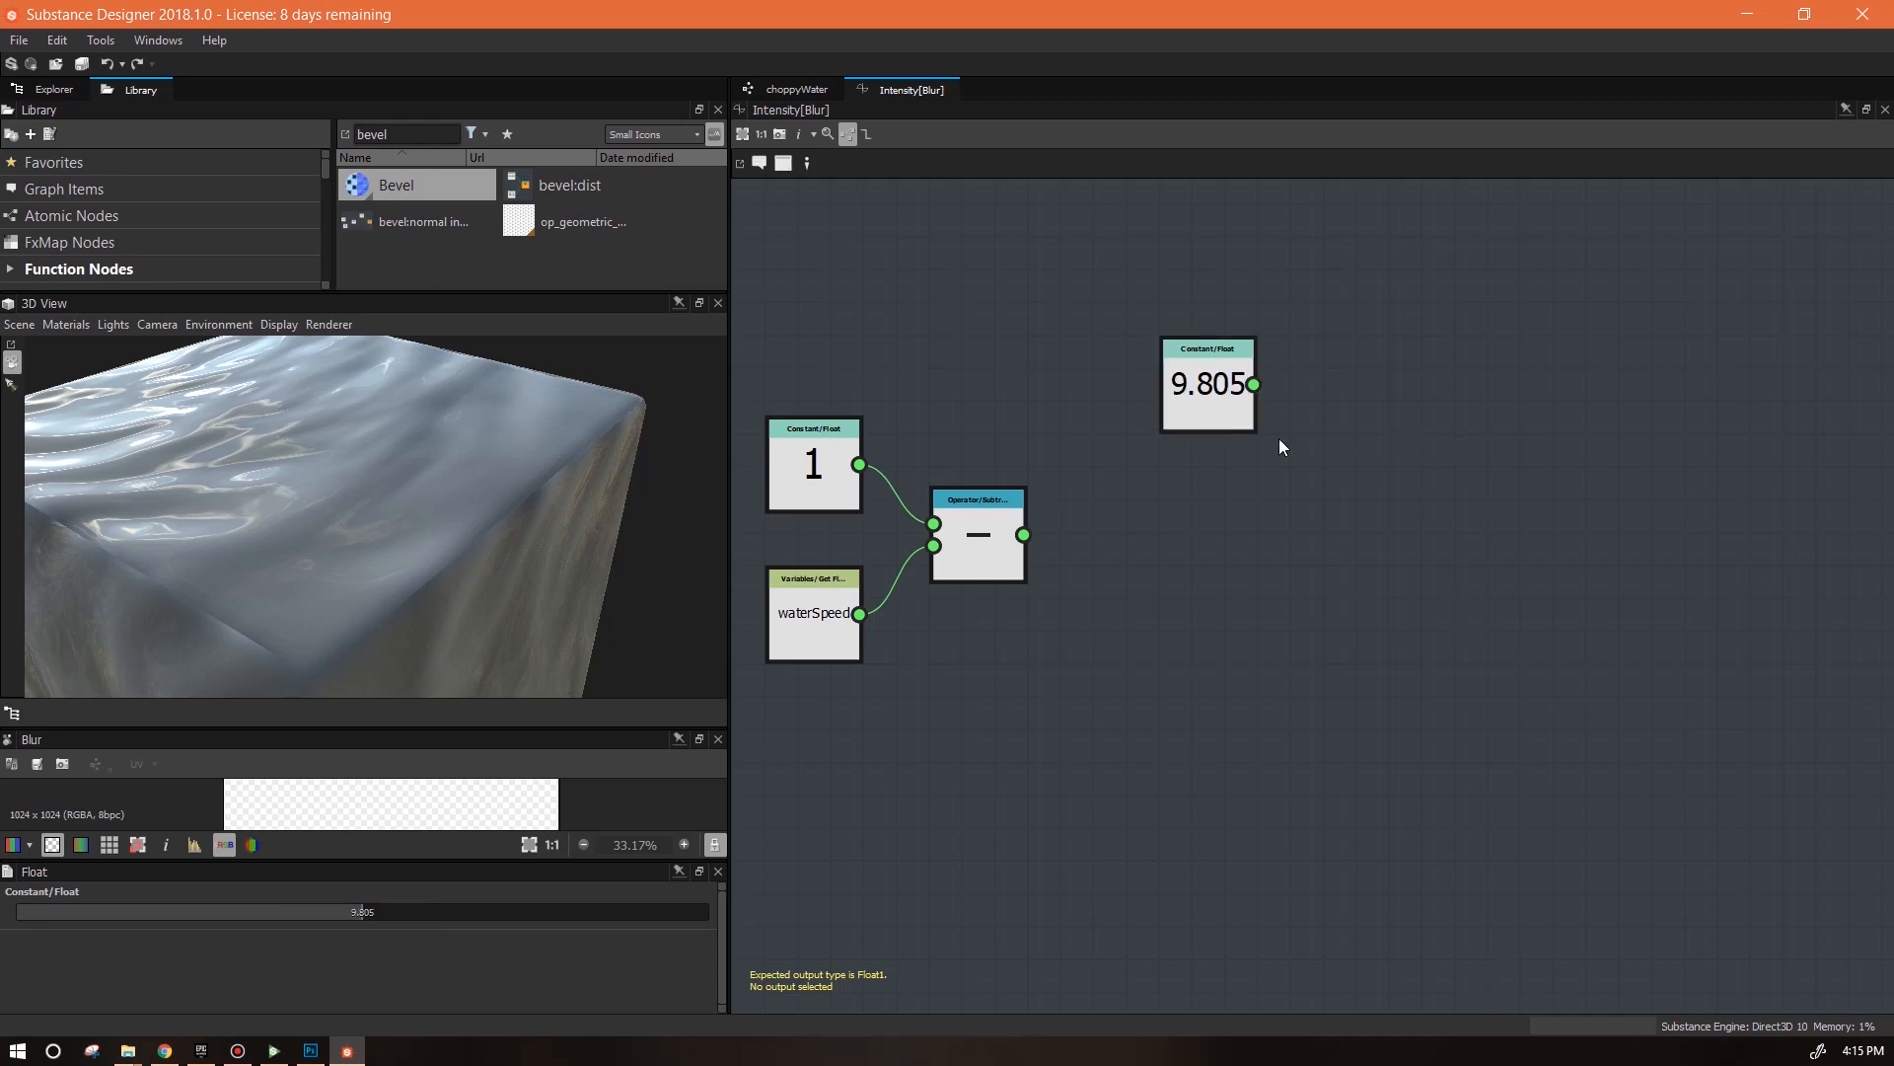
drag(1251, 390, 1219, 325)
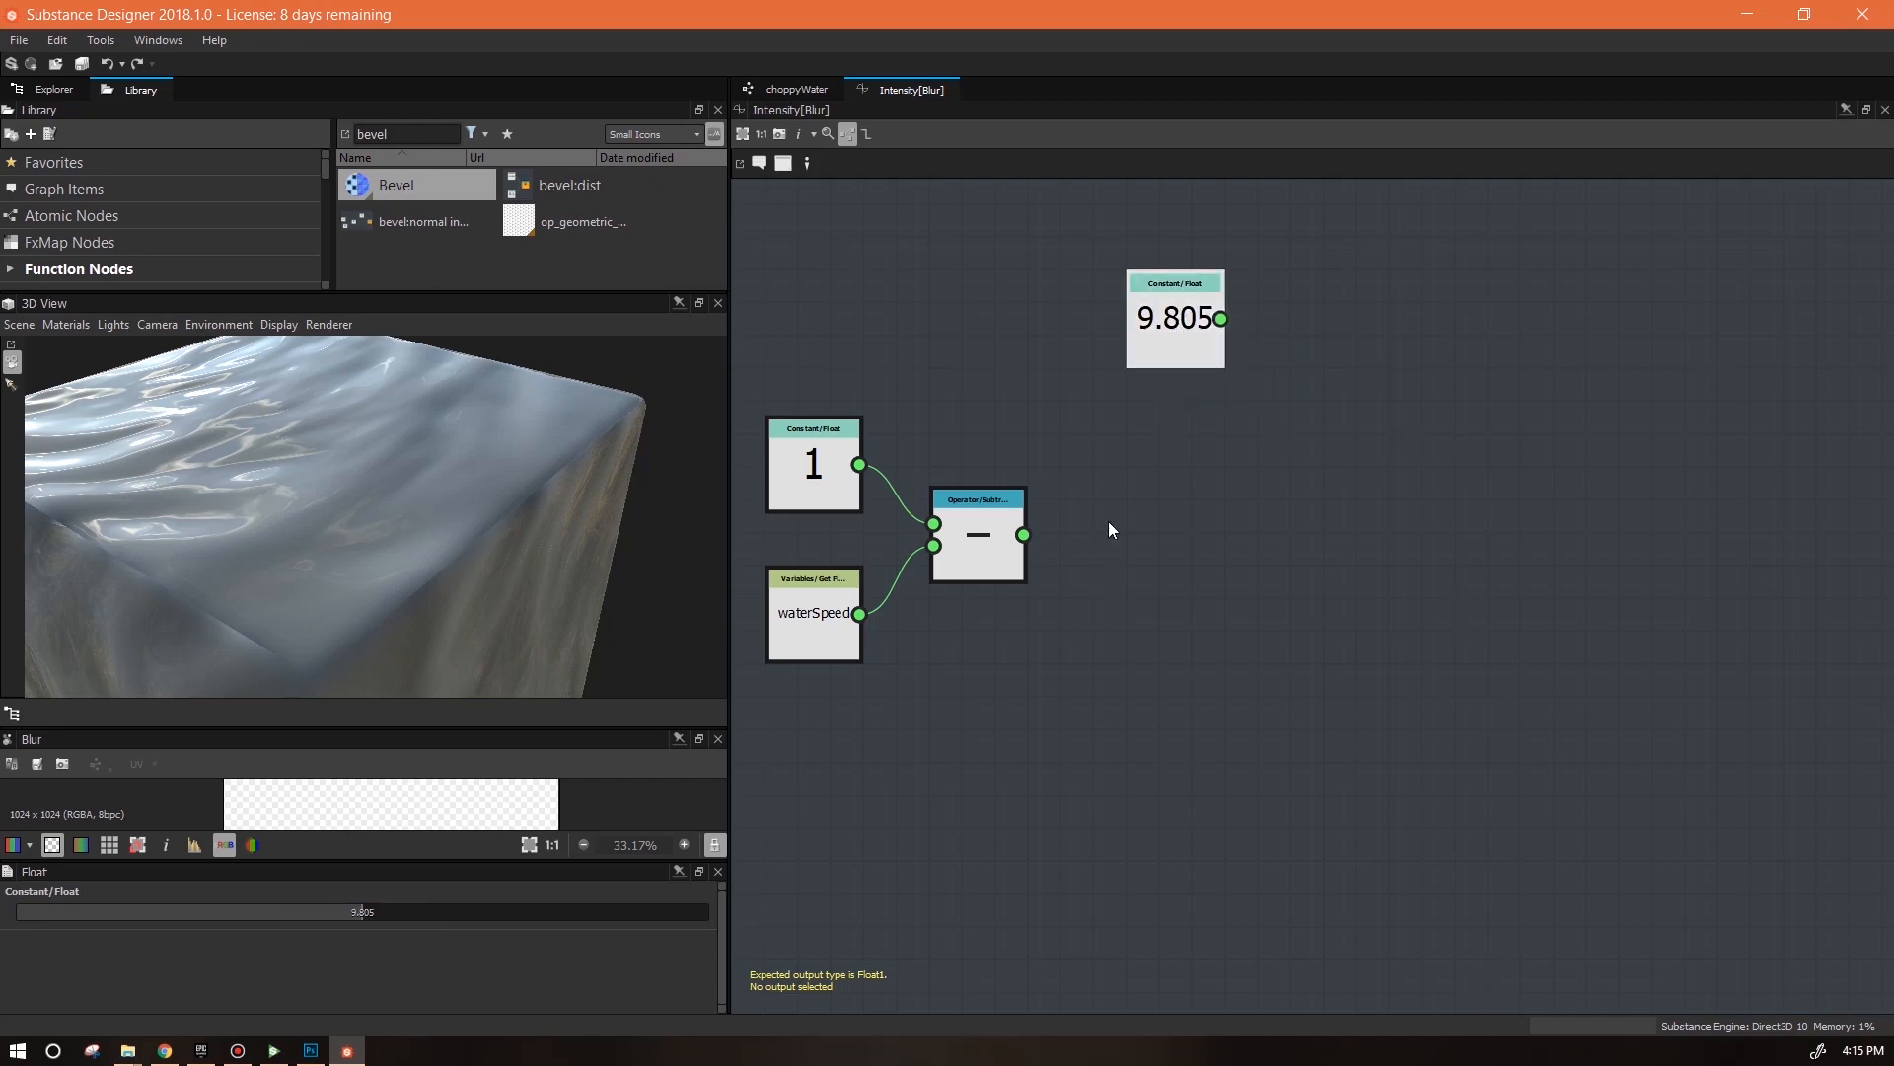
Add a Multiplication node and feed it the 9.805 constant and the subtraction result
right_click(1168, 472)
mouse_move(1241, 477)
mouse_move(1490, 572)
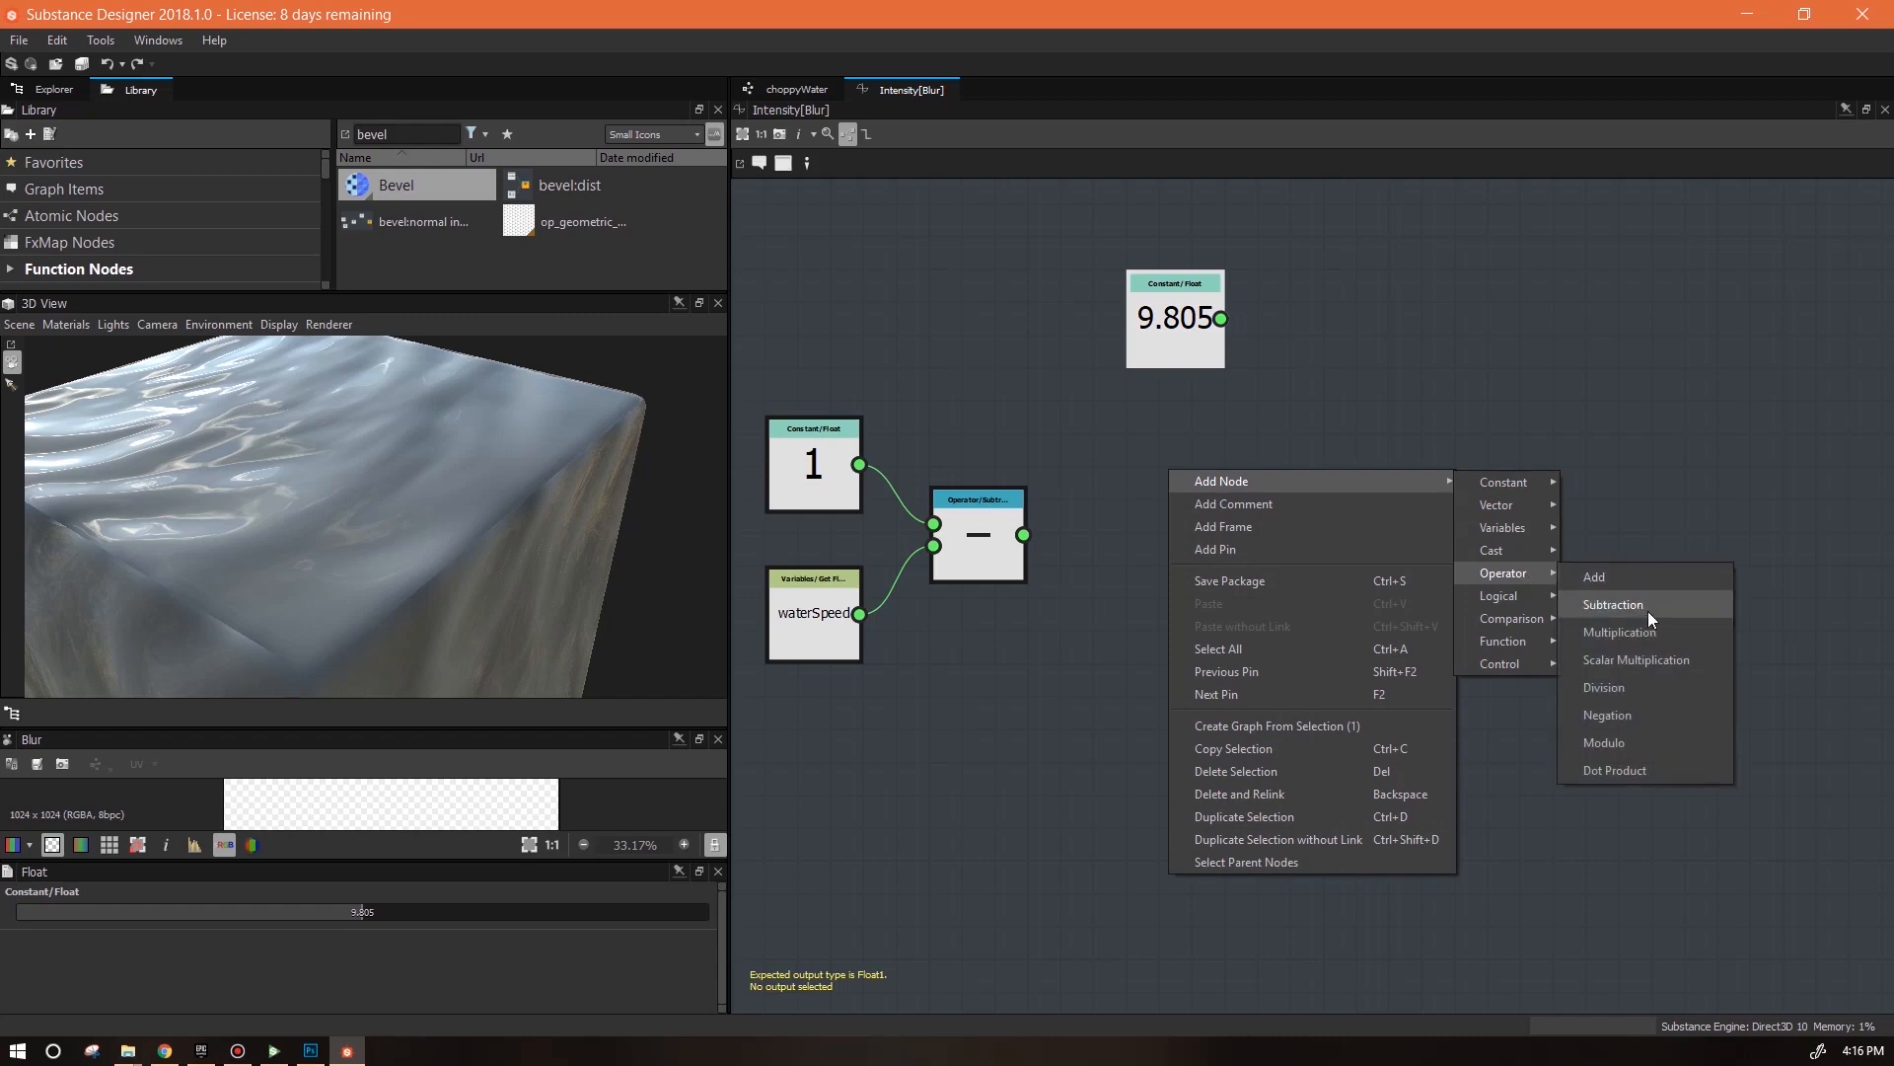
click(1579, 631)
drag(1215, 482, 1353, 496)
drag(1024, 534, 1262, 472)
drag(1174, 341, 1076, 373)
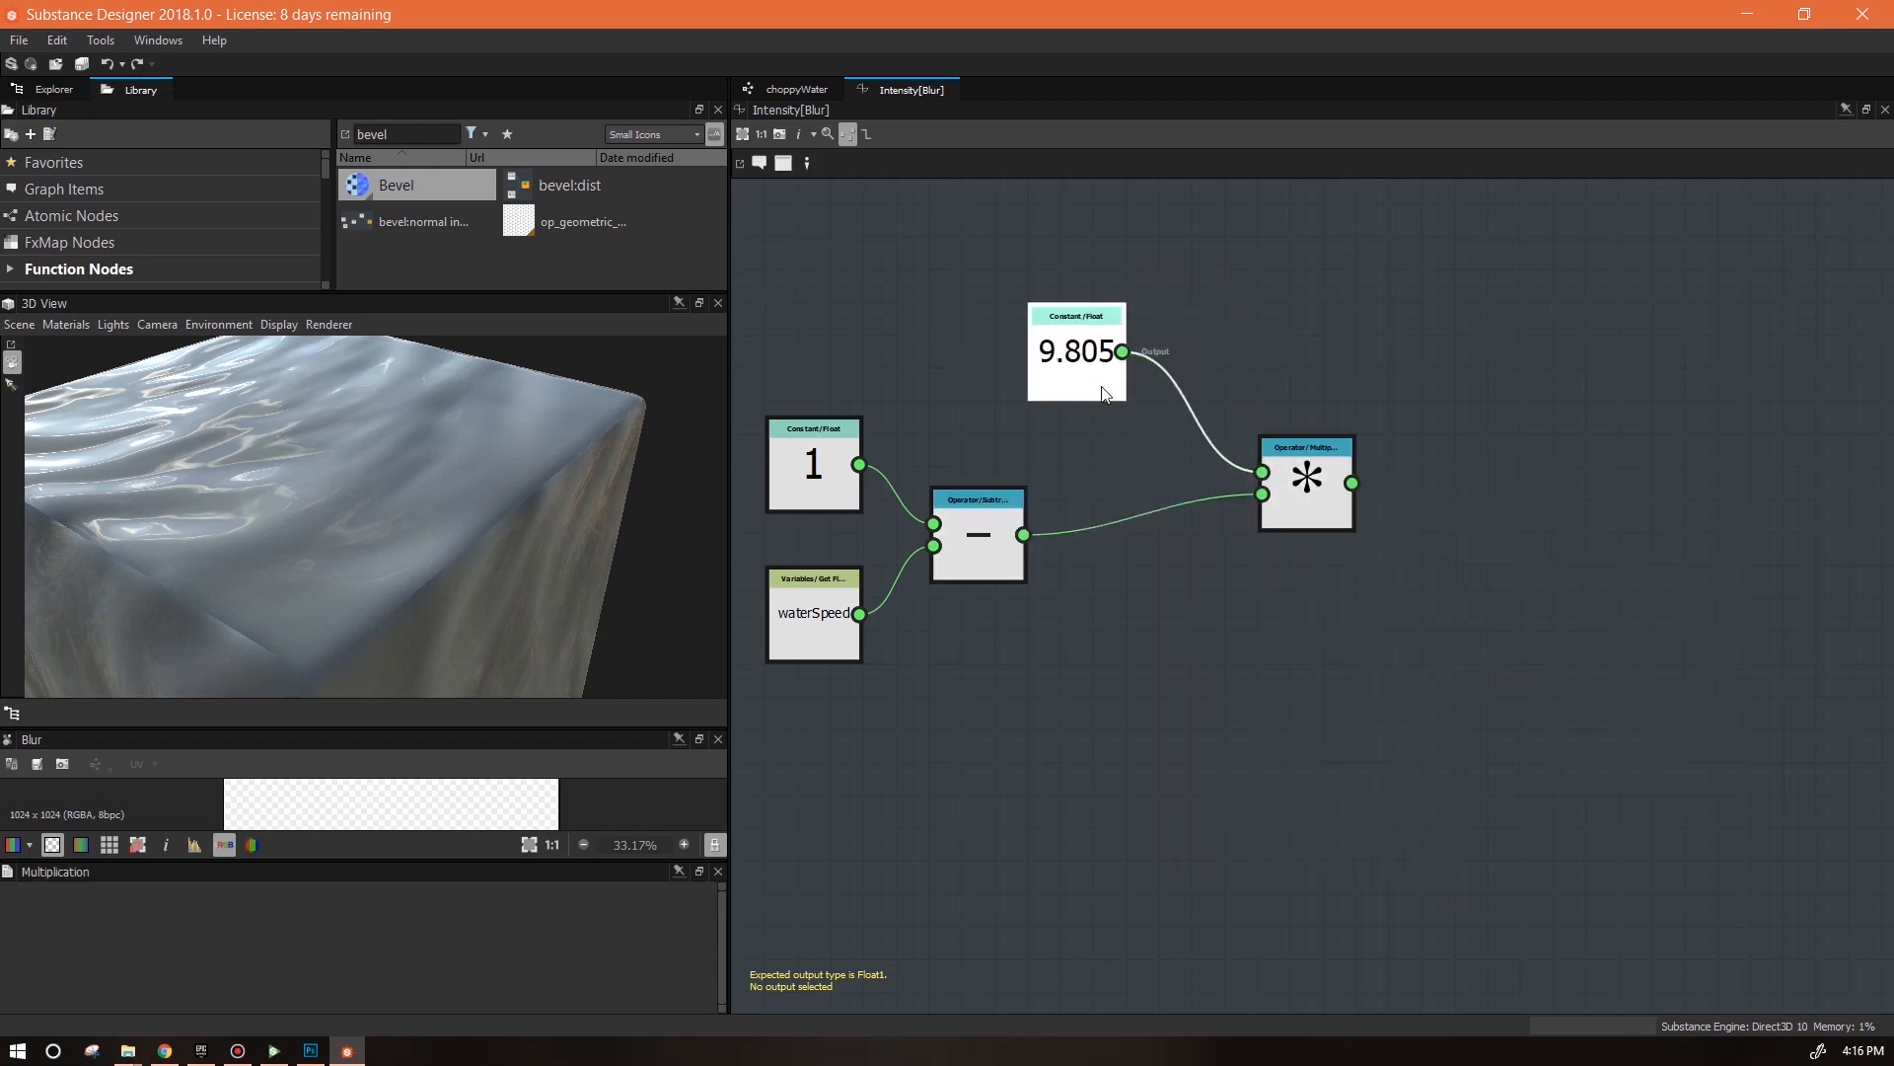
drag(1307, 508, 1241, 540)
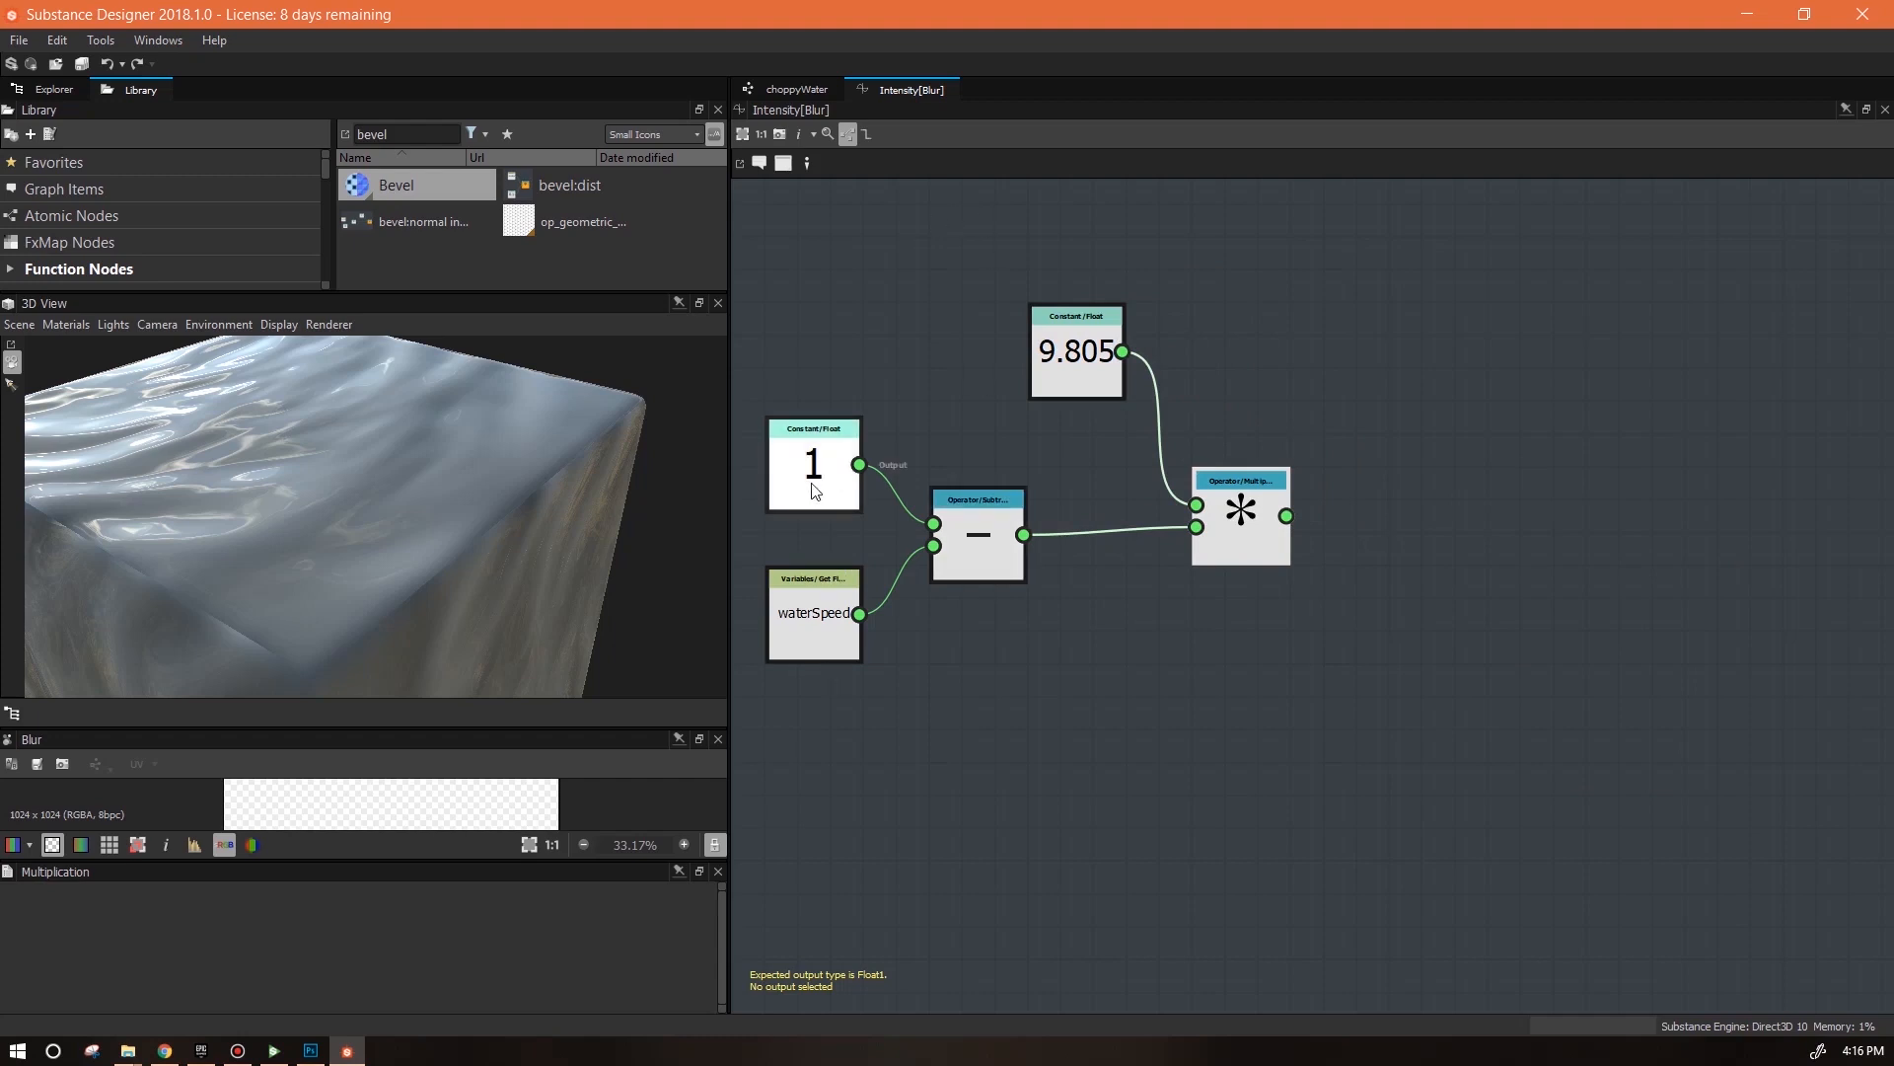
drag(1096, 365, 1128, 331)
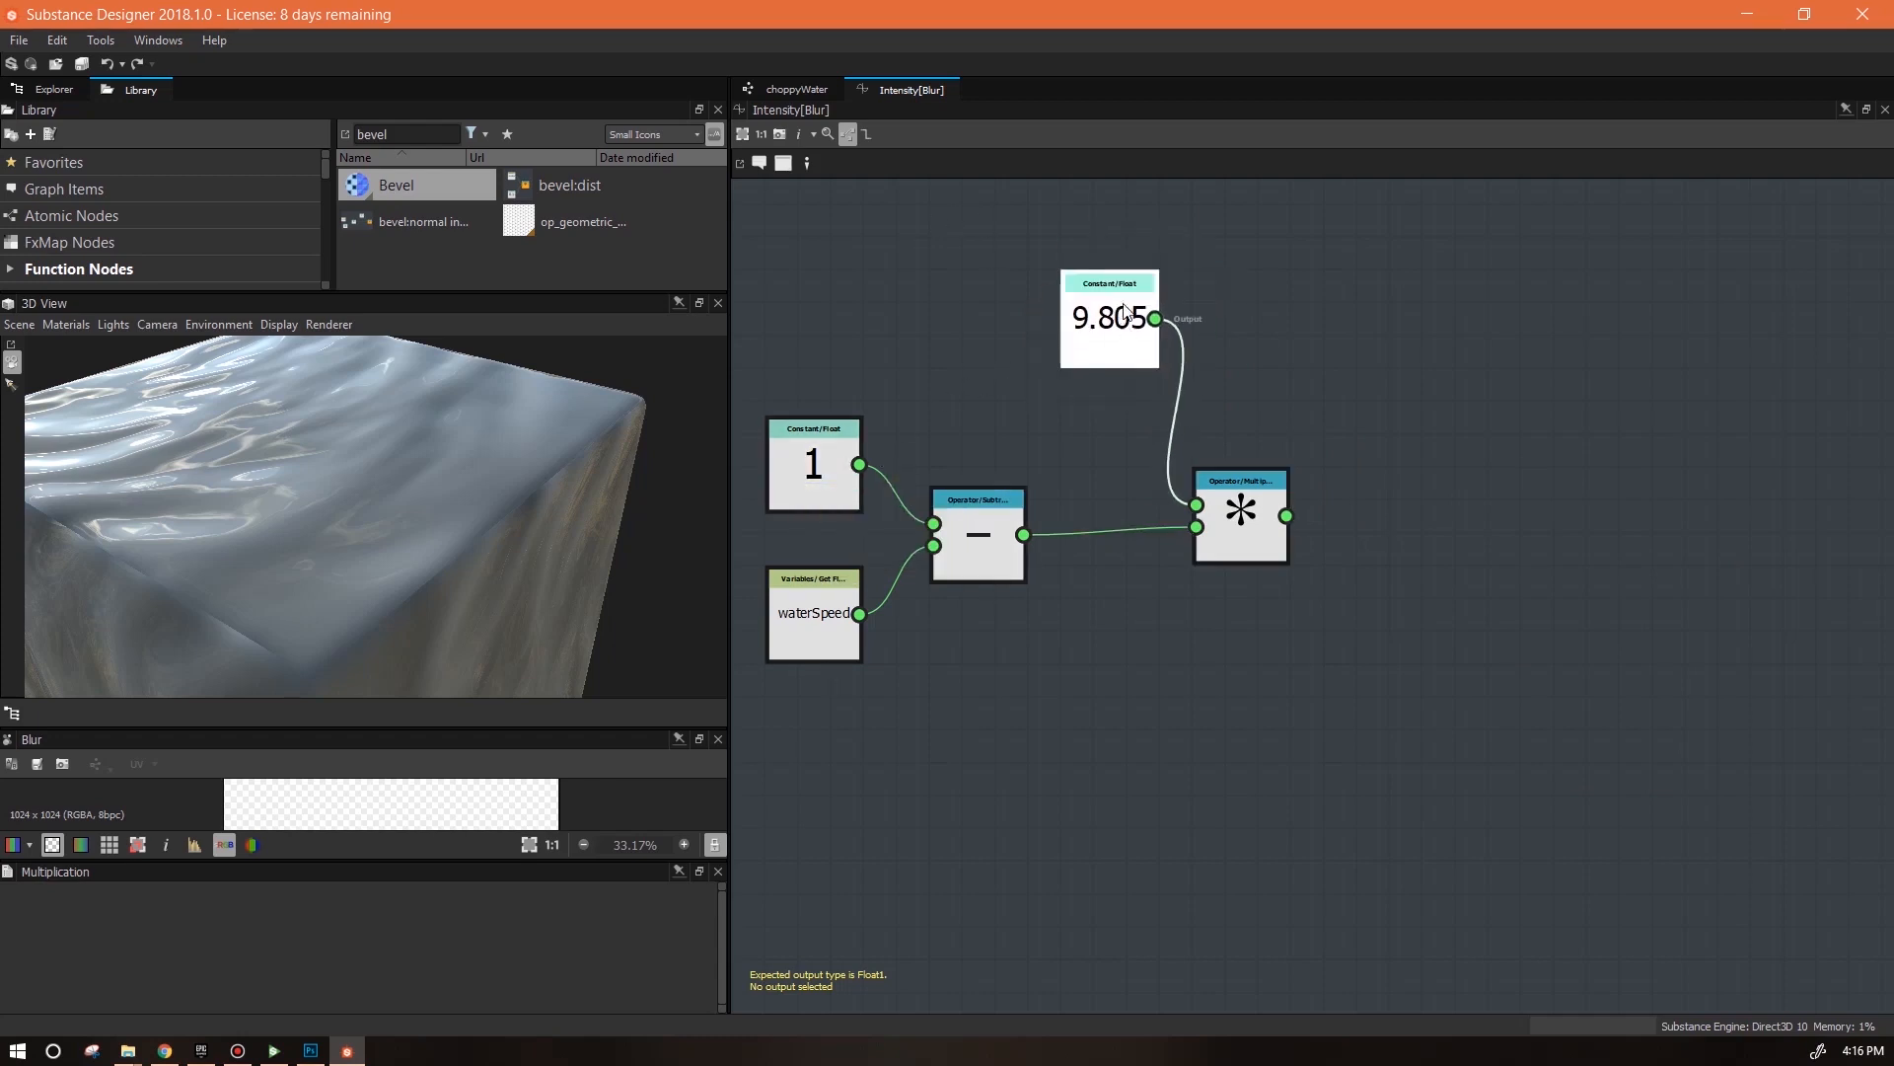
Set the Multiplication node as the function's output and inspect the water surface from the choppyWater graph
right_click(1245, 523)
click(1317, 605)
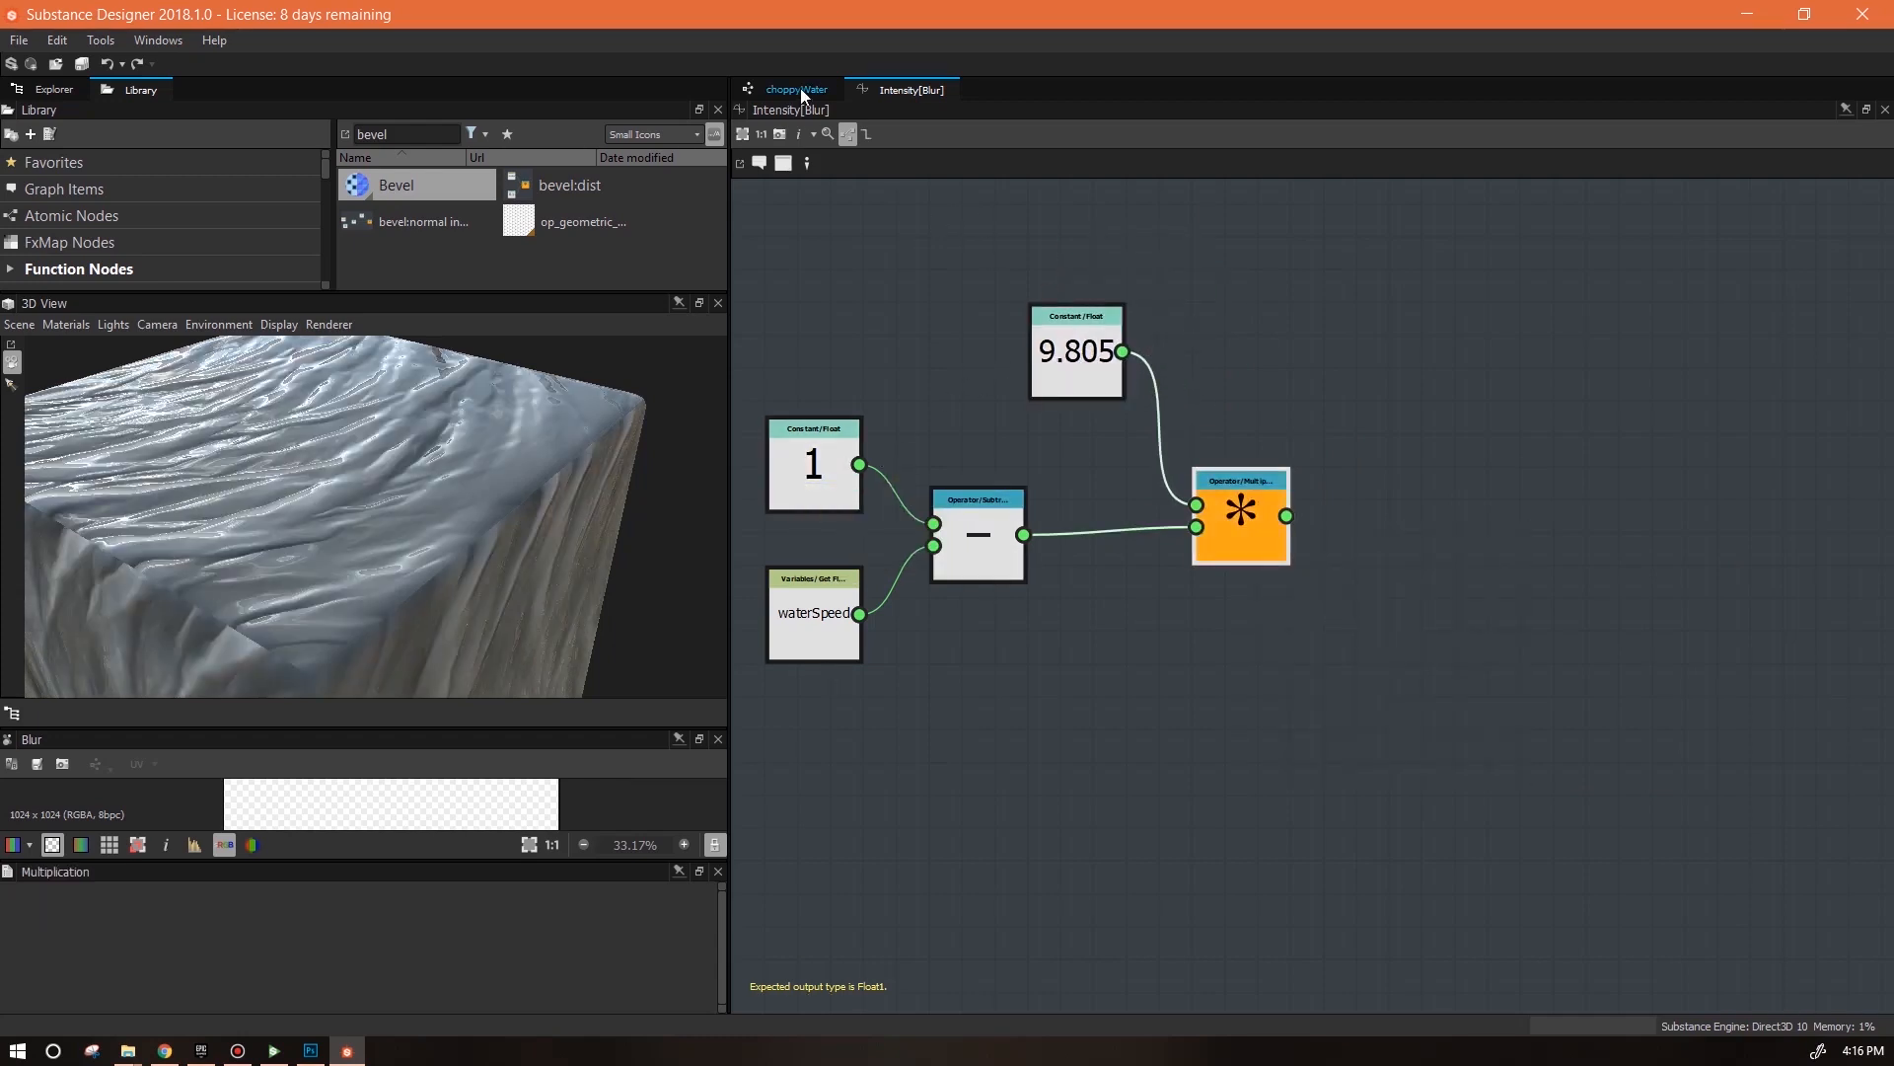
click(797, 89)
drag(436, 510, 925, 618)
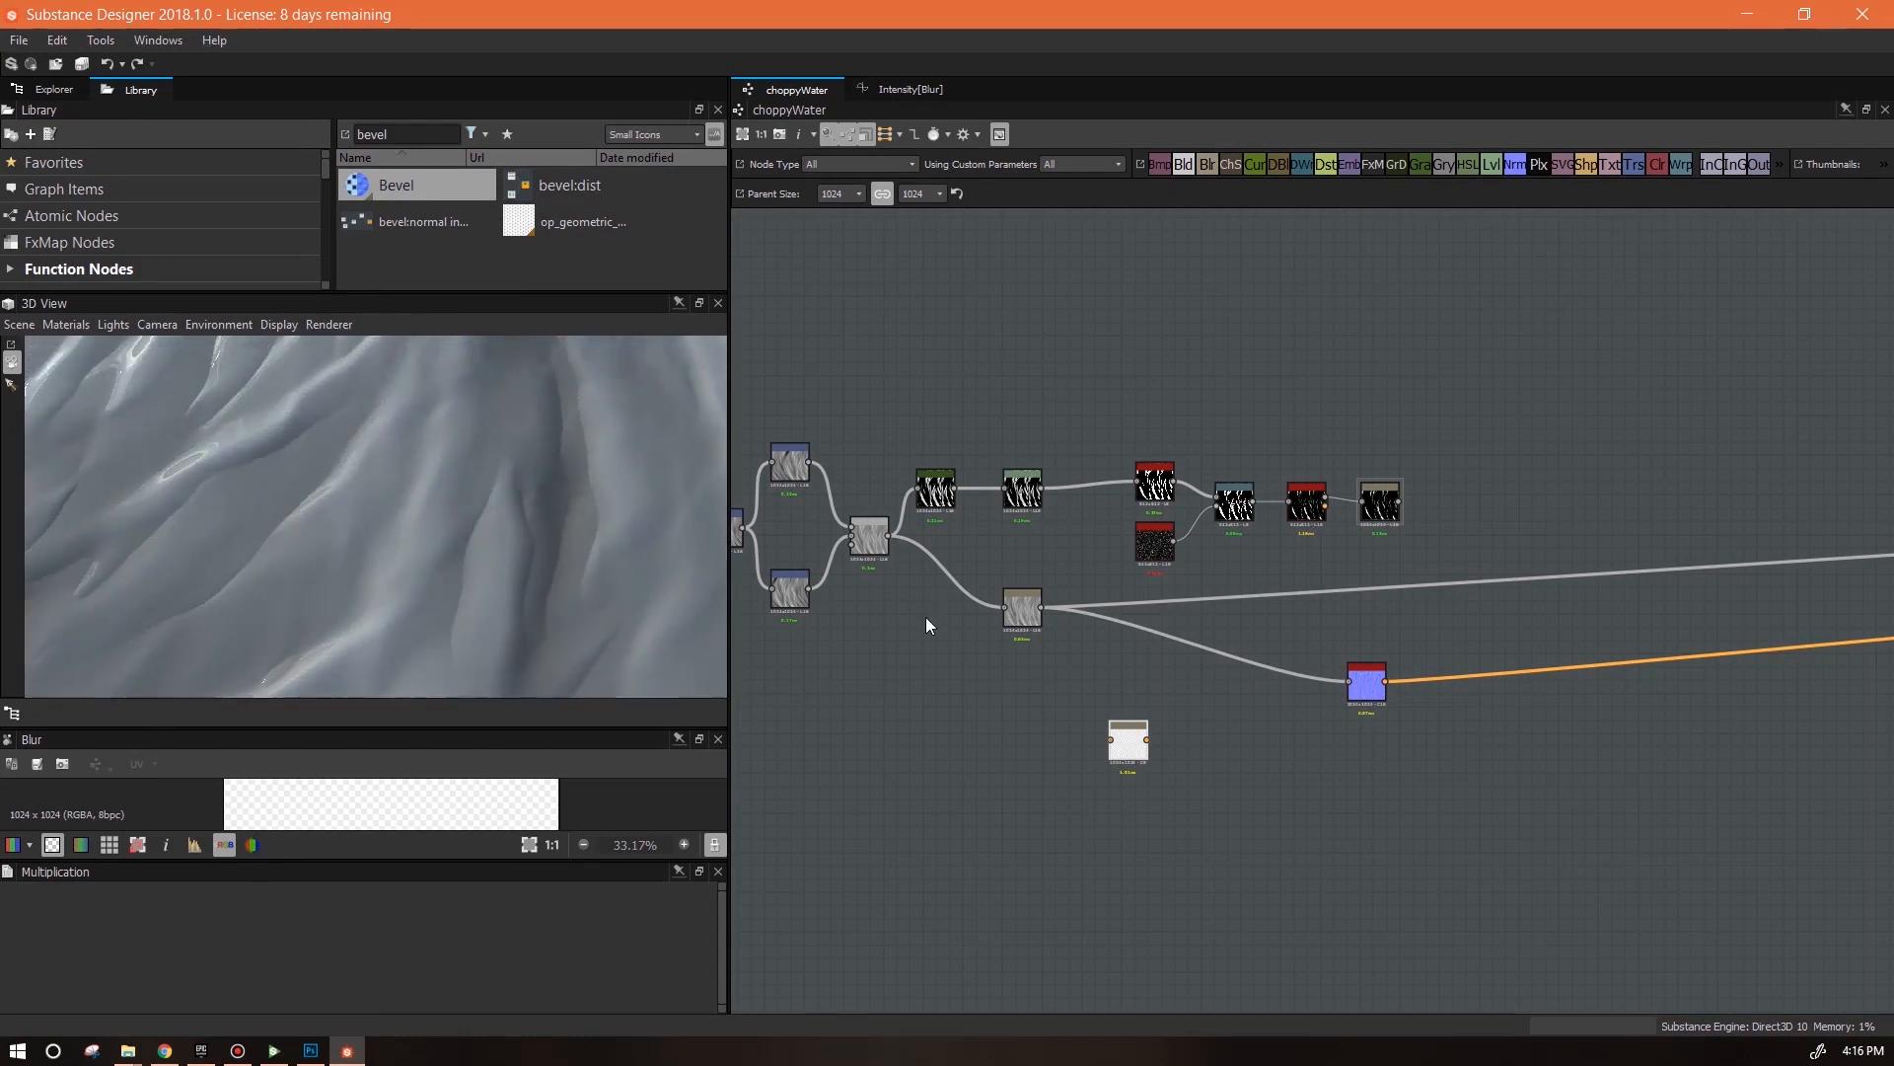
Move the subtraction node and its two inputs farther from the Multiplication node in the intensity function
click(894, 94)
drag(938, 449, 1141, 736)
drag(1192, 620, 896, 634)
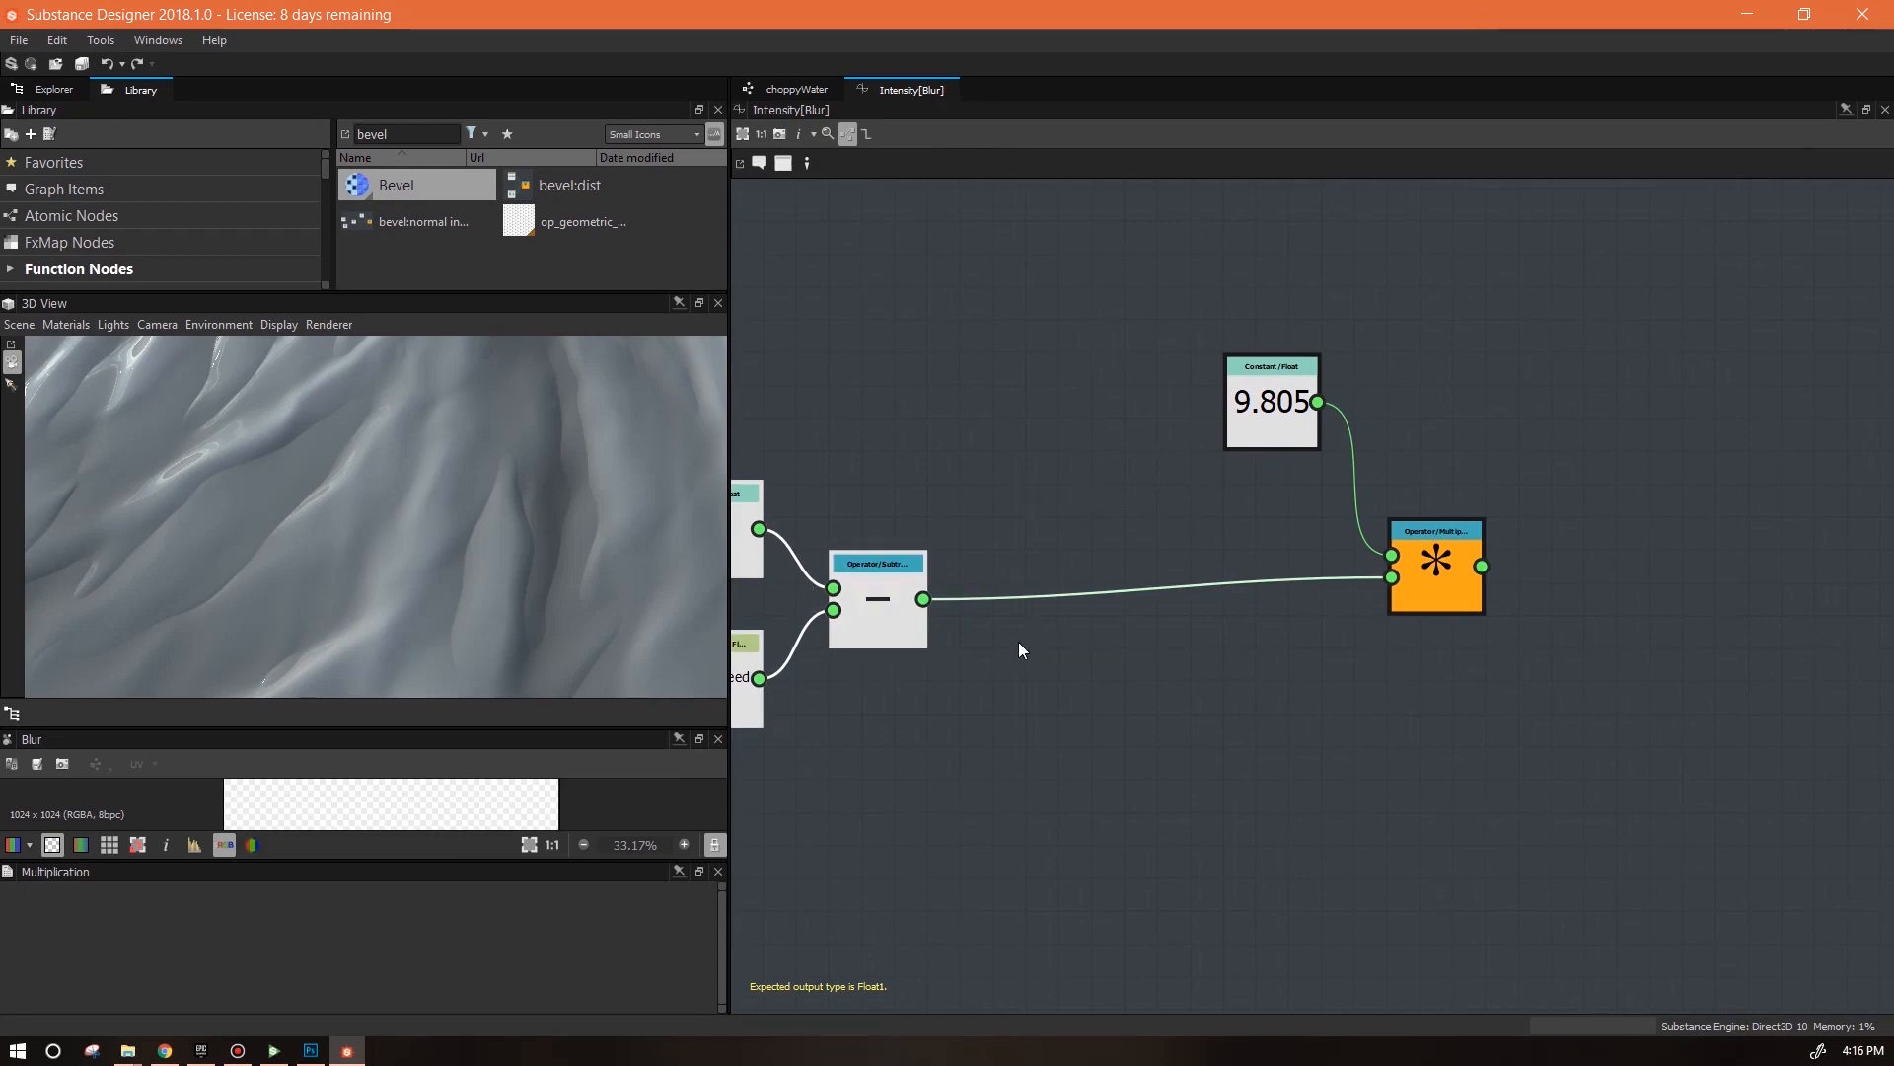
key(f)
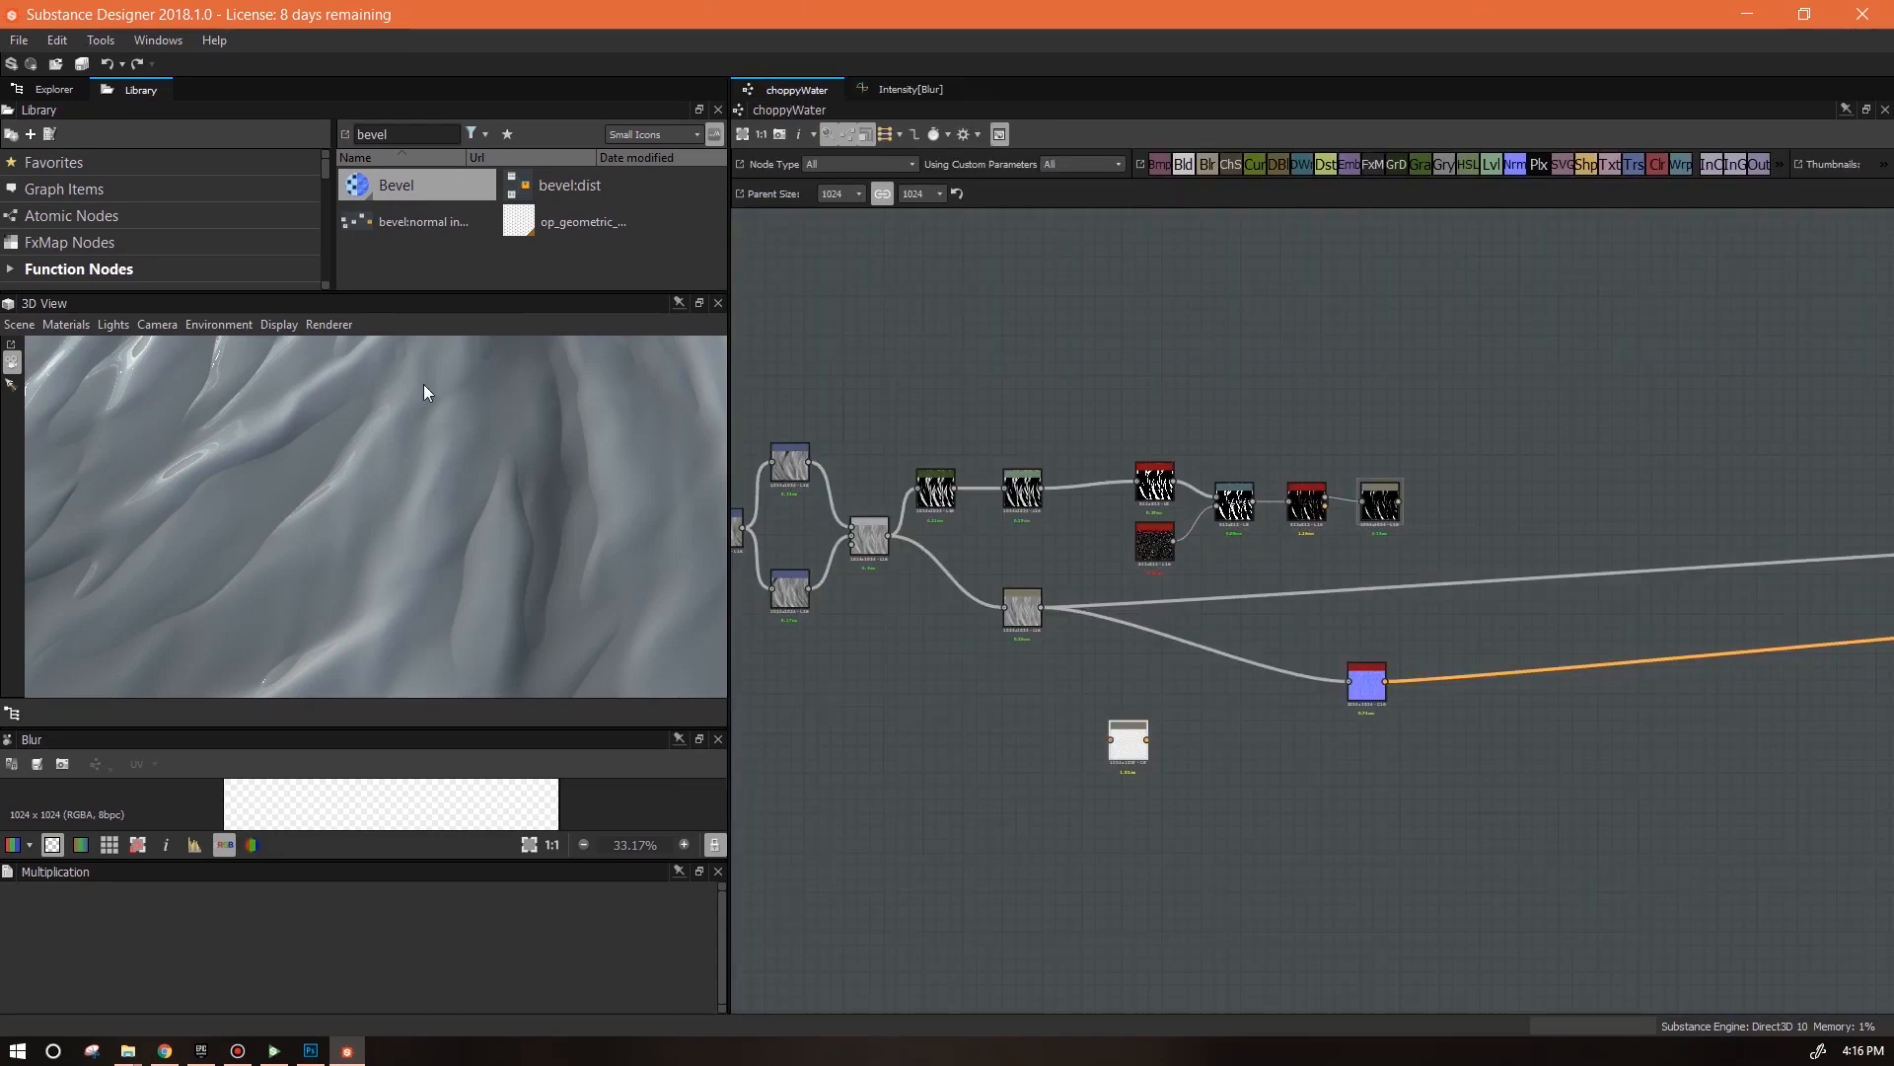
Return to the choppyWater graph and delete the spare, unconnected Blur node
click(795, 89)
scroll(498, 481, down, 3)
drag(464, 543, 477, 484)
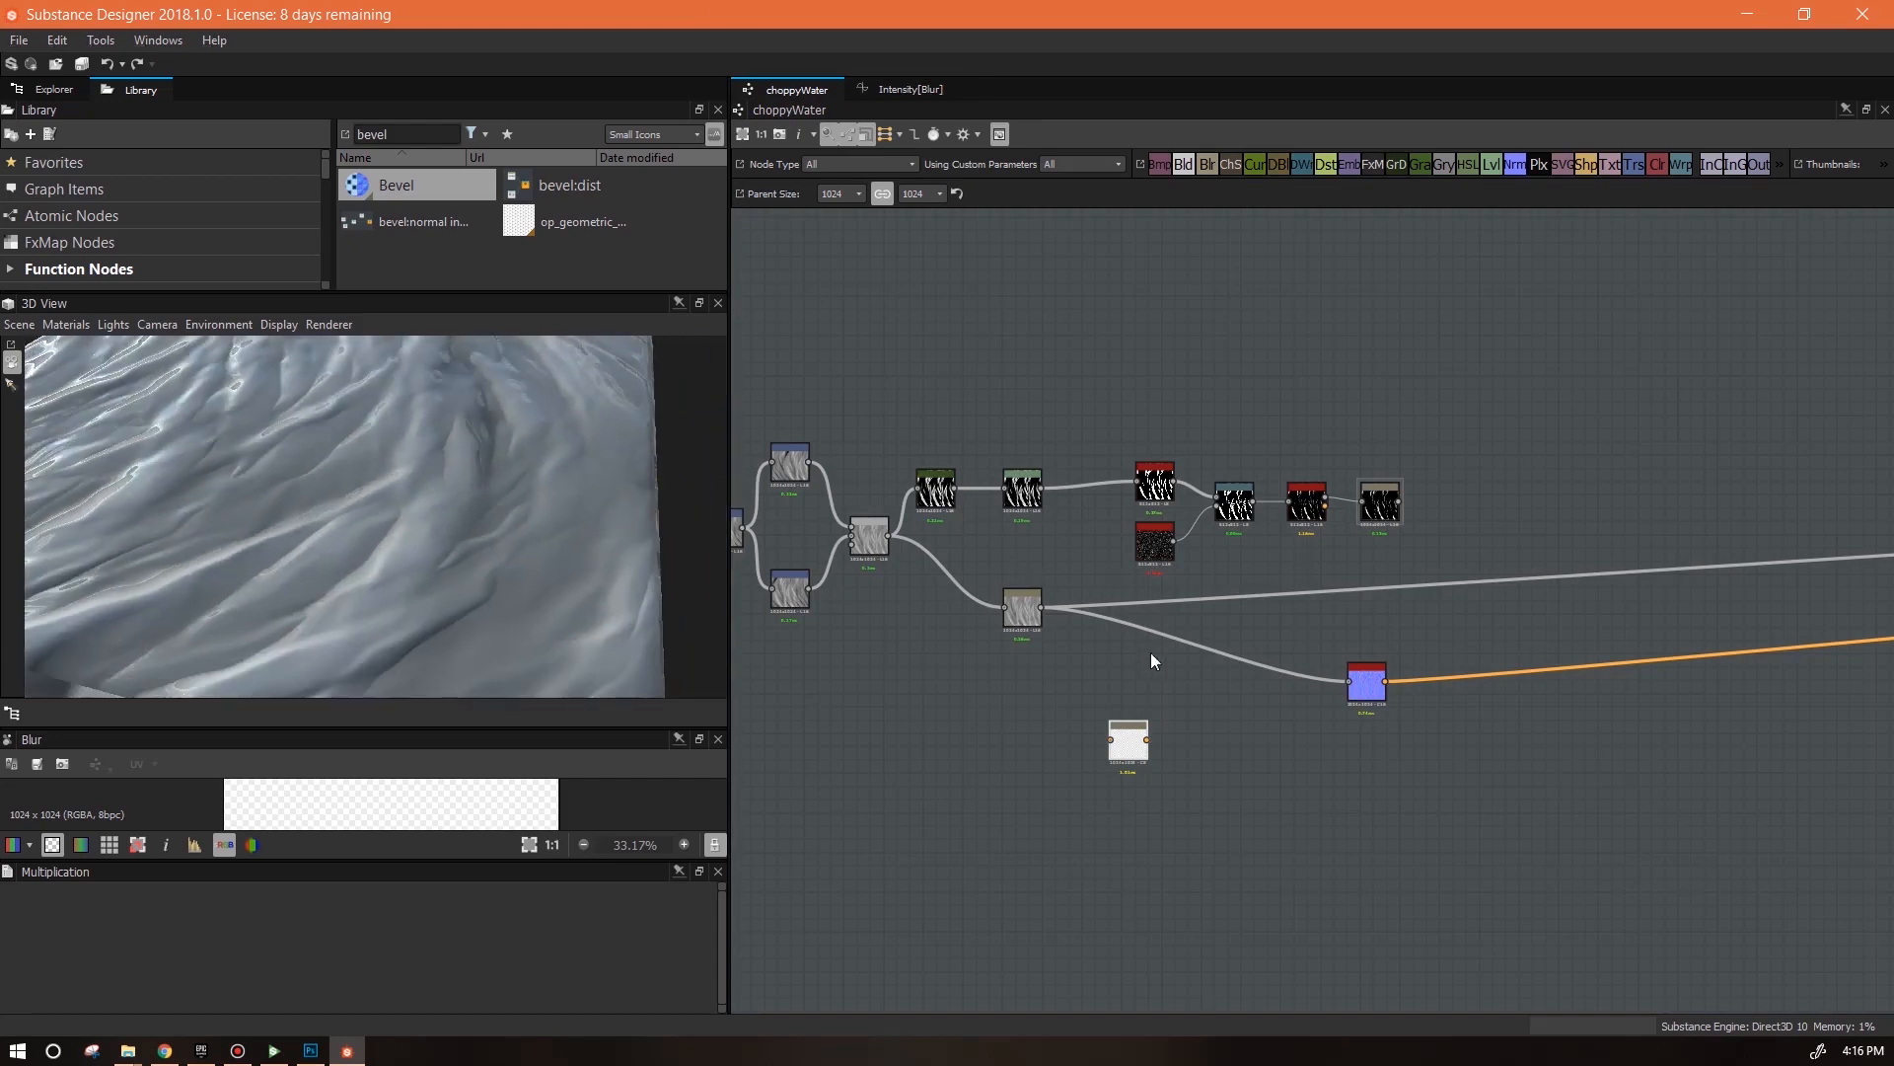
click(1130, 740)
key(Delete)
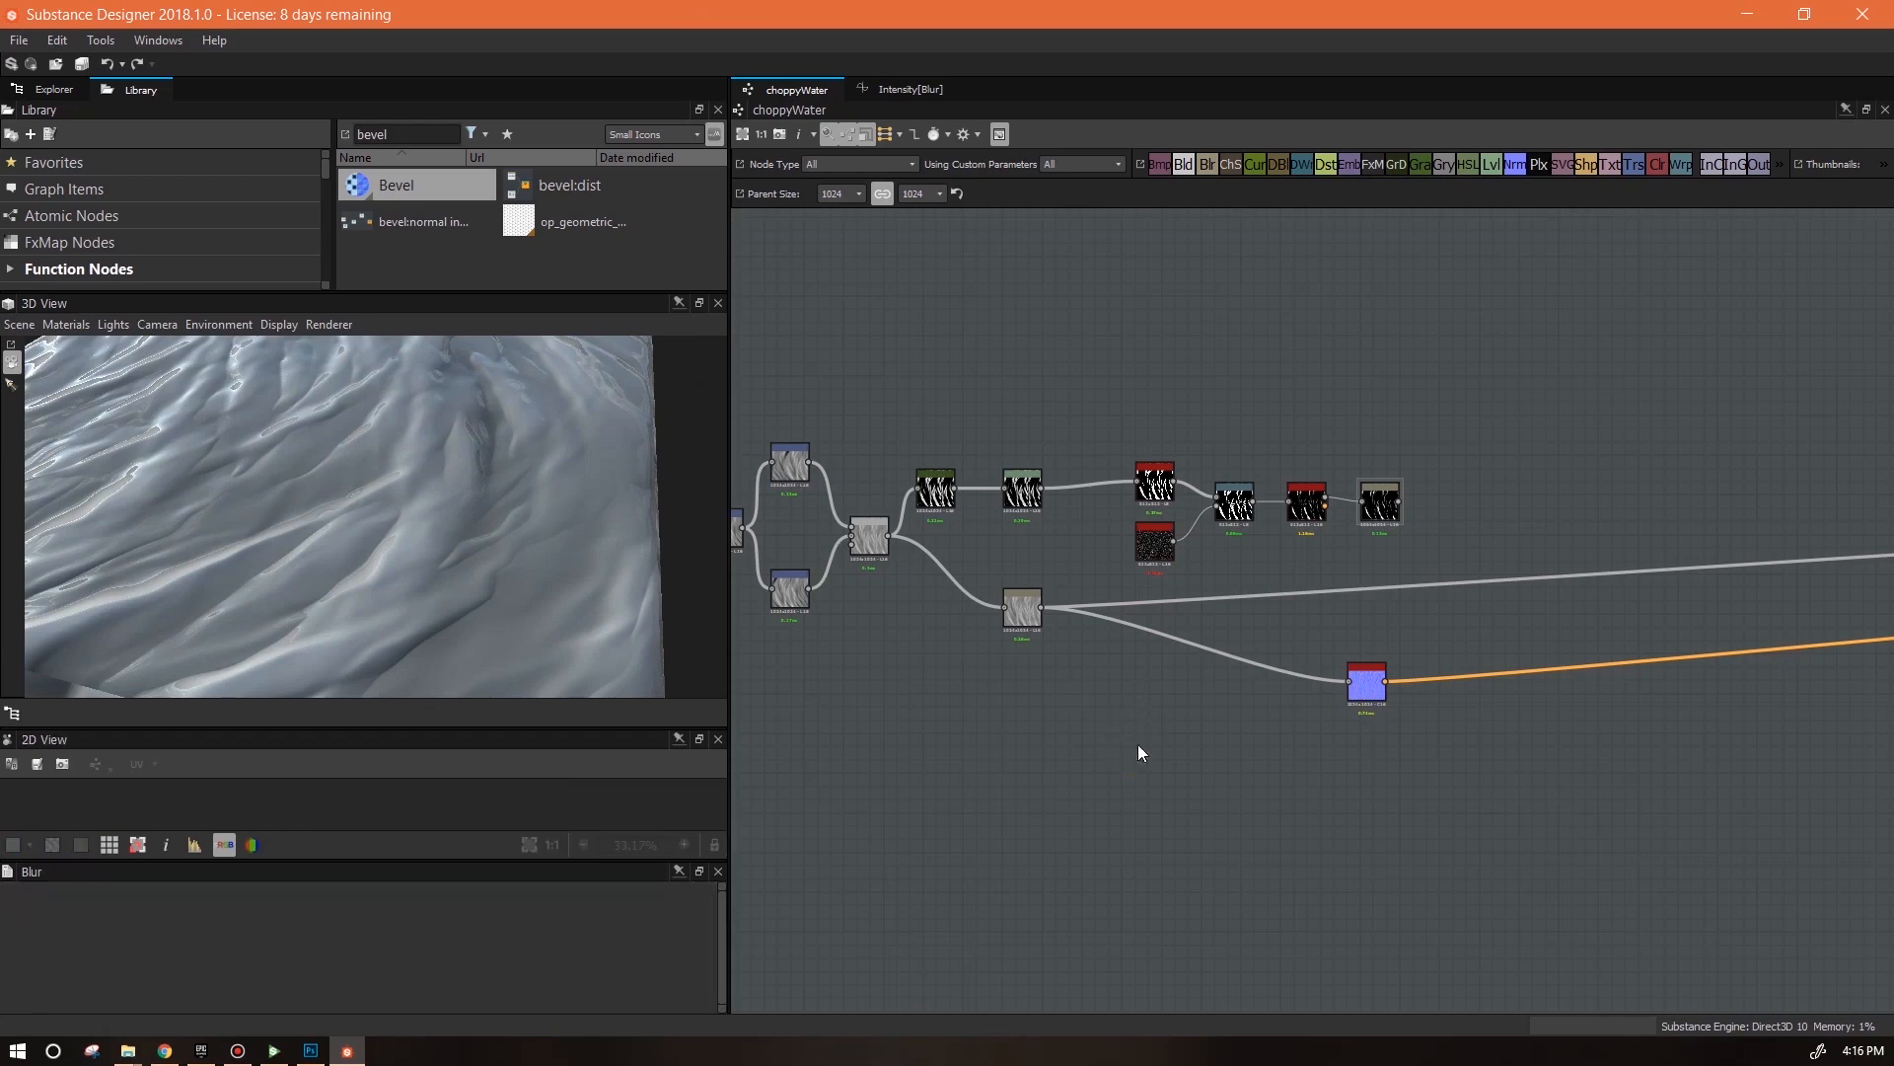
Examine the choppyWater graph's properties and the settings of the Blur node ending the upper black-and-white chain
click(956, 743)
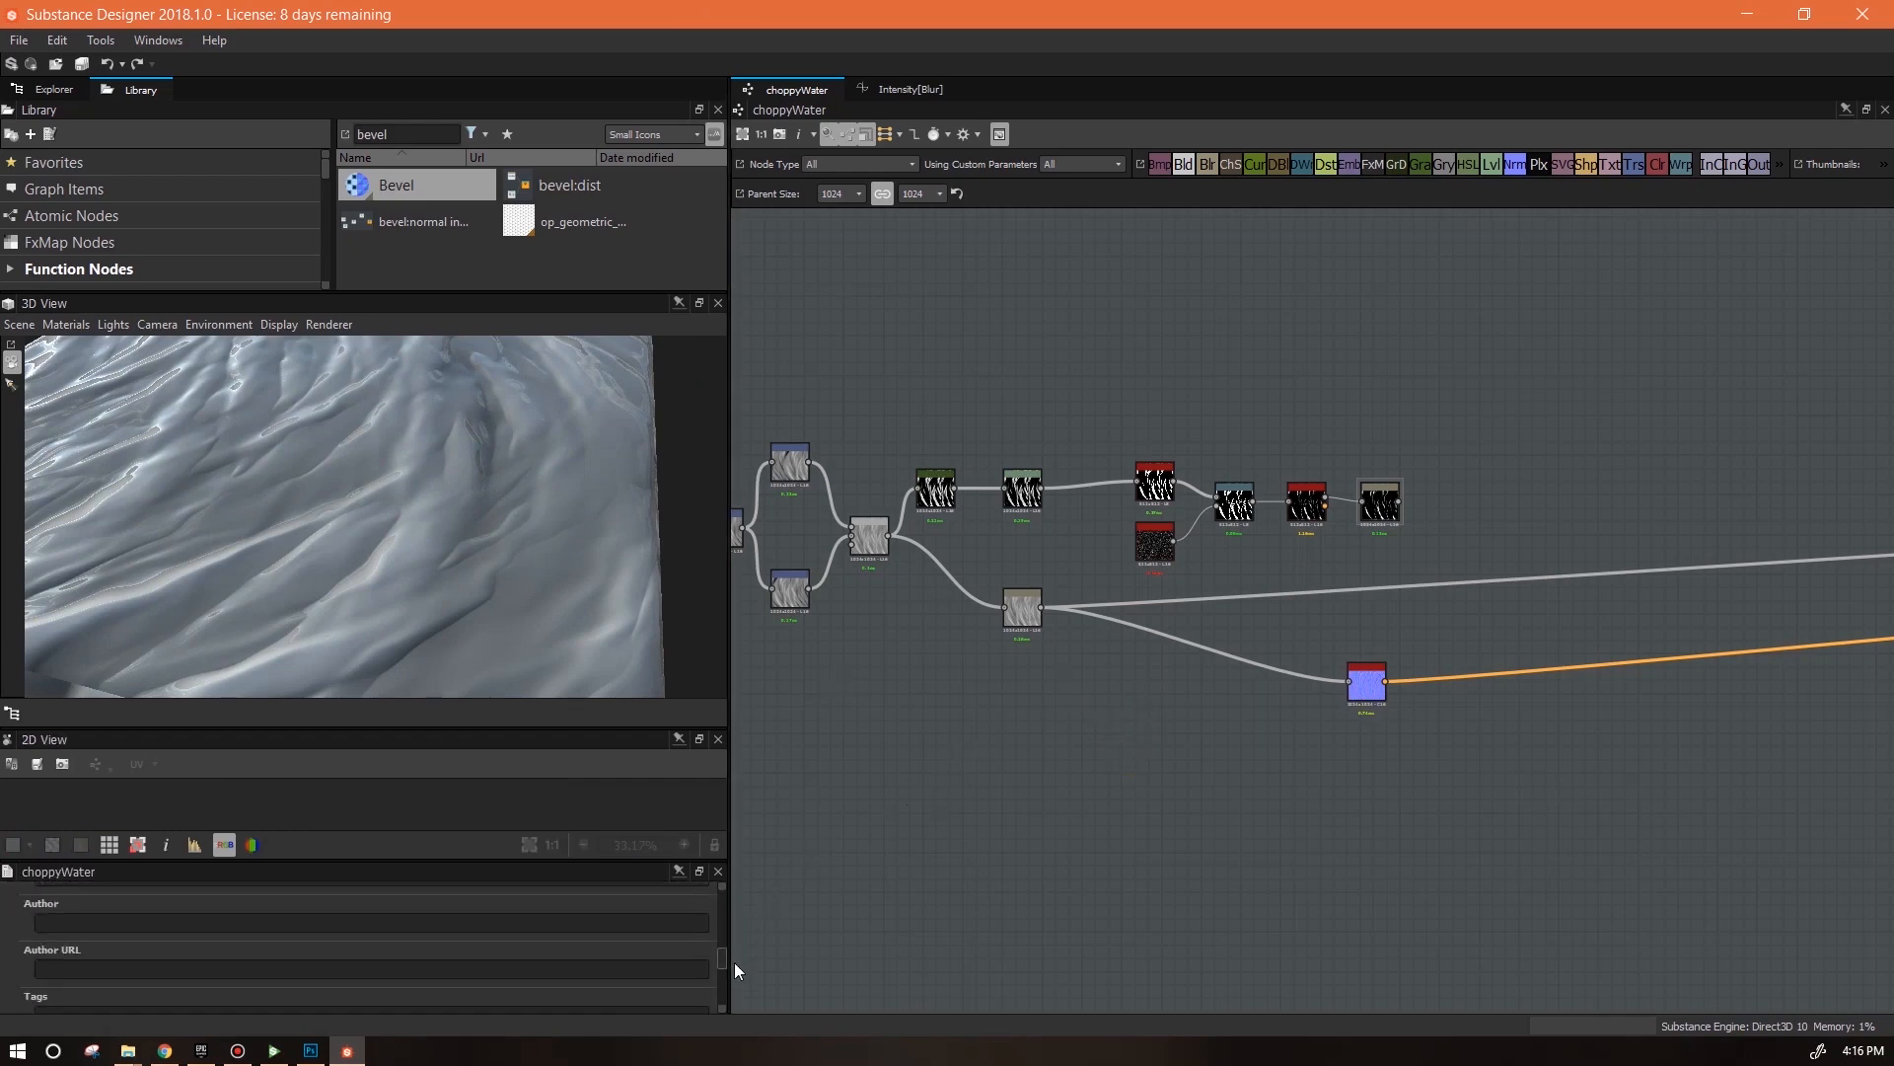
click(10, 893)
click(42, 938)
drag(726, 967, 823, 955)
scroll(1258, 898, down, 2)
middle_drag(1271, 894, 867, 890)
middle_drag(883, 720, 1633, 809)
scroll(1132, 750, up, 2)
click(1482, 667)
double_click(1485, 673)
Move the normal node toward the outputs and pack the Levels, lower Blur and upper-chain nodes closer together
drag(1616, 881, 1875, 923)
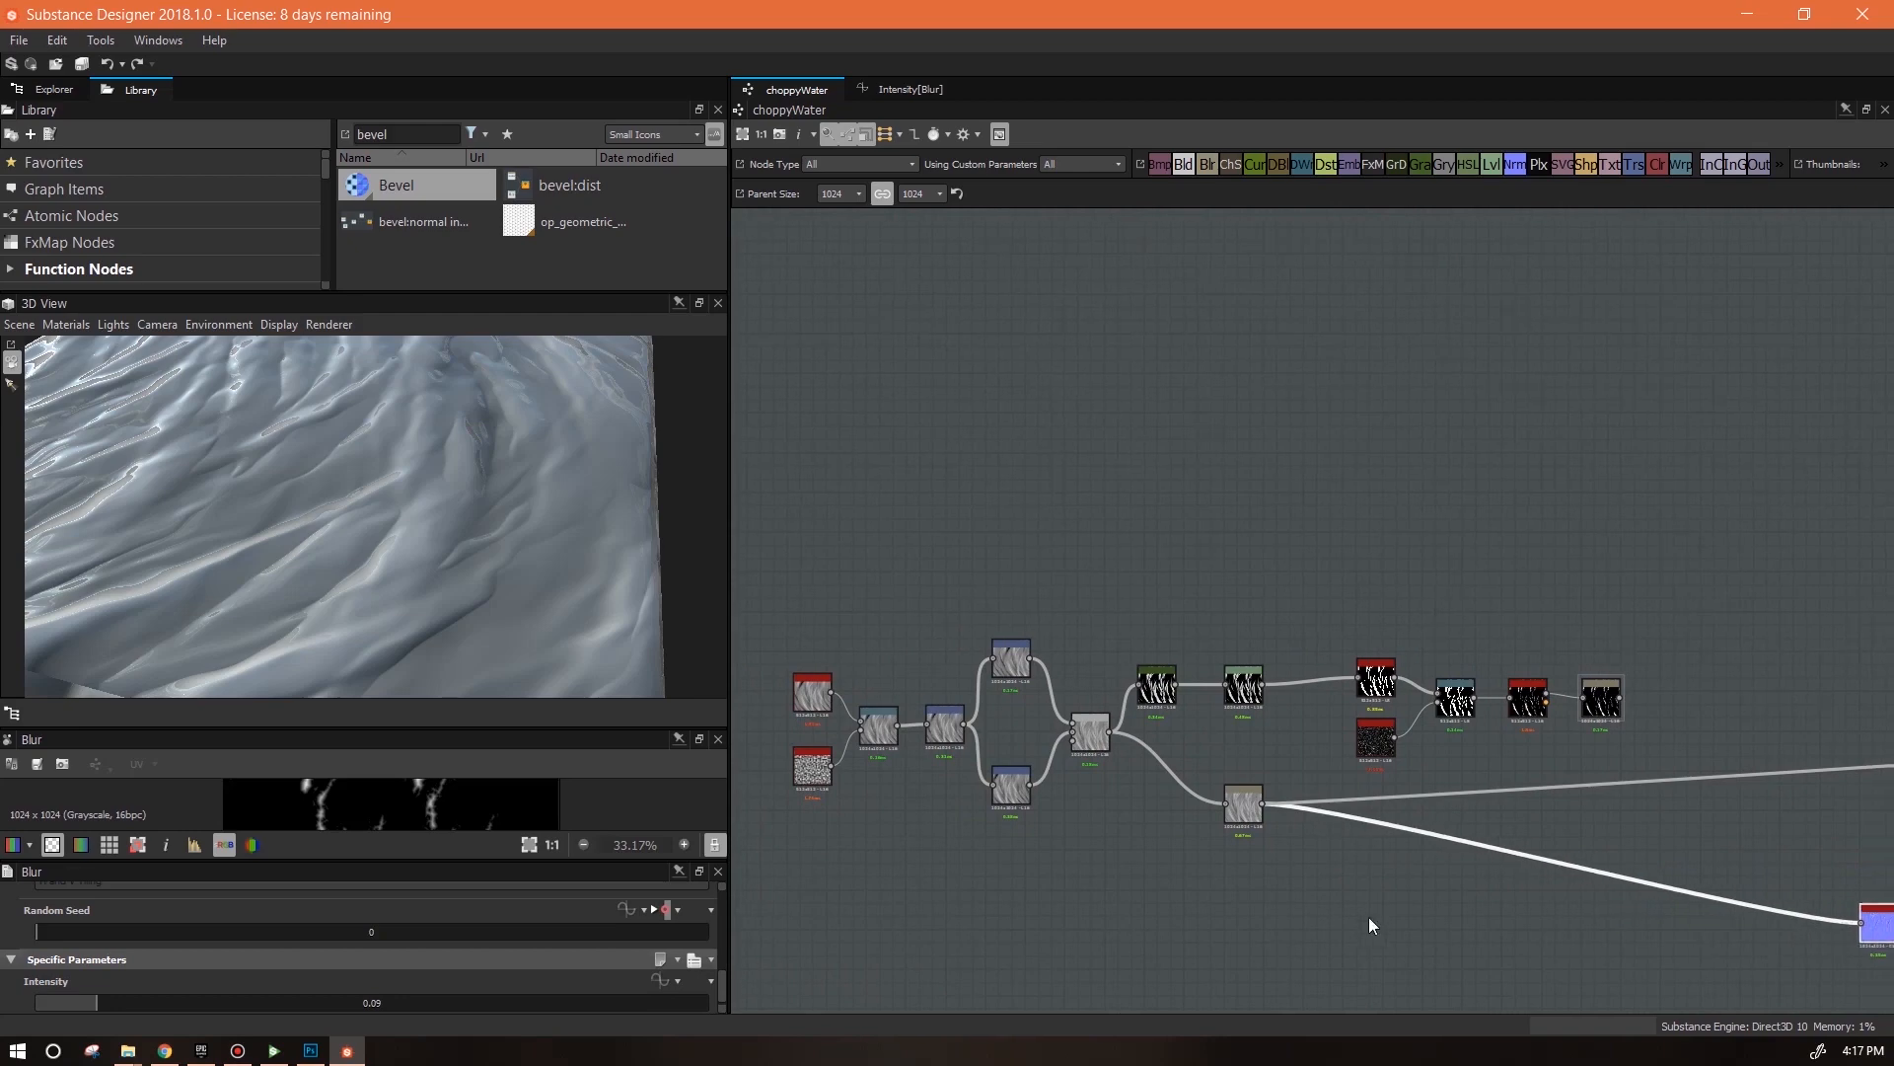
drag(1231, 807, 1192, 780)
drag(1245, 688, 1224, 687)
drag(1283, 579, 1638, 779)
drag(1376, 681, 1296, 681)
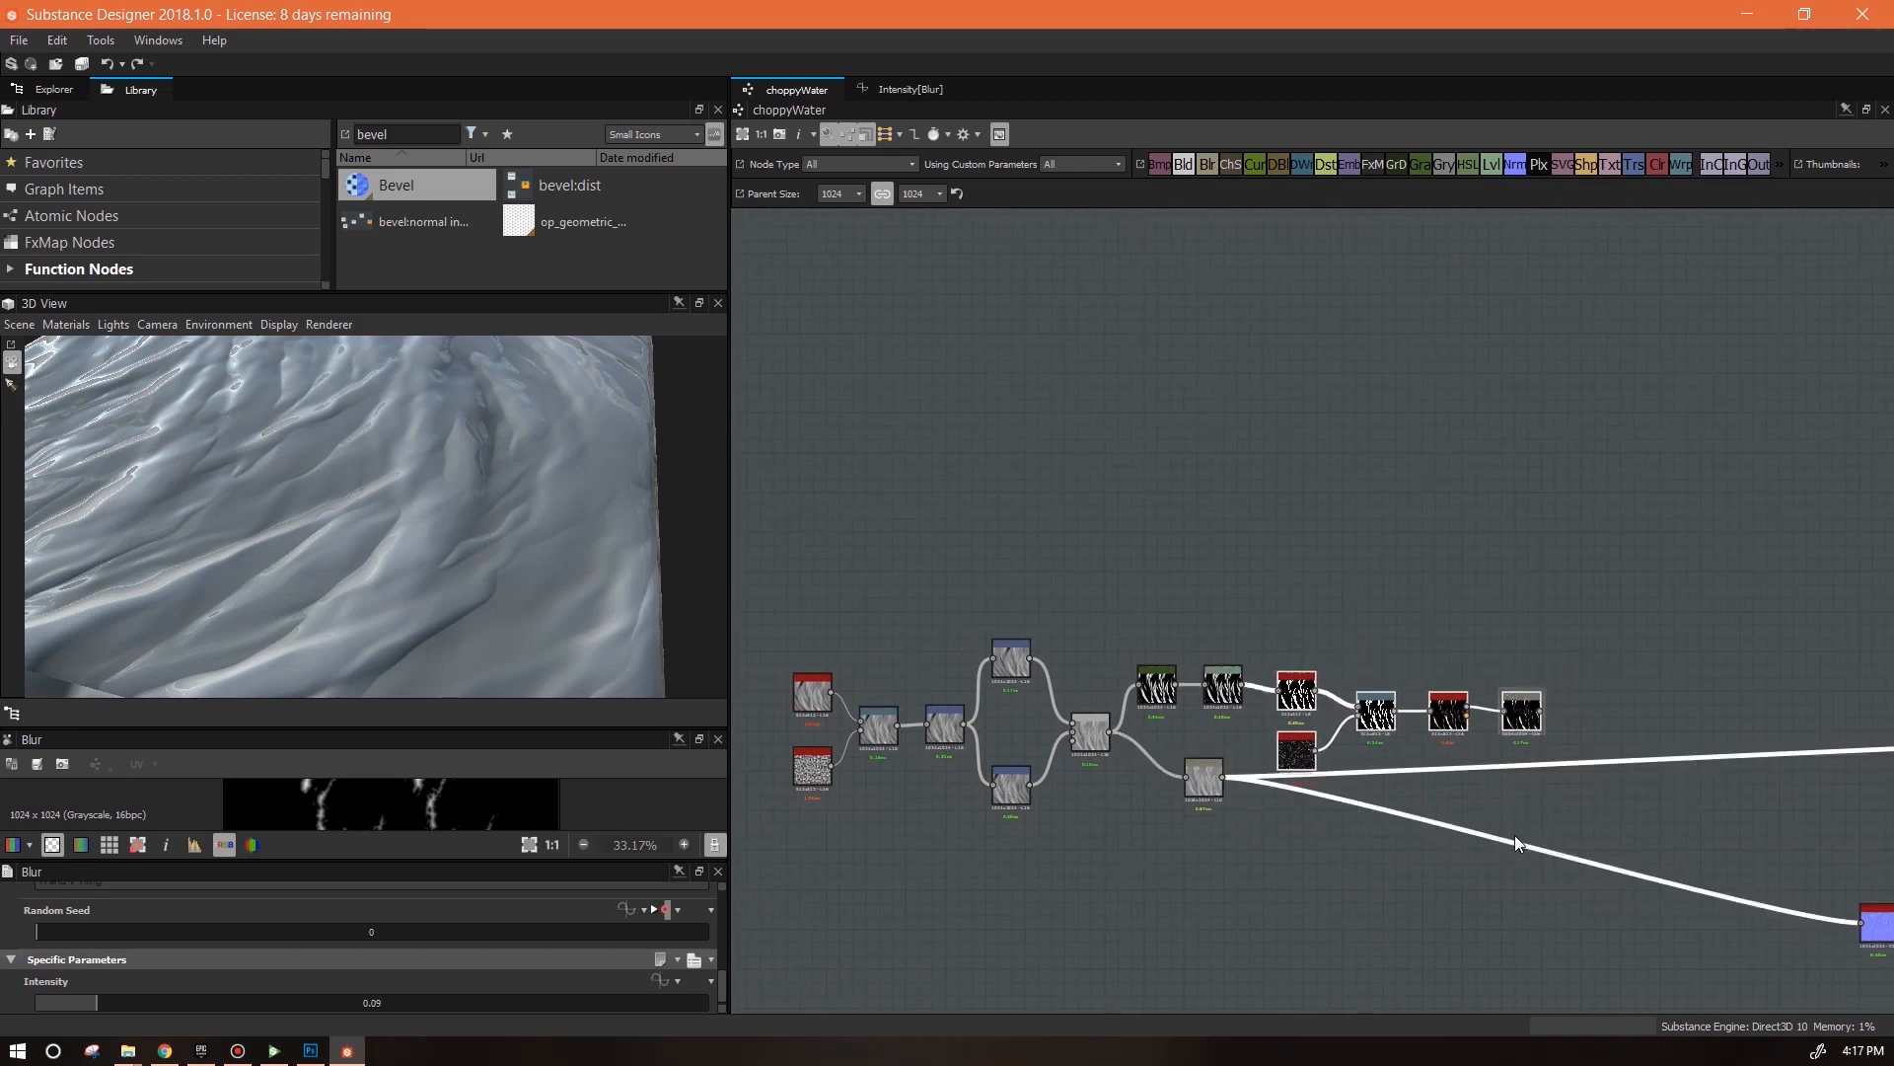
Frame all the wave-generating nodes together and title the frame "waves"
middle_drag(845, 619, 967, 608)
drag(878, 594, 1749, 914)
right_click(1644, 702)
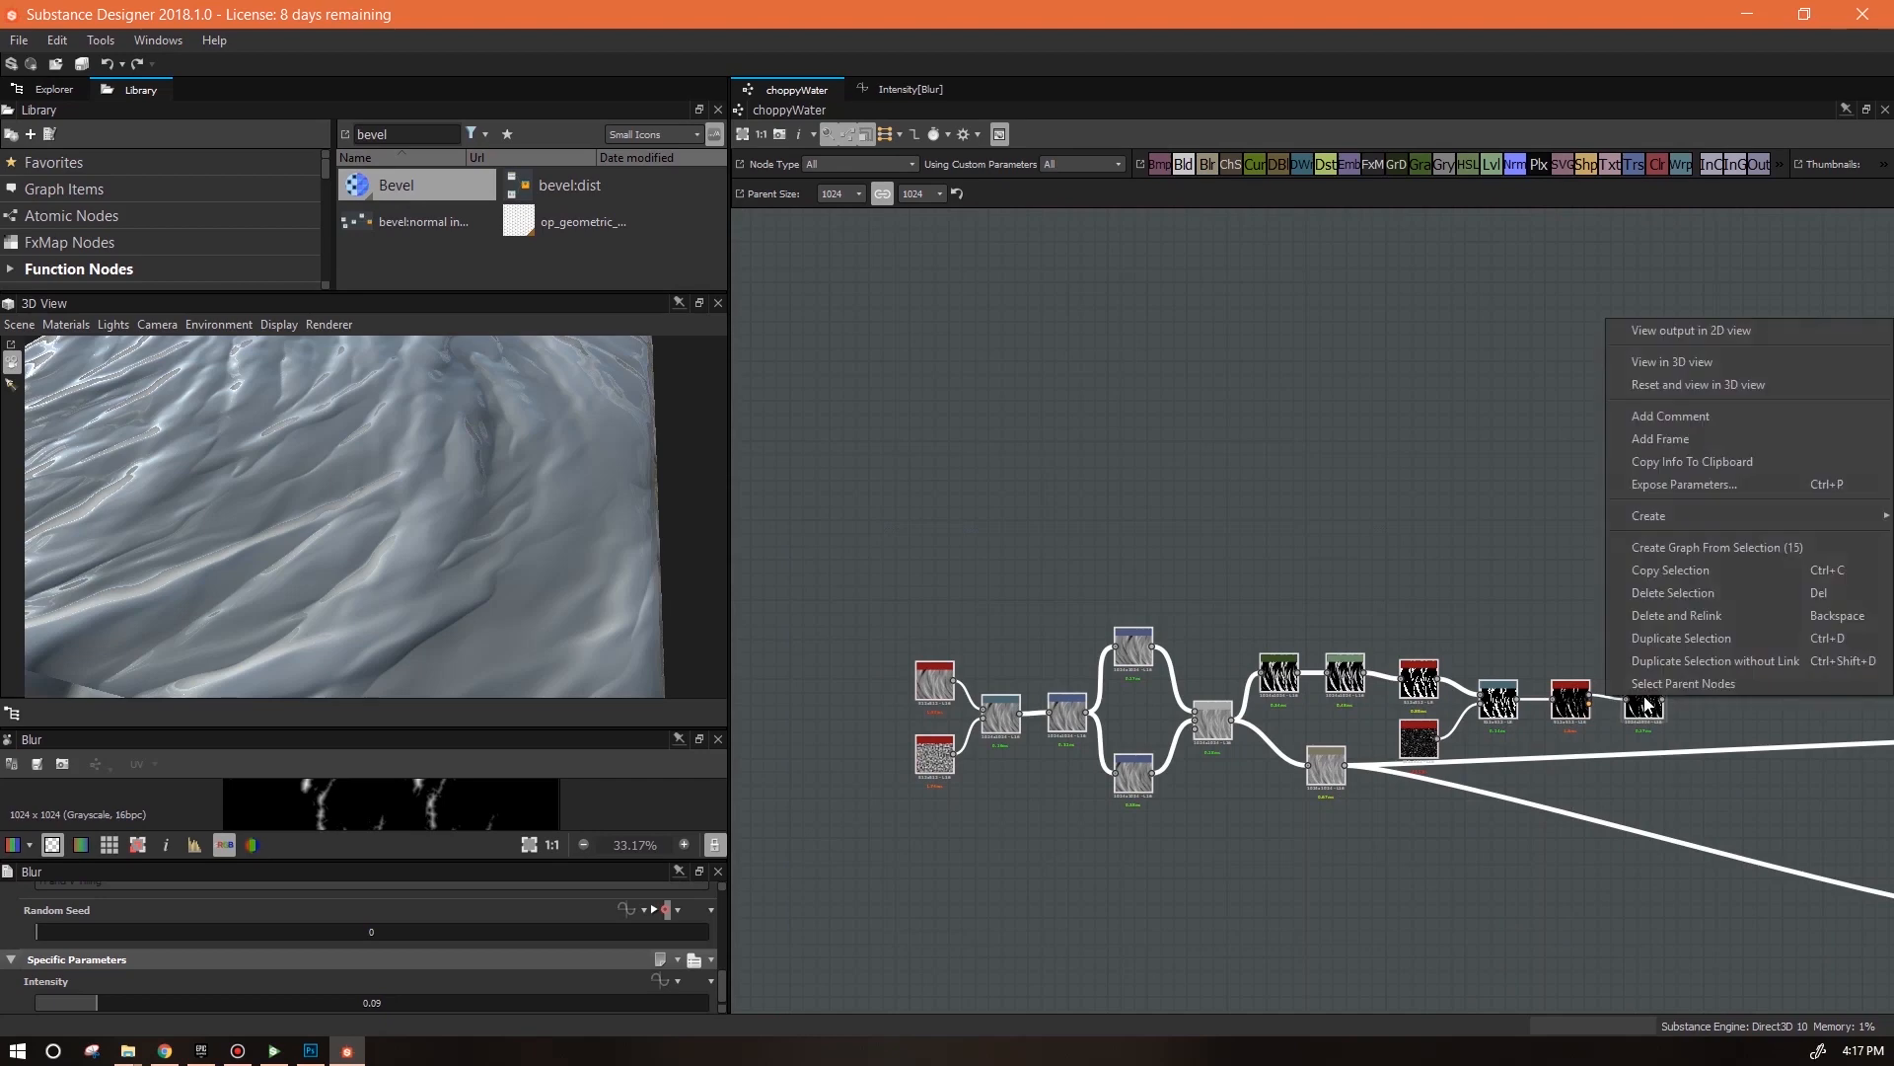
click(1689, 442)
double_click(55, 895)
text(waves)
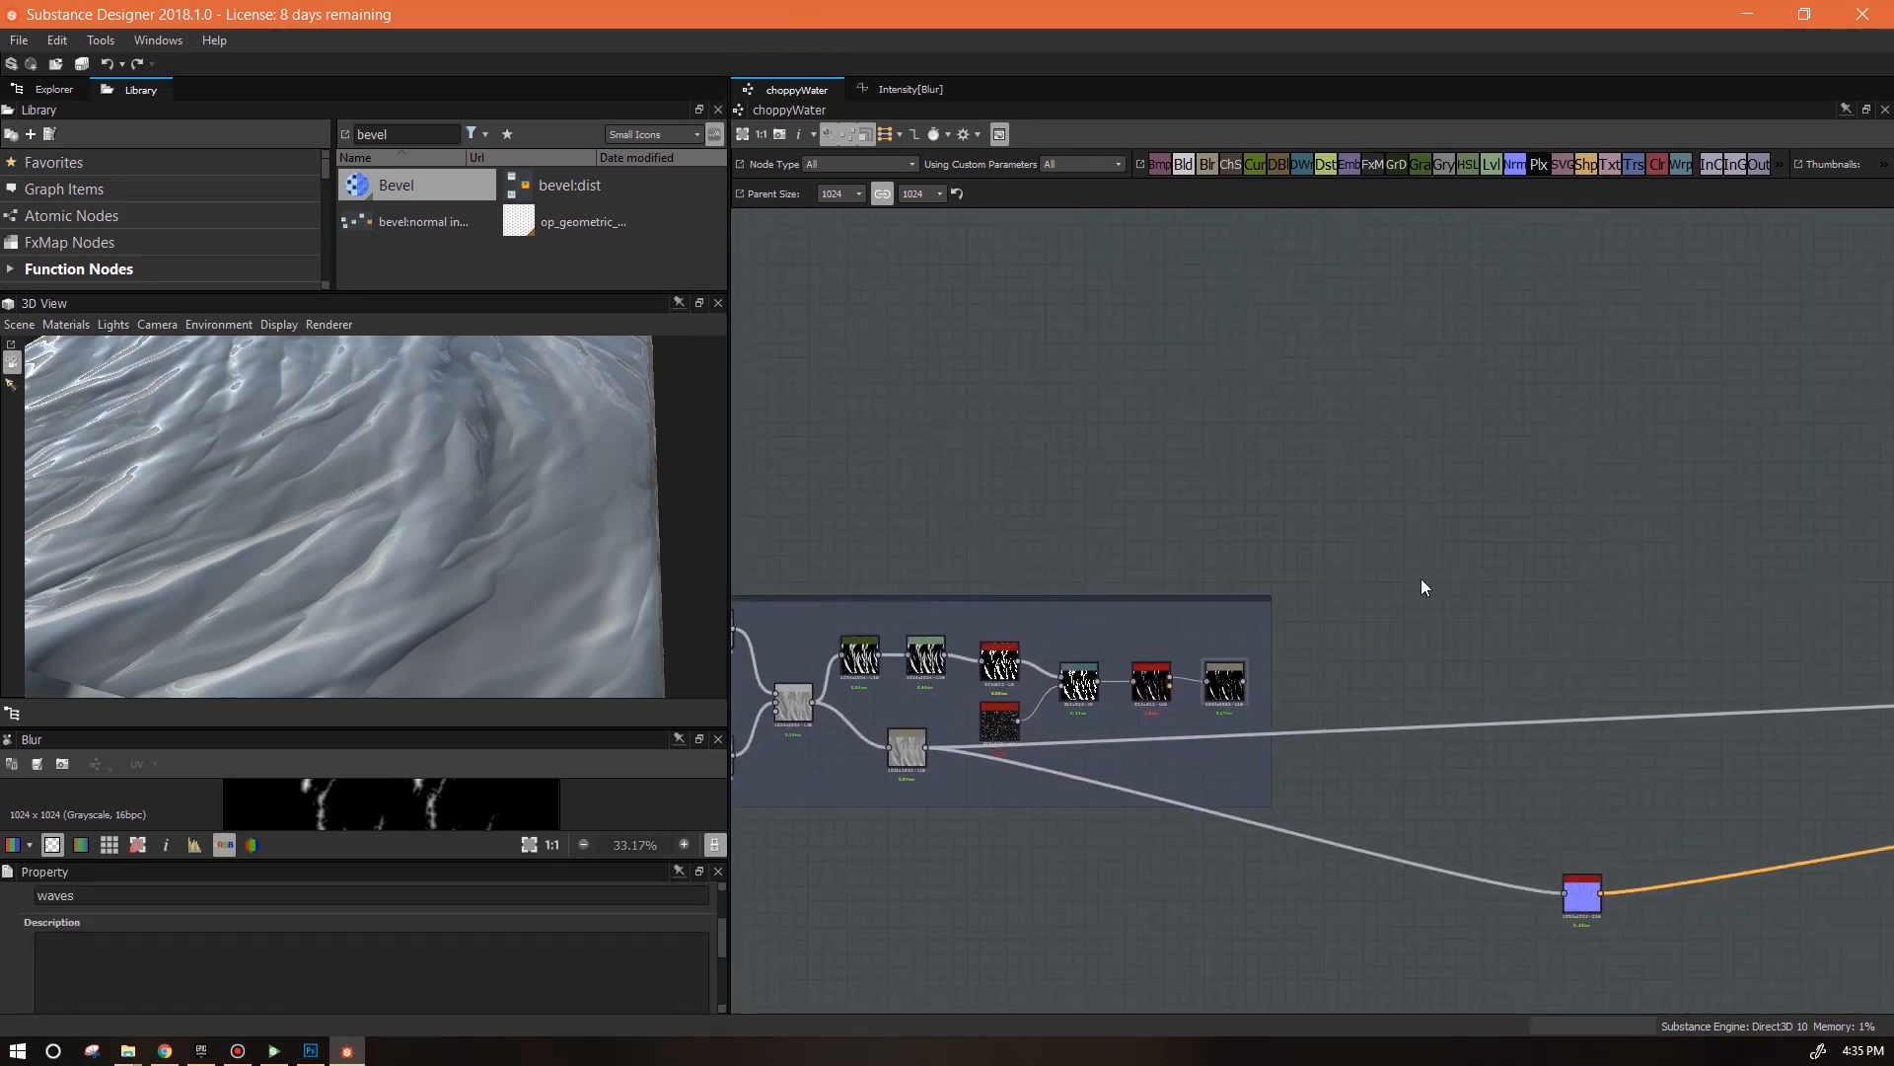
key(f)
Examine the parameters of the Crystal 1 and Perlin Noise nodes inside the waves frame
click(1118, 689)
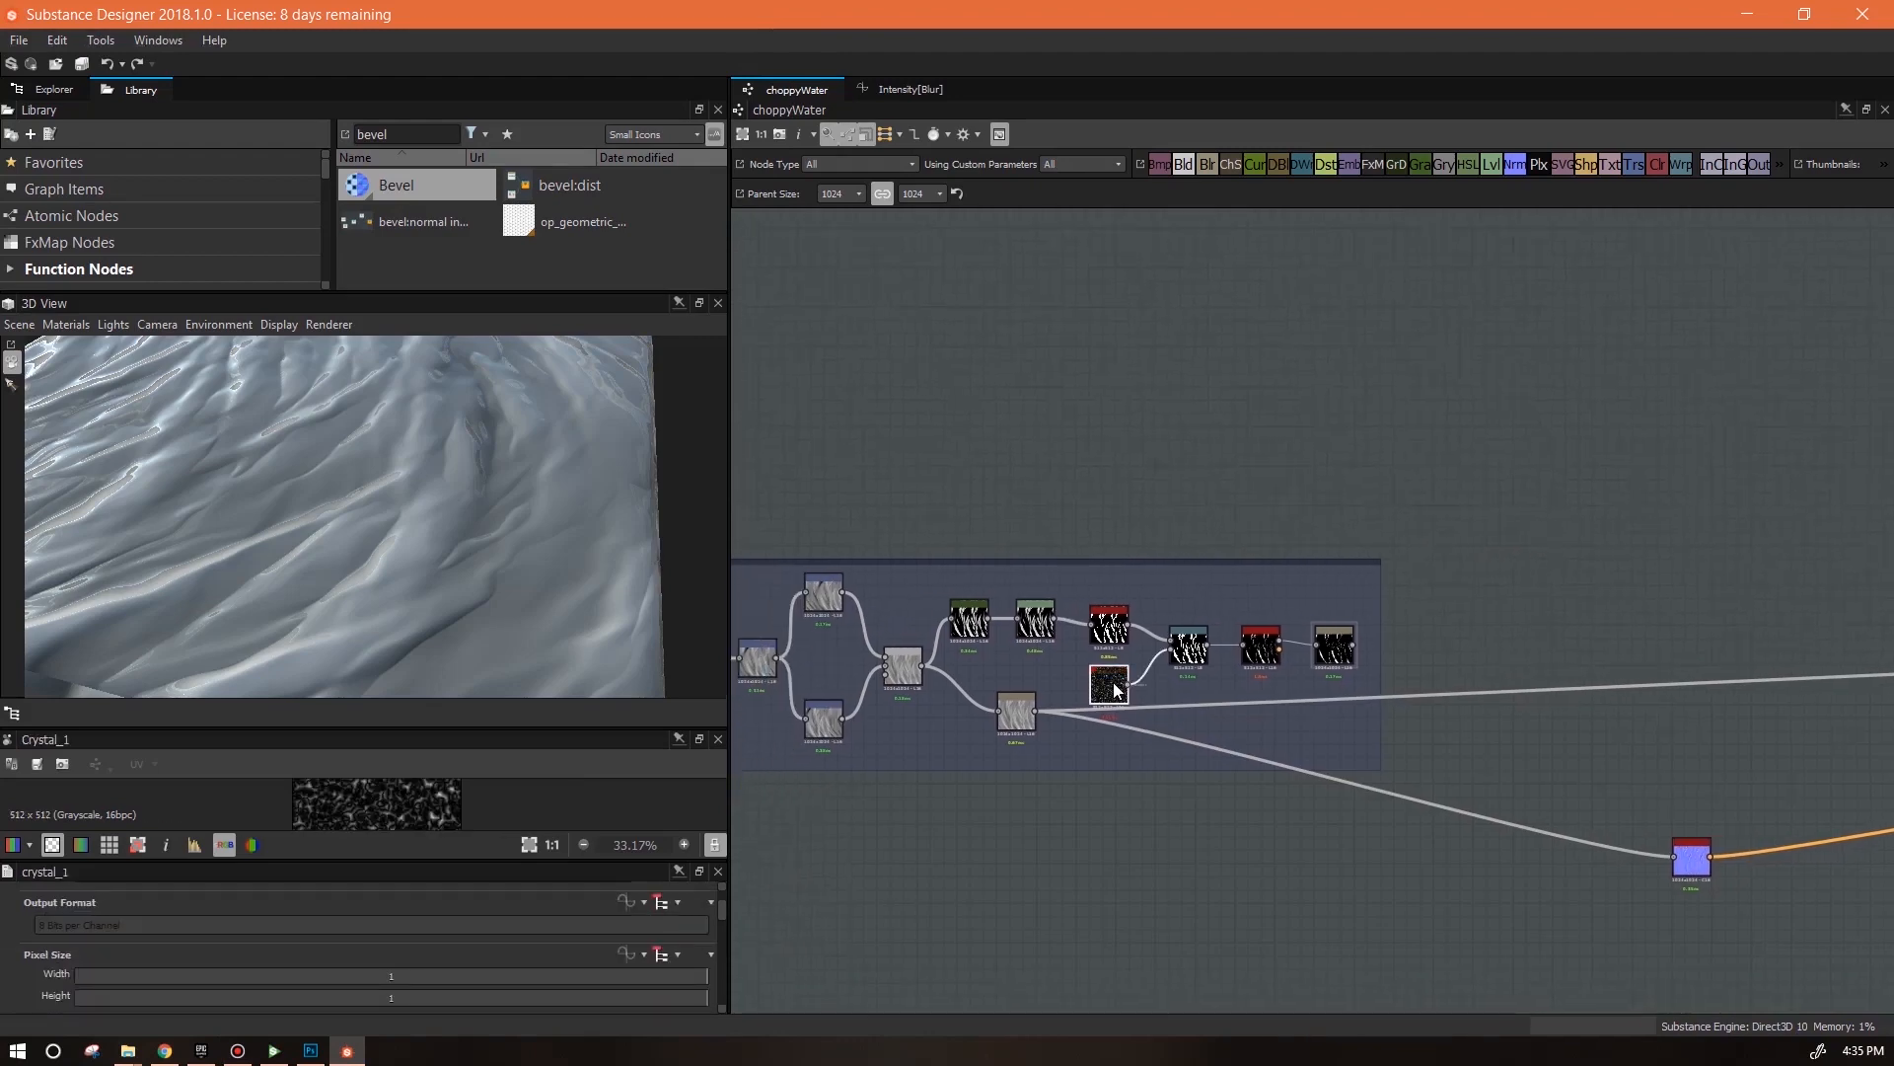
key(f)
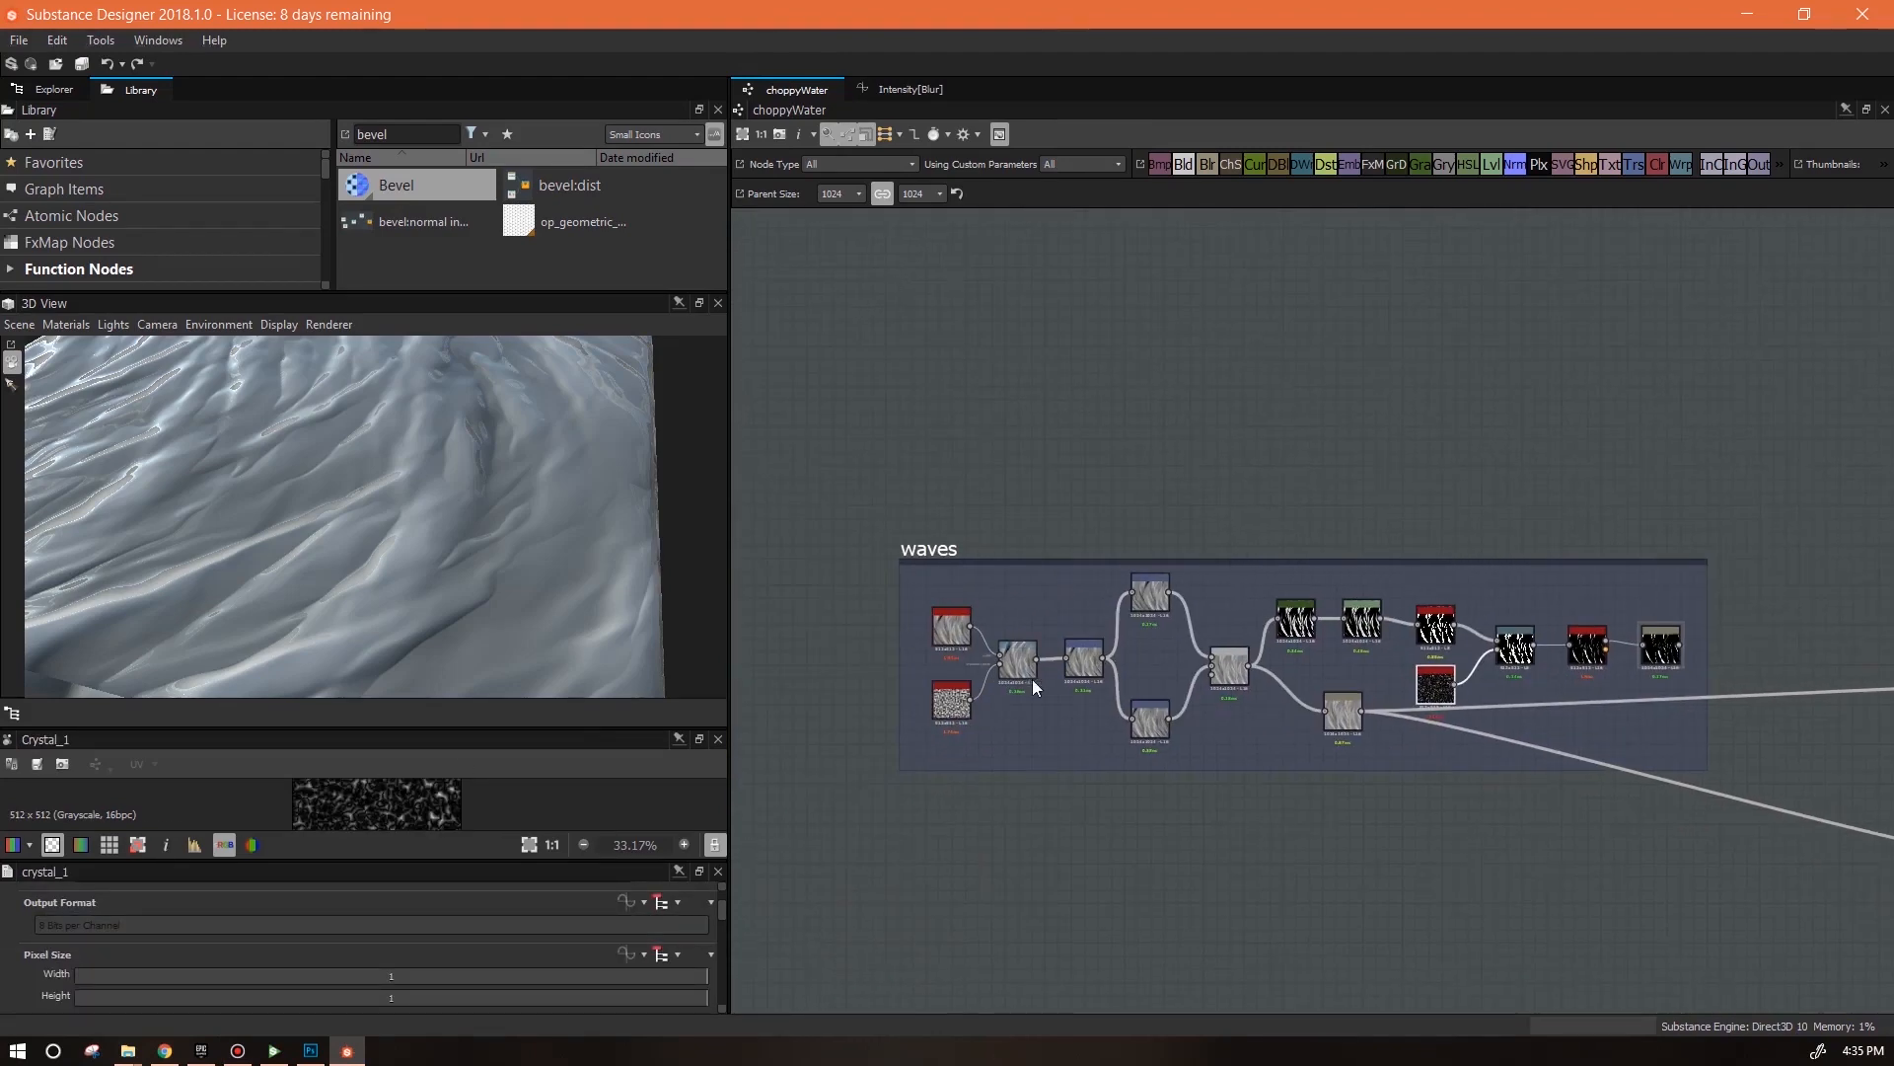
click(954, 705)
drag(722, 915, 735, 1016)
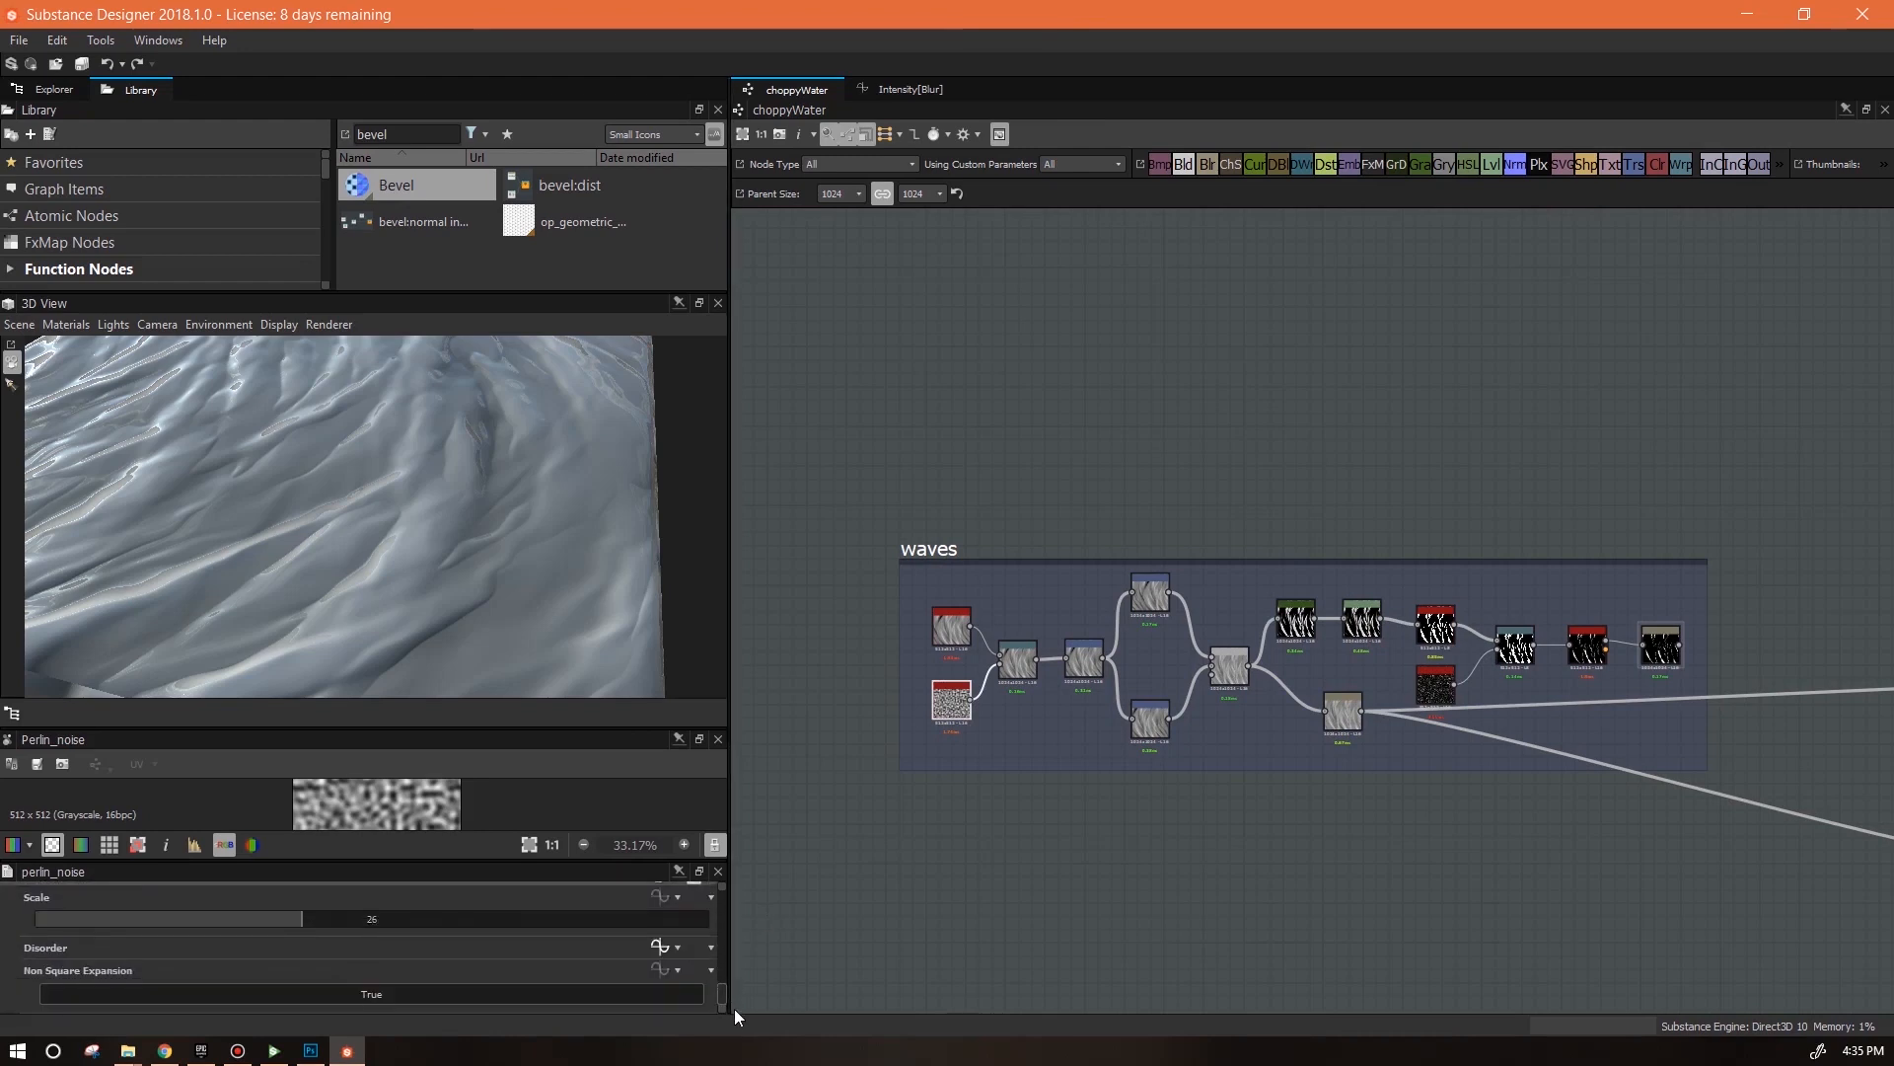
Copy the 0.8 times $time nodes from Perlin Noise's Disorder function into Crystal 1's Disorder function and make the Multiply its output
click(659, 947)
drag(1007, 371, 1080, 450)
drag(1036, 785, 1072, 674)
click(935, 274)
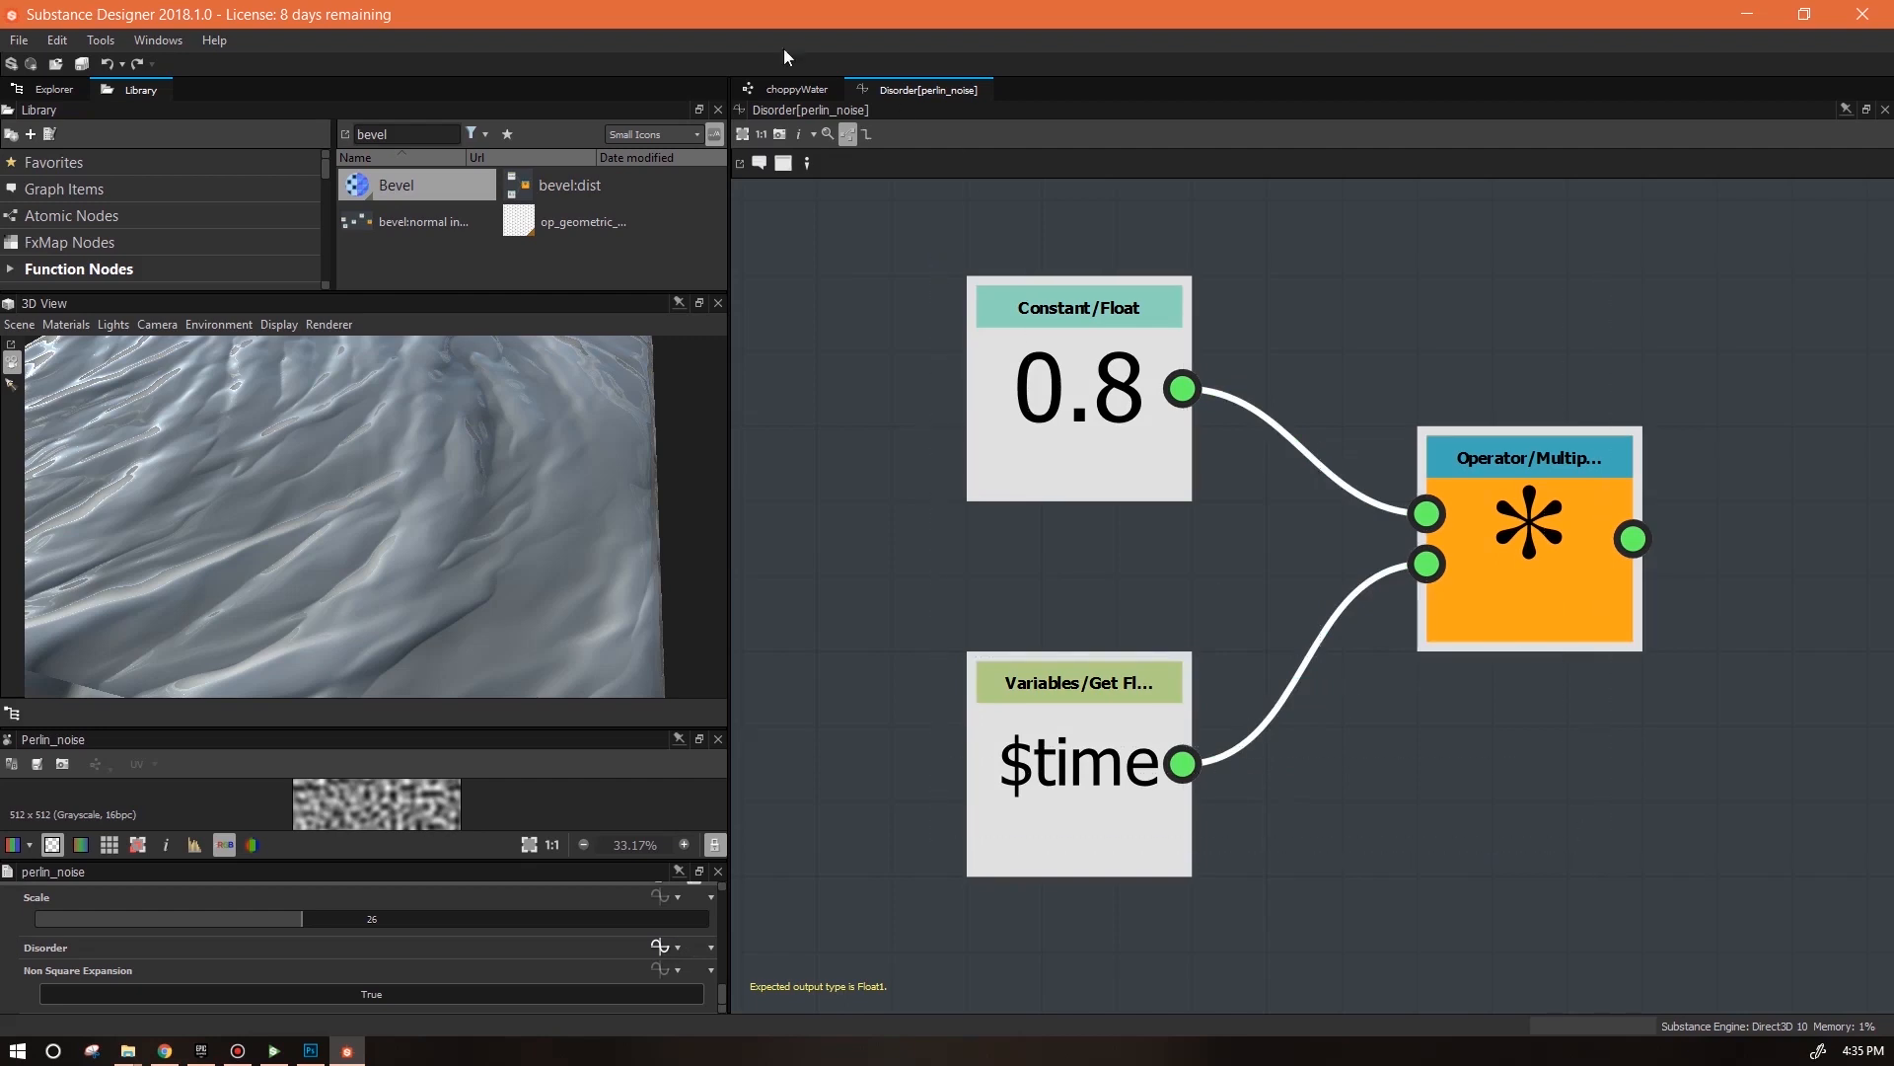
click(795, 88)
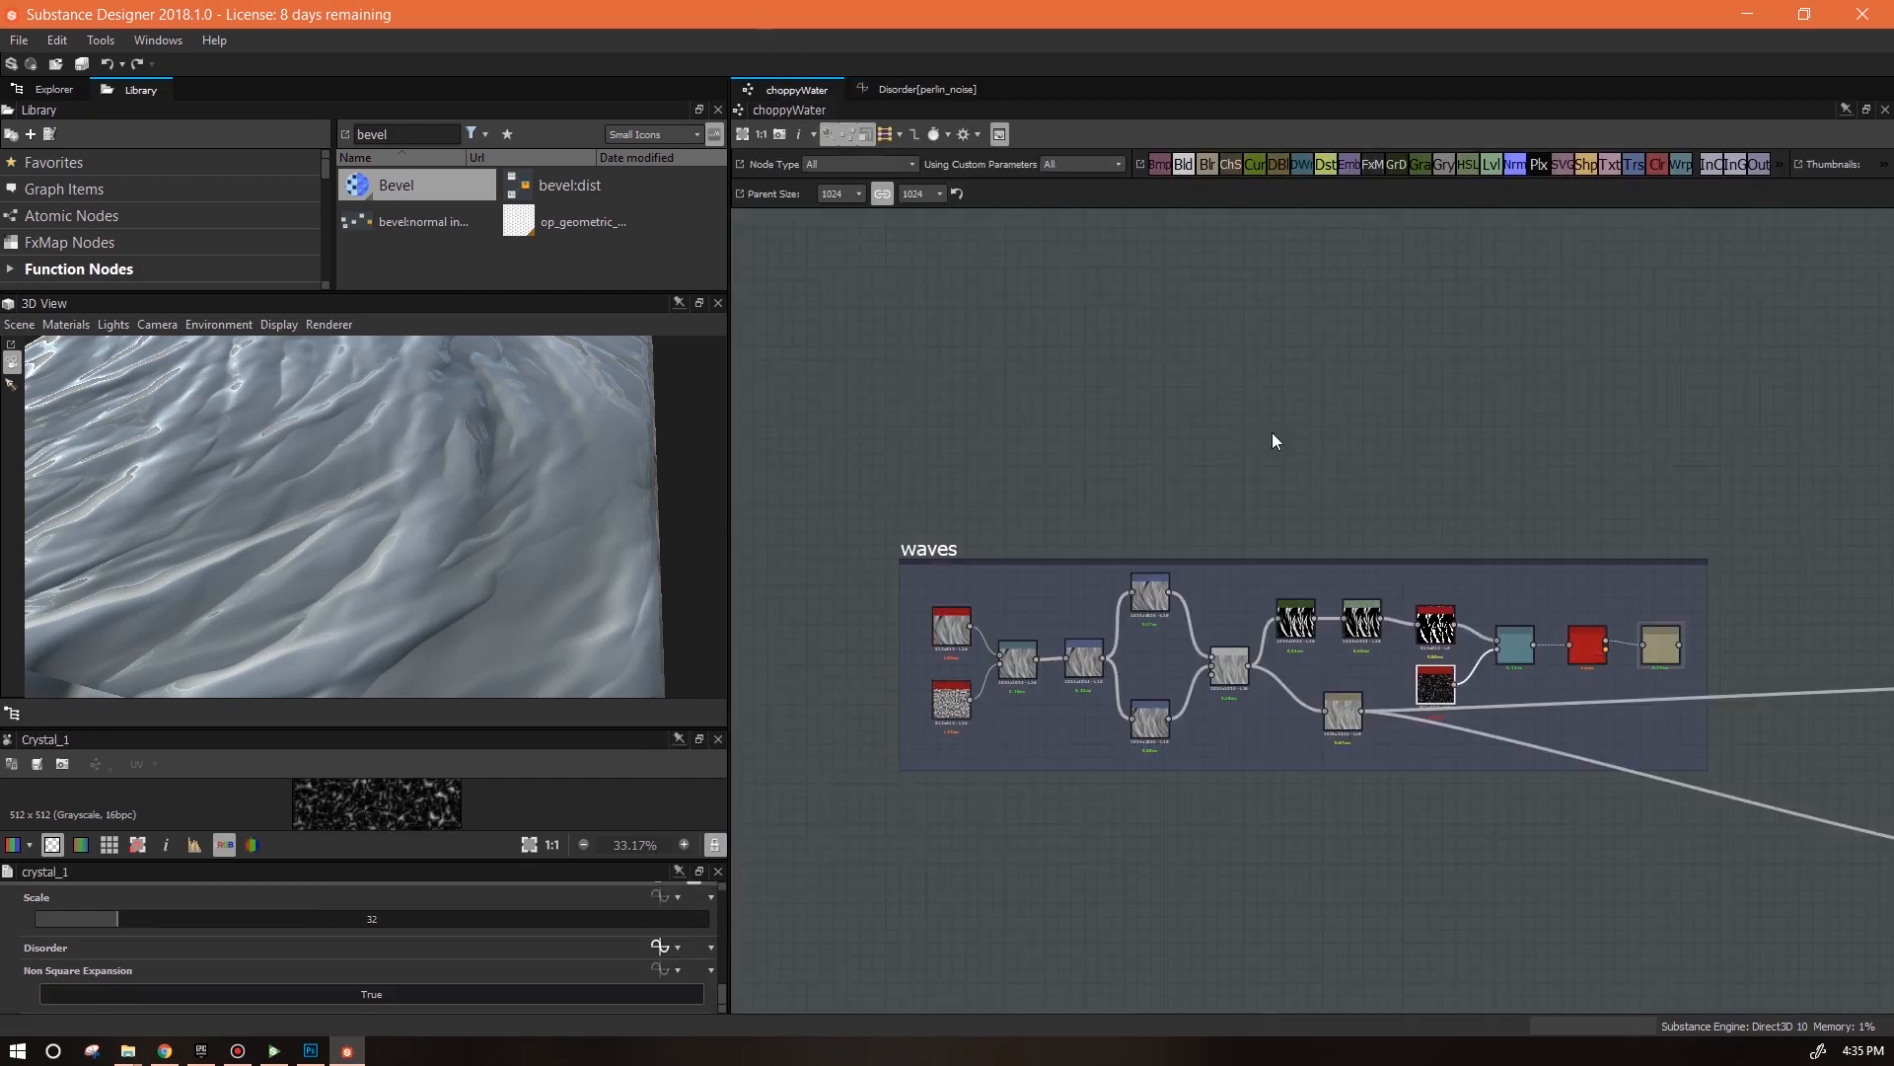
click(659, 947)
right_click(1554, 607)
click(1697, 669)
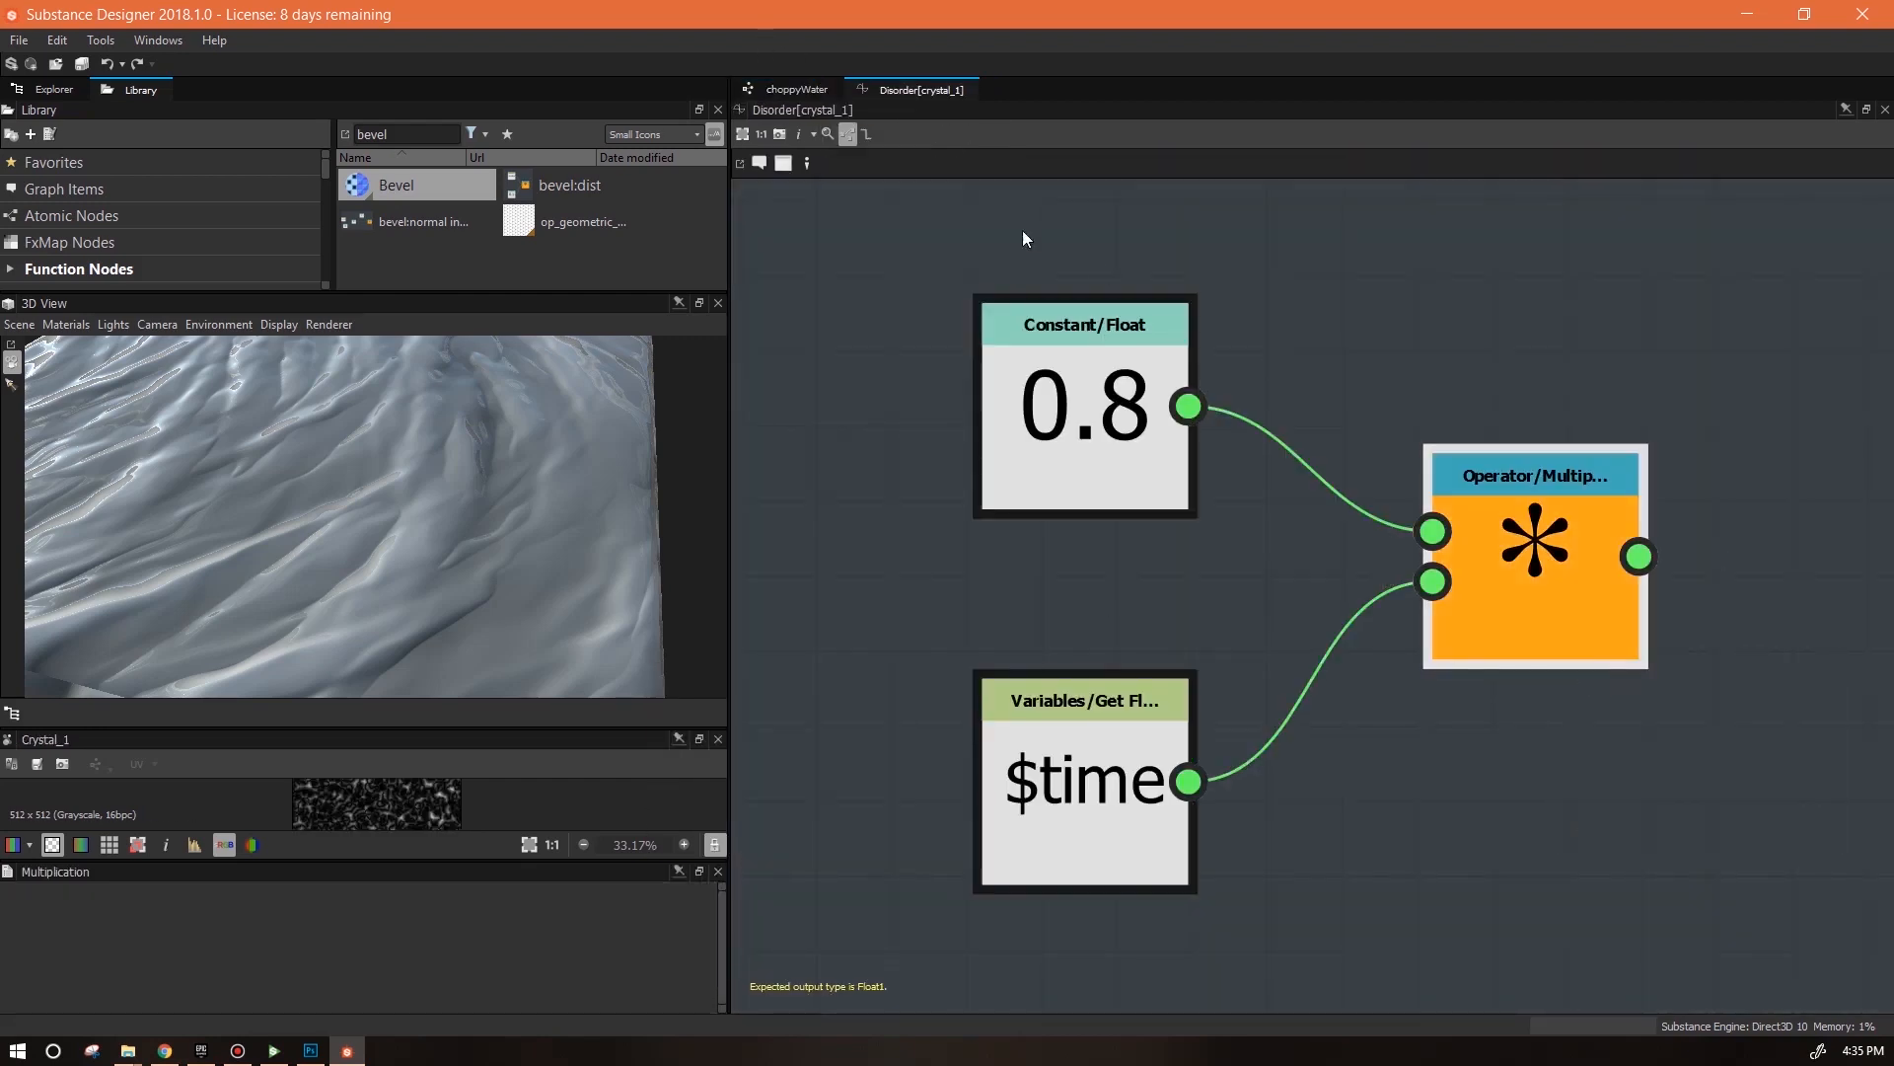
click(795, 88)
Search the library for cells, add a Cells 1 node above the waves frame and set its output size to Parent / 4
middle_drag(1632, 783, 1566, 893)
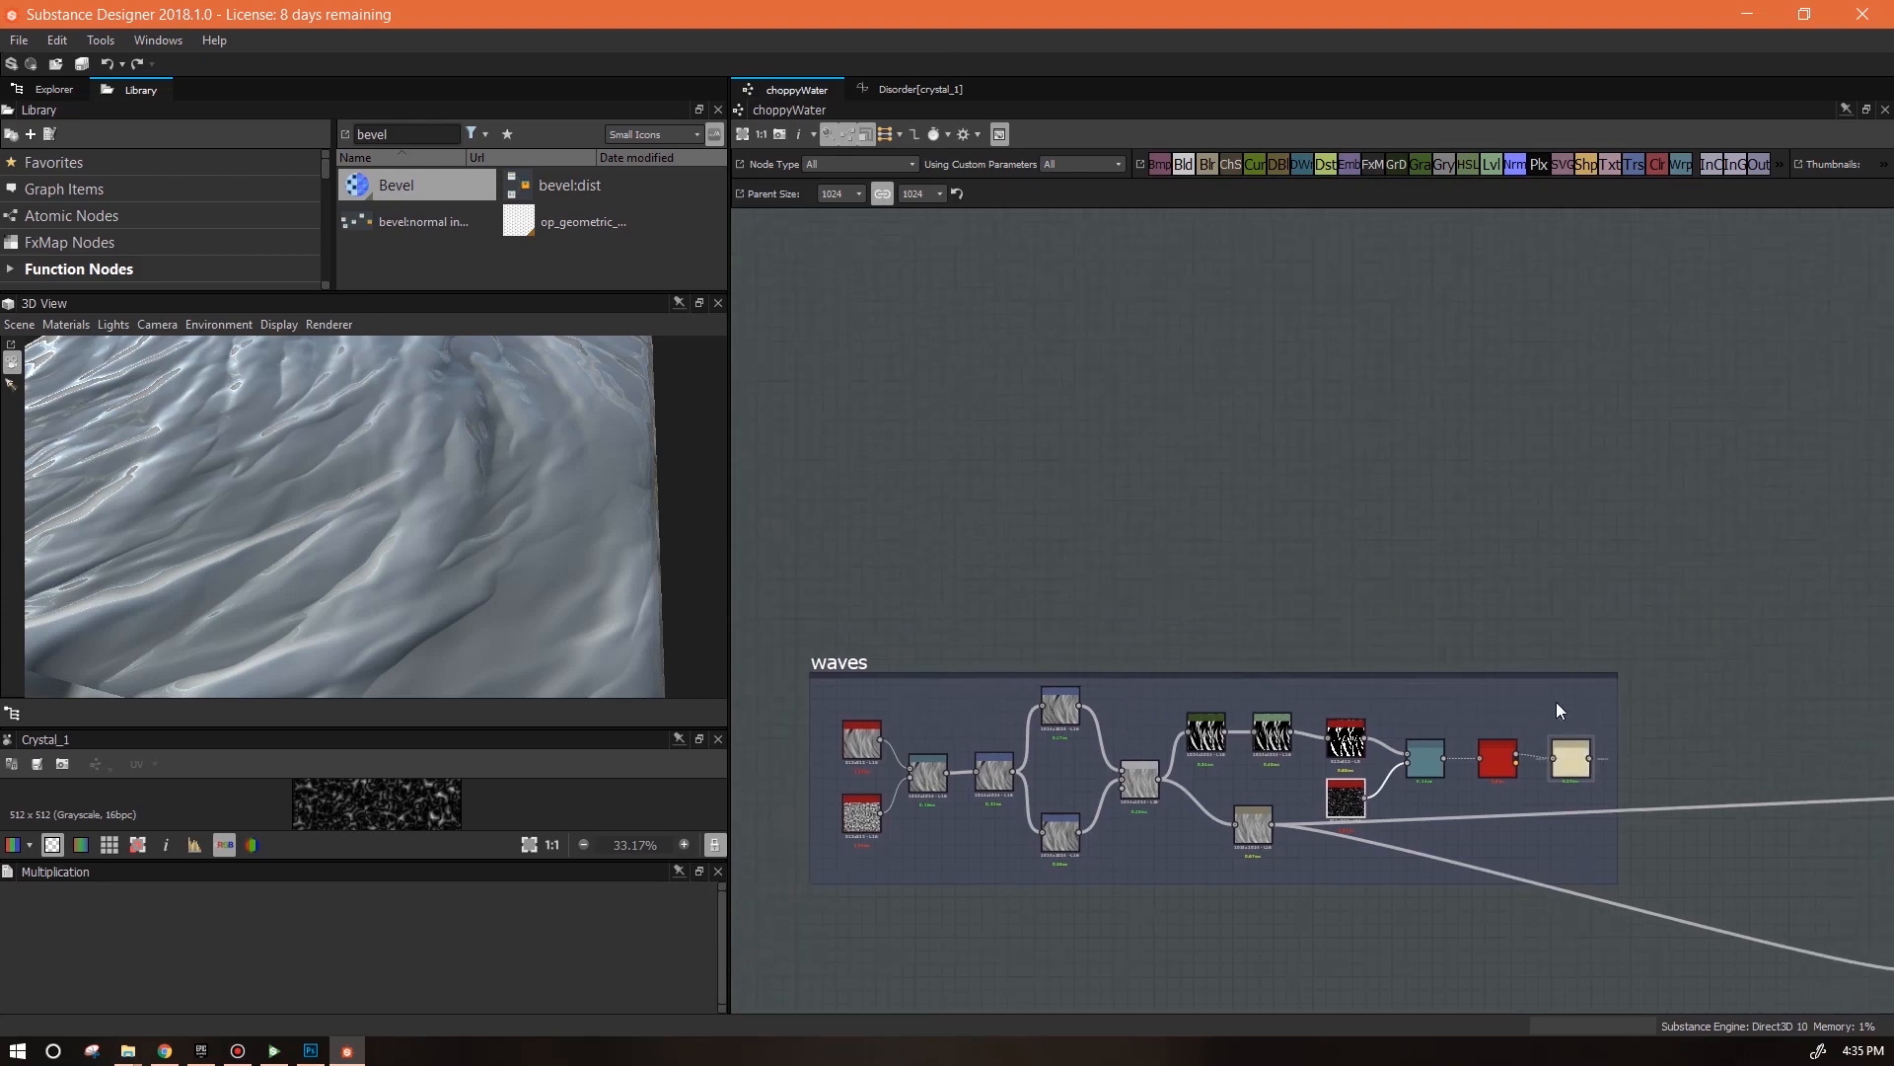
middle_drag(1484, 381, 1522, 456)
text(cells)
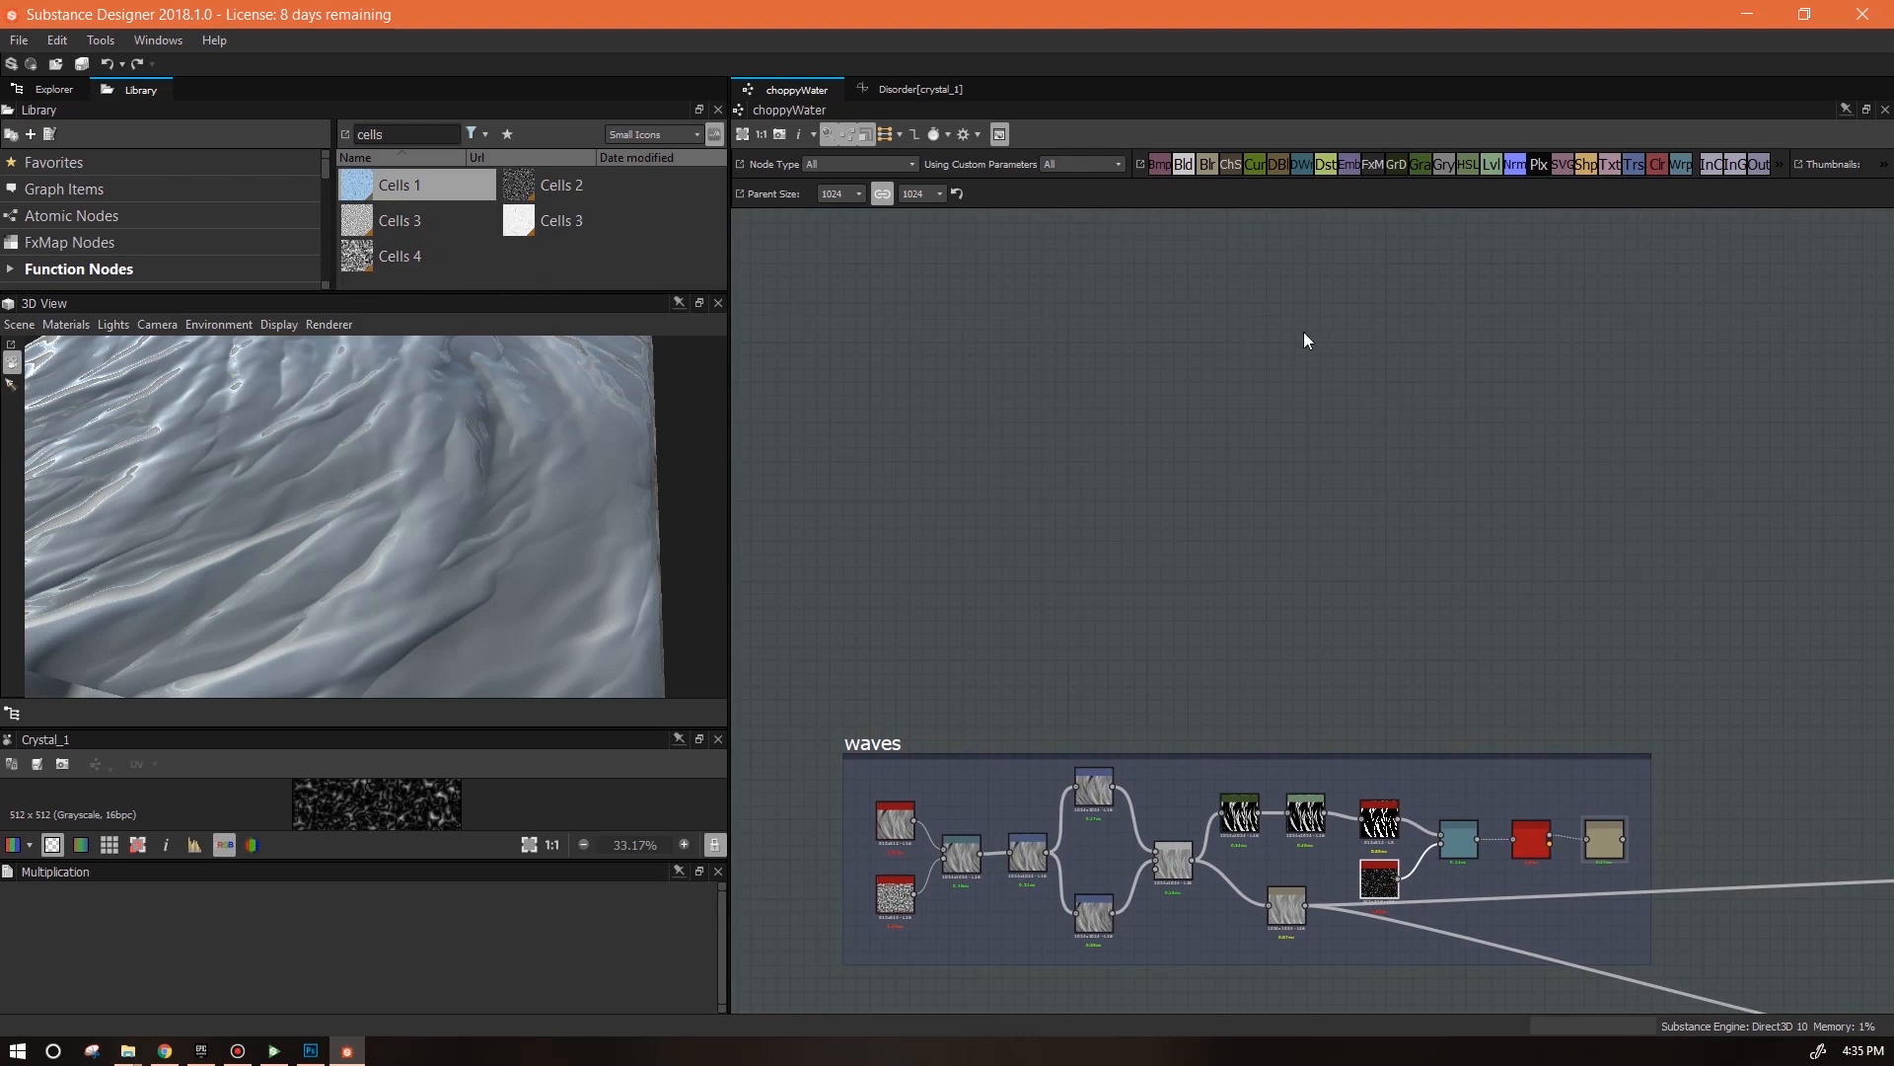
drag(393, 186, 941, 389)
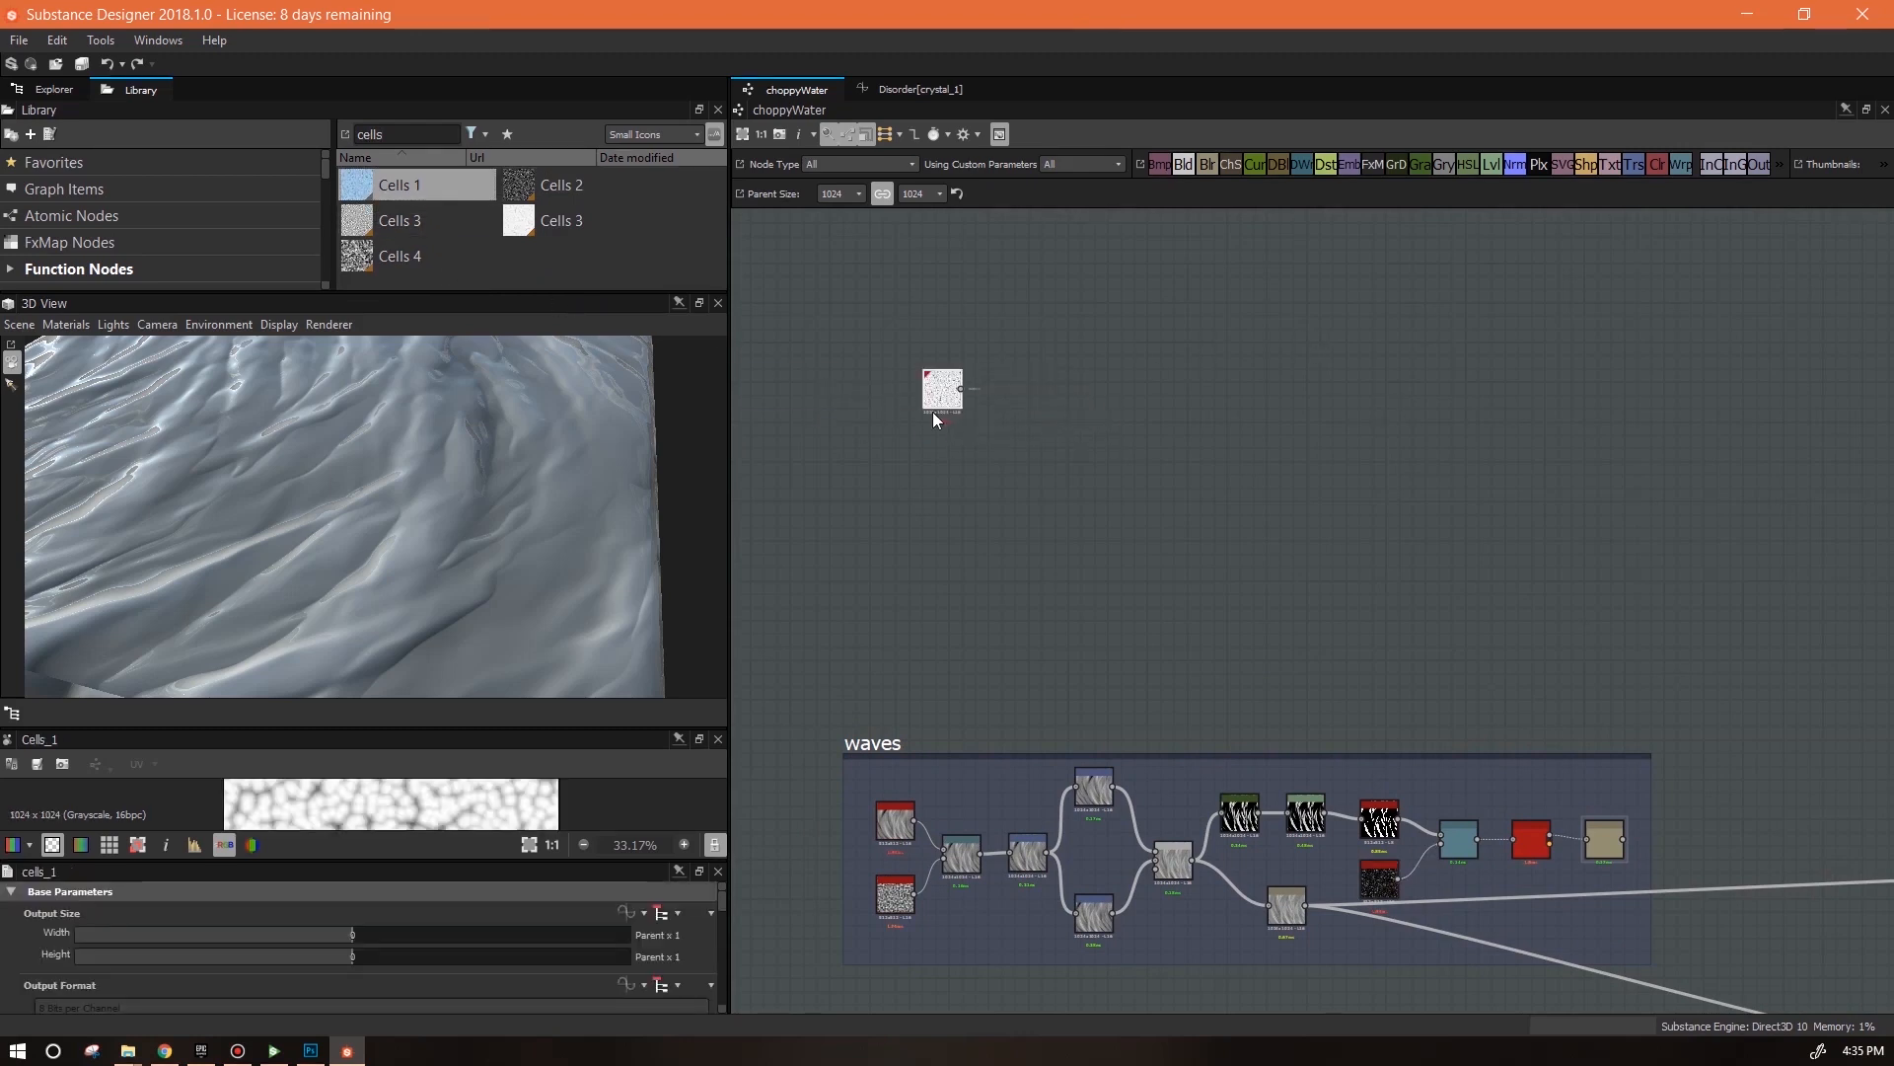
click(311, 938)
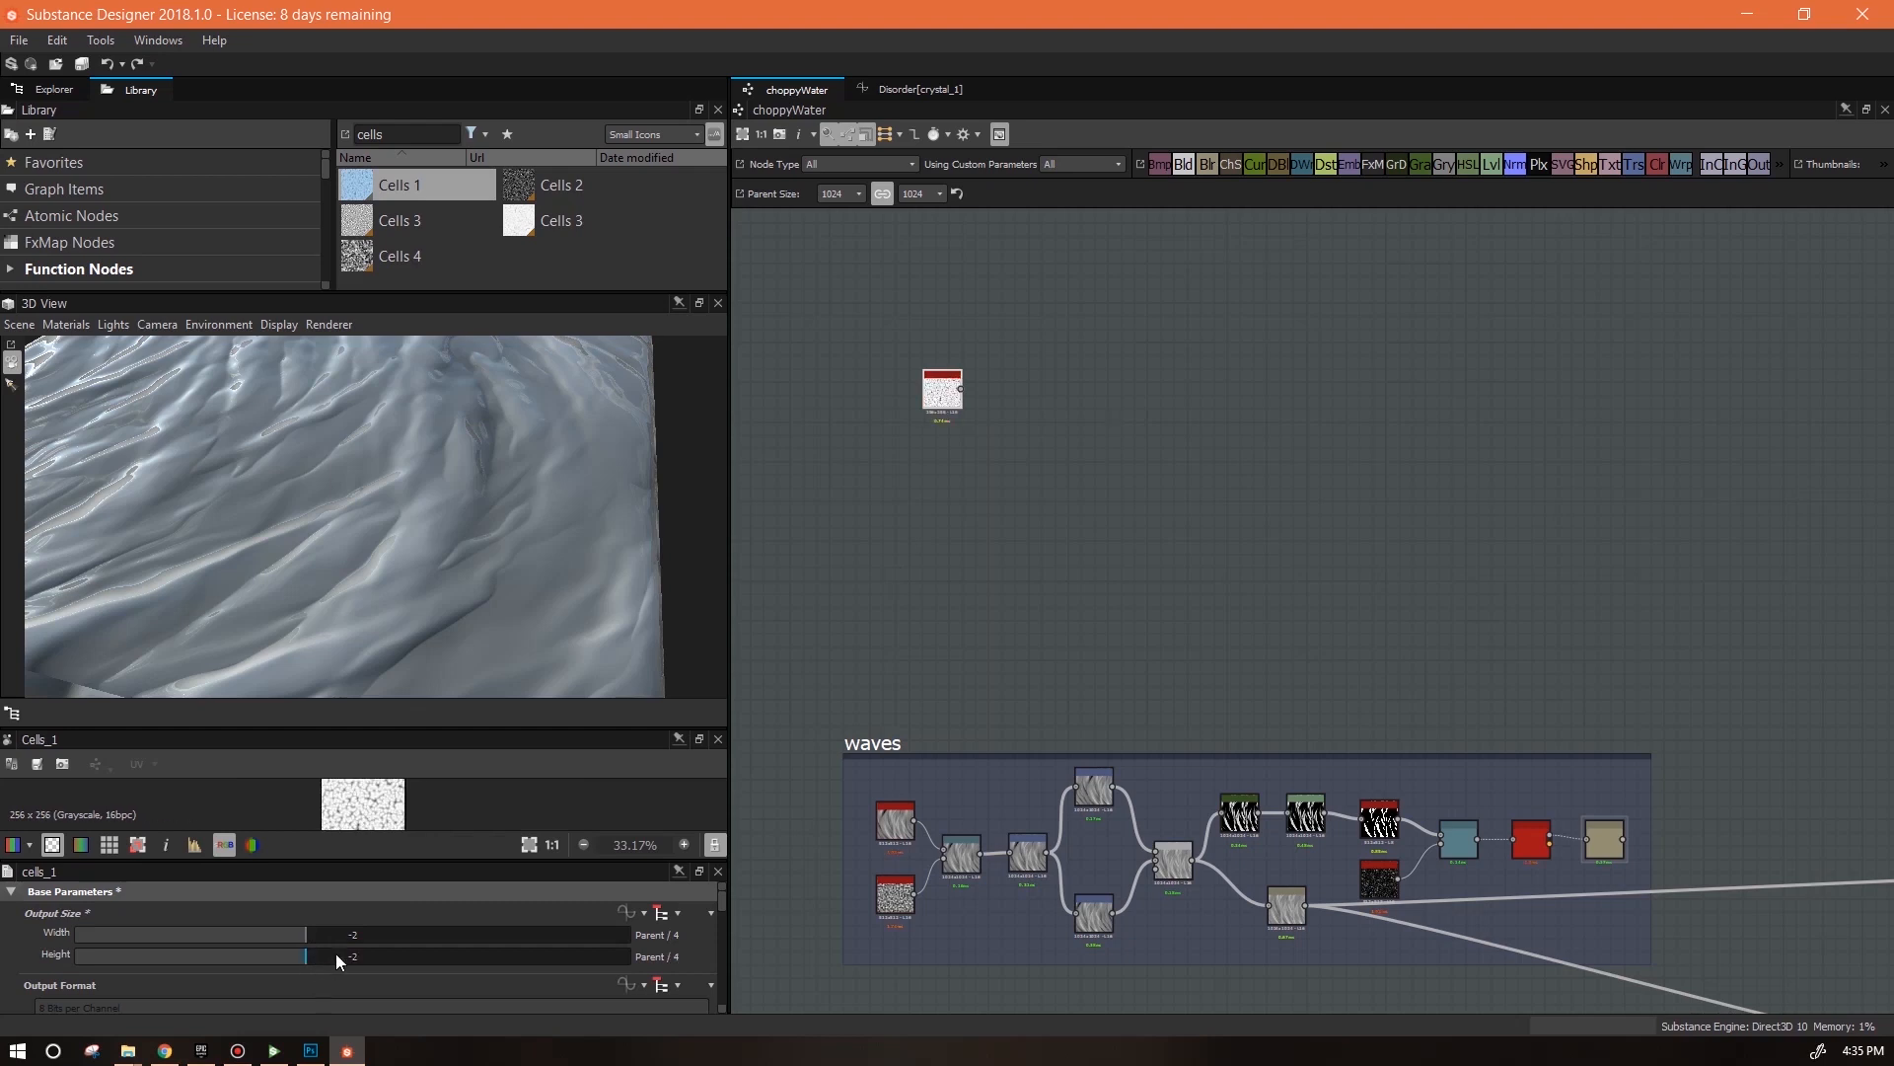
Add two Transformation 2D nodes and place them one above the other beside the Cells 1 node
drag(1634, 165, 1044, 281)
drag(1046, 456, 1046, 454)
drag(1047, 286, 1009, 352)
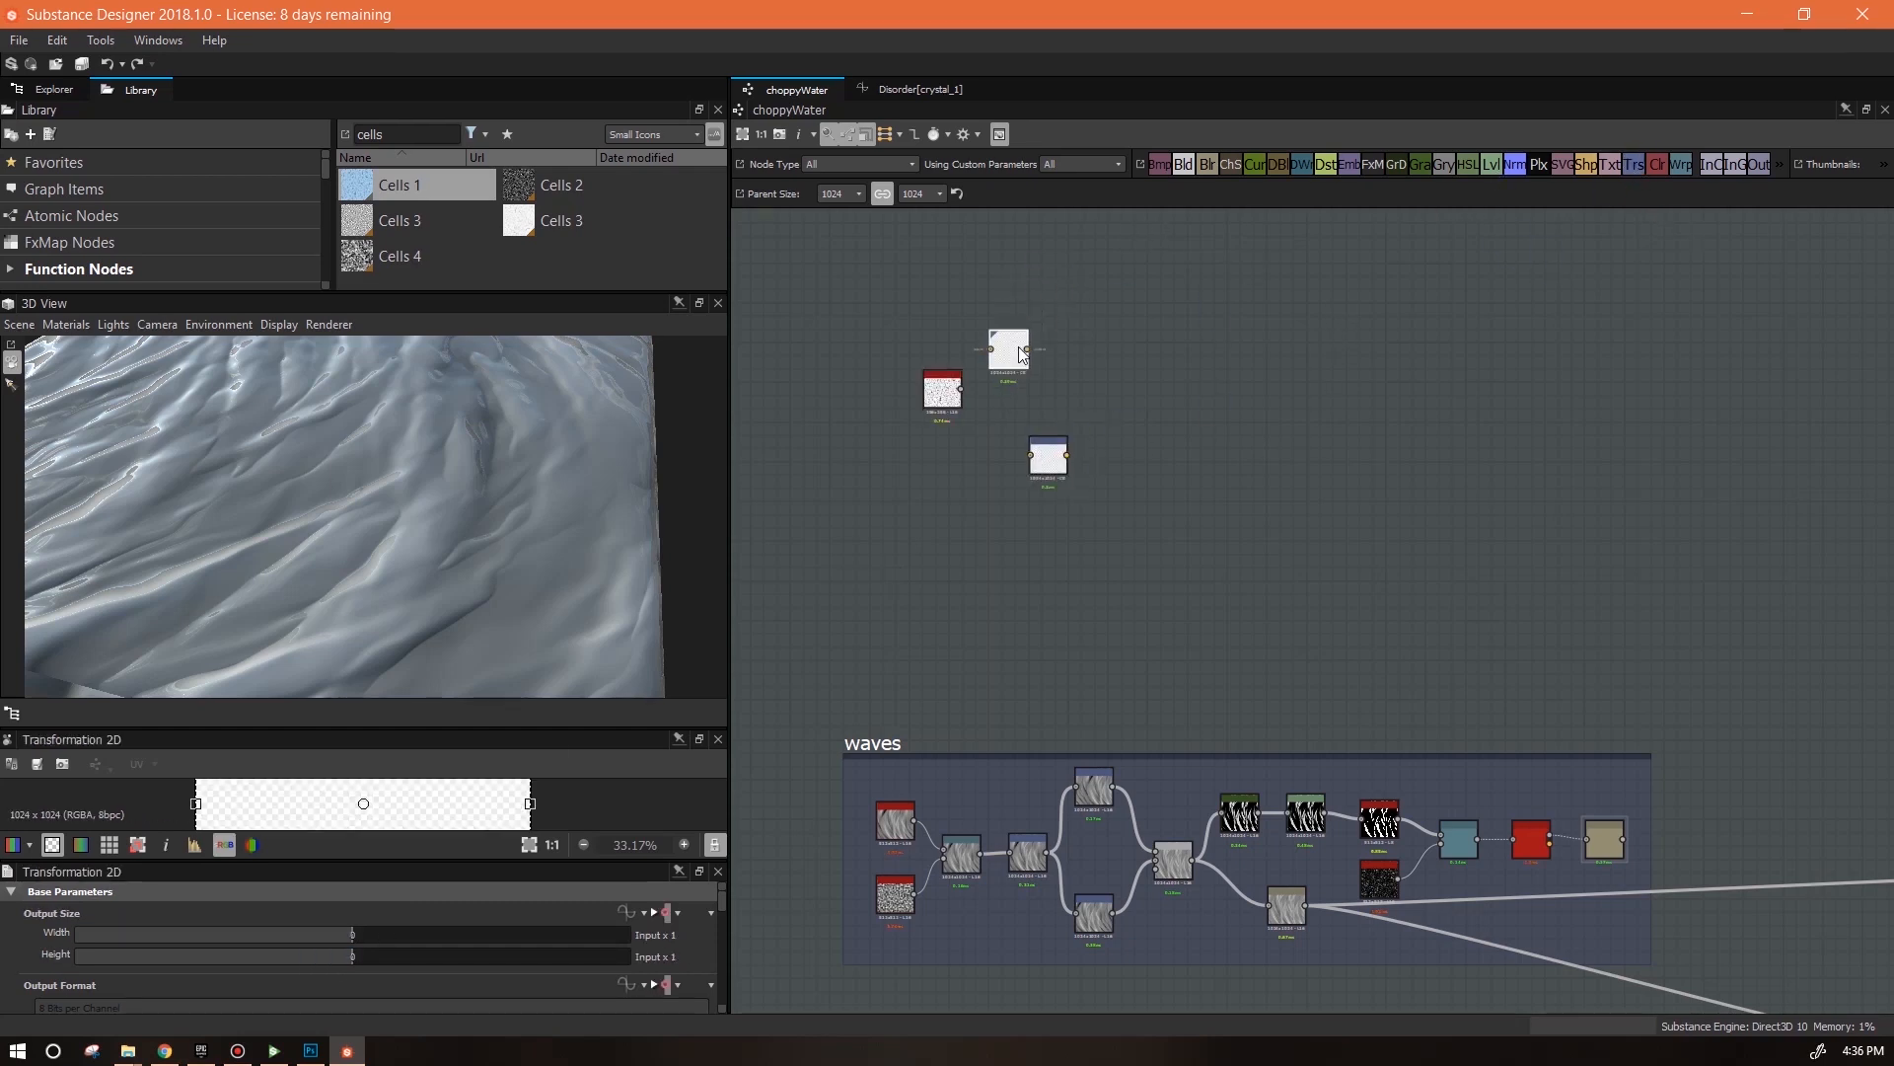
drag(1044, 454, 1008, 438)
Add a Blend and a Levels node, and connect Cells 1 to both Transformation 2D nodes
drag(1183, 164, 1141, 404)
drag(1491, 164, 1088, 347)
click(1135, 398)
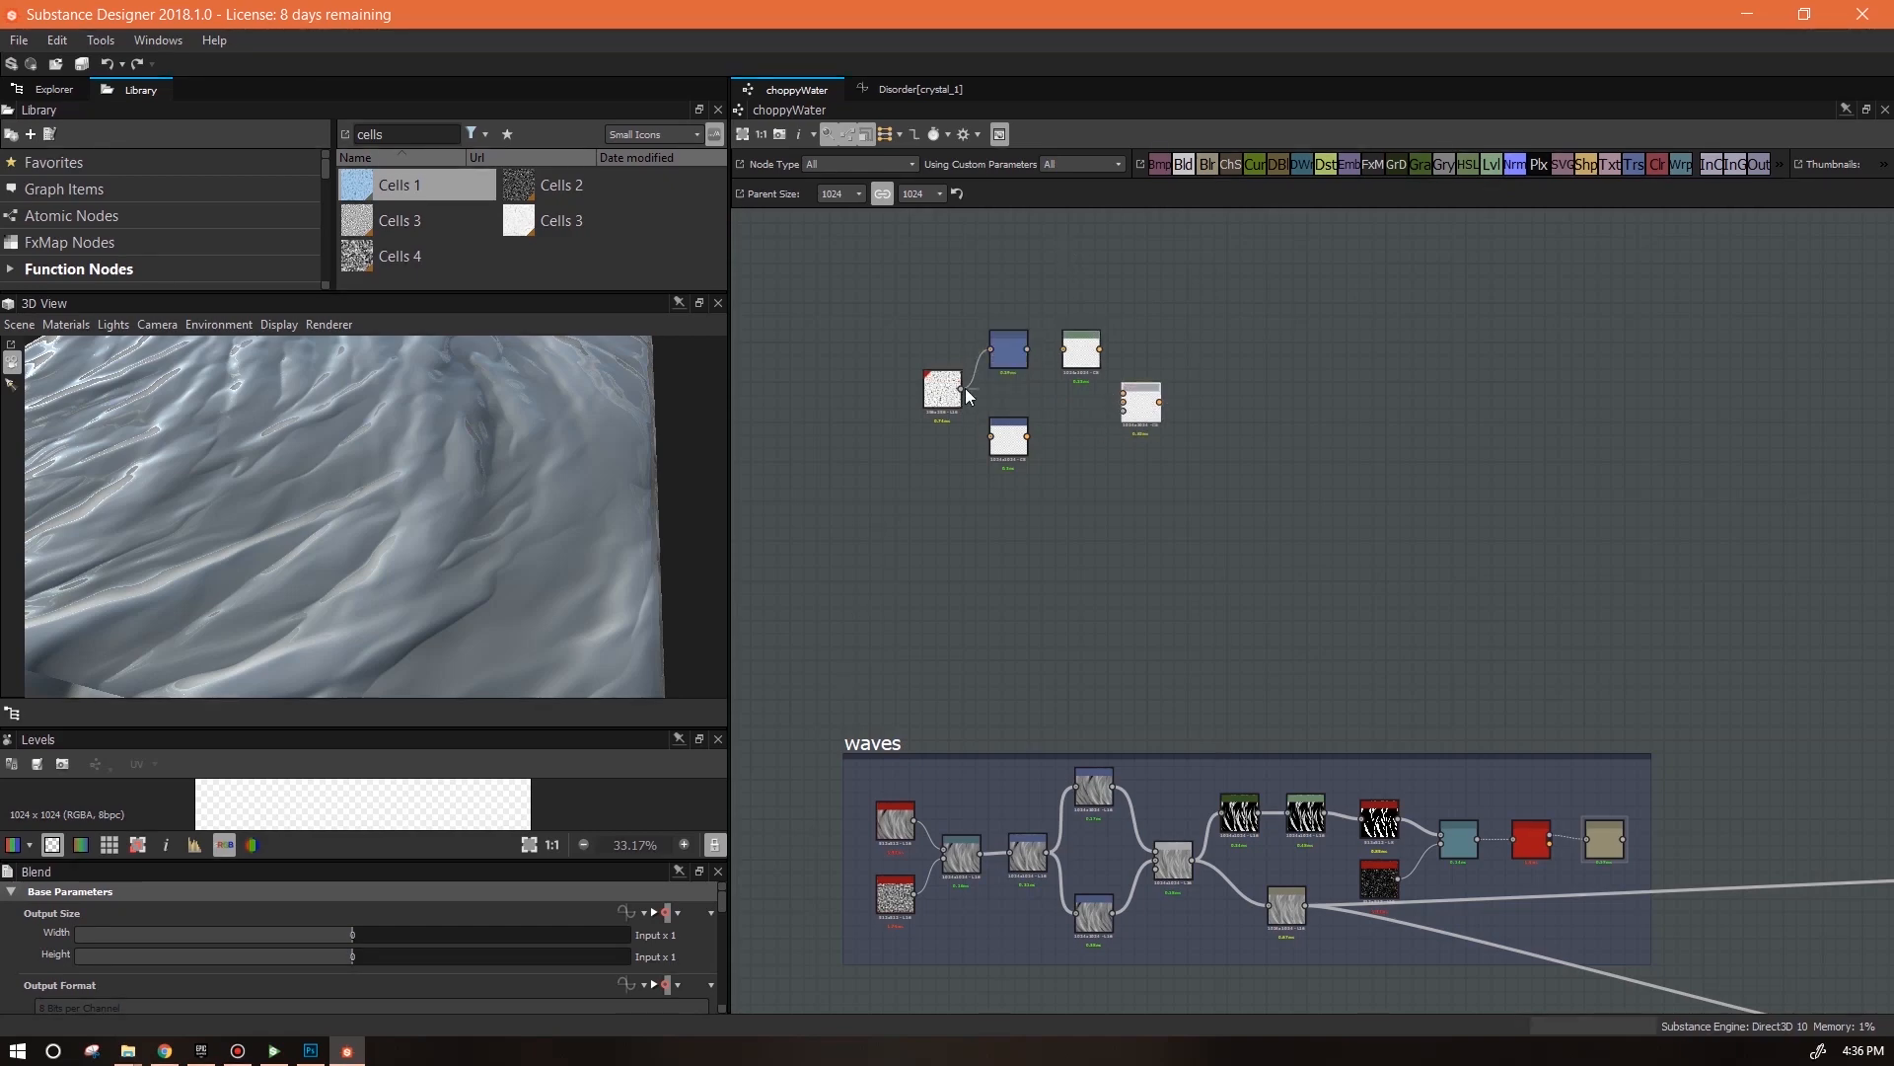
drag(962, 388, 990, 437)
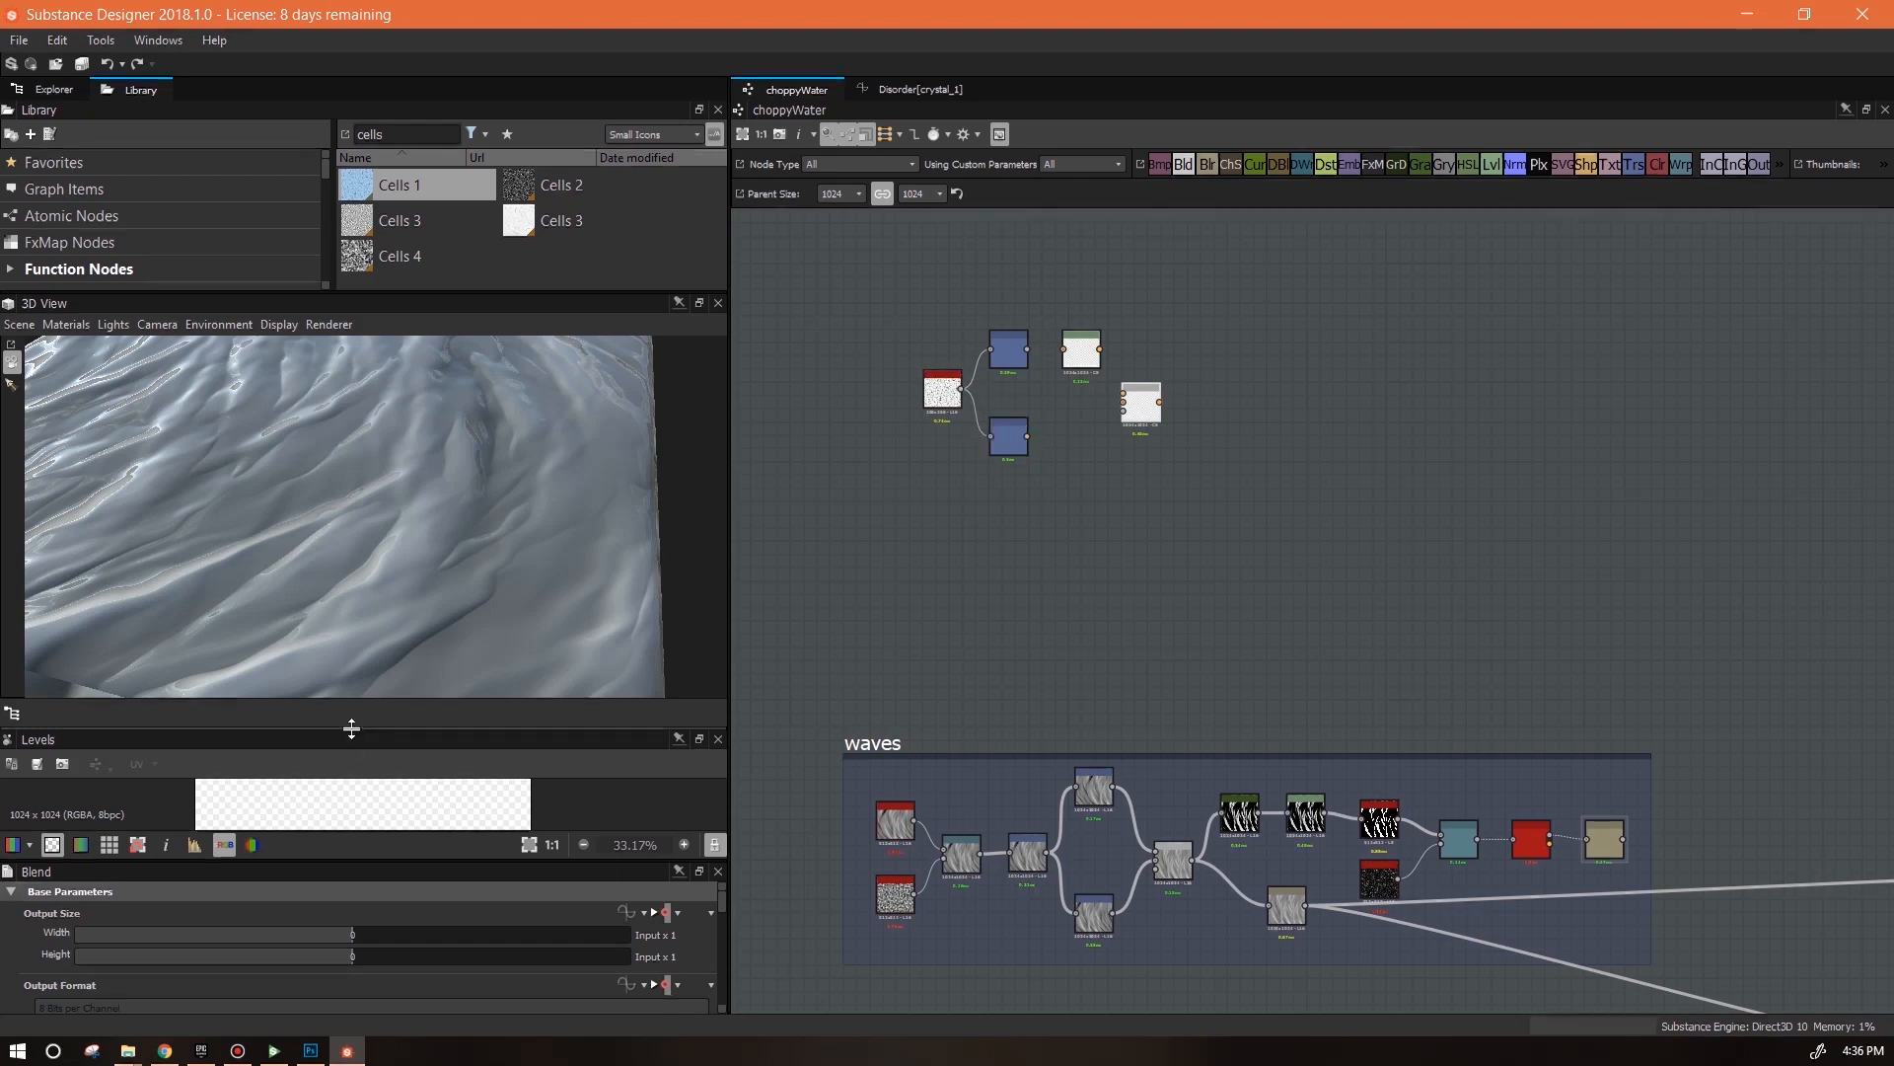
Enlarge the 2D preview and set the new Transformation 2D nodes' output size to Relative to Parent
drag(353, 731, 353, 509)
double_click(942, 389)
double_click(999, 372)
click(677, 914)
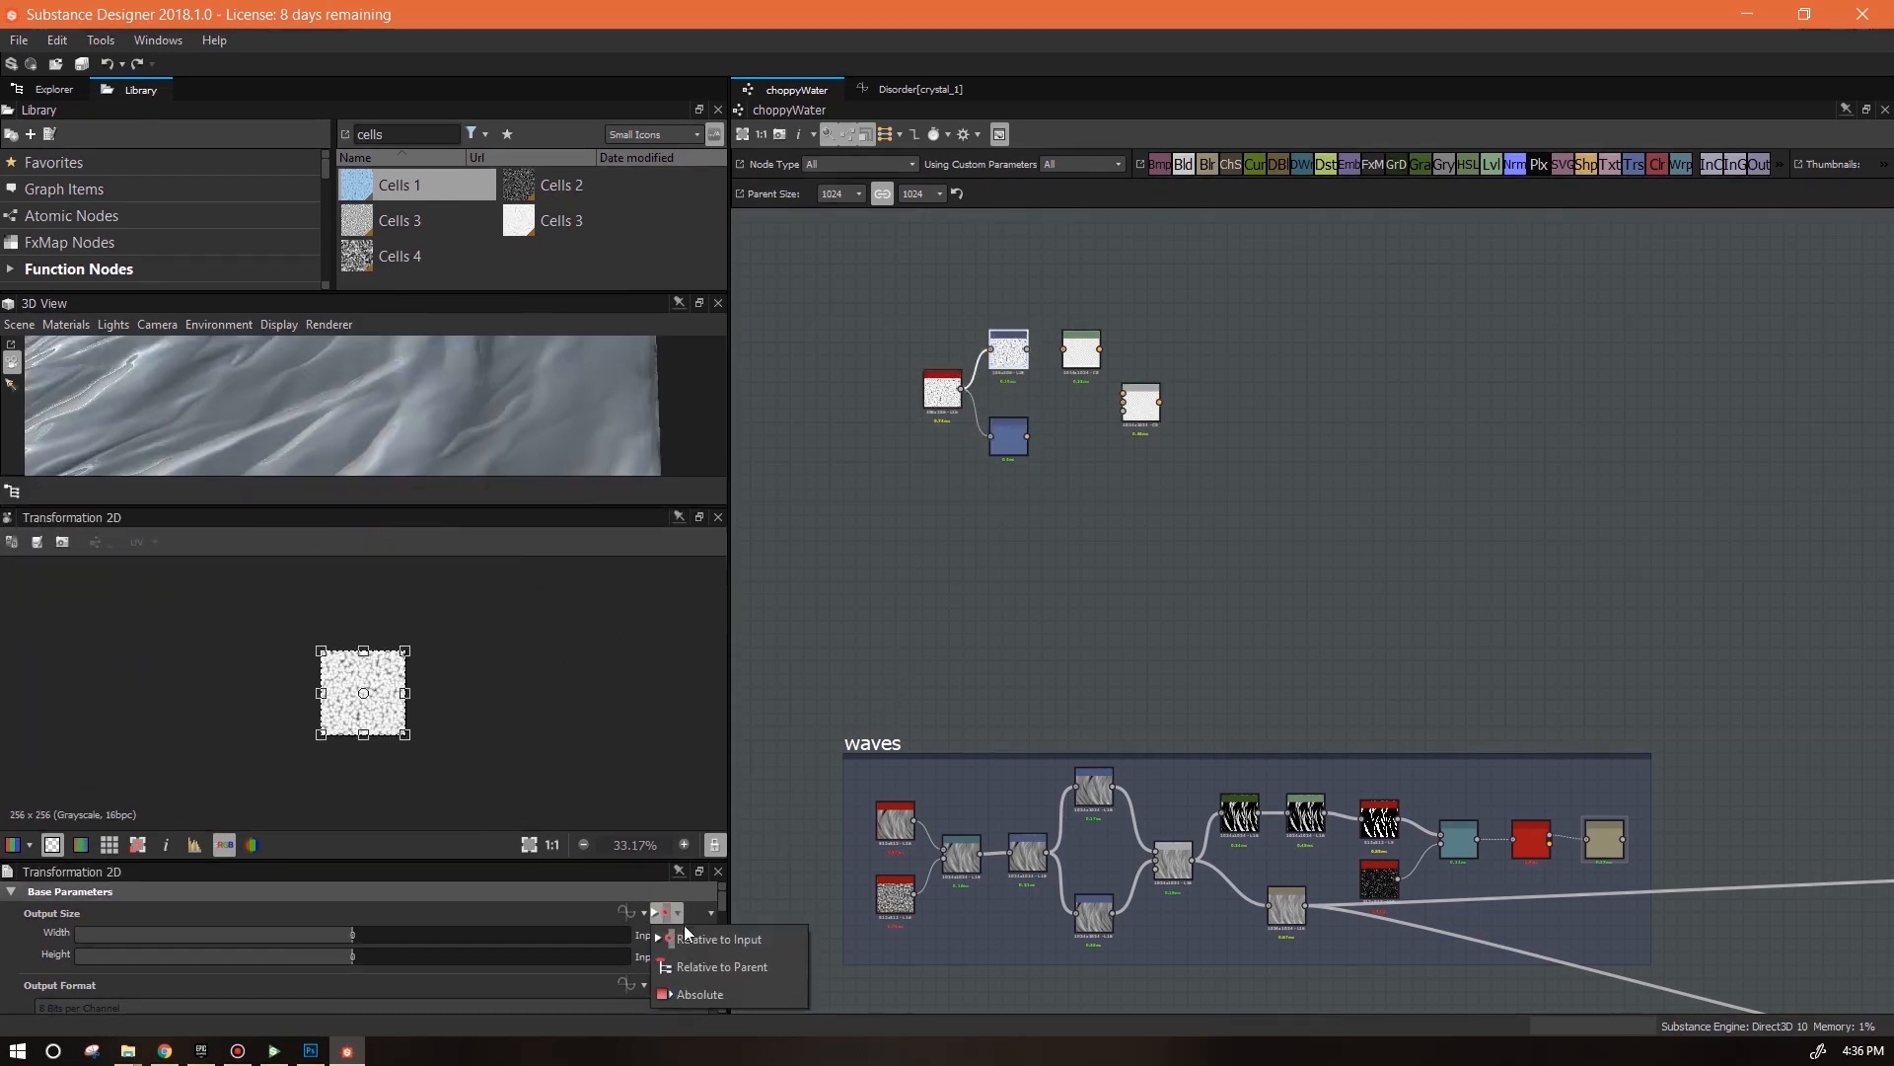
click(688, 962)
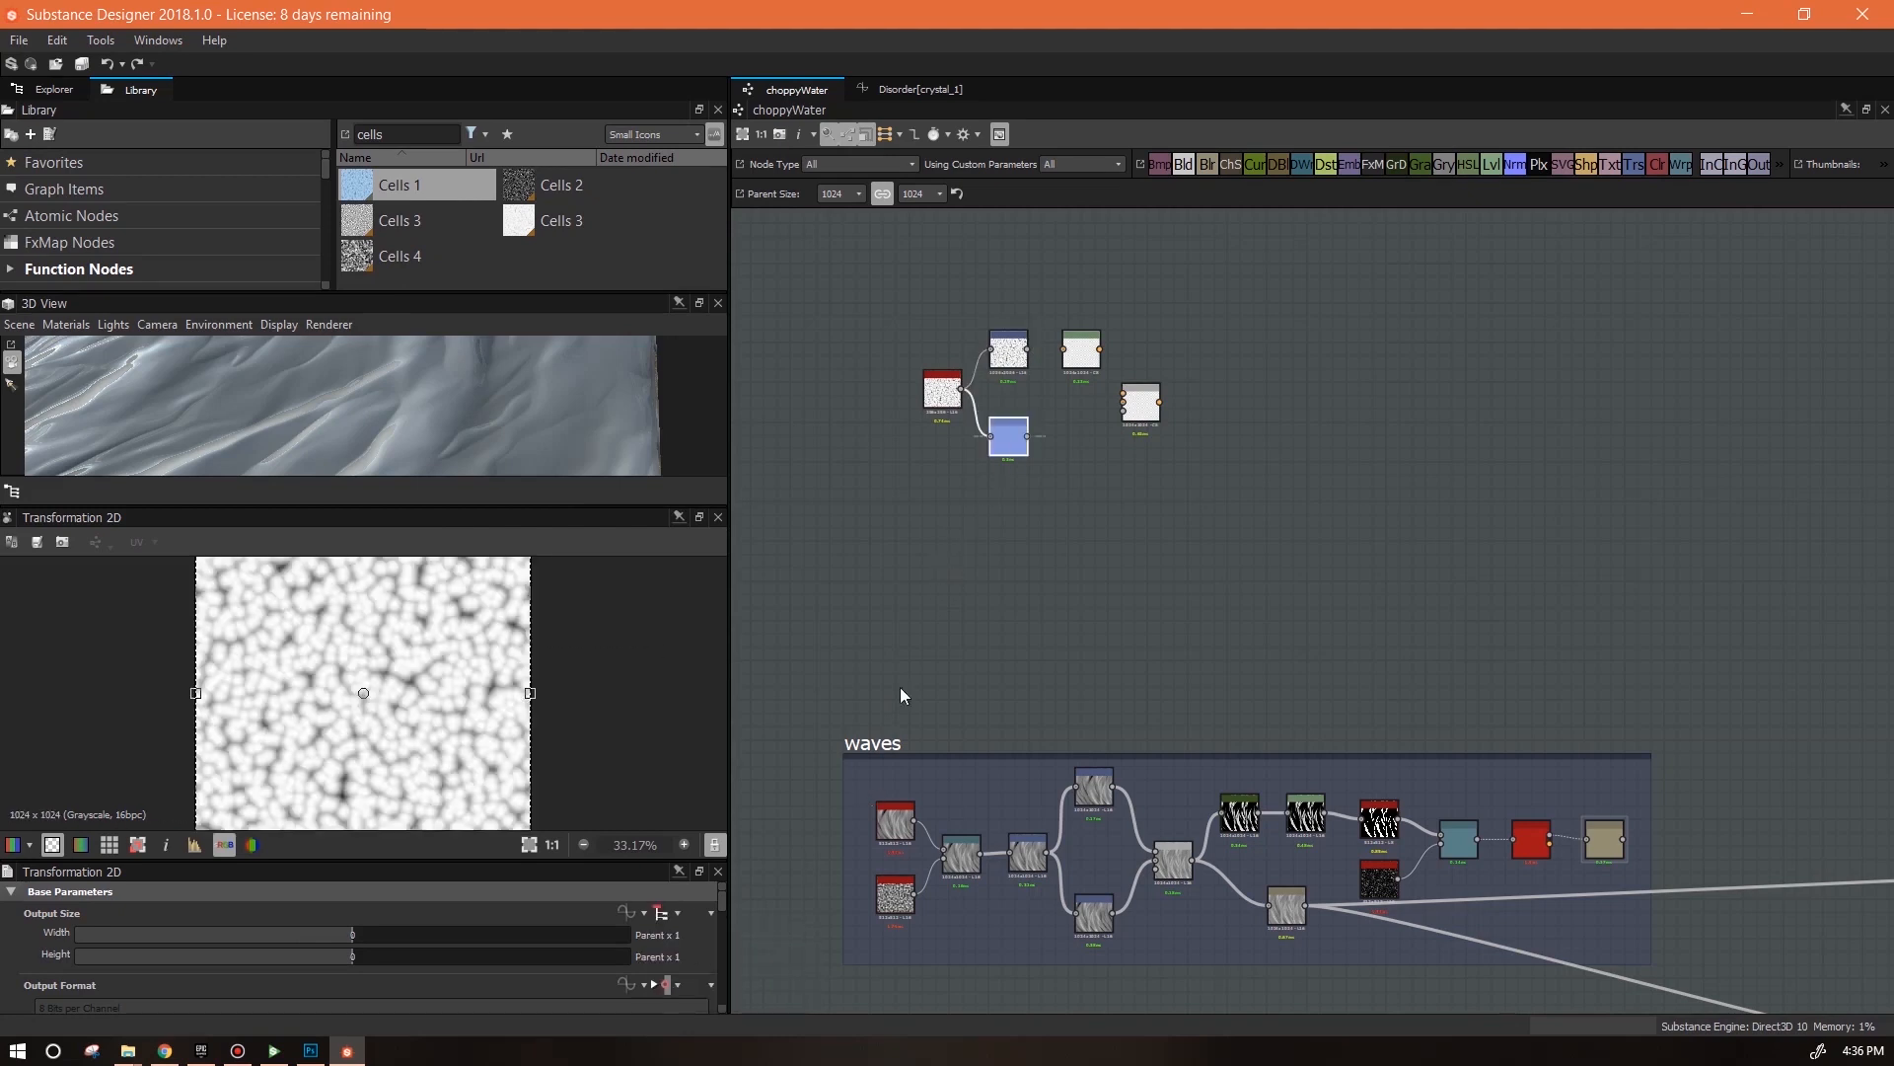
Connect the upper Transformation 2D to the Levels node and preview the Levels output
scroll(467, 635, up, 3)
click(1077, 346)
drag(1041, 350, 1065, 349)
double_click(1087, 358)
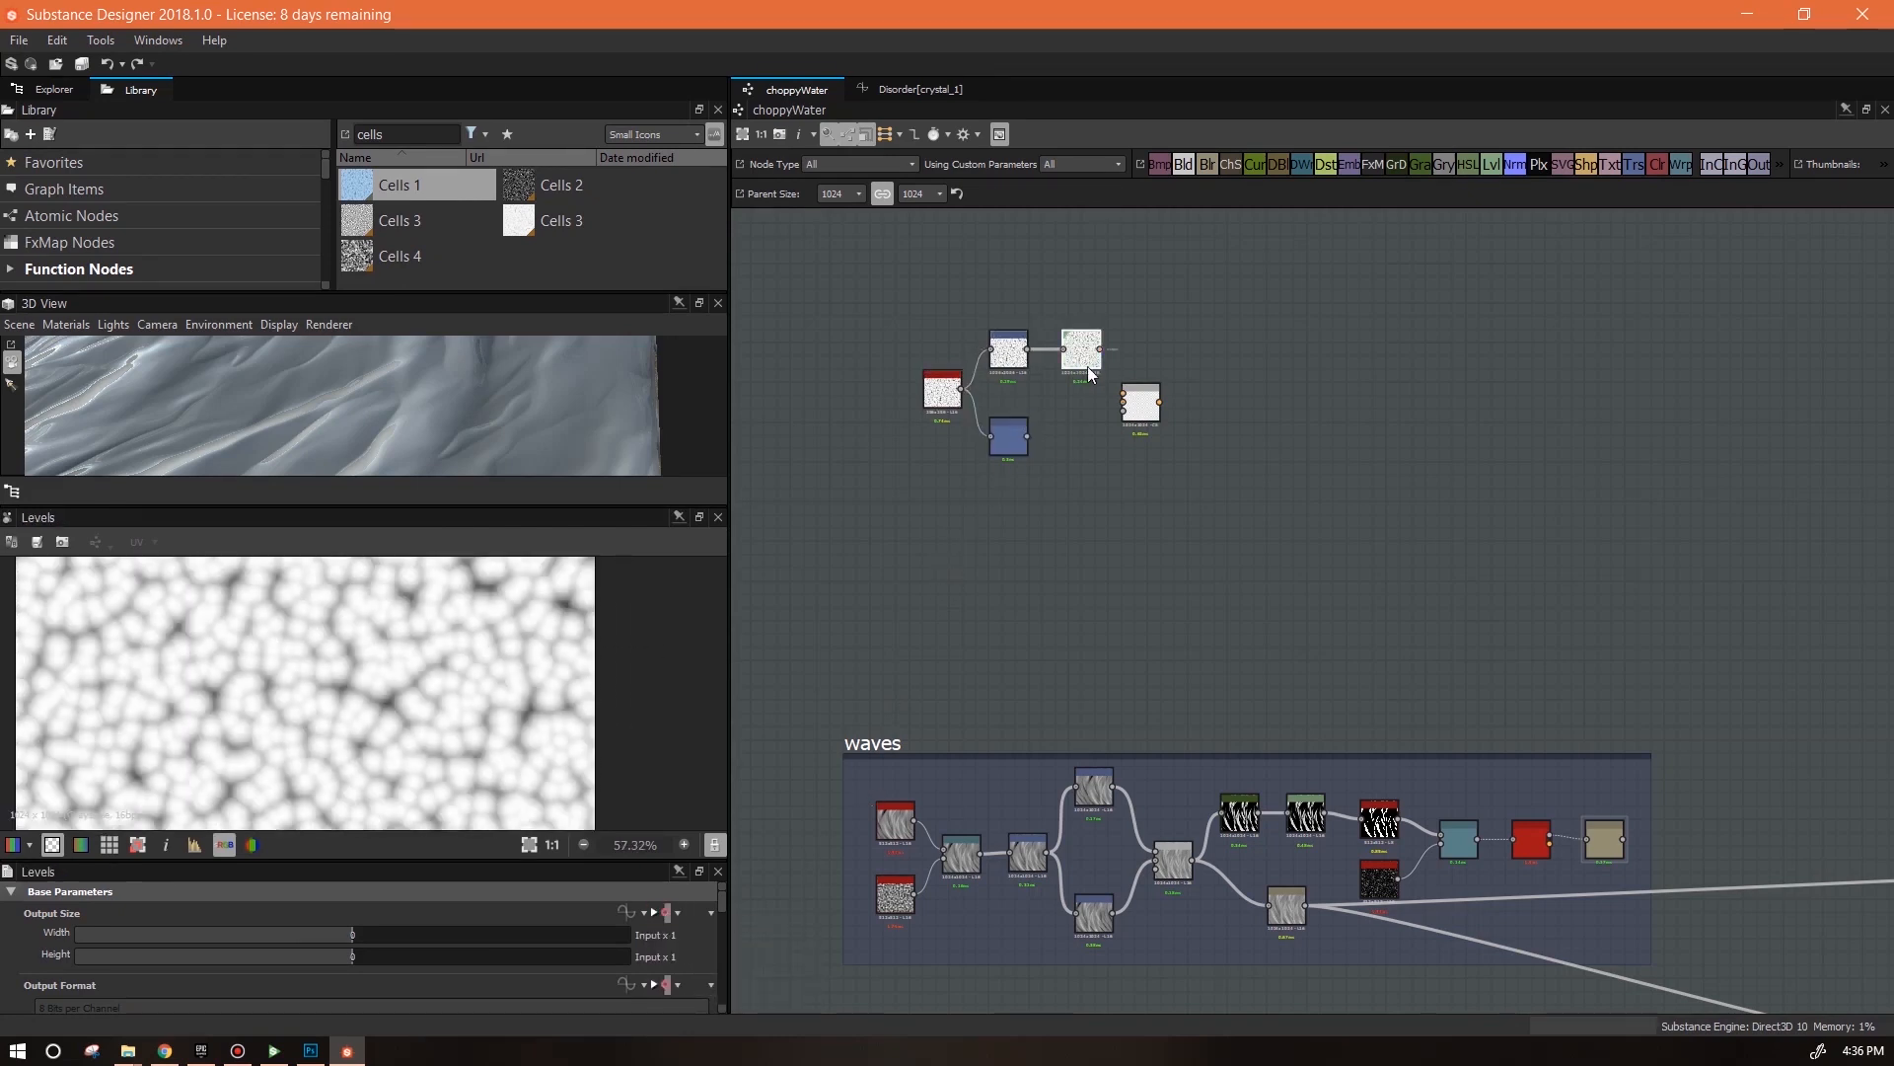
Halve the scale of the upper Transformation 2D twice so the cells tile smaller
click(1009, 354)
drag(726, 892, 720, 965)
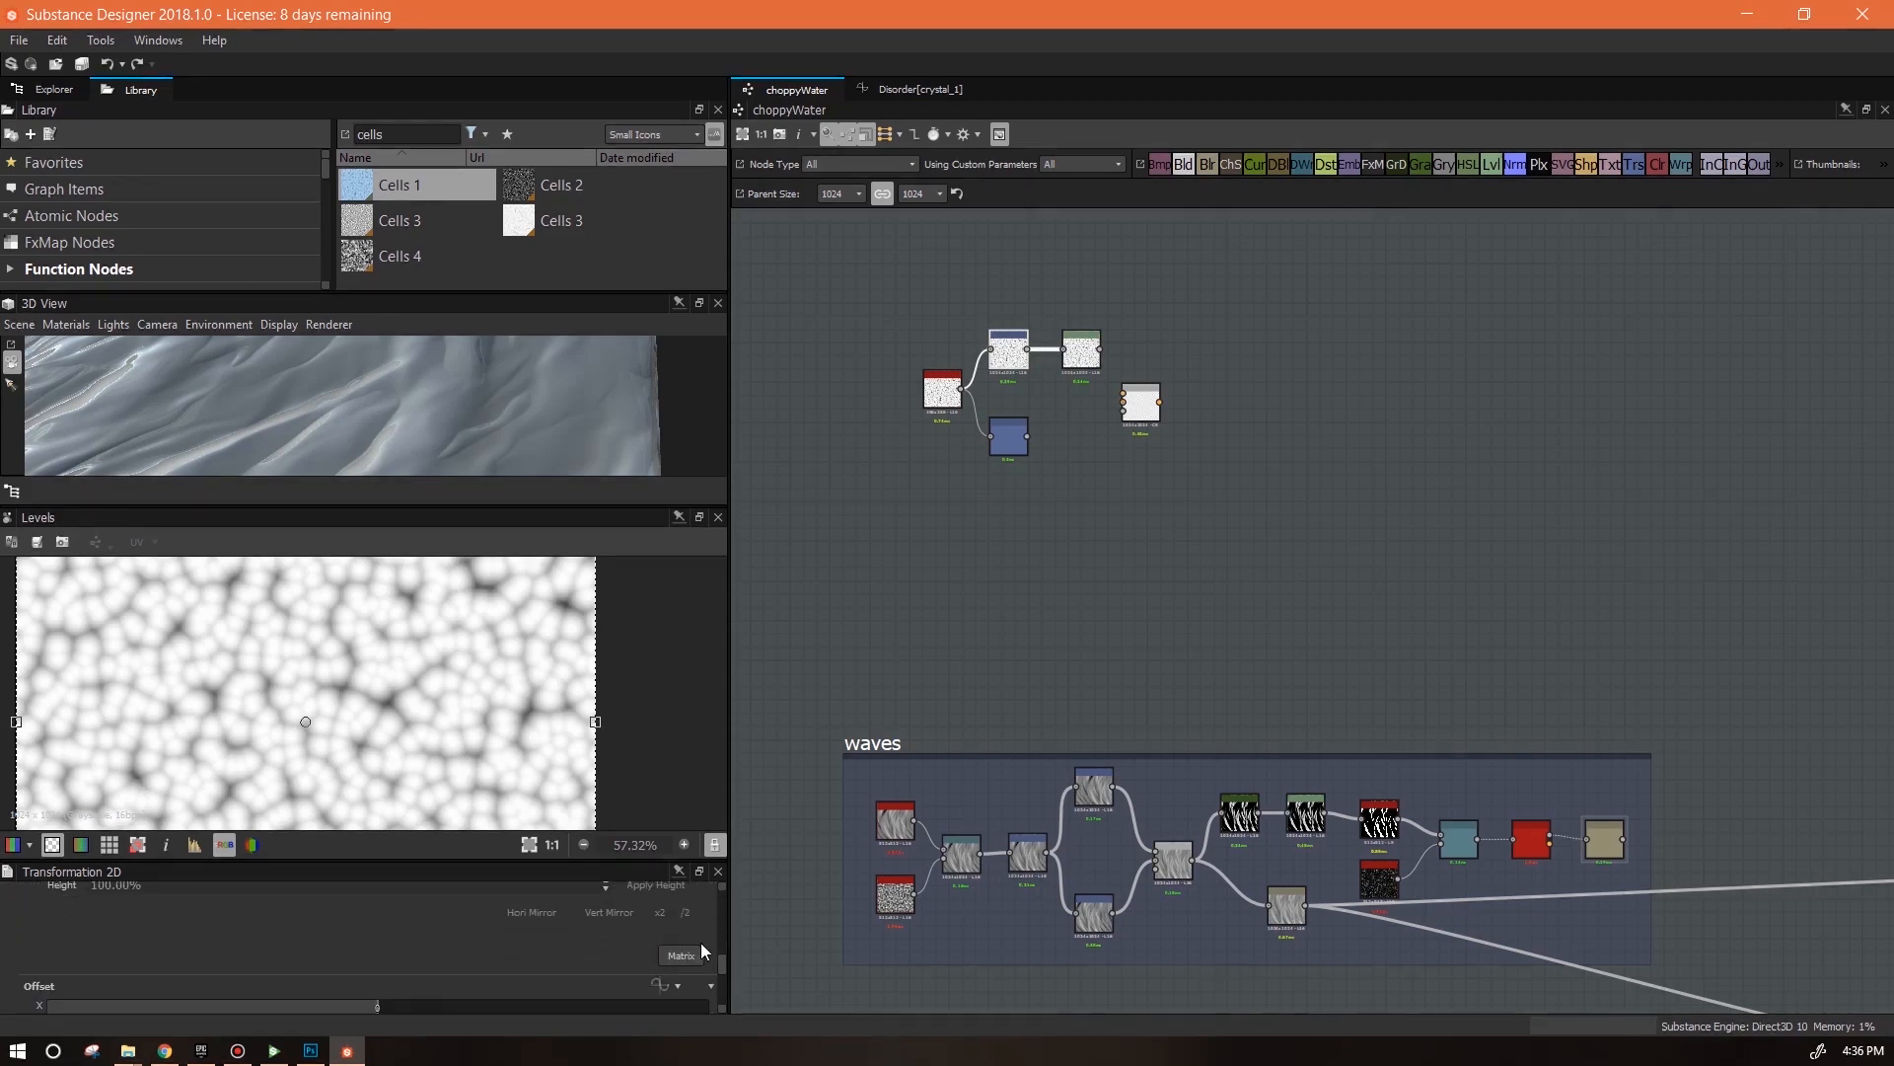
click(686, 912)
click(686, 912)
drag(722, 969, 725, 987)
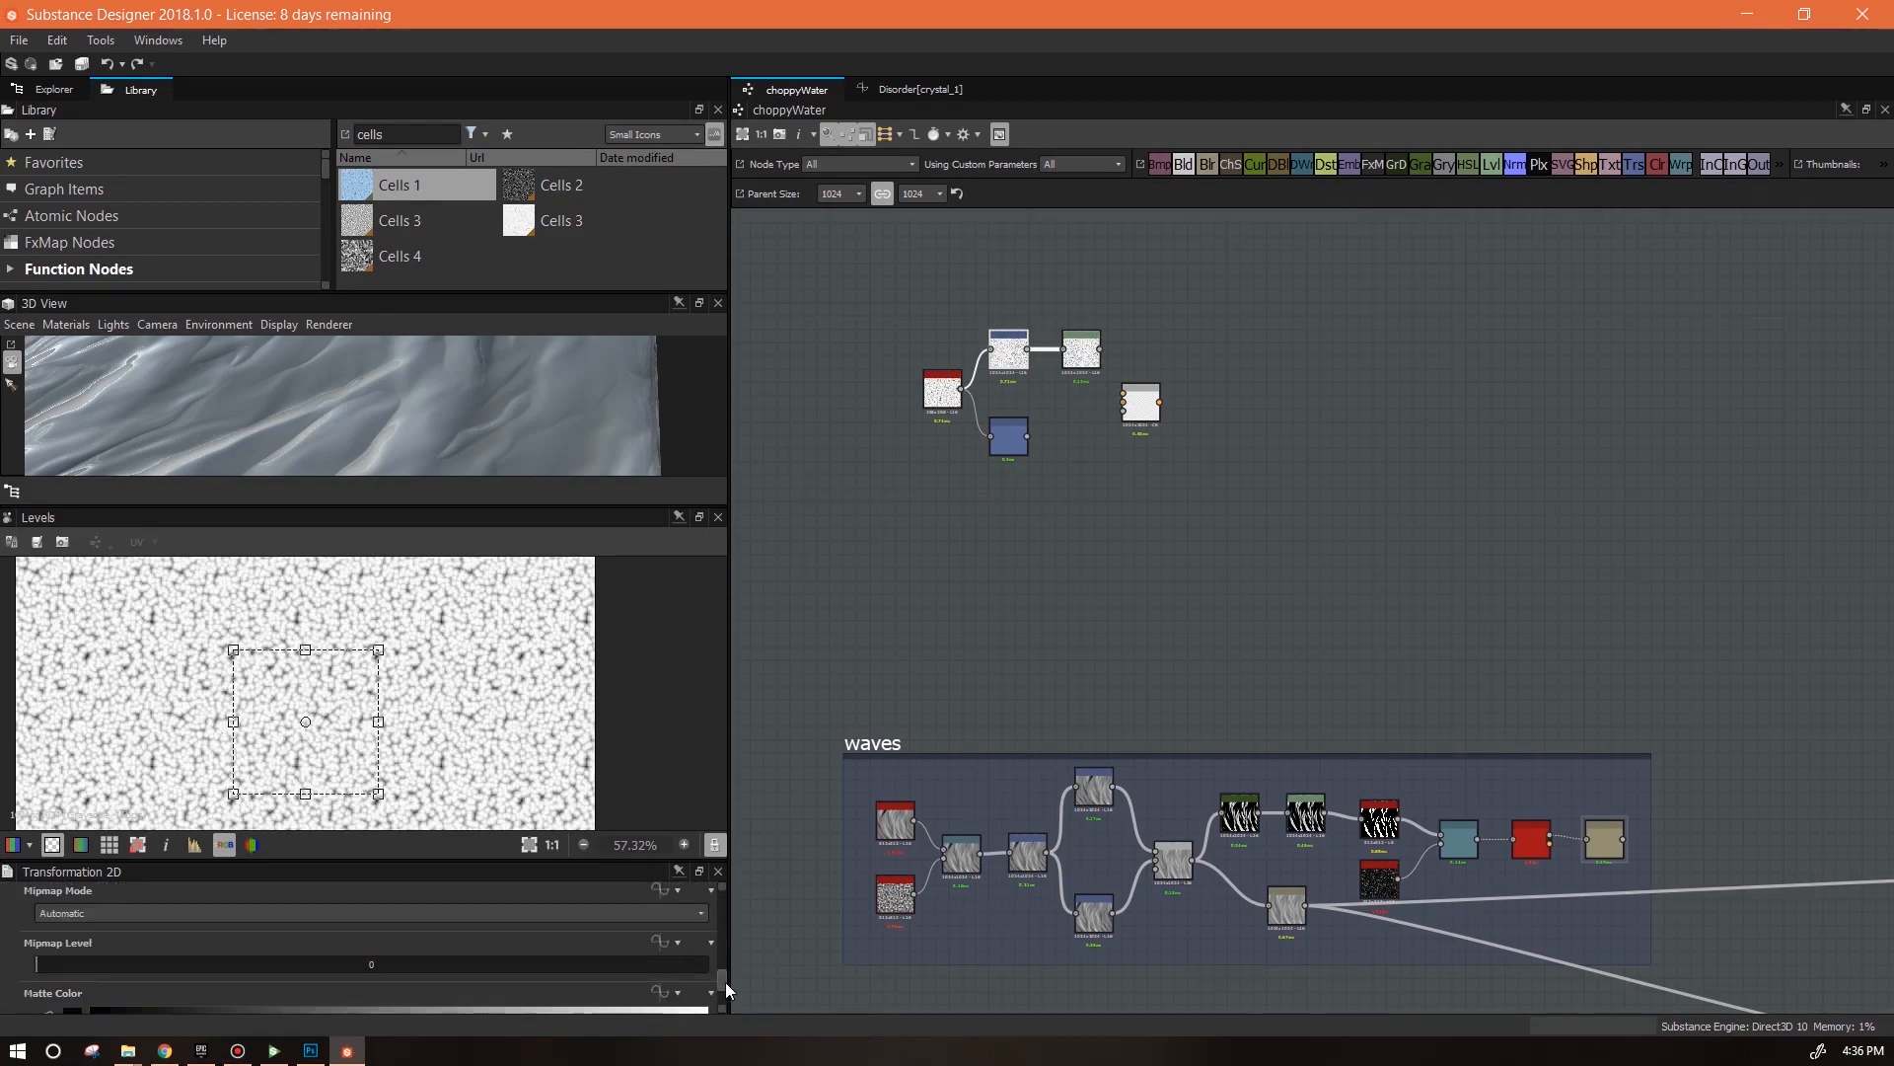
scroll(434, 1007, up, 5)
scroll(724, 953, down, 4)
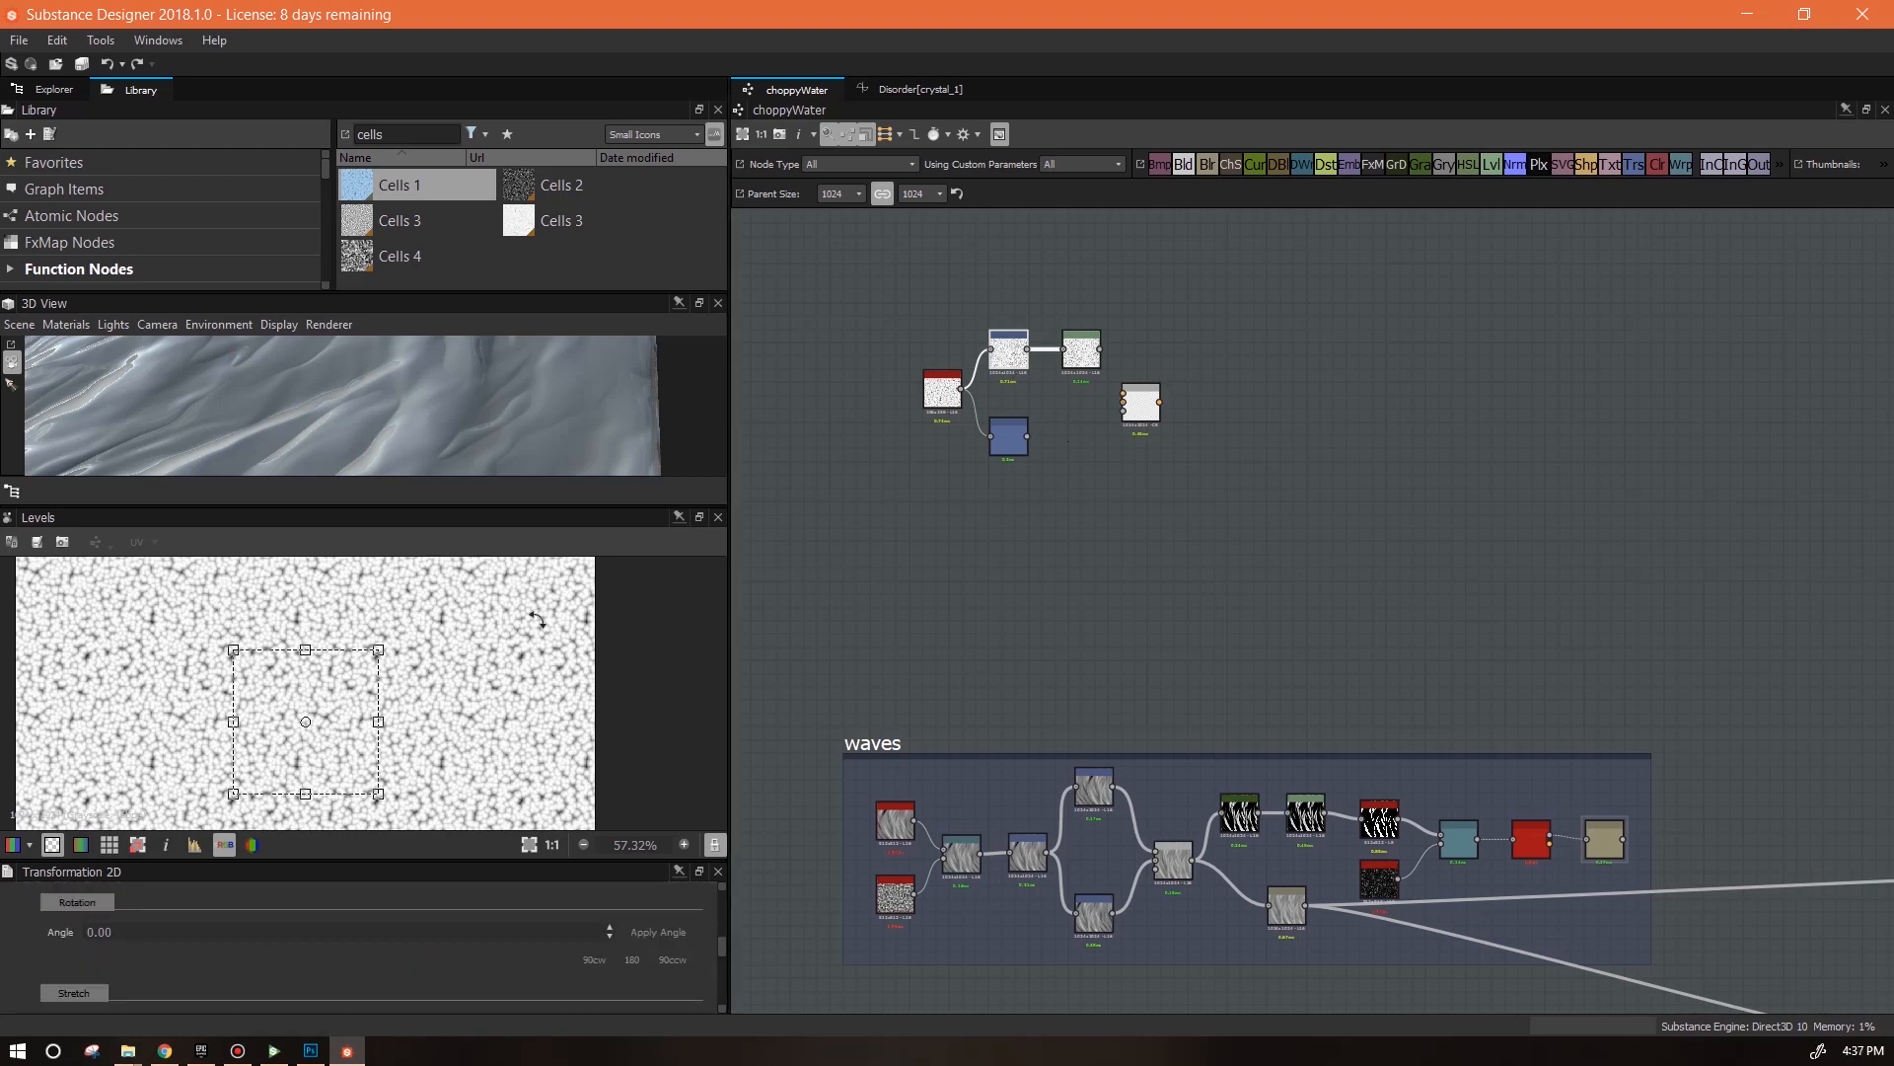
Halve the scale of the lower Transformation 2D four times for a much finer tiling
click(1010, 440)
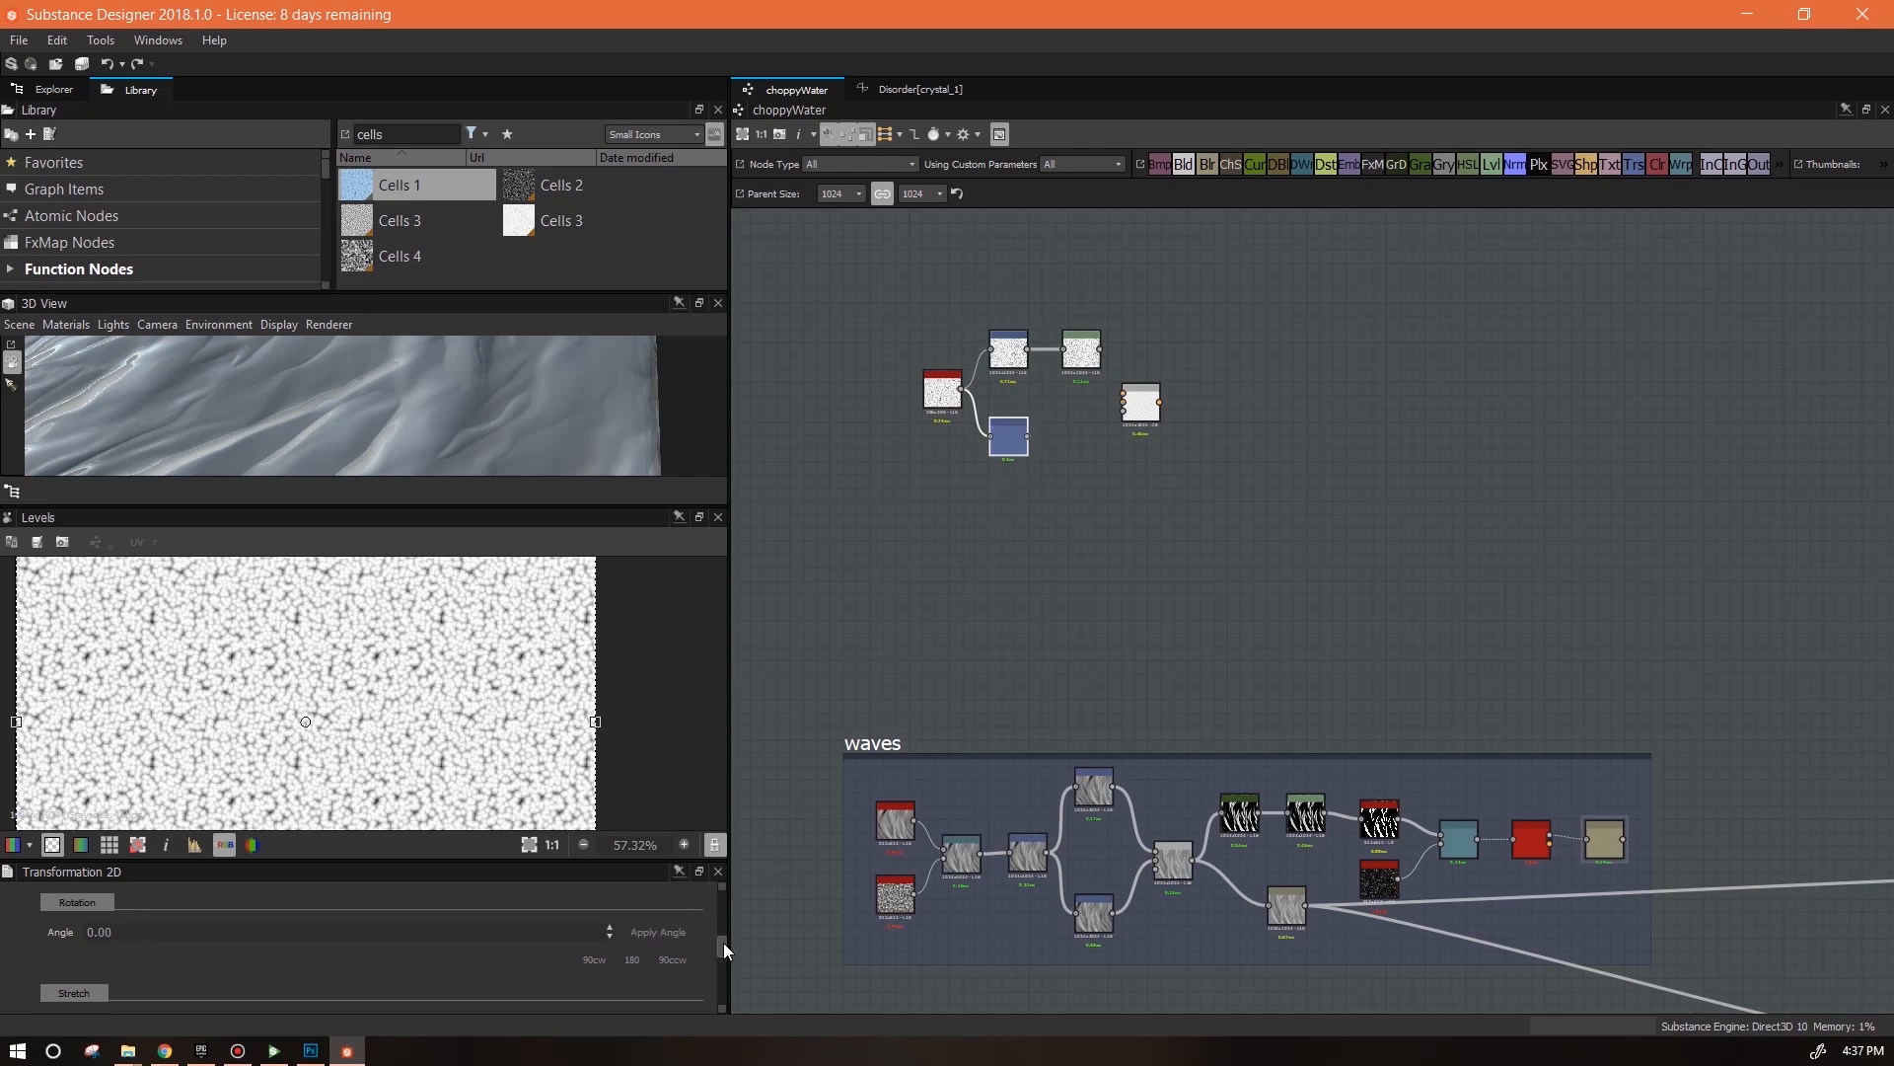
scroll(724, 944, down, 3)
click(686, 921)
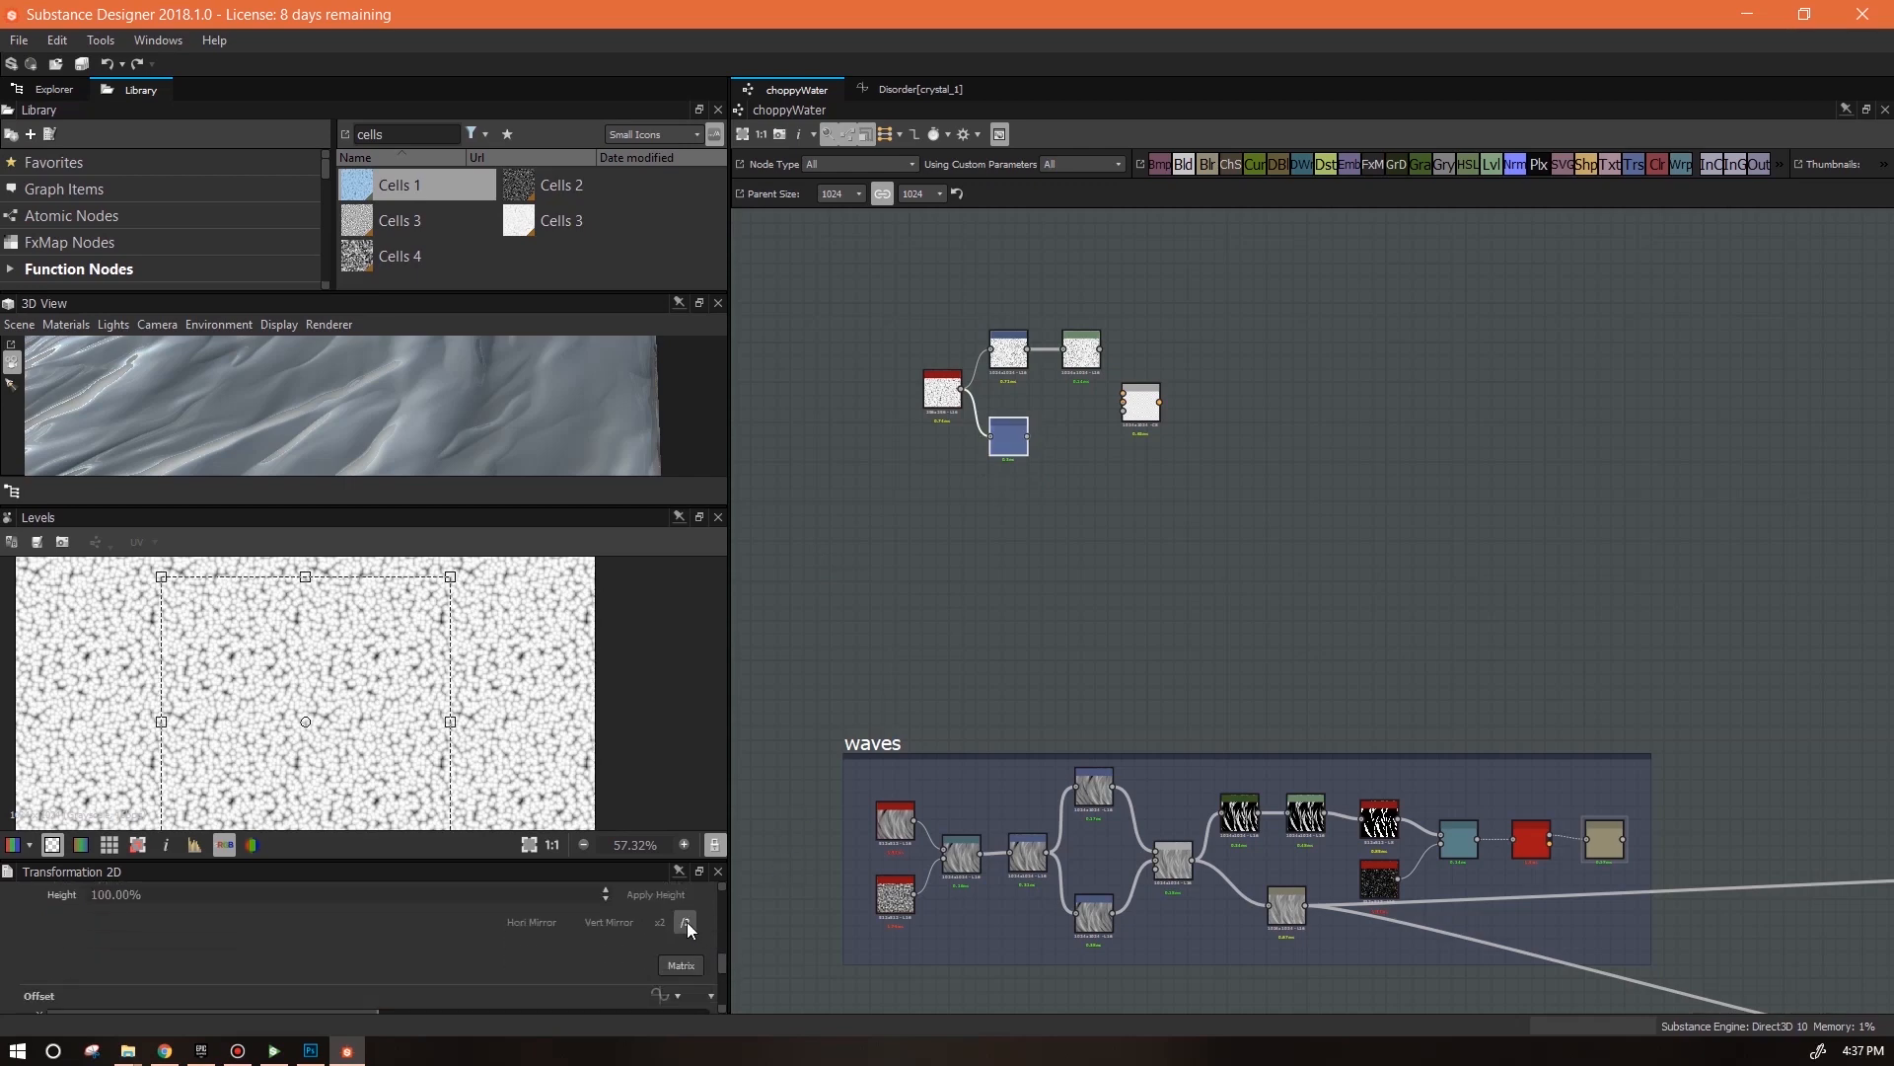
click(686, 922)
click(686, 921)
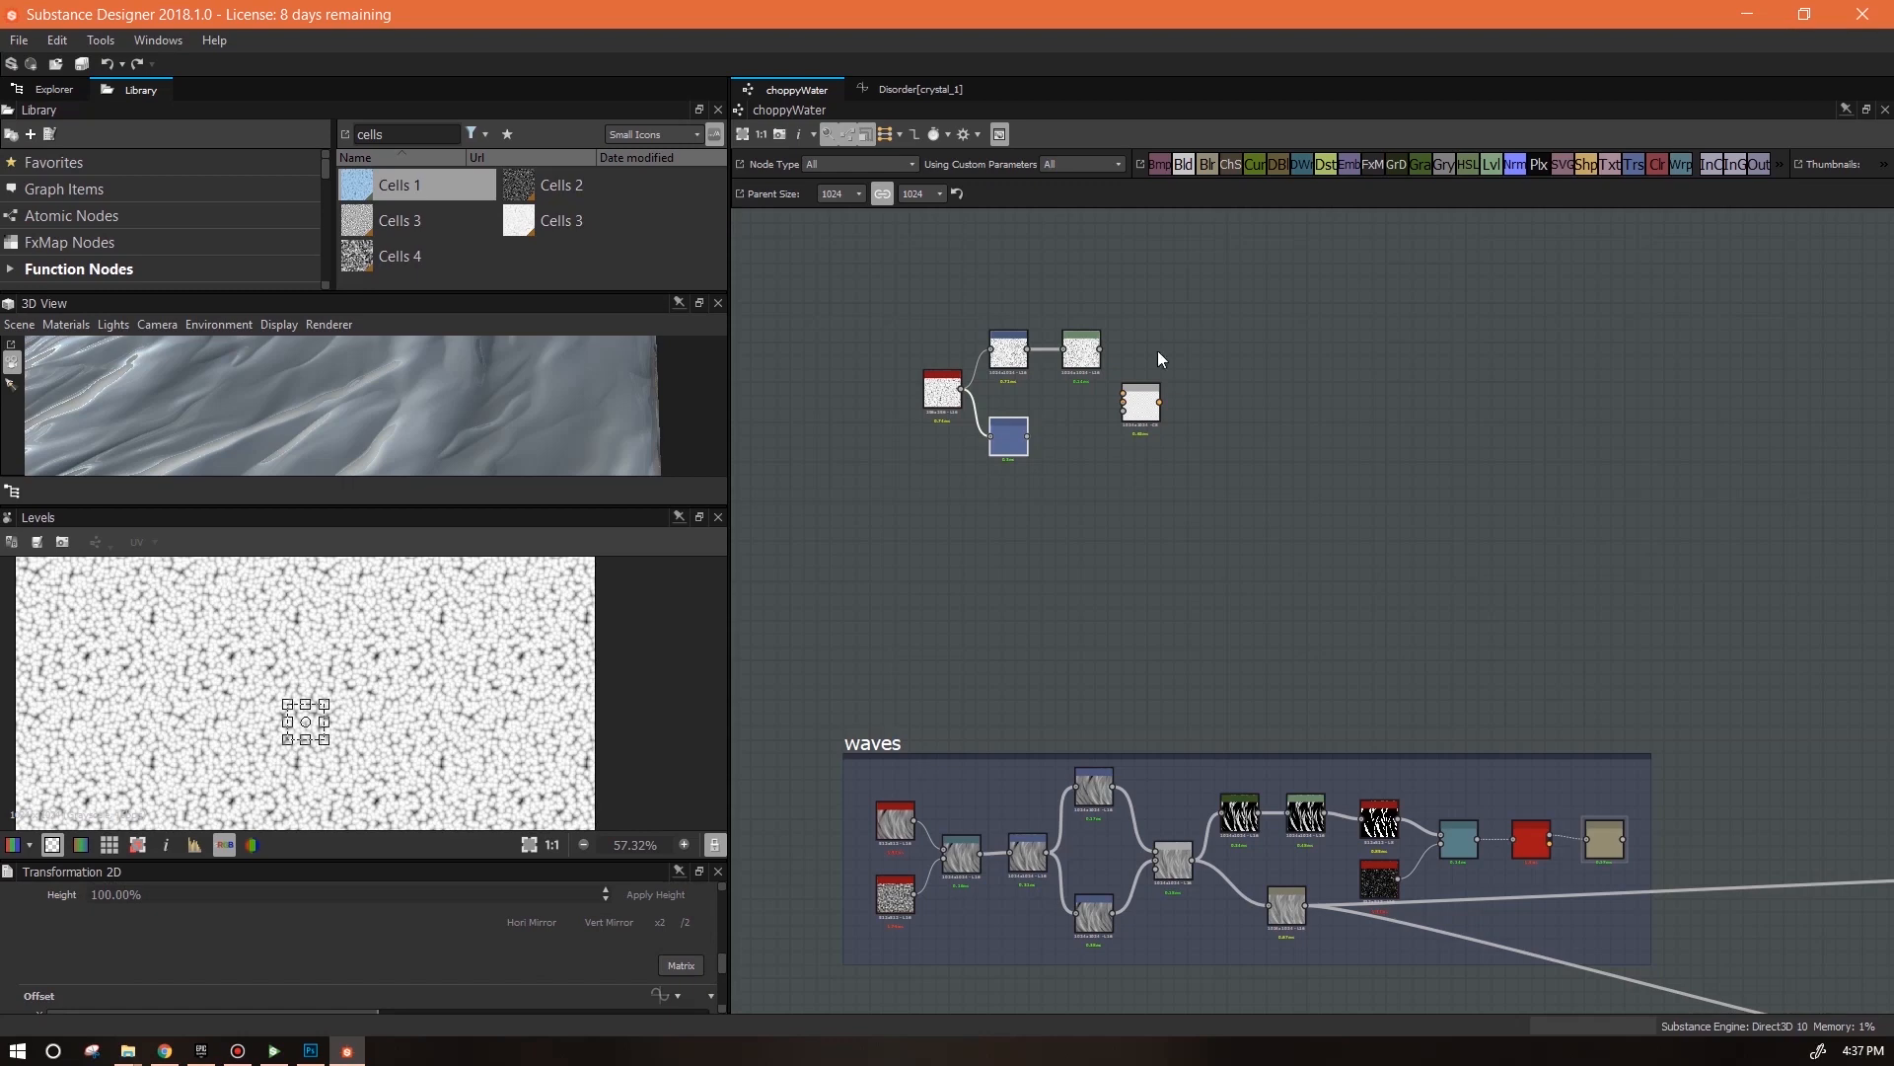
Connect the Levels as foreground and the lower Transformation 2D as background of the Blend, and set its blending mode to Multiply
double_click(1016, 439)
drag(1089, 426, 1122, 401)
drag(1100, 349, 1123, 393)
double_click(1131, 388)
drag(529, 862, 529, 814)
drag(723, 985, 725, 941)
click(395, 969)
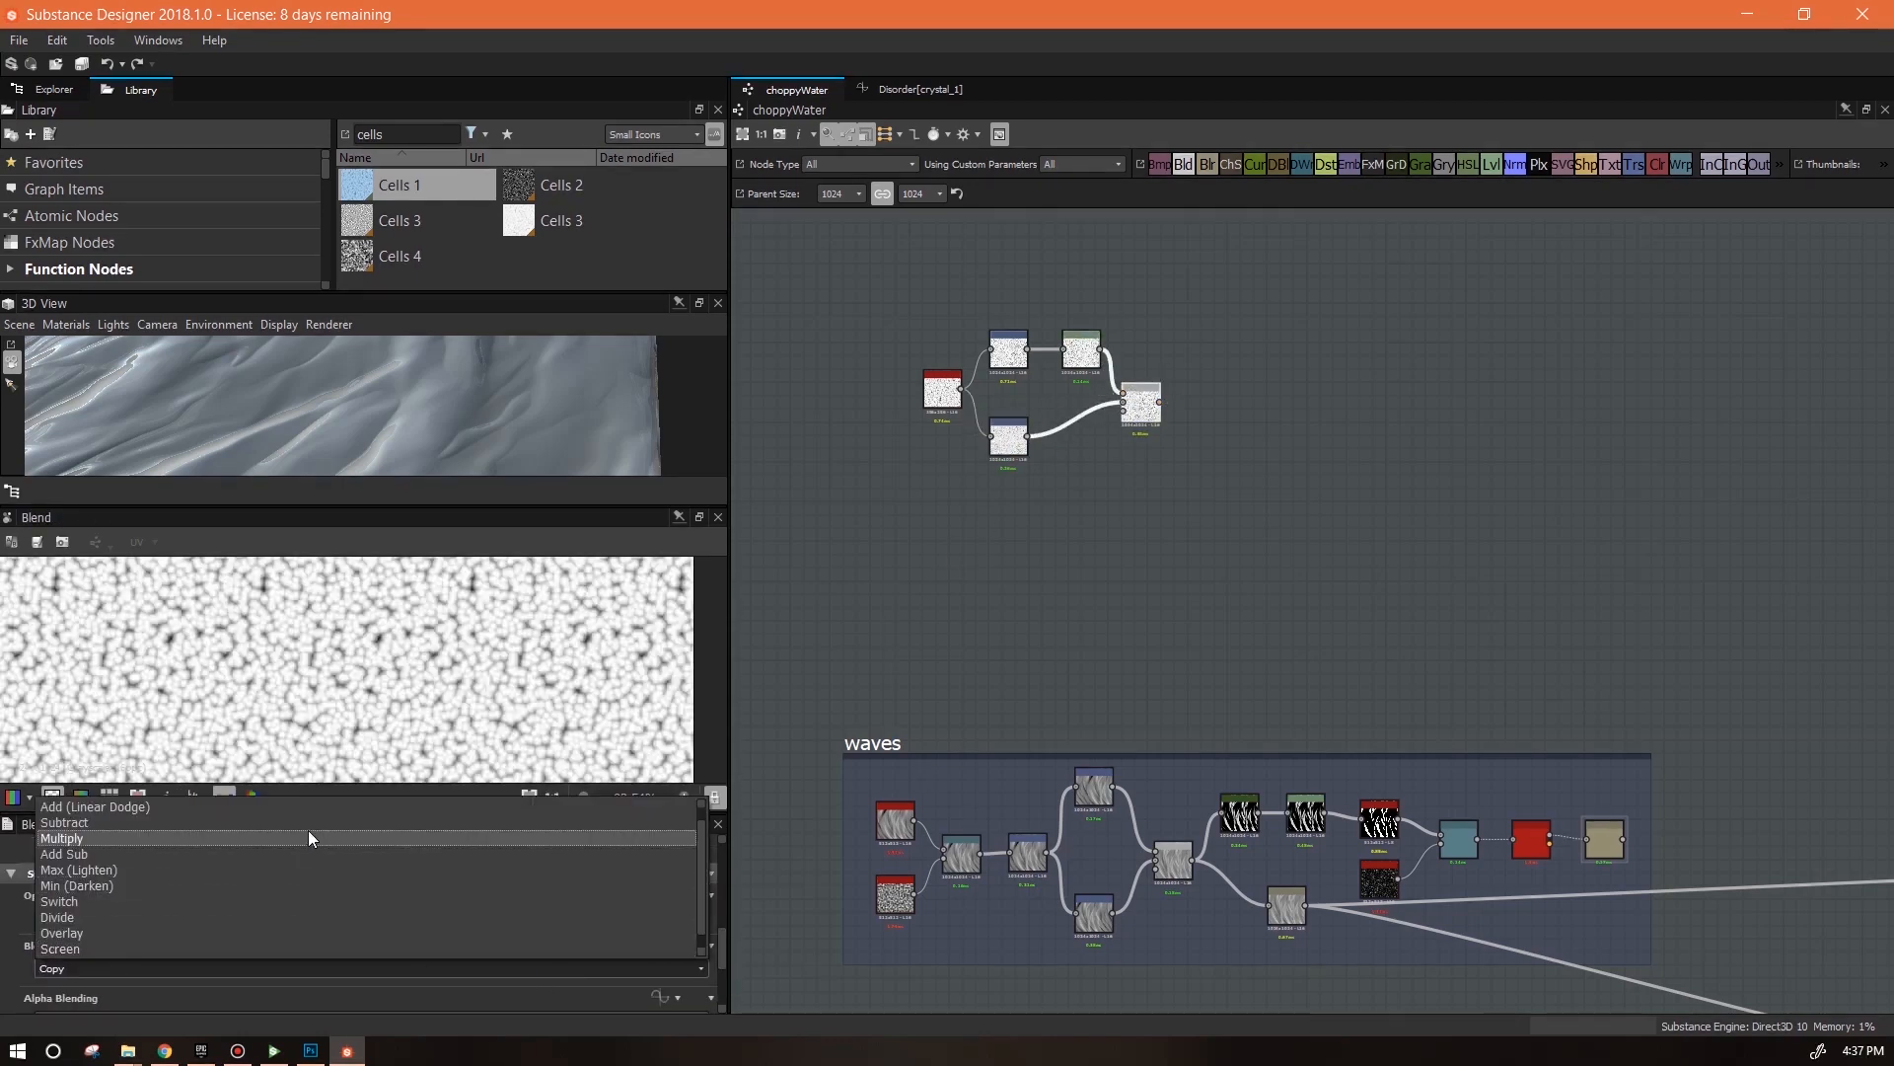
click(308, 838)
Examine the blended cell pattern up close and the transform settings of the upper Transformation 2D
scroll(1140, 442, up, 5)
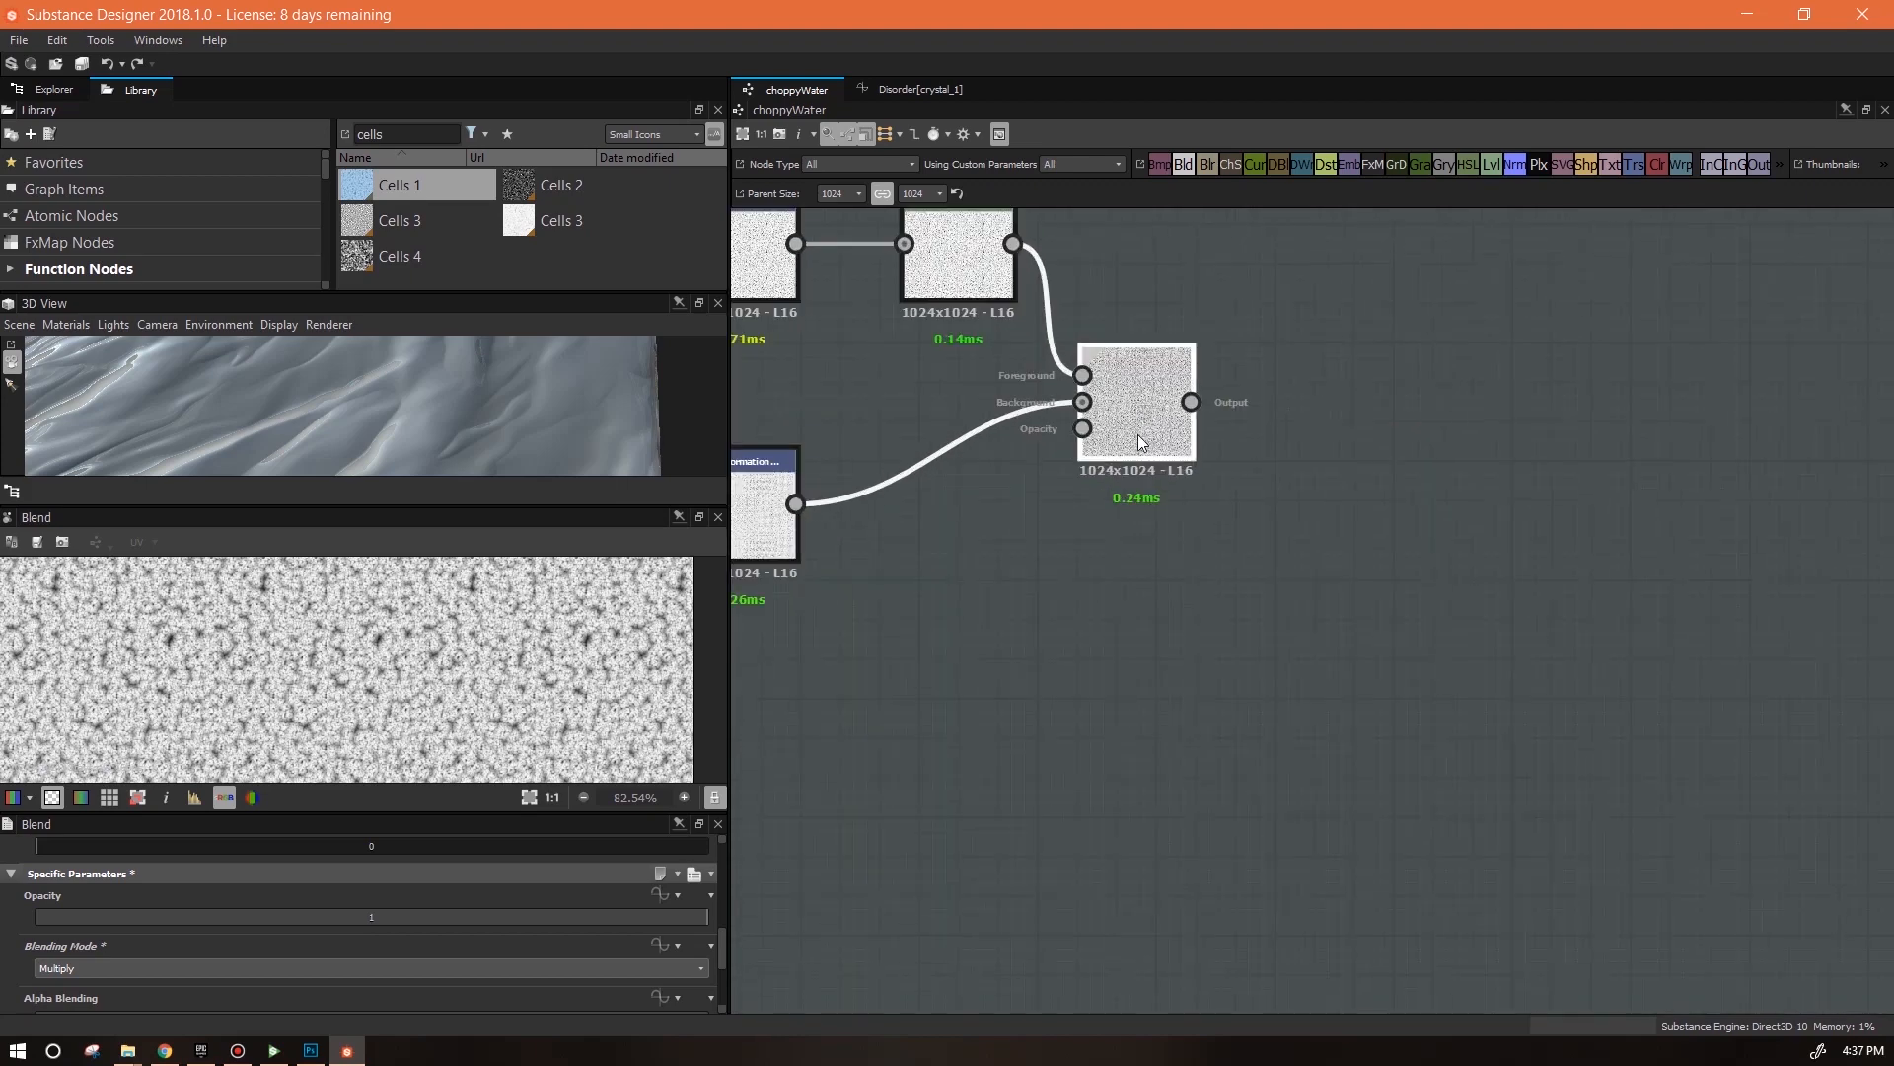
scroll(354, 655, up, 3)
scroll(359, 652, down, 2)
middle_drag(449, 580, 613, 676)
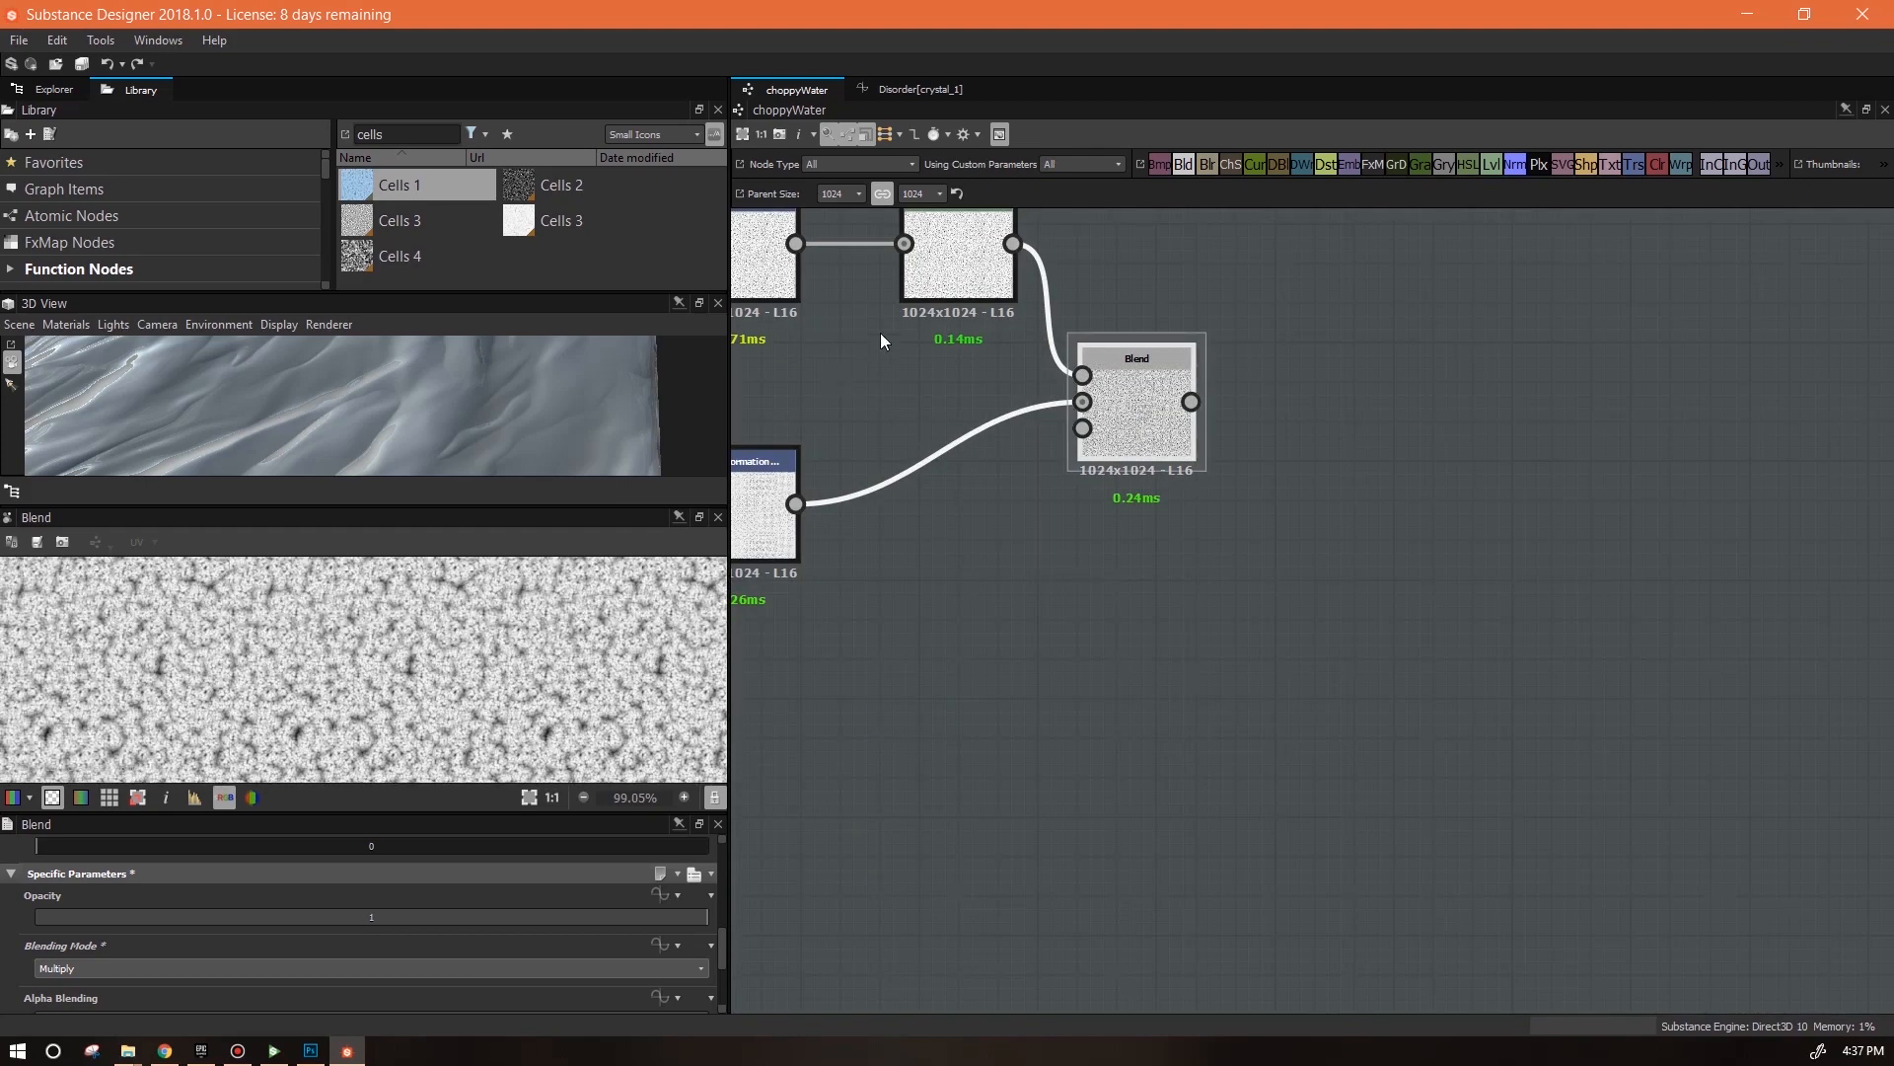
scroll(880, 335, down, 2)
click(934, 281)
drag(418, 949, 424, 949)
scroll(511, 665, down, 2)
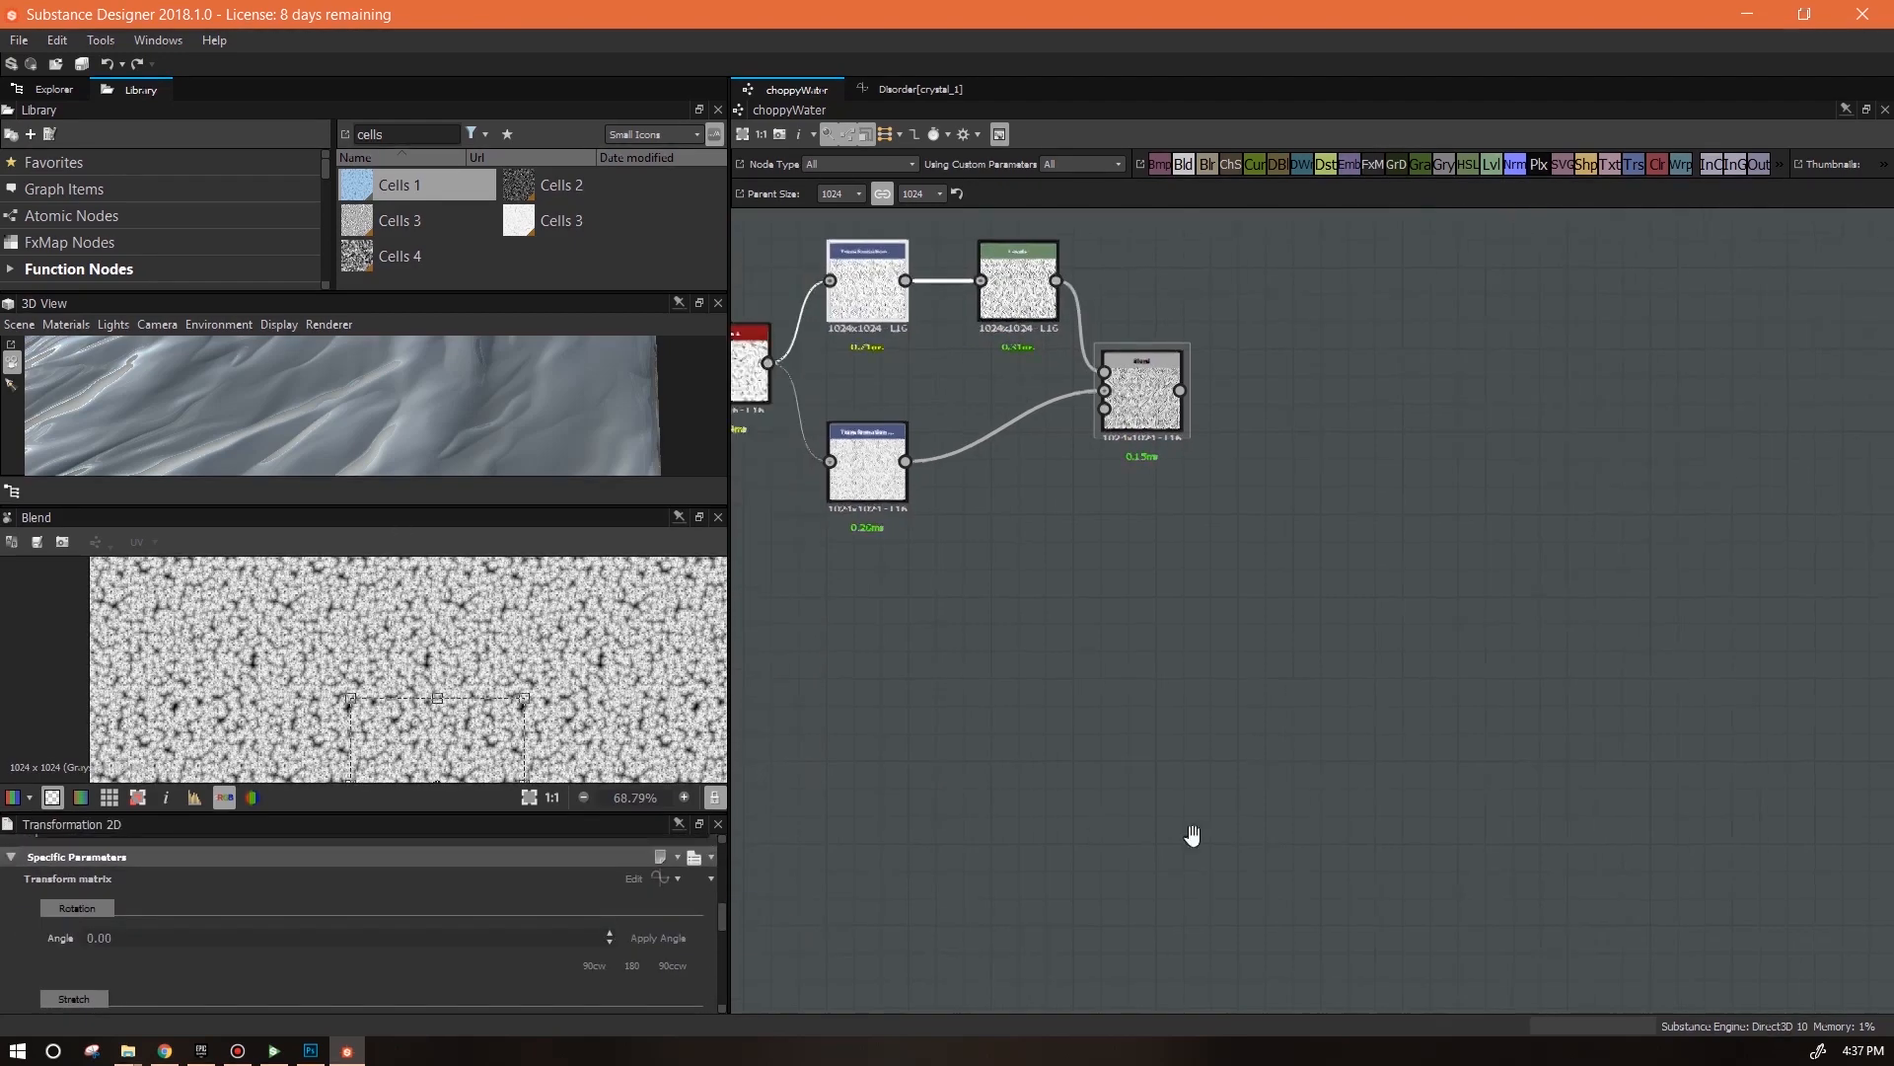
Lower the Scale of the Cells 1 node and check how the blended pattern tiles
click(1105, 421)
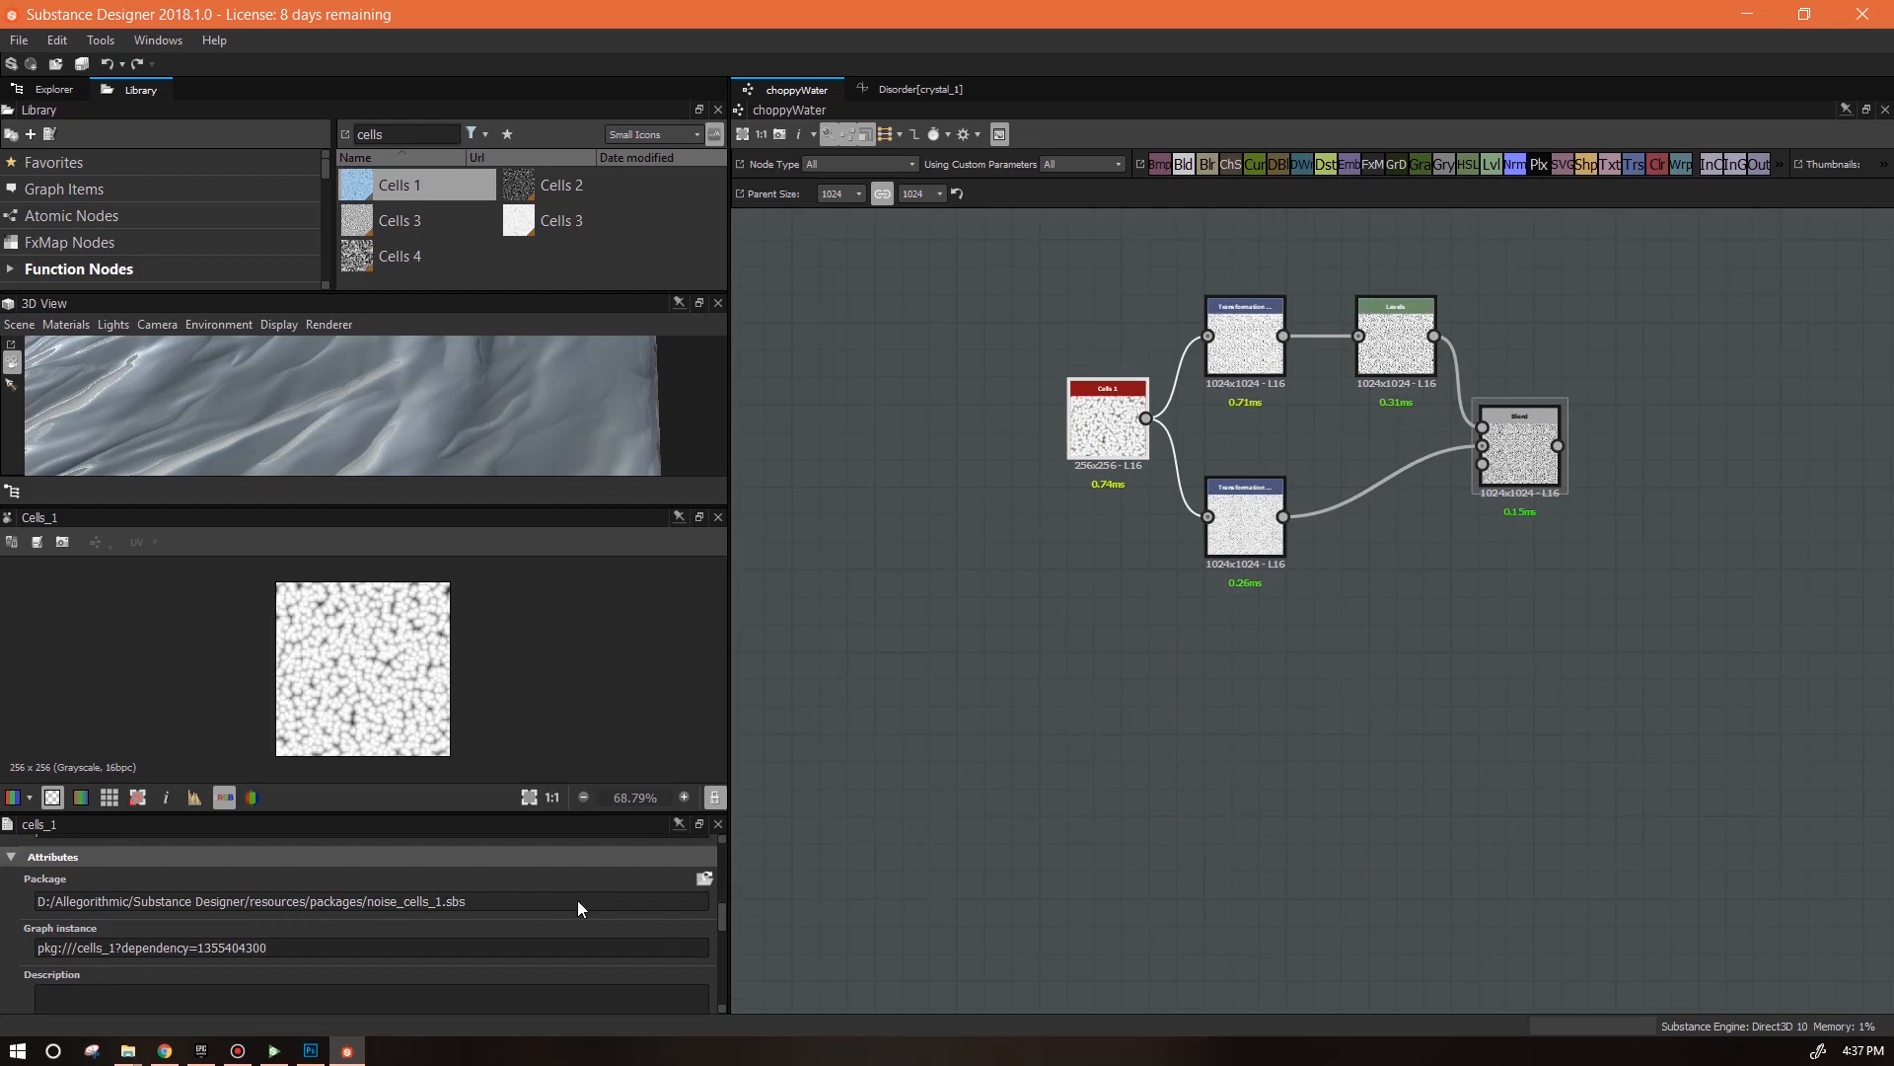
drag(722, 919, 724, 994)
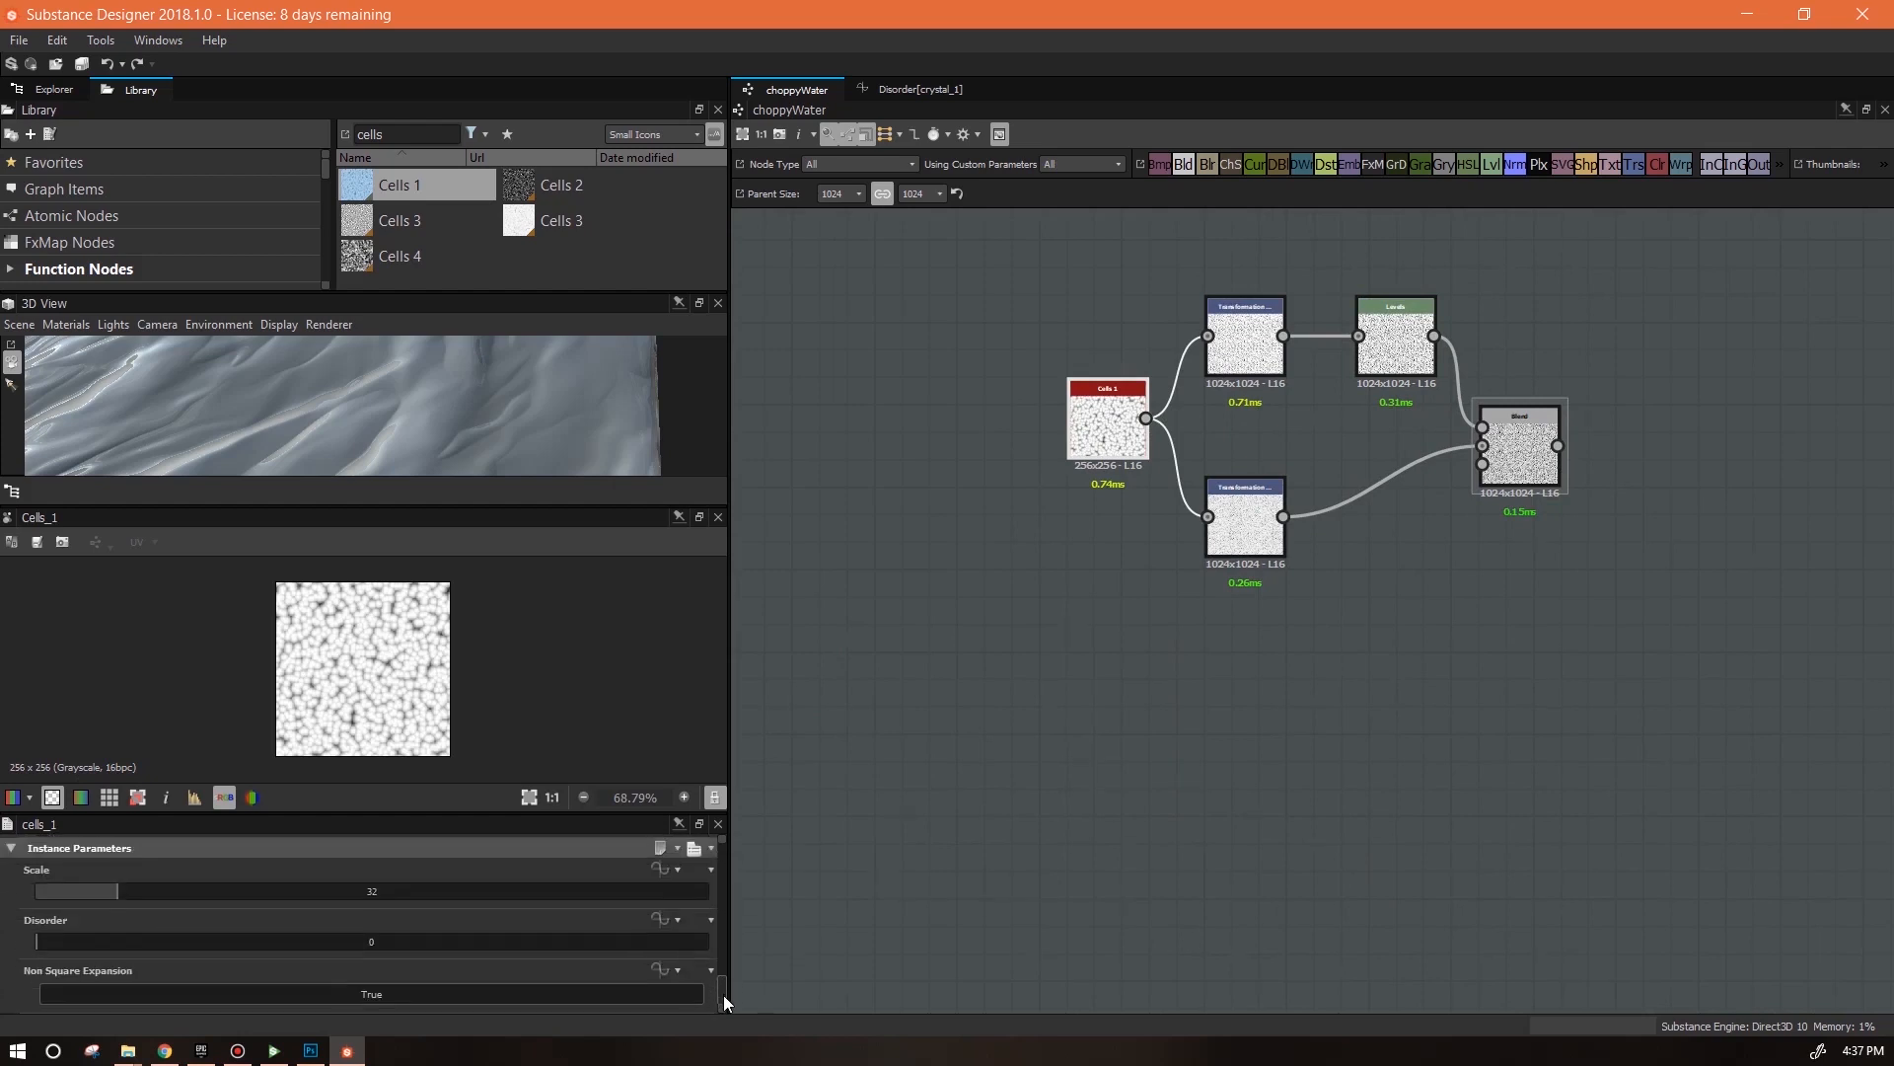
drag(110, 896, 53, 897)
double_click(1519, 449)
scroll(450, 643, down, 4)
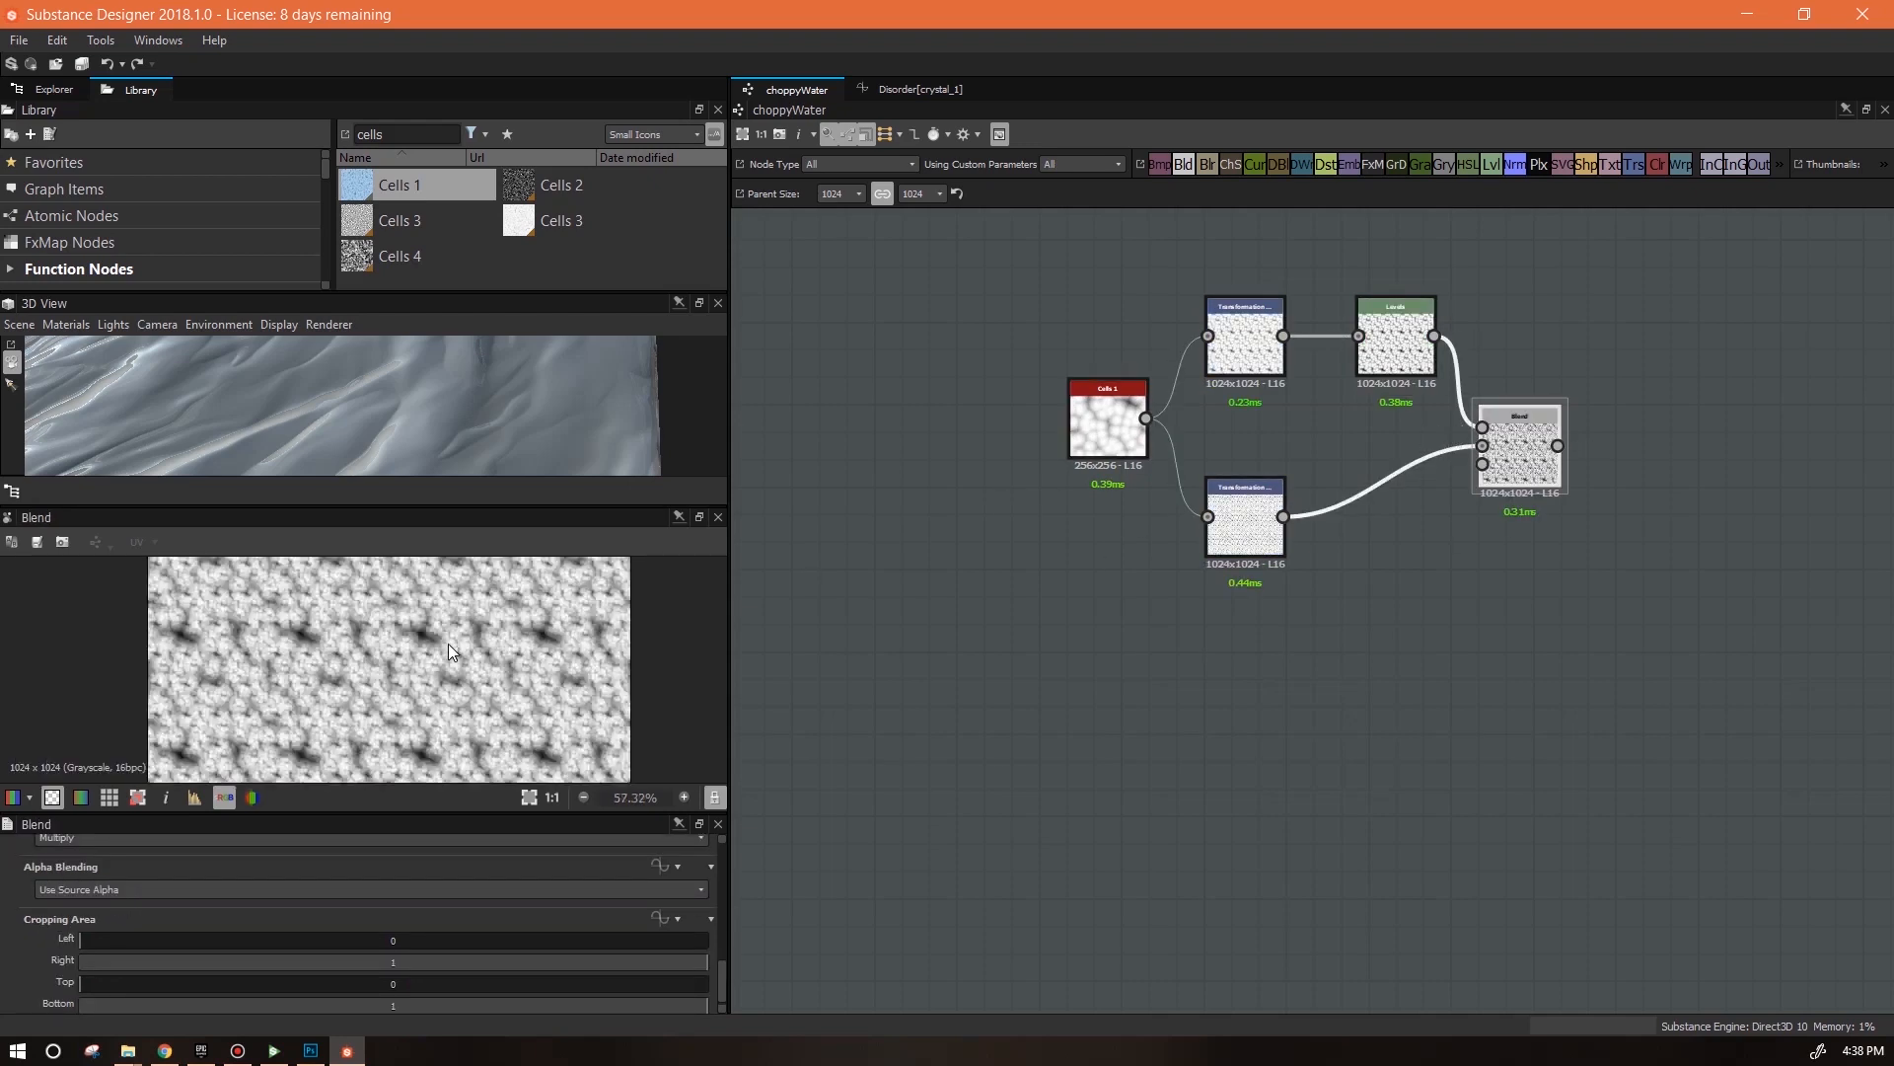
middle_drag(452, 643, 424, 699)
scroll(424, 699, up, 3)
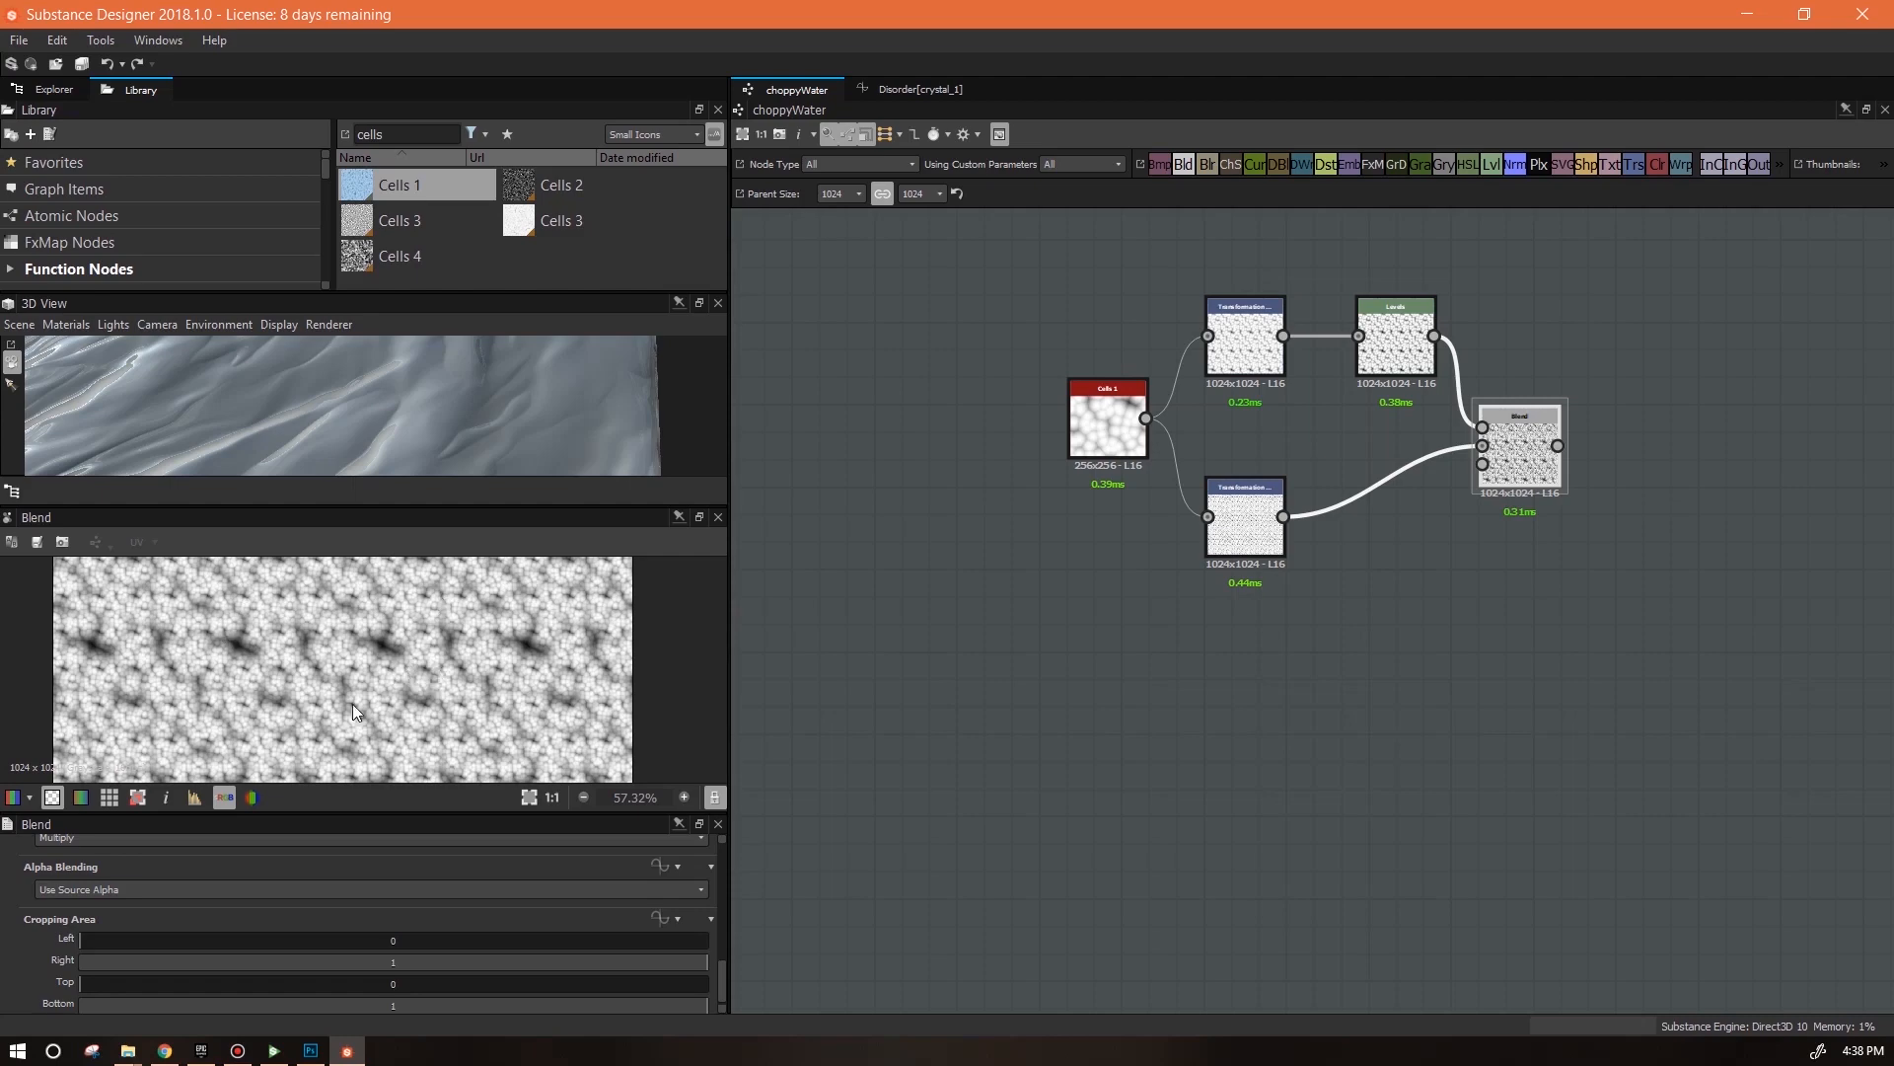
scroll(466, 620, down, 2)
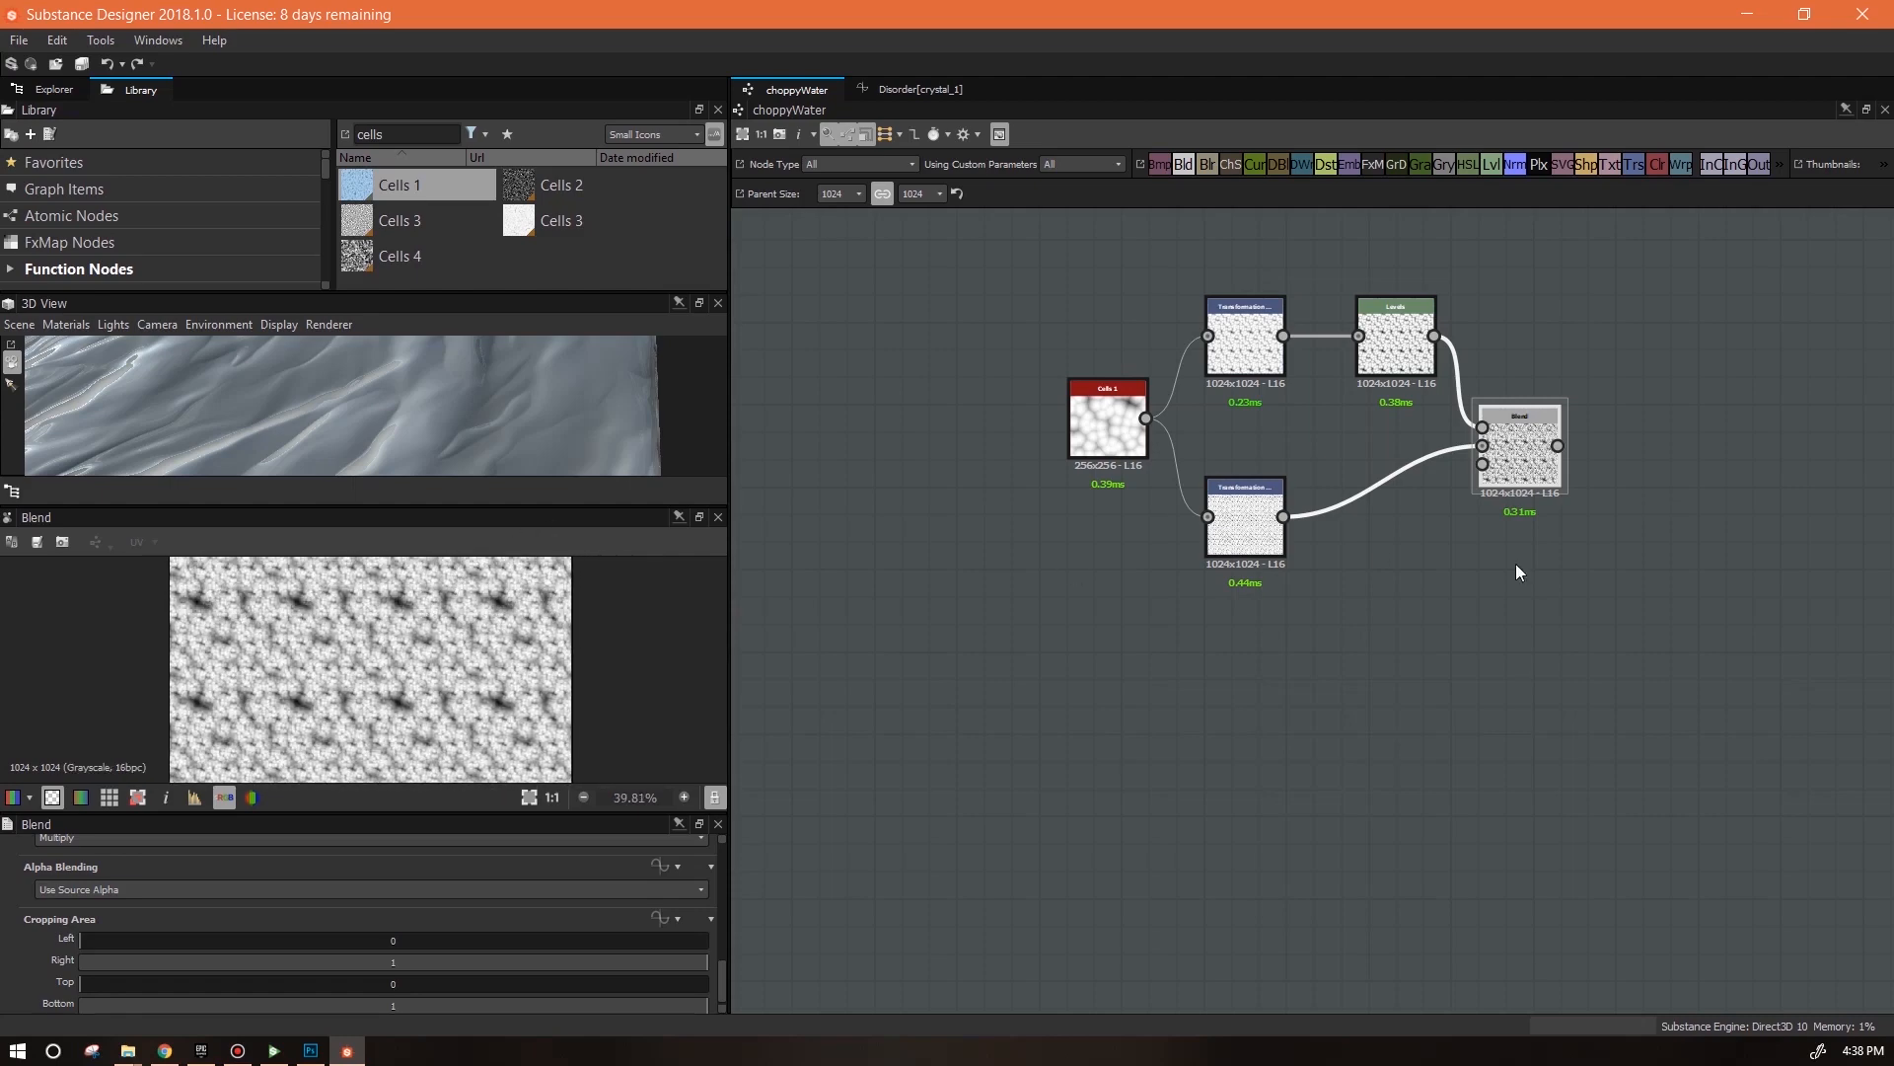
Shift the lower Transformation 2D closer to the Blend and add a Levels node connected to the Blend's output
drag(1246, 528, 1285, 512)
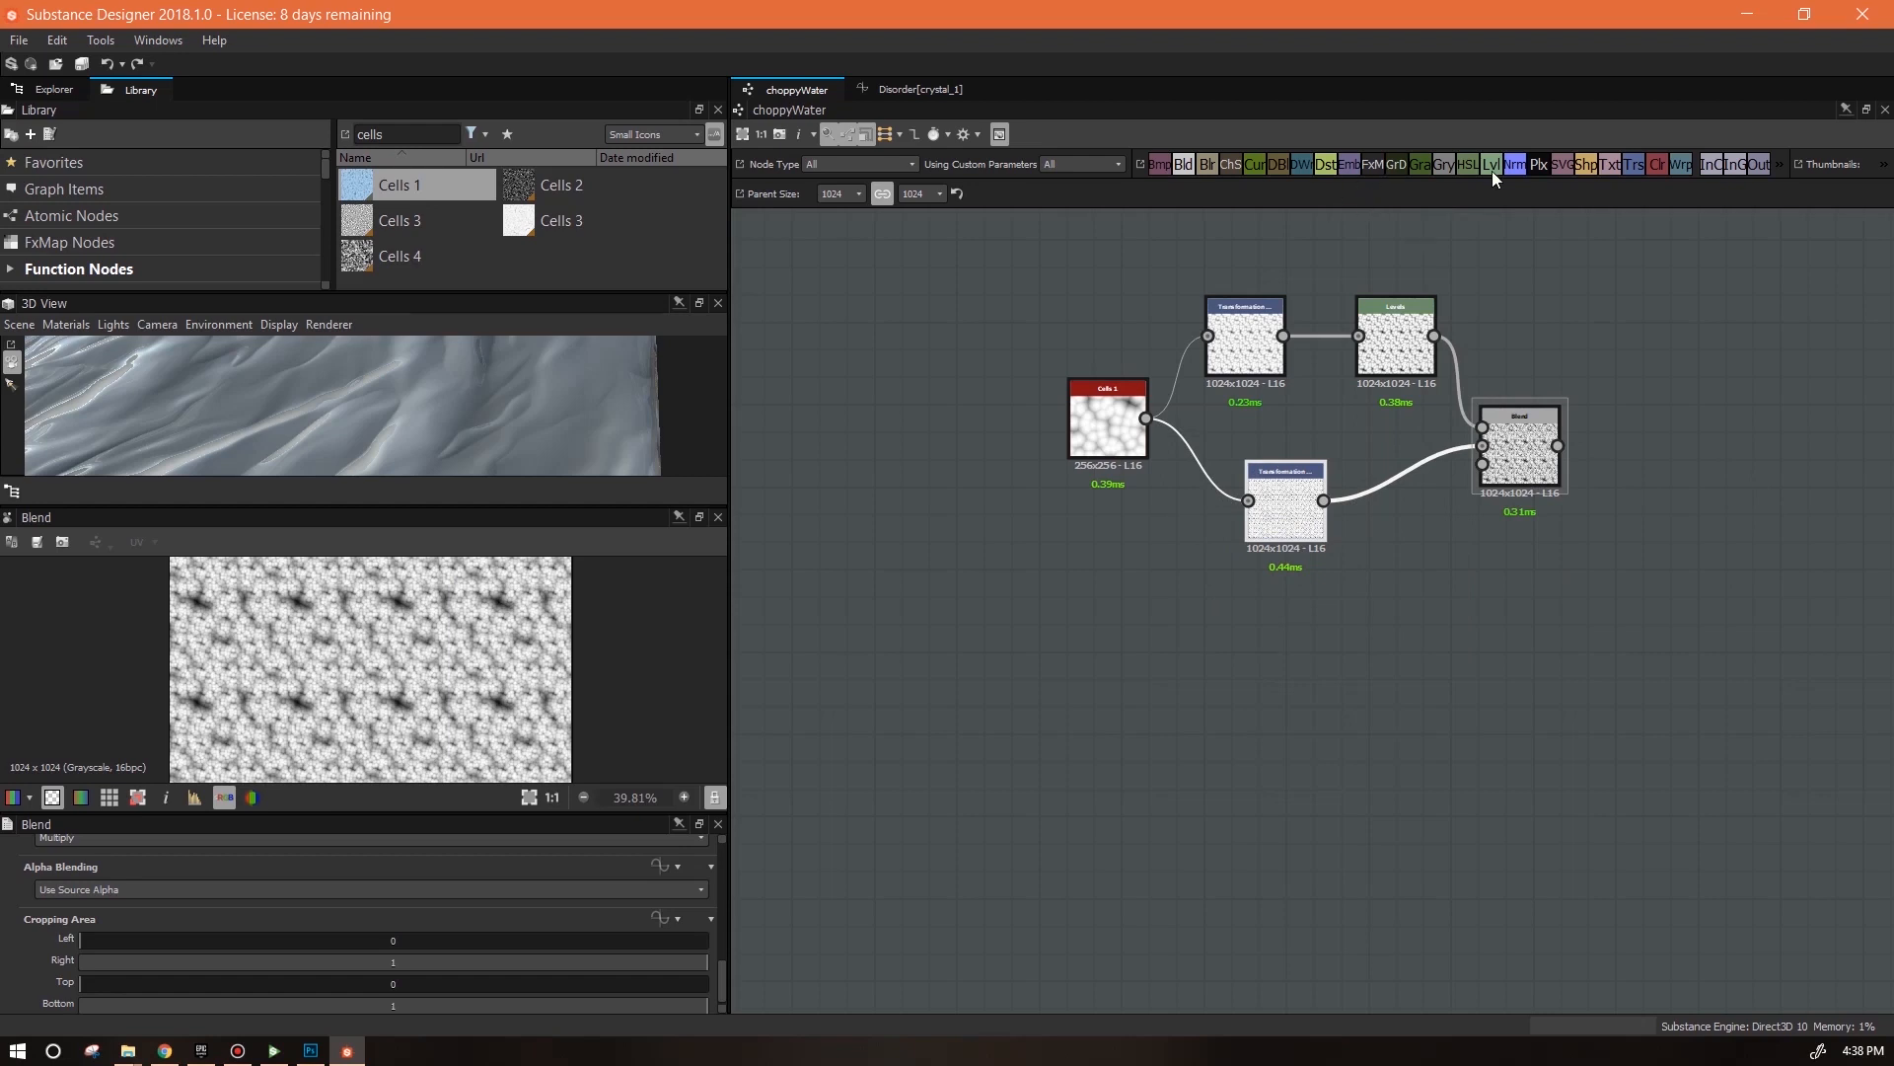
drag(1693, 451, 1699, 451)
middle_drag(1648, 611, 1329, 695)
scroll(1329, 696, down, 2)
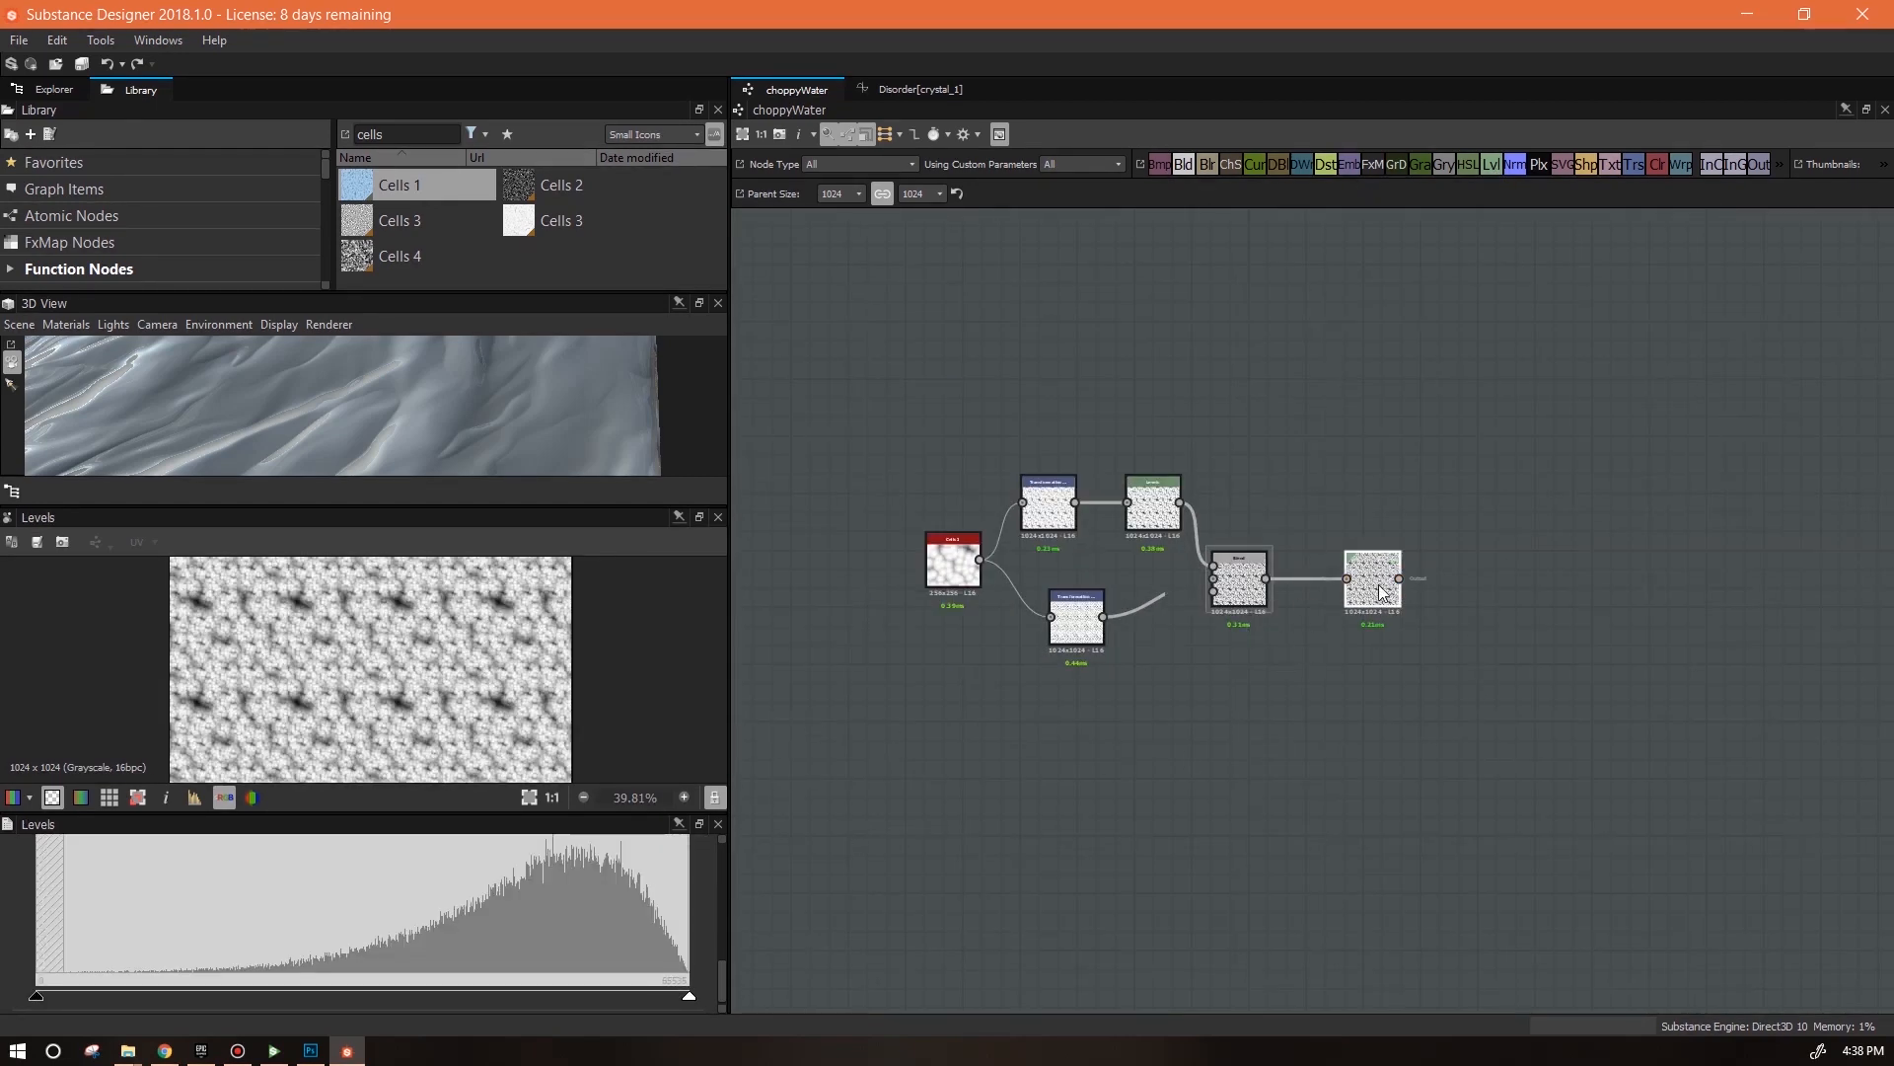
Raise the final Levels' black point to nearly mid-range and shift its midtone slightly brighter on the scale for stronger contrast
scroll(724, 973, up, 2)
drag(37, 906, 337, 912)
scroll(423, 702, up, 5)
drag(513, 904, 529, 909)
scroll(493, 697, down, 2)
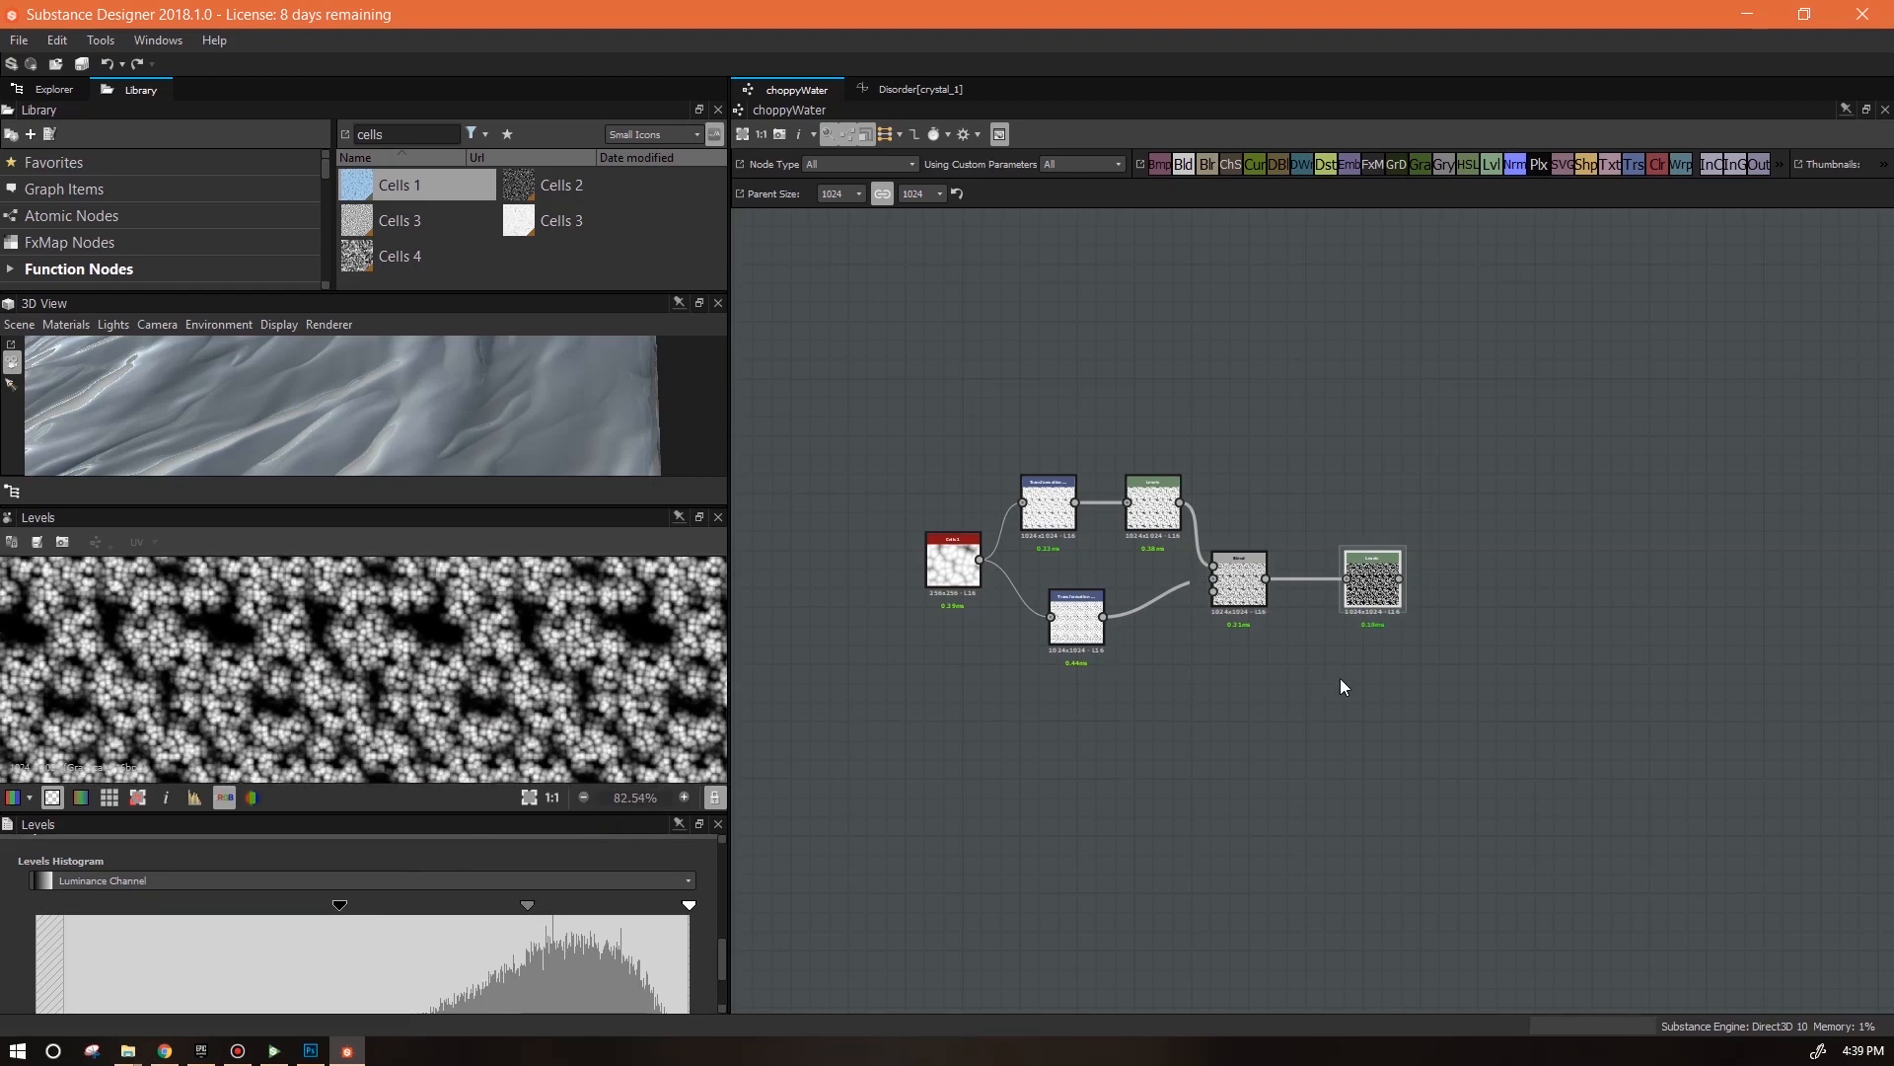
Add a Transformation 2D node connected after the final Levels of the cells chain
scroll(1339, 678, down, 2)
drag(1637, 159, 1424, 610)
middle_drag(1530, 700, 1529, 320)
Copy the Offset function nodes combining 0.25, waterSpeed, $time and 0 from the first Transformation 2D in the waves frame
double_click(1146, 685)
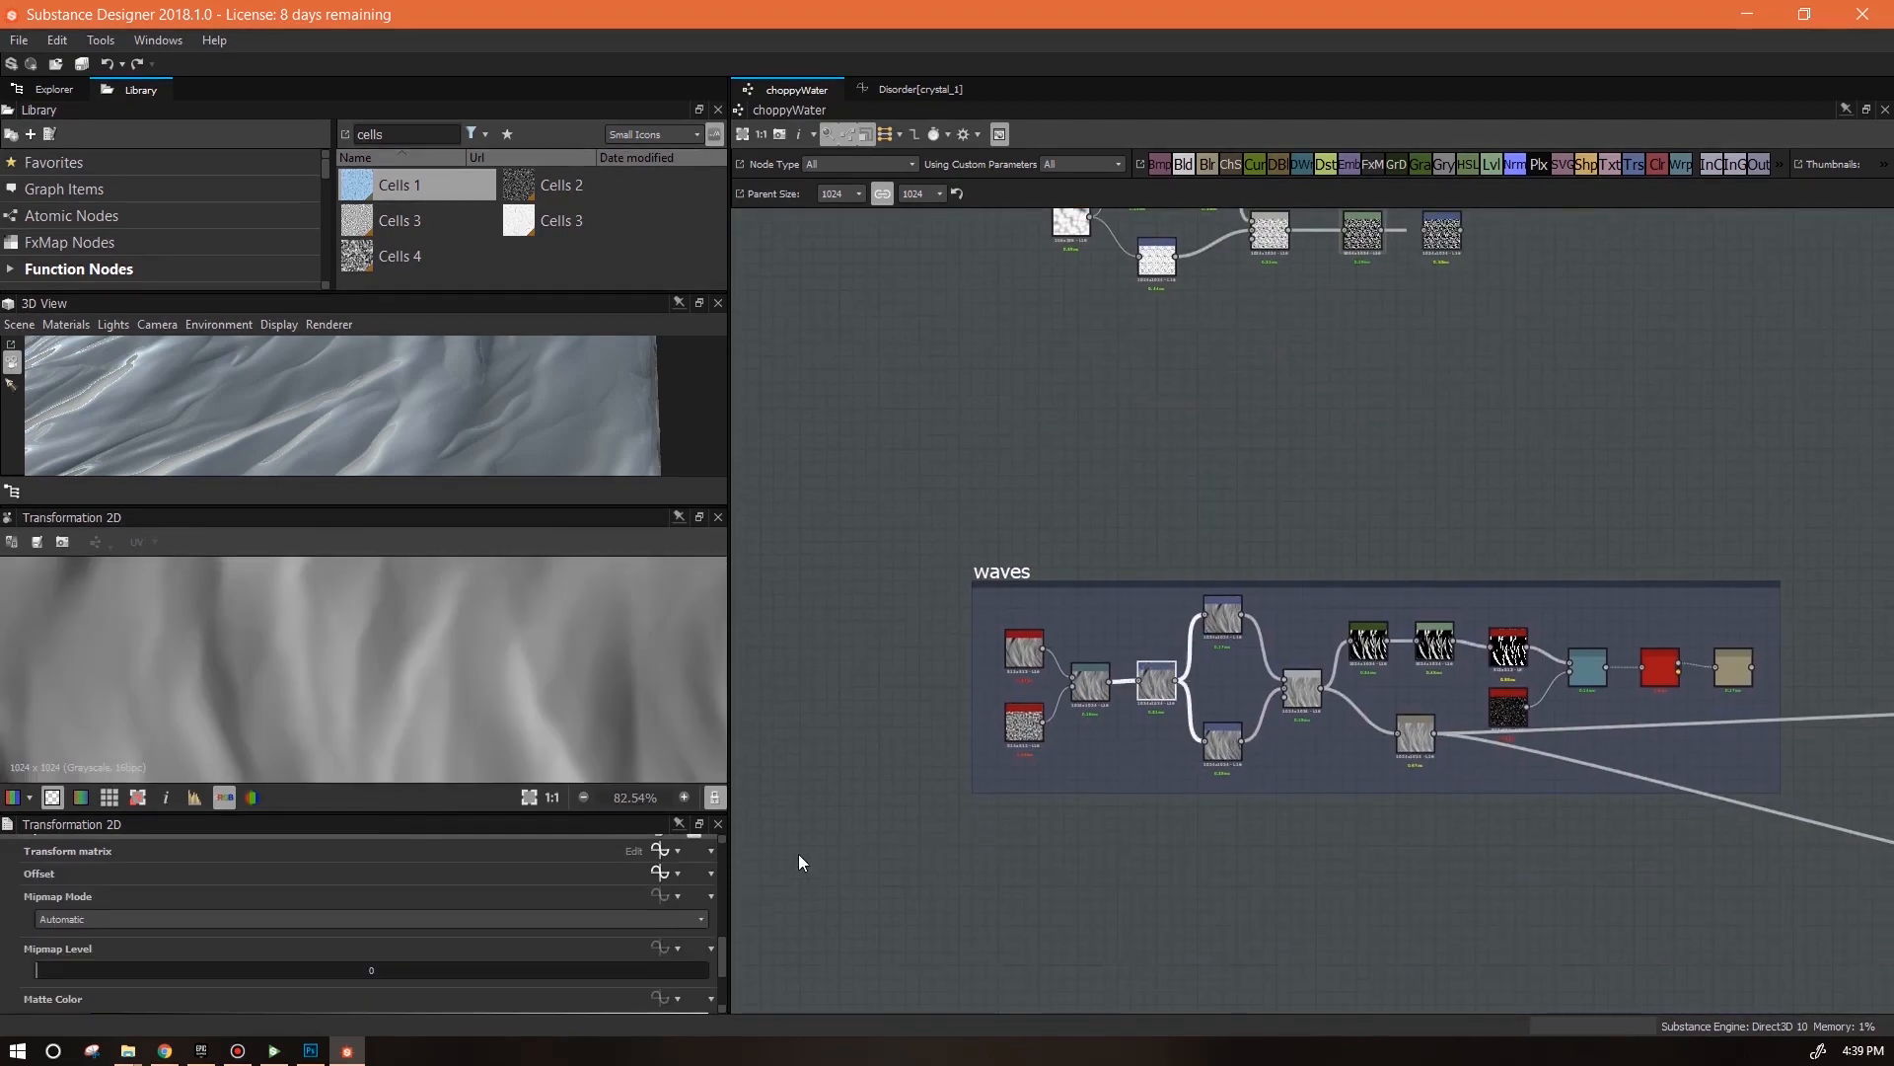
click(660, 875)
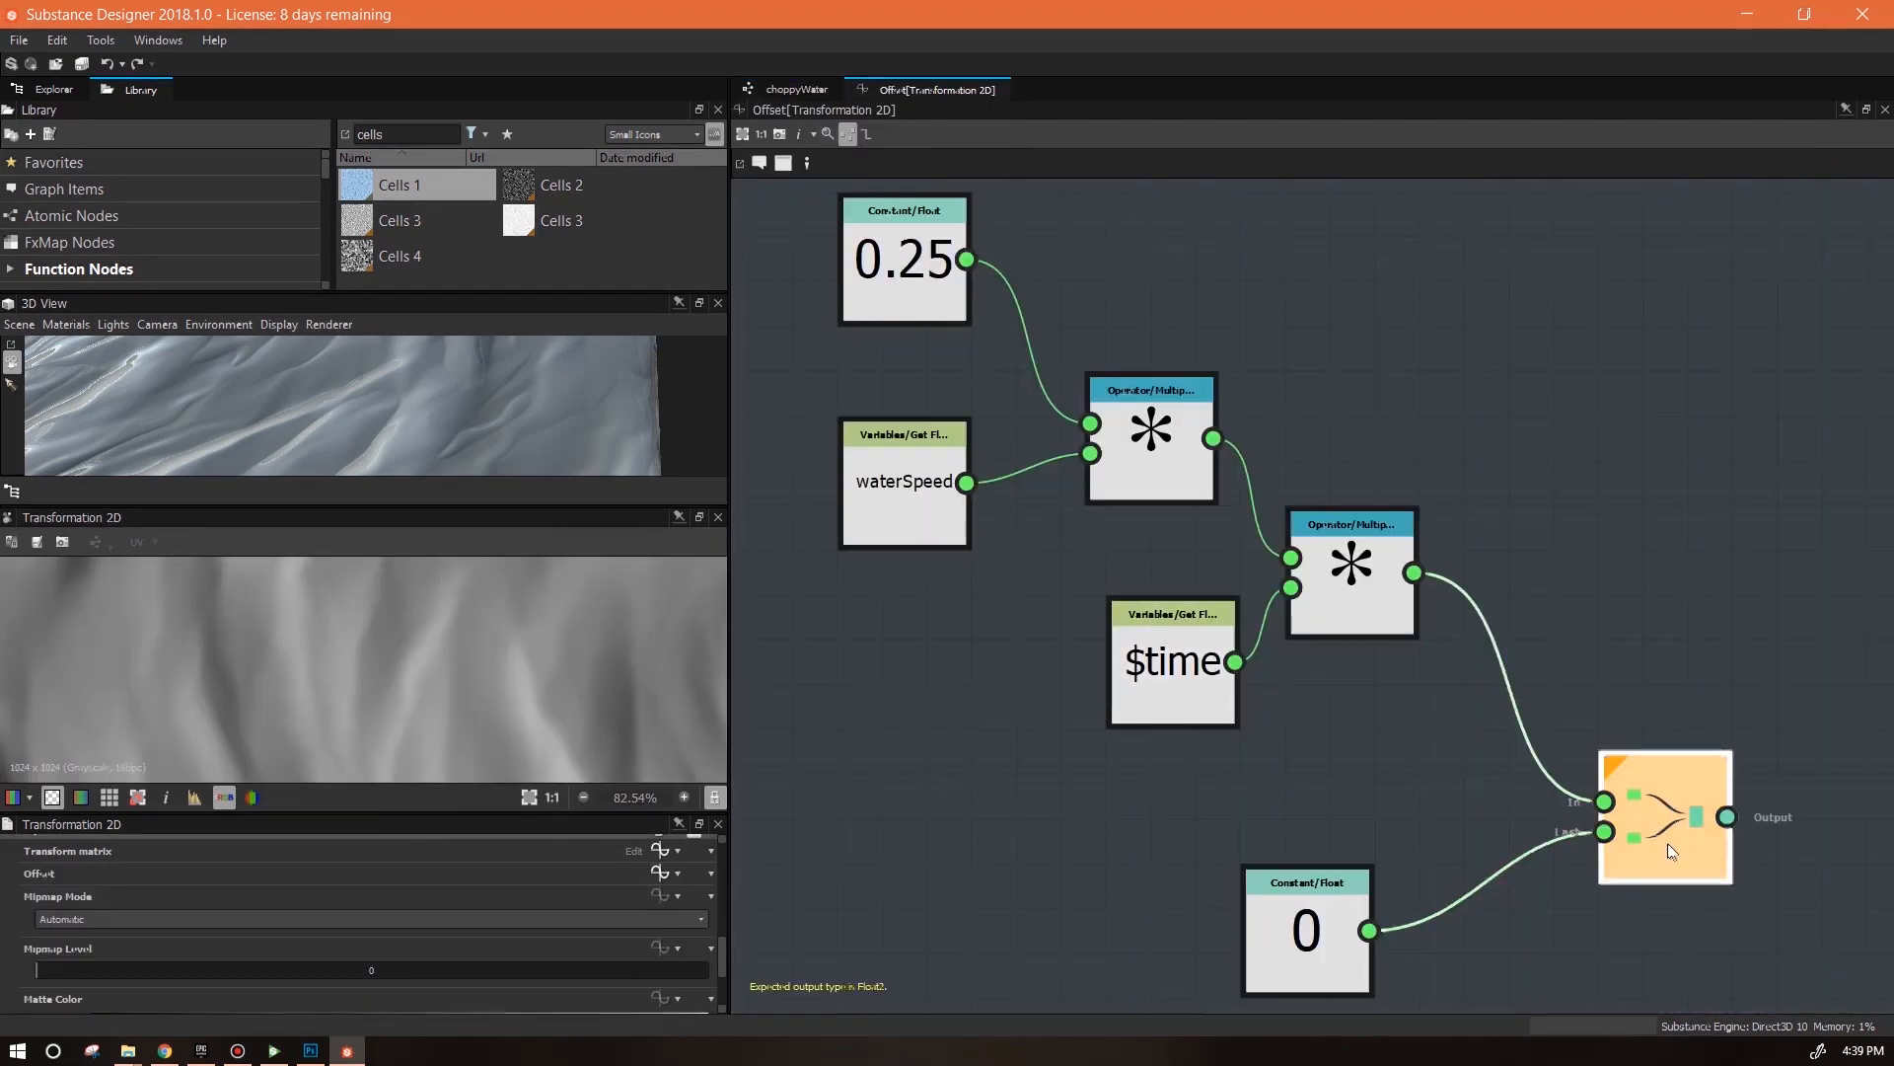
drag(1668, 839, 1668, 729)
drag(1327, 960, 1372, 827)
scroll(1371, 827, down, 3)
drag(1015, 435, 1699, 906)
click(798, 89)
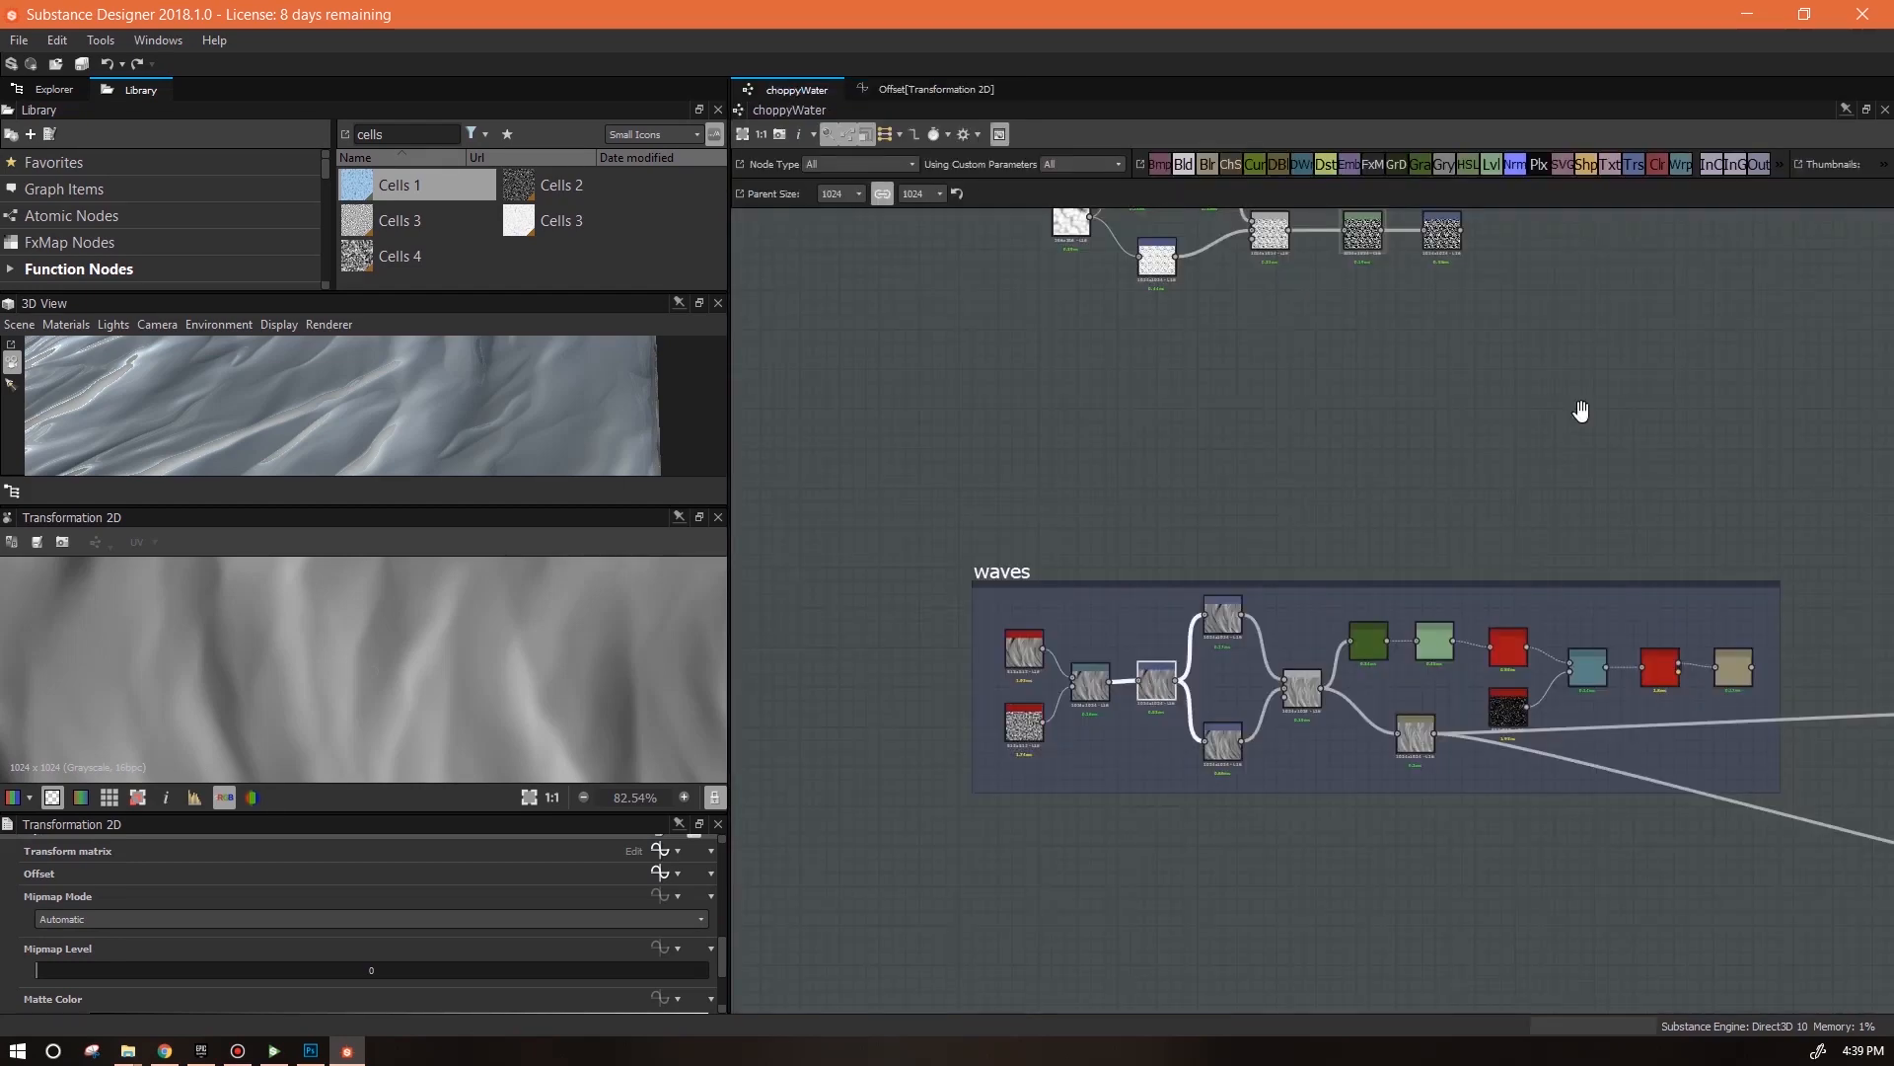
Paste the copied function nodes into an Offset function on the cells chain's final Transformation 2D and set the Vector Float2 as output
middle_drag(1578, 406, 1573, 616)
drag(724, 920, 724, 965)
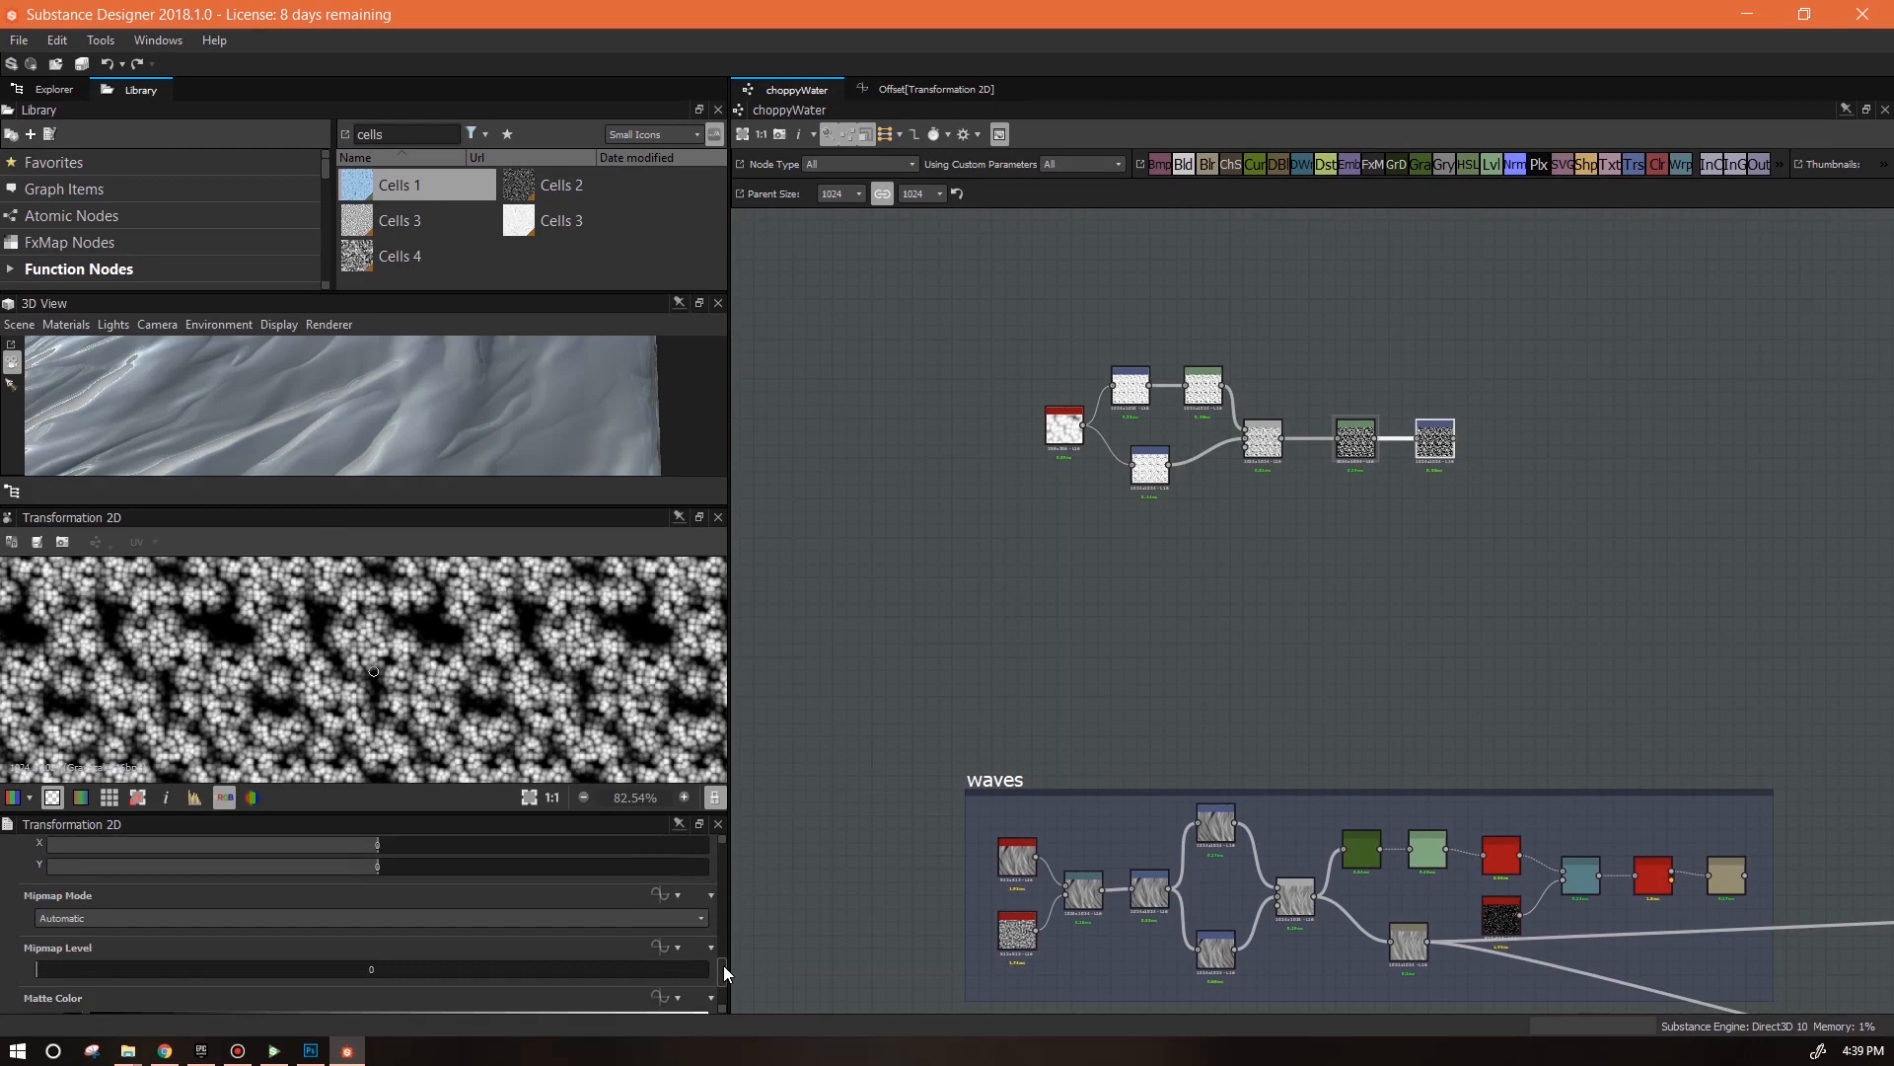
click(660, 914)
click(718, 815)
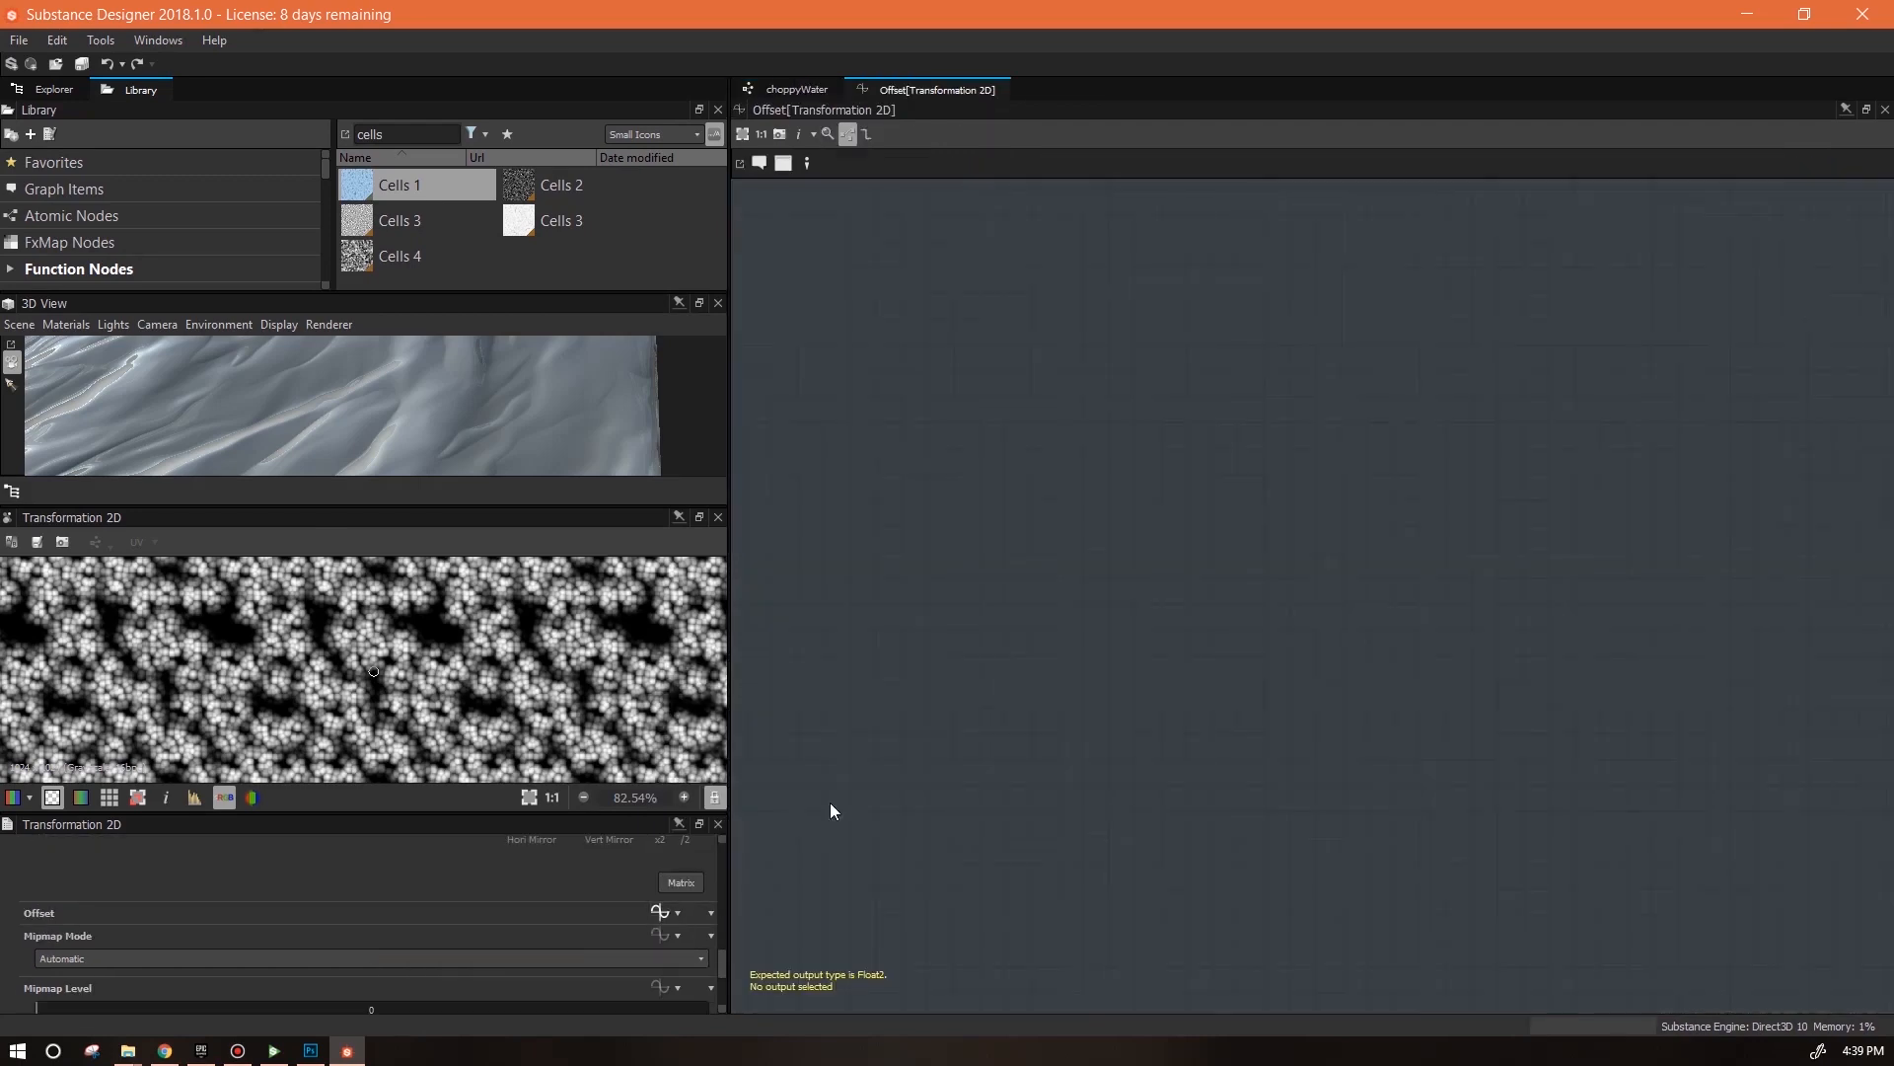
key(ctrl+v)
drag(1431, 695, 1549, 695)
right_click(1519, 708)
click(1585, 789)
click(797, 89)
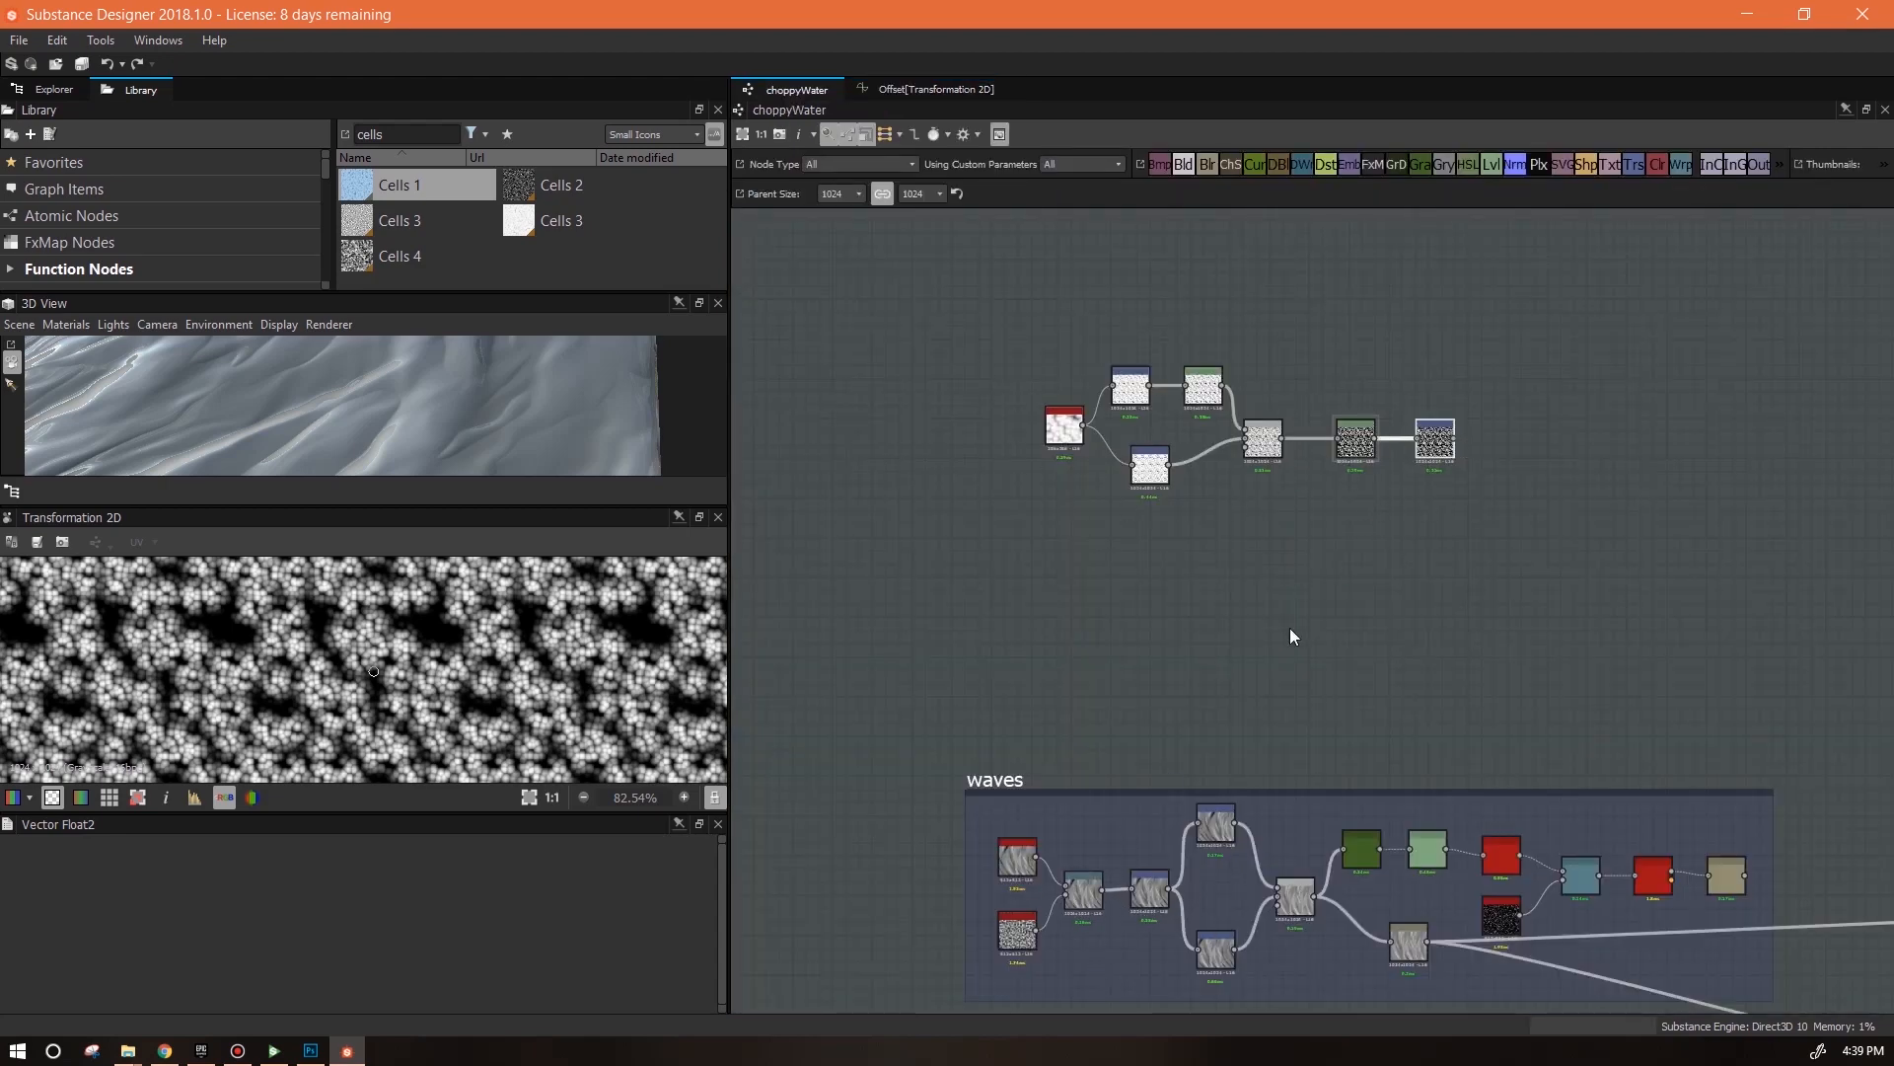
Copy the Disorder function nodes multiplying 0.8 by $time from the Perlin noise in the waves frame
double_click(1064, 426)
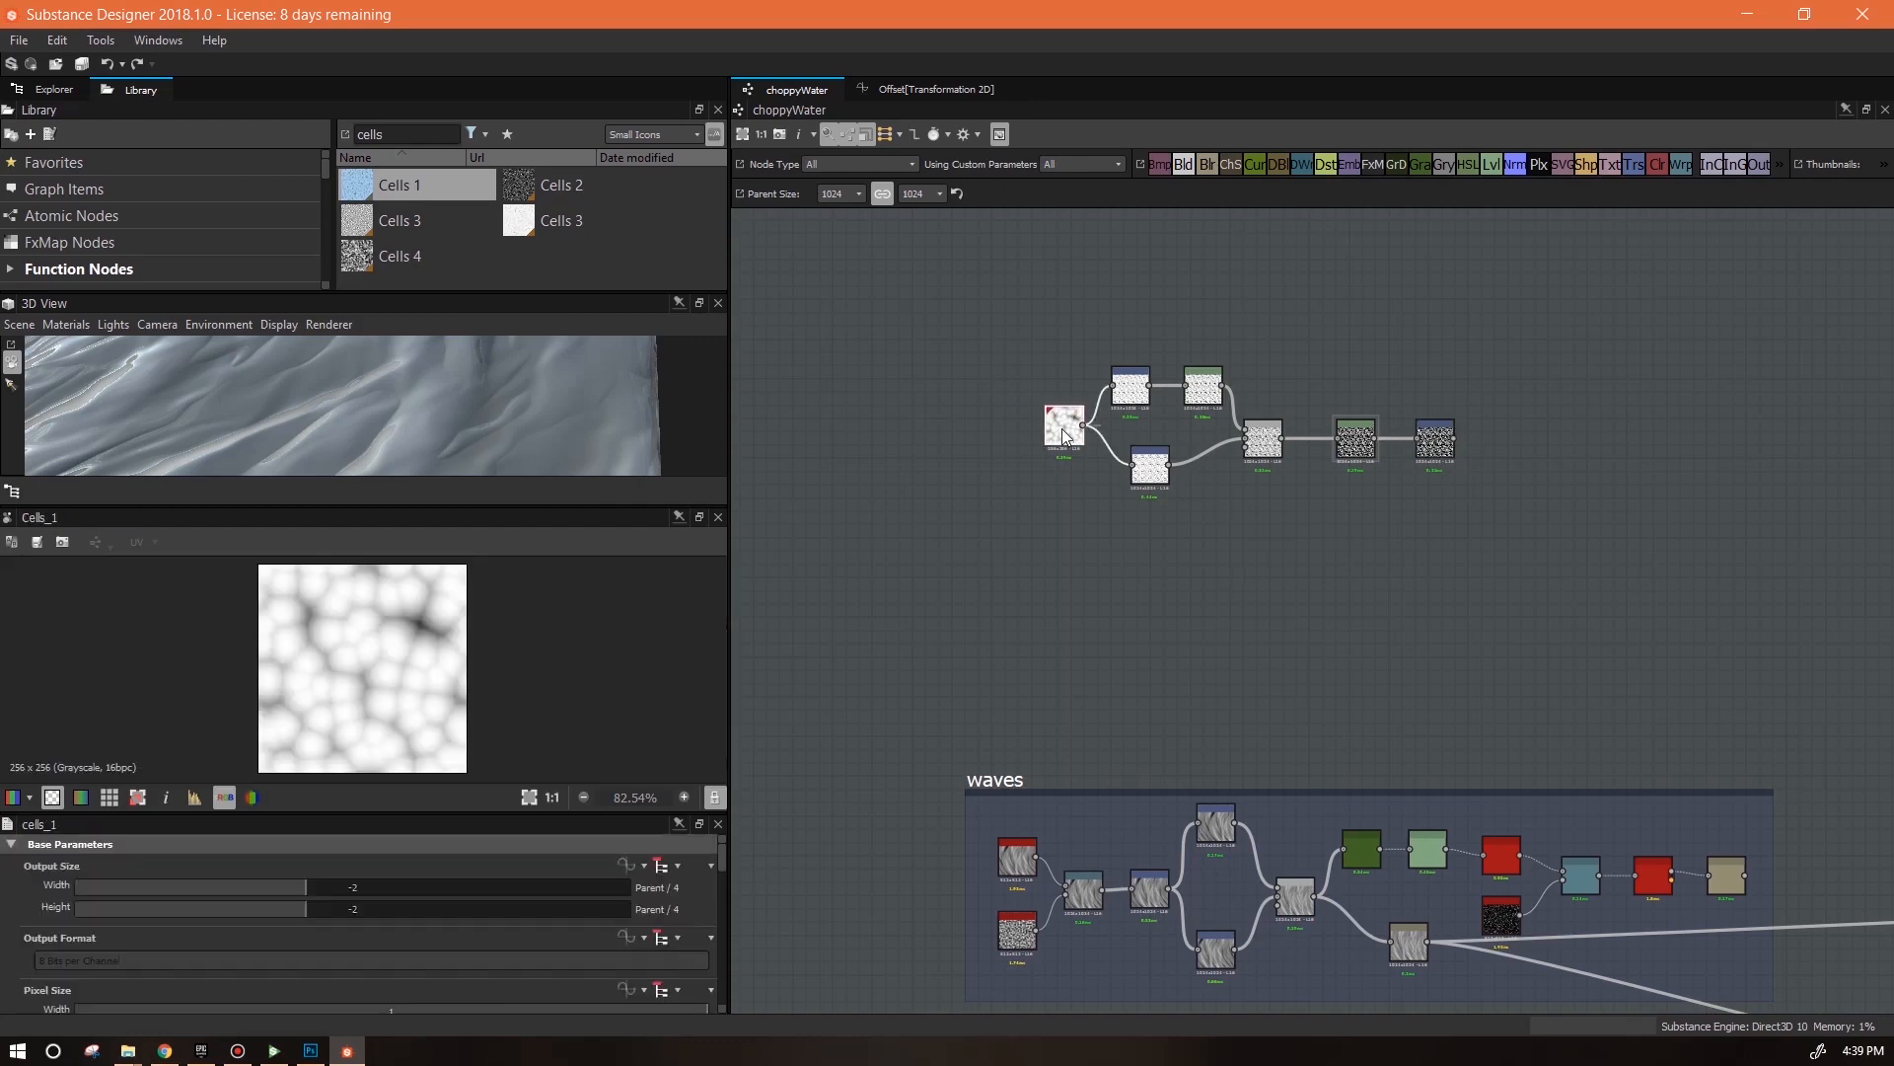
double_click(1018, 931)
drag(721, 873, 675, 998)
click(660, 947)
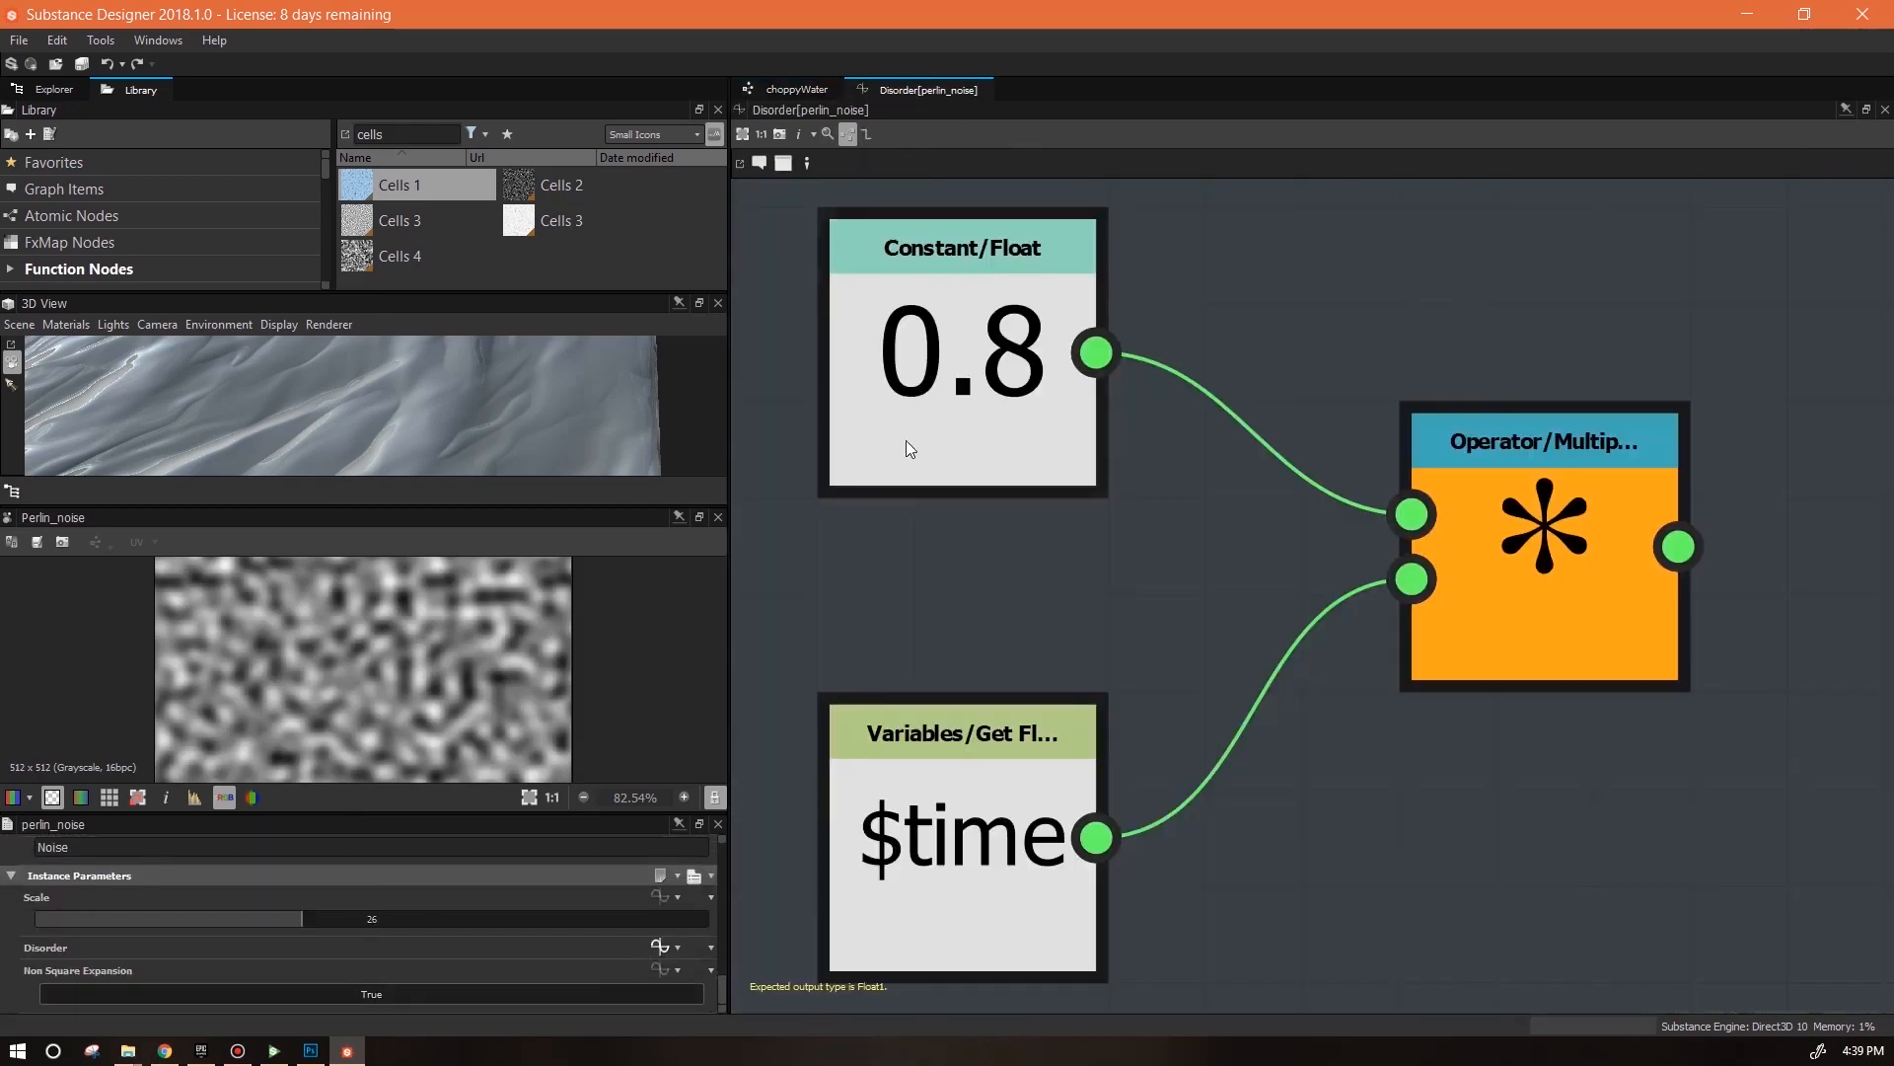
click(797, 90)
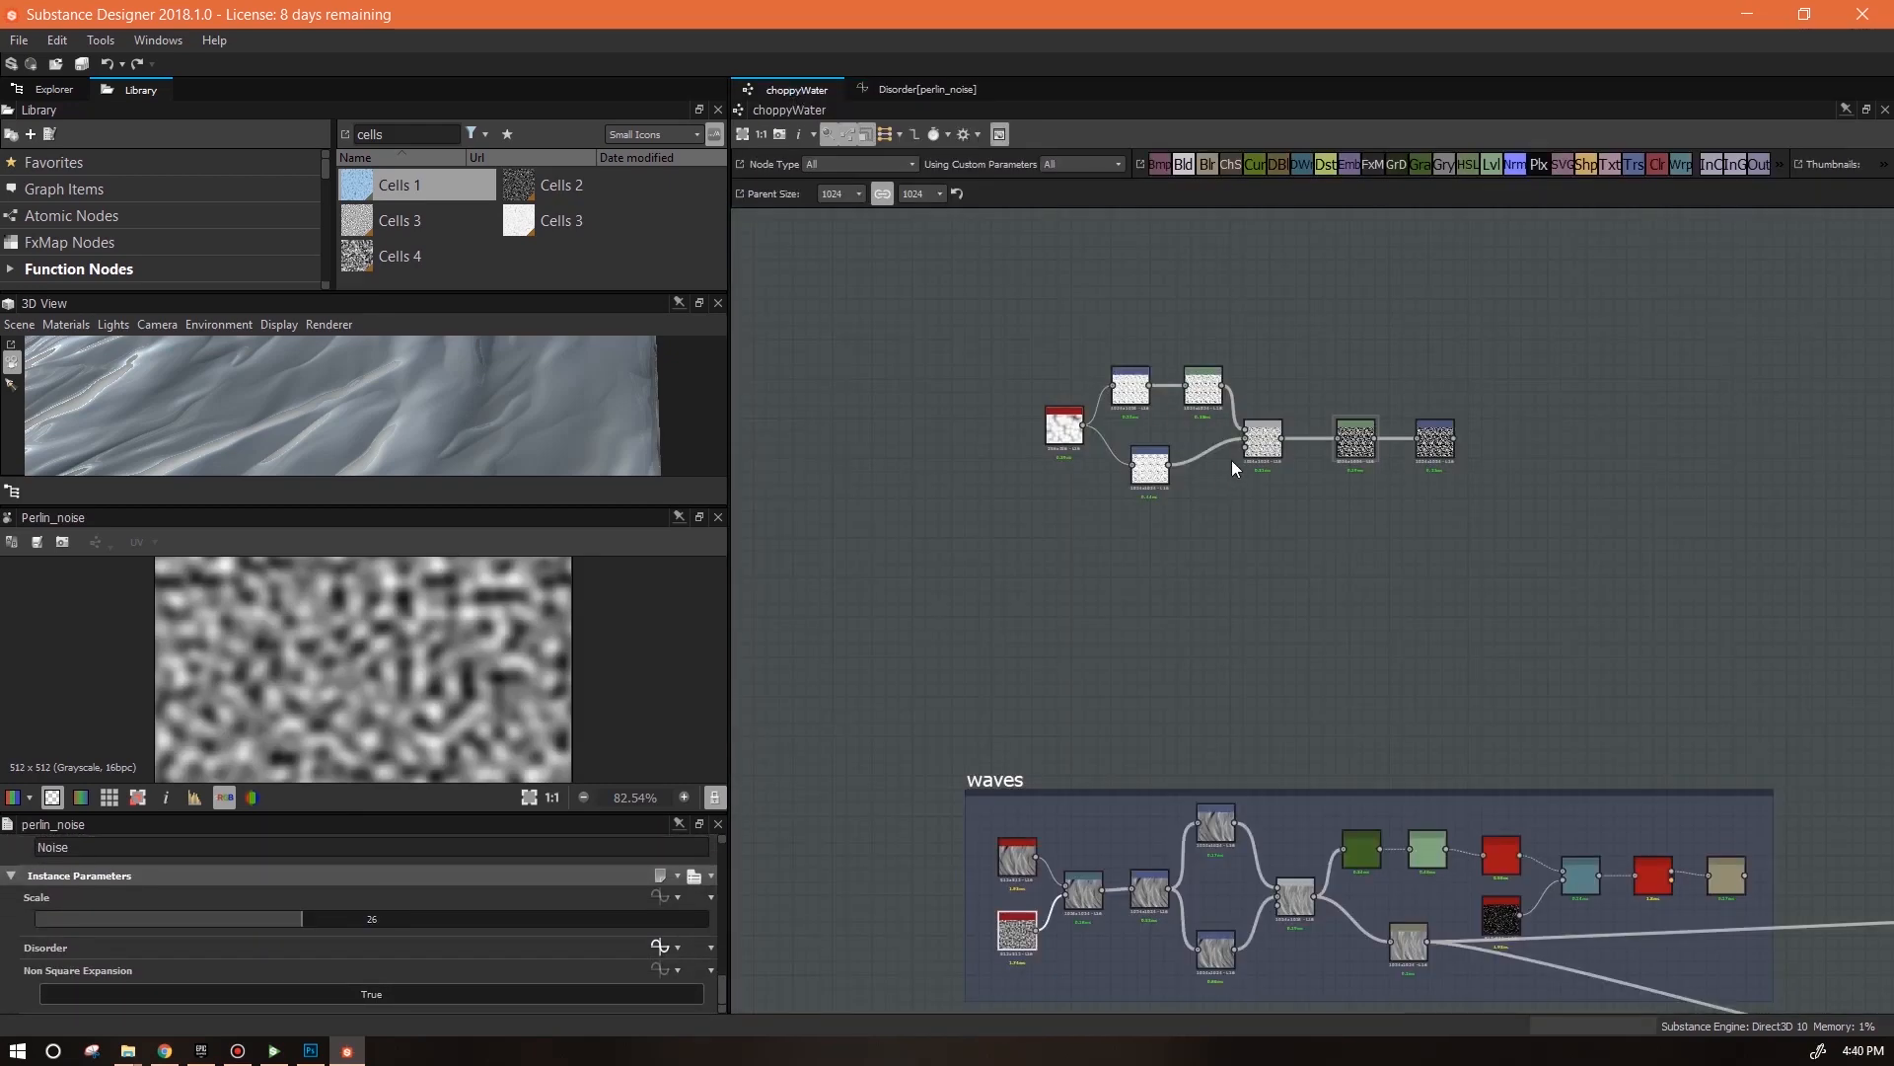
Create an empty function for the Cells 1 node's Disorder parameter and open it for editing
middle_drag(1086, 625, 1095, 744)
double_click(1070, 532)
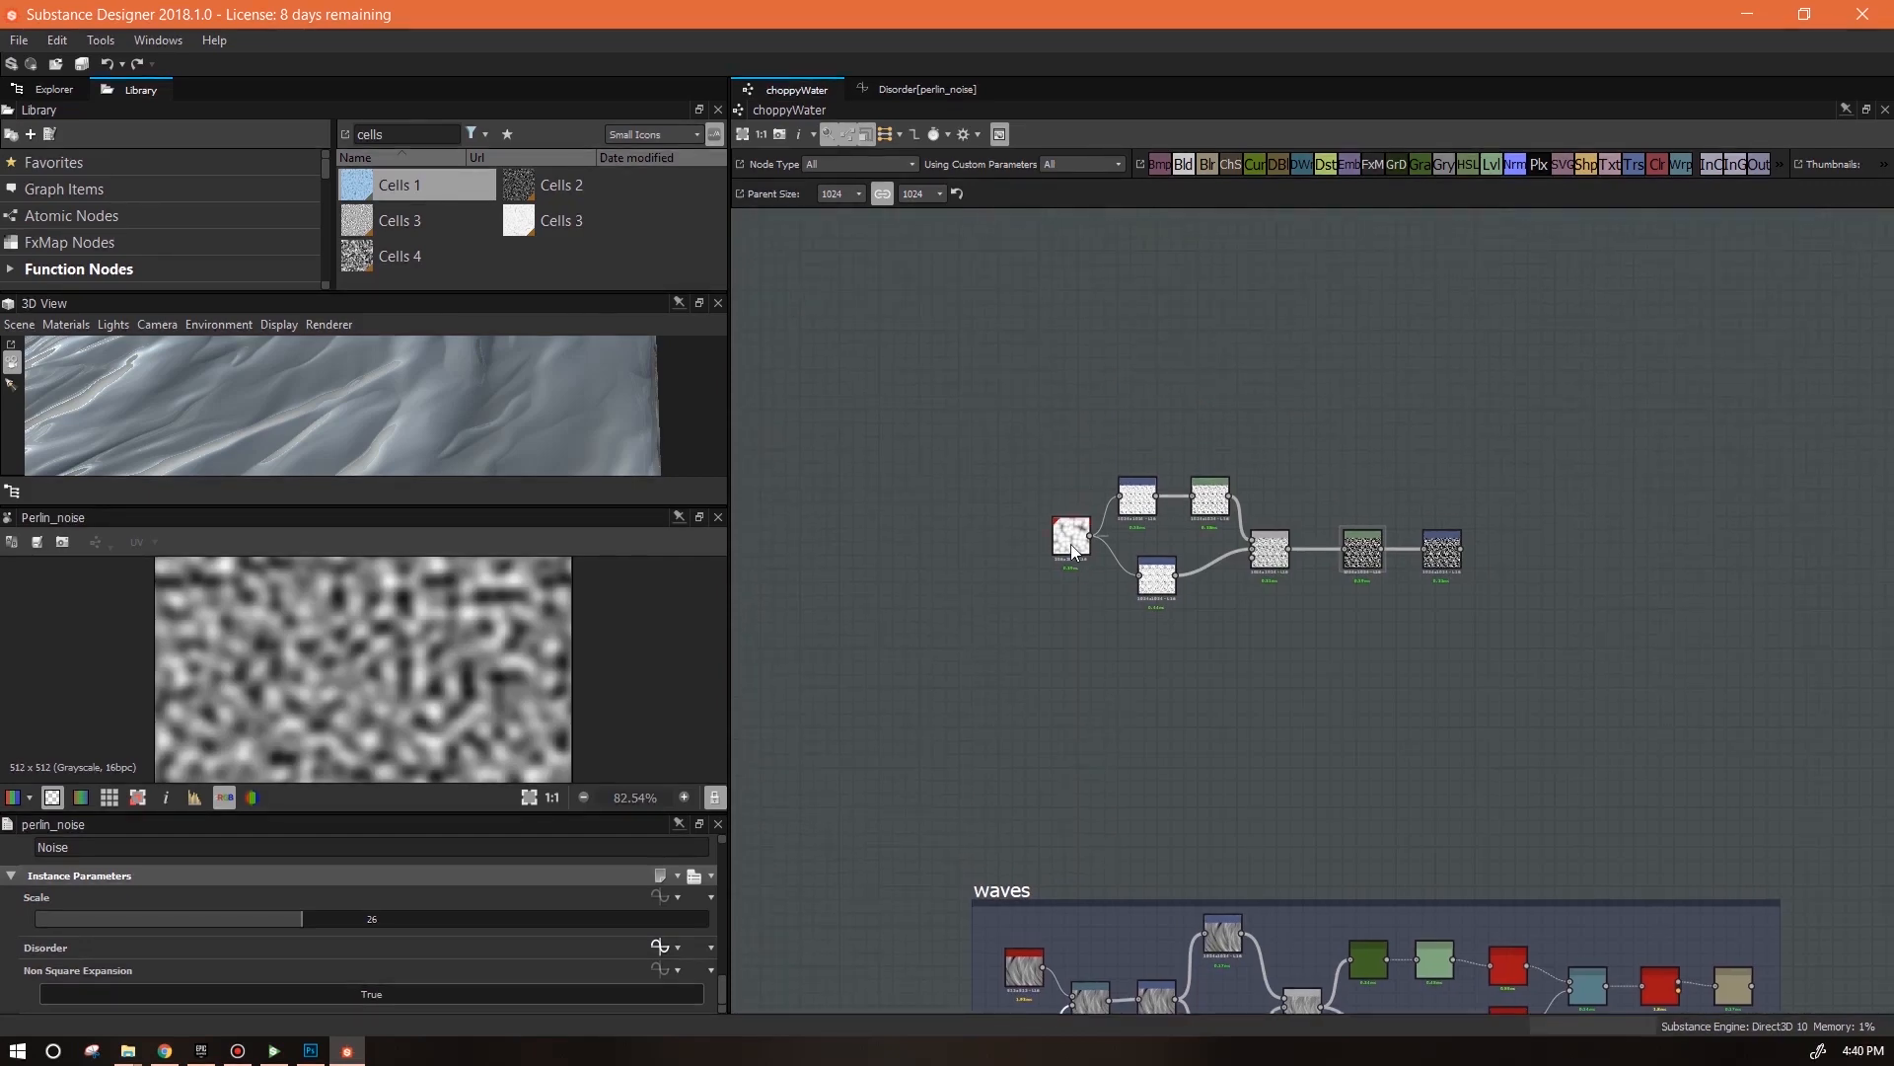
click(661, 947)
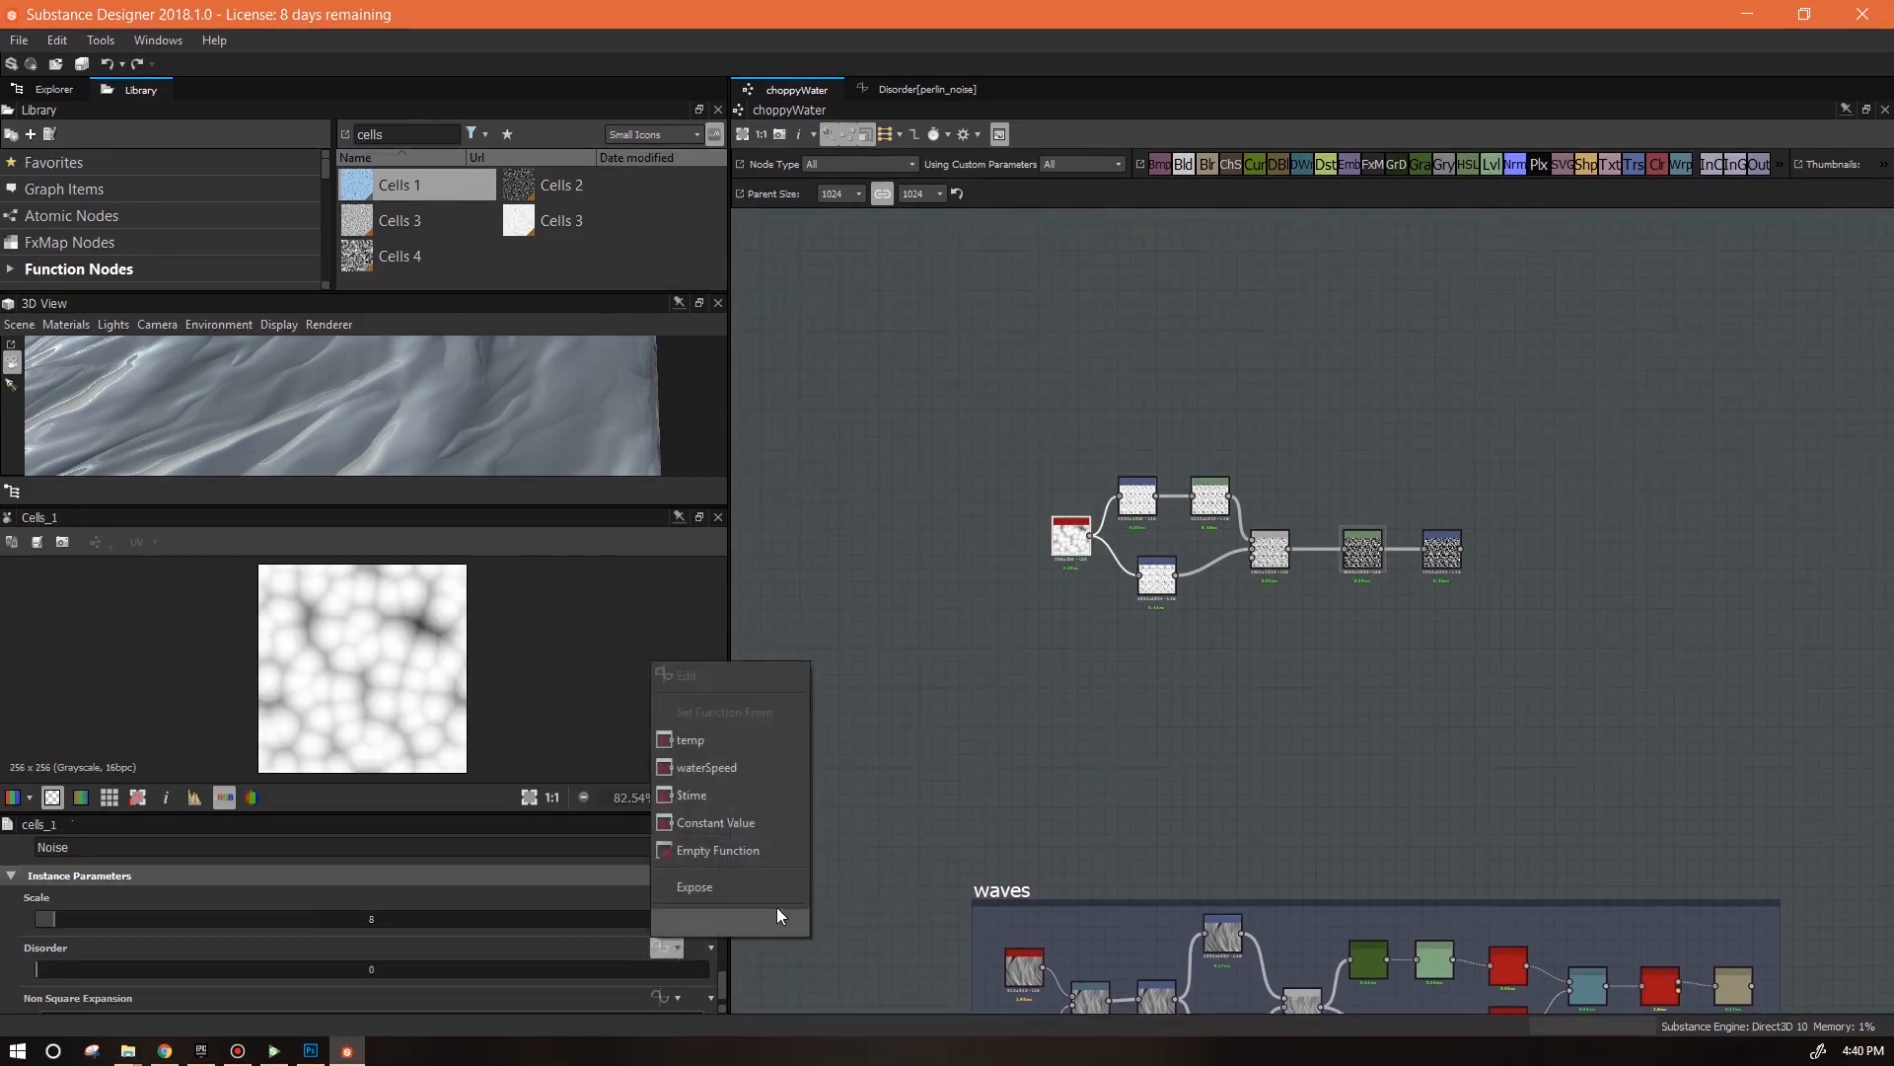
click(736, 854)
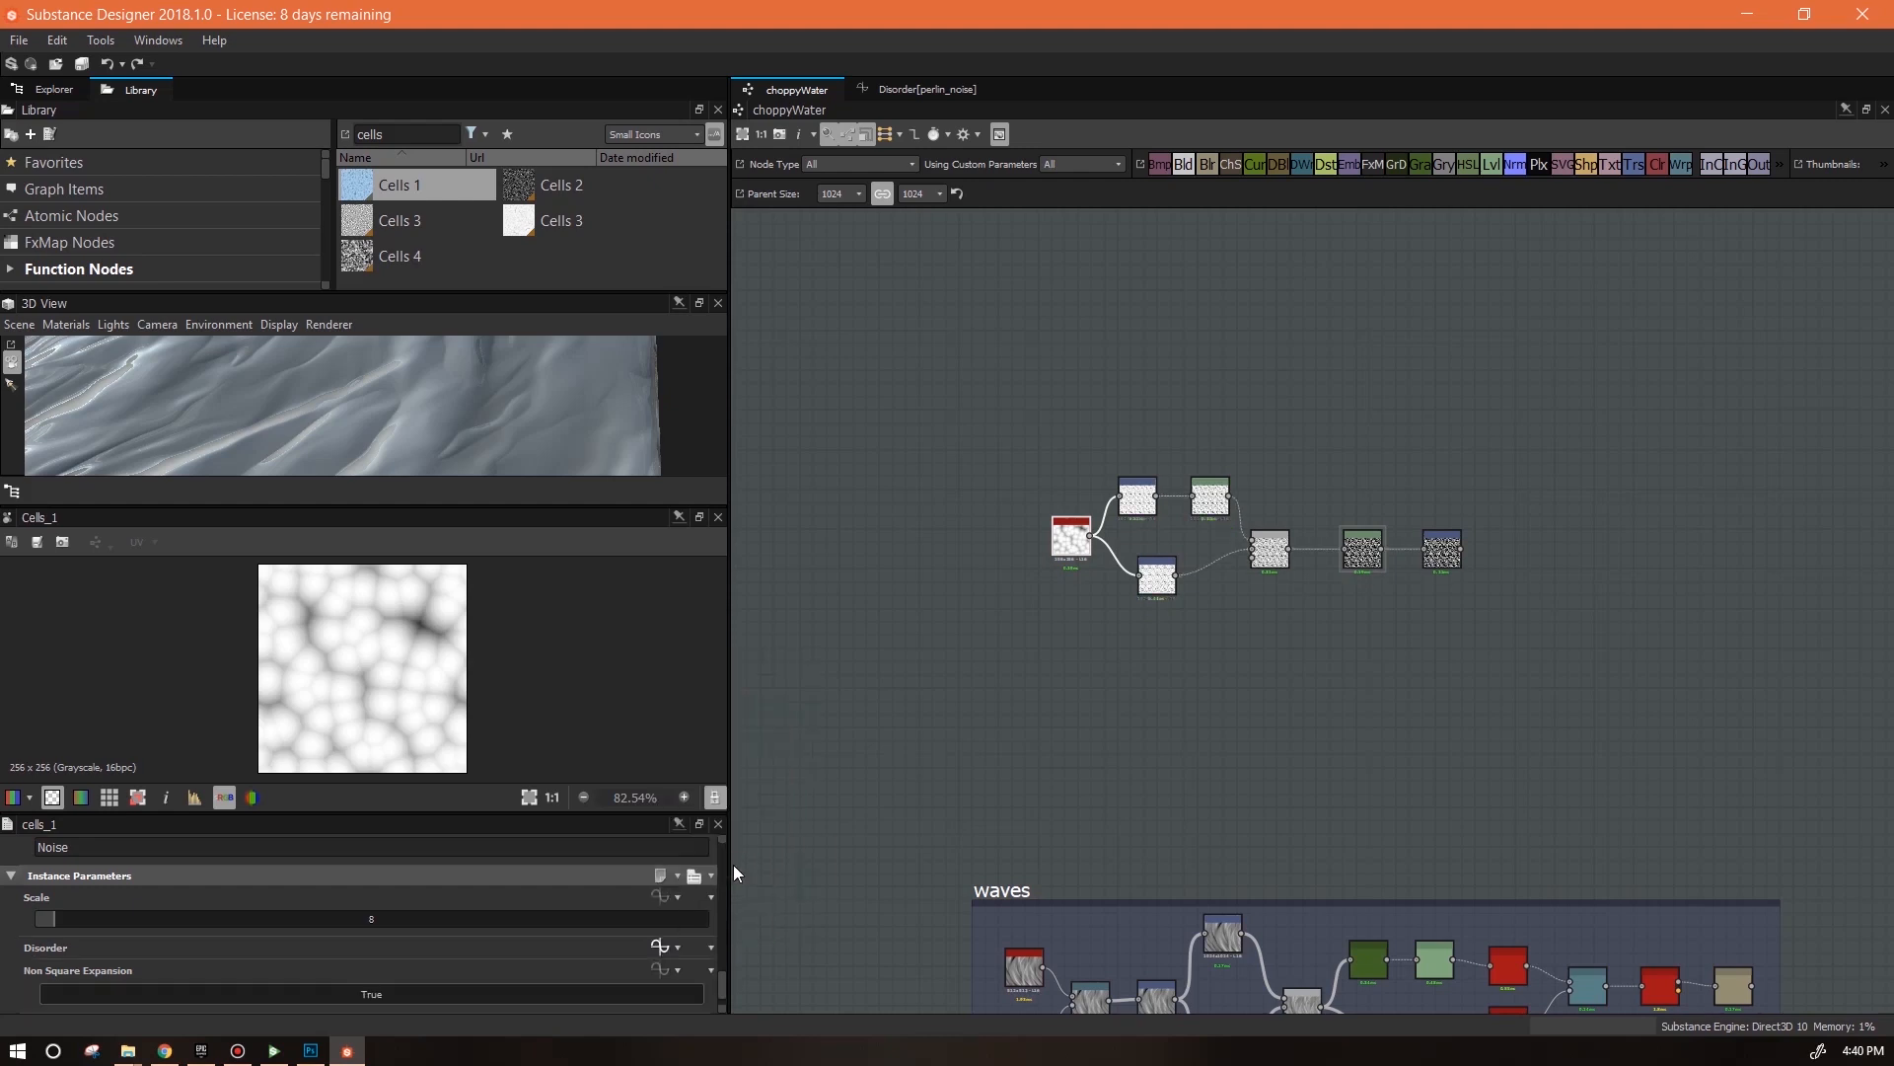
click(659, 944)
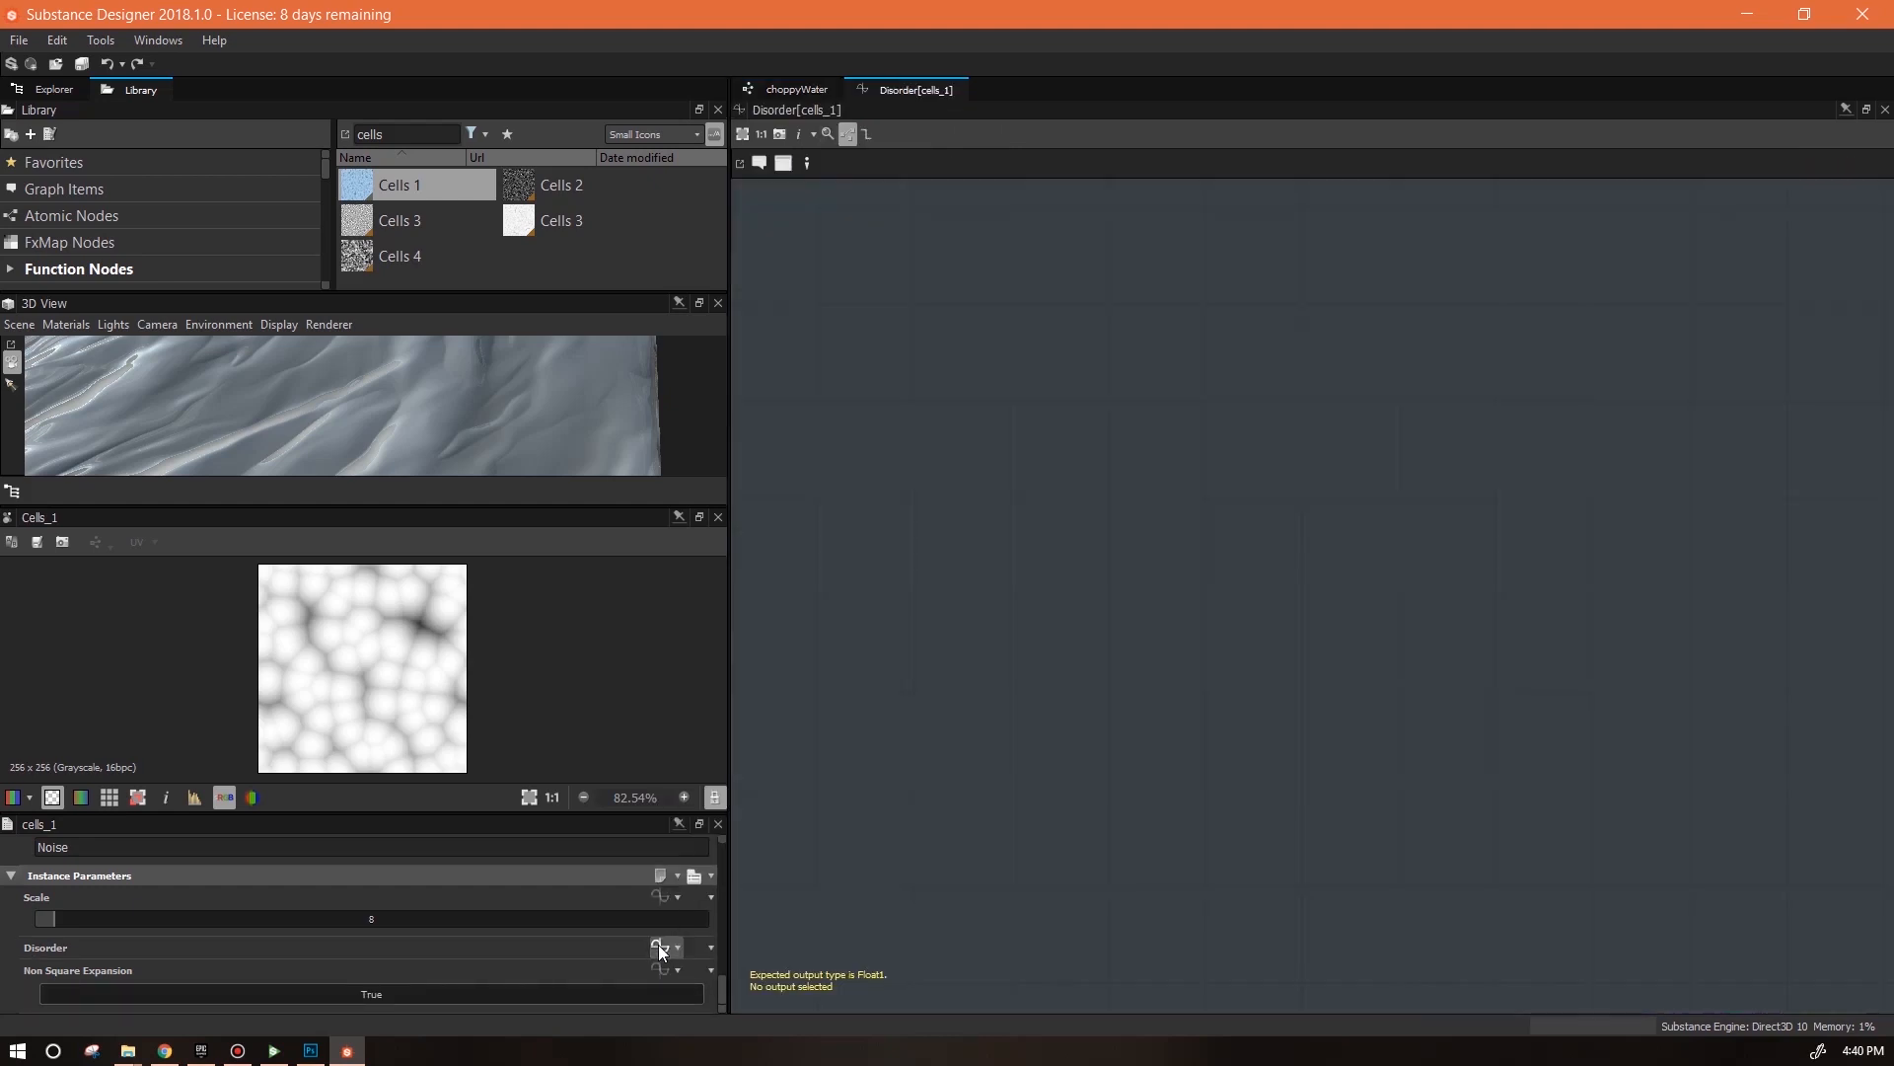
Paste the 0.8 times $time nodes into the Cells 1 Disorder function and set the Multiplication node as output
key(ctrl+v)
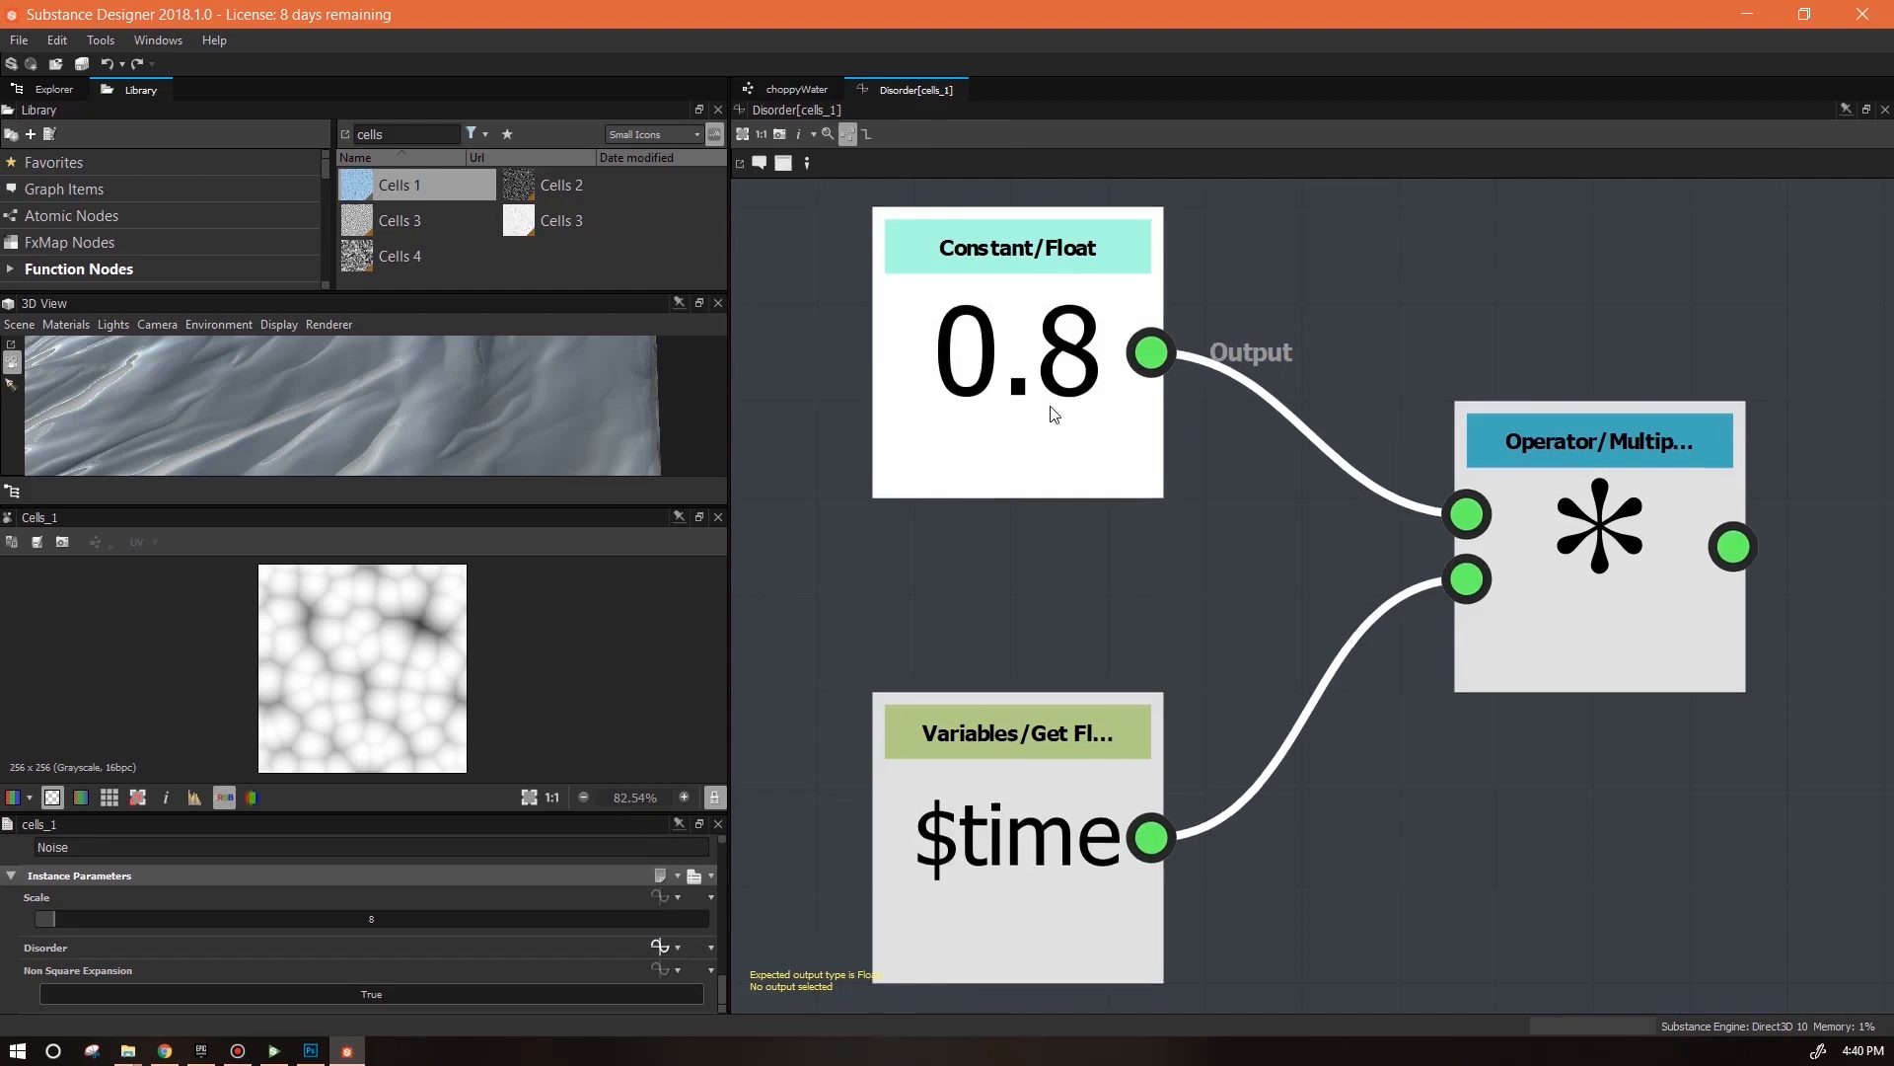
mouse_move(952, 389)
mouse_down()
mouse_move(1005, 390)
mouse_move(907, 389)
mouse_move(948, 389)
mouse_up()
right_click(1617, 577)
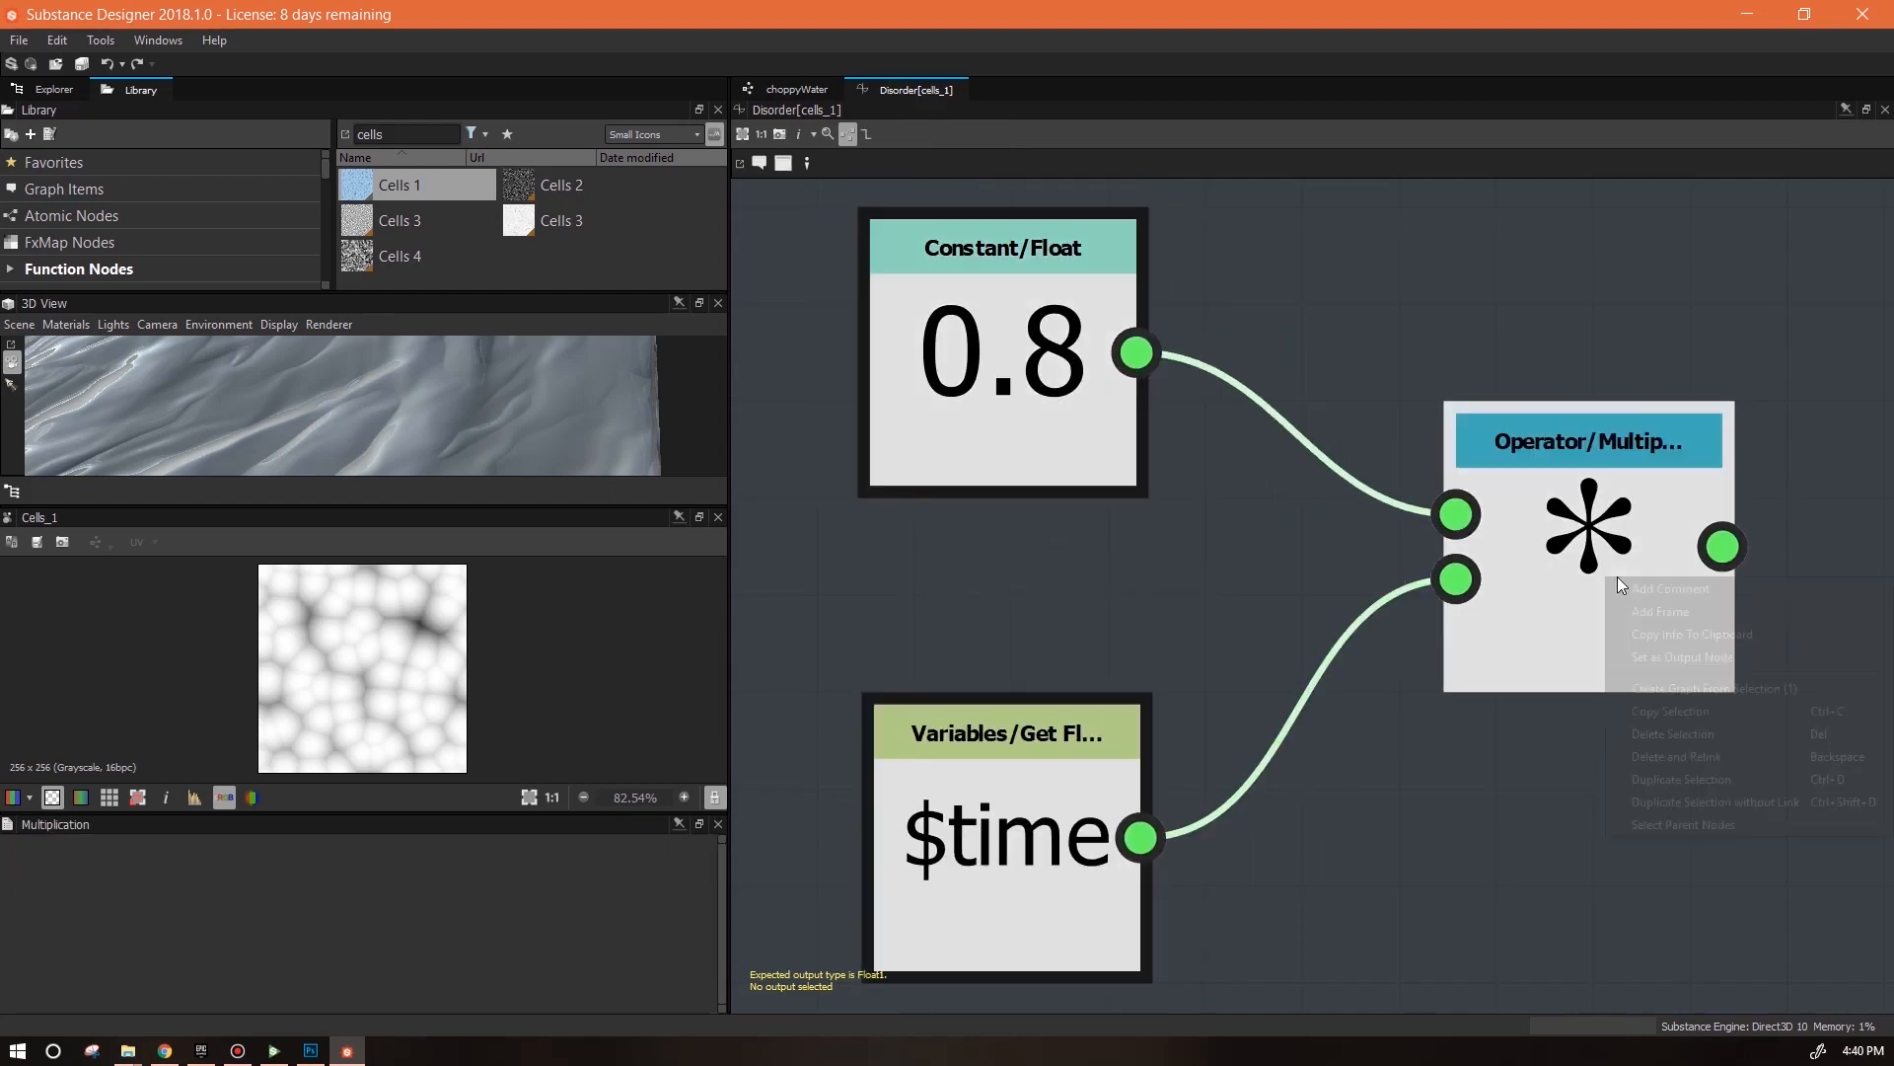
click(1677, 656)
scroll(1598, 700, down, 3)
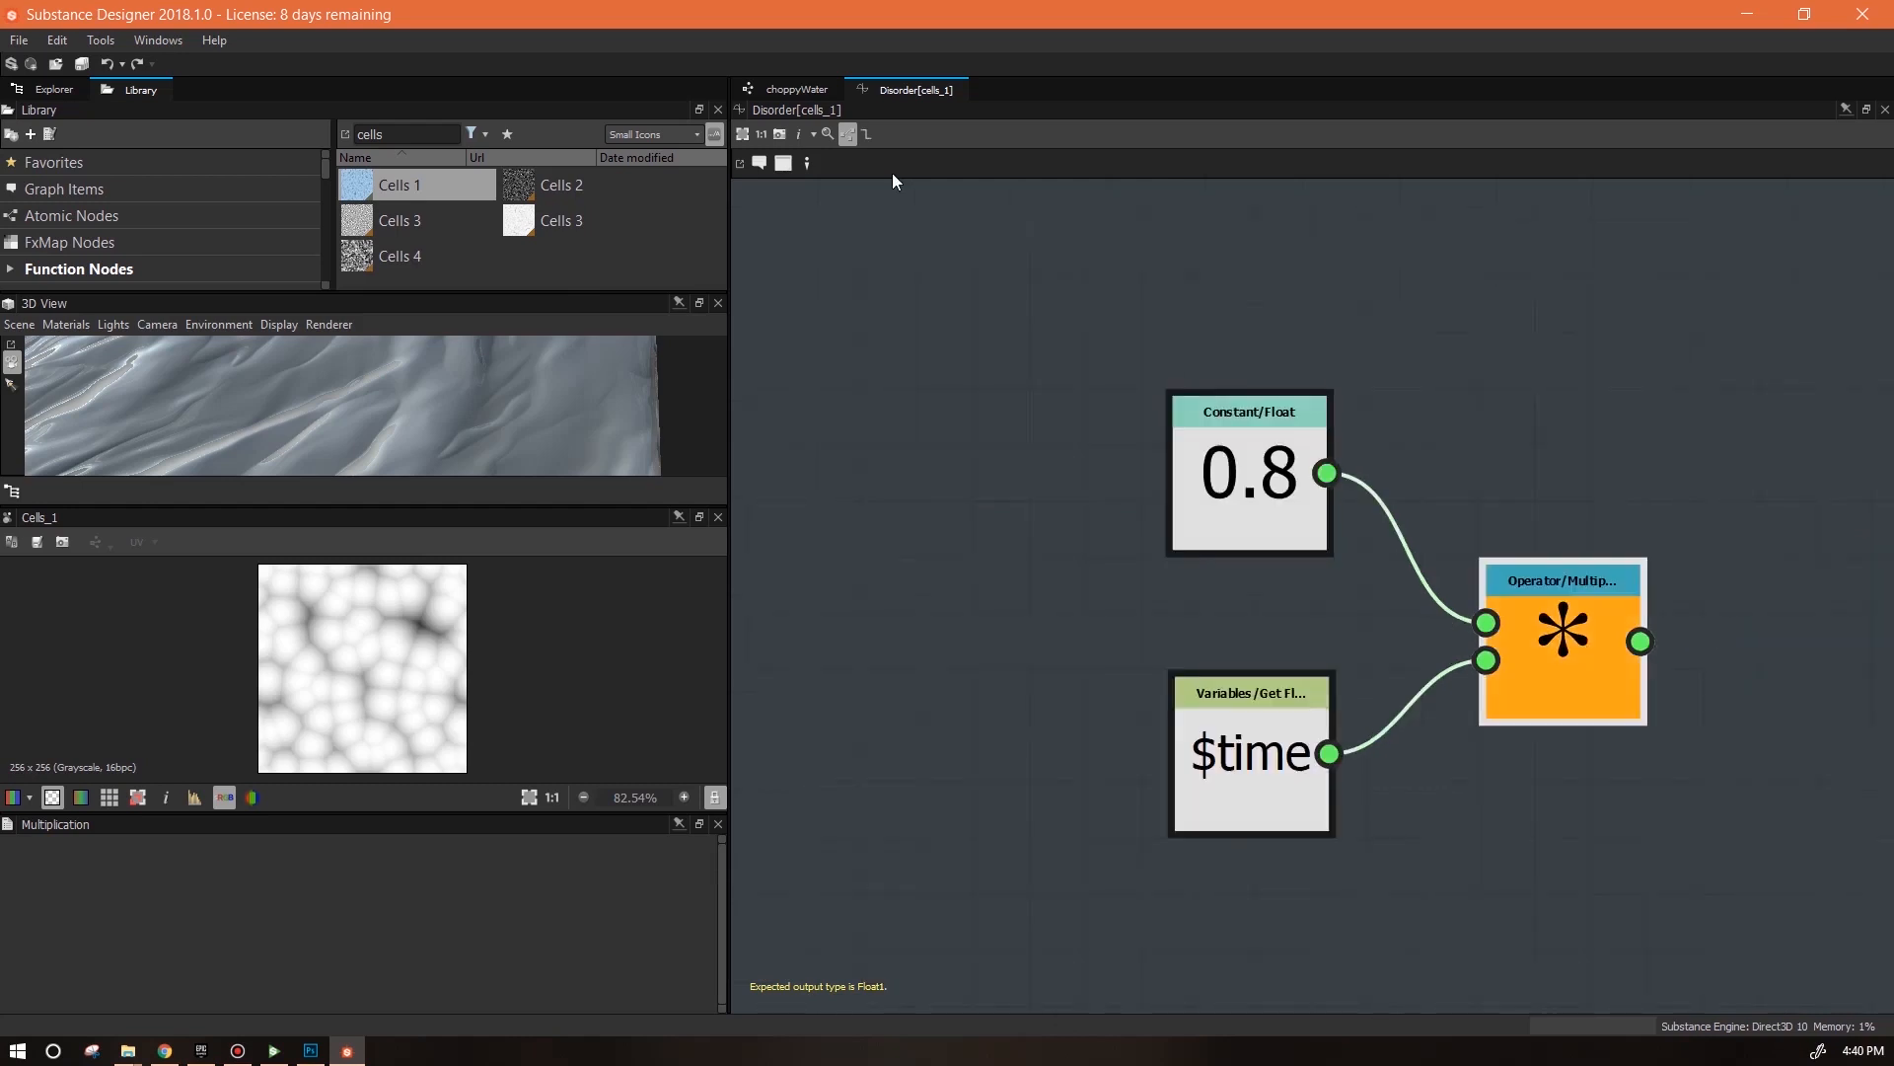
click(789, 89)
Move the whole cells chain further along above the waves frame and enclose its nodes in a new frame
double_click(1446, 550)
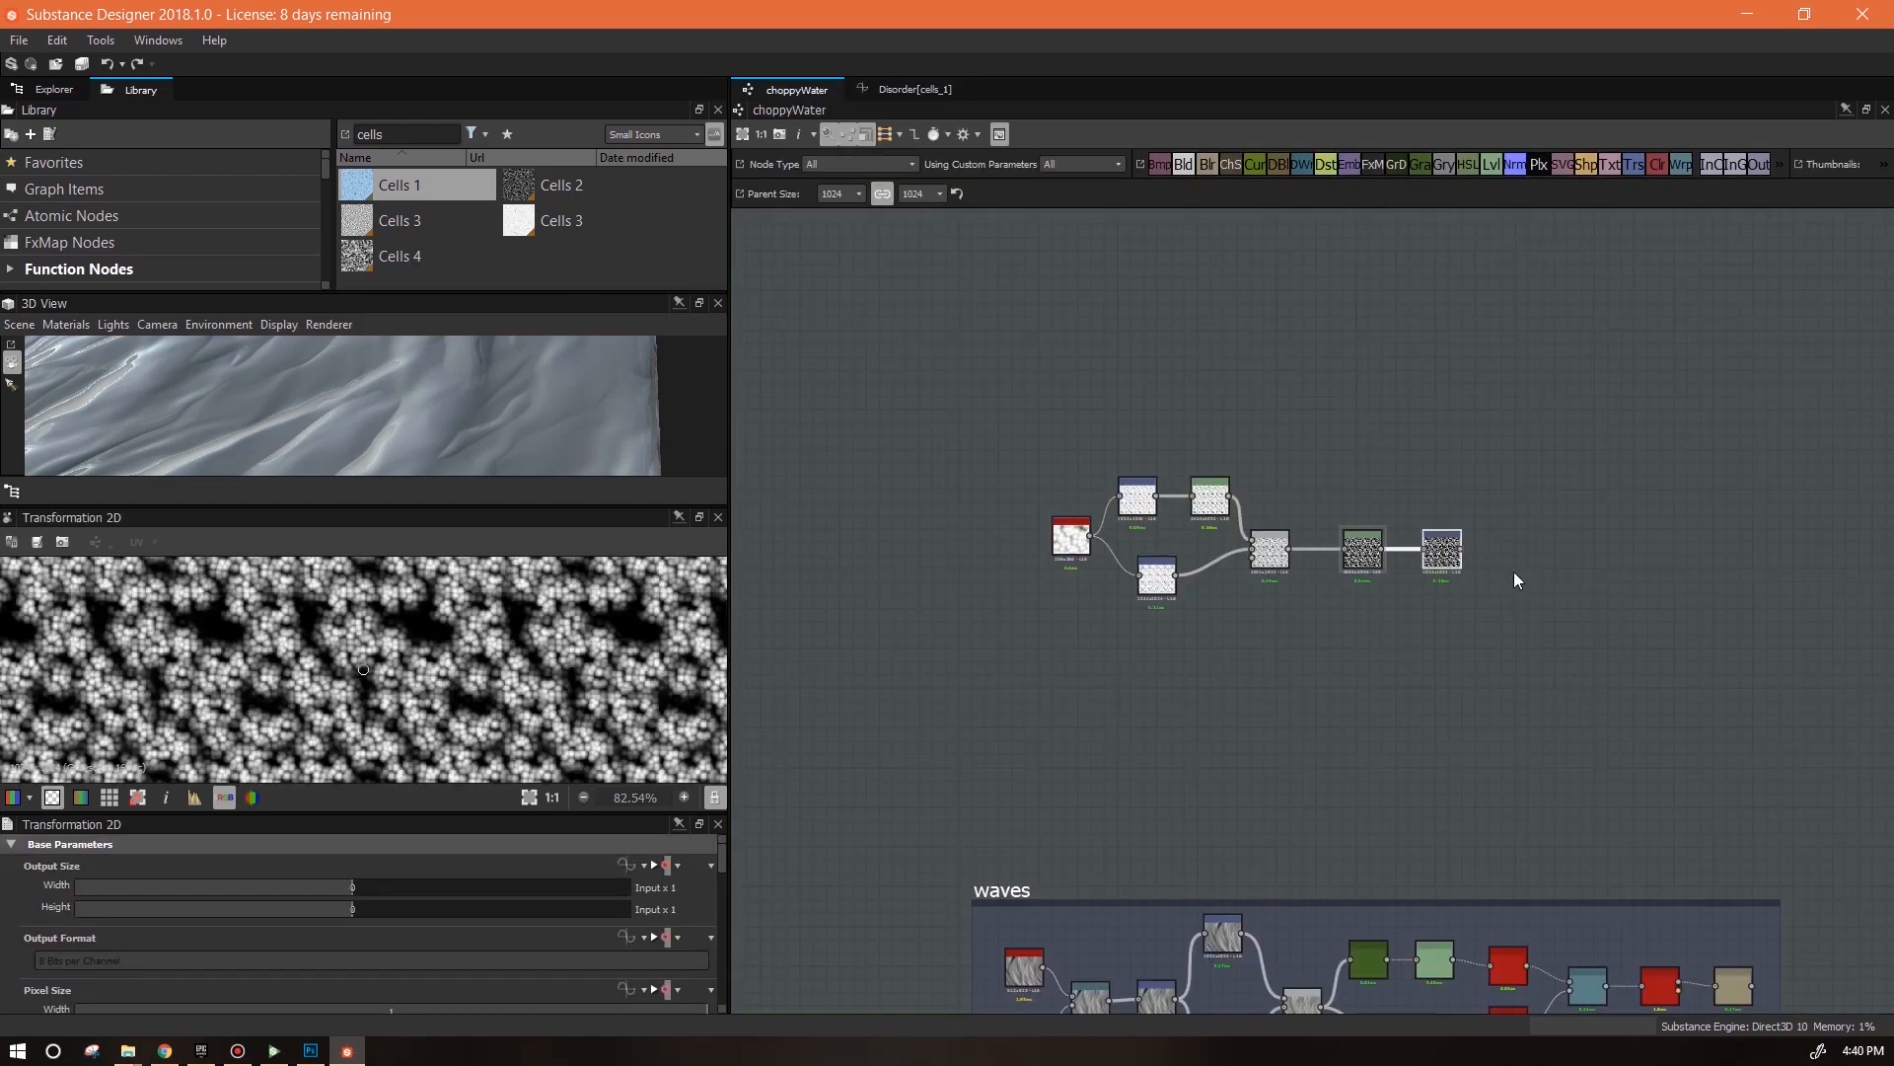
middle_drag(1513, 571, 1437, 636)
scroll(1437, 636, down, 3)
middle_drag(1505, 713, 1405, 653)
drag(1060, 462, 1341, 662)
drag(1303, 561, 1511, 598)
right_click(1510, 598)
click(1568, 790)
Title the cells chain's frame "foam" and shift the frame slightly back over the waves frame
double_click(552, 930)
text(f)
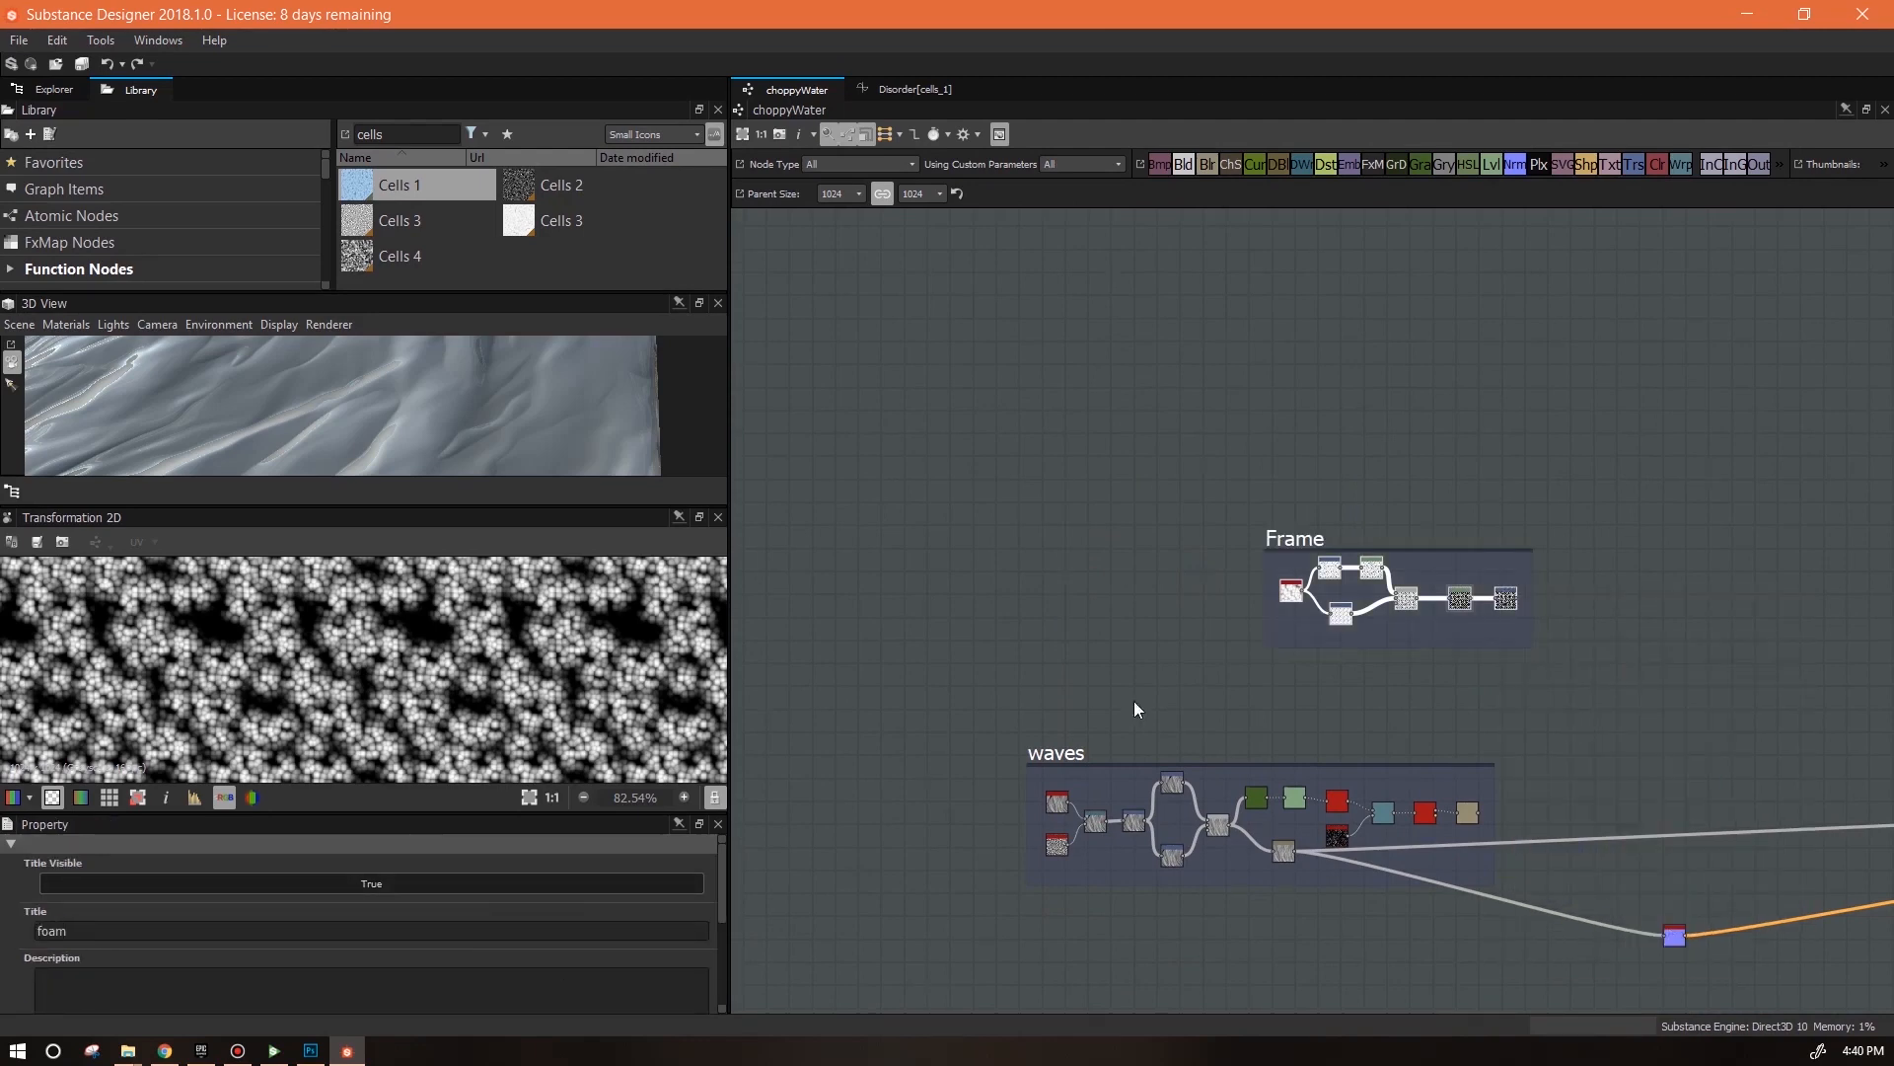
text(oam)
key(Return)
middle_drag(1565, 682, 1202, 530)
drag(883, 382, 832, 383)
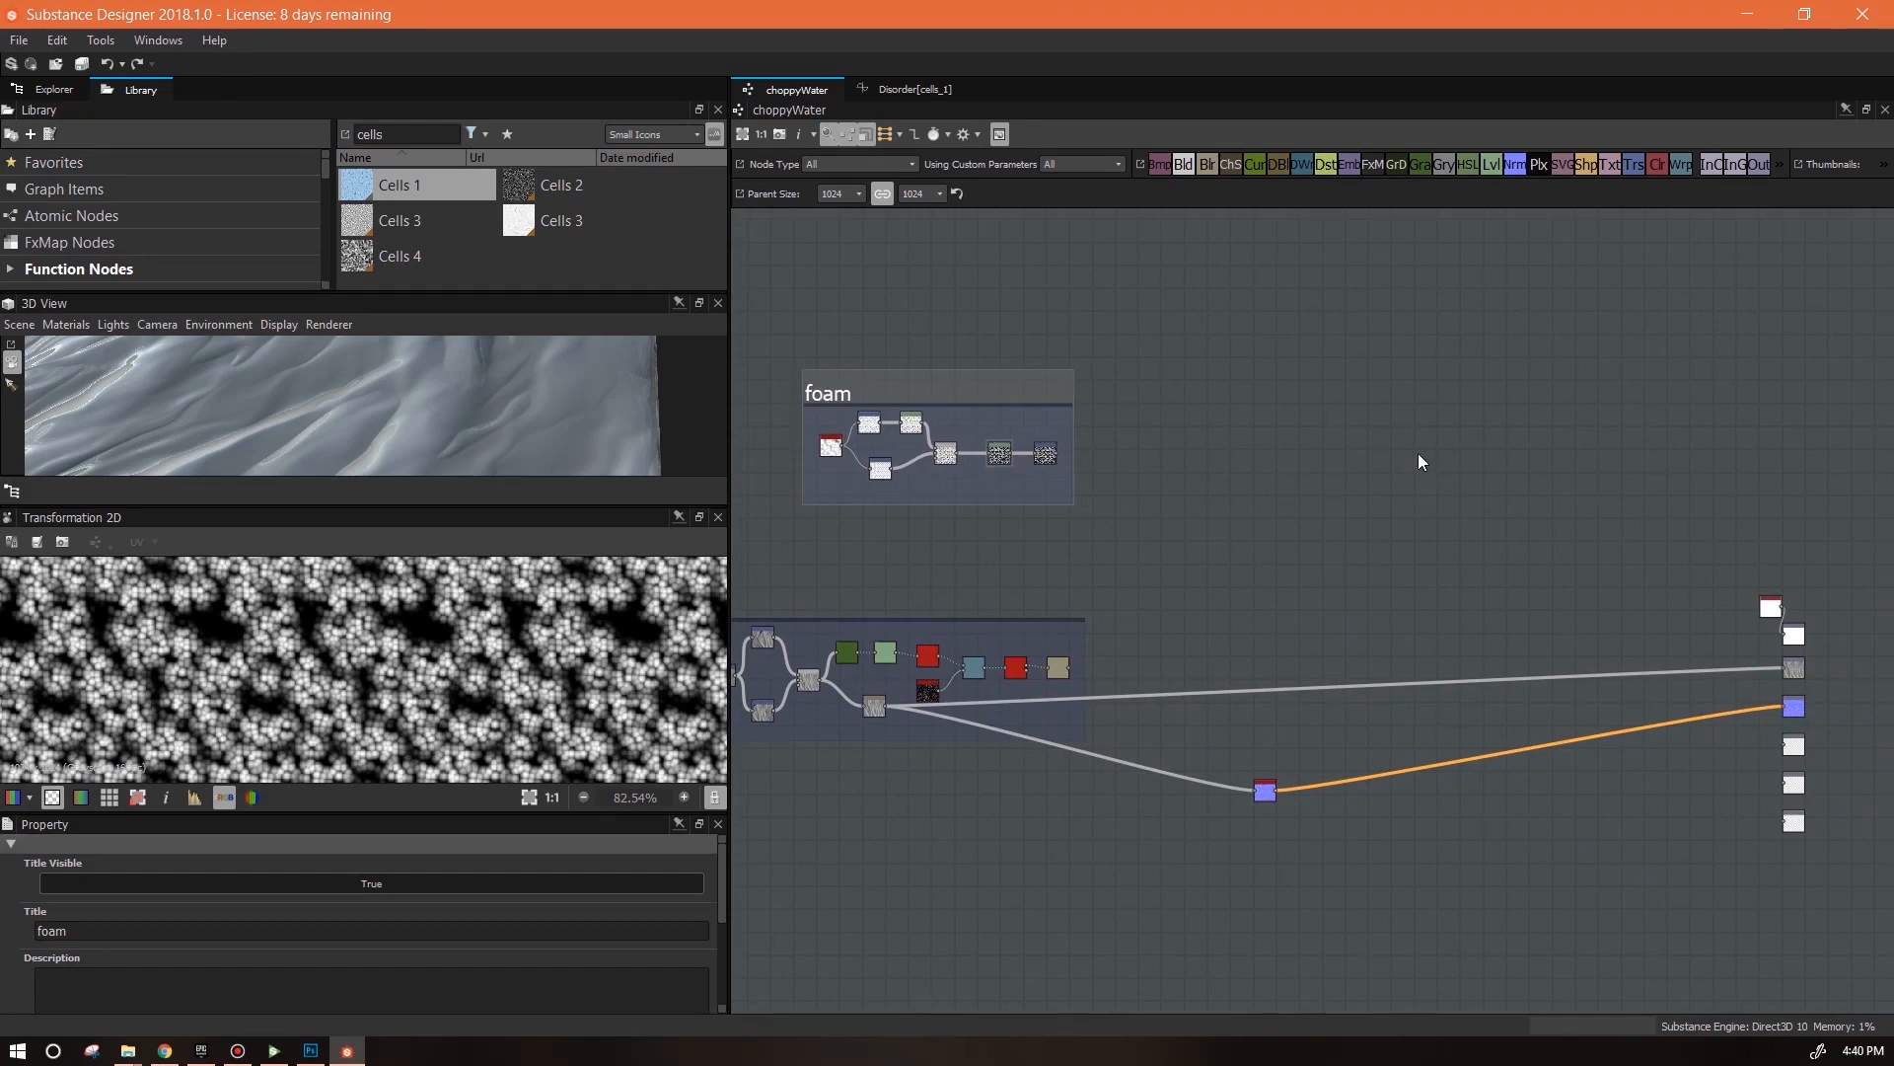
Add a Blend node beside the frames and connect the foam chain's Transformation 2D and the waves frame's final Blur to it
drag(1193, 163, 1189, 523)
scroll(1141, 450, up, 3)
drag(995, 456, 1245, 568)
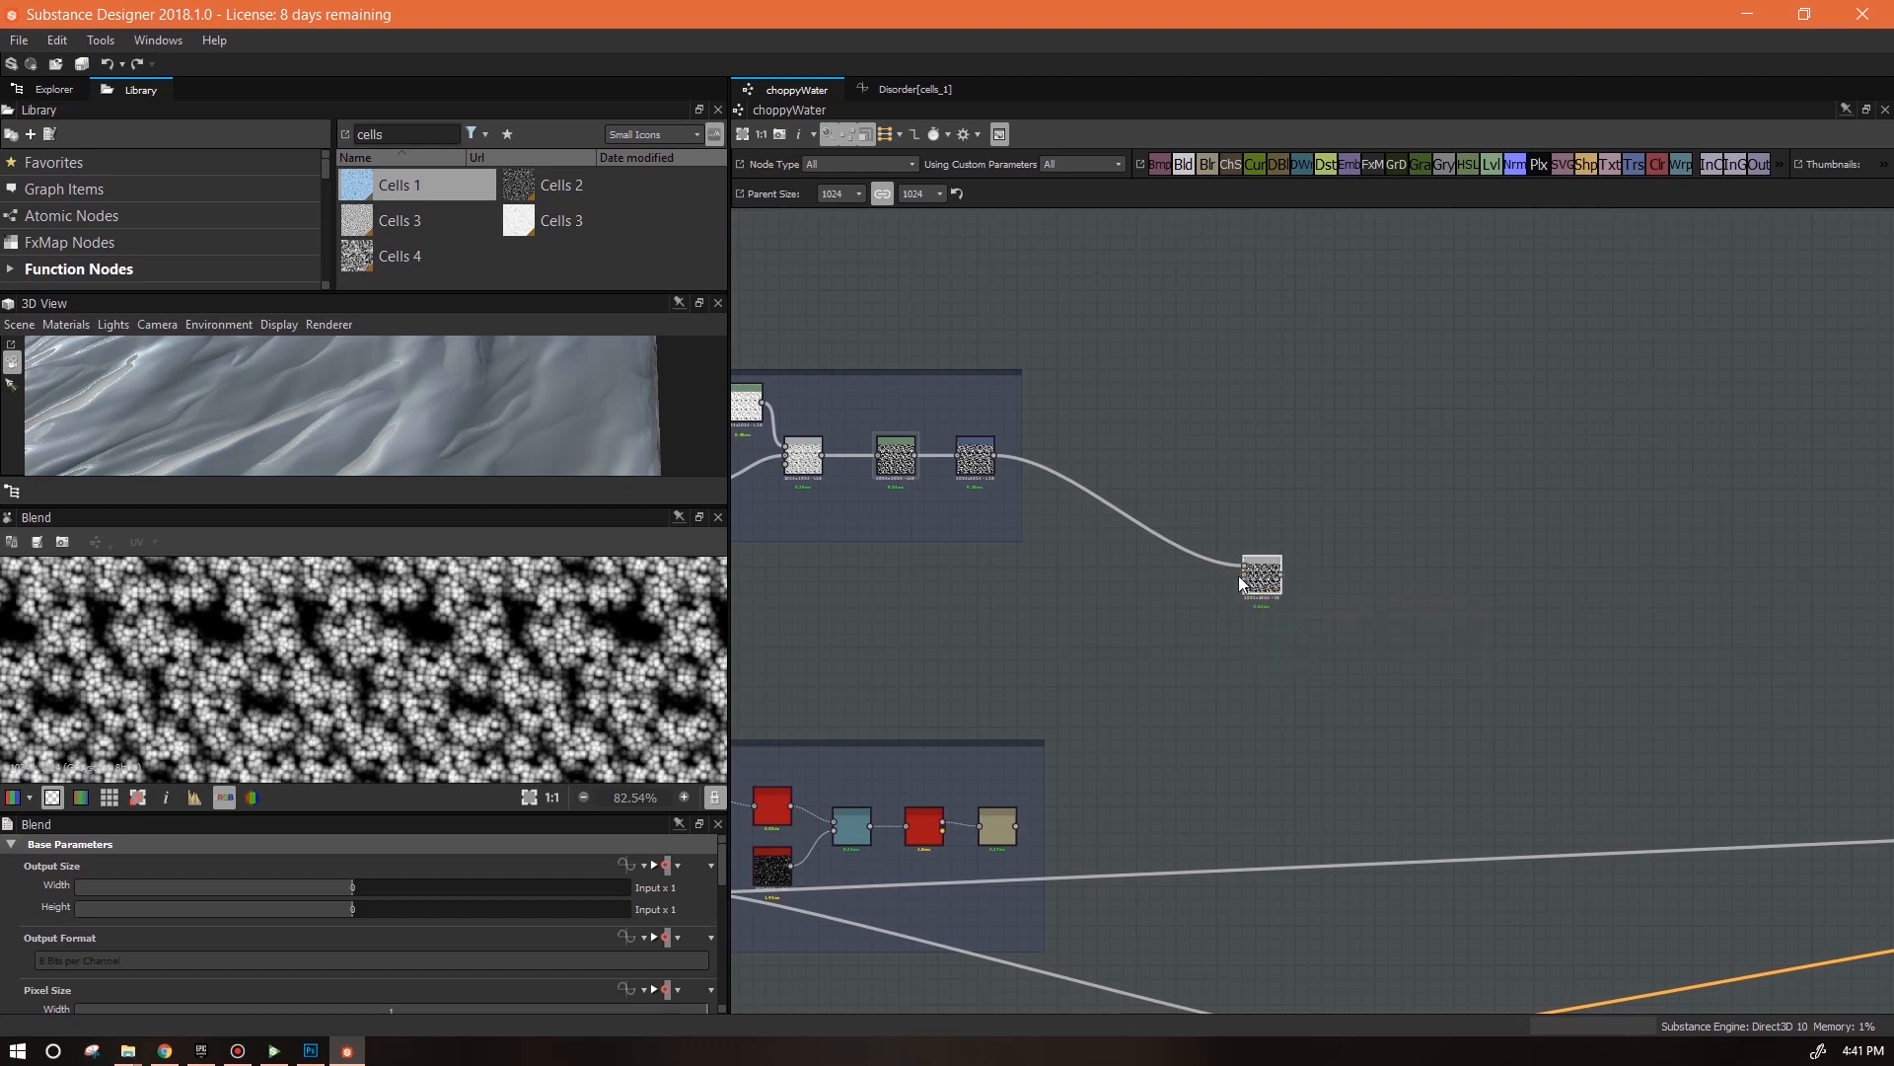
drag(1243, 584, 1113, 778)
drag(1030, 824, 1016, 827)
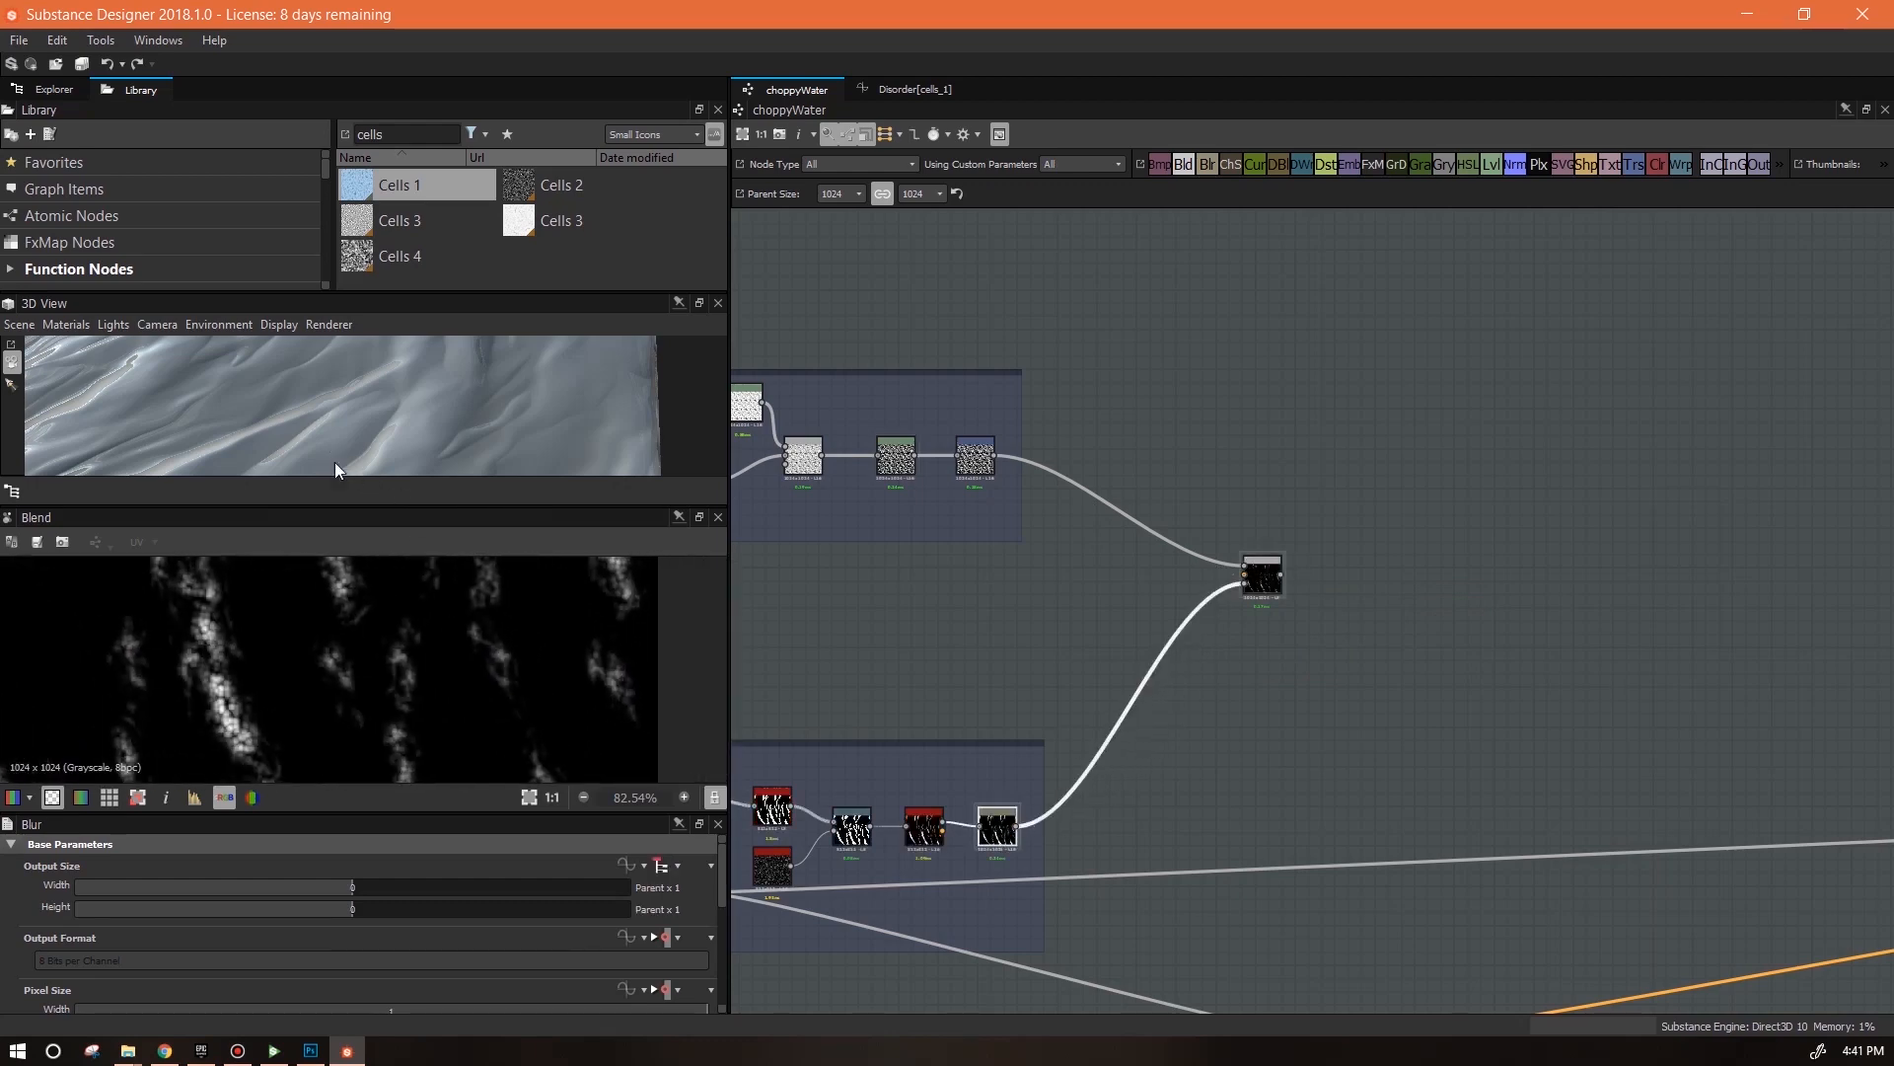
middle_drag(381, 711, 470, 645)
scroll(469, 645, up, 5)
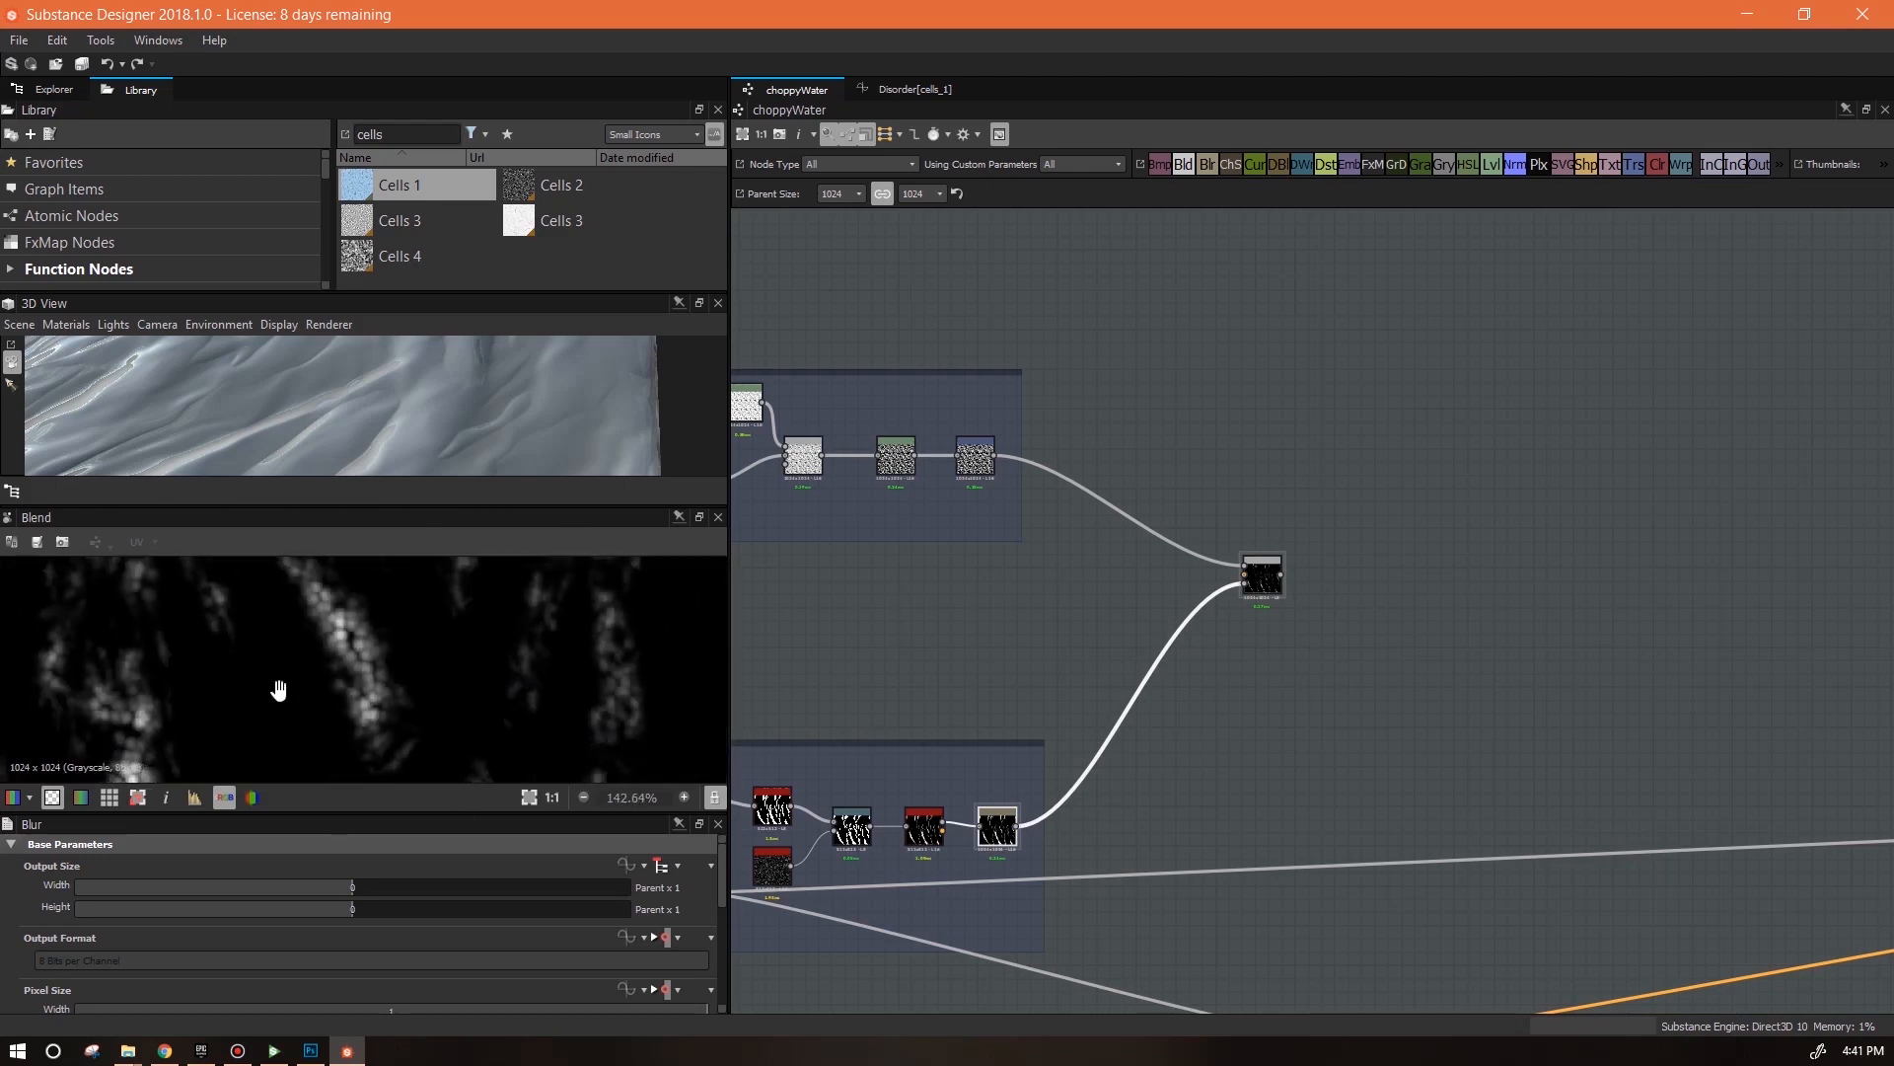
middle_drag(275, 677, 405, 792)
scroll(395, 651, down, 8)
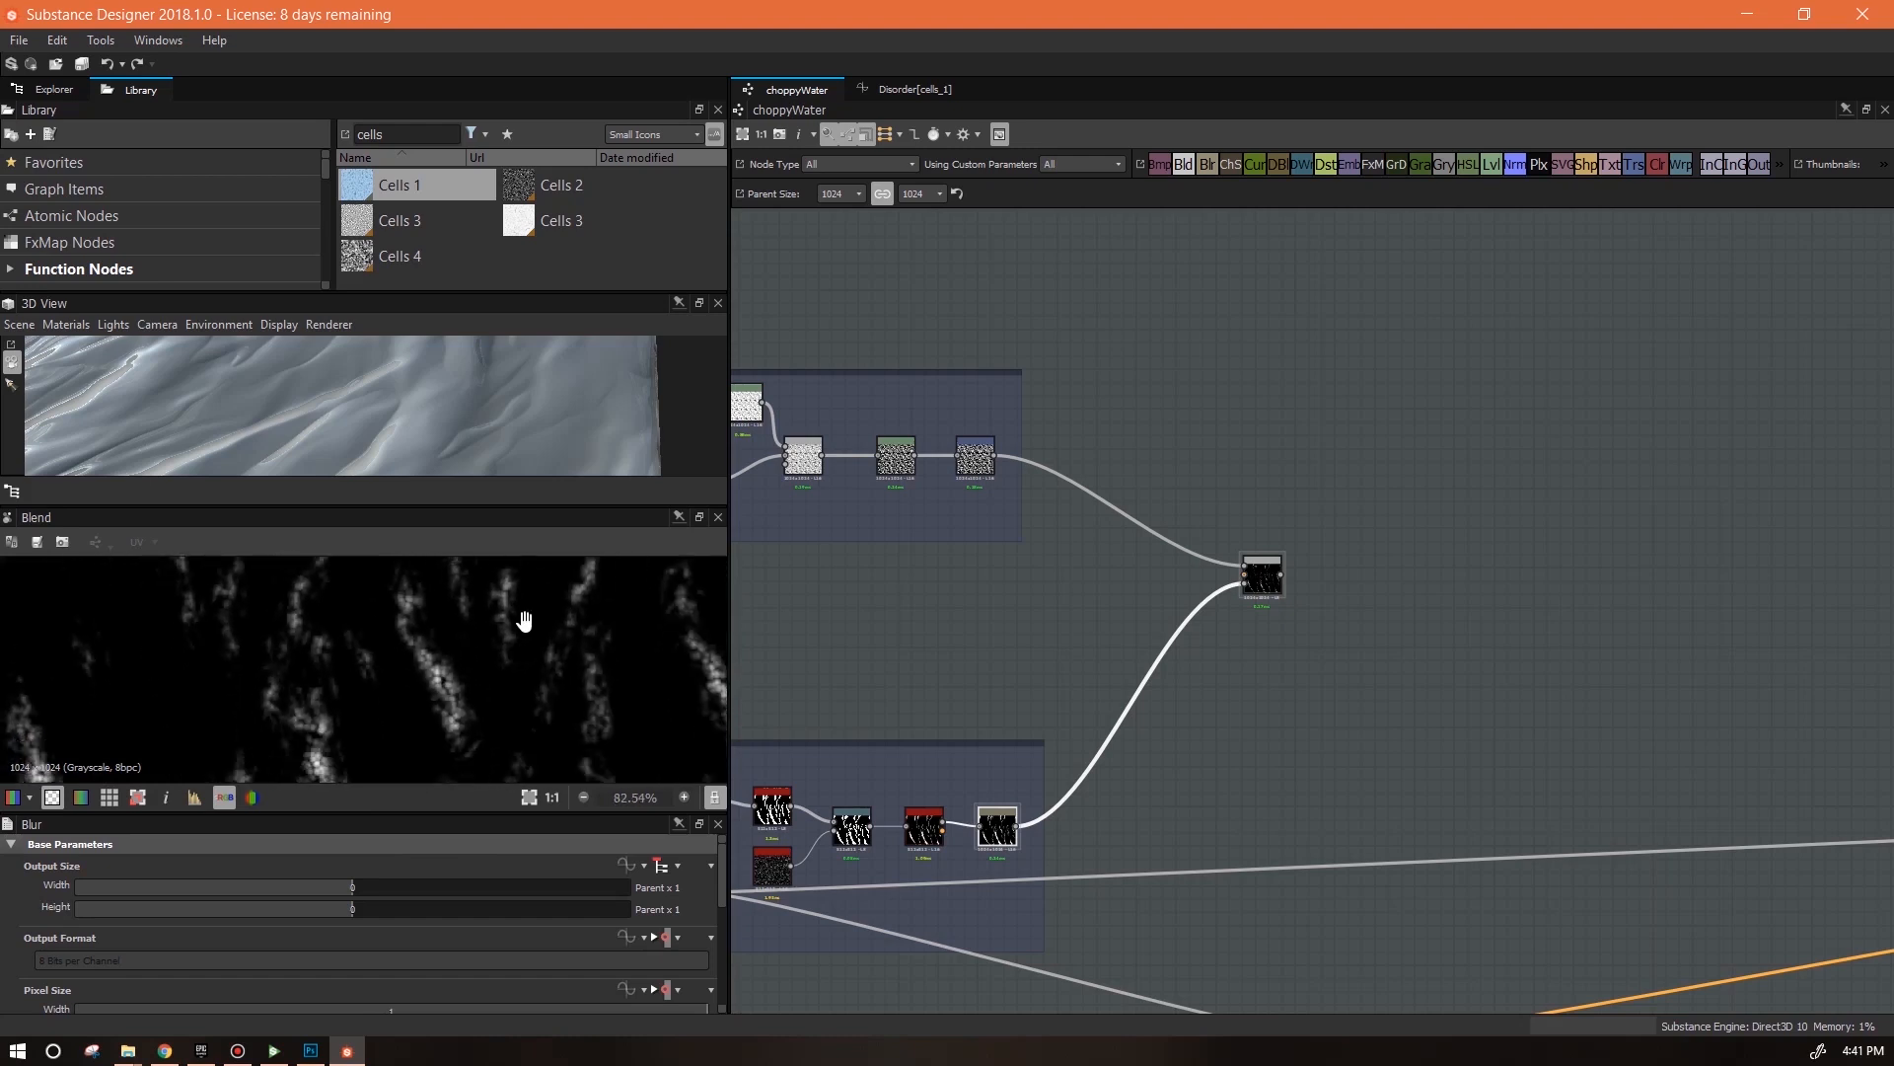
middle_drag(546, 677, 499, 664)
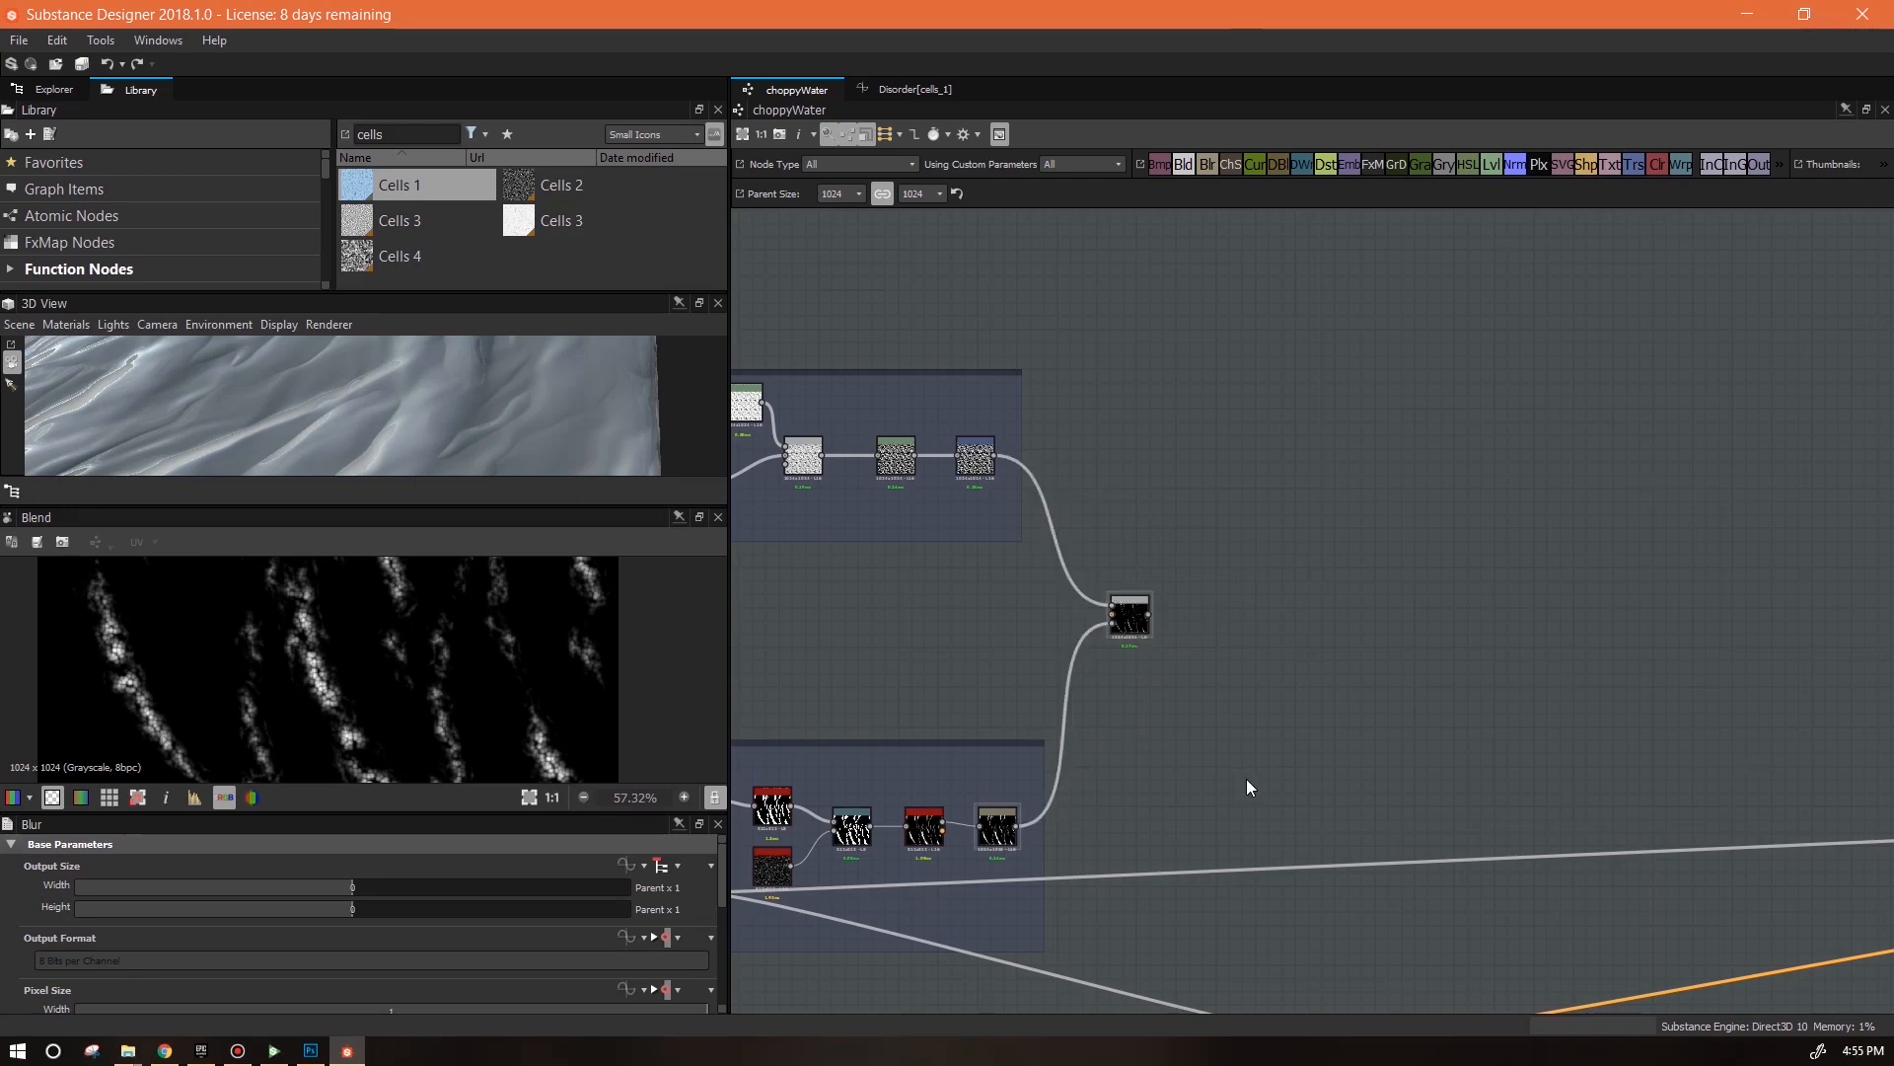
Move the height-to-normal node closer to the waves frame, and duplicate it with the duplicate fed by the foam Blend's output
middle_drag(1283, 771, 1128, 676)
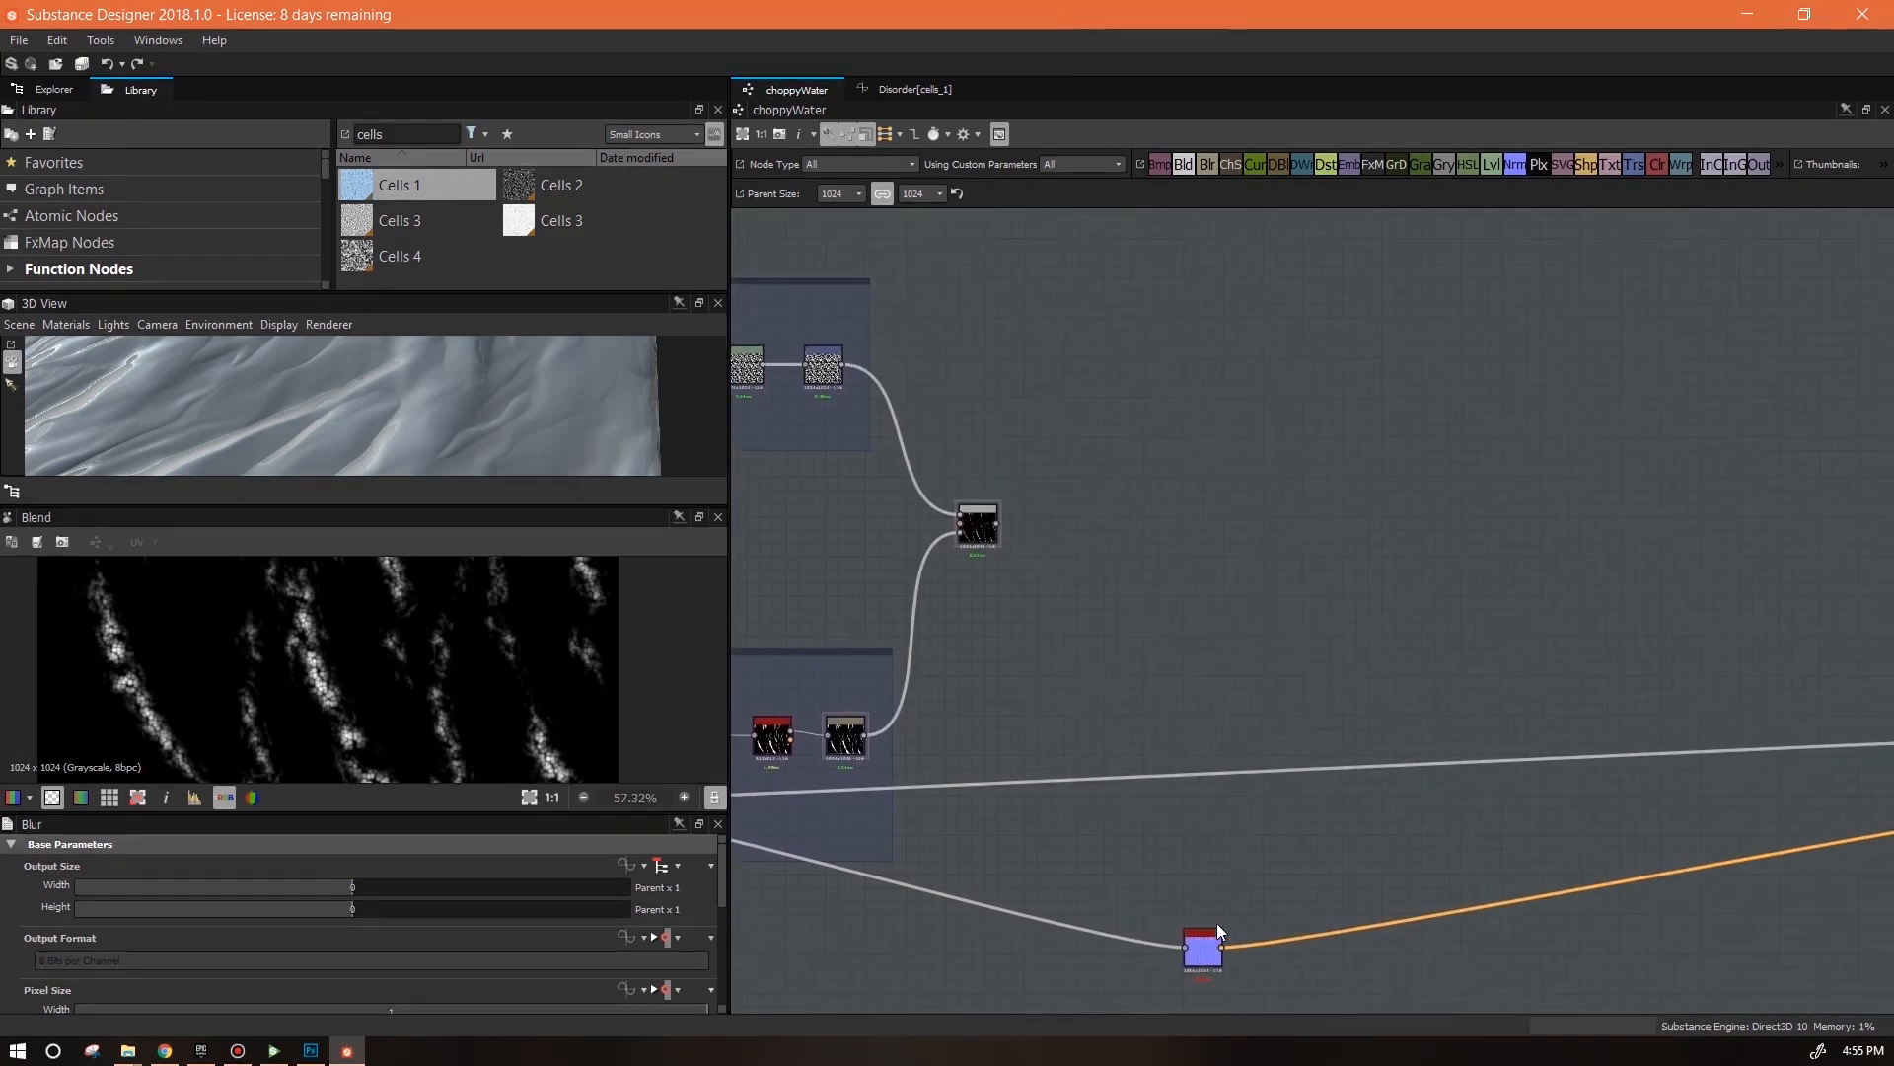
scroll(1217, 922, down, 2)
drag(1218, 942, 1199, 722)
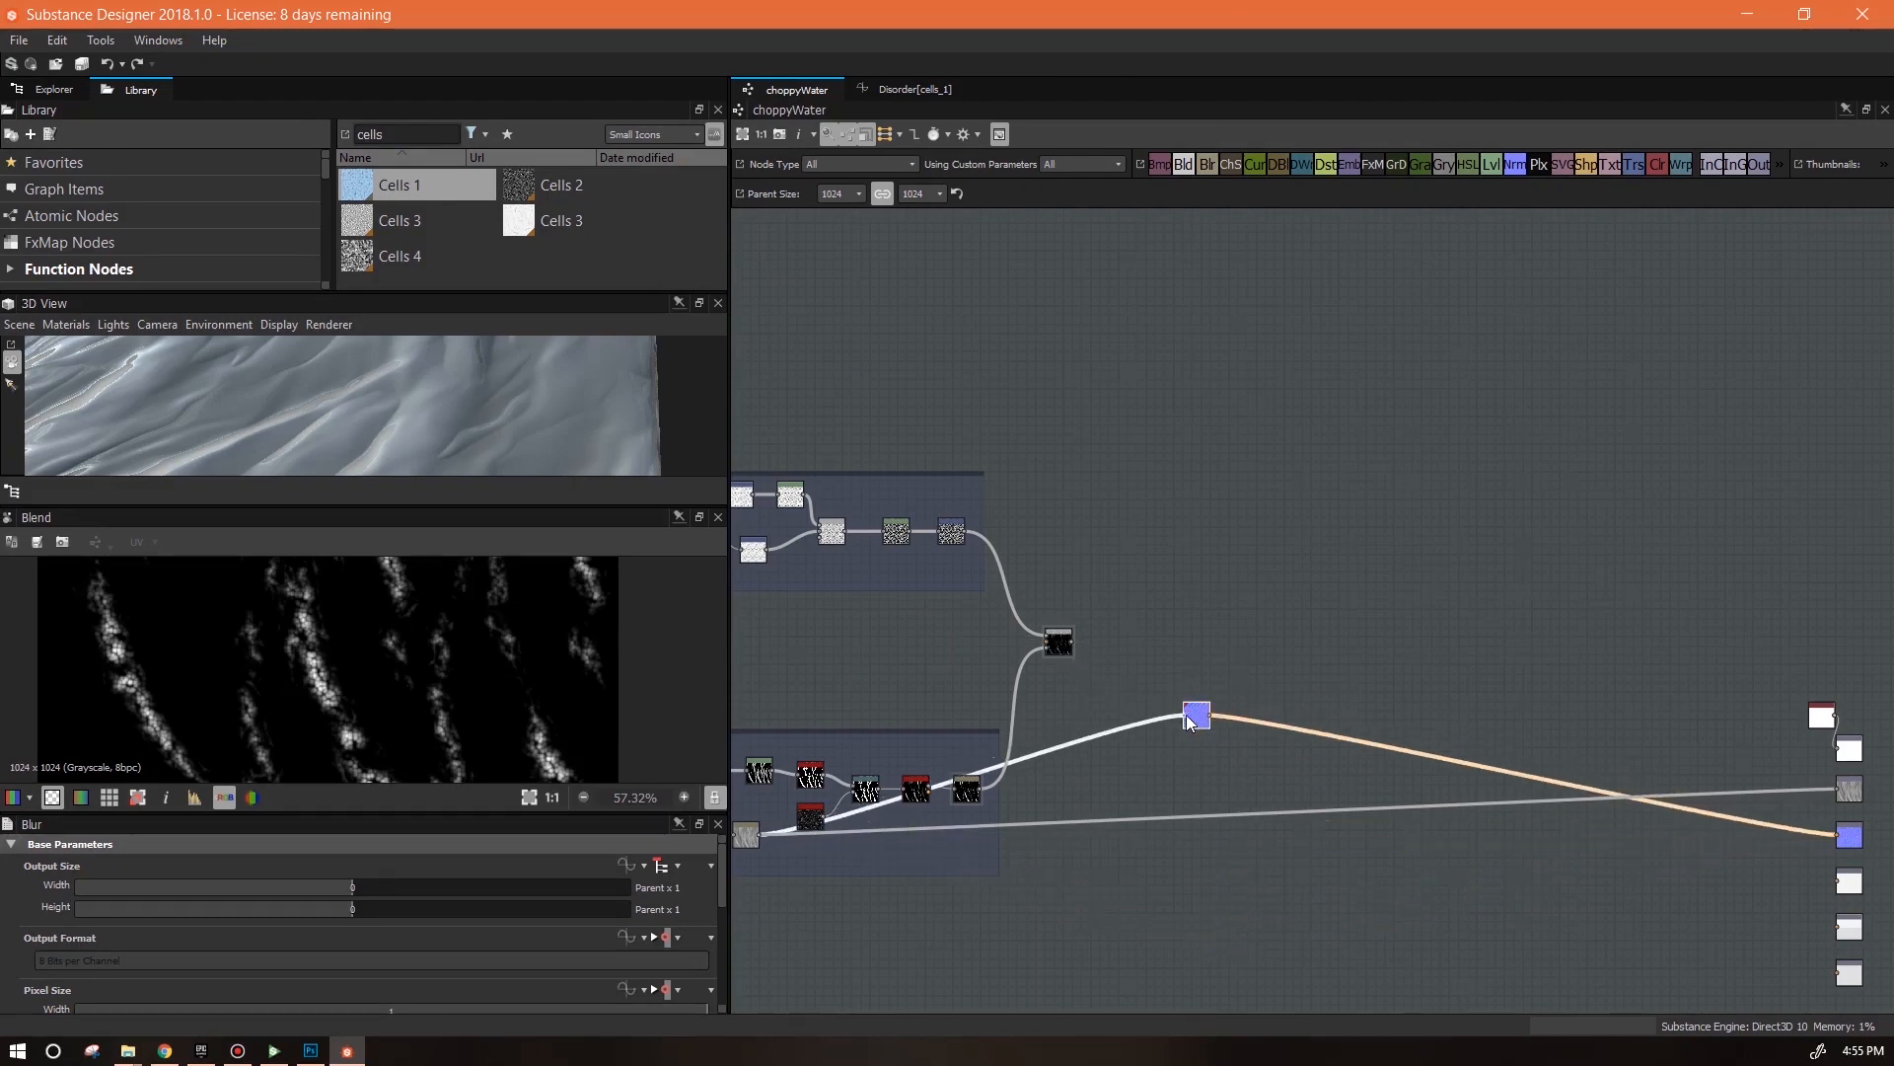
drag(1204, 726, 1130, 929)
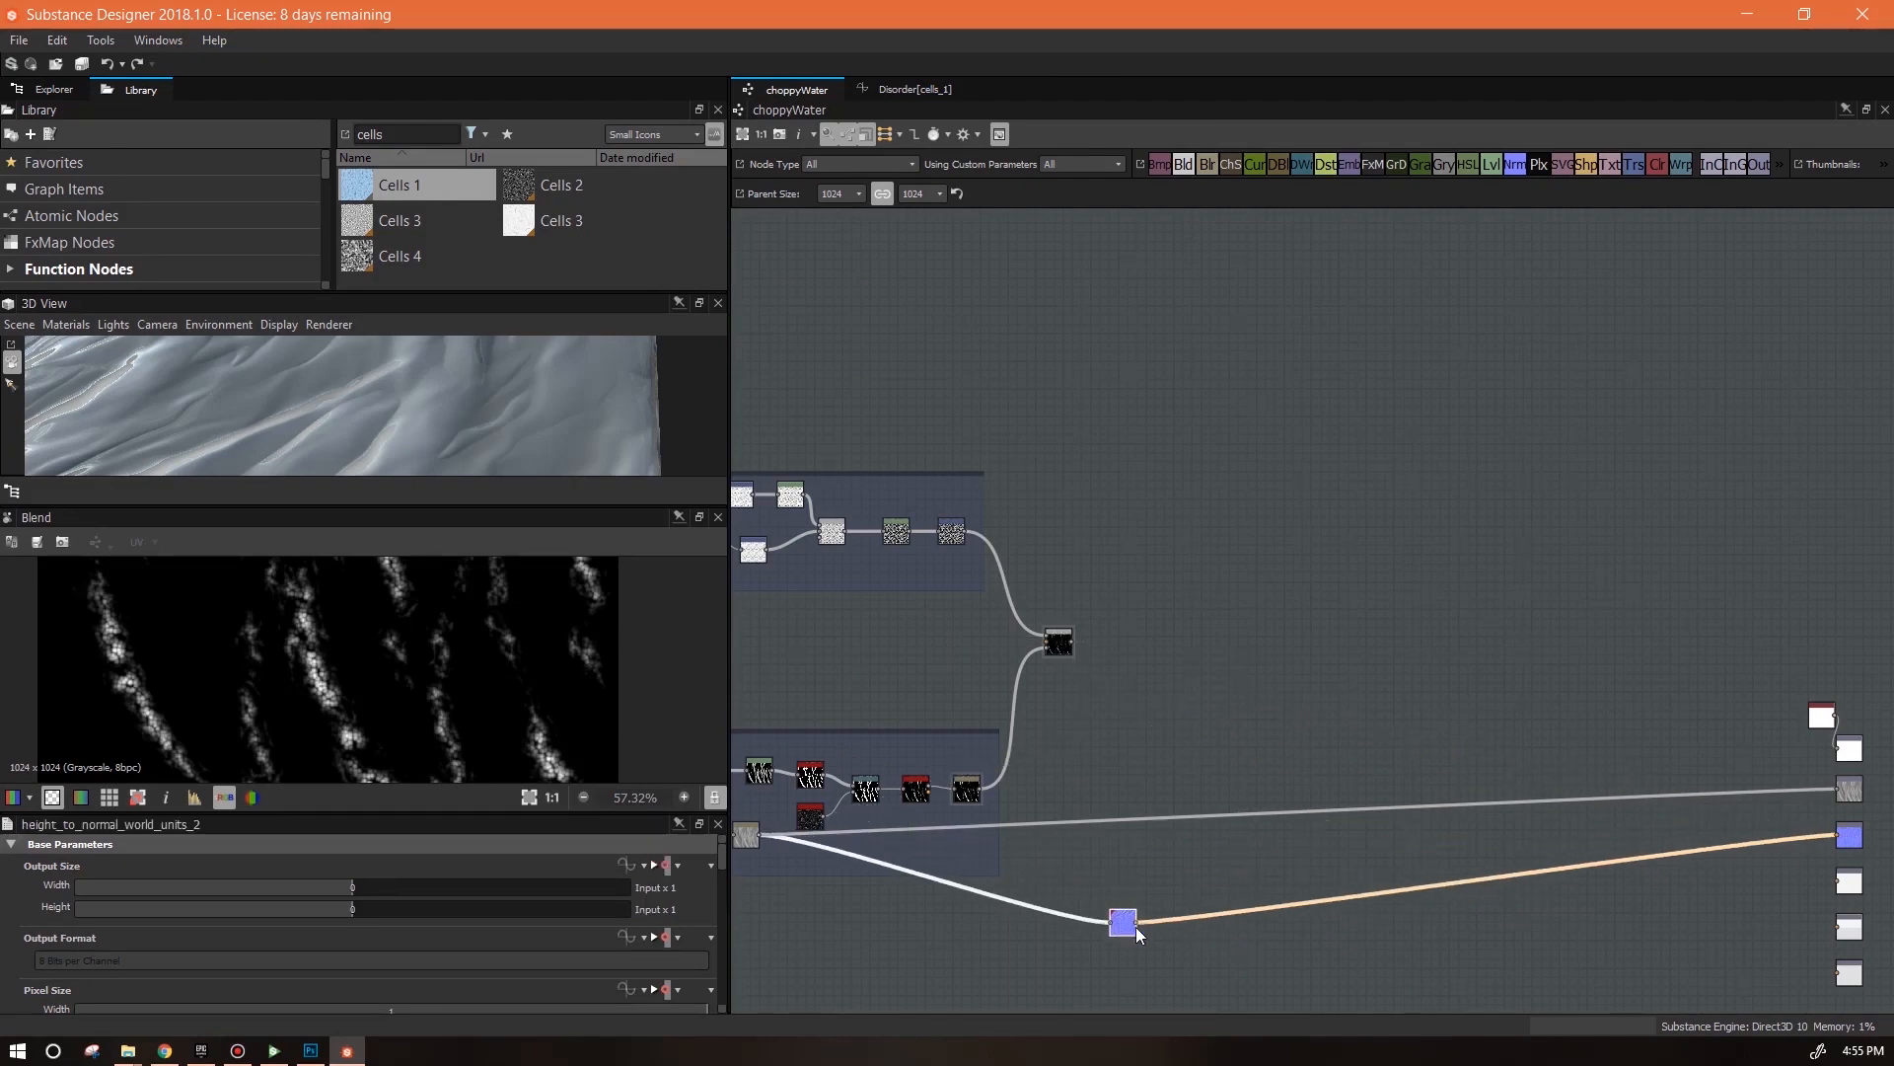
drag(1311, 605, 1151, 724)
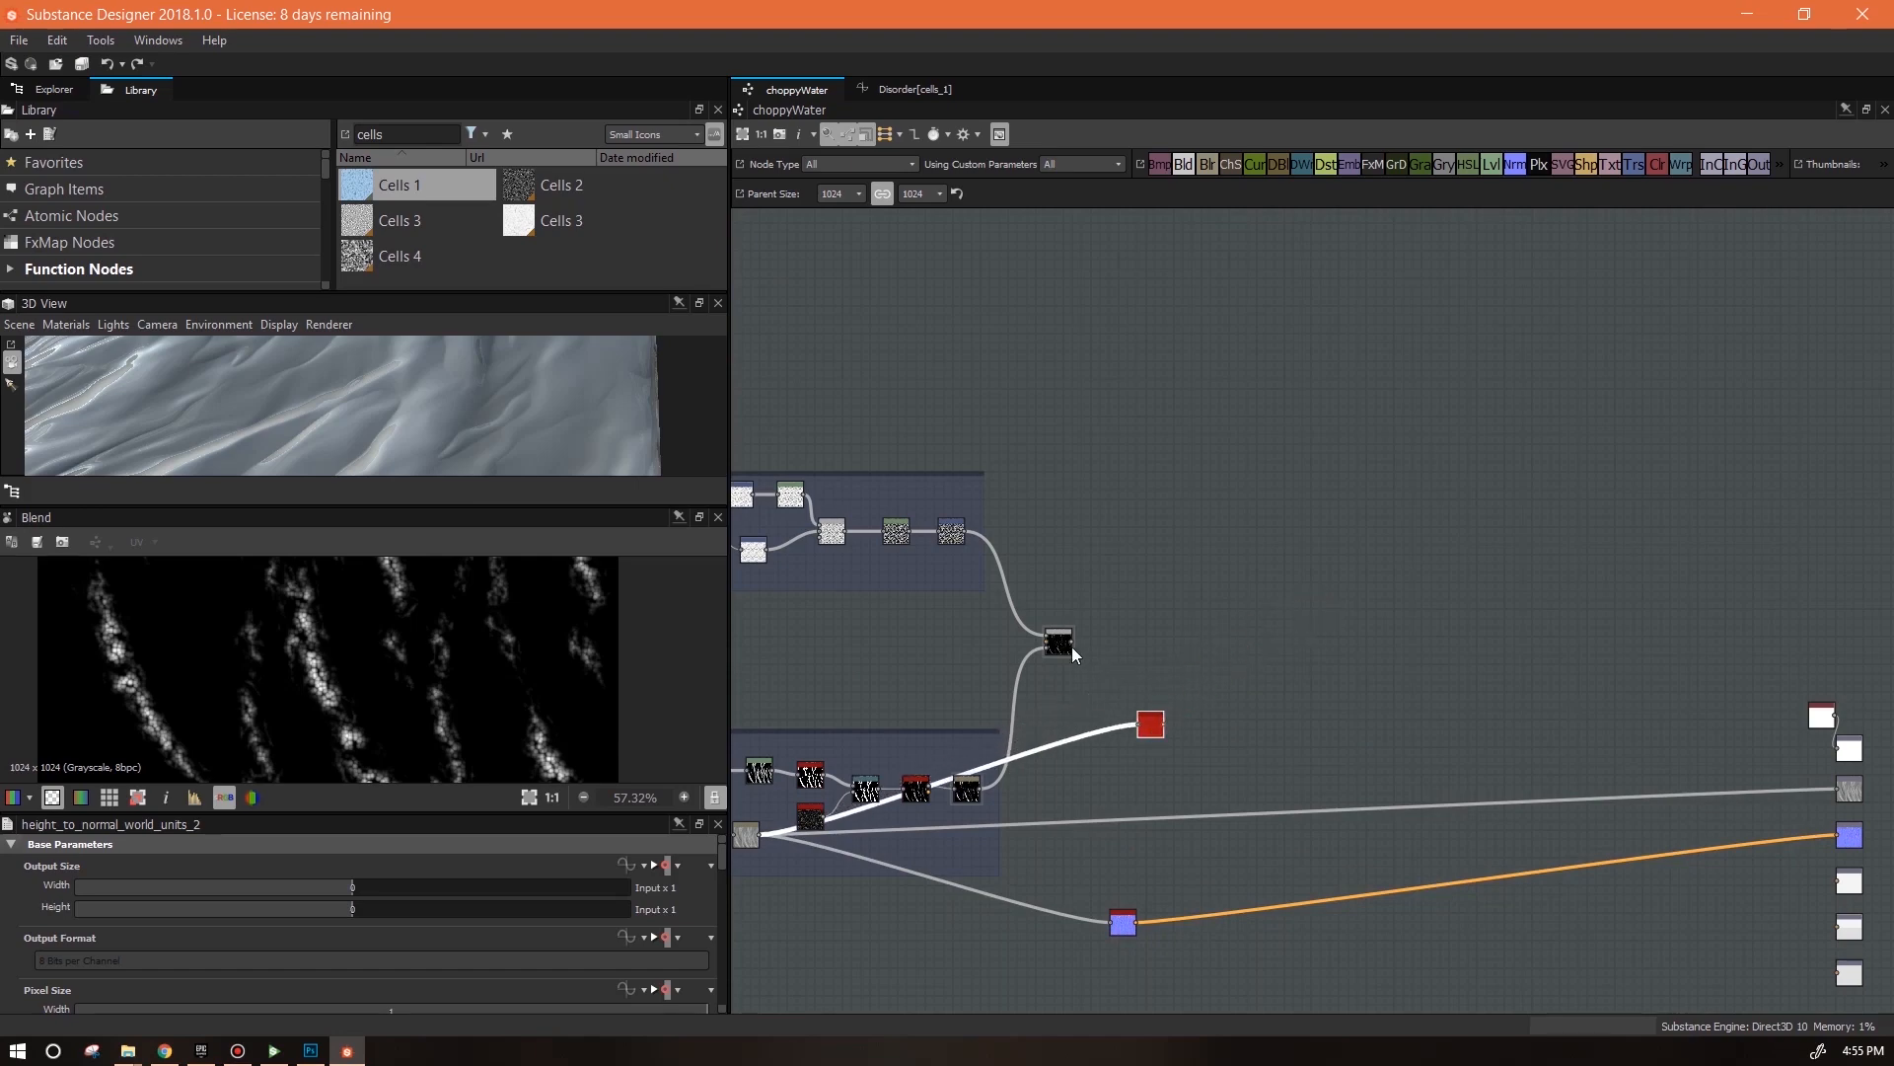
double_click(1149, 727)
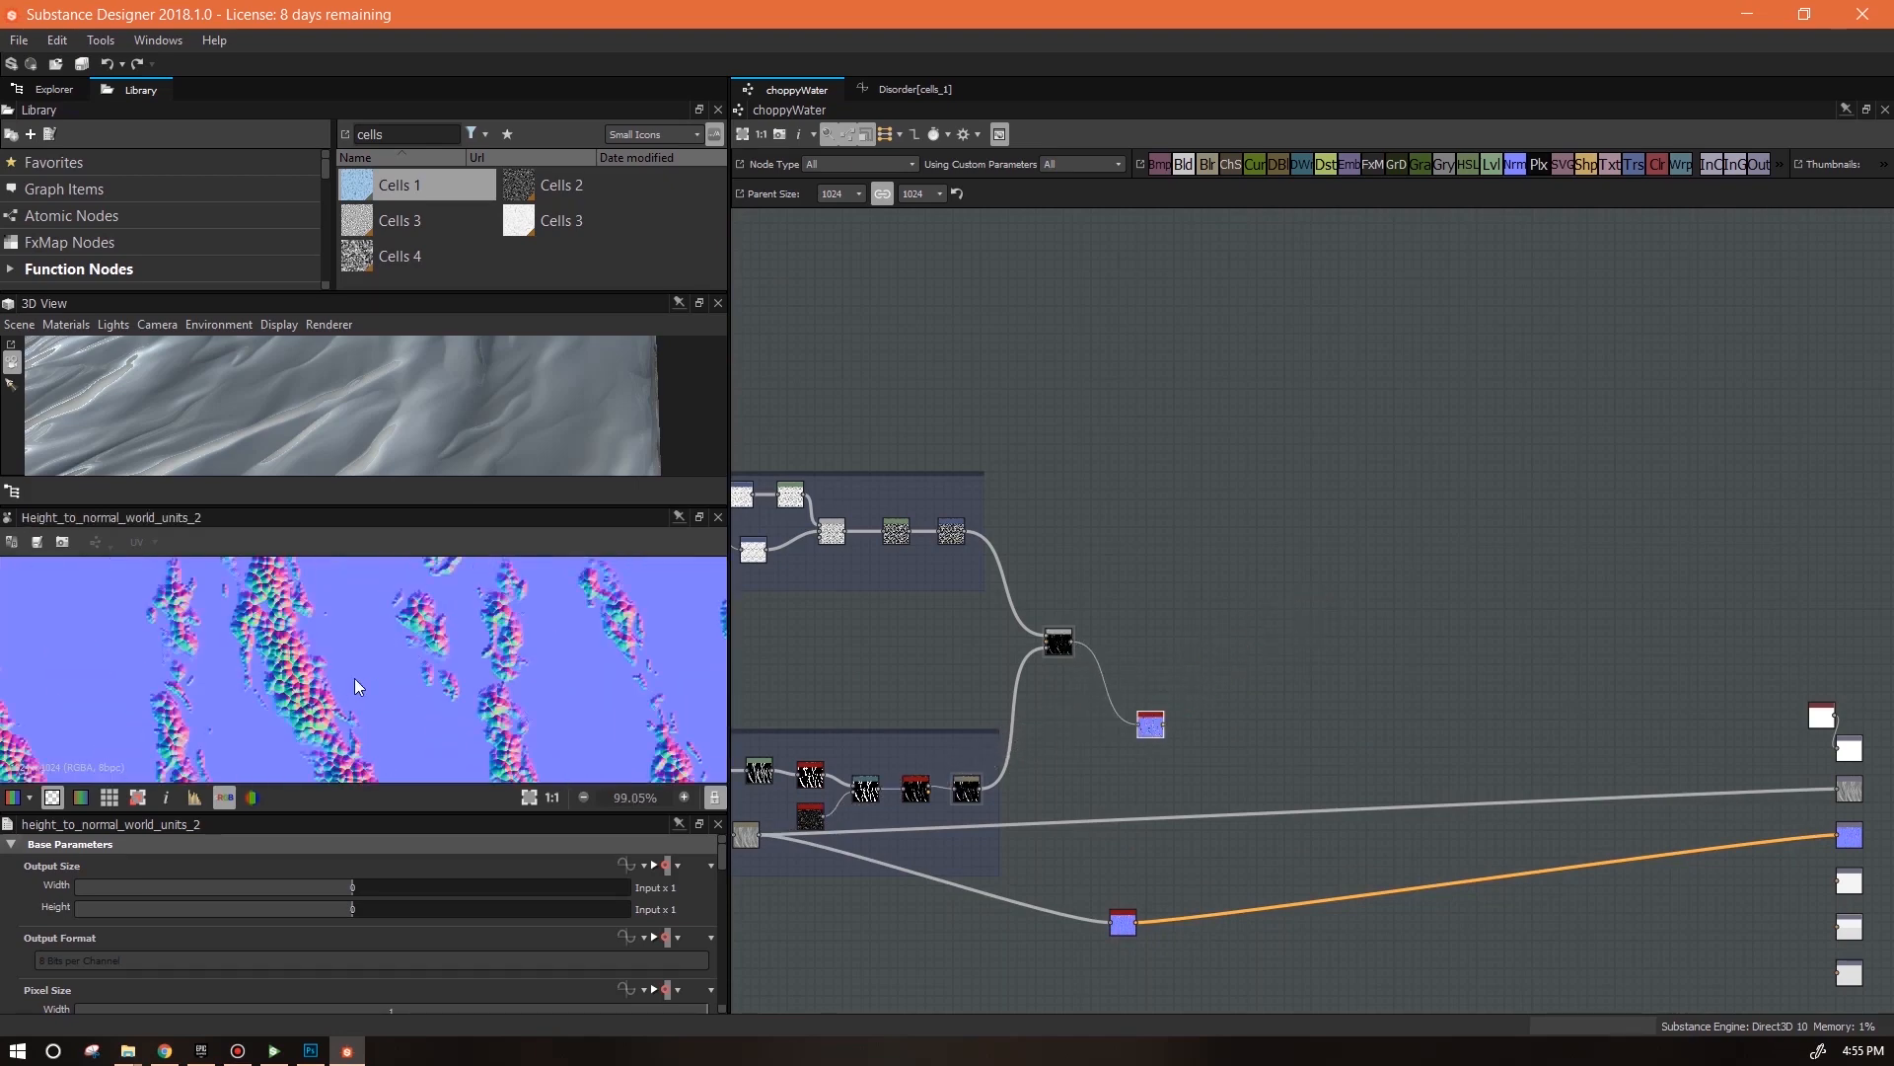
middle_drag(1267, 760, 1315, 598)
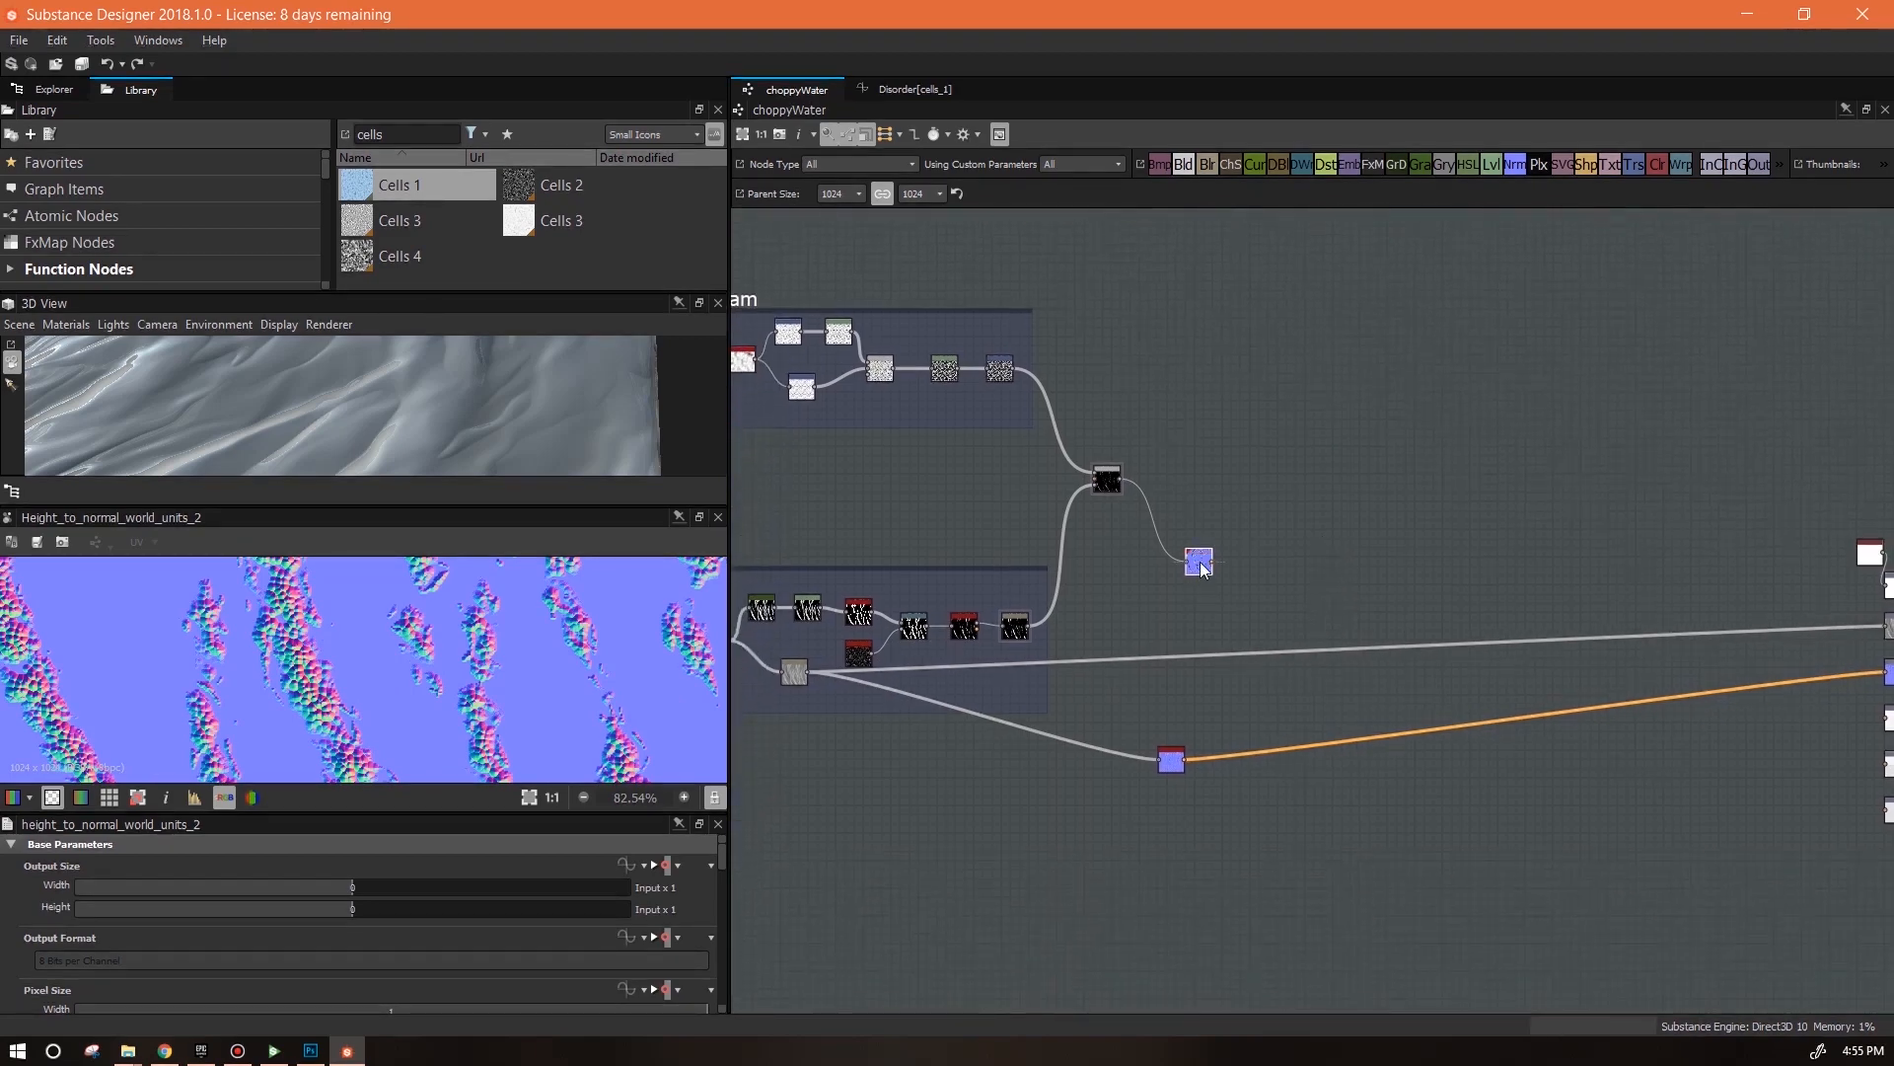
key(ctrl+d)
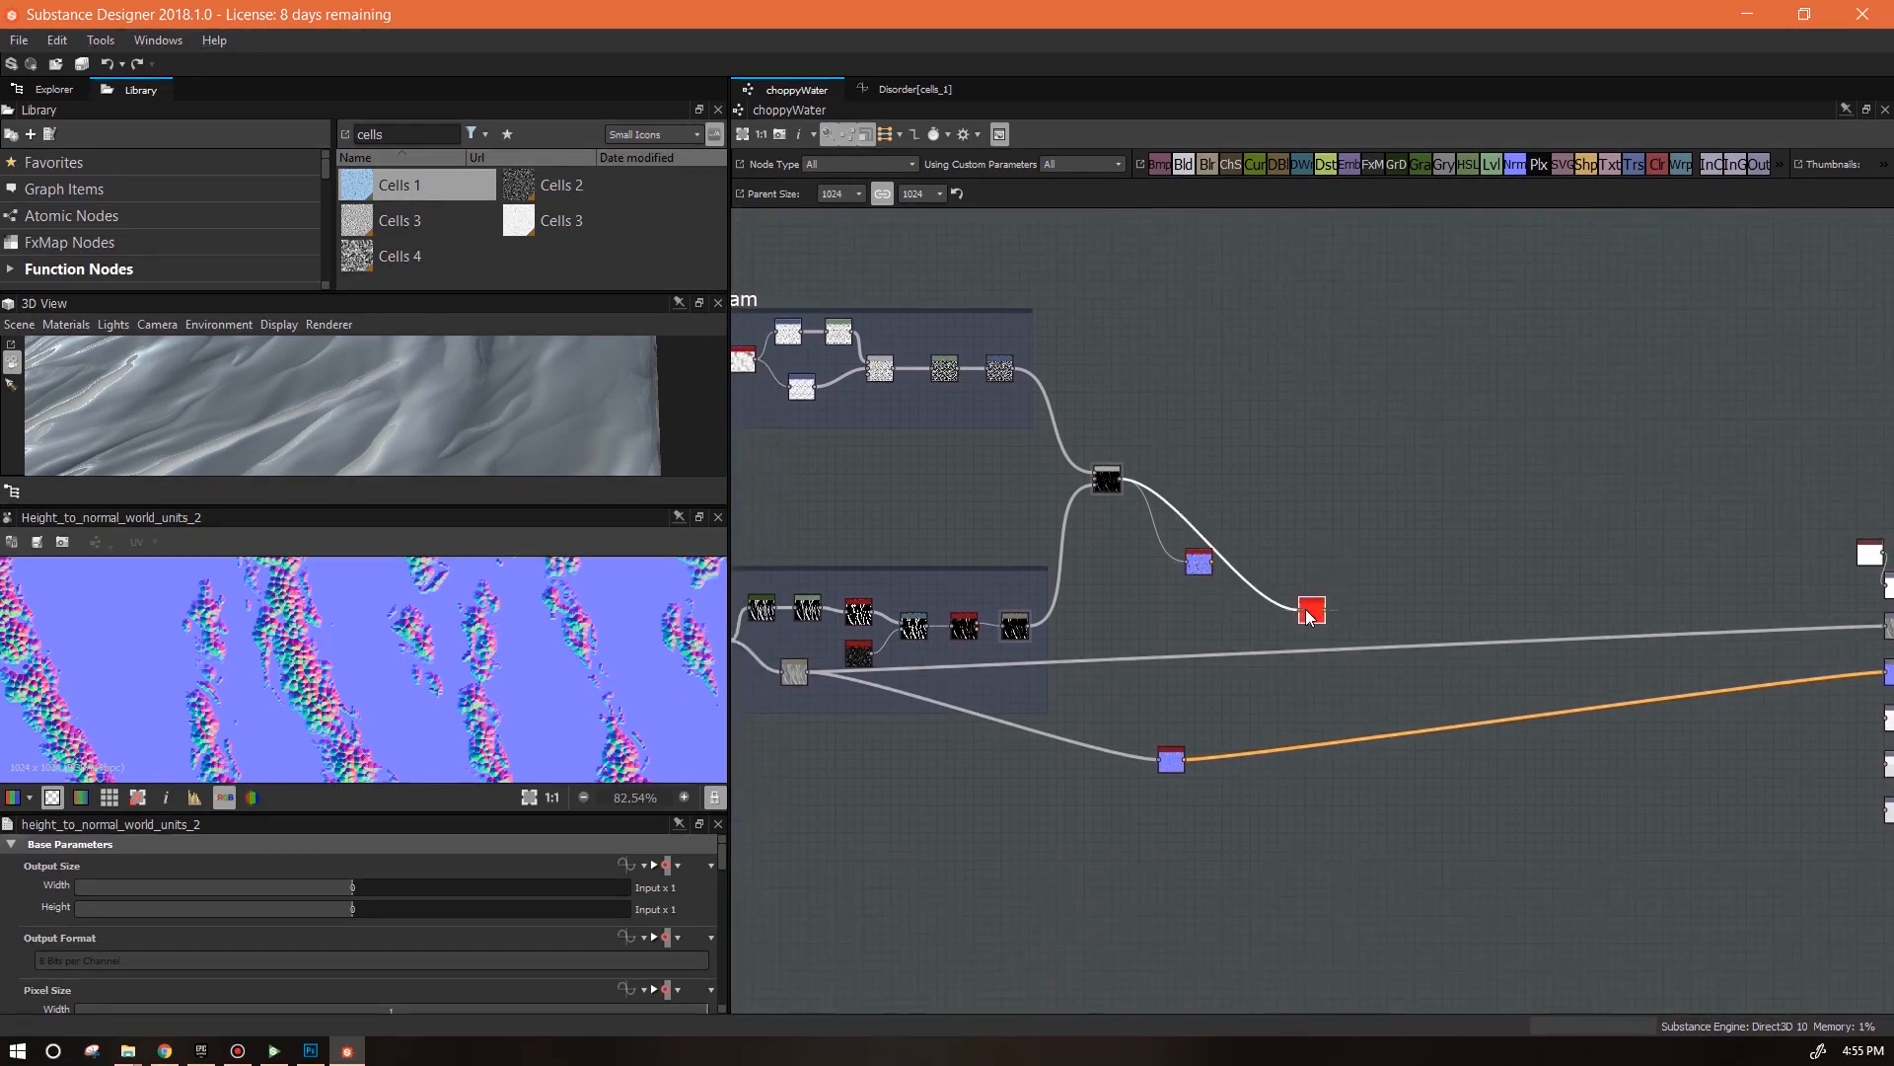
key(Delete)
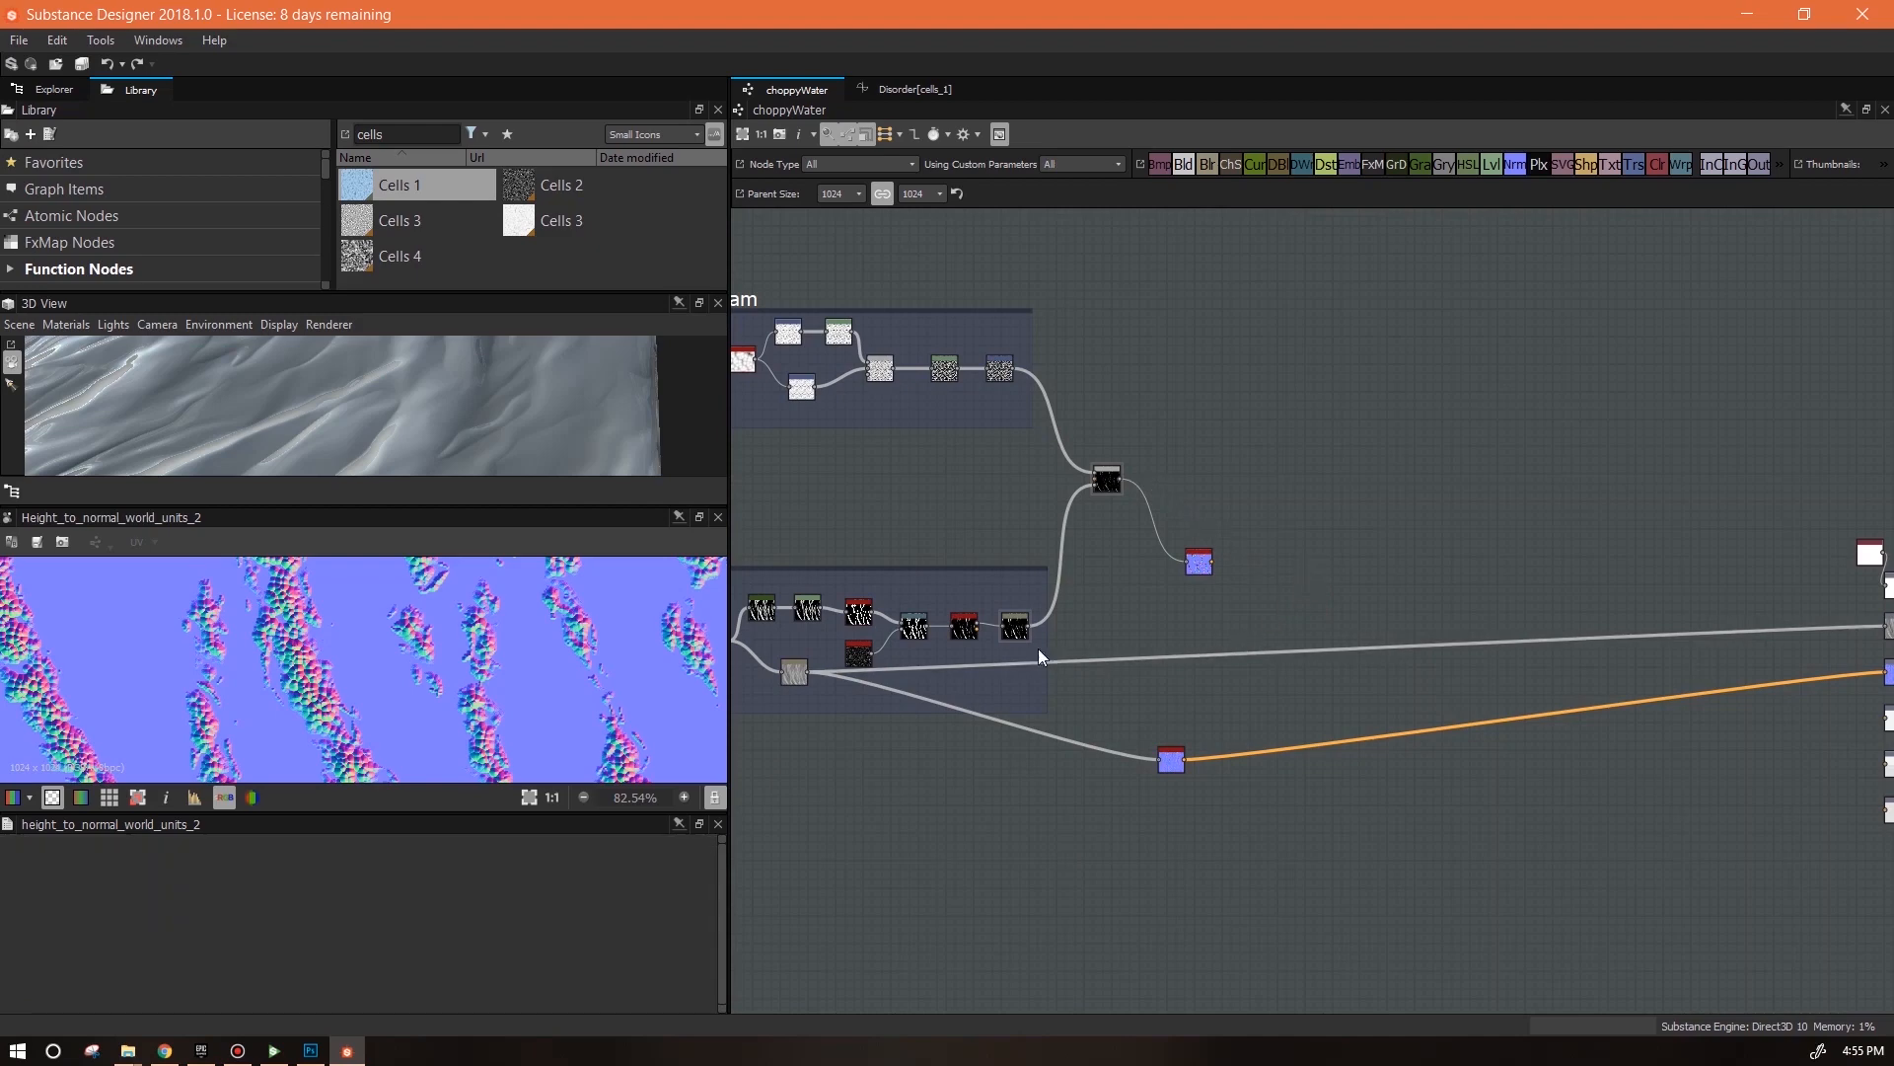
Add a Blend node beside the waves height-to-normal node, combining that node's output with the Bevel's normal output
drag(1184, 164, 1220, 713)
click(1172, 760)
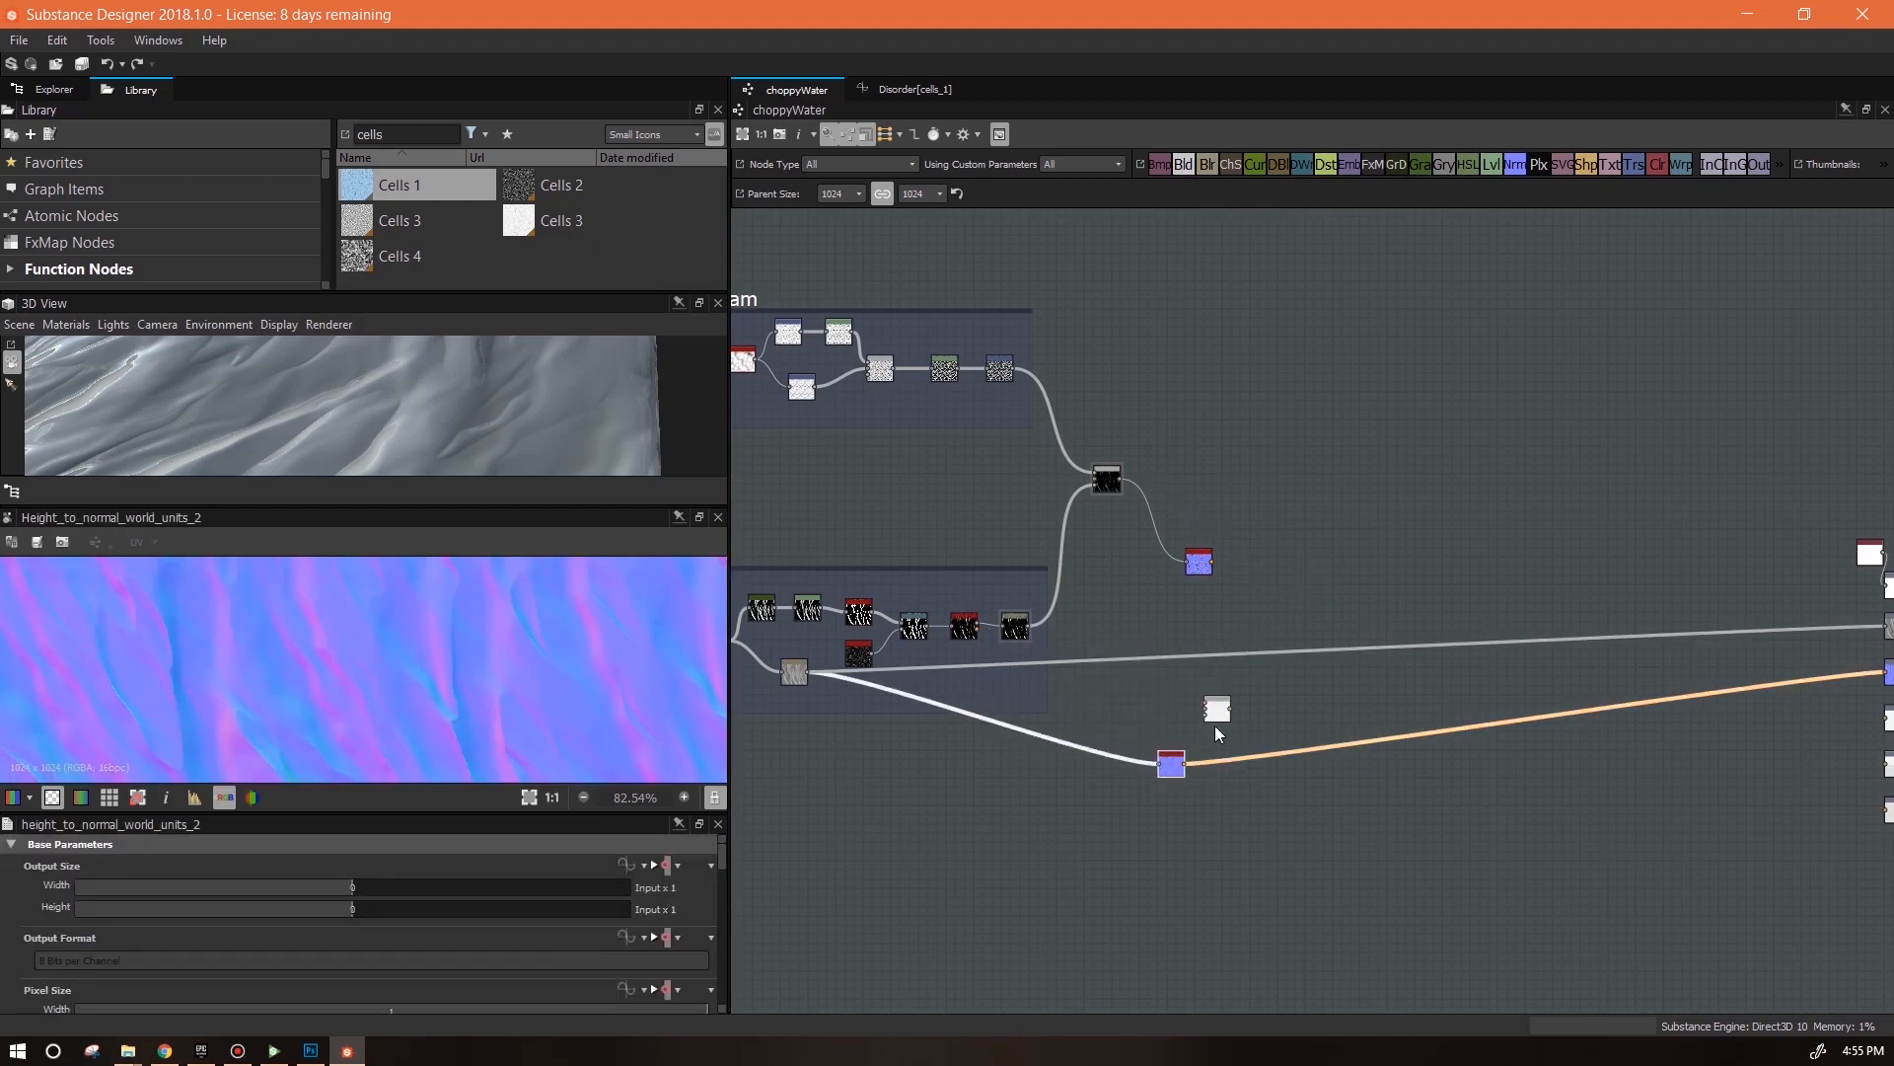
drag(1213, 710, 1221, 732)
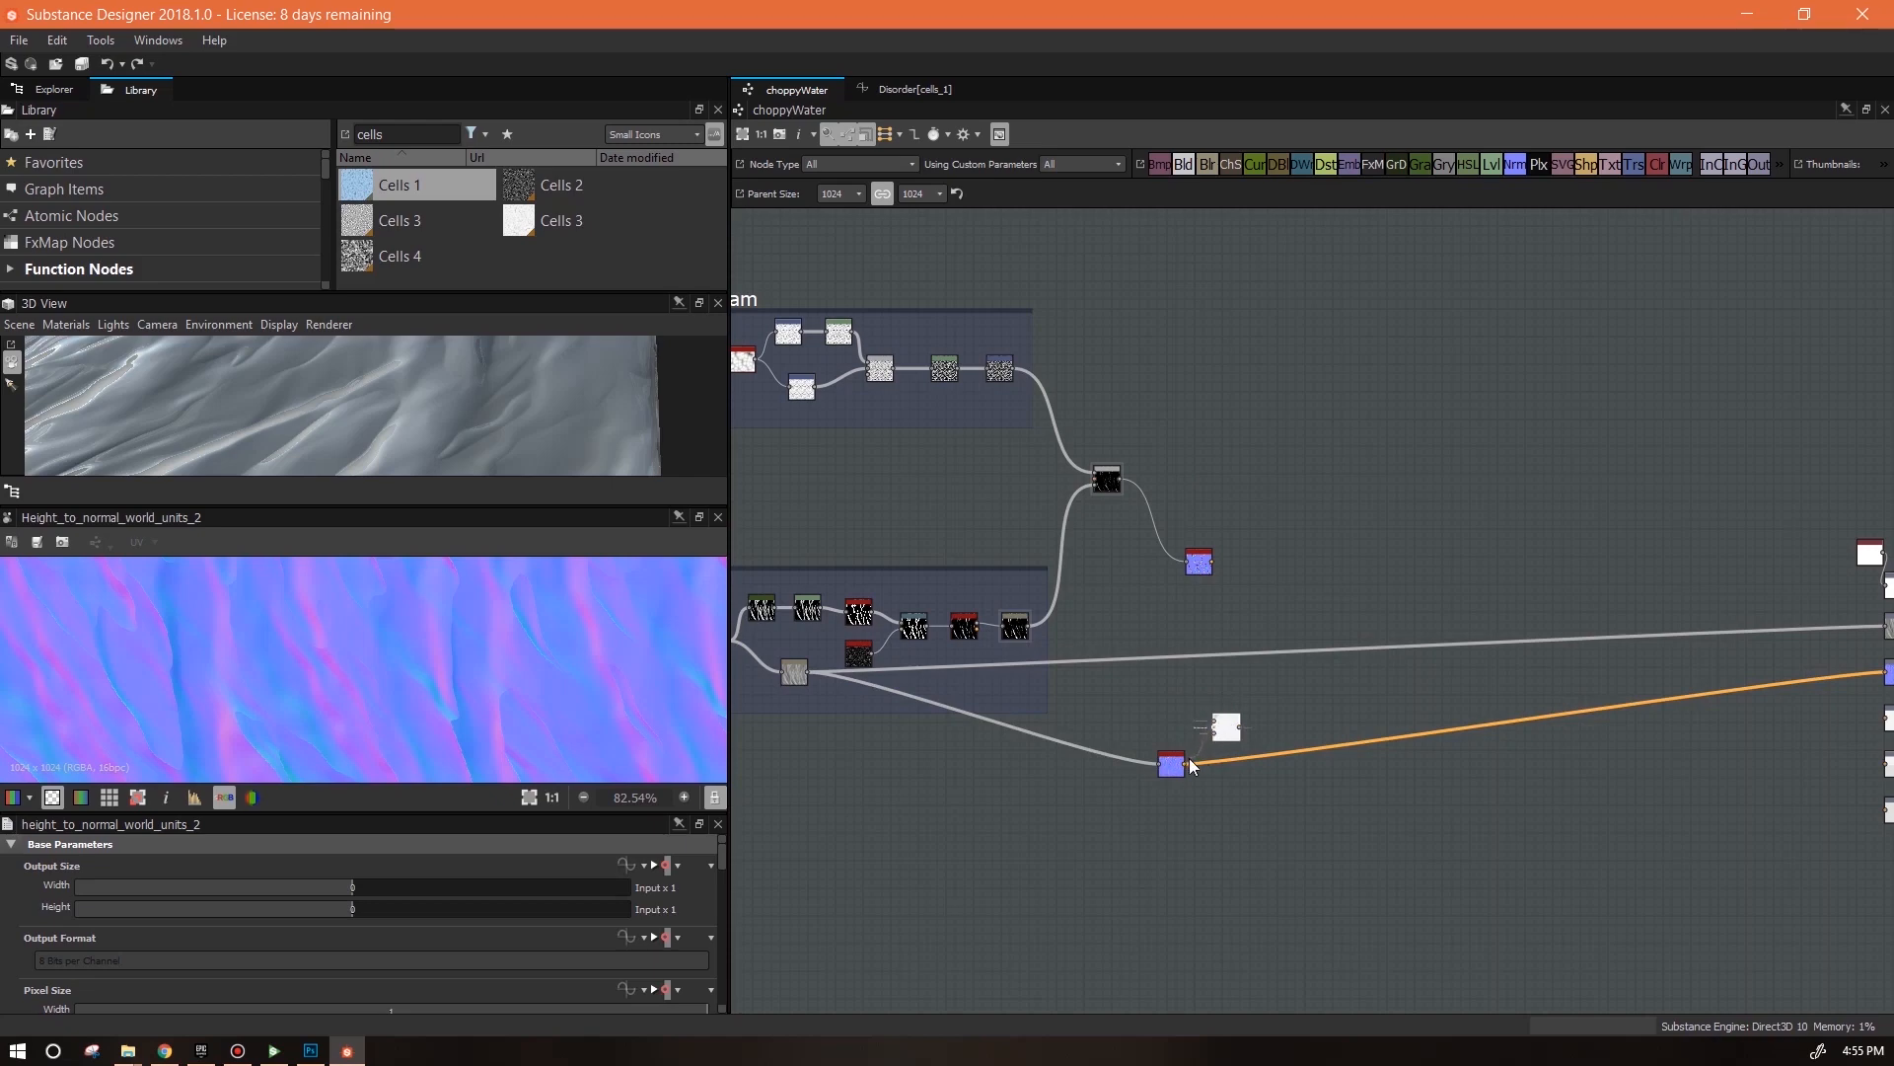
drag(1190, 766, 1189, 760)
drag(976, 626, 1134, 707)
drag(978, 631, 1213, 721)
scroll(1219, 668, up, 3)
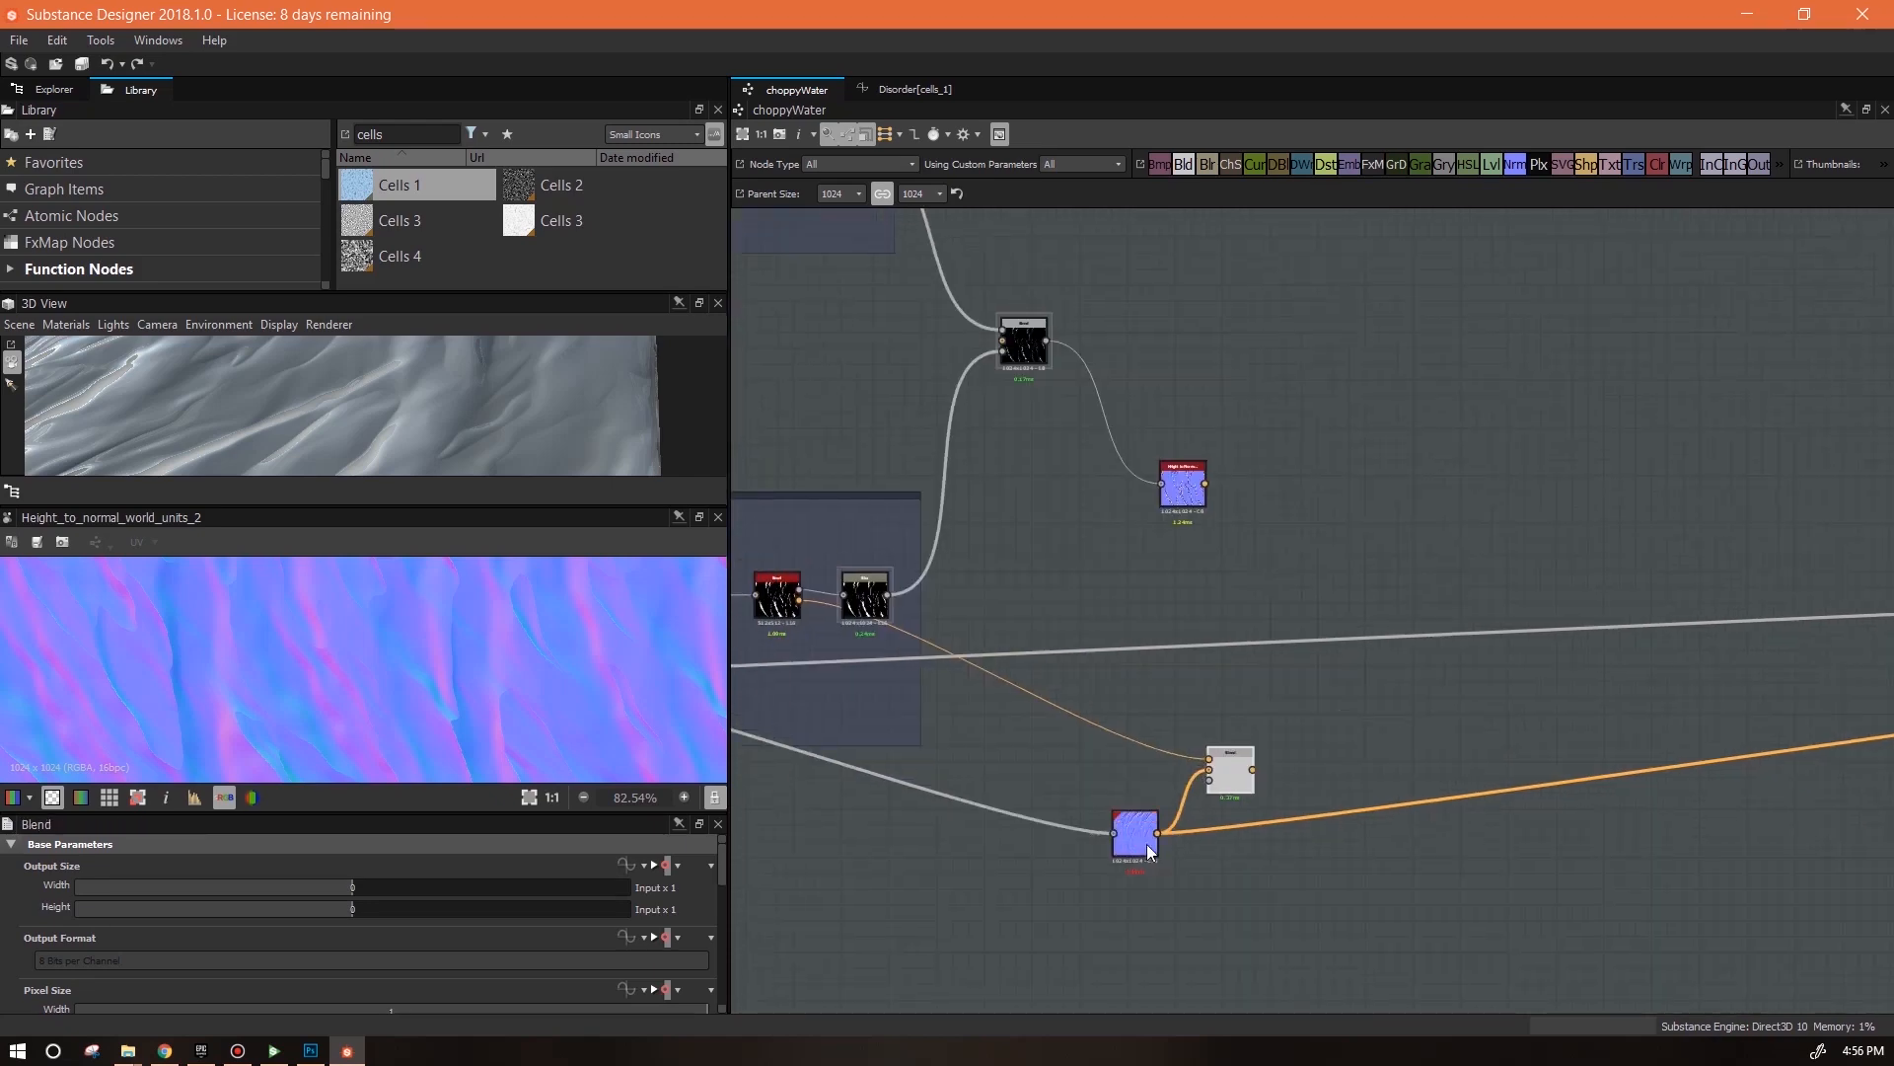
drag(1137, 851, 1074, 833)
Set the blending mode of the new normals Blend to Overlay
double_click(1232, 774)
drag(723, 876, 722, 967)
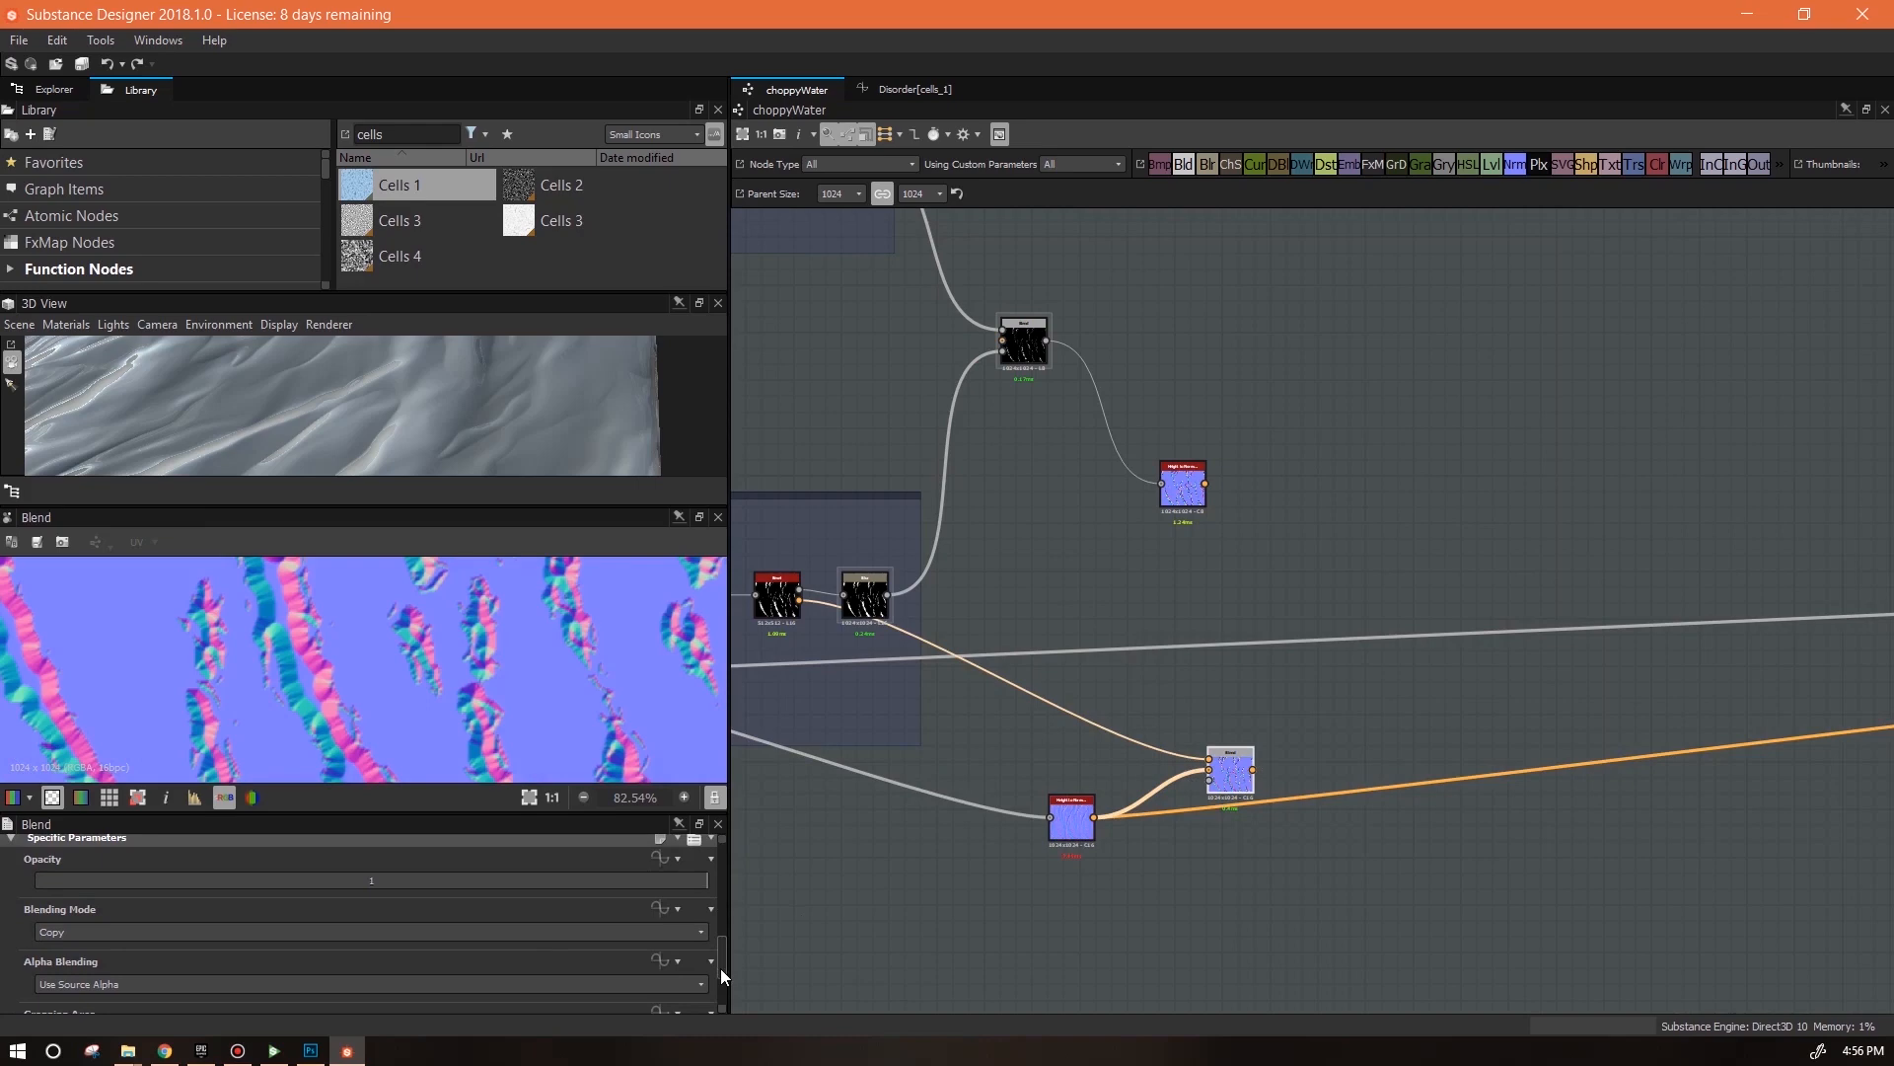
click(535, 932)
click(417, 881)
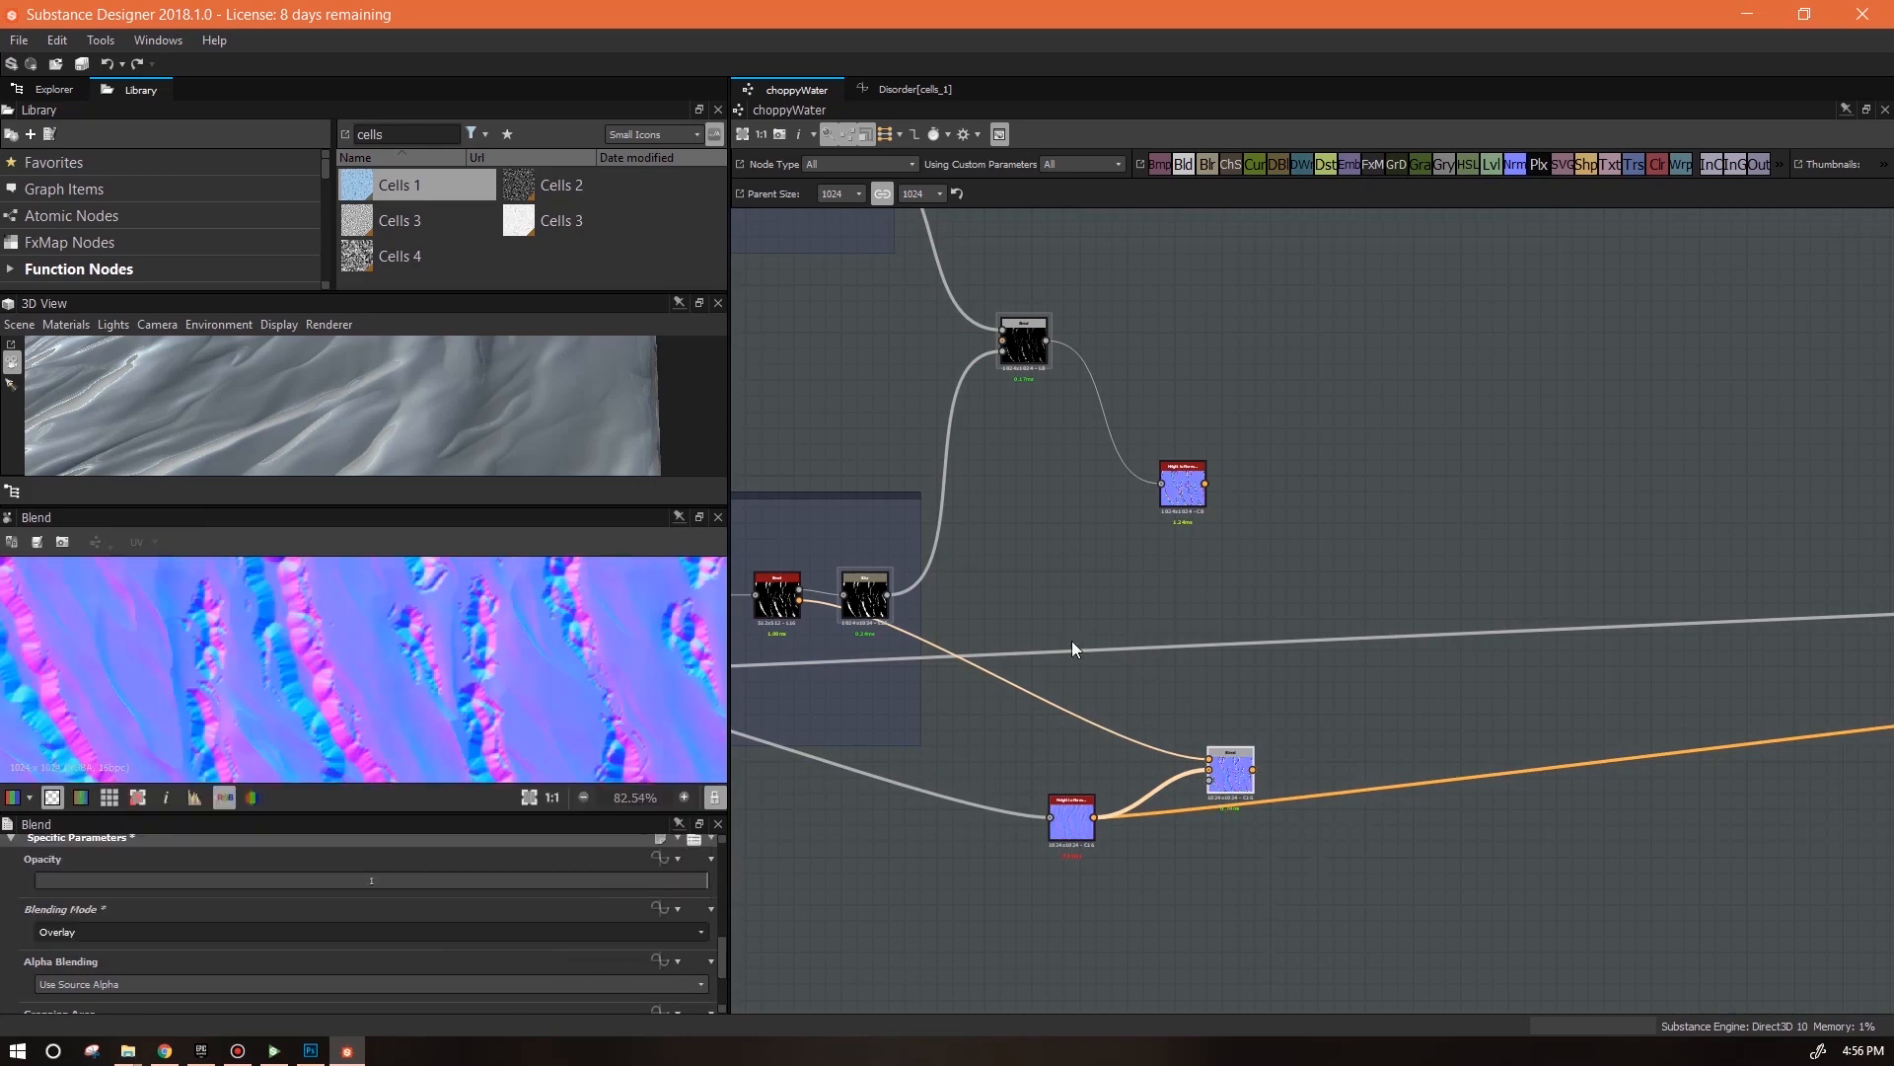
Set the Bevel node's normal intensity to 2.25 after checking the waves in the 3D preview
middle_drag(958, 675, 1203, 720)
click(777, 597)
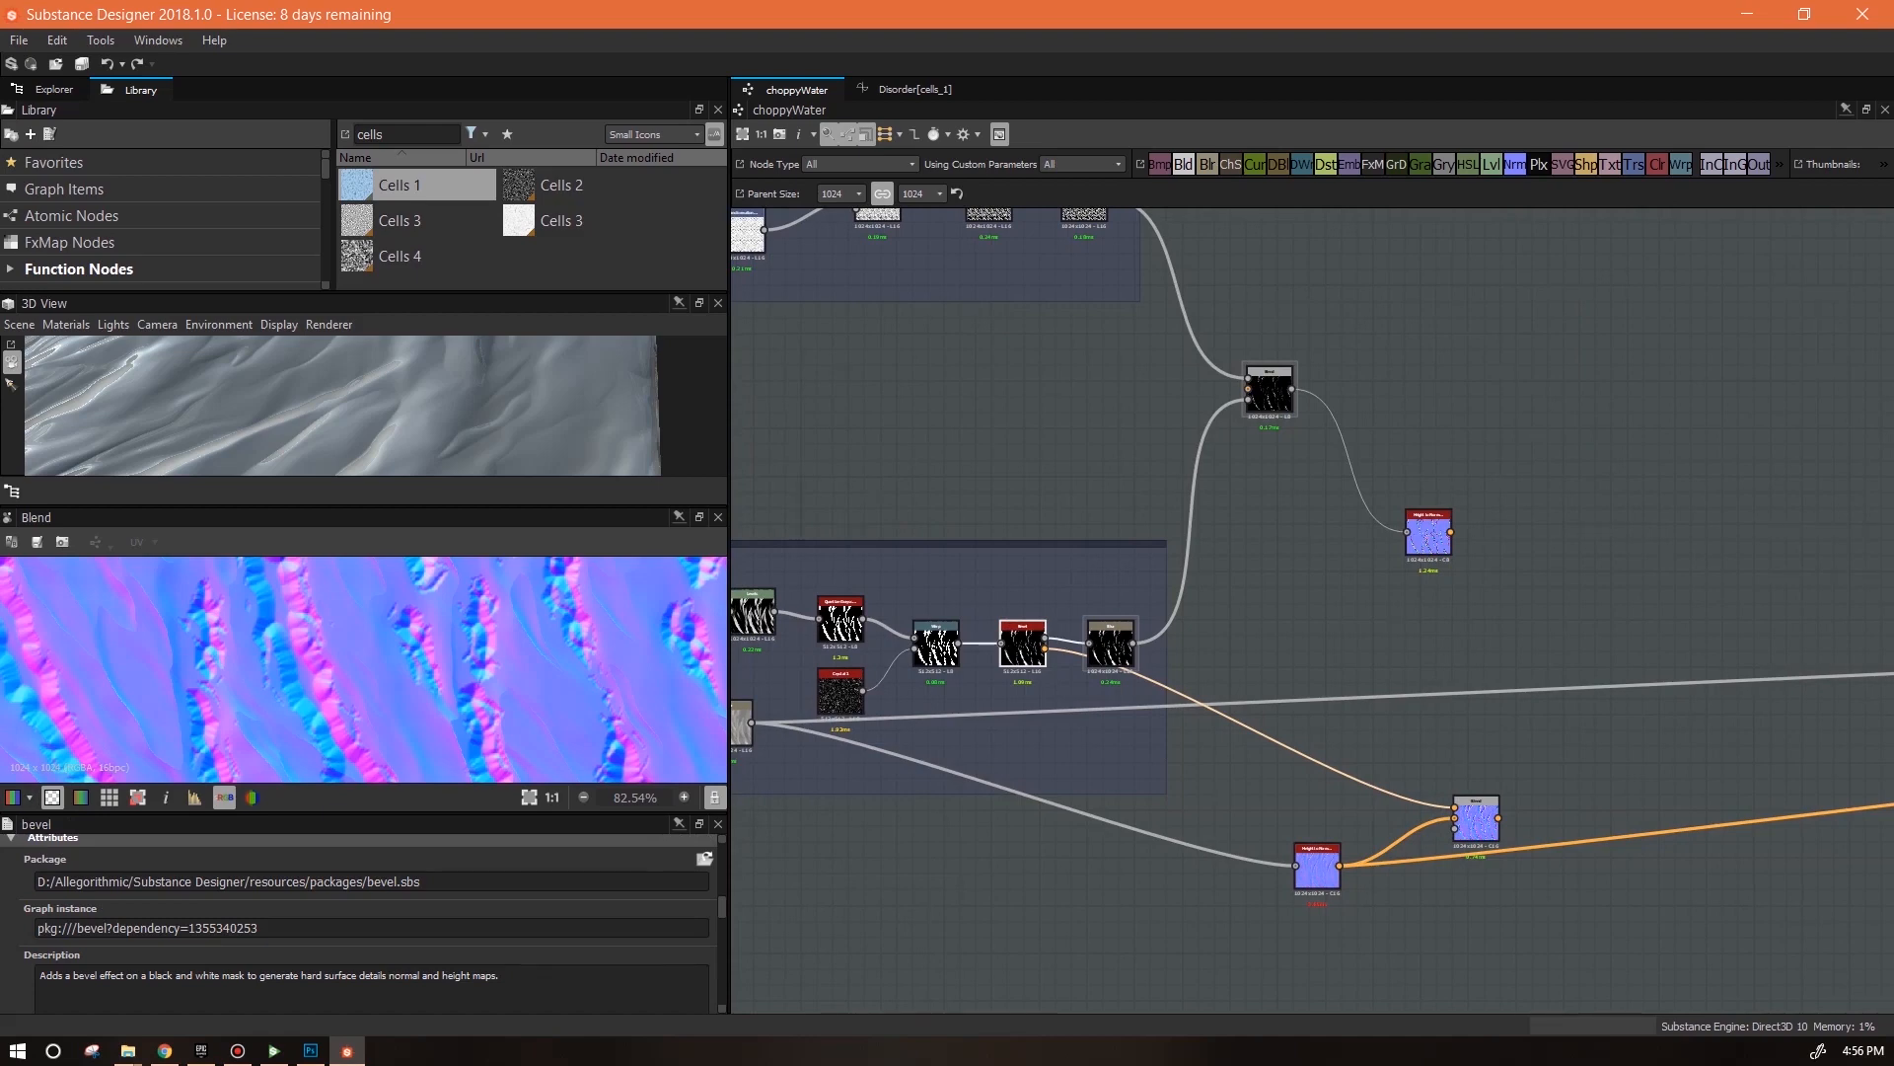
key(alt+Tab)
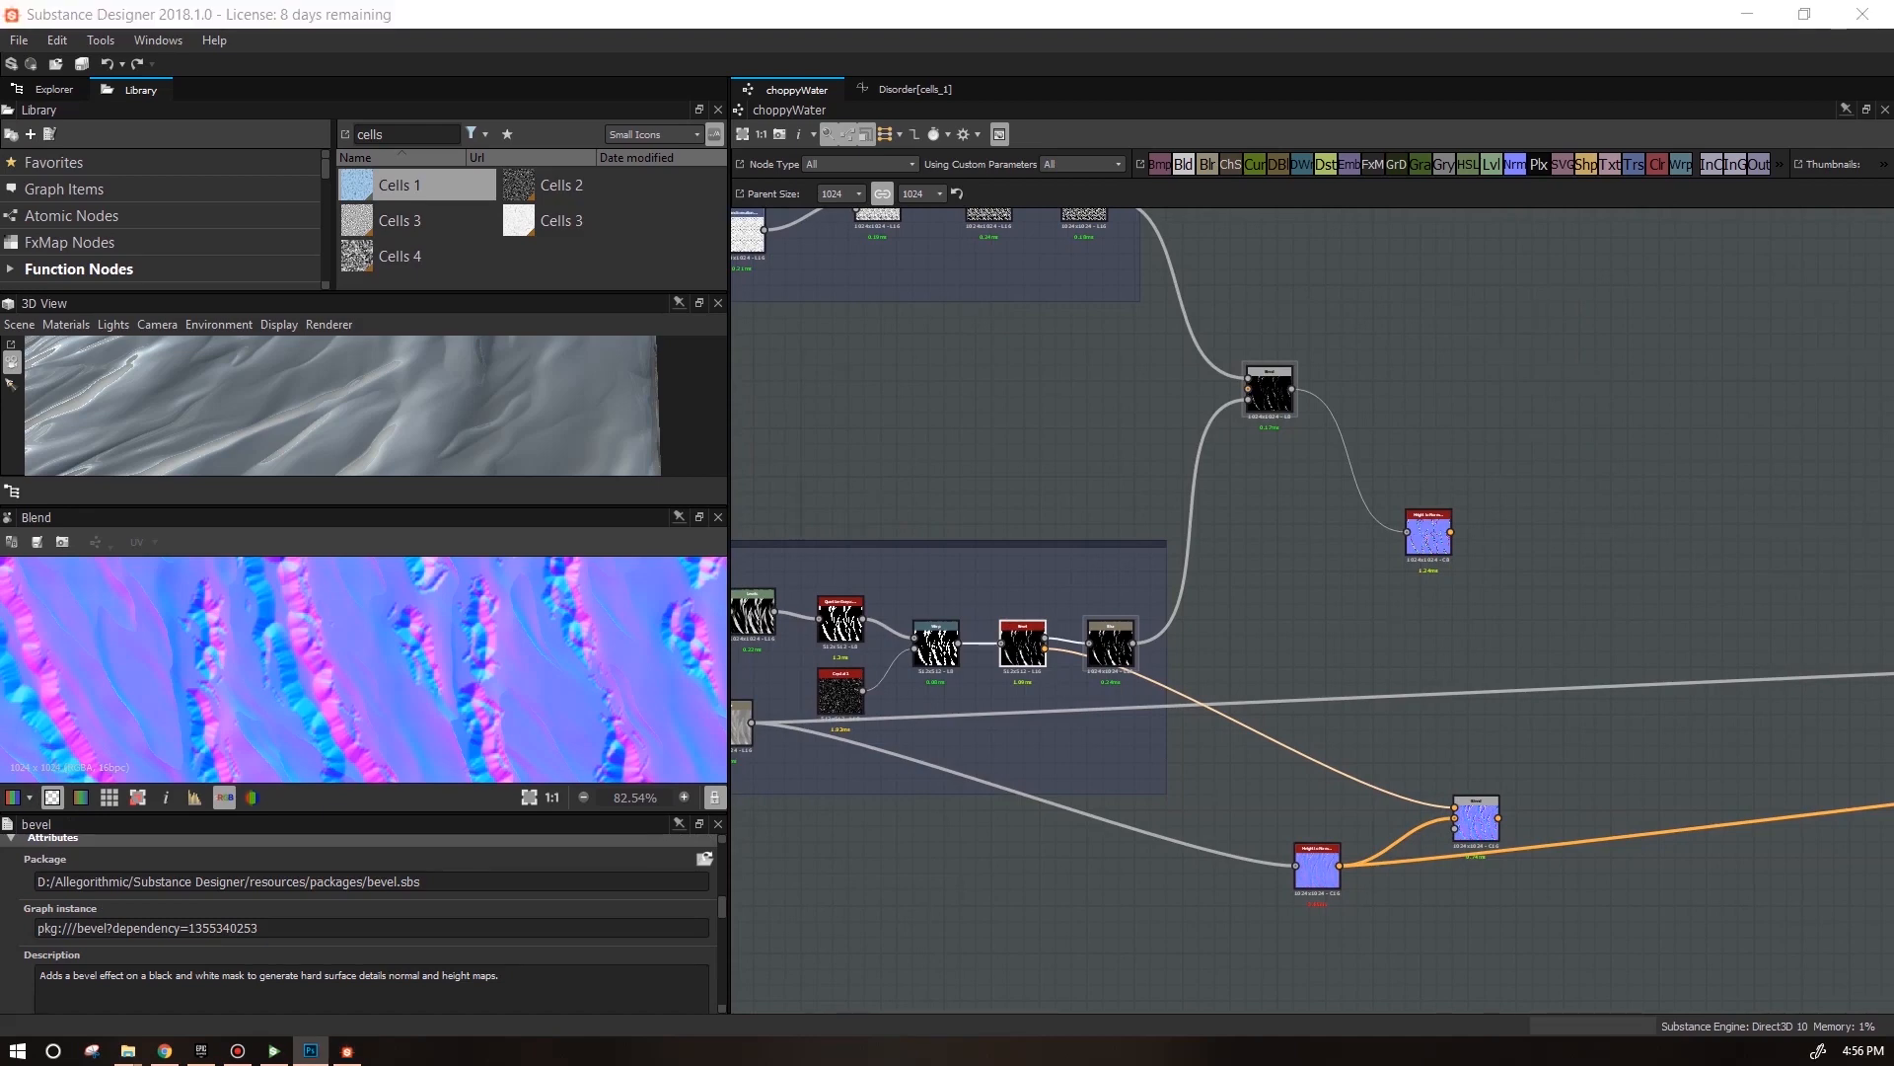
key(alt+Tab)
click(1029, 656)
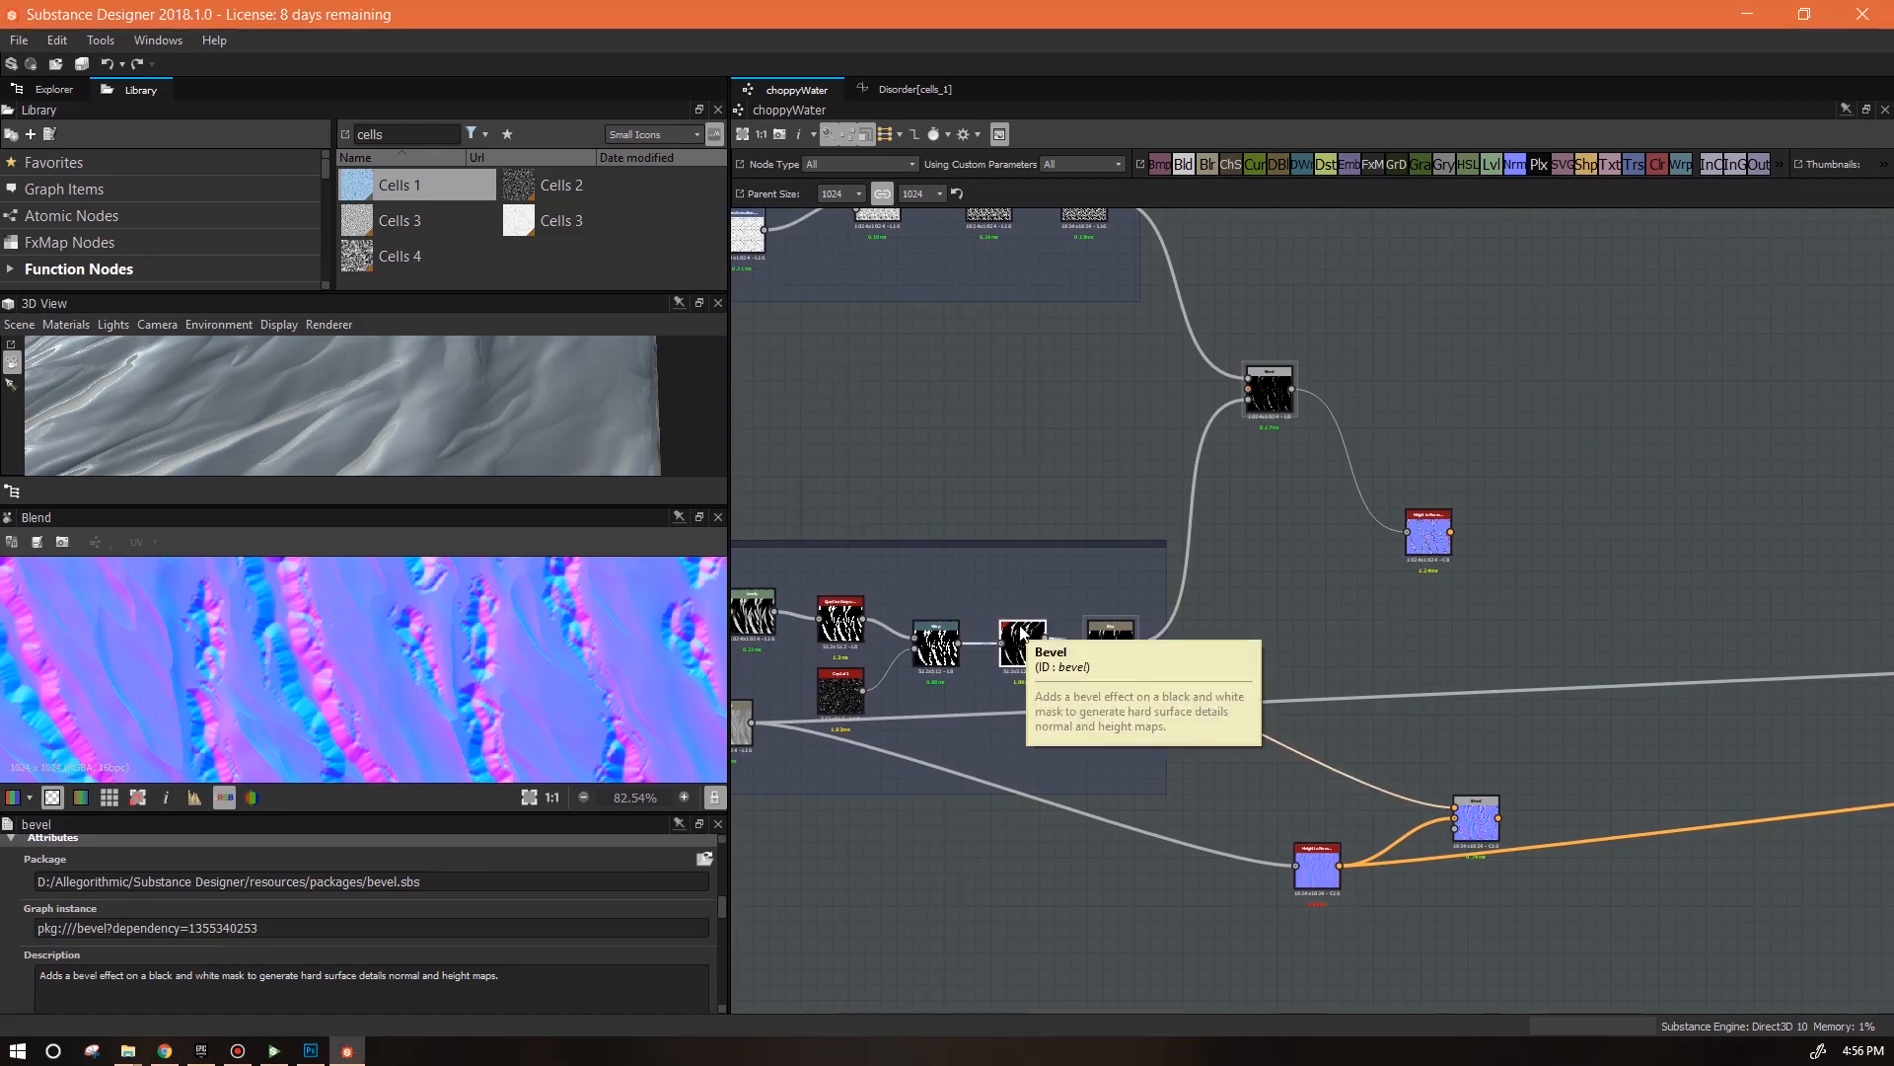
middle_drag(1128, 892, 1281, 740)
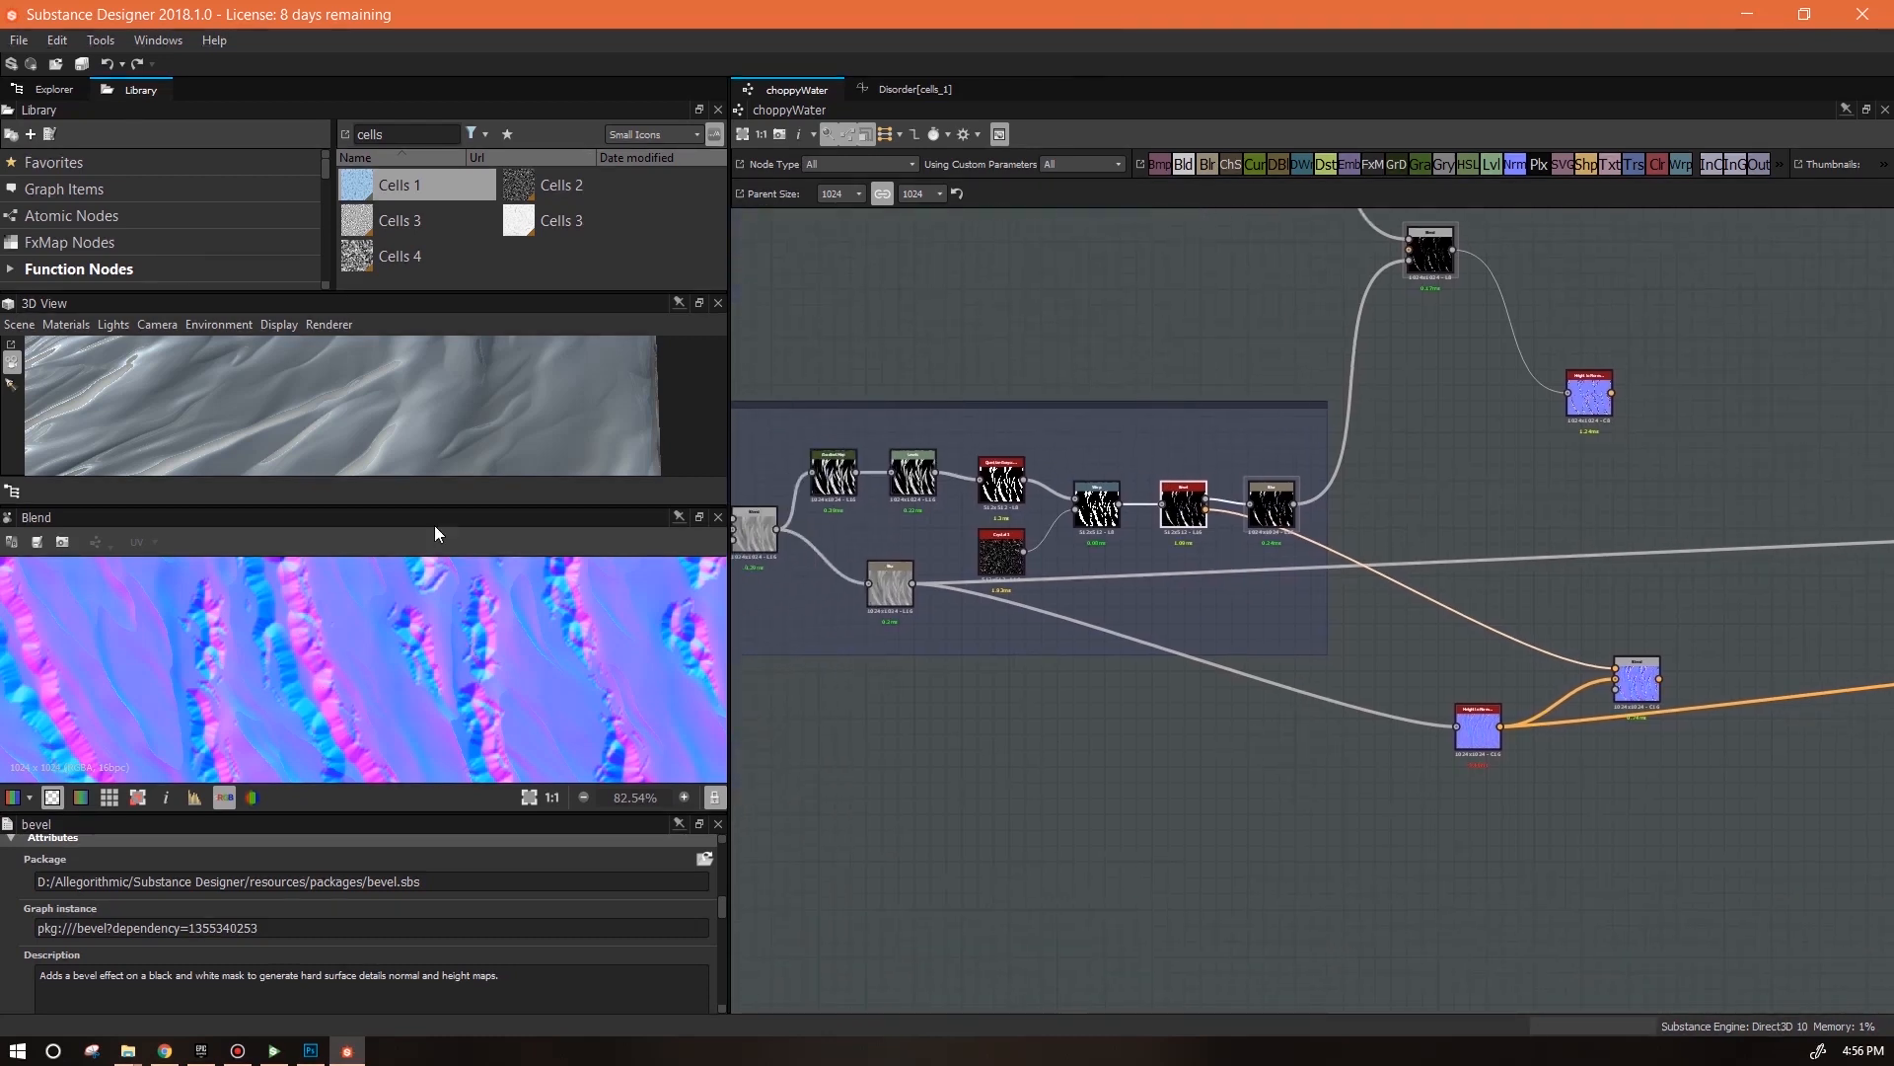
drag(435, 506, 420, 690)
drag(339, 597, 513, 553)
middle_drag(1352, 704, 1240, 596)
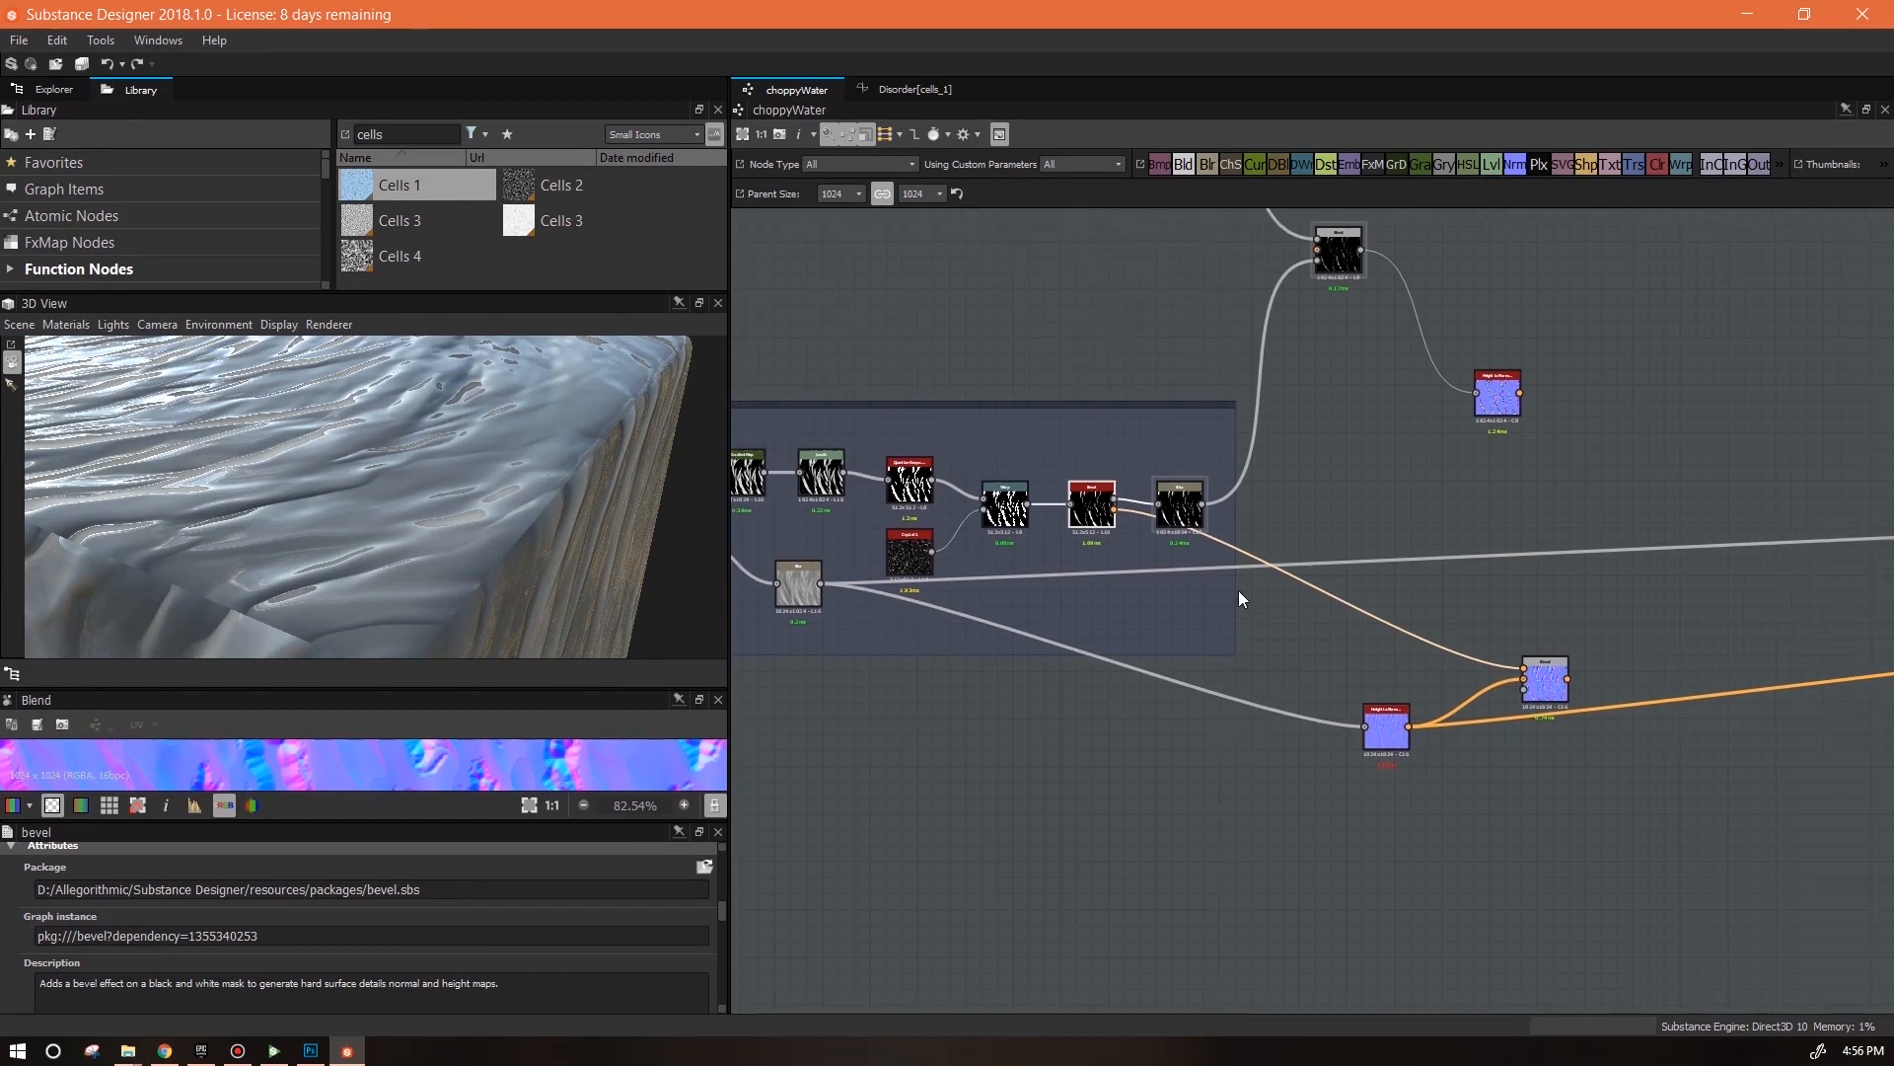
scroll(725, 924, down, 3)
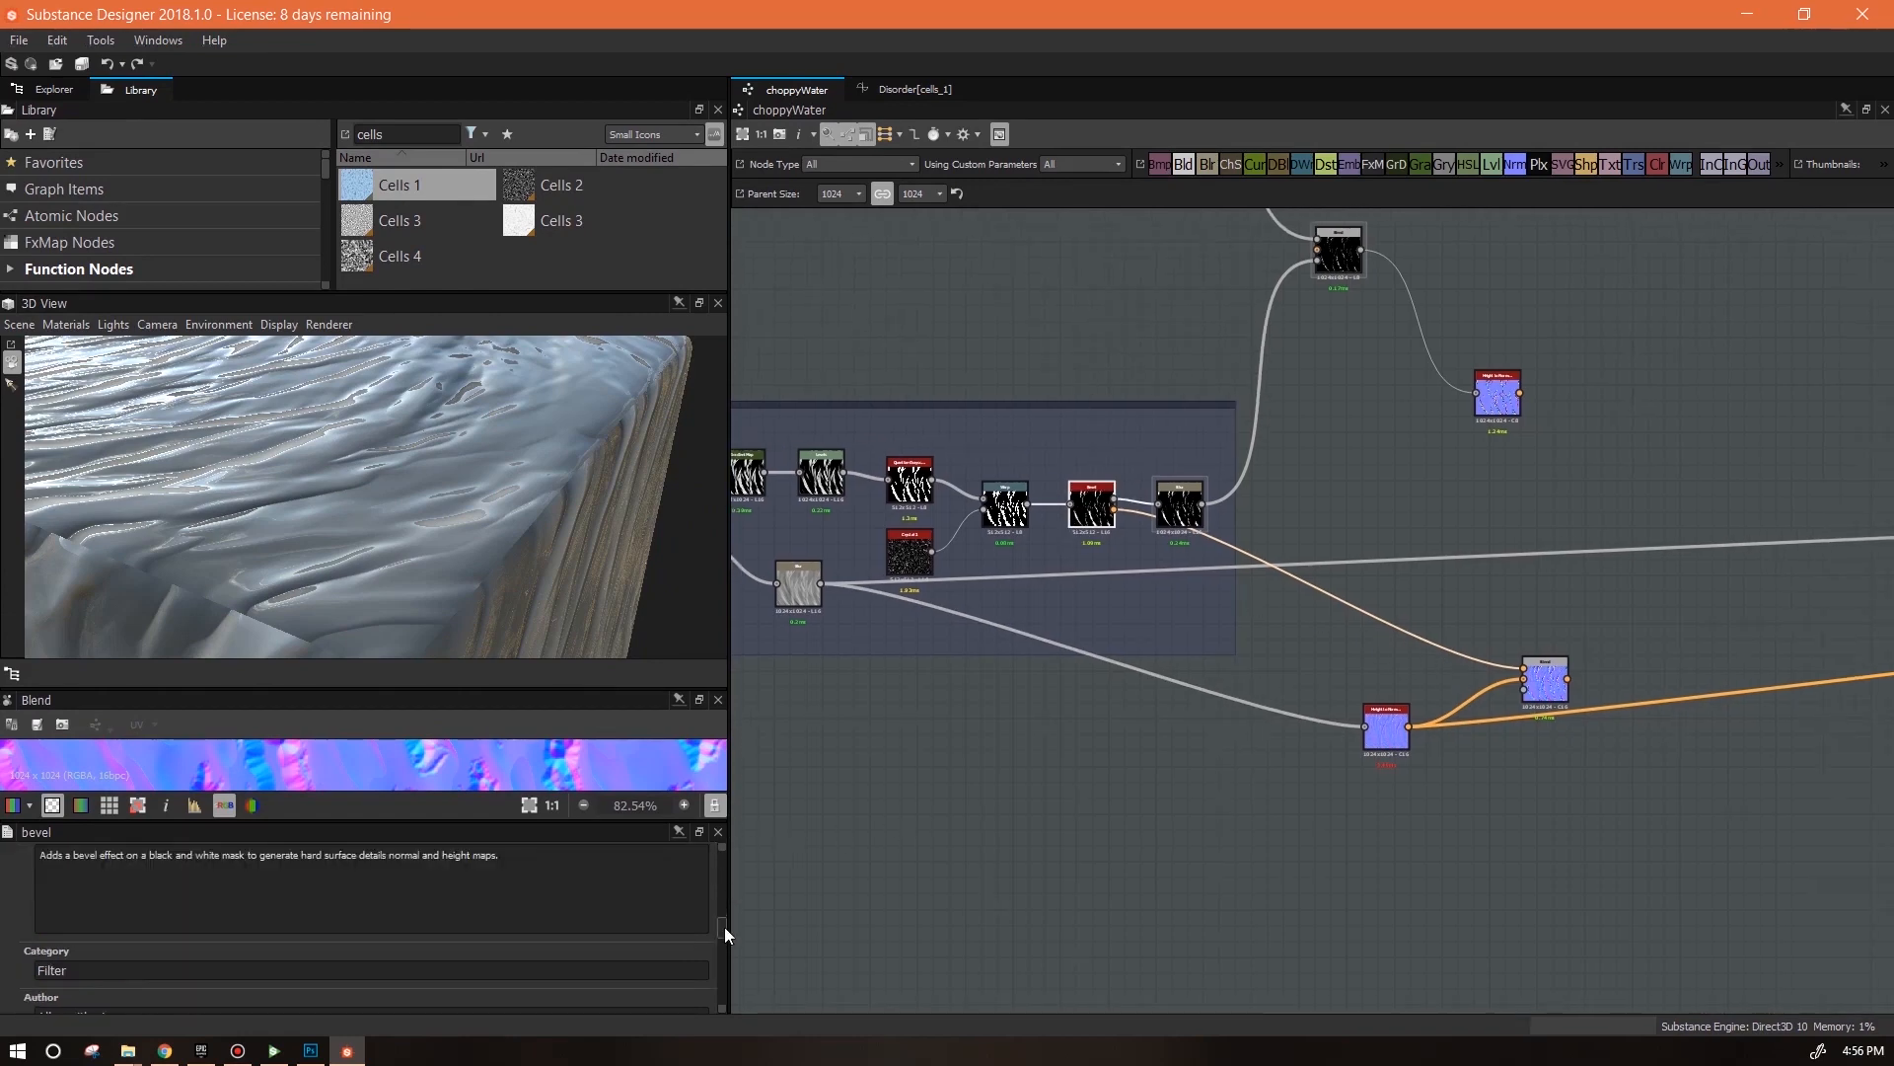
scroll(725, 935, down, 5)
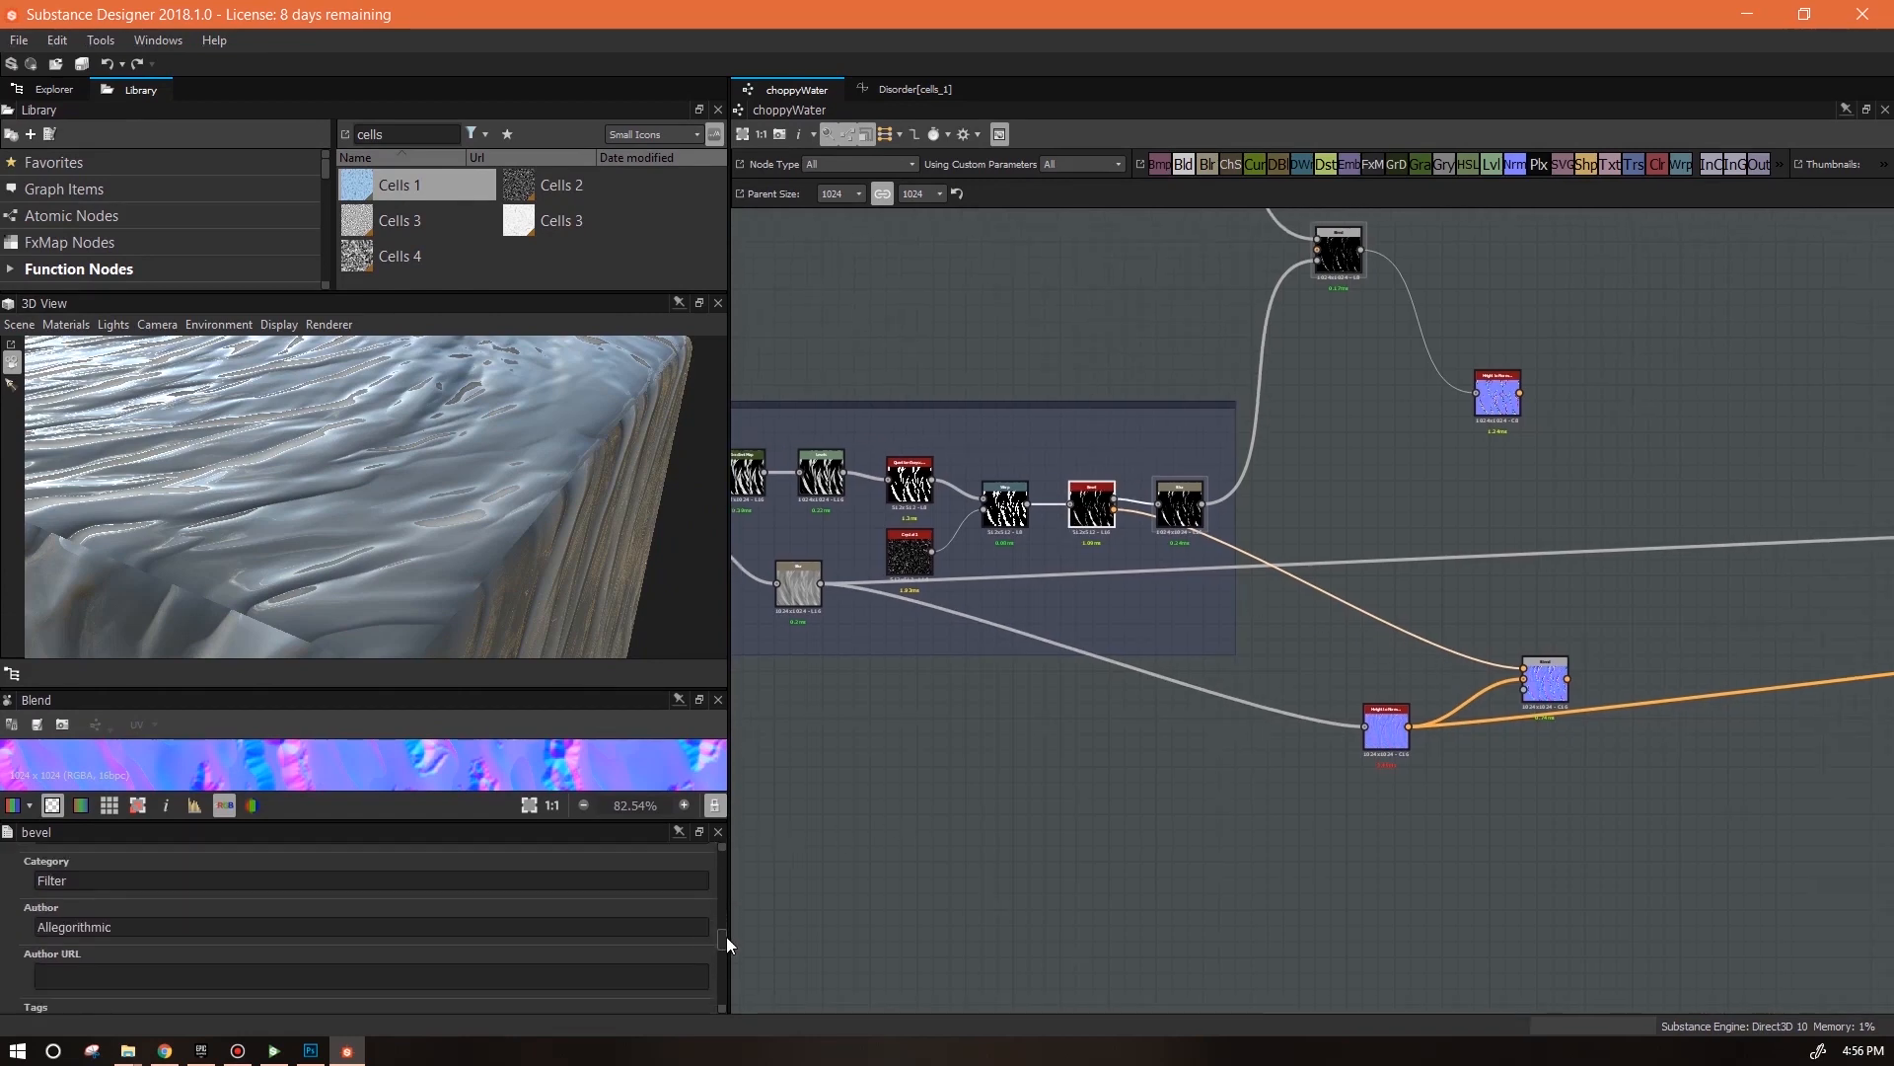
scroll(725, 967, down, 1)
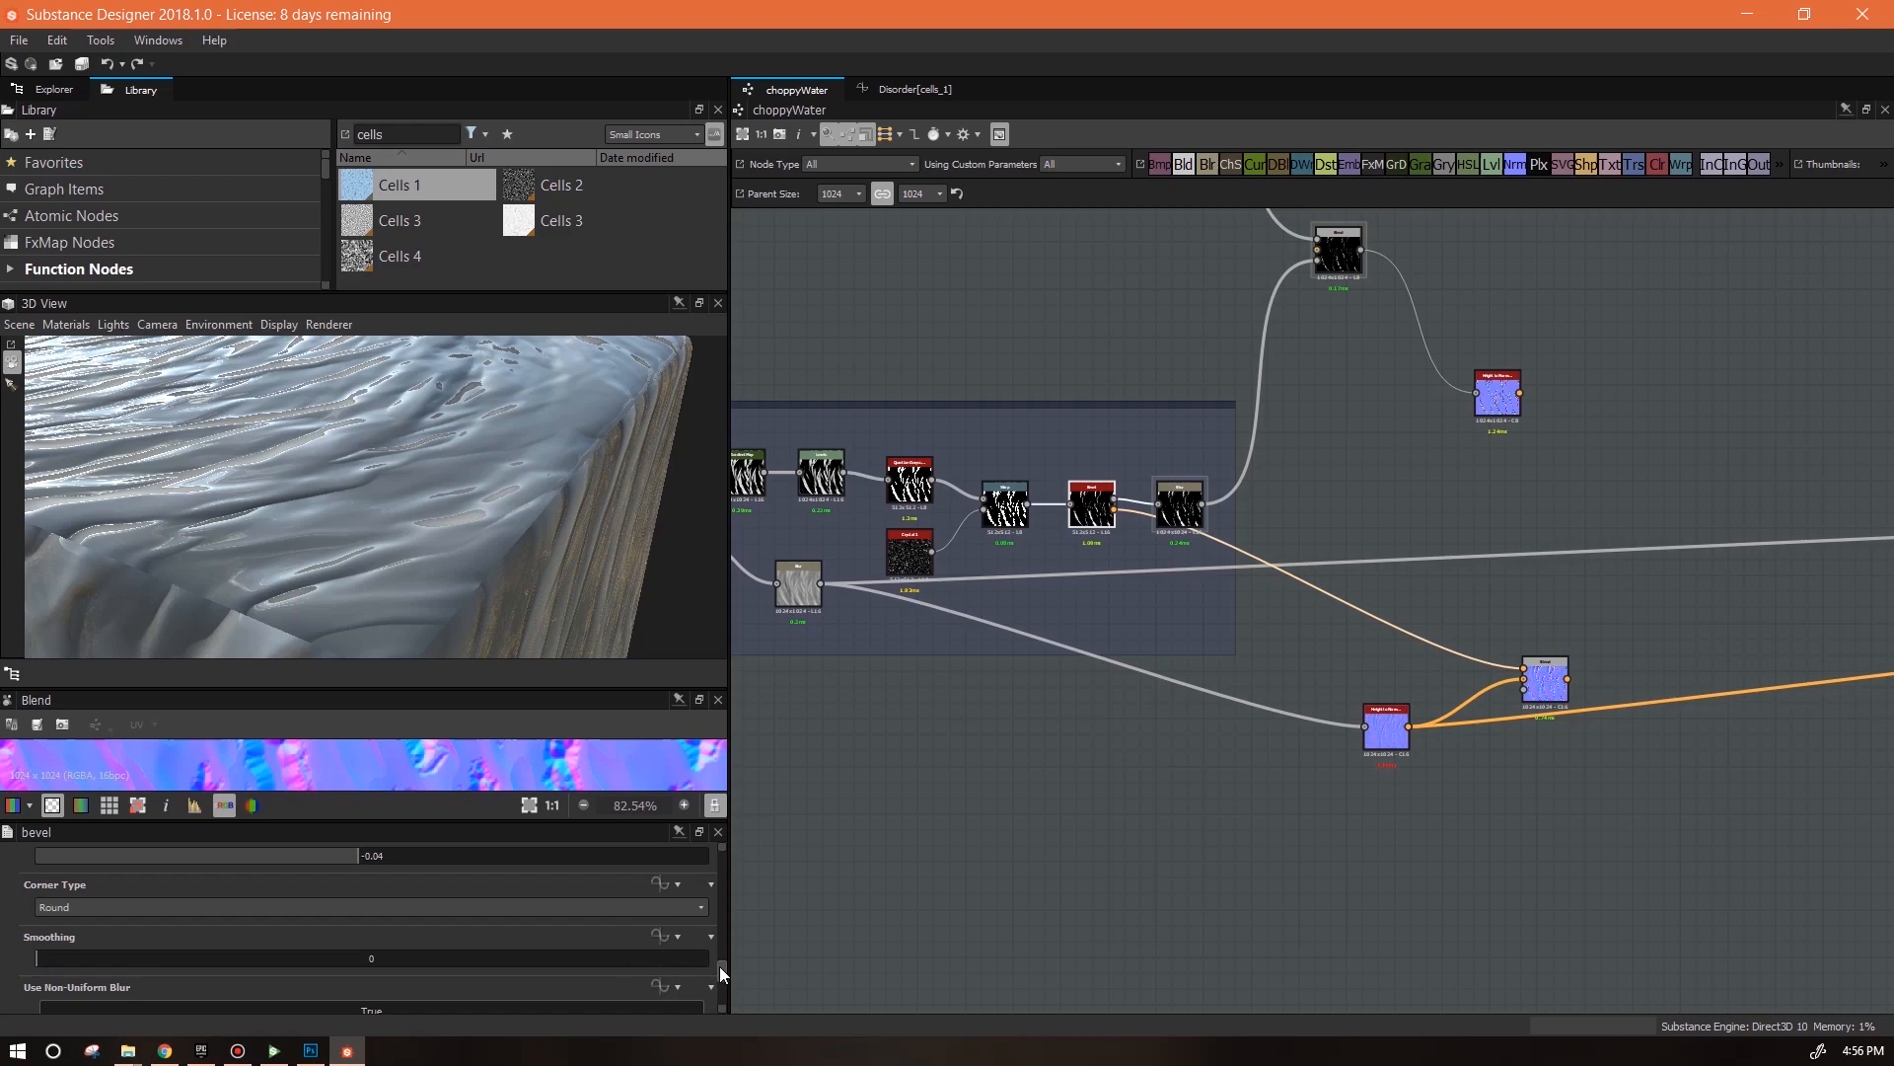
drag(722, 963, 721, 988)
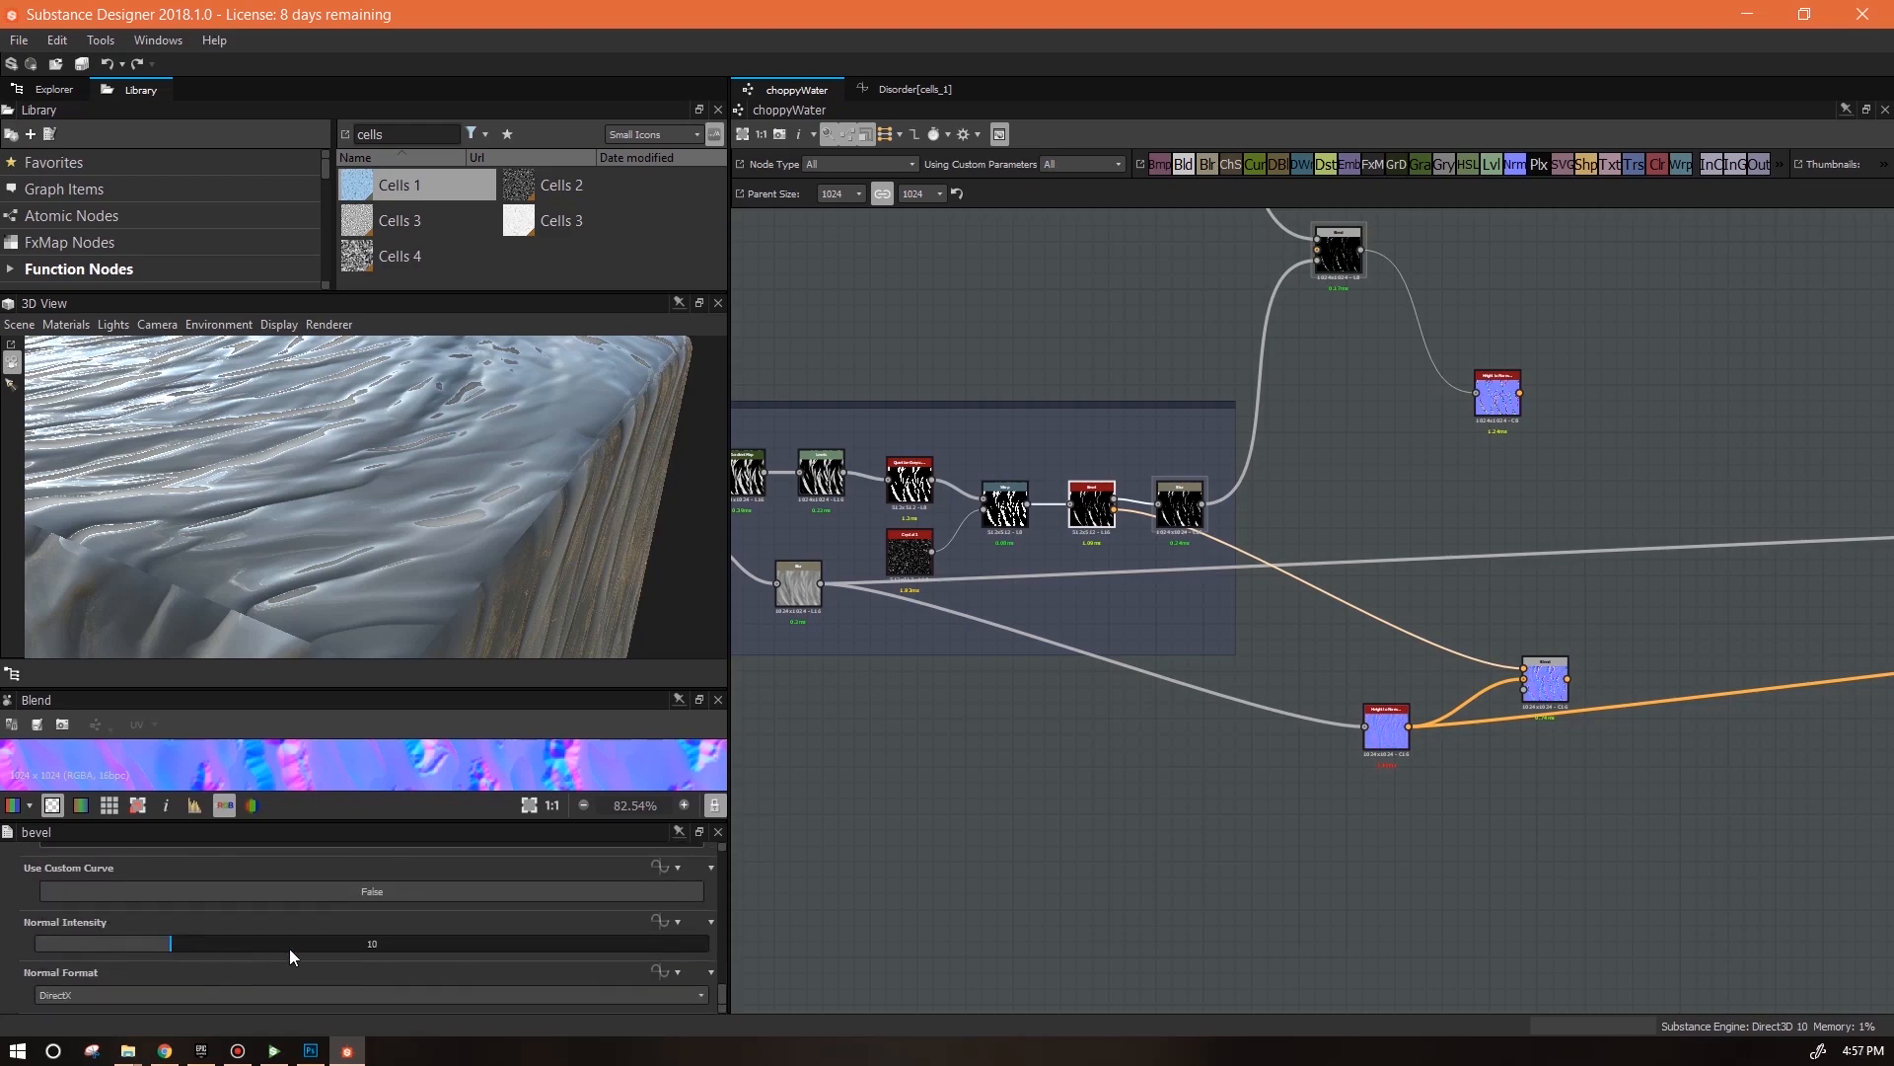
double_click(375, 944)
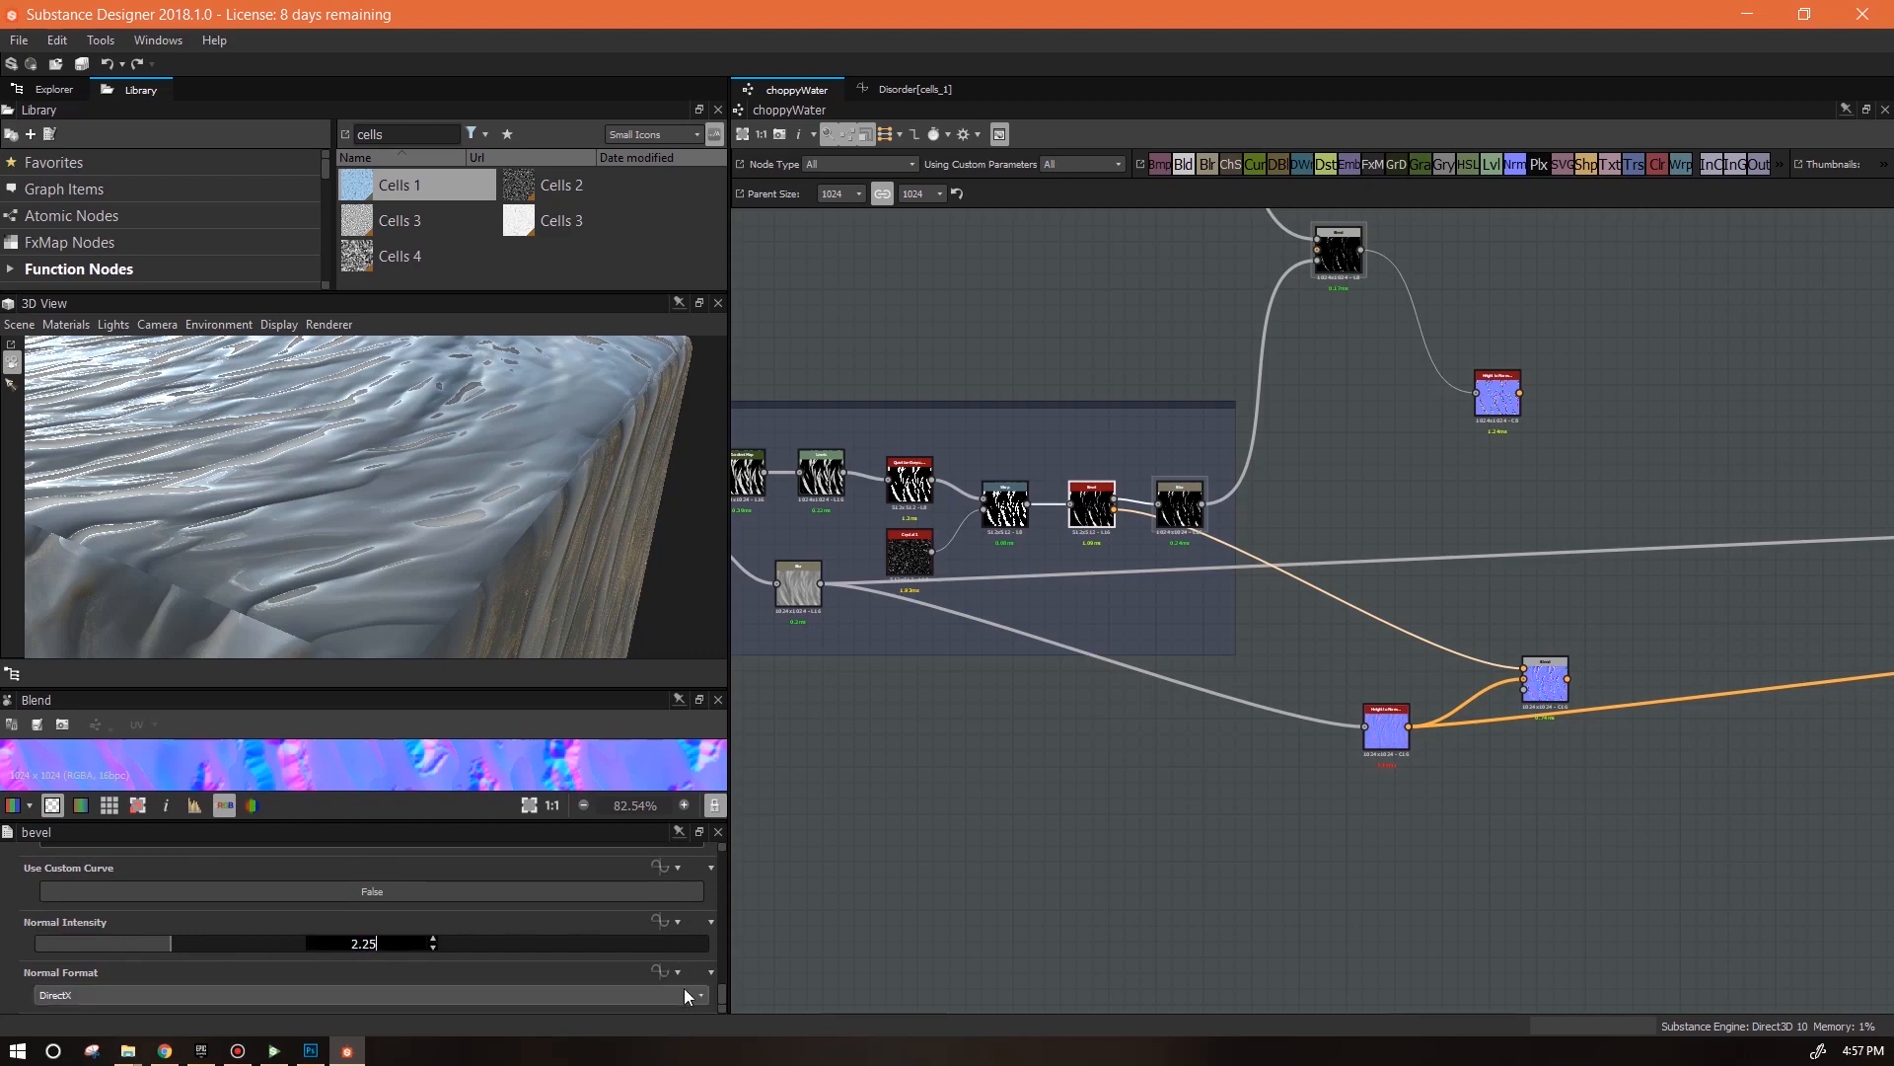
key(Return)
Set the Bevel node's smoothing to 0.39
drag(723, 987, 724, 963)
mouse_move(58, 926)
mouse_down()
mouse_move(41, 927)
mouse_move(92, 929)
mouse_up()
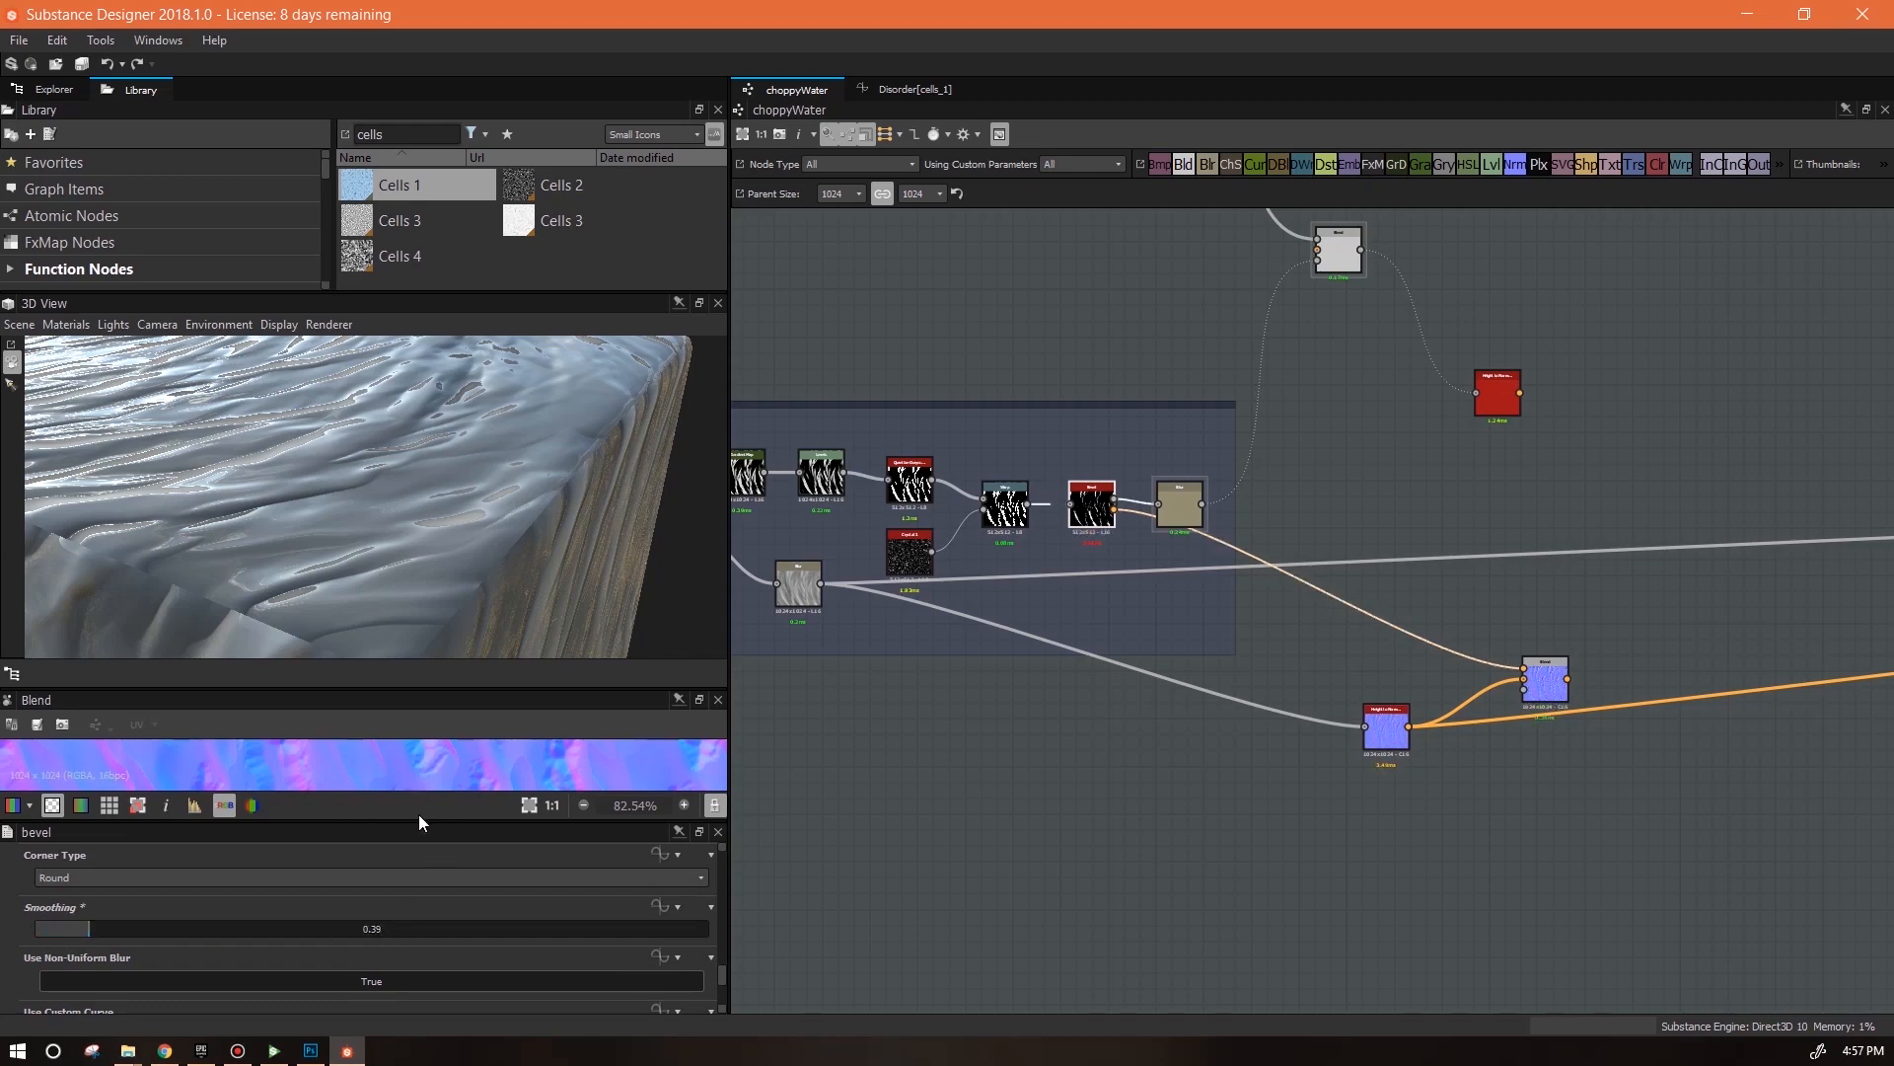
drag(418, 819, 418, 903)
drag(366, 696, 366, 503)
Connect the waves normals Blend to the graph's normal output and inspect the surface up close in the 3D preview
middle_drag(1055, 750, 951, 866)
scroll(1418, 740, down, 5)
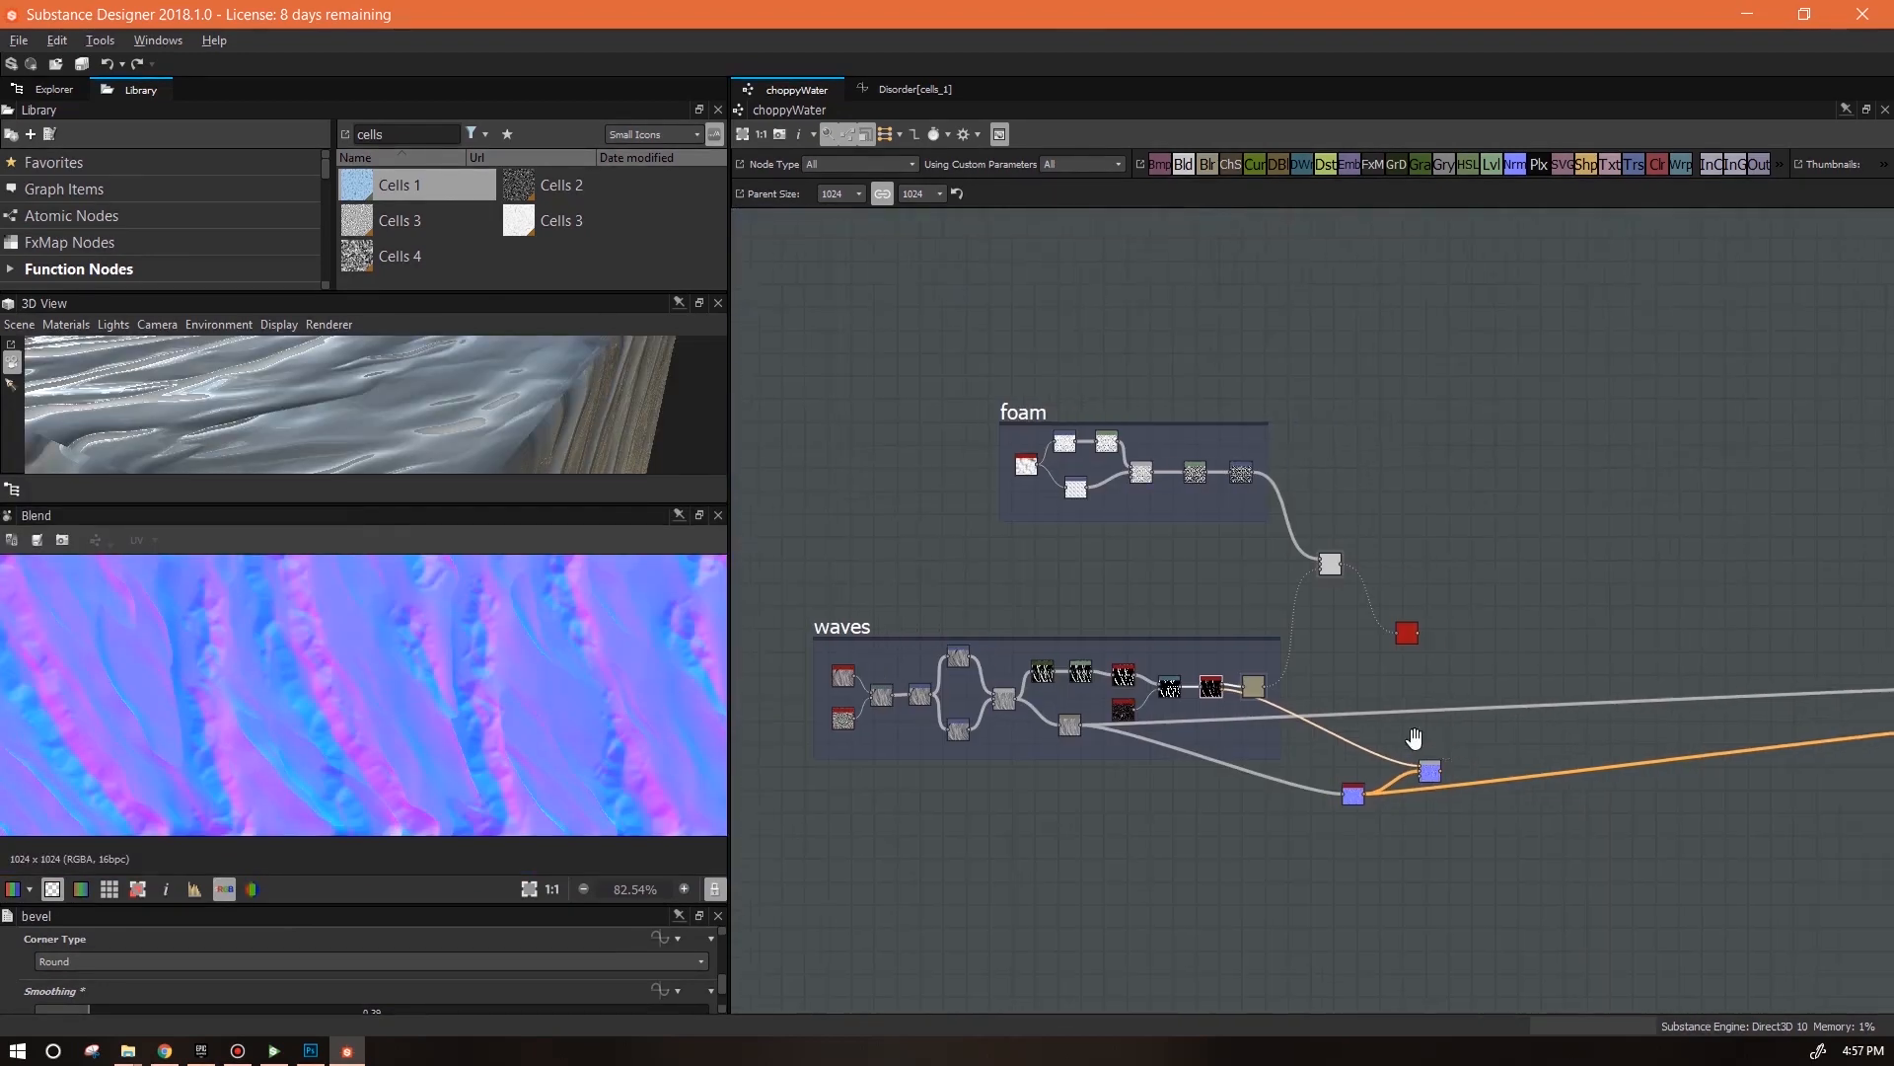
middle_drag(1417, 744, 814, 726)
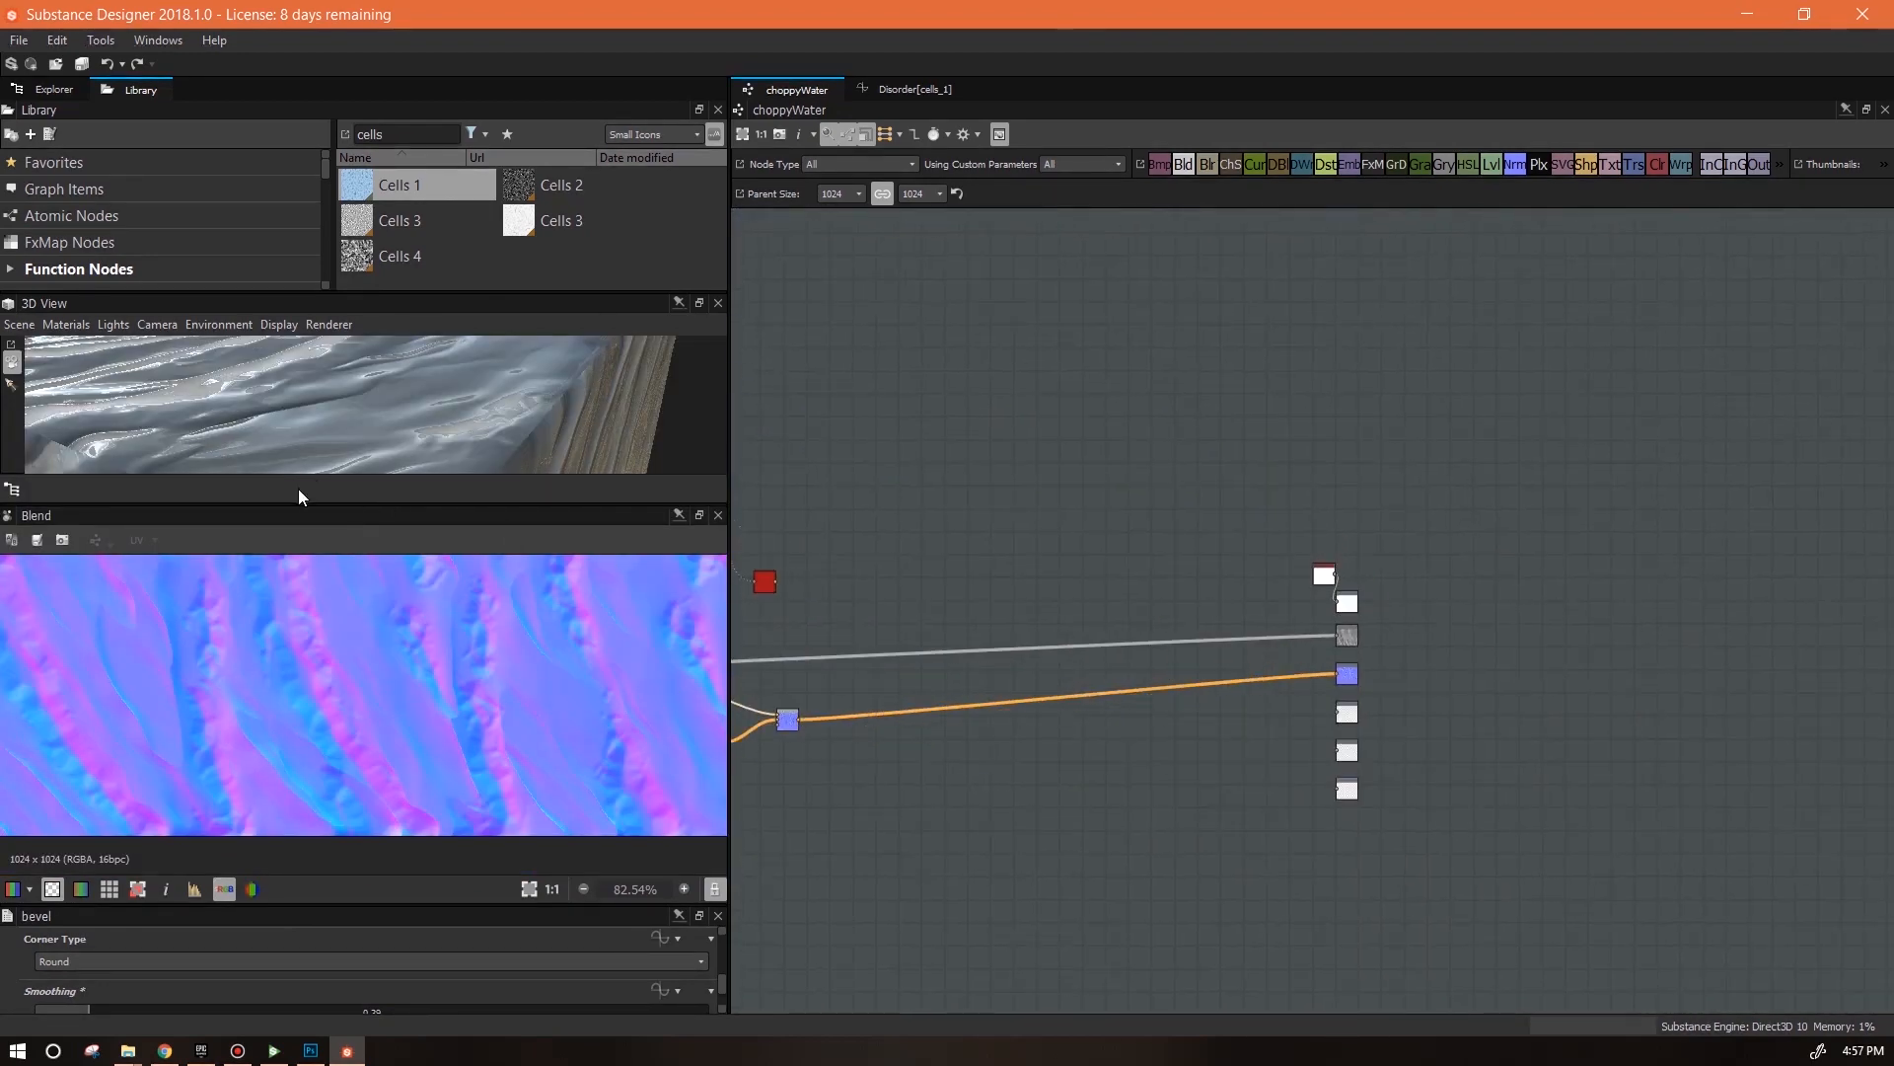
drag(298, 507, 316, 786)
drag(322, 689, 388, 671)
Add a Blend node beside the waves normals Blend, and a Blur node fed by the foam height-to-normal node
middle_drag(760, 578, 1282, 509)
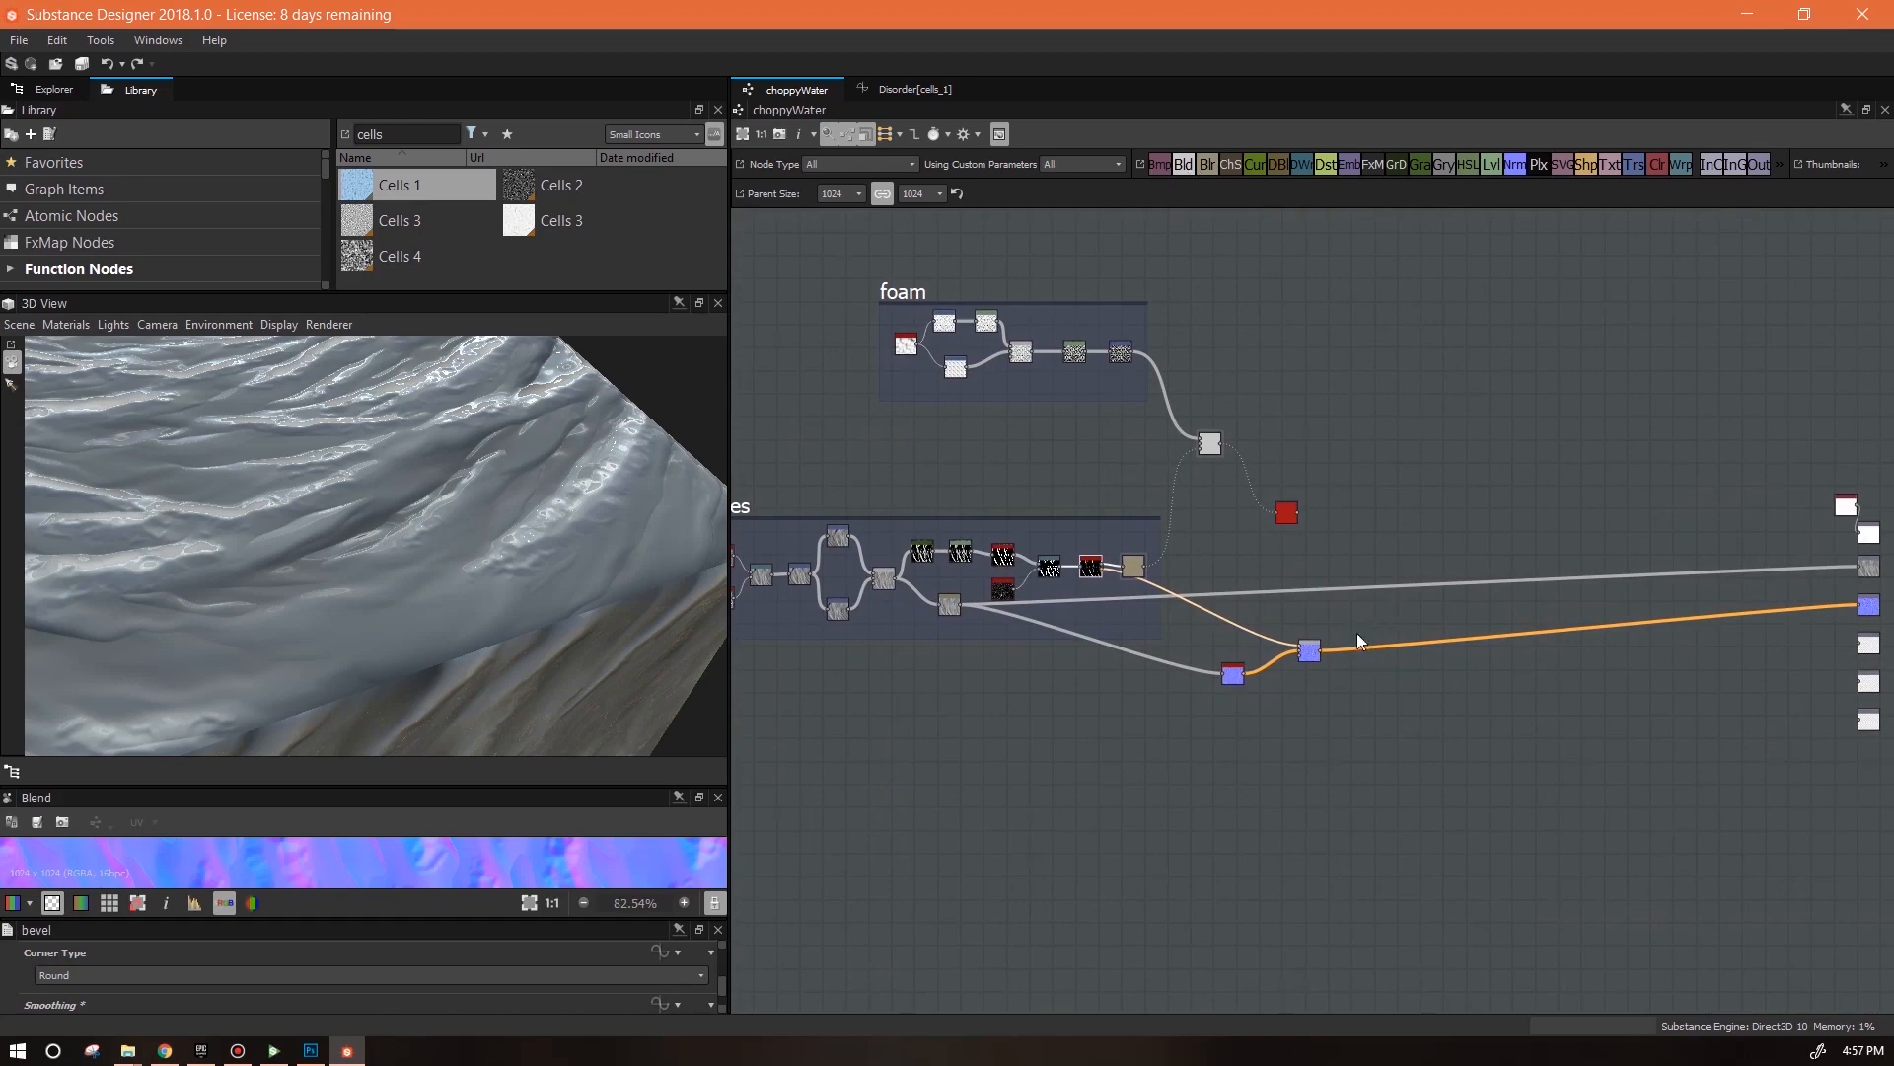
key(b)
key(alt+Tab)
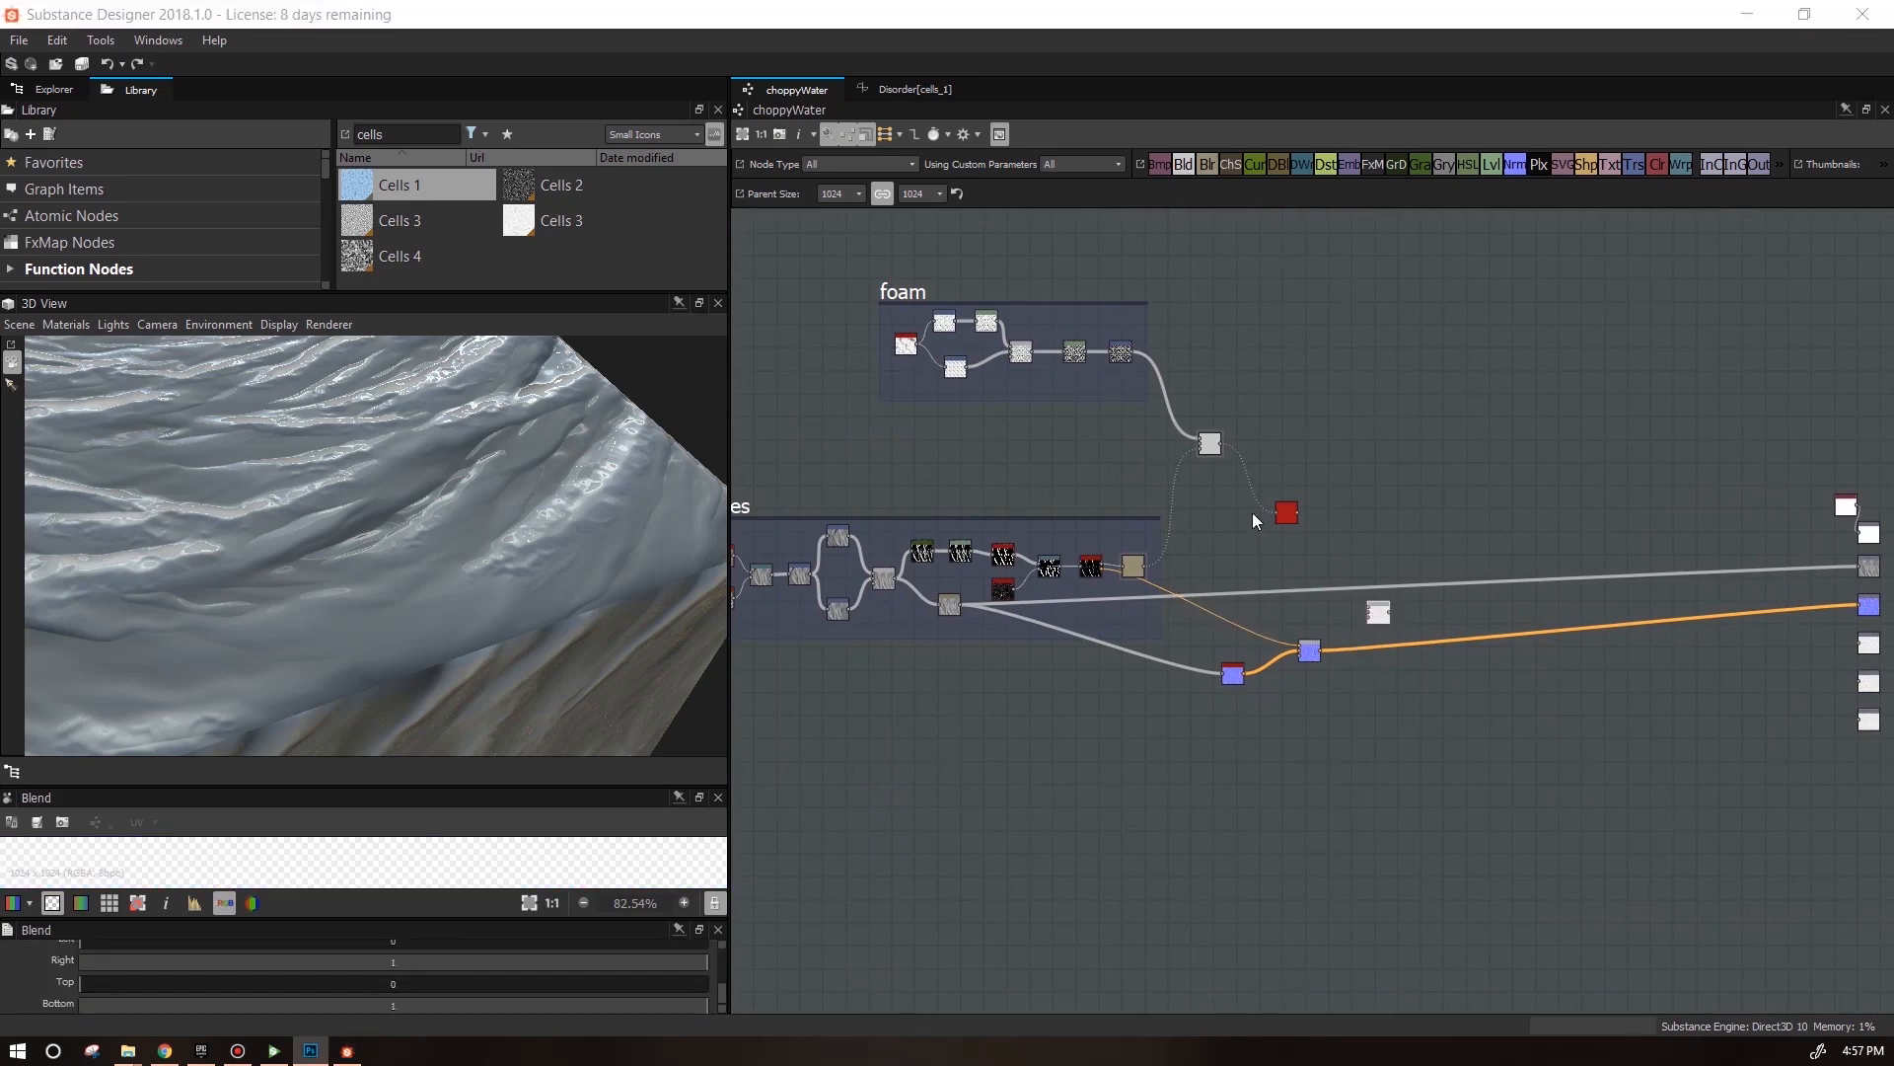
scroll(1318, 586, up, 1)
scroll(1417, 602, up, 1)
middle_drag(1415, 592, 1342, 608)
double_click(1180, 500)
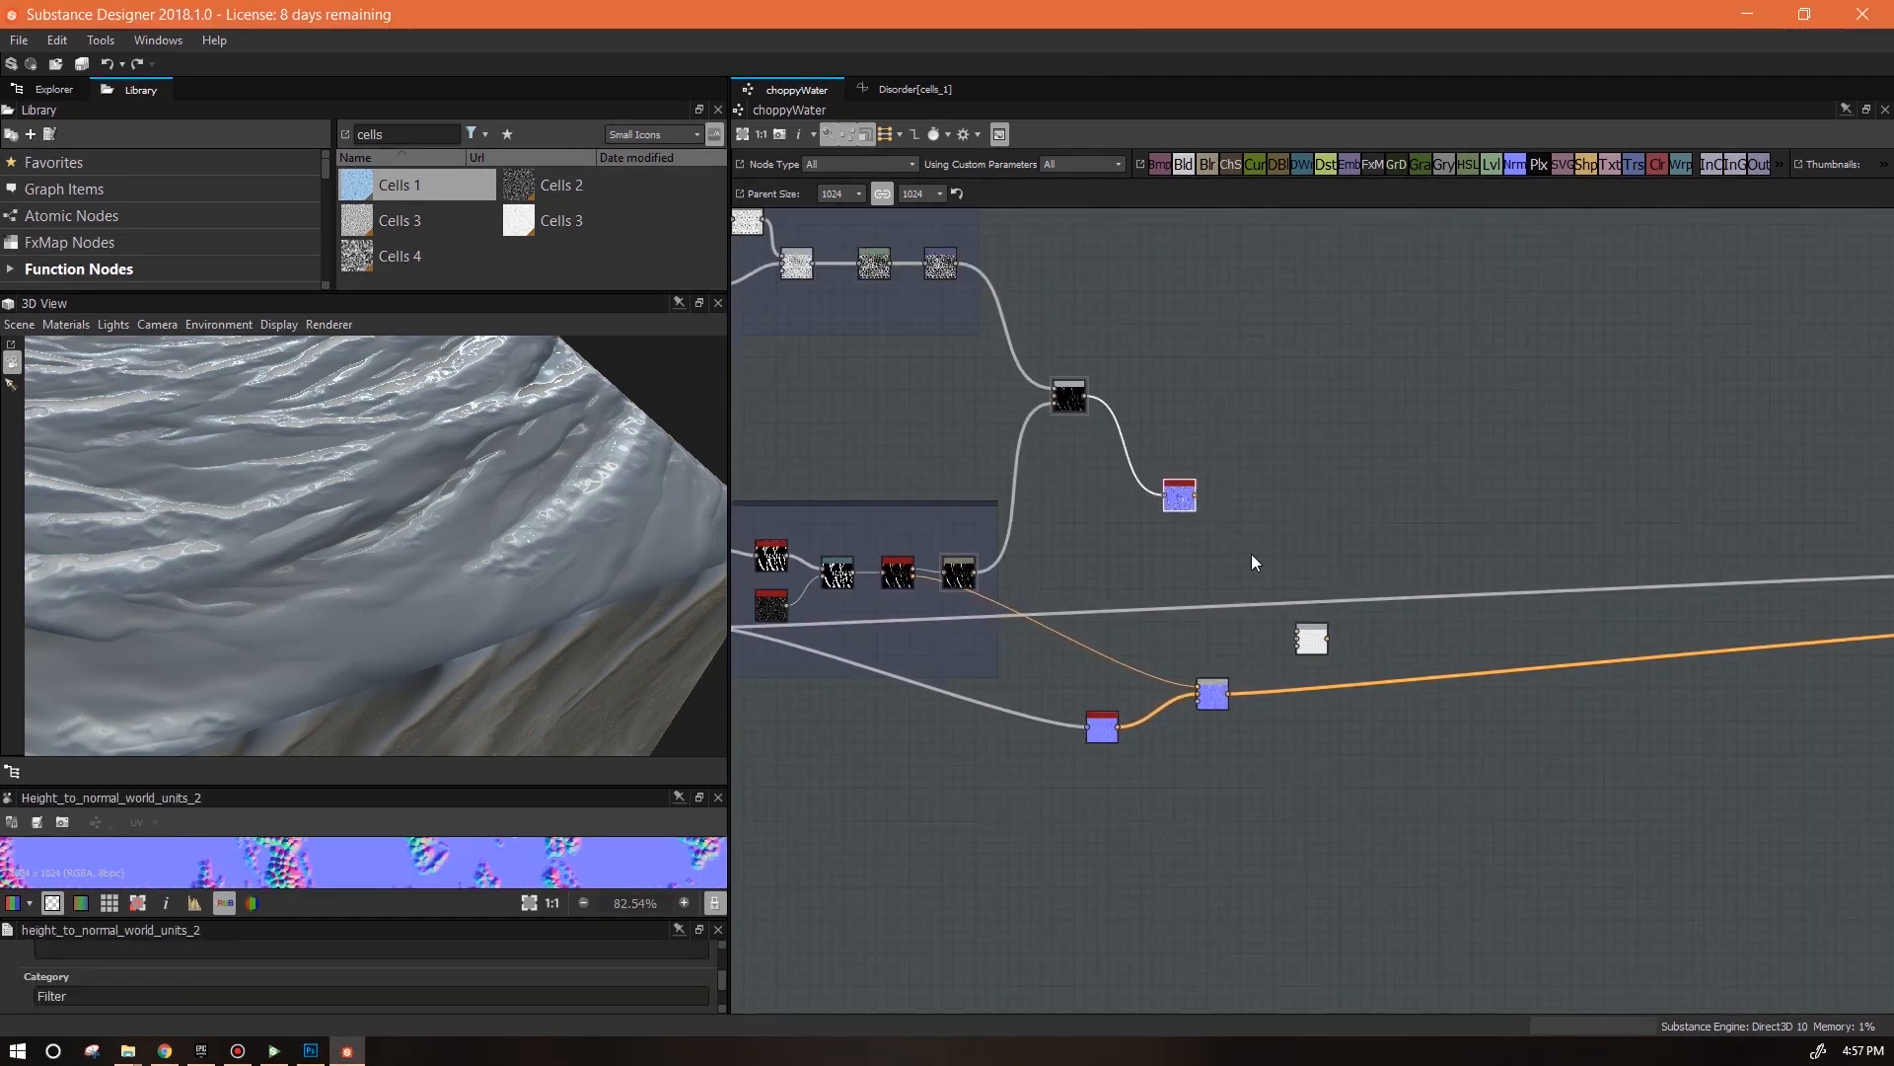
drag(493, 787, 492, 563)
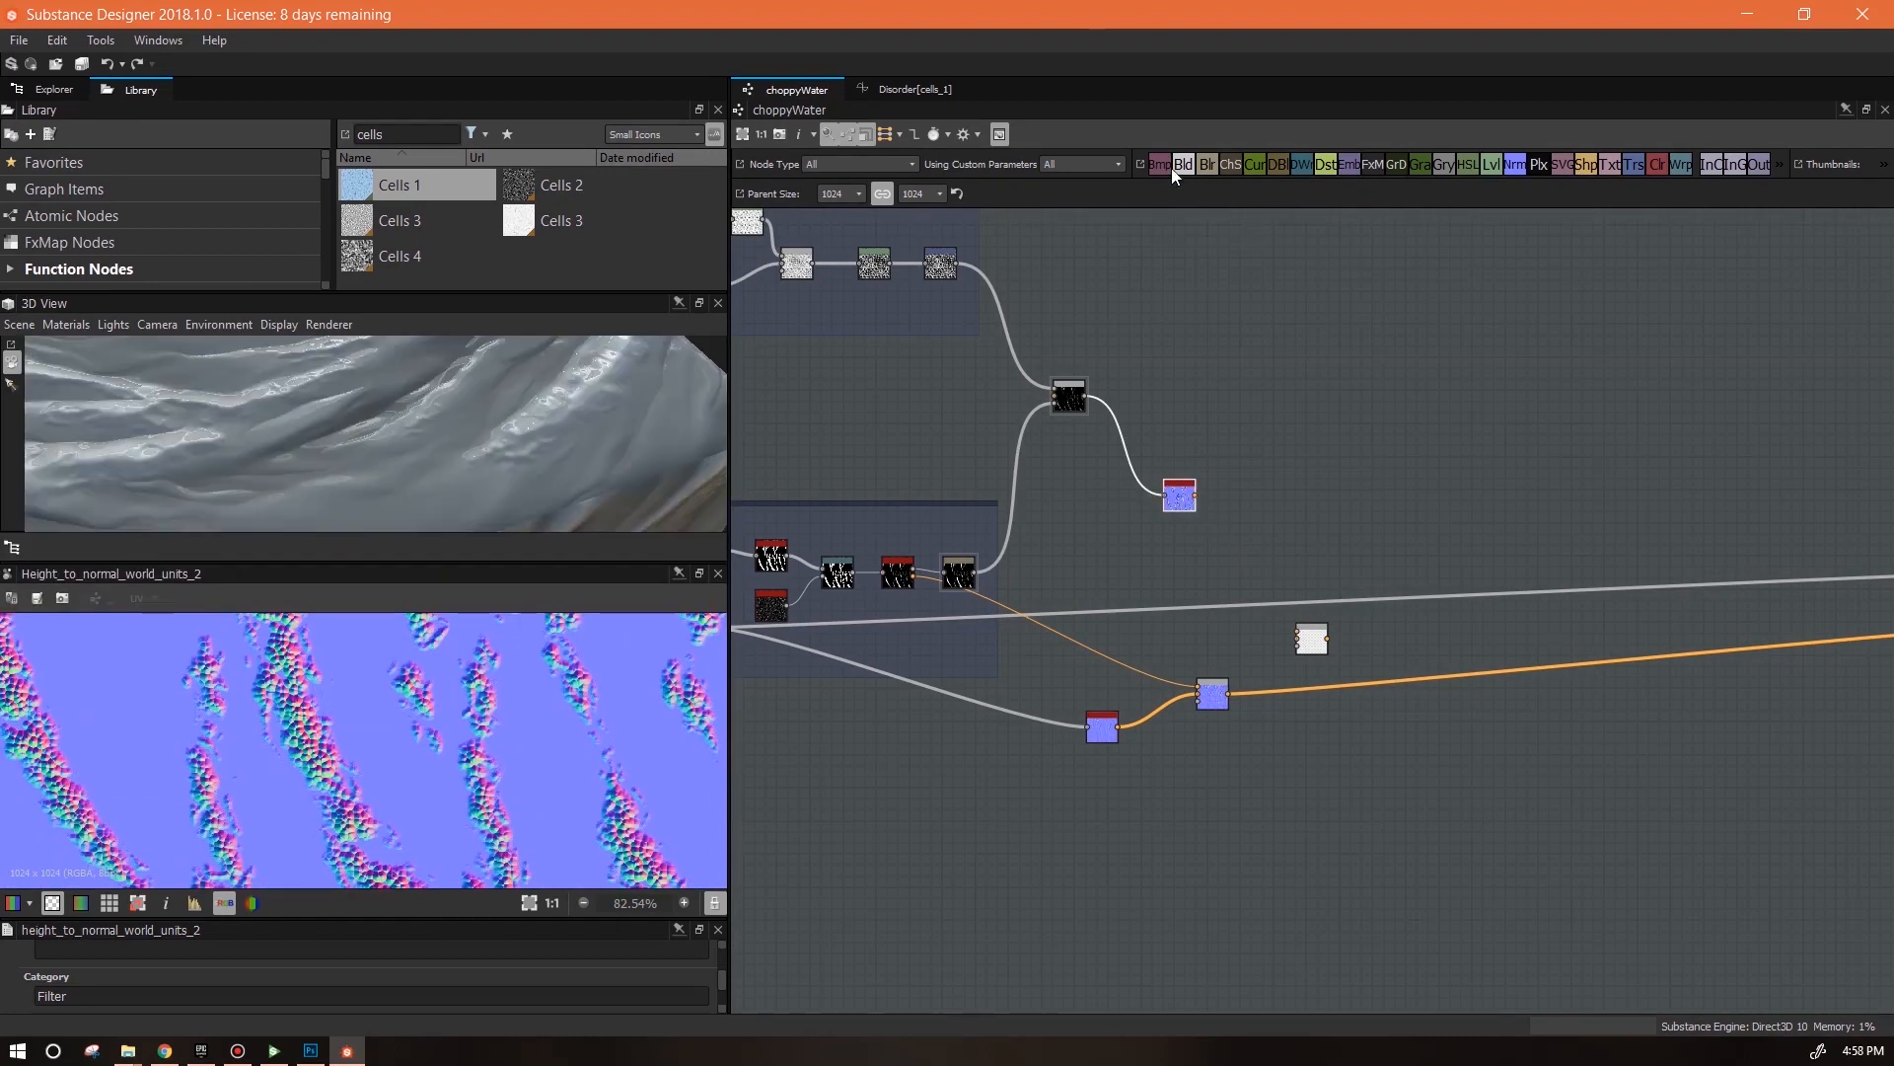
drag(1259, 530, 1259, 537)
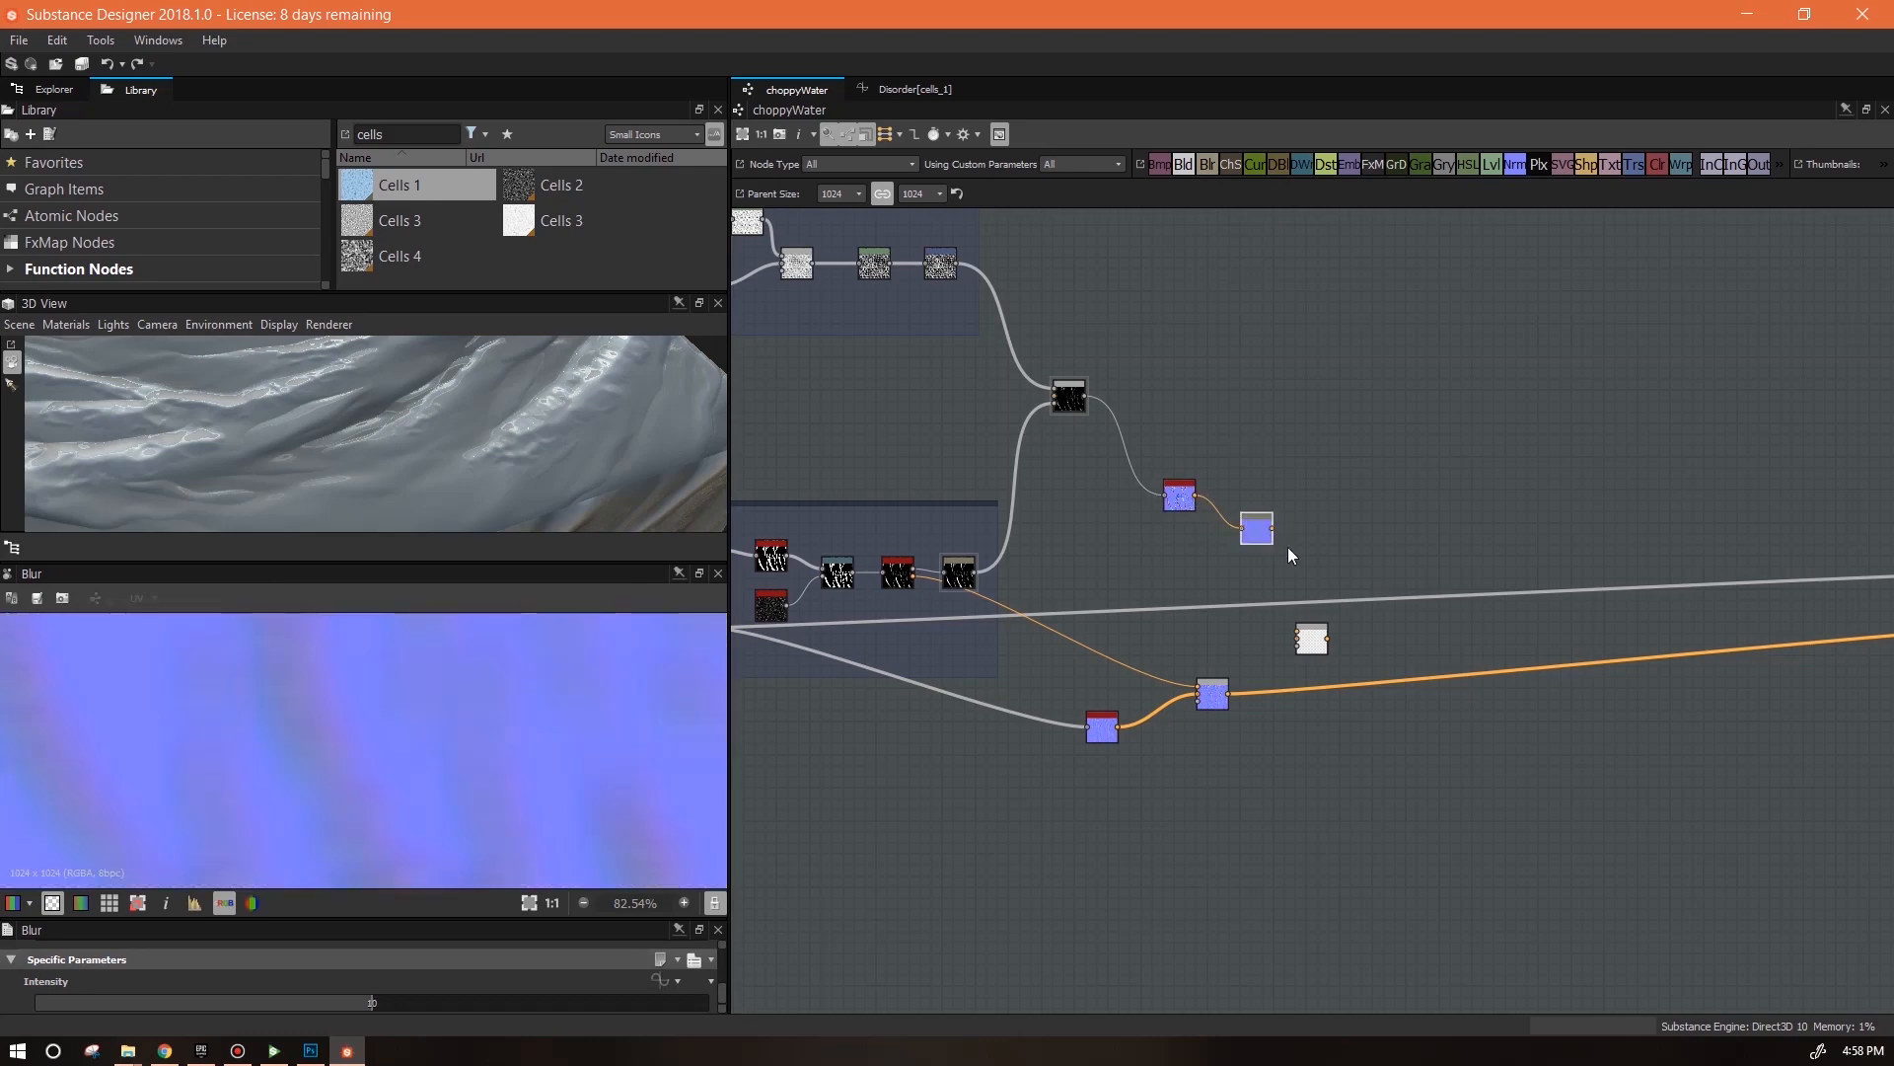
Connect the foam height-to-normal node and the waves normals Blend to the new Blend, and set its blending mode to Overlay
drag(1194, 499, 1293, 622)
double_click(1309, 642)
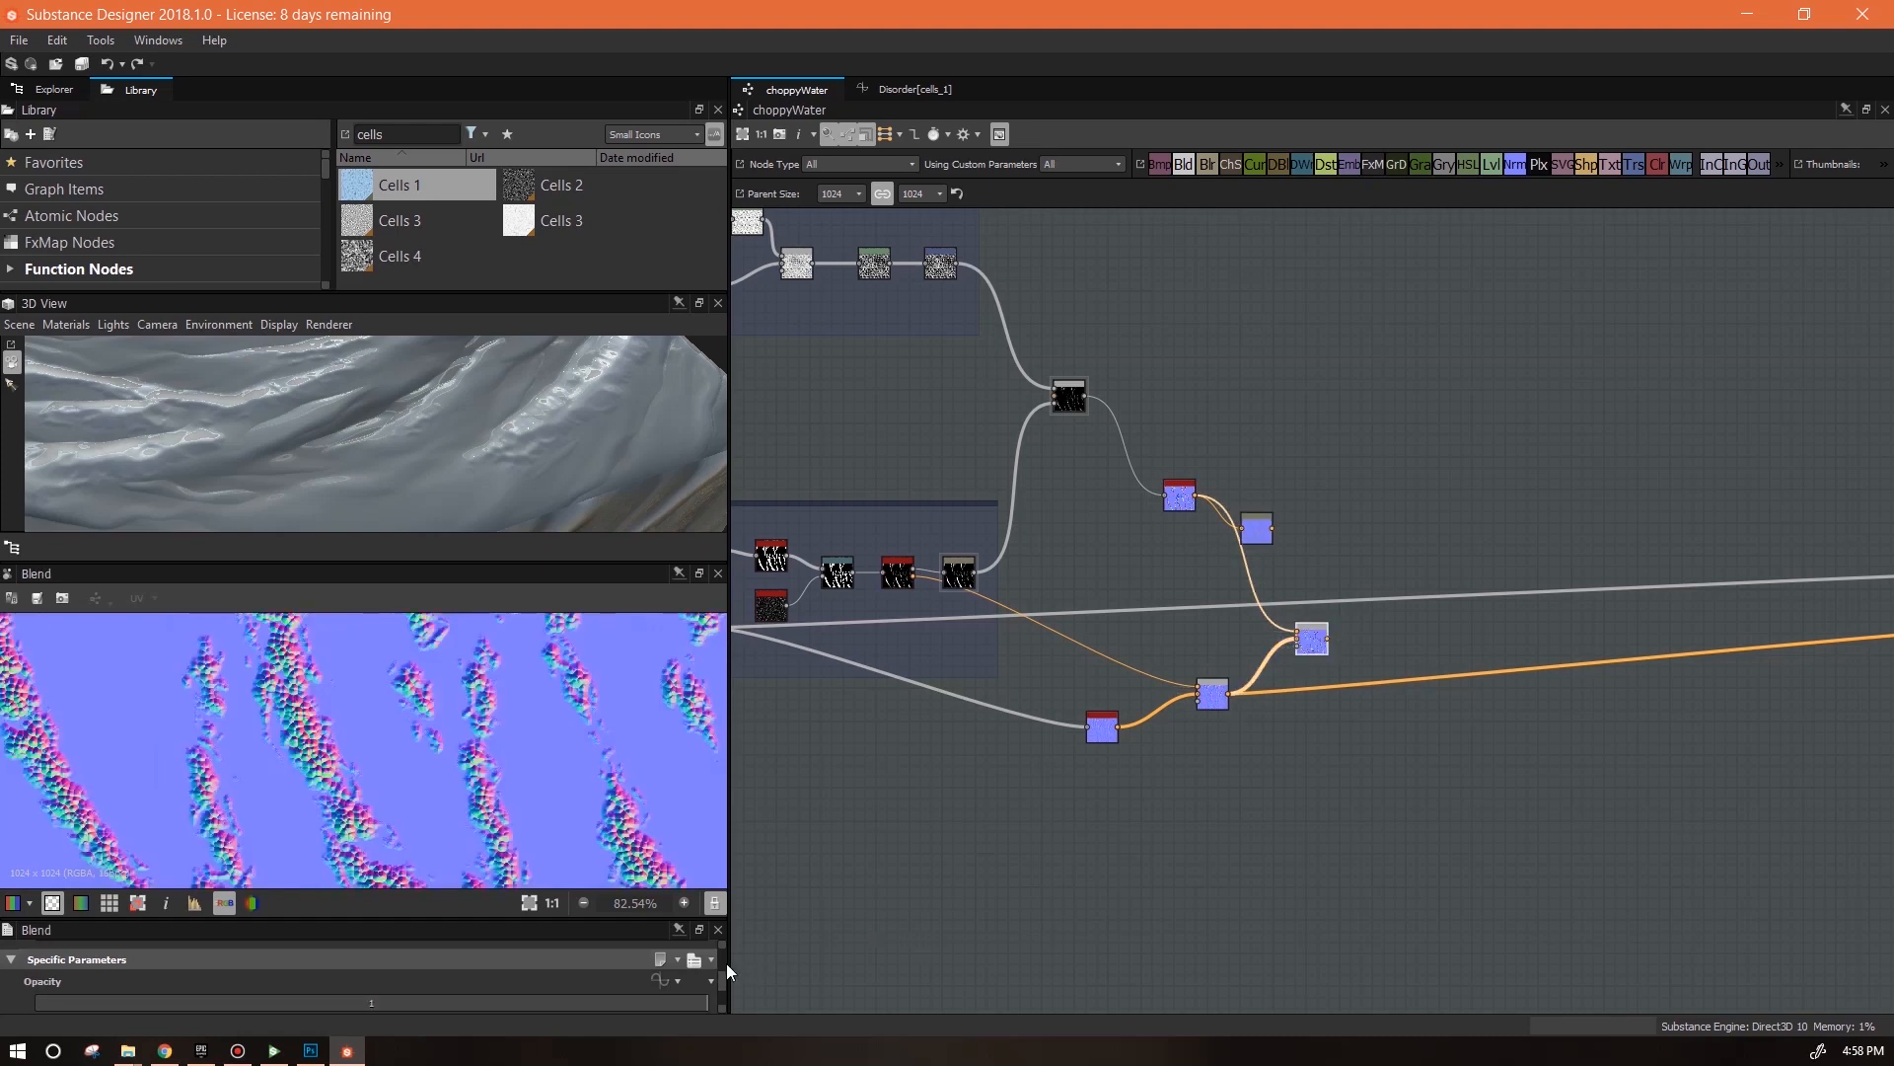
drag(586, 919, 585, 824)
click(606, 953)
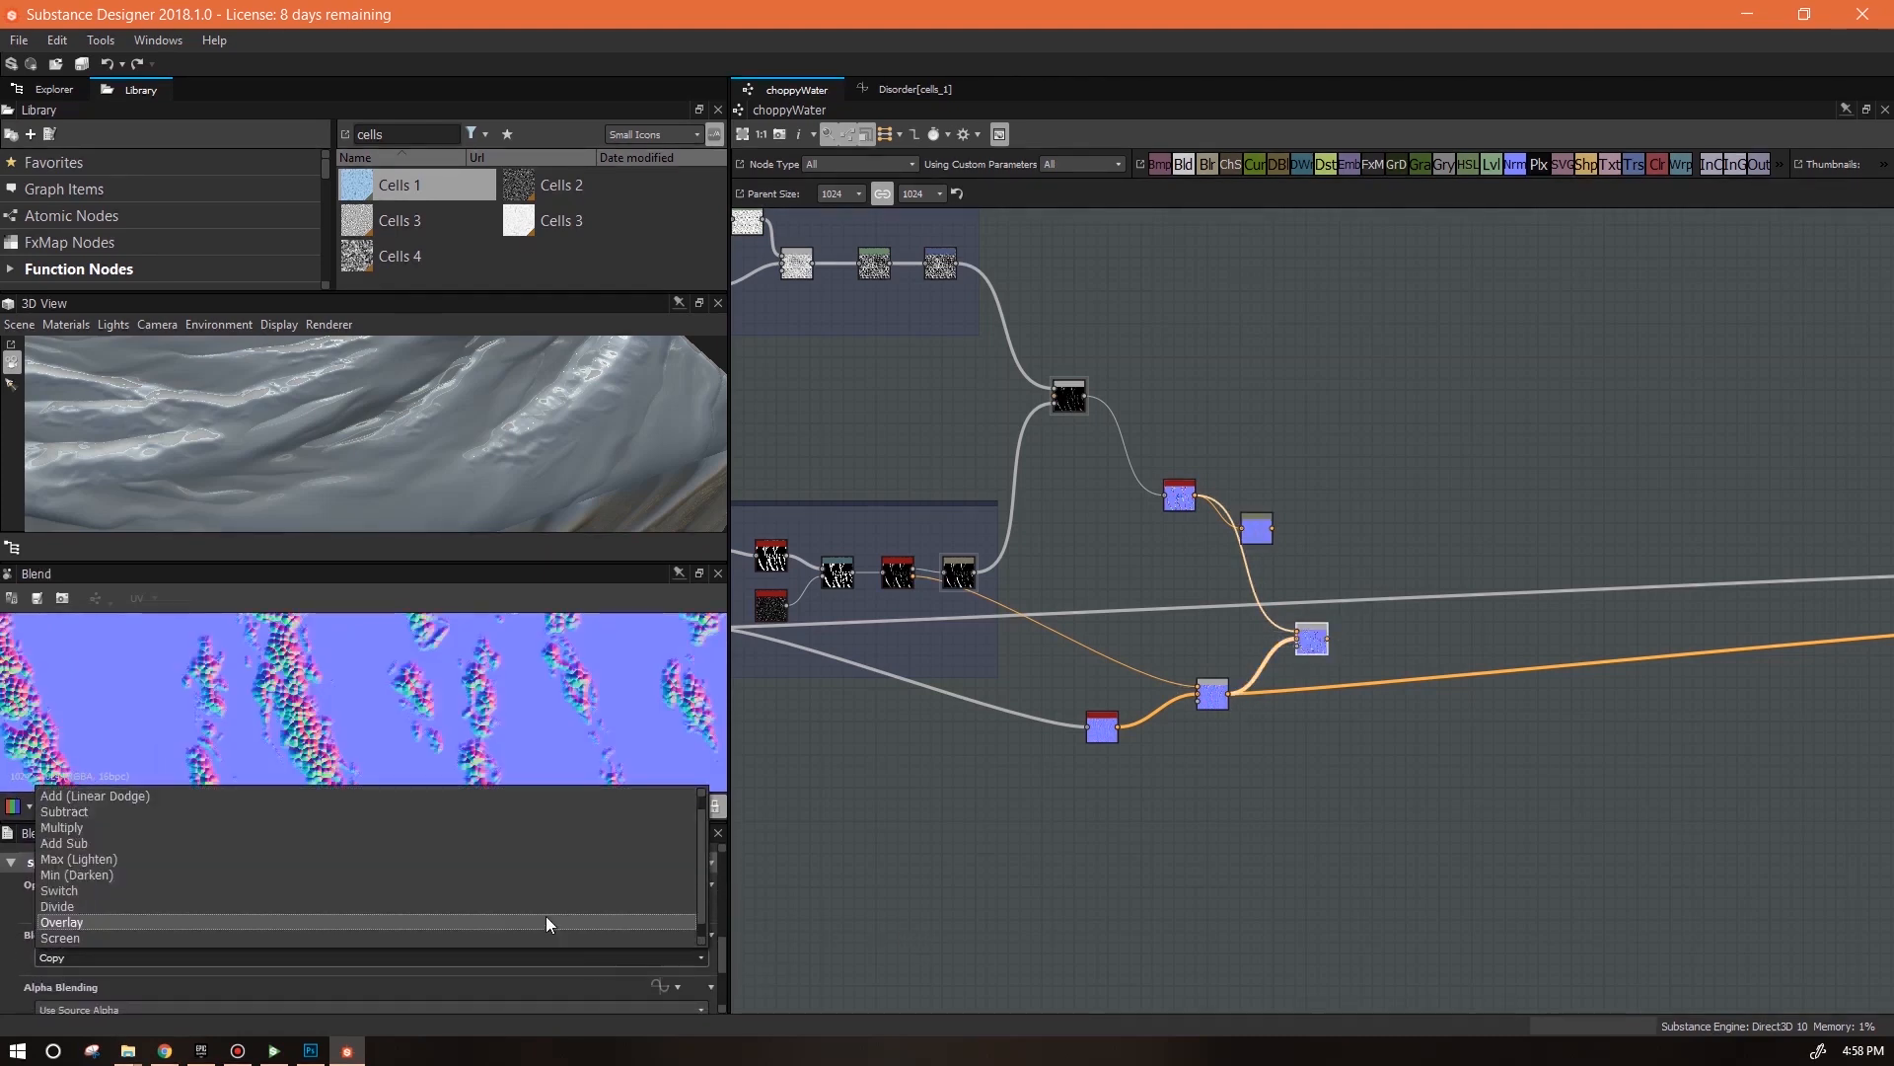
click(480, 922)
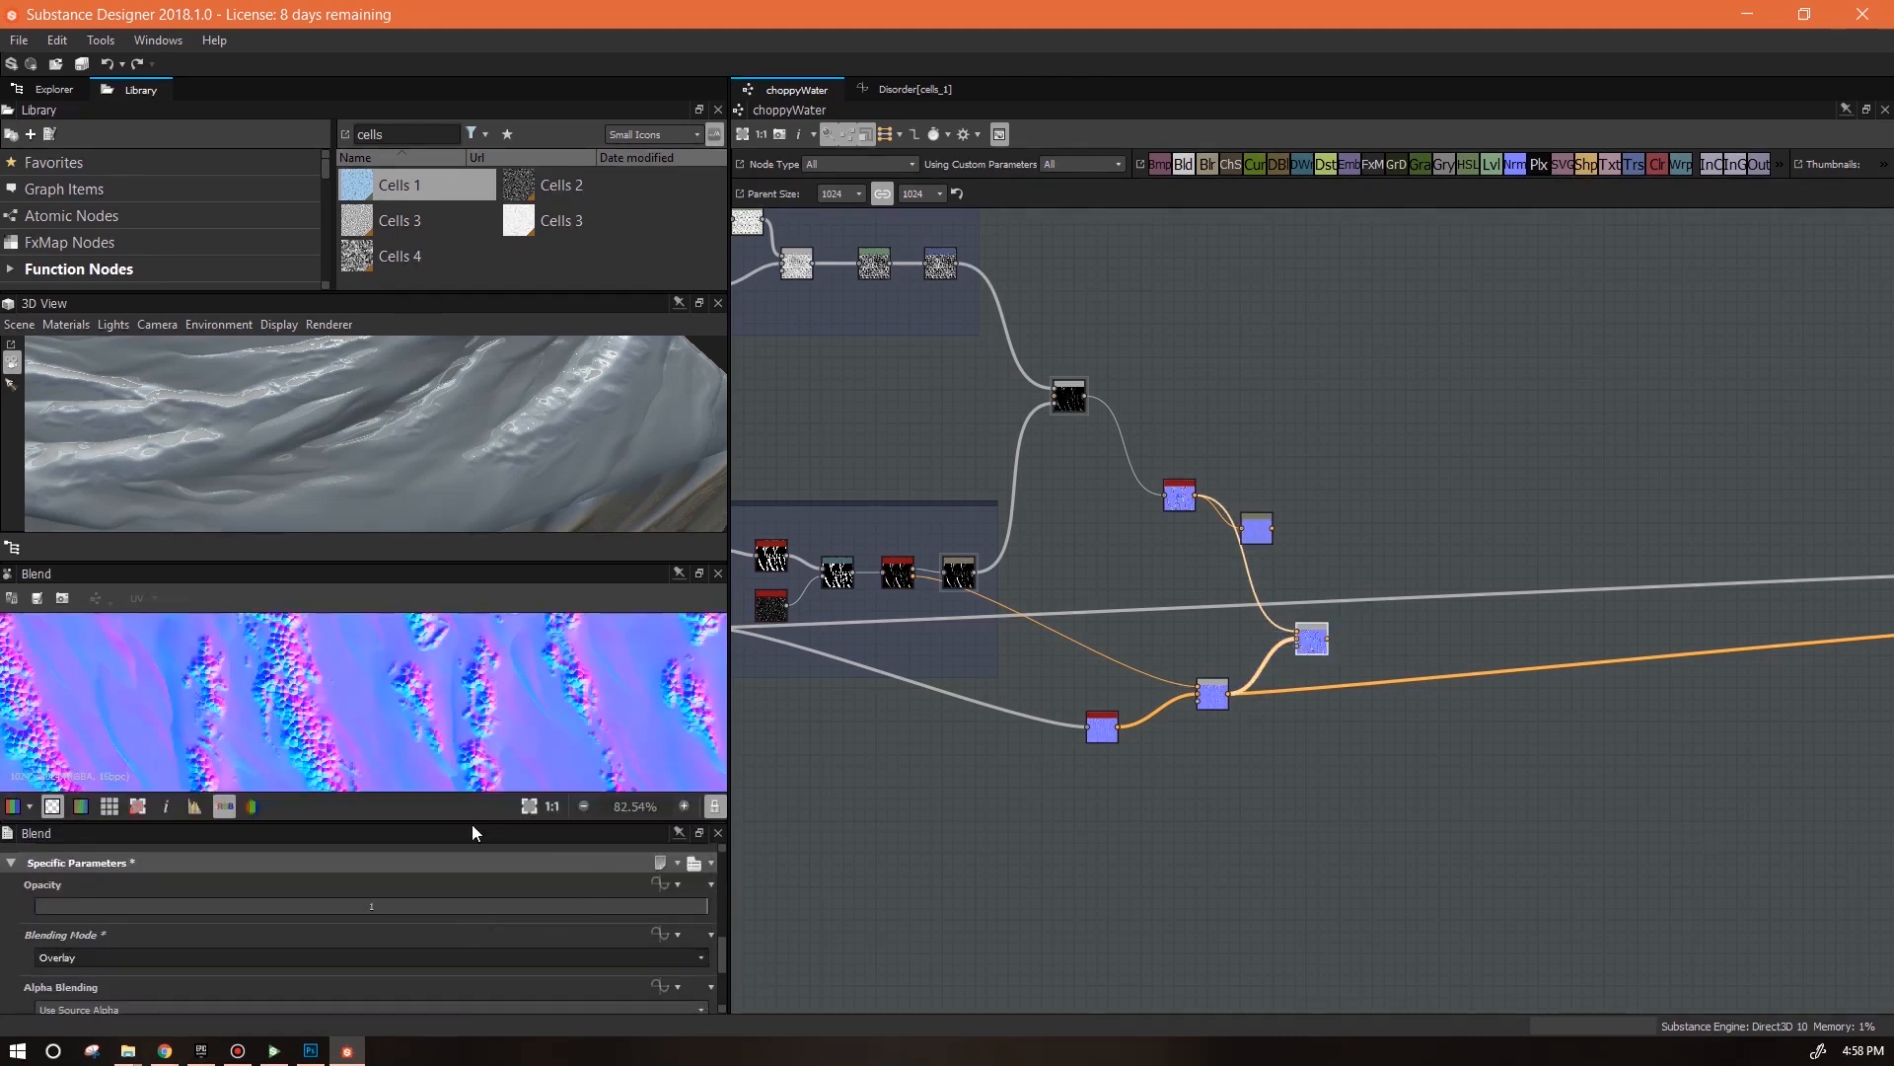
Connect the combined normals Blend to the graph's normal output and check the result in the 3D preview
drag(472, 825, 471, 916)
middle_drag(1255, 801, 951, 859)
drag(1024, 707, 1699, 685)
drag(519, 464, 722, 506)
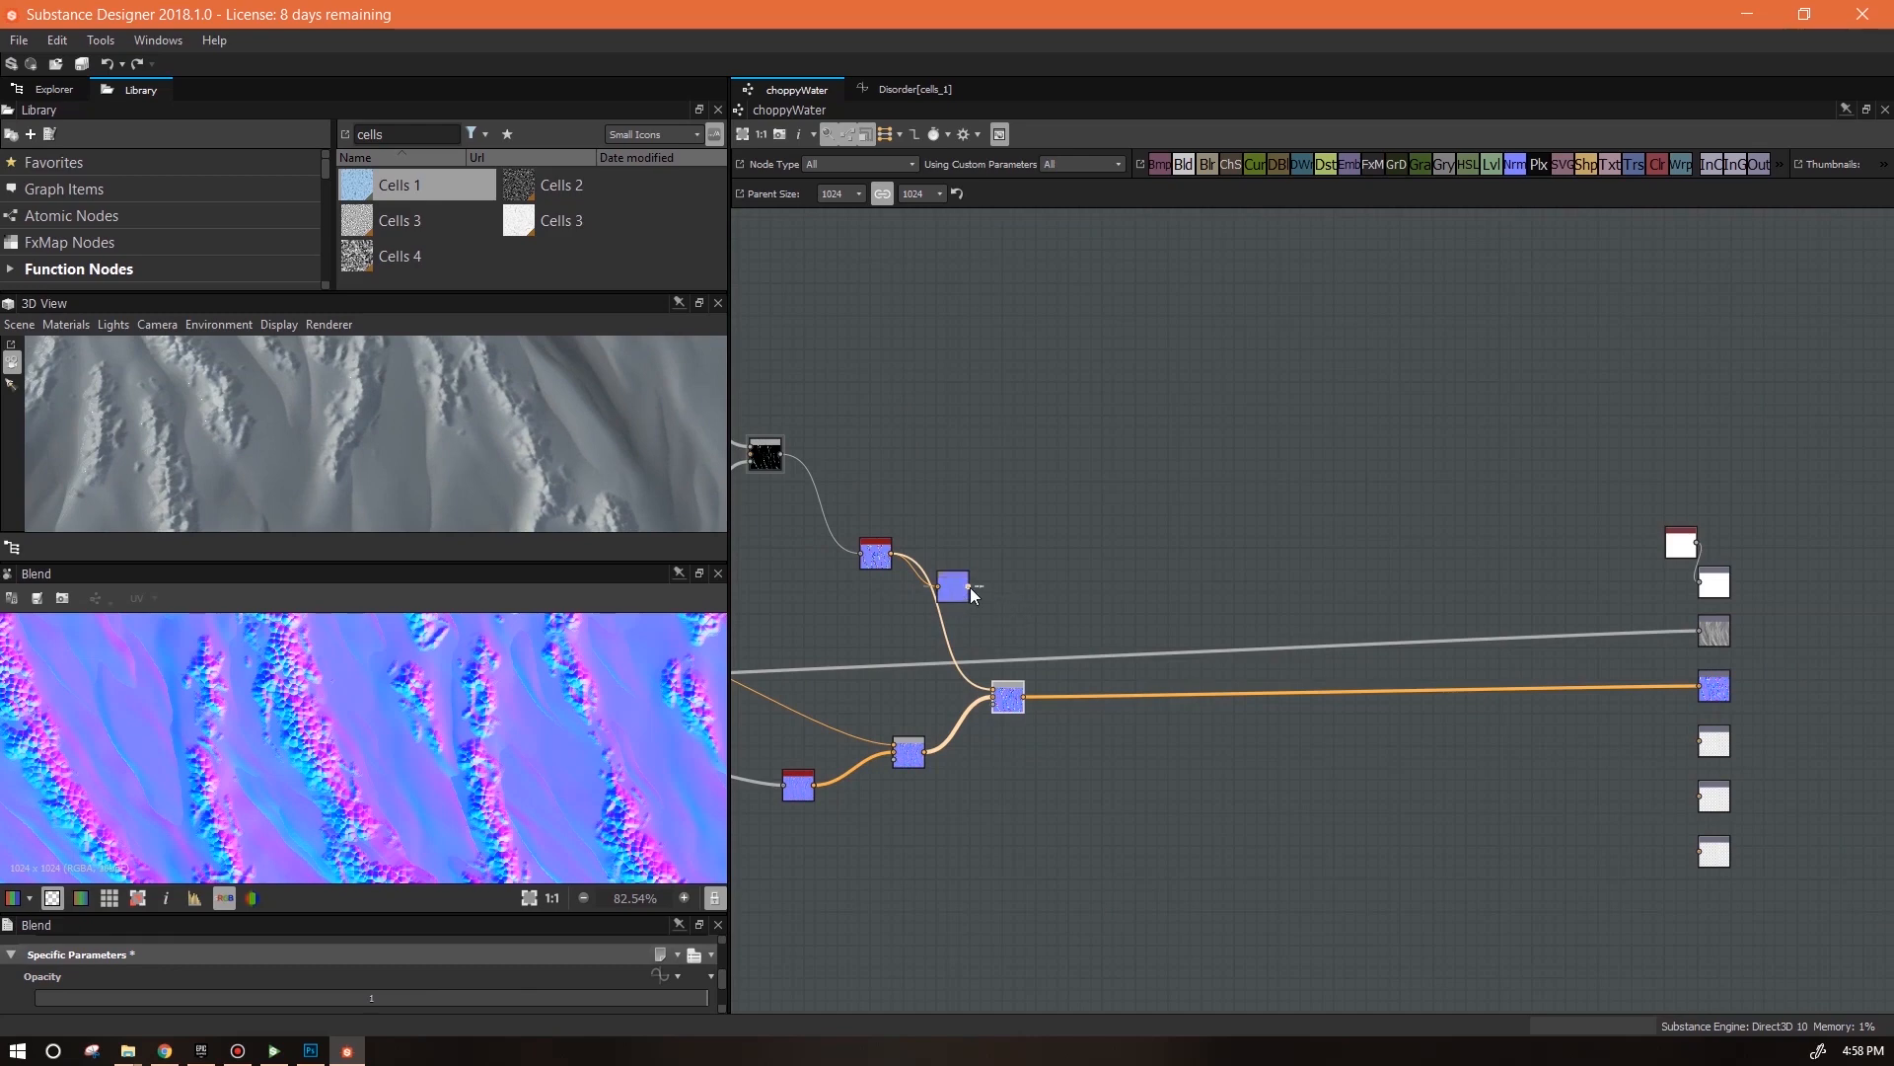
Feed the combined normals Blend from the Blur instead of the foam height-to-normal node, and set the Blur's intensity to 0.38
drag(969, 588, 993, 695)
click(955, 592)
double_click(371, 1001)
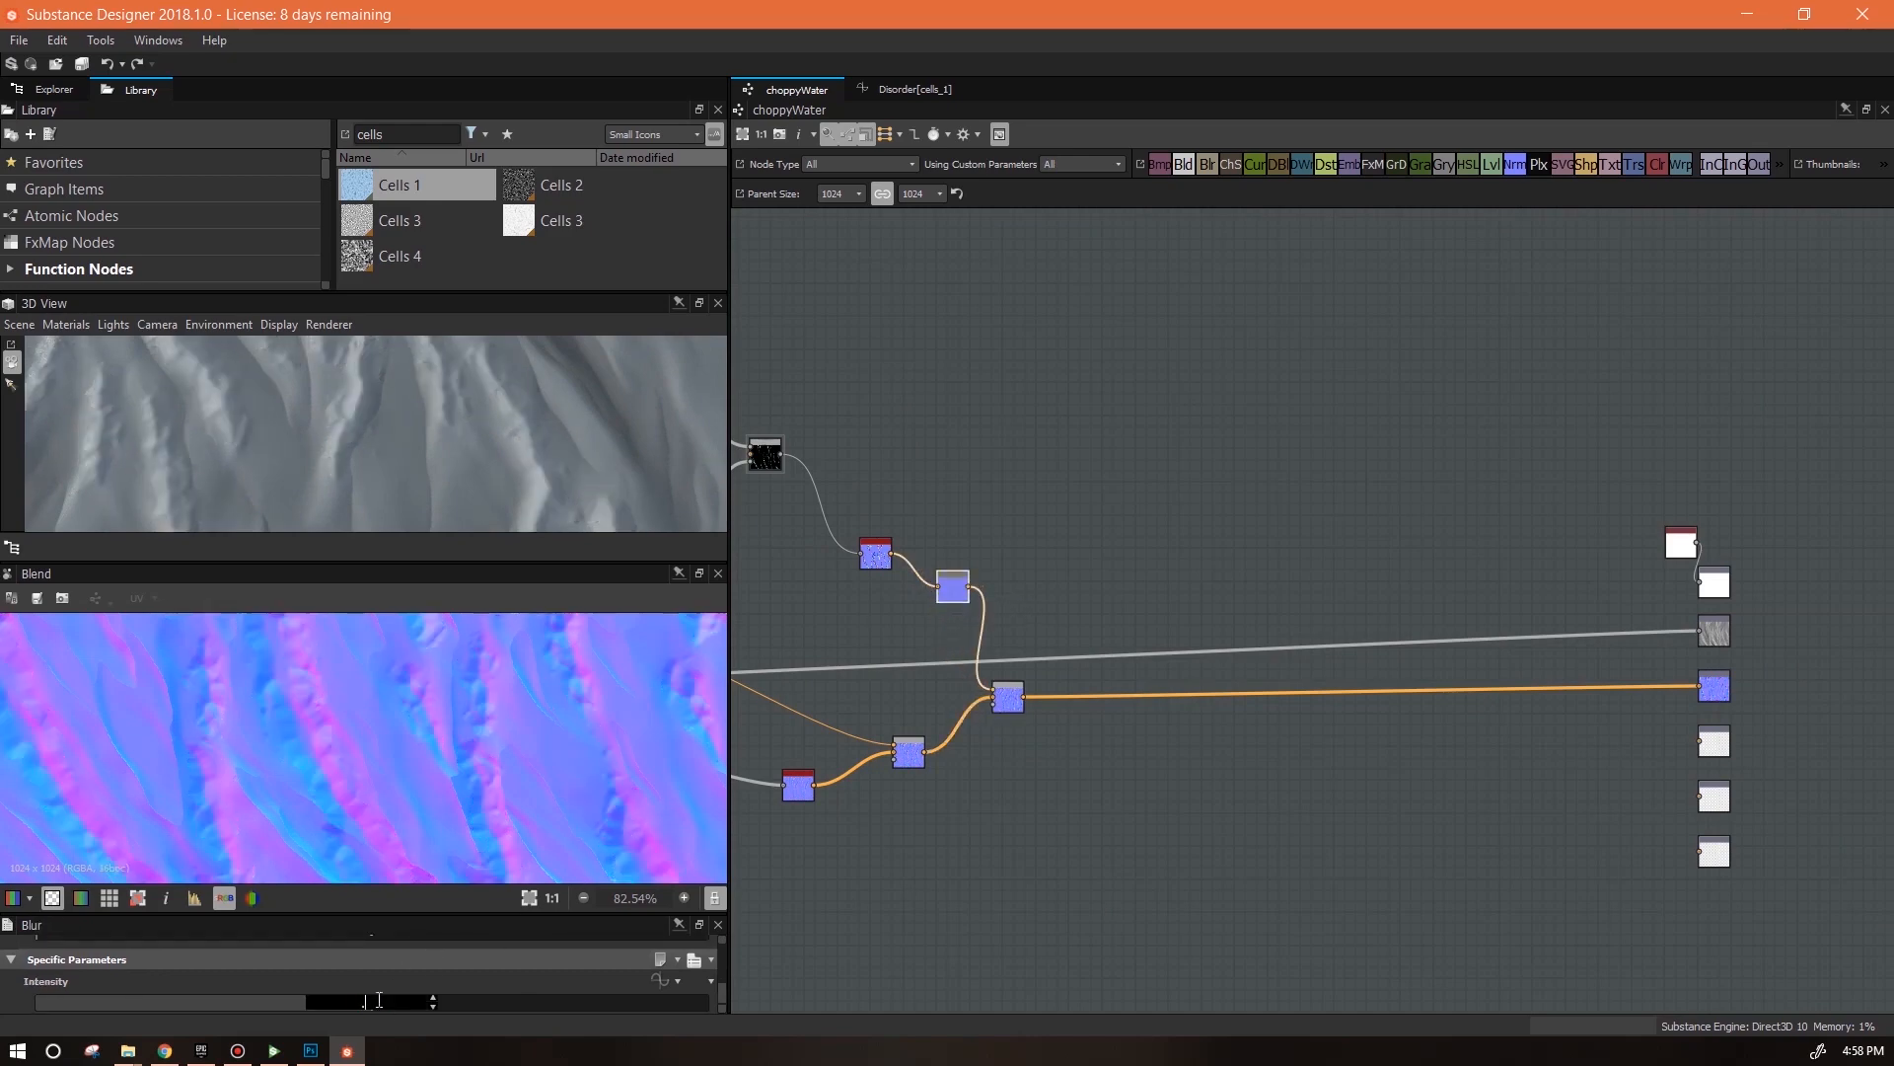
text(0.3)
key(Return)
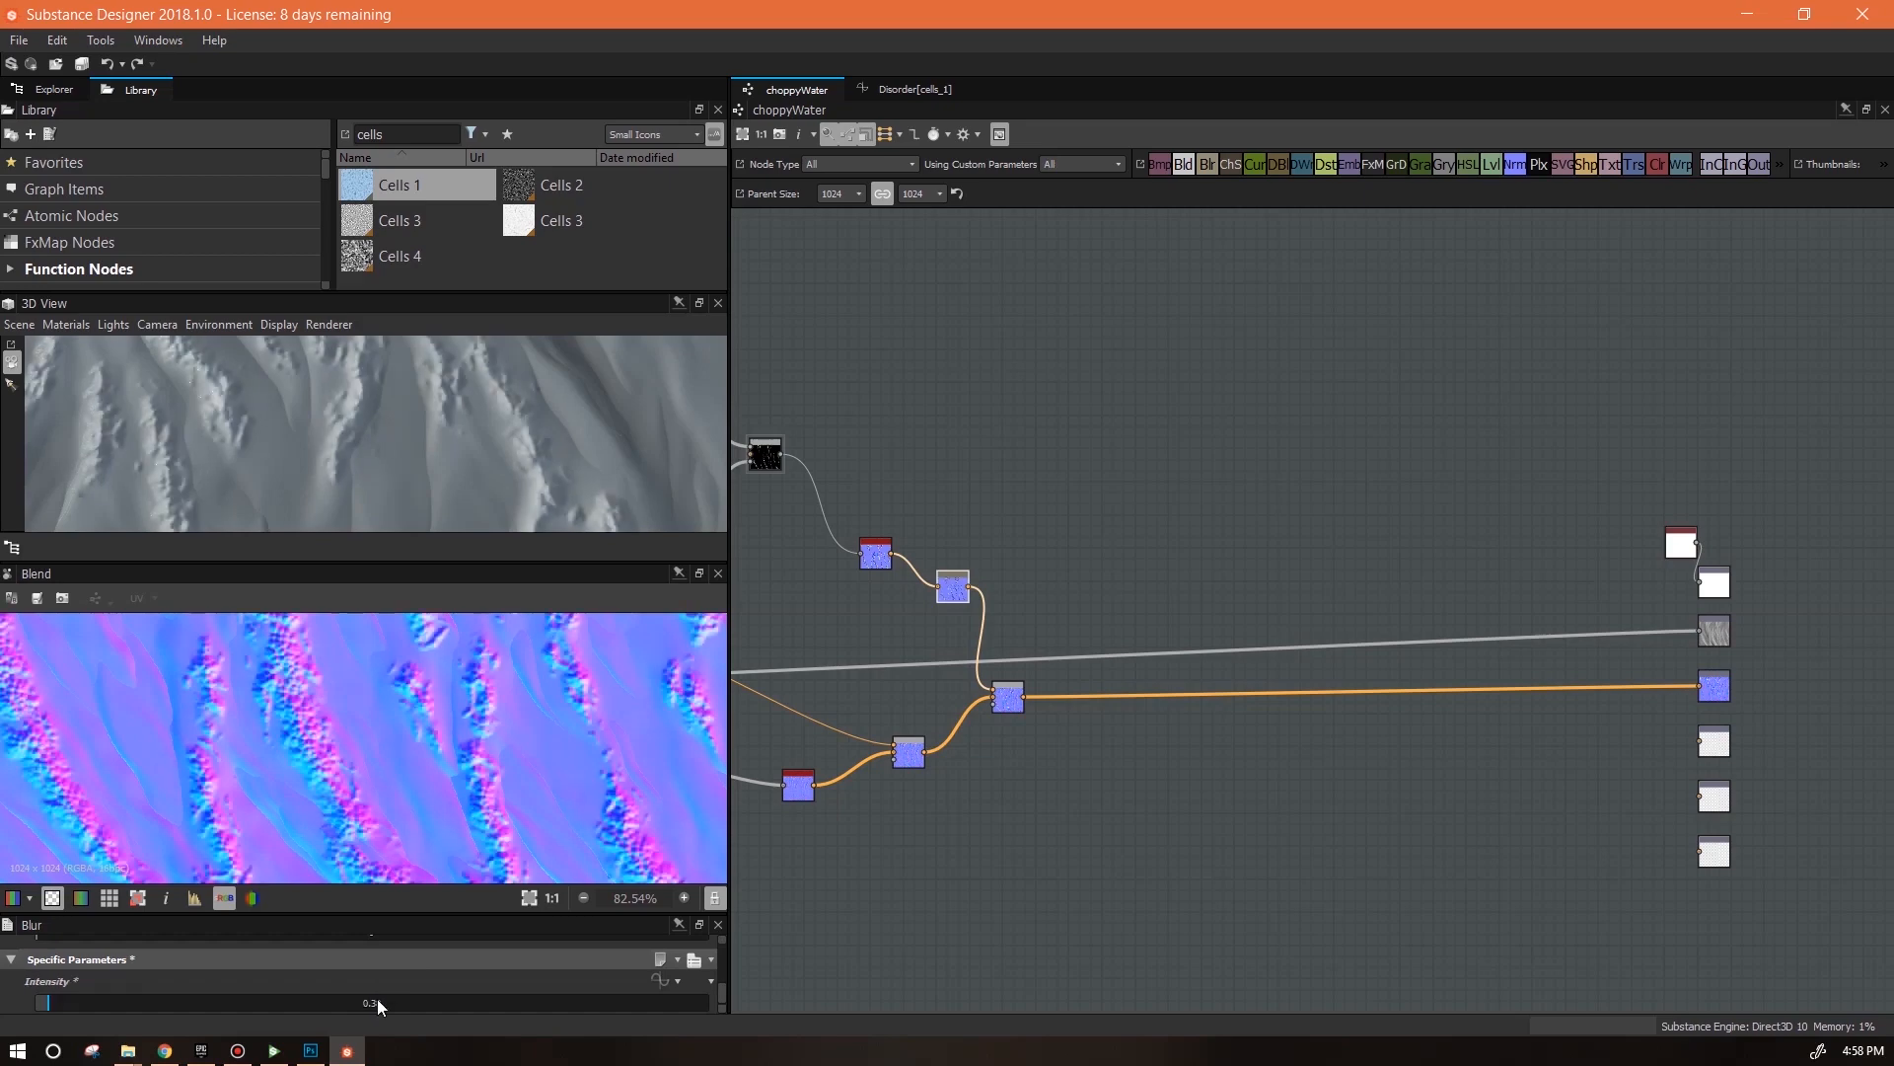
drag(317, 400, 563, 760)
drag(571, 584, 211, 587)
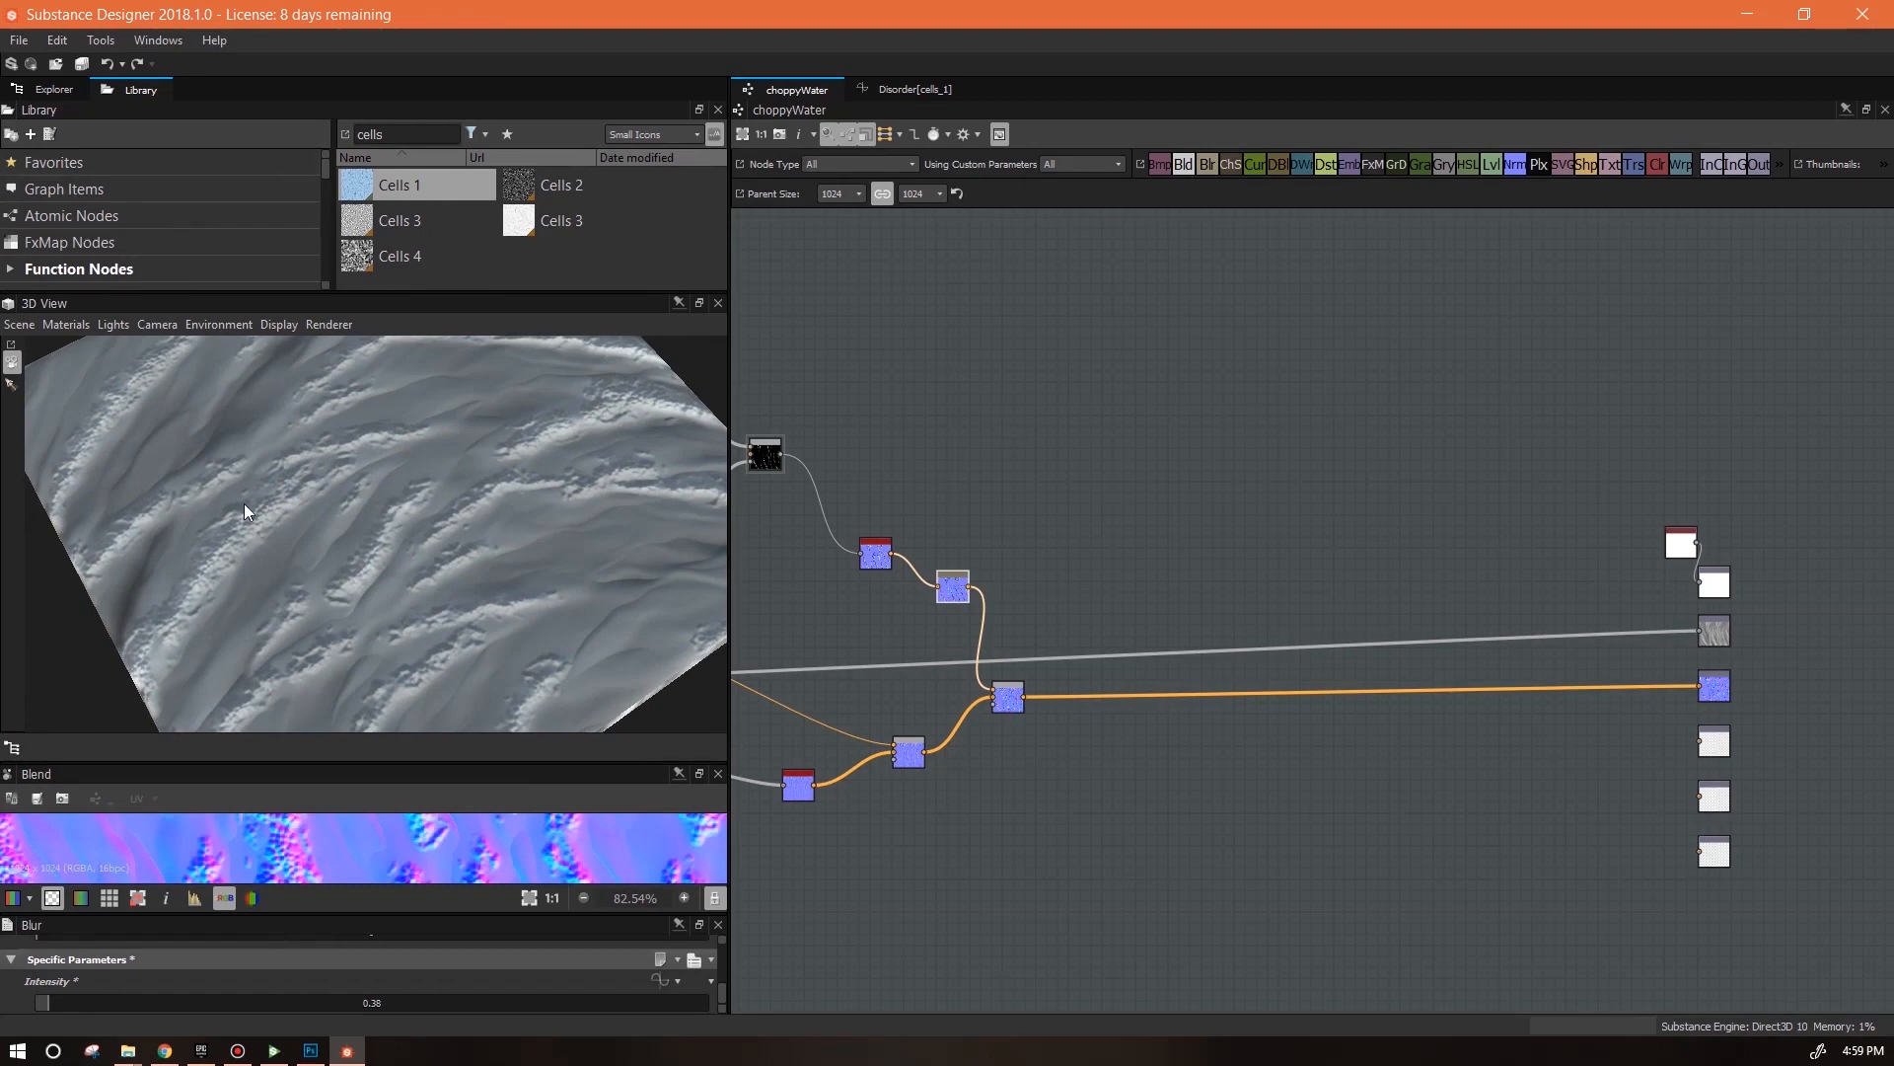
Save and republish the choppyWater.sbs package
click(52, 90)
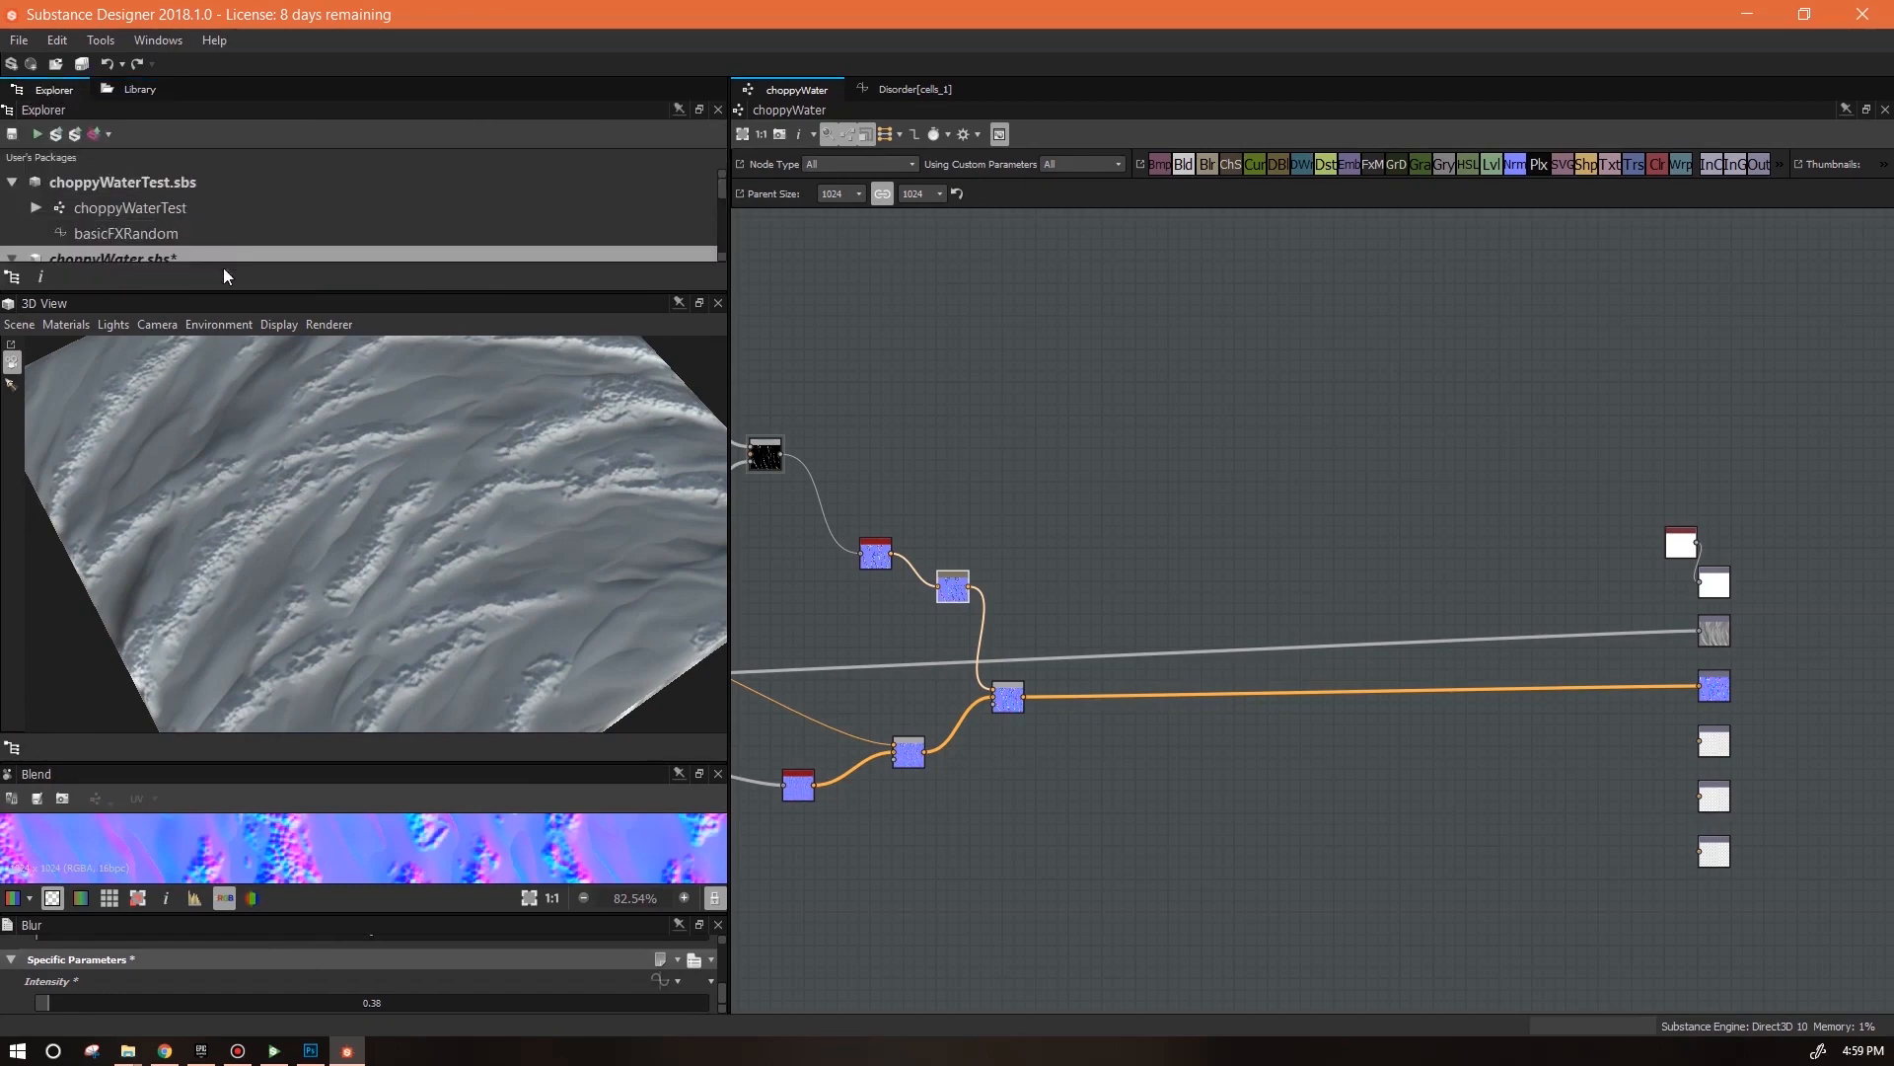
drag(217, 291, 217, 377)
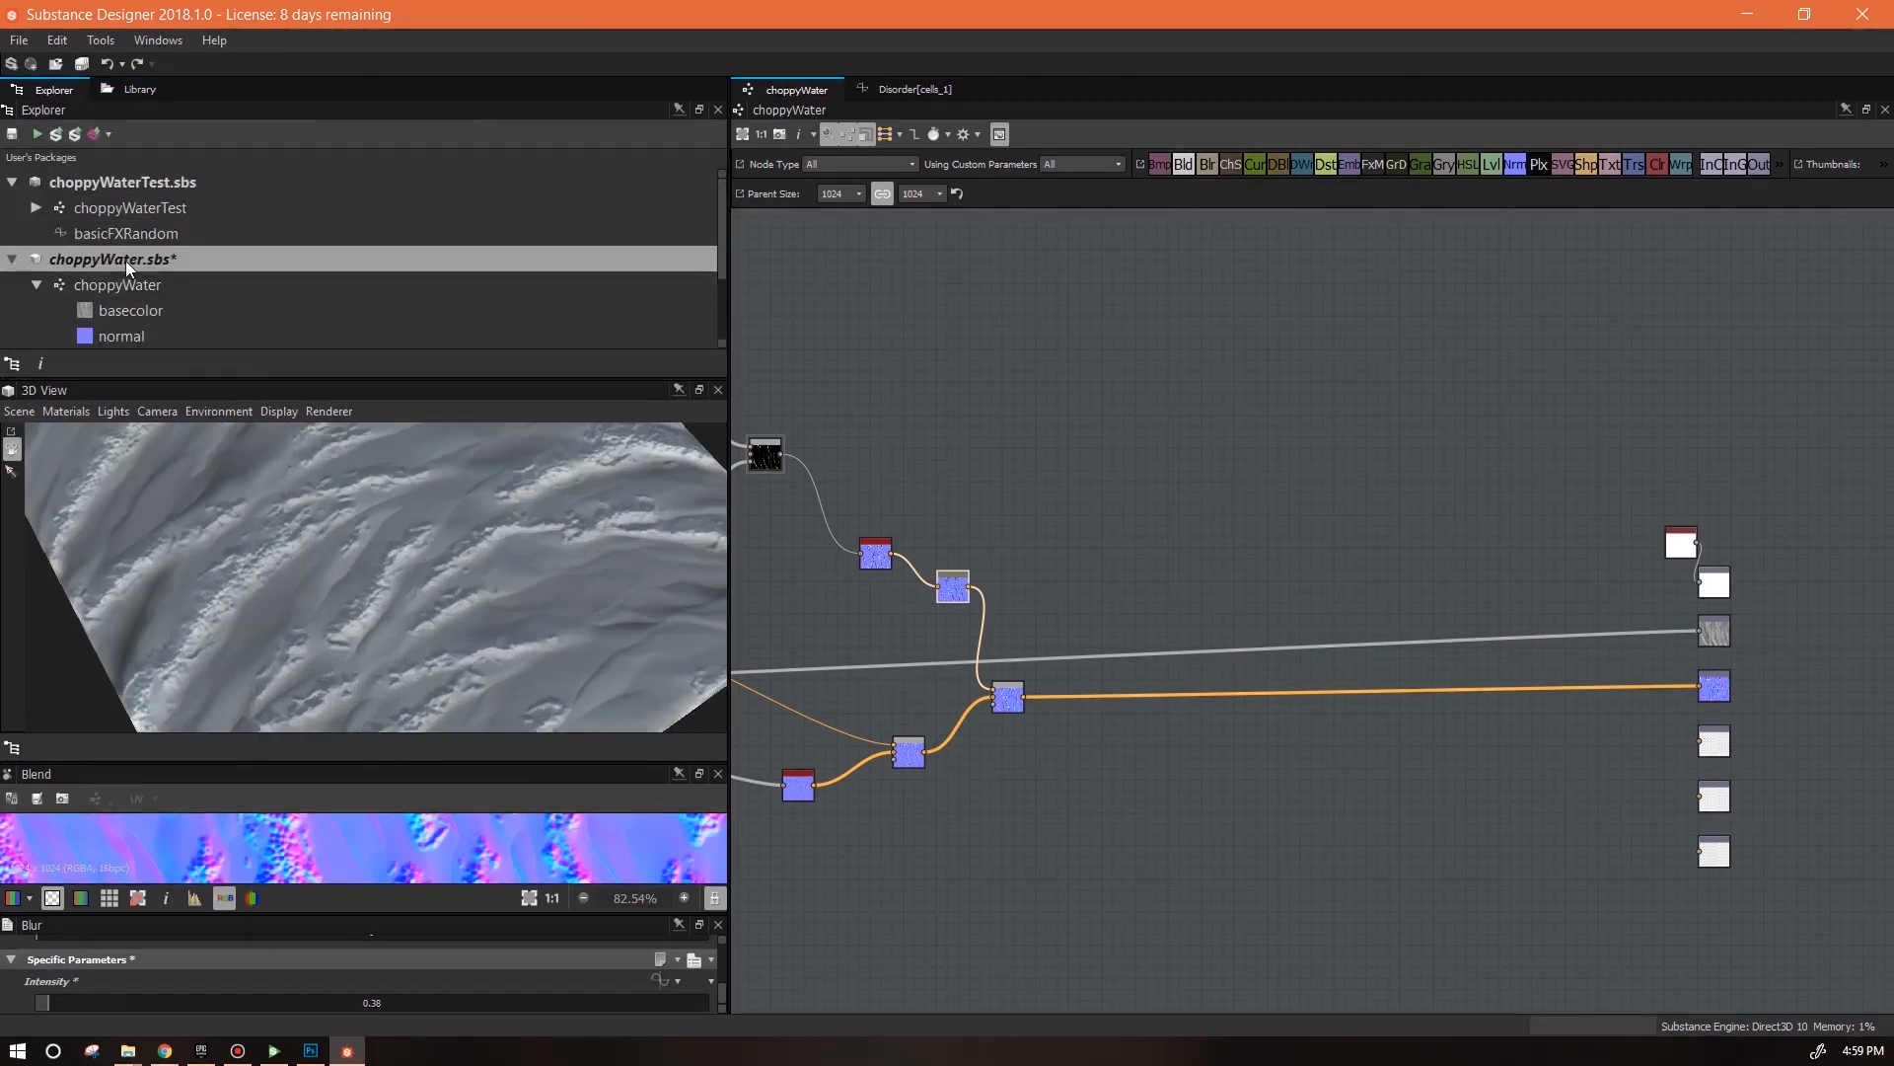
click(76, 135)
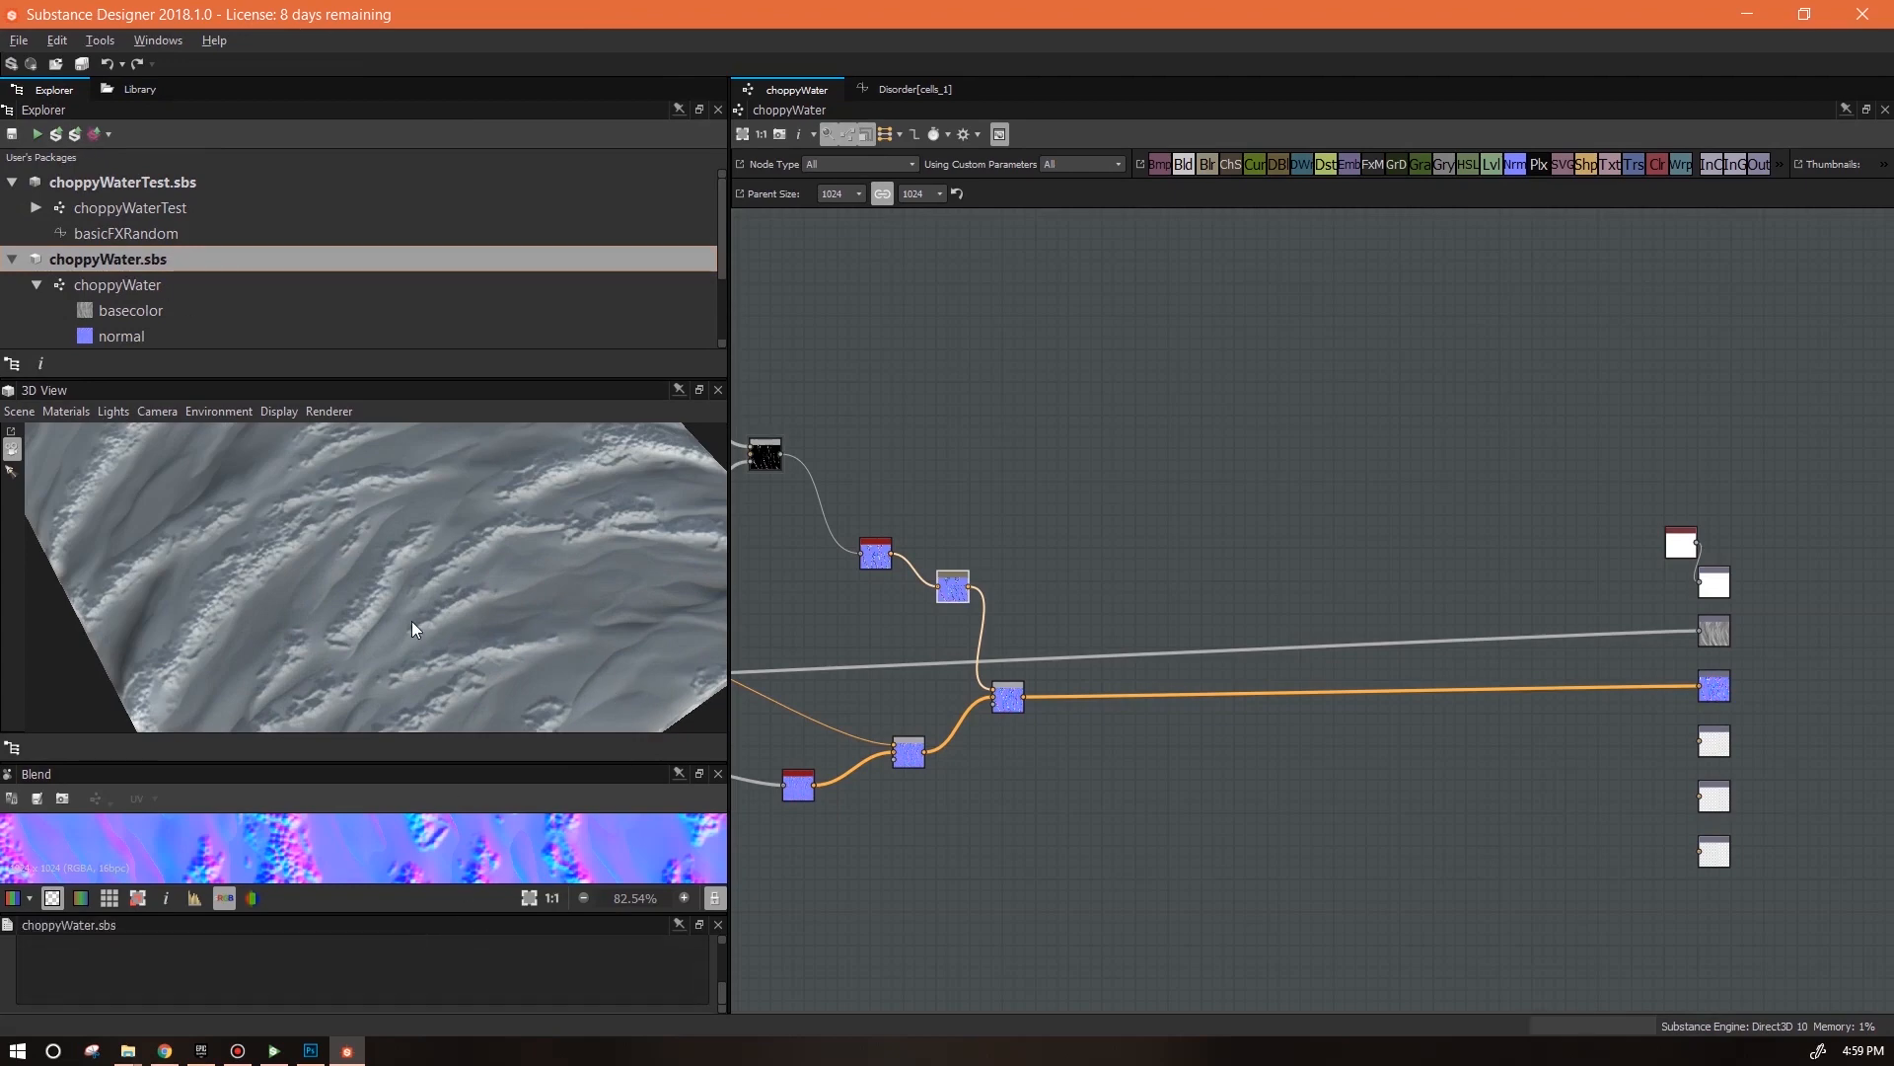
Switch to Substance Player, reload choppyWater.sbsar and orbit around the updated material
click(274, 1050)
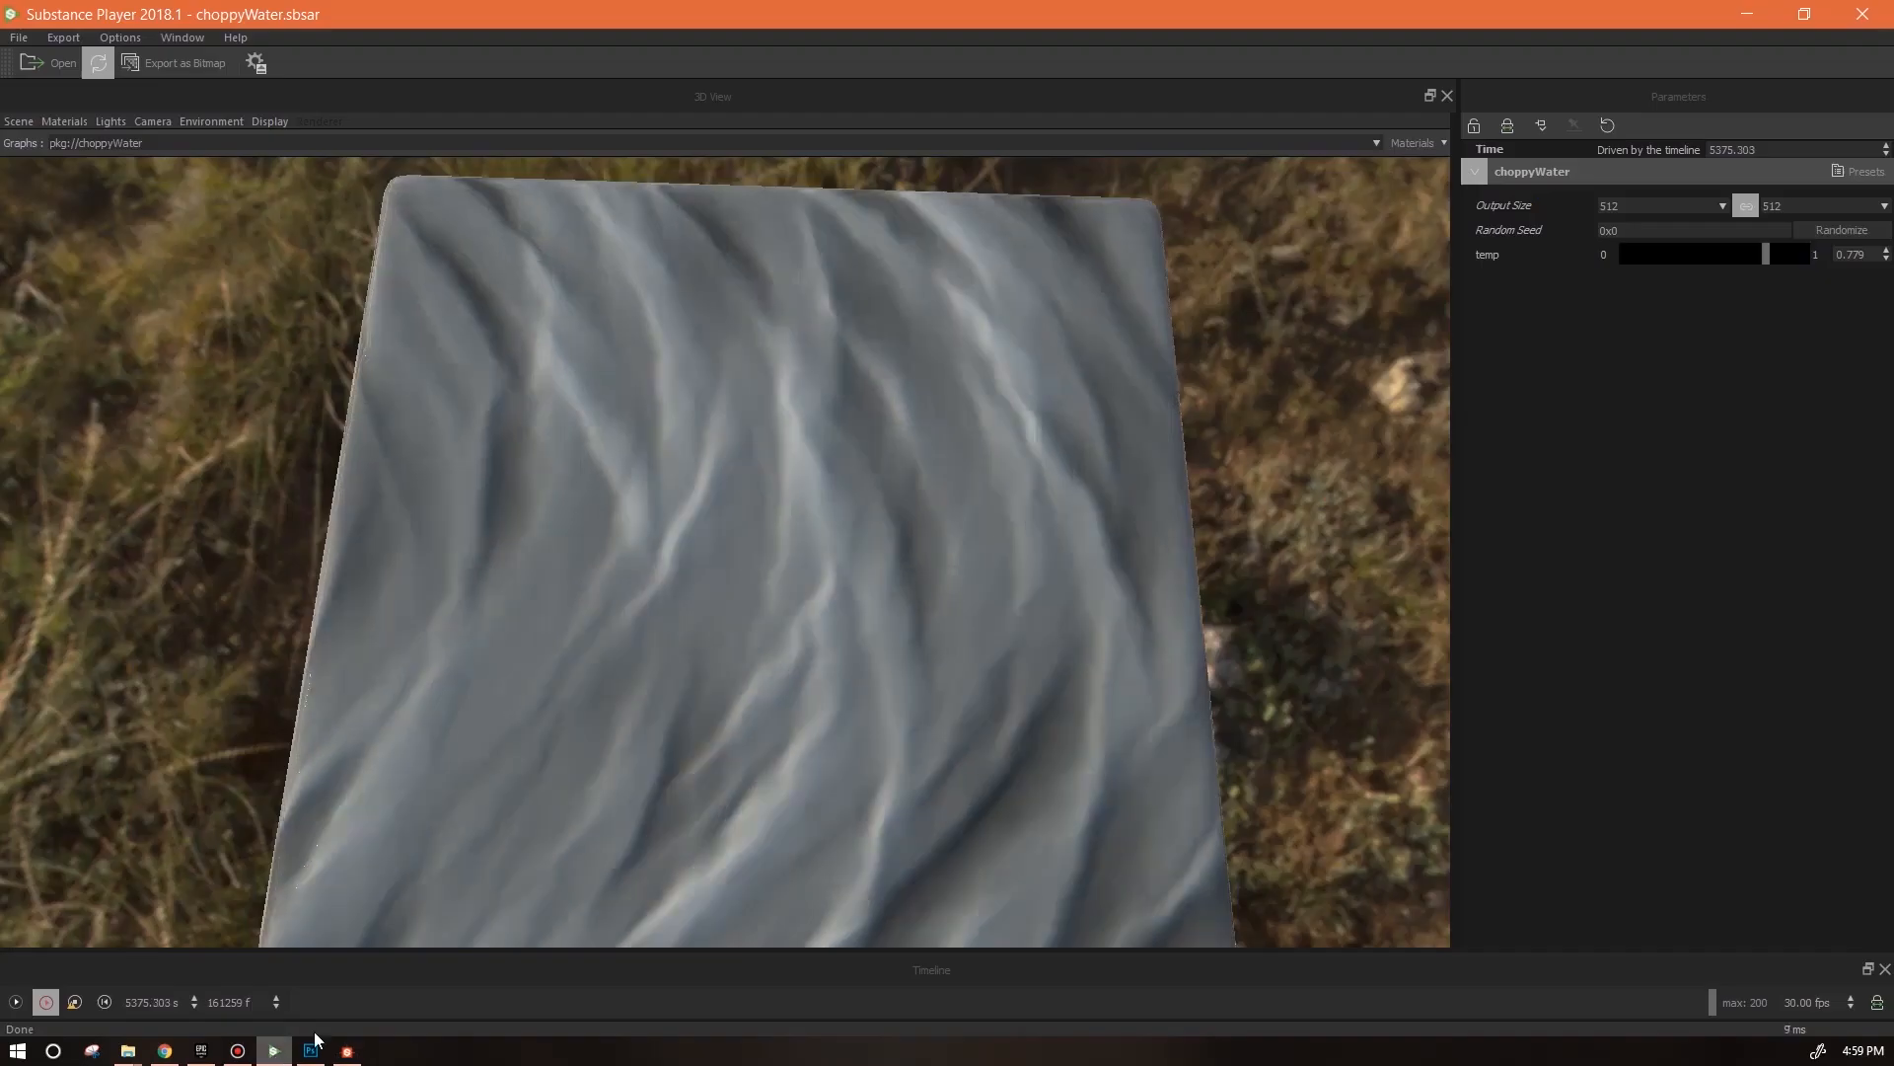
click(97, 63)
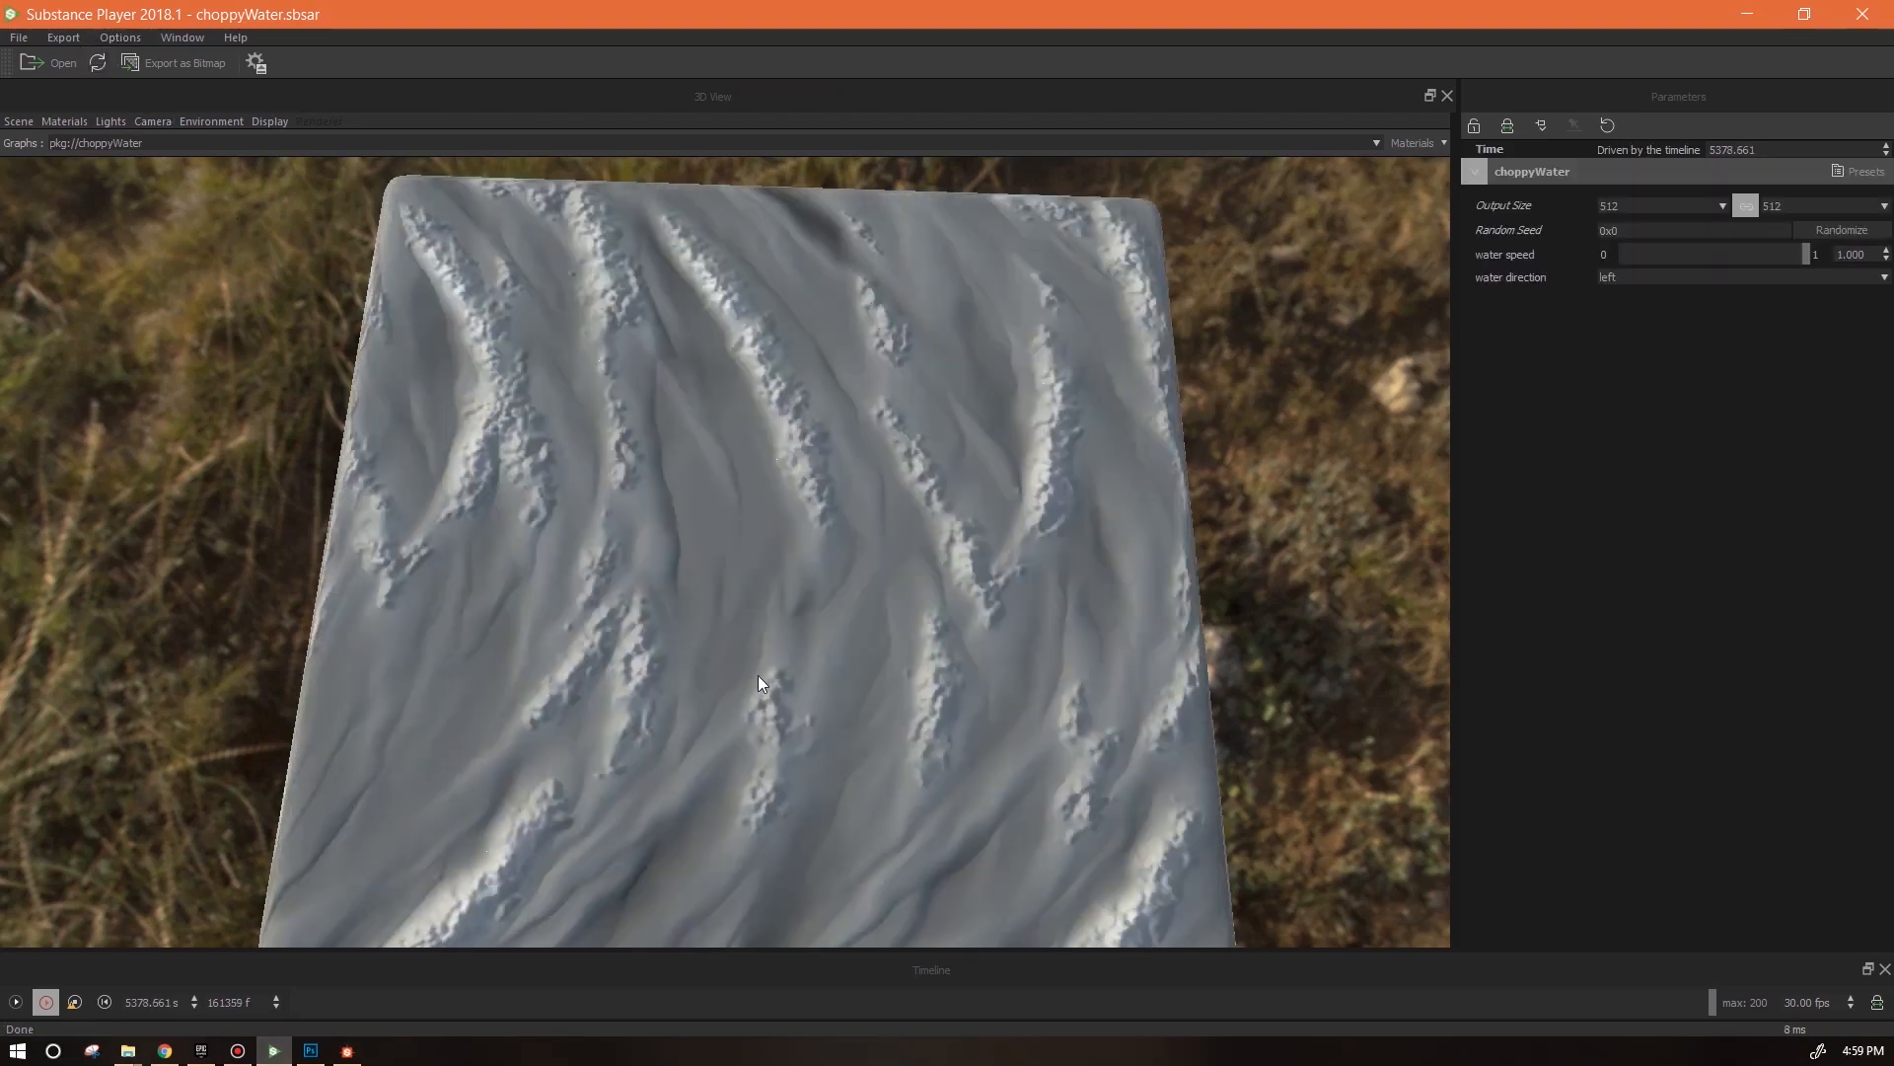
drag(808, 694, 1312, 434)
Set the water direction to right and test the water speed at about 0.242 and at 1.000
click(1638, 274)
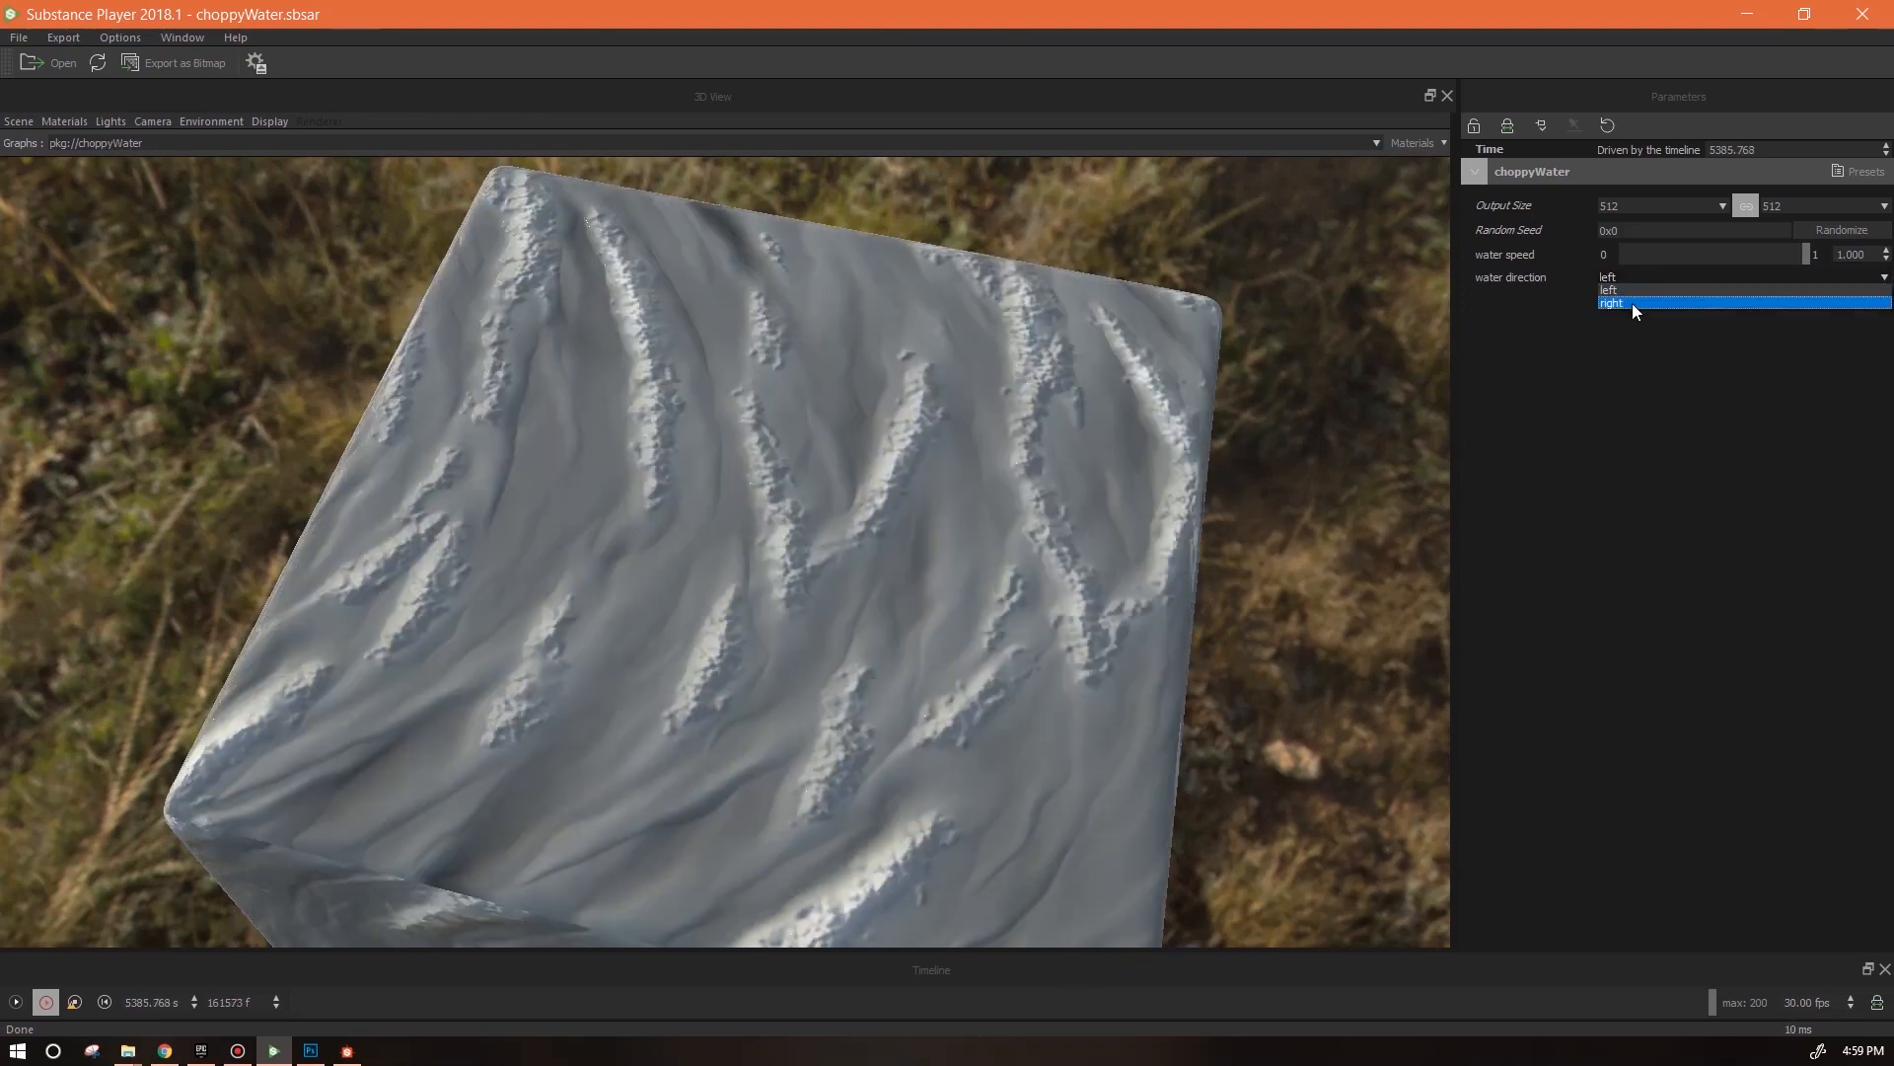
click(1632, 304)
drag(1798, 253, 1666, 254)
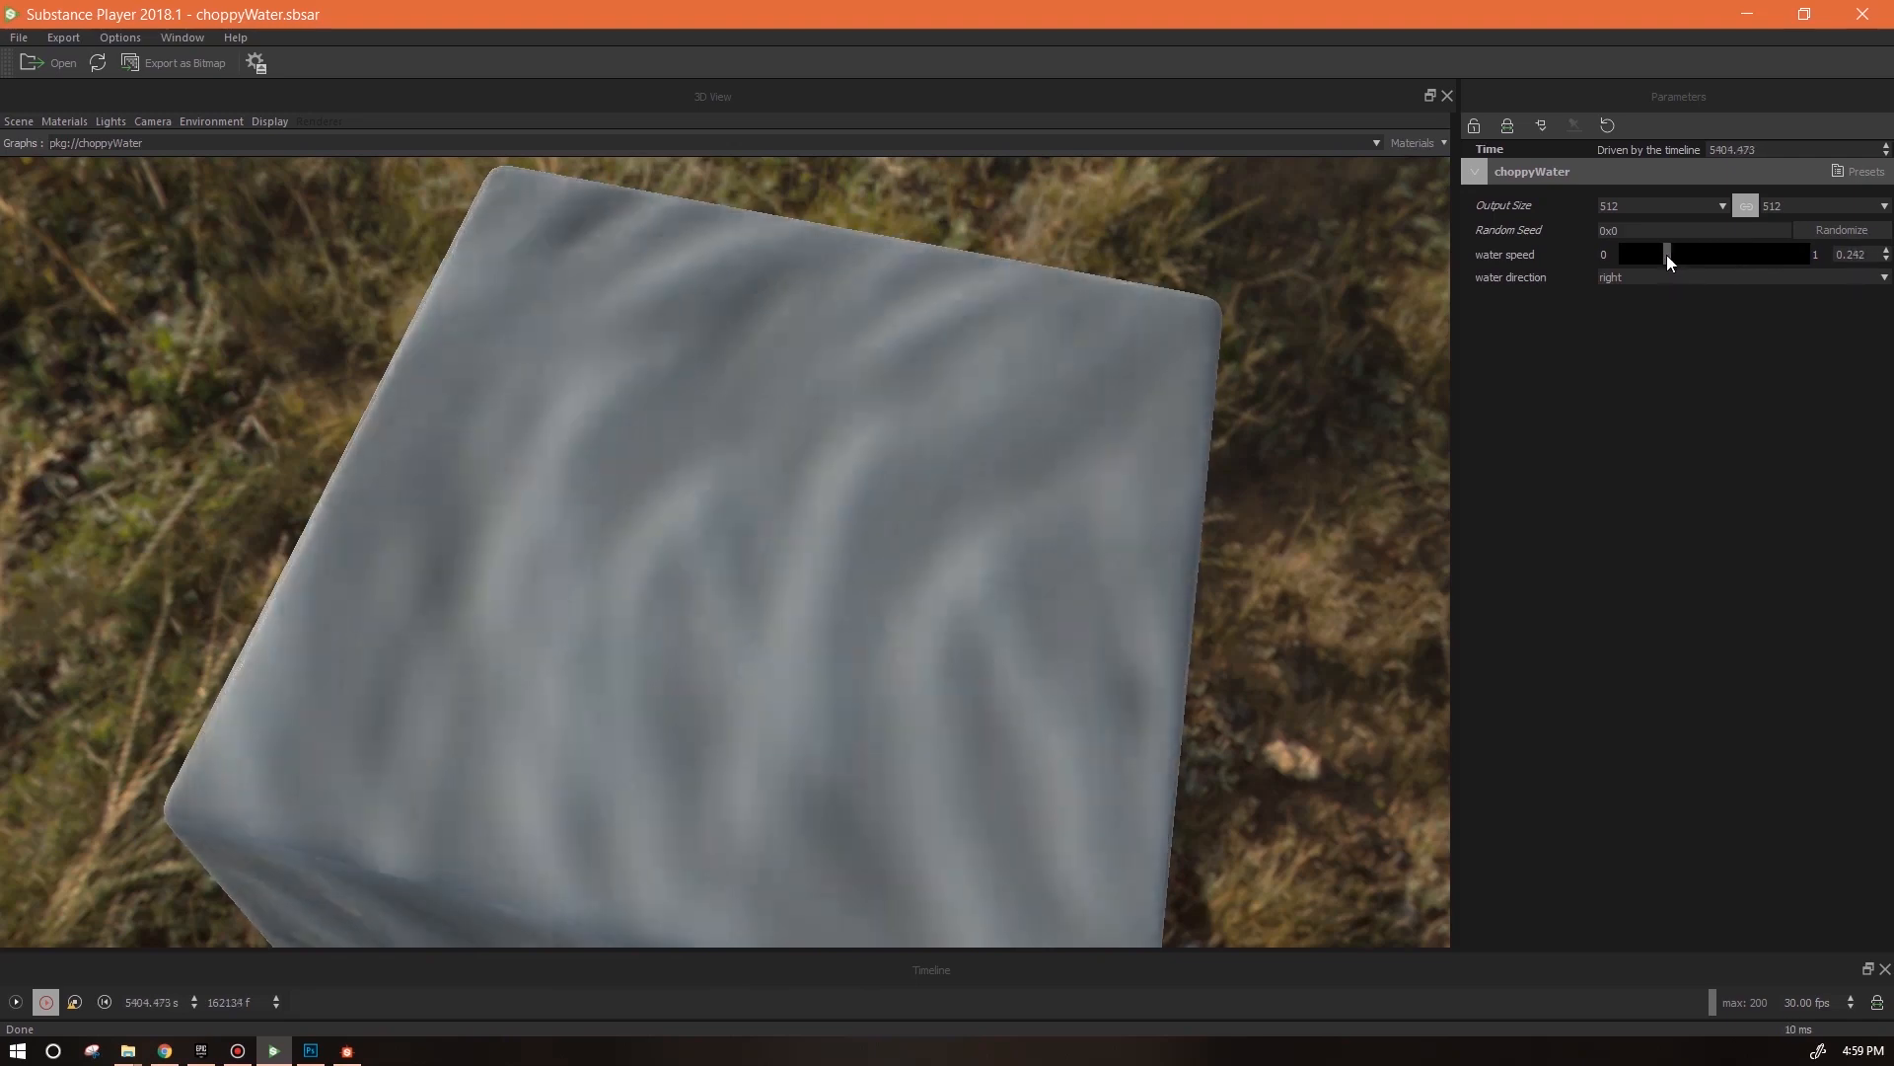
drag(1111, 582, 913, 579)
drag(1667, 253, 1805, 258)
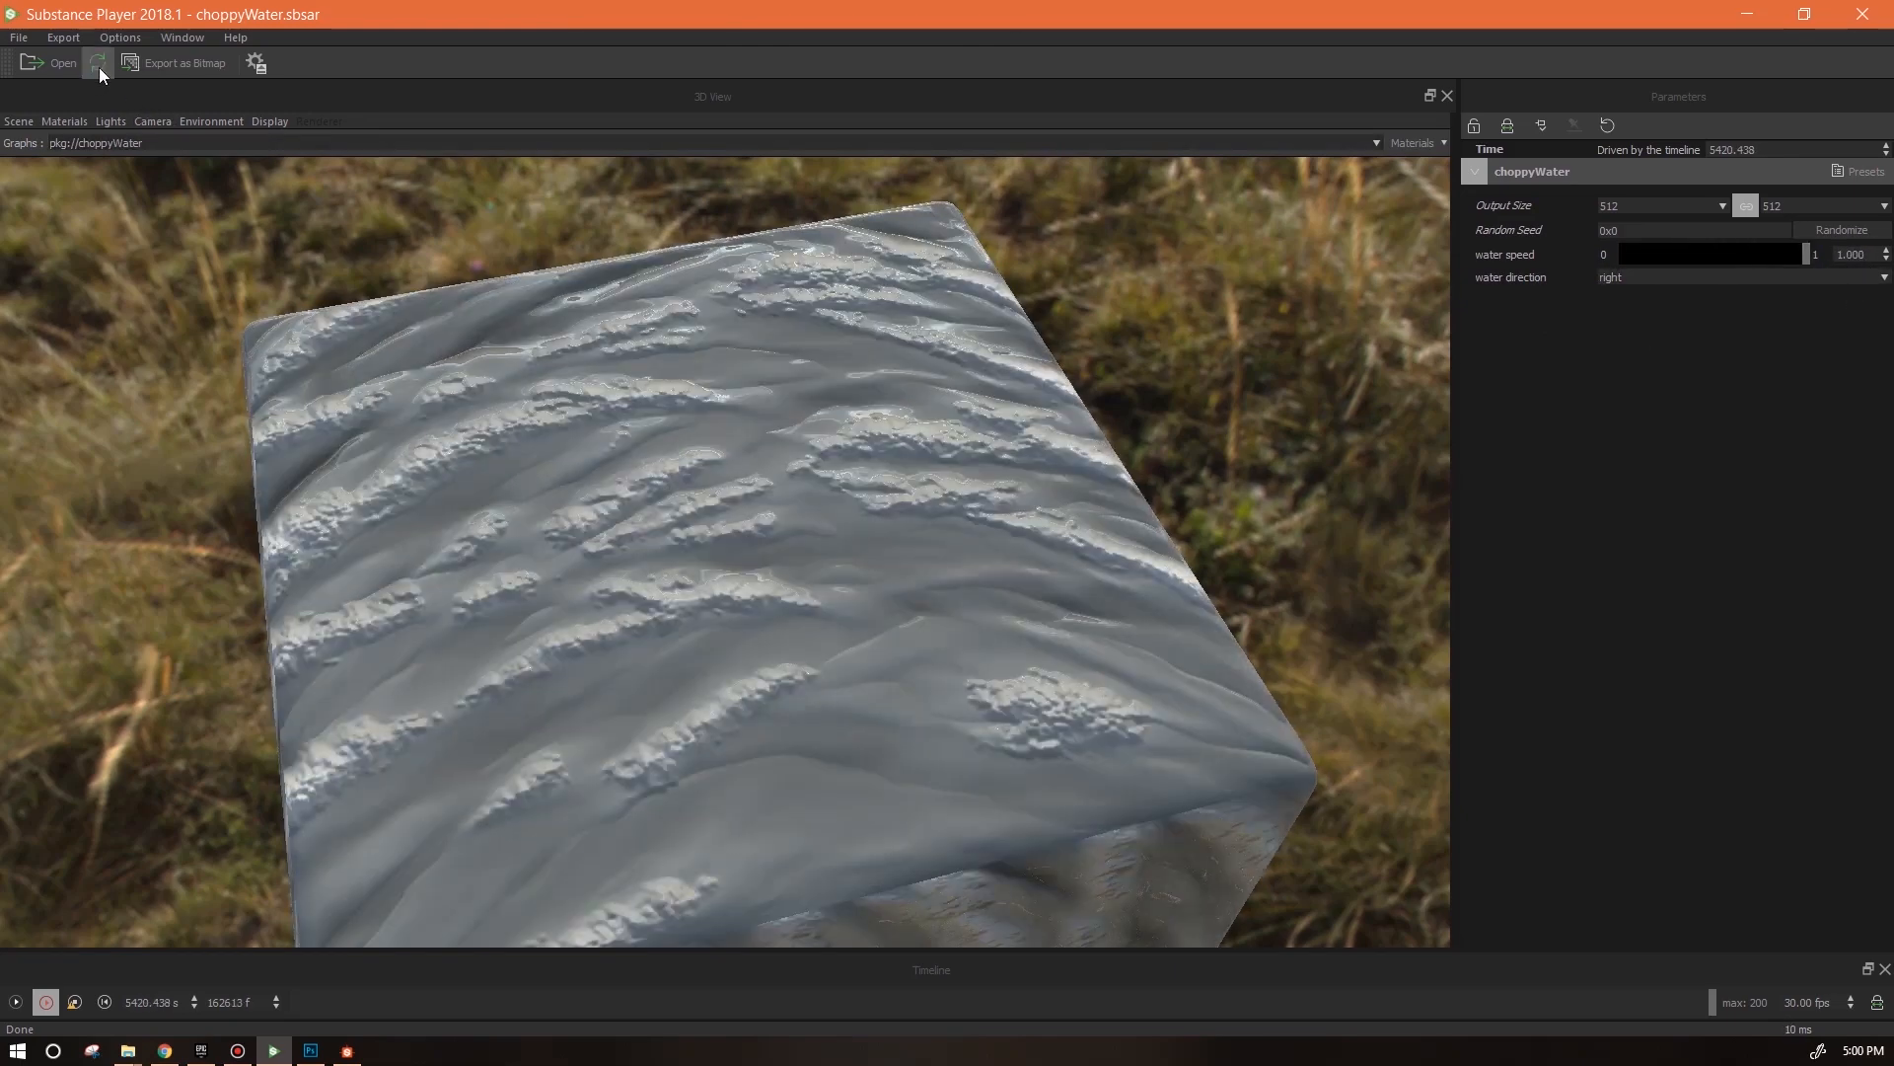
Switch back to Substance Designer, gather the two height-to-normal nodes, the Blur and both normals Blends together, and enclose them in a frame
click(347, 1050)
middle_drag(1028, 836, 1396, 774)
drag(1320, 524, 1331, 624)
drag(1275, 689, 1319, 667)
drag(1242, 490, 1274, 623)
drag(1164, 722, 1264, 678)
drag(1455, 559, 1430, 642)
key(ctrl+f)
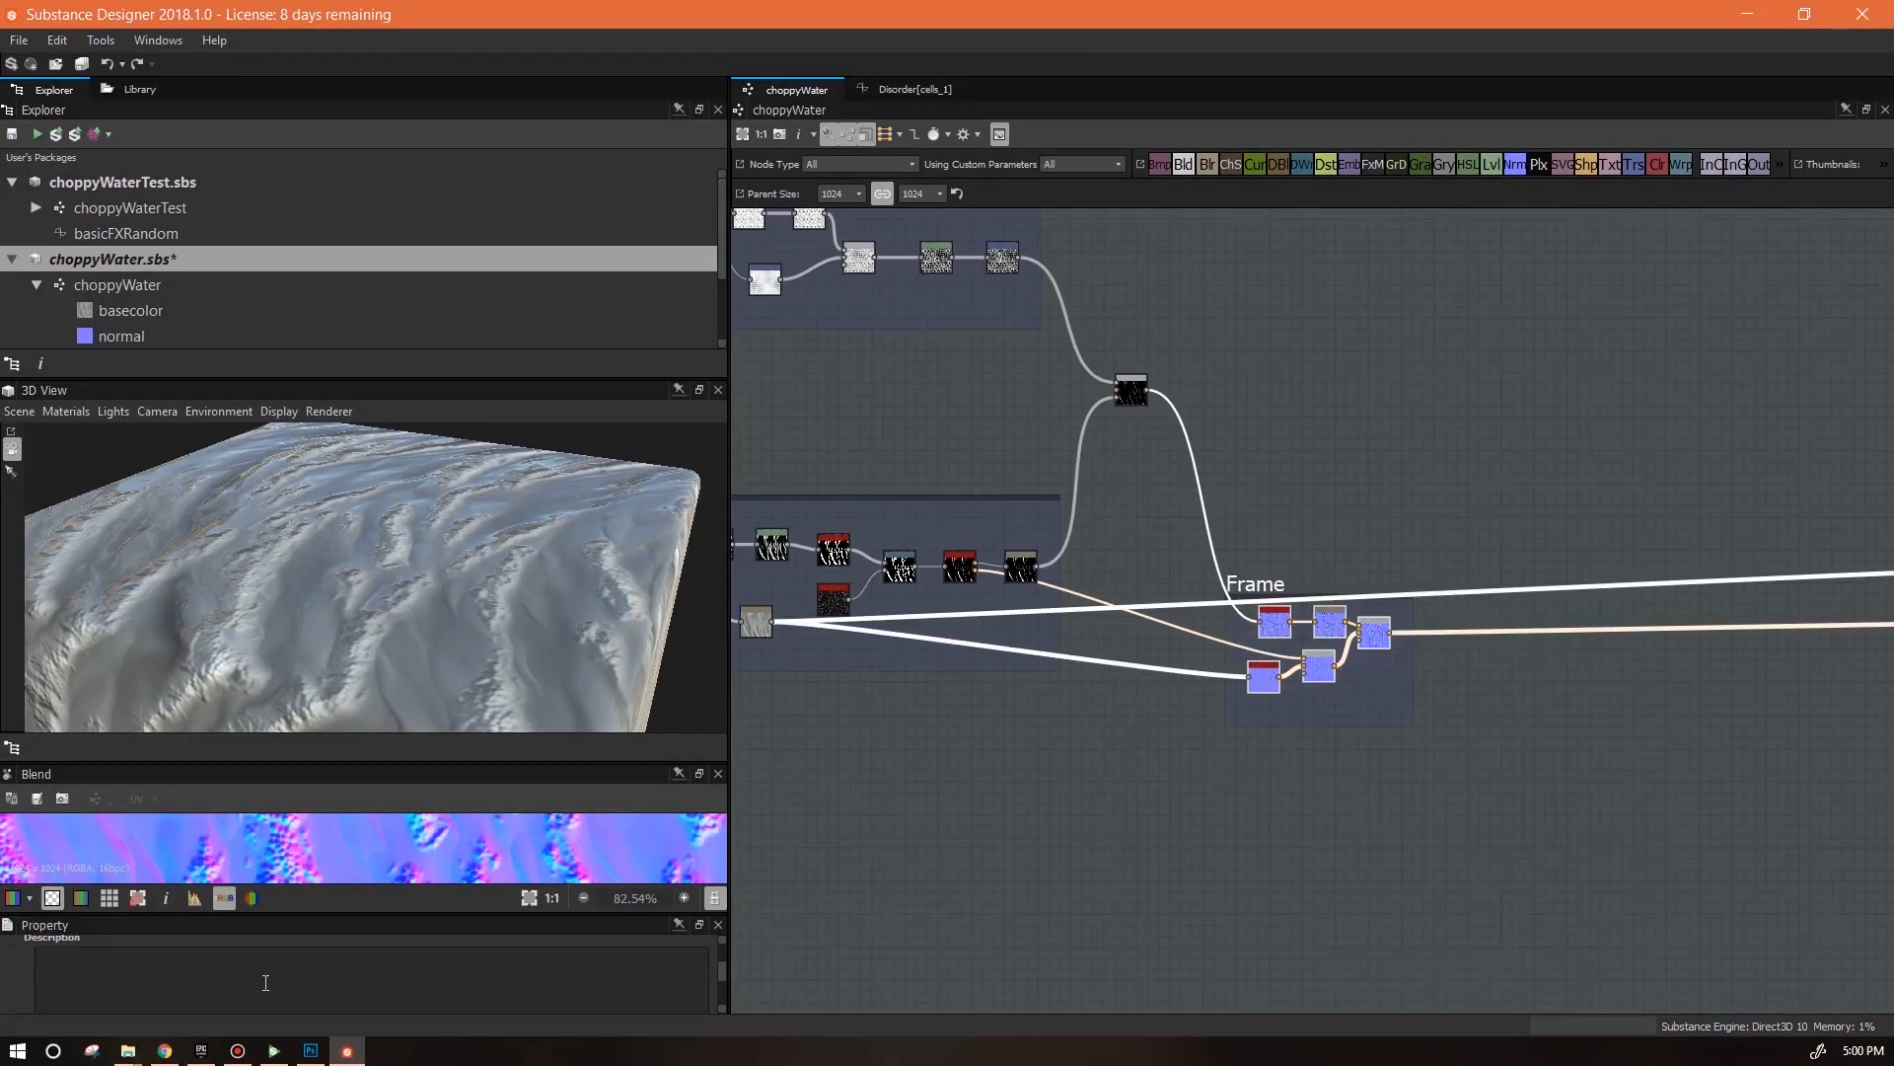
Title the new frame "normals"
click(370, 851)
text(np)
key(Return)
middle_drag(1481, 453, 1344, 575)
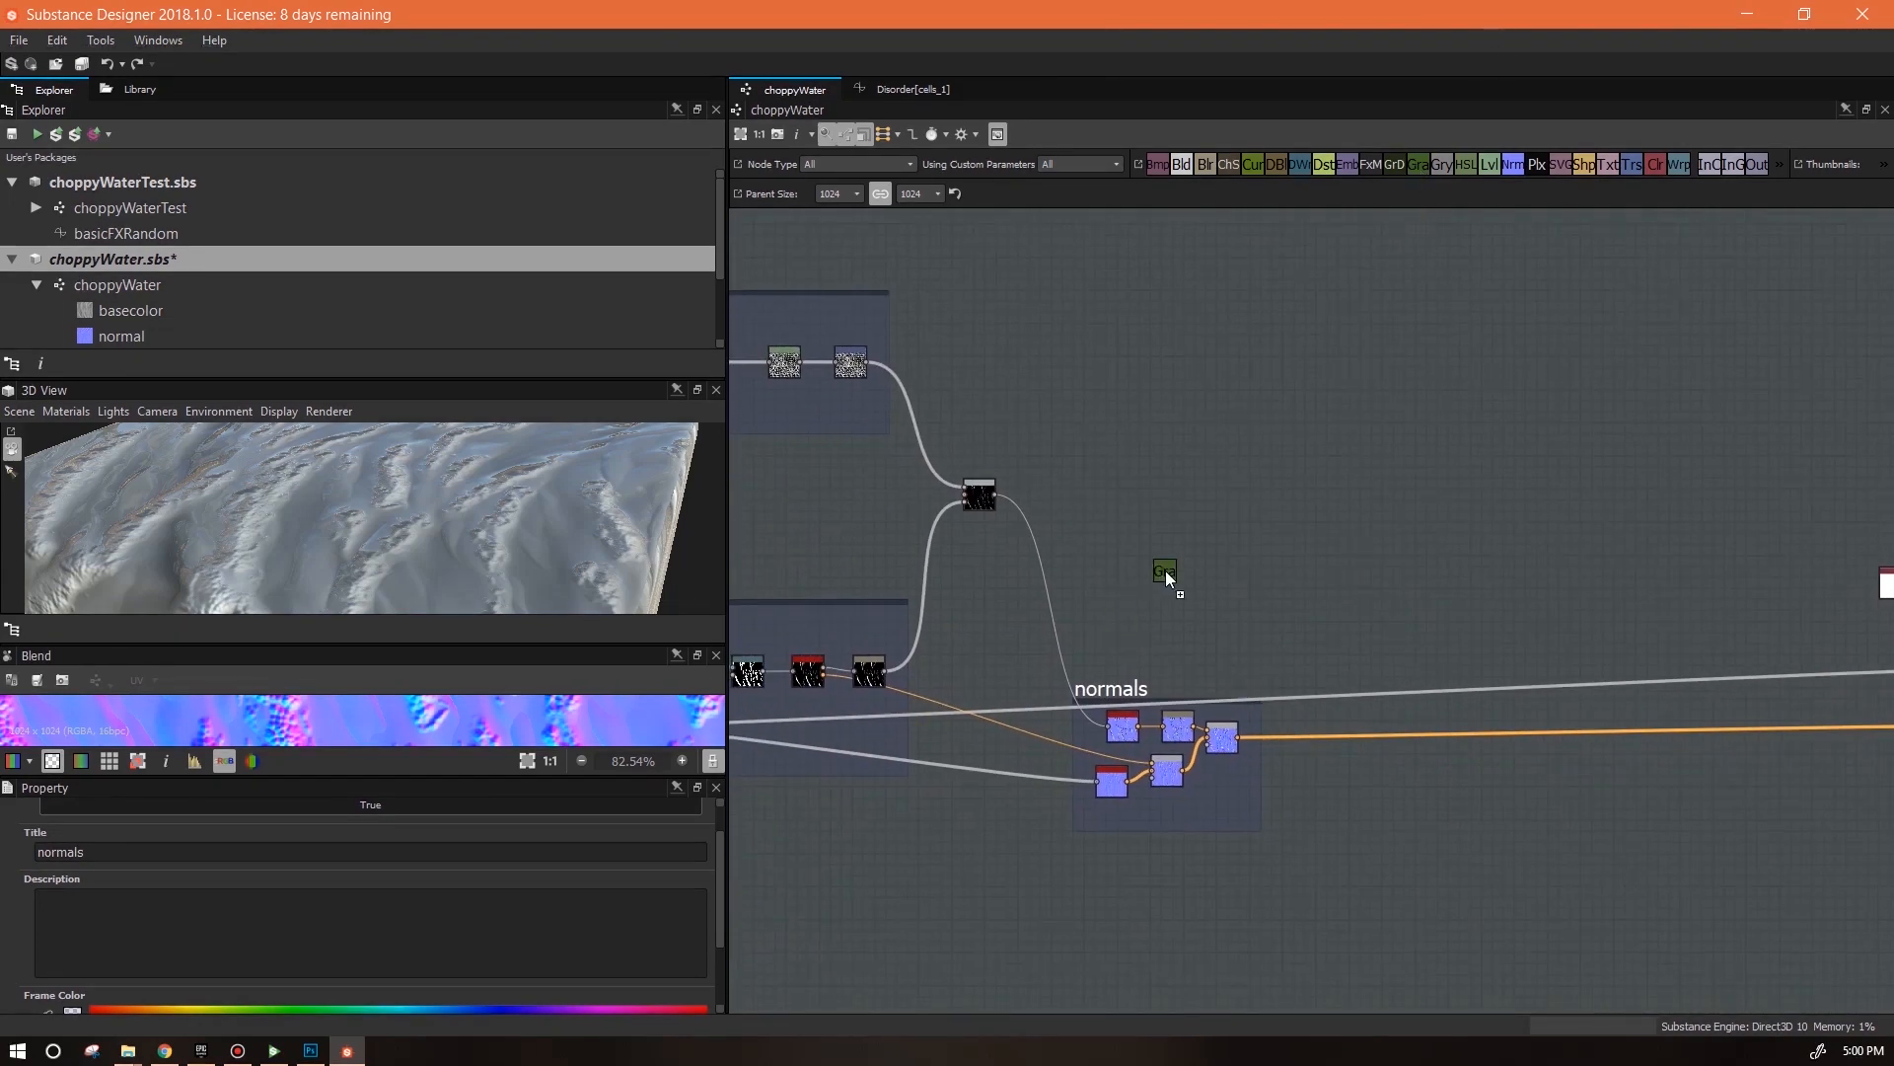
Add a Gradient Map node, feed it from the foam and waves Blend, and enlarge the 2D view to preview it
drag(1166, 573, 1212, 579)
middle_drag(1175, 641, 1419, 654)
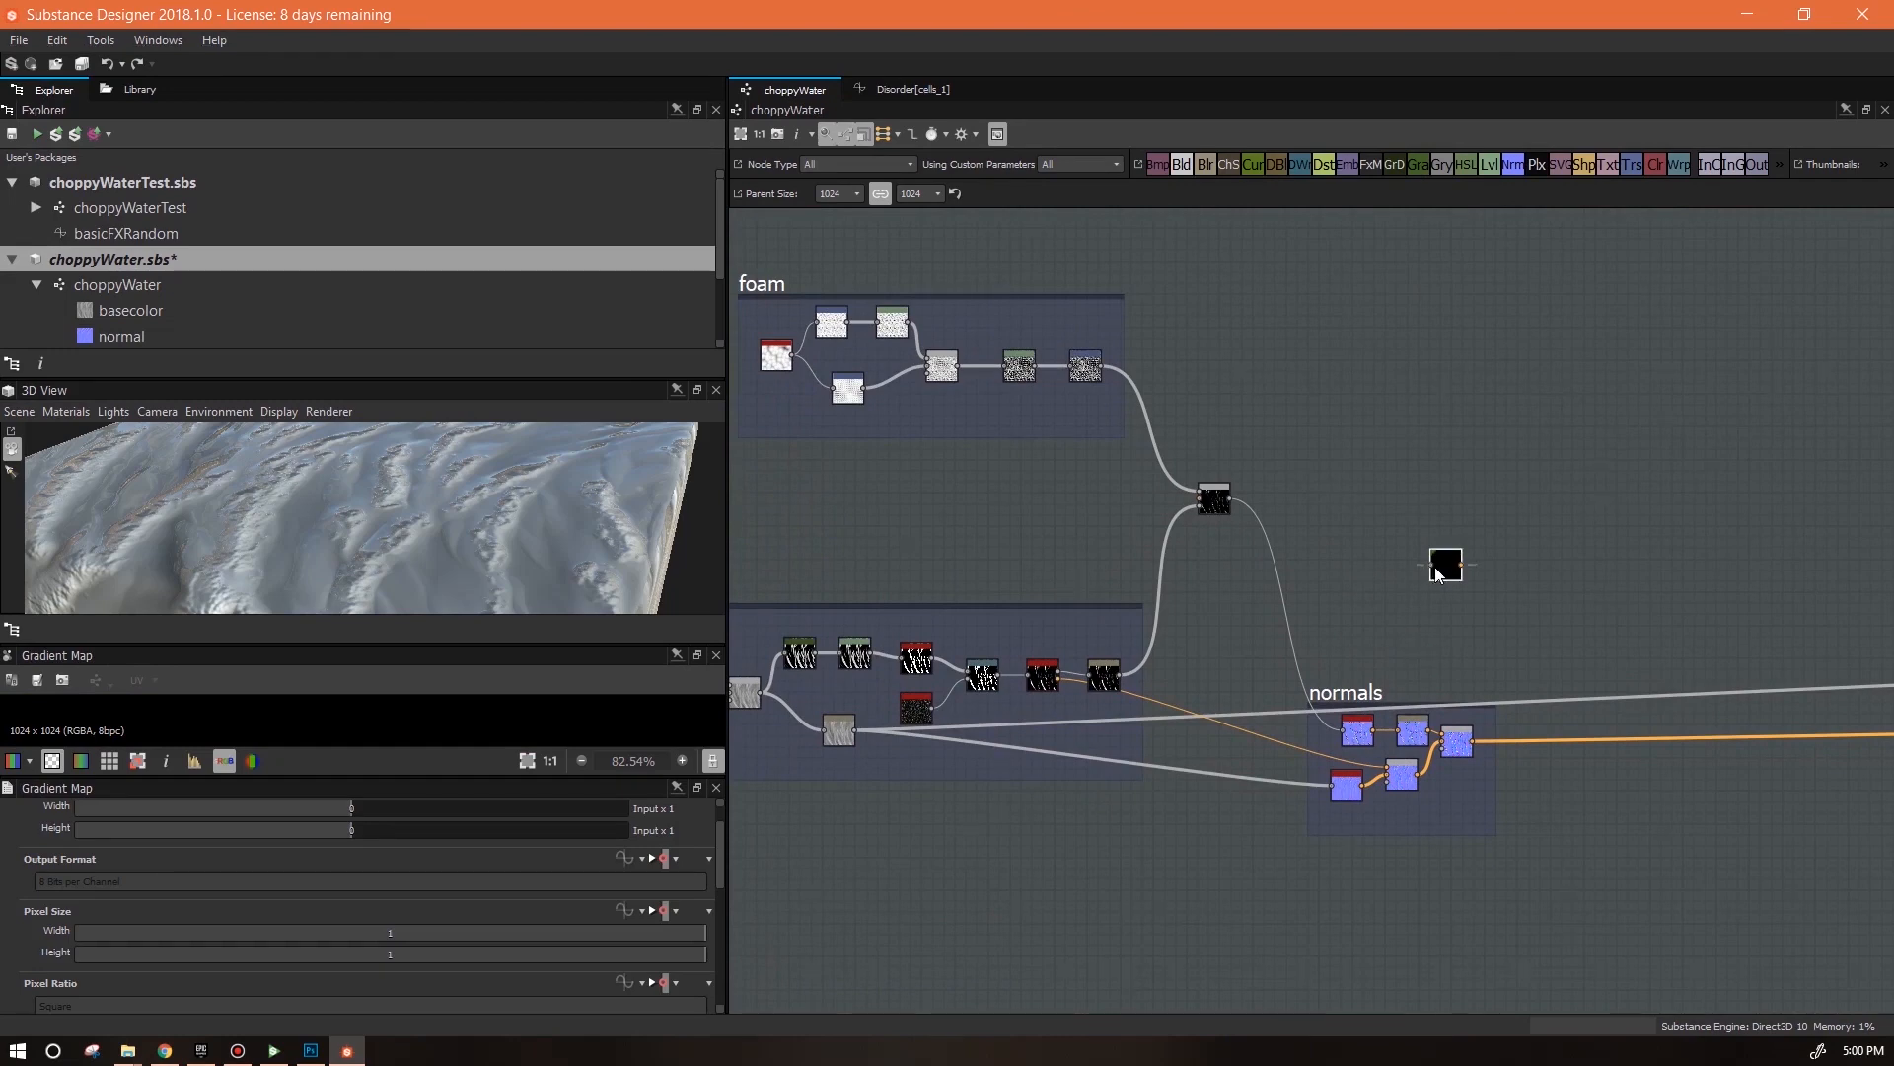
drag(1246, 501, 1235, 501)
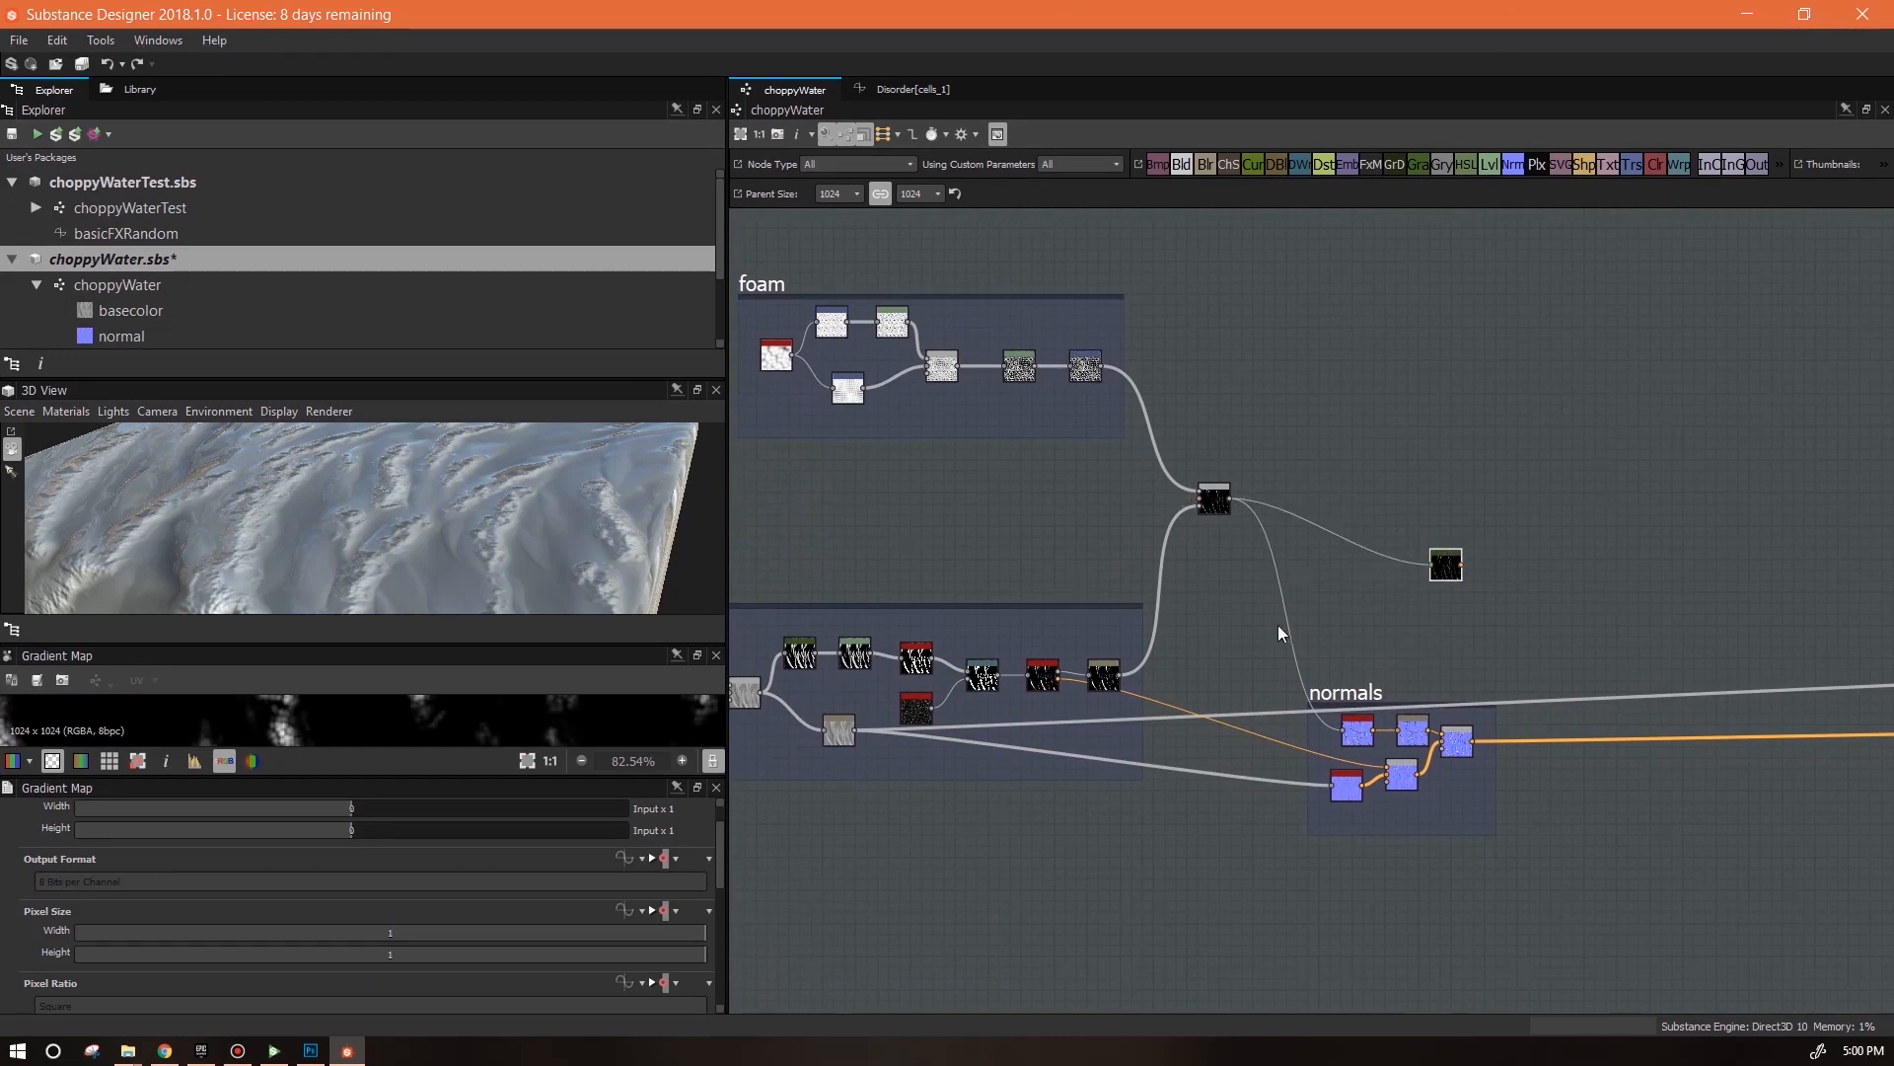
drag(497, 643, 393, 566)
scroll(527, 543, down, 3)
scroll(535, 661, up, 2)
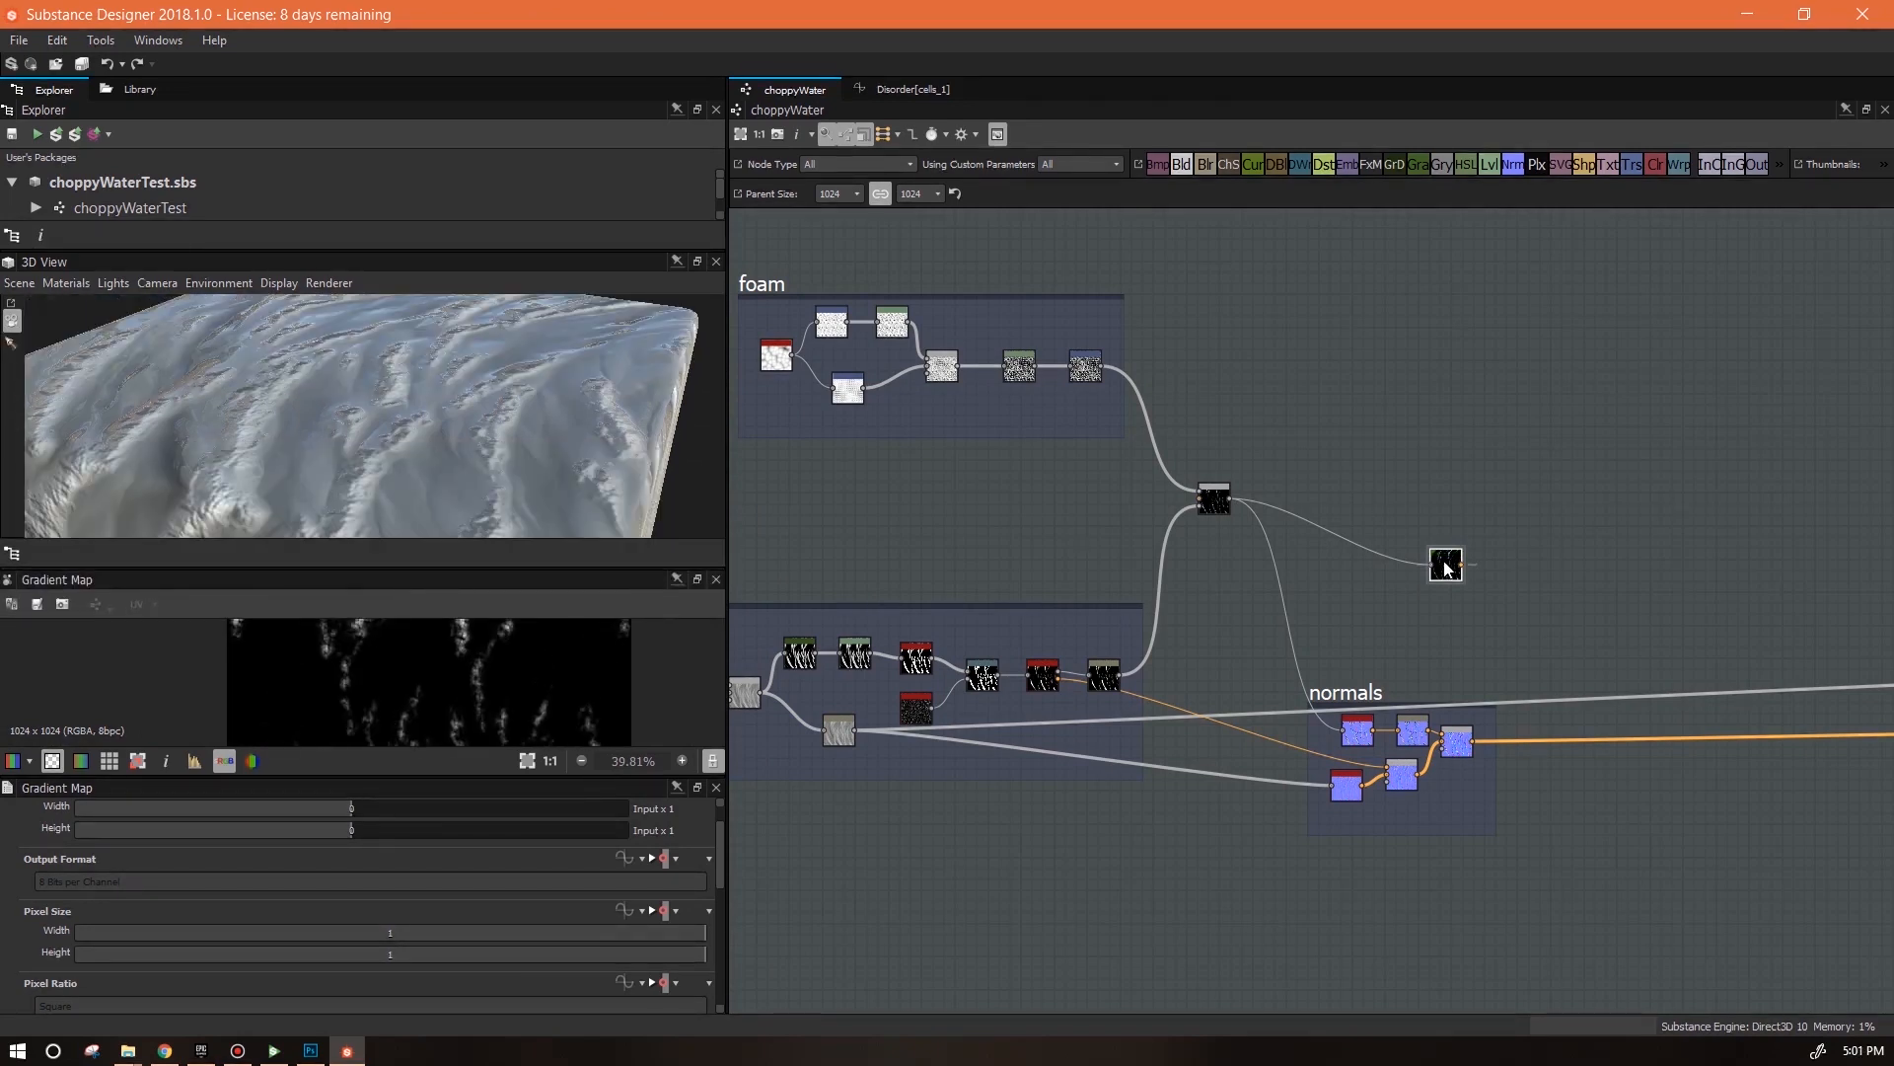
Set the Gradient Map's starting colour to the blue #007ba1, keeping white at the other end of the gradient
scroll(691, 892, down, 5)
click(655, 994)
drag(1513, 242, 945, 249)
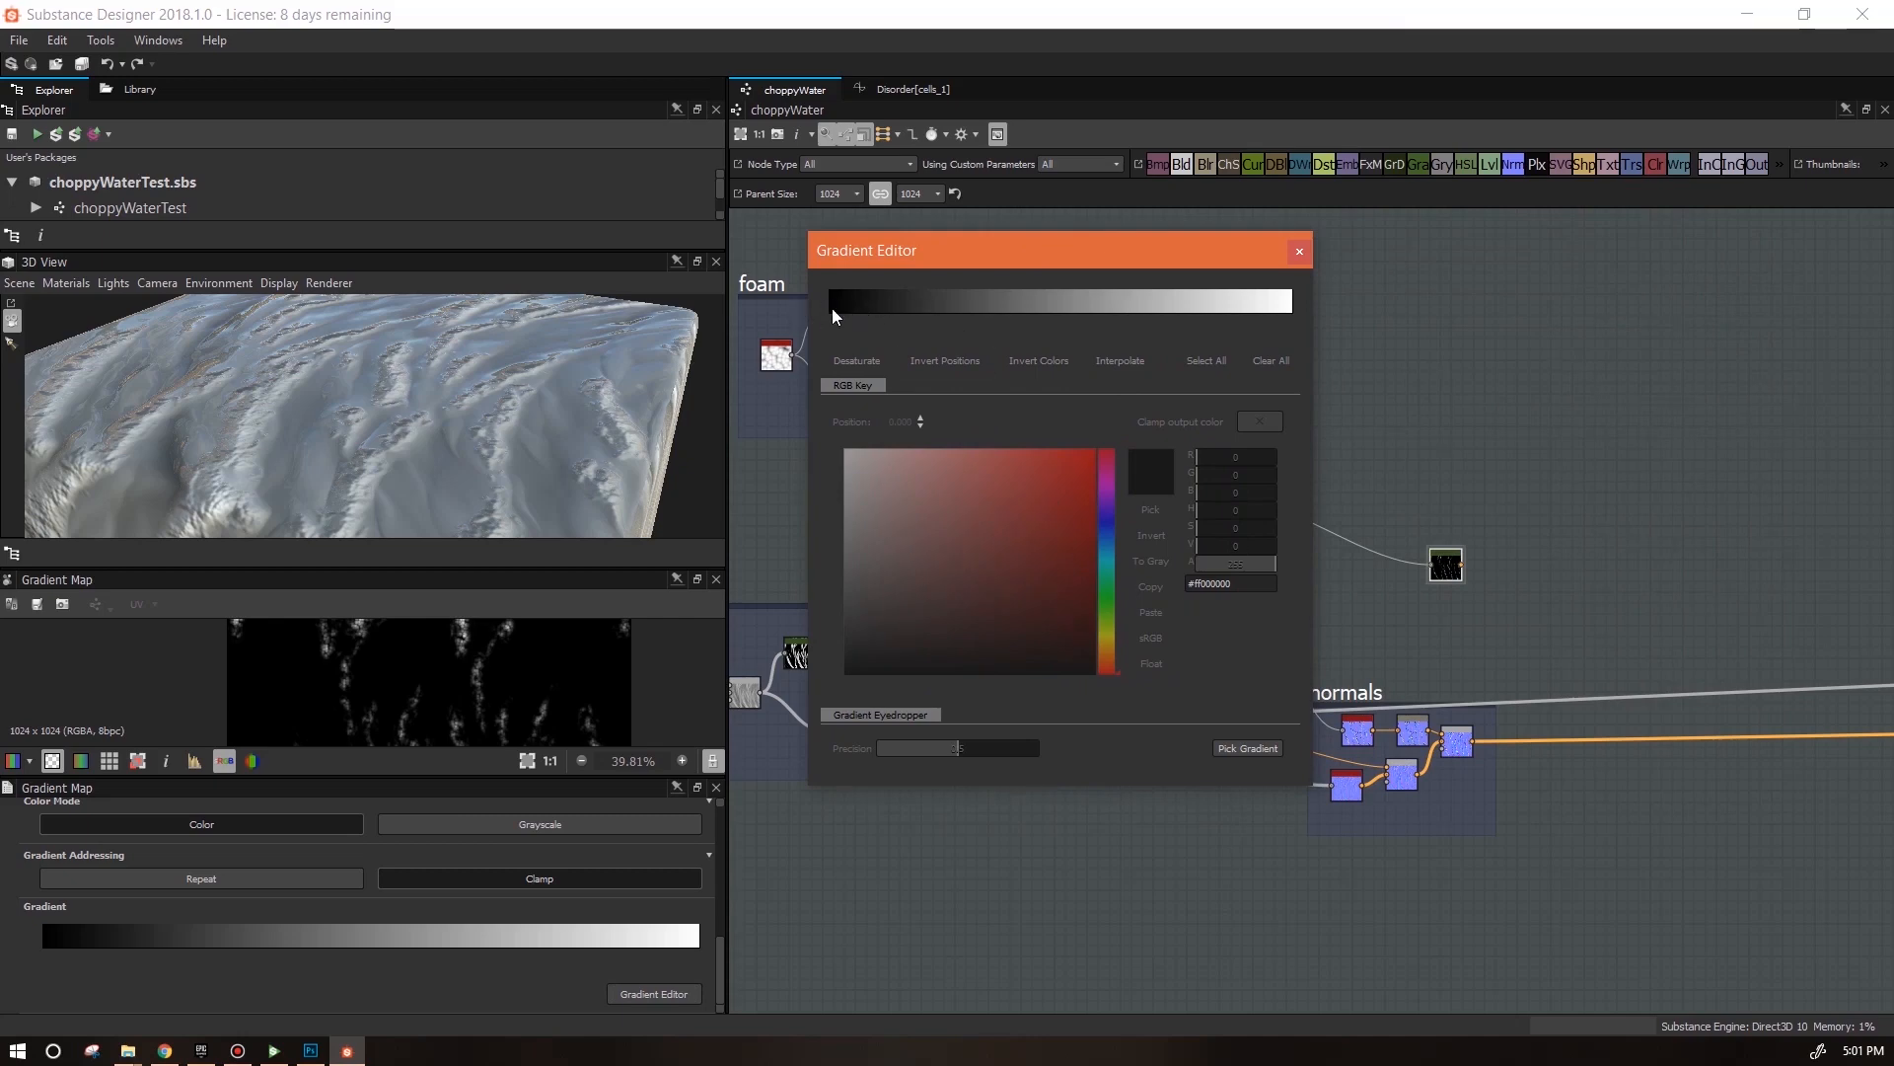
click(807, 317)
click(1105, 552)
click(1095, 561)
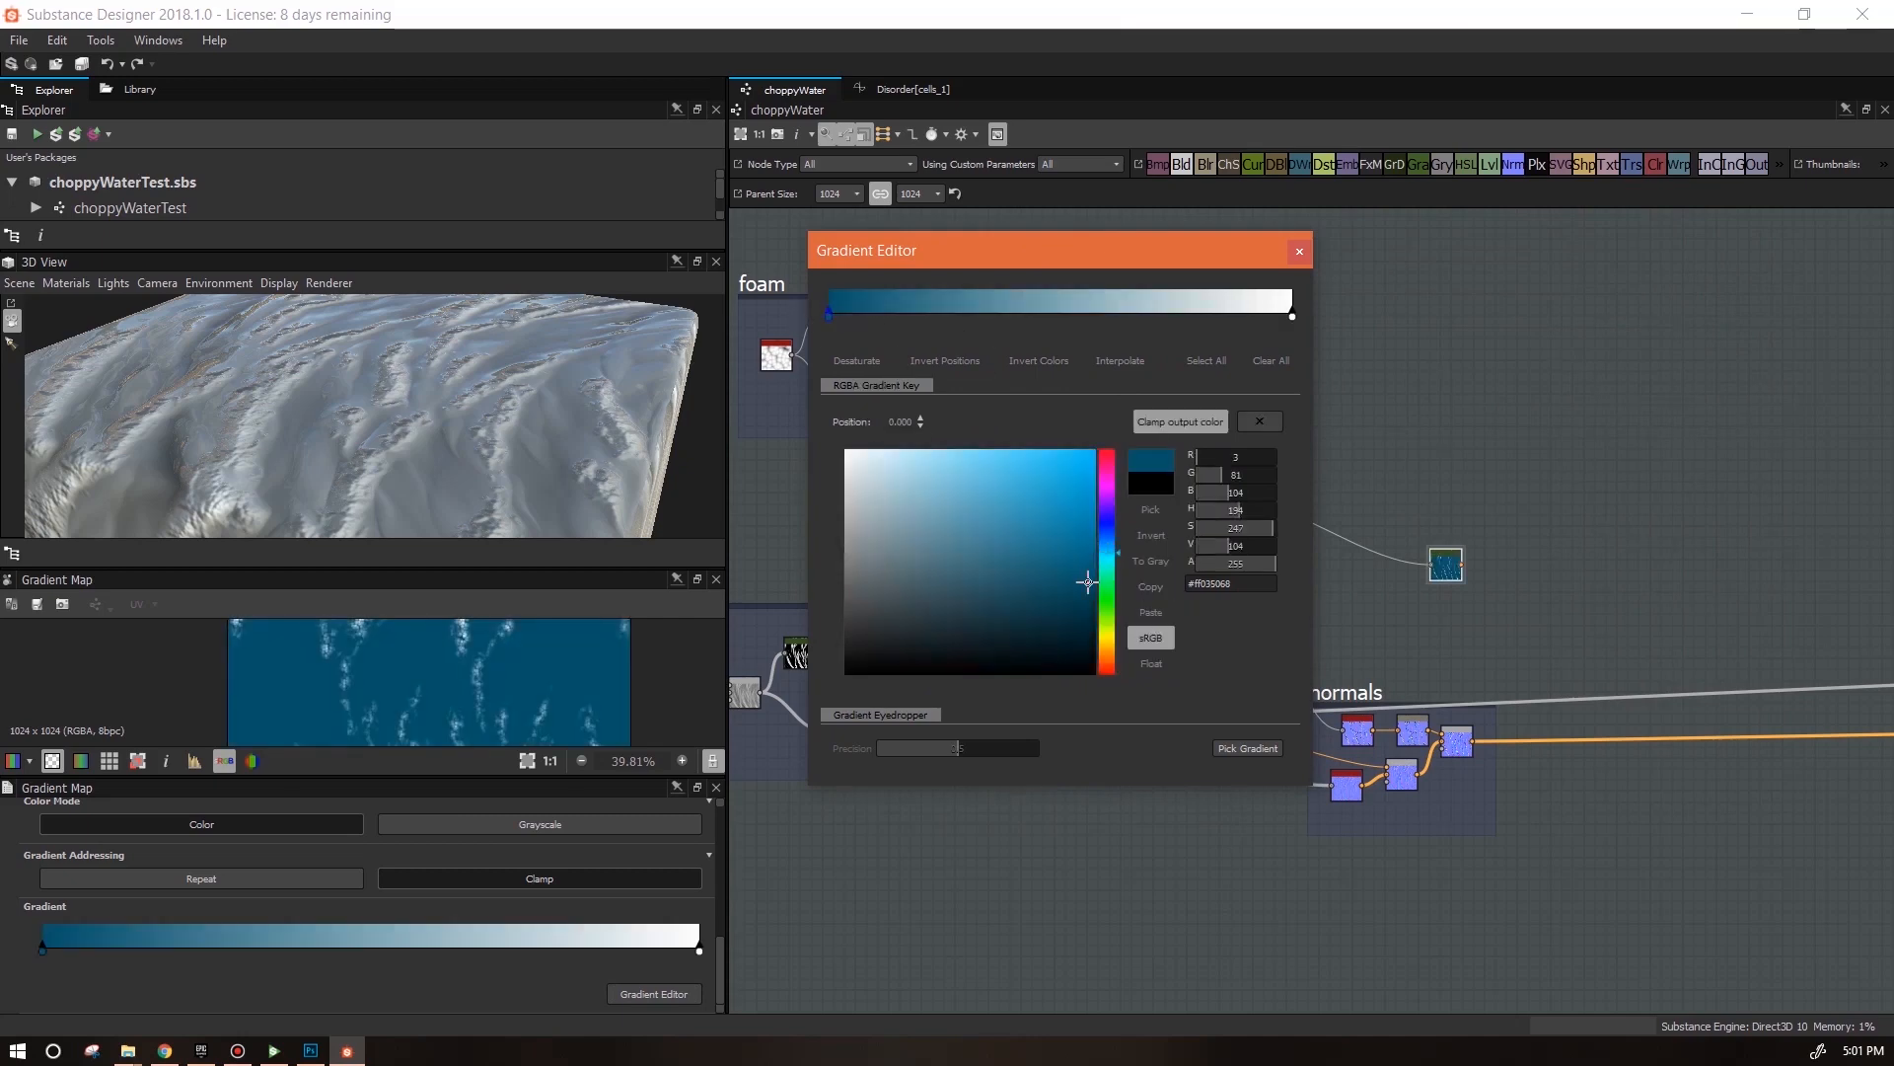
drag(1103, 562, 1126, 534)
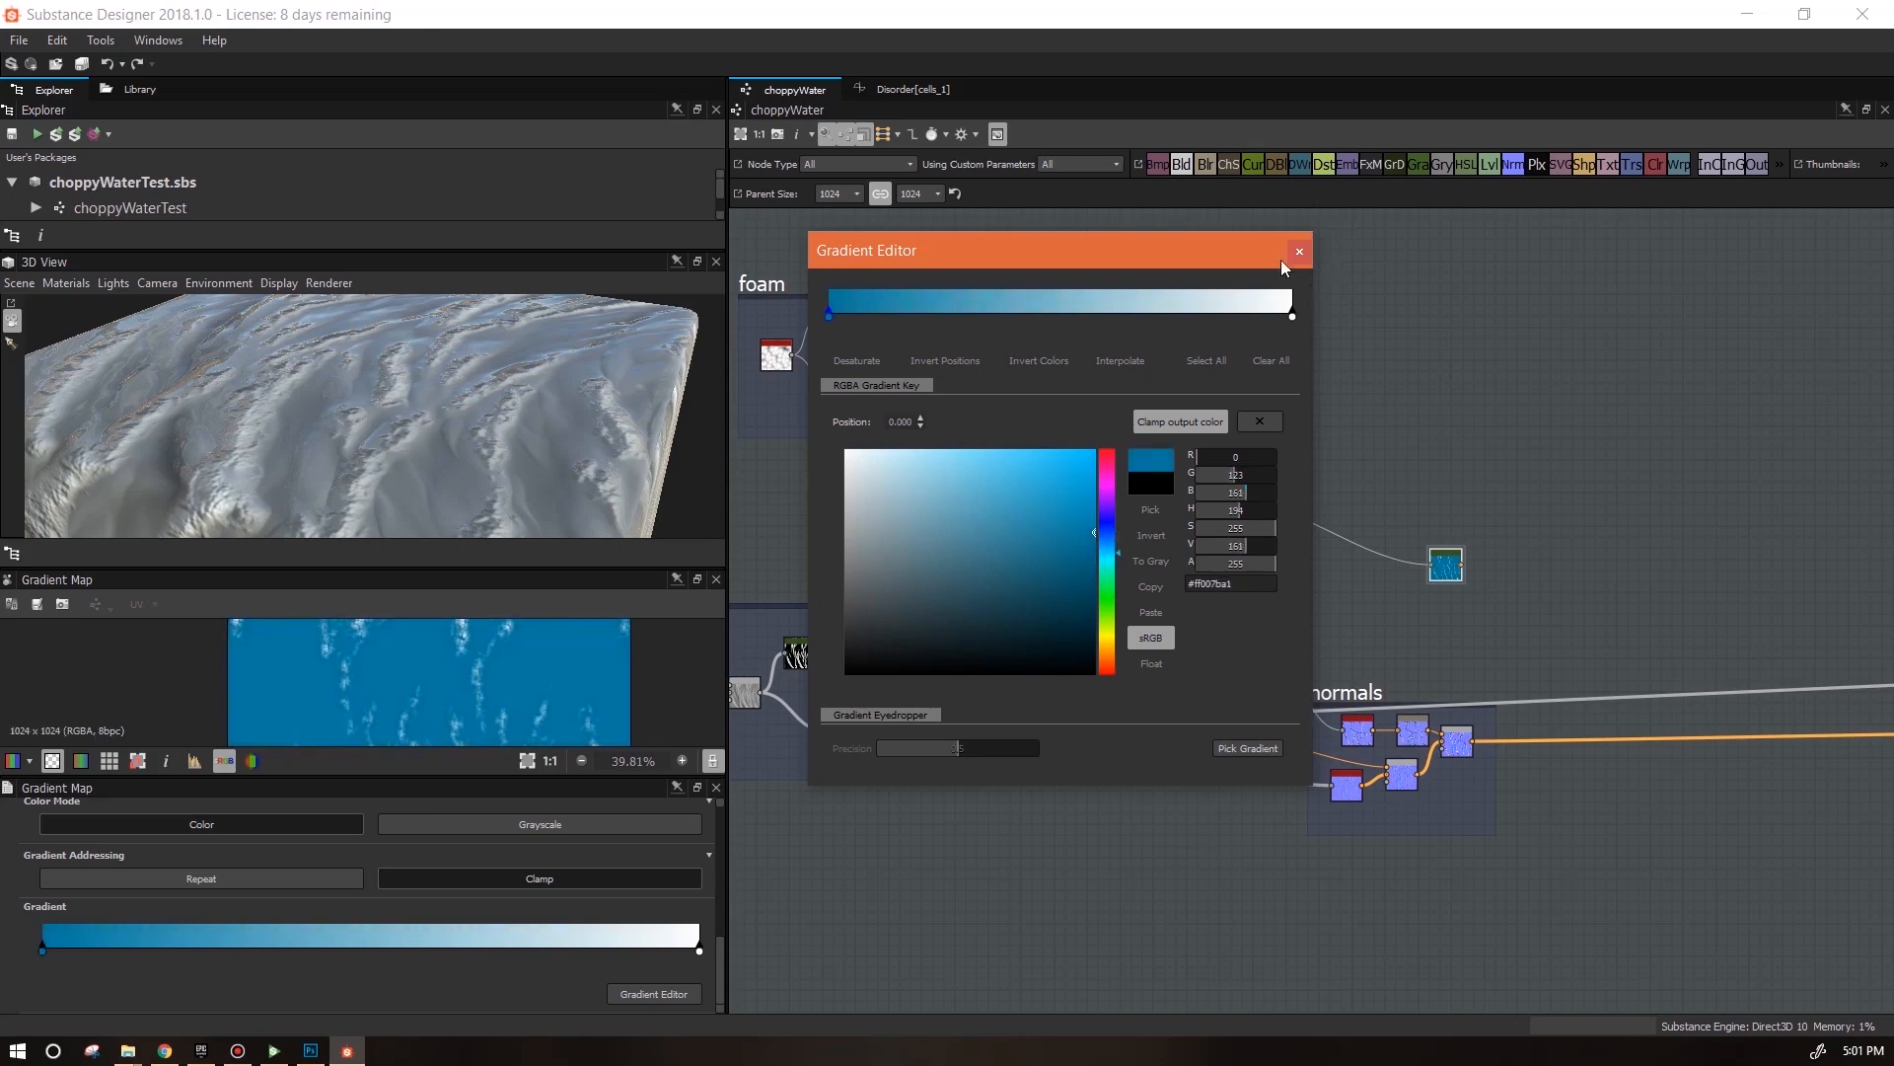
scroll(492, 672, up, 6)
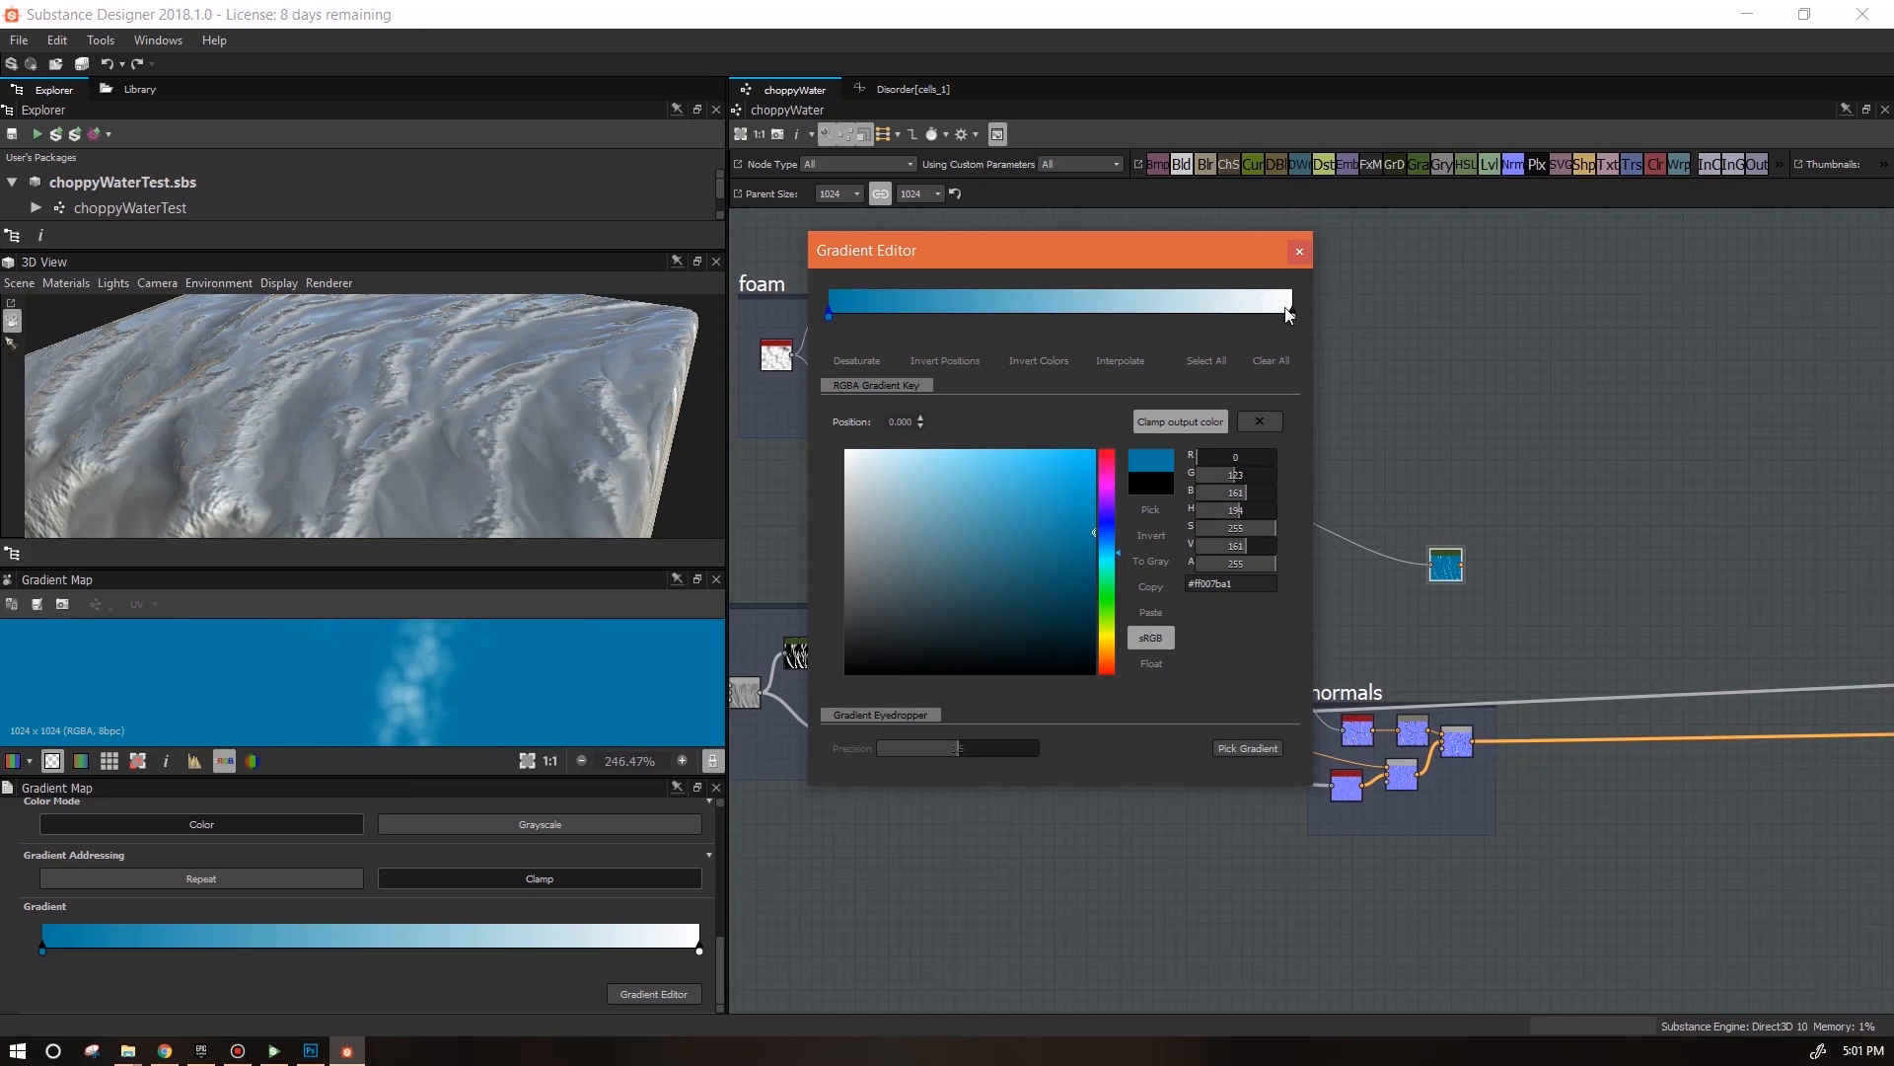
Add four intermediate keys alternating white and blue tones to the gradient, with a white one near position 0.066
click(1286, 314)
click(909, 298)
click(1085, 301)
click(1256, 301)
drag(1256, 314, 862, 314)
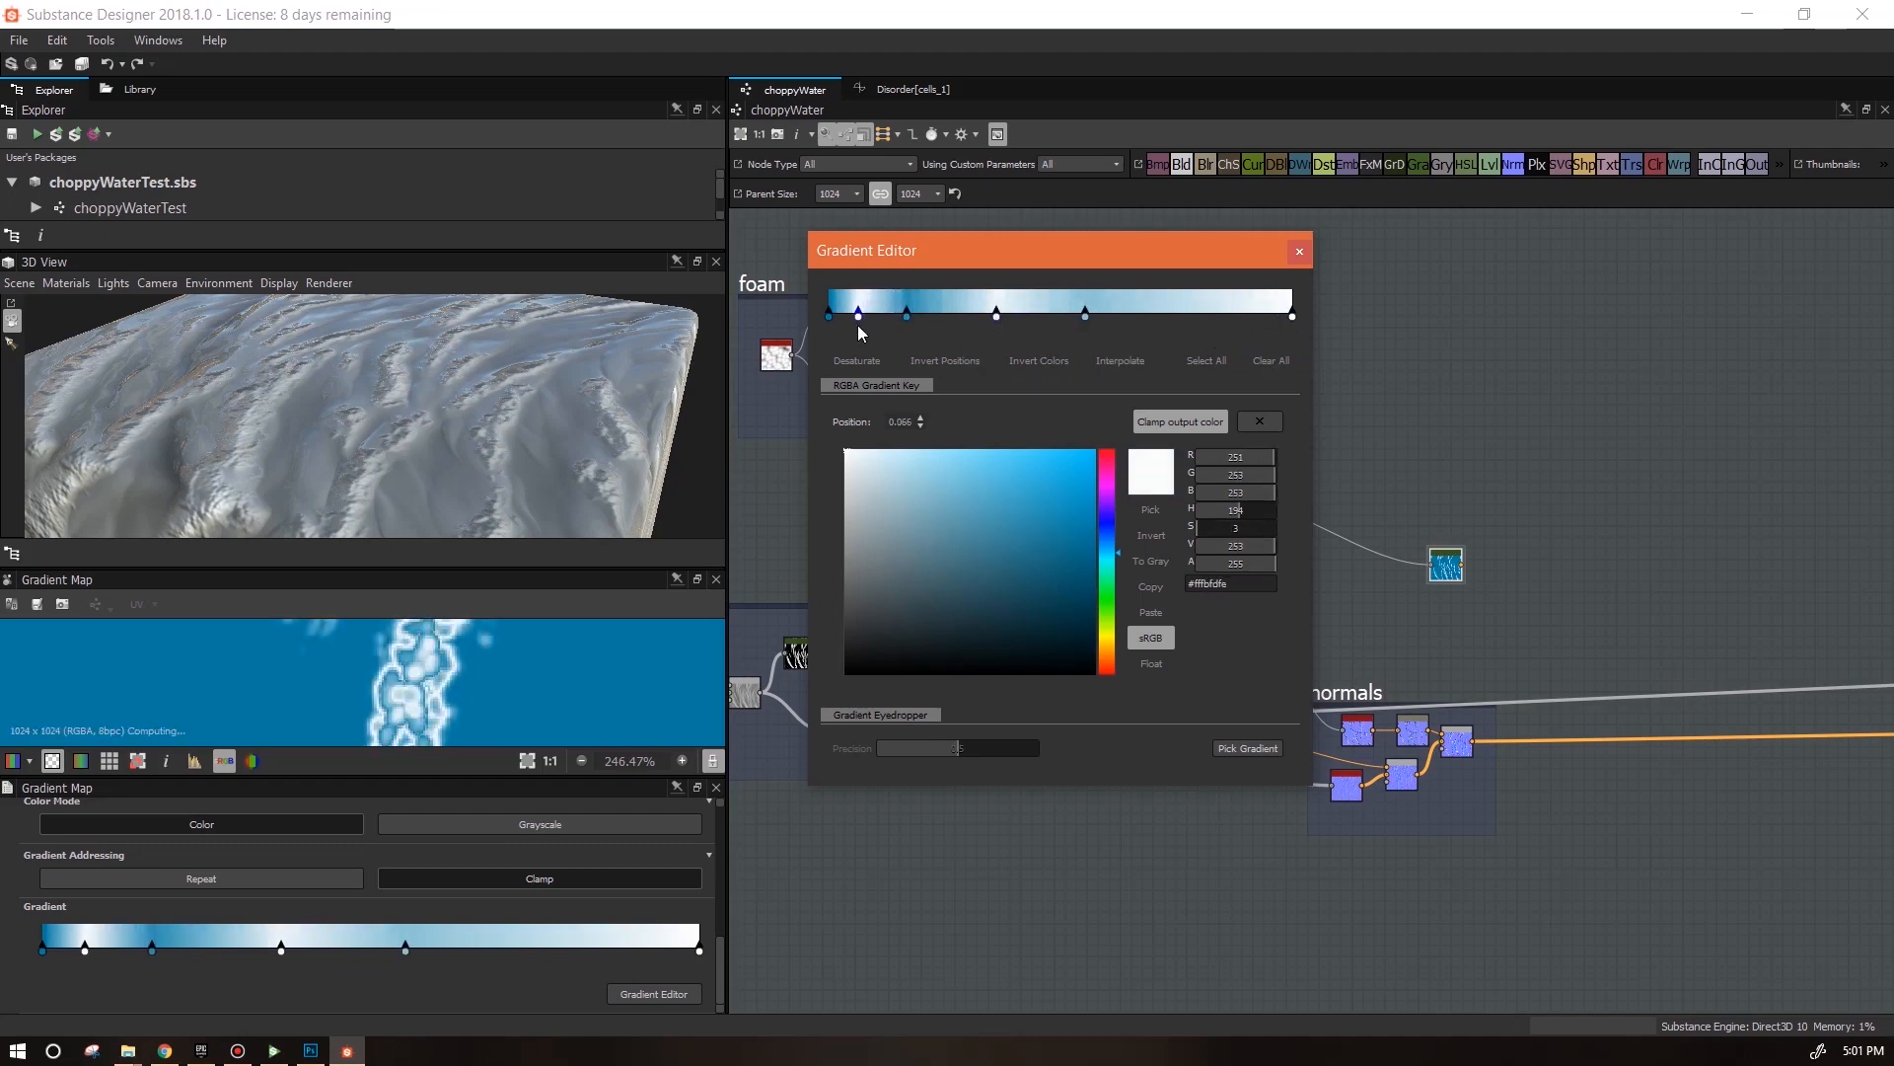
Move the first two inner gradient keys together starting at about 0.11, set the next to 0.404, shift the fourth toward white, and close the editor
click(909, 315)
scroll(552, 670, down, 5)
scroll(553, 670, up, 3)
drag(1086, 315, 1139, 318)
click(906, 315)
ctrl+click(858, 315)
drag(858, 315, 883, 322)
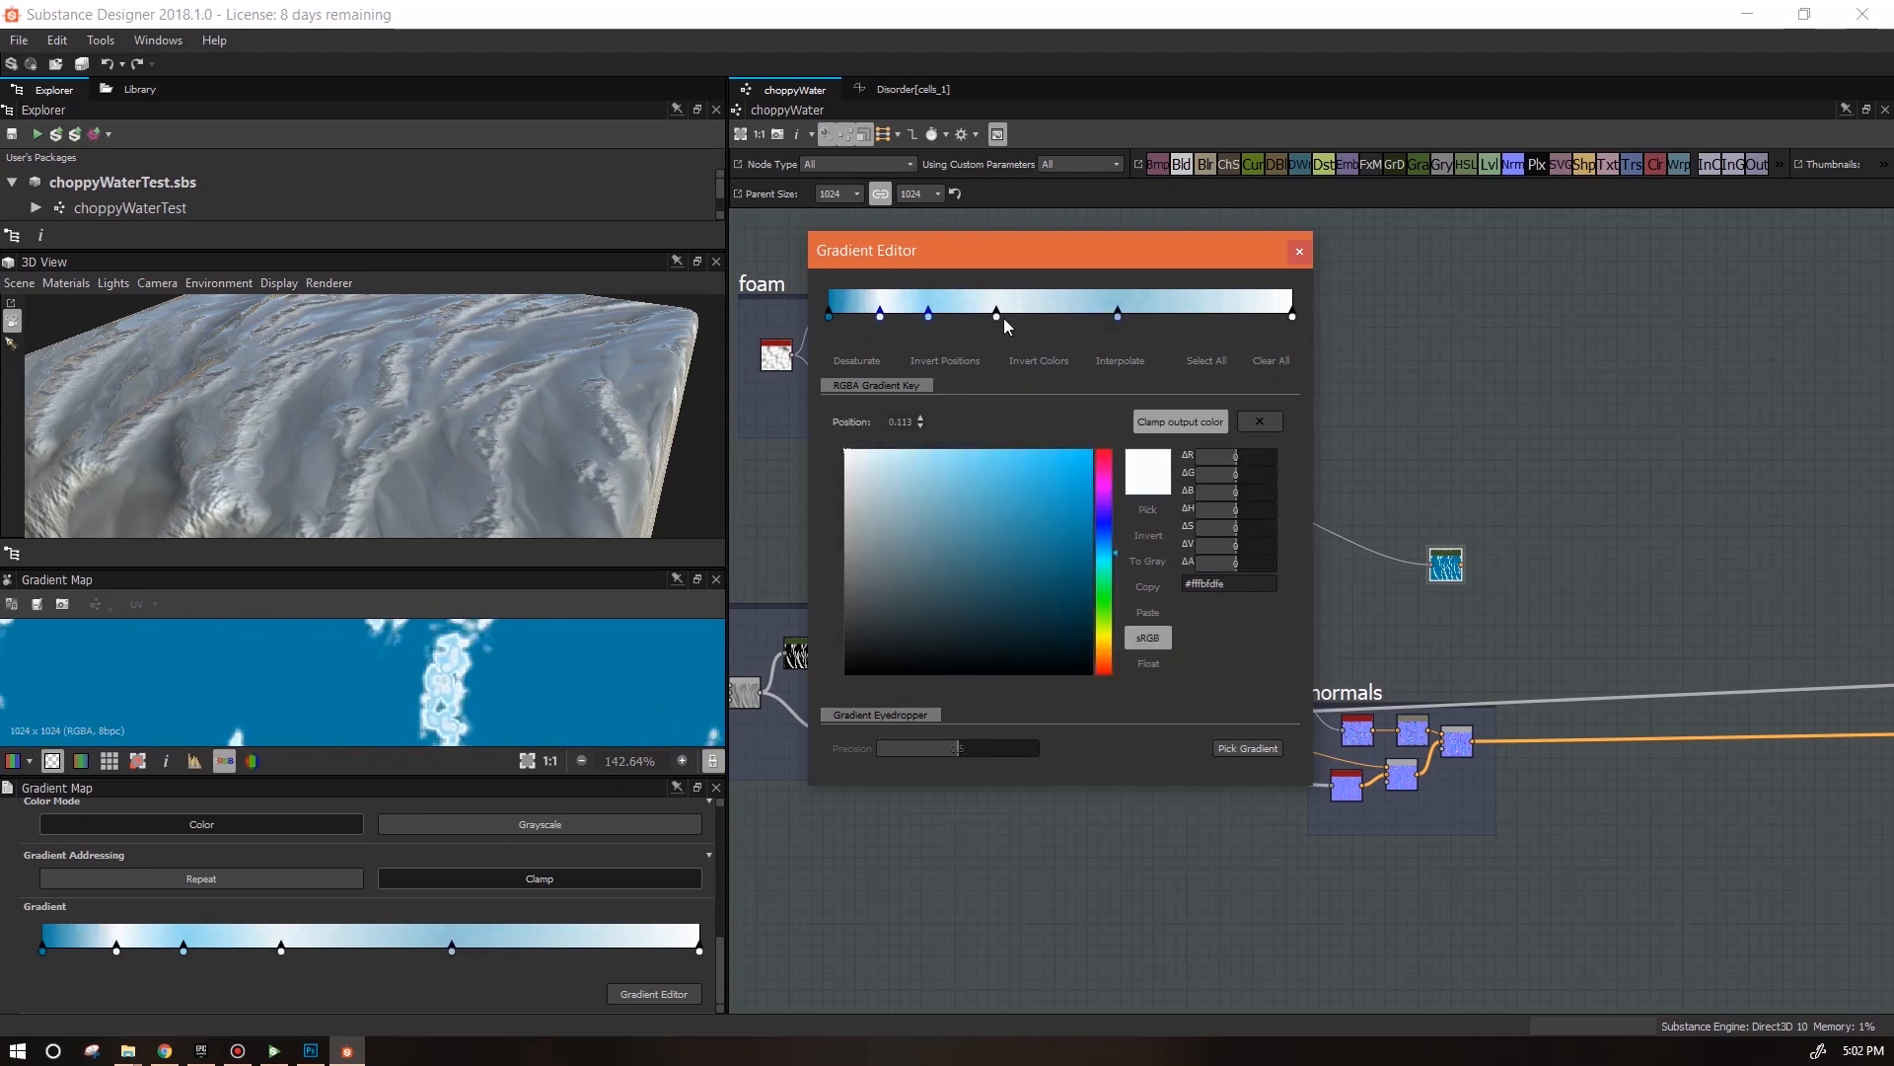
drag(1004, 318, 1022, 317)
scroll(152, 683, down, 2)
middle_drag(548, 659, 622, 839)
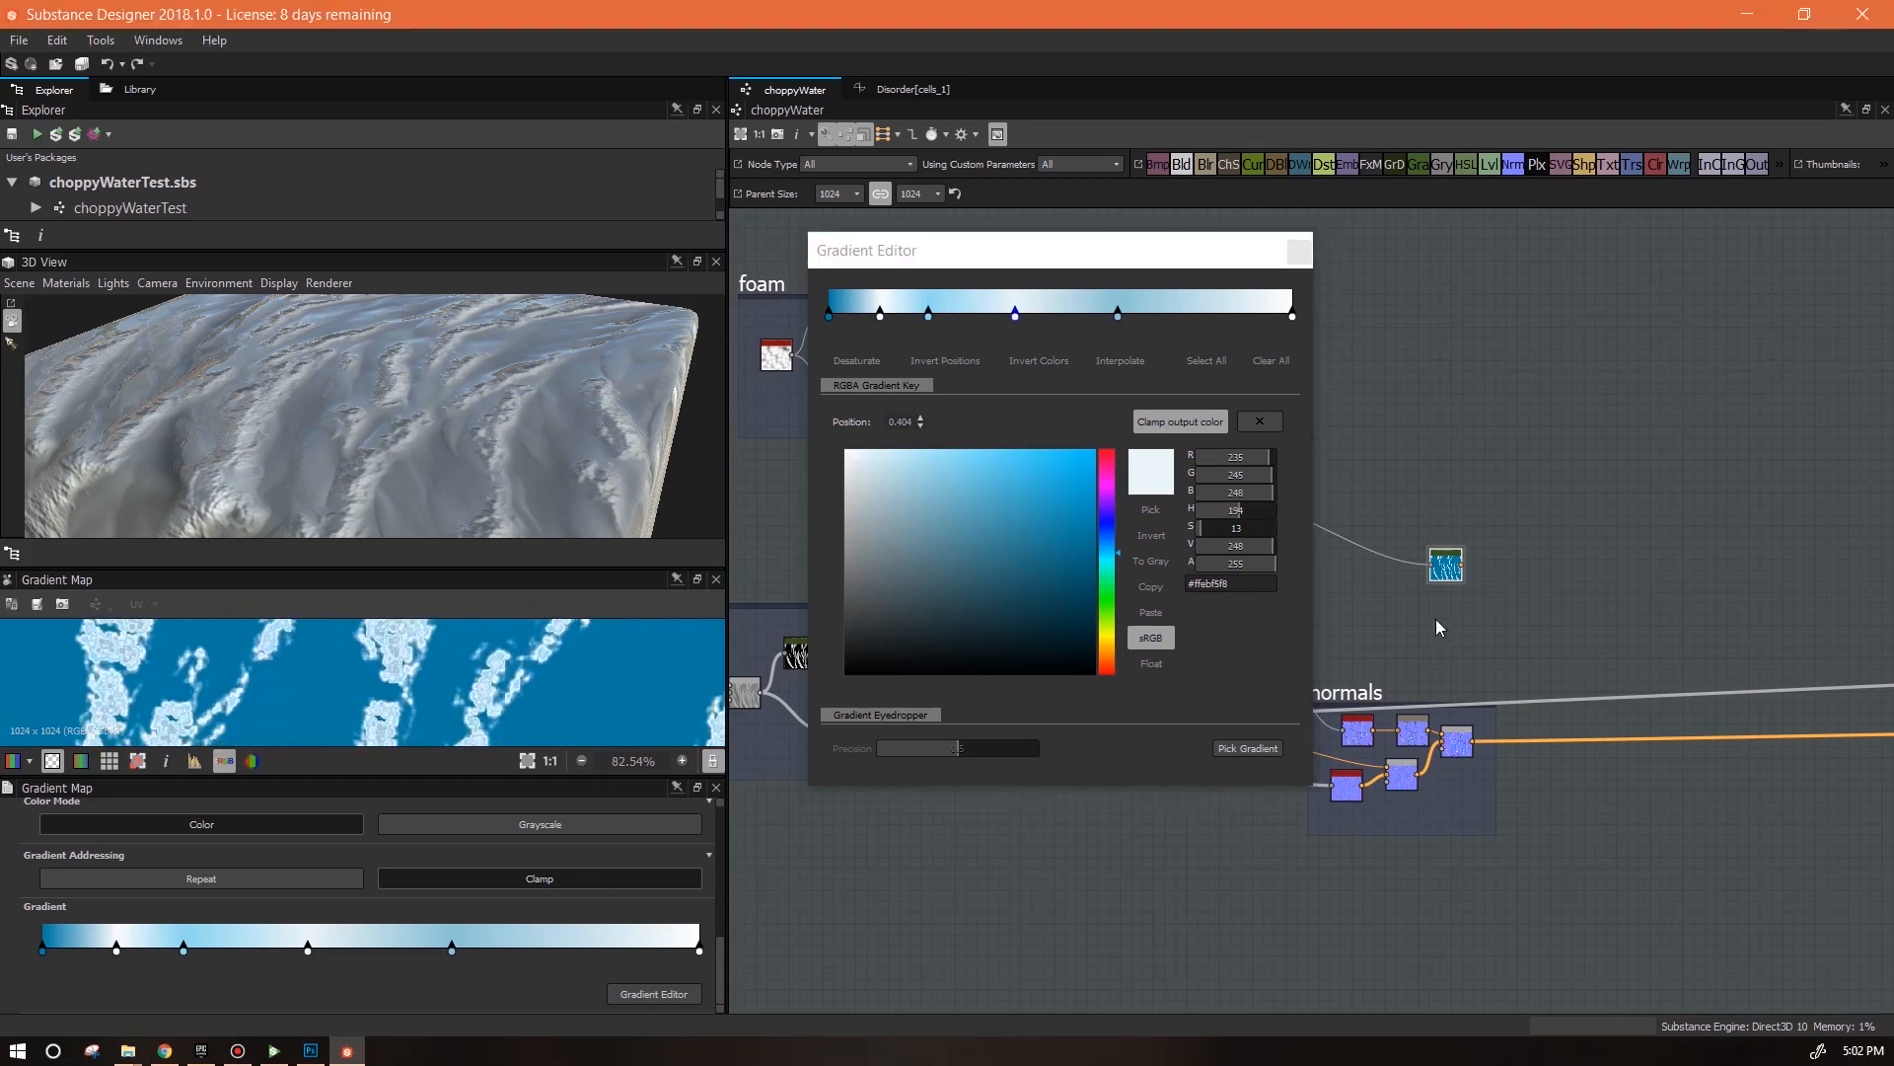
click(1303, 254)
Connect the Gradient Map to the basecolor output and set the graph's parent size to 2048
middle_drag(1517, 597, 1019, 345)
drag(970, 310, 1654, 422)
drag(473, 395, 874, 199)
click(840, 327)
drag(544, 453, 415, 459)
scroll(1536, 459, up, 4)
Examine the Blur, Bevel and Quantize Grayscale nodes in the waves frame, including their resolutions and settings
middle_drag(1536, 459, 1835, 592)
middle_drag(770, 493, 1539, 601)
middle_drag(1317, 600, 1730, 566)
middle_drag(1196, 593, 1607, 577)
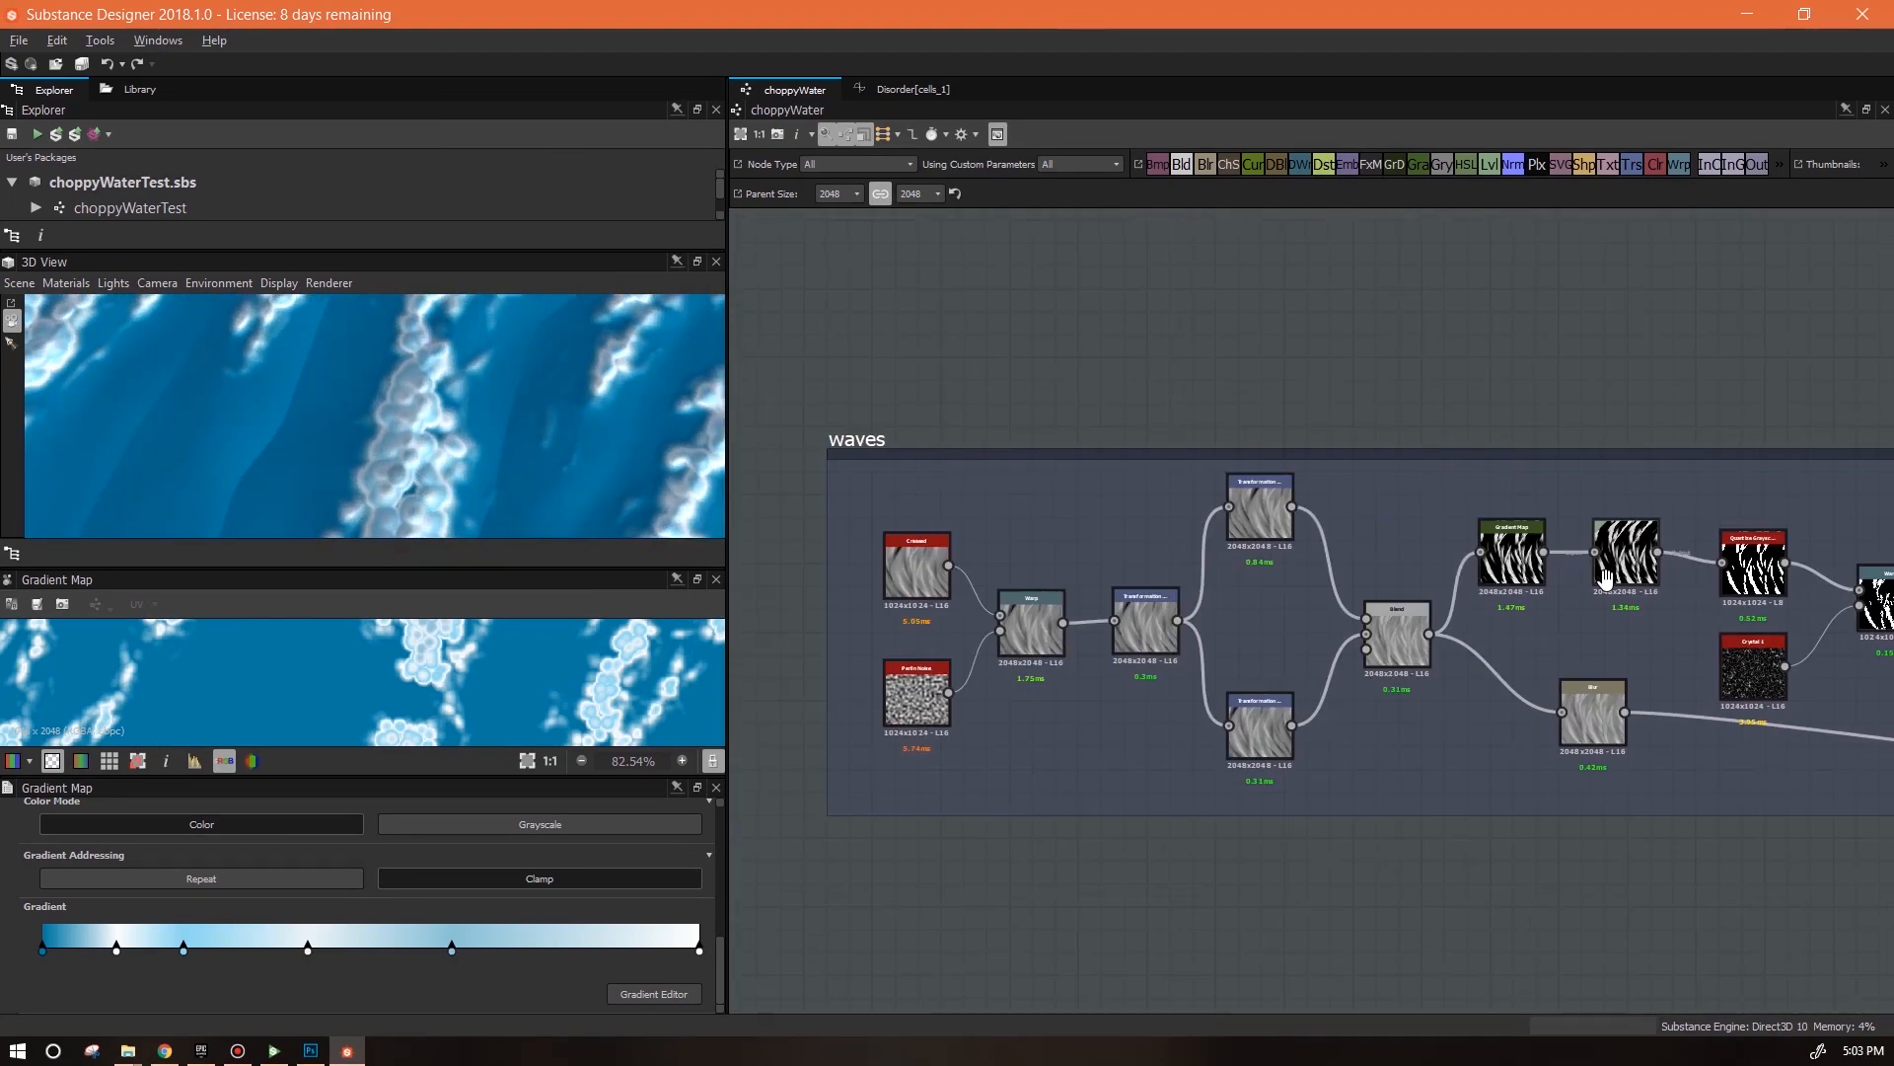
middle_drag(1641, 804, 794, 747)
click(1289, 553)
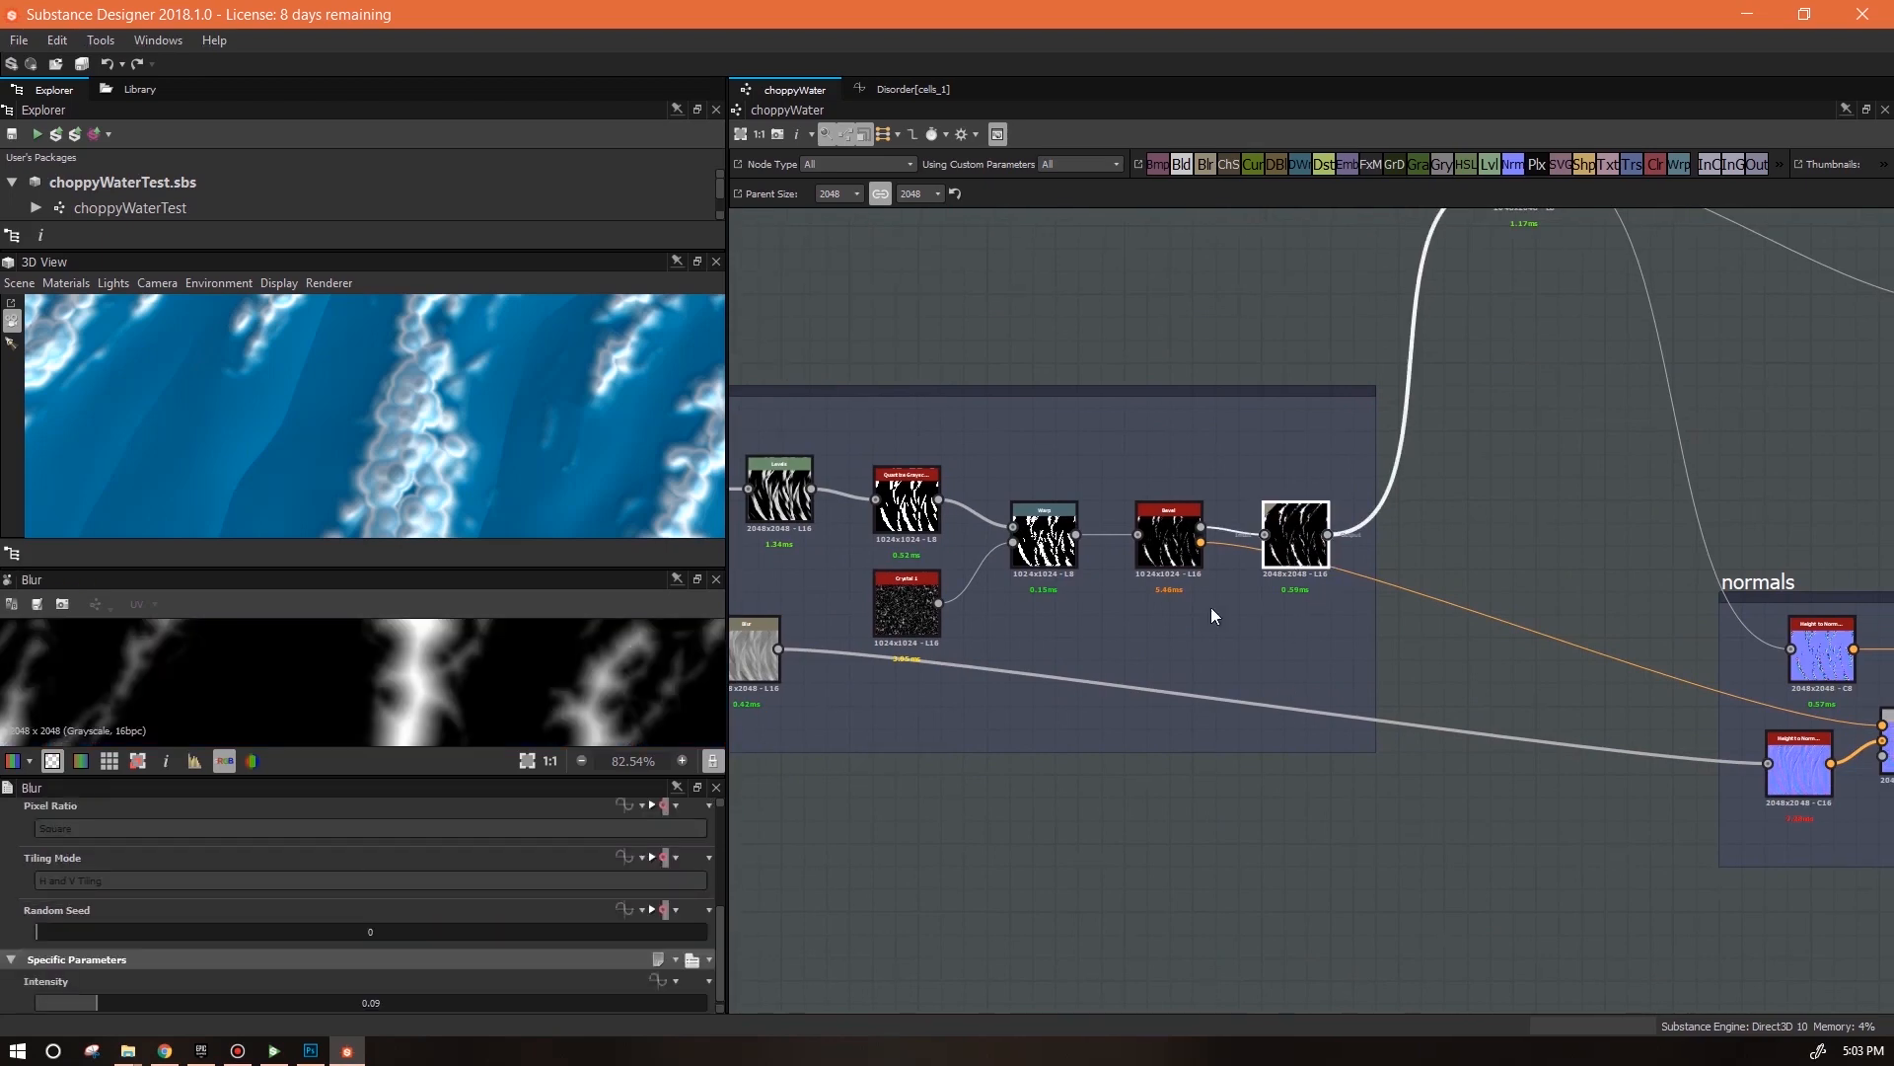
drag(724, 969, 828, 839)
middle_drag(842, 839, 1393, 858)
click(1717, 541)
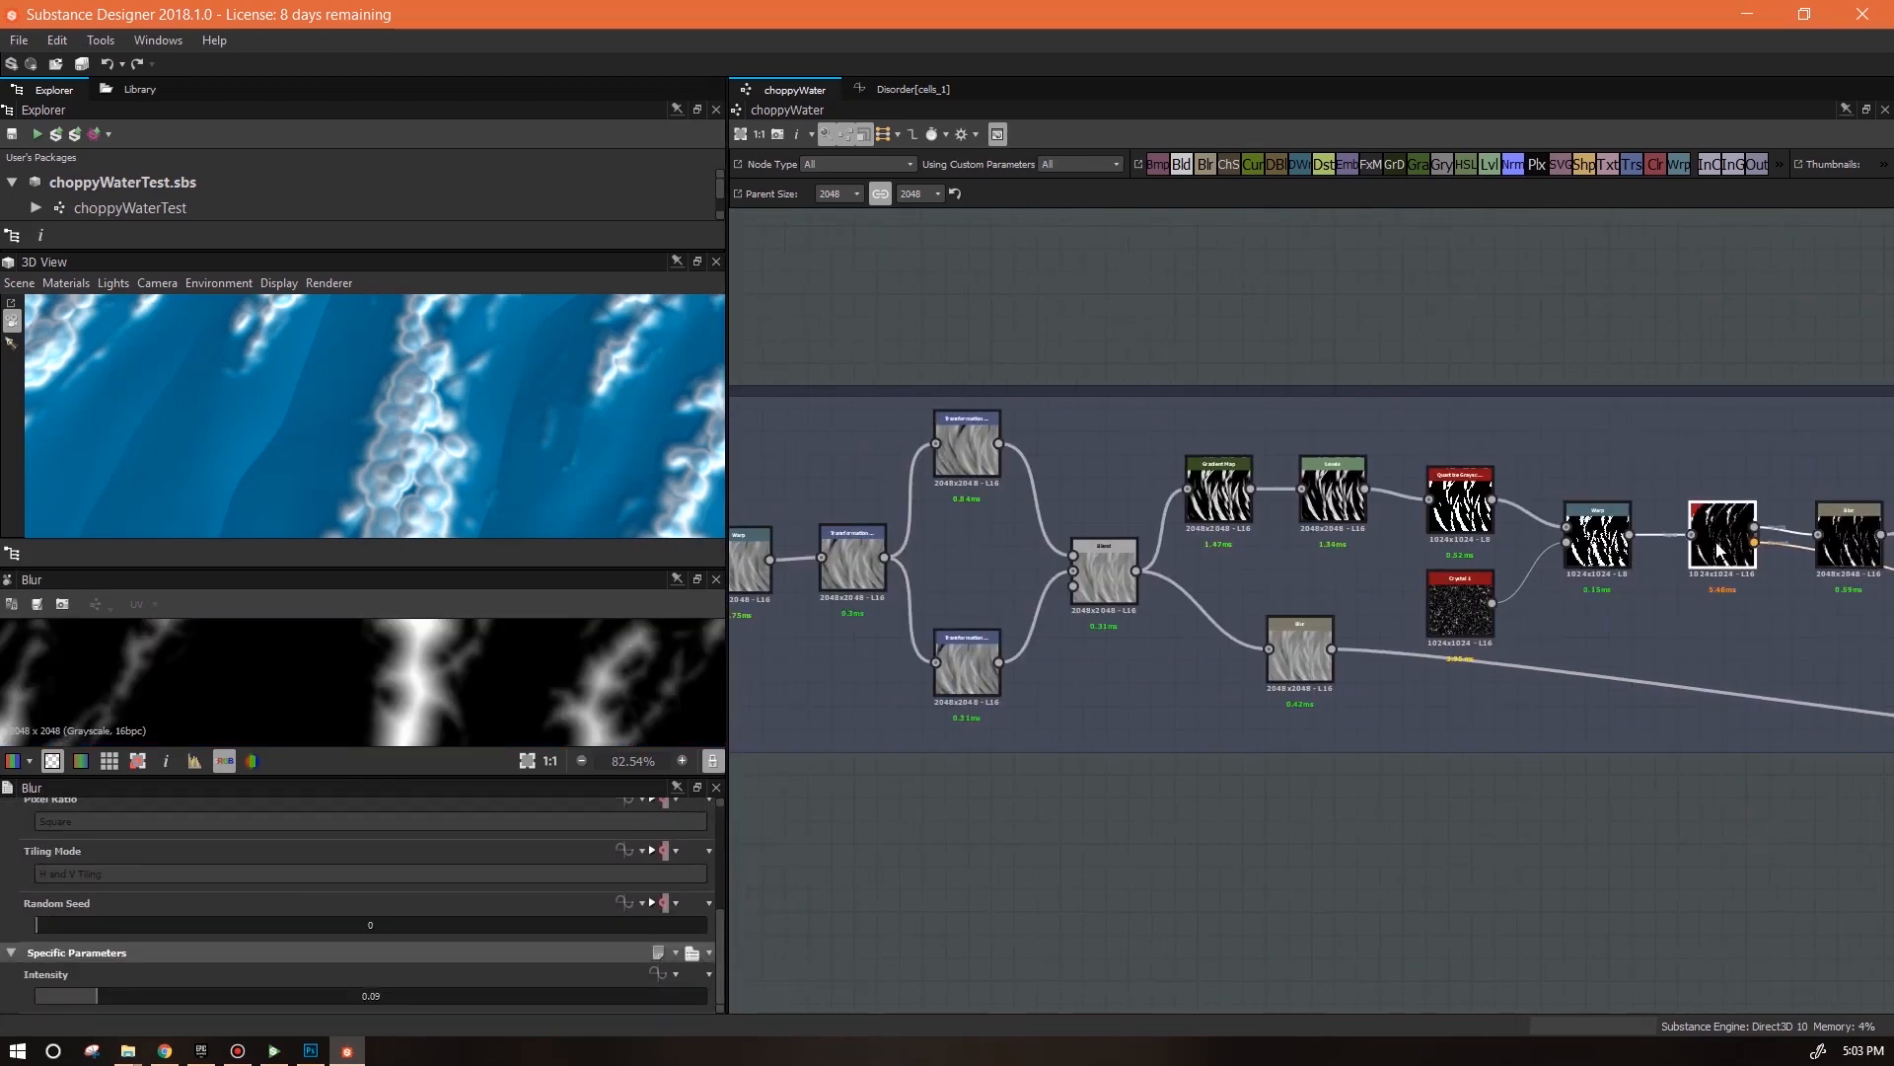
drag(720, 855, 730, 815)
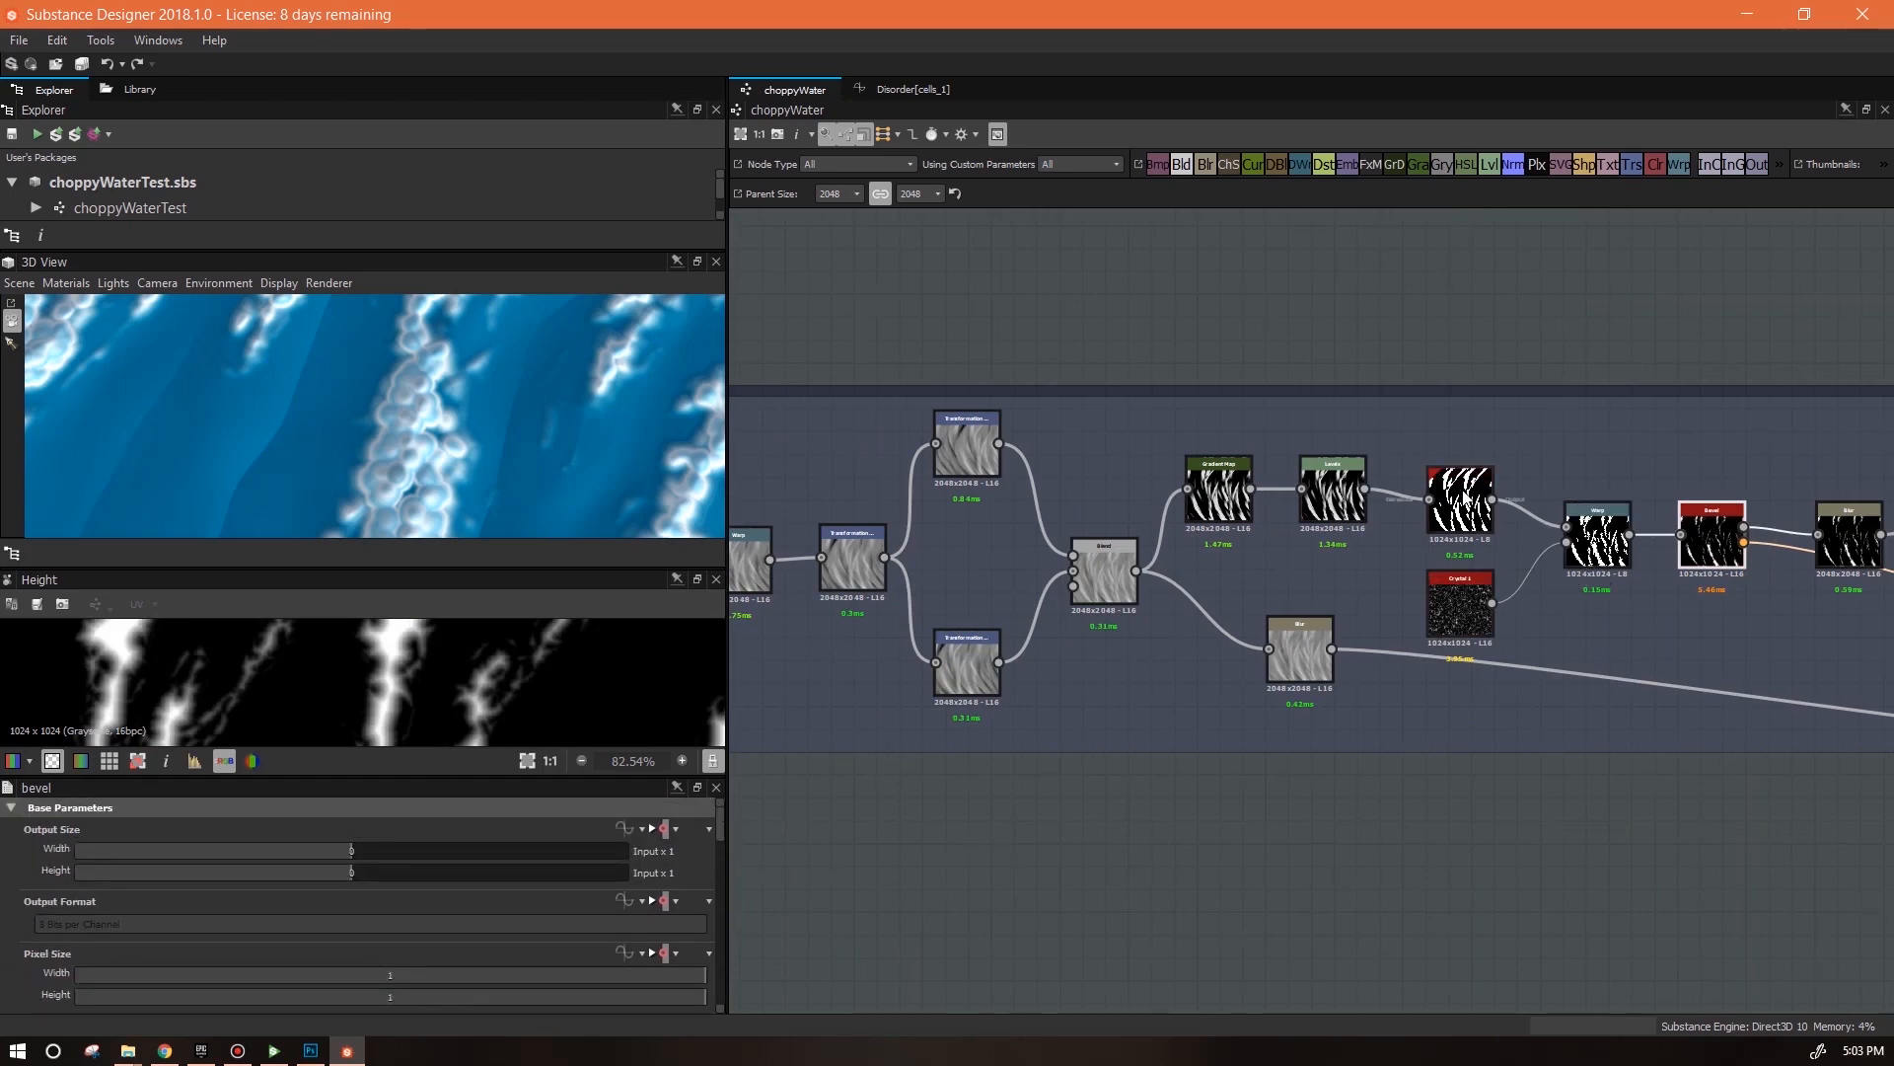
click(1460, 501)
Set the output width and height of the Warp node in the waves frame to -1, relative to parent
middle_drag(766, 849, 1244, 851)
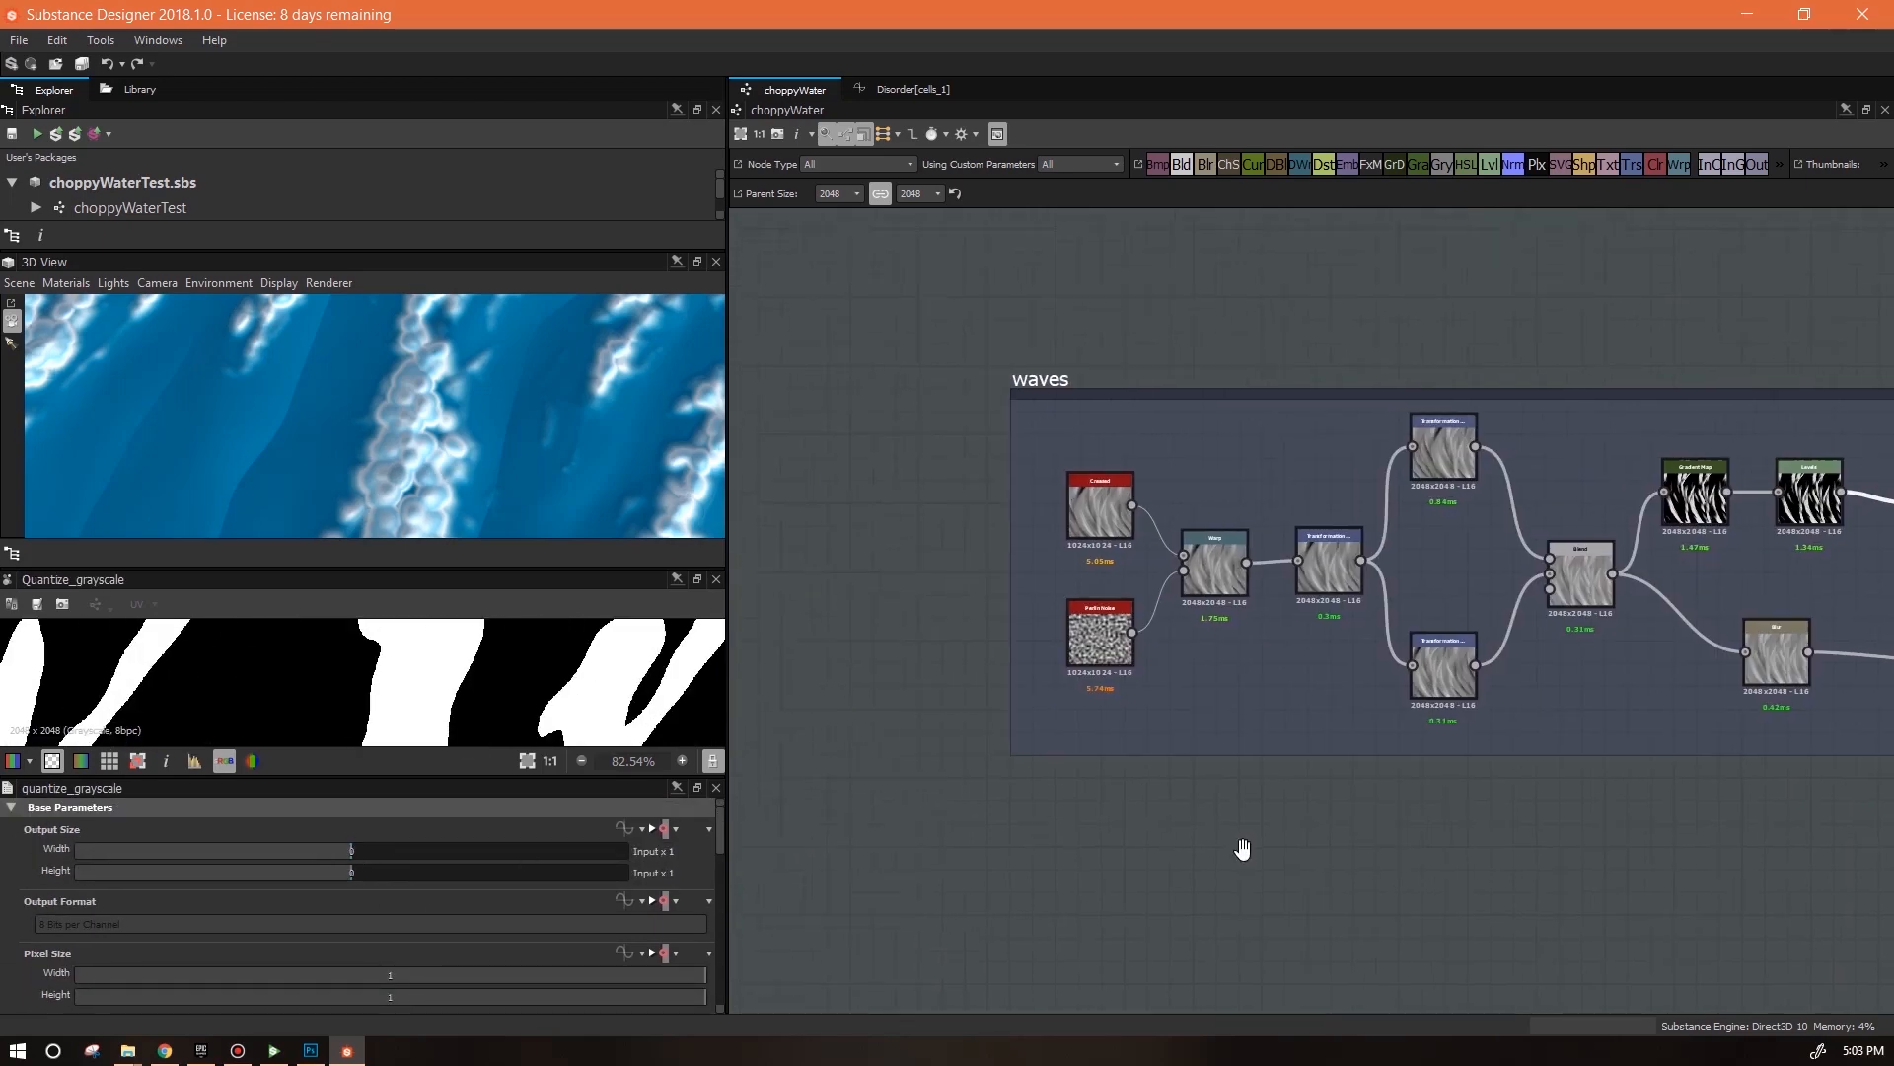
click(1181, 590)
drag(334, 850, 329, 867)
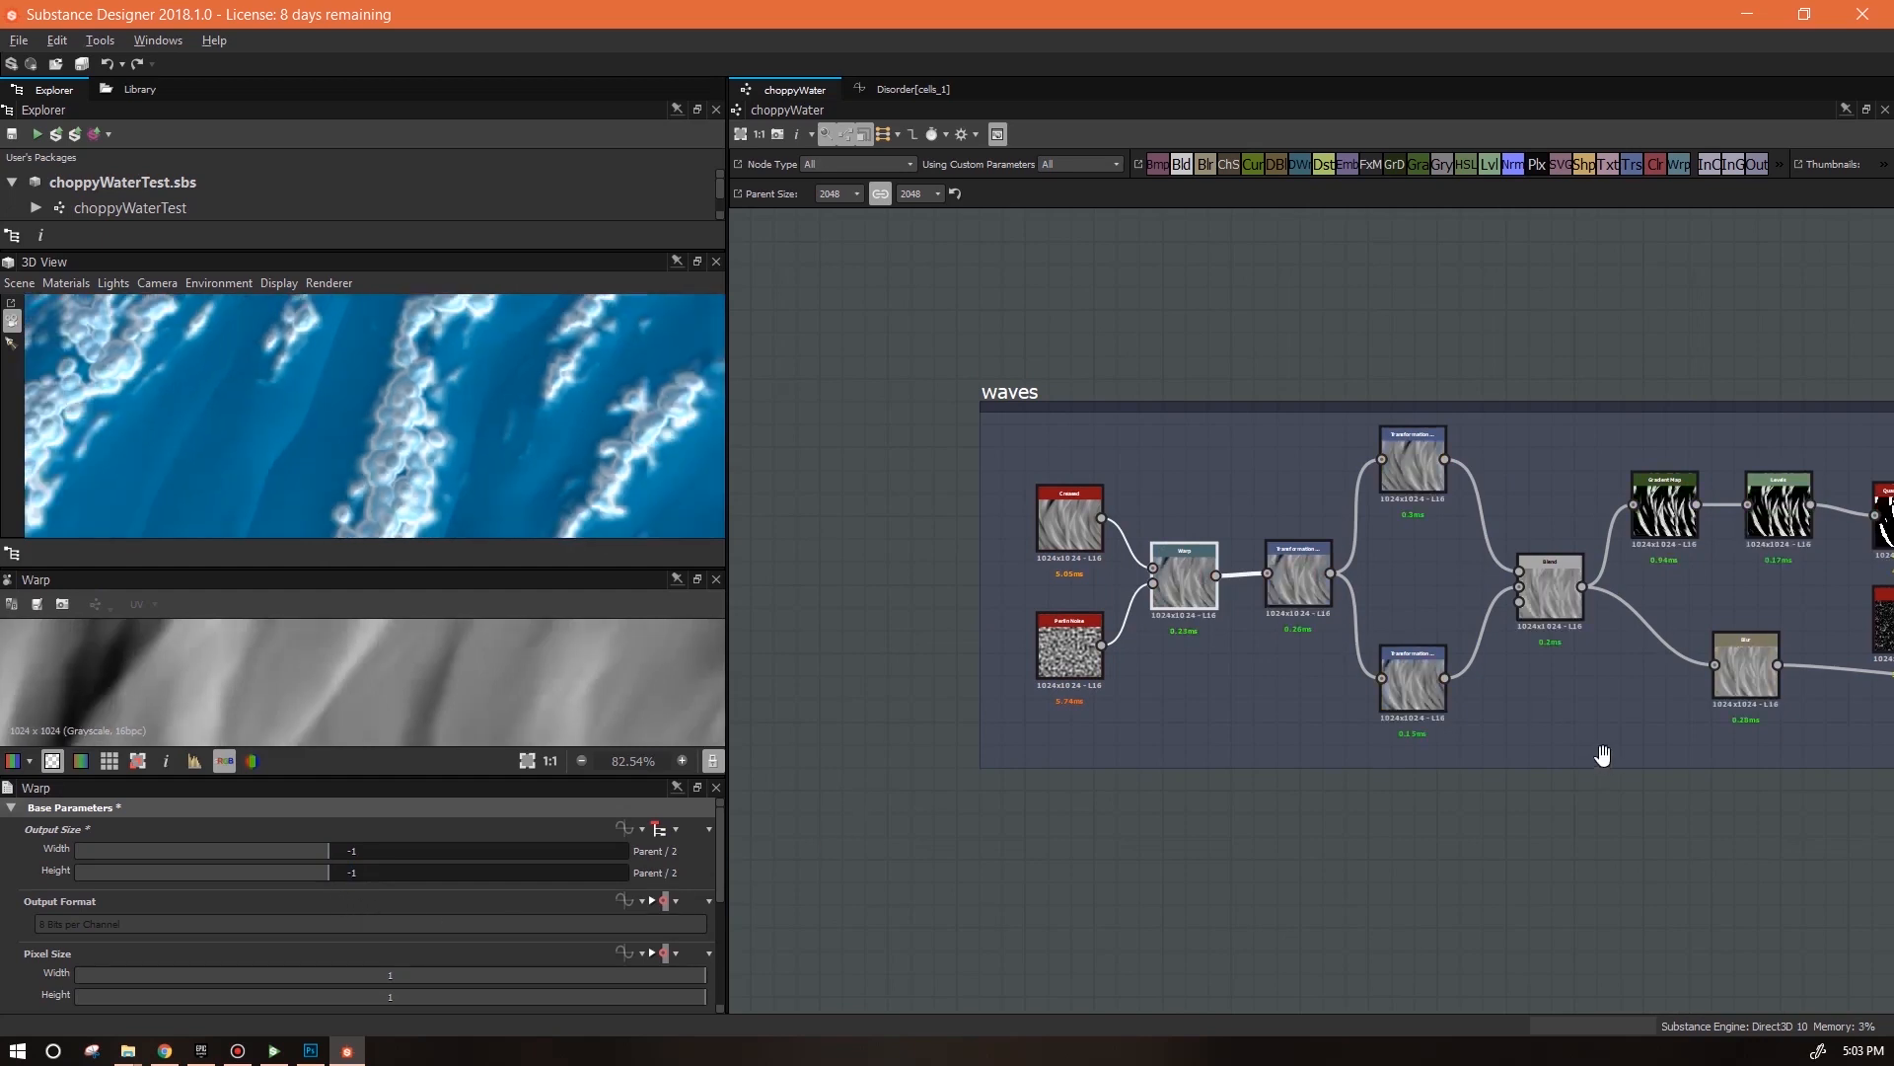
Set the Bevel node's output width and height to -1 and orbit around the water surface
middle_drag(1602, 755, 1035, 722)
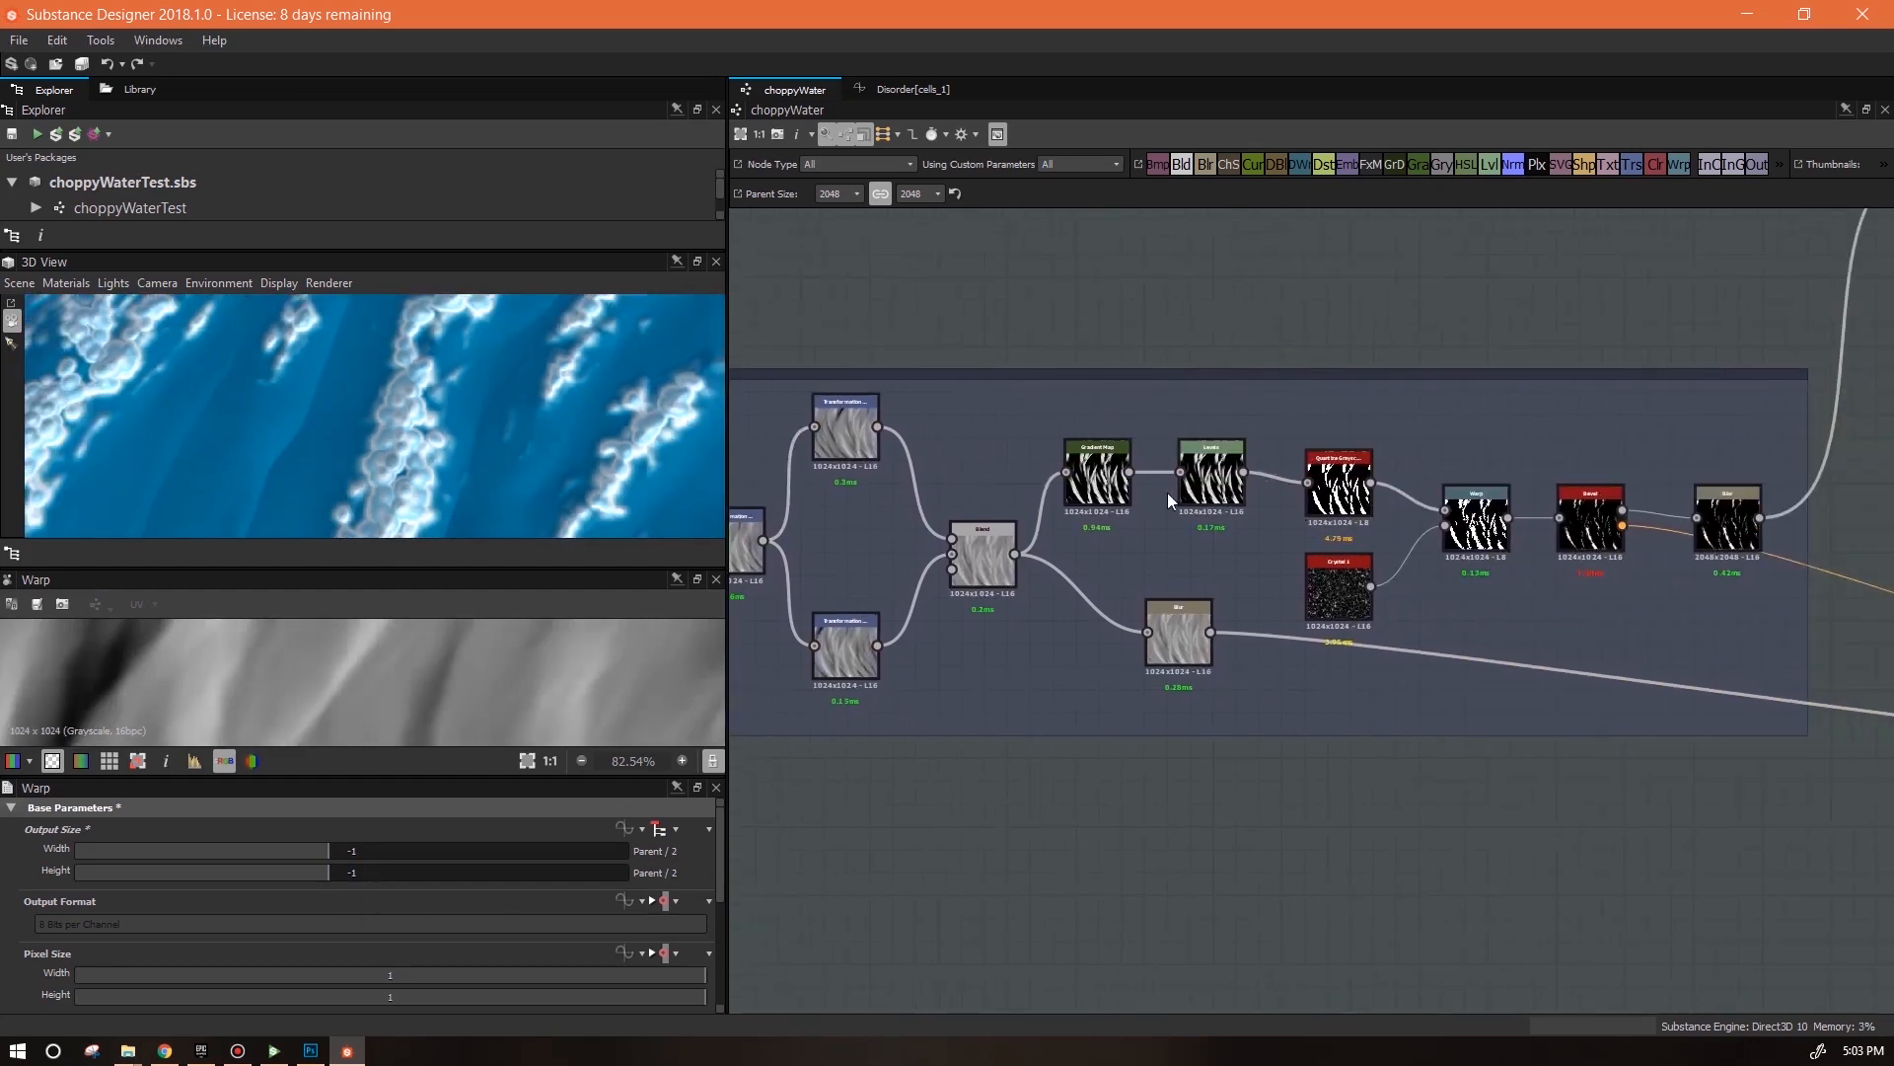
middle_drag(1593, 569, 1381, 583)
click(1382, 541)
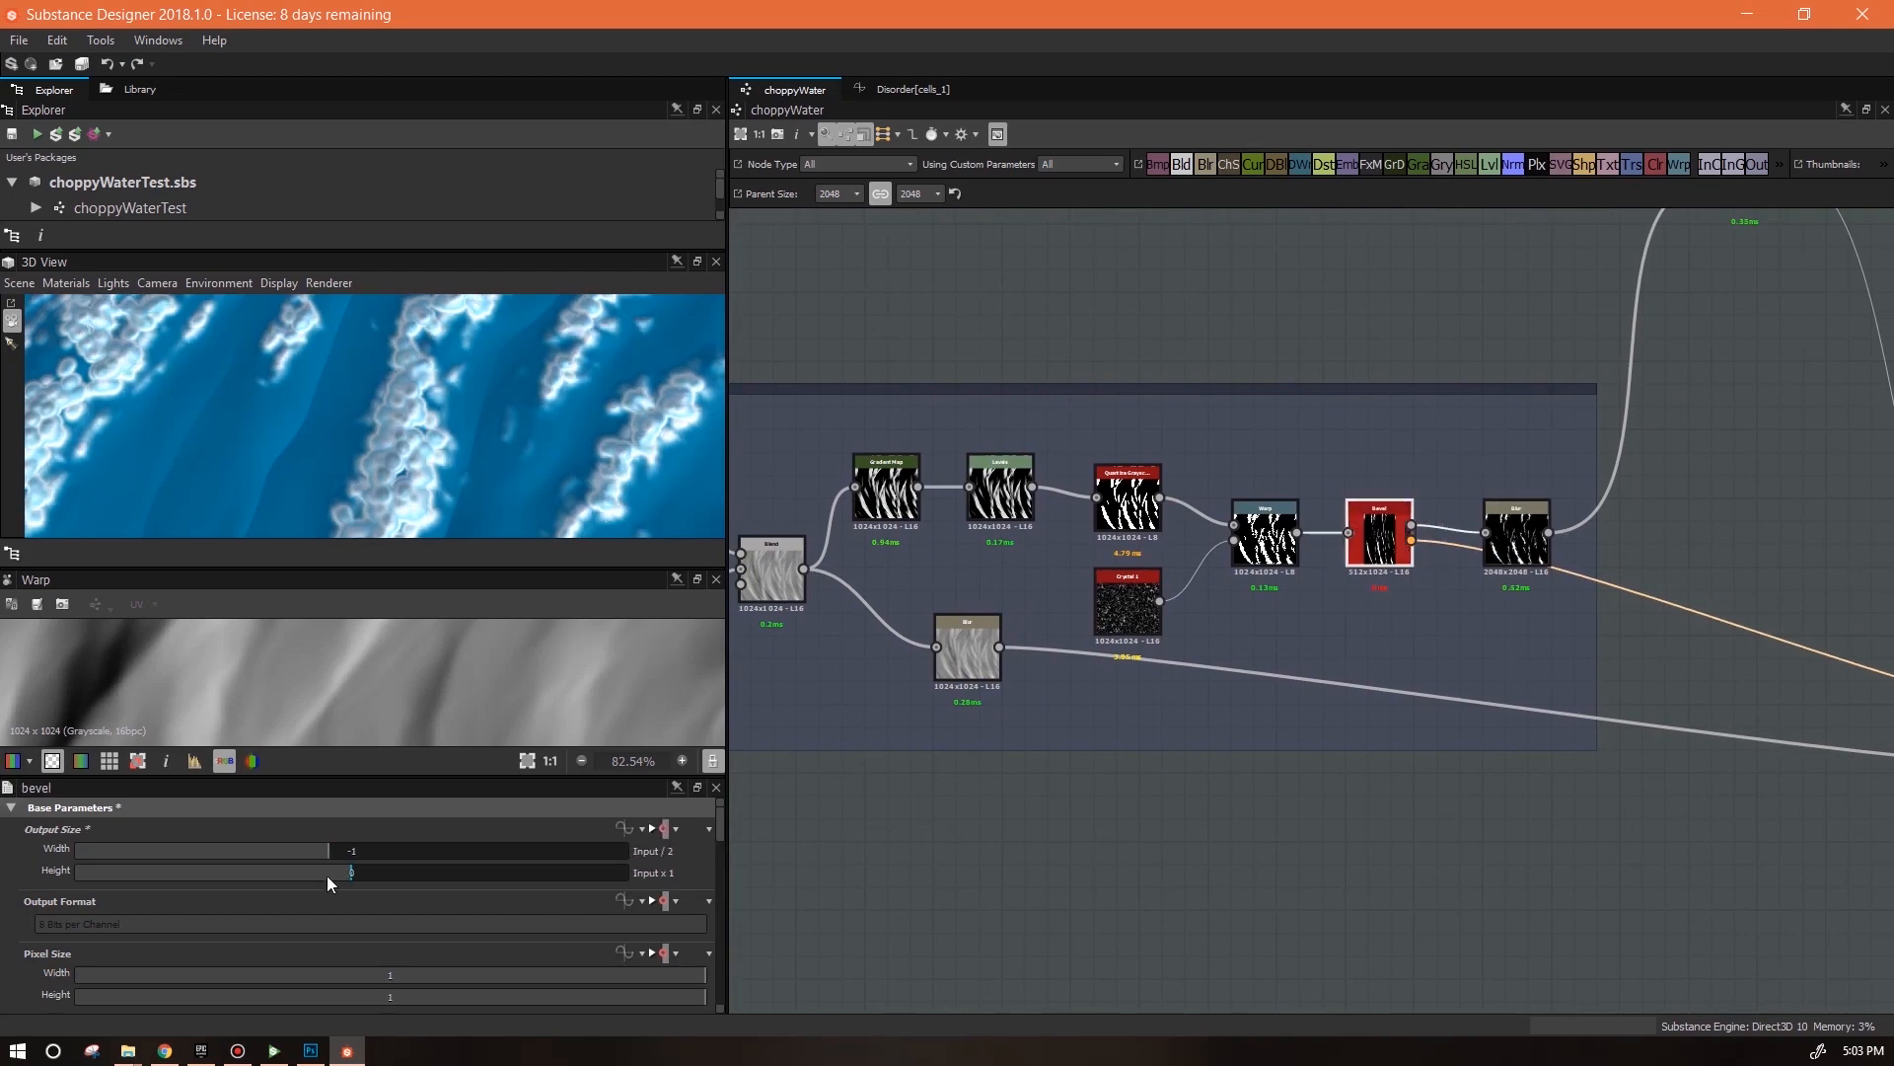
drag(499, 452, 240, 287)
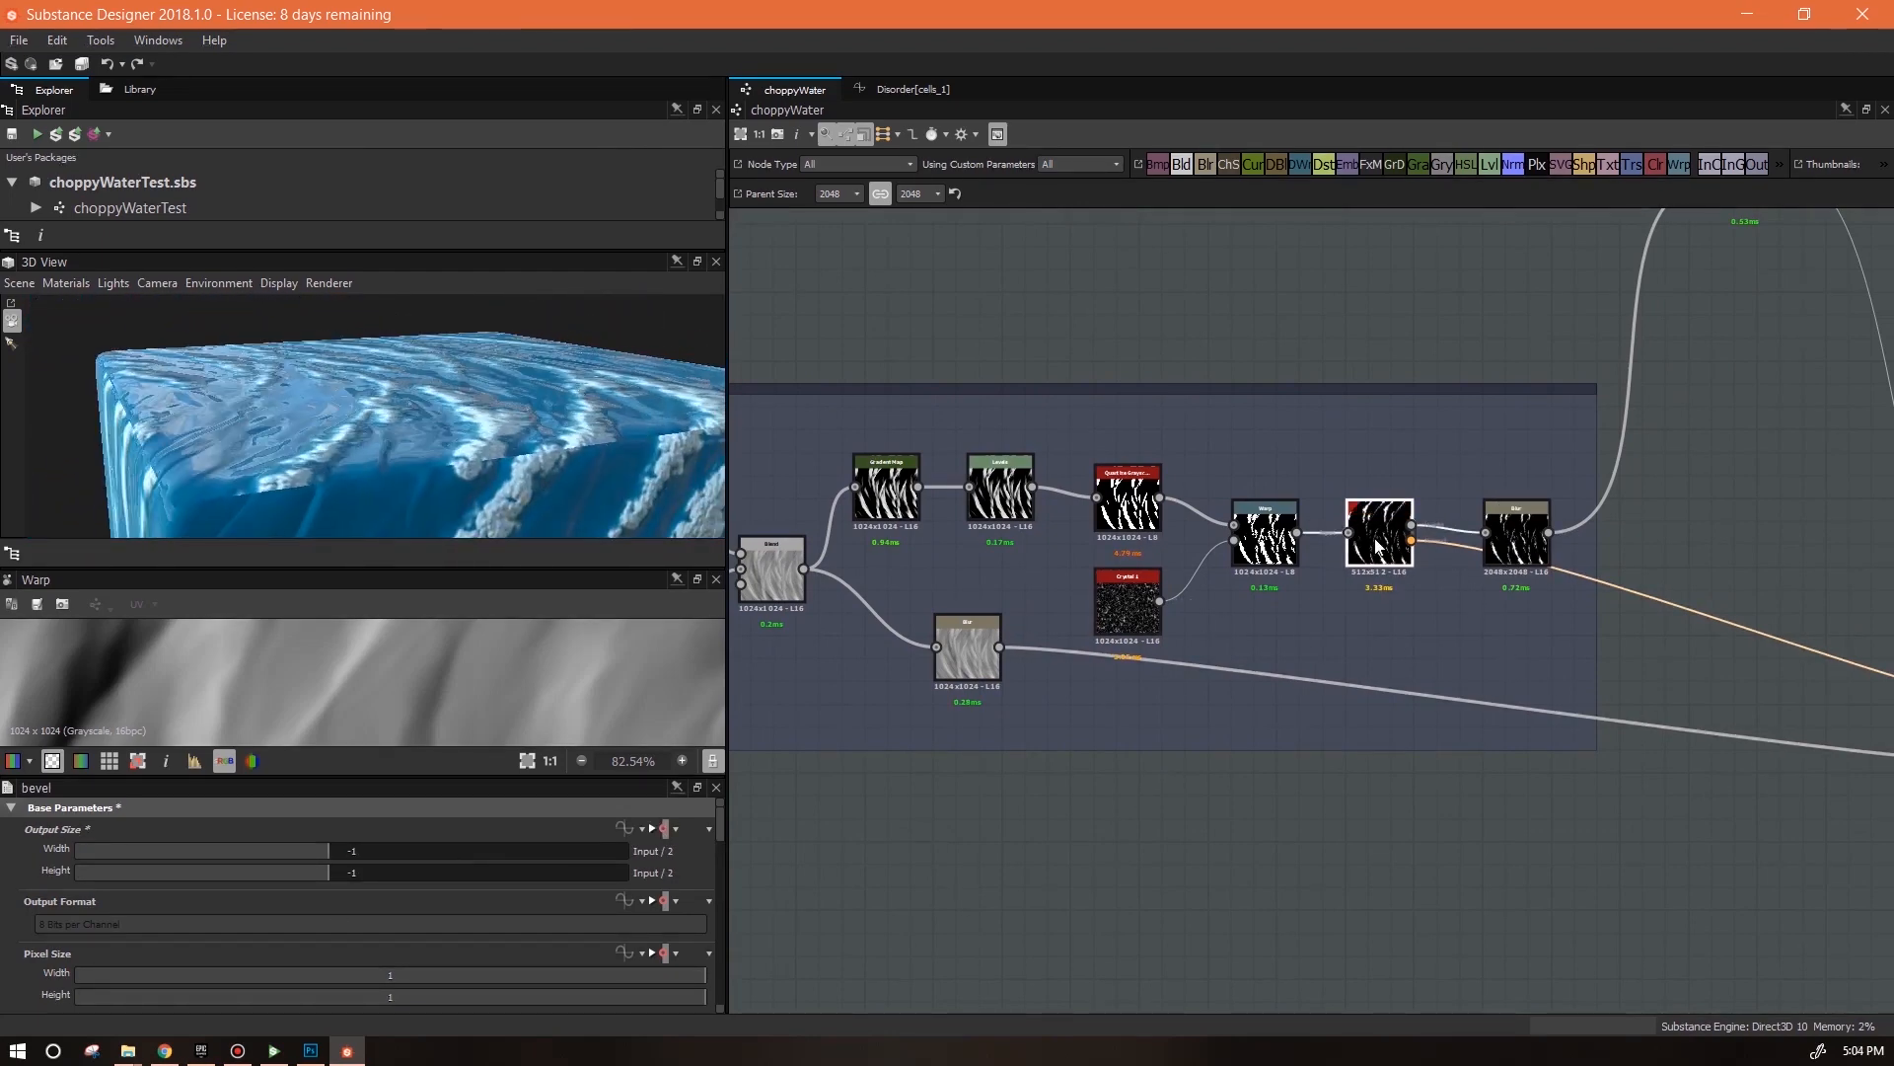
Set the Bevel node's Normal Intensity to 14.16 and restore its output size to match its input
drag(718, 827, 715, 978)
drag(65, 967, 225, 973)
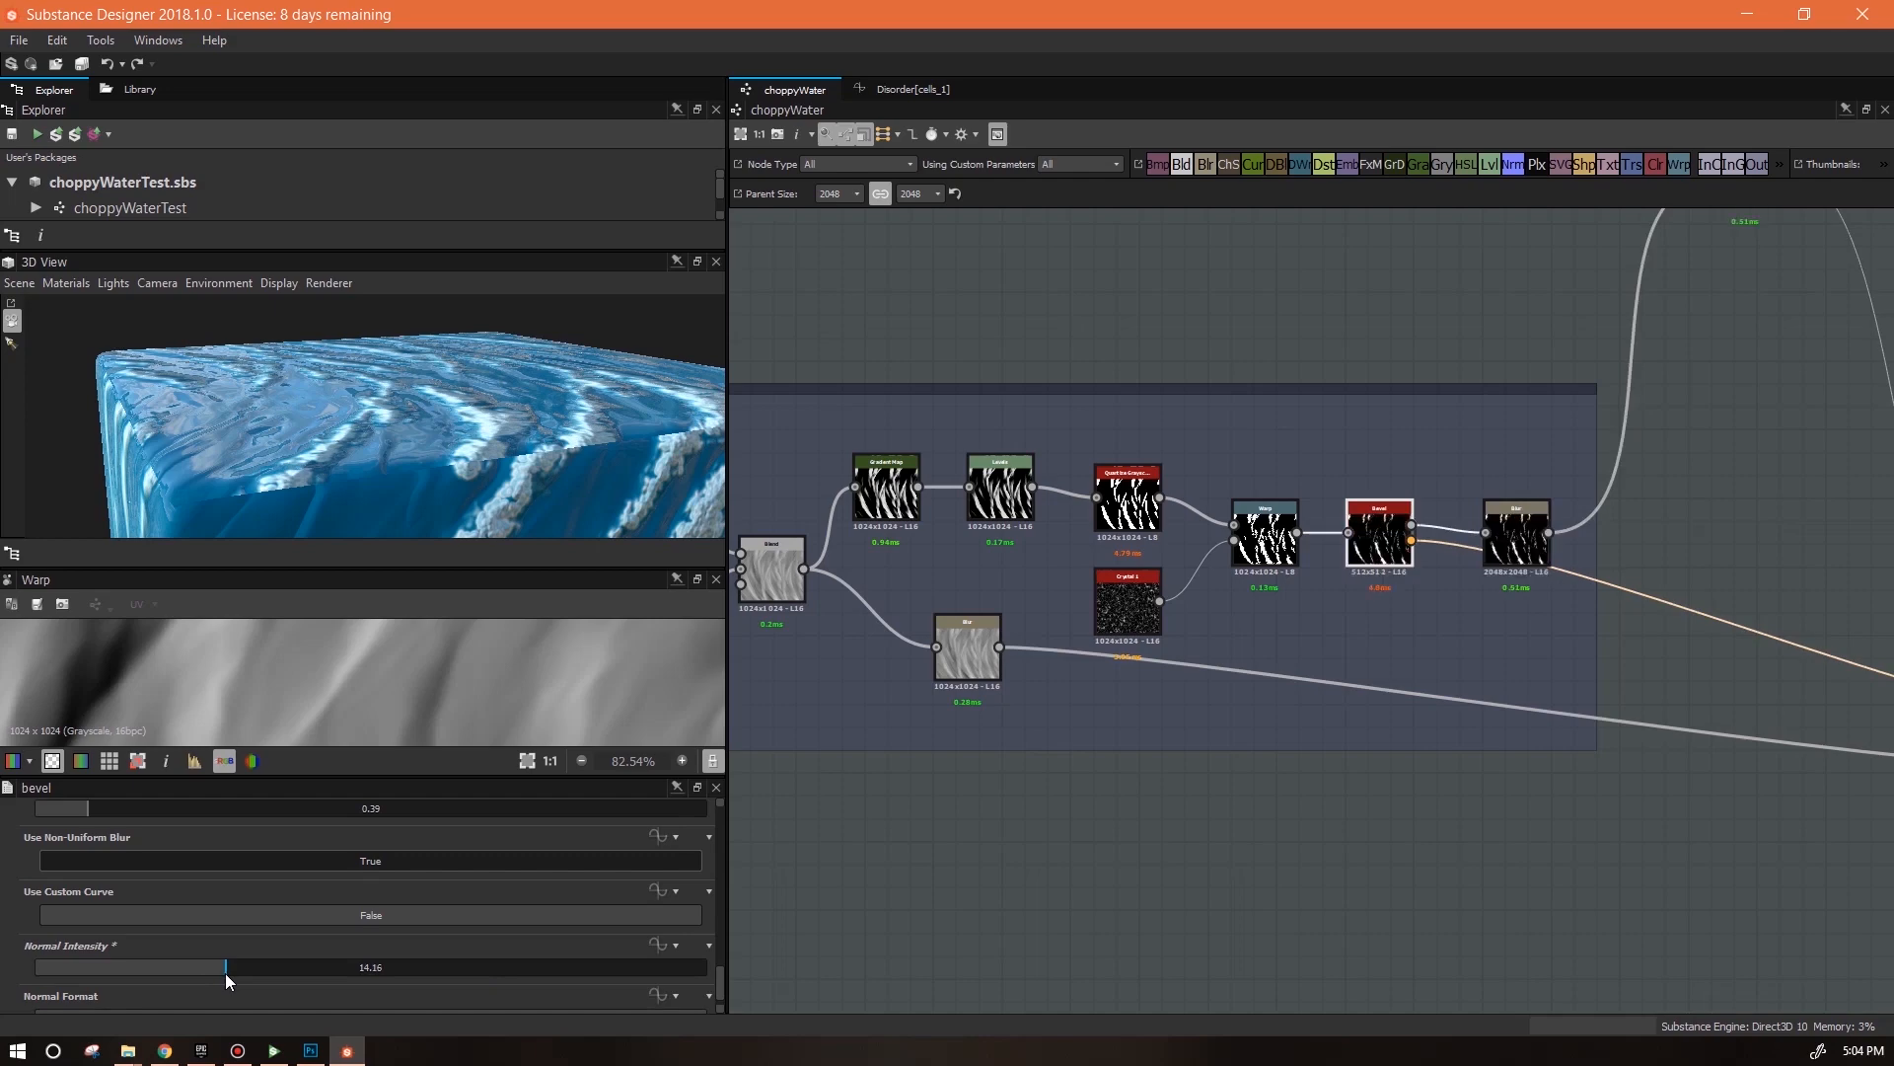
drag(471, 426, 530, 499)
scroll(355, 863, up, 10)
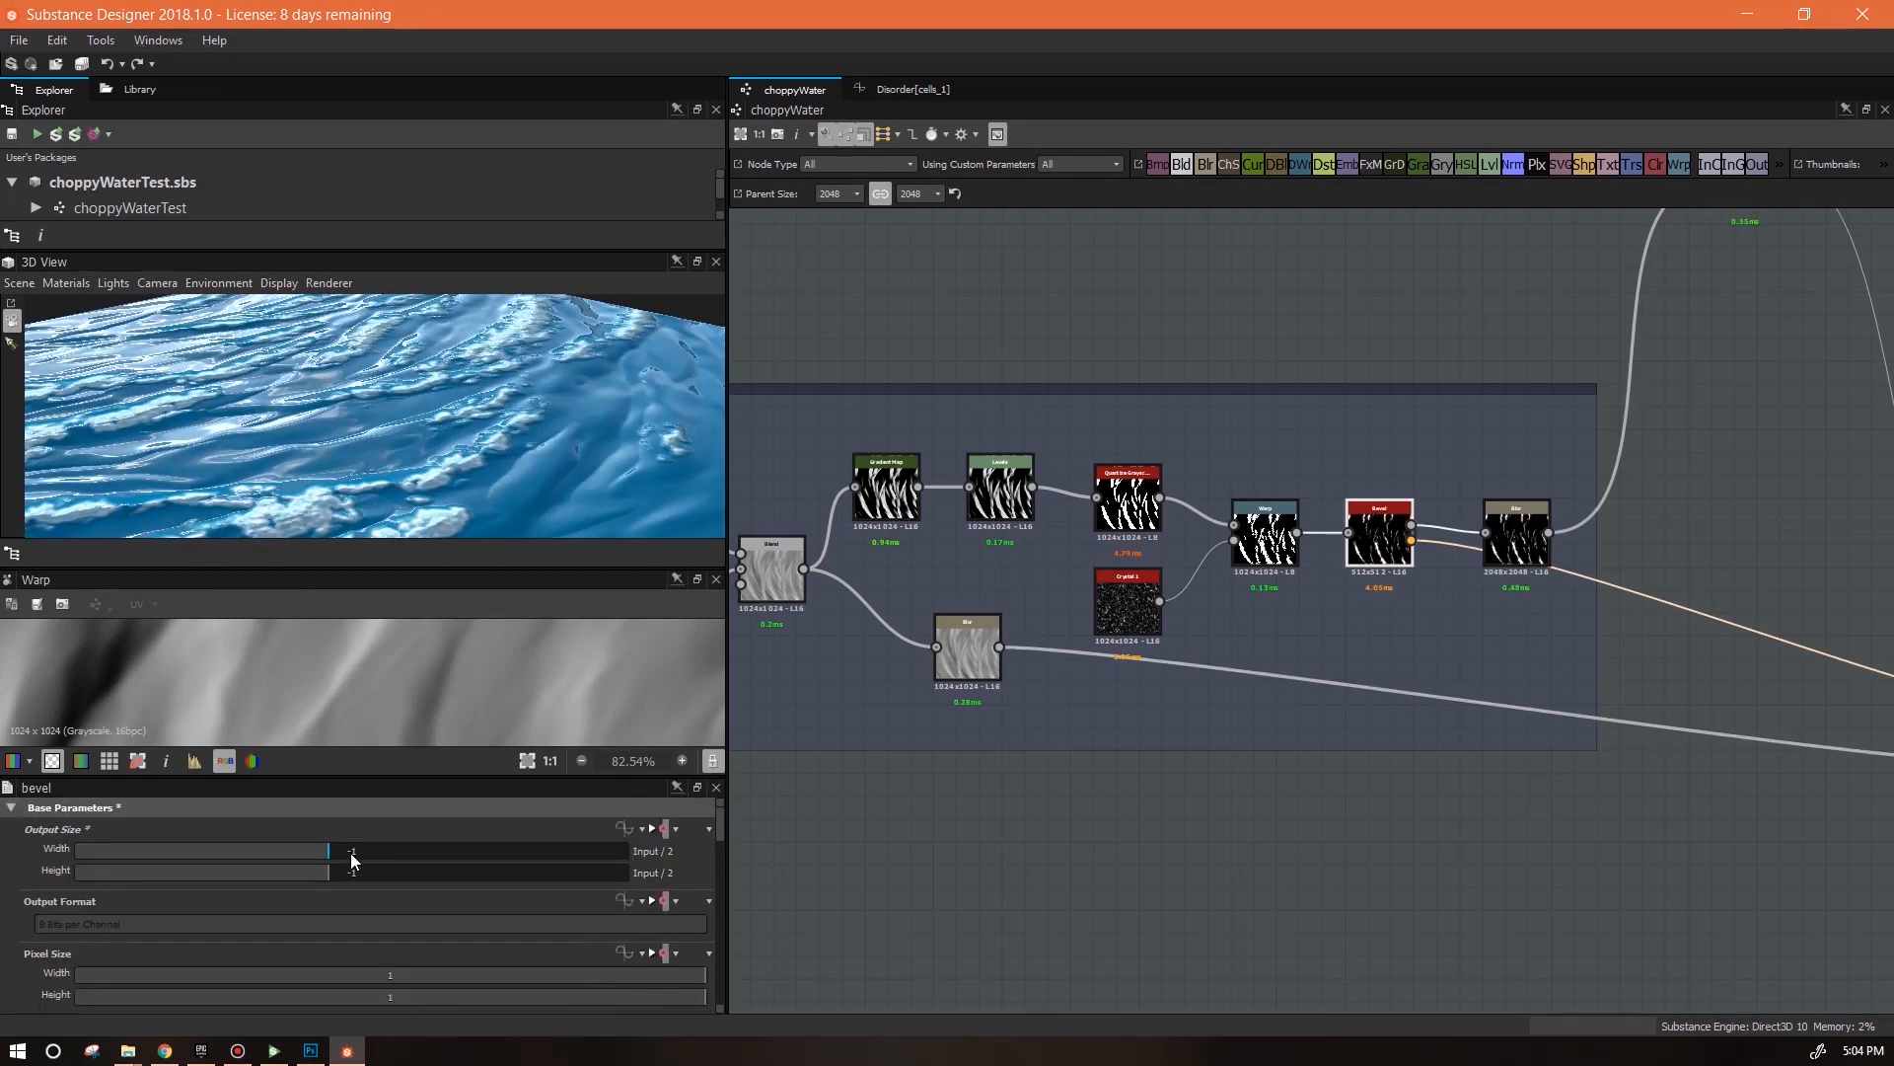
drag(608, 375, 416, 494)
Edit the 3D view's material, setting the Height Scale to 1, and orbit around the surface
click(66, 283)
mouse_move(85, 306)
click(178, 310)
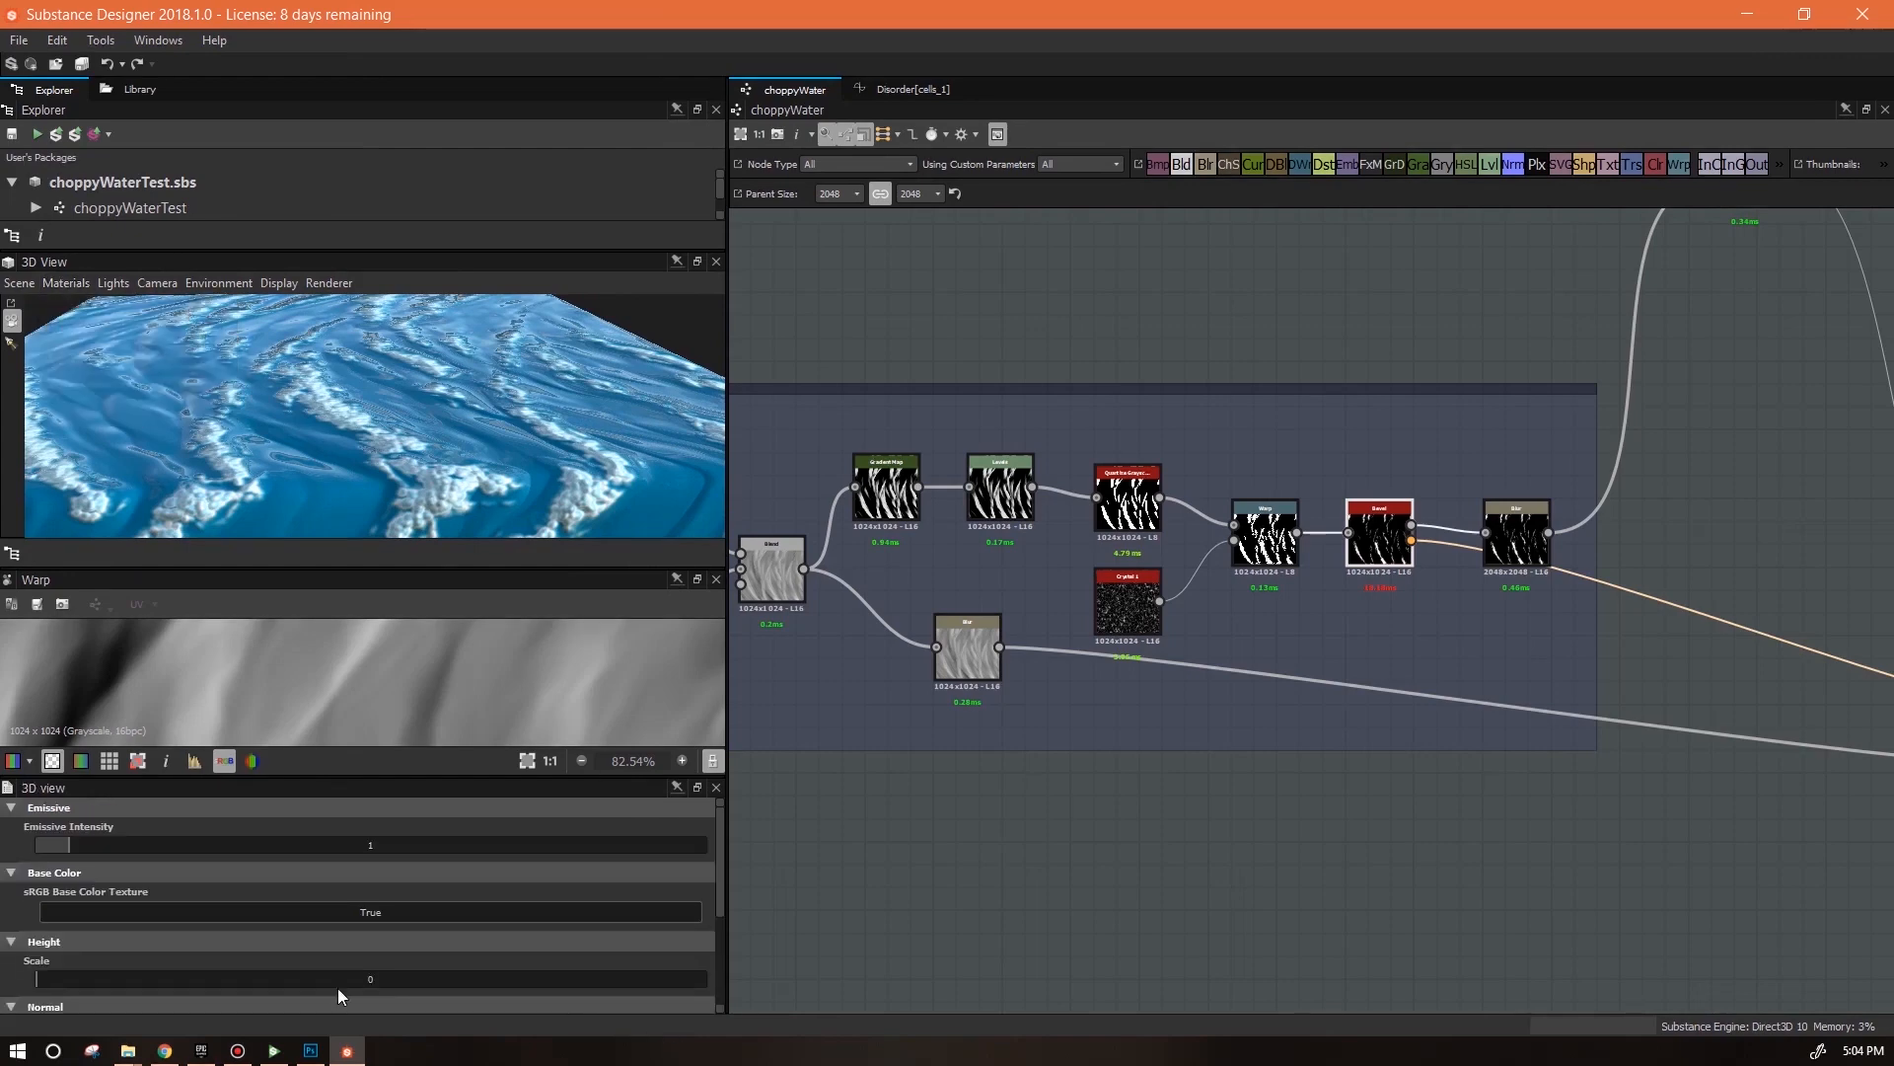
key(Return)
alt+drag(503, 474, 474, 393)
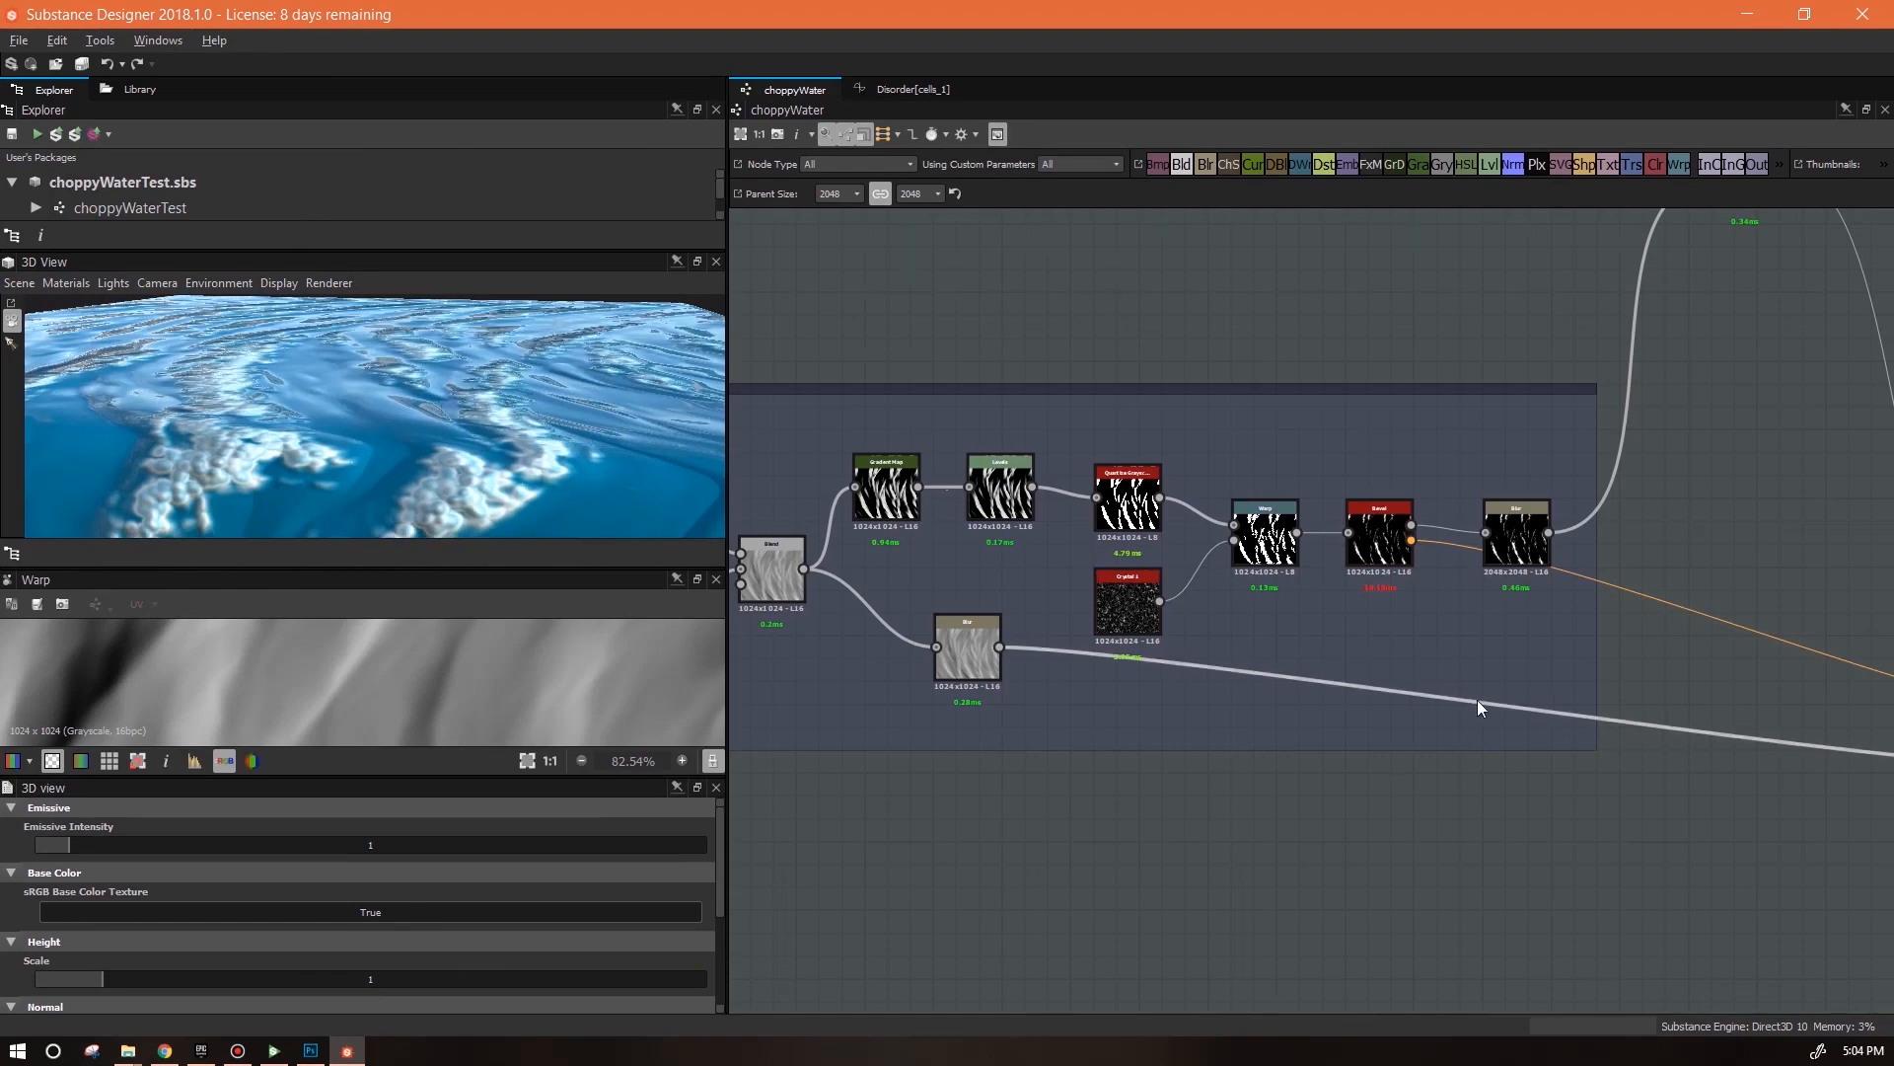
Connect the Bevel's height result to the output node below the normal output, and reconnect the final normals Blend to the normal output
middle_drag(1721, 697, 777, 473)
scroll(1753, 629, down, 5)
middle_drag(1753, 630, 1408, 728)
scroll(1408, 727, up, 2)
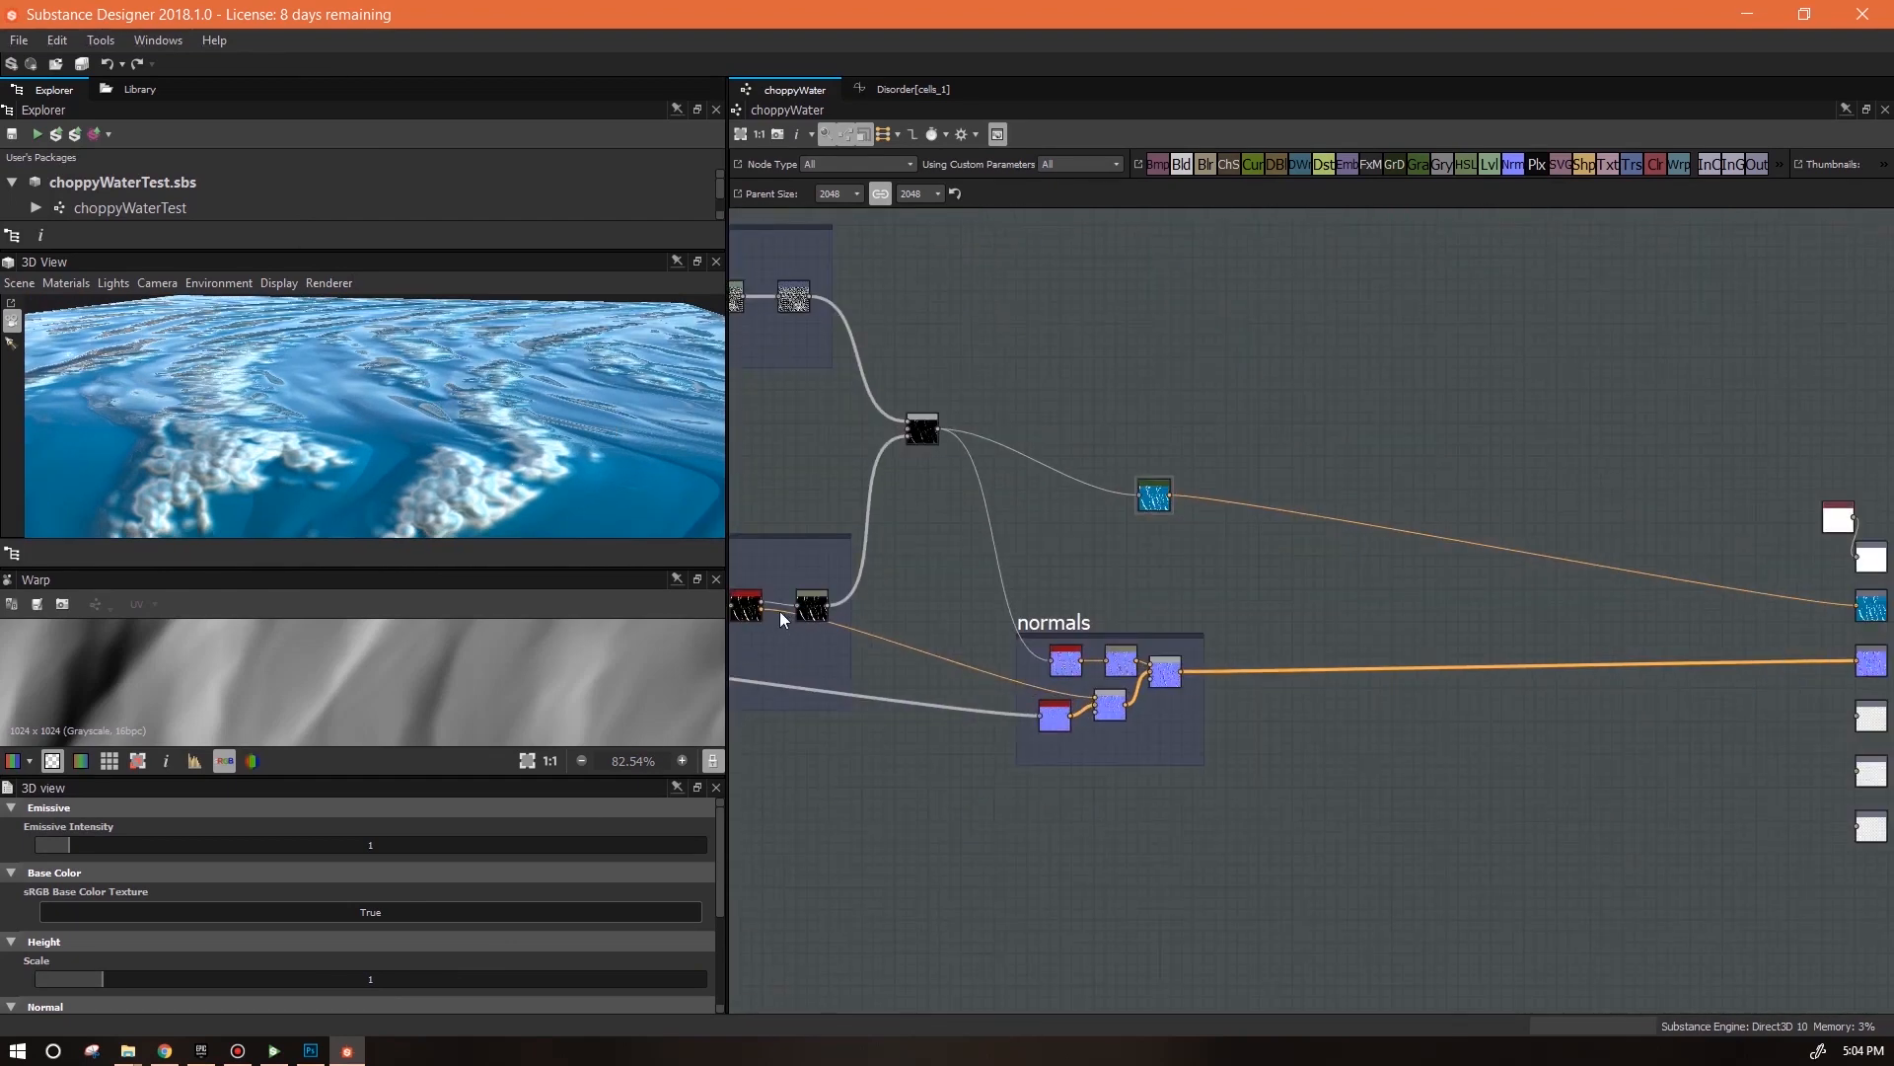
drag(761, 610, 1858, 715)
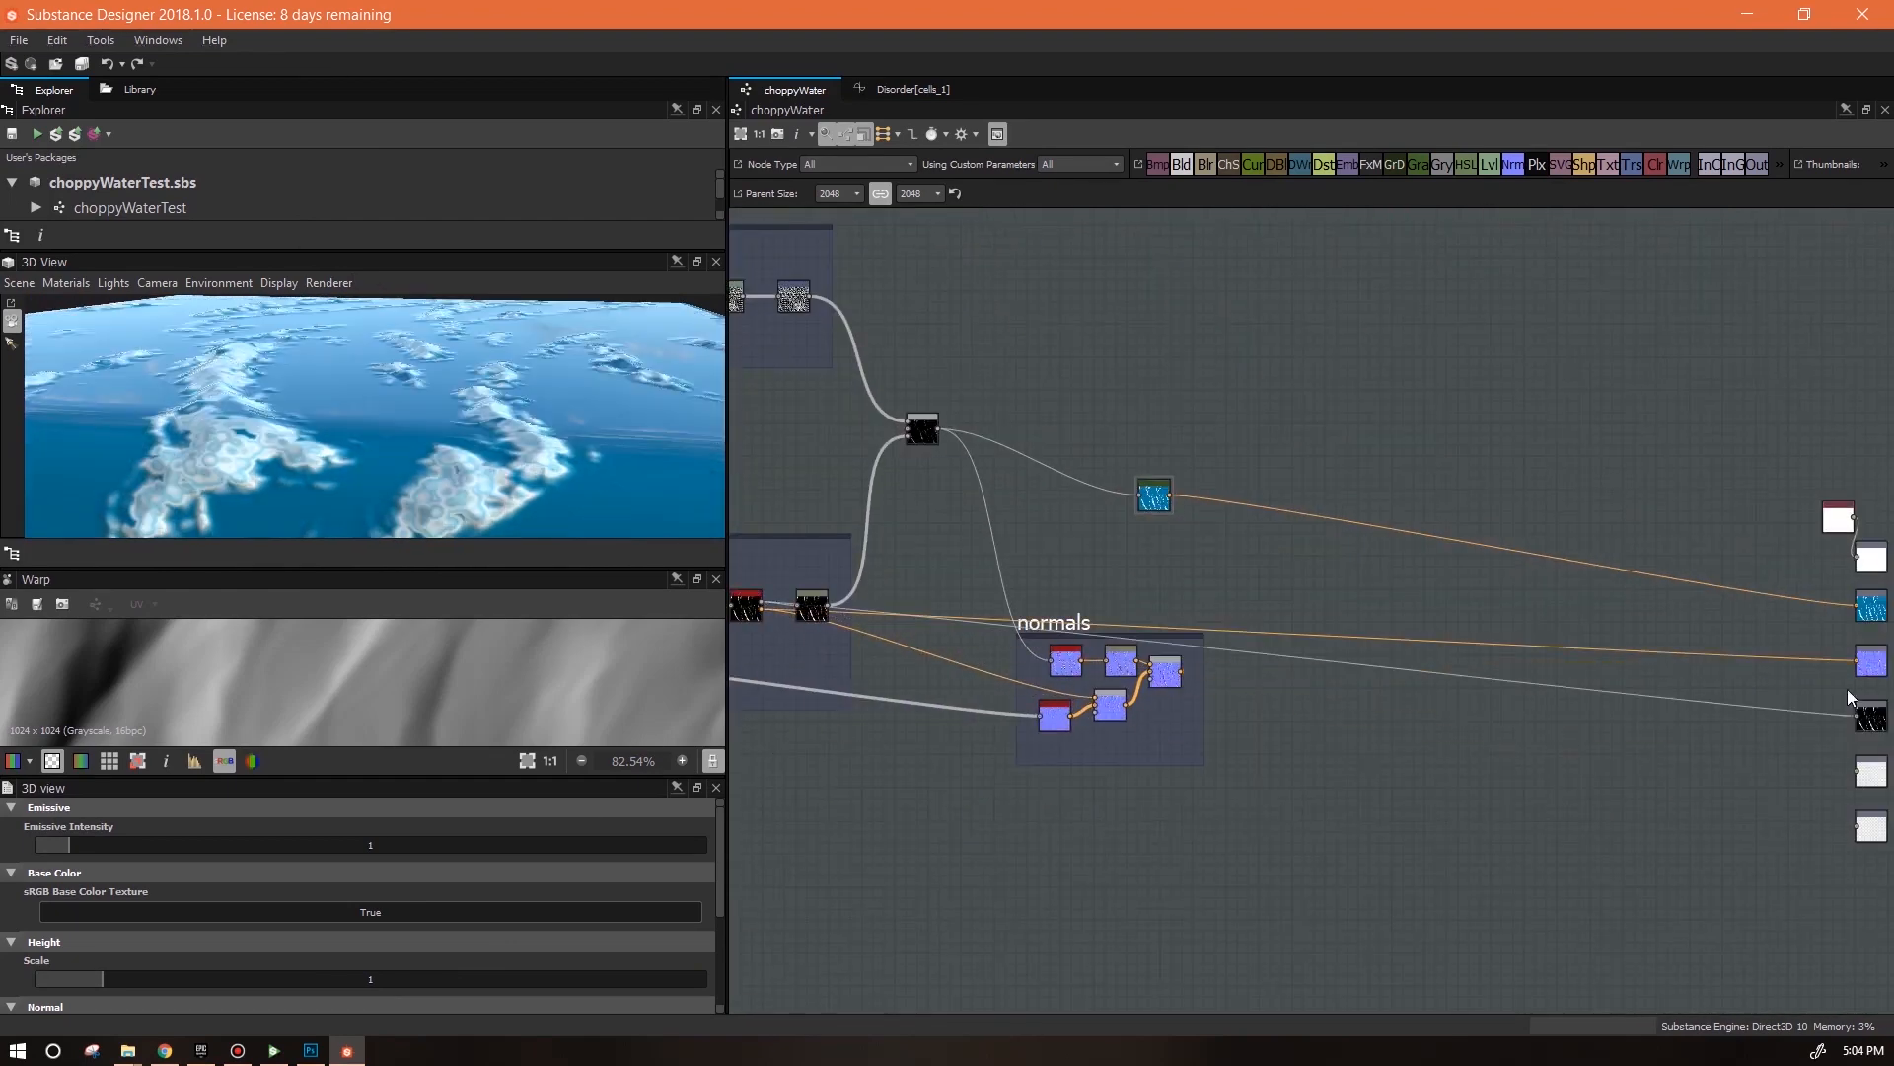
drag(1456, 672, 1859, 661)
Shift the Gradient Map's four inner keys together toward the white end and place the node beside the basecolor output
drag(529, 423, 523, 496)
click(1156, 503)
double_click(1157, 501)
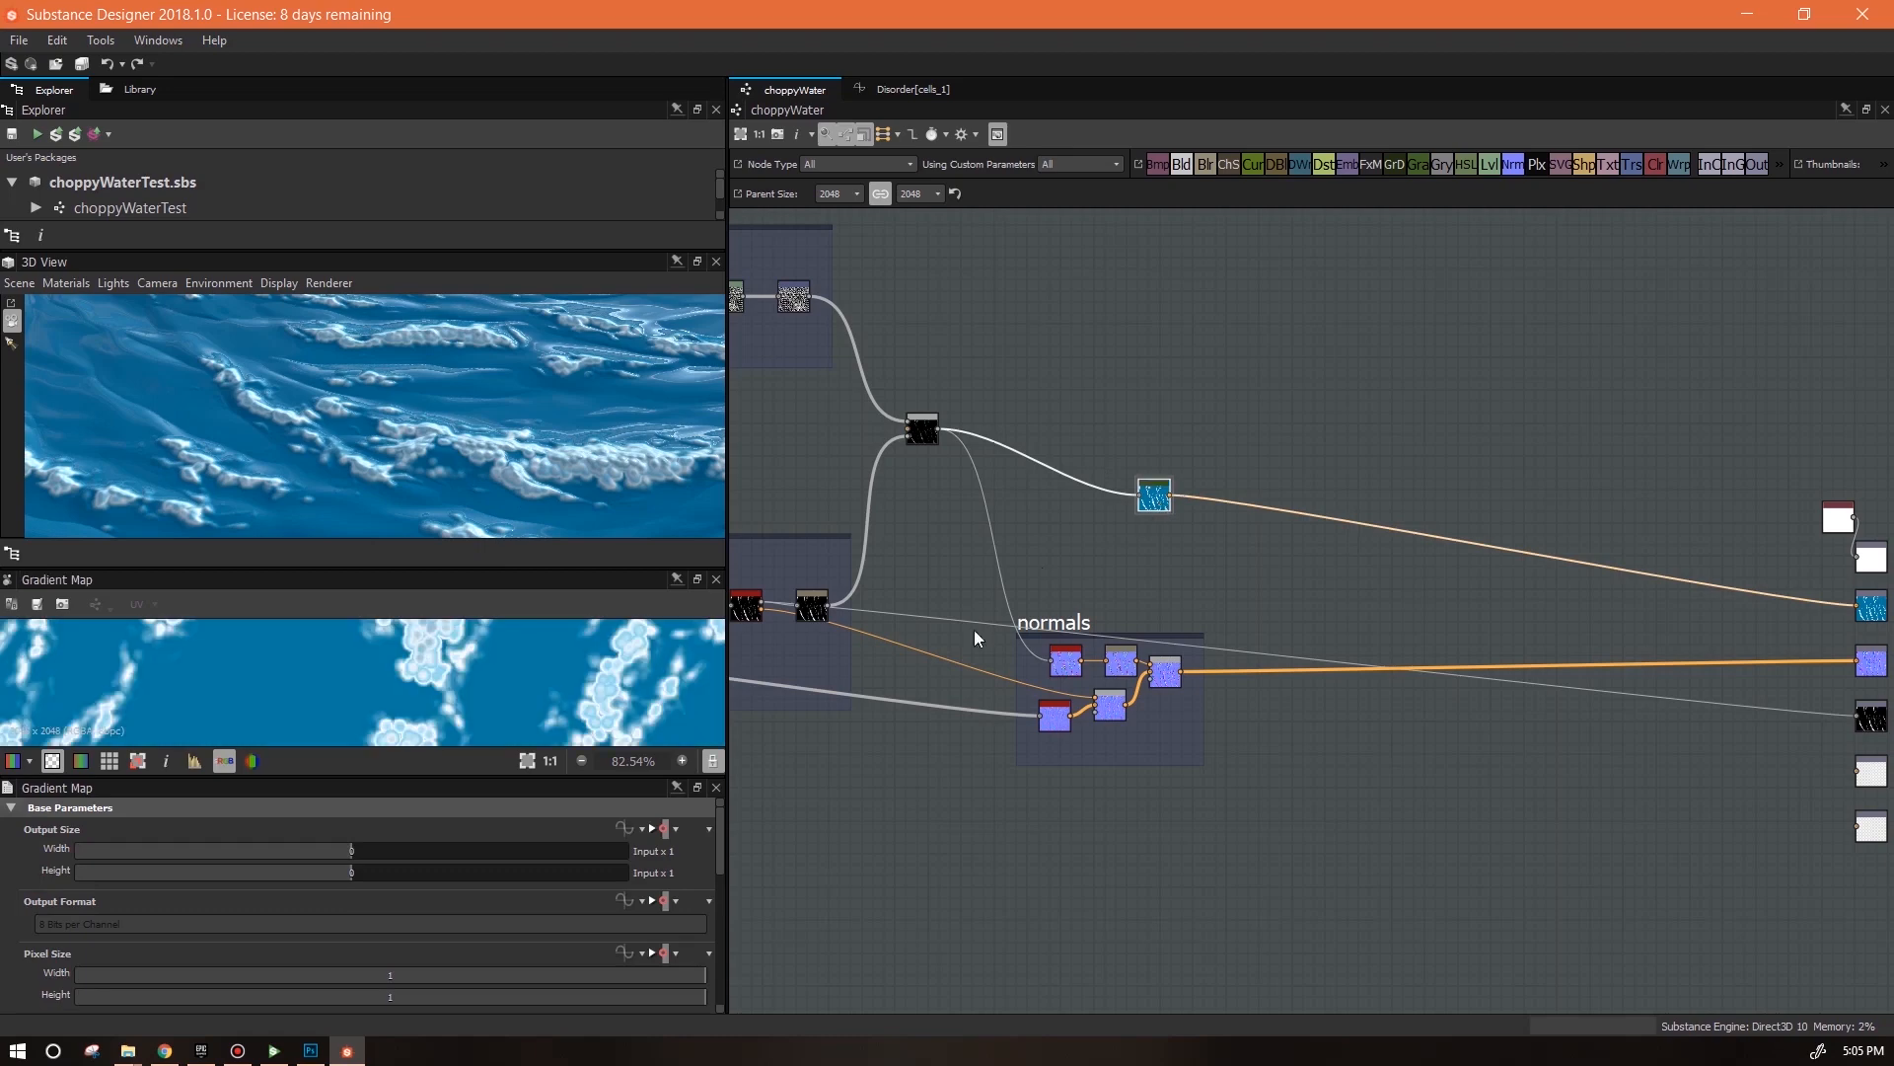
drag(719, 850, 725, 996)
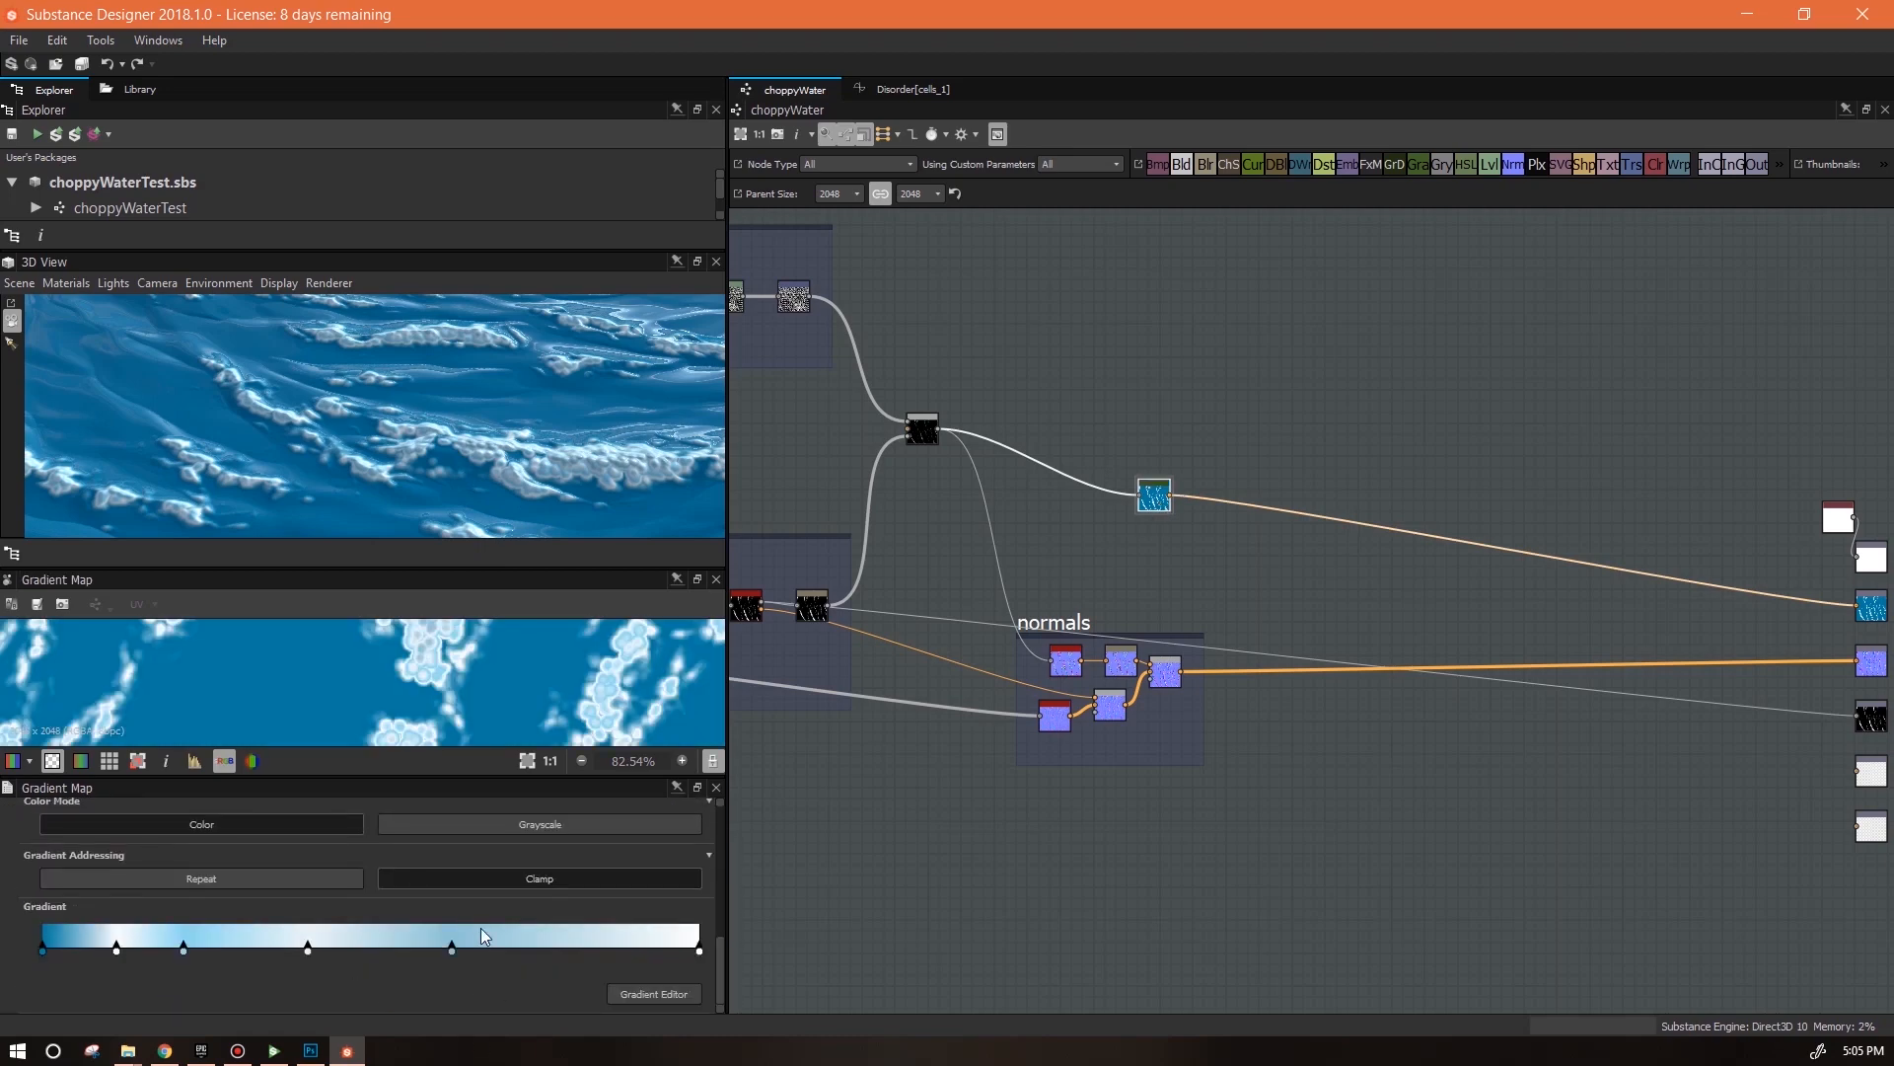
drag(114, 955, 472, 964)
drag(115, 954, 164, 958)
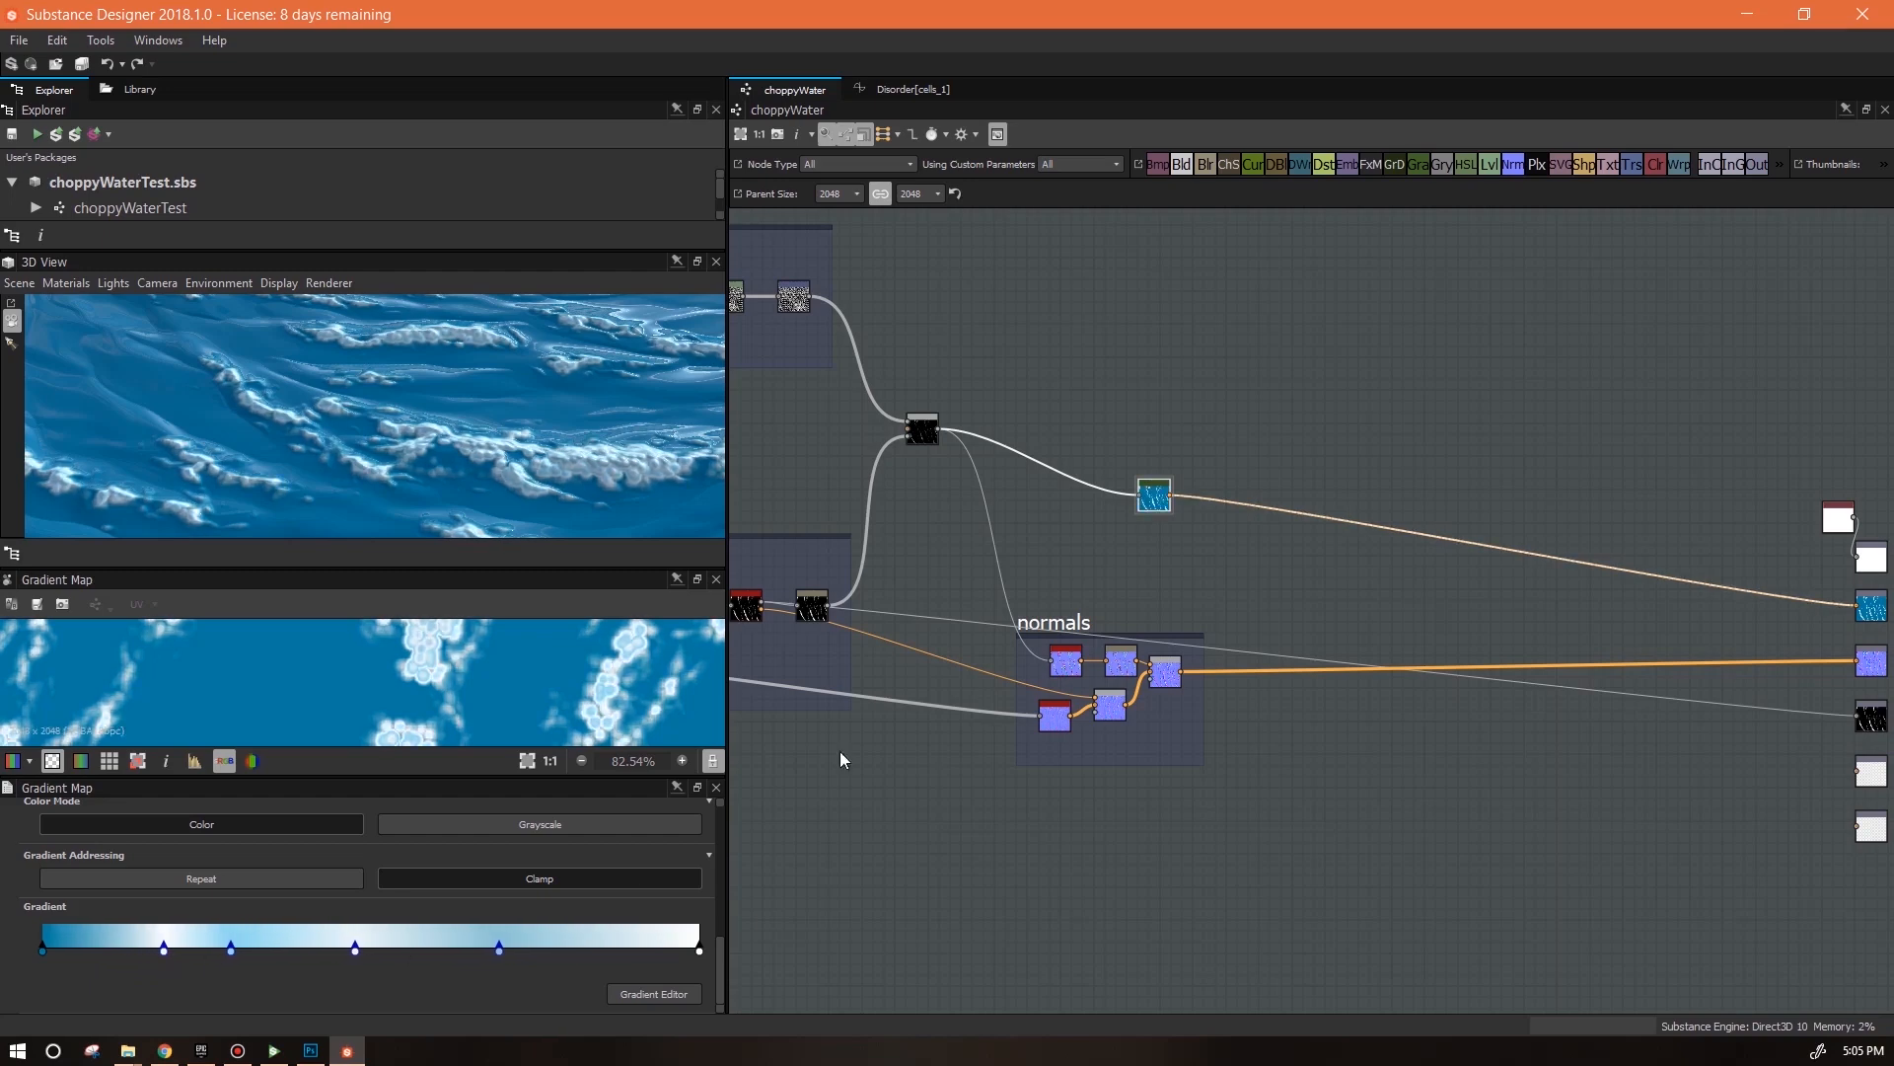
drag(488, 351, 1793, 599)
Add a Float1 slider input parameter to the graph with the identifier and label "opacity"
middle_drag(1711, 804, 1659, 680)
click(886, 854)
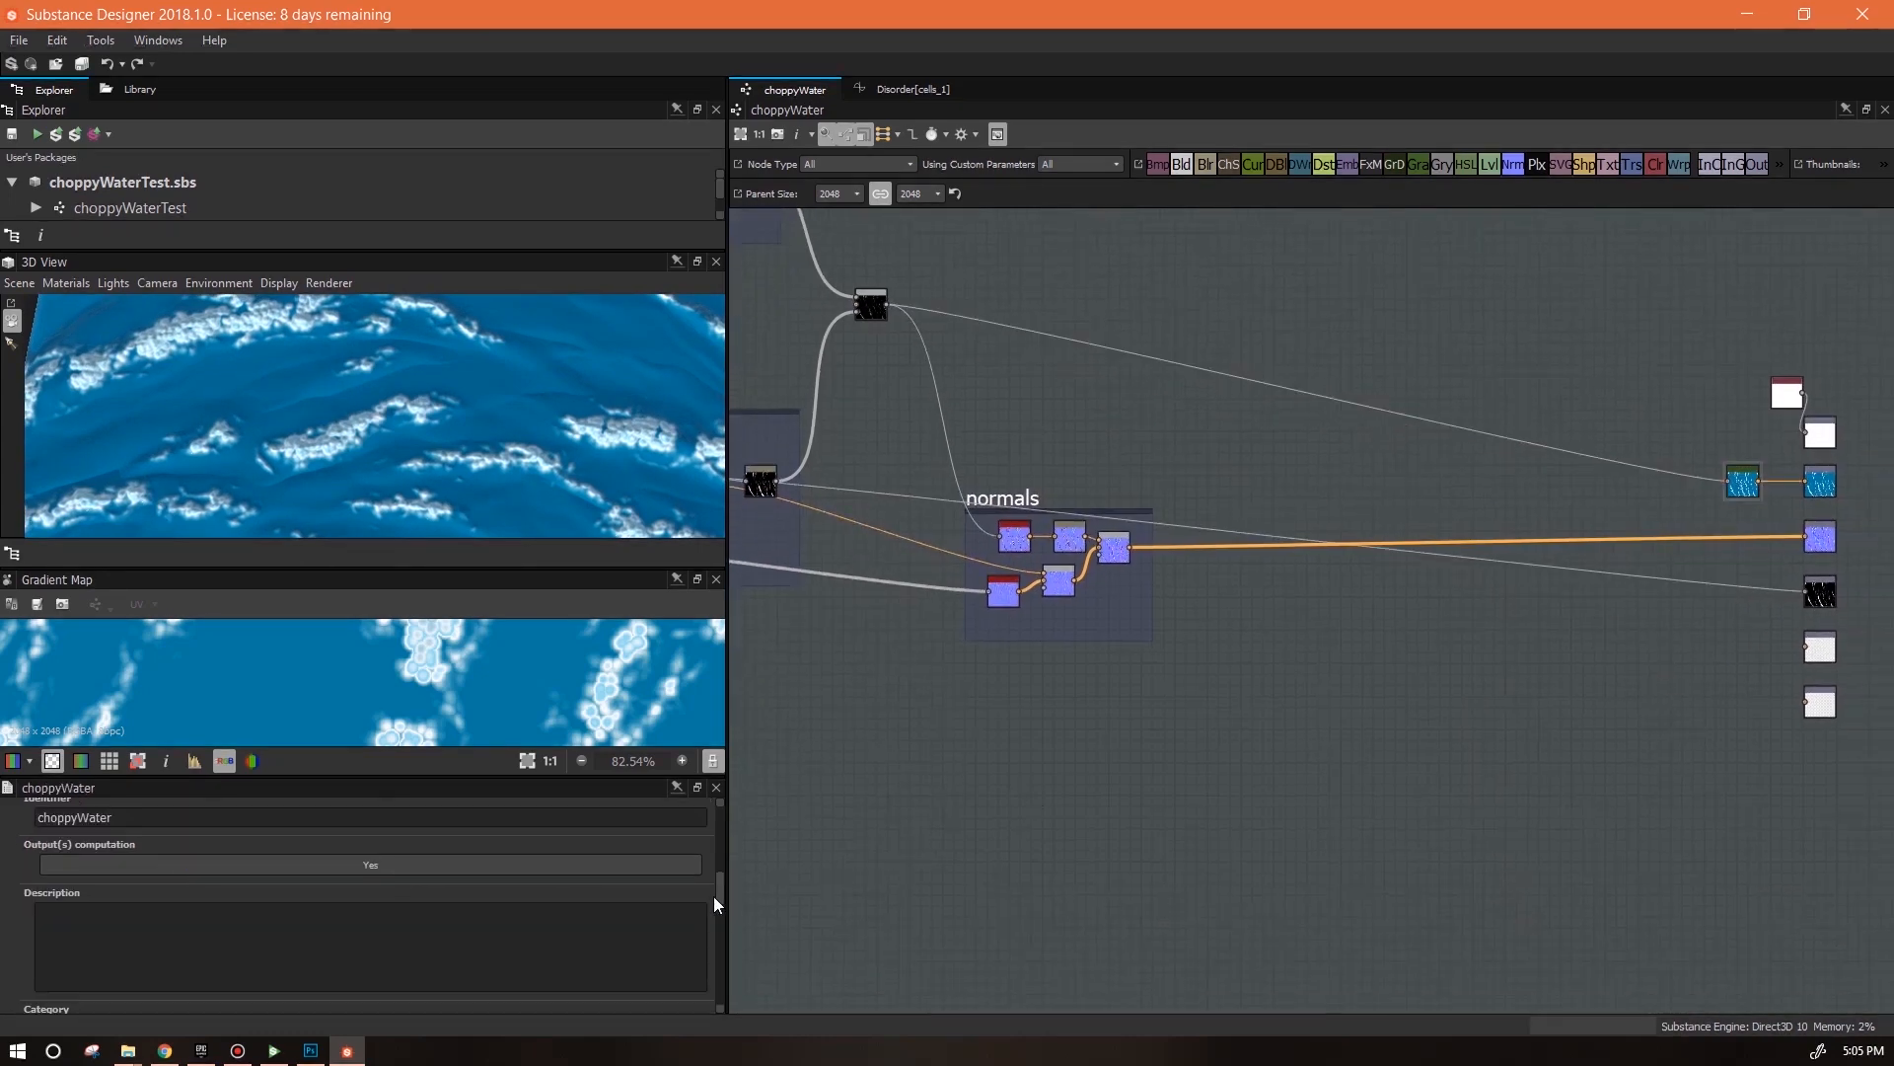
drag(731, 833, 742, 990)
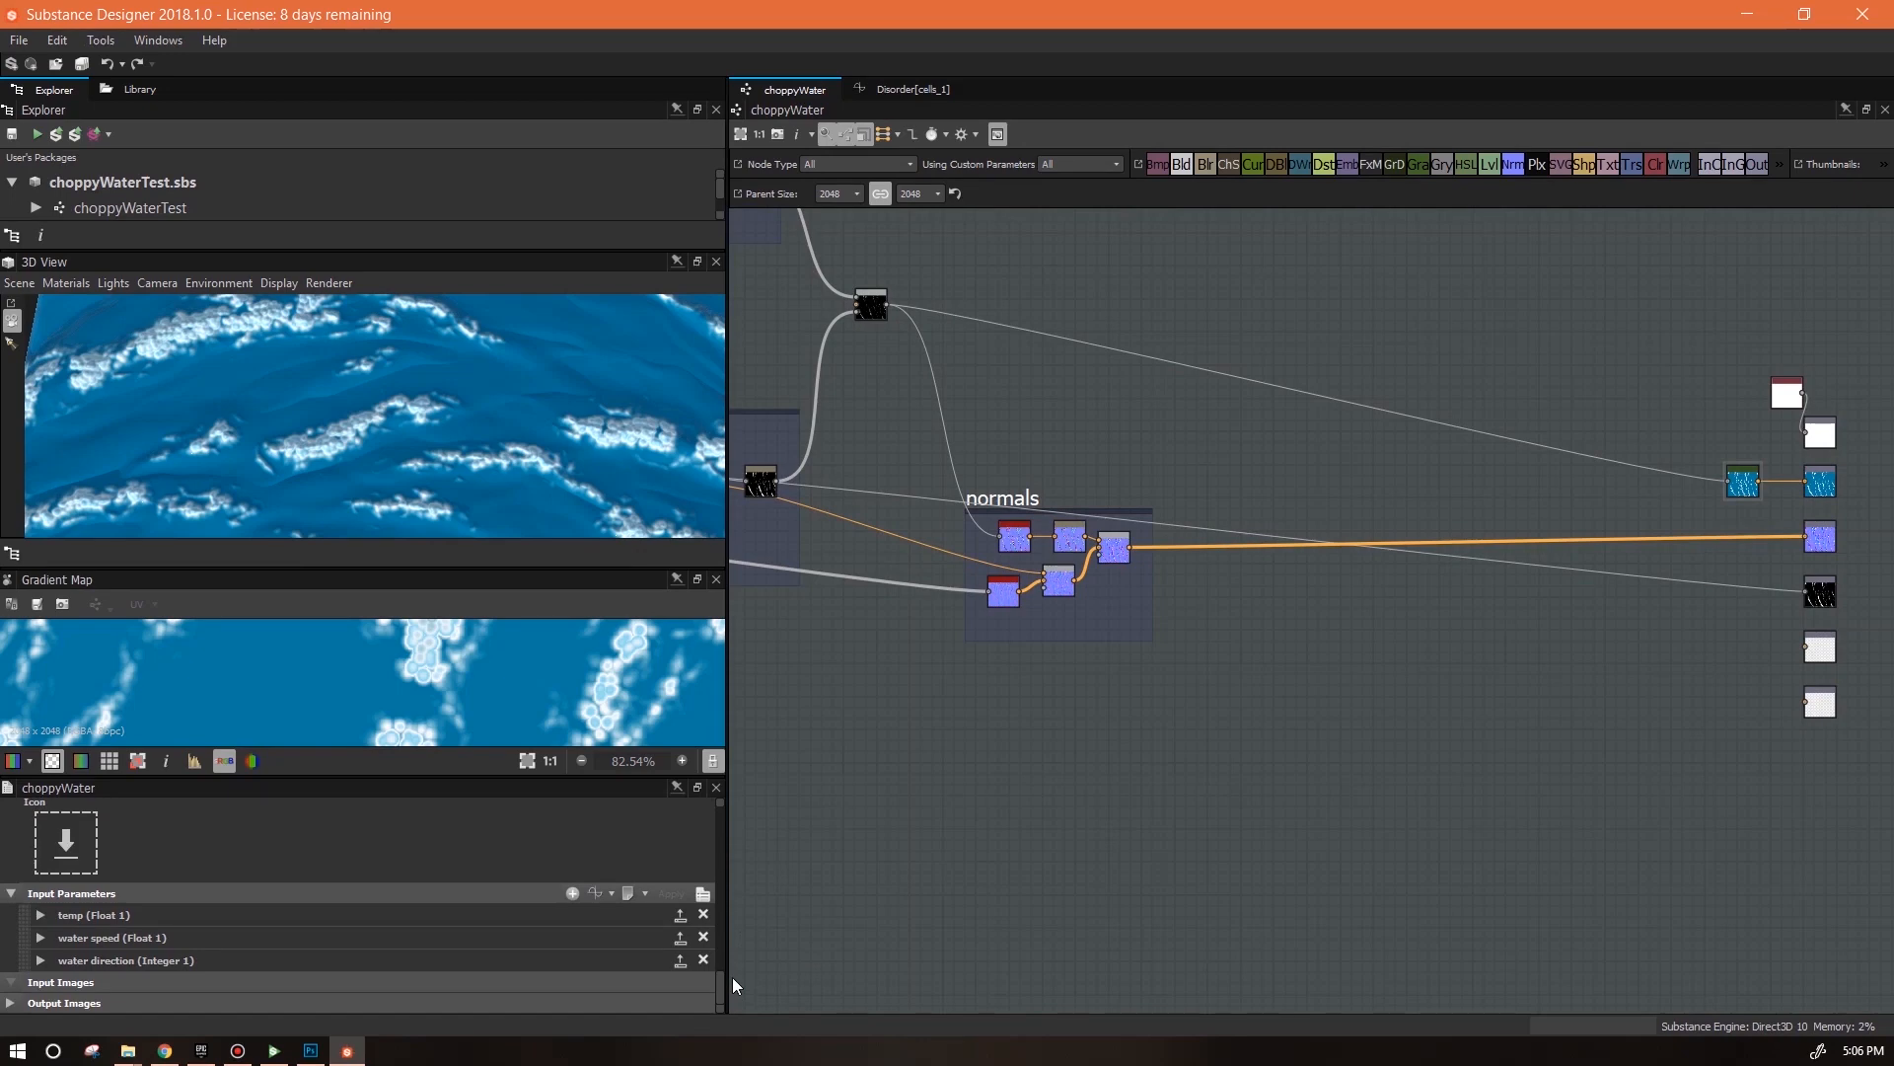
click(572, 893)
text(opacity)
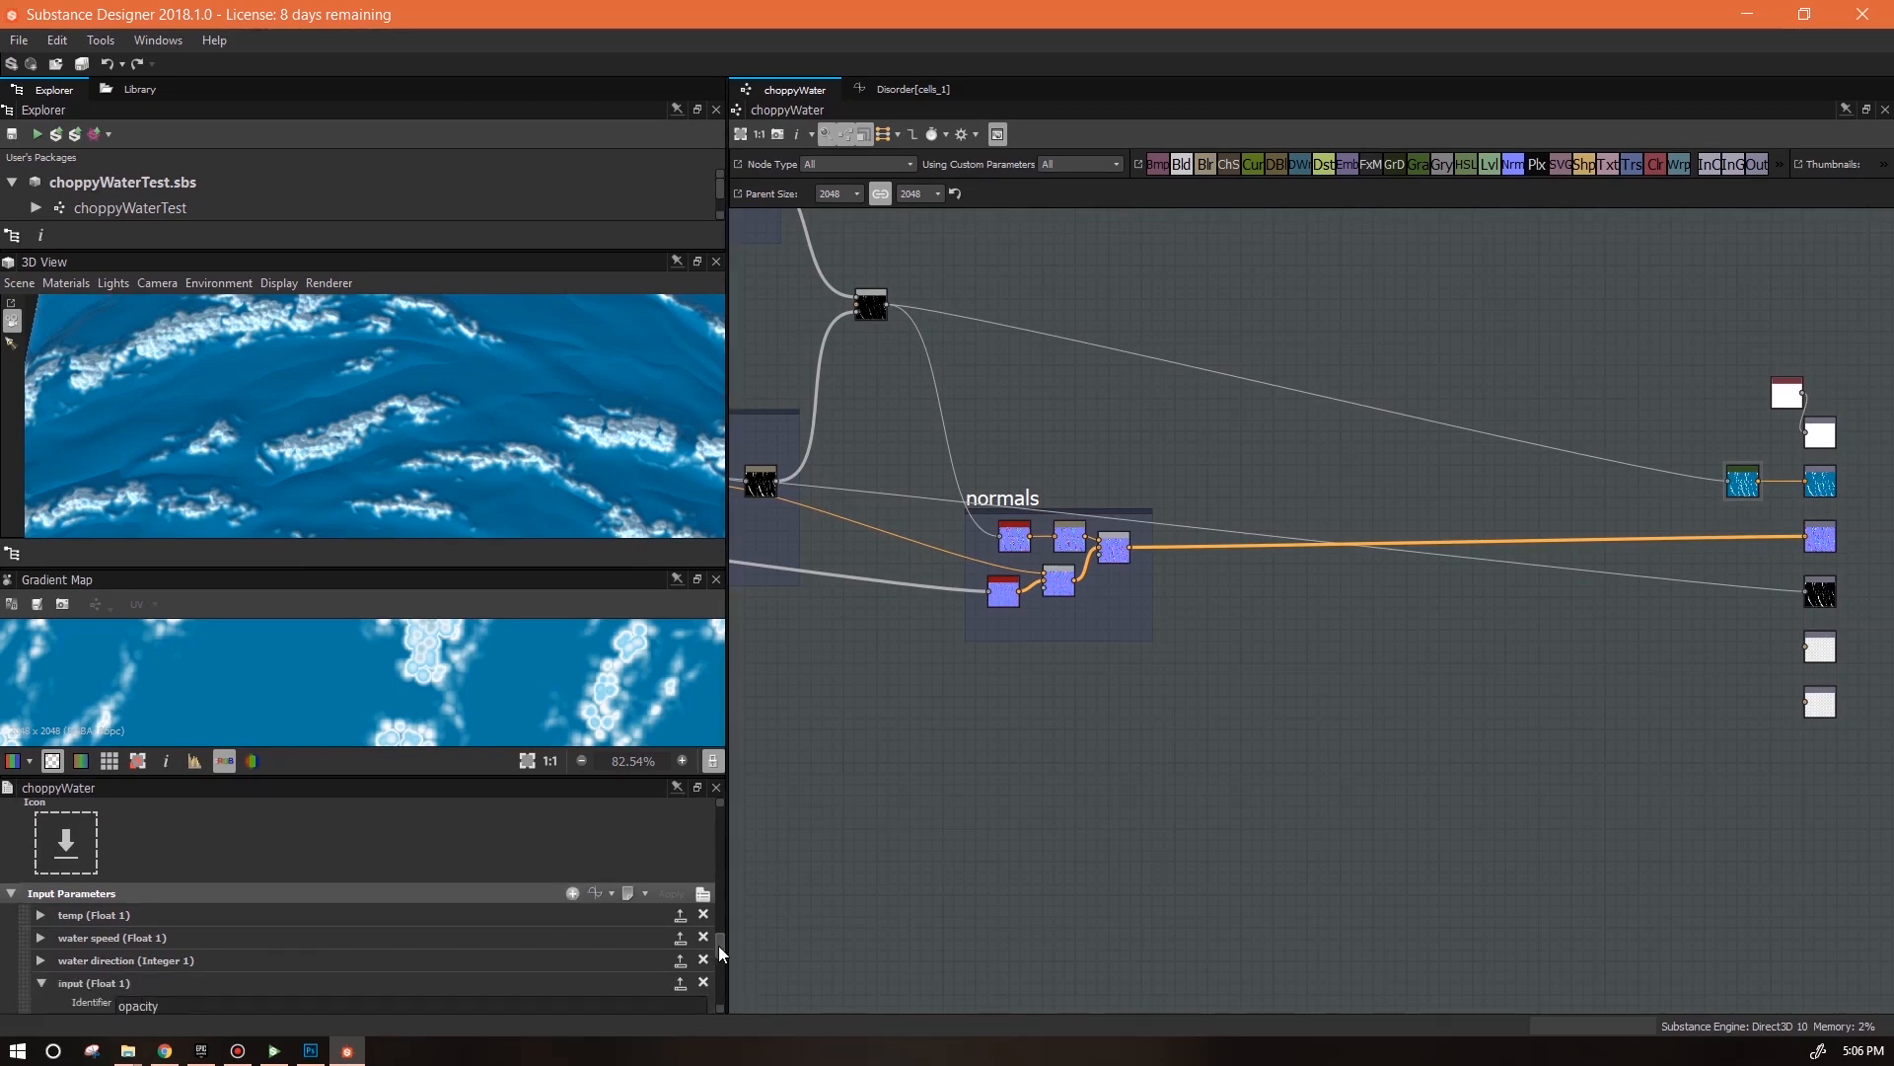
drag(718, 946, 718, 969)
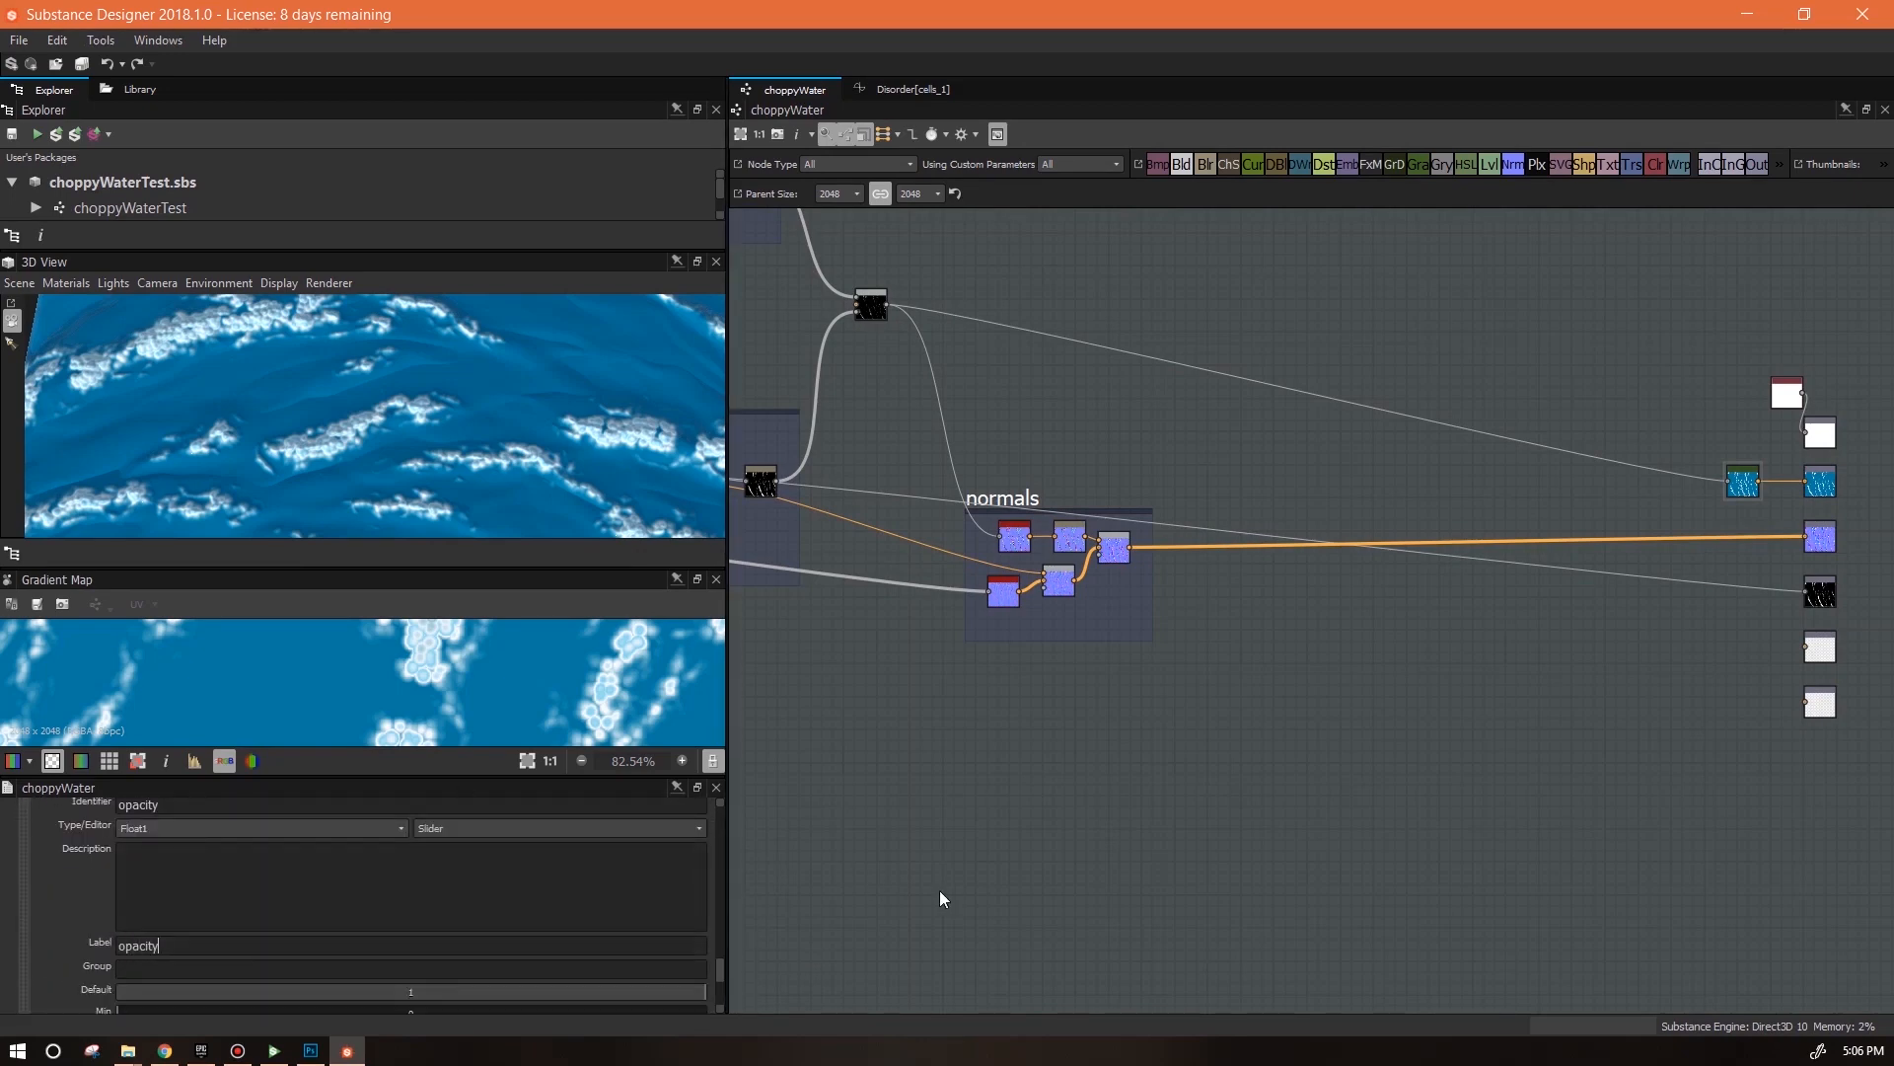
Add a Levels node fed by the Blend that combines the foam masks
middle_drag(967, 636, 1378, 947)
scroll(1194, 621, up, 5)
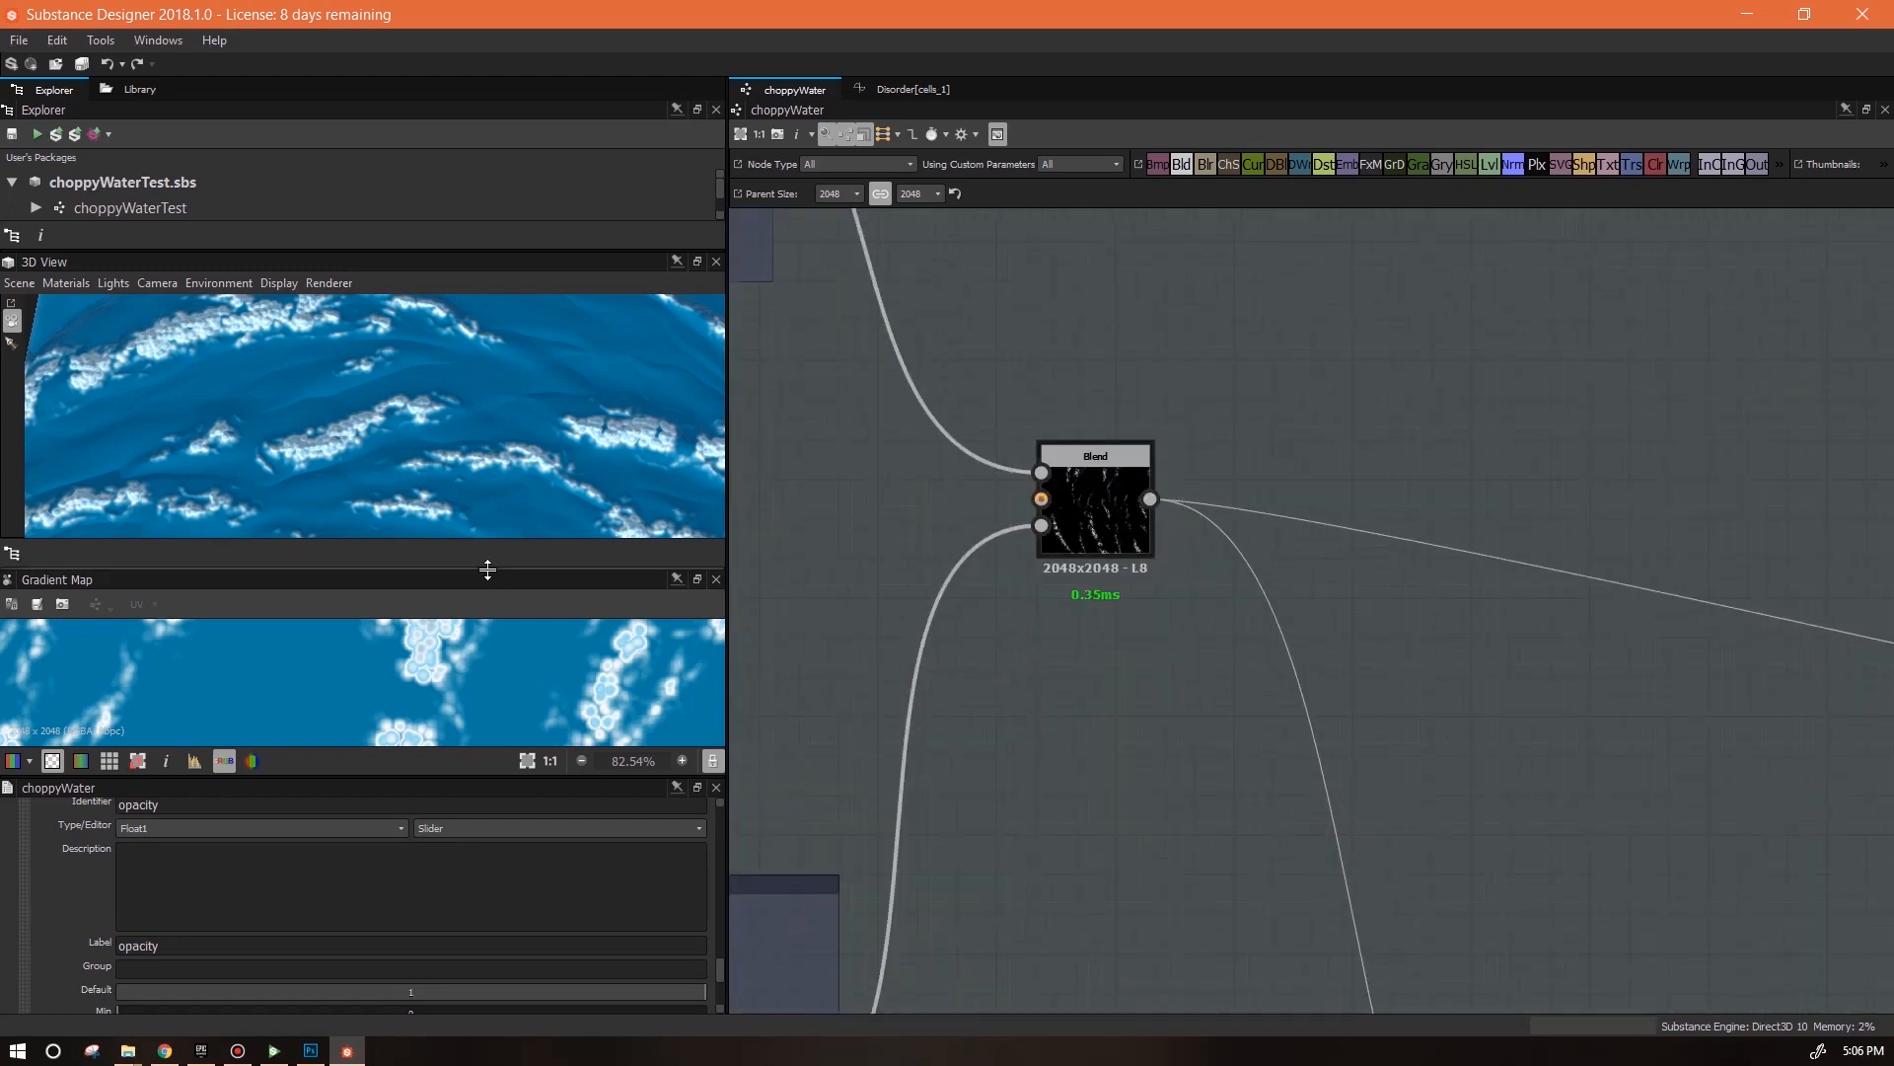
drag(489, 568, 494, 780)
drag(501, 582, 393, 418)
drag(407, 483, 332, 608)
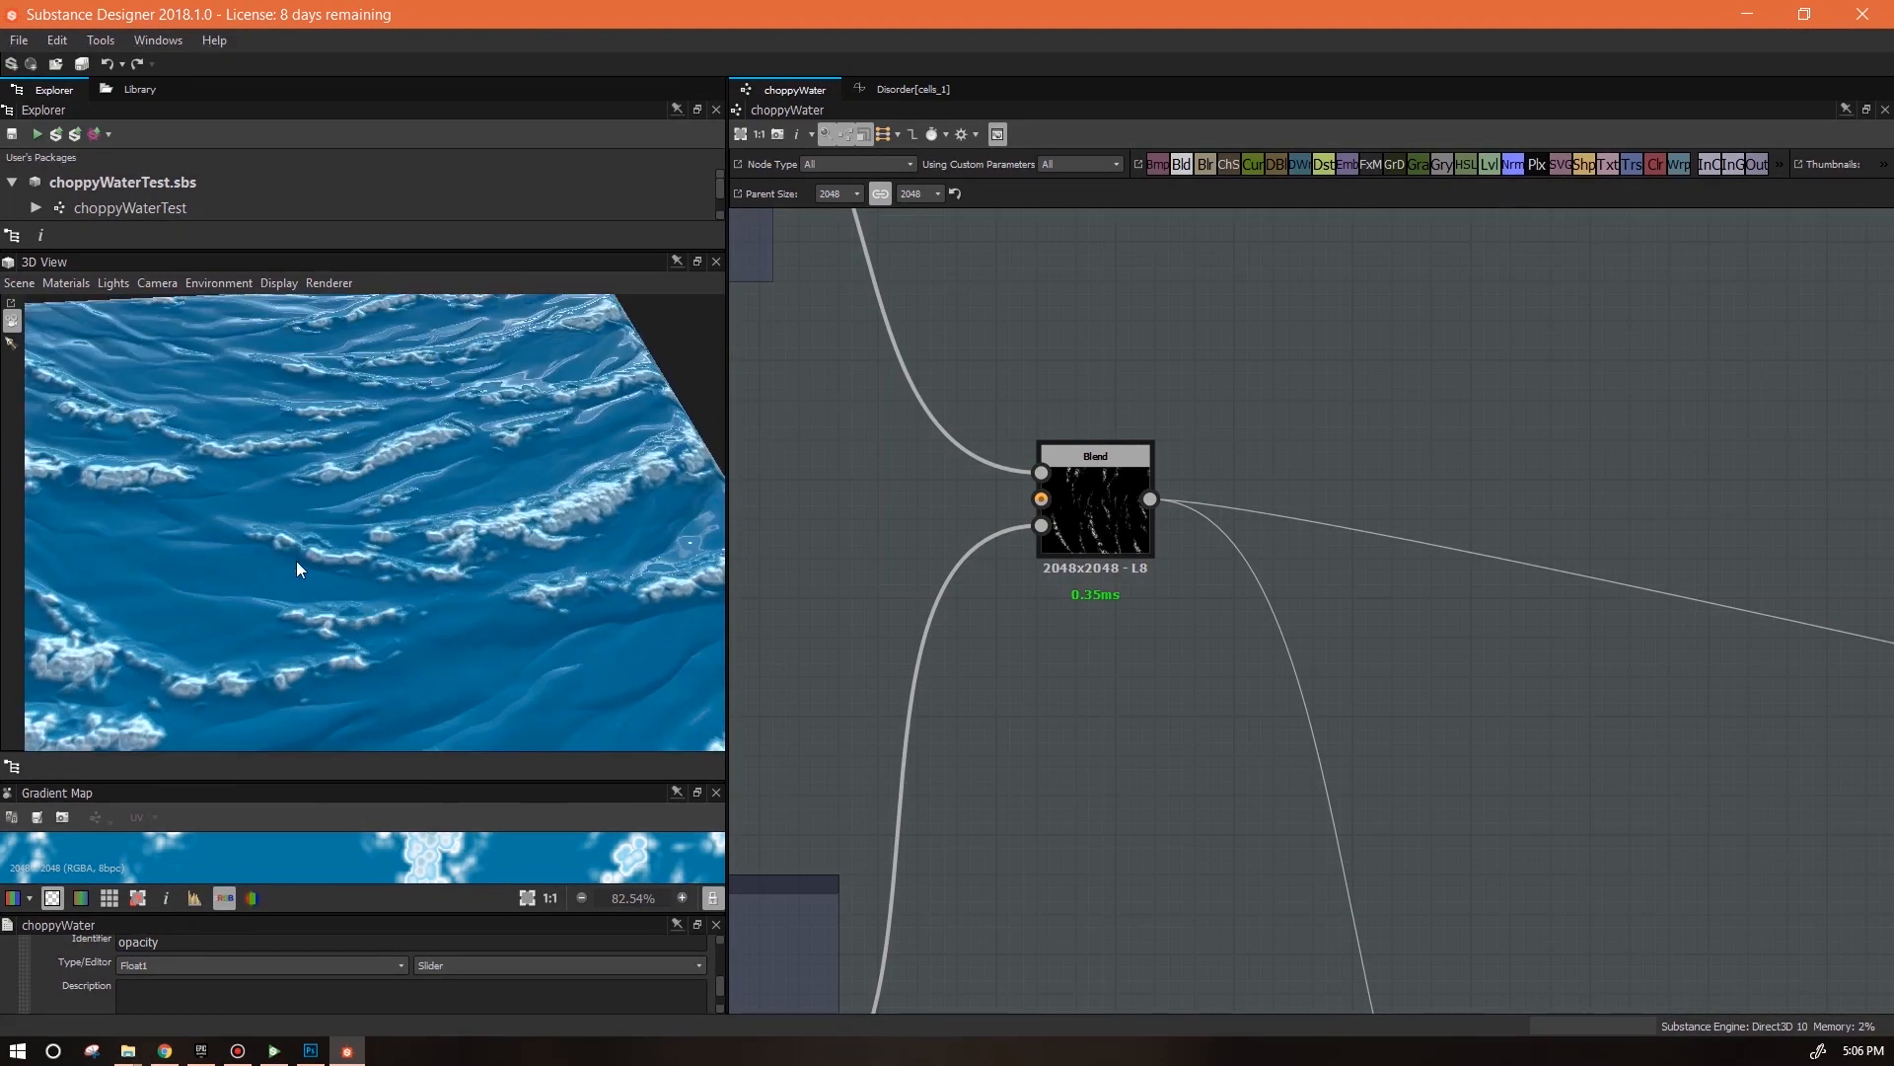
double_click(1115, 494)
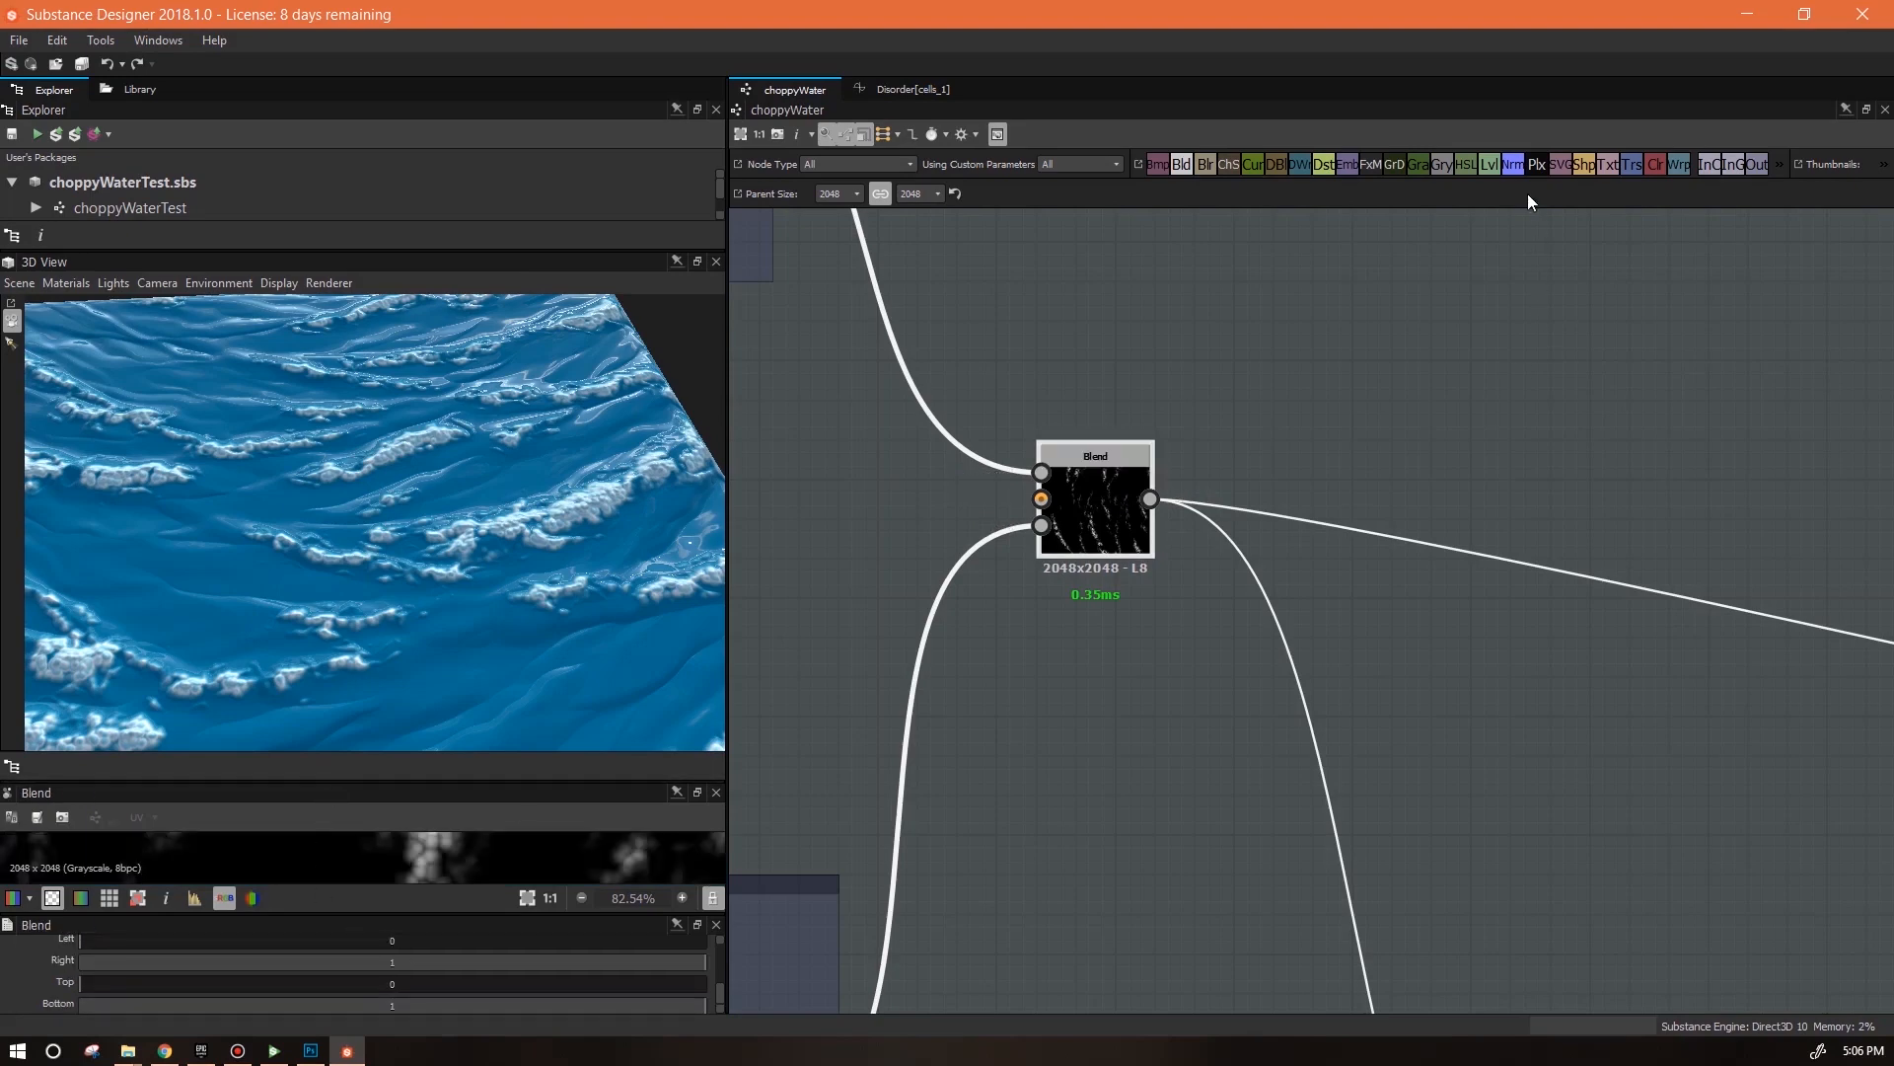
drag(1426, 393, 1147, 498)
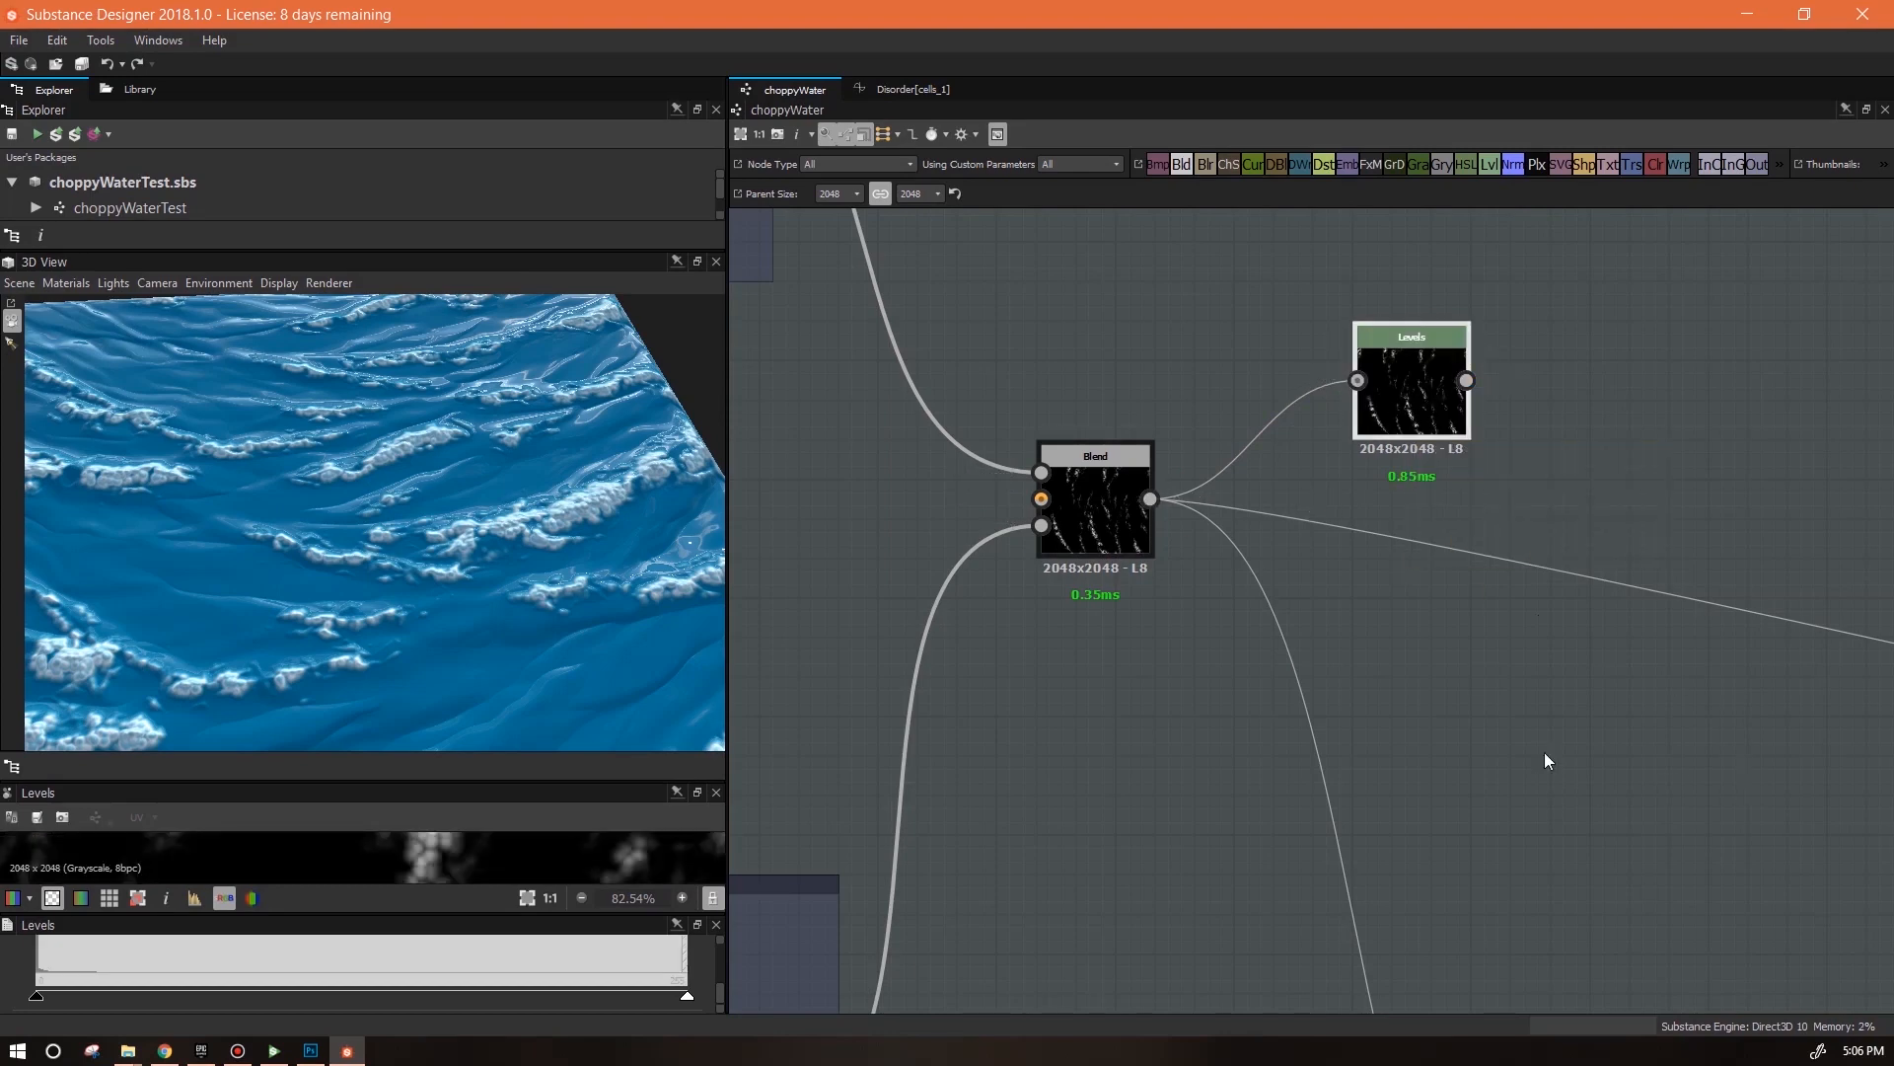
Try a Level Out Low of about 0.257 on the Levels node and create an empty function for that parameter
drag(38, 997, 203, 1002)
drag(651, 913, 670, 727)
drag(720, 959, 722, 931)
scroll(723, 935, down, 1)
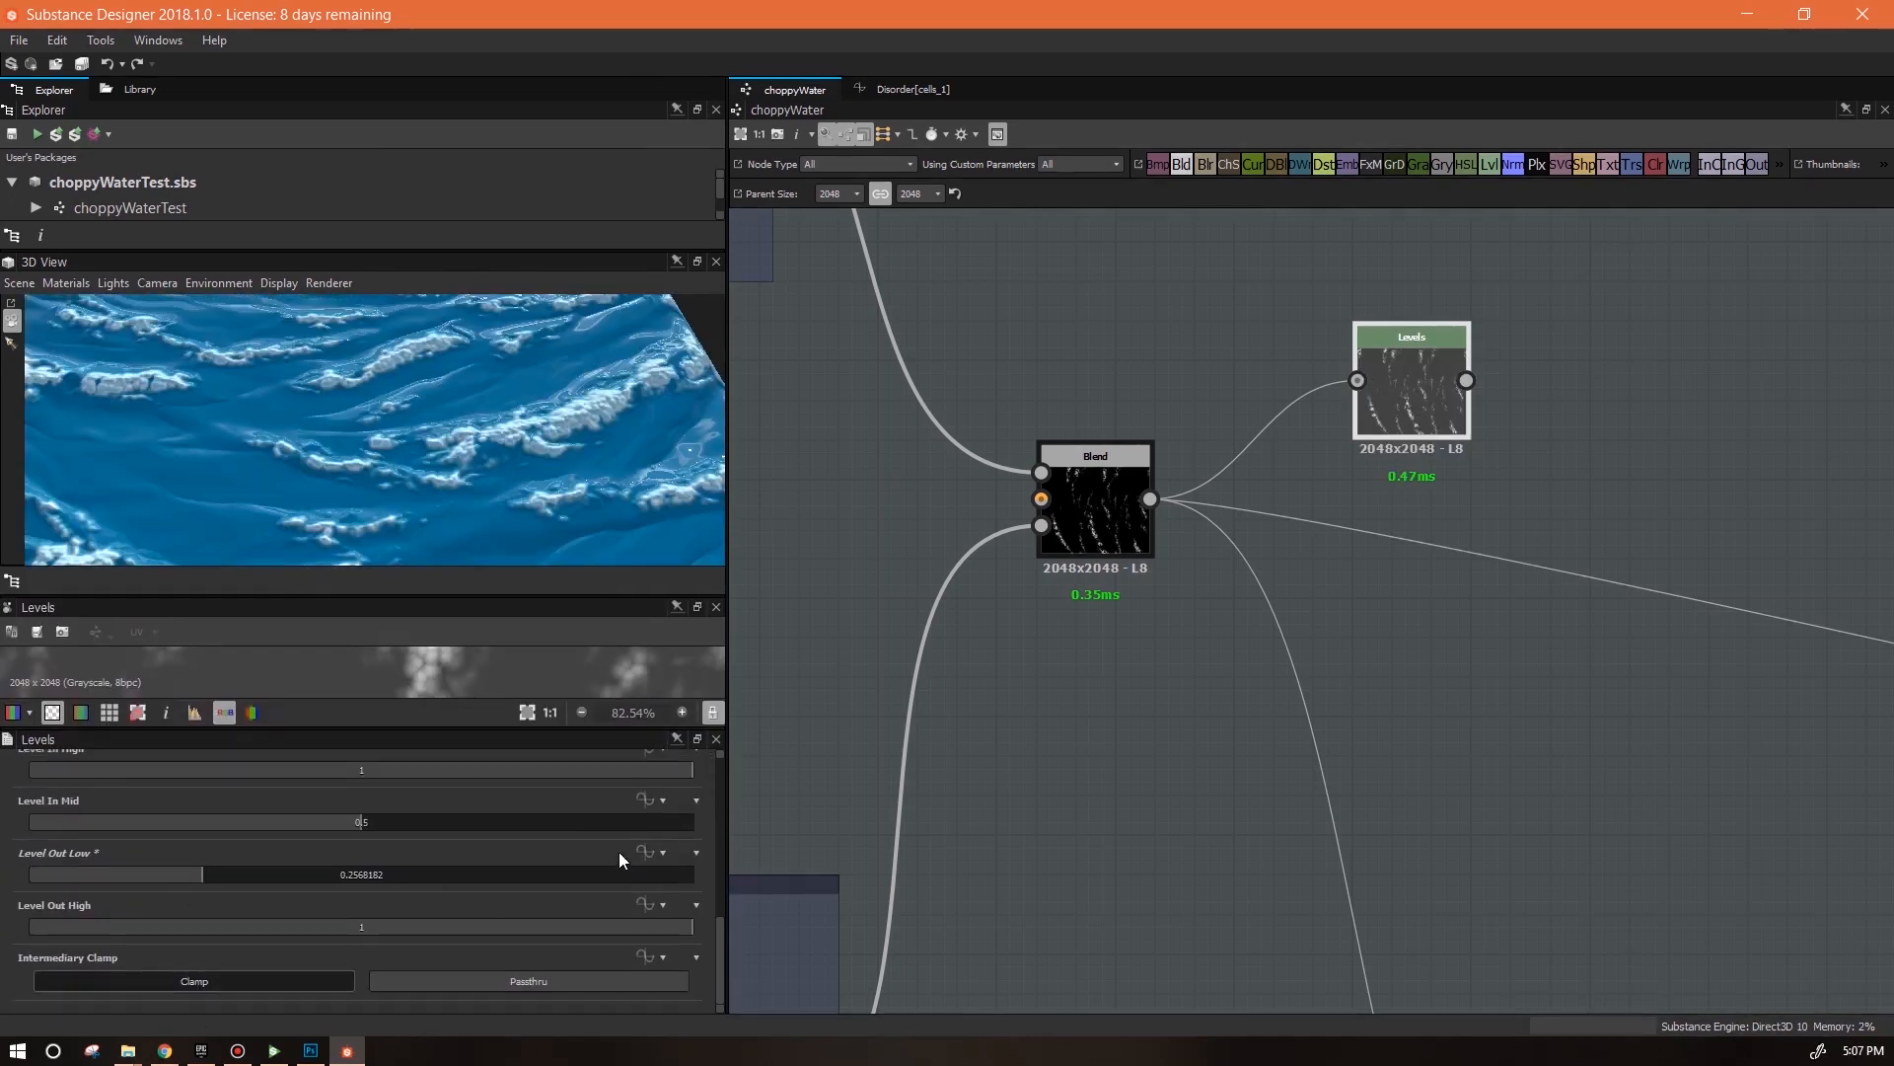
click(645, 879)
click(730, 754)
click(687, 877)
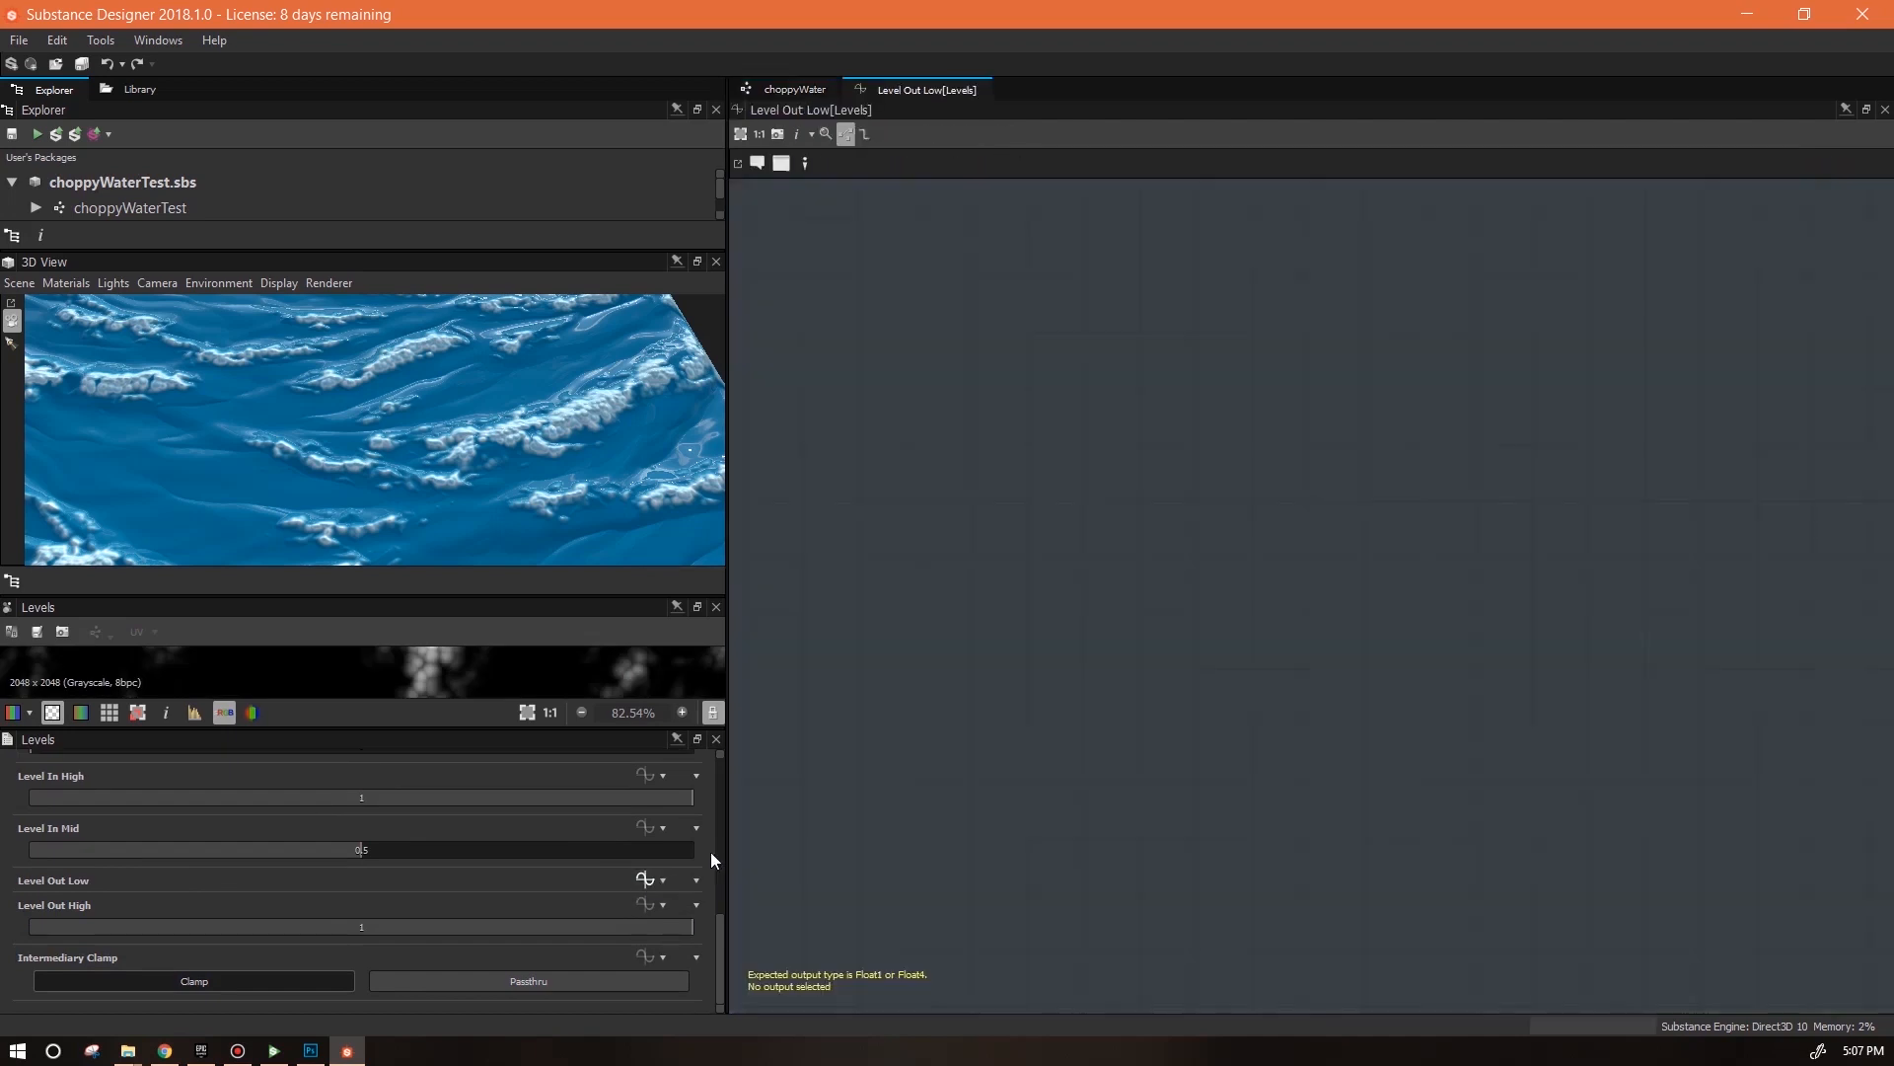
Add a Get Float node to the Level Out Low function and set its variable to opacity
right_click(1128, 440)
mouse_move(1198, 440)
mouse_move(1472, 490)
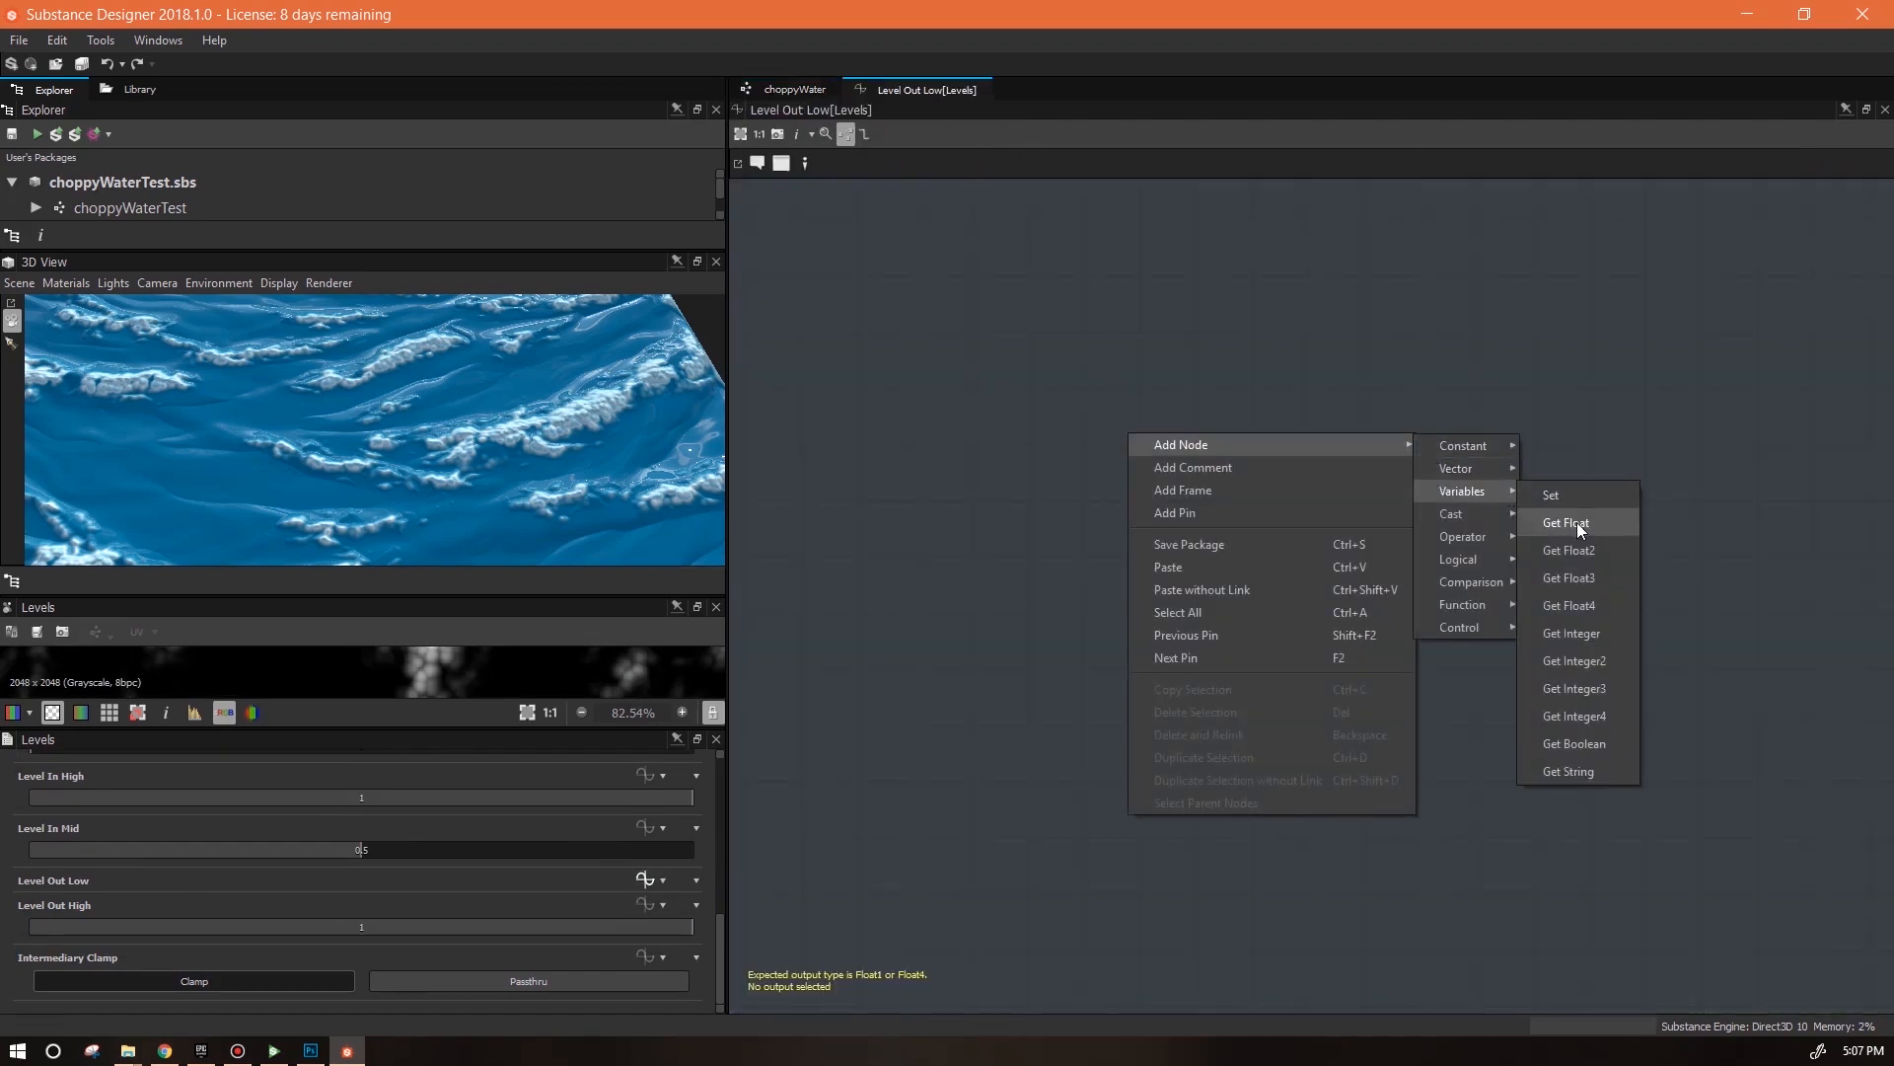
click(1576, 523)
click(697, 780)
click(673, 851)
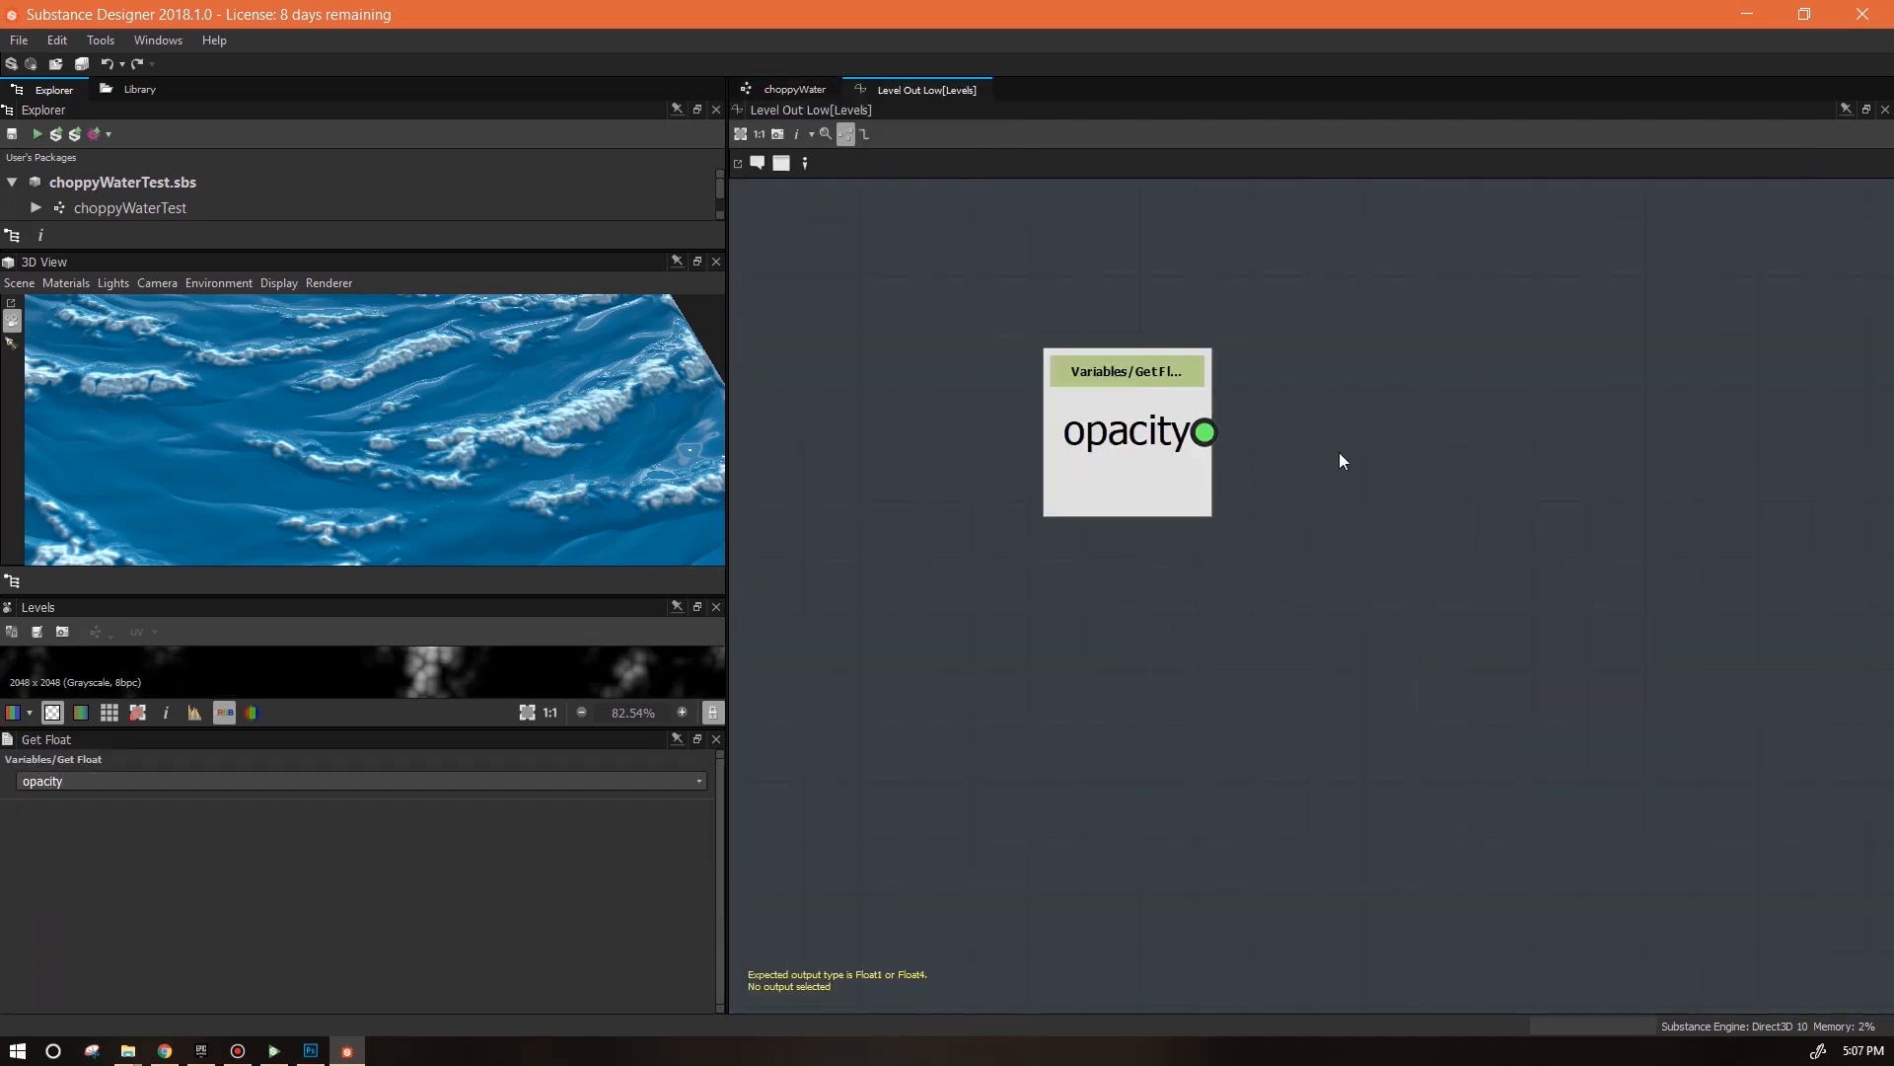
Add a constant Float node to the function and place it above the opacity variable
right_click(1456, 357)
mouse_move(1579, 367)
mouse_move(1790, 368)
click(1721, 371)
drag(1454, 359, 1167, 246)
drag(1128, 431, 1168, 585)
Add a Multiplication node and connect the constant Float to its first input
right_click(1413, 345)
mouse_move(1450, 358)
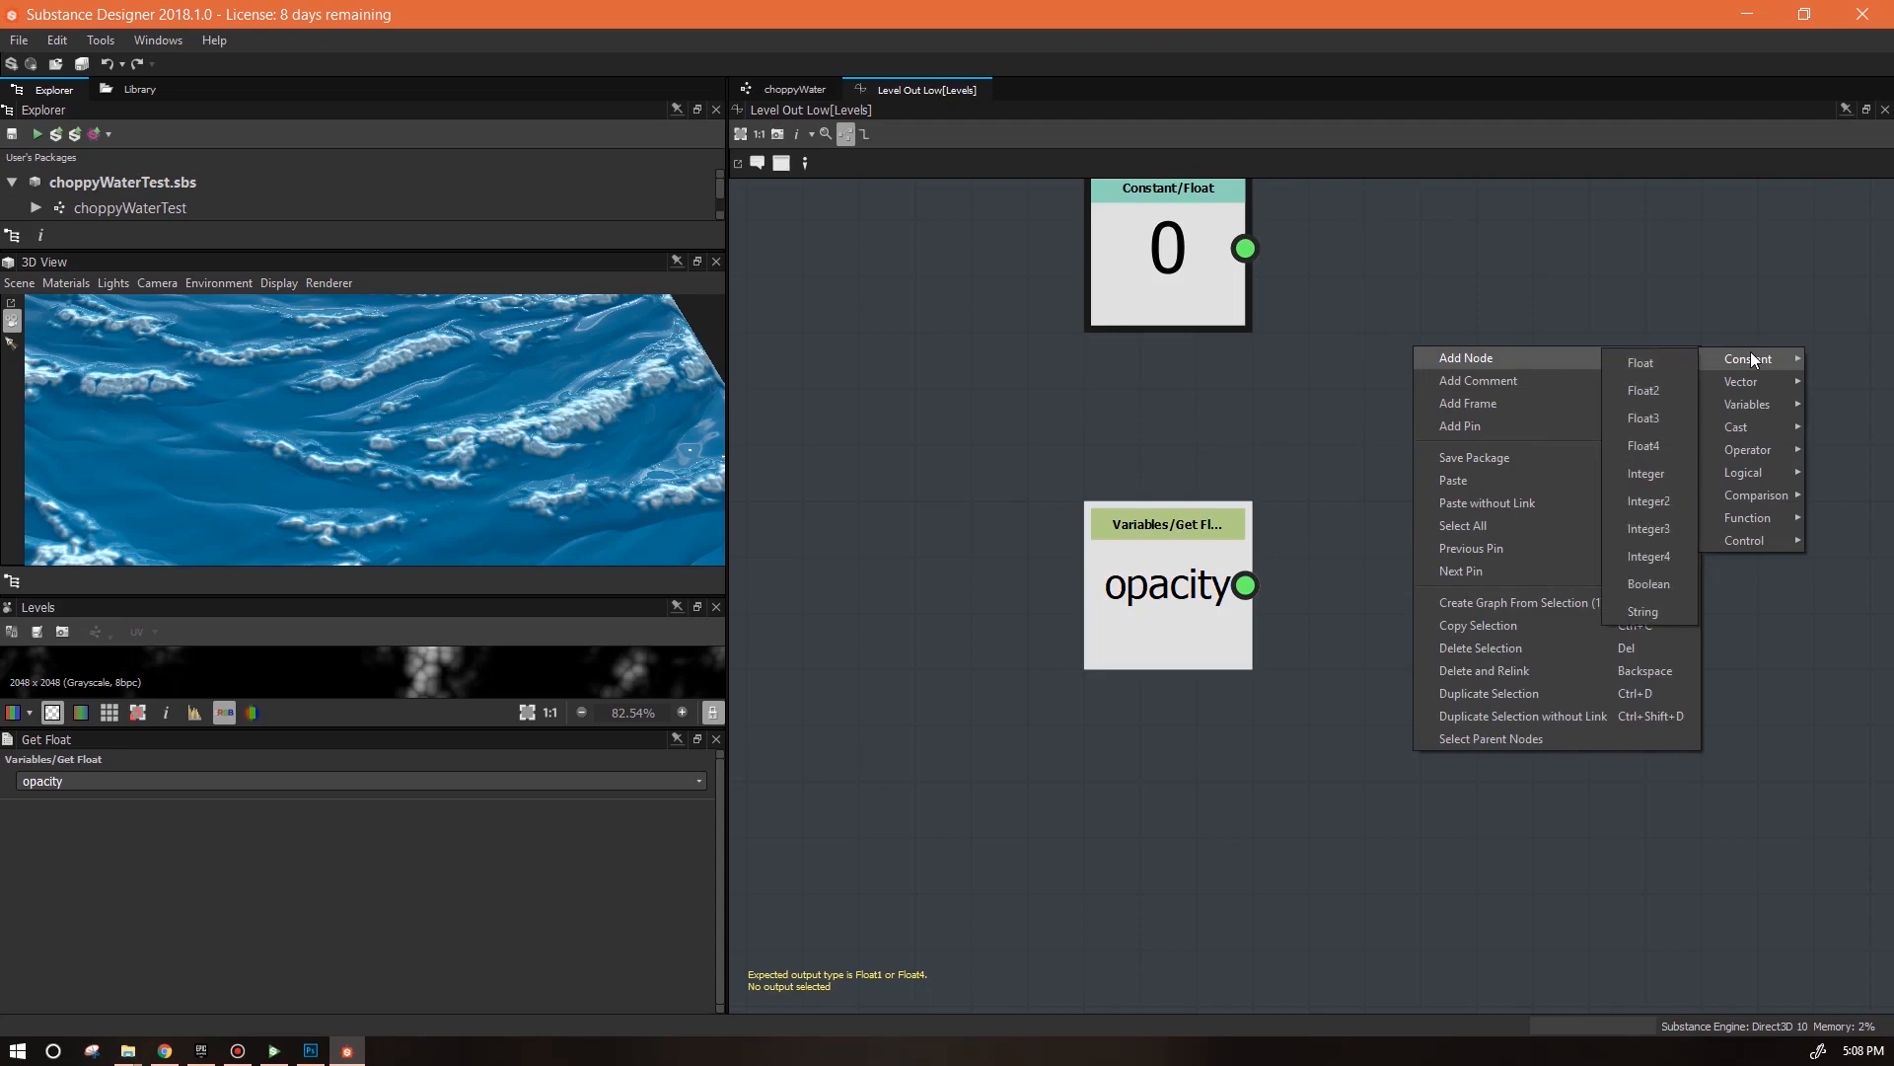
mouse_move(1756, 449)
click(1650, 509)
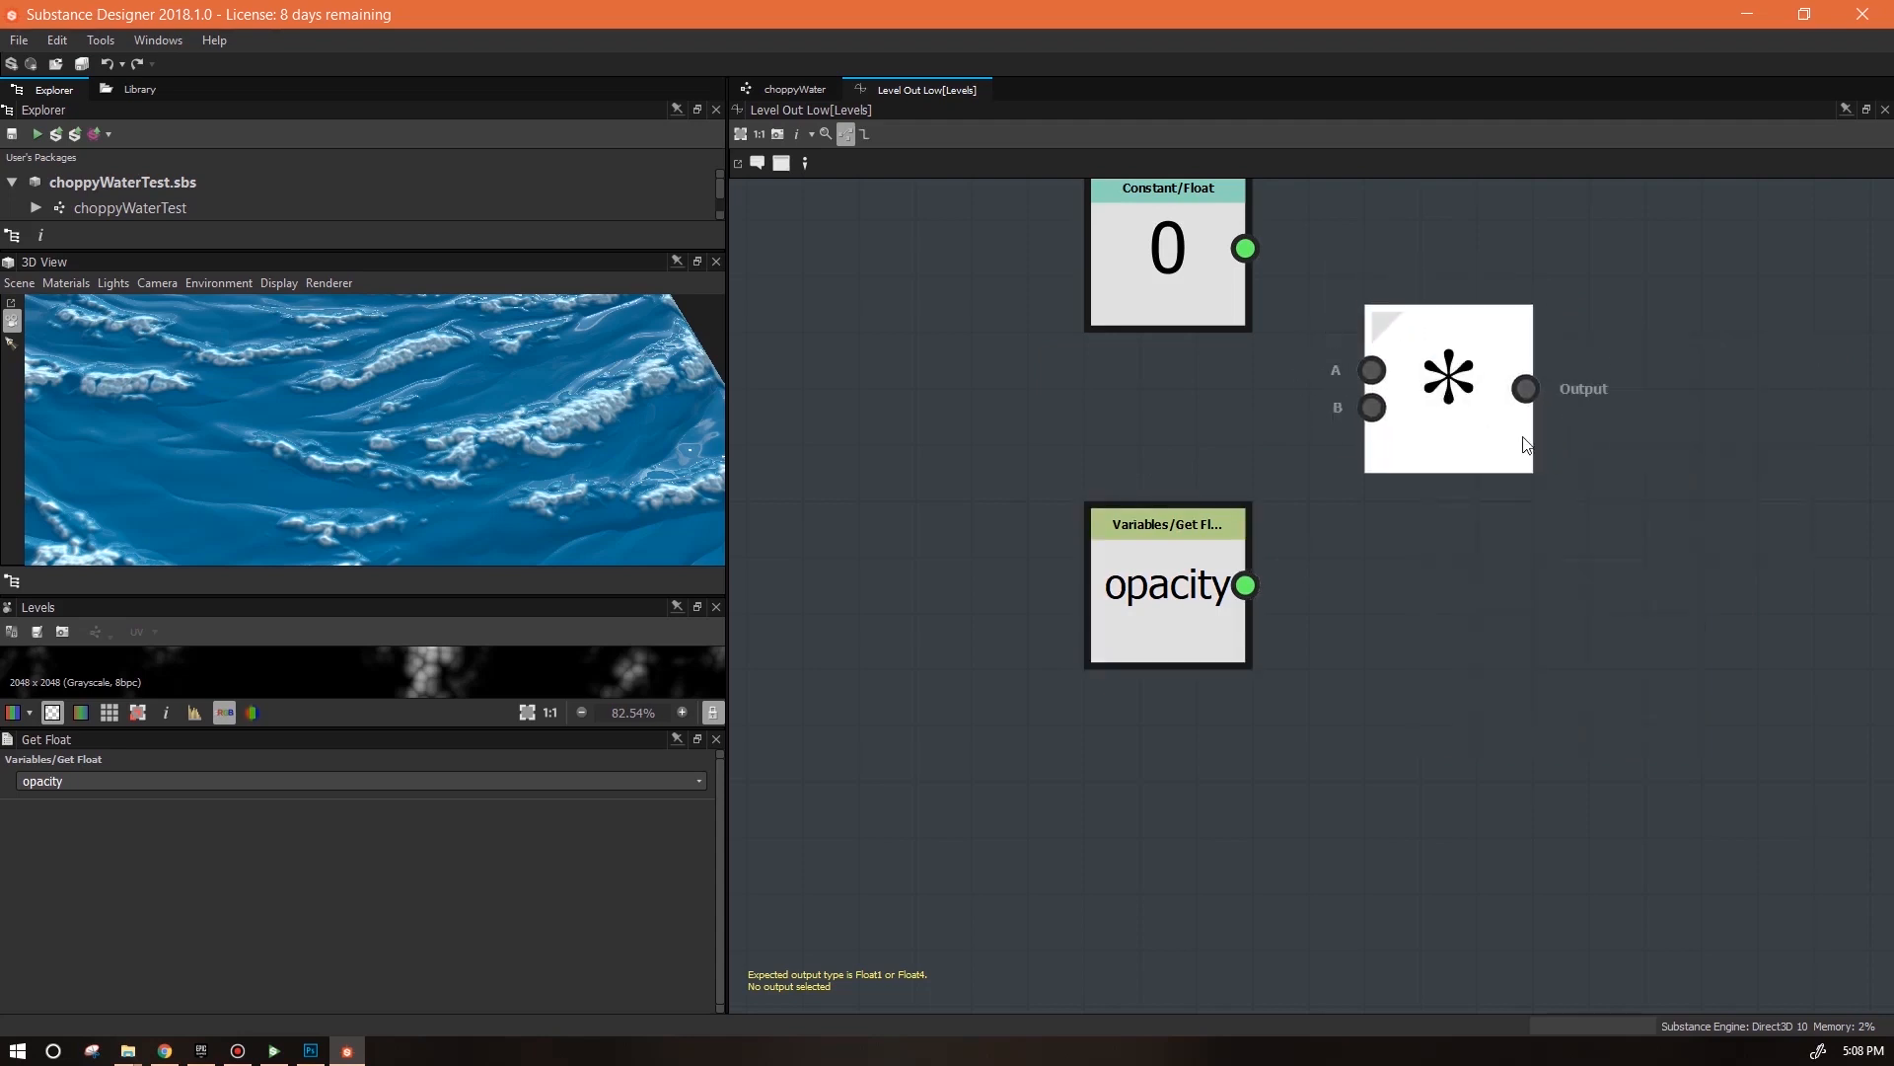
drag(1245, 249, 1428, 398)
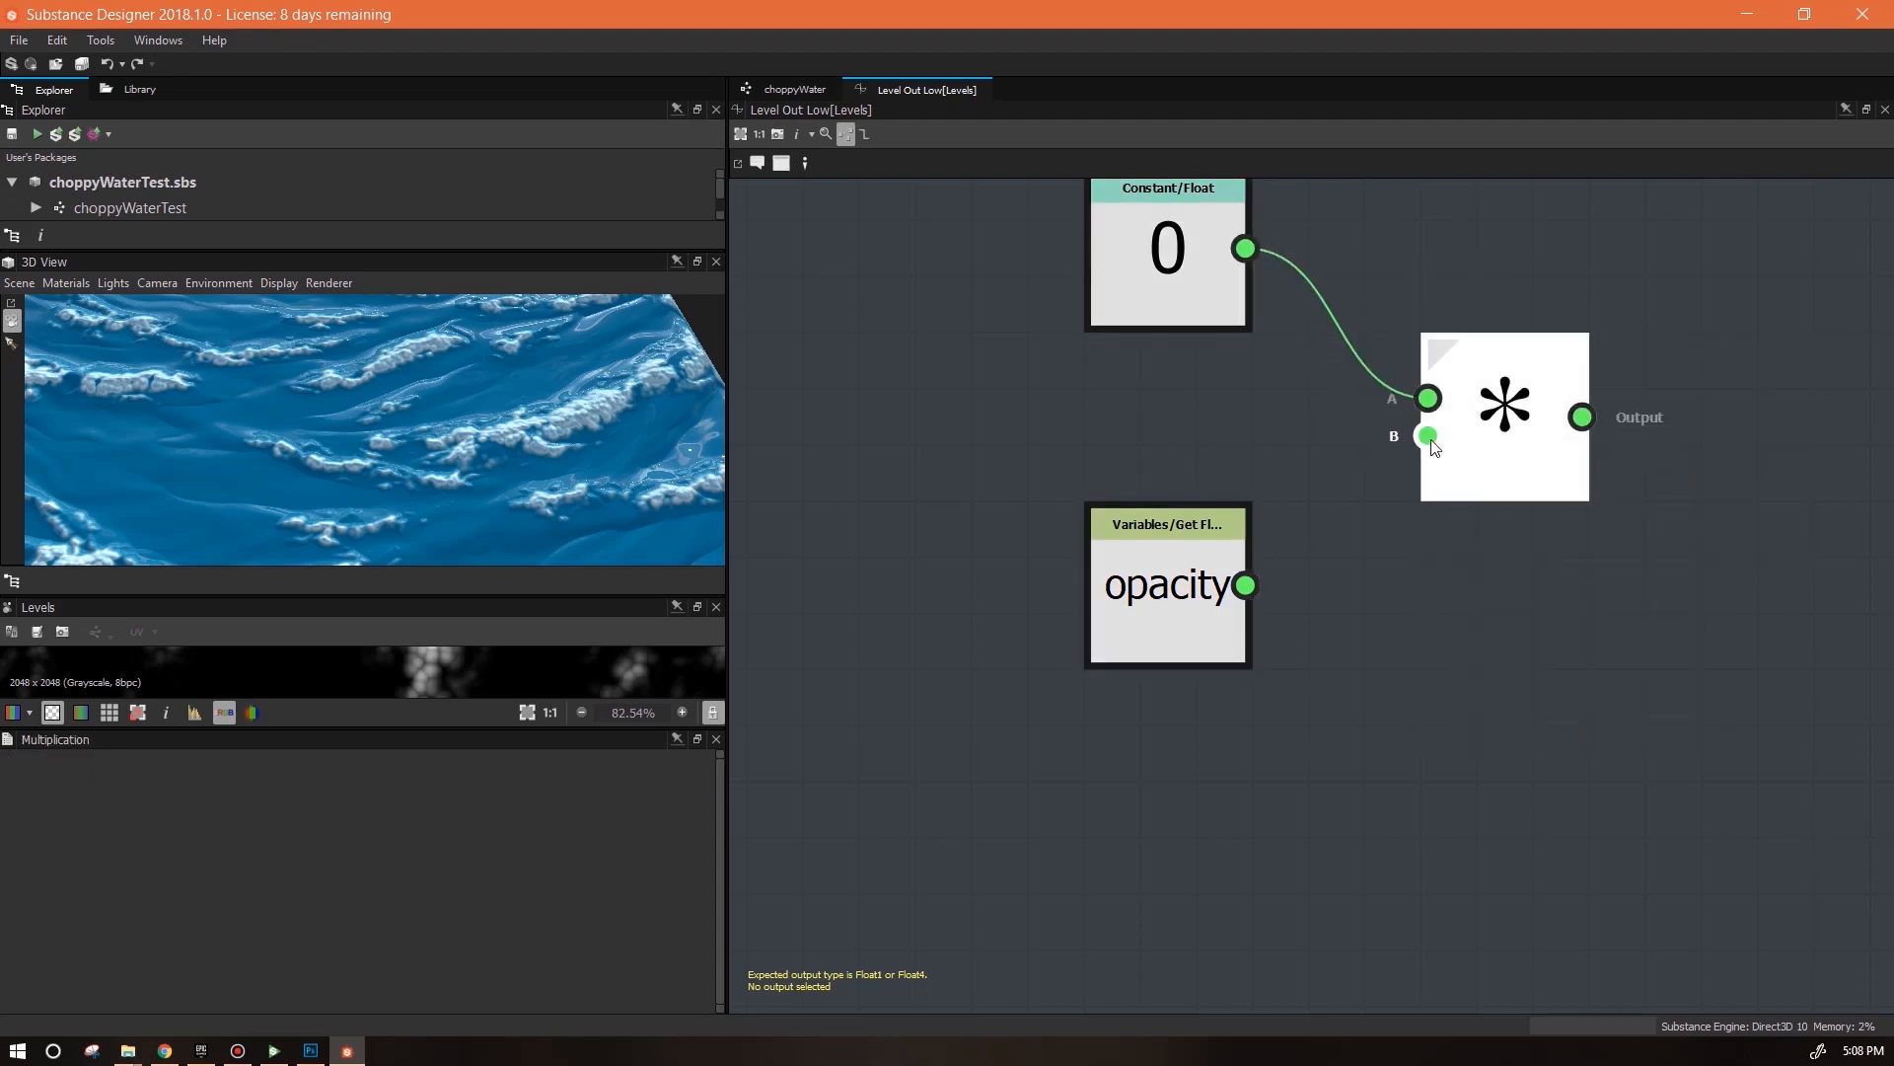
In the choppyWater graph, add a second Levels node fed by the same Blend and raise its output black level to about mid-grey
click(790, 90)
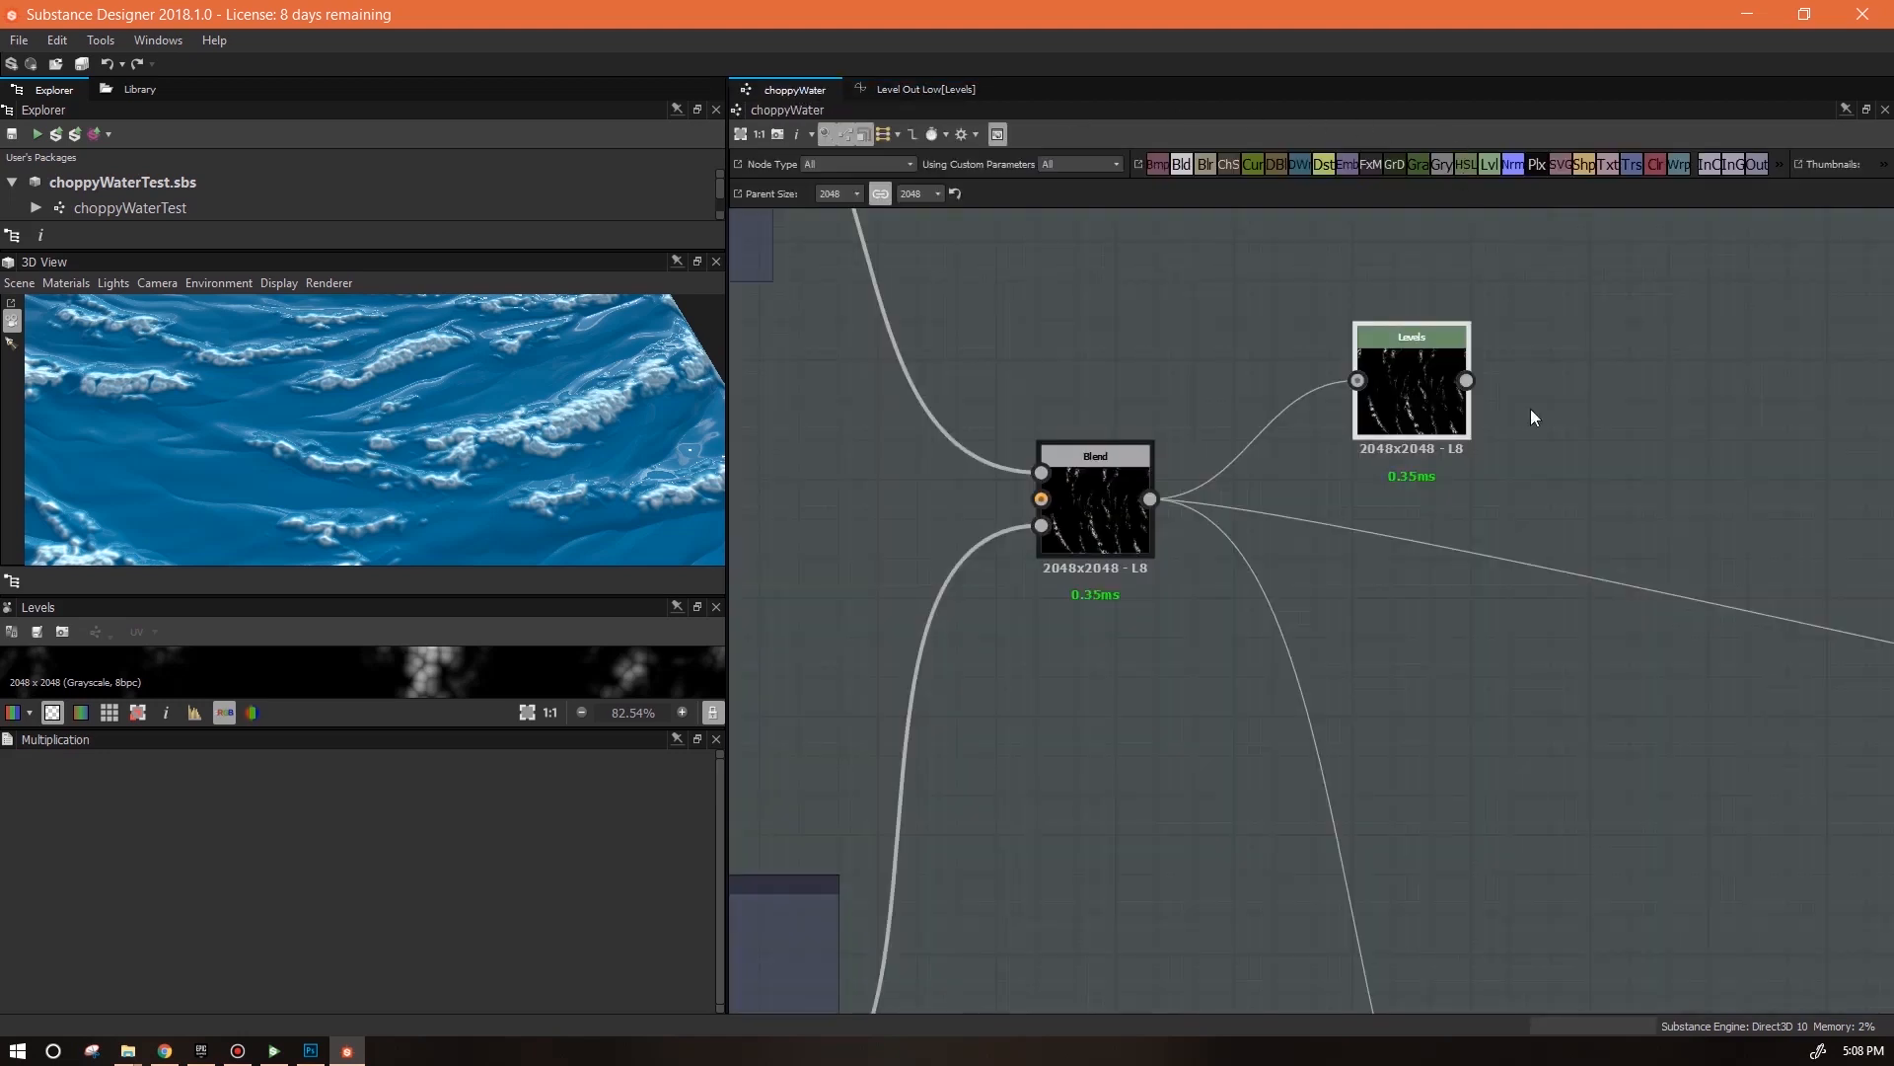
drag(1487, 164, 1490, 622)
drag(1149, 498, 1465, 623)
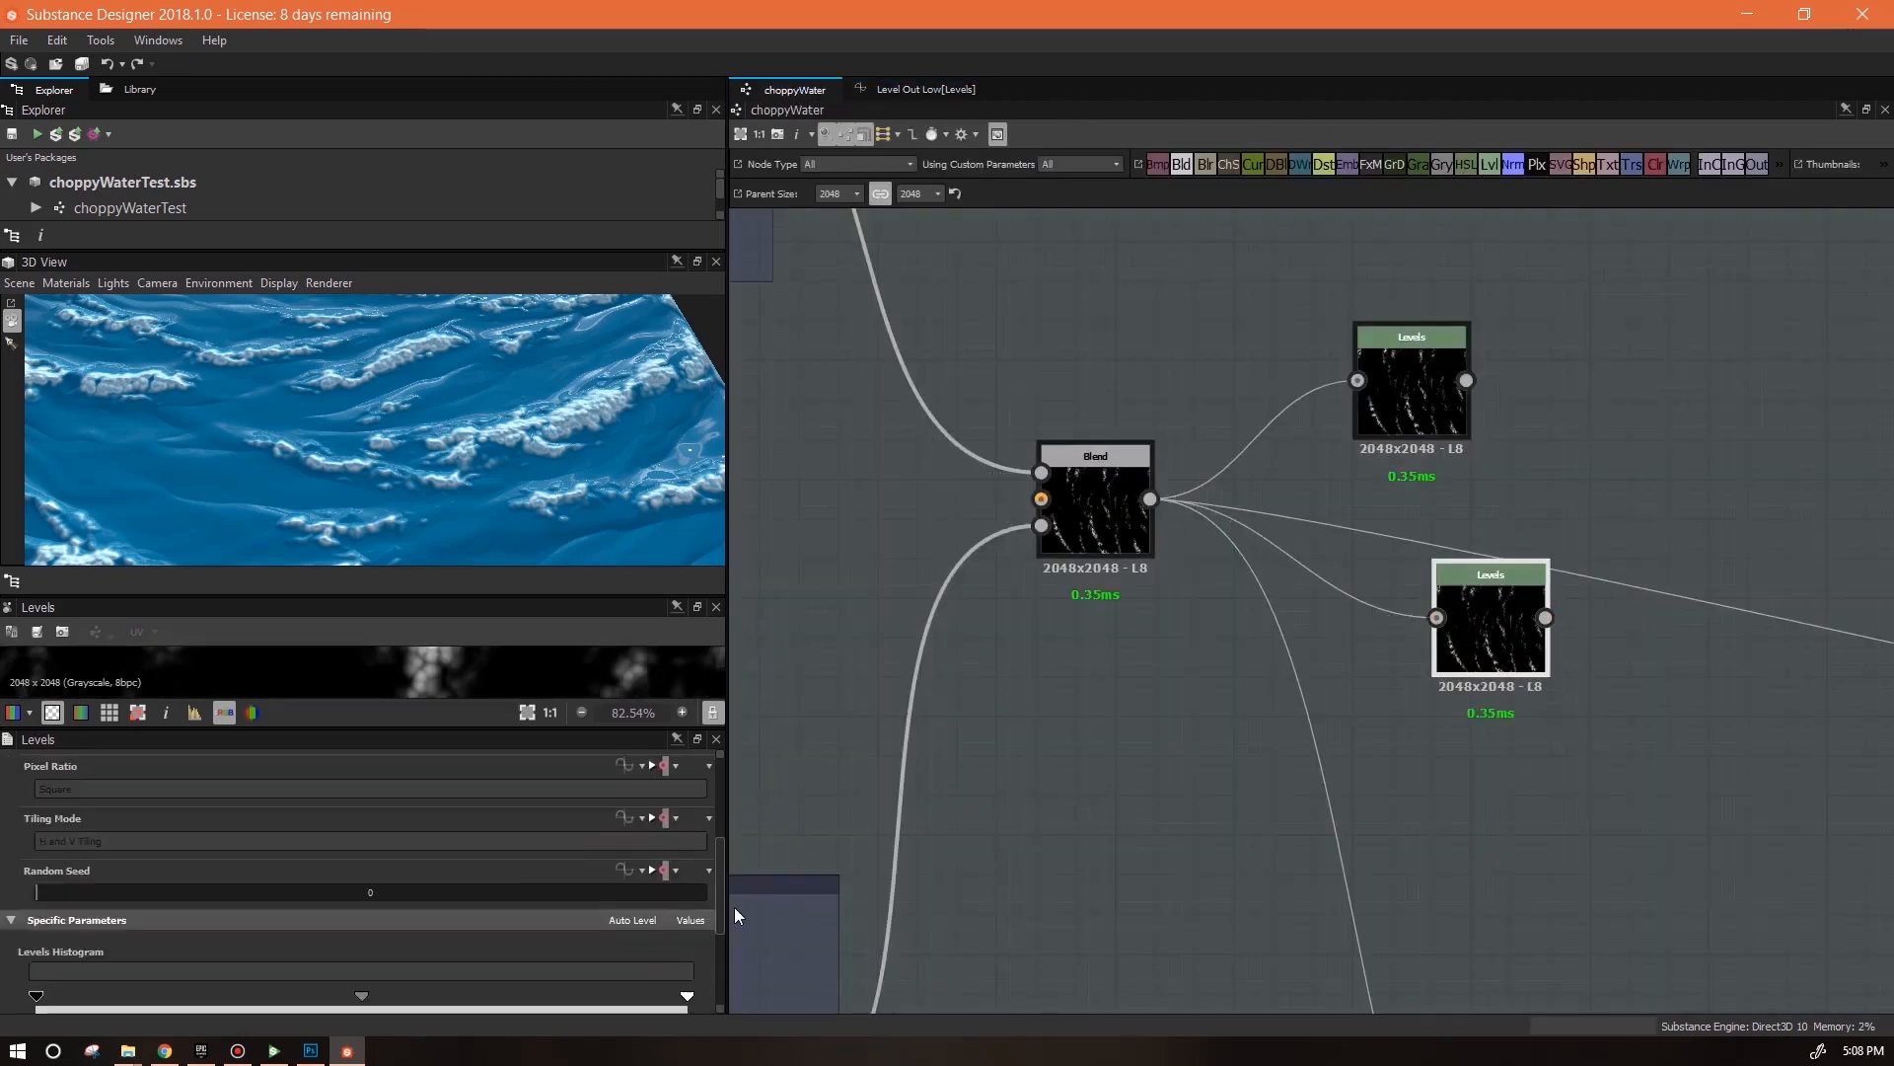
scroll(490, 935, down, 3)
drag(37, 986, 361, 971)
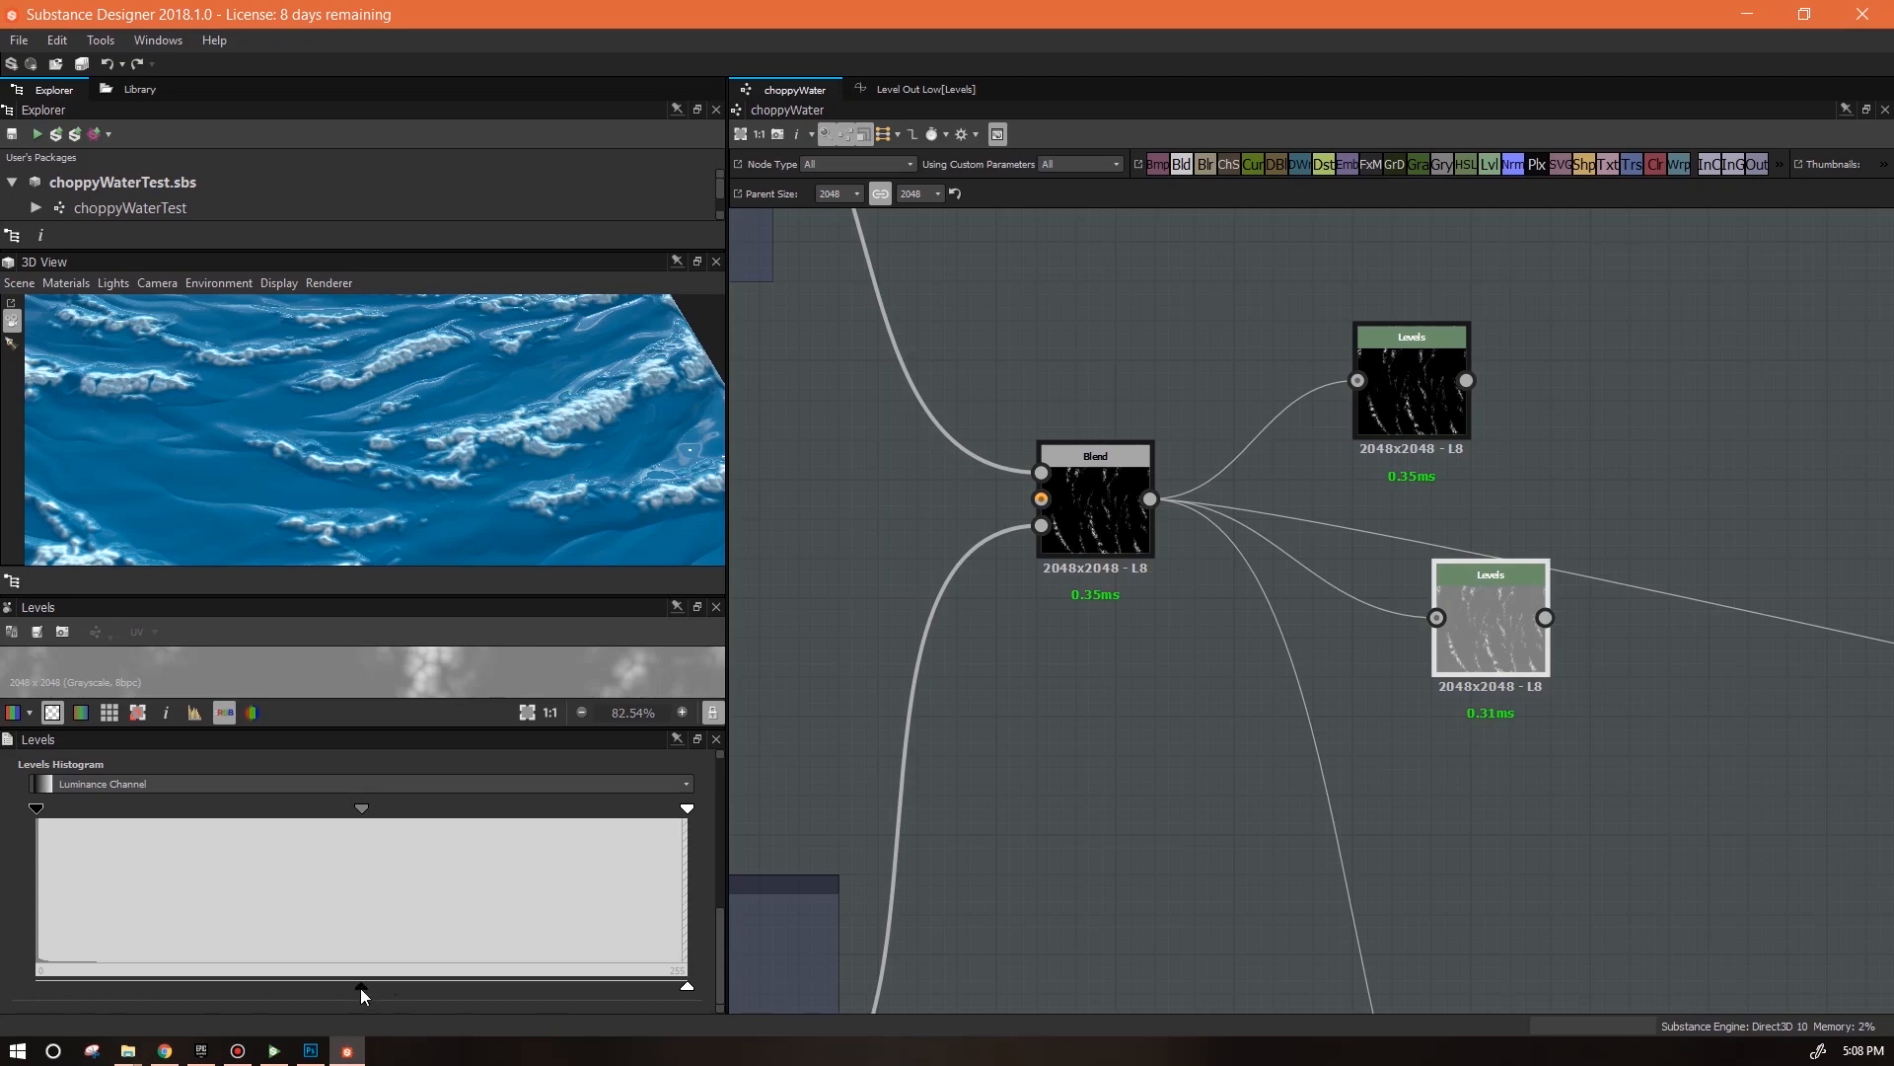
mouse_move(361, 987)
mouse_down()
mouse_move(673, 991)
mouse_move(369, 982)
mouse_up()
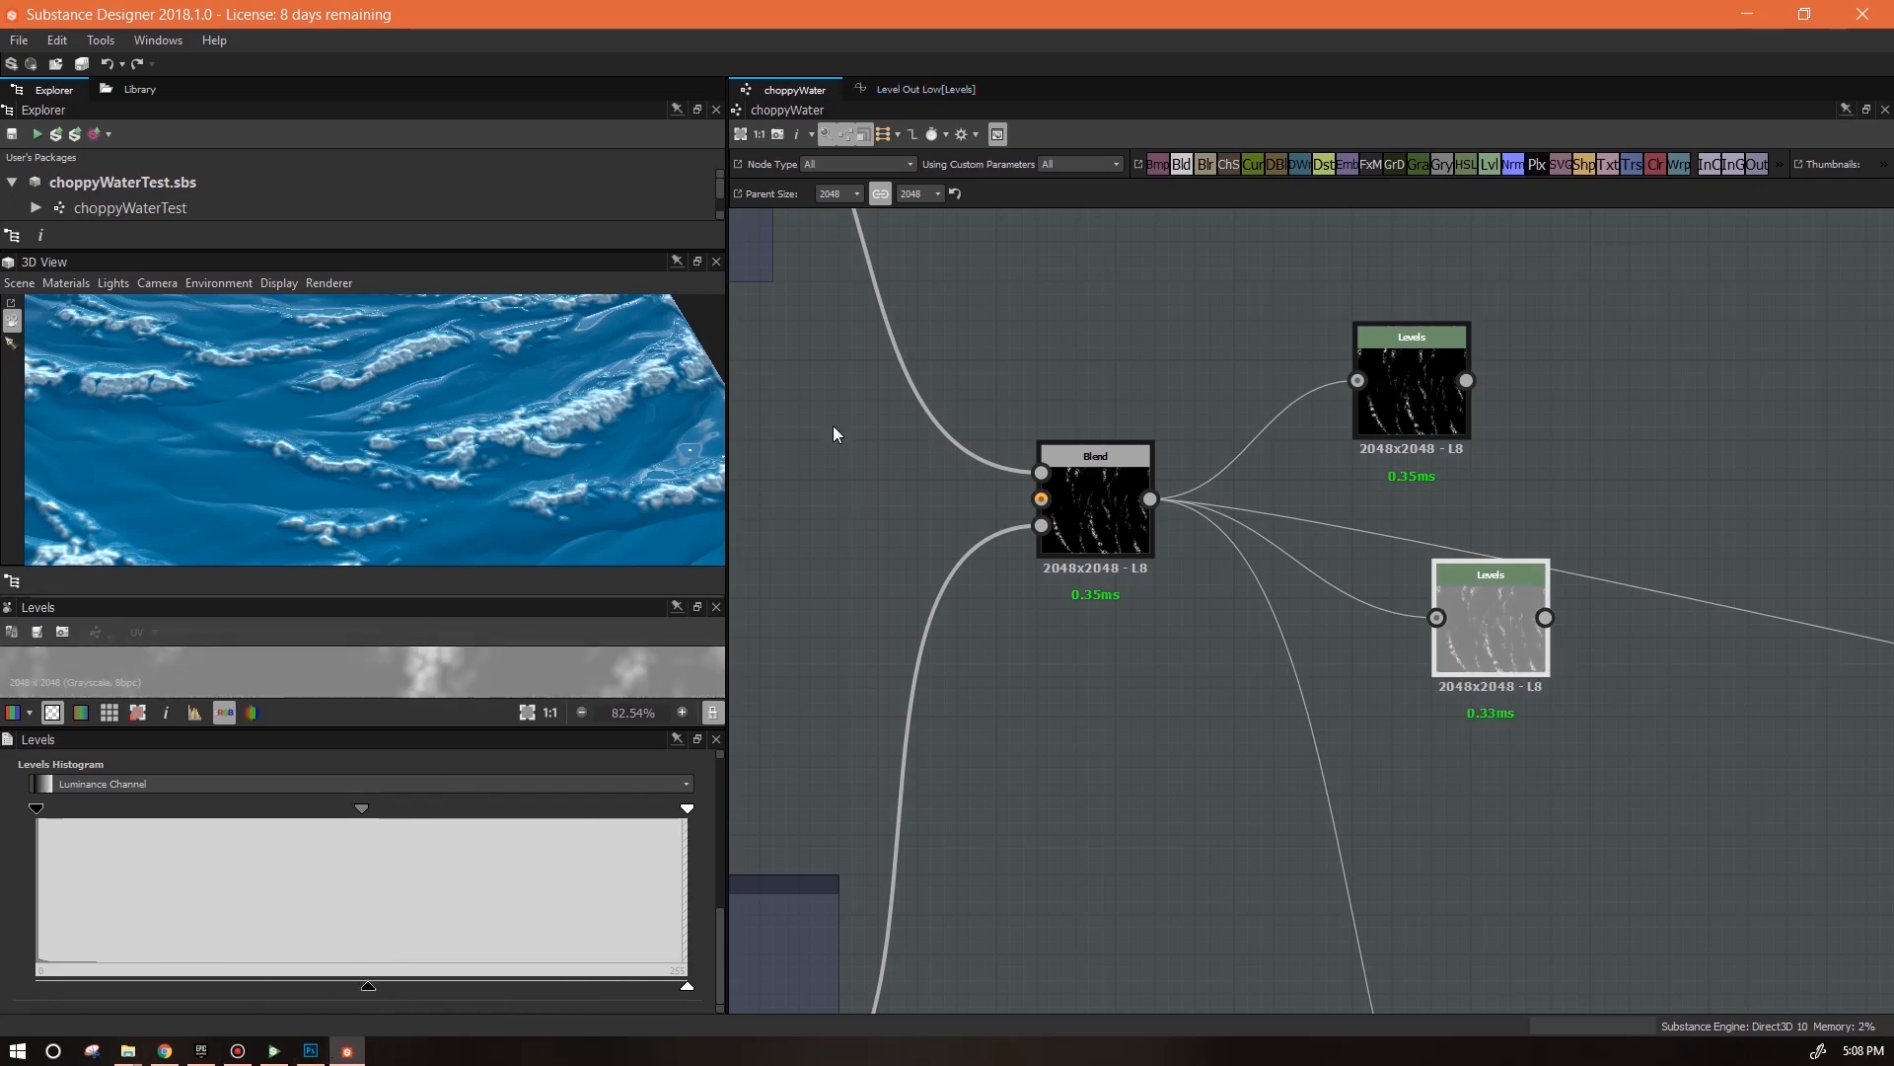
In the Level Out Low function, connect the opacity variable to the Multiplication's second input and add an Add node
click(913, 88)
middle_drag(1485, 710, 1247, 798)
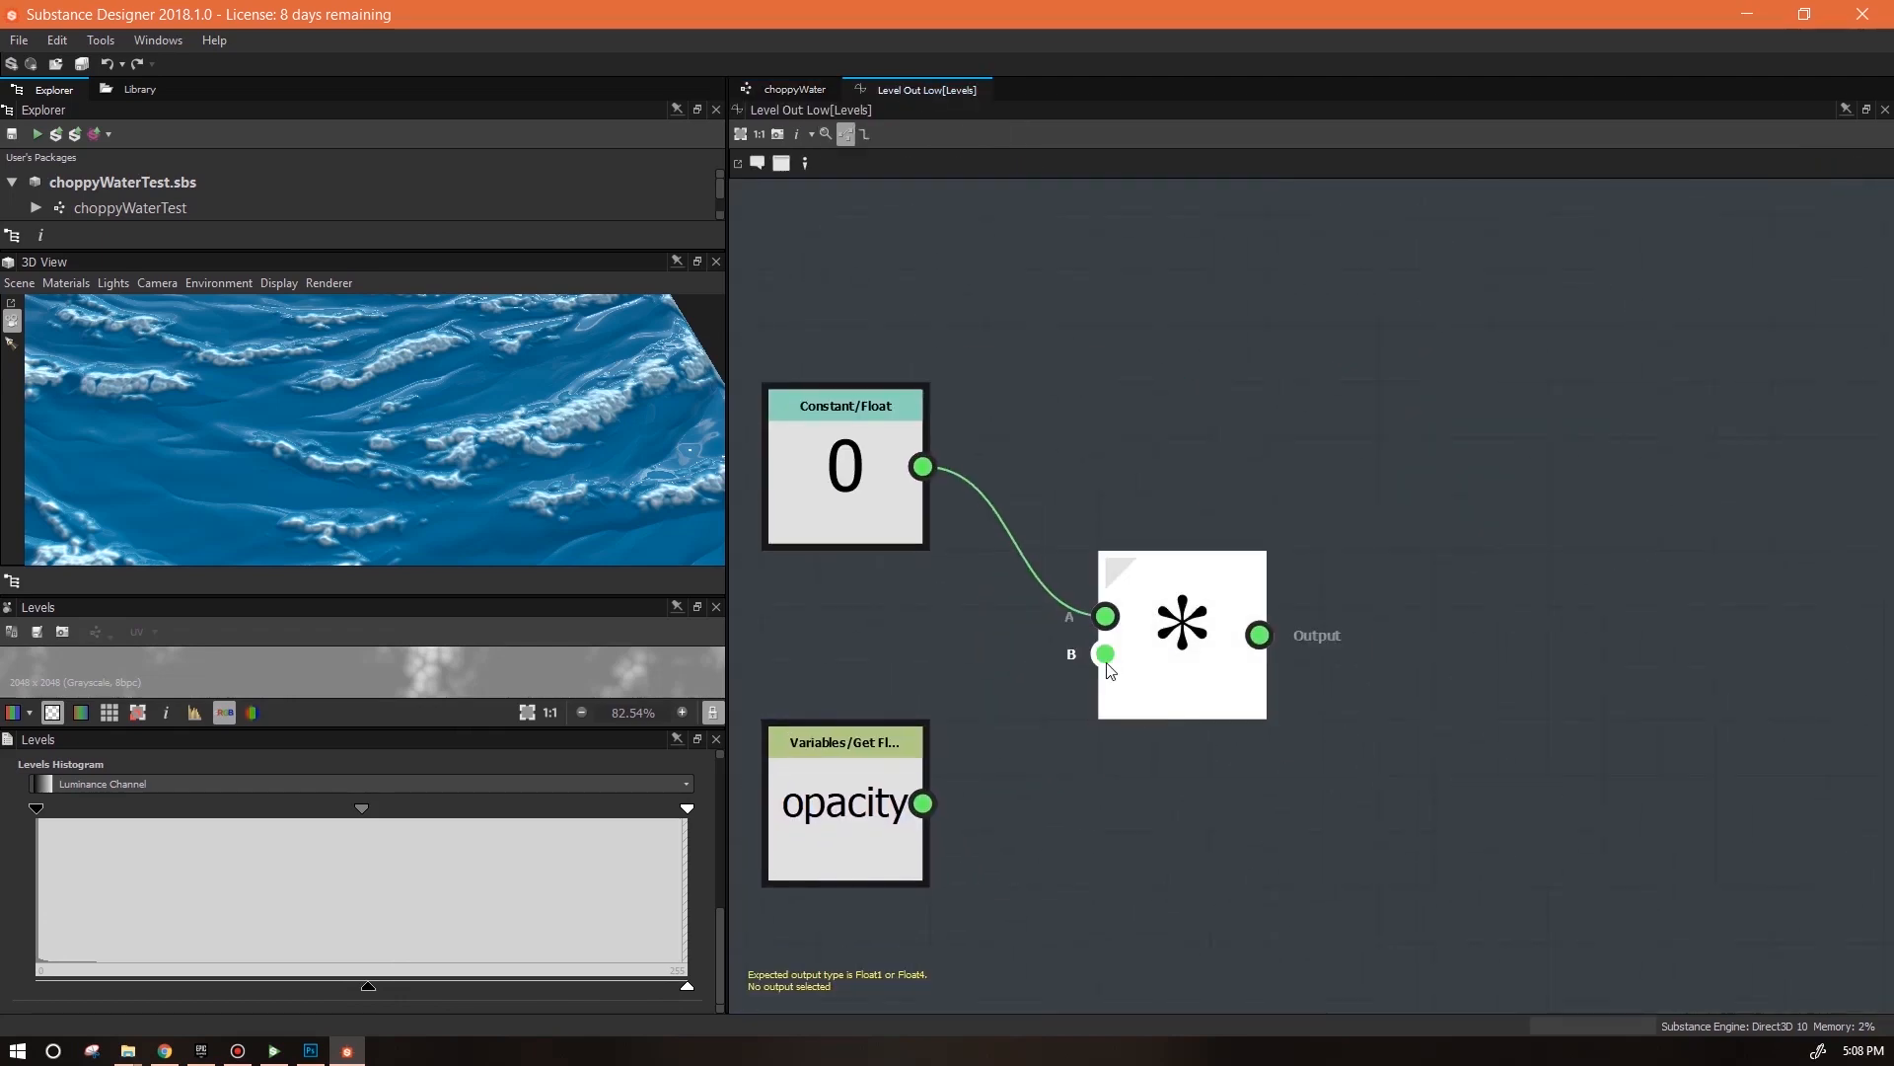
click(1181, 612)
right_click(1418, 353)
mouse_move(1474, 364)
mouse_move(1774, 454)
click(1563, 457)
Set the constant Float in the function to 0.5
click(845, 484)
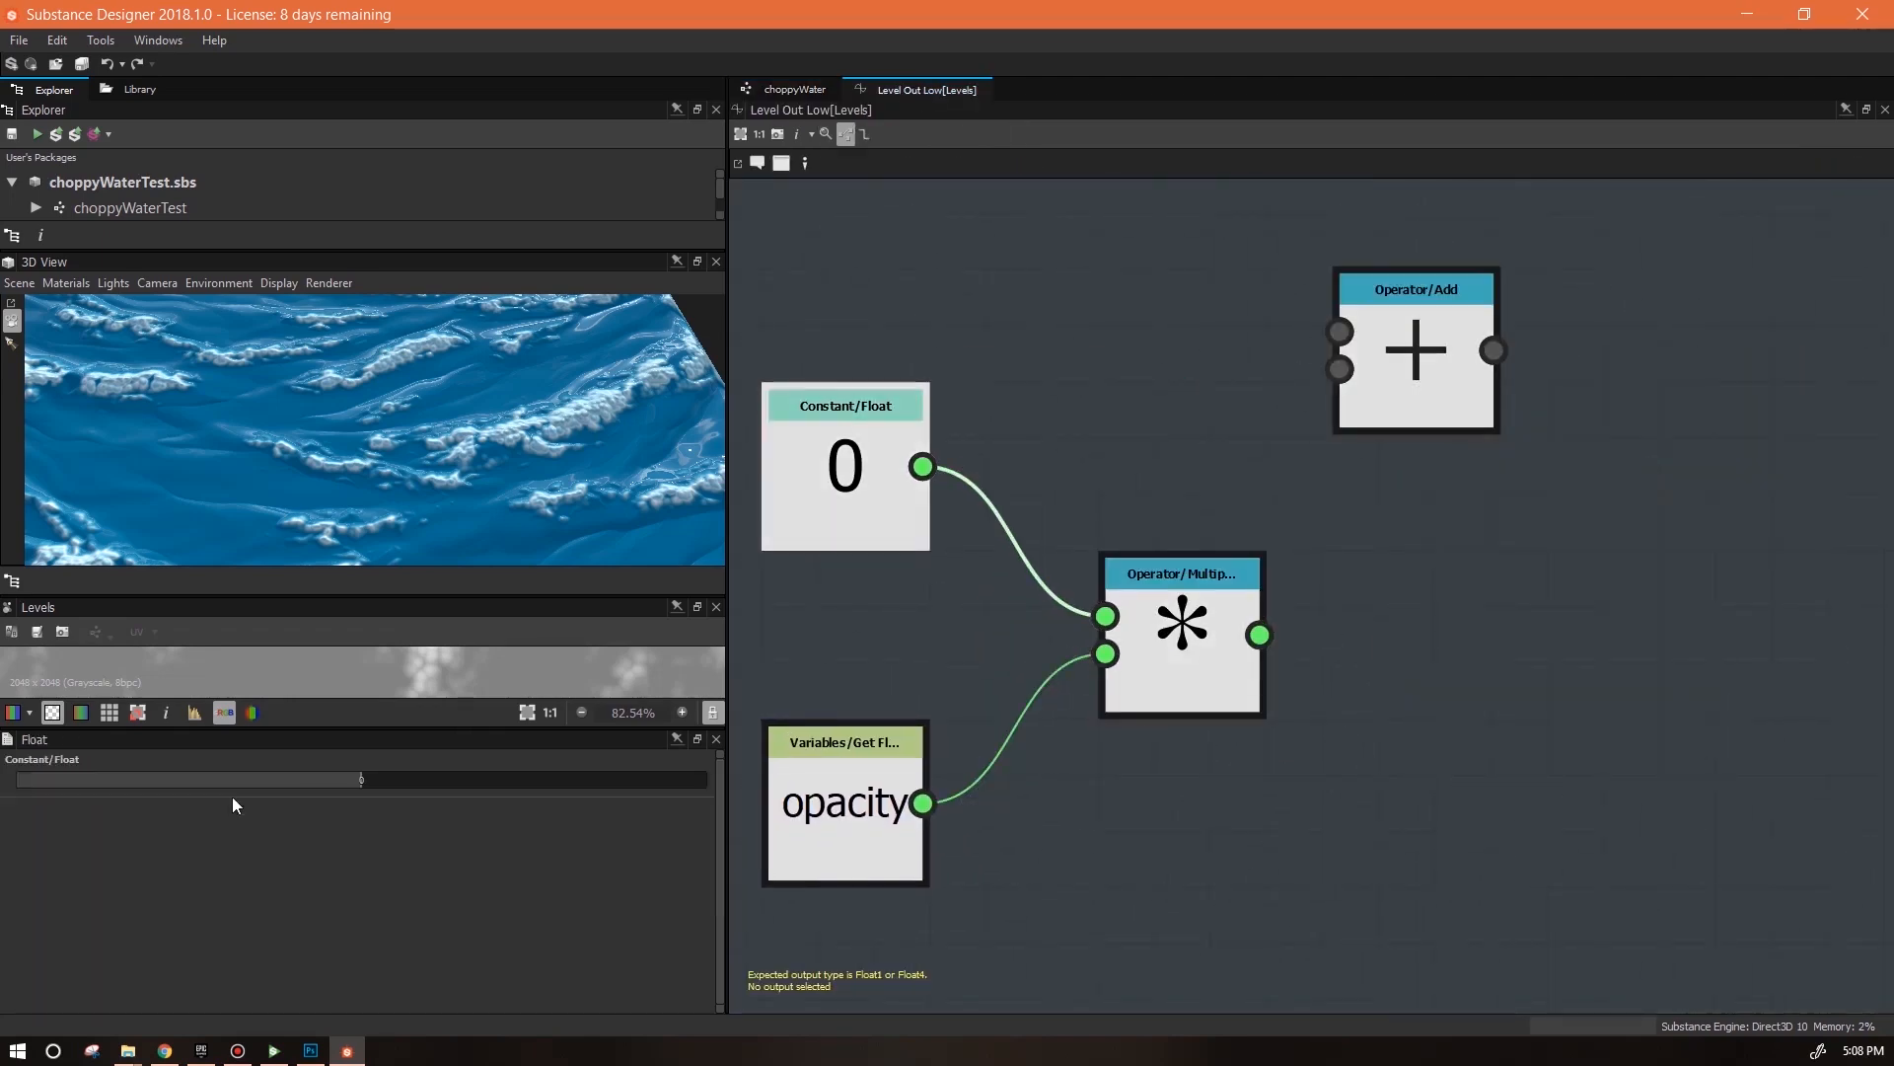
click(364, 779)
text(.5)
key(Return)
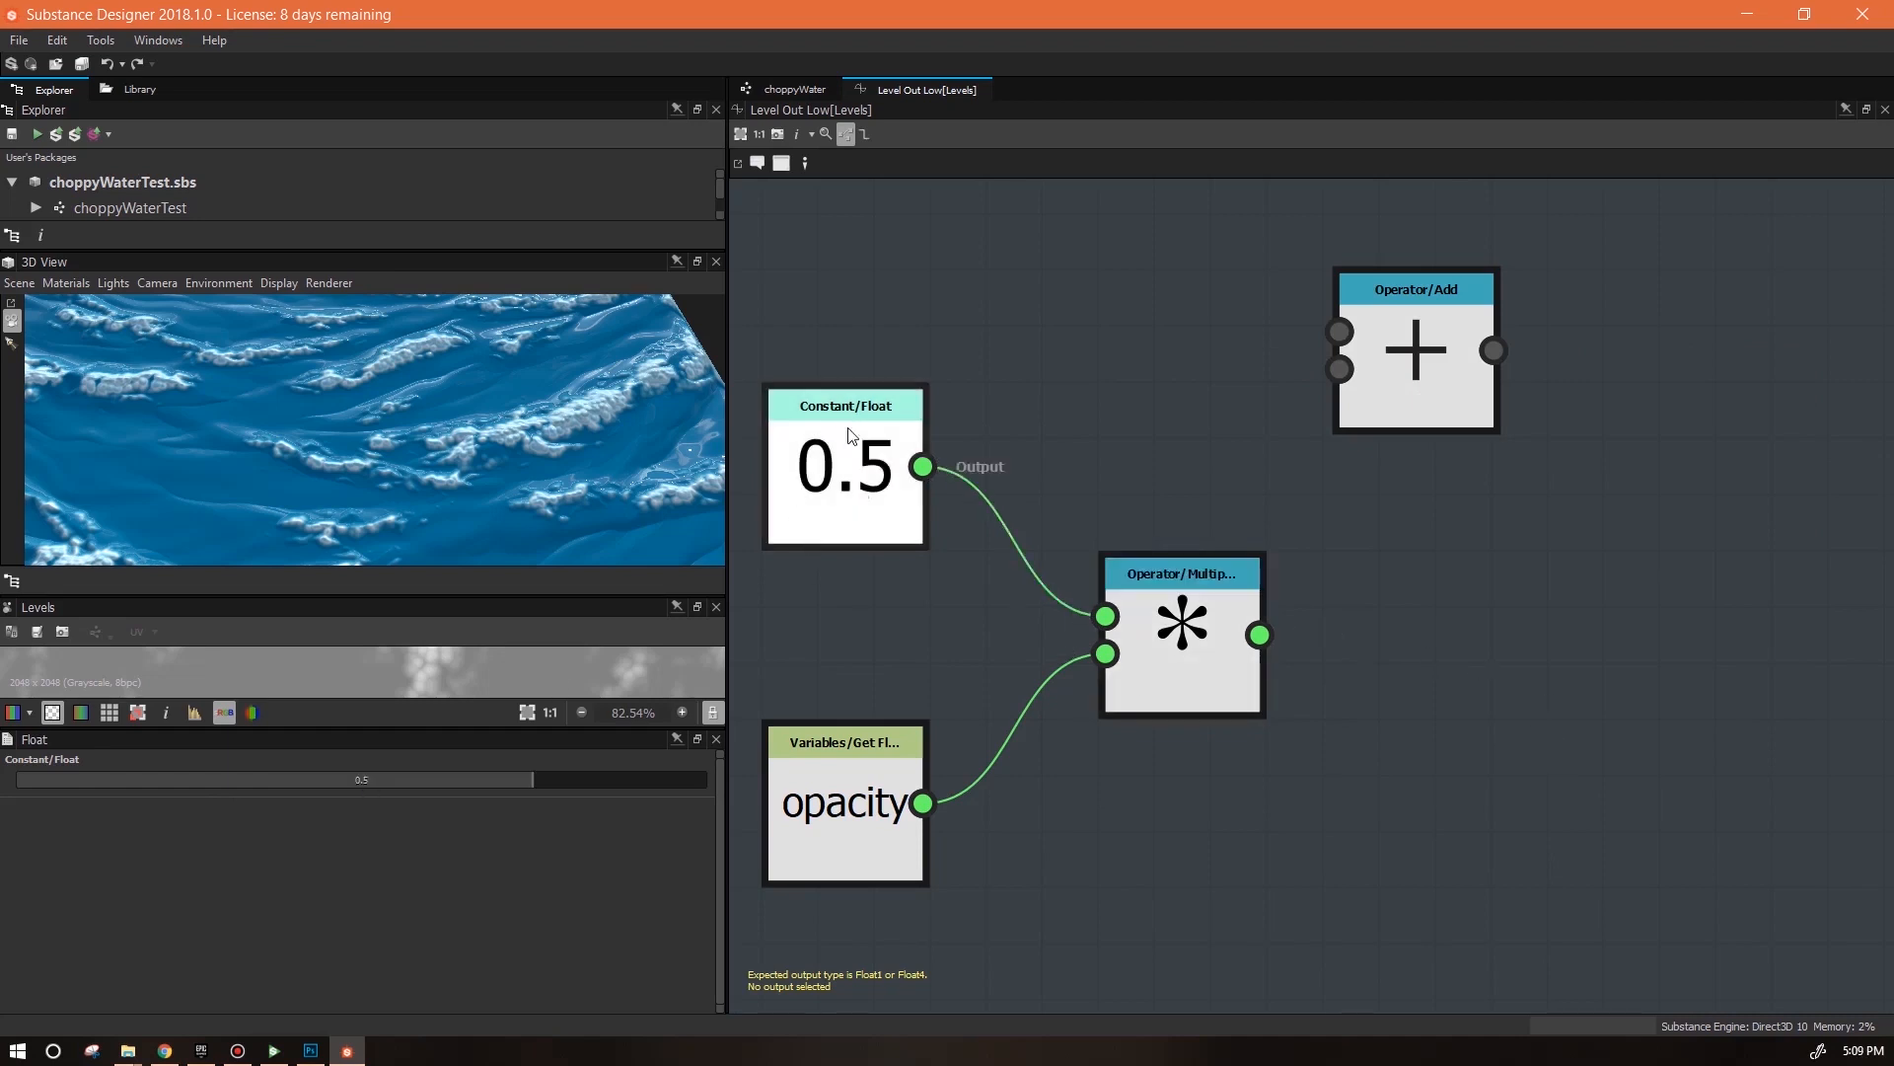
Feed the constant Float and the Multiplication result into the Add node, and set Add as the function's output node
drag(1205, 673, 1120, 671)
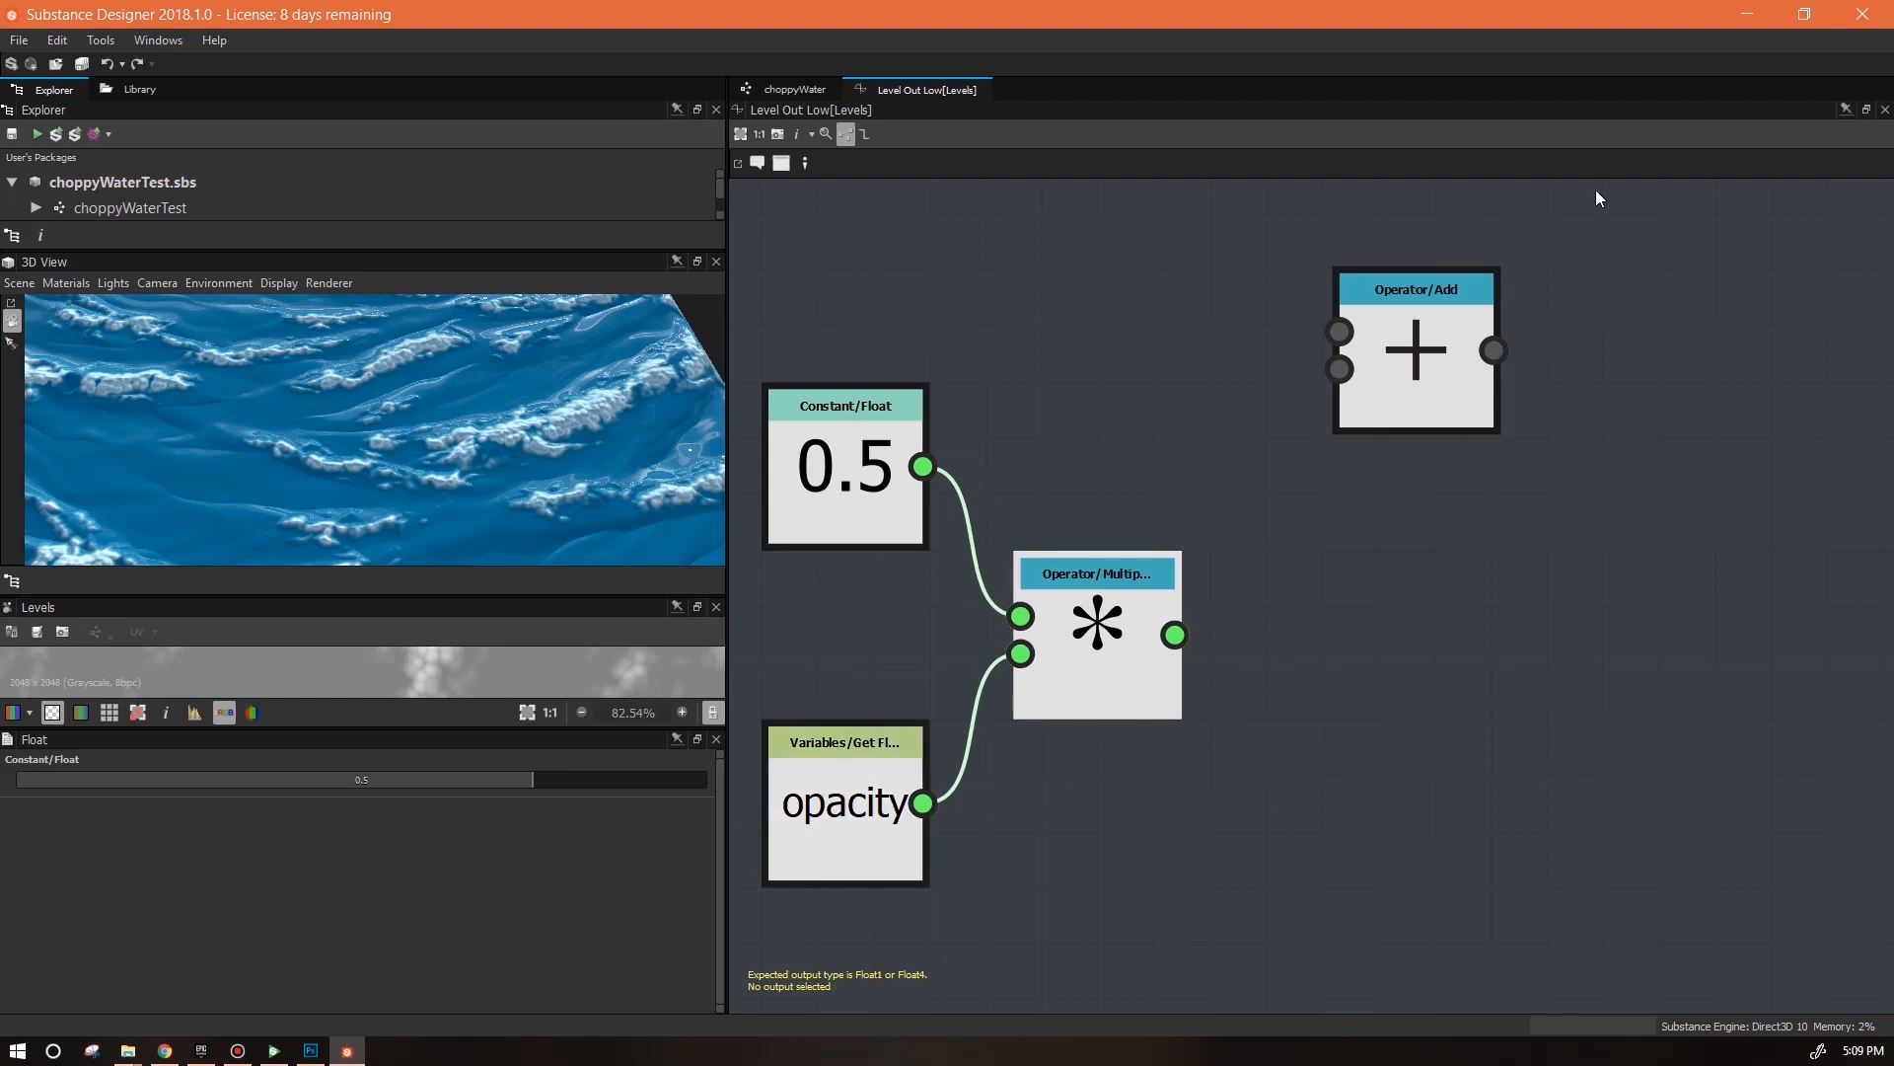
drag(1344, 368, 1174, 635)
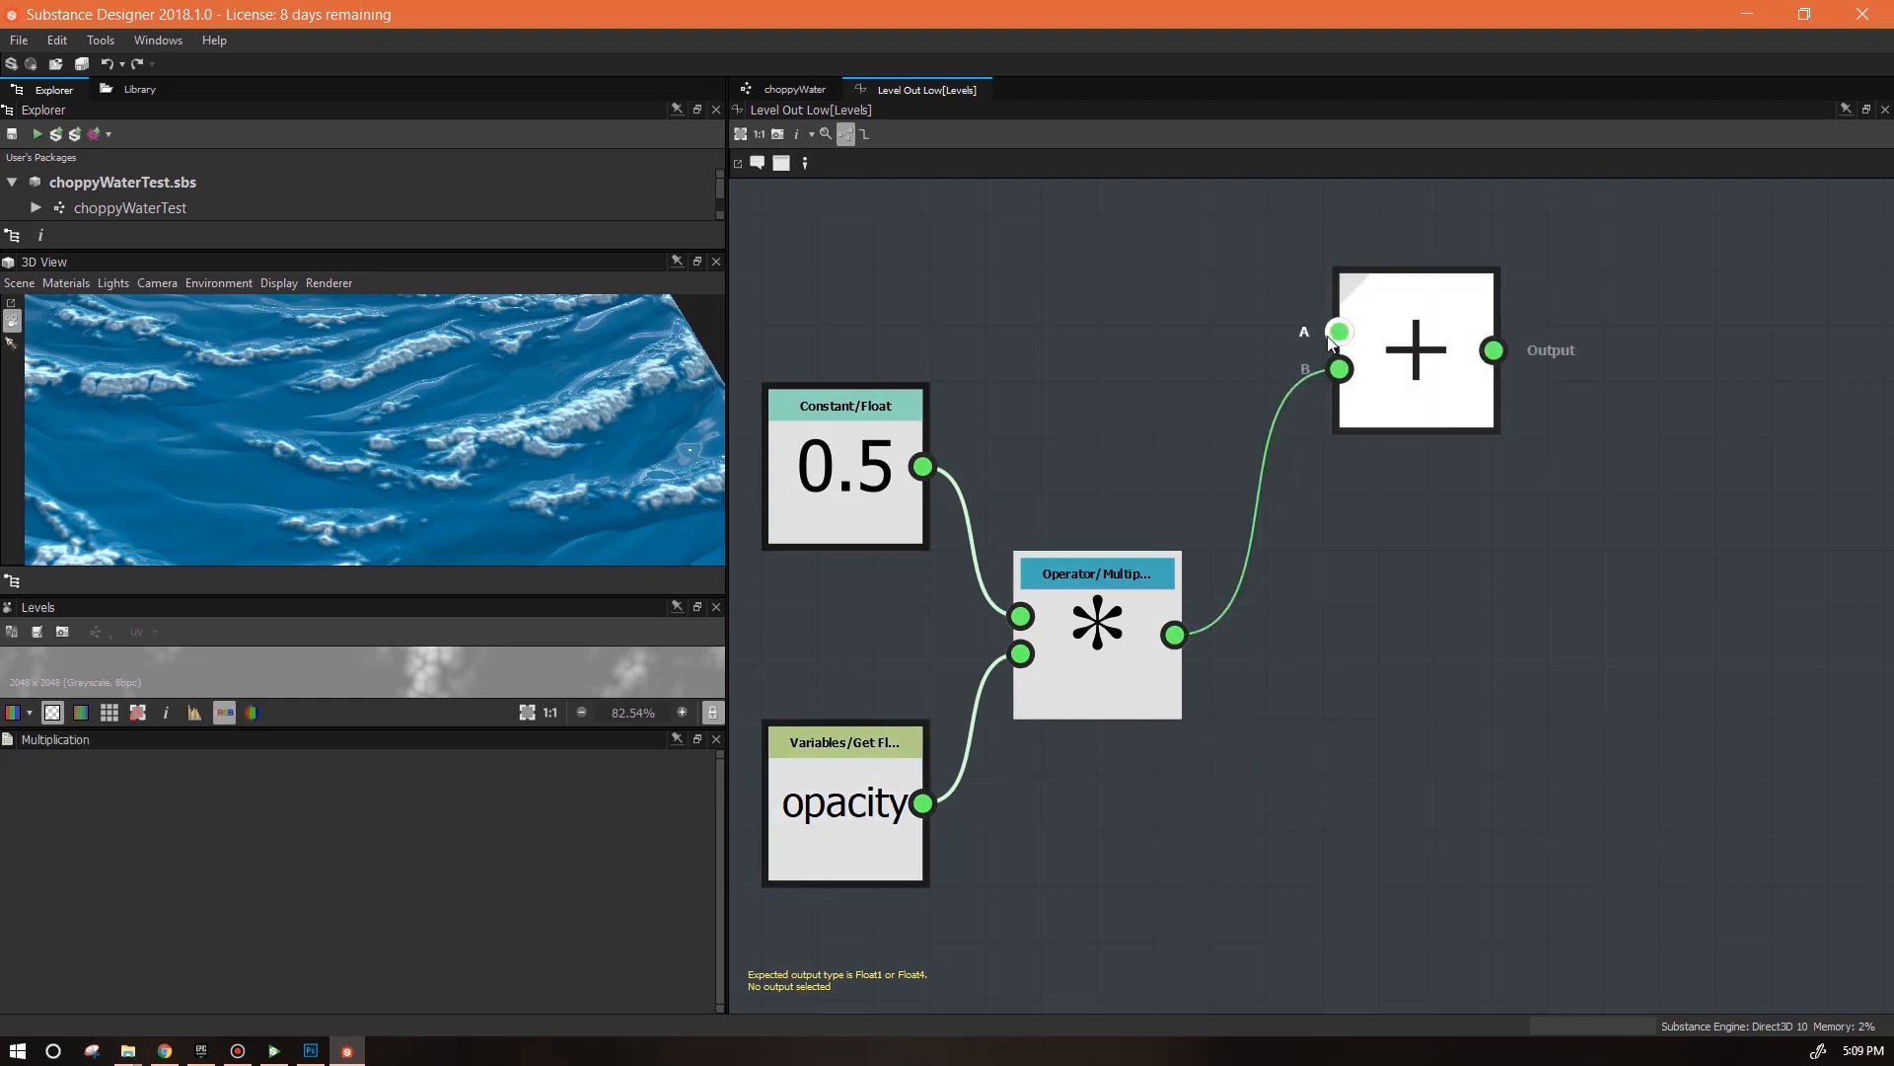
drag(1416, 374, 1455, 513)
right_click(1455, 513)
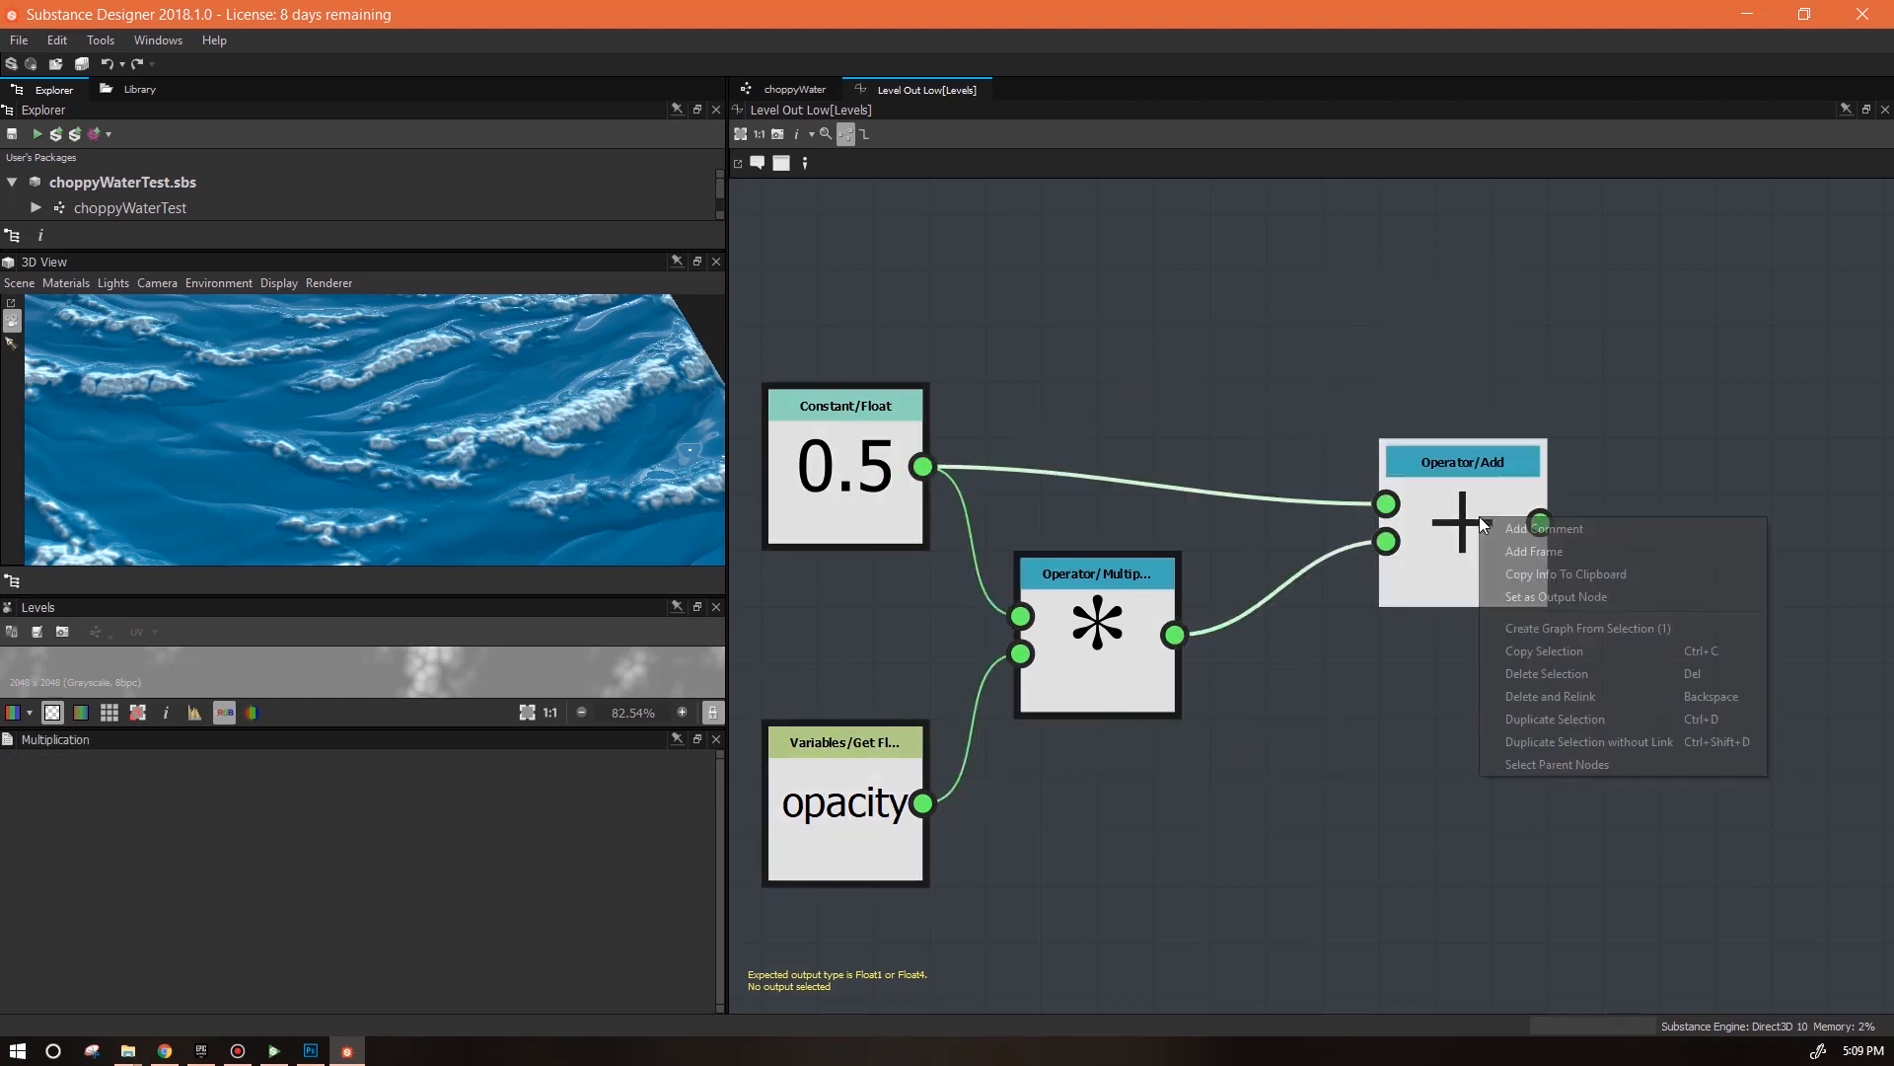
Return to the choppyWater graph, duplicate the AO output node and place the copy above the original
click(789, 93)
scroll(1431, 735, down, 3)
middle_drag(1387, 720, 1186, 551)
scroll(1209, 562, down, 3)
middle_drag(1096, 479, 906, 457)
drag(838, 435, 1732, 597)
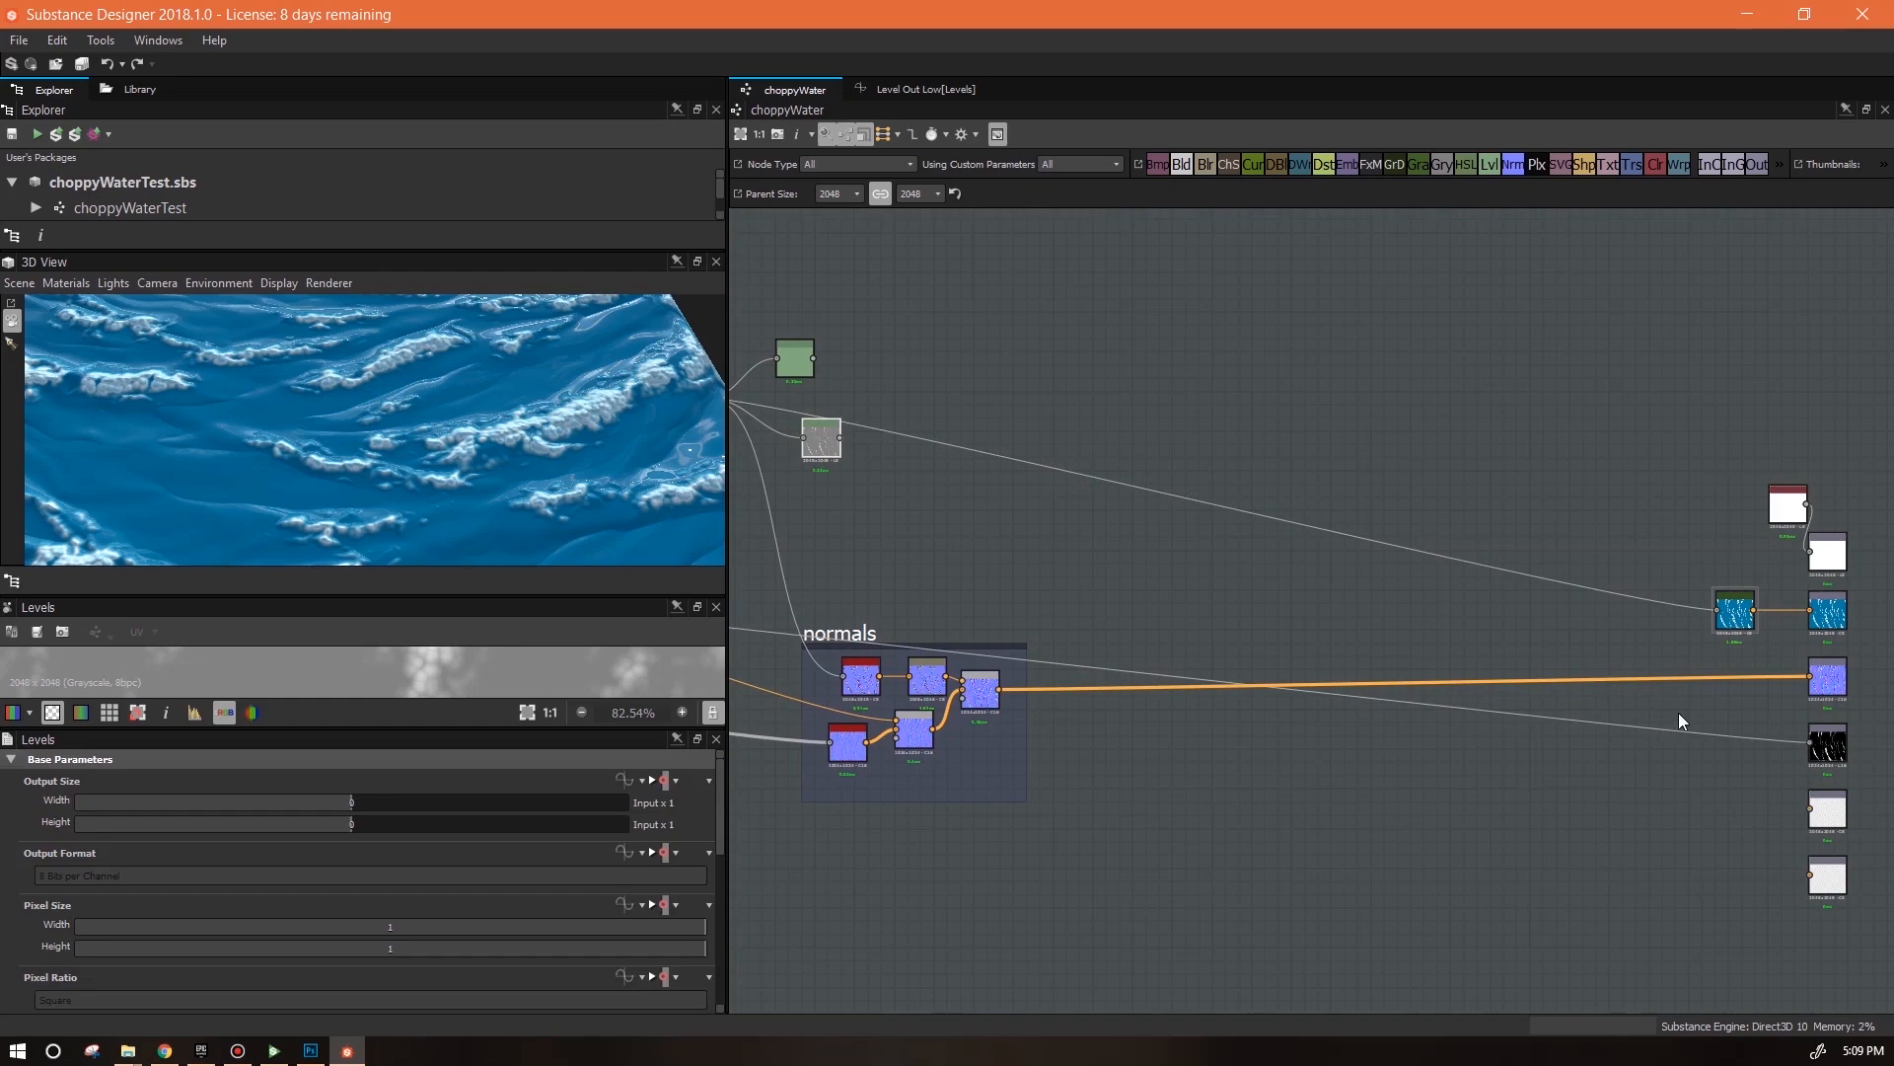
middle_drag(1678, 712, 1241, 620)
scroll(1283, 632, up, 4)
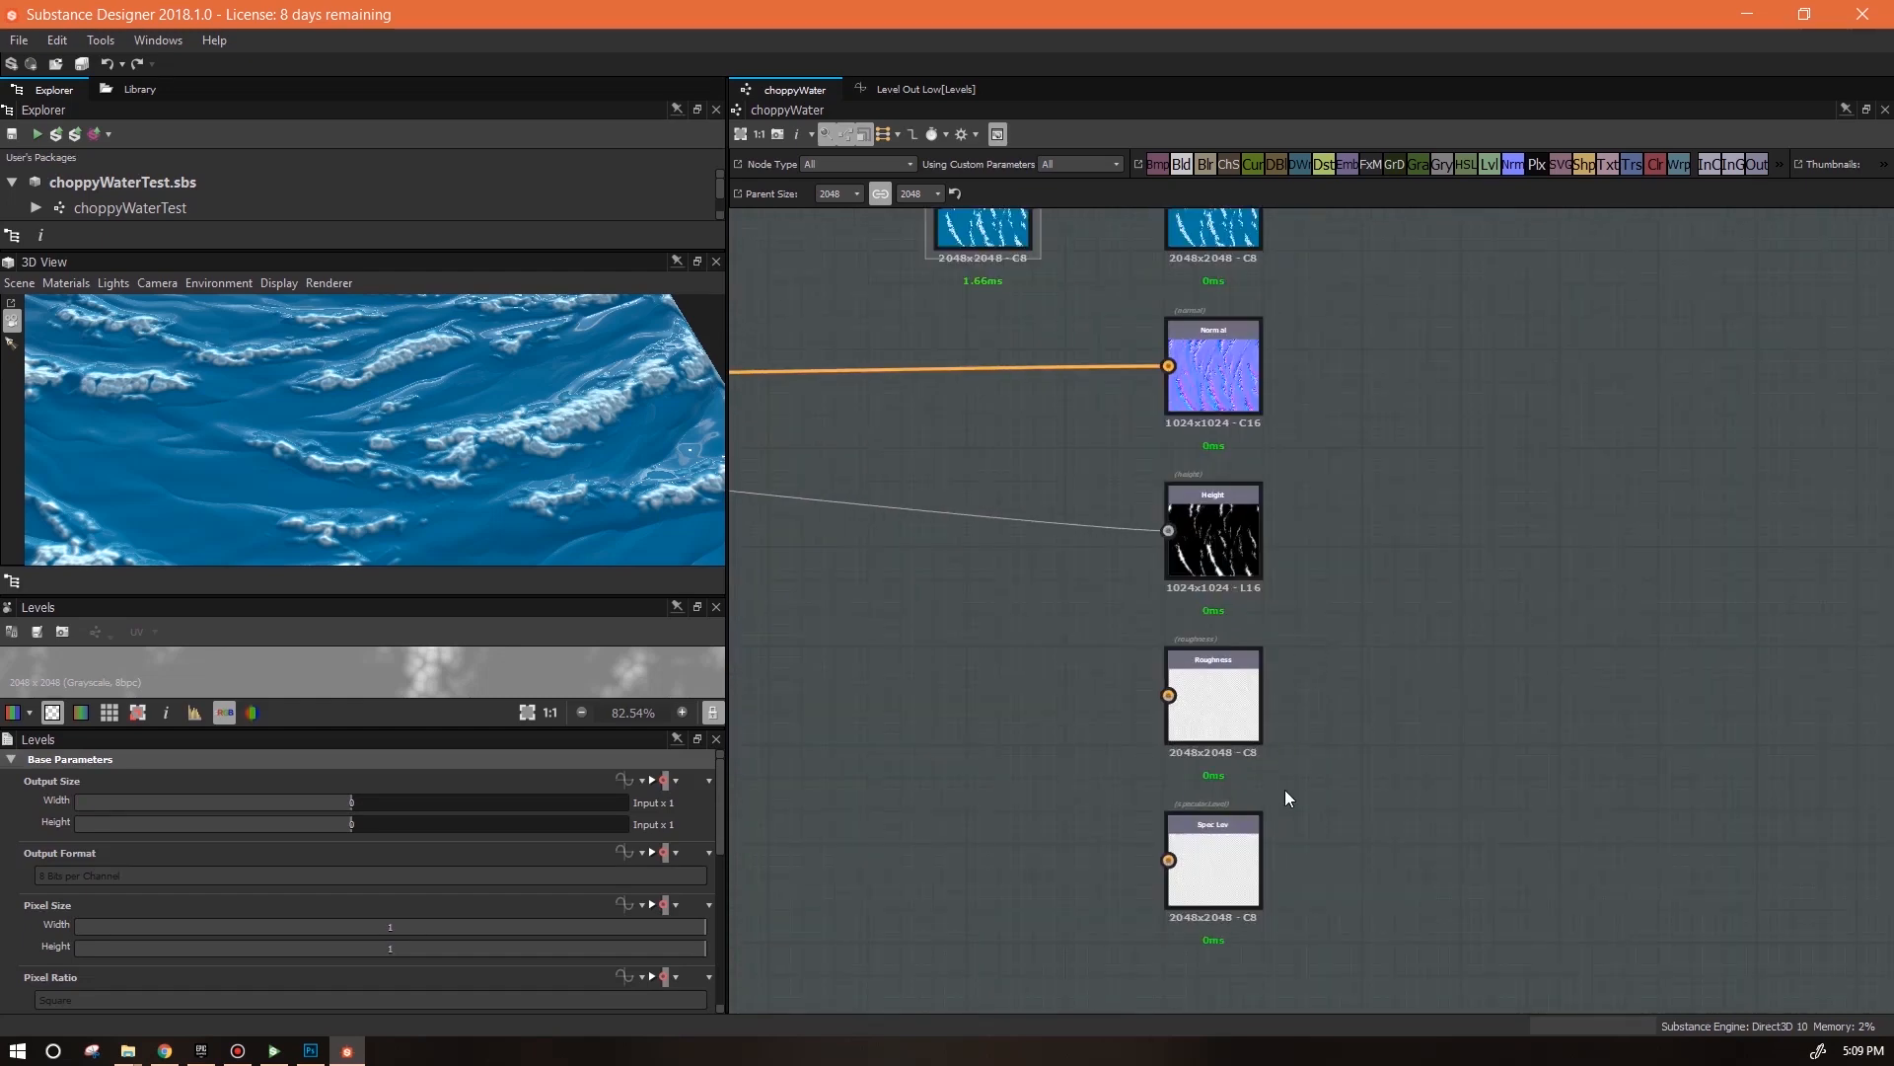
middle_drag(1347, 535, 1388, 858)
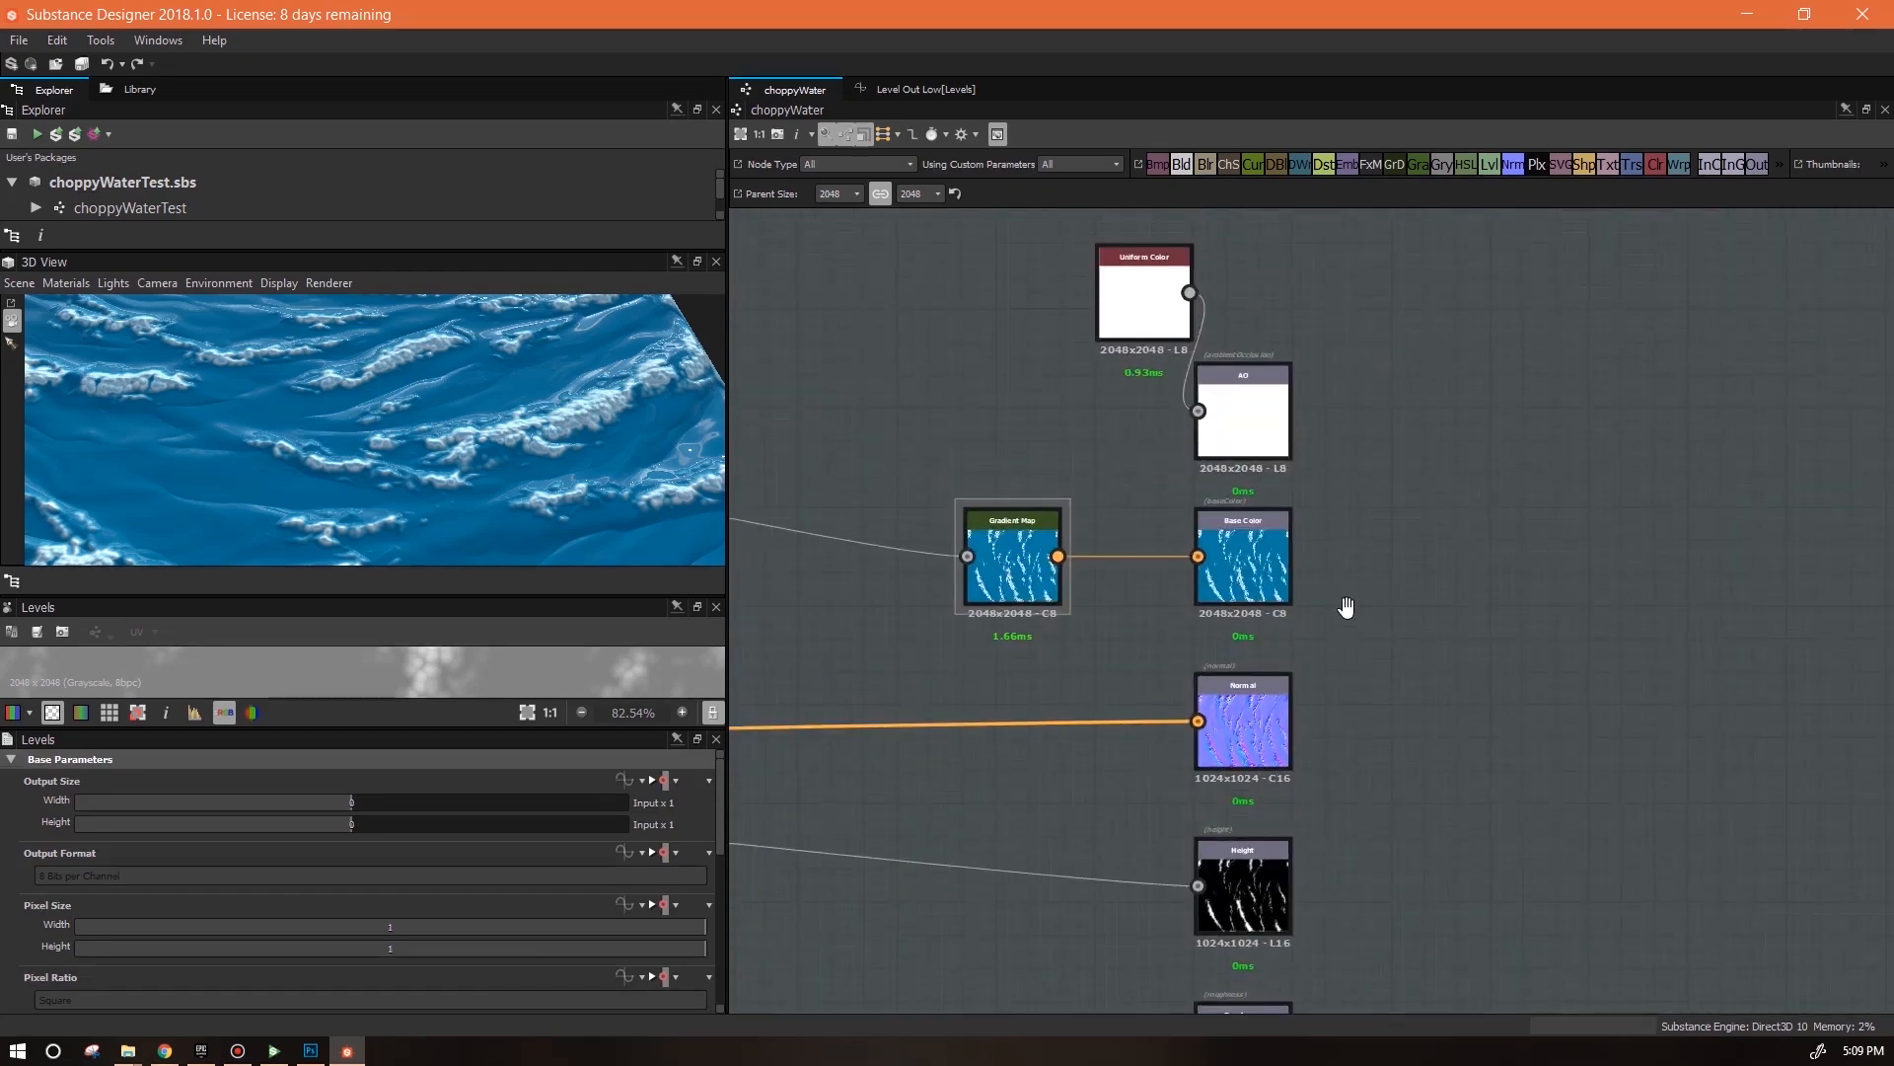
middle_drag(1344, 605, 1368, 729)
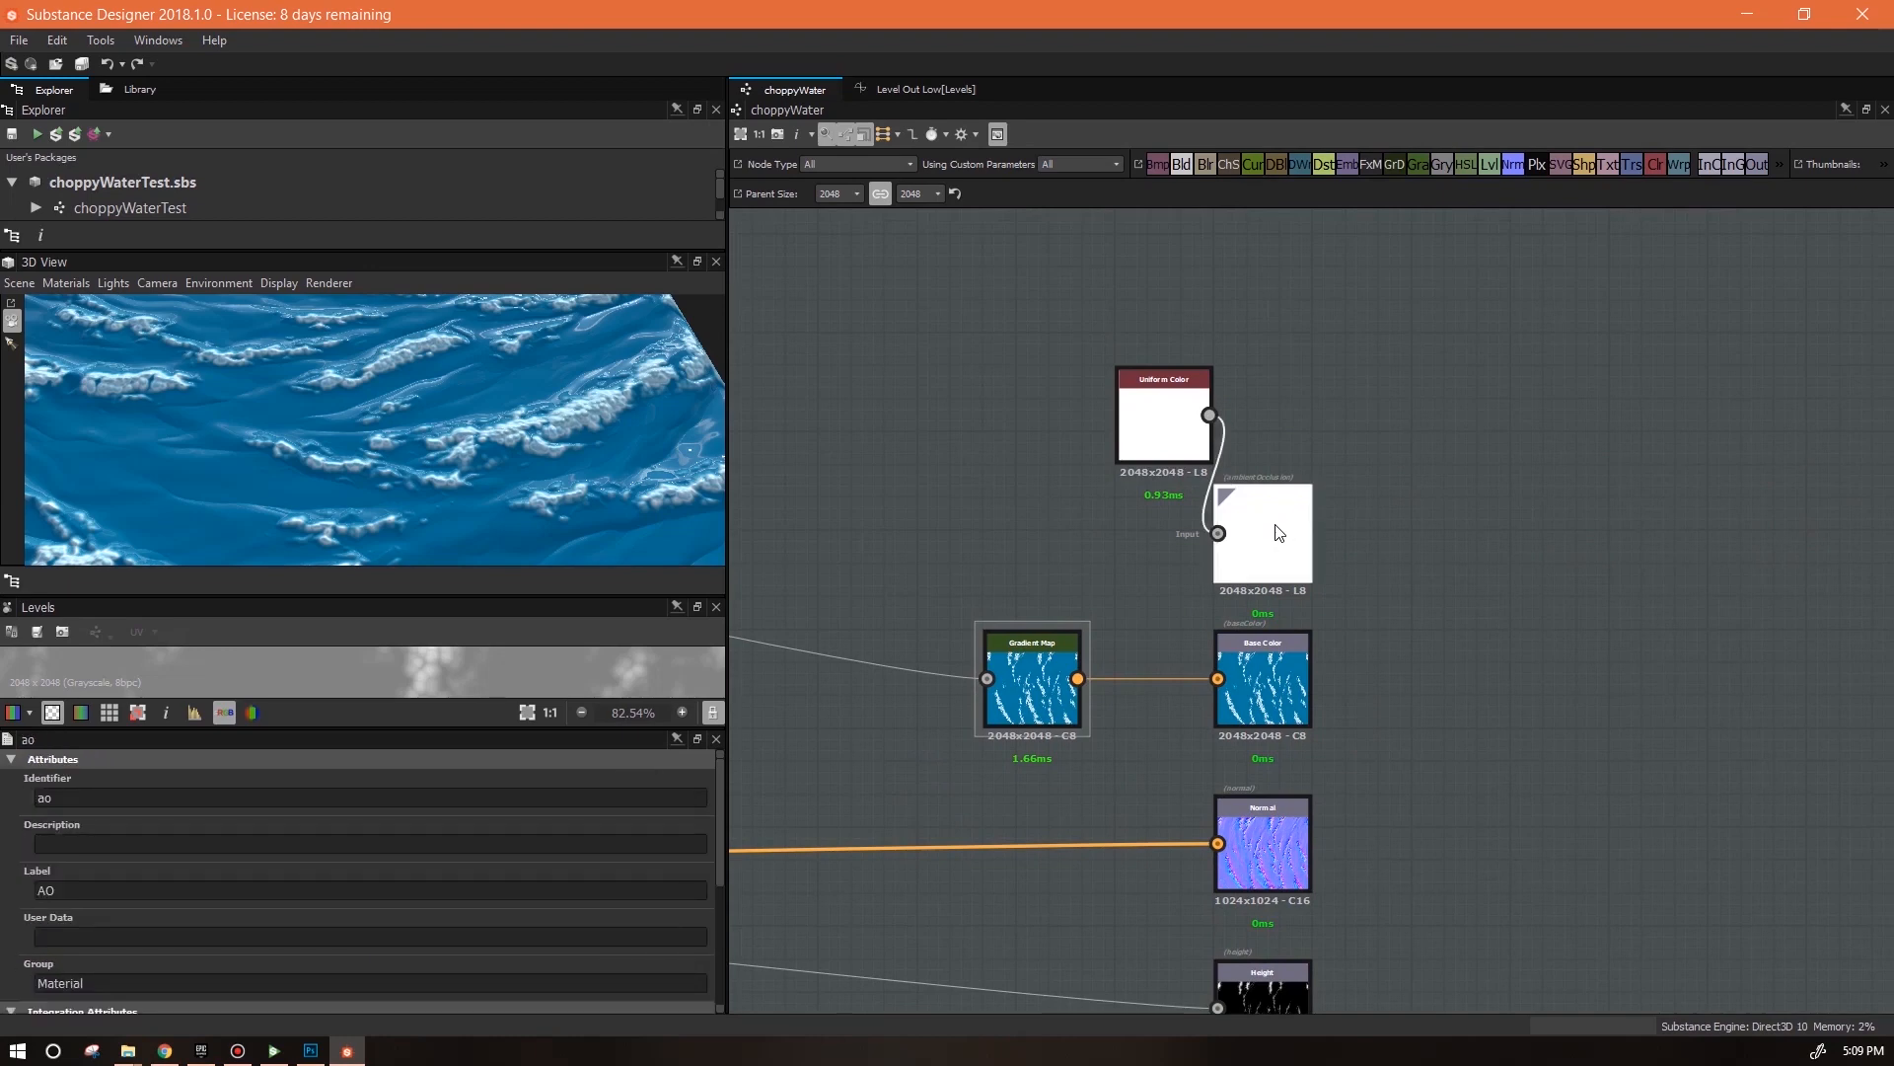
key(ctrl+d)
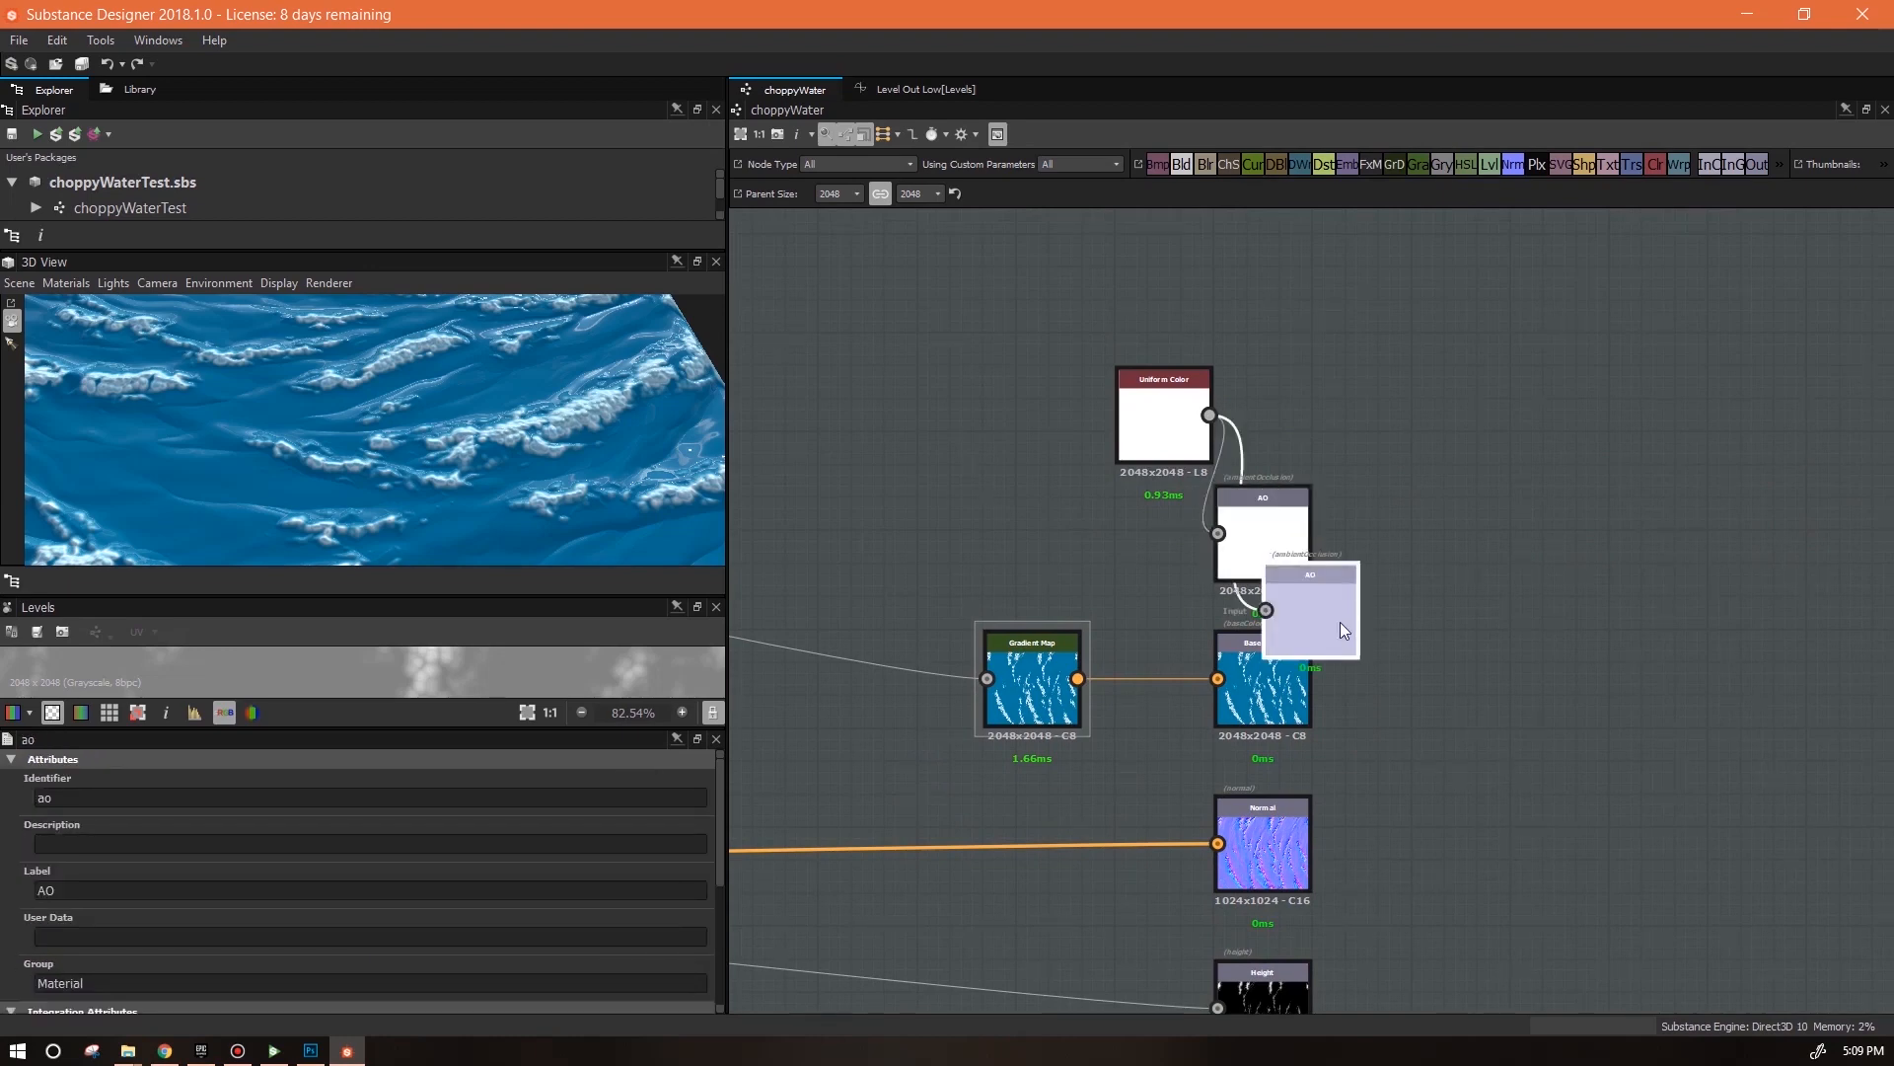
drag(1340, 621, 1346, 347)
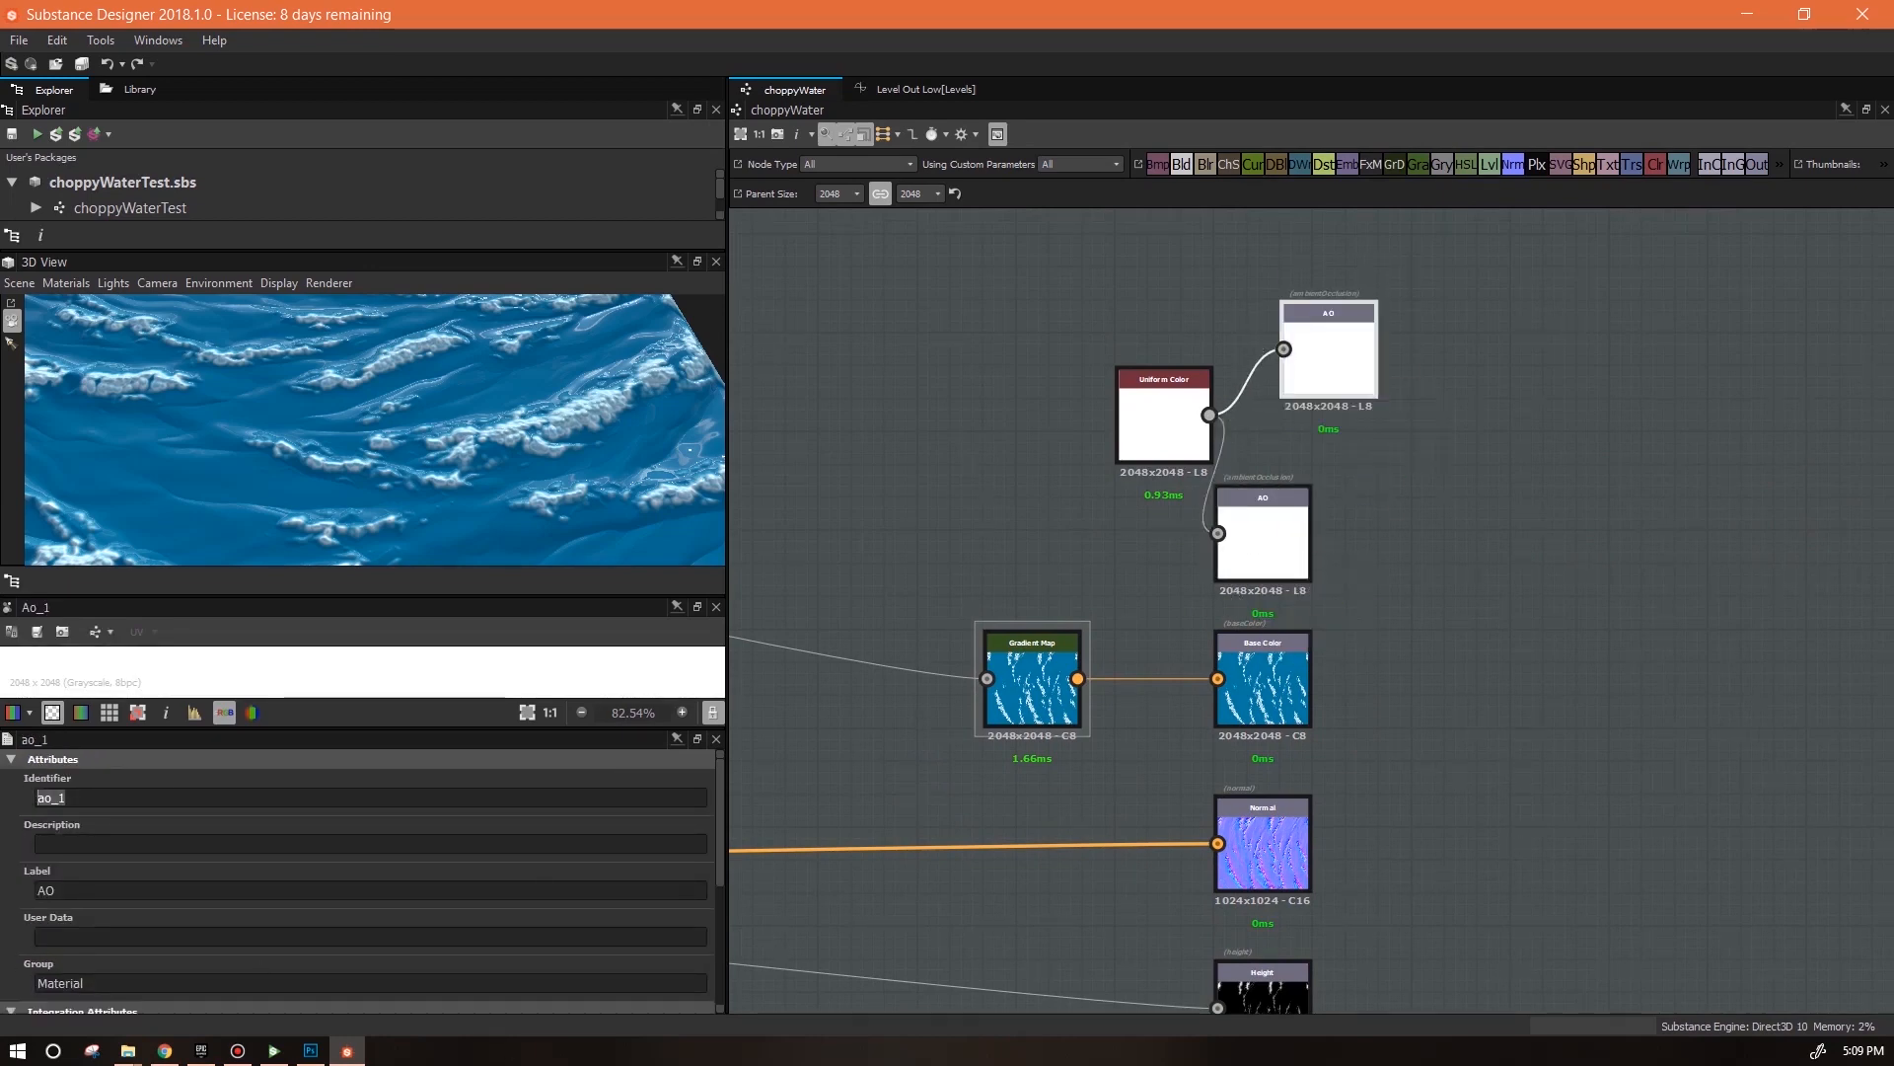
Label the duplicated output node "Opacity" and set its usage to opacity
text(Opacity)
scroll(724, 869, down, 5)
click(653, 906)
click(527, 775)
scroll(1523, 527, down, 3)
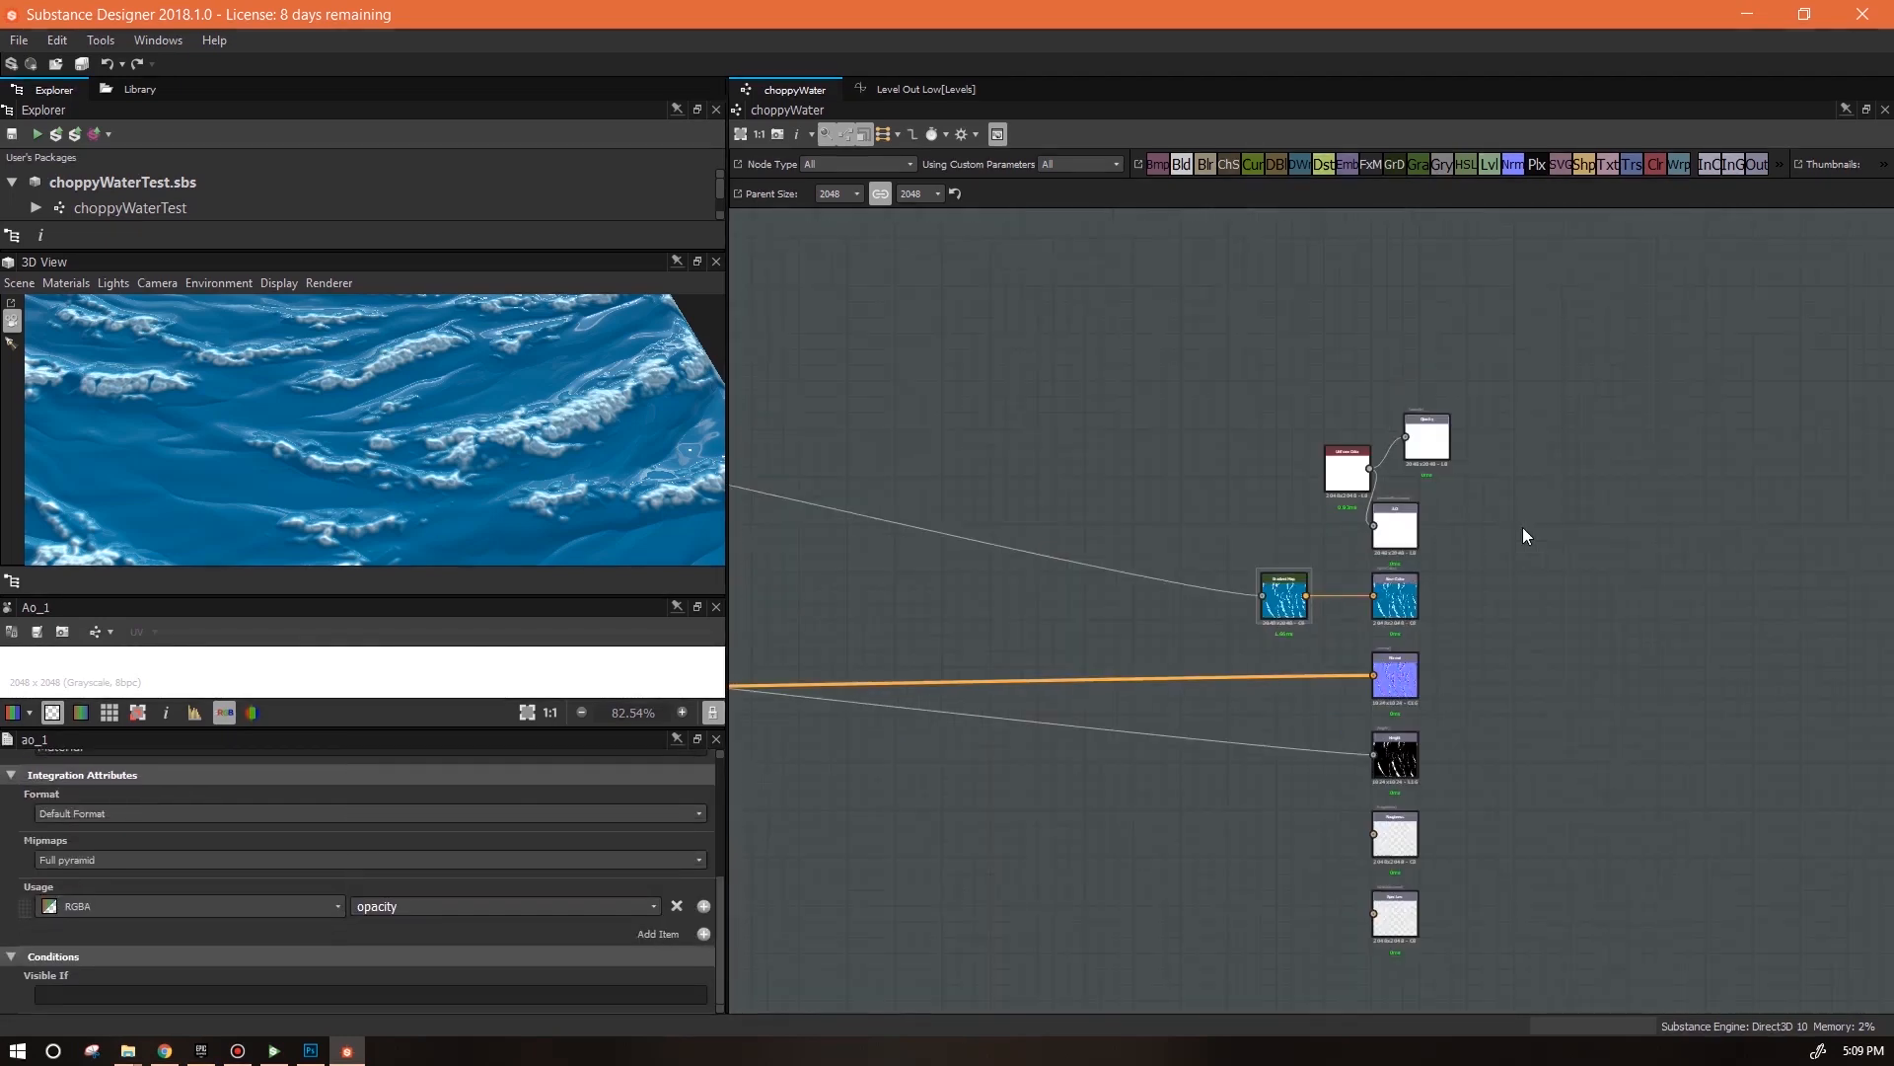
Connect the second Levels node to the Opacity output and position that output above the AO output
scroll(938, 440, up, 3)
drag(913, 428, 1556, 629)
scroll(1322, 590, down, 3)
scroll(1689, 538, up, 3)
drag(1701, 551, 1663, 563)
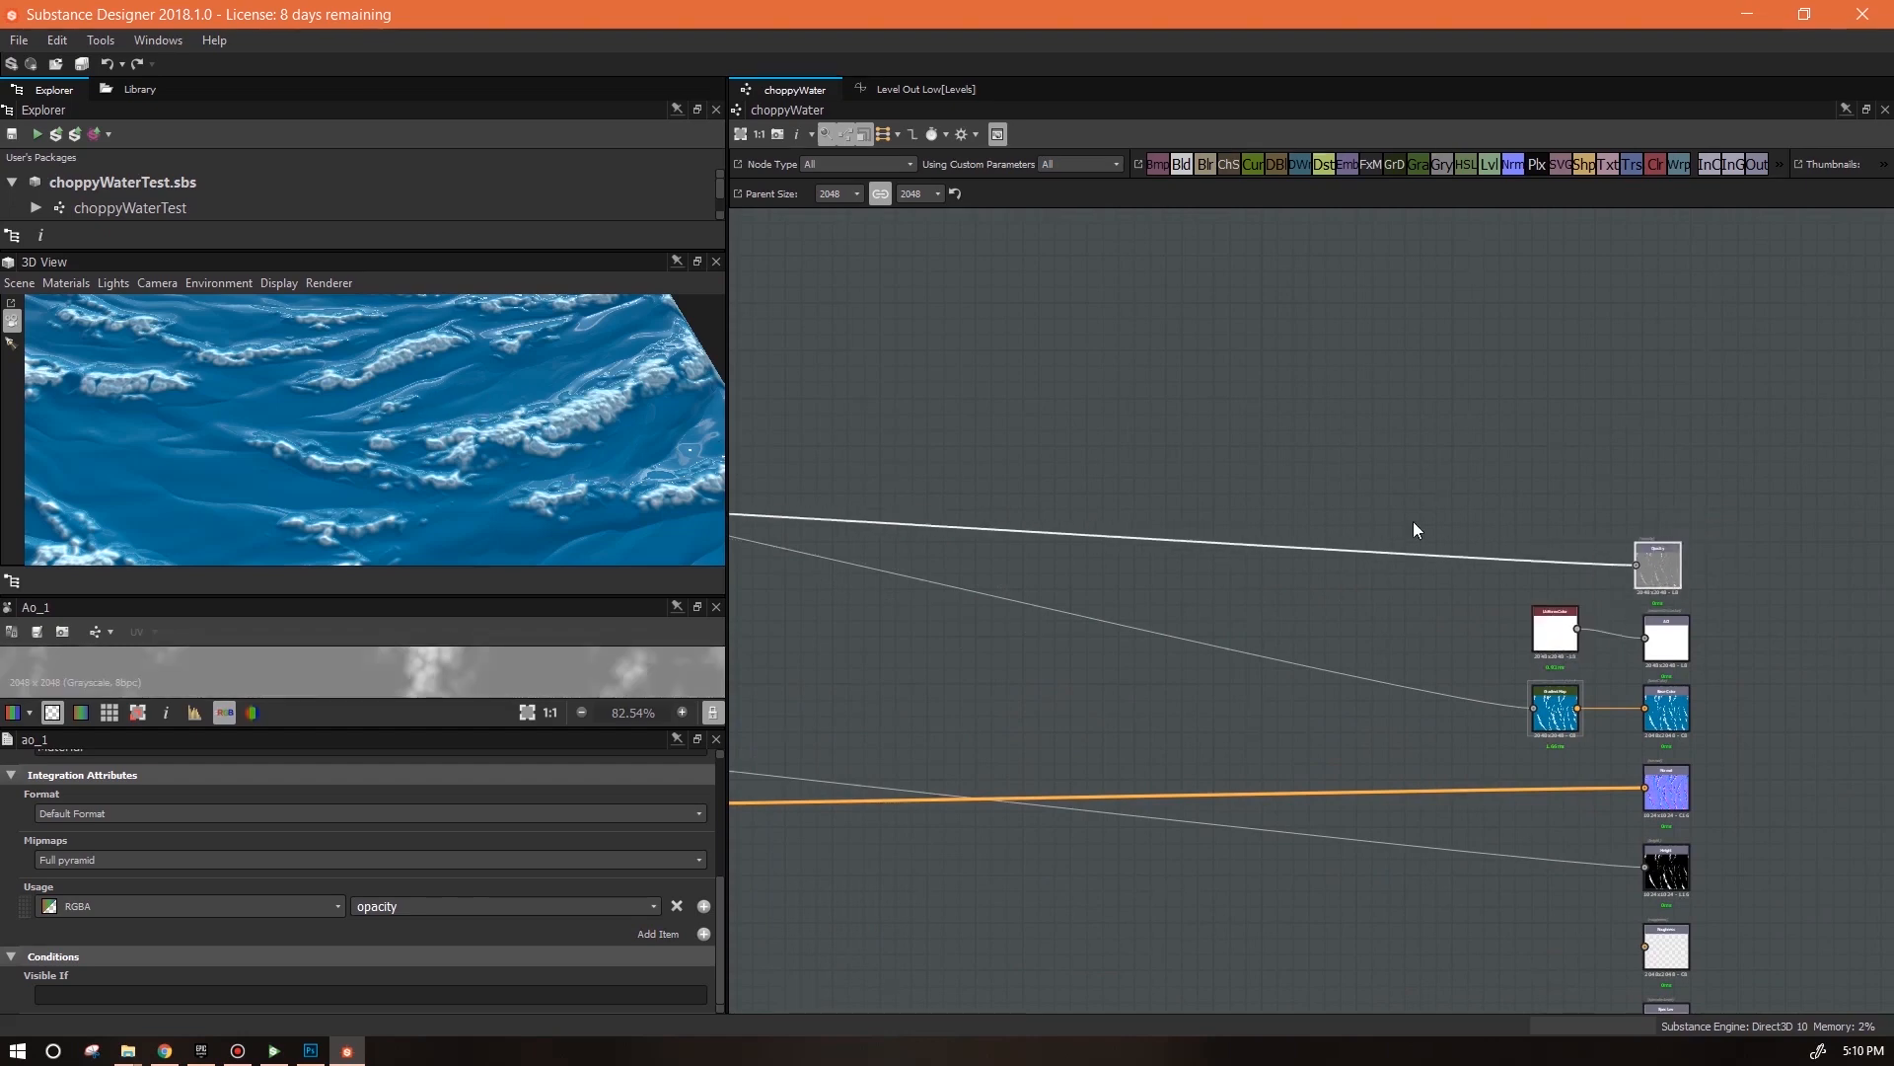
View the Opacity output in the 3D view as the material's Opacity channel
right_click(1471, 419)
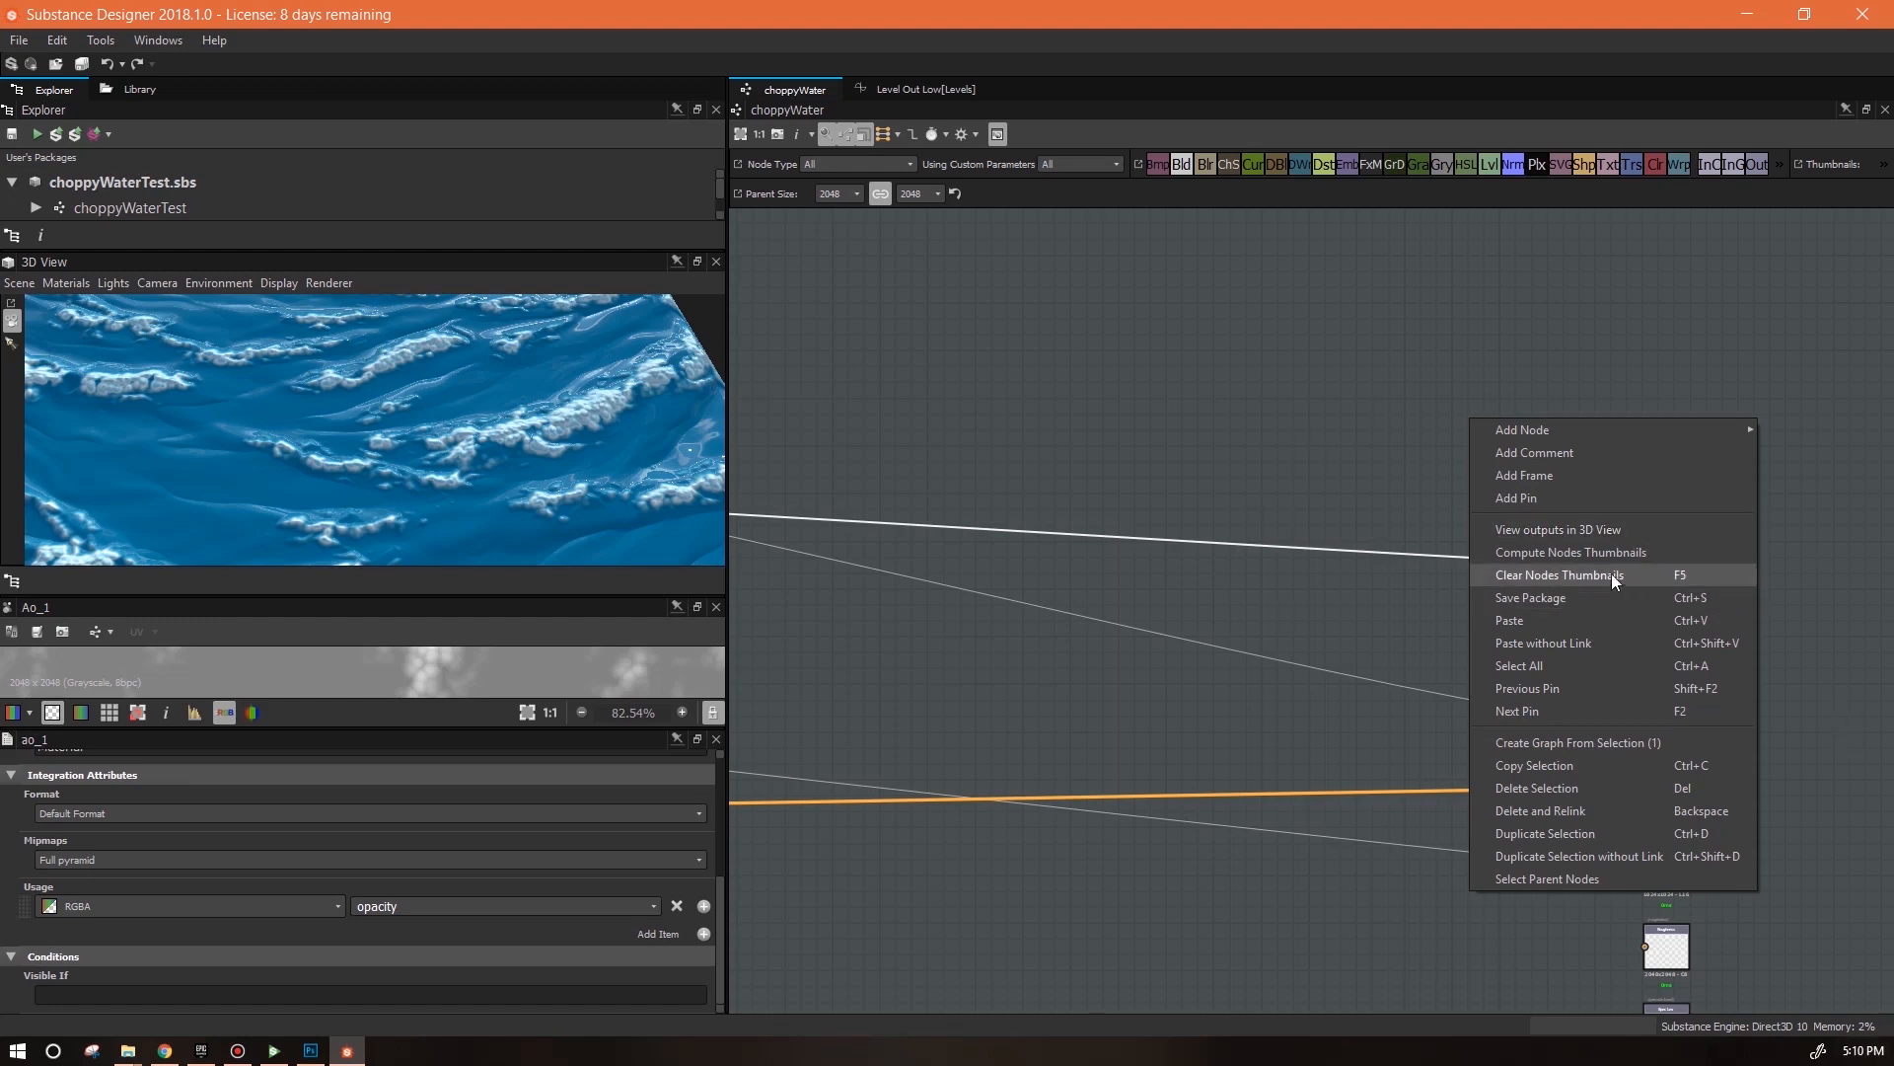
click(1815, 519)
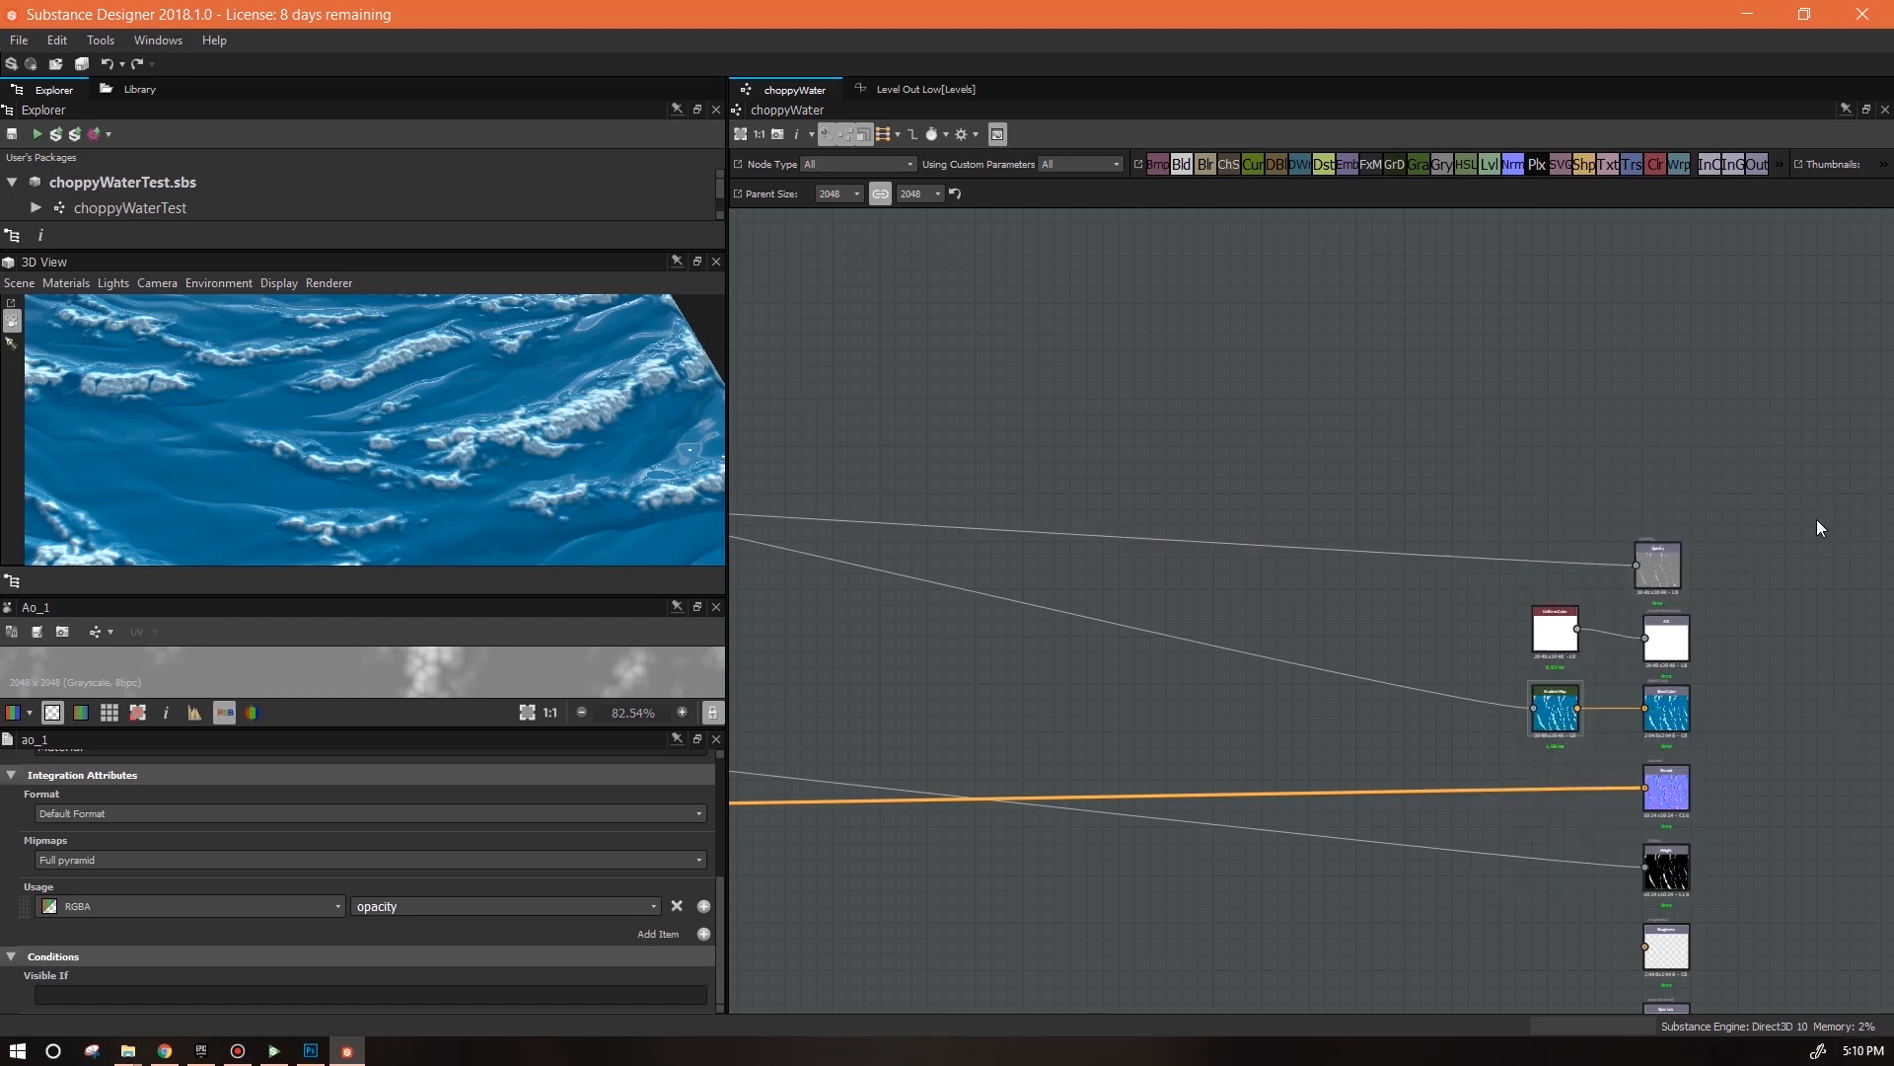
right_click(1654, 576)
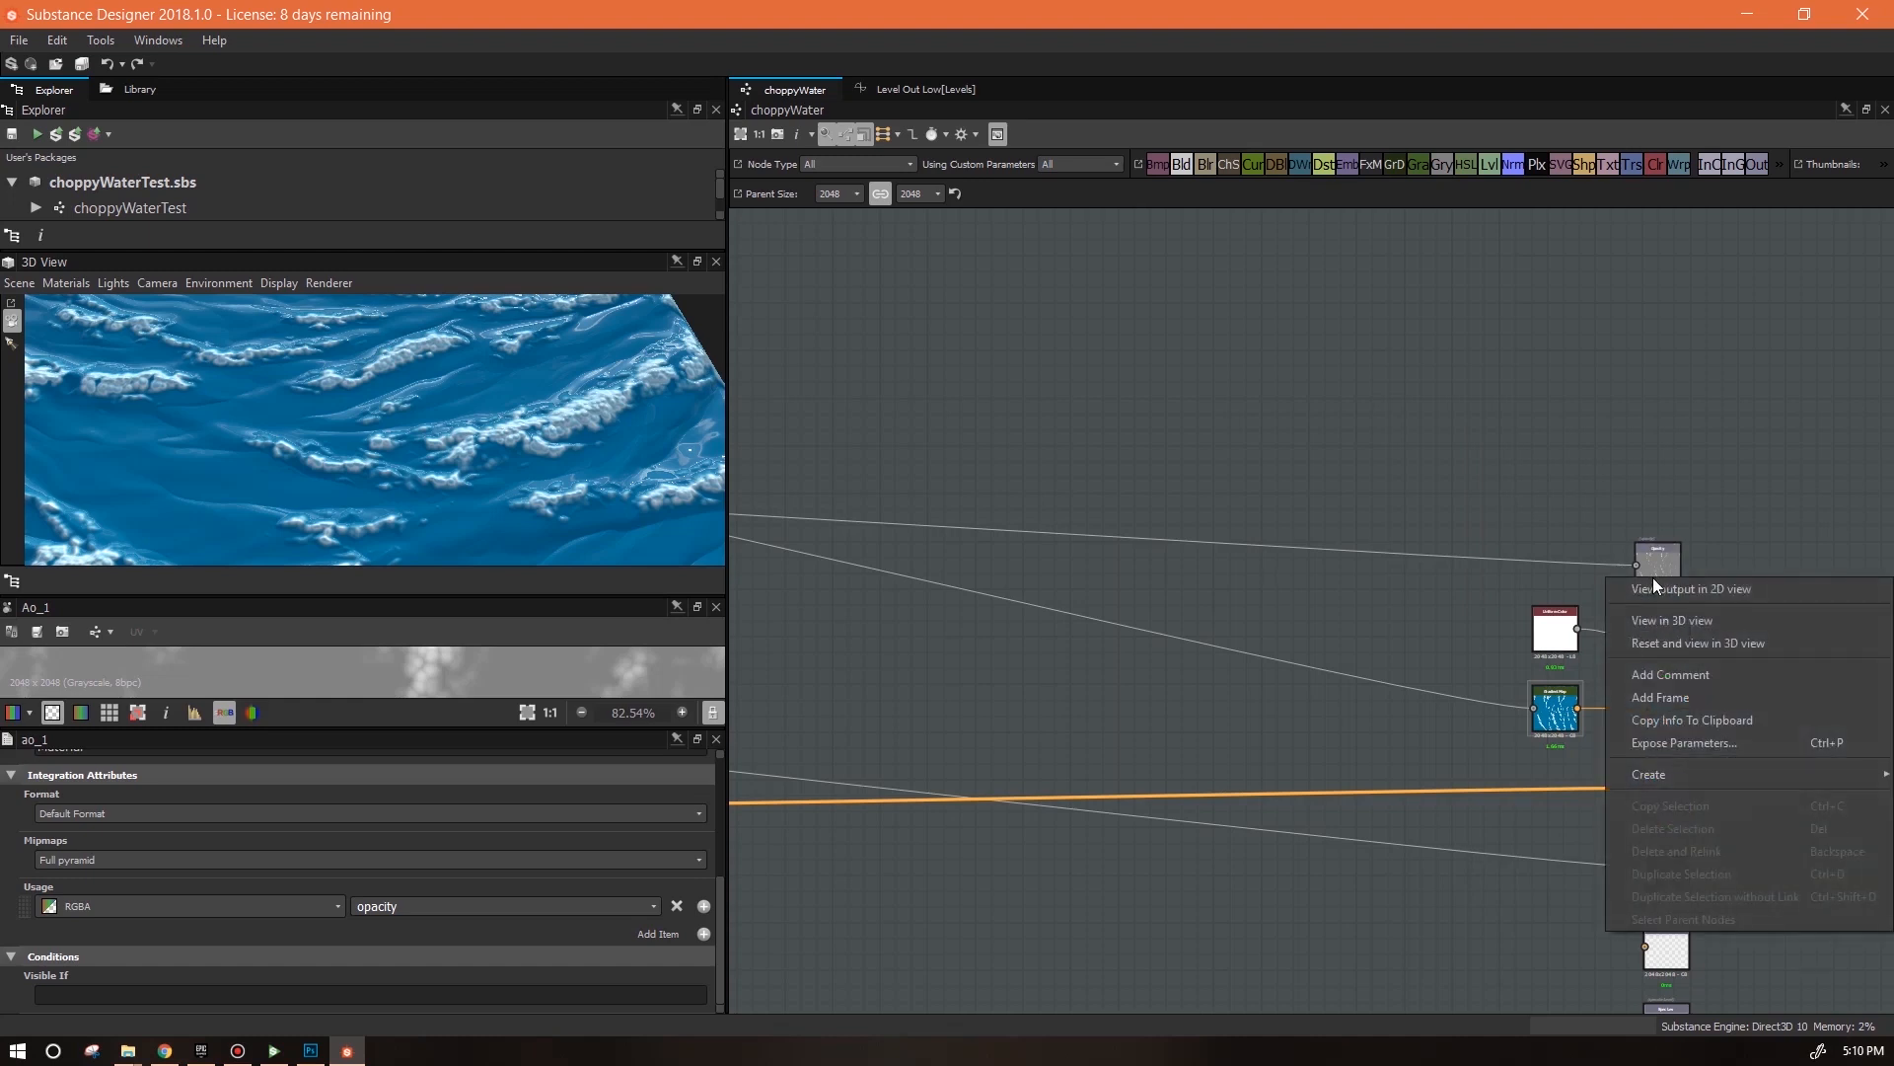
click(1671, 621)
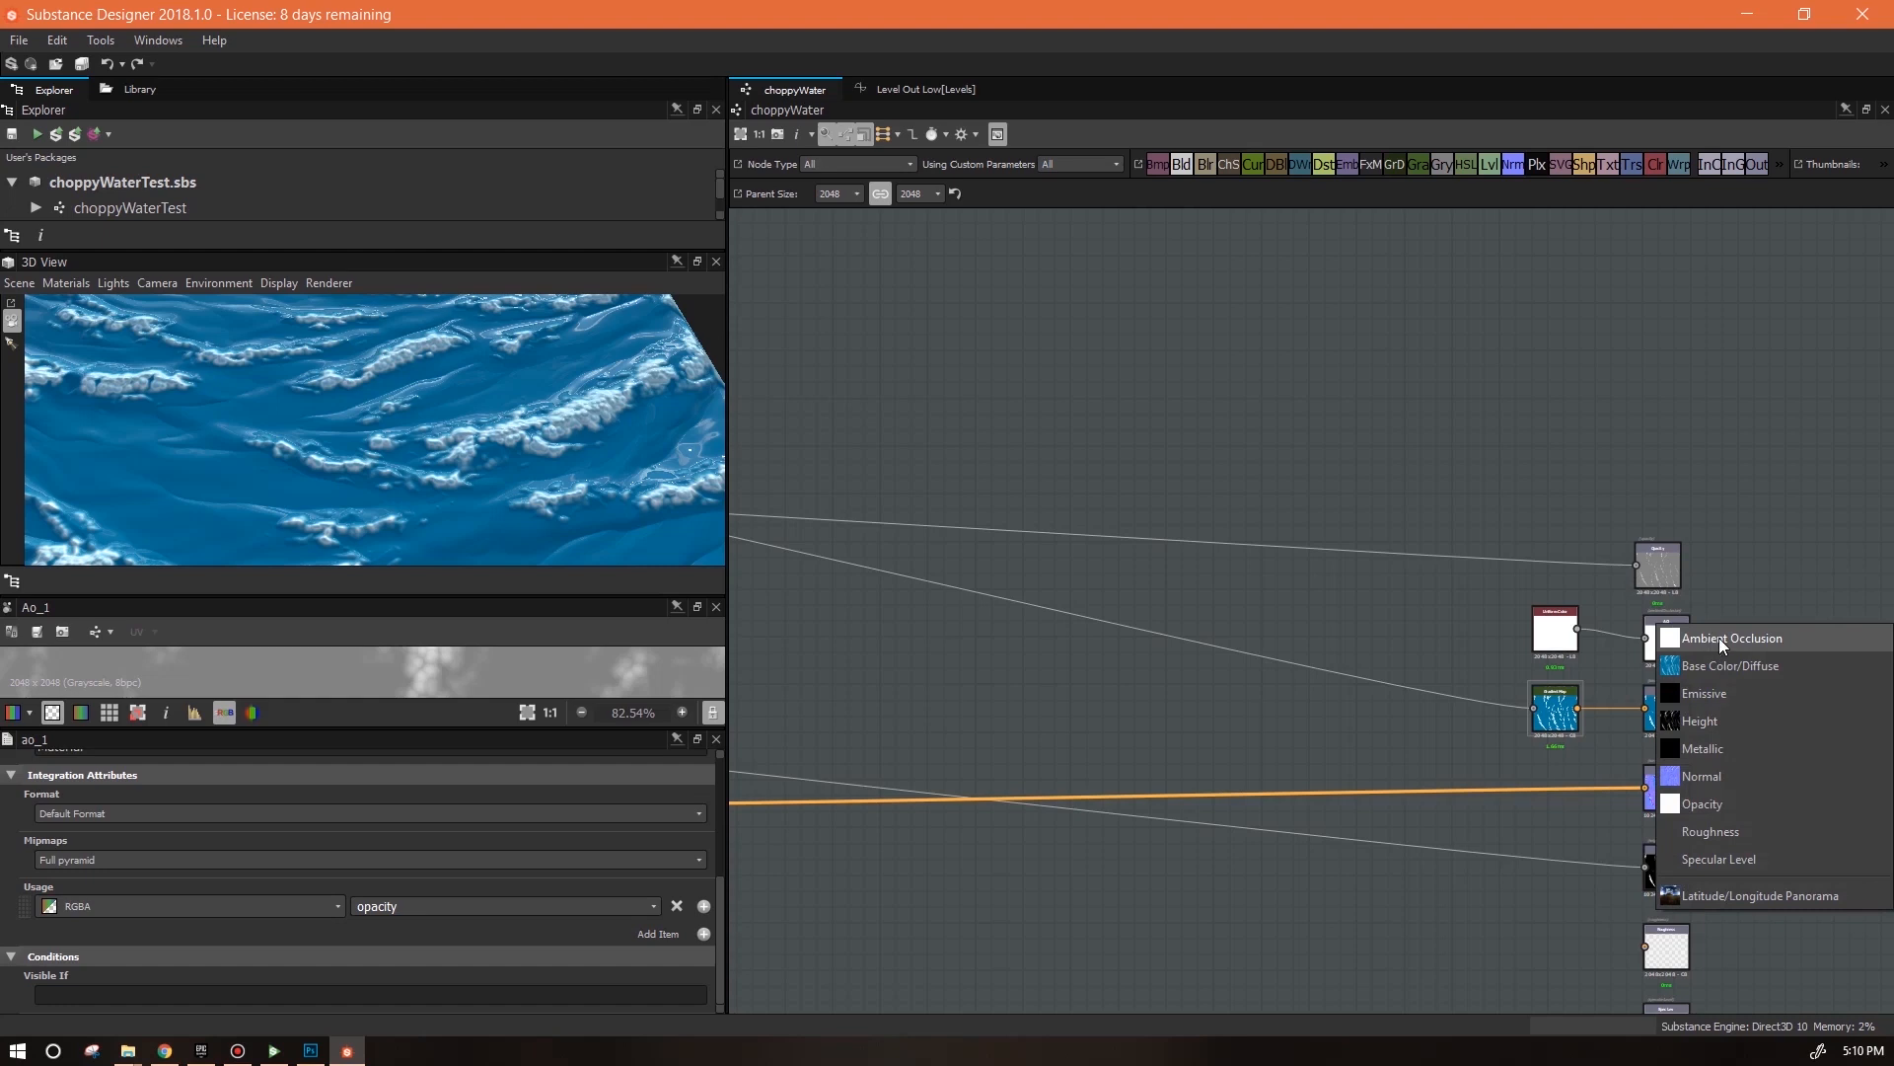
click(1717, 801)
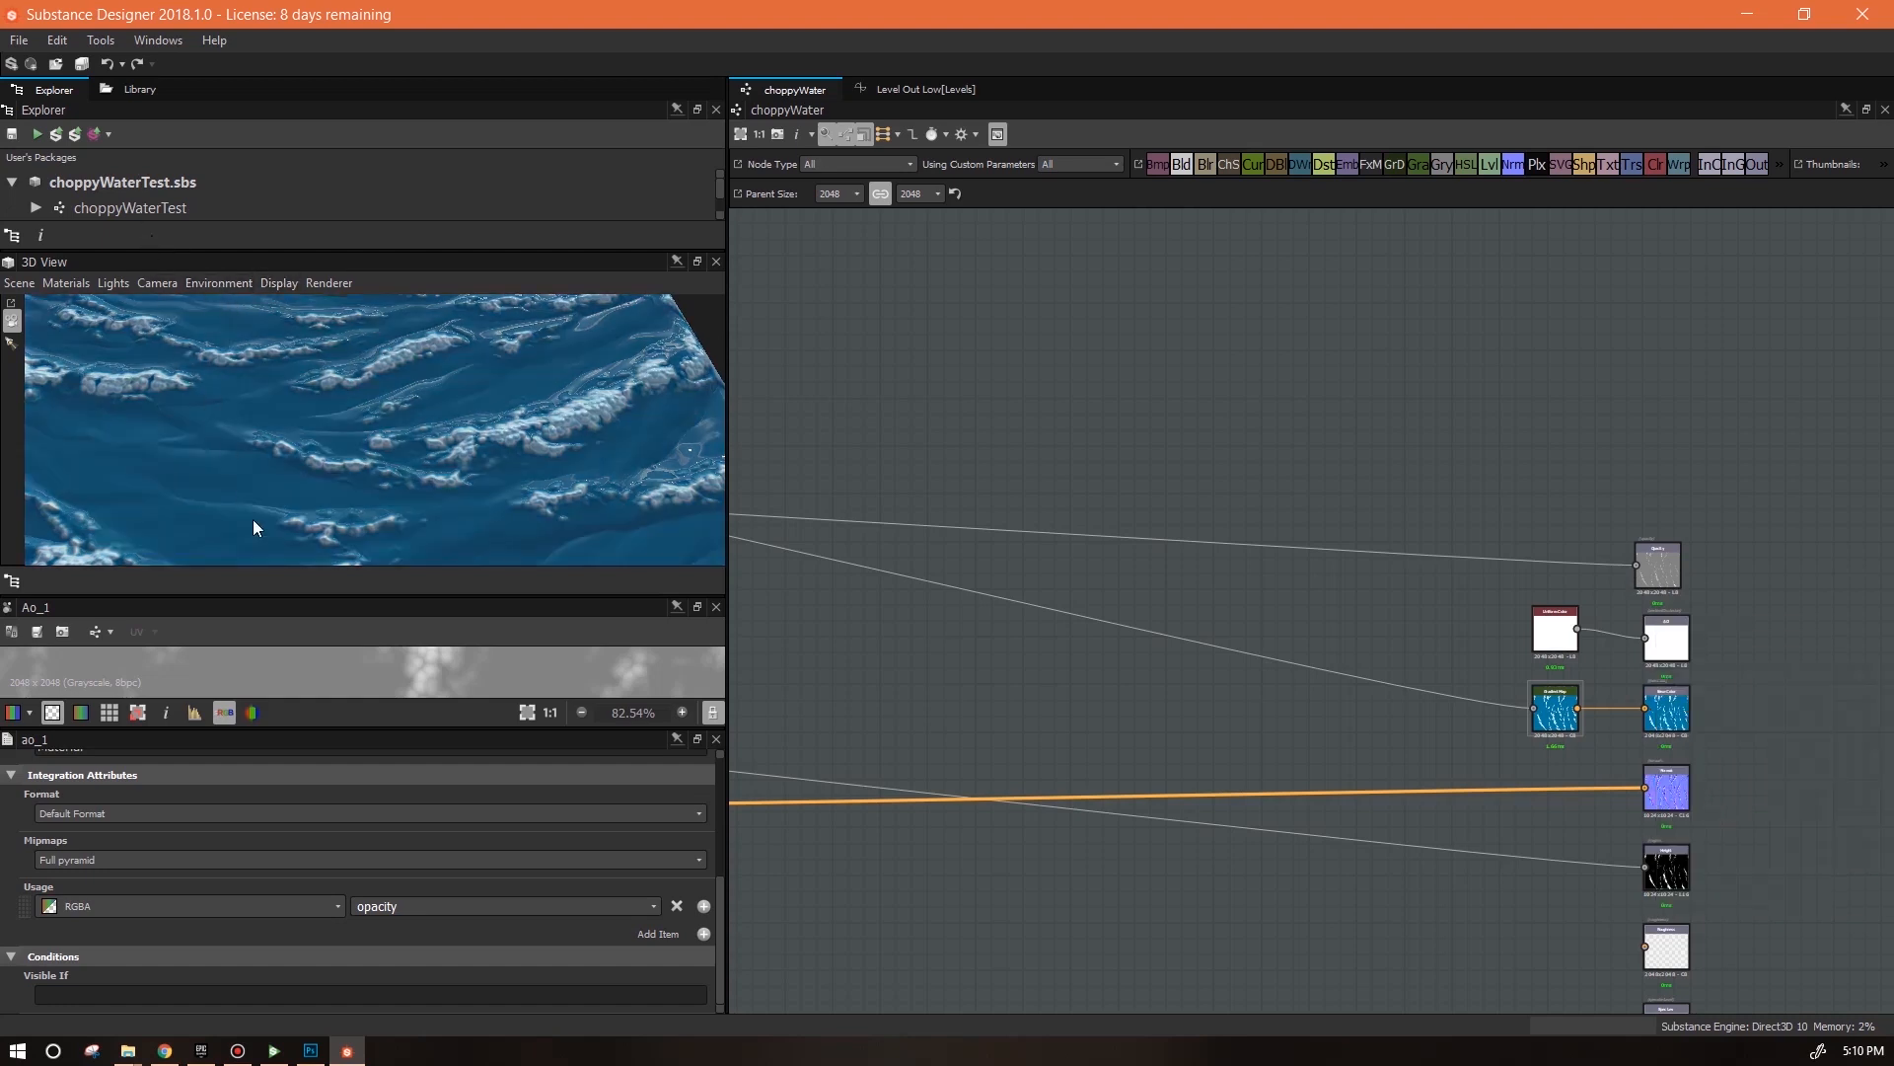
Make the environment visible as the background of the 3D view
drag(290, 595, 317, 755)
click(218, 284)
click(217, 309)
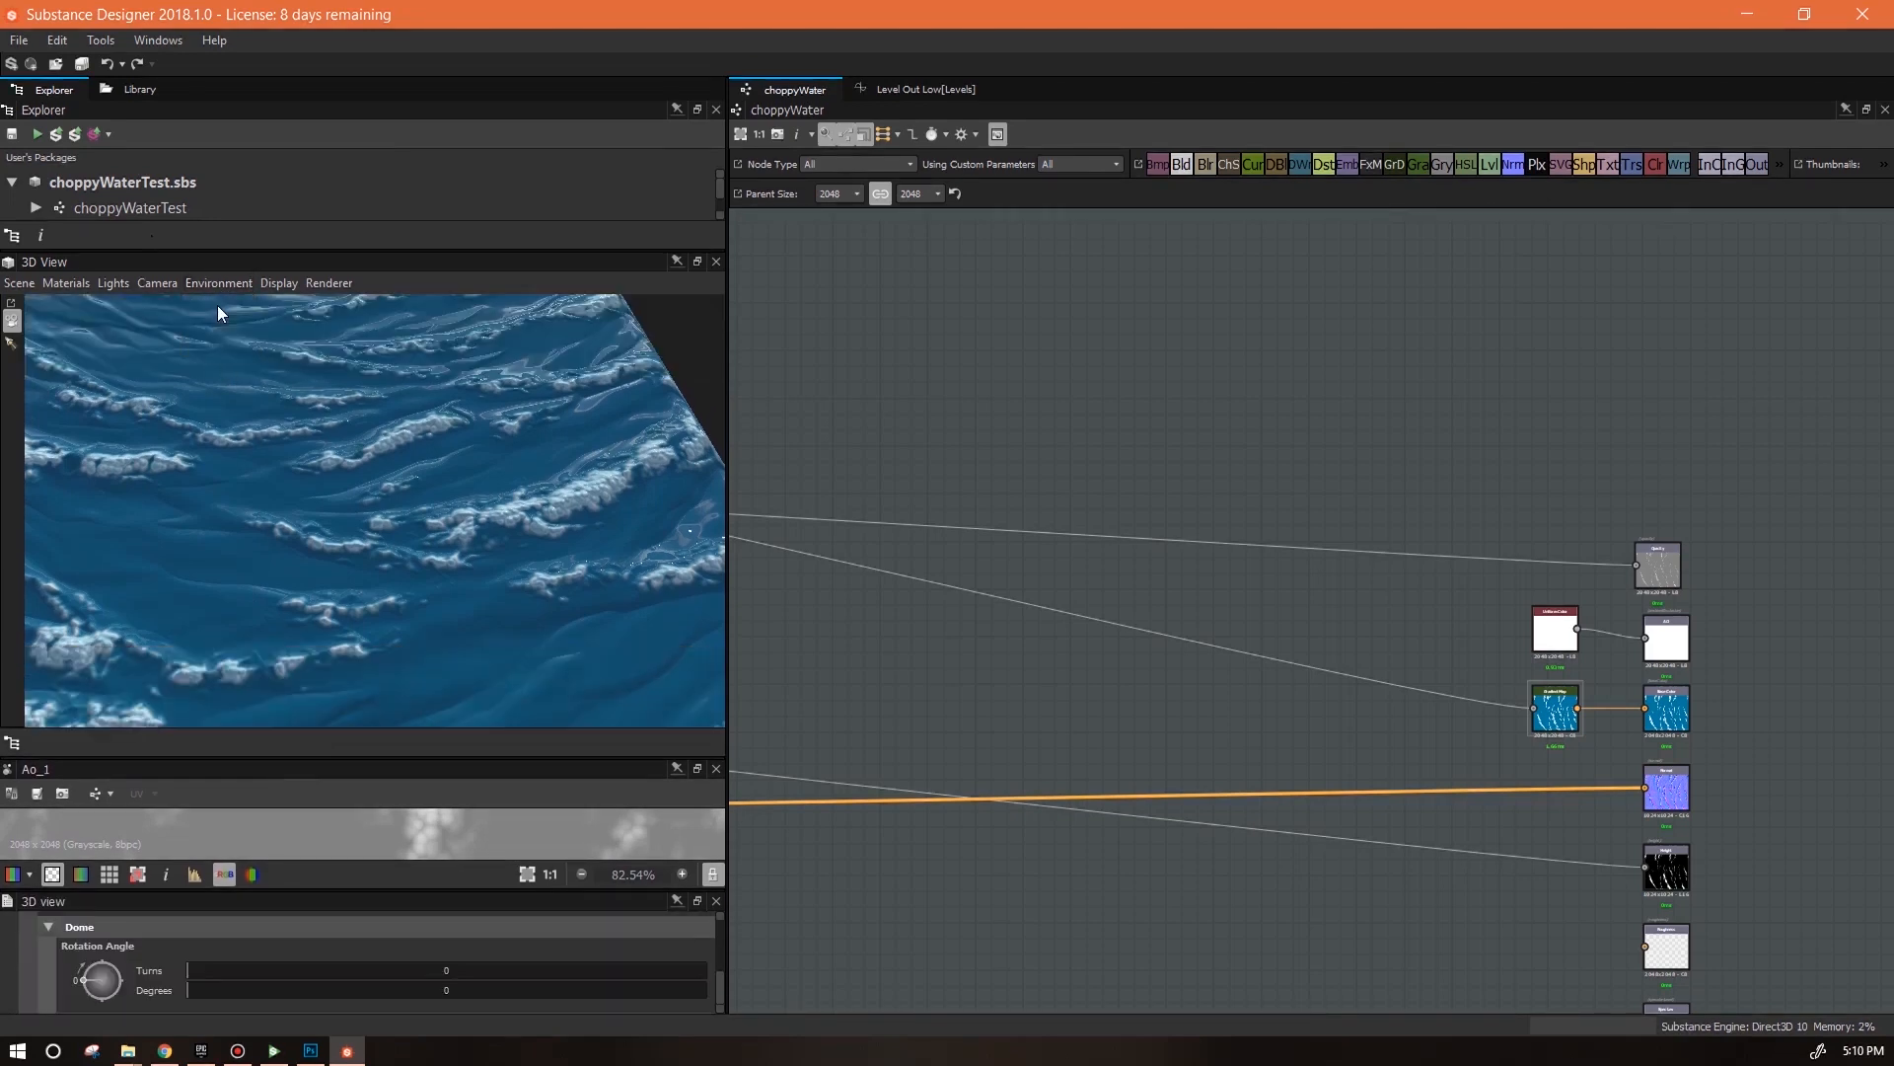
drag(722, 986, 722, 930)
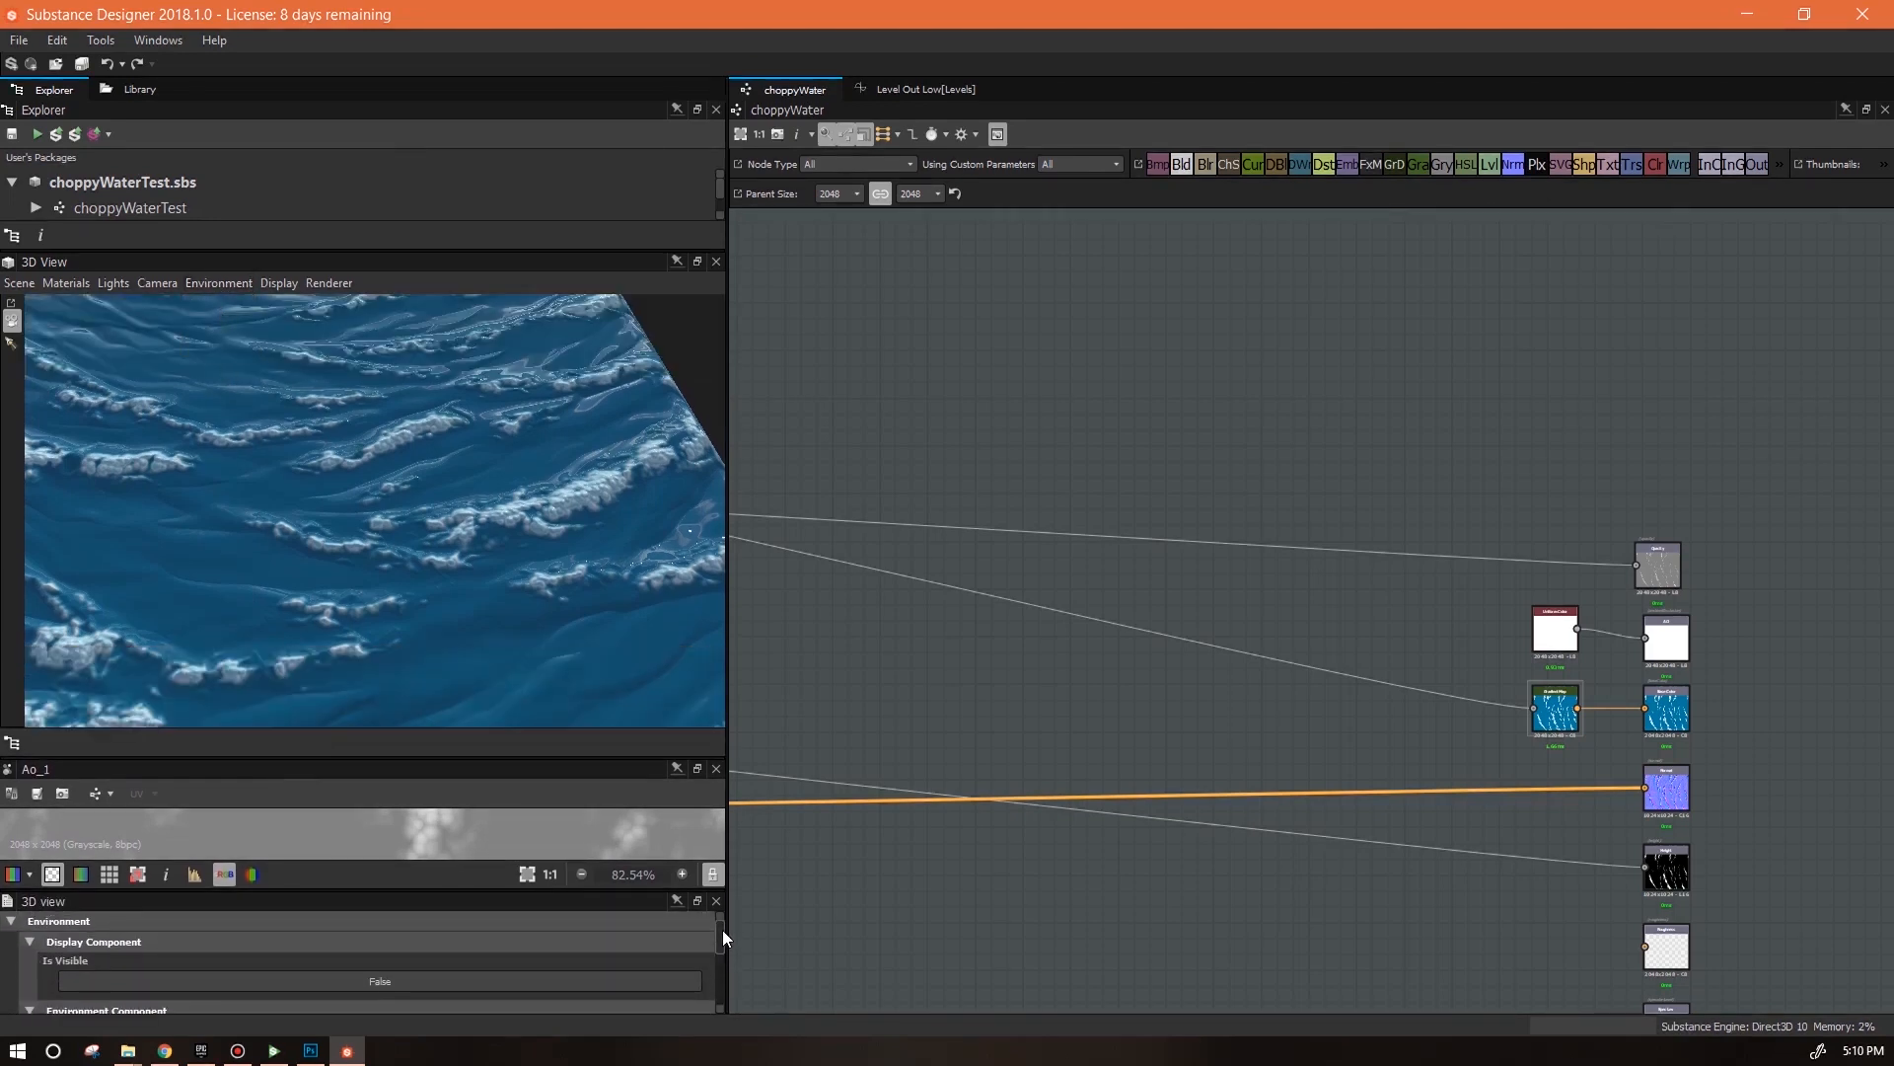
click(428, 981)
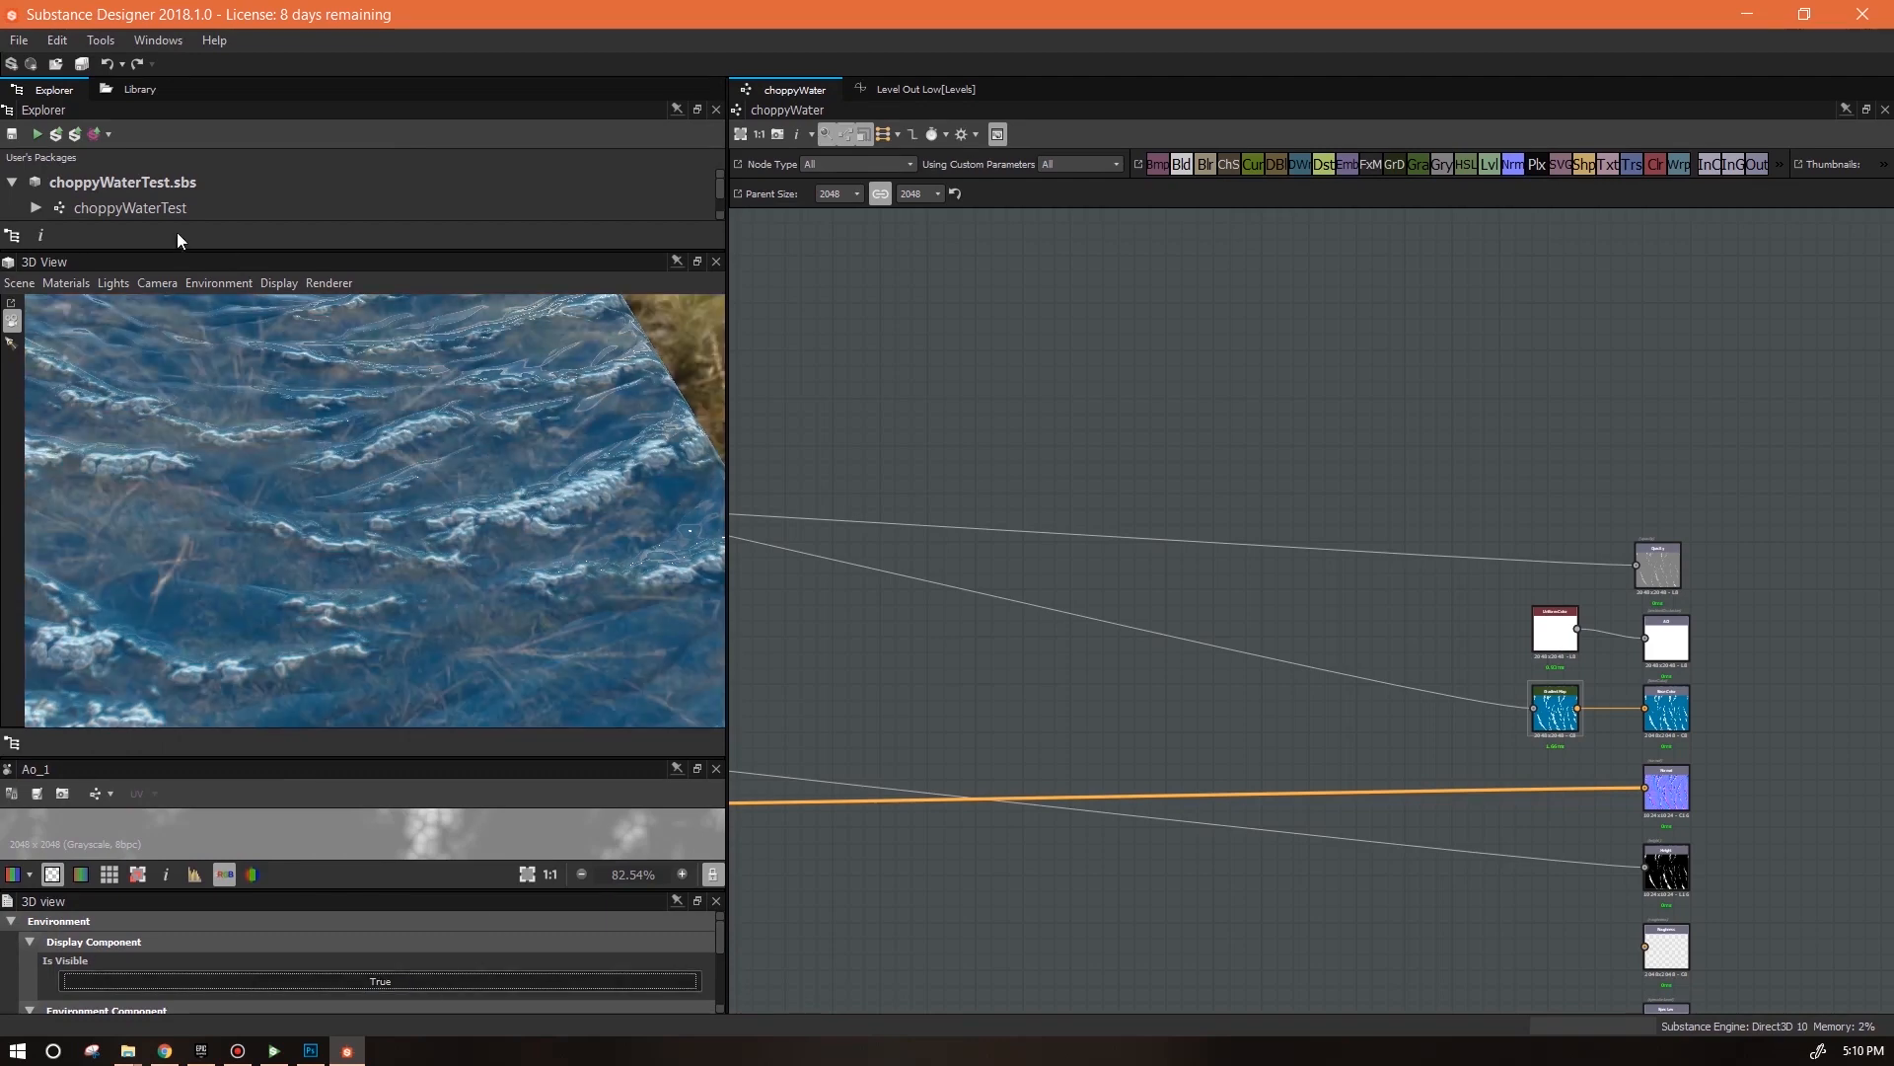
click(218, 285)
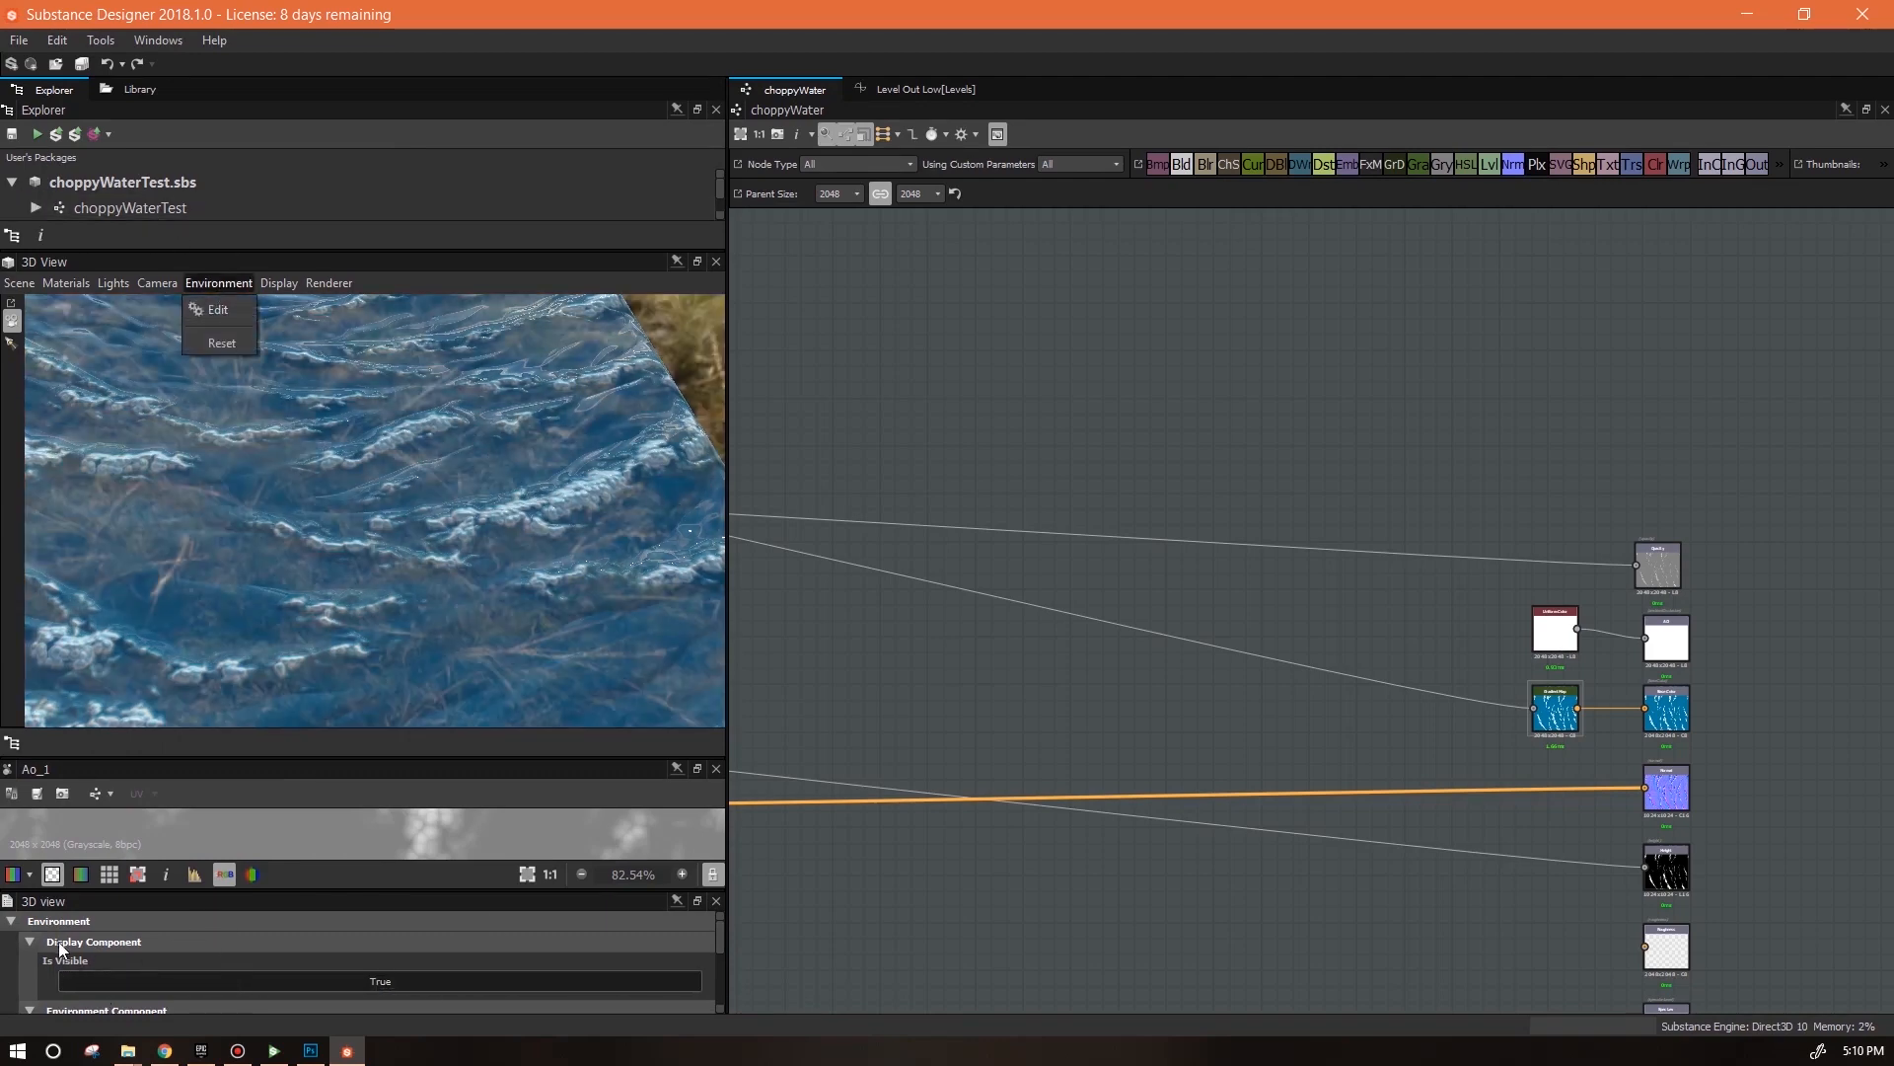
click(457, 559)
drag(457, 558, 559, 461)
right_drag(558, 460, 788, 1042)
drag(542, 709, 395, 636)
Connect the first Levels node to the Opacity output in place of the second, and move the second Levels node further down
double_click(752, 817)
drag(719, 931, 752, 967)
click(50, 965)
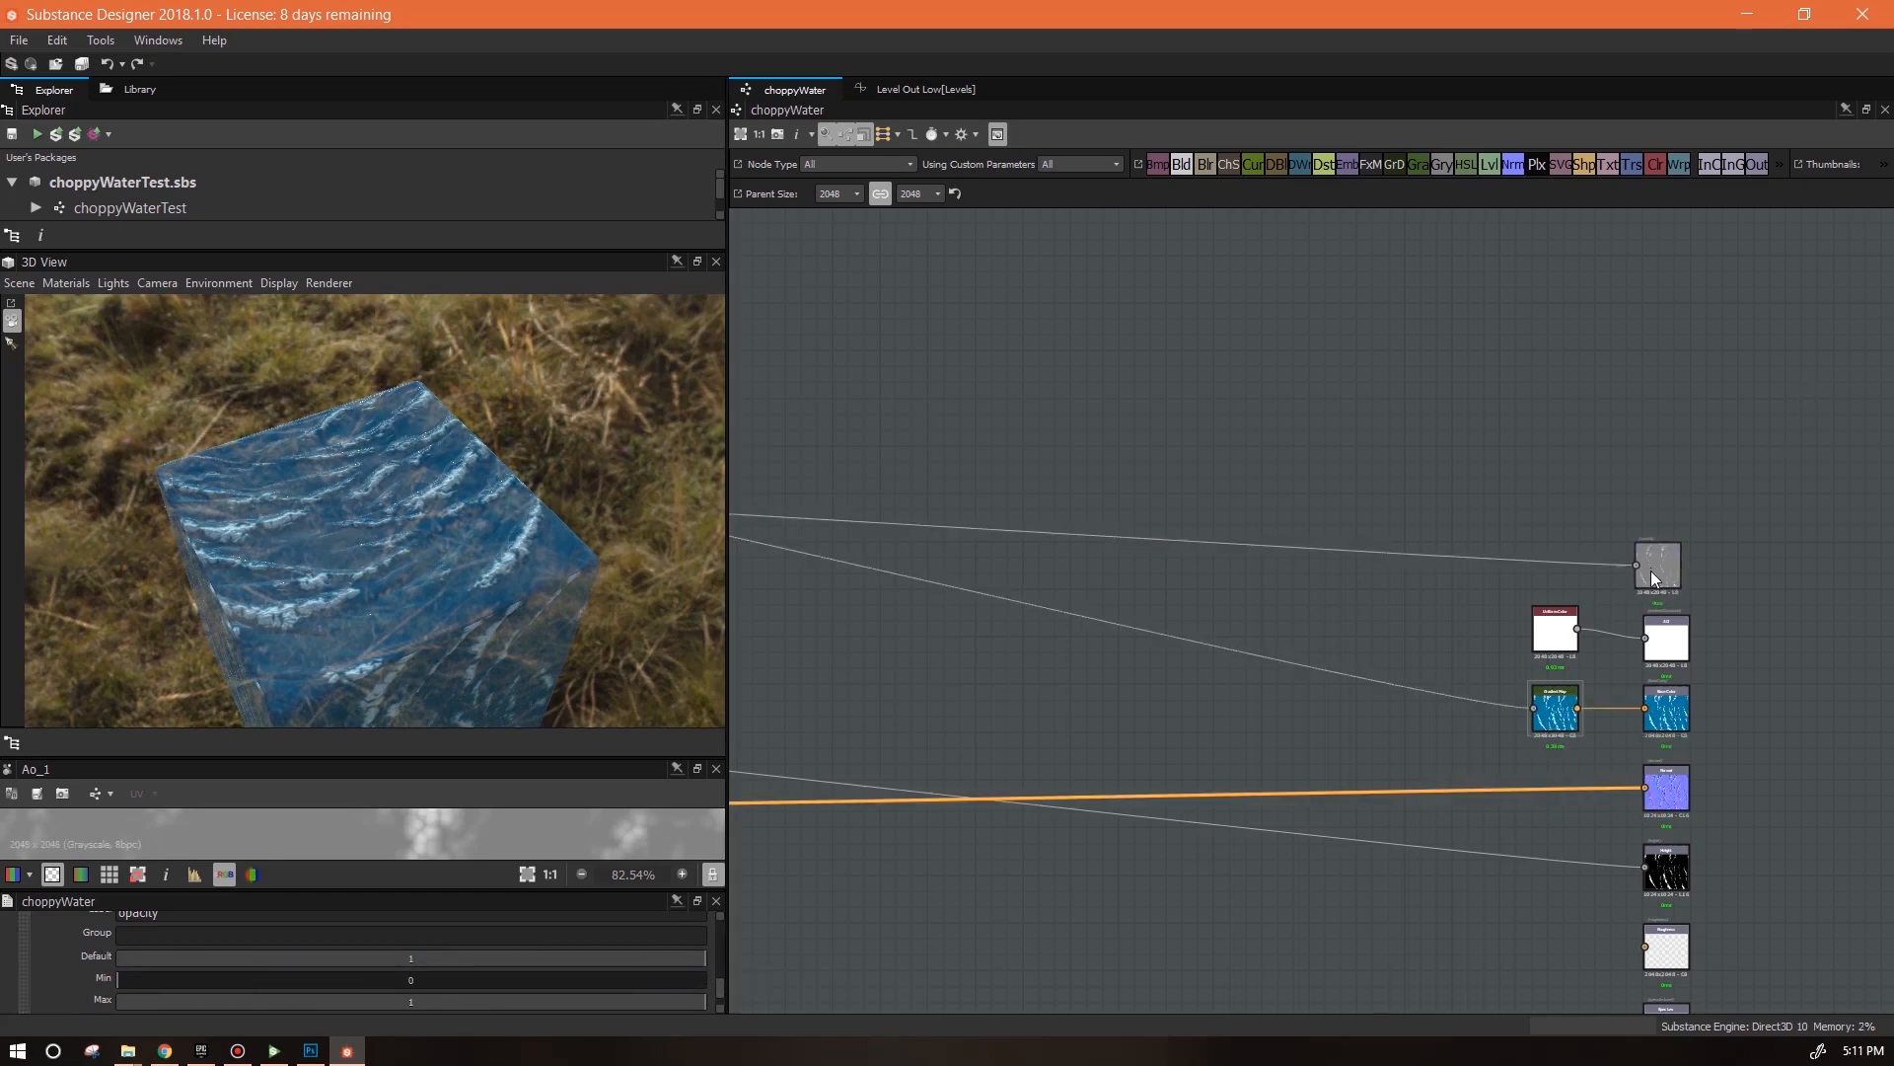
middle_drag(951, 619, 1602, 695)
double_click(1134, 584)
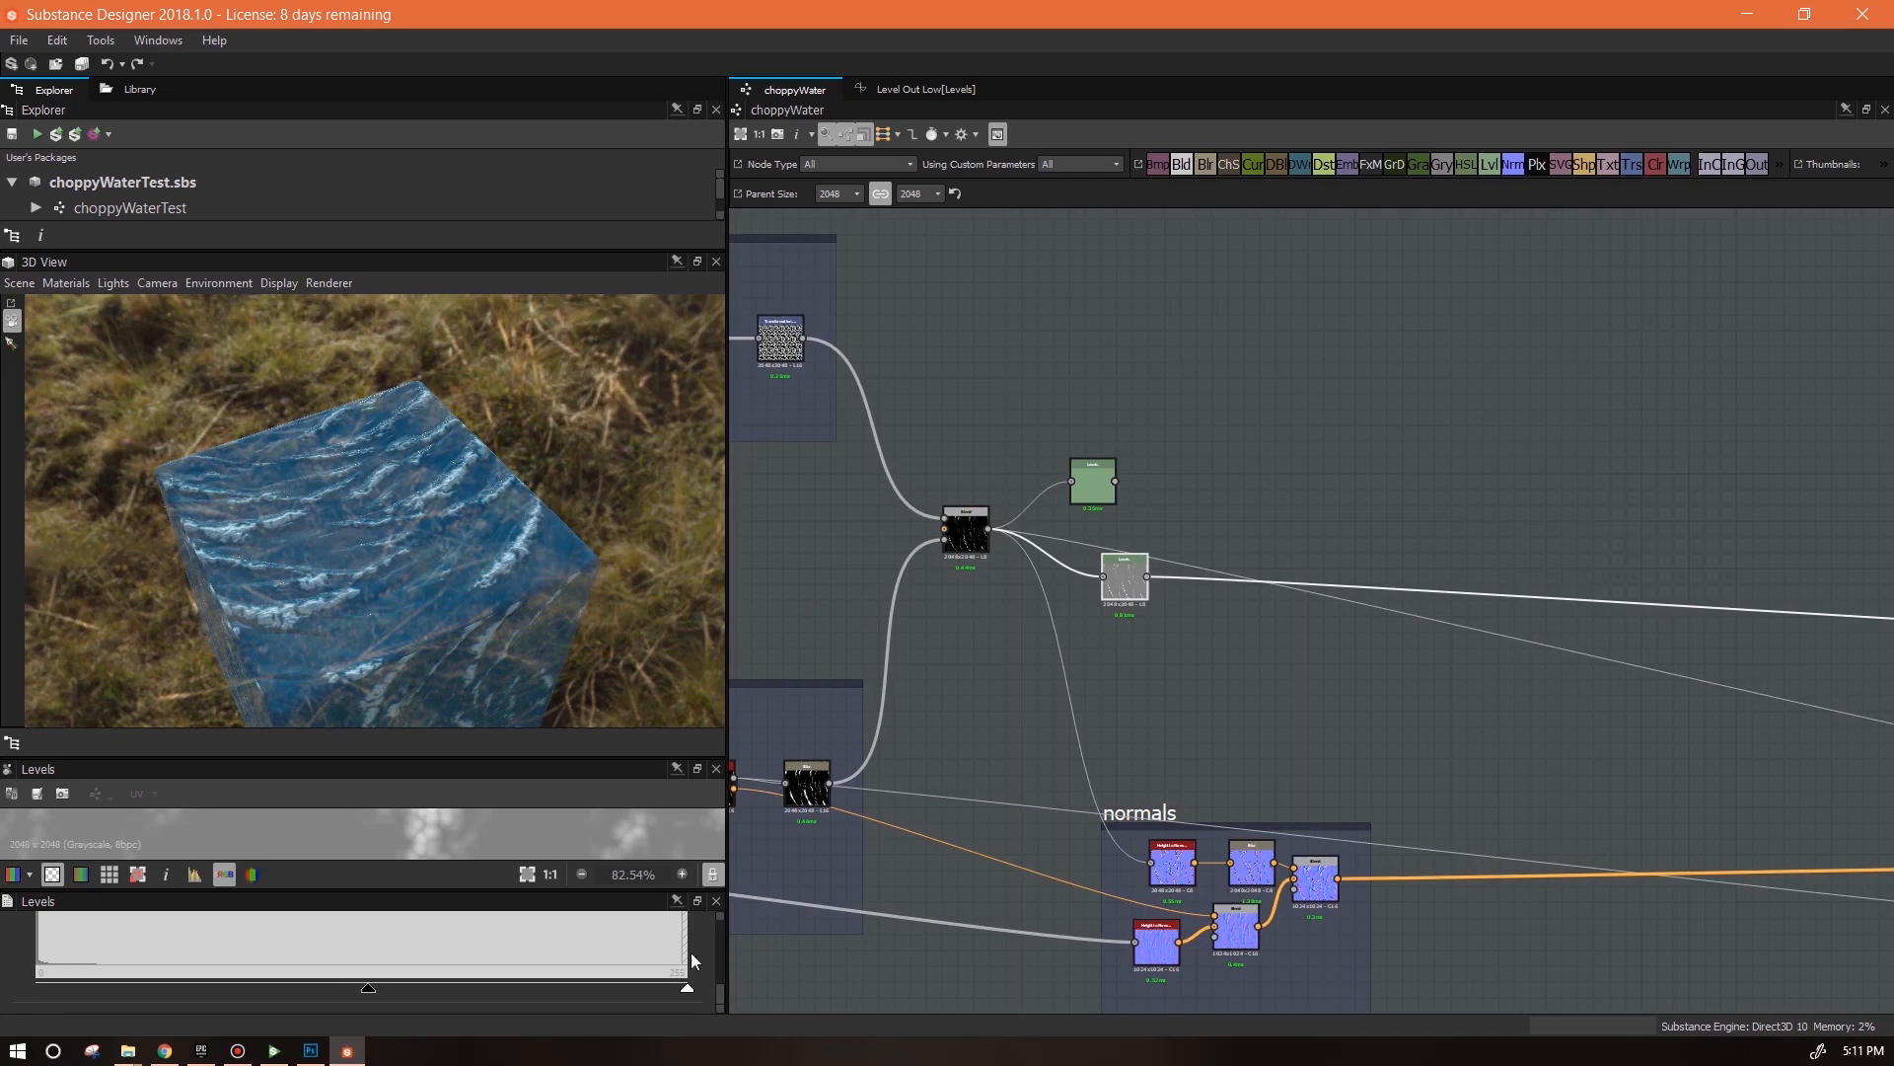
drag(558, 890, 542, 721)
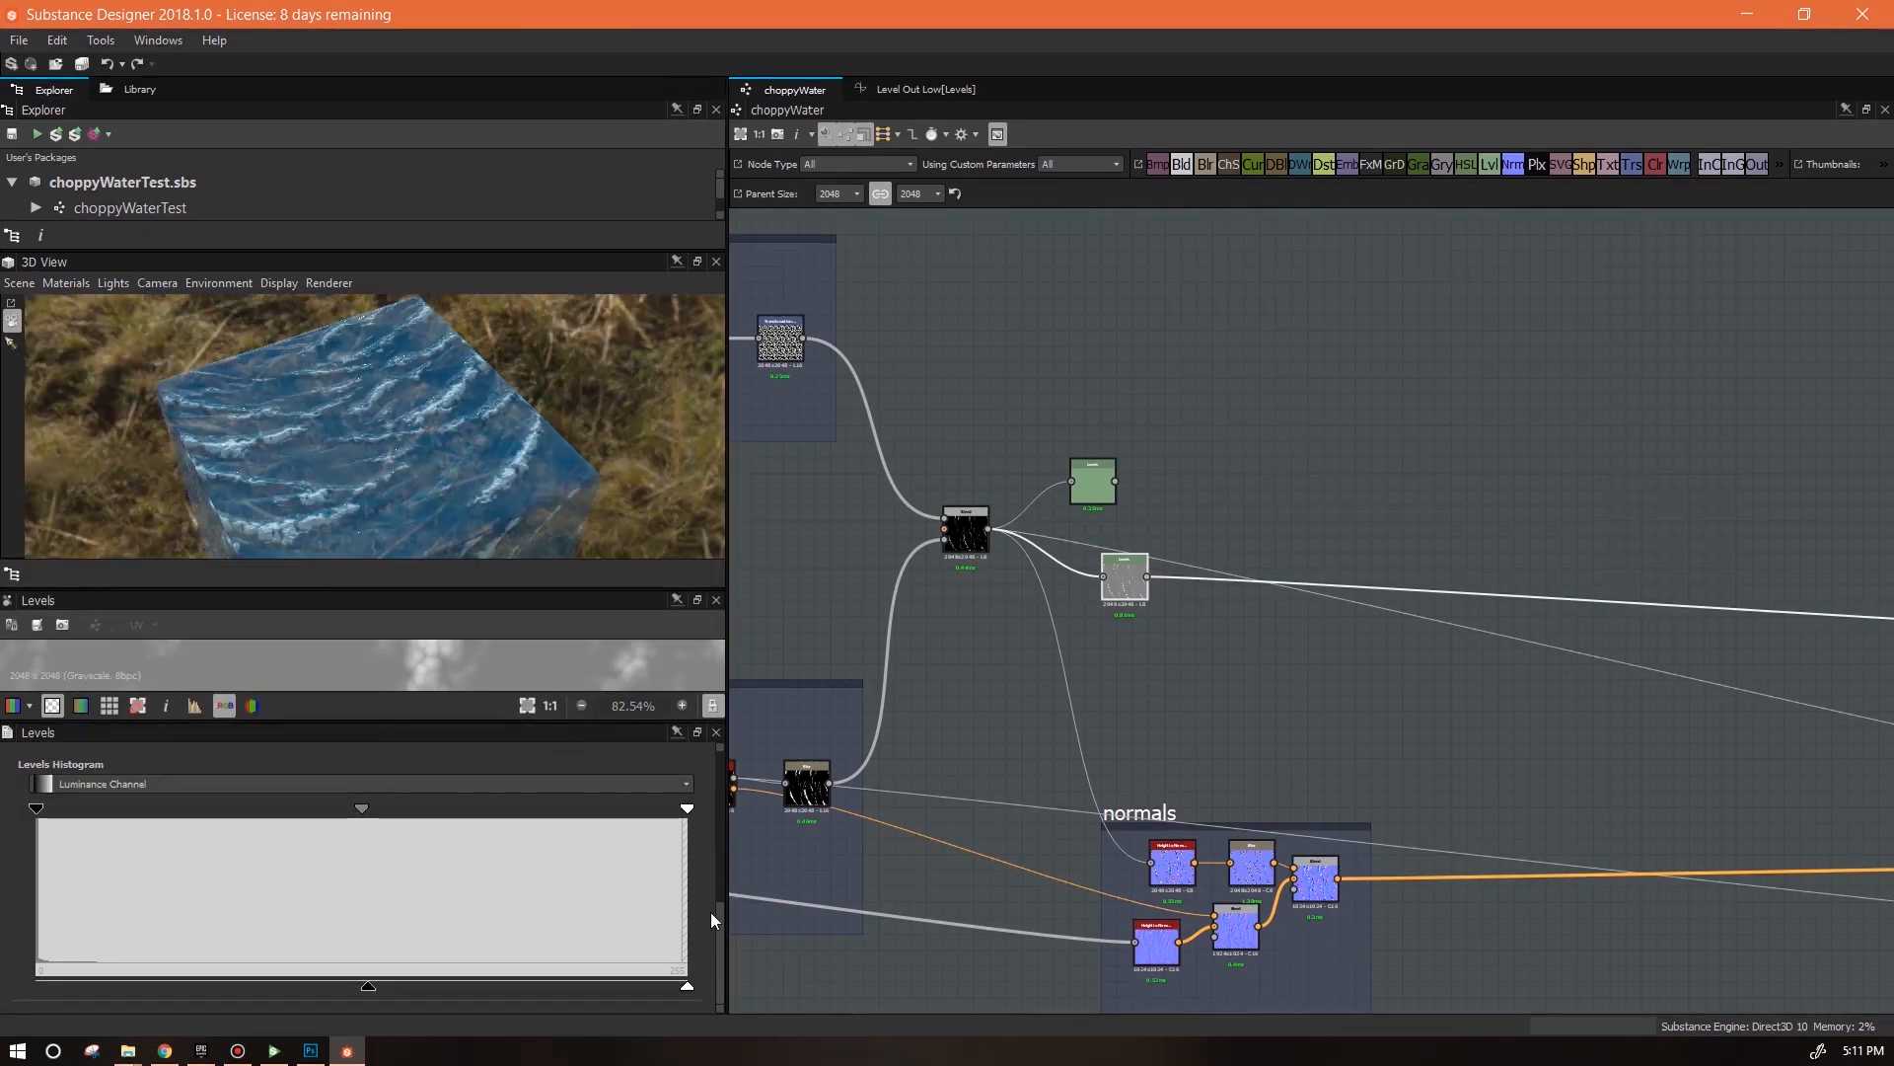
scroll(724, 927, down, 5)
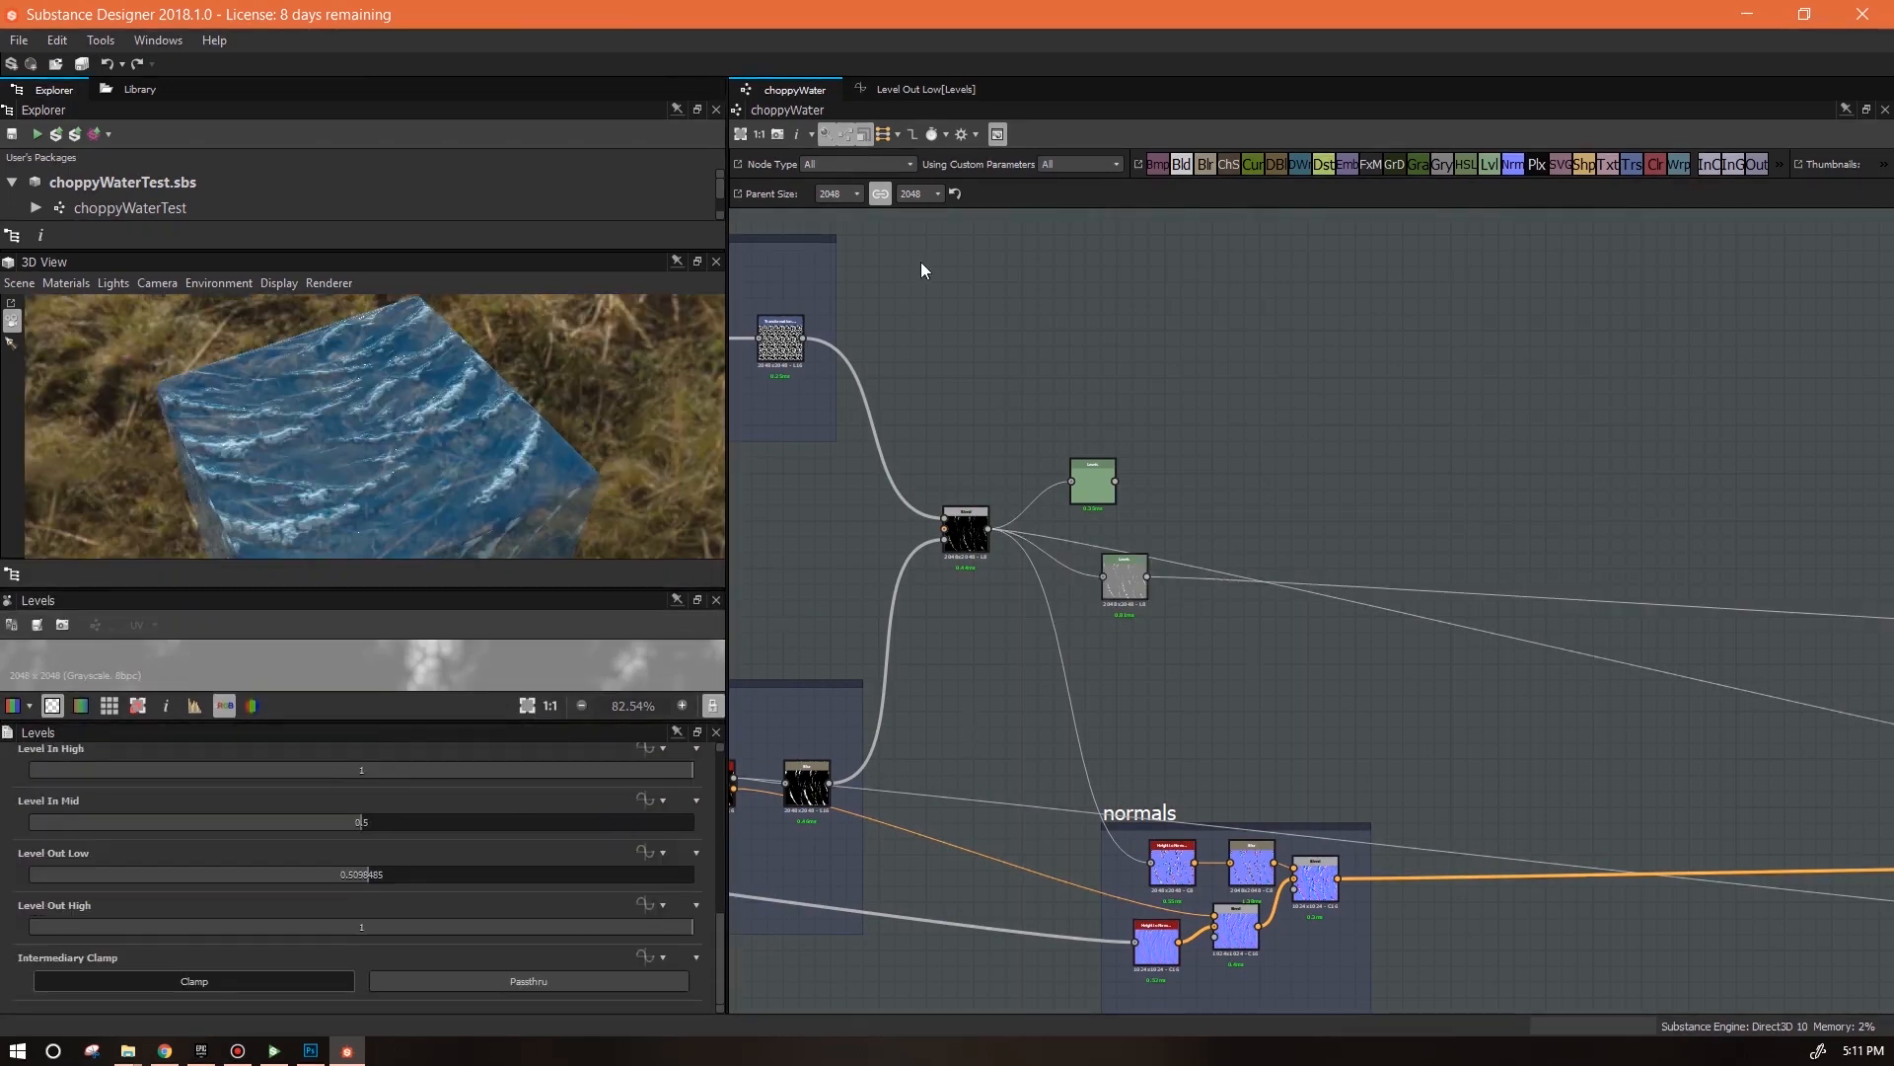
drag(1121, 482, 1714, 622)
drag(1098, 604, 1098, 730)
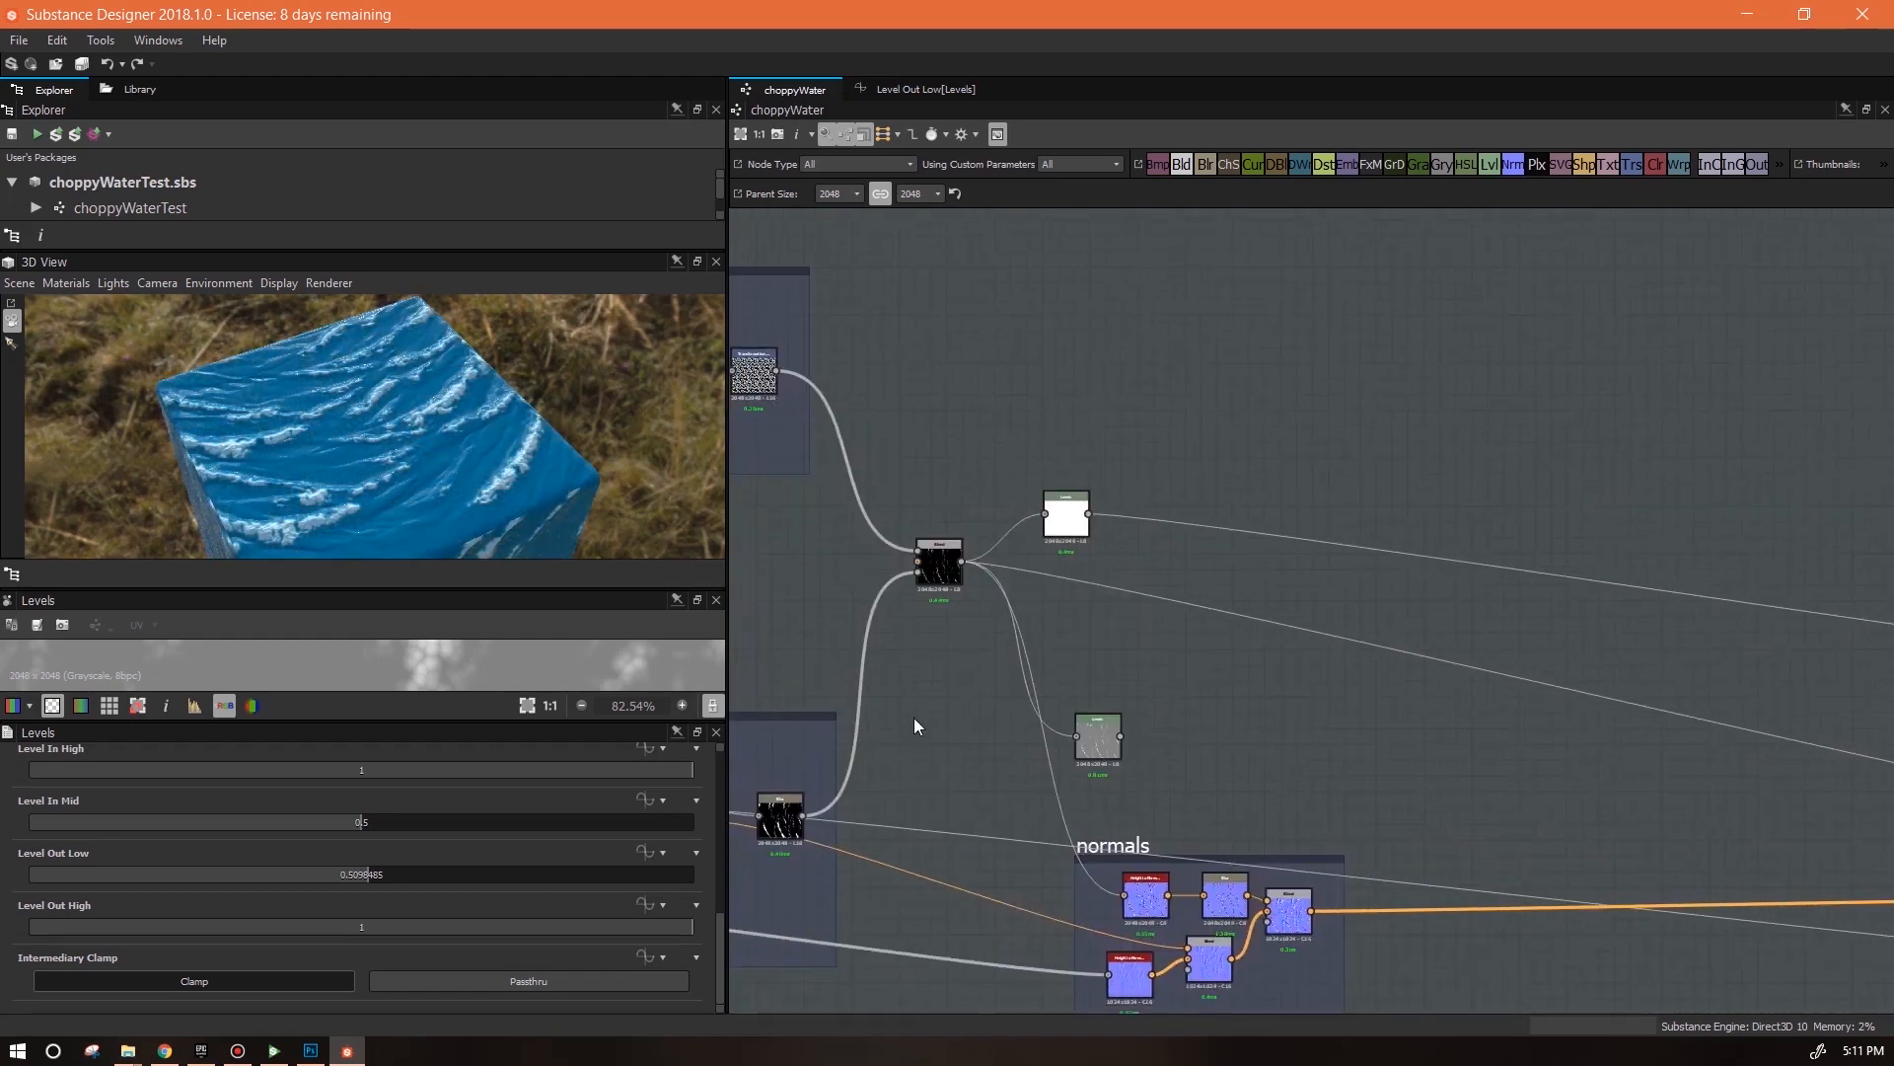
Set the default value of the graph's opacity parameter to 0
click(918, 727)
scroll(493, 888, down, 2)
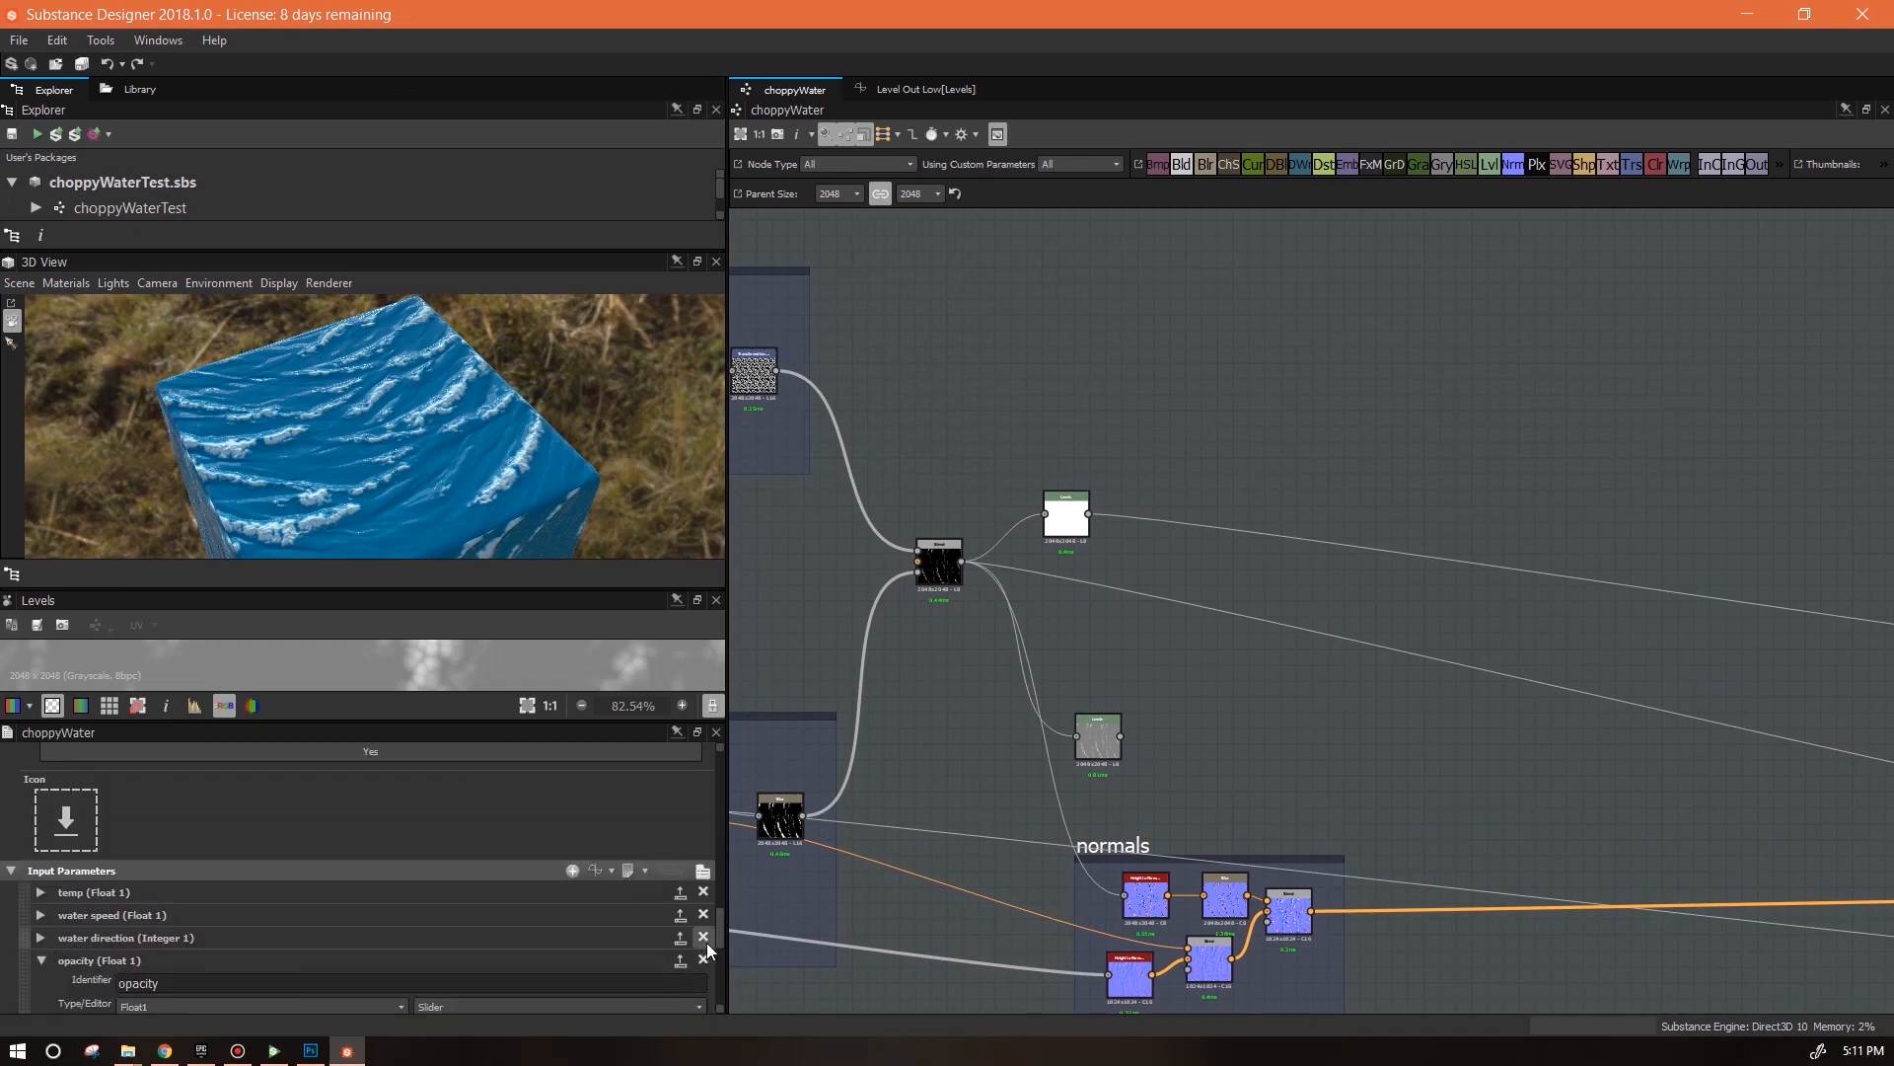
scroll(706, 955, down, 4)
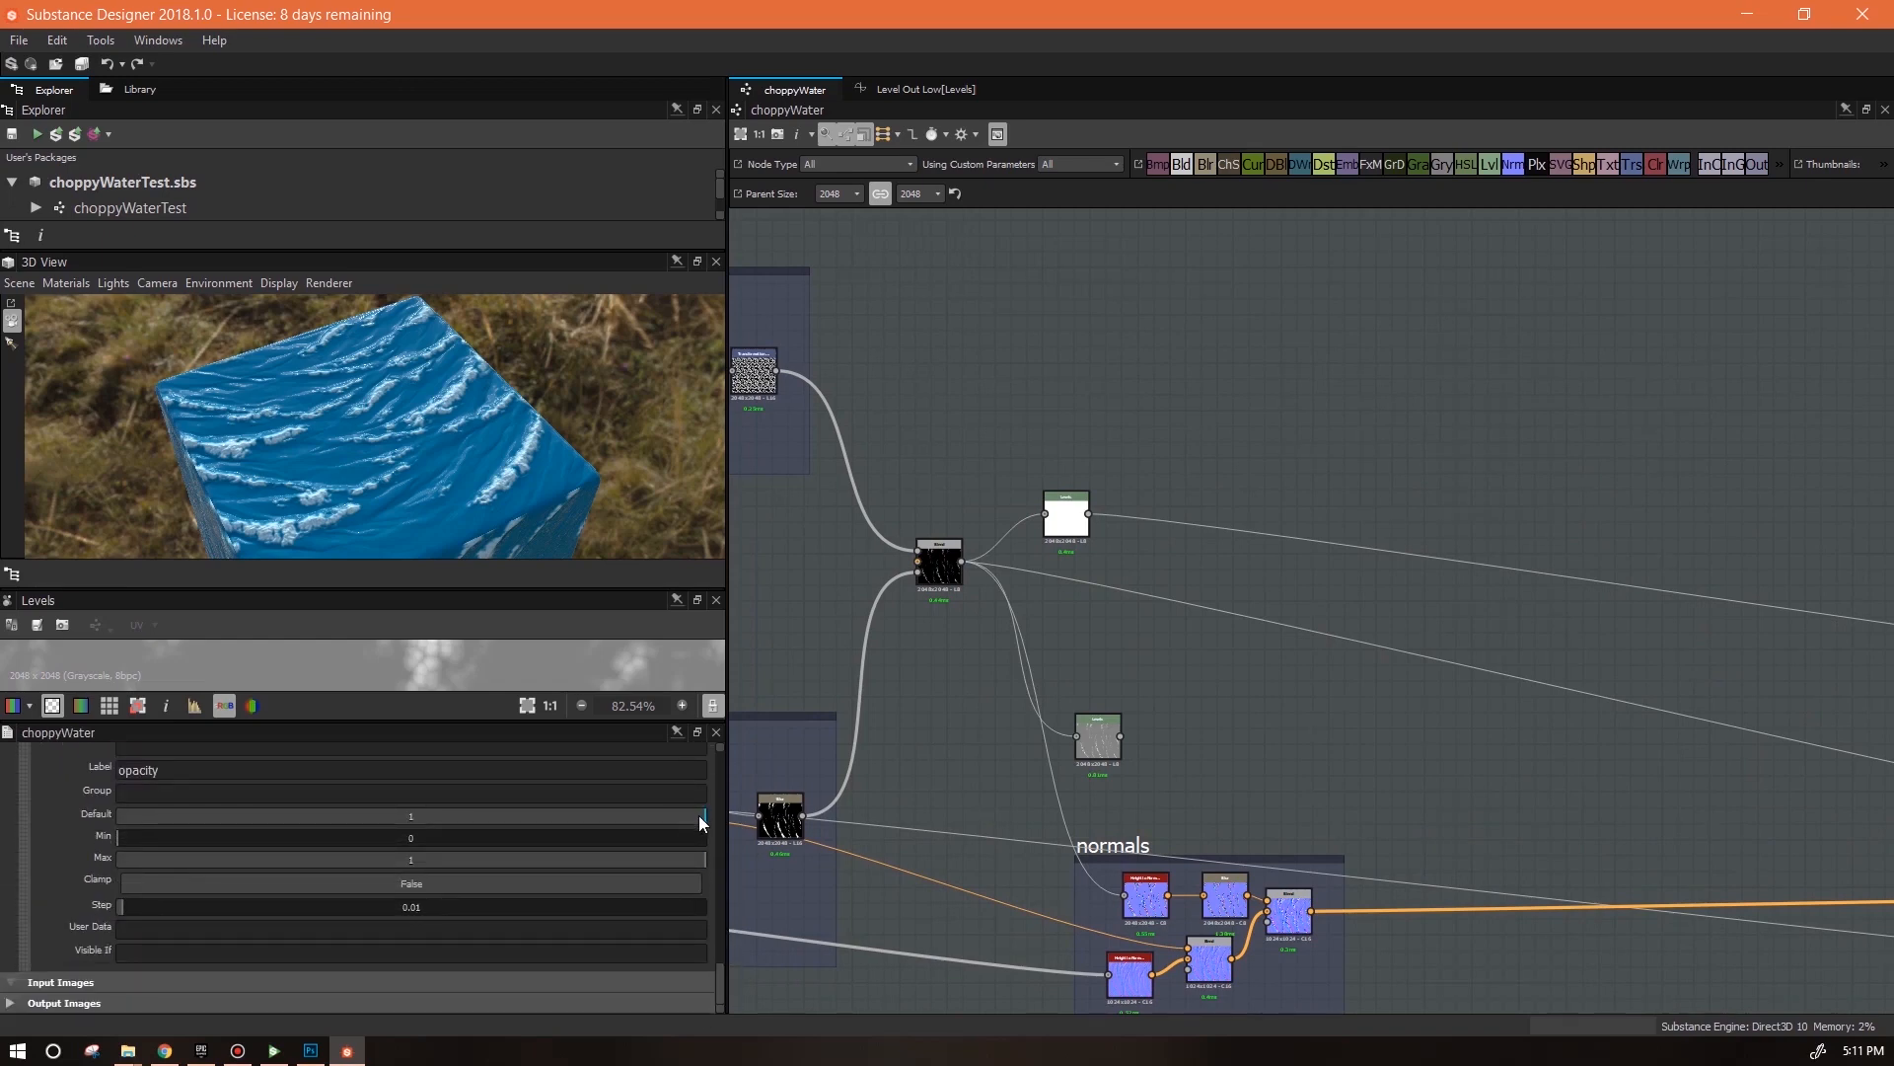
drag(703, 816, 512, 829)
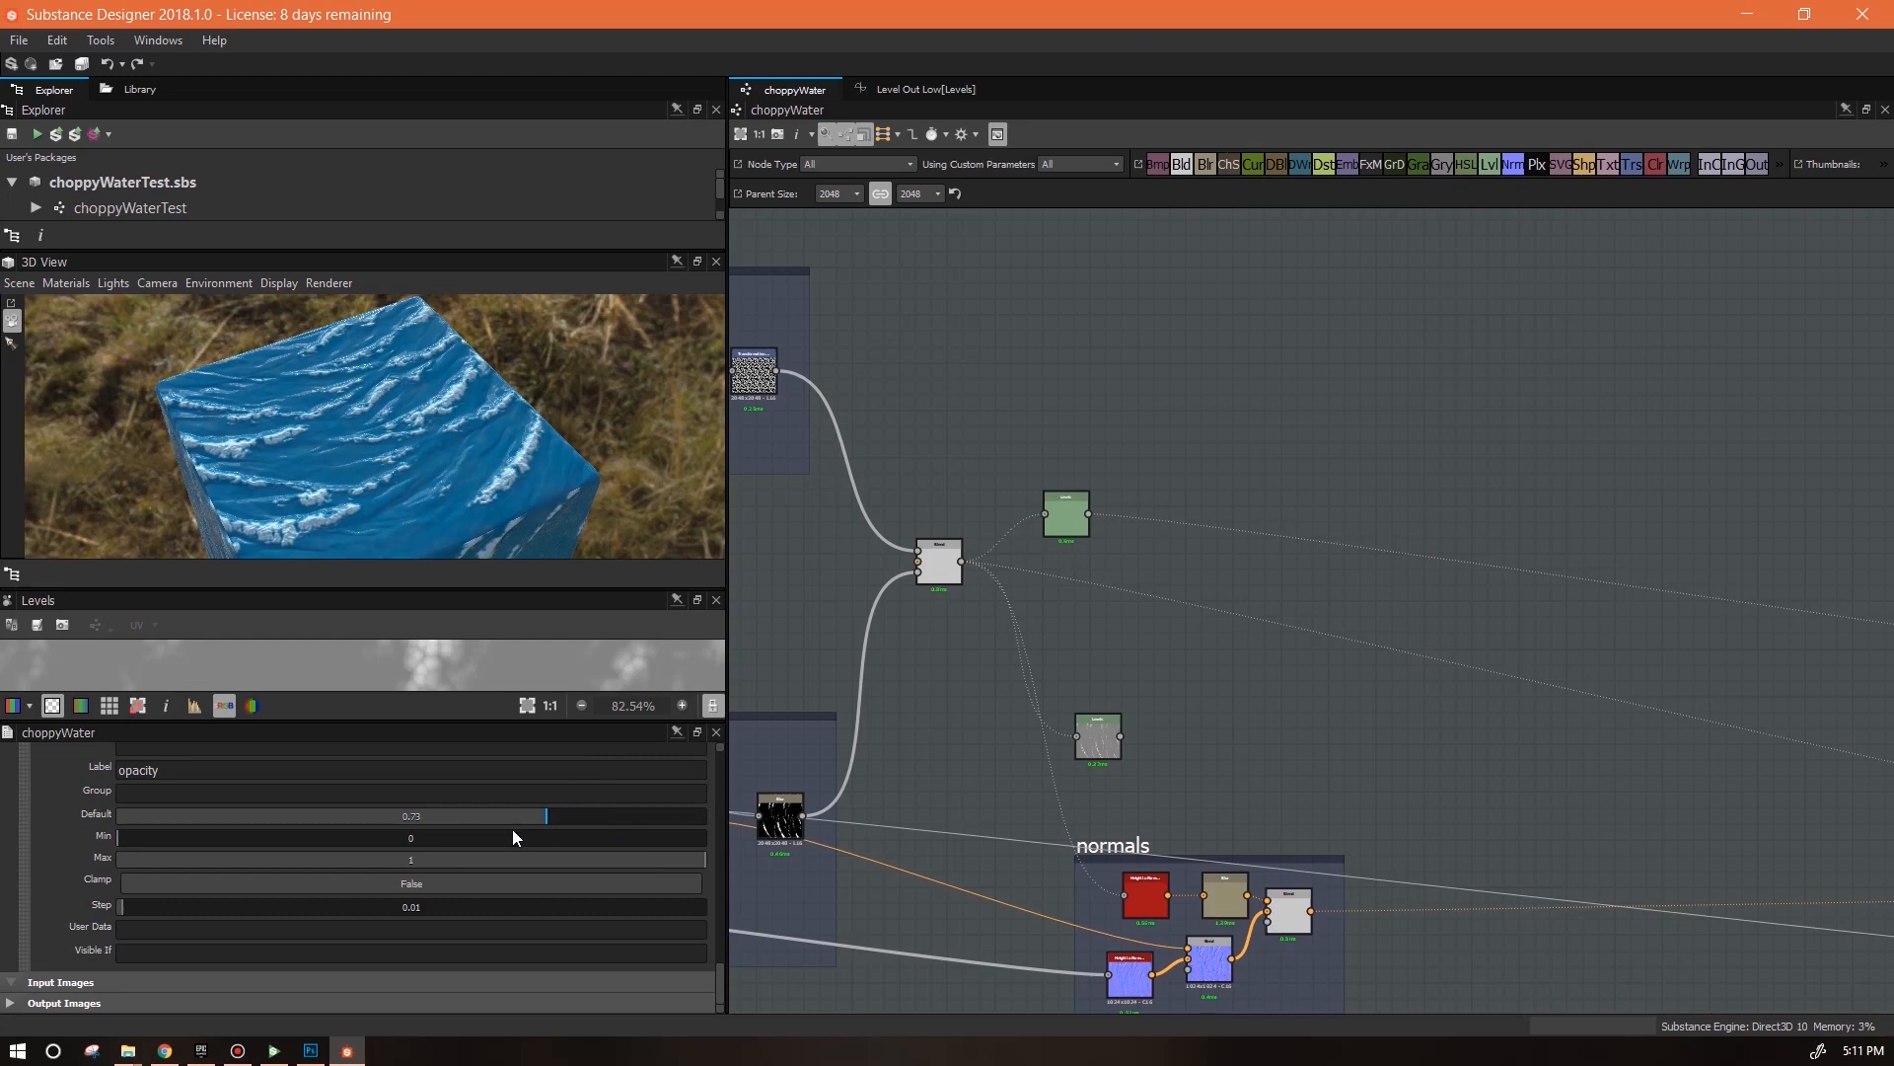
drag(369, 841, 105, 828)
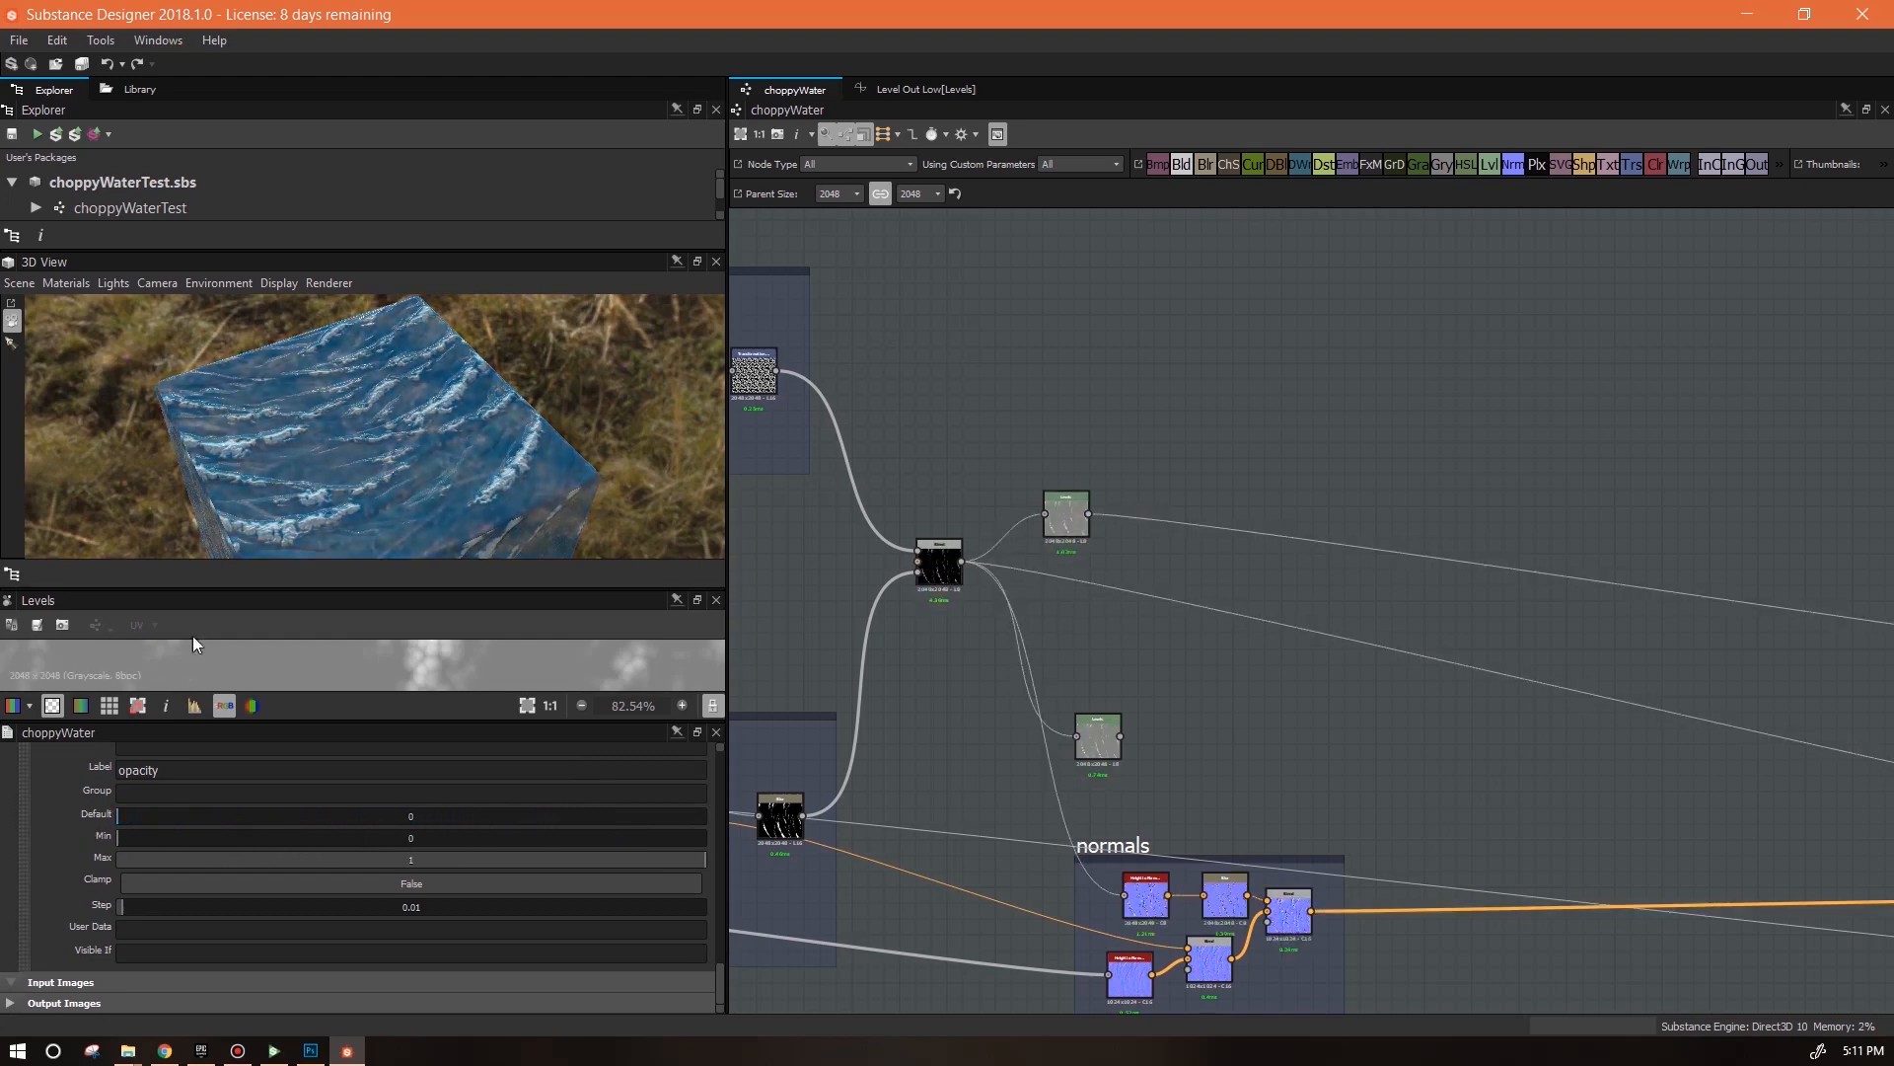
drag(425, 493, 552, 424)
drag(363, 589, 363, 667)
Move the connected Levels node close to the Opacity output and put it in a frame titled "opacity"
click(1065, 513)
scroll(1243, 715, down, 2)
drag(949, 614, 1517, 651)
right_click(1520, 653)
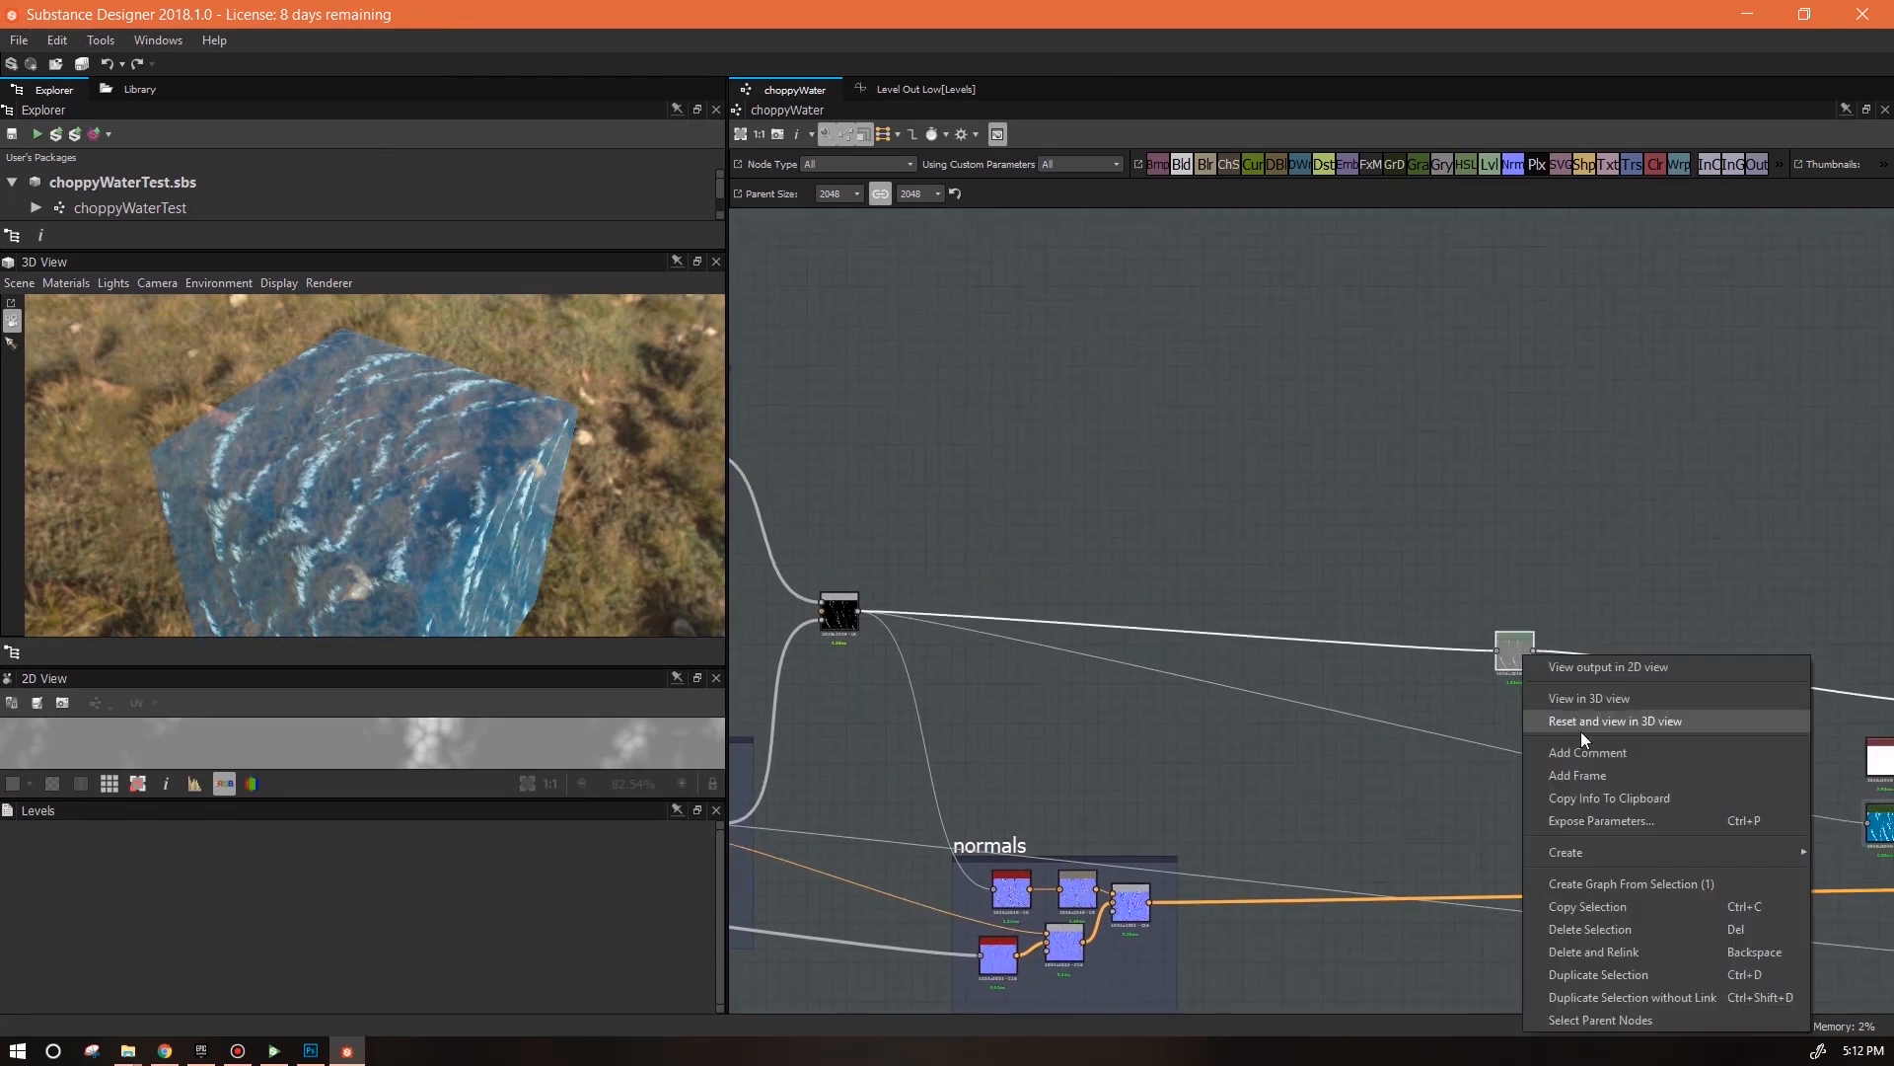
click(1577, 775)
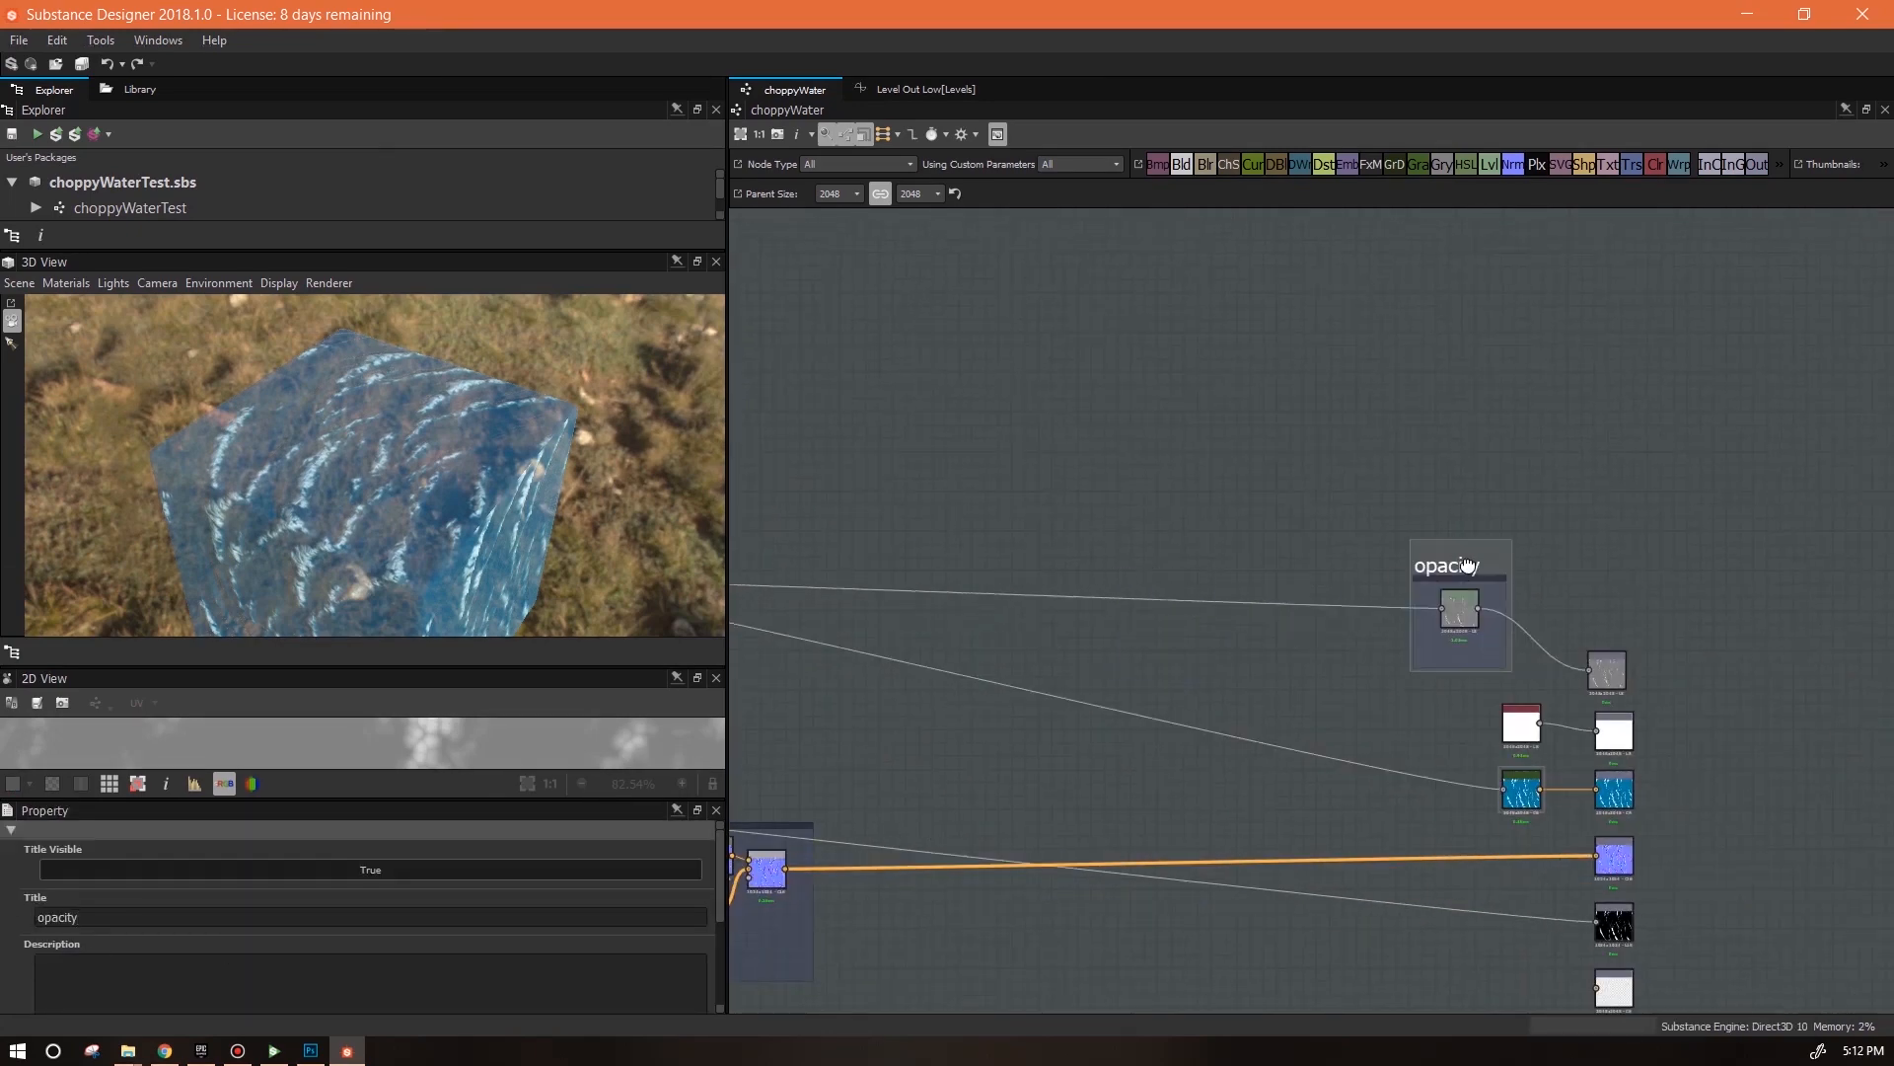
drag(1469, 565, 1500, 566)
scroll(1347, 770, down, 2)
middle_drag(1308, 799, 1499, 738)
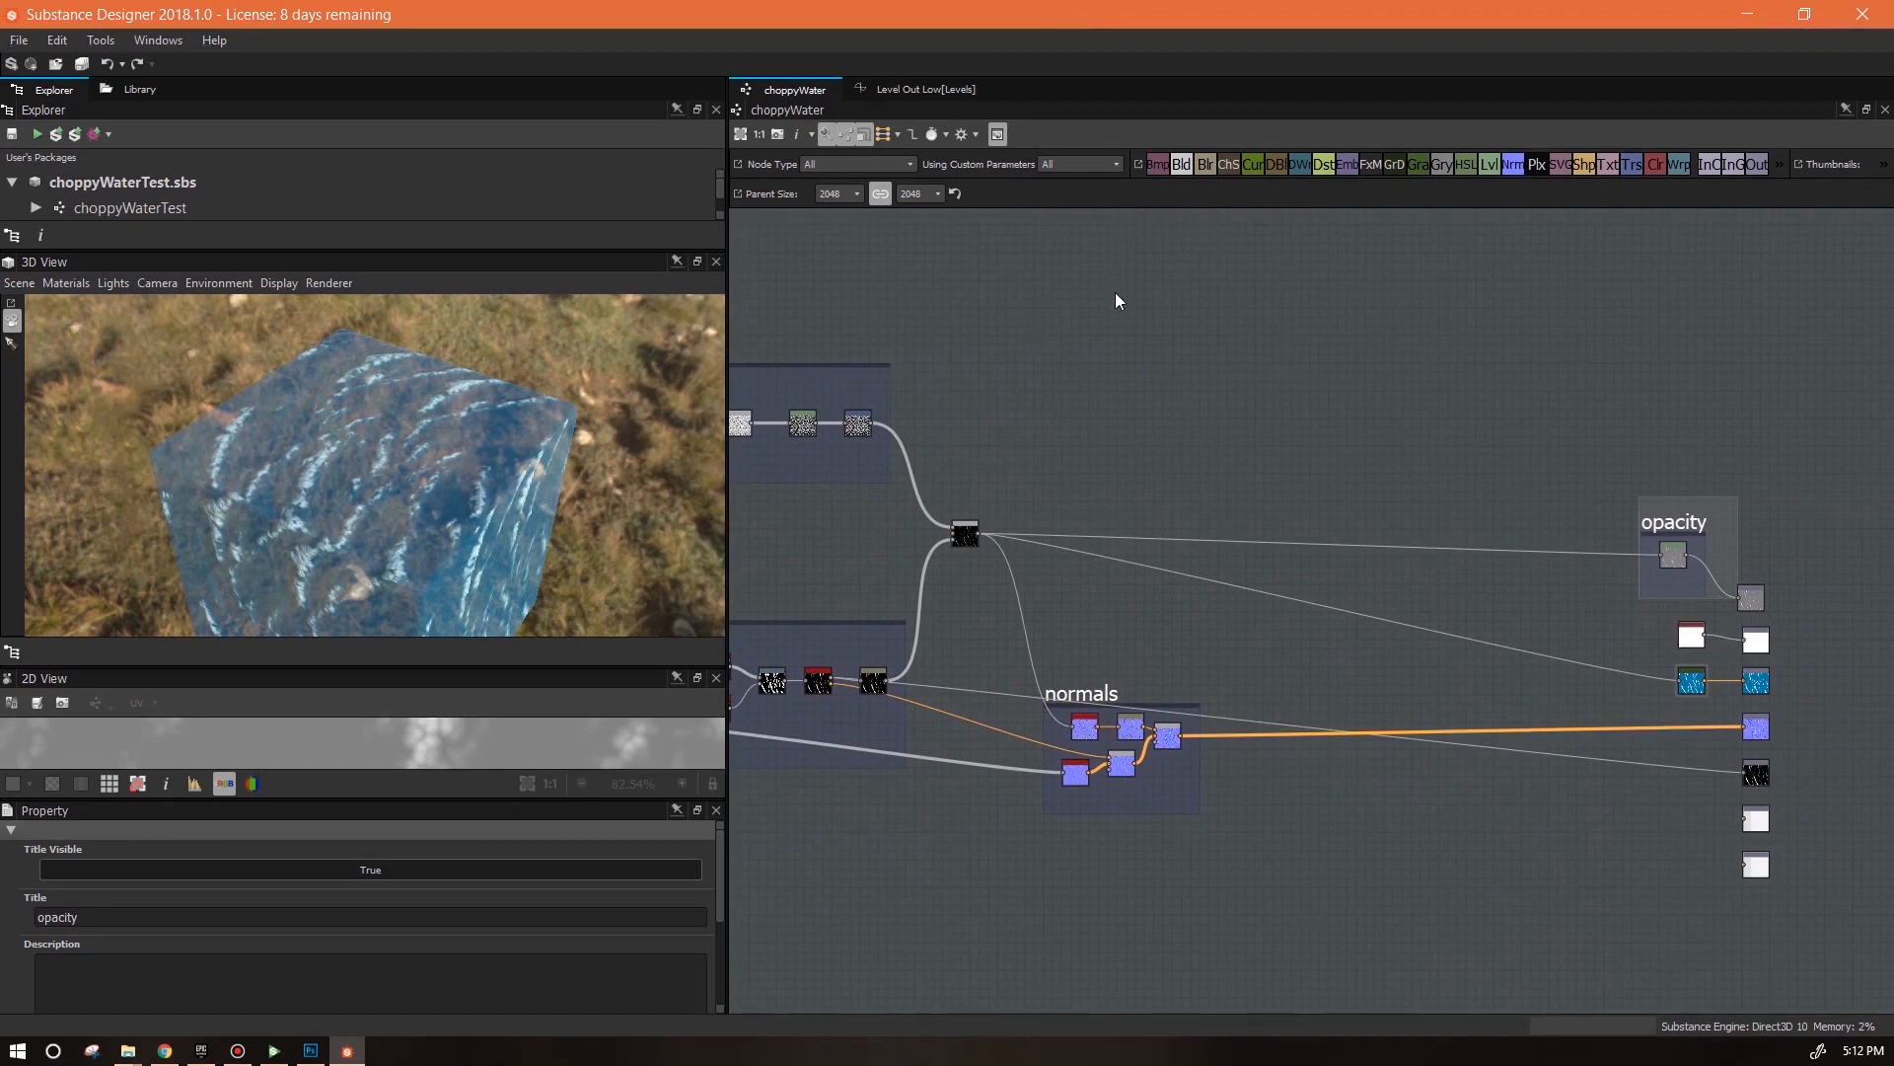
Add a new Levels node above the normals frame and feed it from the central Blend node
drag(1496, 170, 1109, 458)
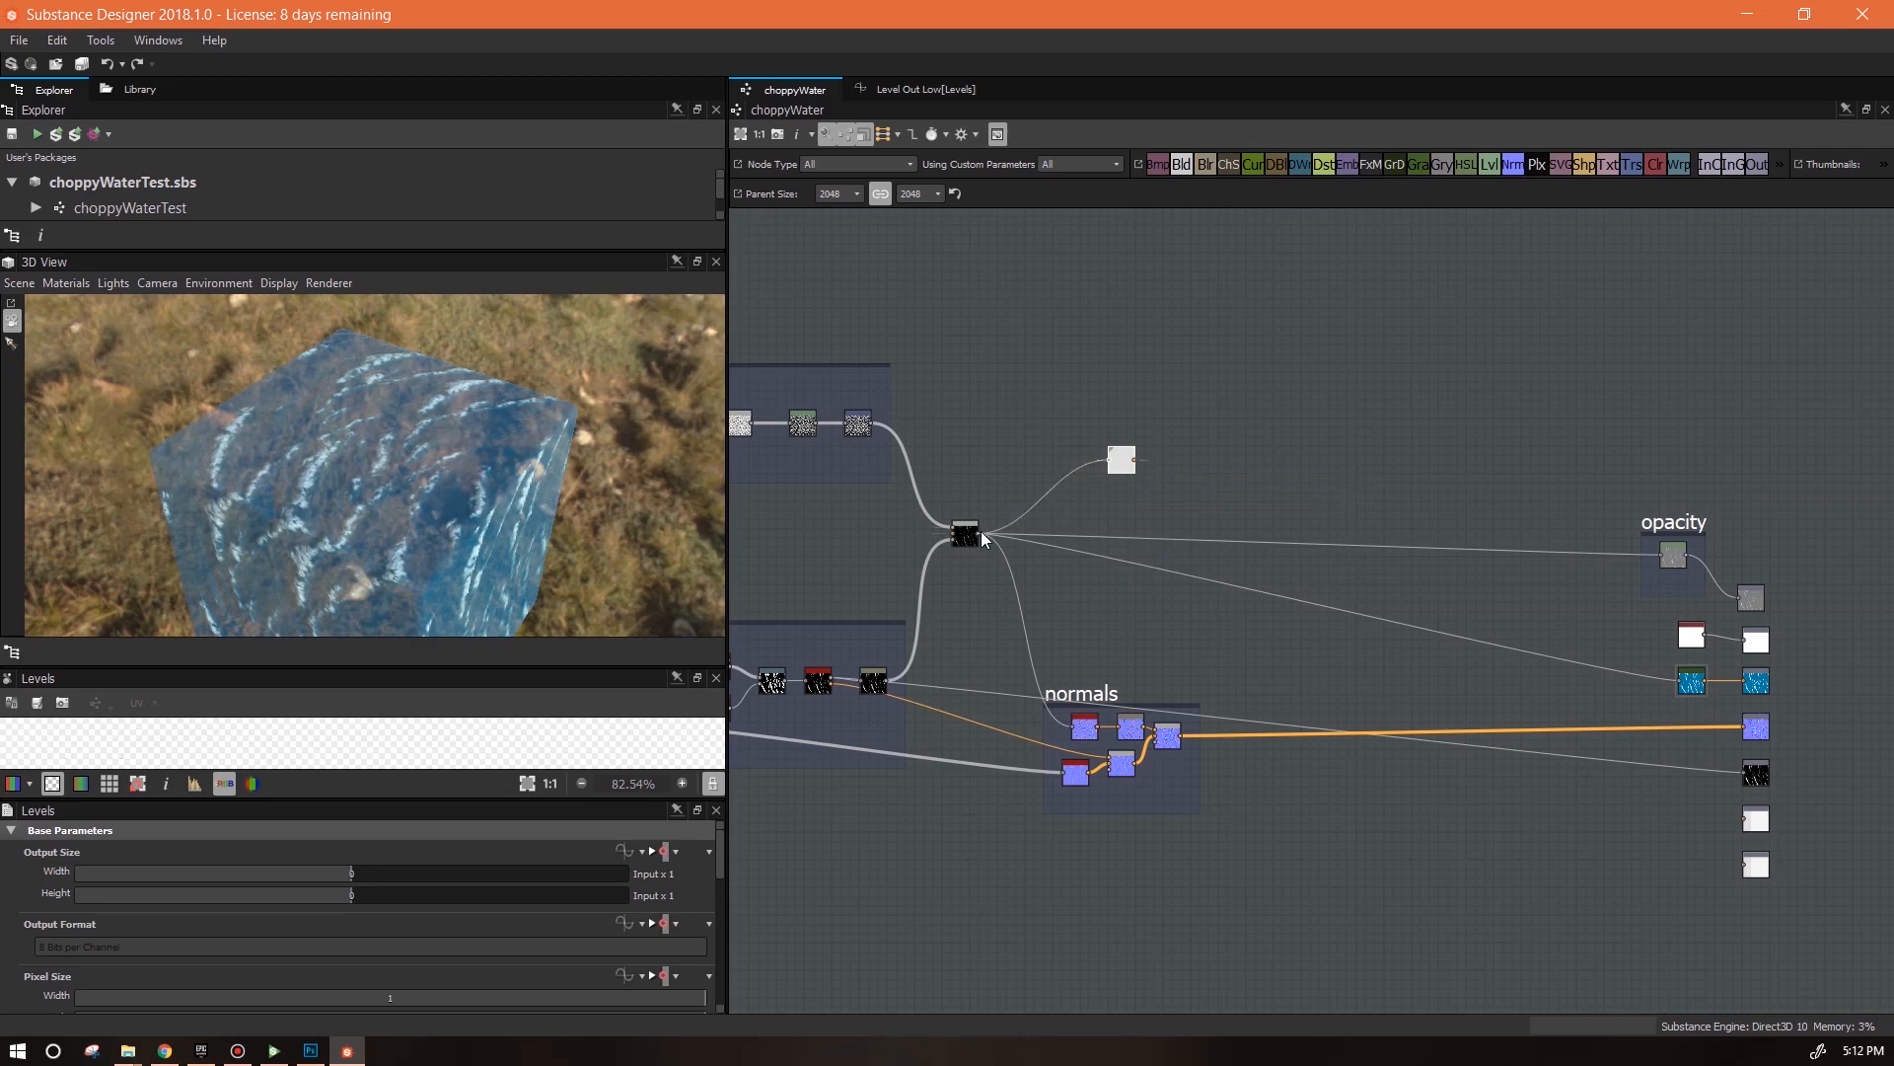
drag(980, 533, 1109, 460)
drag(480, 668, 439, 580)
mouse_move(496, 476)
mouse_down()
mouse_move(454, 411)
mouse_move(444, 469)
mouse_move(493, 464)
mouse_up()
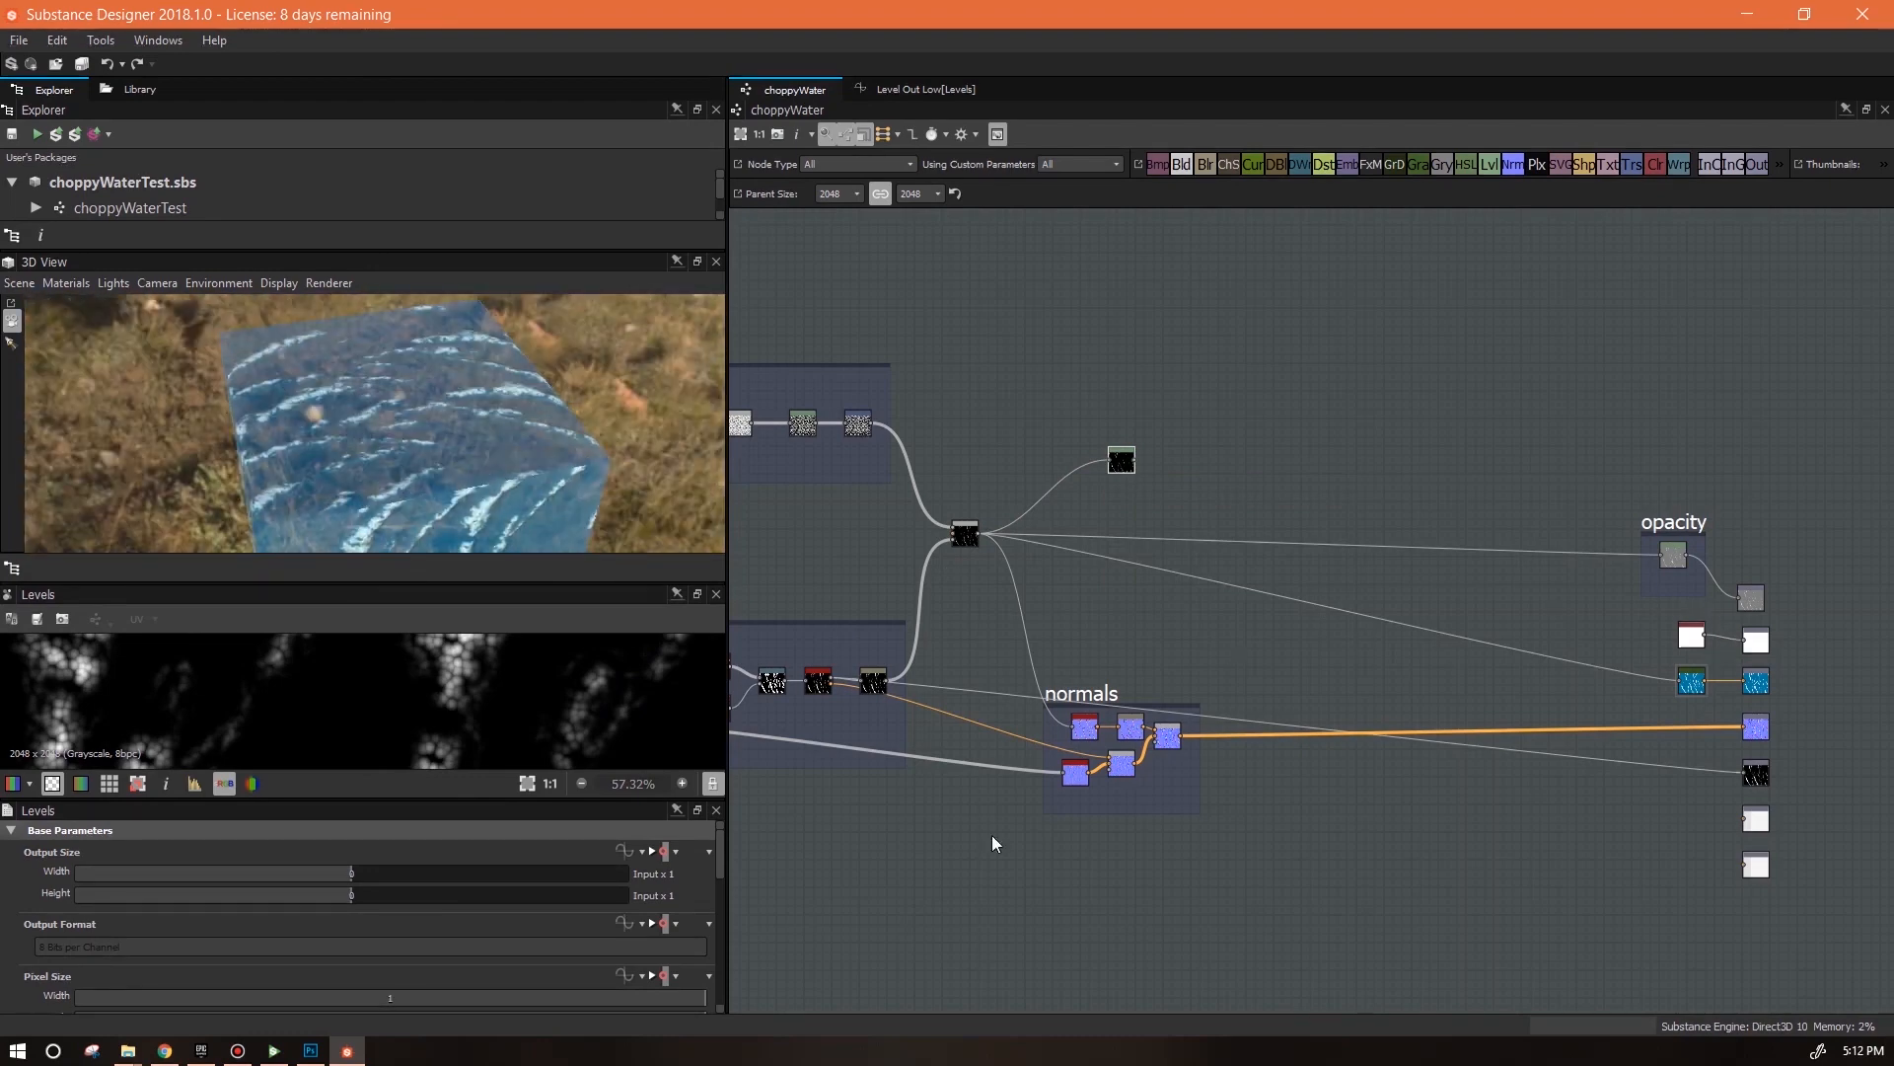
Set the default value of the graph's opacity parameter to 0.67
click(726, 850)
scroll(725, 992, down, 3)
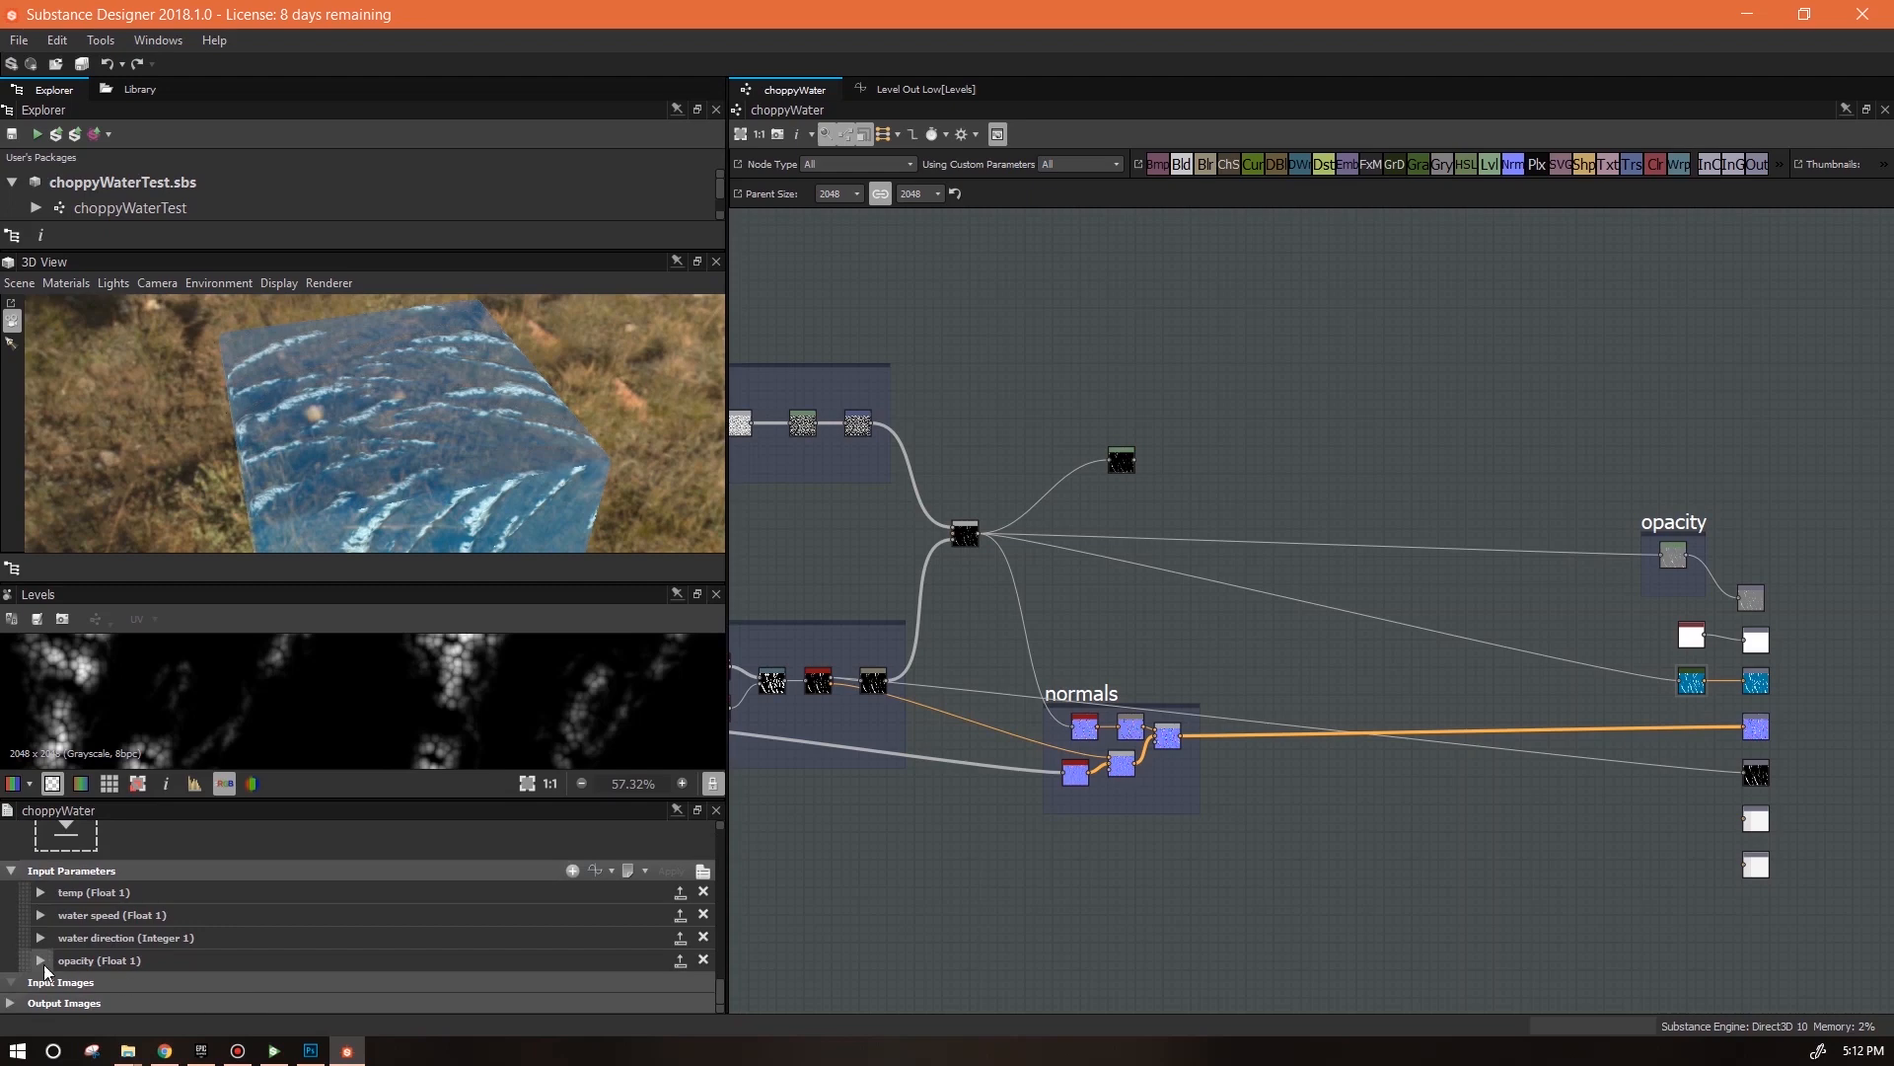
scroll(720, 977, down, 2)
drag(720, 947, 720, 980)
drag(118, 879, 511, 880)
scroll(501, 446, up, 5)
alt+drag(496, 424, 344, 351)
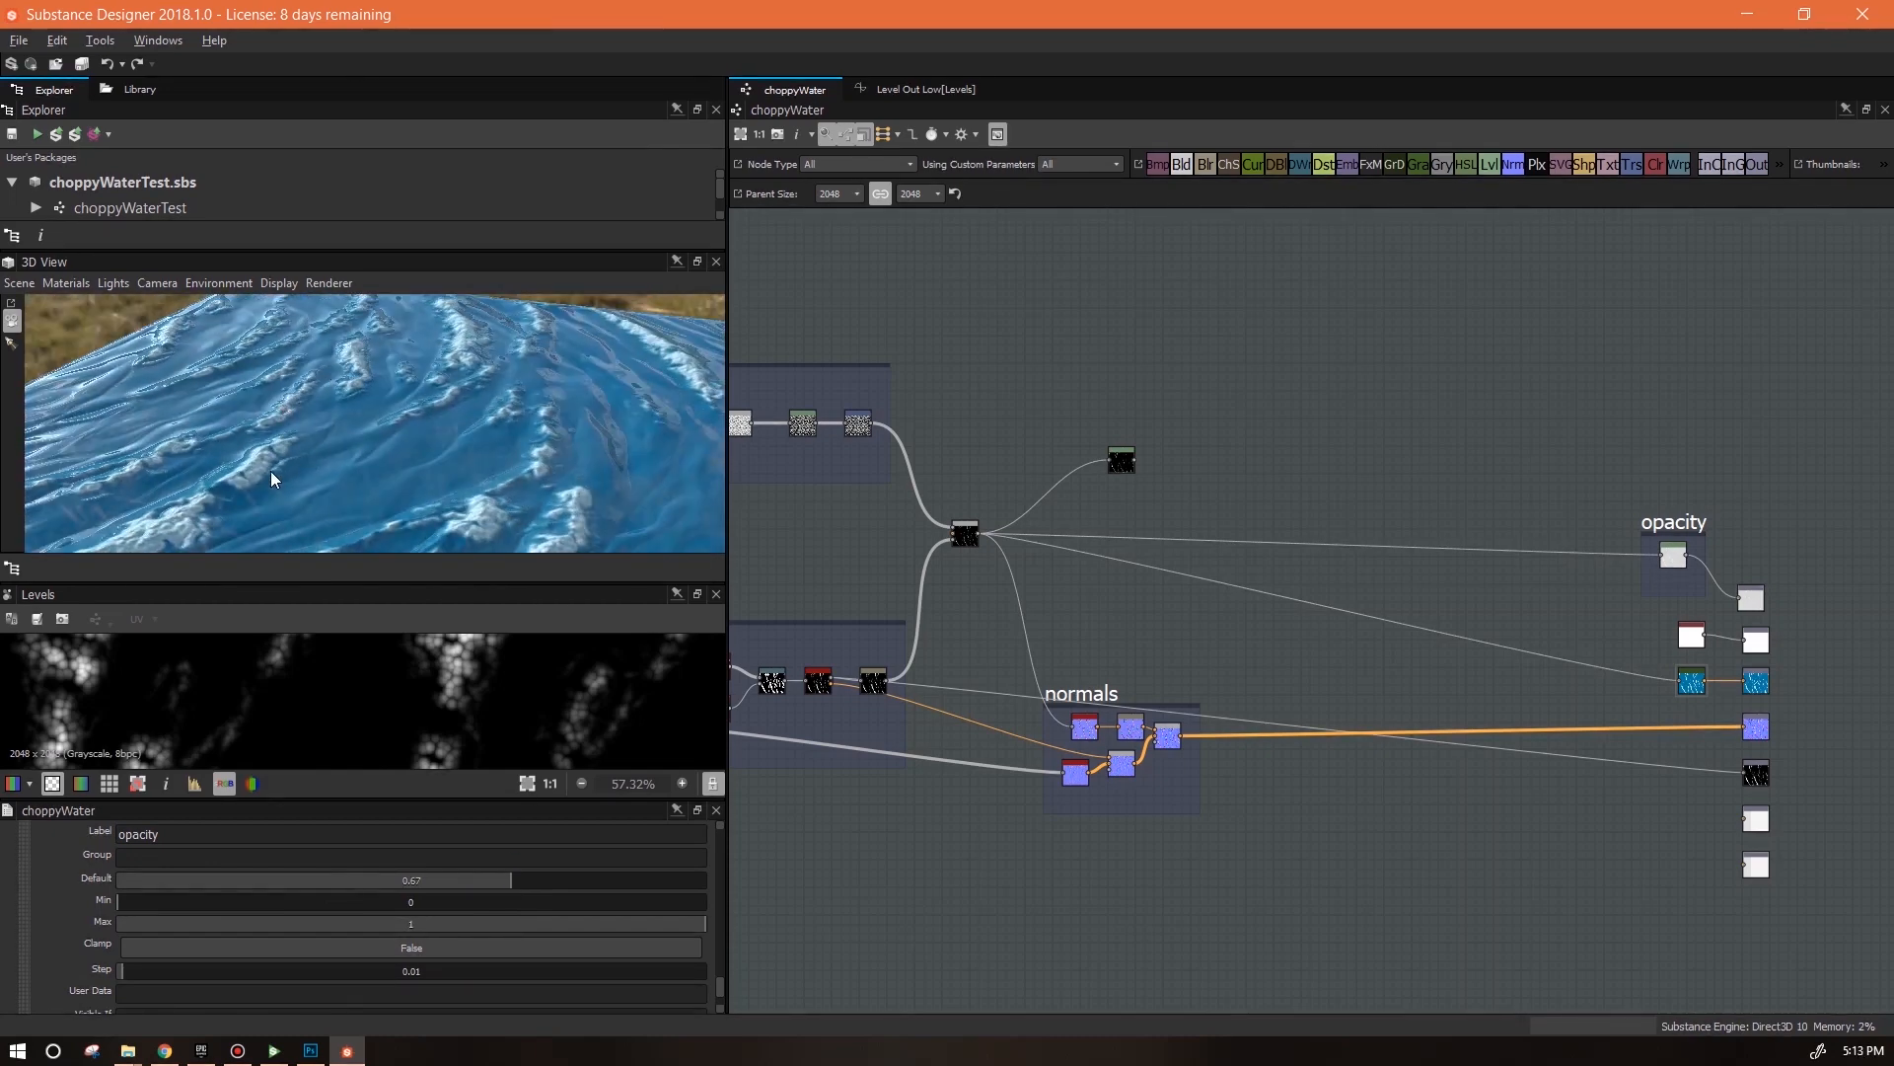
mouse_move(304, 479)
alt+mouse_down()
mouse_move(246, 473)
mouse_move(317, 485)
alt+mouse_up()
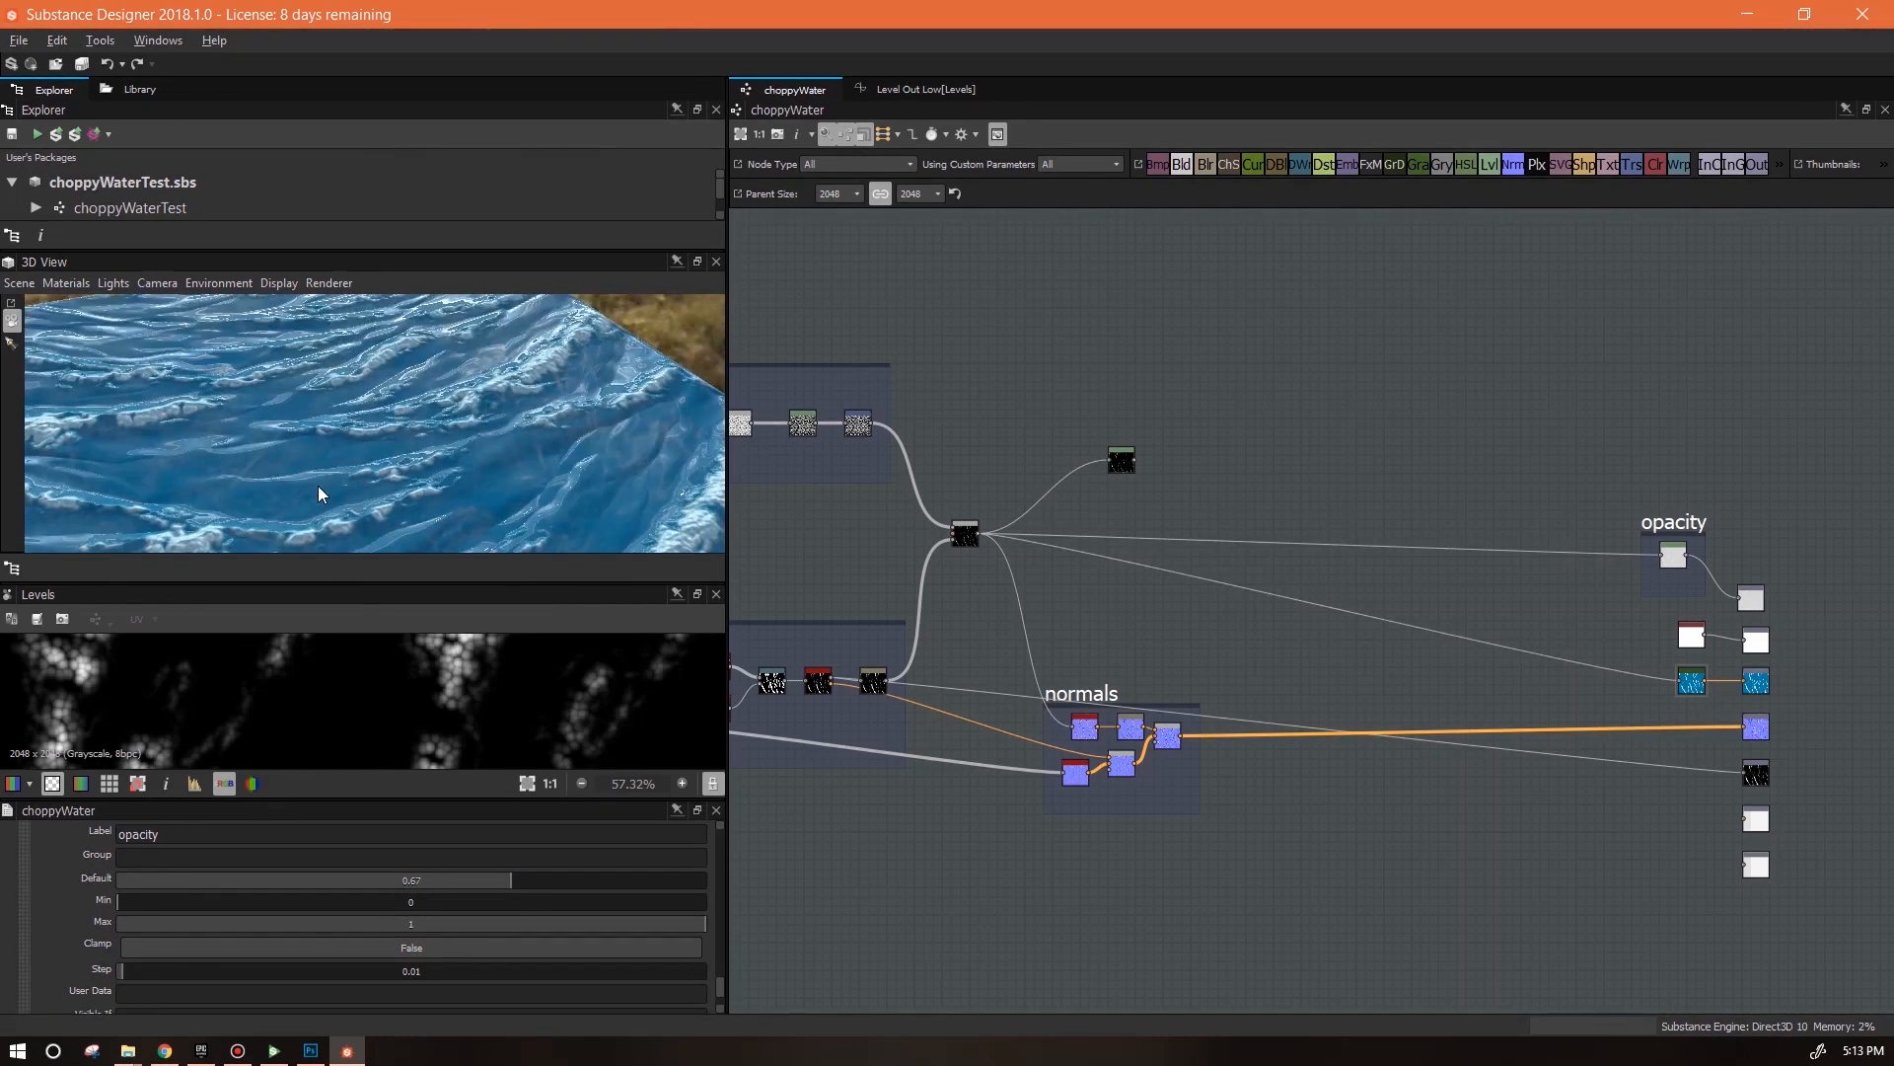
drag(365, 584, 374, 809)
alt+drag(416, 623, 633, 583)
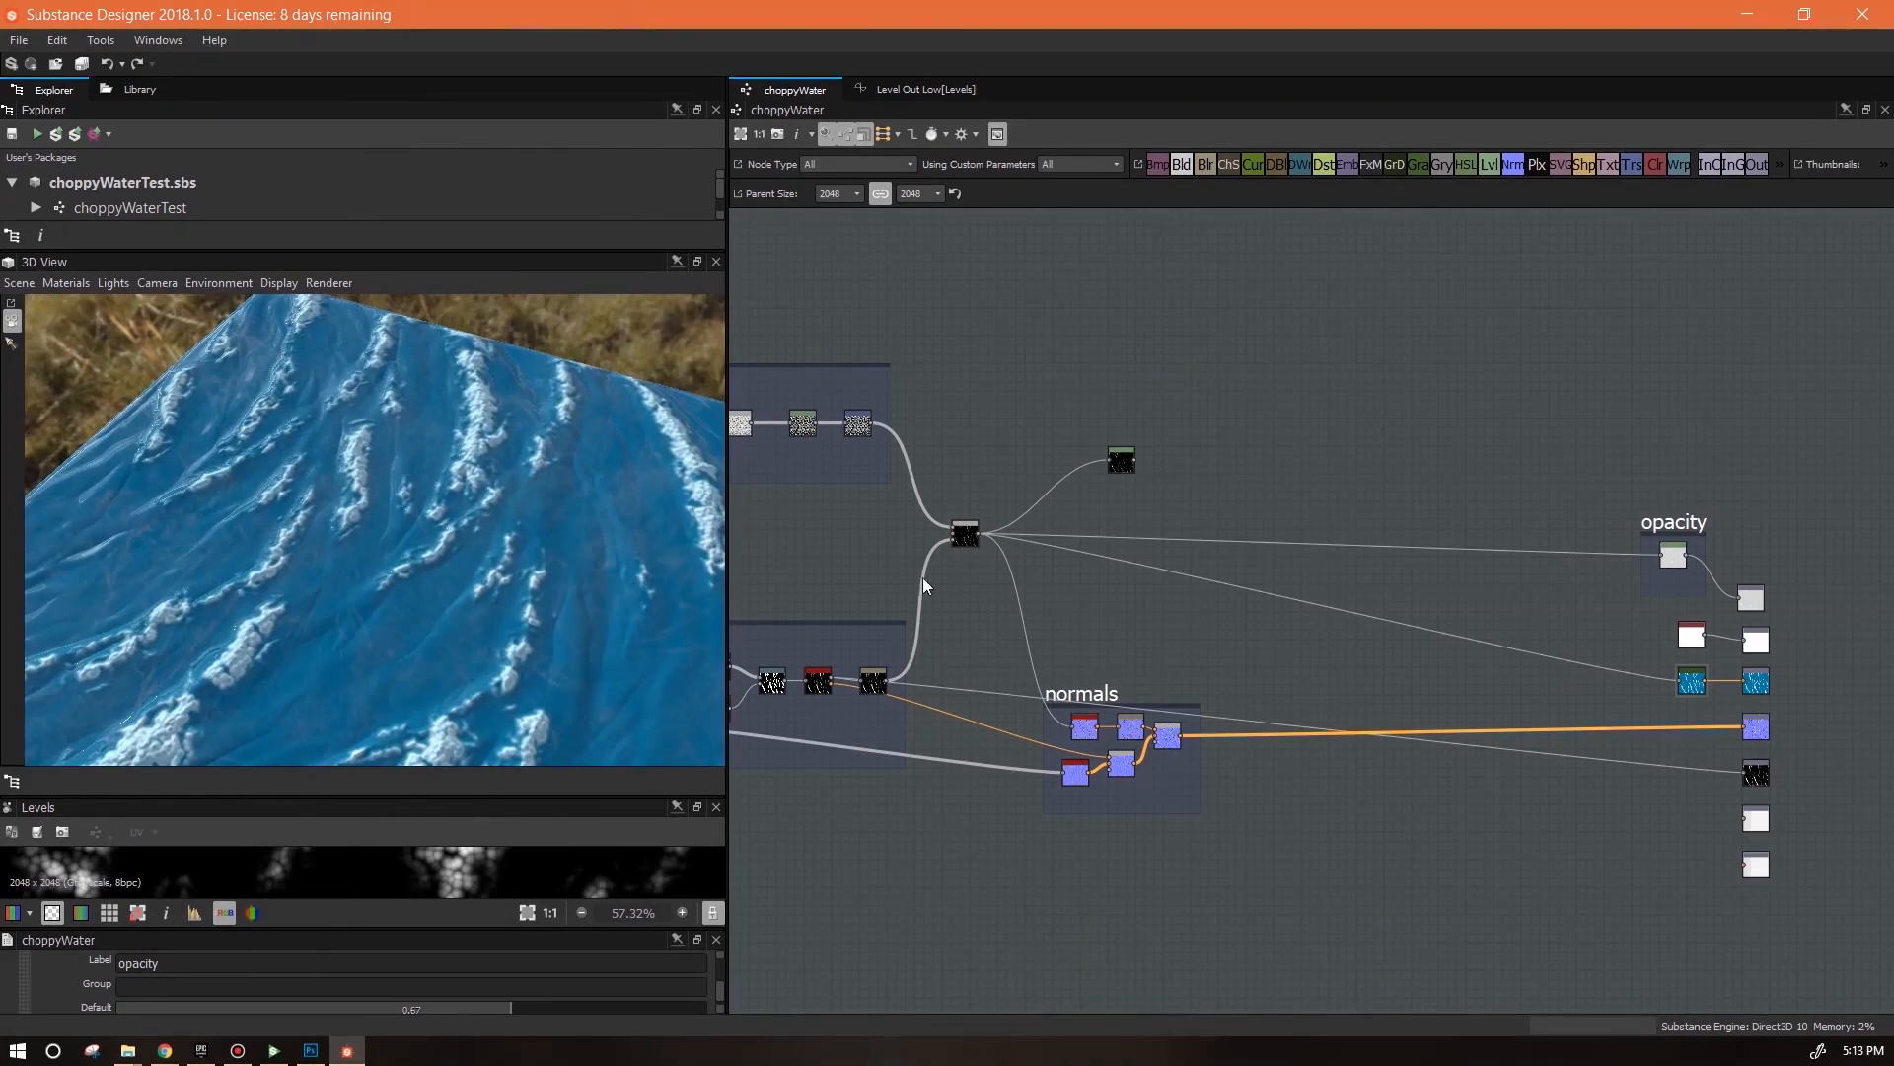
Sharpen the new Levels node's mask by raising its input black point slightly and pulling its input white point down close to it
click(1121, 462)
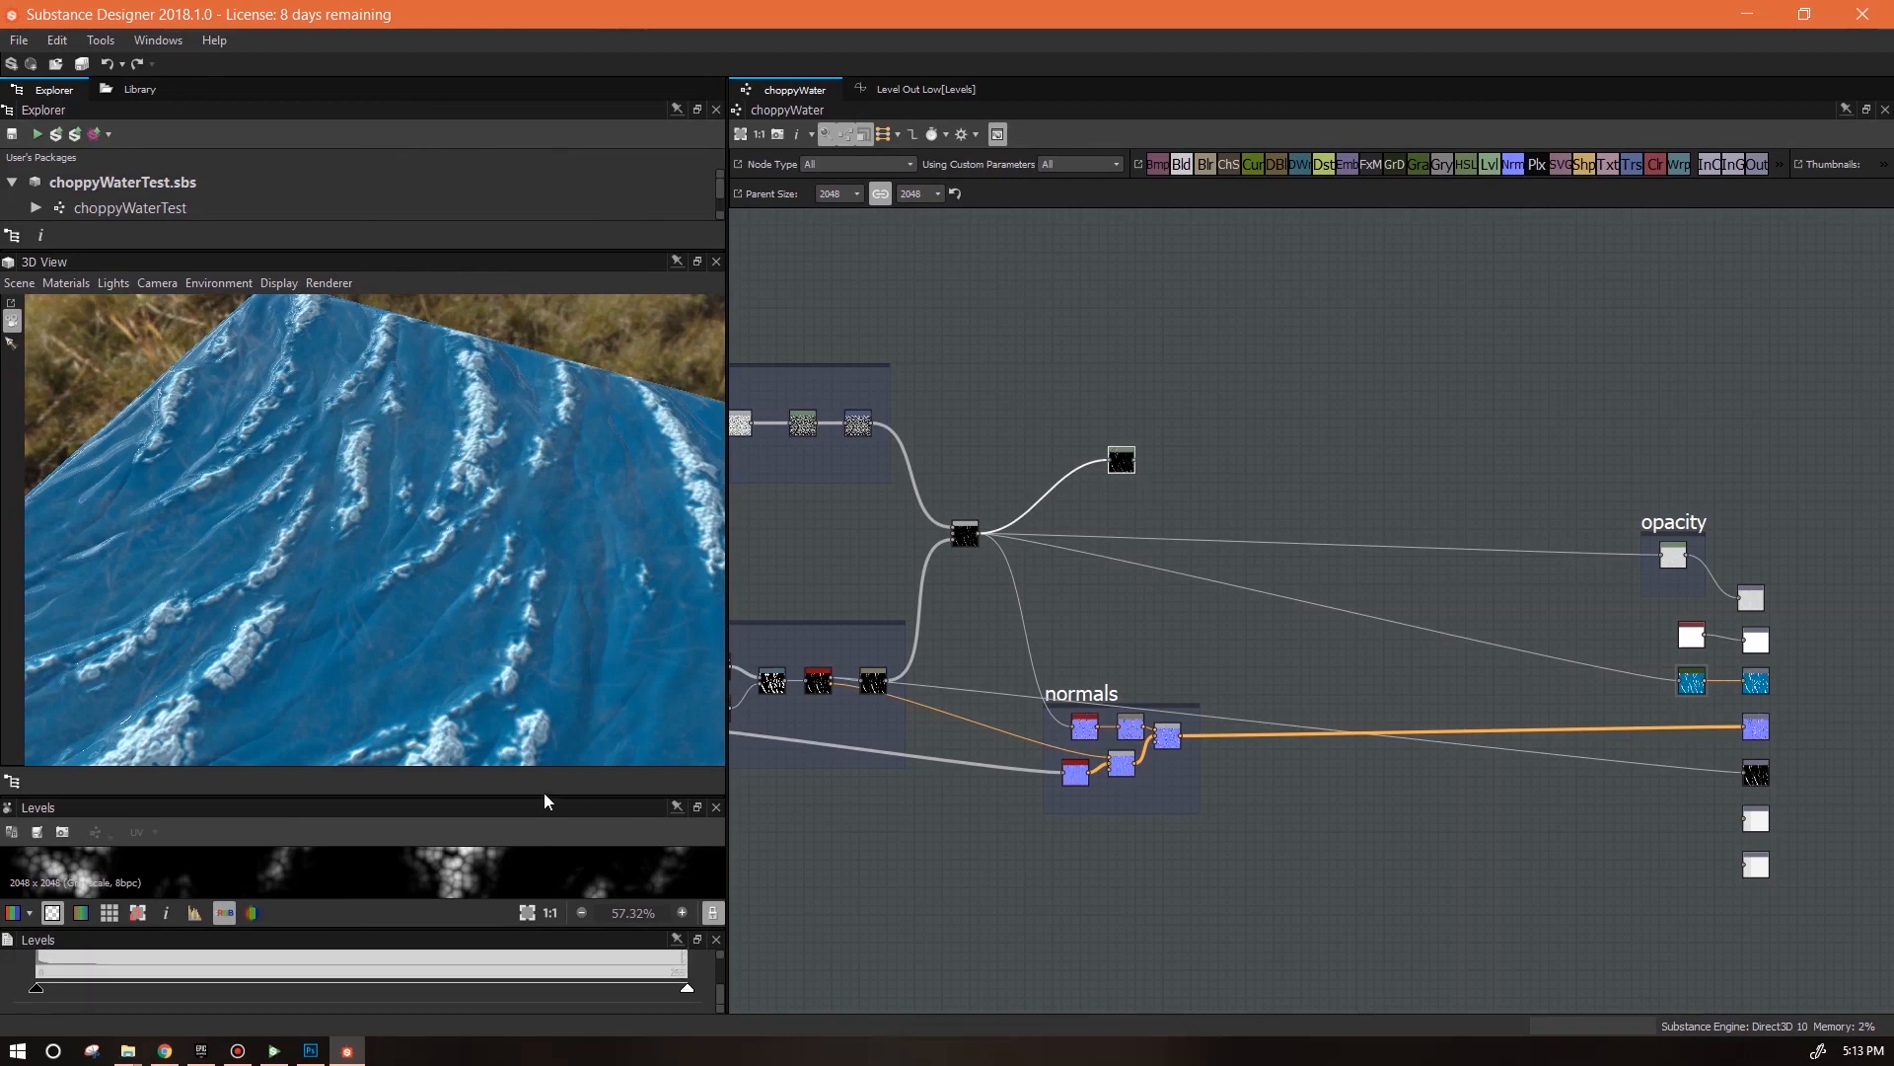
scroll(521, 549, up, 5)
alt+drag(509, 531, 314, 482)
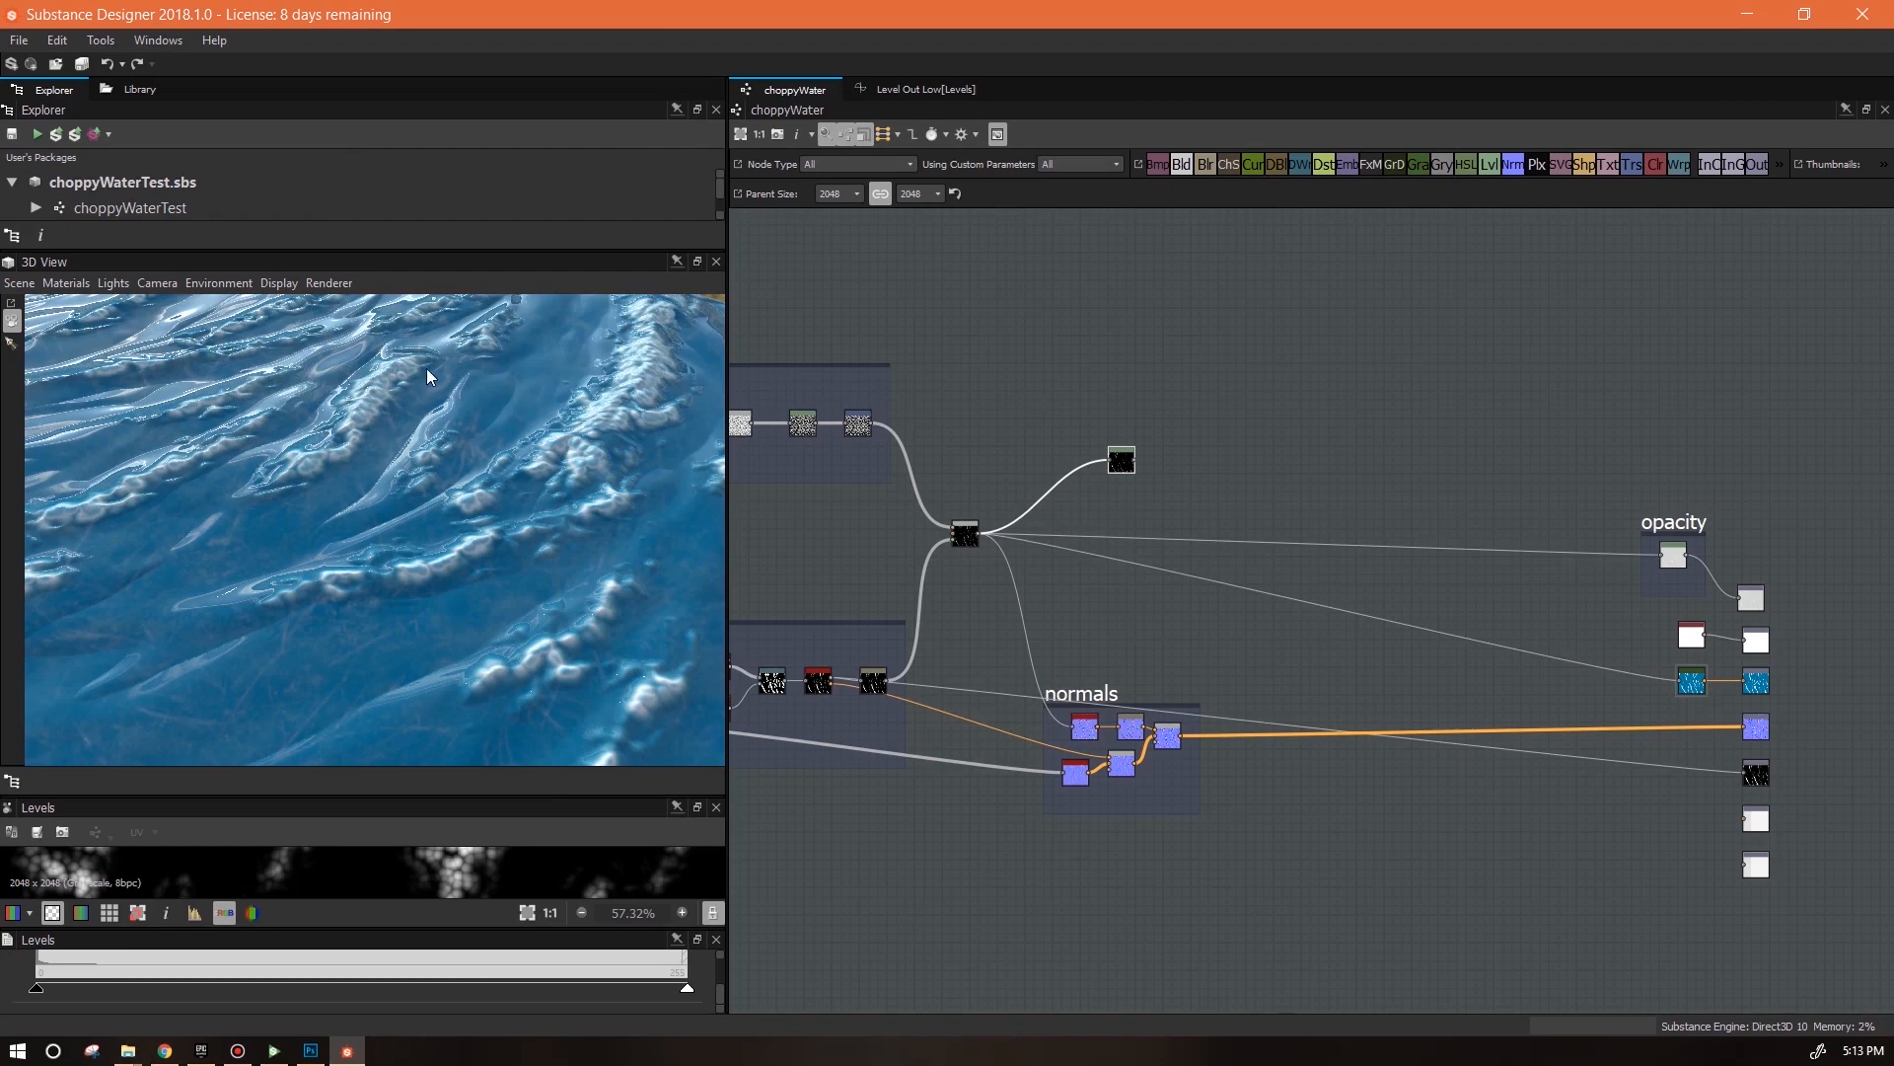
alt+drag(398, 555, 385, 515)
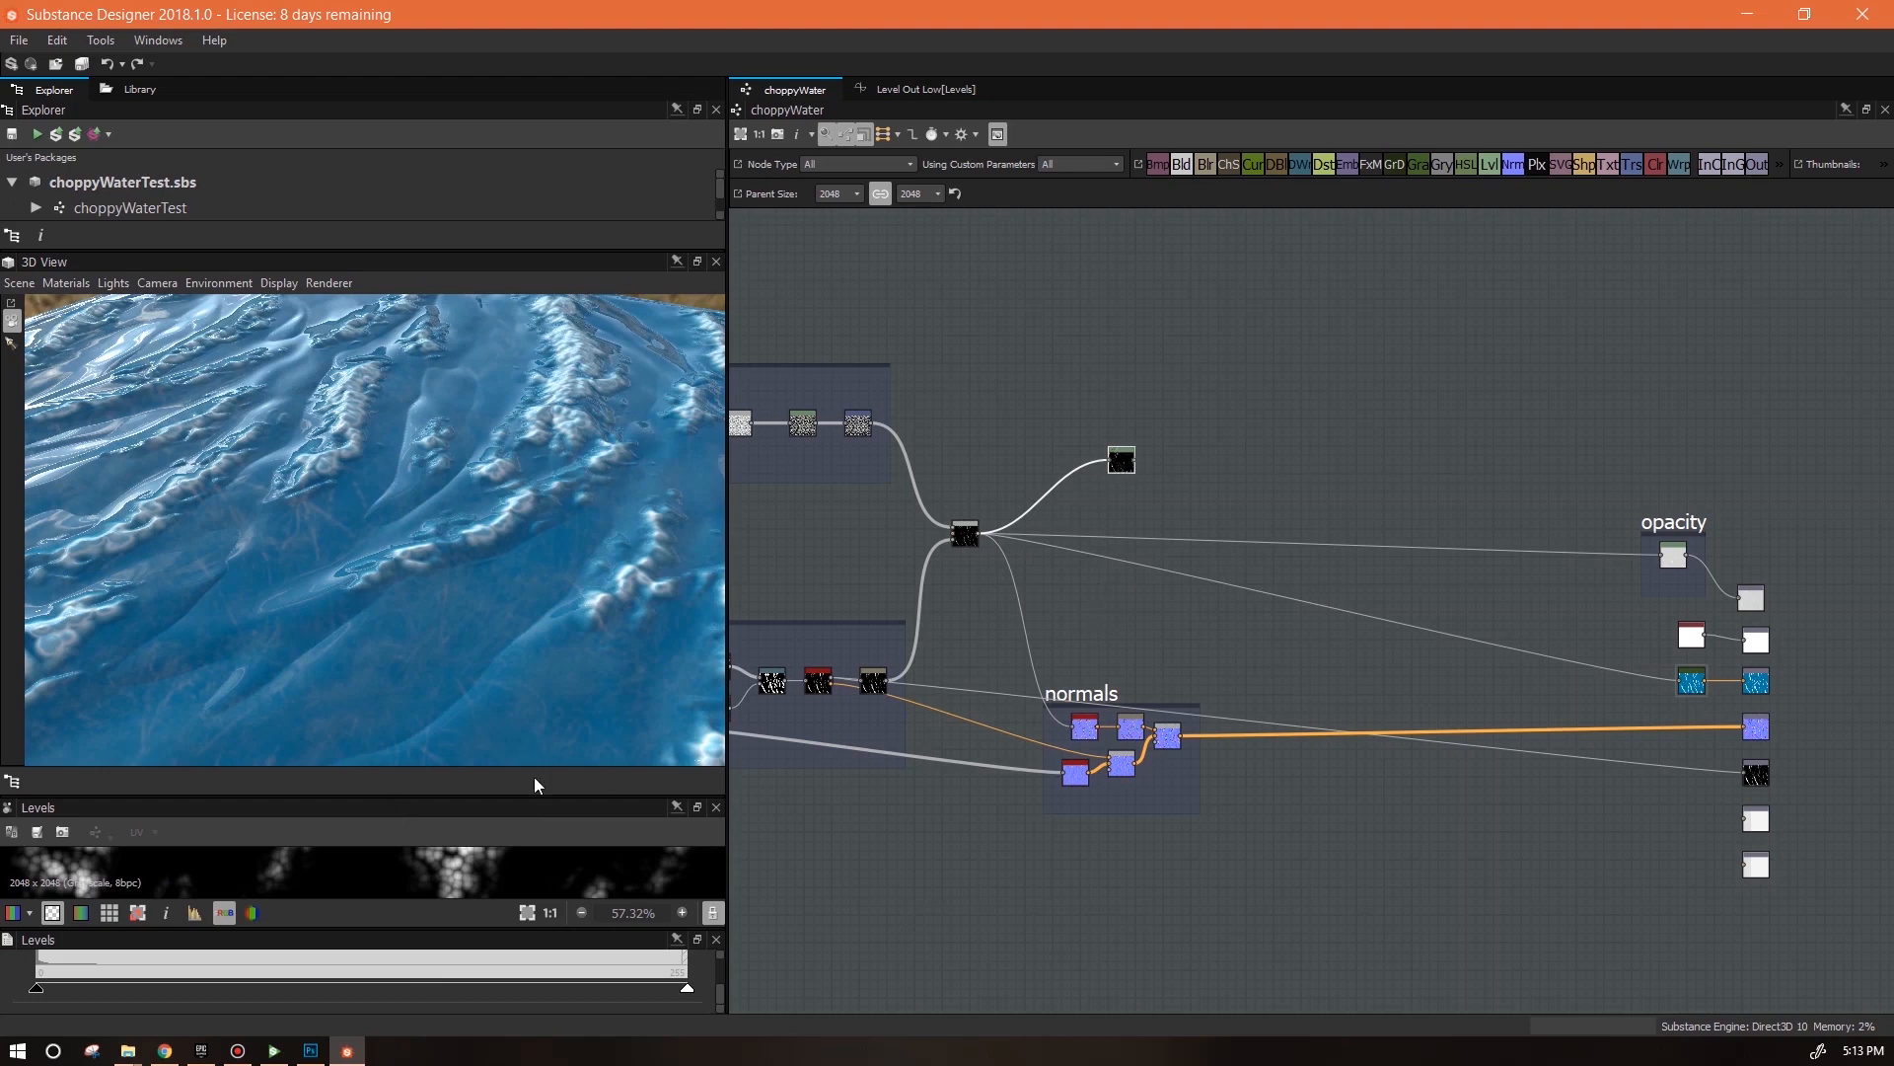
drag(475, 791, 452, 492)
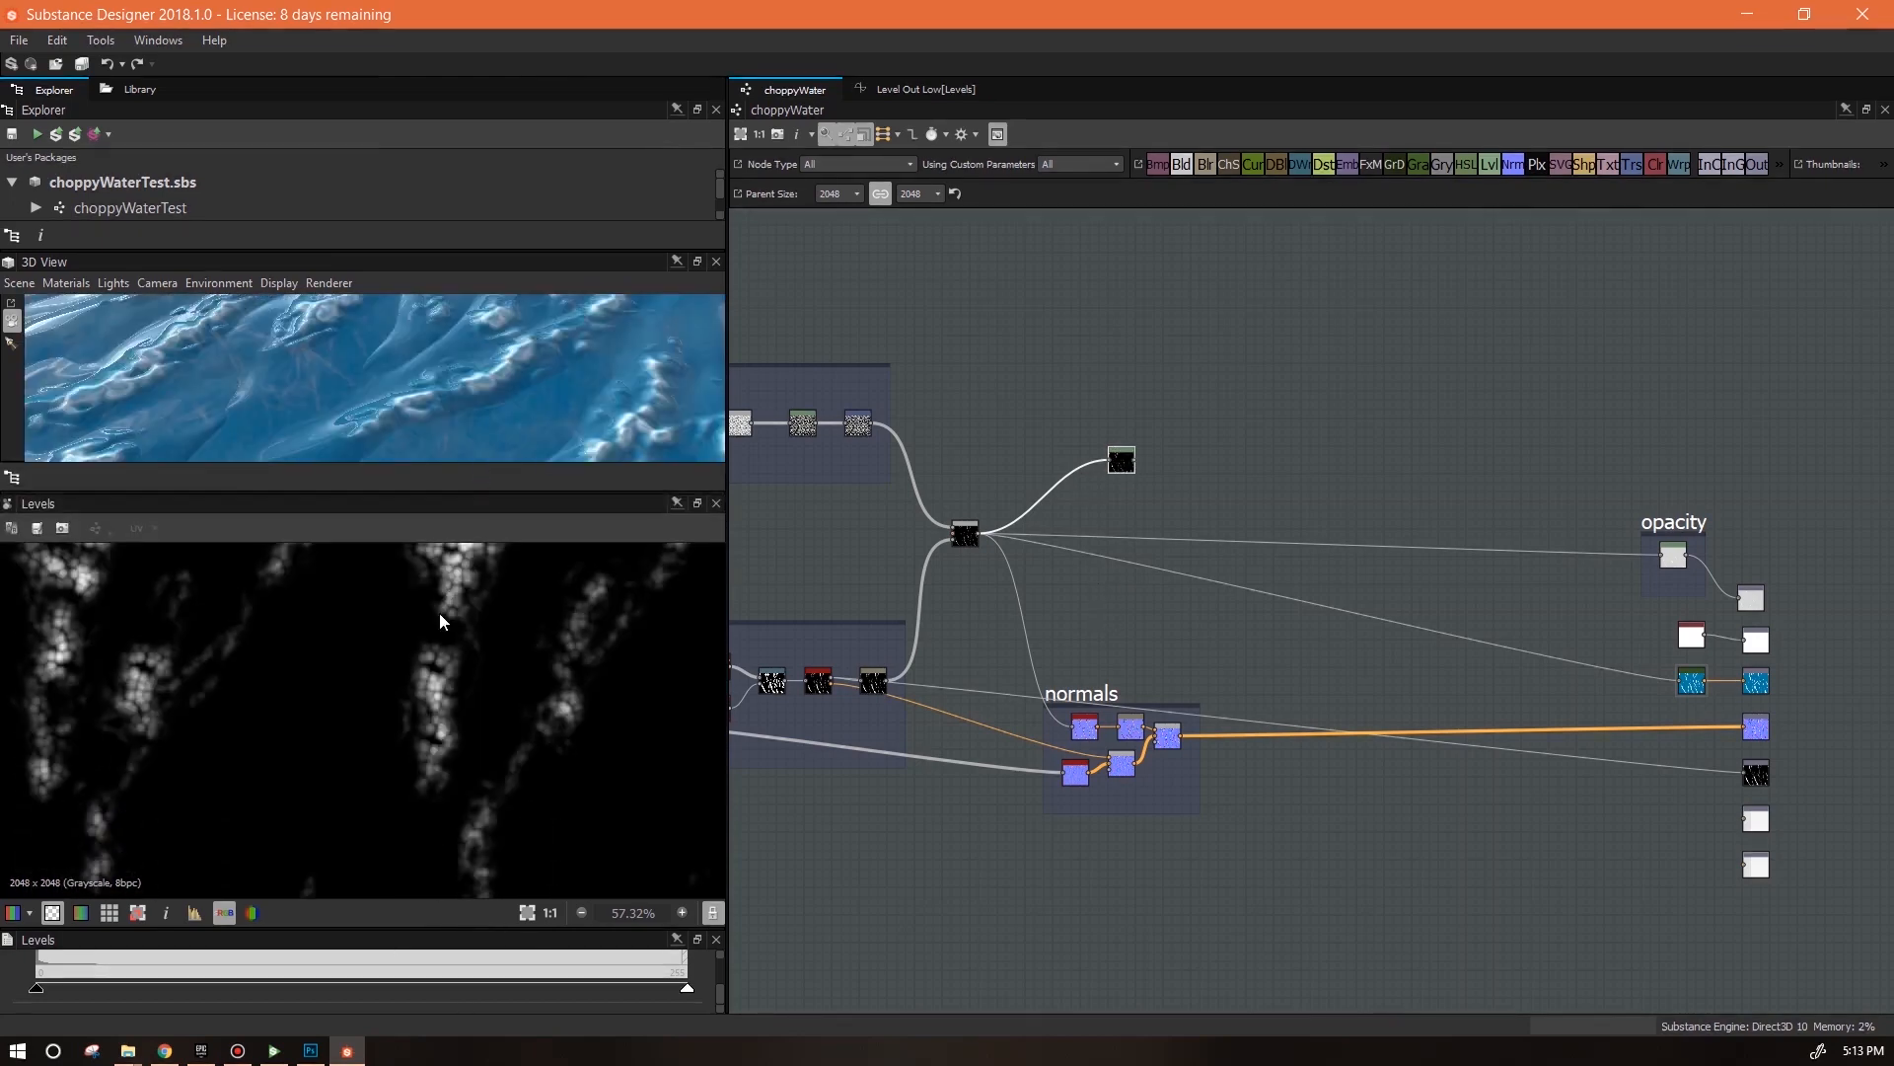
drag(533, 927, 538, 685)
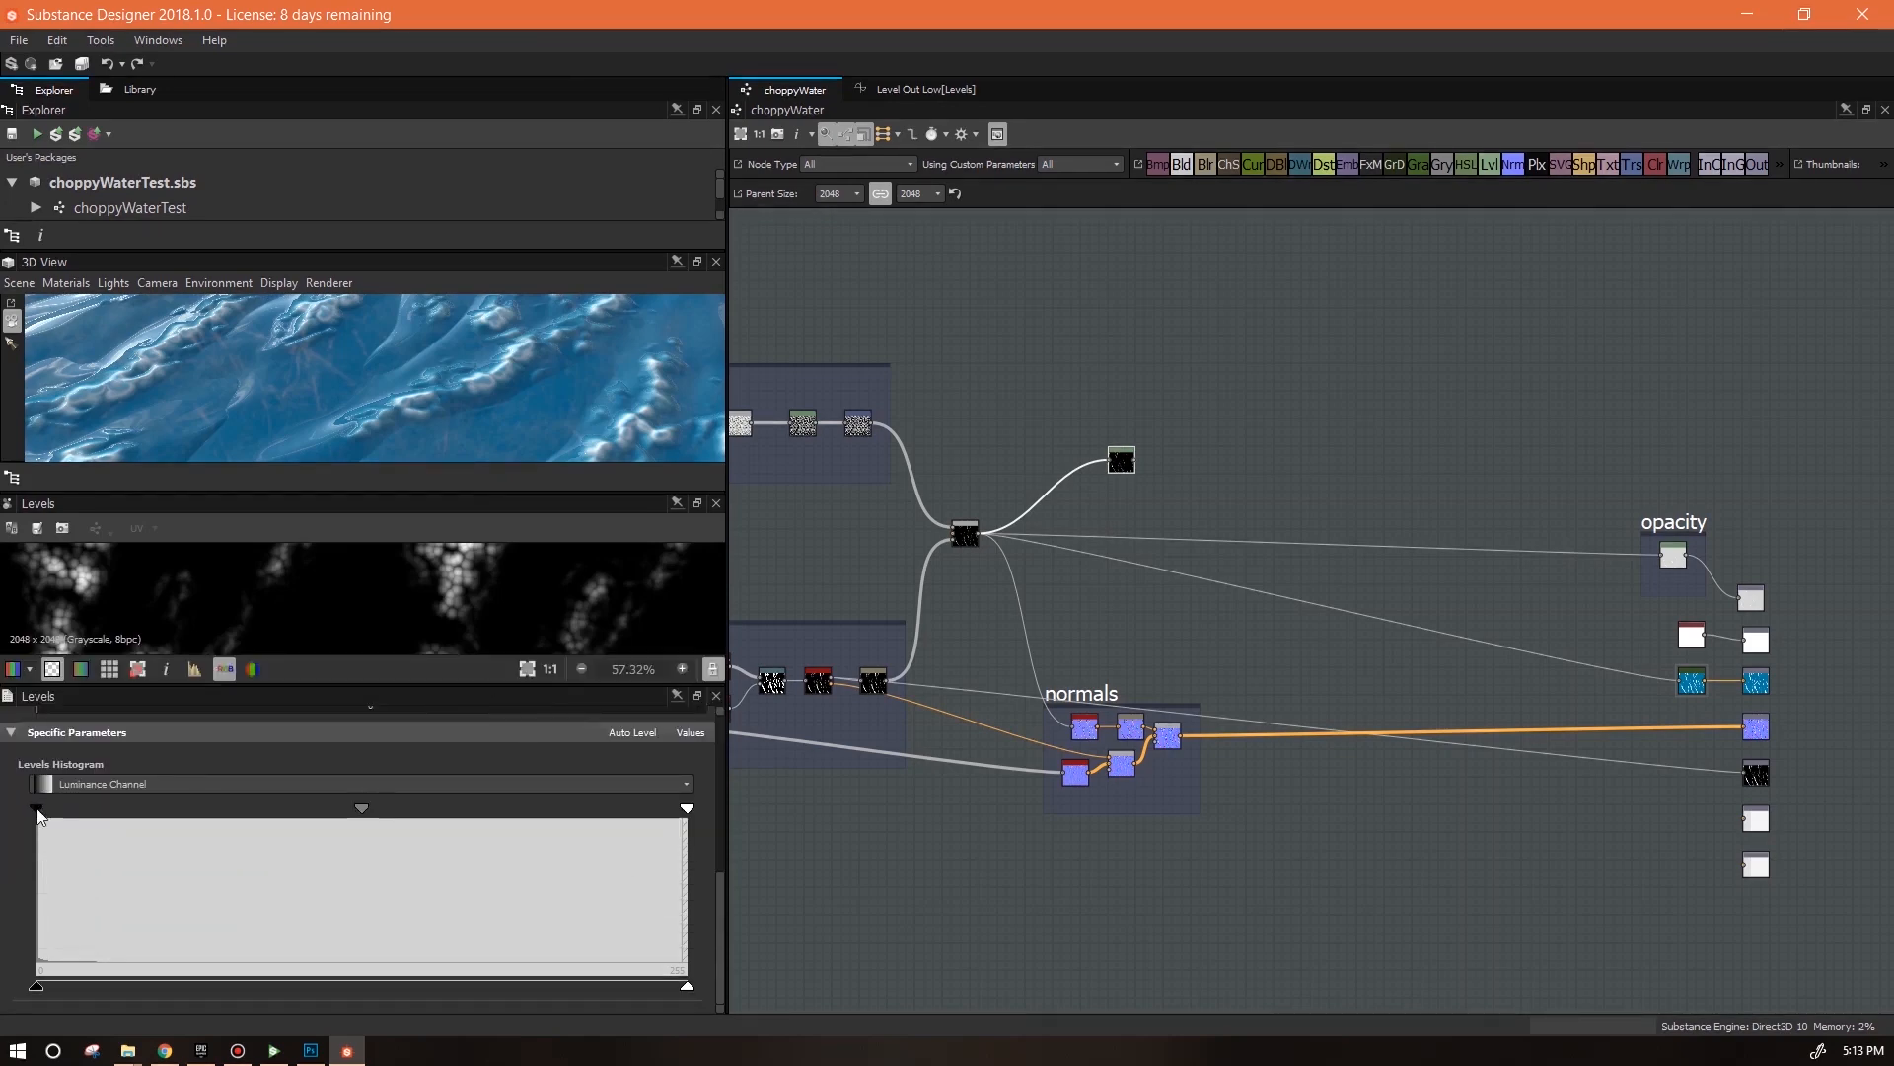
drag(71, 812, 44, 811)
drag(687, 808, 187, 832)
middle_drag(345, 601, 398, 600)
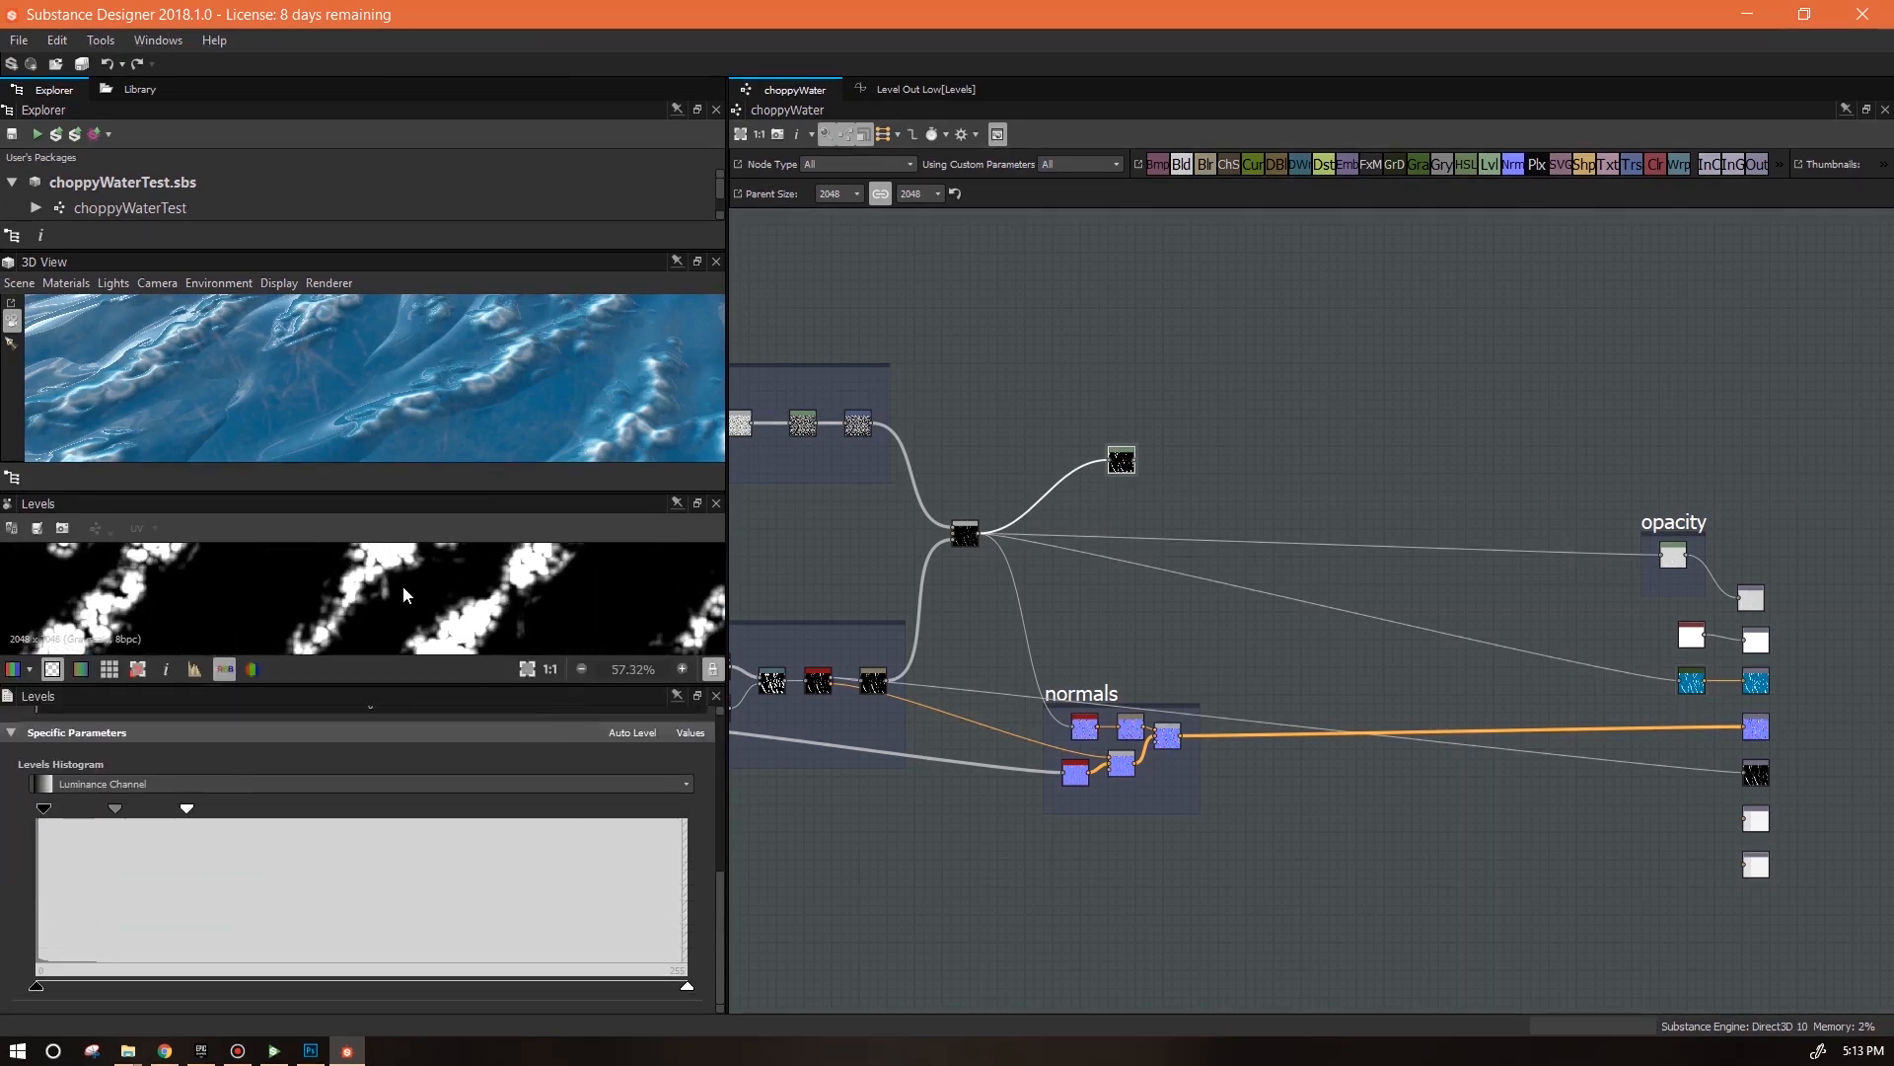
drag(187, 809, 126, 811)
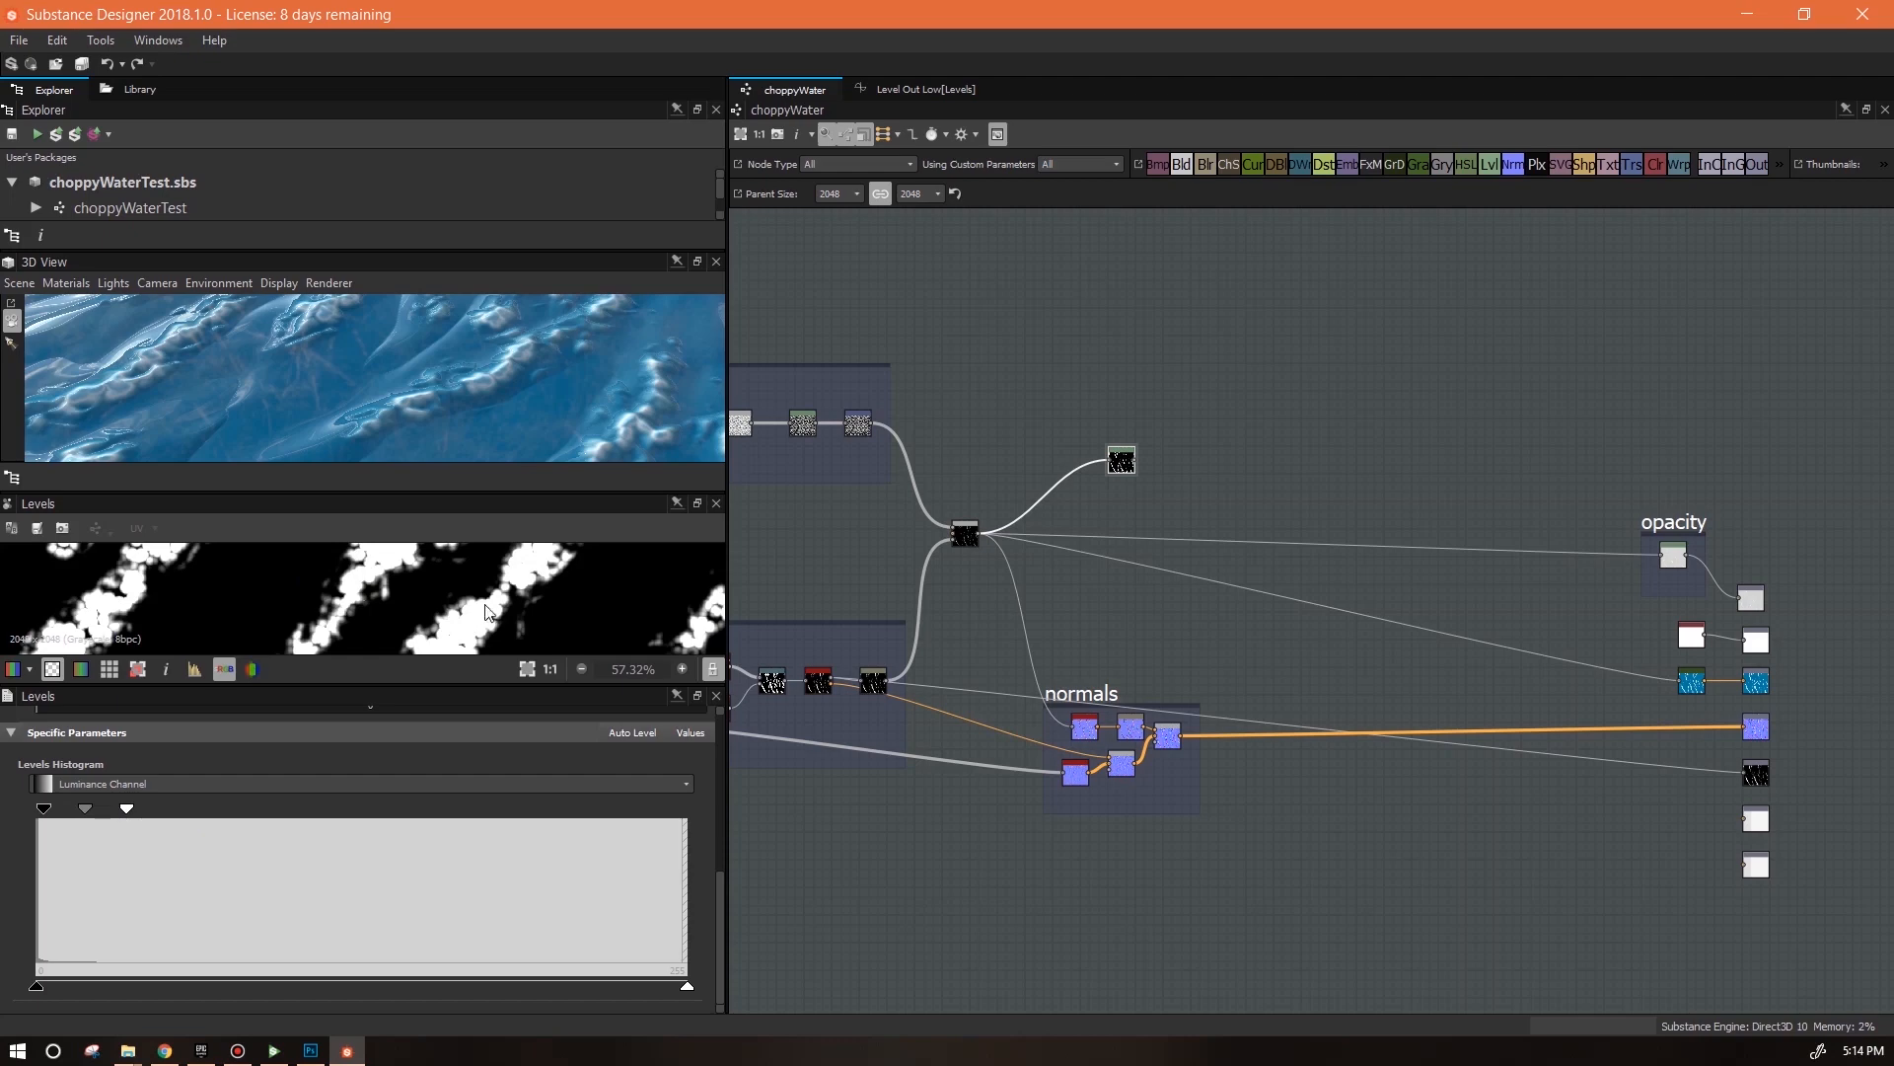
scroll(517, 612, down, 4)
middle_drag(517, 612, 417, 673)
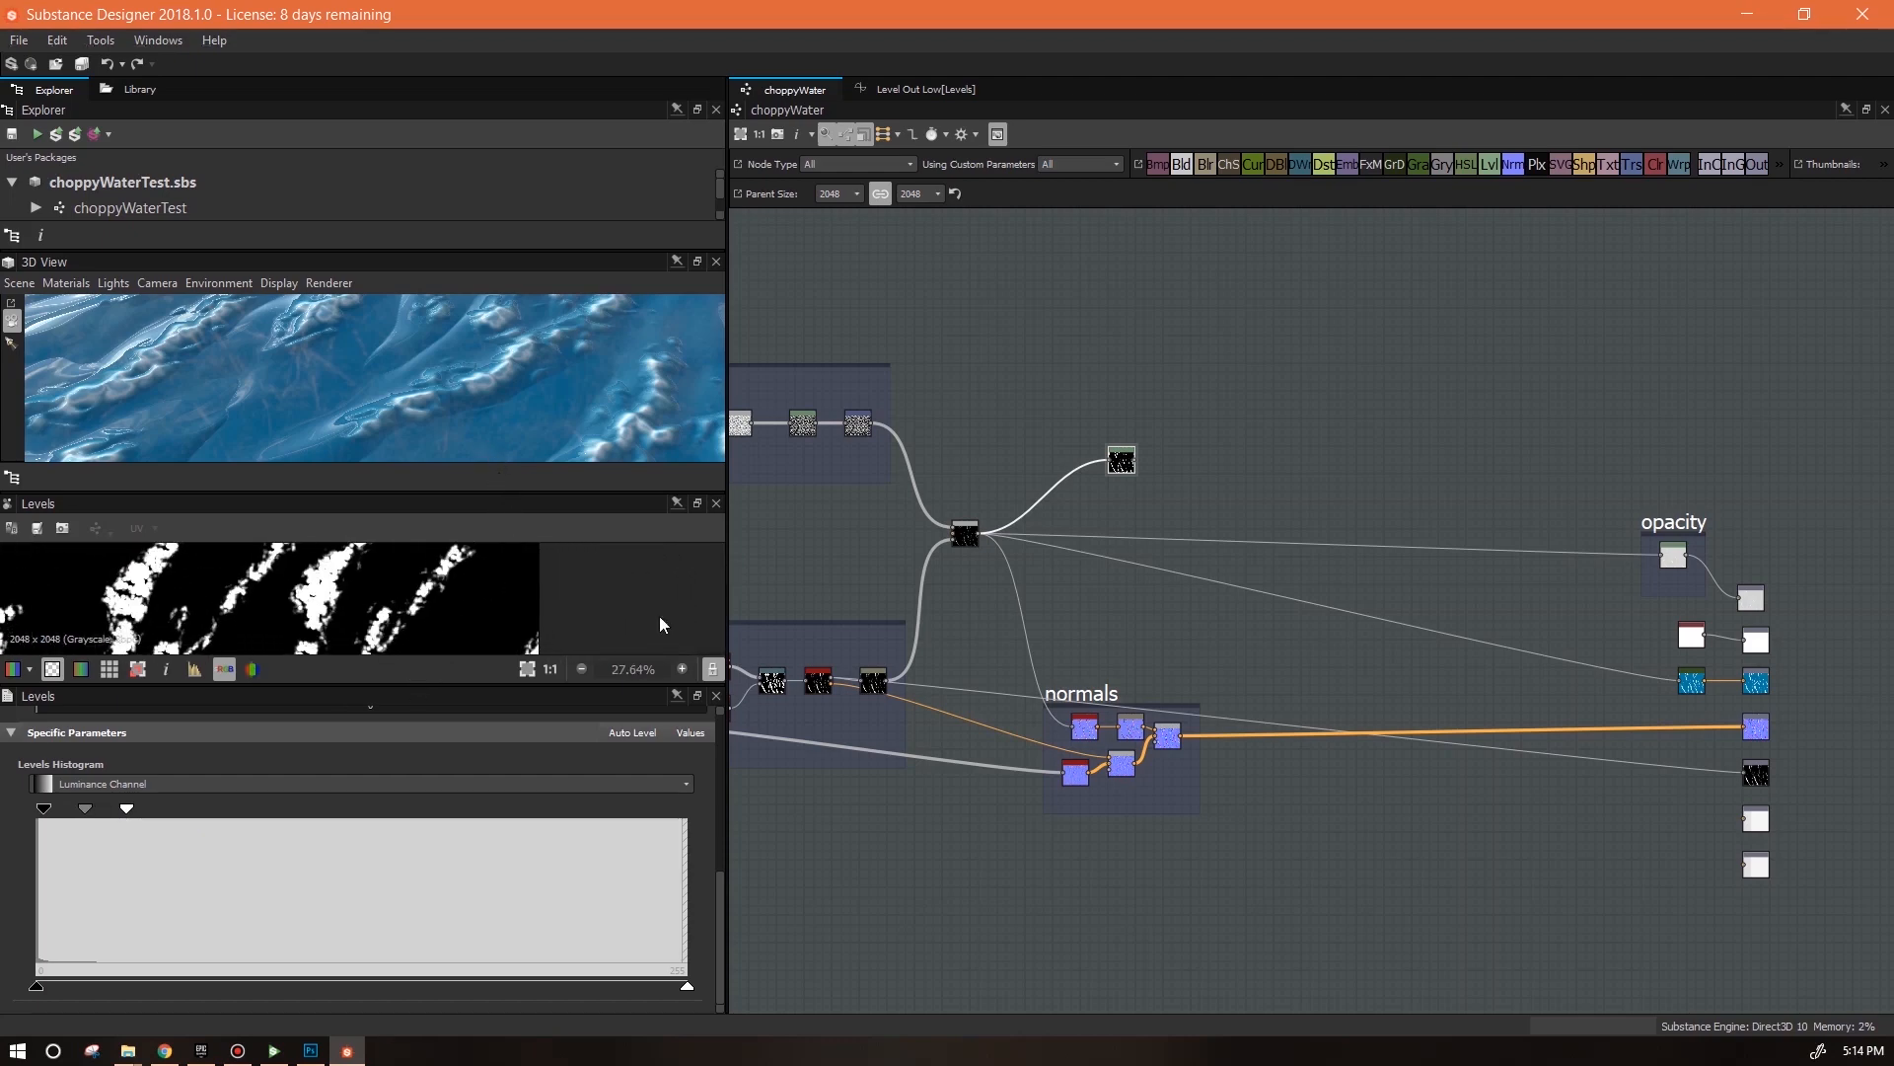
Search the library for "ambient o", add an Ambient Occlusion (HBAO) node after the new Levels node and connect it to the AO output
click(111, 91)
text(ambient o)
drag(354, 252, 1136, 460)
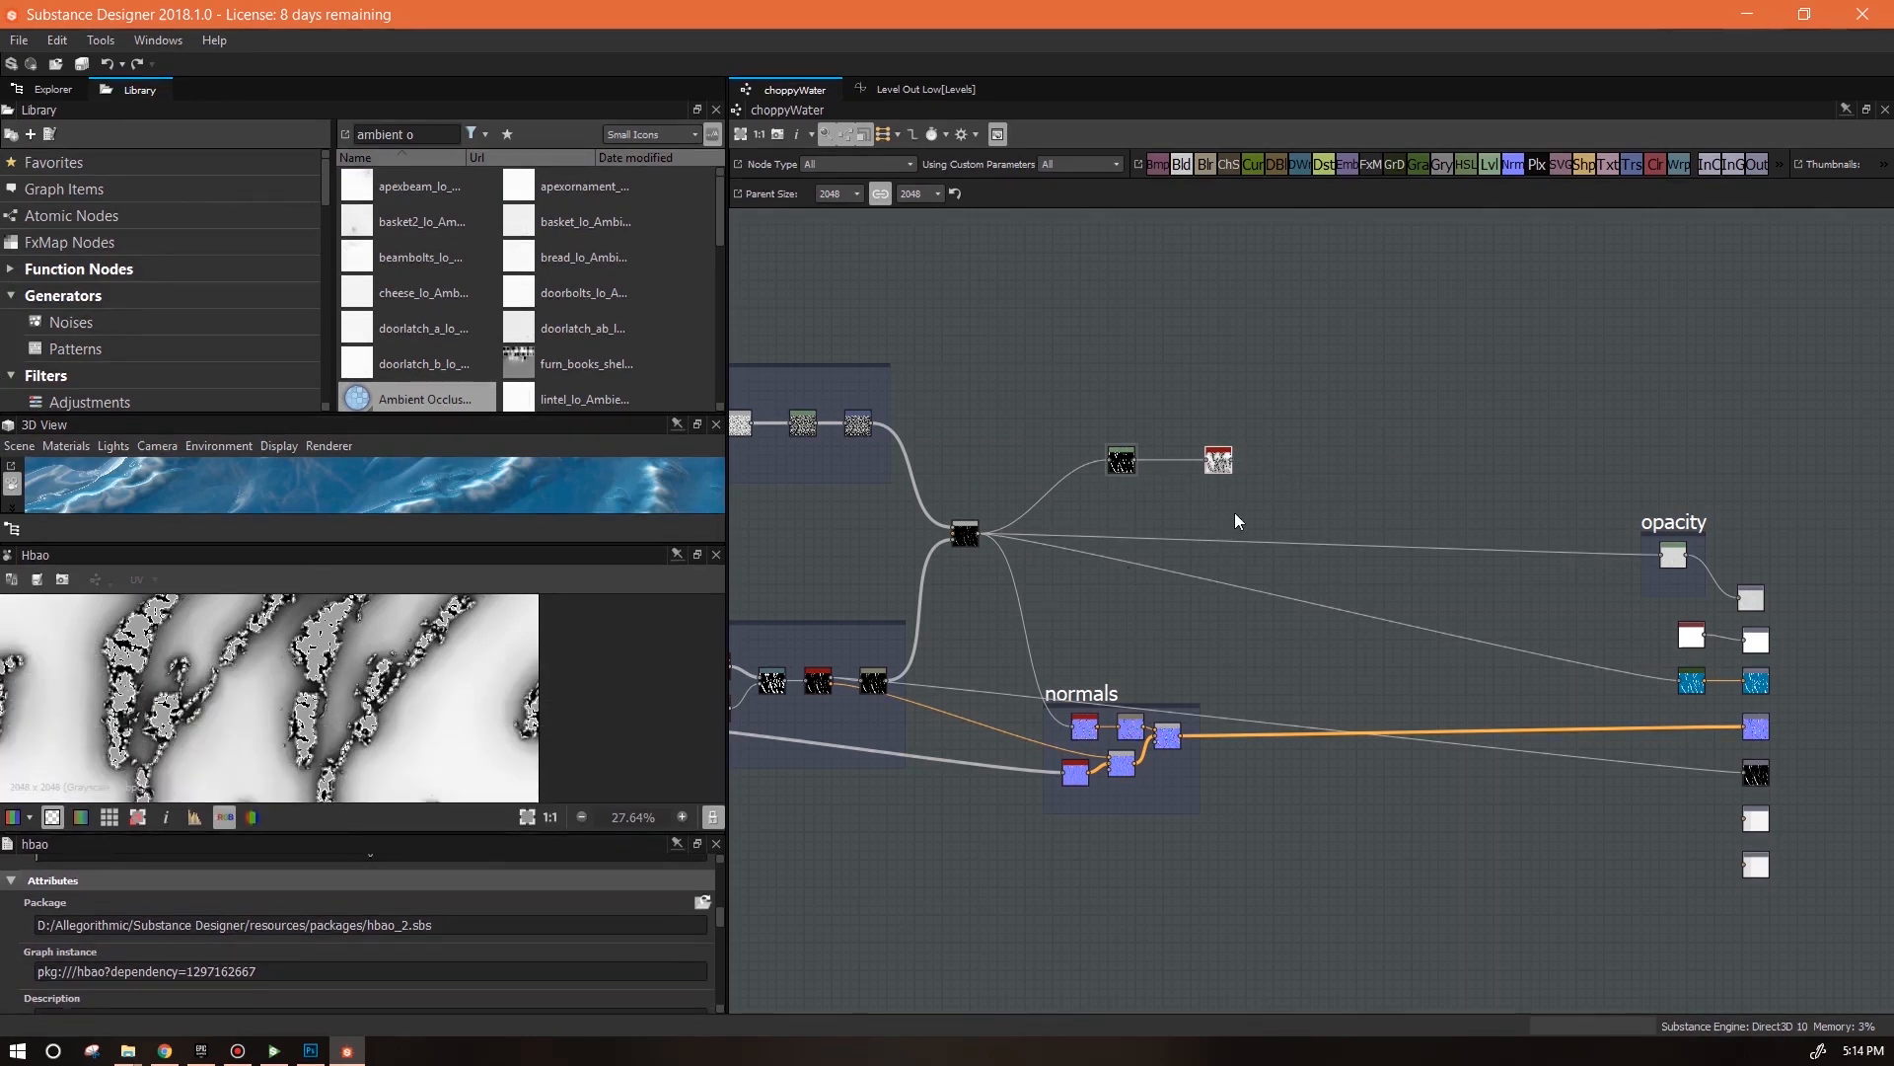
drag(429, 417, 429, 289)
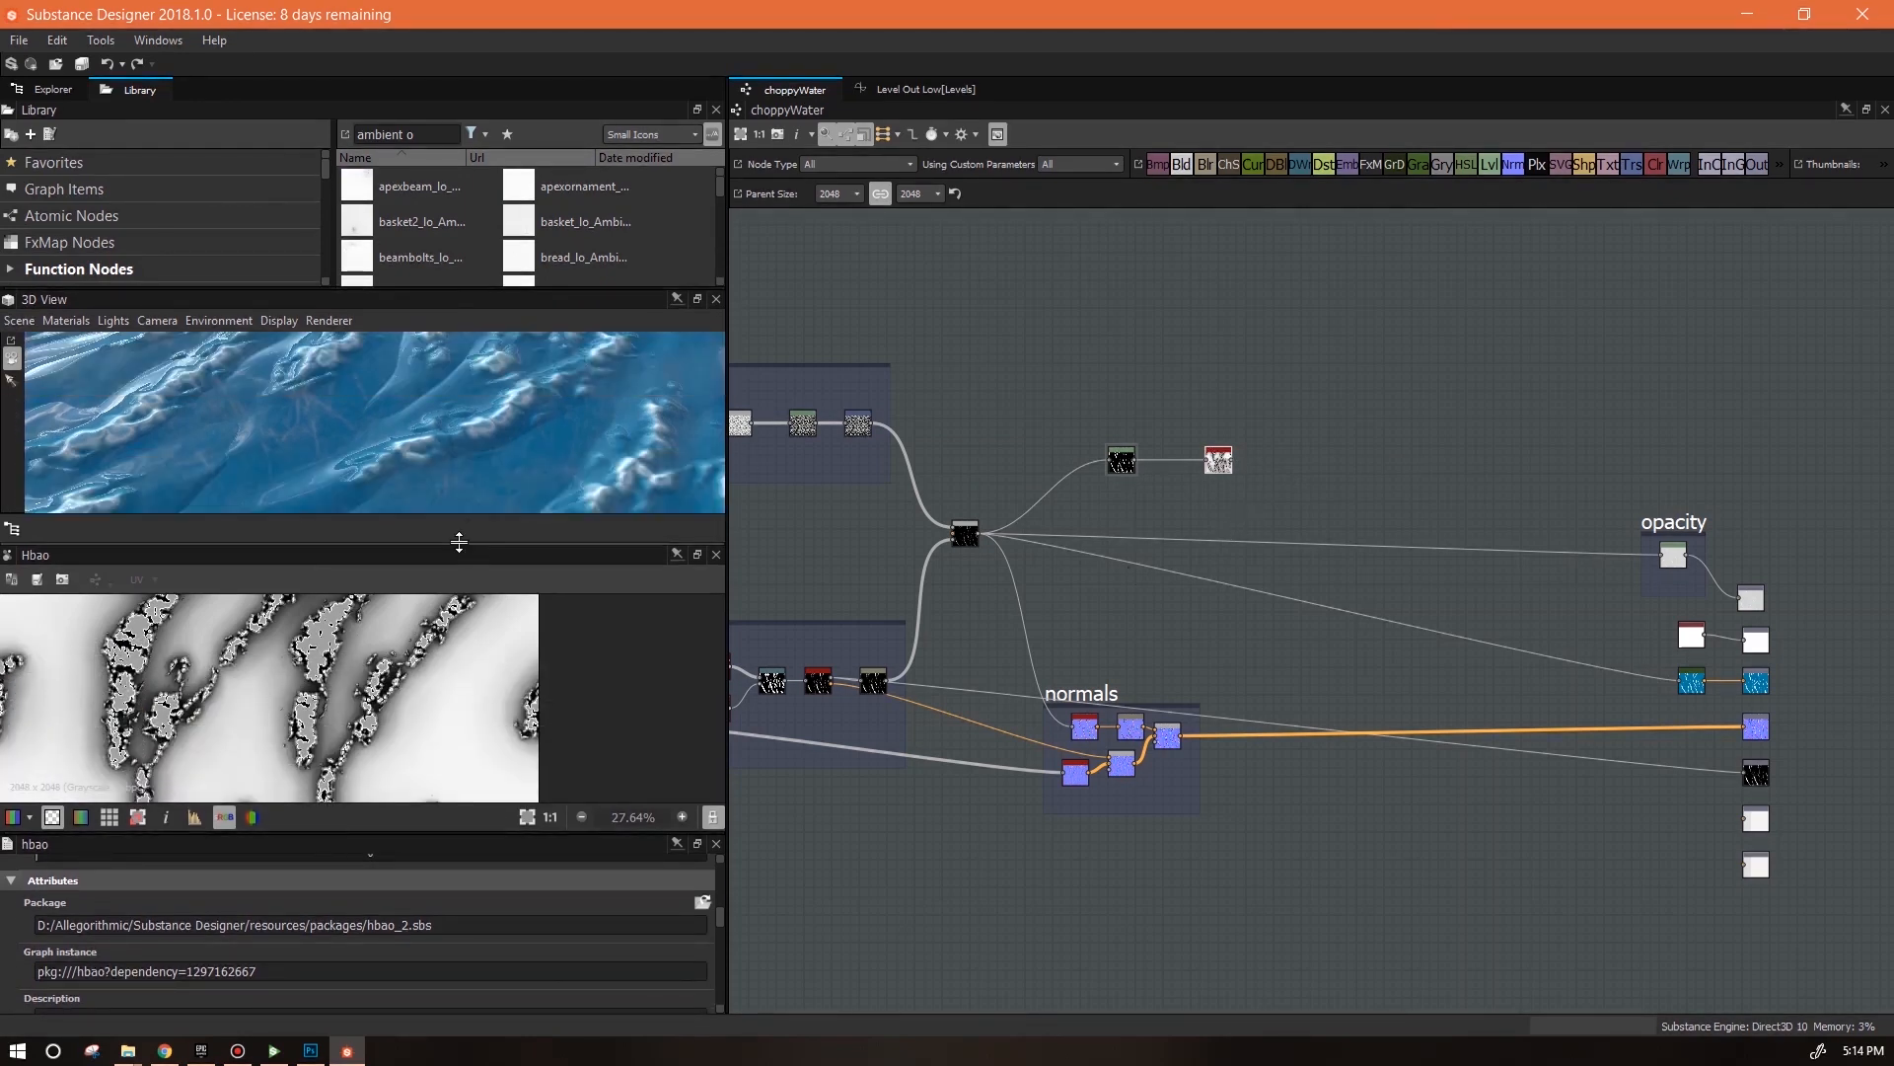
drag(459, 540, 459, 626)
drag(1356, 544, 1752, 639)
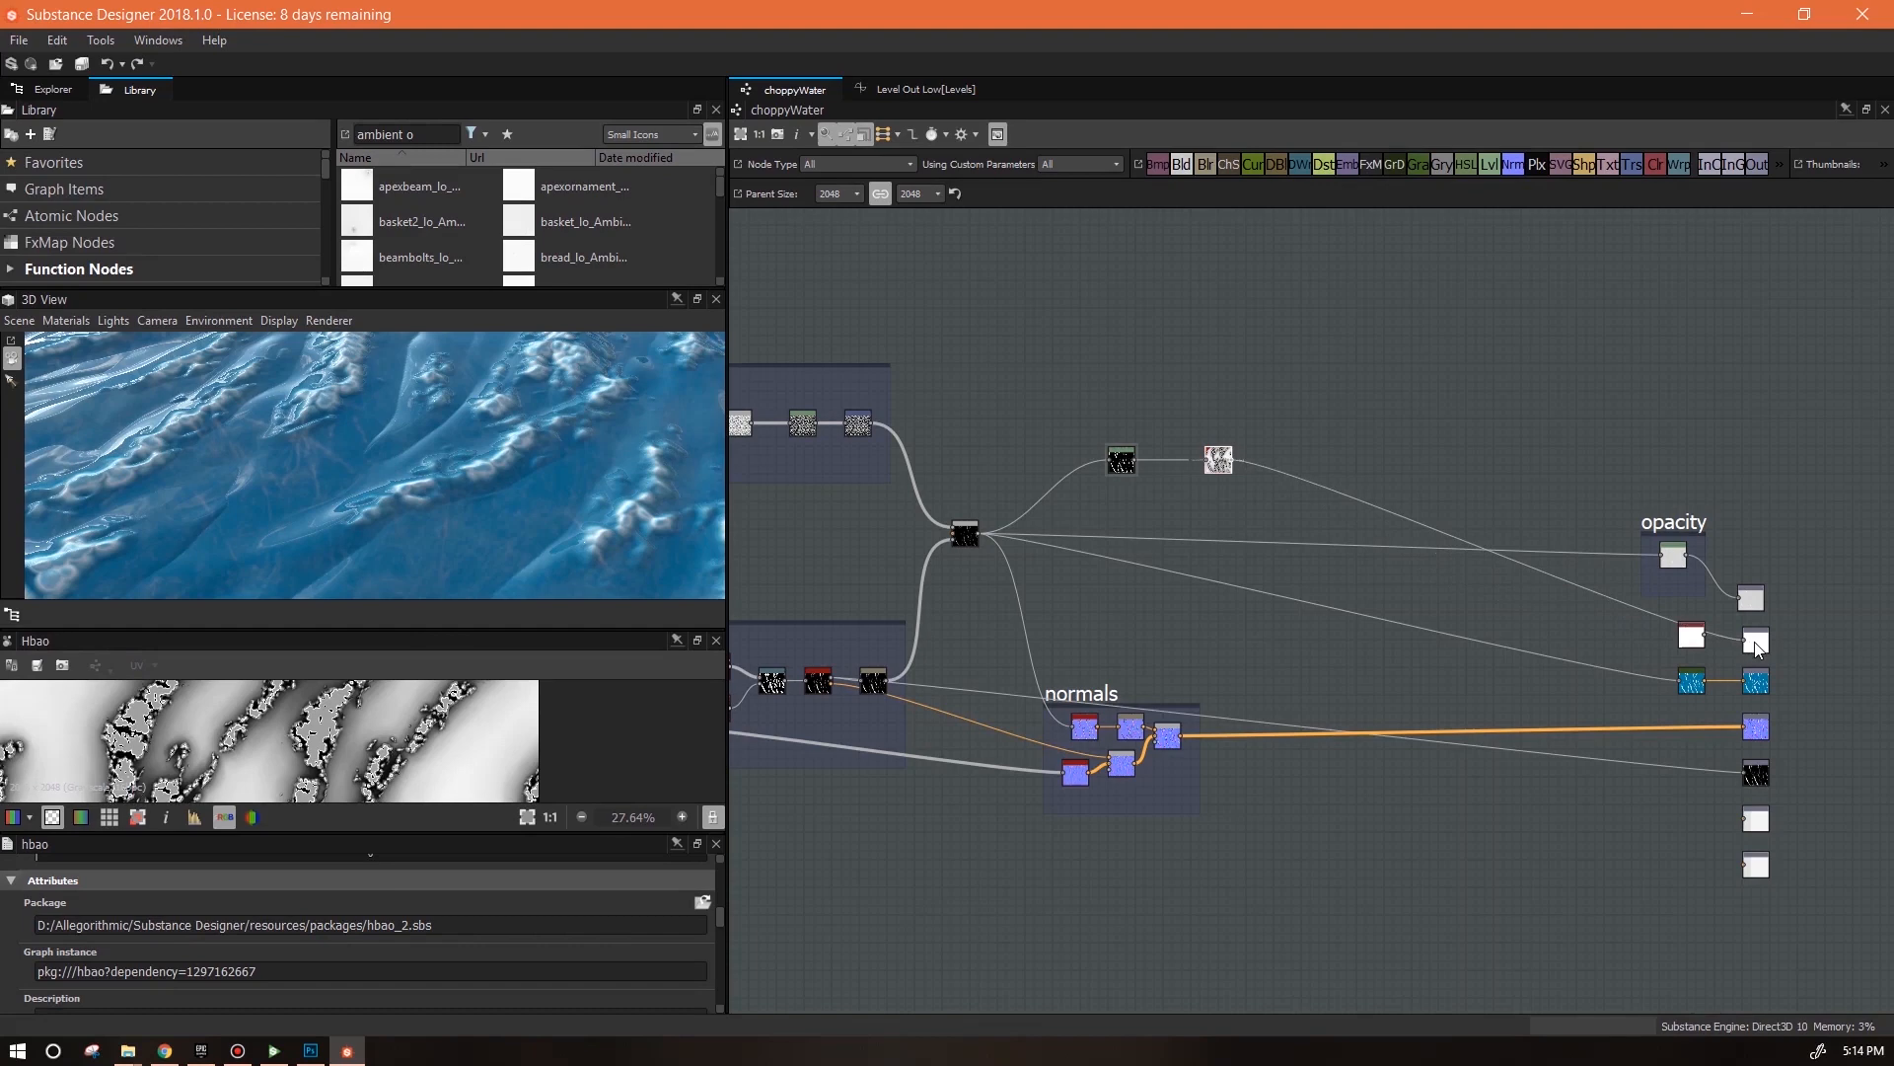
Set GPU Optimization to True on the HBAO node
drag(511, 507, 1131, 489)
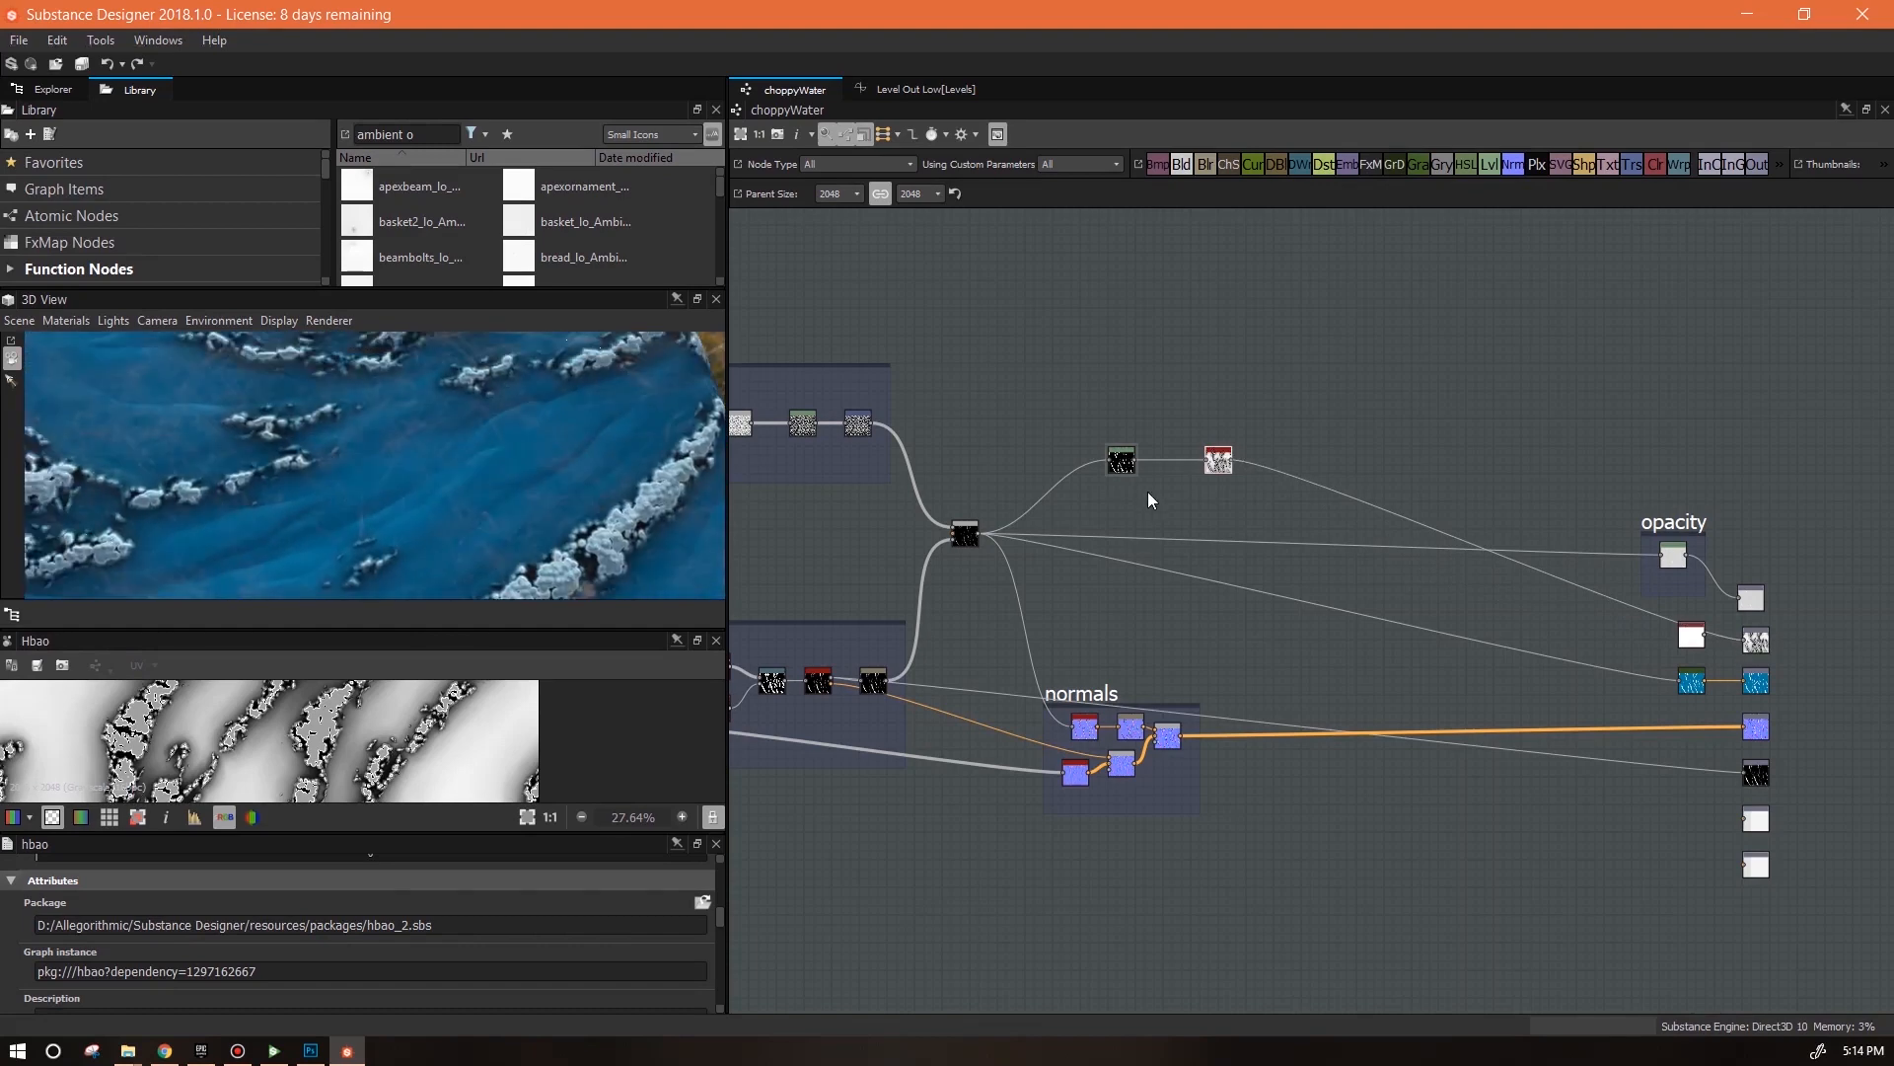
drag(719, 920, 713, 987)
click(422, 993)
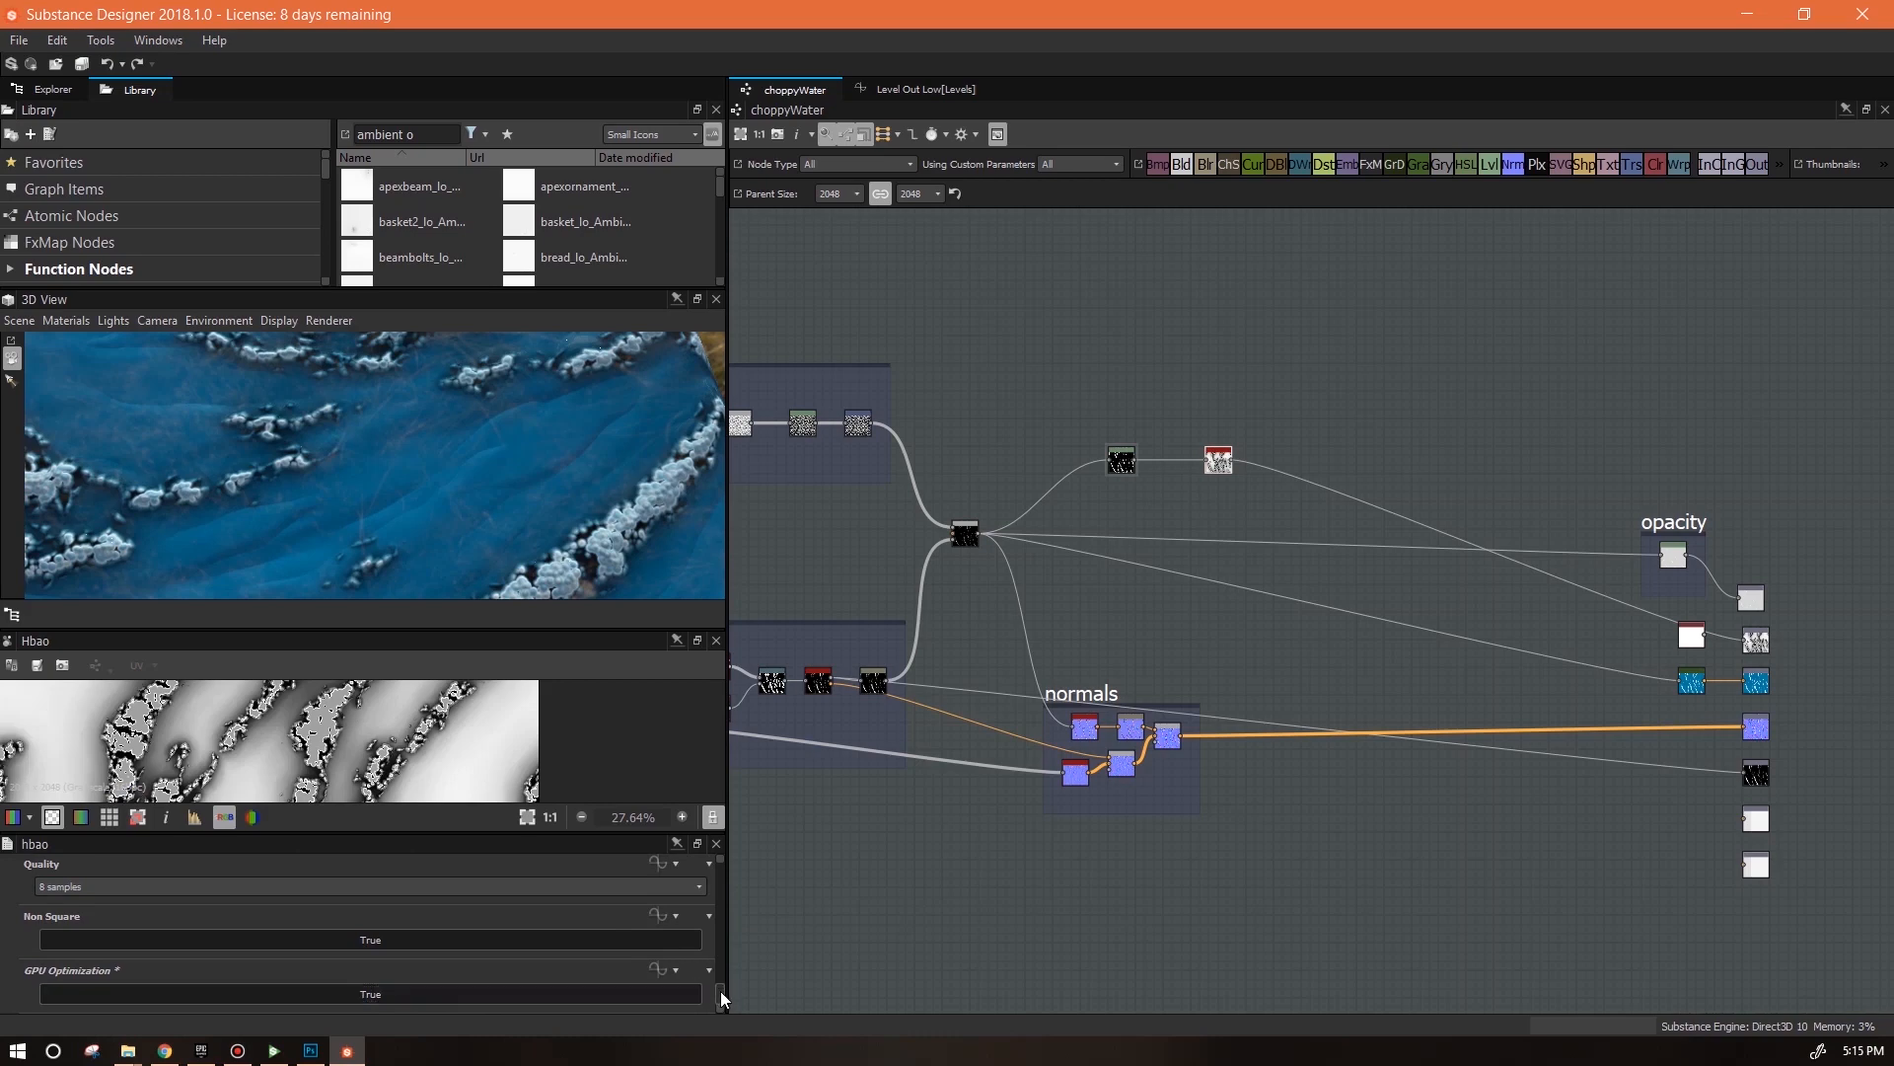
Set the HBAO node's quality to 4 samples
scroll(720, 991, up, 1)
click(697, 893)
click(690, 906)
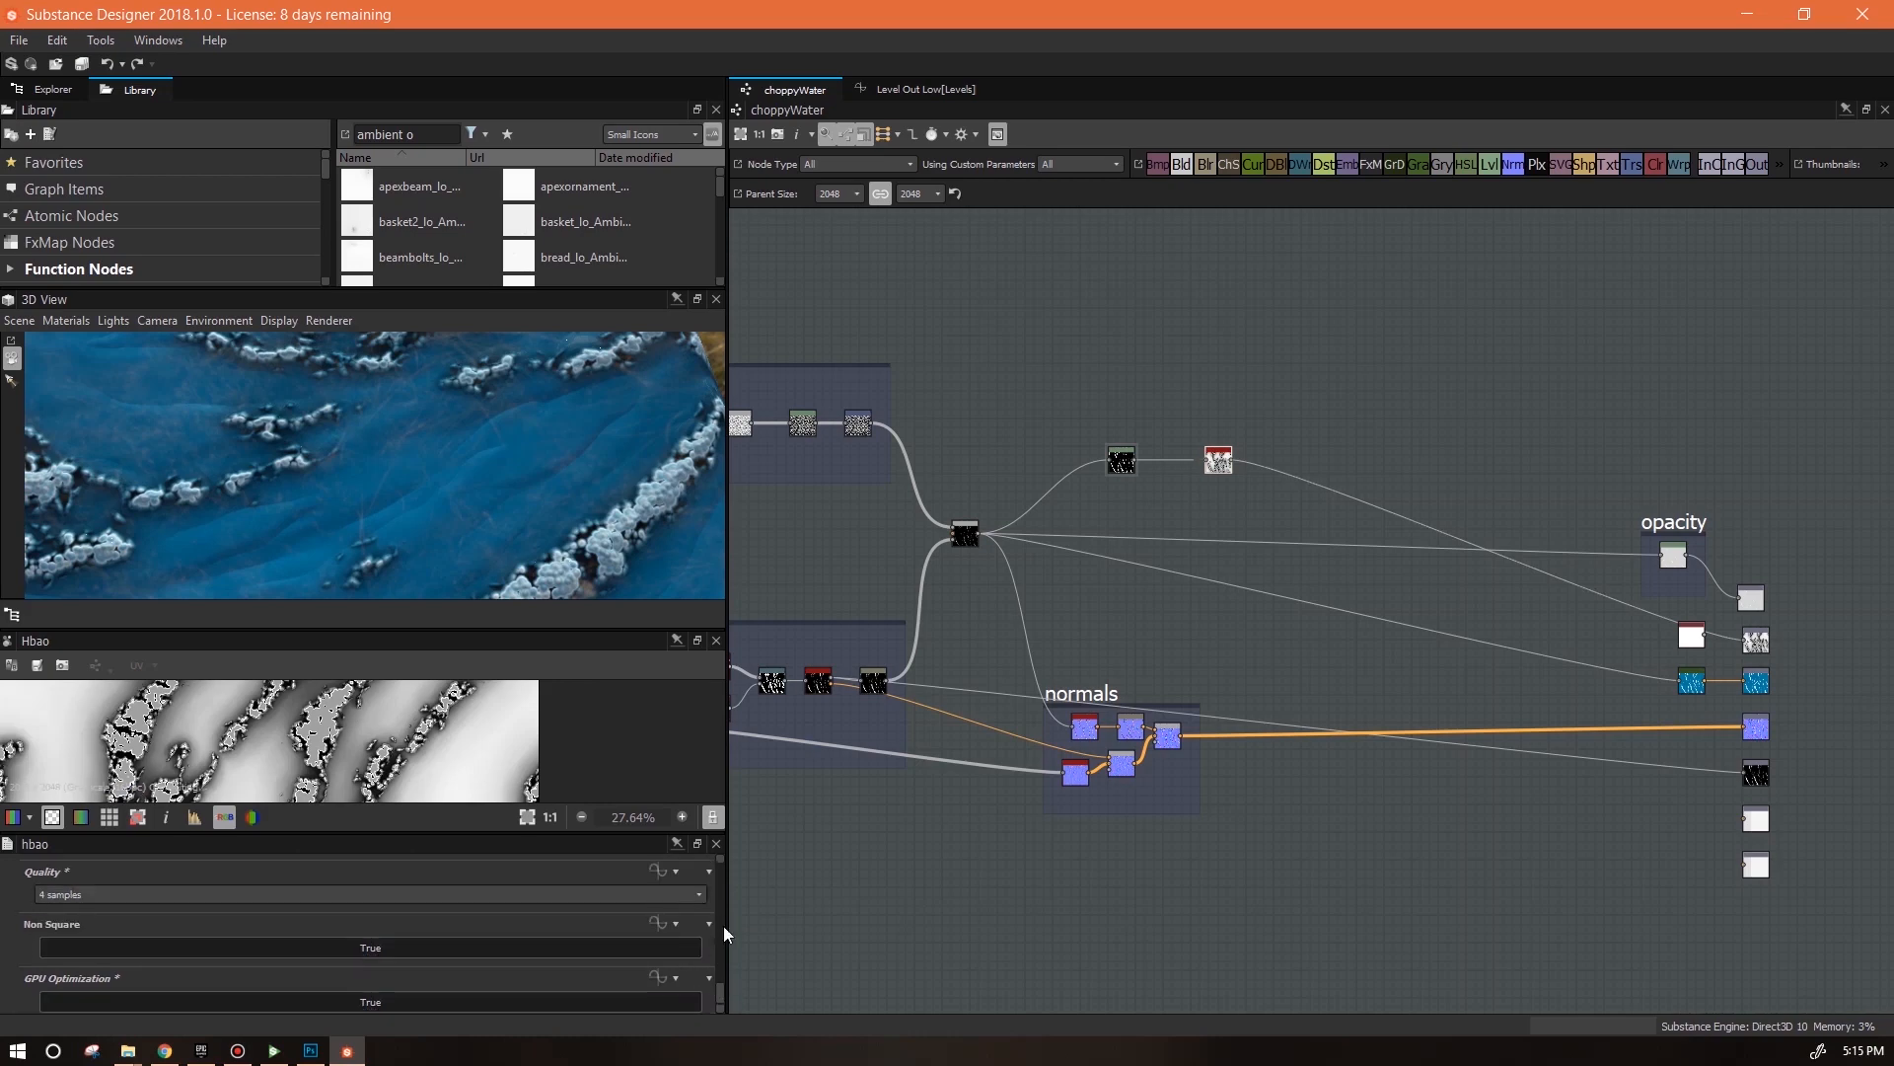
Set the HBAO node's height depth to 0.01 and its radius to 0.03, and check the occlusion on the foam up close
scroll(720, 991, up, 3)
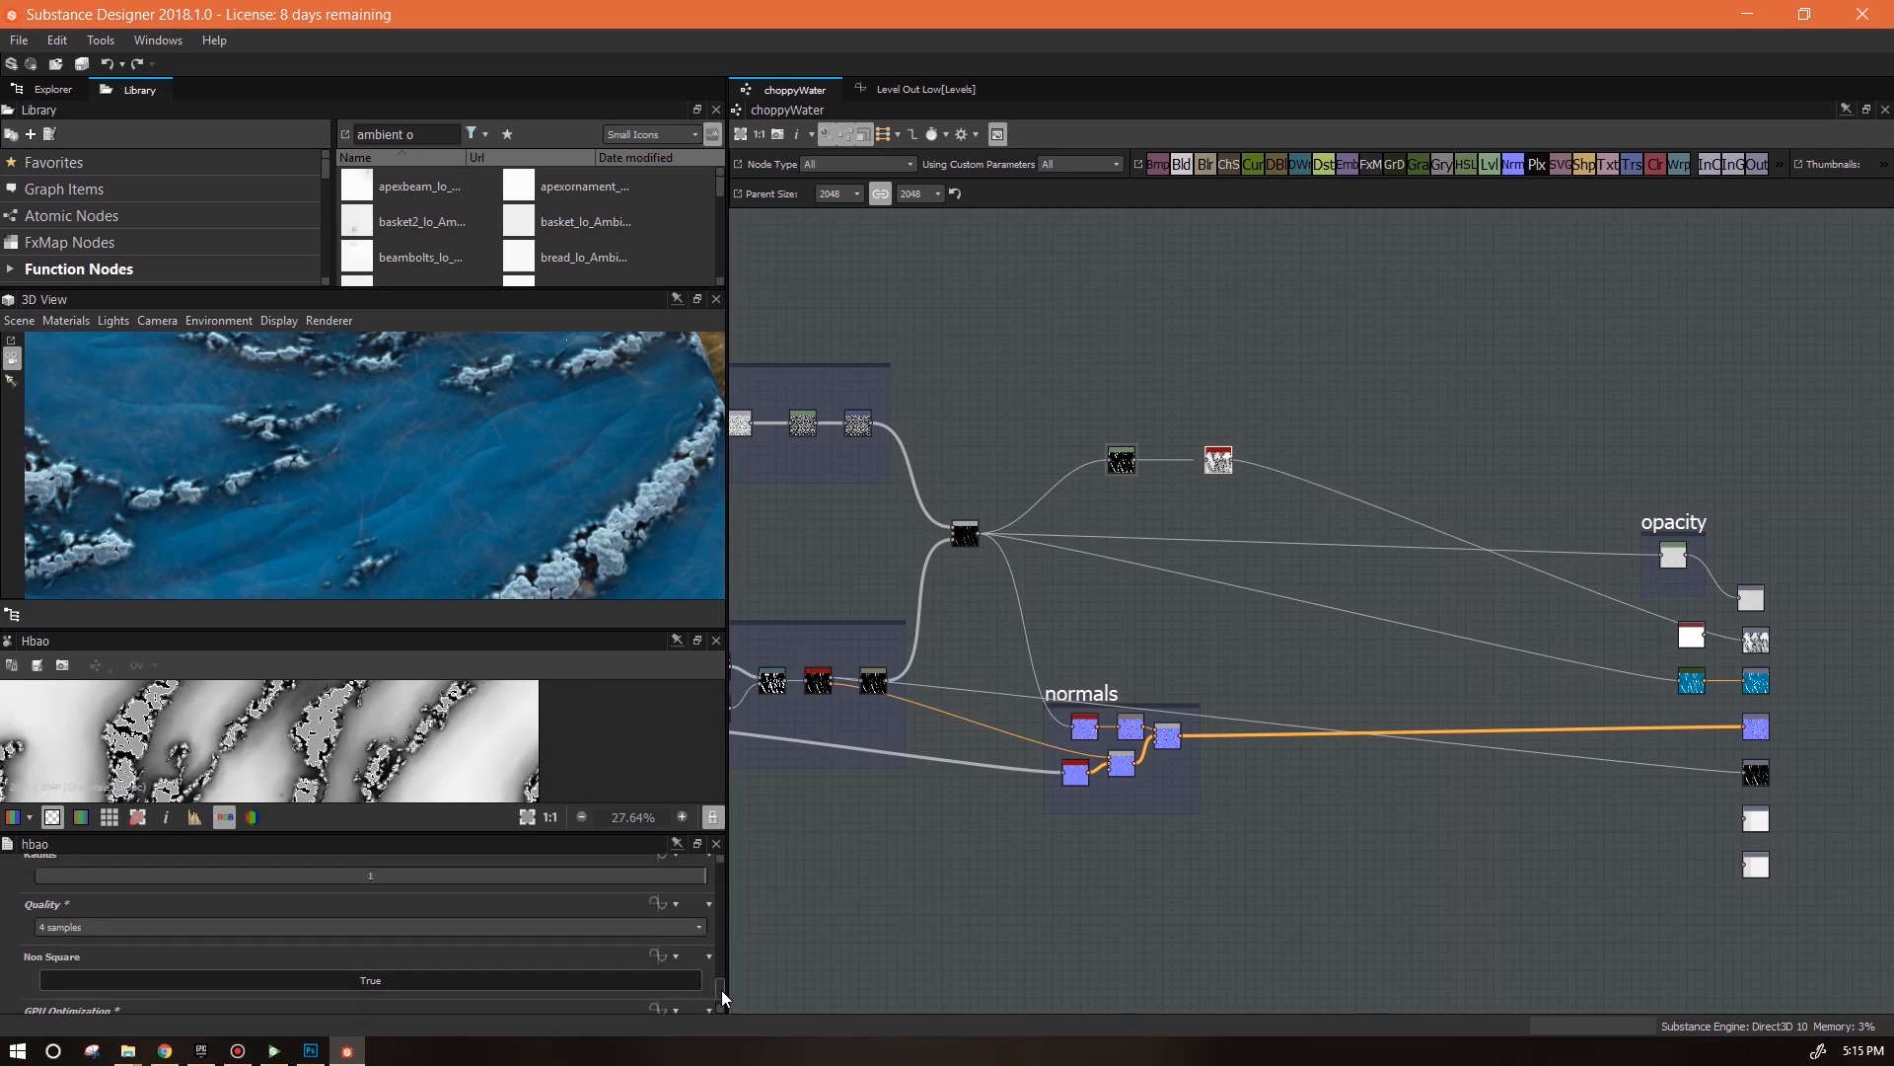
drag(617, 993, 41, 933)
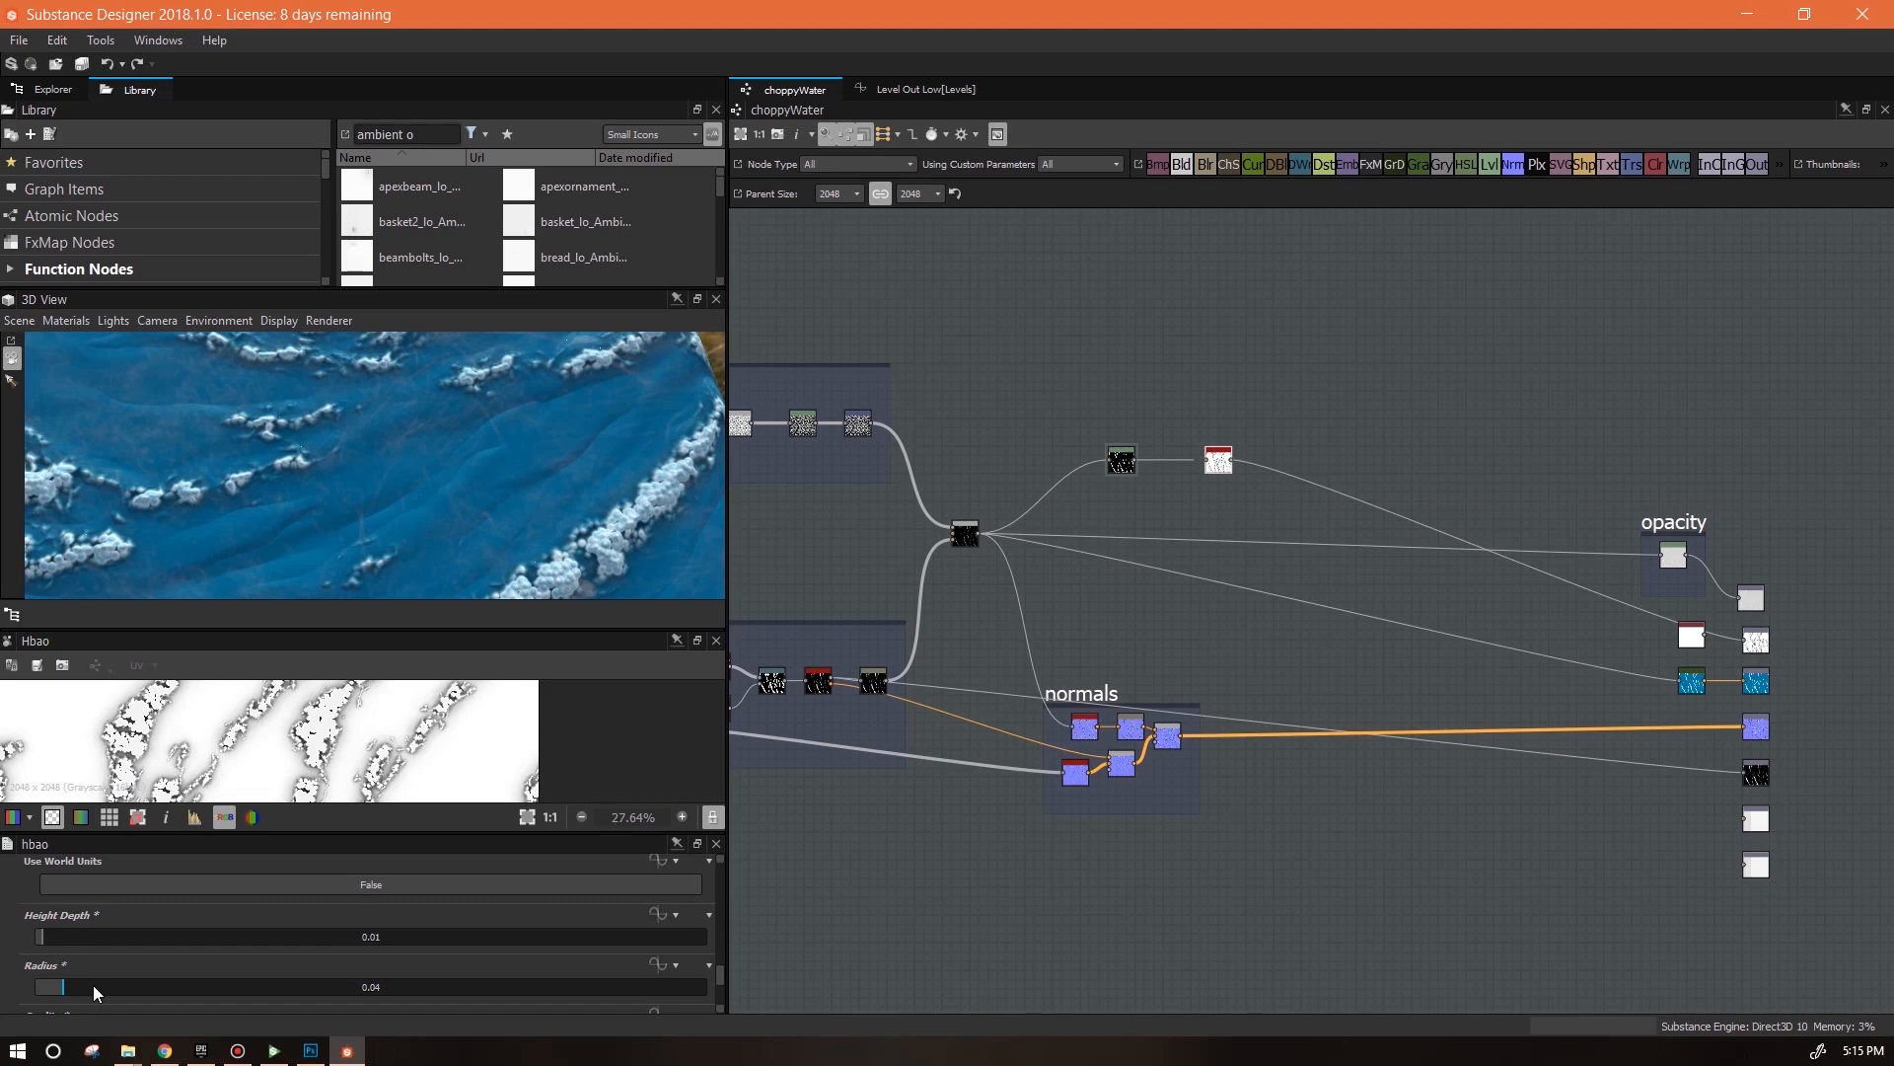
mouse_move(412, 537)
mouse_down()
mouse_move(436, 425)
mouse_move(606, 463)
mouse_up()
click(57, 987)
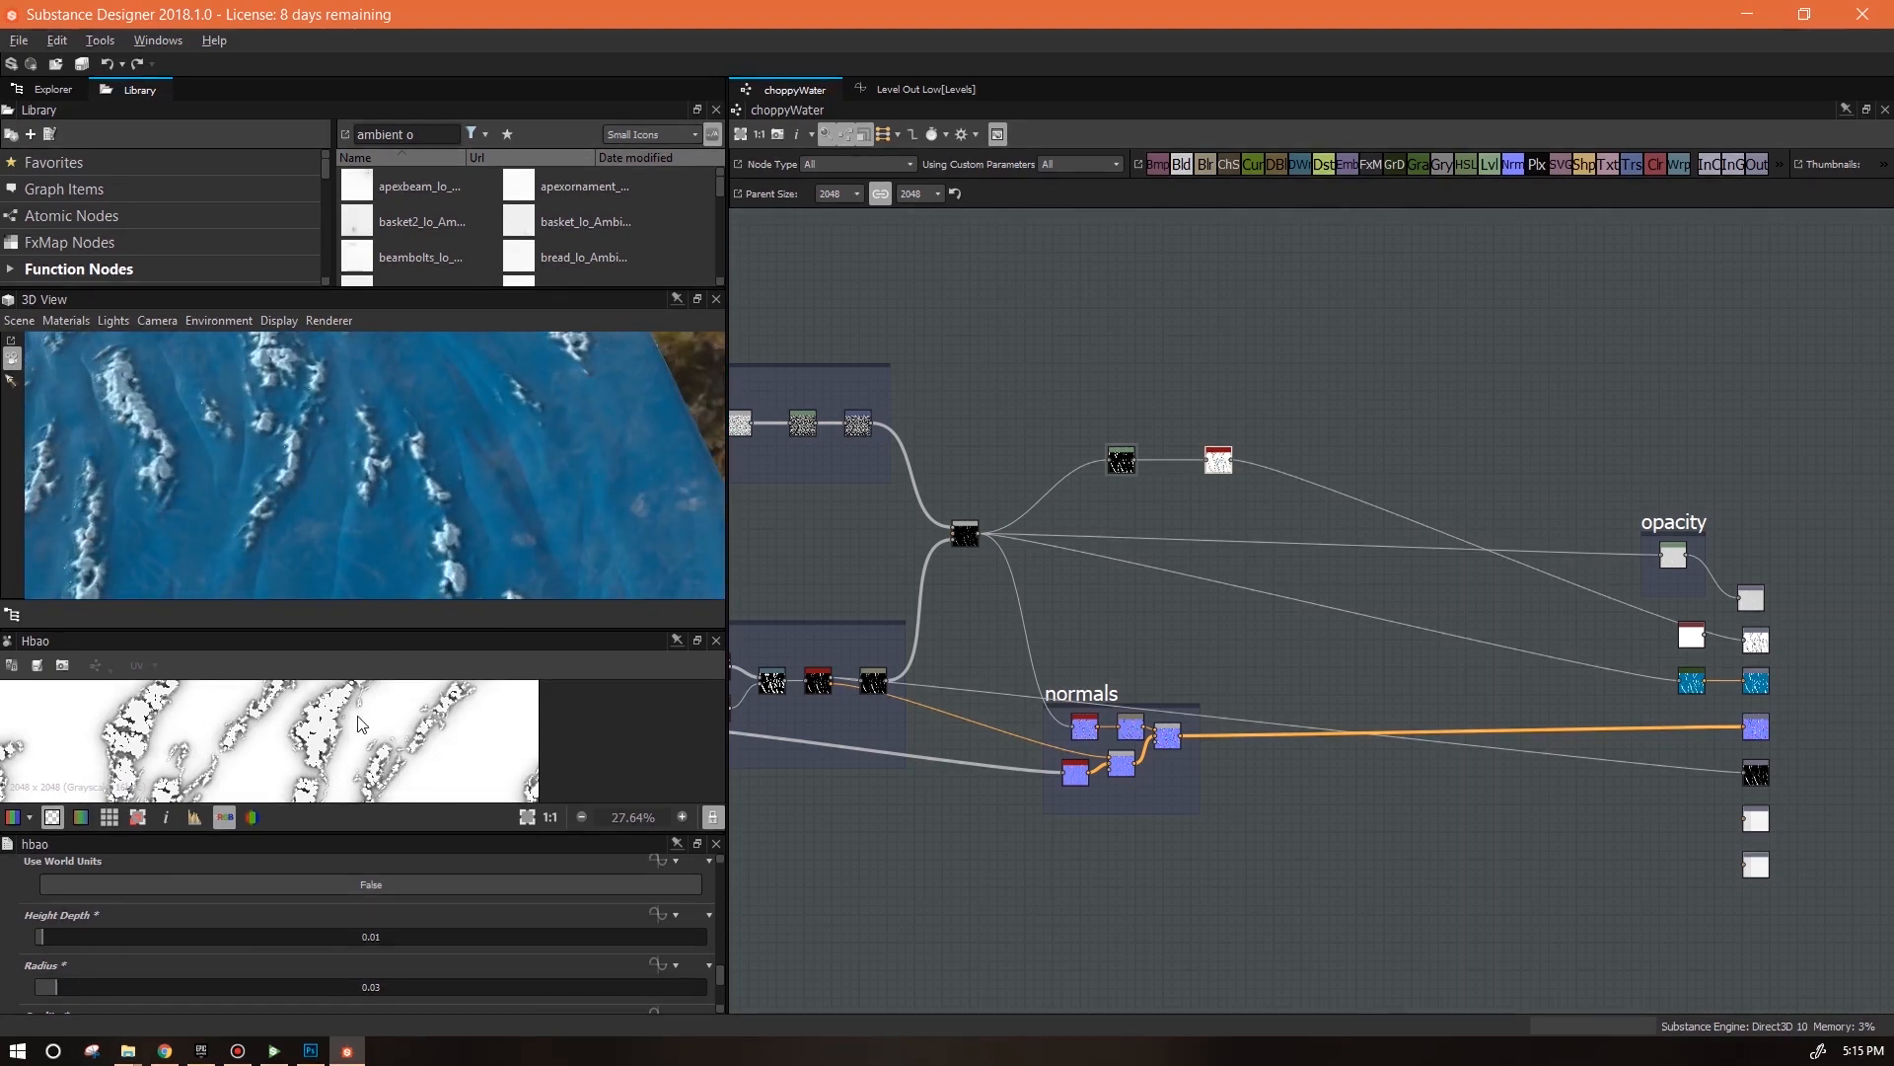
drag(361, 619, 361, 434)
scroll(477, 731, up, 3)
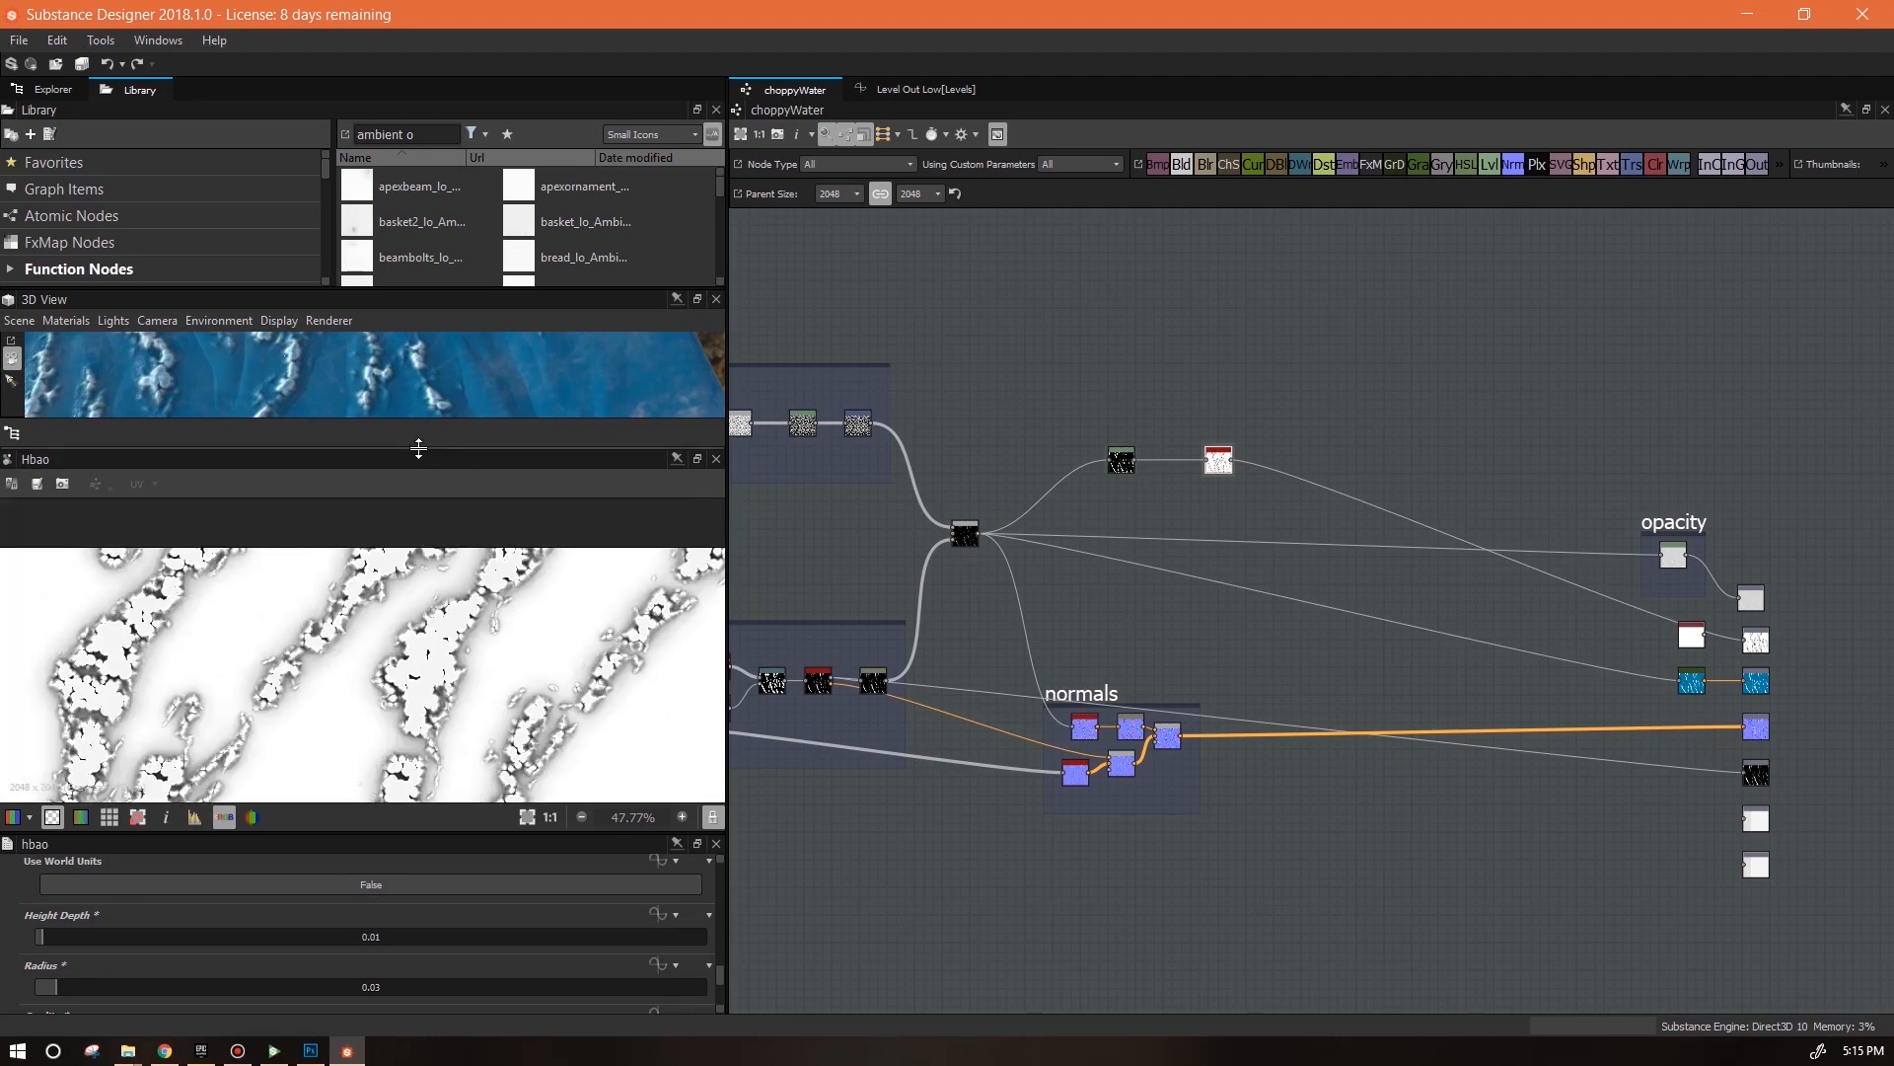
drag(418, 449, 418, 665)
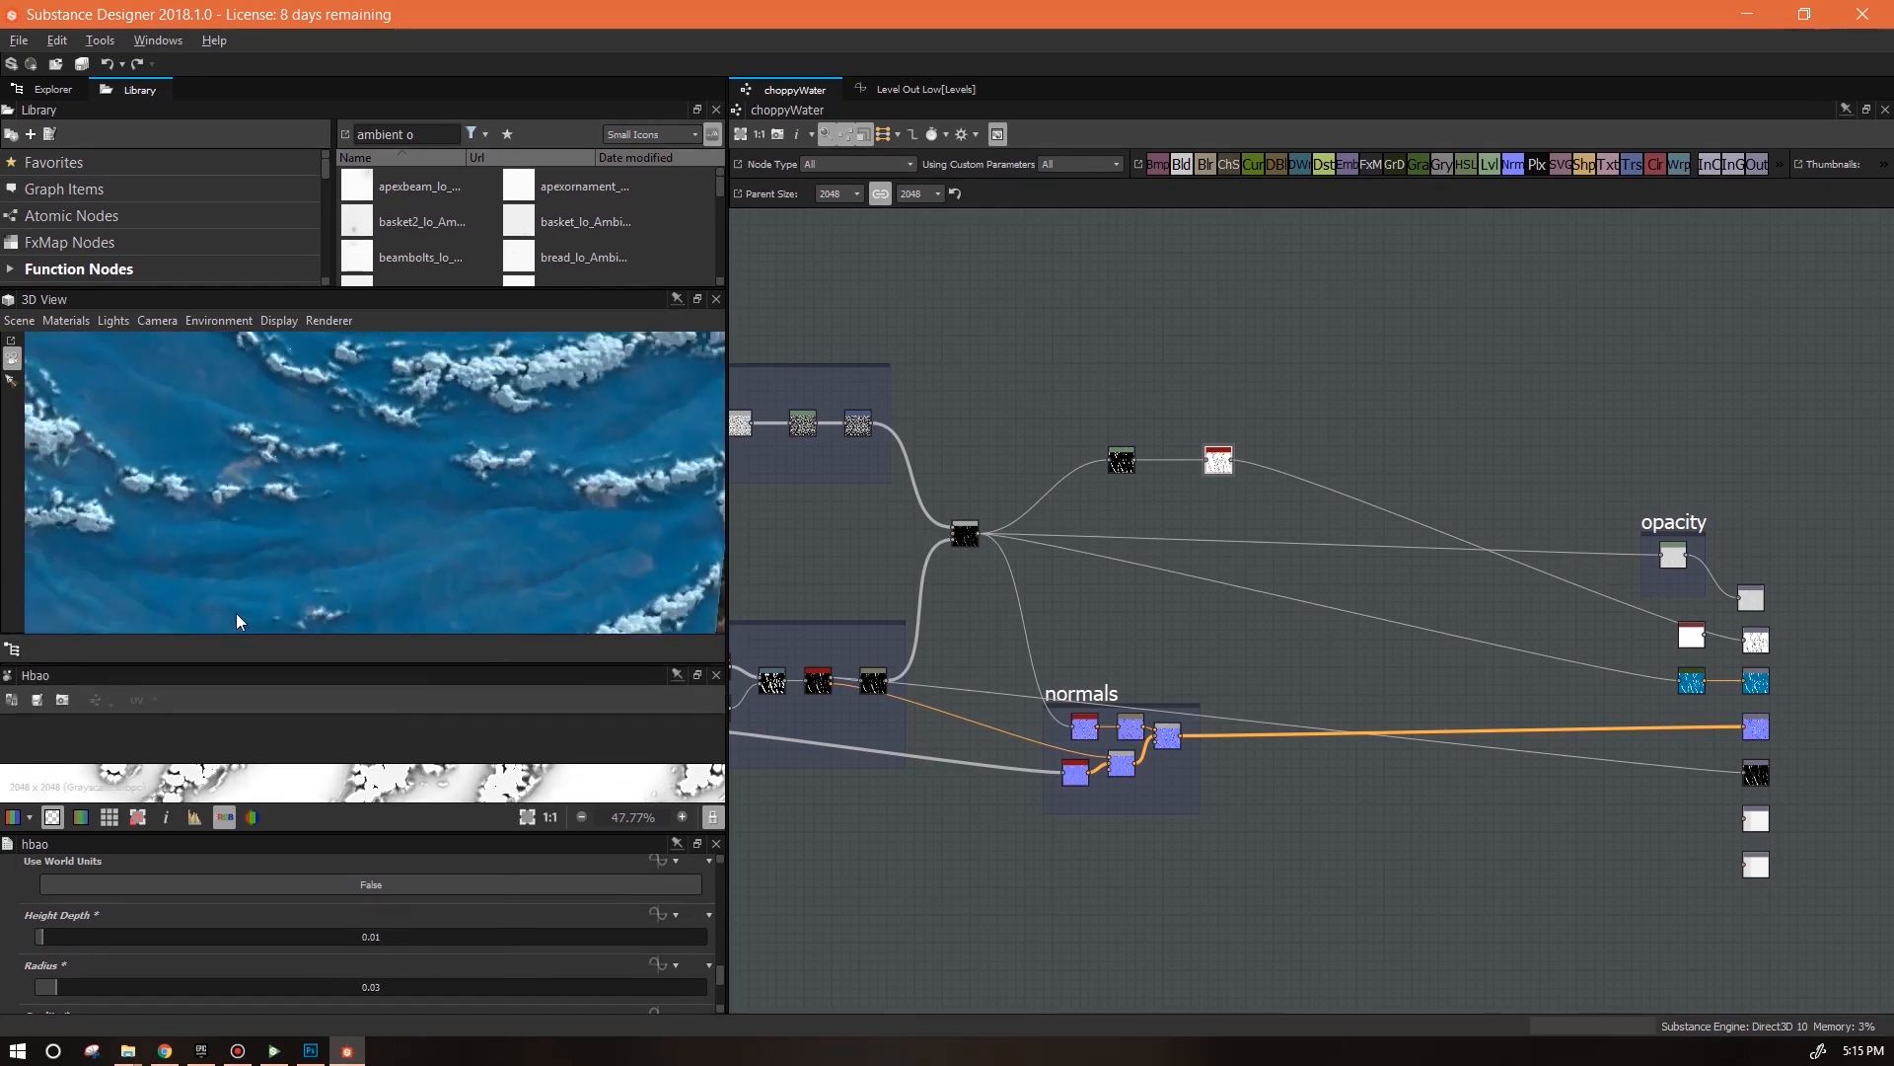
drag(430, 503, 309, 553)
drag(343, 523, 347, 523)
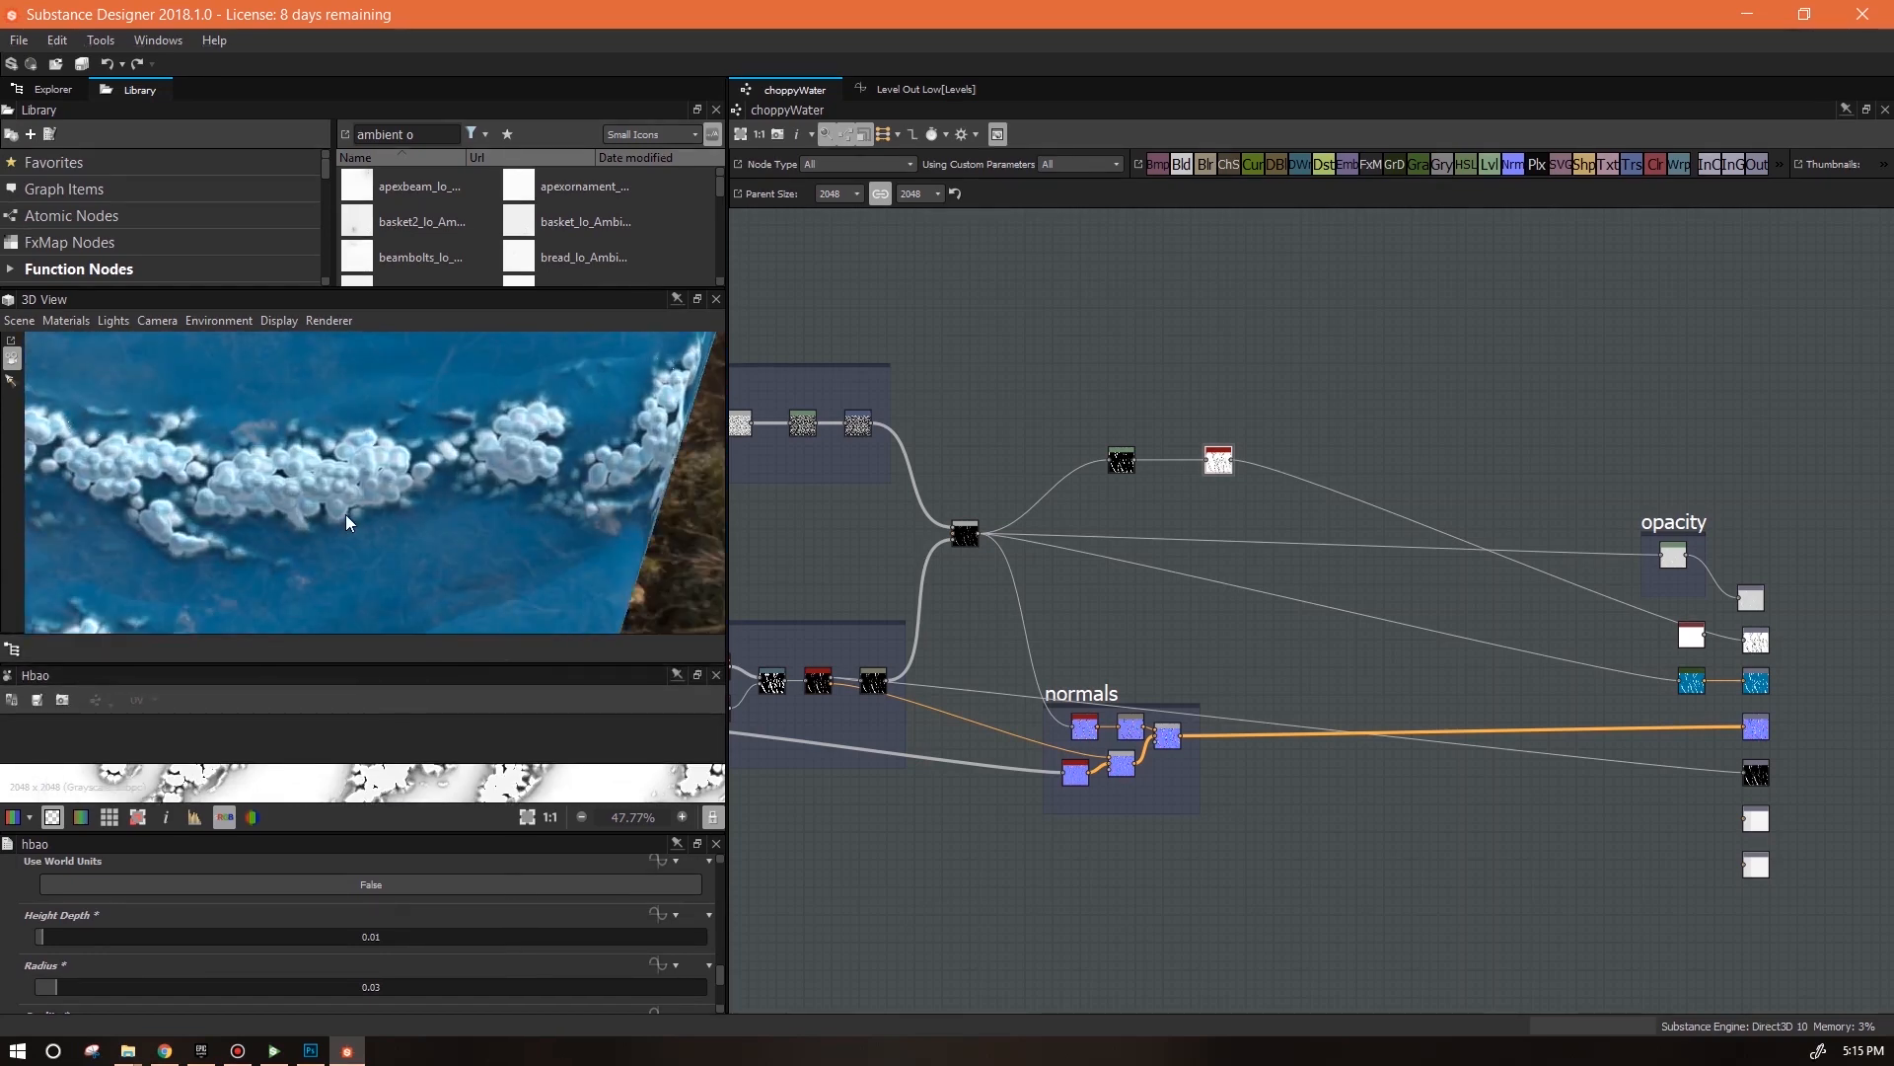
Insert a Blur node with an intensity of 1.5 between the Levels node and the HBAO node
drag(1127, 466, 1092, 462)
drag(1205, 165, 1205, 460)
drag(363, 1004, 86, 1004)
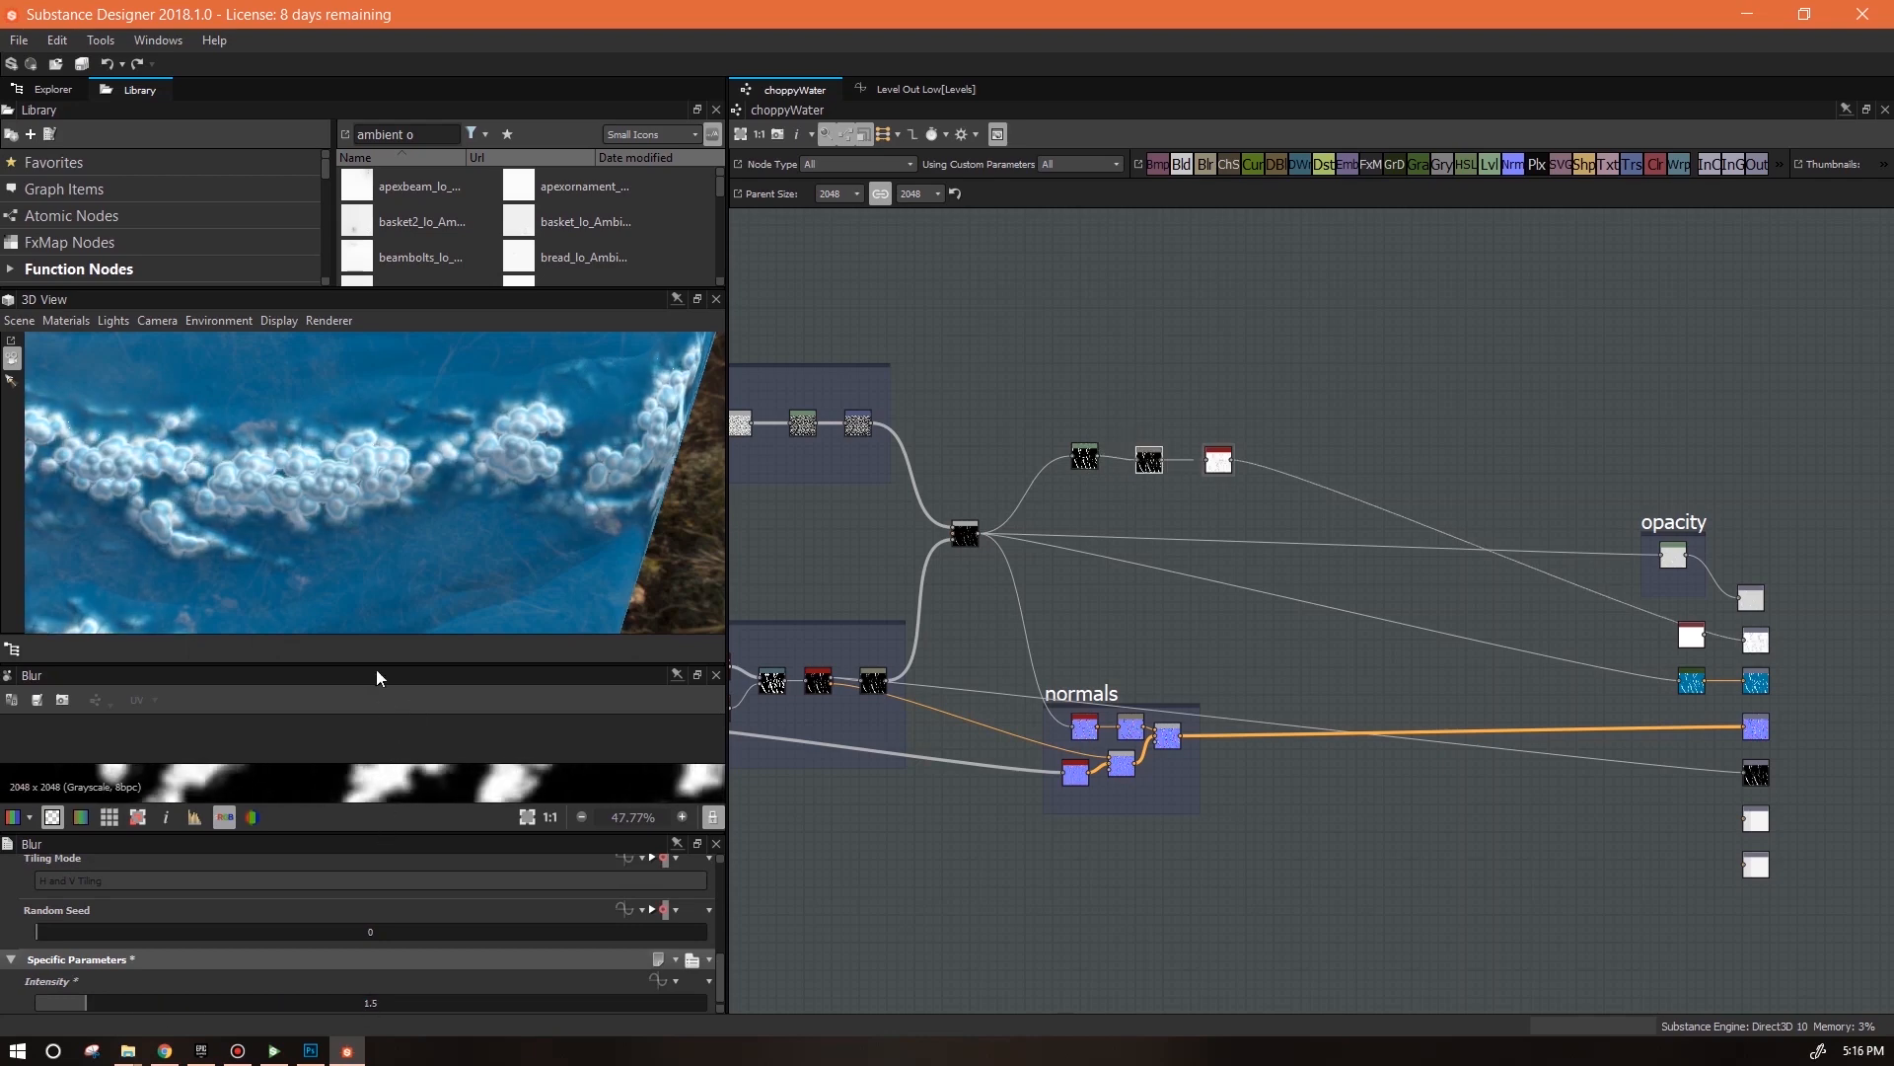
Set the HBAO node's radius to 0.01
double_click(1218, 460)
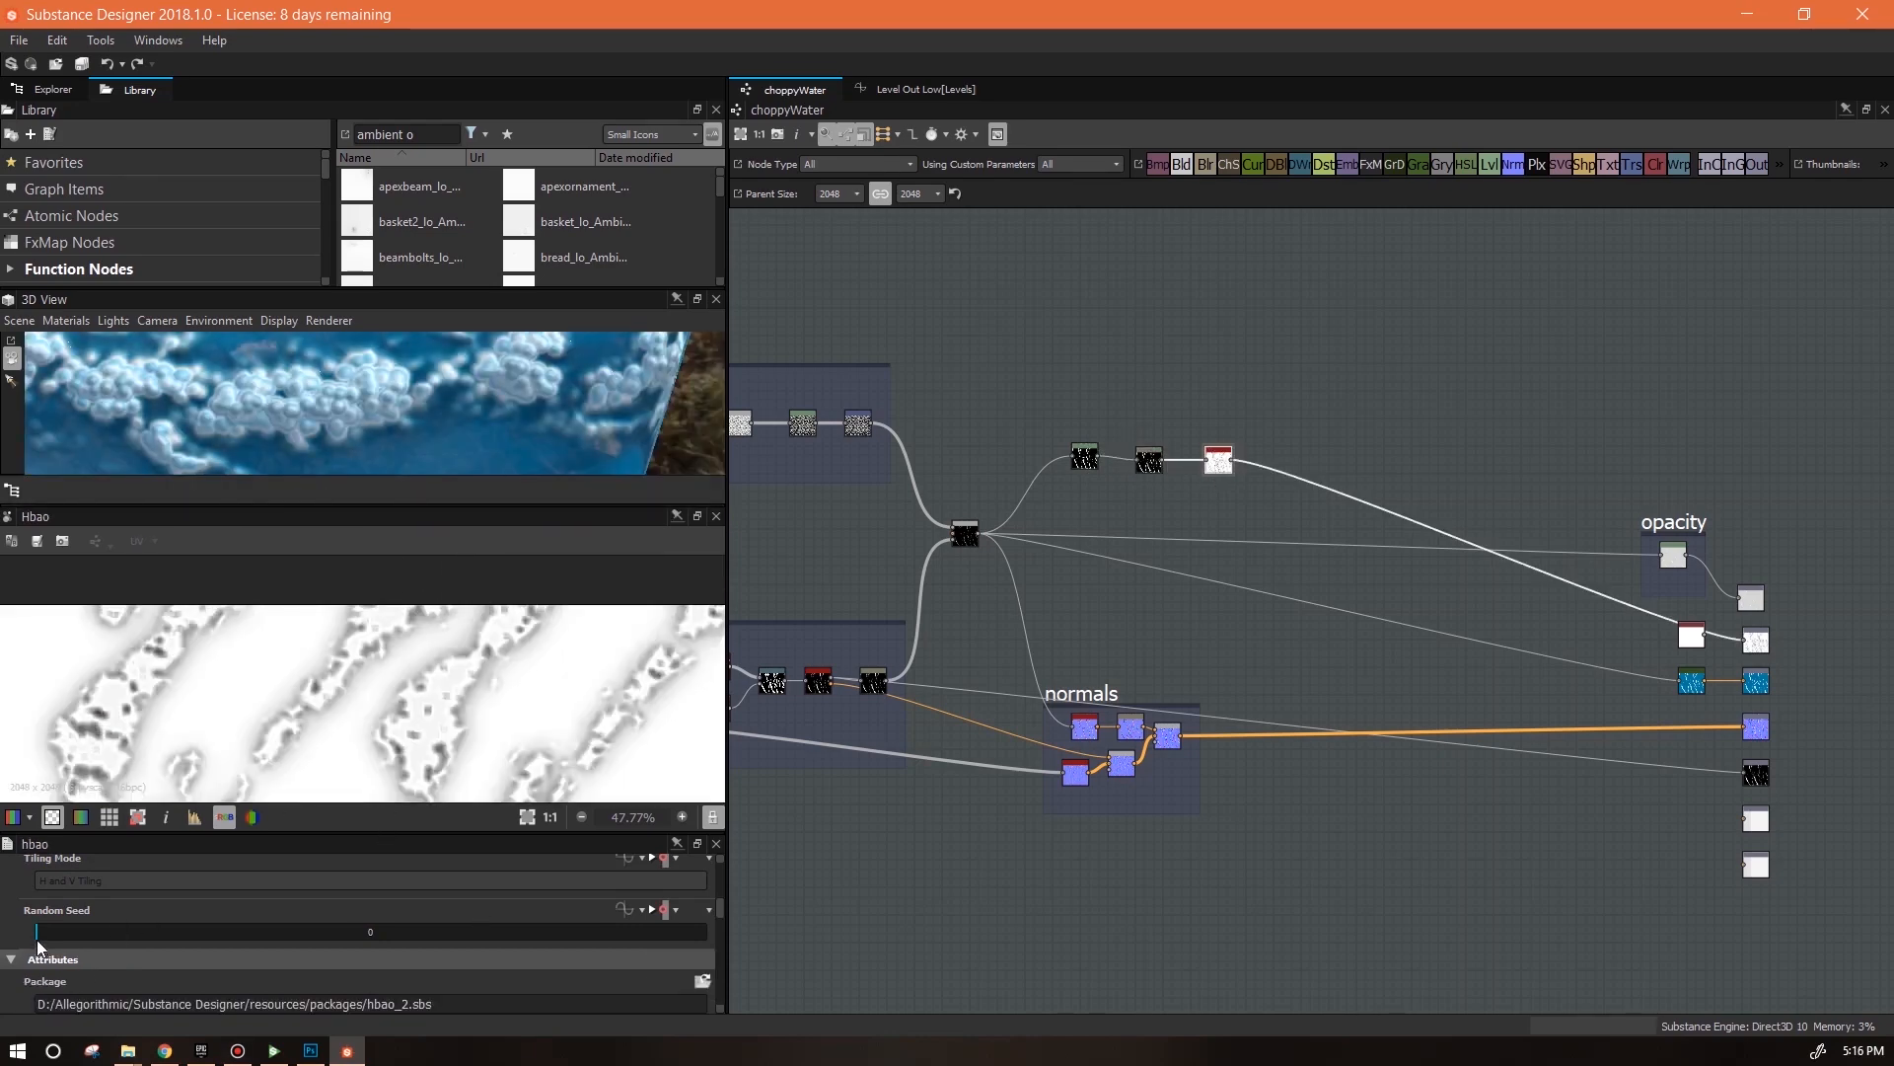
scroll(385, 415, down, 5)
drag(372, 504, 372, 731)
alt+drag(375, 563, 561, 631)
Compare the water without occlusion by feeding the Uniform Color node into the AO output, and restore the HBAO connection
drag(1705, 635, 1745, 641)
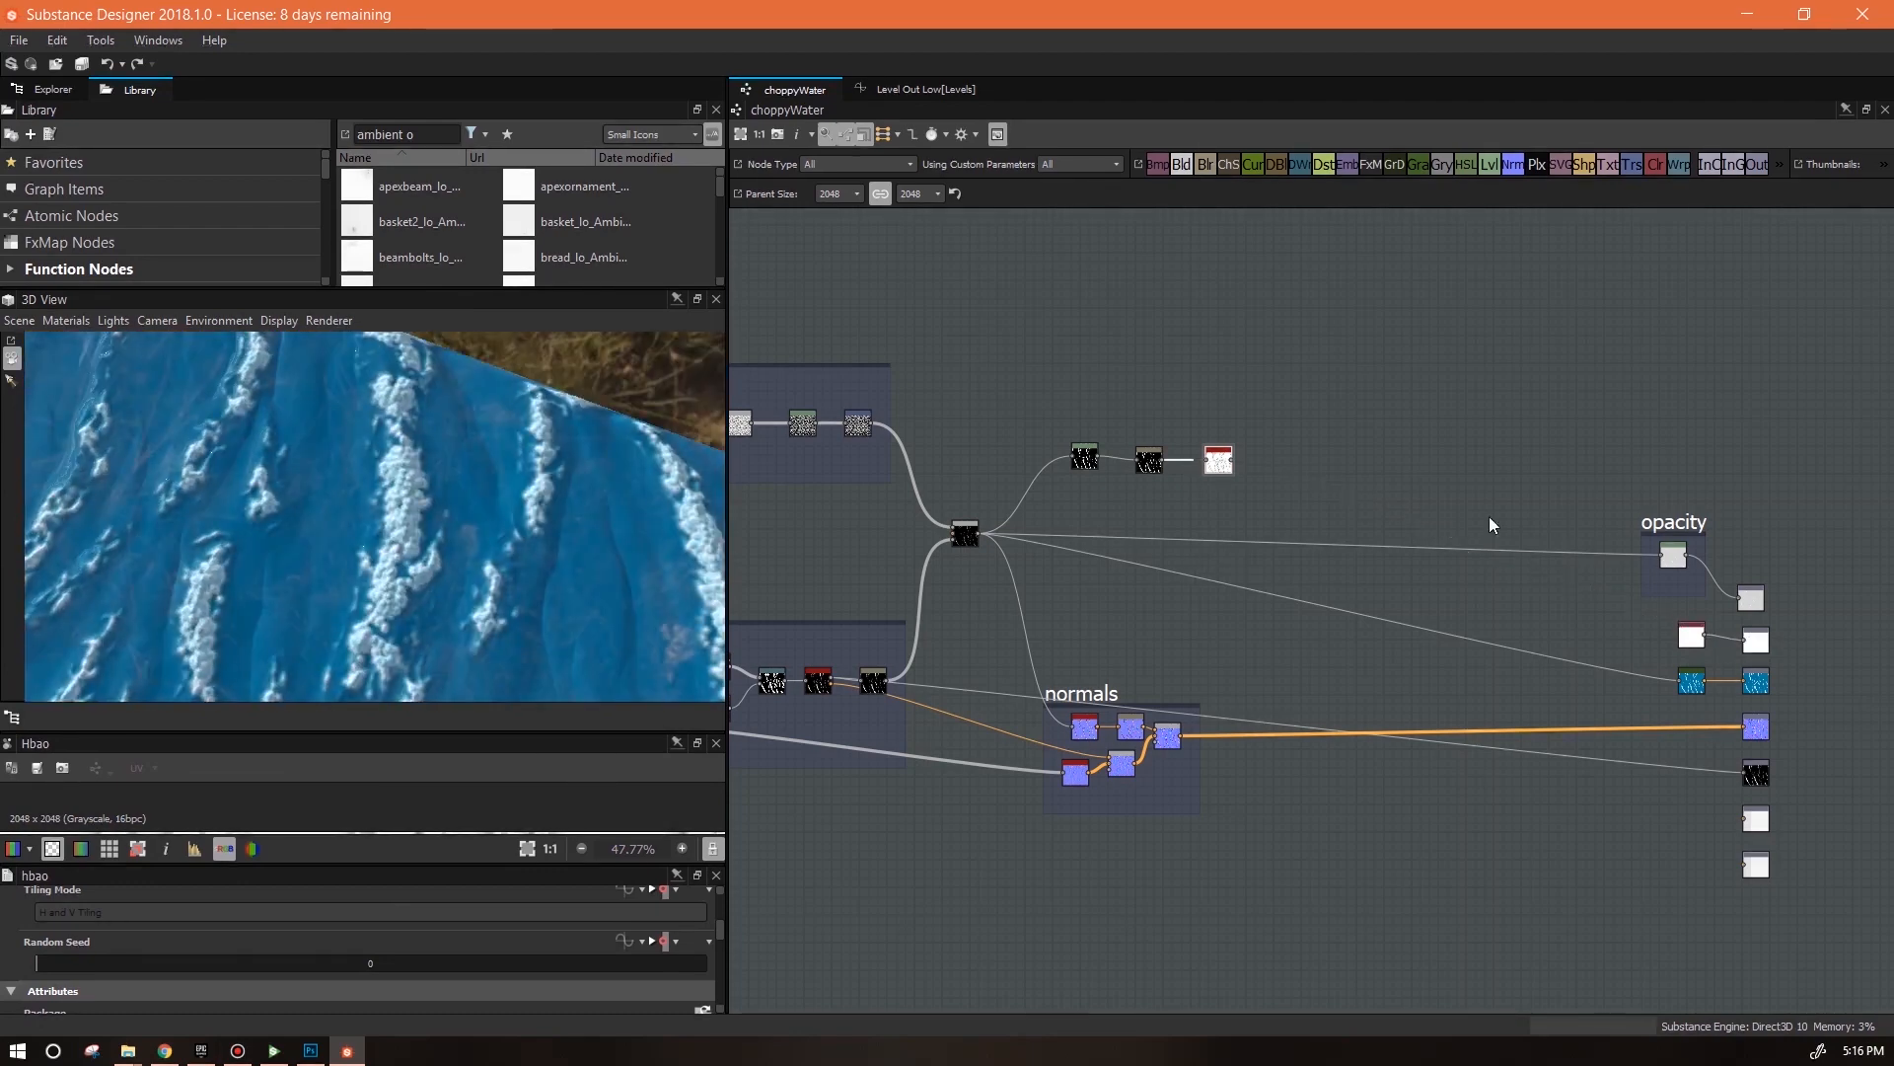
drag(721, 930, 724, 983)
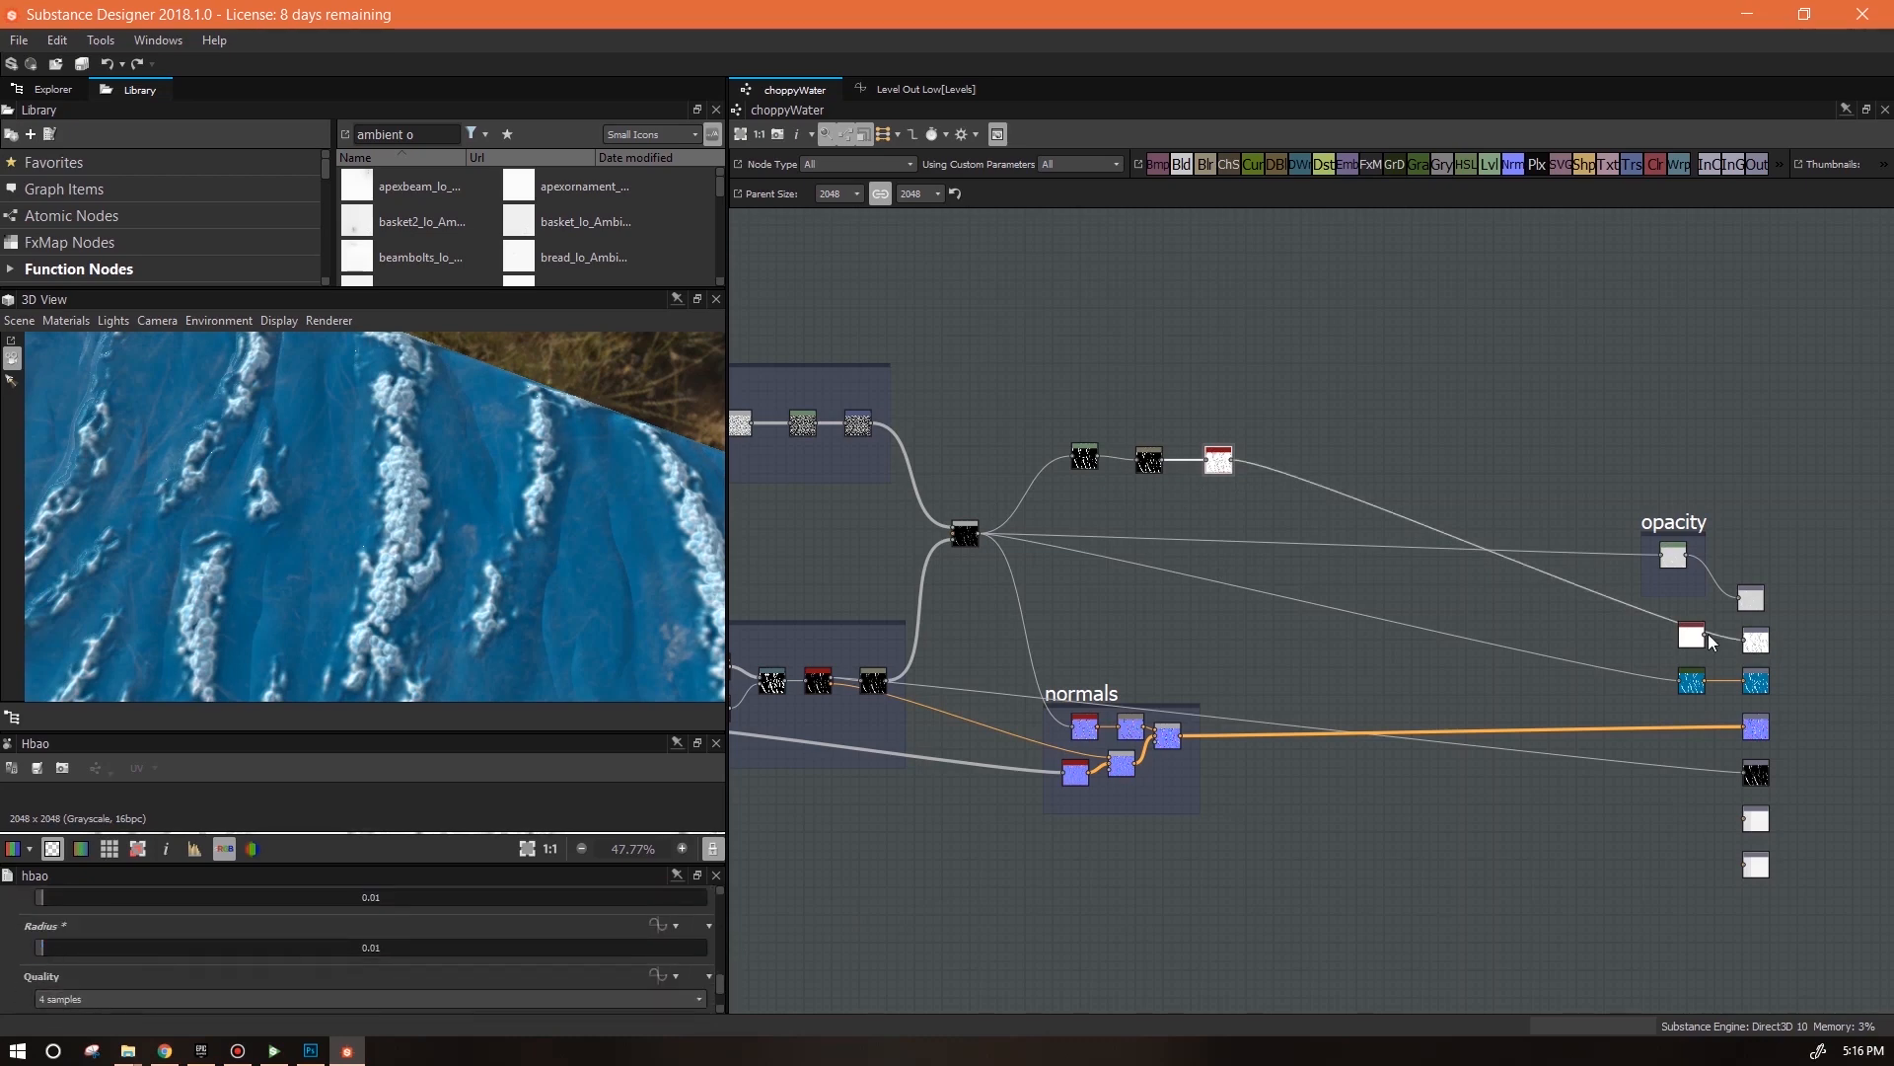
drag(706, 505, 493, 424)
drag(532, 500, 254, 531)
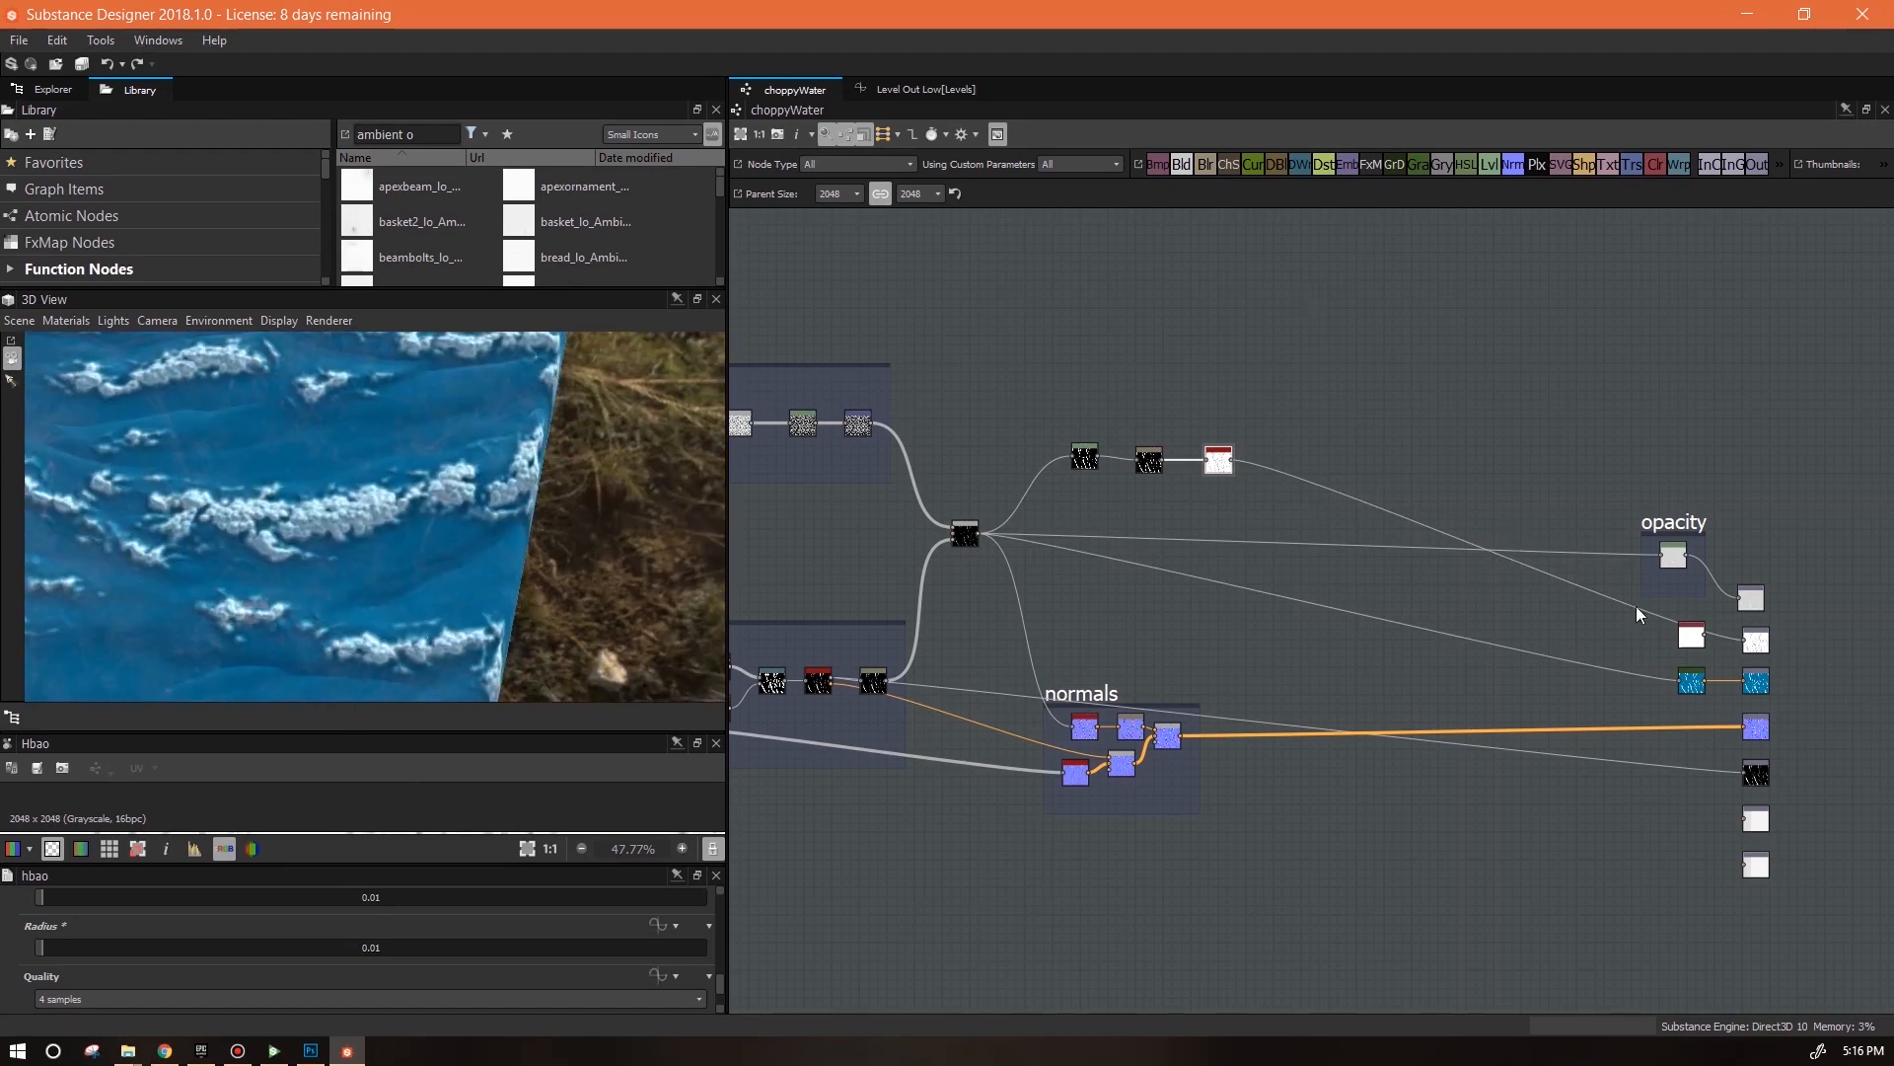
drag(1745, 642, 1745, 642)
Frame the Levels, Blur and HBAO nodes under the title "ao" beside the AO output, and remove the unused Uniform Color node
drag(1078, 397, 1240, 452)
right_click(1282, 408)
click(1337, 466)
drag(720, 912, 725, 927)
double_click(334, 950)
drag(1125, 426, 1483, 599)
click(1687, 640)
Add a Levels node below the ao frame and feed it from the combined wave mask
middle_drag(1670, 881, 1233, 713)
scroll(1683, 614, up, 4)
mouse_move(357, 559)
mouse_down()
mouse_move(505, 424)
mouse_move(459, 549)
mouse_move(395, 519)
mouse_move(299, 523)
mouse_move(343, 531)
mouse_move(454, 665)
mouse_move(364, 482)
mouse_move(290, 423)
mouse_move(361, 559)
mouse_move(417, 523)
mouse_move(464, 570)
mouse_move(405, 424)
mouse_move(376, 553)
mouse_move(315, 542)
mouse_up()
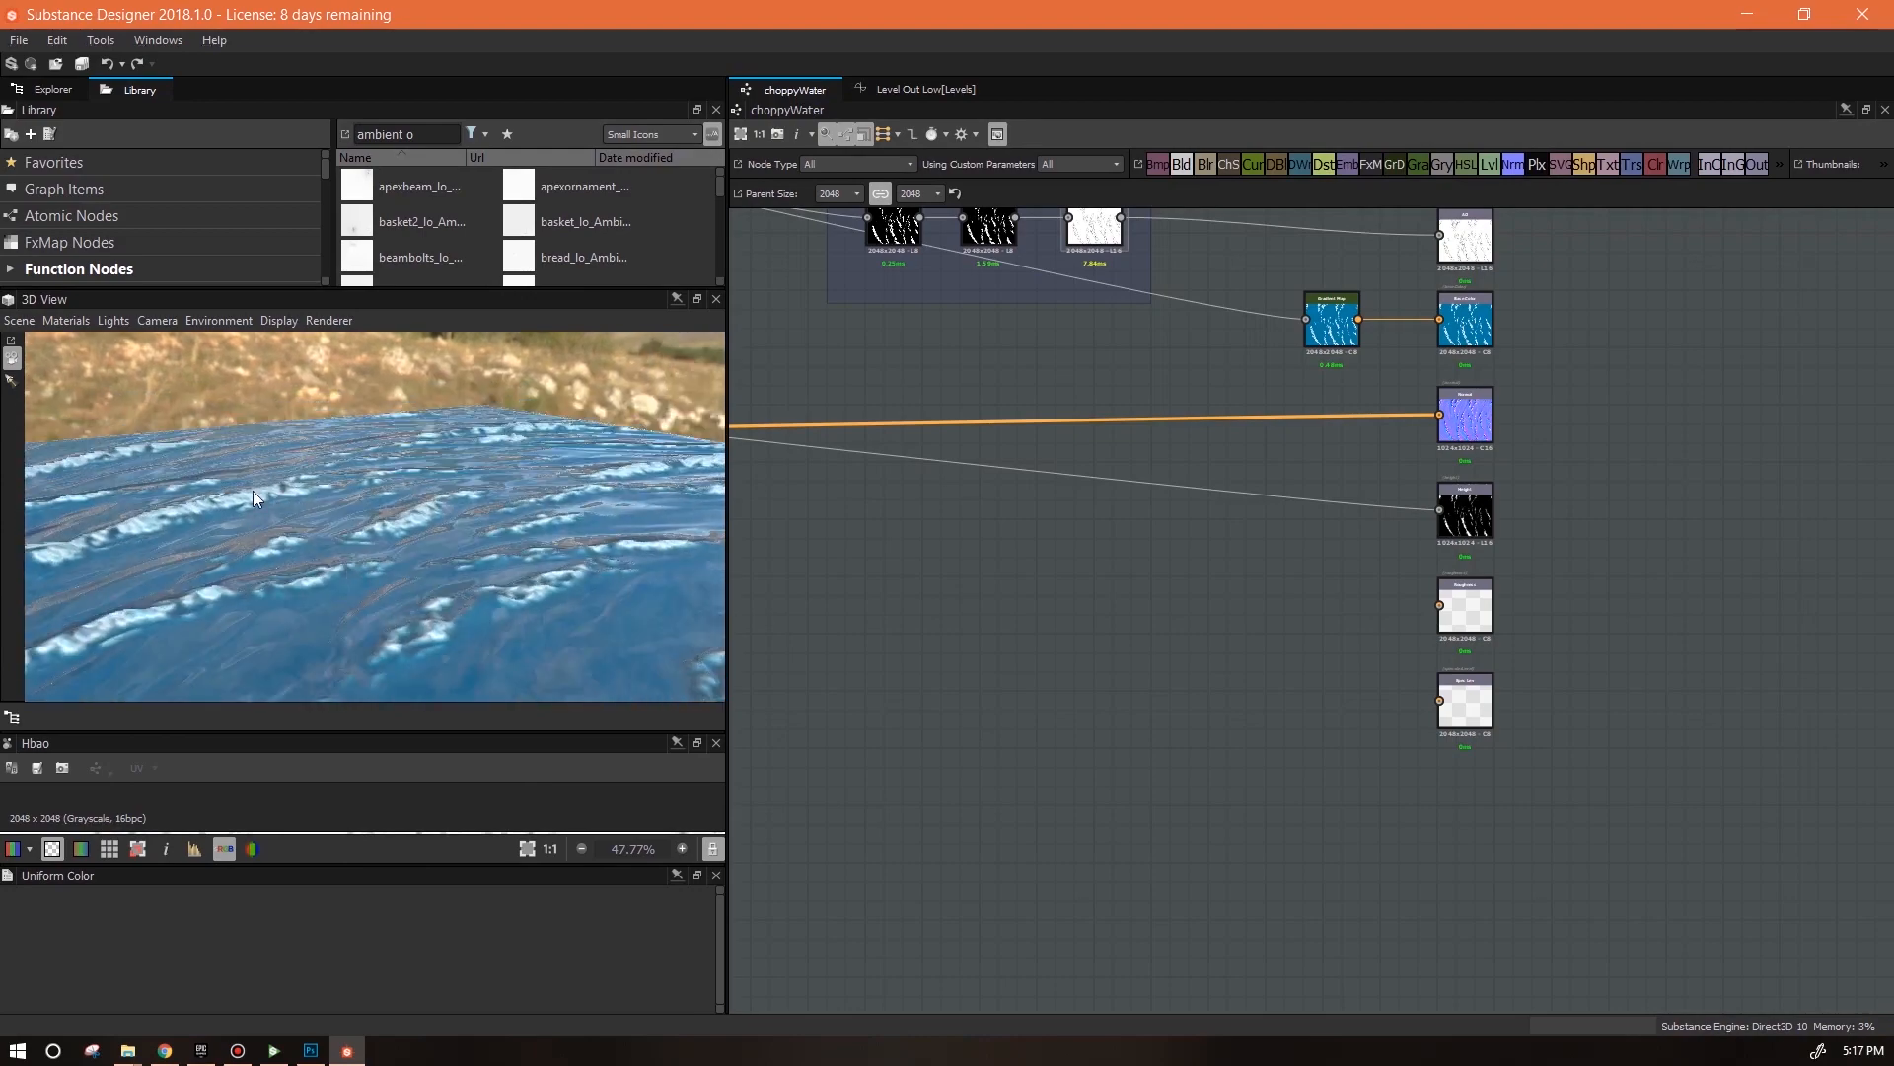
drag(157, 523, 4, 540)
middle_drag(1334, 704, 1735, 751)
scroll(1543, 697, down, 4)
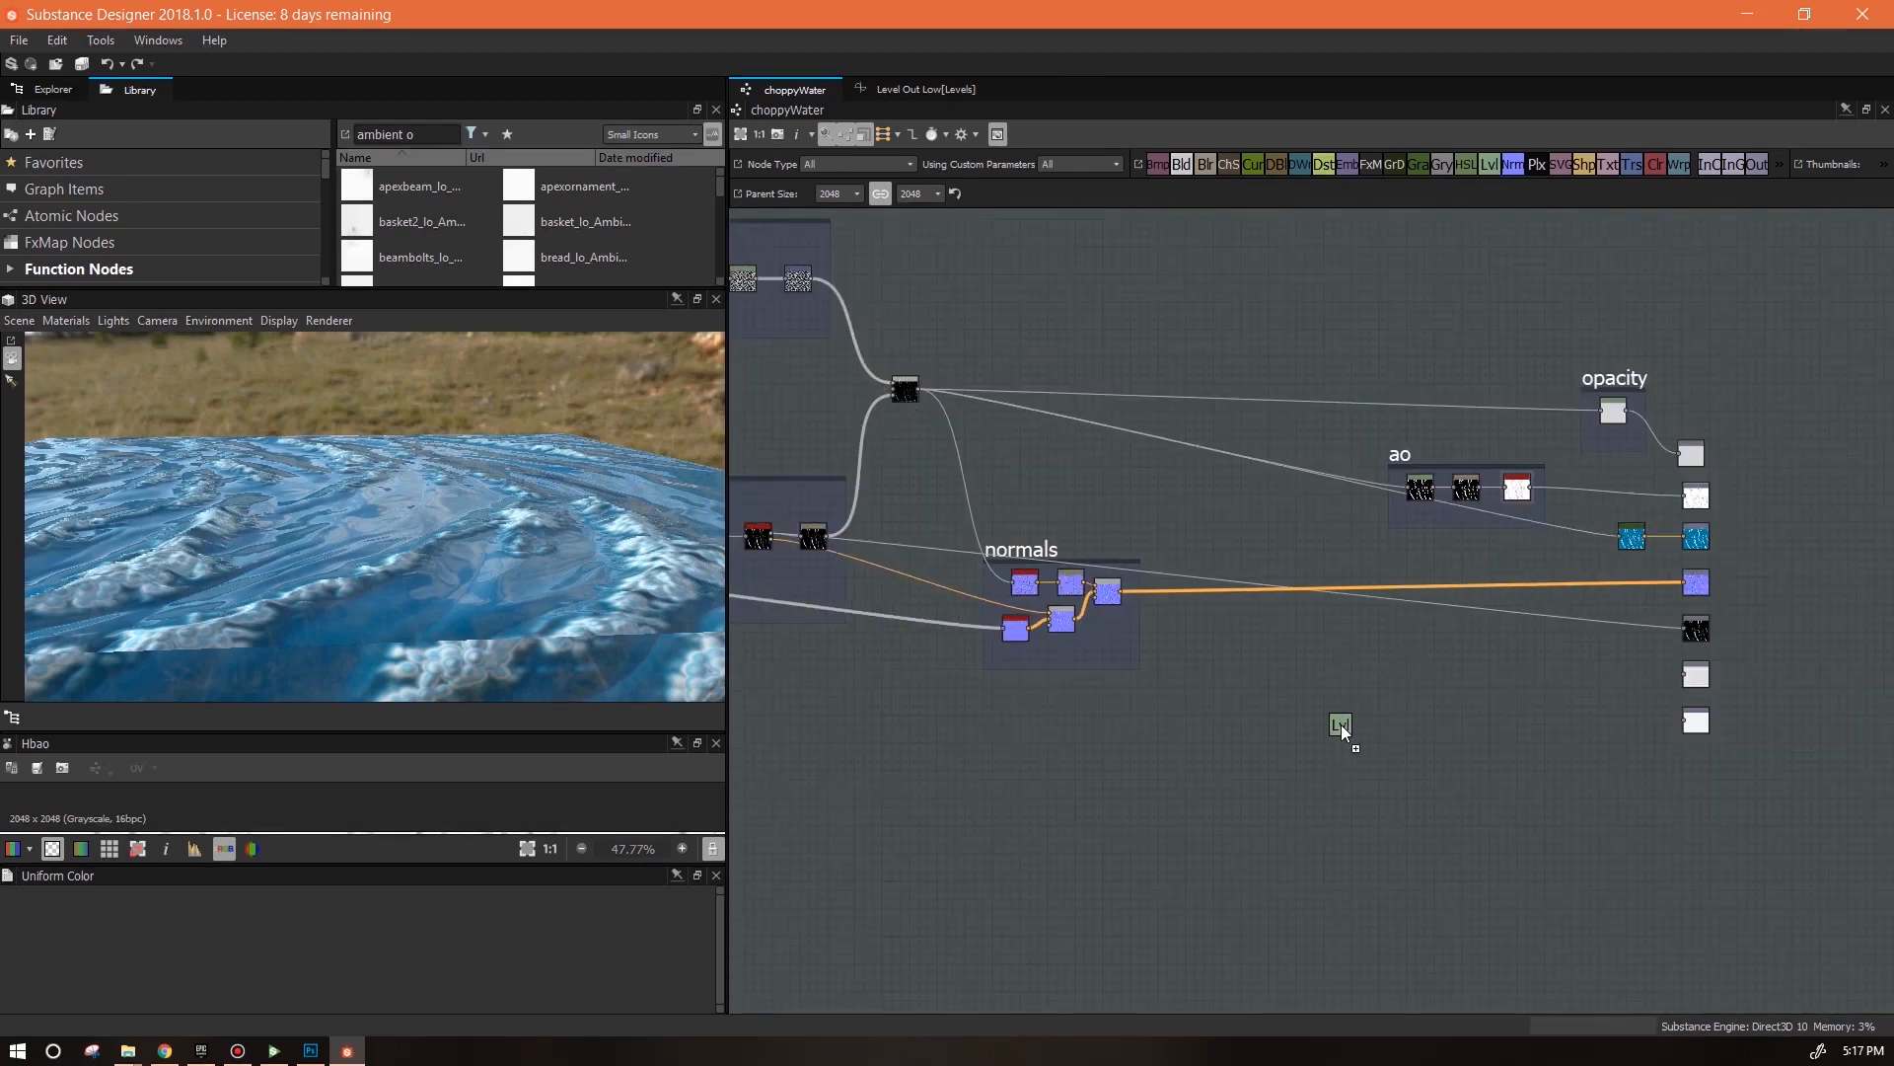
click(1342, 731)
drag(919, 387, 1324, 720)
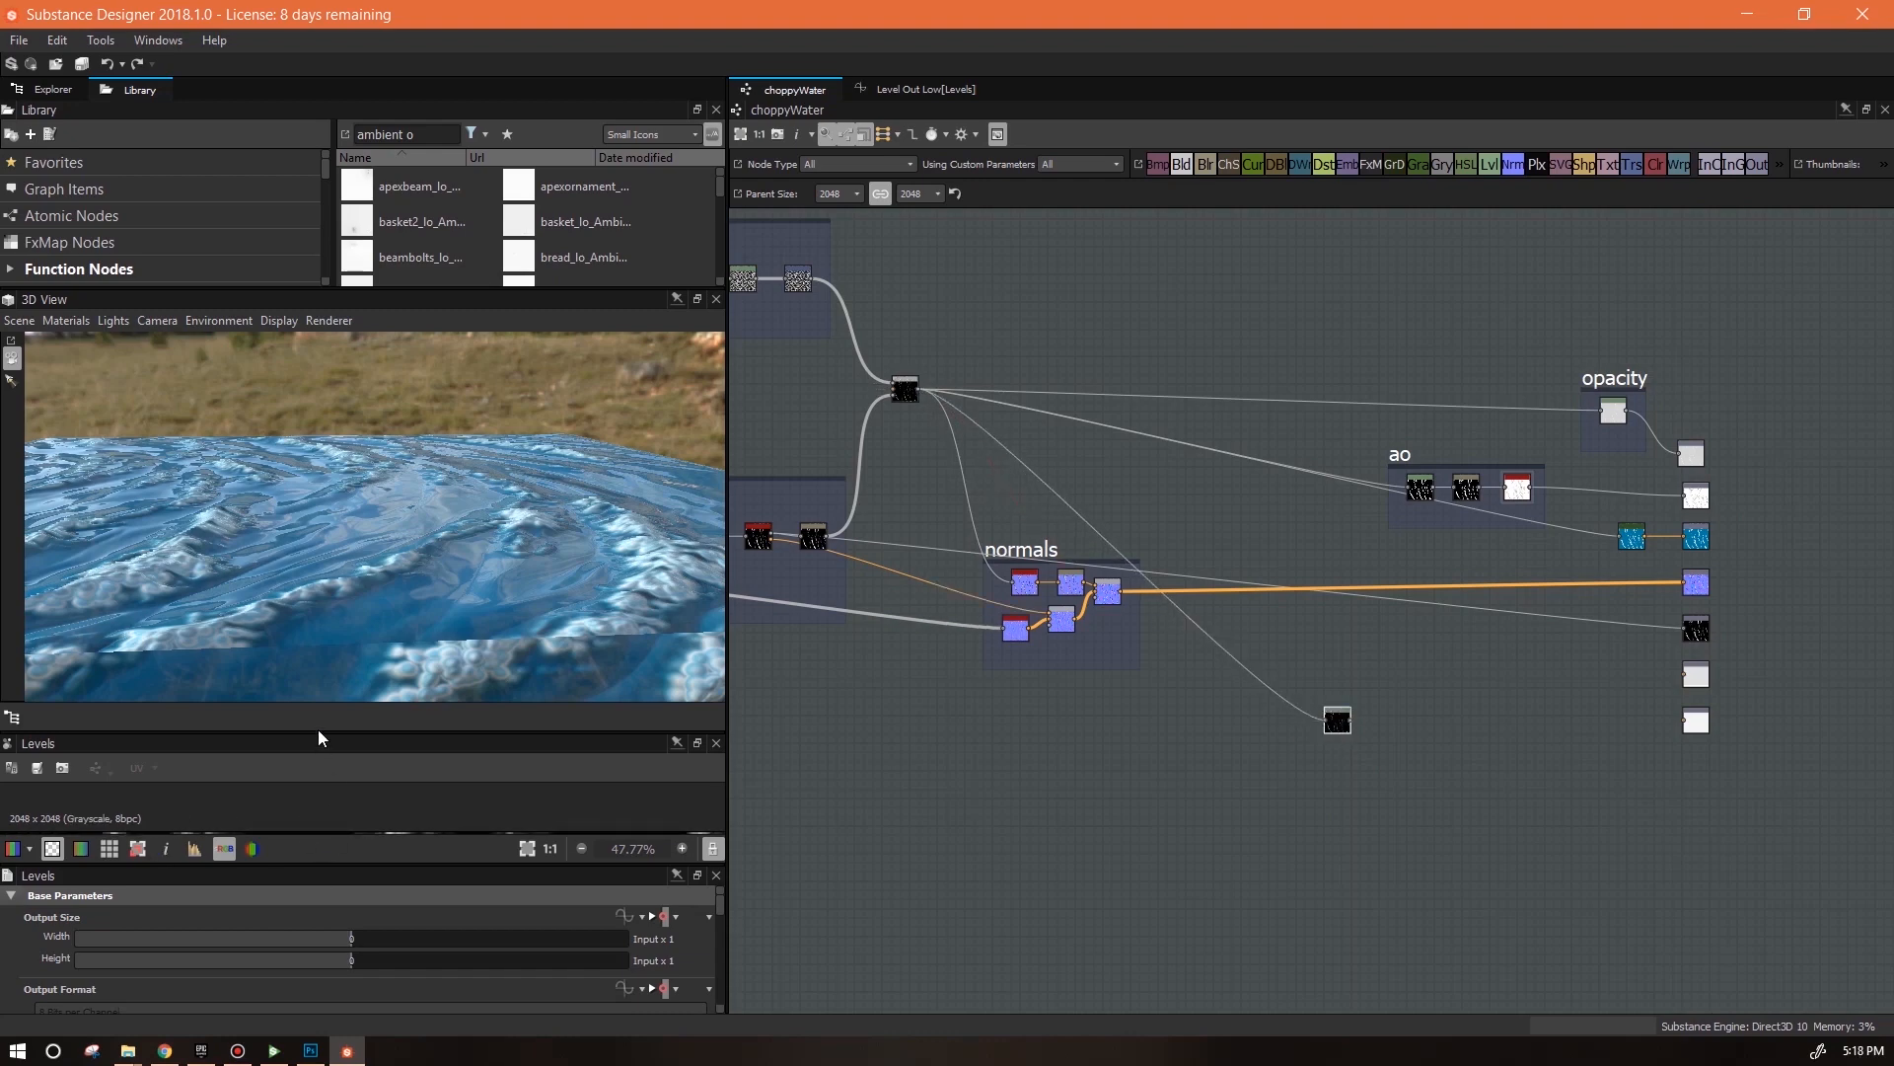
Connect the new Levels node to the output just below the height output and check the water's reflections
drag(318, 730, 296, 454)
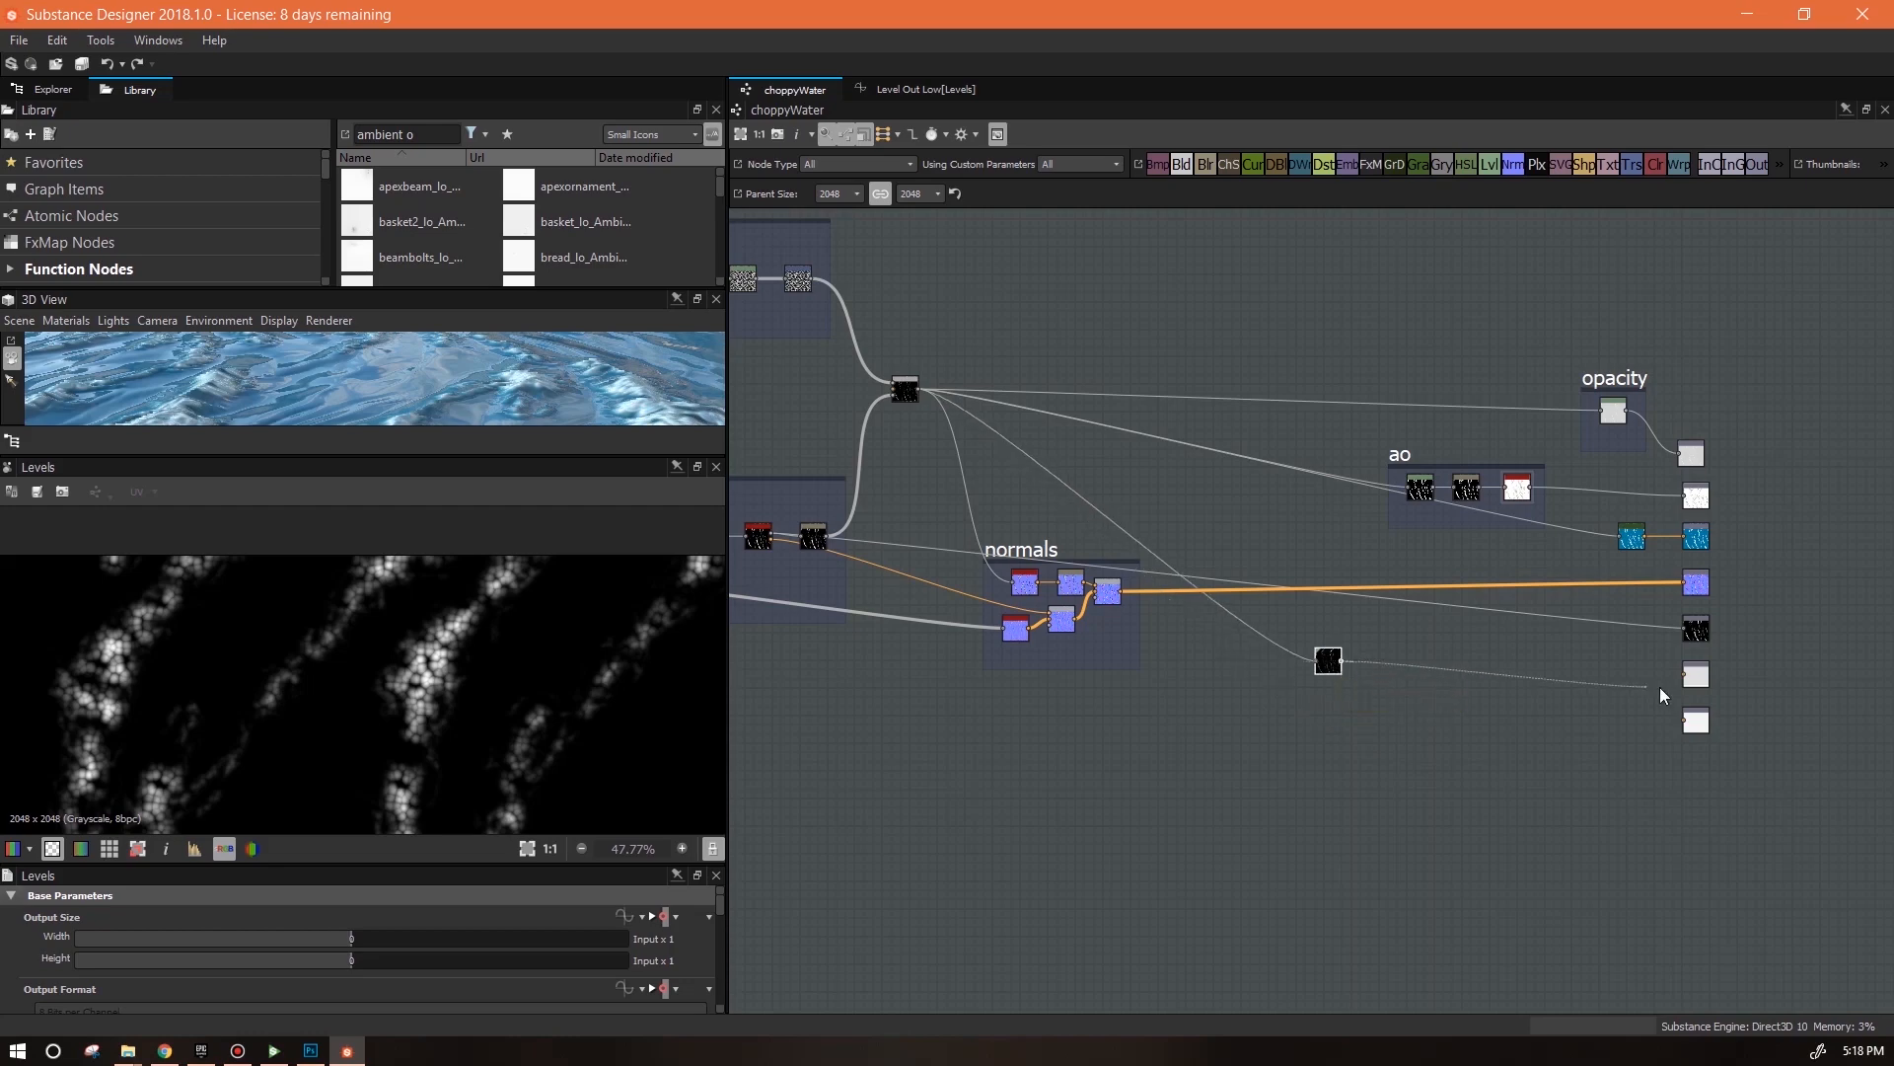
scroll(1685, 775, up, 2)
drag(1685, 676, 1688, 631)
scroll(1688, 631, down, 2)
middle_drag(1400, 735, 1450, 721)
drag(516, 458, 513, 675)
drag(448, 612, 406, 576)
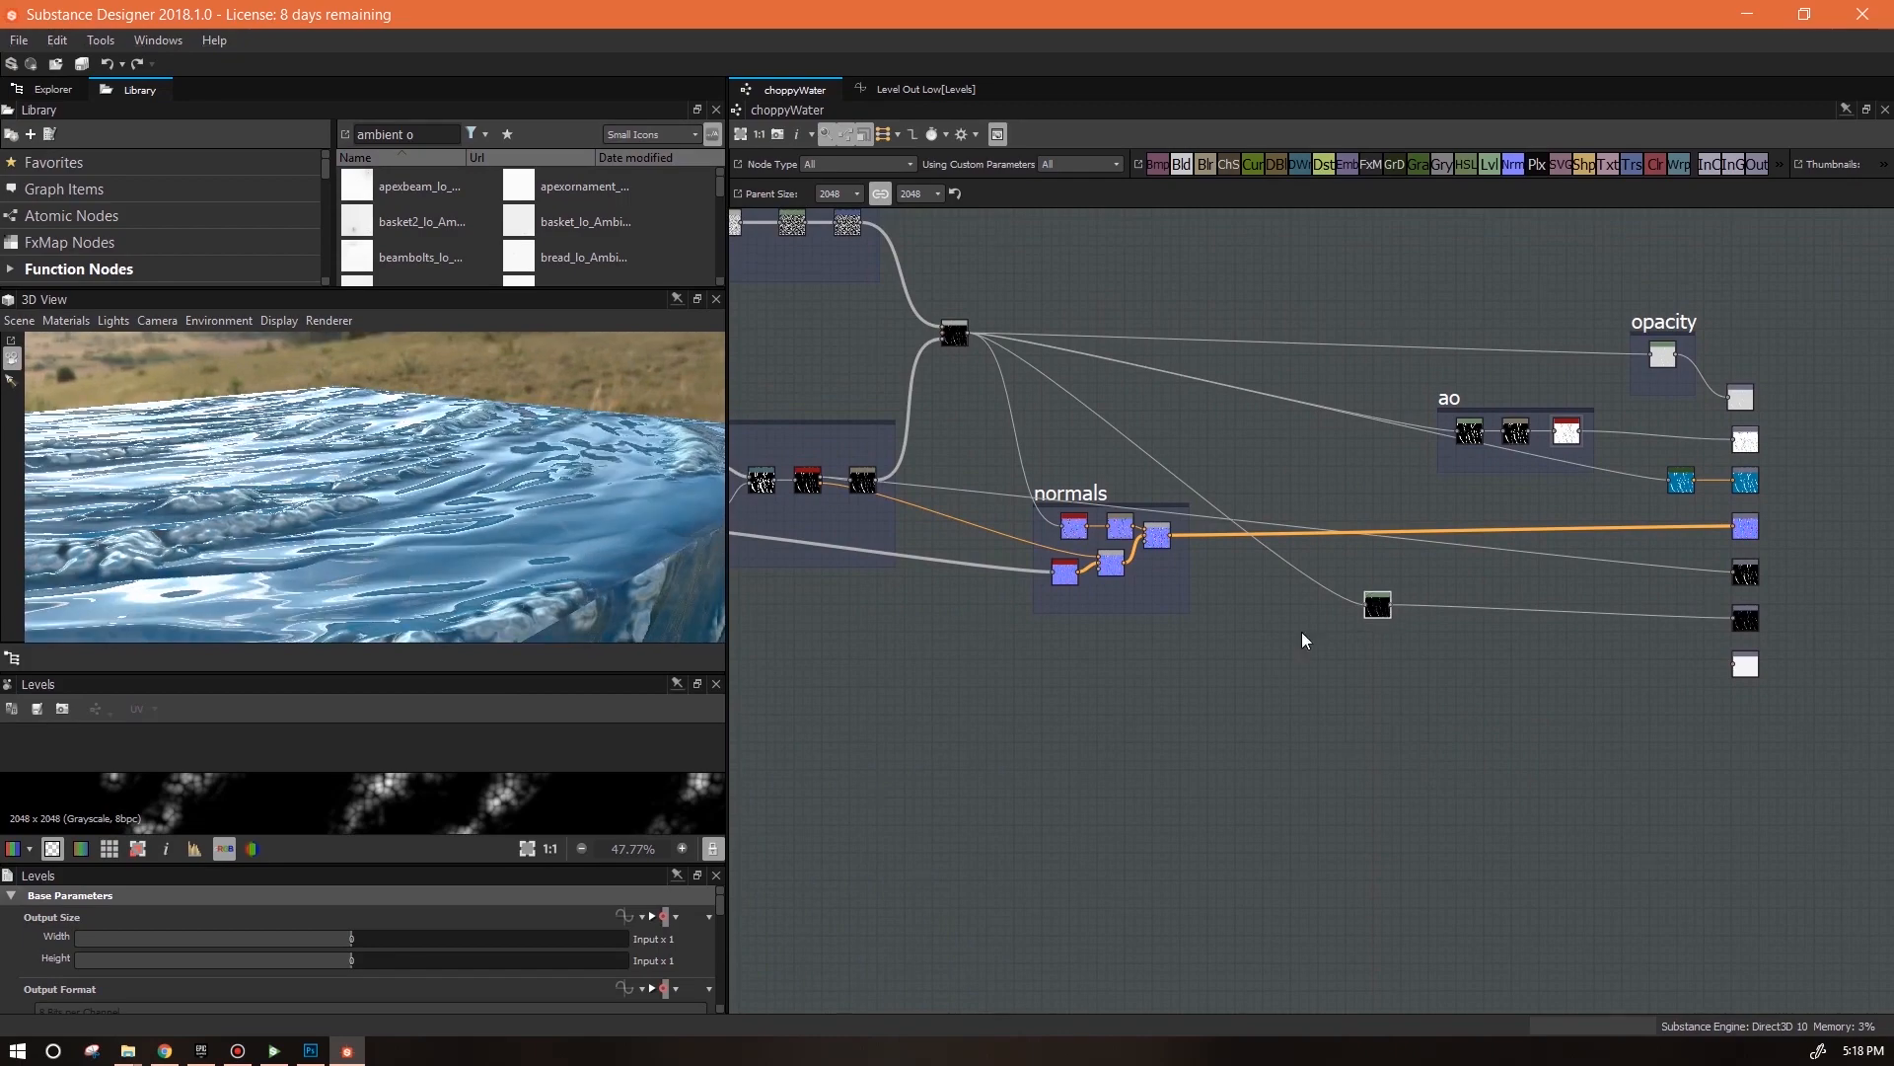
Shift the new Levels node's input midtone slightly towards the black end
drag(718, 902, 711, 970)
drag(355, 937, 340, 936)
drag(488, 614, 553, 618)
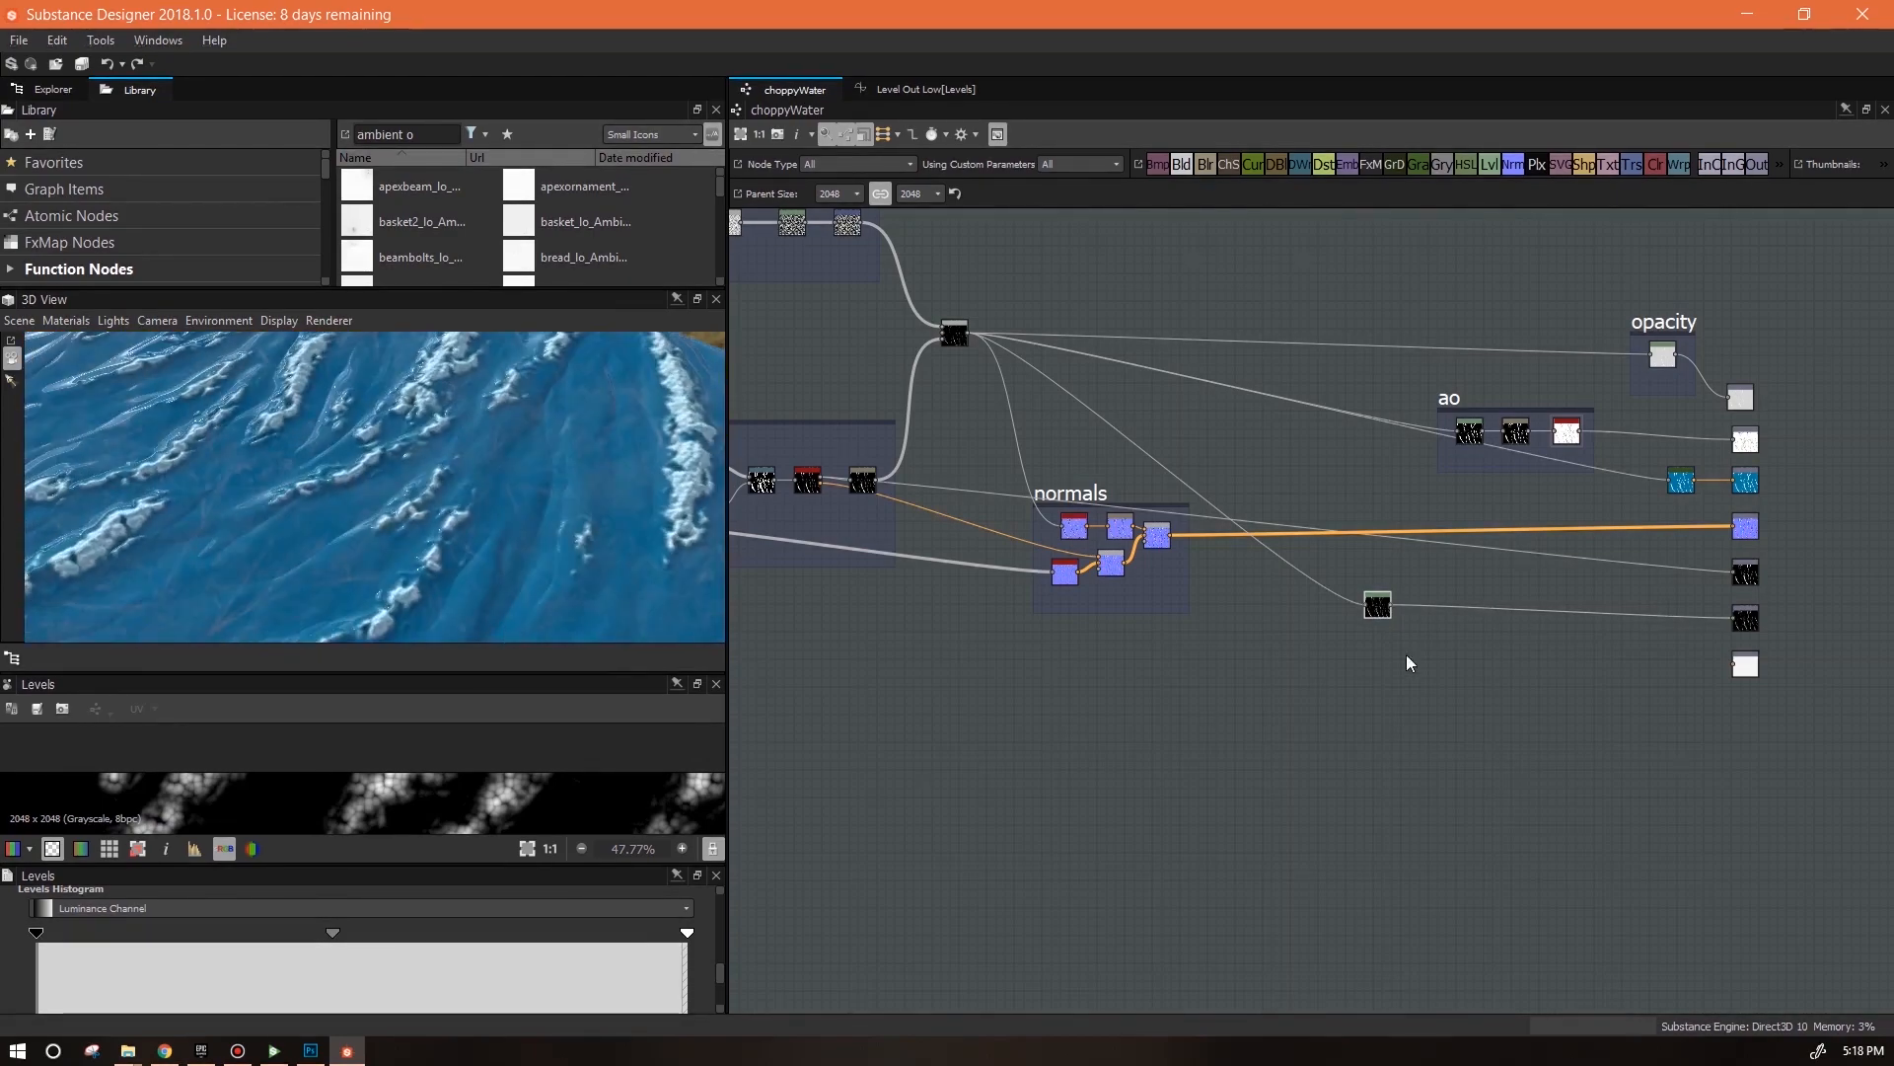
Search the library for "invert", add Invert Grayscale after the Levels node, and link it through a second Levels node to the last output
triple_click(405, 134)
text(invert)
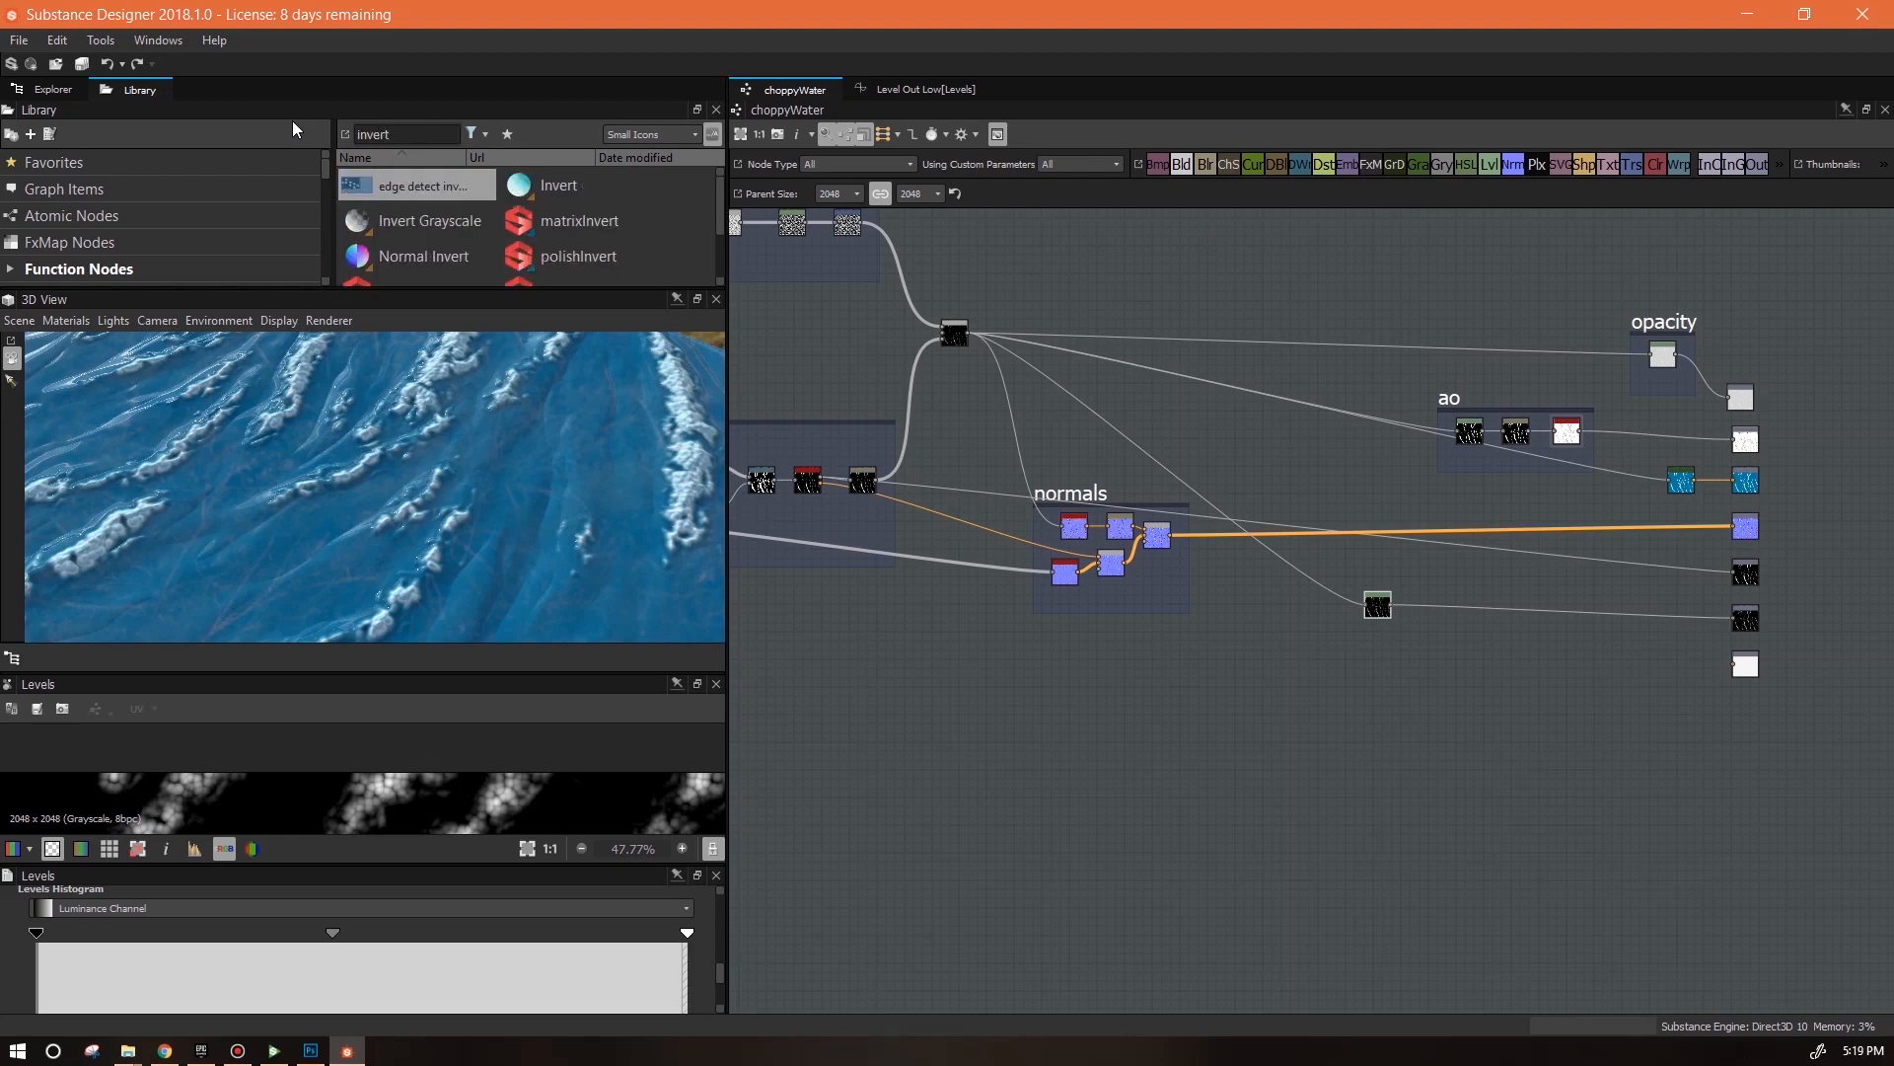
drag(429, 220, 1529, 679)
drag(1392, 605, 1475, 663)
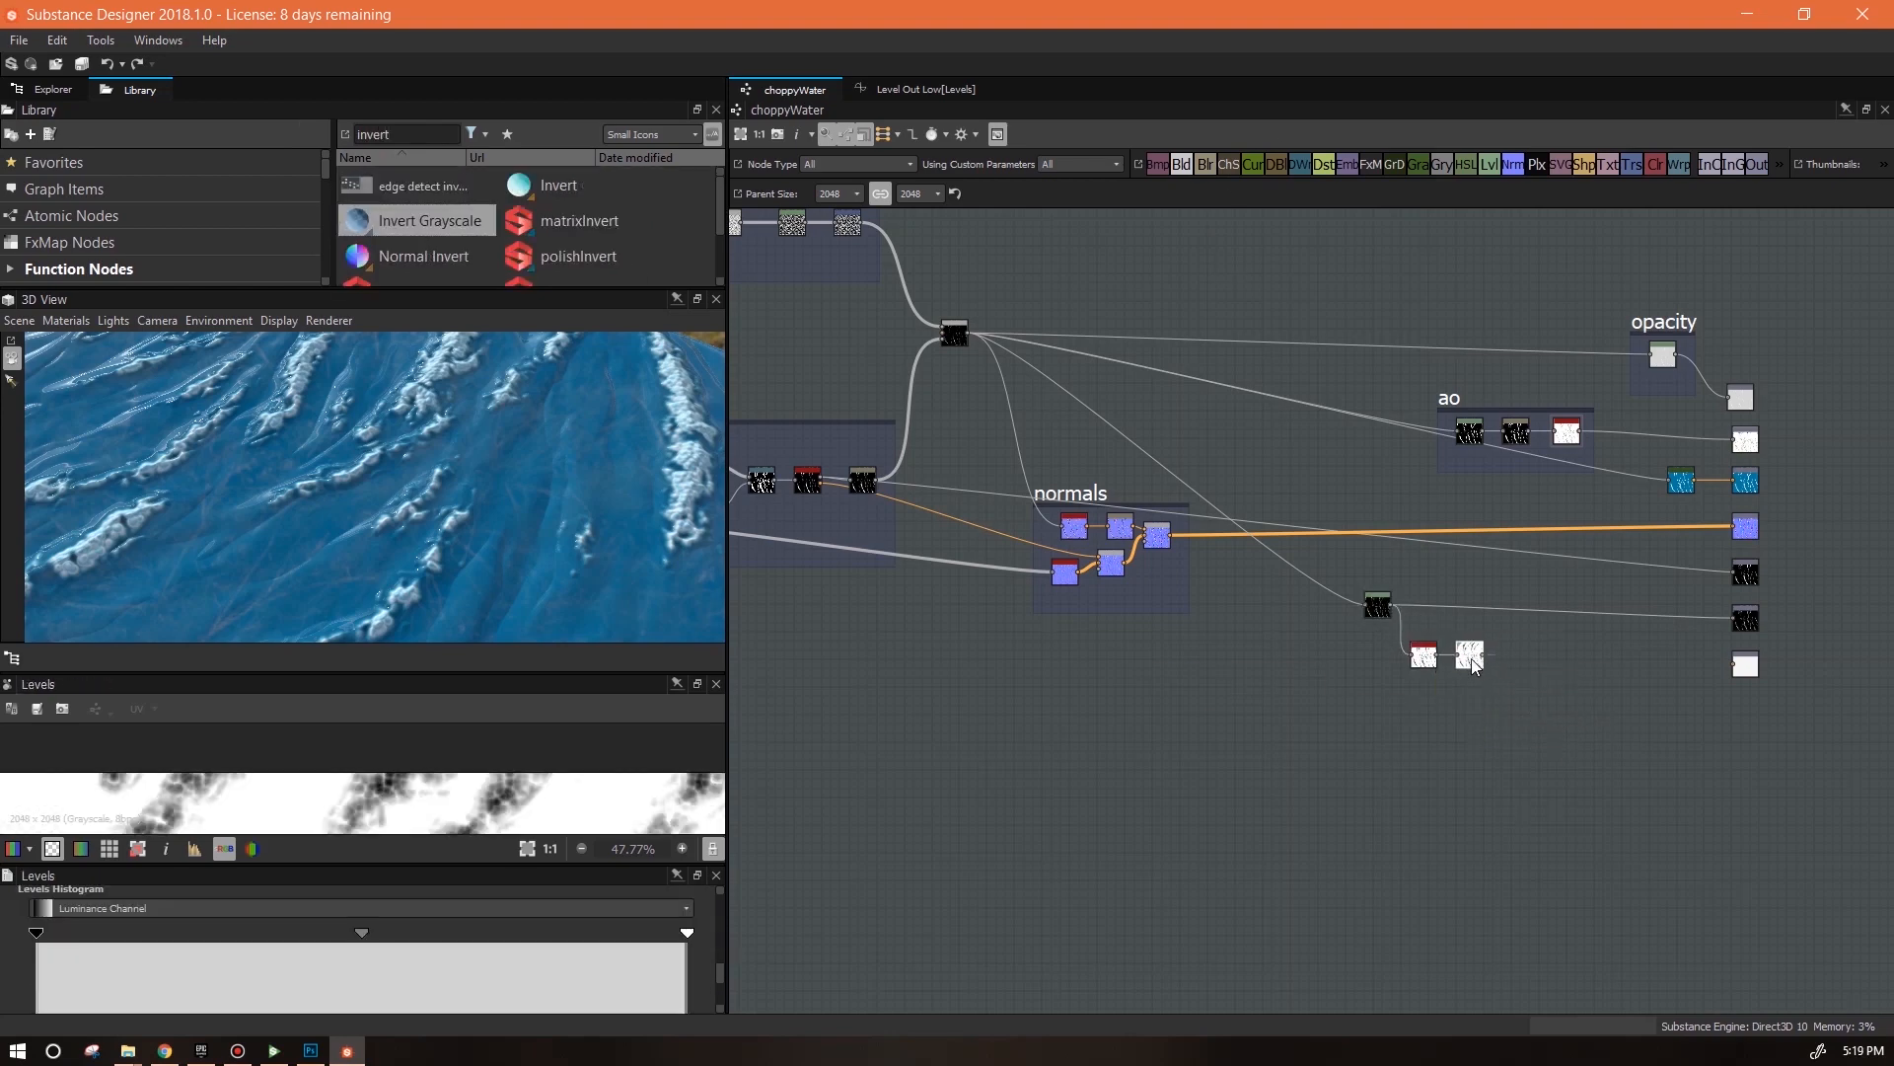
drag(531, 530, 445, 461)
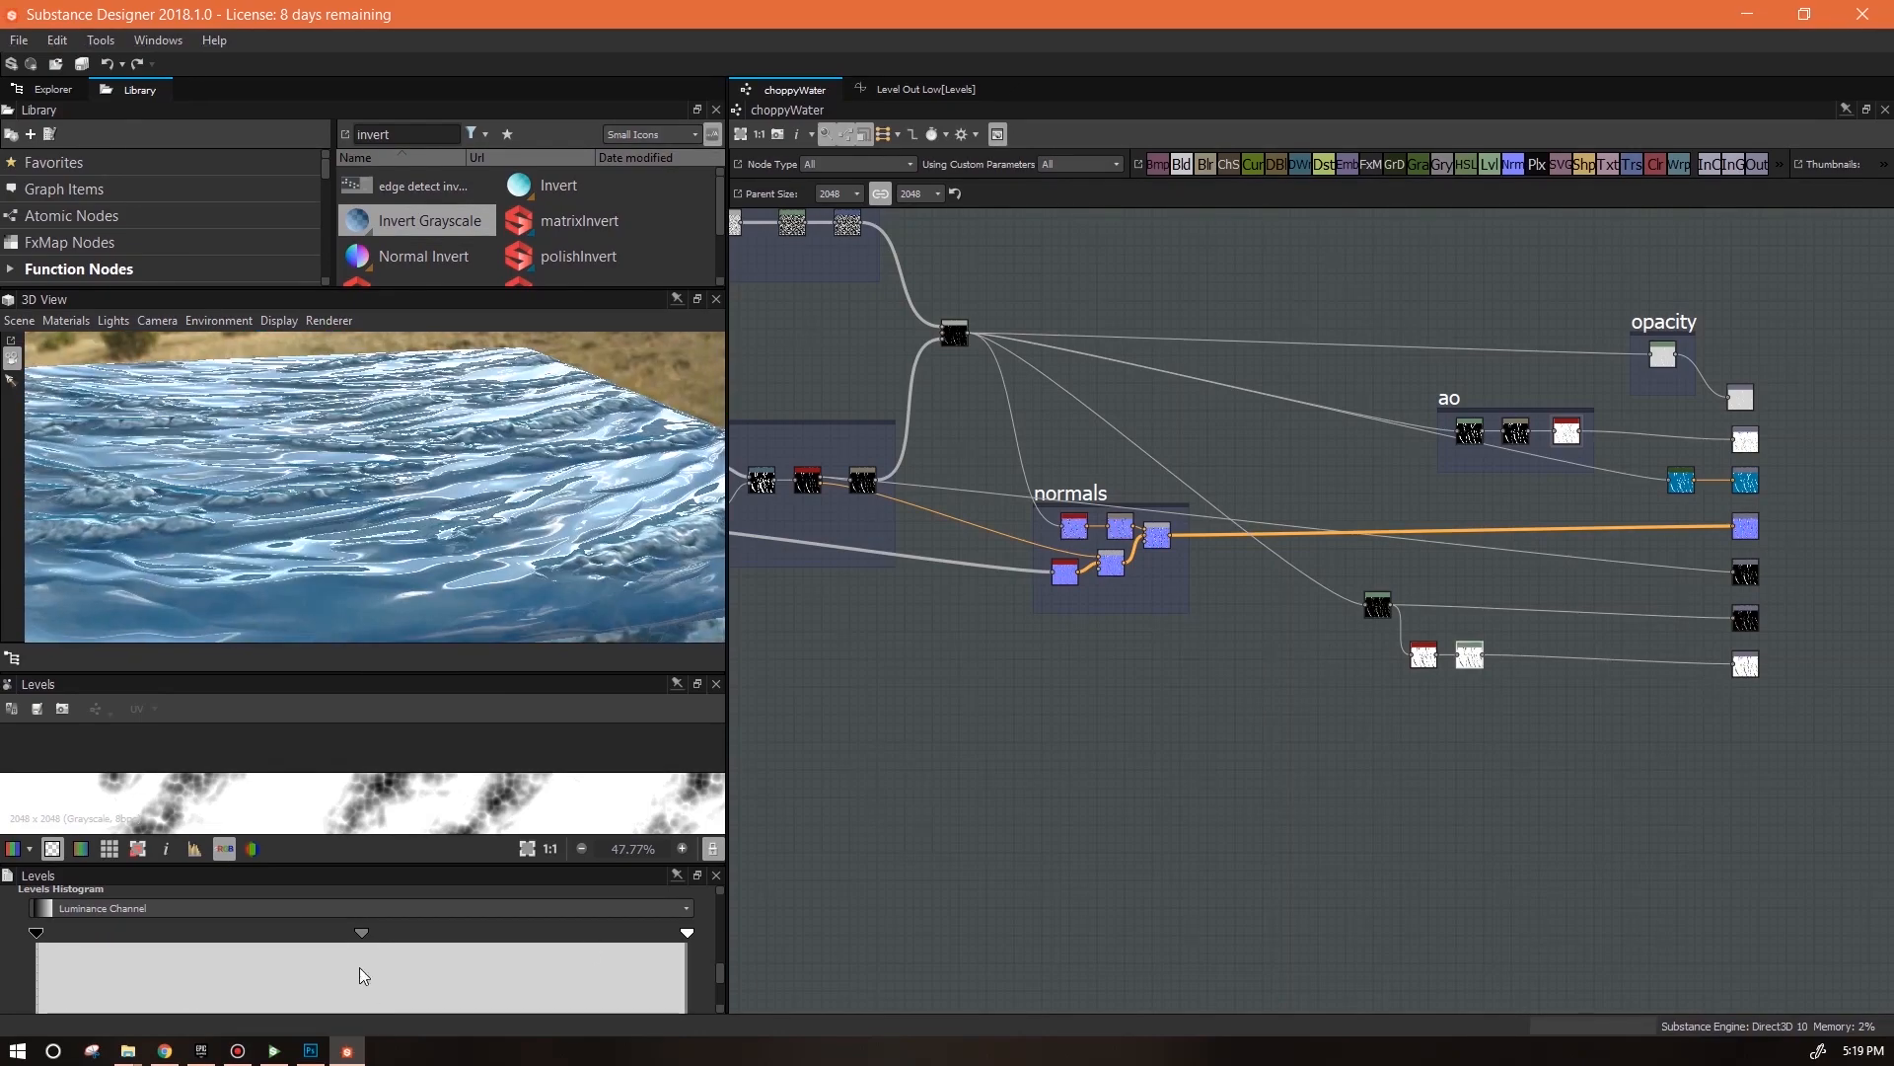
Shift the second Levels node's input midtone towards the white end and inspect the water surface
drag(359, 932, 395, 931)
drag(523, 602, 647, 647)
Switch to Substance Player to preview choppyWater.sbsar at an output size of 1024 with the timeline playing
click(55, 89)
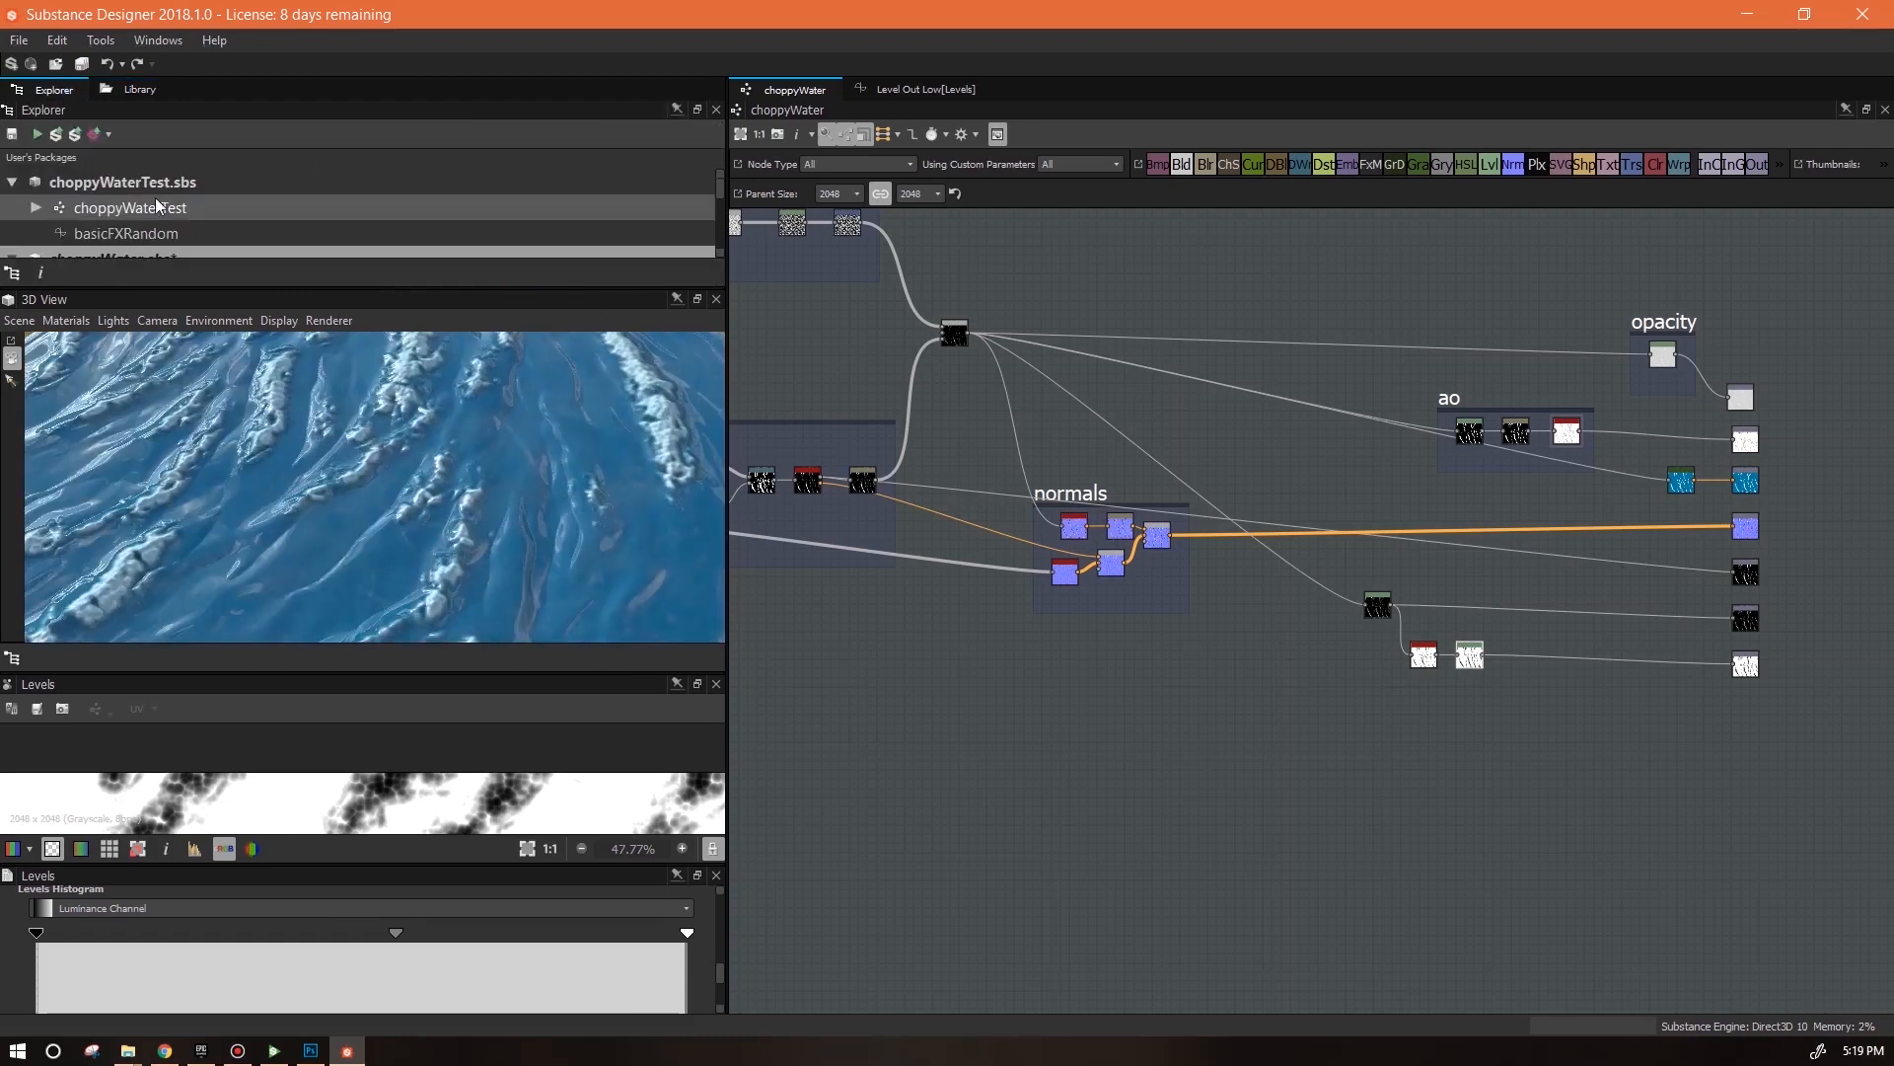
scroll(283, 168, down, 1)
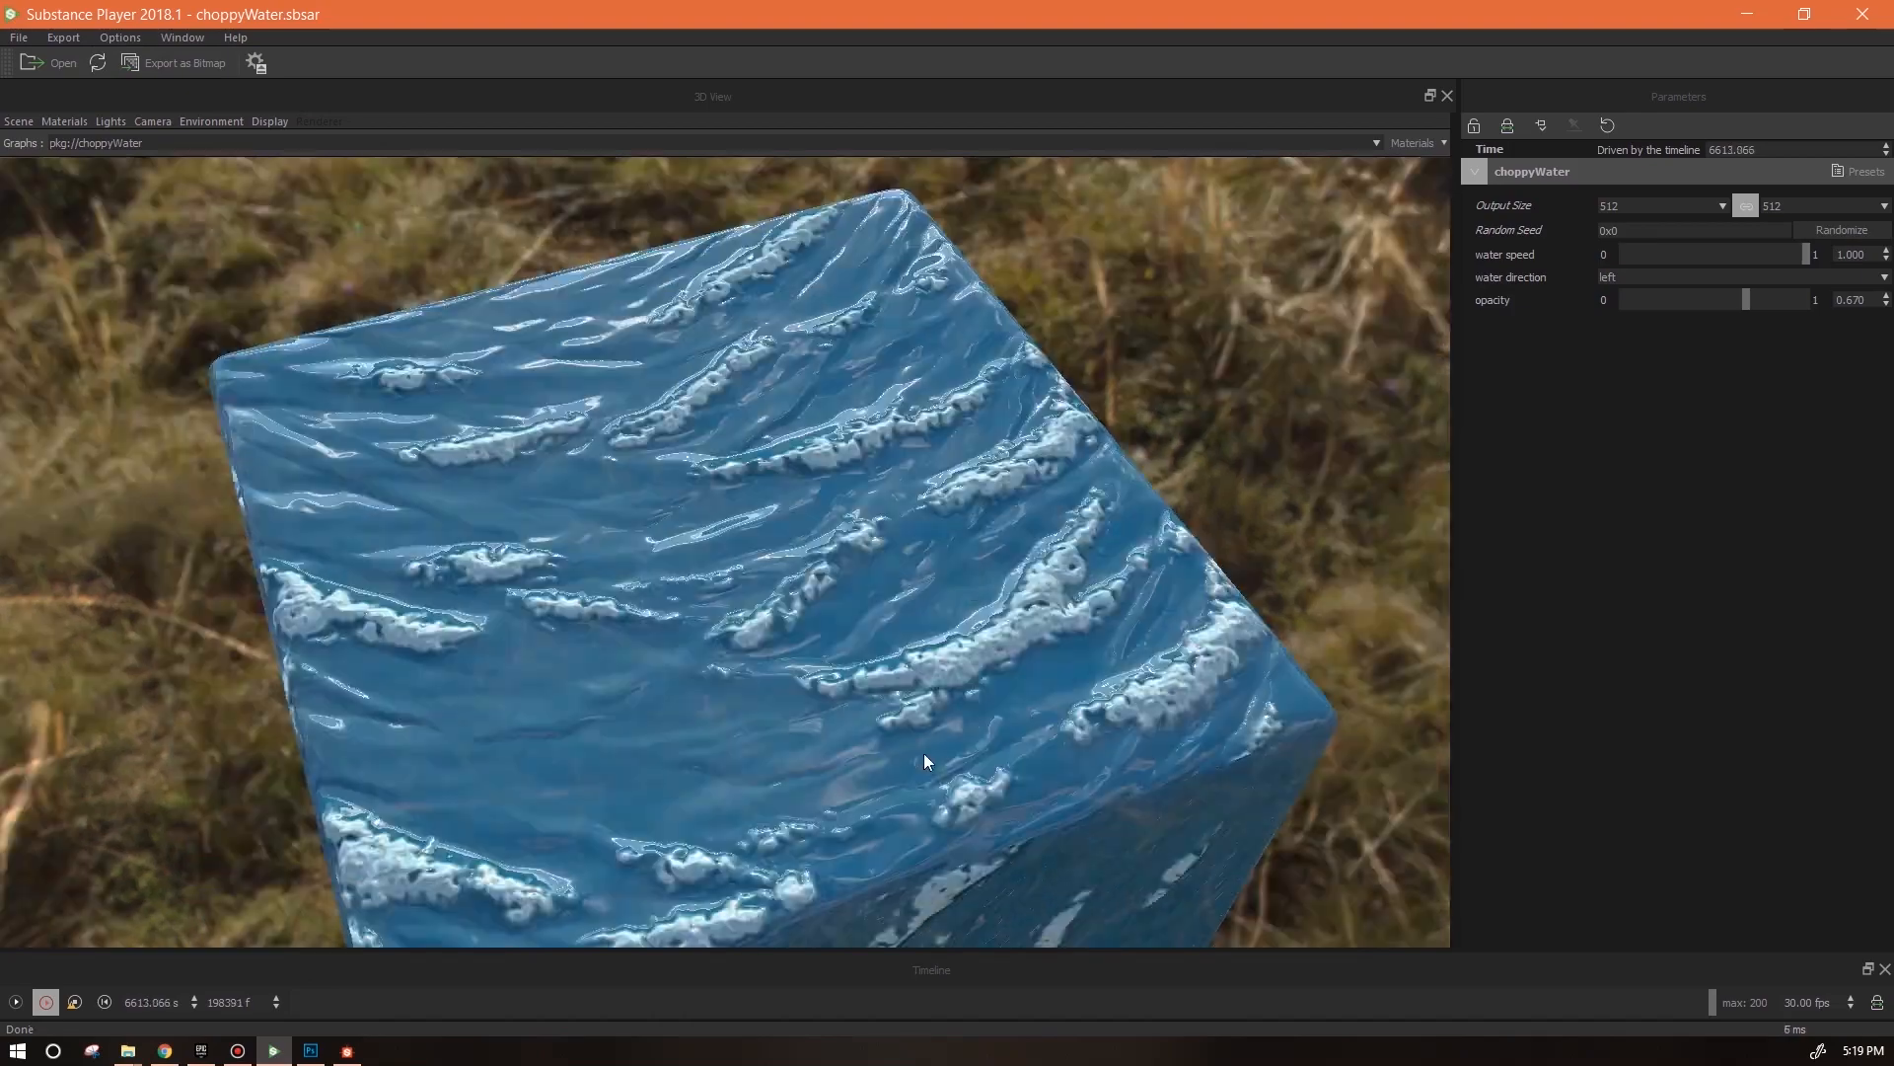
drag(924, 753, 1046, 710)
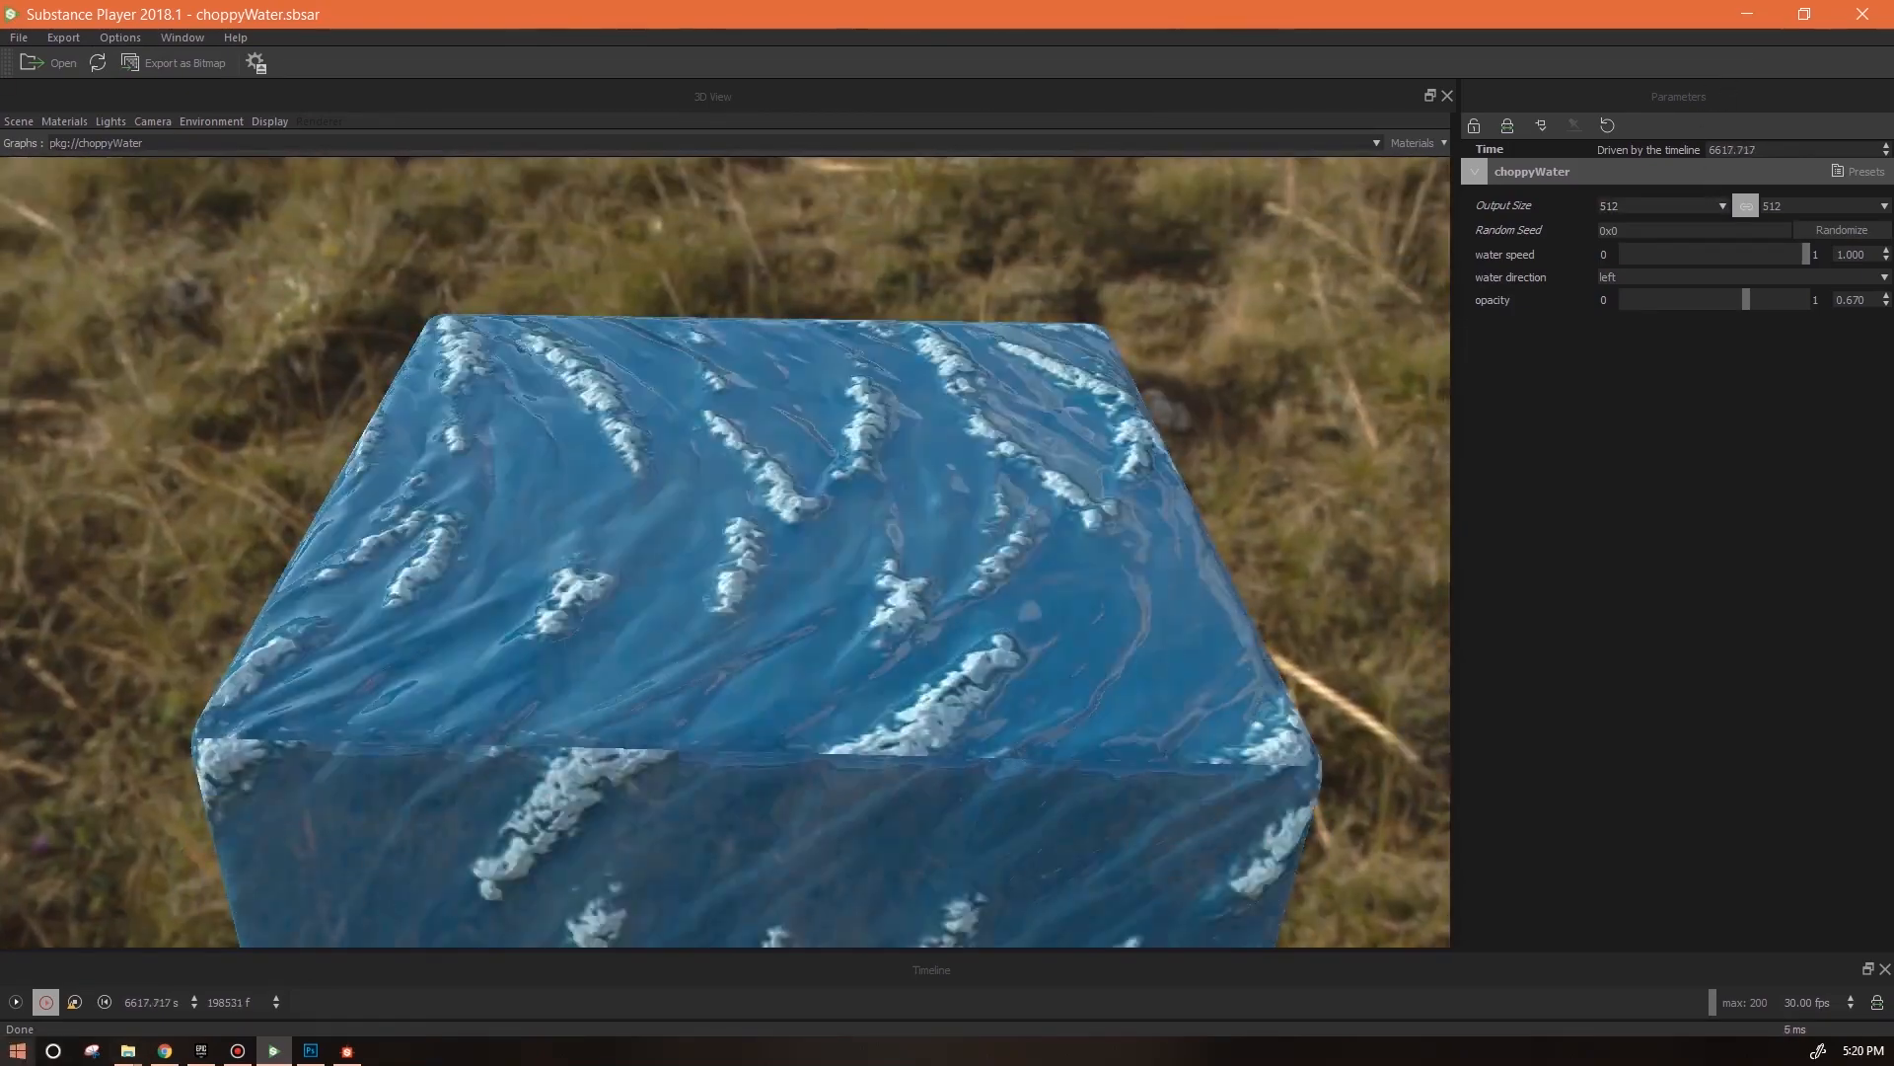
click(1657, 347)
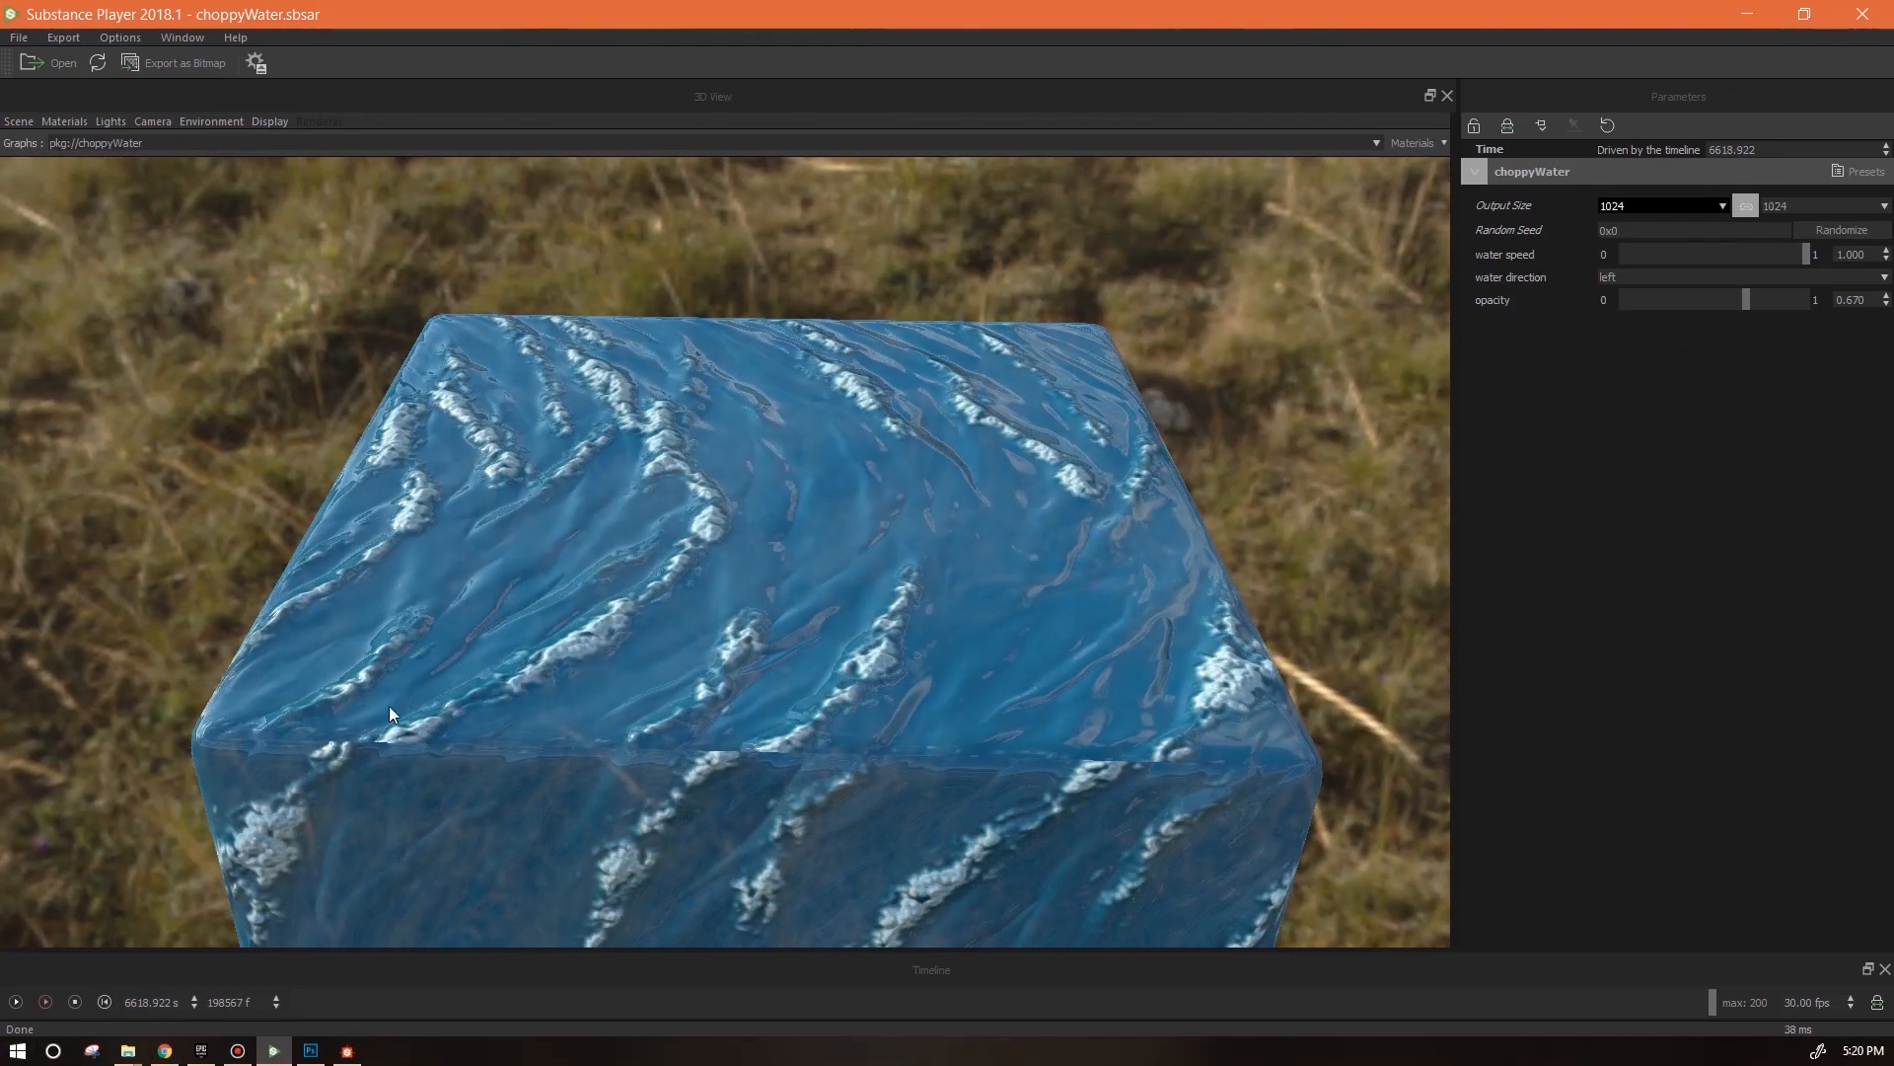
click(47, 1002)
drag(711, 651, 375, 756)
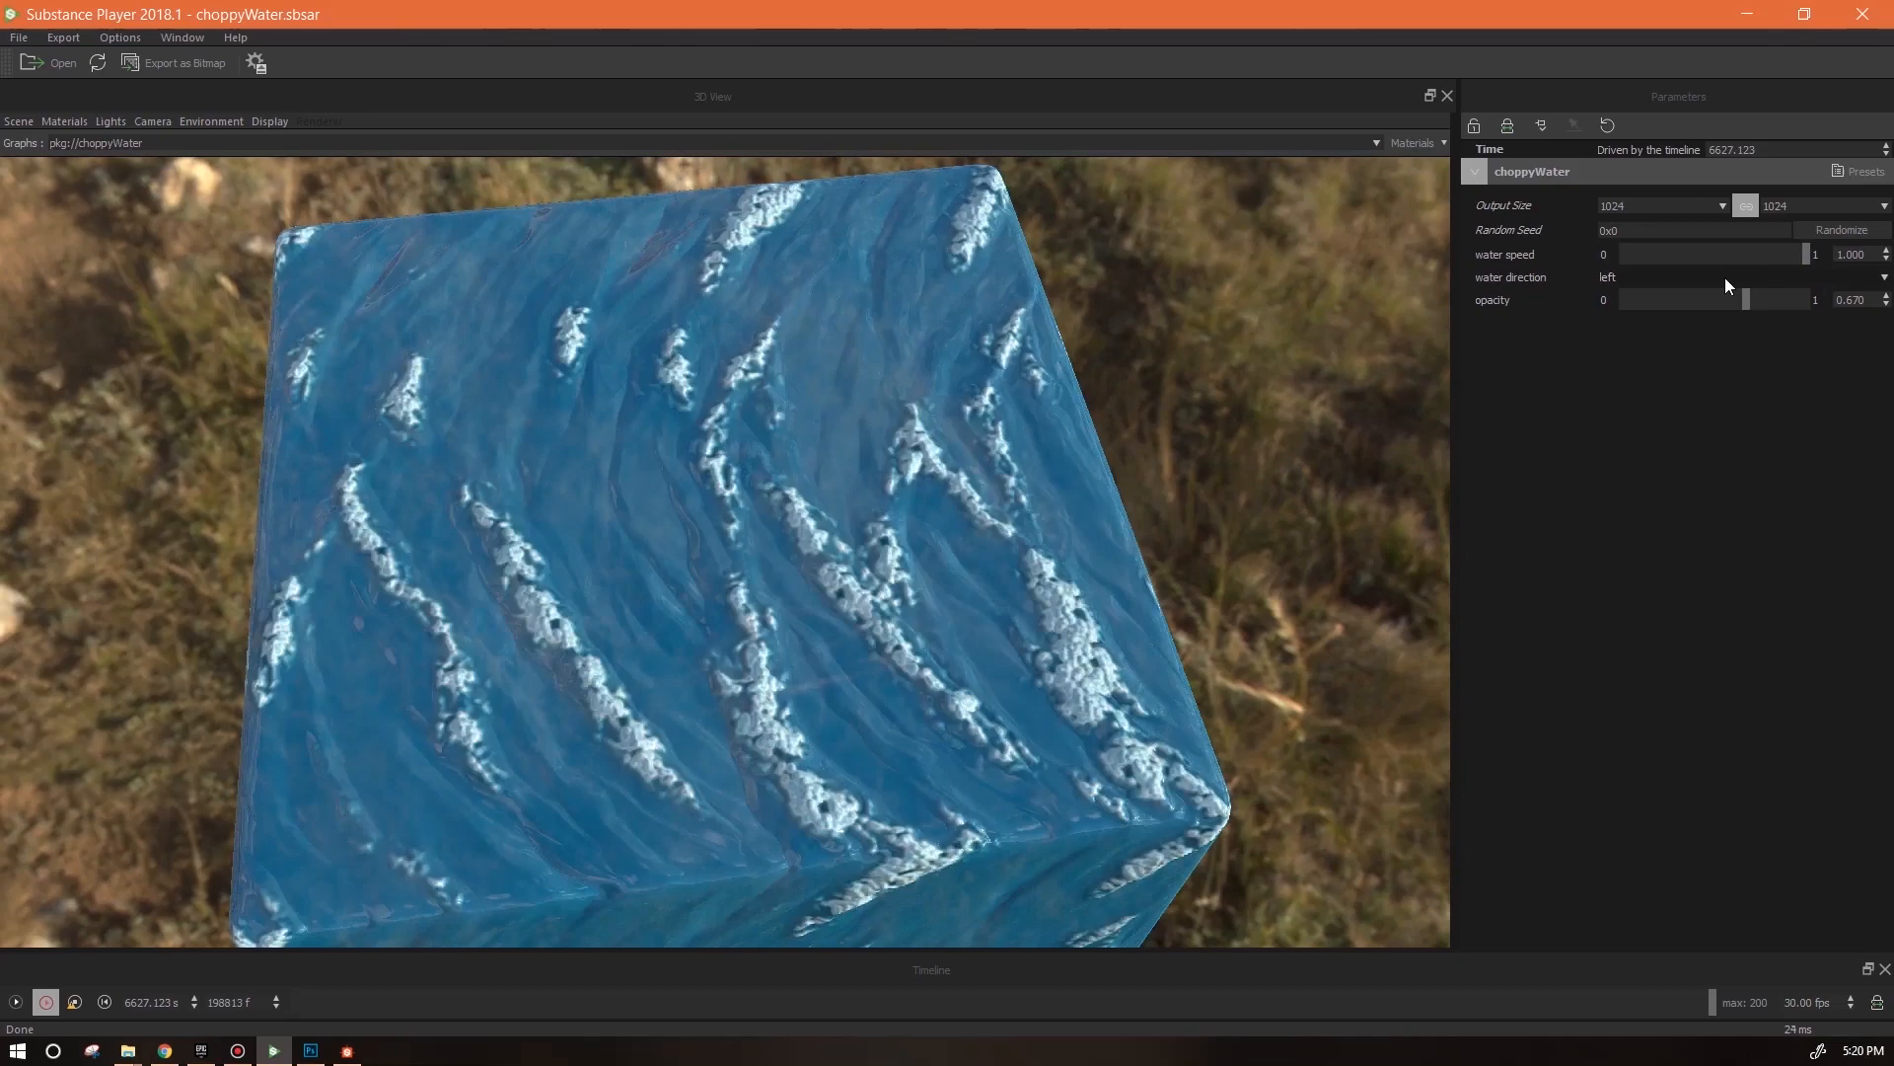
Set the water direction to right and view the moving waves from another angle
click(1791, 276)
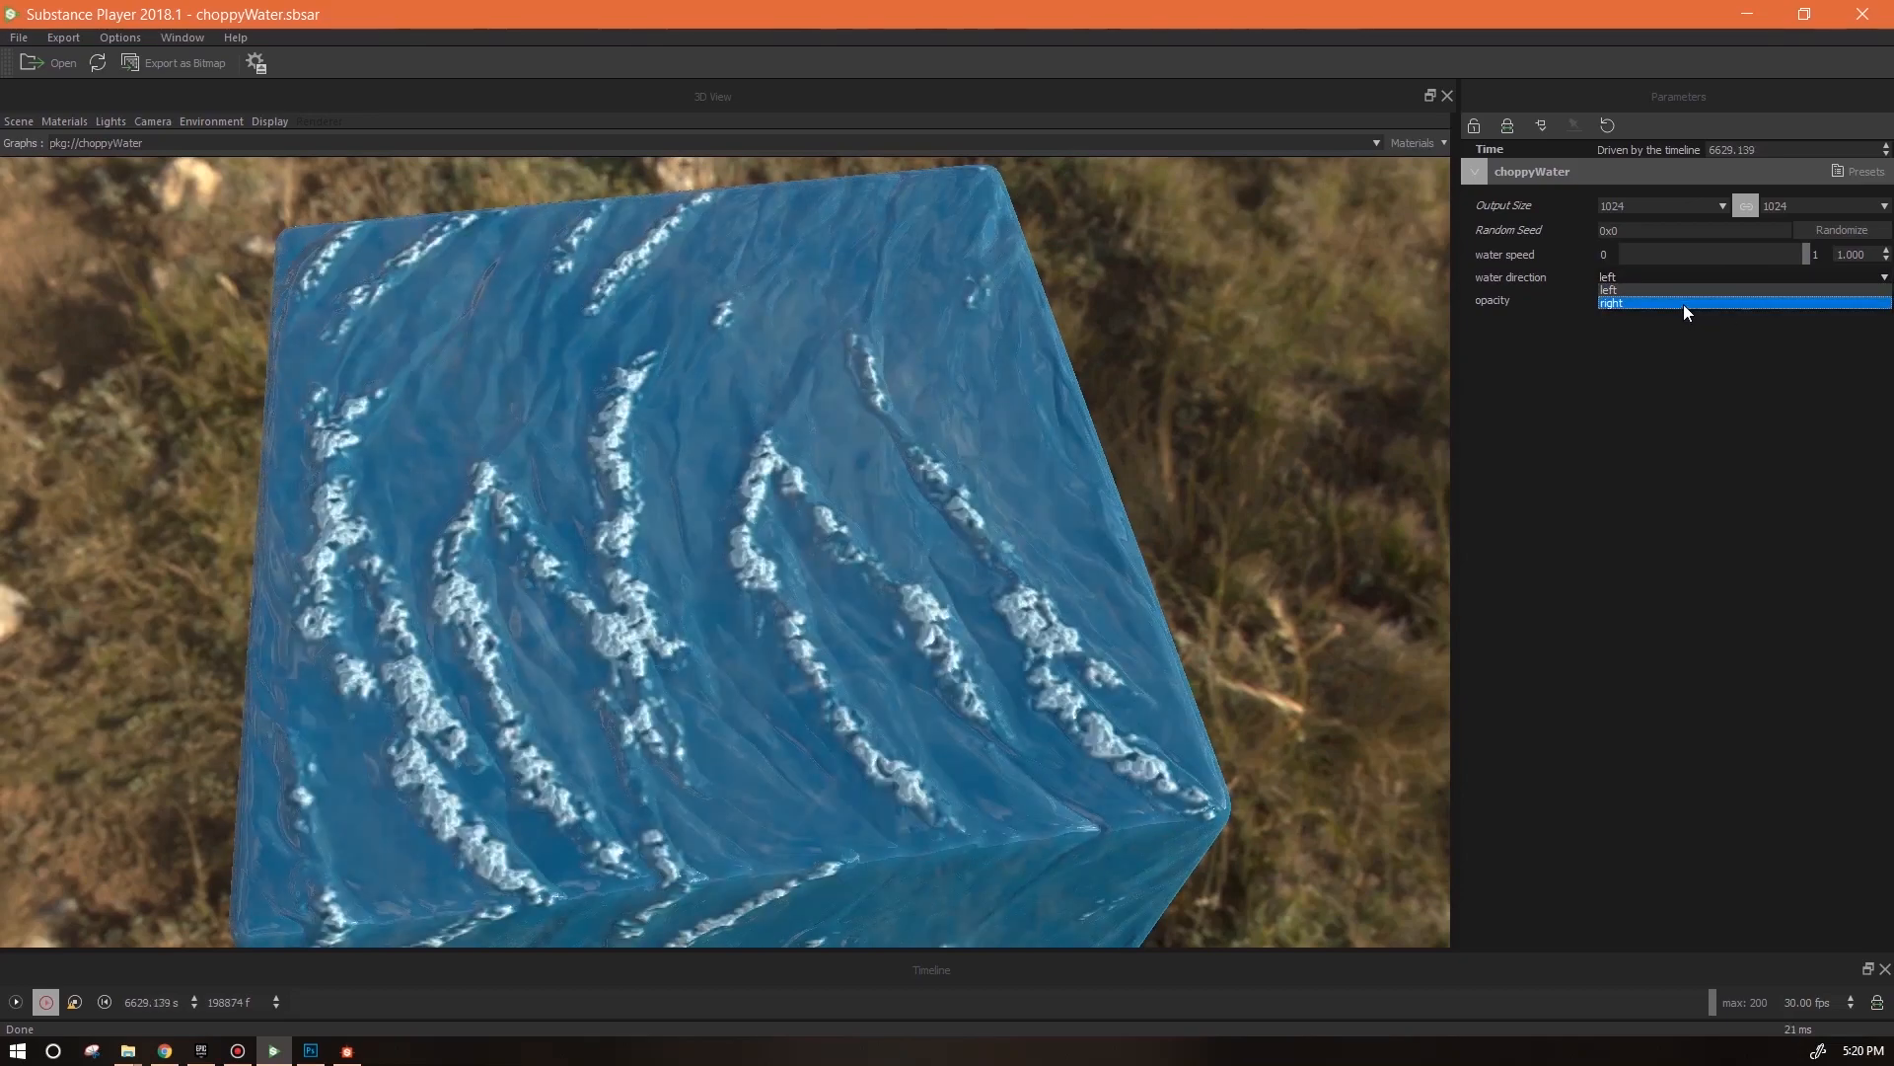
click(1673, 302)
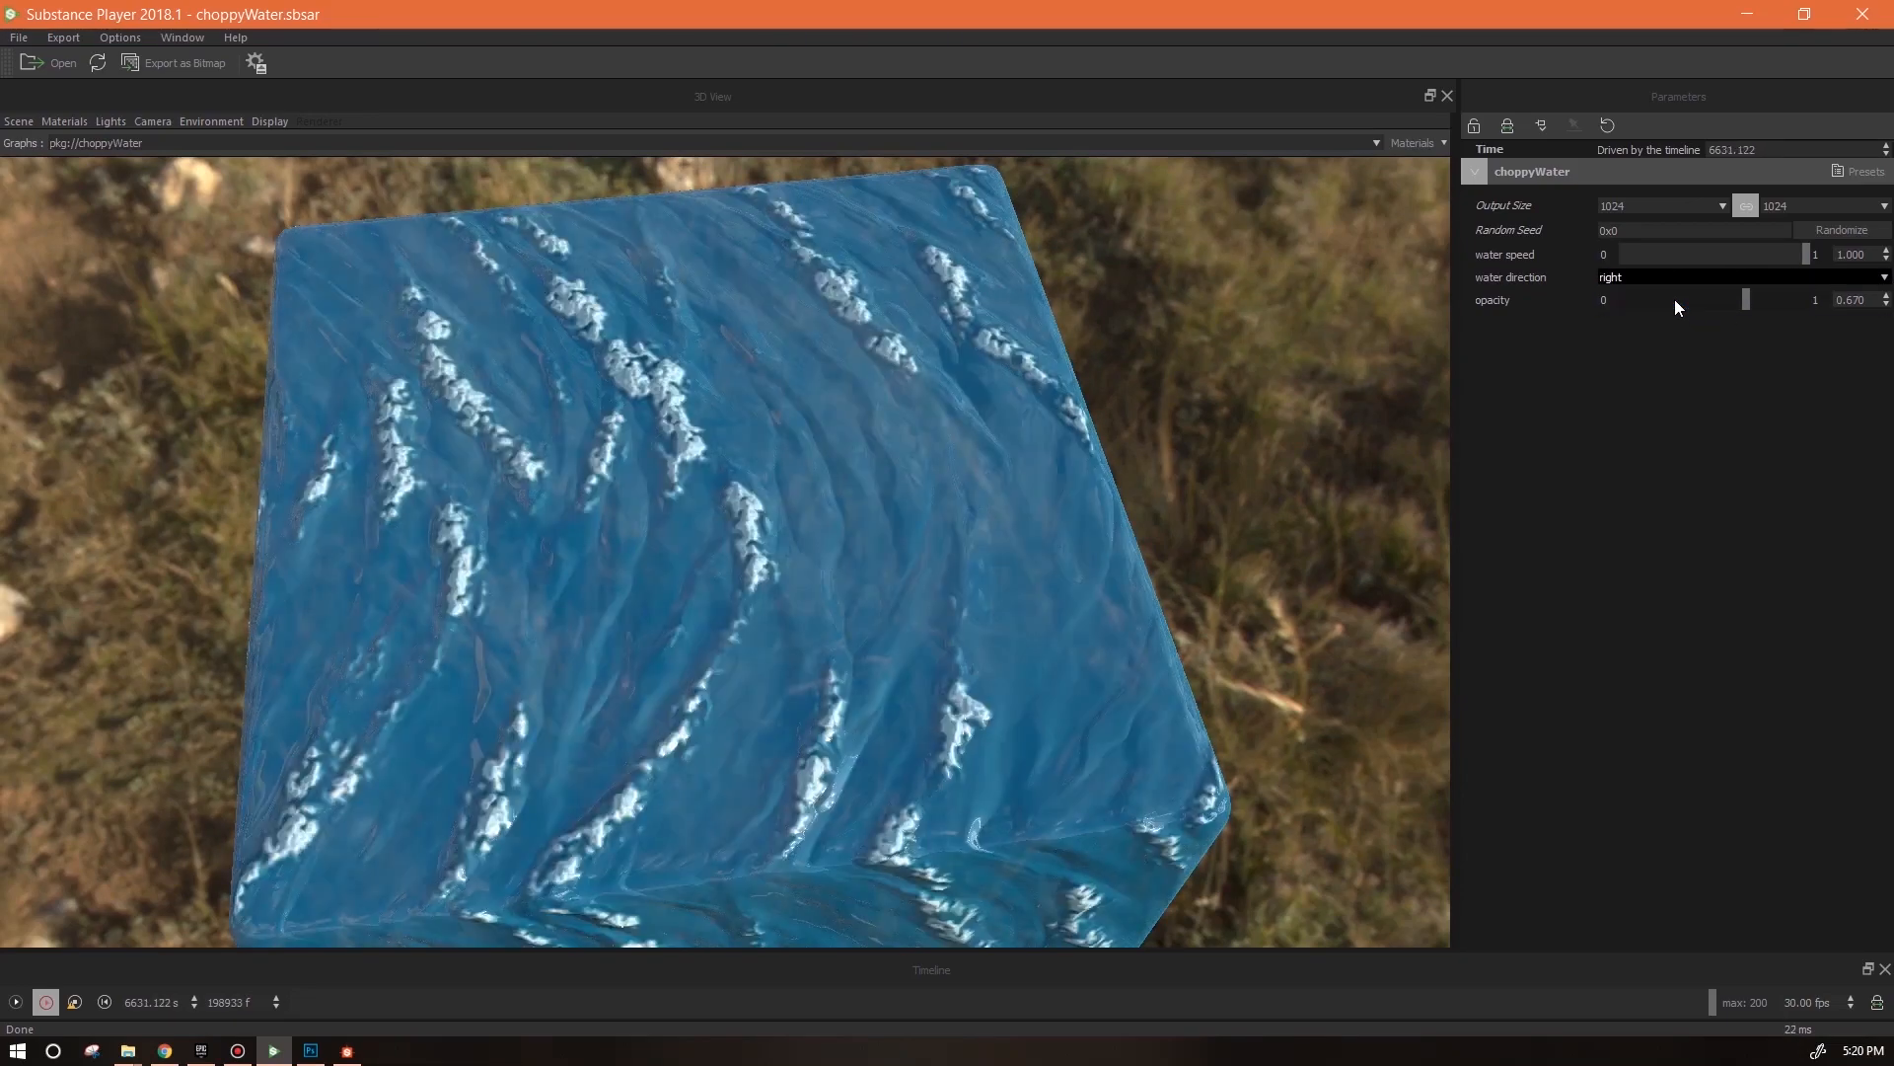
drag(1184, 474, 984, 494)
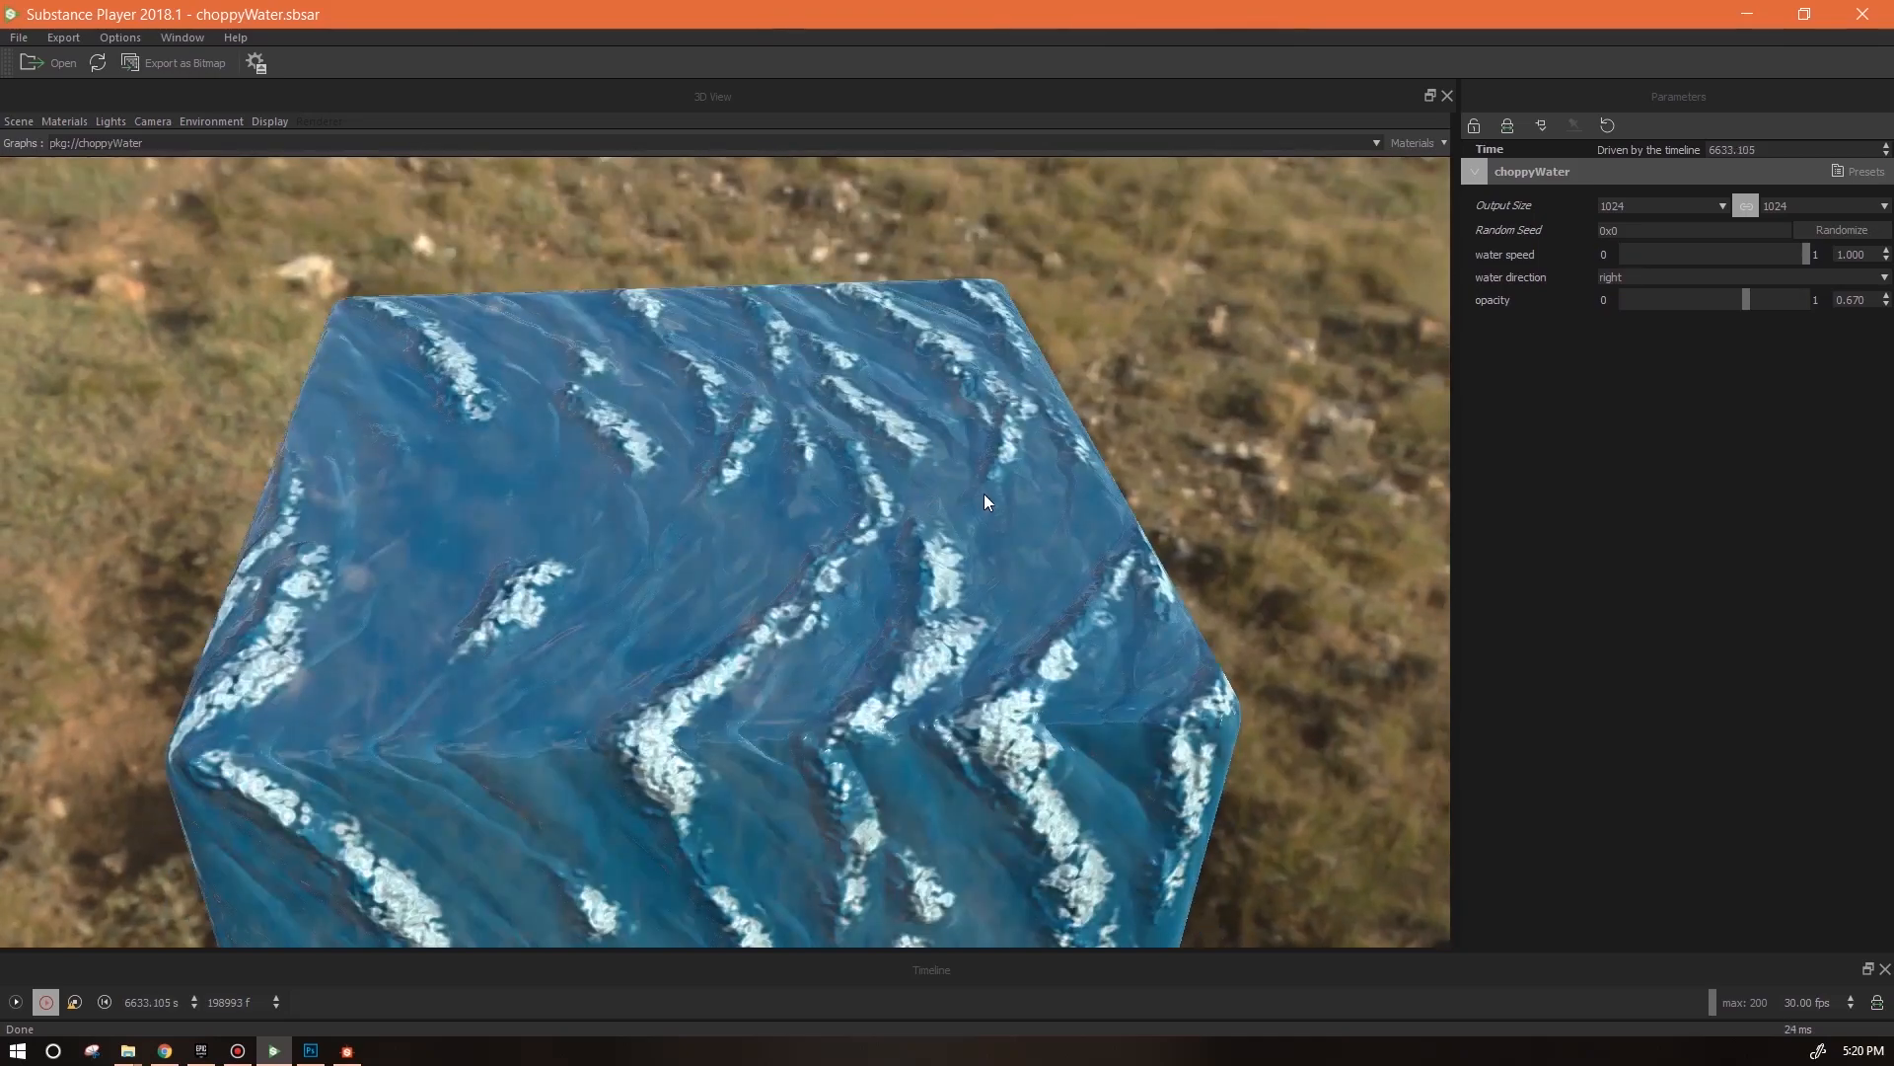
Test the water at a speed of 0.35 and return the water speed to its maximum
drag(1805, 253, 1685, 258)
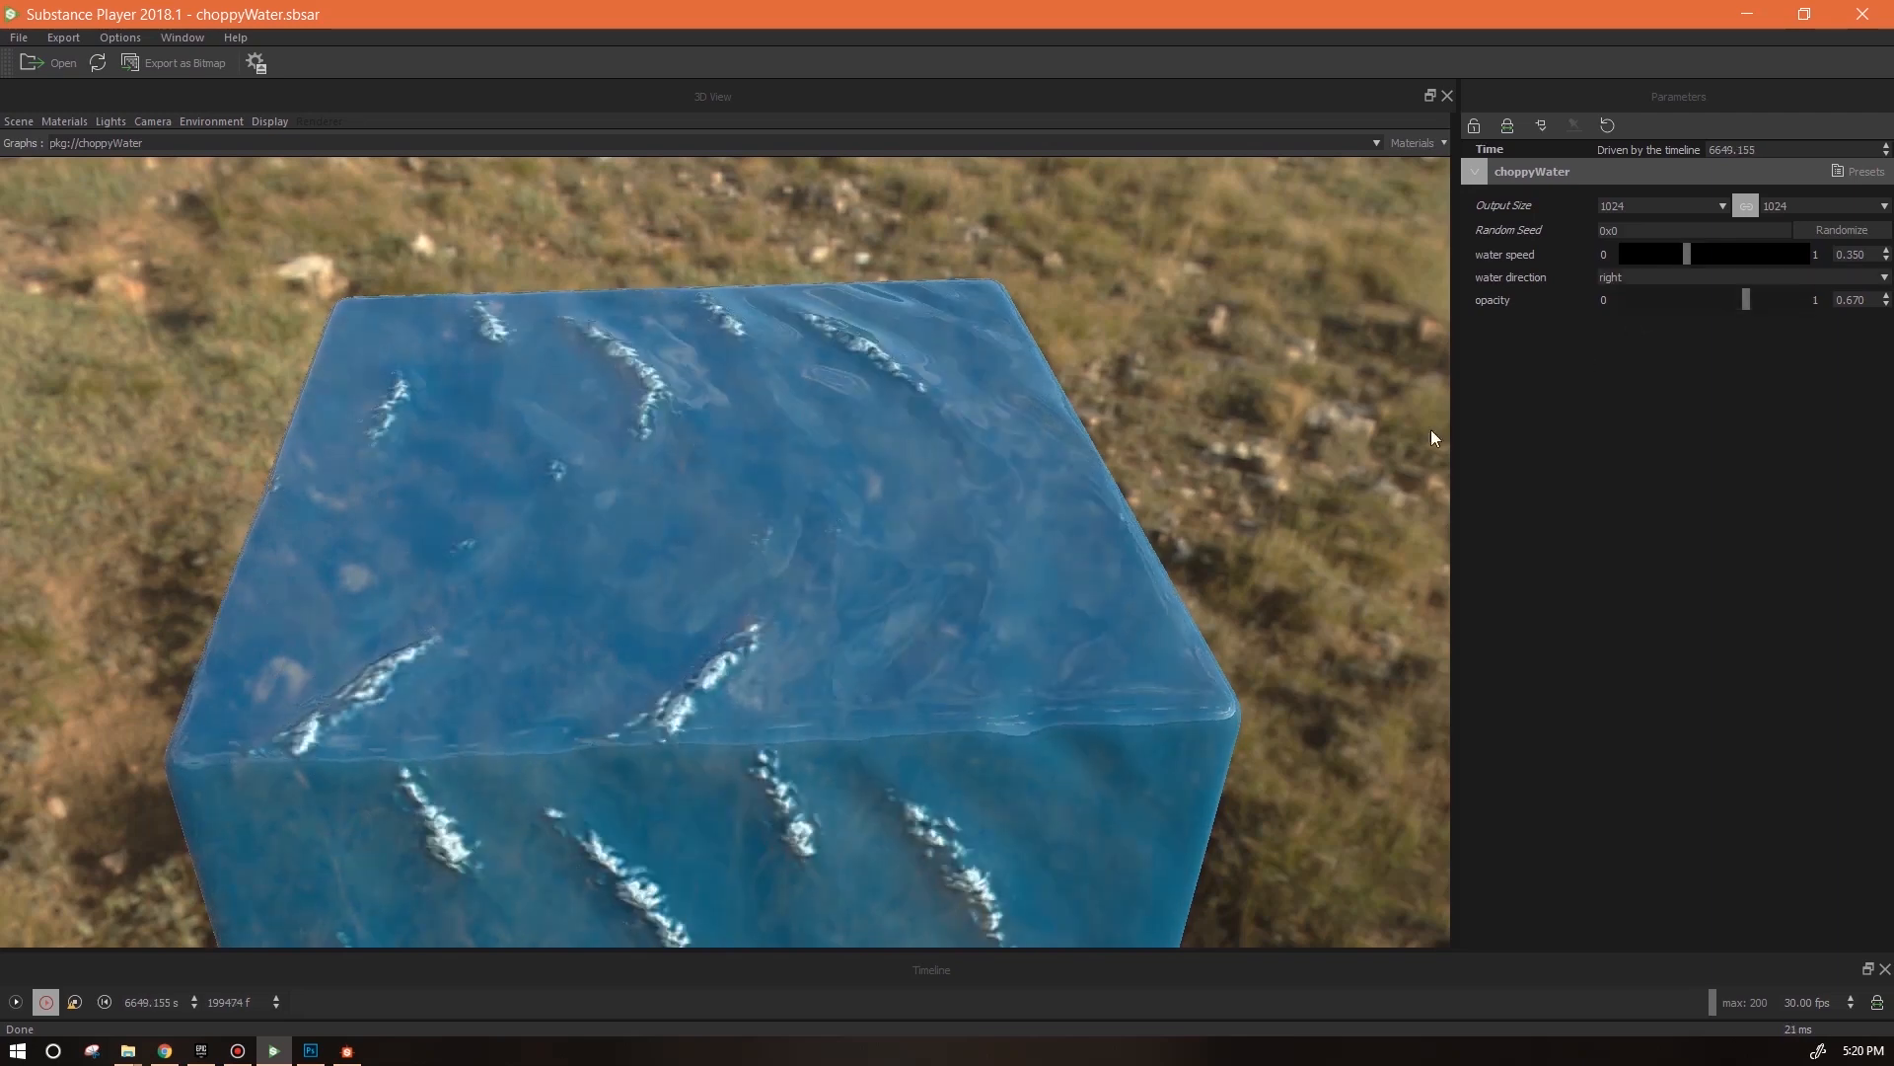
drag(953, 571, 894, 598)
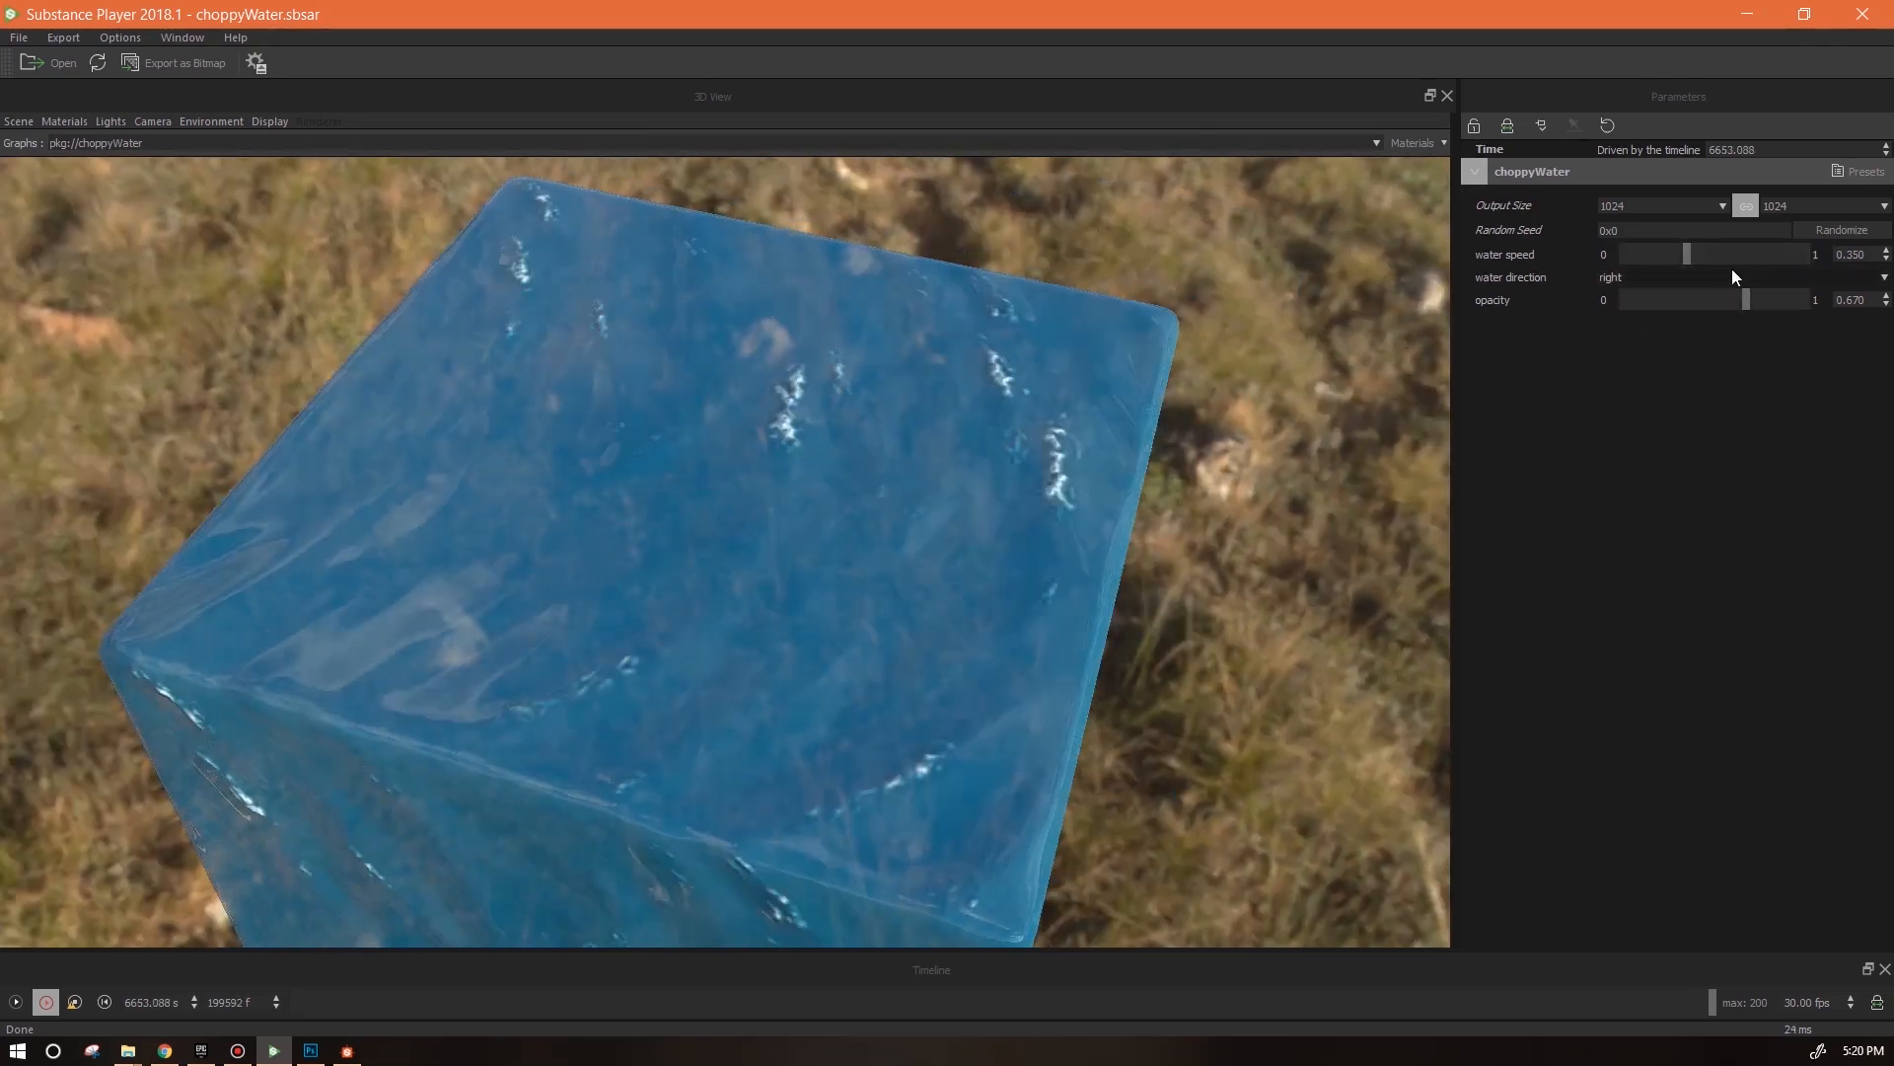
drag(1687, 256, 1815, 265)
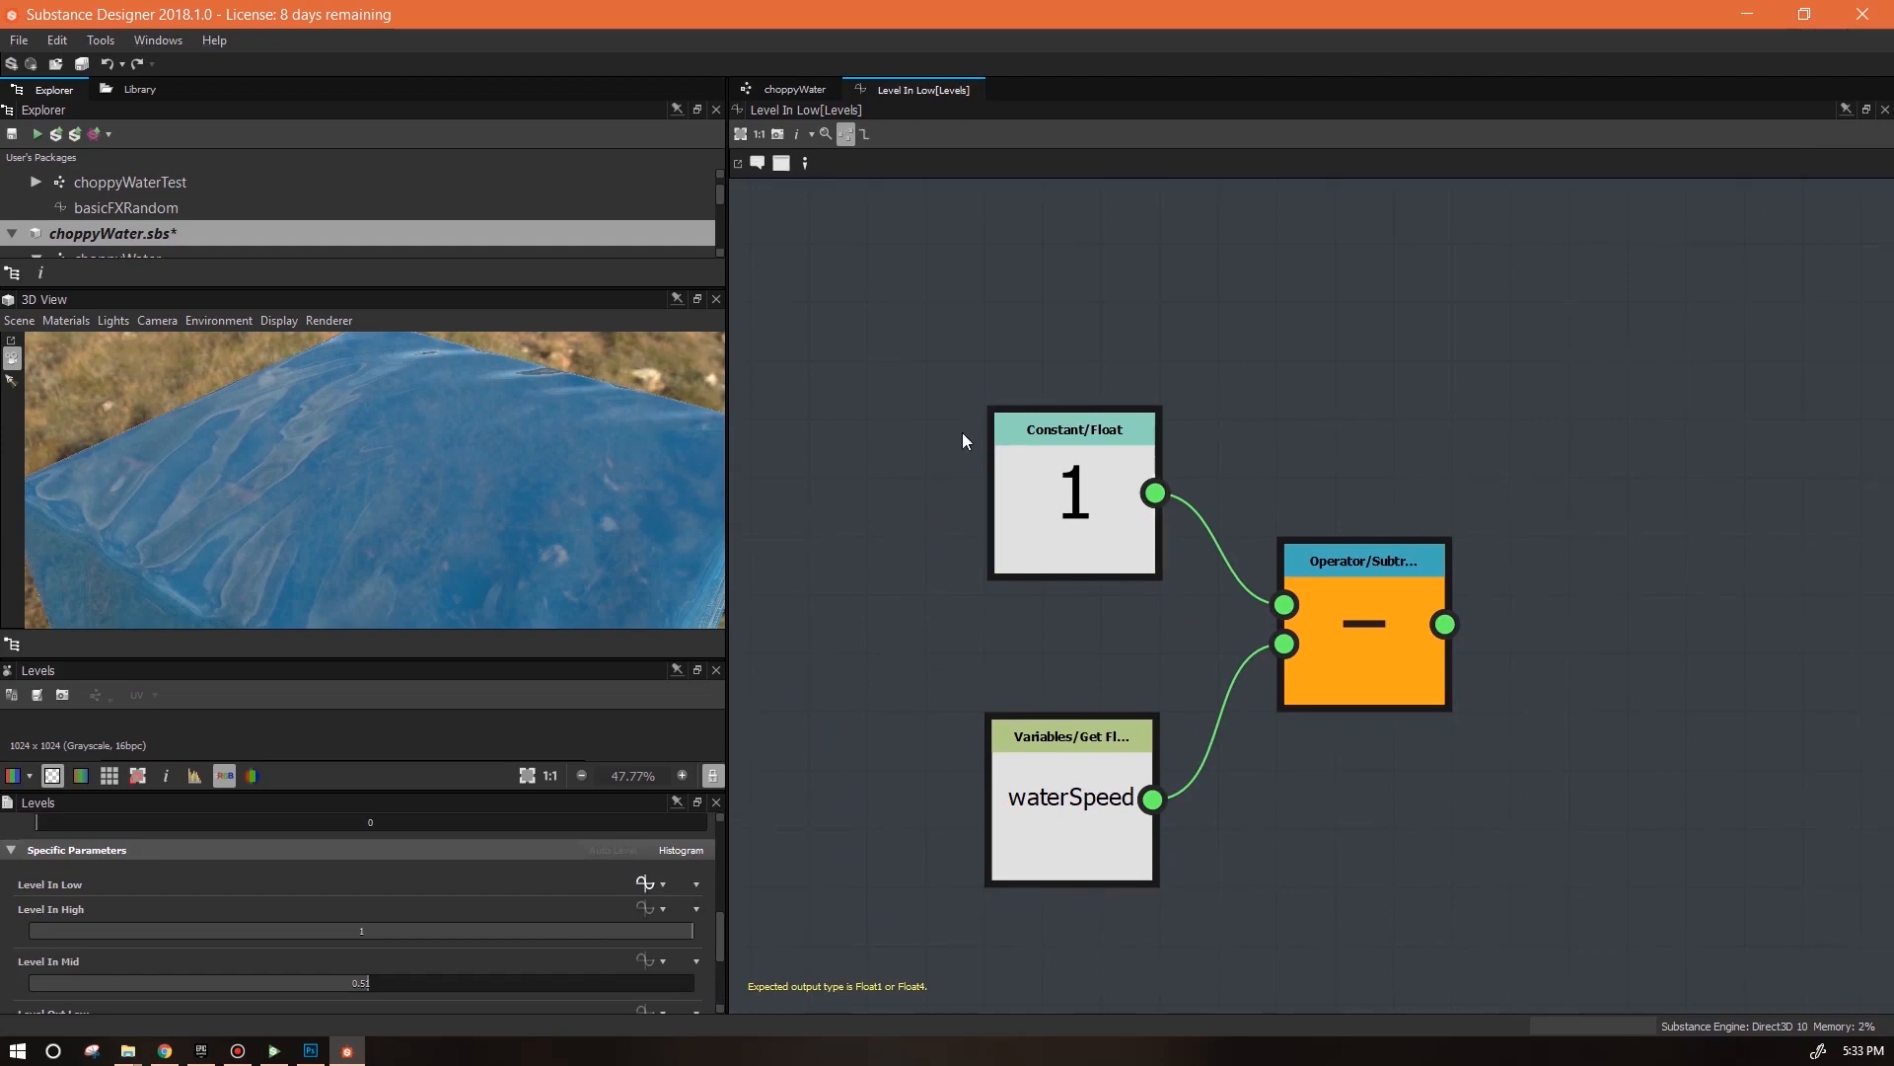
In Substance Designer, move the constant 1 and waterSpeed nodes slightly upwards in the Levels node's Level In Low function graph
drag(1062, 496, 1059, 426)
drag(1071, 860, 1072, 801)
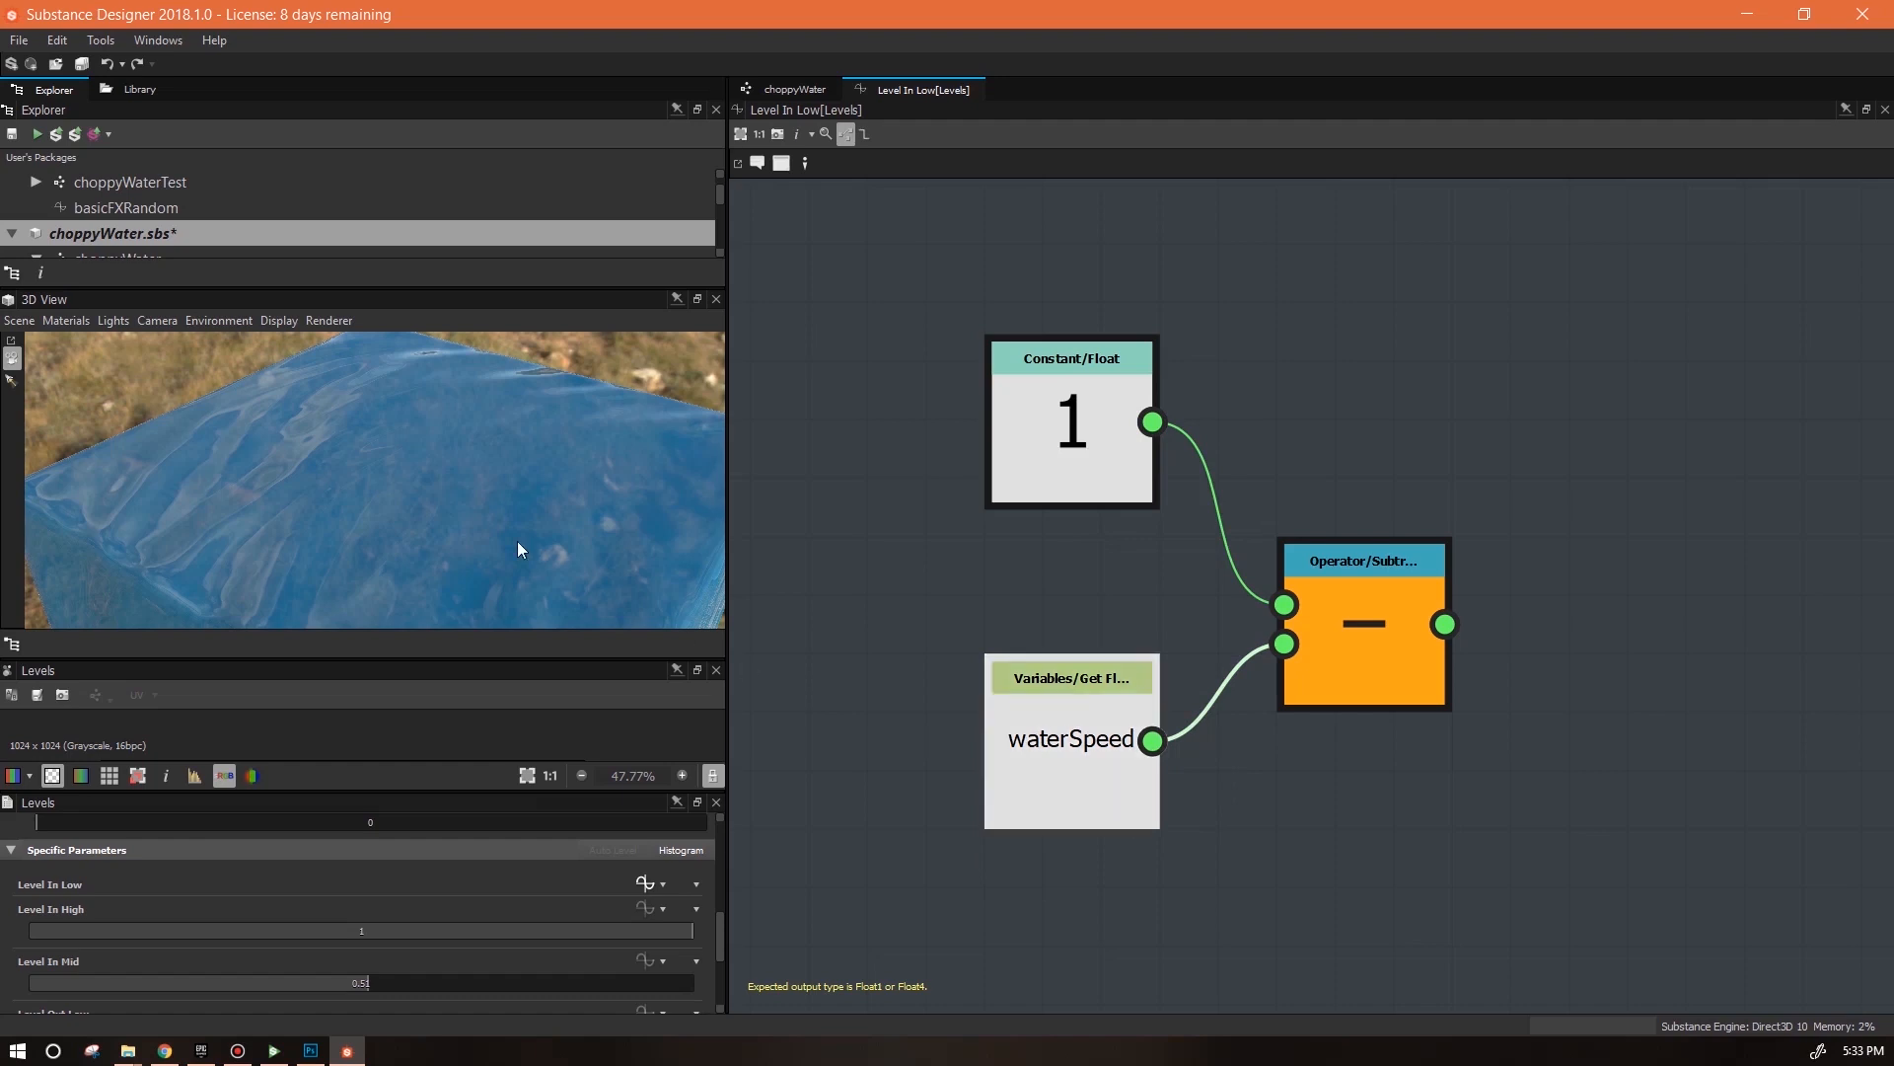
drag(517, 542, 598, 528)
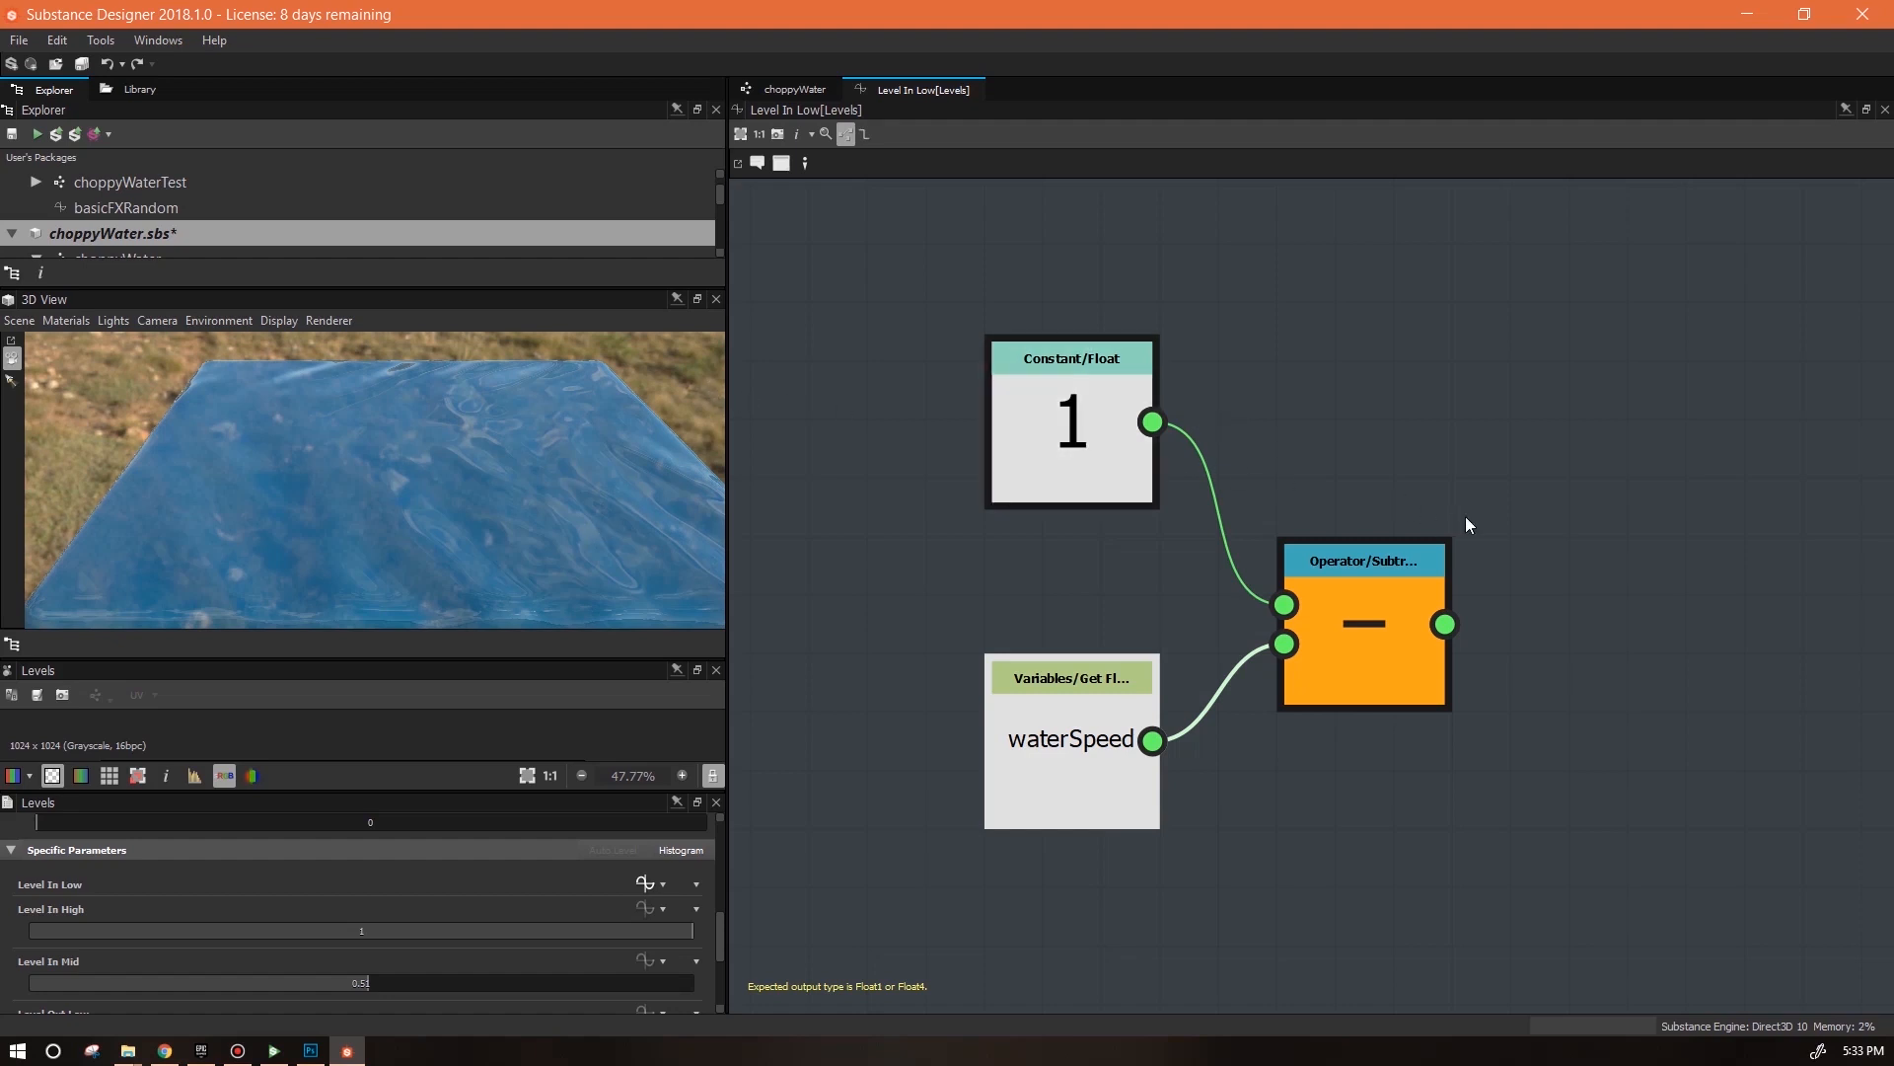
scroll(1632, 761, down, 2)
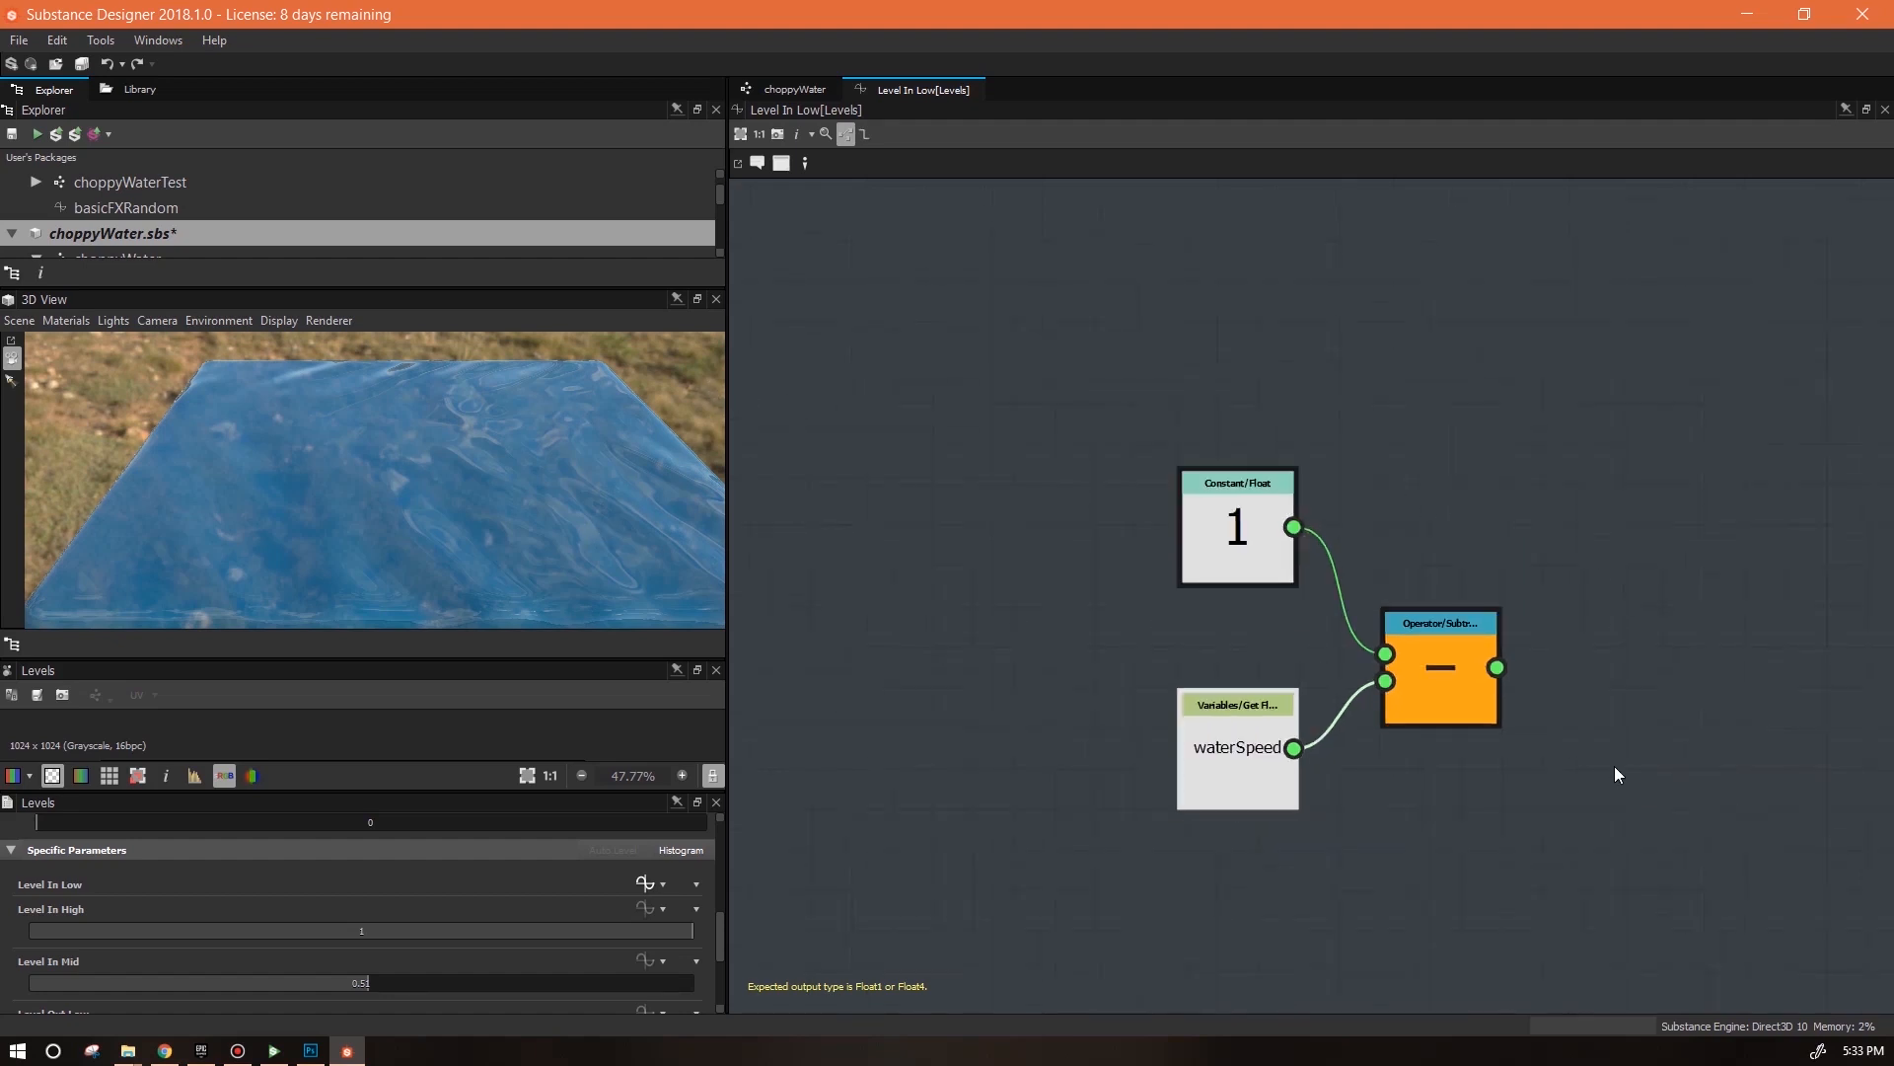
Add a float constant of 0.75 to the Level In Low function graph
middle_drag(1608, 766, 1299, 762)
right_click(1323, 430)
mouse_move(1411, 440)
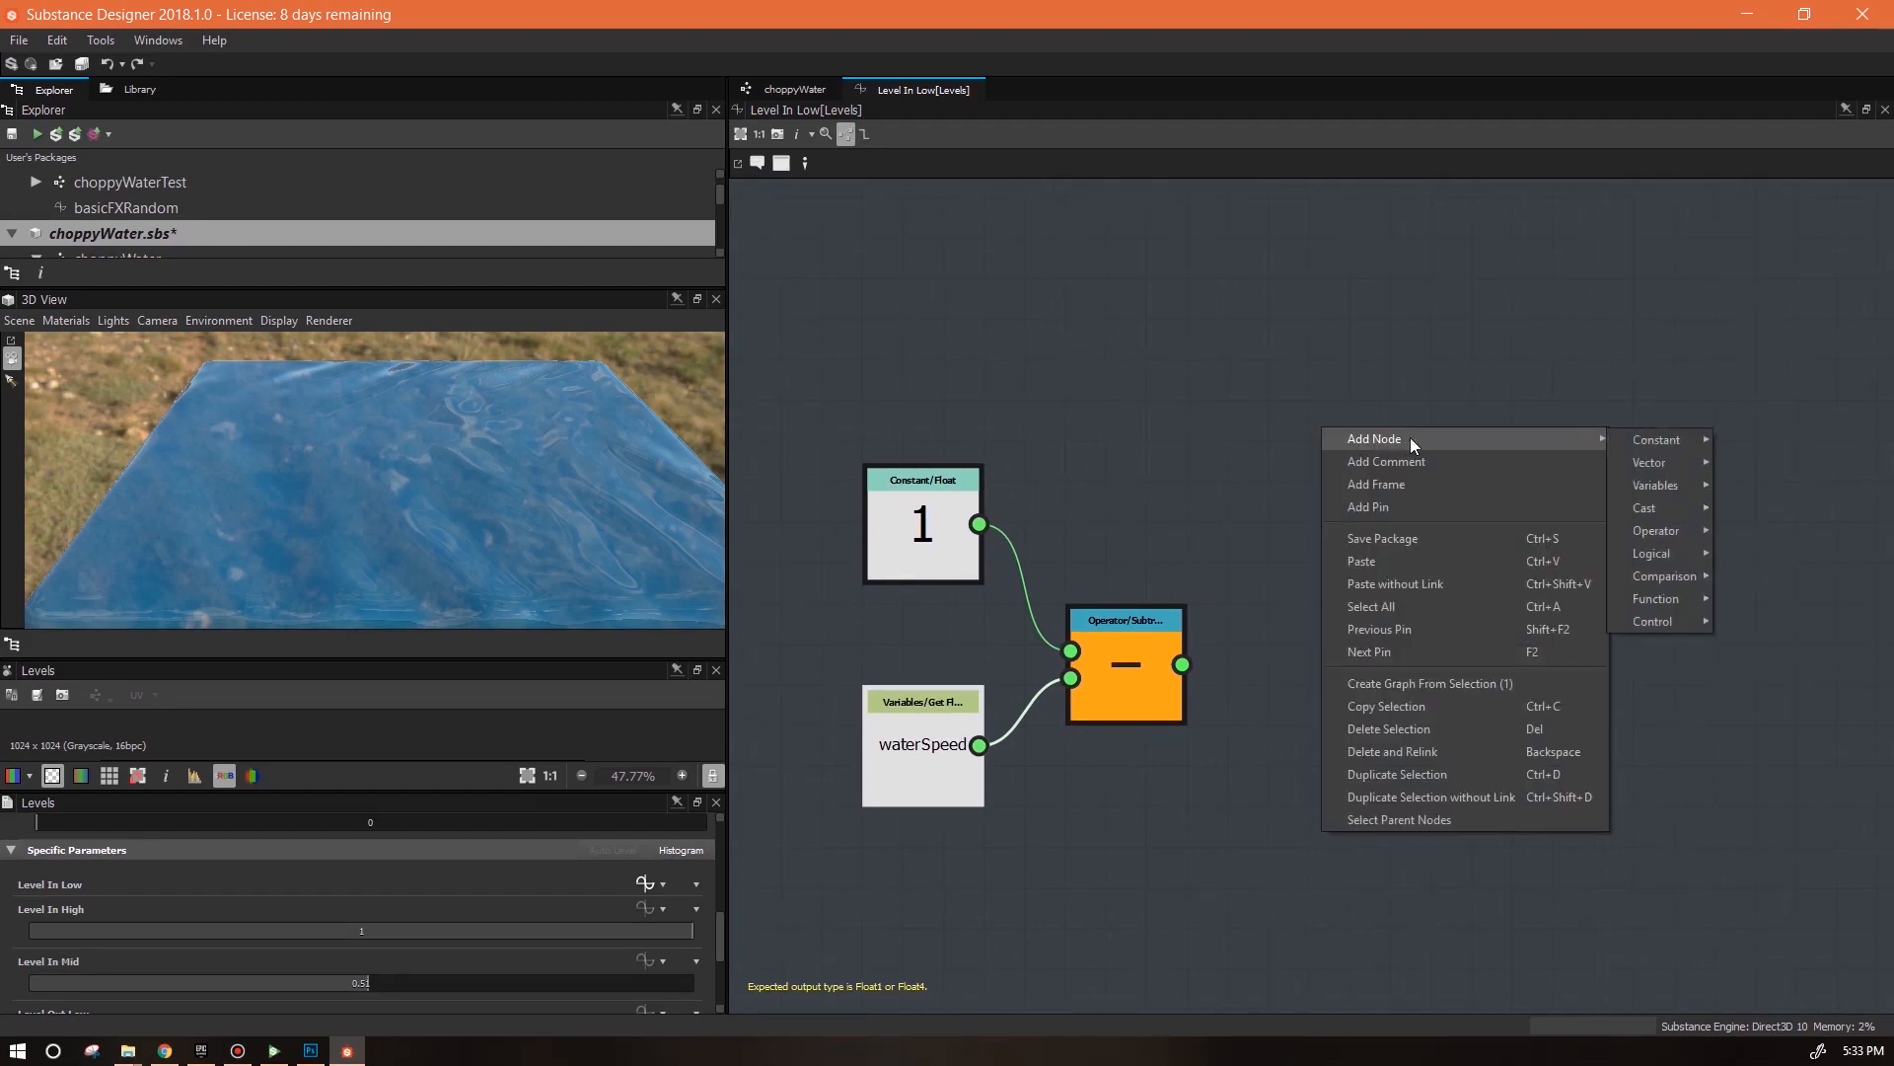
click(1745, 443)
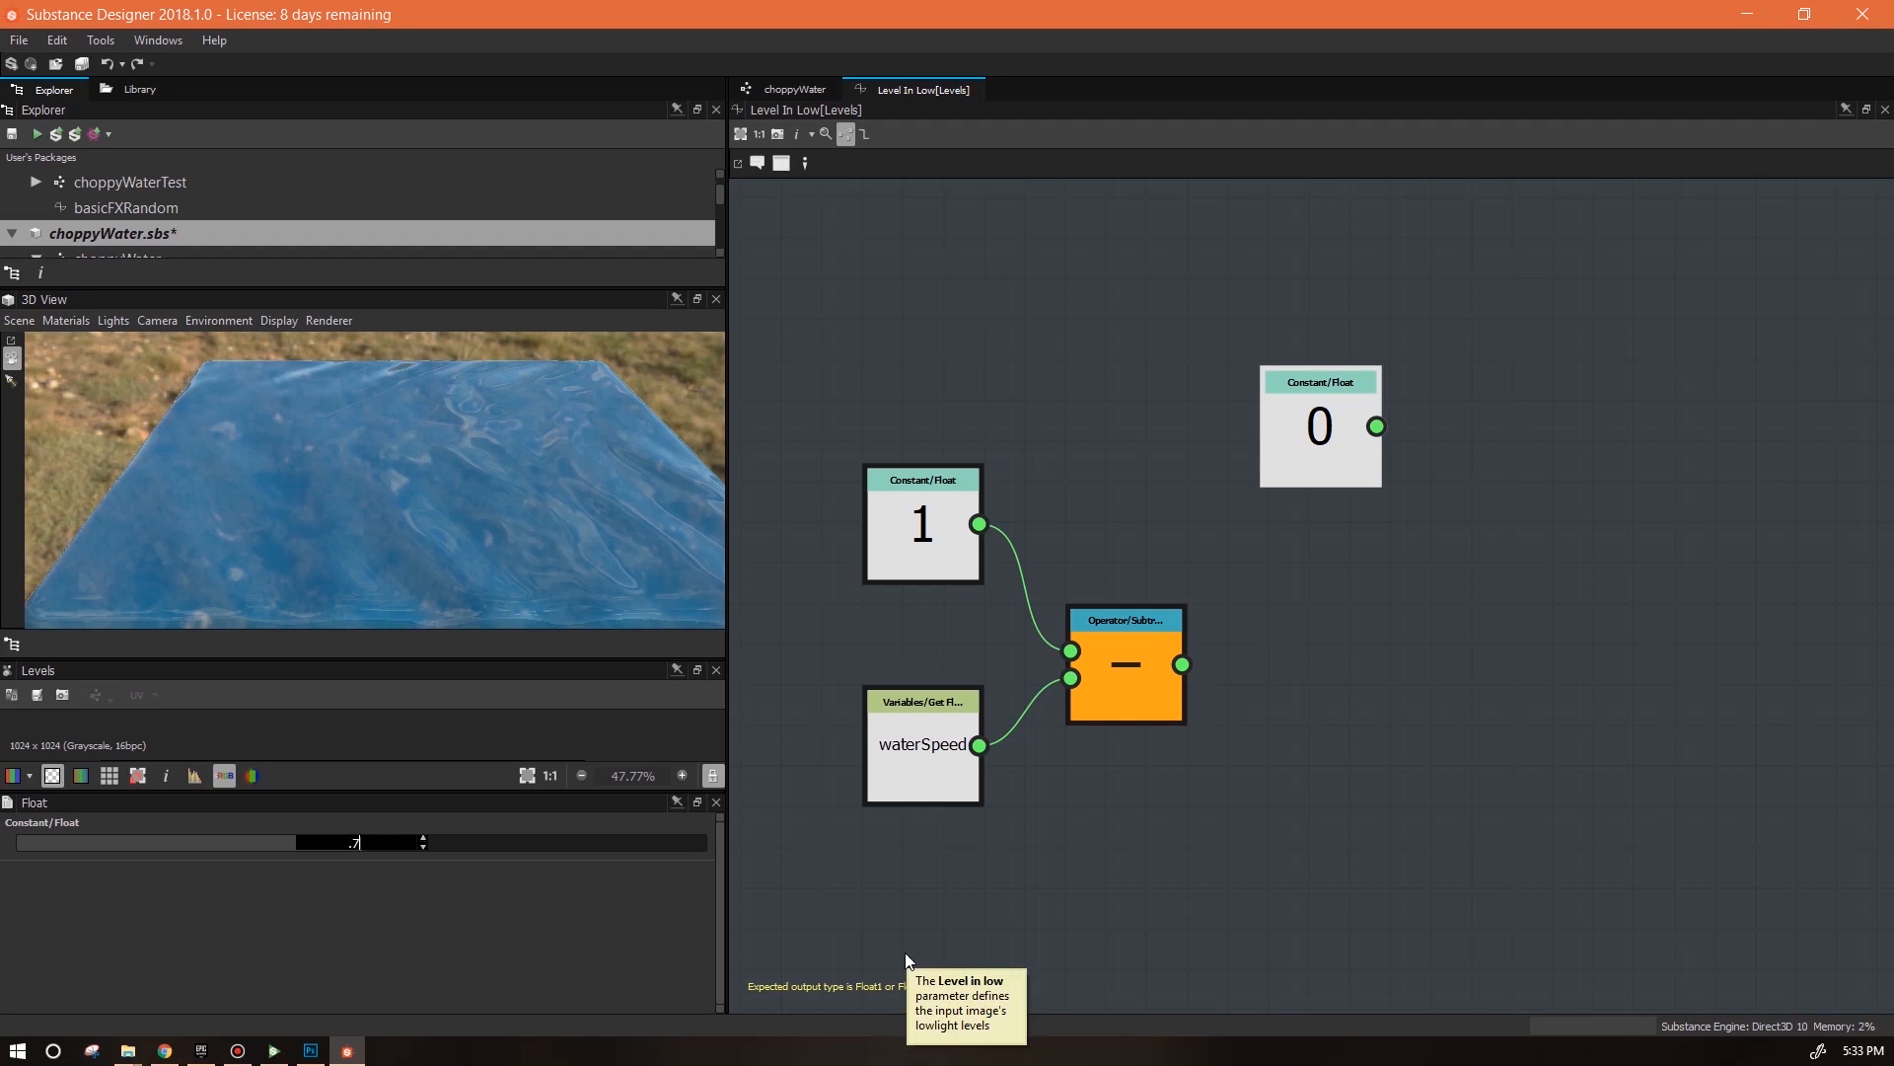
click(1346, 549)
drag(1334, 452, 1343, 487)
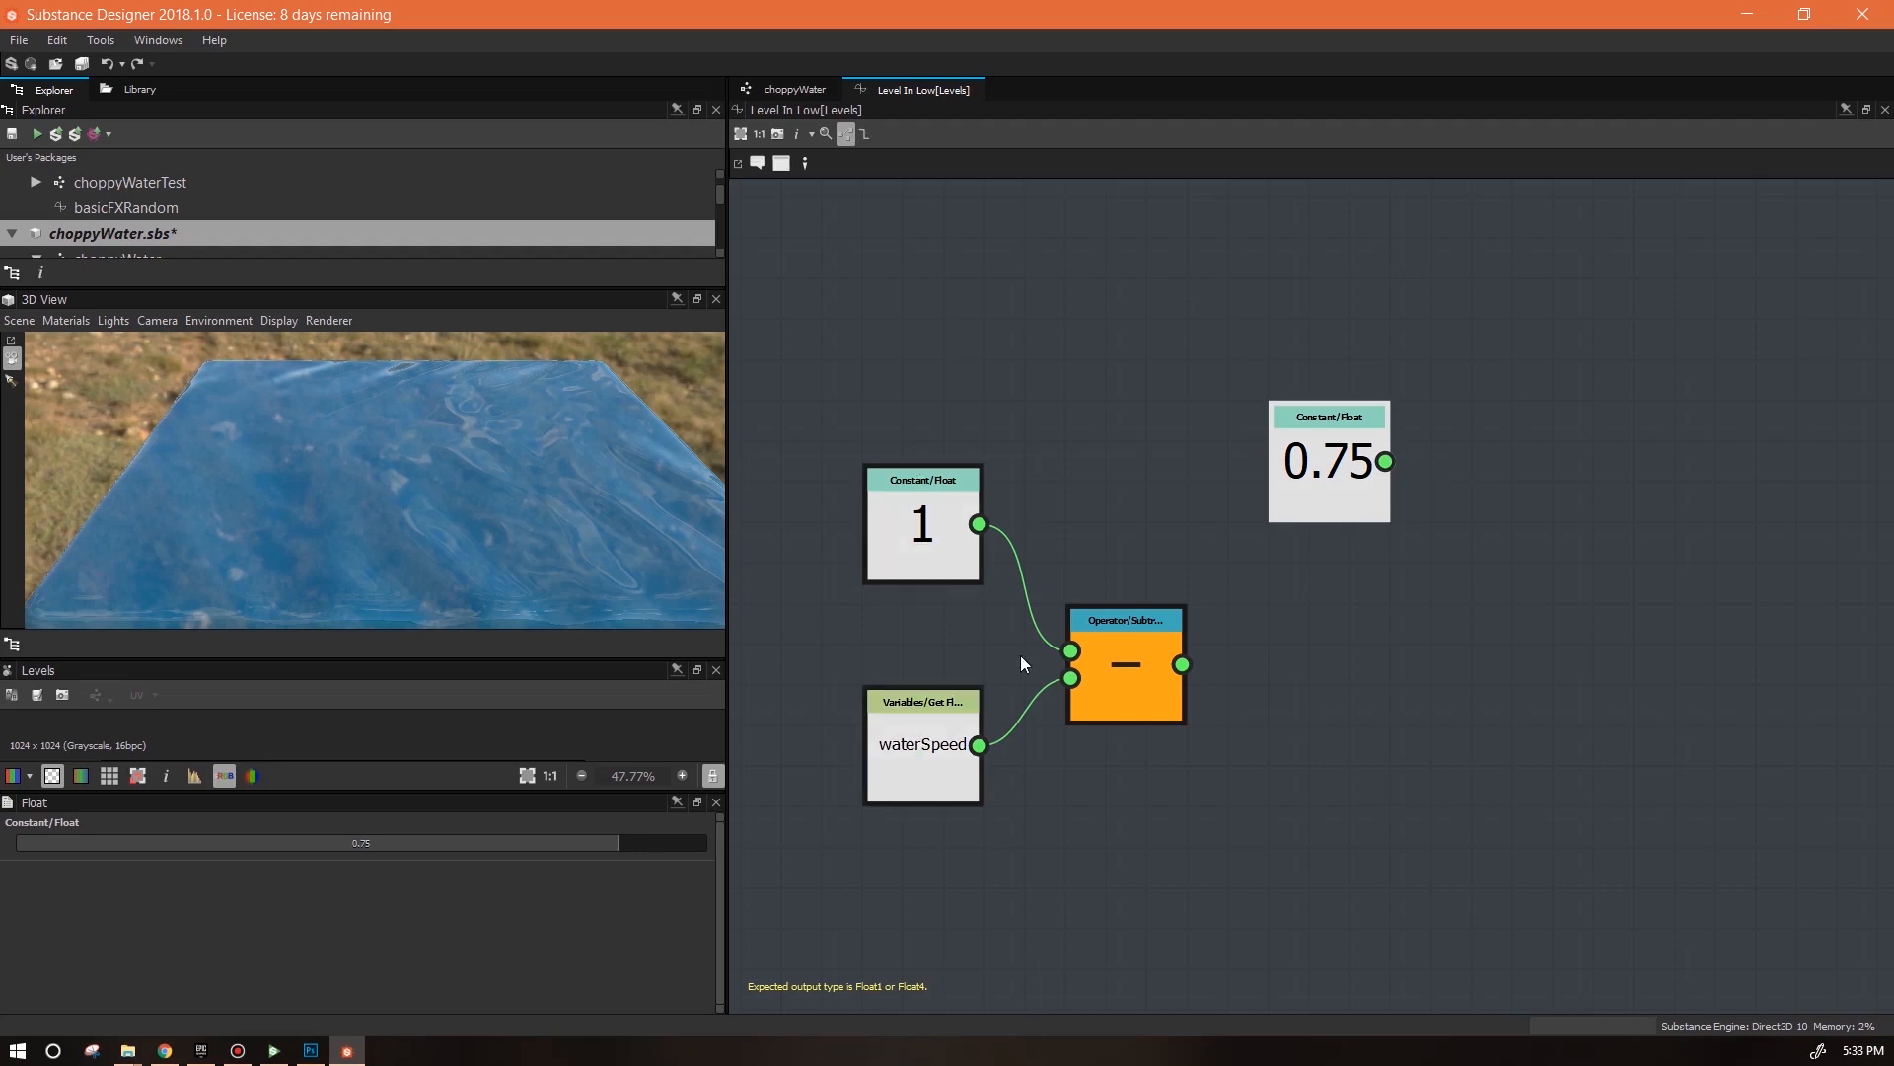
Multiply the 0.75 constant by the subtraction result with a Multiplication node and set that node as the function's output
right_click(1365, 695)
mouse_move(1477, 301)
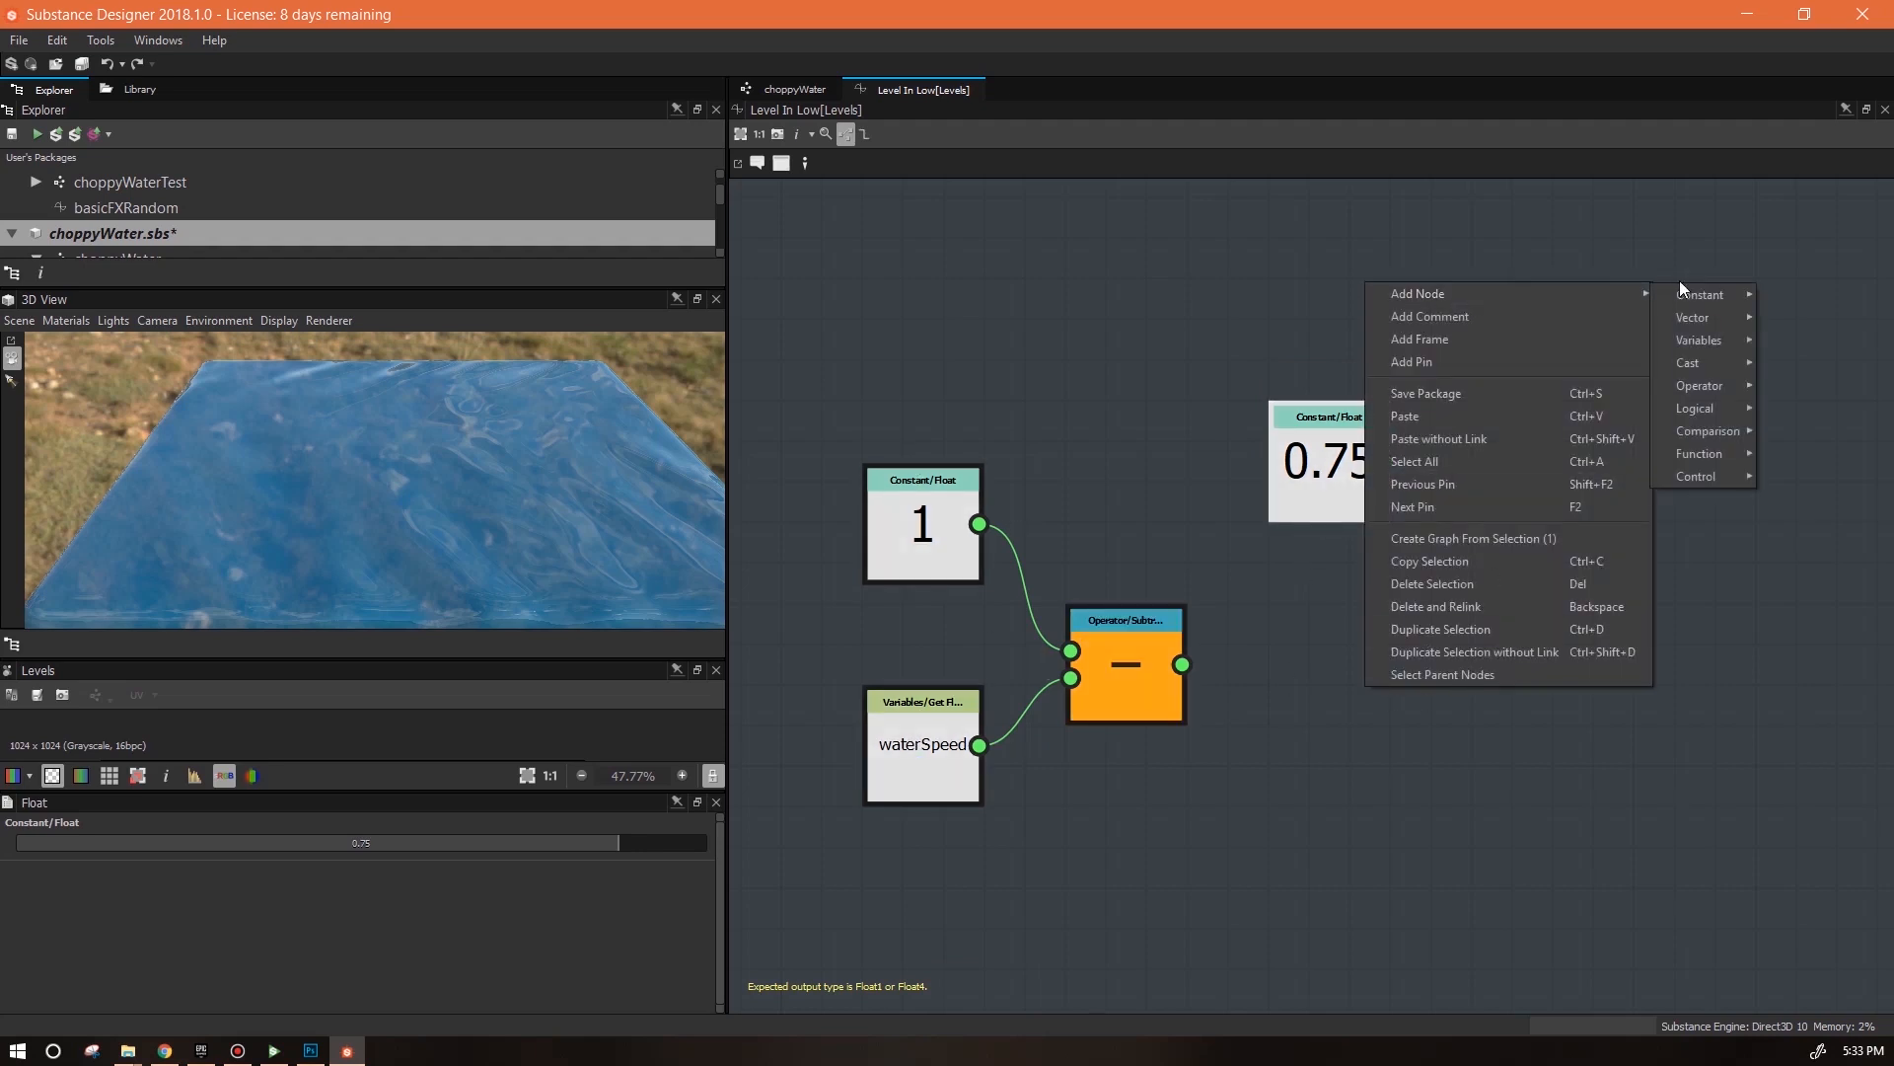
mouse_move(1699, 384)
click(1534, 440)
drag(1188, 672, 1309, 701)
drag(1367, 474, 1205, 451)
drag(1310, 666, 1444, 648)
right_click(1471, 671)
click(1512, 712)
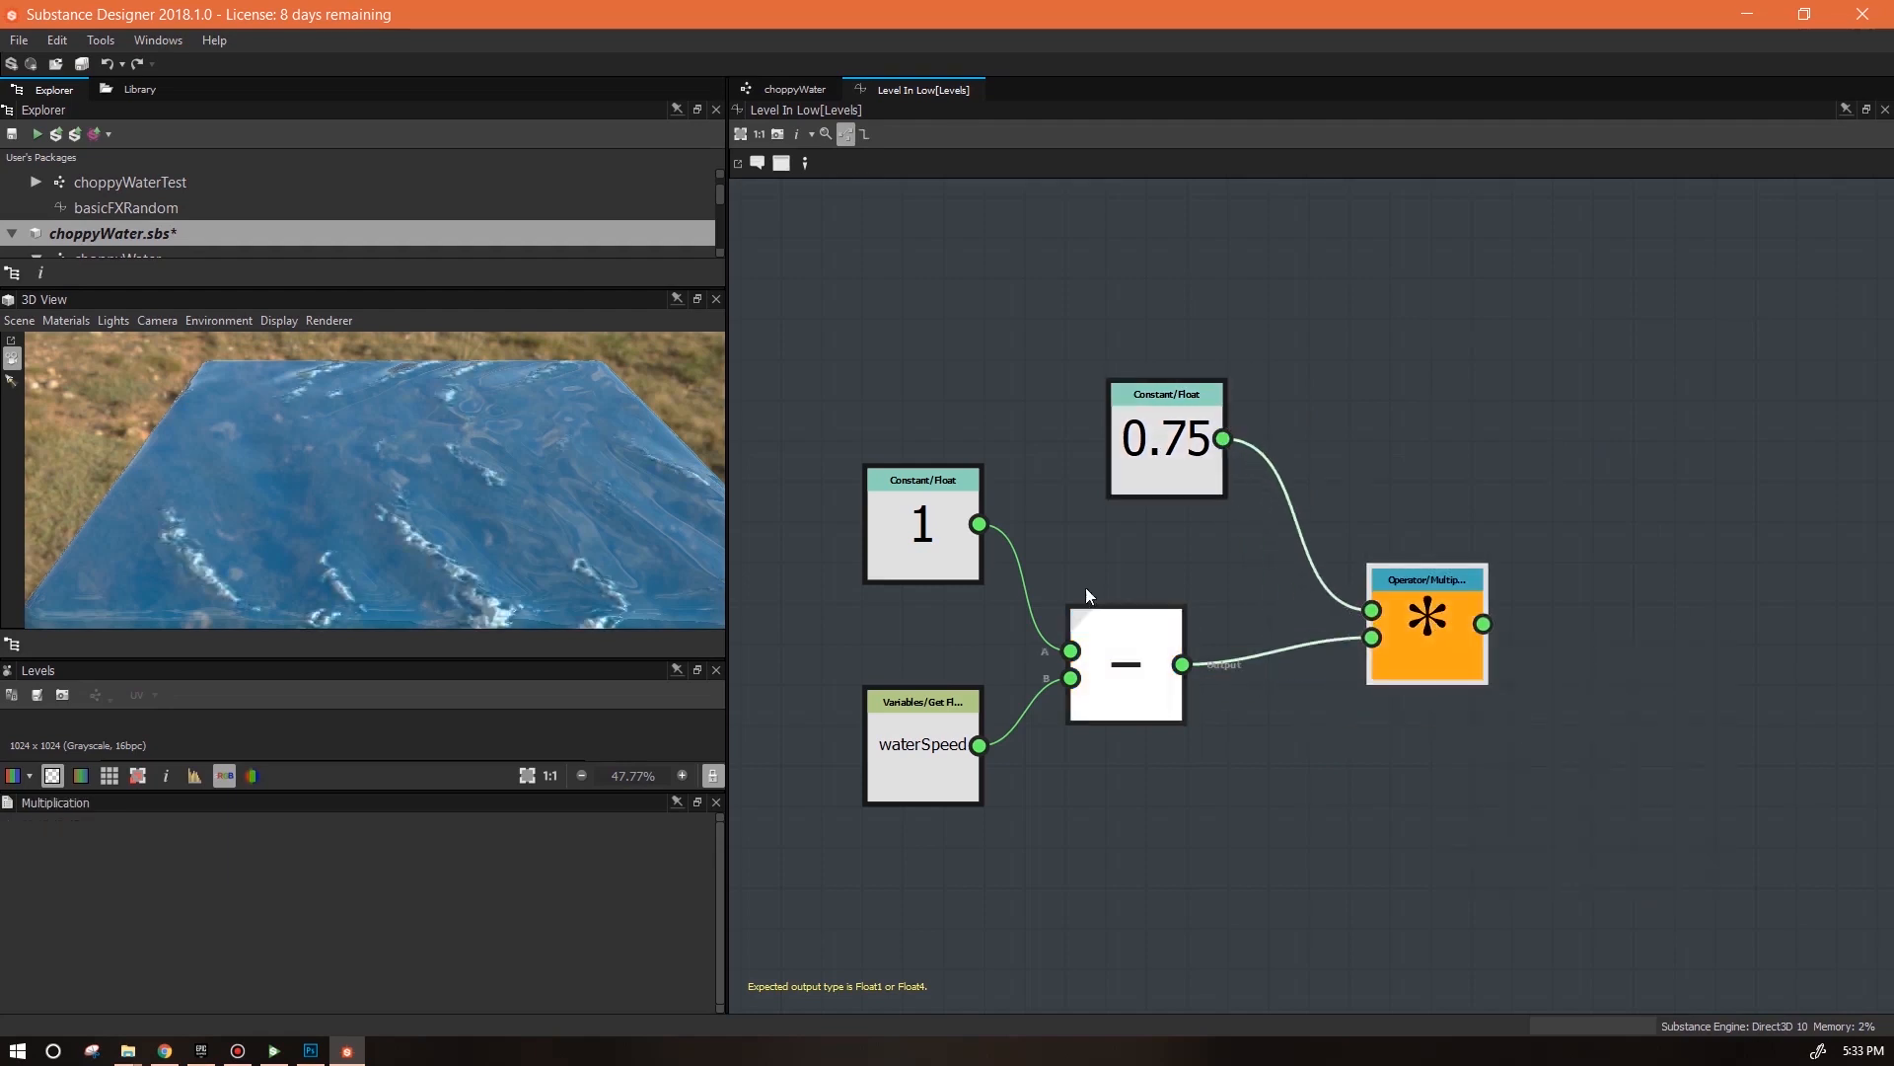
In the choppyWater graph, test the foam with the water speed parameter's default at 0.28 and 0.2
click(790, 88)
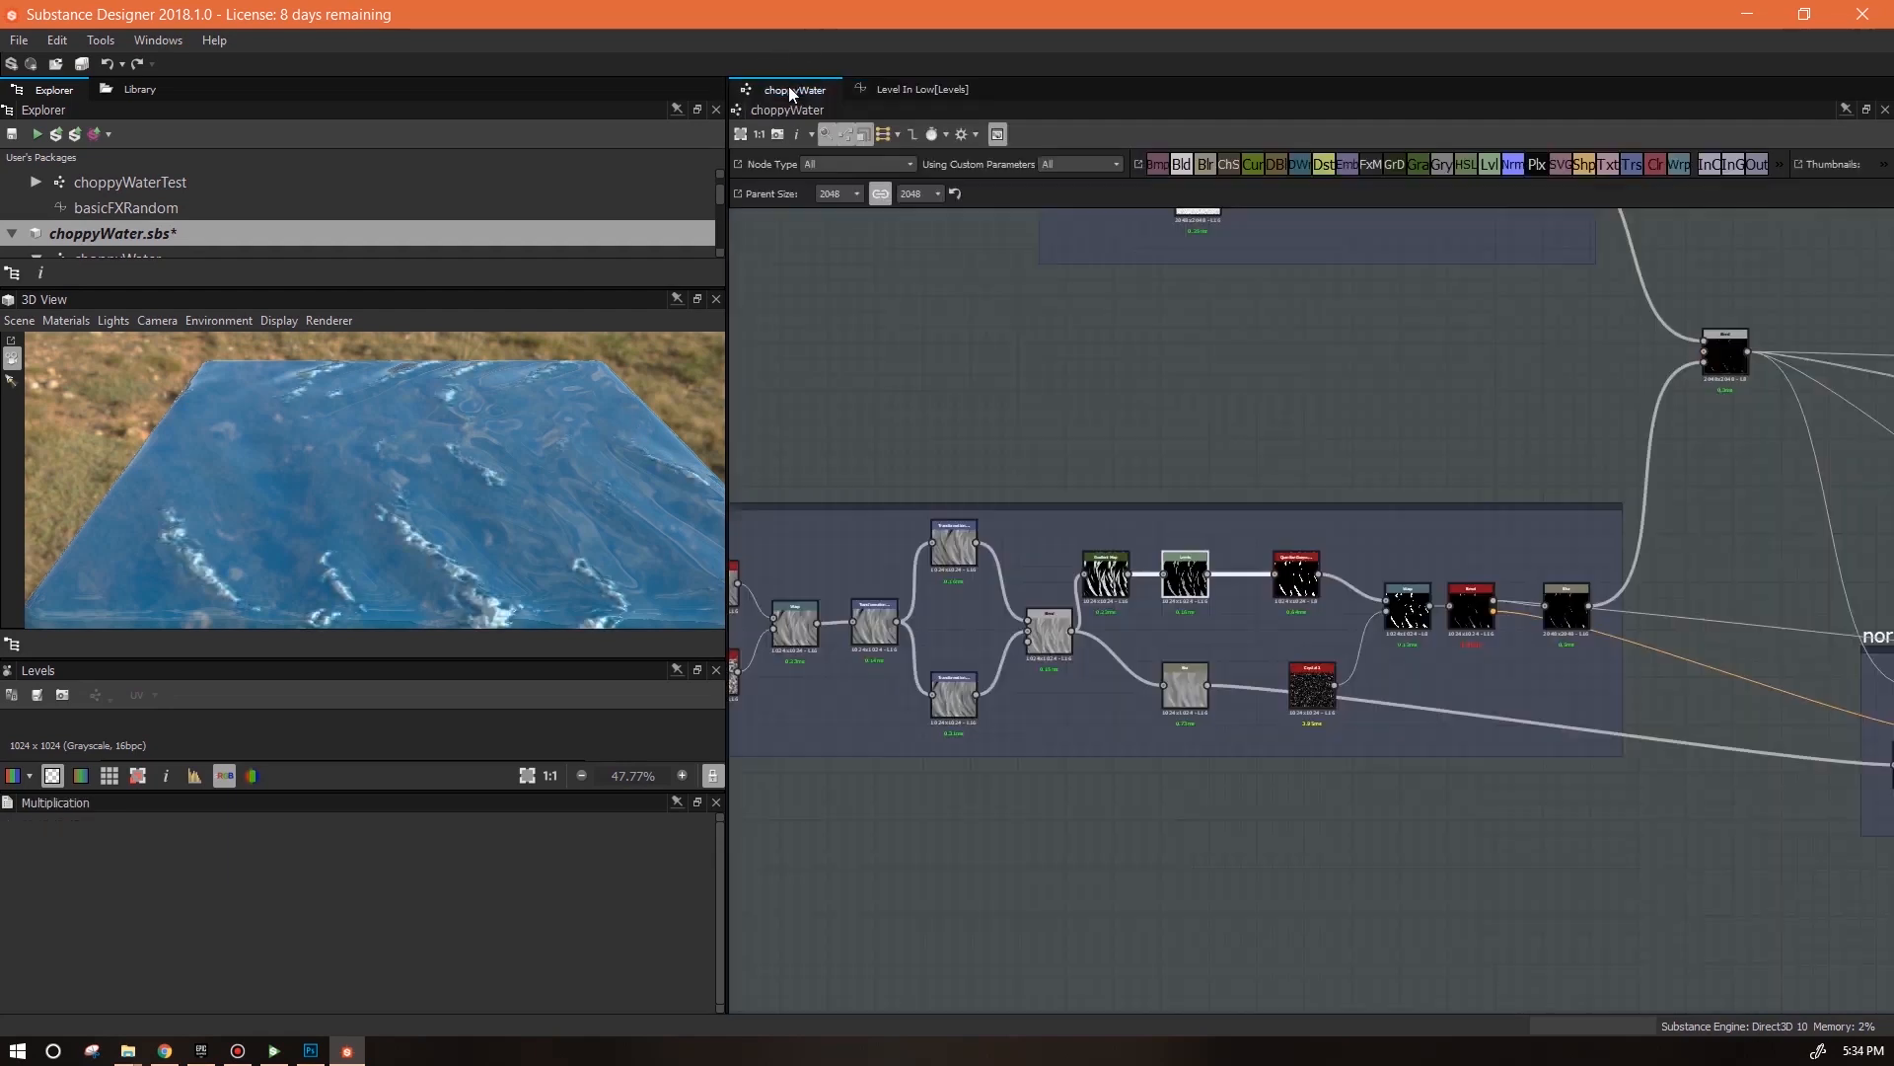
click(790, 823)
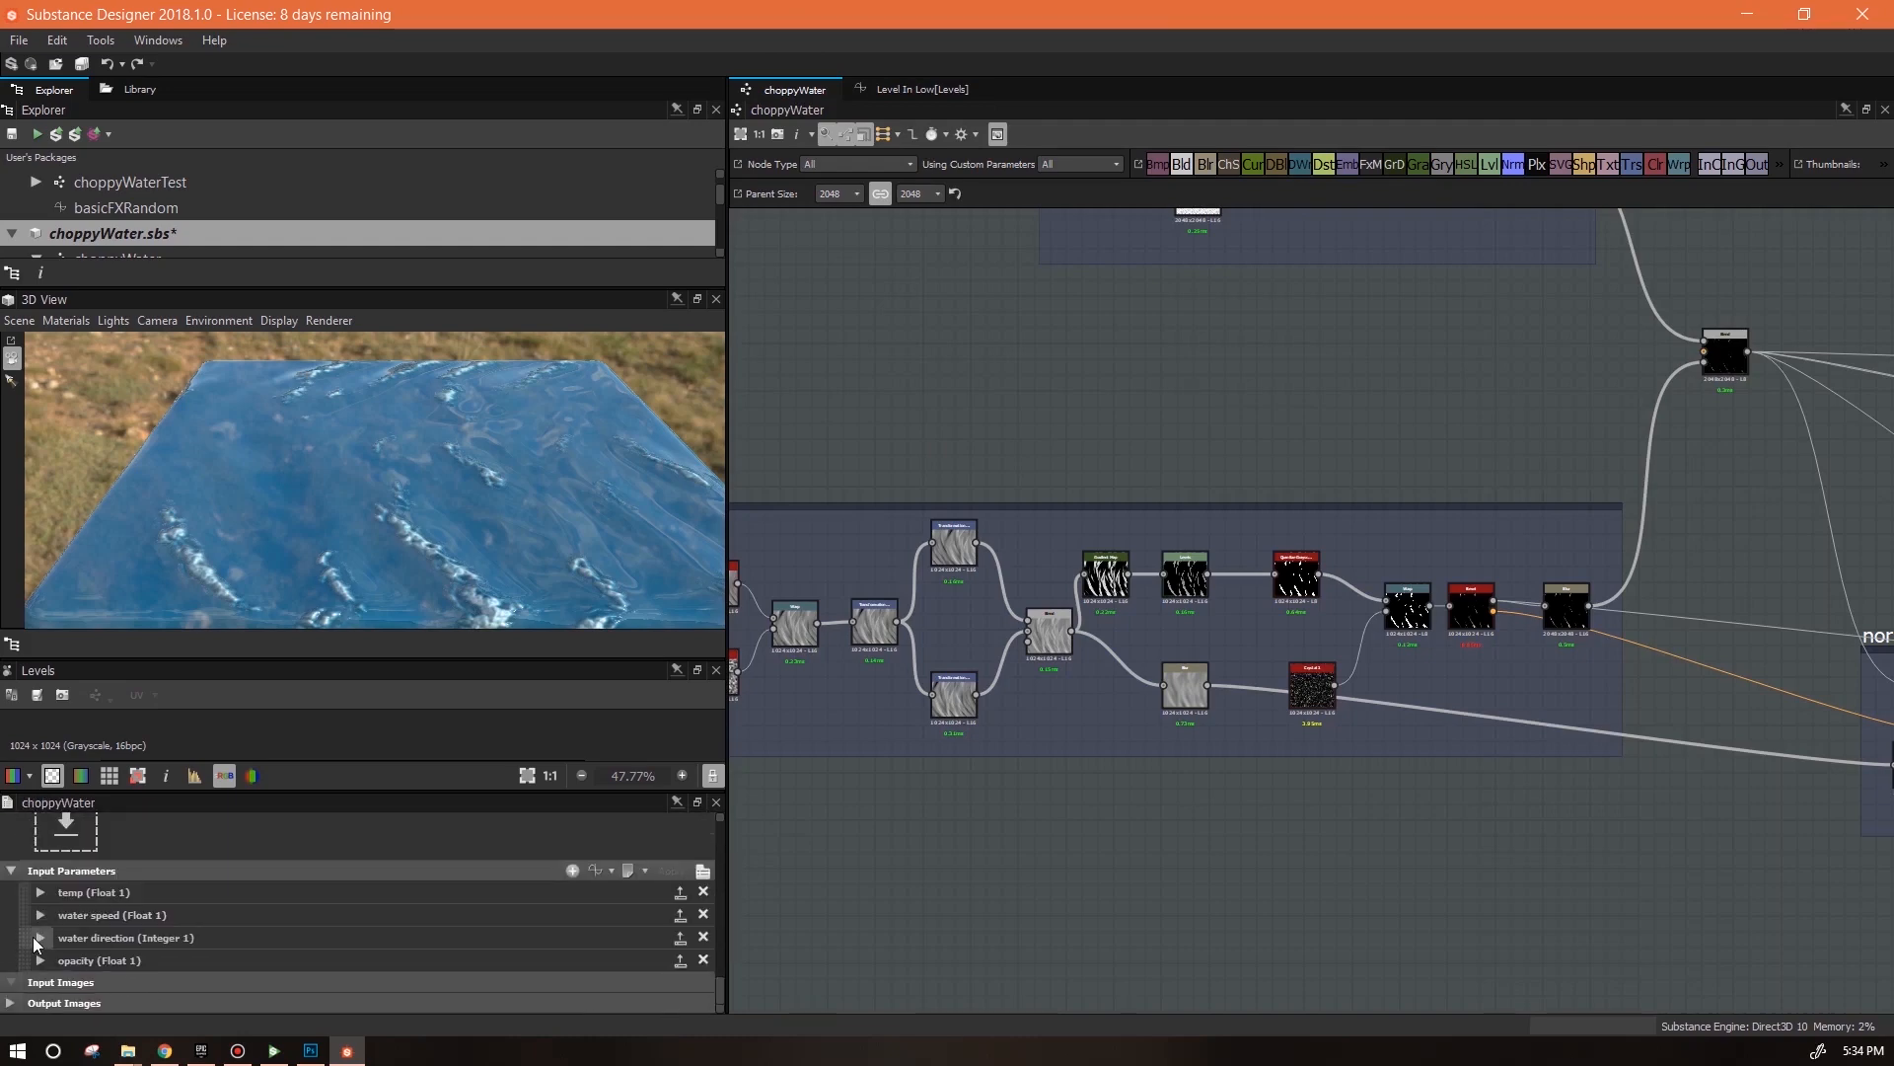
click(41, 914)
drag(720, 950, 718, 979)
drag(208, 885, 387, 895)
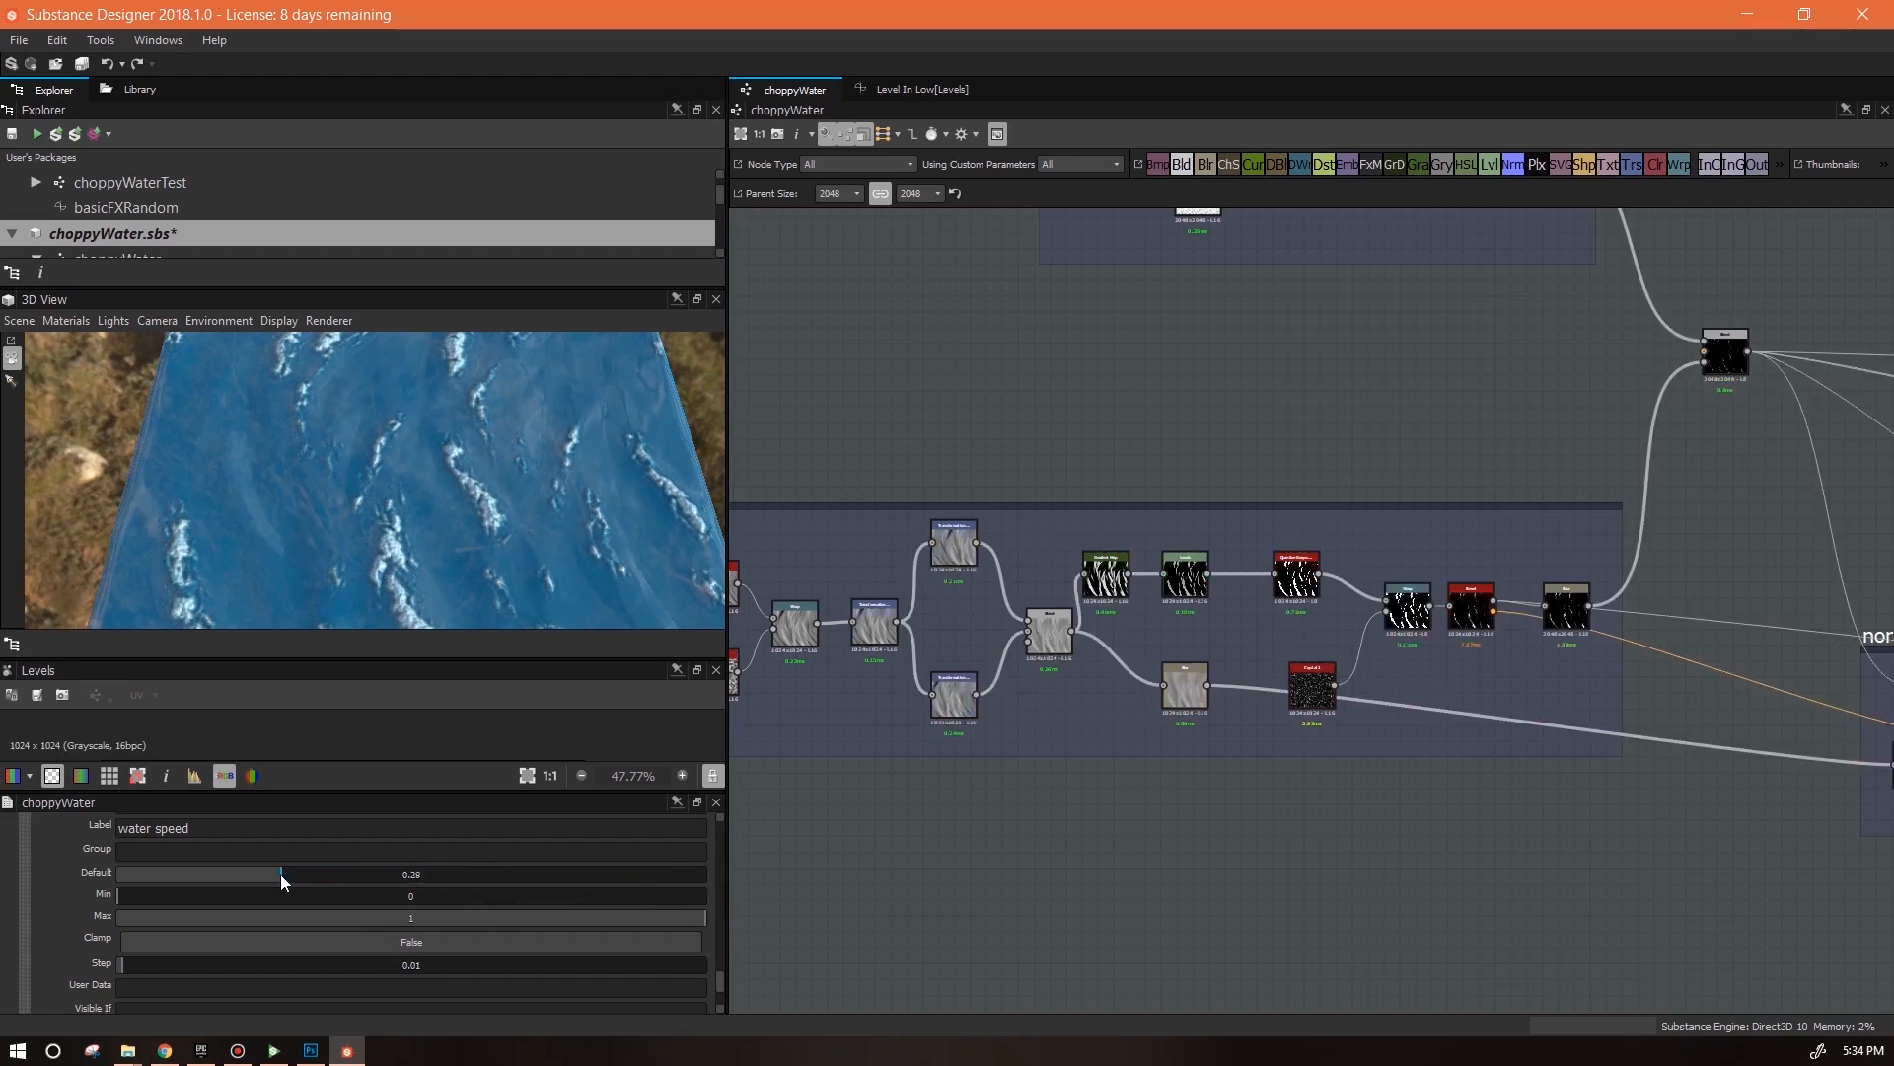
drag(280, 874, 235, 872)
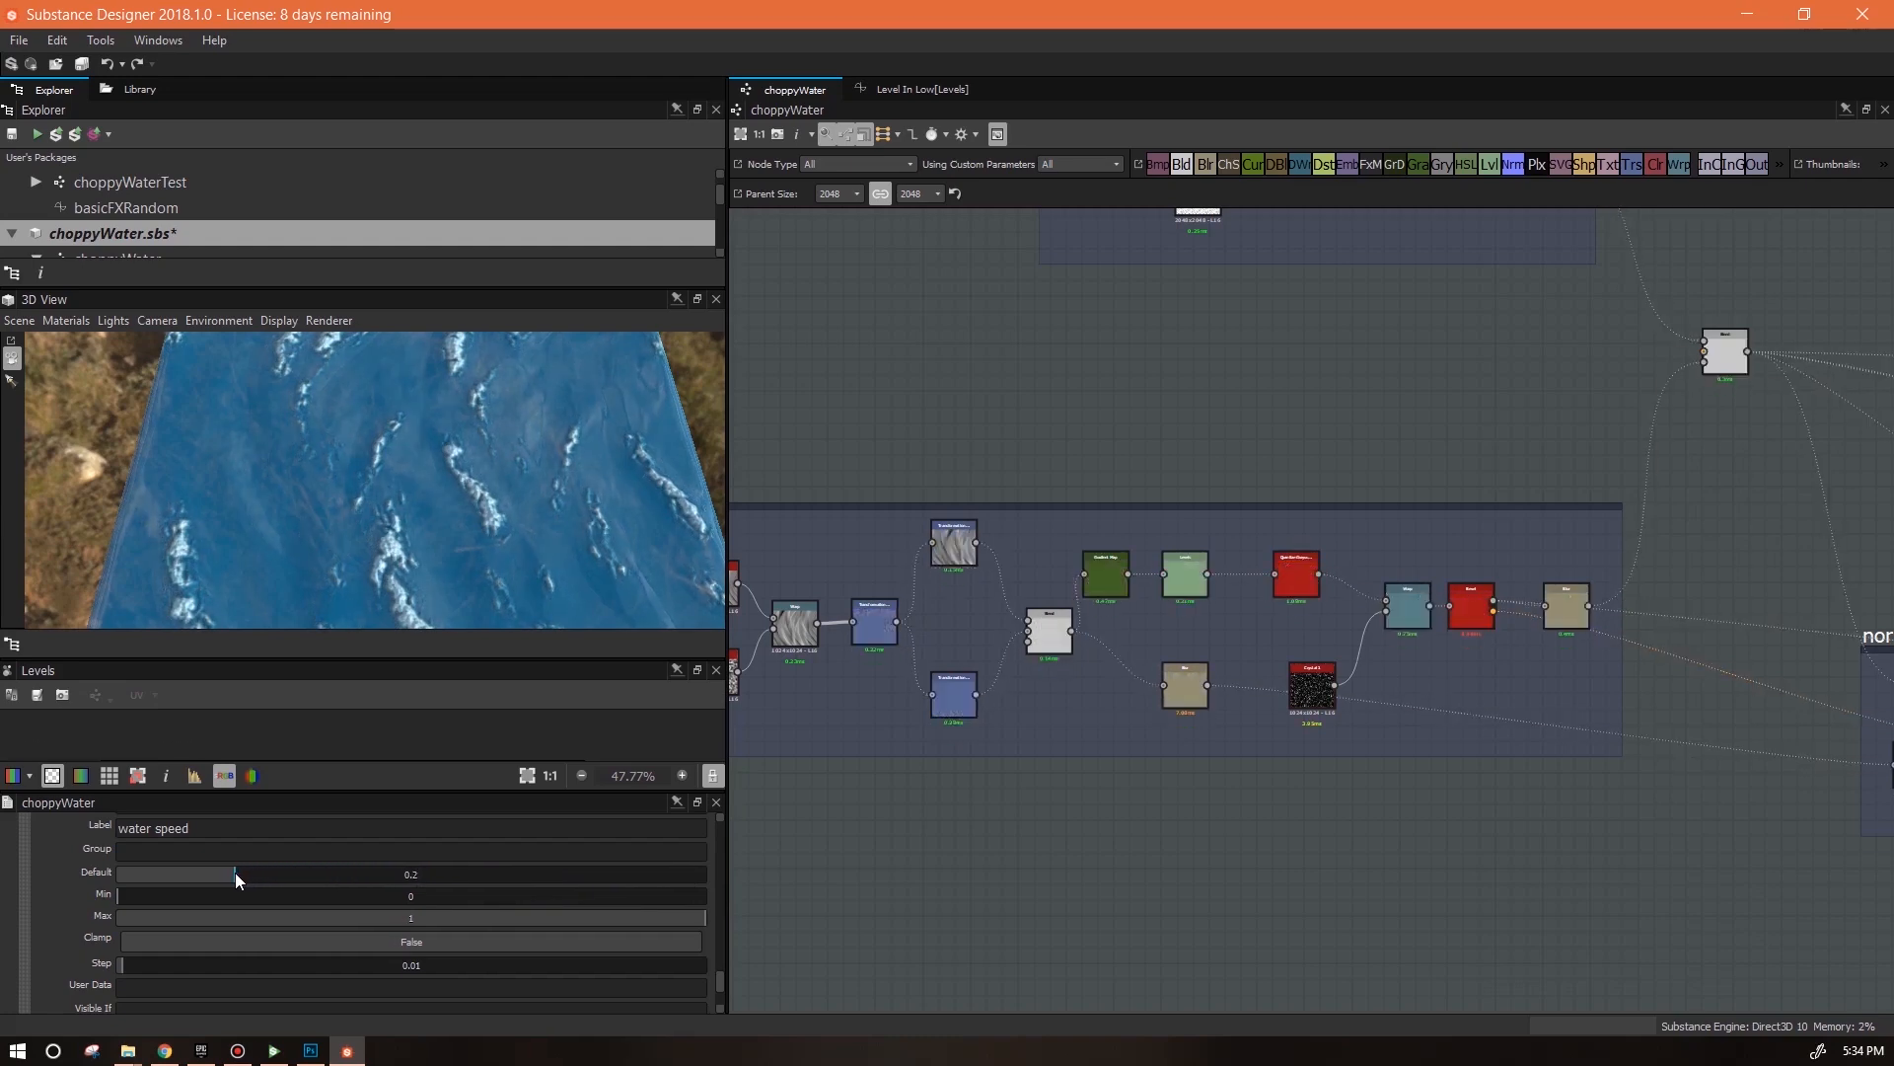
Set the default water speed to 0 and inspect the remaining foam from a low angle
drag(355, 535, 294, 414)
drag(234, 873, 67, 872)
drag(495, 580, 414, 554)
drag(314, 500, 257, 487)
drag(381, 552, 416, 542)
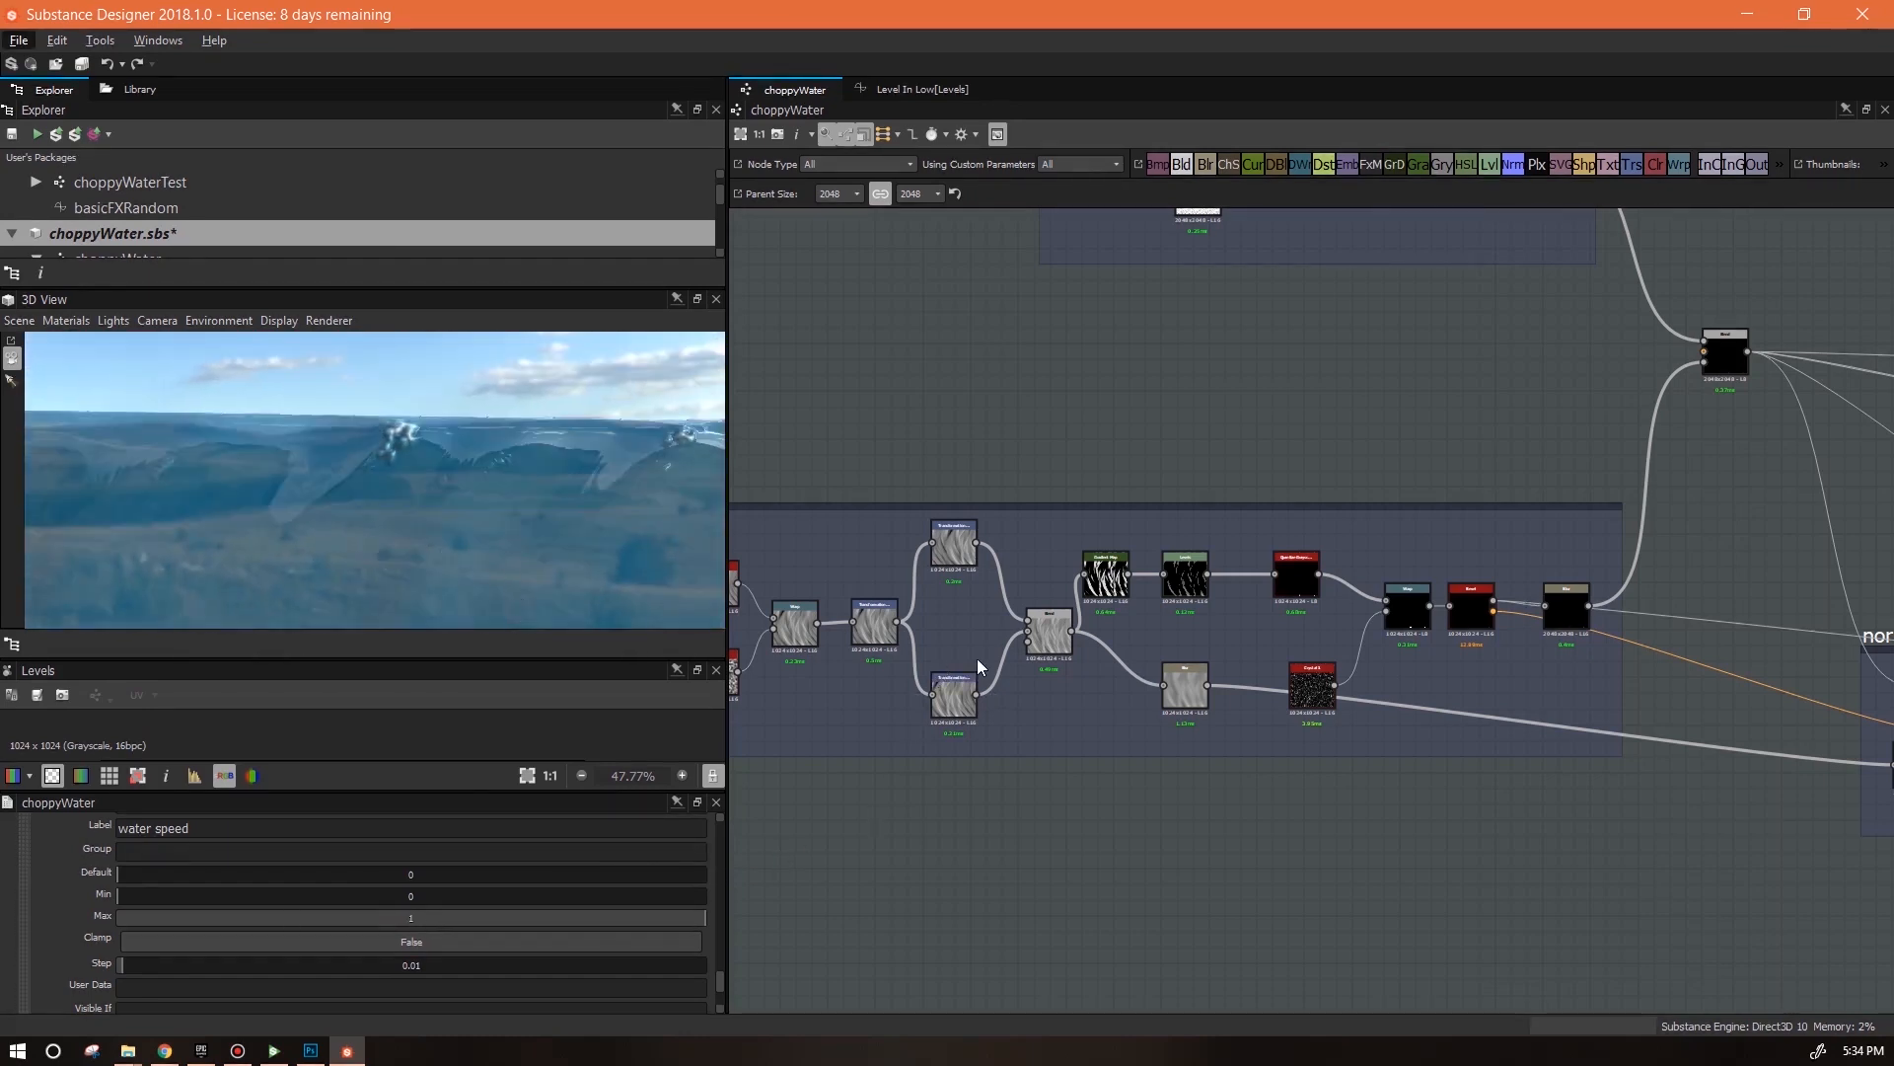
Try a second Levels node branched from the input of the existing Levels node, brightening its result, and delete it
click(1500, 165)
scroll(725, 981, up, 3)
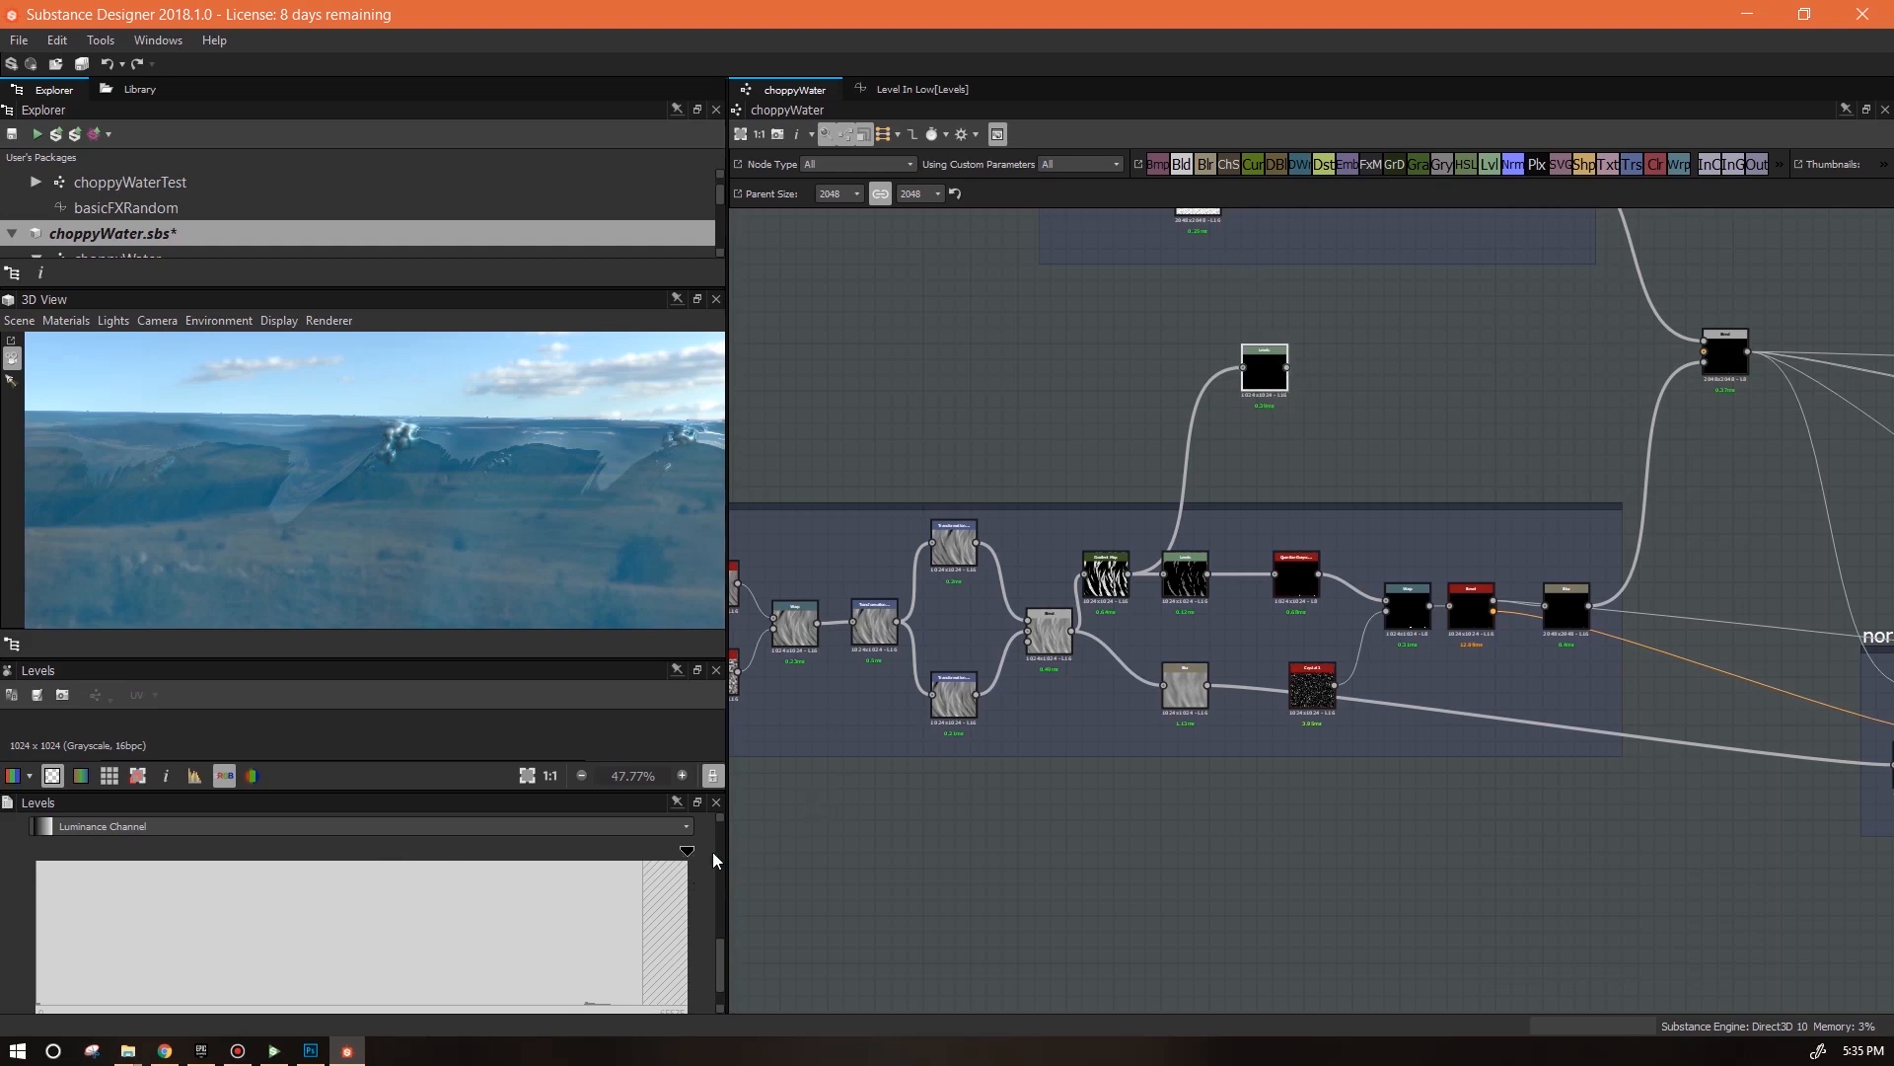
drag(685, 845, 247, 869)
drag(406, 789, 422, 868)
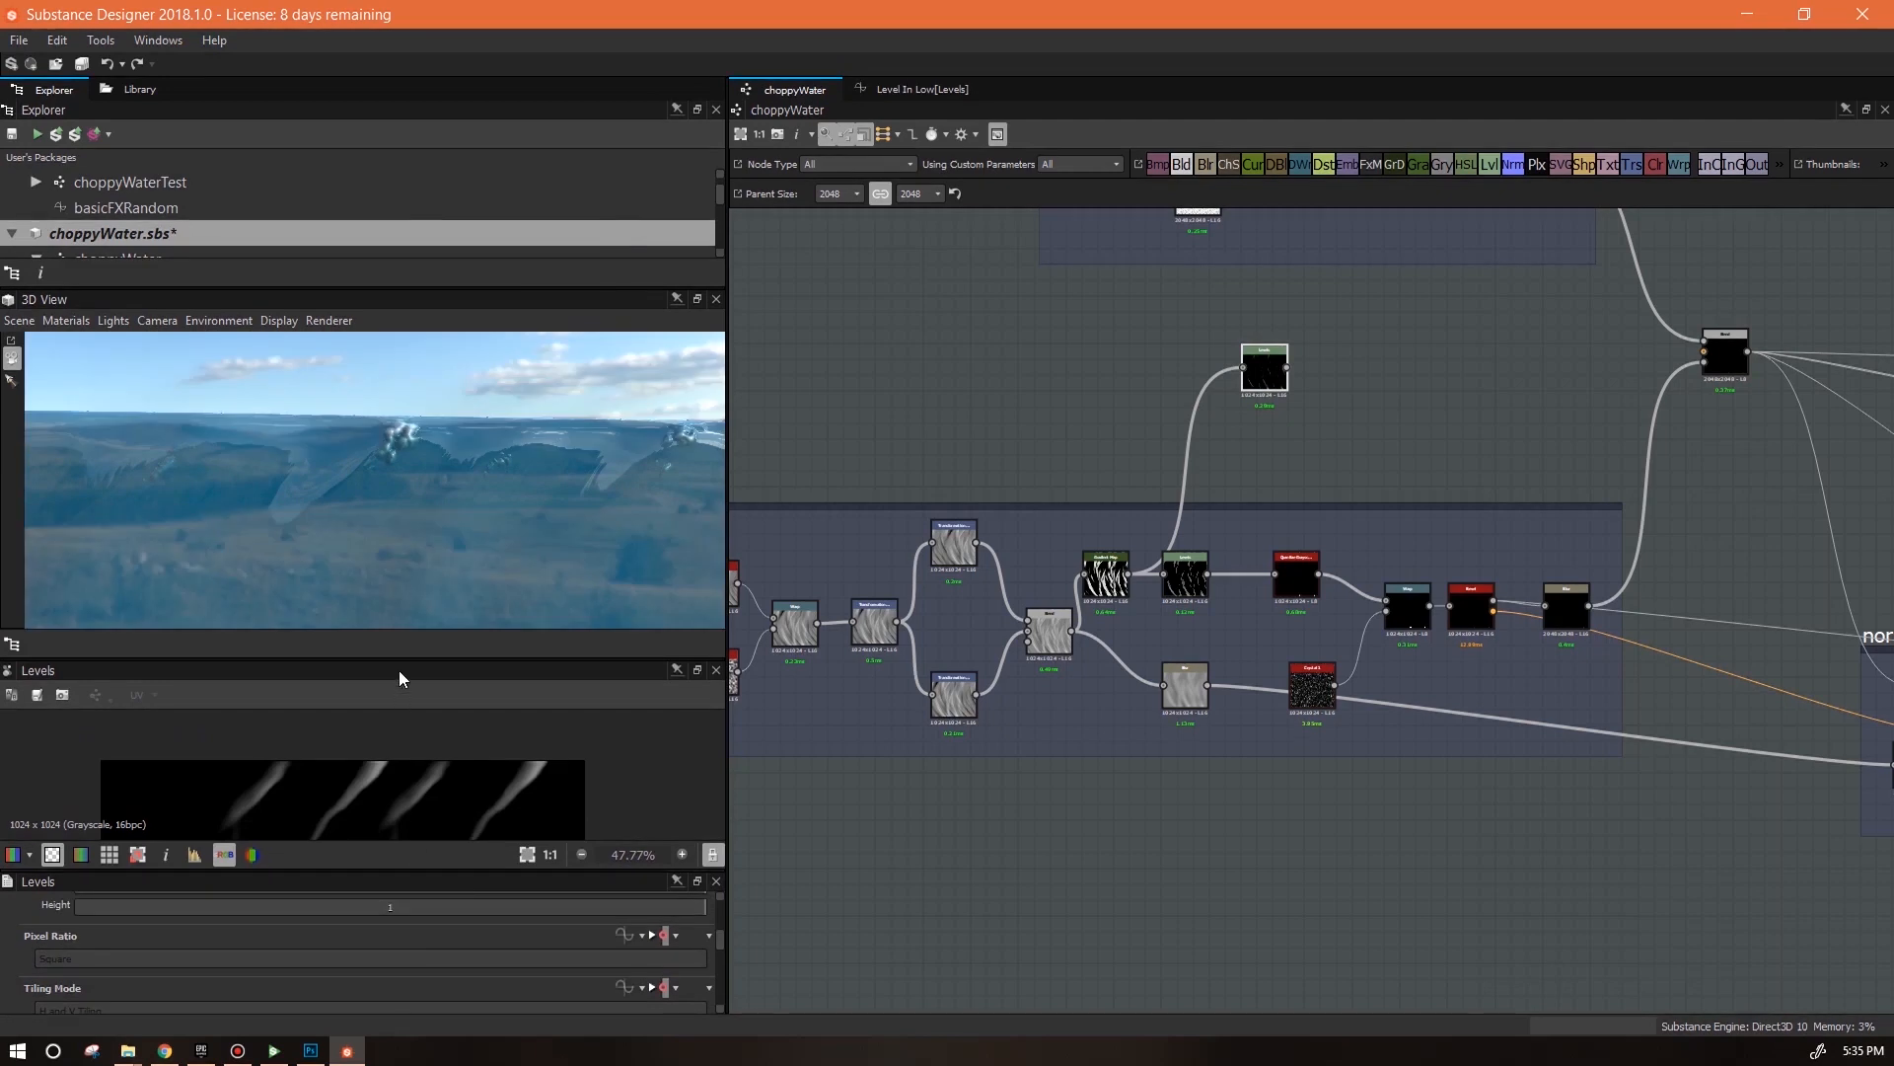
drag(399, 657, 414, 390)
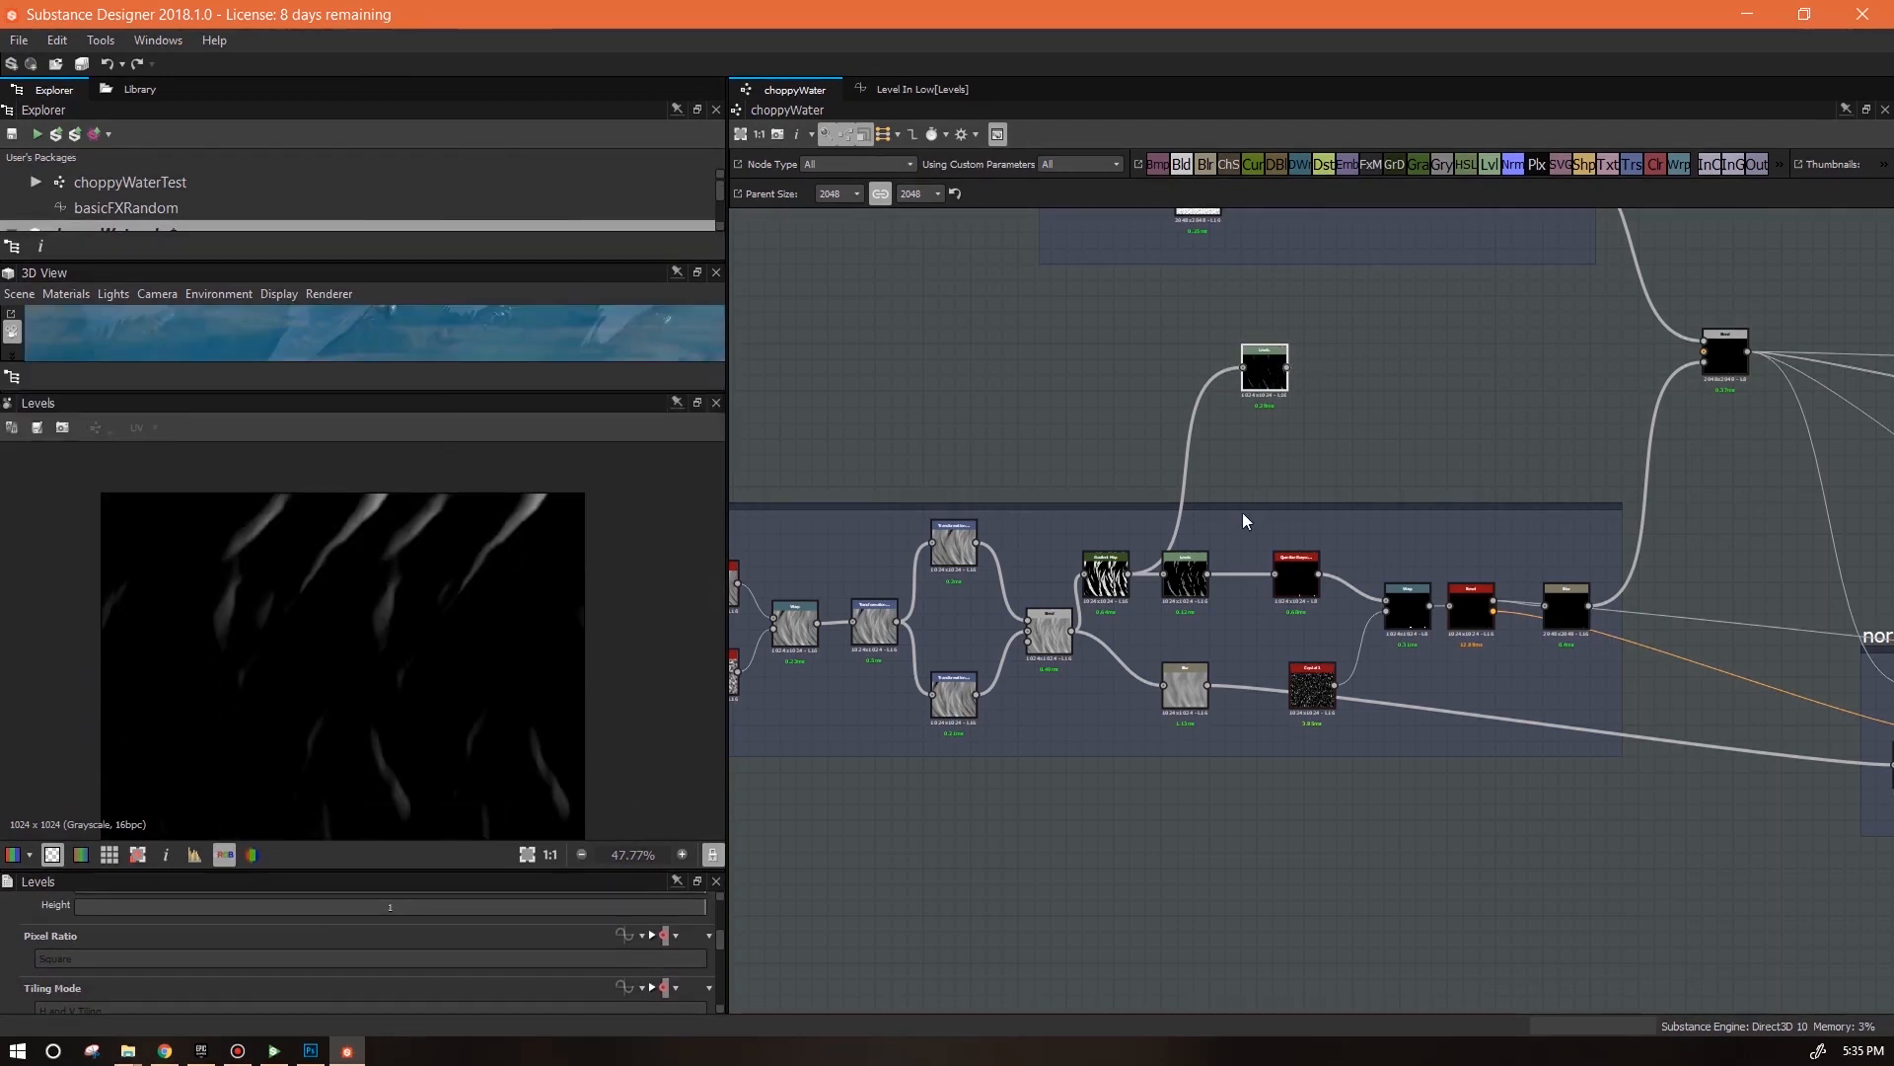
drag(1260, 381, 1195, 342)
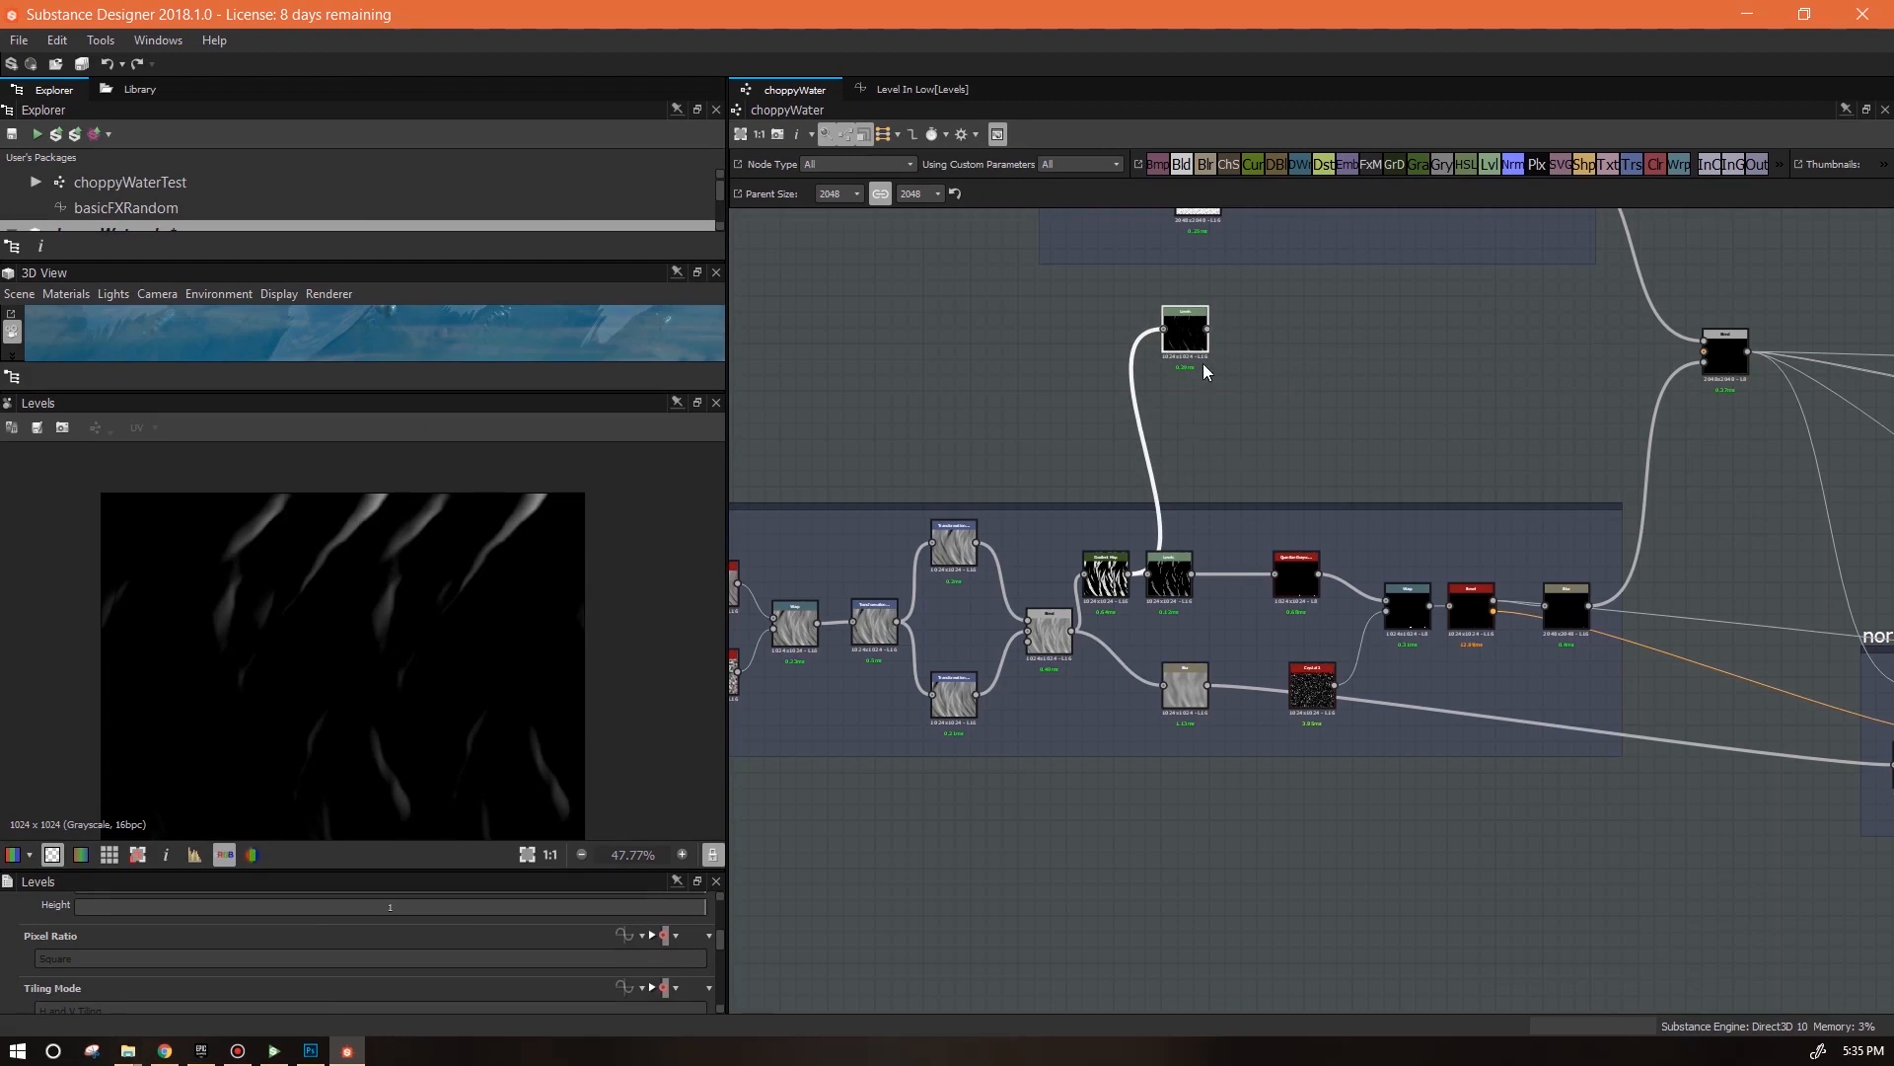
key(Delete)
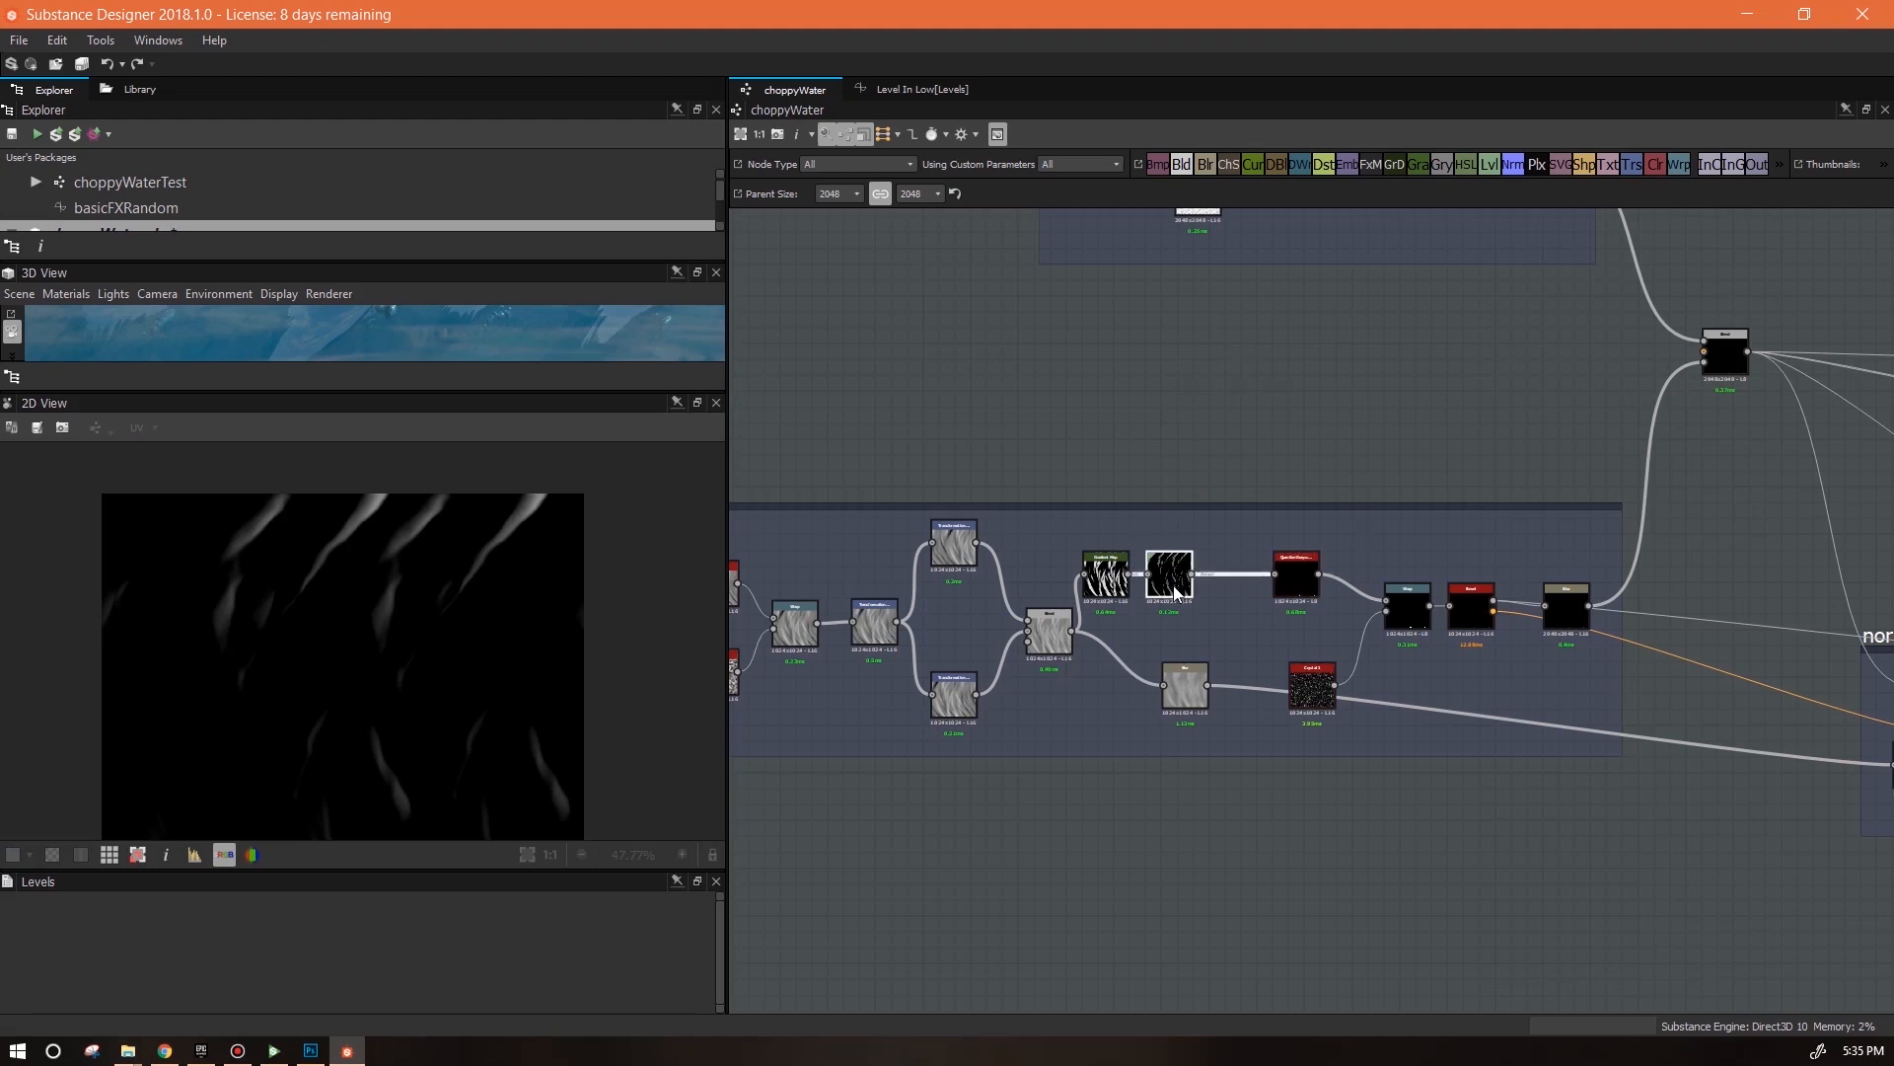
Make room after the Levels node and add a Blend node fed by the Levels output
drag(1304, 590, 1337, 600)
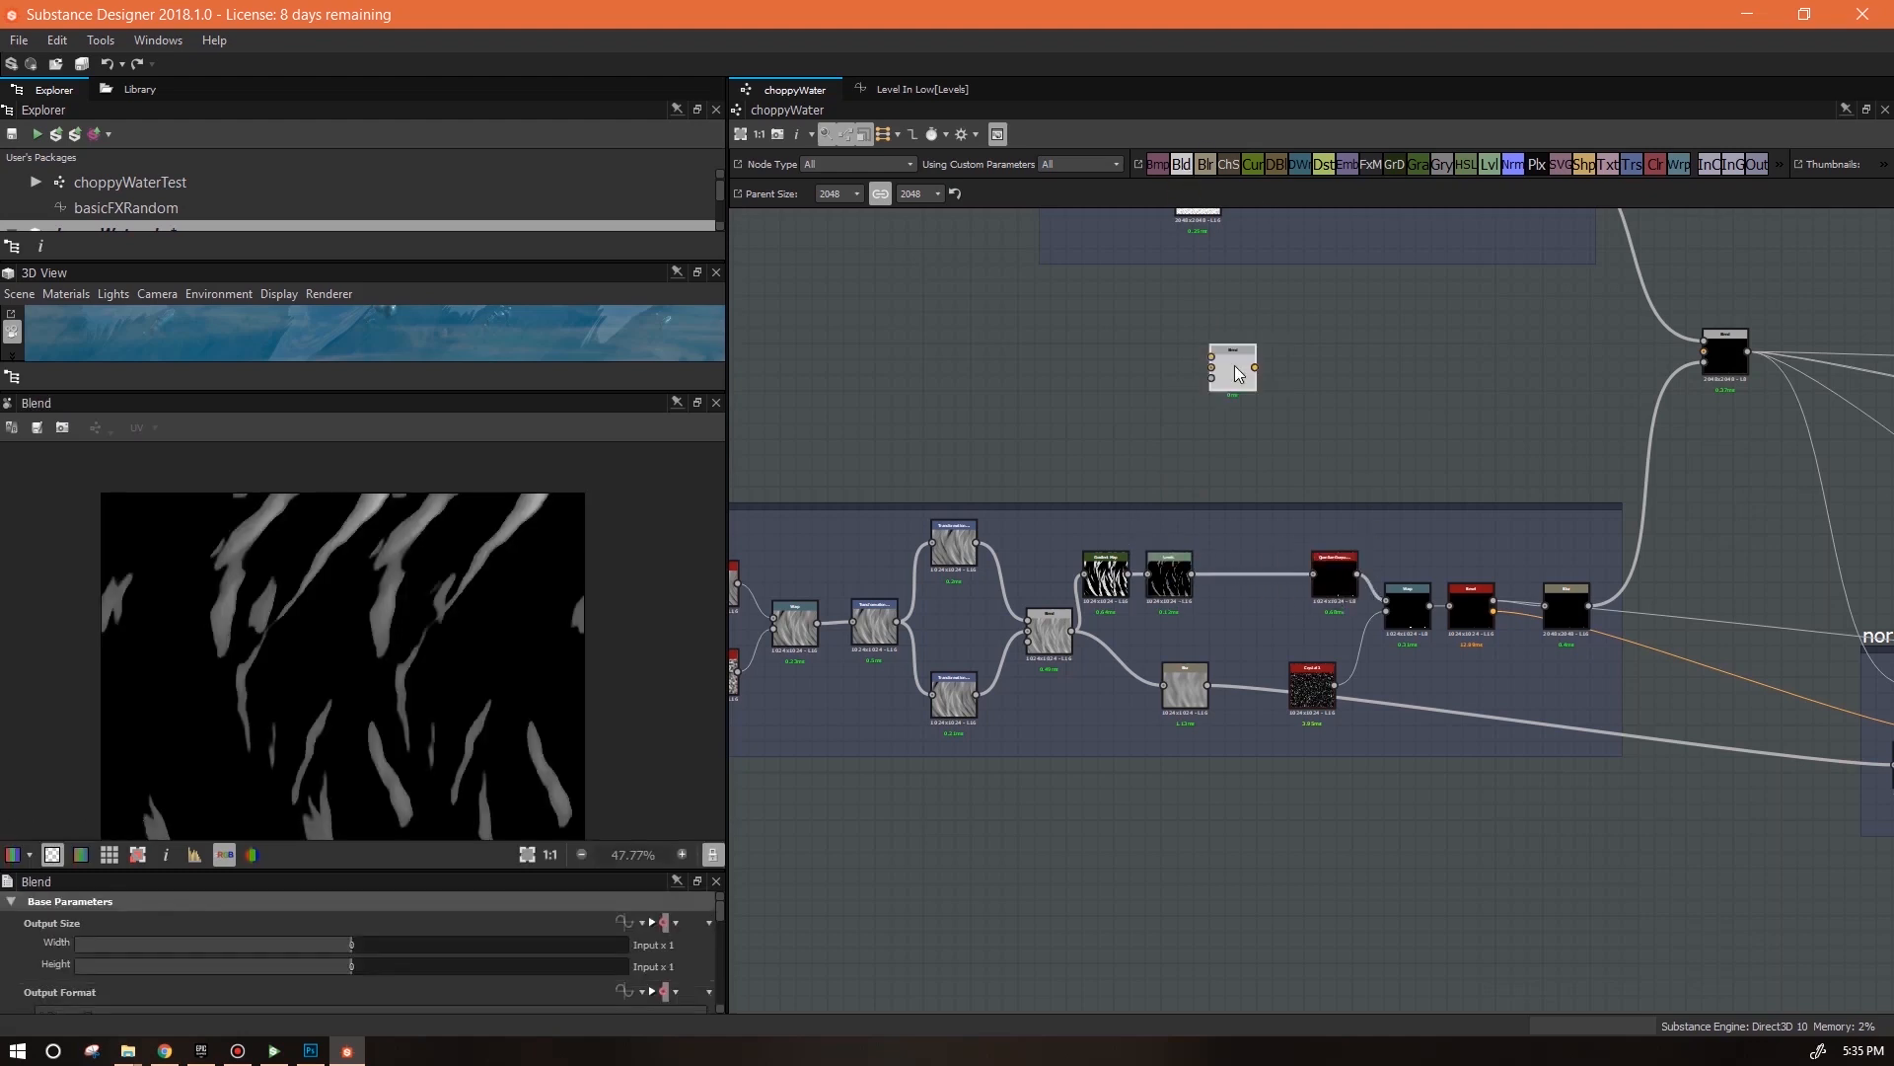
key(b)
drag(1189, 451, 1192, 573)
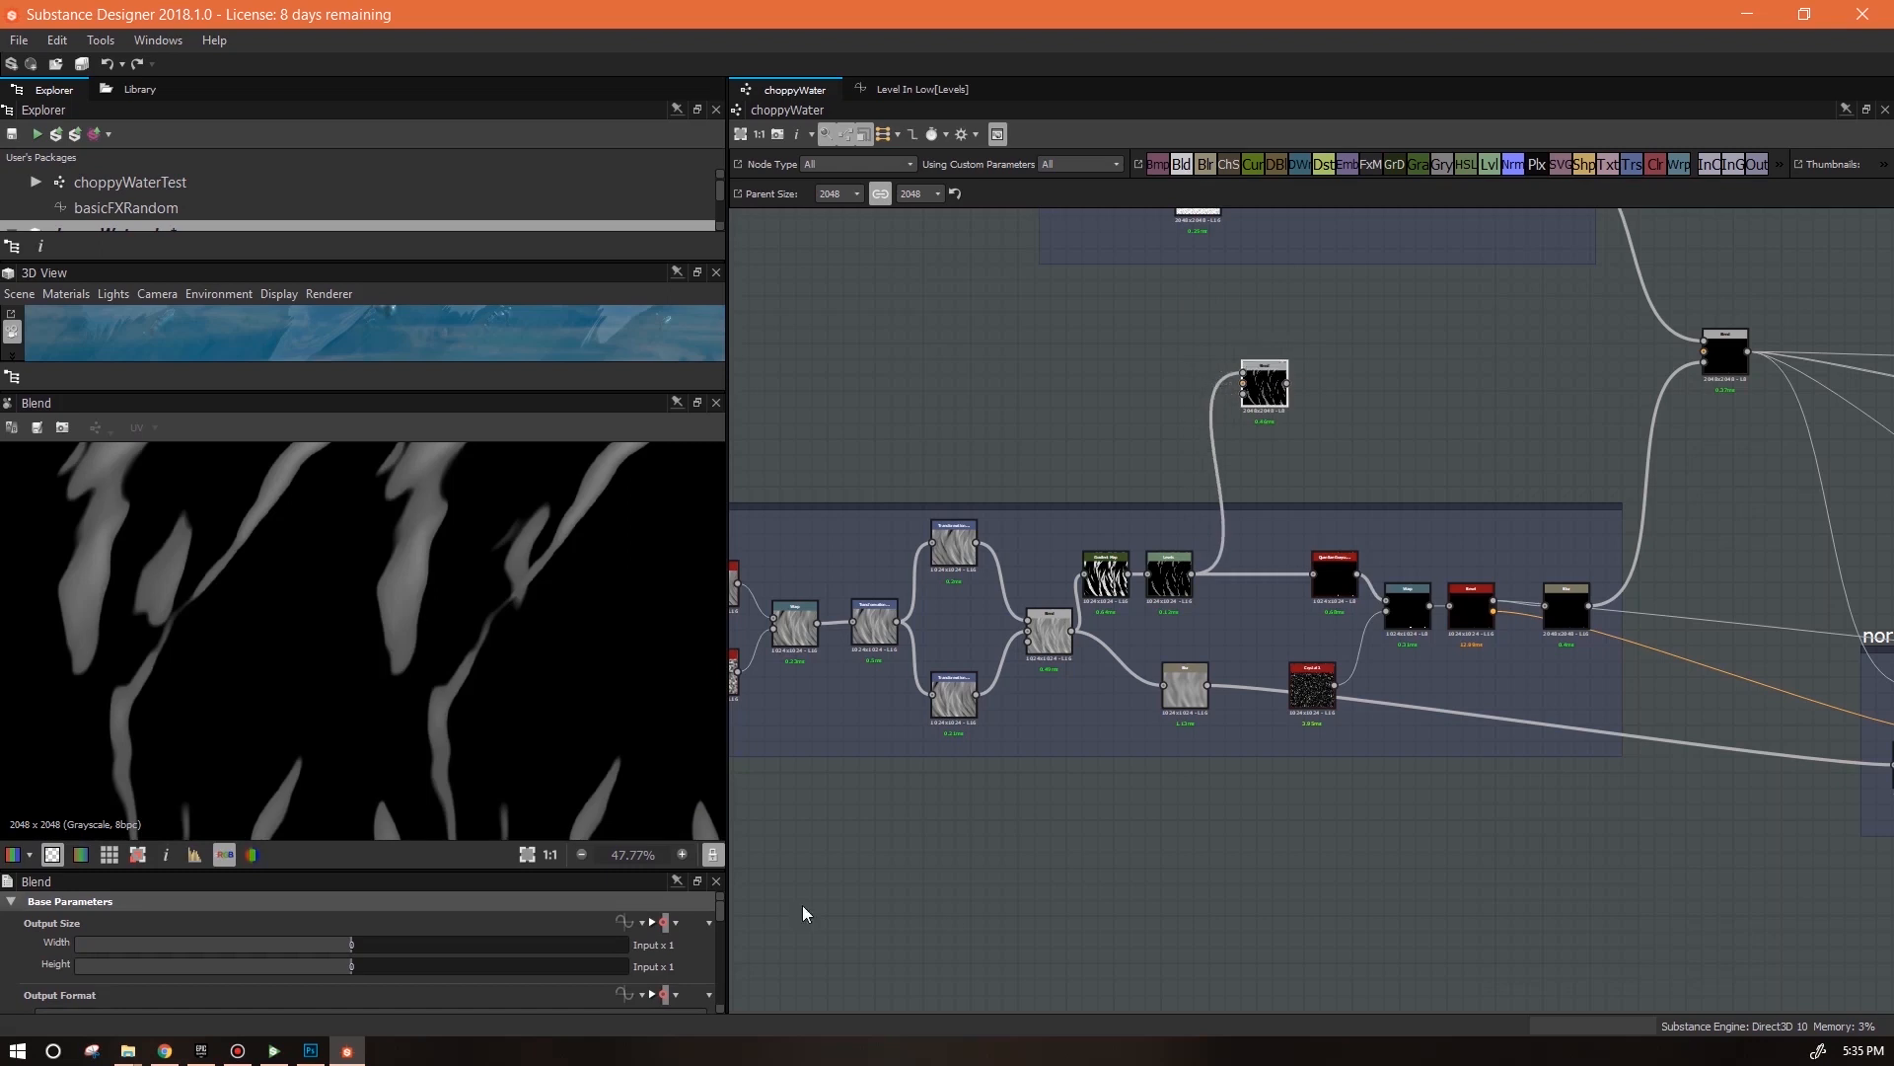
Give the new Blend node's Opacity an empty function and open it for editing
drag(607, 870, 612, 637)
drag(720, 793, 723, 986)
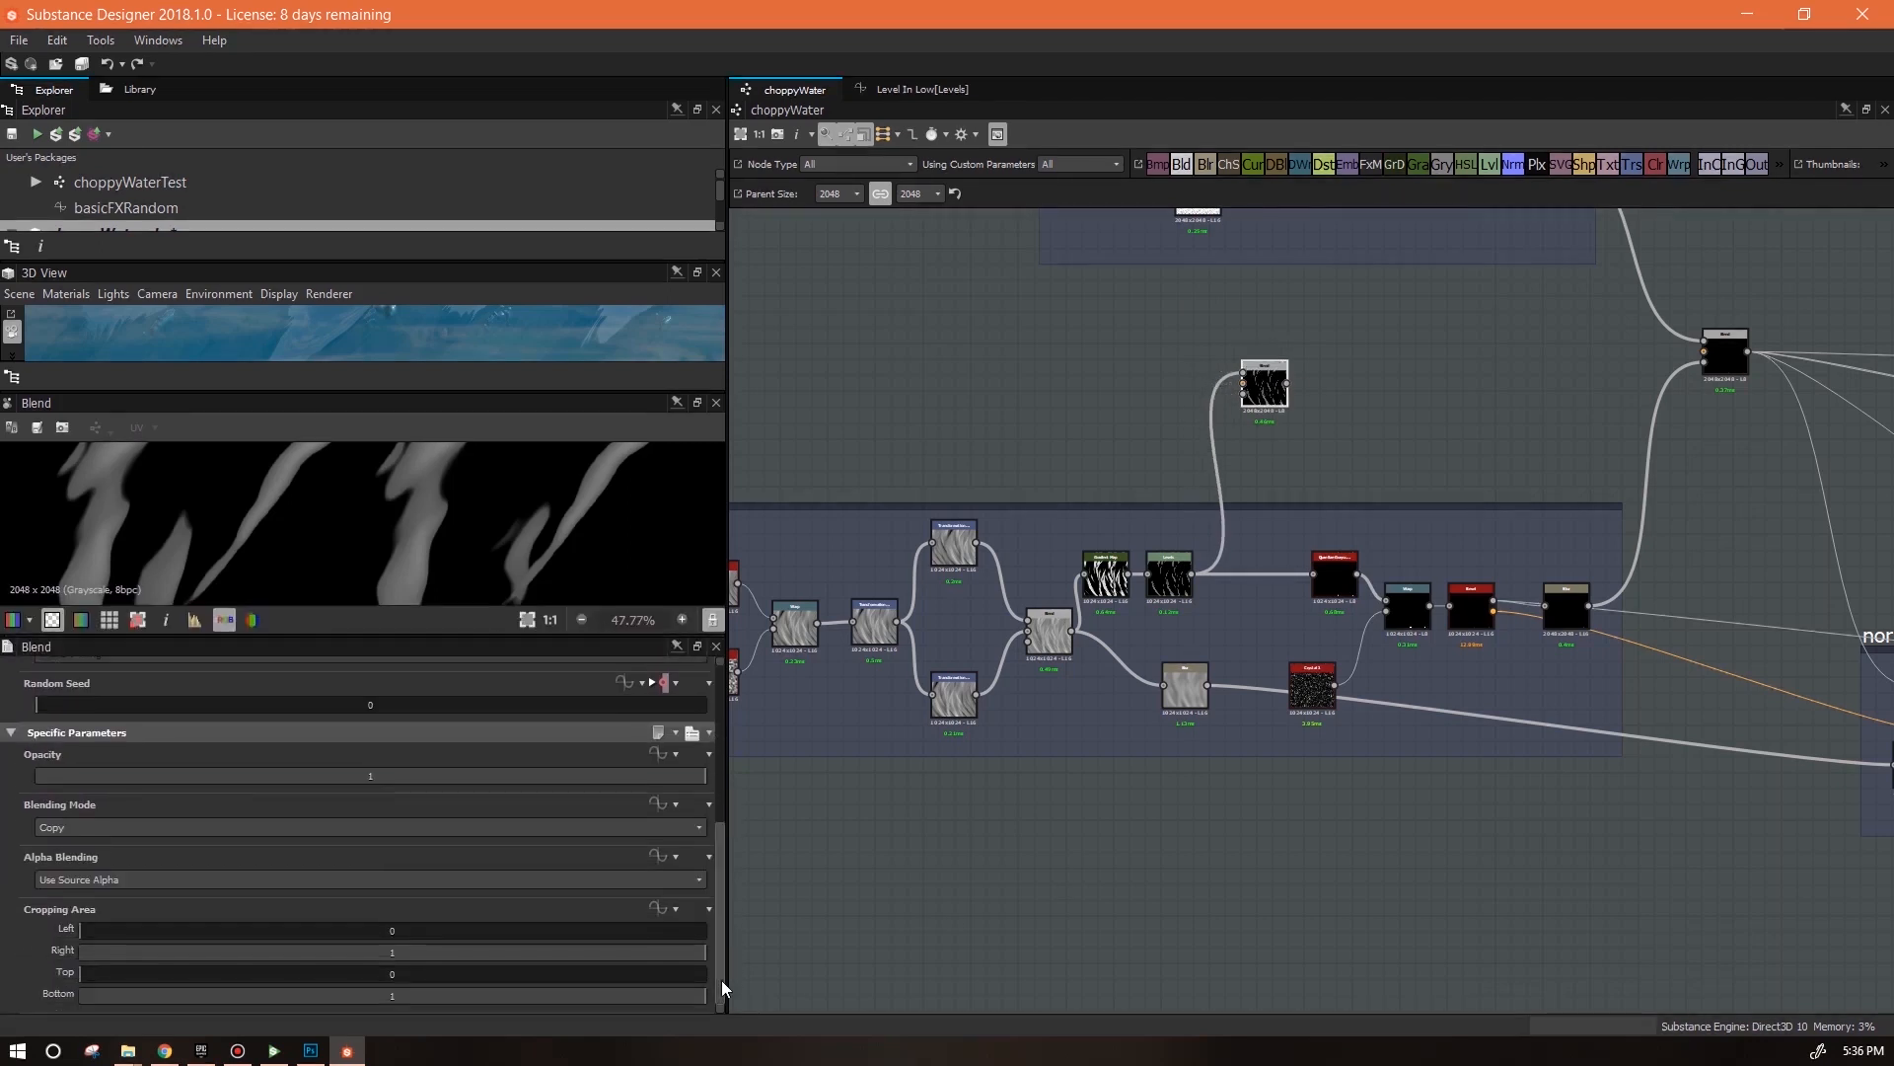
click(658, 754)
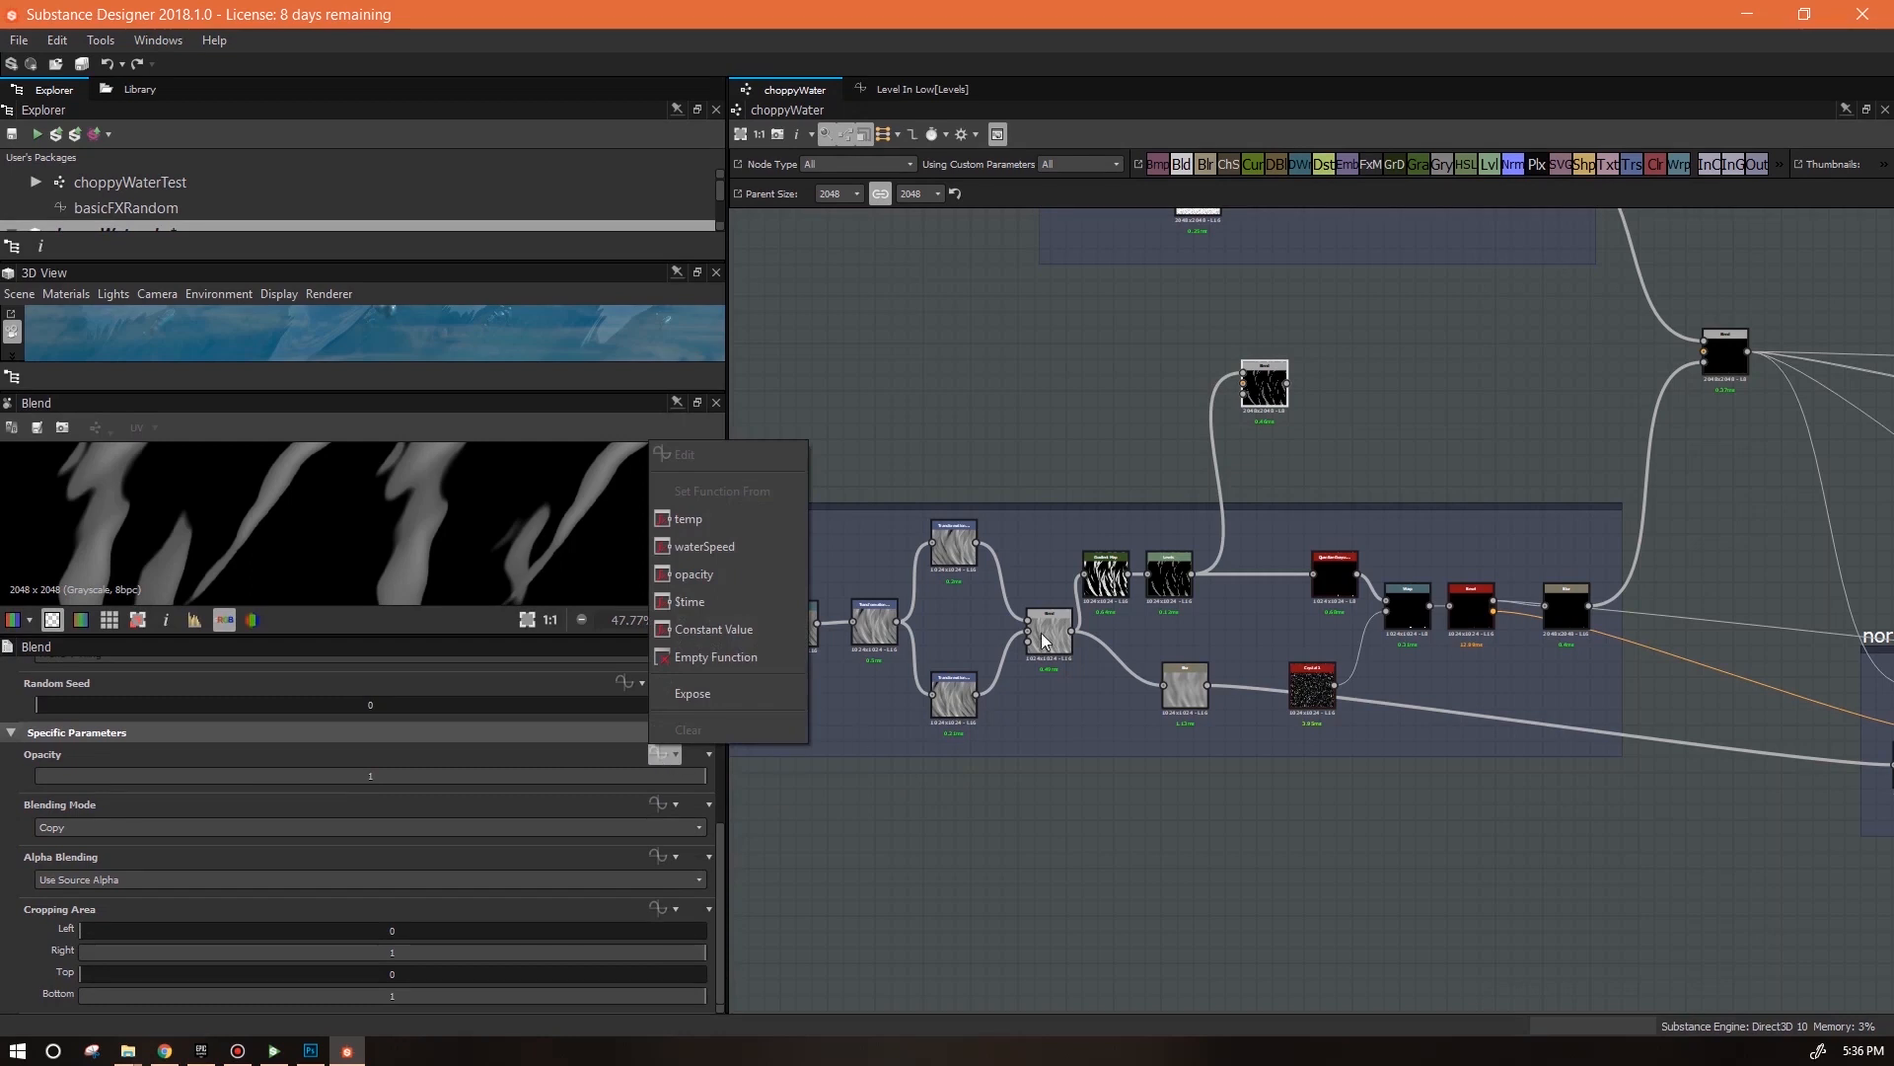
click(707, 658)
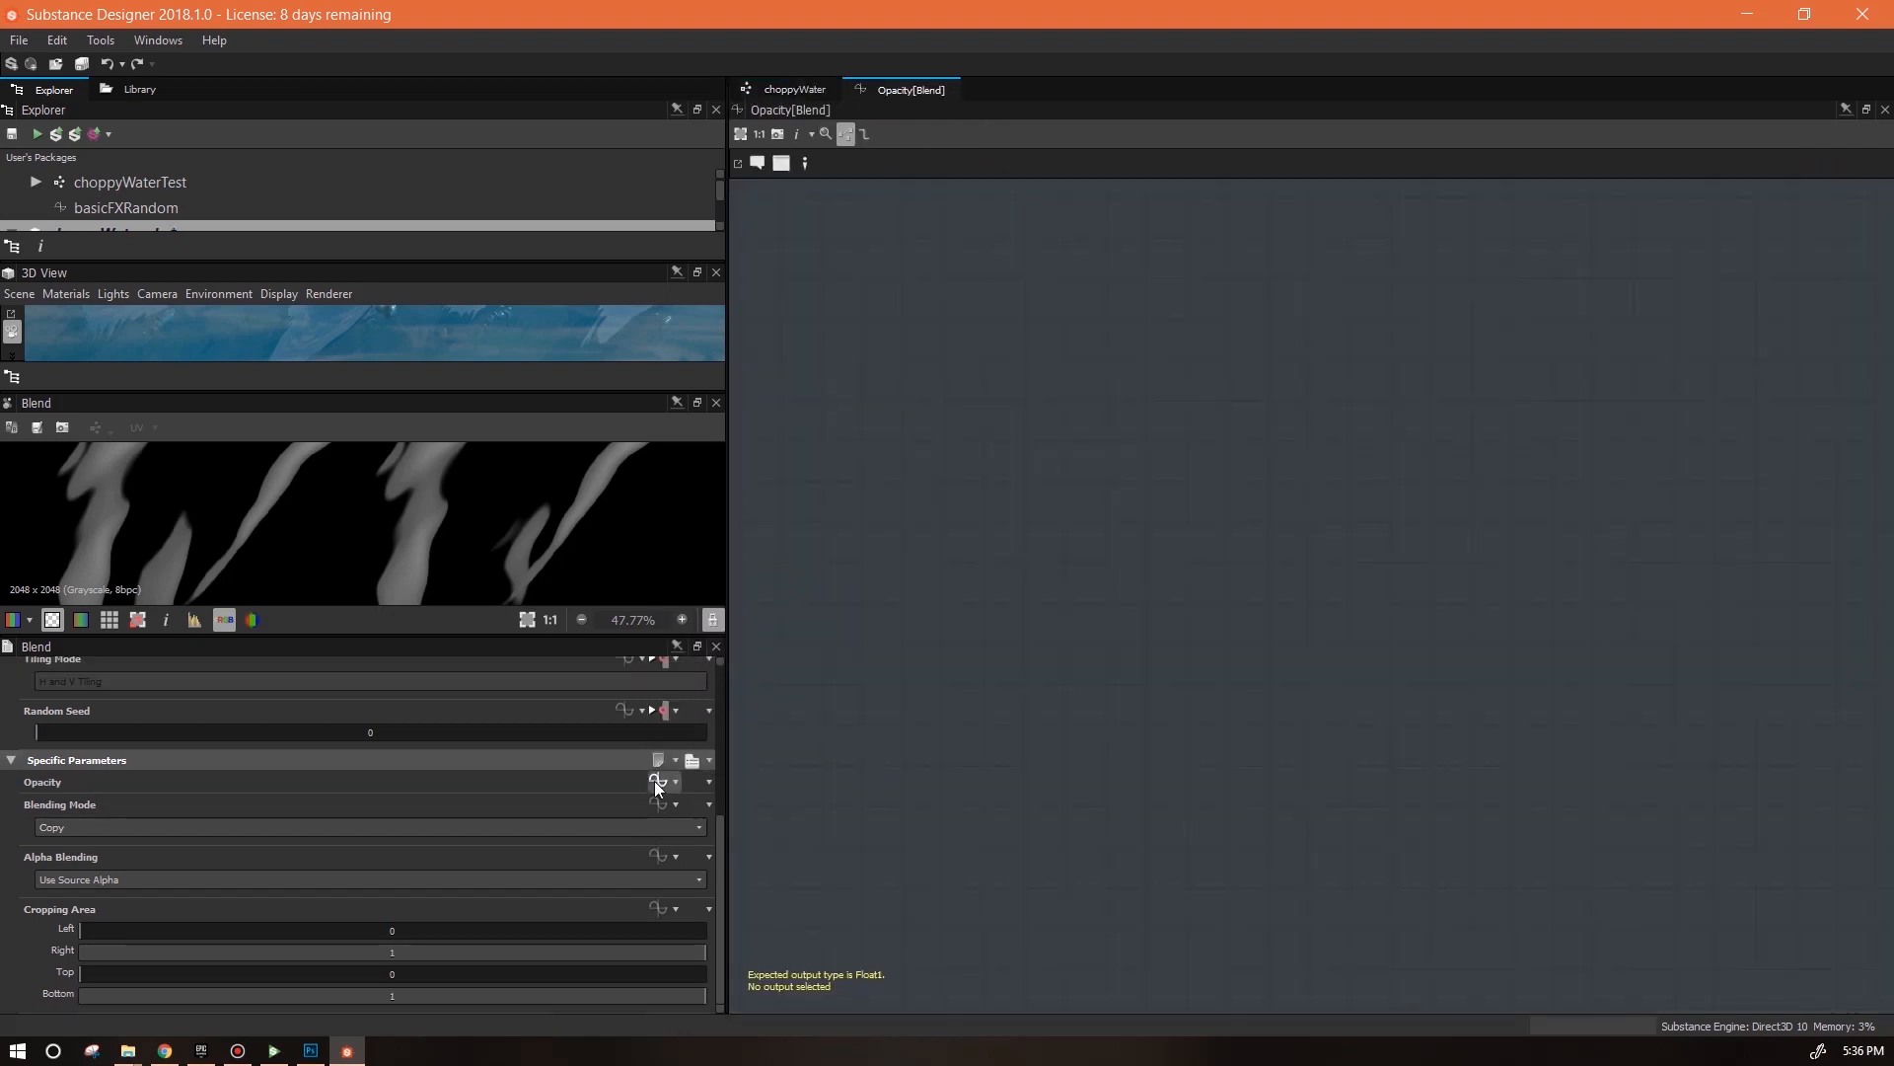
click(665, 780)
Add two float constants to the Opacity function, one placed below the other
right_click(1034, 605)
mouse_move(1088, 617)
mouse_move(1365, 617)
click(1467, 623)
drag(1017, 620, 1049, 480)
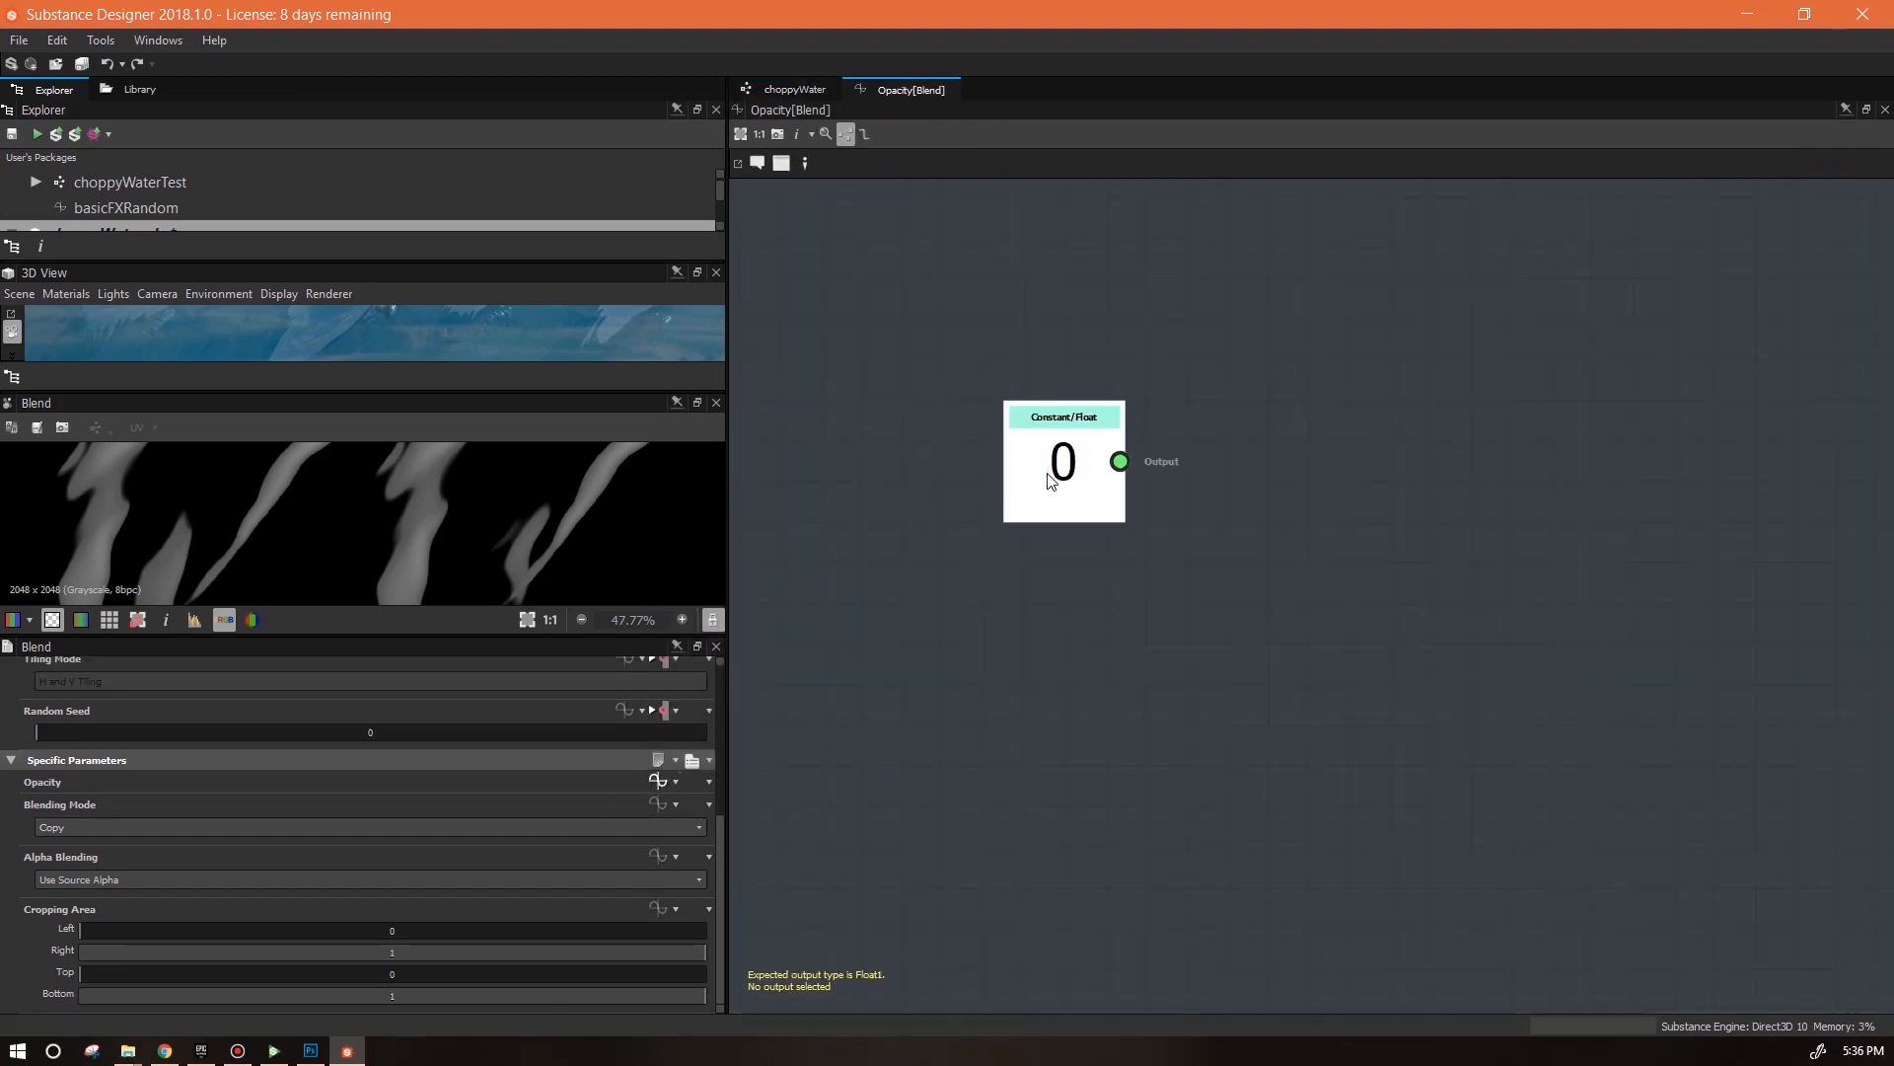
key(ctrl+d)
drag(1333, 569, 1088, 598)
Add a Get Float node reading waterSpeed, an Equal comparison node and an If...Else node to the Opacity function
right_click(1294, 441)
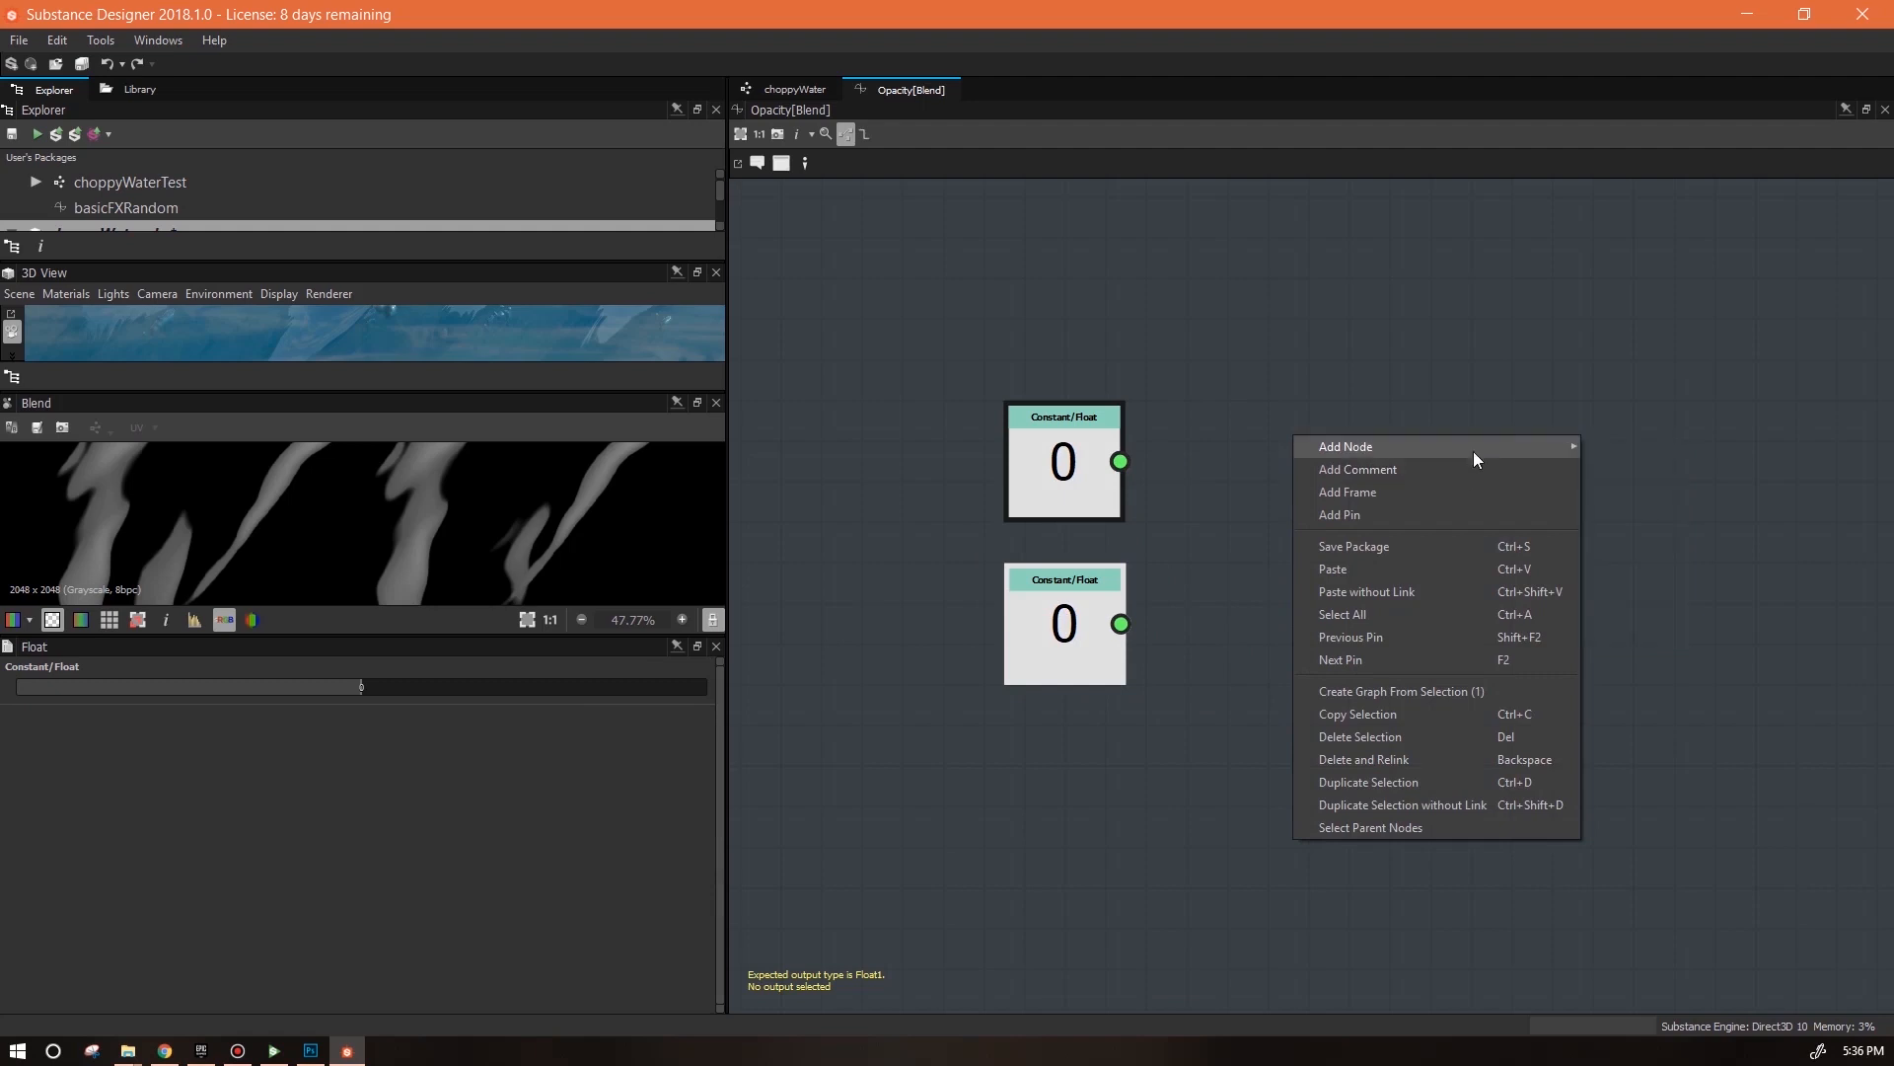
click(1756, 516)
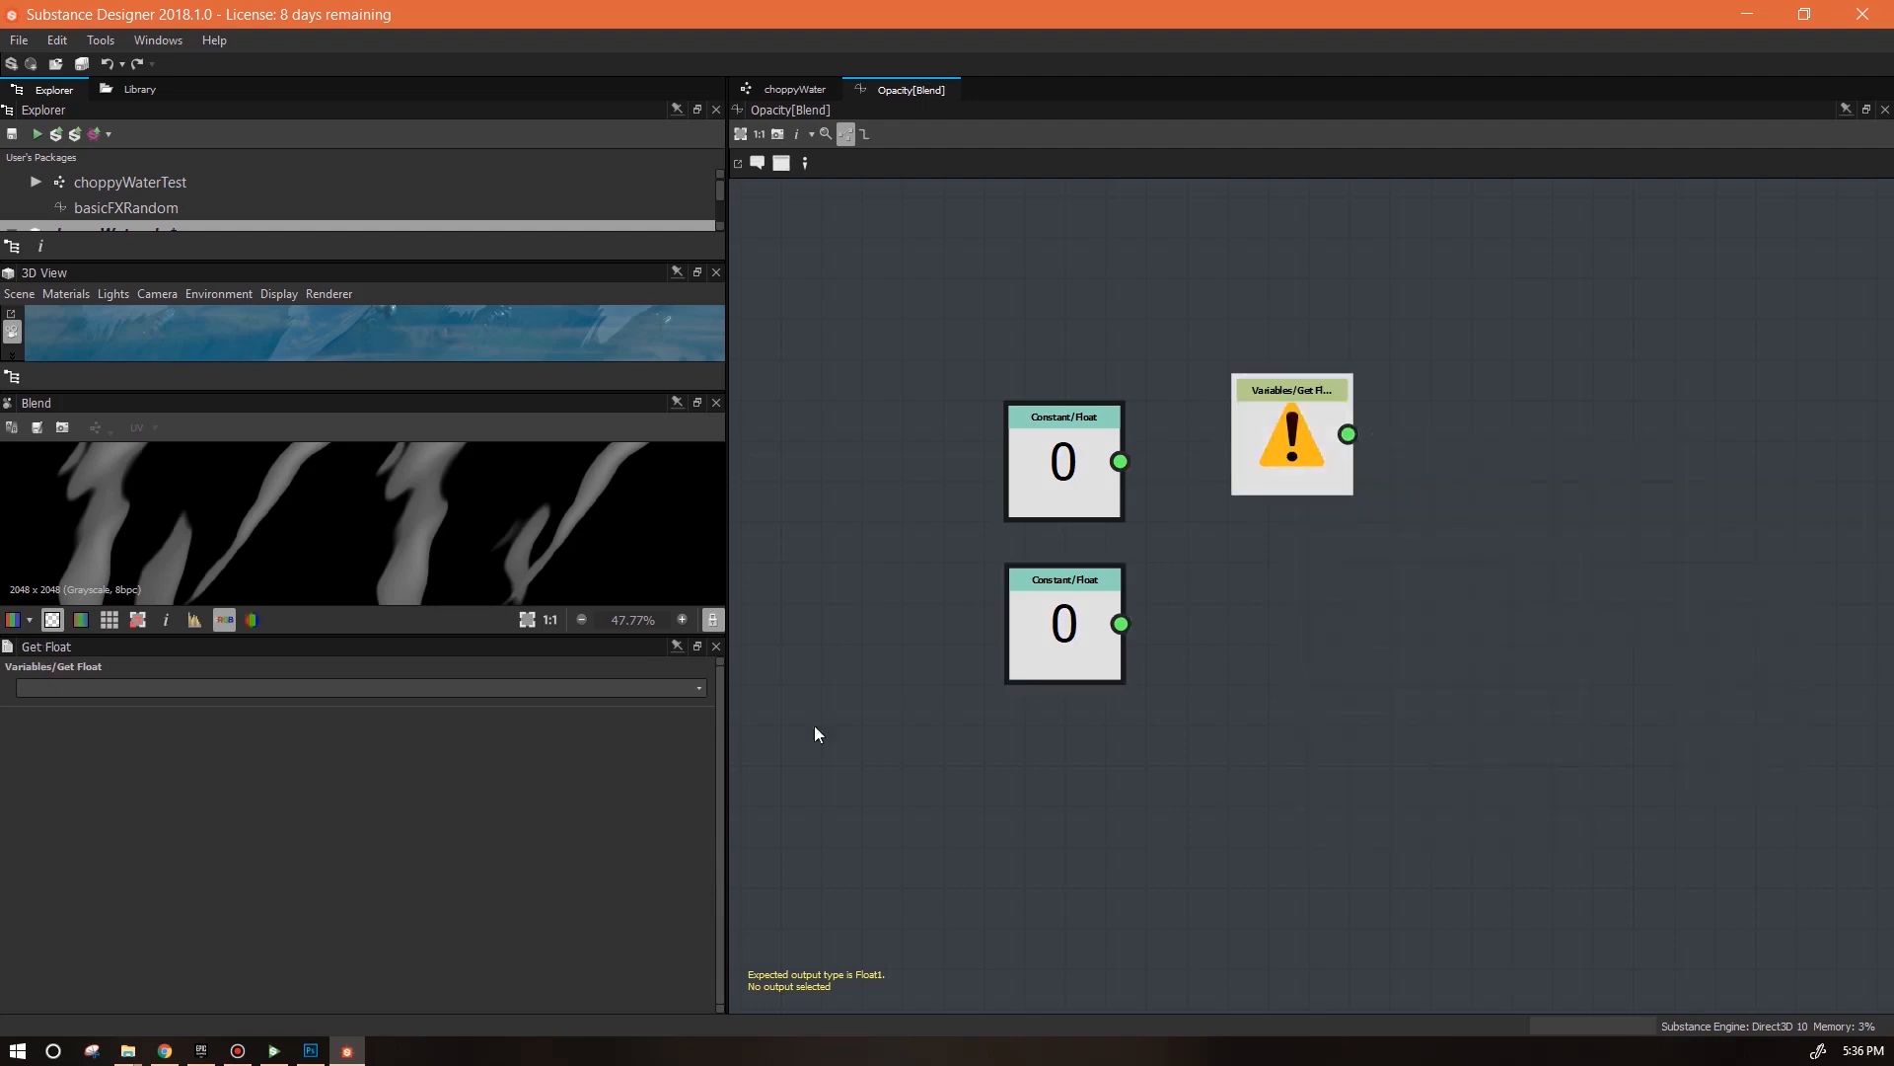
right_click(1406, 291)
mouse_move(1755, 444)
click(1608, 444)
middle_drag(1556, 424, 1307, 524)
right_click(1309, 520)
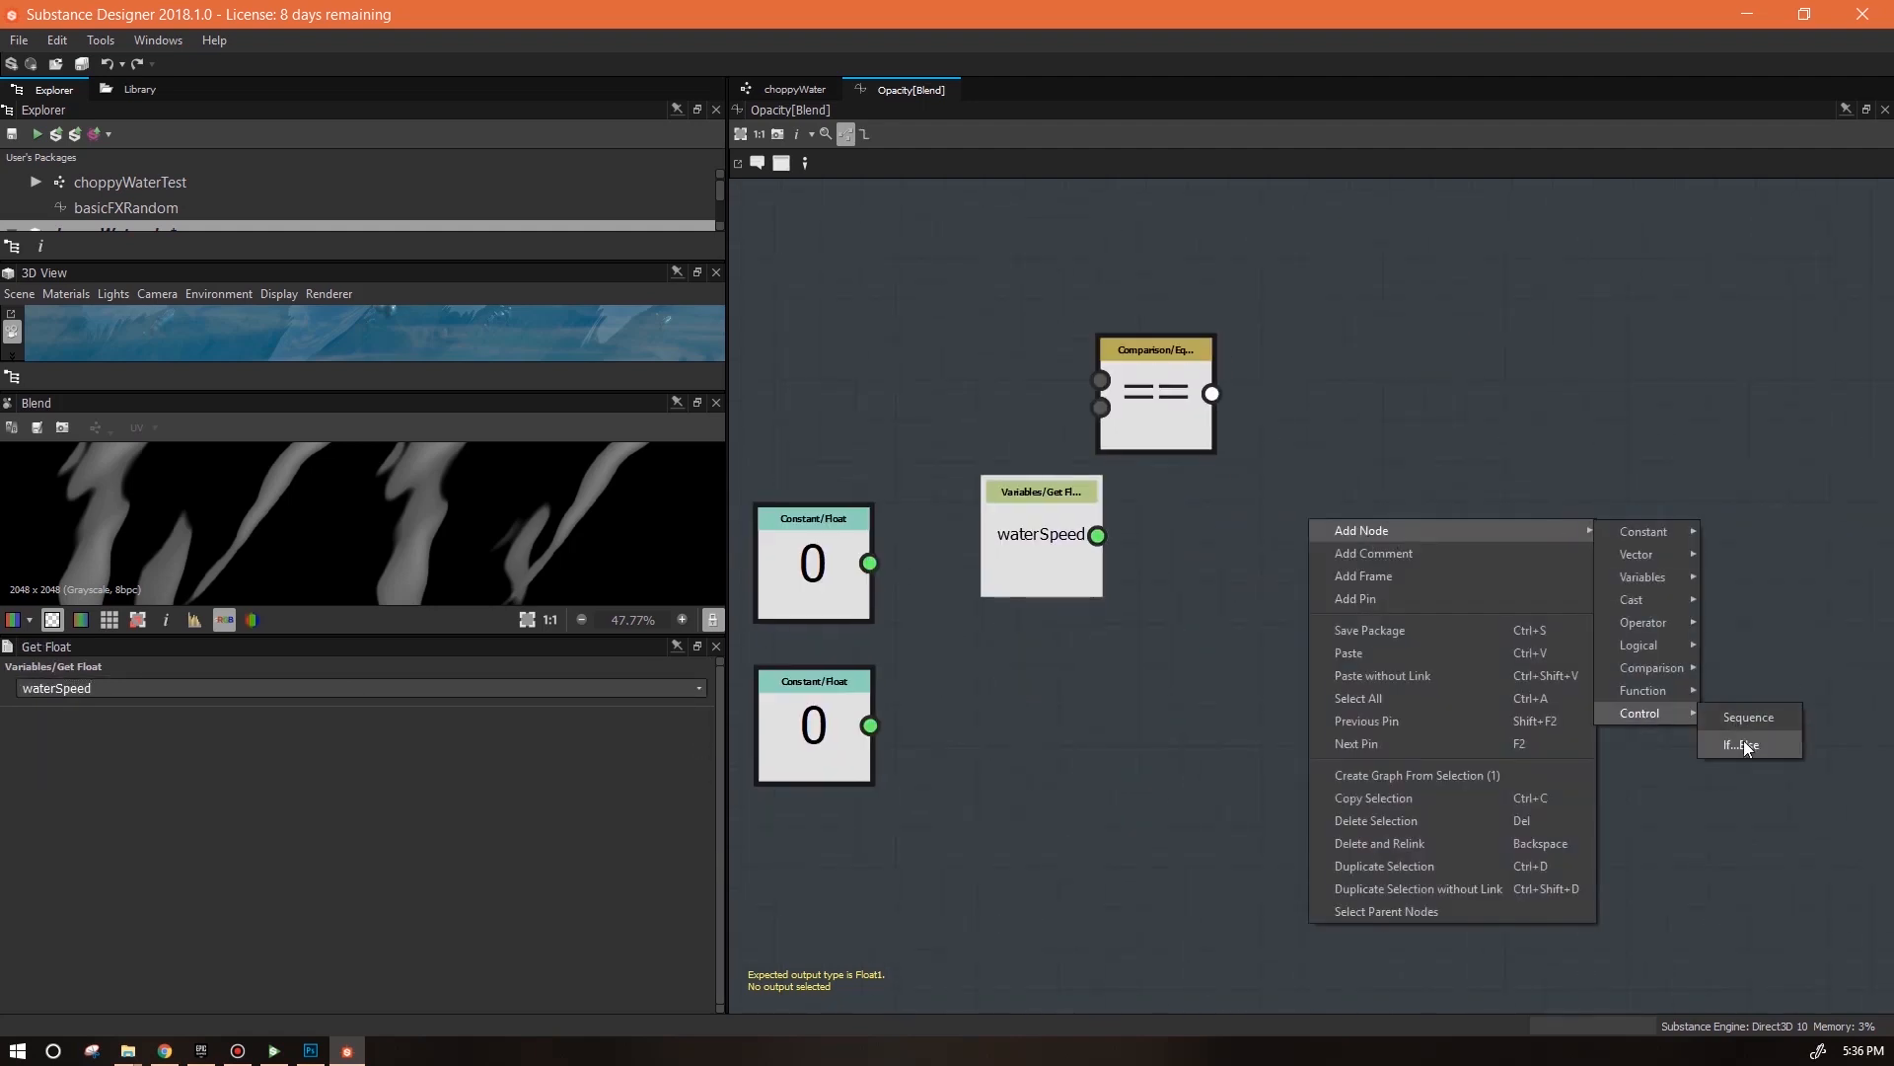
click(1743, 742)
Move the waterSpeed node above the constants and set the lower constant to 1
drag(1044, 503, 877, 326)
middle_drag(848, 574, 1056, 611)
click(1034, 745)
click(362, 687)
text(1)
click(1251, 810)
Wire the If...Else to return 0 when waterSpeed equals 0 and 1 otherwise, and set it as the output
drag(1083, 413, 1062, 606)
drag(1399, 439, 1461, 526)
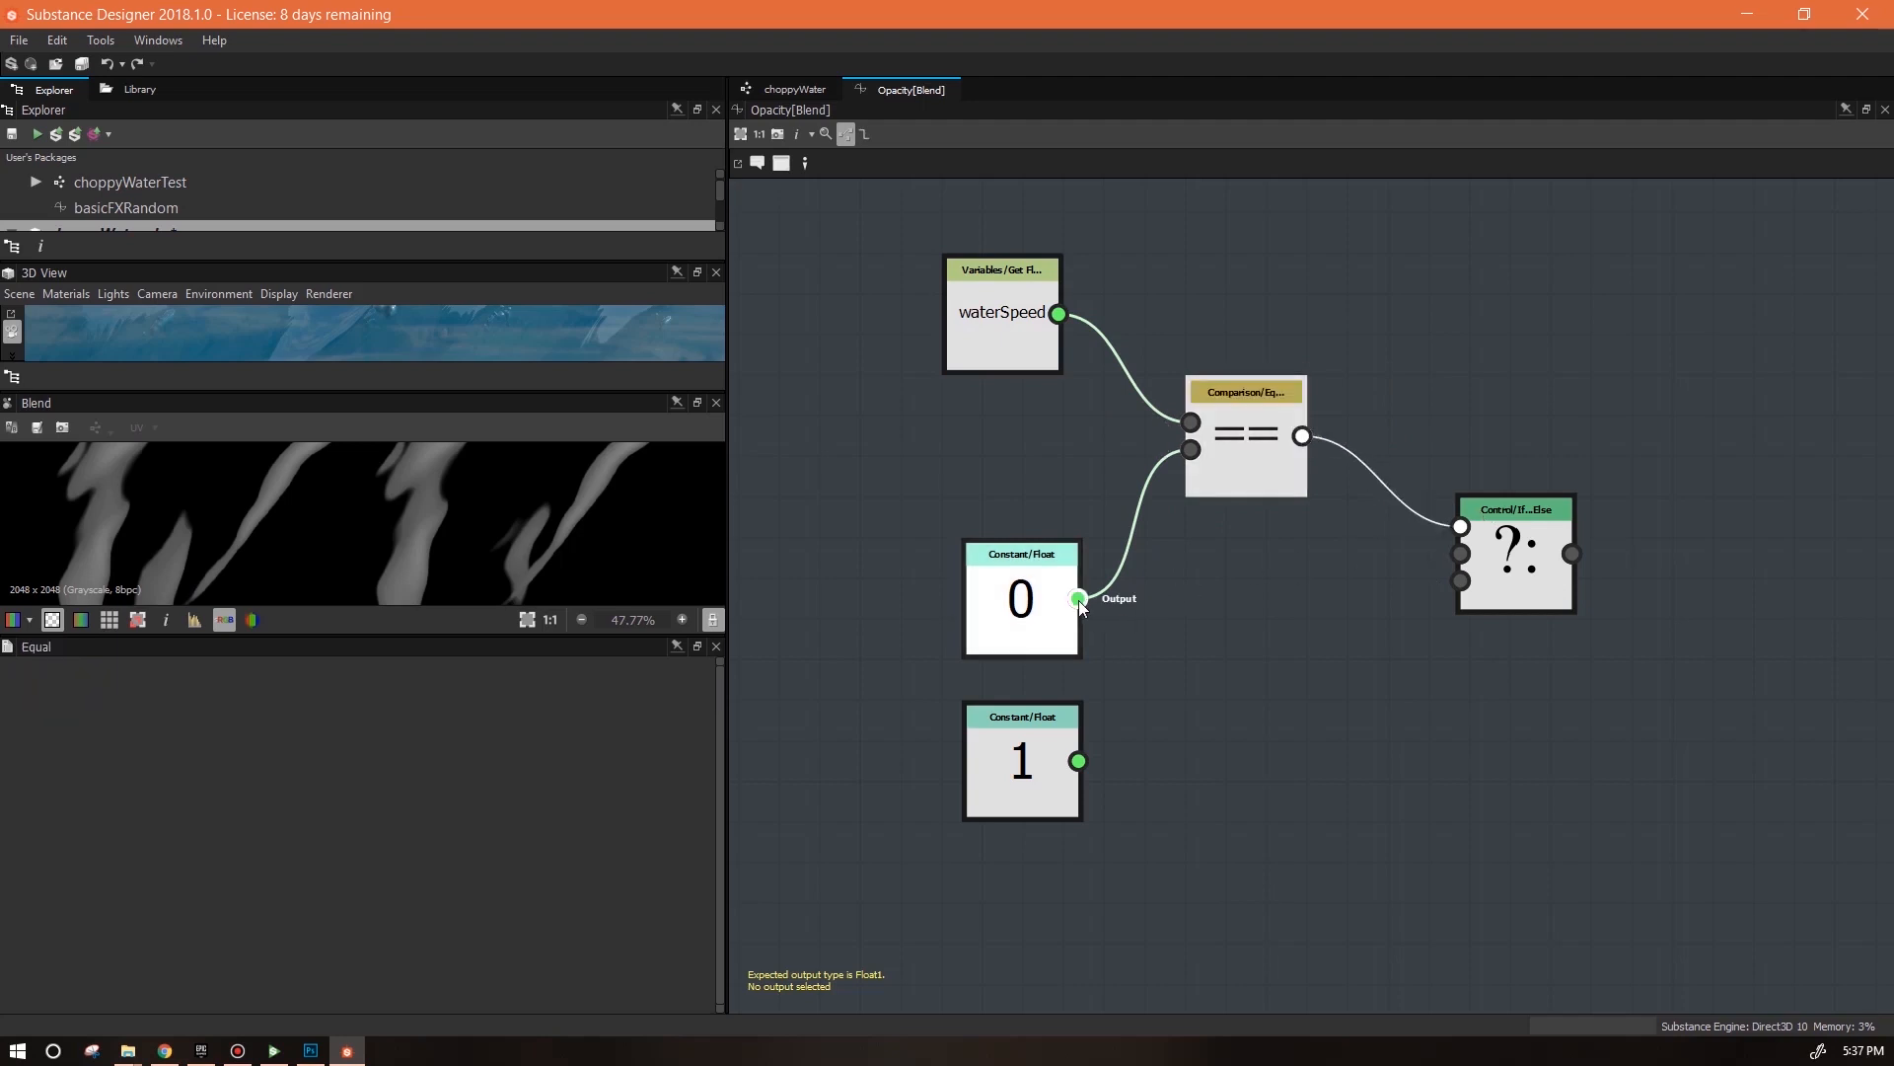
mouse_move(1470, 572)
mouse_down()
mouse_move(1461, 554)
mouse_move(1490, 546)
mouse_up()
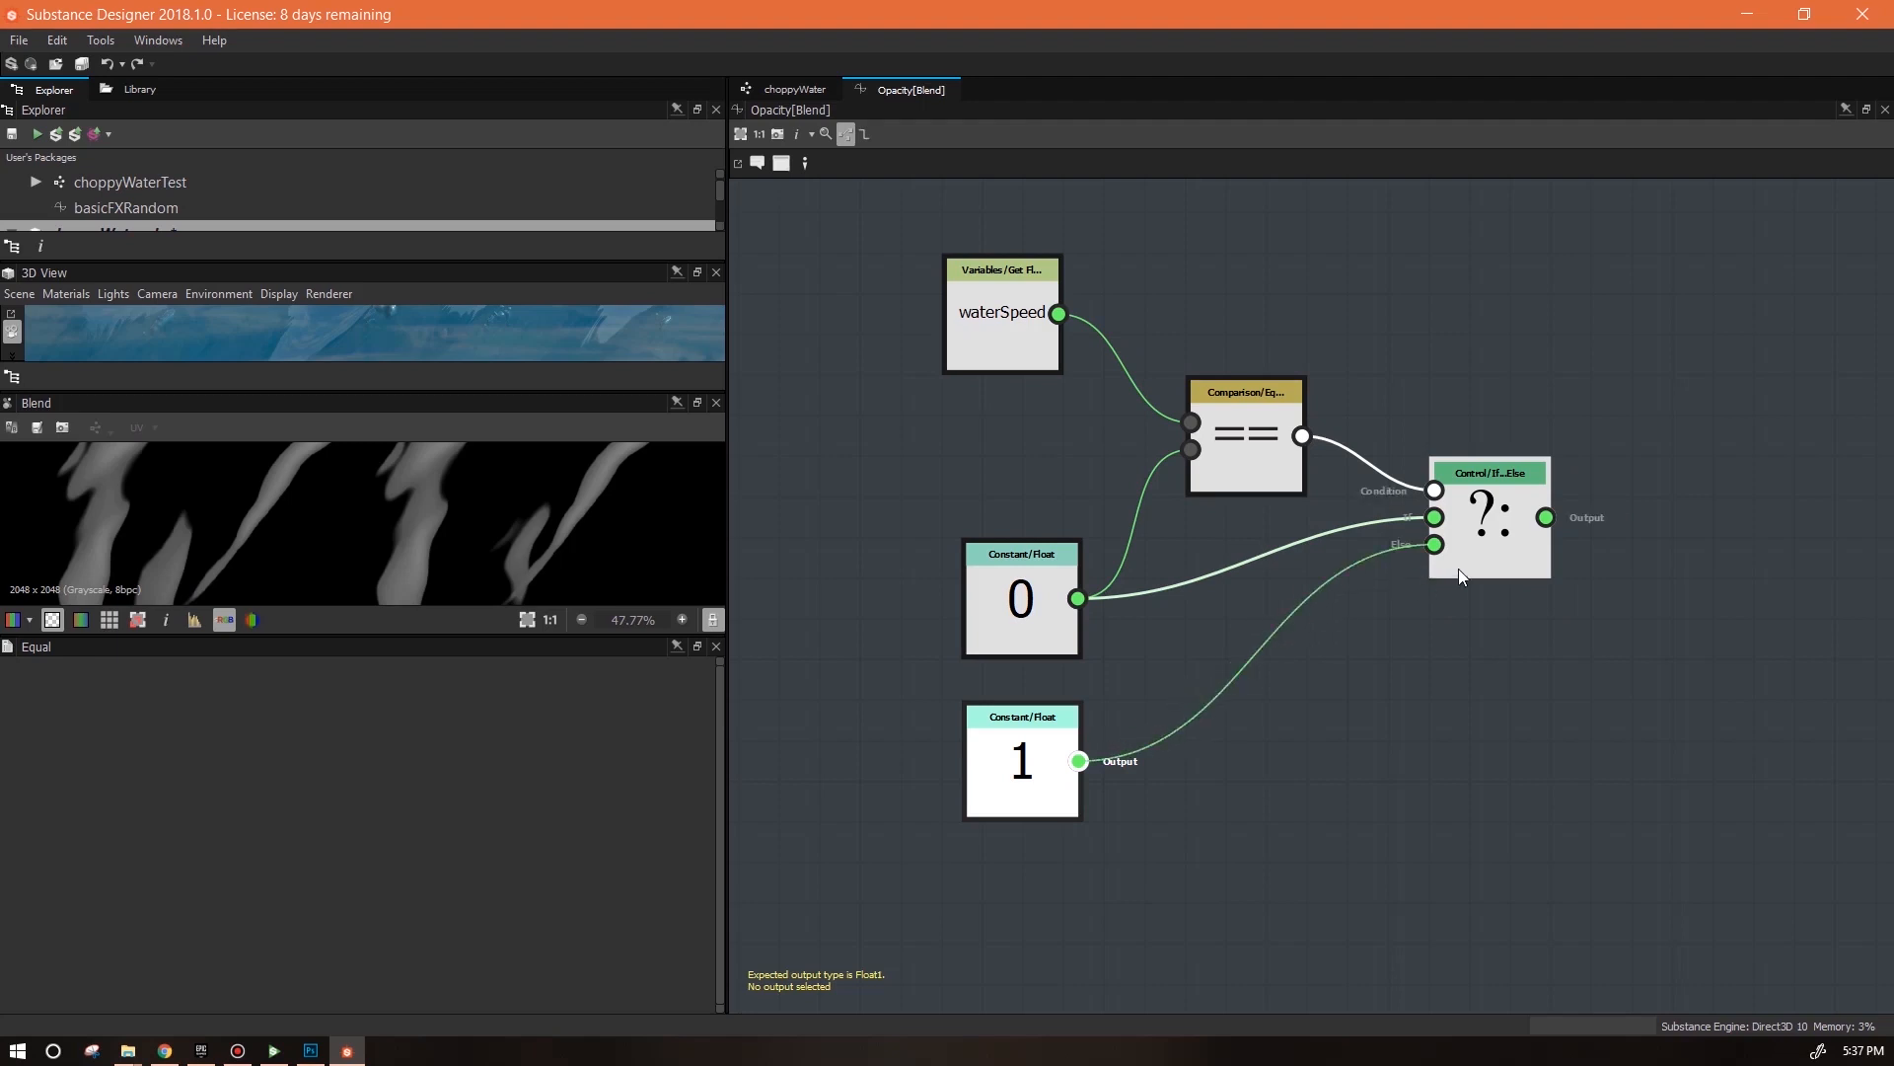
right_click(1493, 538)
click(1543, 615)
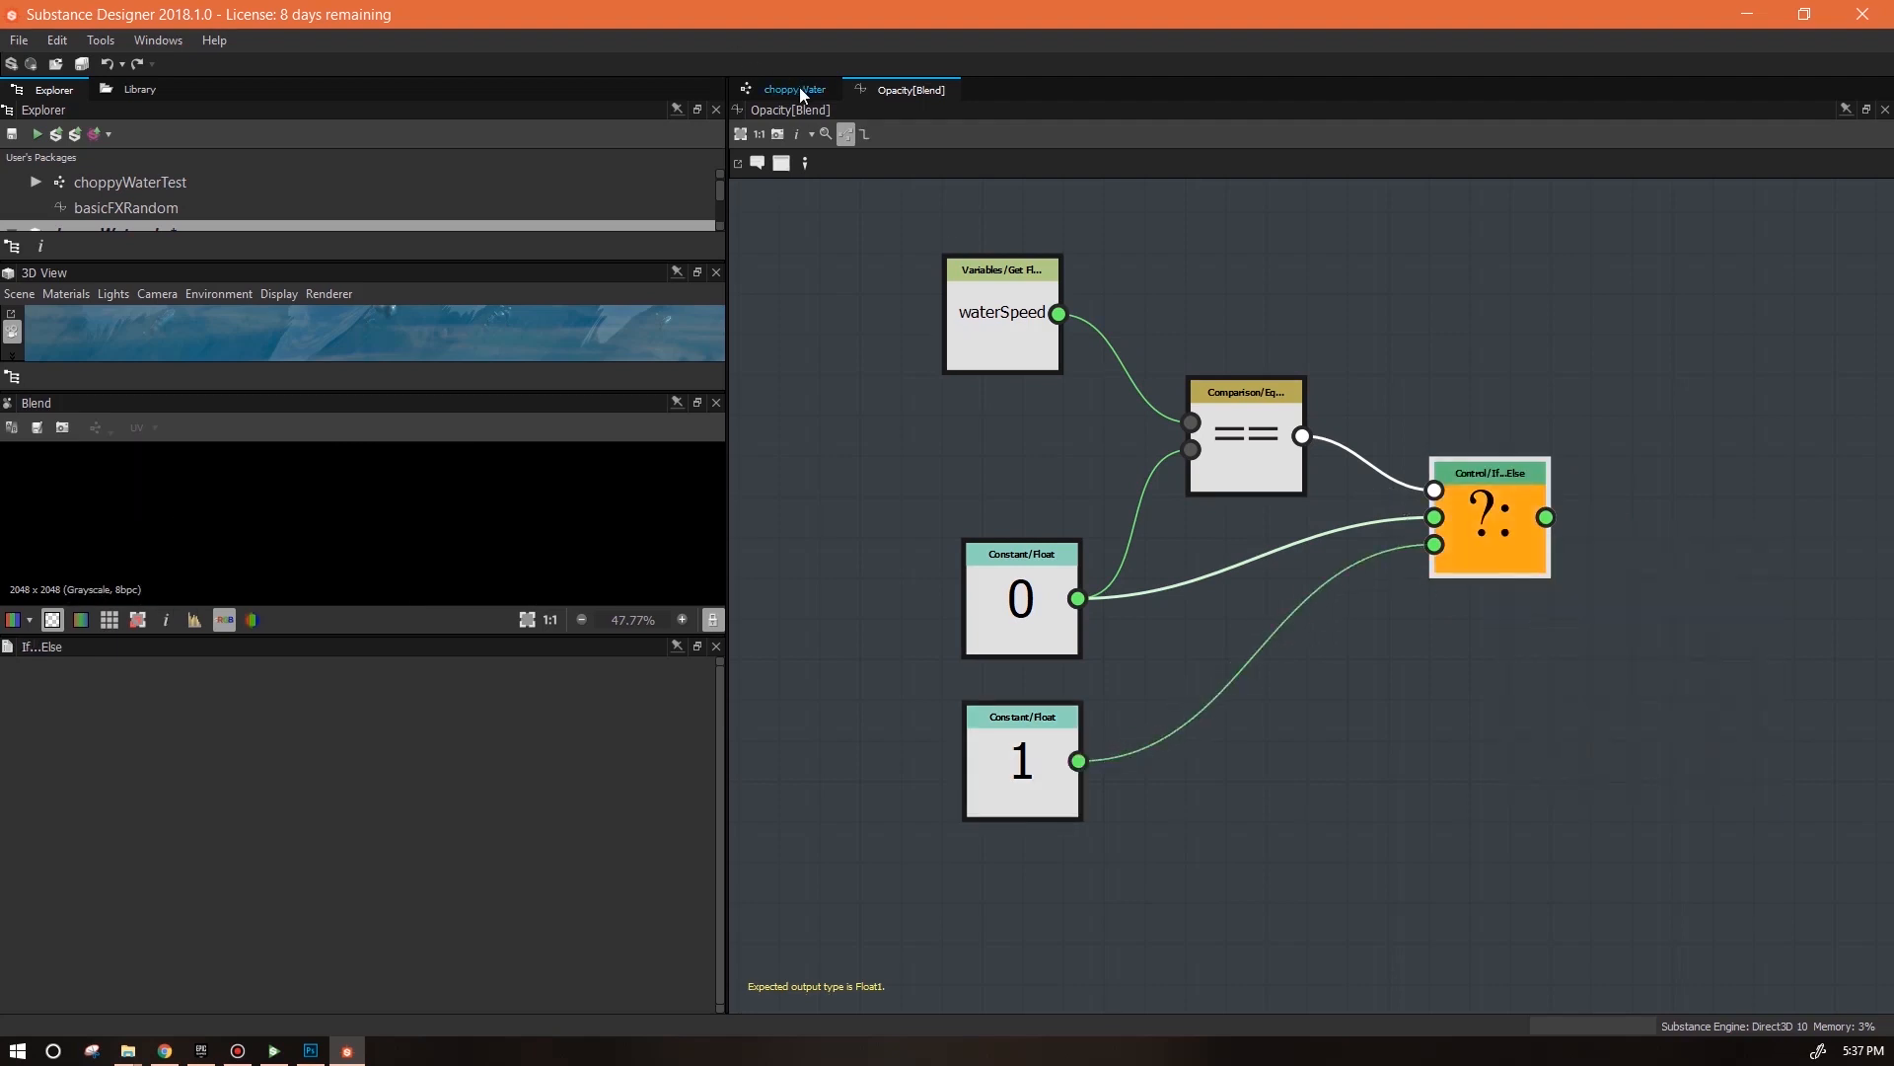
In the choppyWater graph, place the Blend node between the Levels node and the red node following it, and enlarge the 3D view
click(795, 88)
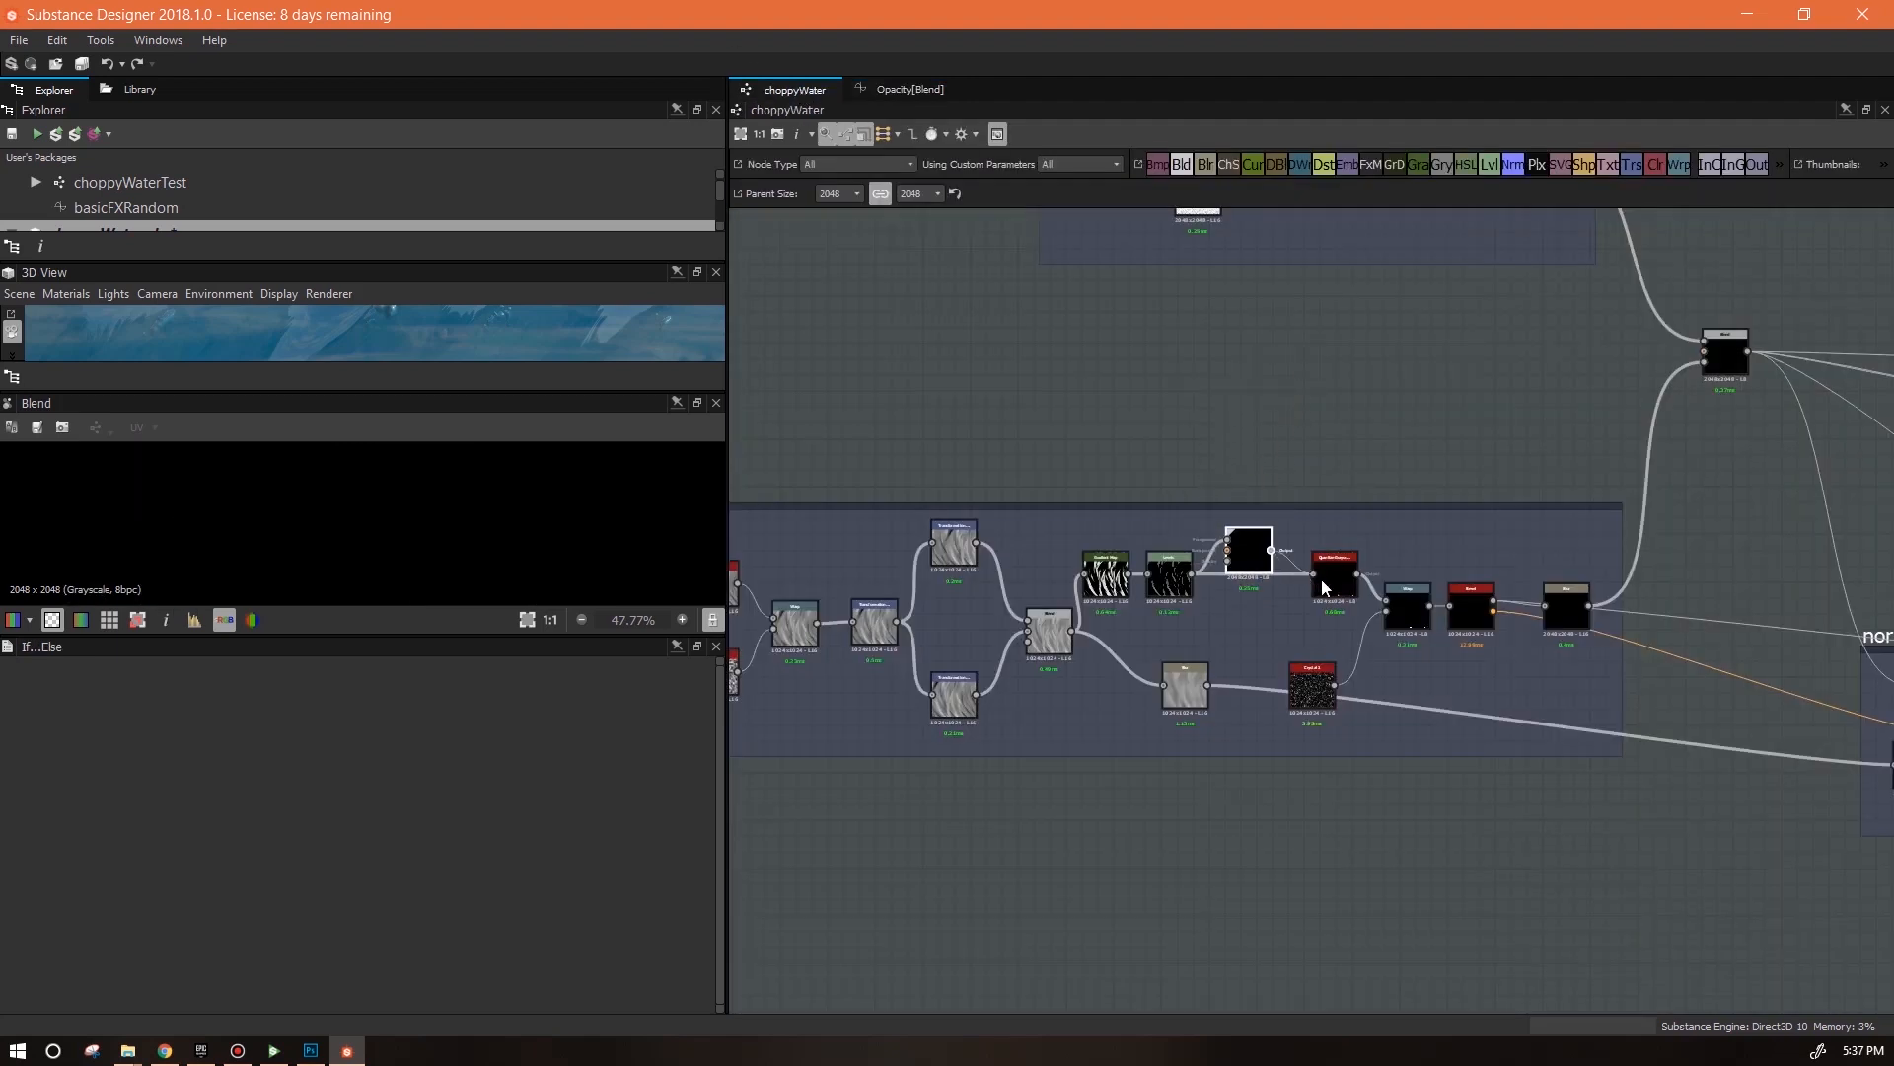
drag(1256, 560, 1257, 584)
drag(509, 392, 296, 591)
Test the foam at higher default water speeds and return the default to 0
click(721, 852)
drag(719, 859, 720, 968)
click(41, 926)
click(40, 915)
drag(125, 896, 377, 904)
drag(570, 904, 736, 915)
drag(518, 542, 122, 896)
drag(387, 526, 103, 896)
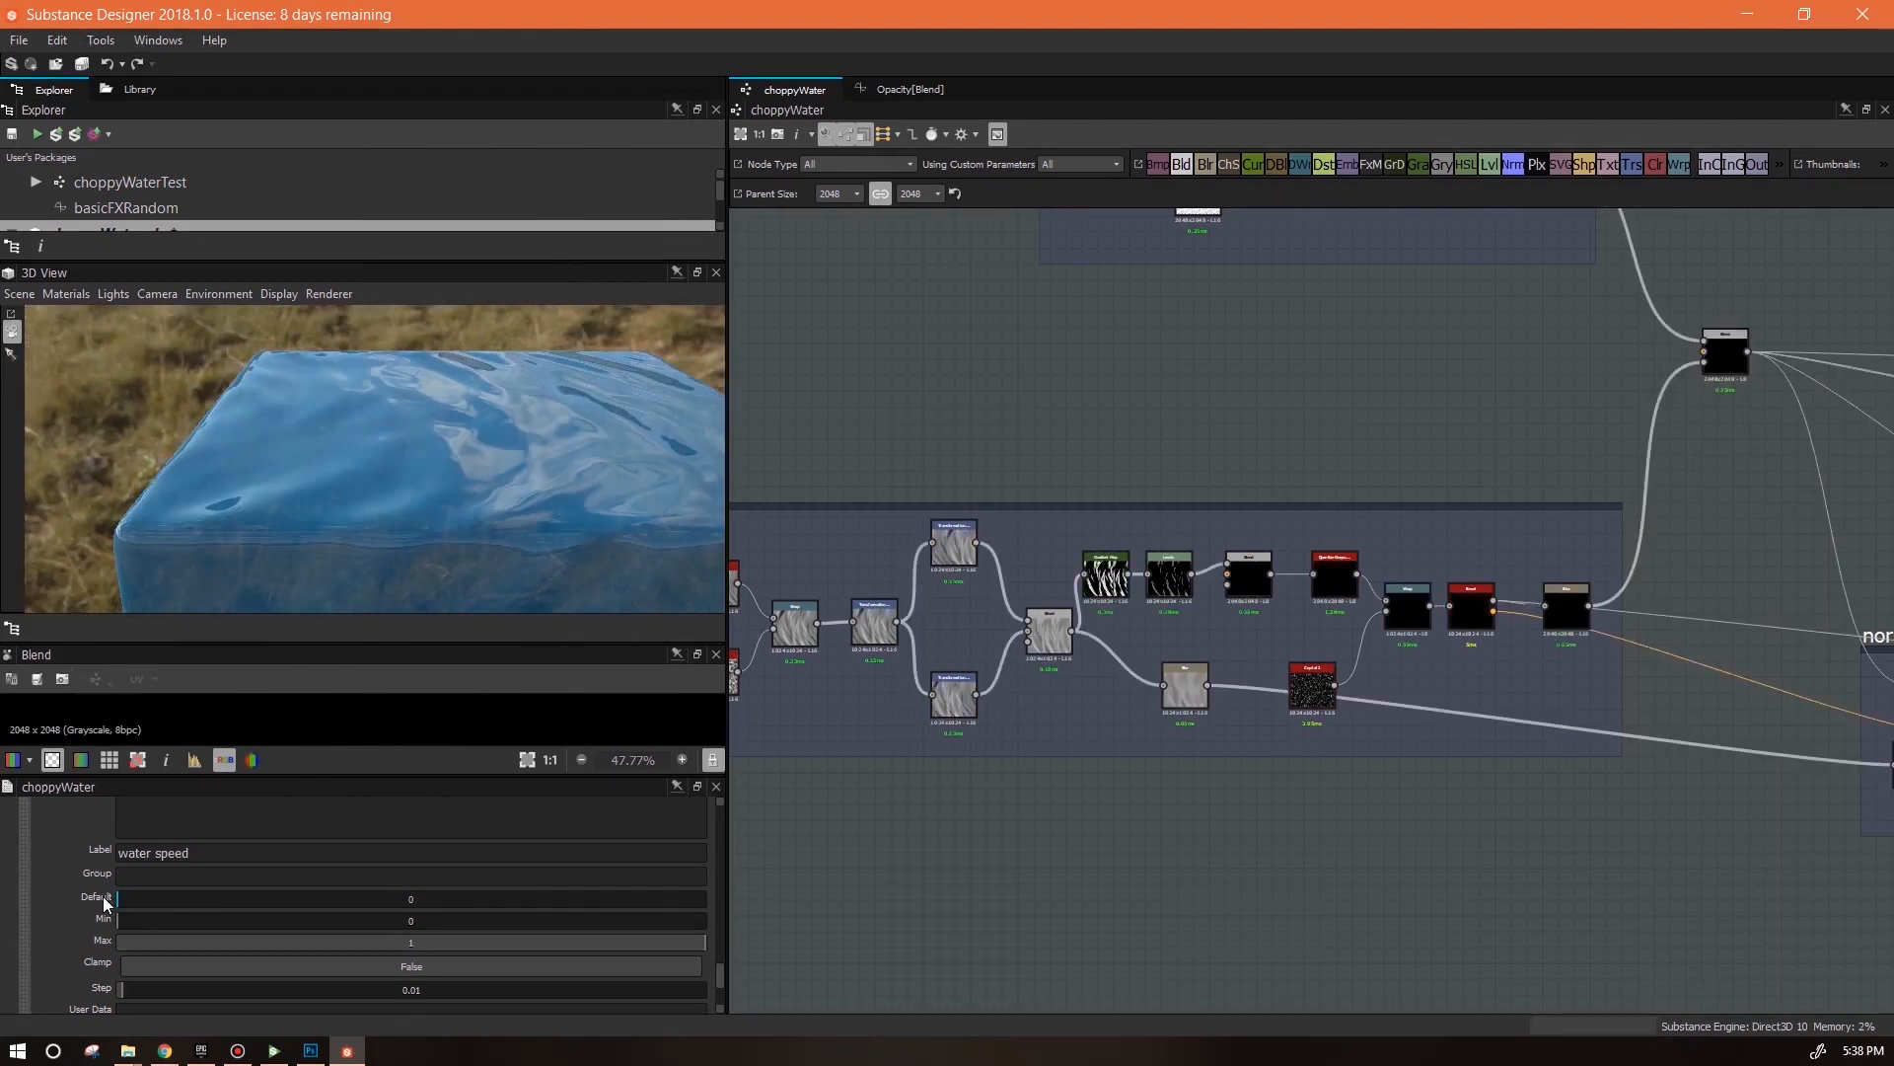
Republish the choppyWater package and switch to Substance Player to reload choppyWater.sbsar
scroll(1313, 560, down, 2)
drag(223, 262, 199, 390)
click(125, 235)
click(83, 137)
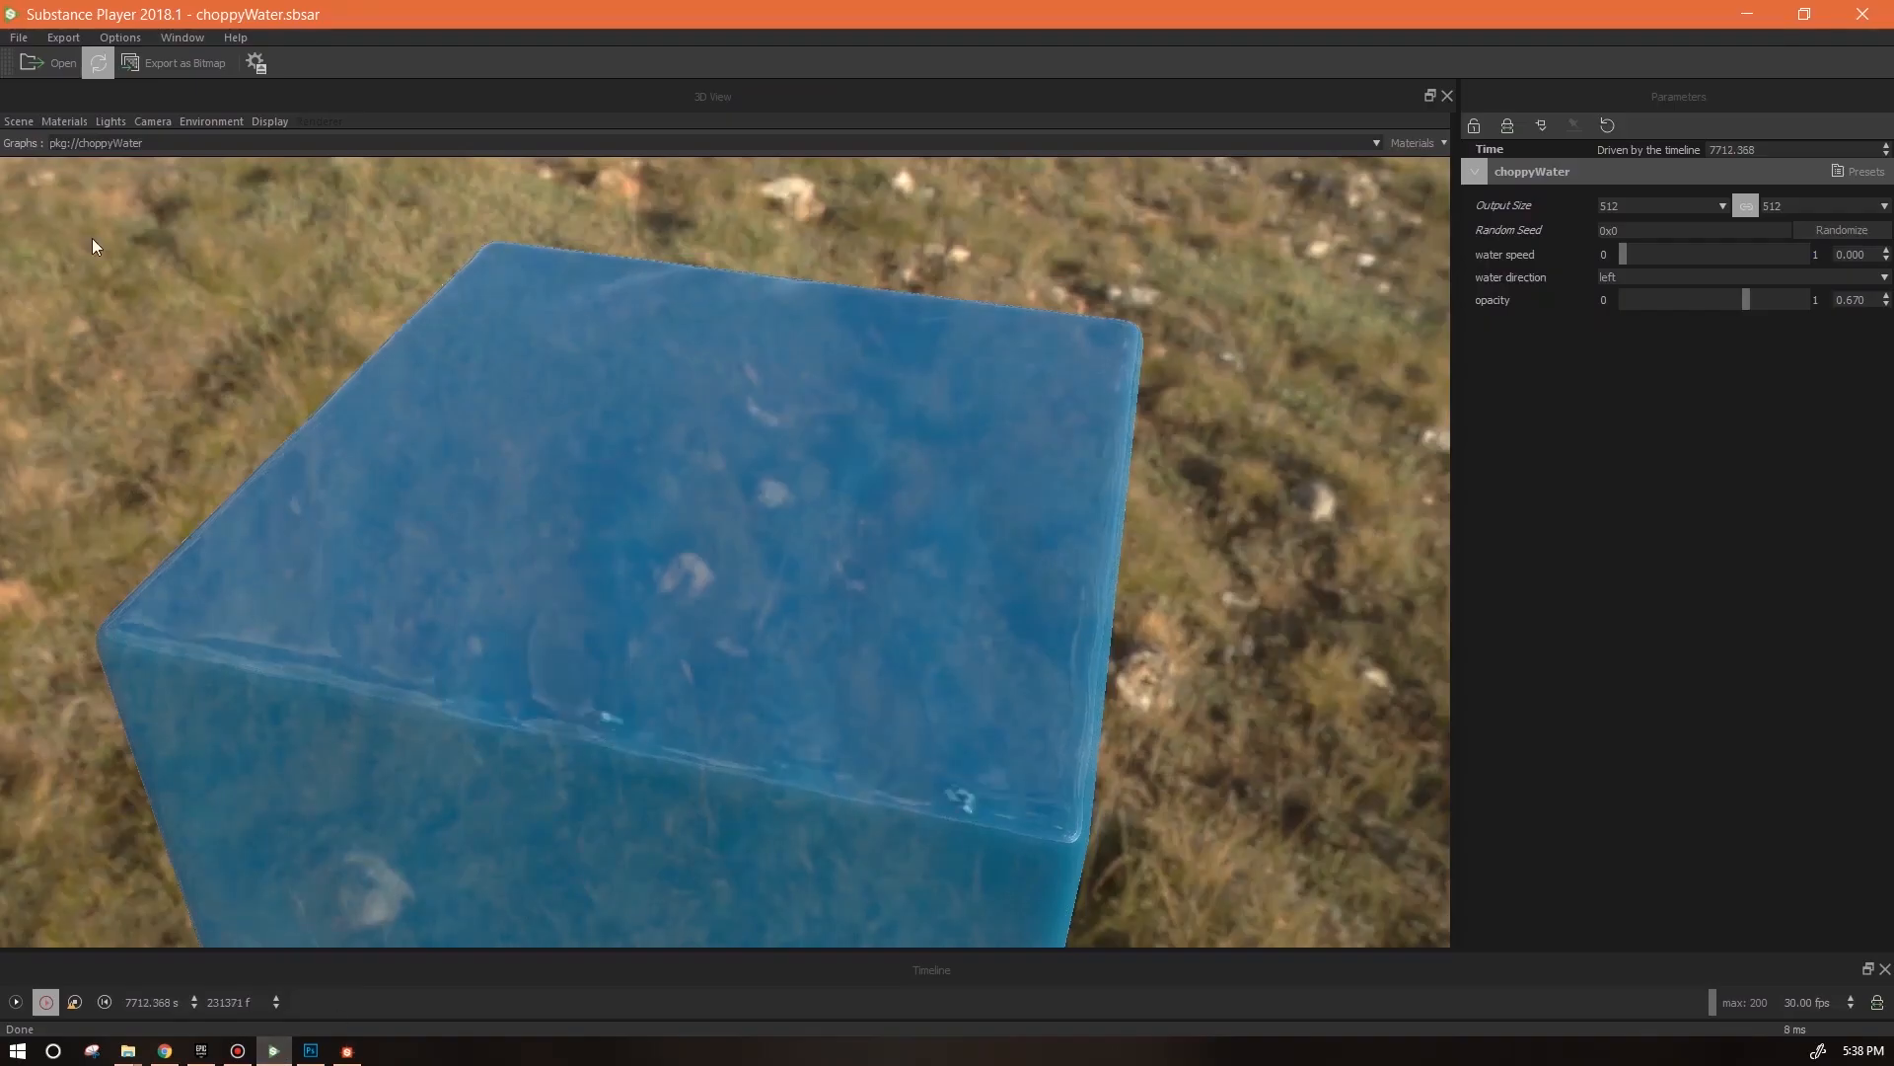
click(99, 62)
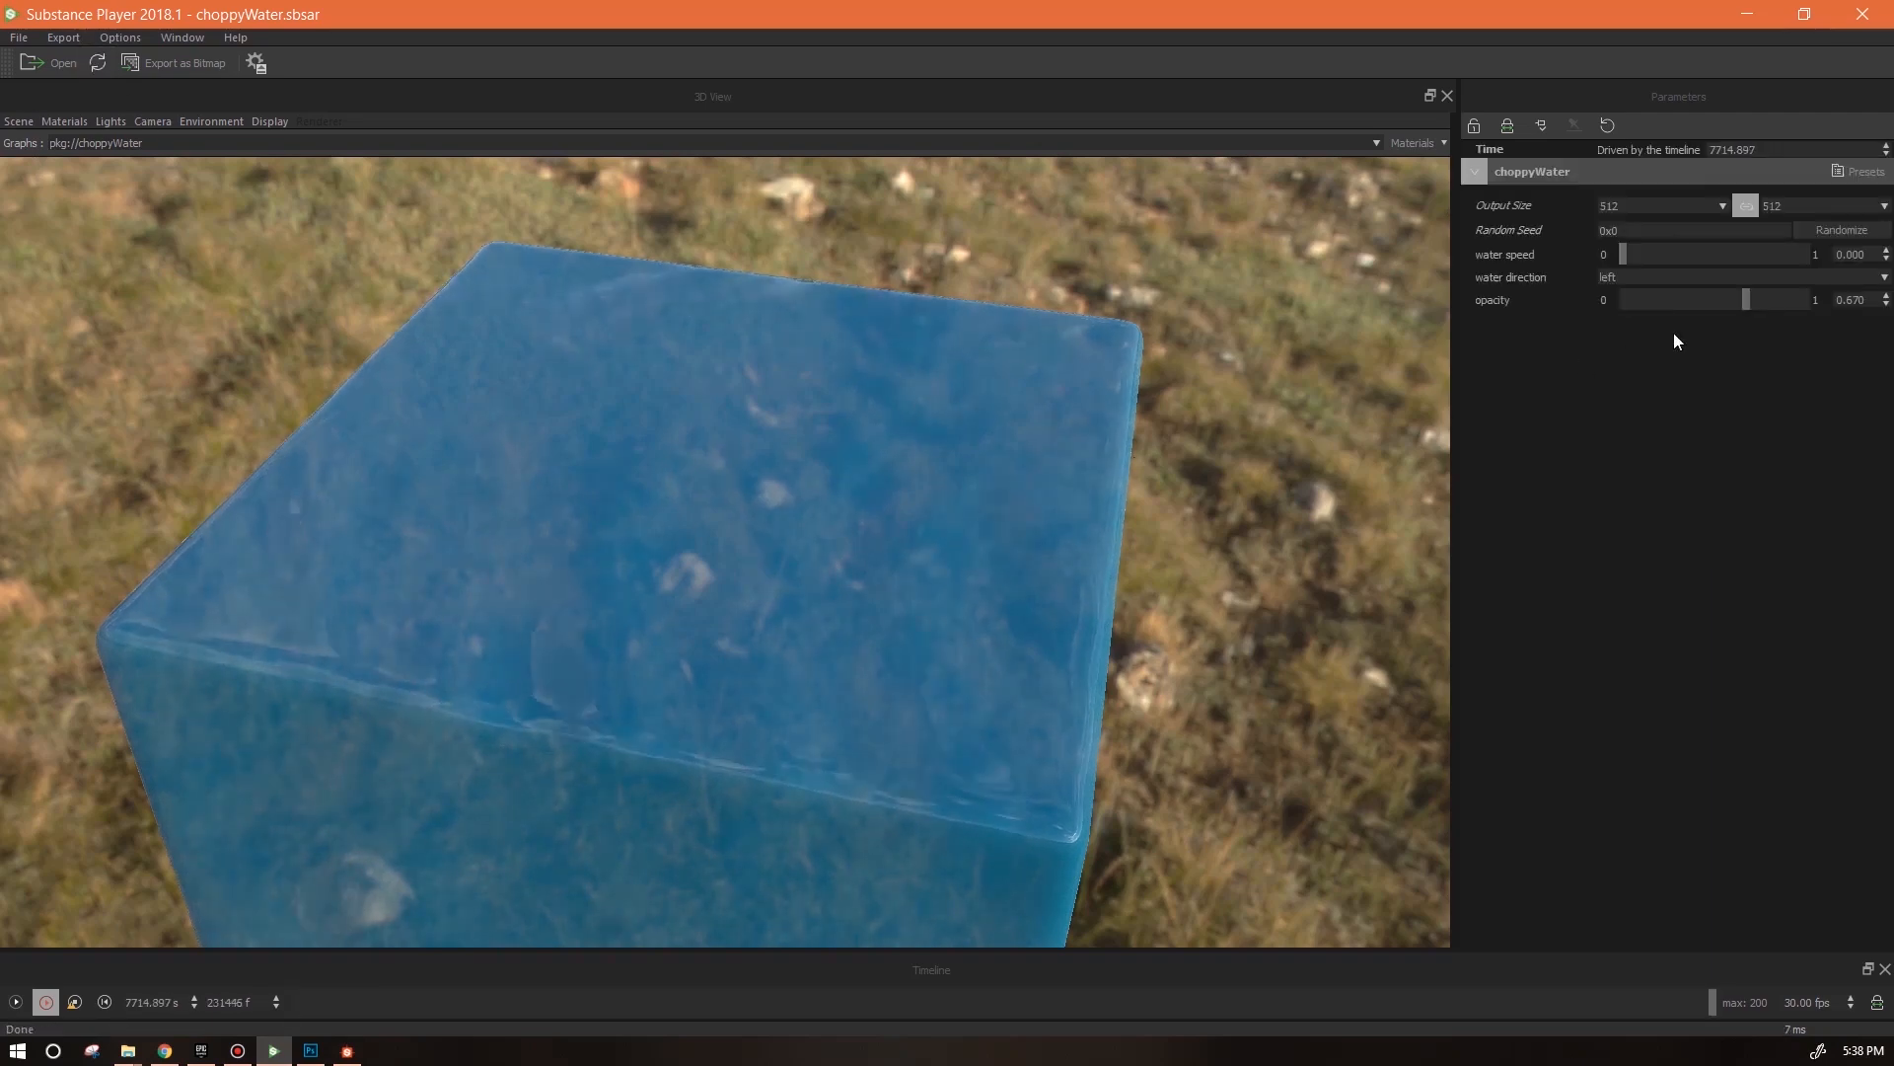
Test the water's foam at speeds of 0.113 and about 0.16, viewing the cube from different angles
drag(1010, 621, 1140, 548)
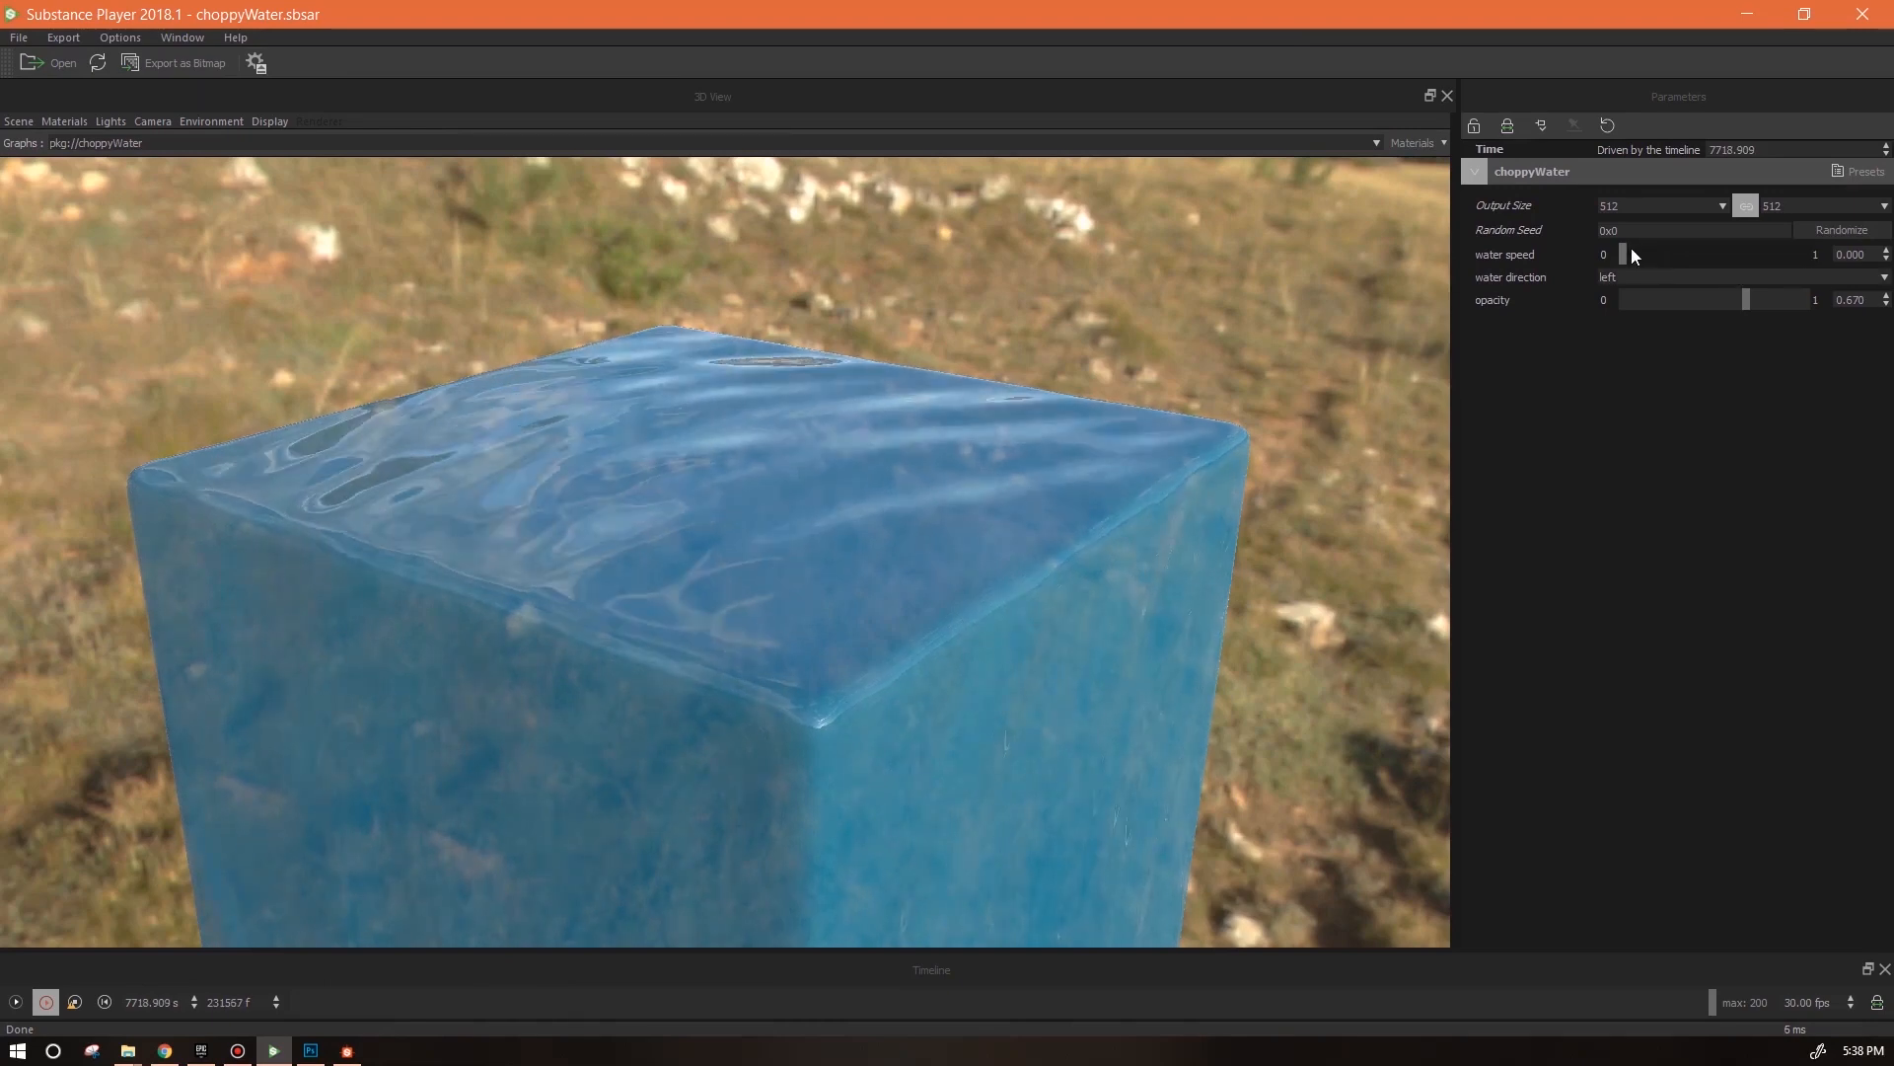
drag(1626, 252, 1643, 254)
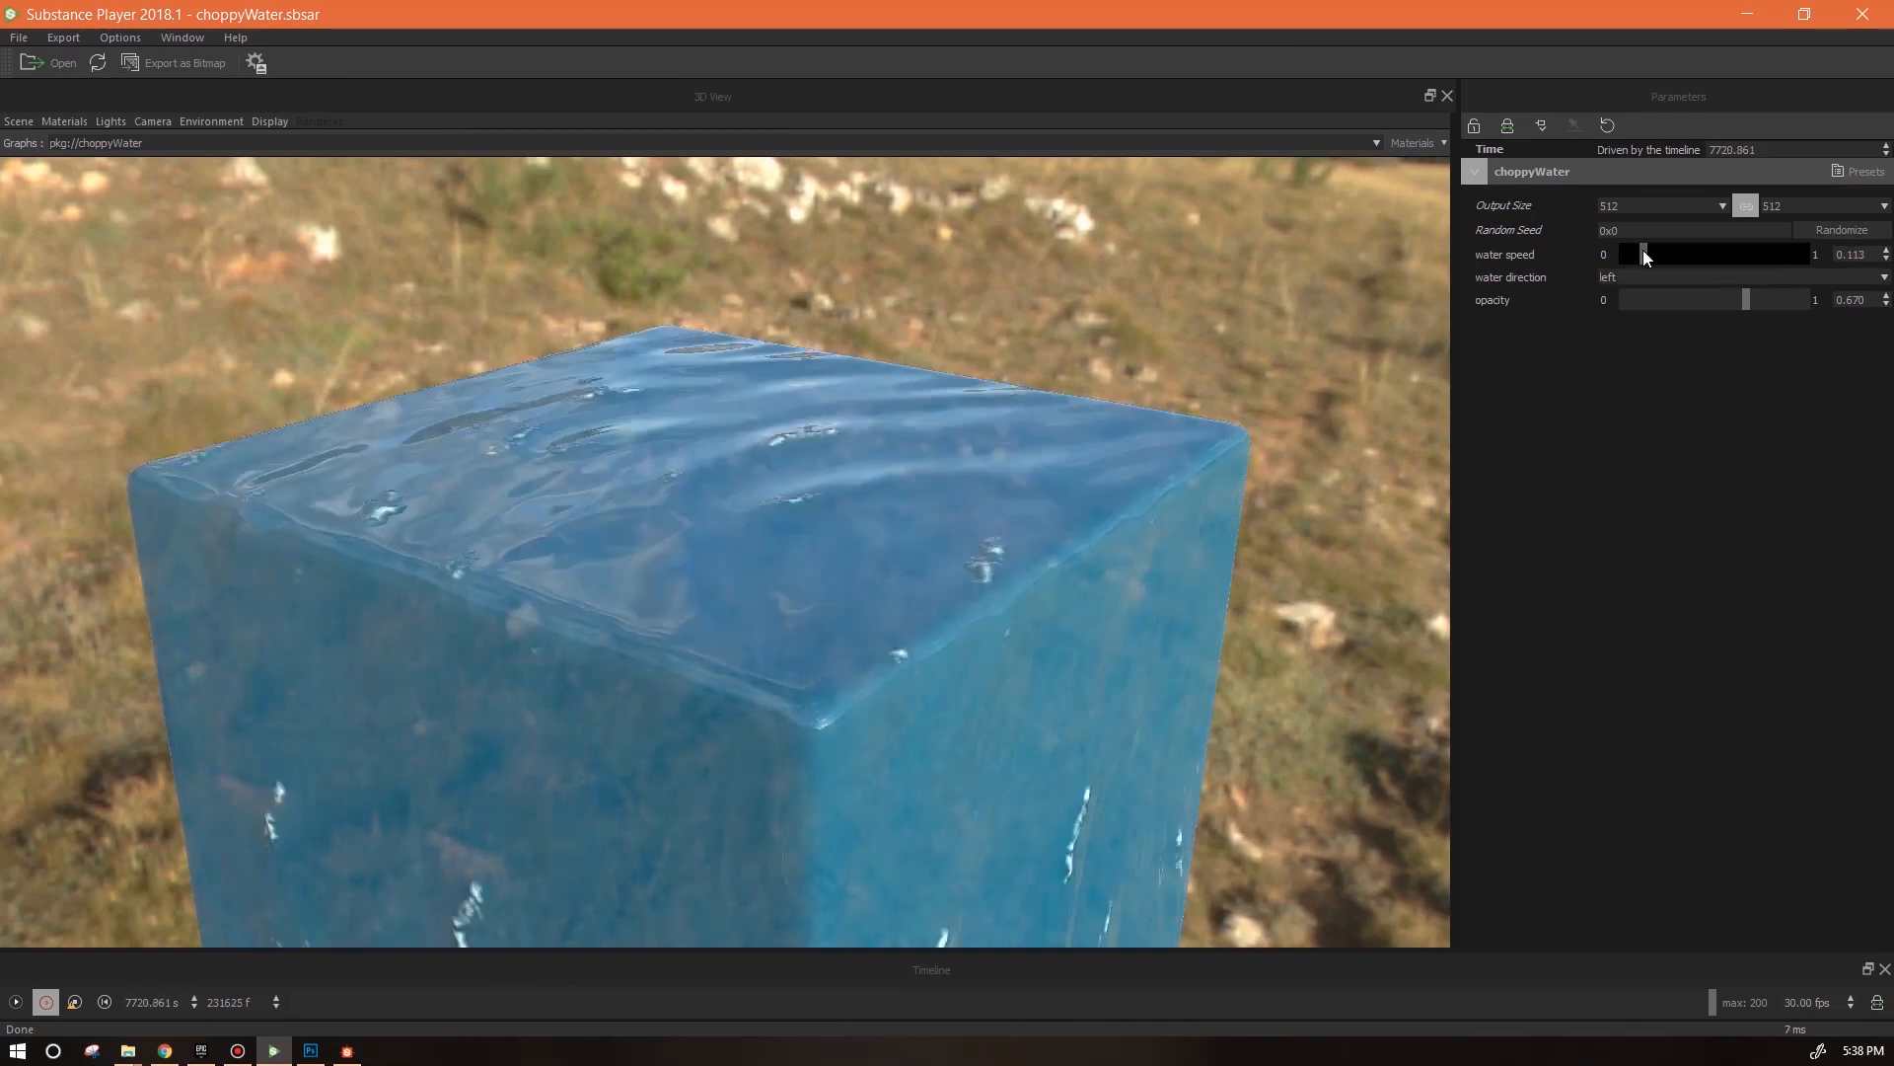
drag(993, 624, 967, 685)
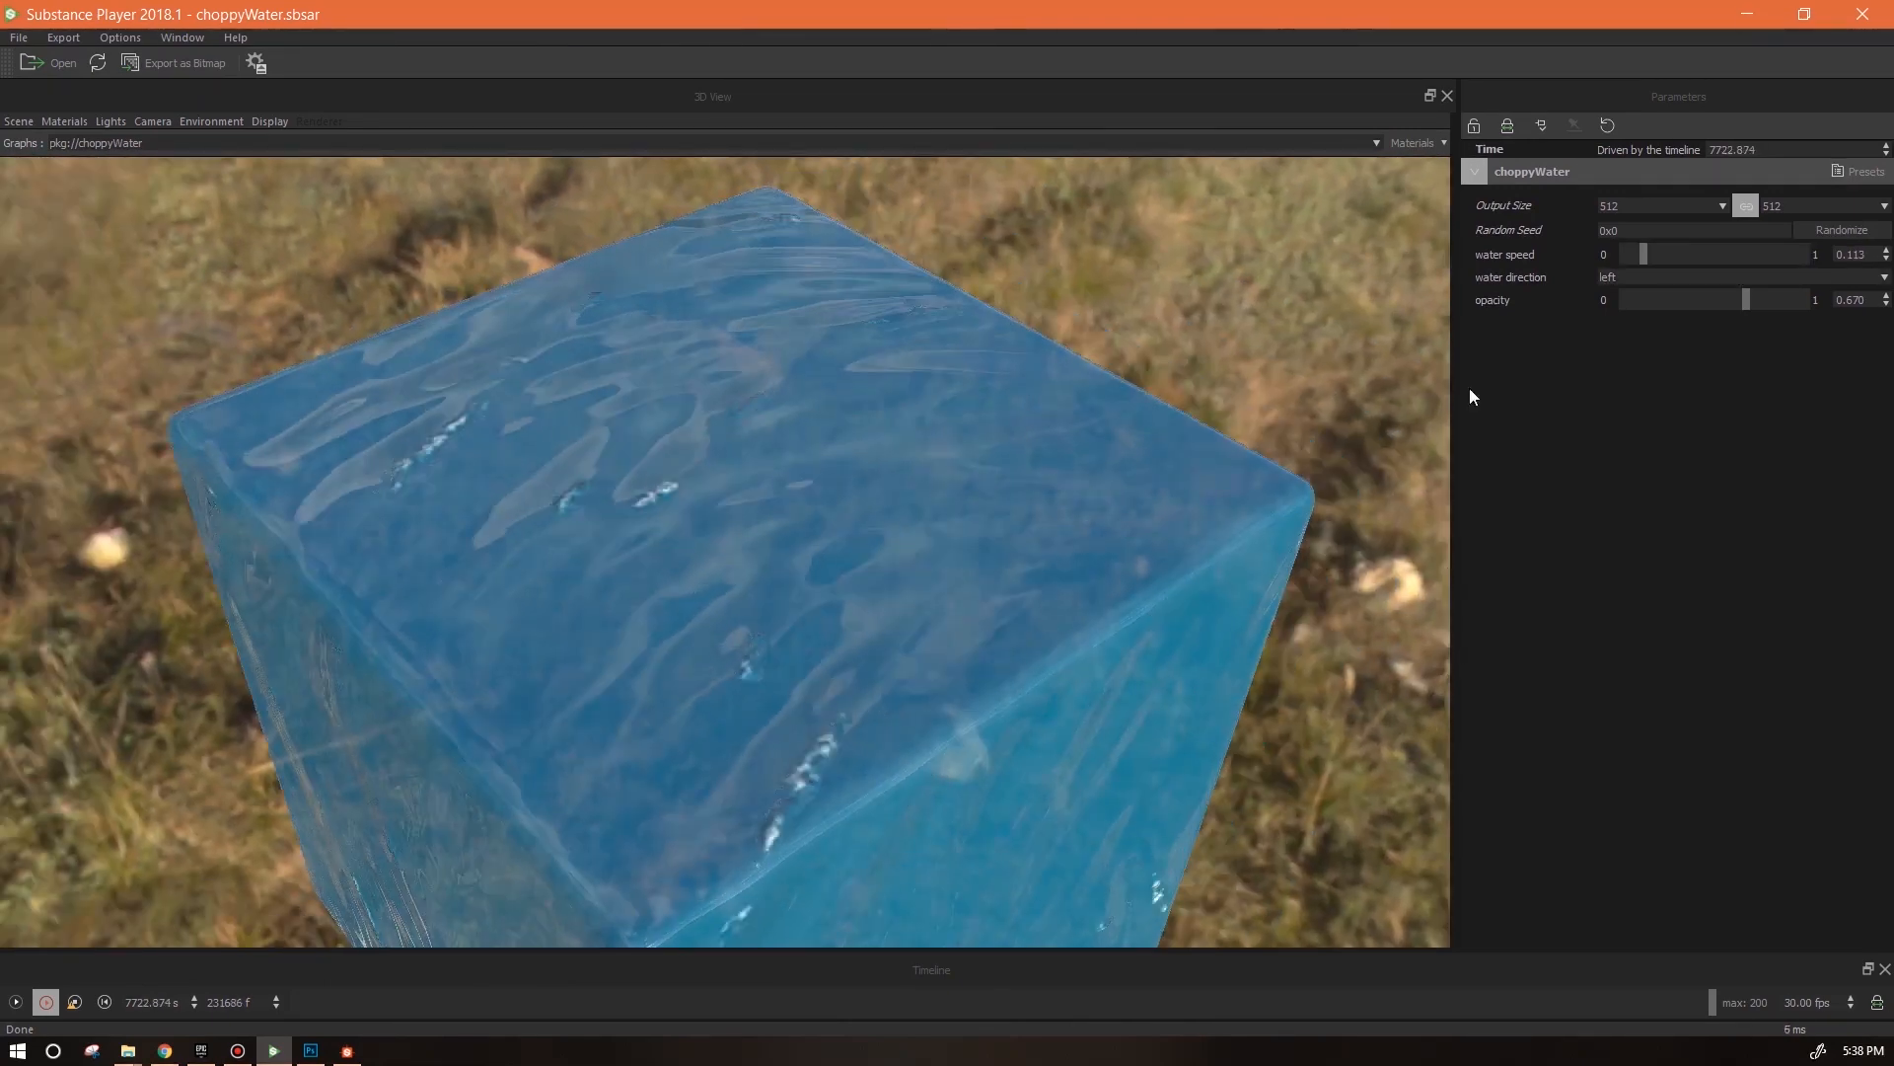
drag(1642, 253, 1658, 252)
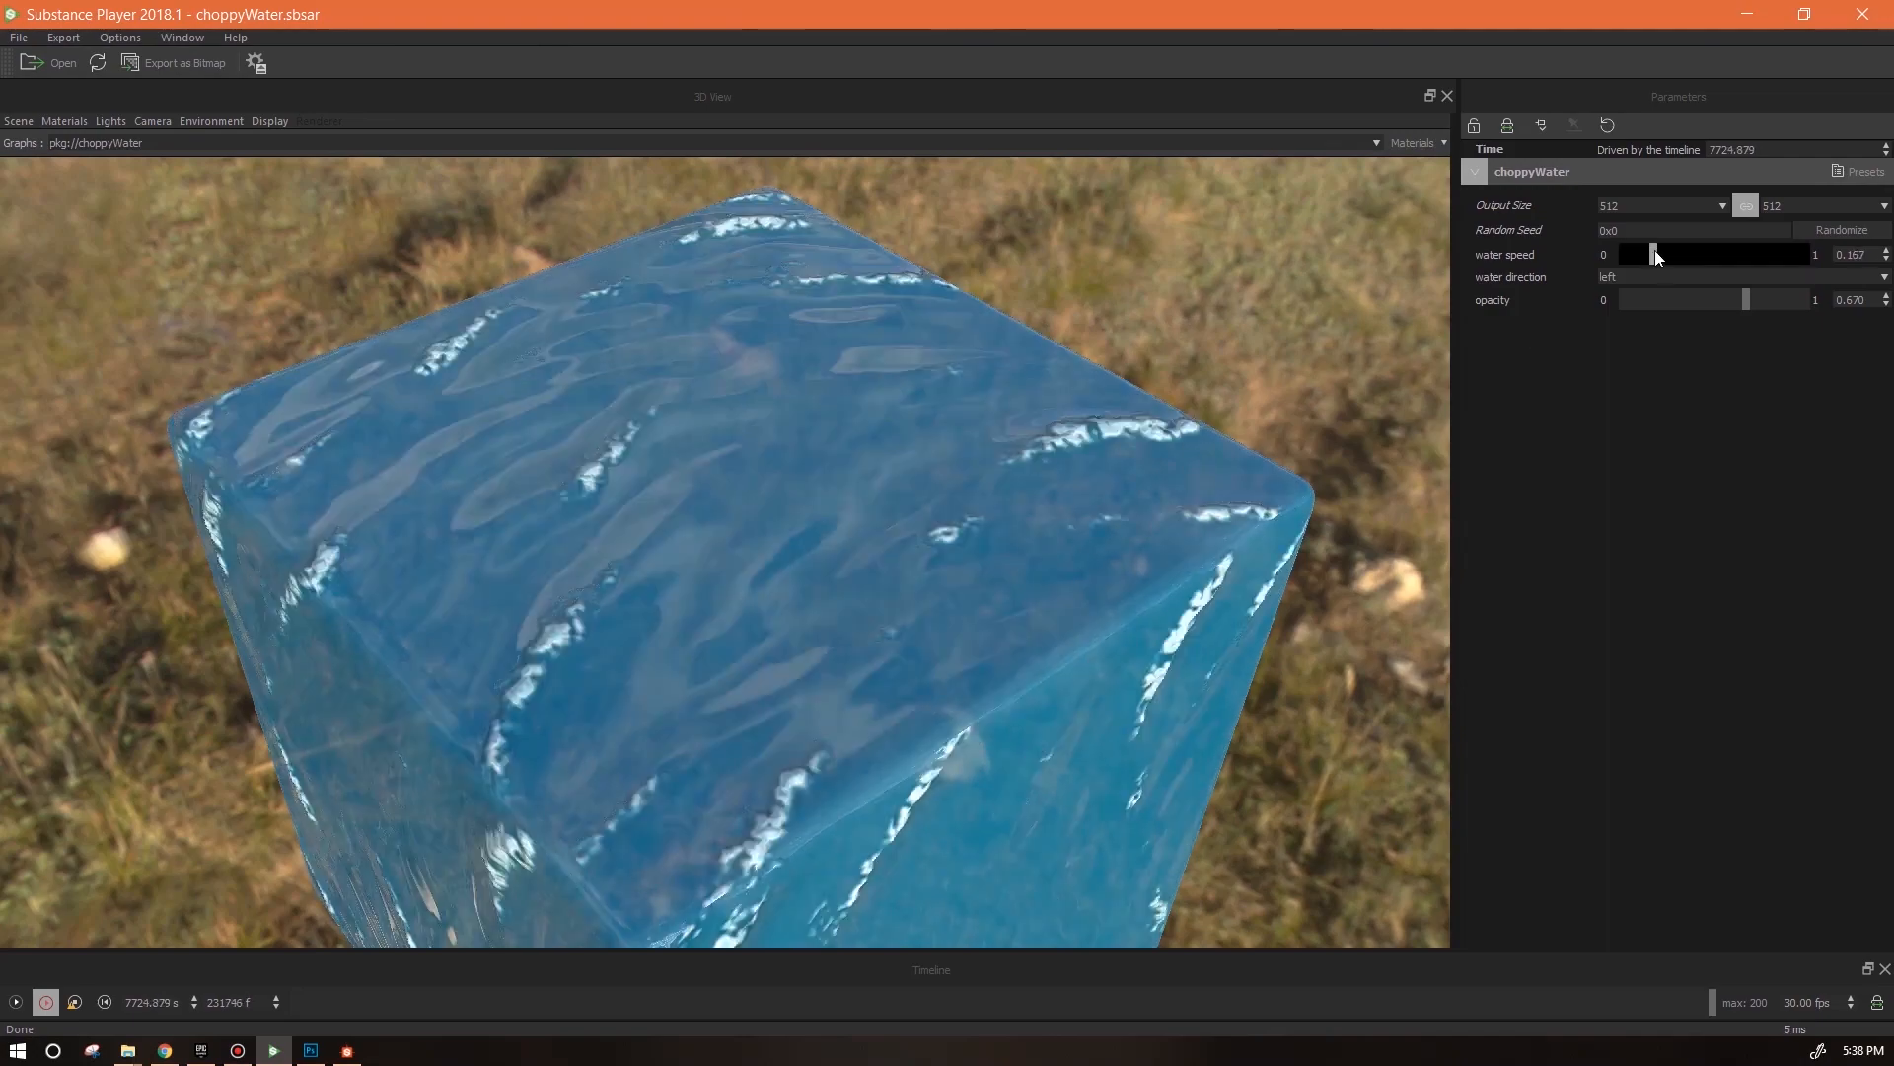
Set the choppyWater output size to 2048 and examine the water's foam from different angles
click(1719, 204)
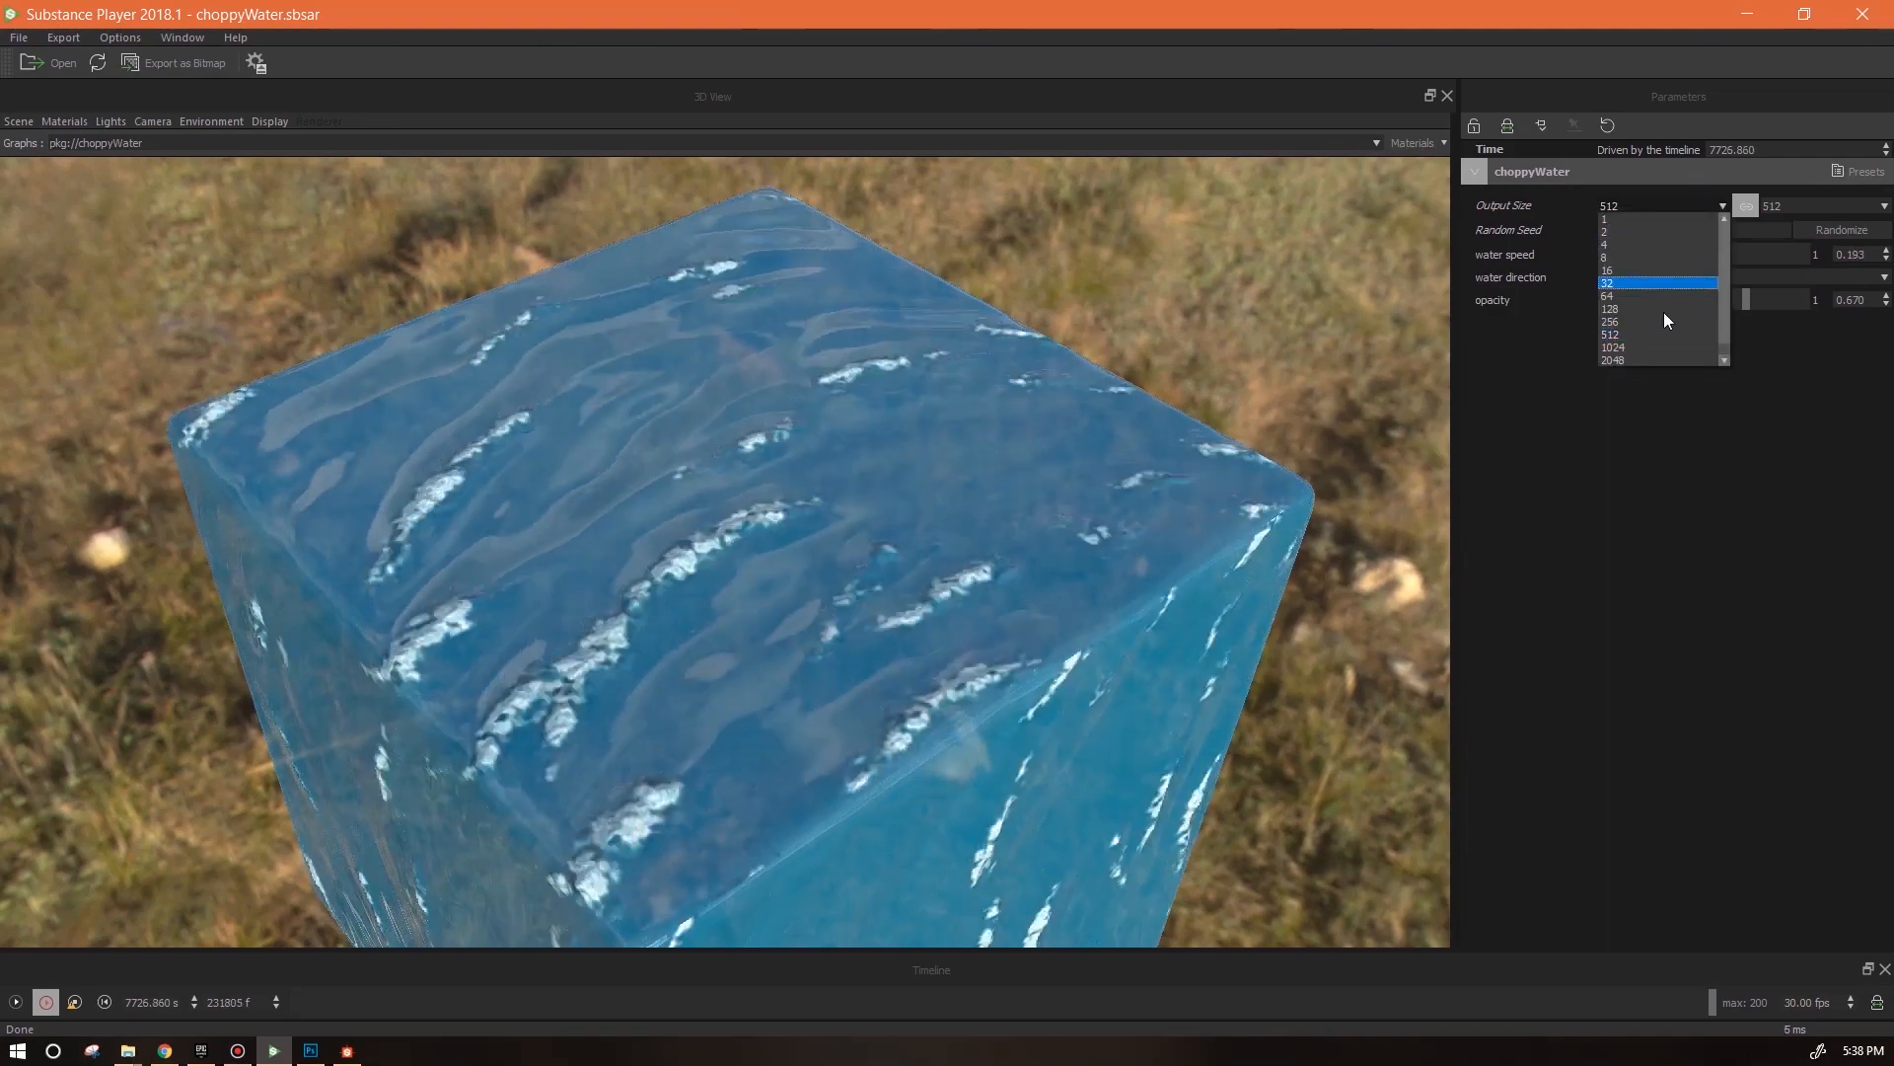
click(1632, 357)
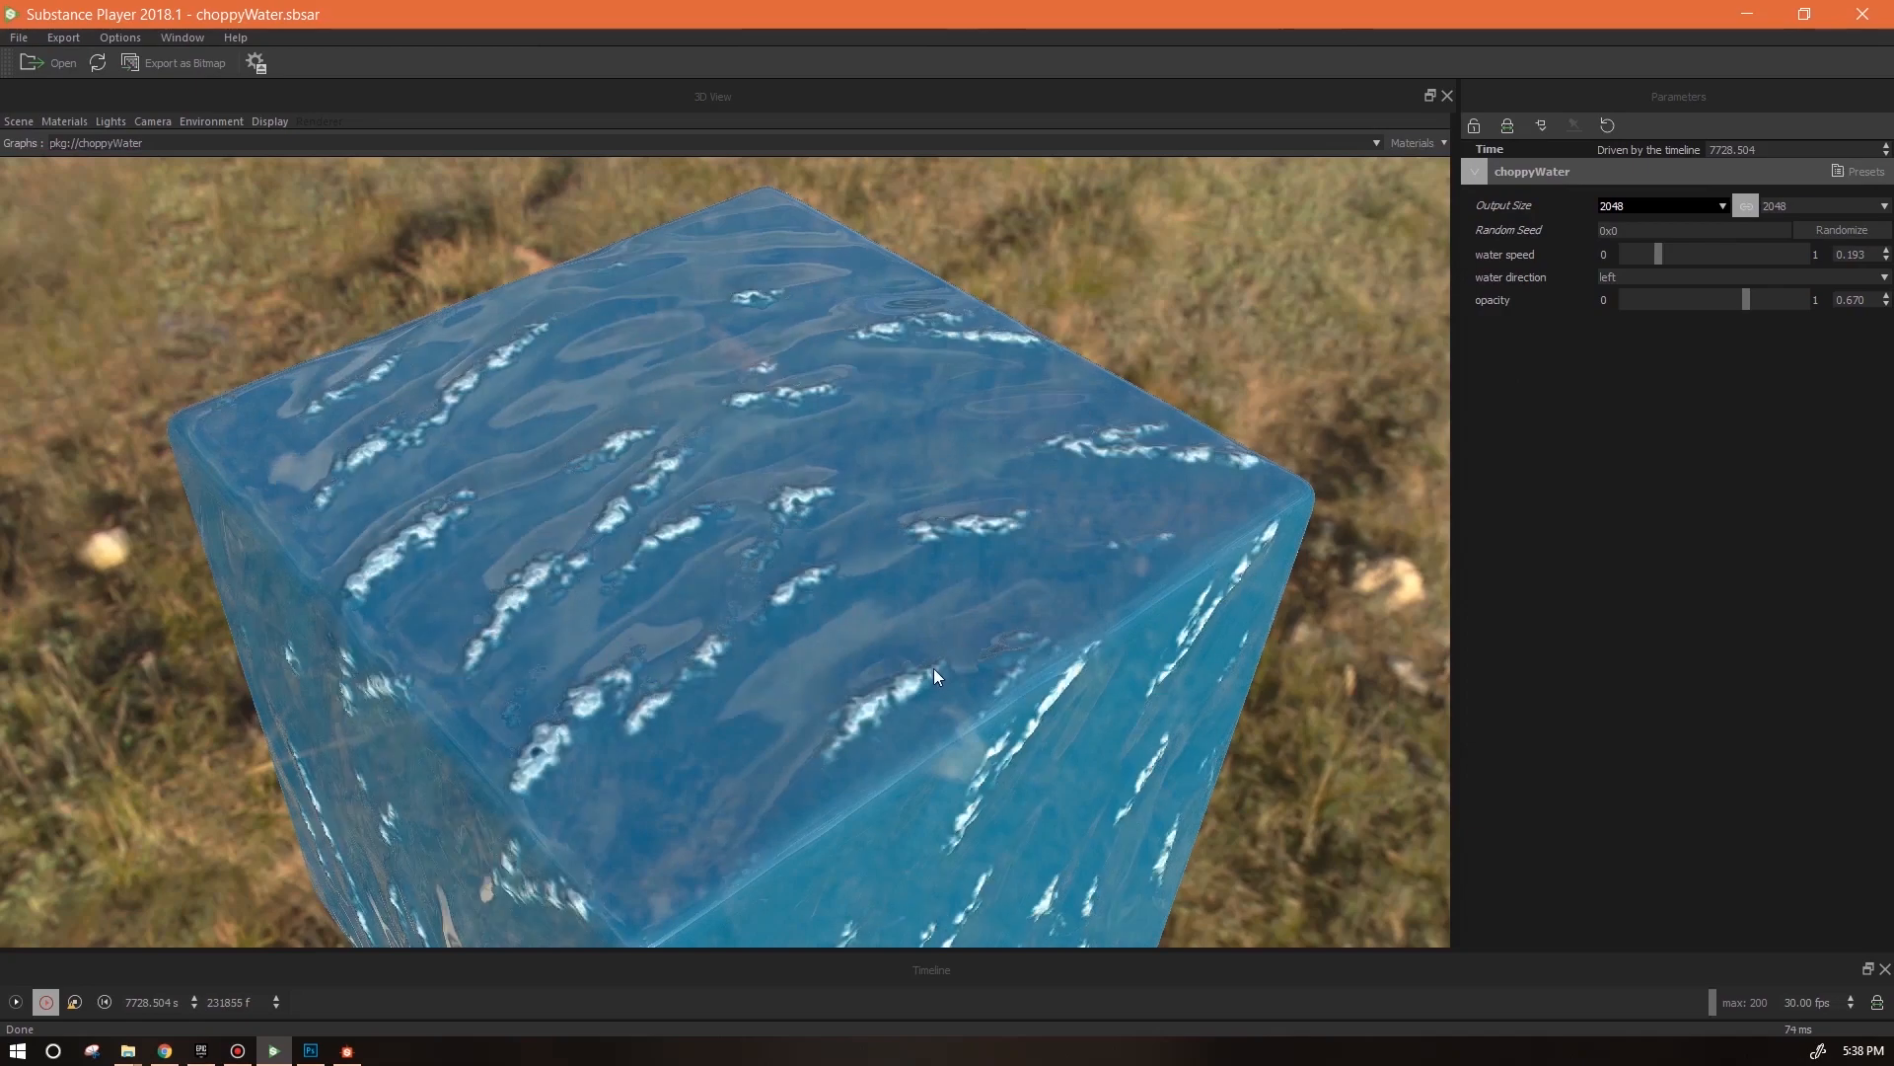
drag(927, 663, 443, 868)
click(74, 1002)
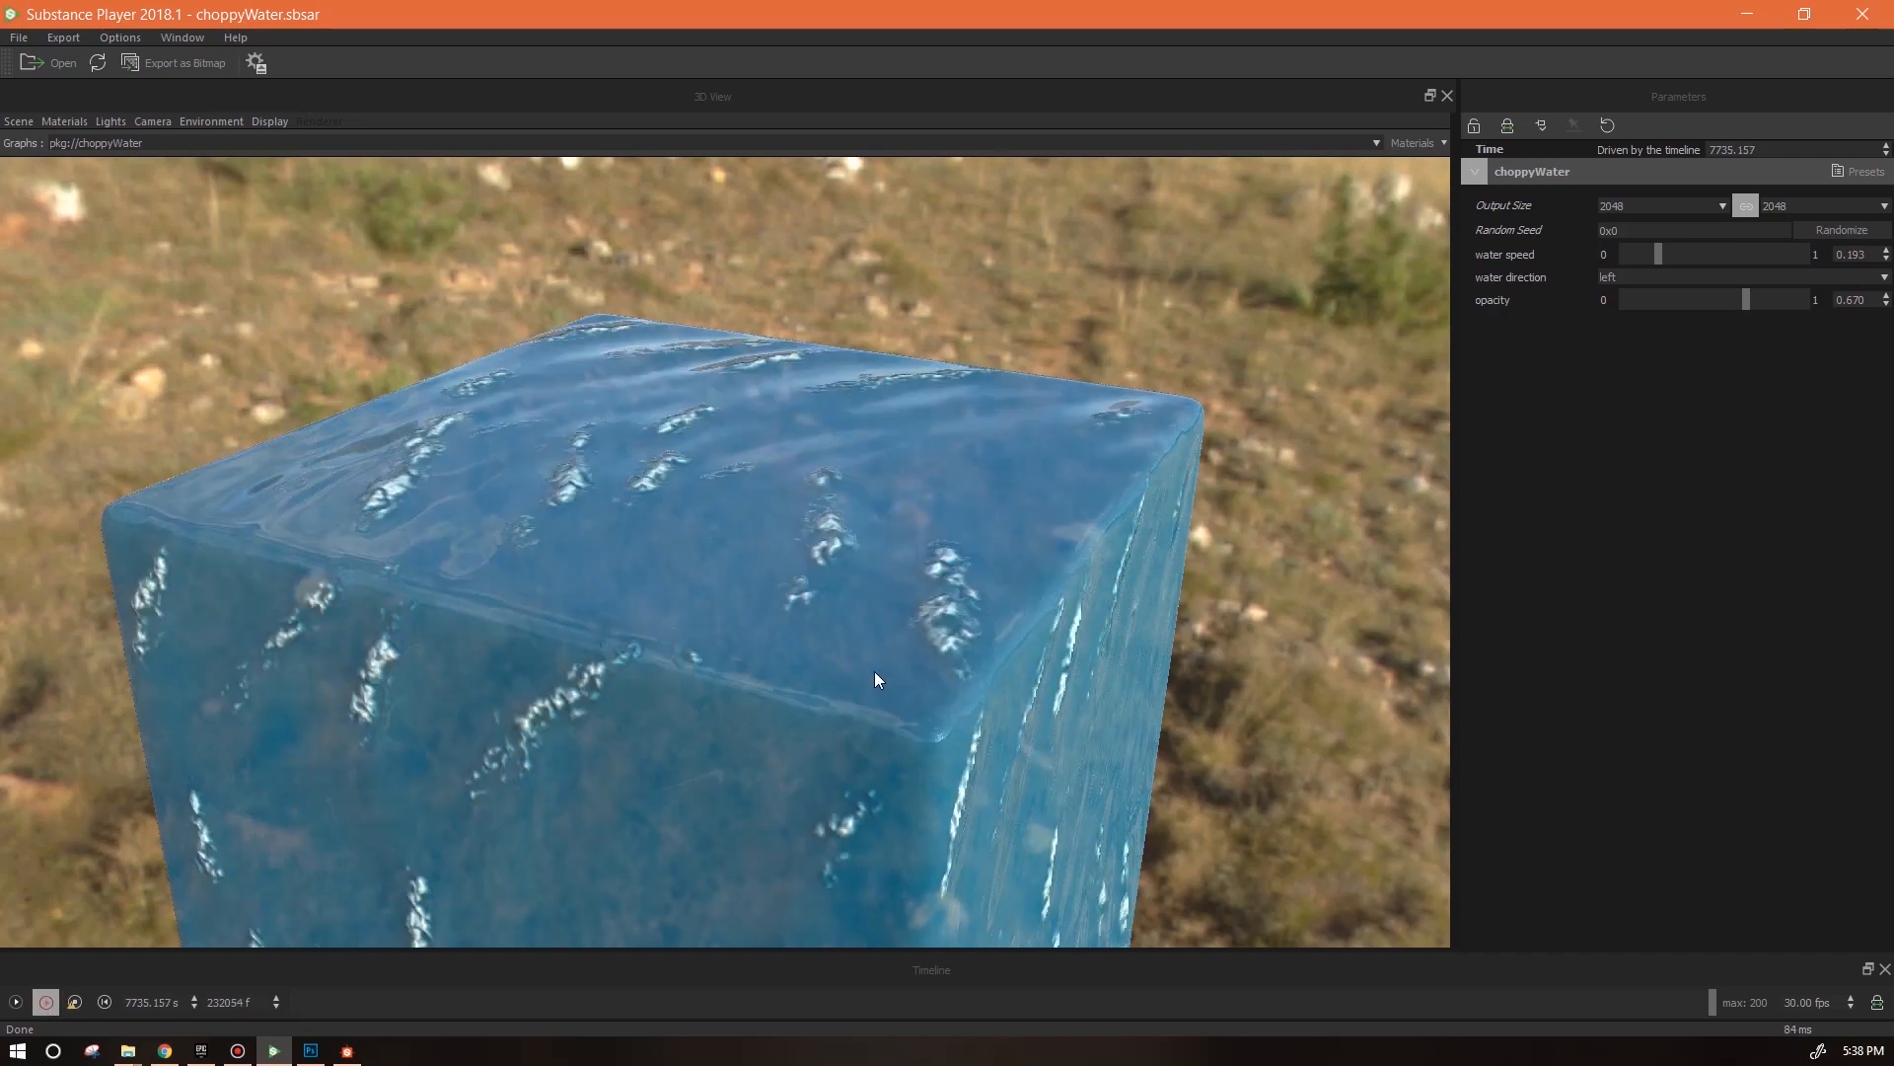
drag(884, 663, 600, 632)
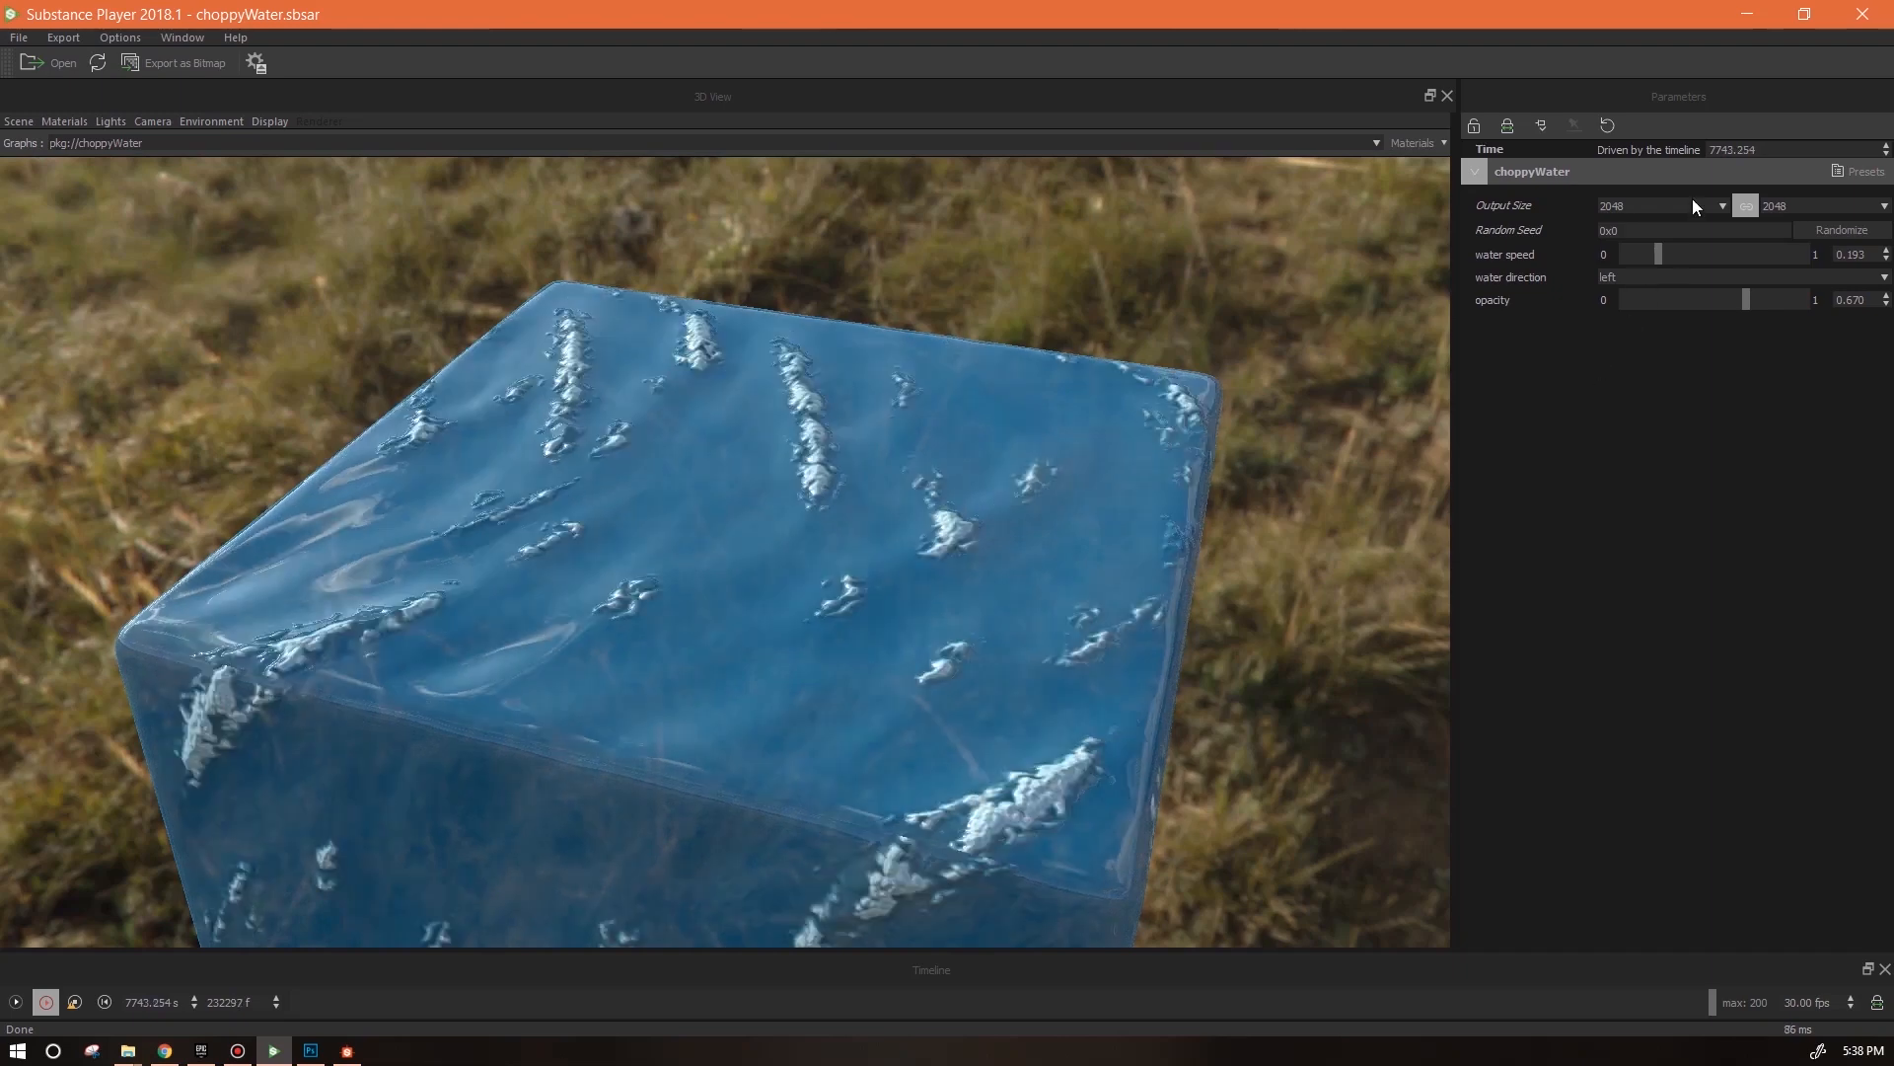
Set the output size to 1024 and check the water surface from another angle
click(1722, 206)
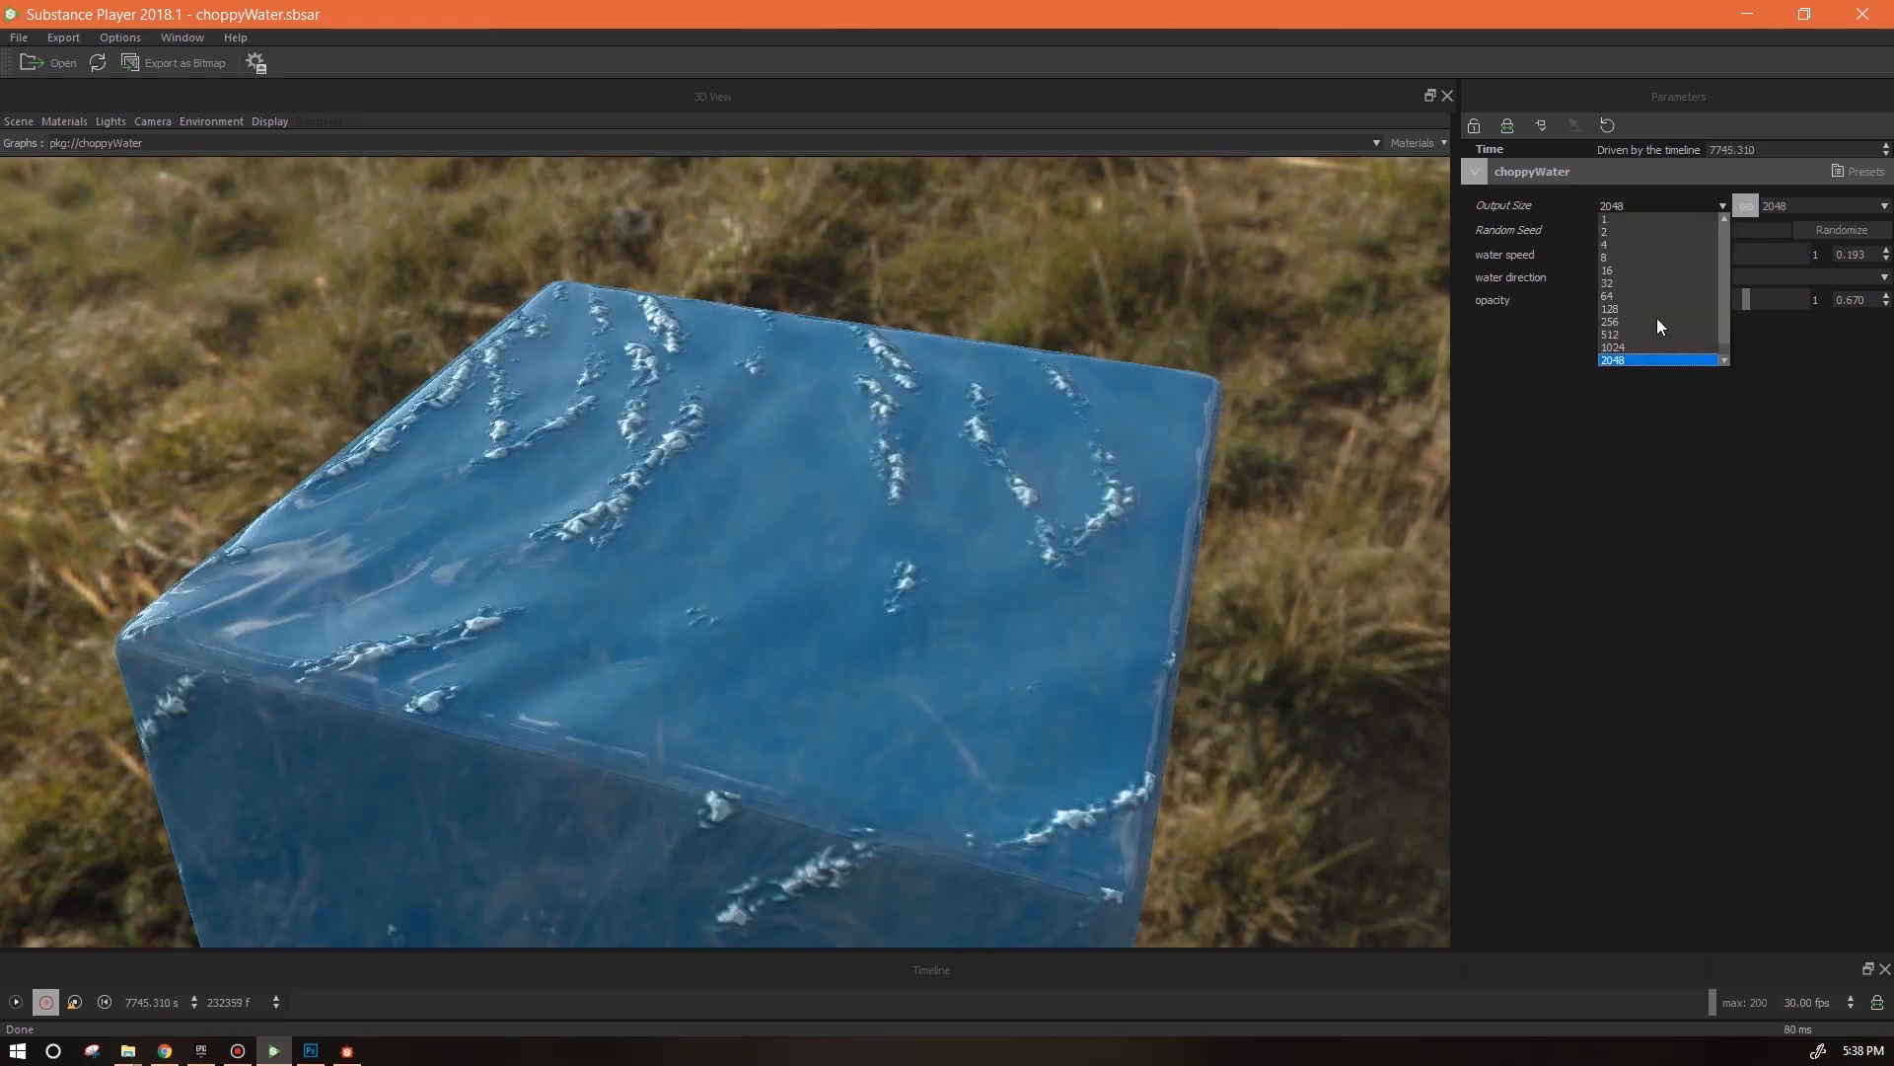
click(1620, 347)
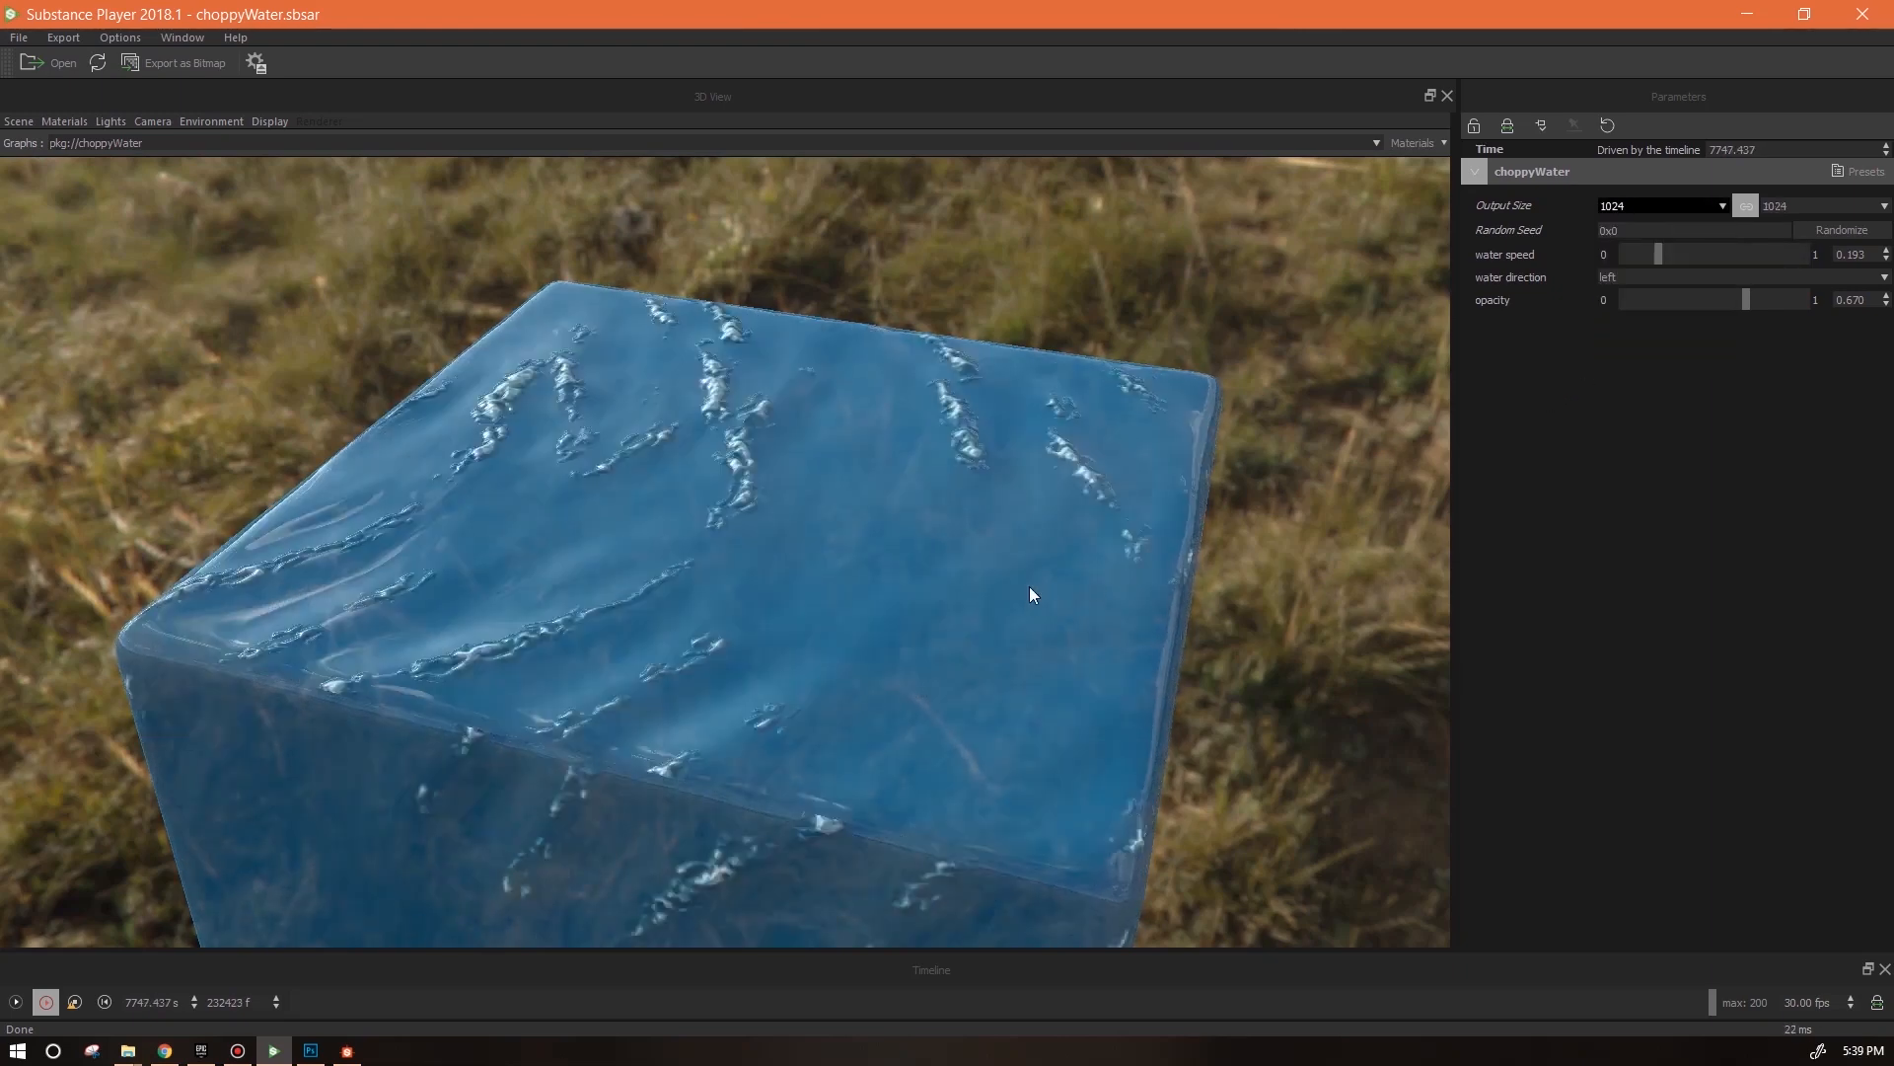
drag(1075, 625, 904, 642)
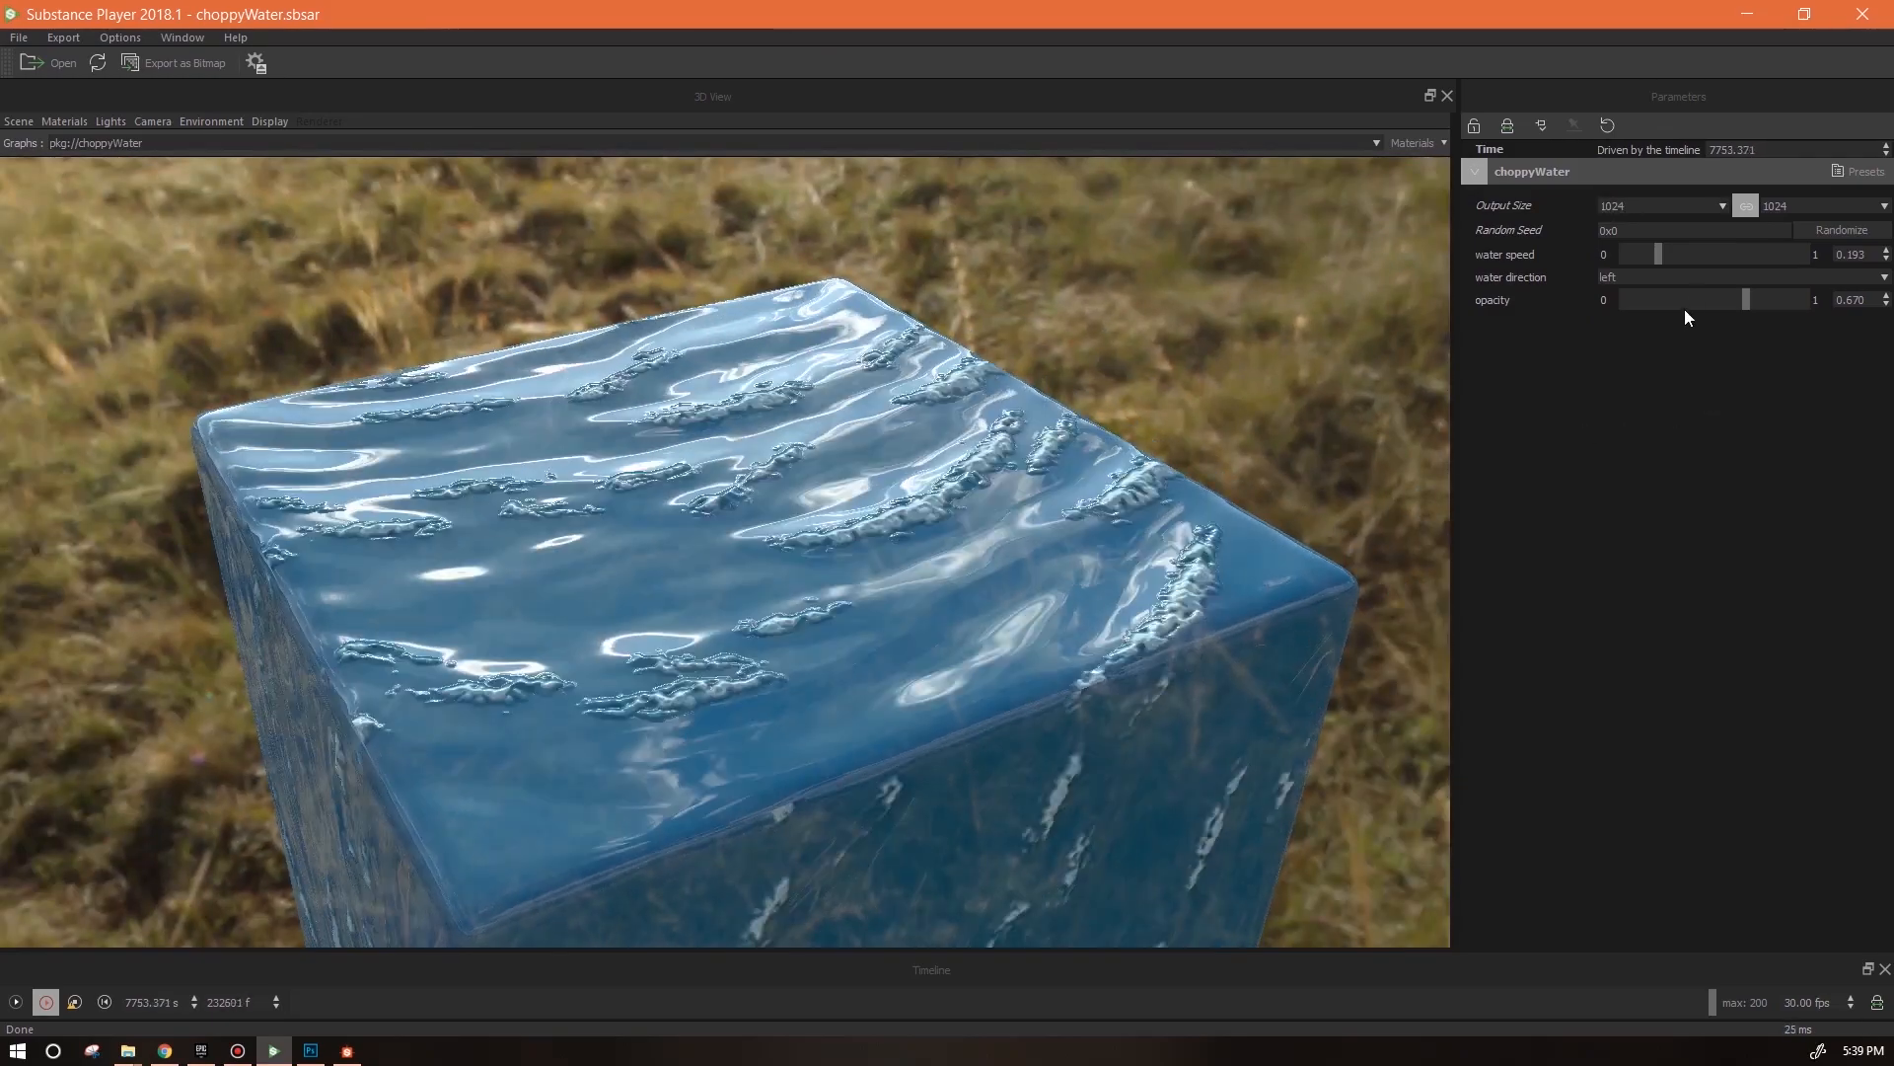
Set the water's opacity to 0.747 and its direction to right
mouse_move(1743, 299)
mouse_down()
mouse_move(1787, 300)
mouse_move(1760, 300)
mouse_up()
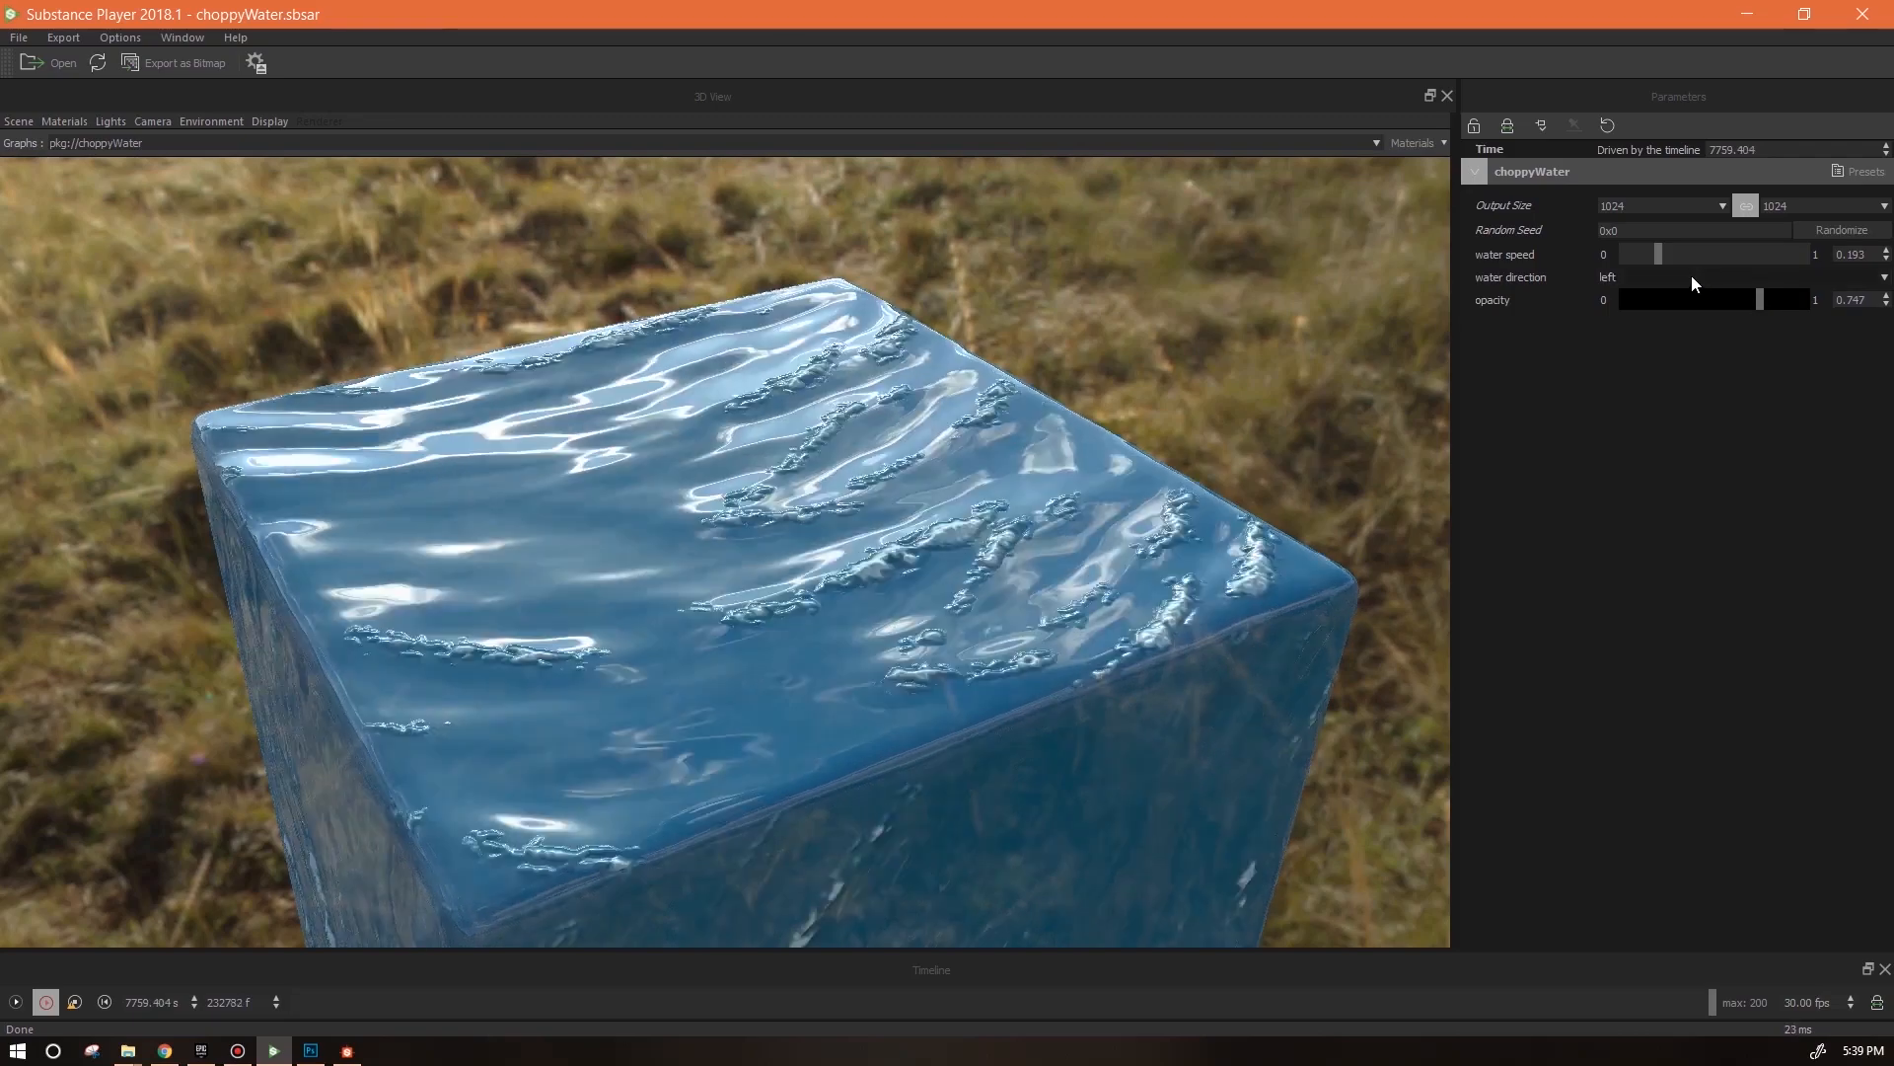
click(1691, 276)
click(1640, 304)
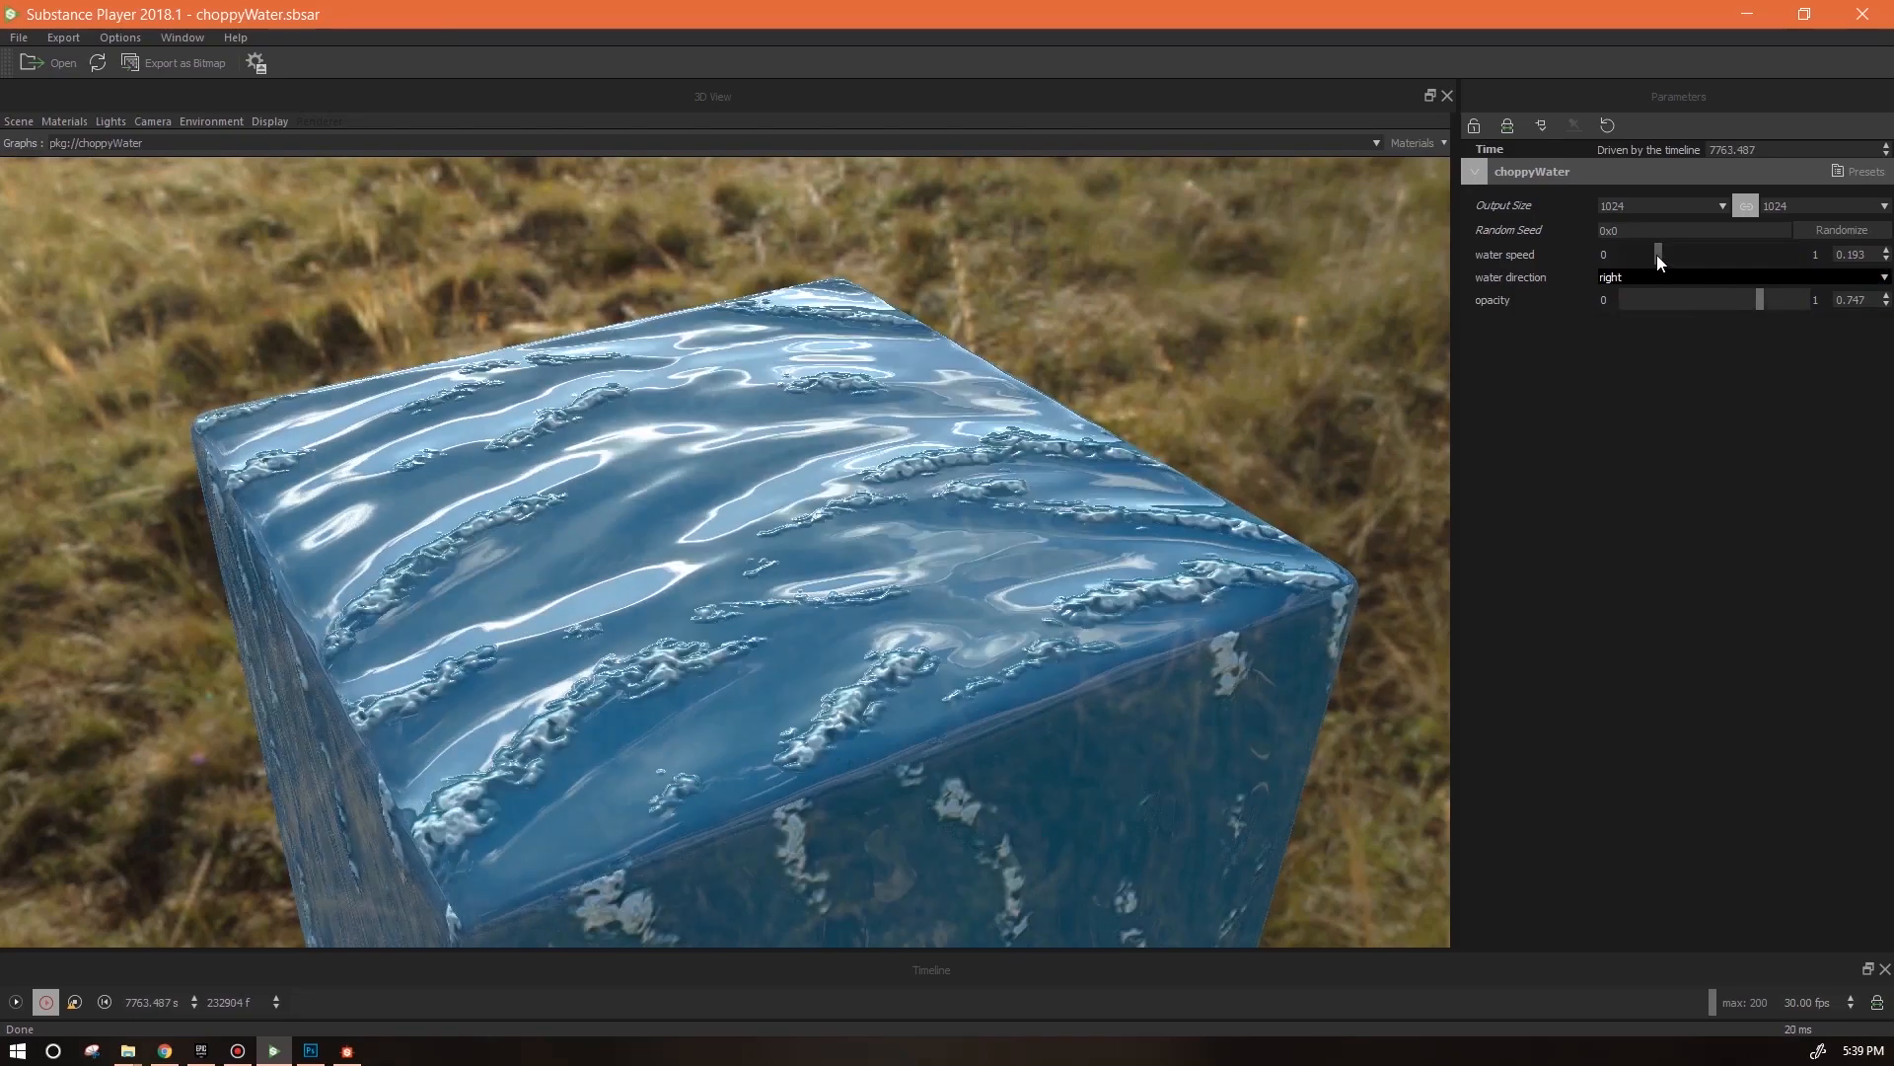
Test the foam at water speeds of 0.468 and 0.854, viewing the cube from different angles
drag(1659, 253, 1696, 258)
drag(1699, 259, 1708, 259)
drag(880, 649, 1089, 725)
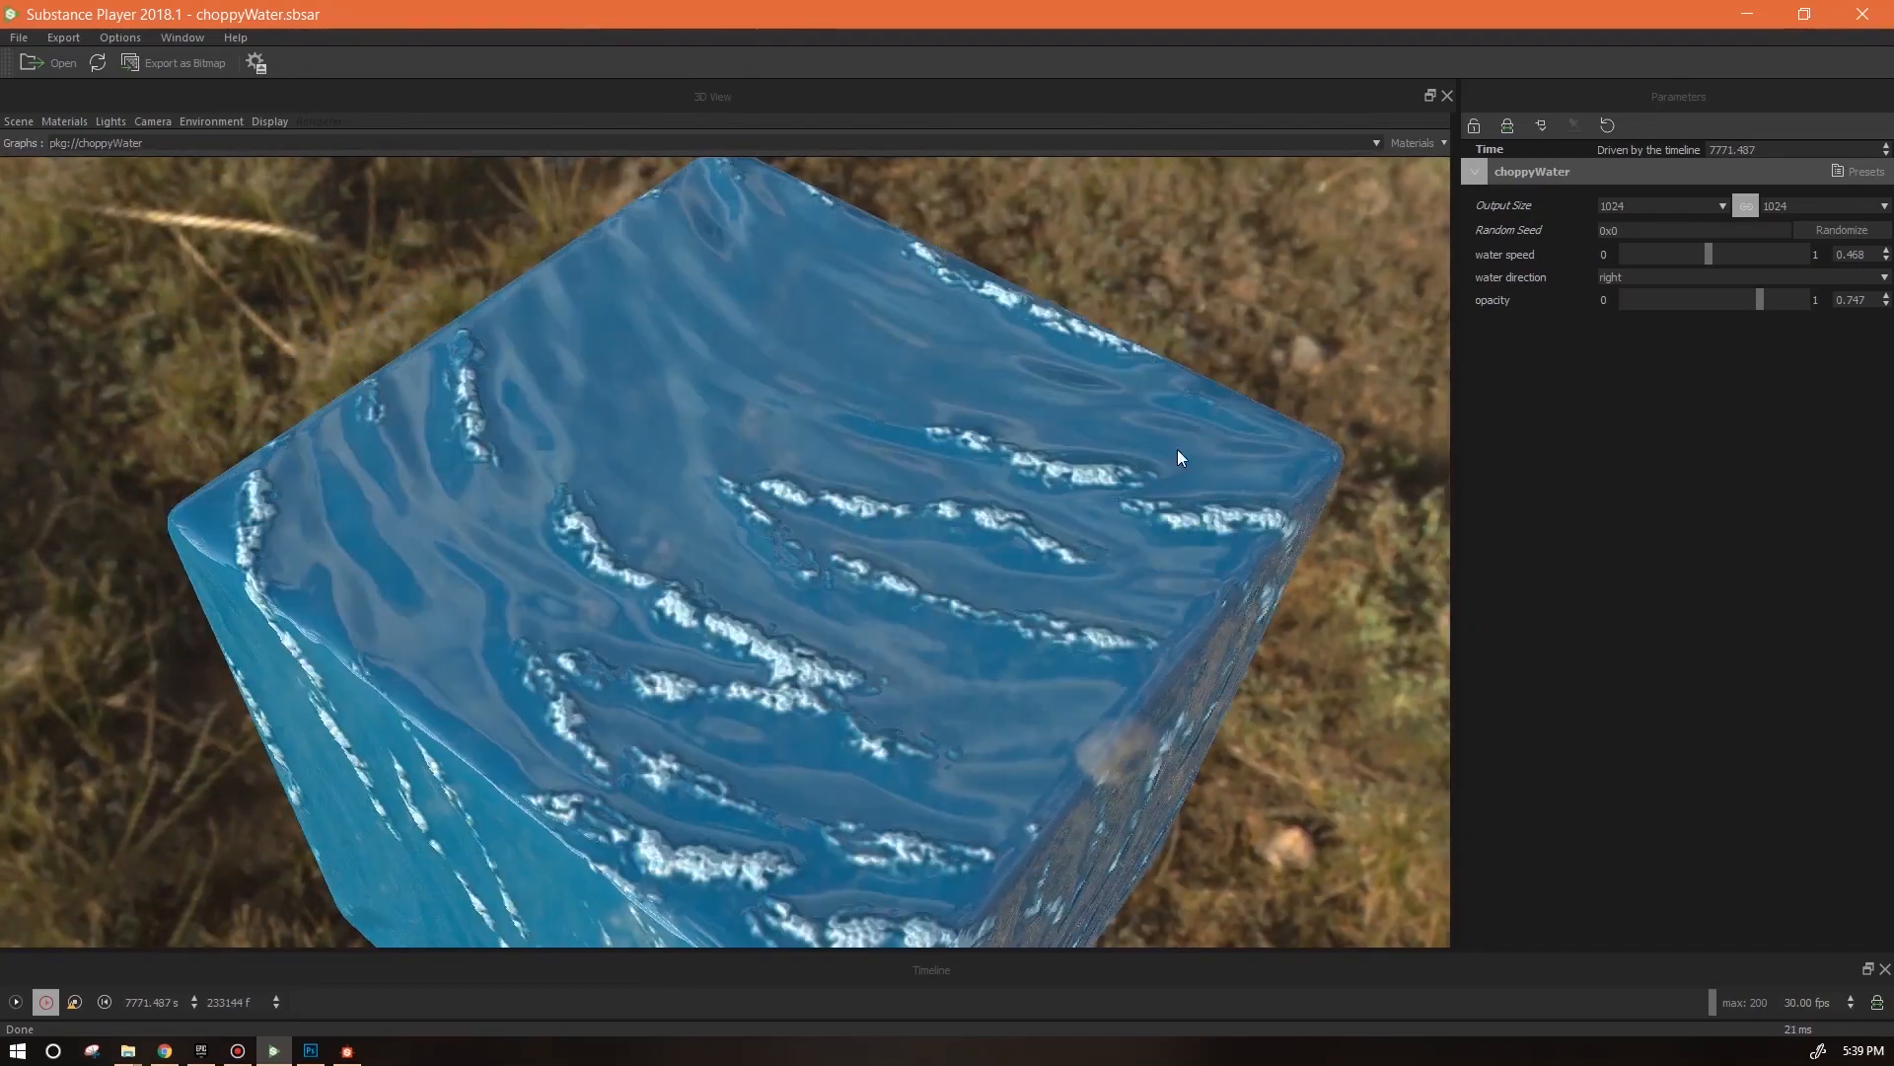
drag(1713, 259, 1779, 259)
drag(1105, 495, 837, 487)
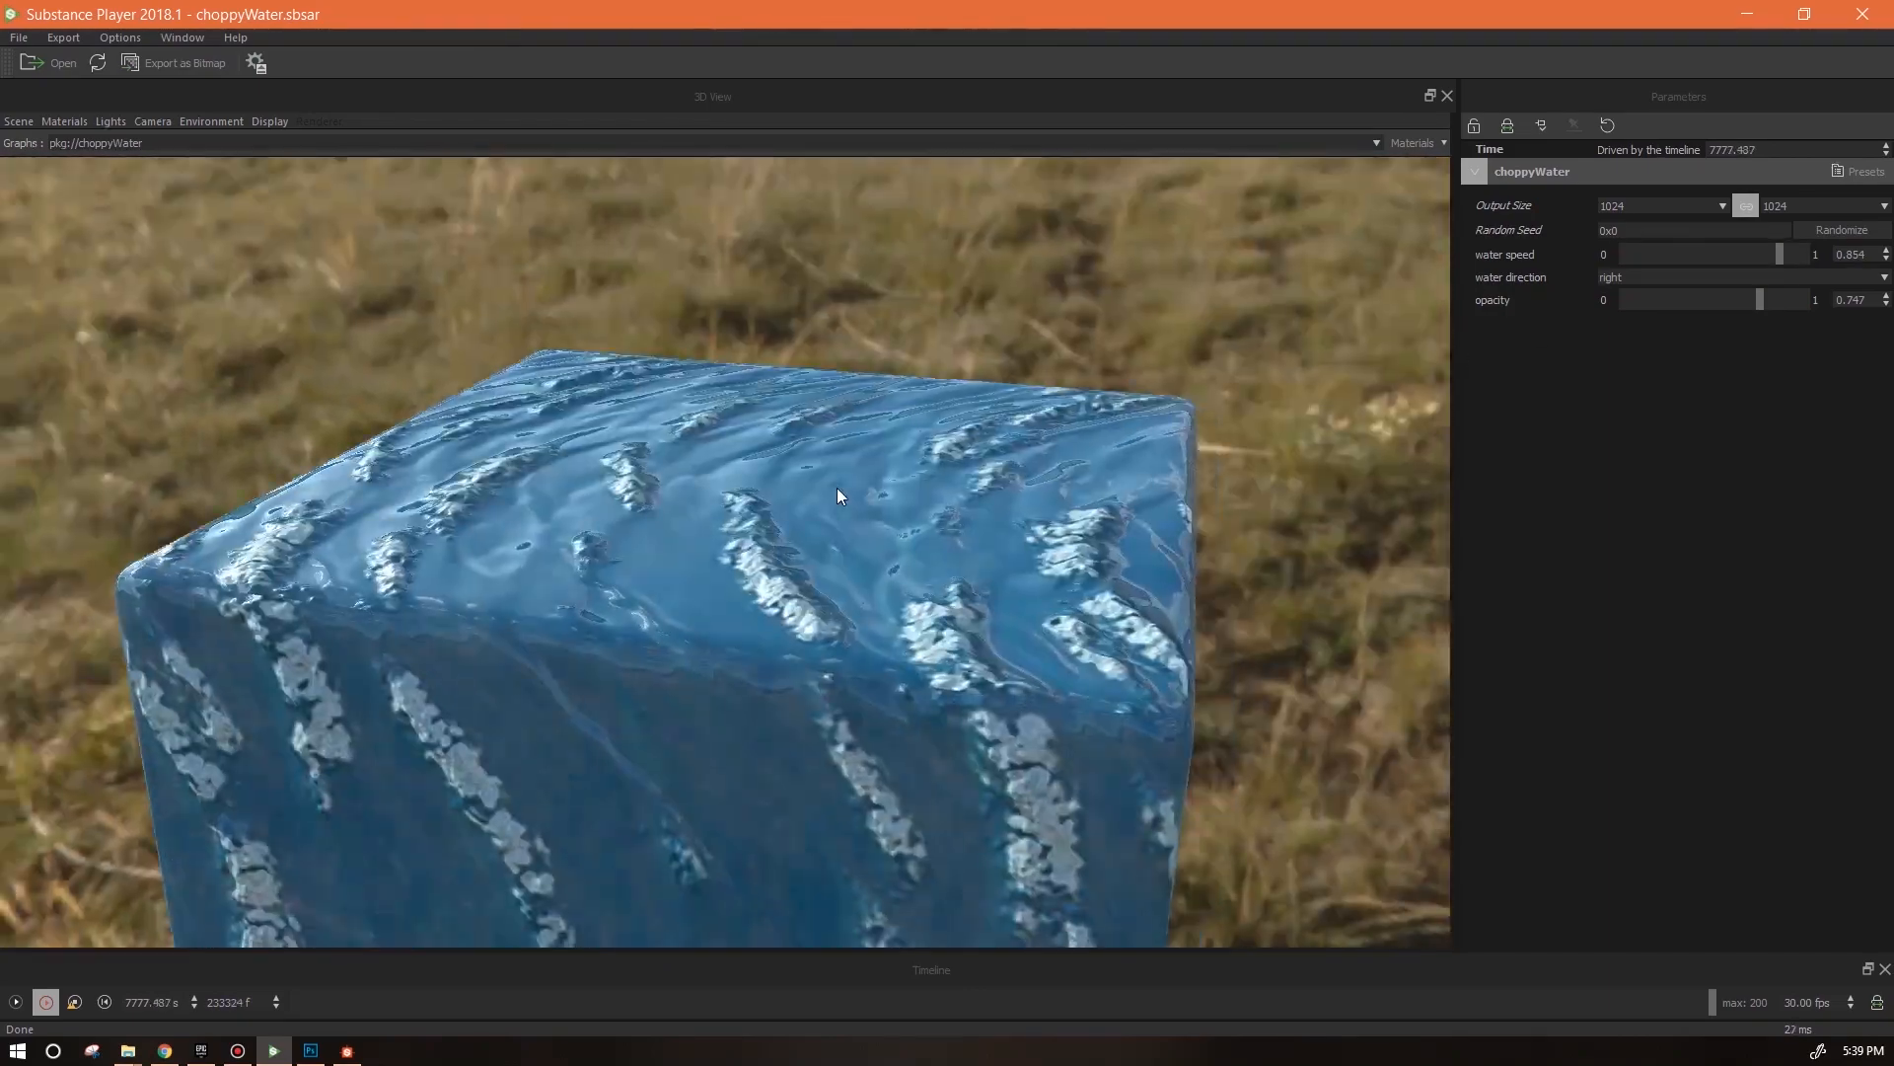
Set the water speed to 1 and examine the foam on the cube's top and side faces
drag(1776, 254, 1802, 258)
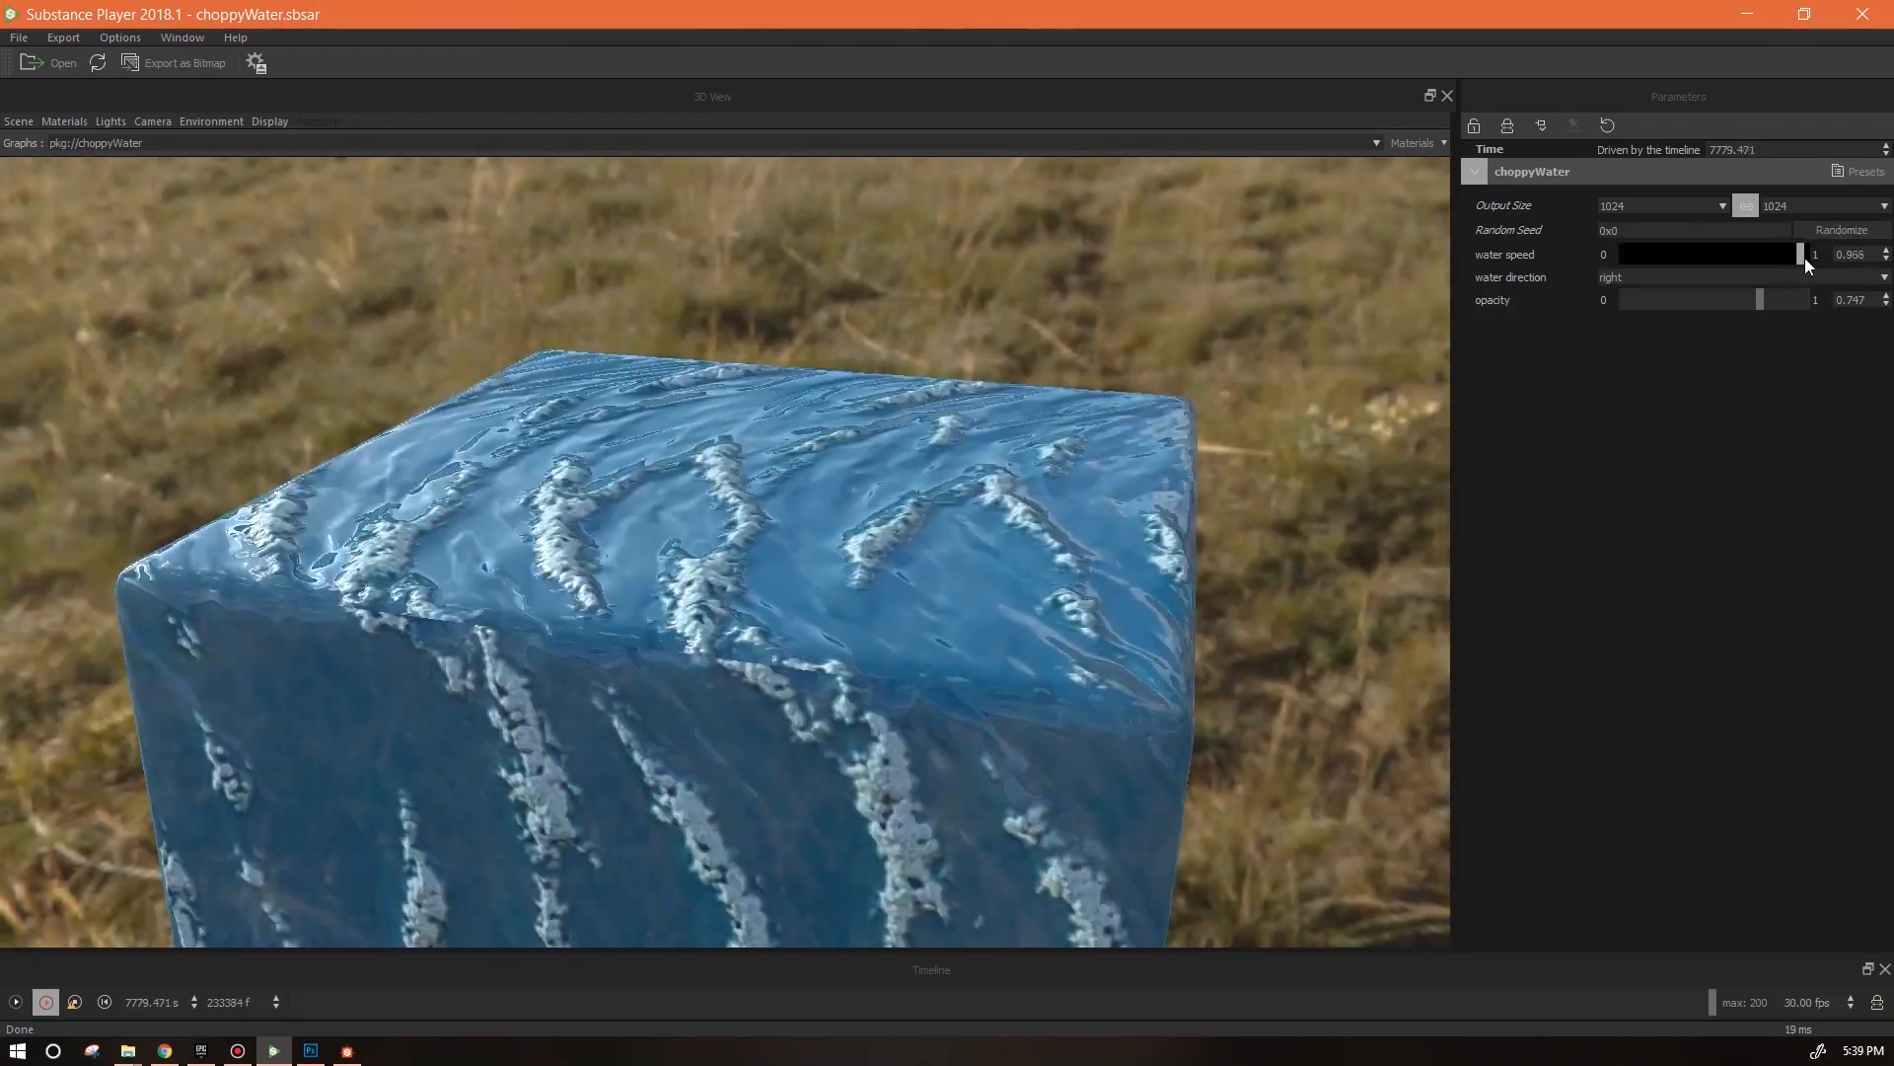
drag(716, 636, 926, 661)
scroll(661, 568, up, 3)
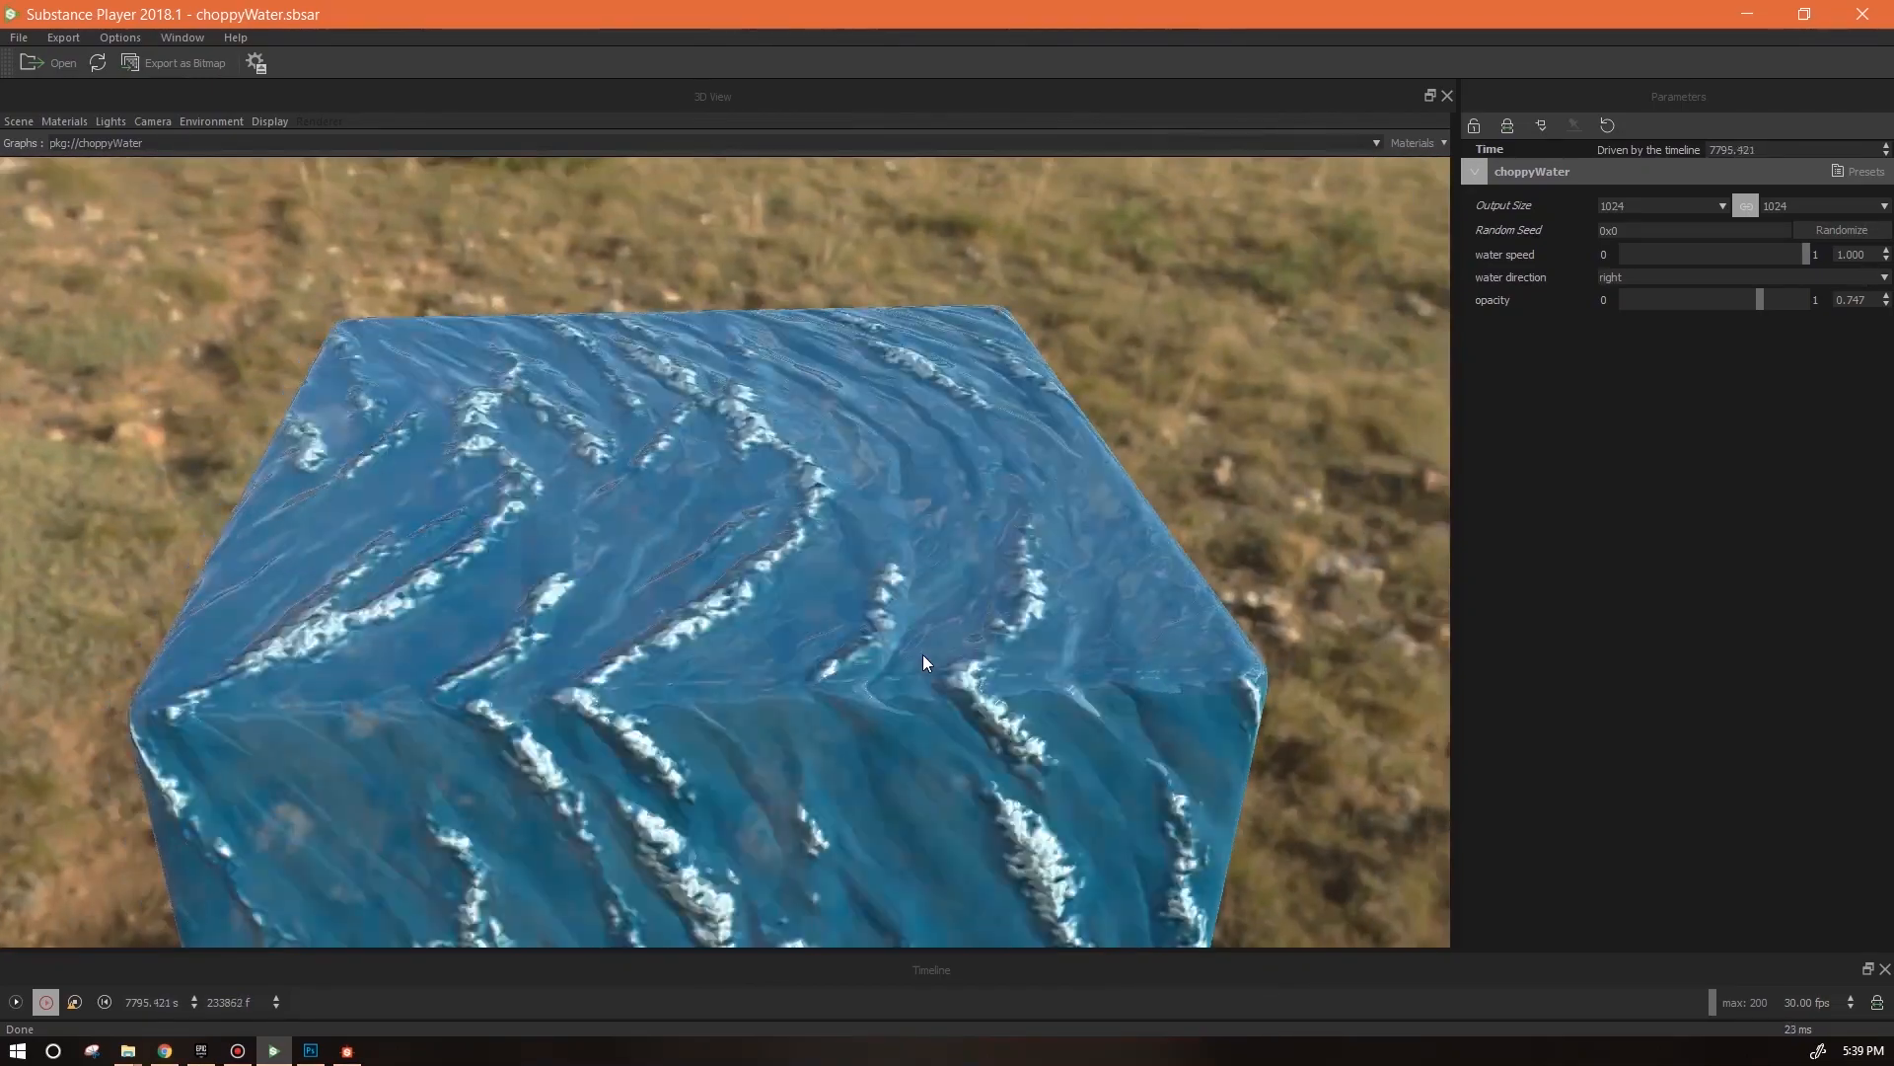
drag(924, 654, 908, 672)
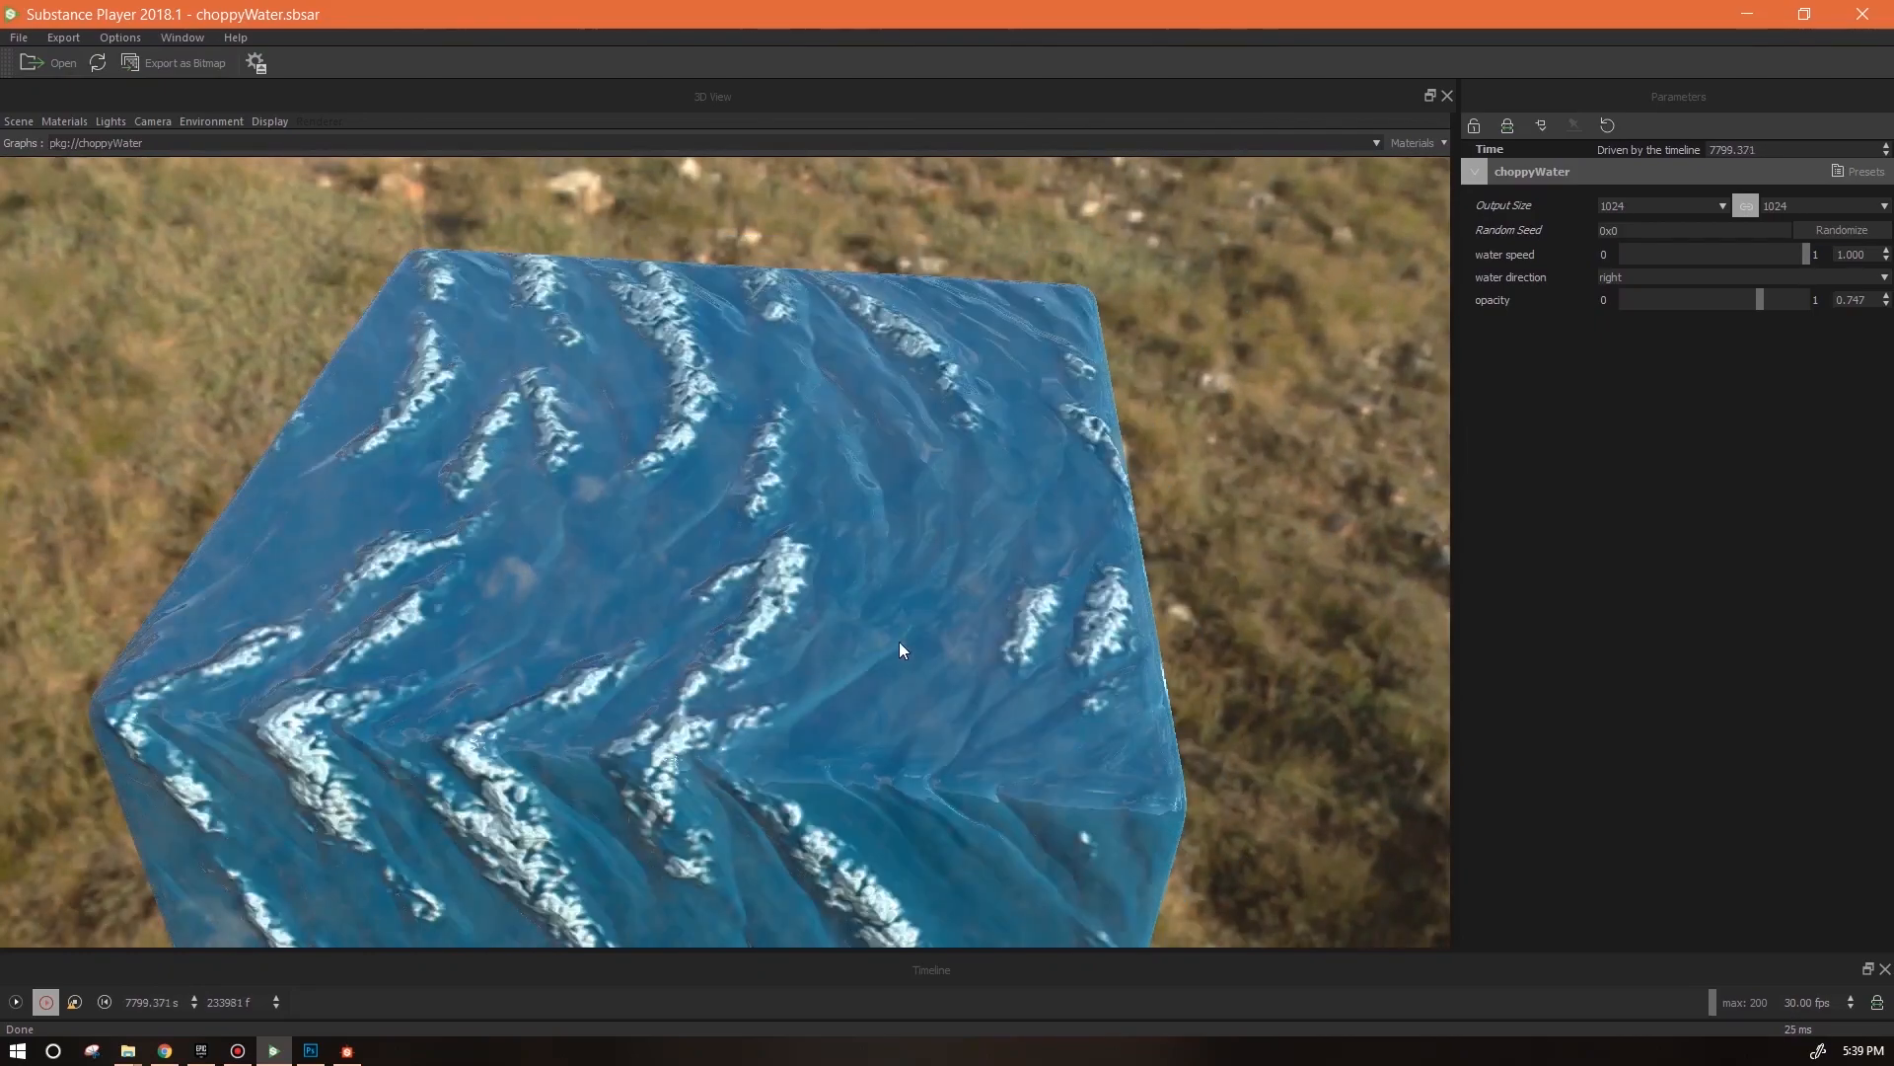